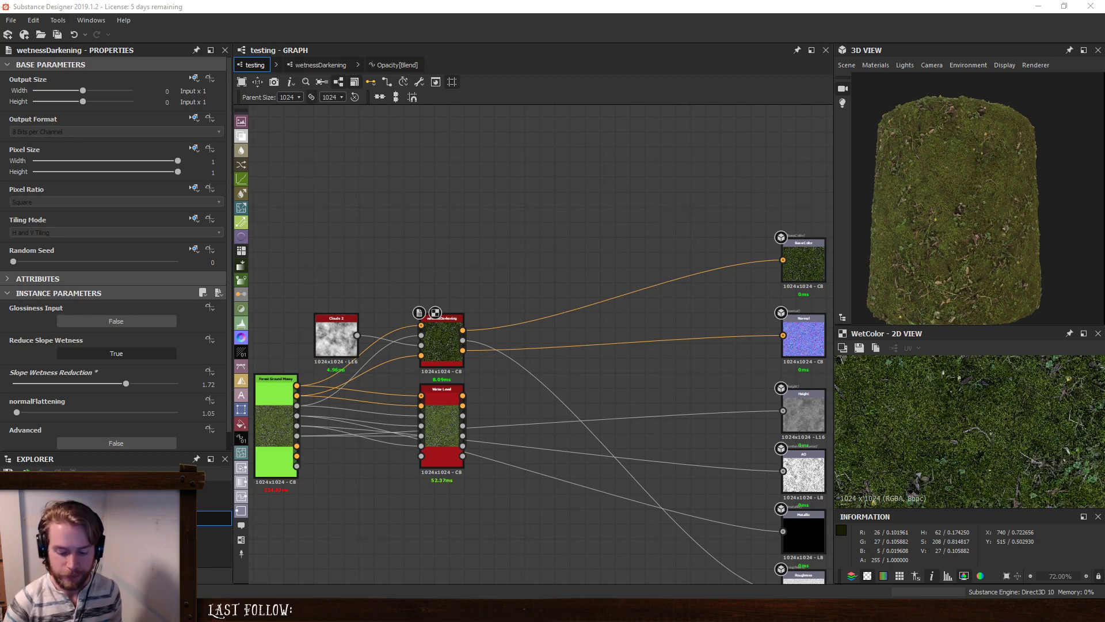
Add a Switch node that feeds BaseColor, with wetnessDarkening's wet color as first input and Water Level's base color as second.
key(XF86AudioLowerVolume)
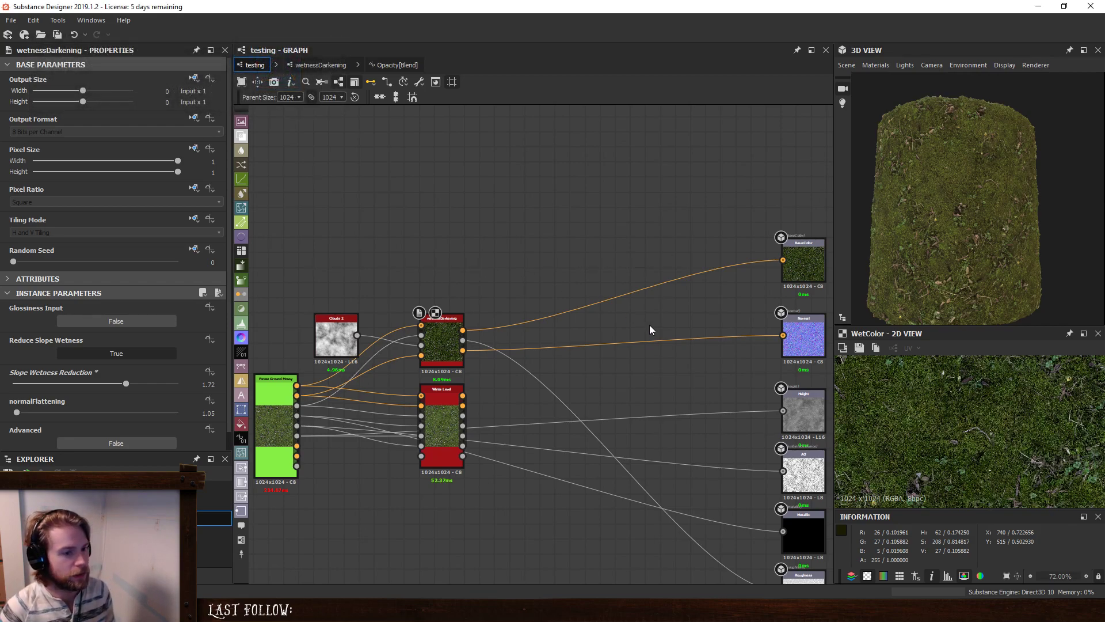
middle_drag(652, 327, 617, 320)
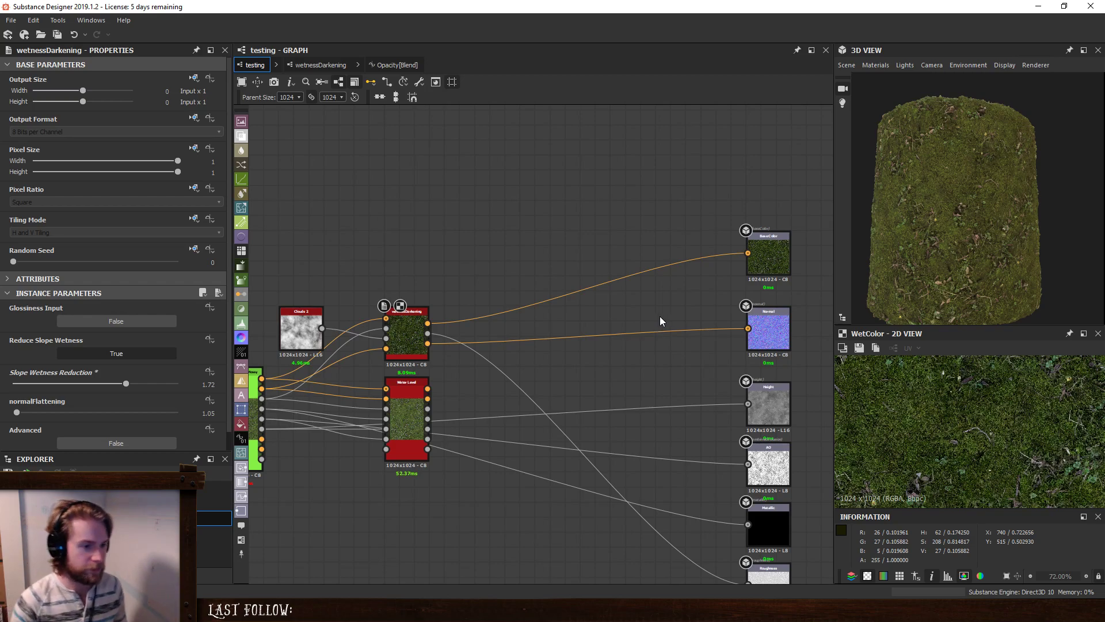
key(space)
text(switch)
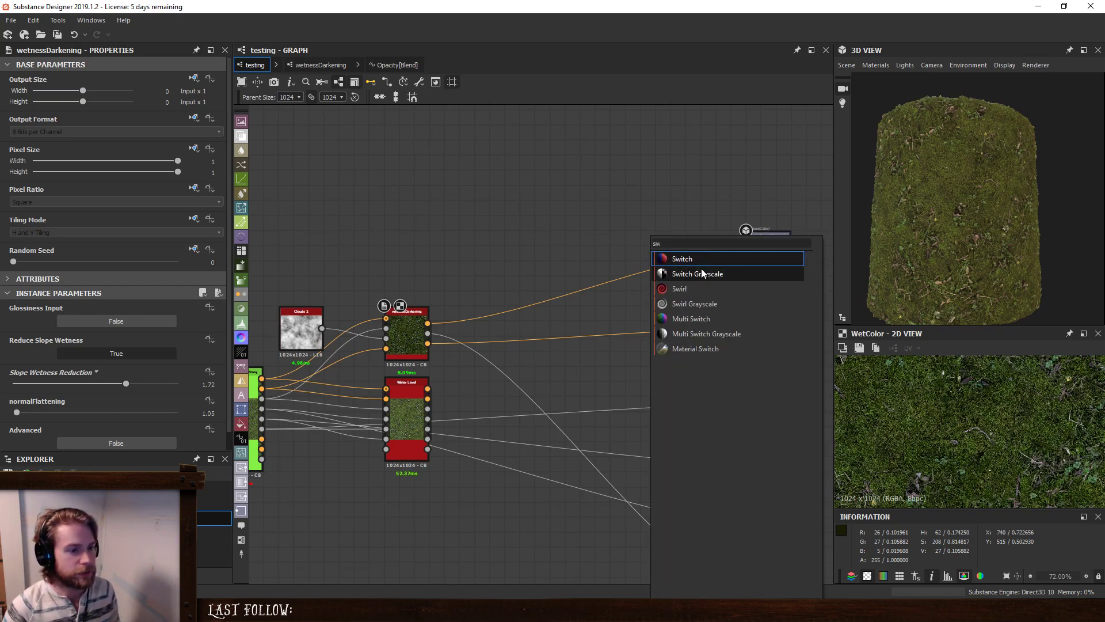
click(699, 258)
drag(427, 323, 652, 294)
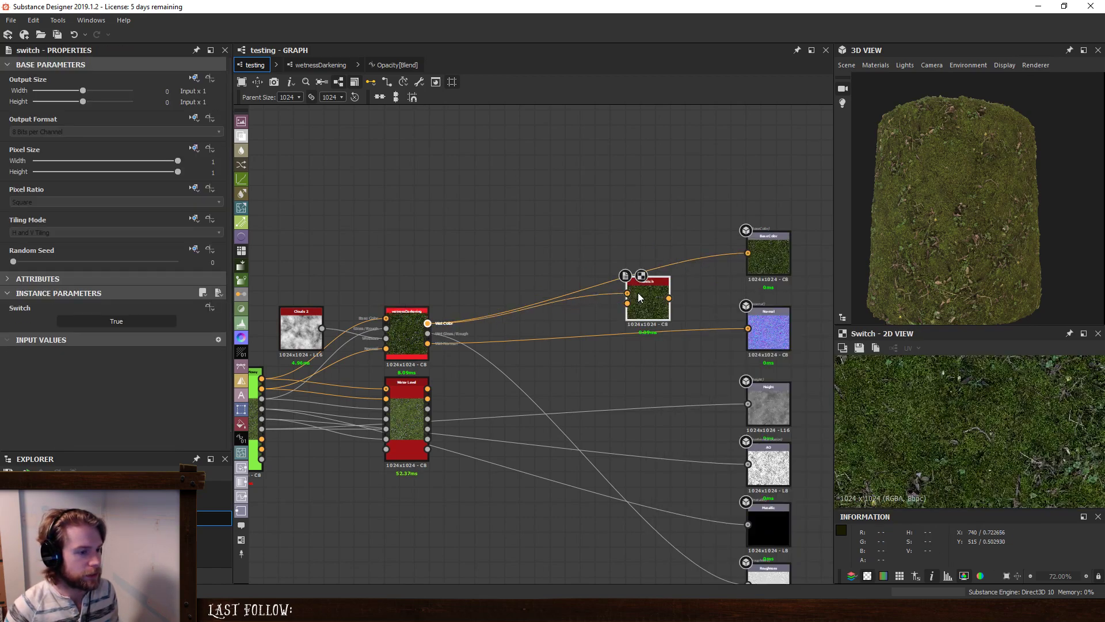
drag(627, 303, 427, 389)
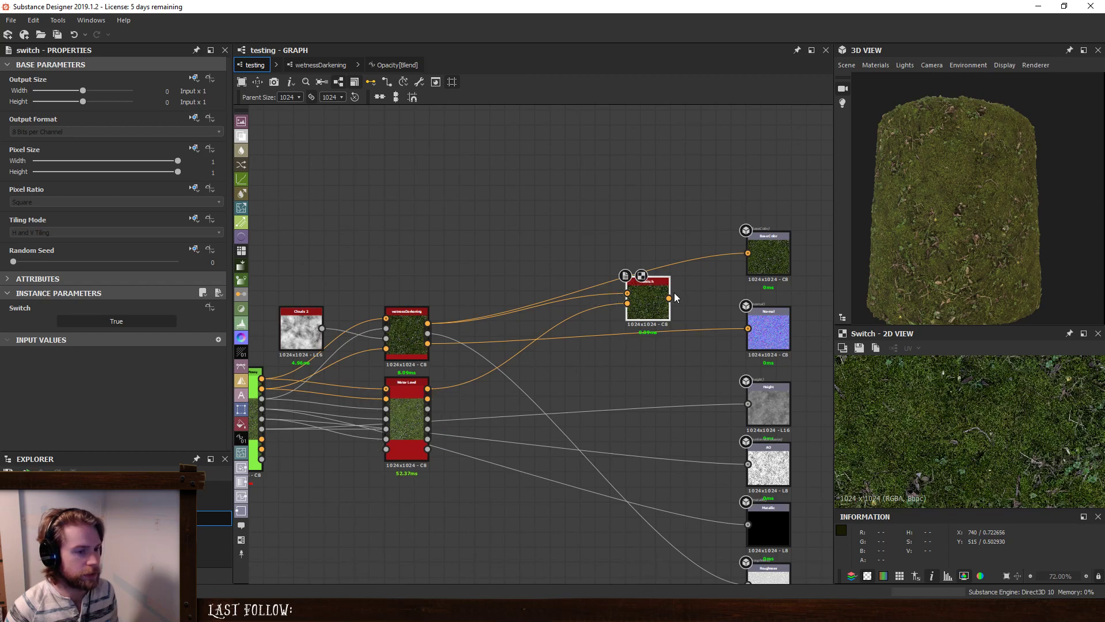
drag(668, 298, 748, 252)
drag(648, 299, 648, 255)
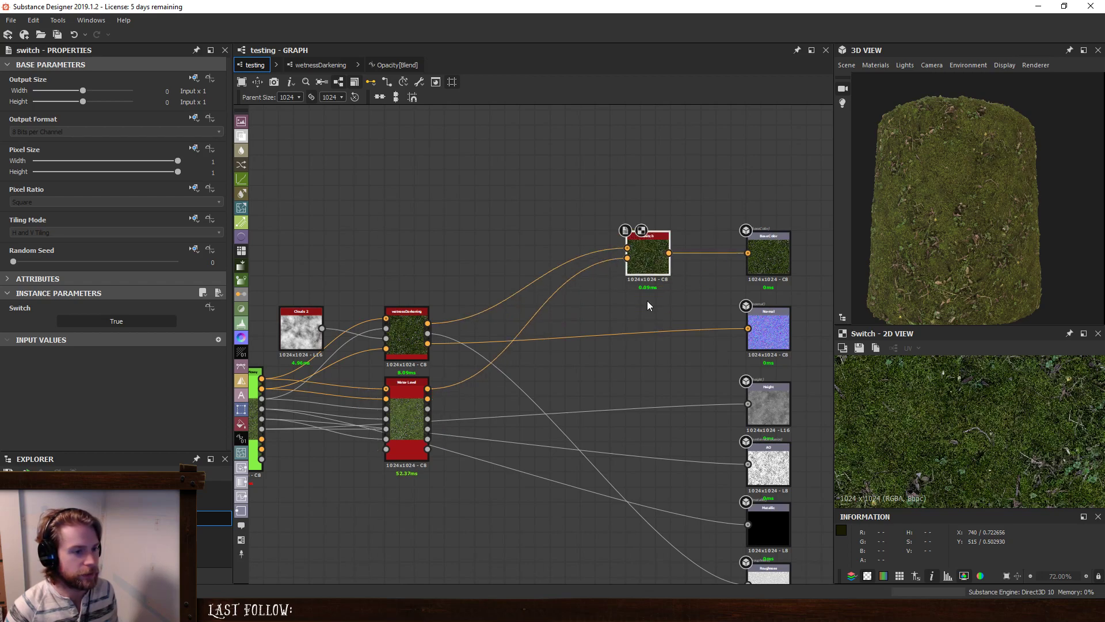
Expose the new color Switch node's Switch parameter as a graph input.
click(644, 264)
click(211, 309)
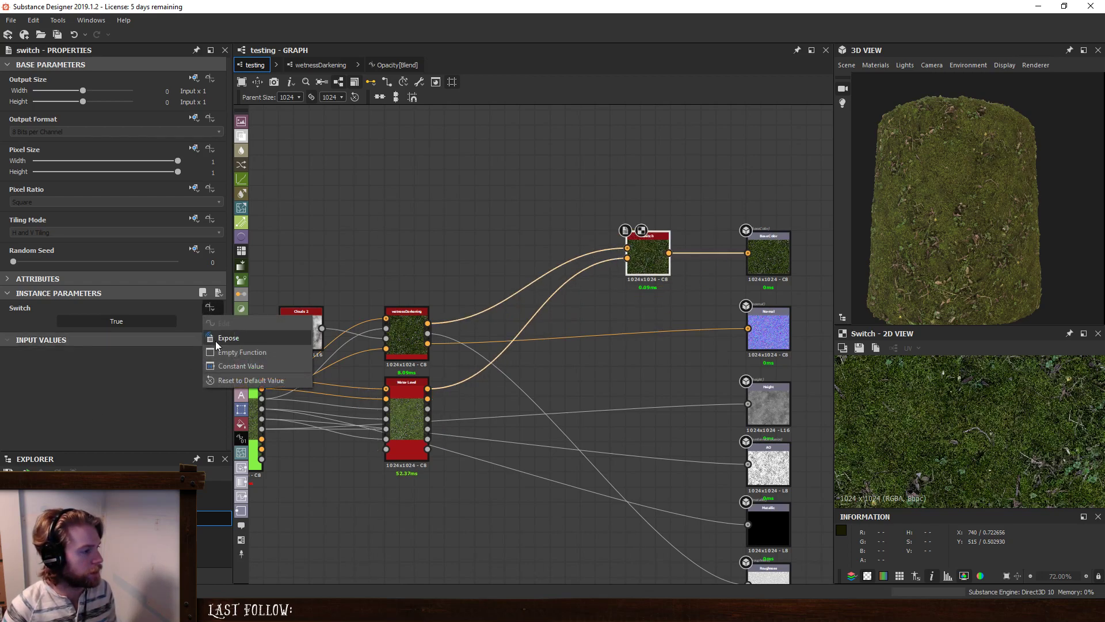
click(224, 324)
click(538, 310)
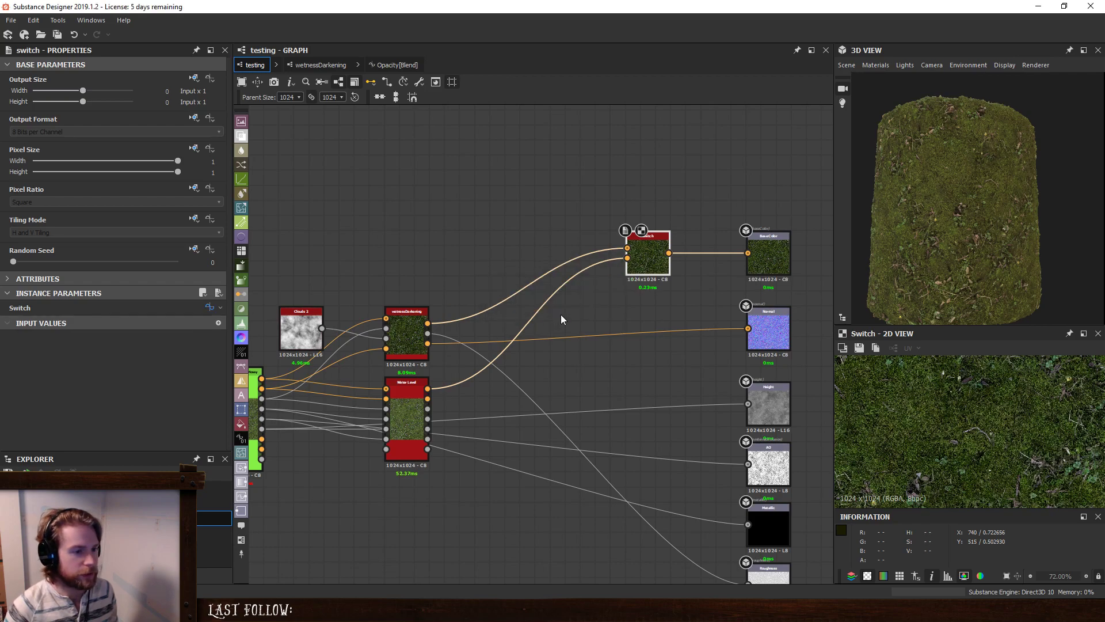
Add a Switch Grayscale node with the forest ground material's height as first input and Water Level's height as second.
right_click(664, 379)
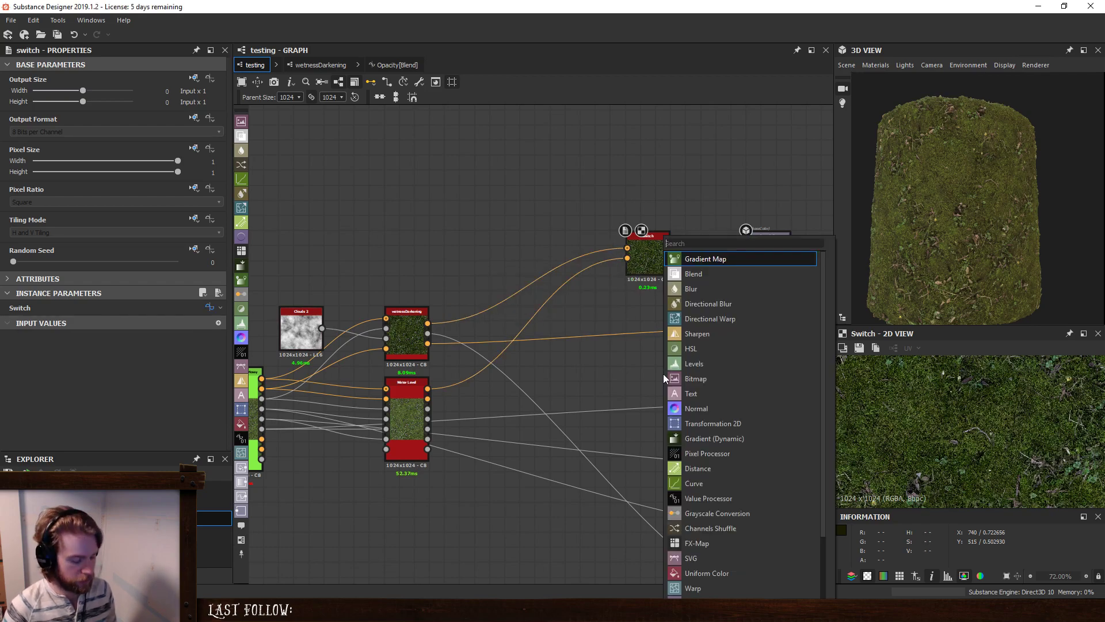
click(698, 288)
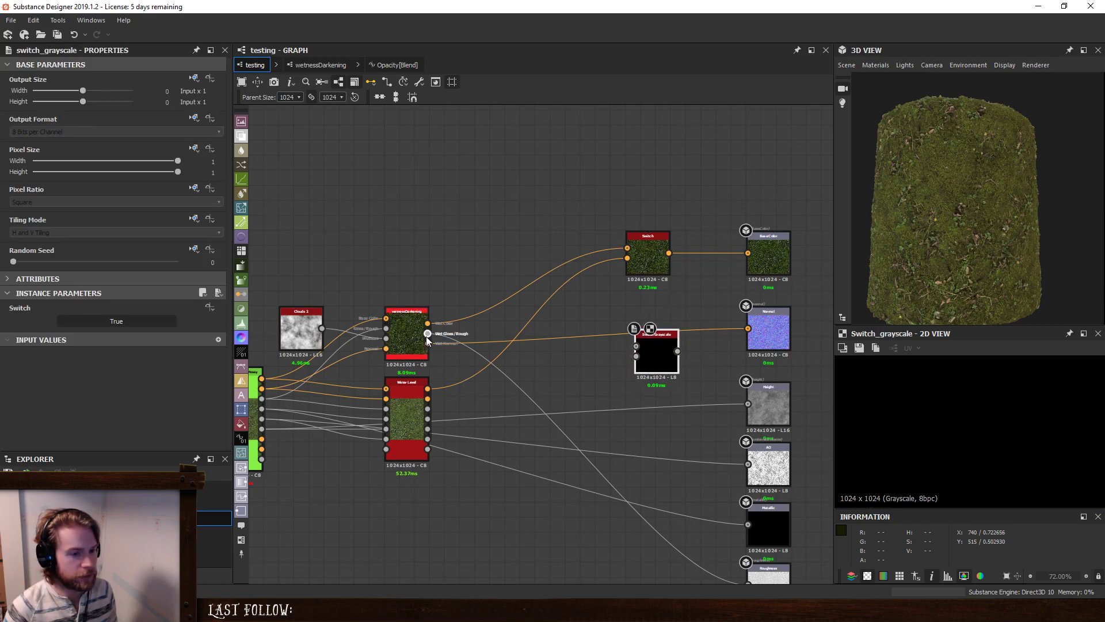
drag(426, 337, 644, 347)
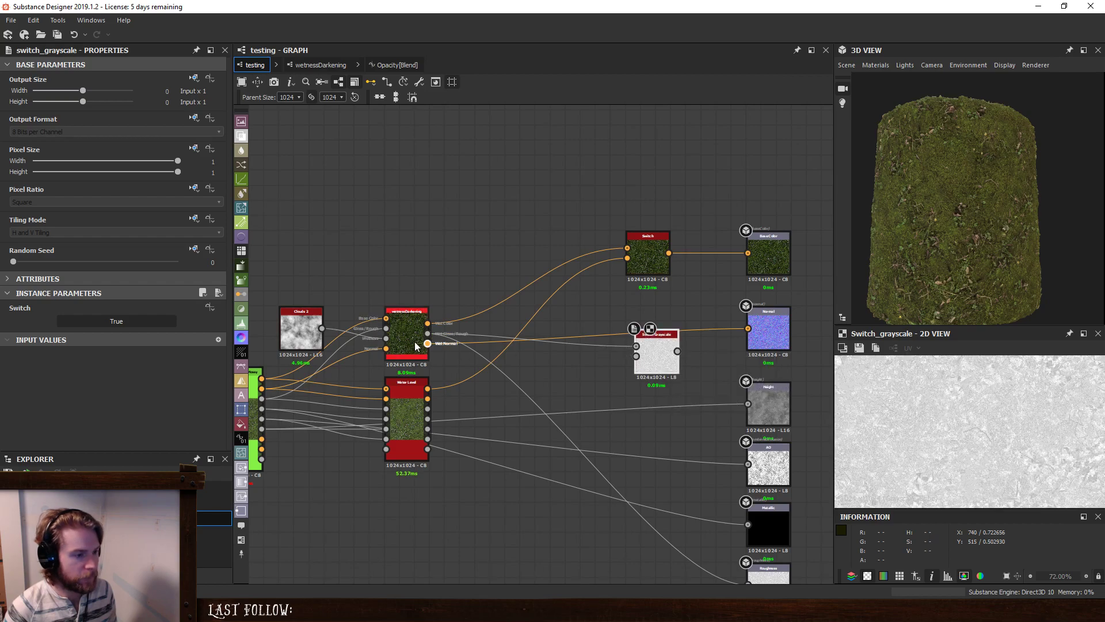
middle_drag(496, 333, 597, 313)
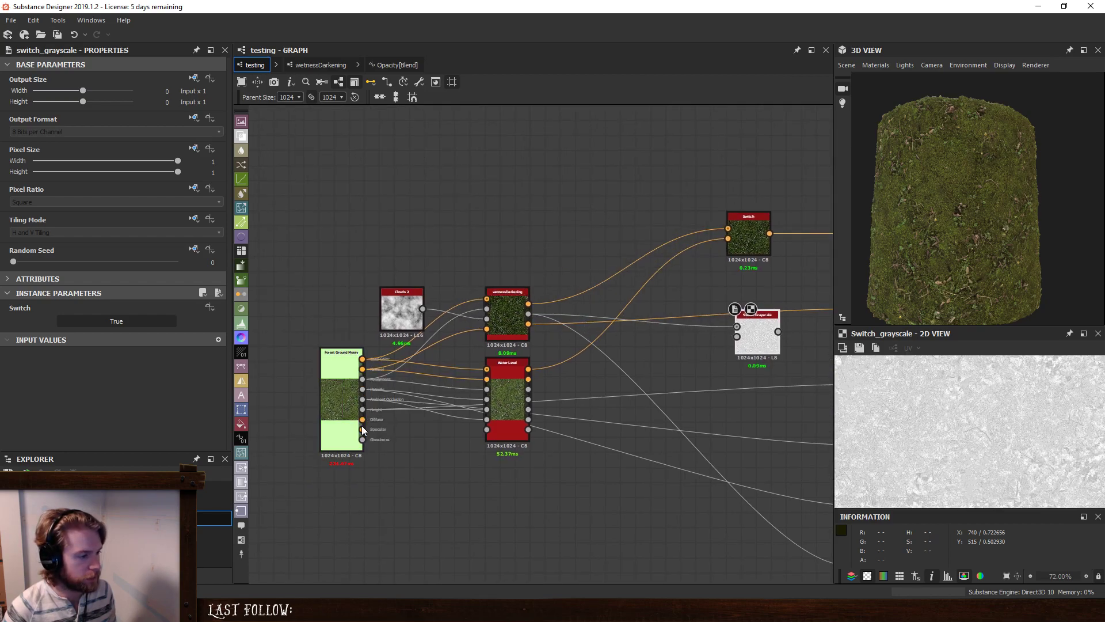
drag(362, 409, 737, 337)
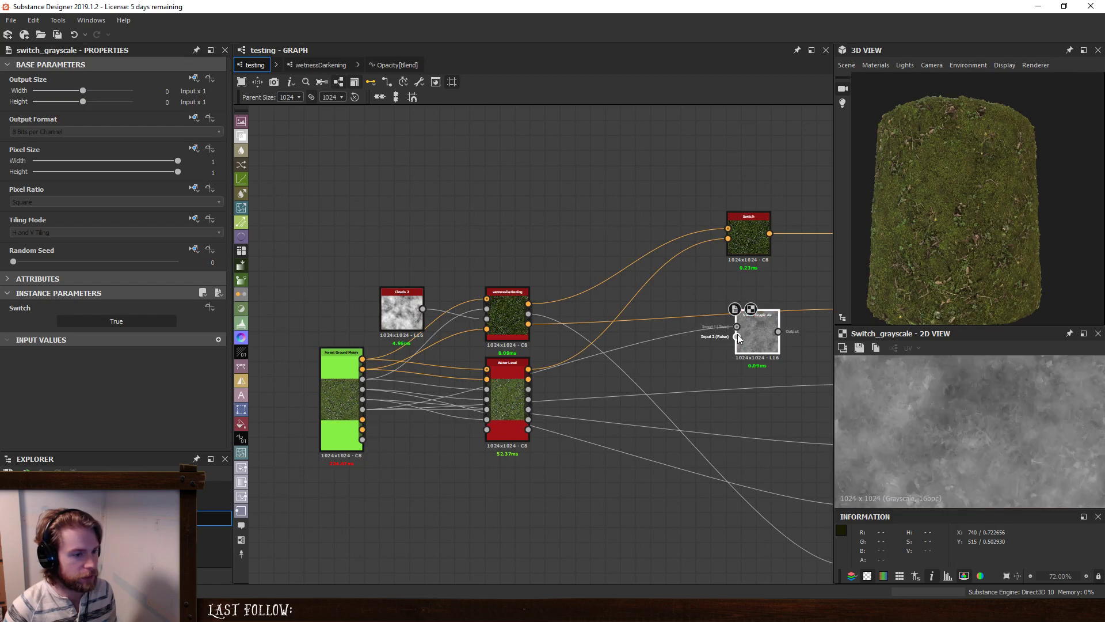
drag(599, 391, 519, 408)
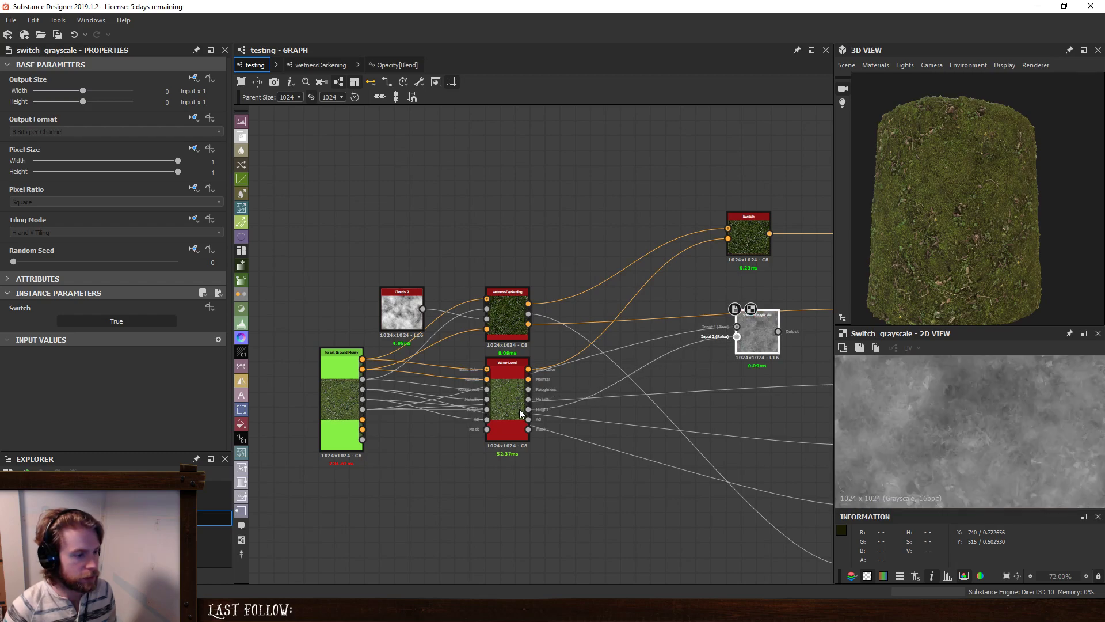
Route the grayscale switch into the Height output and link its Switch parameter to the graph's exposed Switch input.
middle_drag(608, 359, 512, 350)
drag(683, 324, 659, 367)
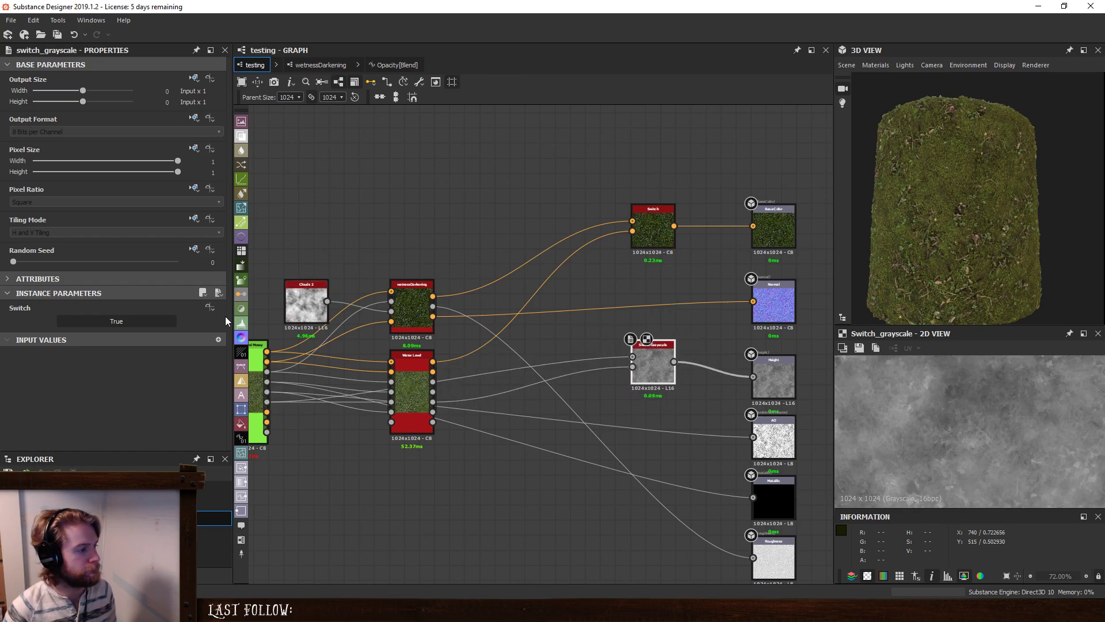
click(210, 307)
click(239, 355)
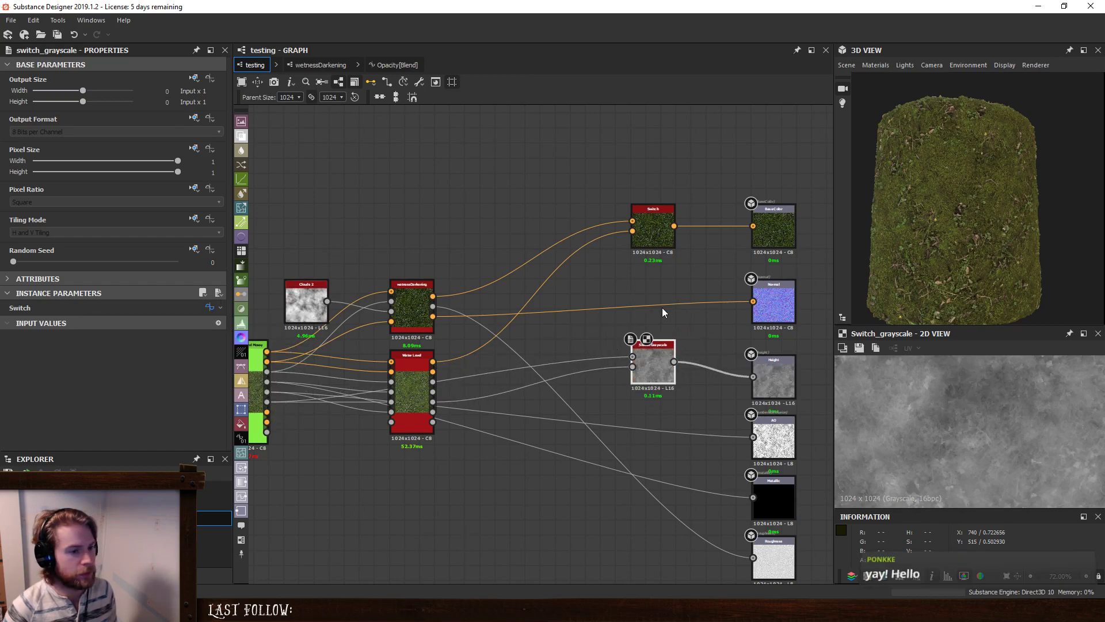
Duplicate the color Switch node and route the wetnessDarkening and Water Level normals through it to the Normal output.
click(653, 228)
key(ctrl+d)
drag(556, 336, 661, 293)
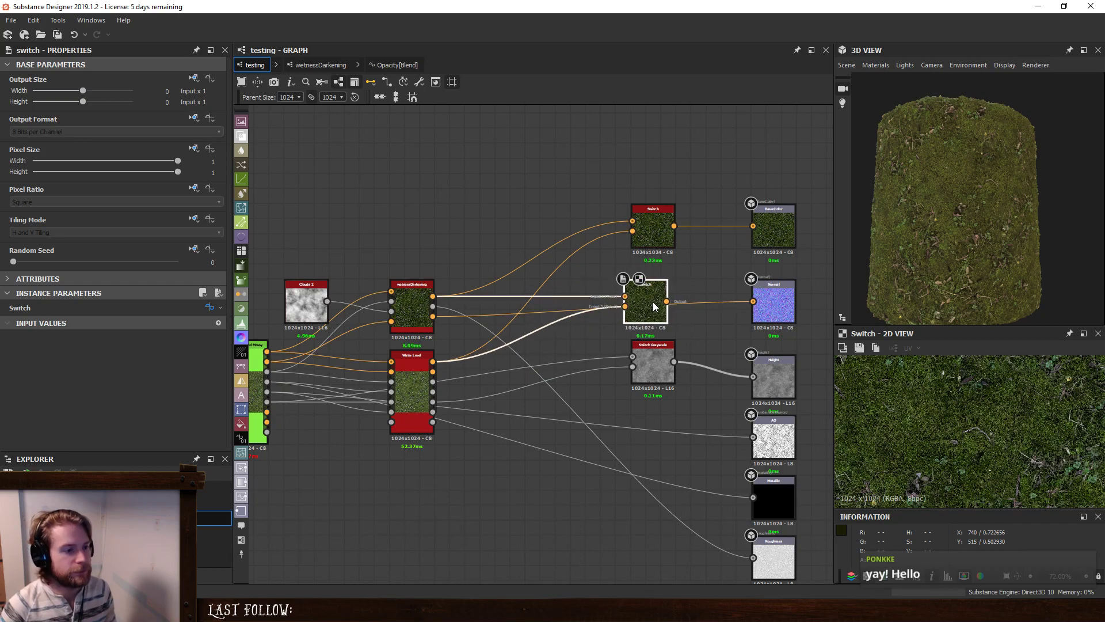
drag(433, 316, 628, 297)
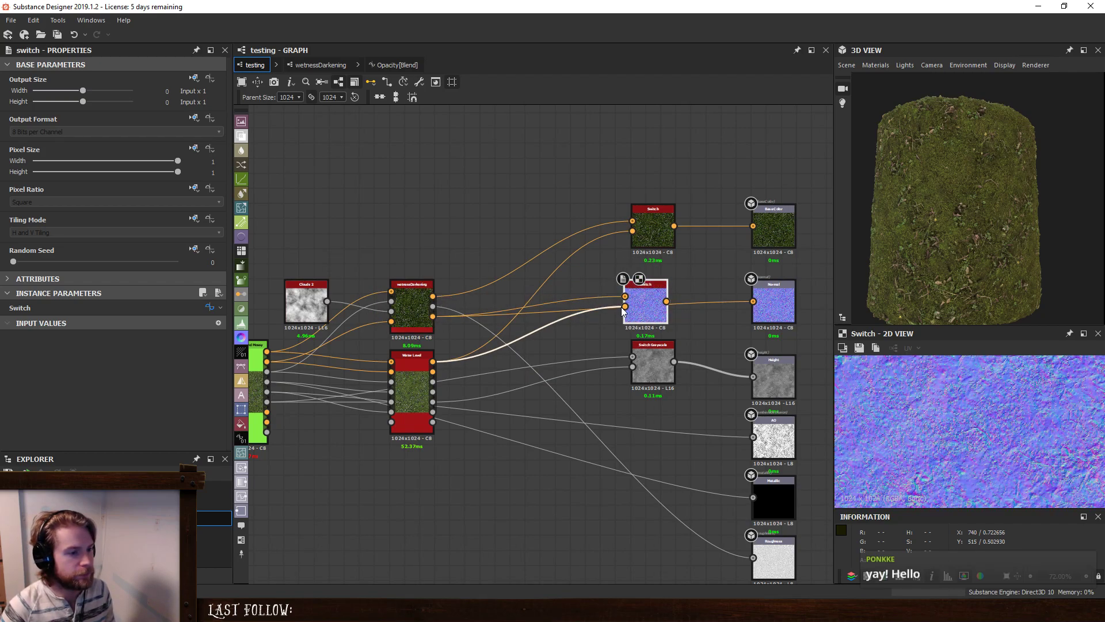
drag(533, 357, 432, 372)
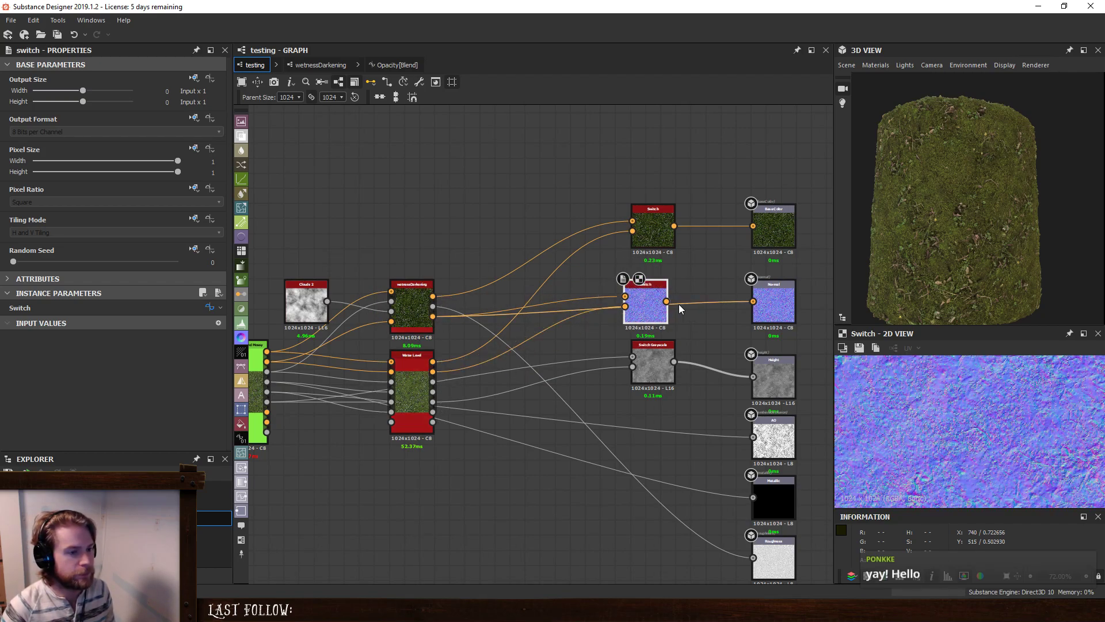
Duplicate the height's grayscale switch and route the forest ground and Water Level ambient occlusion through it to the AO output.
click(646, 358)
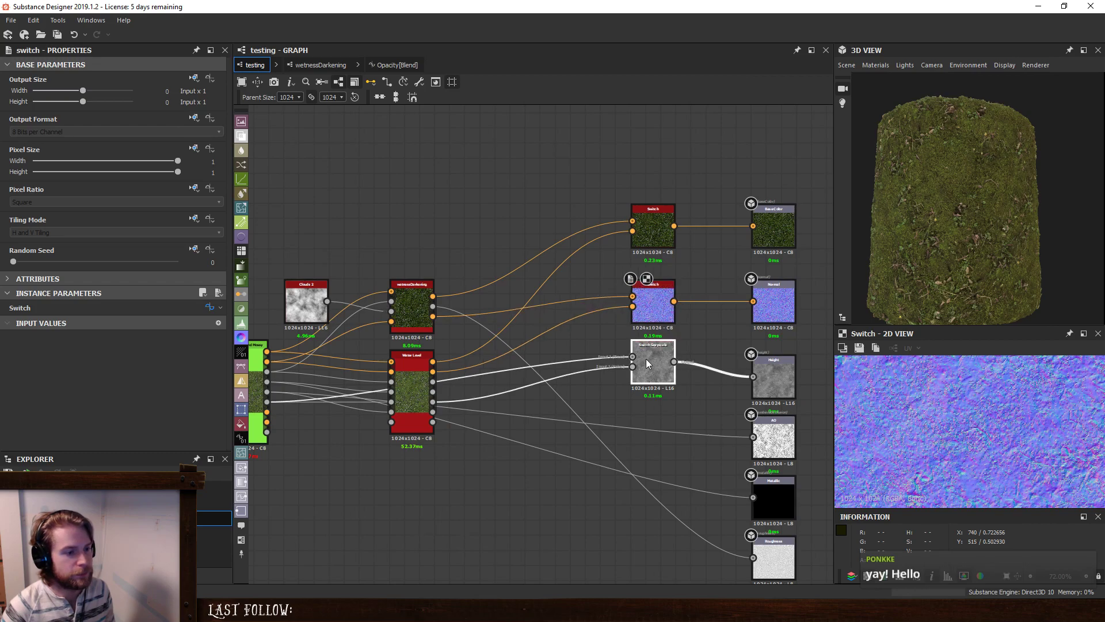
middle_drag(687, 345, 672, 260)
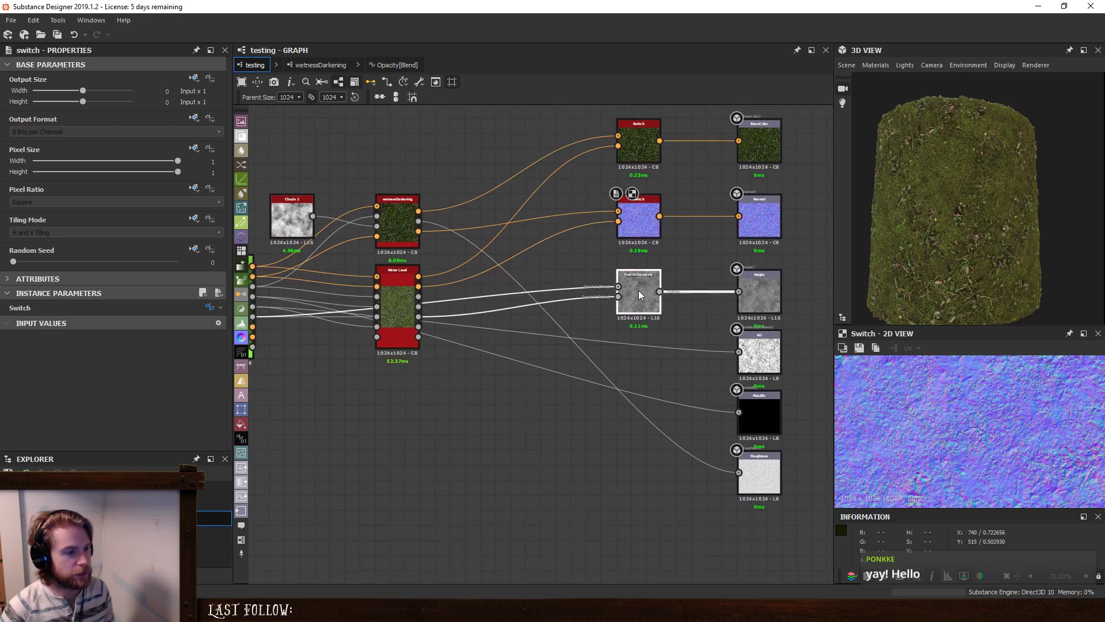
key(ctrl+d)
drag(547, 351, 644, 357)
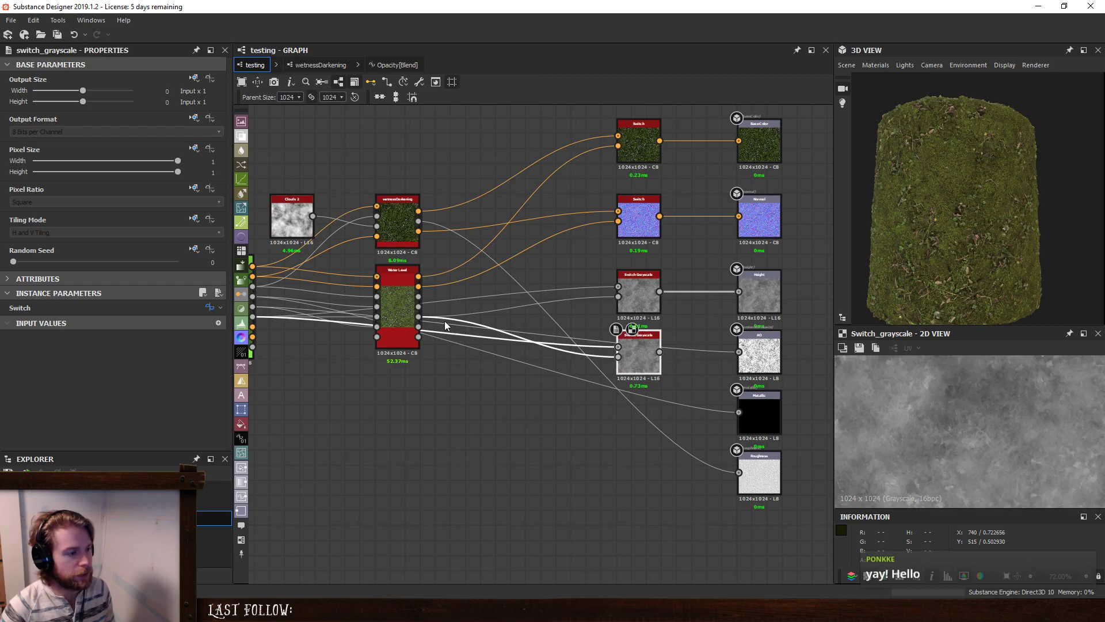
click(611, 355)
key(Delete)
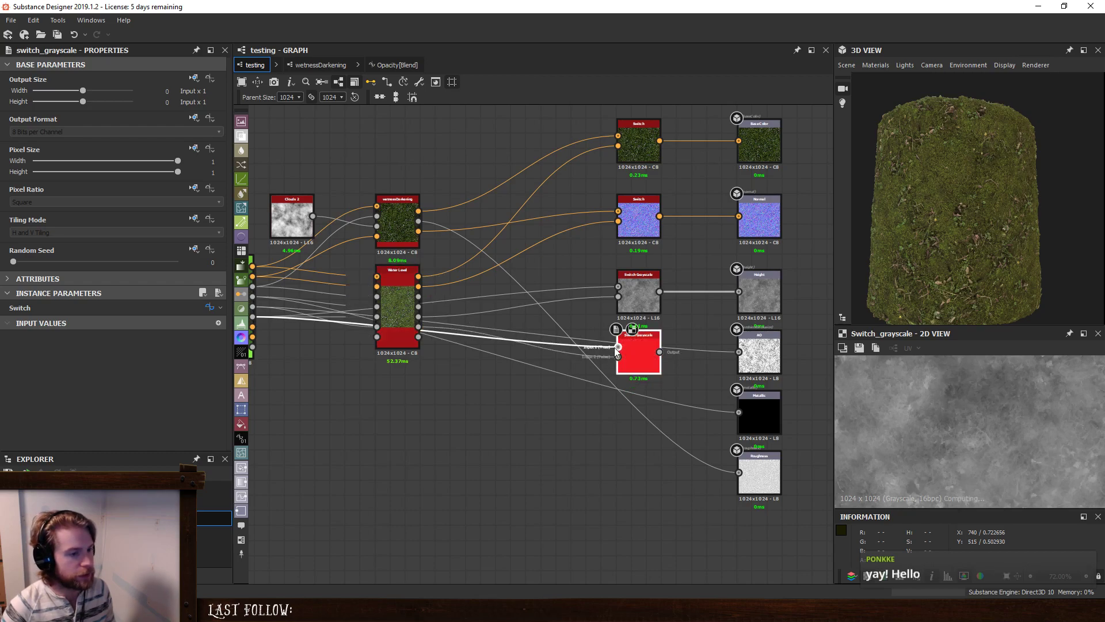
middle_drag(247, 318, 354, 322)
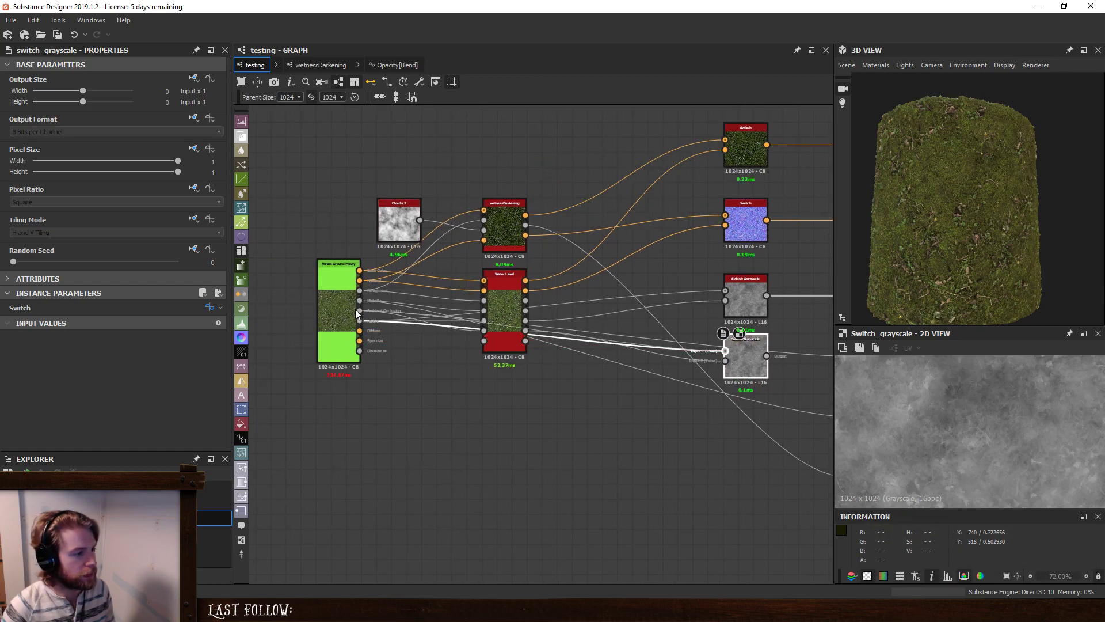
drag(358, 310, 725, 361)
middle_drag(770, 361, 539, 326)
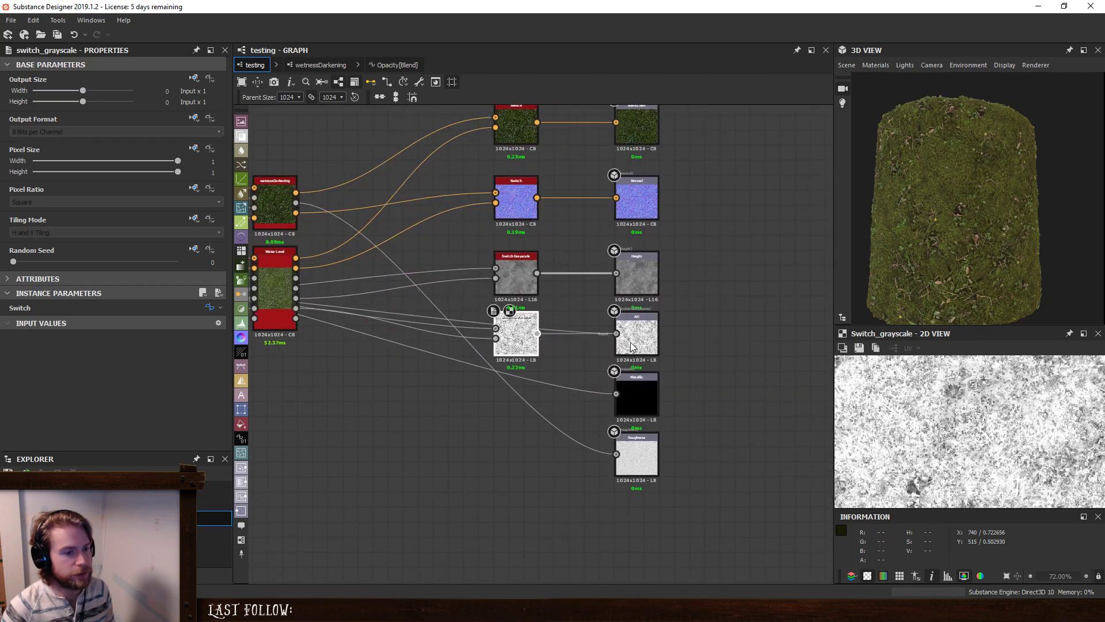
middle_drag(574, 371, 679, 356)
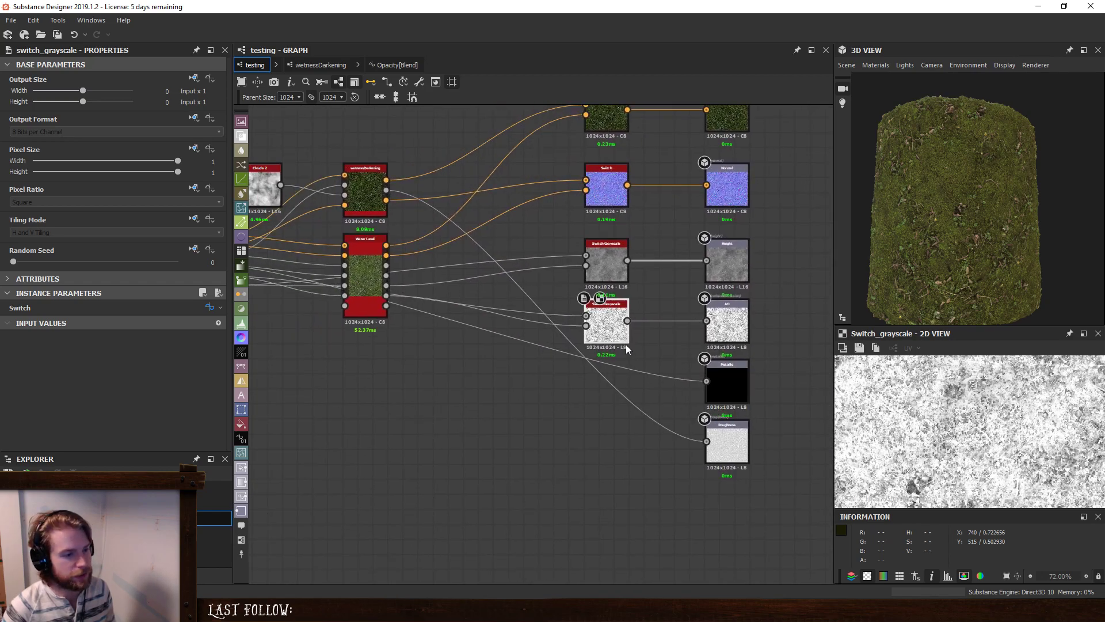
Duplicate the AO grayscale switch and route the wetnessDarkening and Water Level roughness through it to the Roughness output, aligning the node beside it.
key(ctrl+d)
drag(540, 349, 621, 426)
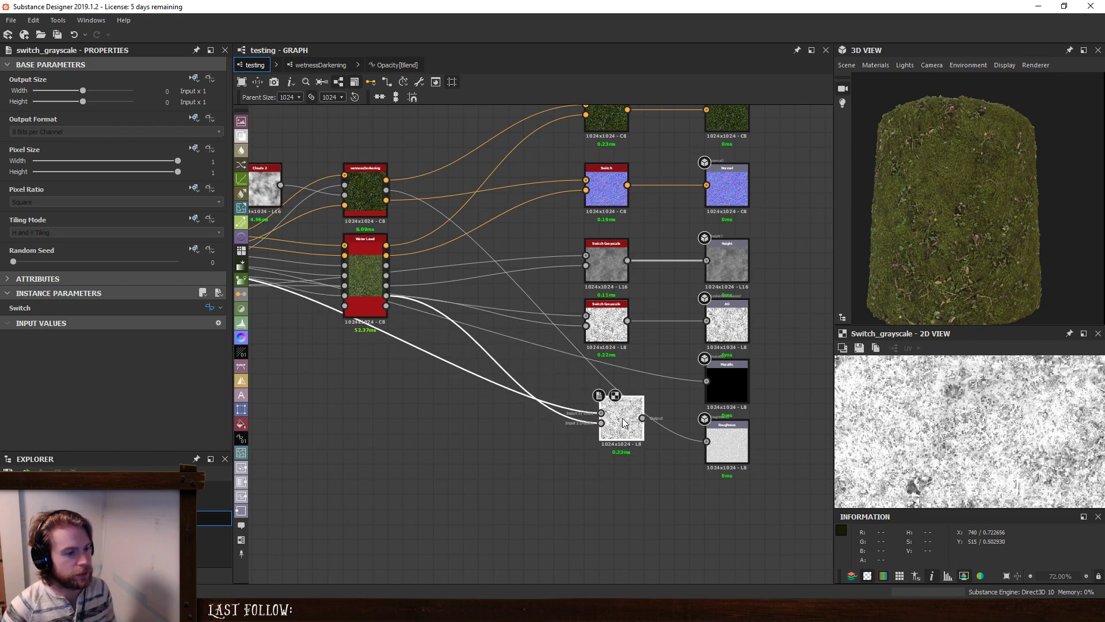
drag(386, 190, 601, 412)
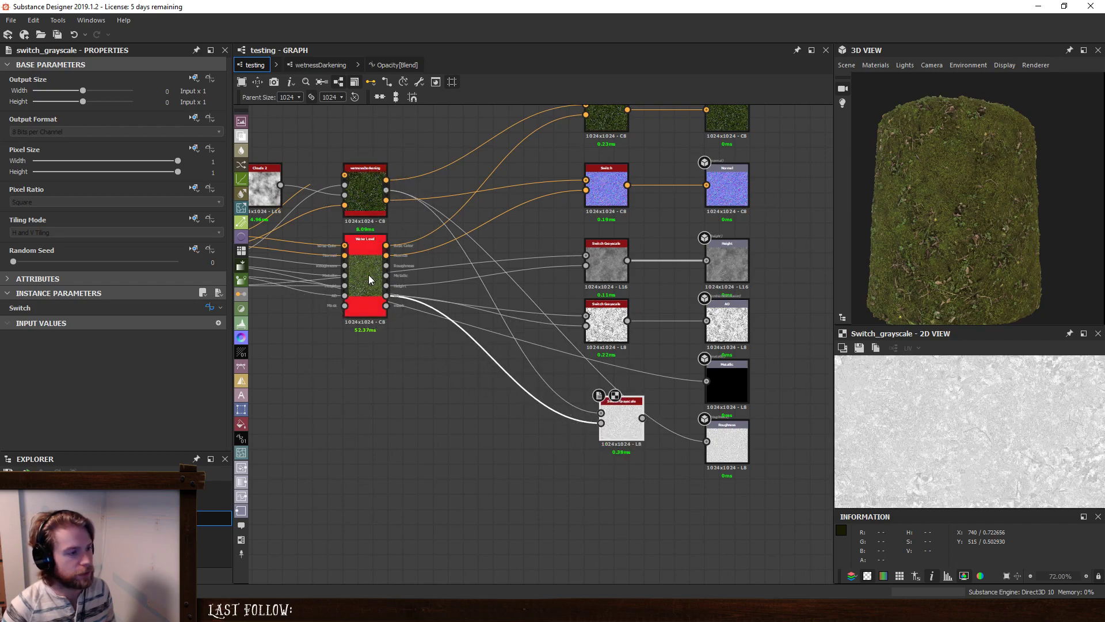
drag(386, 266, 601, 423)
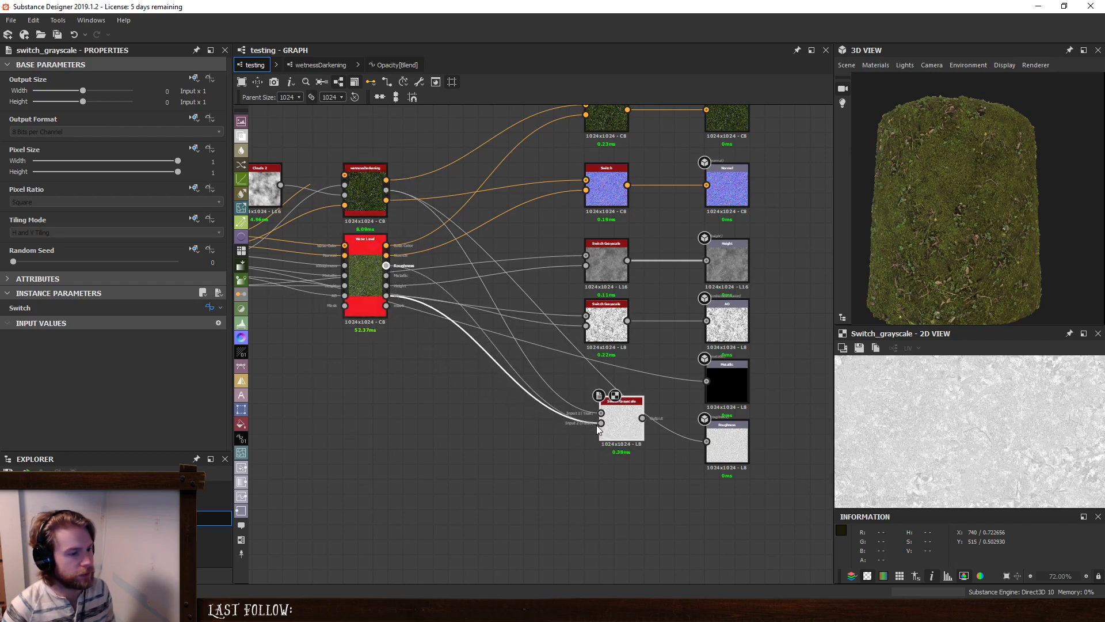
drag(698, 446, 706, 442)
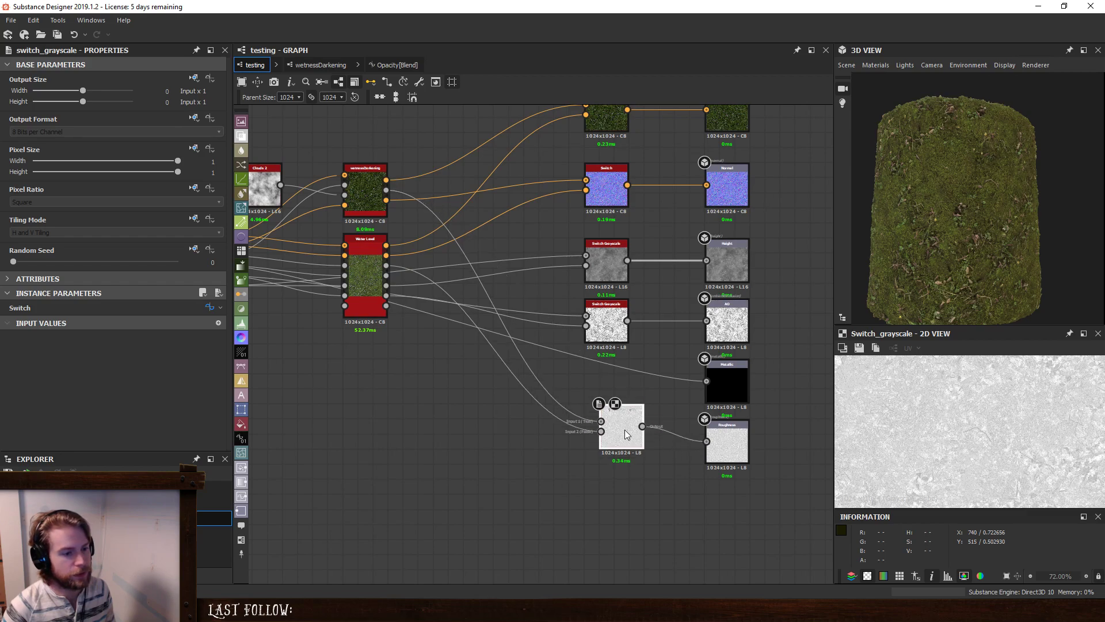
drag(626, 424, 614, 444)
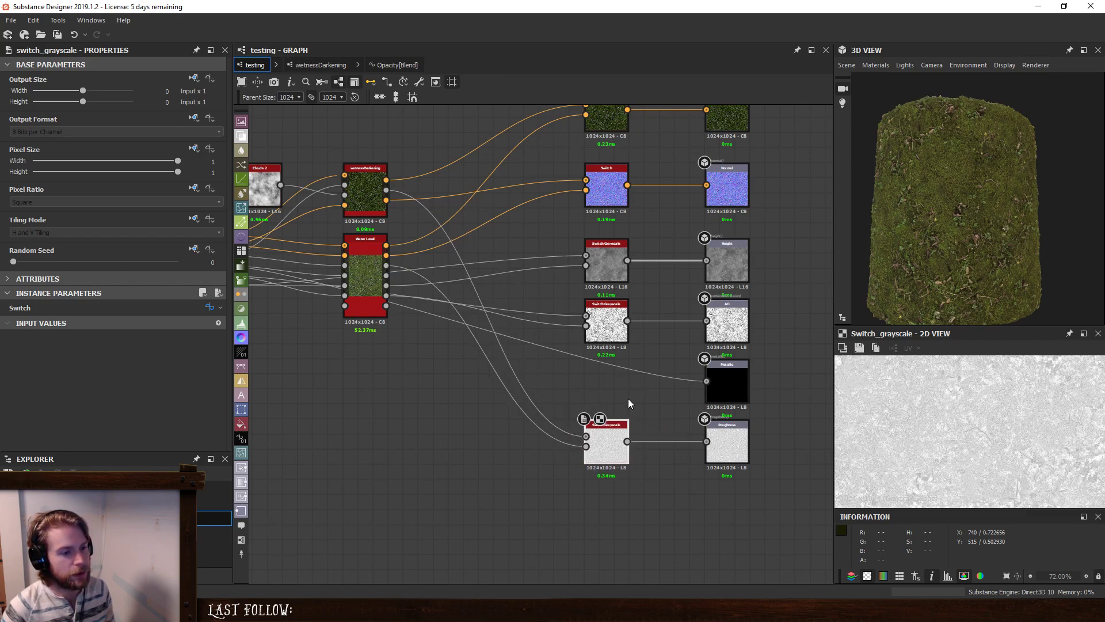
middle_drag(619, 363, 608, 429)
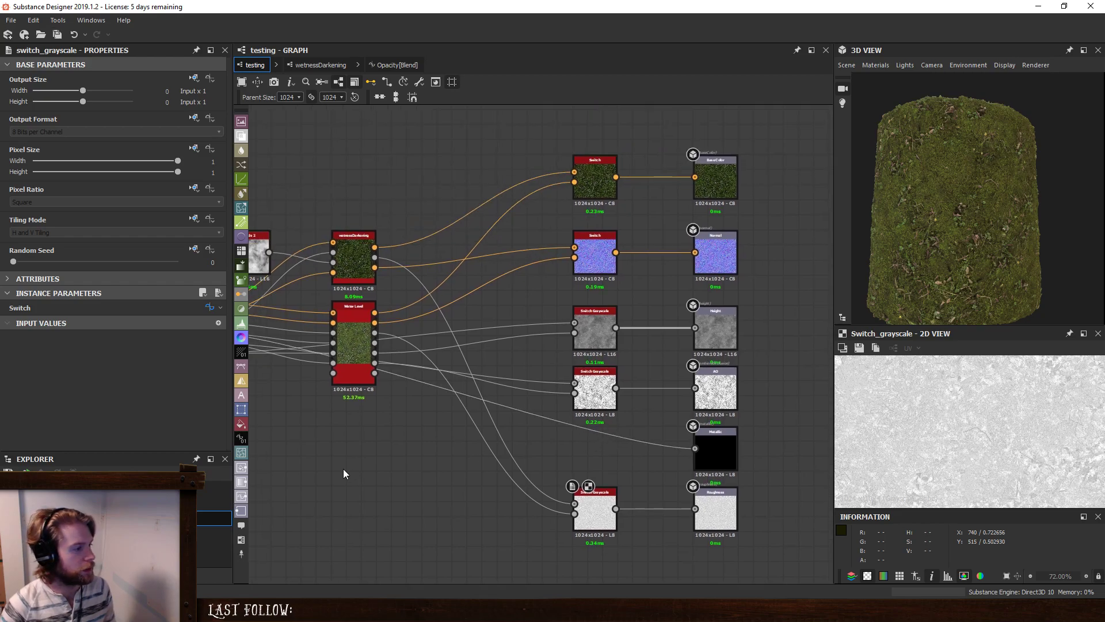
Set the graph's exposed Switch input parameter to False to preview the Water Level version.
click(216, 293)
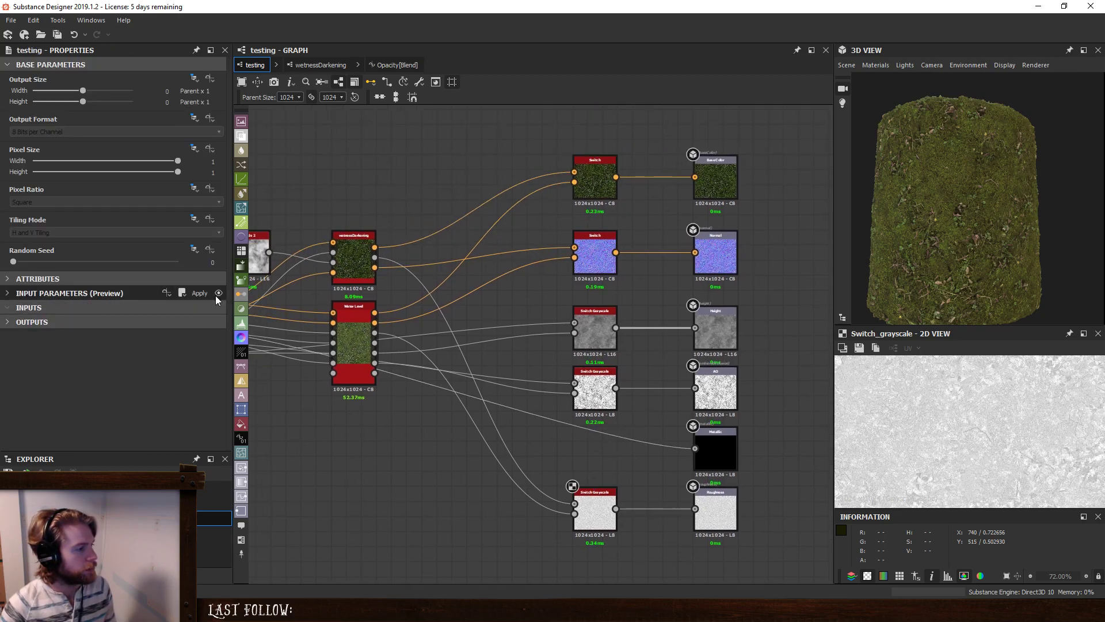
click(84, 294)
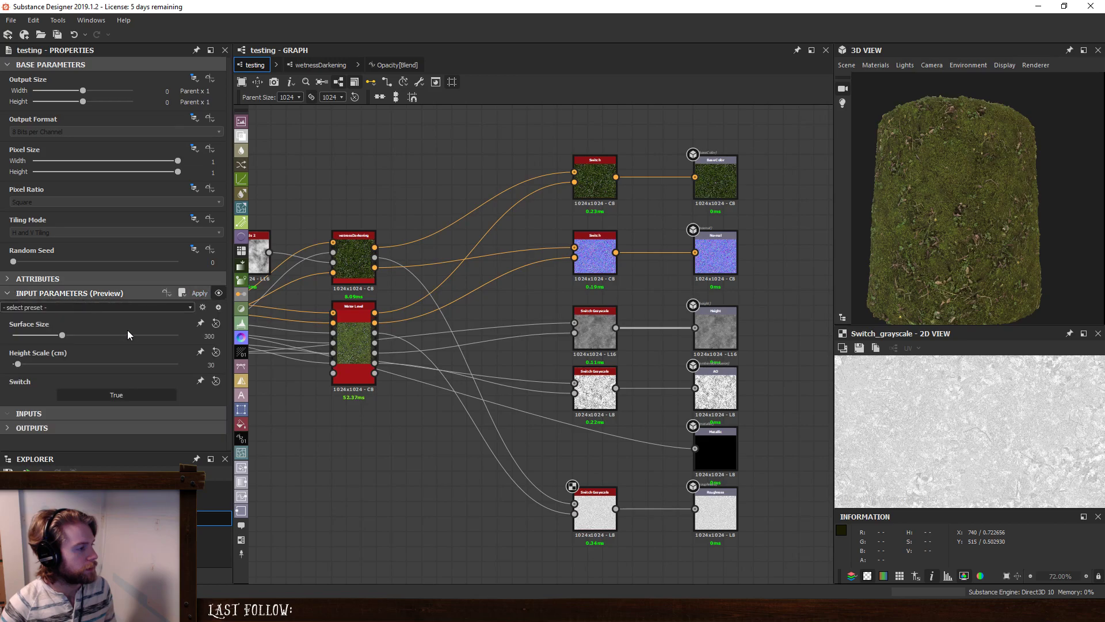
click(149, 395)
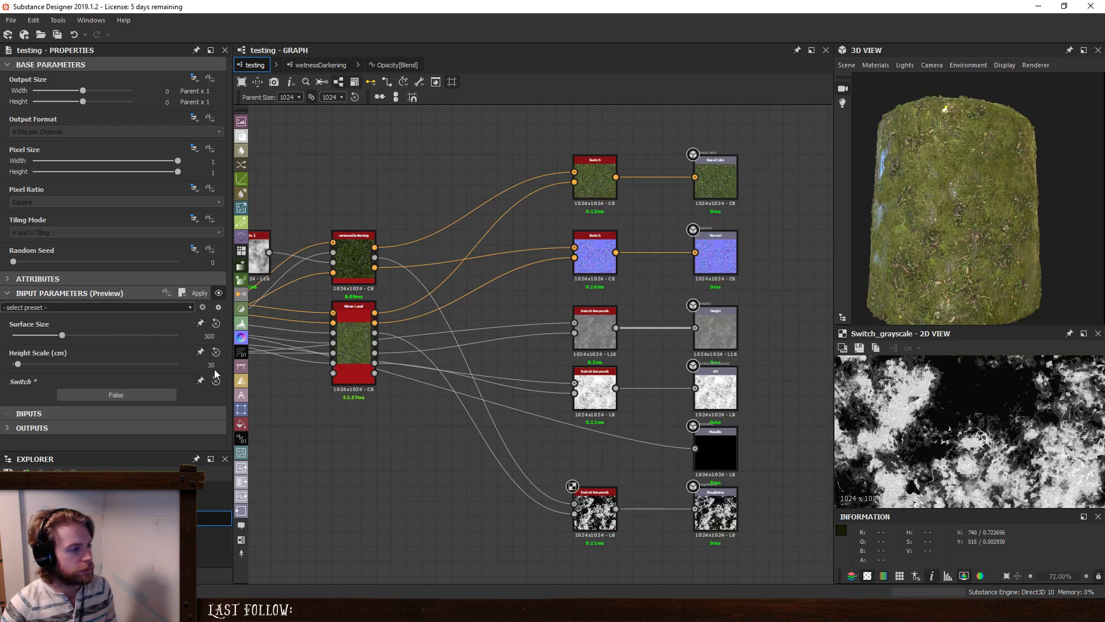
Remove the unused Surface Size and Height Scale inputs from the graph and set the Switch parameter's default to False.
click(219, 293)
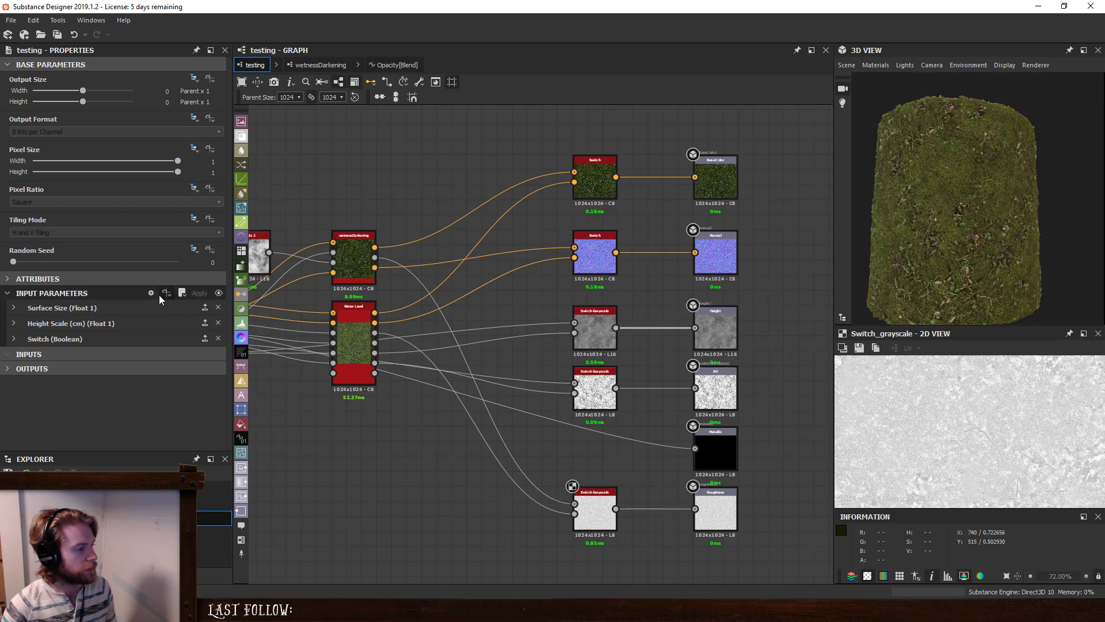
click(166, 293)
click(181, 334)
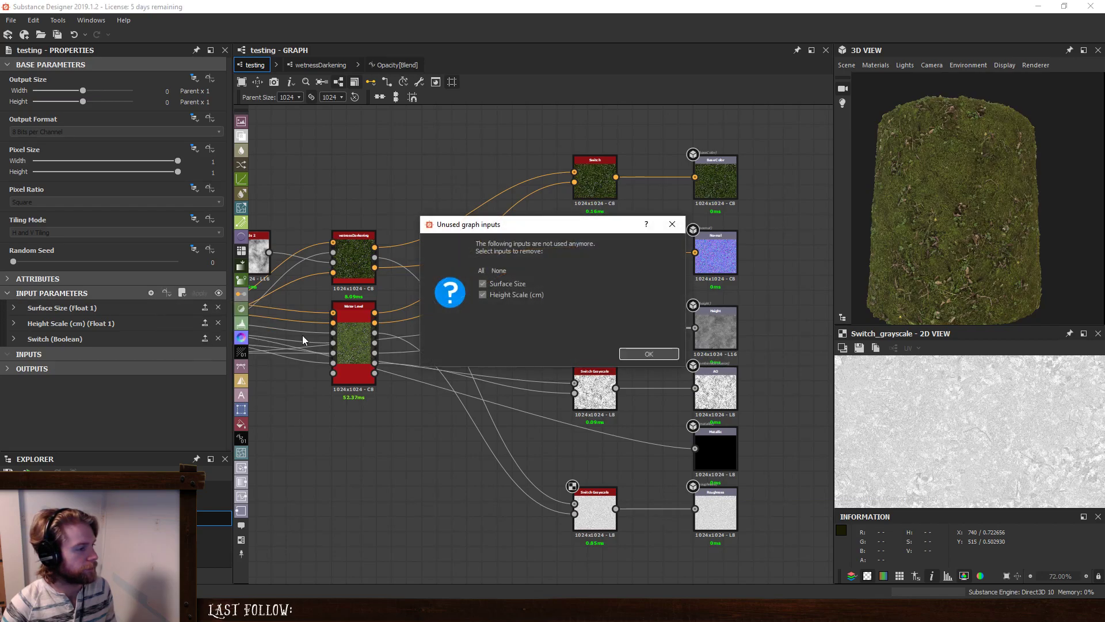
click(649, 353)
click(147, 308)
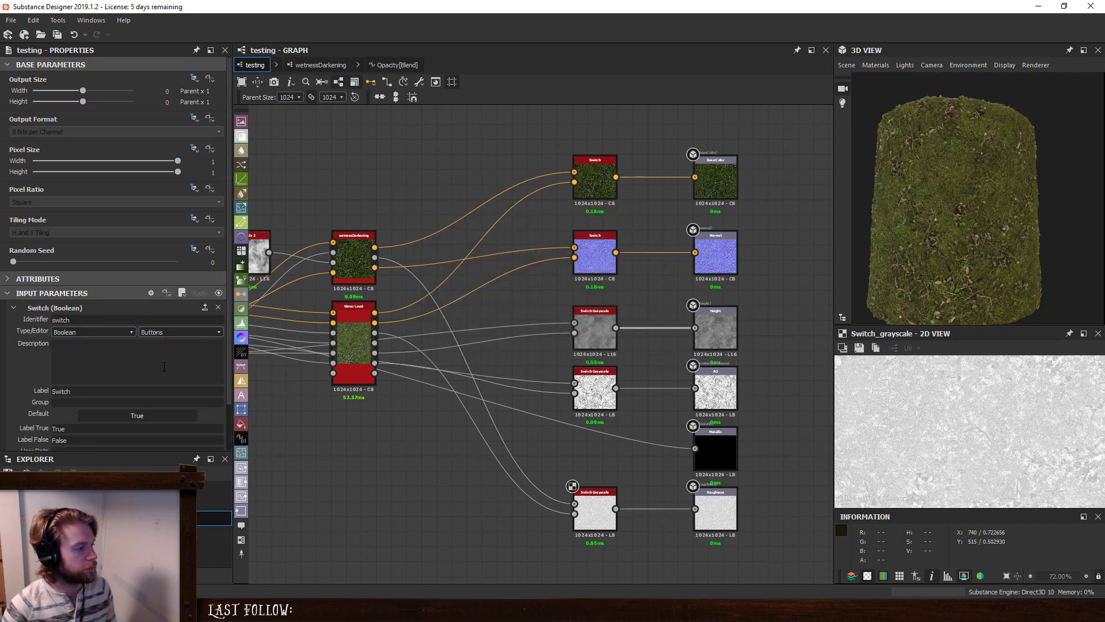
click(160, 417)
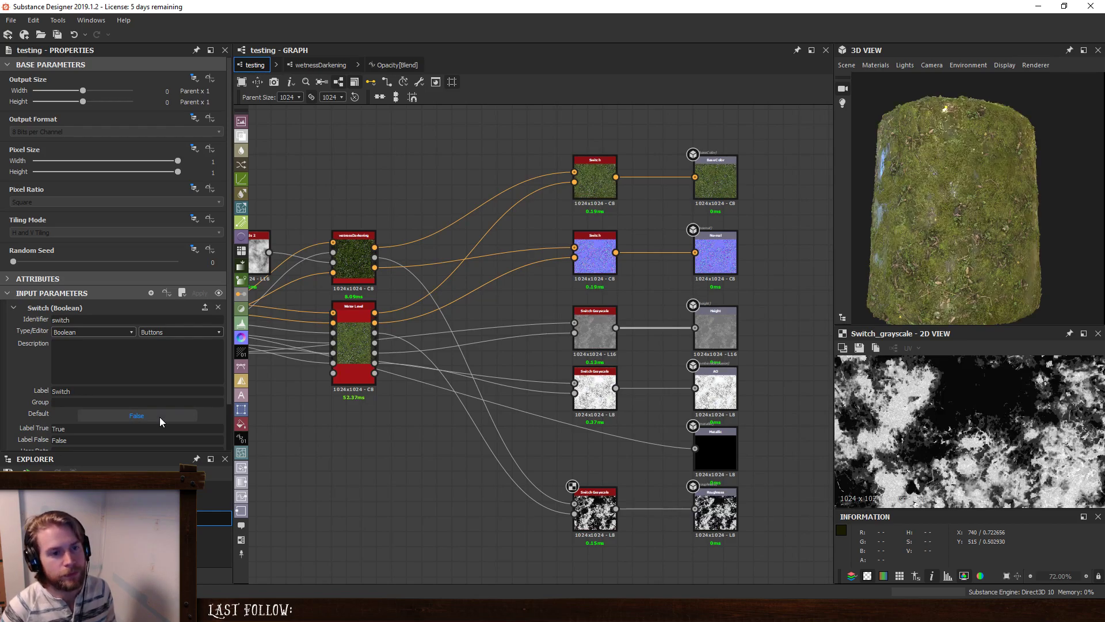
Inspect the Water Level version of the forest ground on the 3D cylinder from different angles and distances.
drag(981, 183, 1004, 181)
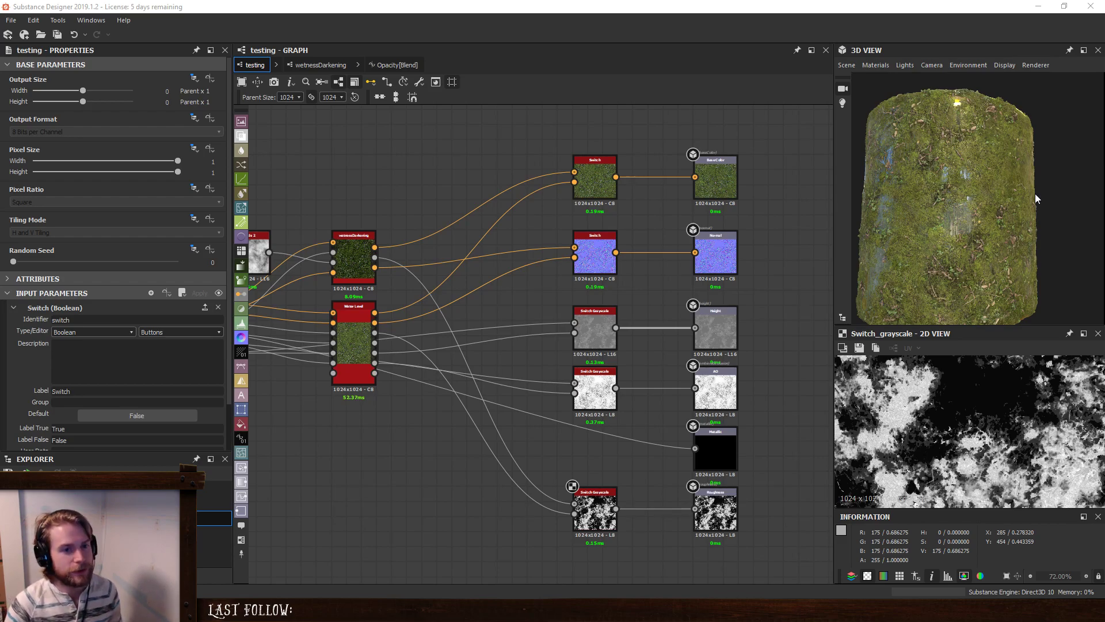
mouse_move(986, 241)
mouse_down()
mouse_move(938, 227)
mouse_move(962, 222)
mouse_move(921, 229)
mouse_move(993, 245)
mouse_move(990, 206)
mouse_move(1018, 225)
mouse_move(971, 225)
mouse_move(987, 236)
mouse_move(1020, 227)
mouse_move(984, 230)
mouse_move(949, 215)
mouse_move(921, 239)
mouse_move(980, 233)
mouse_move(974, 244)
mouse_move(1009, 249)
mouse_move(1002, 212)
mouse_move(989, 235)
mouse_move(997, 226)
mouse_move(978, 228)
mouse_up()
scroll(955, 228, up, 3)
scroll(1008, 237, down, 3)
scroll(974, 244, up, 3)
scroll(1000, 235, down, 3)
Try the Water Level node's Water Darkness at 1 and check the darkened puddles on the 3D cylinder.
click(354, 315)
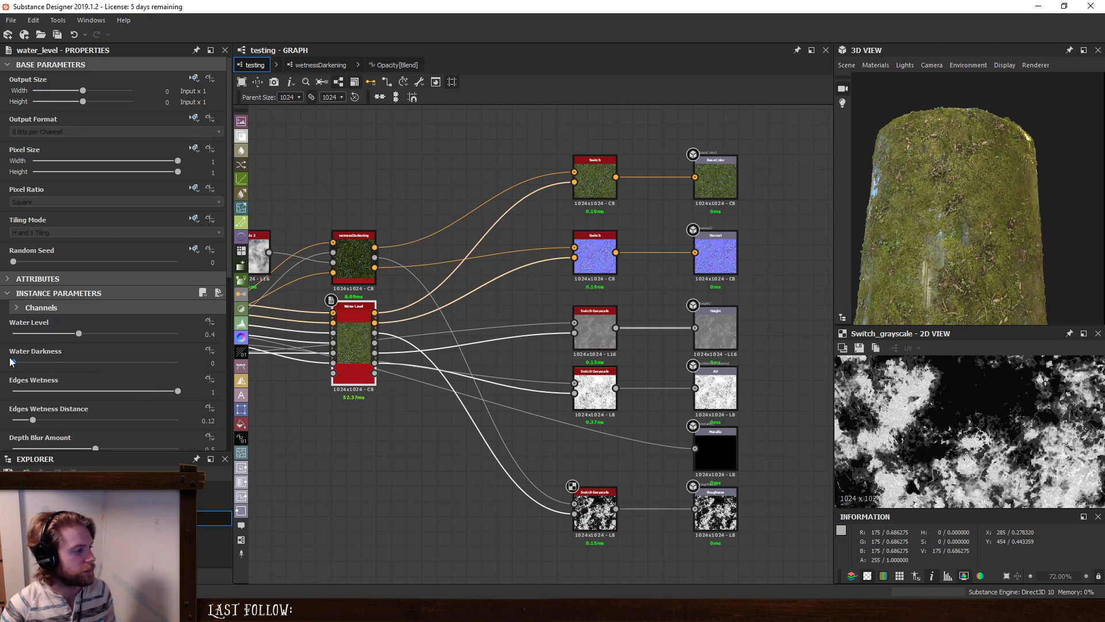
drag(13, 362, 247, 374)
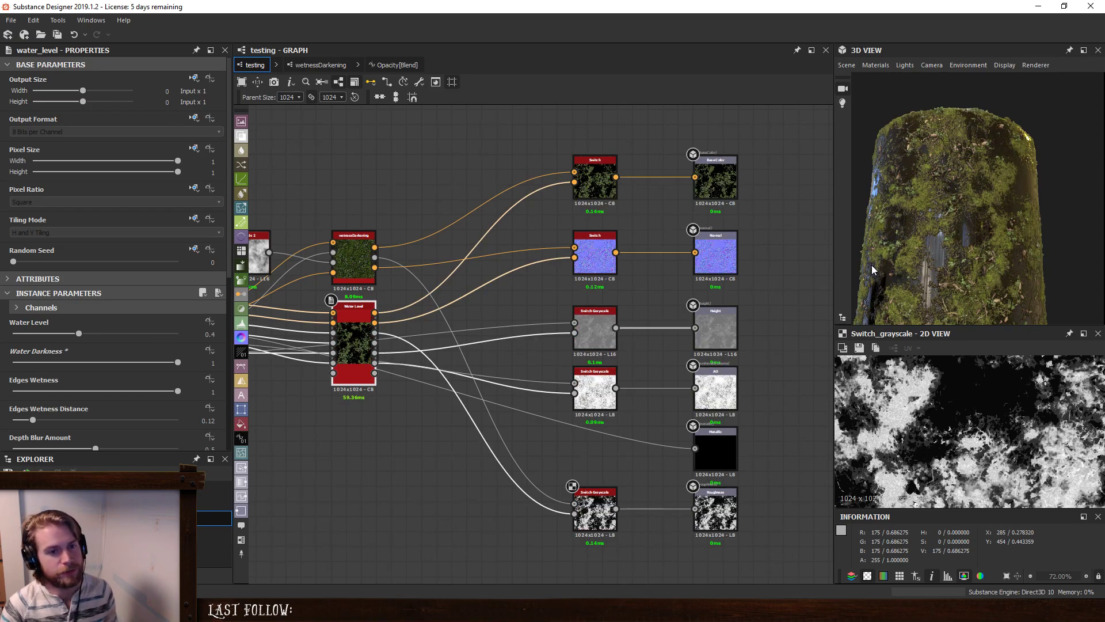
drag(1011, 233, 1051, 199)
scroll(996, 233, up, 4)
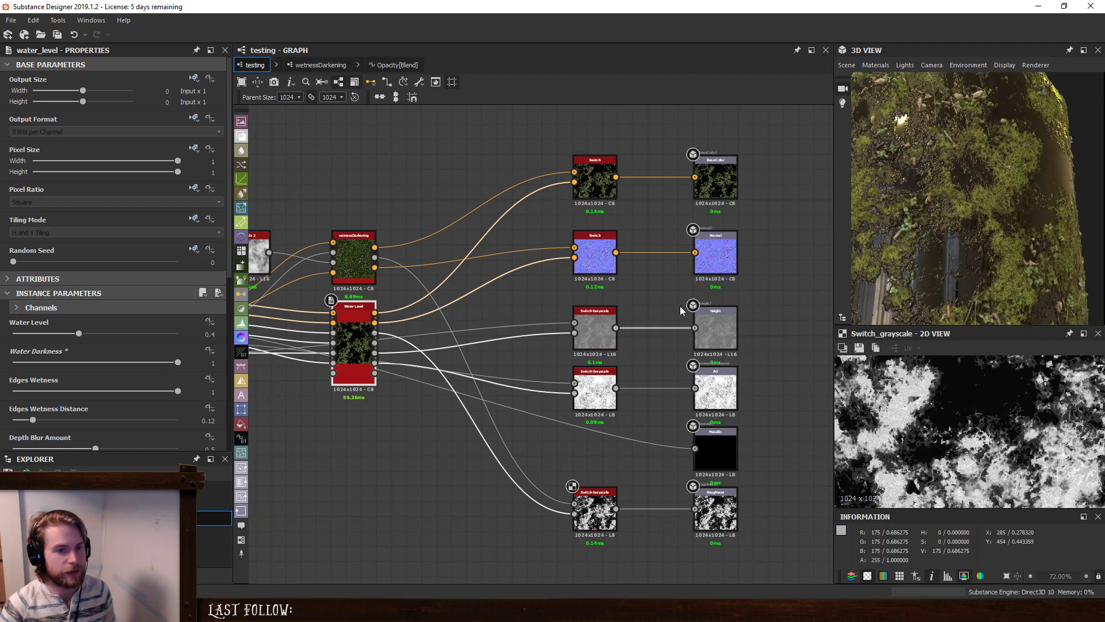
scroll(956, 224, down, 4)
drag(966, 249, 961, 263)
Show the Water Level node's base color in the 2D view and set its Water Darkness to 0.17.
double_click(370, 311)
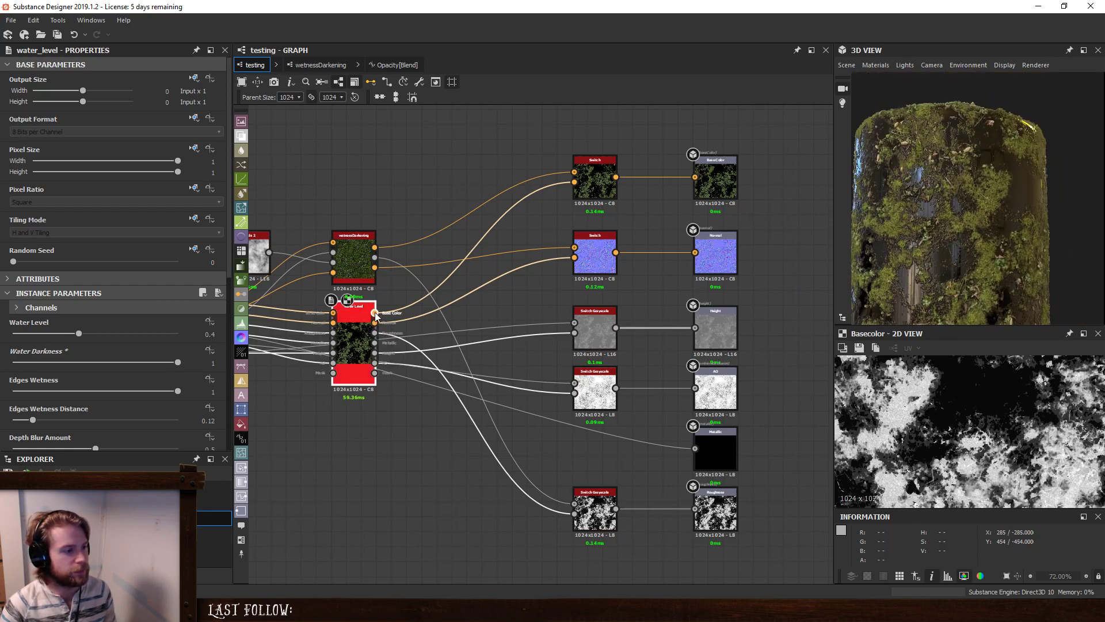
scroll(999, 409, down, 4)
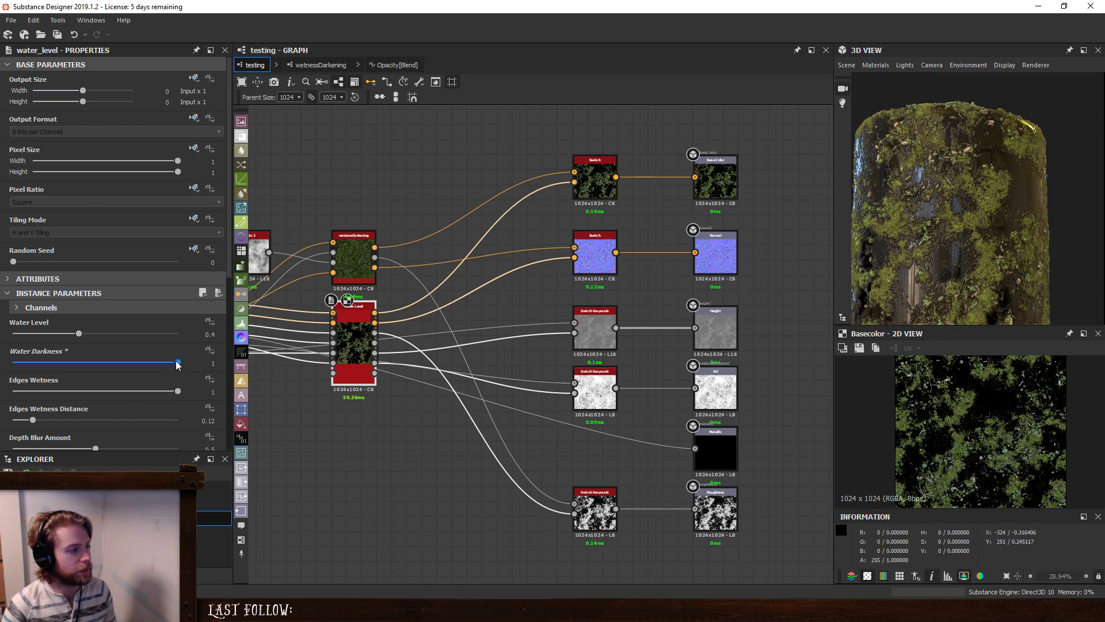
drag(177, 362, 40, 363)
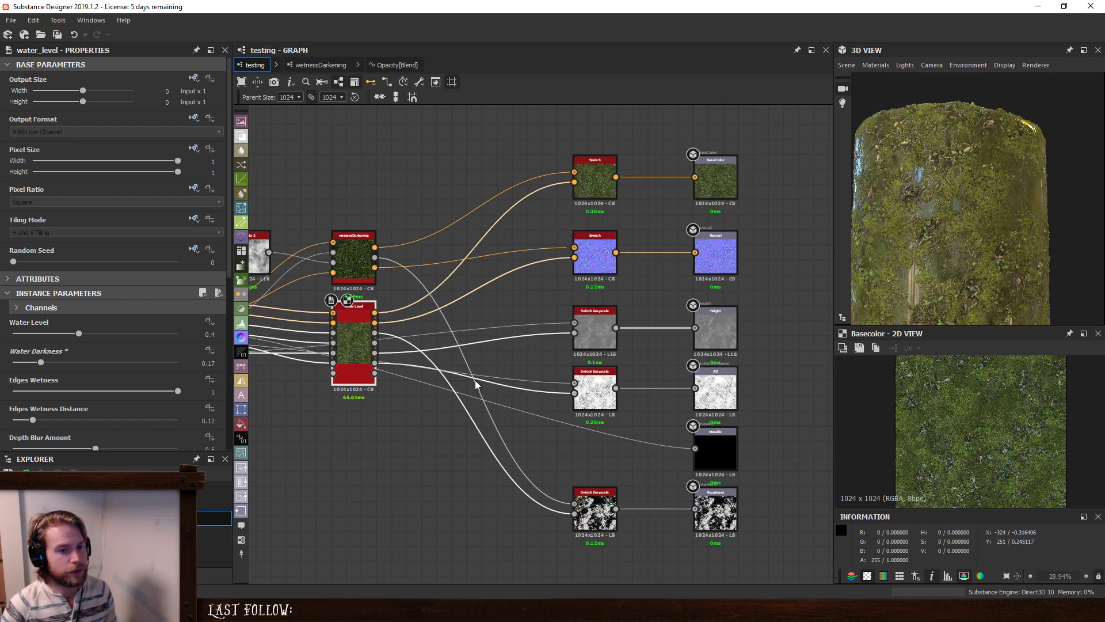
click(414, 540)
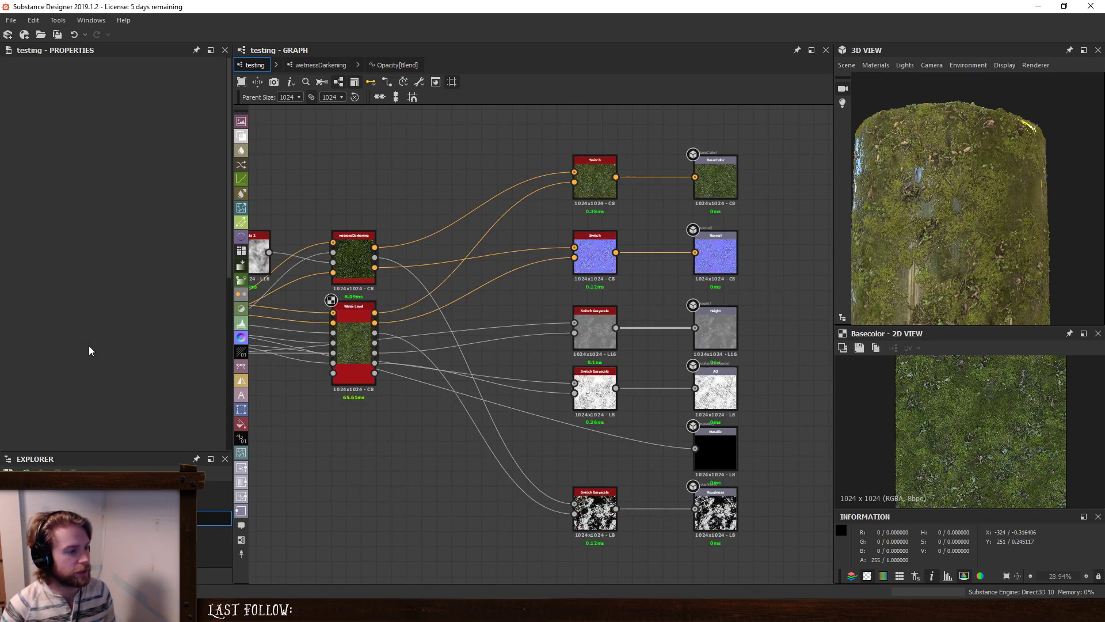
Show the wetnessDarkening node's color output in the 2D view and close the Information panel to enlarge the preview.
double_click(353, 259)
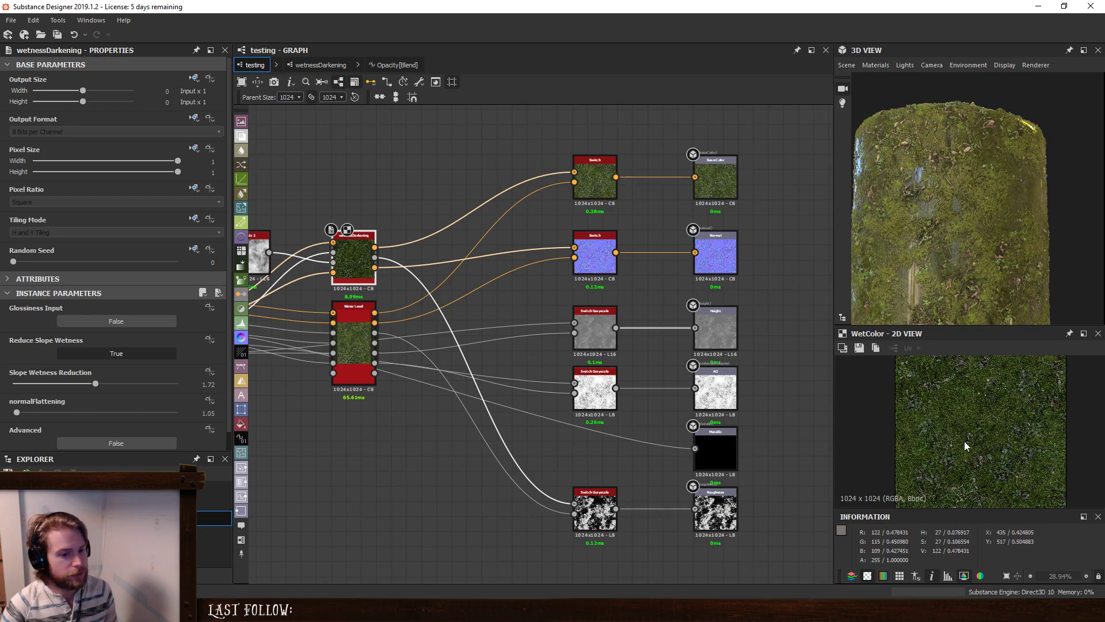
click(1098, 517)
scroll(980, 464, up, 4)
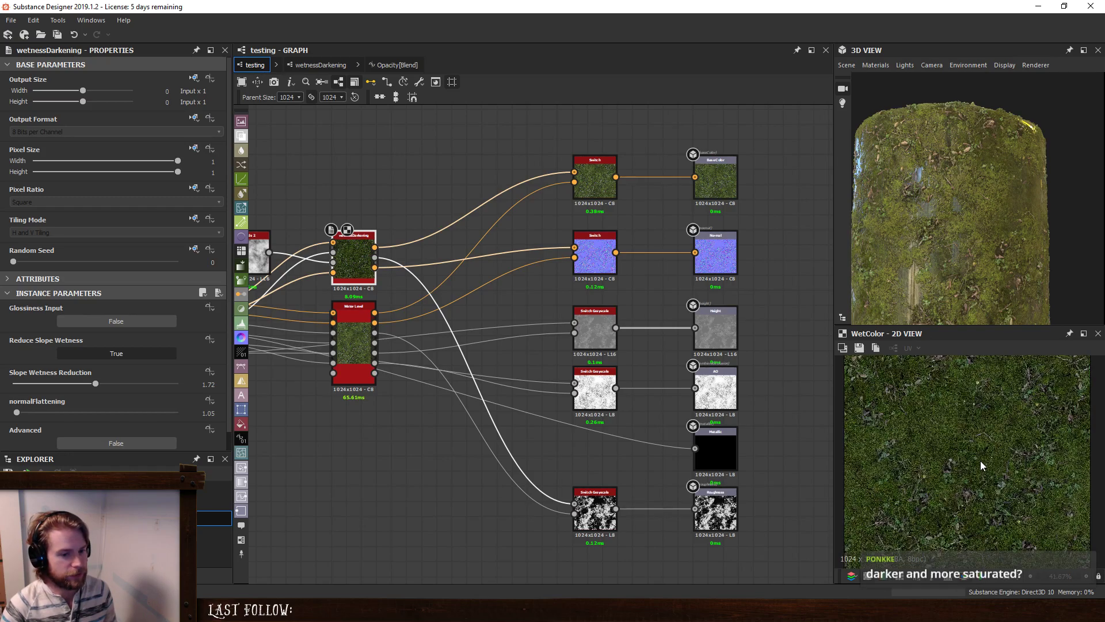
scroll(64, 403, down, 1)
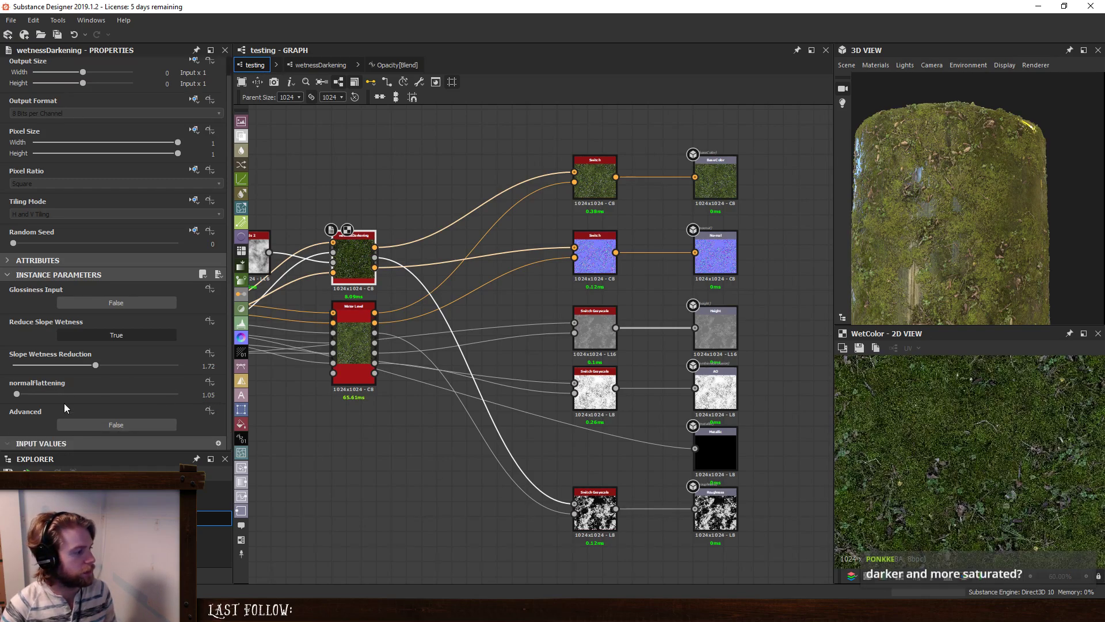
Add a Levels node fed by the Clouds 2 node.
middle_drag(420, 326, 618, 358)
drag(437, 276, 398, 261)
key(space)
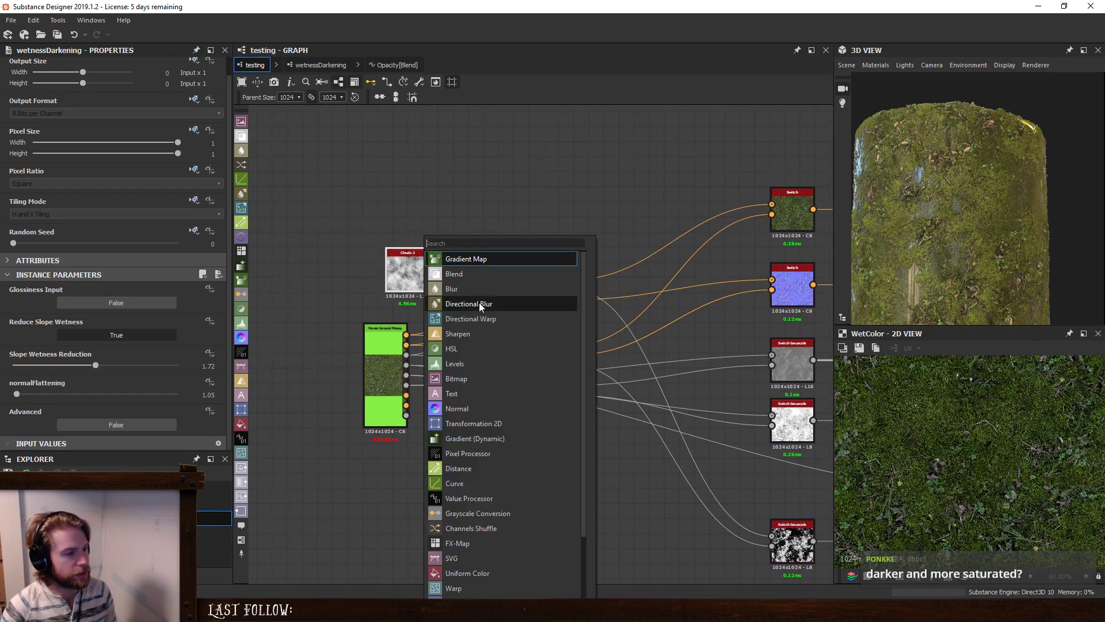
click(486, 365)
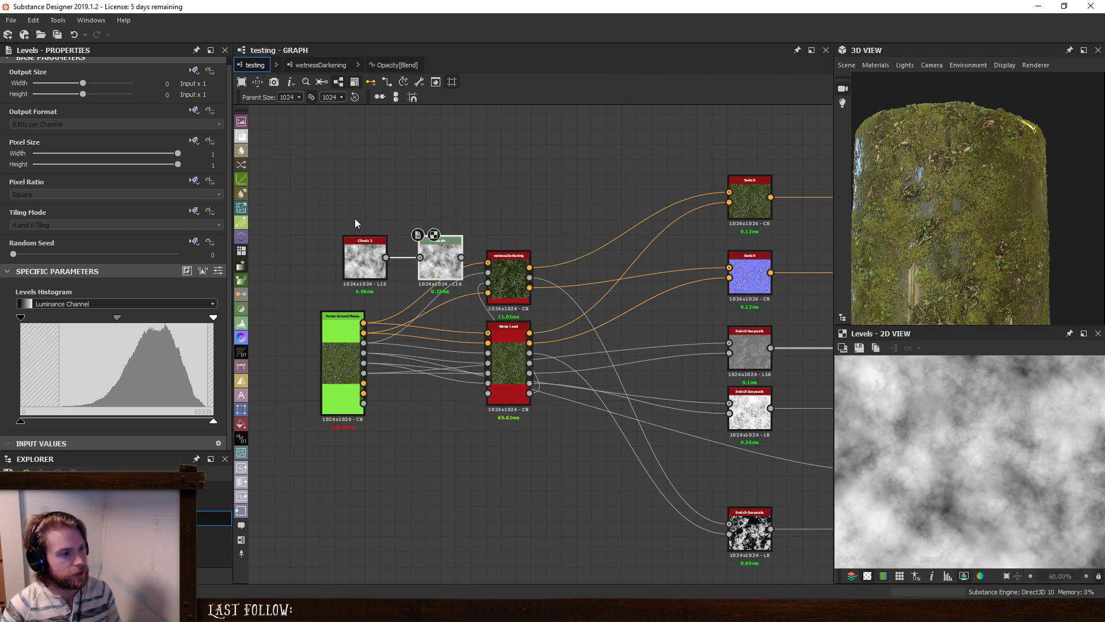
Drive wetnessDarkening with the Water Level mask, delete the Clouds 2 and Levels nodes, and move Water Level down beside the forest ground node.
drag(354, 223, 476, 318)
key(Delete)
double_click(515, 355)
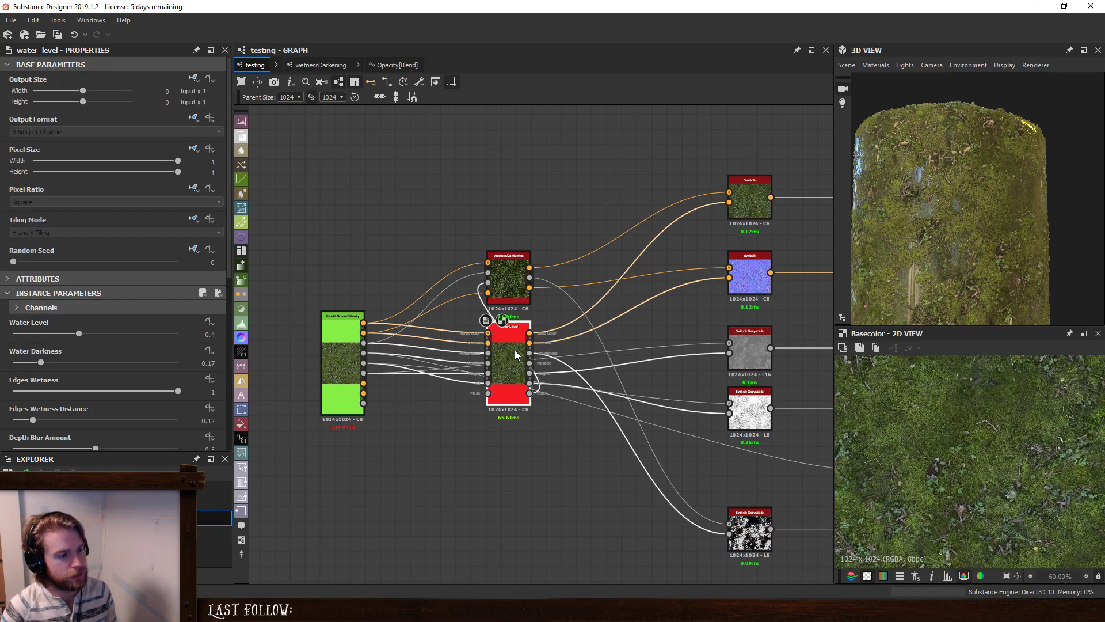
drag(515, 351, 458, 367)
middle_drag(516, 355, 442, 357)
Preview the wetnessDarkening color output up close and set its Slope Wetness Reduction to 0.
click(444, 279)
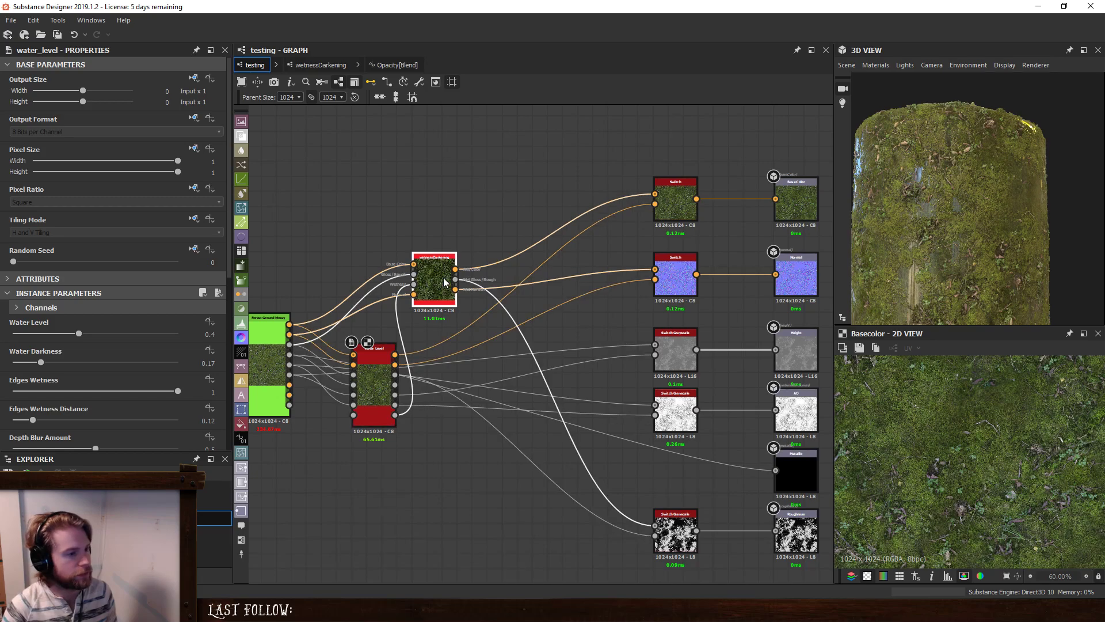
double_click(444, 282)
scroll(957, 428, up, 4)
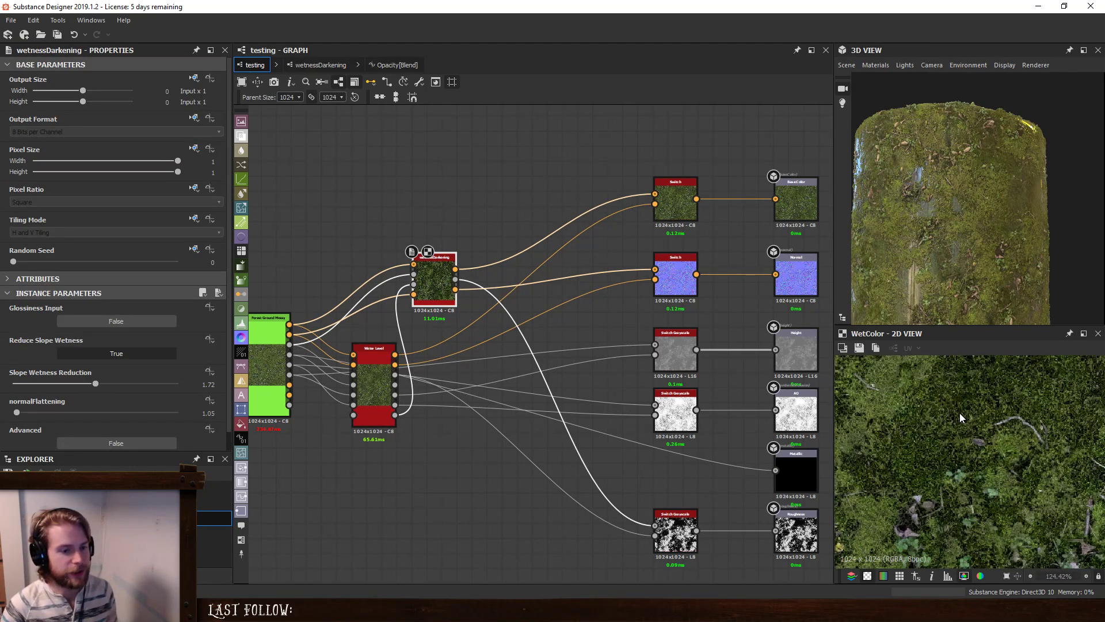
drag(94, 384, 3, 387)
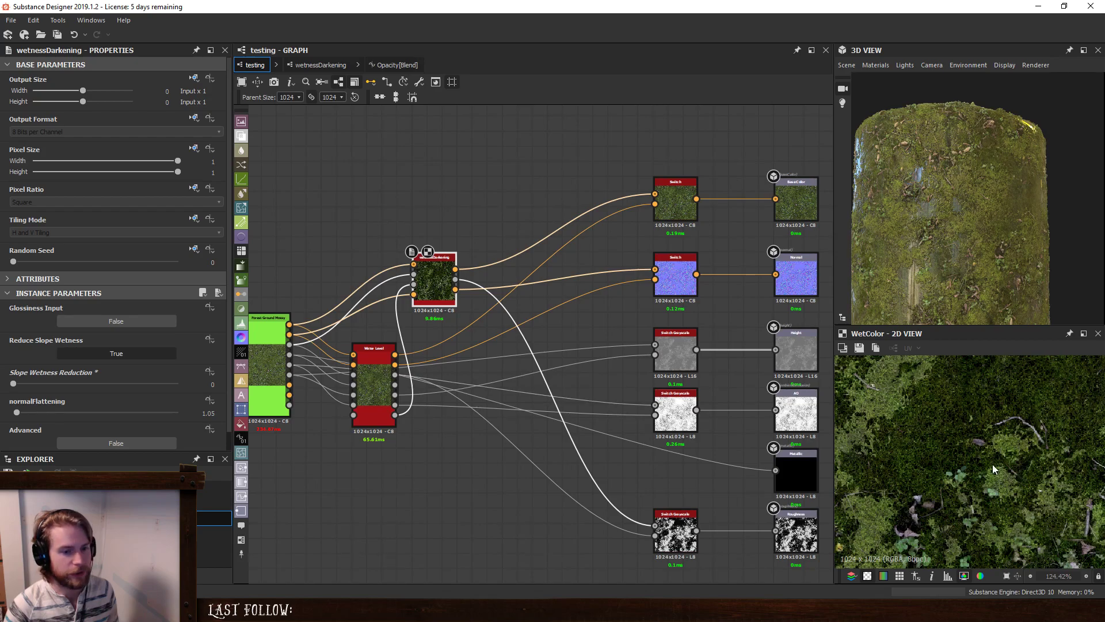
scroll(995, 437, down, 4)
scroll(995, 438, up, 3)
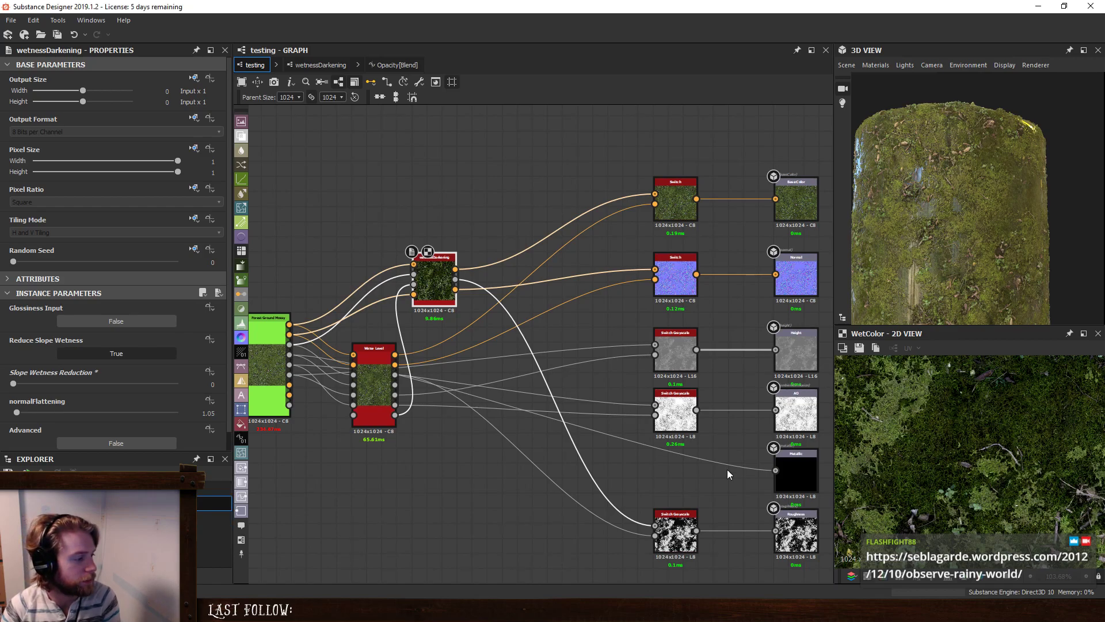
Open the wetnessDarkening node's own graph, examine its porosity and darkening network, and return to the testing graph.
key(ctrl+e)
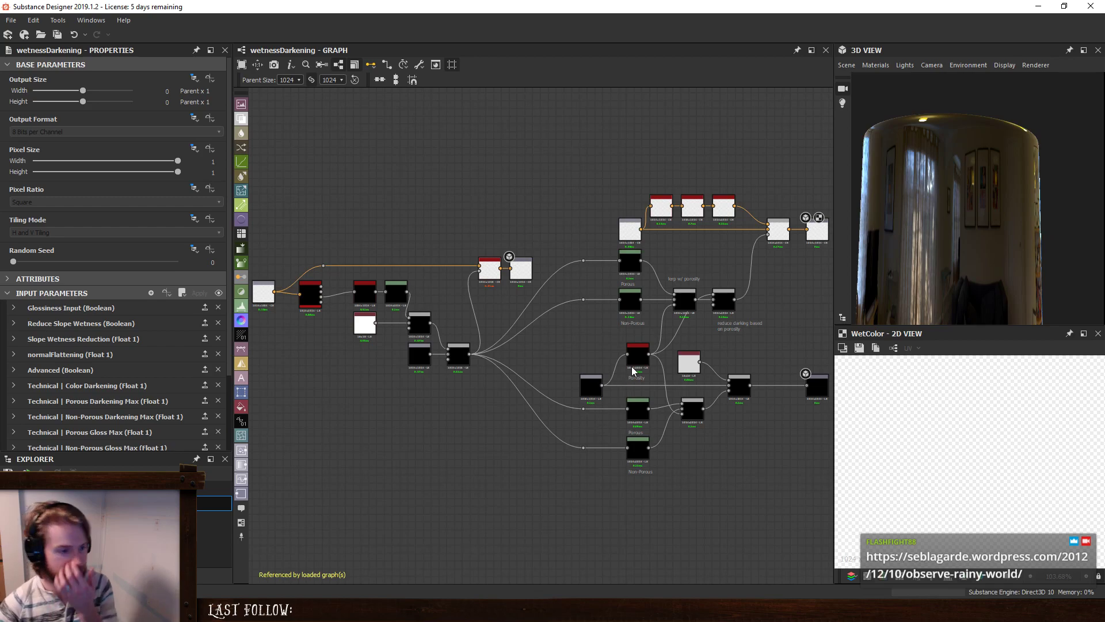
middle_drag(456, 303, 520, 340)
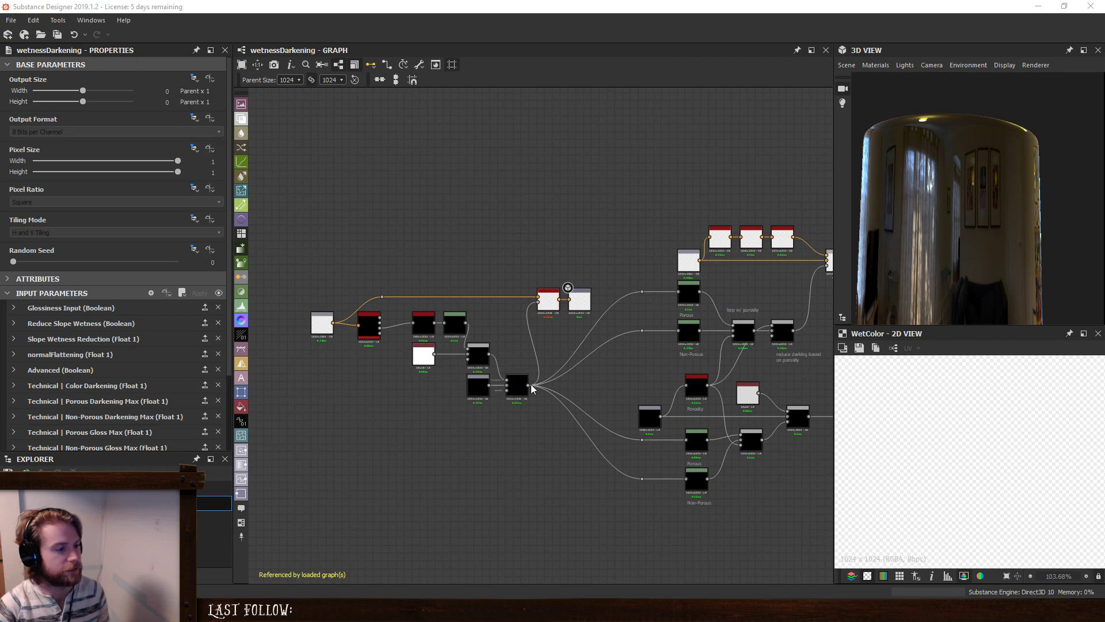
mouse_move(580, 372)
middle_down()
mouse_move(551, 381)
mouse_move(586, 372)
middle_up()
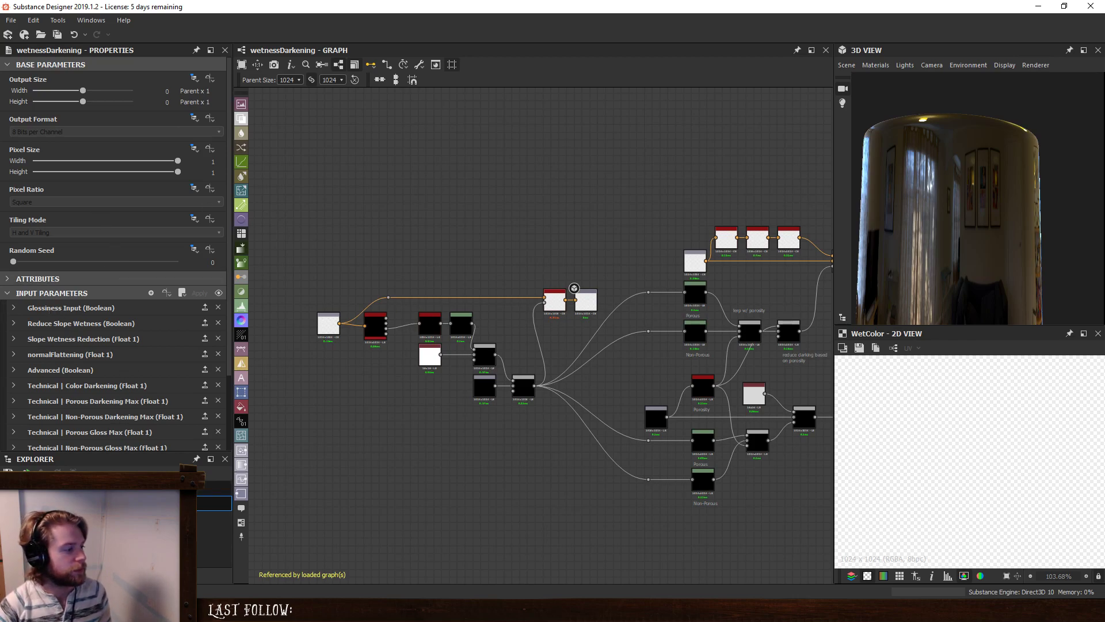
click(75, 518)
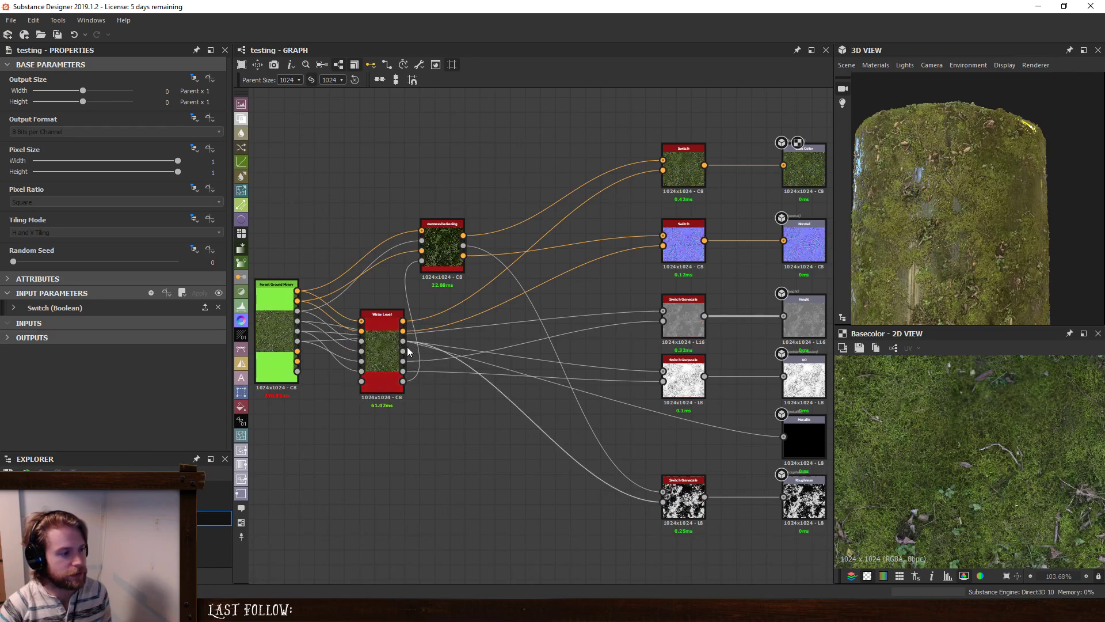
Examine the Water Level node's normal and height outputs in the 2D view.
double_click(410, 331)
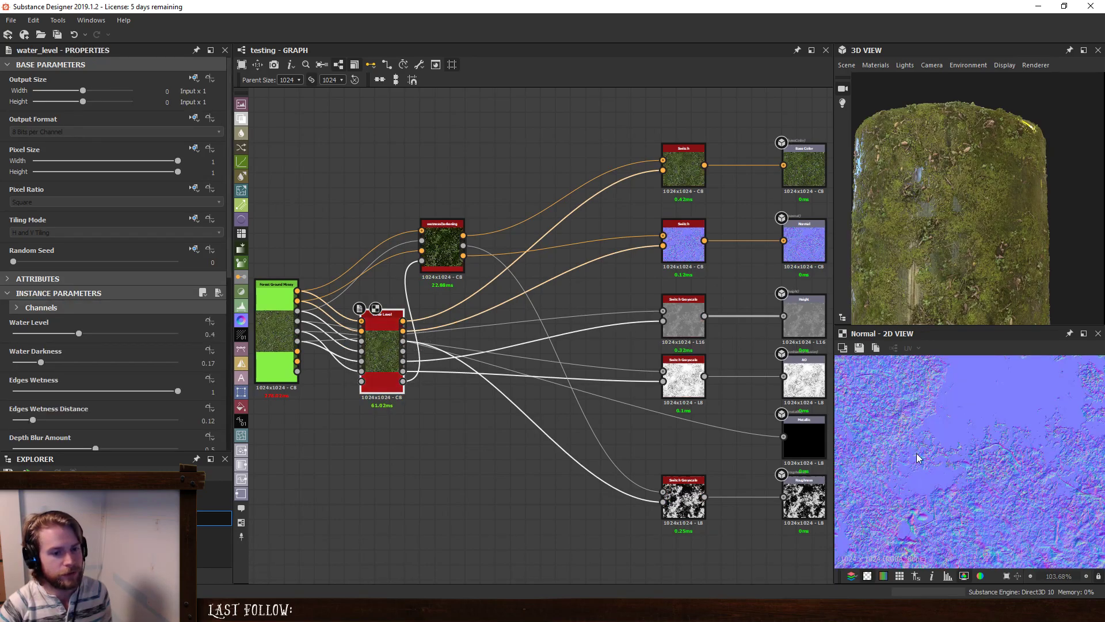
scroll(921, 443, up, 5)
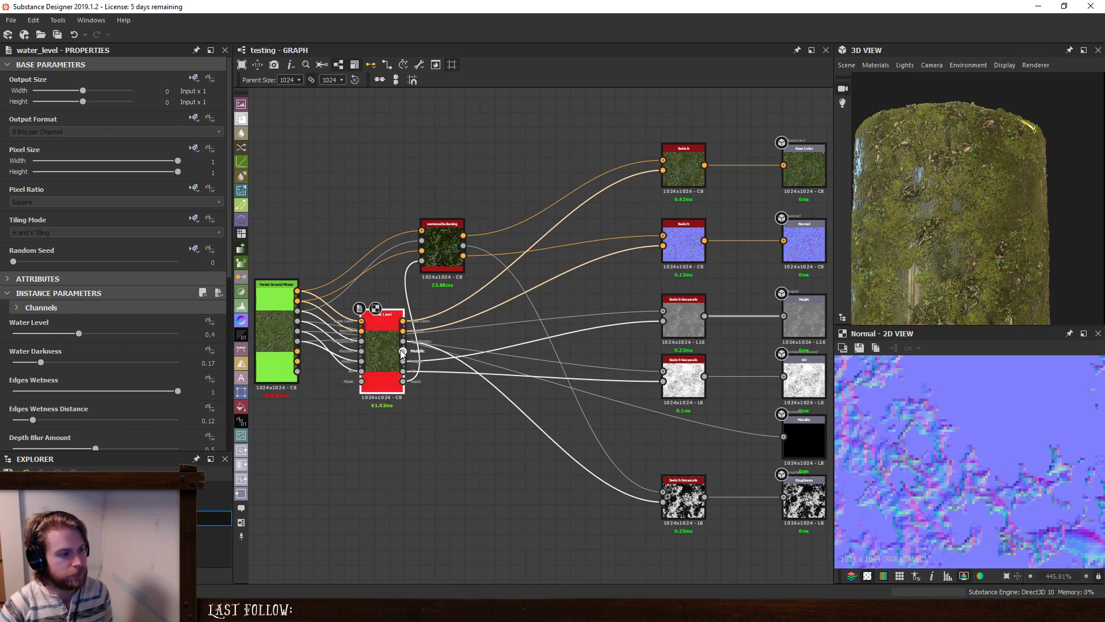
scroll(403, 371, up, 3)
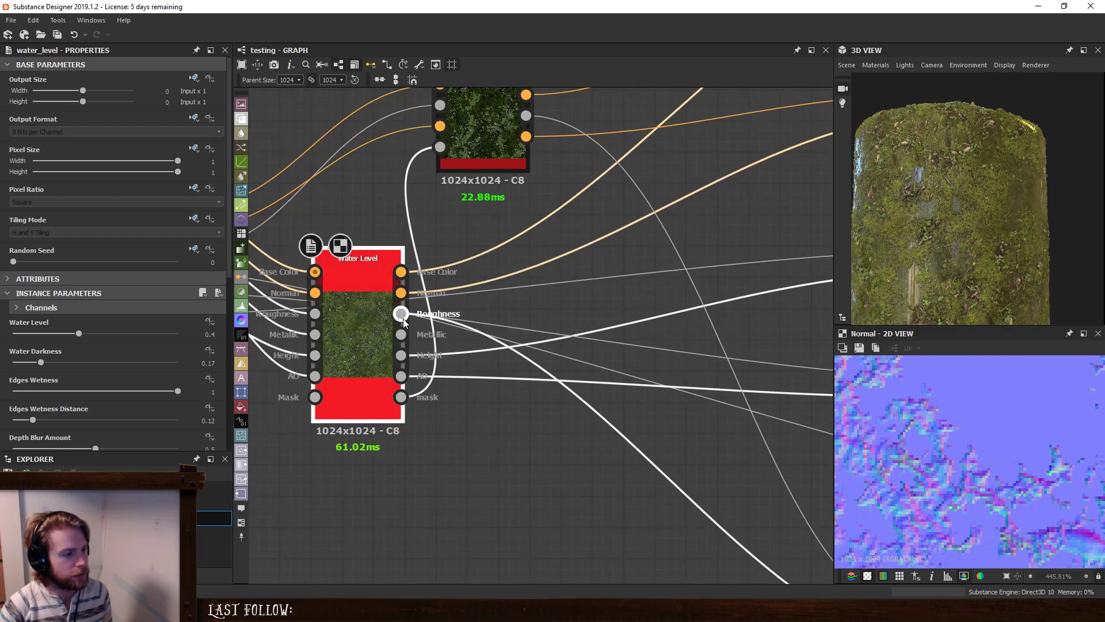
click(401, 355)
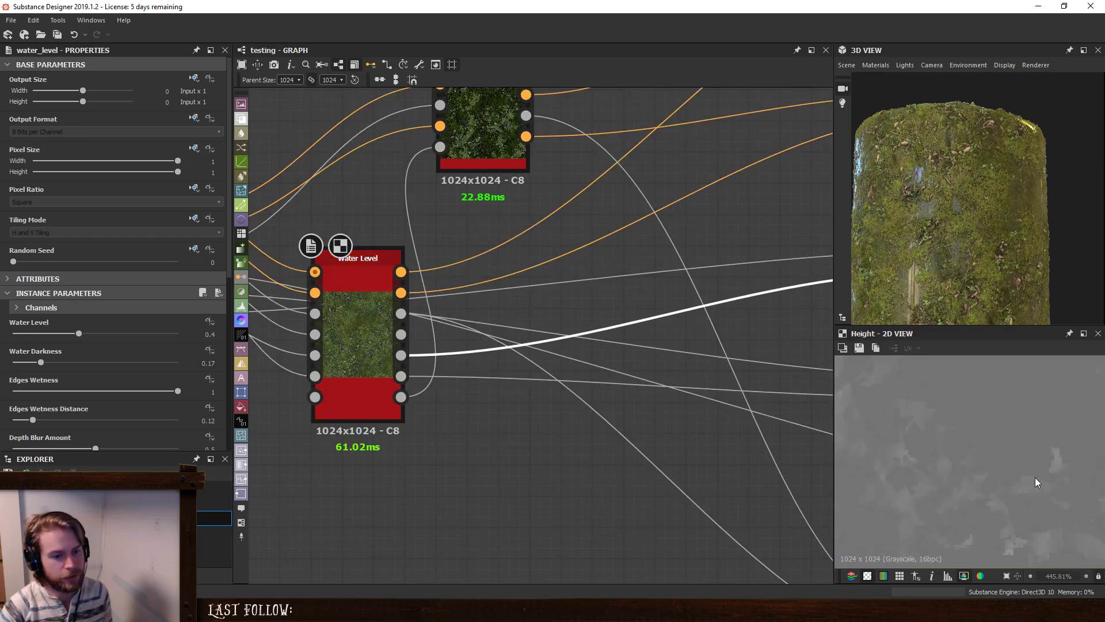
Try the Water Level node's Water Level at 0.26, settle on 0.5, and inspect the flooded surface up close in 3D.
click(346, 326)
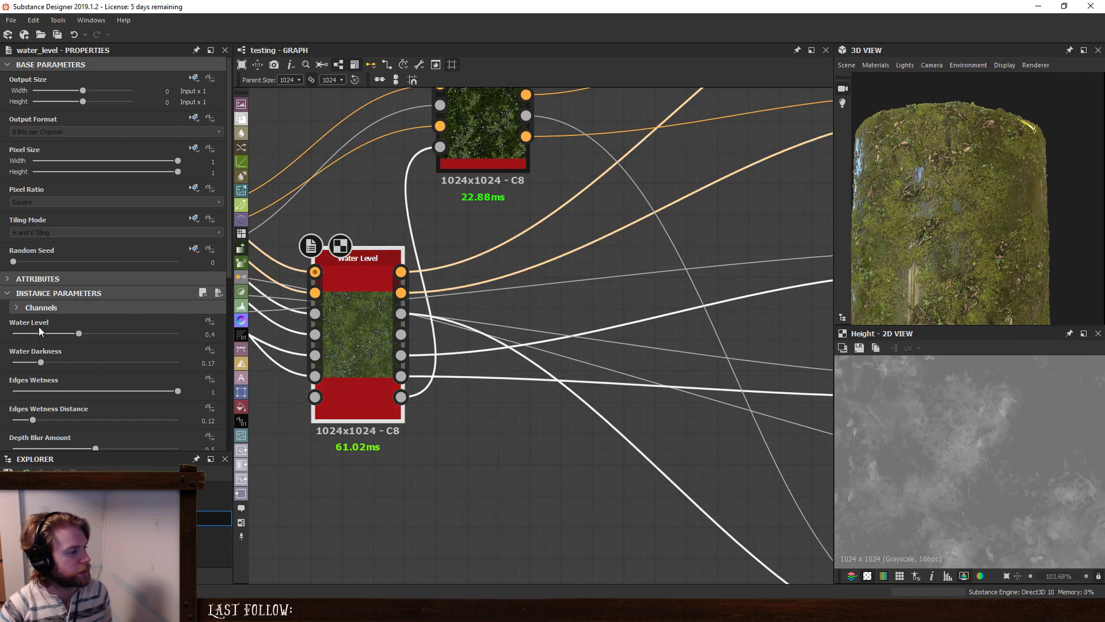
drag(80, 333, 57, 335)
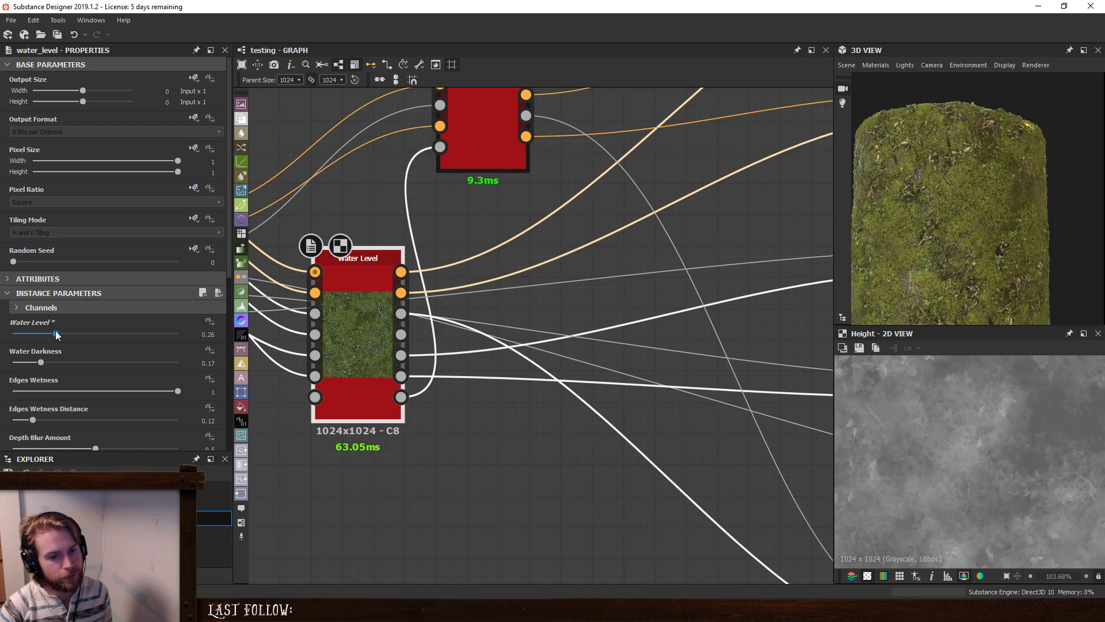
drag(55, 330, 96, 340)
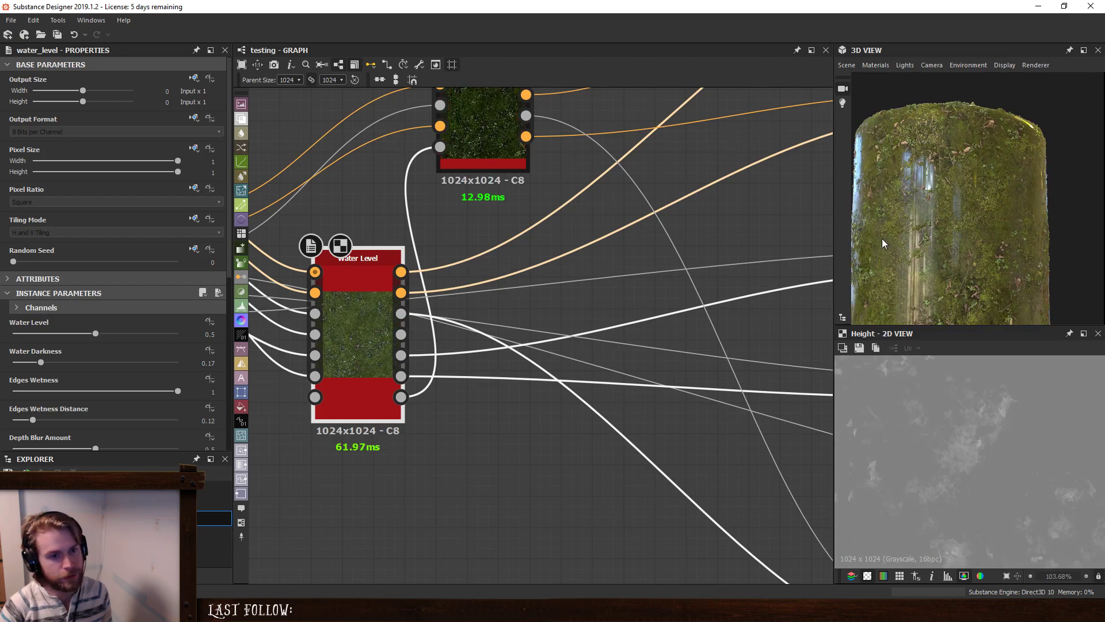
scroll(981, 223, up, 5)
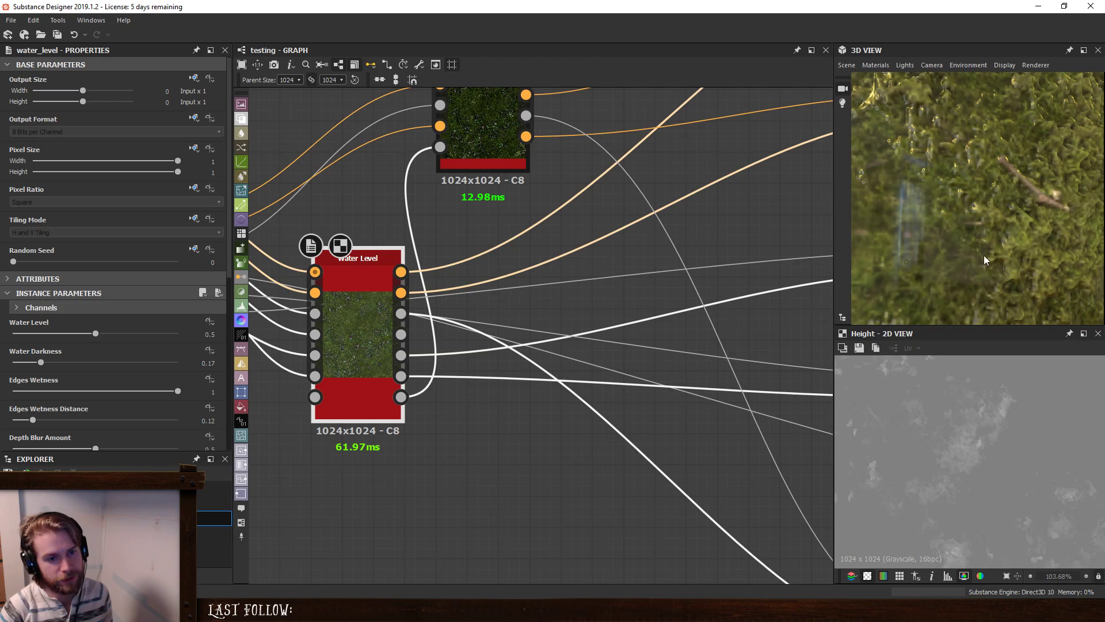
drag(991, 246, 962, 182)
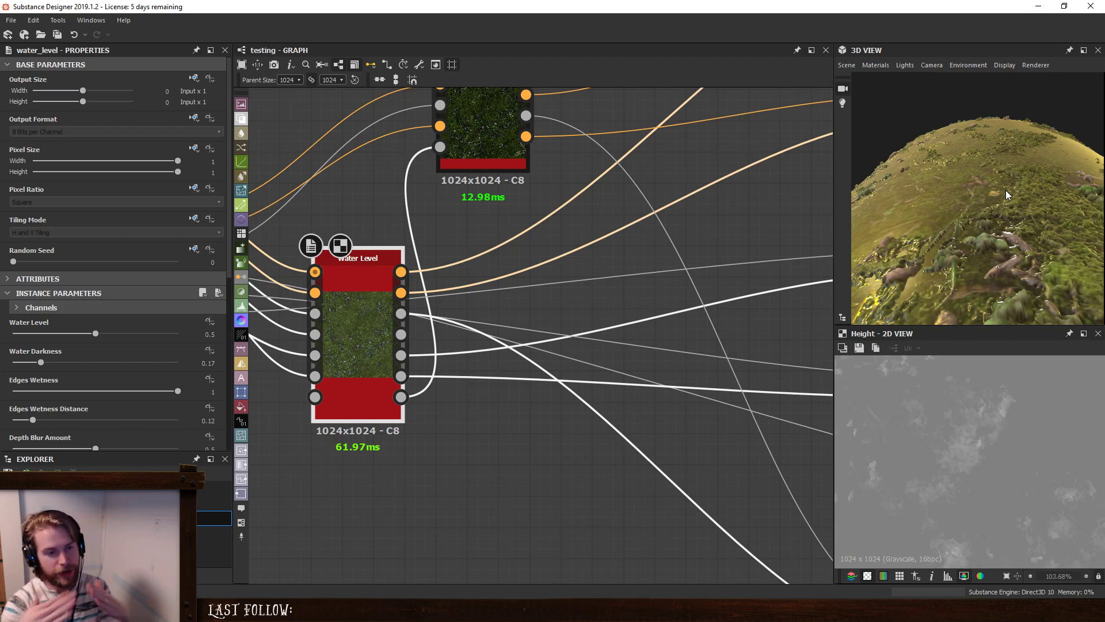
drag(956, 213, 992, 229)
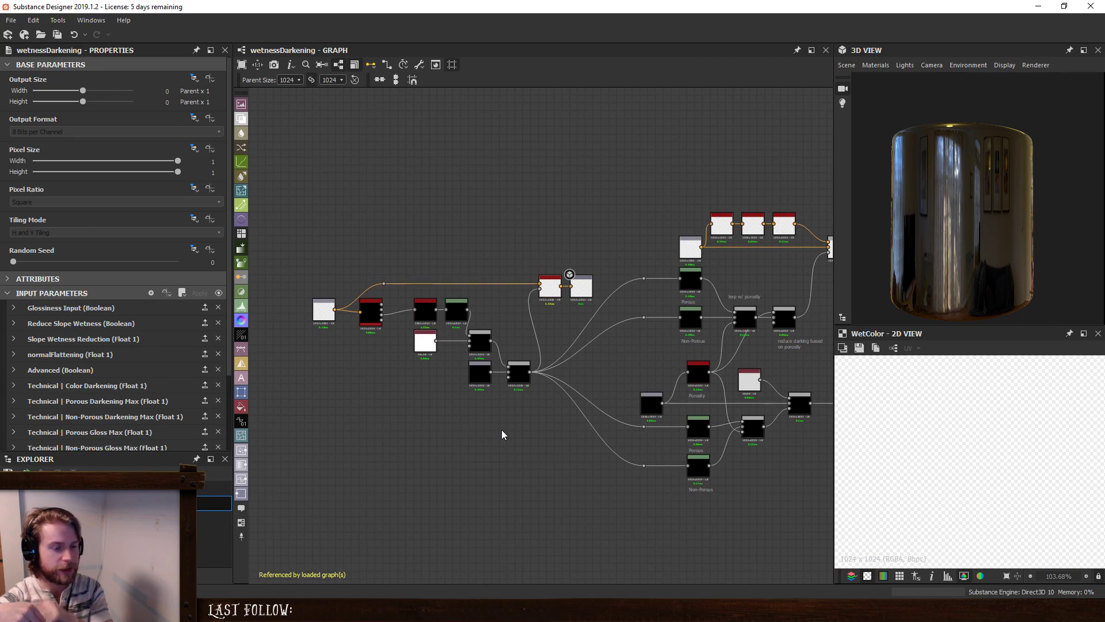
Examine the normal, base color and roughness inputs and the porosity network of the wetnessDarkening graph.
click(324, 308)
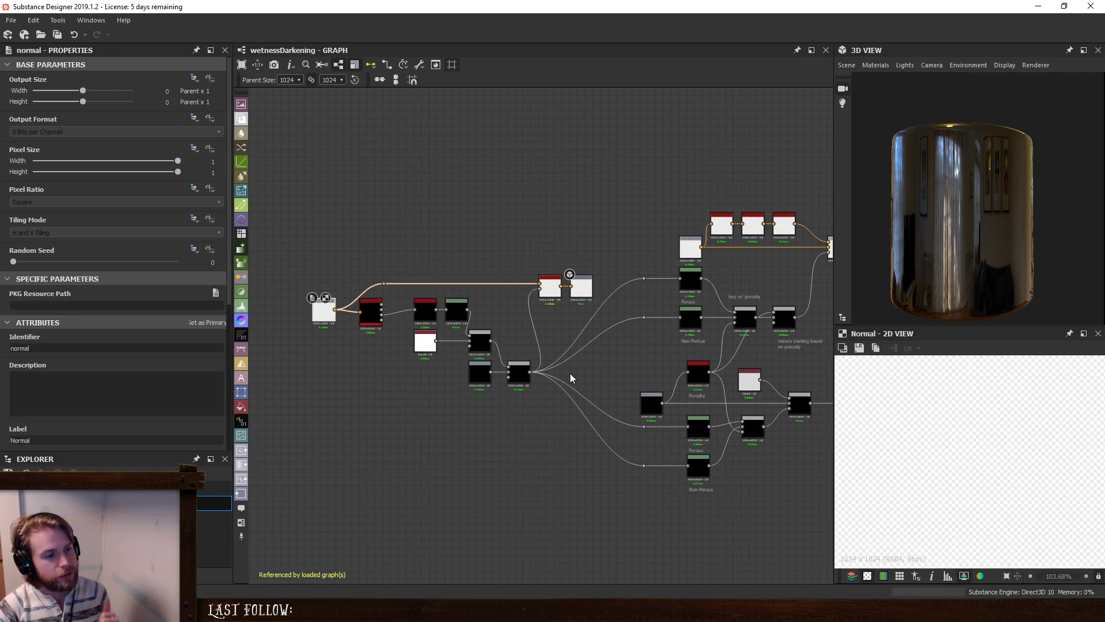
scroll(698, 276, up, 3)
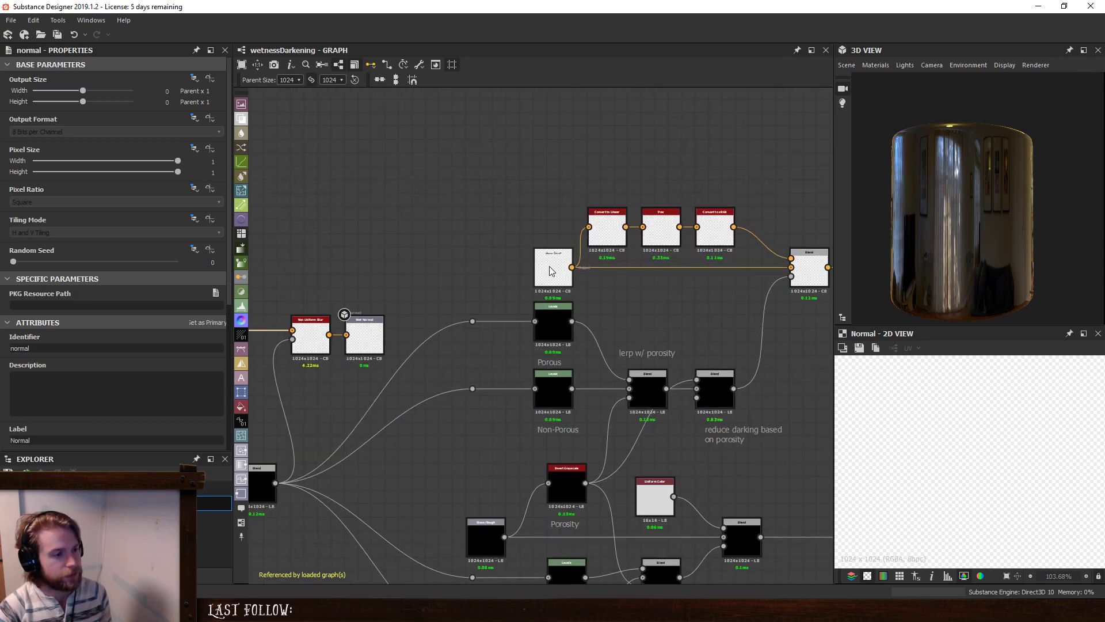
click(552, 270)
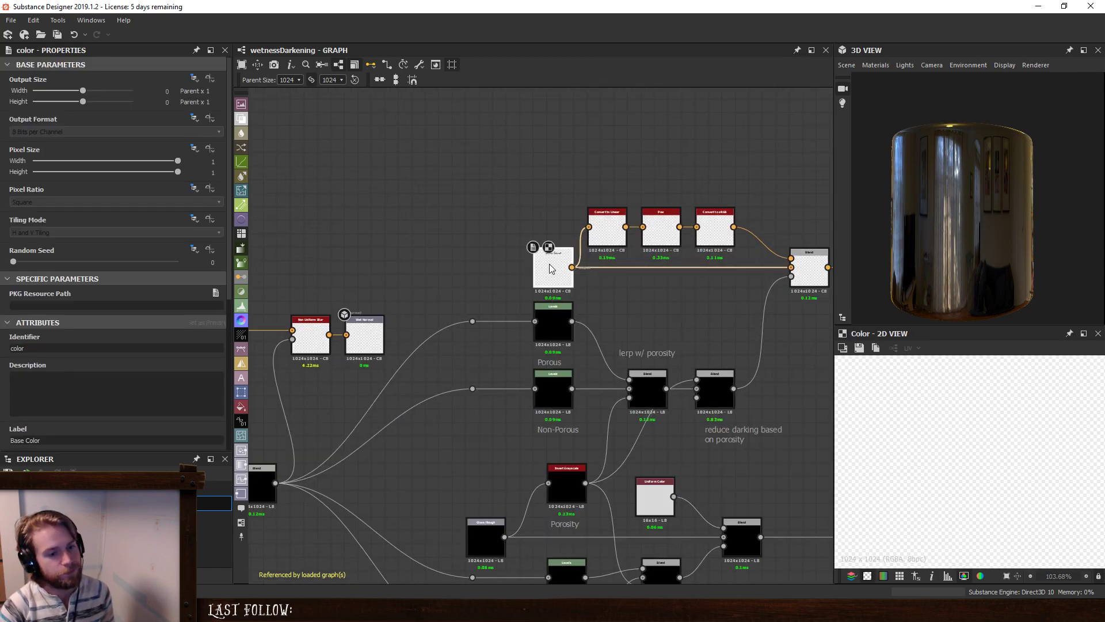
click(488, 533)
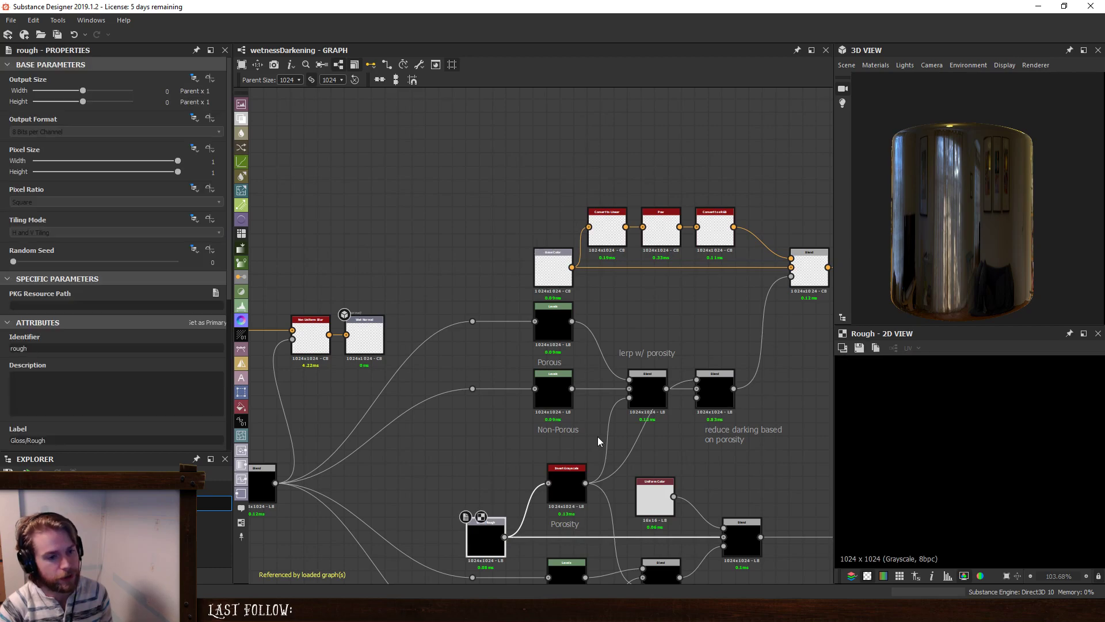
middle_drag(659, 511, 626, 390)
scroll(680, 329, down, 1)
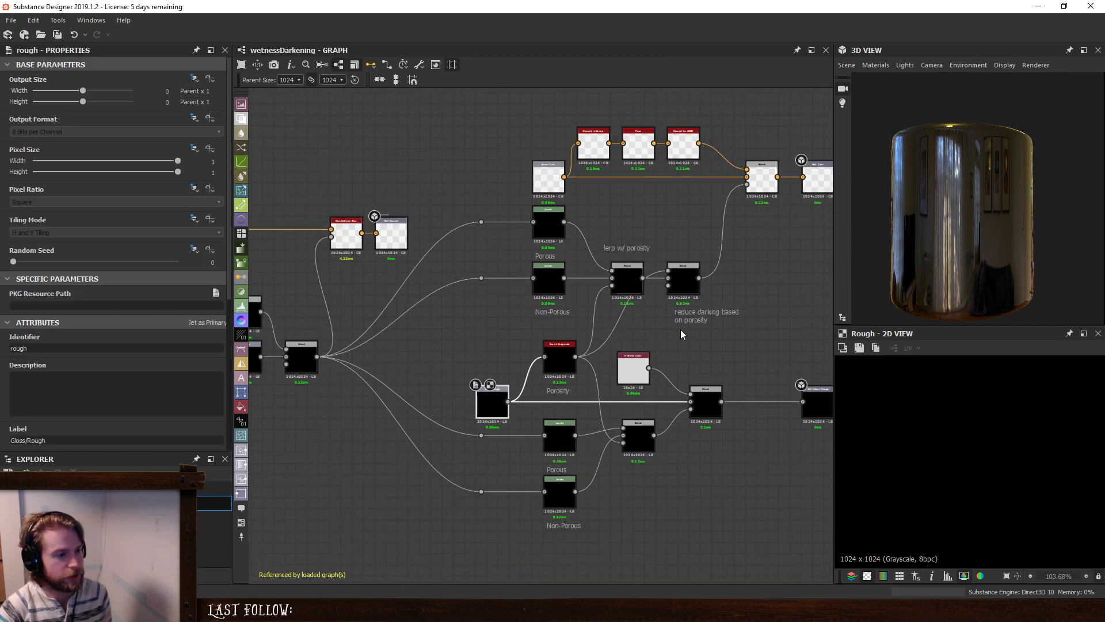
middle_drag(565, 325, 499, 350)
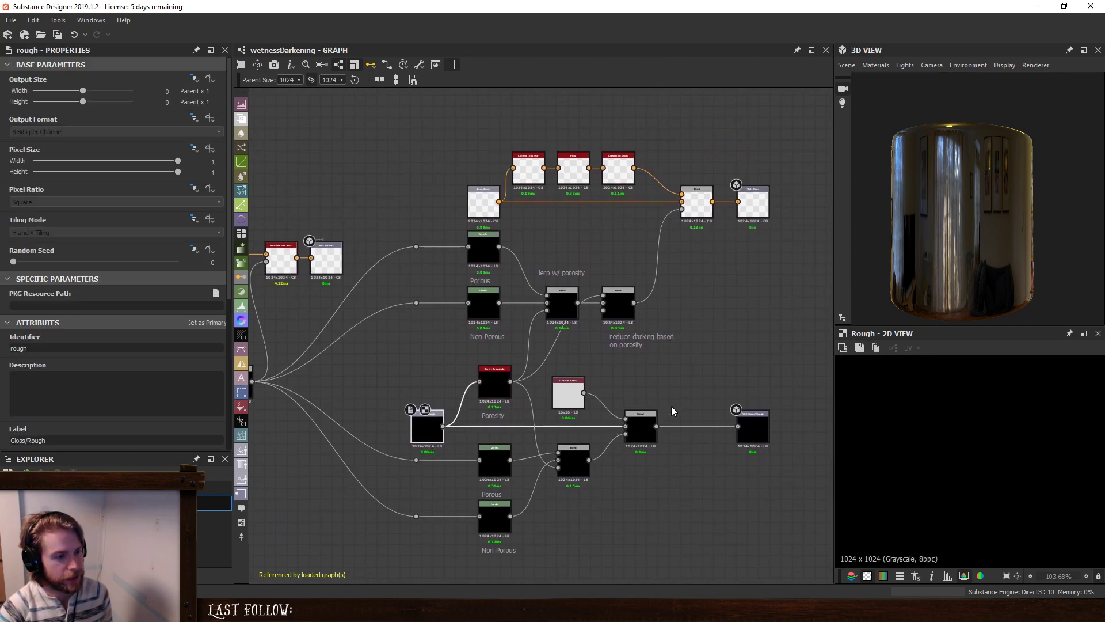
scroll(468, 292, down, 1)
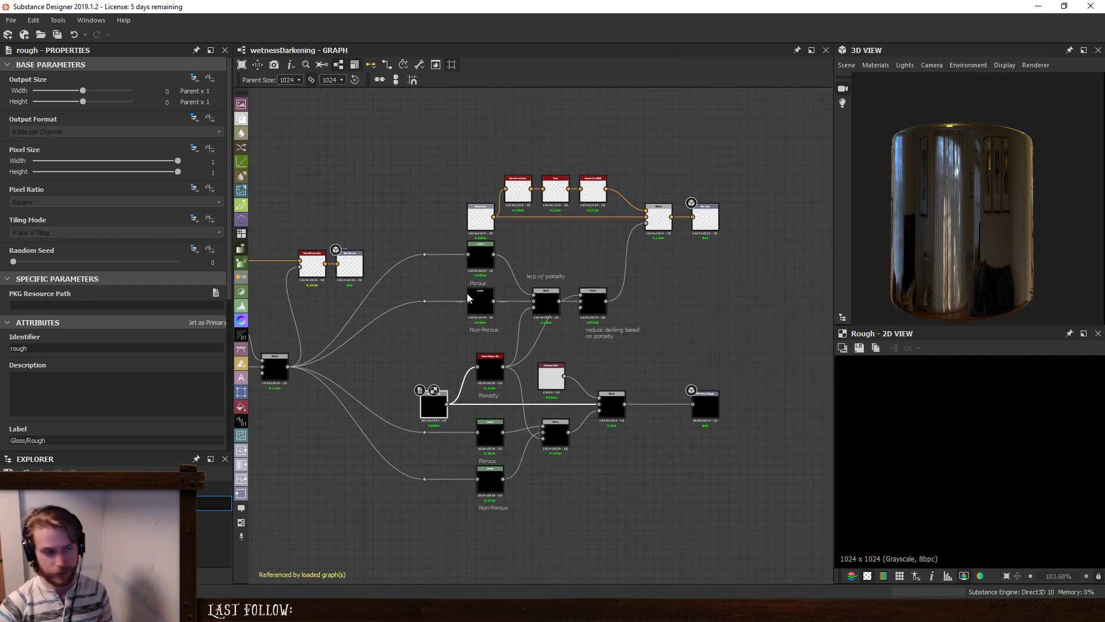
middle_drag(512, 252, 534, 290)
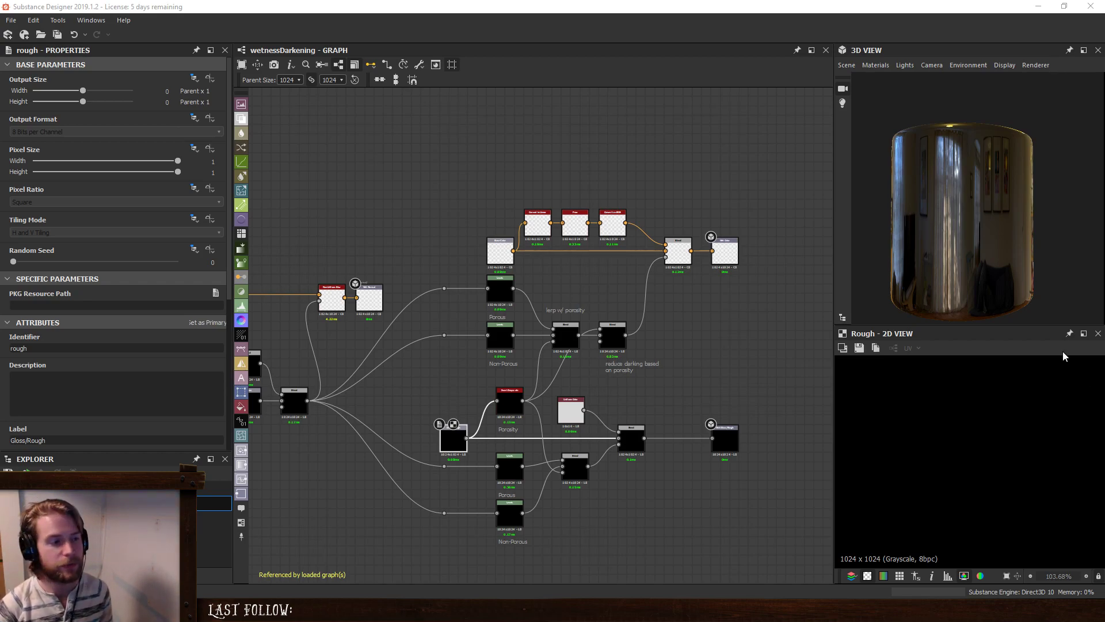
Shift the Convert to Linear, Pow and Convert to sRGB nodes together slightly further from the Base Color input.
scroll(534, 247, up, 3)
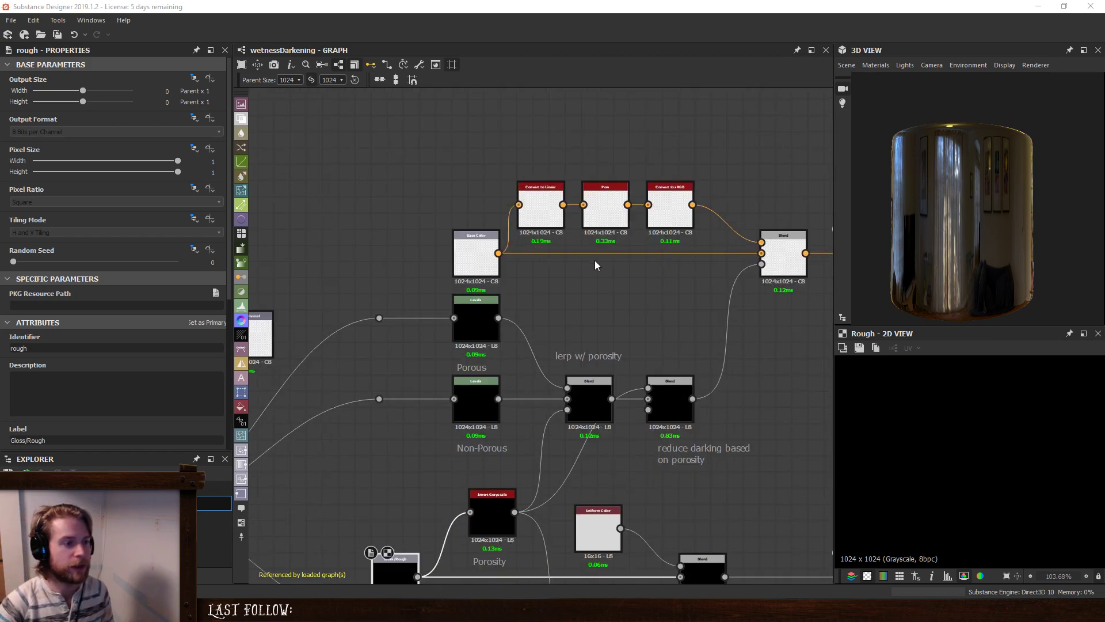
middle_drag(595, 260, 536, 347)
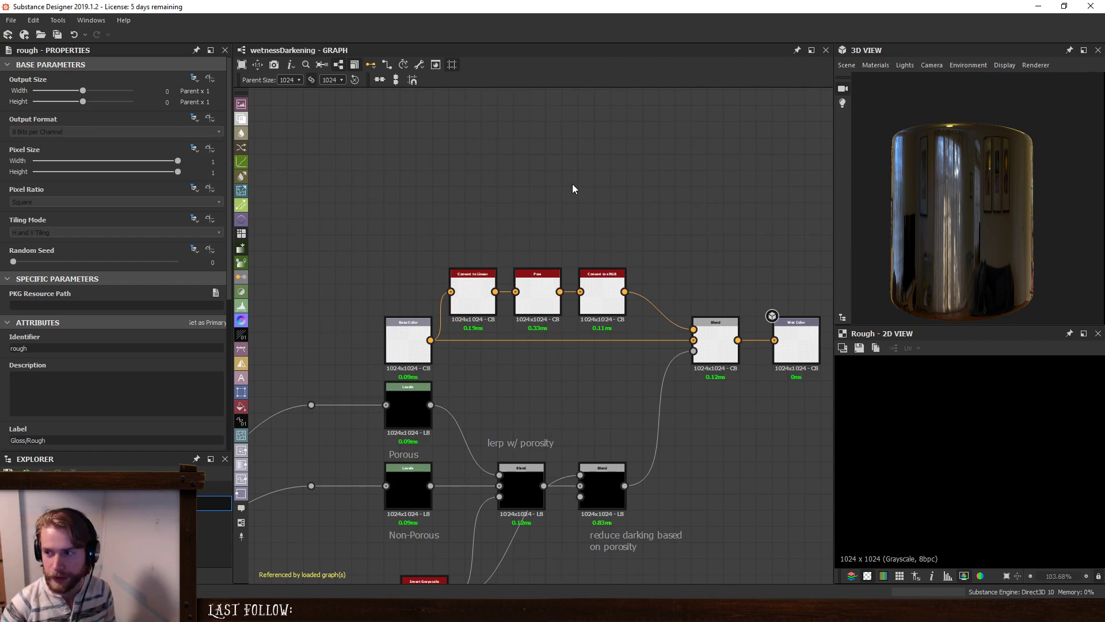
middle_drag(515, 221, 497, 230)
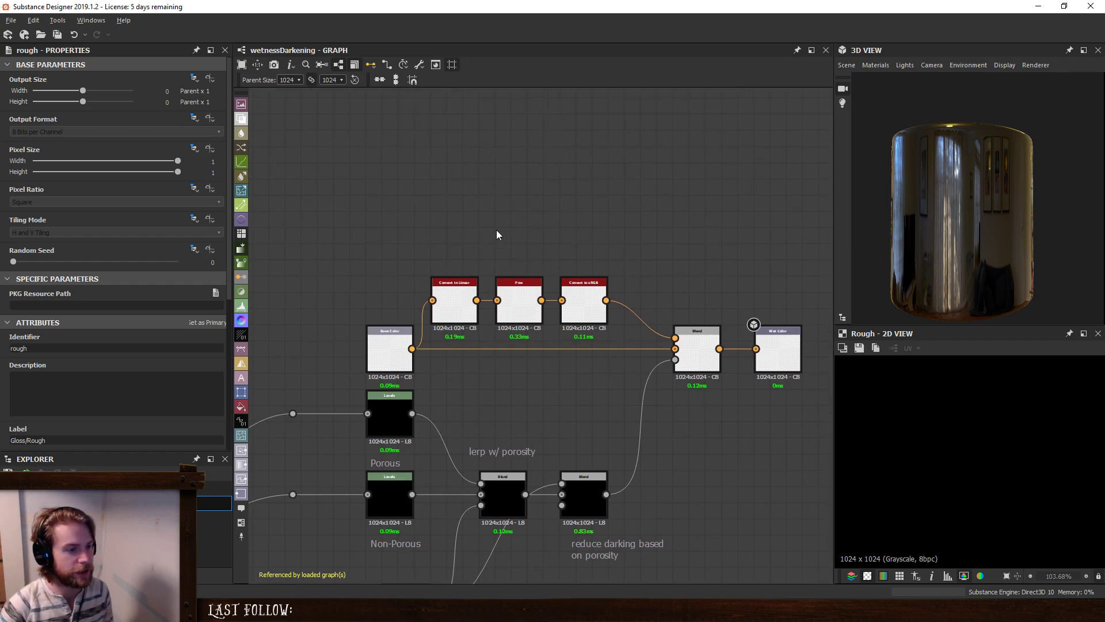
drag(447, 236, 602, 290)
click(592, 223)
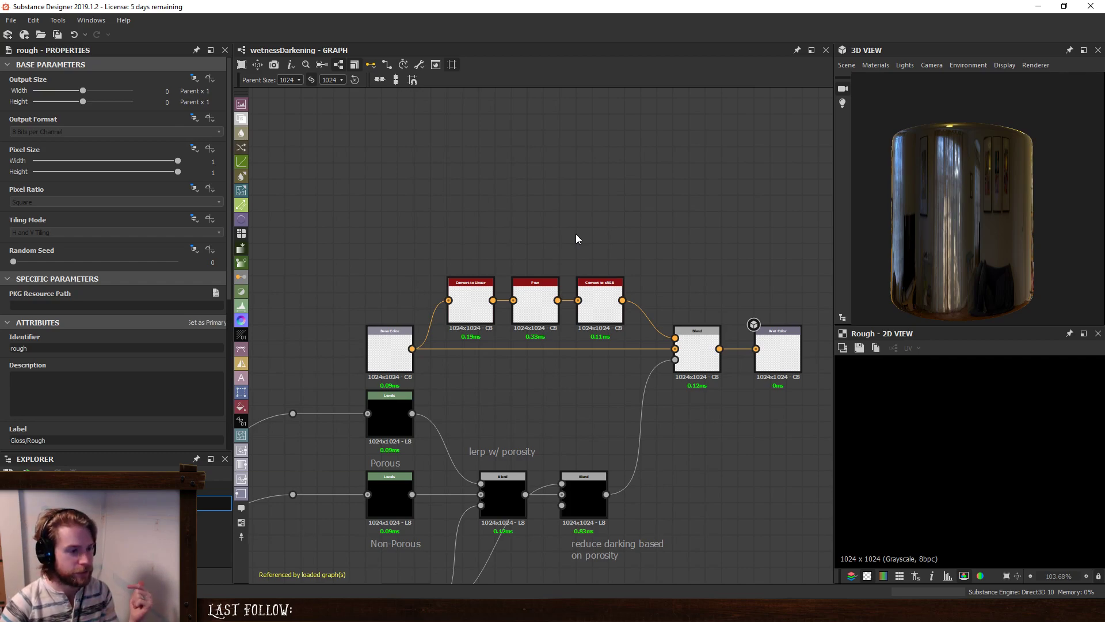
Add a Gradient Linear 1 node above the color chain and feed it into a new Gradient Map.
key(space)
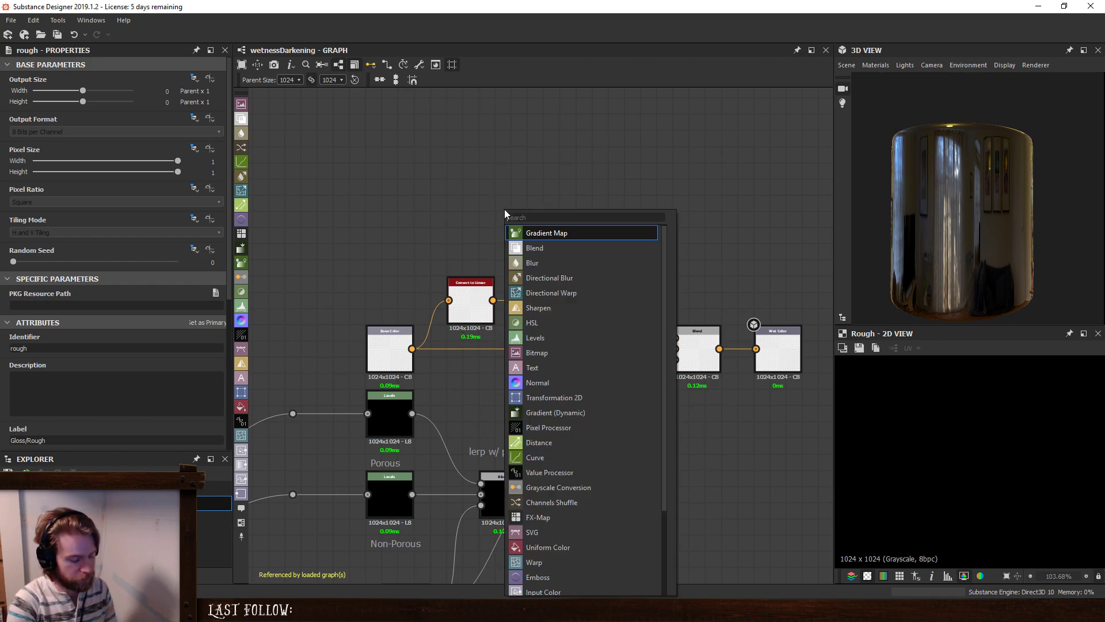
text(lin)
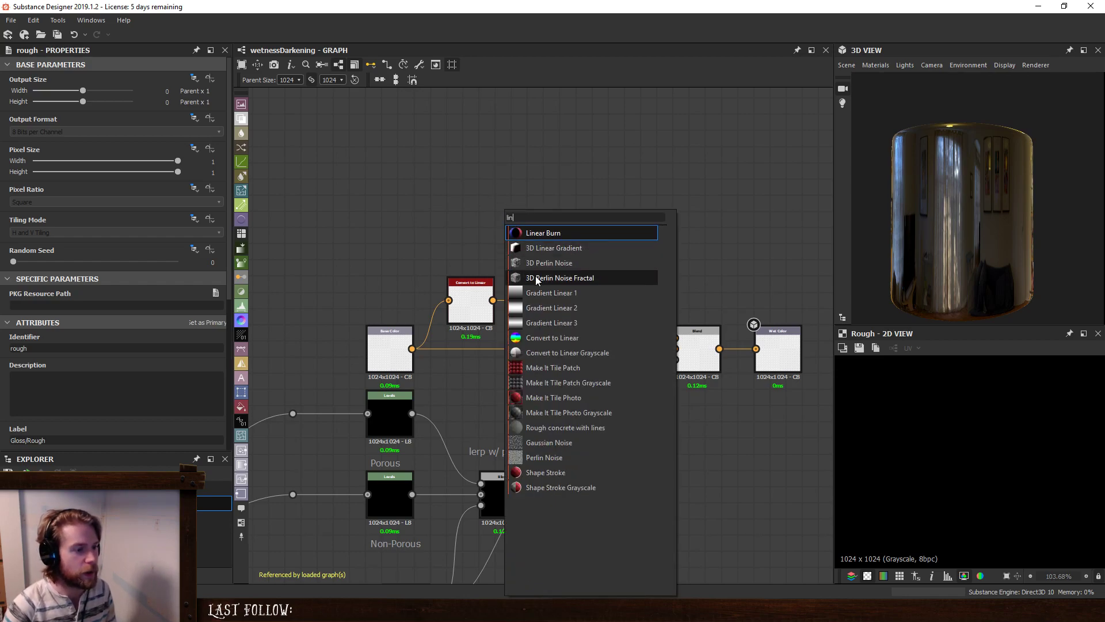
click(552, 293)
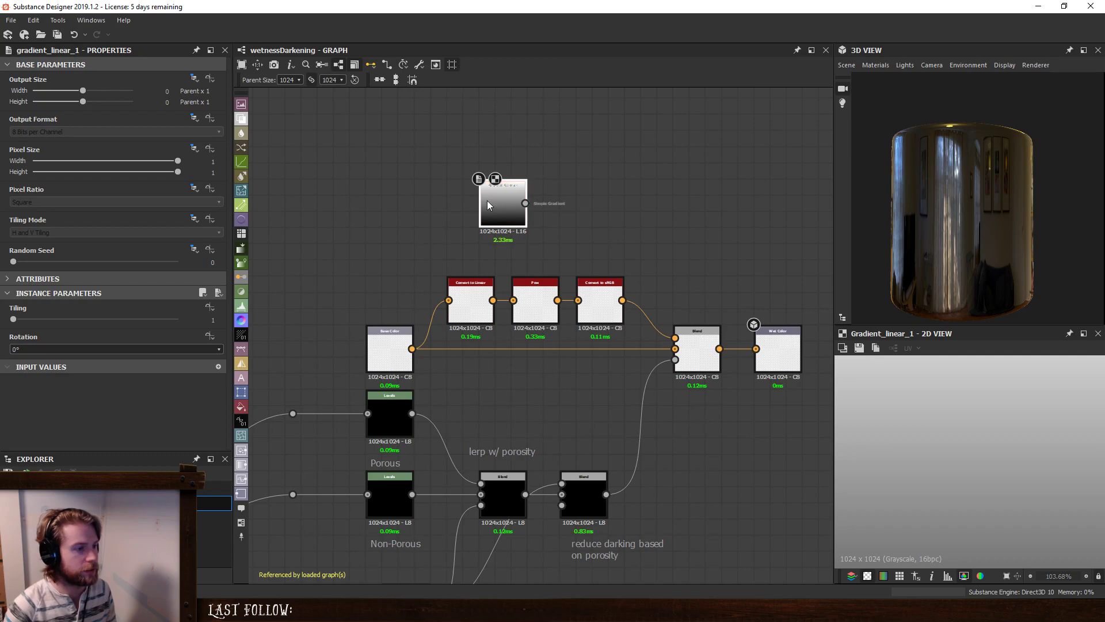
drag(495, 201, 350, 219)
key(space)
text(grad)
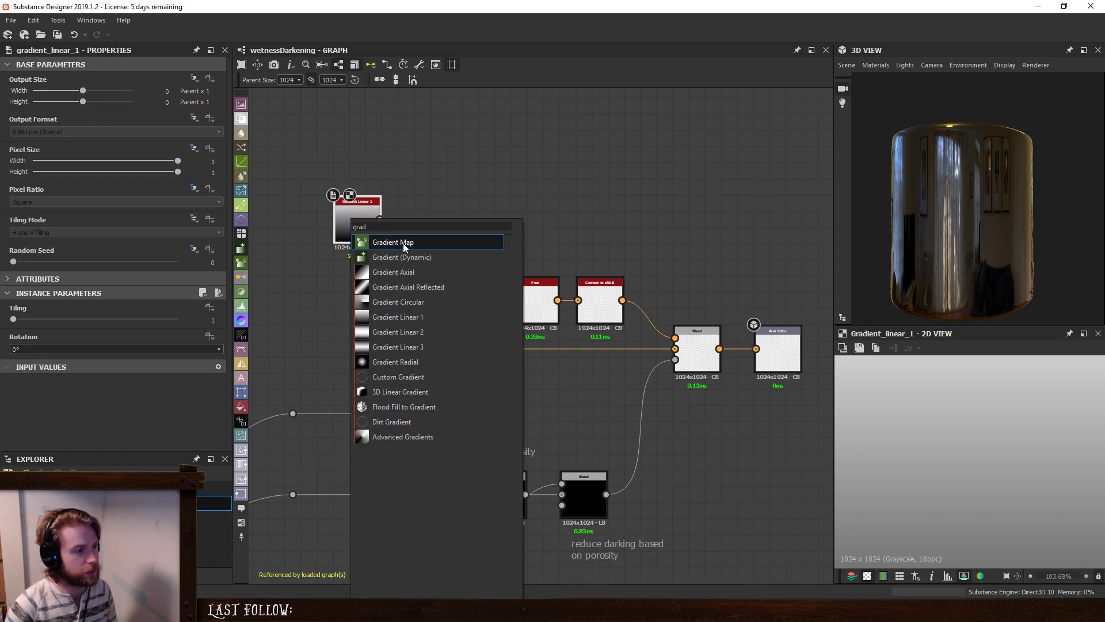
click(403, 243)
Sample a rainbow gradient from the color picker's hue strip into the Gradient Map and delete its black end key.
click(186, 409)
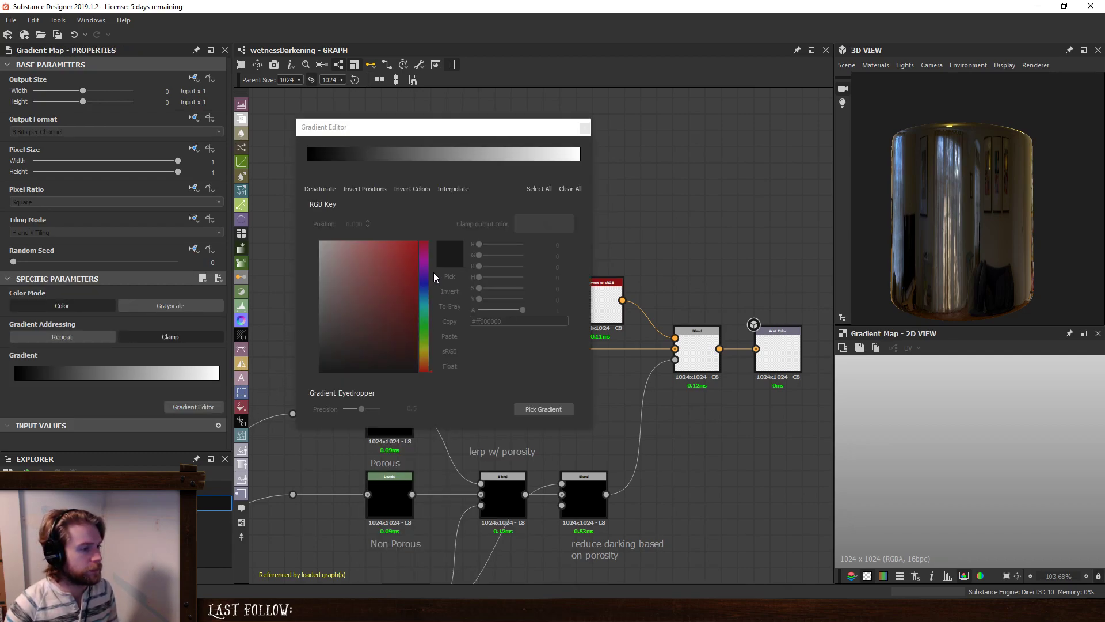
drag(424, 240, 426, 375)
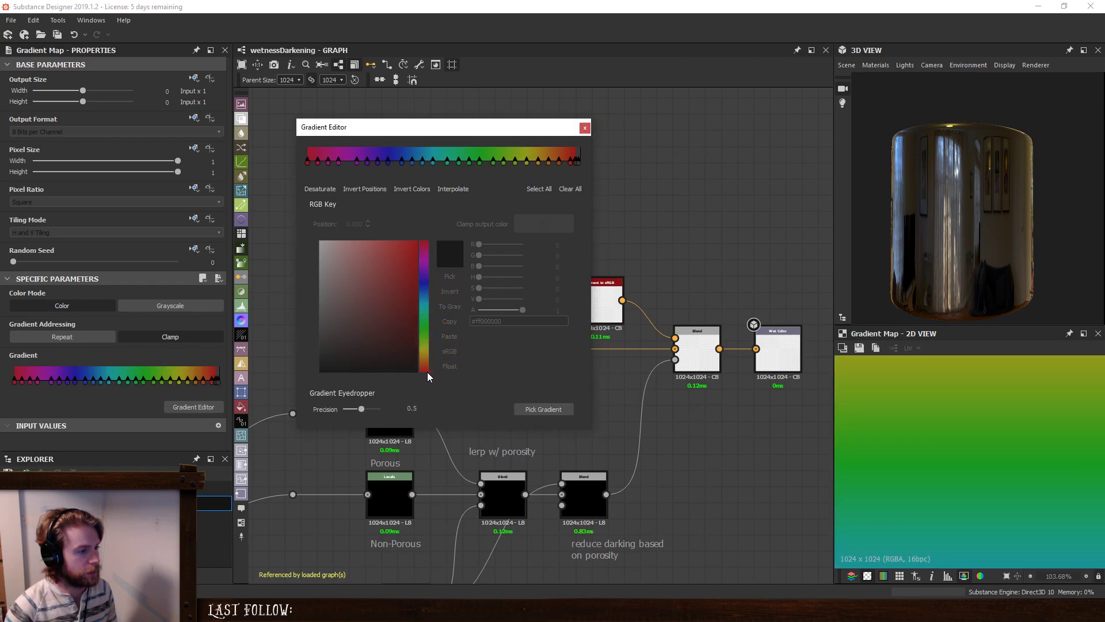
click(579, 165)
key(Delete)
Raise the value and saturation of all the rainbow gradient's keys together, and close the Gradient Editor.
drag(581, 167, 305, 161)
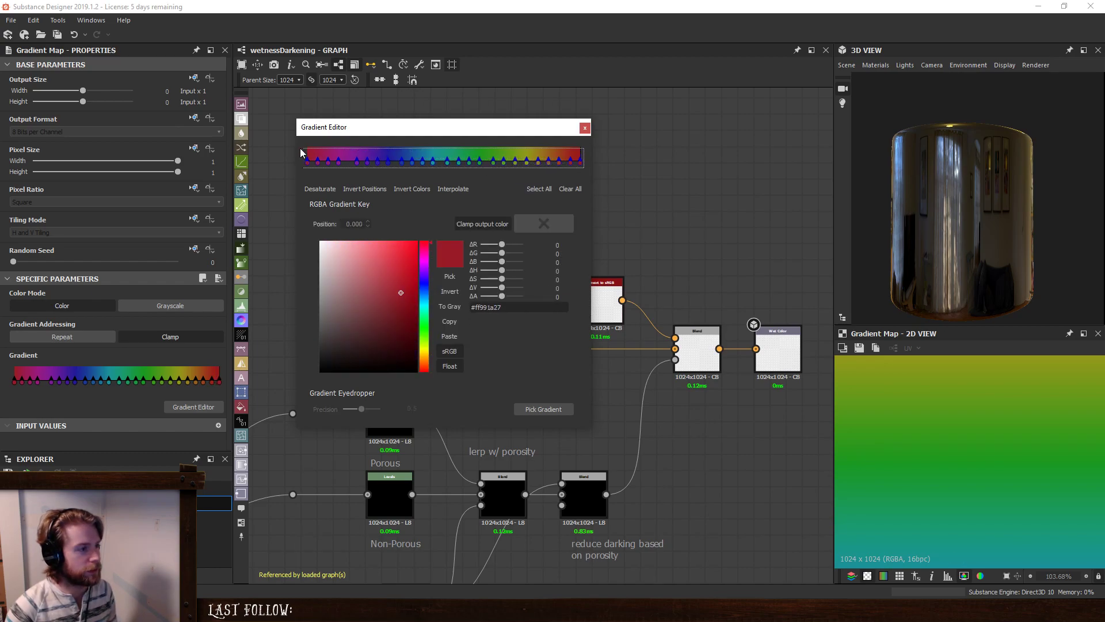
drag(502, 288, 522, 287)
drag(625, 295, 626, 294)
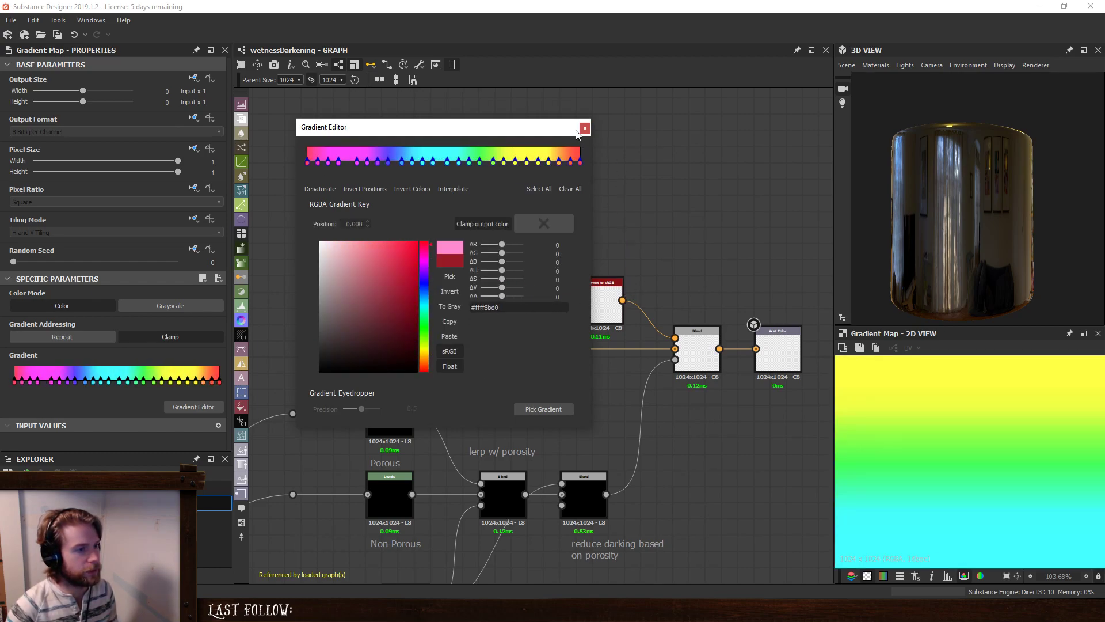
drag(502, 278, 512, 282)
click(585, 128)
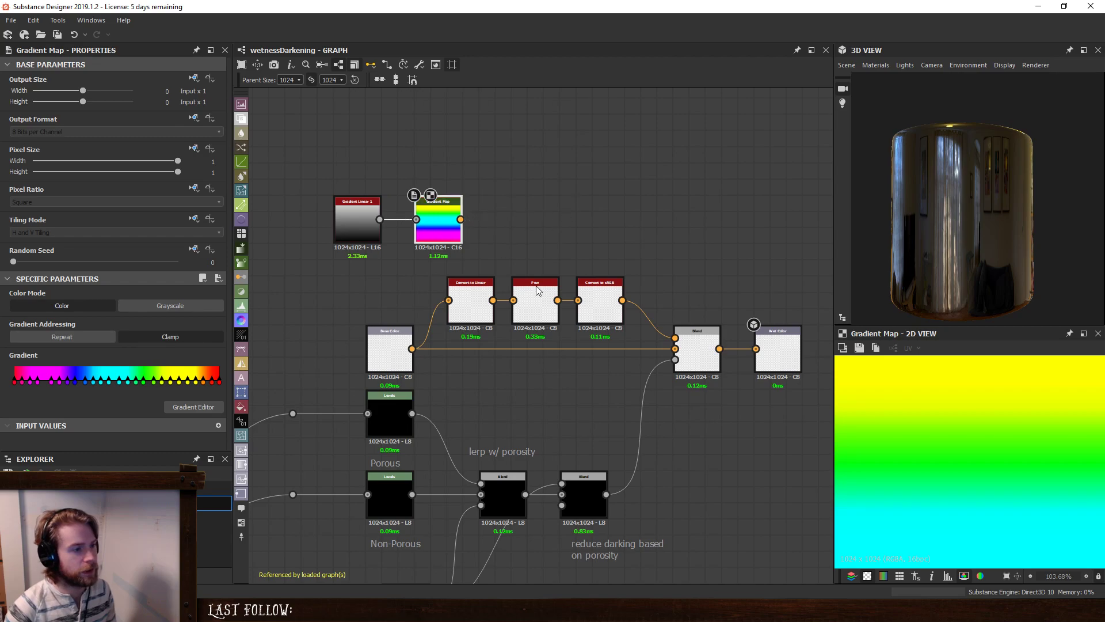
Fit the whole rainbow gradient in the 2D view and place the Gradient Map closer to Gradient Linear 1.
key(f)
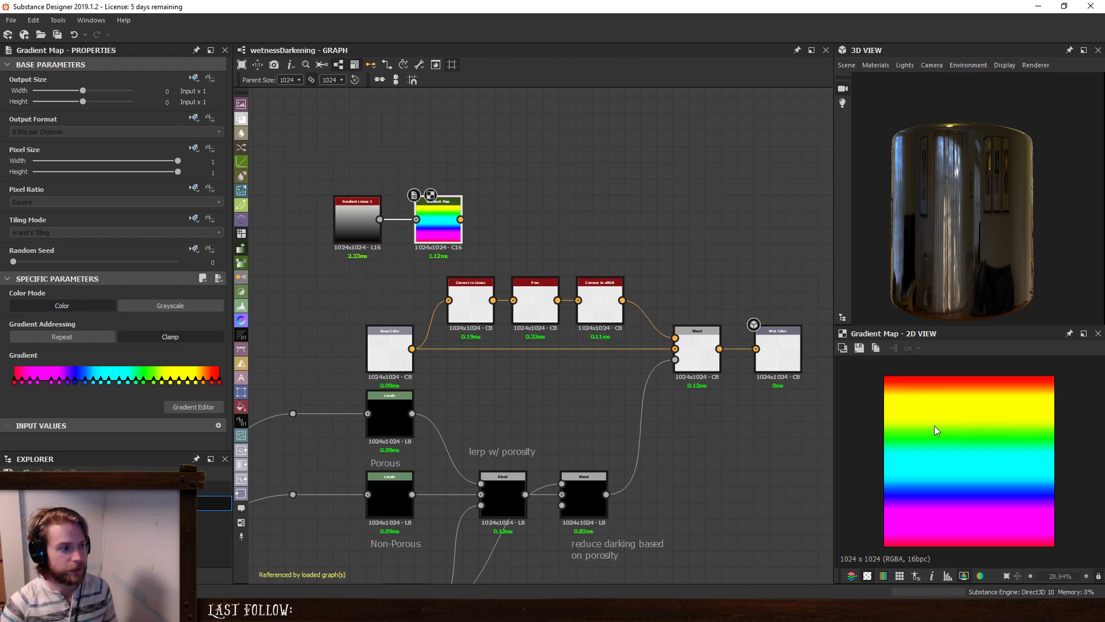
drag(449, 223, 433, 224)
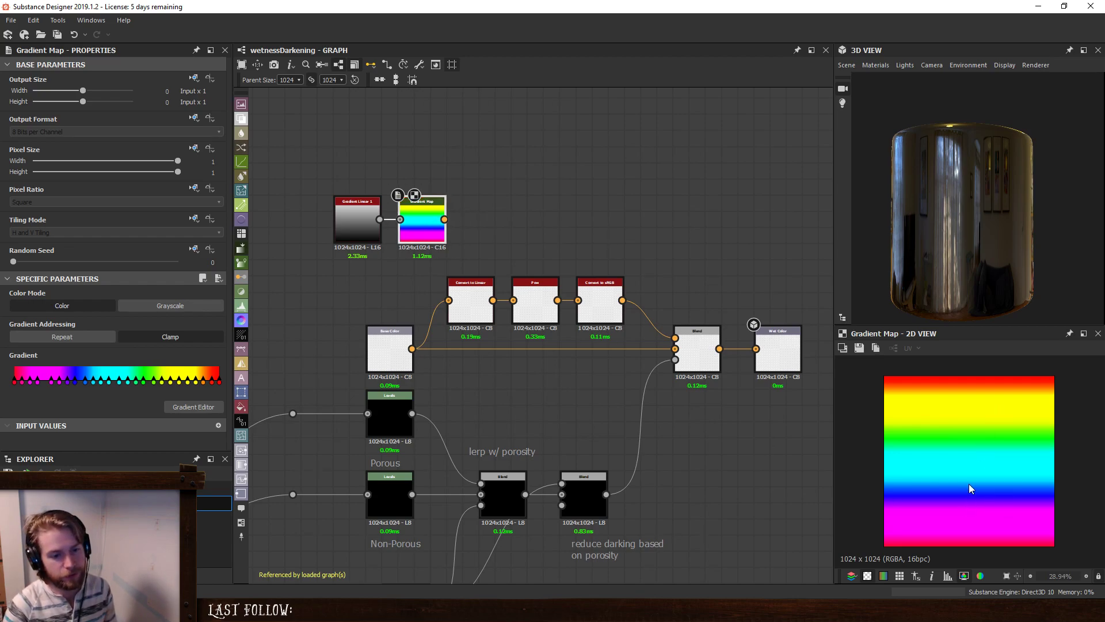
middle_drag(537, 208, 532, 254)
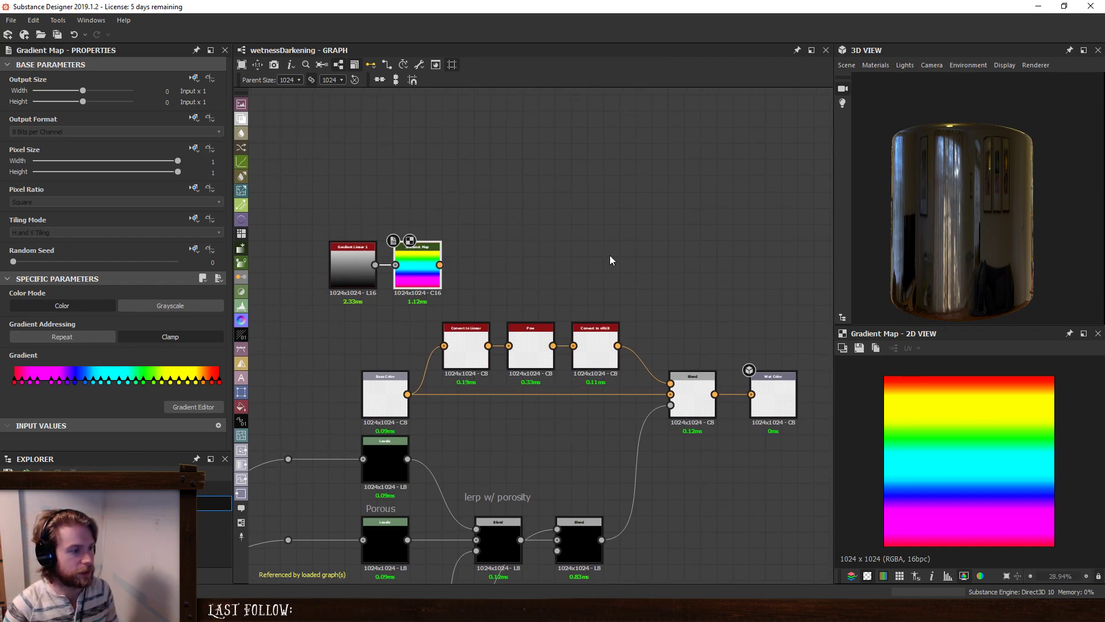
Add a Pow node after the Gradient Map and set its exponent to 2.
click(538, 251)
key(space)
click(510, 243)
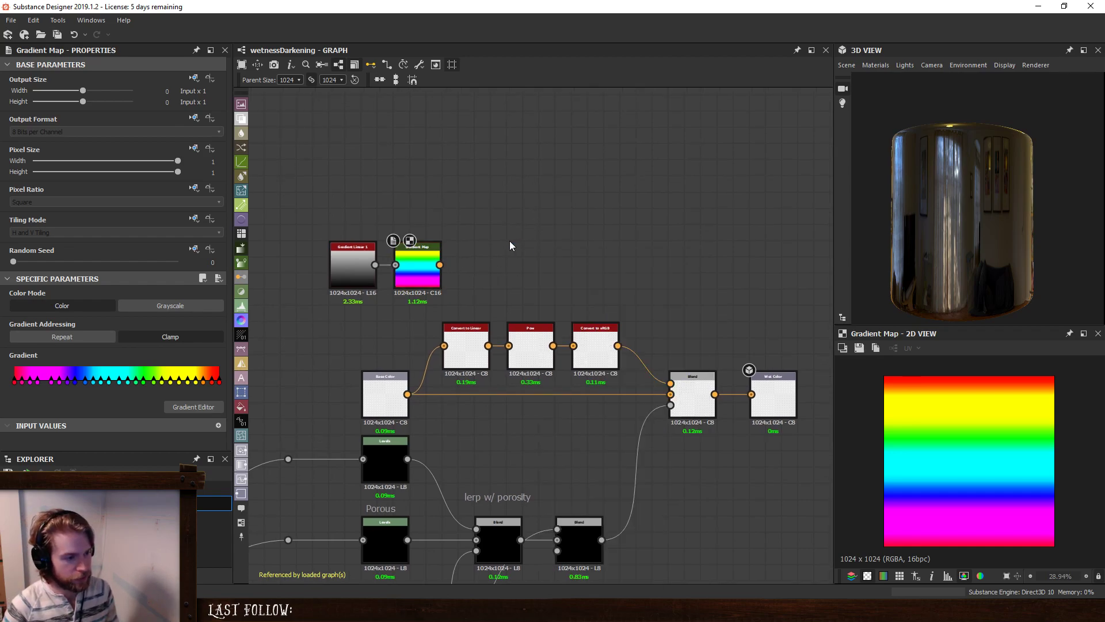
key(space)
text(pow)
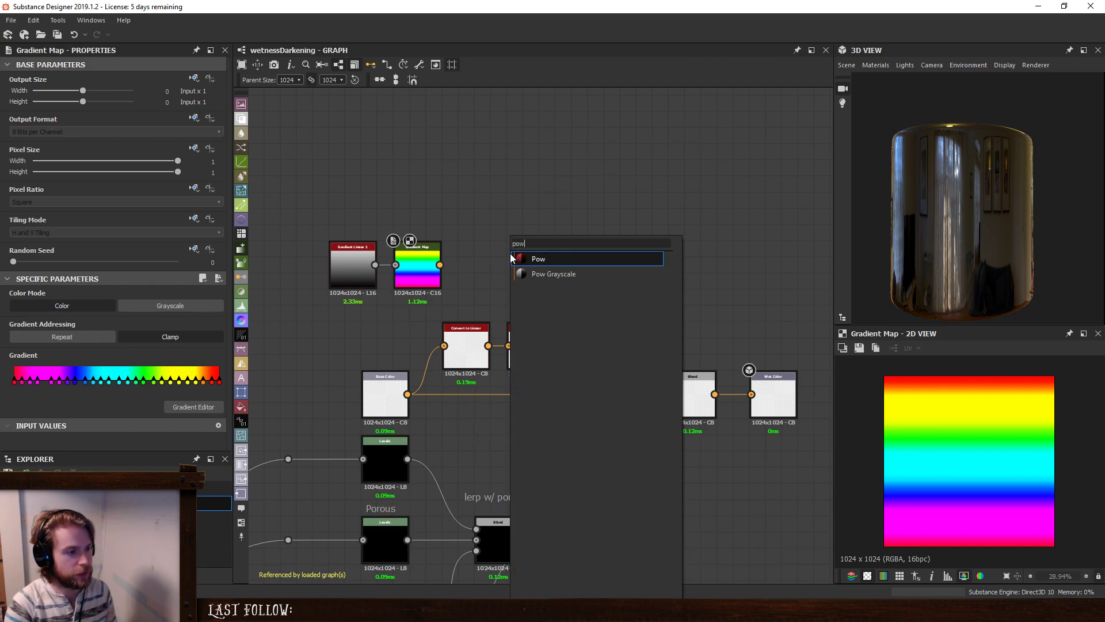
key(Return)
drag(441, 265, 471, 260)
click(211, 319)
text(2)
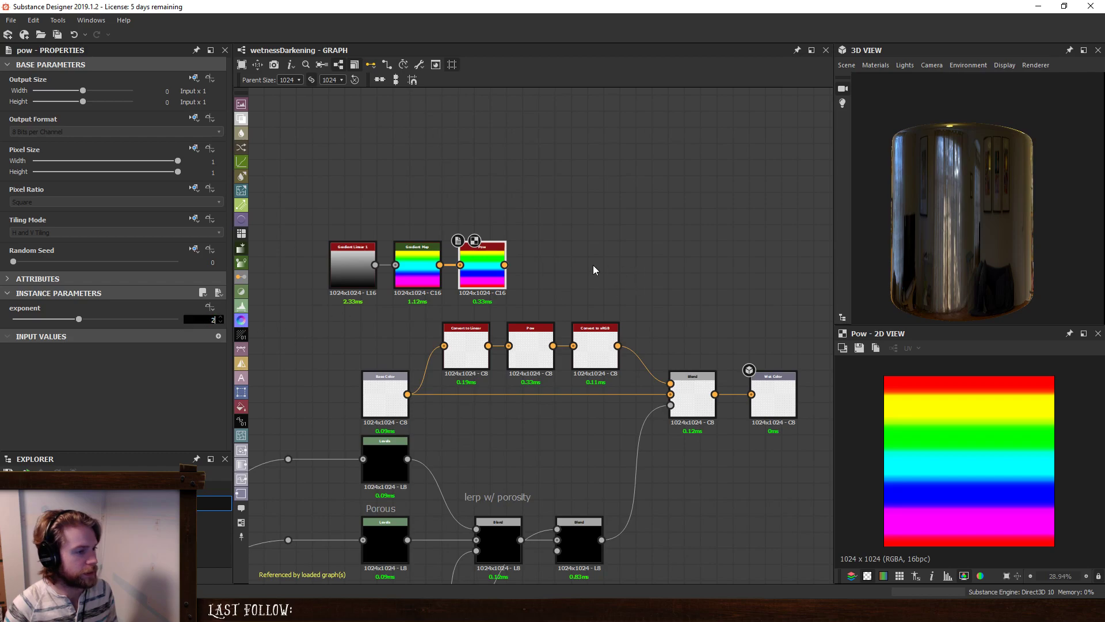
Add a Blend node beside the new Pow and feed the Gradient Map into the existing Convert to Linear node.
click(563, 257)
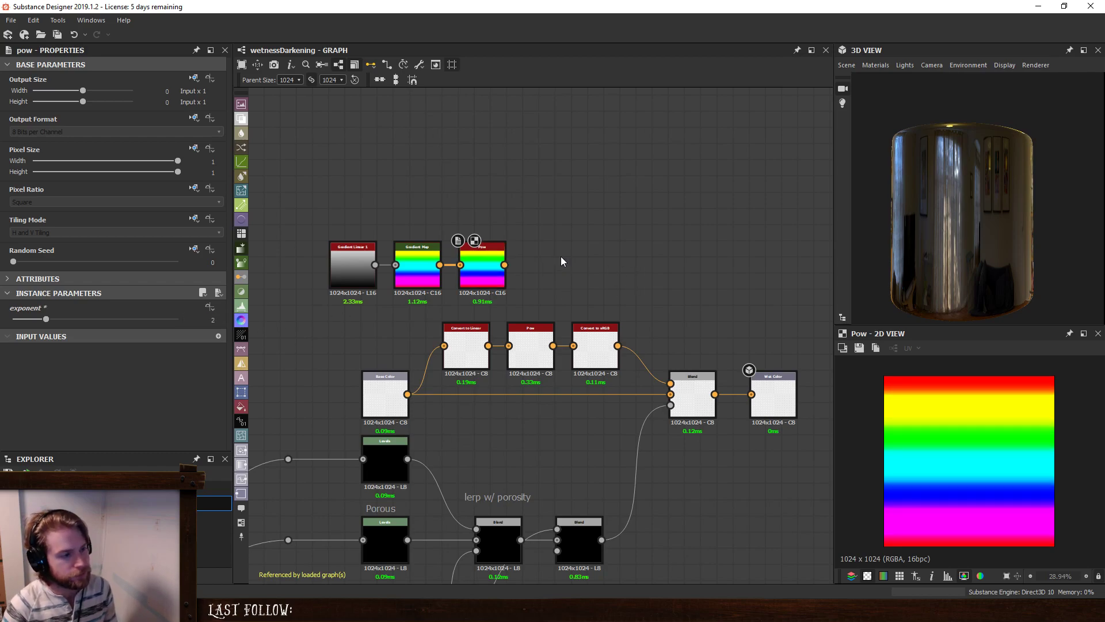
key(space)
click(596, 278)
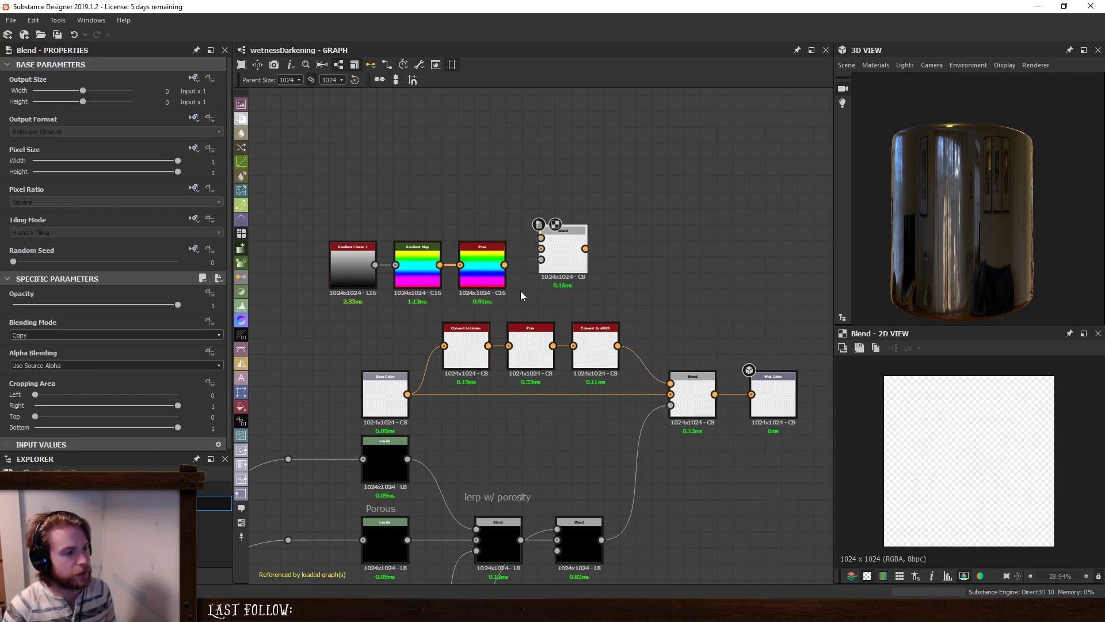
drag(441, 265, 444, 346)
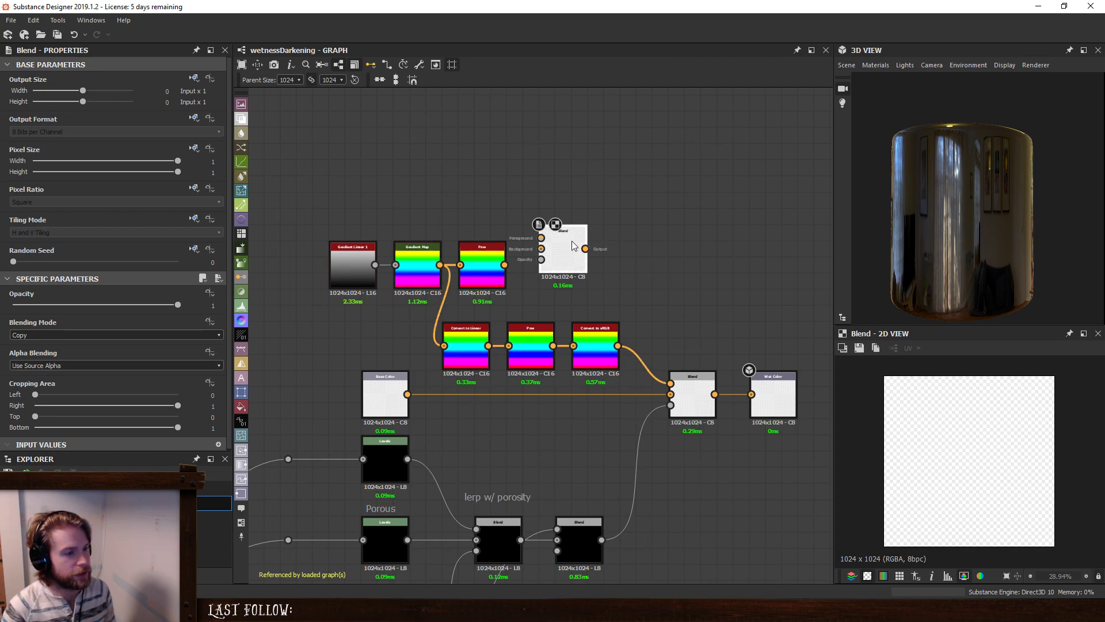
Connect the new Pow to the Blend's foreground and Convert to sRGB to its background, placing the Blend beyond both chains.
drag(563, 253, 628, 254)
drag(617, 345, 505, 265)
drag(620, 241, 651, 272)
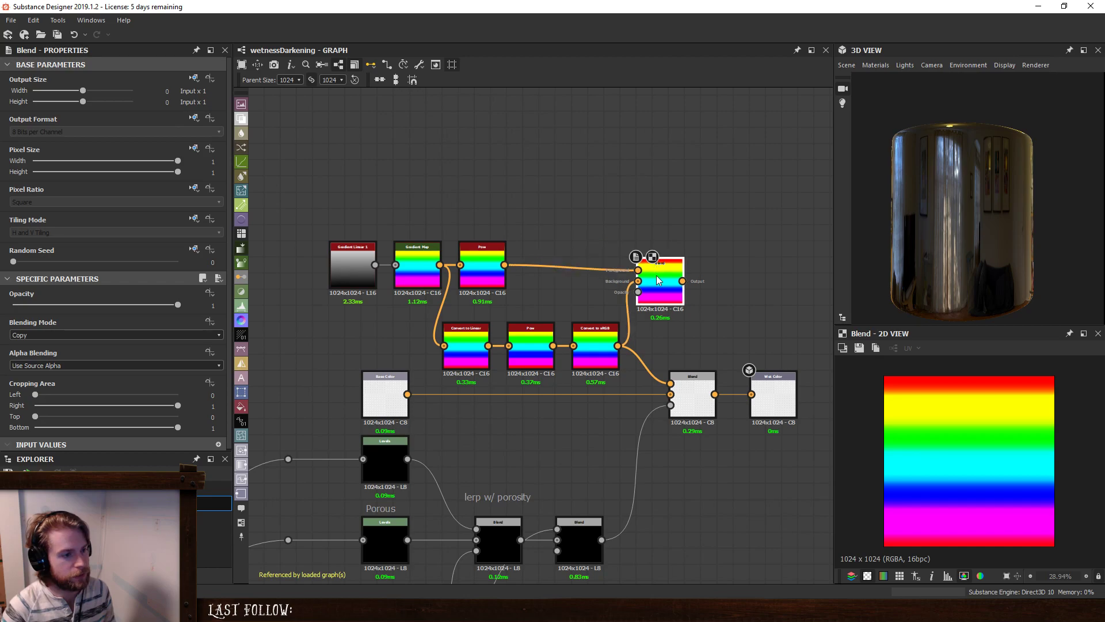
Set the Blend's left cropping to 0.92 and inspect its blended gradient up close in the 2D view.
drag(38, 398, 166, 395)
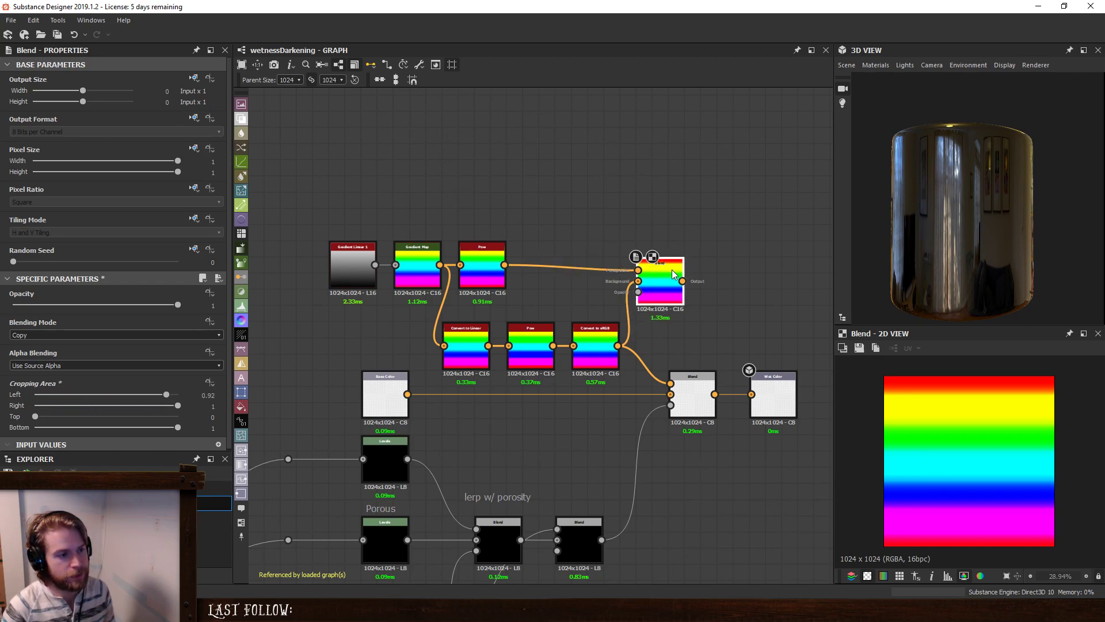
drag(672, 269, 672, 253)
scroll(652, 297, up, 2)
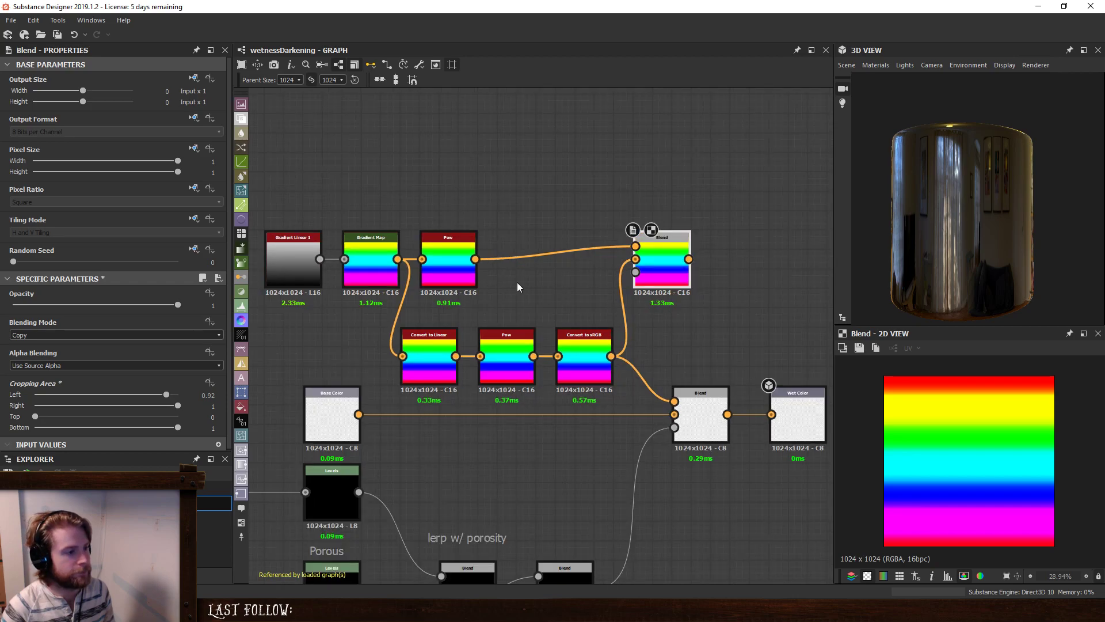
scroll(994, 449, up, 4)
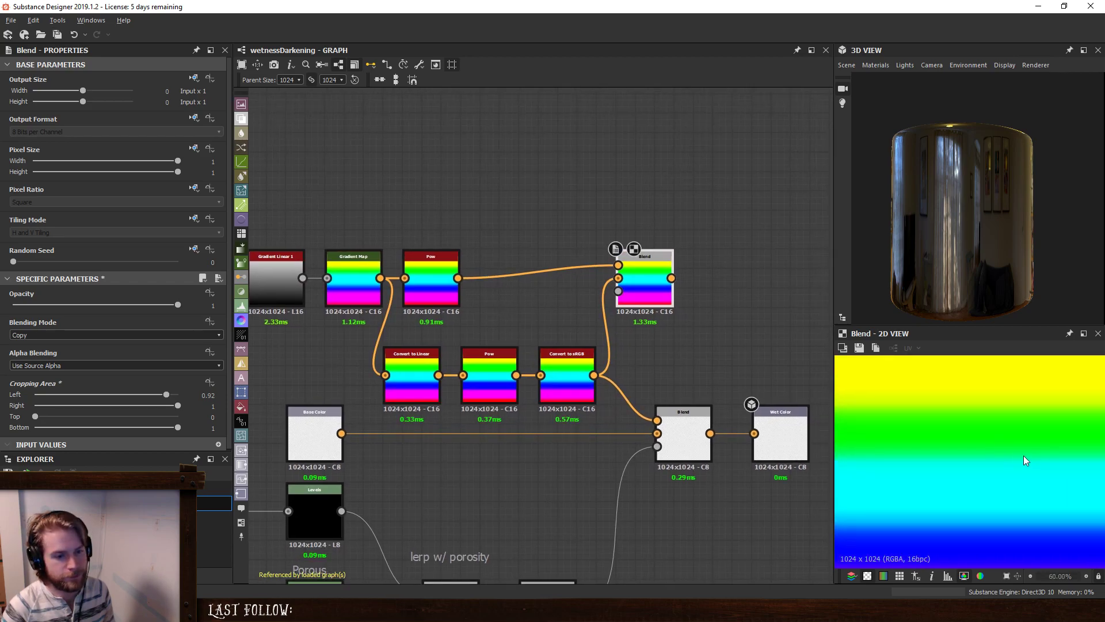
Adjust the Blend's left cropping to about 0.88 and view more of the gradient.
scroll(1022, 456, down, 2)
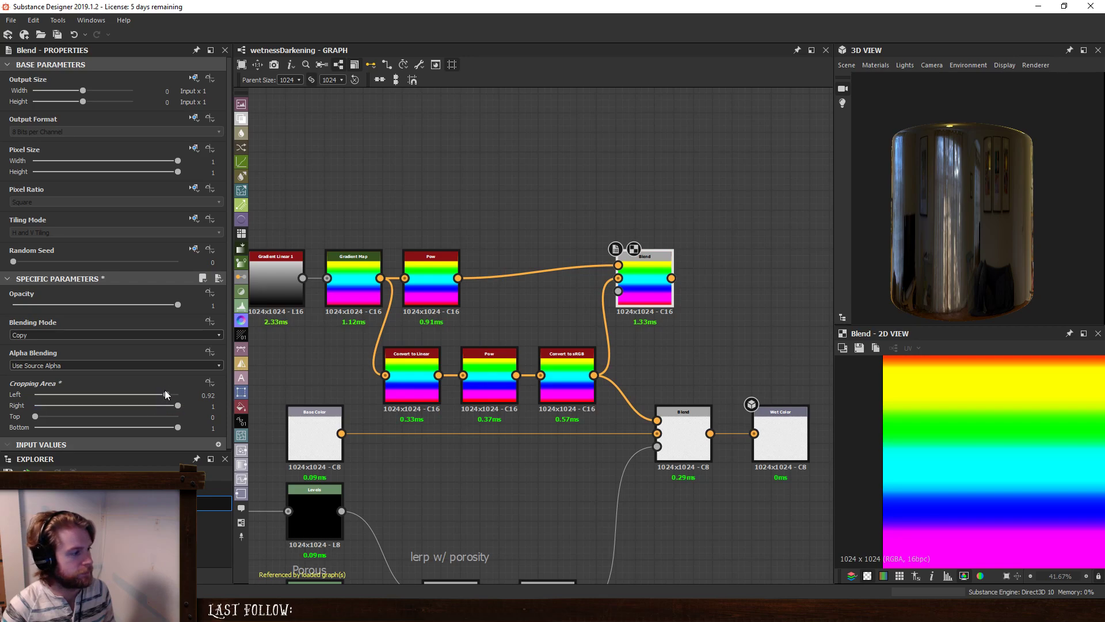
mouse_move(165, 395)
mouse_down()
mouse_move(116, 395)
mouse_move(160, 402)
mouse_up()
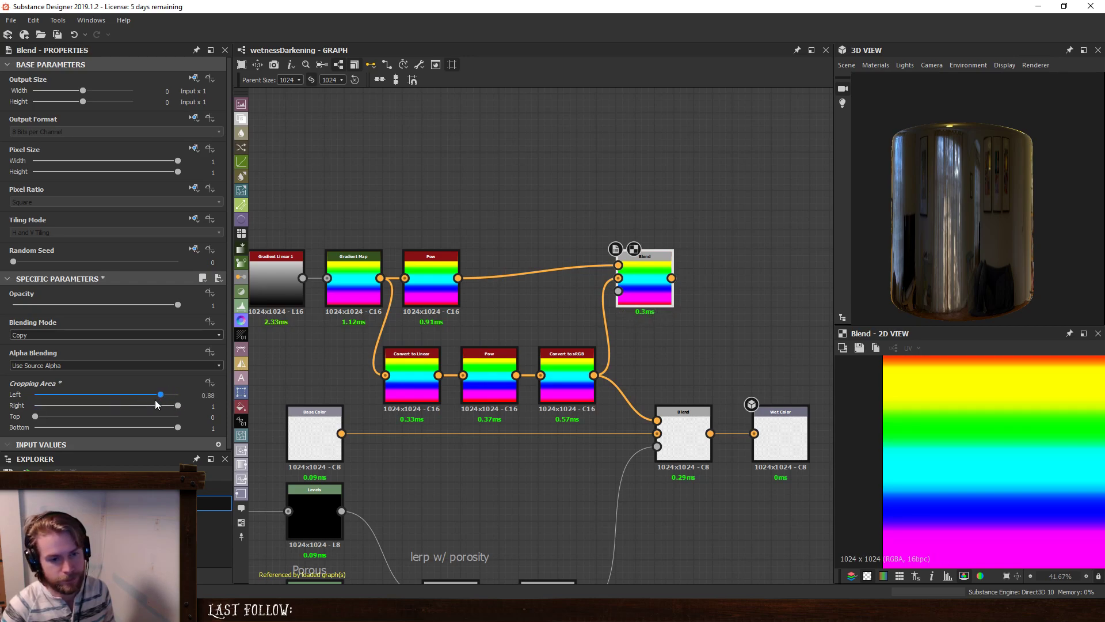
Select all keys of the Gradient Map in the Gradient Editor and try shifting their colours with a delta adjustment.
click(368, 264)
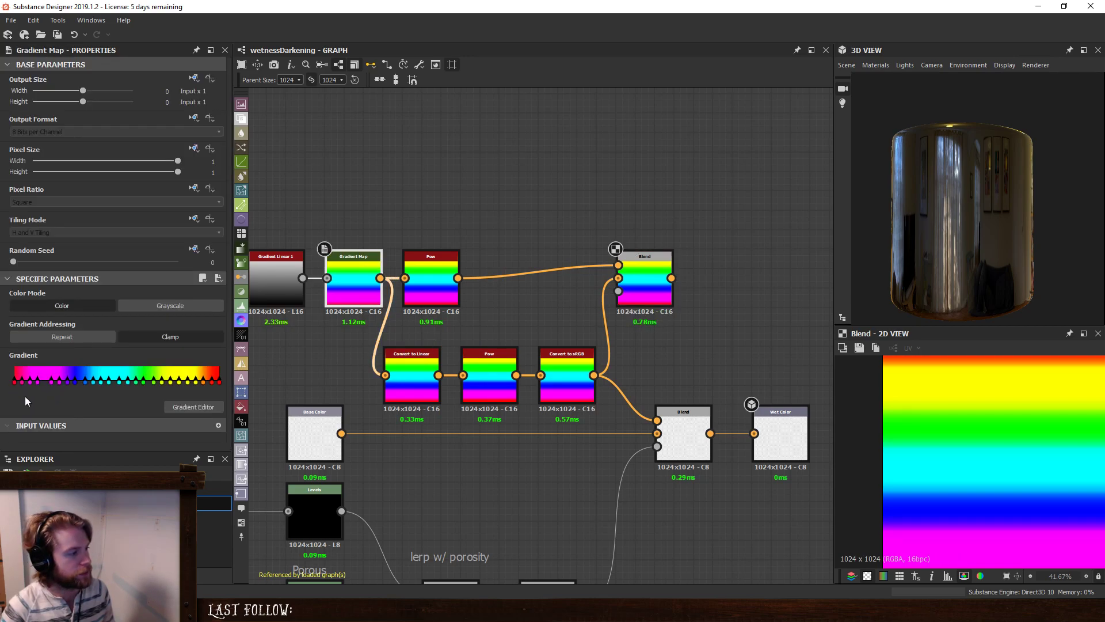
click(193, 407)
drag(472, 124, 370, 104)
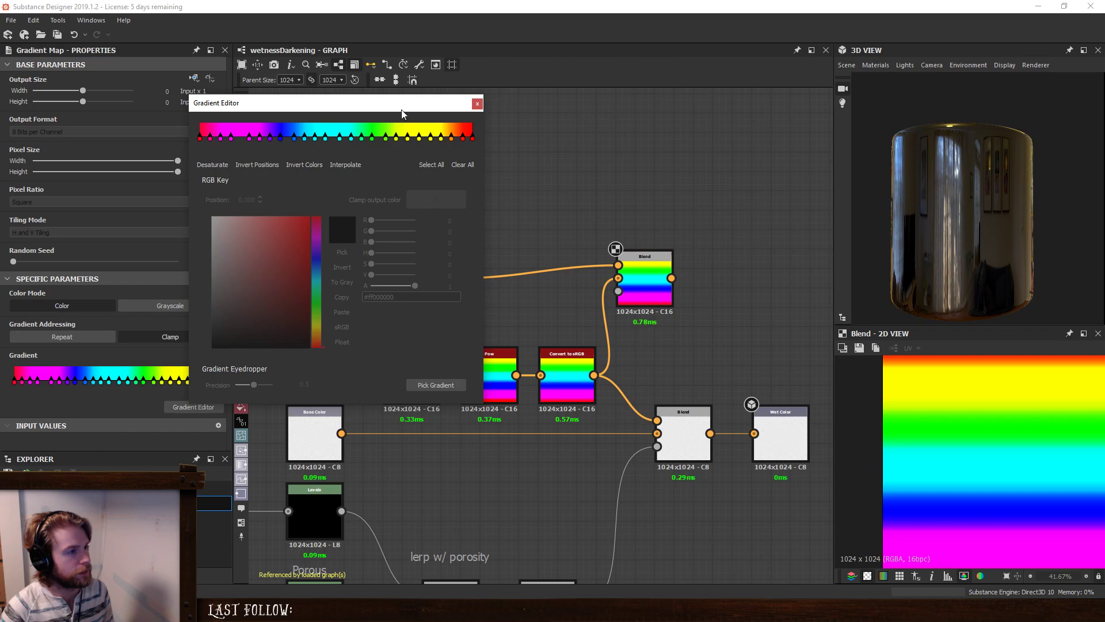
drag(402, 111, 409, 116)
drag(485, 138, 194, 161)
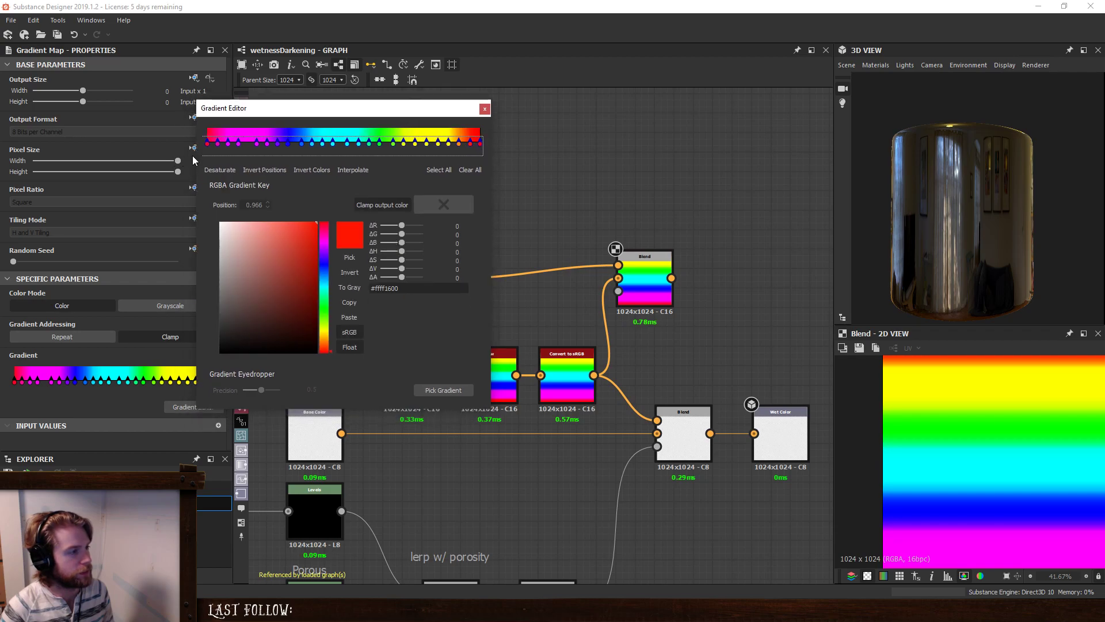
mouse_move(402, 272)
mouse_down()
mouse_move(438, 266)
mouse_move(396, 267)
mouse_move(413, 267)
mouse_up()
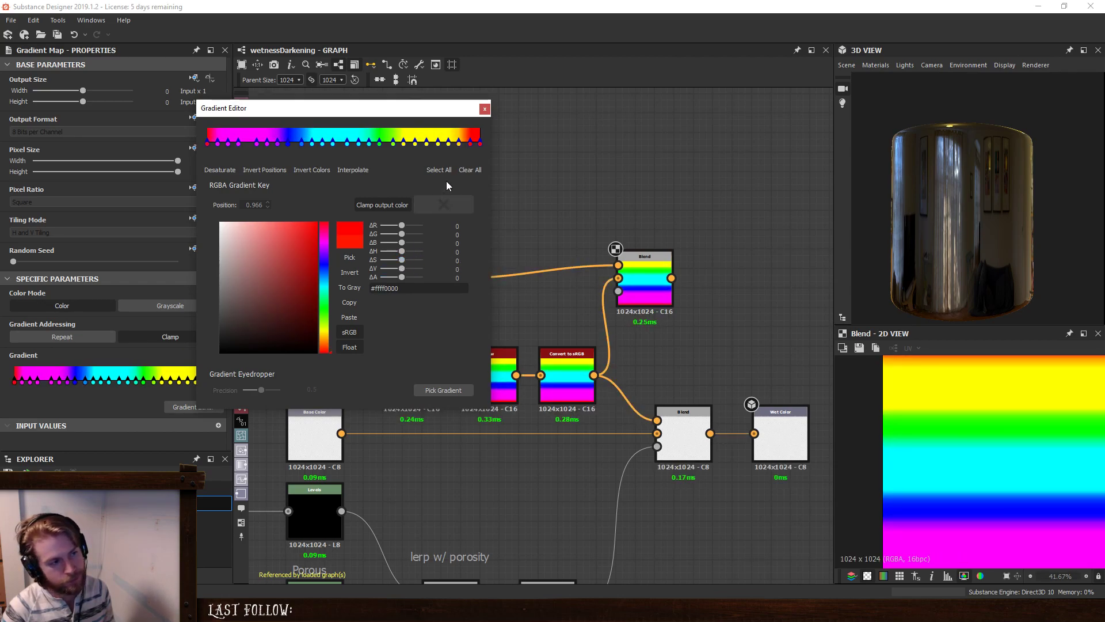
drag(478, 108, 190, 117)
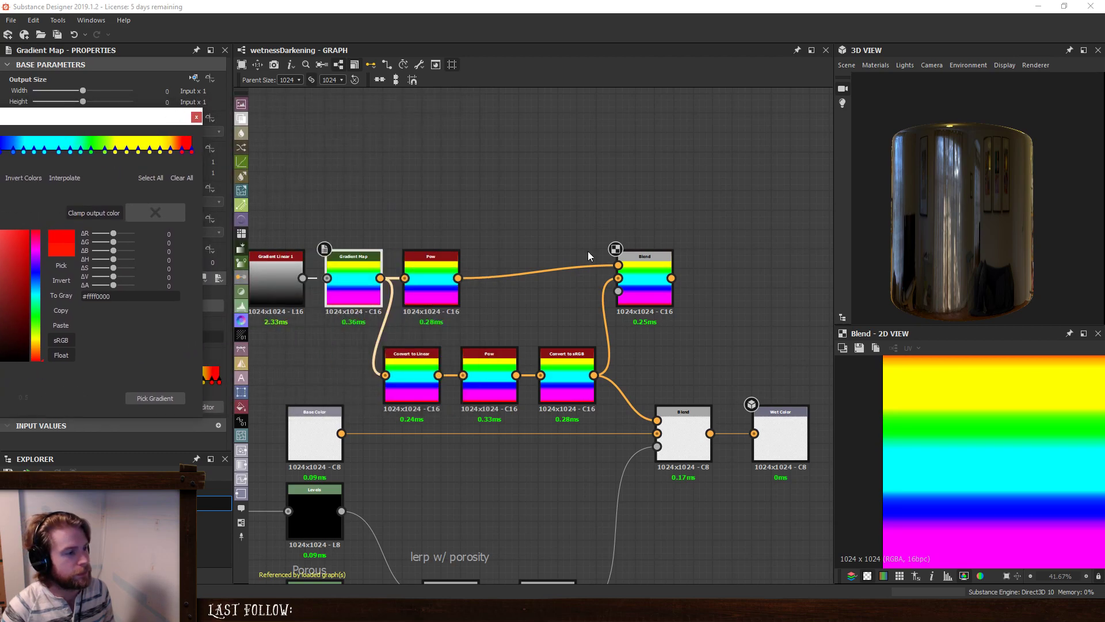
Sweep the Blend's left cropping across its range, pausing at 0.74 and 0.61, to compare the two Pow results in the 2D view.
middle_drag(588, 256, 619, 257)
click(672, 267)
drag(36, 395, 191, 396)
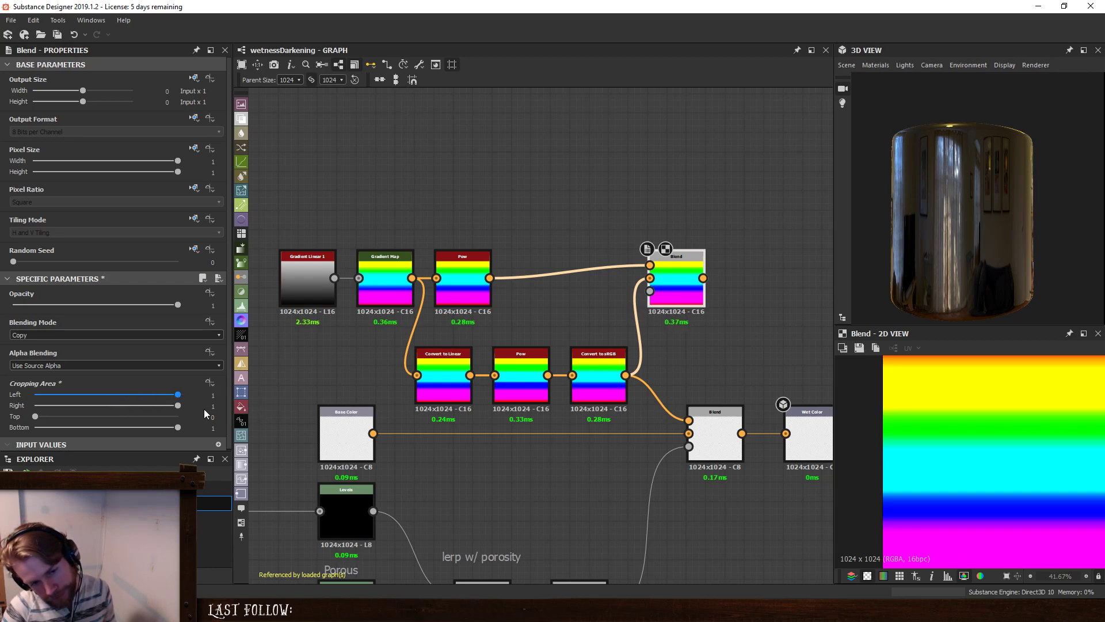
drag(204, 408, 141, 397)
scroll(994, 511, up, 5)
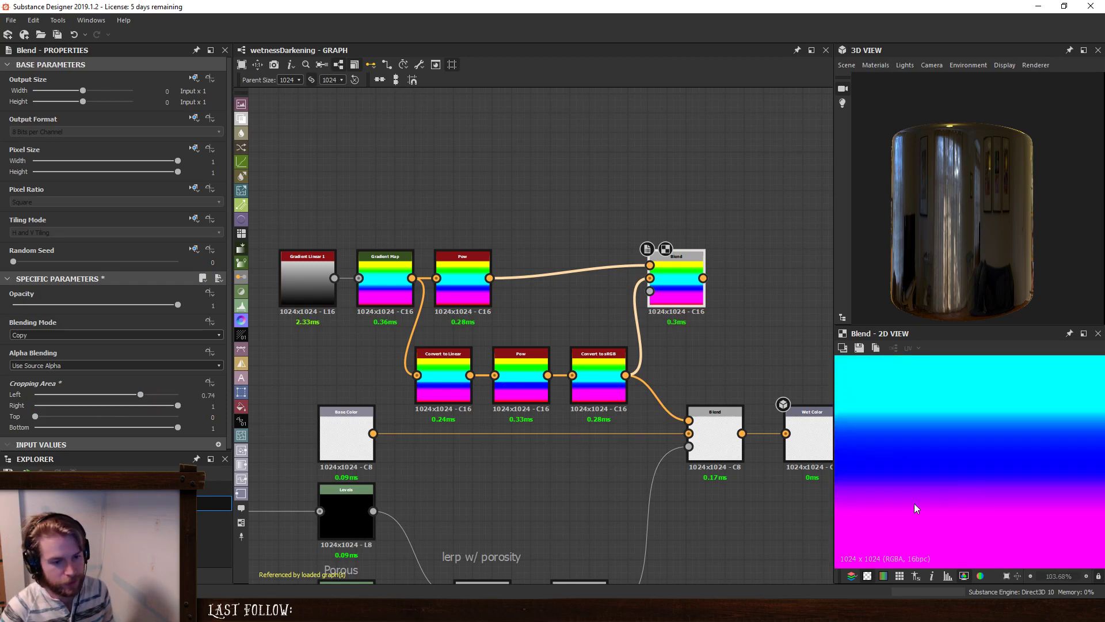
mouse_move(138, 395)
mouse_down()
mouse_move(83, 395)
mouse_move(84, 404)
mouse_move(171, 405)
mouse_move(122, 404)
mouse_up()
key(f)
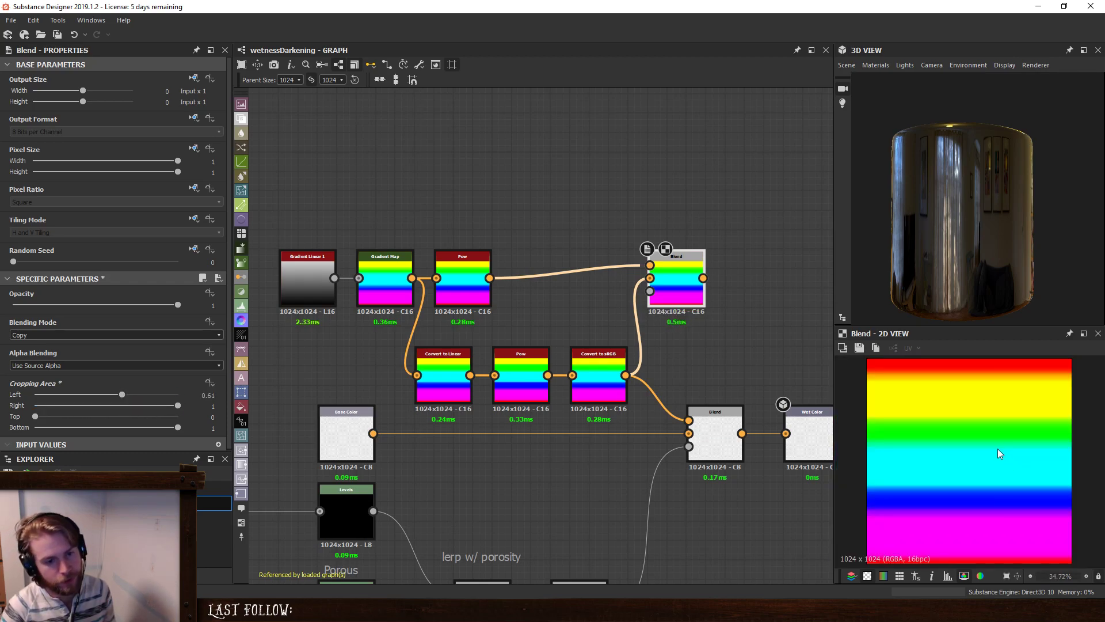
scroll(967, 449, up, 3)
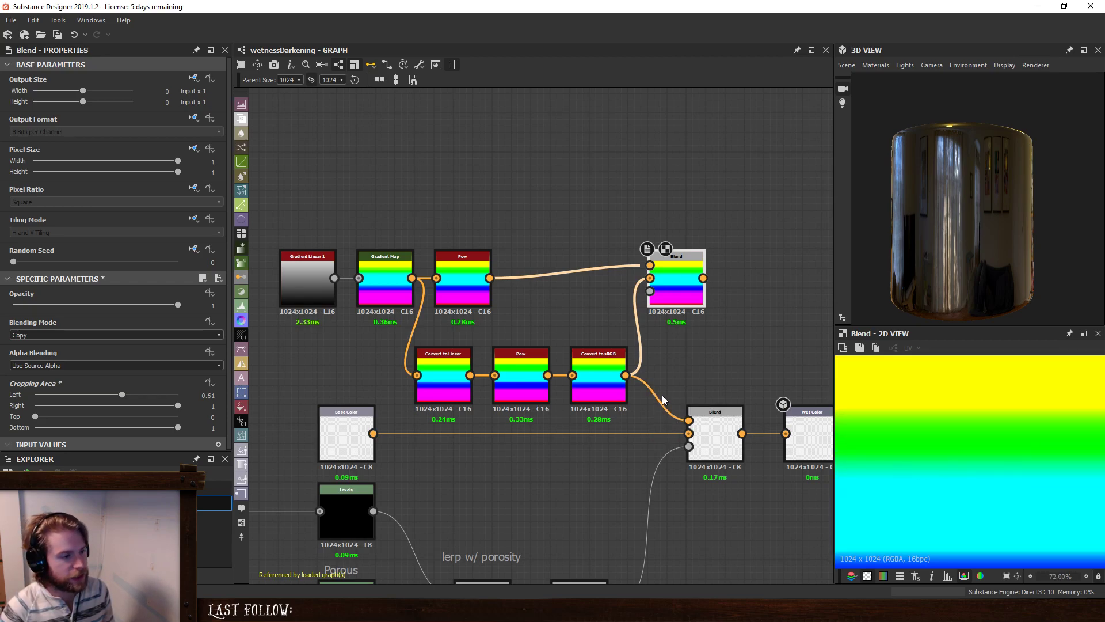
drag(120, 394, 72, 411)
drag(167, 411, 111, 410)
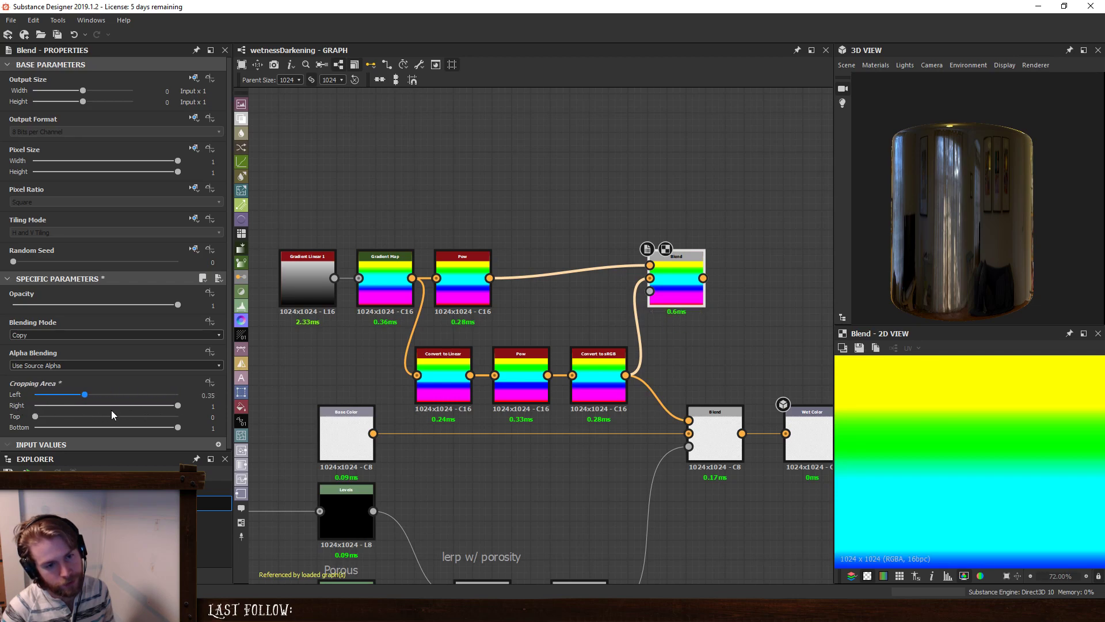
Set the exponent to 4 on both the direct Pow and the Pow in the linear chain.
click(524, 374)
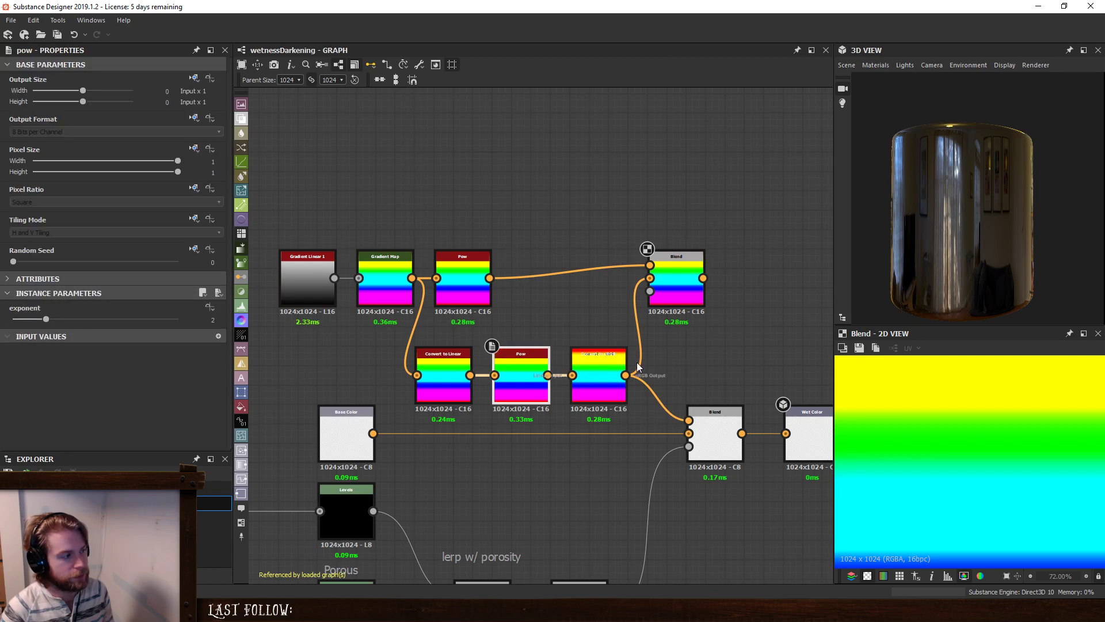
click(676, 288)
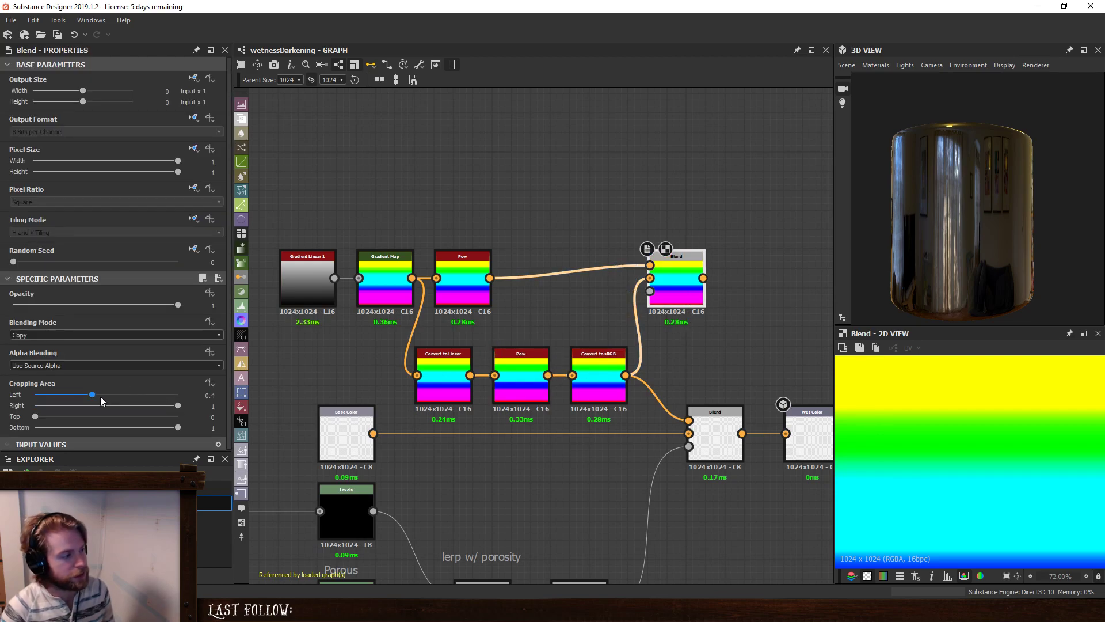
click(460, 288)
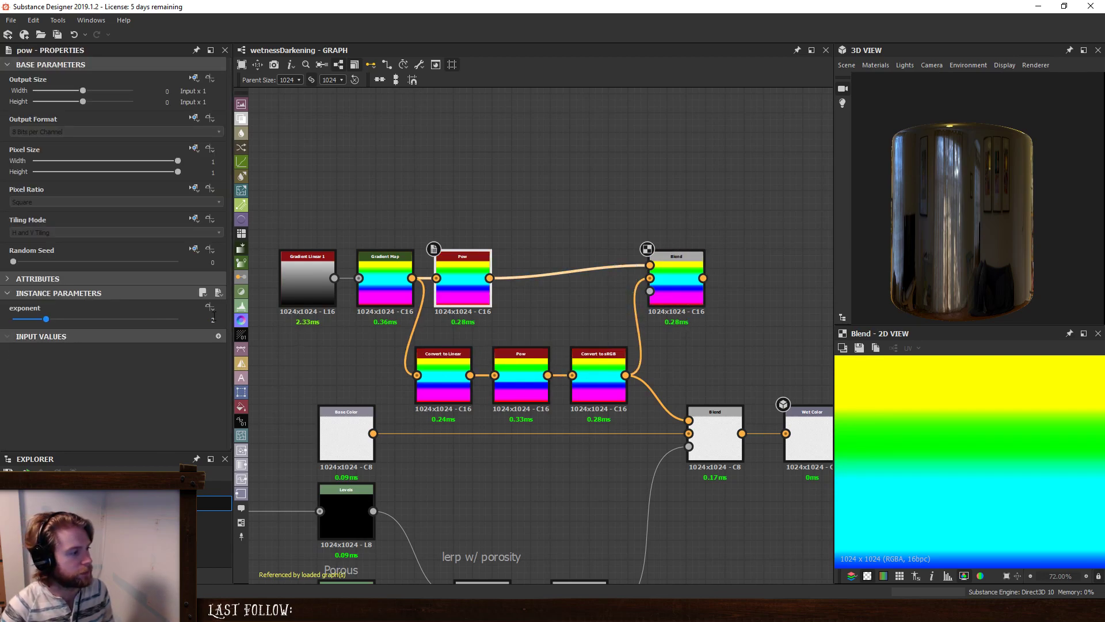
click(524, 377)
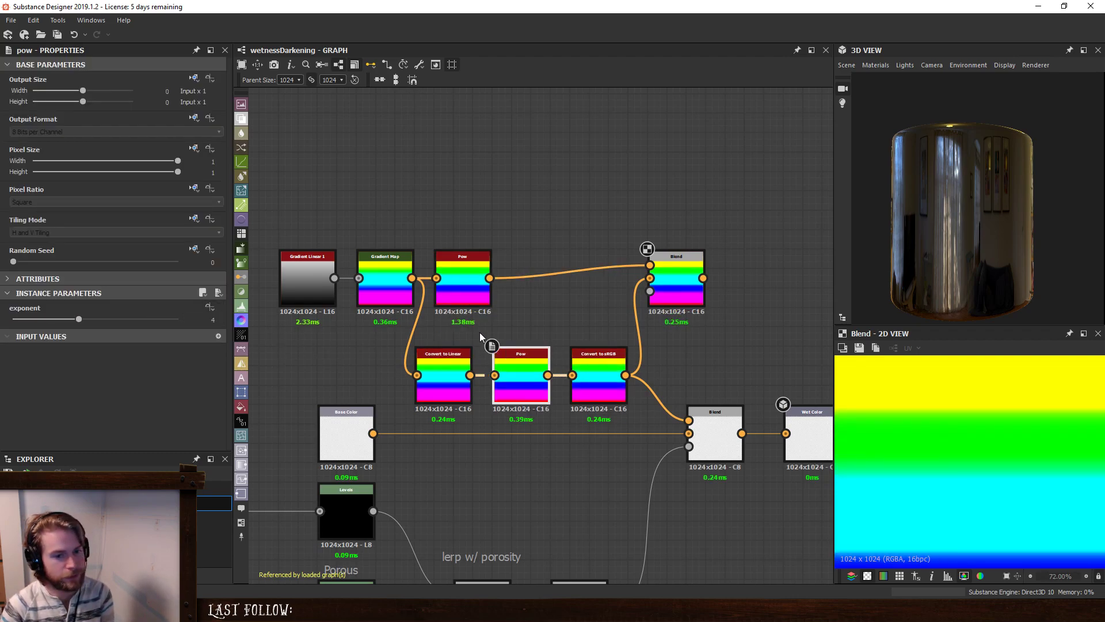
Vary the Blend's left cropping again and compare the colour bands of the two exponent-4 results up close.
scroll(1012, 479, down, 3)
scroll(1010, 461, up, 1)
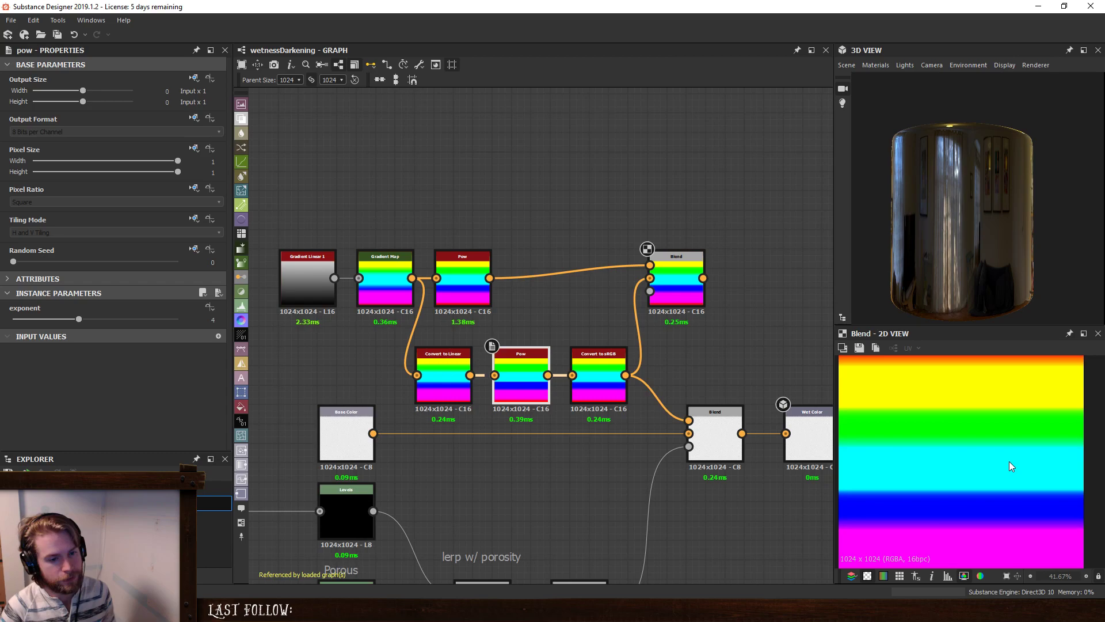
click(700, 296)
drag(35, 395, 196, 412)
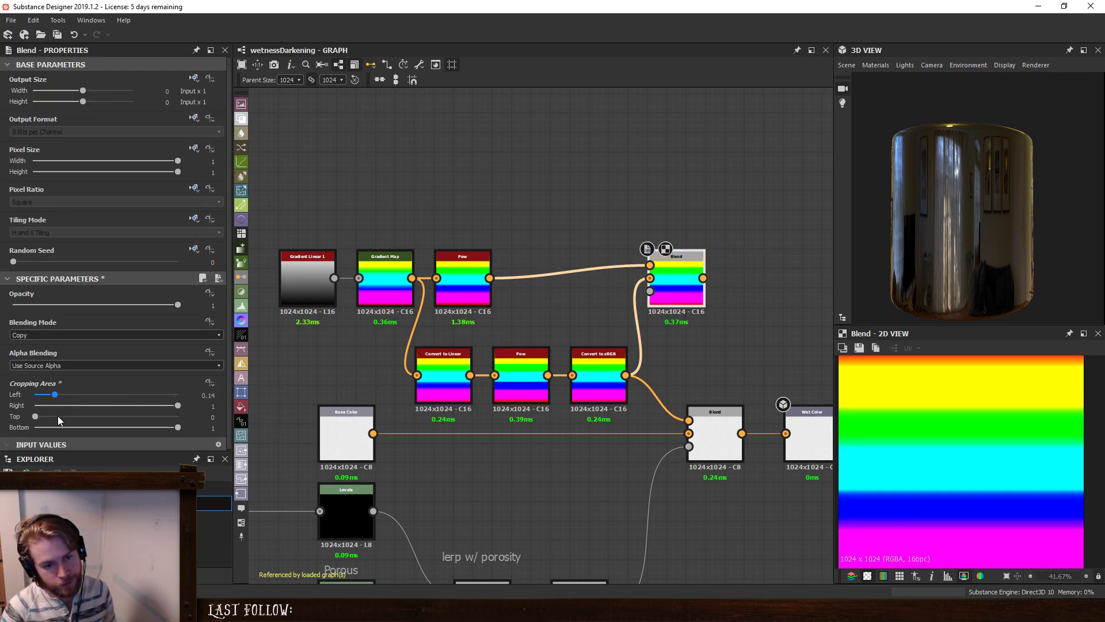
drag(57, 416, 157, 421)
scroll(960, 551, up, 2)
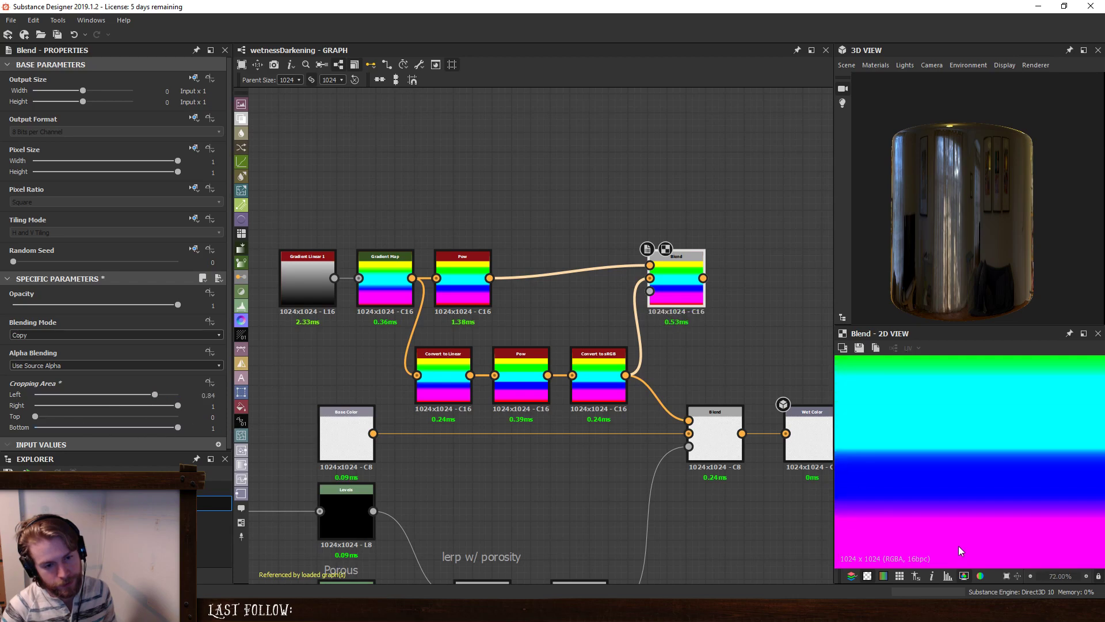
scroll(960, 551, up, 2)
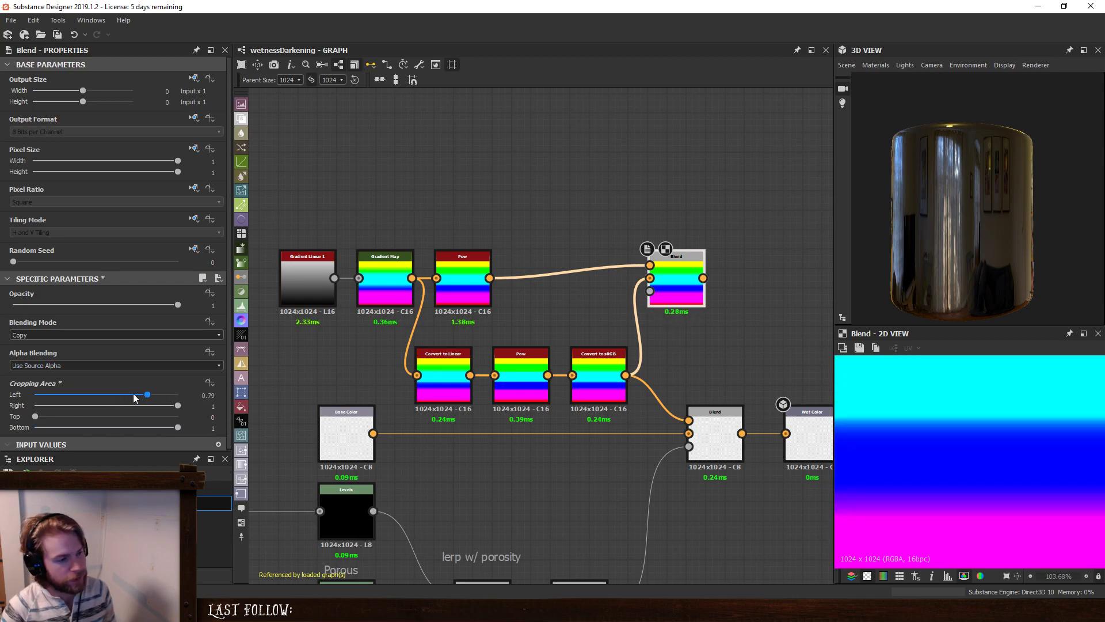
drag(155, 394, 172, 394)
drag(100, 416, 220, 376)
Reconnect Base Color to Convert to Linear and delete the test gradient, Gradient Map, direct Pow and comparison Blend nodes.
scroll(488, 289, down, 2)
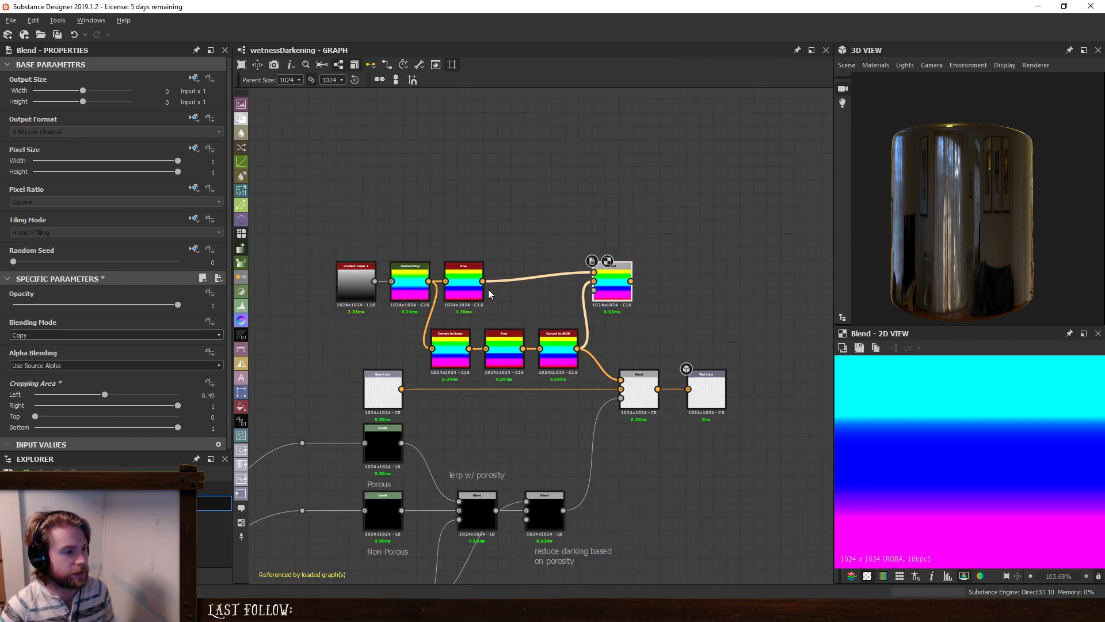
middle_drag(488, 289, 528, 330)
drag(431, 427, 463, 387)
drag(377, 257, 717, 338)
key(Delete)
Preview the Convert to Linear node that follows Base Color in the darkening chain.
scroll(695, 354, down, 2)
middle_drag(695, 354, 800, 313)
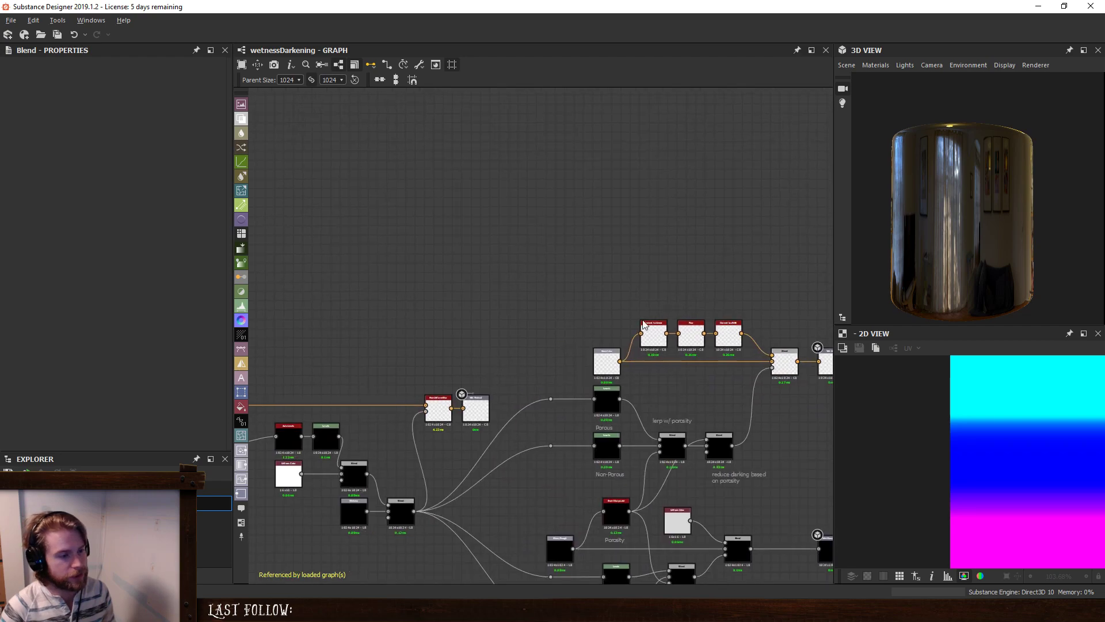
scroll(645, 319, up, 4)
double_click(657, 345)
middle_drag(699, 309, 530, 306)
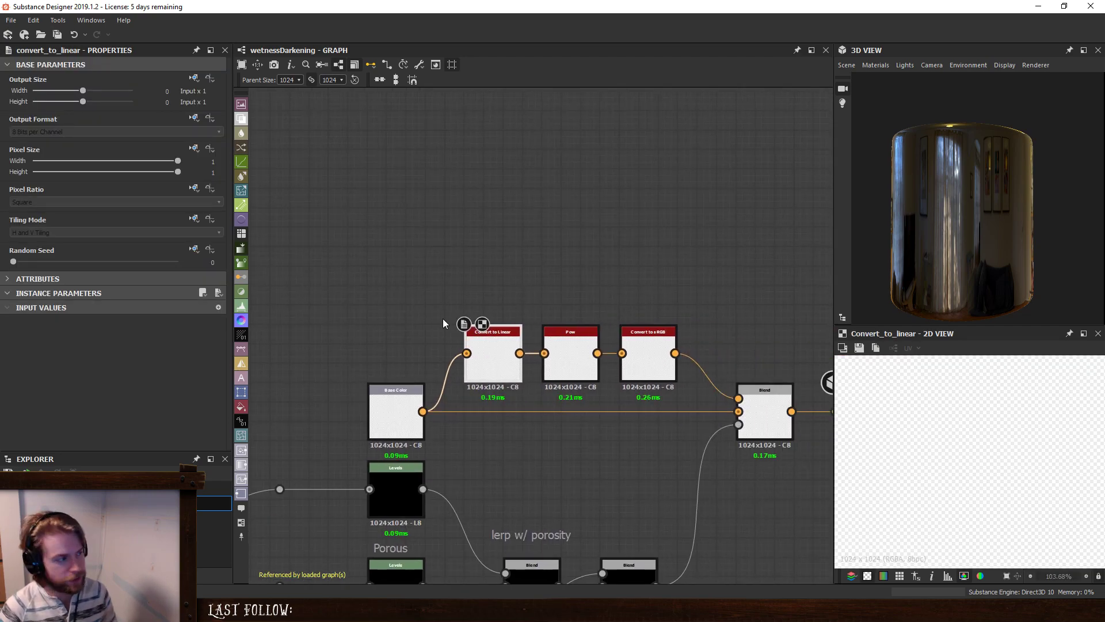
key(space)
text(lin)
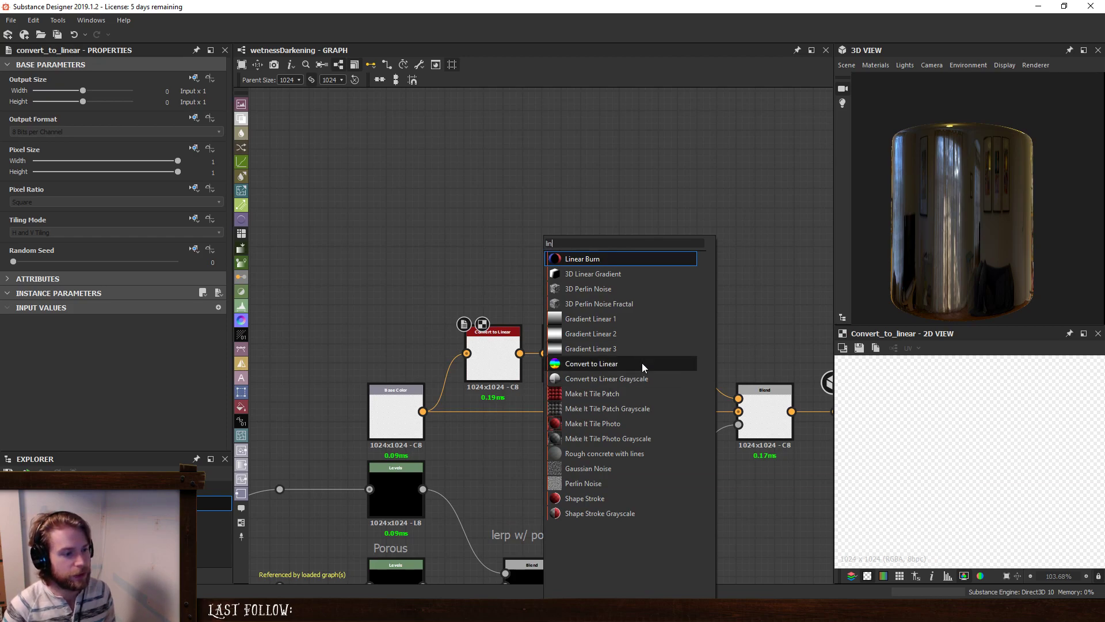
key(Escape)
Preview the Pow, Convert to sRGB, final Blend, Base Color and porosity-based darkening mask nodes one after another.
double_click(576, 354)
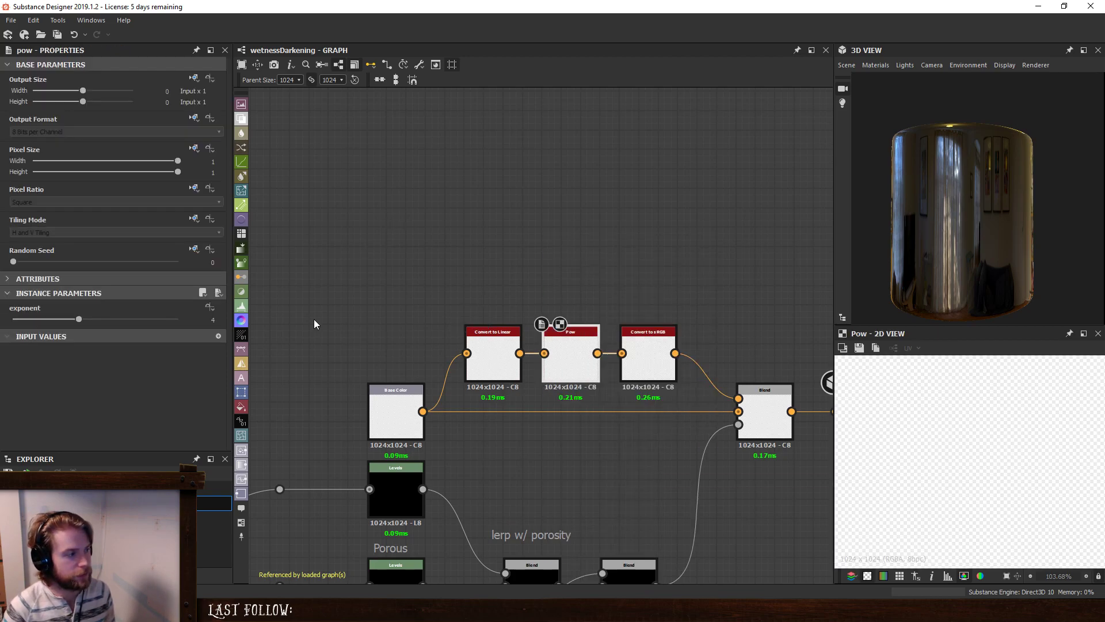
double_click(647, 351)
scroll(673, 288, down, 2)
middle_drag(716, 365, 595, 344)
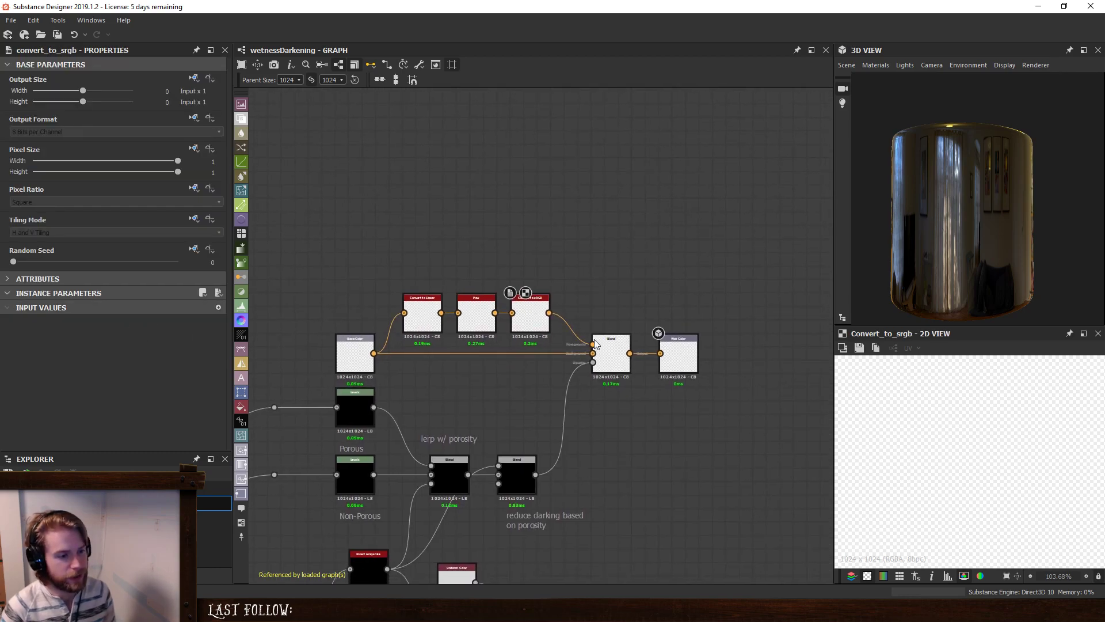
double_click(621, 351)
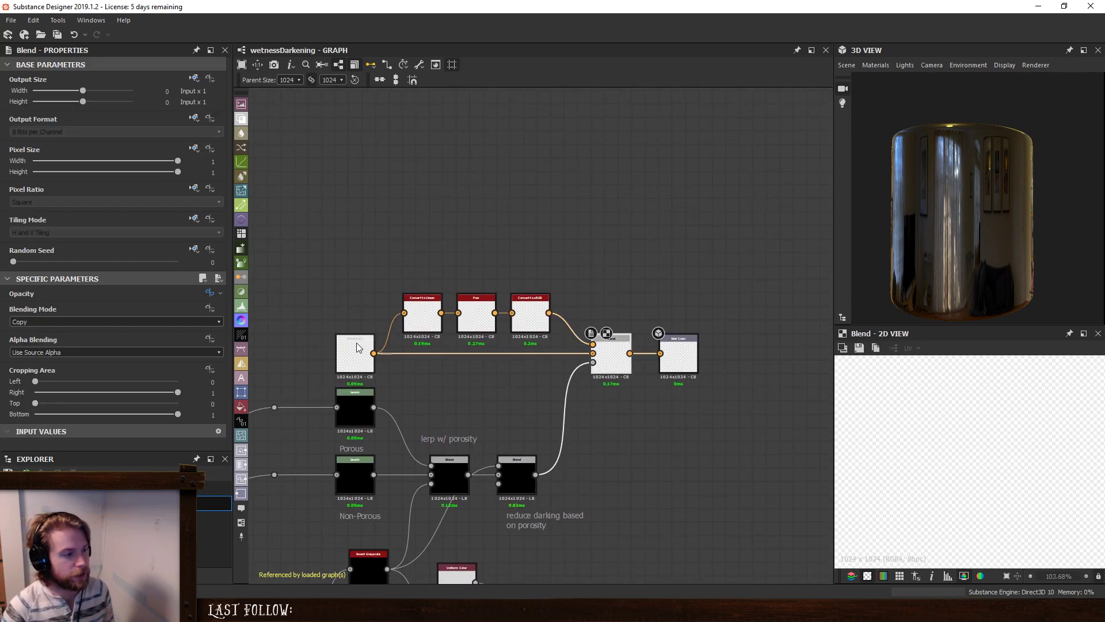
double_click(357, 349)
double_click(524, 472)
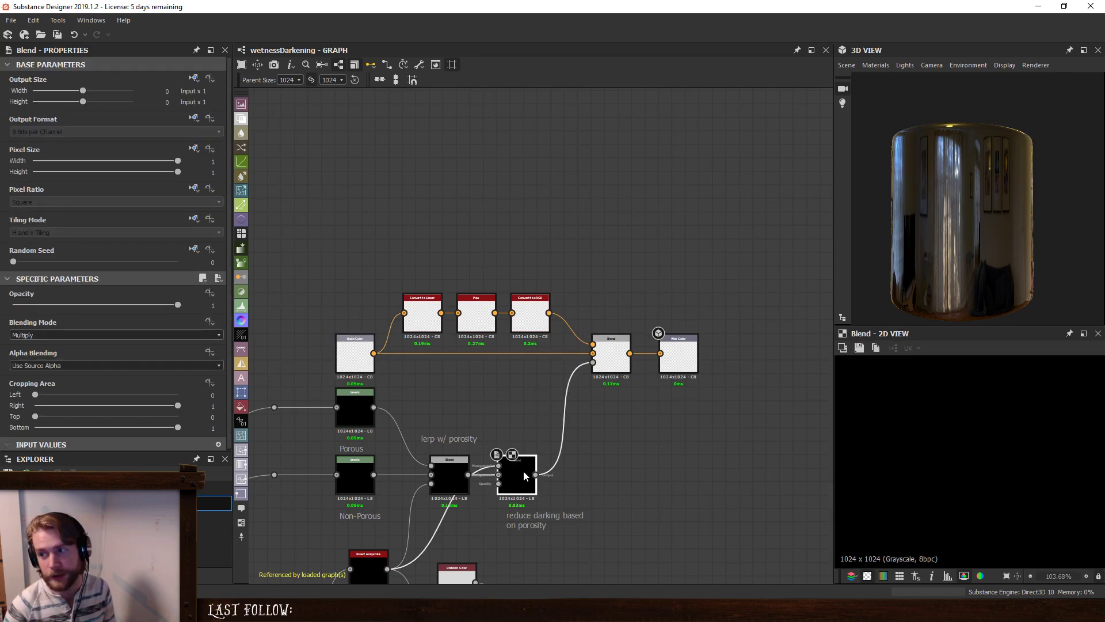
Trace the wetness mask back to the graph's start and preview the Normal input.
middle_drag(524, 477, 665, 416)
middle_drag(407, 402, 613, 376)
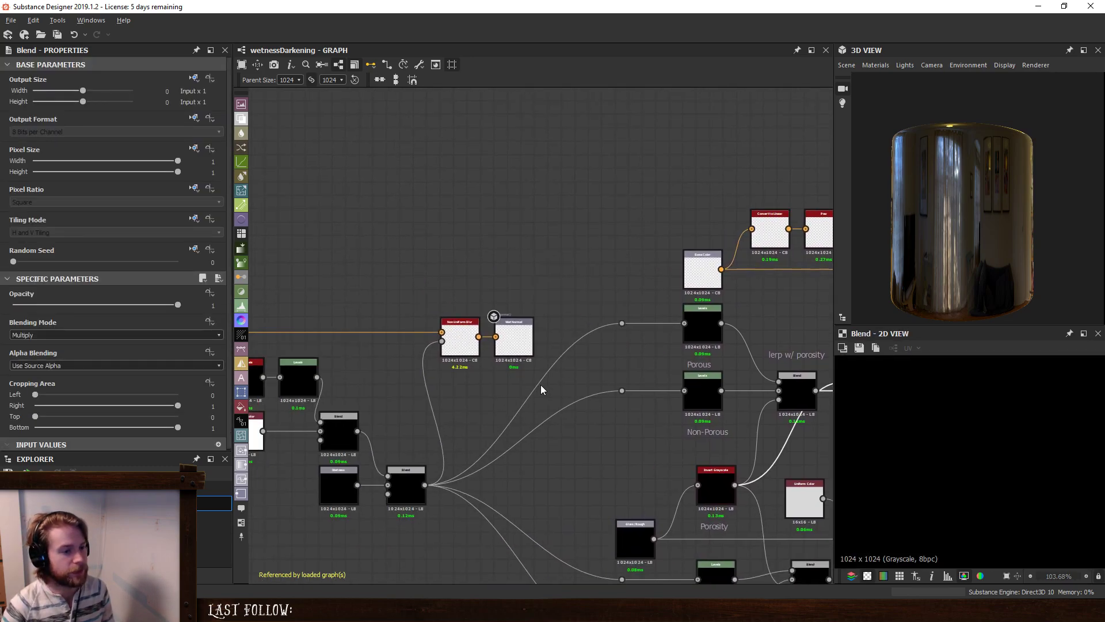
middle_drag(541, 390, 735, 342)
middle_drag(497, 374, 670, 369)
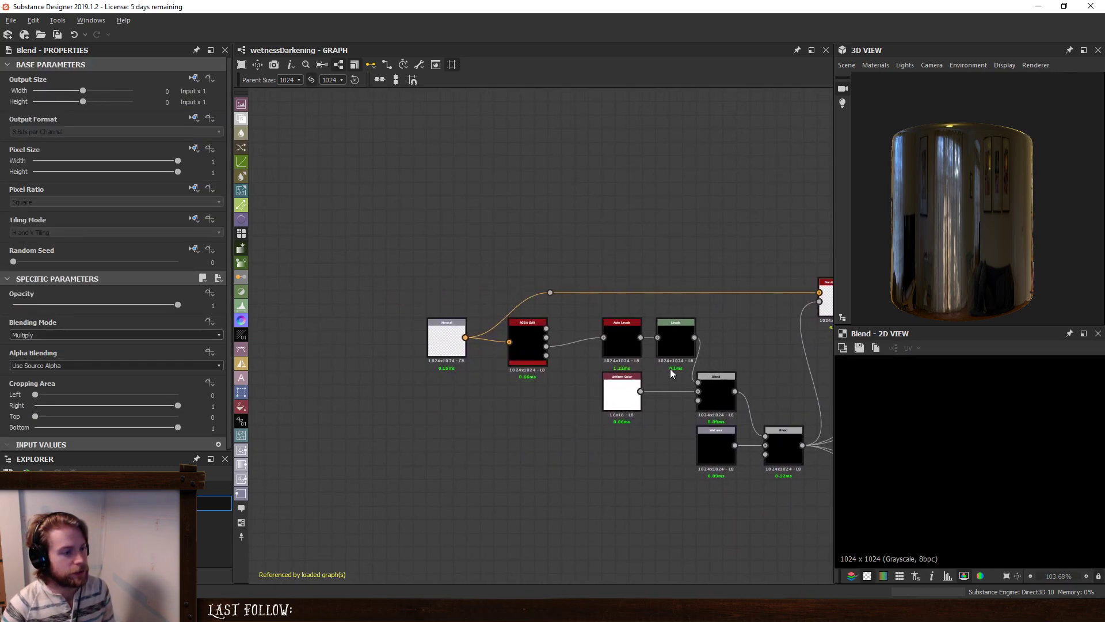
double_click(459, 354)
Add a Clouds 2 node below the Normal input and RGBA Split nodes.
key(space)
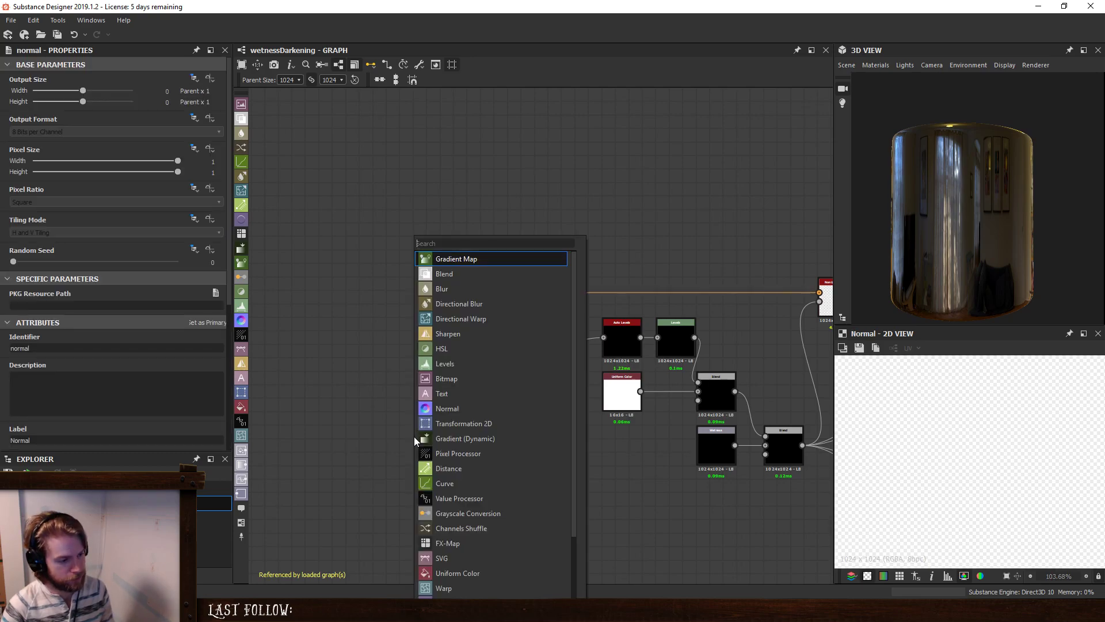
key(Escape)
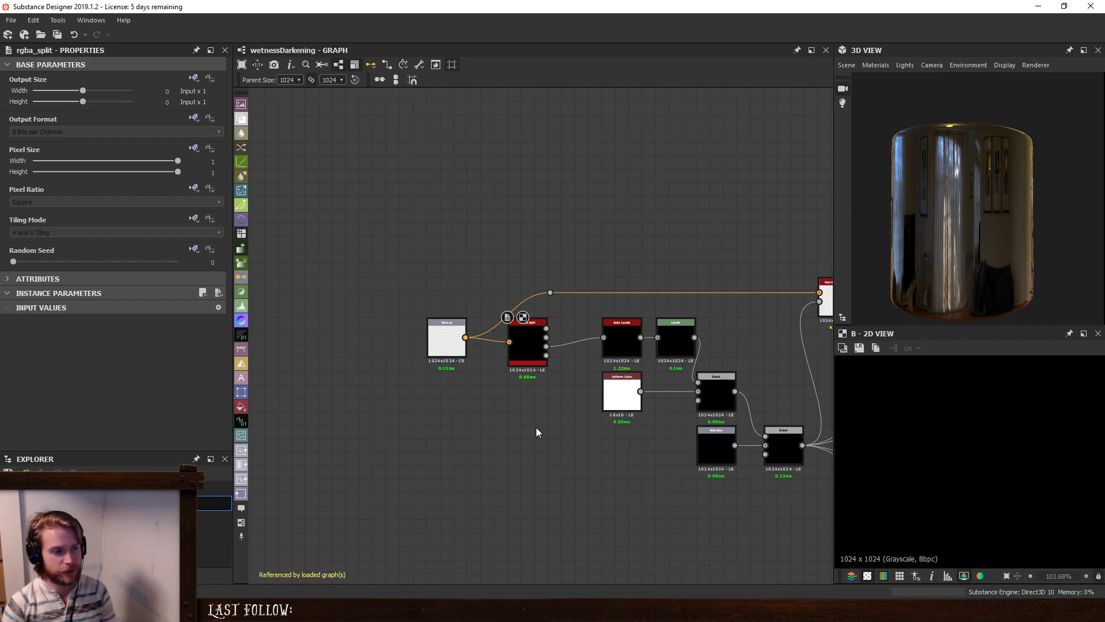
key(space)
text(c)
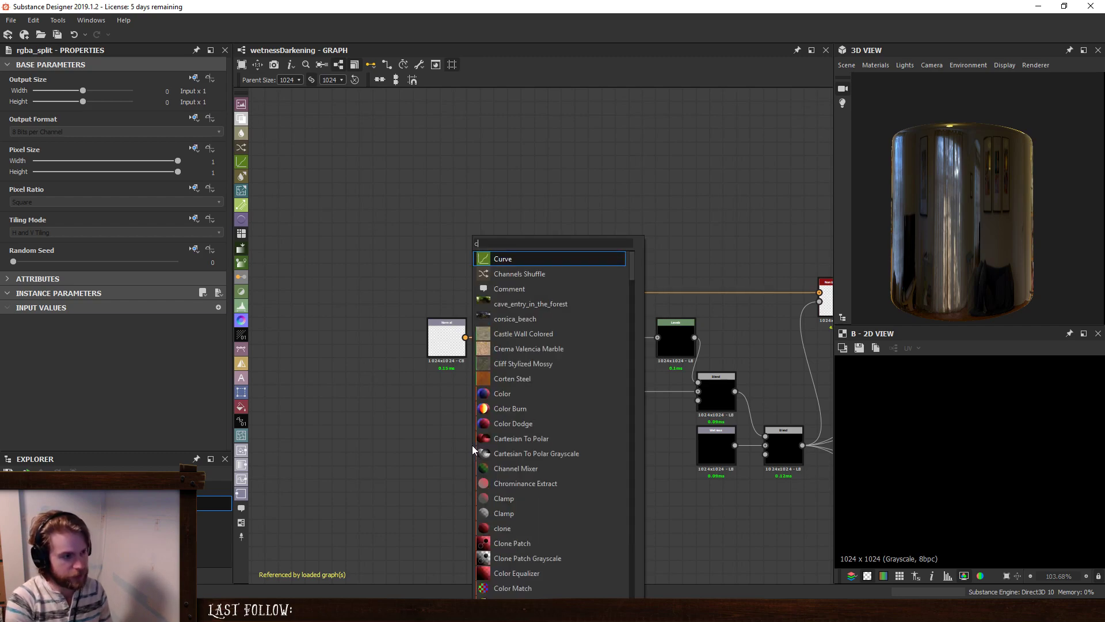
text(louds)
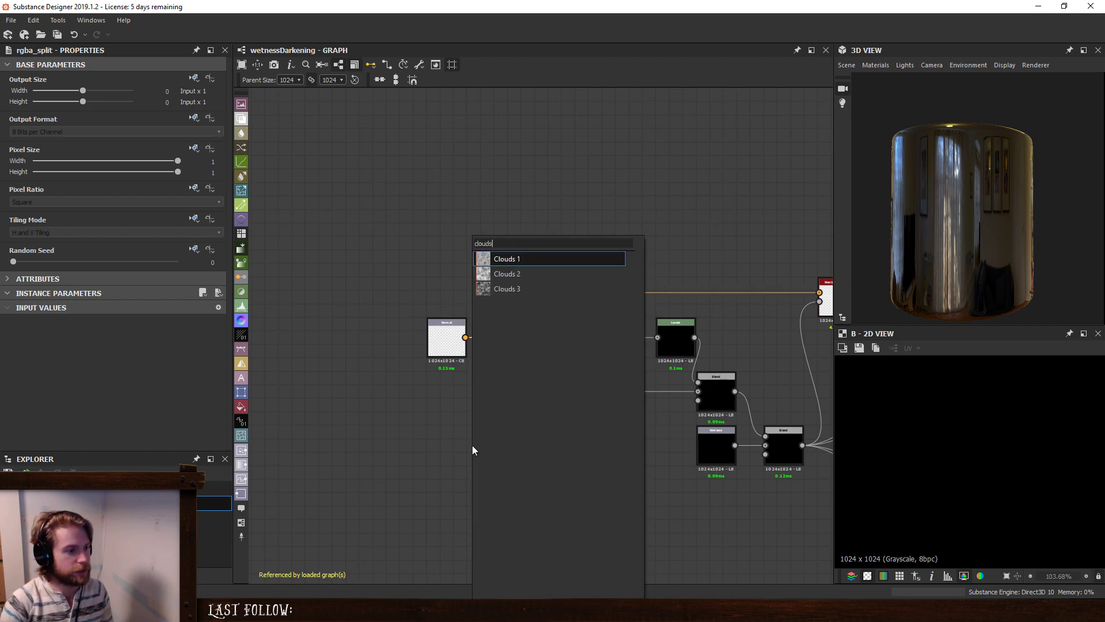
key(Down)
key(Return)
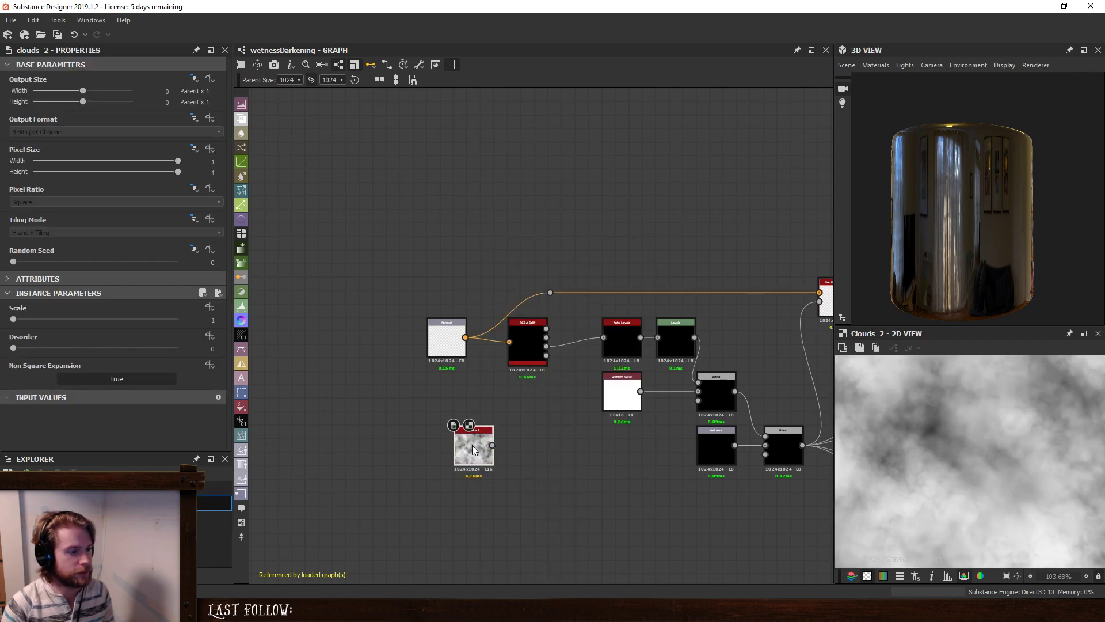
Add a Normal node fed by Clouds 2 and set its intensity to 10.
drag(470, 439, 409, 438)
key(space)
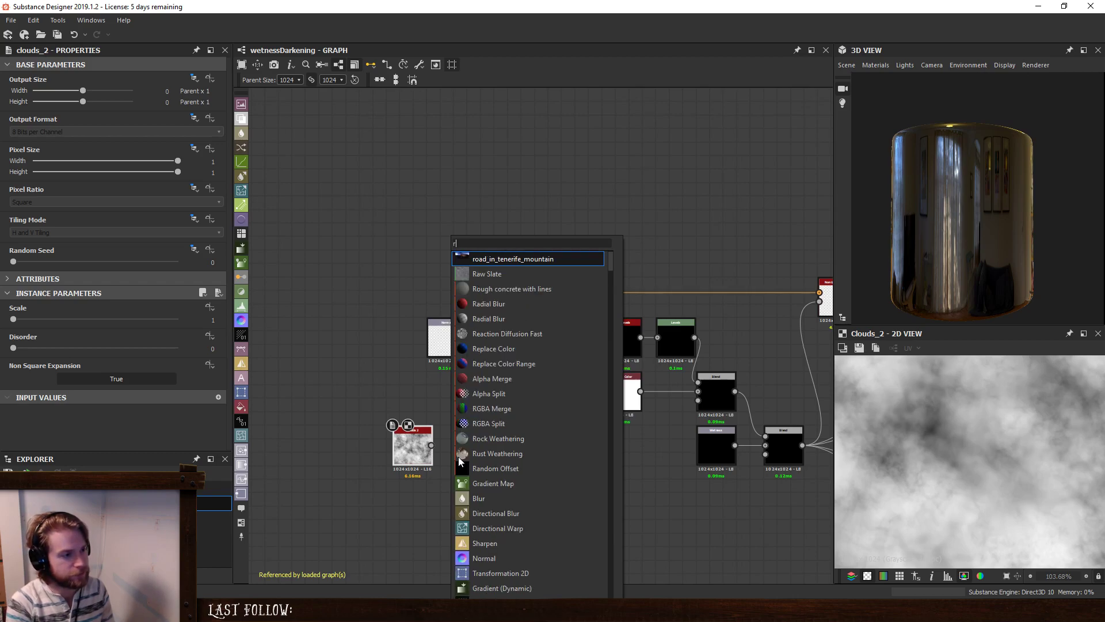
text(normal)
key(Return)
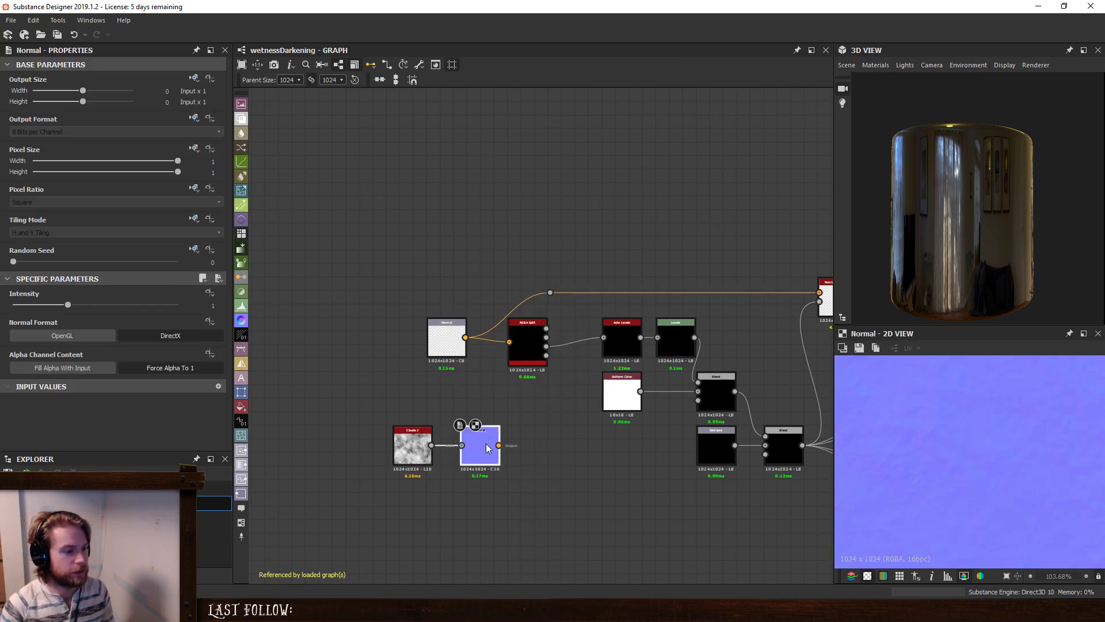
click(212, 305)
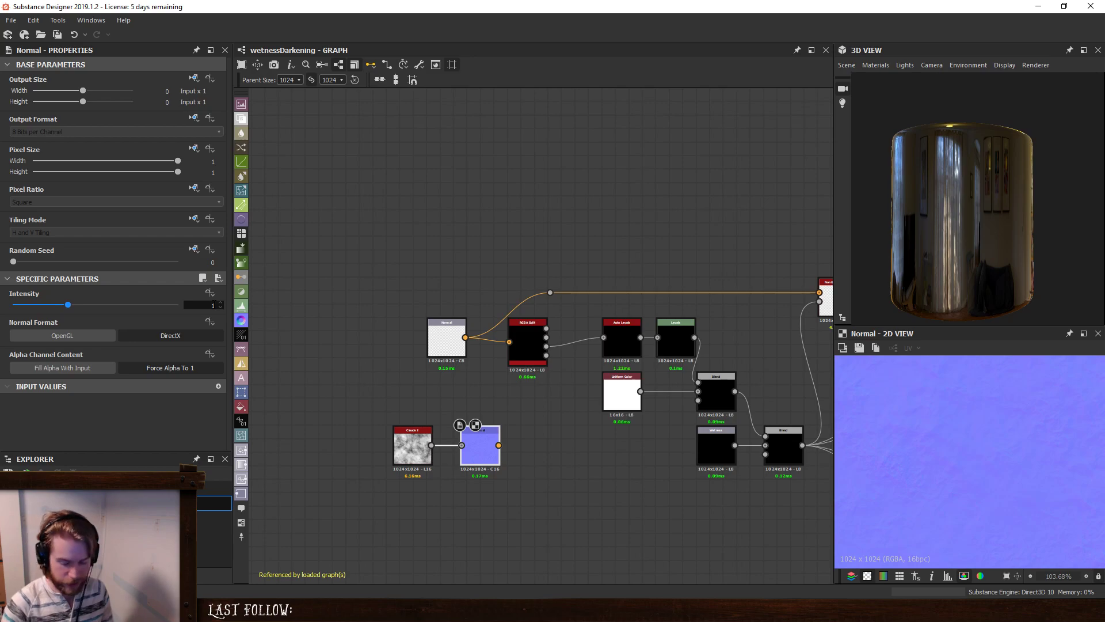
text(0)
key(Return)
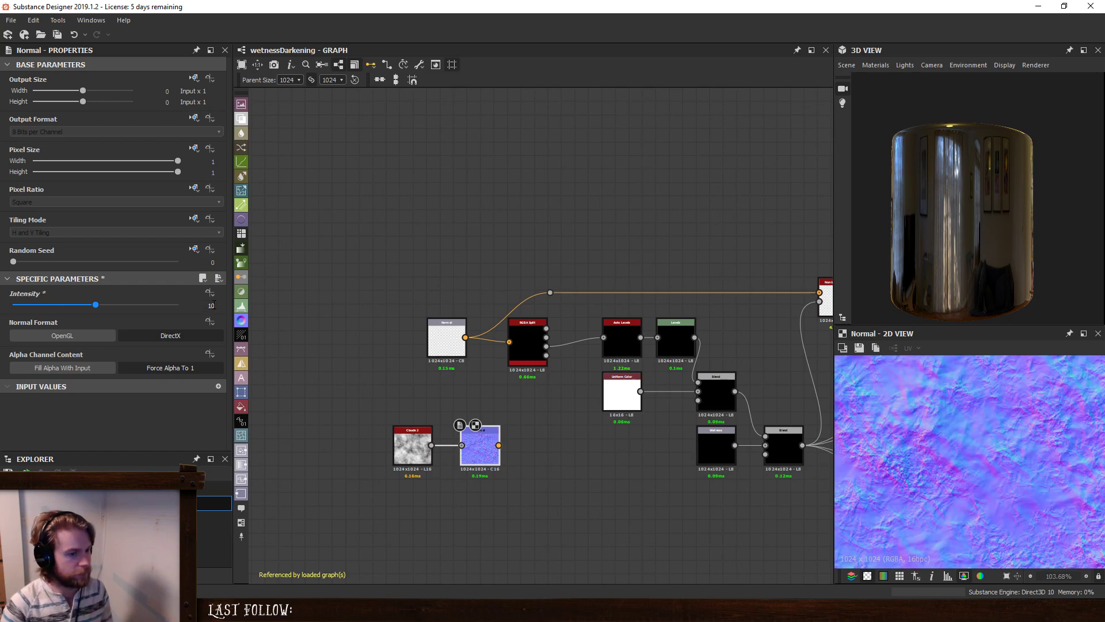
Add an RGBA Split node fed by the new Normal node and preview its blue output against the normal map.
key(space)
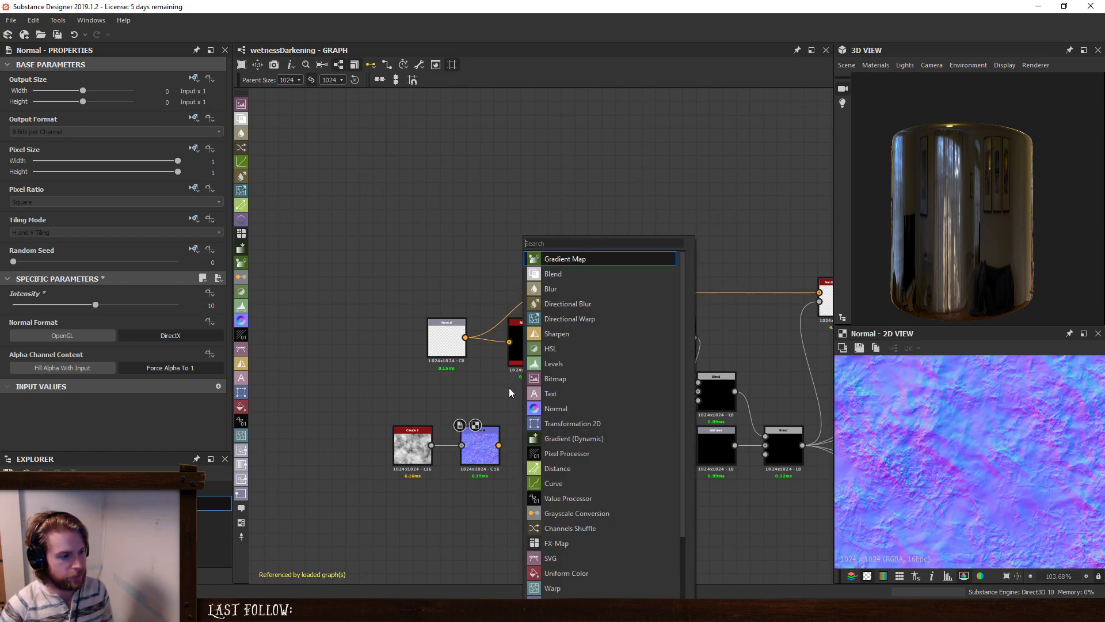
text(rgb)
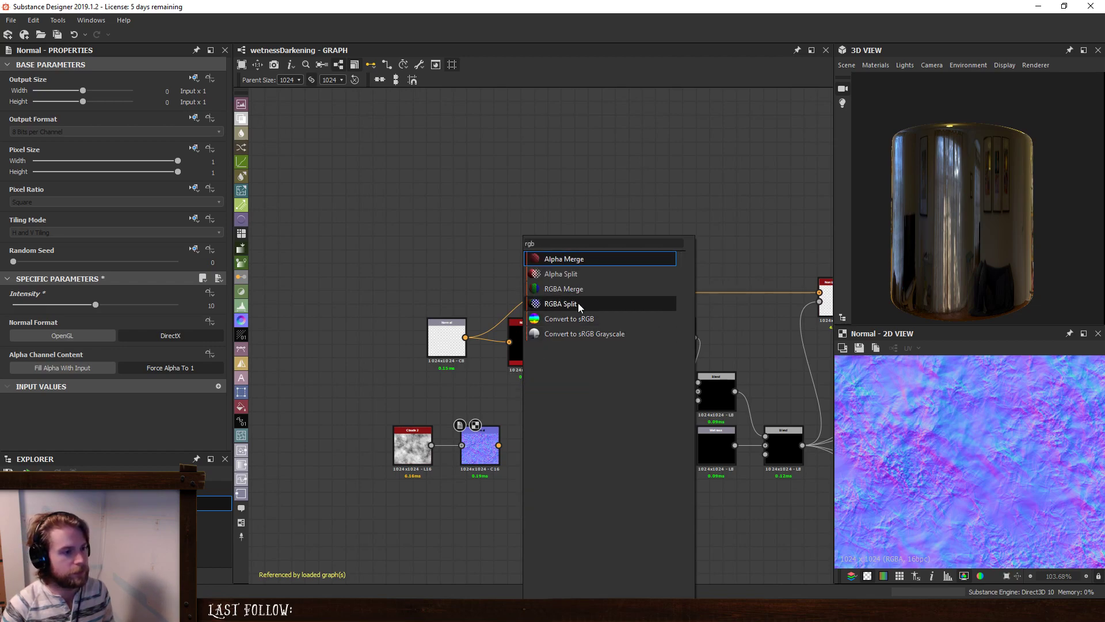
click(582, 303)
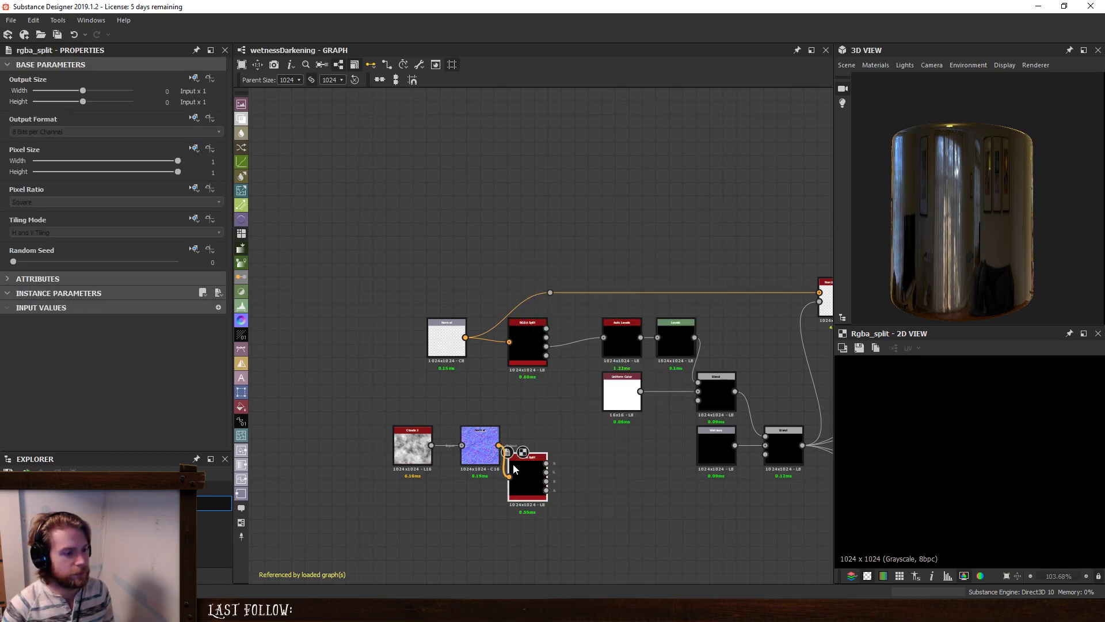
click(553, 455)
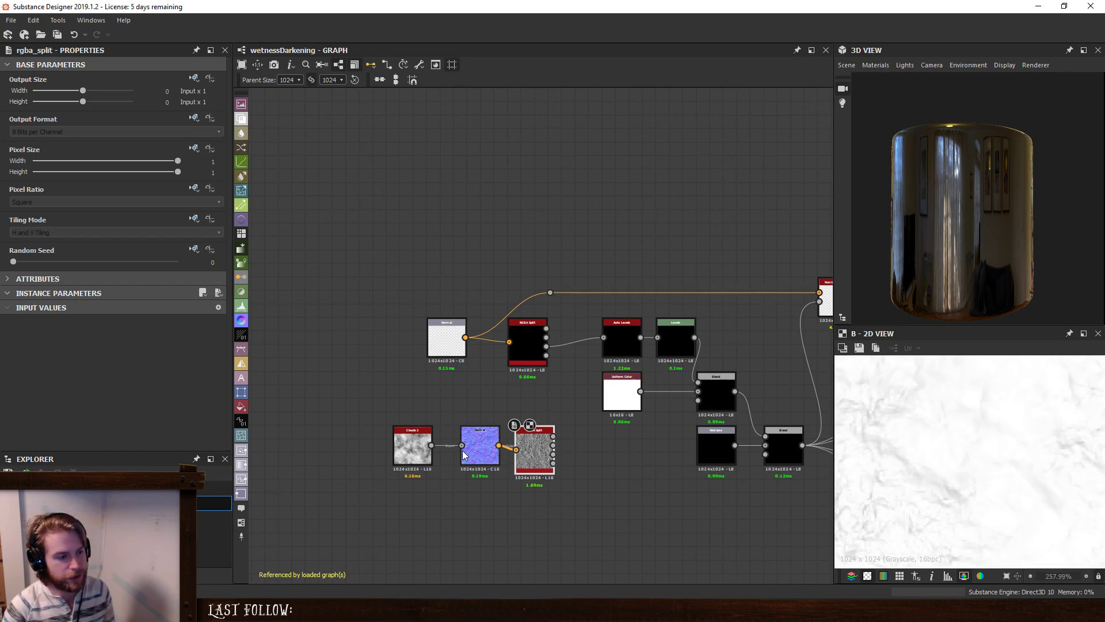
double_click(480, 447)
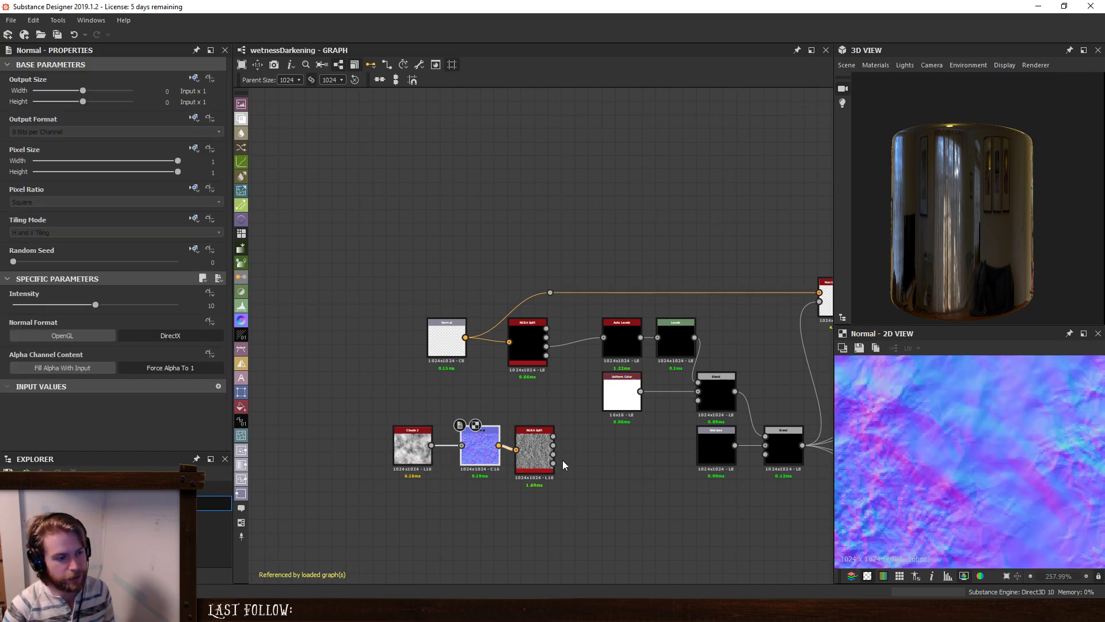
double_click(534, 451)
click(554, 454)
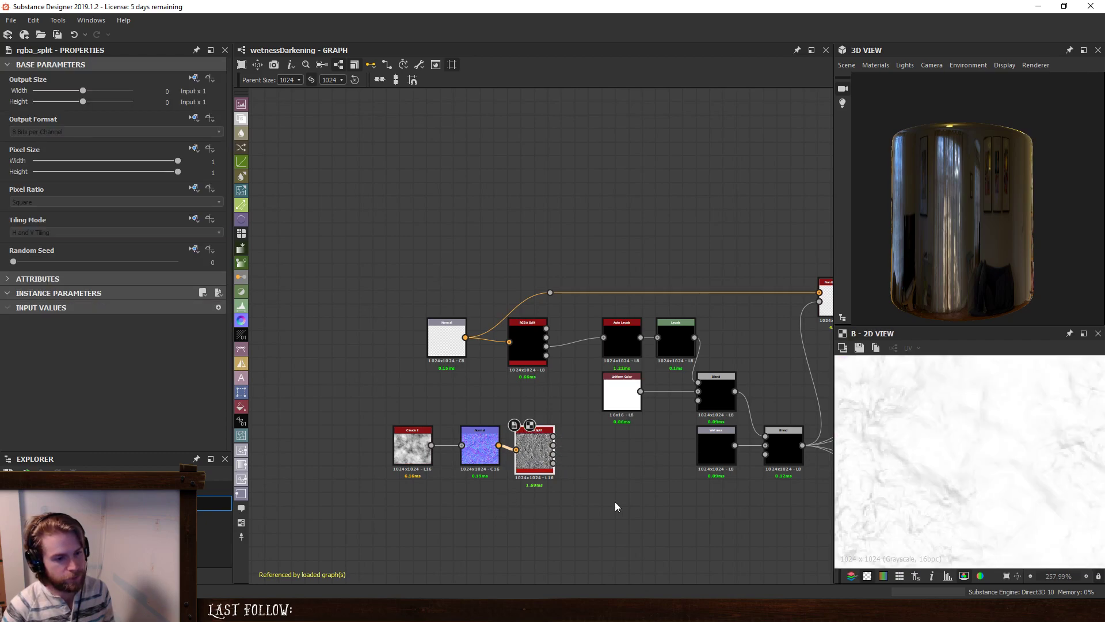
Add an Auto Levels node and connect the new RGBA Split's blue output to it.
key(space)
text(auto)
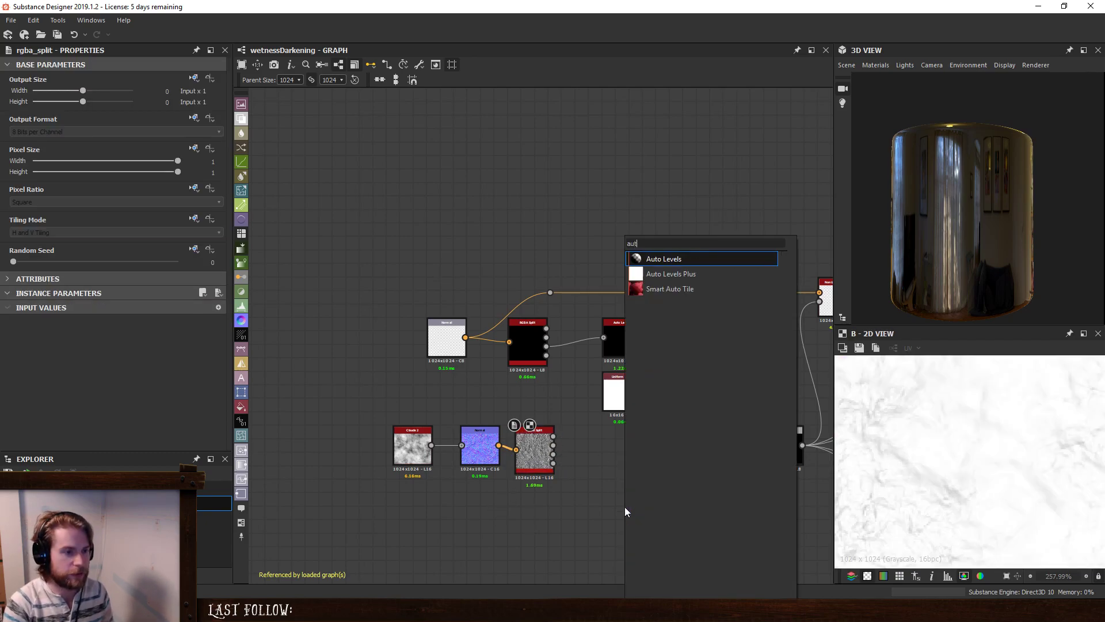
key(Return)
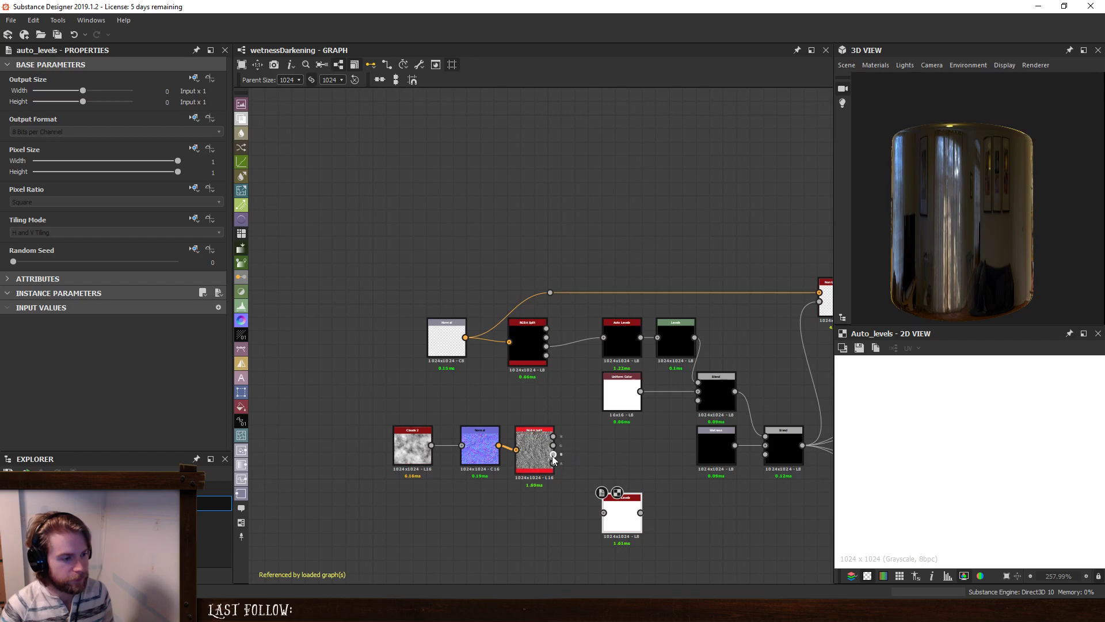
drag(553, 454, 594, 464)
Examine the Auto Levels result in the 2D view, both as a whole and close up.
scroll(992, 433, up, 1)
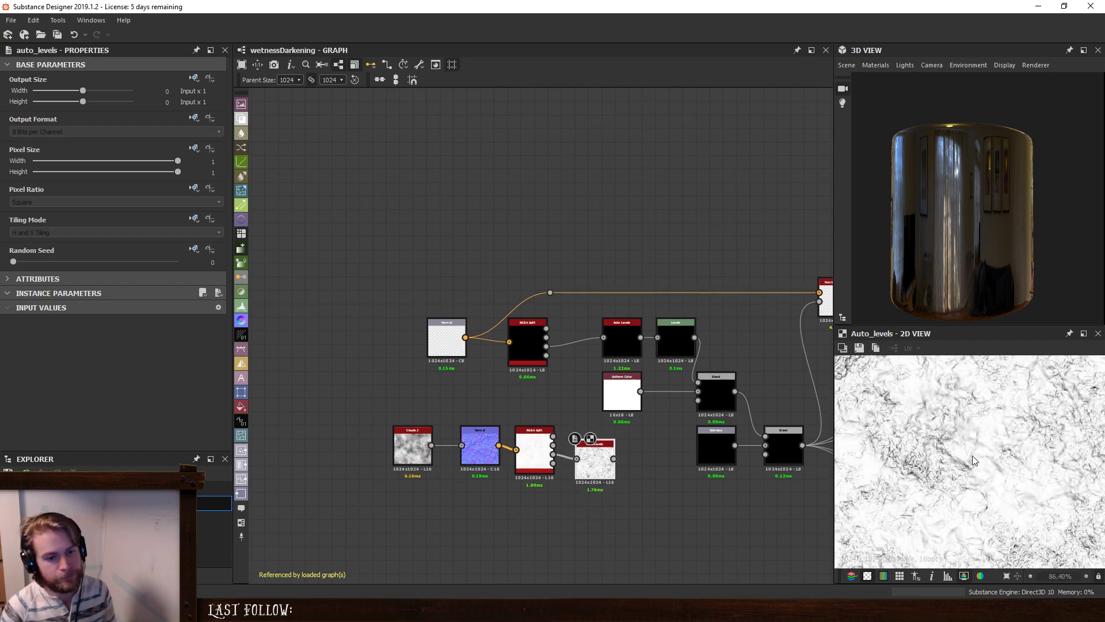
scroll(1022, 443, down, 6)
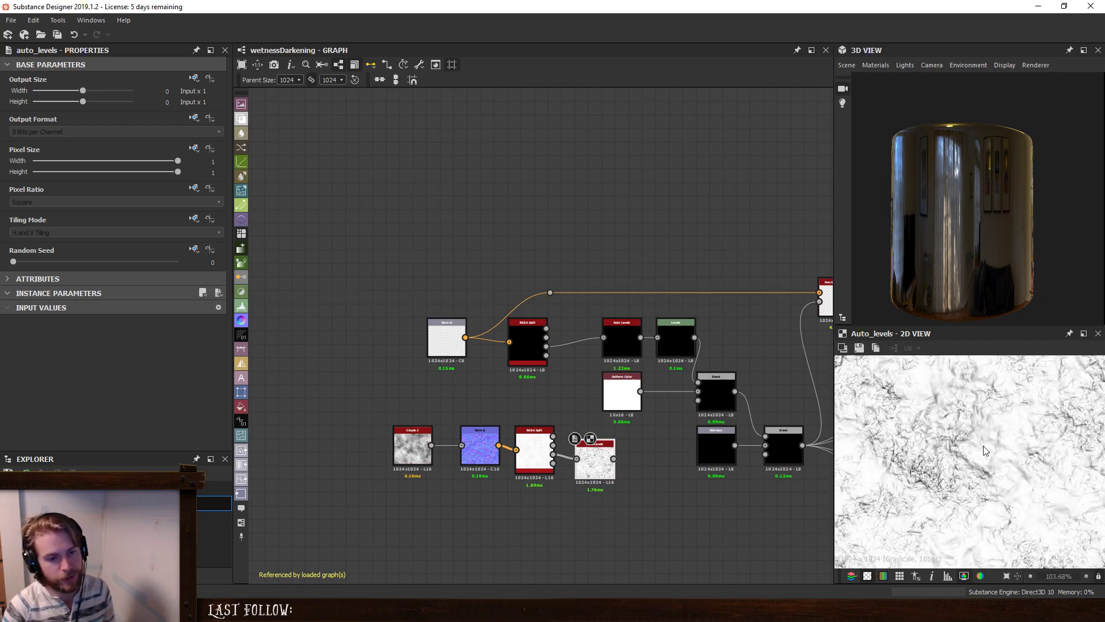
middle_drag(998, 481, 970, 464)
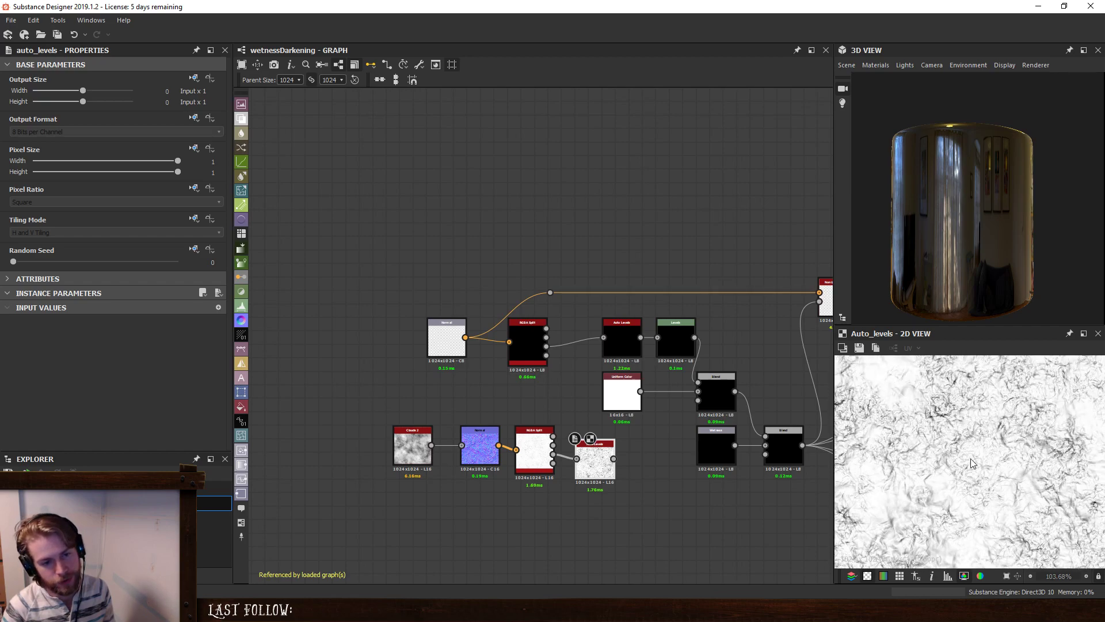
middle_drag(990, 426, 923, 472)
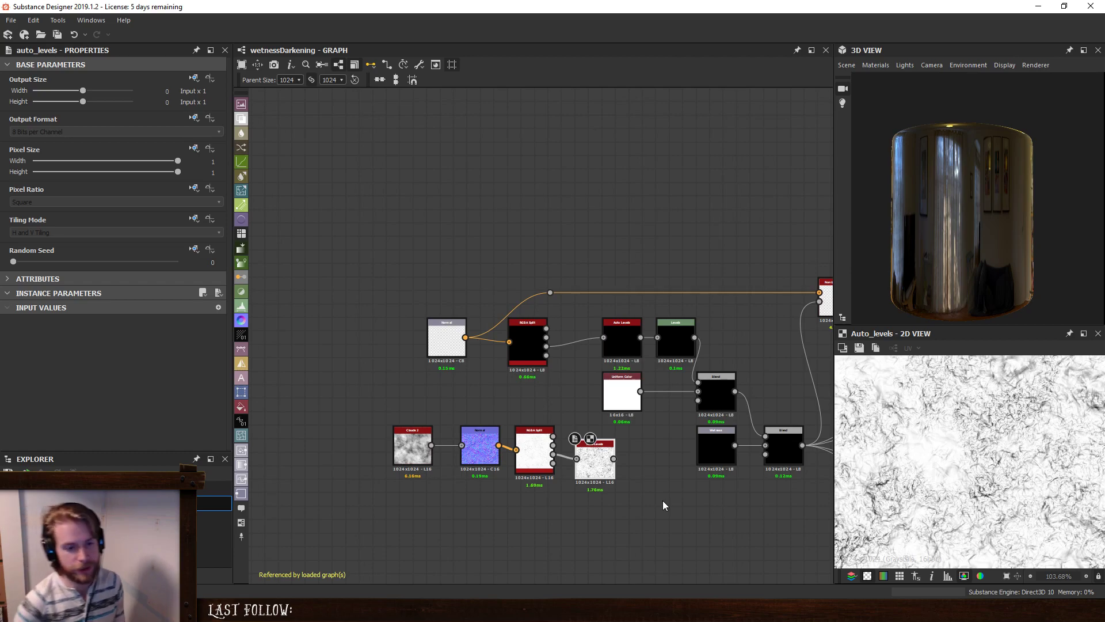
scroll(926, 453, down, 3)
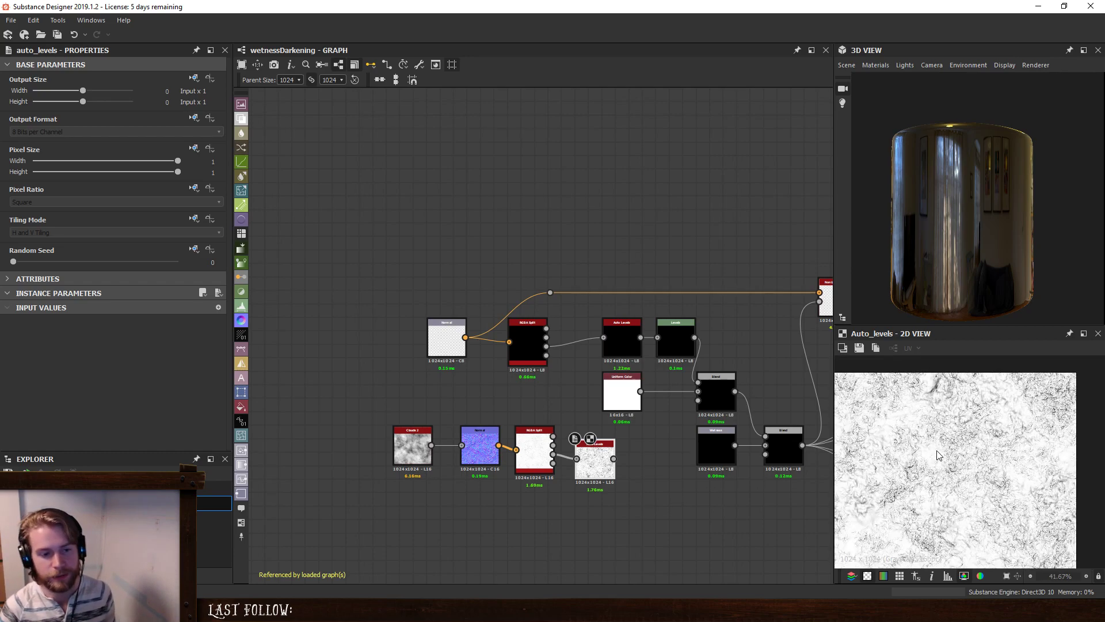
scroll(935, 449, up, 3)
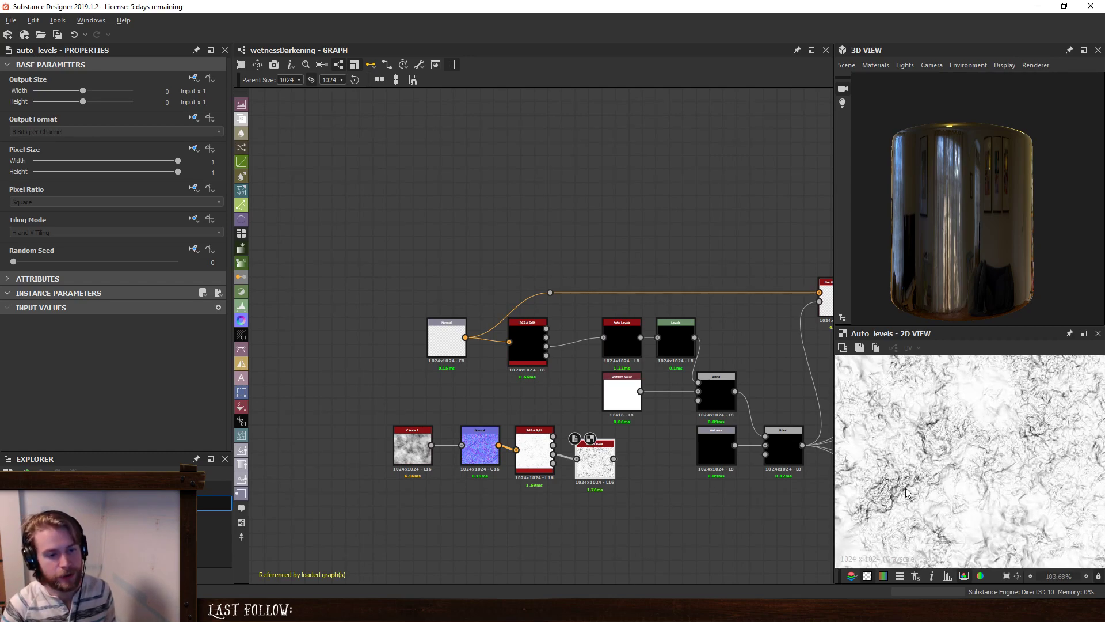
middle_drag(906, 488, 1020, 465)
scroll(938, 490, up, 5)
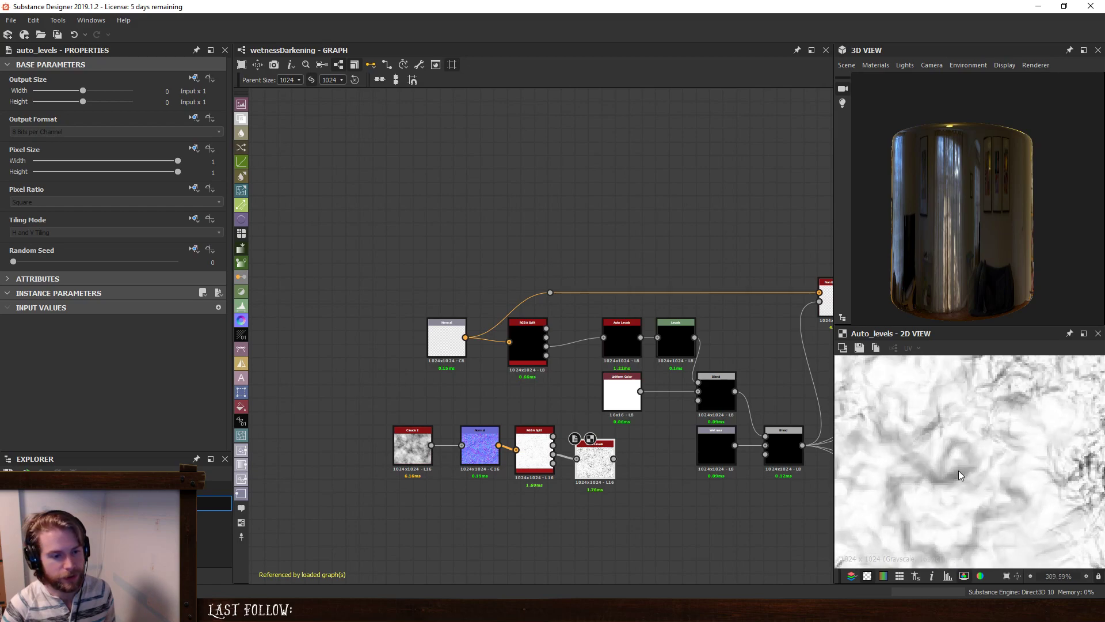
drag(597, 452, 589, 451)
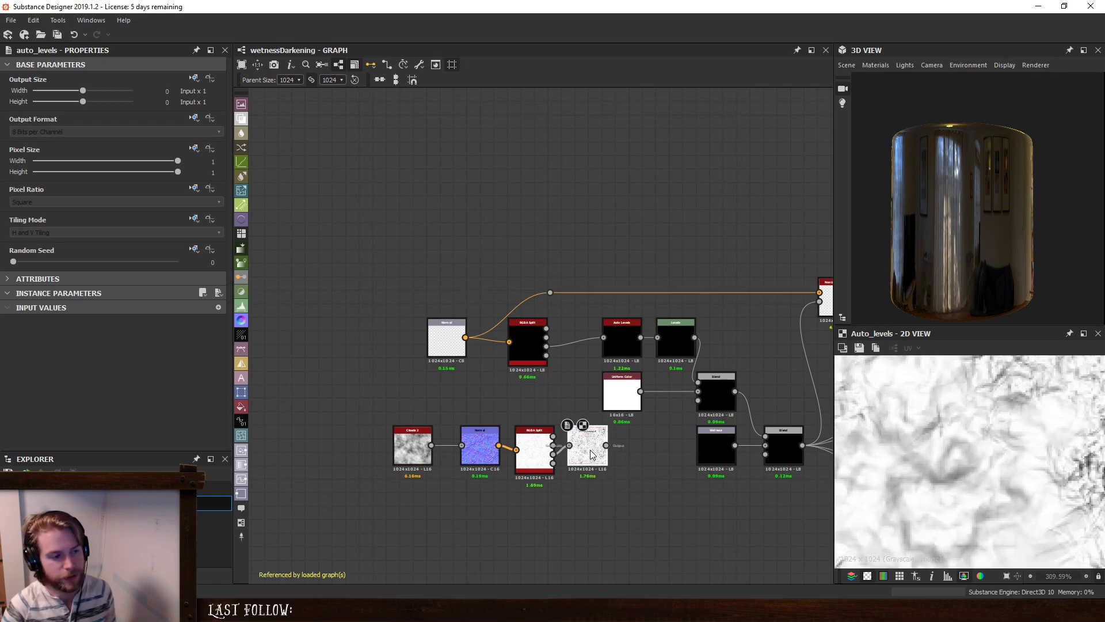
Delete the temporary Clouds 2, Normal, RGBA Split and Auto Levels nodes.
click(721, 381)
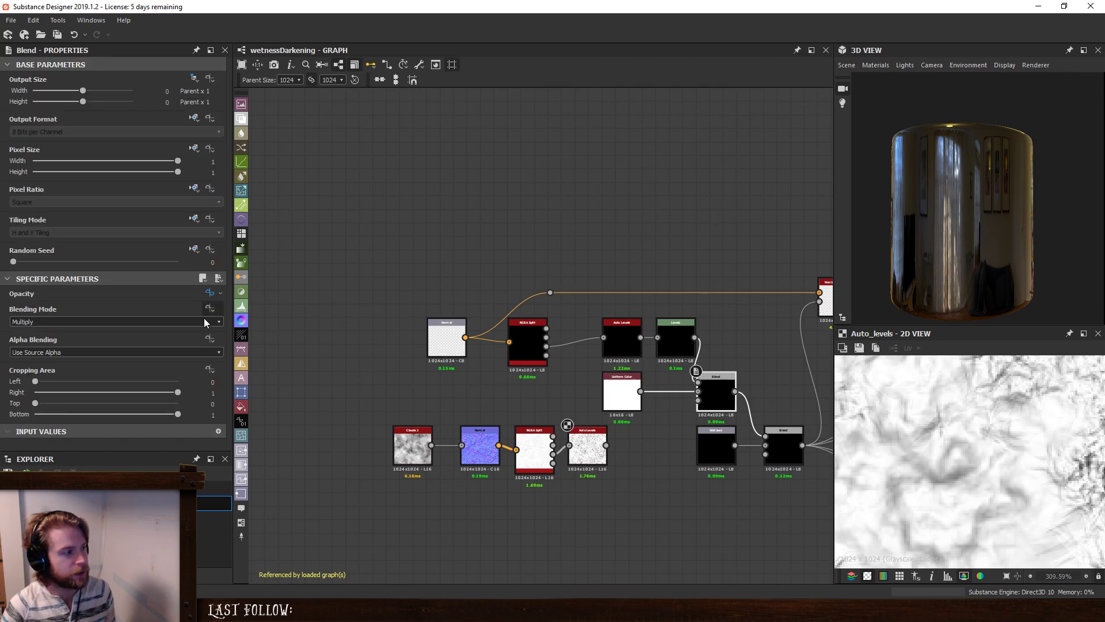
drag(615, 523, 349, 452)
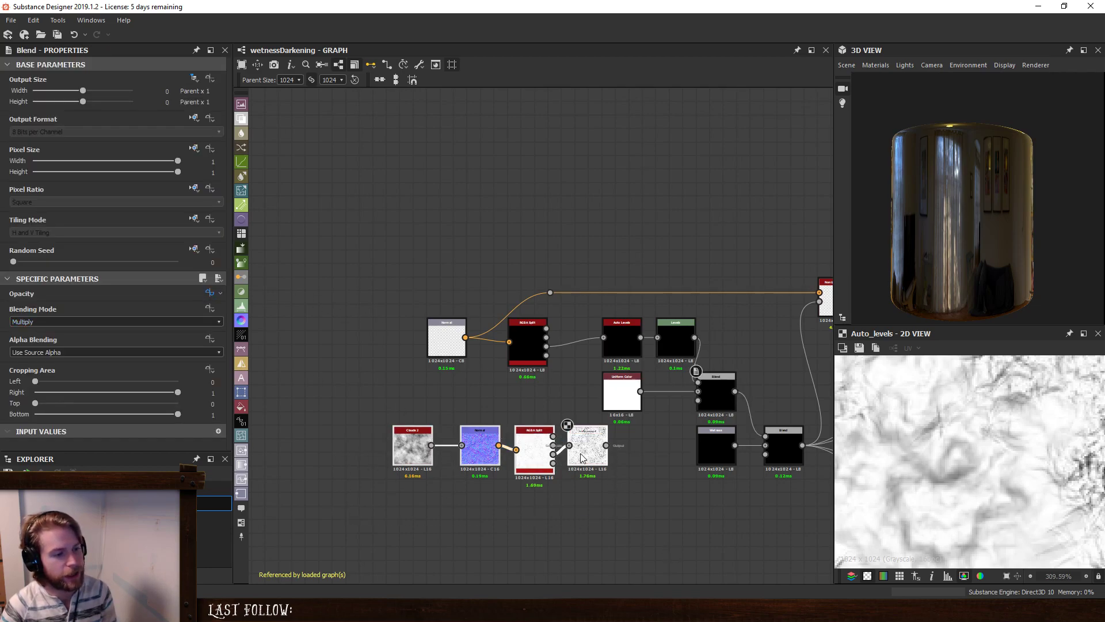
key(Delete)
Preview the Blend node fed by Levels and Uniform Color, and the Non Uniform Blur node feeding the normal output.
double_click(726, 388)
middle_drag(675, 480, 471, 502)
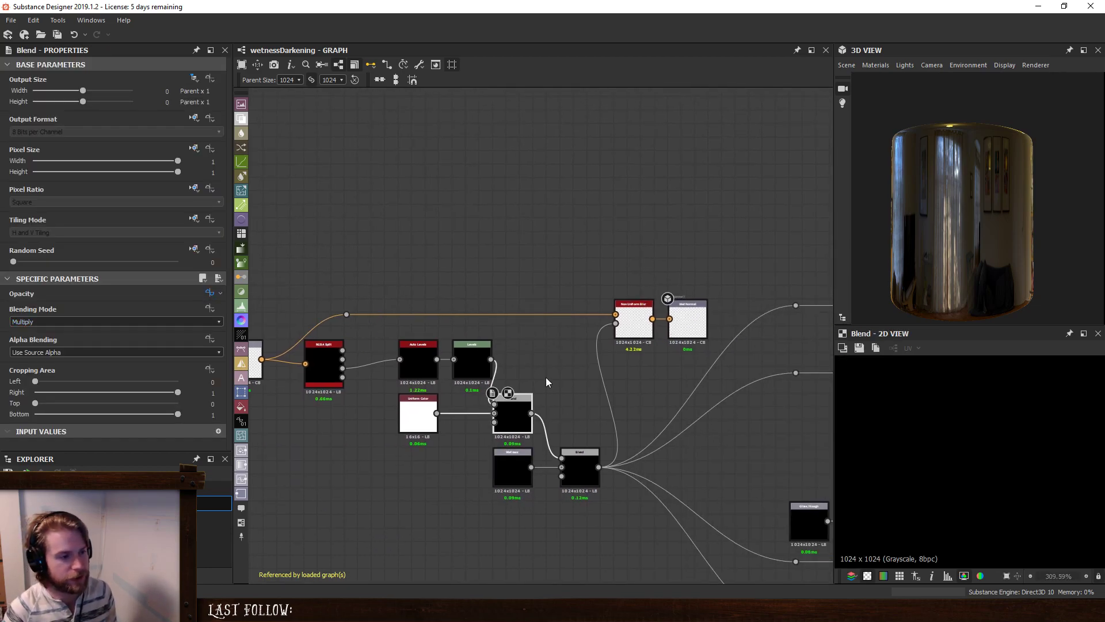
click(525, 429)
double_click(633, 330)
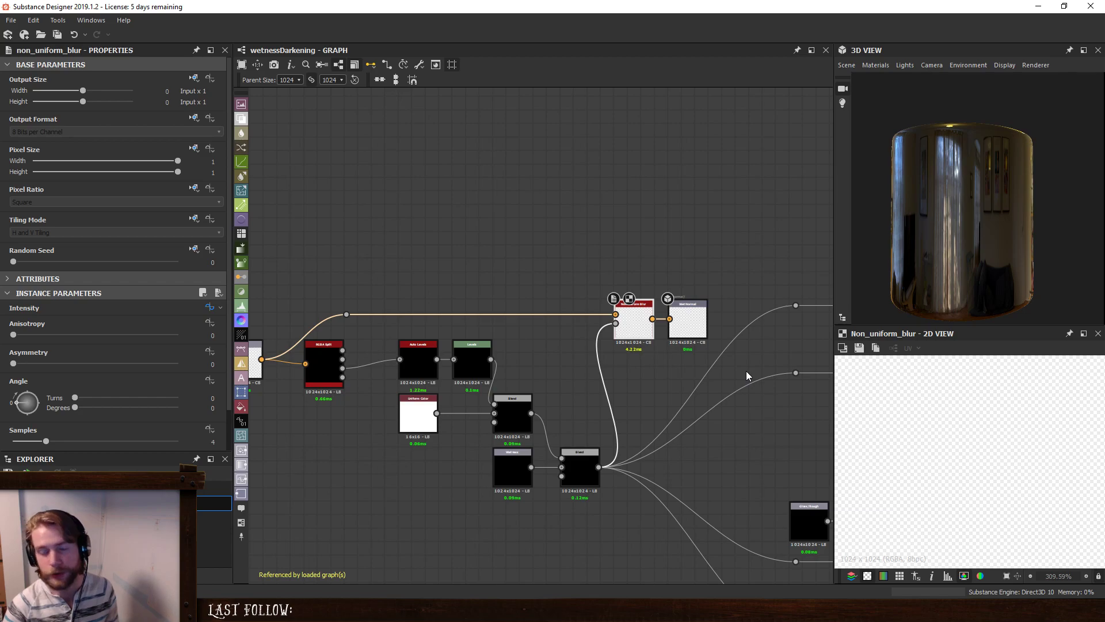
middle_drag(680, 397, 672, 388)
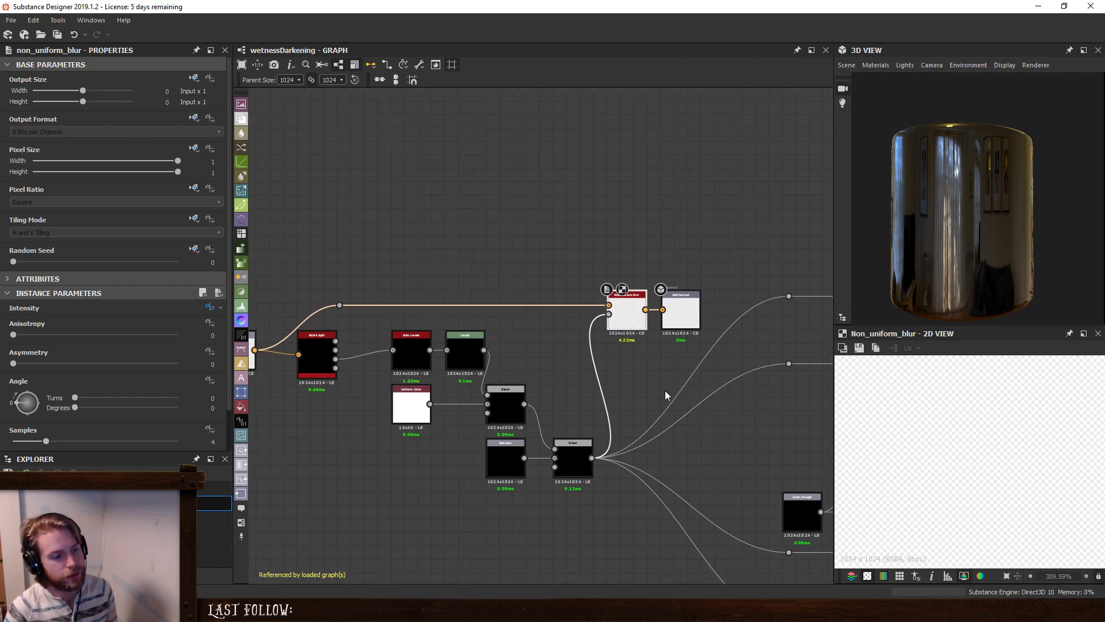
click(580, 376)
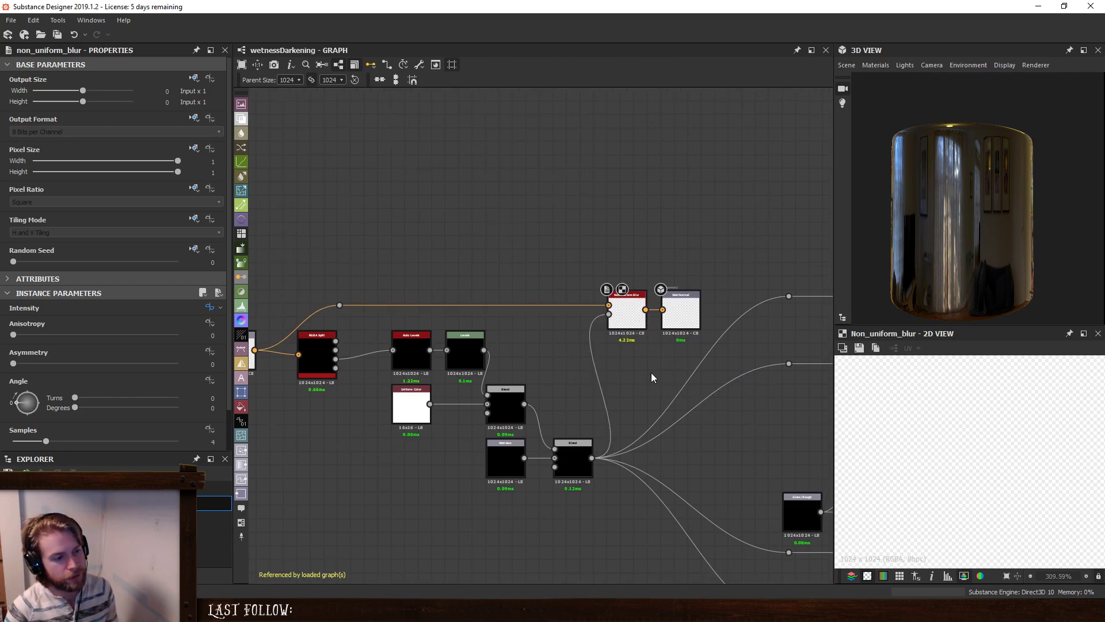
Examine how the wetness mask branches into the Porous and Non-Porous Levels pairs for darkening and gloss.
middle_drag(772, 439, 593, 410)
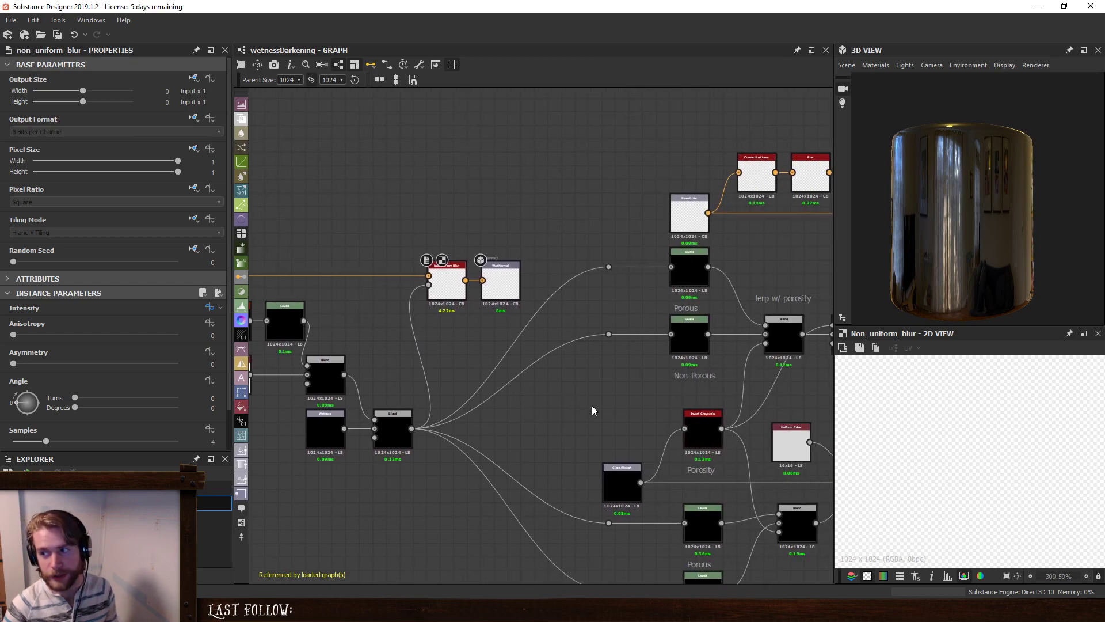
scroll(592, 407, down, 2)
middle_drag(617, 421, 571, 405)
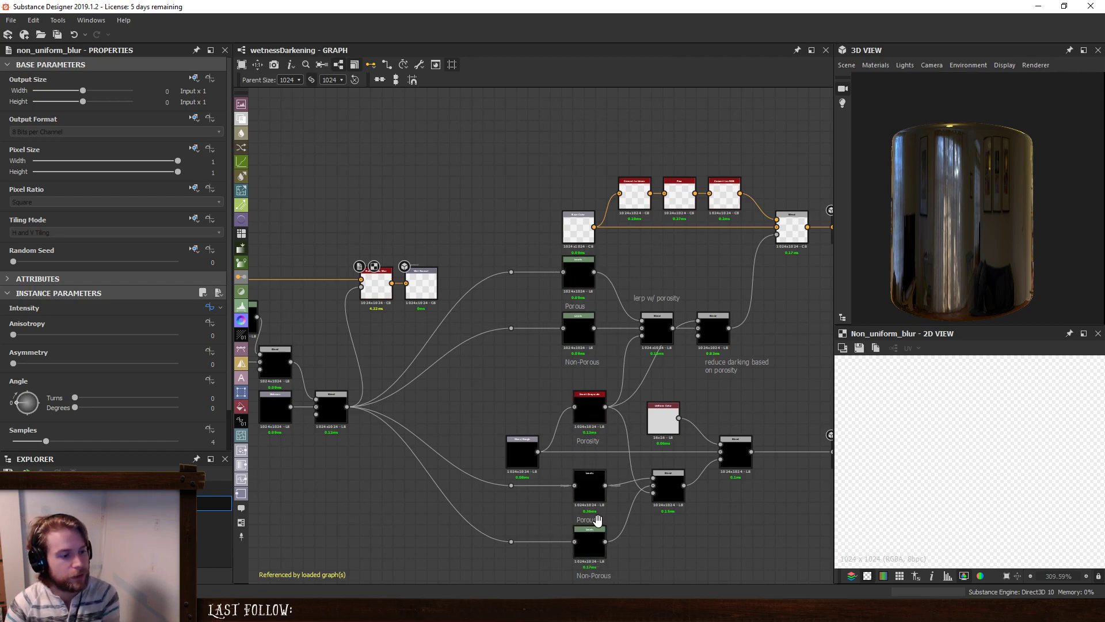
click(581, 368)
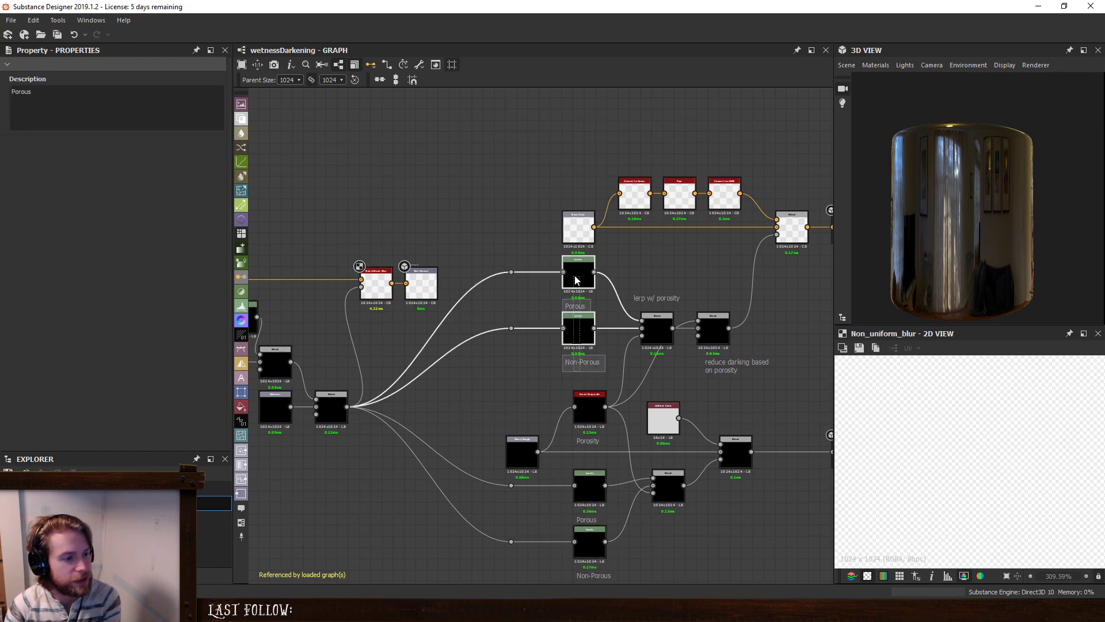
click(581, 573)
click(471, 557)
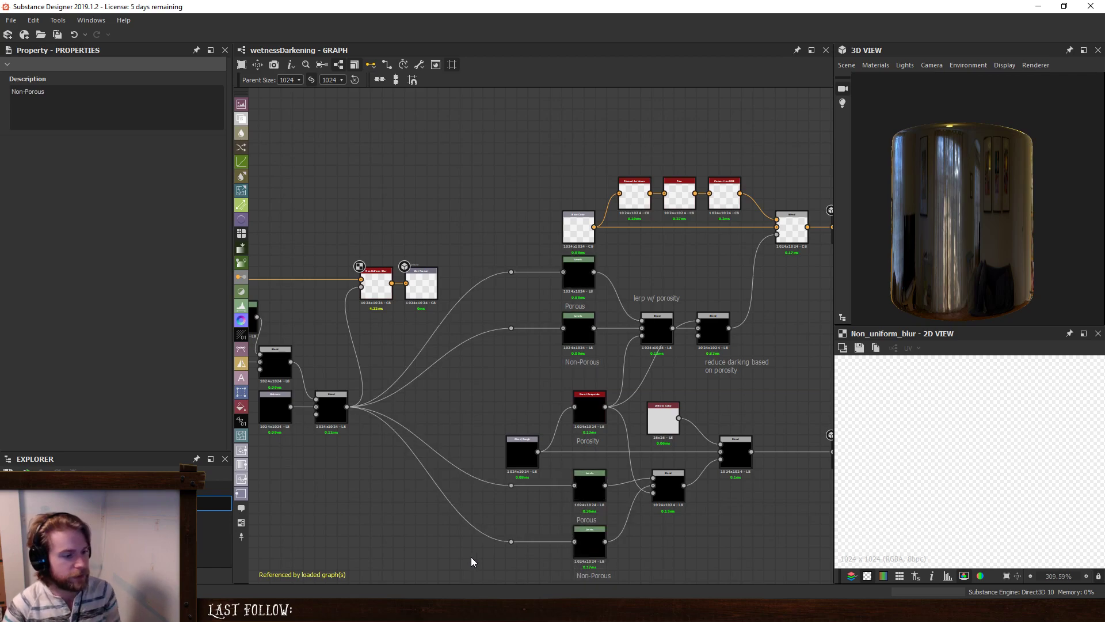
middle_drag(603, 509, 596, 489)
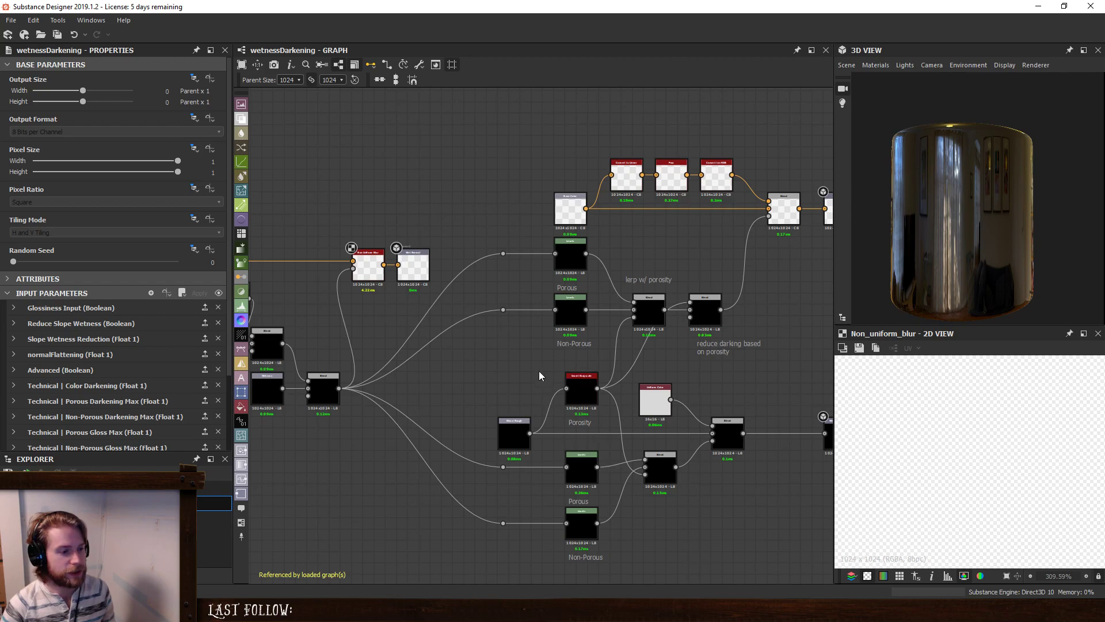
drag(486, 380, 567, 501)
drag(500, 234, 556, 331)
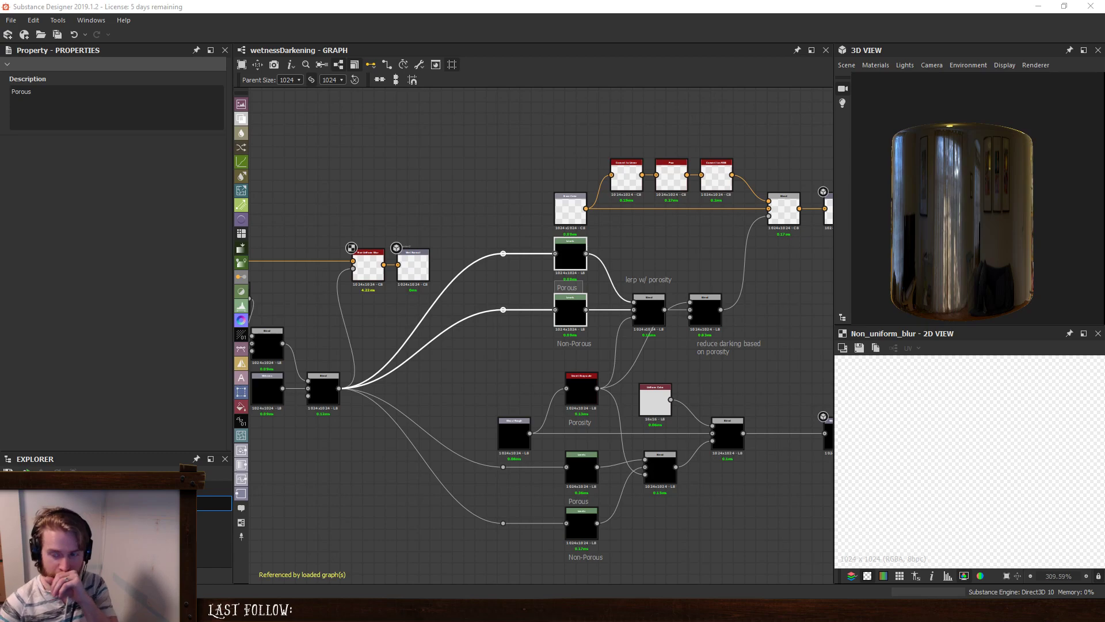
Show the wetnessDarkening graph's own properties and review its list of input parameters.
middle_drag(650, 375, 601, 374)
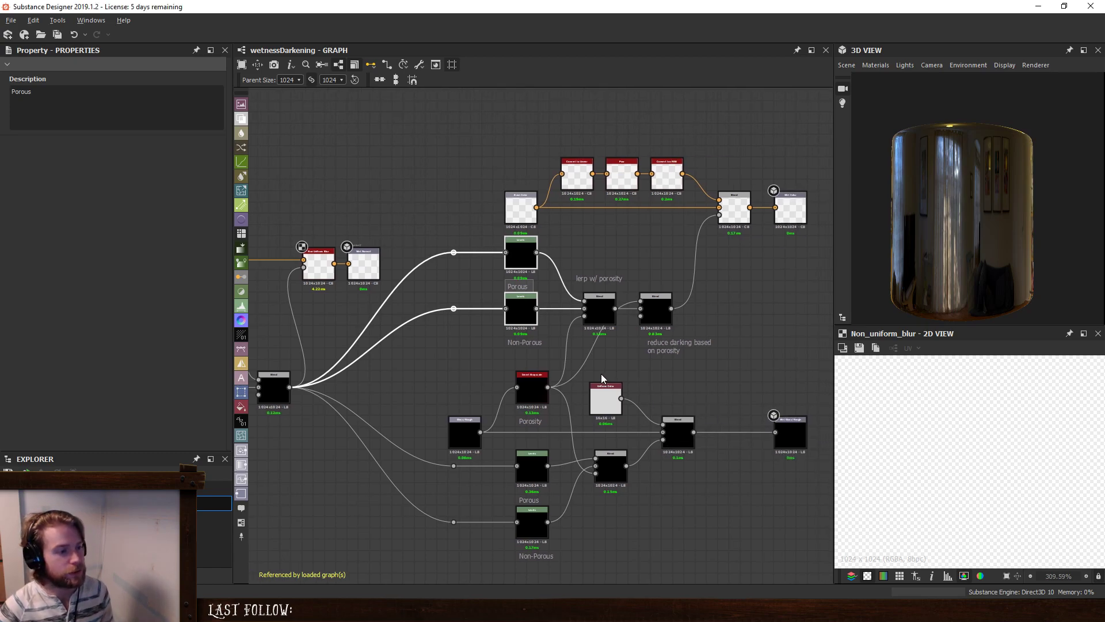
click(442, 346)
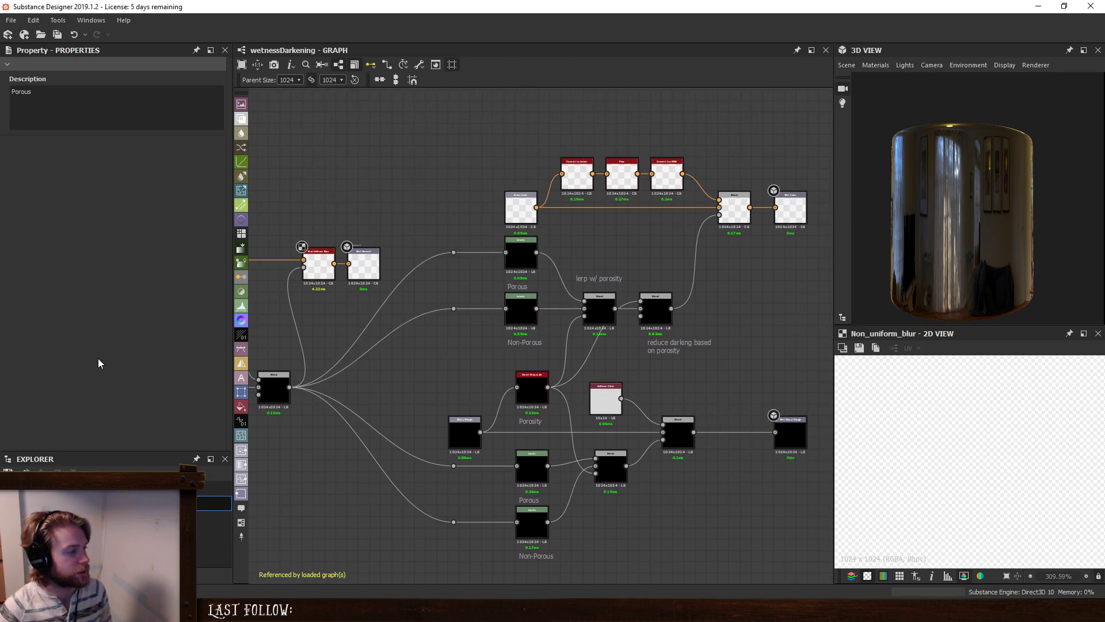
scroll(116, 371, down, 3)
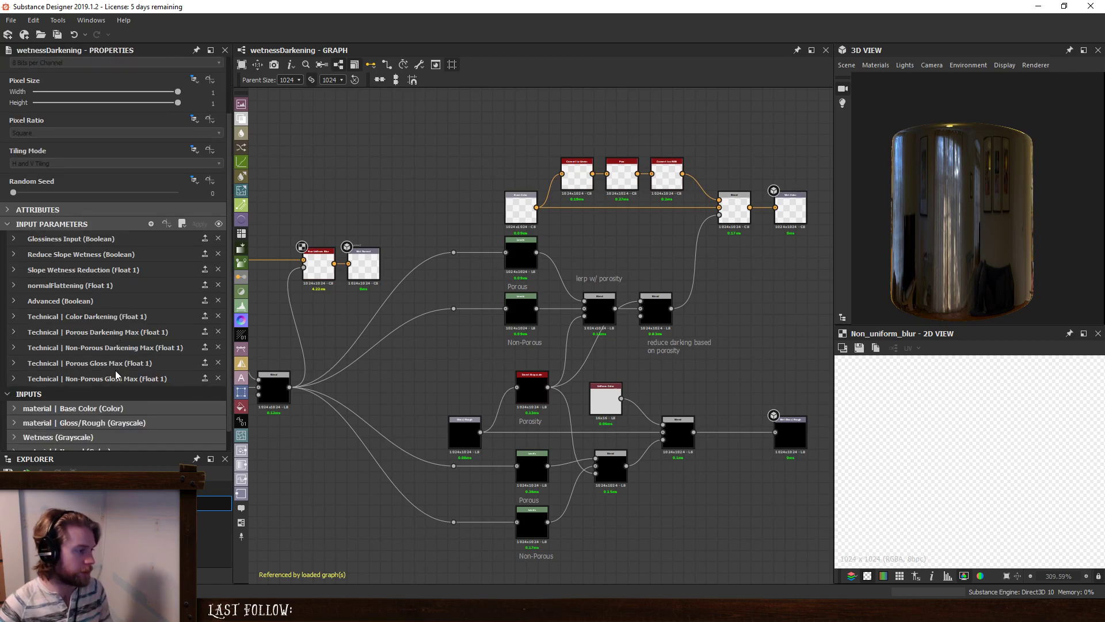
Expand the Color Darkening and Porous Darkening Max input parameters and review their defaults, ranges, descriptions and visibility conditions.
click(89, 316)
scroll(115, 380, down, 2)
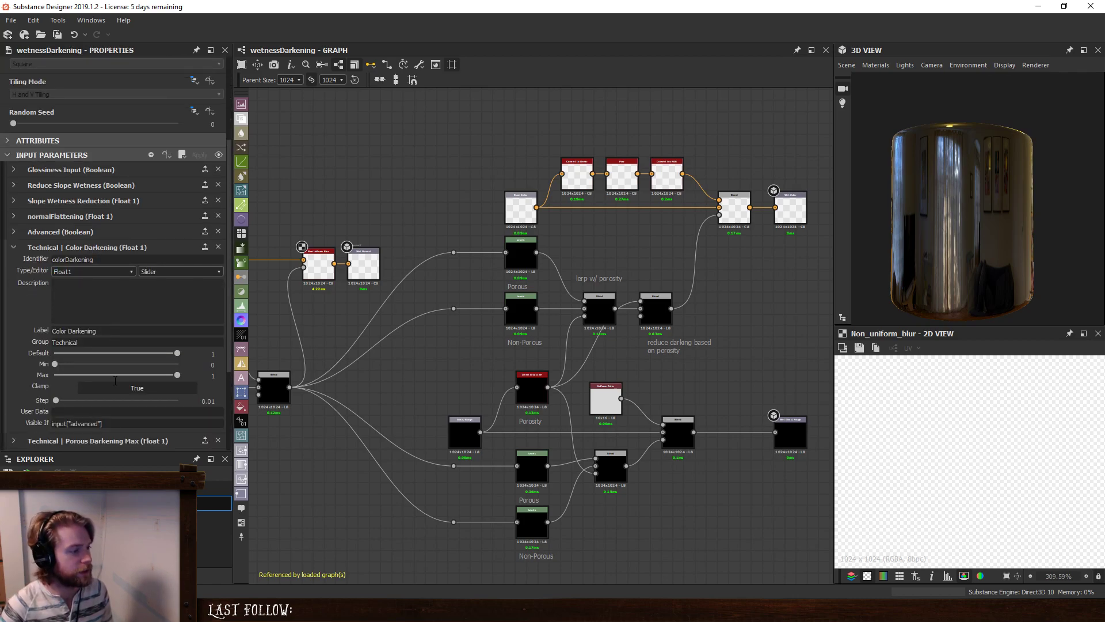
scroll(118, 389, up, 2)
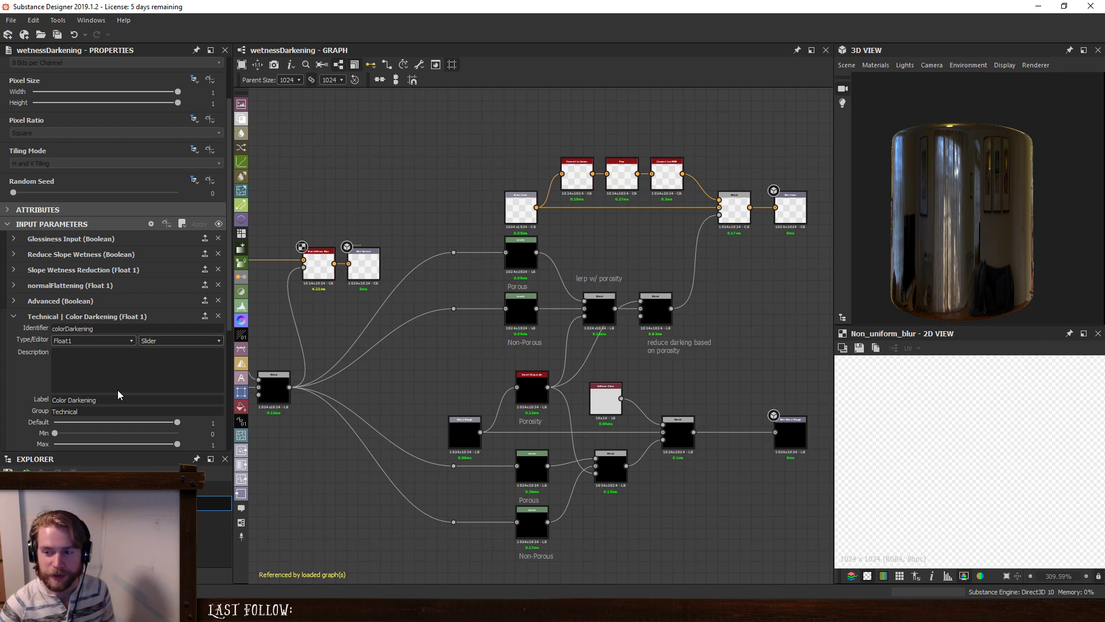
scroll(117, 389, down, 5)
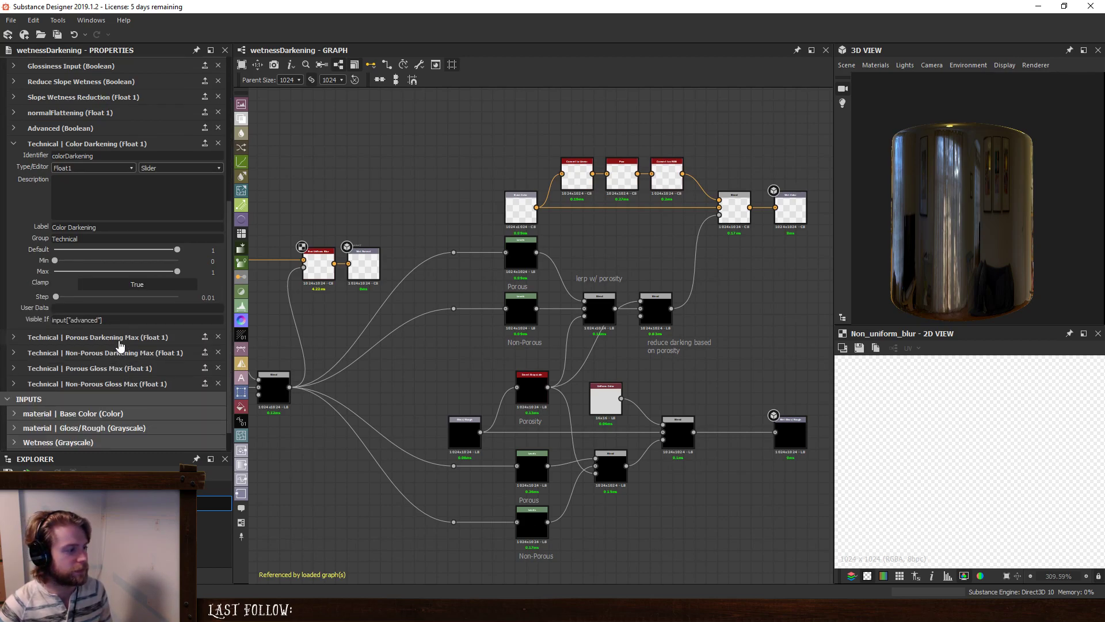
click(119, 338)
scroll(173, 380, down, 1)
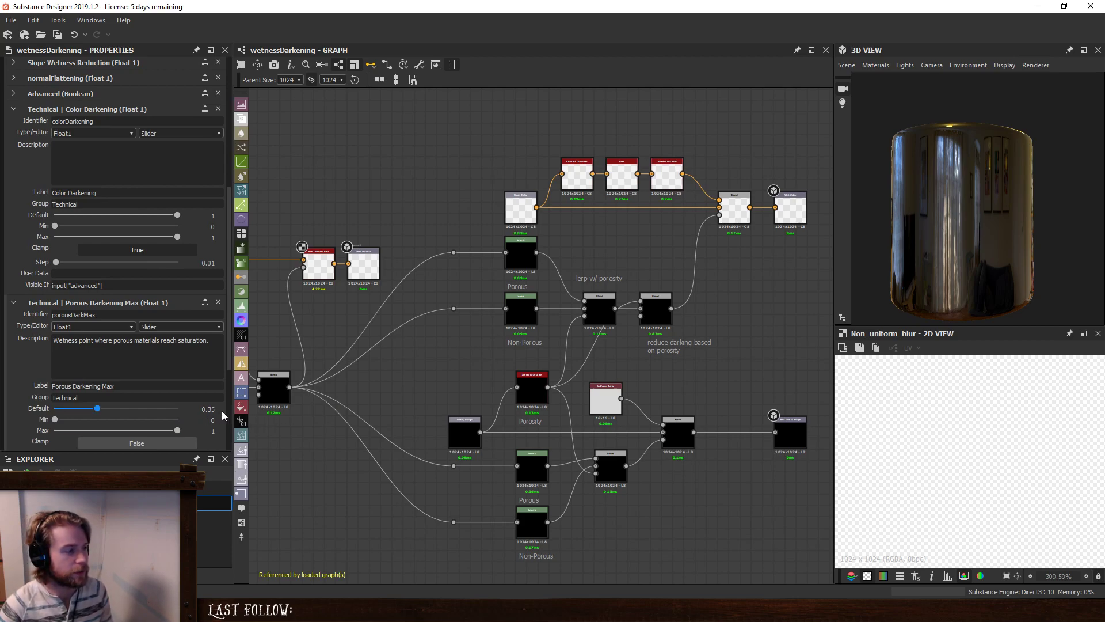
scroll(218, 418, down, 3)
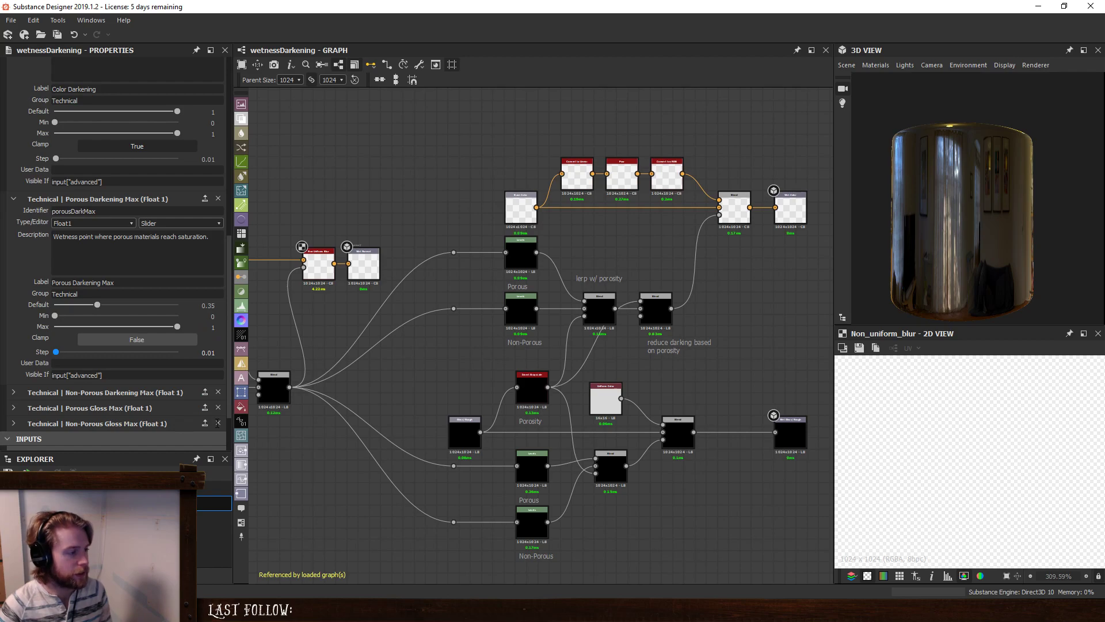
Expand the Non-Porous Darkening Max and Porous Gloss Max input parameters and review their descriptions and default values.
click(95, 393)
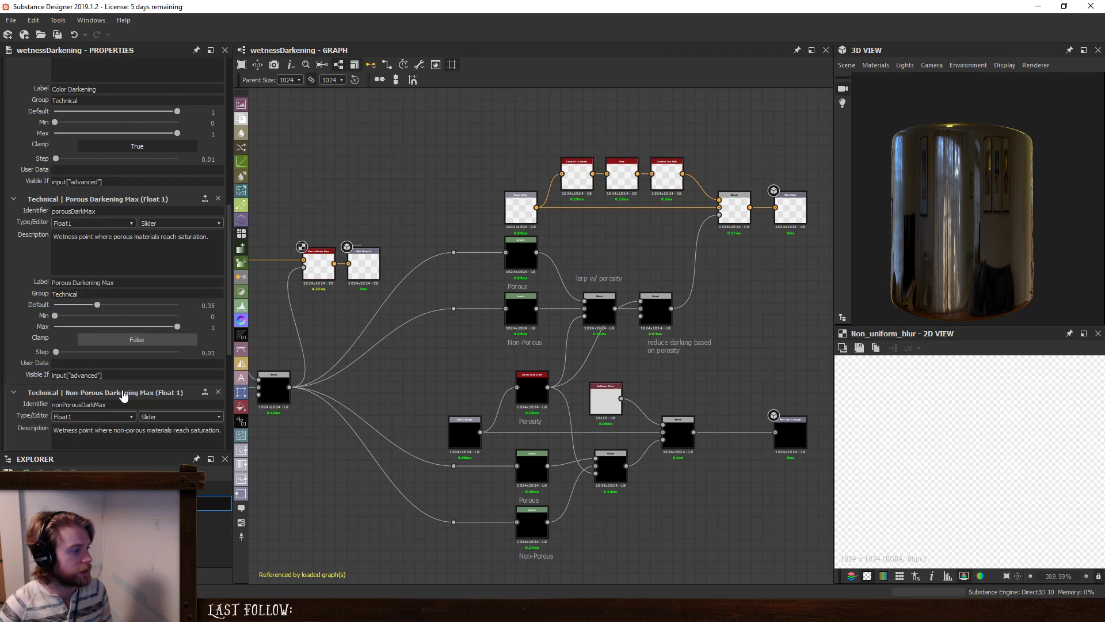
scroll(123, 395, down, 3)
scroll(123, 390, down, 1)
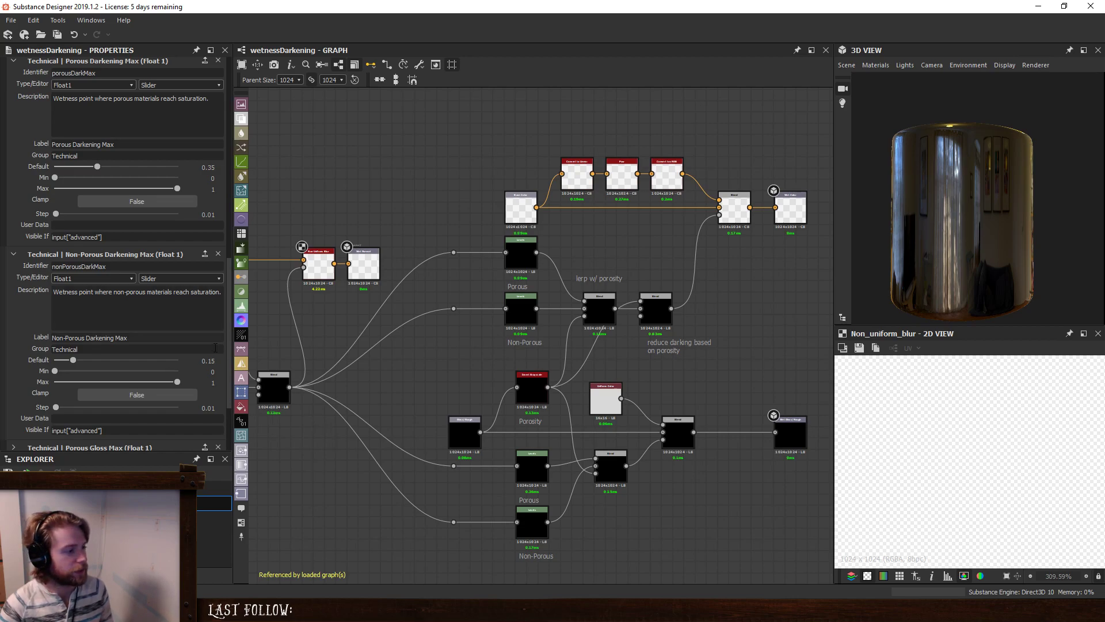
scroll(185, 415, down, 2)
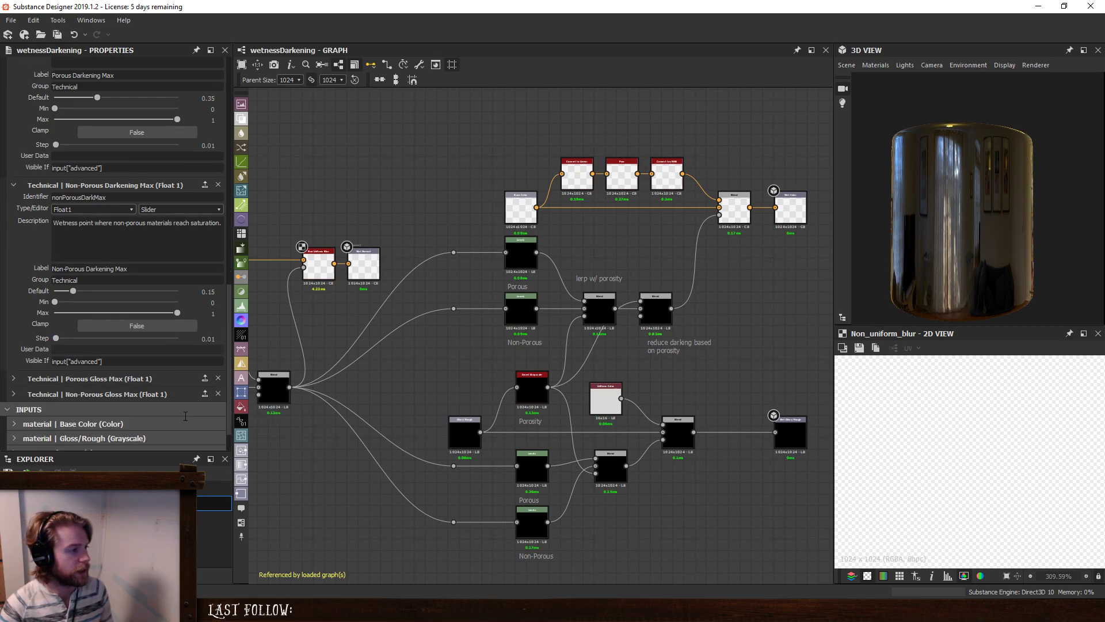
scroll(185, 416, up, 1)
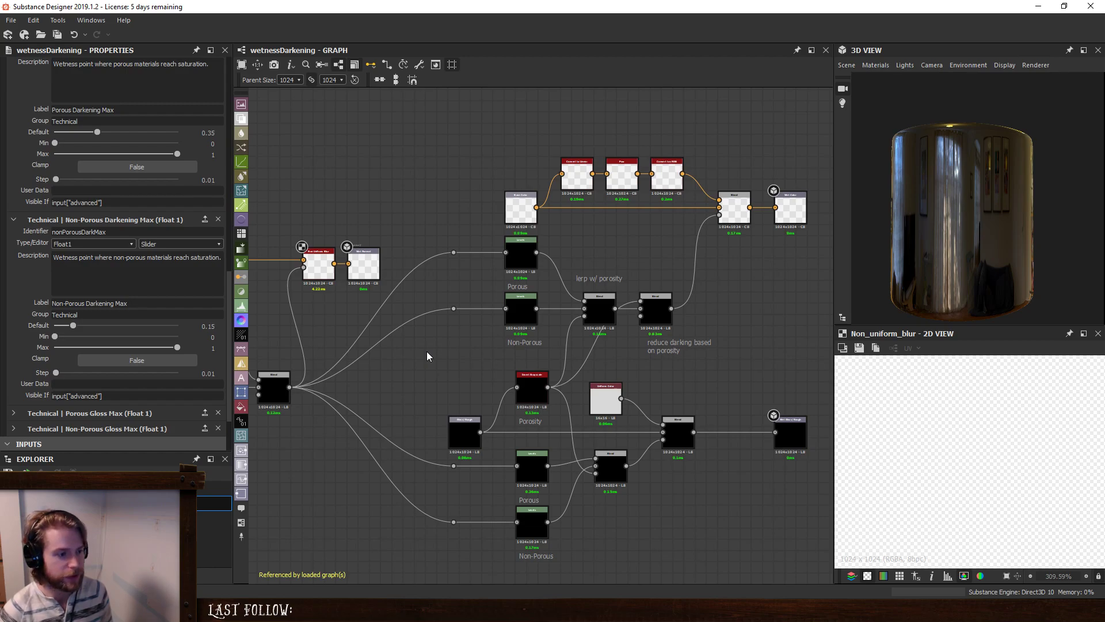
click(150, 413)
scroll(150, 413, down, 2)
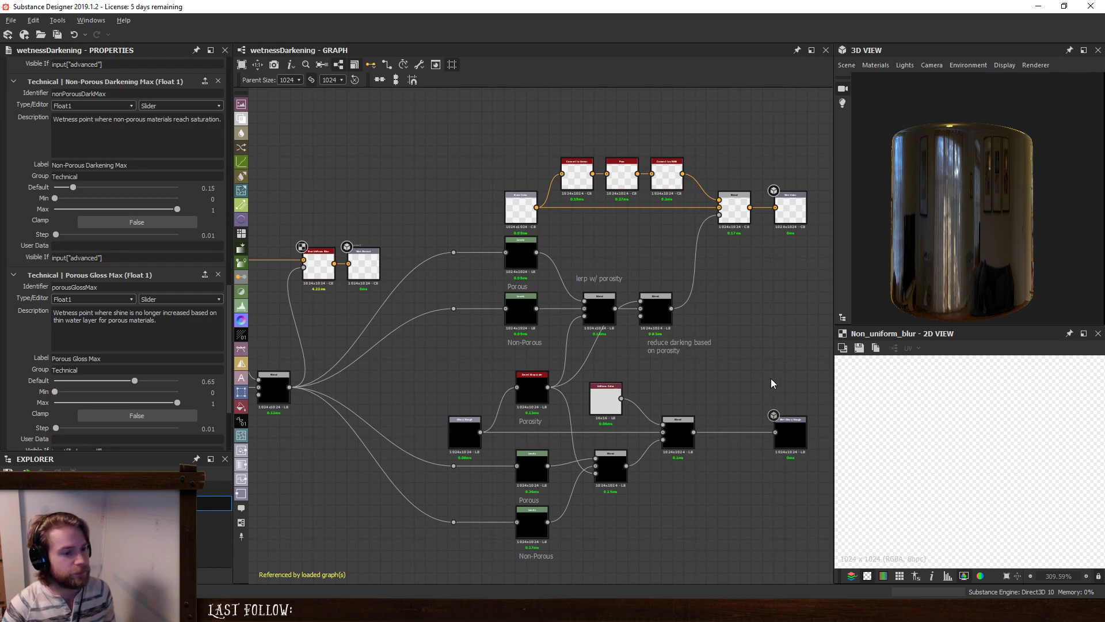
Check the Wet Gloss/Rough output node's attributes and shift the "reduce darking based on porosity" comment slightly under its Blend node.
middle_drag(772, 378, 740, 383)
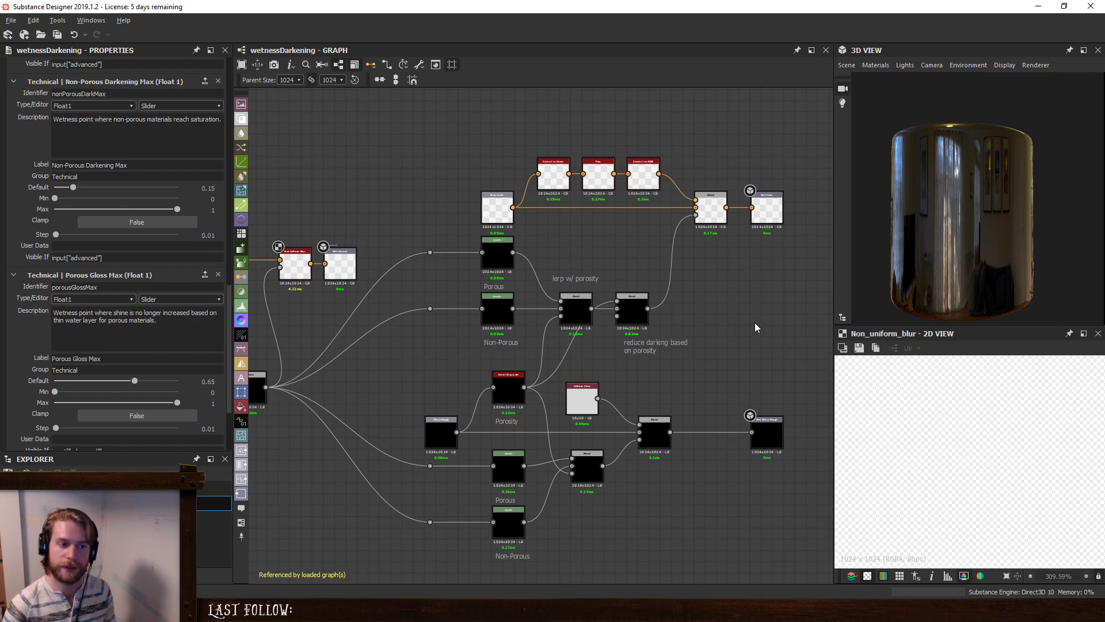
middle_drag(754, 323, 675, 322)
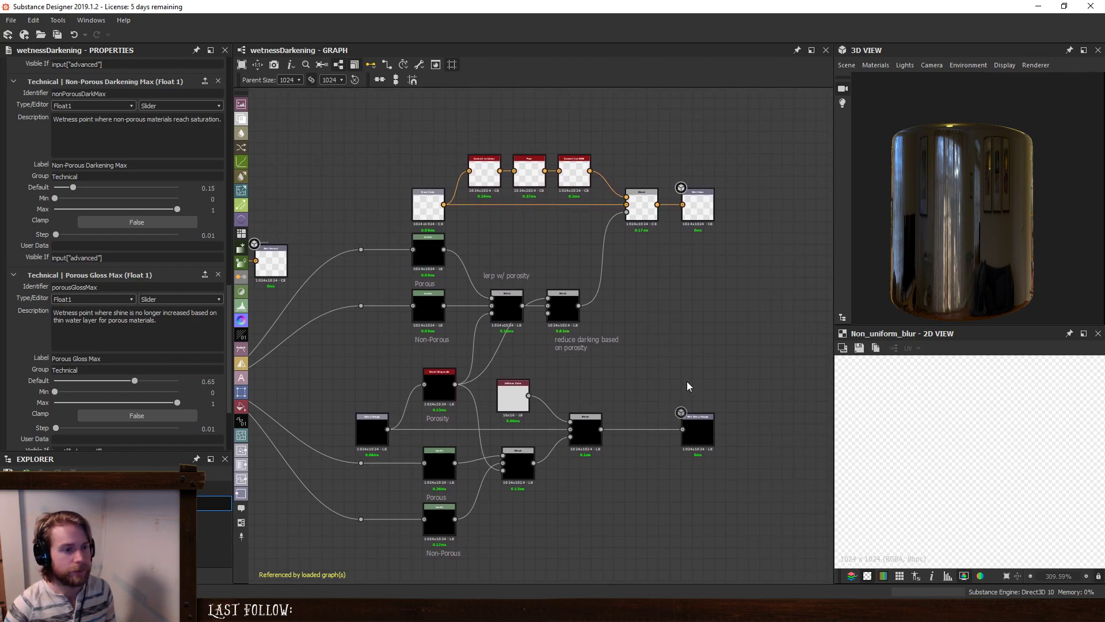
click(707, 433)
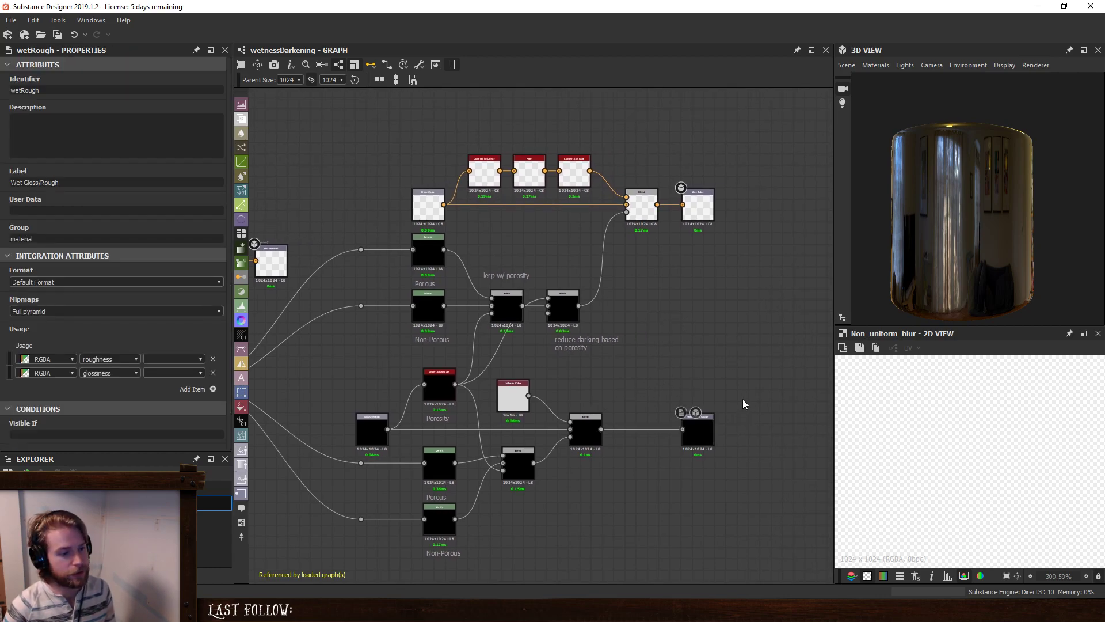
middle_drag(670, 358, 683, 371)
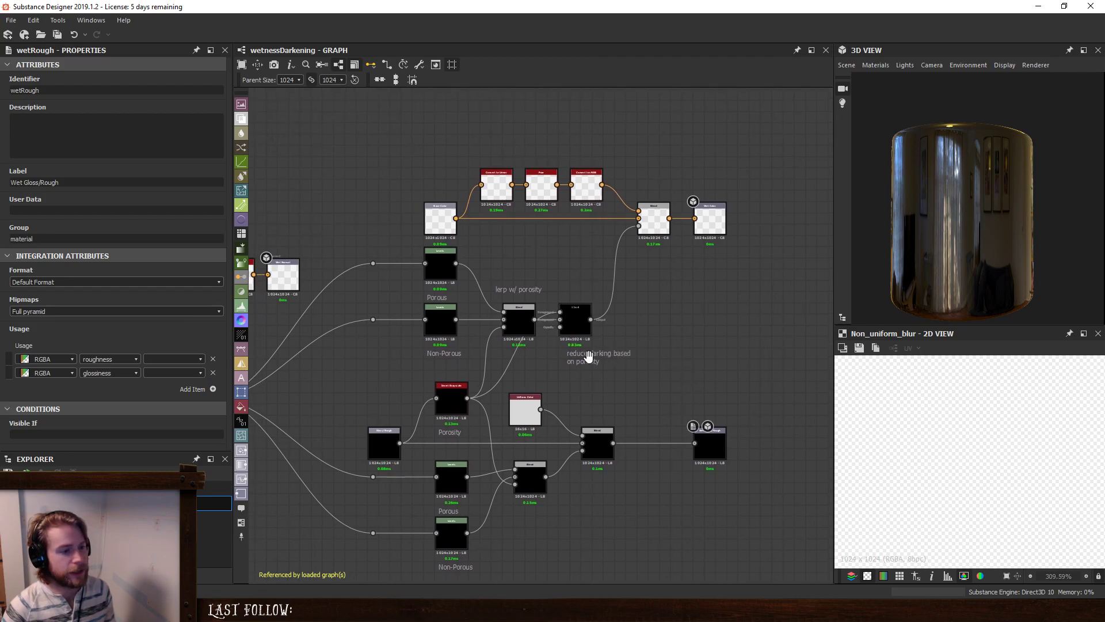
drag(593, 357, 586, 357)
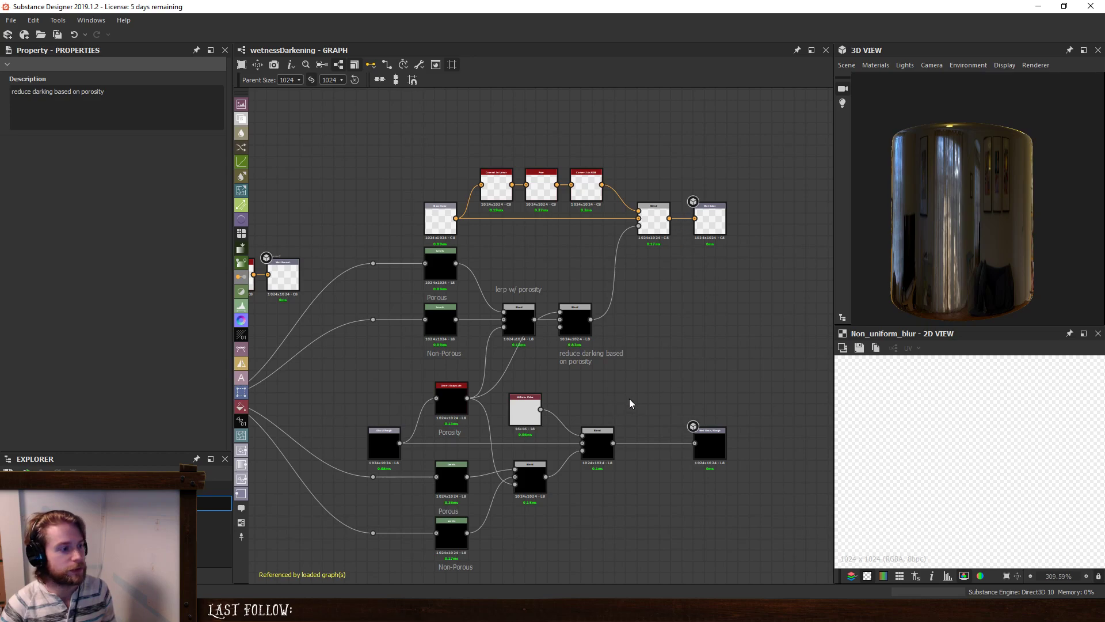
Expose the Output Color of the Uniform Color node feeding the gloss Blend as a new graph input named waterGloss.
drag(526, 417, 537, 409)
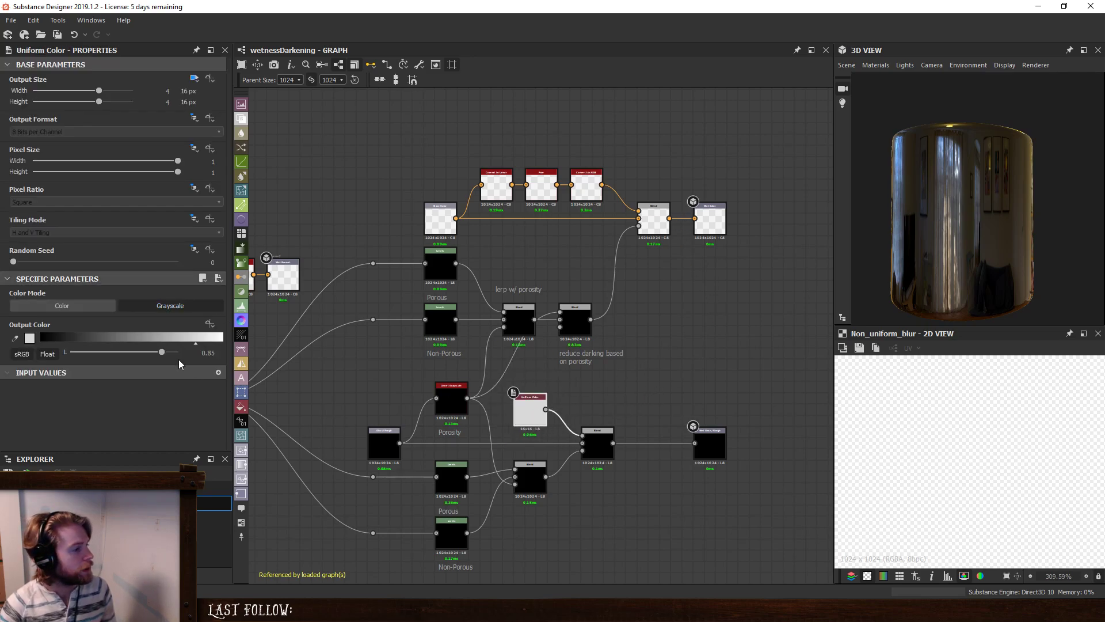
click(211, 324)
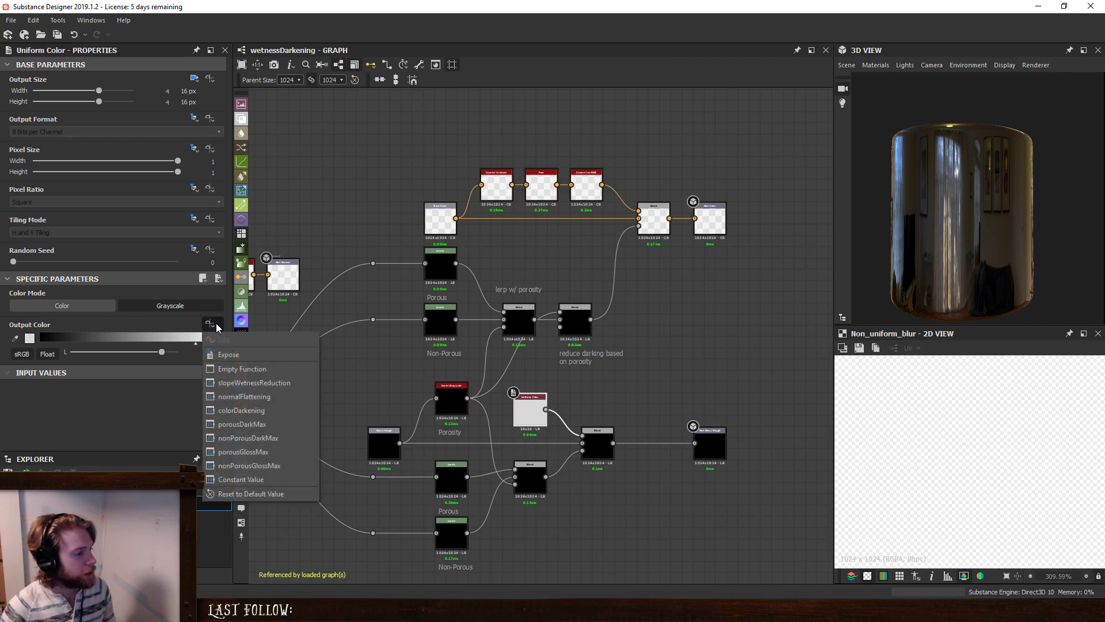
click(242, 354)
click(570, 298)
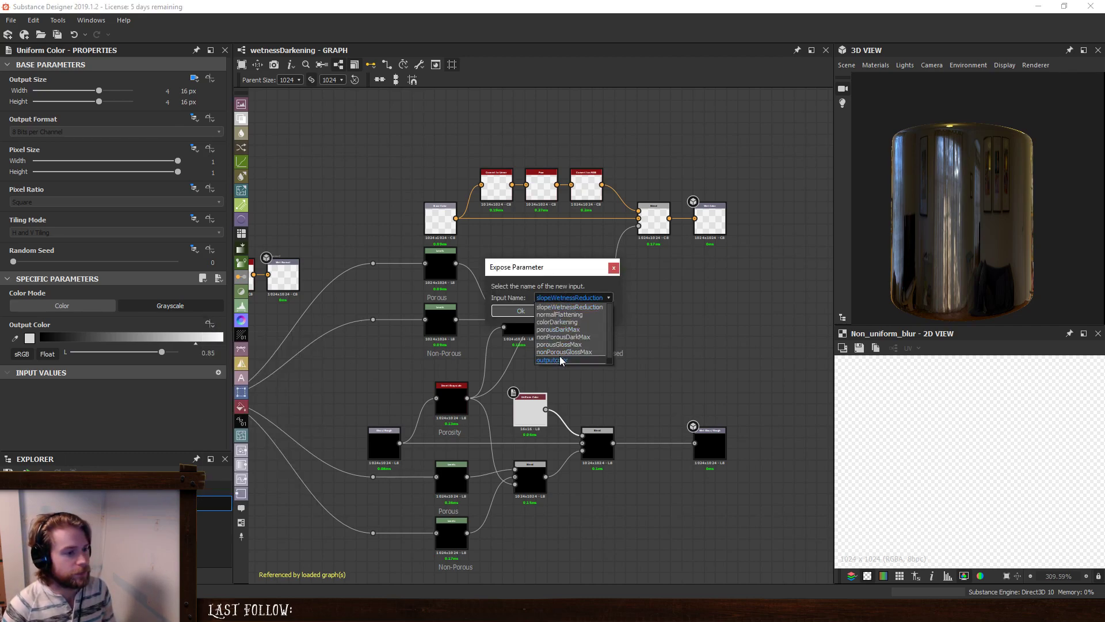
click(562, 360)
click(570, 297)
click(563, 360)
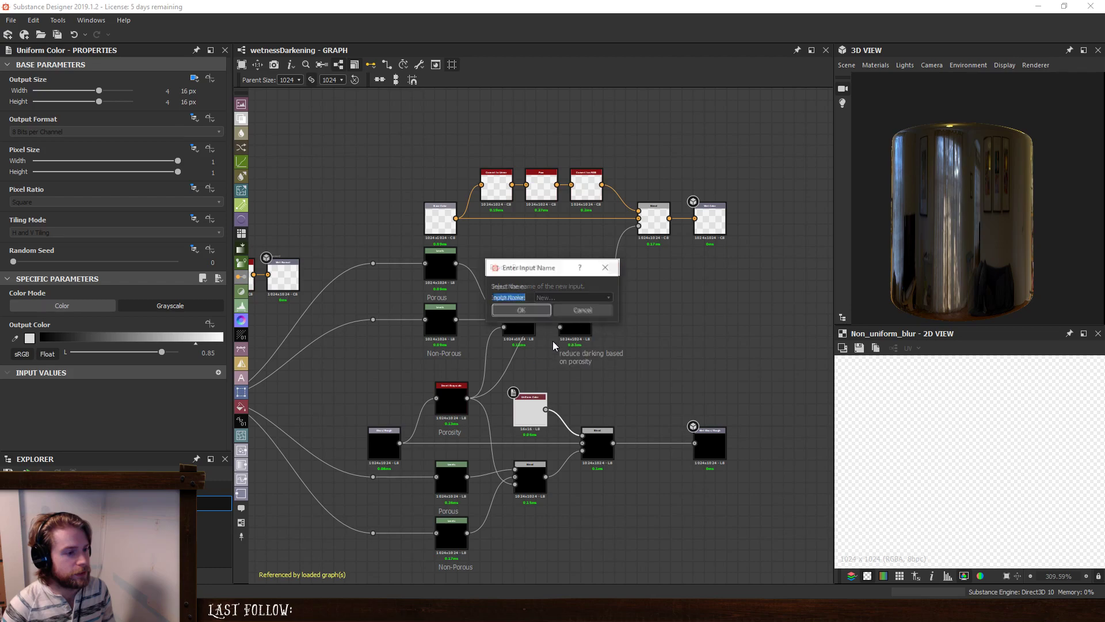
text(waterGloss)
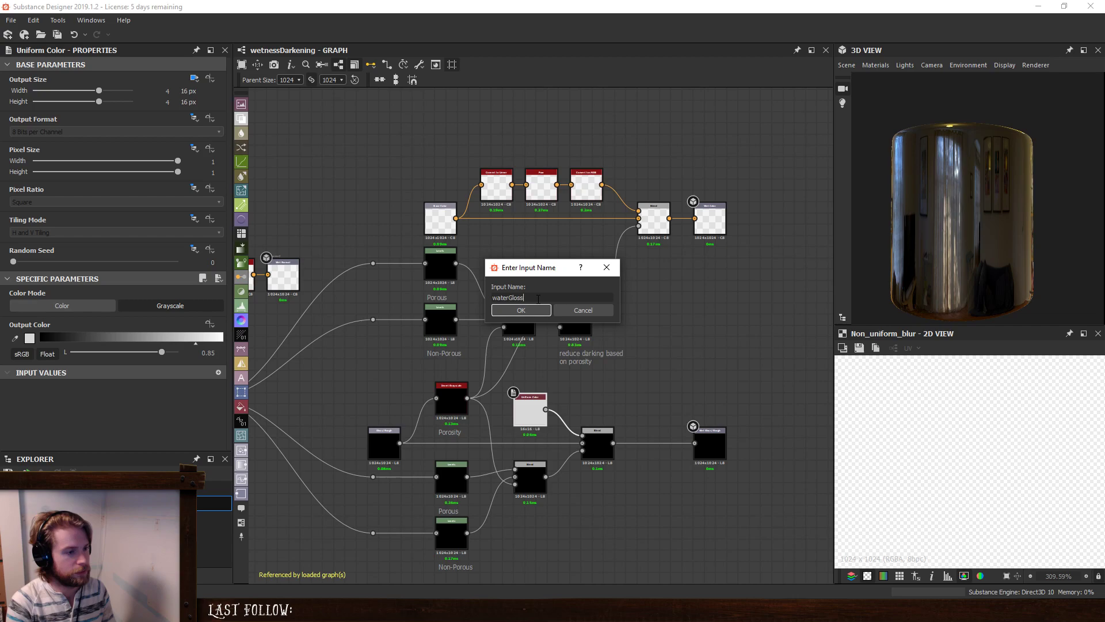
key(Return)
click(526, 309)
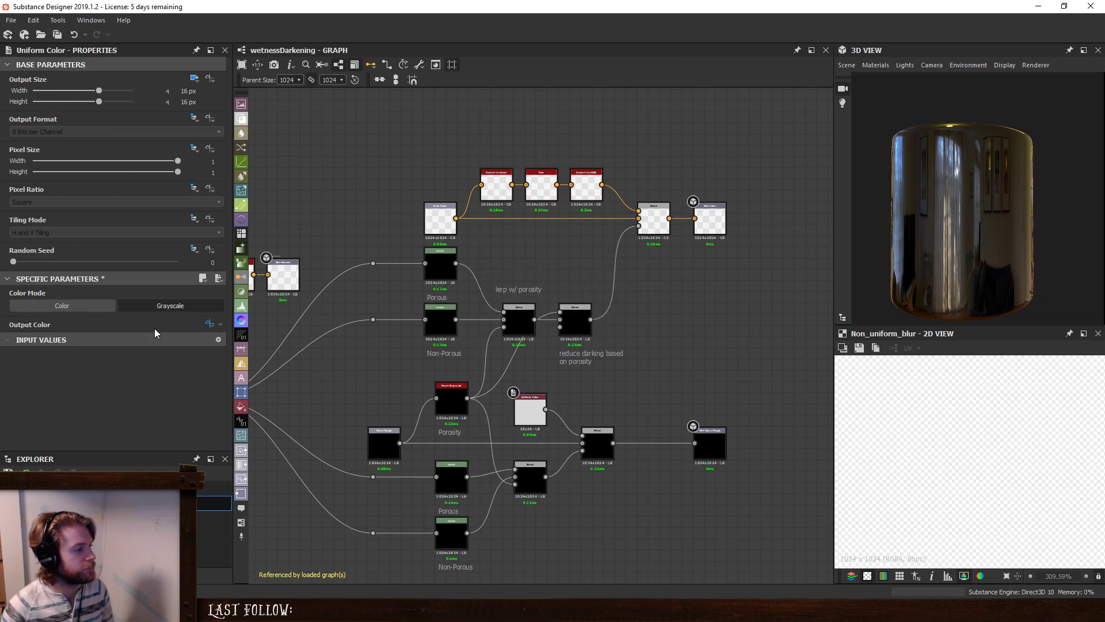
Label the graph's waterGloss input parameter "Water Gloss/Roughness".
scroll(144, 362, down, 2)
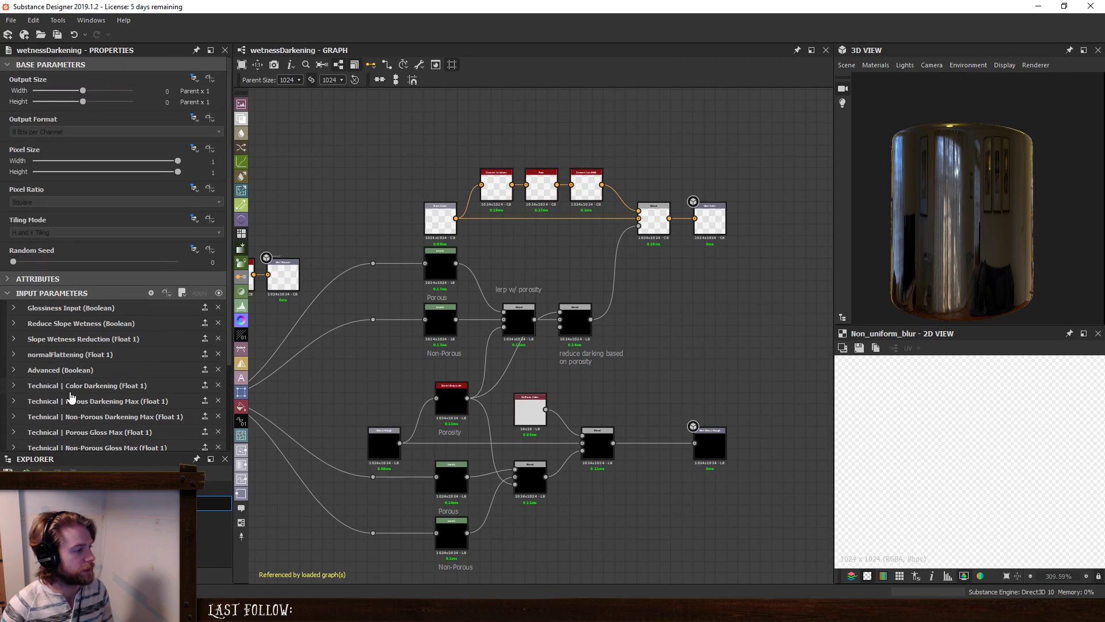
scroll(69, 409, down, 2)
click(82, 391)
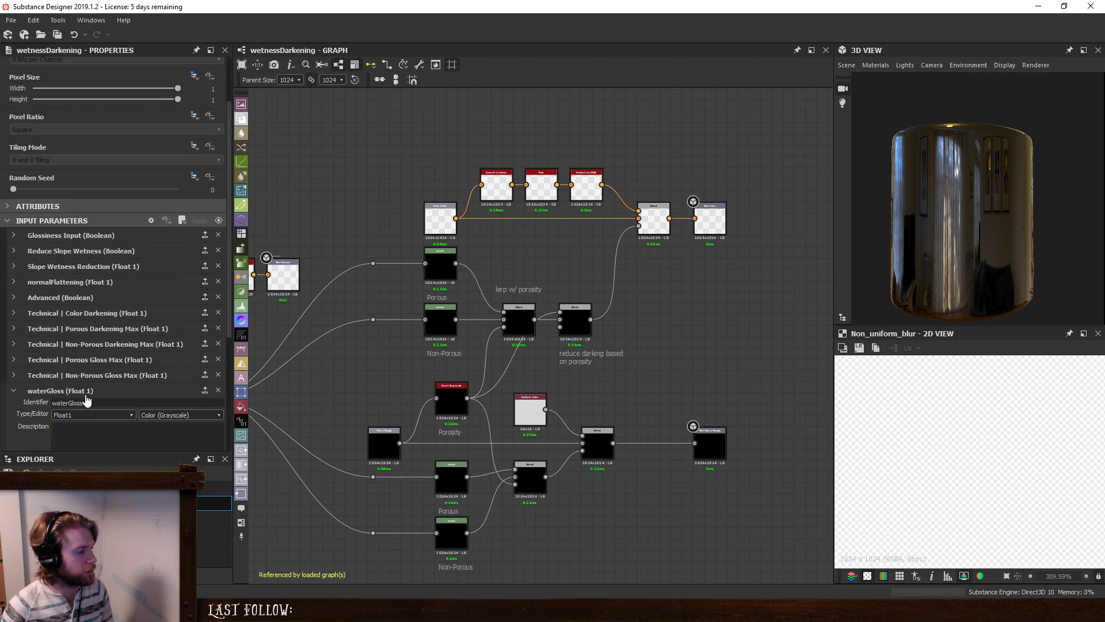
scroll(83, 350, down, 2)
drag(95, 365, 44, 372)
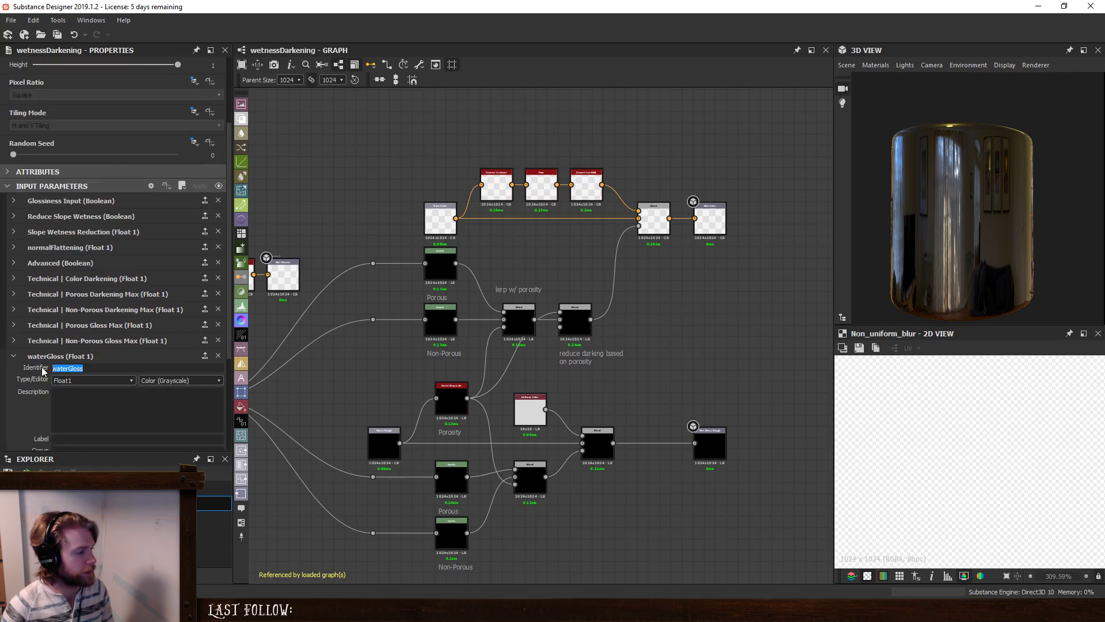
scroll(45, 402, down, 1)
click(57, 407)
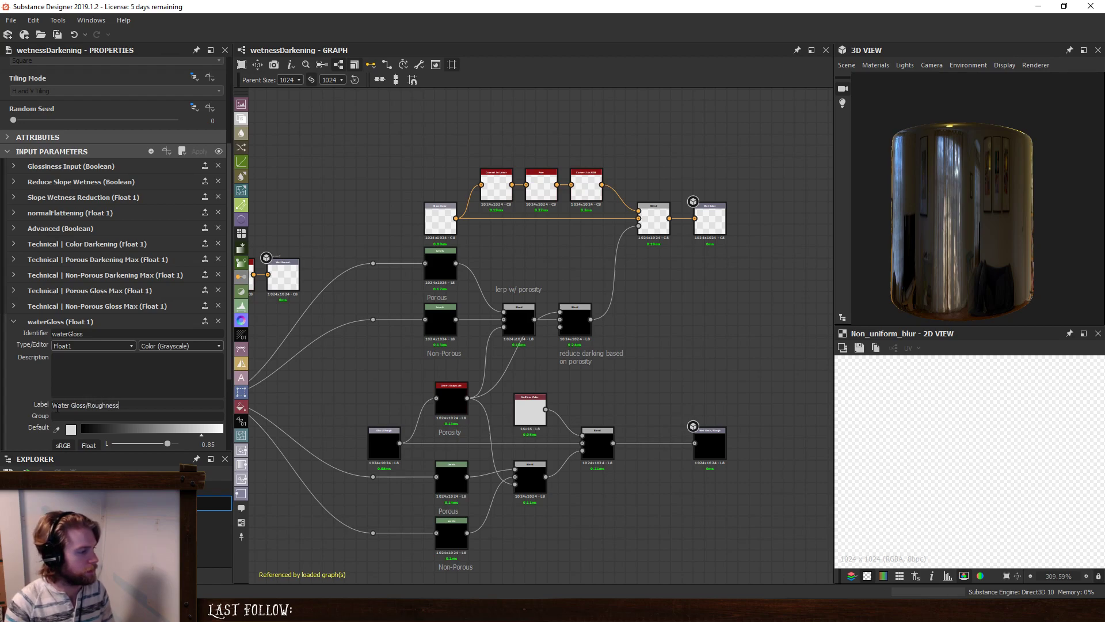
scroll(155, 411, down, 1)
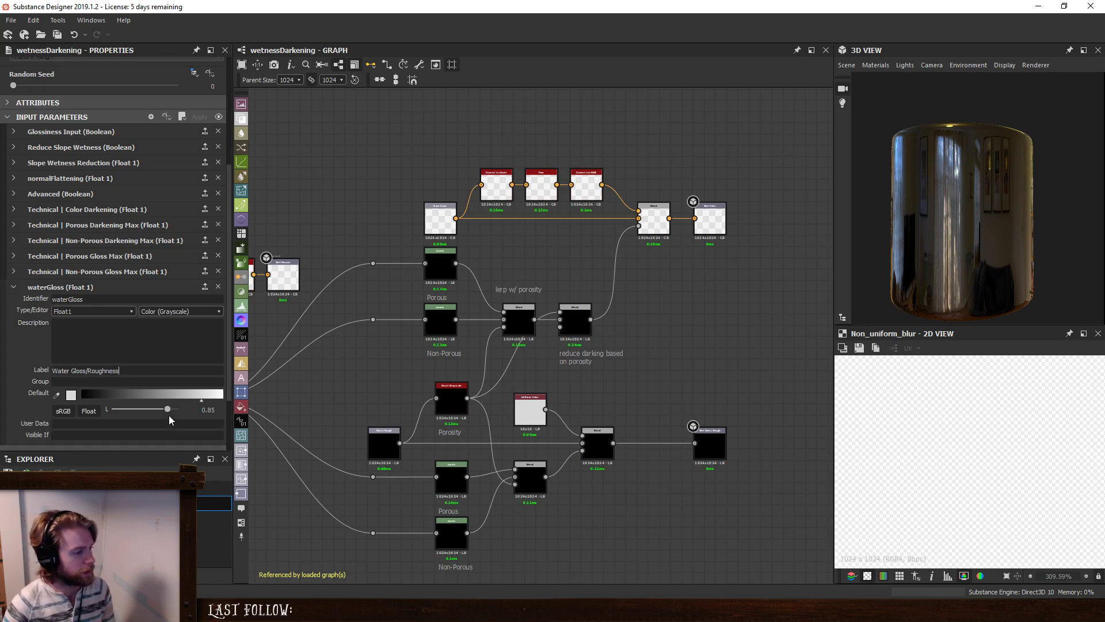
click(259, 407)
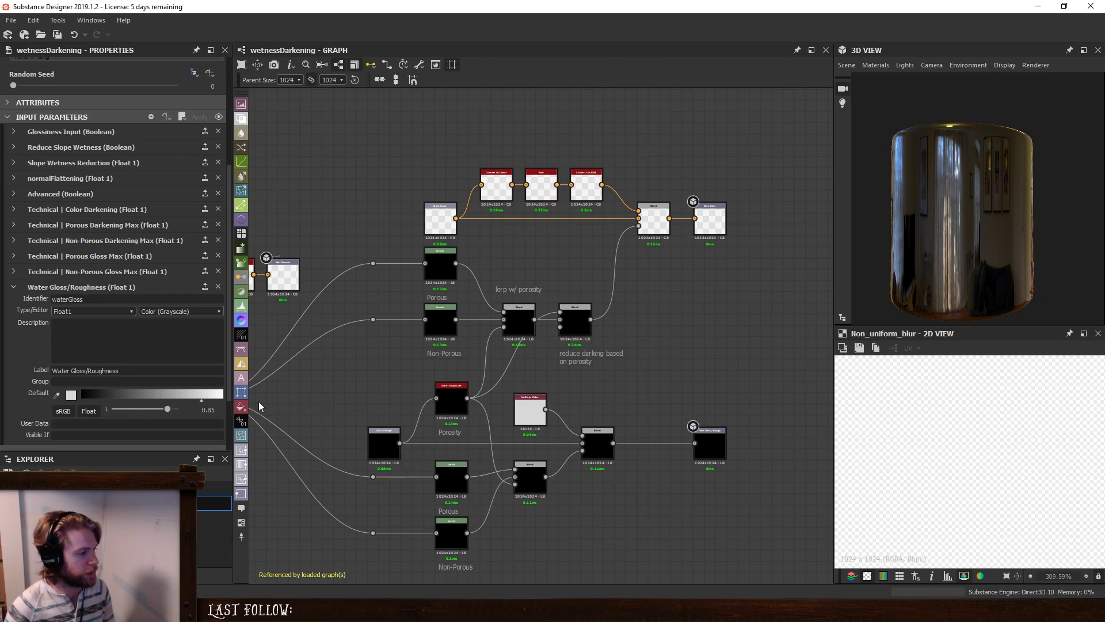
Insert an Invert Grayscale node after the Uniform Color node and place it between that node and the gloss Blend.
click(517, 412)
key(space)
text(inv)
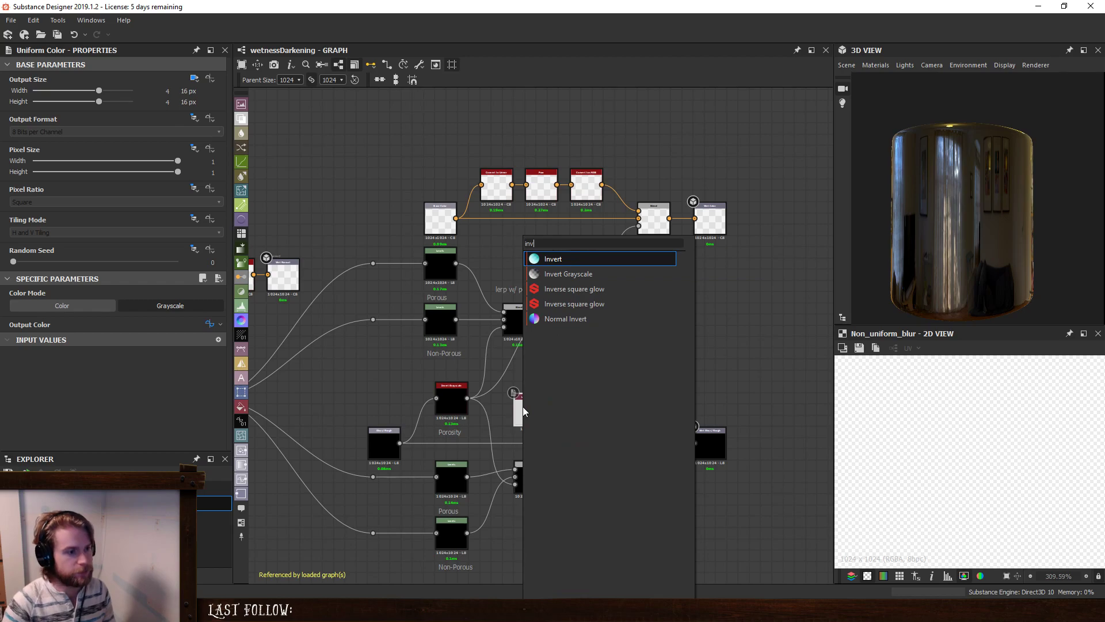
key(Down)
key(Return)
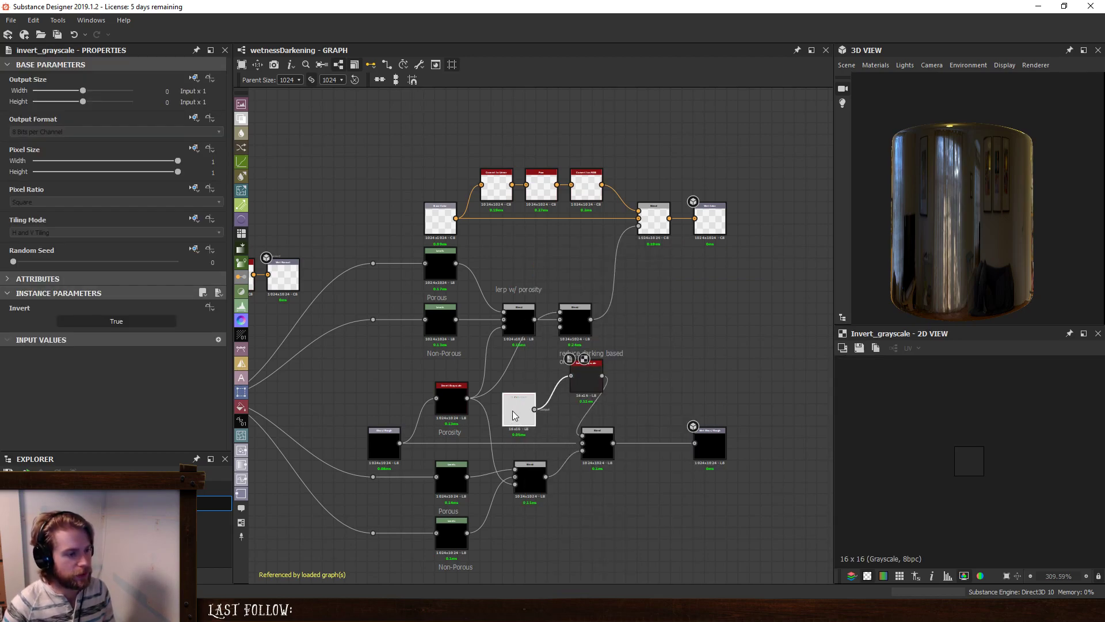
drag(586, 381, 564, 410)
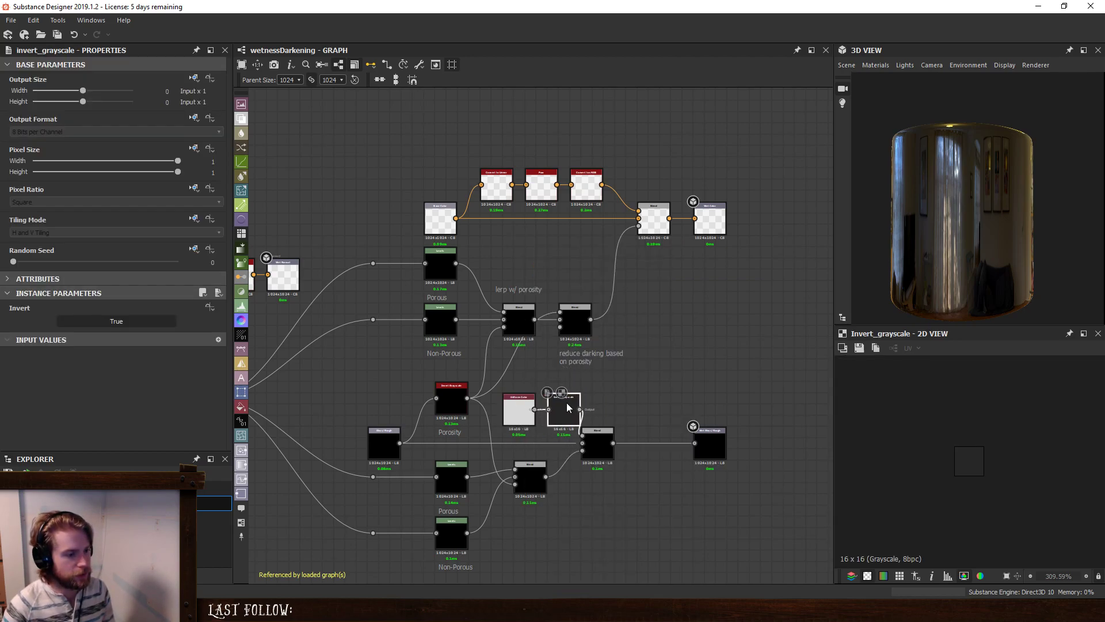
Drive the new Invert Grayscale node's Invert parameter with the glossInput graph input, and preview the Uniform Color node.
click(210, 308)
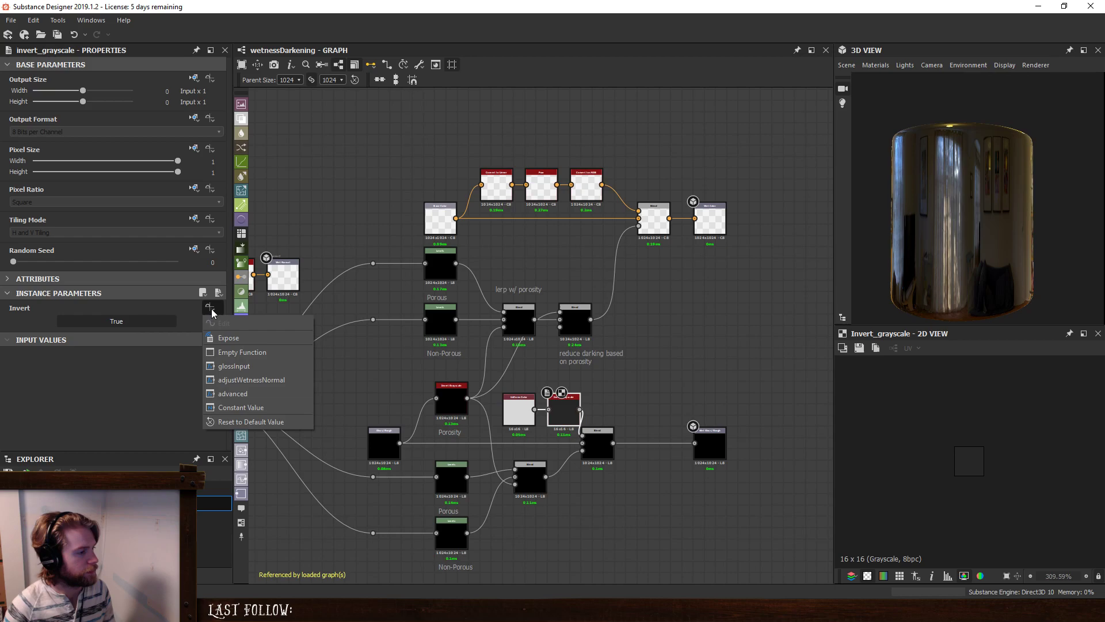
click(260, 367)
click(512, 413)
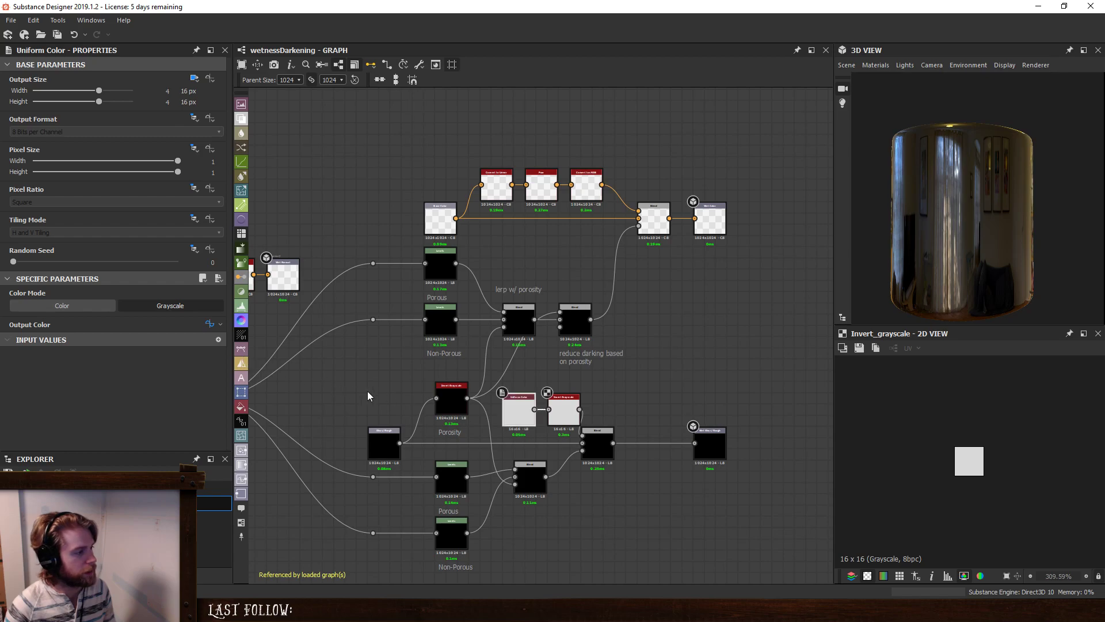
double_click(516, 406)
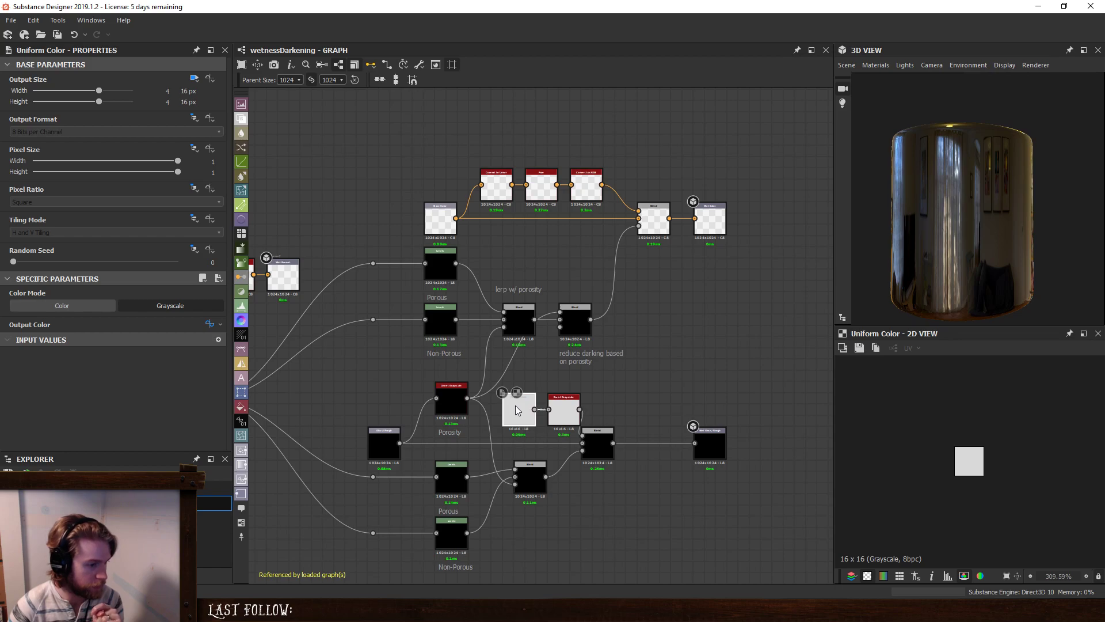
Assign the graph's Water Gloss/Roughness input parameter to the Technical group, matching Non-Porous Gloss Max.
scroll(515, 405, up, 1)
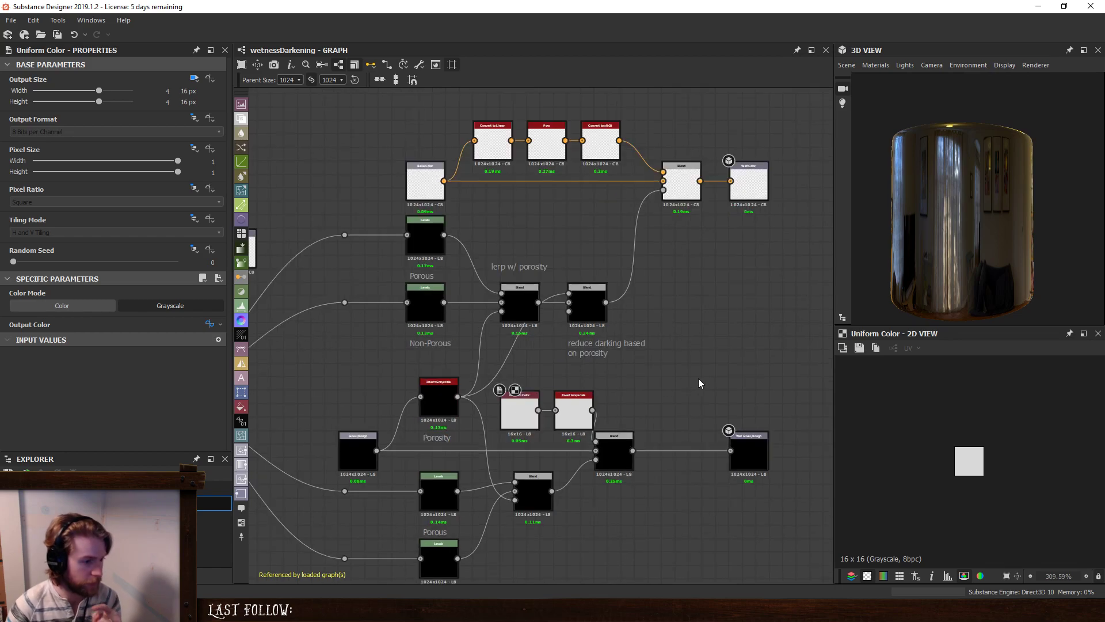
double_click(154, 396)
scroll(154, 396, down, 3)
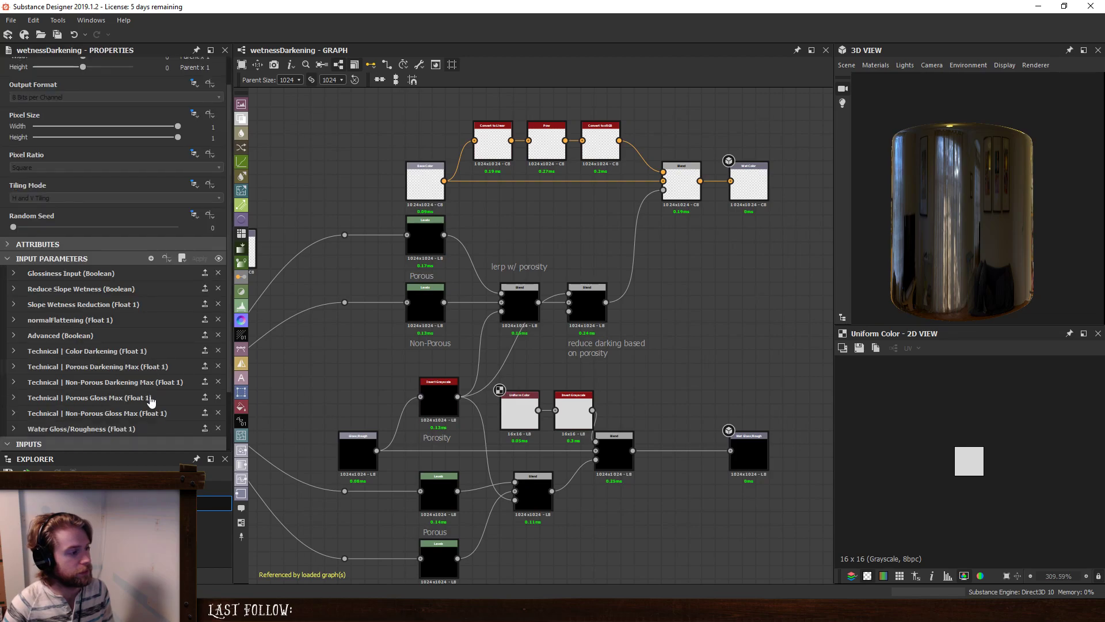
scroll(169, 332, up, 1)
click(76, 392)
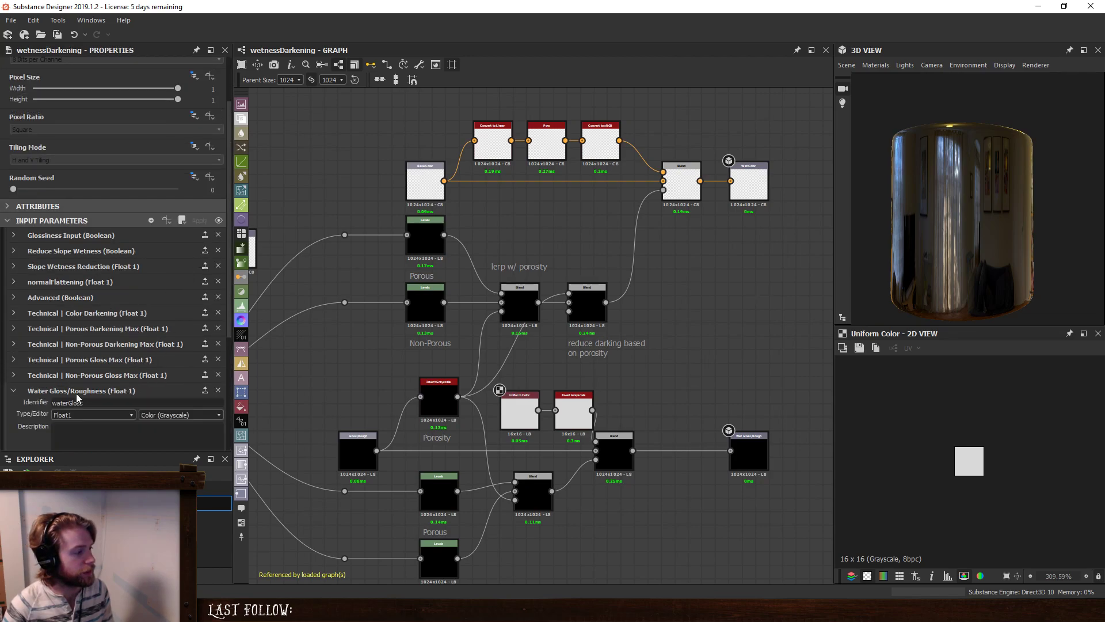
scroll(80, 374, down, 1)
click(86, 341)
scroll(90, 357, down, 1)
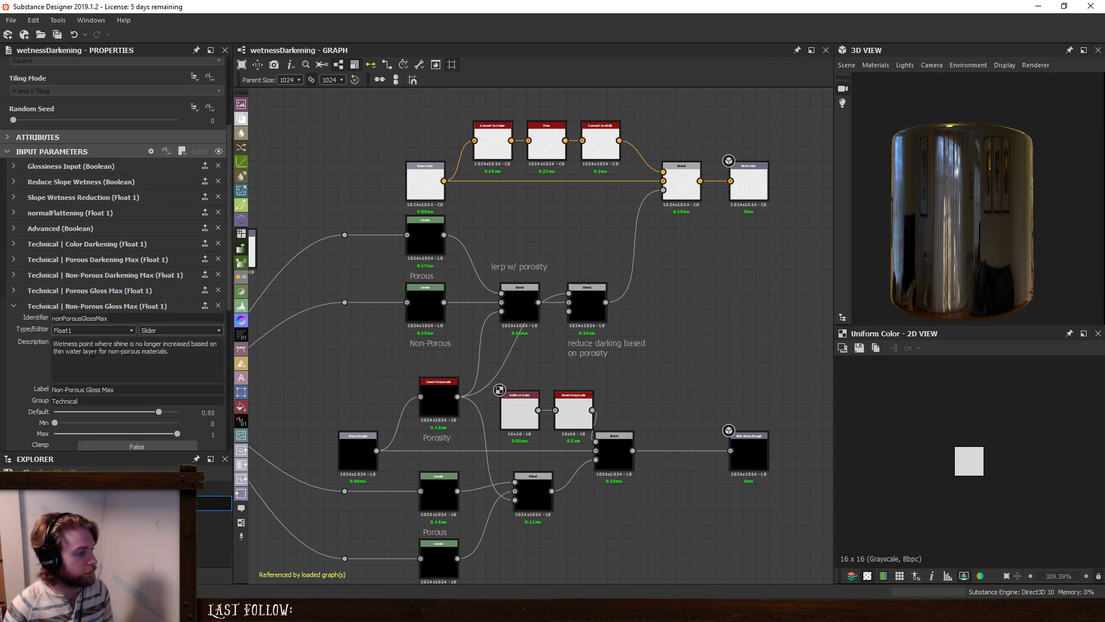
key(ctrl+a)
scroll(50, 403, down, 5)
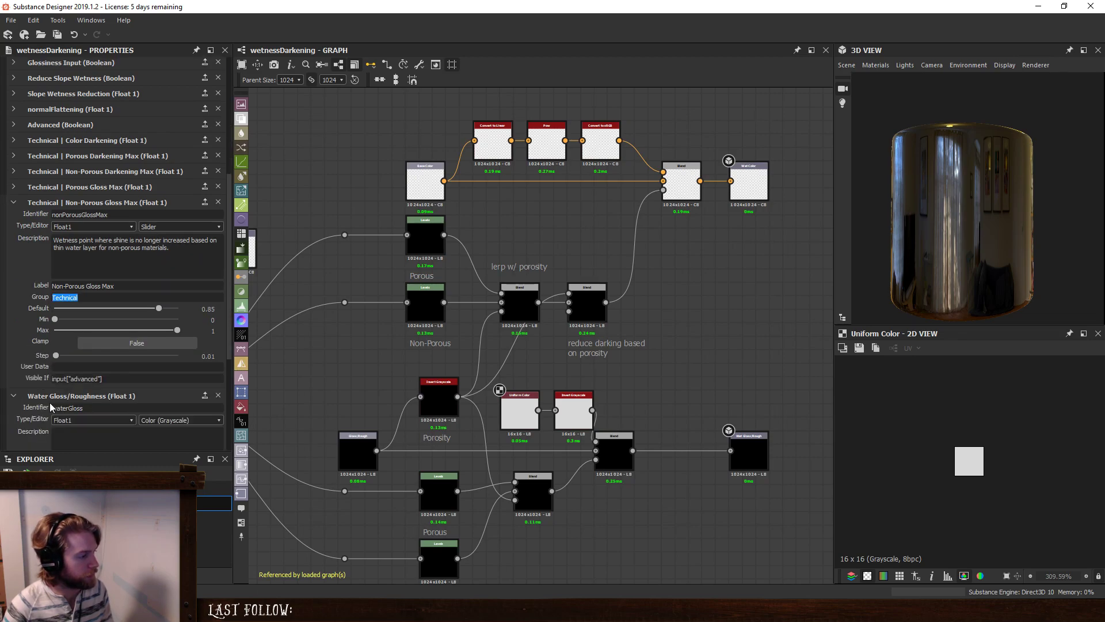
click(91, 421)
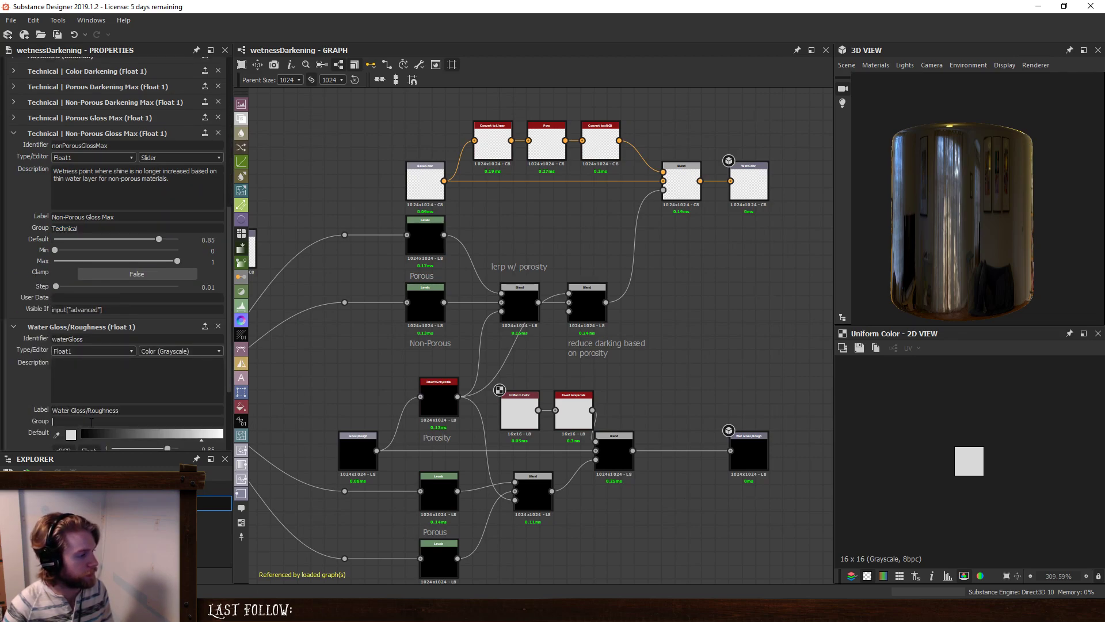
click(126, 387)
scroll(126, 387, down, 1)
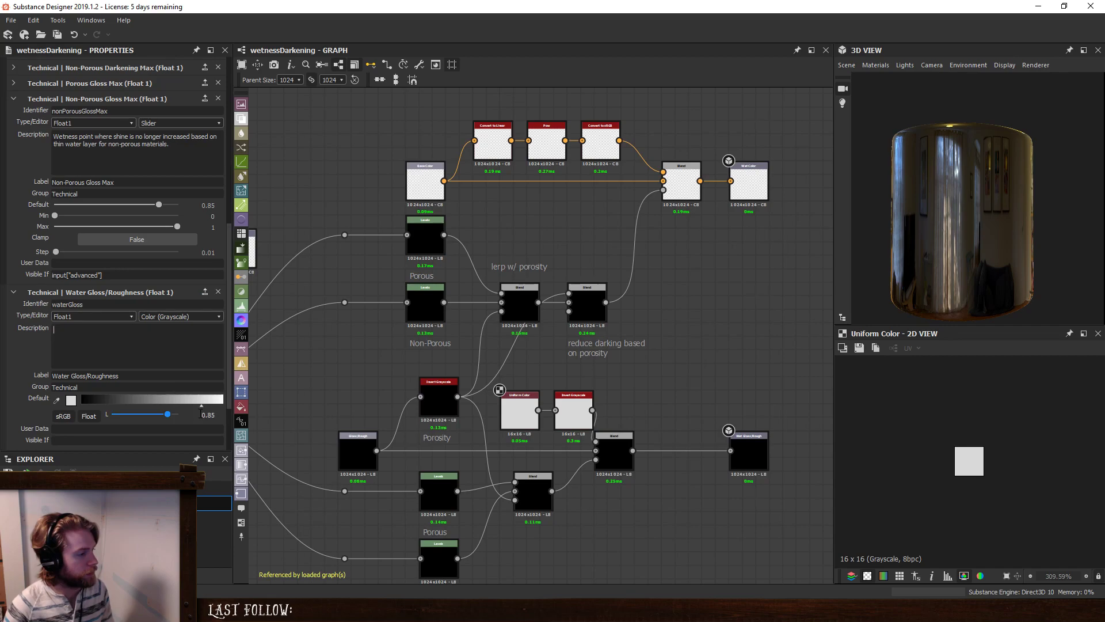
Set the Water Gloss/Roughness default to 0.15 and move the final gloss Blend node farther from the Invert Grayscale node.
drag(199, 415, 246, 422)
text(.)
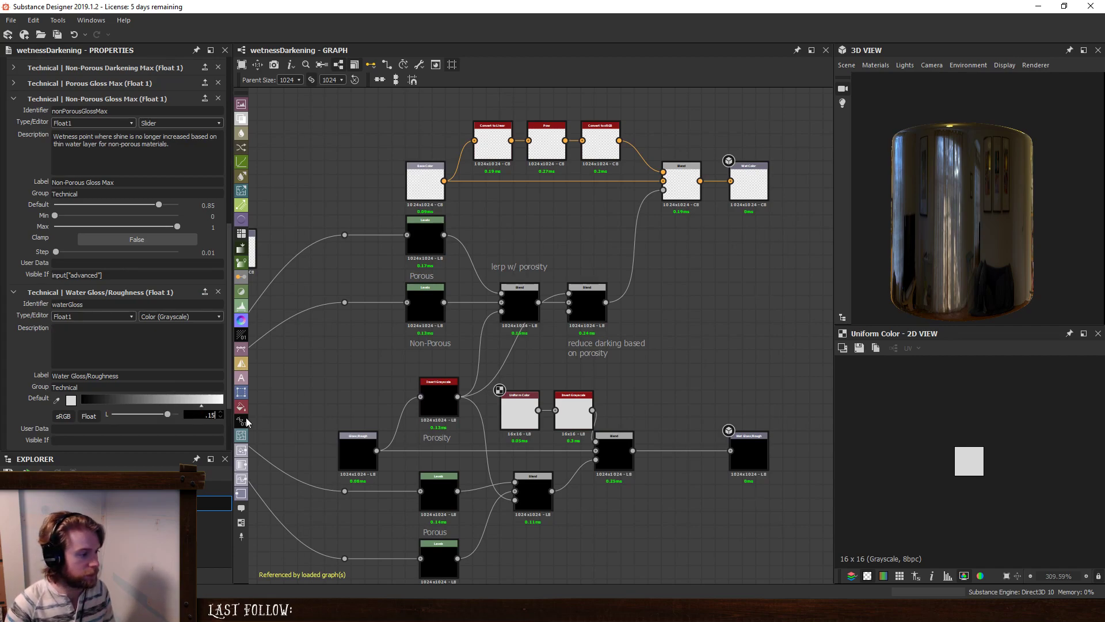
text(15)
key(Return)
drag(616, 433, 643, 433)
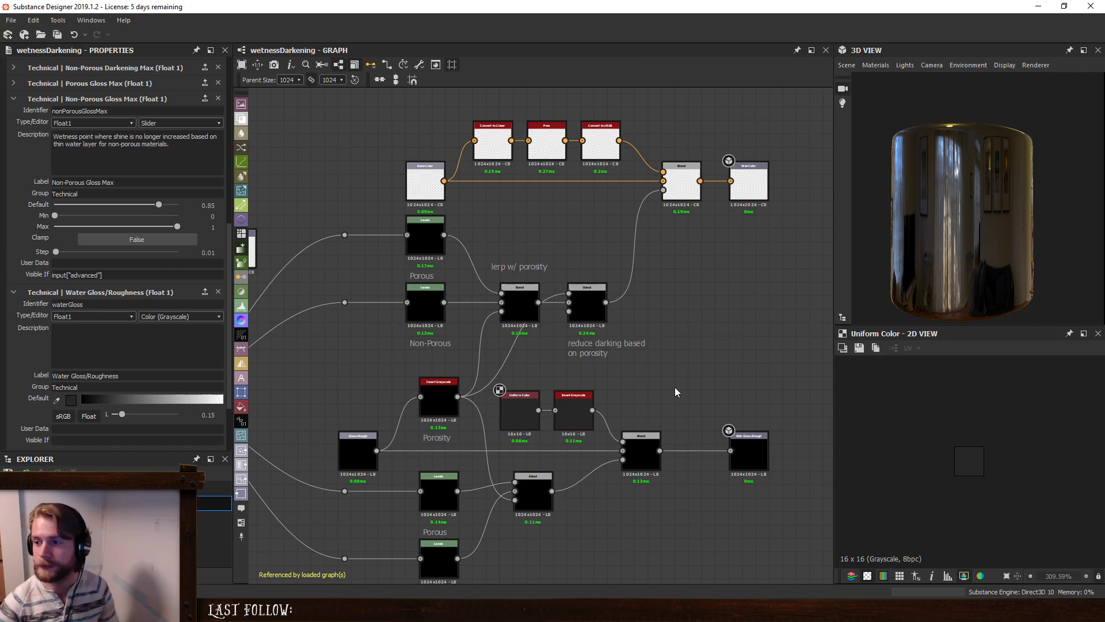
scroll(675, 386, up, 1)
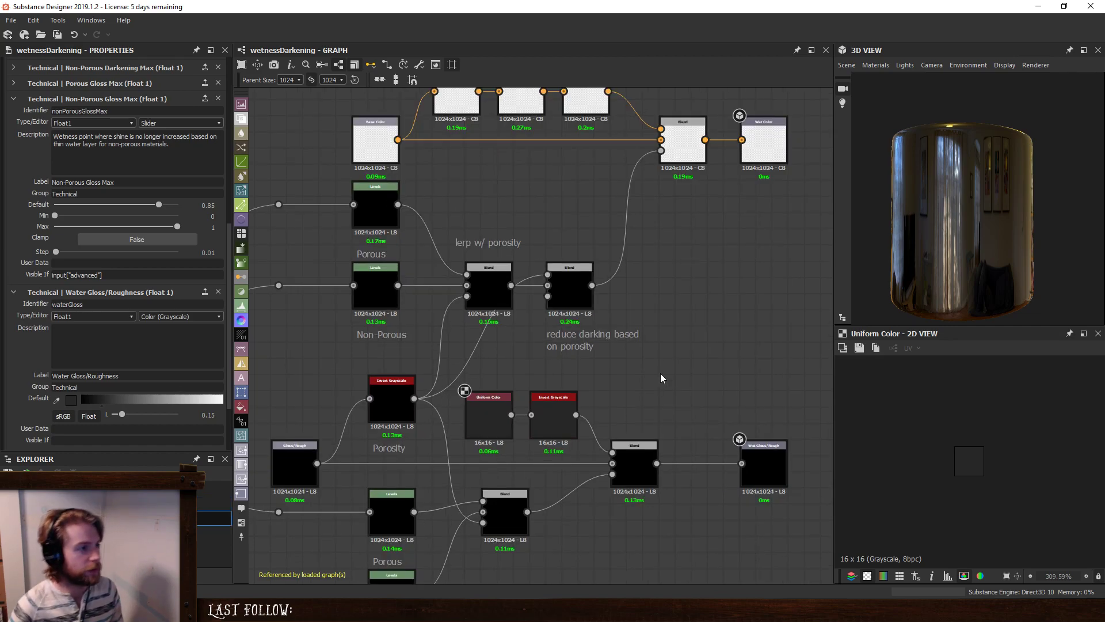
Return to the testing graph, set its Switch parameter's default to True, and inspect the wet material up close in 3D.
key(alt+Left)
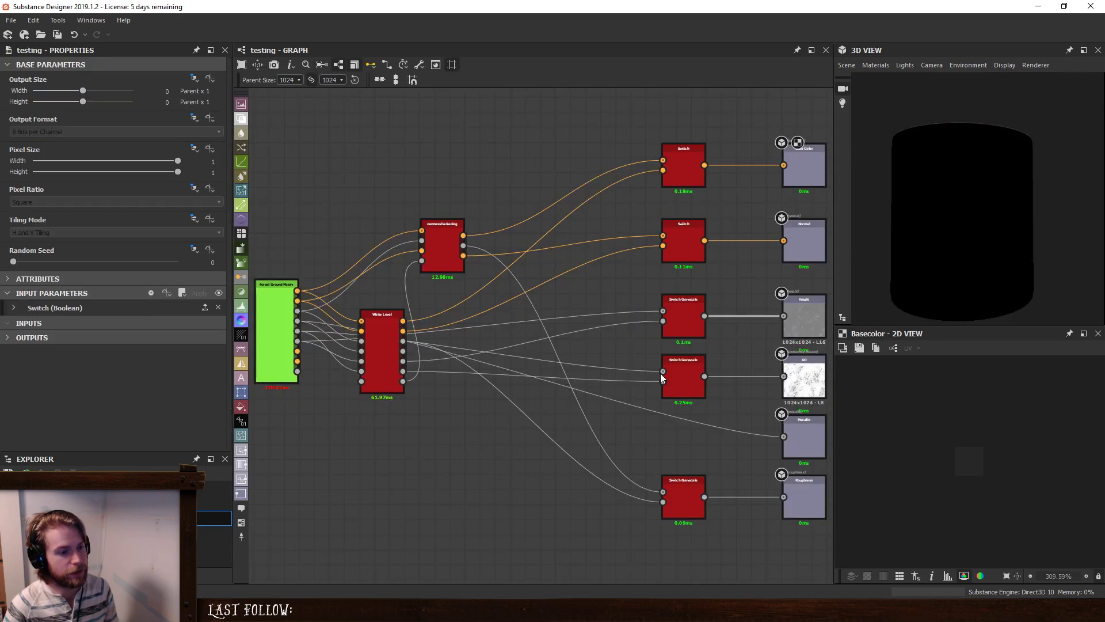
middle_drag(600, 258, 590, 267)
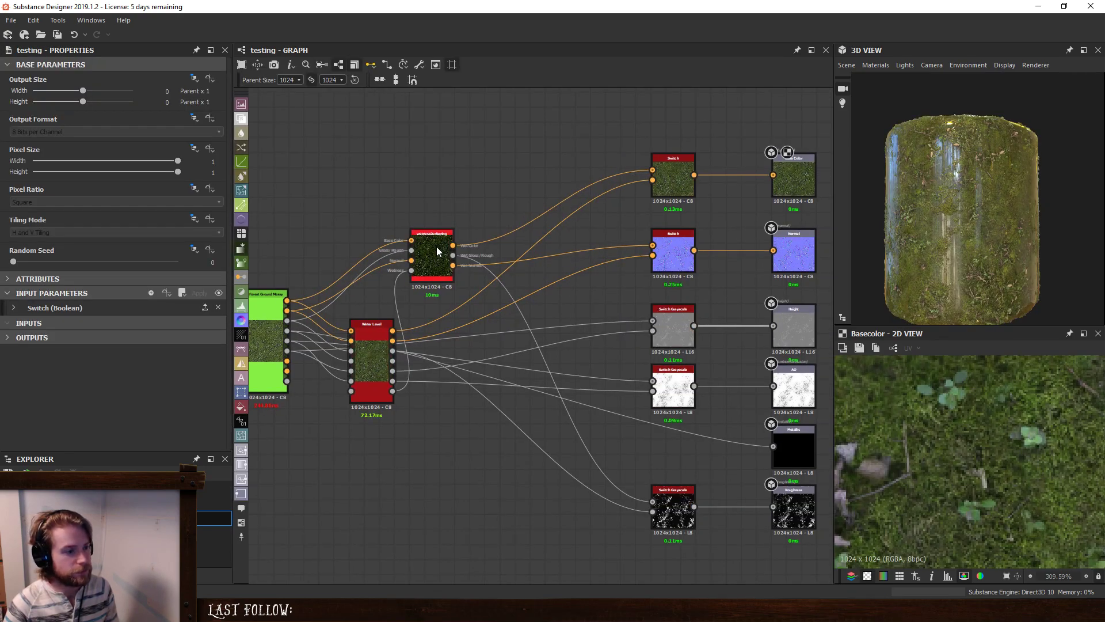
click(133, 311)
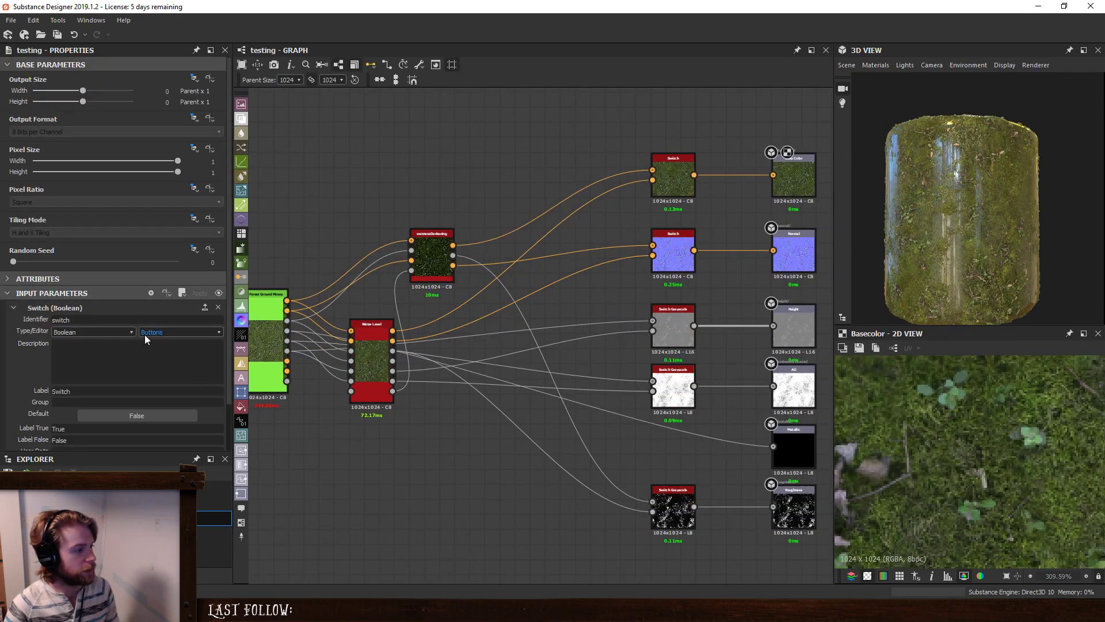
click(151, 416)
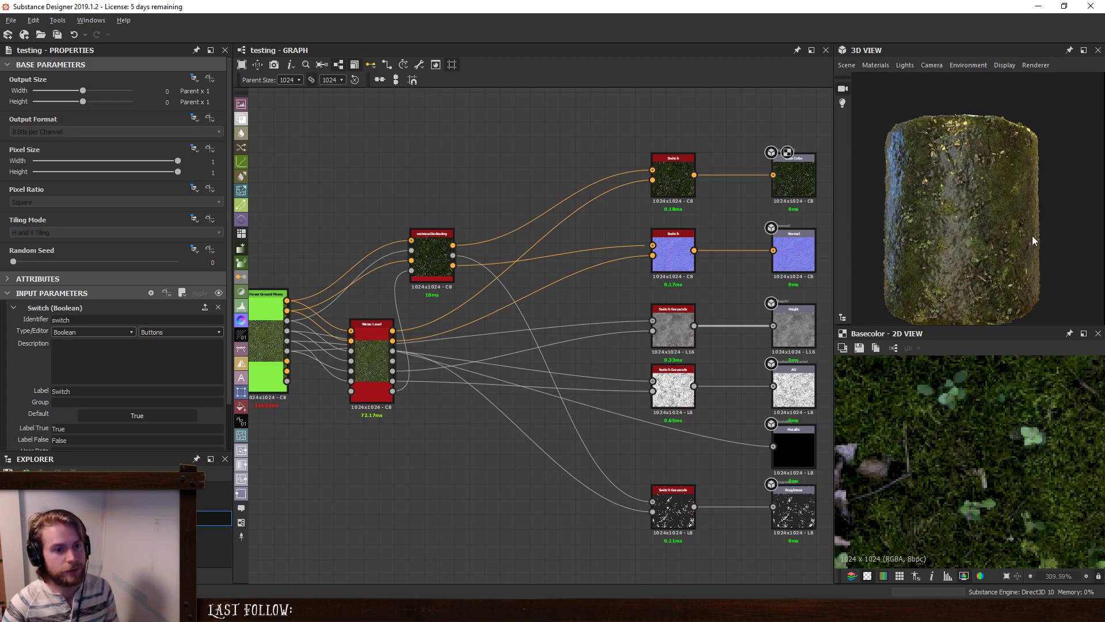
scroll(1004, 229, up, 3)
scroll(972, 240, up, 2)
Check the wetnessDarkening node with Slope Wetness Reduction at 0, and compare the Water Level node's Mask output with the 3D surface.
click(432, 253)
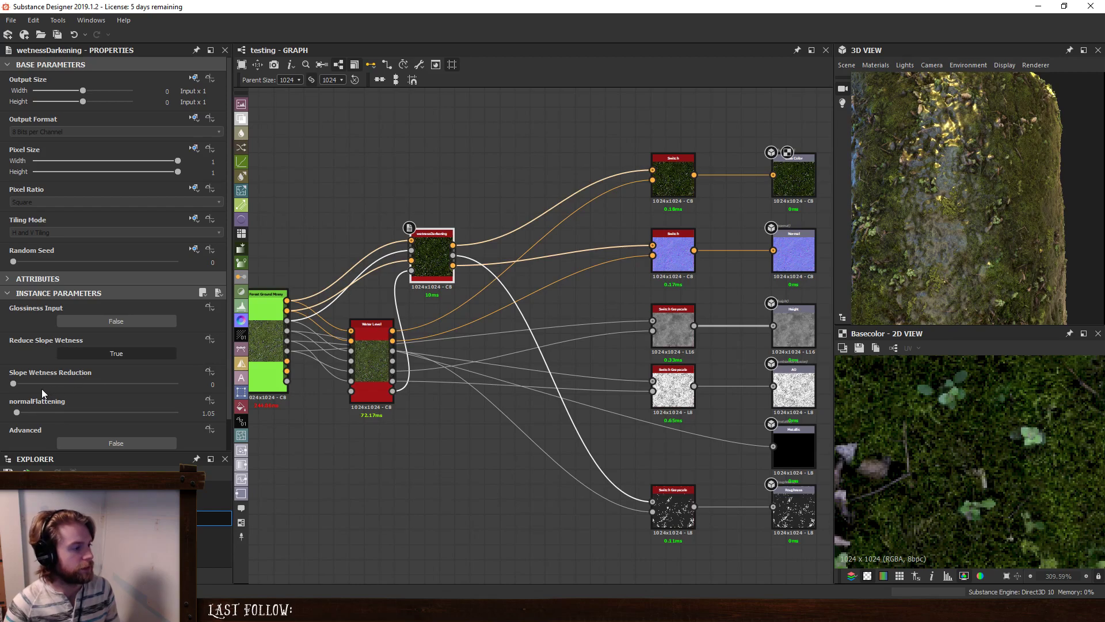
mouse_move(15, 384)
mouse_down()
mouse_move(133, 388)
mouse_move(11, 386)
mouse_up()
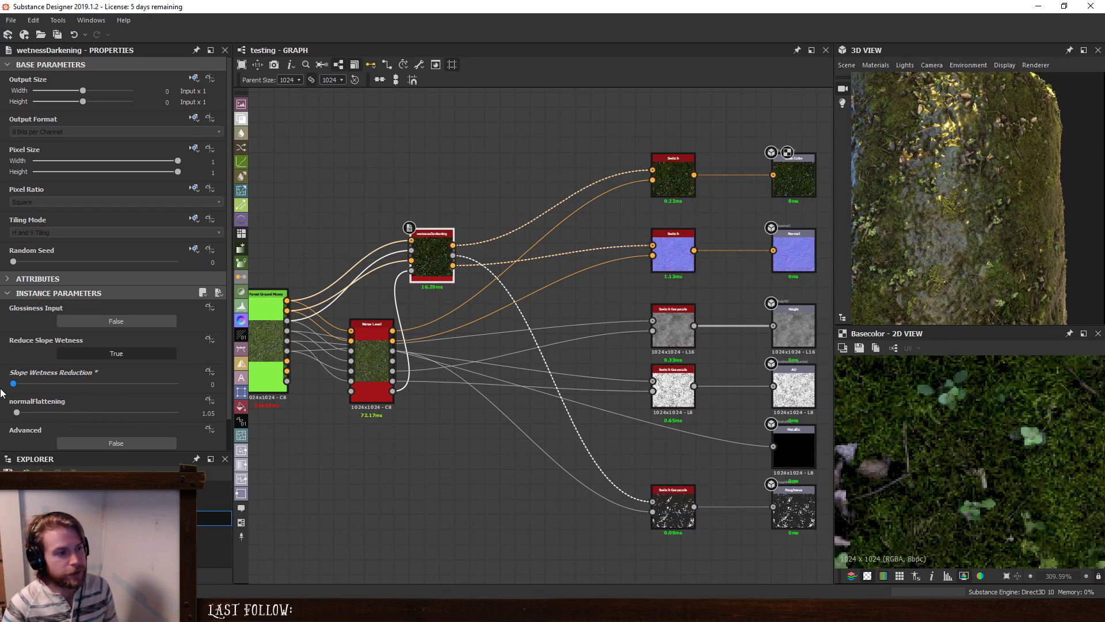
double_click(391, 390)
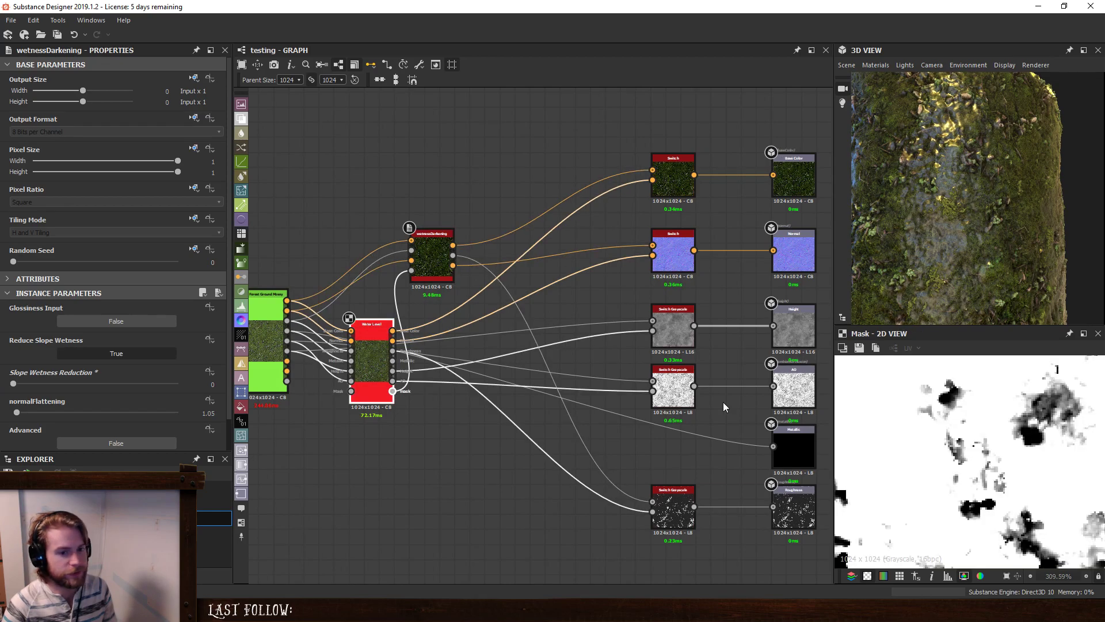
scroll(997, 226, down, 6)
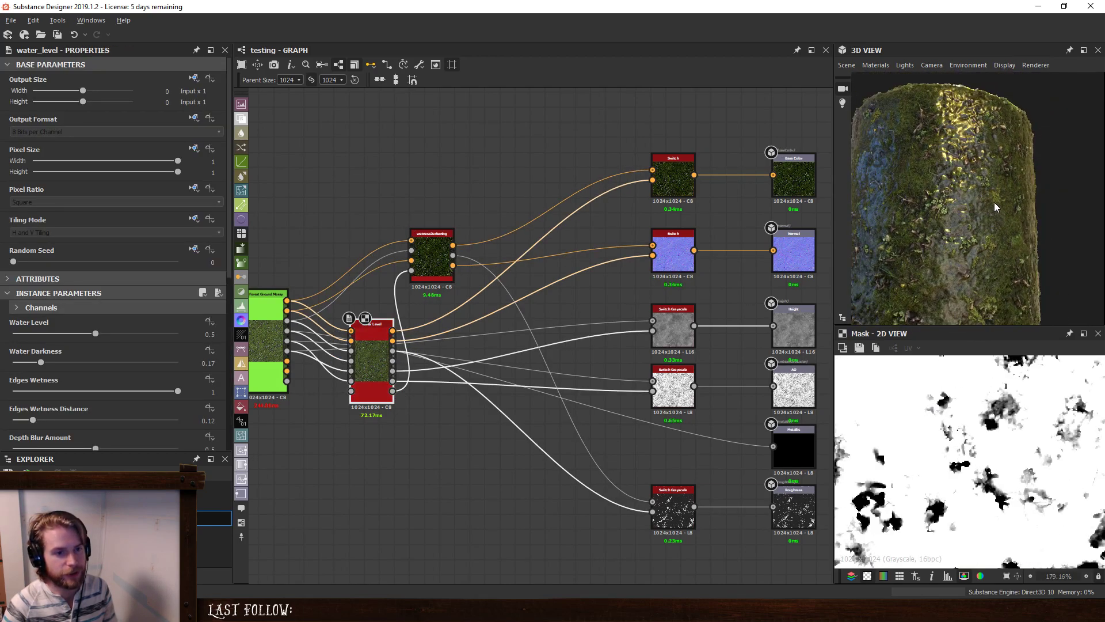
scroll(923, 219, up, 8)
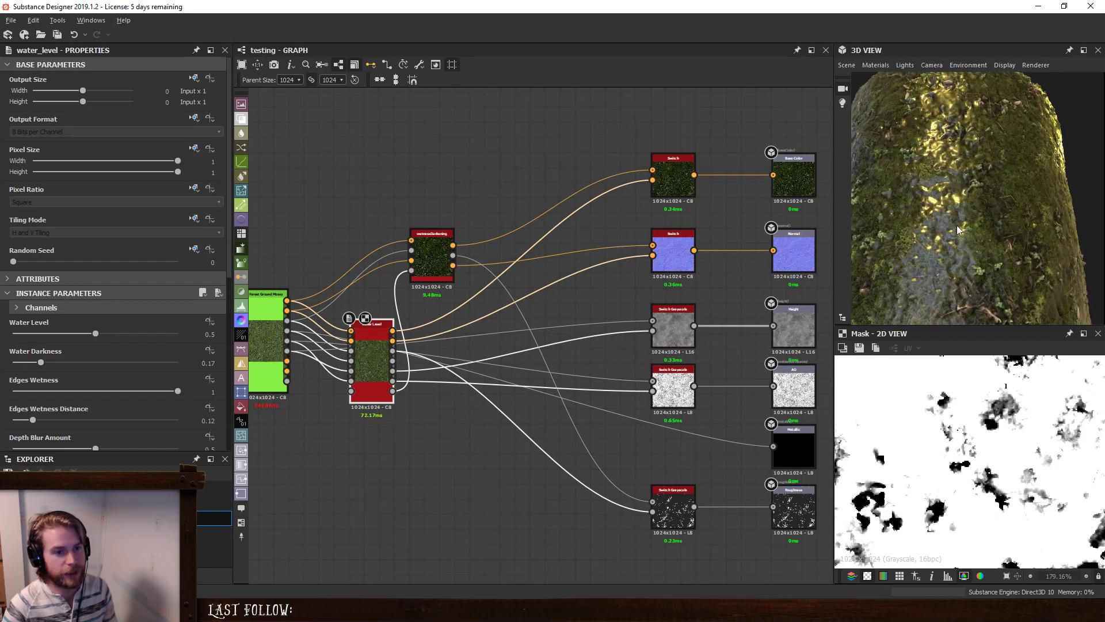
scroll(972, 244, down, 4)
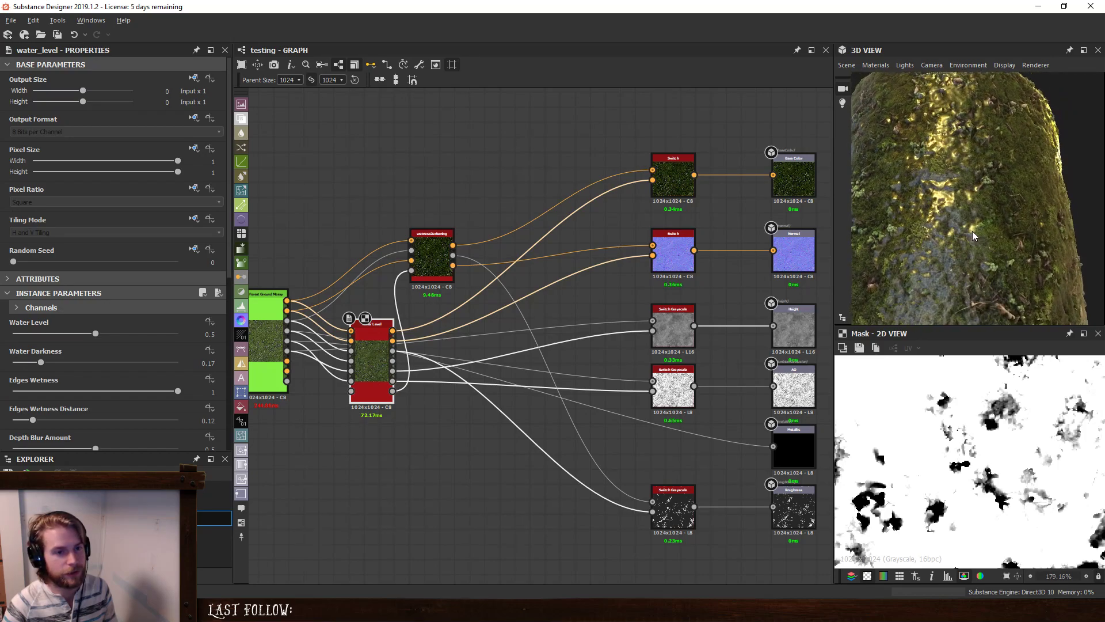
Set the wetnessDarkening node's normalFlattening to 0 and inspect the moss surface in 3D.
click(431, 256)
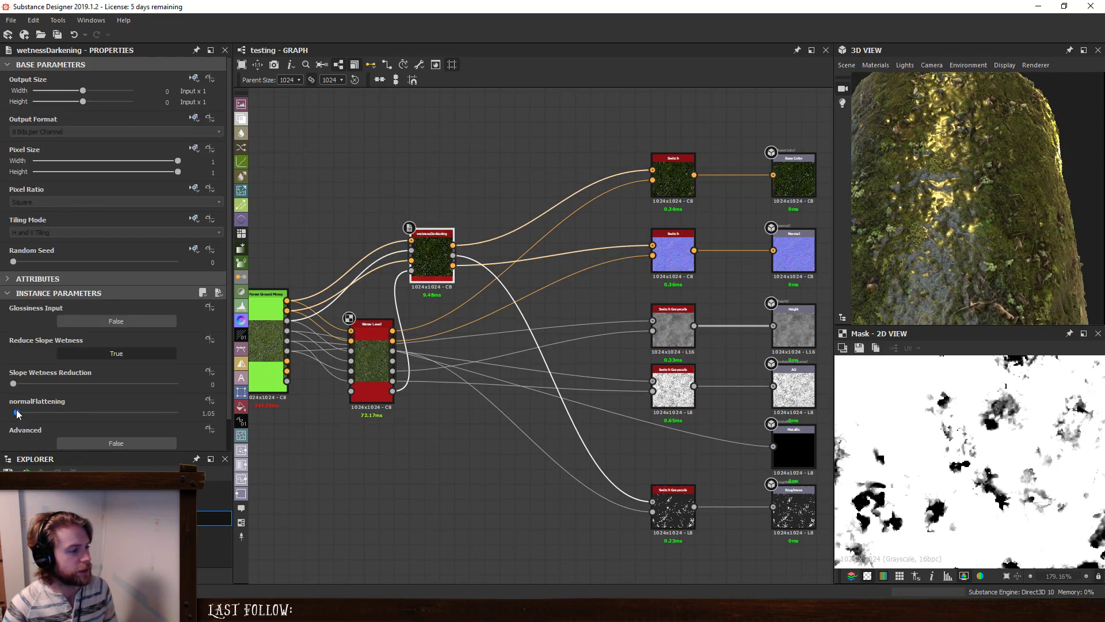
drag(17, 412, 1, 411)
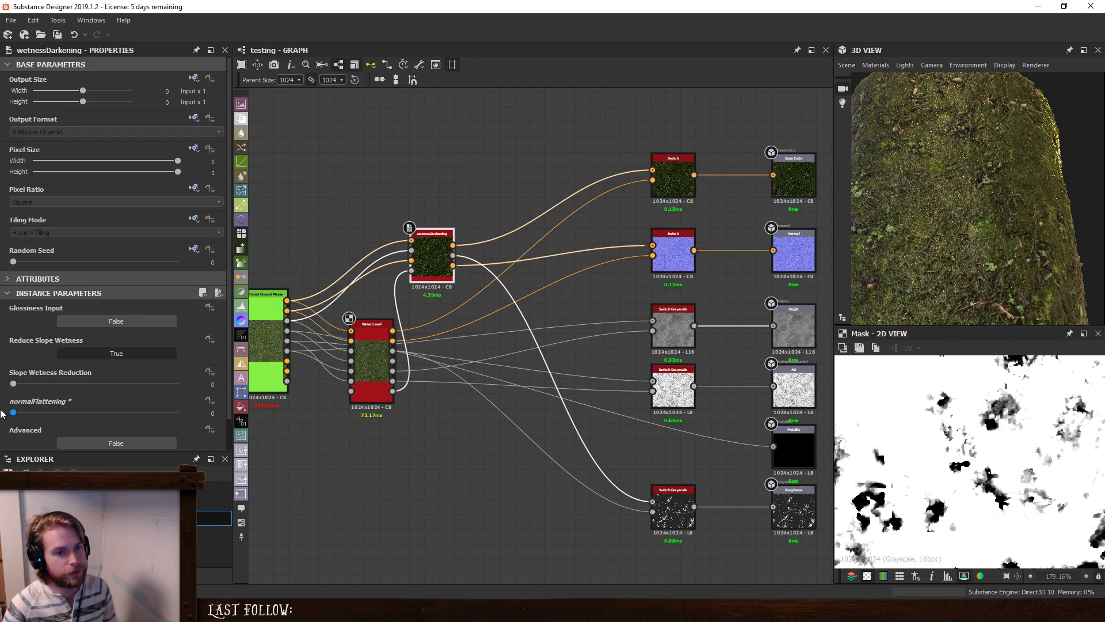
drag(13, 412, 13, 411)
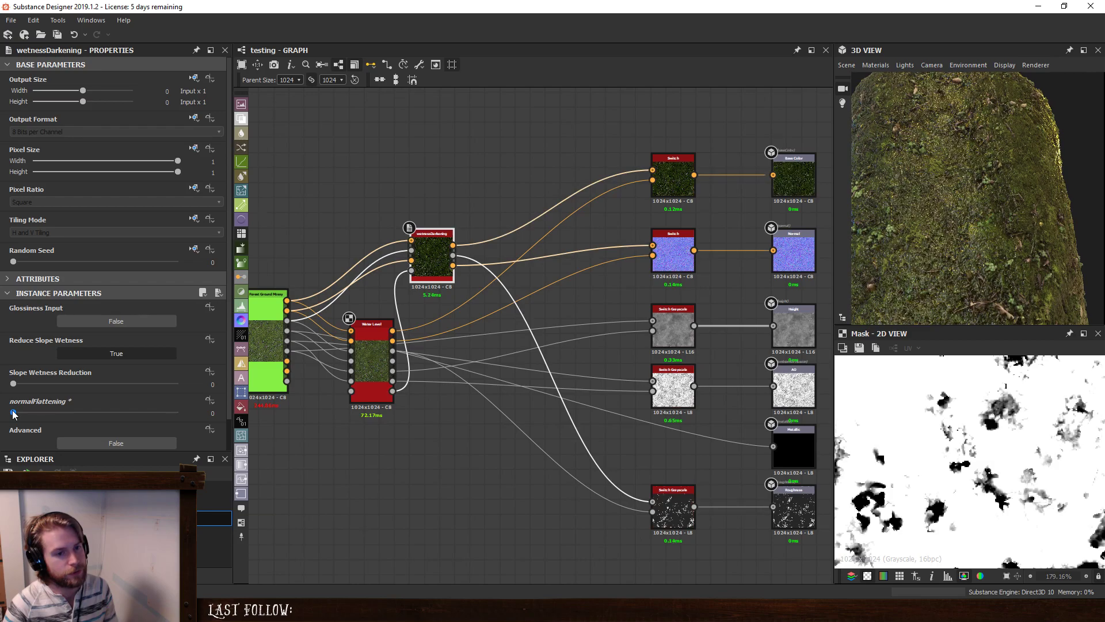
drag(1079, 168, 934, 237)
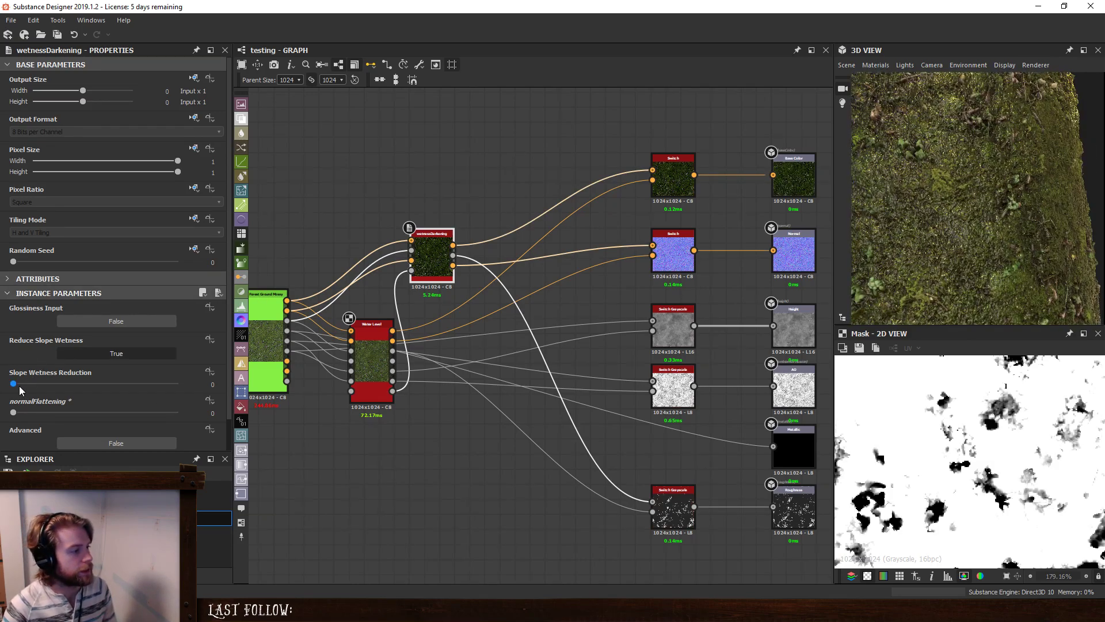
Raise the wetnessDarkening node's Slope Wetness Reduction to 1.5 and examine the surface wetness up close.
drag(19, 385, 186, 392)
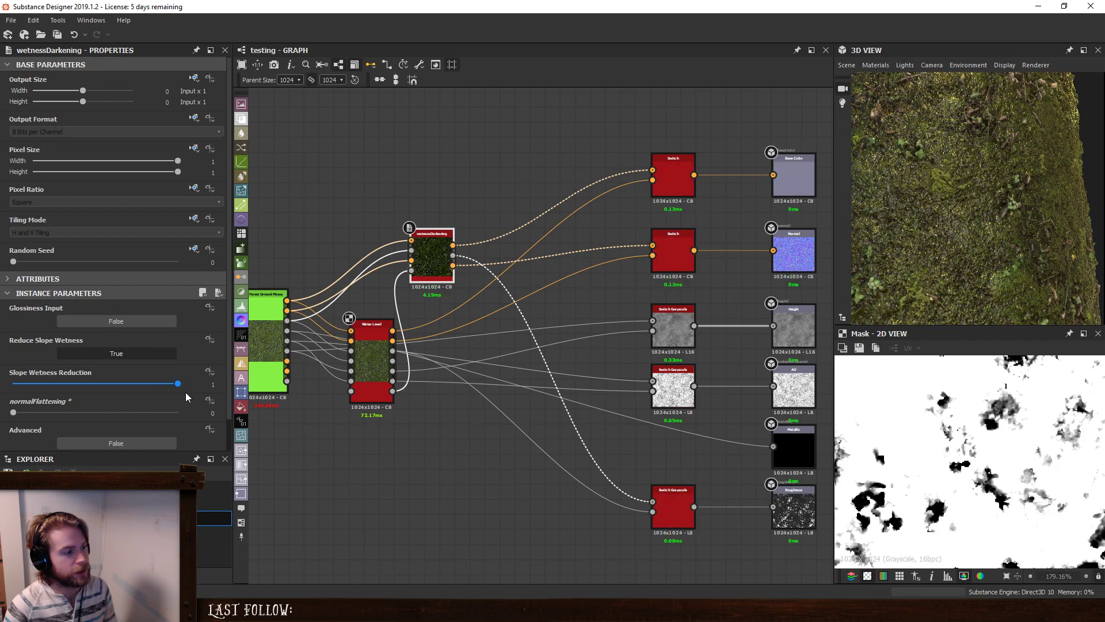
double_click(213, 384)
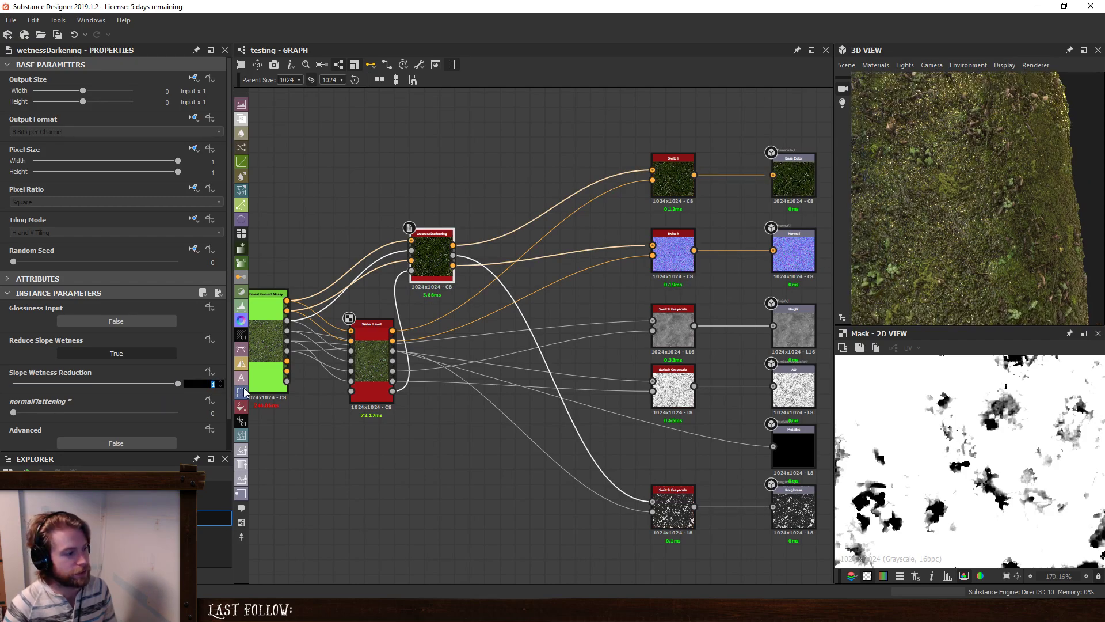
text(1.5)
key(Return)
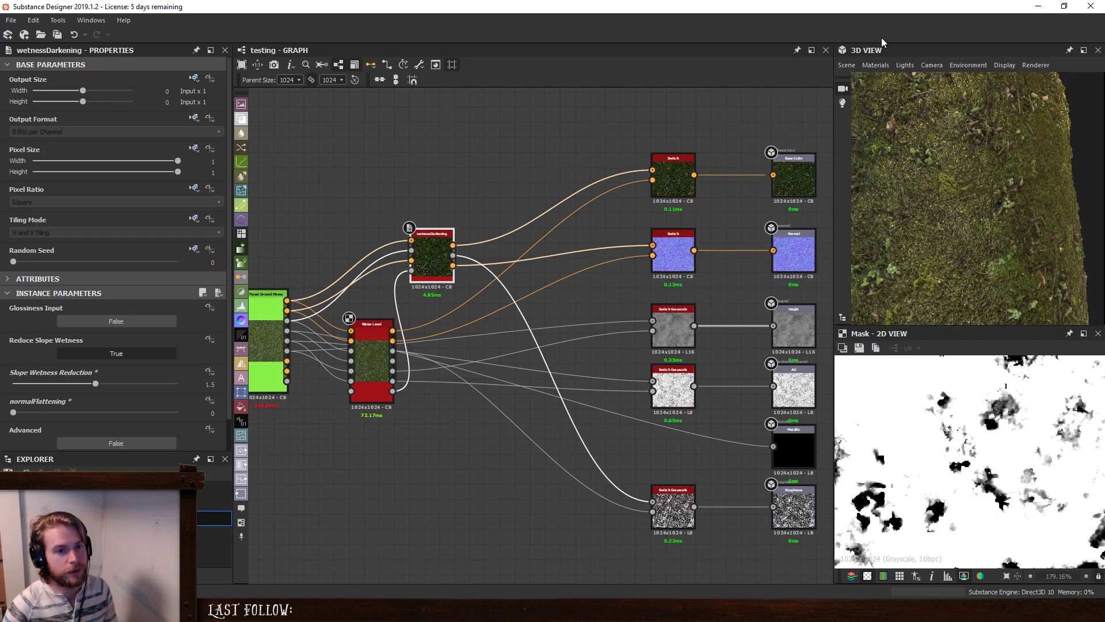
middle_drag(979, 193, 969, 217)
scroll(969, 218, up, 6)
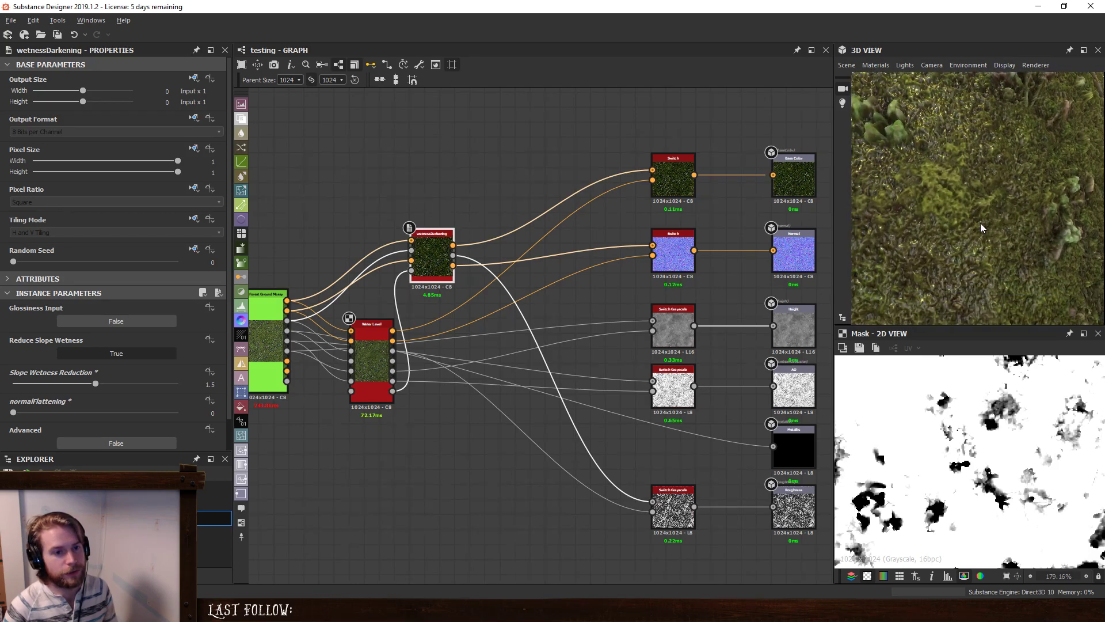
Increase Slope Wetness Reduction to about 1.76 and view the material from farther away.
mouse_move(98, 384)
mouse_down()
mouse_move(187, 389)
mouse_move(110, 387)
mouse_up()
scroll(949, 218, down, 5)
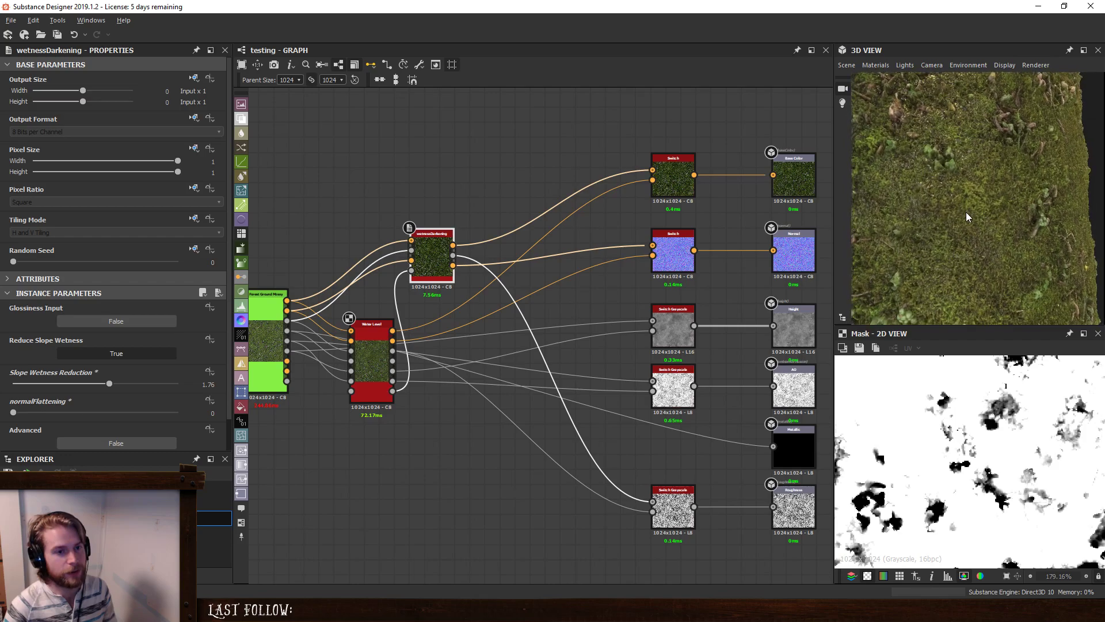
drag(966, 212, 978, 242)
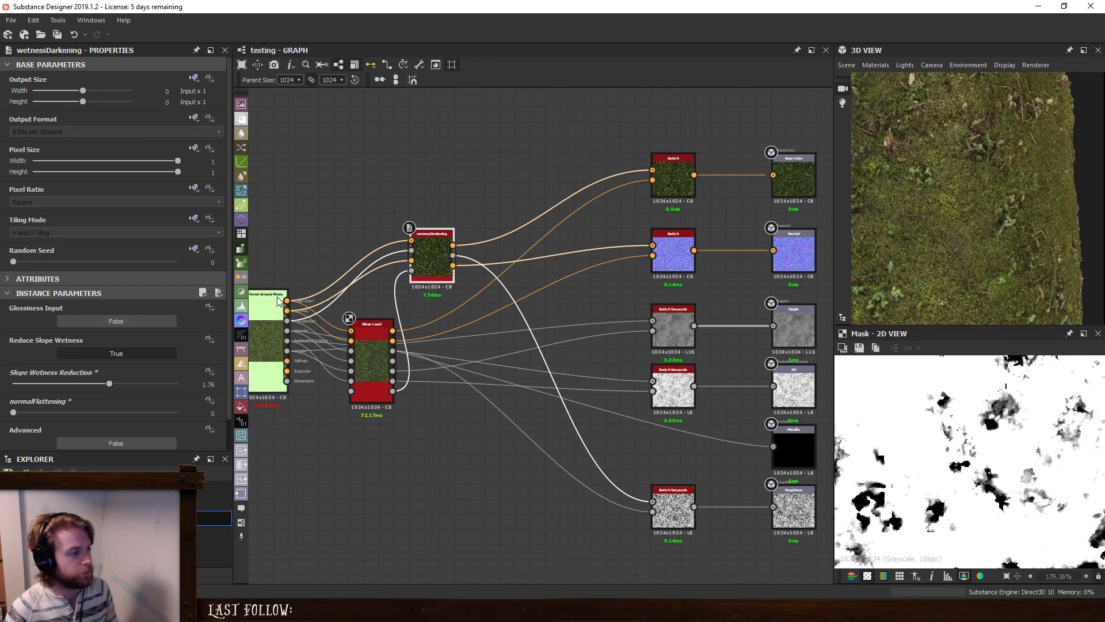
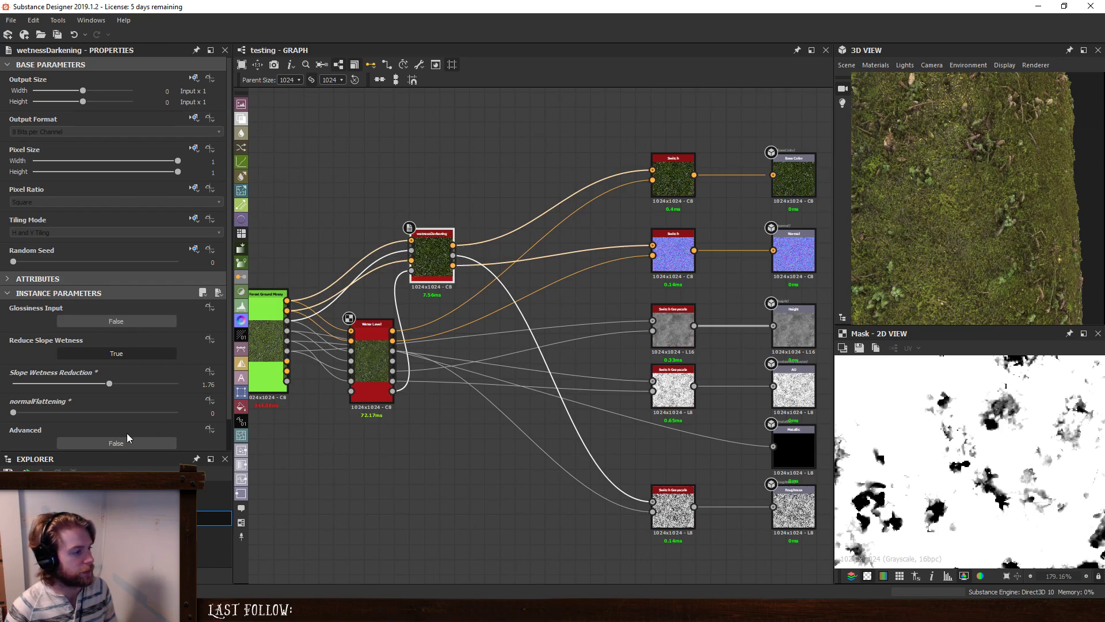
Review the wetnessDarkening node's instance parameters and expand the Technical group.
scroll(127, 433, down, 1)
scroll(130, 431, up, 1)
scroll(128, 427, down, 1)
scroll(116, 427, up, 1)
scroll(108, 428, down, 1)
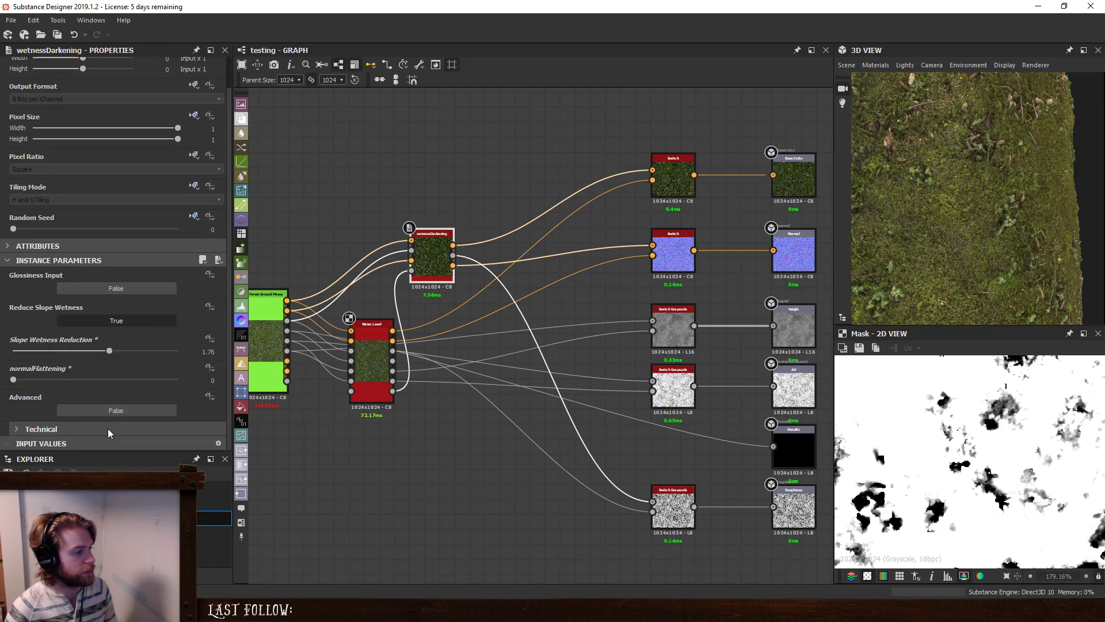
scroll(100, 431, up, 1)
scroll(74, 436, down, 1)
scroll(55, 436, up, 1)
scroll(44, 432, down, 1)
scroll(44, 429, up, 1)
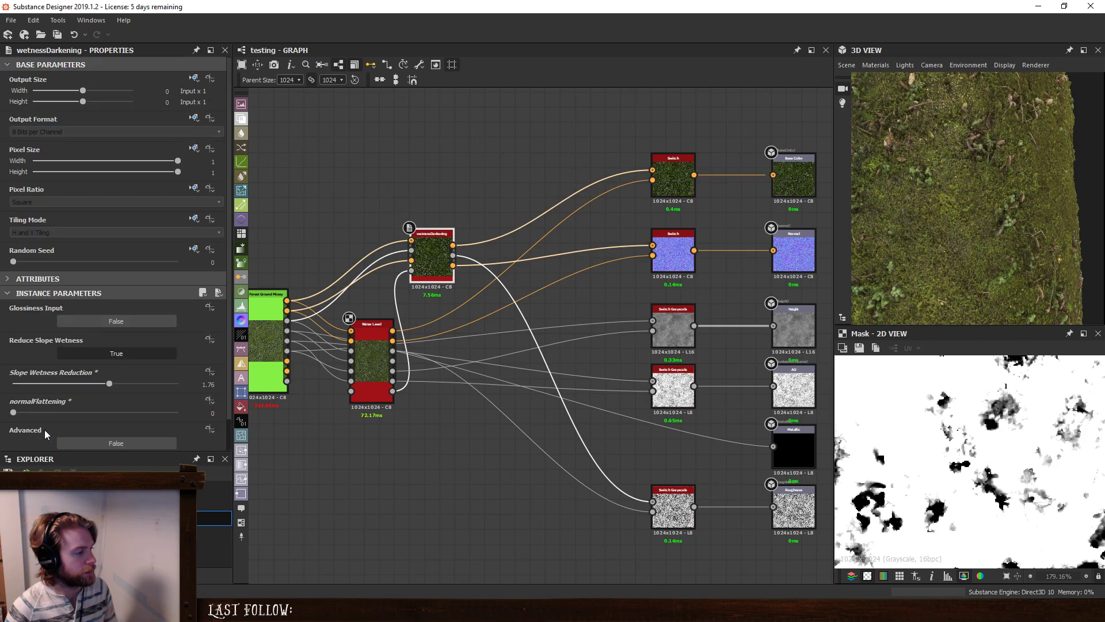
scroll(44, 430, down, 1)
scroll(43, 429, up, 1)
scroll(43, 430, down, 1)
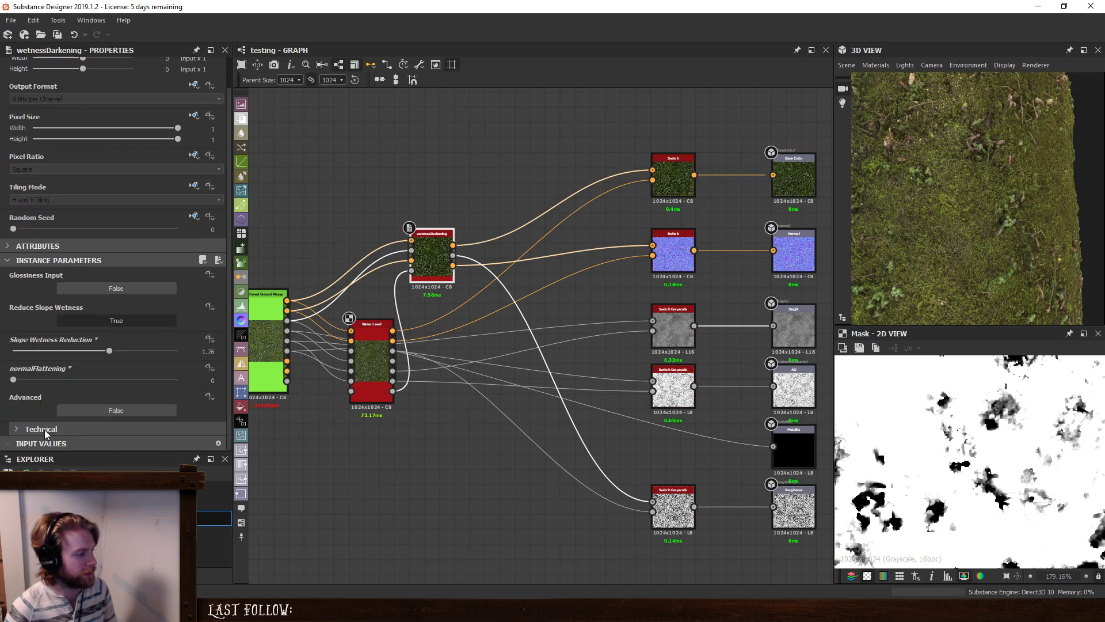
click(43, 429)
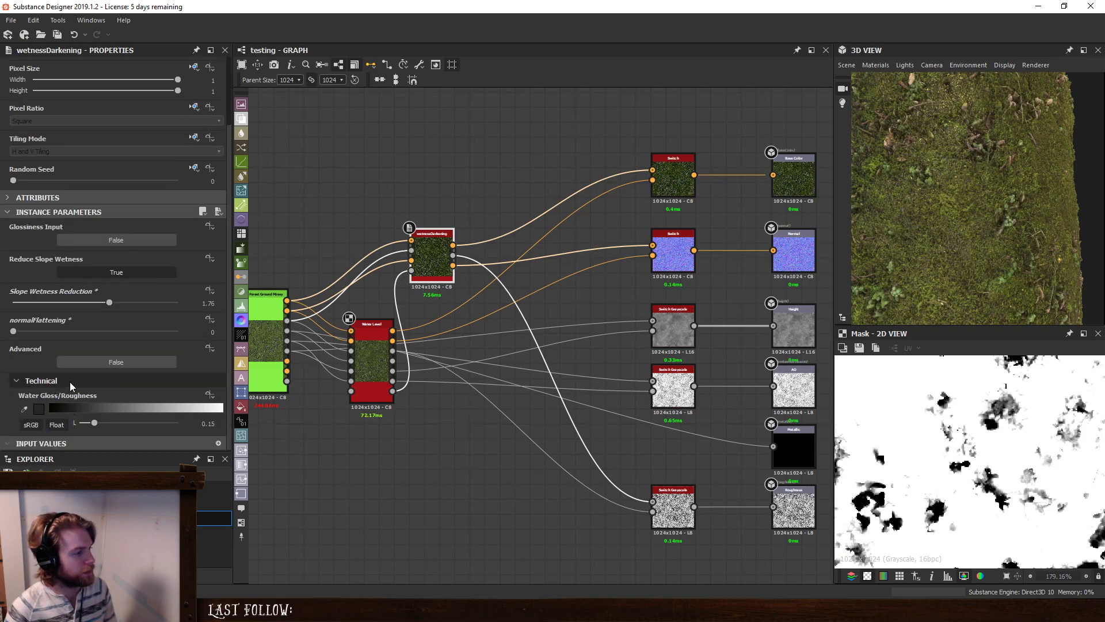
Open the wetnessDarkening graph and move the Water Gloss/Roughness input parameter above Color Darkening in the Technical group.
click(70, 381)
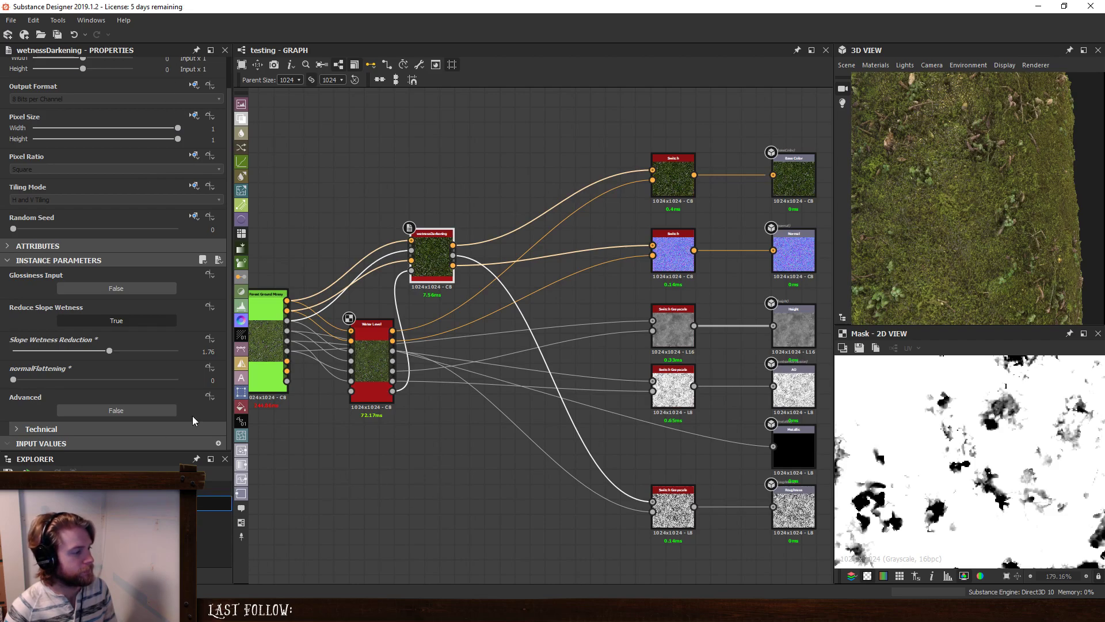
key(ctrl+e)
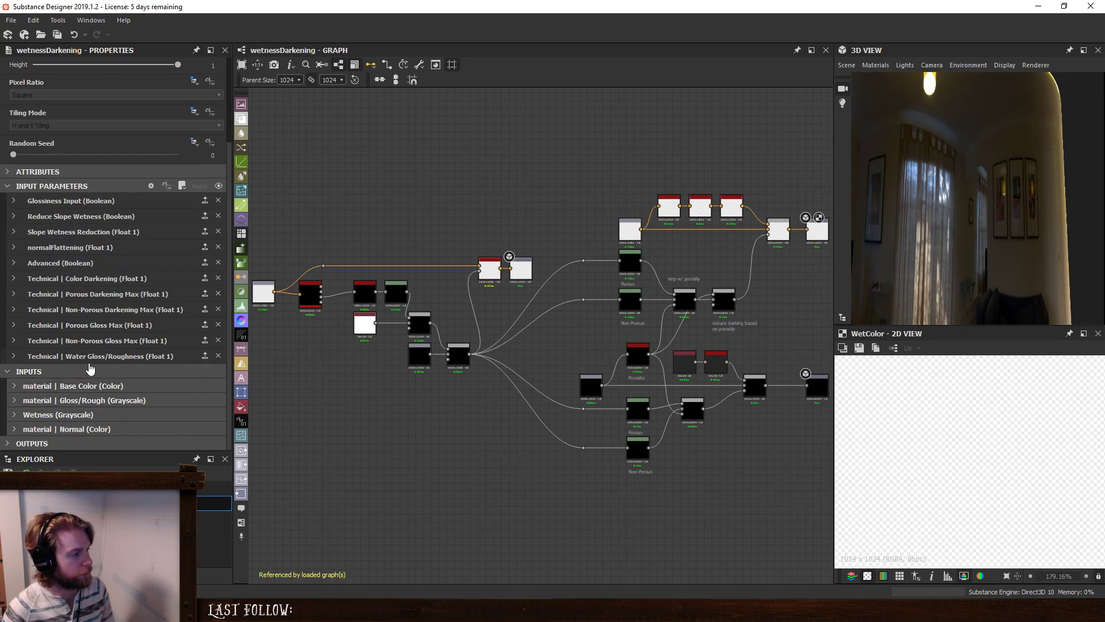
click(90, 362)
scroll(90, 363, down, 4)
click(65, 223)
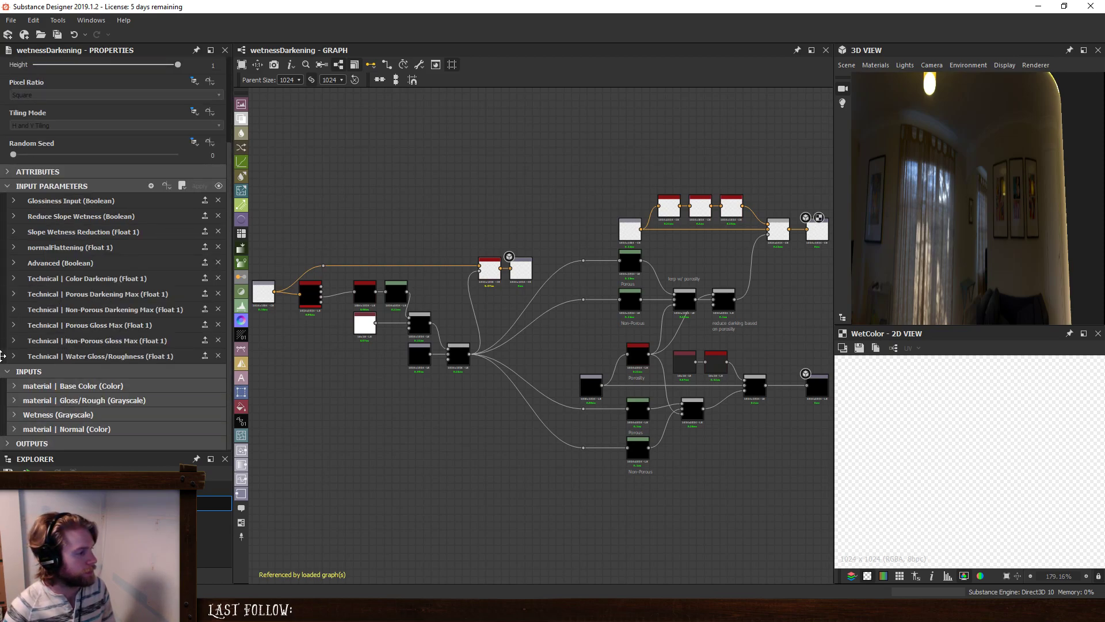
drag(6, 356, 5, 277)
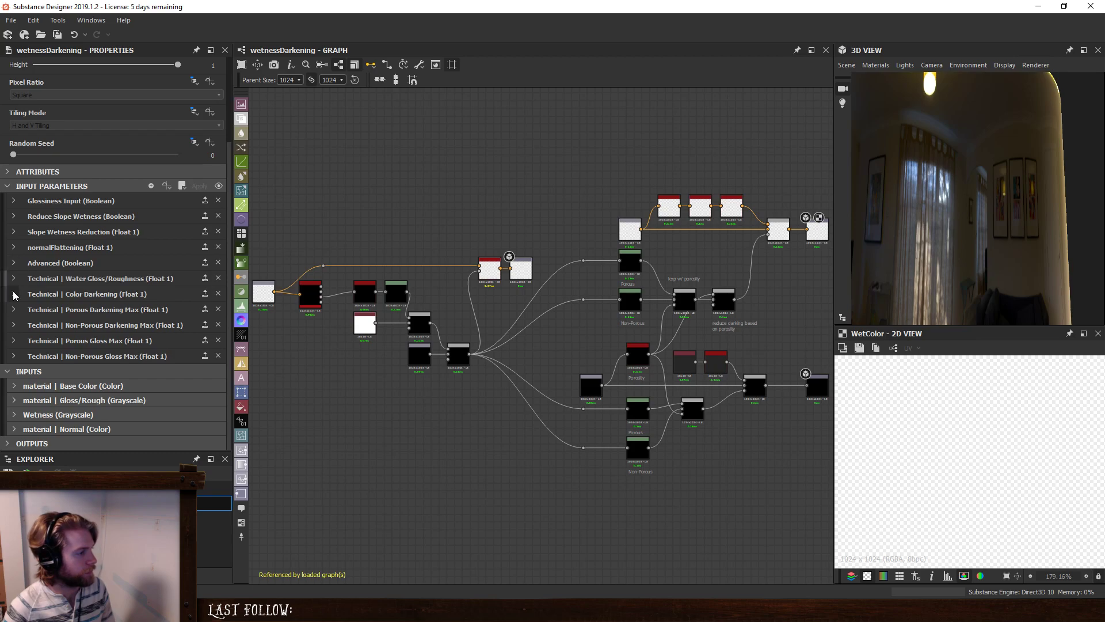
Copy the Visible If expression input["advanced"] from Color Darkening to the Water Gloss/Roughness parameter.
click(13, 294)
scroll(17, 295, down, 4)
drag(103, 332, 12, 313)
key(ctrl+c)
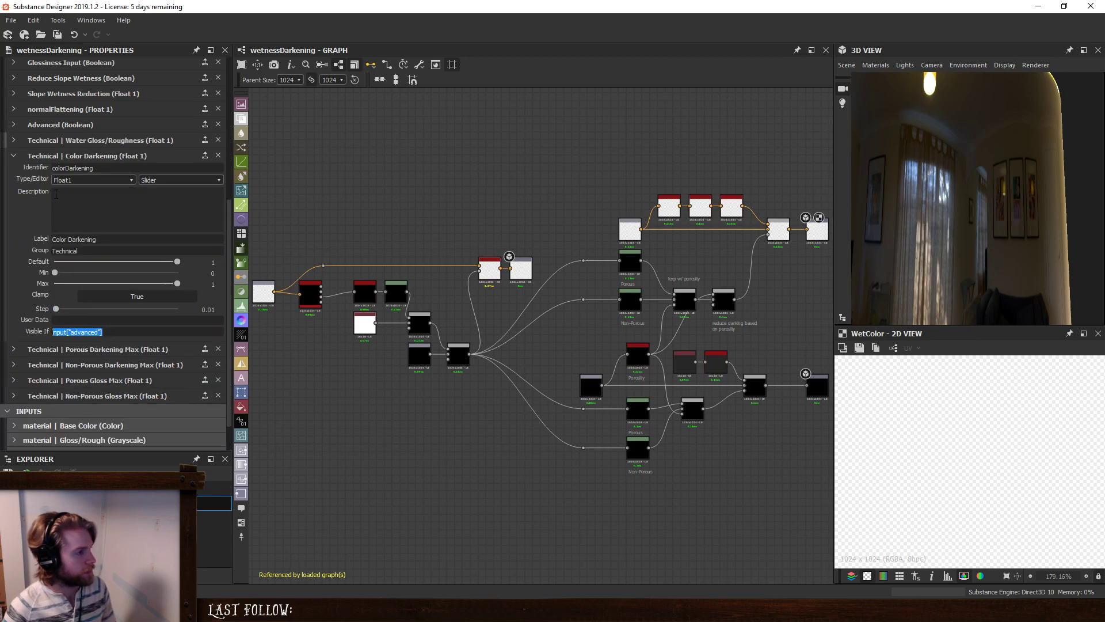
click(13, 140)
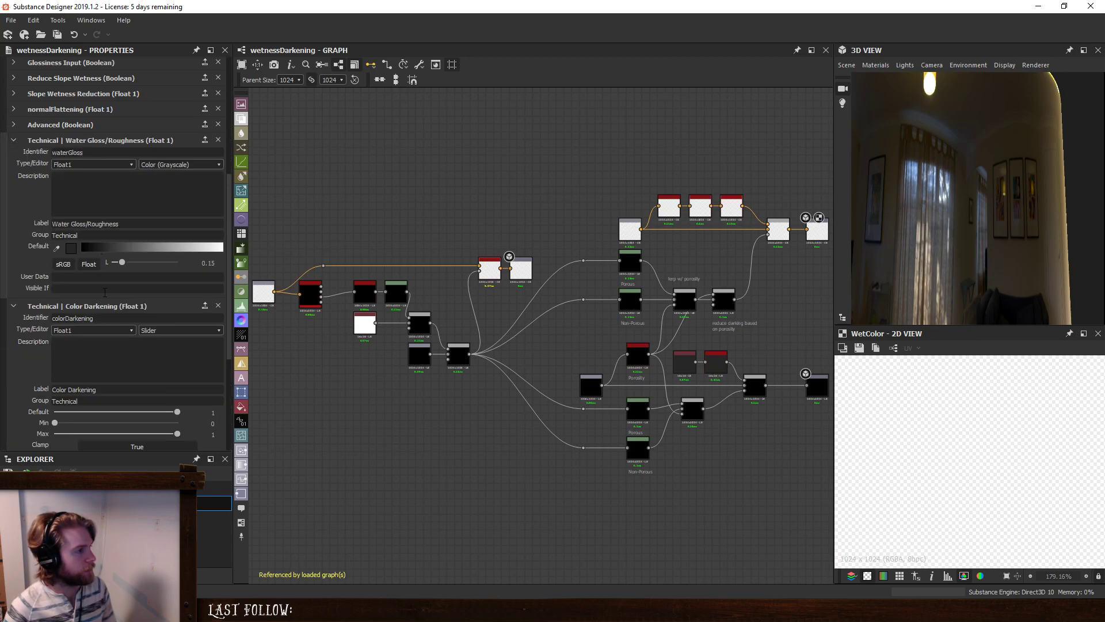
click(76, 287)
key(ctrl+v)
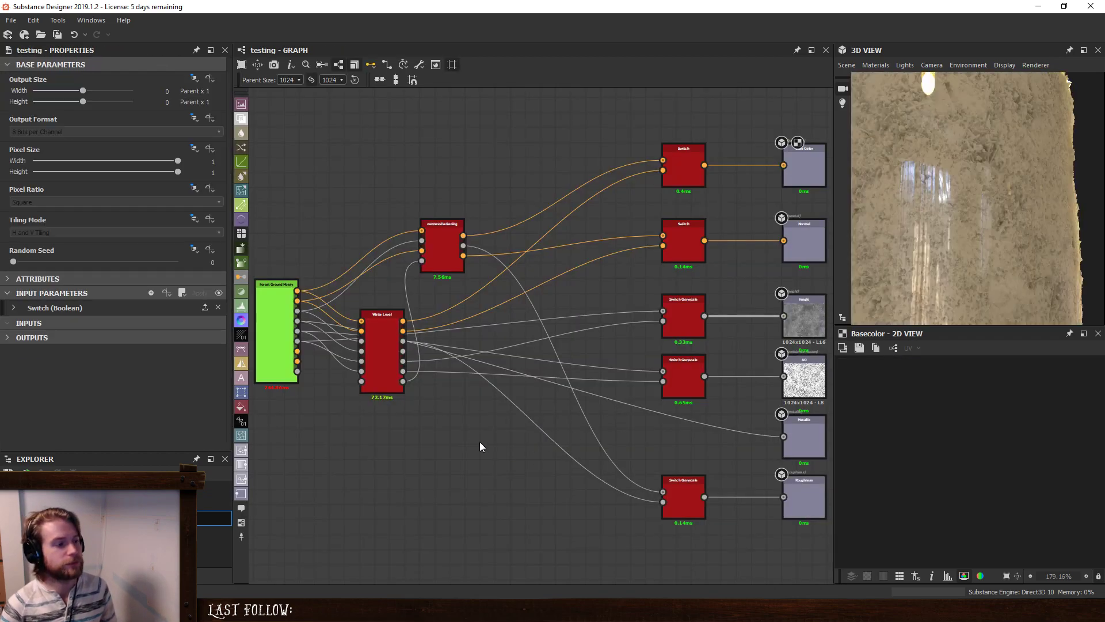
Switch the wetnessDarkening node's Advanced option to True and back to False in the testing graph to check the Technical parameters' visibility.
click(441, 244)
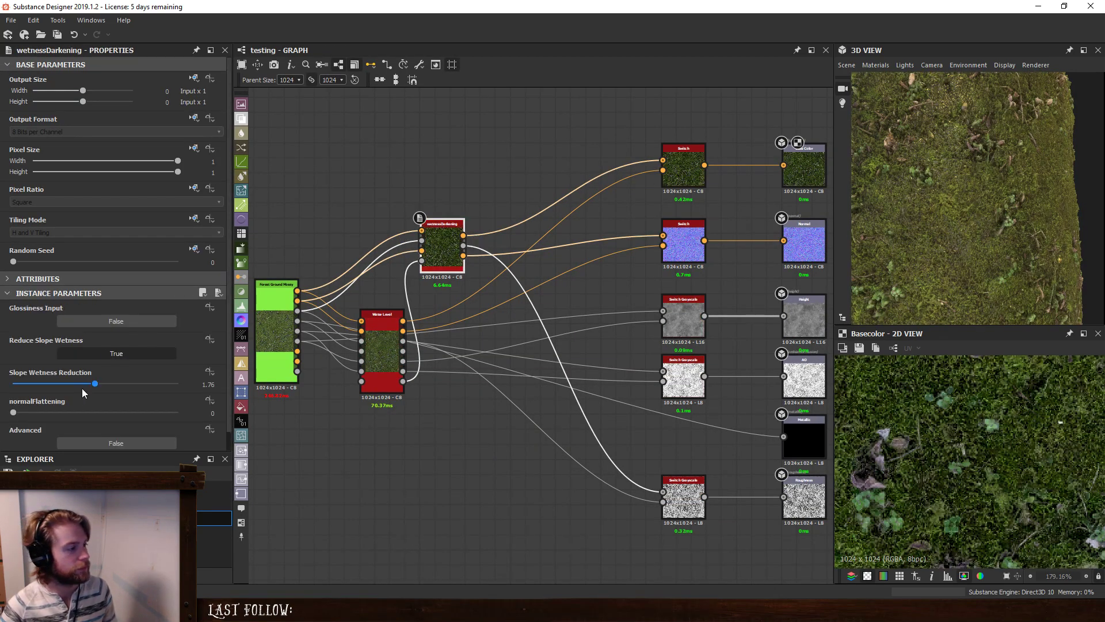
scroll(86, 391, down, 1)
click(115, 424)
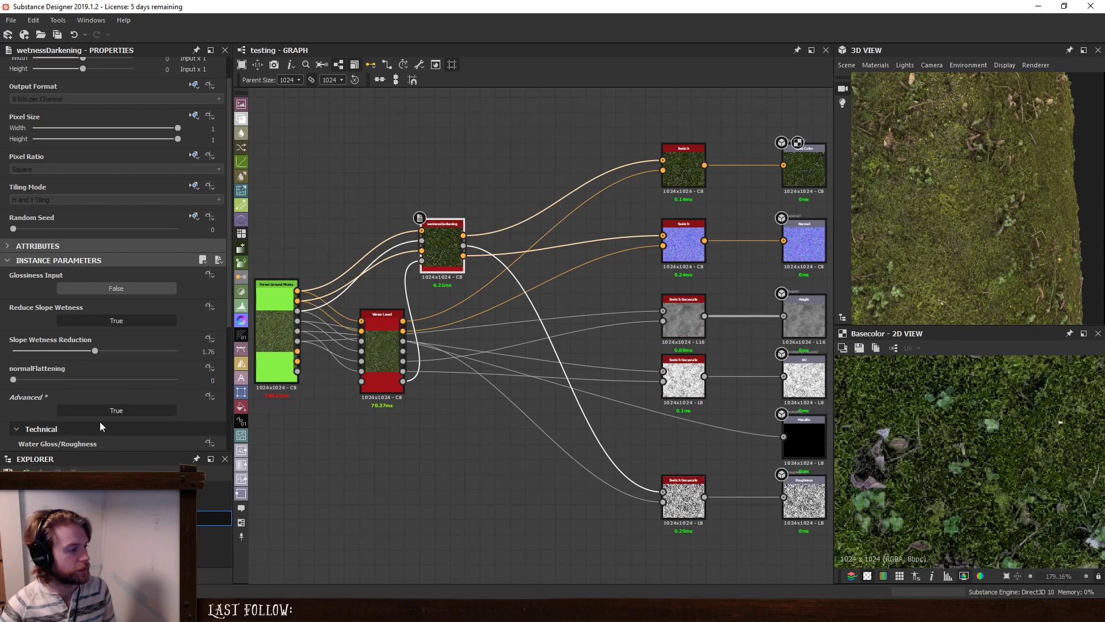
scroll(101, 374, down, 3)
scroll(104, 297, up, 1)
click(106, 288)
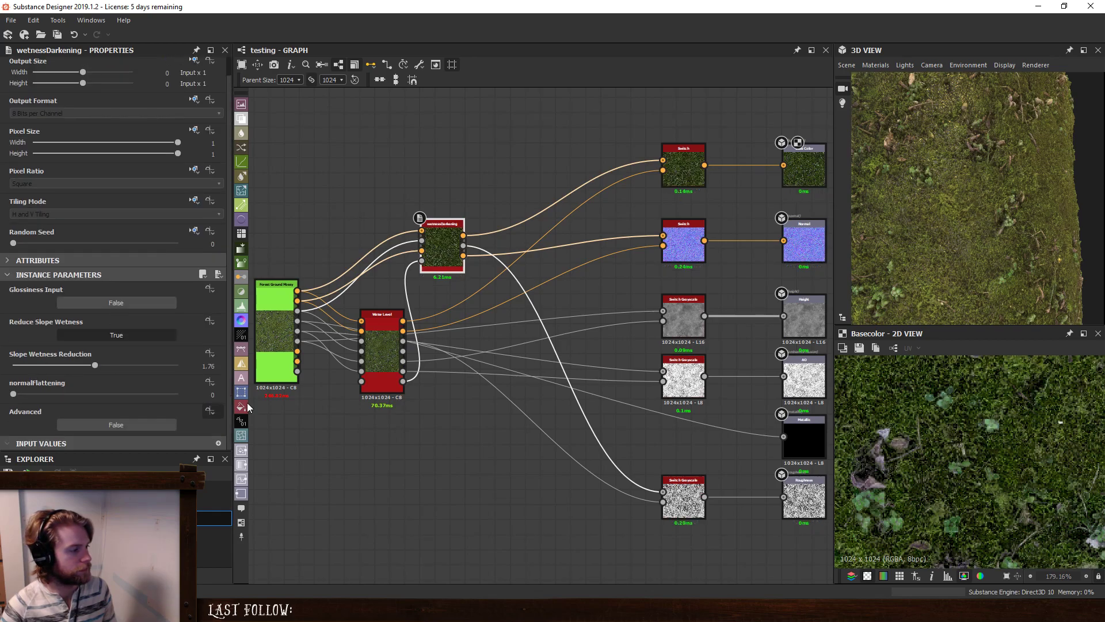
Display the WetColor output in 2D and lower the Water Level node's Water Level to 0.31.
double_click(442, 248)
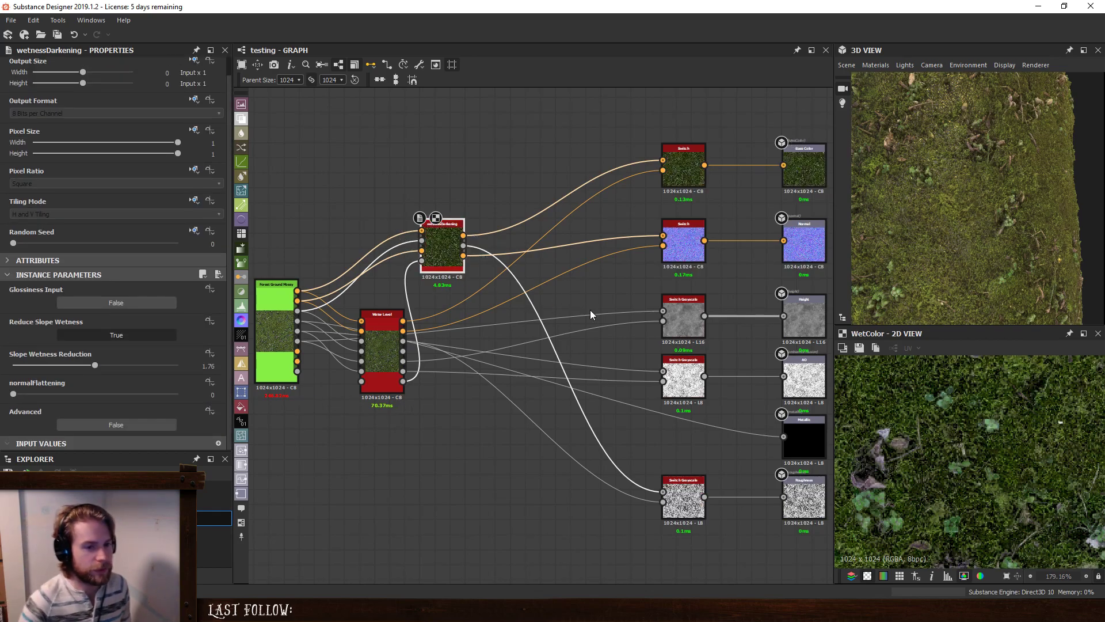
scroll(1003, 206, down, 3)
scroll(941, 467, down, 5)
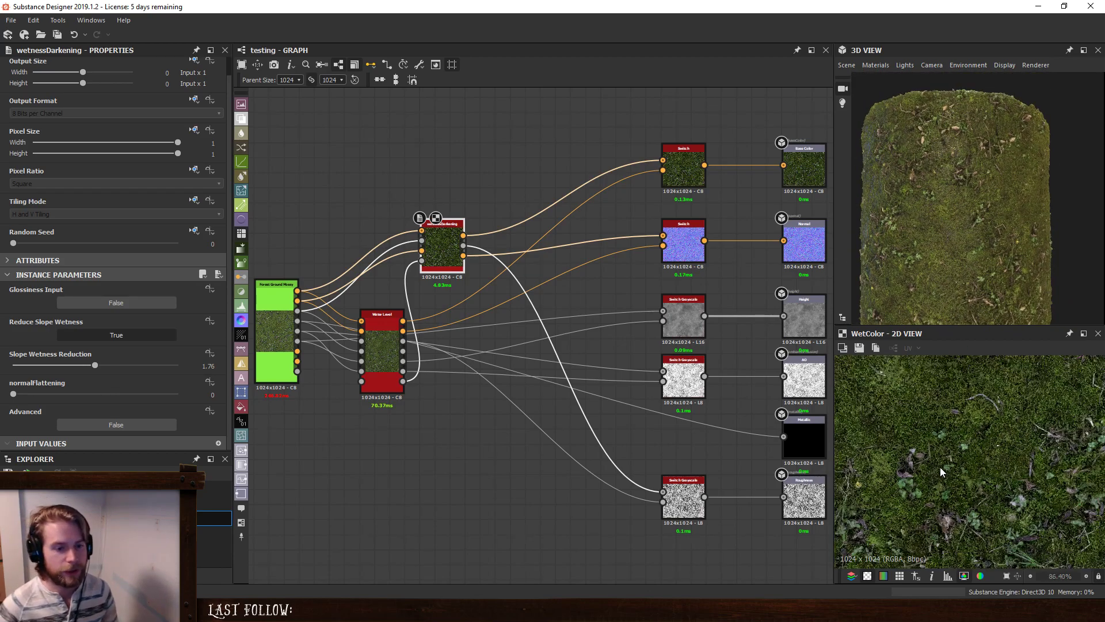
click(379, 322)
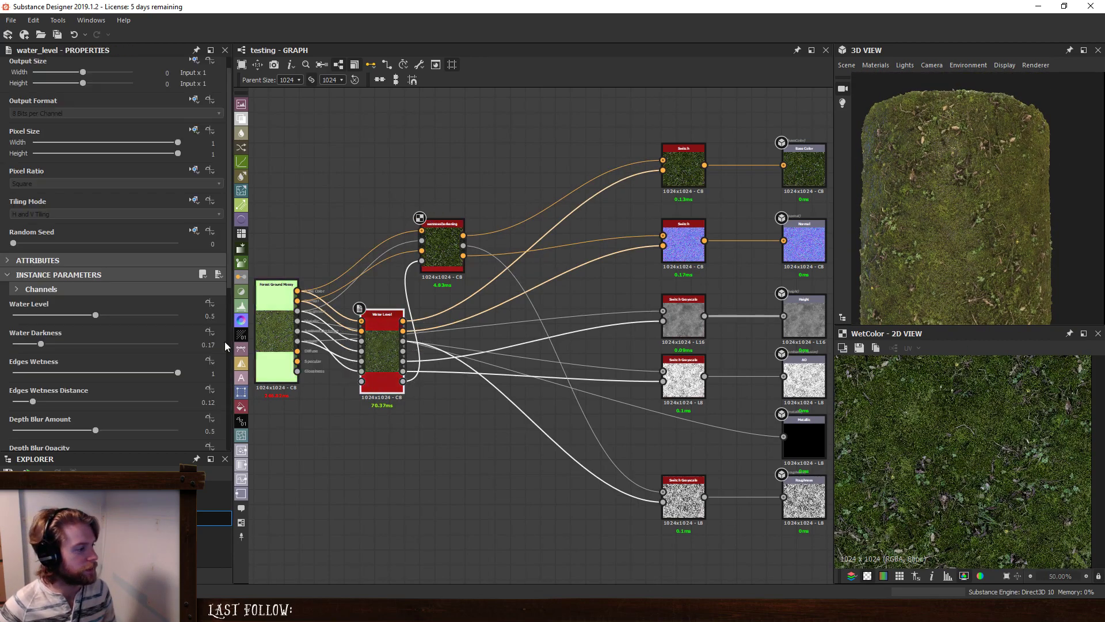
drag(93, 312, 64, 317)
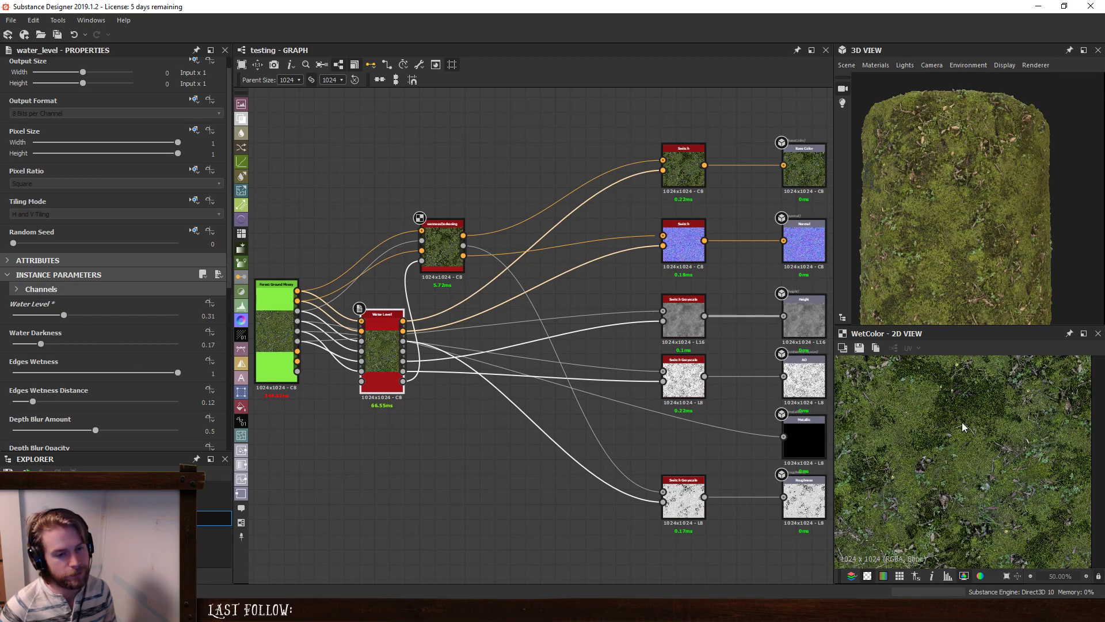
scroll(961, 420, up, 3)
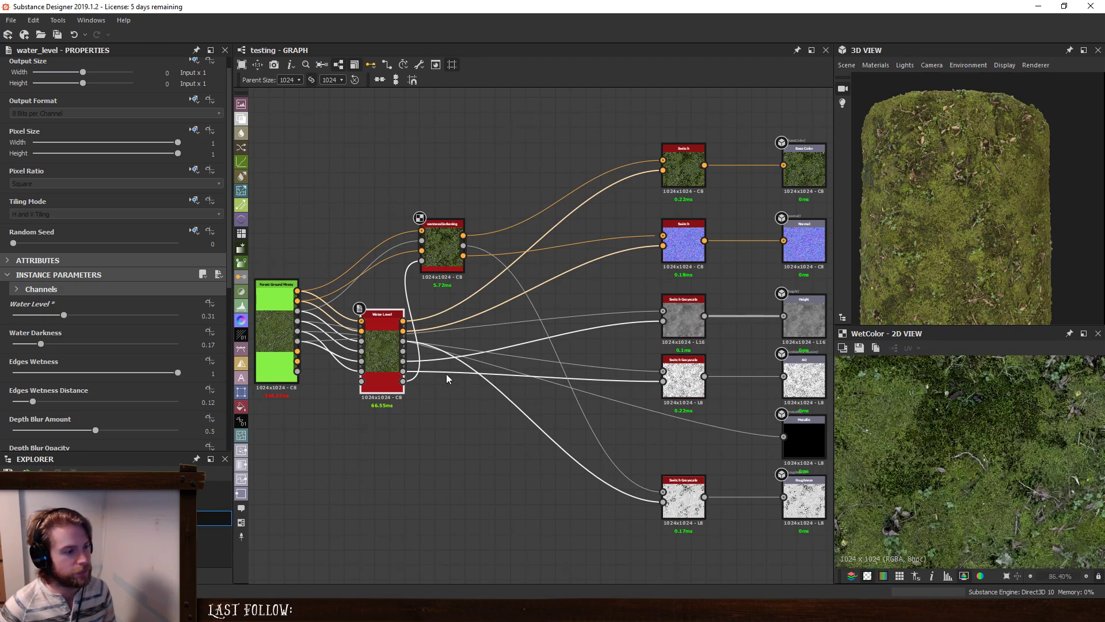
Compare the wetness mask feeding the wetnessDarkening node with its WetColor output in the 2D view.
click(423, 262)
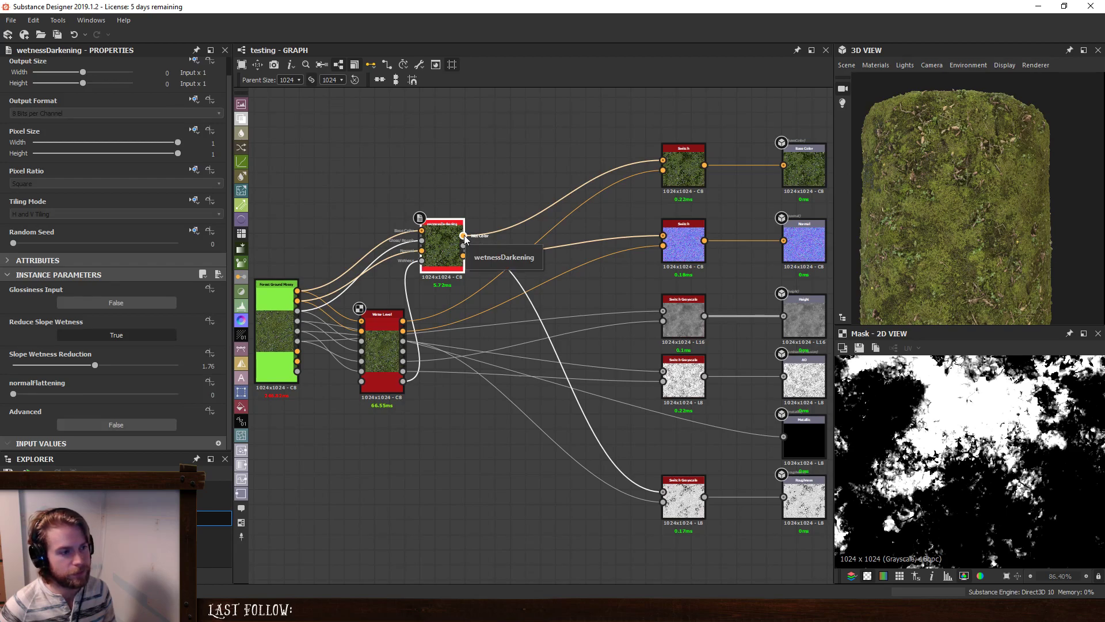
click(464, 236)
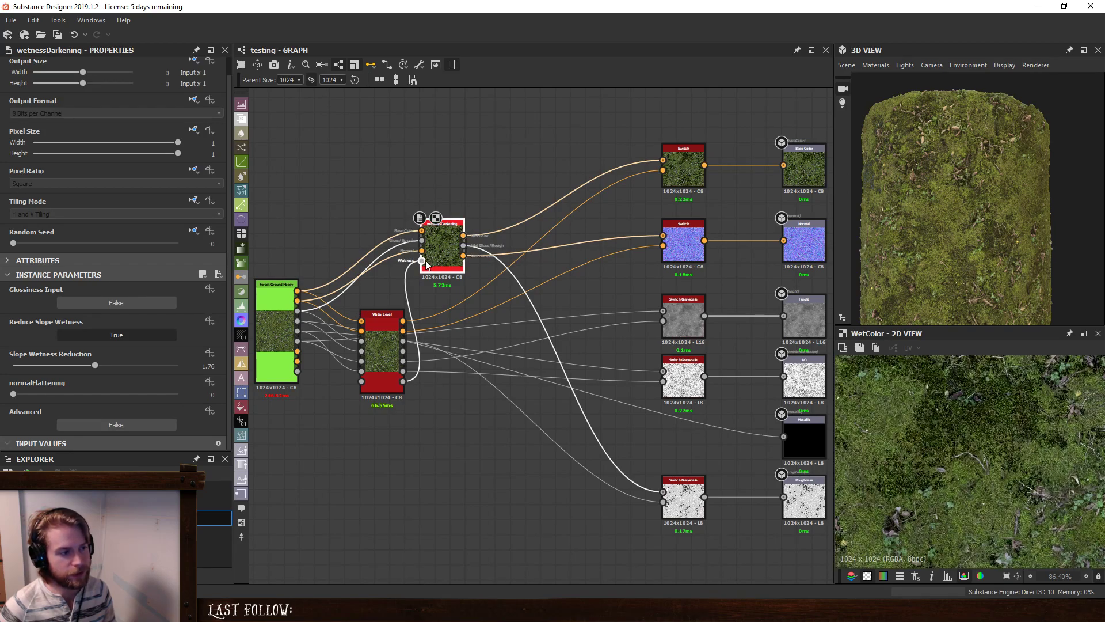
click(426, 263)
click(464, 236)
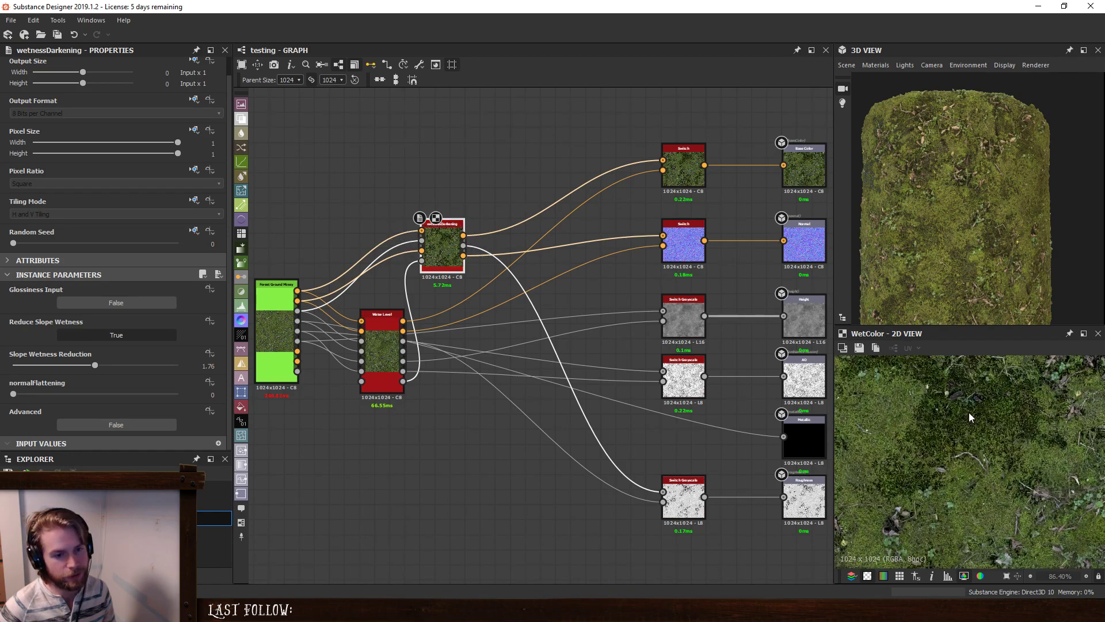
scroll(1007, 424, up, 4)
scroll(1010, 430, down, 4)
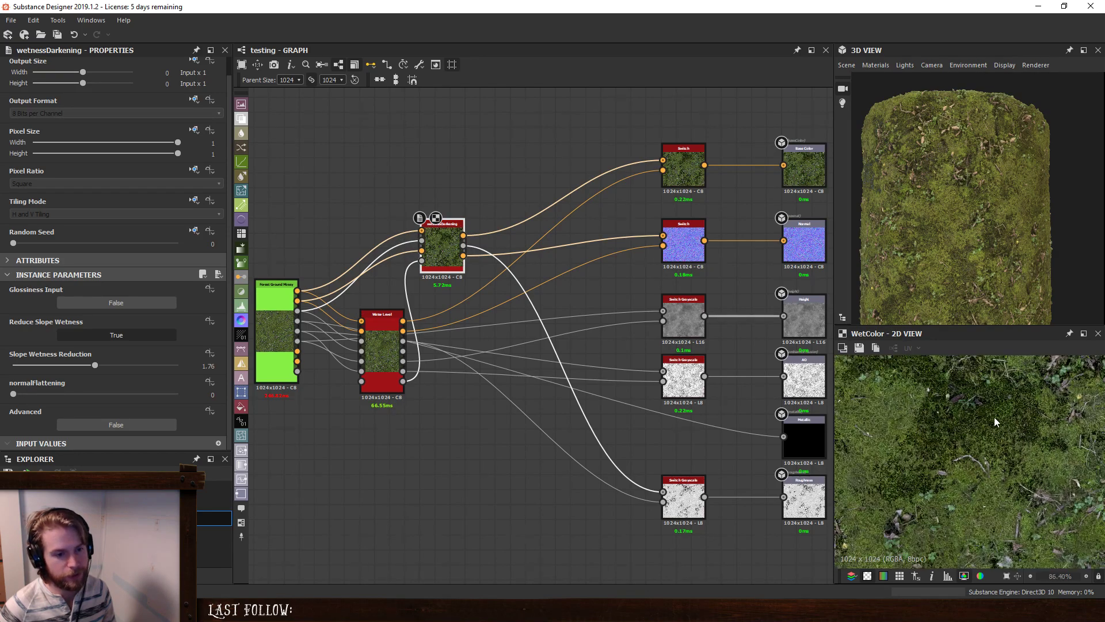
Compare the Water Level node's Roughness output with its incoming roughness map in the 2D view.
click(403, 342)
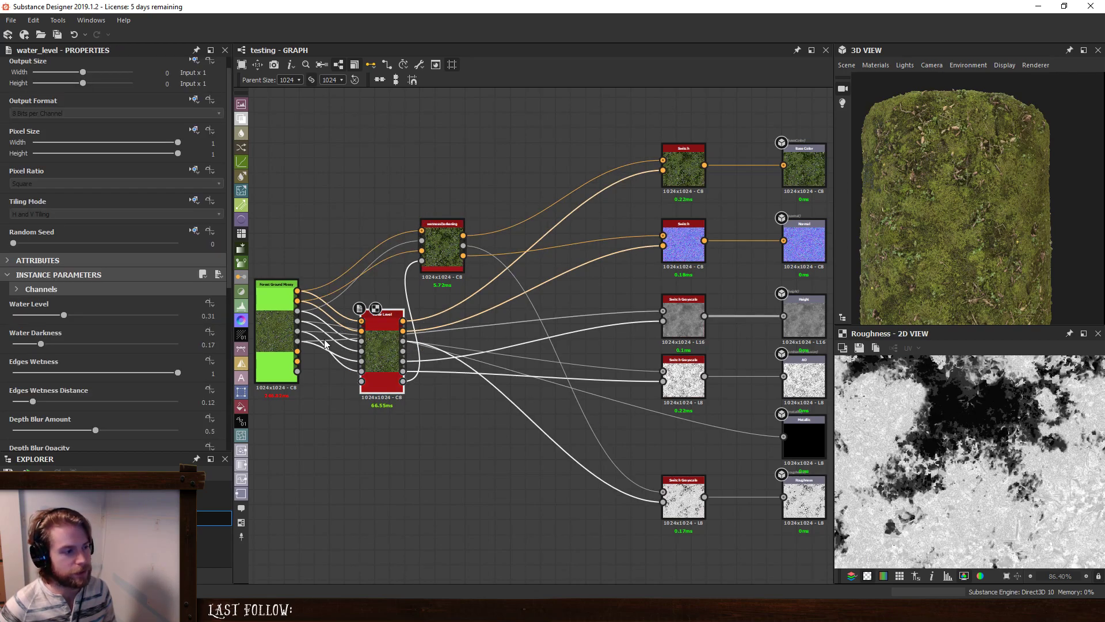
scroll(363, 357, up, 3)
drag(363, 358, 364, 340)
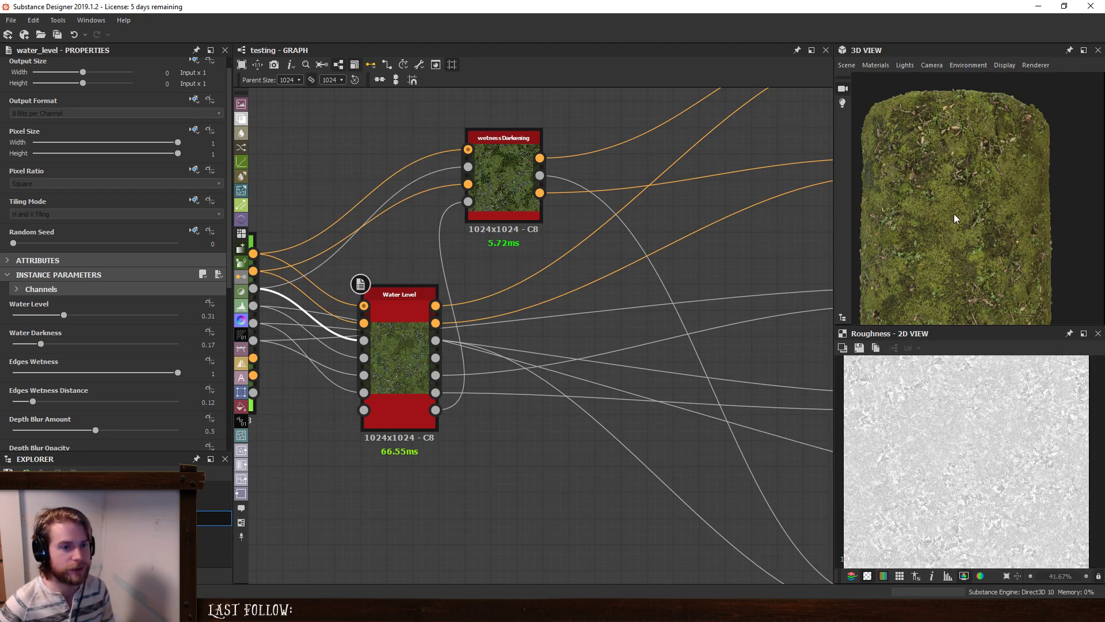
Set the testing graph's Switch parameter default to False and inspect the moss material from several angles in 3D.
mouse_move(936, 241)
mouse_down()
mouse_move(934, 229)
mouse_move(896, 232)
mouse_move(972, 235)
mouse_move(966, 215)
mouse_move(968, 234)
mouse_move(945, 225)
mouse_move(964, 239)
mouse_move(1013, 239)
mouse_move(965, 240)
mouse_move(989, 240)
mouse_up()
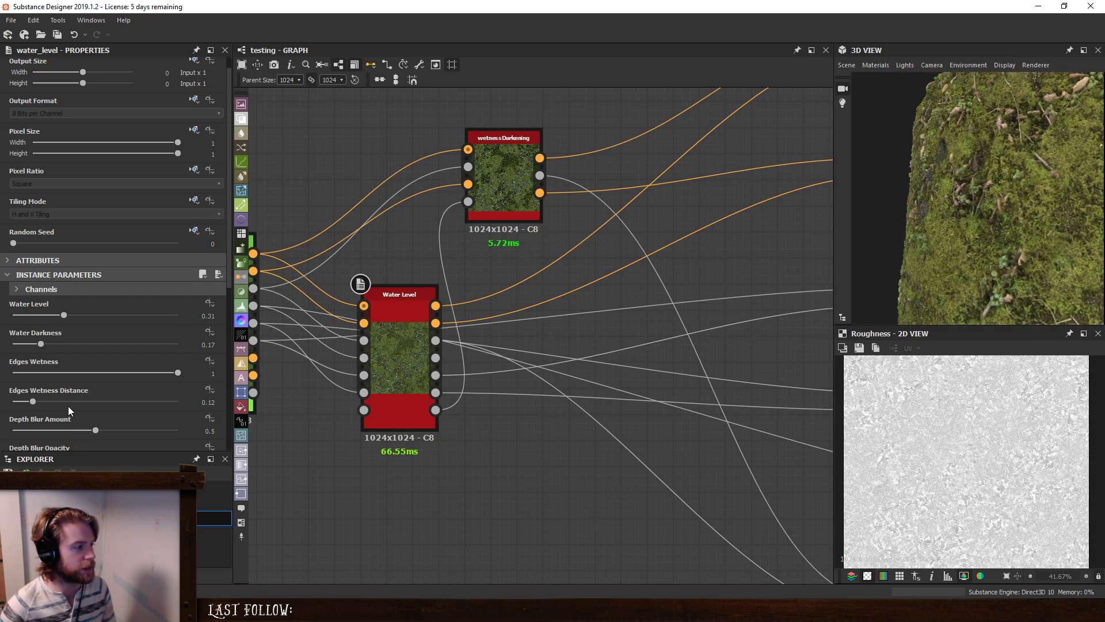
click(84, 311)
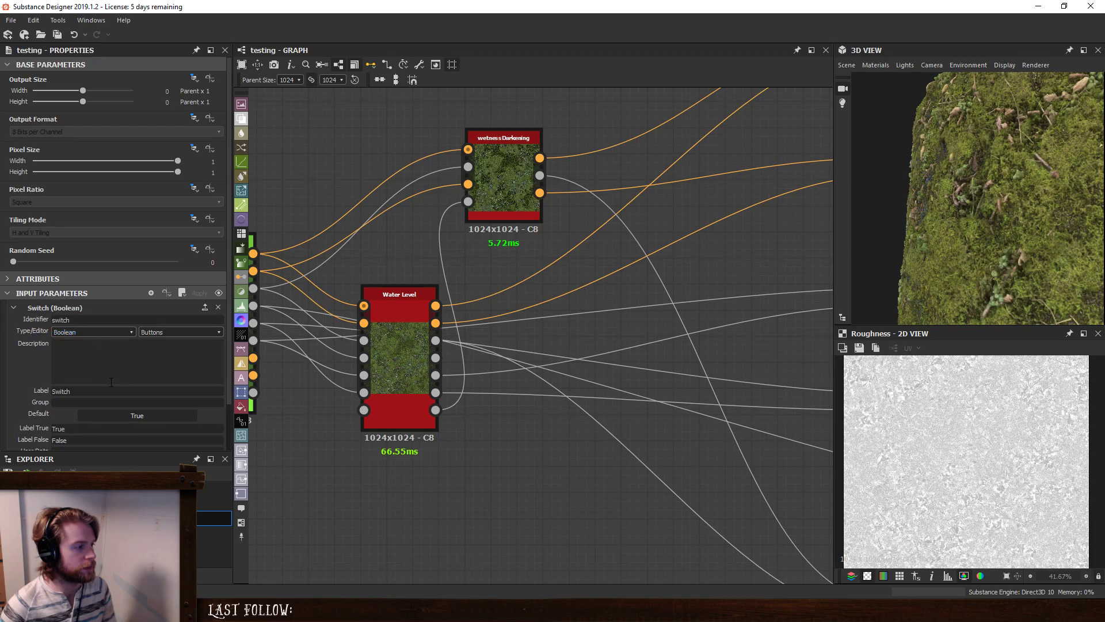
click(115, 414)
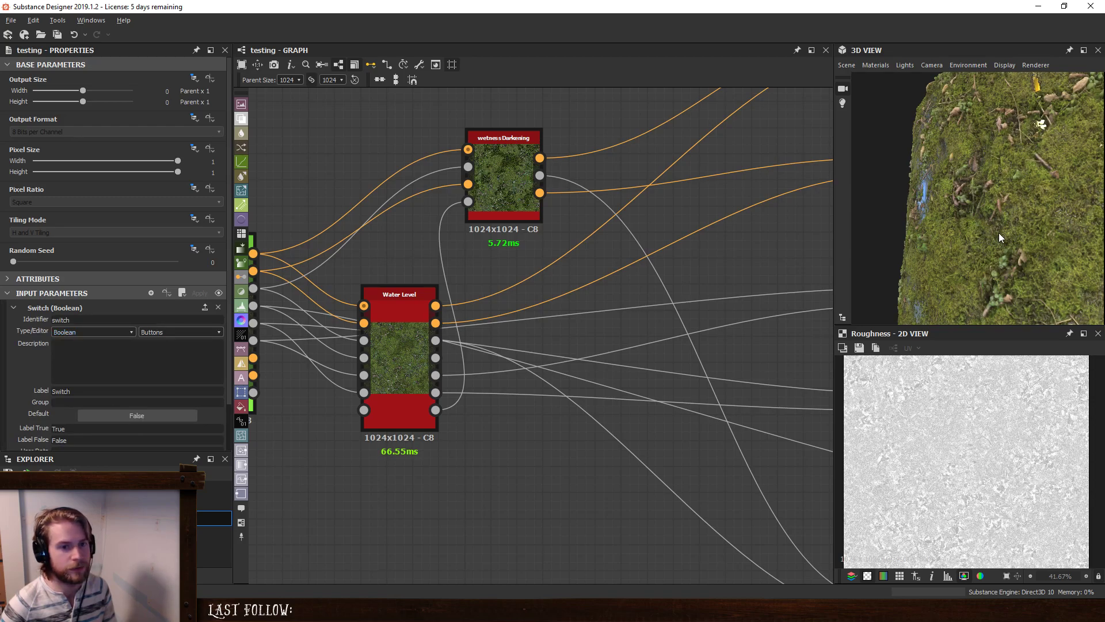
drag(1000, 233, 953, 196)
Raise the Water Level node's Water Level through 0.39 to 0.55 while inspecting the wet moss up close in 3D.
click(407, 323)
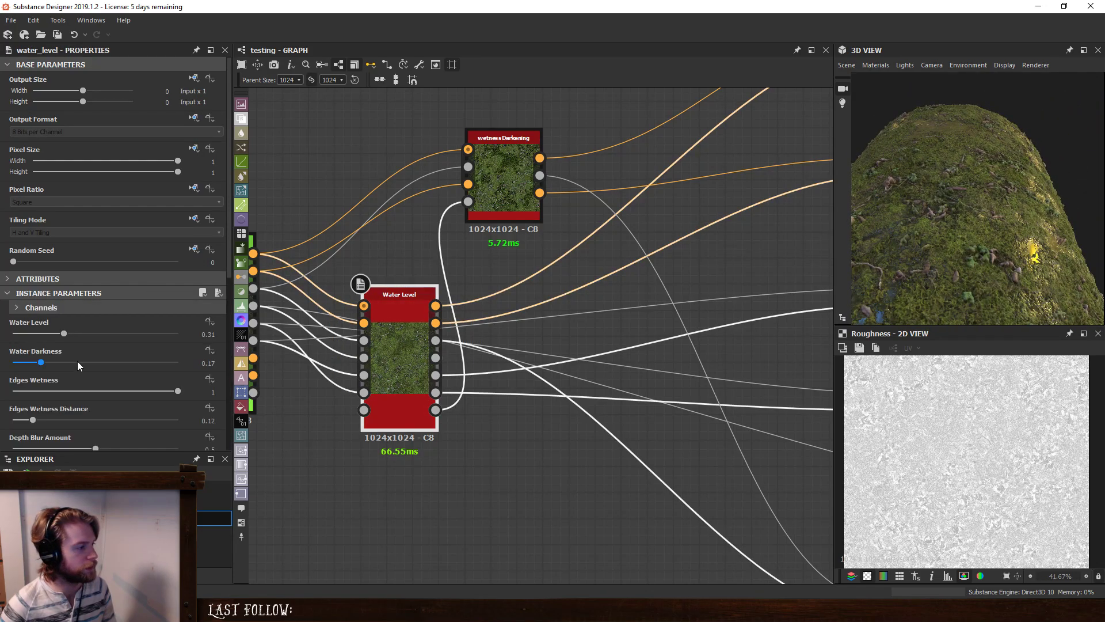
drag(64, 332, 78, 329)
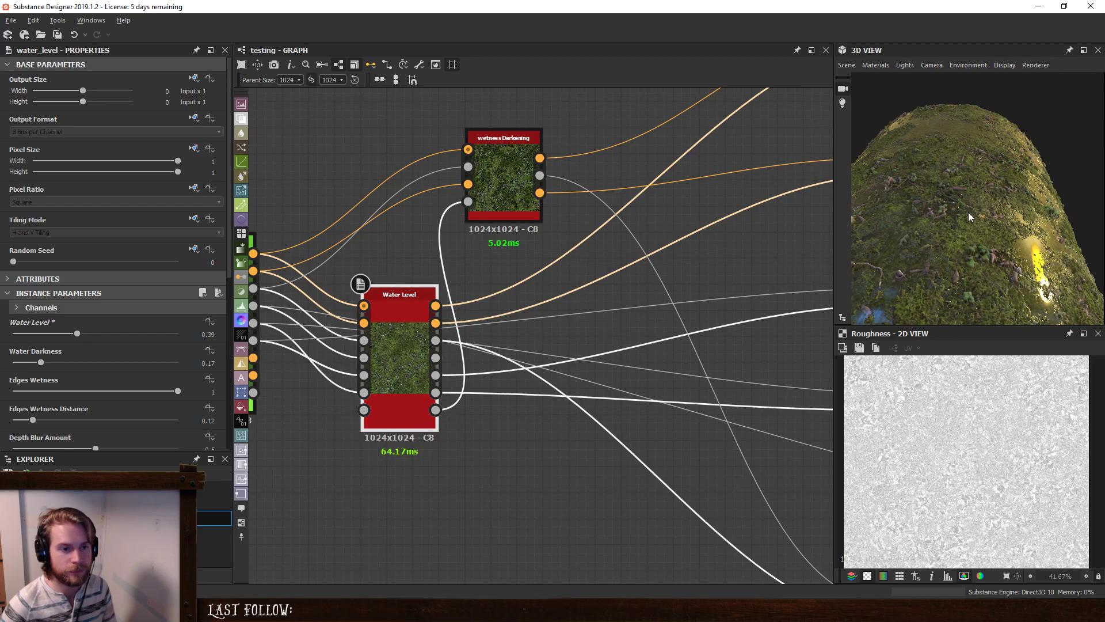
drag(968, 212, 1029, 283)
scroll(1004, 226, up, 6)
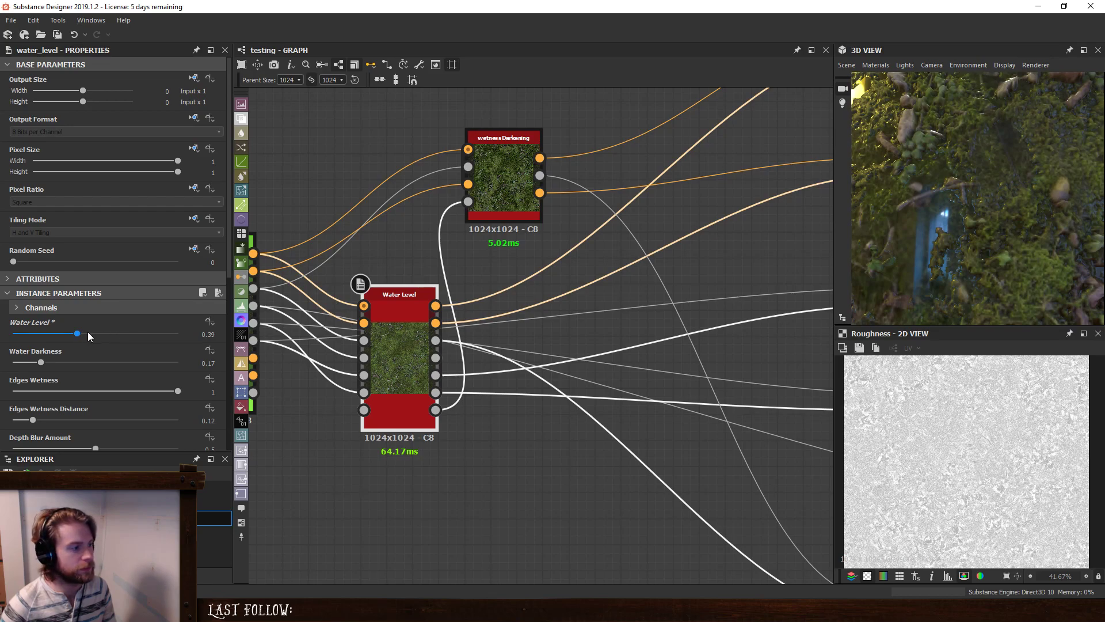
drag(88, 333, 102, 333)
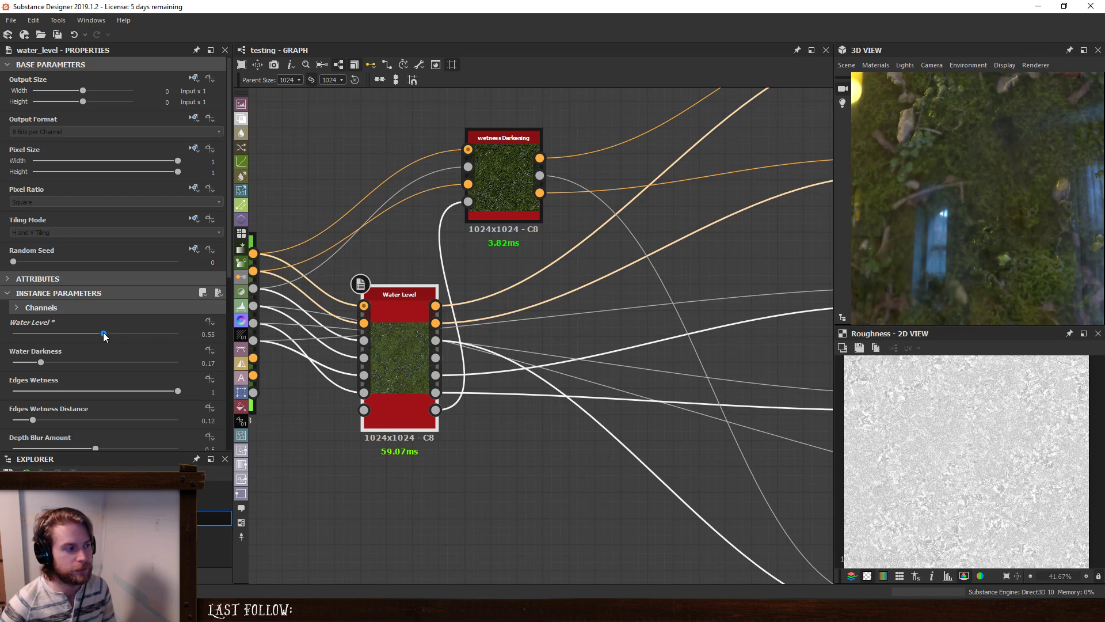
Compare the wetnessDarkening node's WetColor output with its incoming Basecolor in 2D and examine the darkened moss up close.
scroll(633, 340, down, 3)
middle_drag(697, 305, 591, 328)
double_click(469, 260)
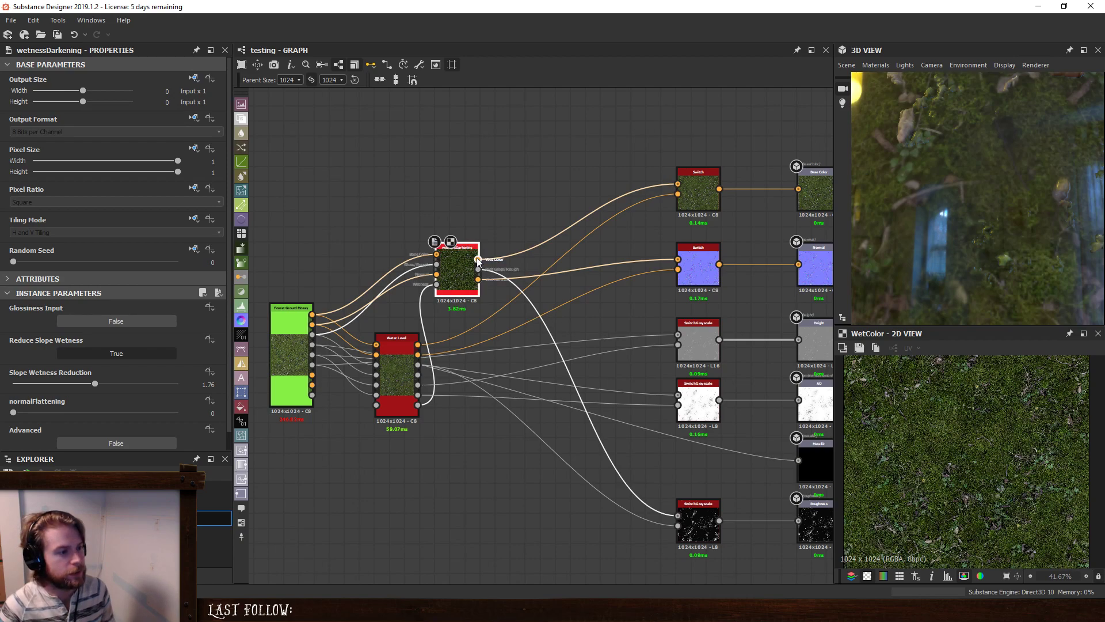
double_click(436, 256)
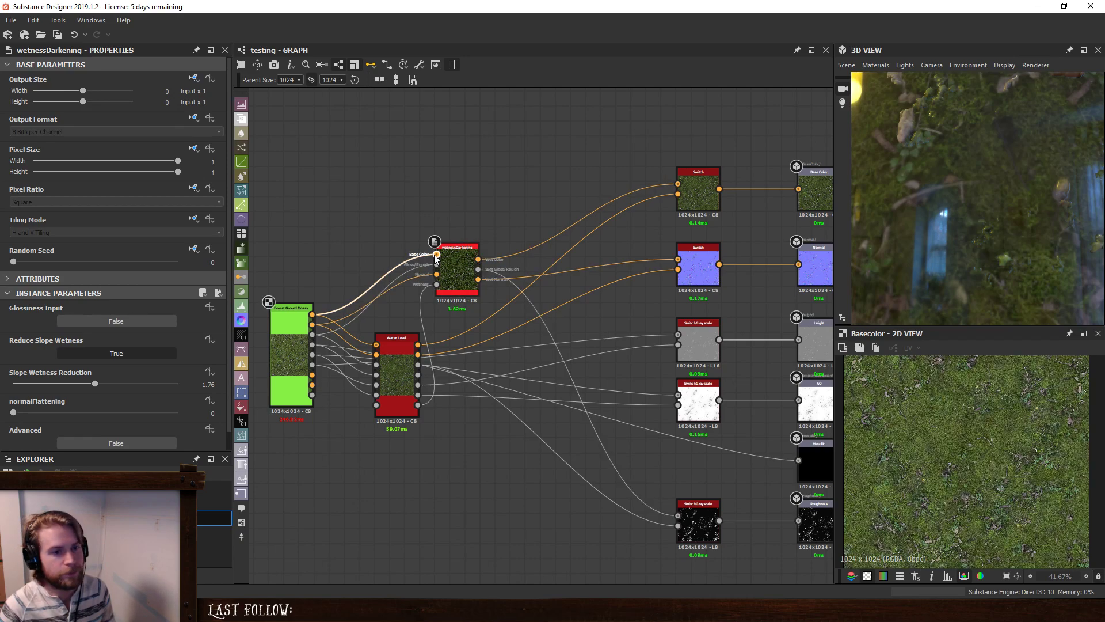
double_click(479, 259)
scroll(902, 396, up, 5)
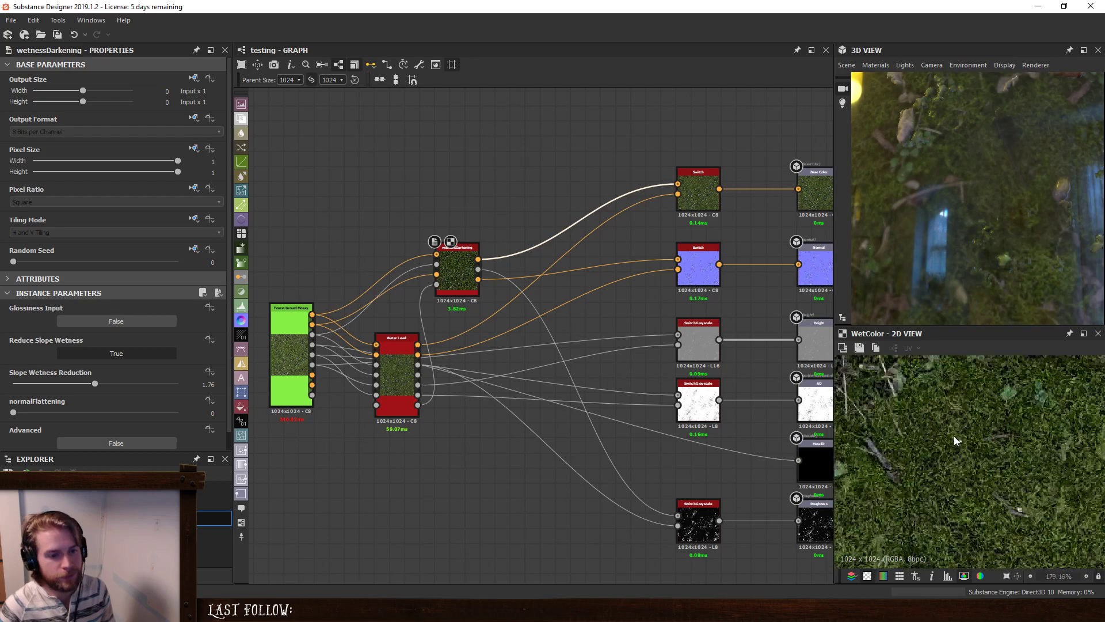
scroll(954, 440, up, 1)
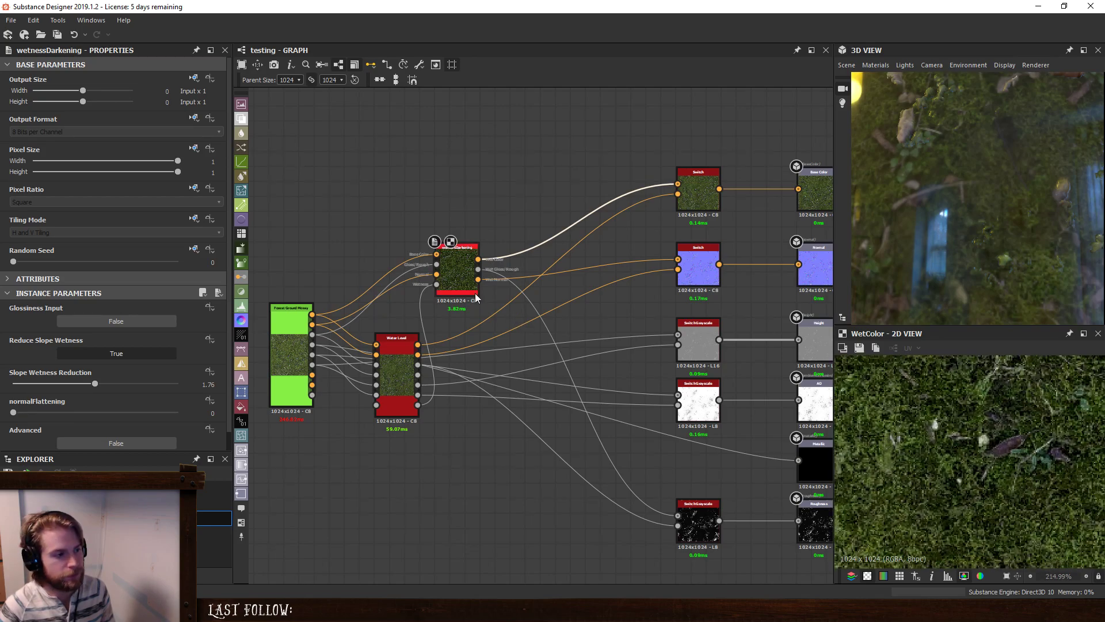
View the Water Level mask, the incoming Basecolor and the WetColor output in turn at the same 2D magnification.
double_click(417, 405)
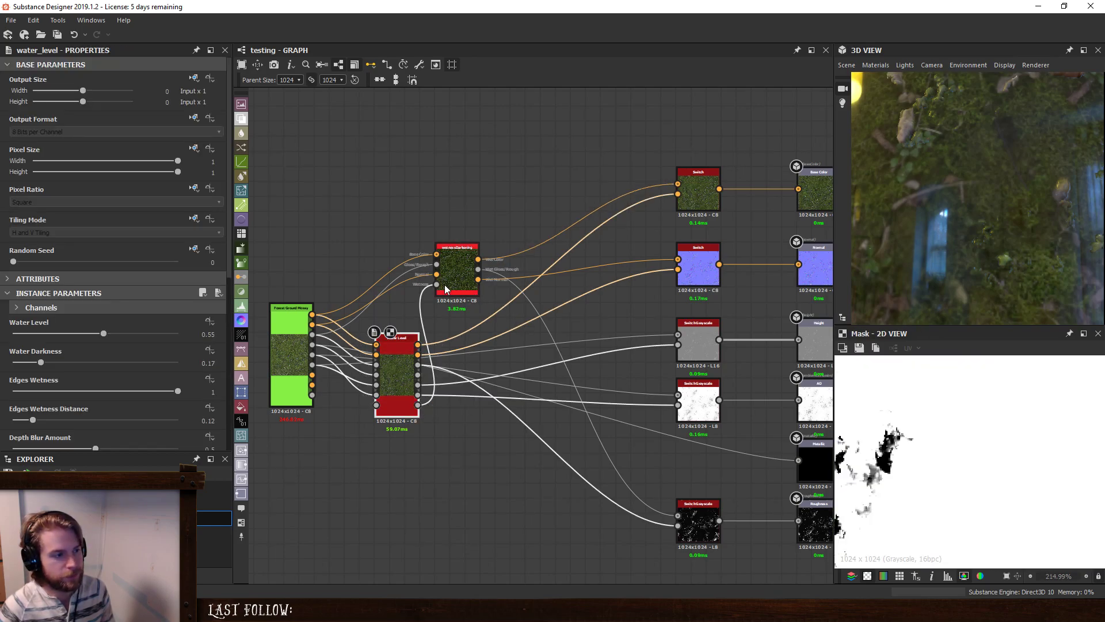
double_click(438, 256)
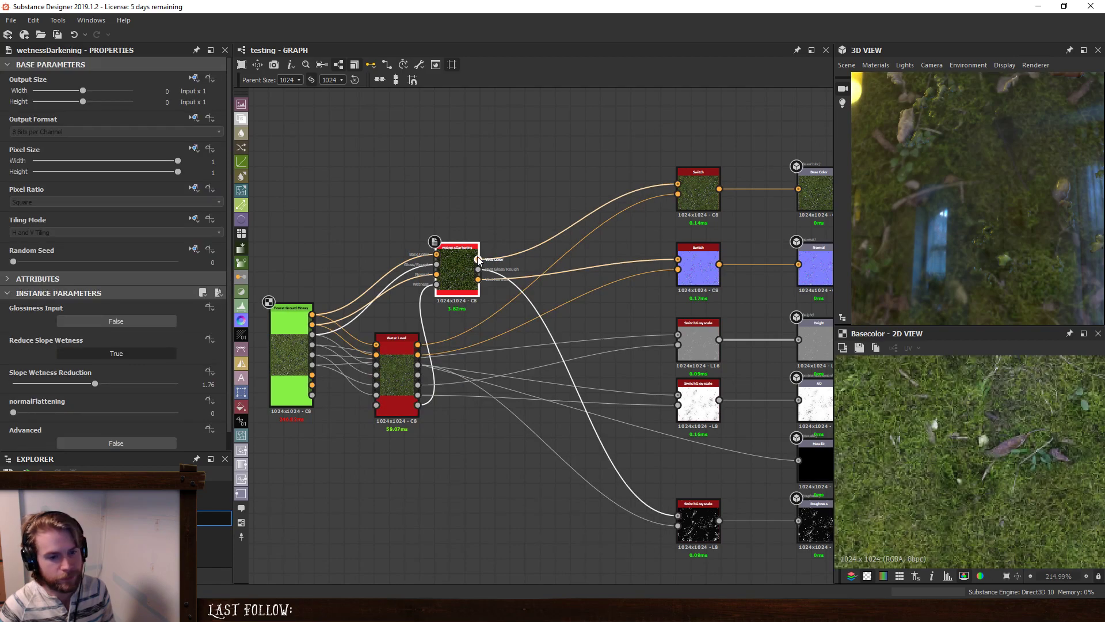
click(478, 259)
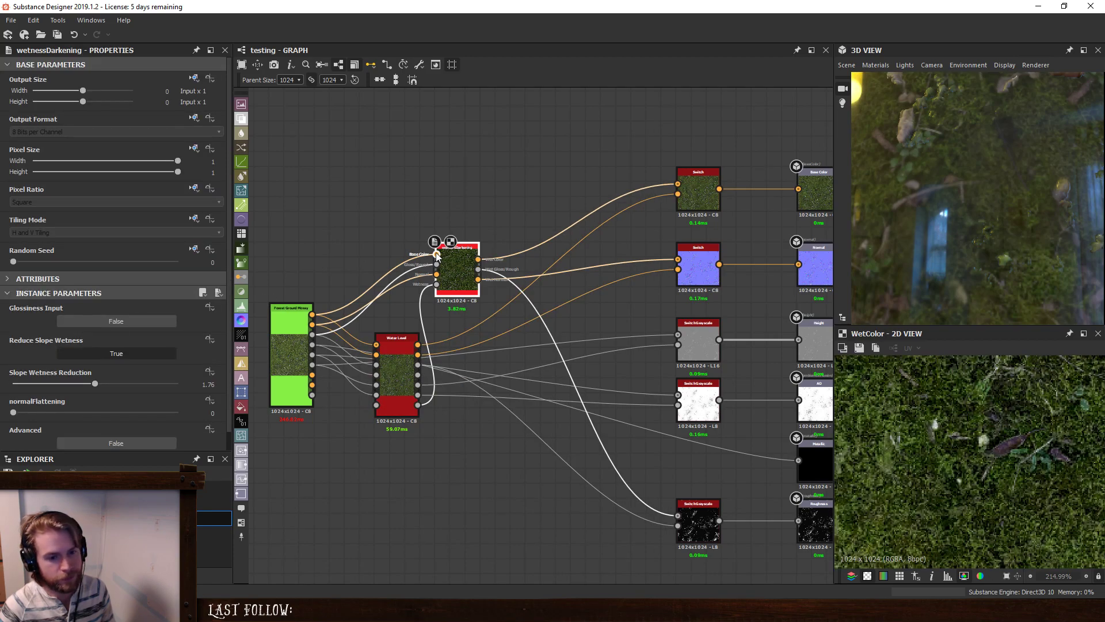
Compare the wetnessDarkening node's incoming Basecolor with its WetColor output in 2D, checking the leaf and twig areas.
click(437, 255)
click(478, 259)
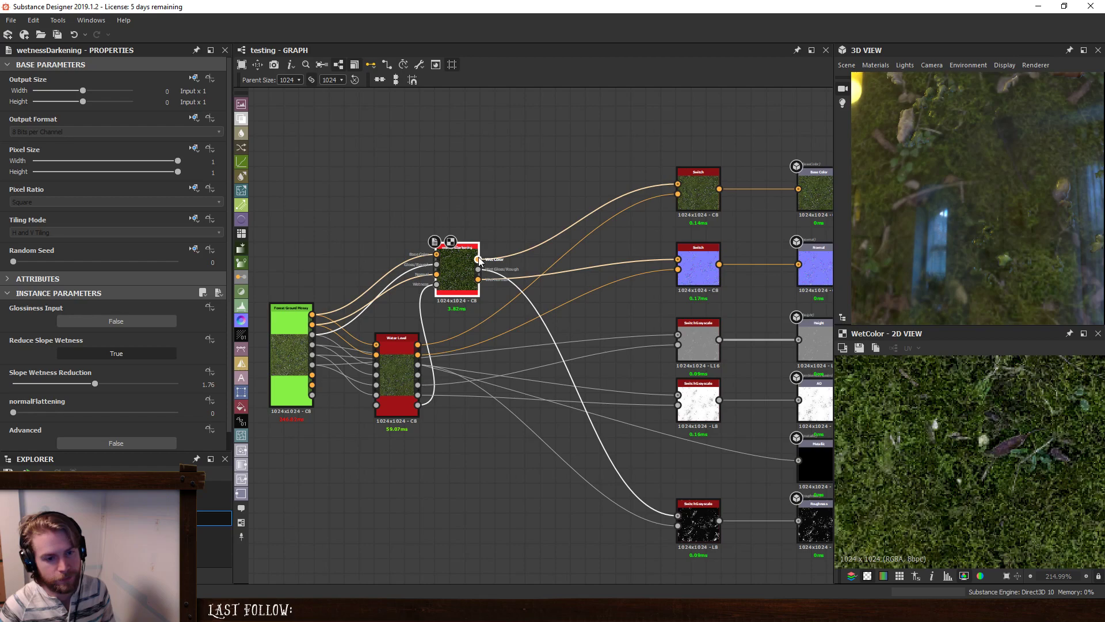
click(439, 254)
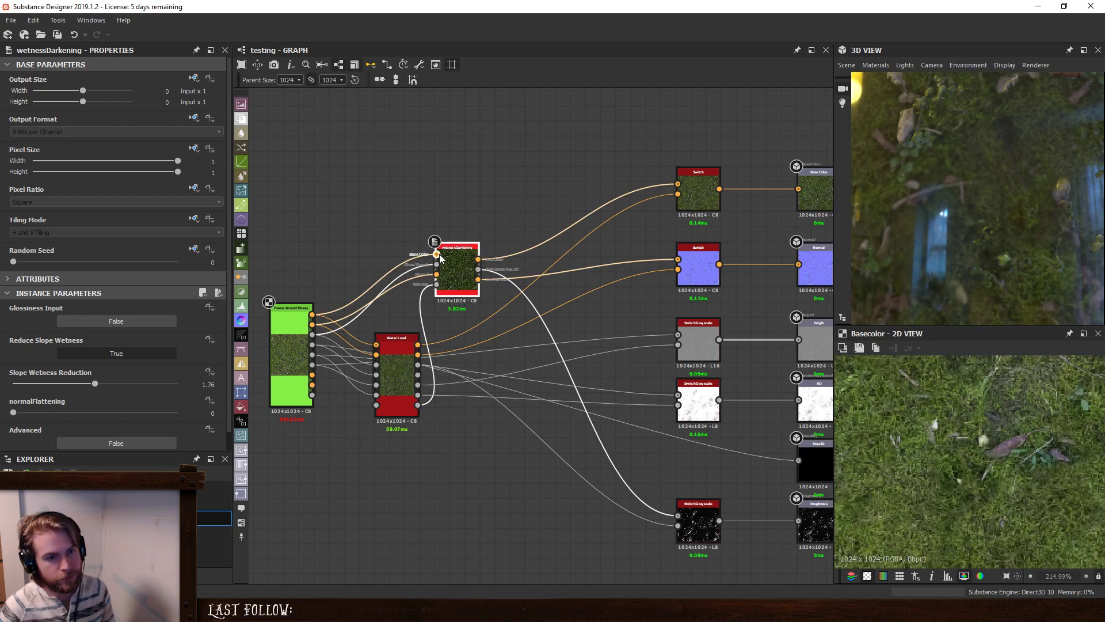
click(478, 260)
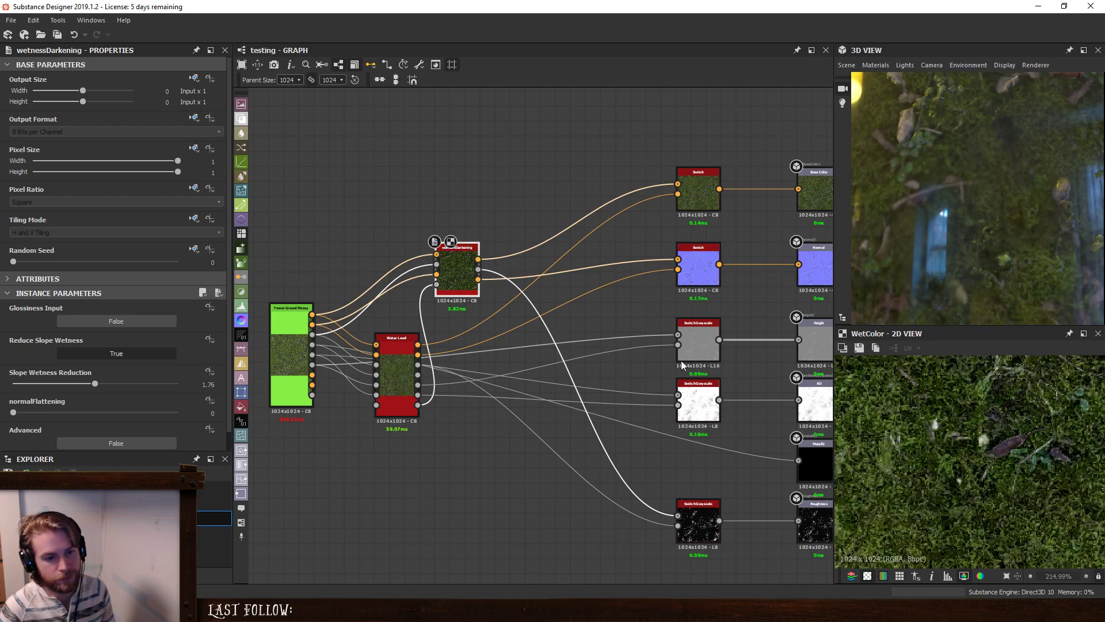
middle_drag(983, 444, 952, 500)
middle_drag(1002, 399, 989, 420)
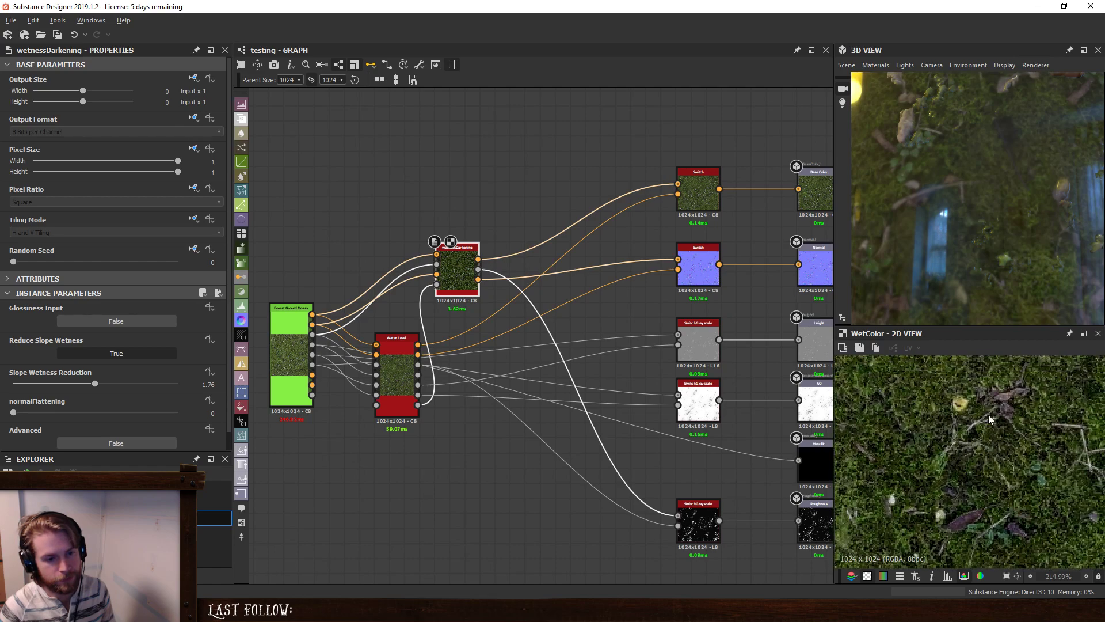
View the incoming wetness Mask in 2D and check the same area in the WetColor output and incoming Basecolor.
click(440, 285)
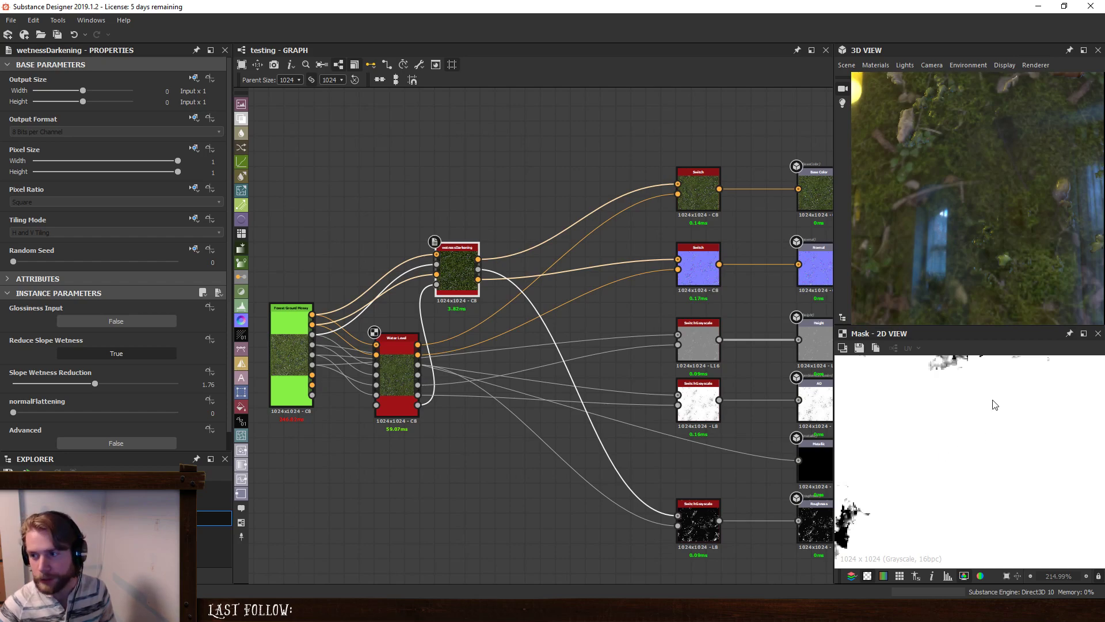
click(478, 259)
click(437, 255)
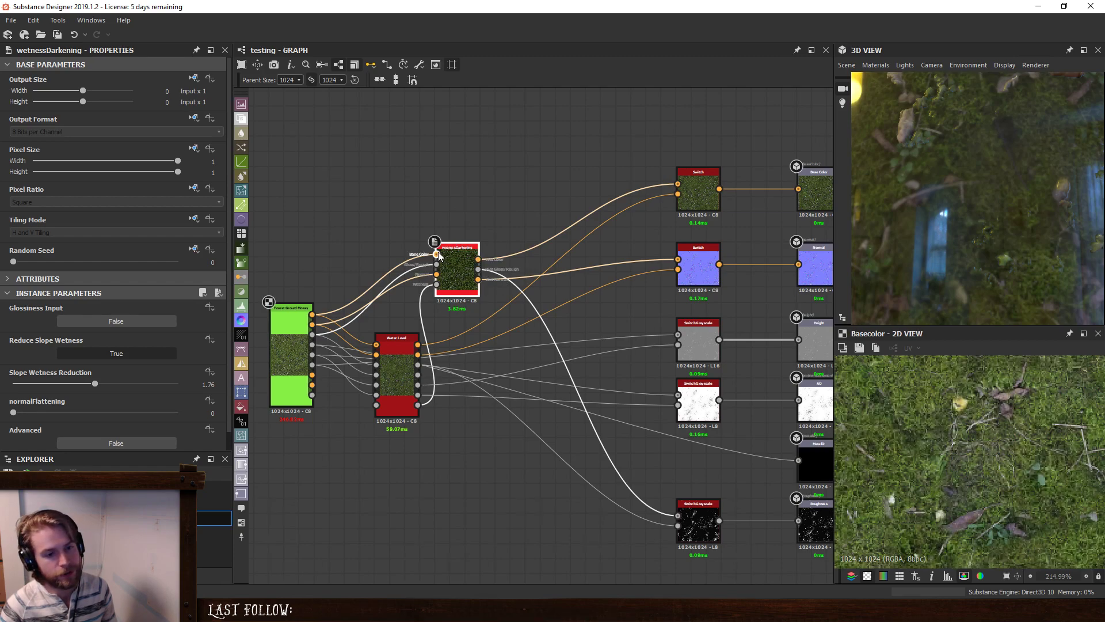
click(477, 259)
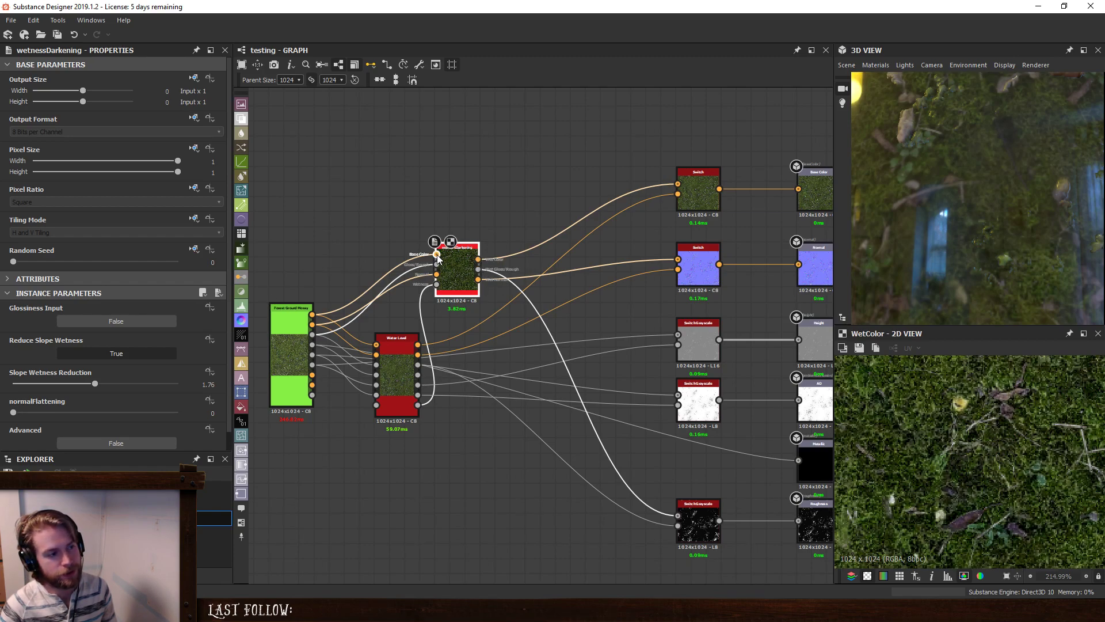
click(437, 255)
click(479, 260)
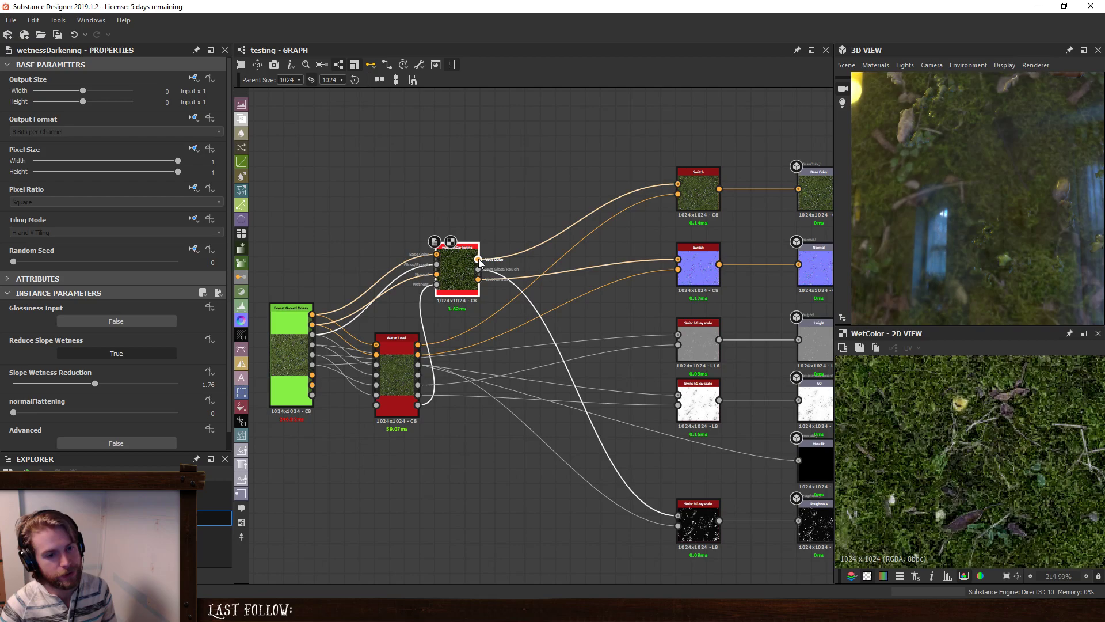
click(437, 255)
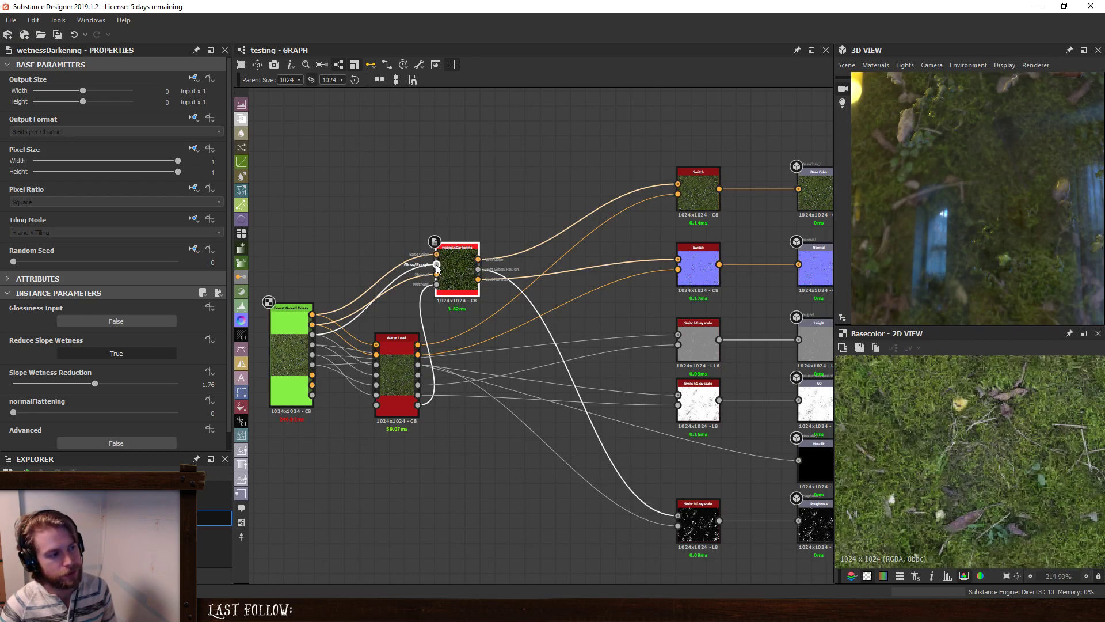
View the whole incoming Roughness map in 2D and examine the wet moss cylinder in 3D.
click(436, 265)
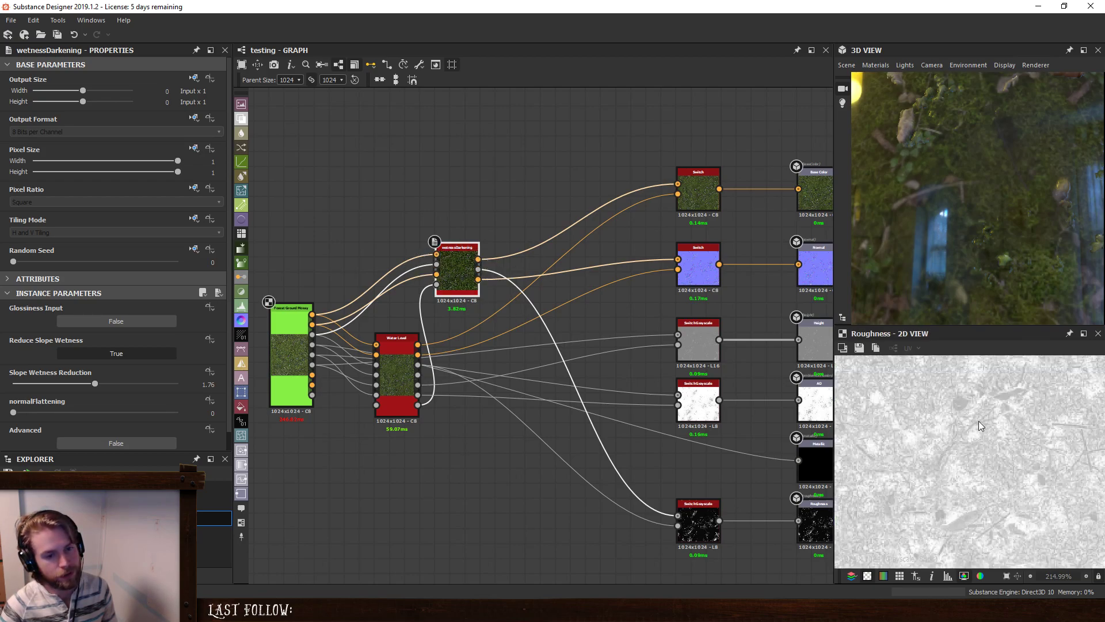
scroll(1004, 434, down, 8)
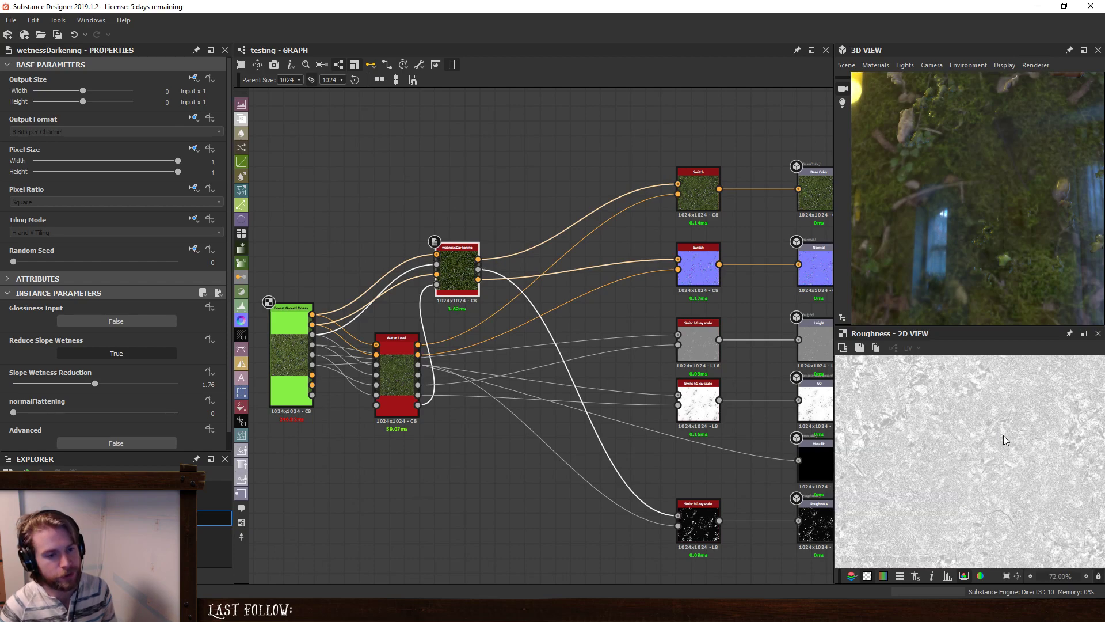
scroll(956, 271, down, 6)
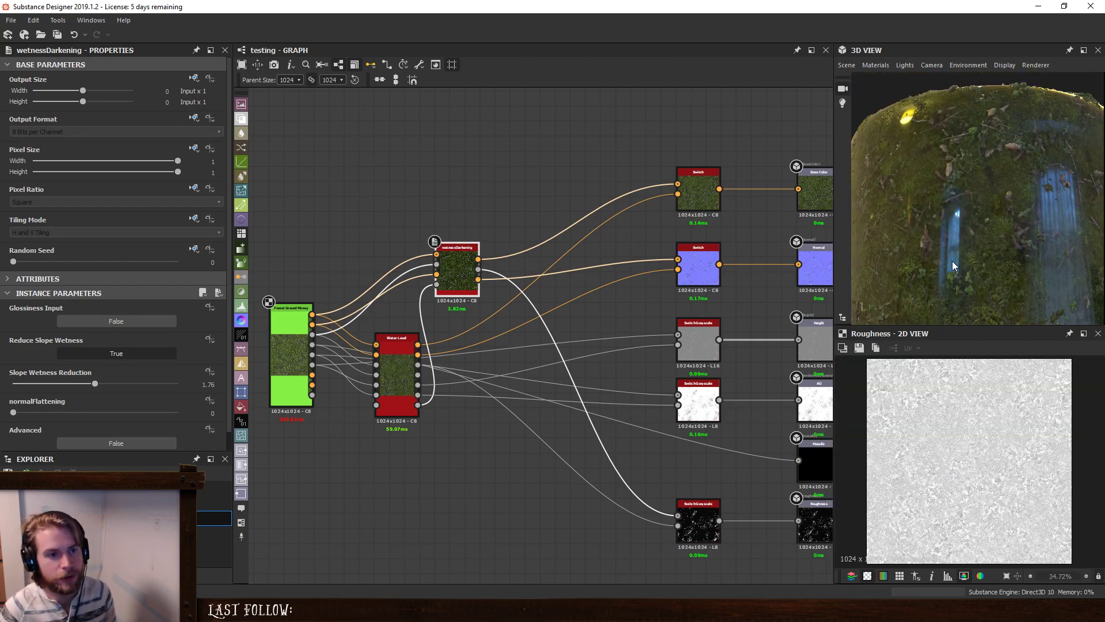
drag(968, 248, 1009, 256)
scroll(1017, 237, up, 2)
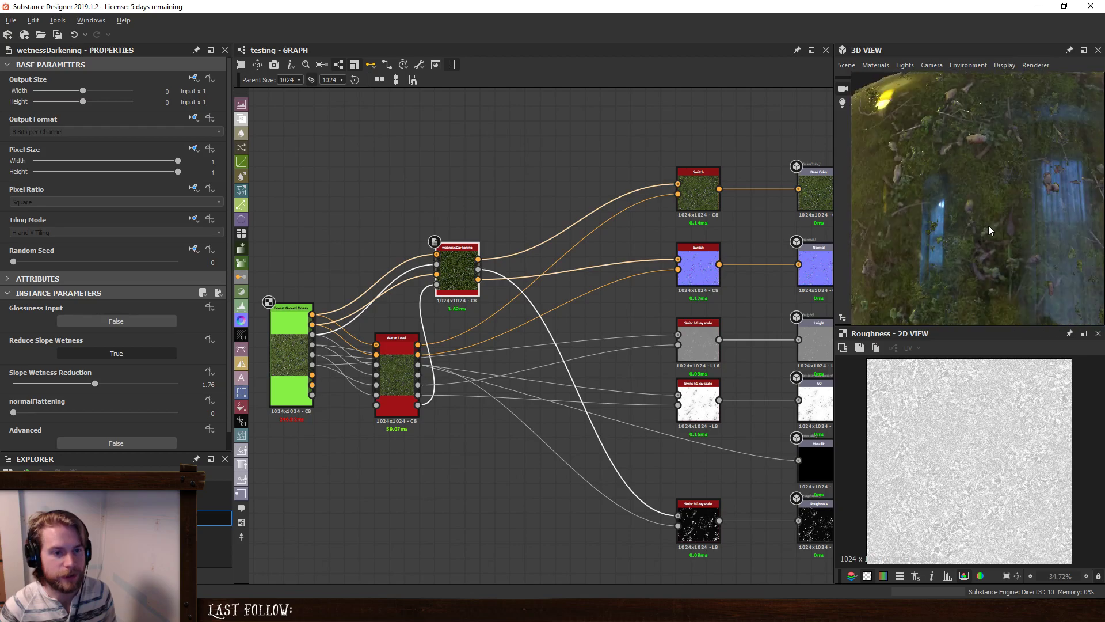
scroll(990, 237, down, 3)
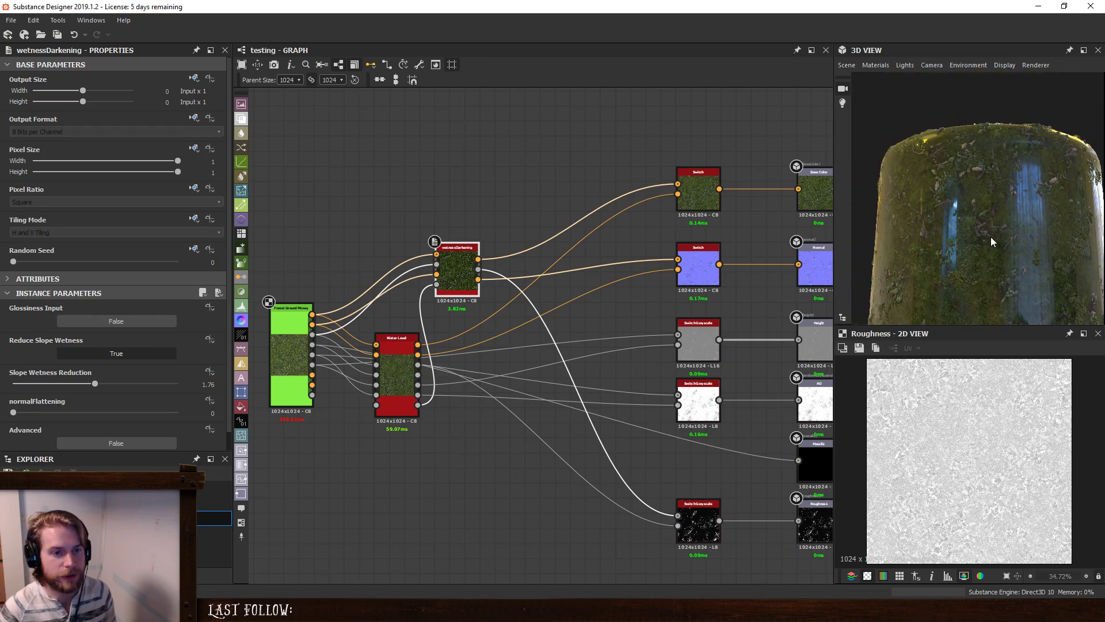
Preview the base color Switch node in 2D and open the settings of the testing graph's Switch parameter.
click(695, 180)
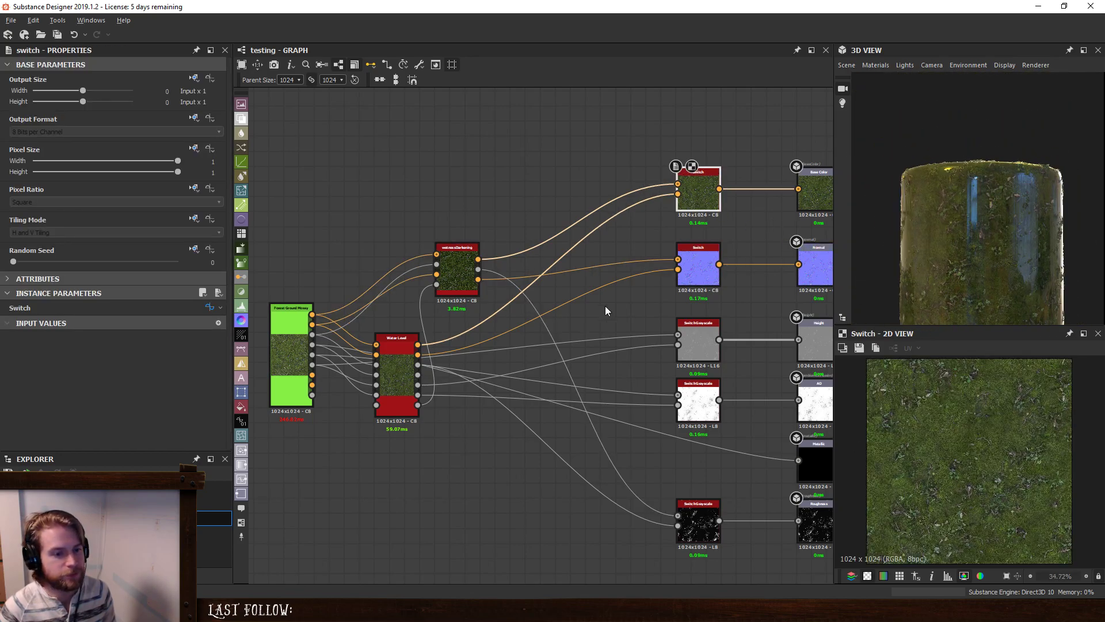
middle_drag(606, 306, 572, 326)
click(572, 326)
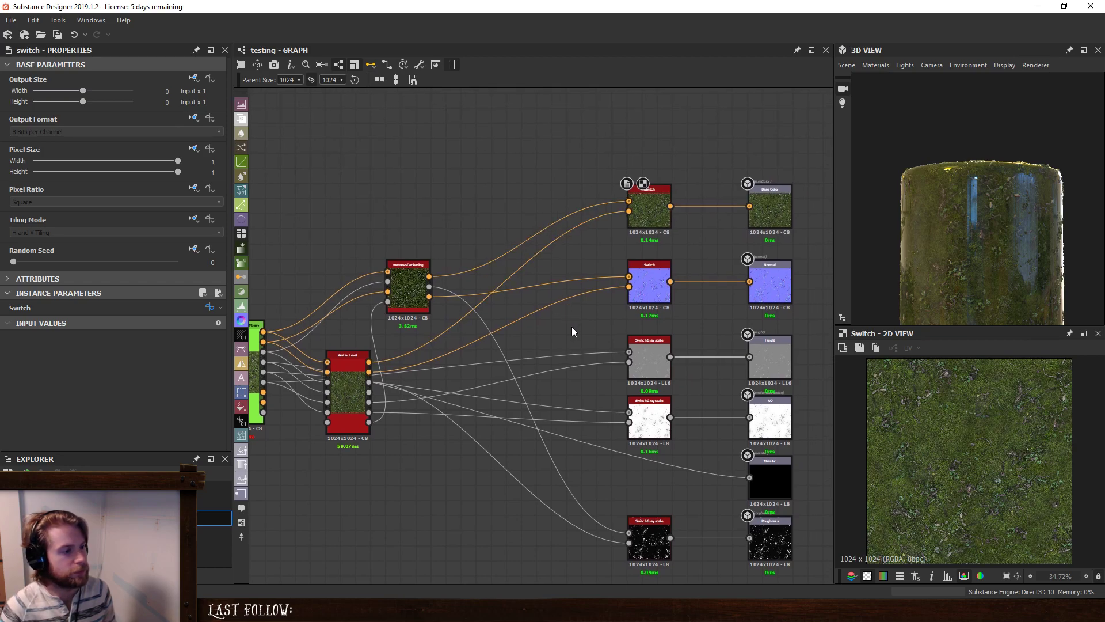
double_click(724, 347)
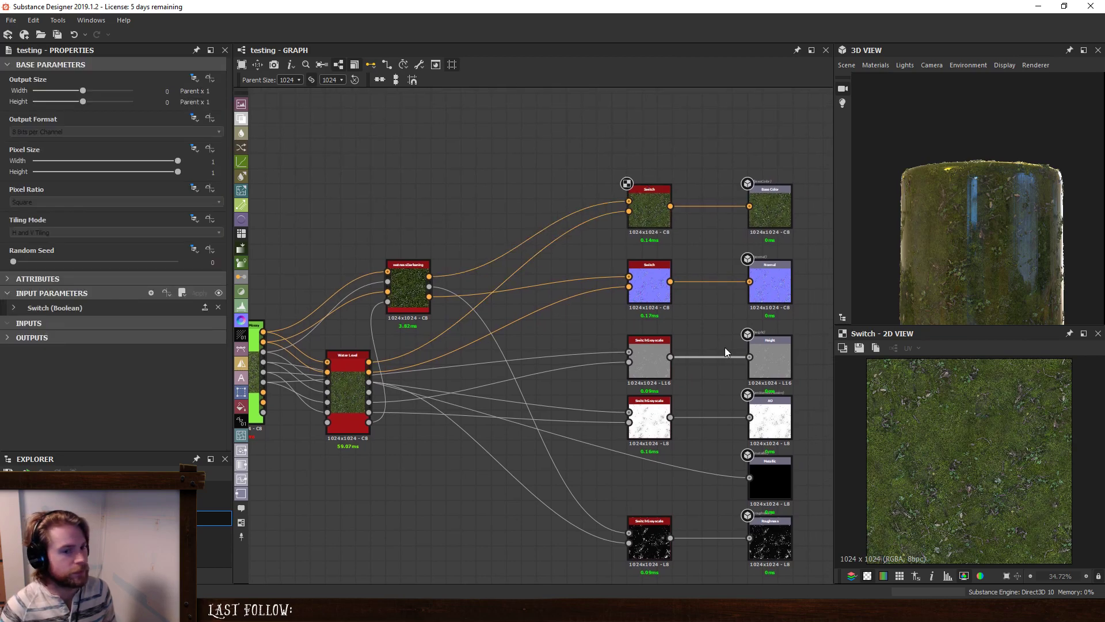
click(81, 310)
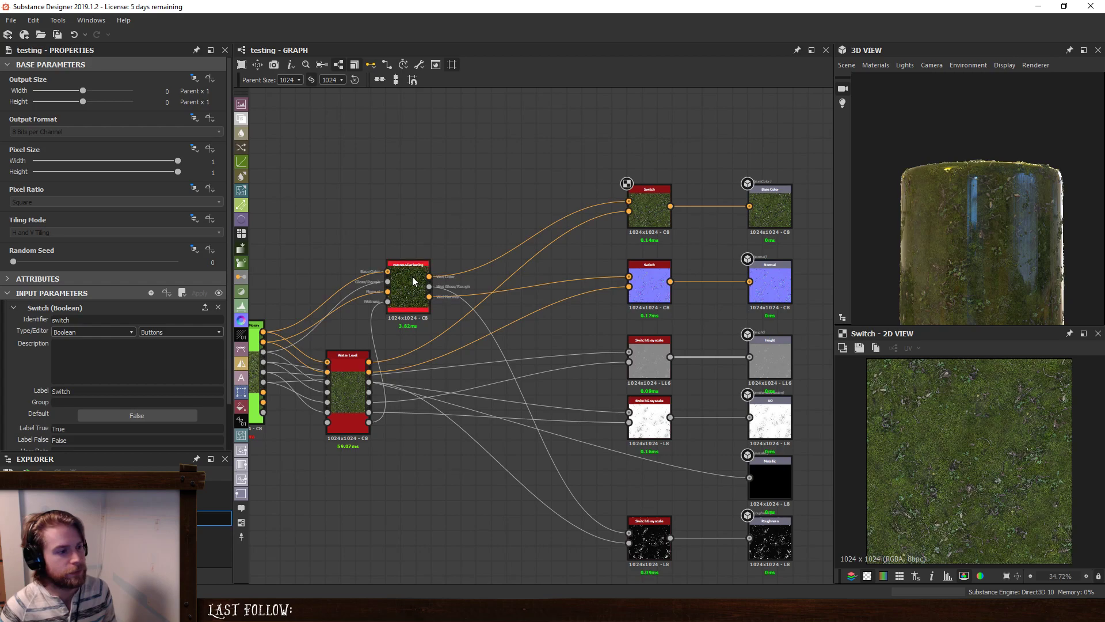
Try feeding the wetnessDarkening WetColor output directly into the Base Color output and inspect the result in 3D.
drag(429, 276, 768, 198)
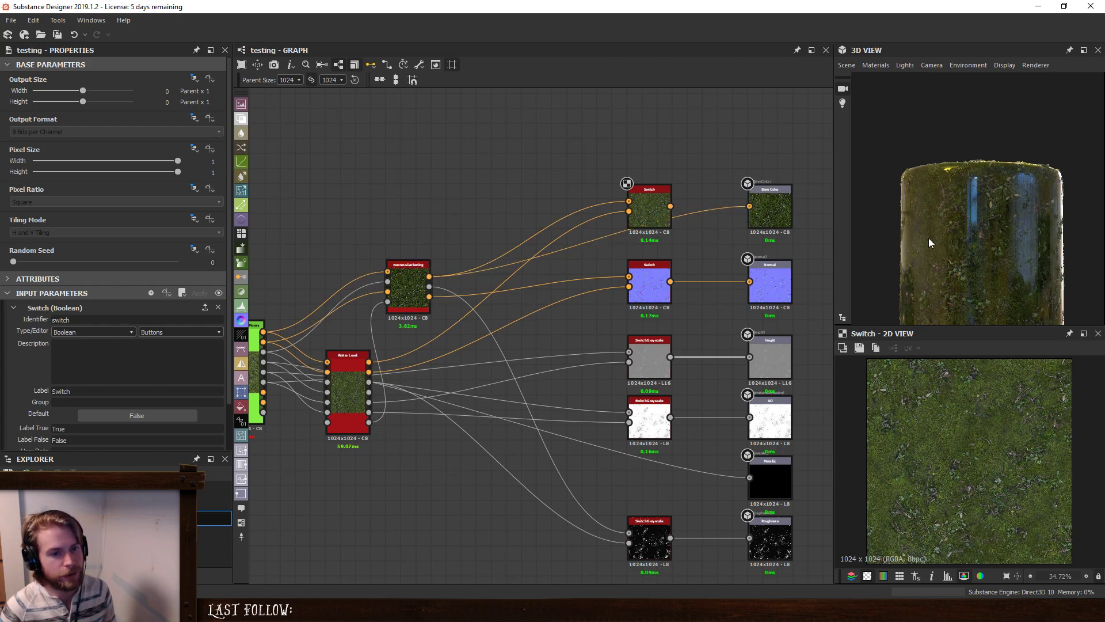
scroll(1014, 275, up, 2)
drag(928, 237, 998, 188)
scroll(973, 235, up, 3)
scroll(967, 236, down, 4)
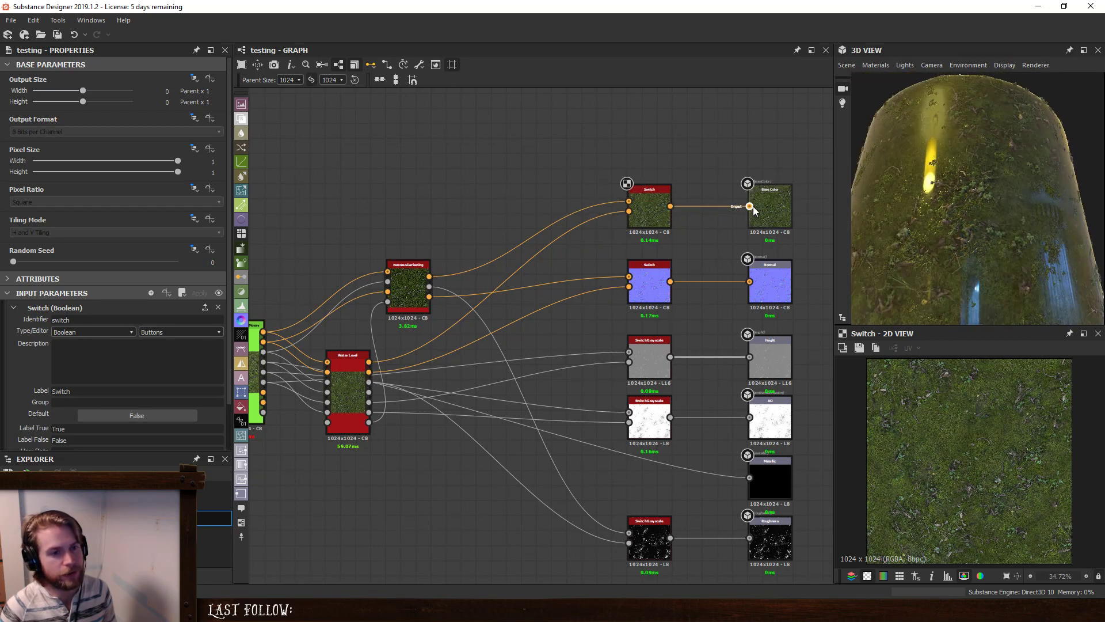
Set the Water Level node's Water Darkness to 0 and inspect the moss in 3D.
click(356, 376)
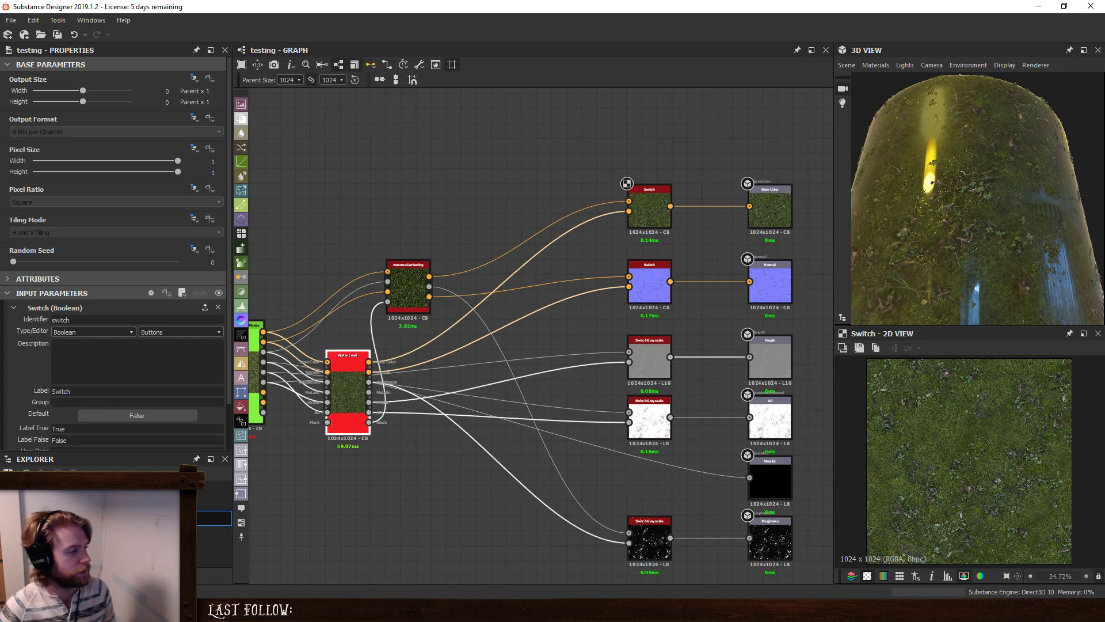
drag(38, 362, 13, 363)
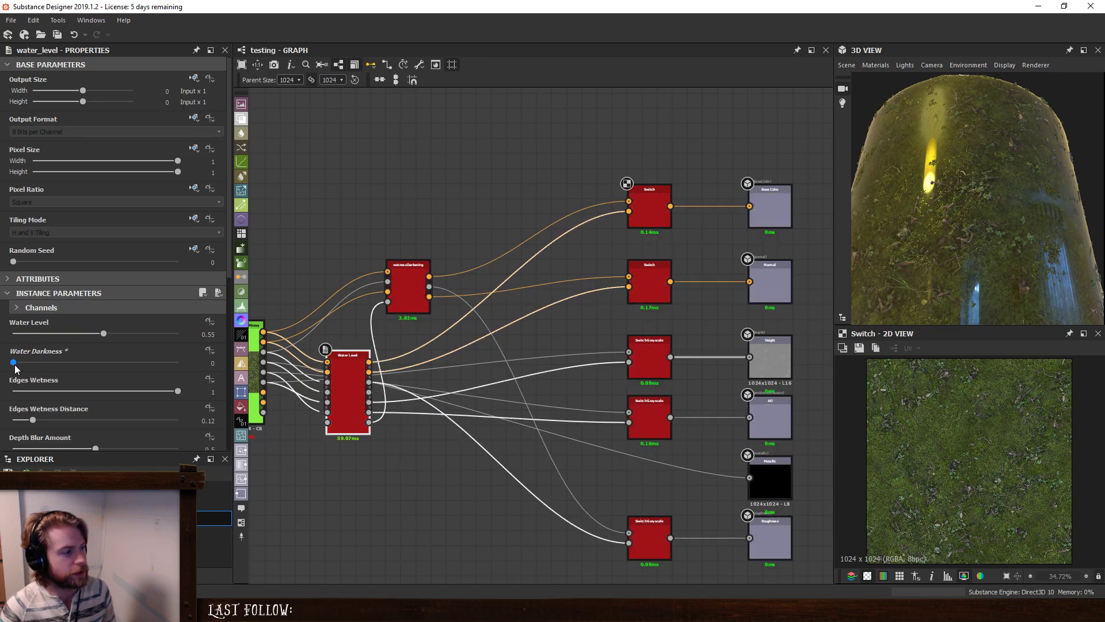
drag(971, 234, 951, 251)
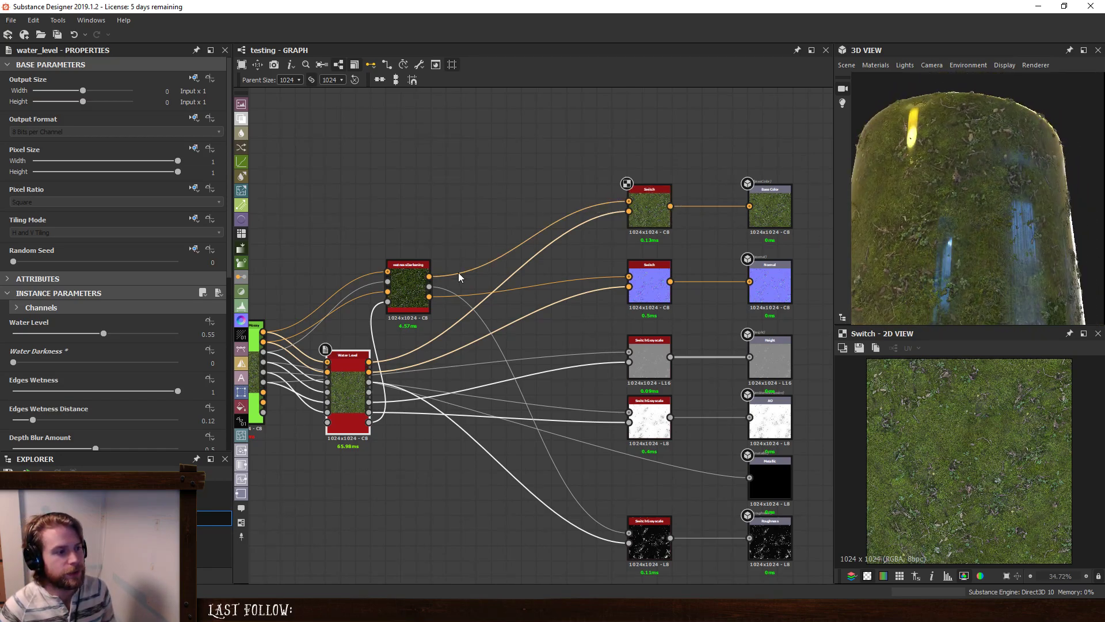
Try WetColor directly on the Base Color output again with Water Darkness at 0, viewing it from several angles.
drag(429, 277, 771, 205)
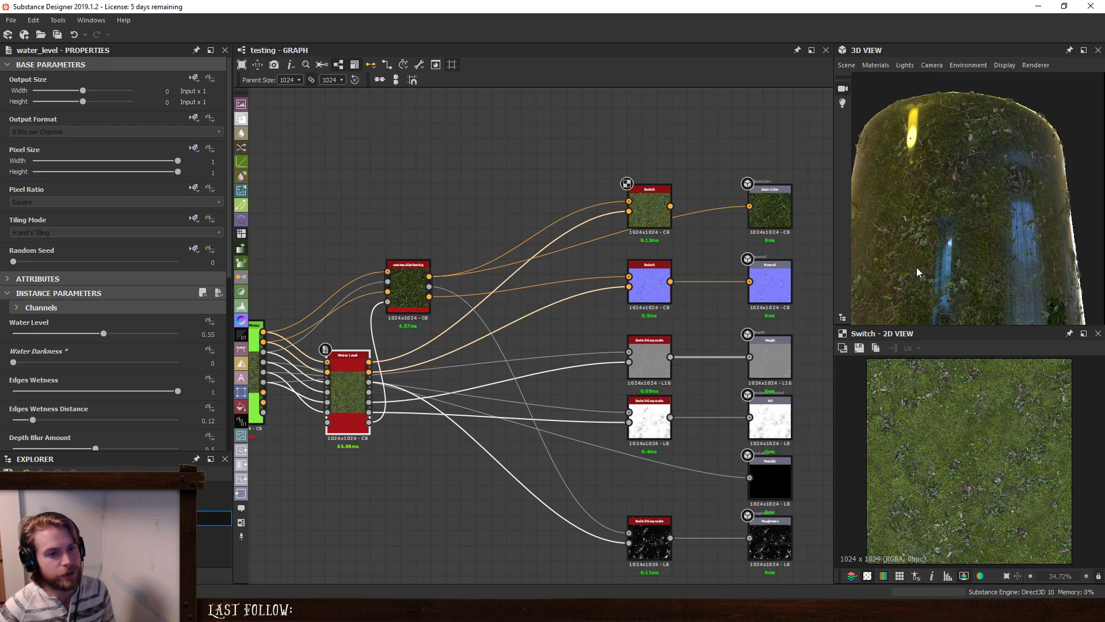
drag(1001, 240, 996, 204)
drag(919, 242, 1000, 260)
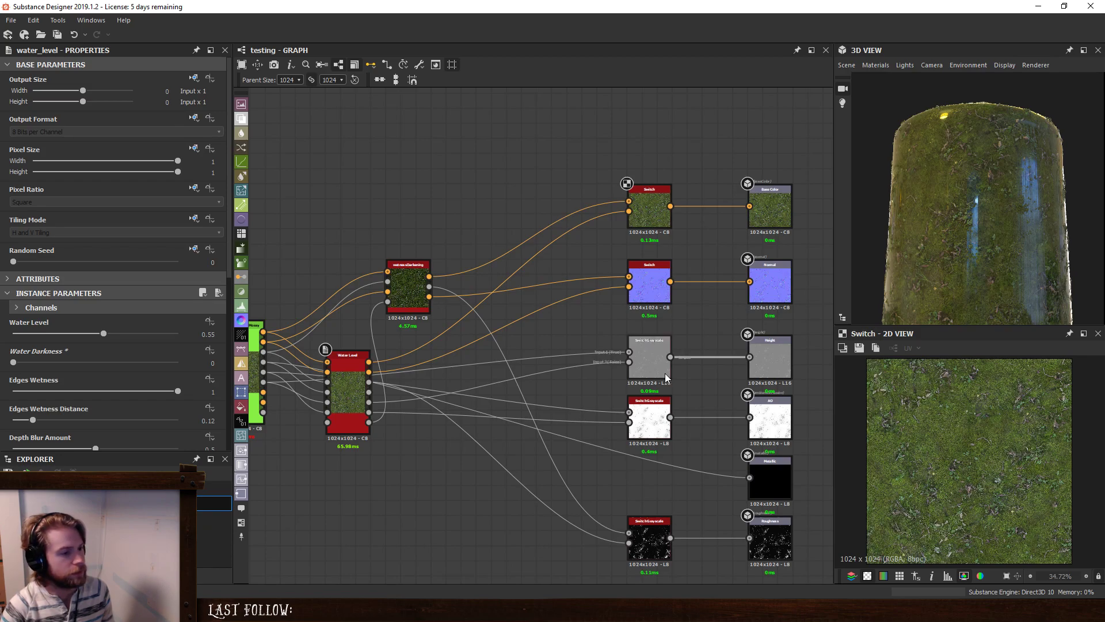
Add a grayscale input node to the wetnessDarkening graph in the empty area below the existing nodes.
middle_drag(384, 384, 483, 392)
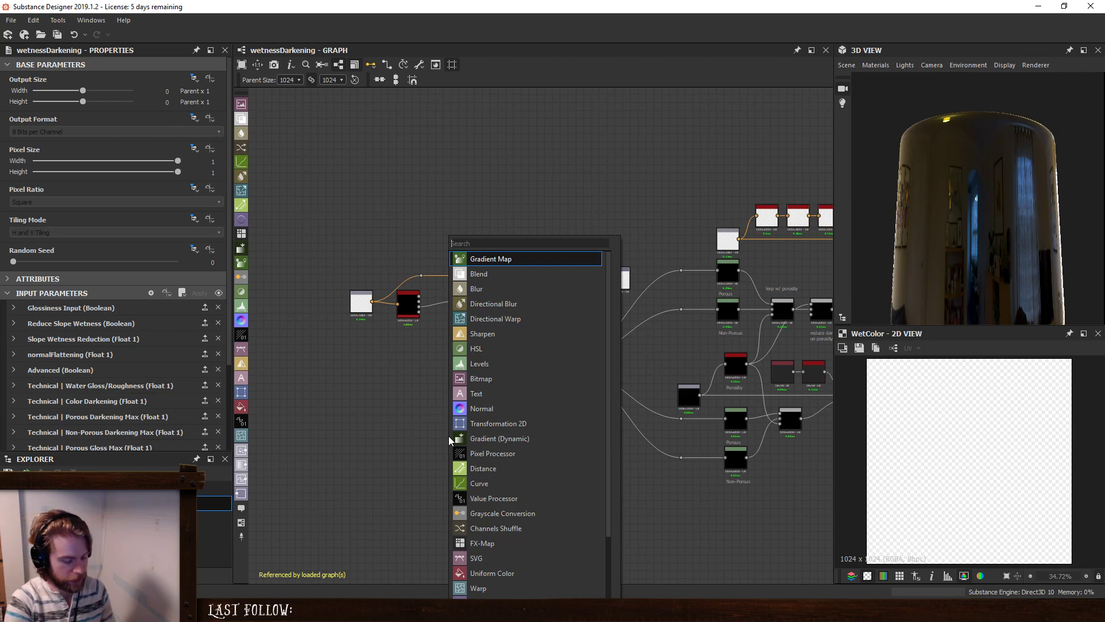
text(input)
key(Down)
key(Return)
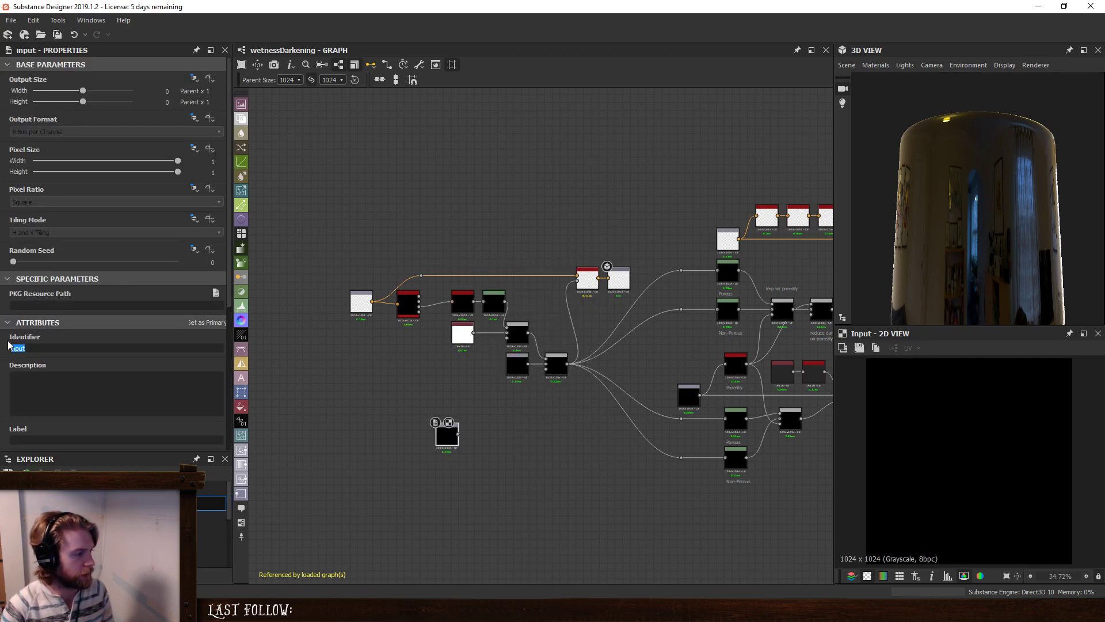
Set the new grayscale input's identifier to height and its label to Height.
text(height)
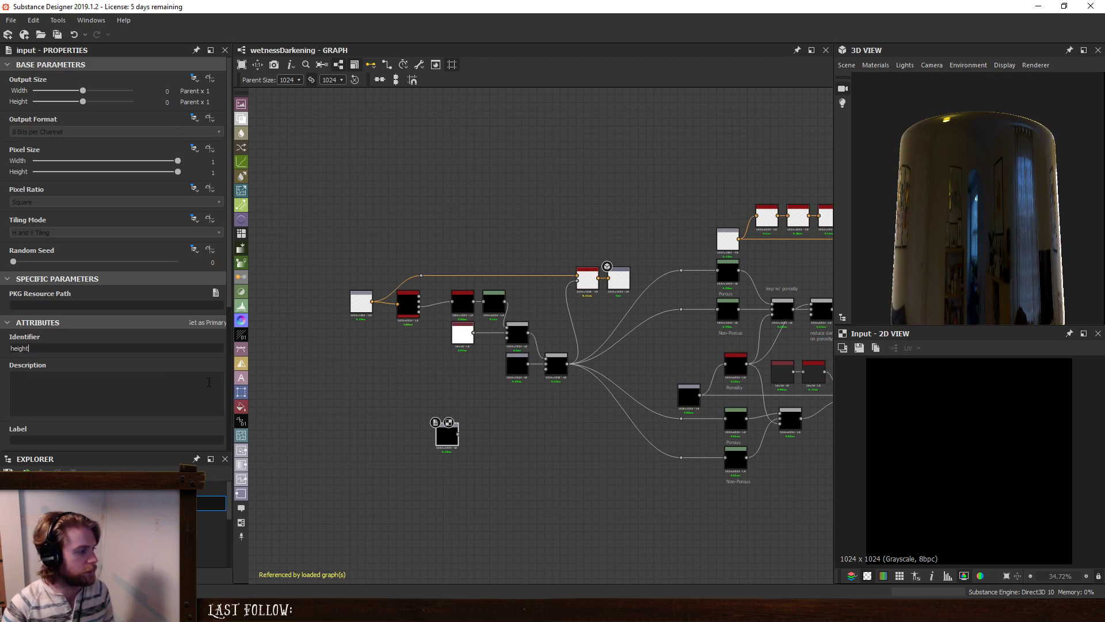
scroll(151, 379, down, 3)
click(57, 336)
text(Hei)
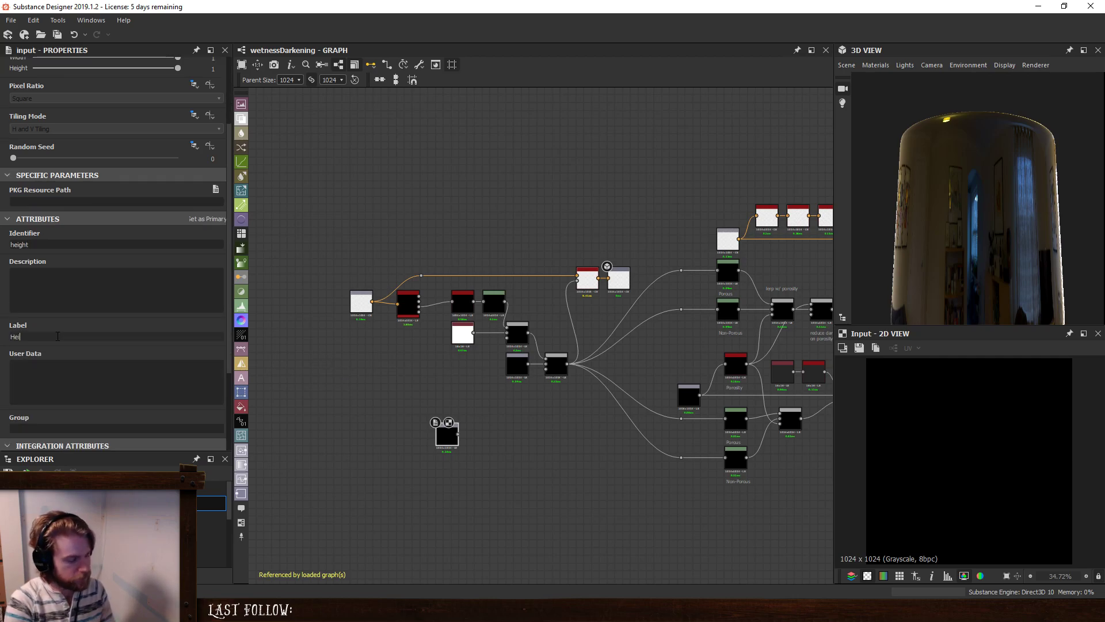
text(ght)
Assign the Height input to the material group and add an RGBA height usage.
scroll(51, 351, down, 2)
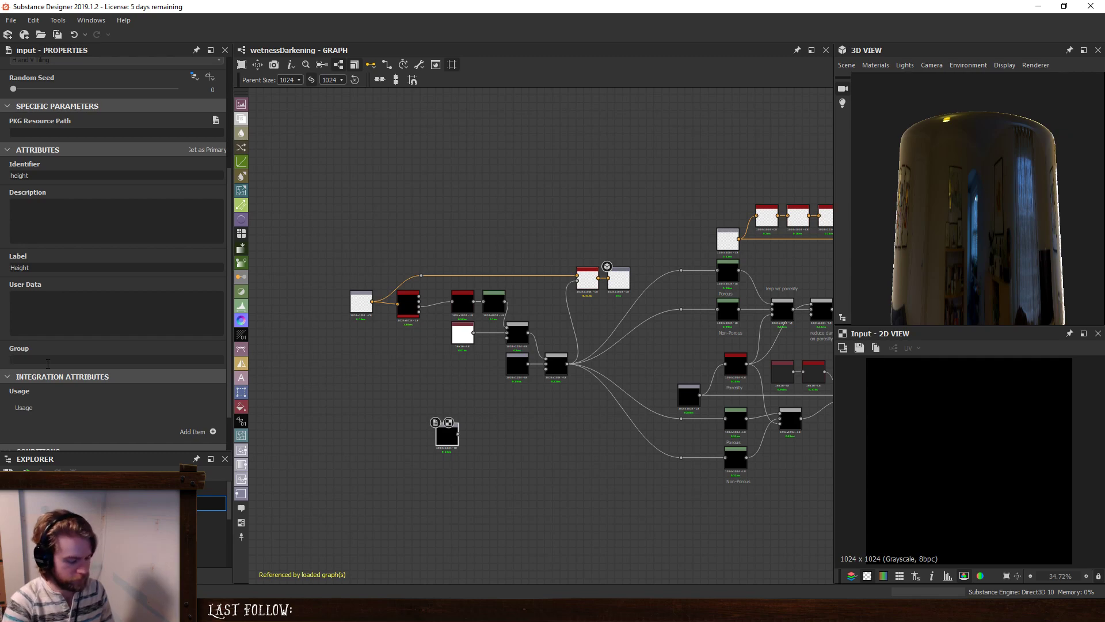
click(48, 360)
text(material)
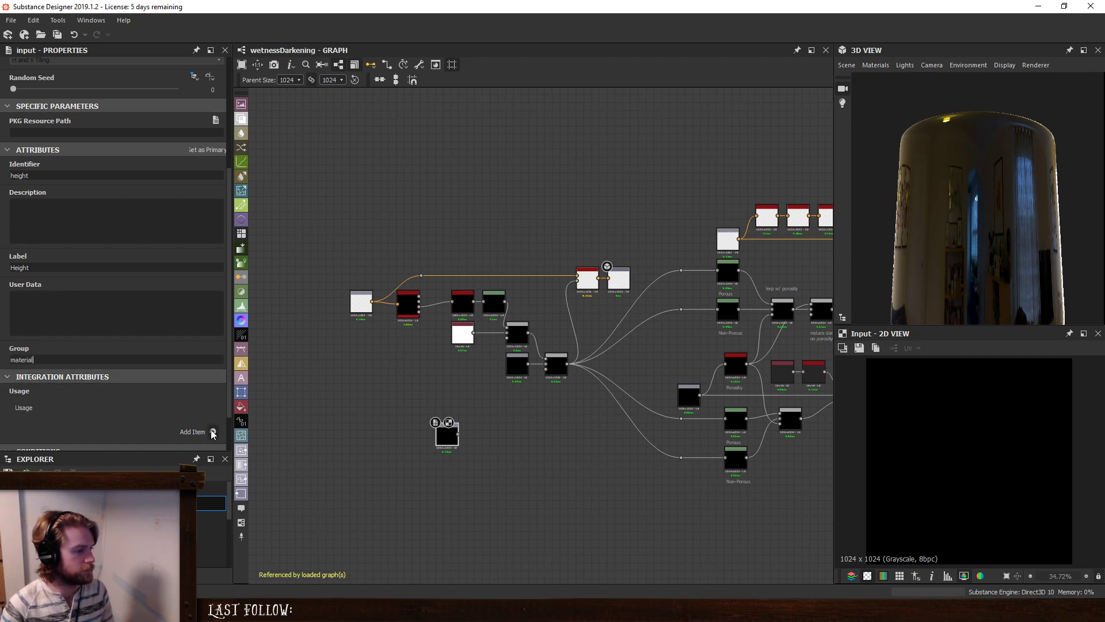
click(213, 432)
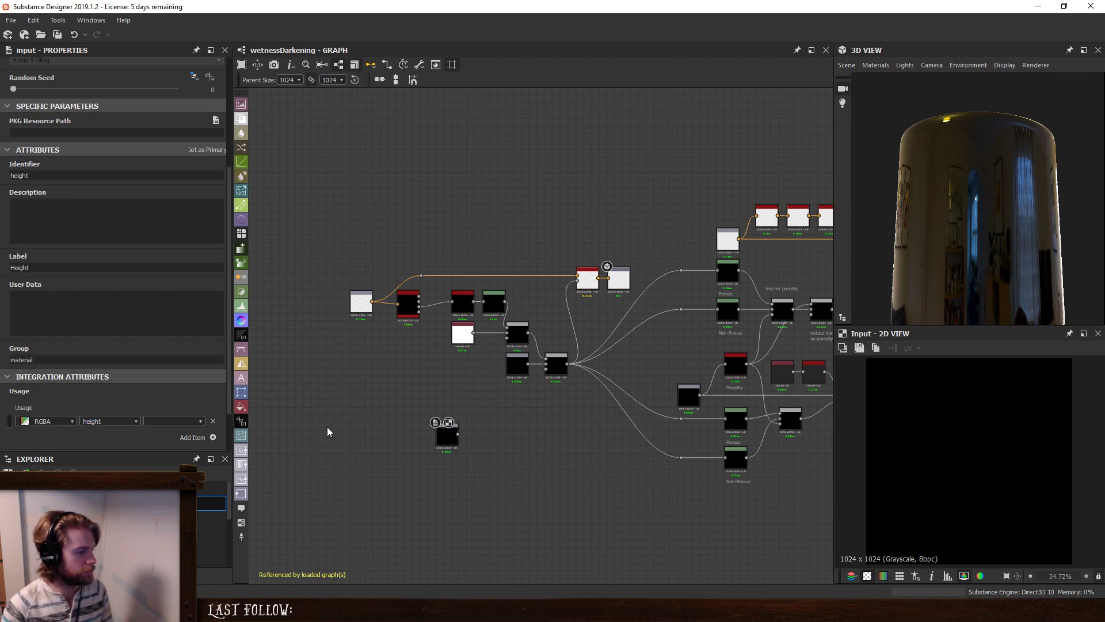
key(Return)
Move the Height input beneath the graph's first input, connect it to a new Blend node, and place the Blend below the wetness branch.
drag(447, 437, 355, 445)
key(space)
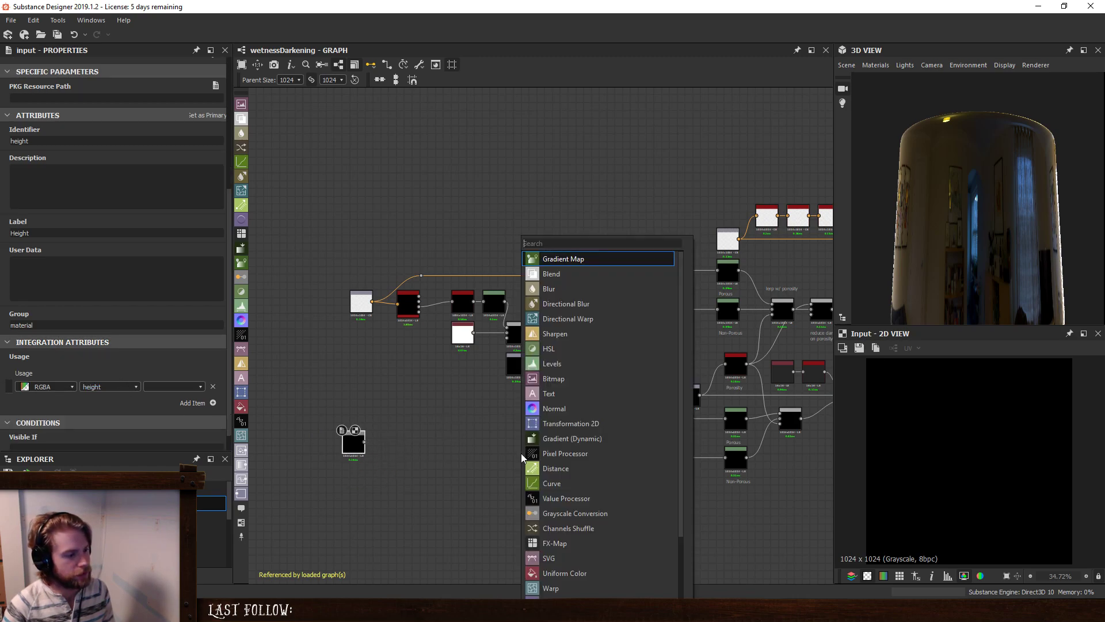
click(568, 274)
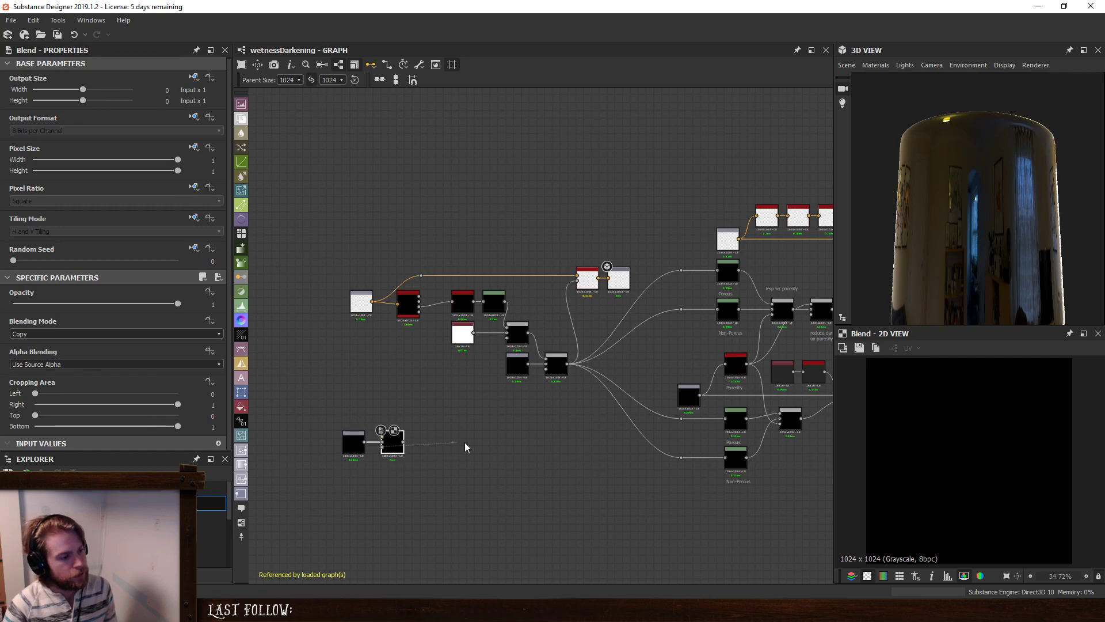
drag(388, 446, 591, 445)
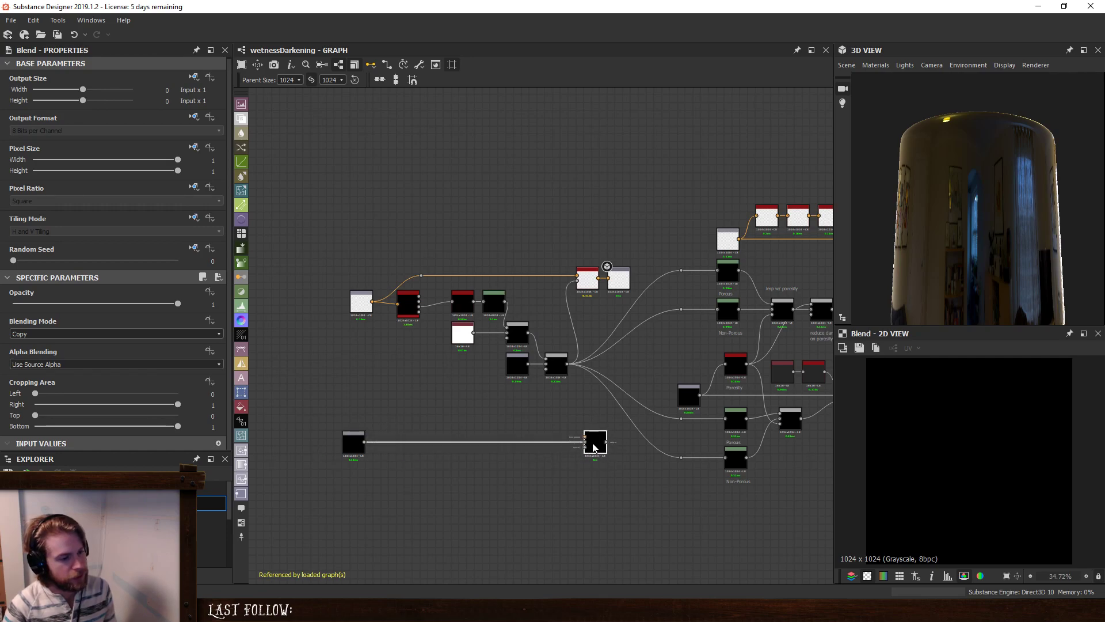
Set the blending mode of the Blend fed by the Height input to Max (Lighten).
click(43, 334)
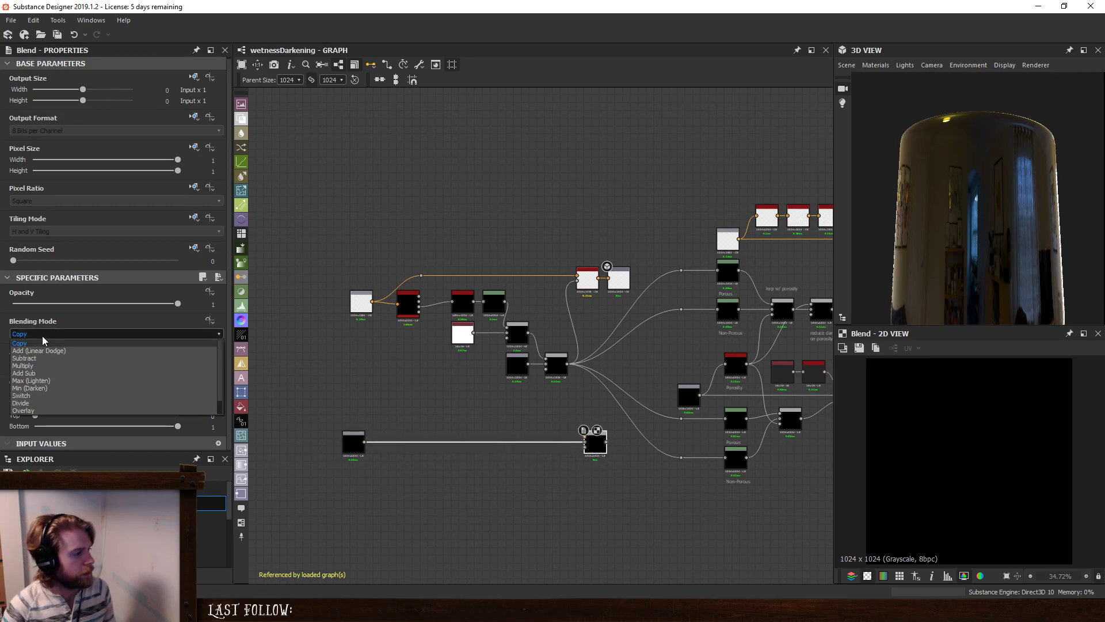
click(56, 381)
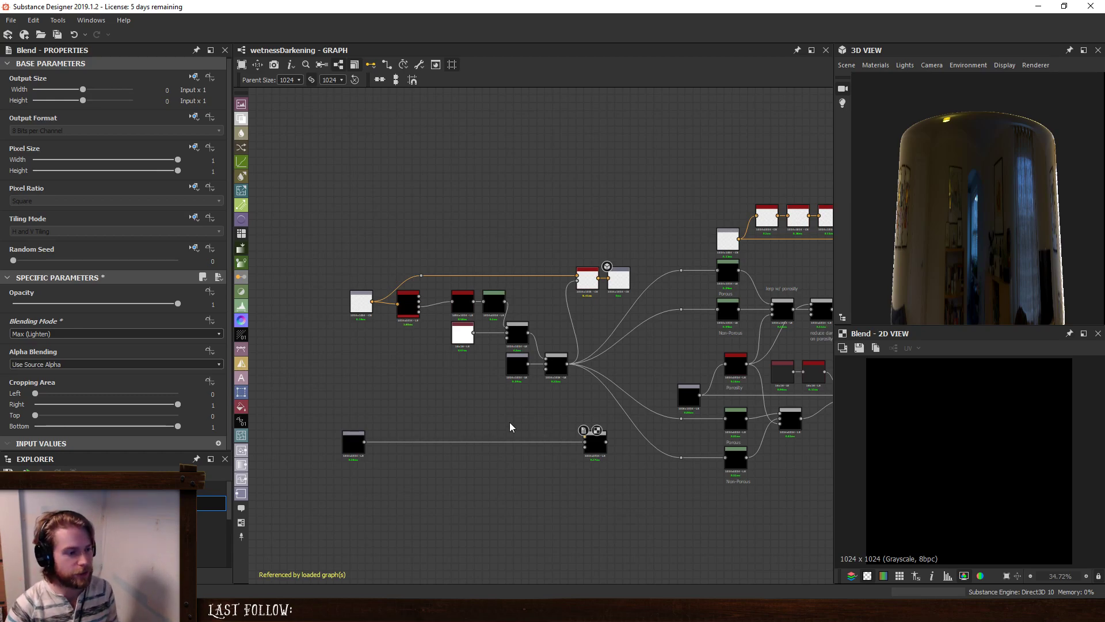
key(space)
click(409, 402)
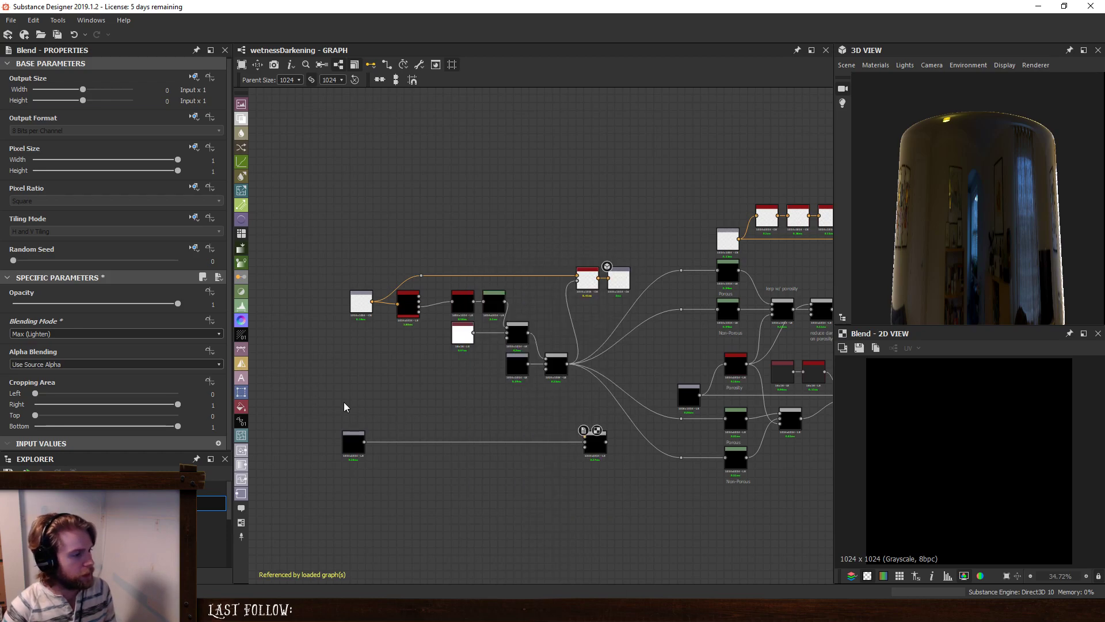
Add an unconnected Uniform Color node just above the height Blend and set its color mode to Grayscale.
click(298, 409)
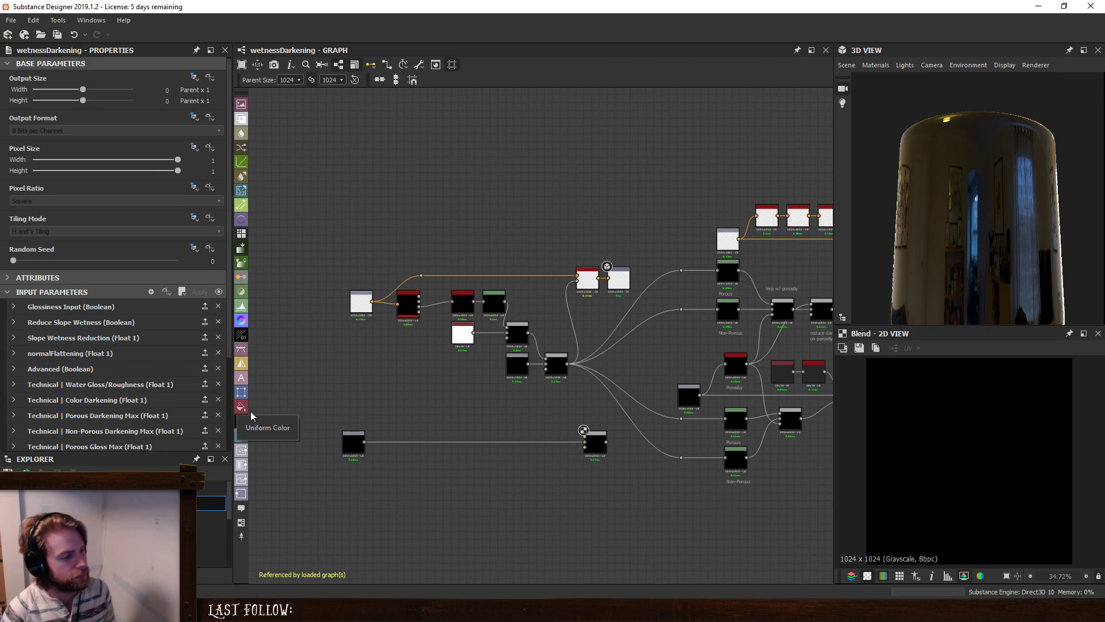
click(241, 406)
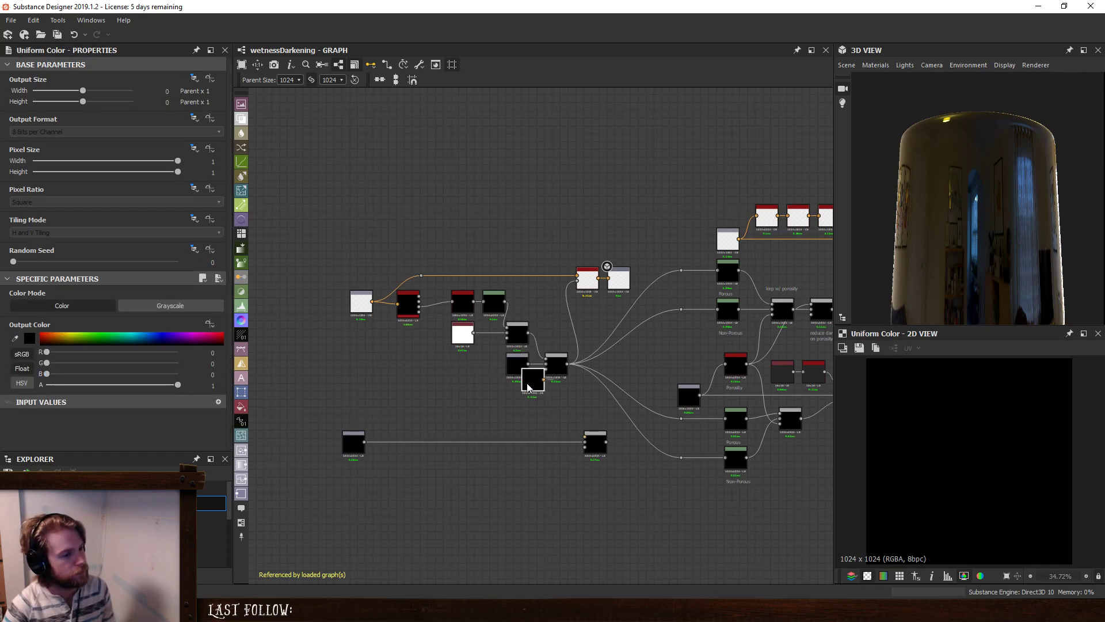
click(540, 427)
click(170, 306)
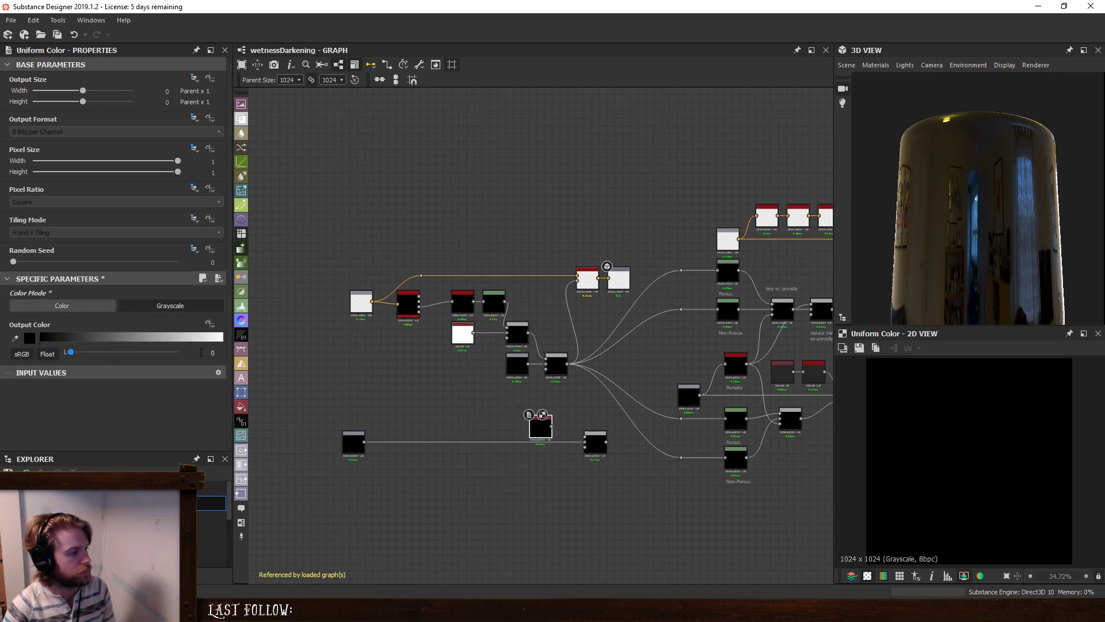
Expose the Uniform Color's output color as a new graph input named waterLine.
click(209, 324)
click(255, 349)
click(585, 298)
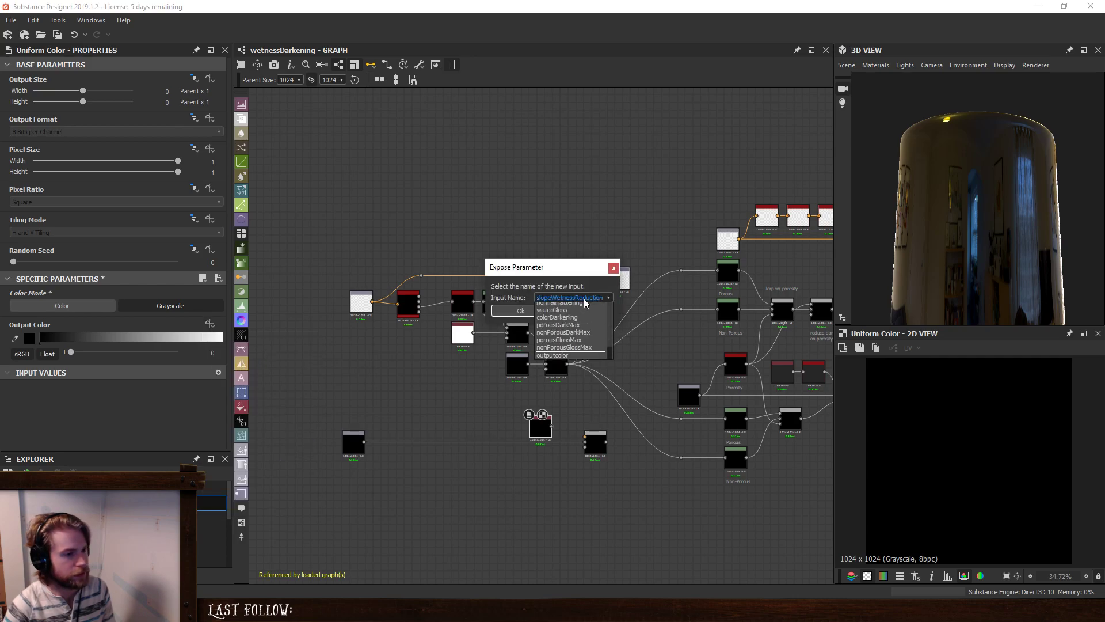
click(553, 355)
click(572, 298)
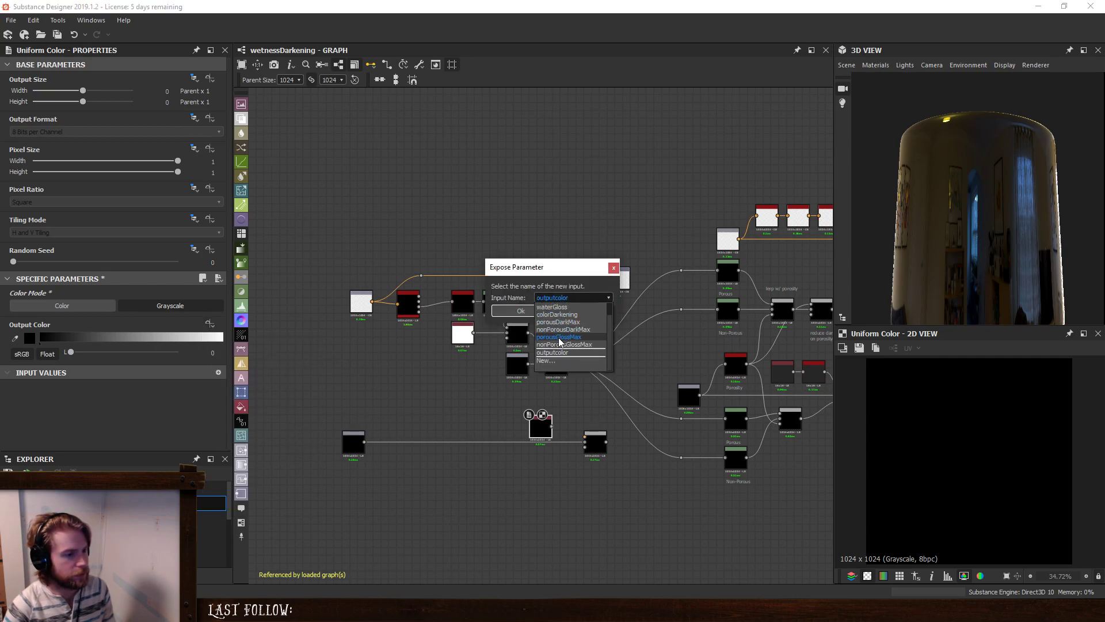
click(546, 360)
text(wateline)
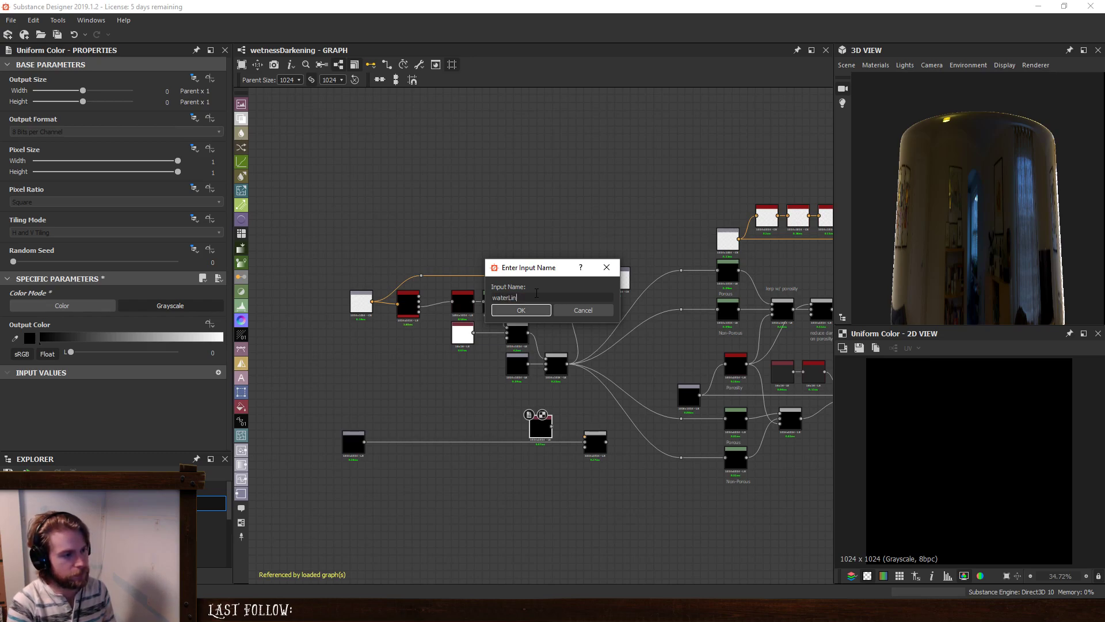
key(Return)
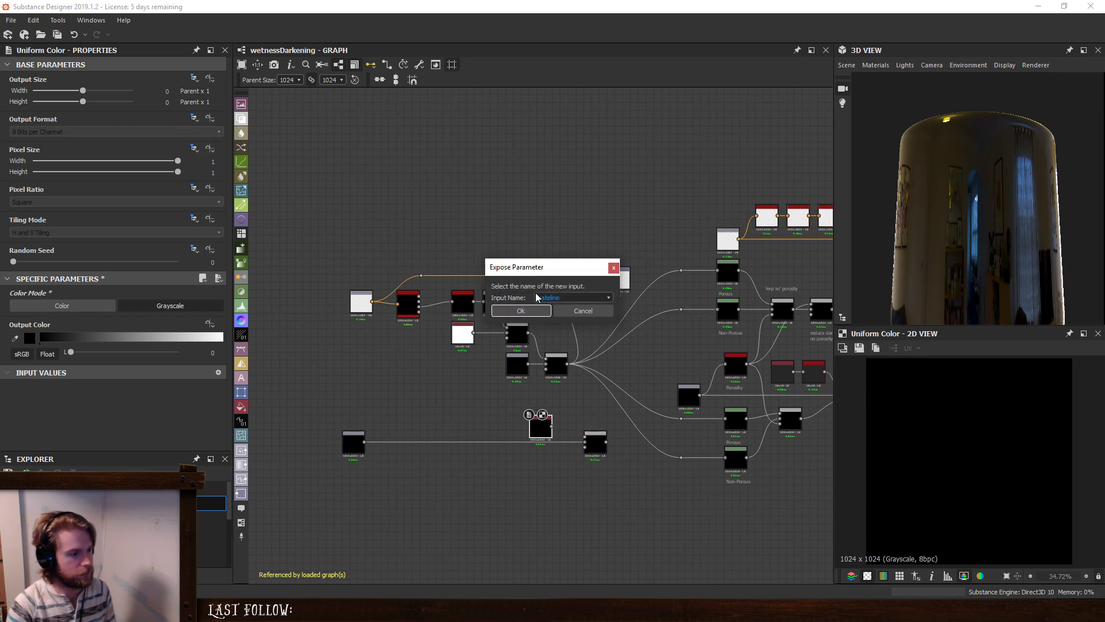
key(Return)
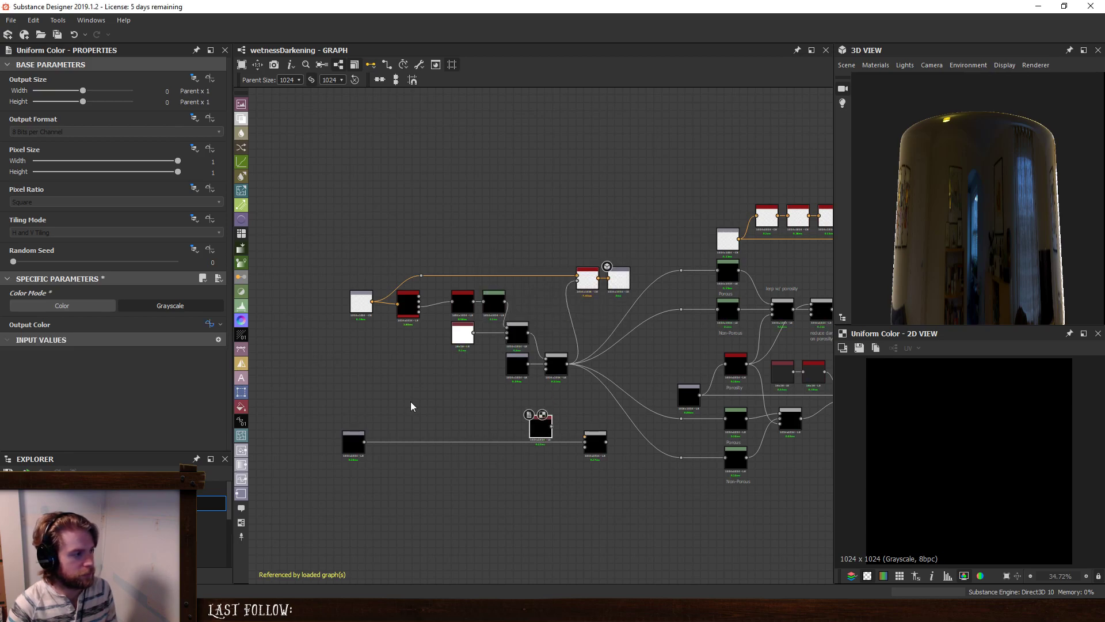
Connect the Uniform Color to the Blend's foreground and set its output size to an absolute 16 × 16 px.
drag(549, 431, 585, 436)
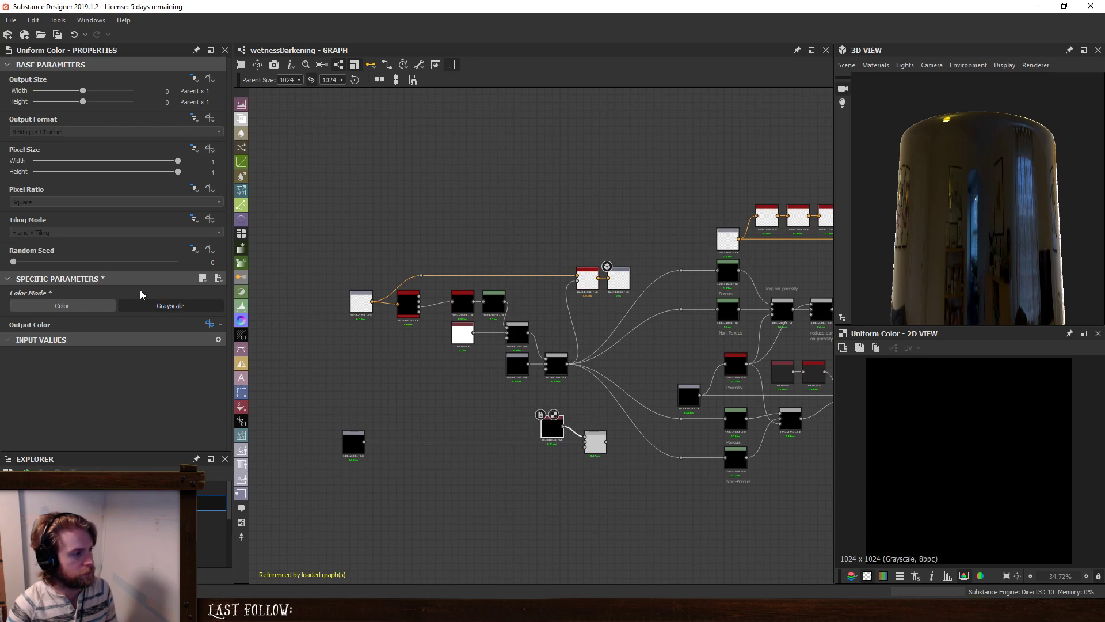
click(194, 77)
click(221, 104)
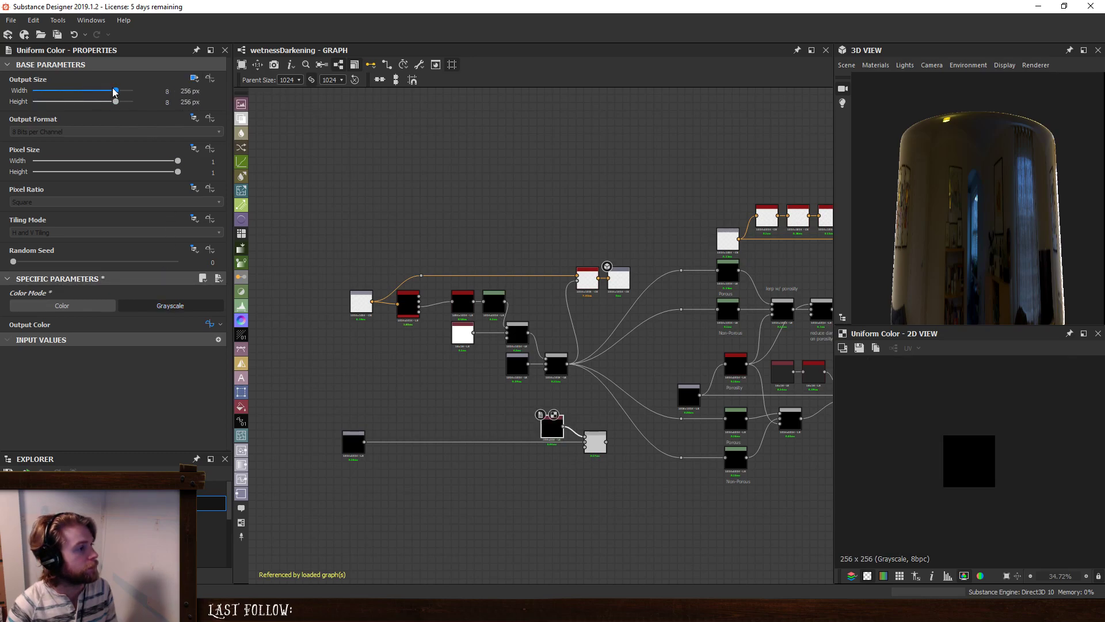
drag(114, 90, 99, 102)
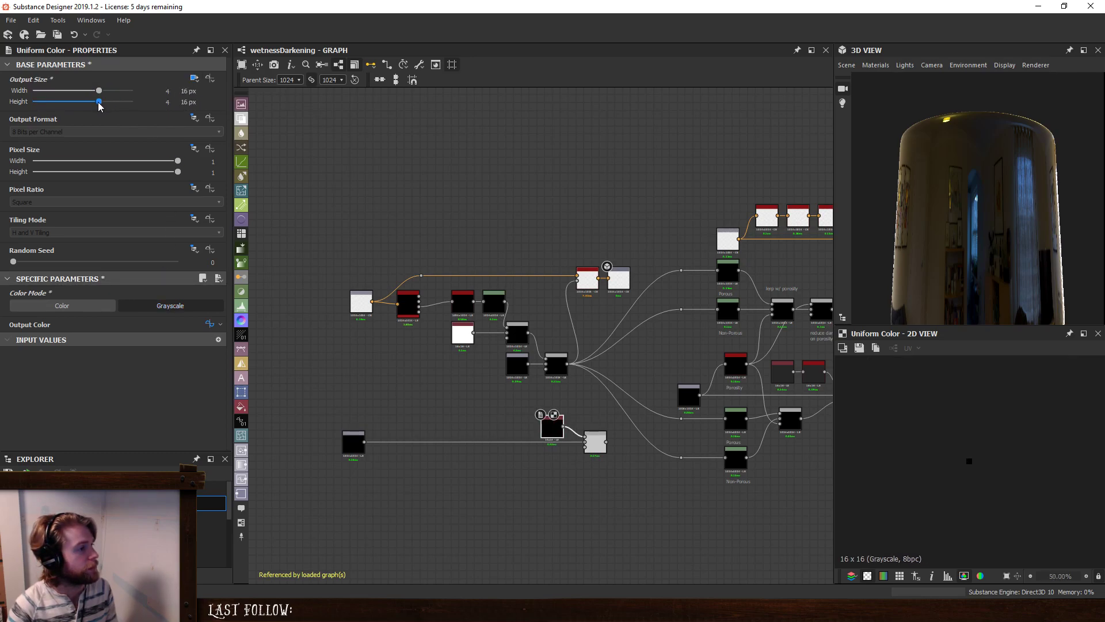
Stack the Uniform Color directly above the Height input, align the Blend beside Height, and preview the Blend in the 2D view.
drag(618, 503, 430, 438)
scroll(363, 452, up, 3)
drag(351, 441, 416, 461)
drag(410, 397, 415, 399)
click(490, 423)
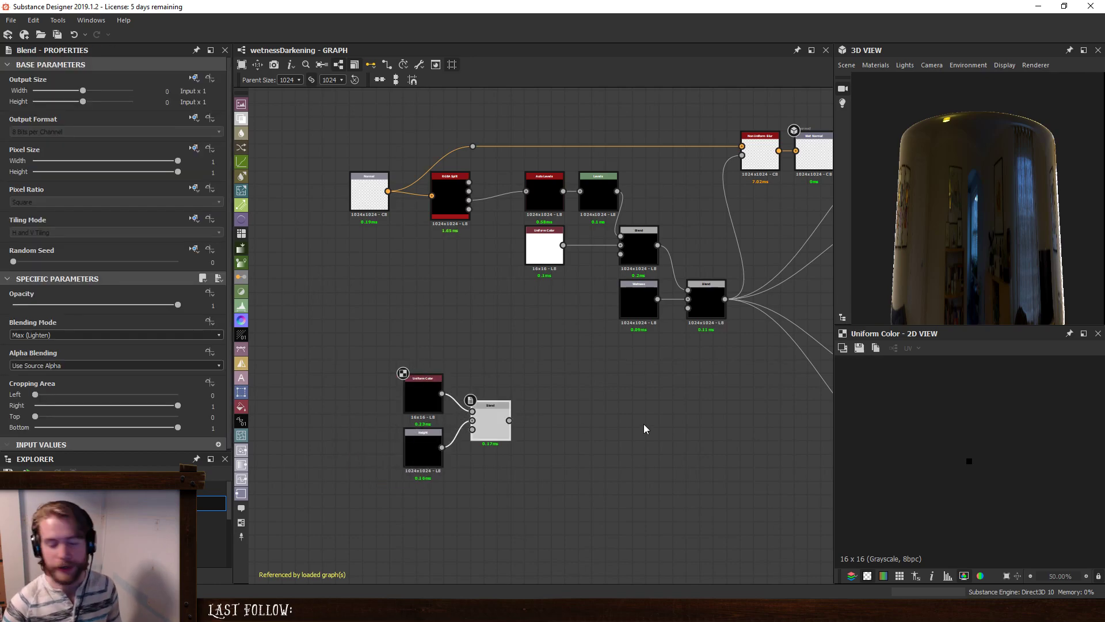
middle_drag(615, 424, 594, 420)
double_click(471, 416)
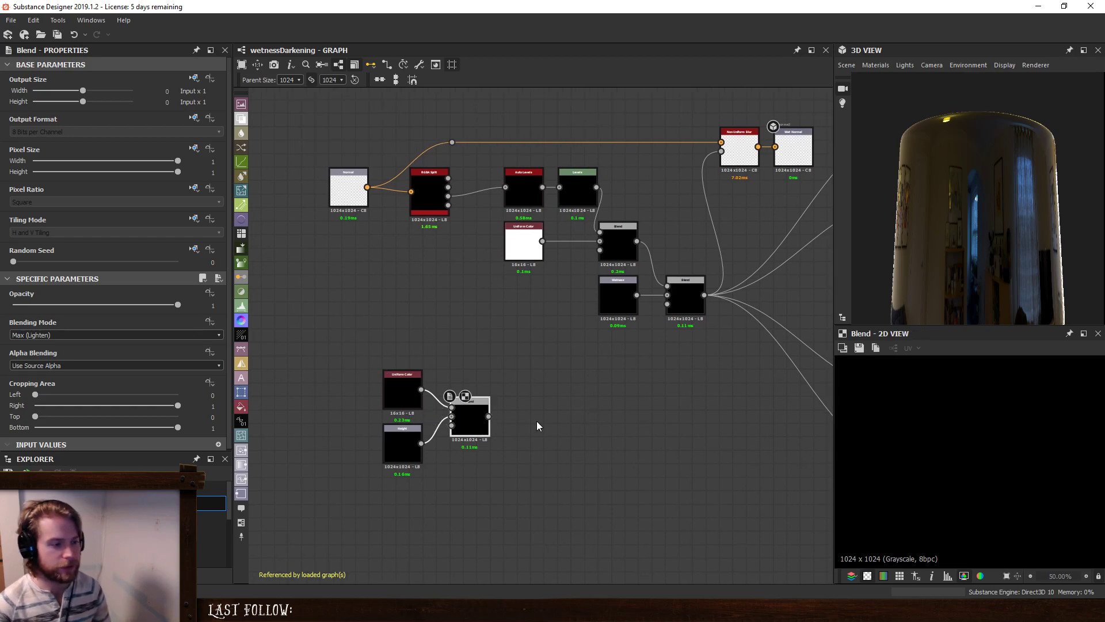
drag(479, 431, 480, 459)
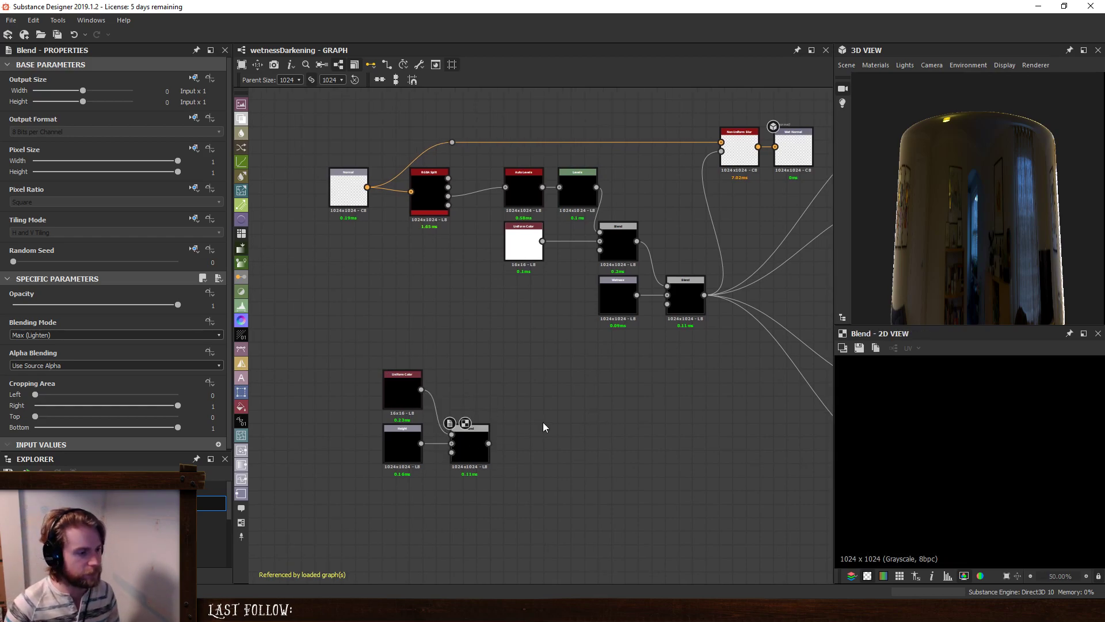
Add a second Blend node after the Max (Lighten) Blend, fed by its output.
scroll(631, 395, down, 4)
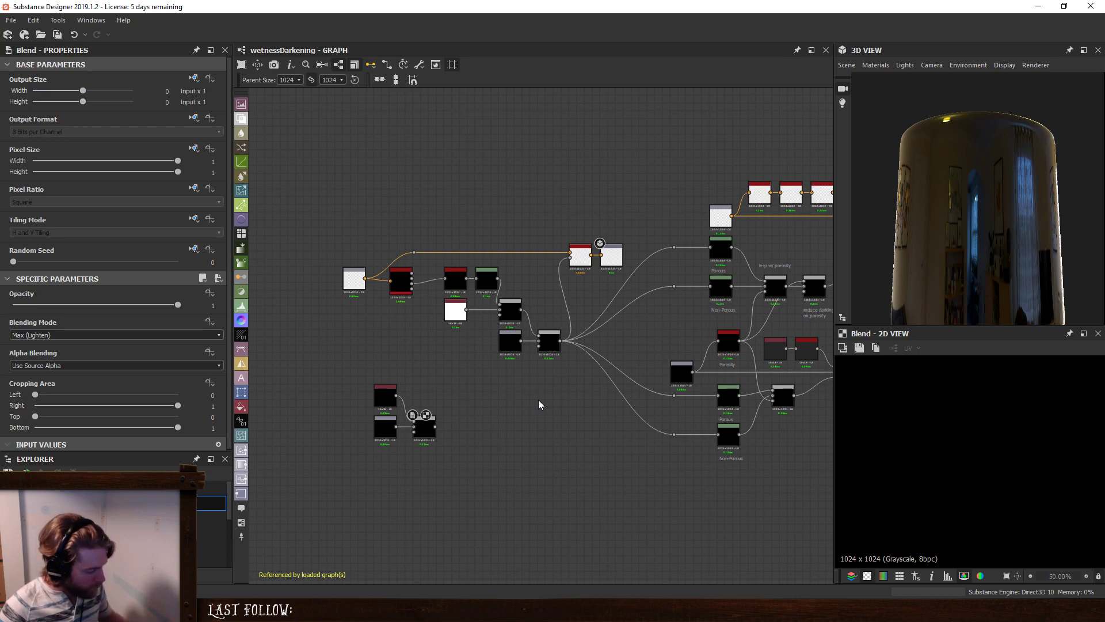
click(424, 427)
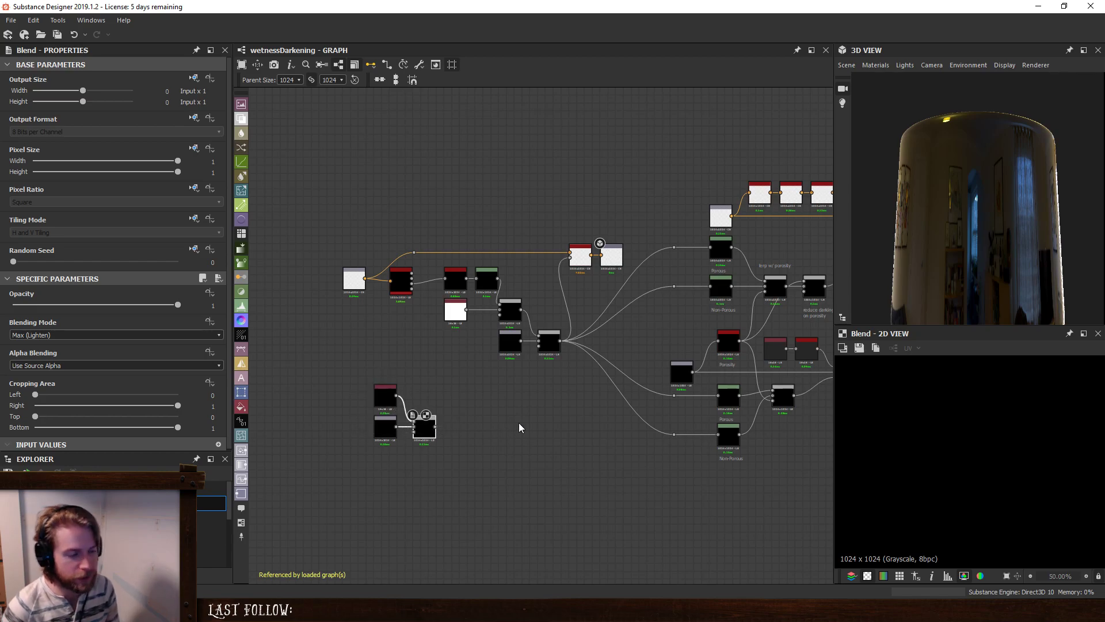
key(space)
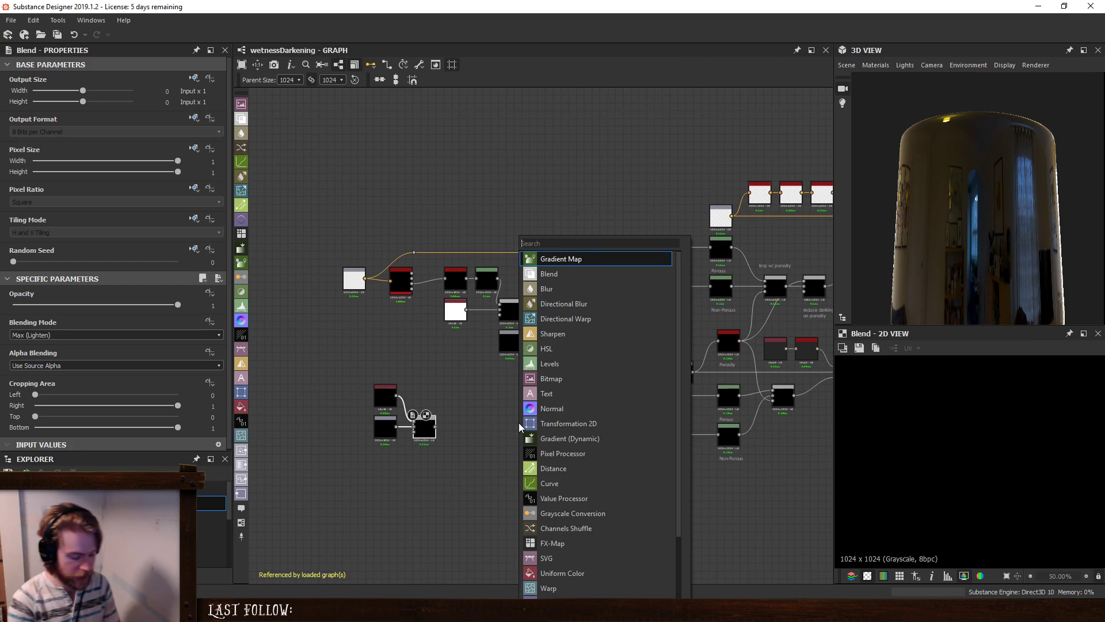
text(b)
key(Return)
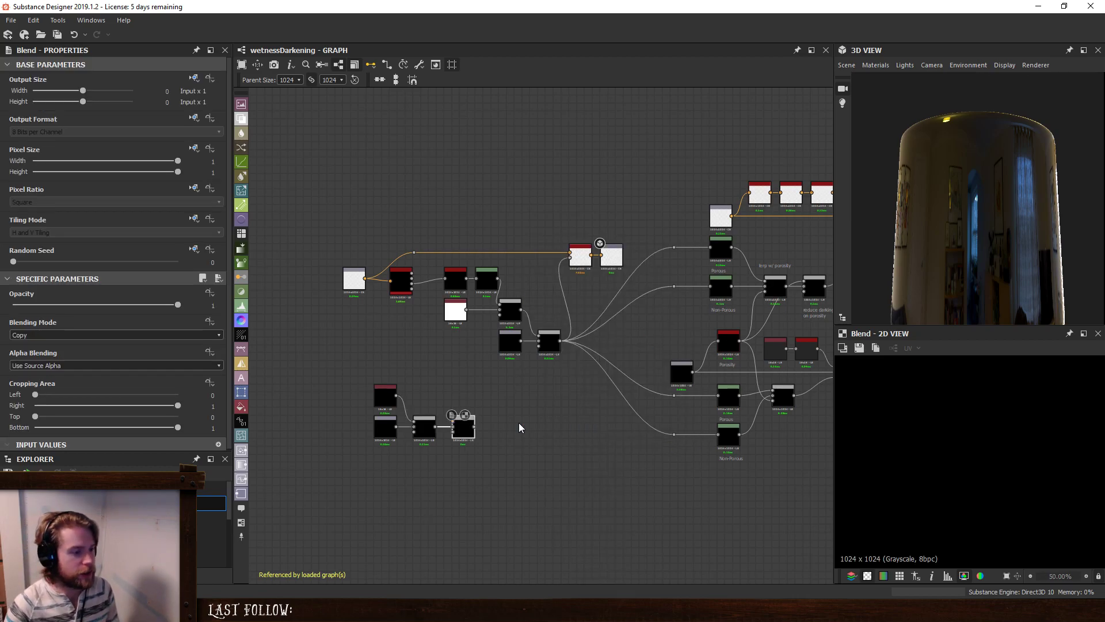
Connect the waterline Uniform Color to the second Blend's foreground and set its blending mode to Subtract.
scroll(519, 423, up, 4)
middle_drag(415, 391, 488, 385)
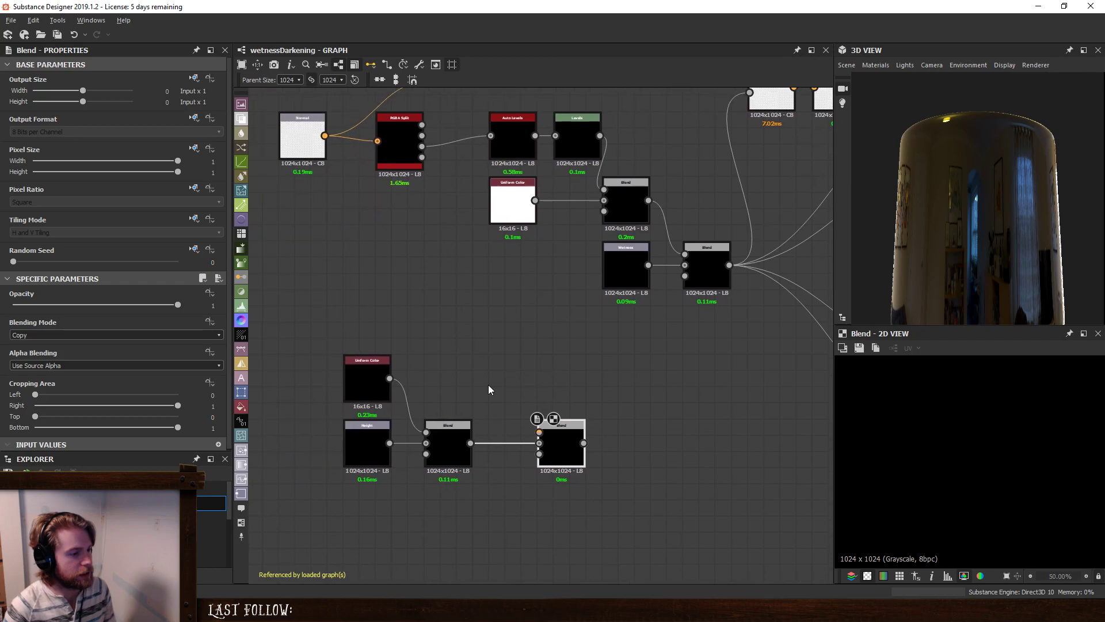
drag(390, 378, 539, 431)
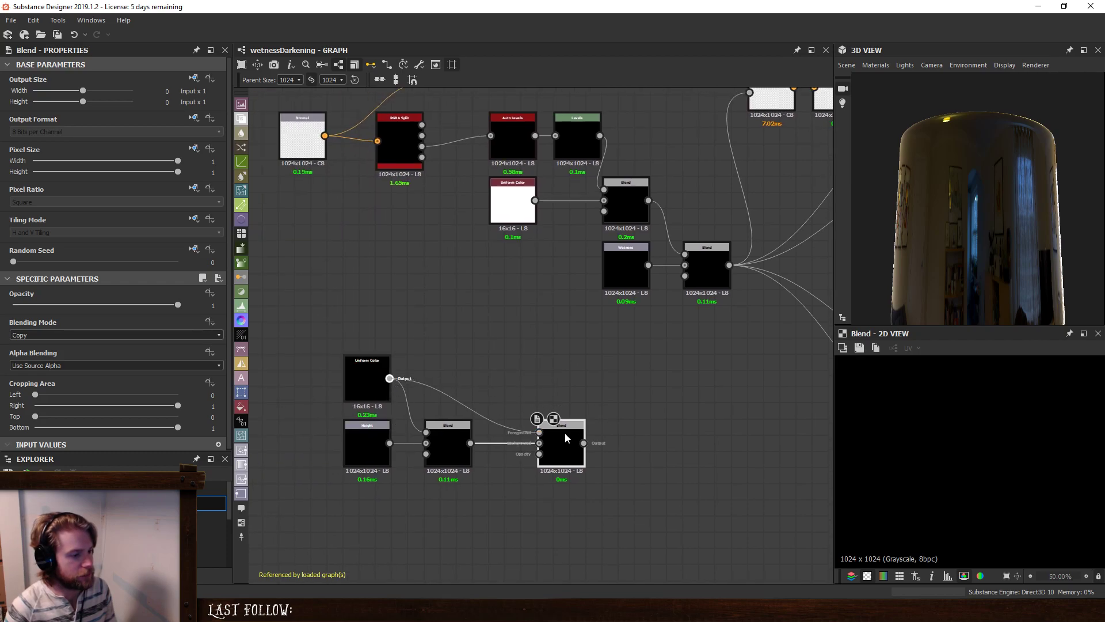
click(115, 334)
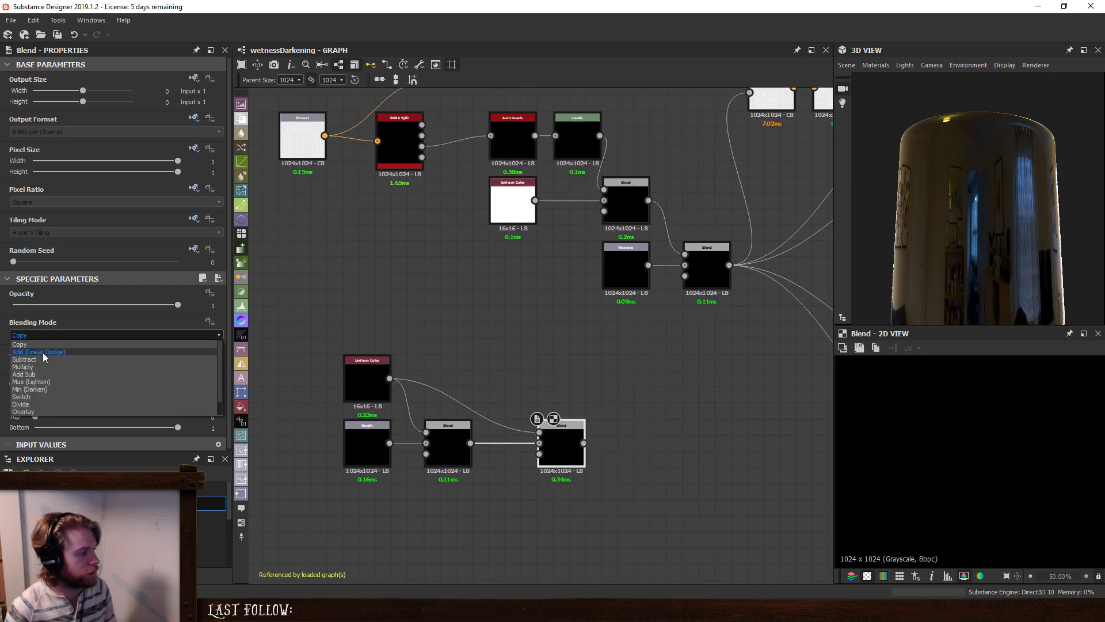
click(69, 357)
Add an Output node after the Subtract Blend and line both up in the Uniform Color's row.
key(space)
text(output)
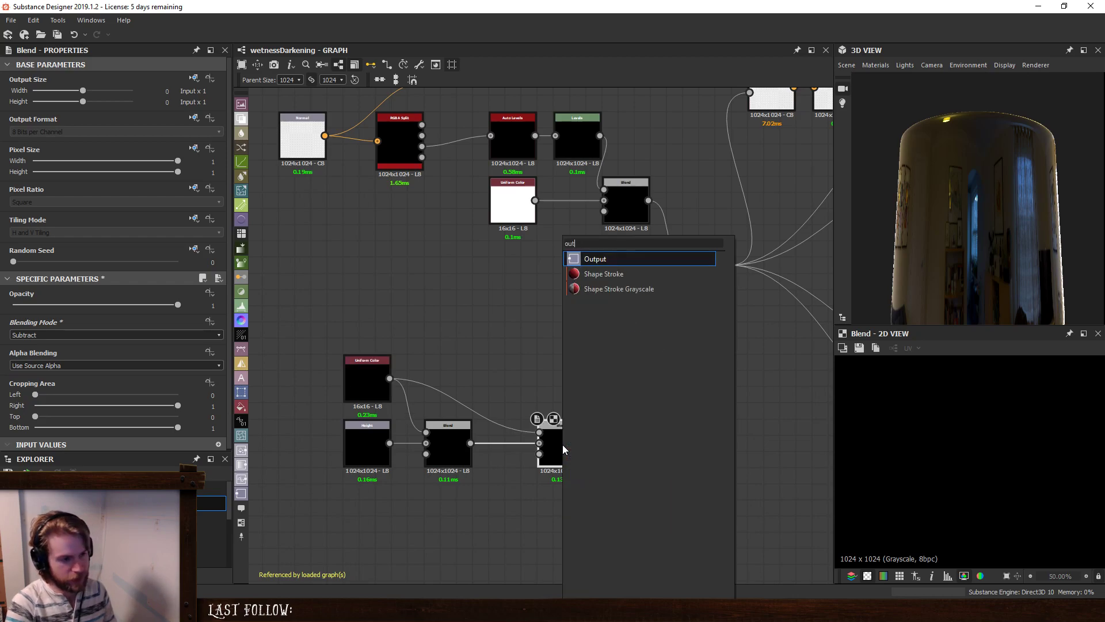
key(Return)
drag(562, 444, 546, 388)
drag(652, 439, 636, 375)
drag(557, 395, 558, 370)
click(621, 371)
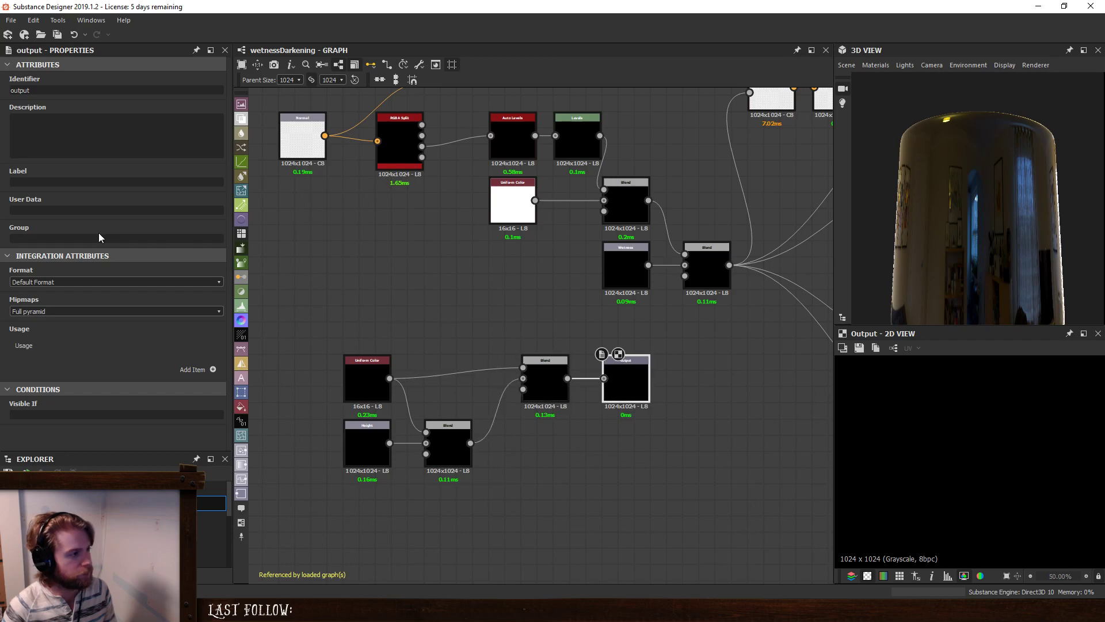
Set the new output's identifier to mask and its label to Mask.
drag(55, 92, 3, 92)
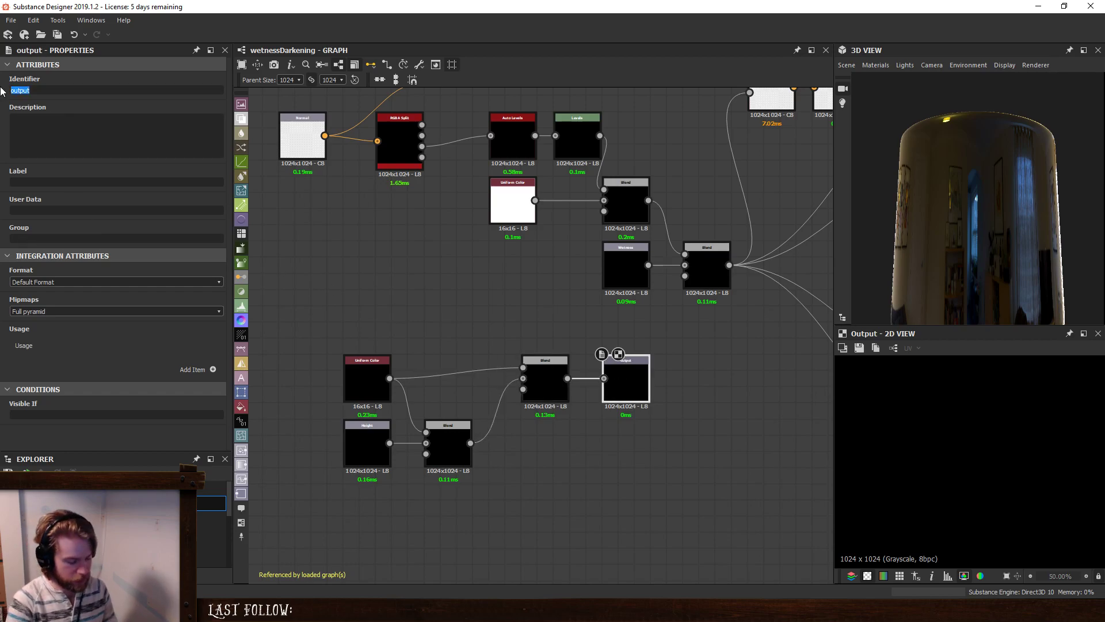
text(mask)
click(628, 443)
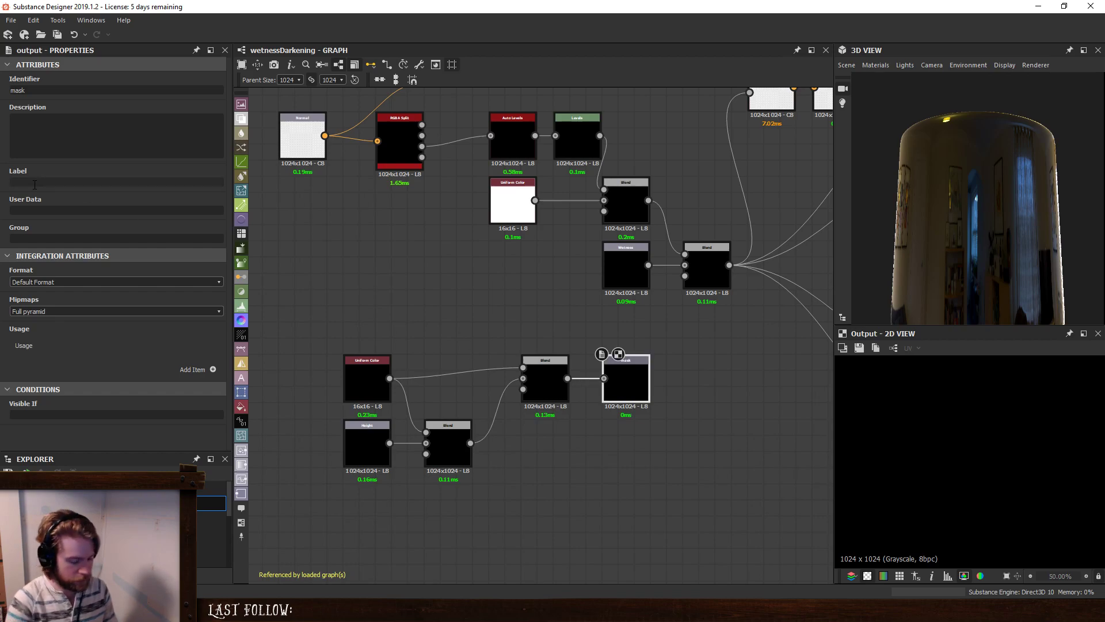
text(Mask)
click(558, 462)
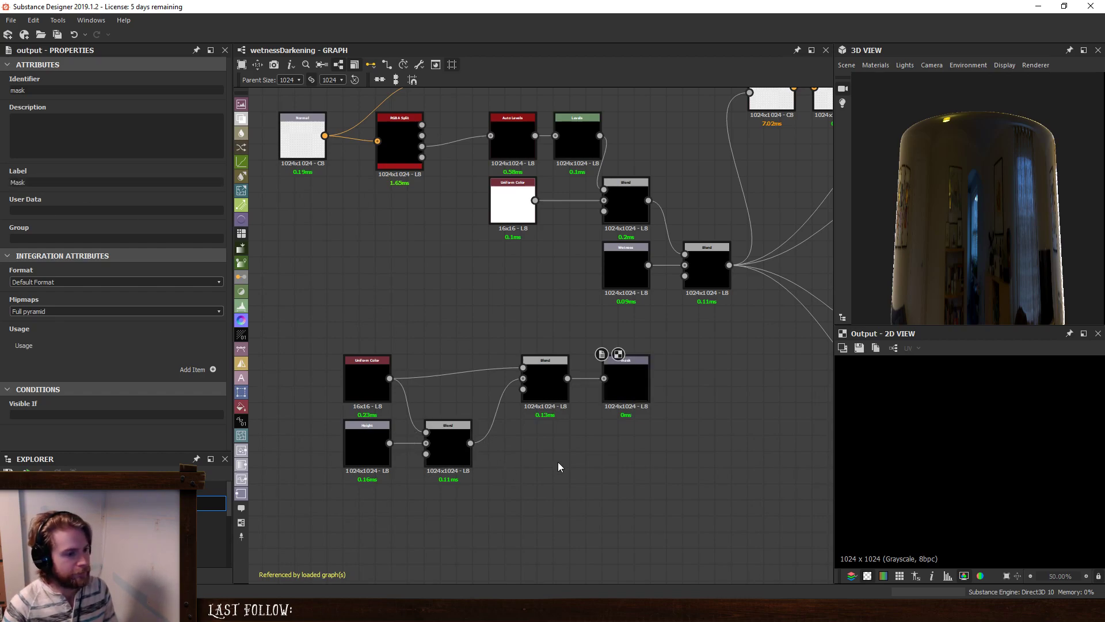
Add a second Output node fed by the Max (Lighten) Blend and place it beneath the Mask output.
key(space)
key(Return)
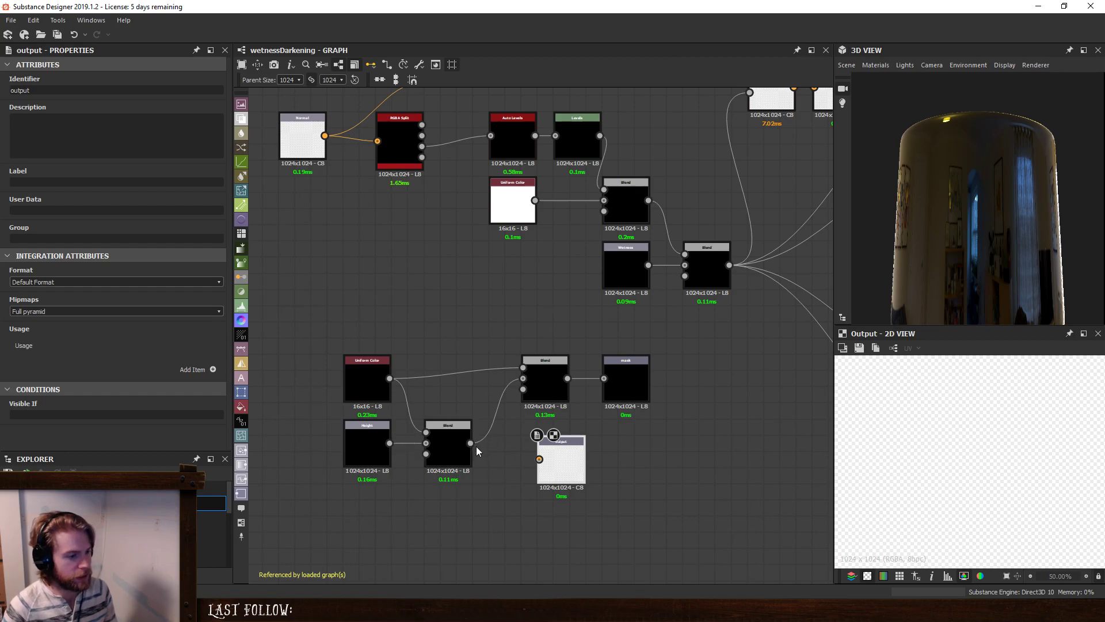
drag(471, 443, 553, 444)
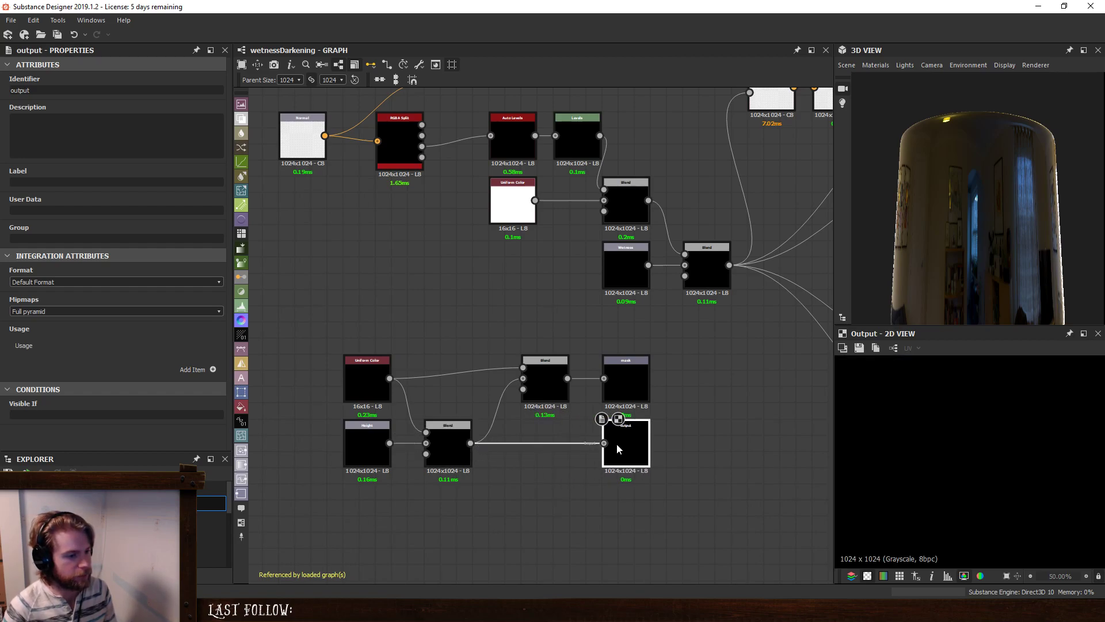
Set the second output's identifier to wetHeight, label to Wet Height and group to Material, and give it a height usage.
double_click(51, 89)
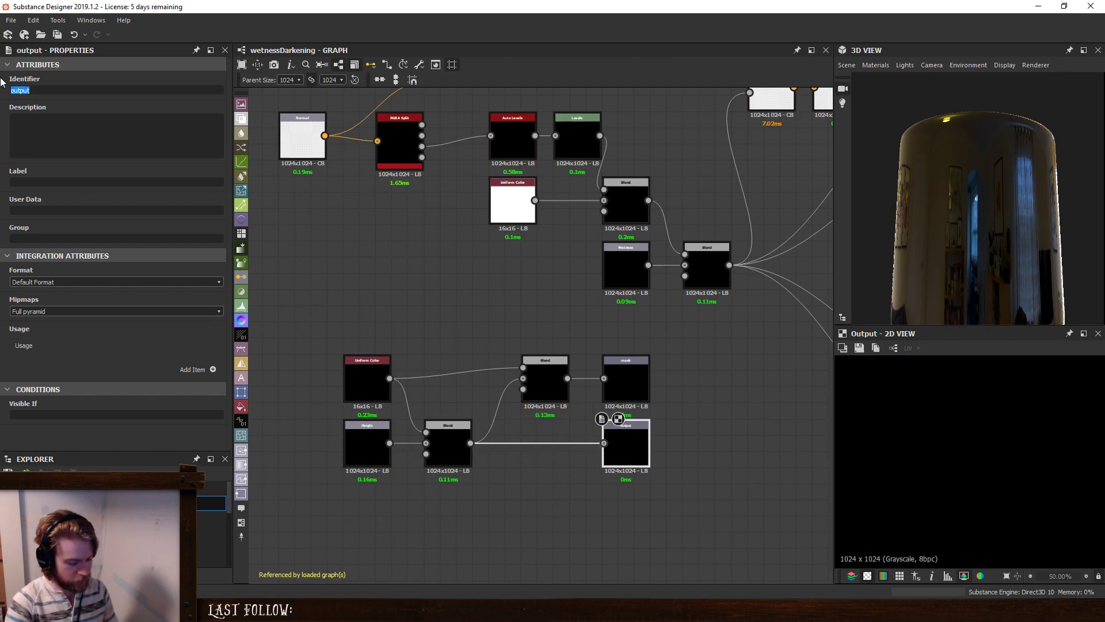
text(hei)
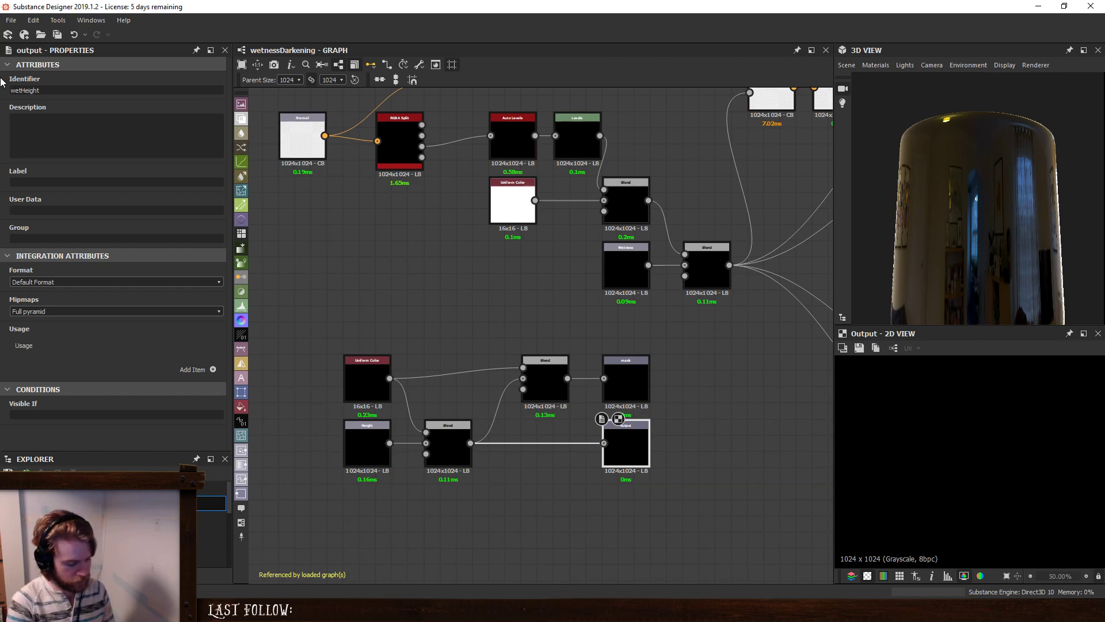
text(Wet Height)
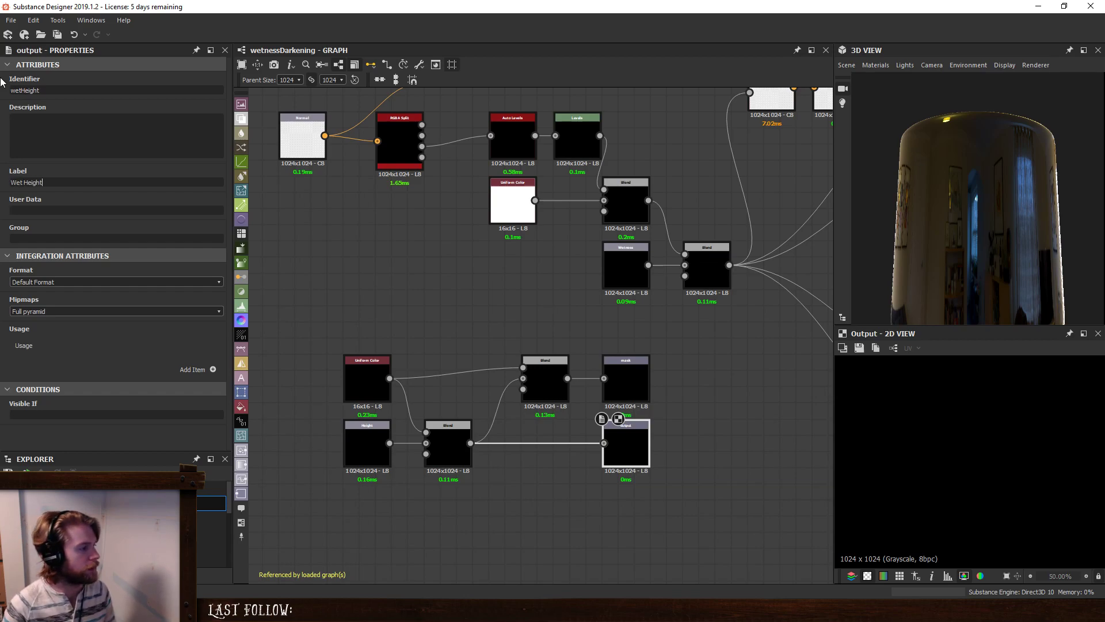
click(212, 369)
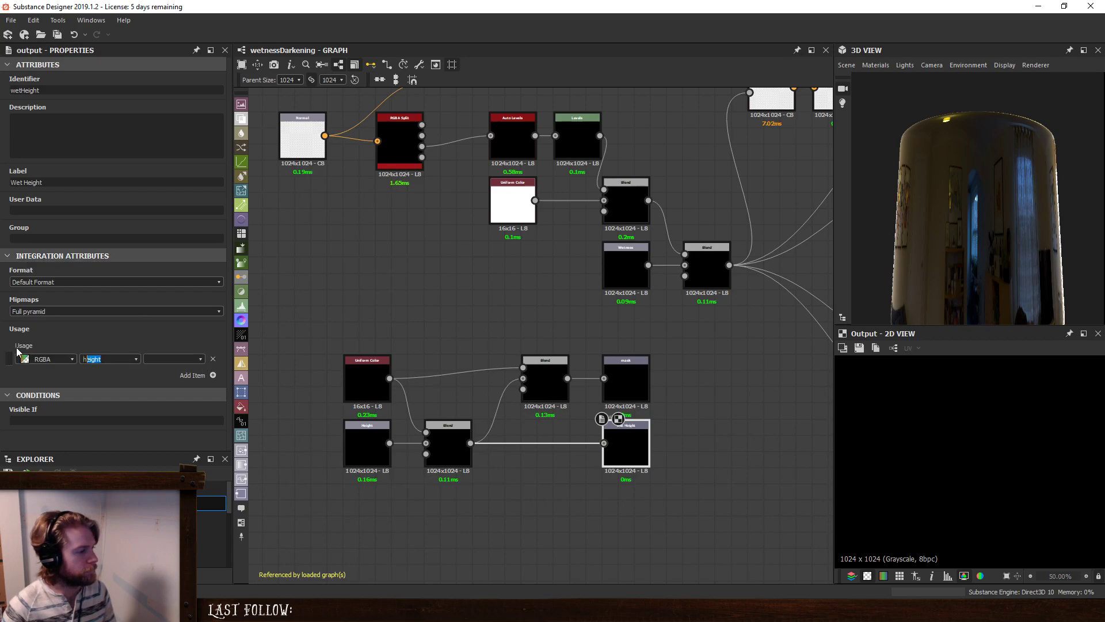
click(351, 329)
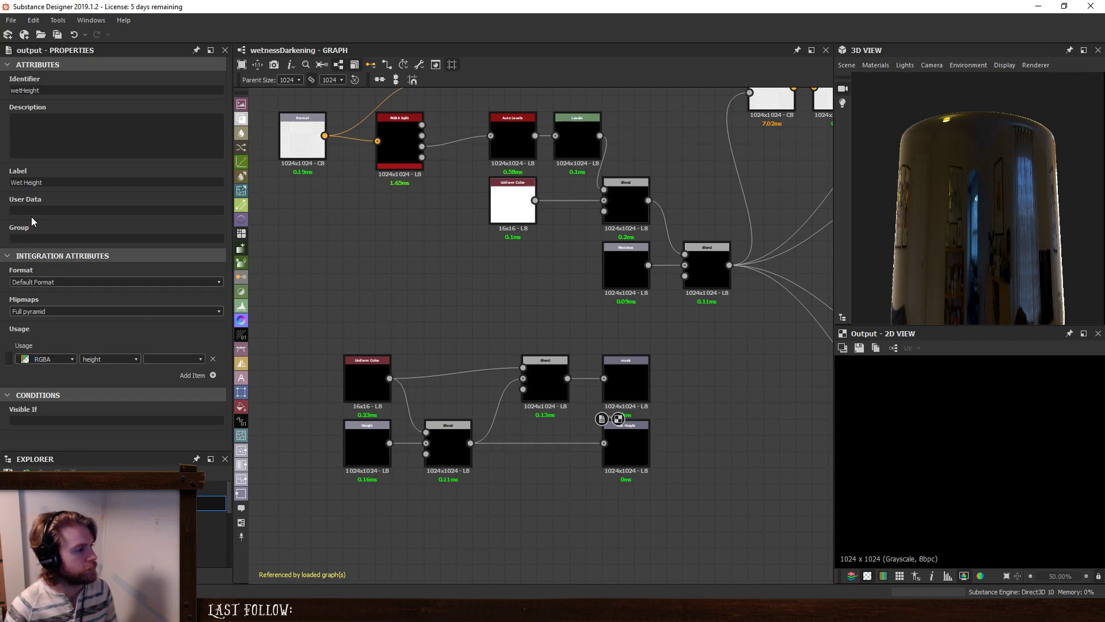
text(materi)
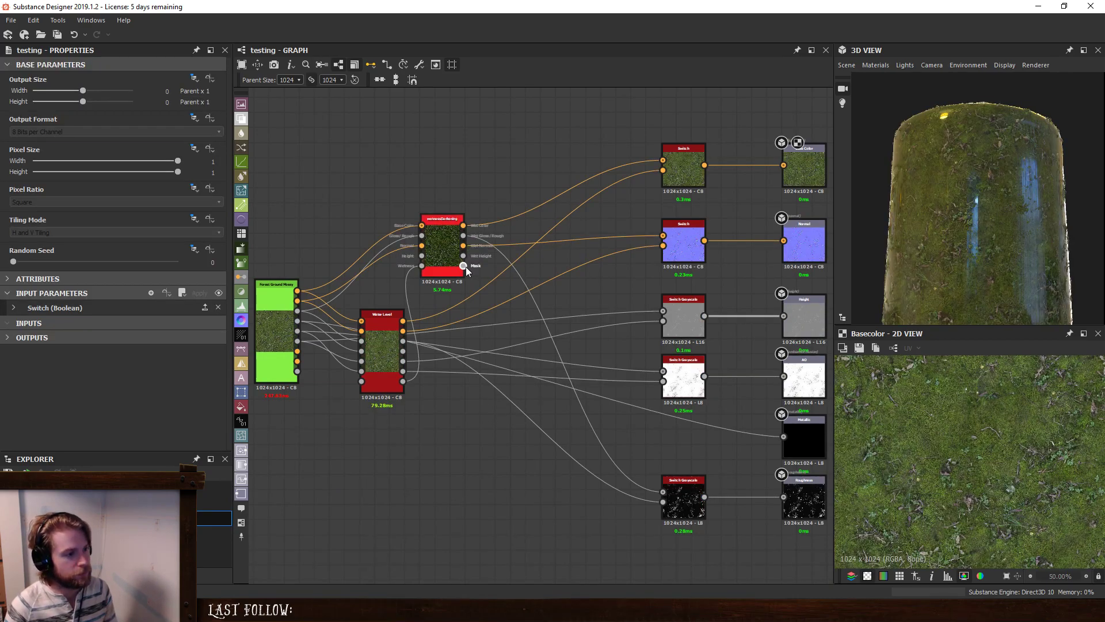
click(688, 319)
key(ctrl+c)
key(ctrl+v)
drag(550, 337, 631, 306)
key(Delete)
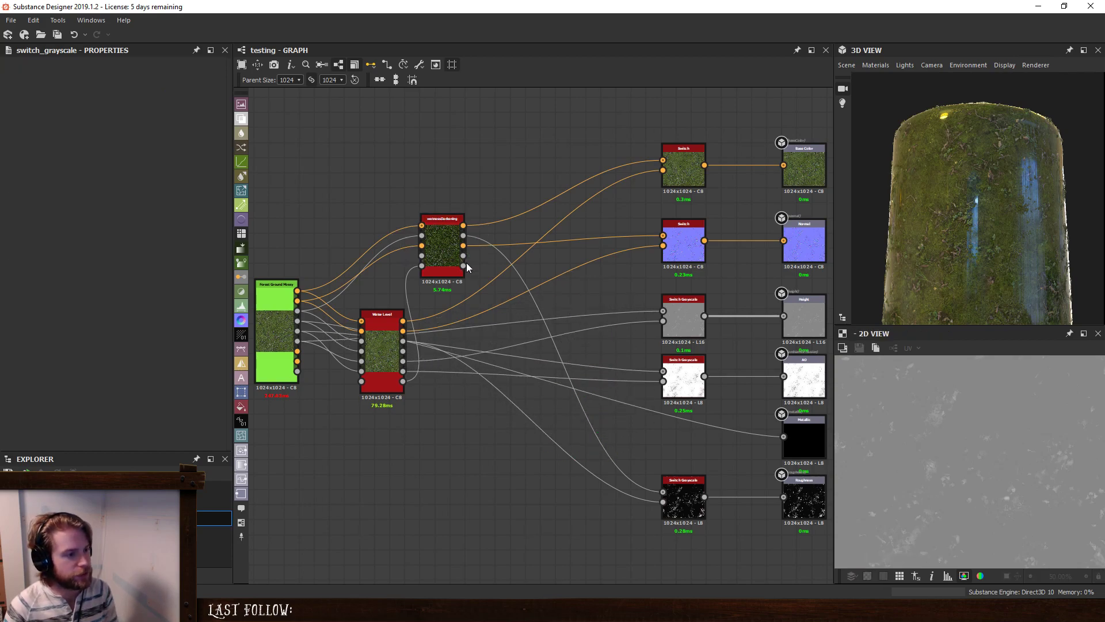
In the testing graph, connect wetnessDarkening's Wet Height to the first input of the height Switch Grayscale and preview the Height output.
drag(463, 256, 686, 311)
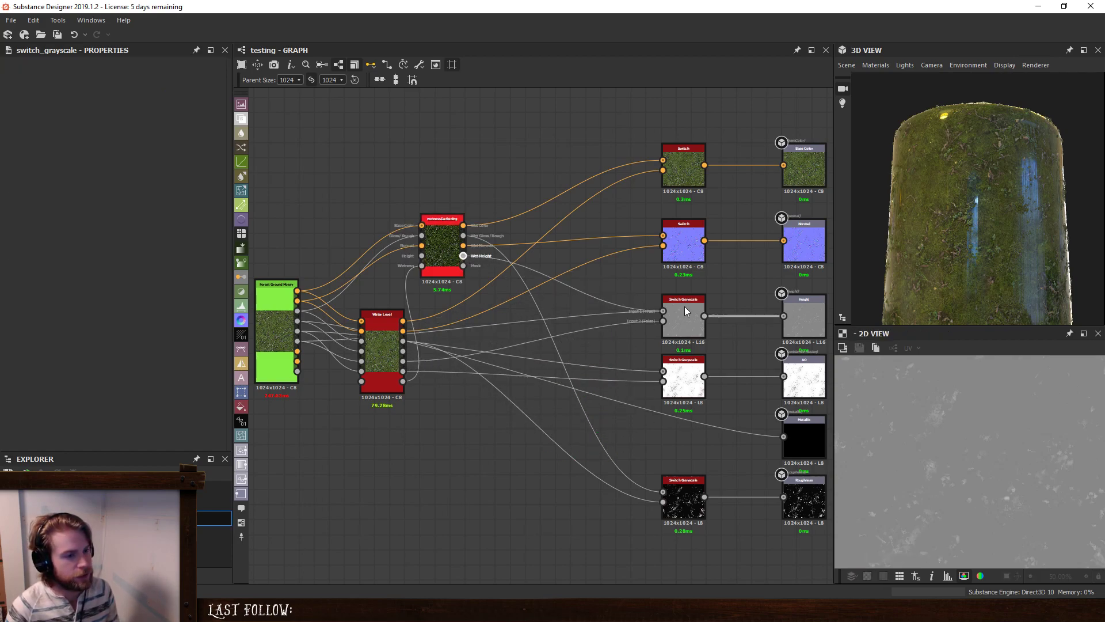
click(689, 310)
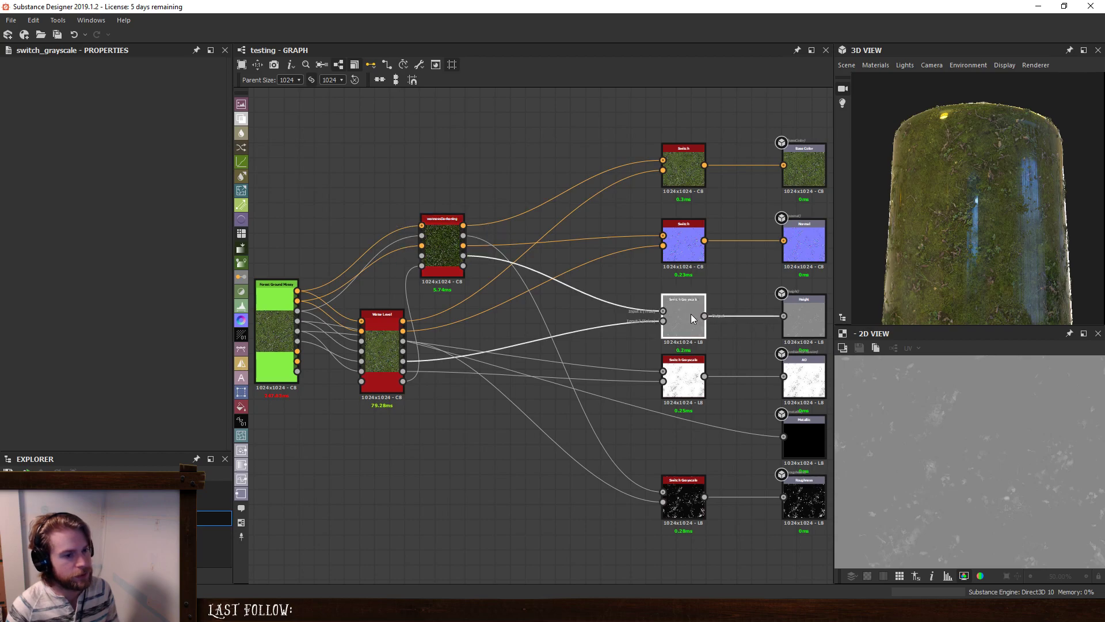
double_click(816, 316)
middle_drag(697, 334, 672, 340)
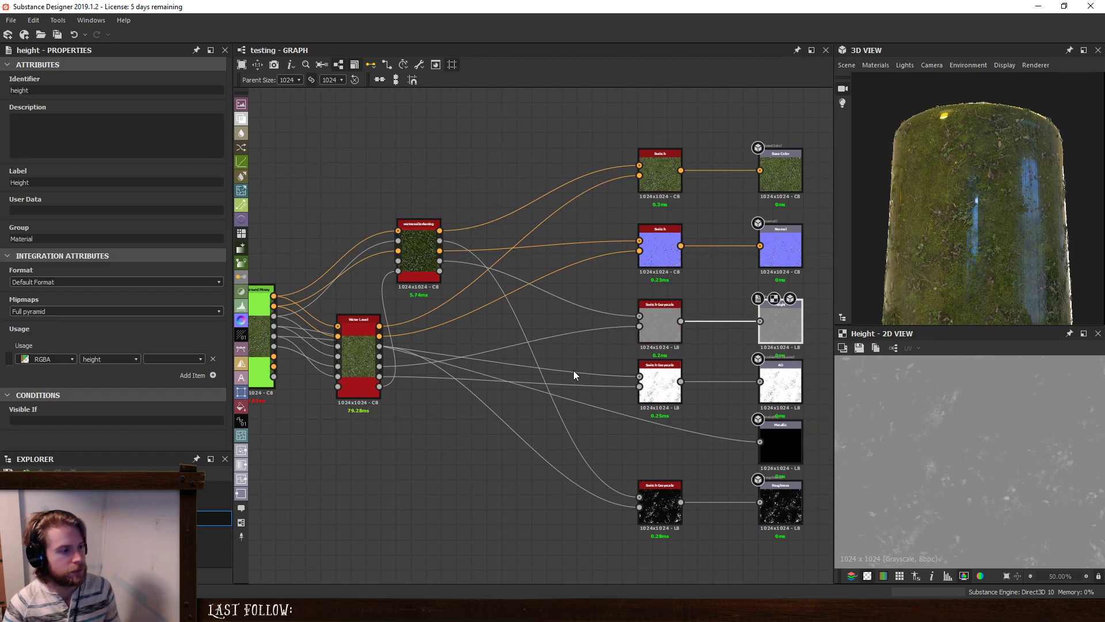
Set the default of the testing graph's Switch (Boolean) input parameter to True.
click(603, 345)
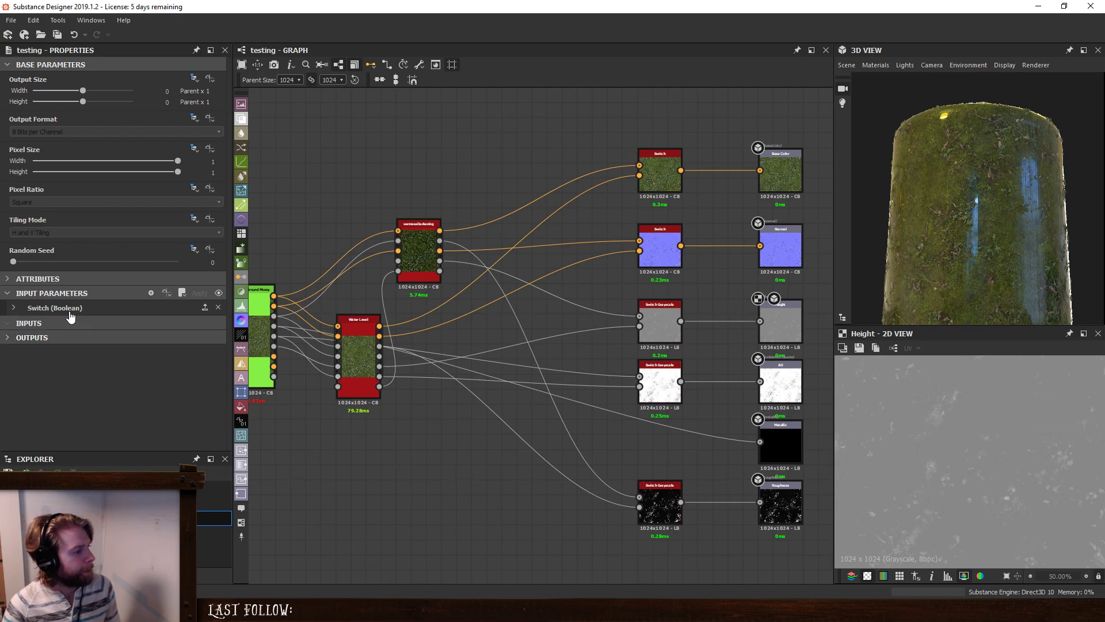
click(69, 314)
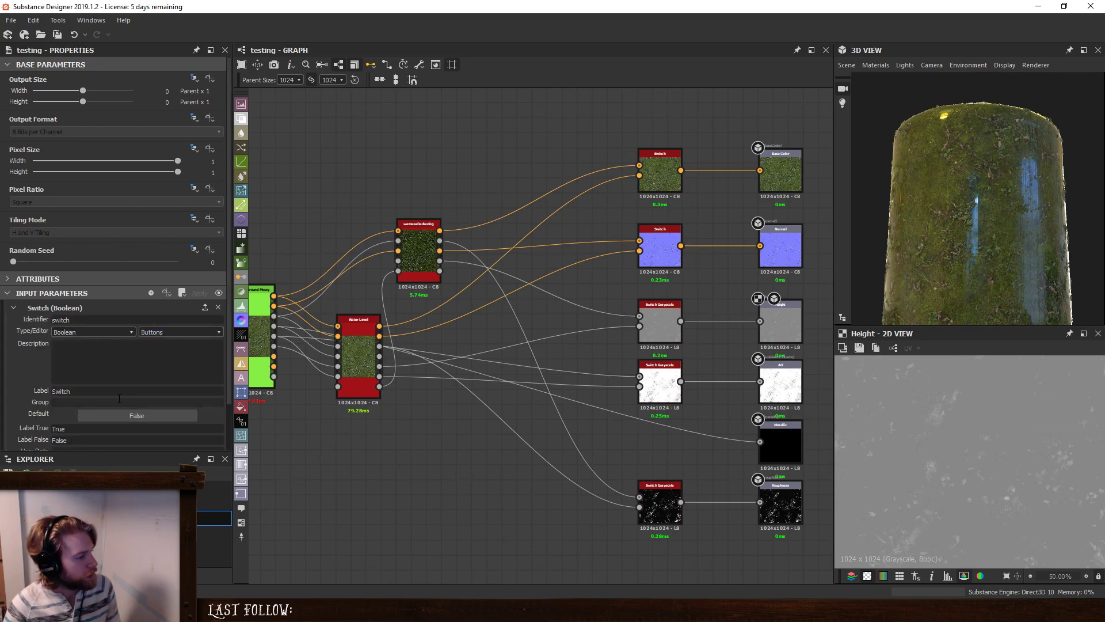
click(123, 416)
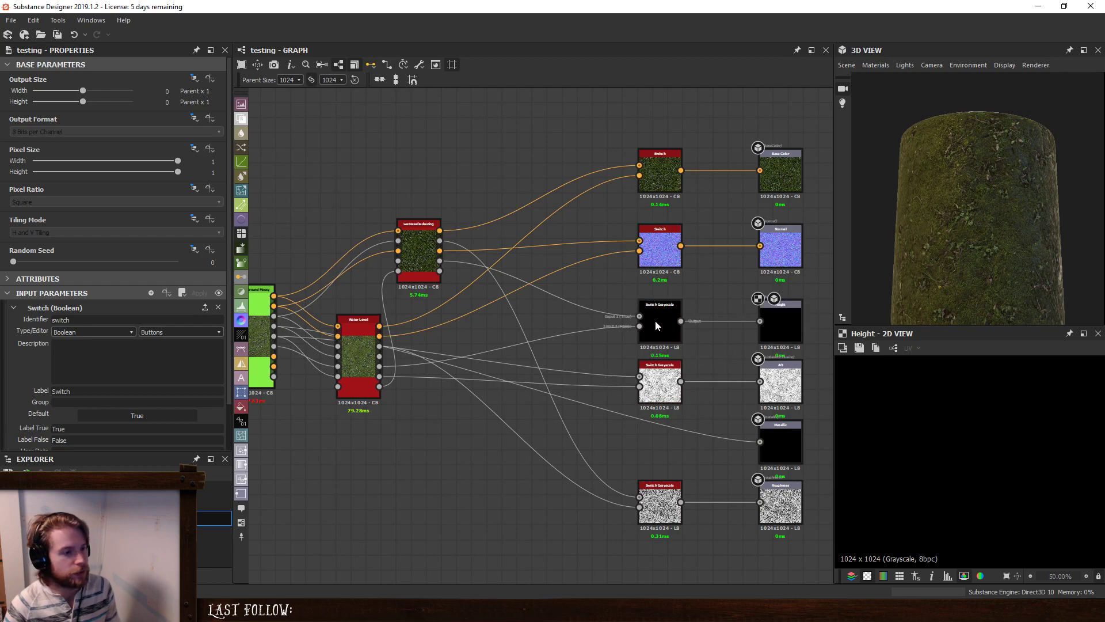
Connect Forest Ground Mossy's Height output to wetnessDarkening's Height input and preview the height Switch Grayscale.
double_click(655, 321)
double_click(440, 261)
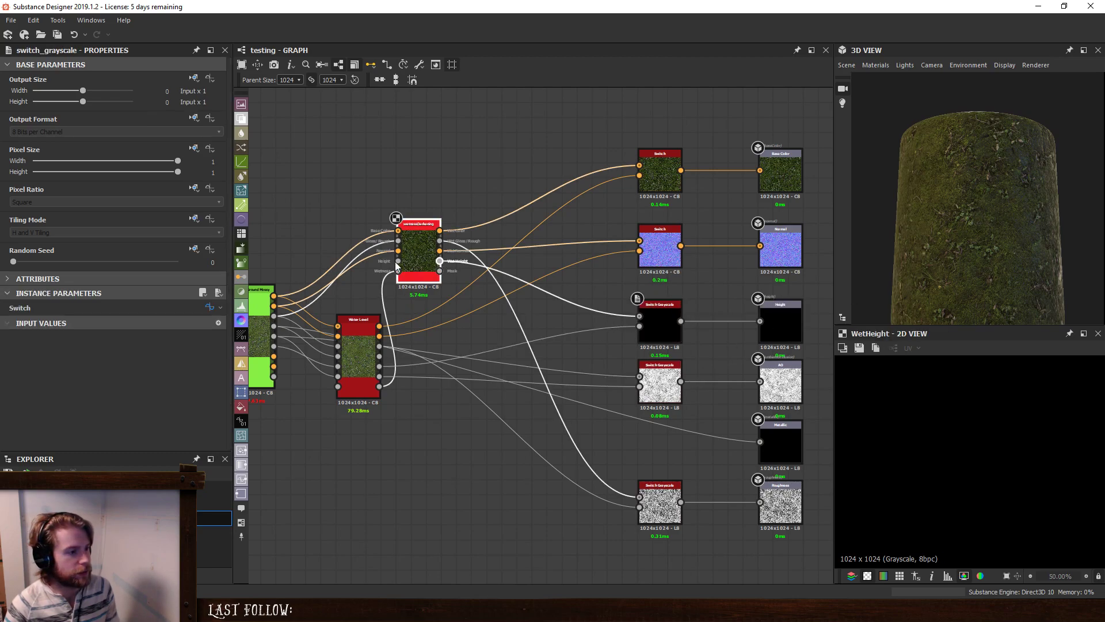
click(395, 266)
middle_drag(328, 298, 427, 301)
scroll(358, 356, up, 2)
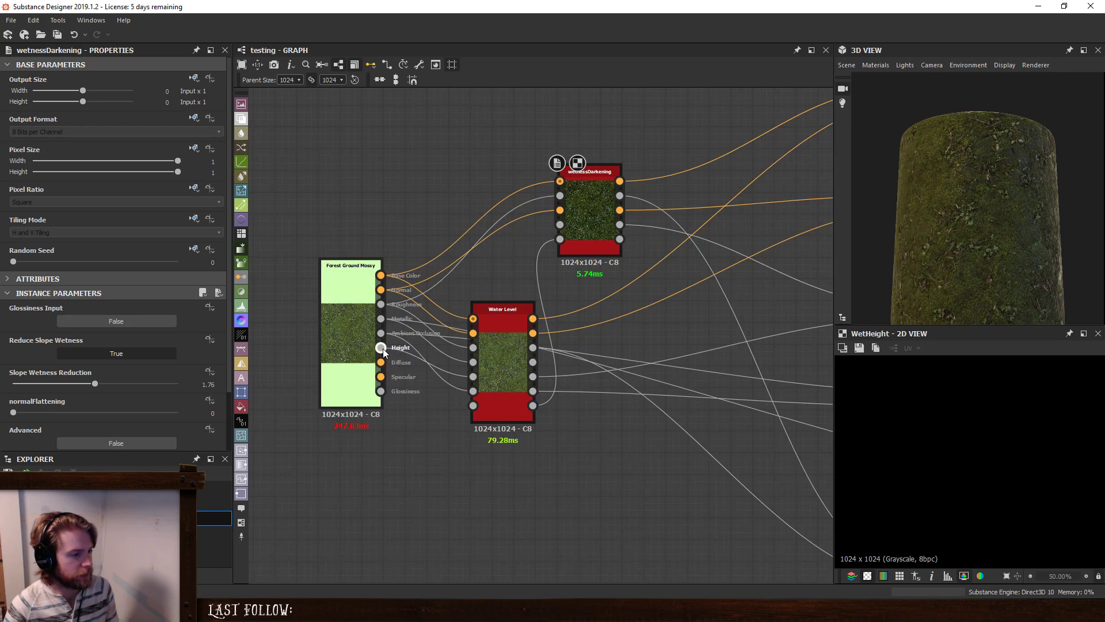
middle_drag(708, 338, 504, 343)
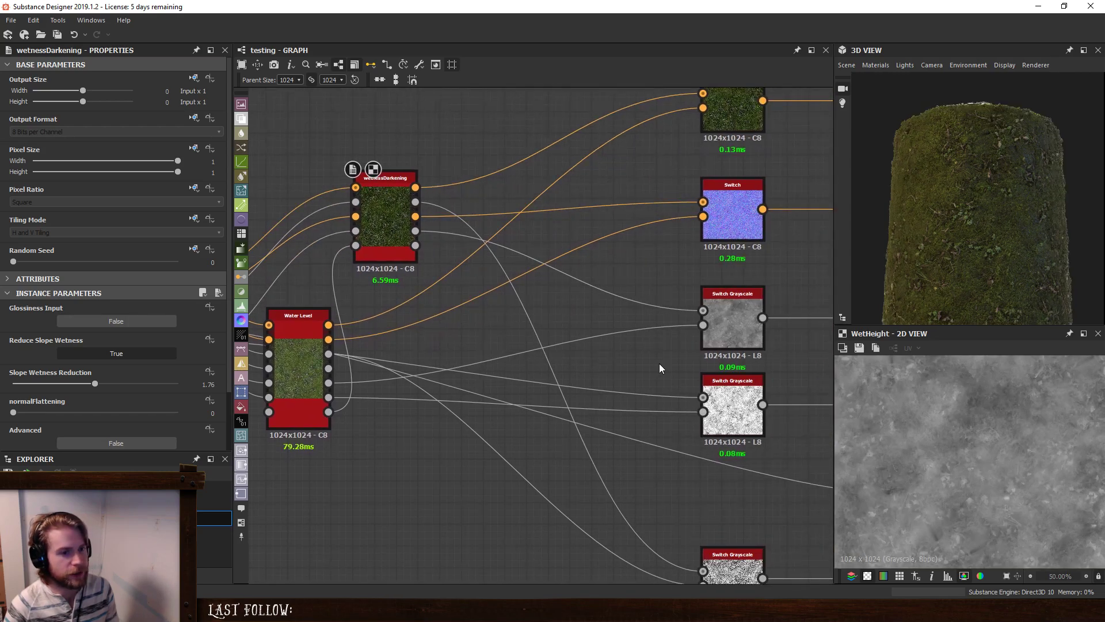
double_click(727, 306)
middle_drag(771, 345, 616, 338)
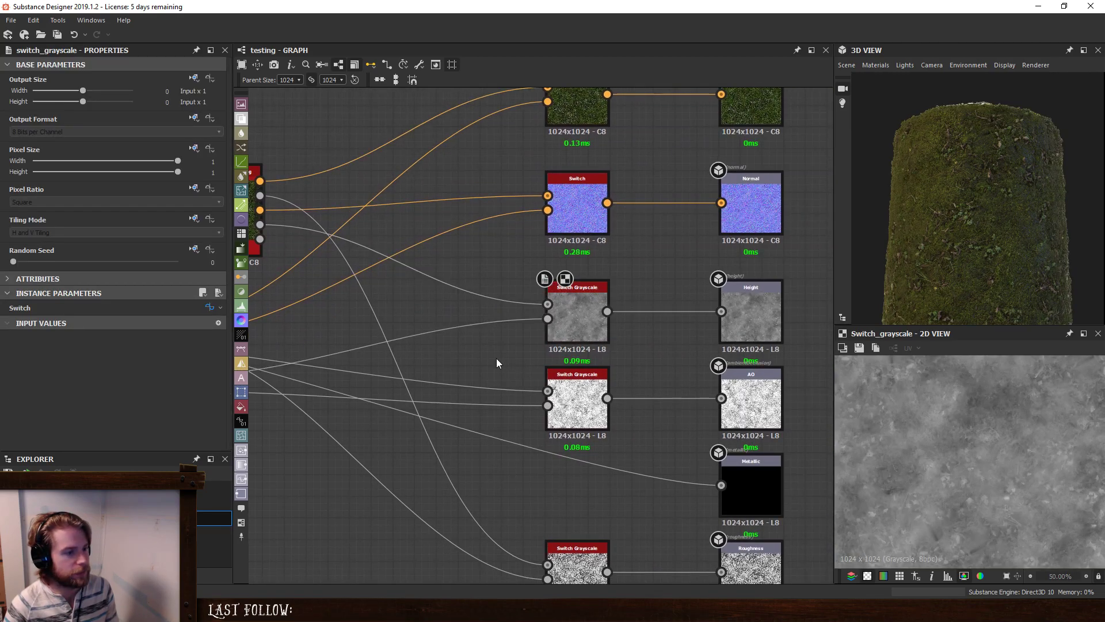
double_click(600, 361)
Expose the Water Level node's Water Level parameter as a graph input named water_level.
middle_drag(276, 359, 416, 413)
click(512, 274)
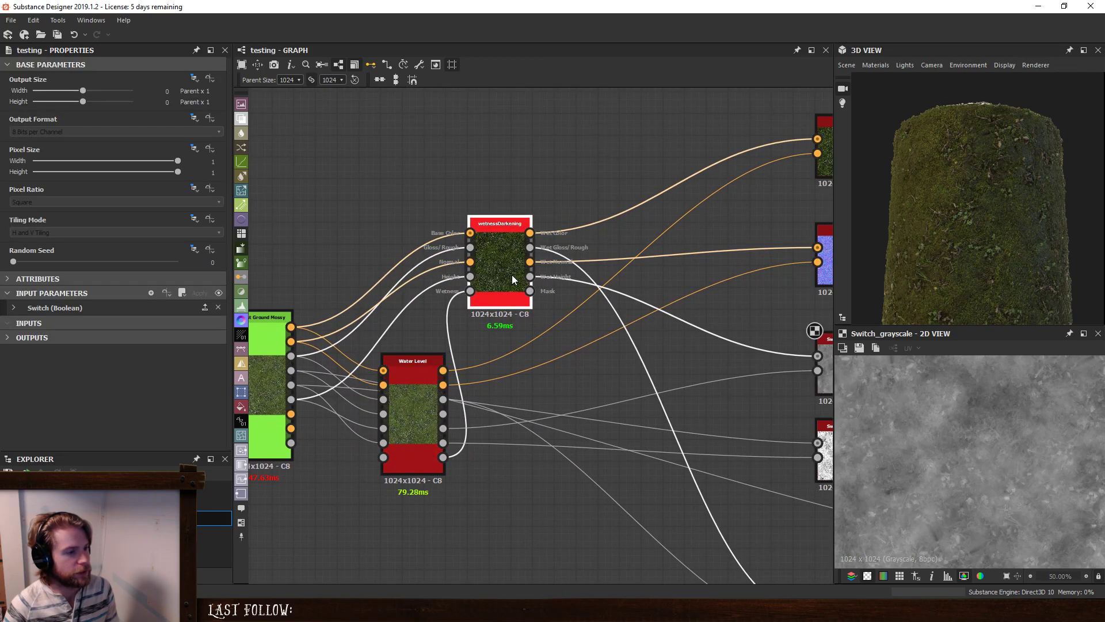
scroll(140, 403, down, 2)
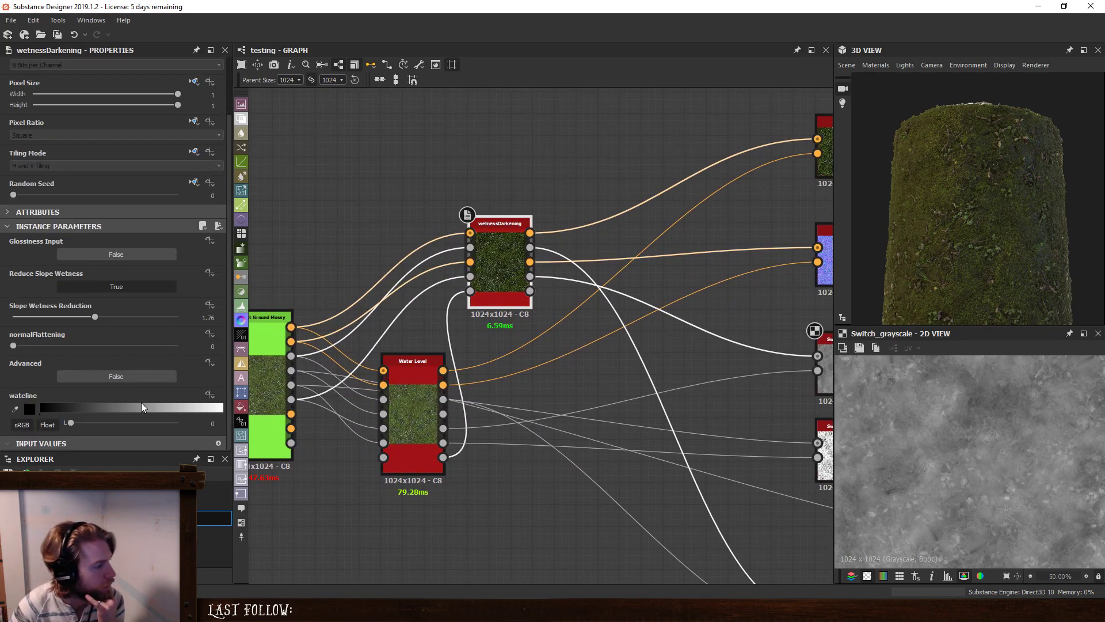
click(412, 411)
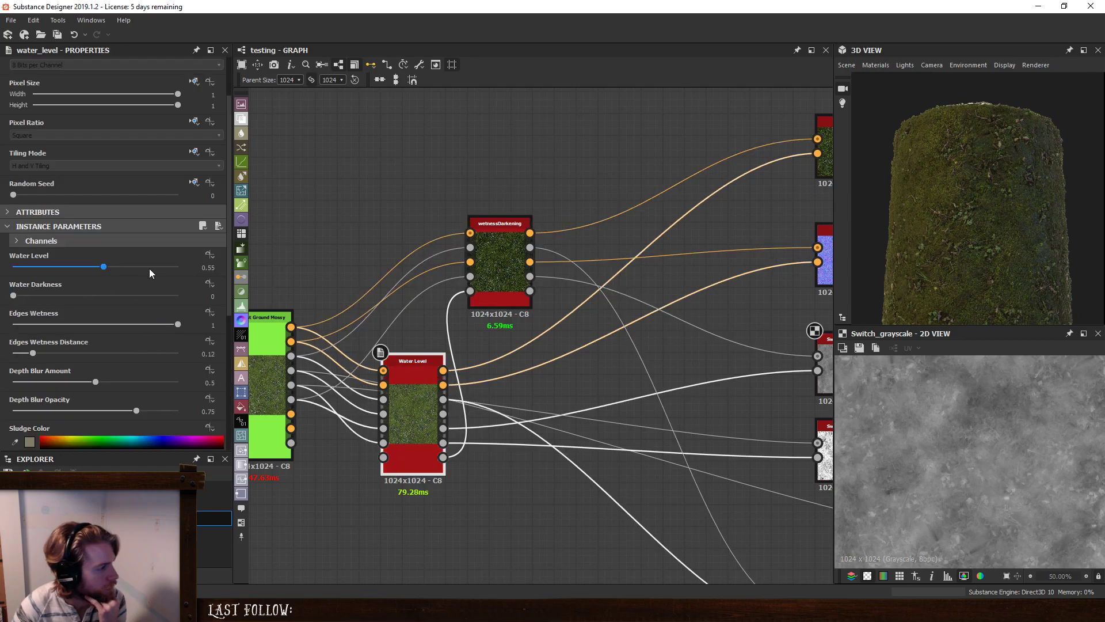
click(209, 255)
click(247, 285)
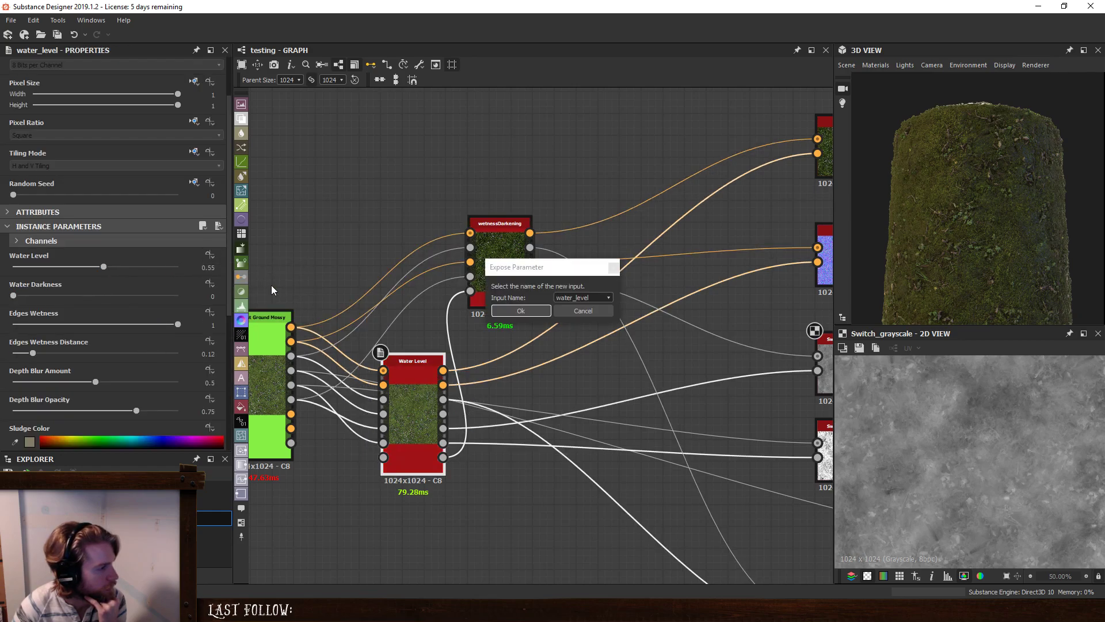
click(524, 310)
Drive the wetnessDarkening node's wateline parameter with the exposed water_level input.
click(503, 281)
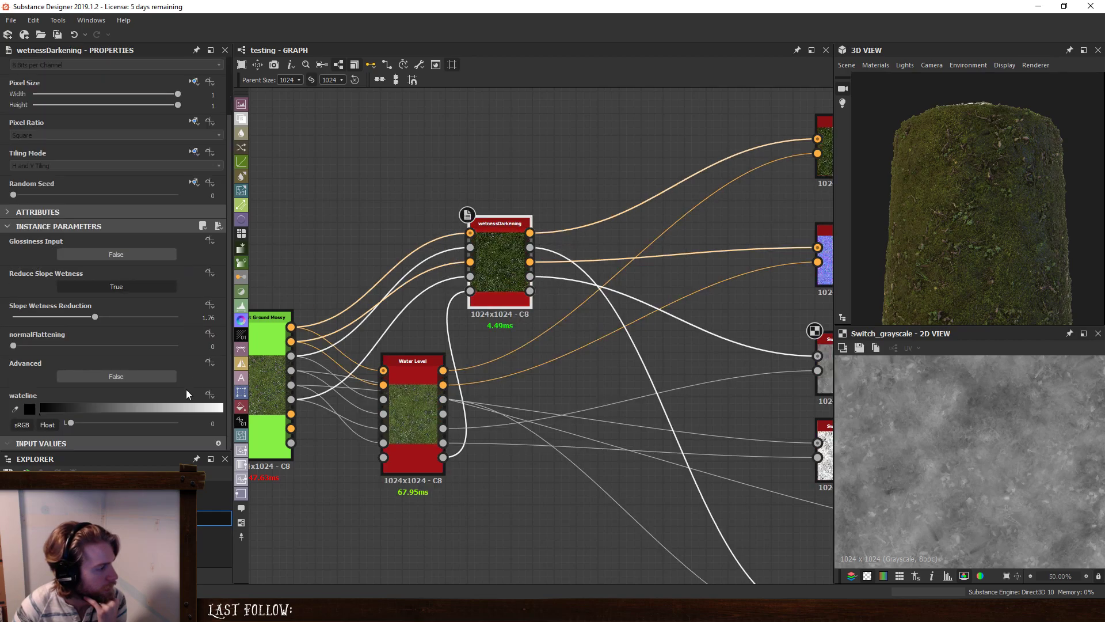
click(212, 396)
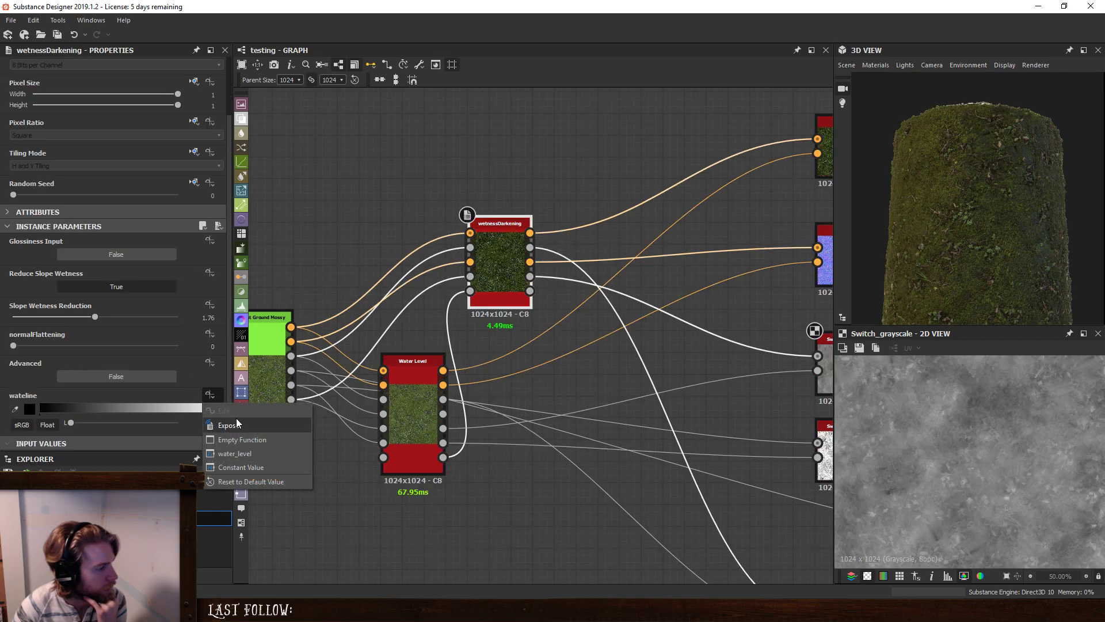
click(241, 456)
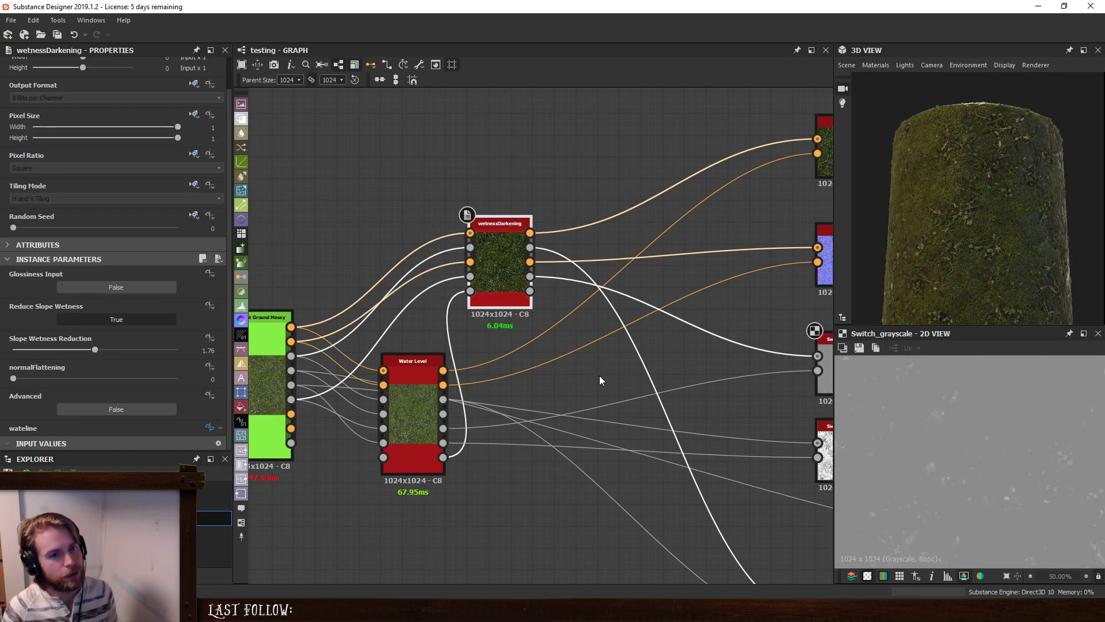
Examine the wet moss material up close on the 3D cylinder and the height Switch Grayscale's whole 2D preview.
middle_drag(655, 311, 559, 313)
middle_drag(736, 299, 623, 301)
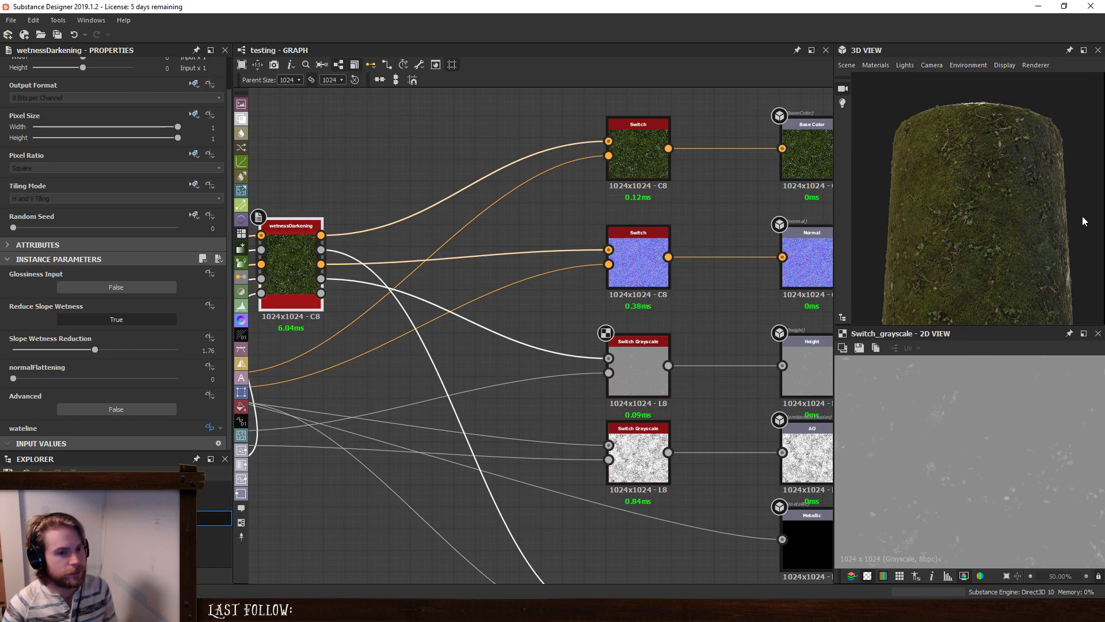
scroll(966, 236, up, 3)
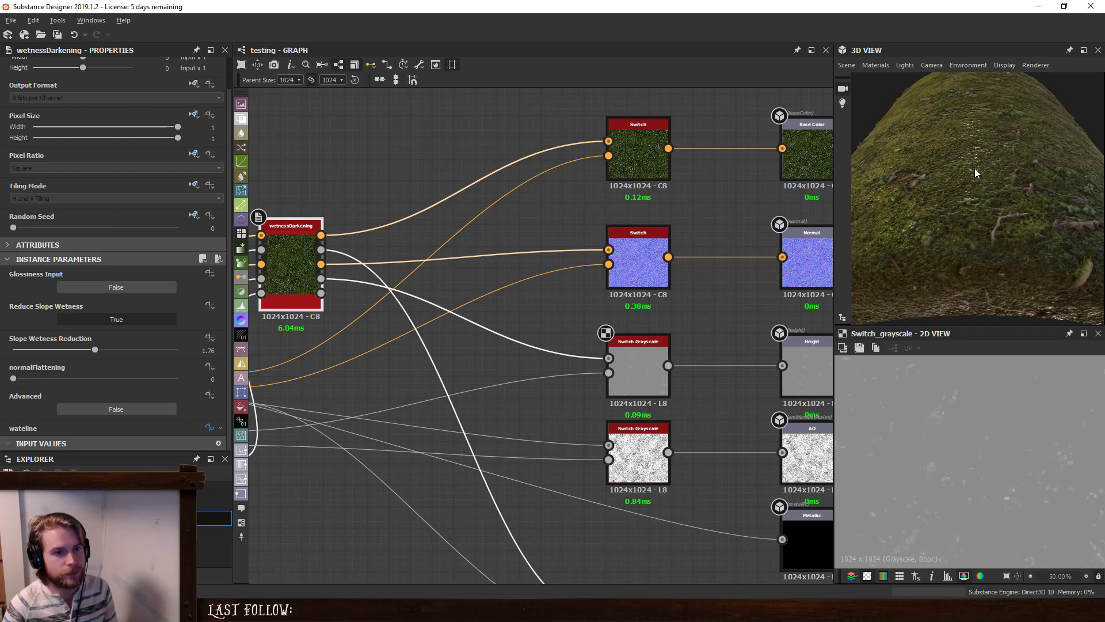
drag(975, 173, 887, 241)
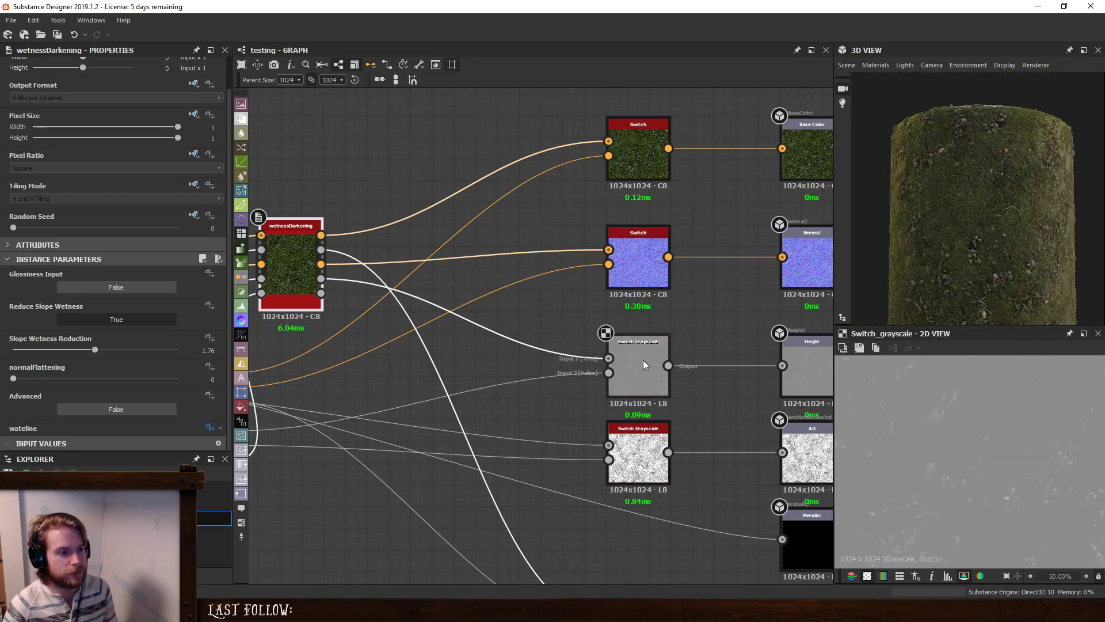
click(644, 377)
scroll(965, 437, down, 4)
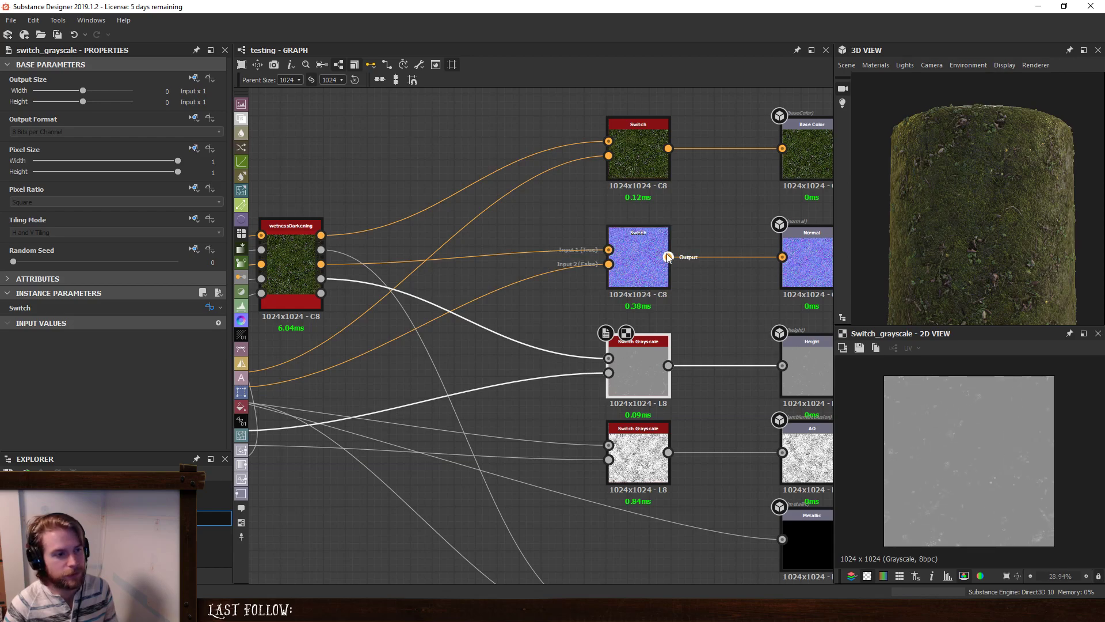
Preview the normal map Switch and the wetnessDarkening node's Mask output in the 2D view, examining the mask up close.
click(638, 268)
scroll(984, 438, up, 4)
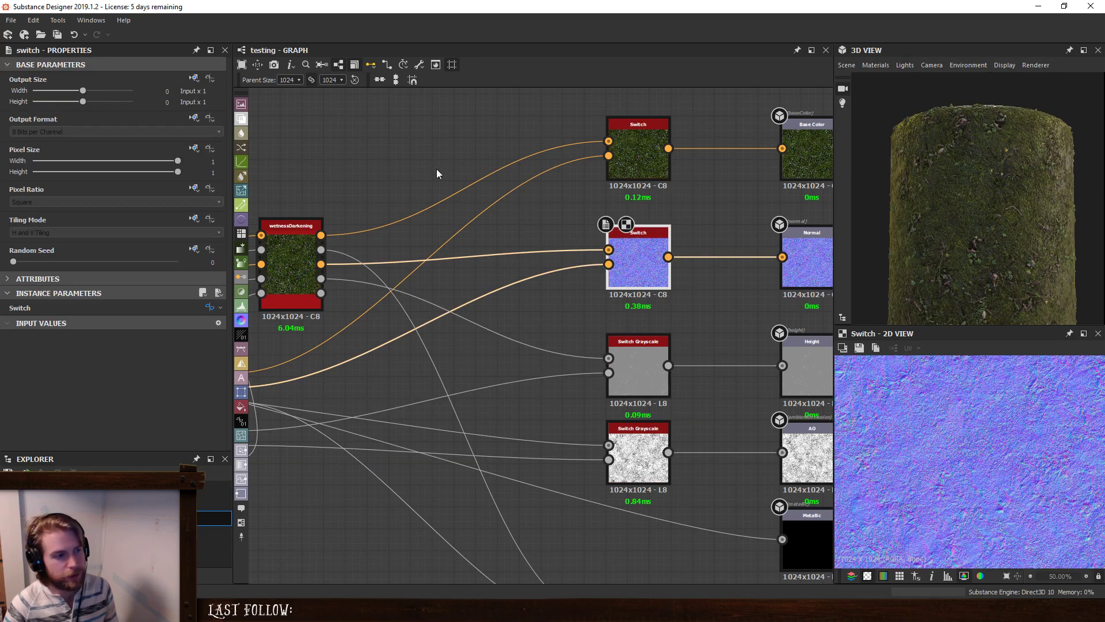
right_click(304, 255)
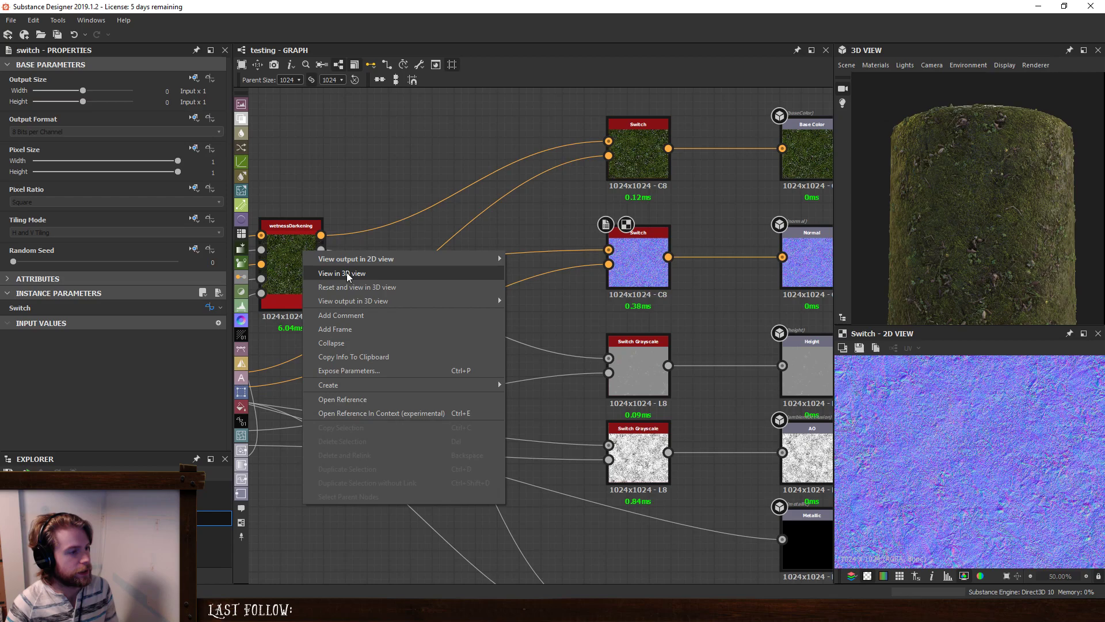
click(392, 403)
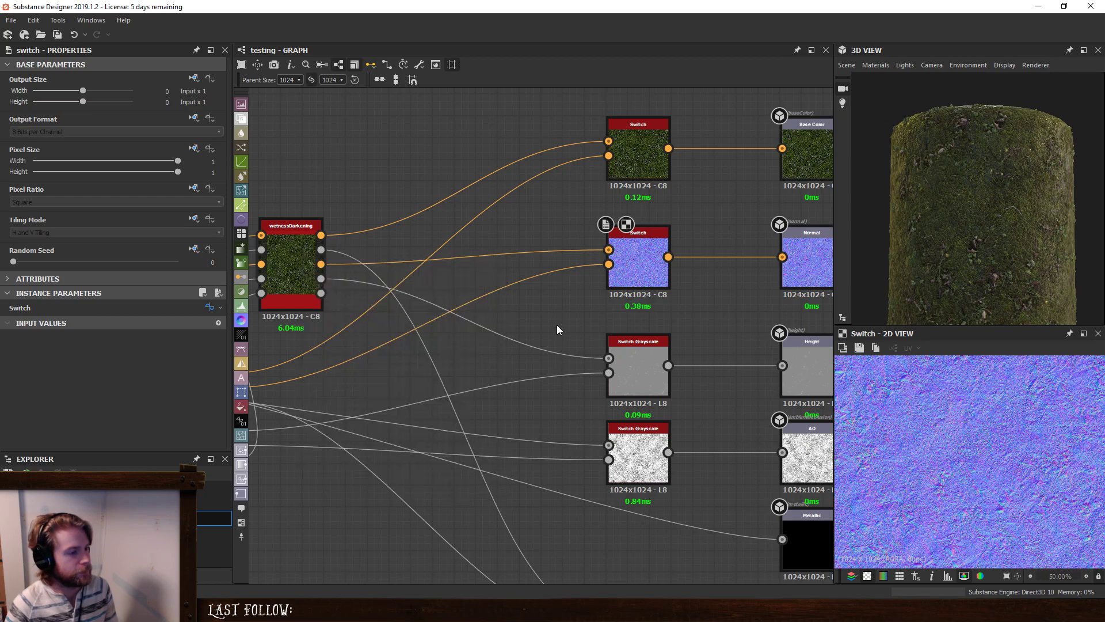
double_click(321, 293)
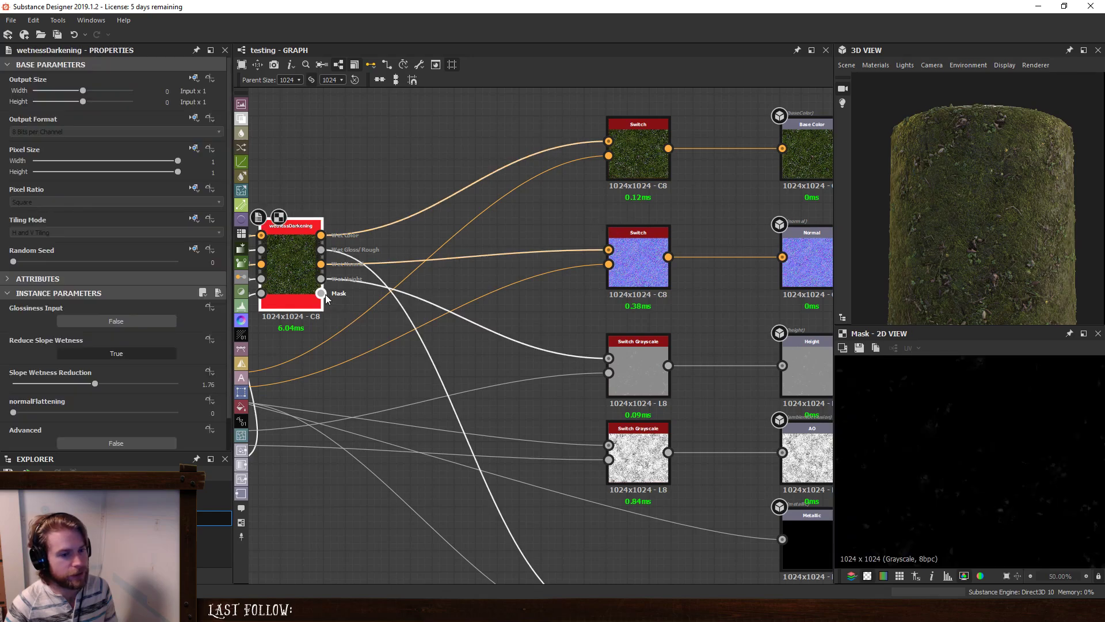
scroll(990, 457, up, 2)
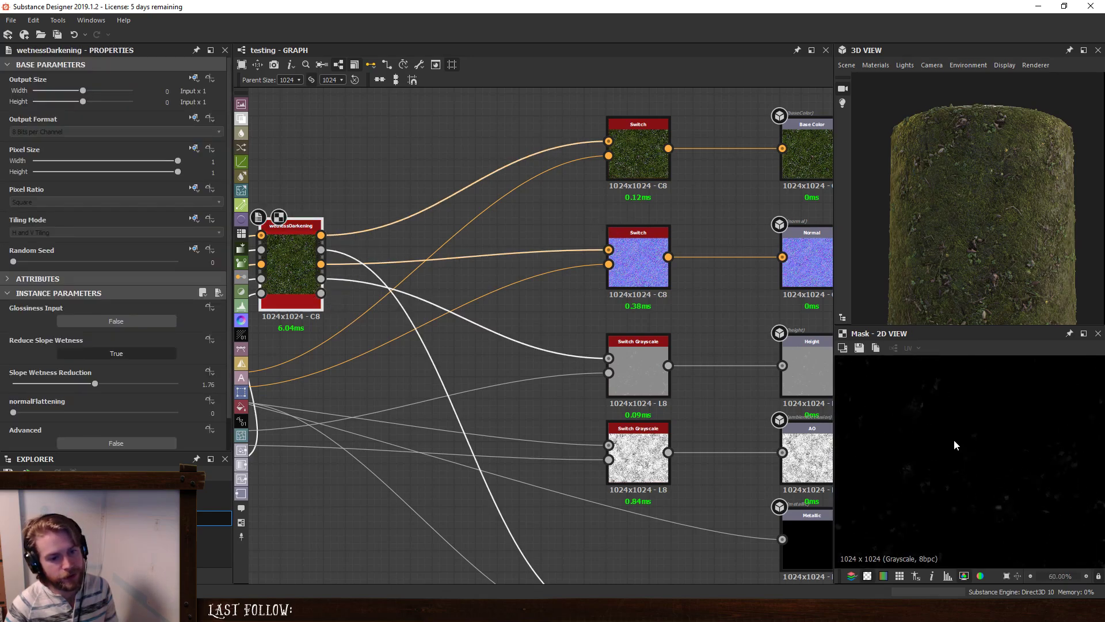
scroll(971, 456, up, 6)
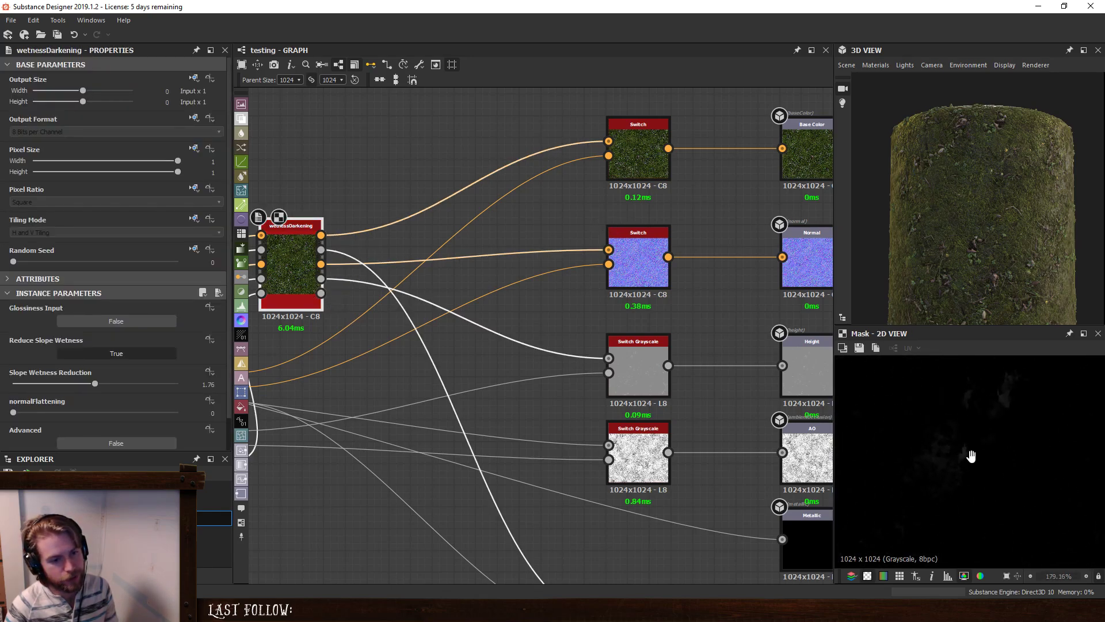
scroll(1014, 434, down, 8)
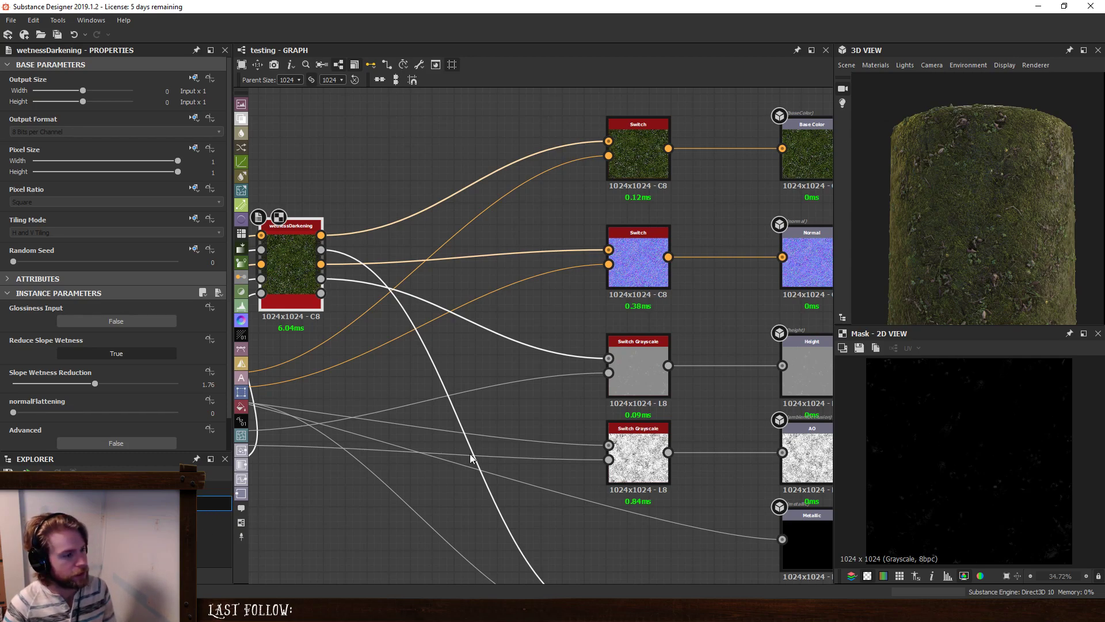
Open the wetnessDarkening node's reference graph in context from the testing graph.
key(ctrl+e)
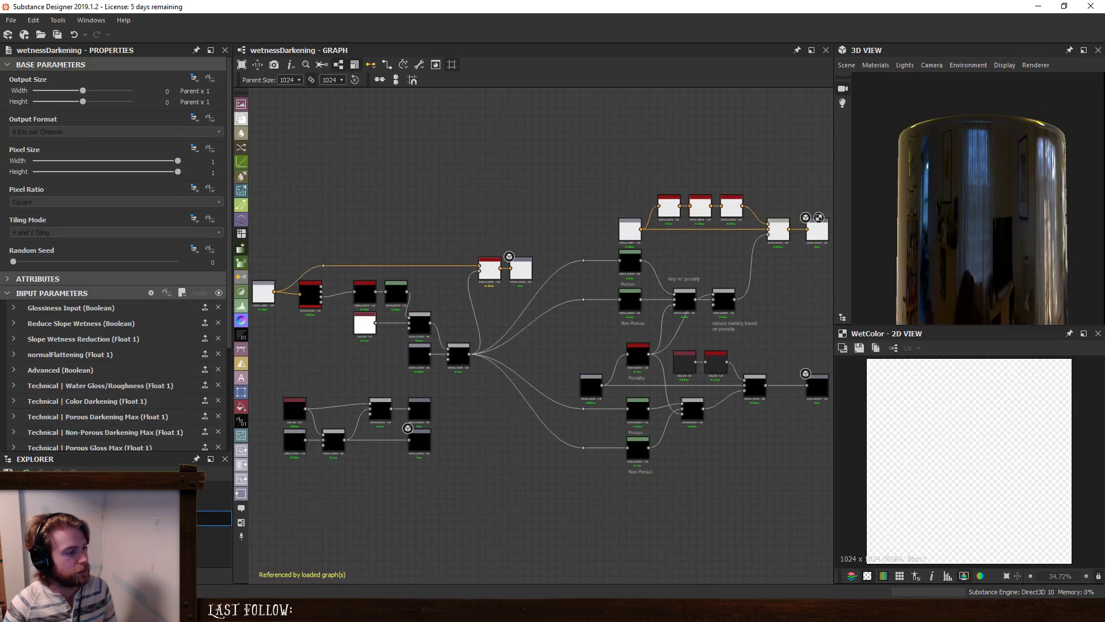
key(alt+Left)
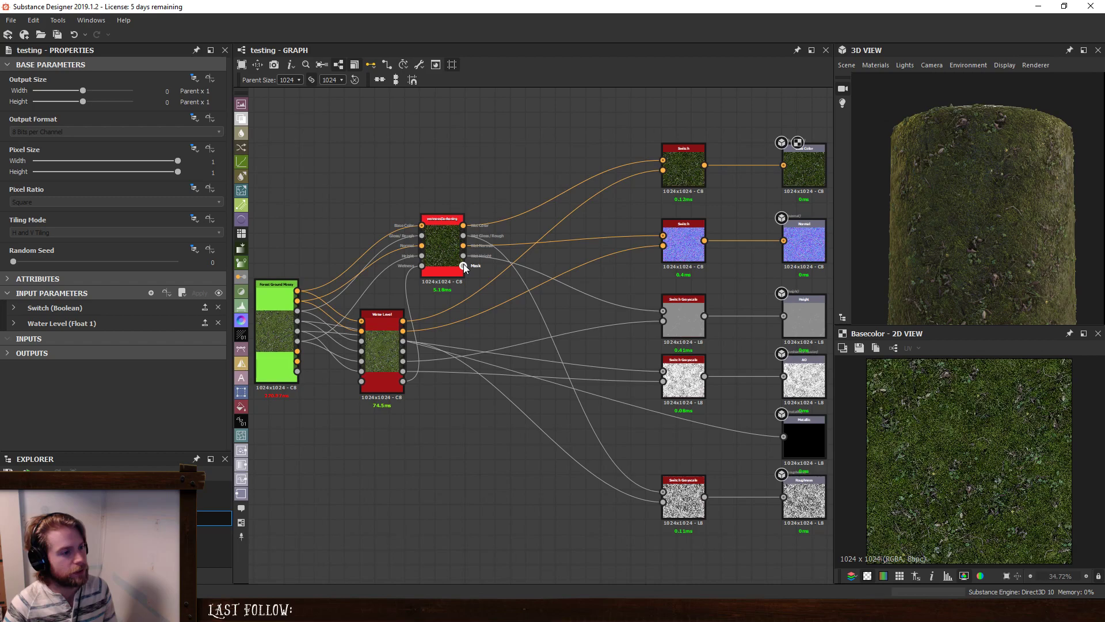
right_click(445, 256)
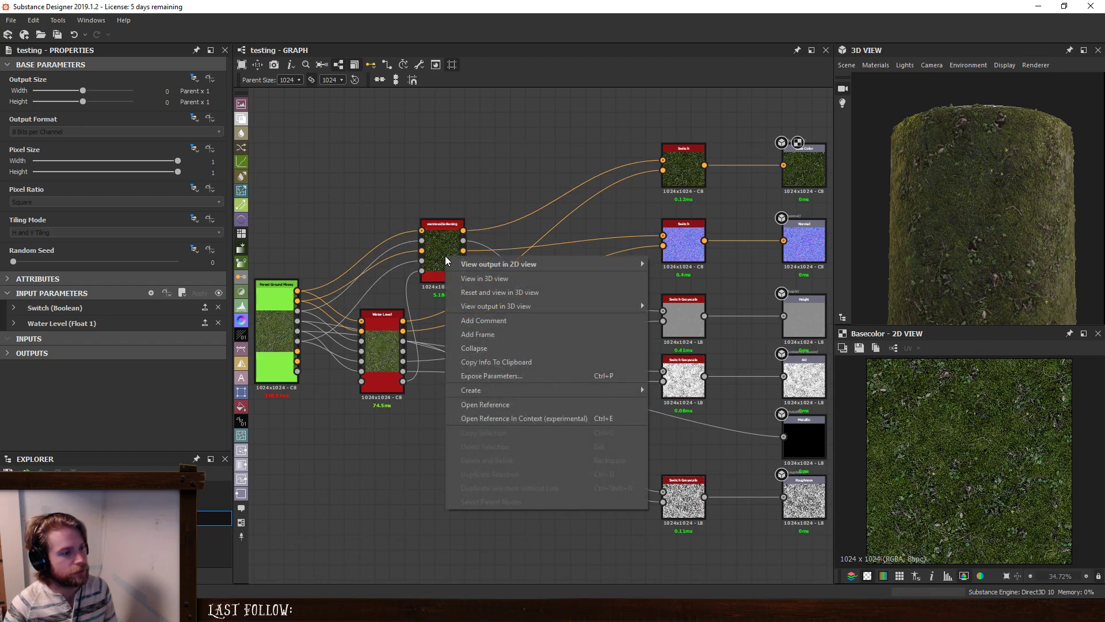
click(510, 418)
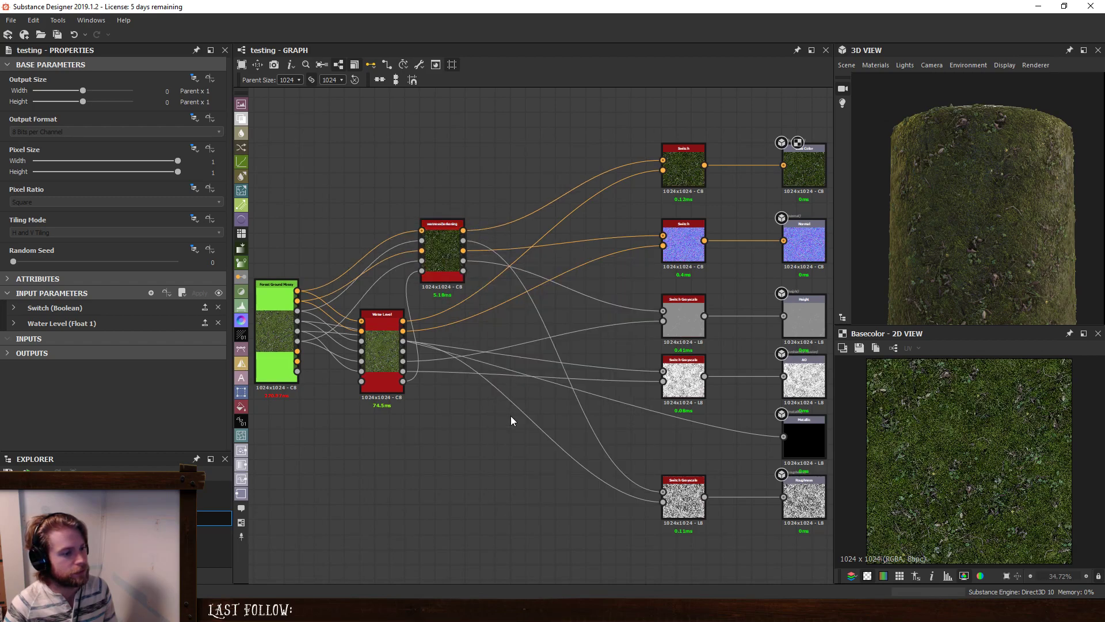
Move the Mask output away from its Blend node and insert a Histogram Scan node between them.
scroll(450, 448, up, 4)
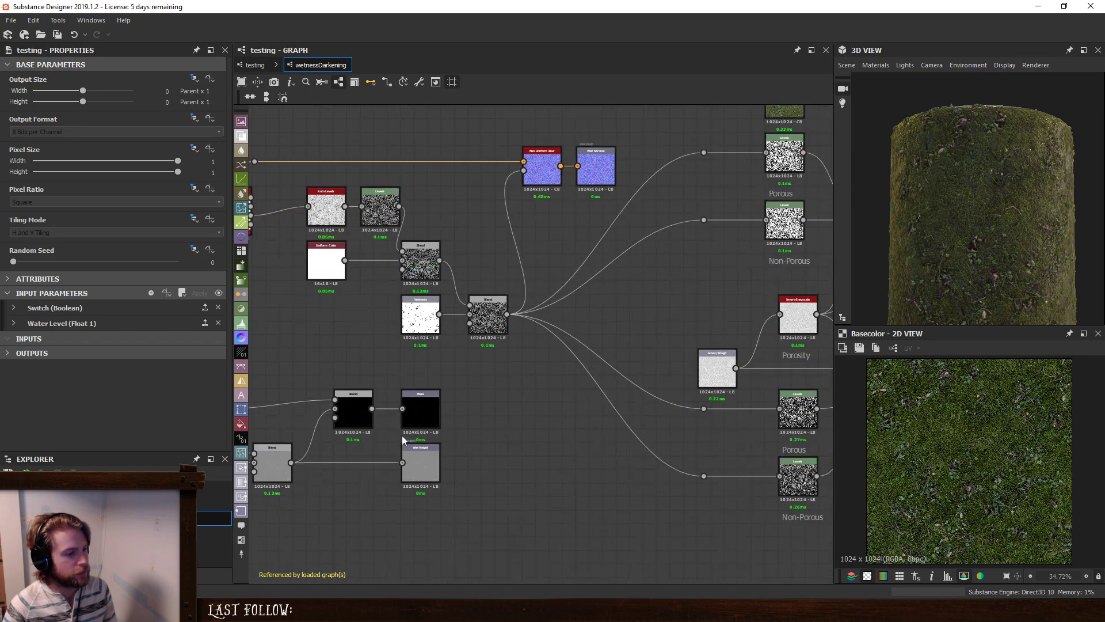
drag(420, 403, 474, 397)
middle_drag(420, 410, 563, 404)
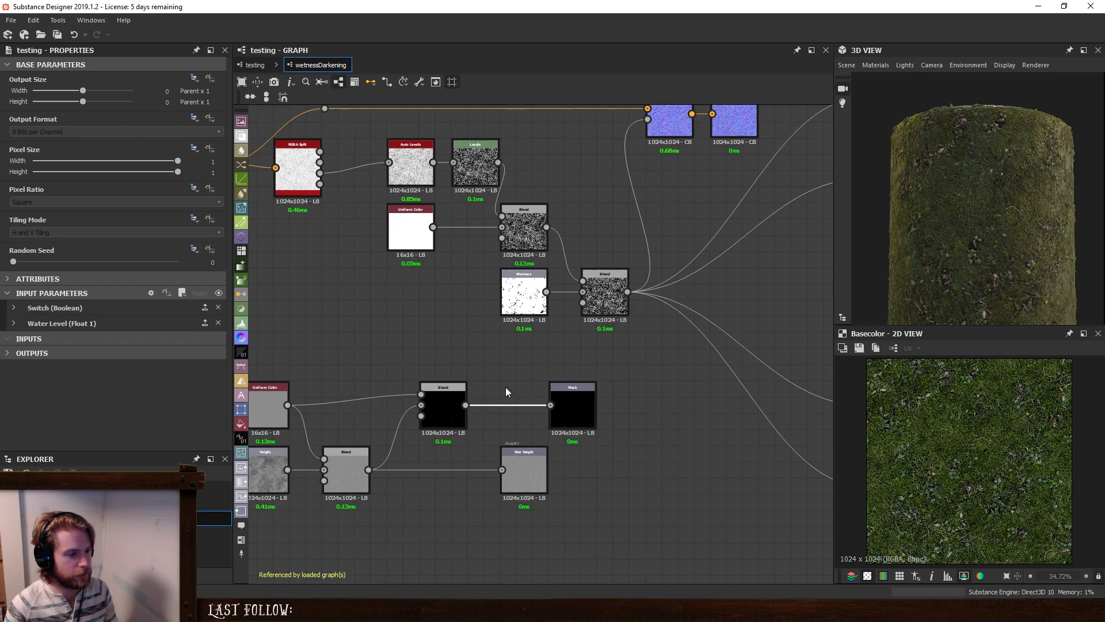
key(space)
text(hist)
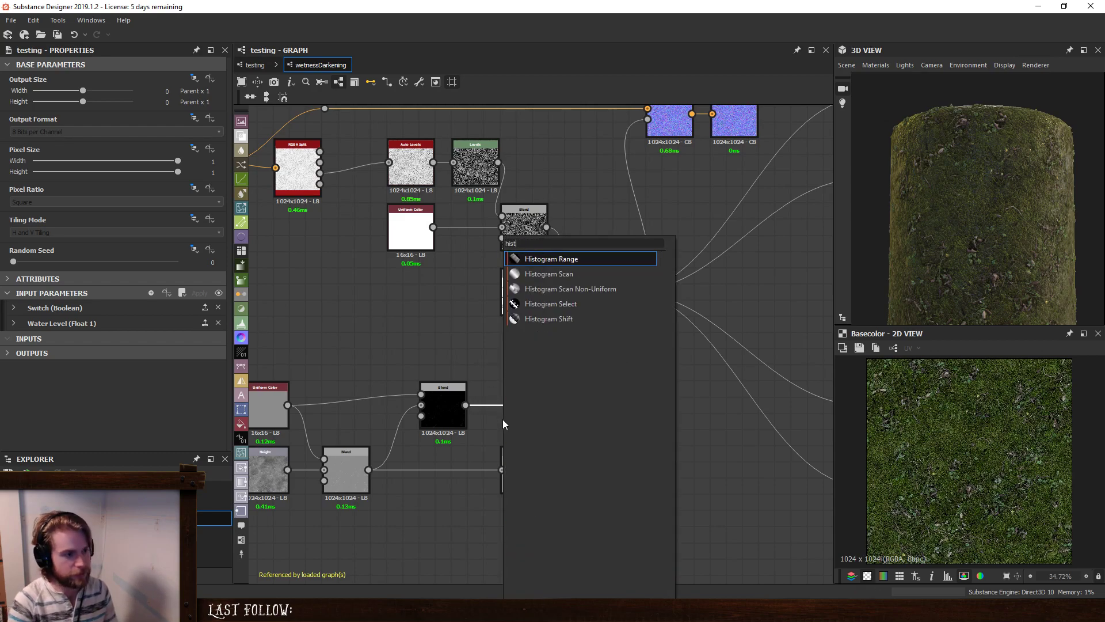
click(549, 274)
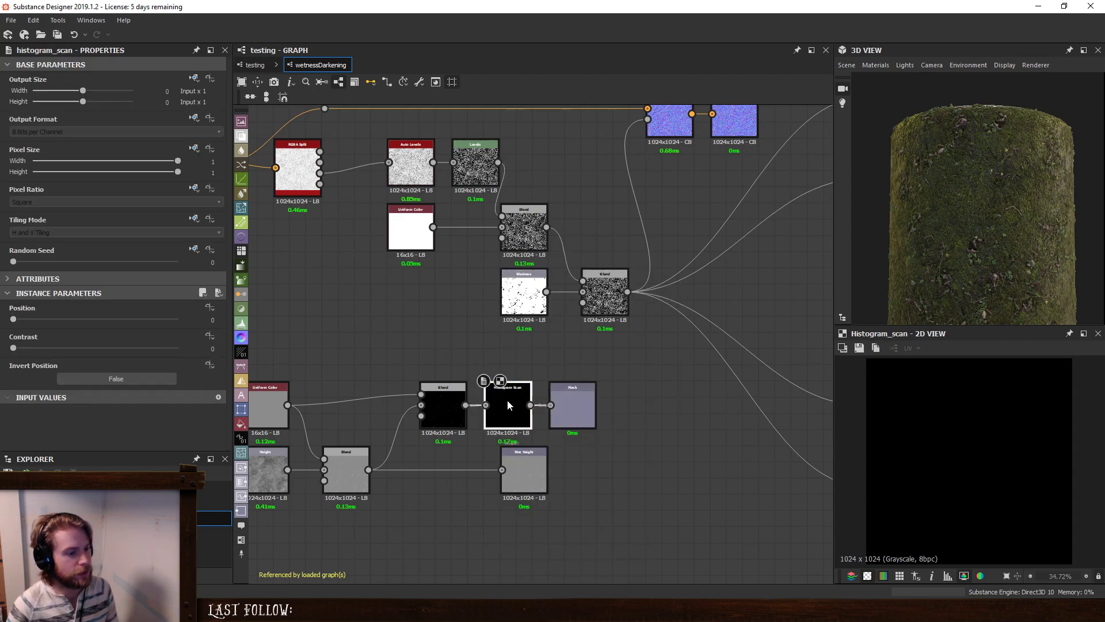
Set the Histogram Scan's Position to 0.99 and inspect the resulting mask in the 2D view.
drag(16, 319, 84, 324)
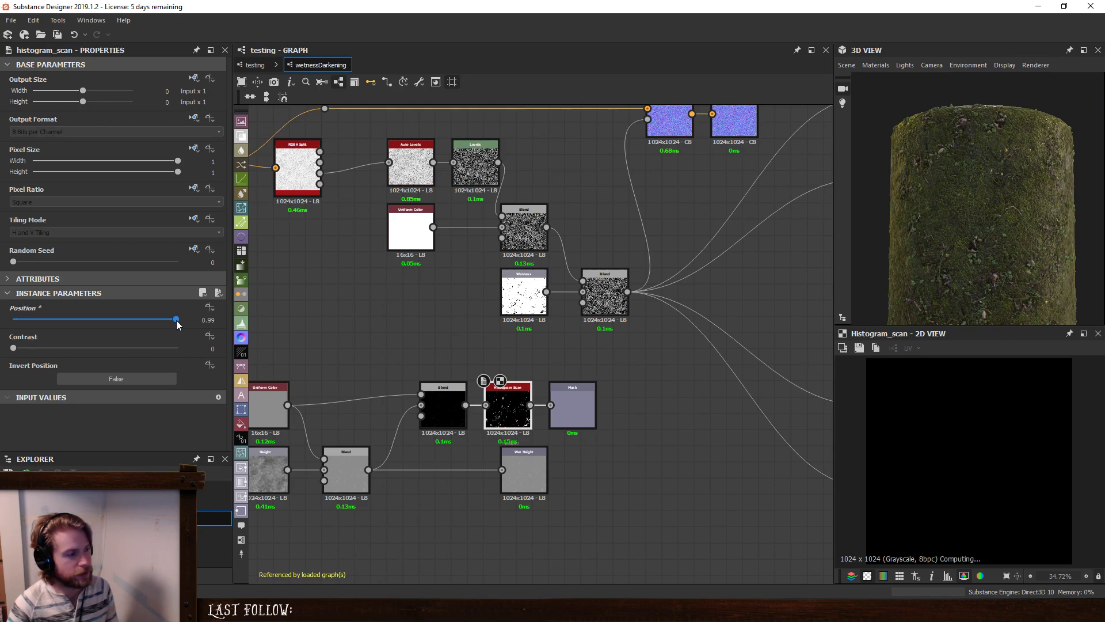
scroll(946, 444, up, 2)
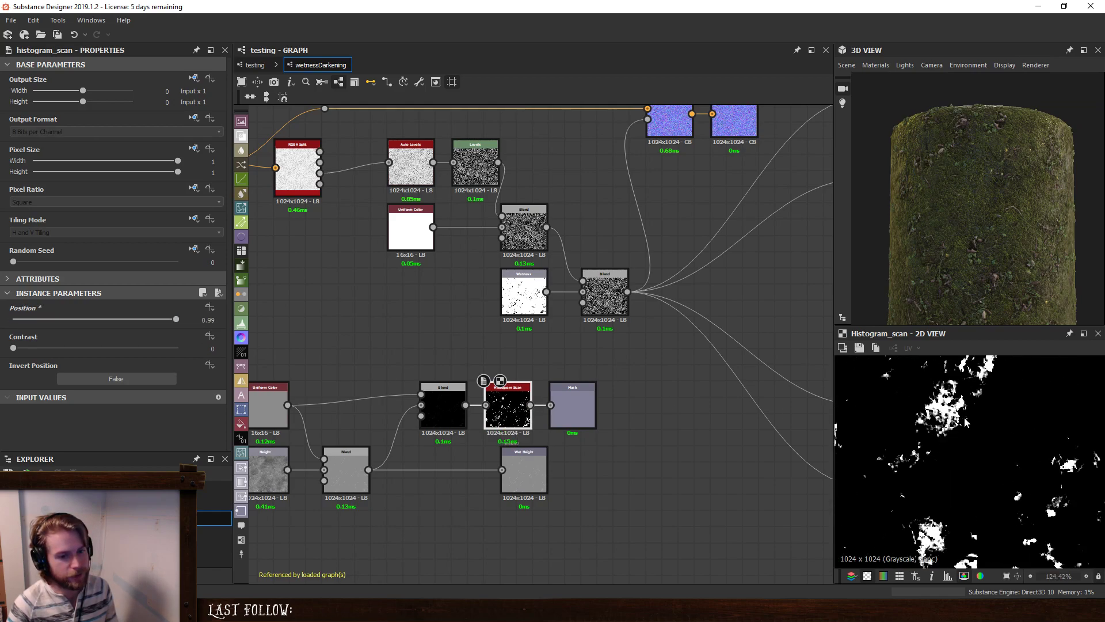
scroll(988, 434, down, 4)
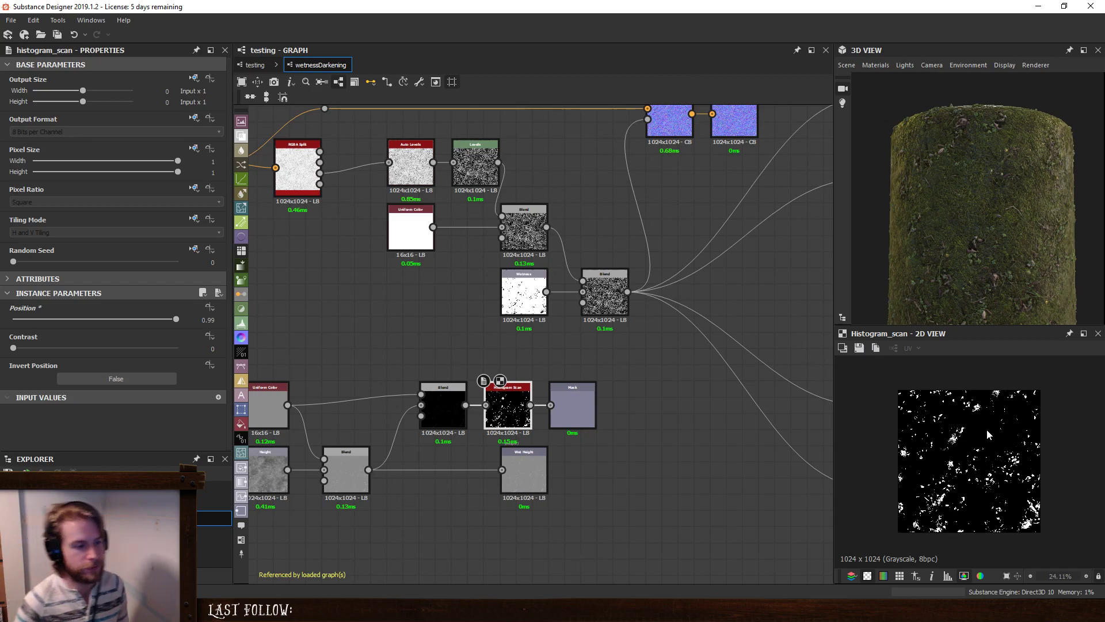
Make room before the Wet Normal output and insert a Blend node between it and the Non Uniform Blur node.
middle_drag(660, 423, 642, 455)
scroll(615, 464, down, 1)
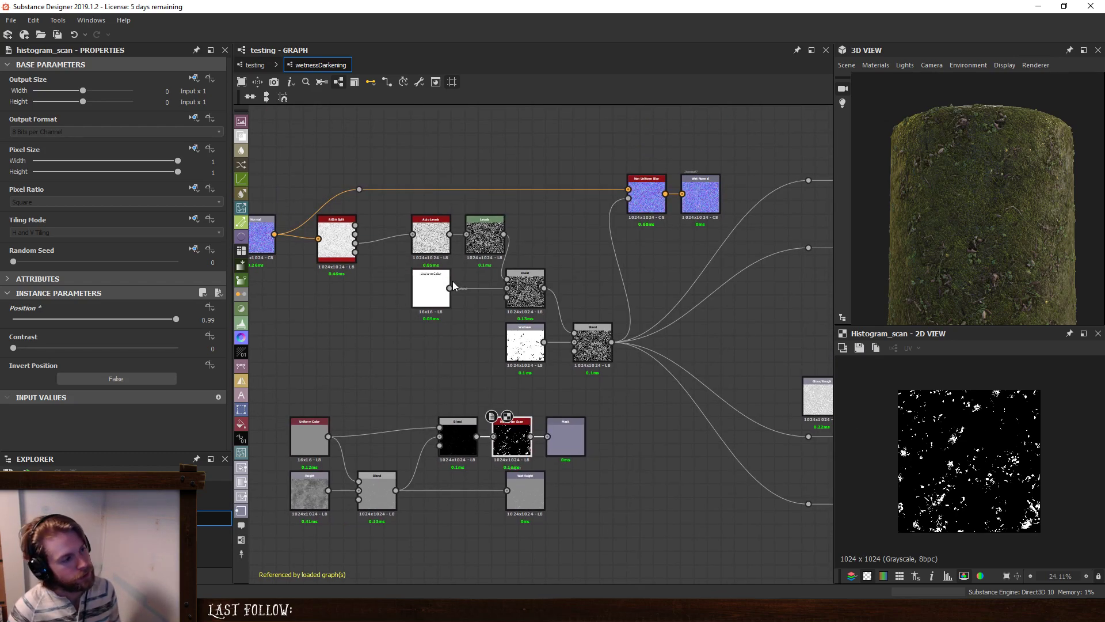
middle_drag(706, 191, 629, 241)
scroll(629, 242, up, 3)
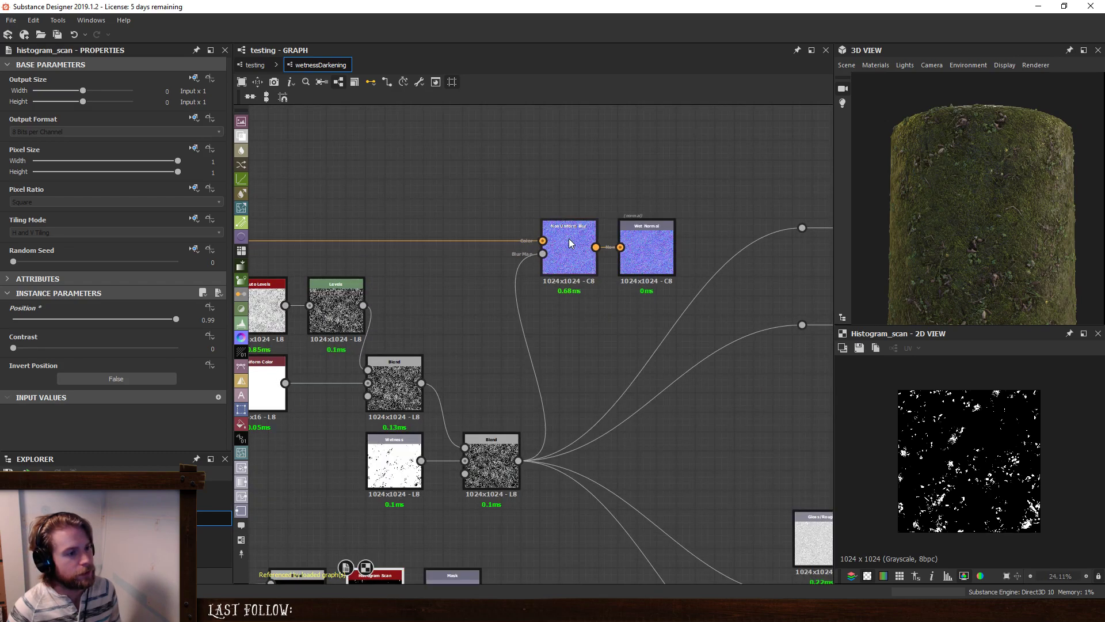
drag(666, 240, 712, 241)
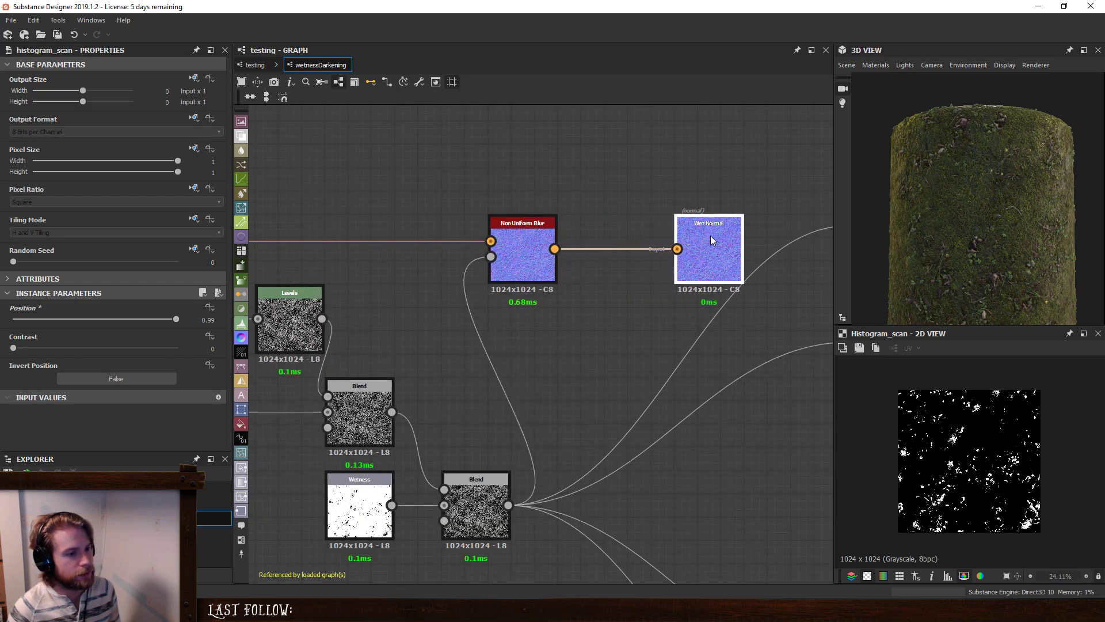
click(520, 258)
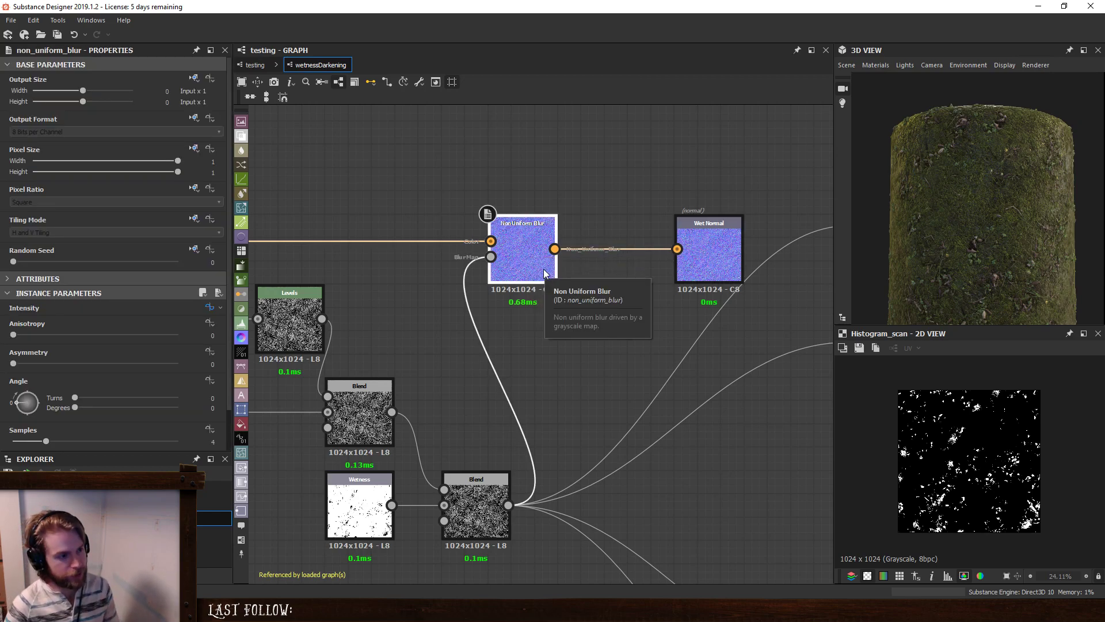
key(space)
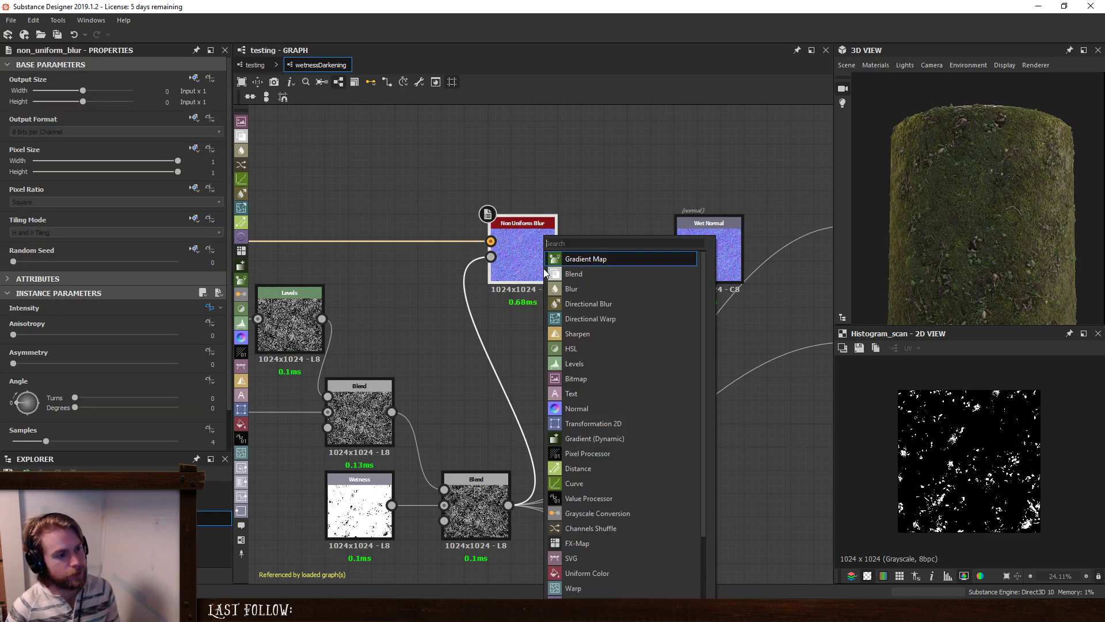
click(579, 276)
drag(626, 344, 604, 277)
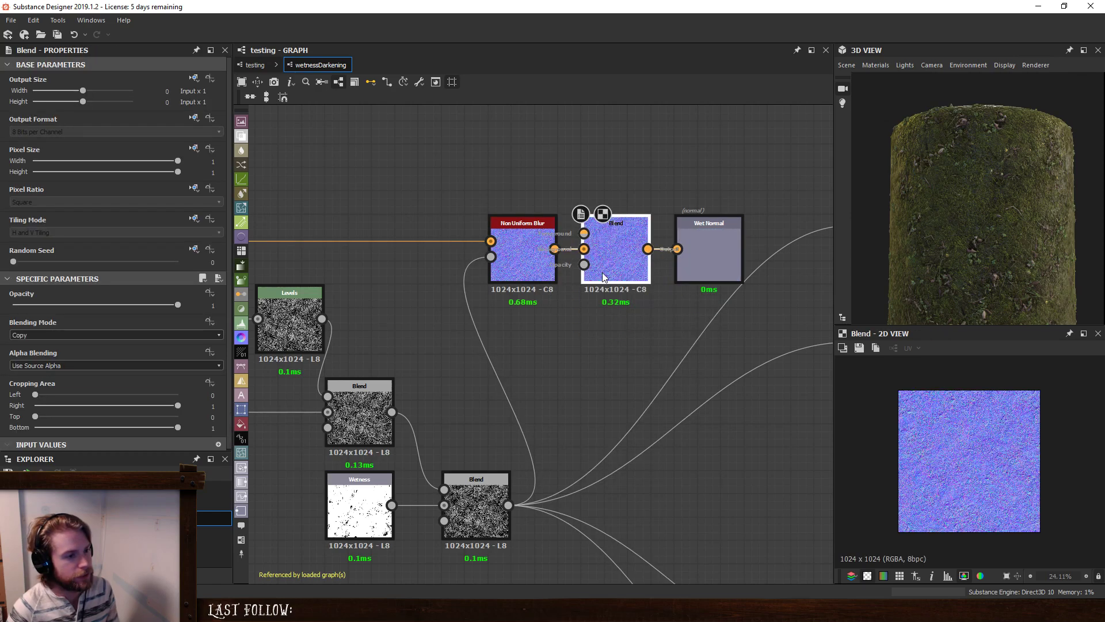
Connect the Non Uniform Blur output to the new Blend's Foreground and add a Normal node to the graph.
scroll(603, 277, down, 2)
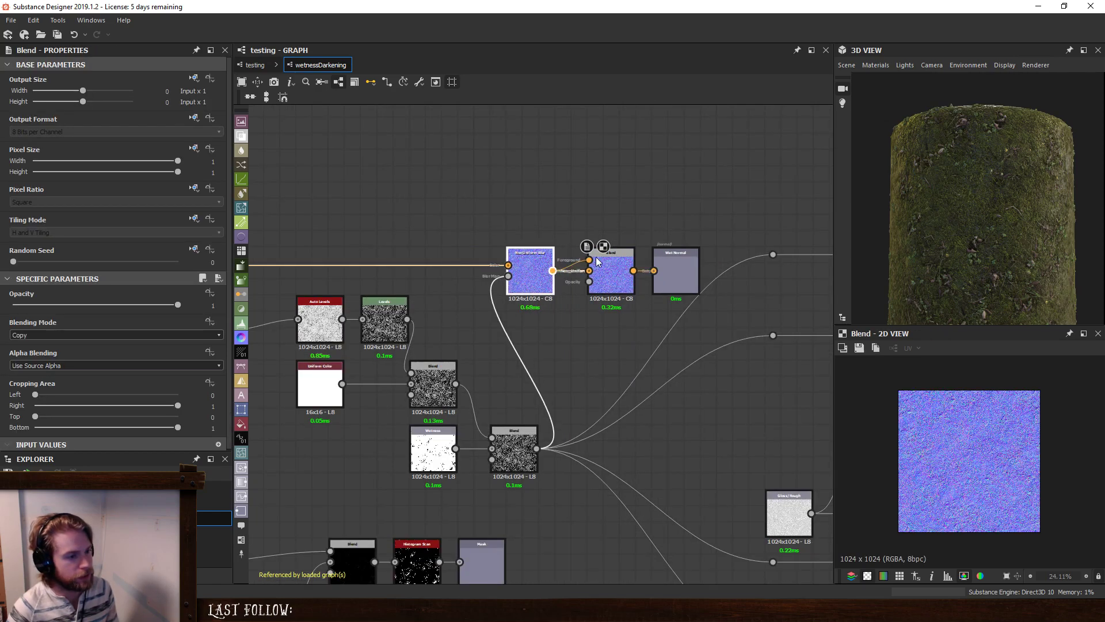
key(ctrl+z)
key(ctrl+z)
key(space)
text(norm)
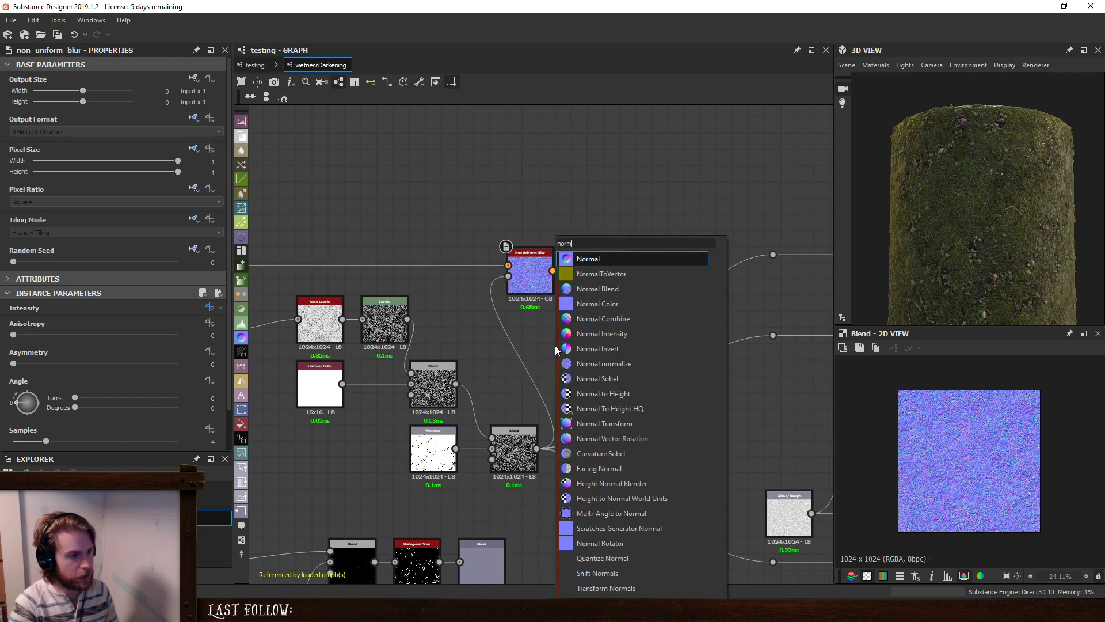
click(589, 262)
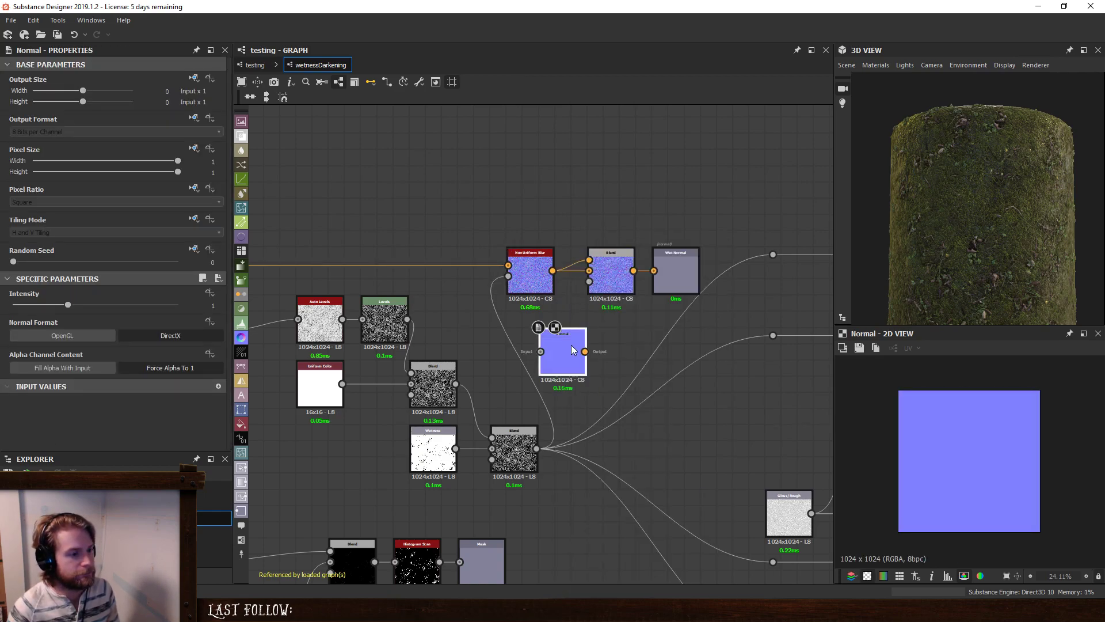
Place the Normal node below the Non Uniform Blur and connect its output to the Blend's Background.
scroll(570, 345, up, 2)
drag(595, 355, 603, 216)
drag(555, 365, 499, 337)
click(655, 238)
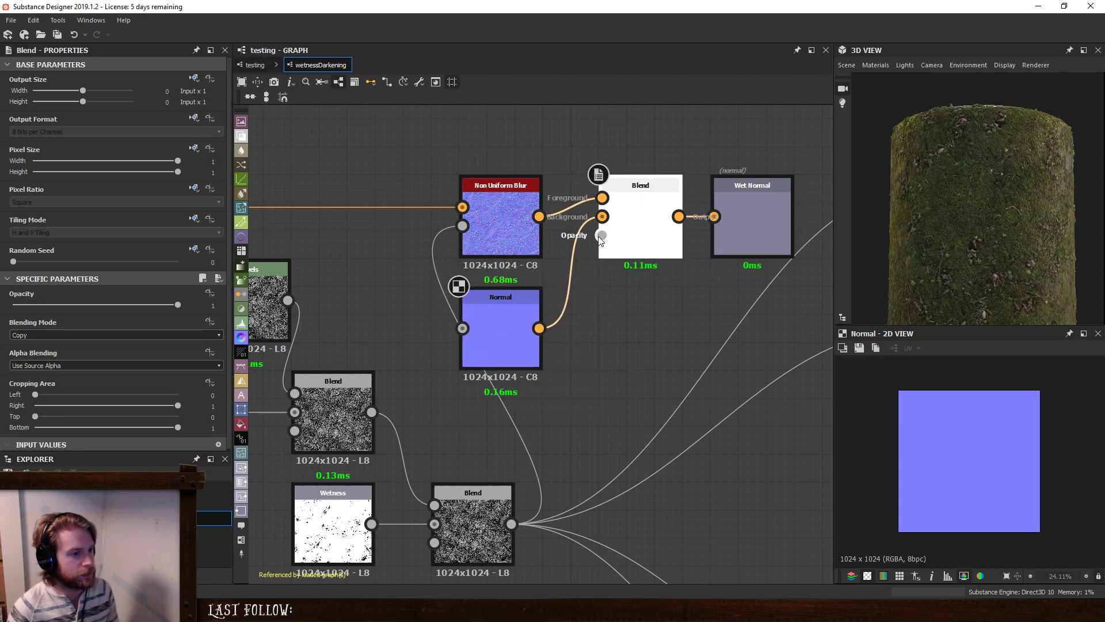
Connect the Histogram Scan output to the Opacity input of the Blend feeding Wet Normal.
click(600, 236)
scroll(610, 478, down, 4)
middle_drag(599, 482, 583, 242)
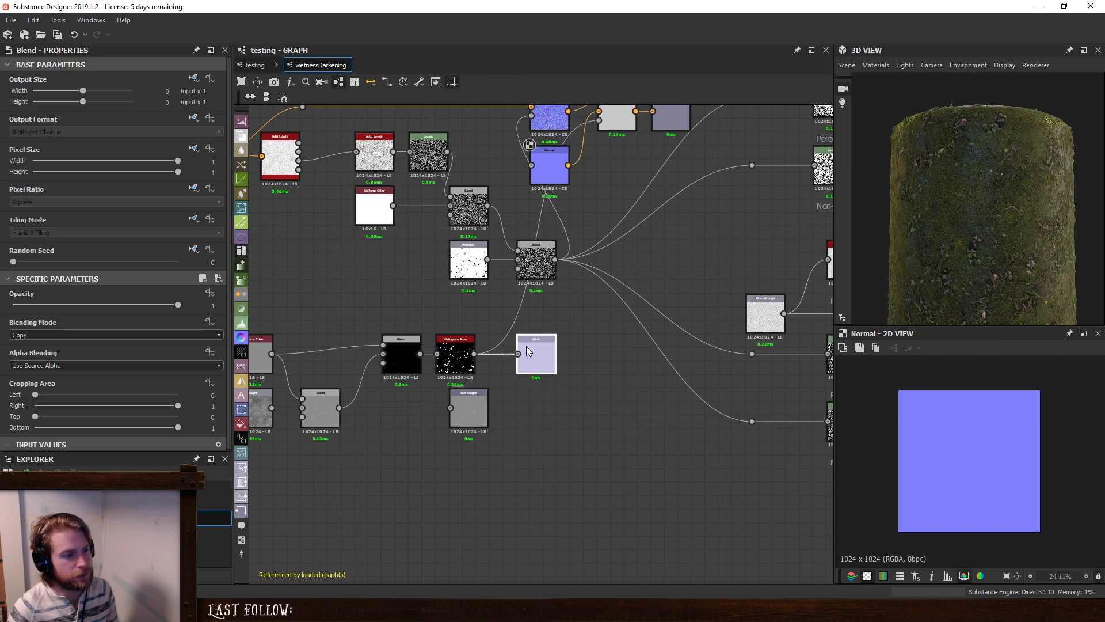
middle_drag(634, 147, 547, 308)
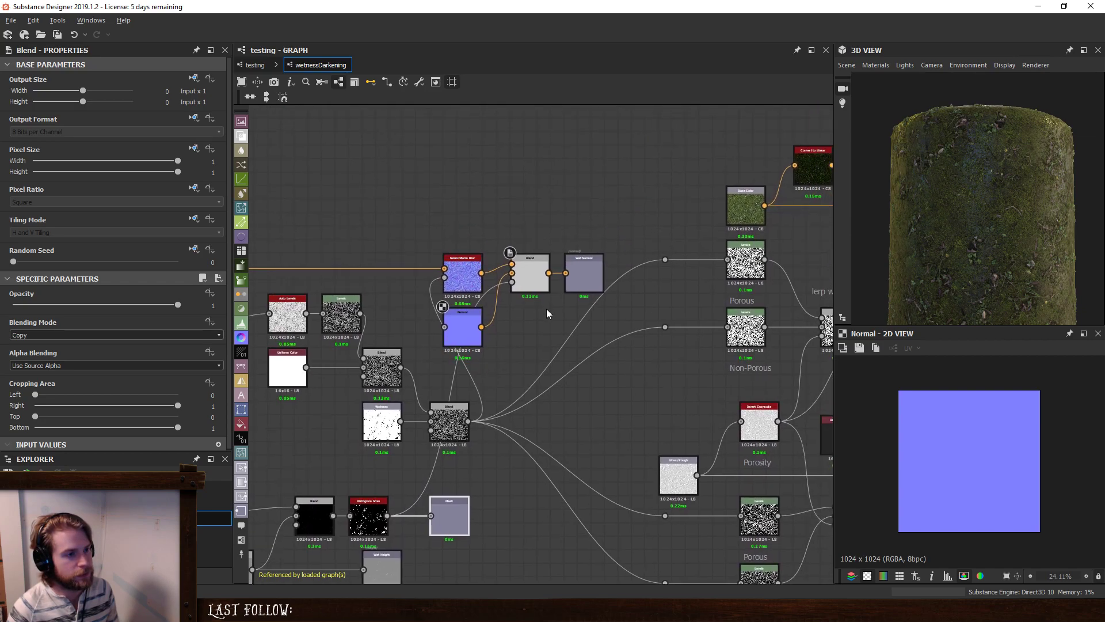
Preview the Wet Normal output in the 2D view and examine the effect on the cylinder in the 3D view.
click(589, 271)
double_click(589, 267)
scroll(1008, 466, up, 6)
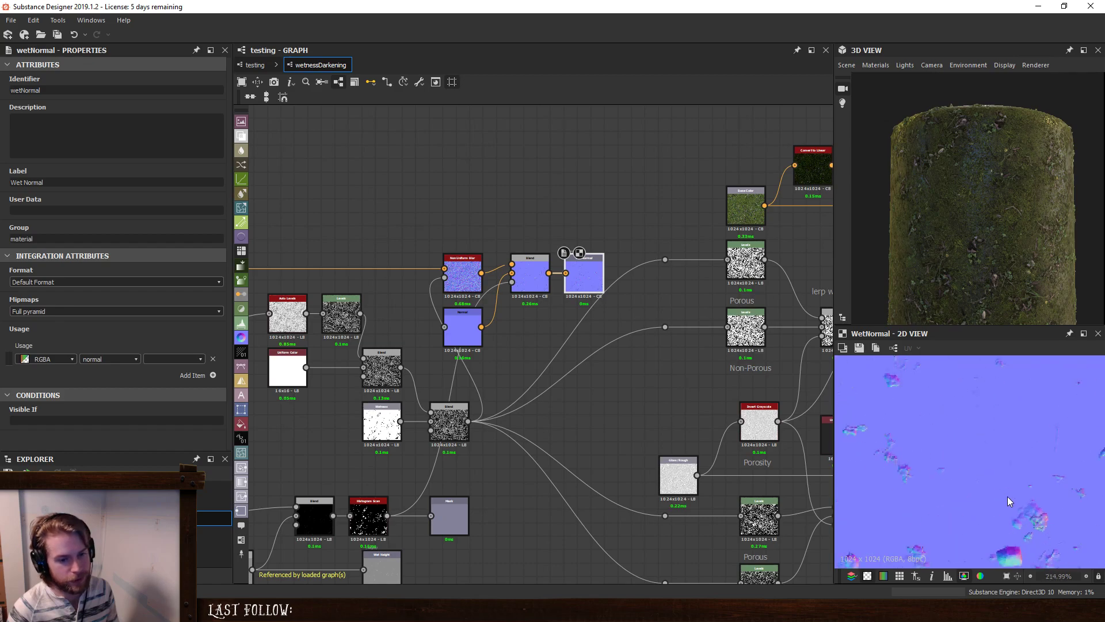
scroll(960, 471, down, 2)
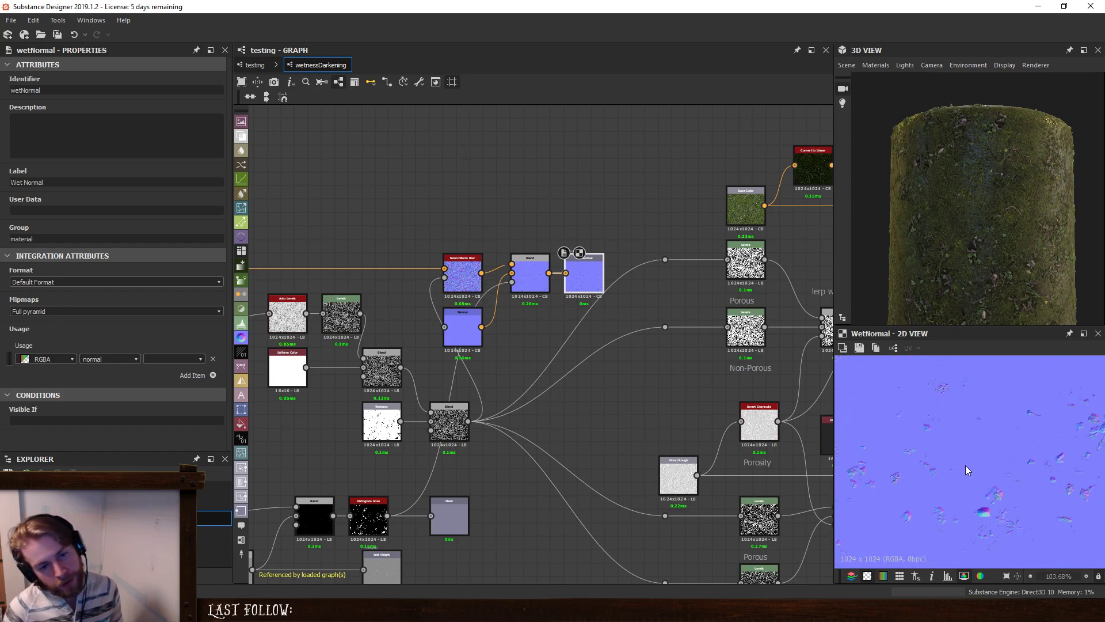
drag(1011, 230, 963, 220)
scroll(977, 191, up, 3)
scroll(977, 191, down, 4)
Preview lower Water Level values on the testing graph's cylinder and set the Water Level parameter's default to 0.49.
click(254, 65)
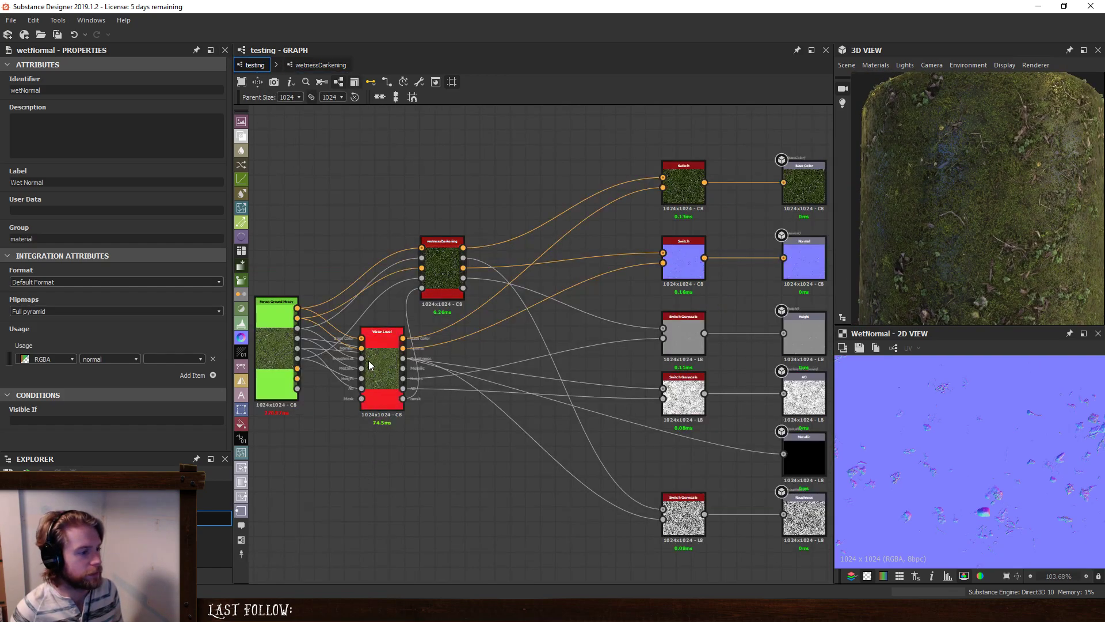
click(350, 223)
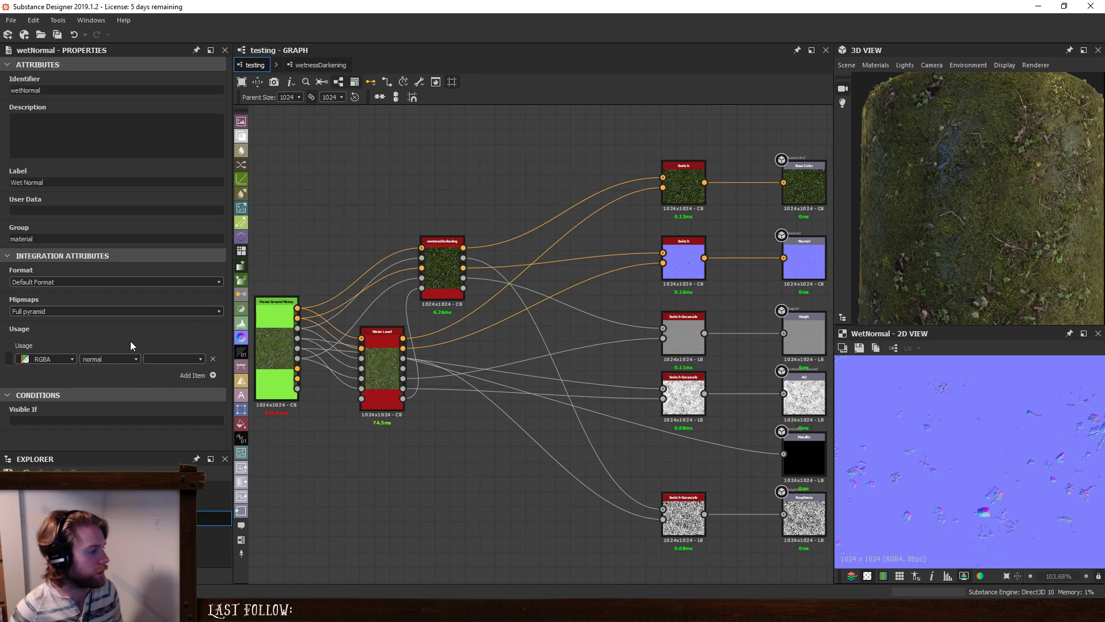
click(92, 323)
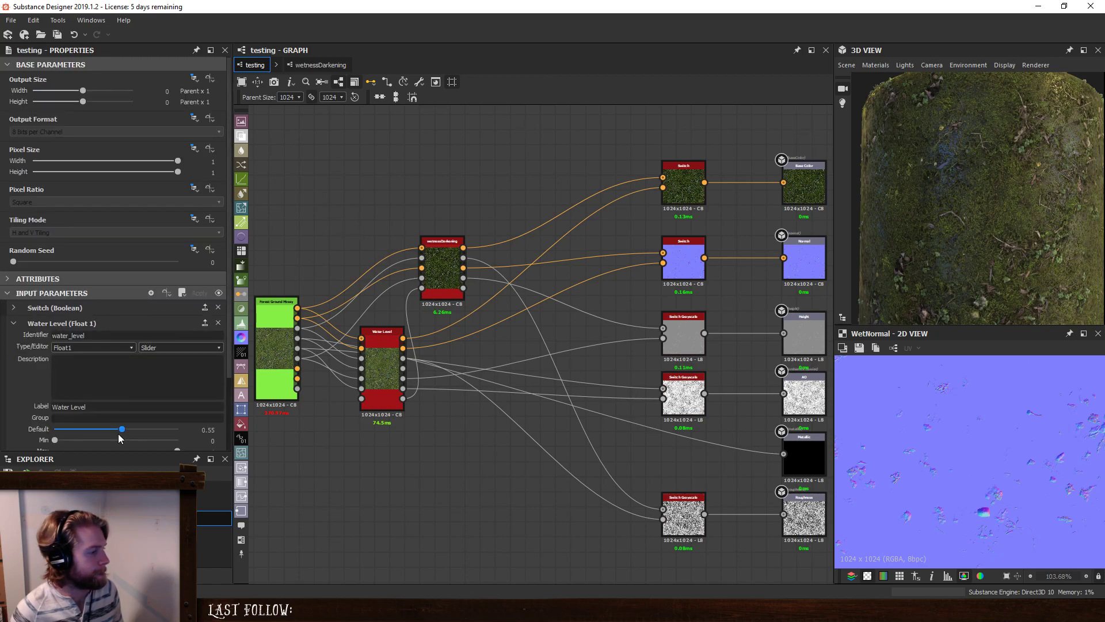
click(219, 292)
drag(102, 368, 88, 367)
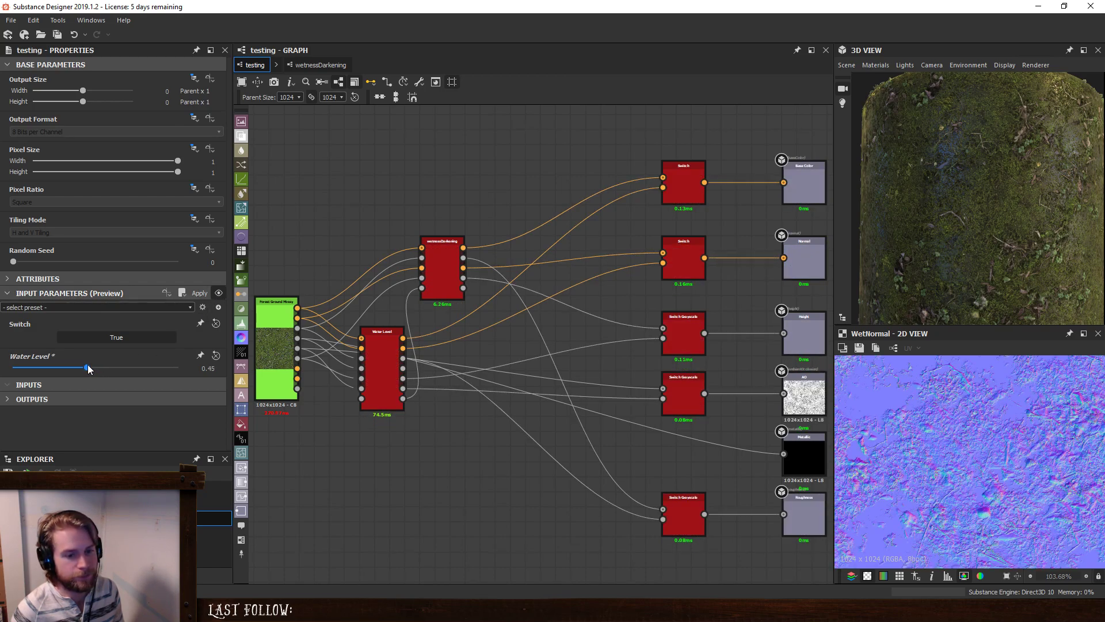
drag(87, 366, 95, 369)
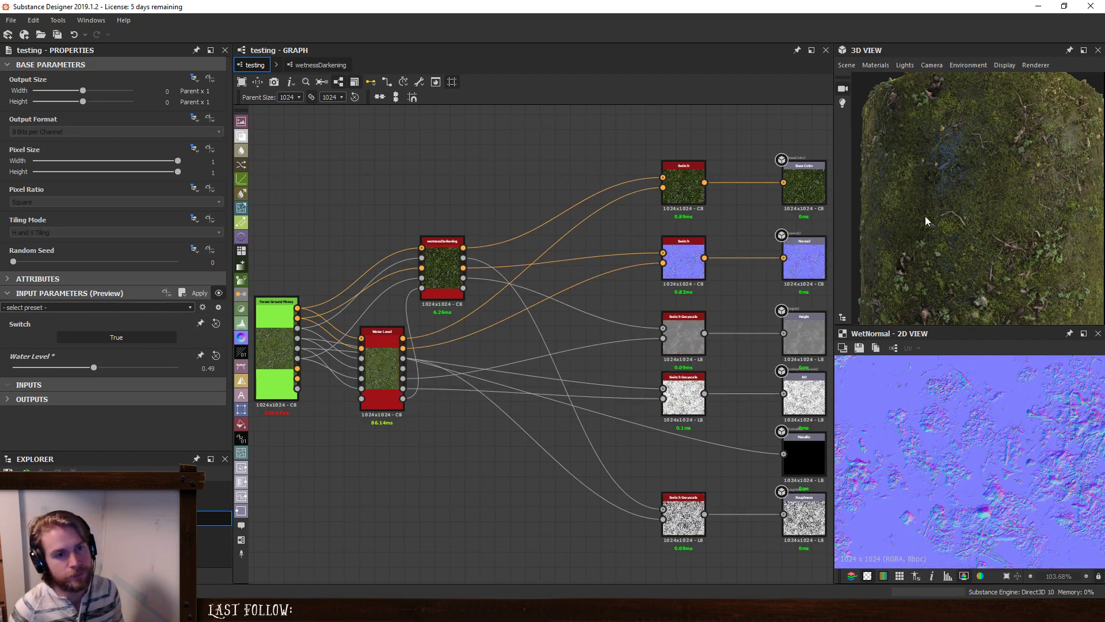
drag(973, 188, 1047, 172)
middle_drag(697, 275, 620, 298)
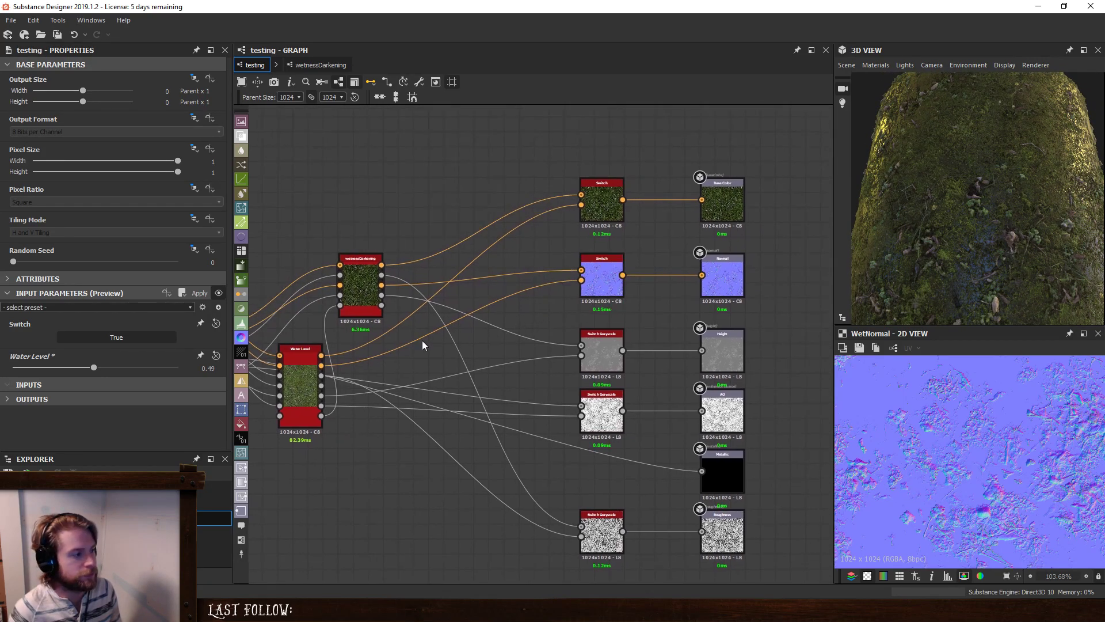
click(218, 293)
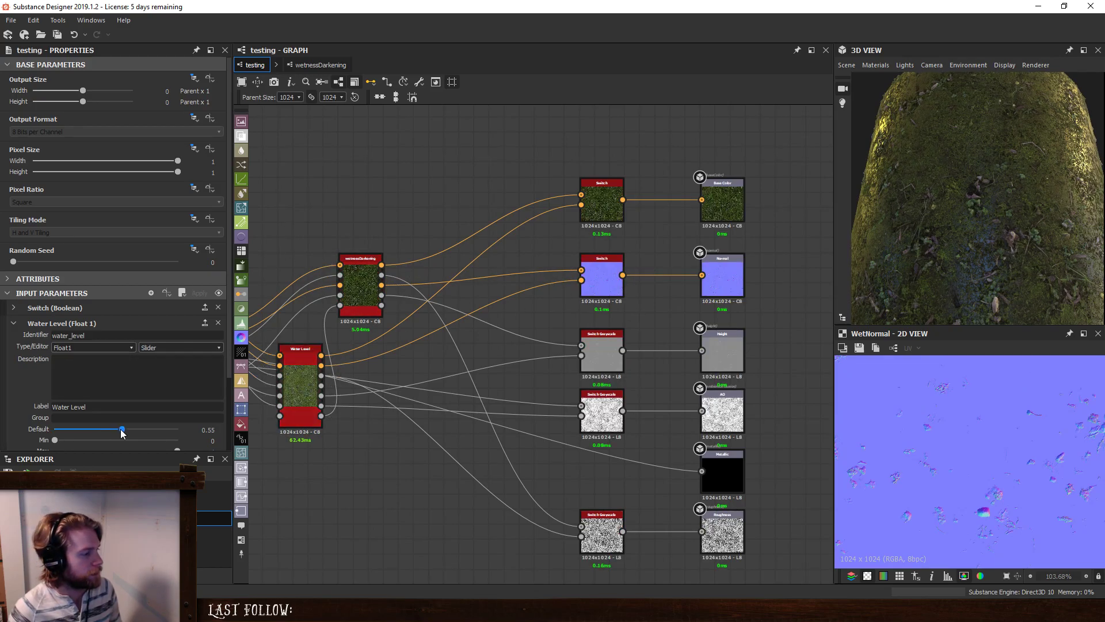
drag(122, 431, 115, 428)
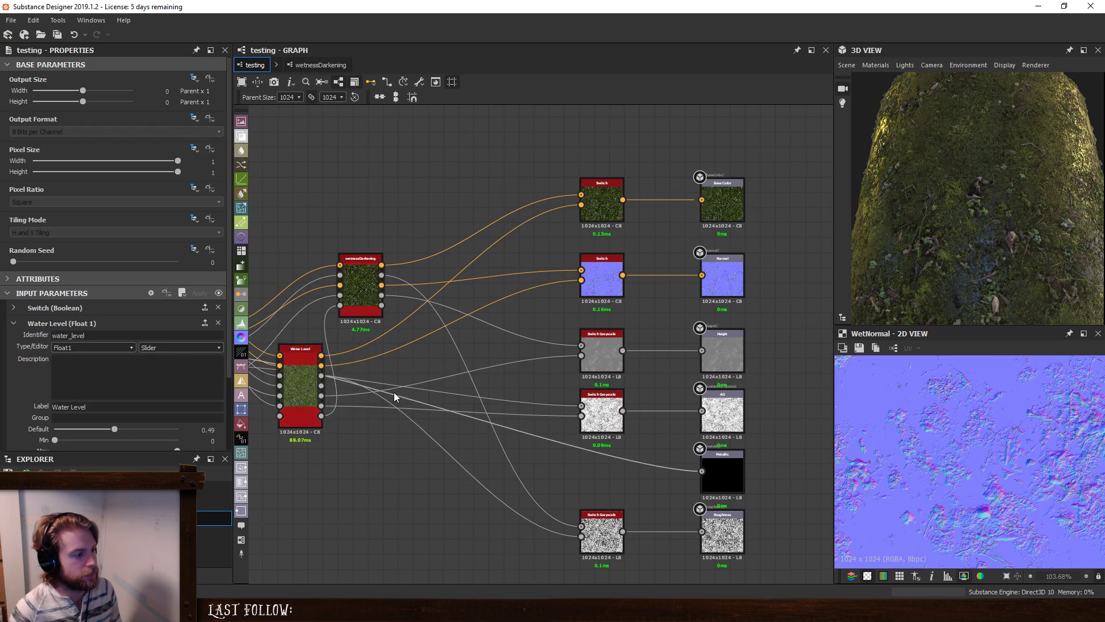
Compare the Mask outputs of the wetnessDarkening and Water Level nodes in the 2D view.
click(368, 290)
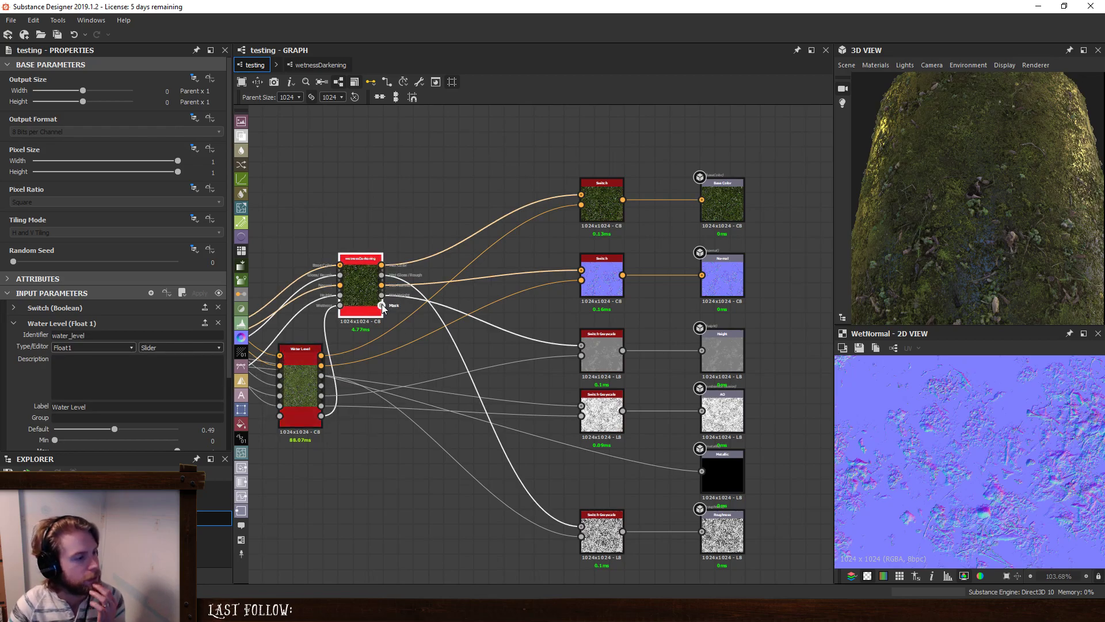
double_click(382, 304)
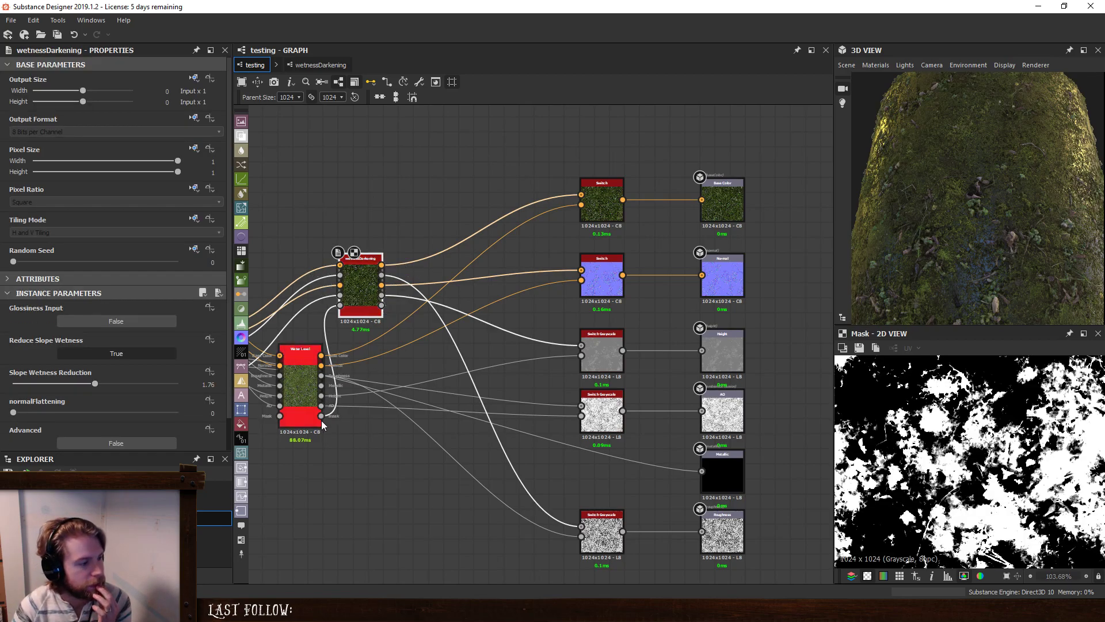
double_click(320, 418)
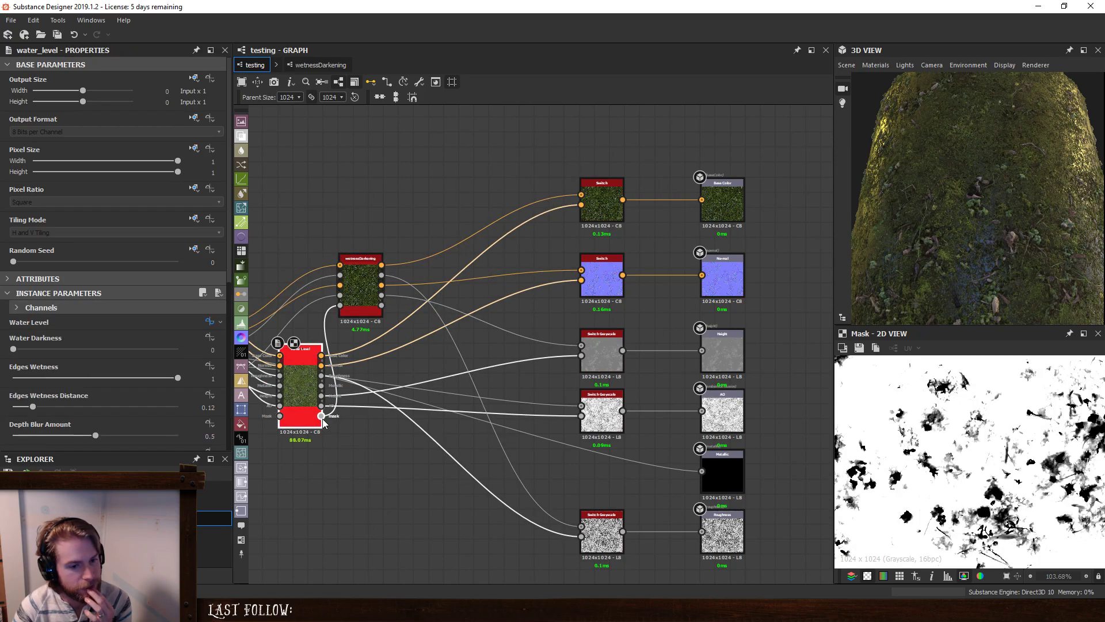
double_click(381, 305)
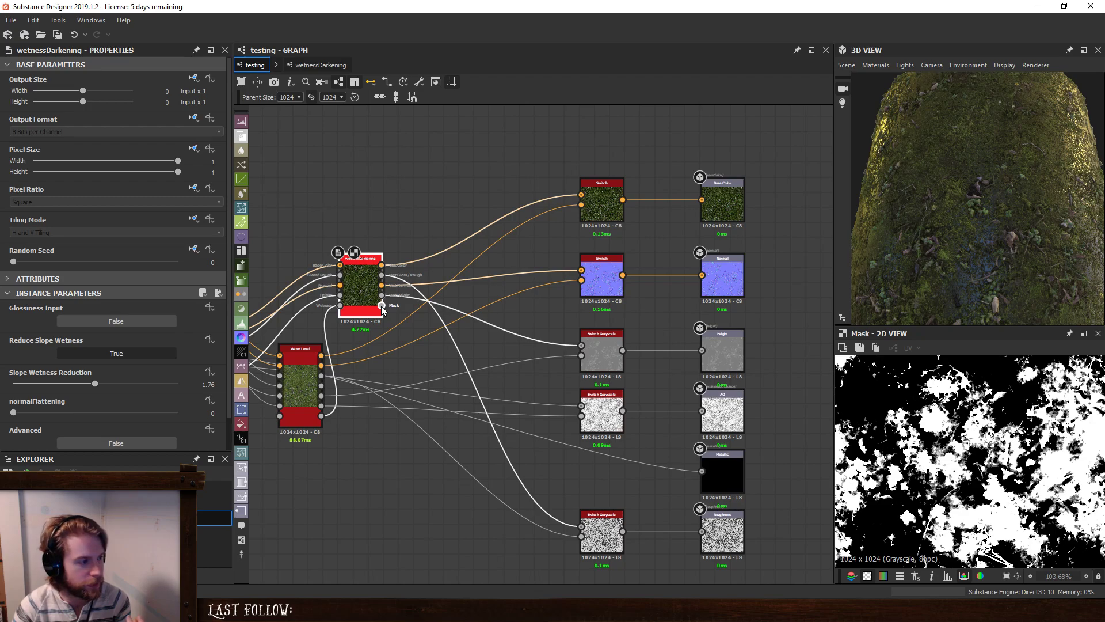
Preview the Blend feeding Wet Normal in wetnessDarkening, and the height and AO switches in the testing graph.
click(302, 64)
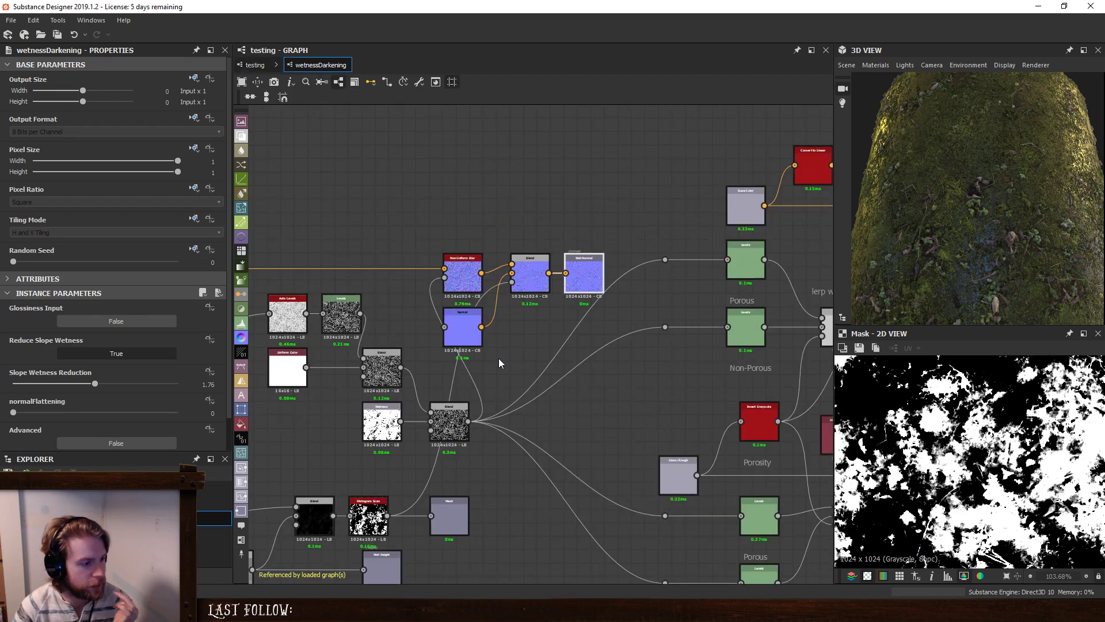
double_click(529, 280)
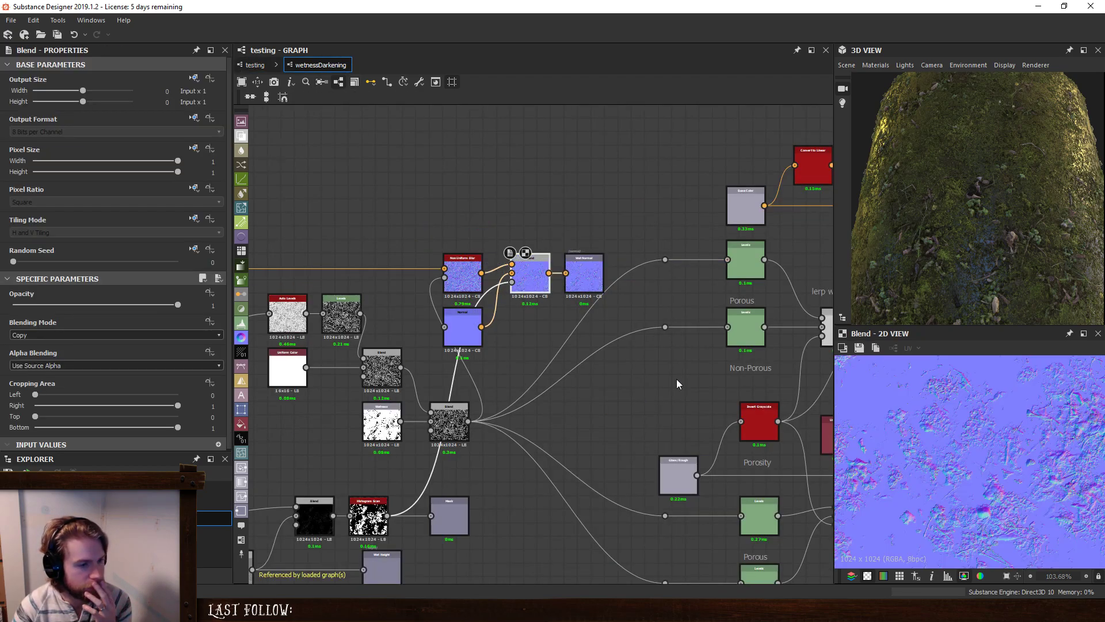
click(255, 65)
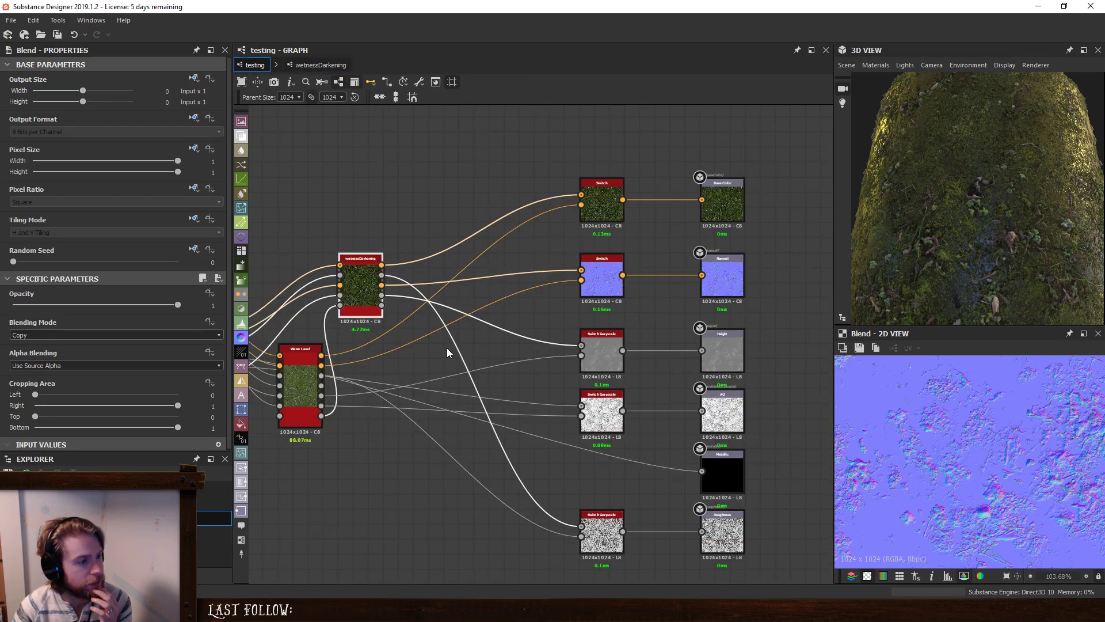
double_click(599, 351)
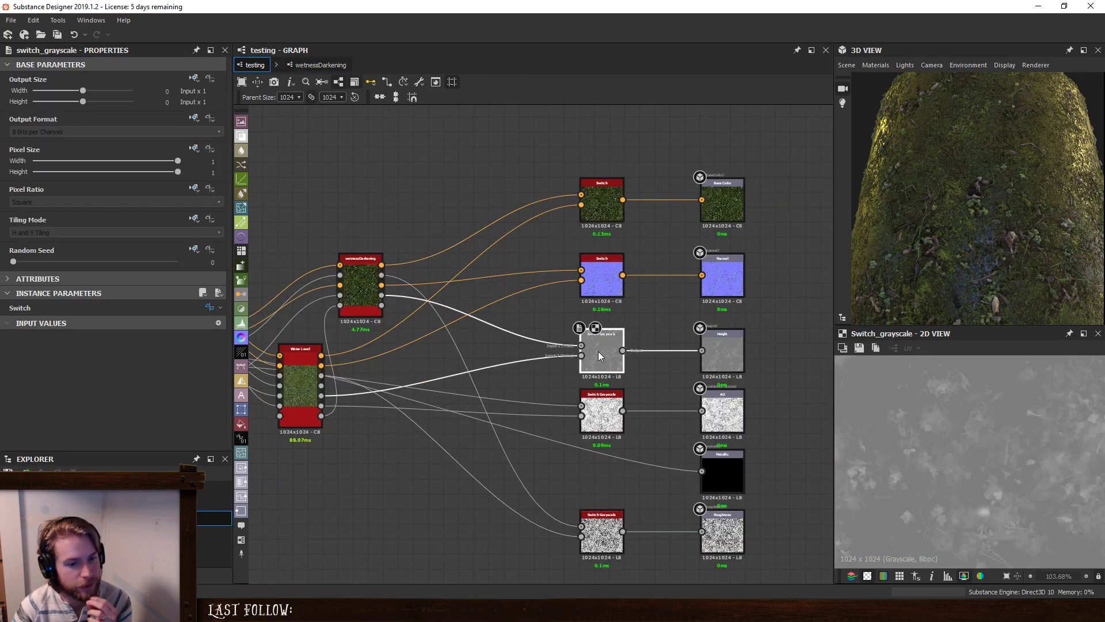
double_click(604, 423)
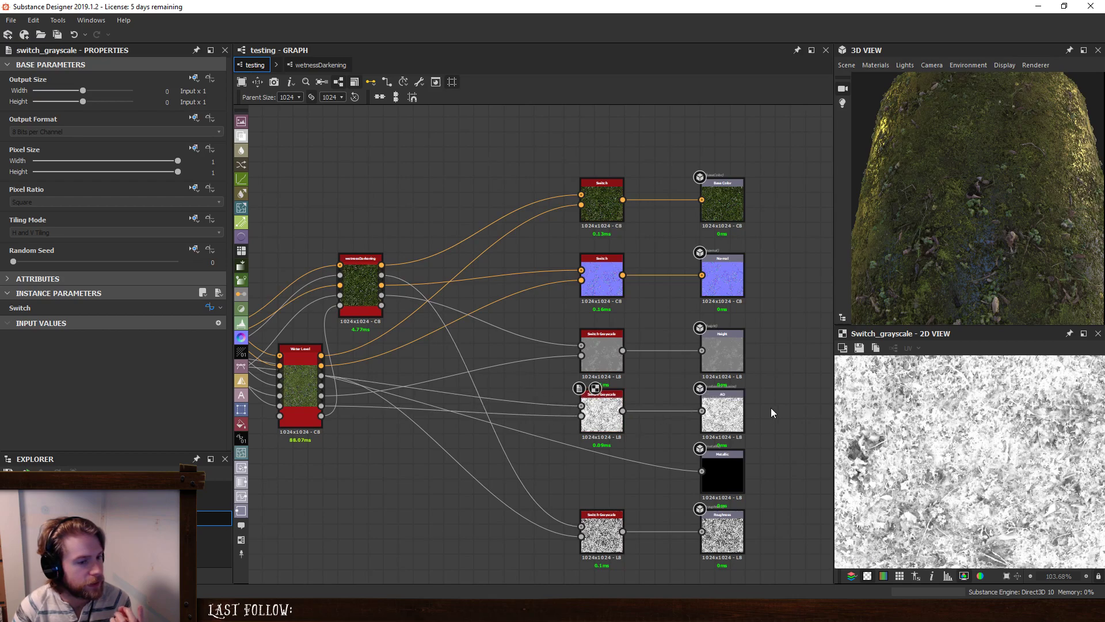
Delete the AO output and the Switch Grayscale node feeding it from the testing graph.
drag(771, 407, 623, 417)
key(Delete)
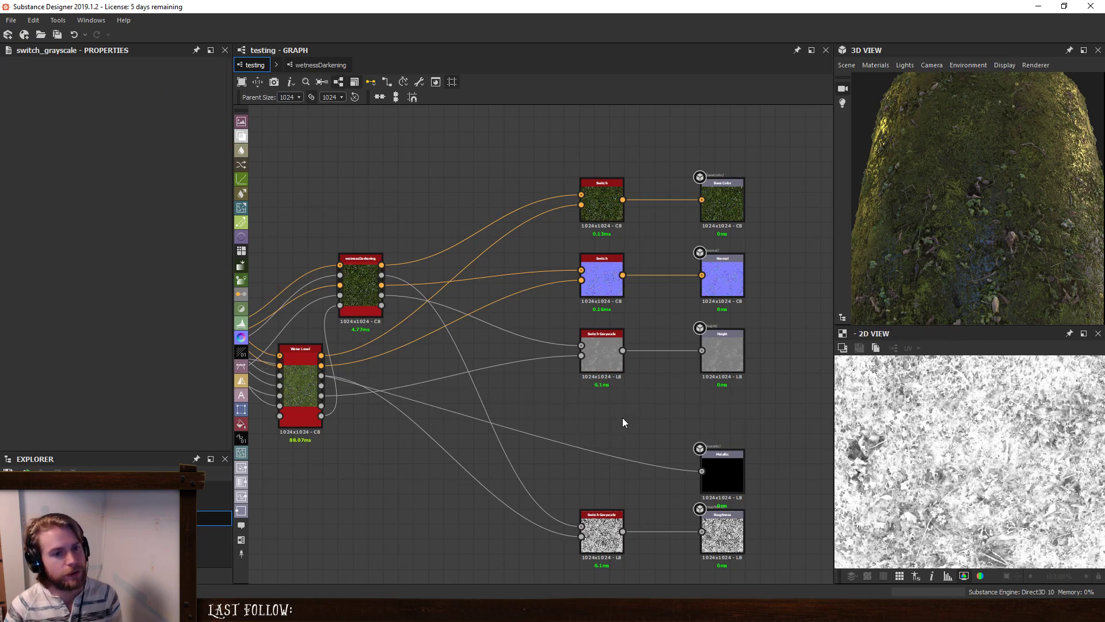
right_click(623, 417)
click(720, 215)
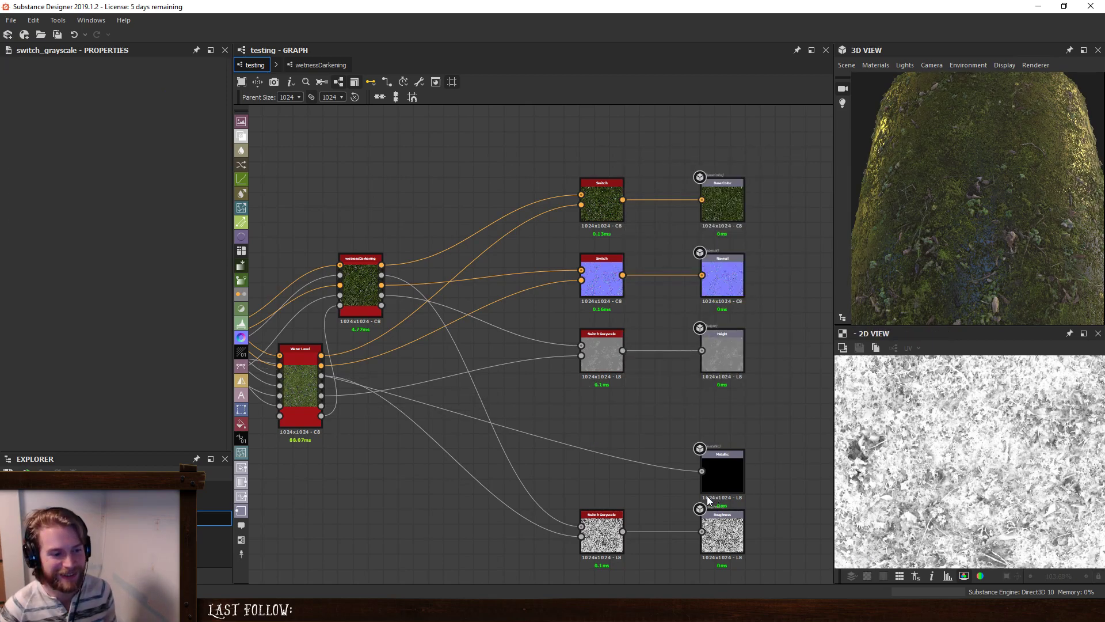
Inspect the roughness switch, the Roughness output and the Height output in the 2D view, and examine the cylinder's surface.
double_click(609, 527)
scroll(998, 502, up, 4)
scroll(999, 502, down, 5)
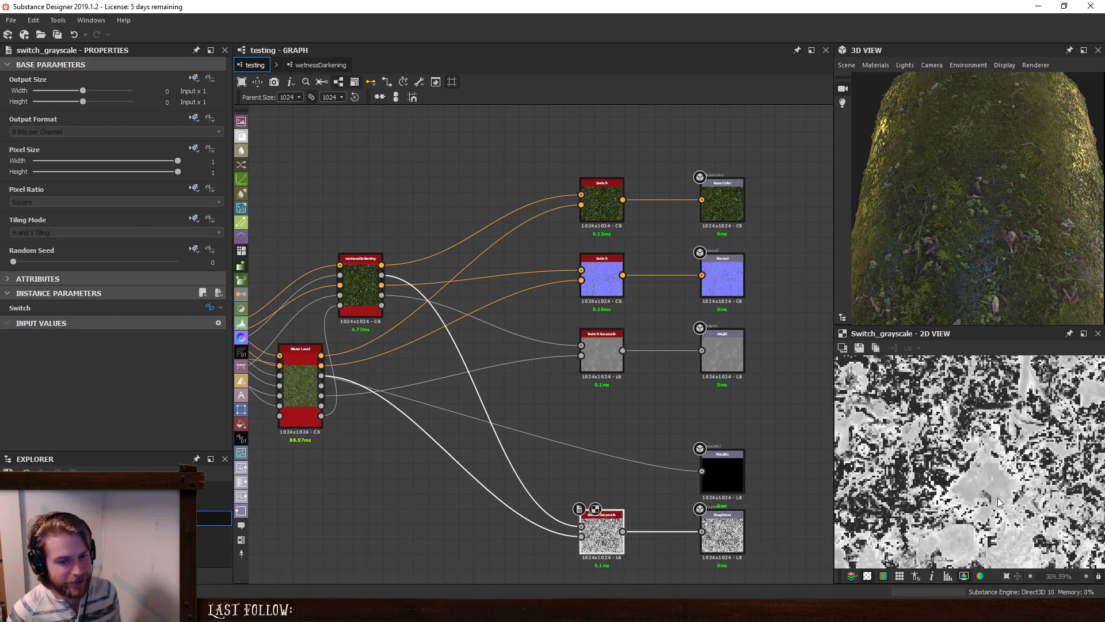
click(728, 533)
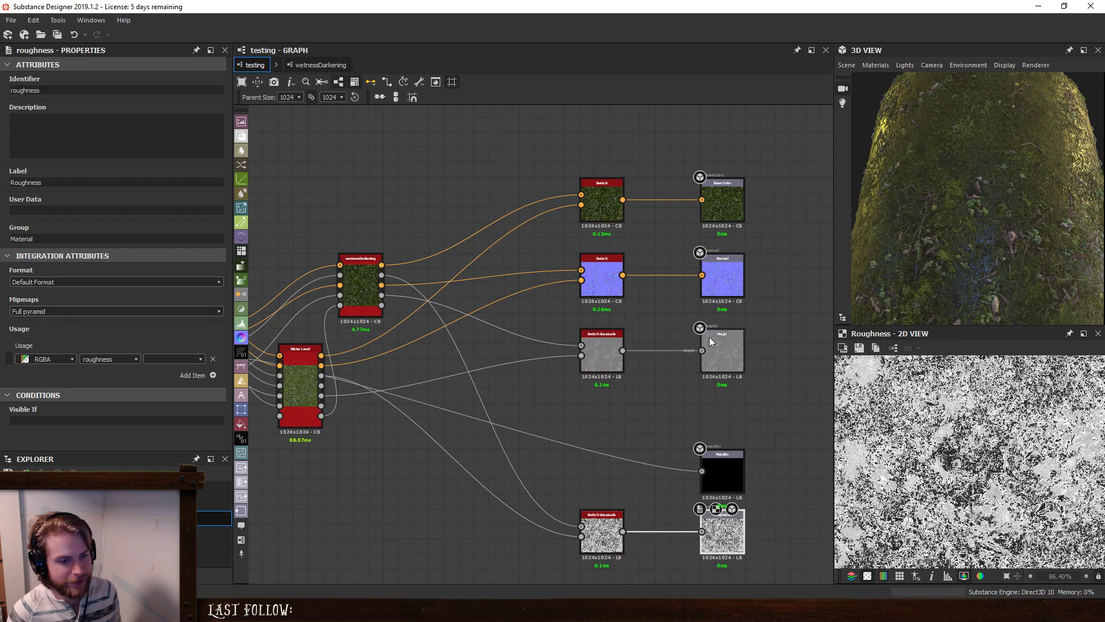
double_click(725, 352)
scroll(964, 232, down, 4)
drag(965, 230, 957, 198)
scroll(972, 213, up, 4)
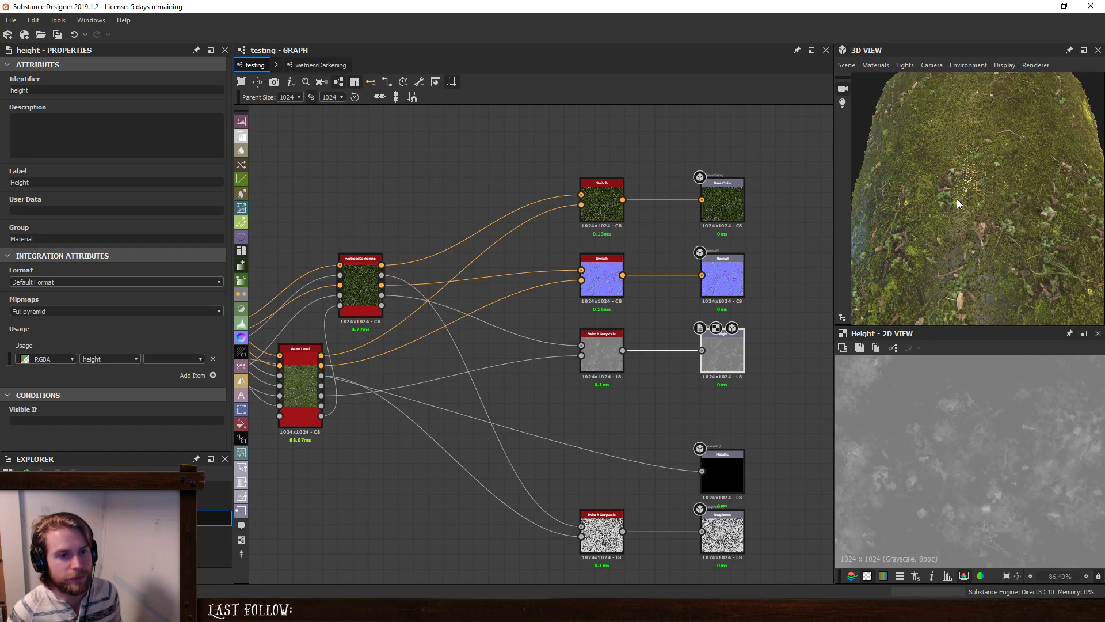
Toggle the Switch parameter's default repeatedly to compare both water effects on the cylinder, ending on False.
click(538, 420)
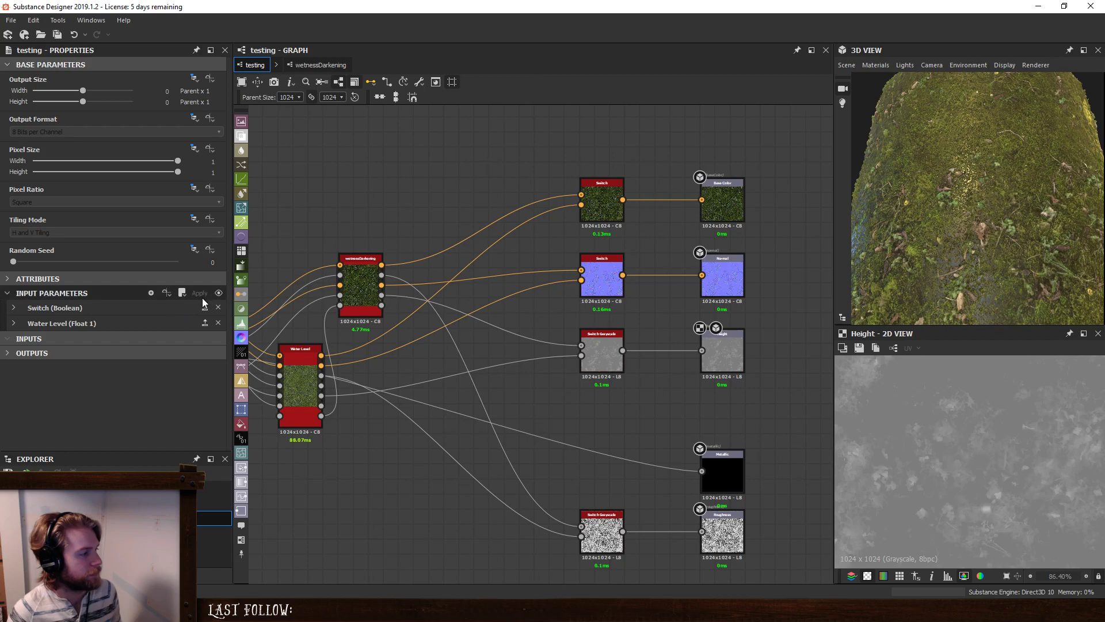
click(163, 310)
click(138, 416)
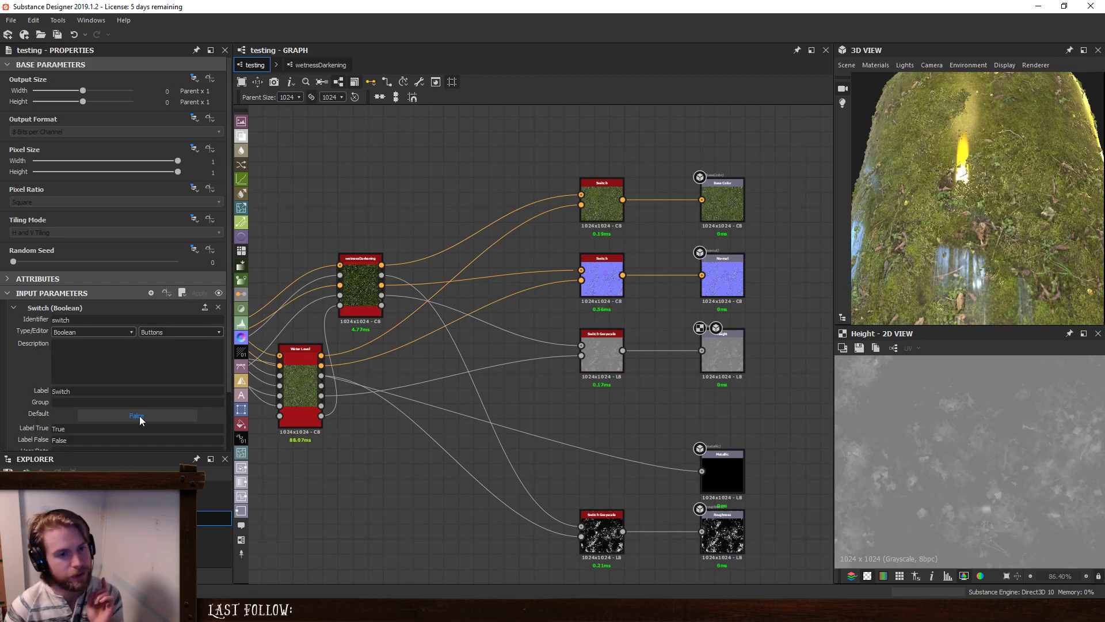
click(138, 416)
click(138, 415)
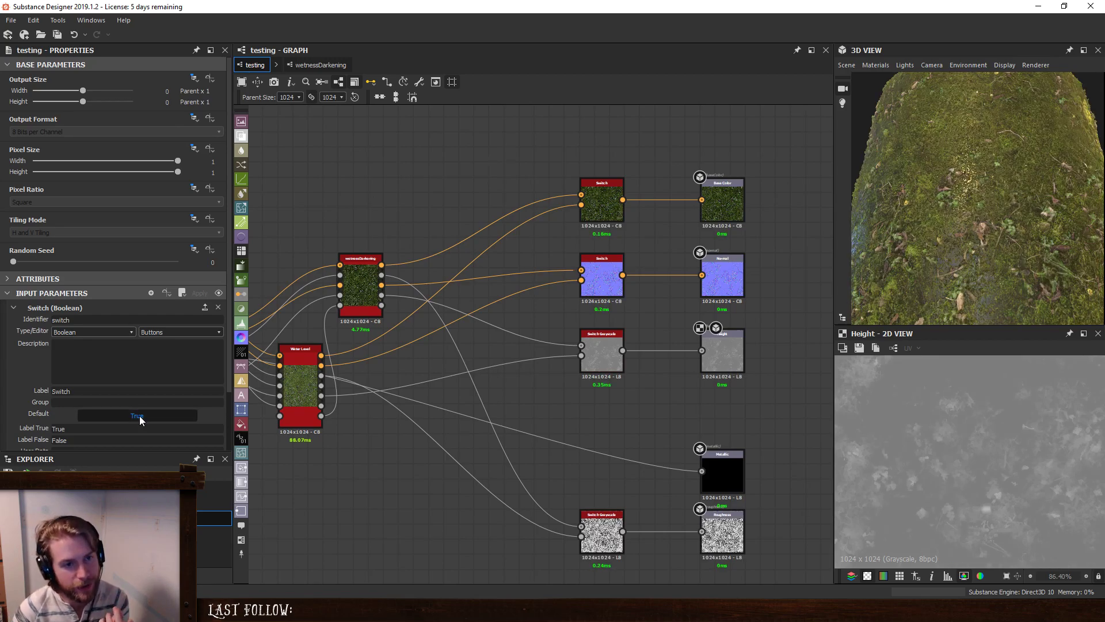
click(138, 415)
click(138, 416)
click(138, 416)
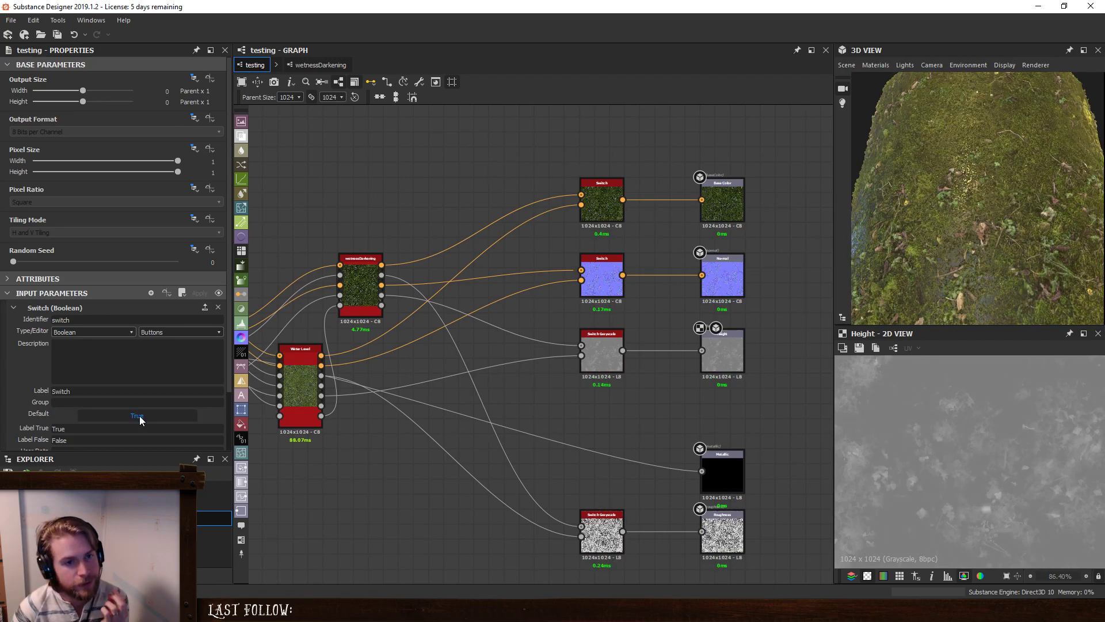
click(138, 415)
click(138, 416)
click(137, 416)
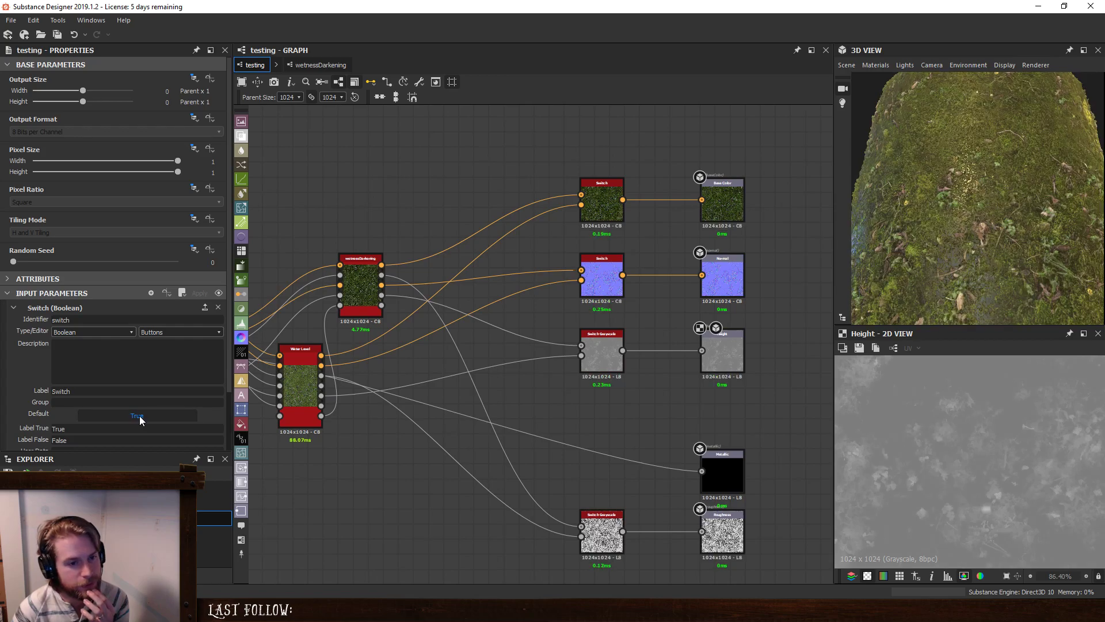
click(137, 416)
click(137, 415)
click(137, 416)
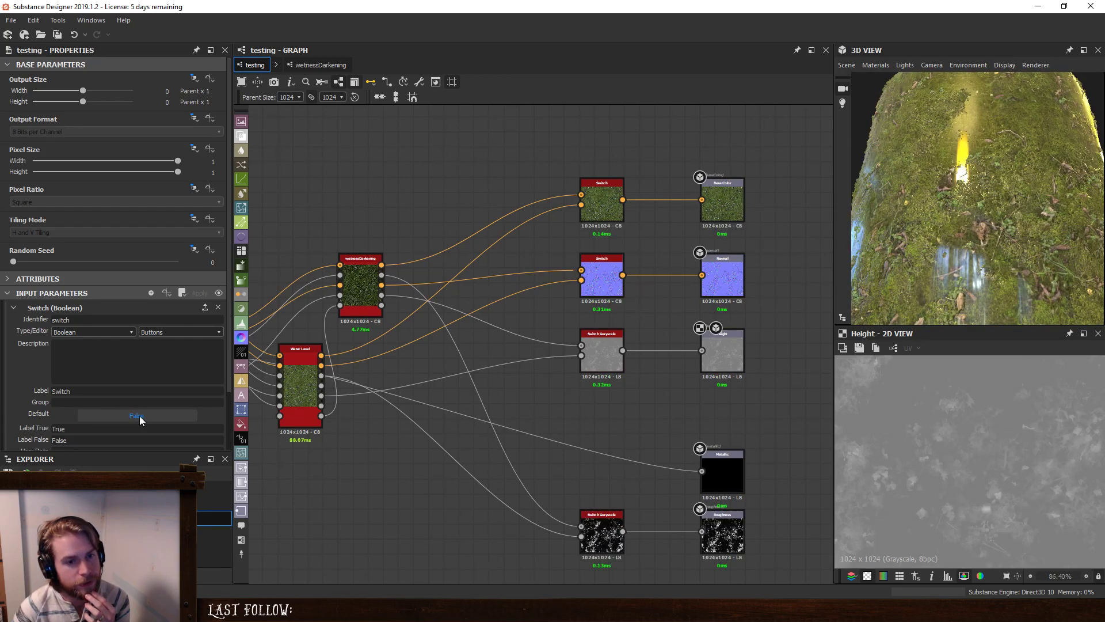
click(137, 415)
click(137, 415)
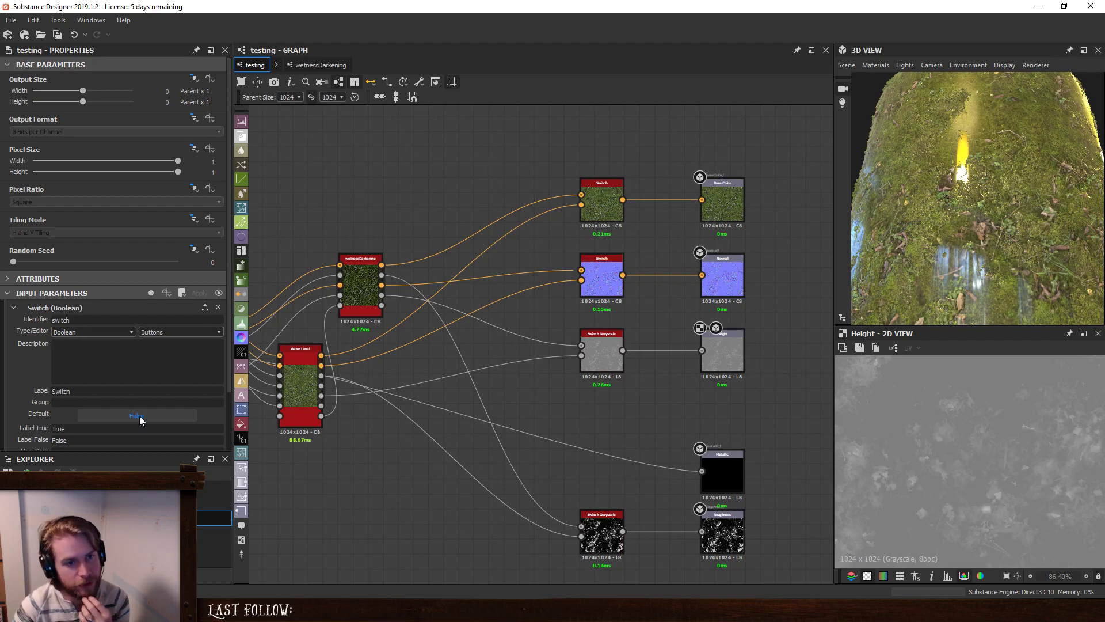
drag(892, 164, 932, 181)
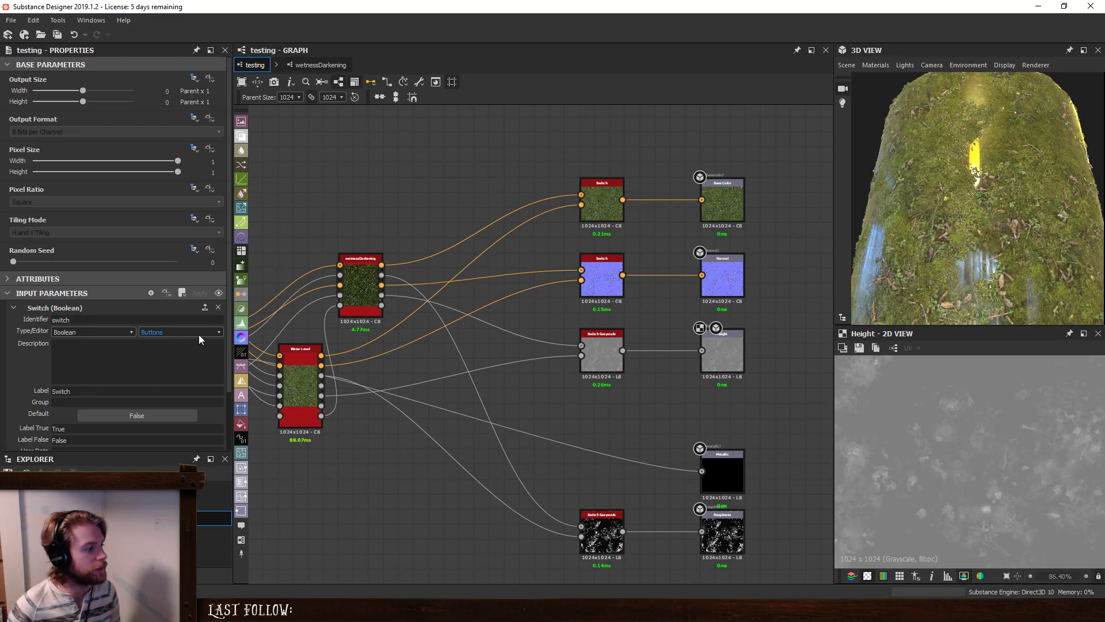
In wetnessDarkening, move the Wetness input node away from its Blend and insert a new Blend node on the link between them.
click(320, 65)
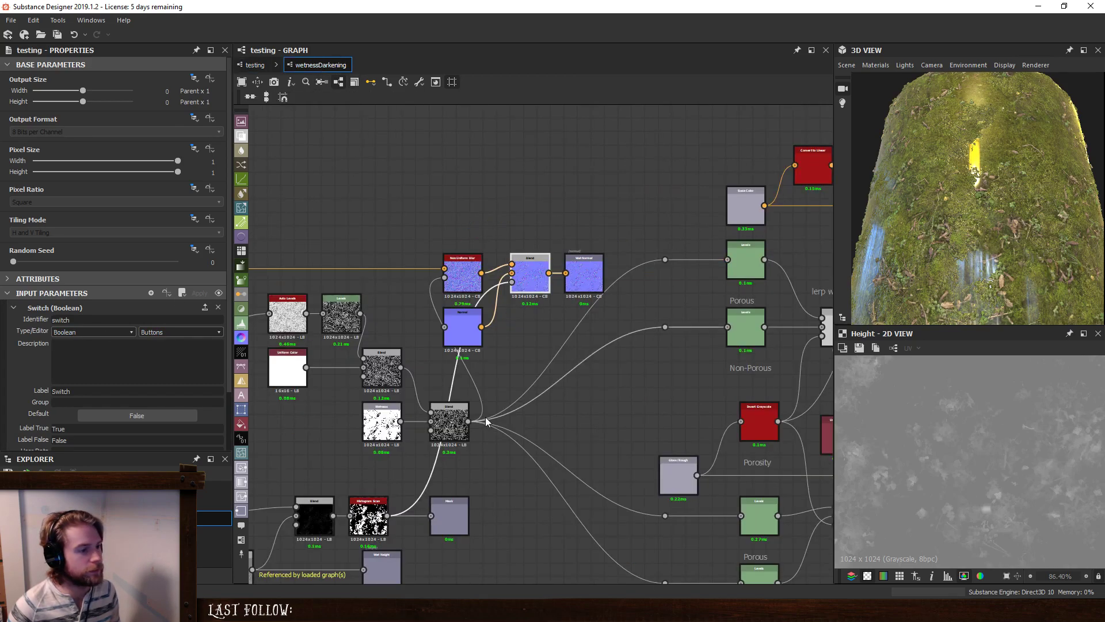
middle_drag(524, 454, 657, 440)
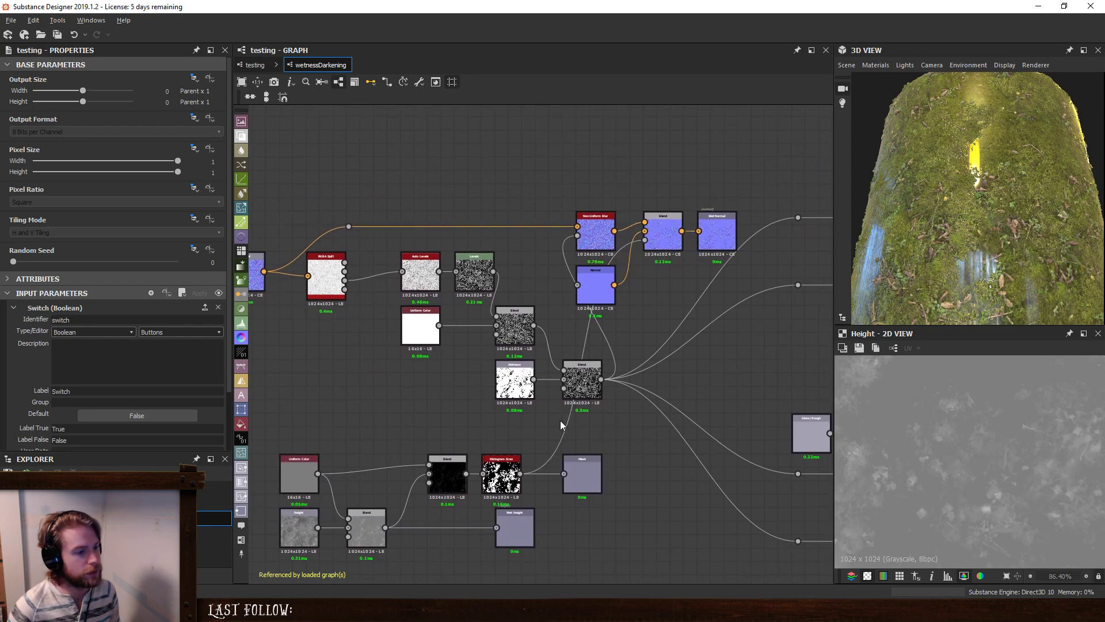
drag(510, 375, 457, 375)
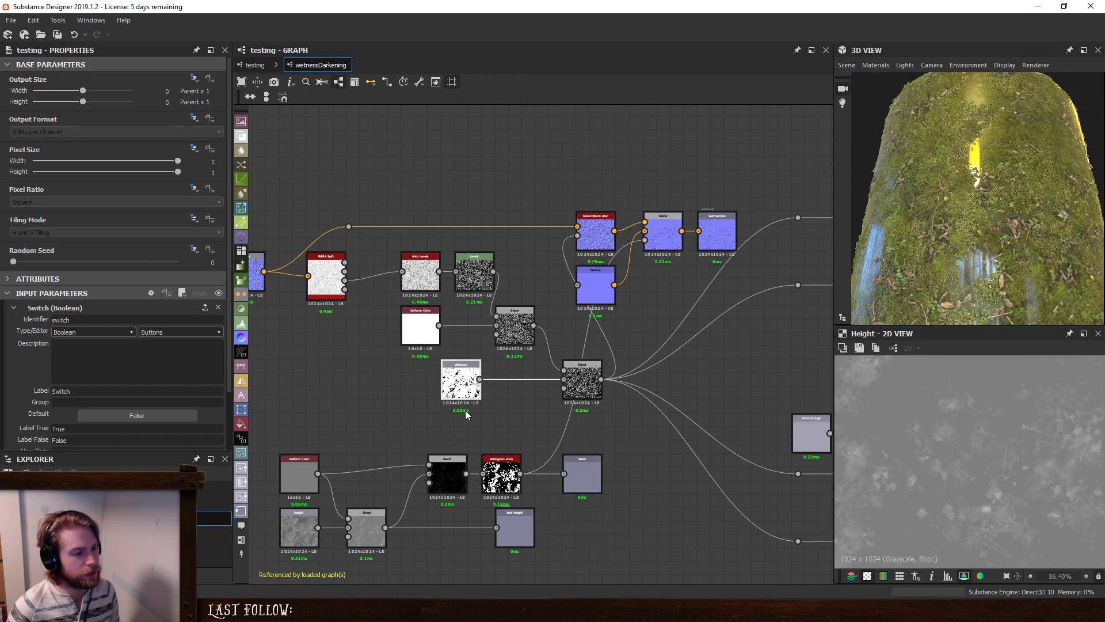
key(space)
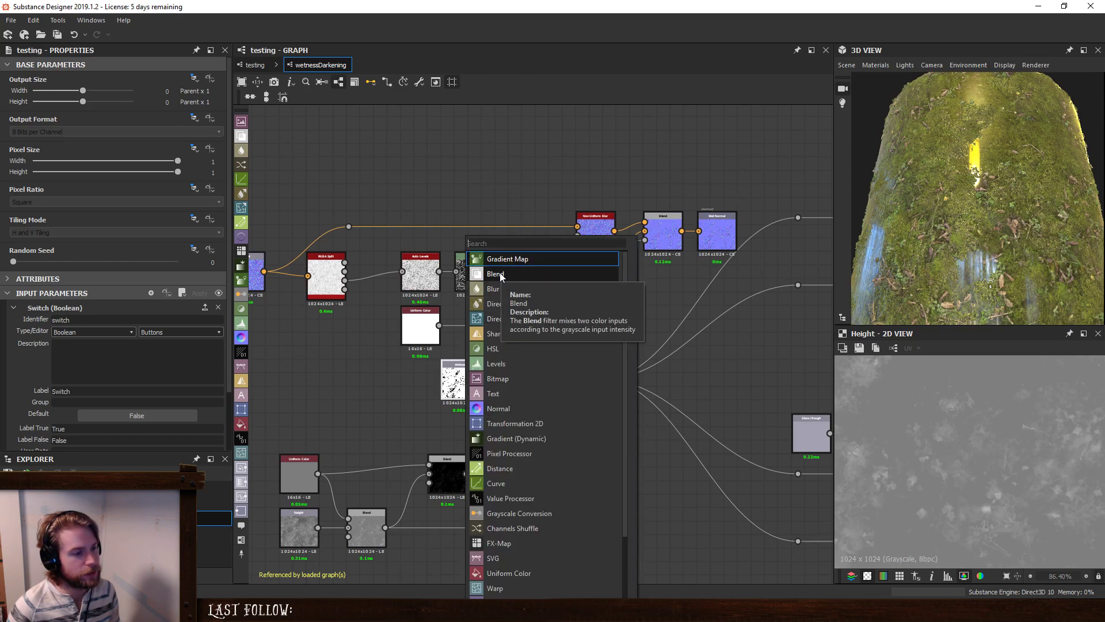
click(496, 274)
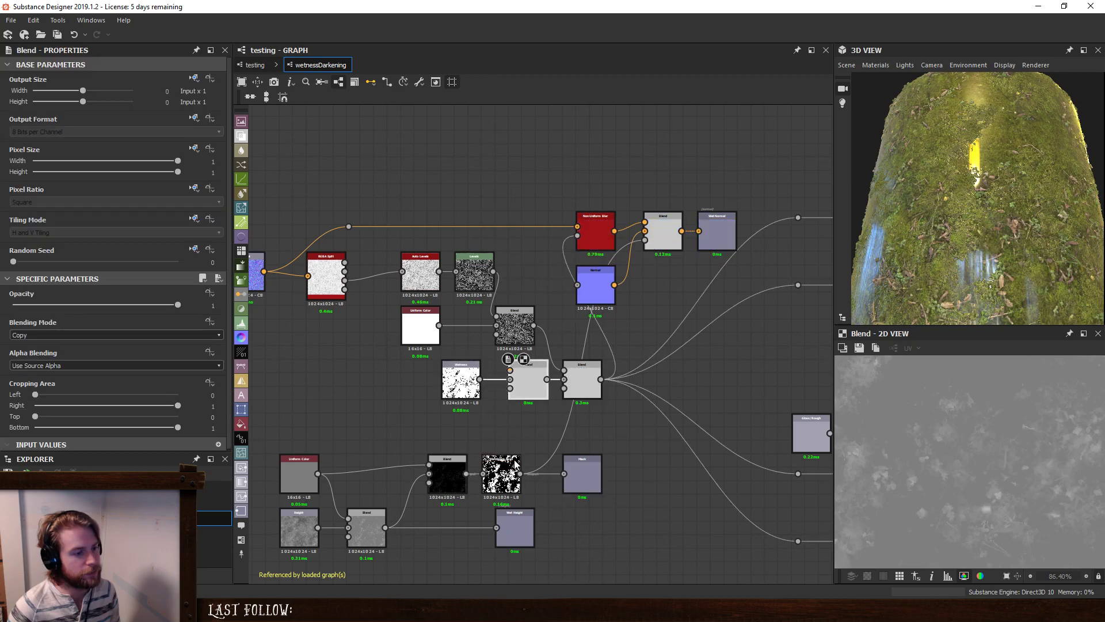
Connect the Histogram Scan output to the new Blend beside Wetness and set its blending mode to Max (Lighten).
drag(515, 372, 501, 371)
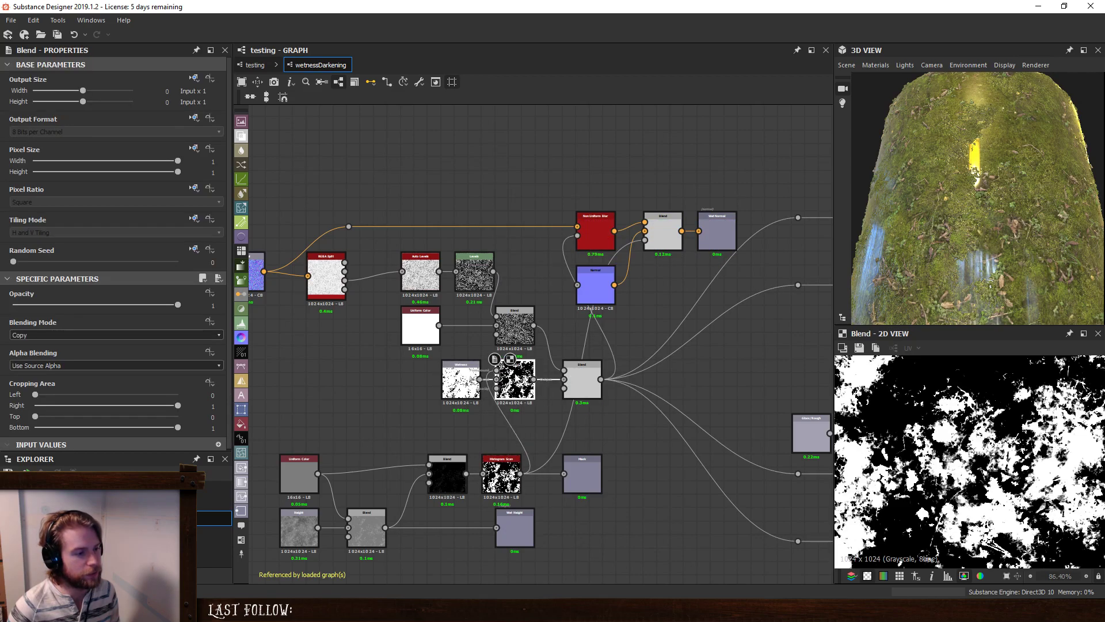
click(115, 335)
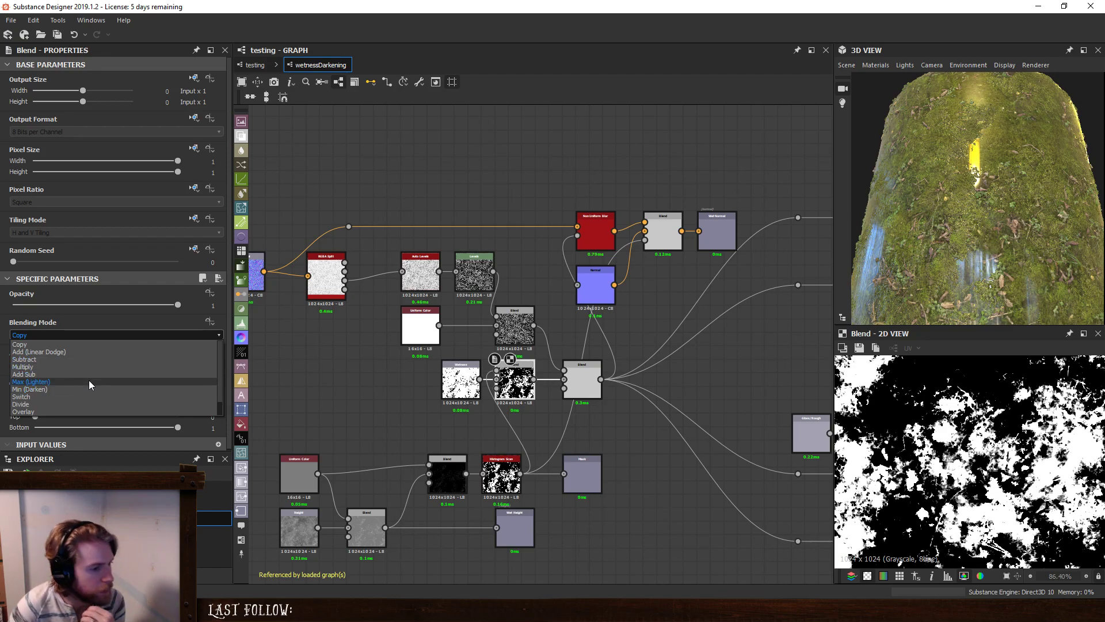
click(89, 381)
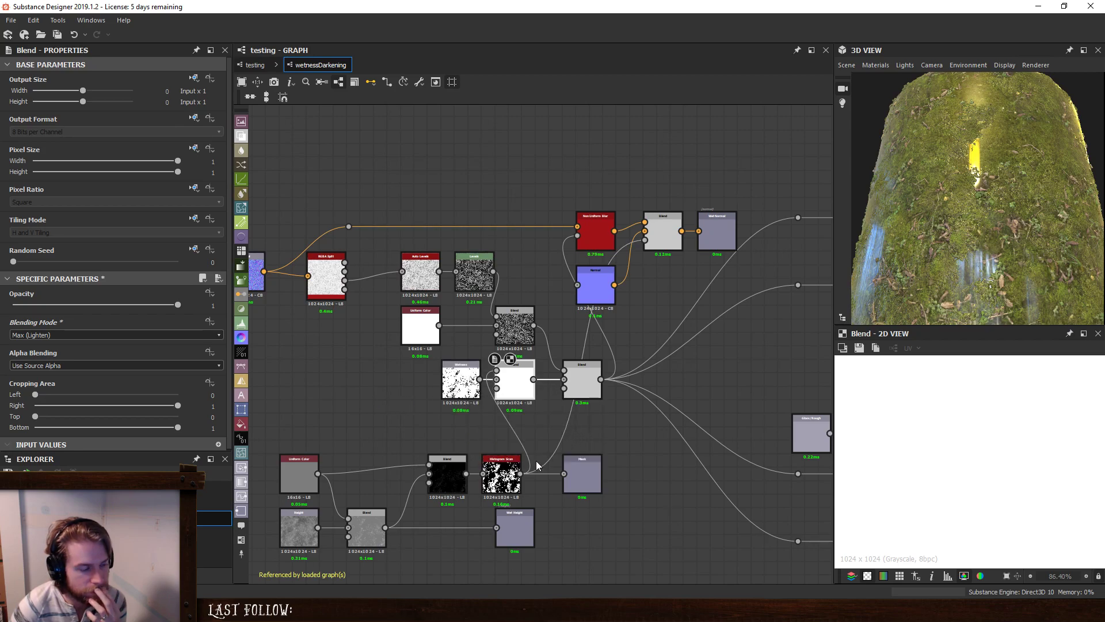
Swap the inputs of the Subtract Blend feeding the Histogram Scan and make its output size relative to parent.
drag(429, 465, 416, 485)
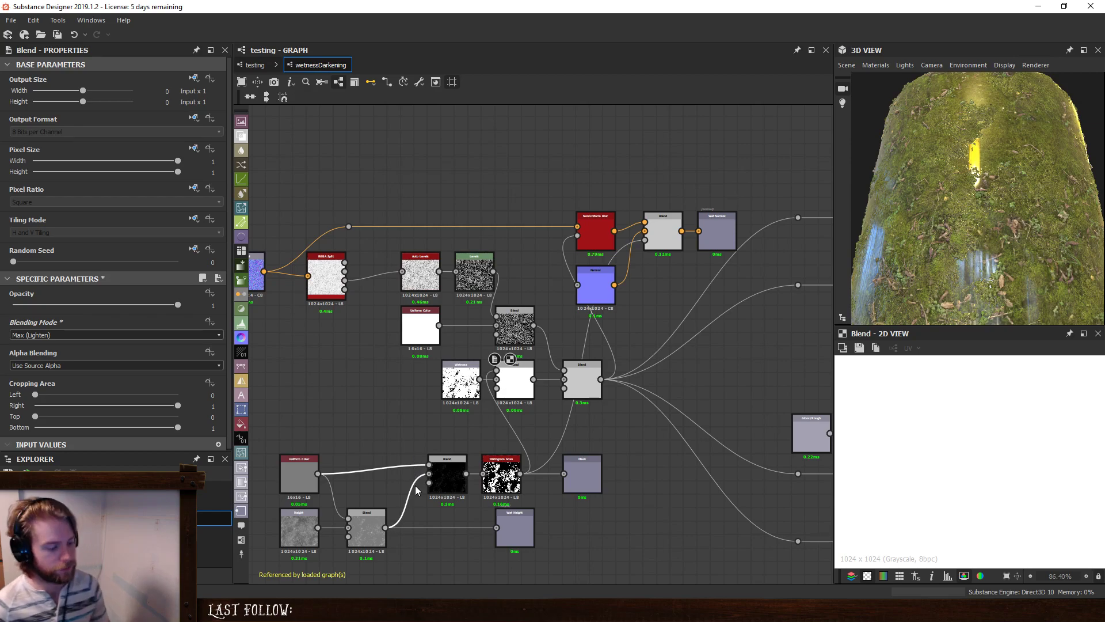
click(447, 476)
scroll(979, 472, up, 10)
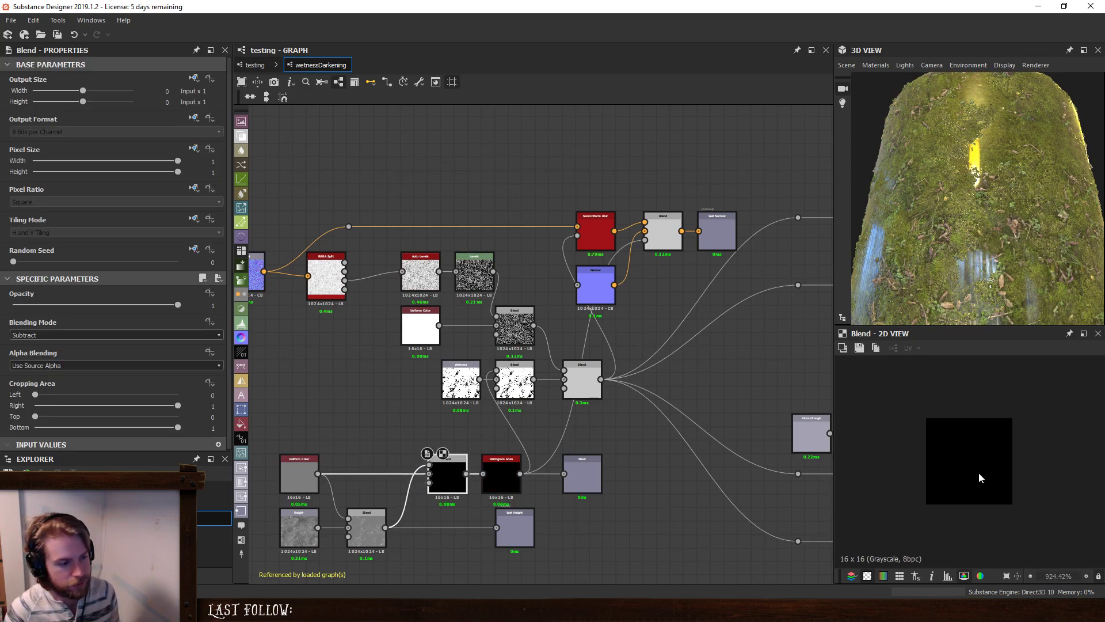
click(194, 78)
click(229, 109)
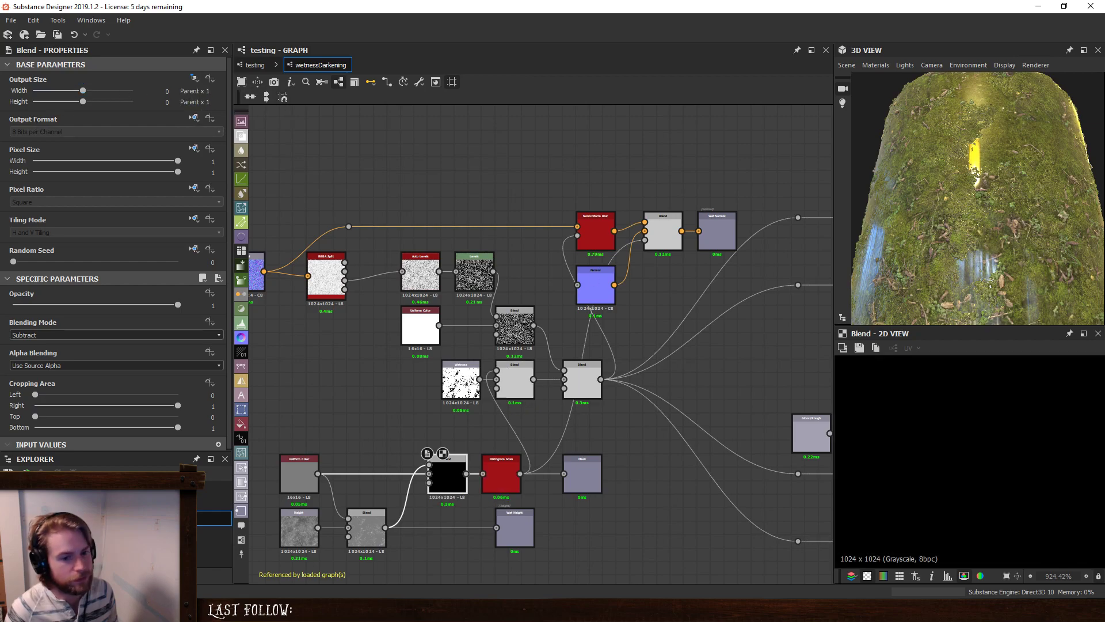
scroll(966, 444, down, 20)
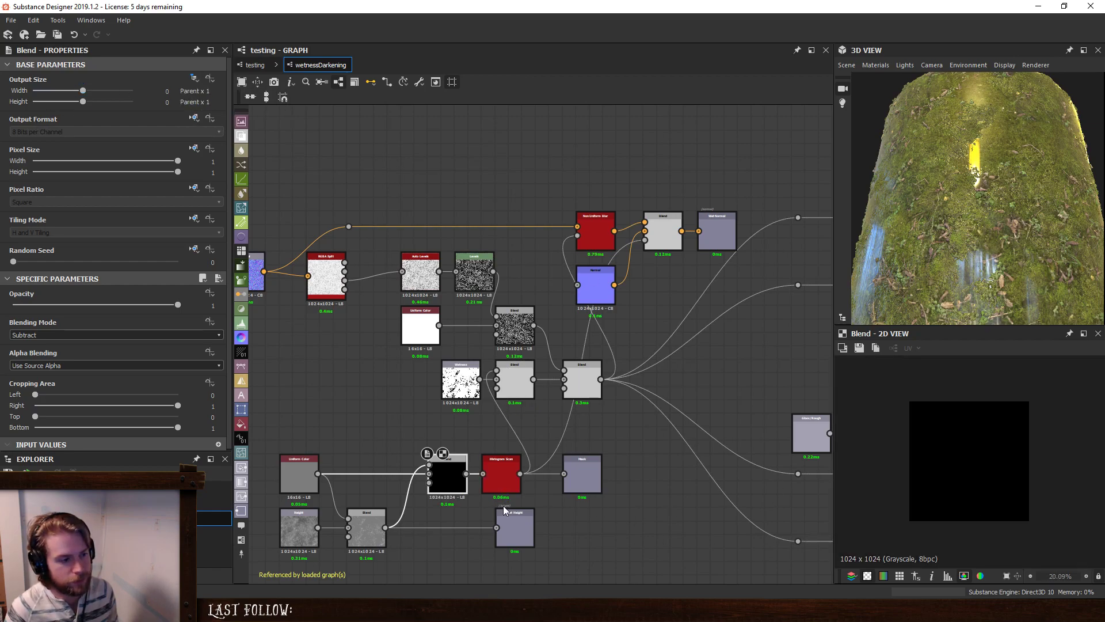
Wire Height directly into the Subtract Blend in place of the intermediate Blend, with Height as foreground and Uniform Color as background.
scroll(419, 489, up, 2)
click(549, 458)
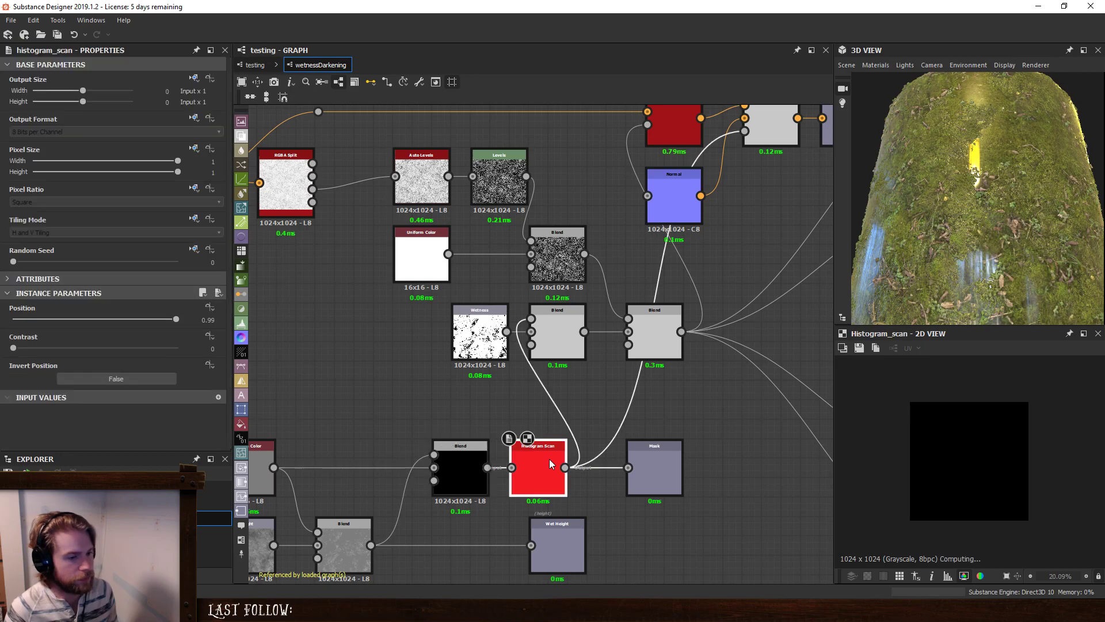
drag(397, 452, 413, 496)
key(x)
middle_drag(409, 479, 448, 479)
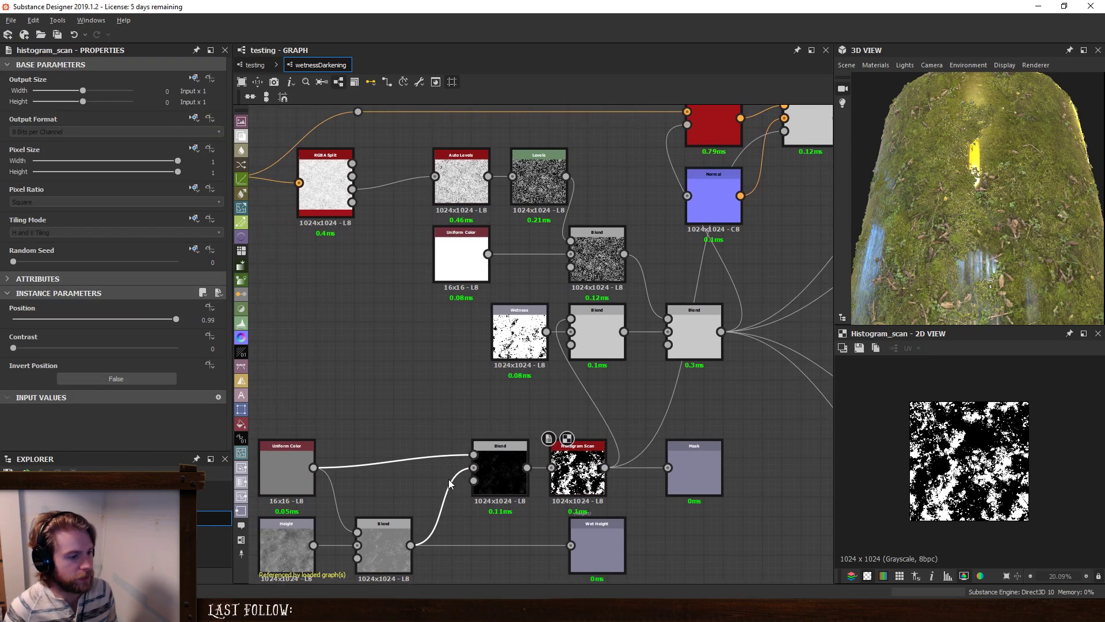
drag(313, 546, 453, 489)
key(x)
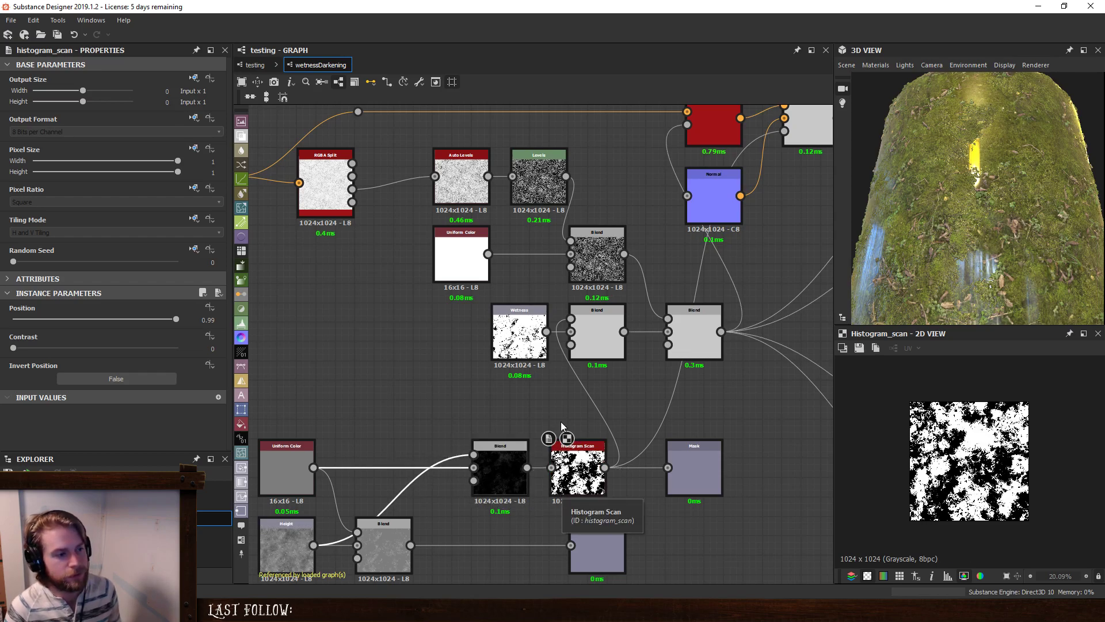
Preview the Max (Lighten) Blend and the Multiply Blend after it, and examine where the combined wetness mask leads.
double_click(611, 344)
middle_drag(701, 326, 567, 383)
click(568, 383)
double_click(568, 383)
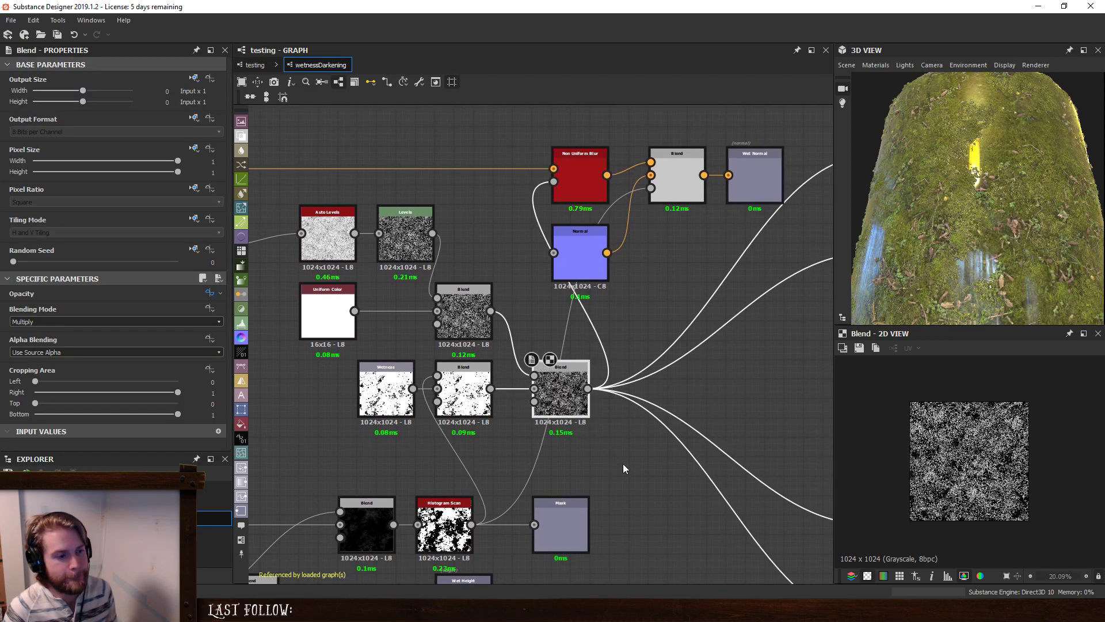
middle_drag(413, 336, 481, 392)
scroll(633, 476, down, 1)
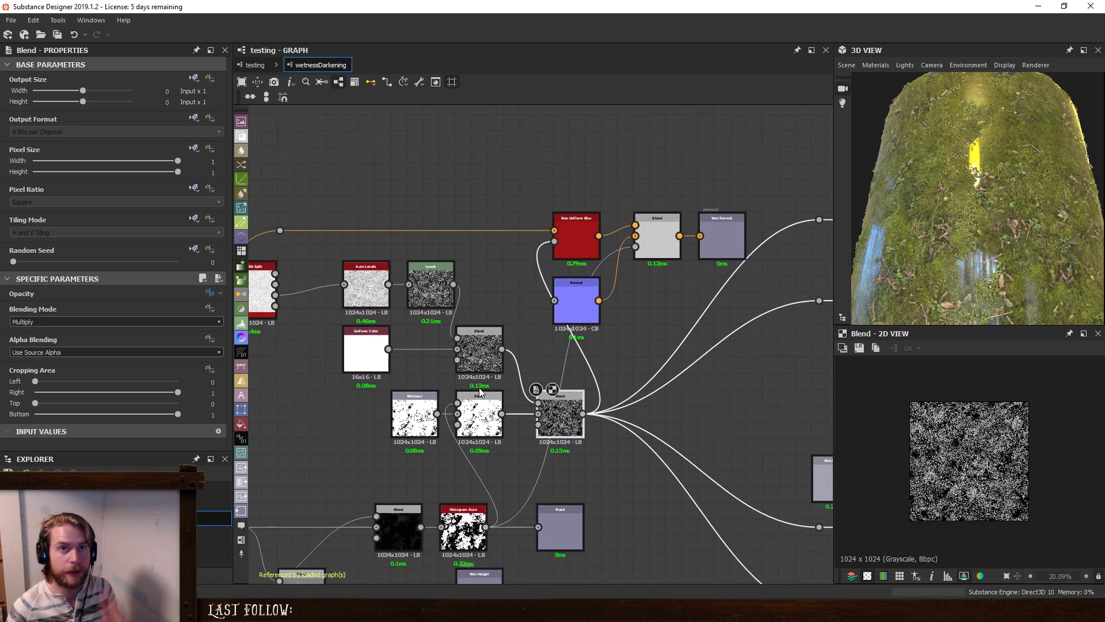
middle_drag(627, 441, 527, 355)
scroll(758, 436, down, 1)
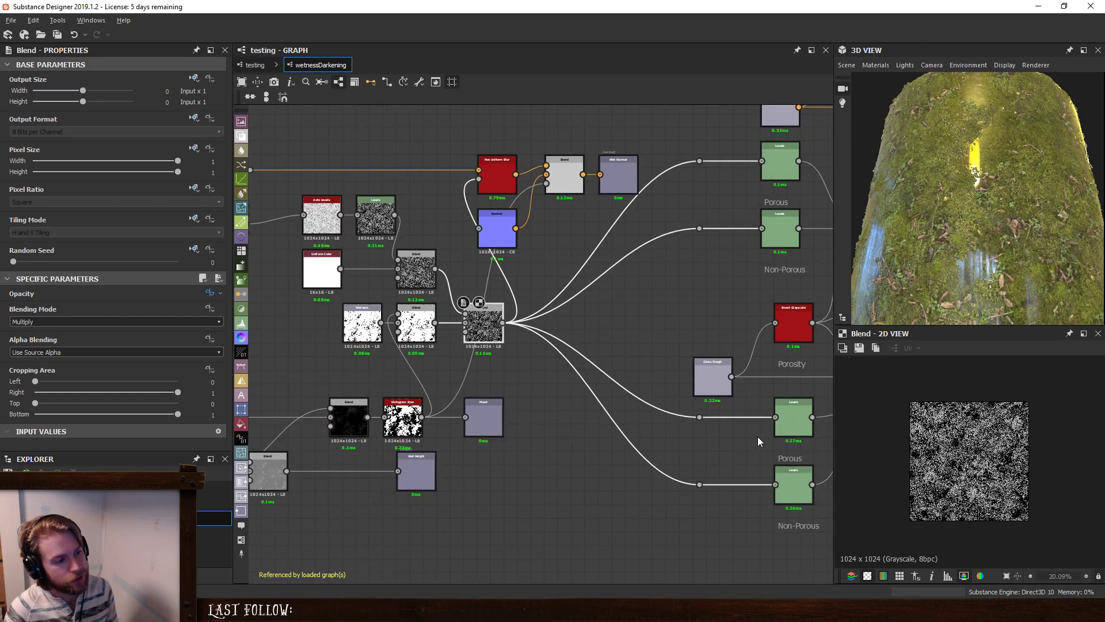
Insert a Blend between the lower porosity Blend and the final roughness Blend, feed it the Histogram Scan, and set it to Max (Lighten).
middle_drag(757, 436, 472, 375)
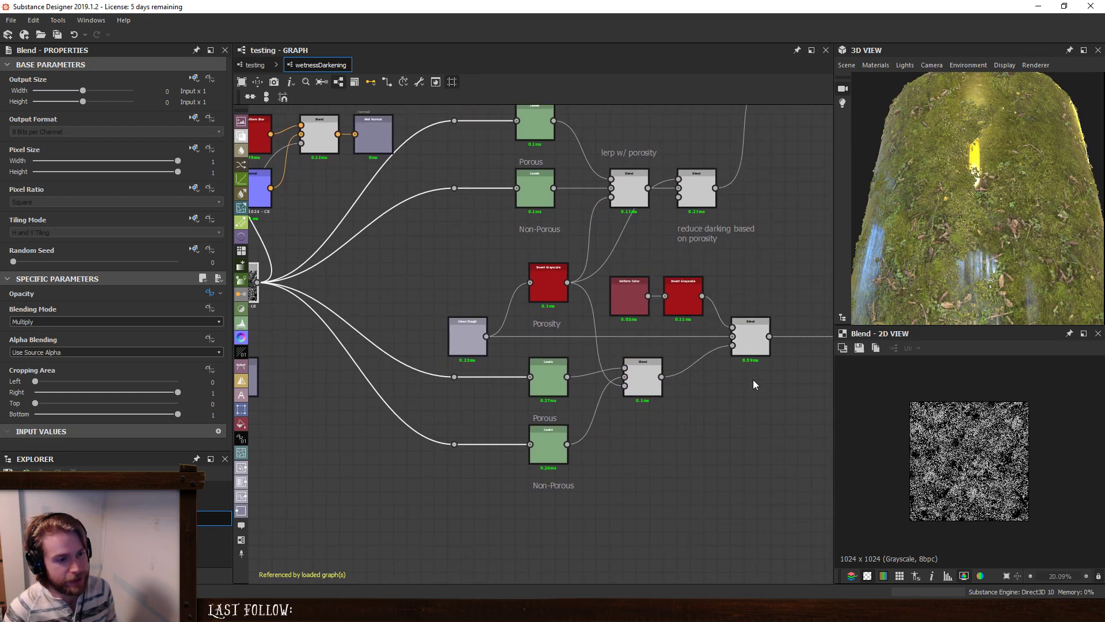
click(753, 339)
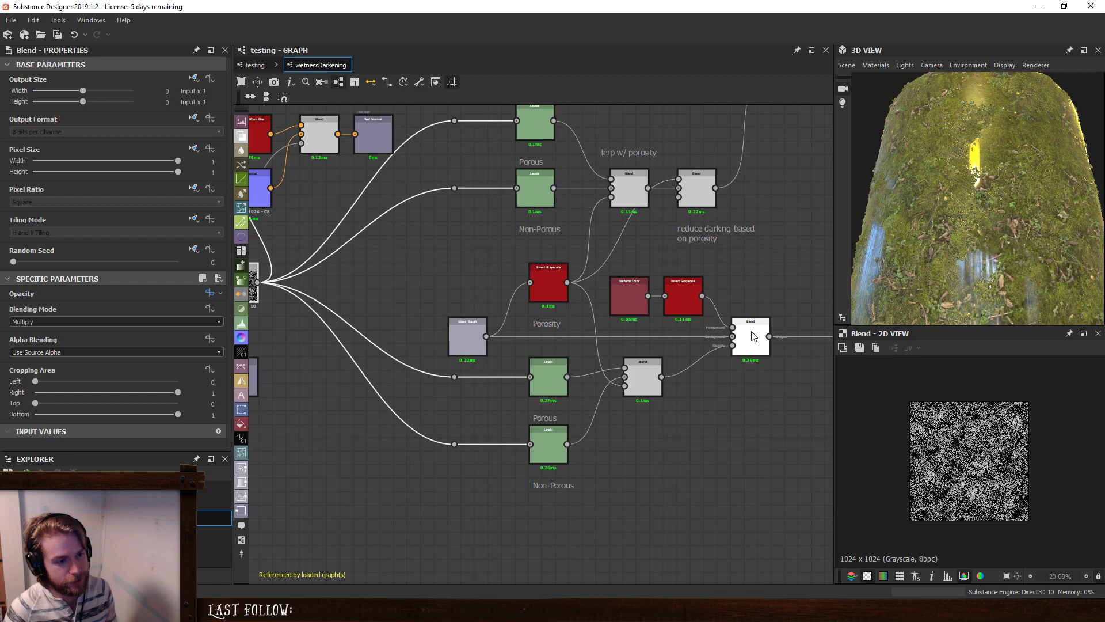
click(648, 386)
key(space)
click(693, 275)
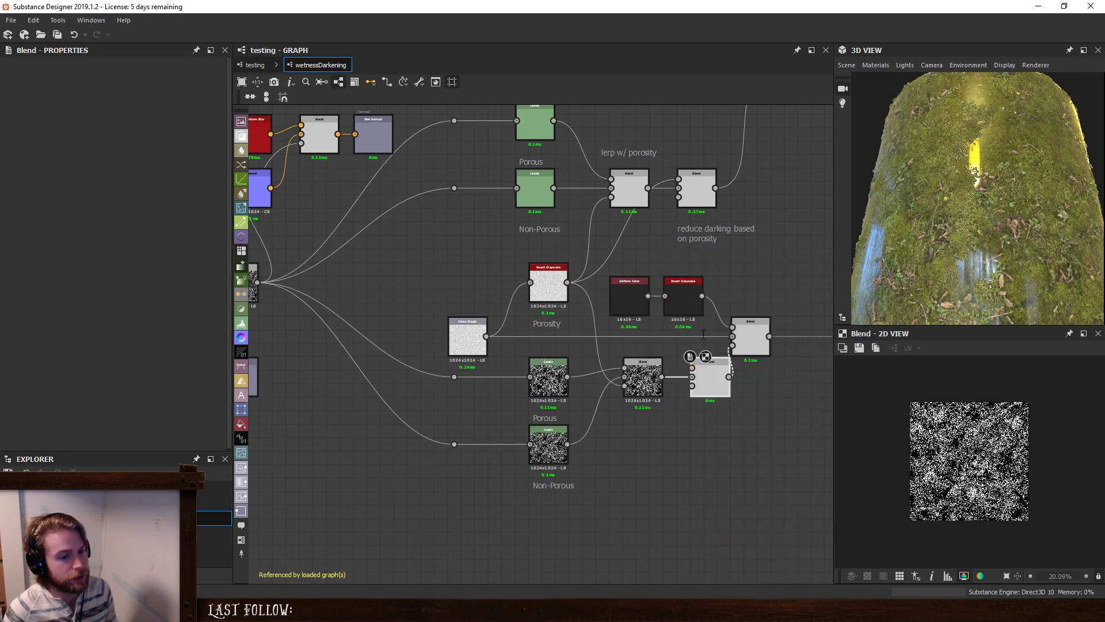
drag(693, 367, 361, 357)
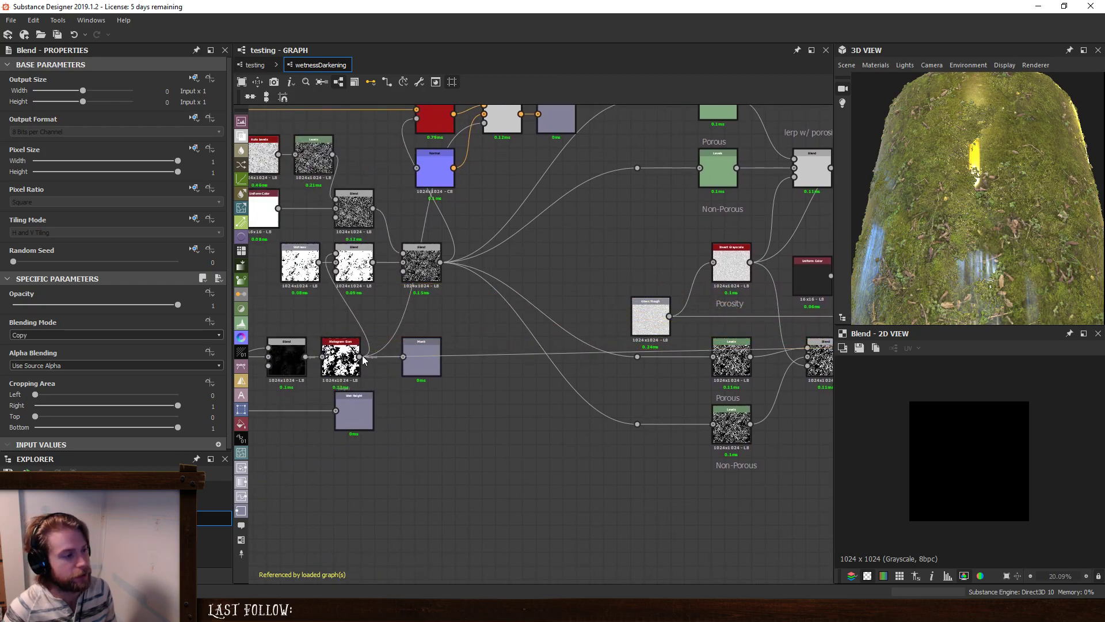
middle_drag(499, 394, 360, 369)
click(72, 338)
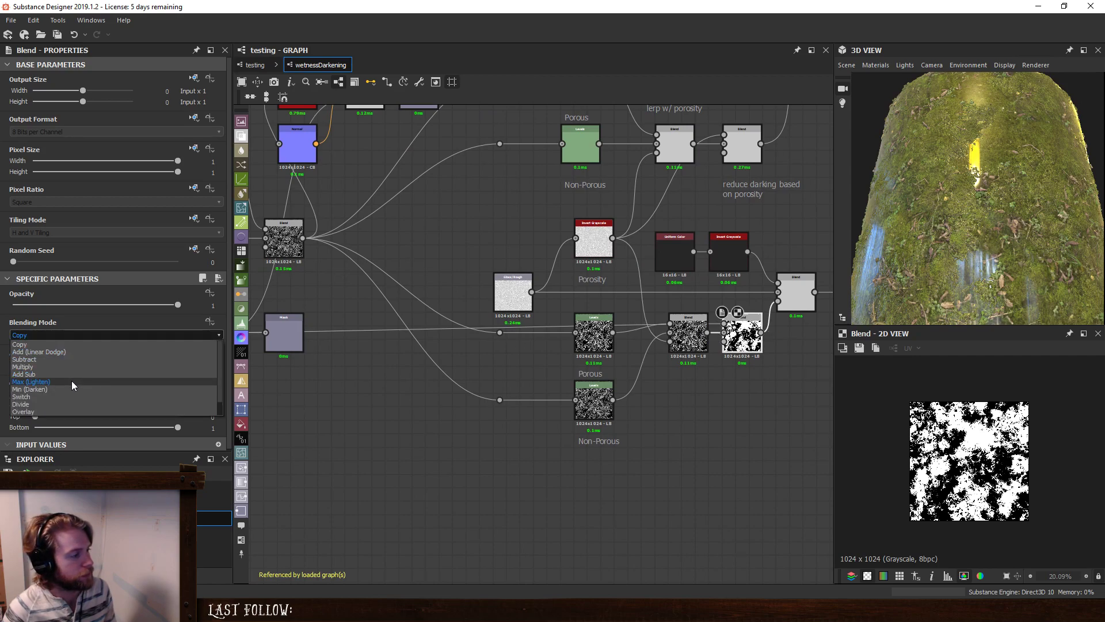
click(71, 381)
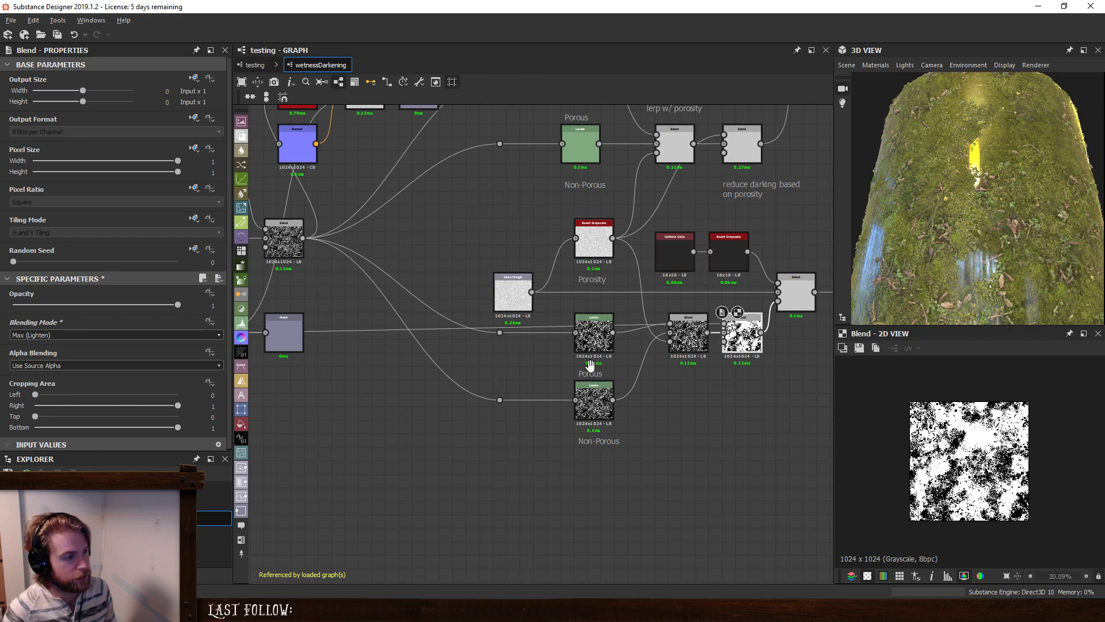
Move the Mask output and the lower Porous and Non-Porous Levels with their labels down, clear of the Histogram Scan link.
middle_drag(591, 366, 754, 363)
drag(446, 329, 472, 366)
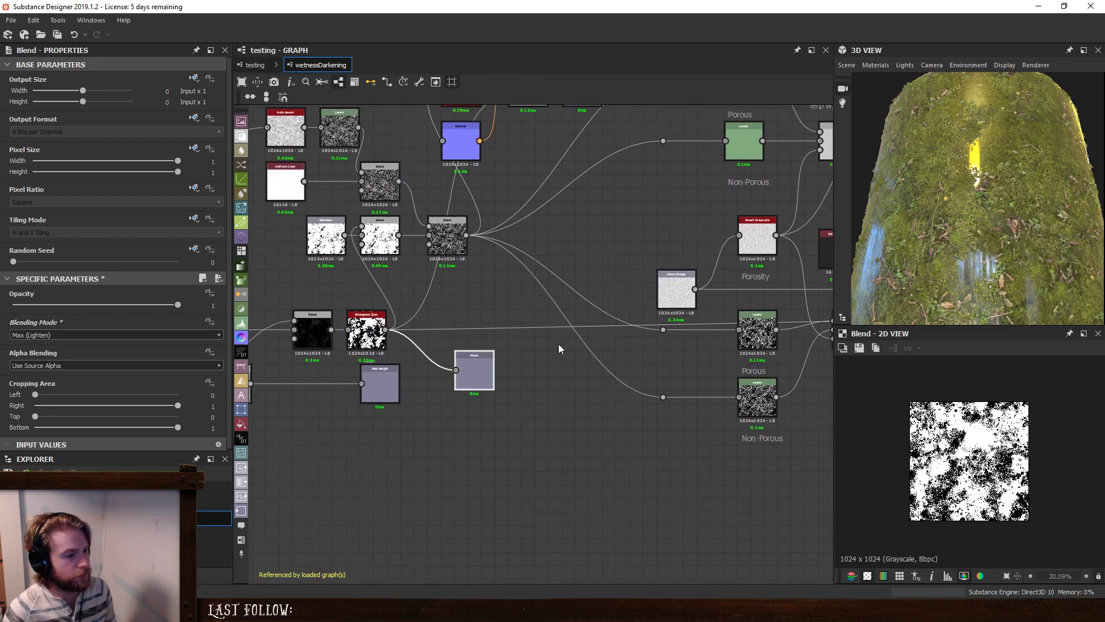
middle_drag(658, 399, 456, 394)
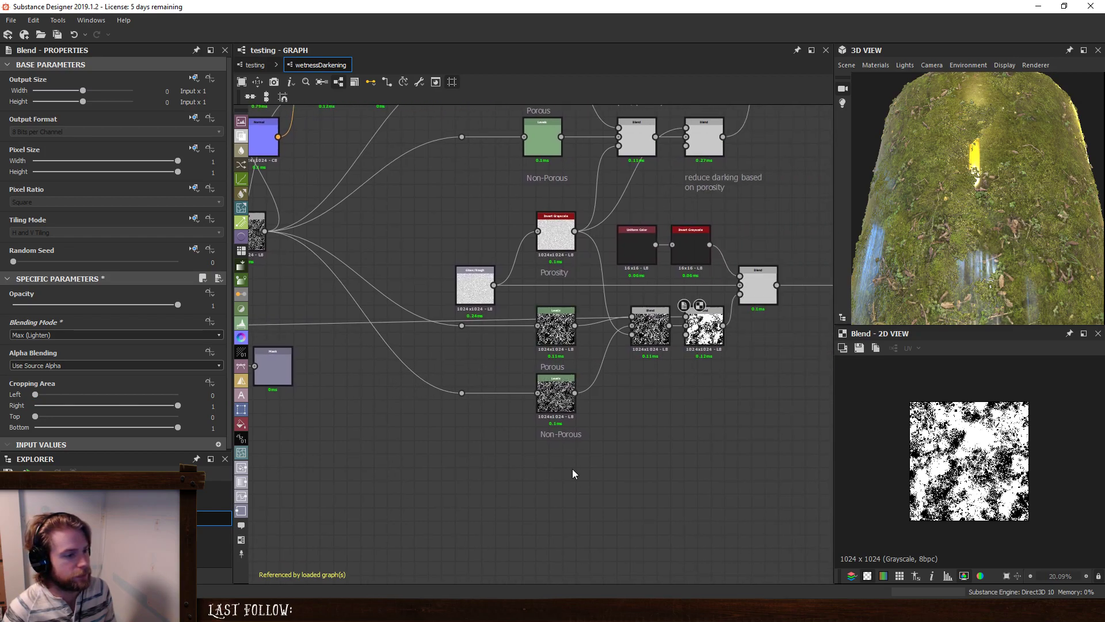
drag(571, 482, 550, 330)
ctrl+drag(481, 459, 435, 319)
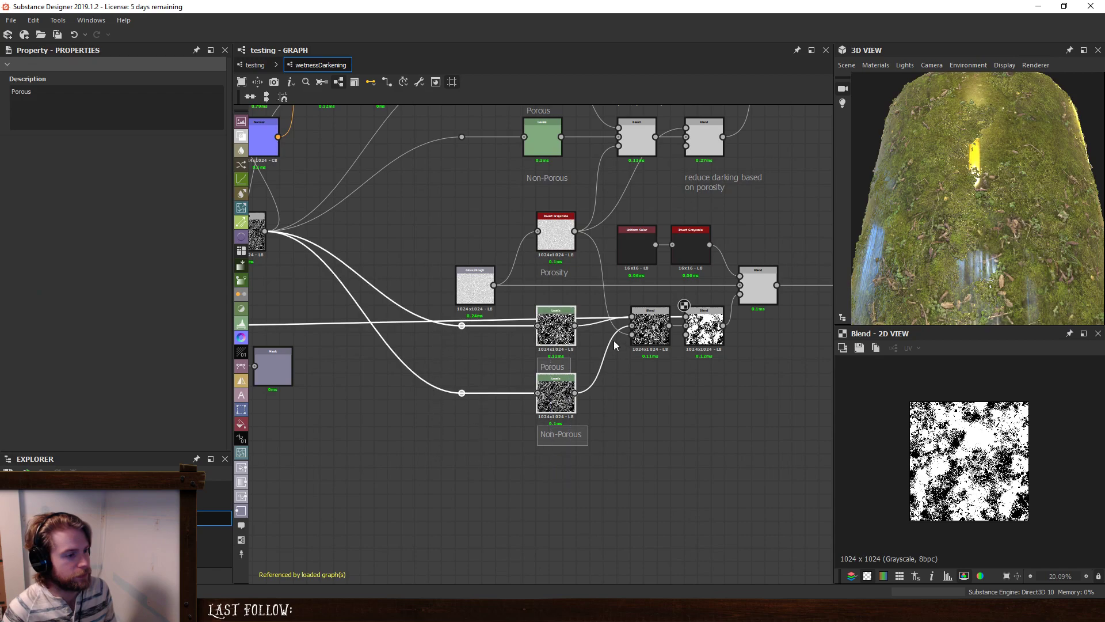
drag(556, 331, 556, 371)
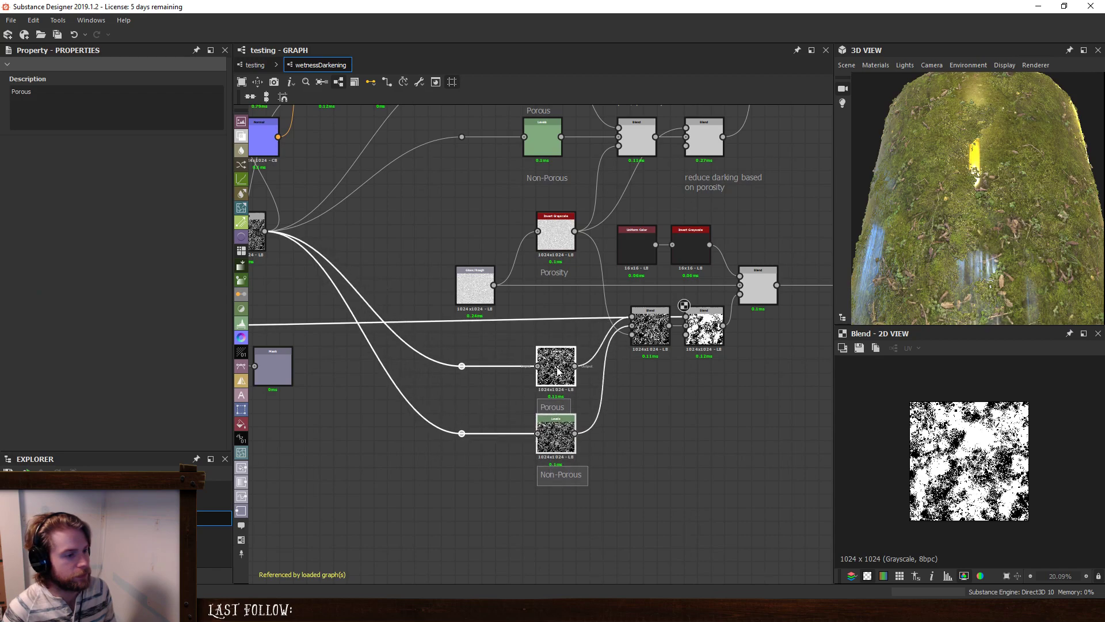
Move the lower porosity Blend down in line with the Porous Levels and tidy the new Blend beside it.
click(704, 412)
drag(665, 336, 652, 377)
click(718, 366)
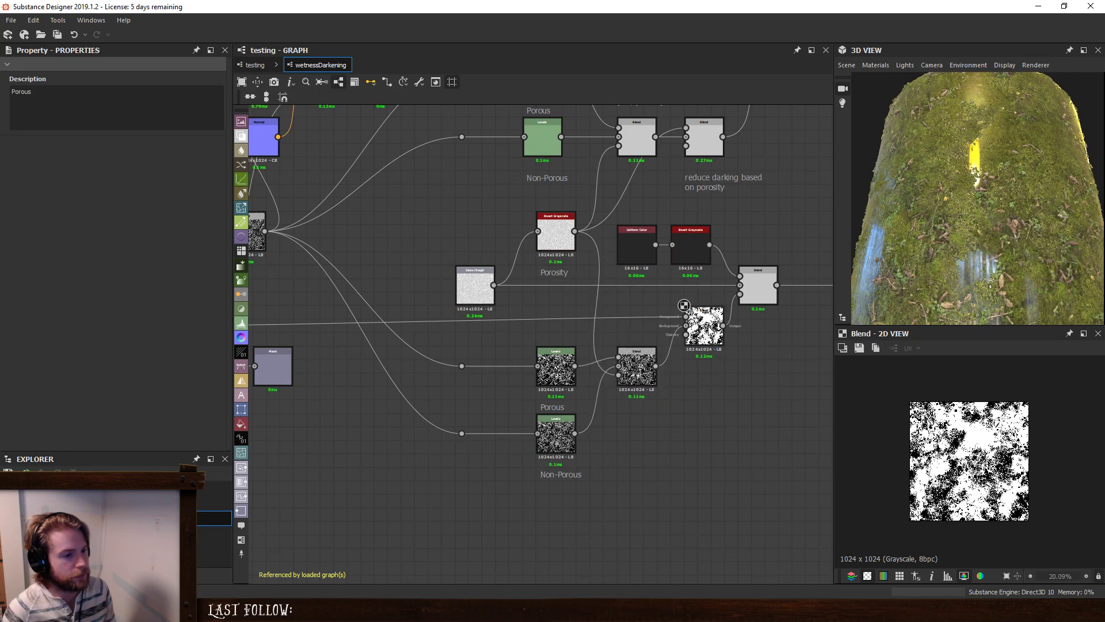
middle_drag(326, 336, 451, 347)
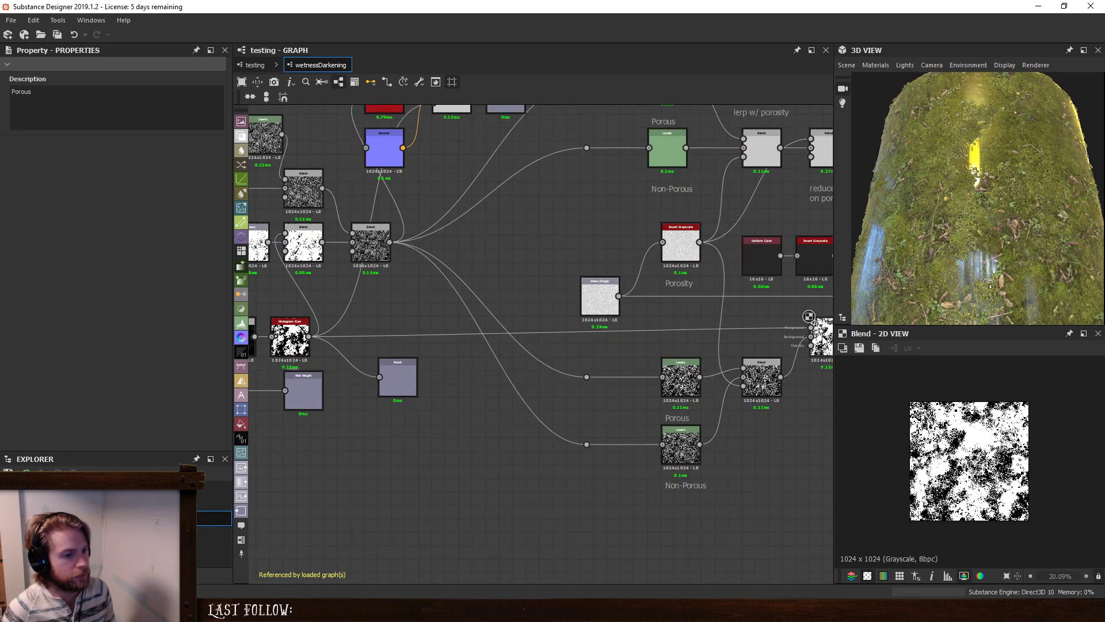
middle_drag(747, 349, 576, 341)
drag(660, 325, 659, 339)
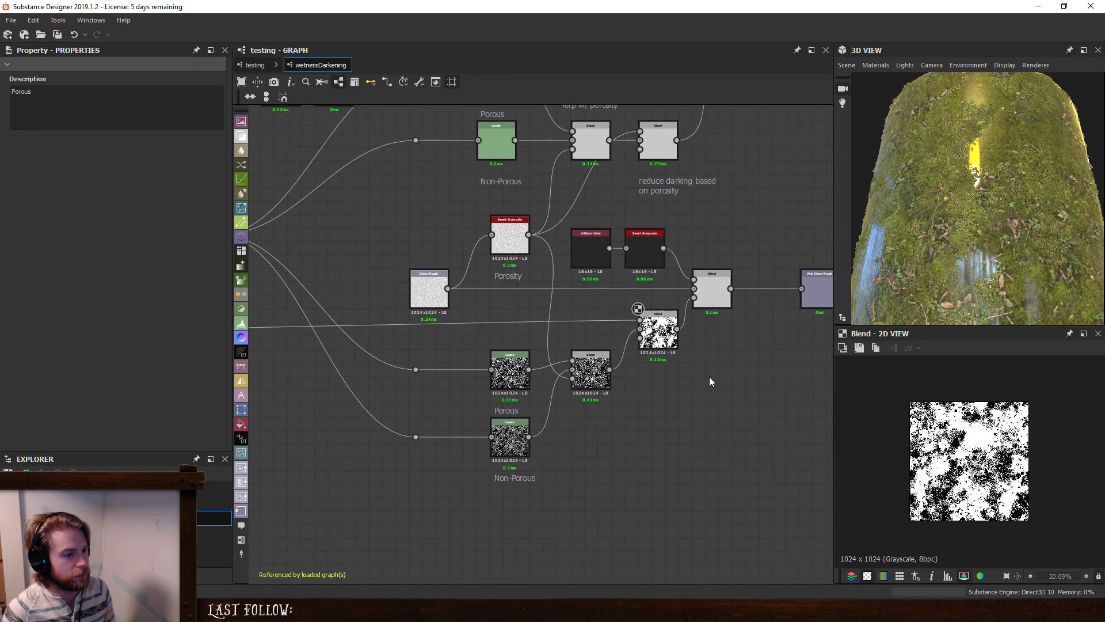
scroll(709, 377, down, 3)
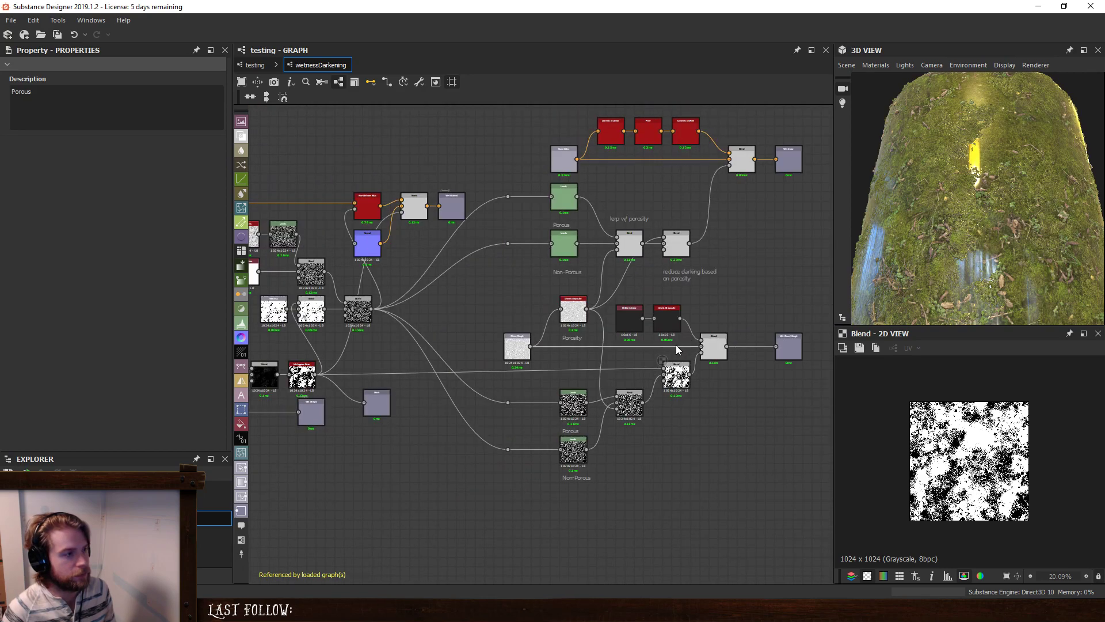
Return to the testing graph, set the Switch parameter's default to True, and inspect the moss surface up close in 3D.
click(255, 64)
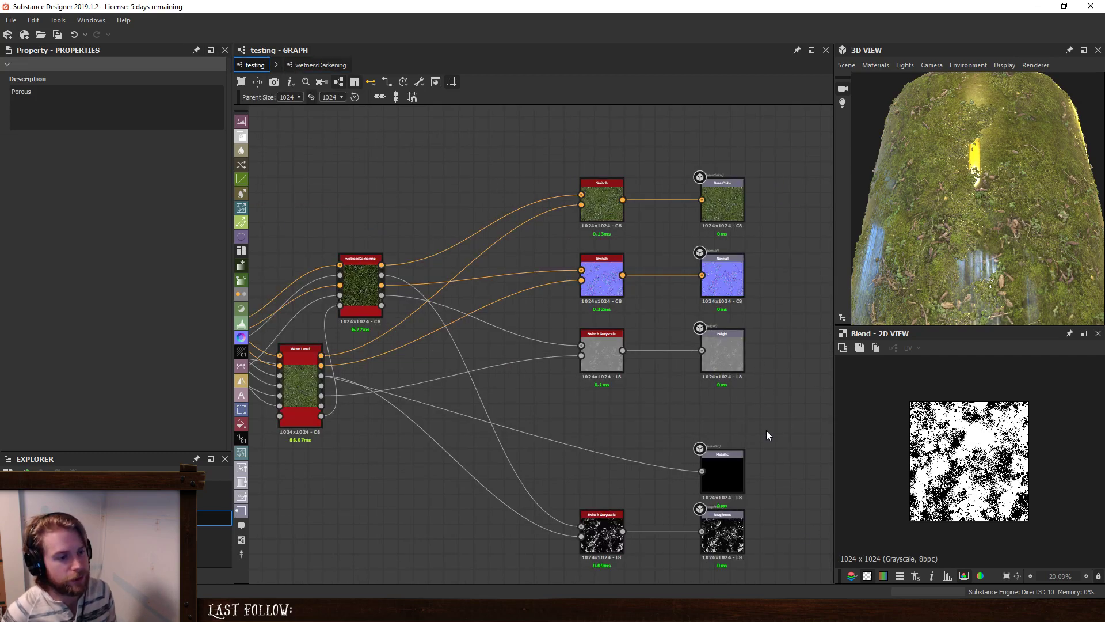
click(498, 395)
click(55, 308)
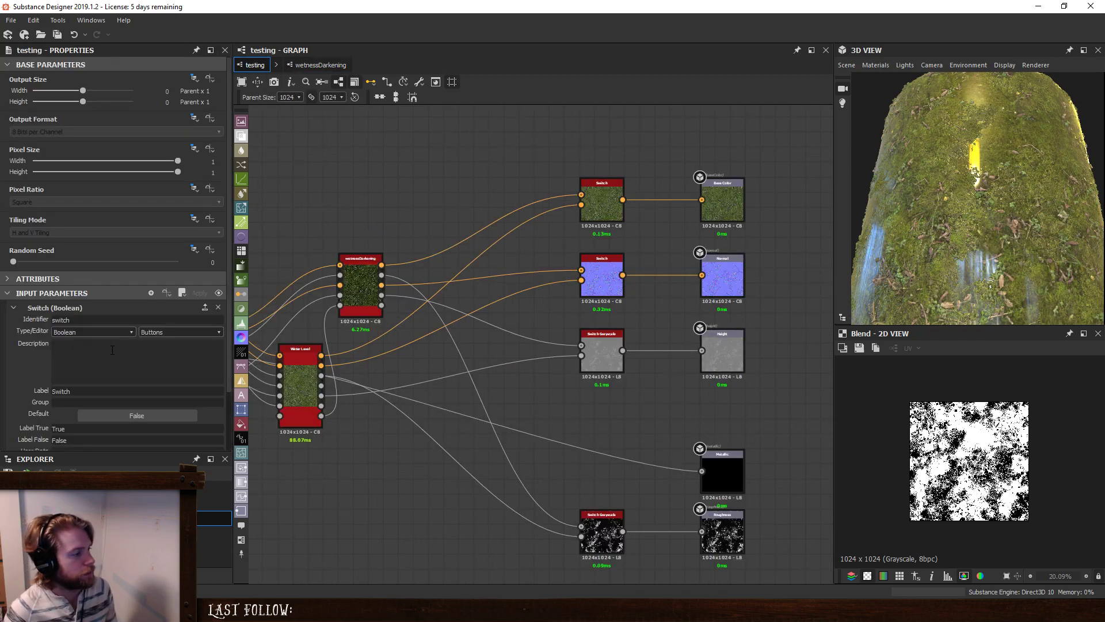
click(150, 414)
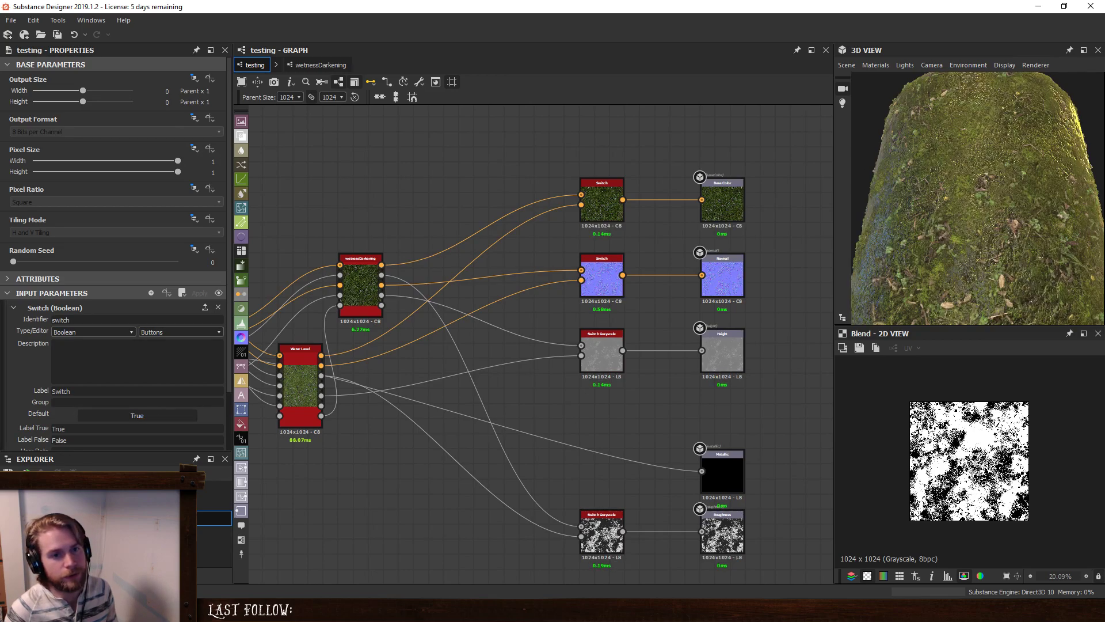
drag(979, 167, 1063, 232)
scroll(948, 219, up, 4)
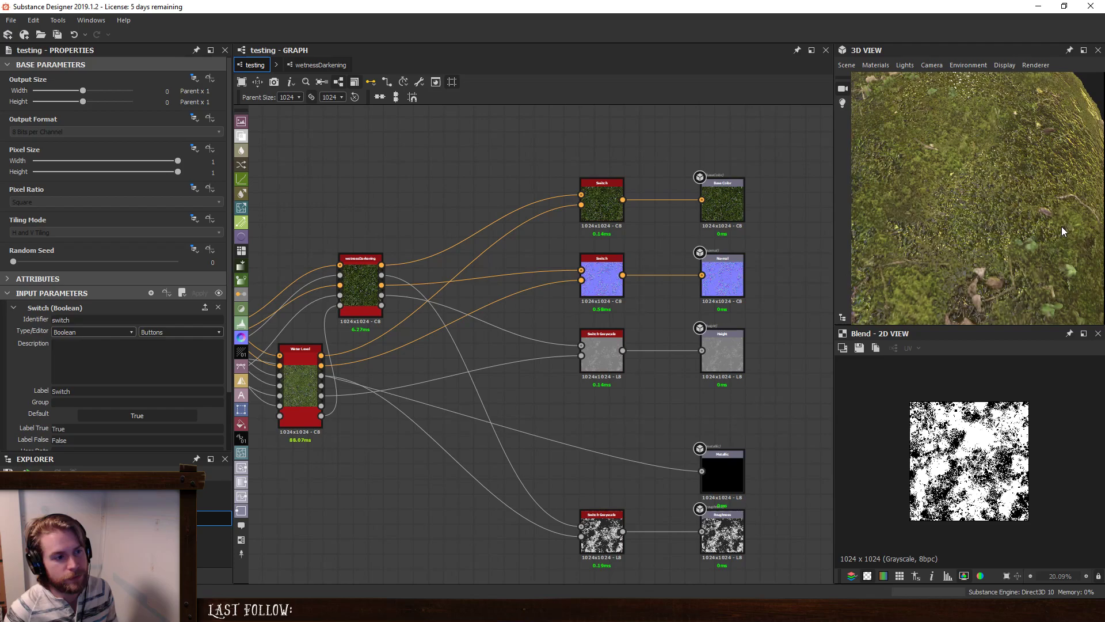
Inspect the normal Switch and the WetColor and WetRough outputs of wetnessDarkening in the 2D view.
double_click(605, 277)
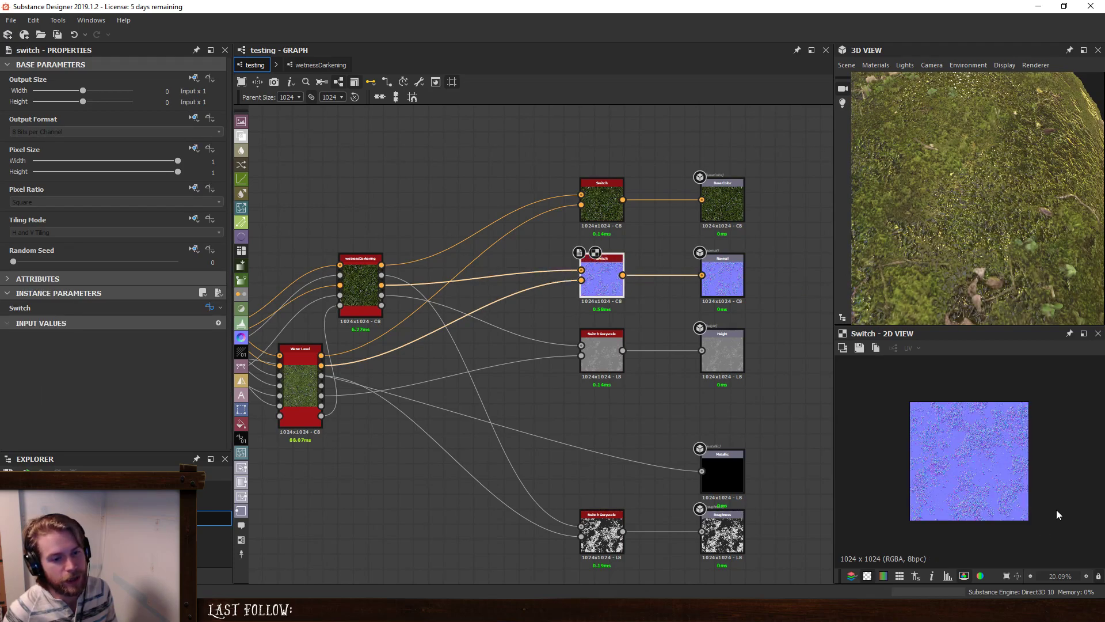
scroll(1056, 510, up, 10)
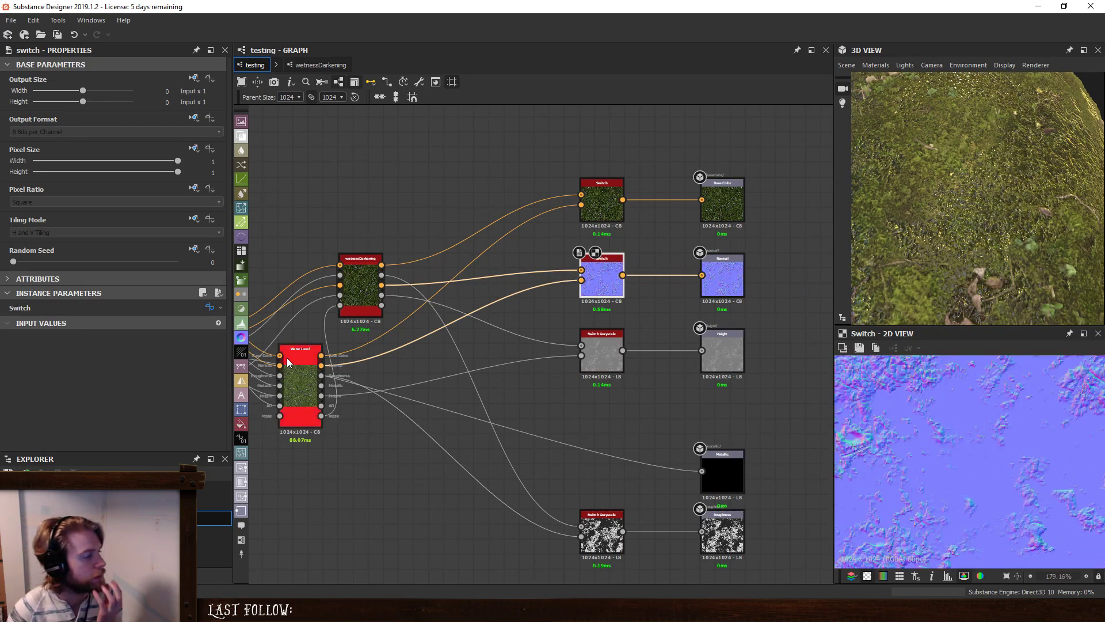
double_click(387, 267)
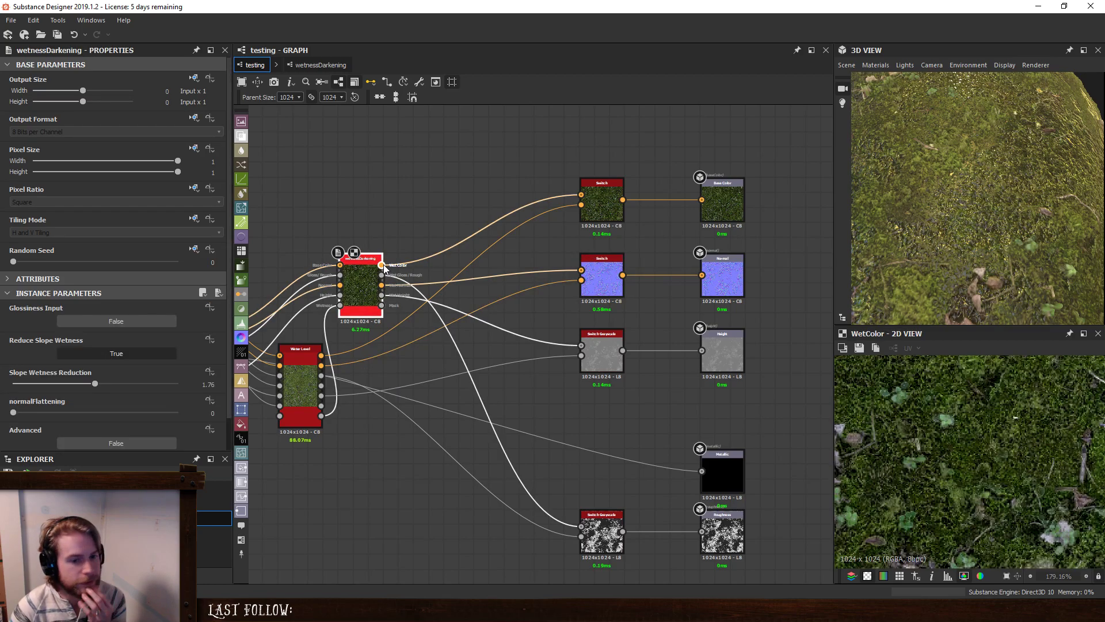
click(382, 275)
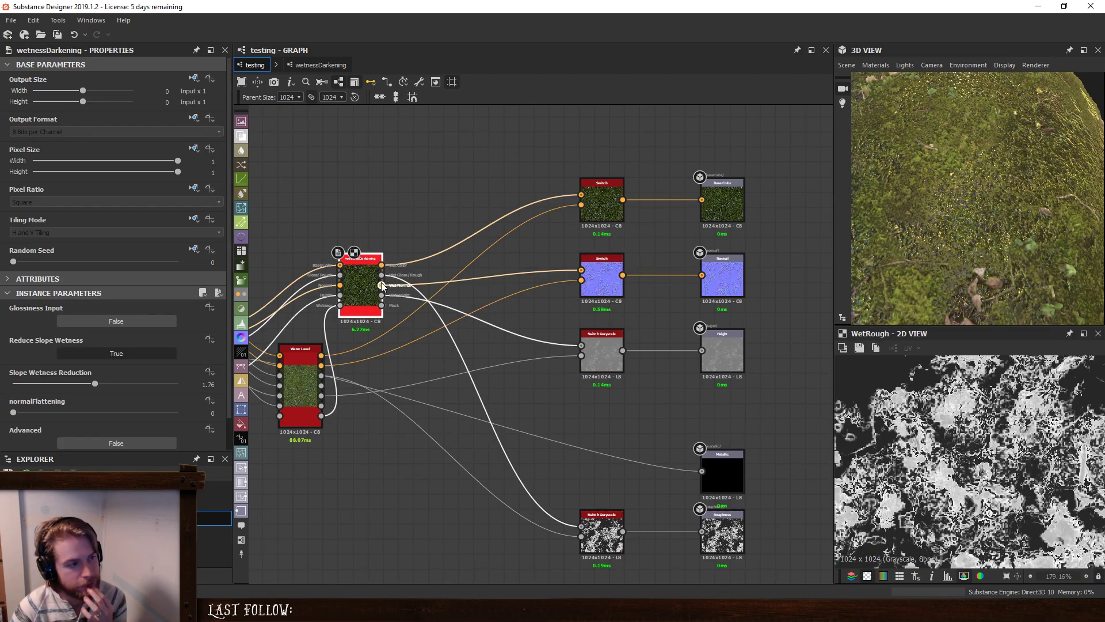
Toggle Glossiness Input on wetnessDarkening on and back to False, and examine its WetRough and WetHeight outputs in the 2D view.
scroll(941, 426, down, 7)
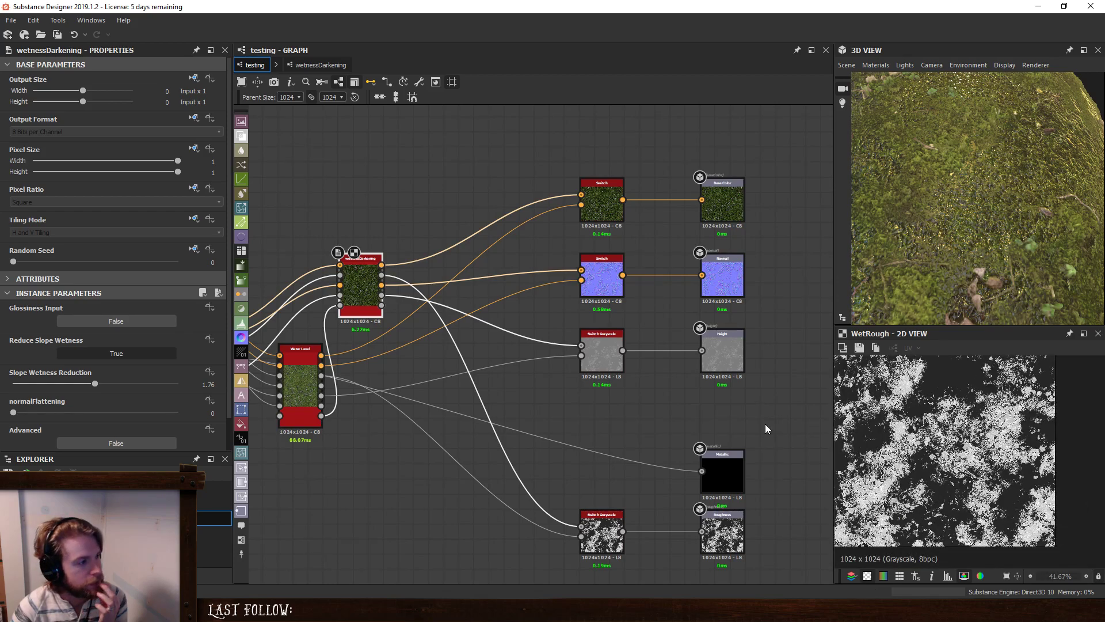
click(139, 323)
click(140, 323)
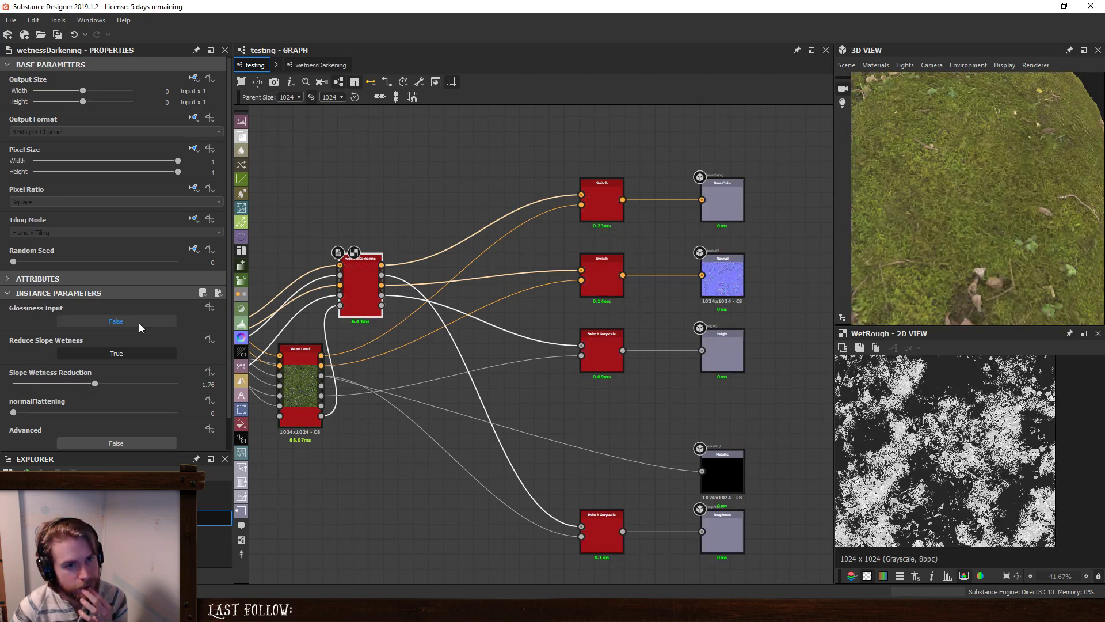
click(382, 295)
scroll(935, 413, up, 5)
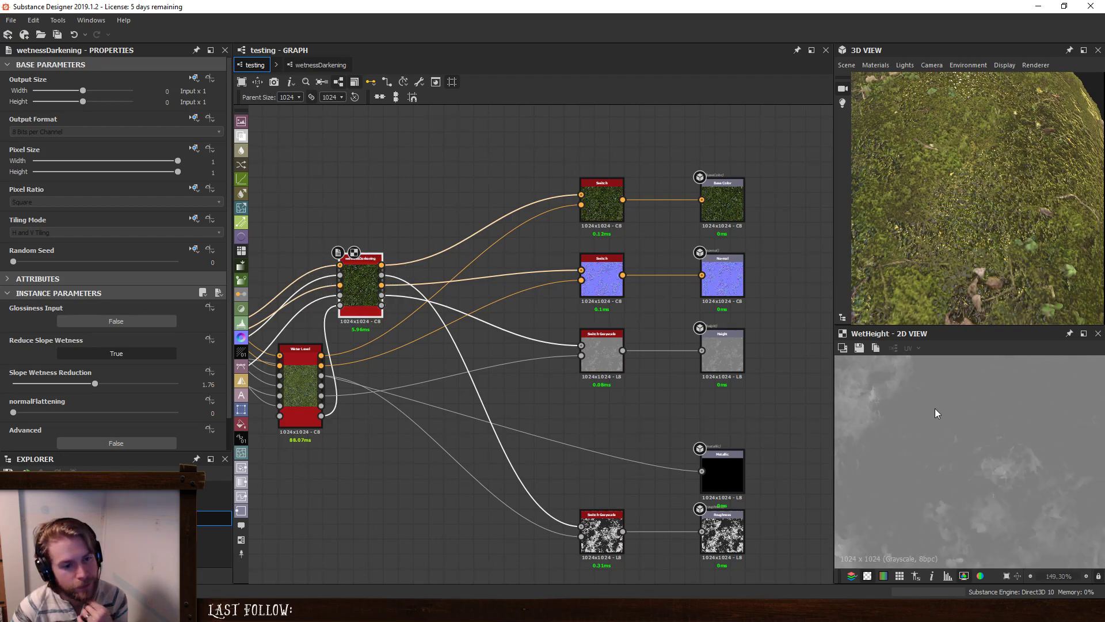
Compare the Mask output of wetnessDarkening with the Mask output of Water Level in the 2D view.
click(381, 305)
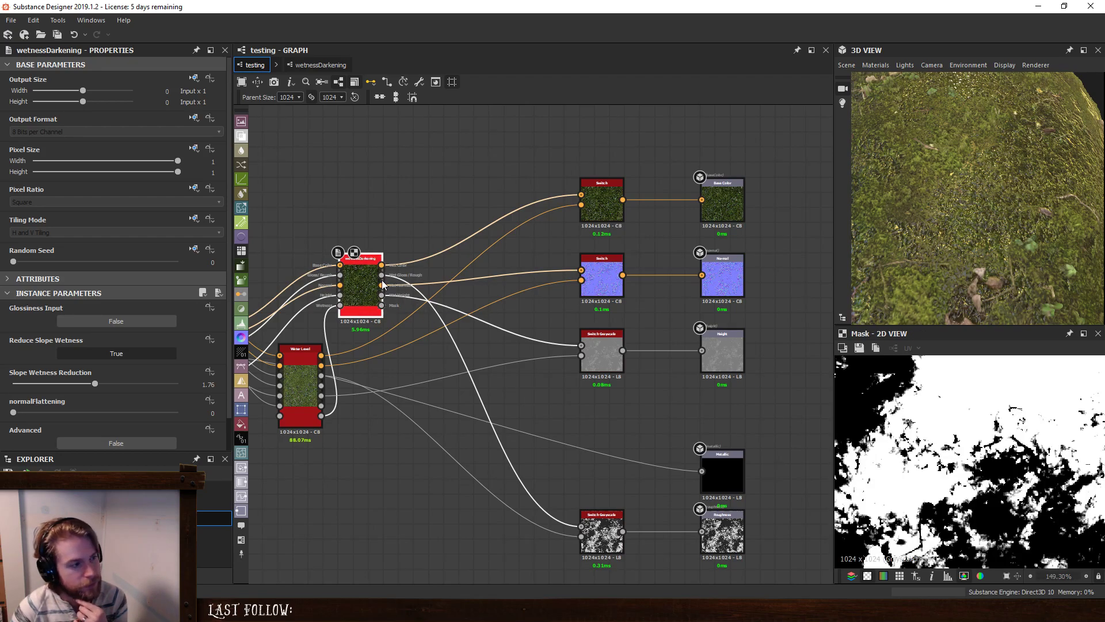
click(321, 416)
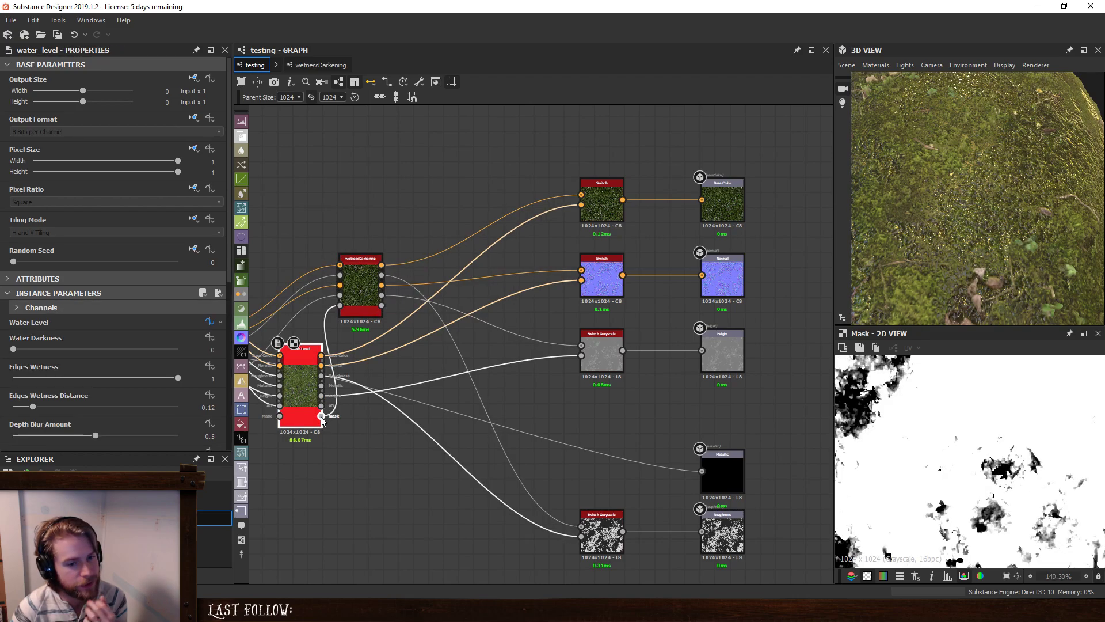
scroll(1004, 493, down, 5)
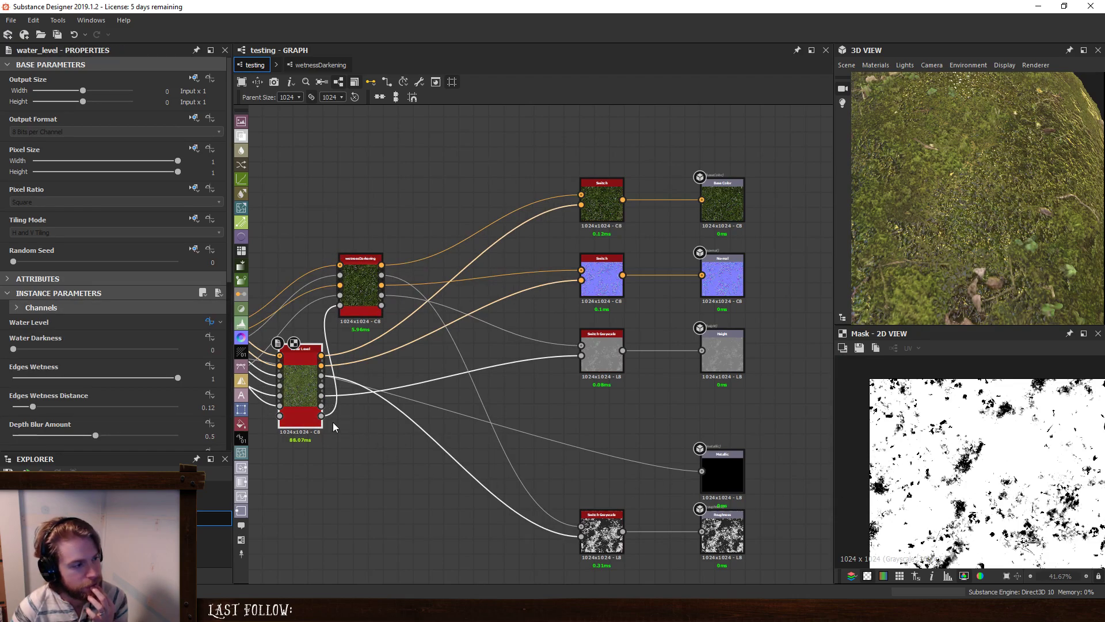
click(381, 305)
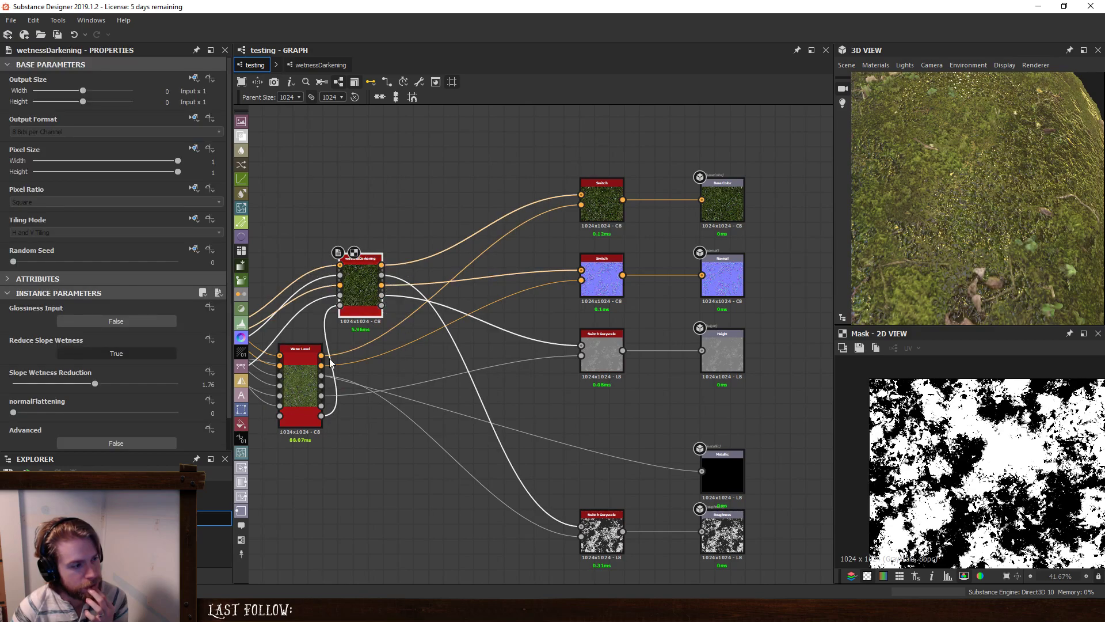
click(320, 416)
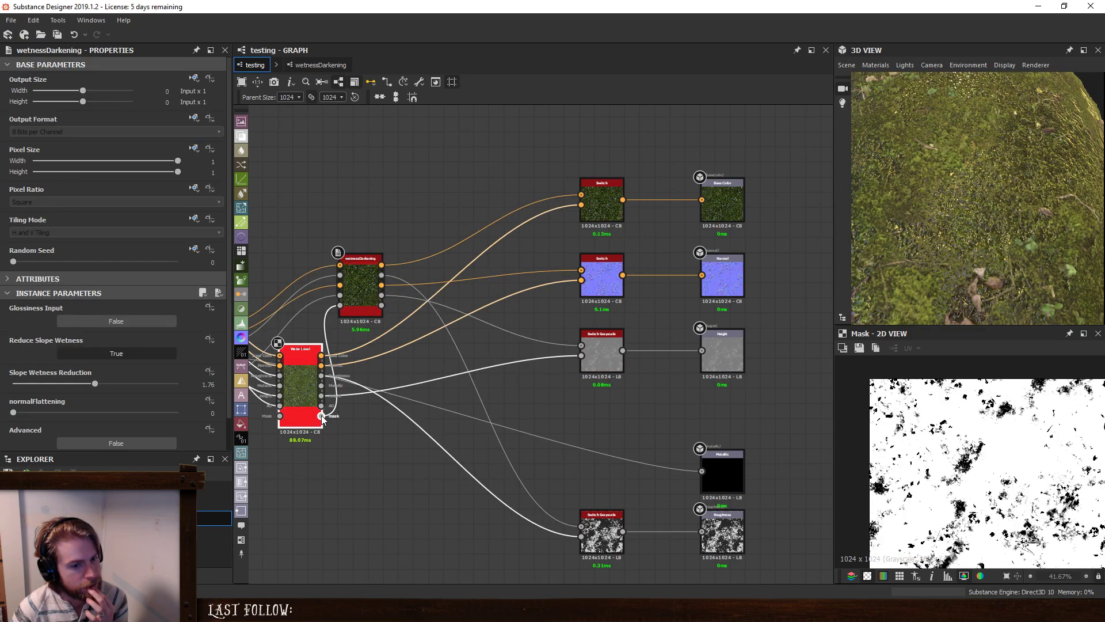
click(382, 306)
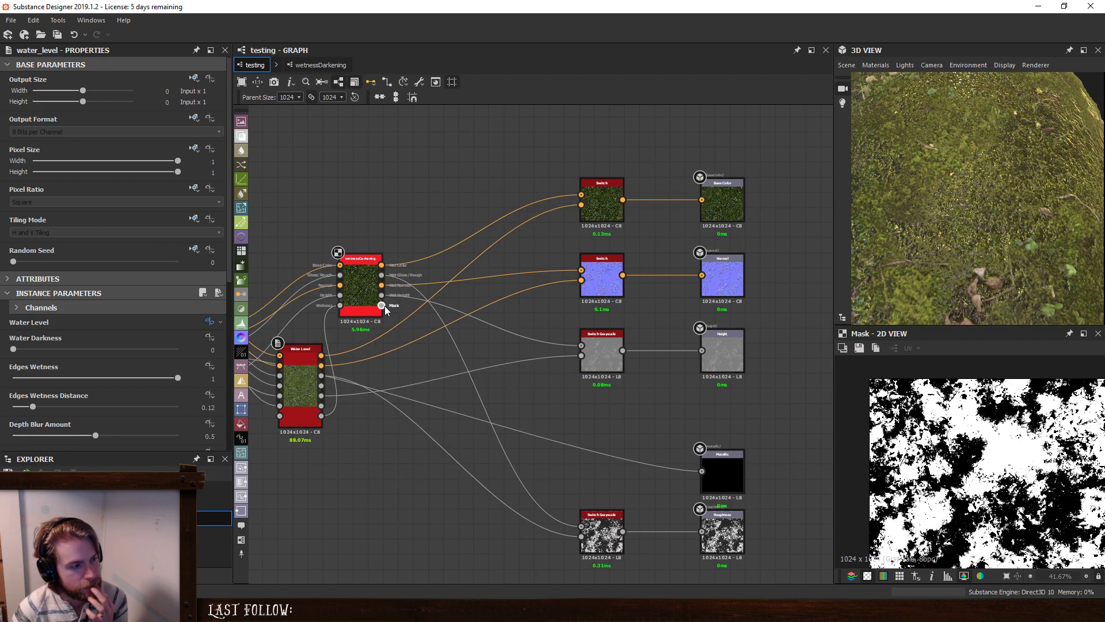
Compare wetnessDarkening's Normal input and WetNormal output with Water Level's Normal output in the 2D view.
click(340, 295)
click(340, 286)
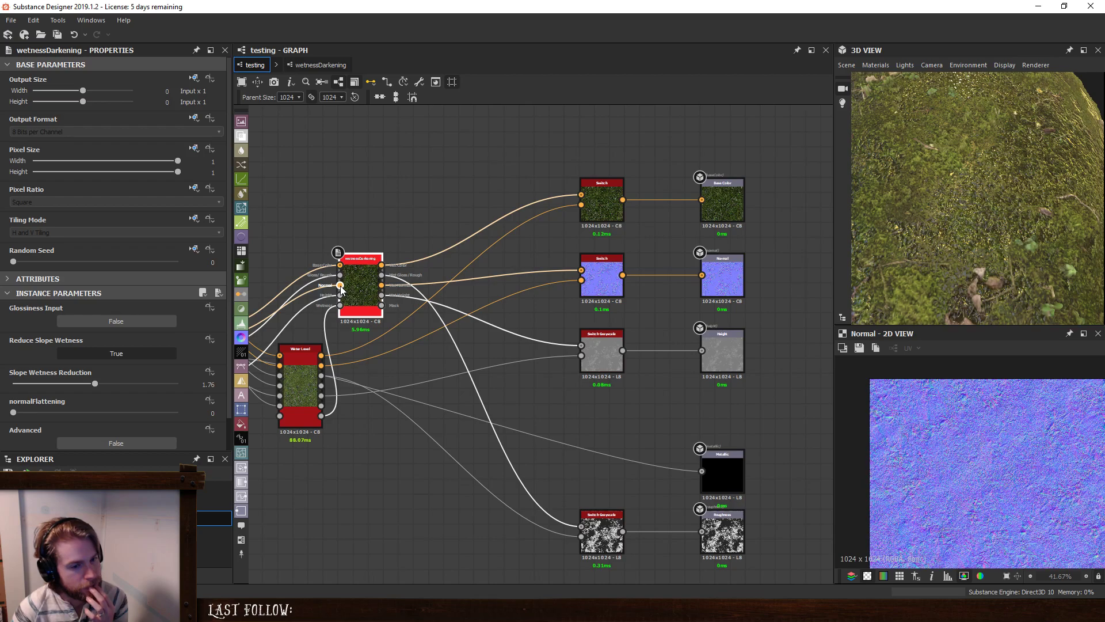
click(382, 287)
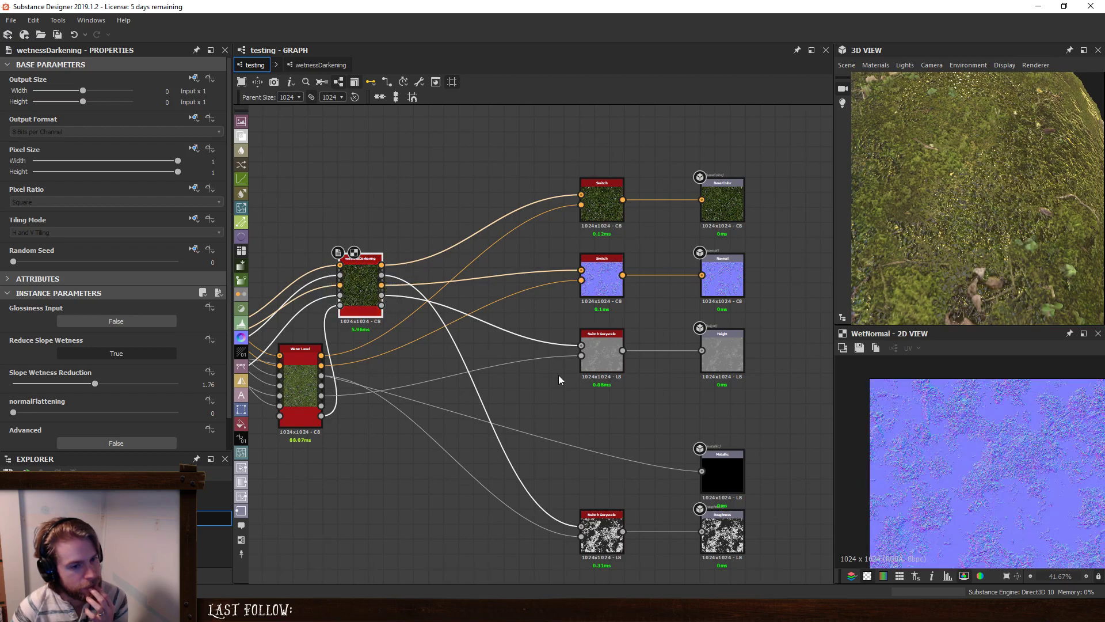
click(322, 366)
scroll(944, 469, down, 3)
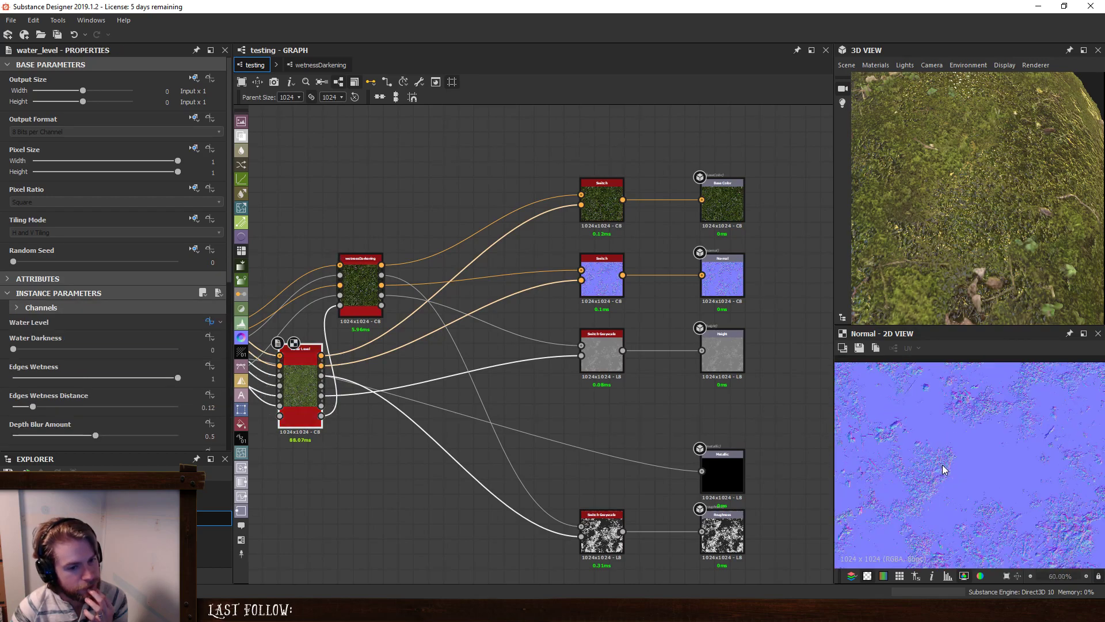
scroll(943, 469, up, 3)
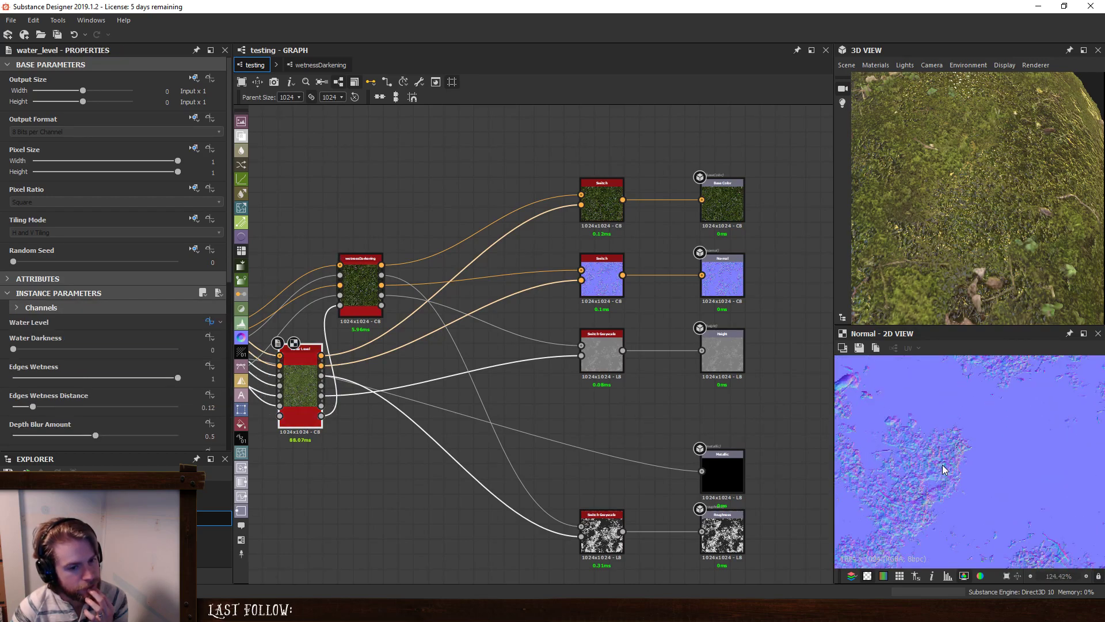
In the wetnessDarkening graph, swap the two inputs of the Blend feeding Wet Normal and place the flat Normal node above Non-Uniform Blur.
click(321, 64)
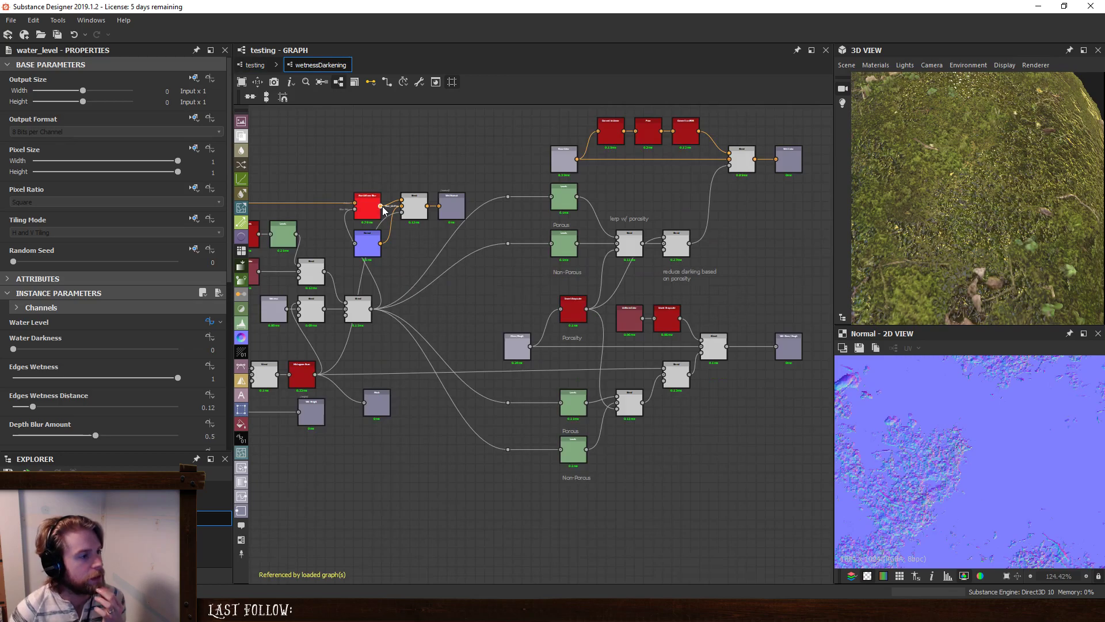
scroll(391, 202, up, 3)
double_click(437, 210)
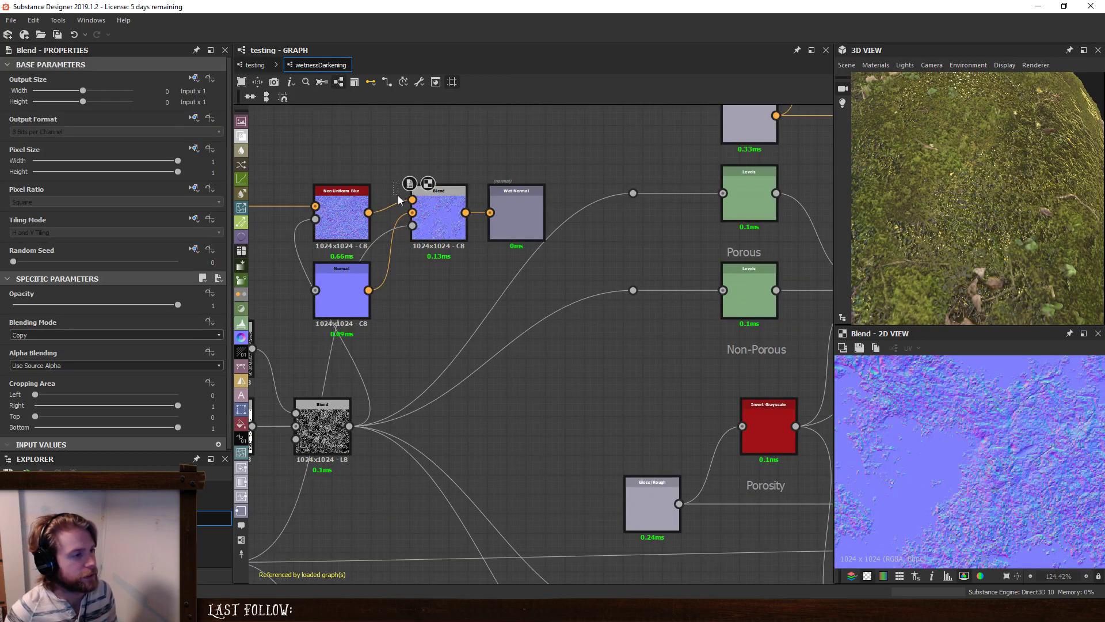
drag(405, 215, 404, 217)
key(x)
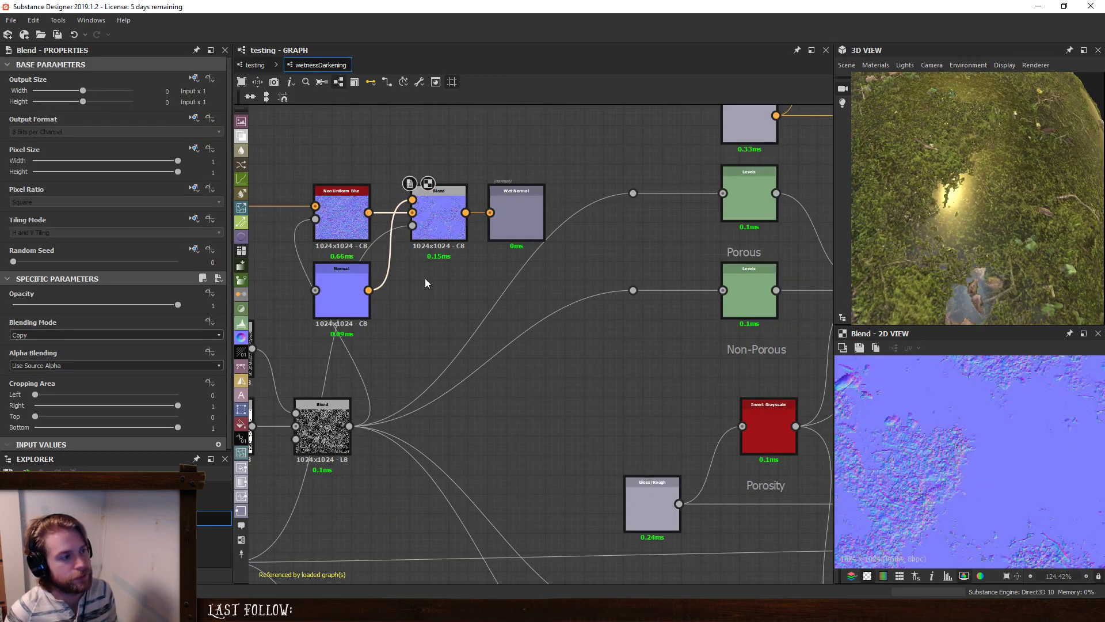
click(344, 277)
drag(343, 278, 334, 157)
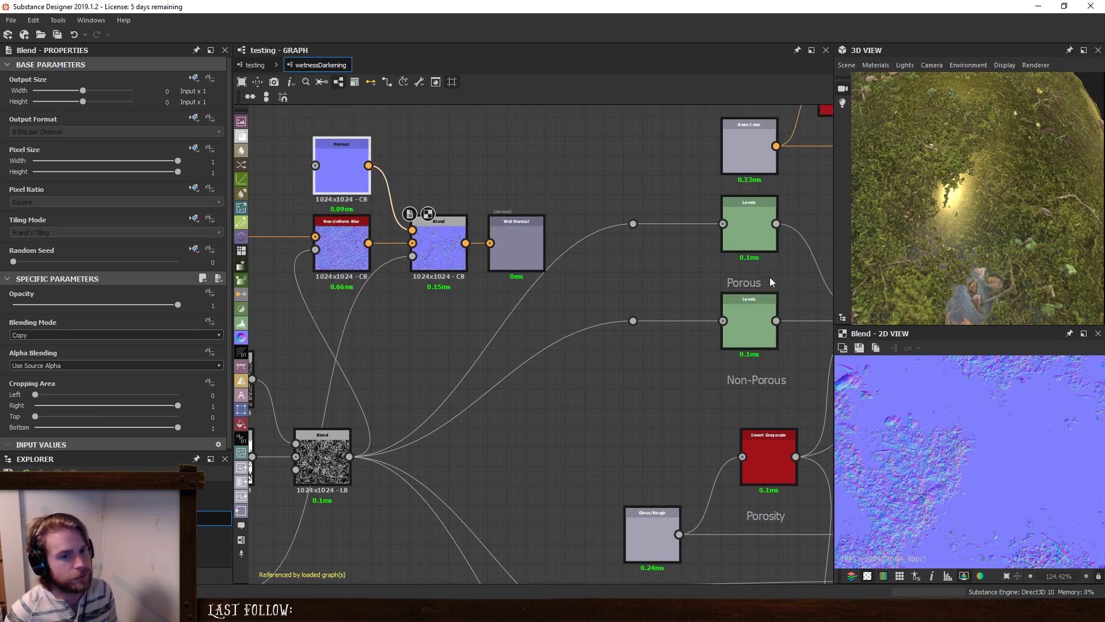
Inspect the wet moss mesh in 3D, and toggle the testing graph's Switch default to False and back to True for comparison.
drag(973, 264, 1021, 237)
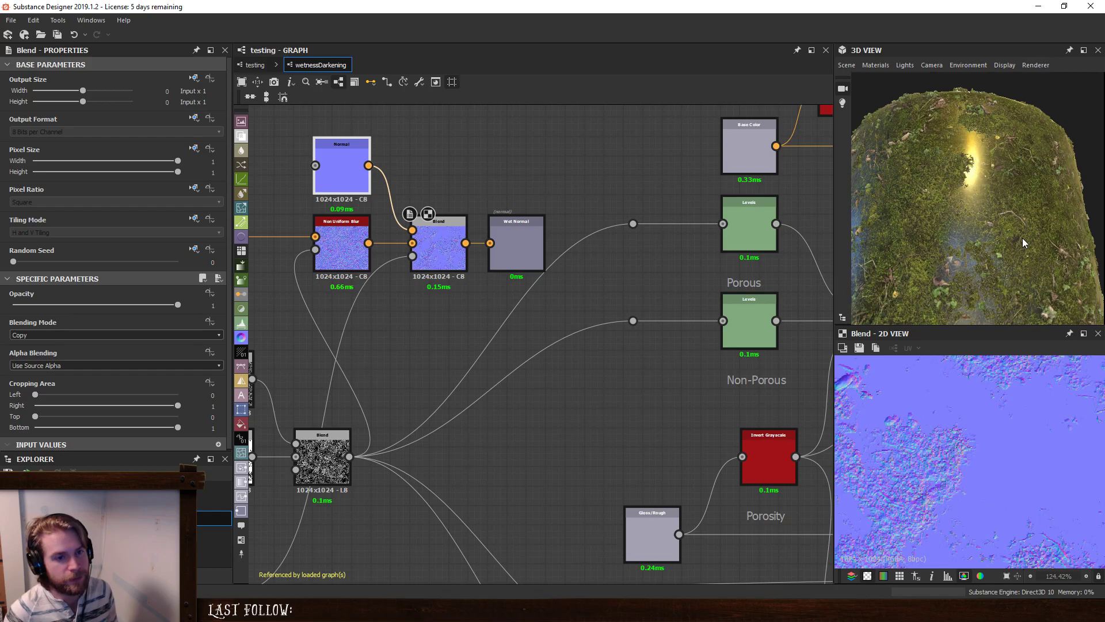
scroll(1020, 237, up, 10)
scroll(1010, 244, down, 10)
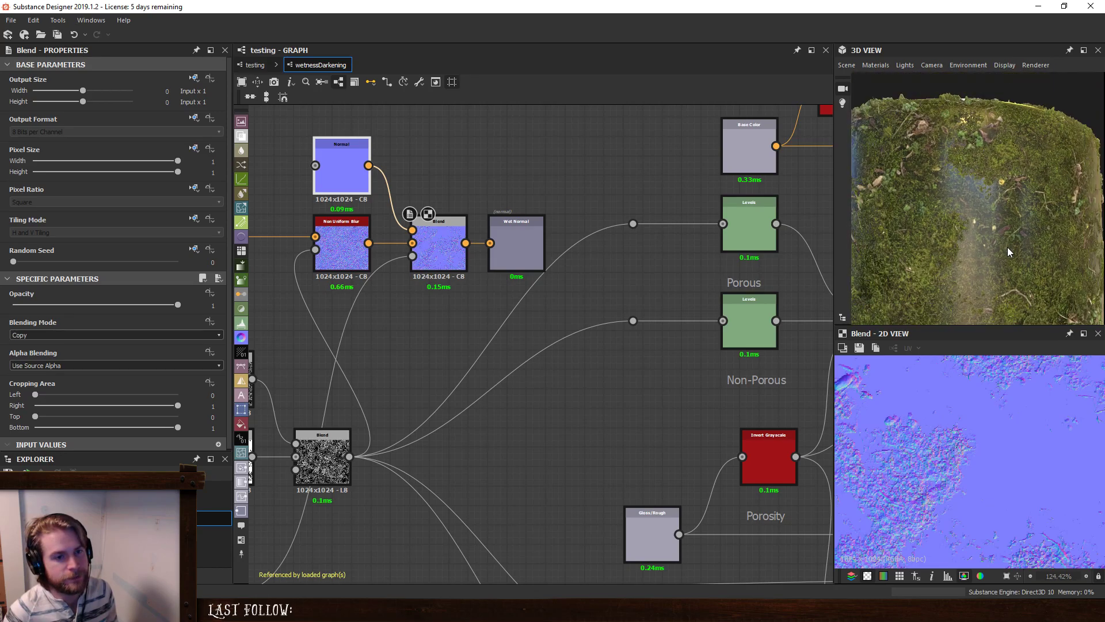
drag(1003, 267, 1002, 243)
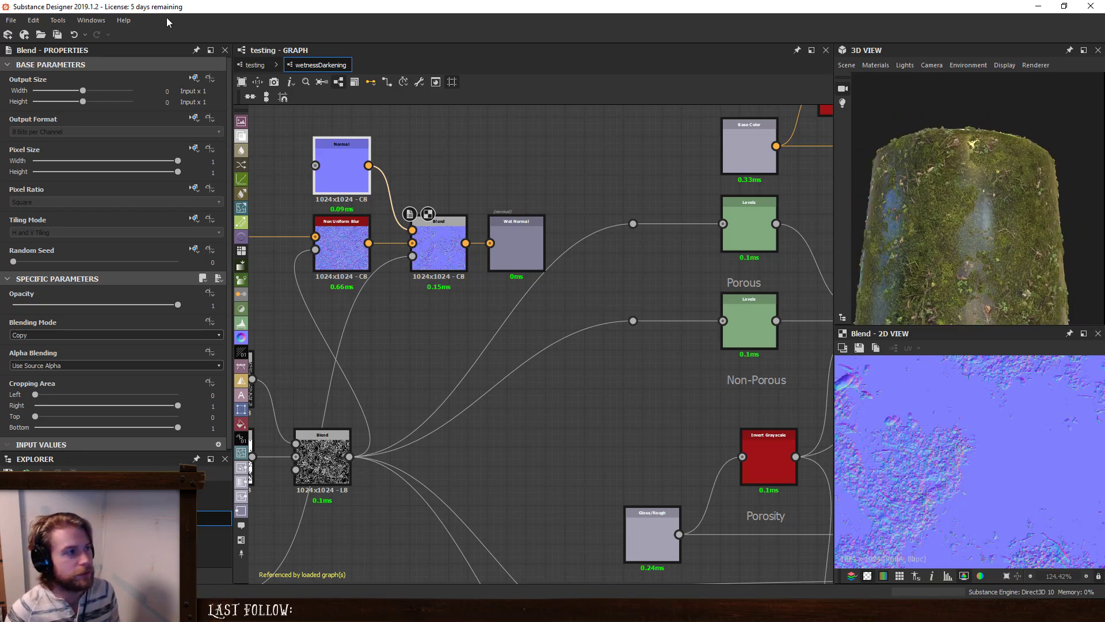
click(255, 65)
click(643, 402)
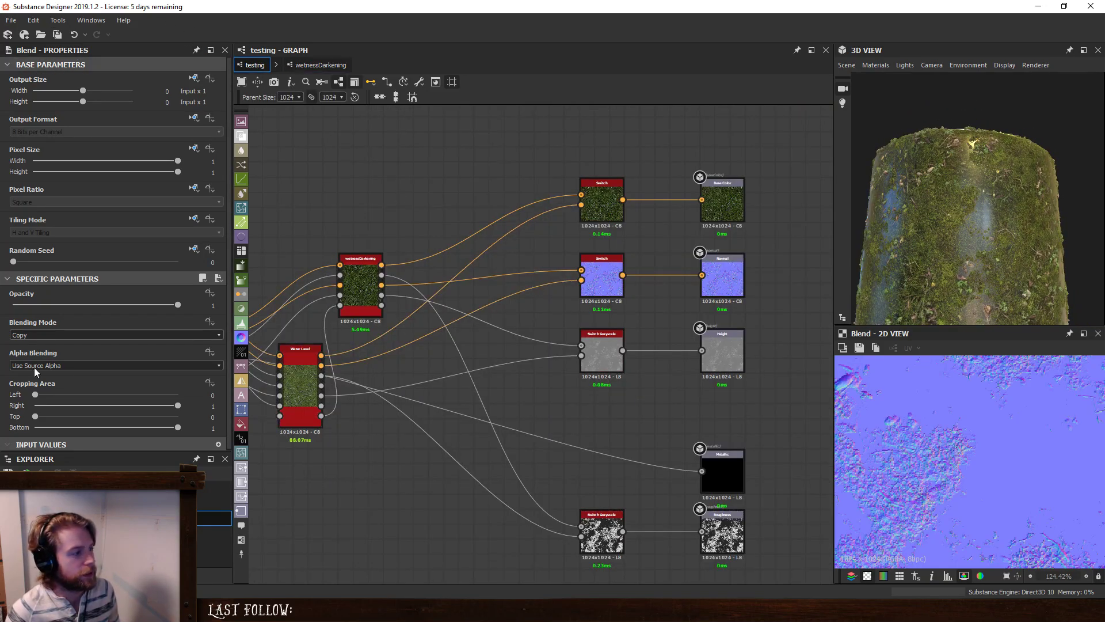
click(169, 310)
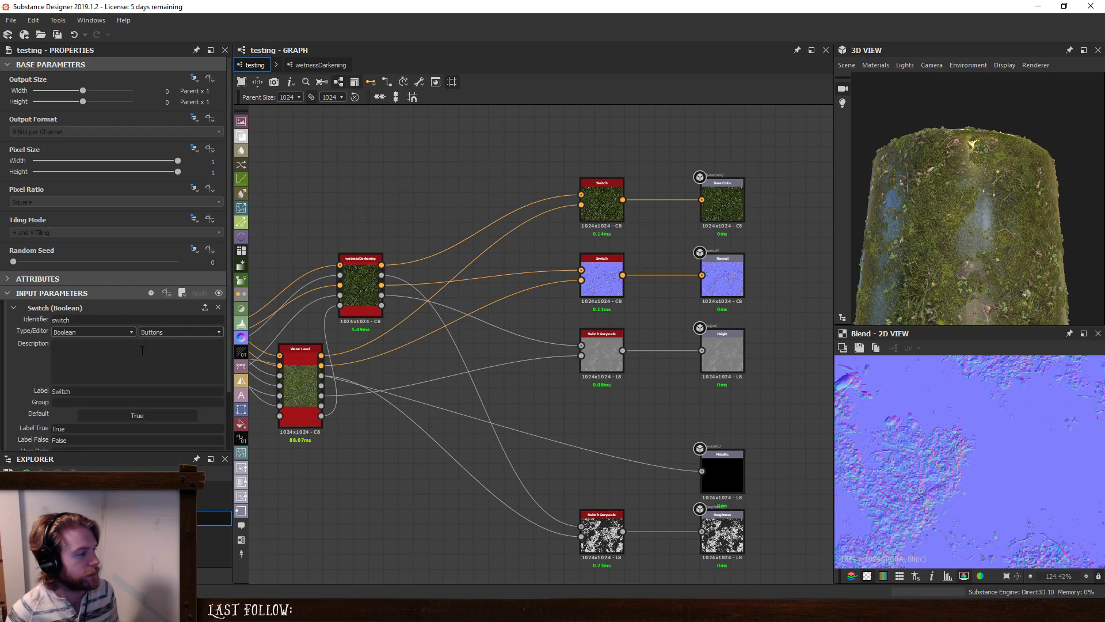
click(143, 411)
click(143, 411)
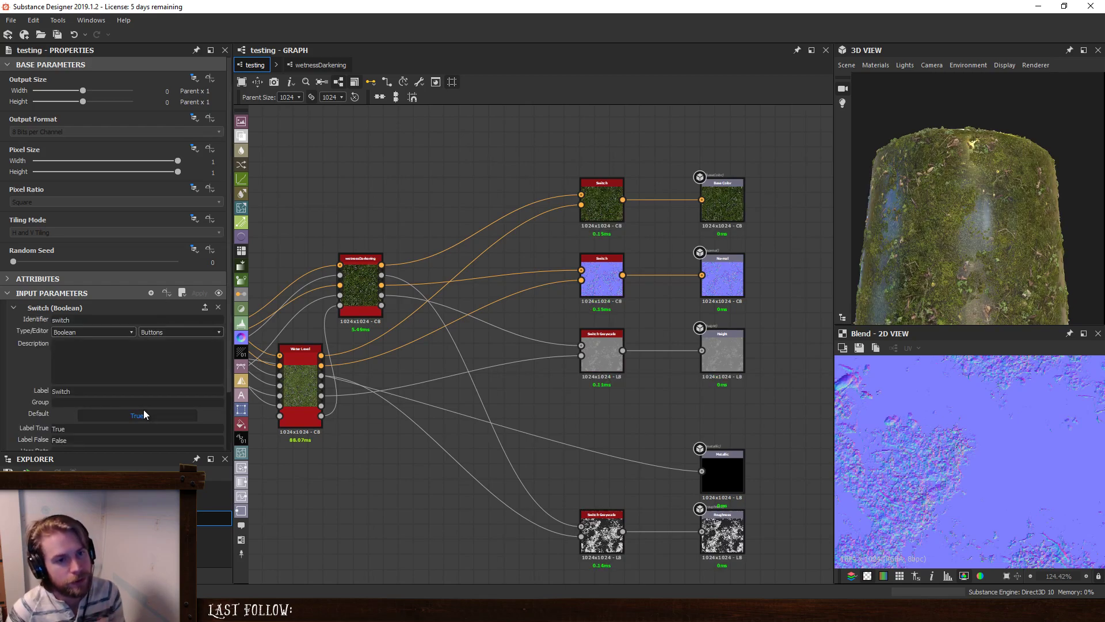
Enable Advanced on the wetnessDarkening node and set its Water Gloss/Roughness to 0.
click(359, 284)
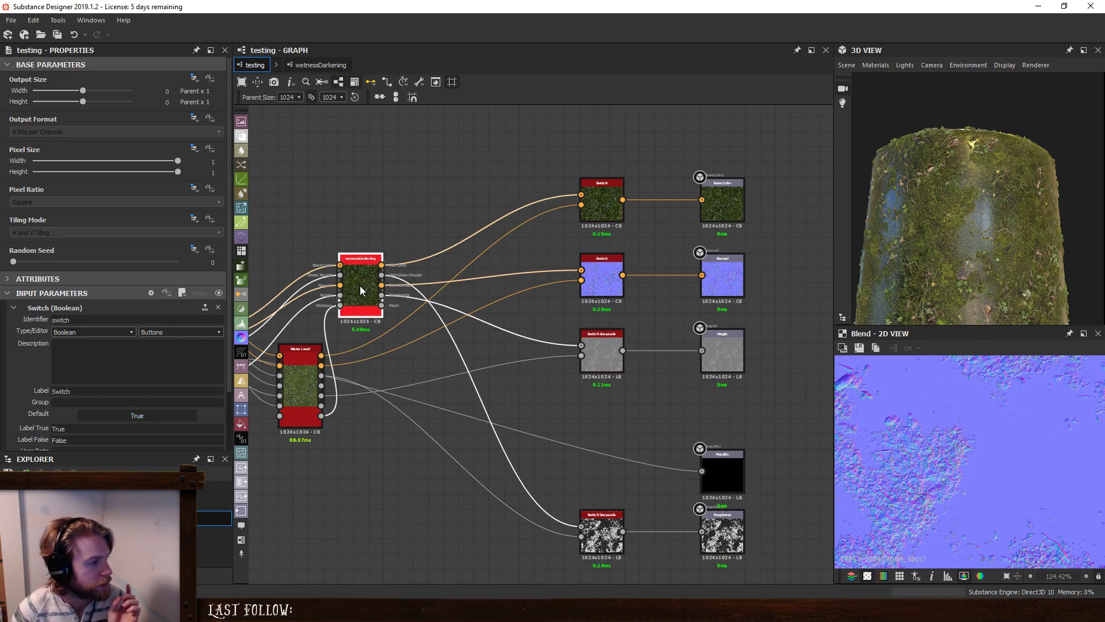
scroll(132, 412, down, 1)
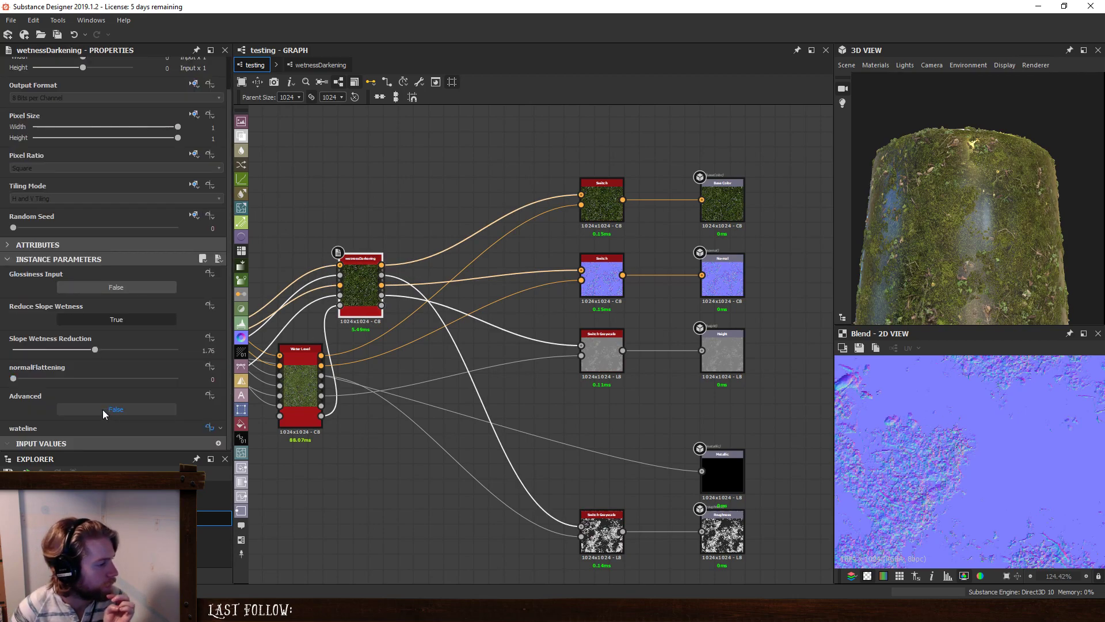
click(102, 410)
scroll(119, 378, down, 3)
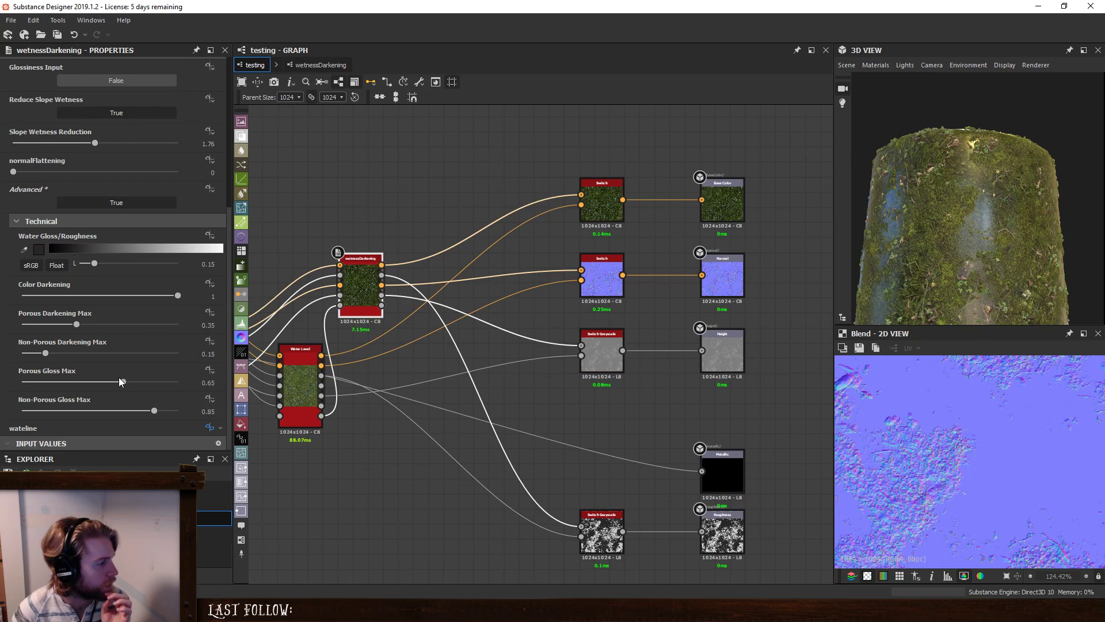
drag(91, 264, 84, 264)
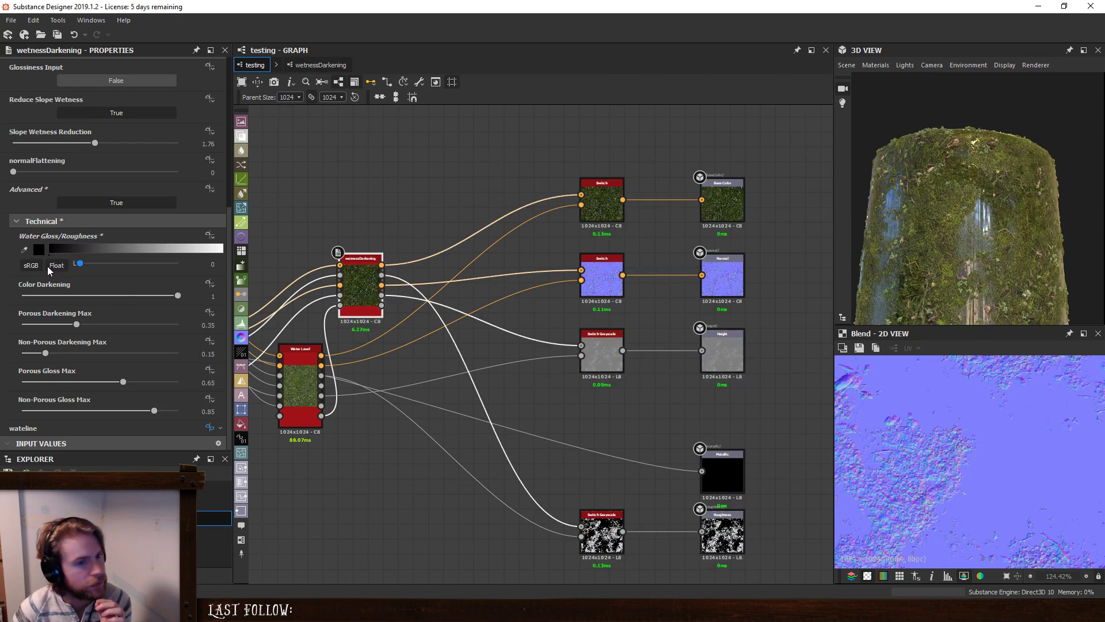
Flip the testing graph's Switch default repeatedly between True and False to compare wetnessDarkening with Water Level in 3D, ending on True.
click(389, 195)
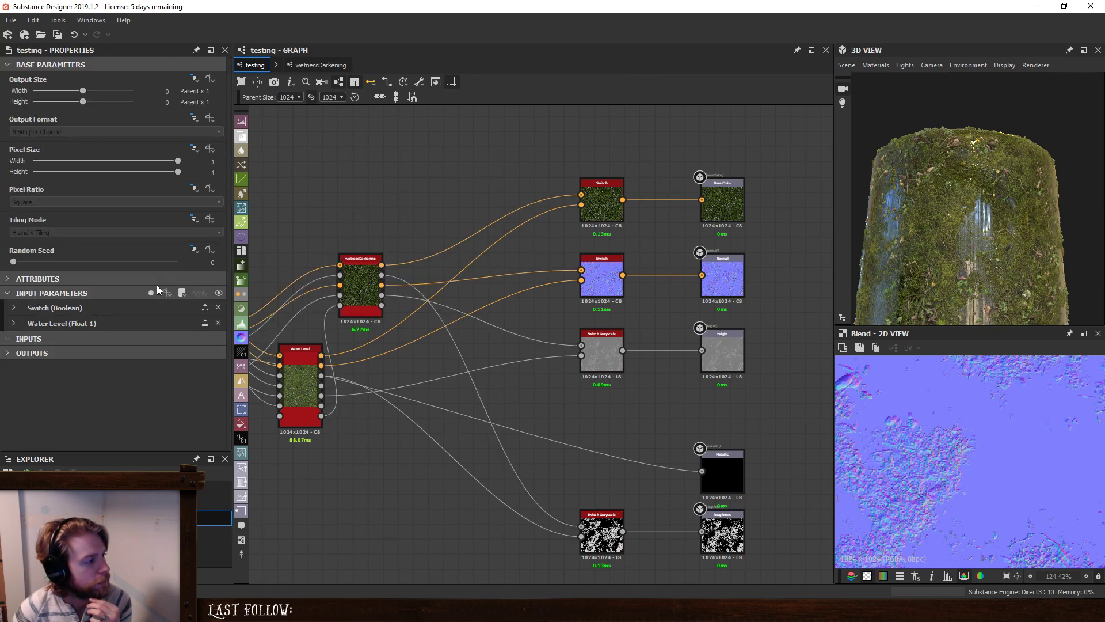
click(102, 309)
click(134, 416)
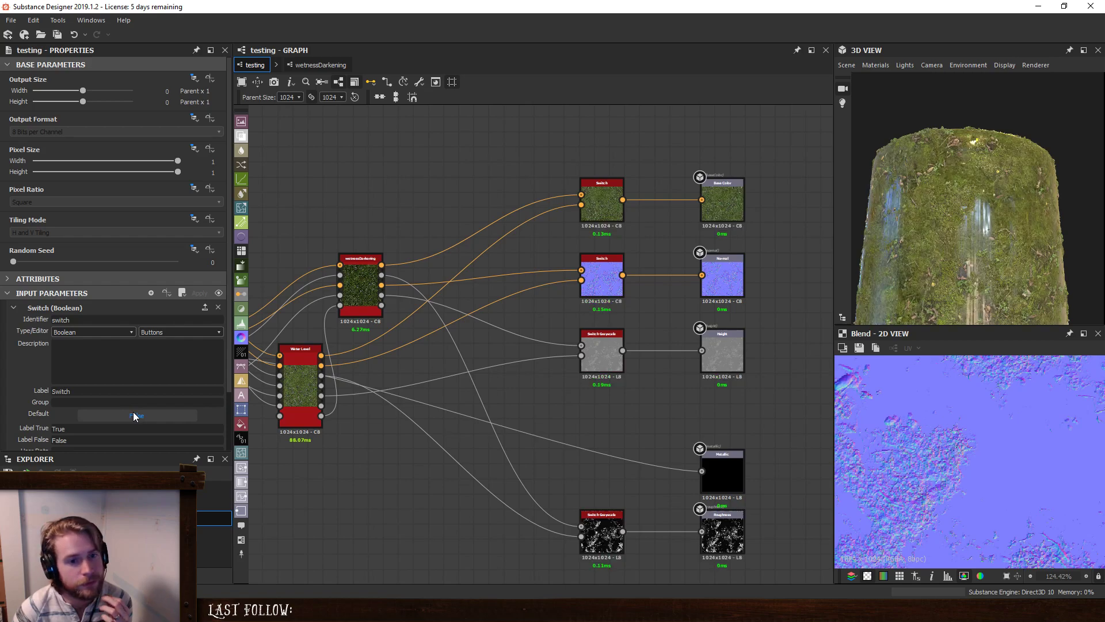
click(134, 415)
click(134, 416)
click(134, 416)
click(134, 416)
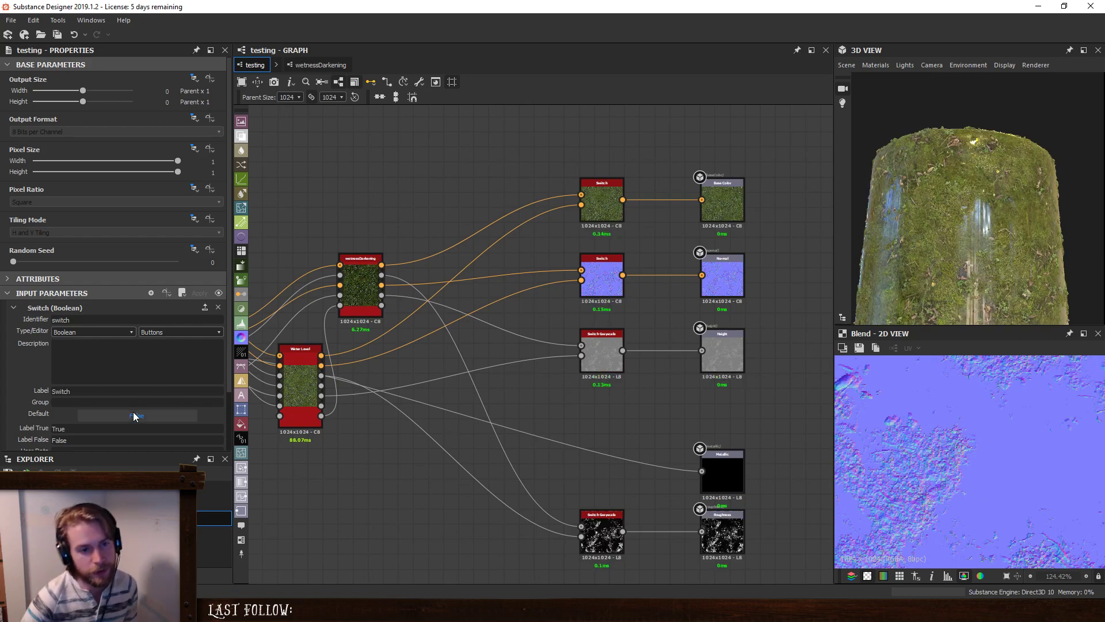
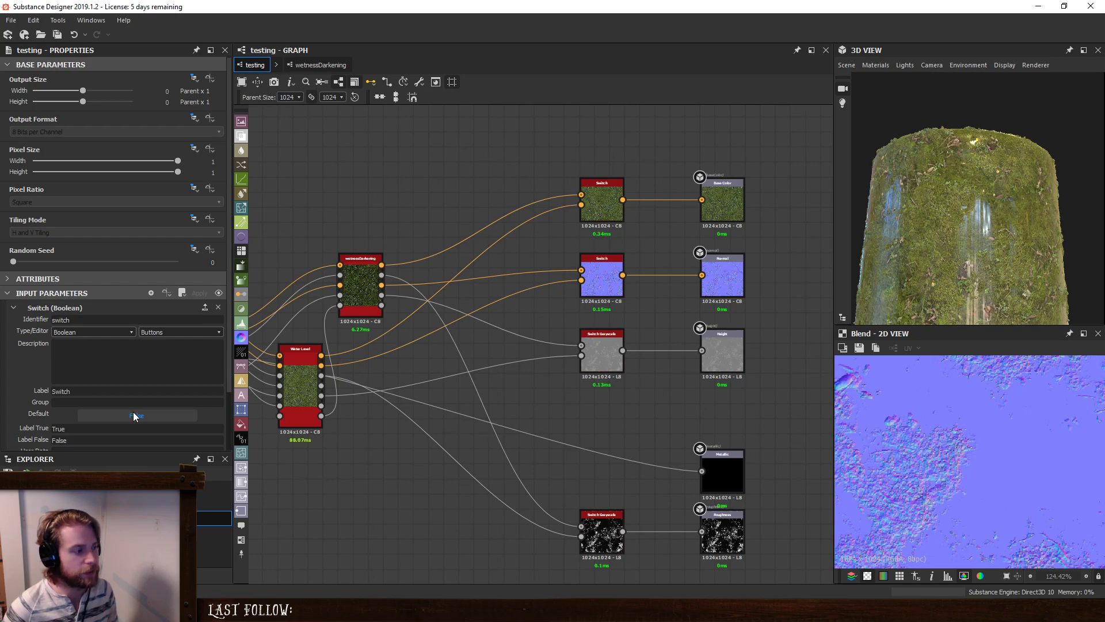
click(134, 416)
click(134, 415)
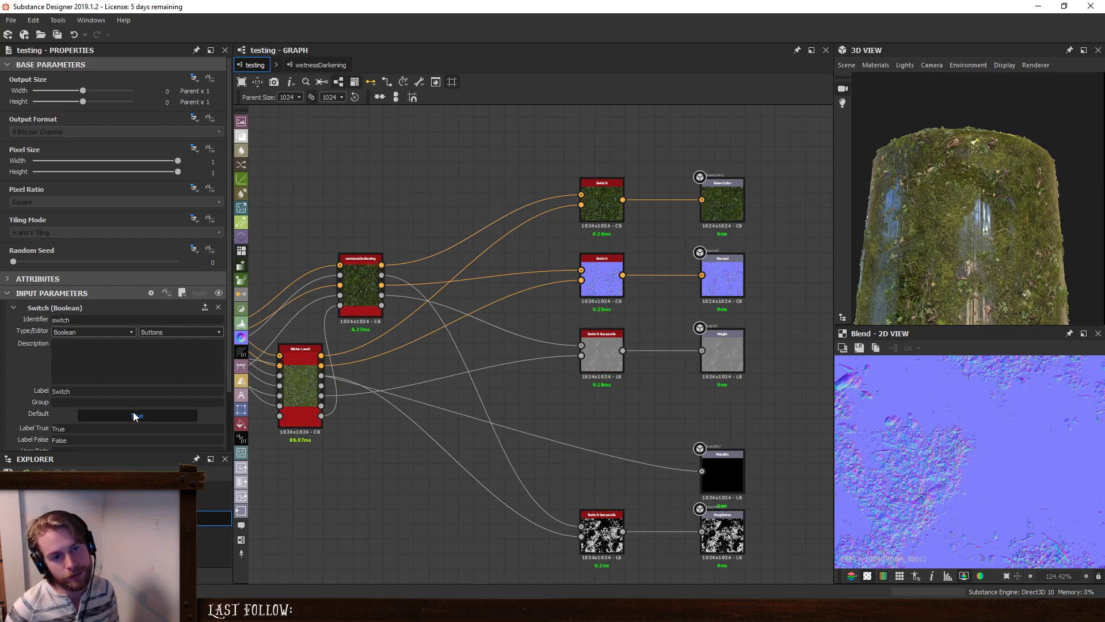
click(134, 416)
click(134, 415)
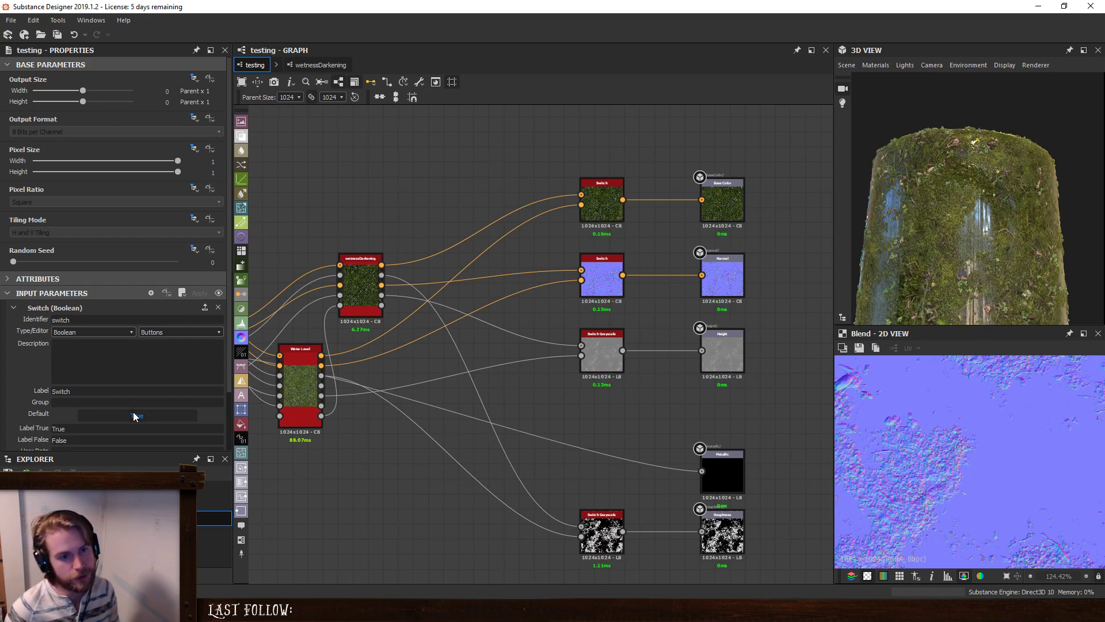
click(134, 416)
click(134, 416)
click(134, 416)
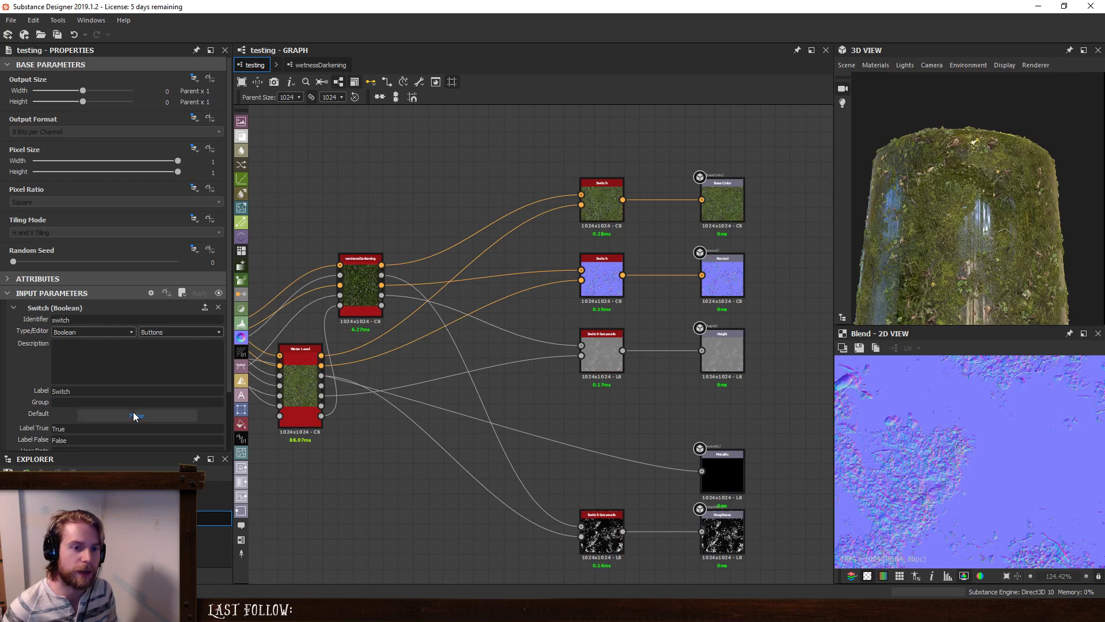
click(134, 416)
scroll(996, 172, up, 5)
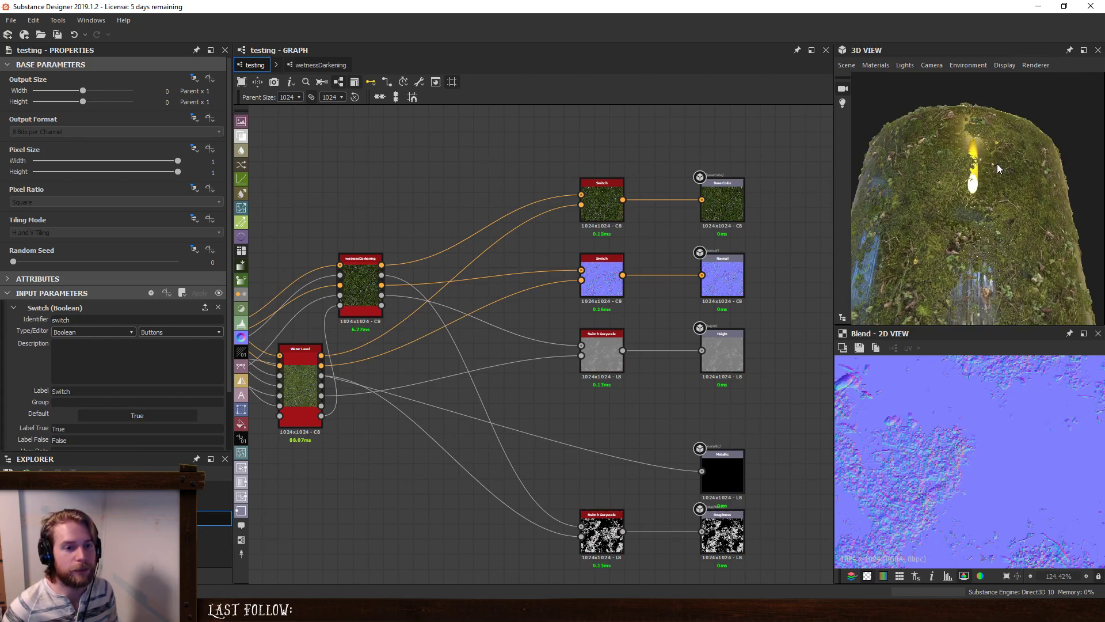
Inspect the wet moss mesh in 3D from several angles and preview the Water Level node's Mask output.
drag(986, 220, 983, 185)
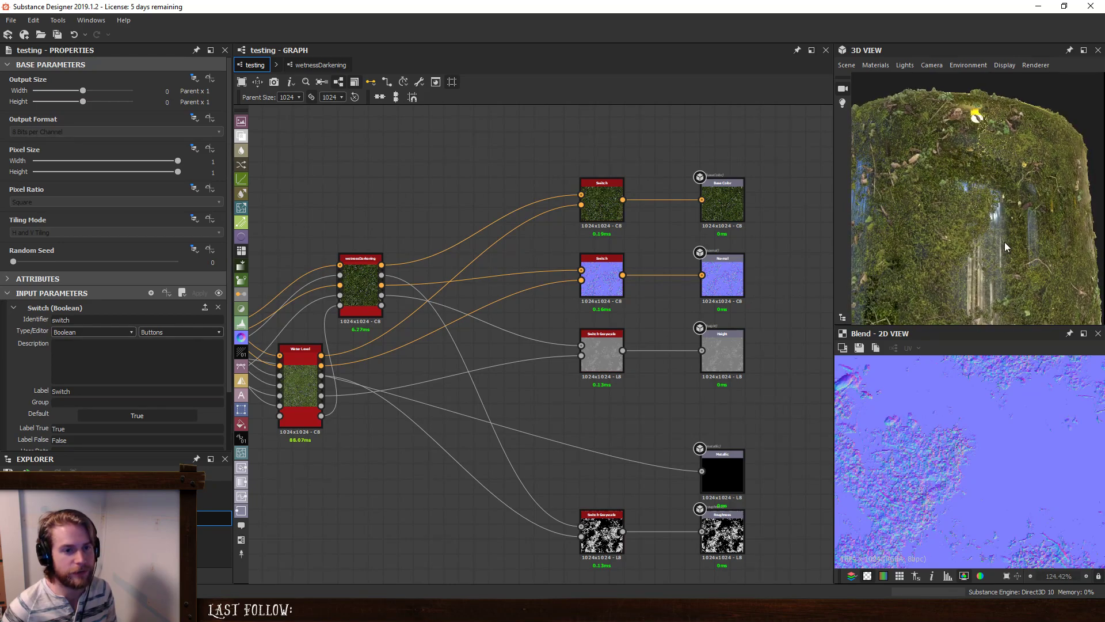
drag(1028, 214, 772, 306)
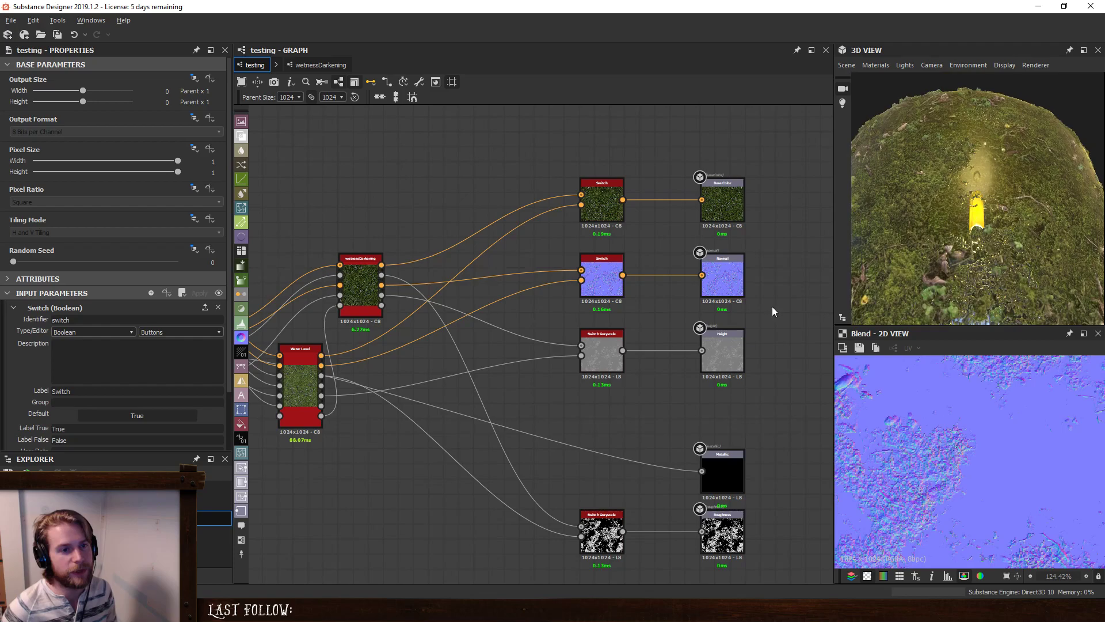
click(321, 416)
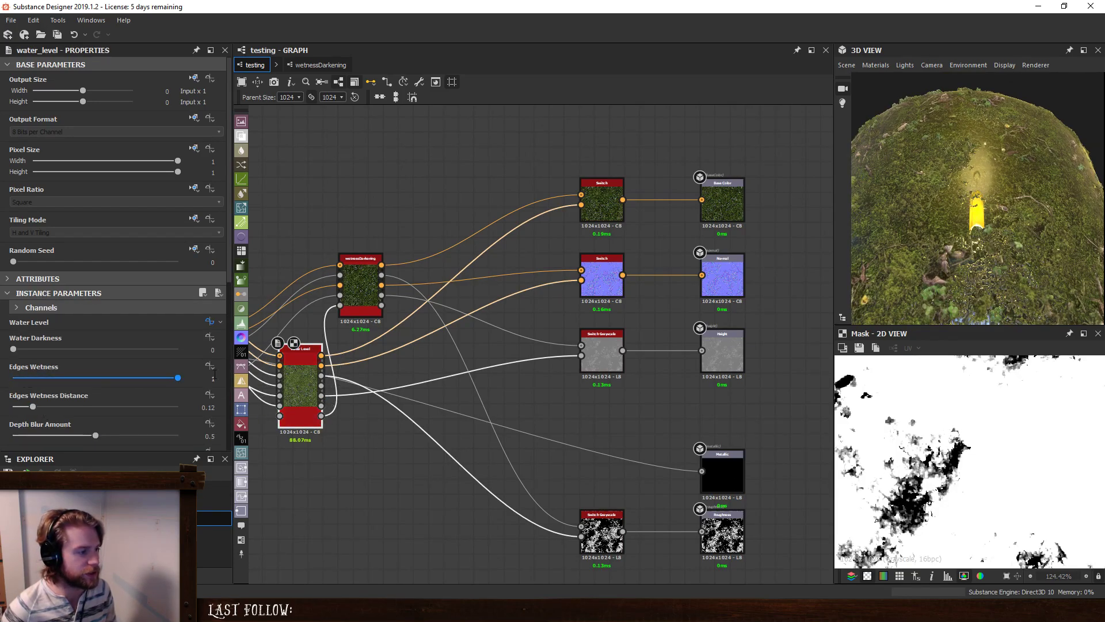
drag(1024, 255, 976, 163)
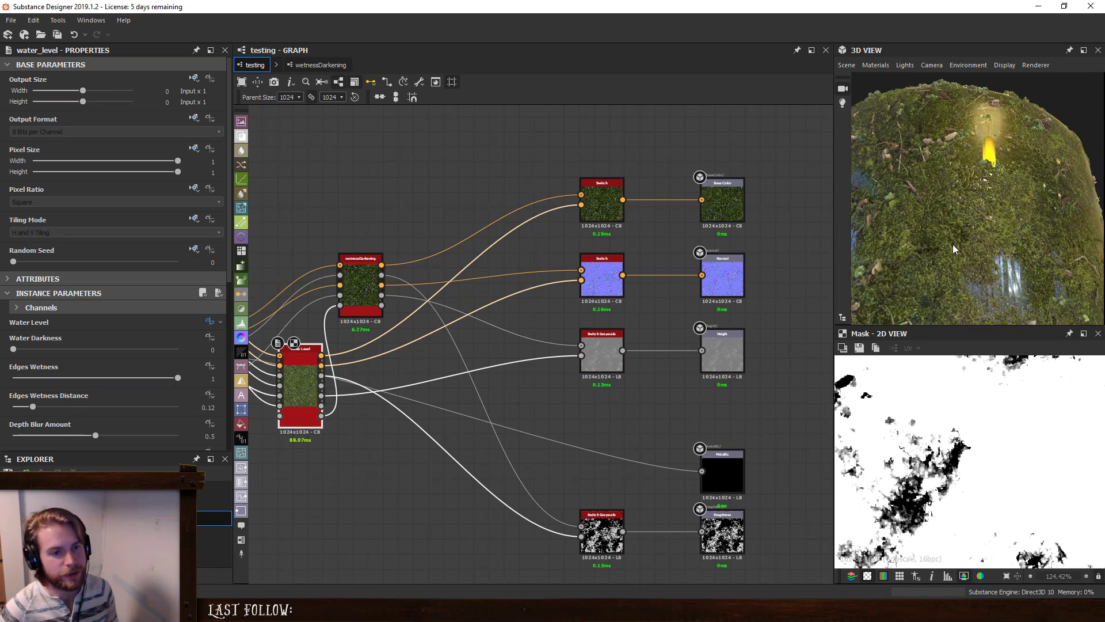
mouse_move(952, 244)
mouse_down()
mouse_move(997, 216)
mouse_move(941, 182)
mouse_move(946, 214)
mouse_move(935, 236)
mouse_up()
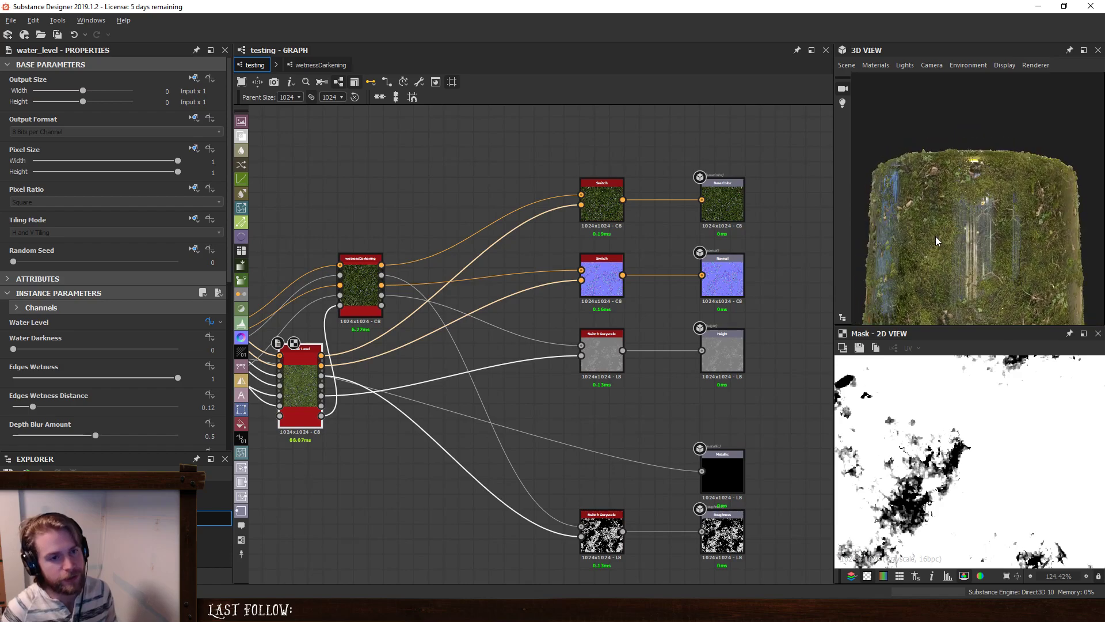
drag(974, 267, 969, 133)
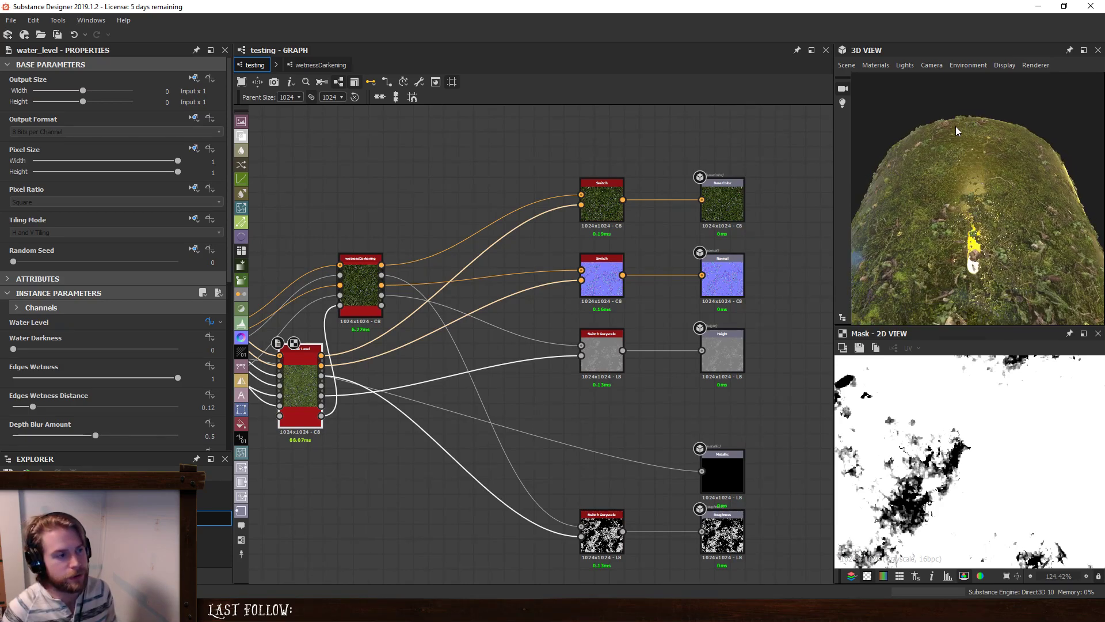
In the wetnessDarkening graph, examine the Blend feeding Wet Normal in the 2D view at several zoom levels.
click(334, 66)
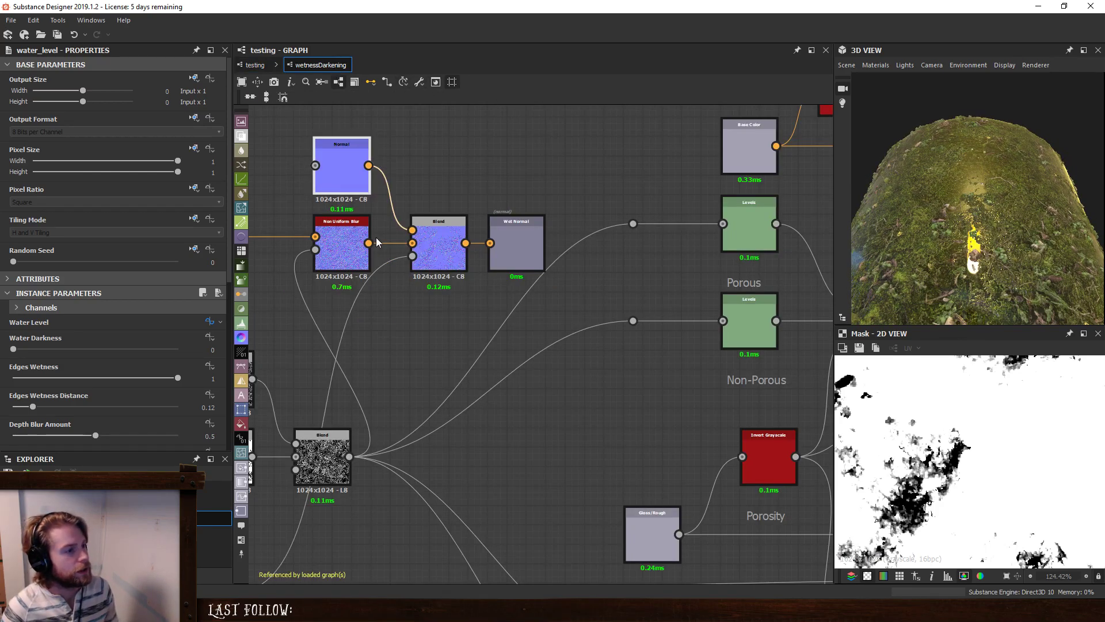
middle_drag(375, 241, 455, 314)
double_click(517, 316)
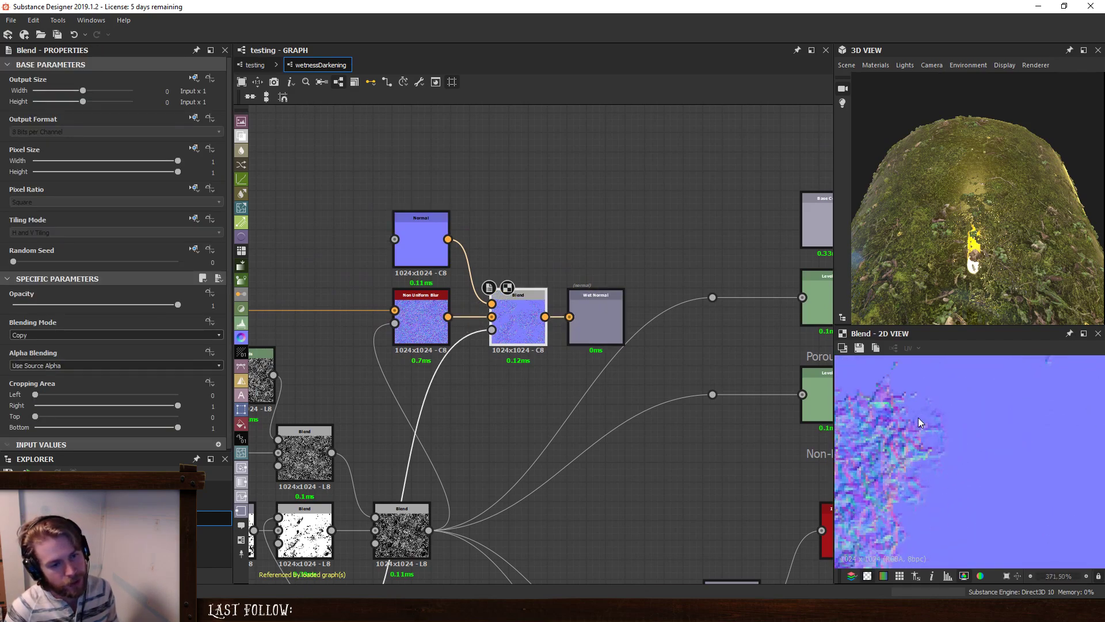
scroll(921, 420, down, 3)
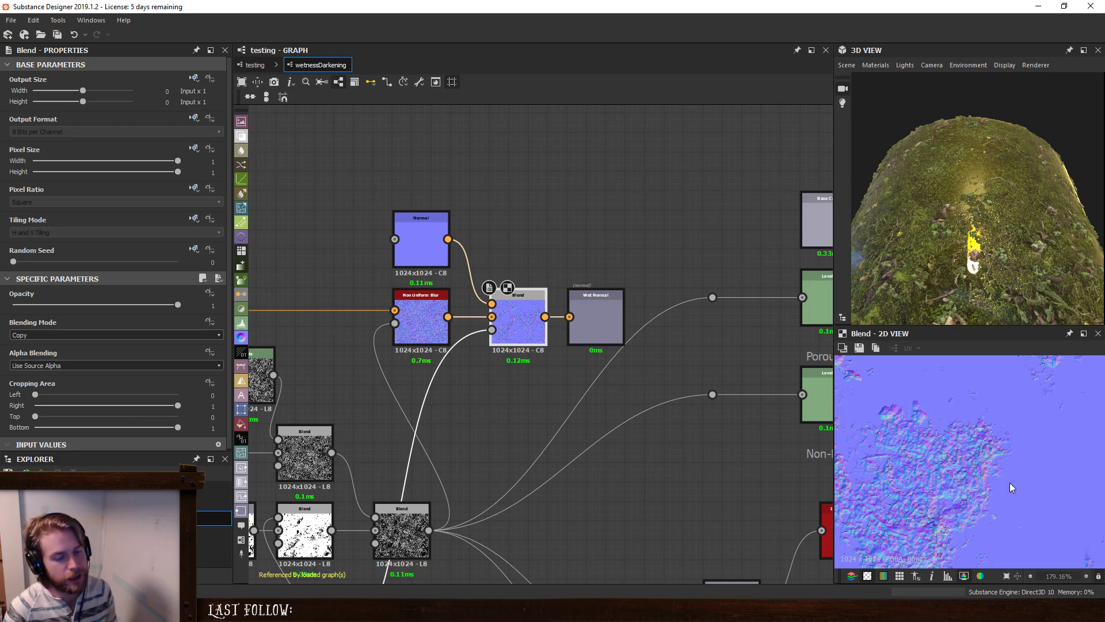
scroll(992, 492, down, 2)
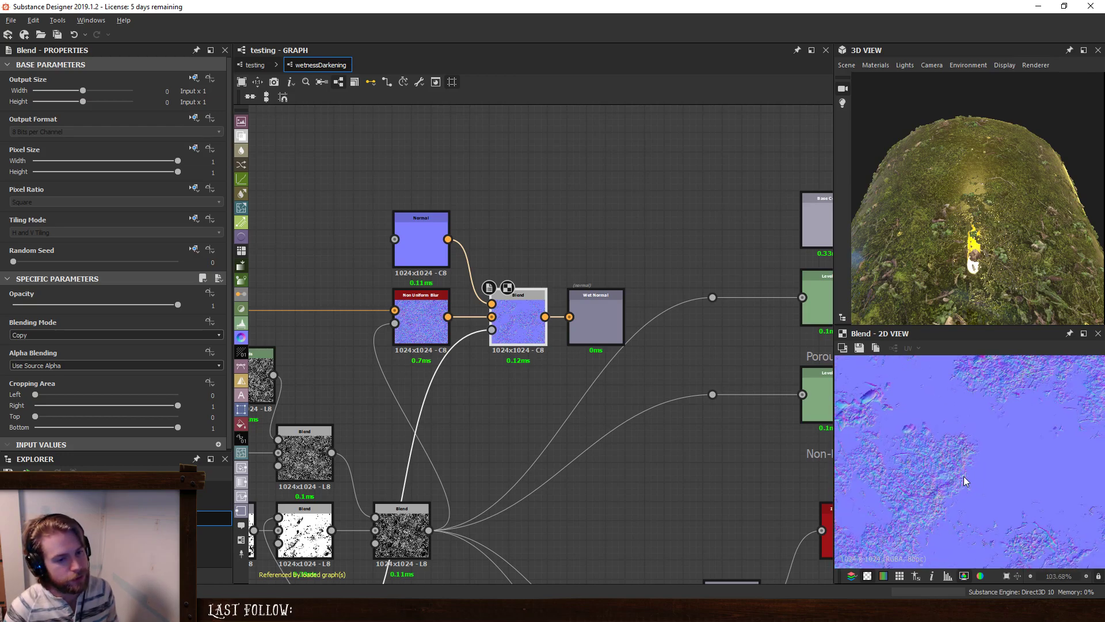
scroll(969, 489, up, 4)
scroll(495, 471, down, 2)
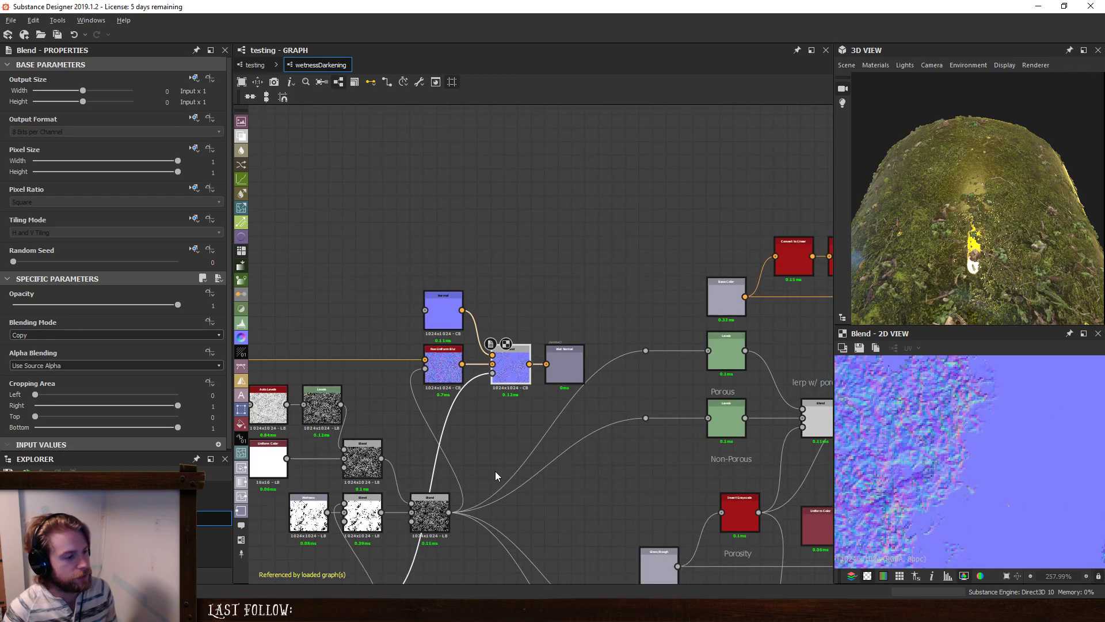
Preview the Histogram Scan node, try Position 0.92 with Contrast 0.9, and check the mesh in 3D.
middle_drag(495, 471, 546, 417)
double_click(466, 440)
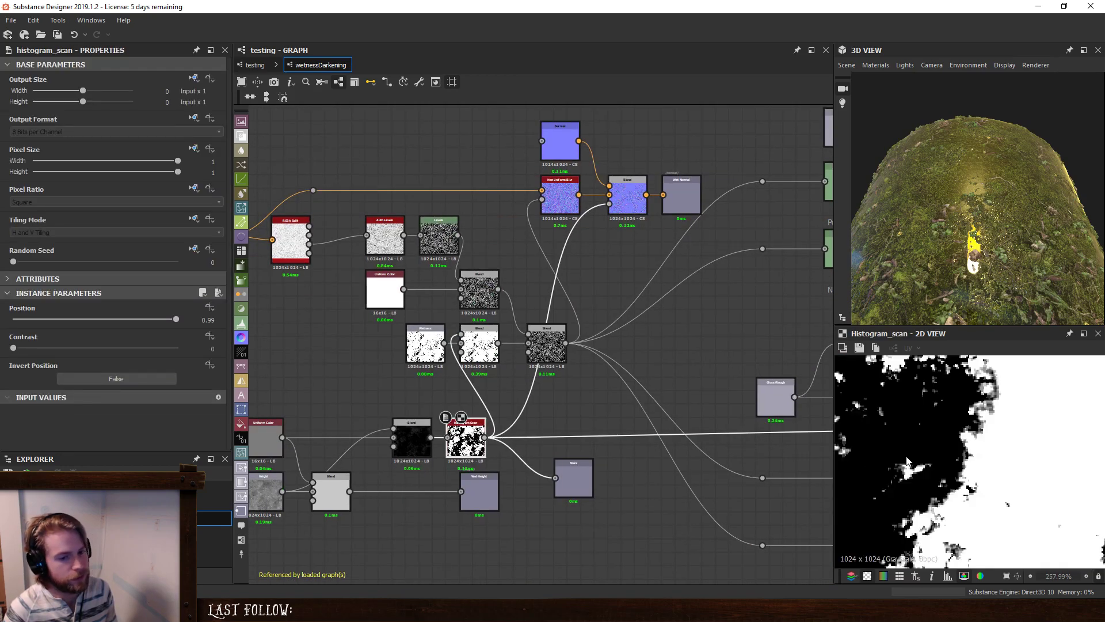
drag(176, 319, 158, 320)
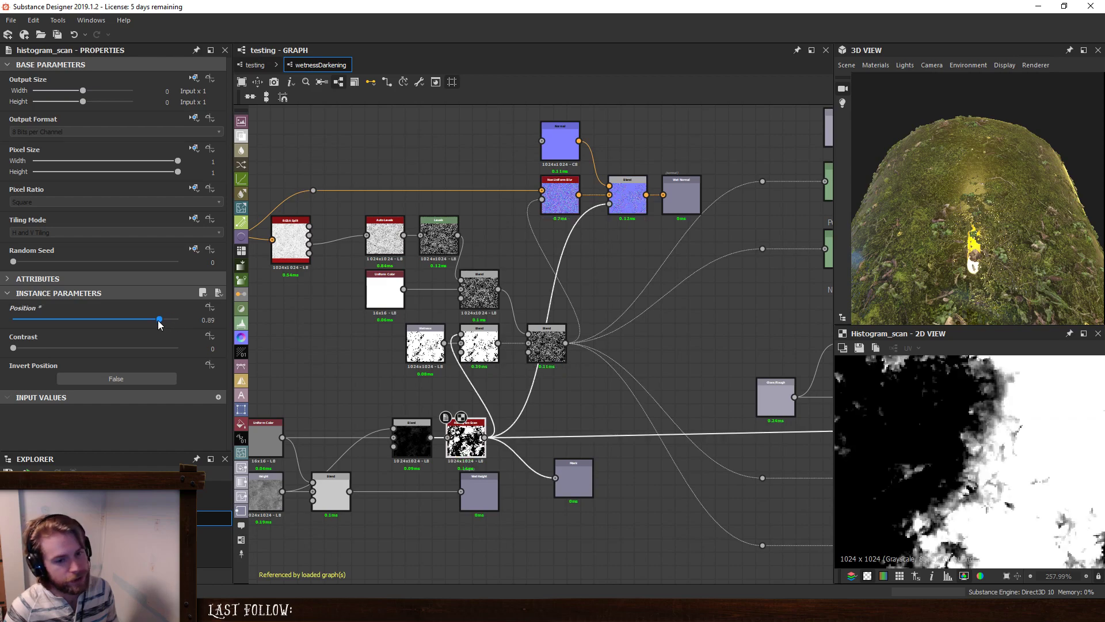
drag(17, 349, 164, 324)
drag(981, 171, 1007, 260)
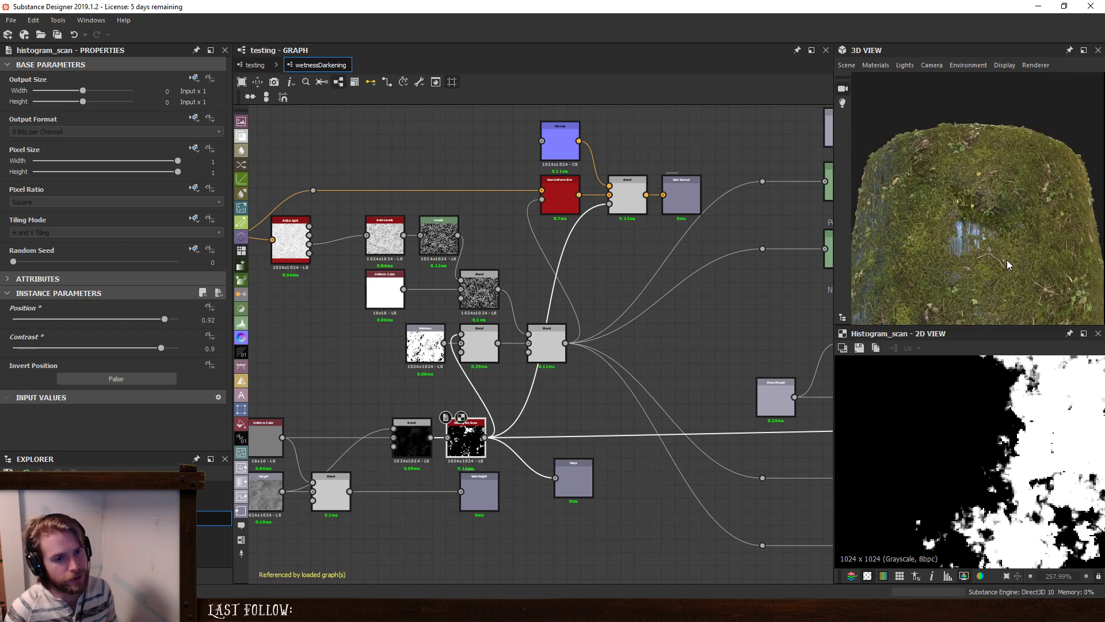
scroll(1006, 261, up, 5)
scroll(1018, 240, down, 3)
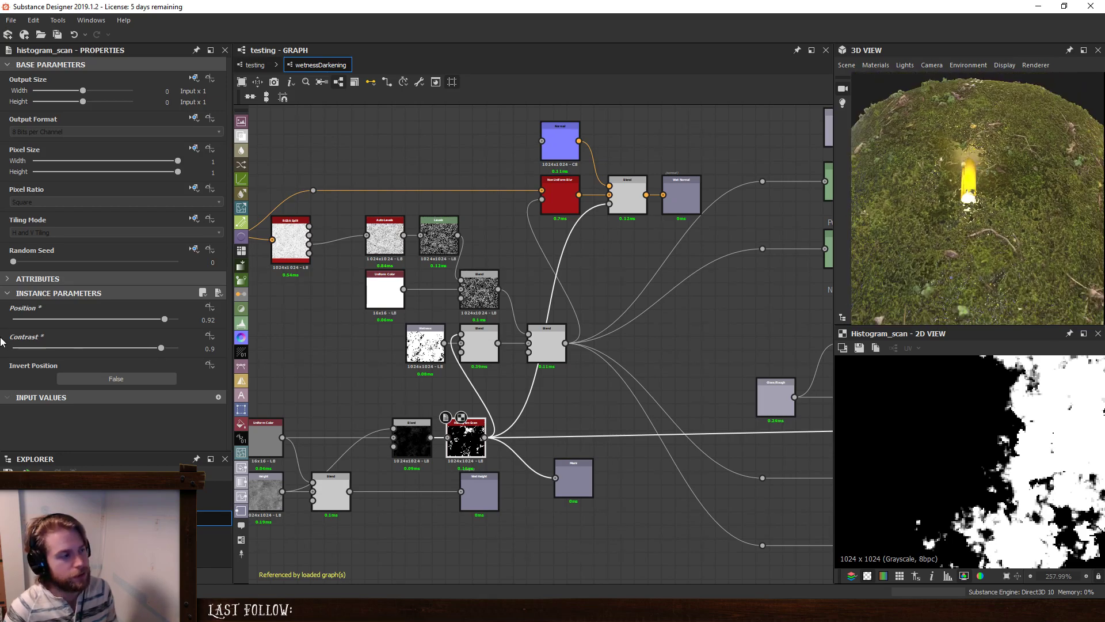
Try Histogram Scan Positions 0.95 and 1 with Contrast at 0 and 1, and restore Position 0.99 and Contrast 0.
drag(165, 322, 3, 370)
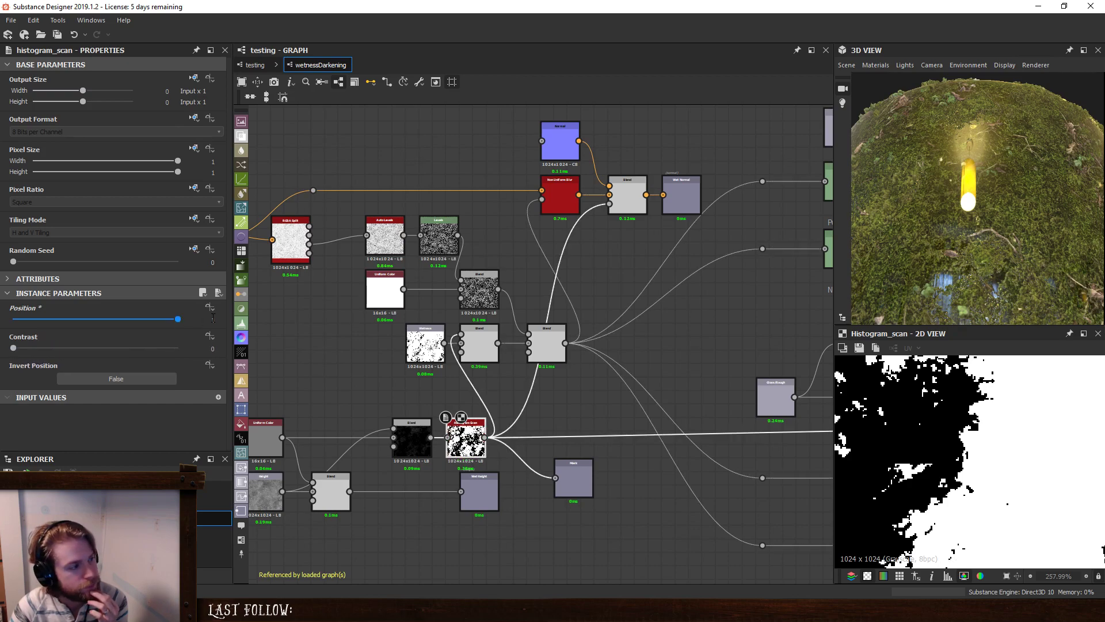
drag(179, 321, 170, 324)
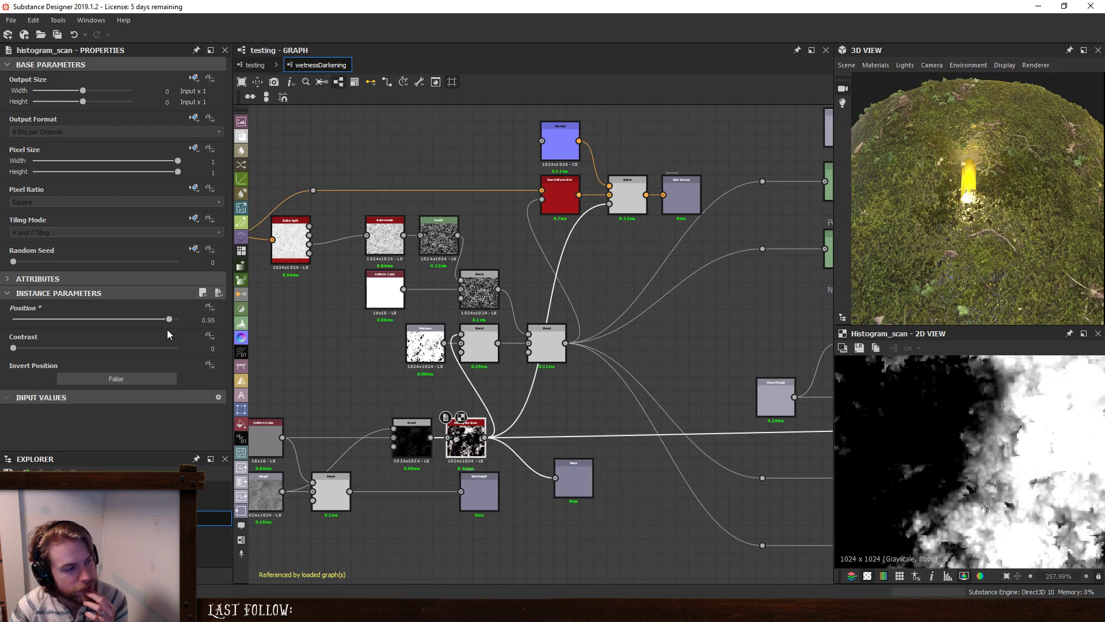
drag(13, 348, 228, 361)
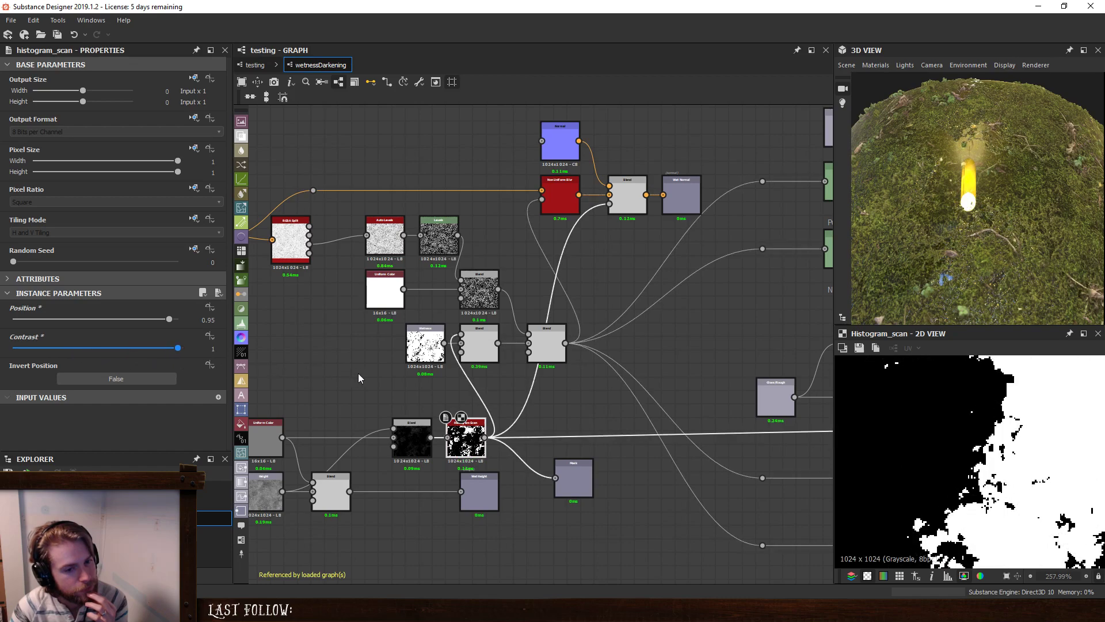
scroll(922, 448, down, 5)
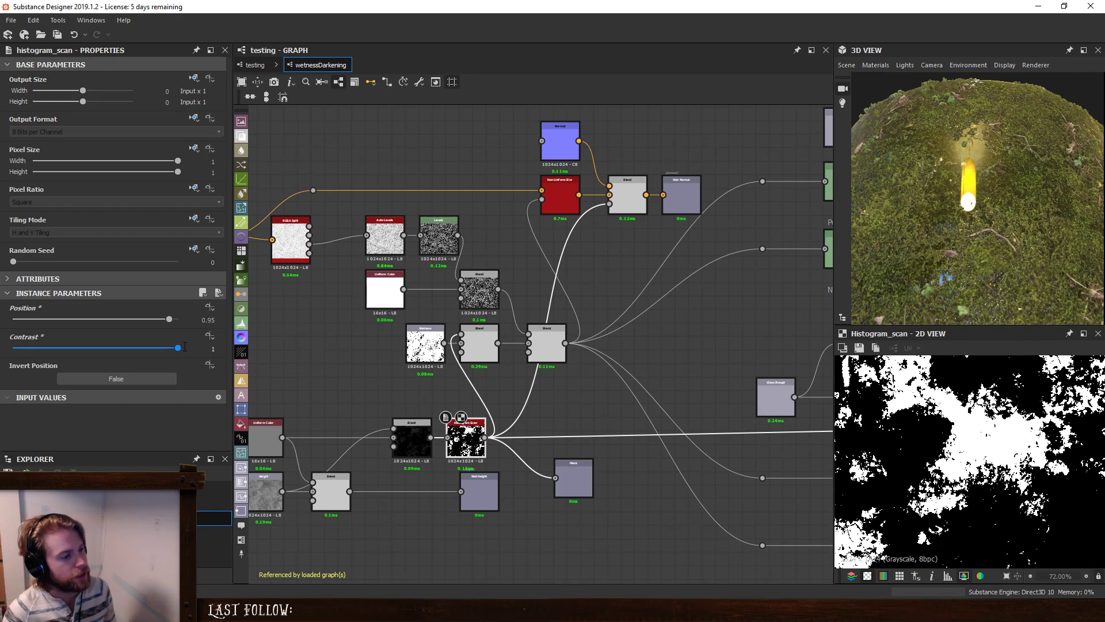
drag(169, 320, 205, 320)
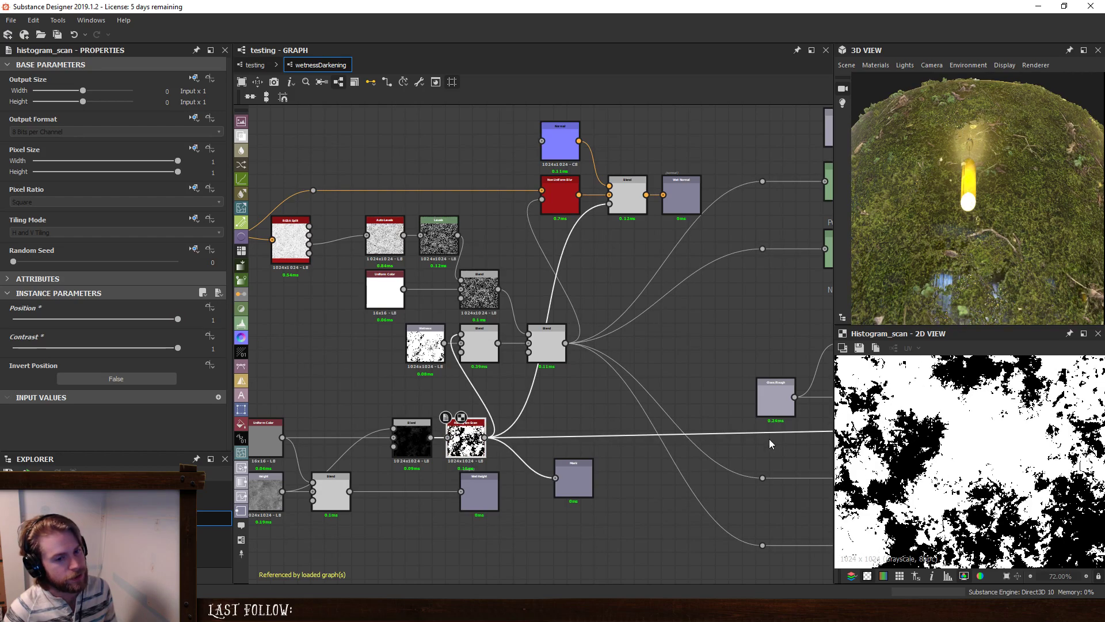
drag(179, 319, 13, 348)
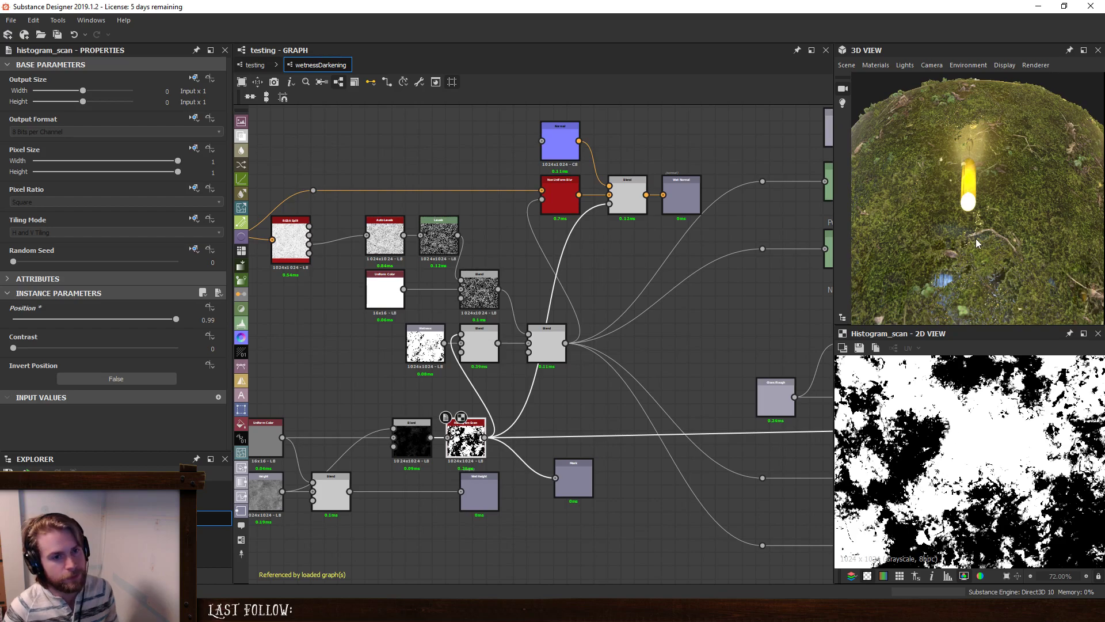
drag(976, 239, 980, 208)
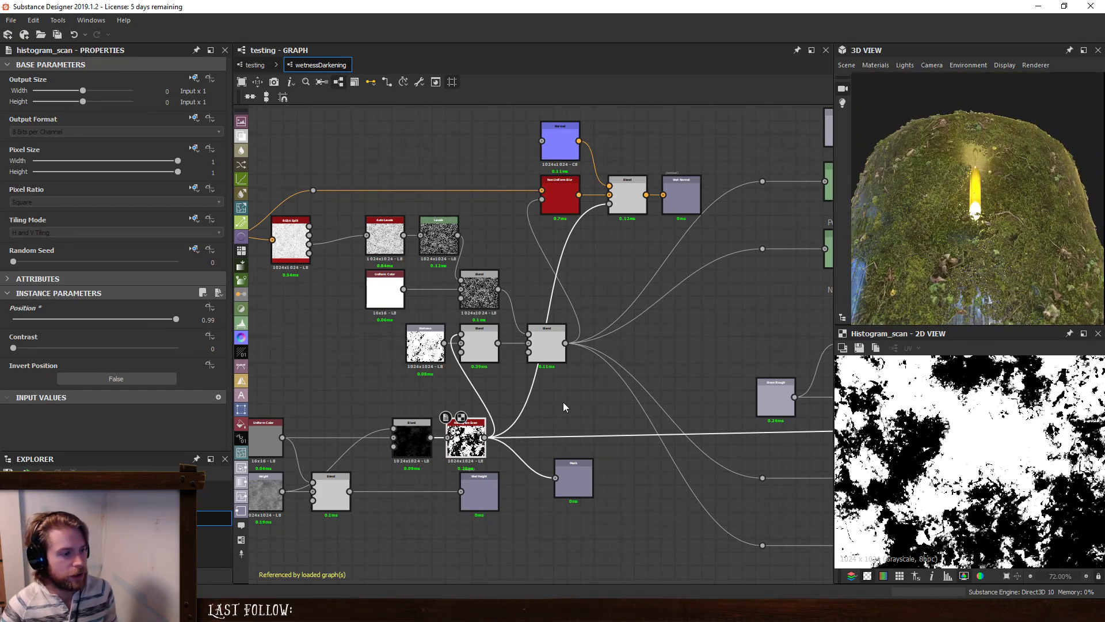
Try feeding the Histogram Scan into a new Edge Detect node, and delete that node.
key(space)
text(ed)
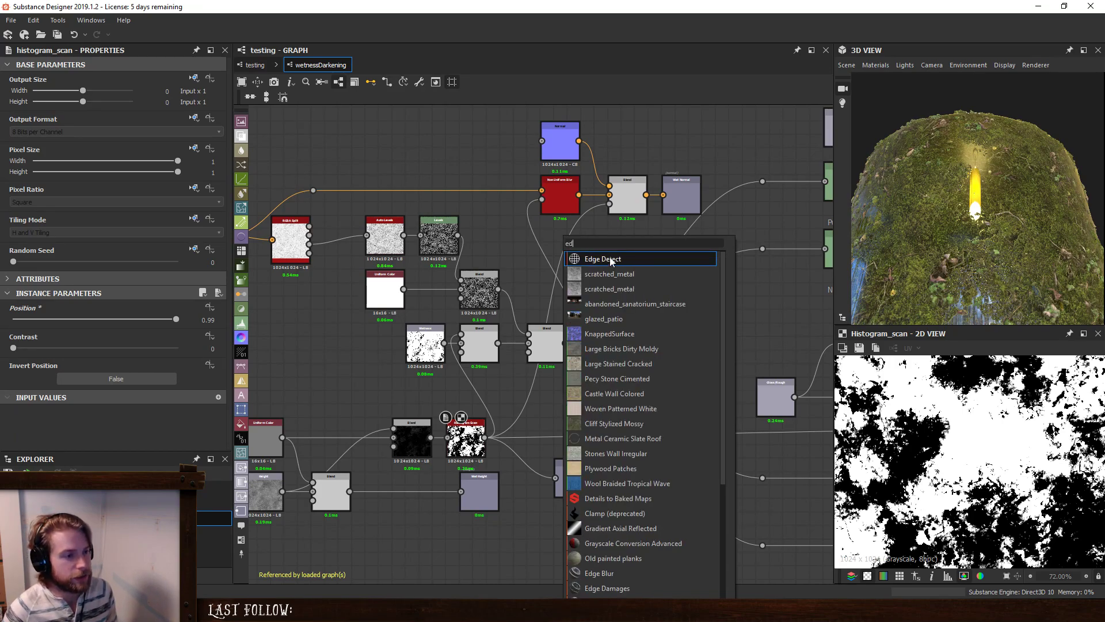
click(611, 259)
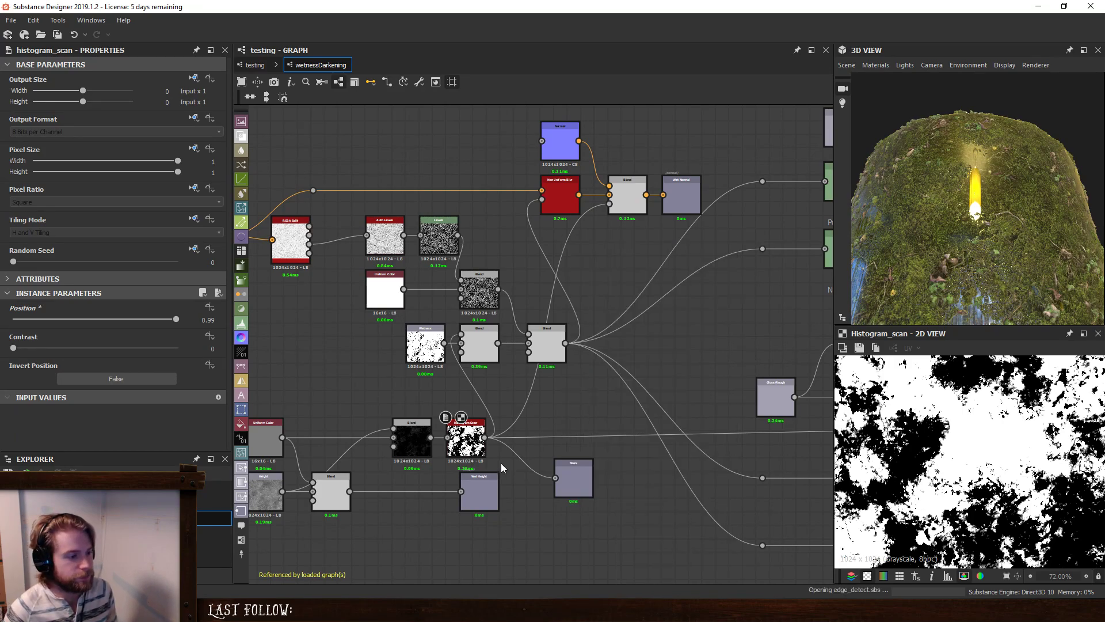
drag(485, 438, 571, 408)
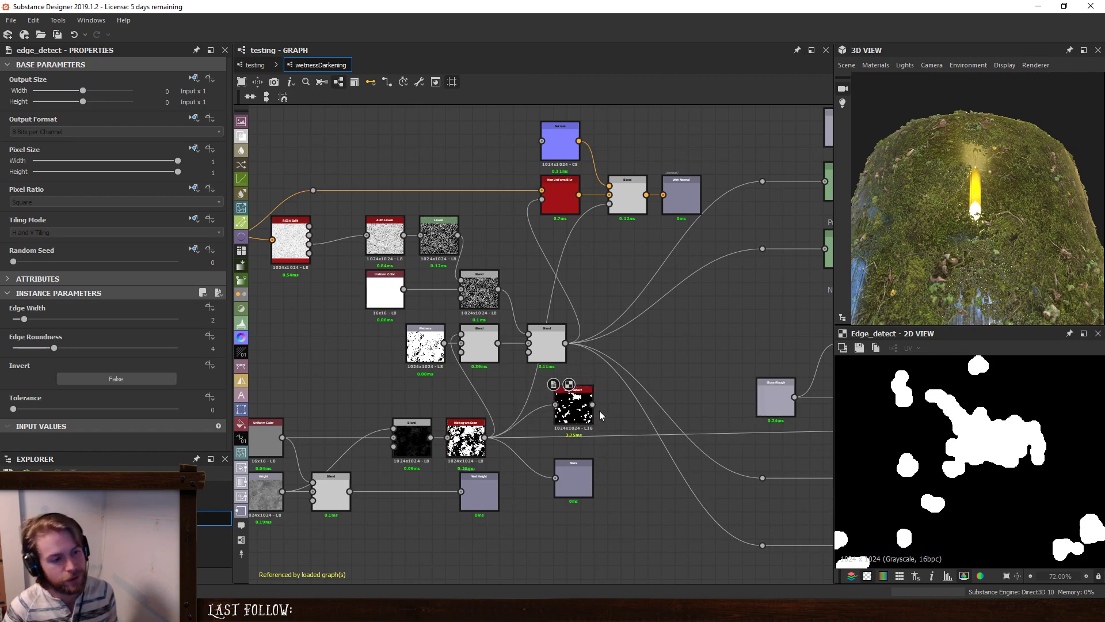
key(Delete)
Add a Distance node fed by the Histogram Scan and set its Maximum Distance to 2.68.
key(space)
text(dist)
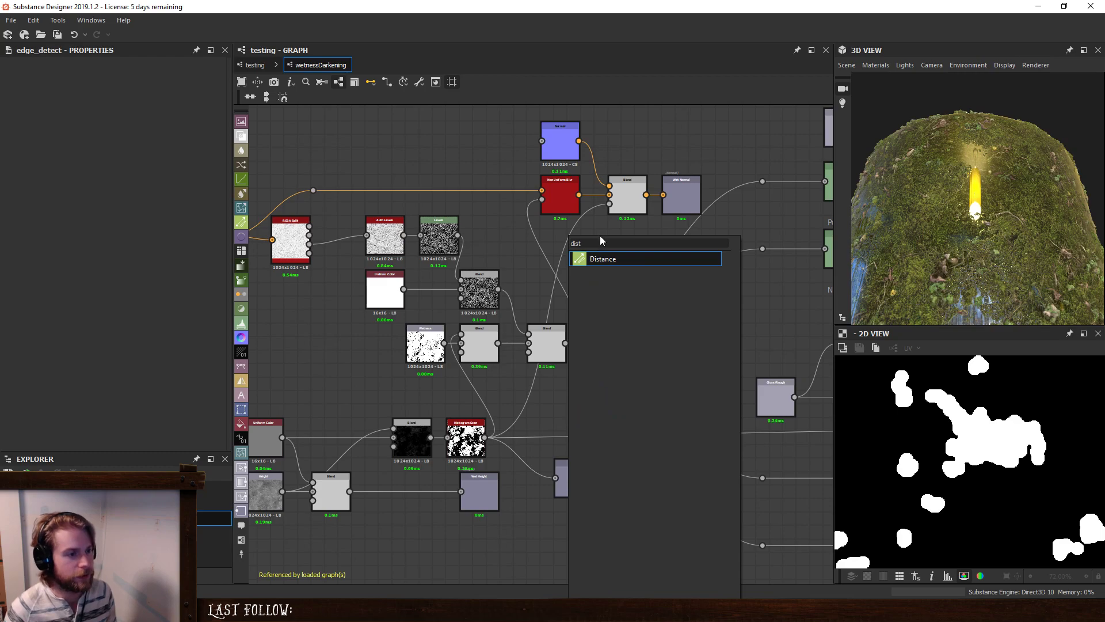
key(Return)
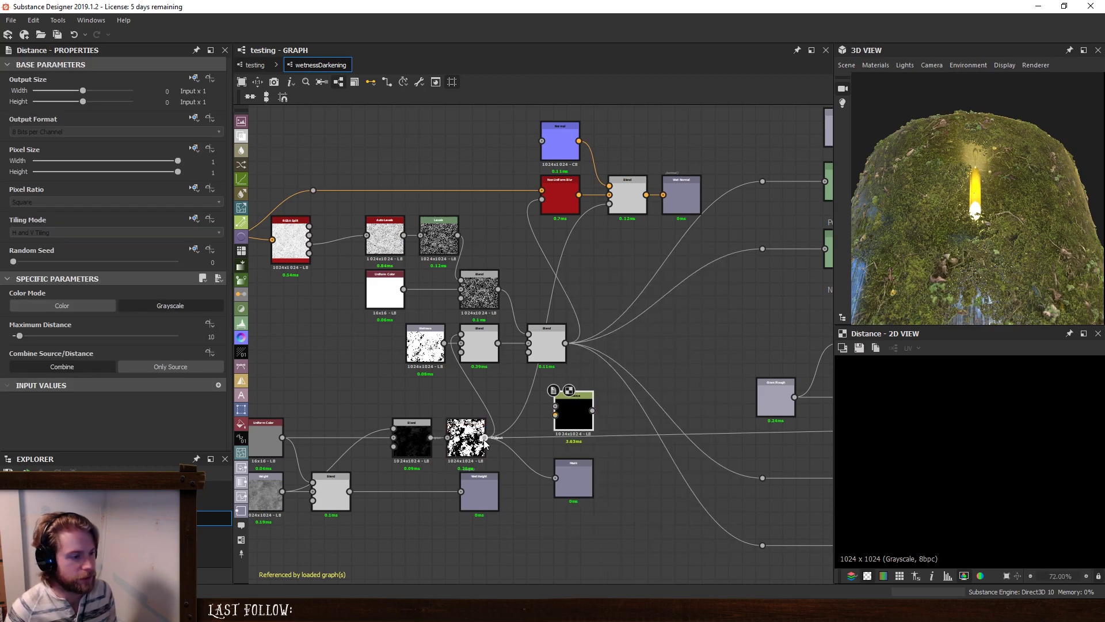
drag(485, 437, 555, 406)
scroll(958, 428, down, 4)
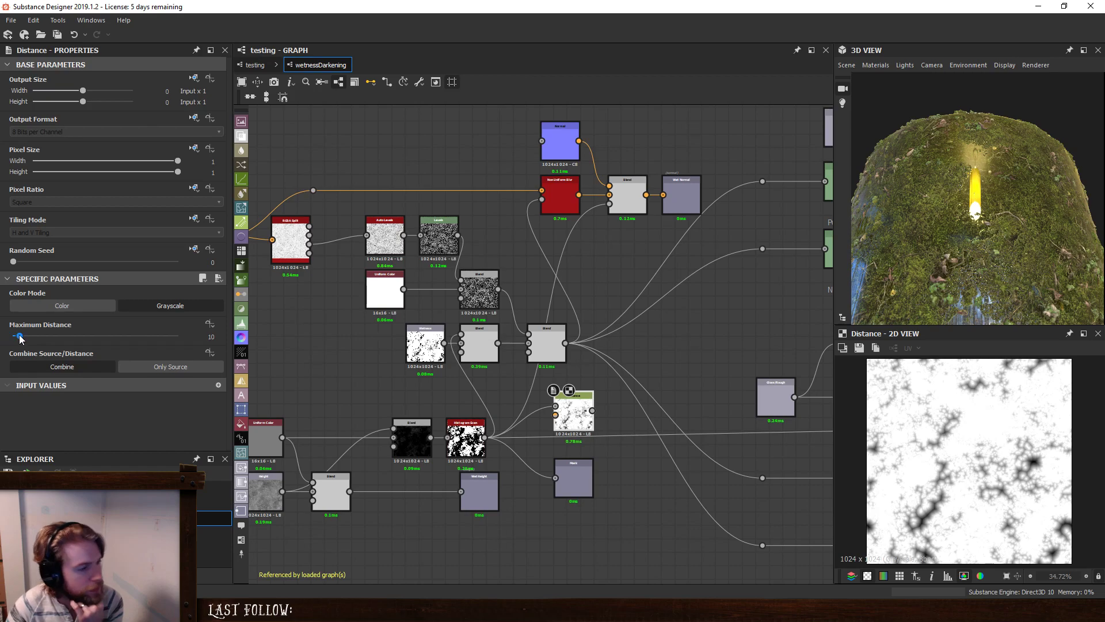
mouse_move(19, 337)
mouse_down()
mouse_move(9, 337)
mouse_move(54, 340)
mouse_move(23, 340)
mouse_up()
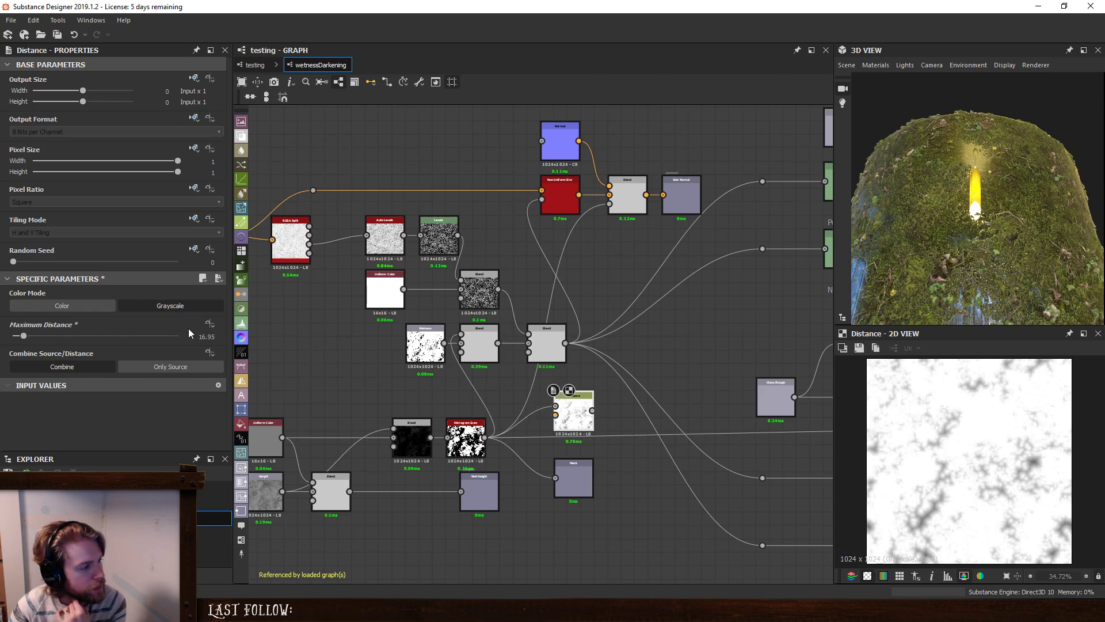
drag(22, 340, 15, 341)
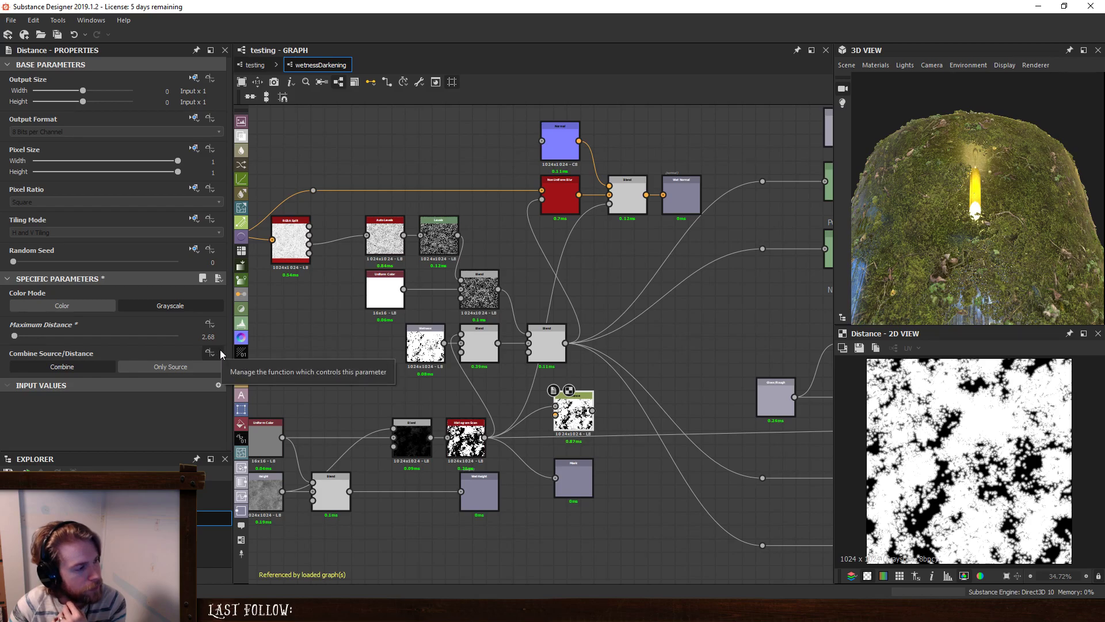
Expose the Distance node's Maximum Distance as a new graph input named waterFringe.
click(210, 324)
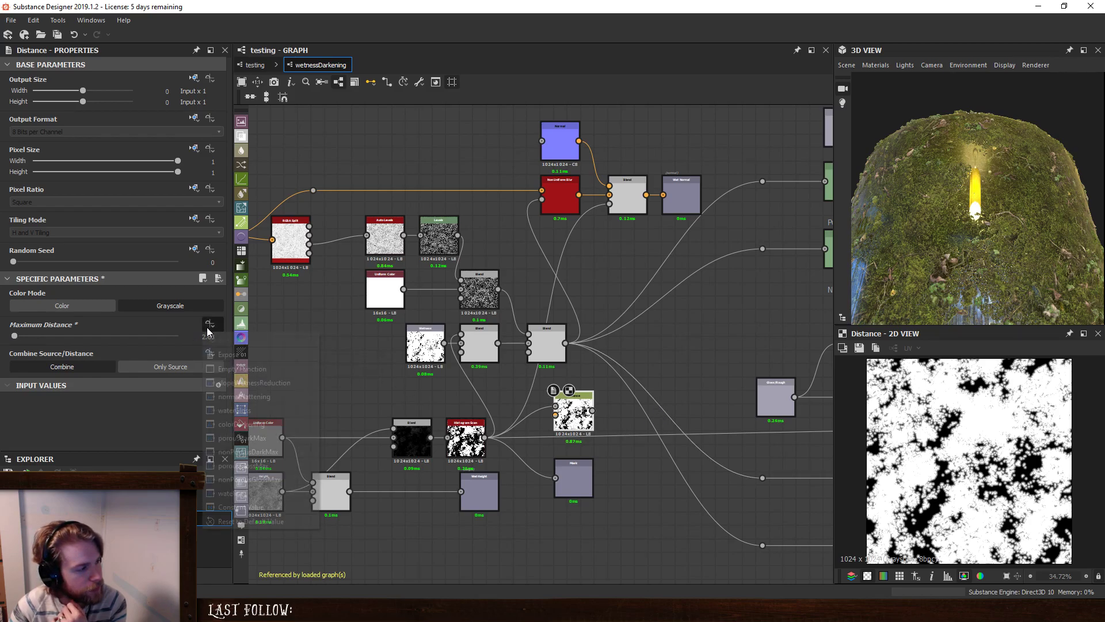
click(225, 357)
click(573, 298)
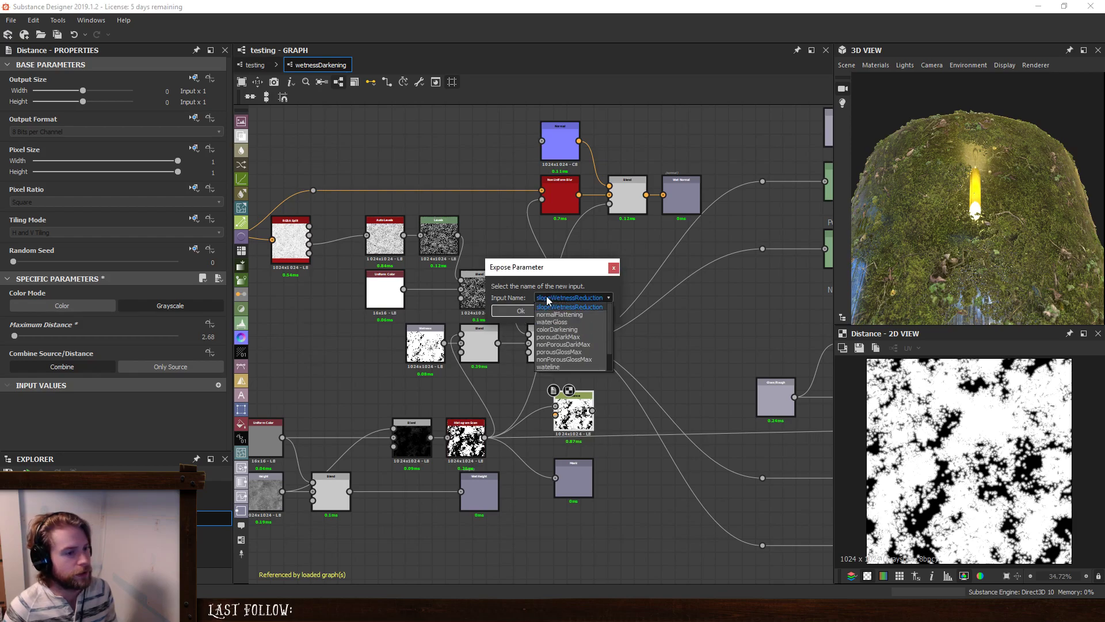
click(567, 361)
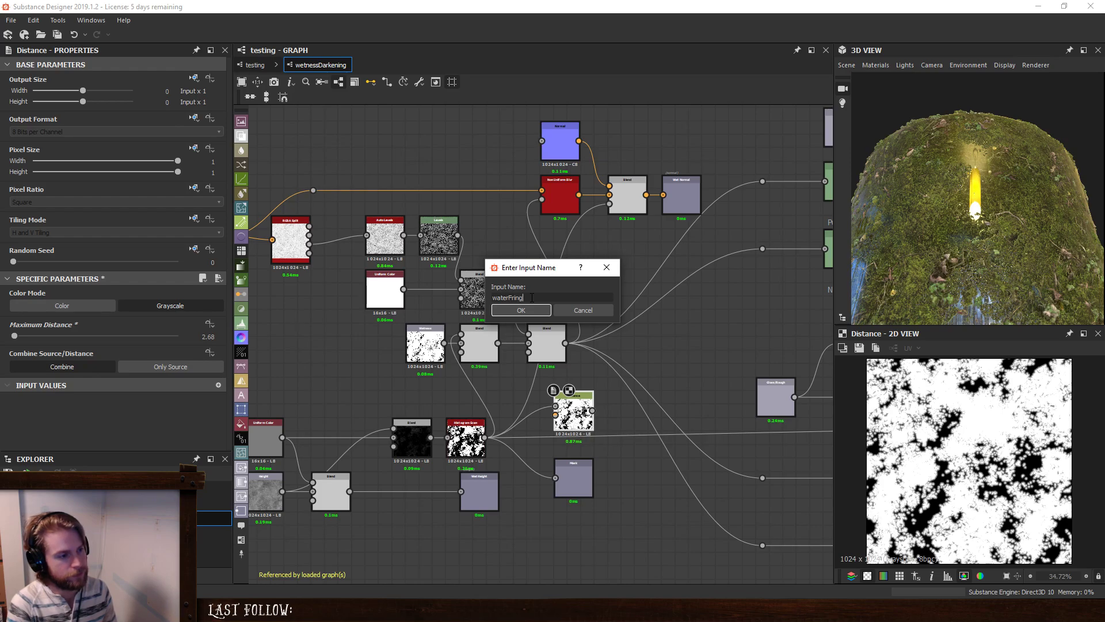
key(Return)
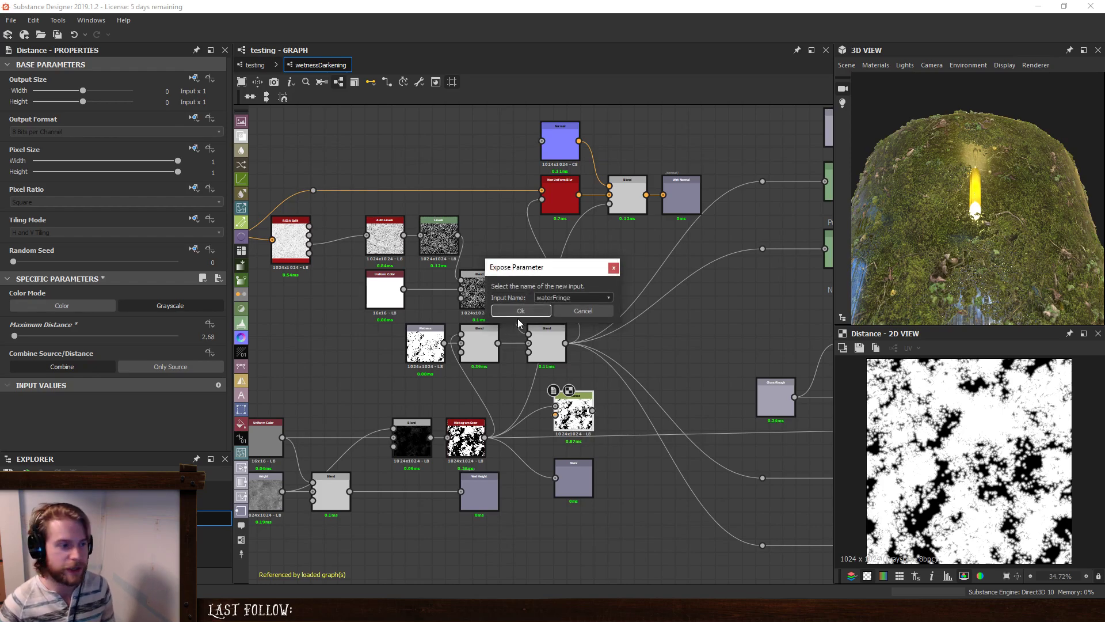
click(519, 312)
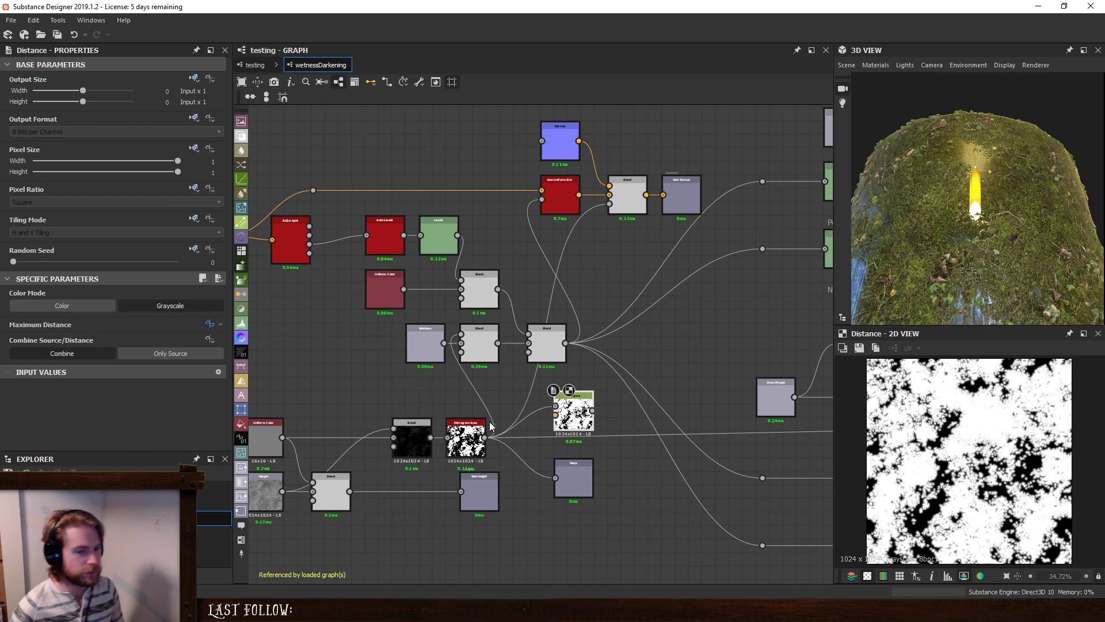
In the Distance node's Maximum Distance function, add a Multiplication node fed by the waterFringe variable.
click(210, 324)
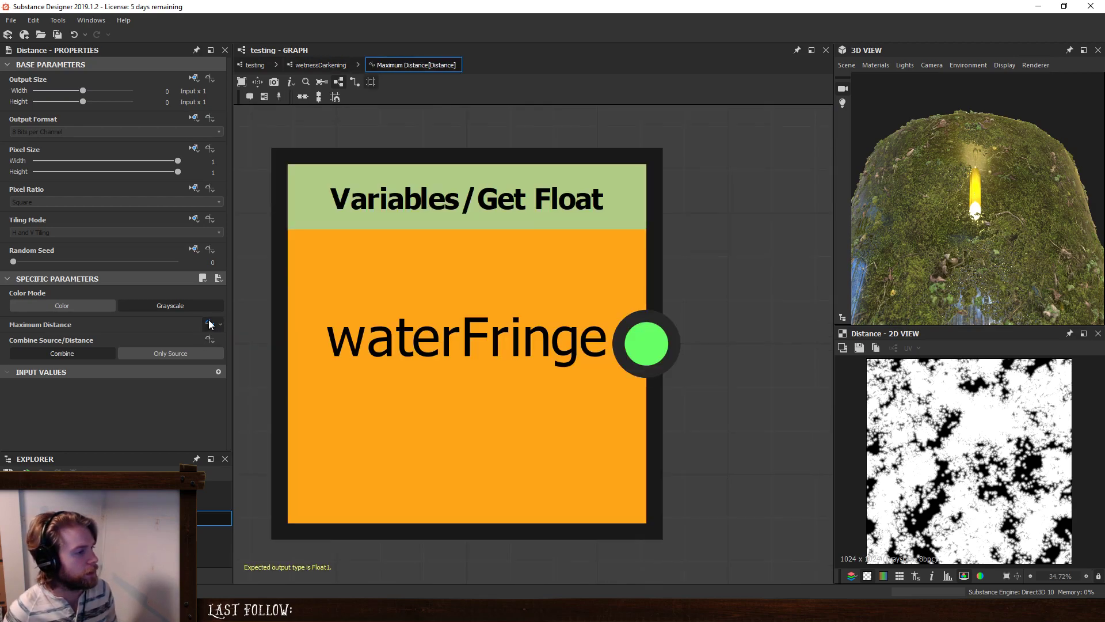
key(space)
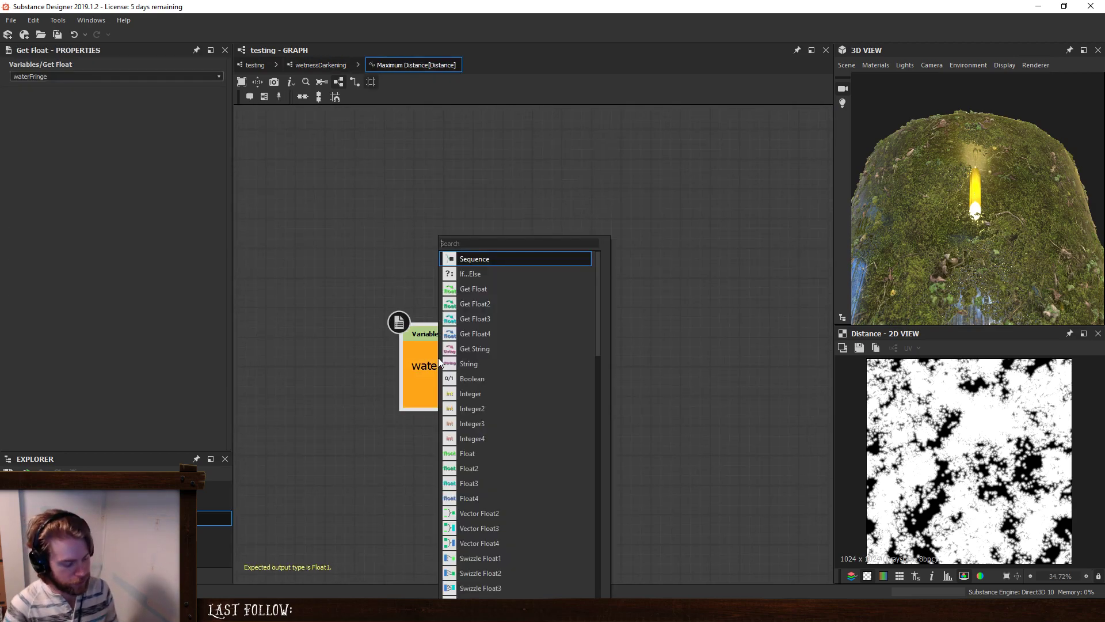
text(div)
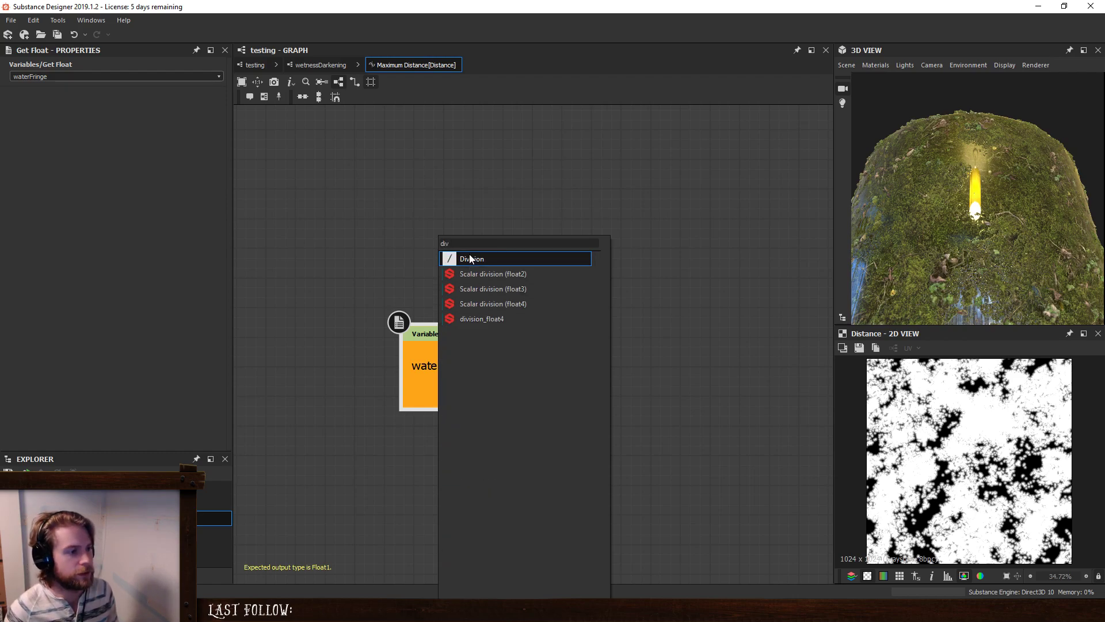
double_click(419, 243)
text(mul)
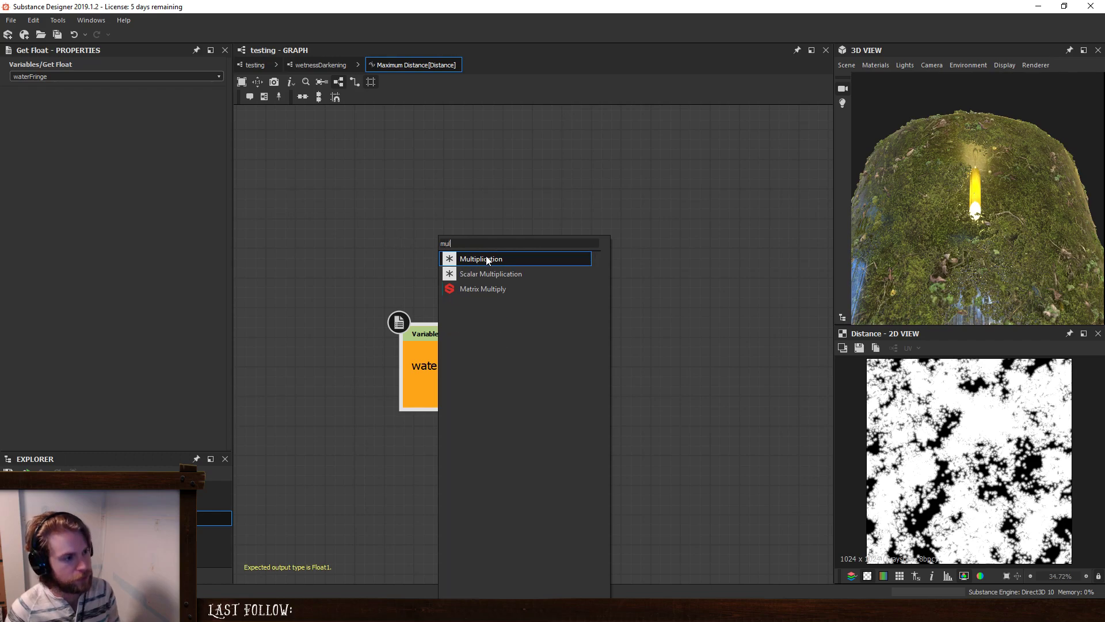
click(486, 258)
Add a Float constant of 265 and connect it to the Multiplication node's second input.
key(space)
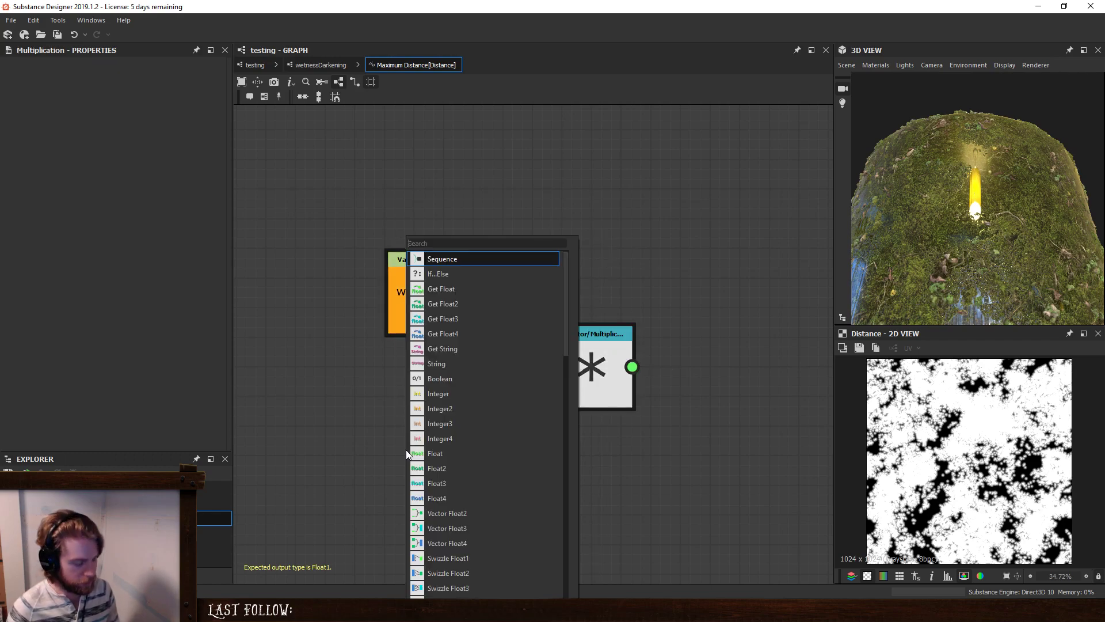
text(f)
key(Return)
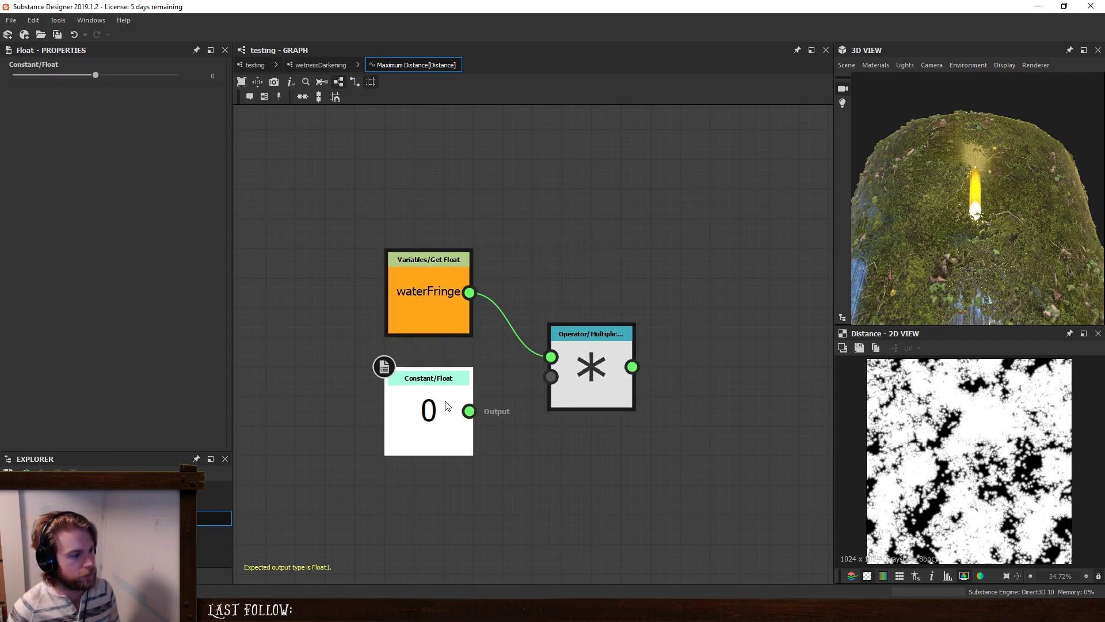
drag(470, 411, 551, 377)
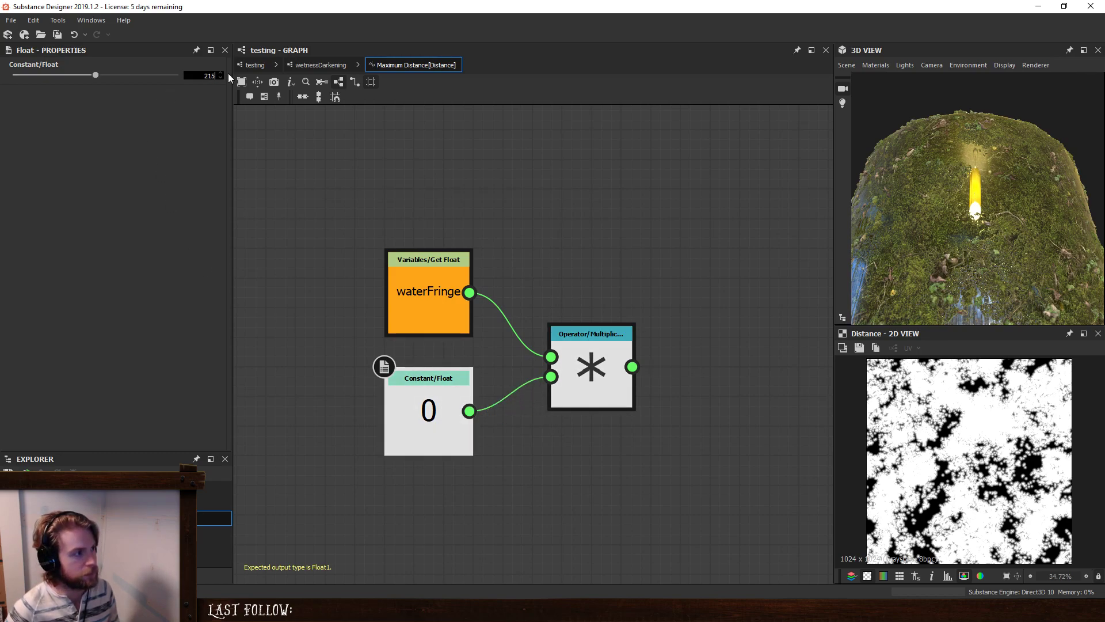
key(Return)
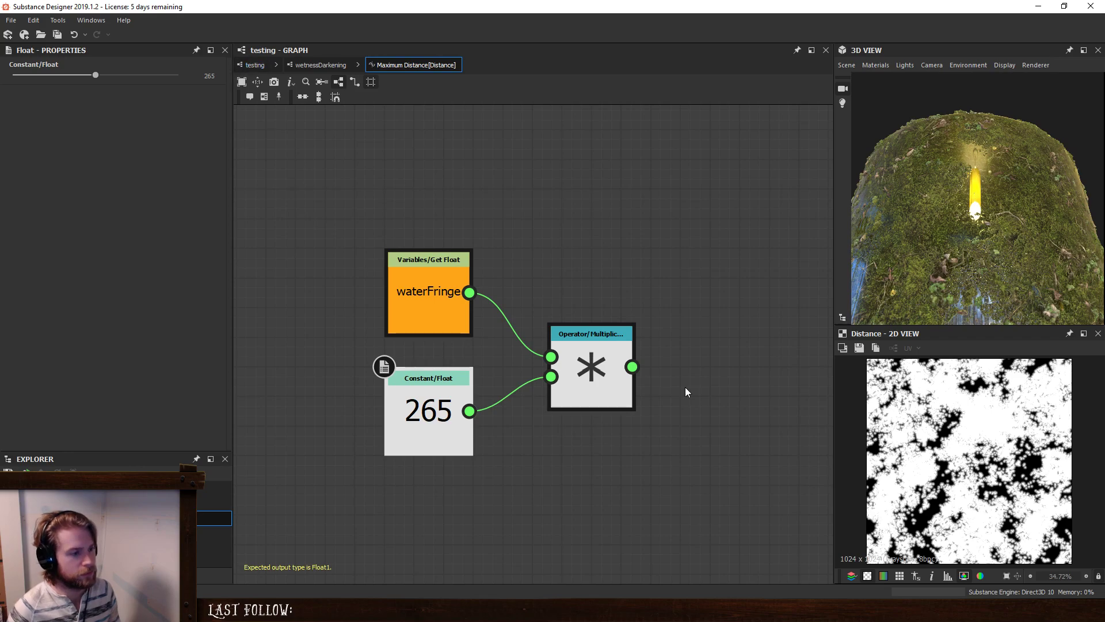
Make the Multiplication node the function's output and return to the wetnessDarkening graph's parameters.
right_click(621, 354)
click(661, 399)
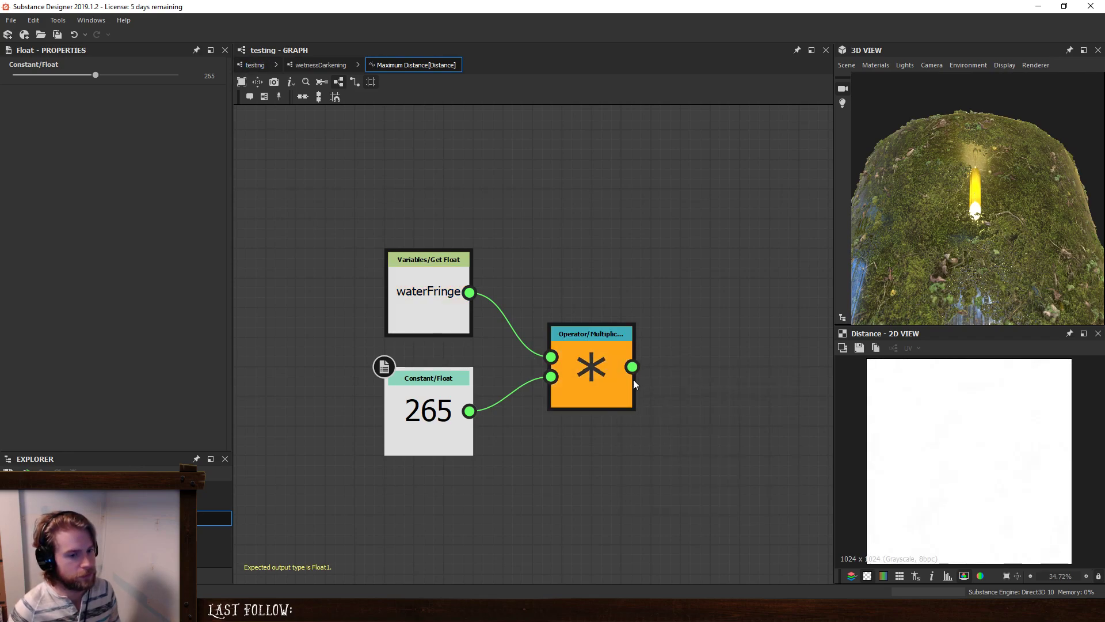
drag(607, 380, 593, 306)
click(303, 62)
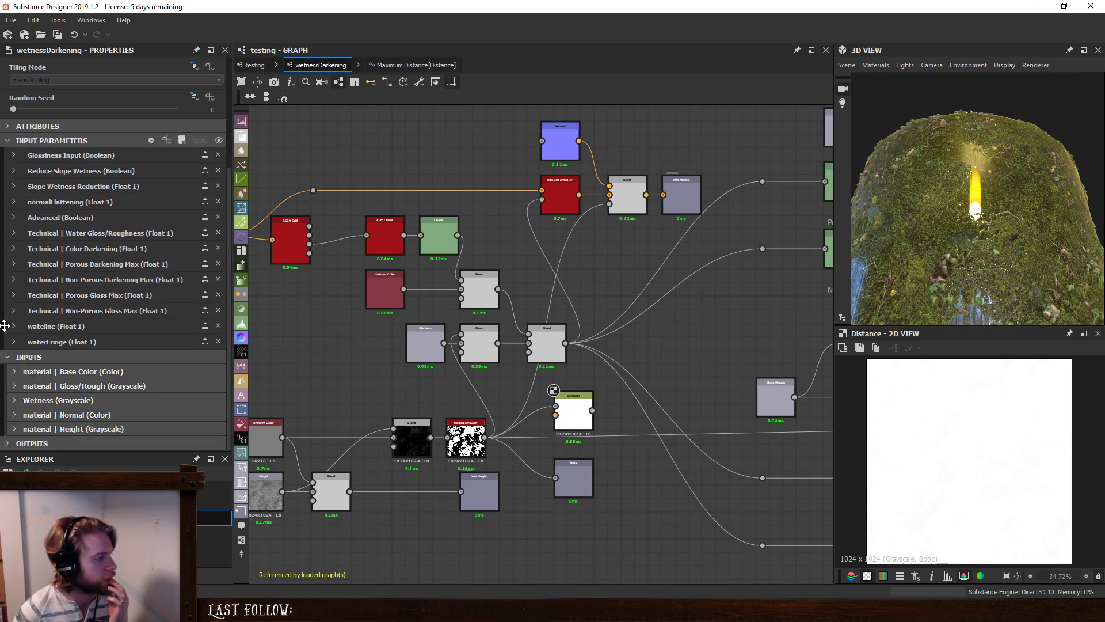
Move the wateline and waterFringe parameters above Advanced, and give waterFringe a Default of 0, Max of 1 and Clamp True.
drag(6, 323, 19, 221)
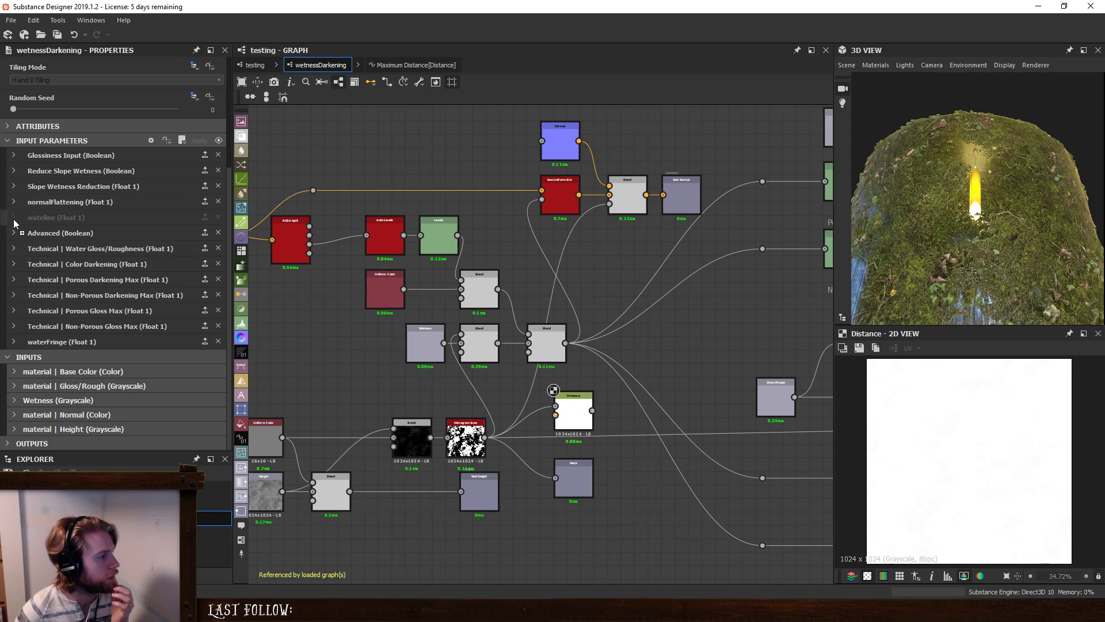
drag(5, 342, 17, 236)
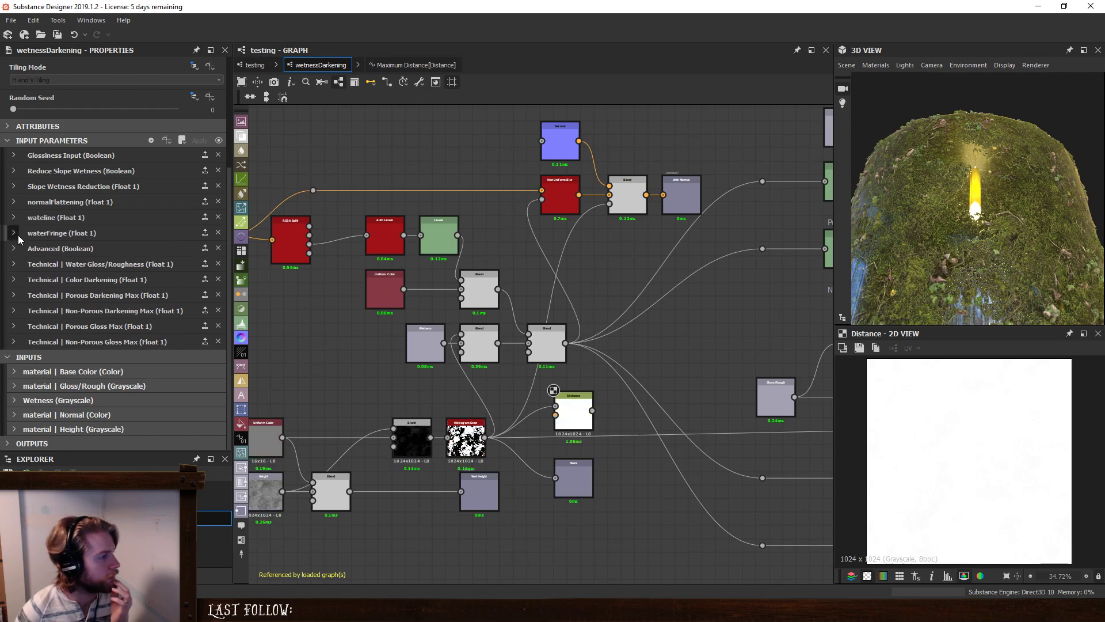
click(13, 232)
double_click(206, 340)
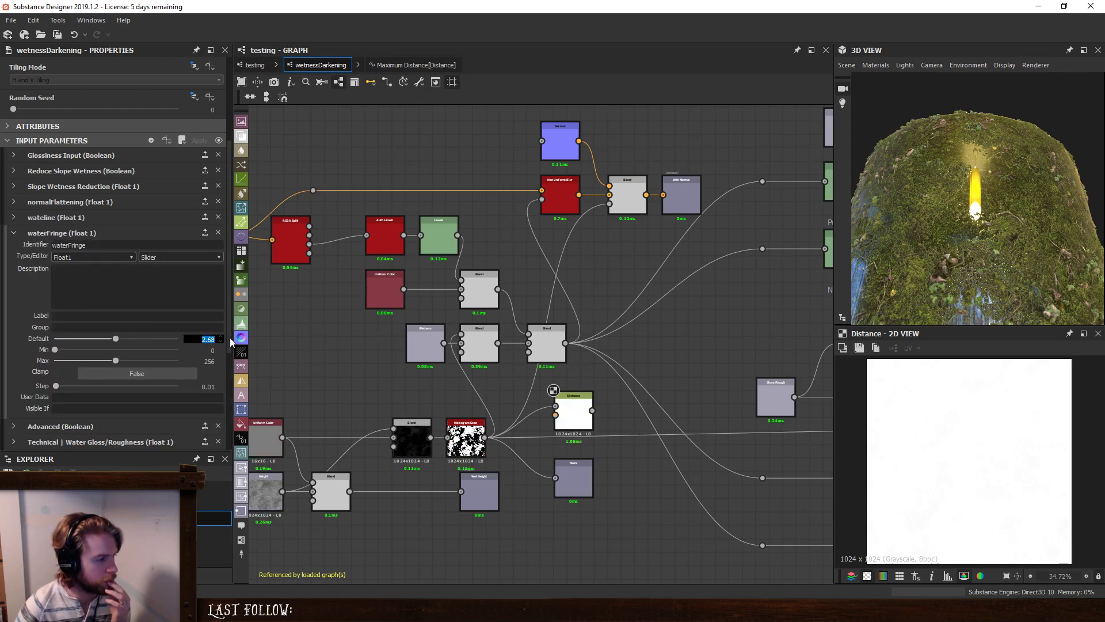
text(0)
key(Return)
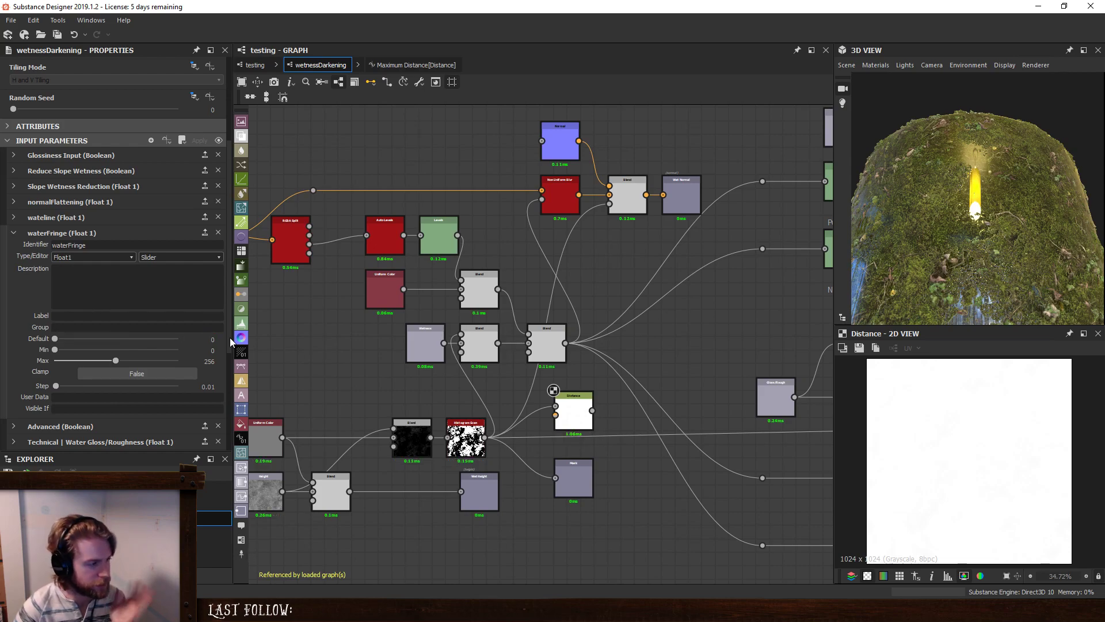
double_click(207, 360)
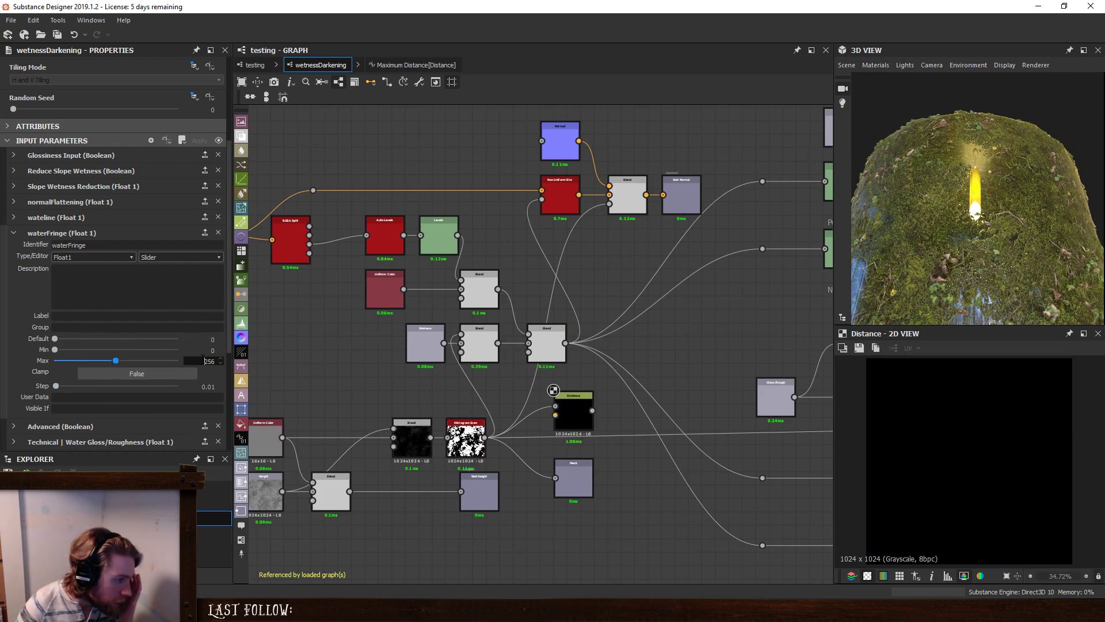
text(1)
key(Return)
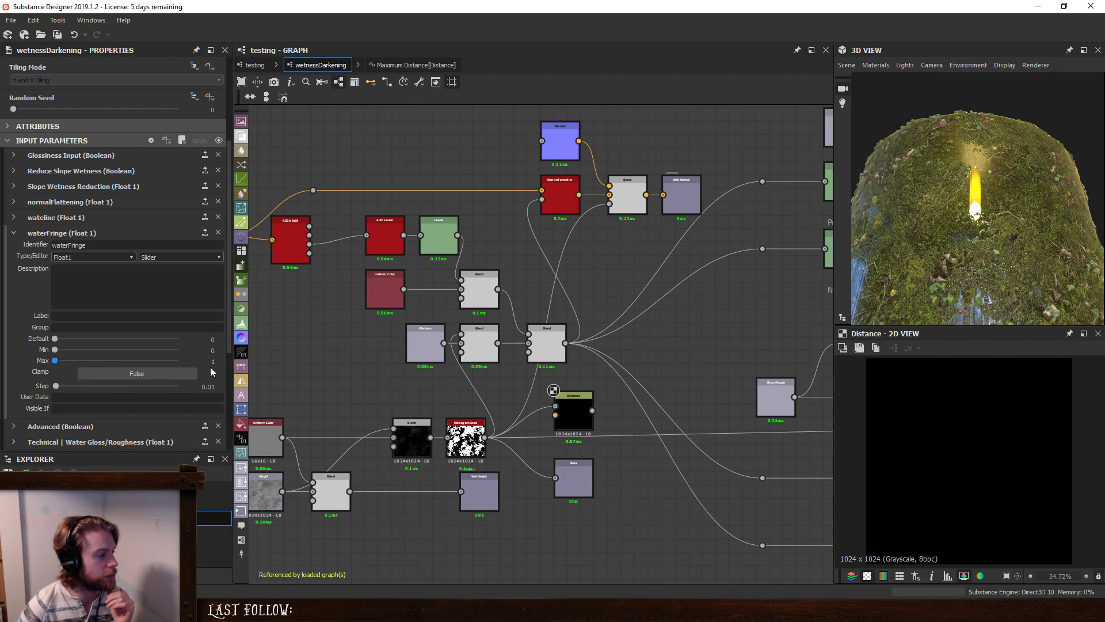
click(167, 374)
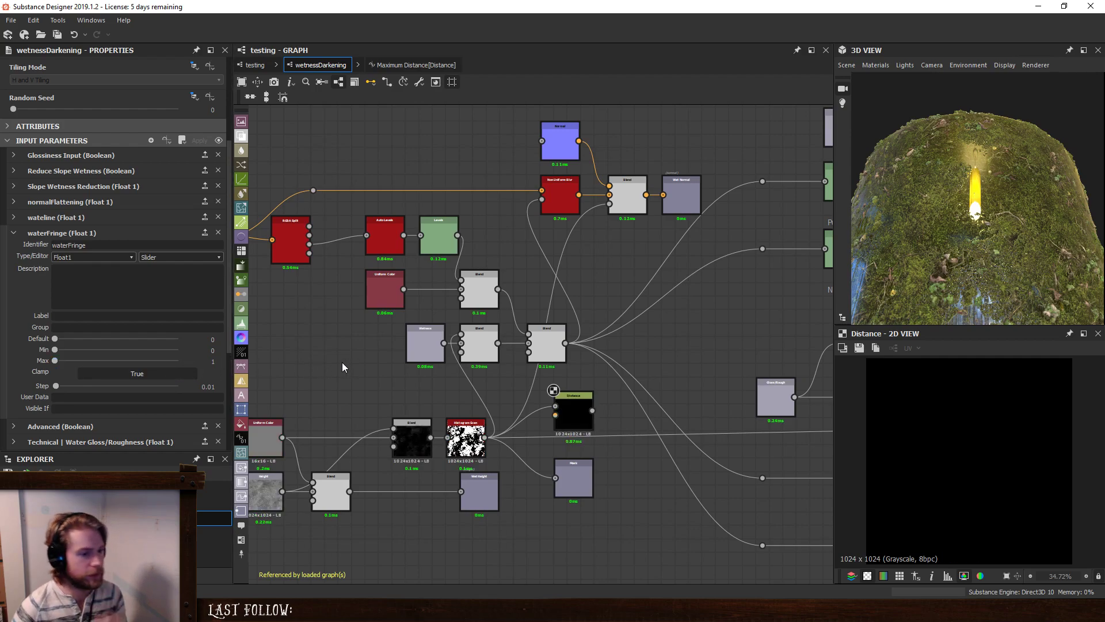
Examine the Distance node's settings and preview the Wetness input and the Multiply Blend it leads into.
middle_drag(613, 411, 502, 411)
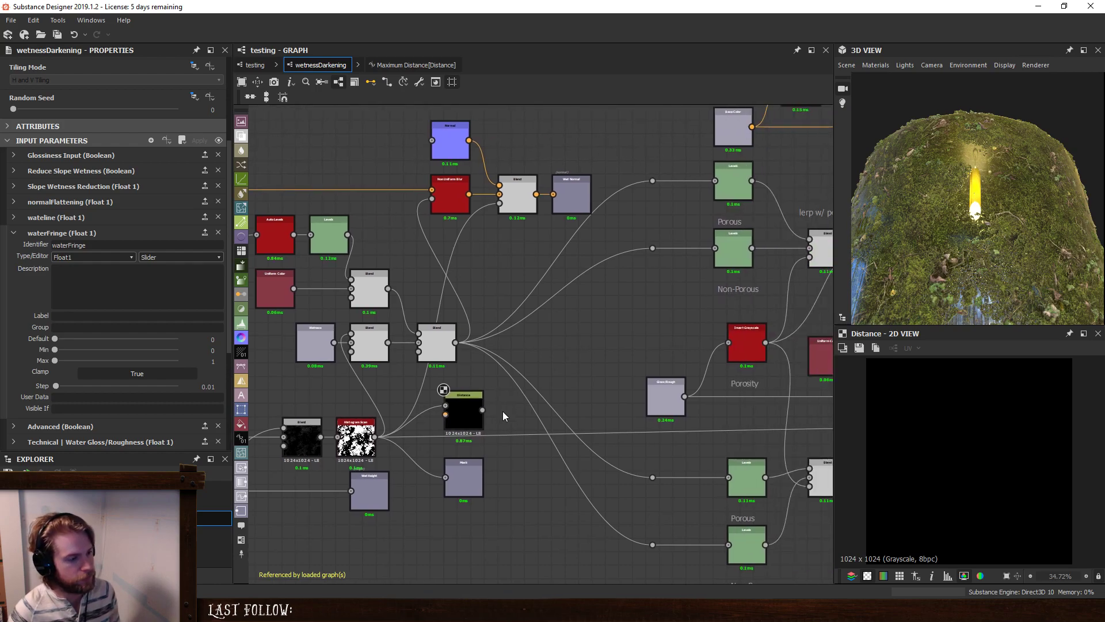
click(473, 411)
mouse_move(493, 338)
middle_down()
mouse_move(592, 323)
mouse_move(510, 324)
middle_up()
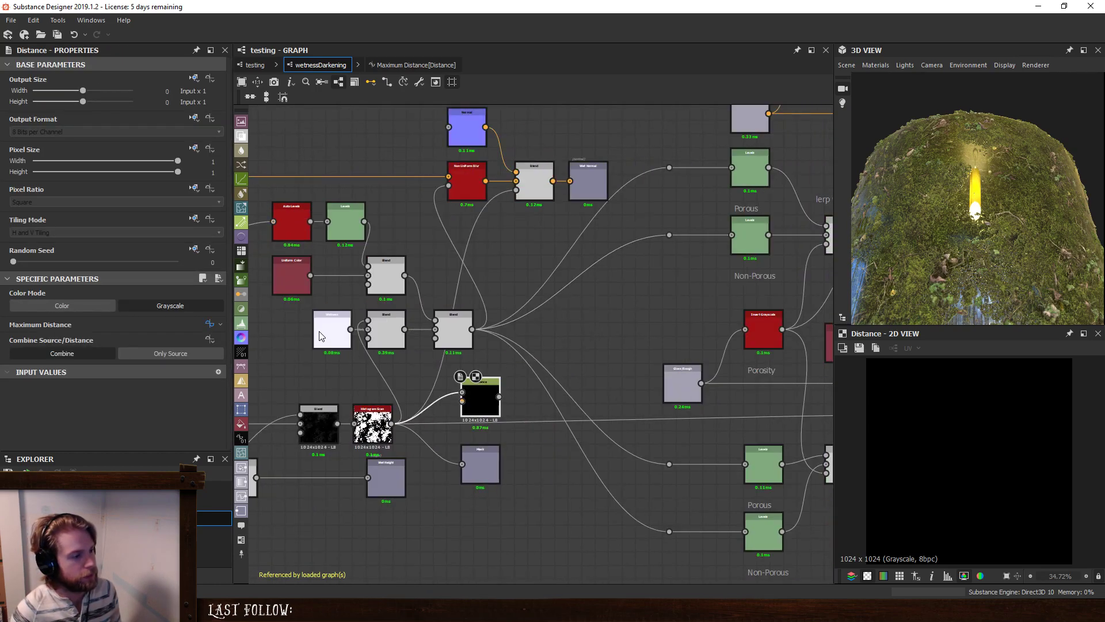
double_click(326, 336)
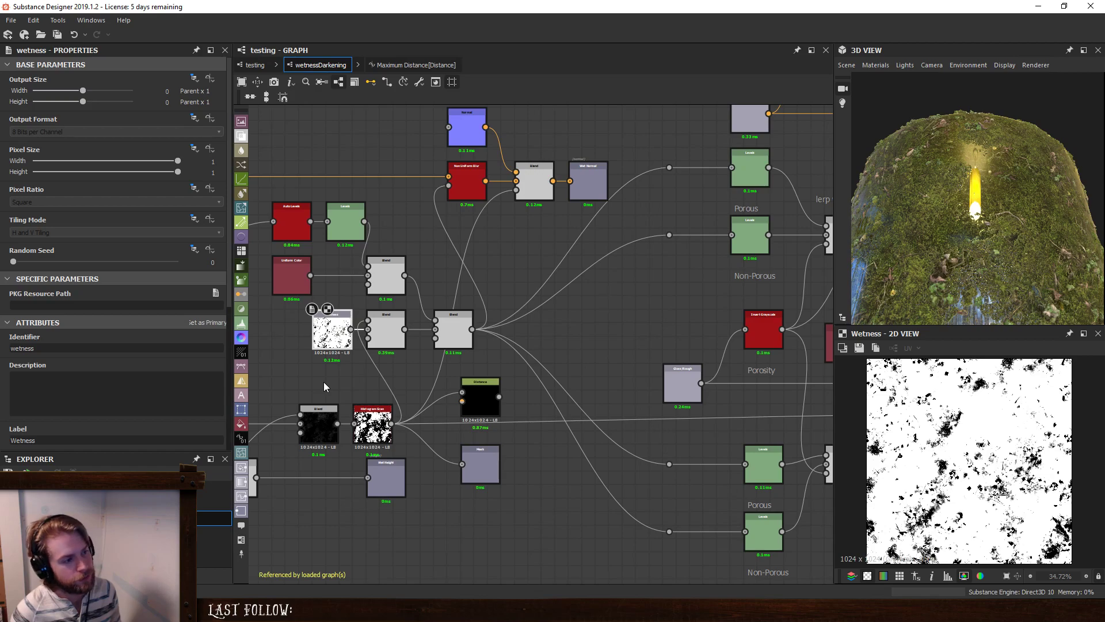
middle_drag(361, 381, 557, 347)
drag(264, 353, 705, 531)
drag(570, 397, 434, 397)
click(655, 308)
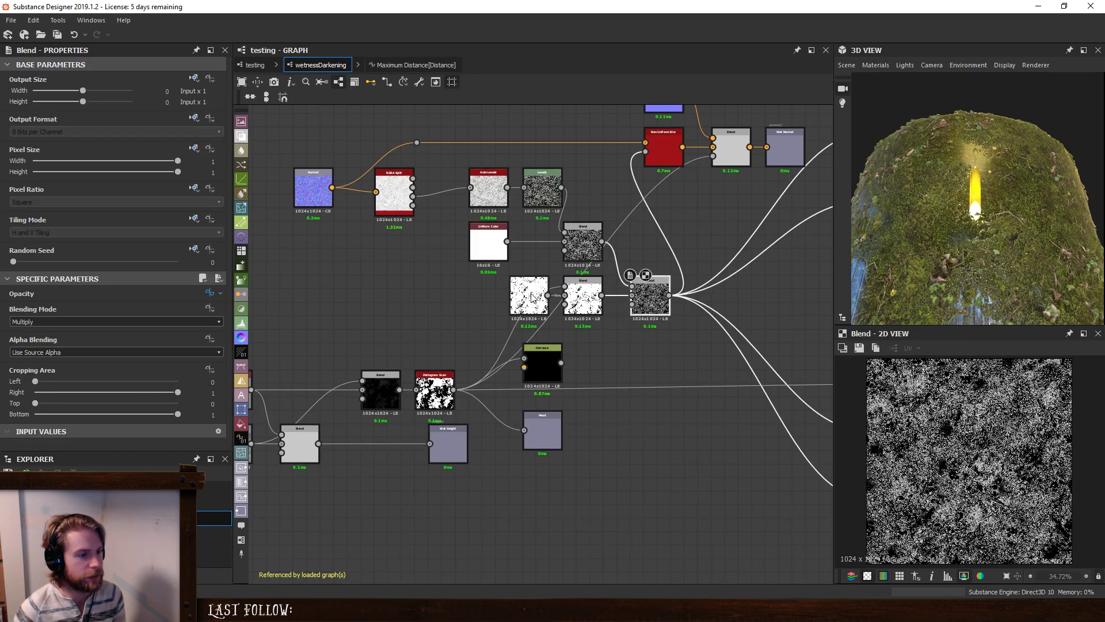
Shift the Wetness input, its Max (Lighten) Blend and the Distance node back to free space before the Multiply Blend.
drag(528, 297, 462, 297)
click(581, 296)
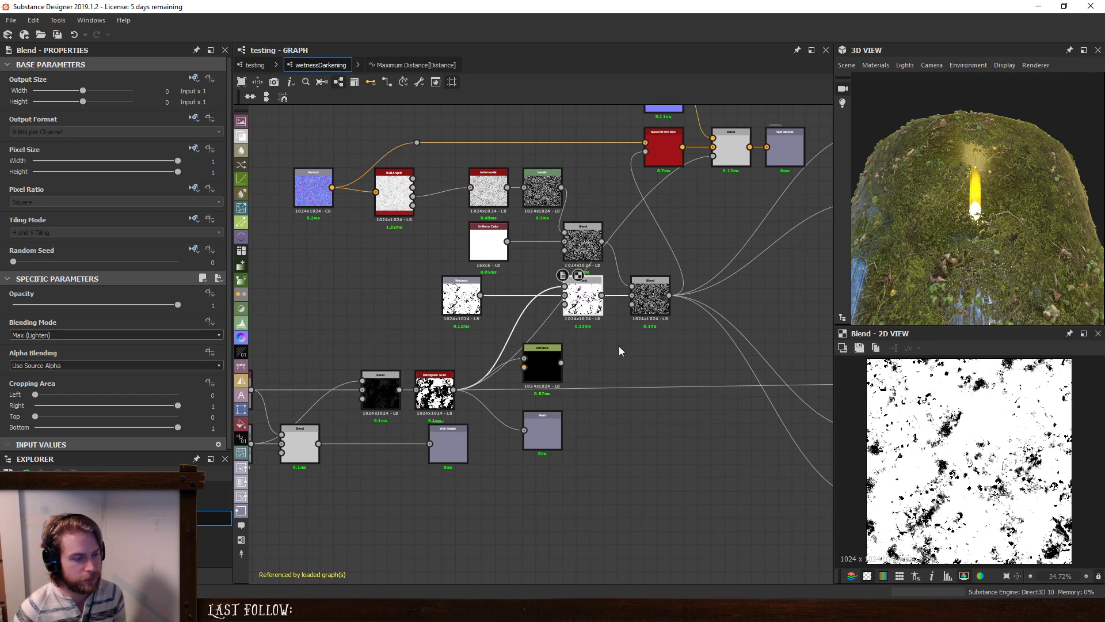
drag(560, 346, 534, 346)
drag(583, 299, 422, 303)
drag(529, 299, 490, 299)
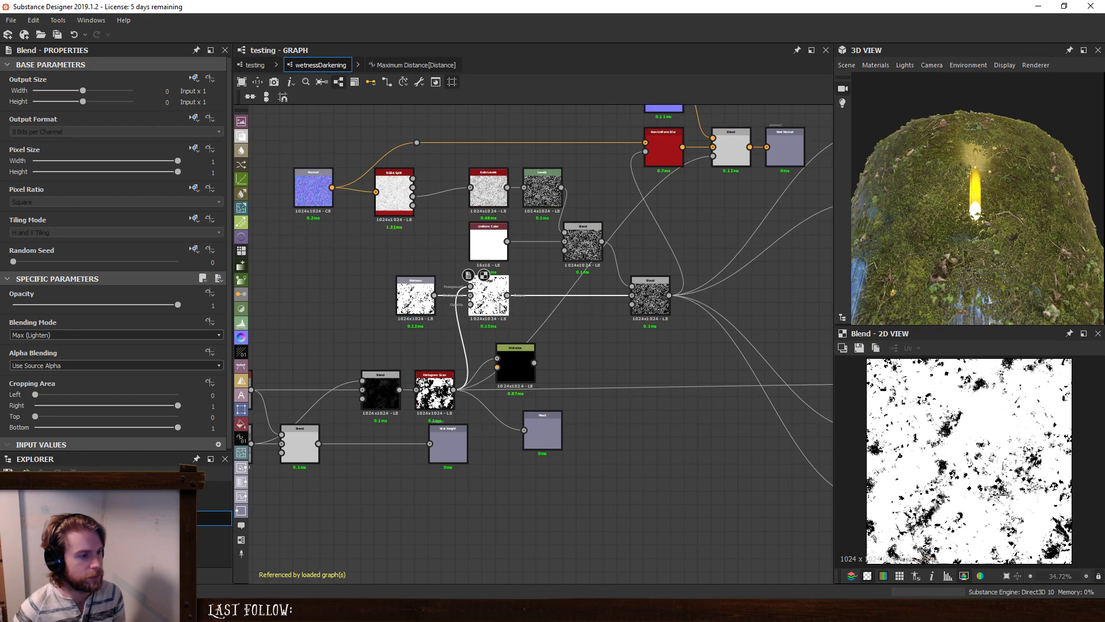
Insert a Blend before the Multiply Blend with the Distance output as its foreground, and set its Blending Mode to Max (Lighten).
key(space)
click(556, 307)
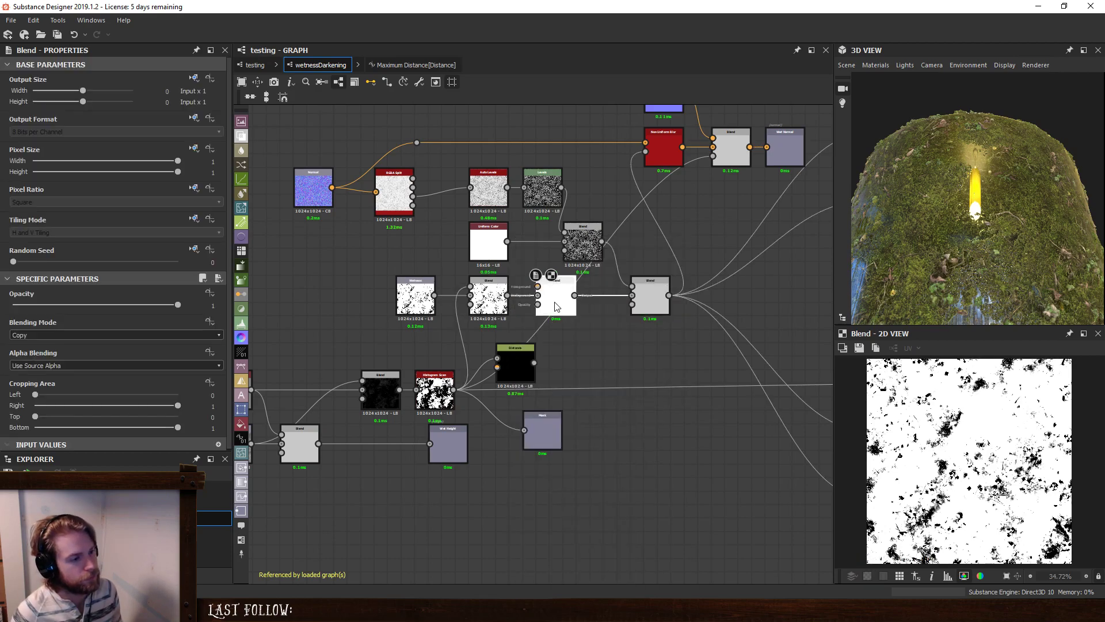
drag(557, 306, 579, 295)
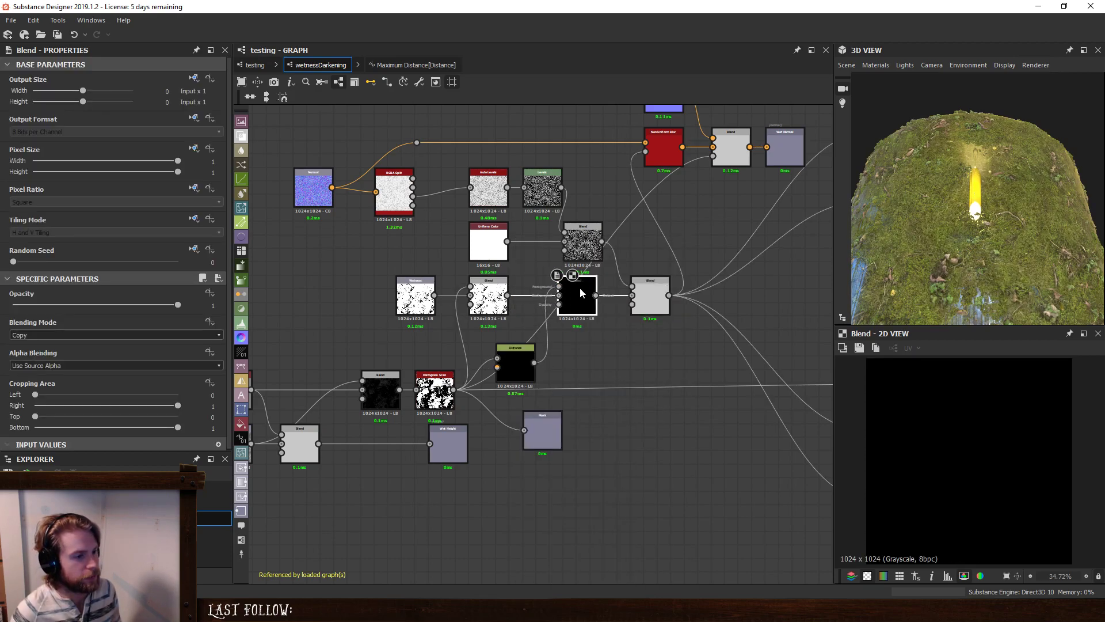
click(86, 335)
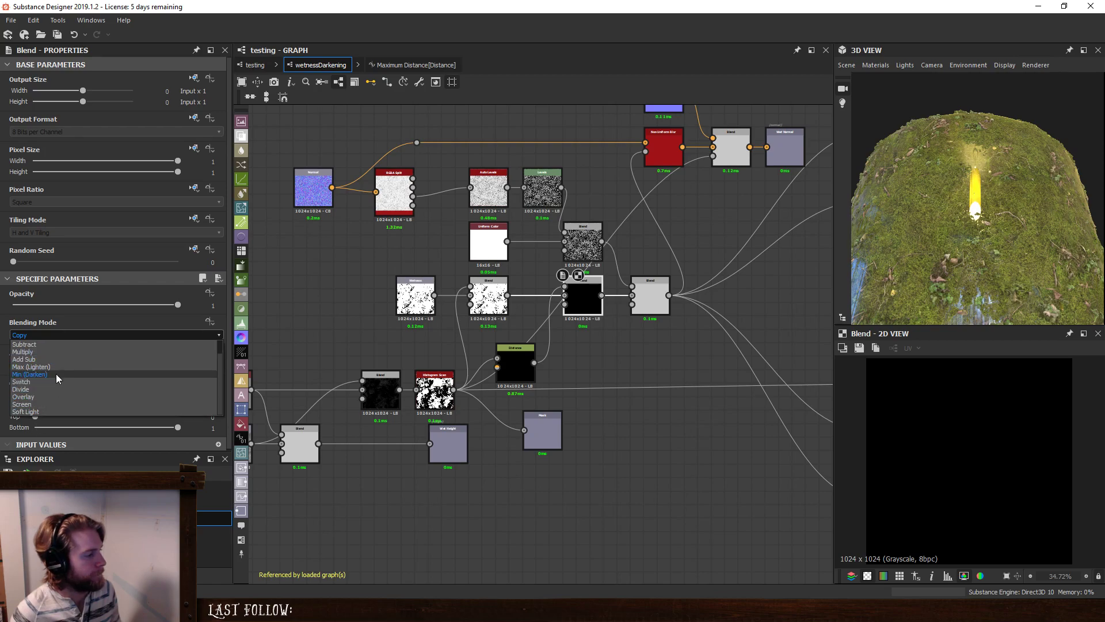
click(55, 368)
click(526, 360)
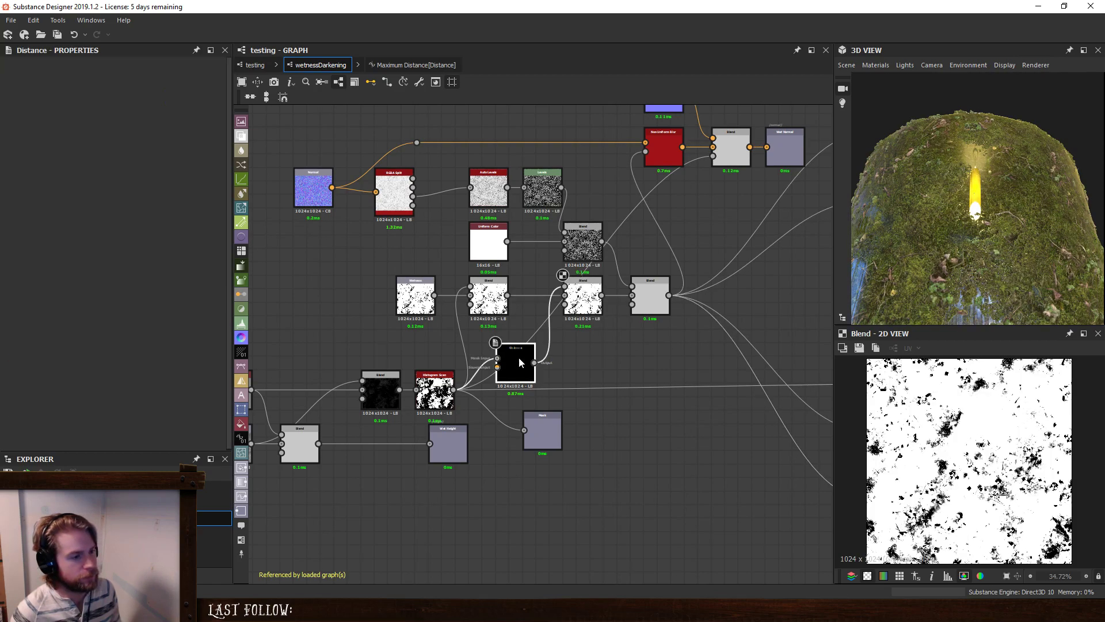
mouse_move(526, 360)
mouse_down()
mouse_move(547, 350)
mouse_move(538, 348)
mouse_up()
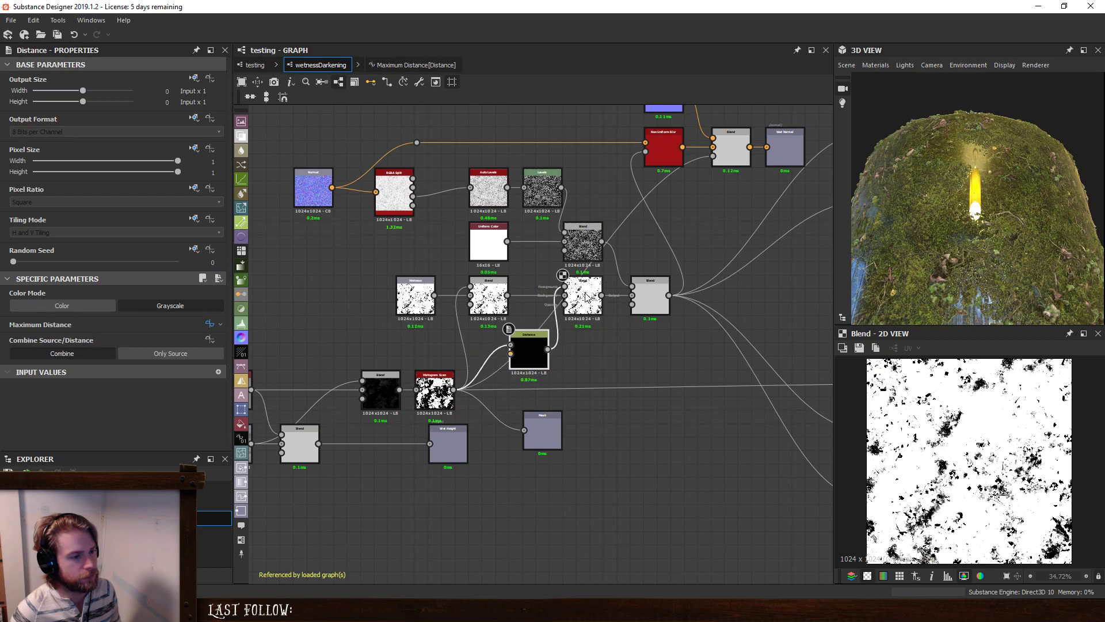
Preview the Multiply Blend, and inspect the wetnessDarkening node's result and waterFringe parameter in the testing graph.
double_click(649, 308)
scroll(647, 331, down, 2)
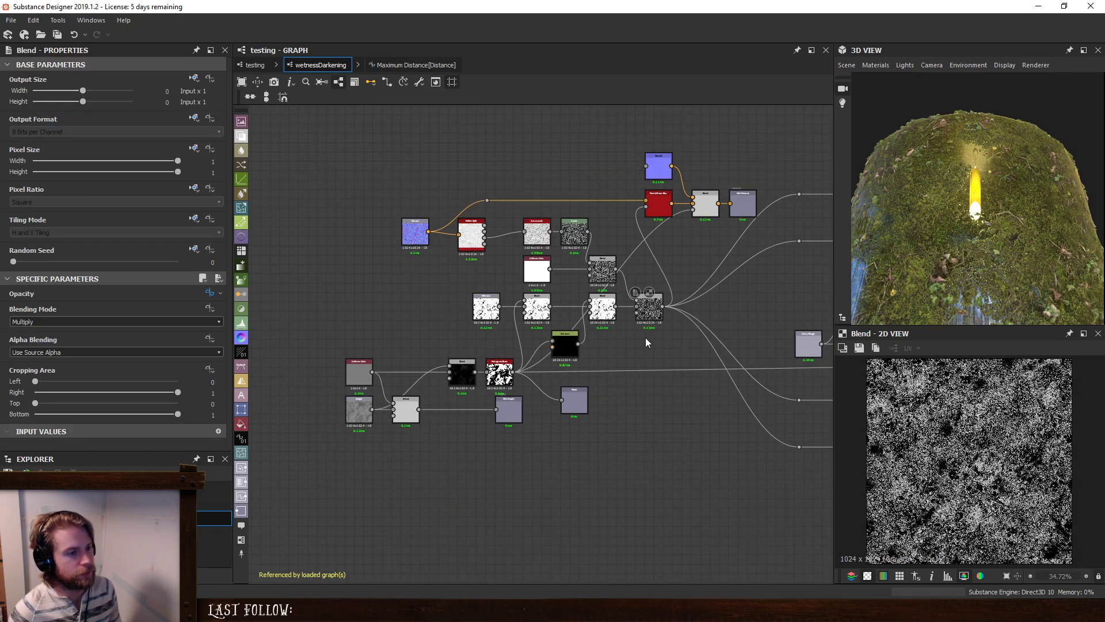
click(255, 65)
double_click(365, 281)
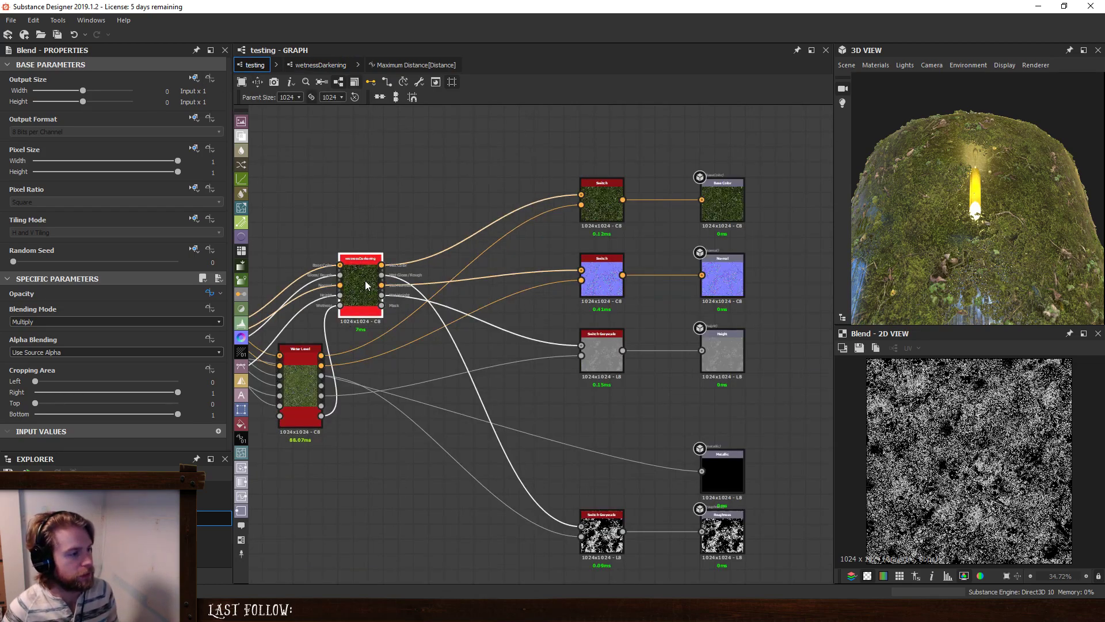
scroll(36, 423, down, 3)
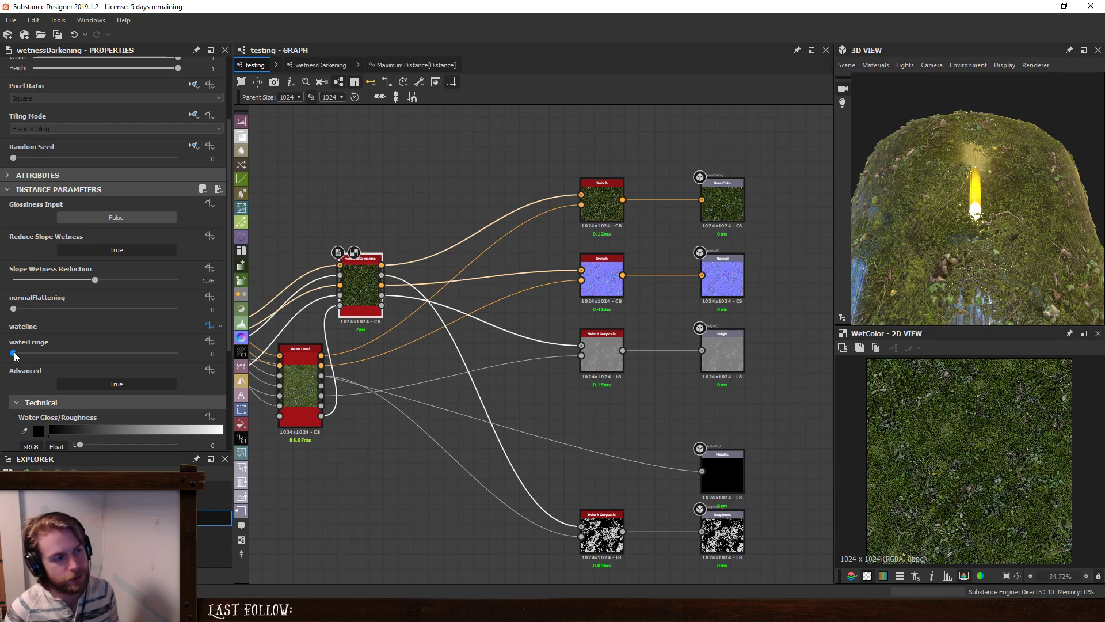
Set the testing graph's Water Level default to 0.4 and disconnect the Water Level node from wetnessDarkening's Wetness input.
click(374, 466)
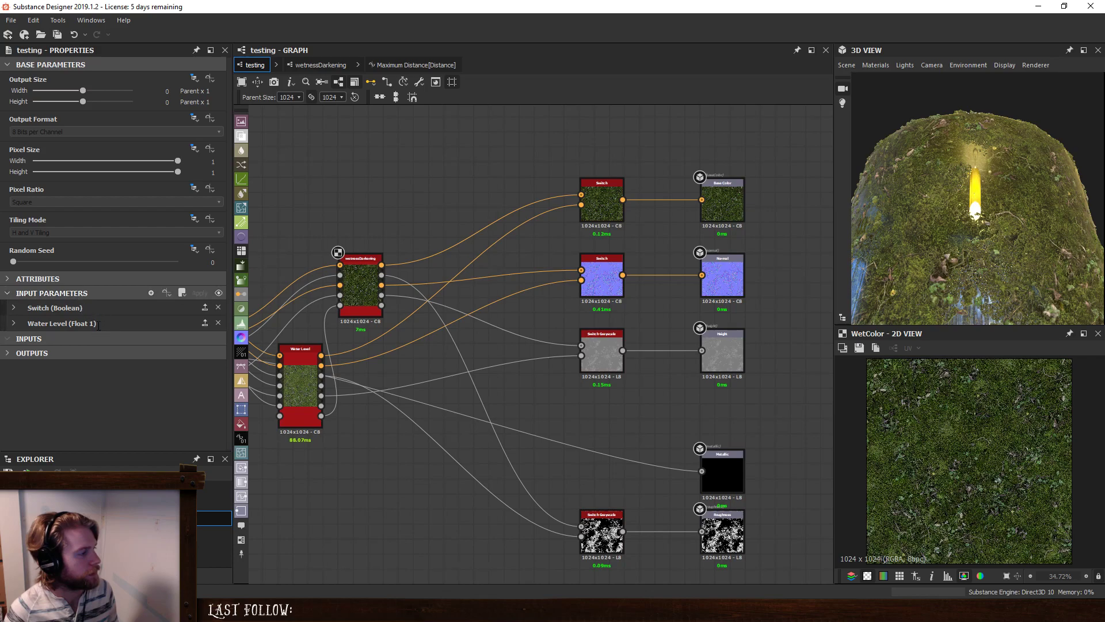
click(80, 323)
drag(114, 429, 103, 430)
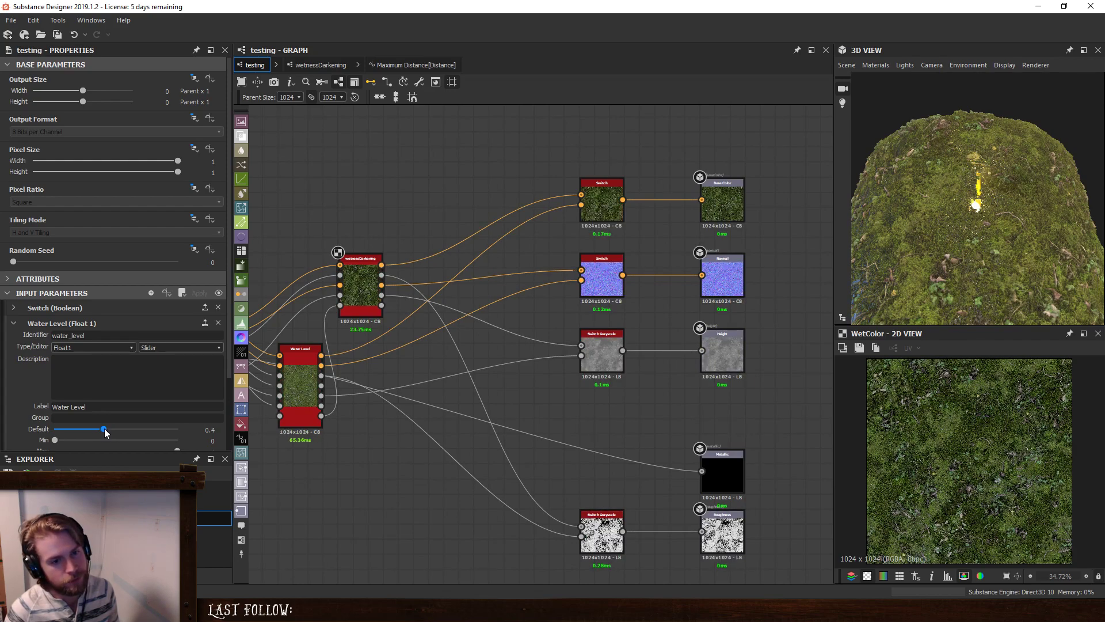
drag(903, 204, 968, 191)
scroll(397, 340, up, 1)
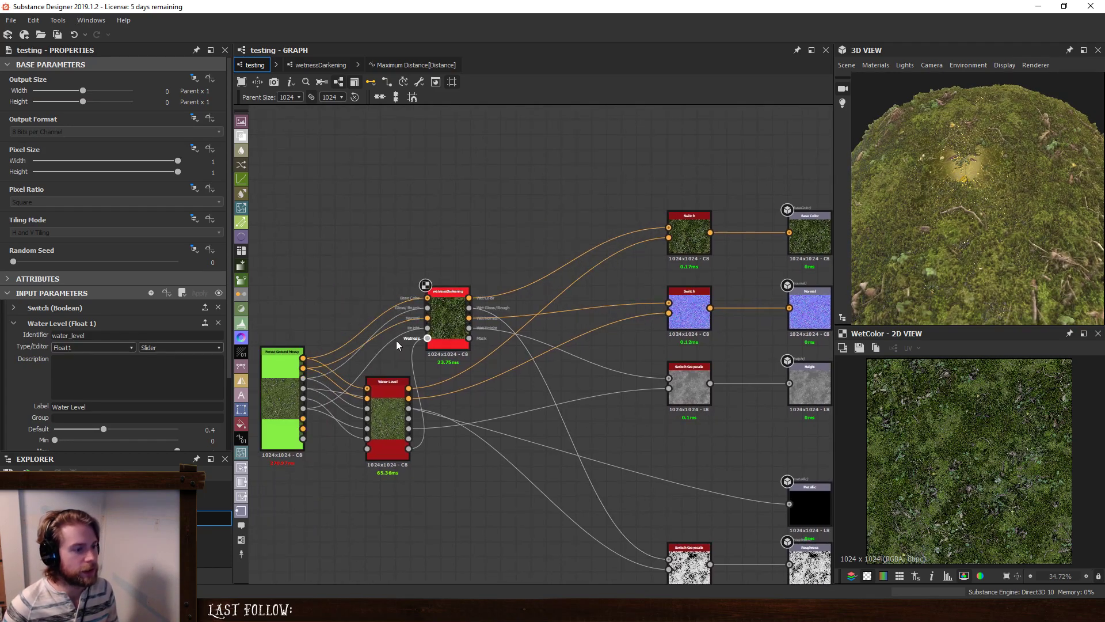
scroll(421, 338, up, 1)
scroll(420, 338, up, 1)
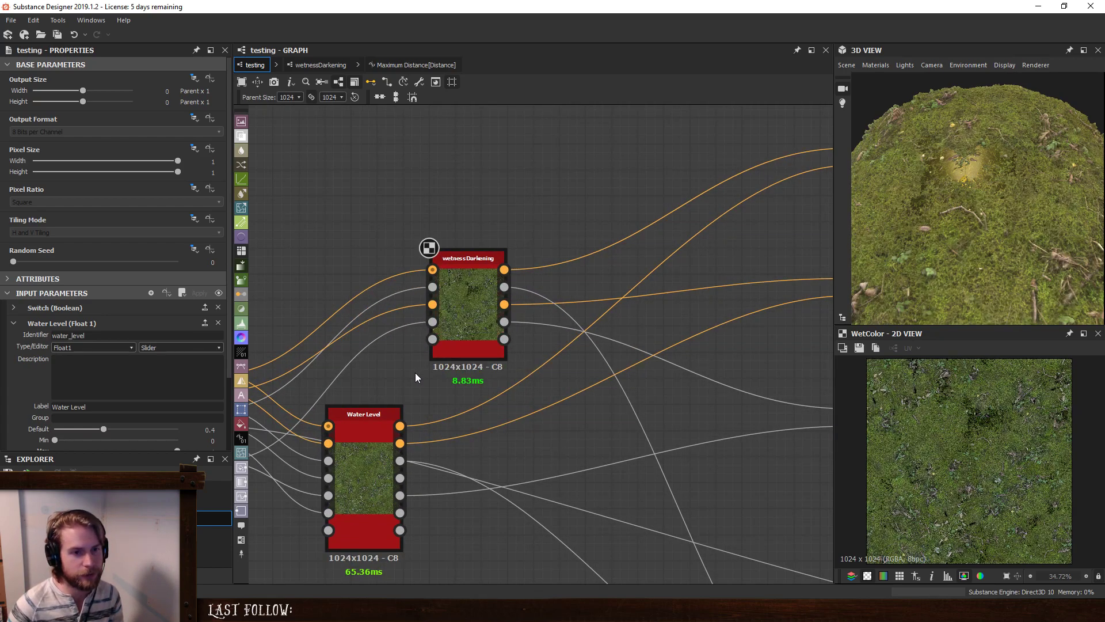
Set the wetnessDarkening node's waterFringe to 0.05 and inspect its effect on the 3D mesh.
drag(984, 183, 996, 206)
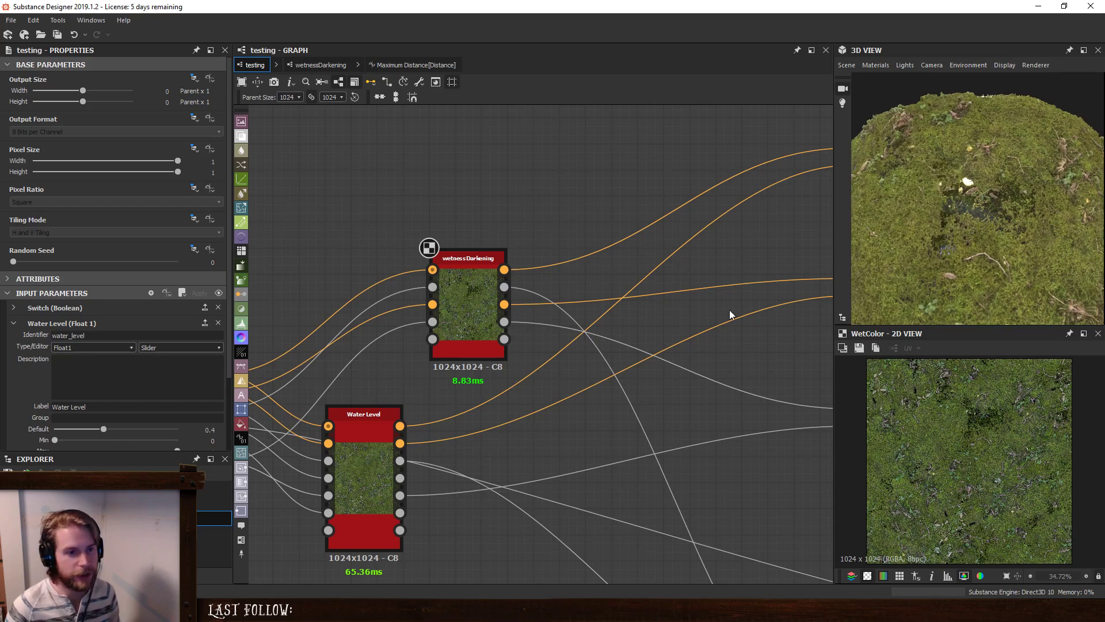
click(468, 306)
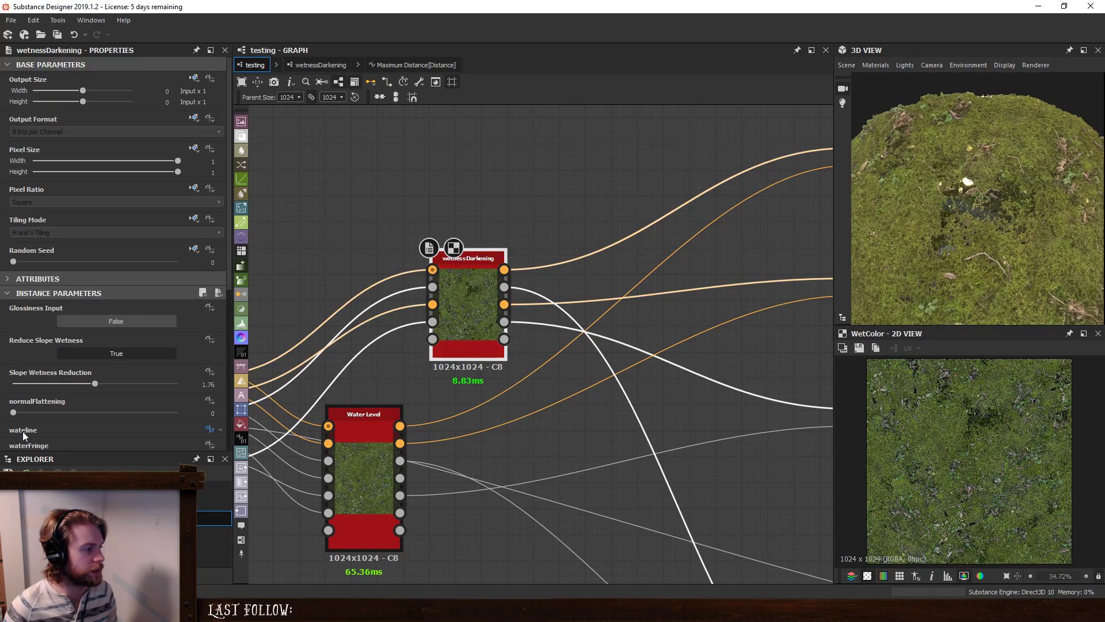
scroll(29, 423, down, 3)
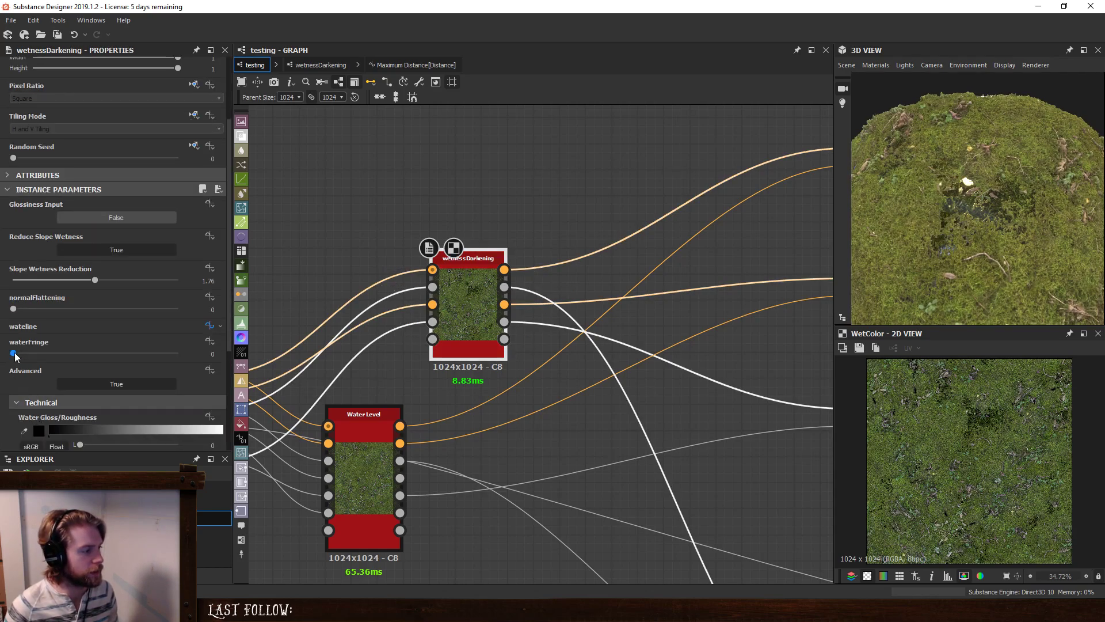
mouse_move(14, 354)
mouse_down()
mouse_move(24, 354)
mouse_move(12, 355)
mouse_up()
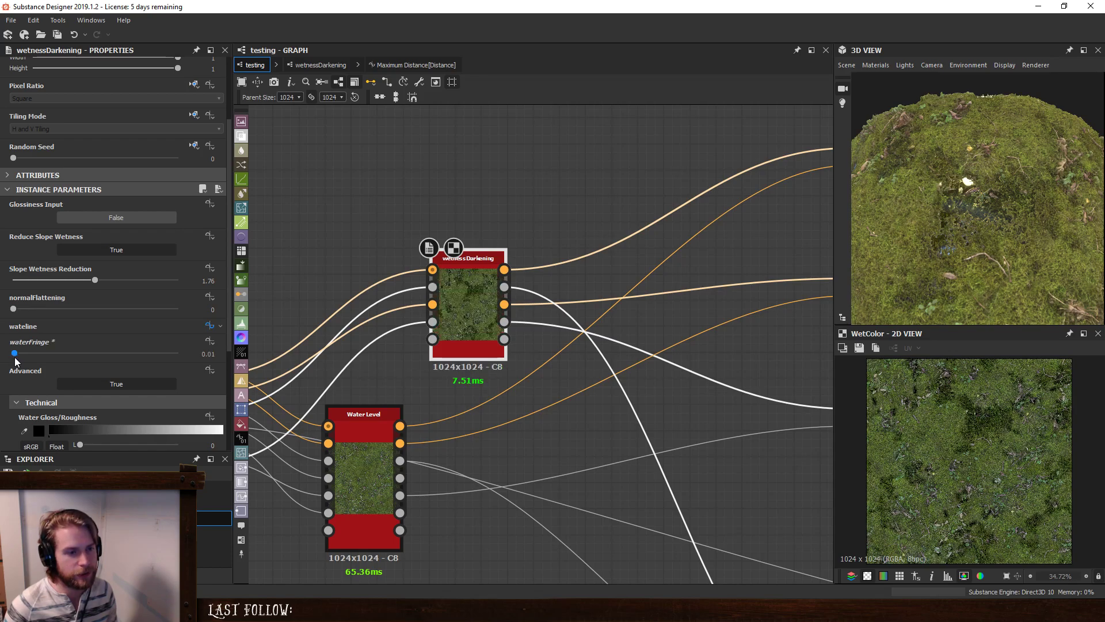
drag(15, 358, 23, 361)
right_drag(1016, 193, 1001, 230)
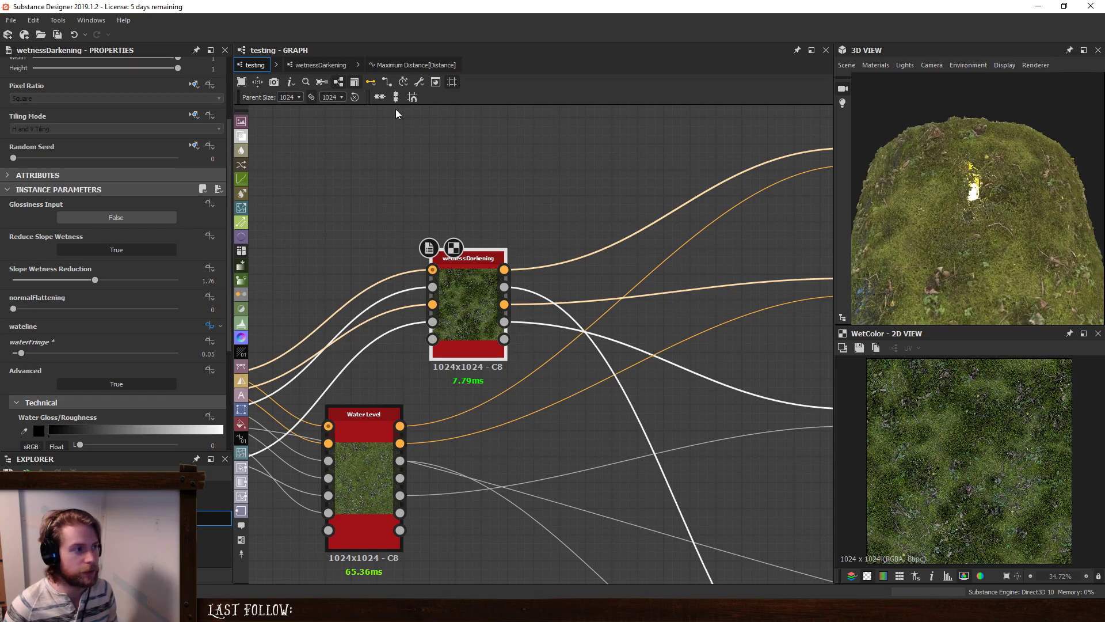
In the Distance node's Maximum Distance function, try 128 for the constant multiplying waterFringe and settle on 64.
click(321, 65)
click(416, 65)
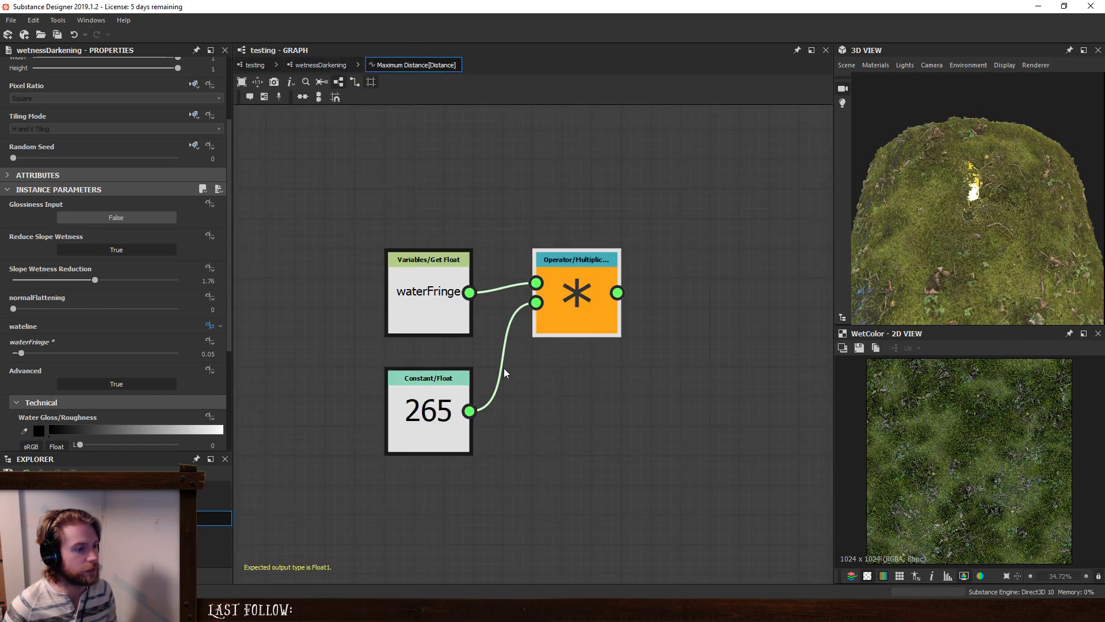
click(438, 403)
double_click(198, 76)
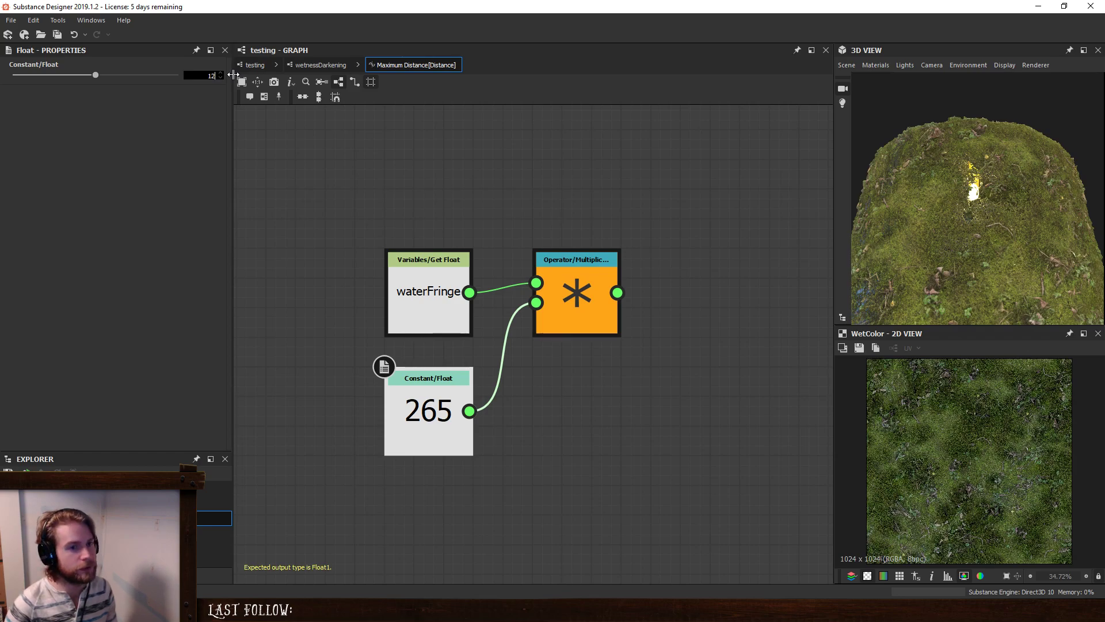
text(128)
key(Return)
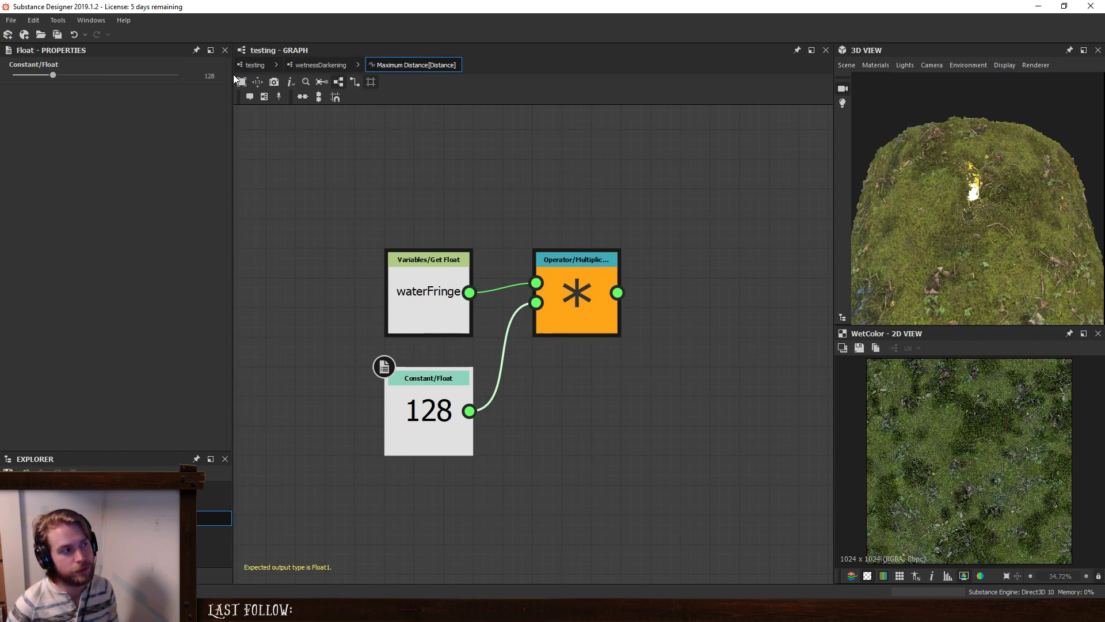
double_click(208, 75)
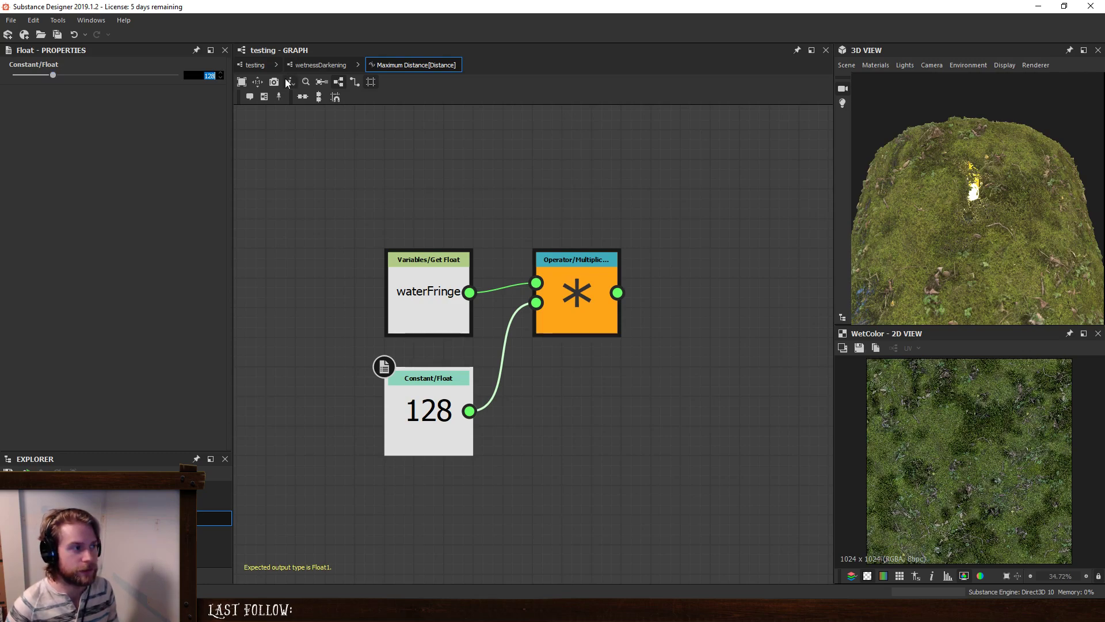
text(64)
key(Return)
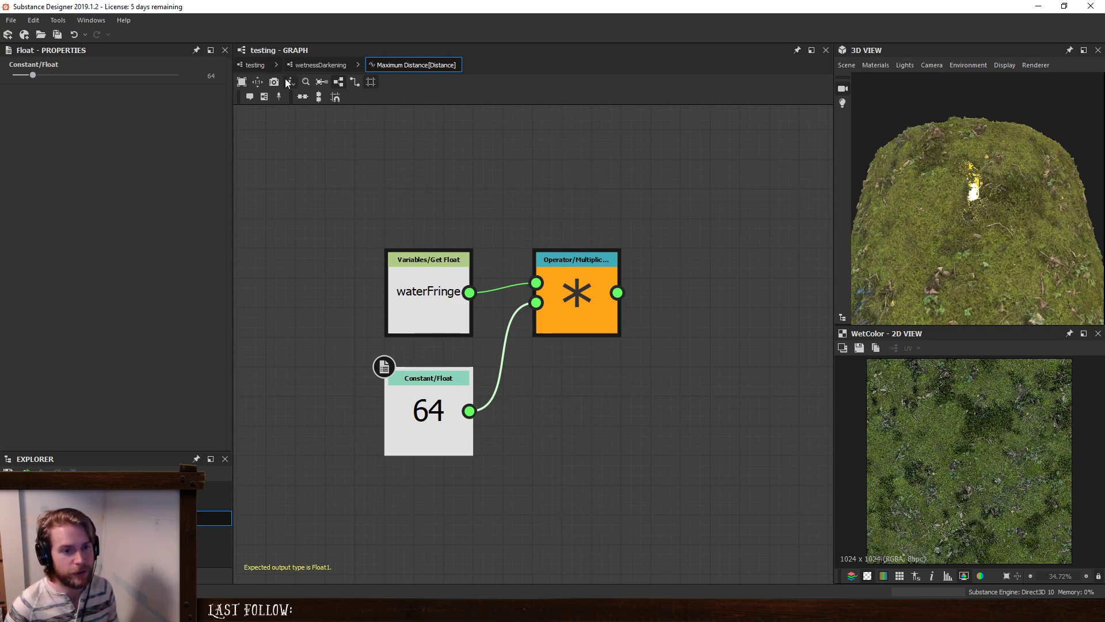
Set waterFringe to 0.11 on the wetnessDarkening node in the testing graph and check the wet fringe on the mesh.
click(320, 64)
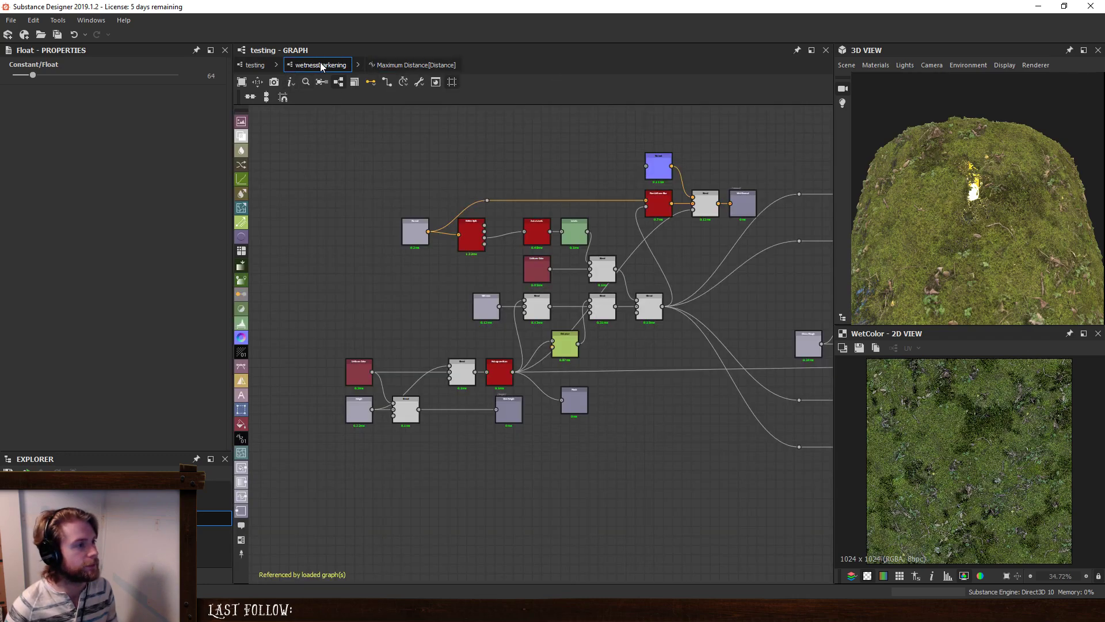
scroll(502, 330, up, 5)
click(480, 294)
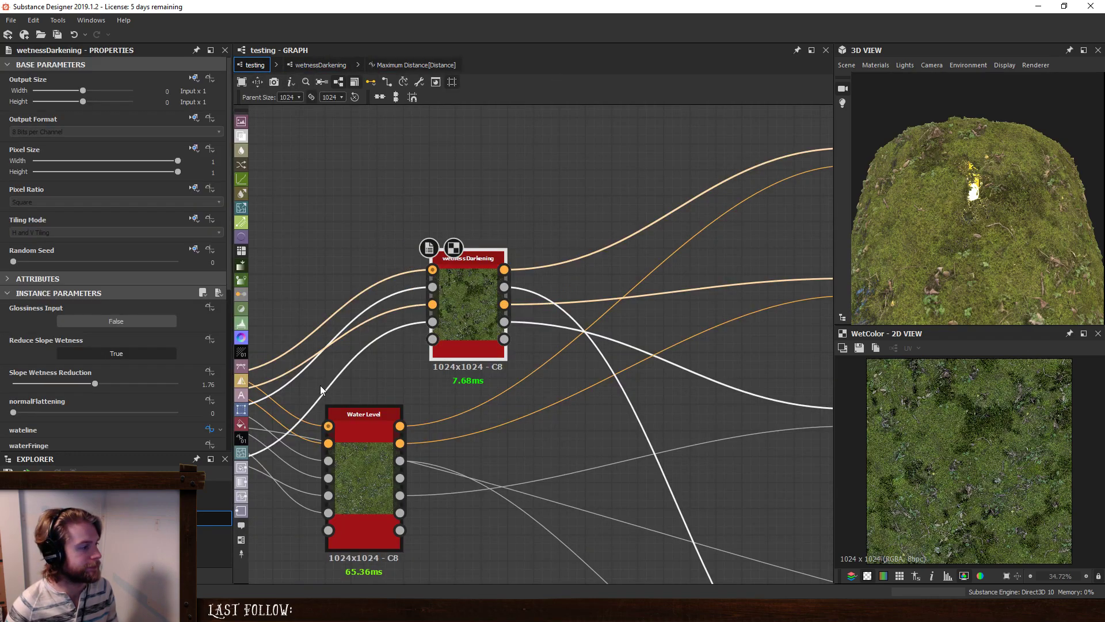
scroll(78, 403, down, 3)
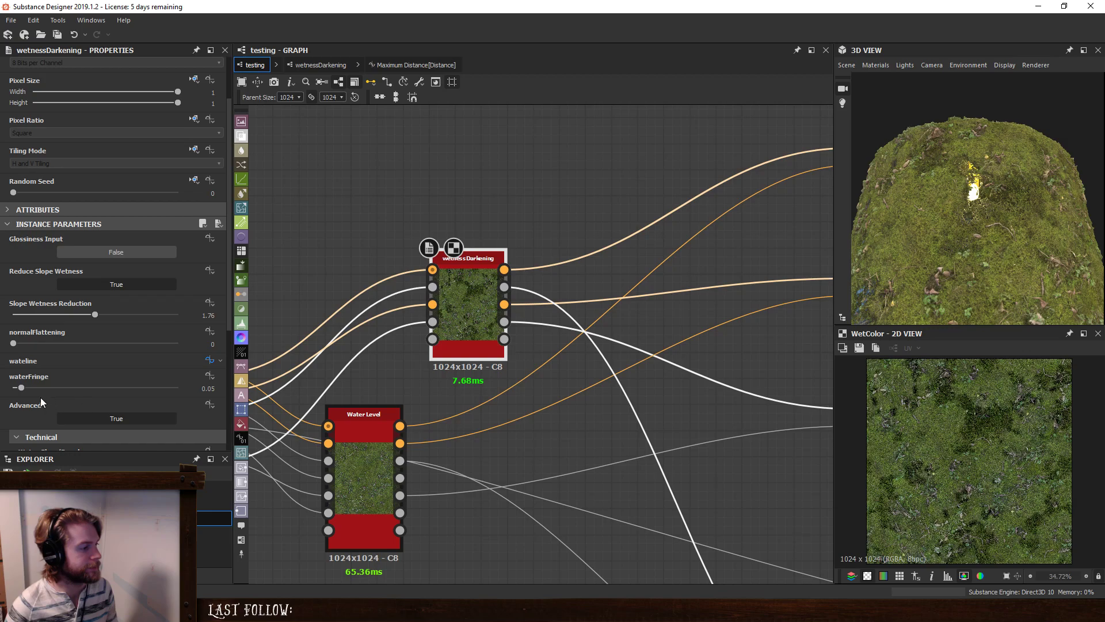
mouse_move(22, 387)
mouse_down()
mouse_move(188, 388)
mouse_move(81, 384)
mouse_move(1, 402)
mouse_up()
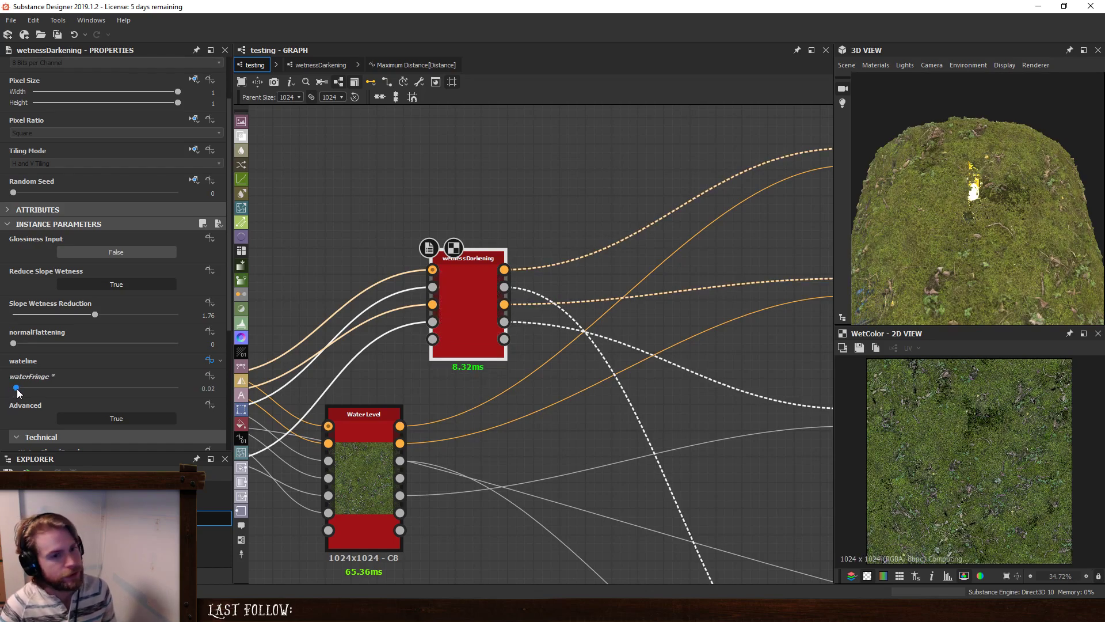
drag(15, 393, 31, 390)
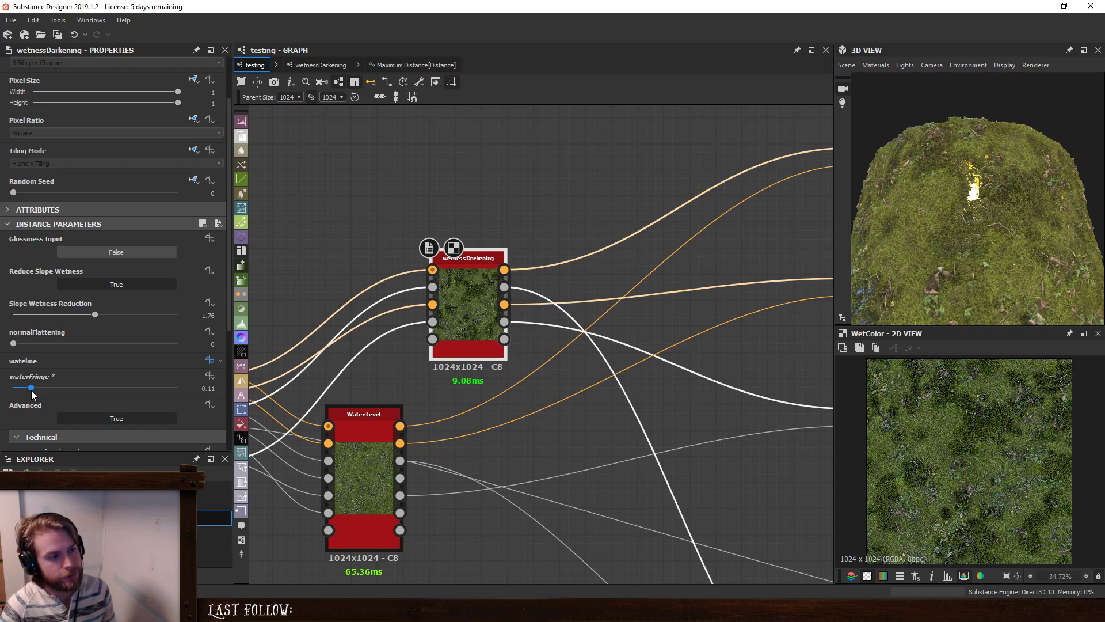
drag(1084, 199, 950, 270)
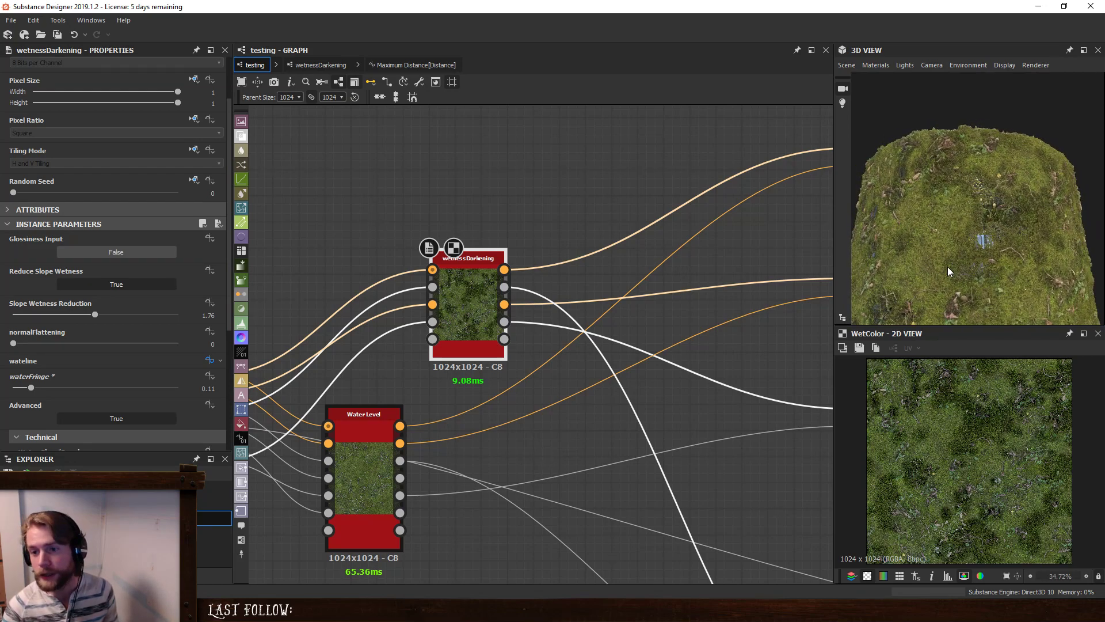
In the wetnessDarkening graph, preview the Distance, Auto Levels and slope-reduction Blend outputs to compare the fringe with the slope mask.
click(320, 63)
scroll(585, 353, up, 4)
click(541, 327)
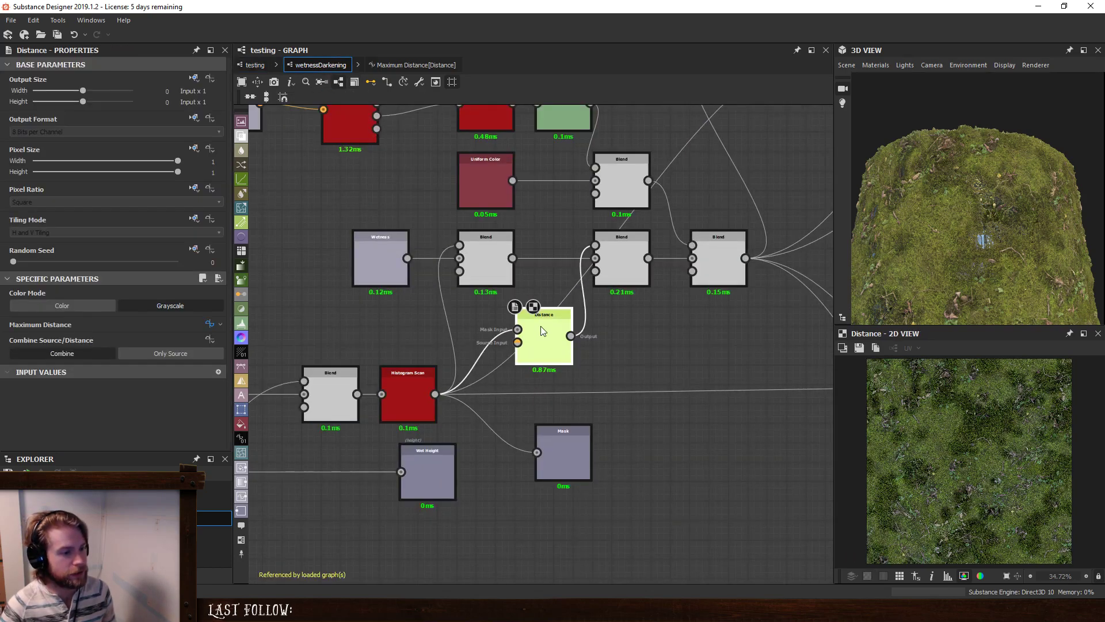
scroll(960, 465, up, 4)
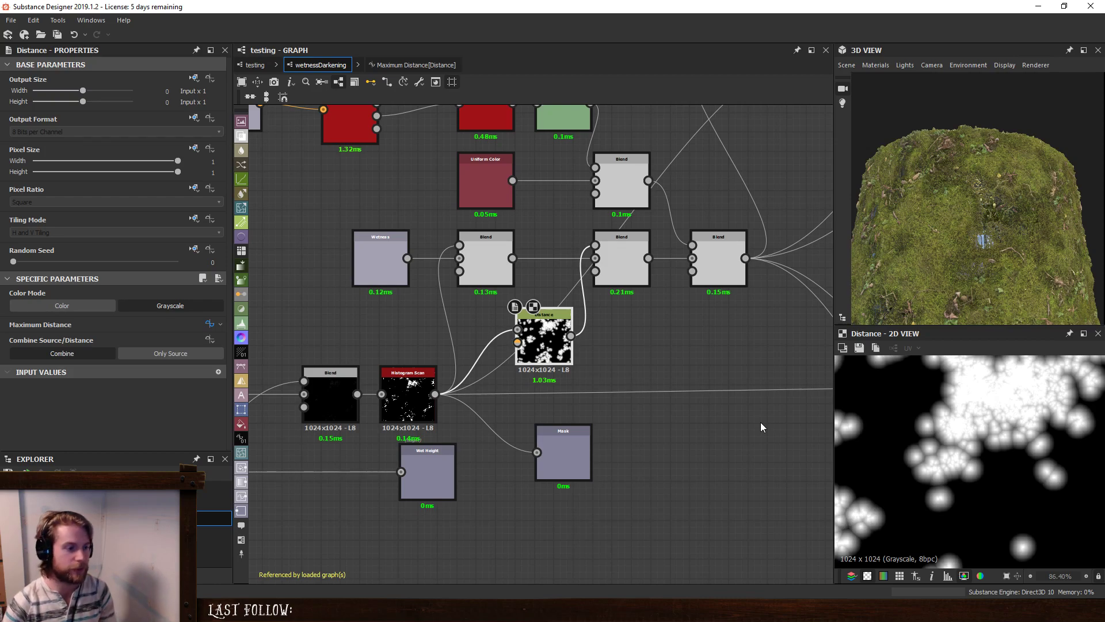
middle_drag(606, 415, 618, 466)
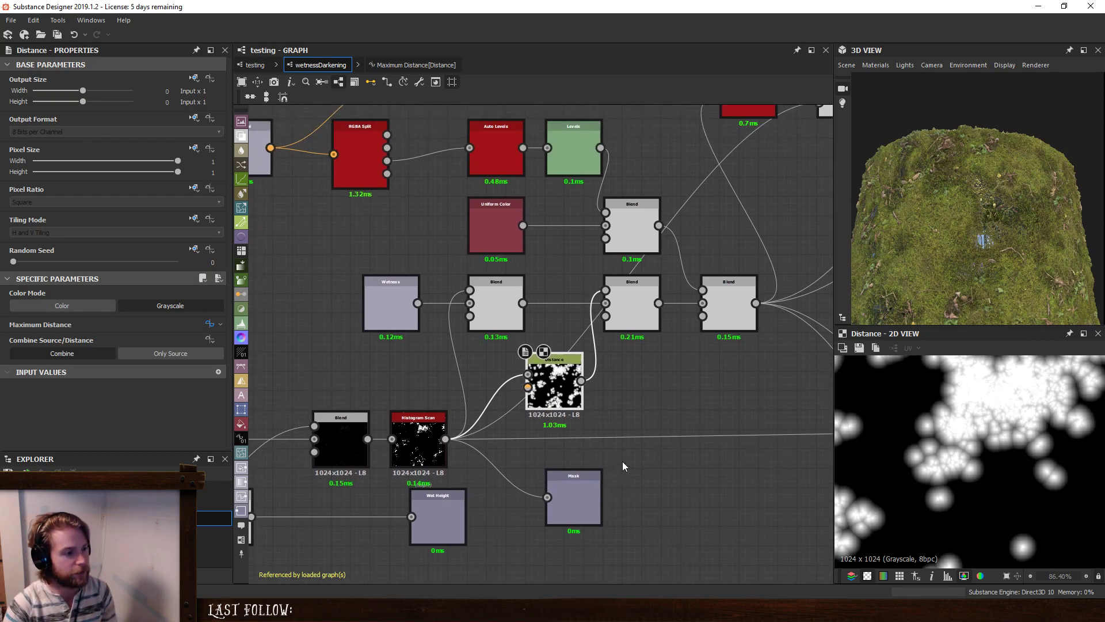
middle_drag(644, 352, 594, 399)
scroll(487, 291, down, 1)
click(453, 204)
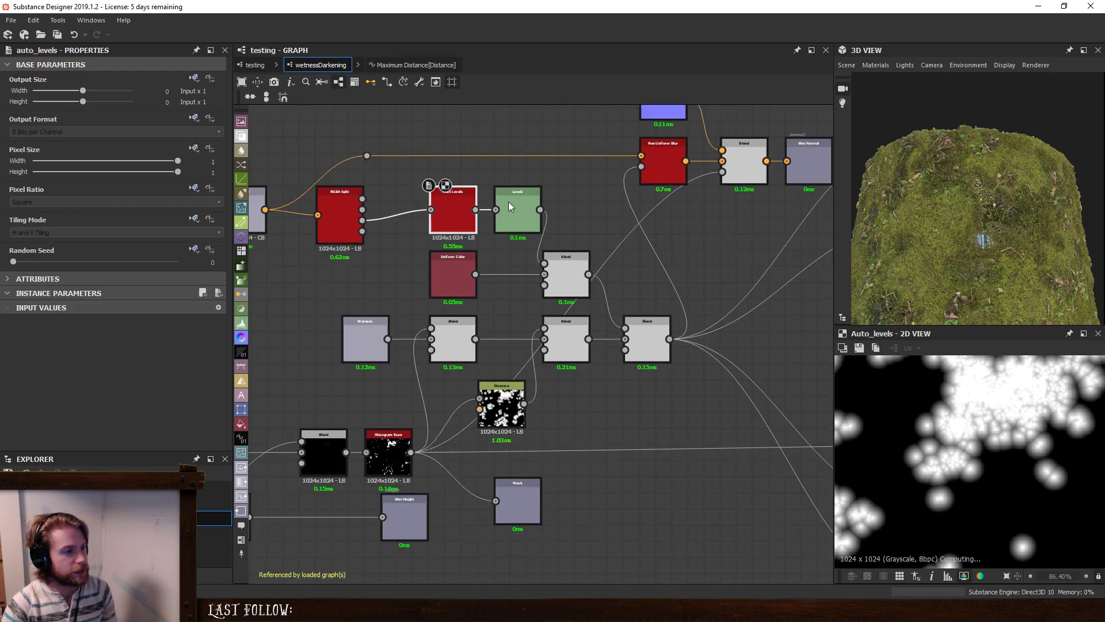
click(565, 279)
Shift the Max (Lighten) Blend and the final Multiply Blend to make room, and insert a Blend directly after the Distance node.
drag(647, 345, 689, 338)
drag(572, 343, 605, 343)
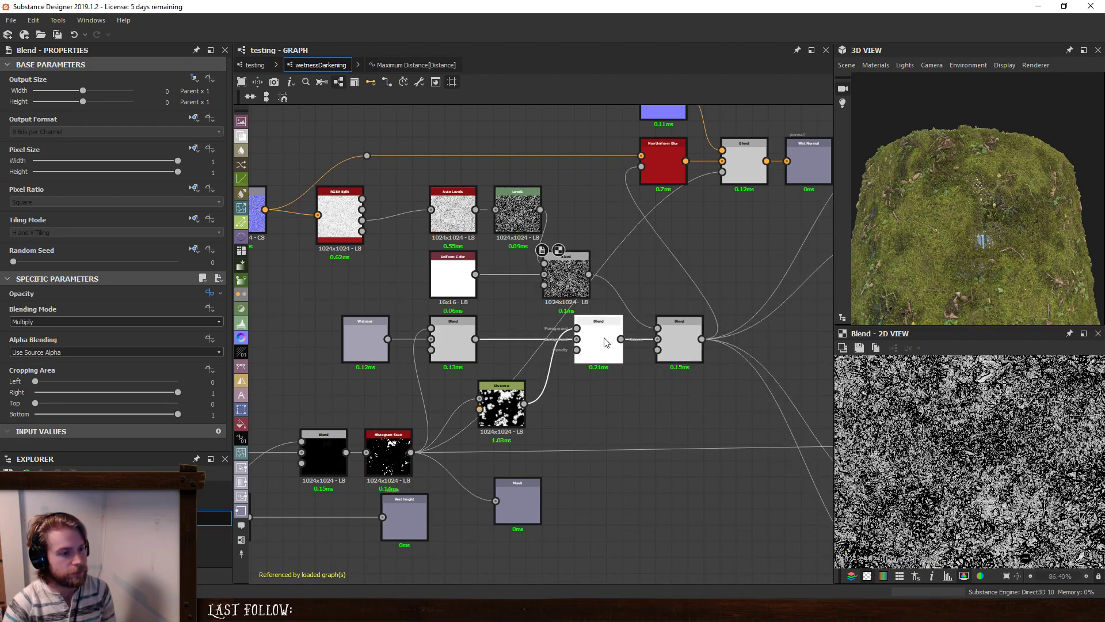
click(509, 409)
key(space)
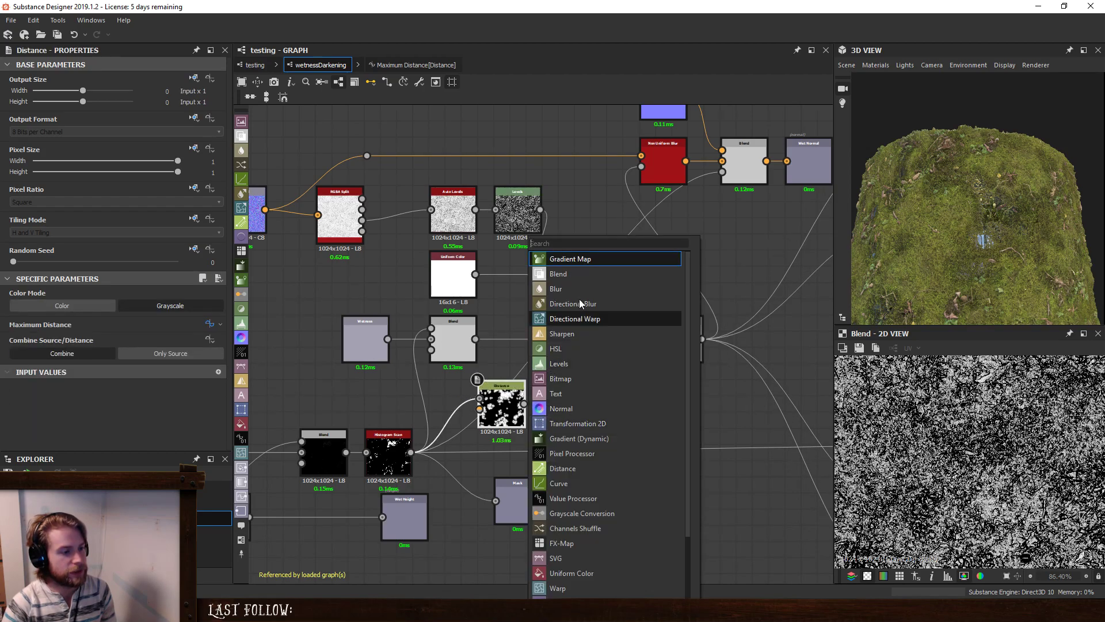
click(575, 273)
drag(583, 410, 568, 404)
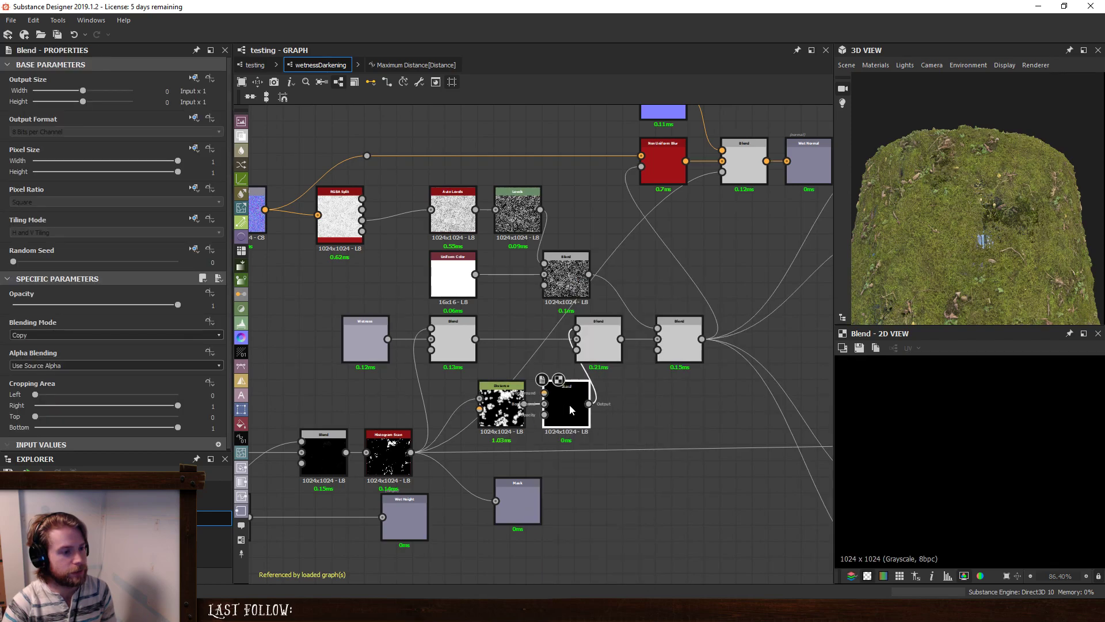
Connect the slope-reduction Blend to the new Blend's foreground and set its Blending Mode to Multiply.
drag(588, 274, 549, 392)
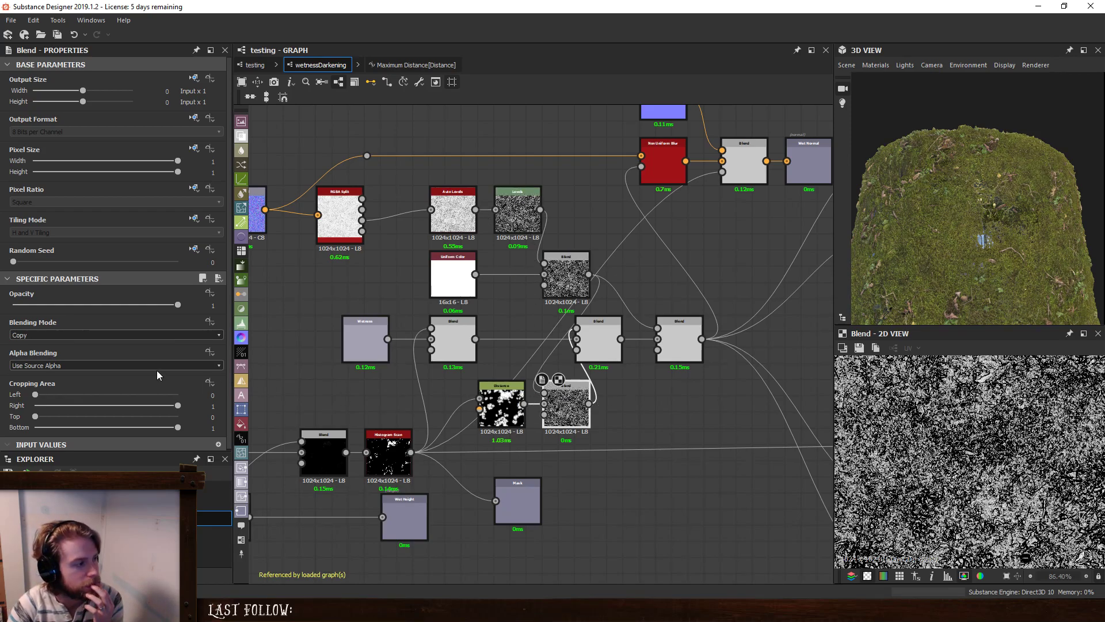
click(88, 334)
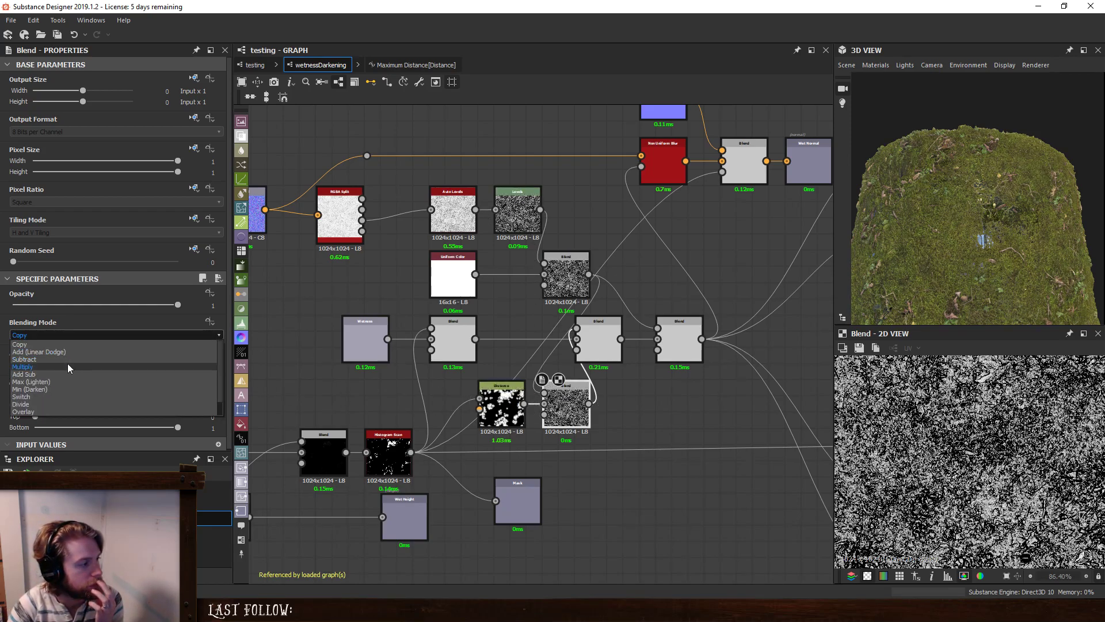
click(68, 367)
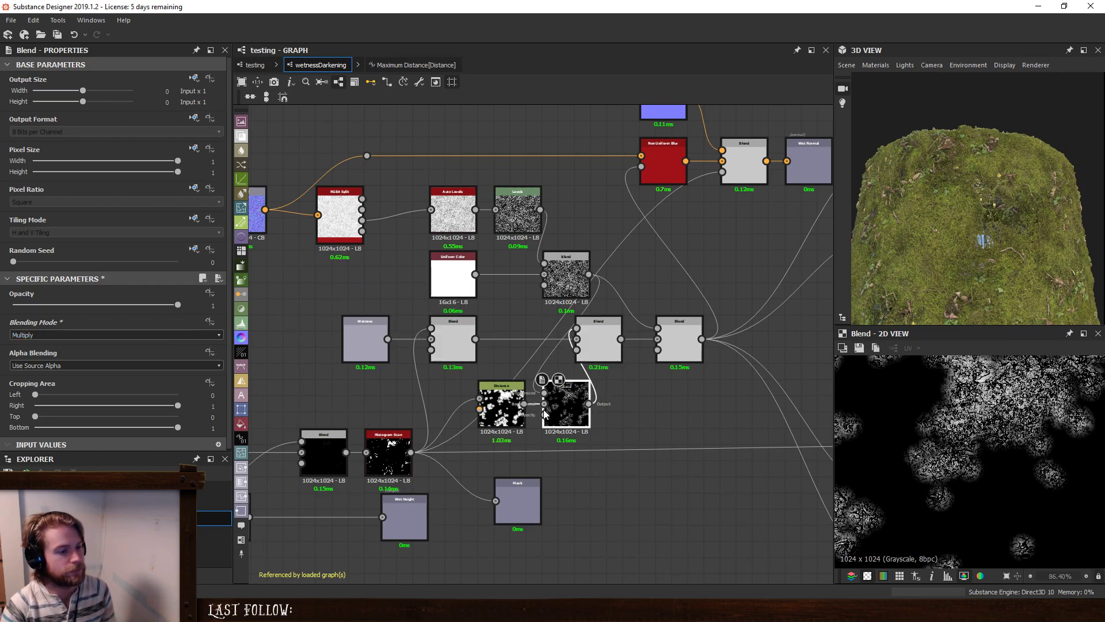
Compare the mesh with Distance feeding the Max (Lighten) Blend's foreground directly, and restore the new Multiply Blend as its foreground.
drag(1007, 239, 979, 237)
scroll(978, 236, up, 3)
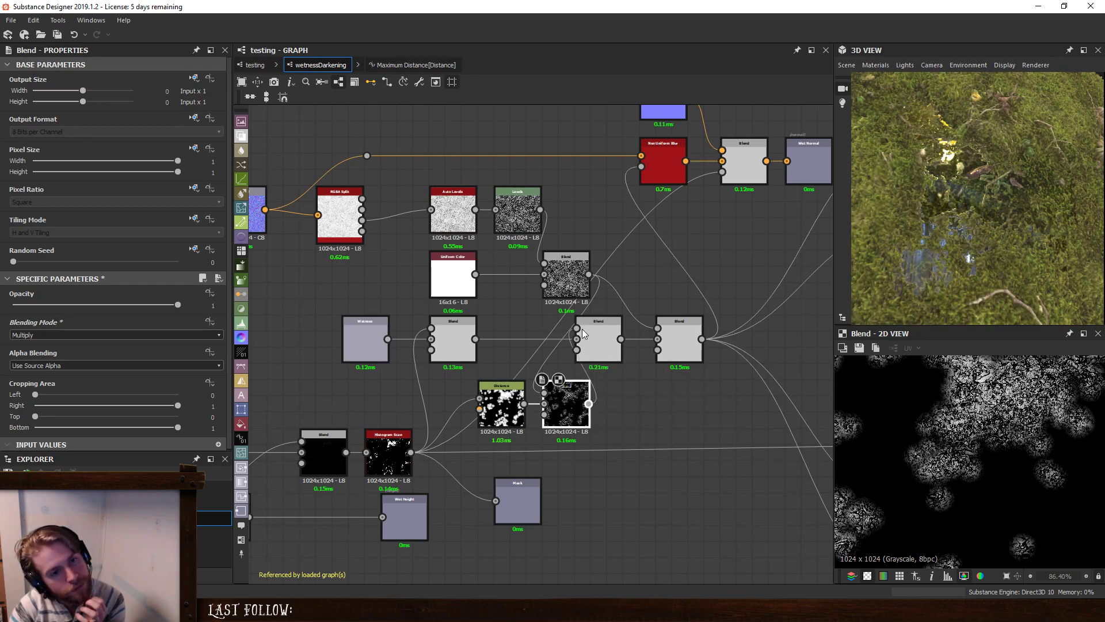
drag(524, 404, 577, 325)
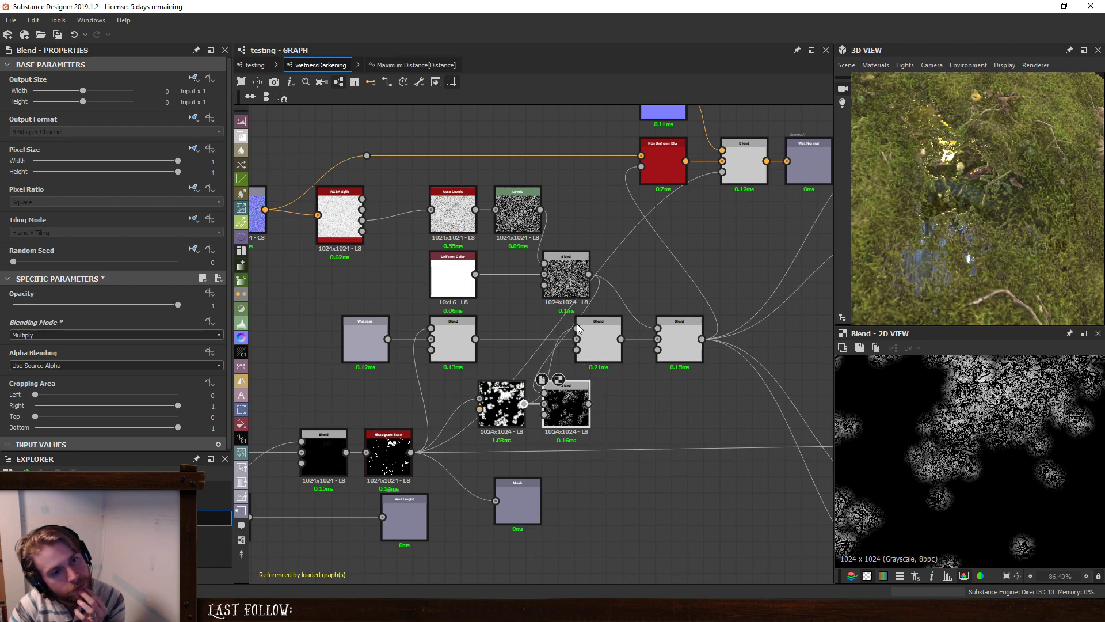
drag(588, 404, 576, 322)
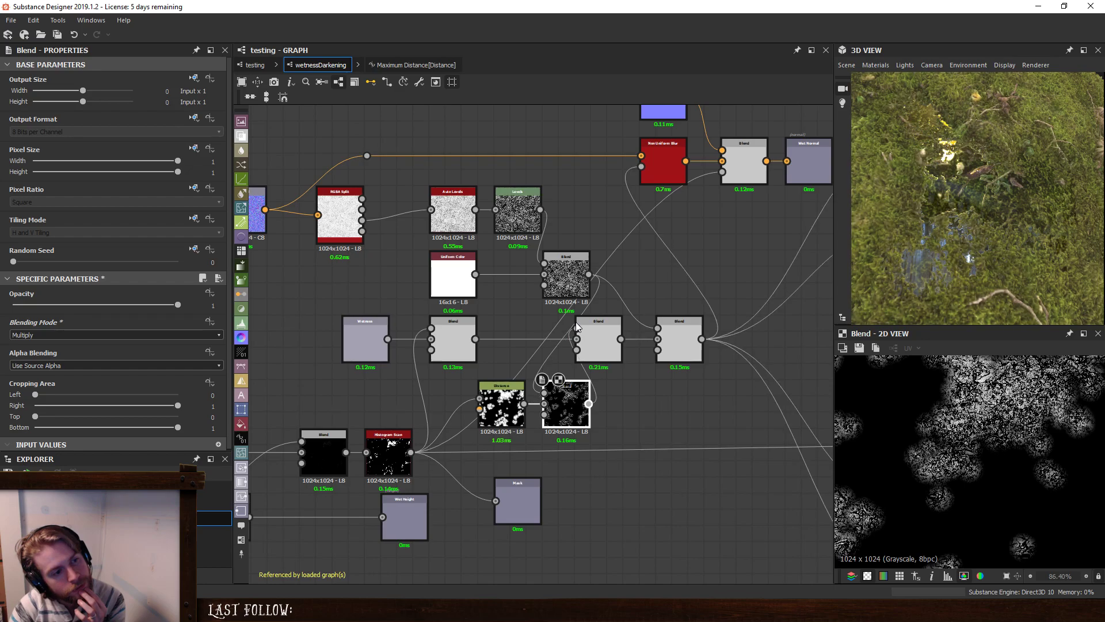
Set the wetnessDarkening node's Slope Wetness Reduction to 1.1 in the testing graph and inspect the water edges on the mesh.
click(252, 65)
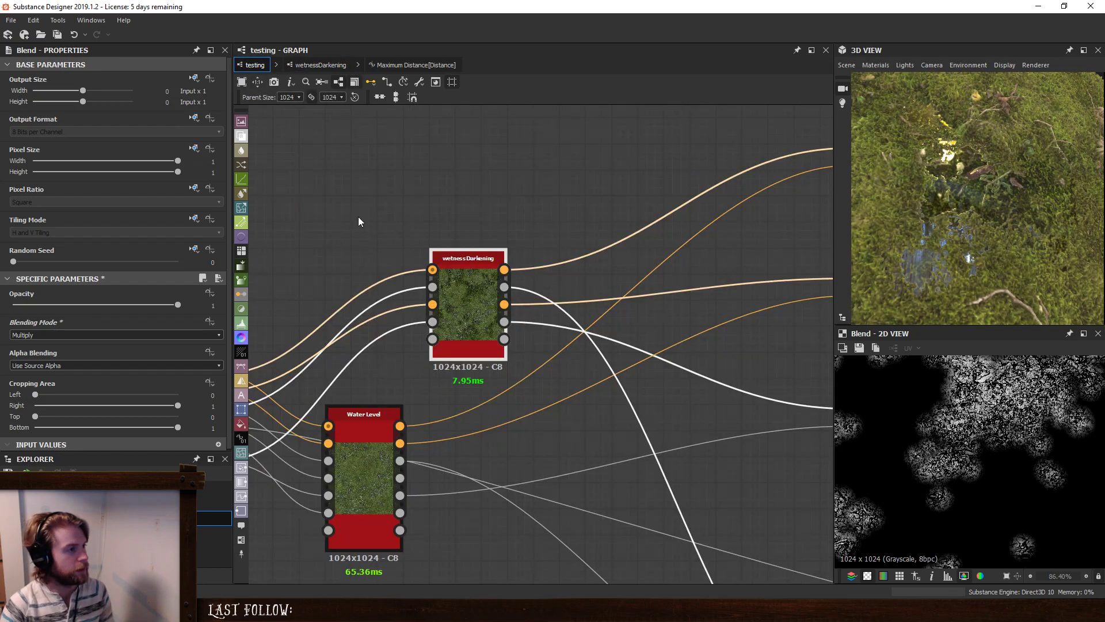
click(460, 306)
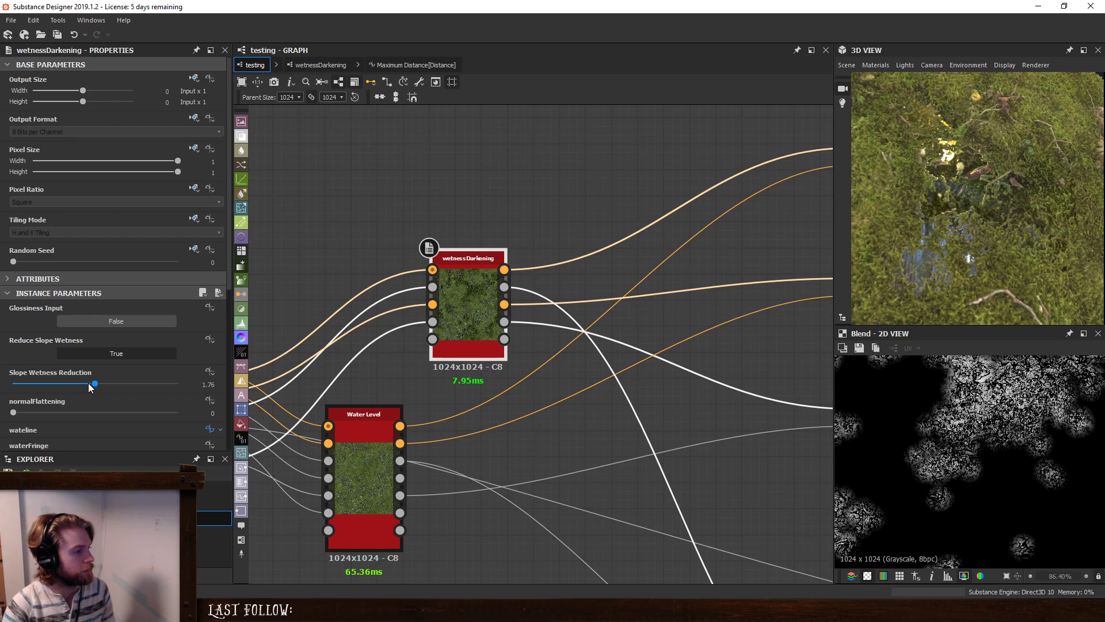
drag(88, 381, 64, 385)
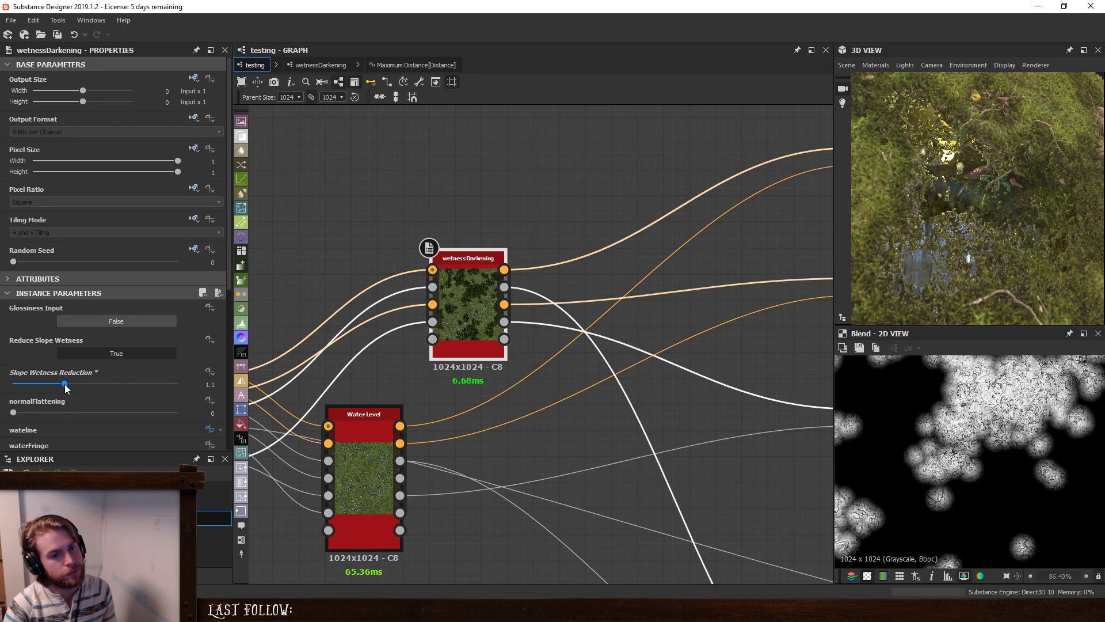
scroll(935, 246, down, 5)
drag(935, 245, 968, 247)
scroll(964, 205, up, 2)
scroll(954, 261, up, 3)
scroll(955, 261, down, 5)
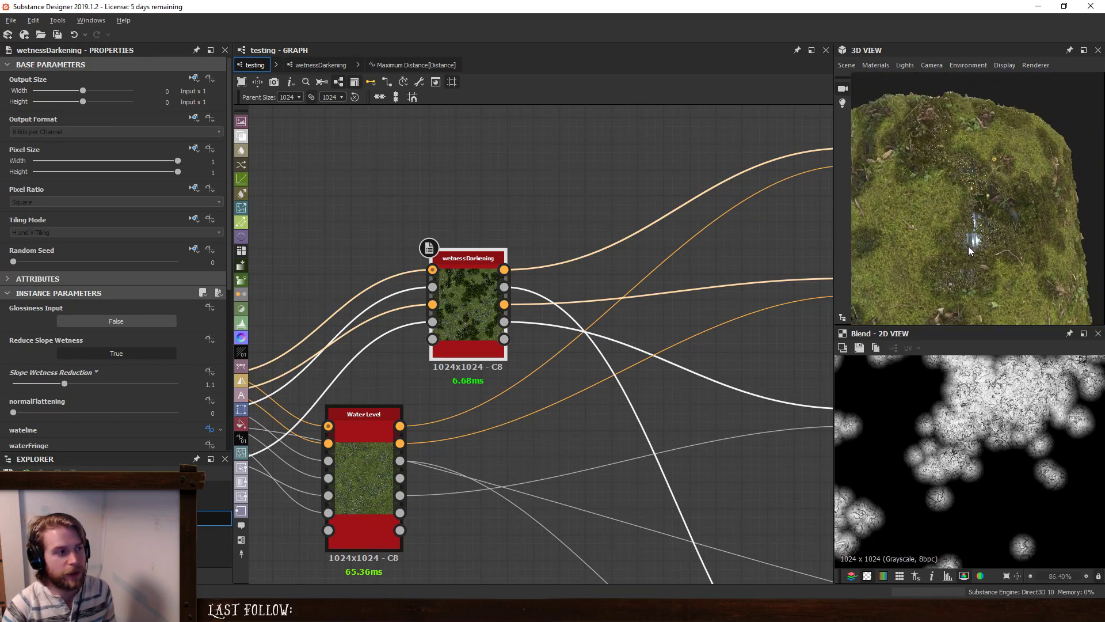
In the wetnessDarkening graph, move the Distance node away from its Multiply Blend to open a gap between them.
click(320, 65)
middle_drag(315, 541, 448, 415)
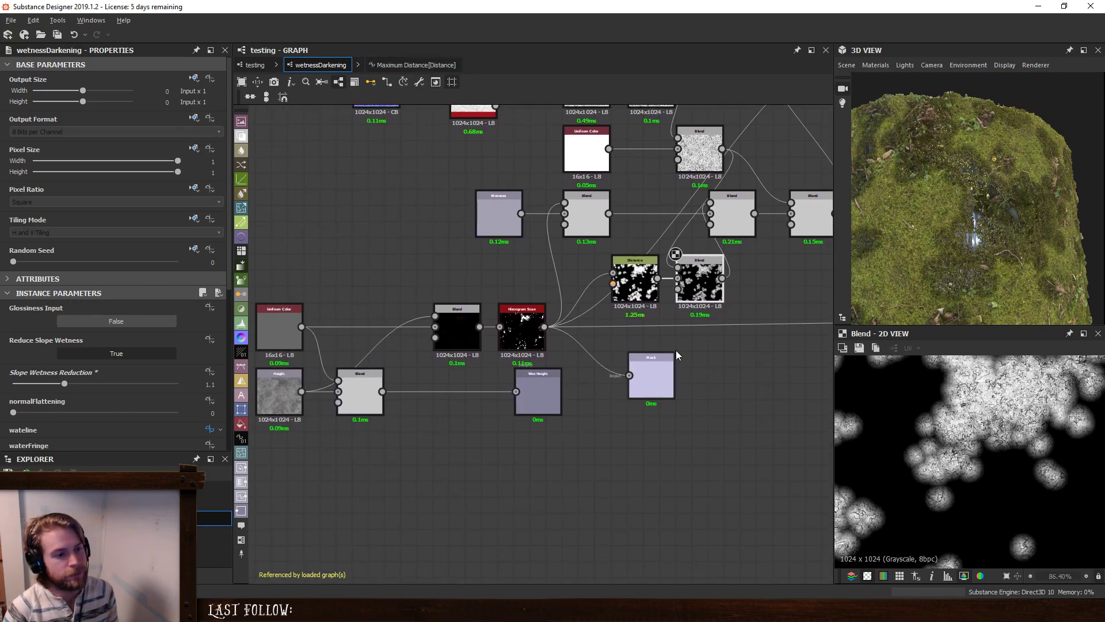
middle_drag(649, 304, 623, 319)
drag(618, 299, 587, 299)
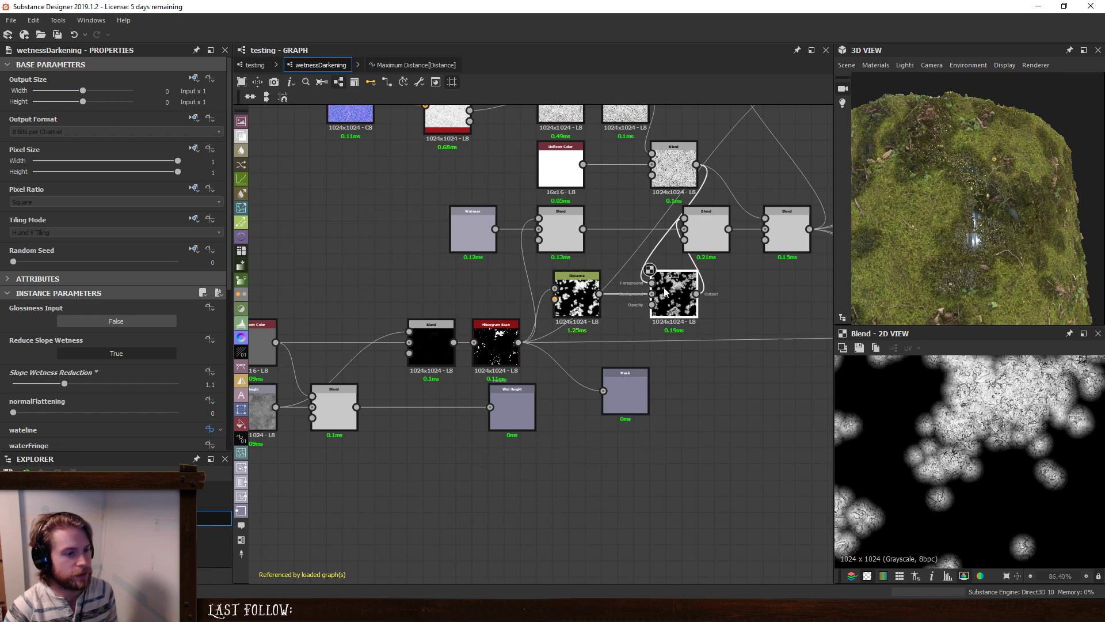
Spread the Multiply Blend, the Max (Lighten) Blend and the final wetness Blend further apart to open space between them.
mouse_move(678, 293)
mouse_down()
mouse_move(662, 293)
mouse_move(694, 289)
mouse_up()
middle_drag(785, 214, 576, 266)
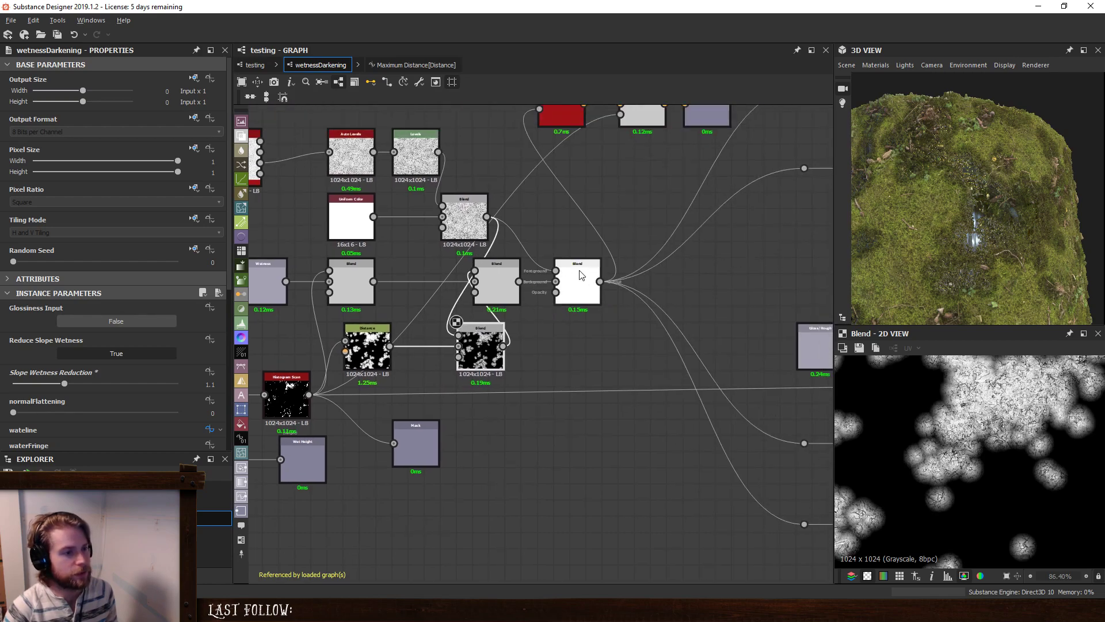
drag(575, 266, 608, 266)
drag(496, 267, 552, 267)
Shift the slope-reduction and Wetness node group away from the later Blends, and realign the Max (Lighten) and Multiply Blends.
scroll(533, 266, down, 2)
middle_drag(503, 263, 607, 321)
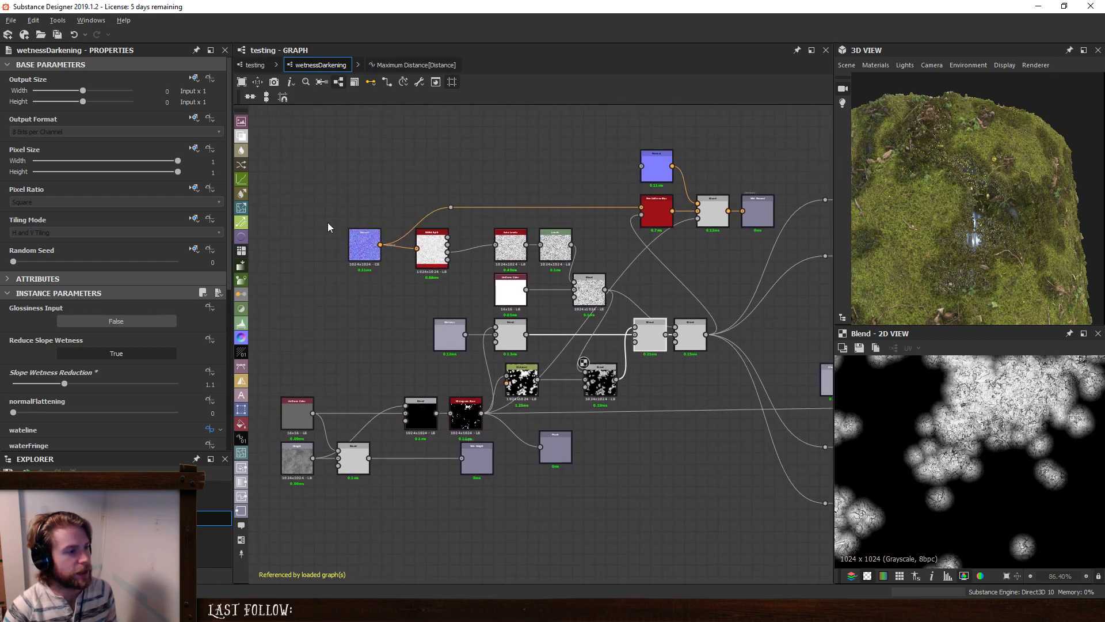
drag(311, 182, 581, 340)
drag(587, 294, 541, 293)
drag(650, 334, 634, 333)
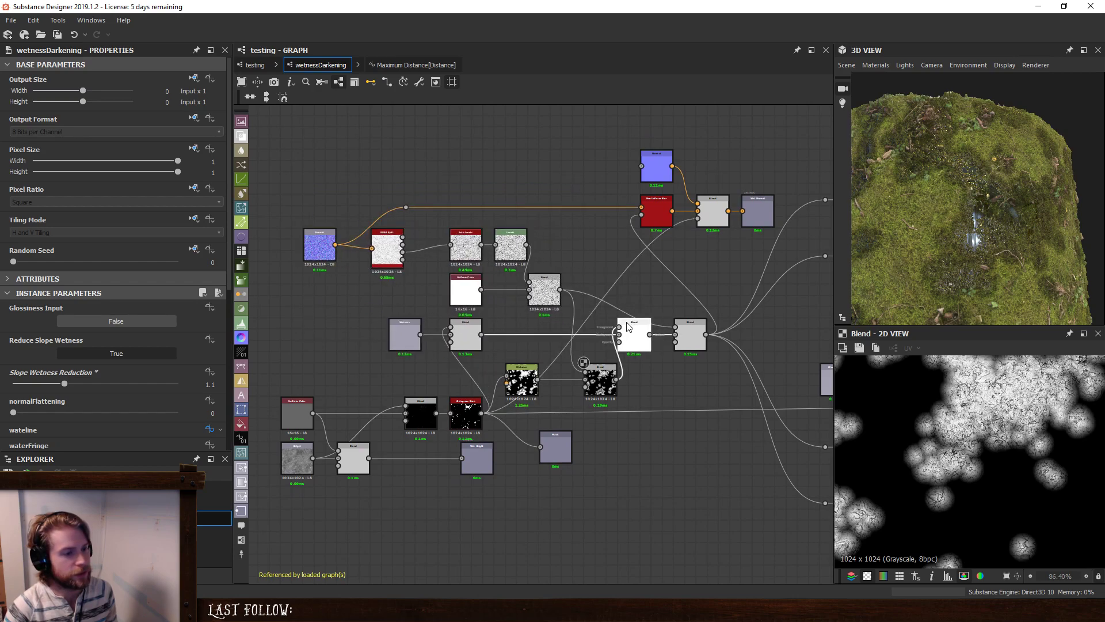
mouse_move(600, 383)
mouse_down()
mouse_move(578, 383)
mouse_move(589, 382)
mouse_up()
click(690, 332)
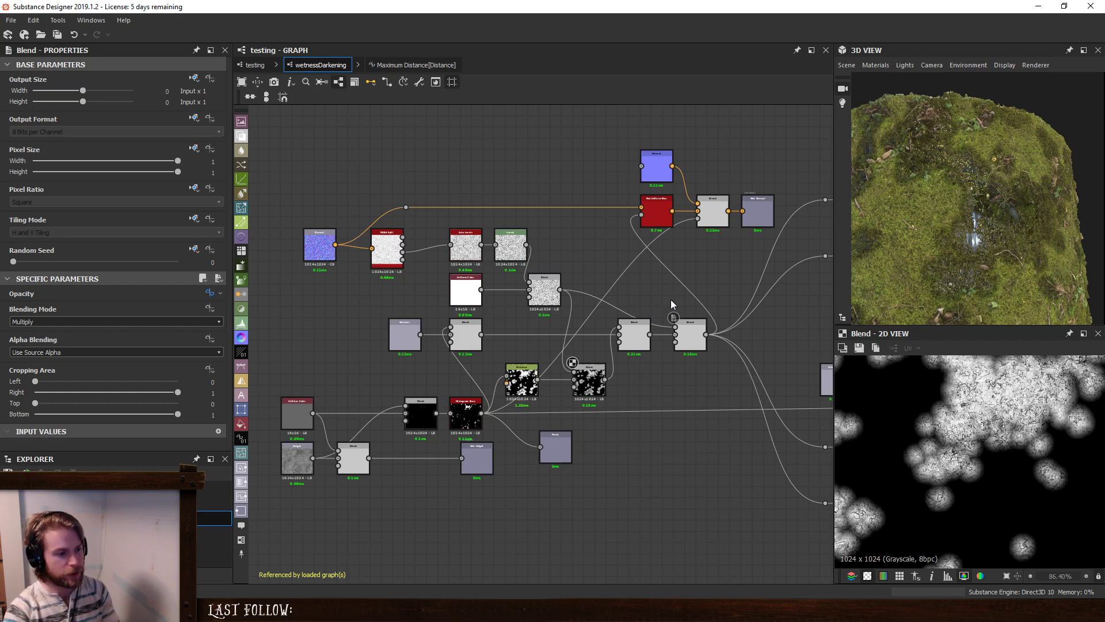
Insert a new Blend between the Distance node and its Multiply Blend, and space the neighbouring nodes around it.
click(585, 381)
click(561, 379)
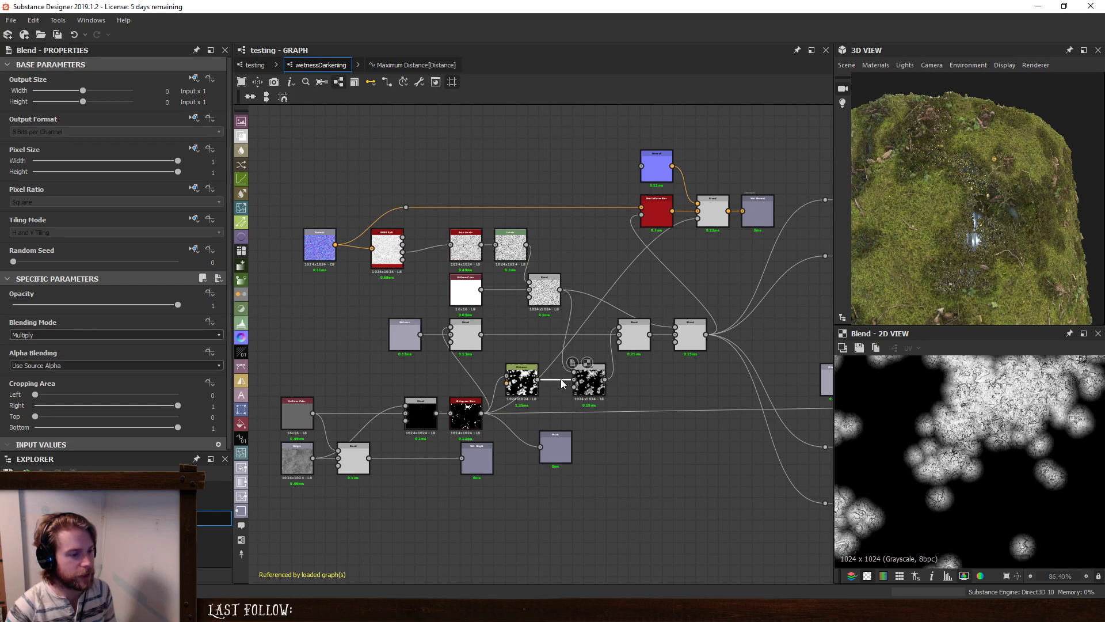
key(space)
click(608, 275)
scroll(600, 353, up, 1)
drag(597, 378, 616, 376)
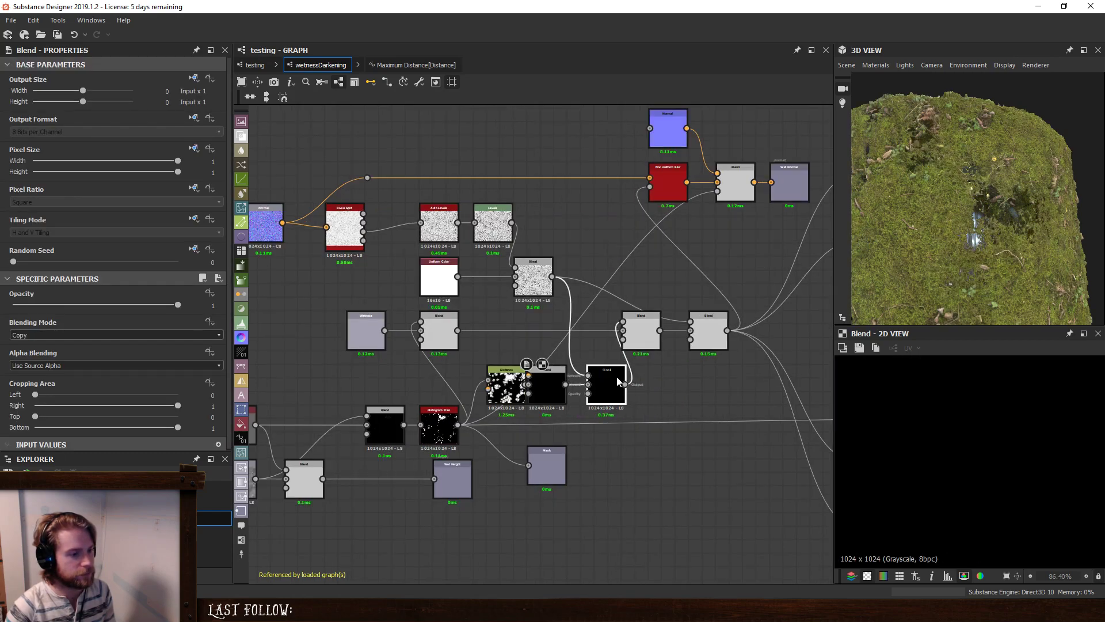
drag(650, 332, 665, 332)
drag(613, 374, 508, 381)
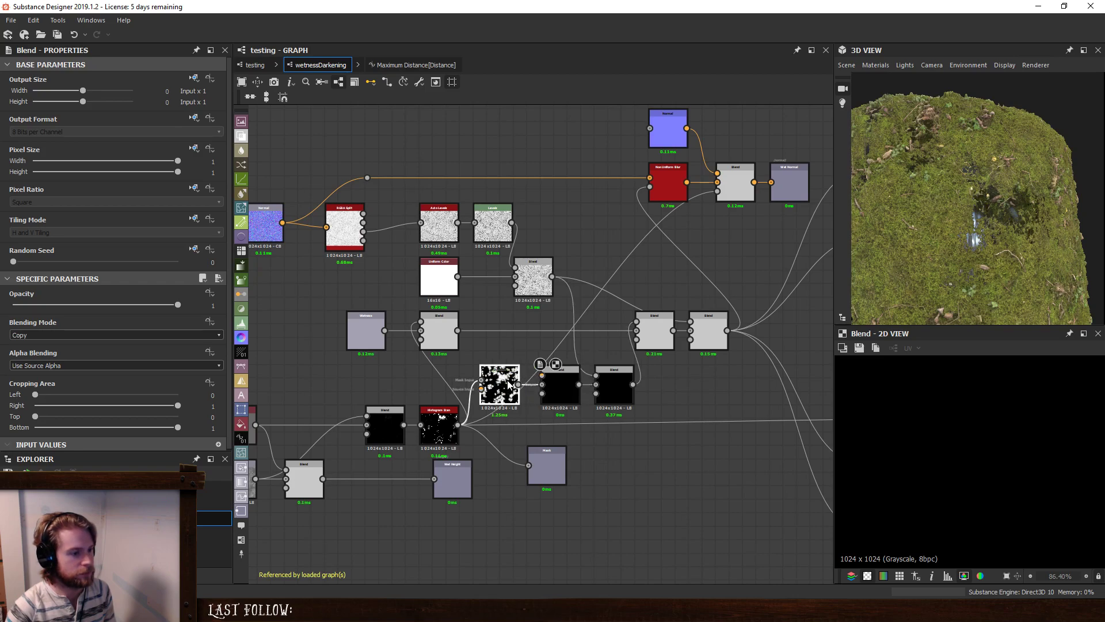
Preview the Max (Lighten) height Blend, and move the water mask's Blend and Histogram Scan closer to the height inputs.
middle_drag(513, 368, 553, 364)
click(348, 480)
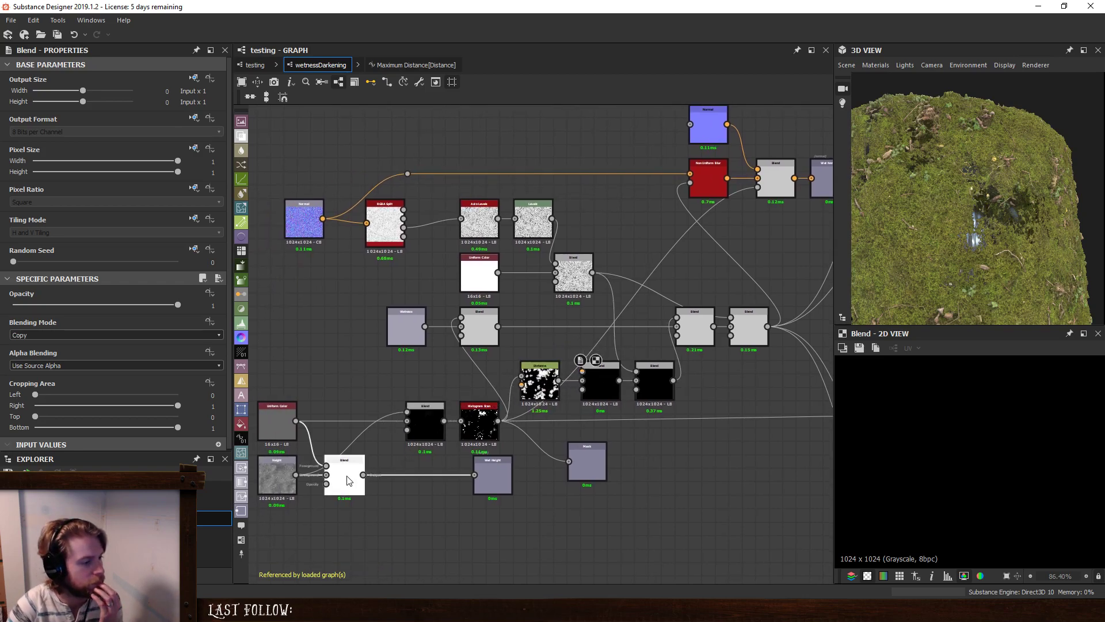
double_click(348, 481)
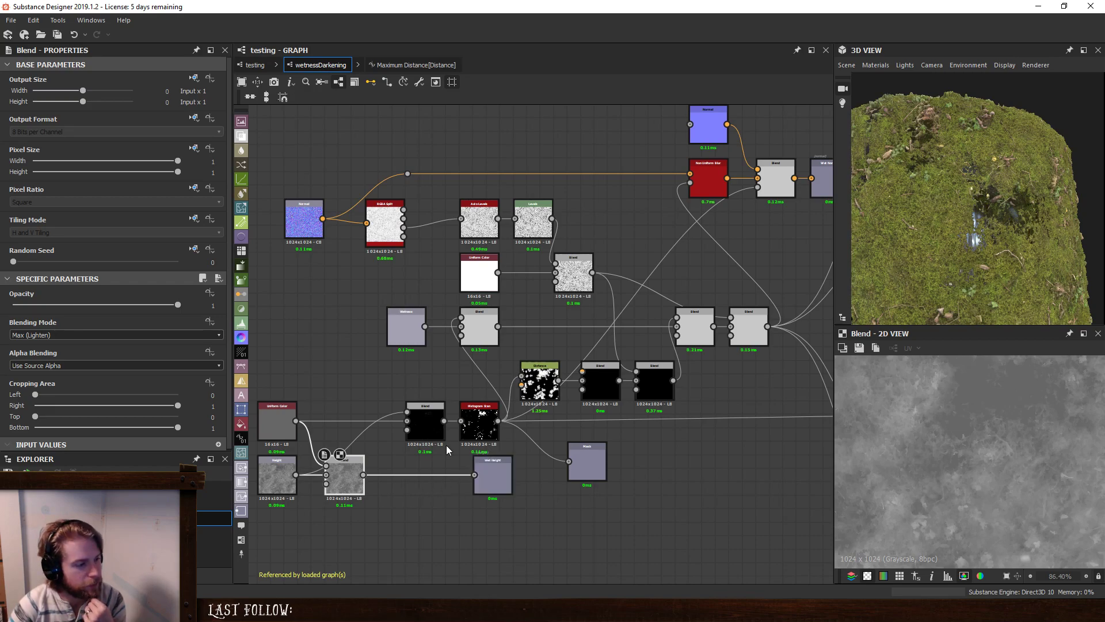
drag(428, 414, 340, 417)
drag(473, 416, 404, 416)
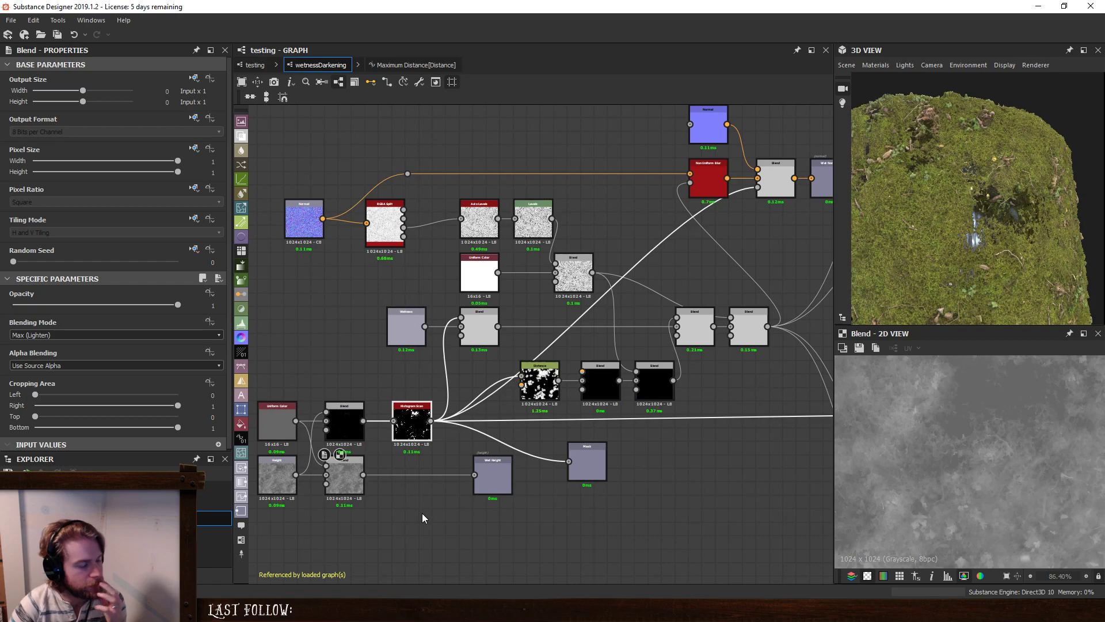
Move Distance and the new Blend closer to the Histogram Scan, previewing the Distance and Histogram Scan outputs.
drag(540, 385, 493, 387)
double_click(493, 386)
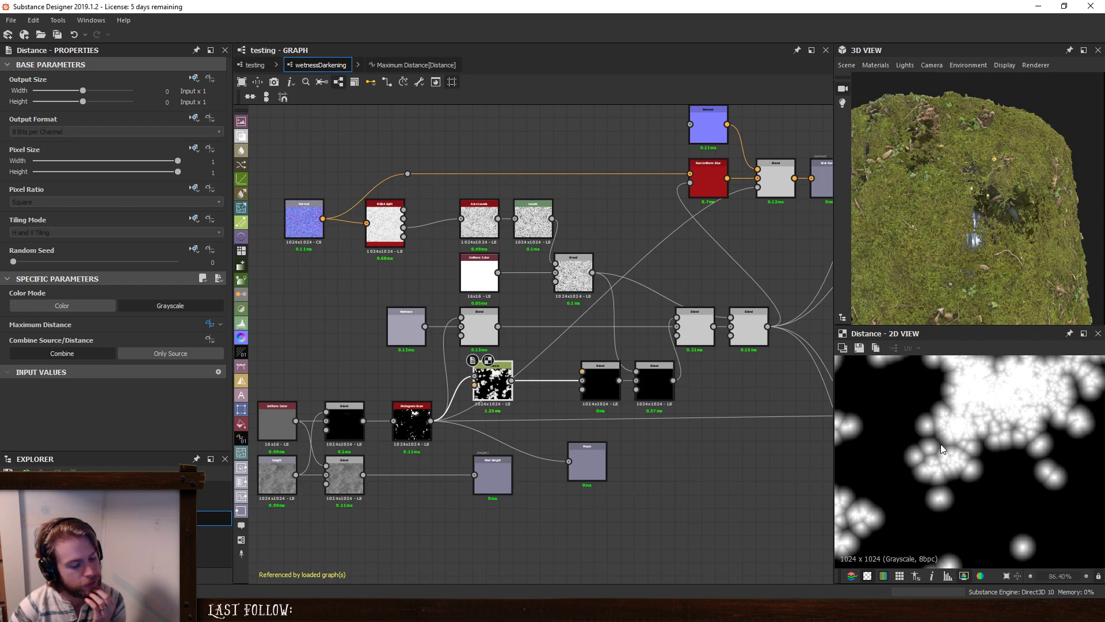
drag(603, 377, 584, 375)
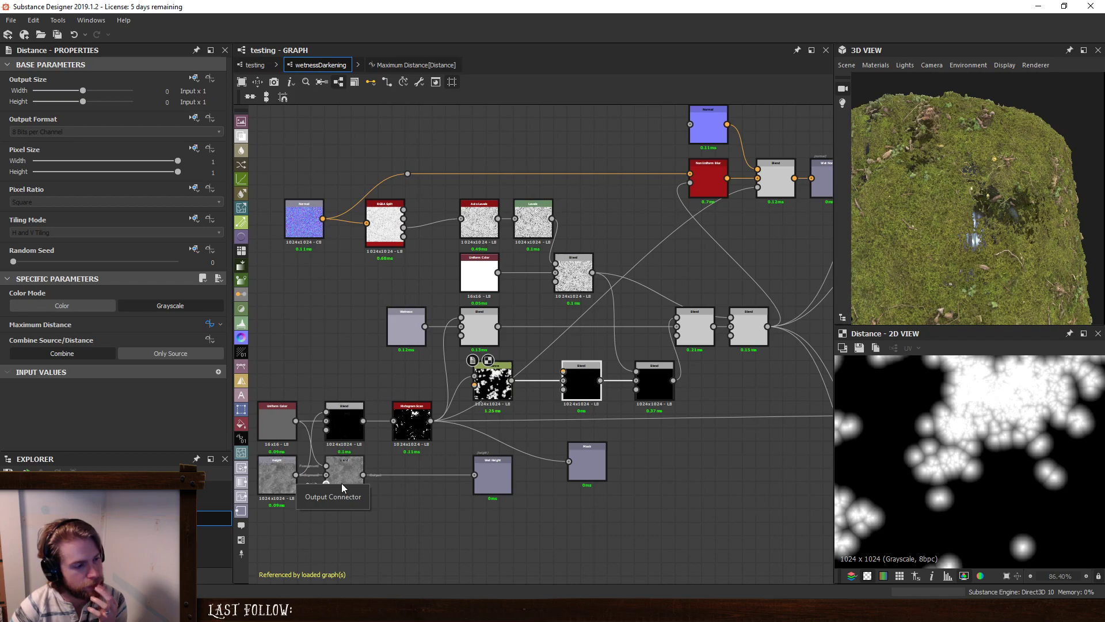
click(413, 412)
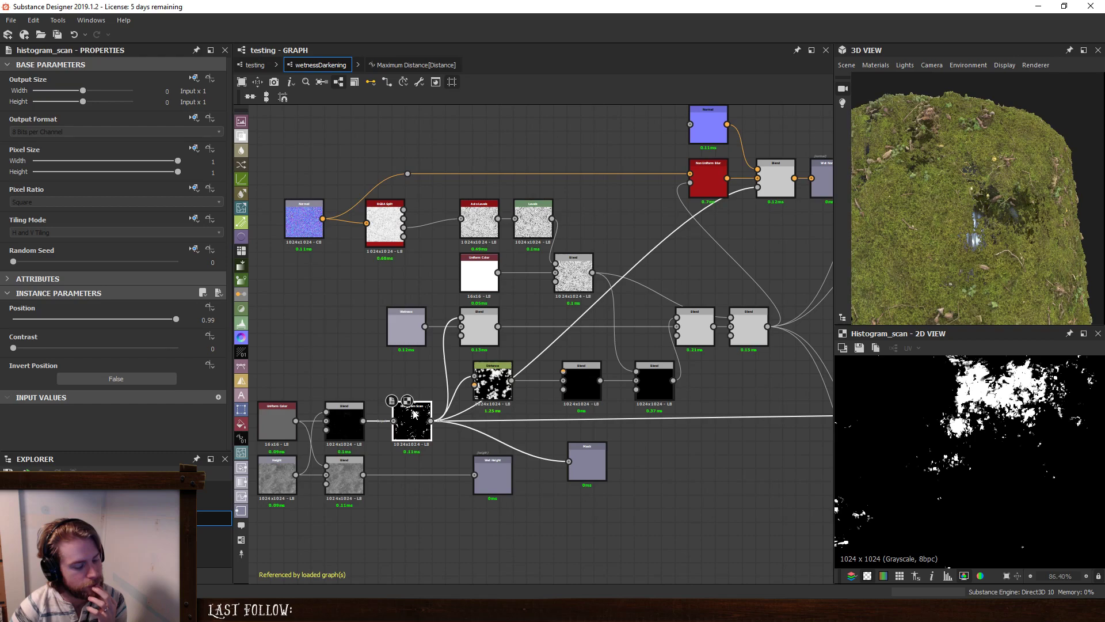
Connect the Height input to the new Blend's foreground and set its Blending Mode to Multiply.
drag(296, 474, 582, 371)
click(583, 381)
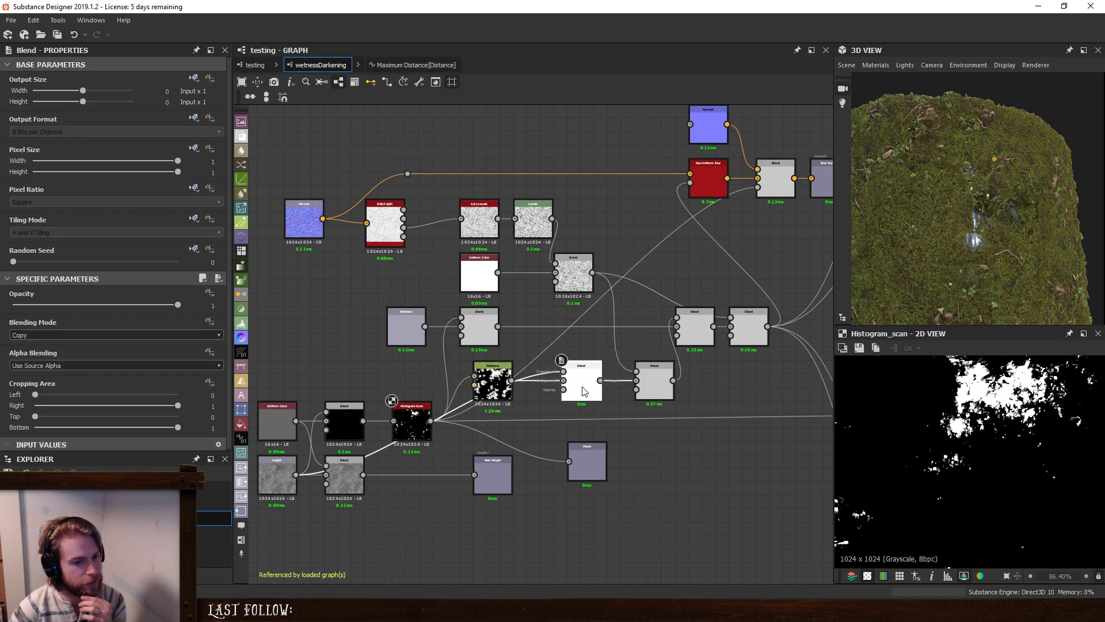
click(89, 333)
click(72, 367)
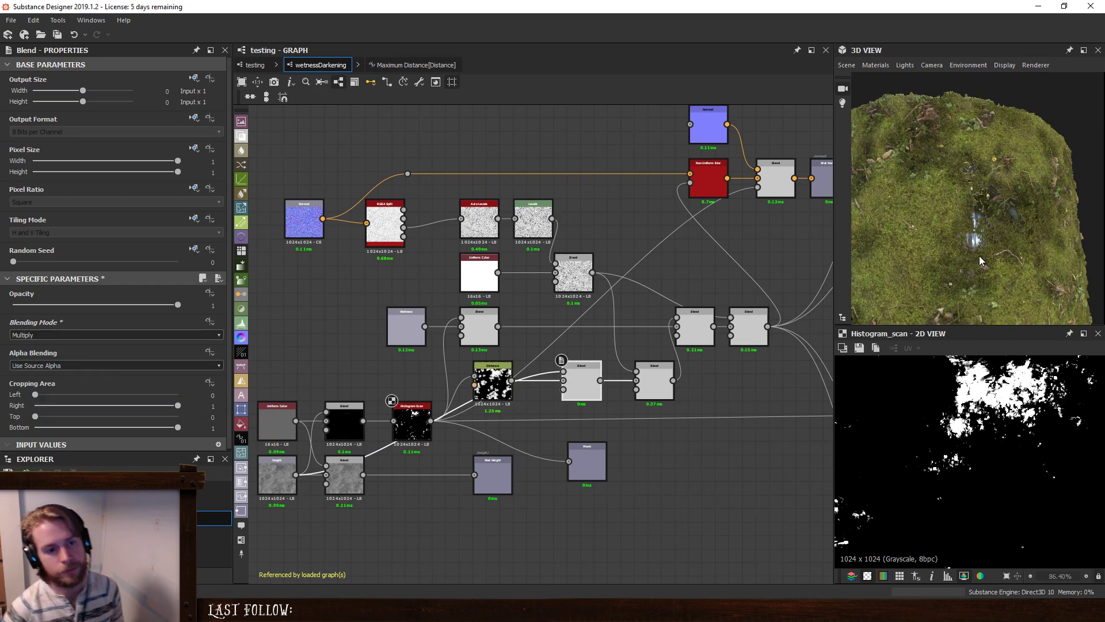
Compare the water edges on the mesh with the new Blend's Opacity at 0 and back at 1.
middle_drag(577, 366, 575, 364)
drag(178, 305, 2, 371)
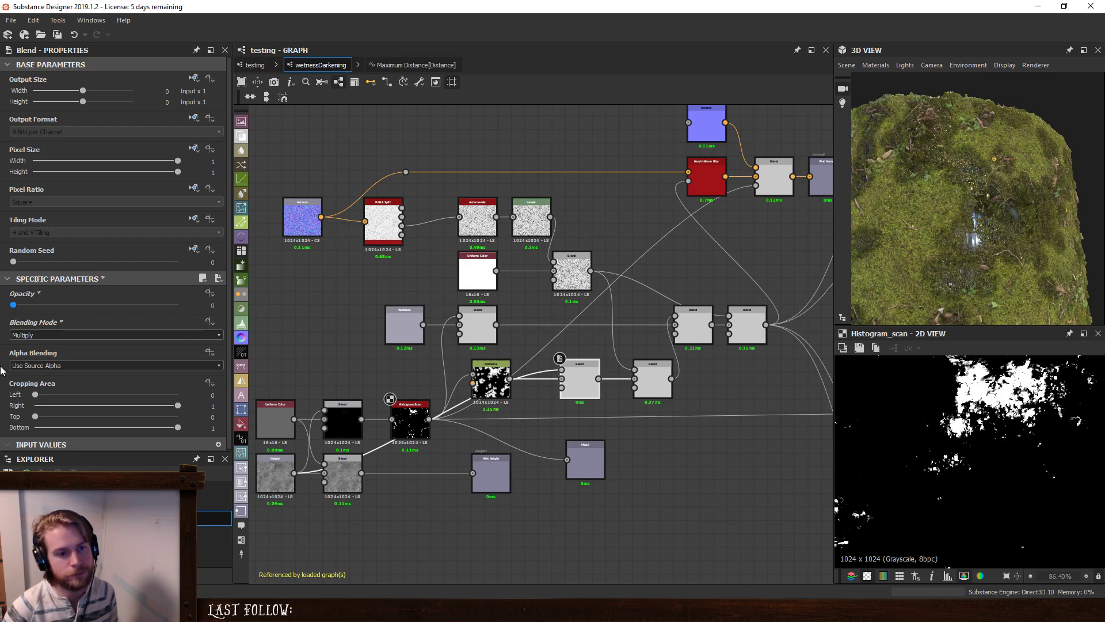
drag(973, 273, 966, 238)
scroll(927, 236, up, 3)
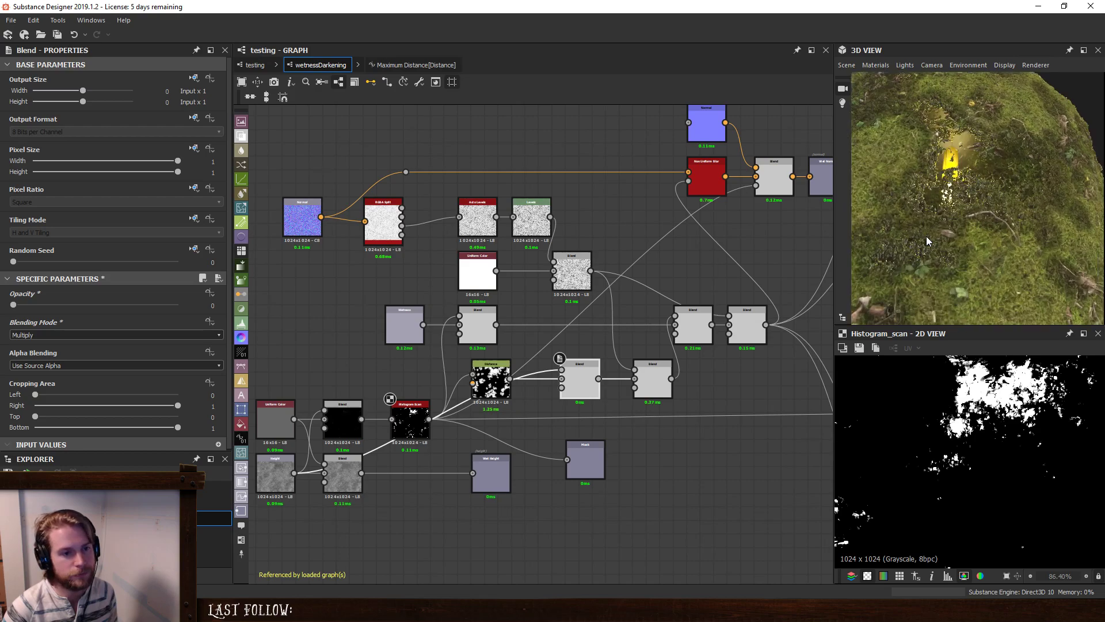
scroll(927, 241, up, 2)
scroll(965, 237, up, 2)
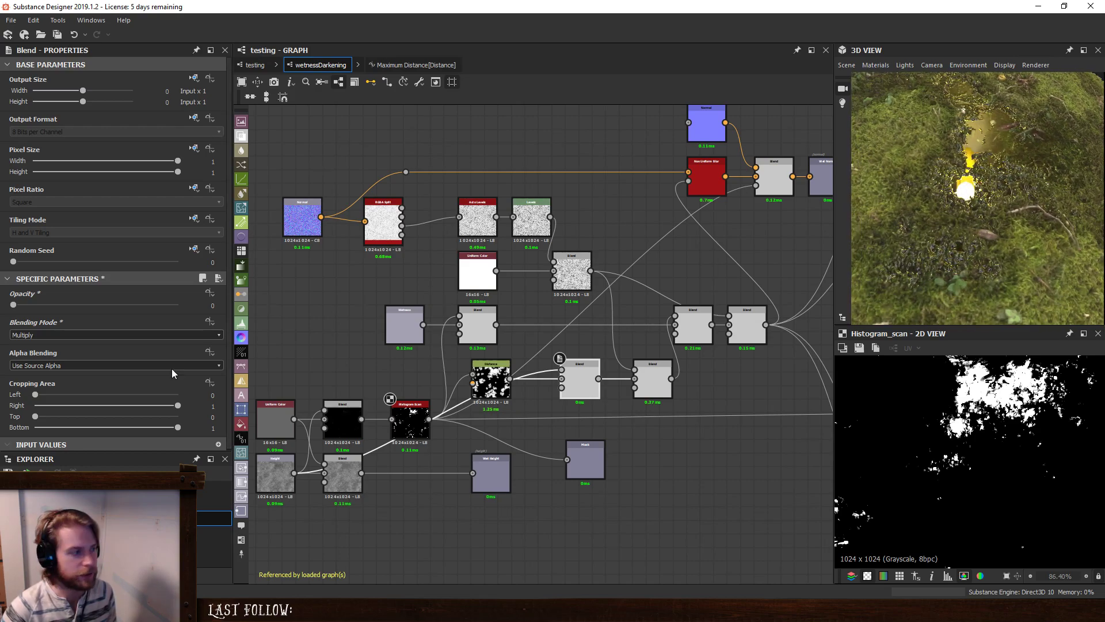
drag(12, 305, 280, 311)
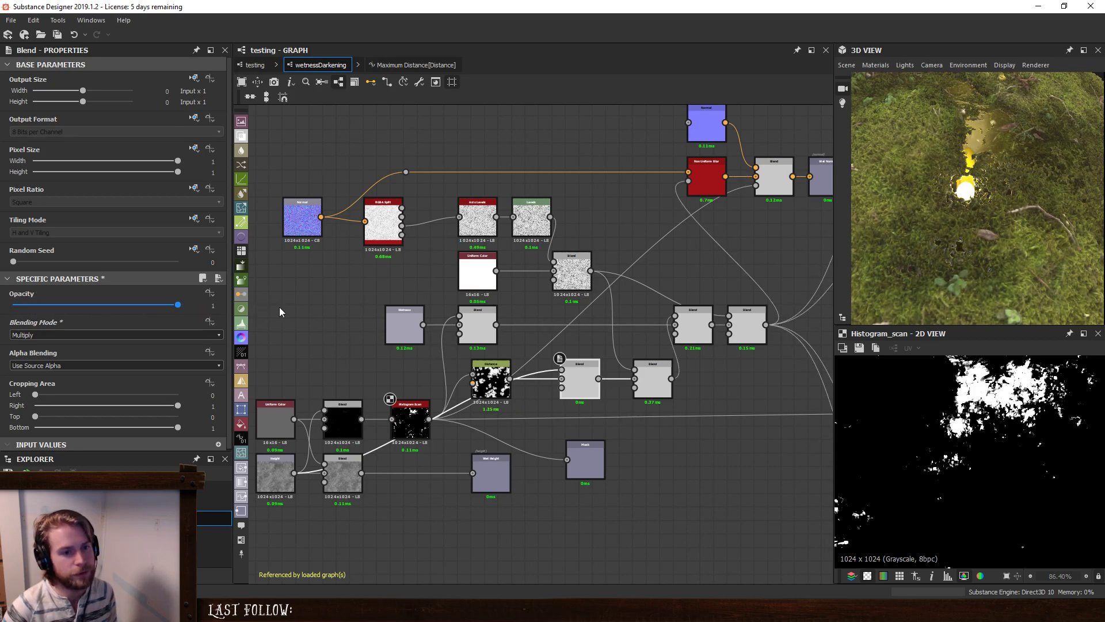
drag(476, 307, 518, 302)
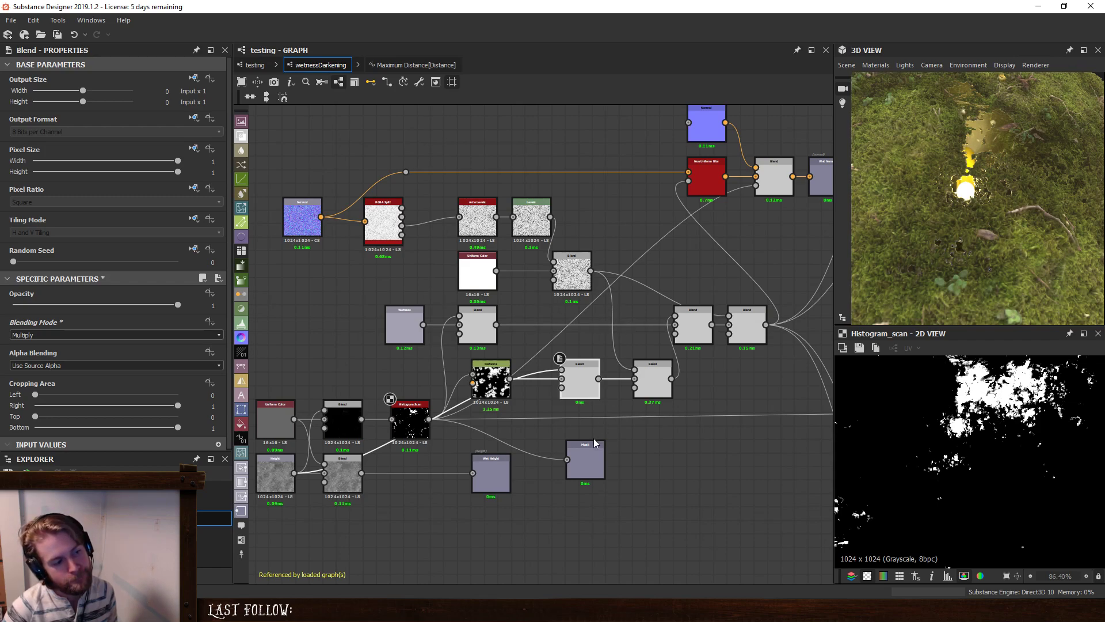
Add an Auto Levels node fed by the Max (Lighten) height Blend and examine its whole output.
key(space)
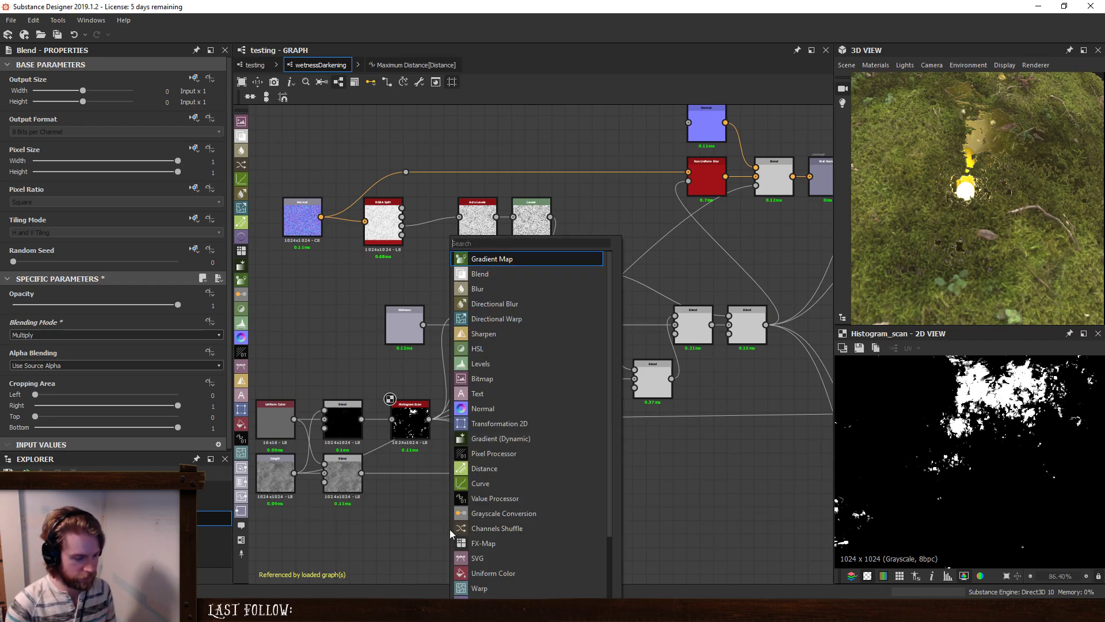
text(auto)
key(Return)
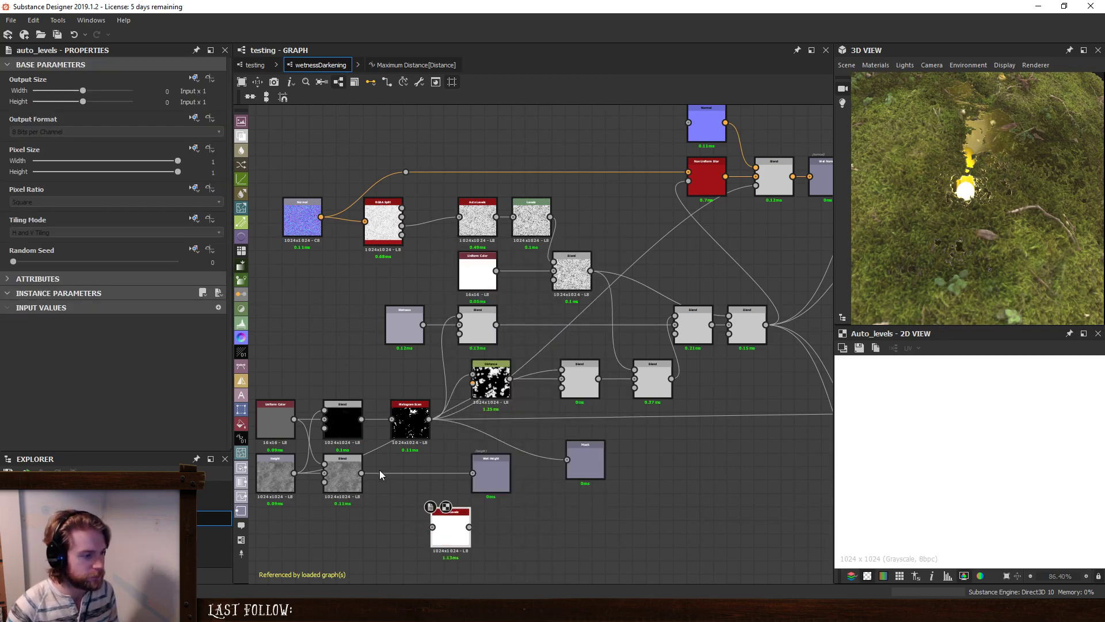
drag(361, 473, 441, 528)
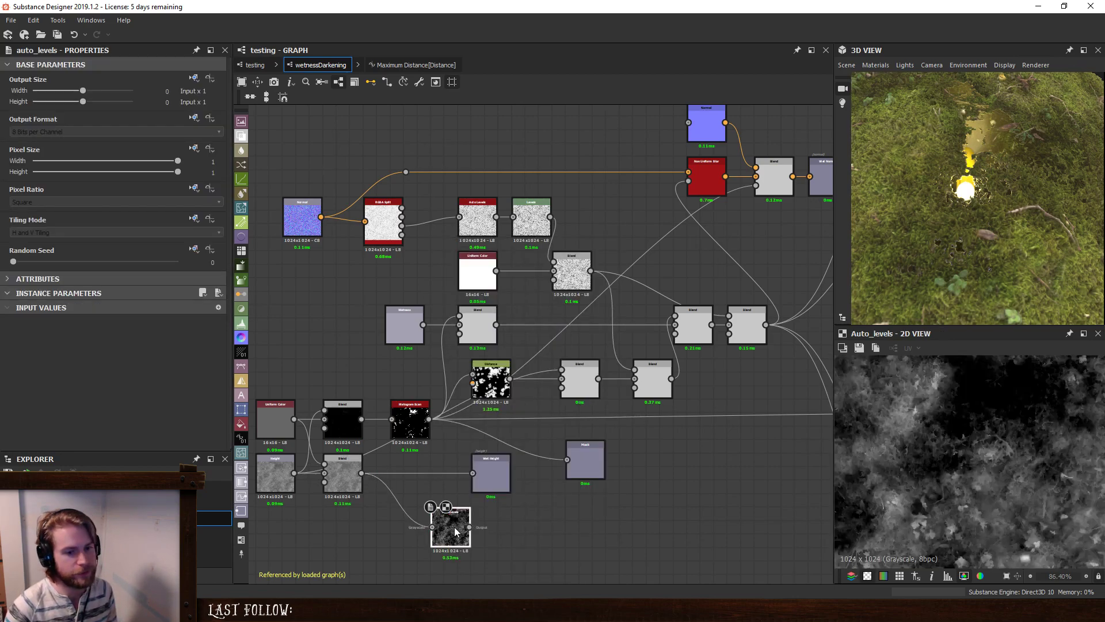
scroll(991, 418, down, 5)
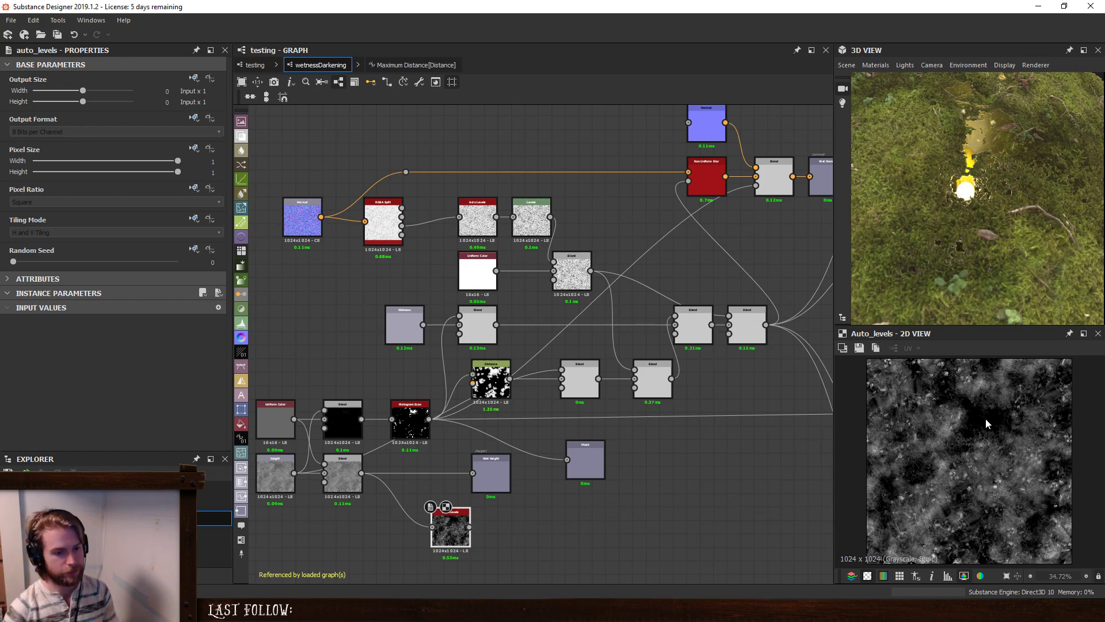
Connect Auto Levels to the new Blend's foreground, dock it there, and set the Blend's Blending Mode to Subtract.
drag(469, 526, 558, 370)
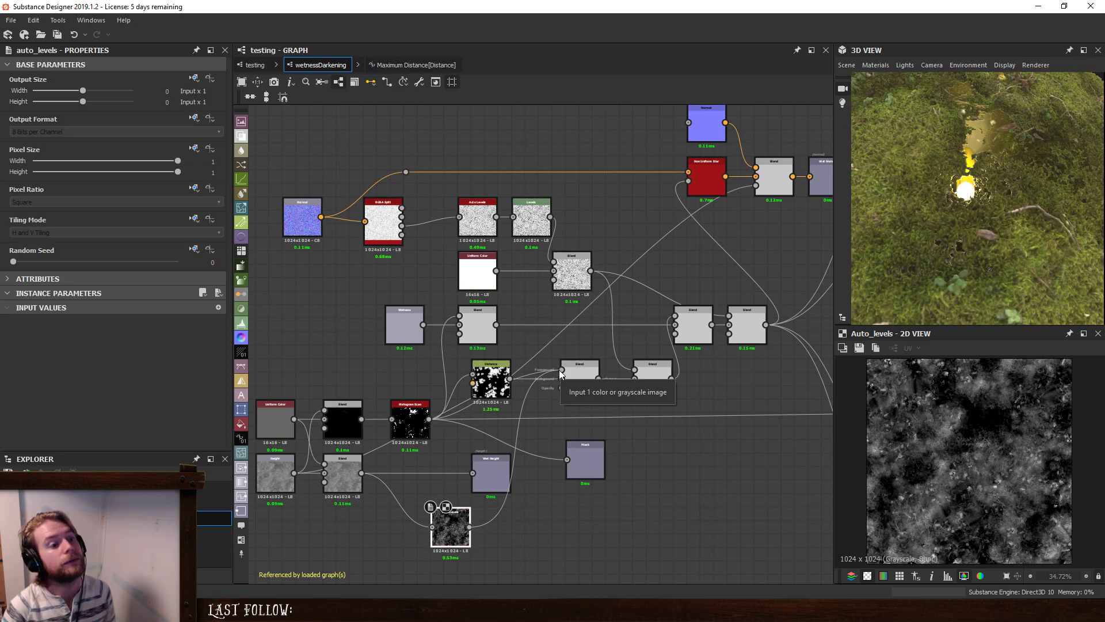
key(d)
click(584, 377)
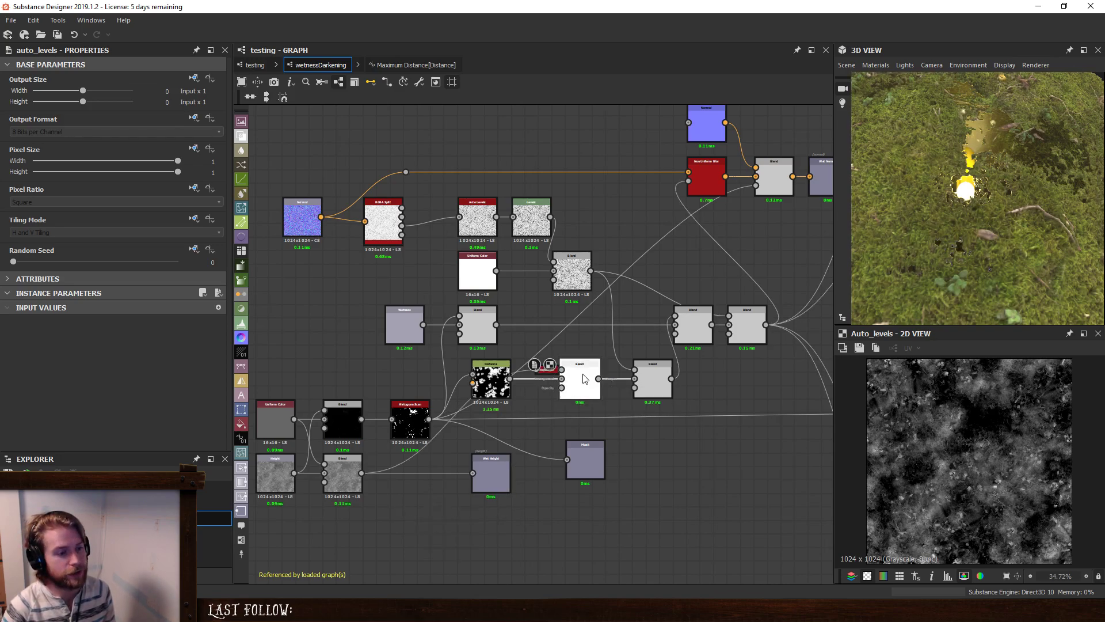
click(77, 335)
click(68, 357)
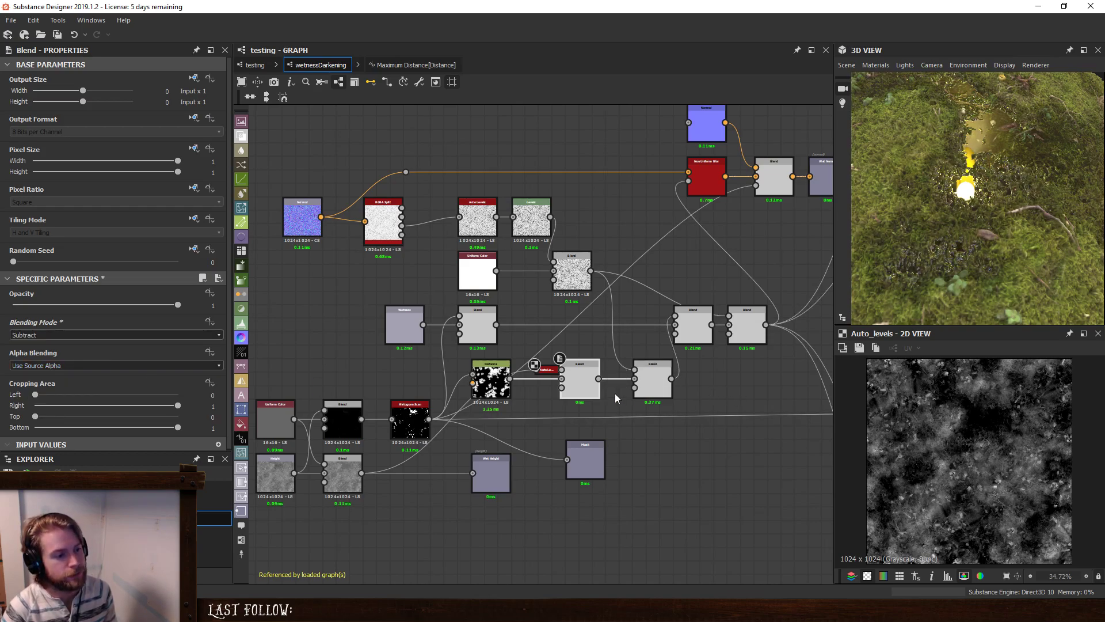
Set the Subtract Blend's Opacity to 0, comparing the mesh against full opacity and inspecting the ground from other angles.
drag(177, 305, 14, 305)
key(ctrl+z)
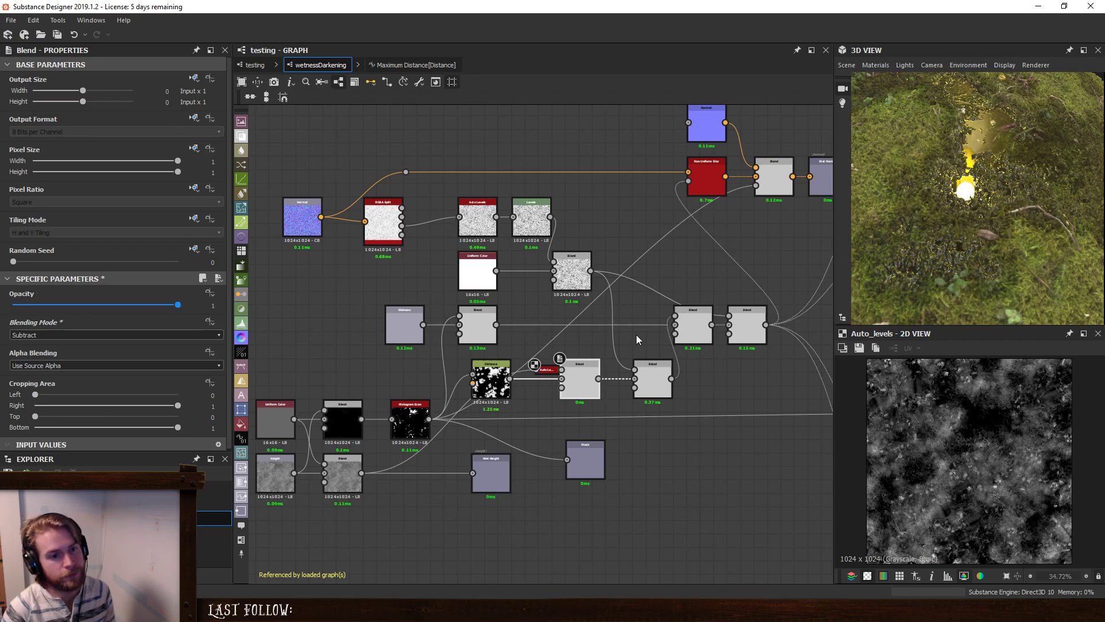
key(ctrl+y)
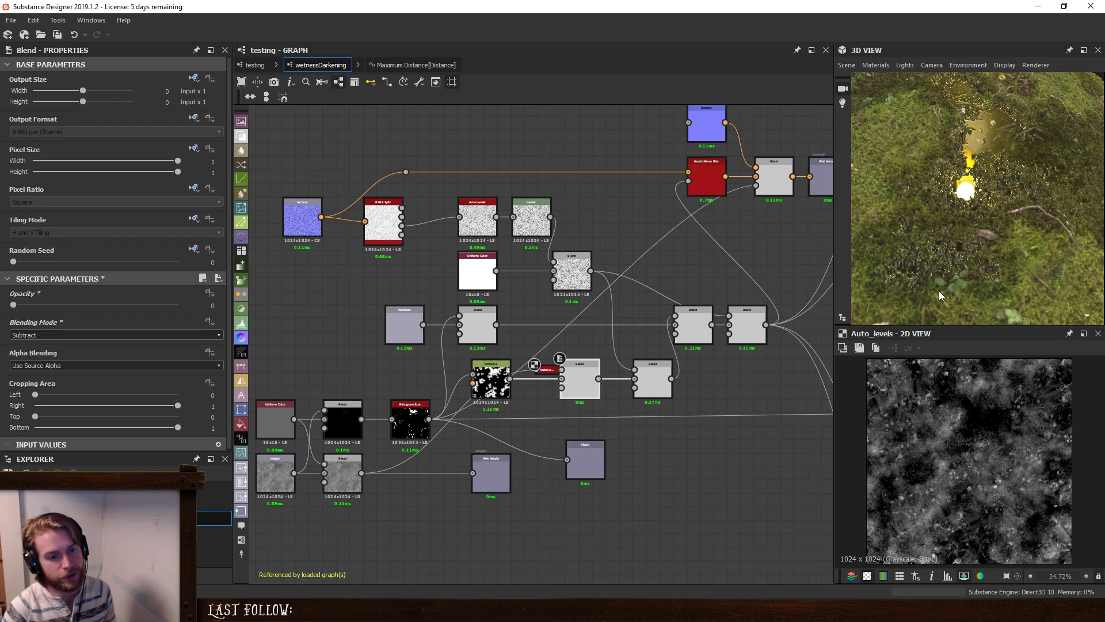
drag(955, 286, 952, 279)
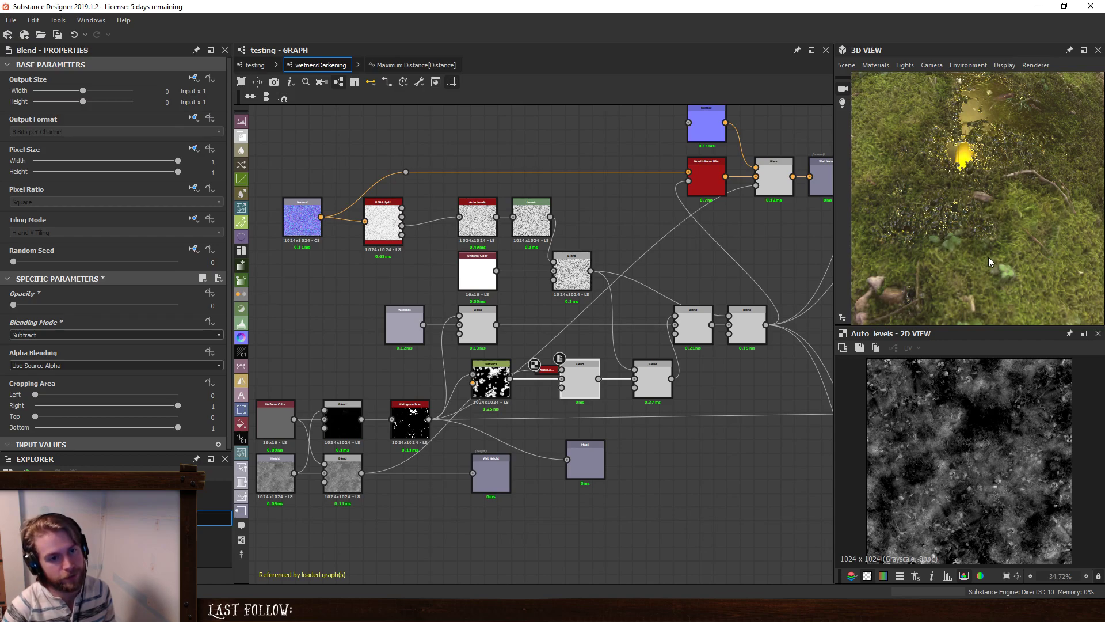
drag(989, 257, 1031, 241)
Edit the 3D view's default material, setting the height Scale to 10 and the Tessellation Factor to 48.
click(876, 65)
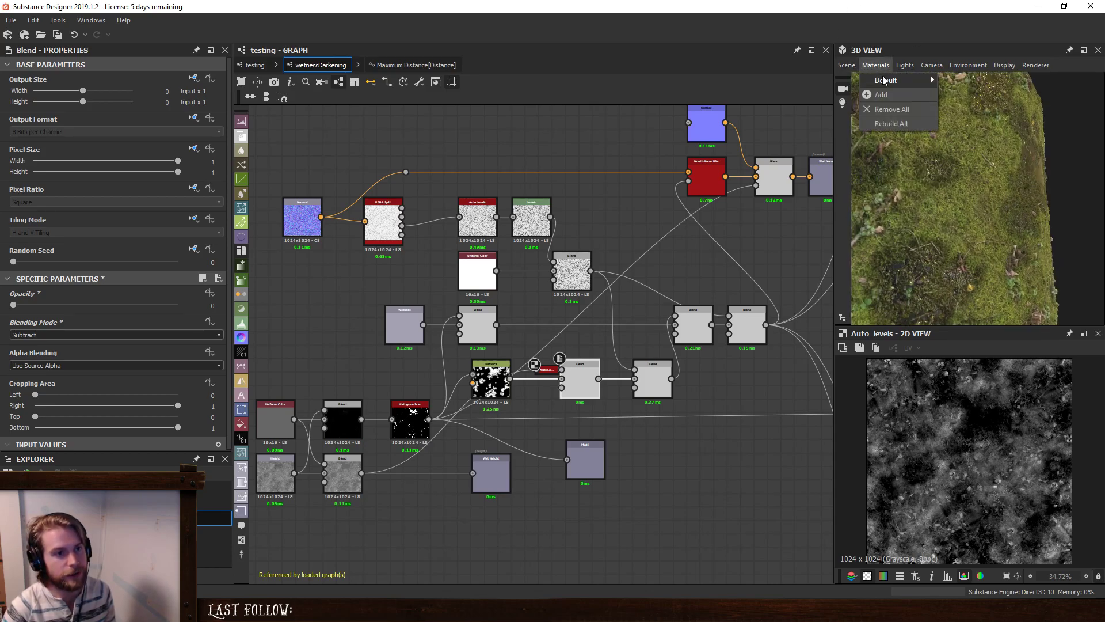
mouse_move(885, 81)
click(959, 84)
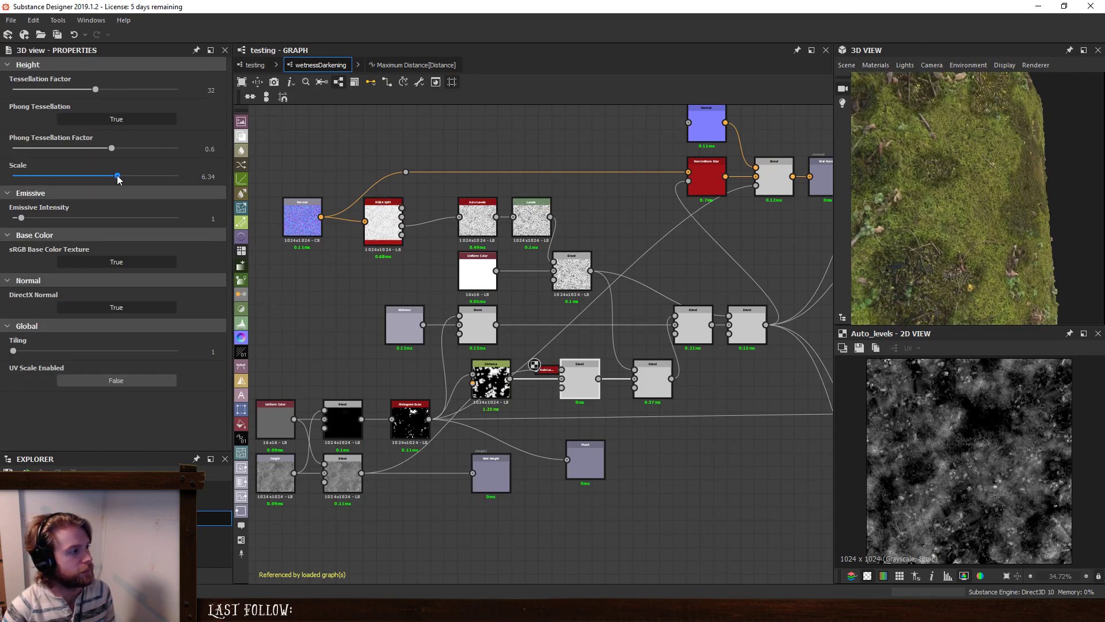
drag(118, 176, 279, 194)
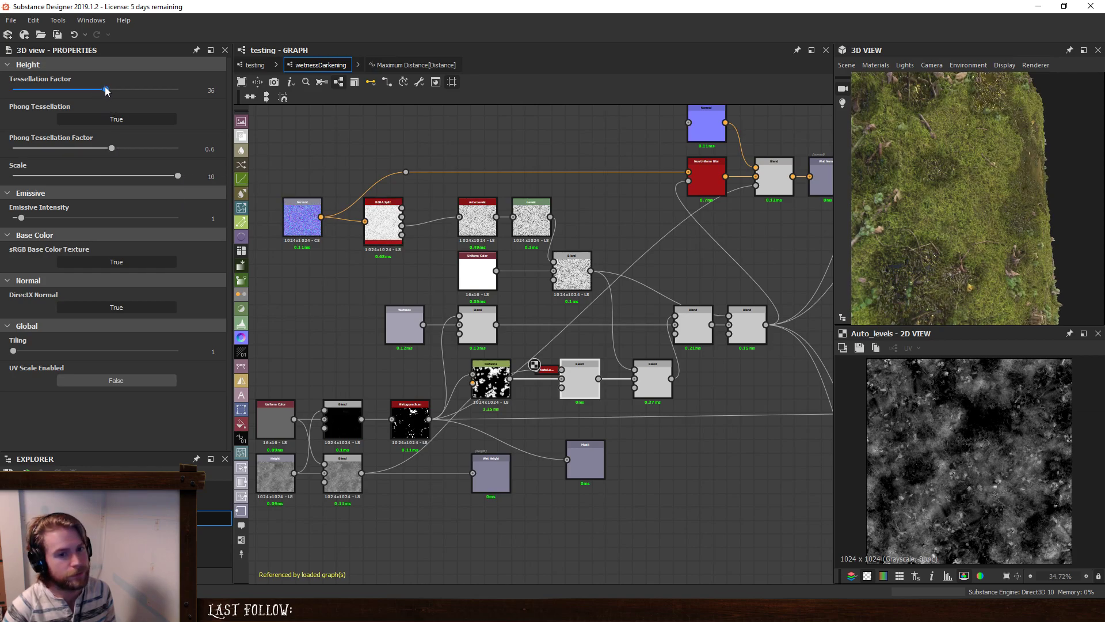
drag(119, 89, 124, 90)
click(210, 90)
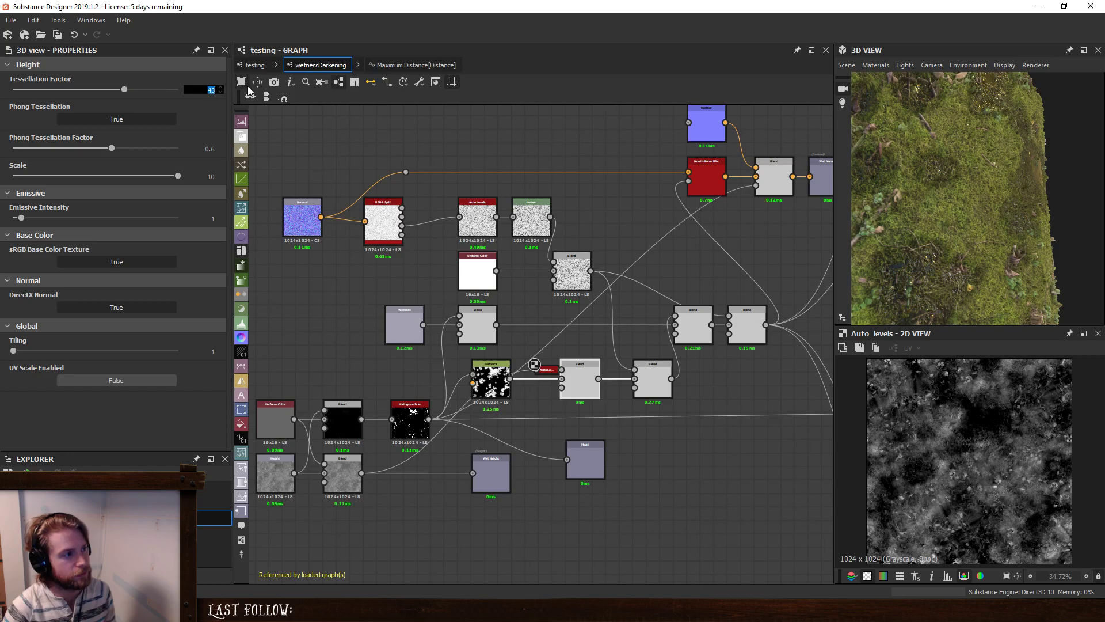
text(48)
key(Return)
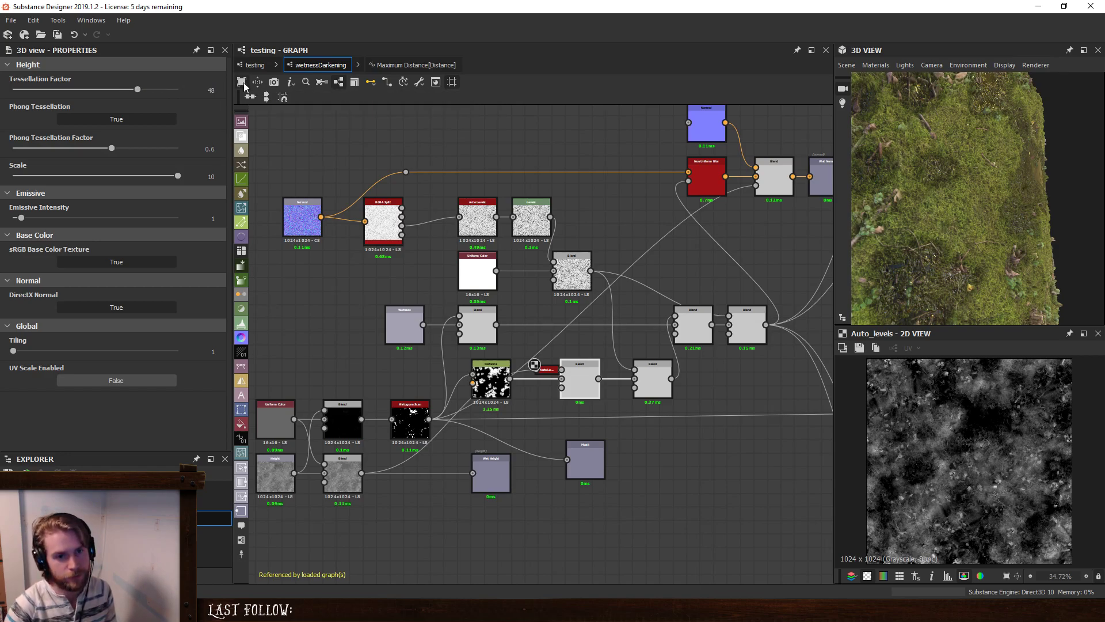
Set the 3D material's Tessellation Factor to 16 and inspect the ground mesh from another angle.
click(211, 90)
text(16)
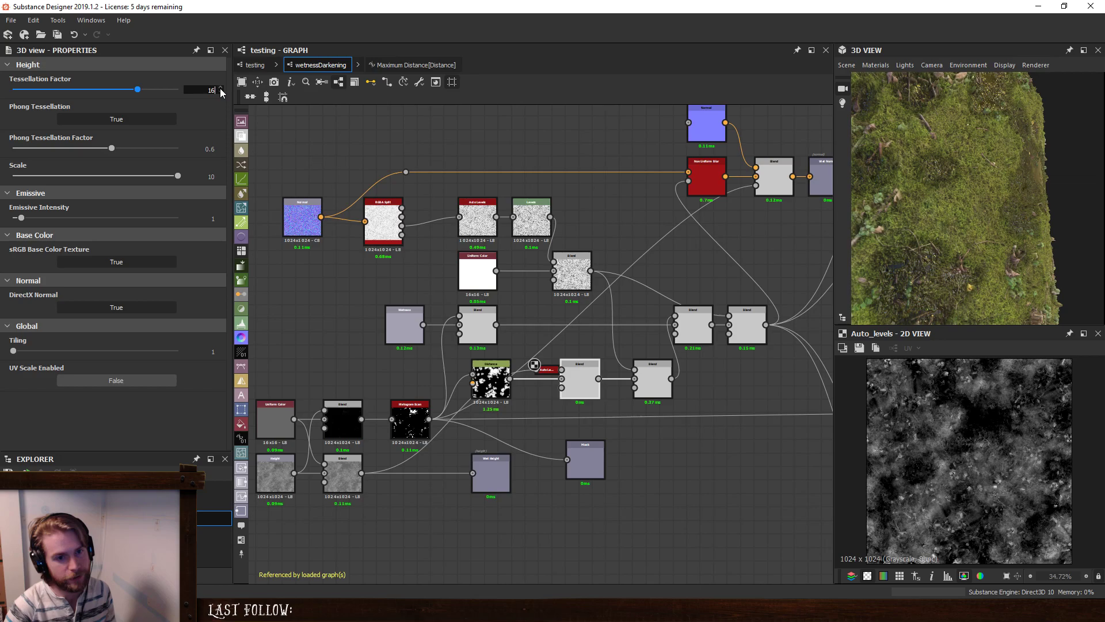
key(Return)
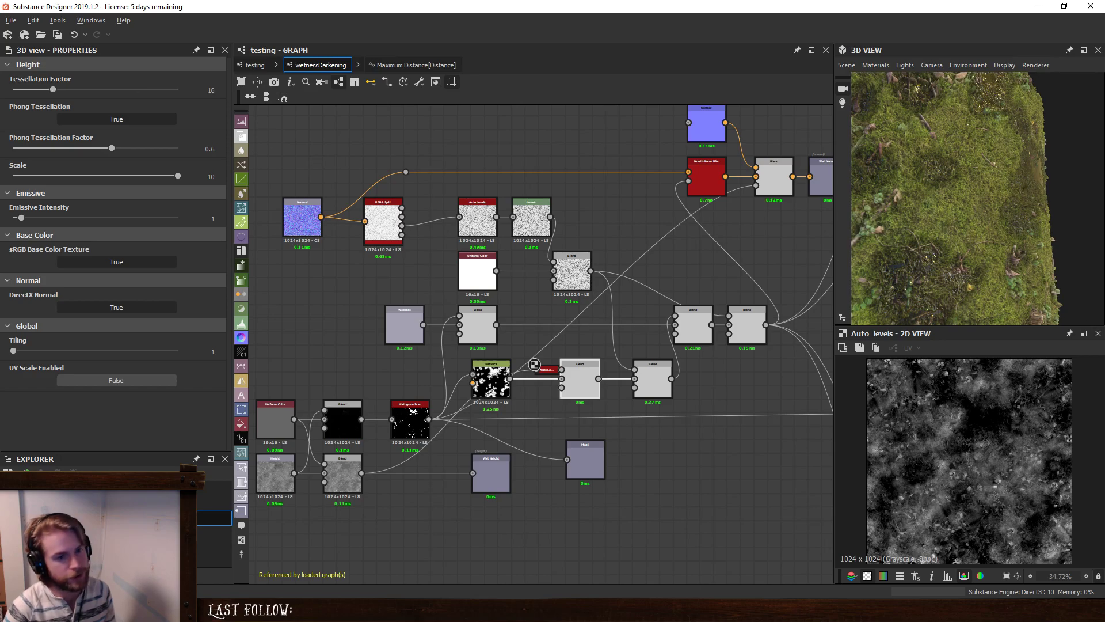
drag(978, 236, 1013, 253)
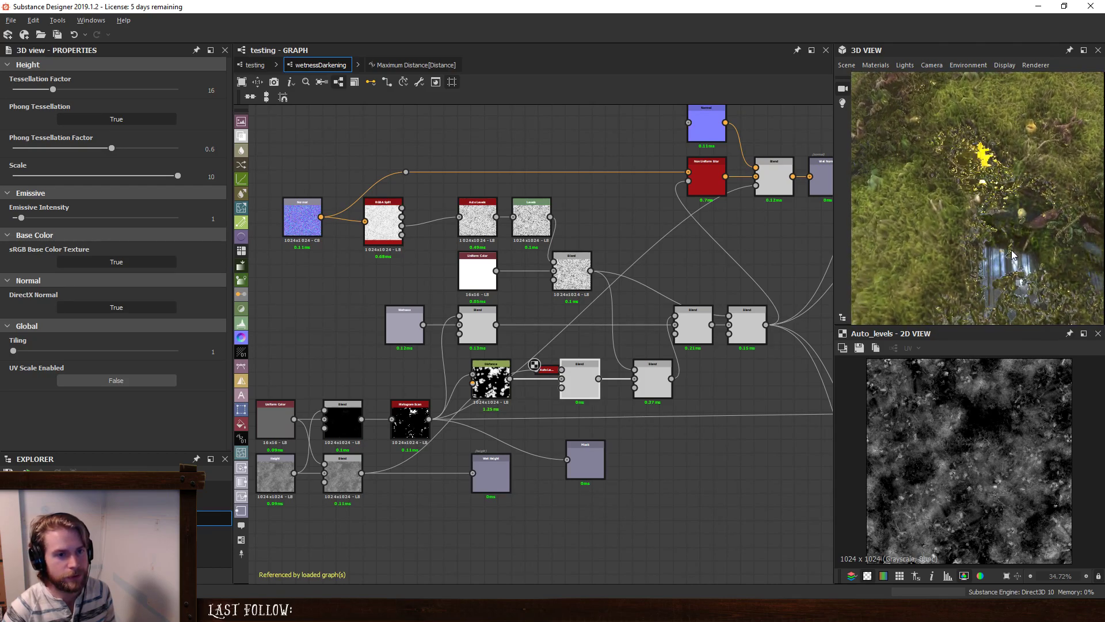
Set the Subtract Blend's Opacity to 1 and inspect the wet ground up close from several angles.
click(579, 374)
drag(12, 305, 211, 327)
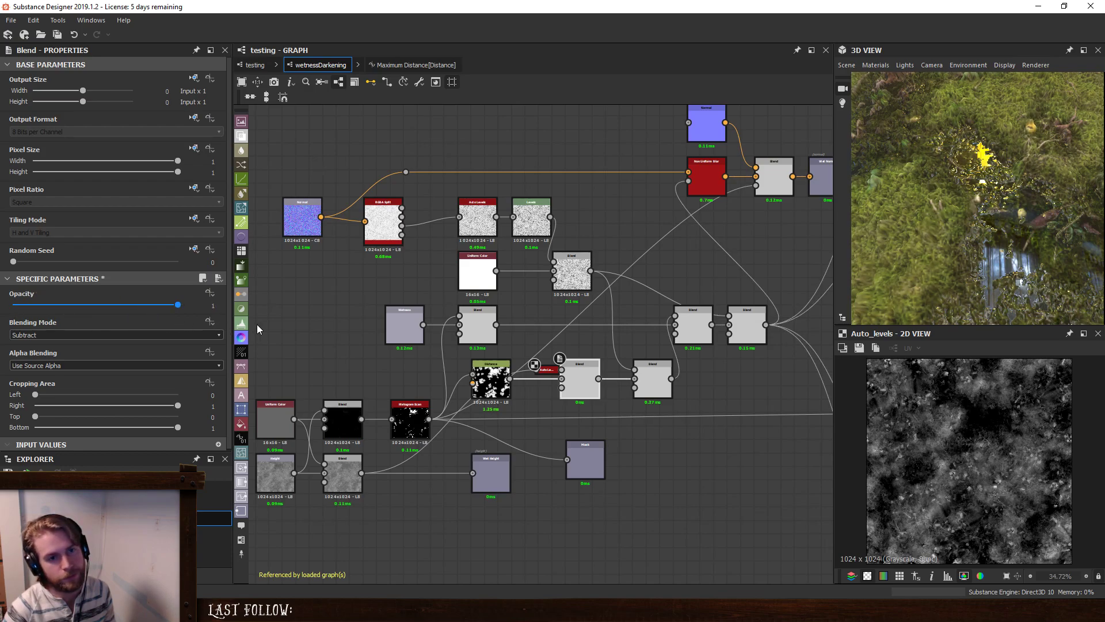
drag(996, 243, 989, 190)
drag(176, 306, 229, 309)
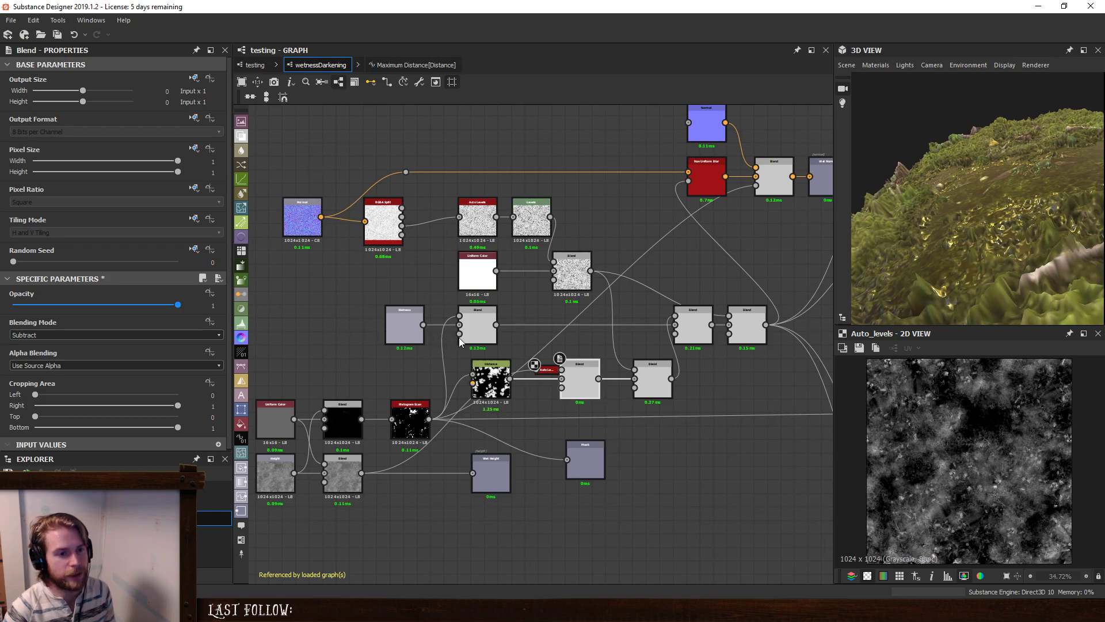
drag(927, 219, 966, 219)
scroll(1000, 261, up, 4)
scroll(985, 226, down, 3)
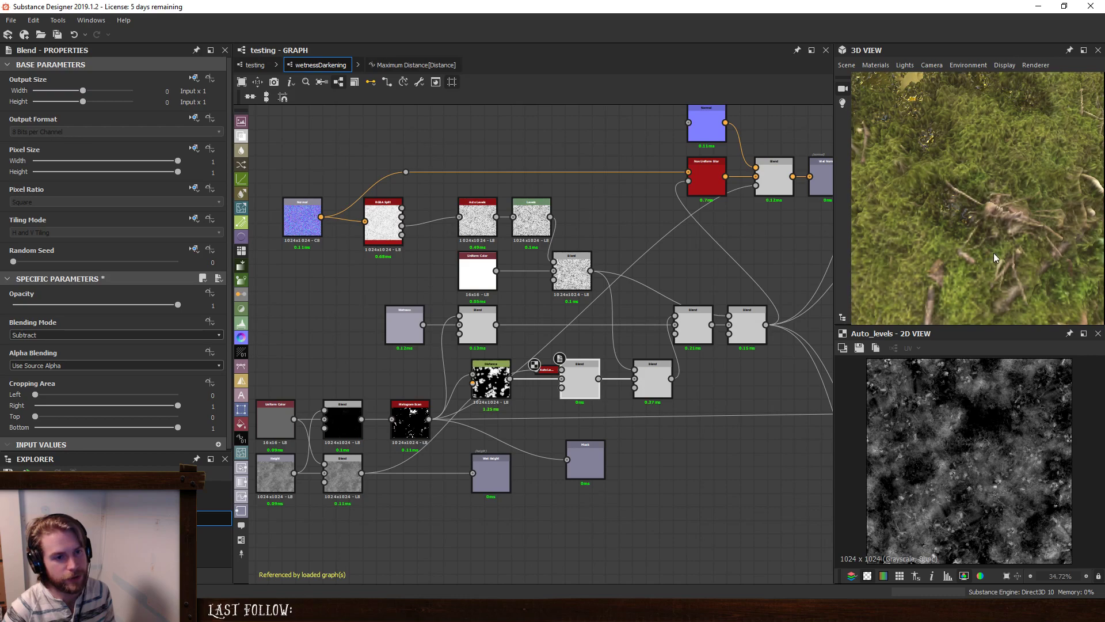
Try the Subtract Blend's Opacity at 0 and 0.45, undo both changes, and compare the ground near and far.
drag(178, 305, 5, 308)
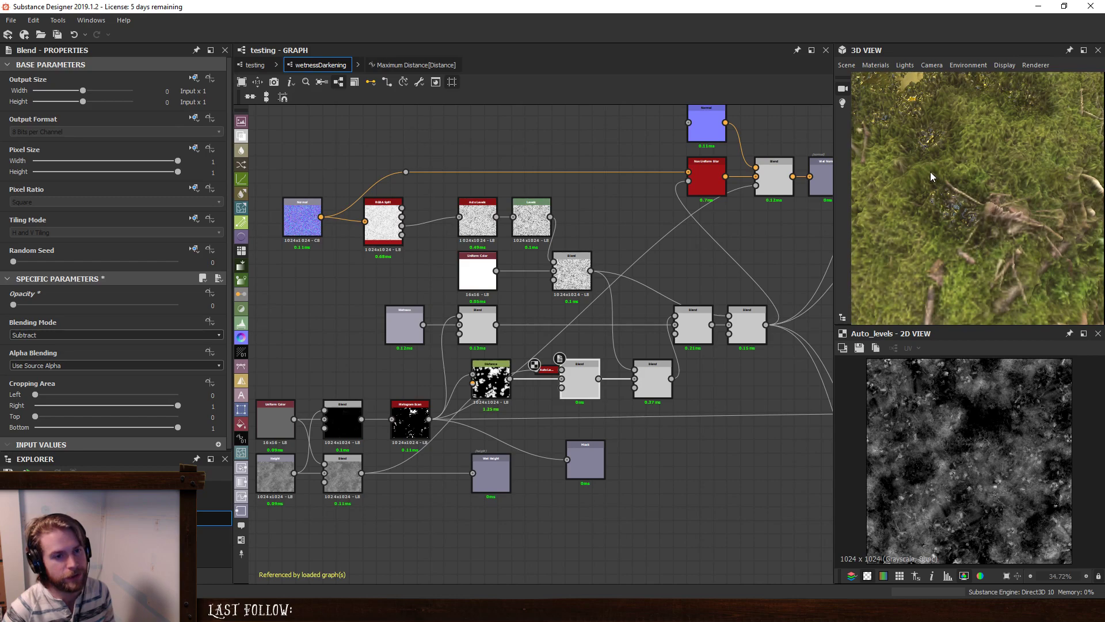
drag(13, 304, 87, 304)
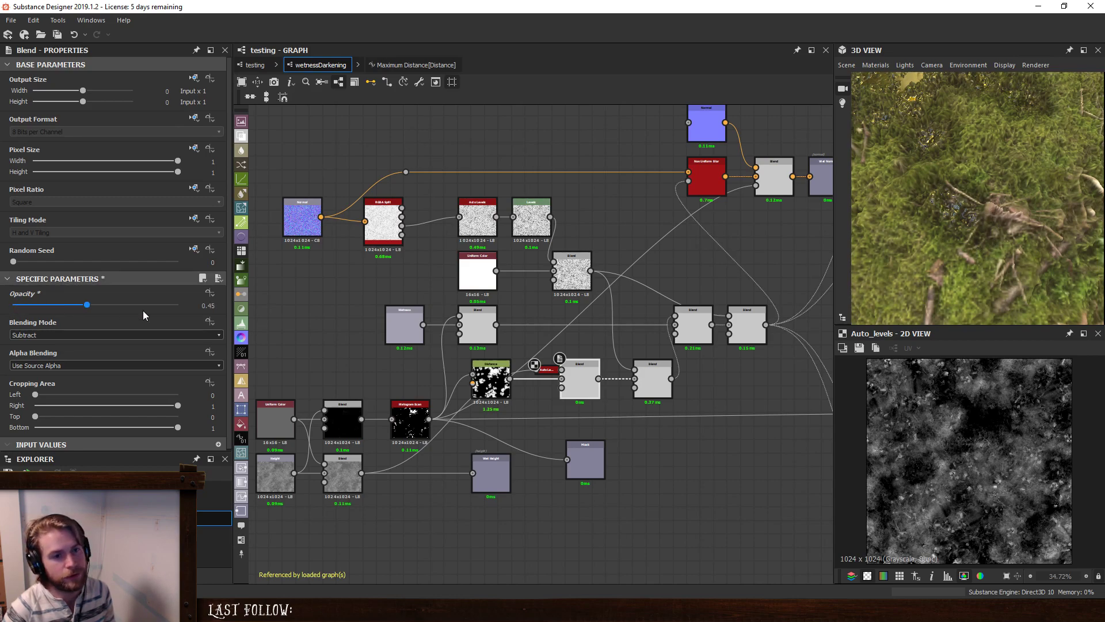
key(ctrl+z)
key(ctrl+z)
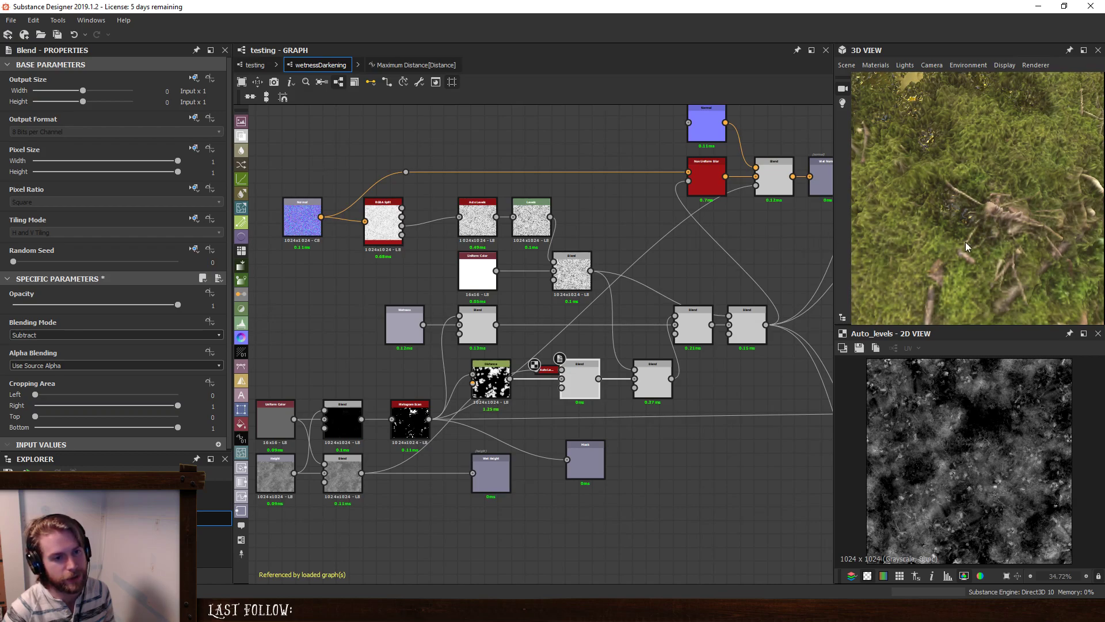
scroll(989, 209, down, 5)
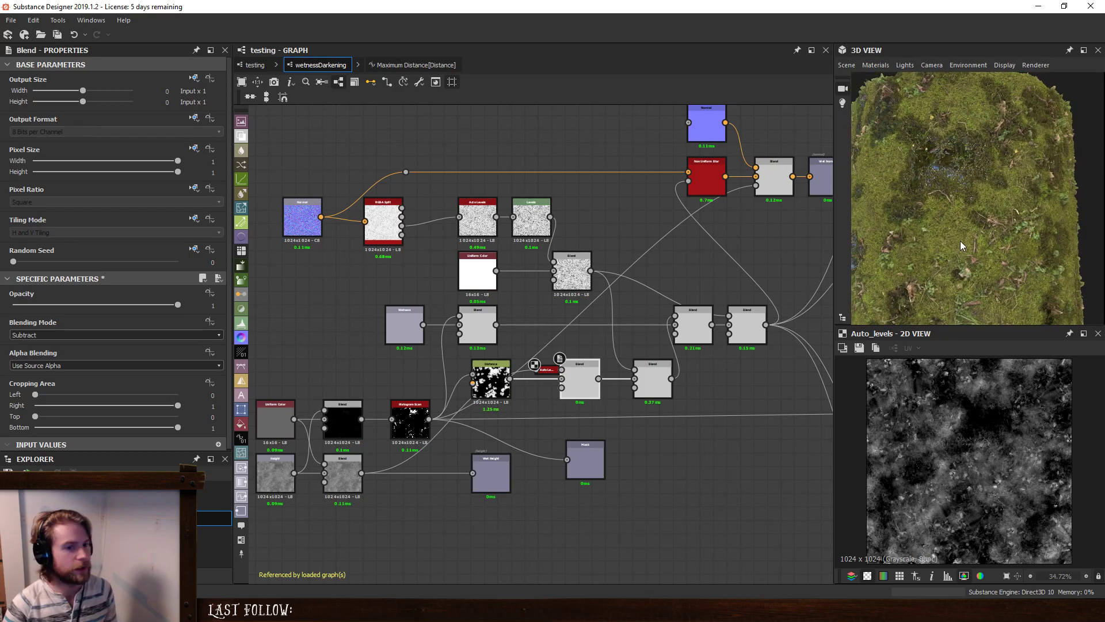
scroll(965, 205, up, 5)
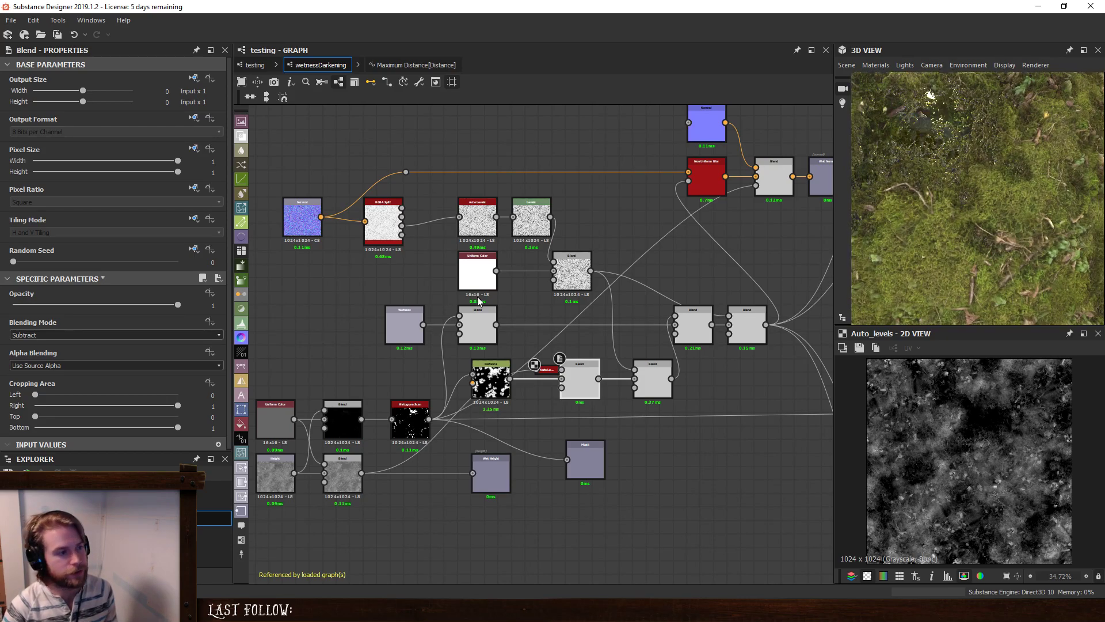
In the testing graph, set the wetnessDarkening node's waterFringe to 0.35 and inspect the mesh from a lower angle.
click(255, 65)
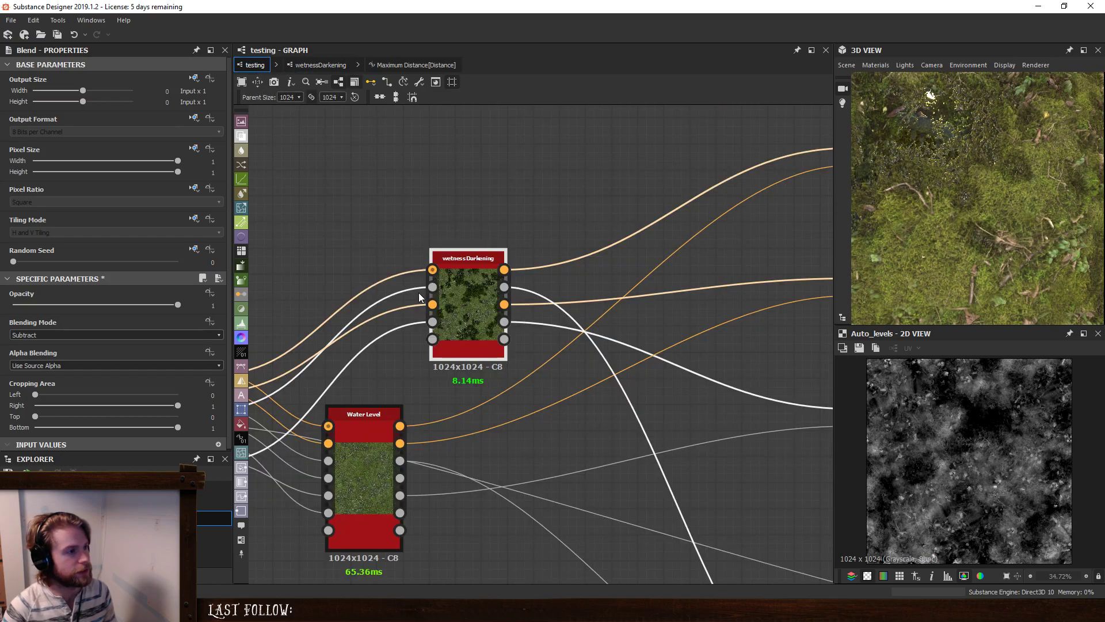
click(451, 292)
scroll(40, 404, down, 3)
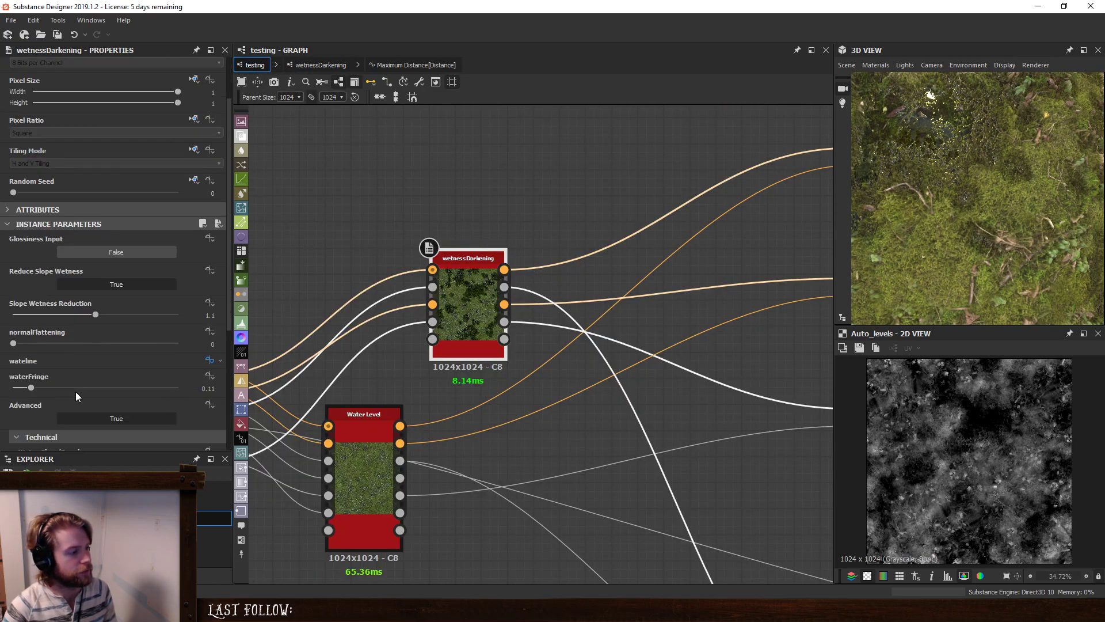
drag(32, 388, 74, 392)
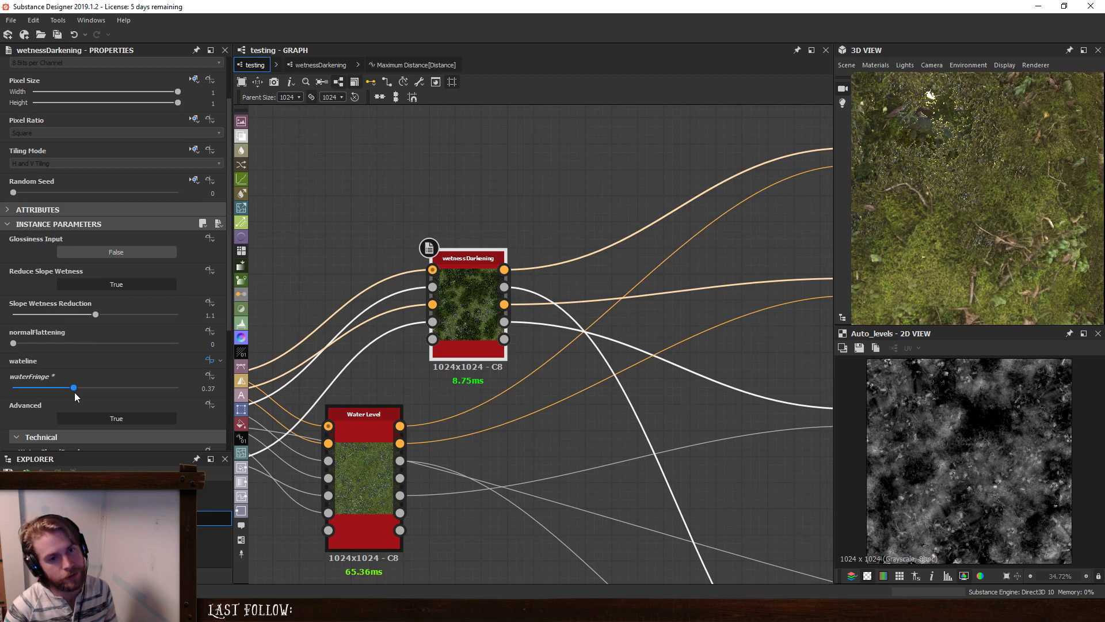
drag(73, 392, 71, 392)
drag(1027, 237, 1000, 230)
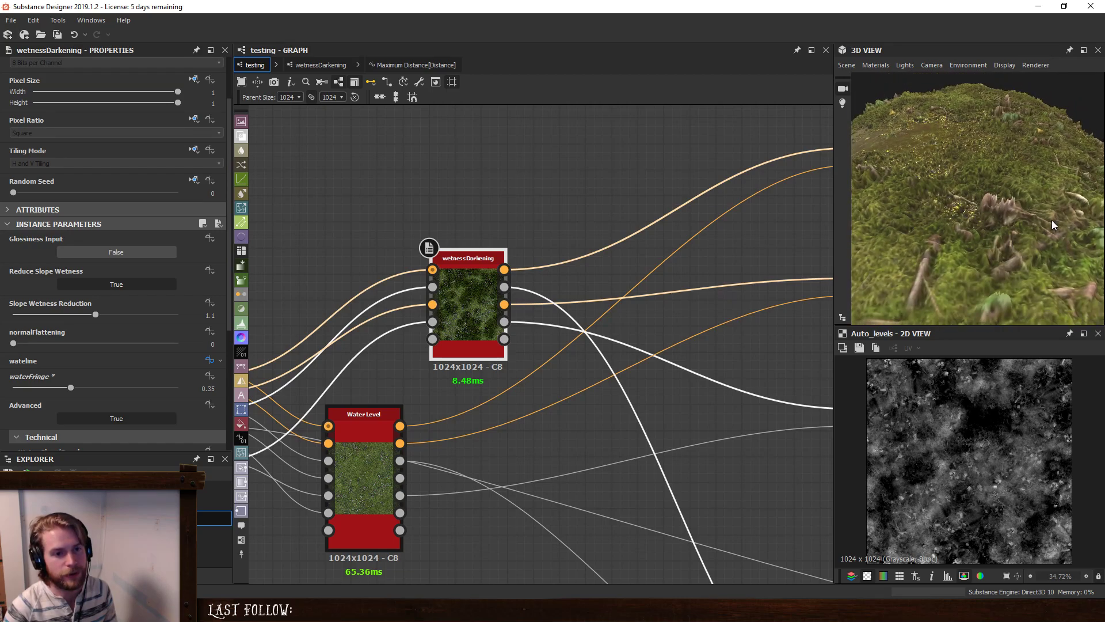
Check the Subtract Blend's settings, then examine the wetnessDarkening node's WetColor output in 2D, close up around the twigs.
click(320, 65)
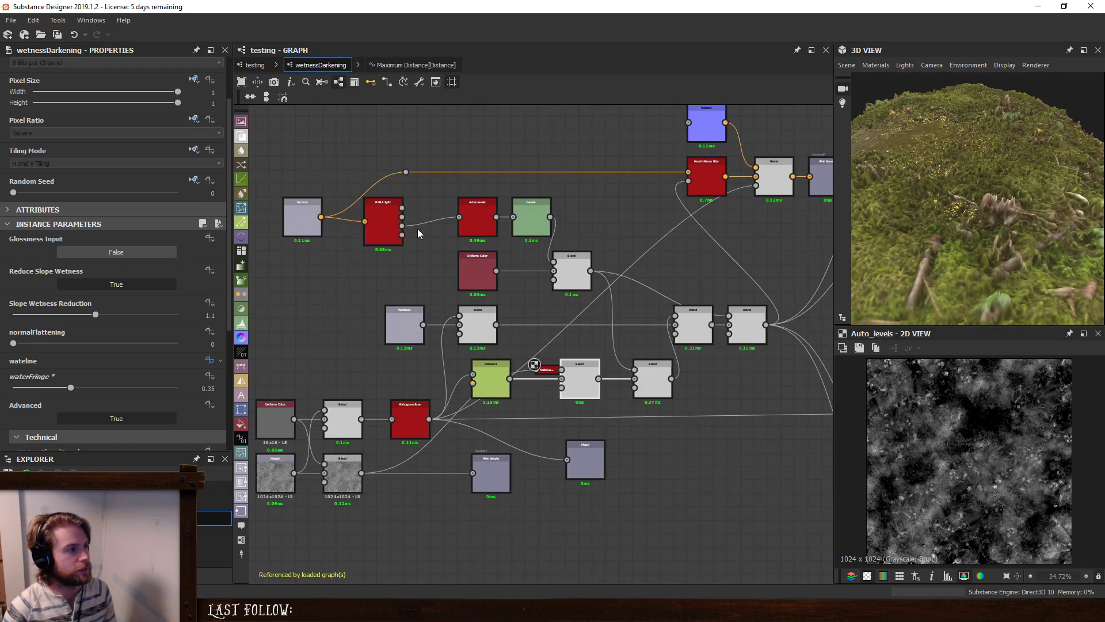
click(579, 383)
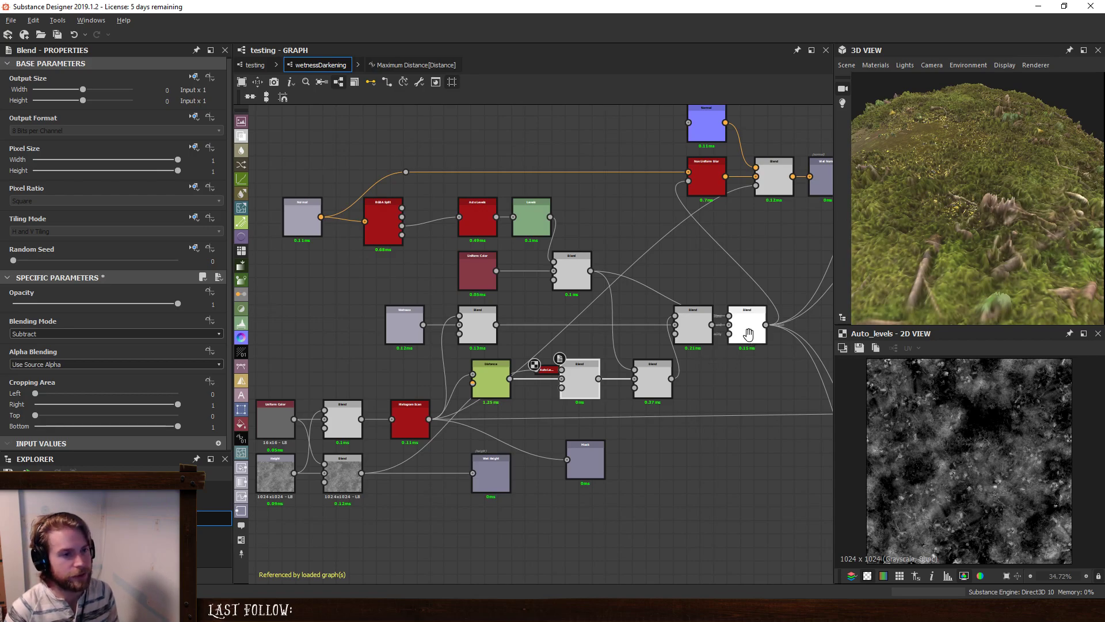
middle_drag(748, 334, 691, 388)
click(255, 64)
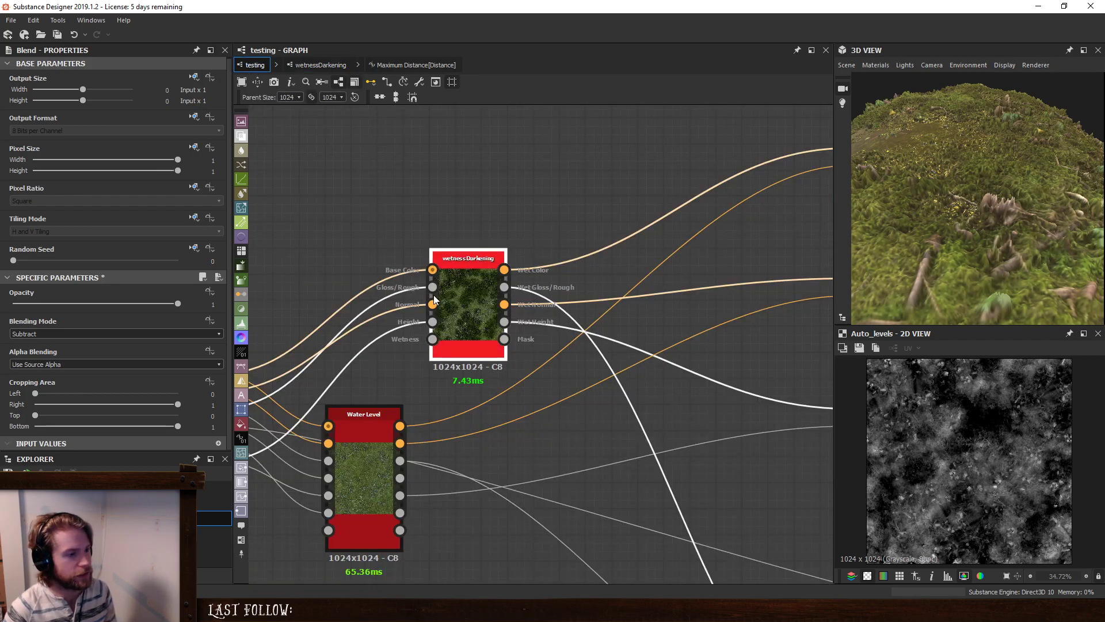
double_click(504, 270)
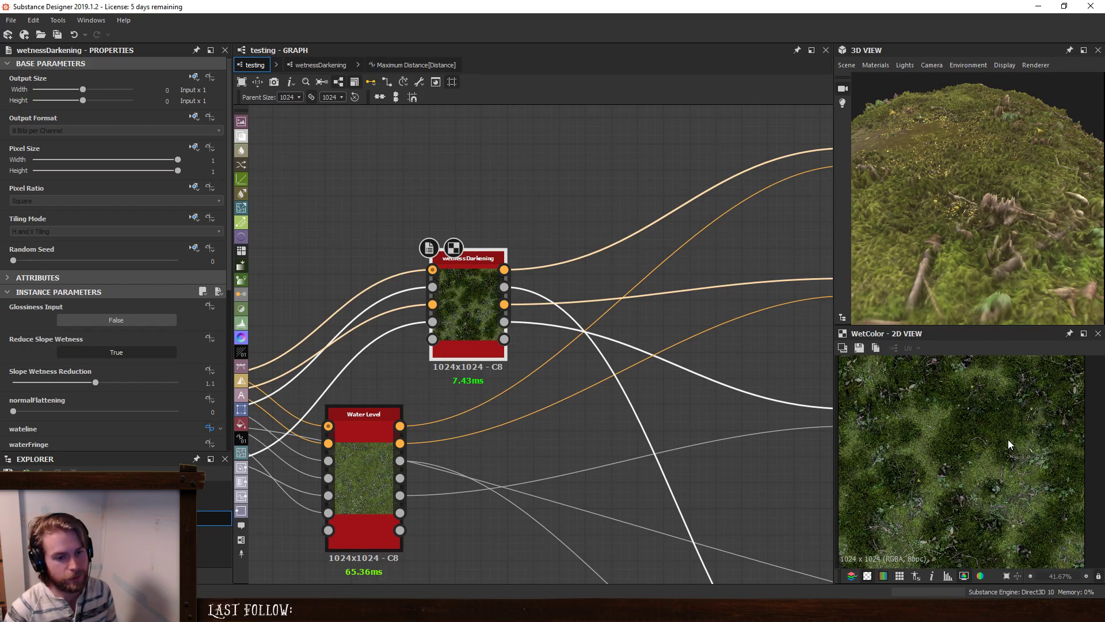
scroll(990, 227, down, 5)
drag(983, 206, 959, 245)
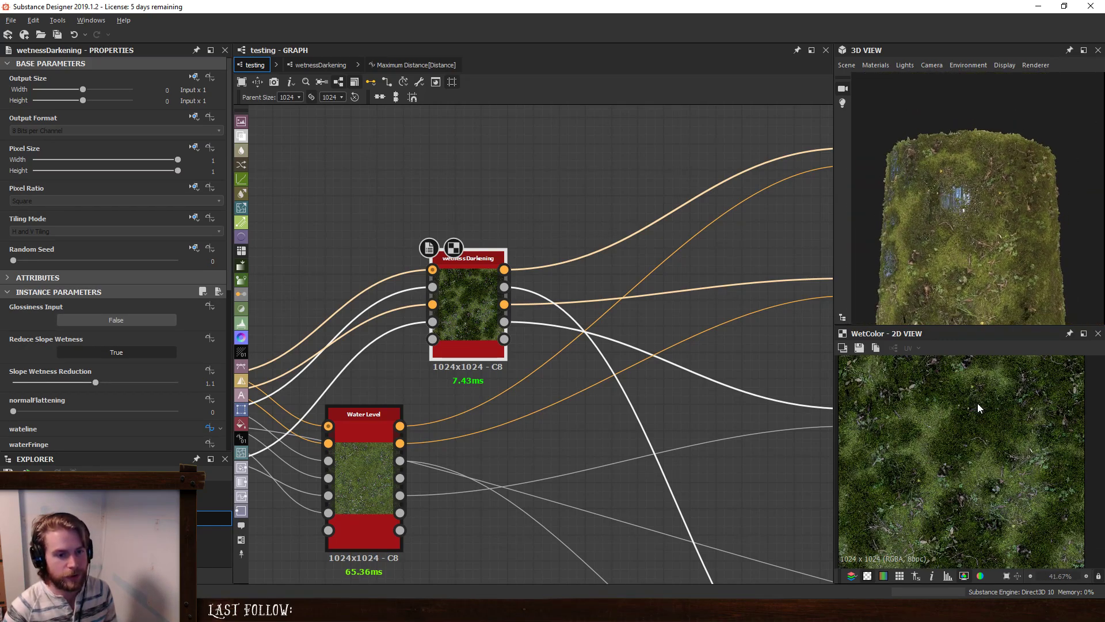
middle_drag(983, 420, 979, 418)
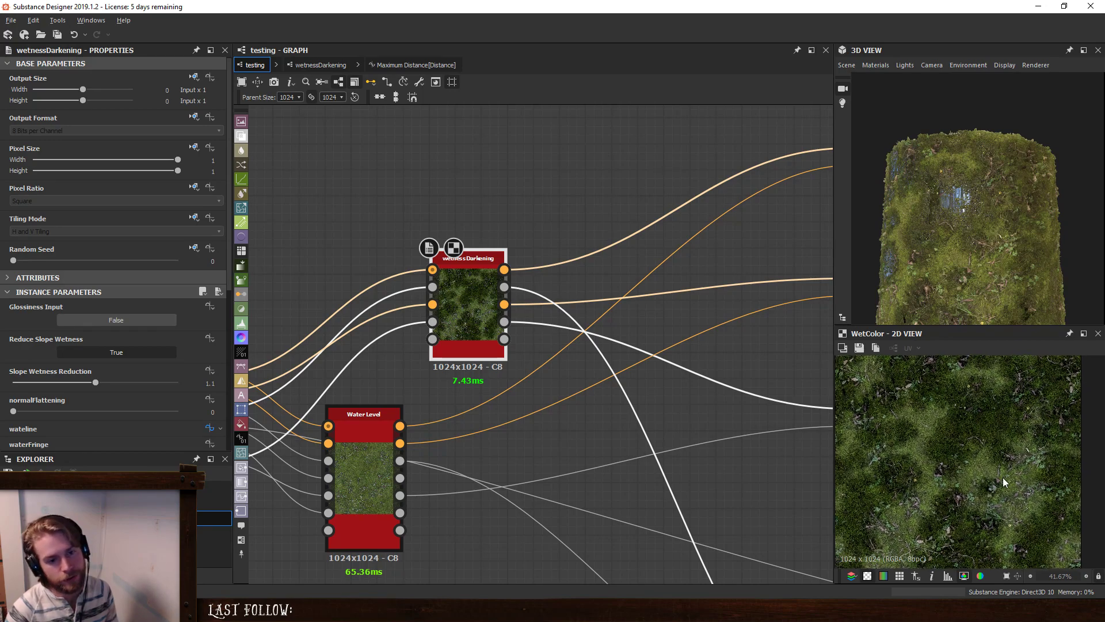
scroll(1003, 478, up, 10)
scroll(965, 496, up, 3)
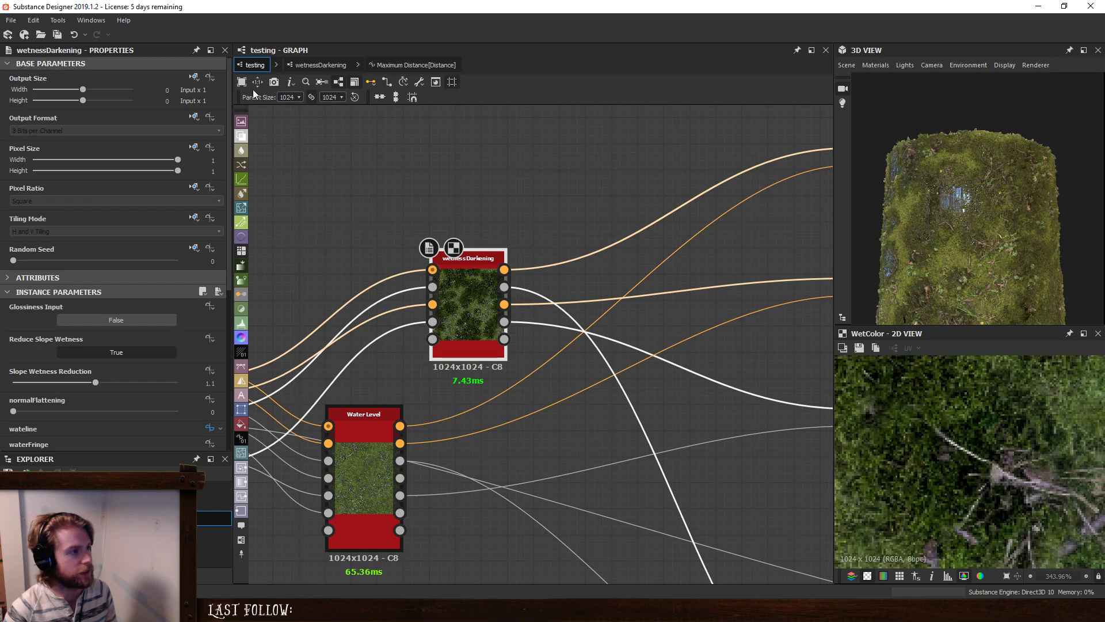
Try lowering the Subtract Blend's Opacity to 0.02 inside wetnessDarkening, and undo the change.
click(315, 66)
middle_drag(417, 475, 477, 455)
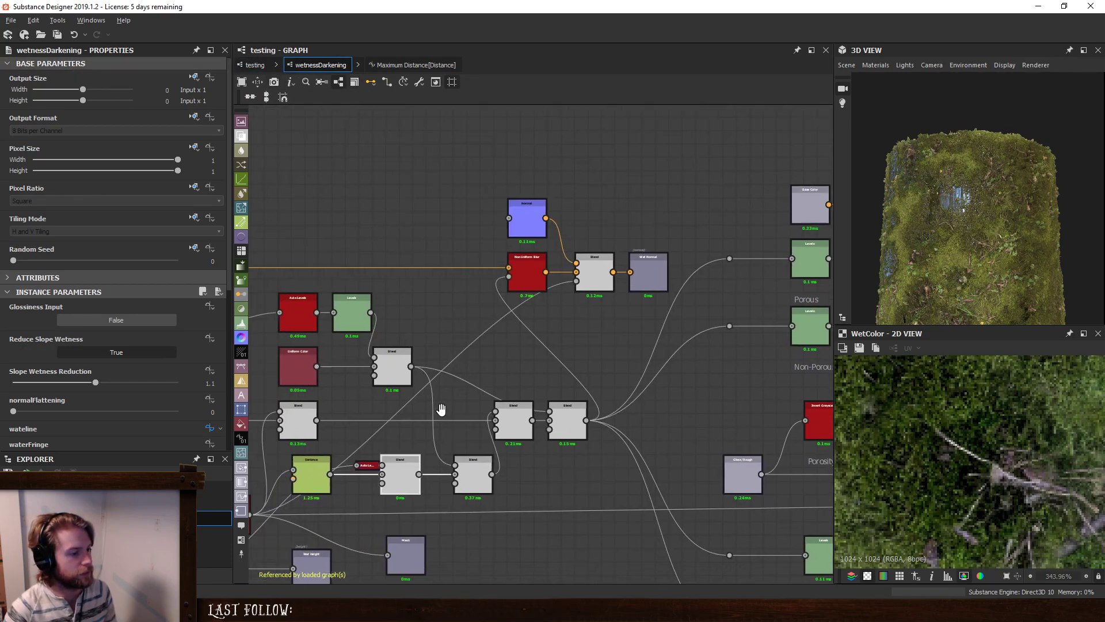
click(404, 475)
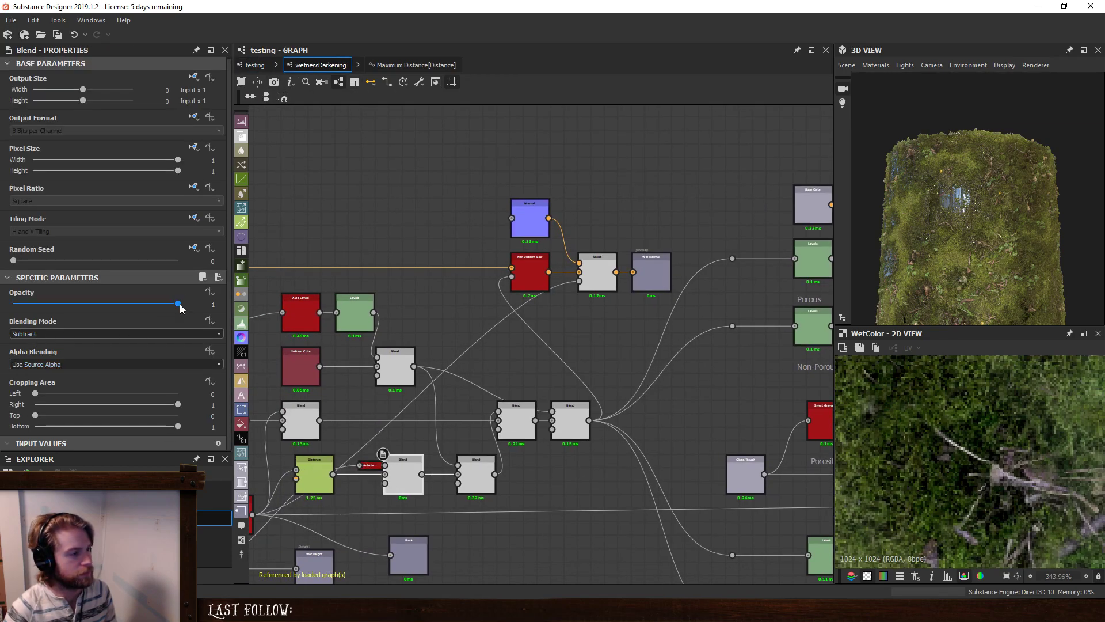
drag(180, 305, 662, 351)
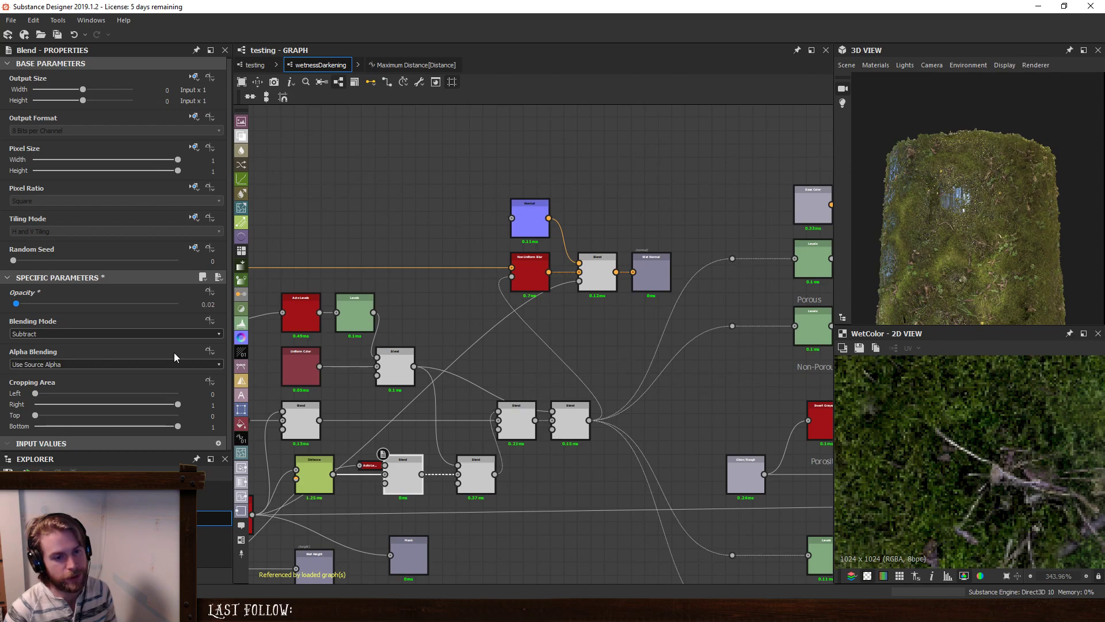
key(ctrl+z)
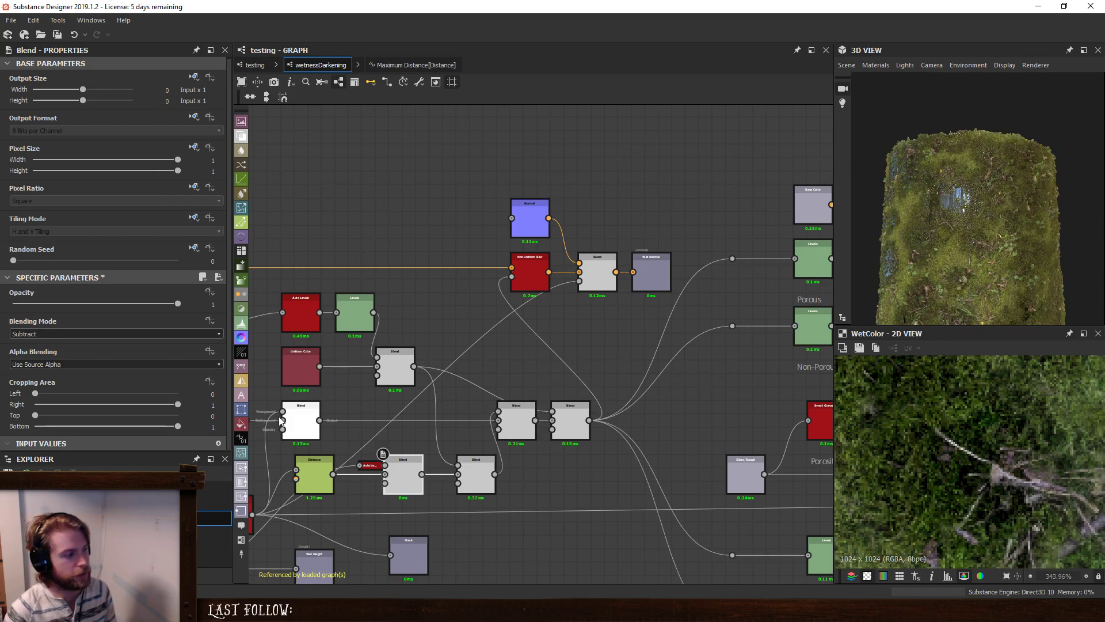
Set the wetnessDarkening node's waterFringe to 0.2 in the testing graph.
click(255, 65)
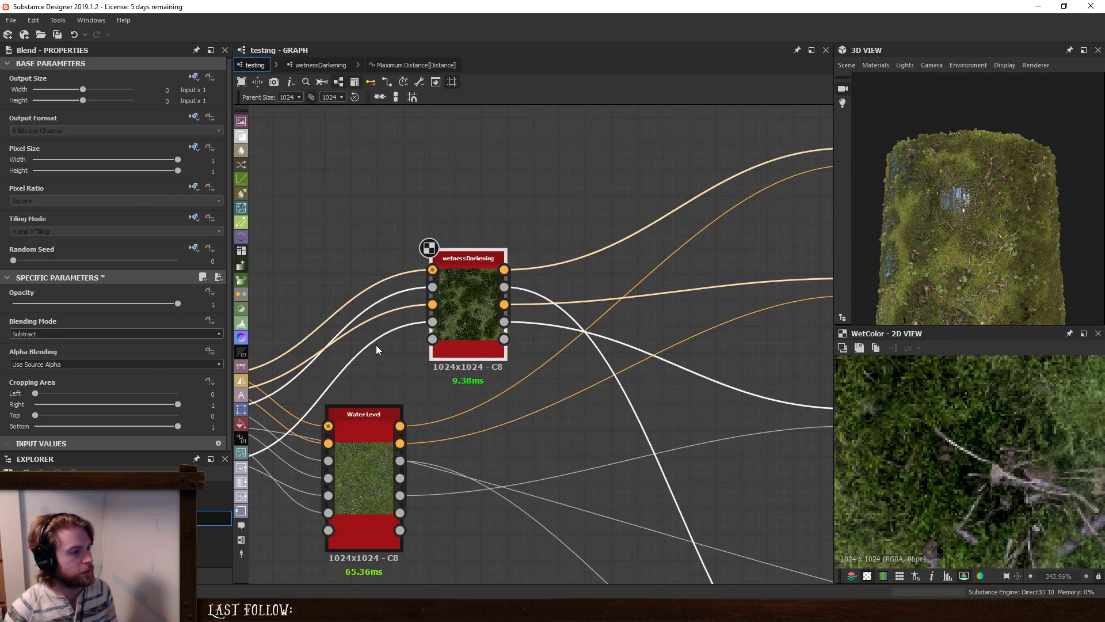
click(472, 315)
scroll(57, 412, down, 2)
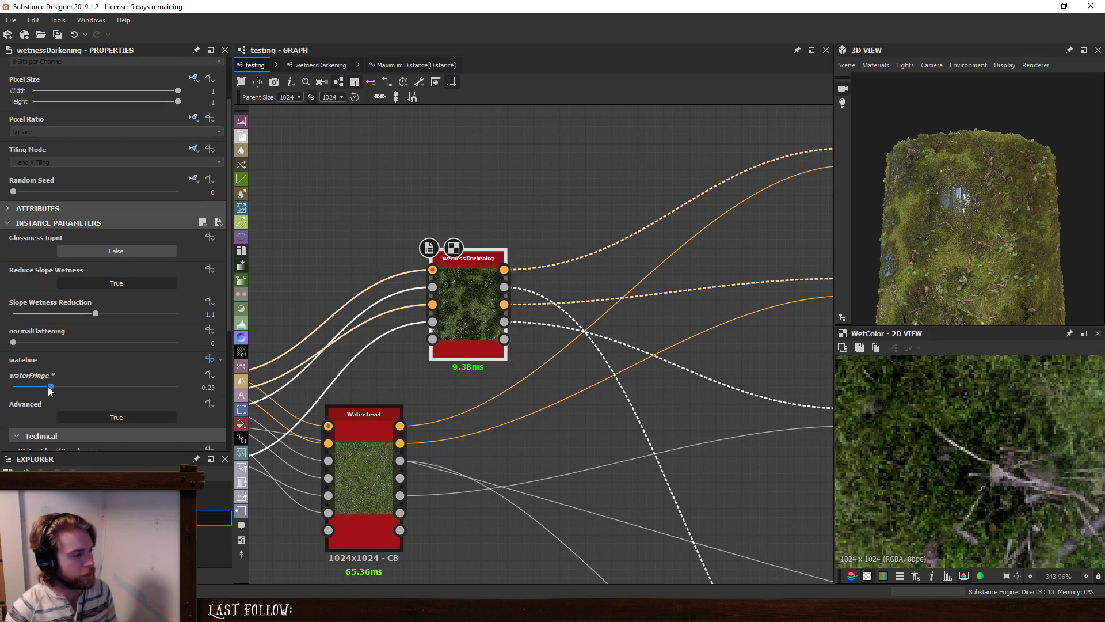
mouse_move(50, 387)
mouse_down()
mouse_move(34, 386)
mouse_move(110, 399)
mouse_move(43, 405)
mouse_move(46, 386)
mouse_up()
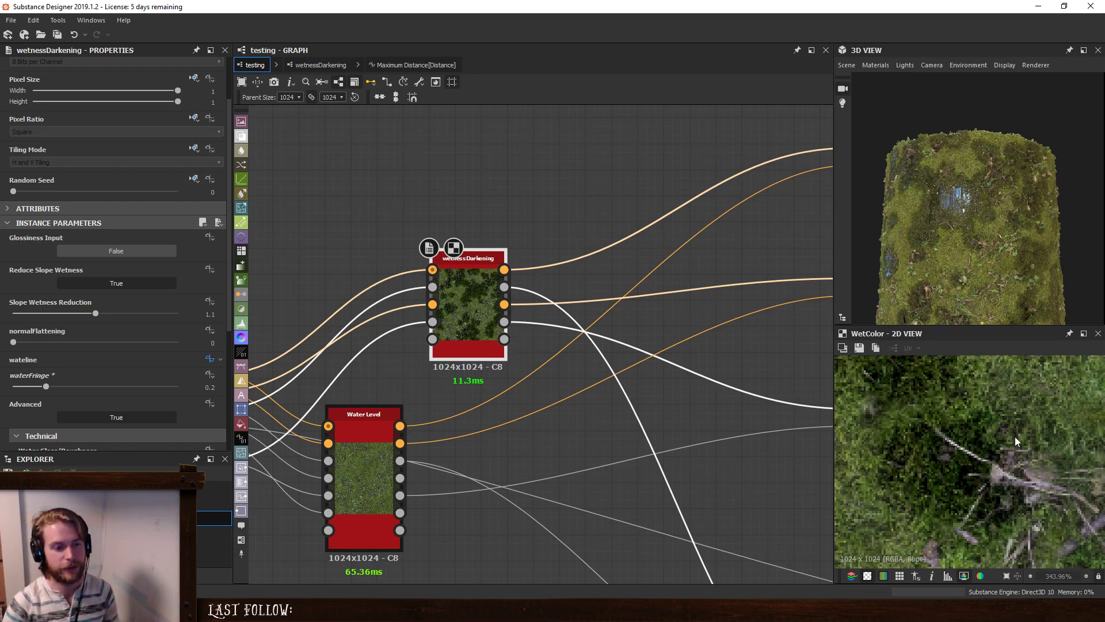
Examine the puddle and its wet fringe on the 3D mesh from low and overhead angles under different lighting.
mouse_move(975, 227)
mouse_down()
mouse_move(997, 234)
mouse_move(984, 238)
mouse_move(1008, 181)
mouse_move(987, 251)
mouse_move(938, 109)
mouse_move(1018, 237)
mouse_move(1004, 196)
mouse_move(1003, 122)
mouse_move(972, 231)
mouse_move(962, 230)
mouse_move(1017, 308)
mouse_move(973, 257)
mouse_move(996, 233)
mouse_up()
scroll(983, 239, up, 5)
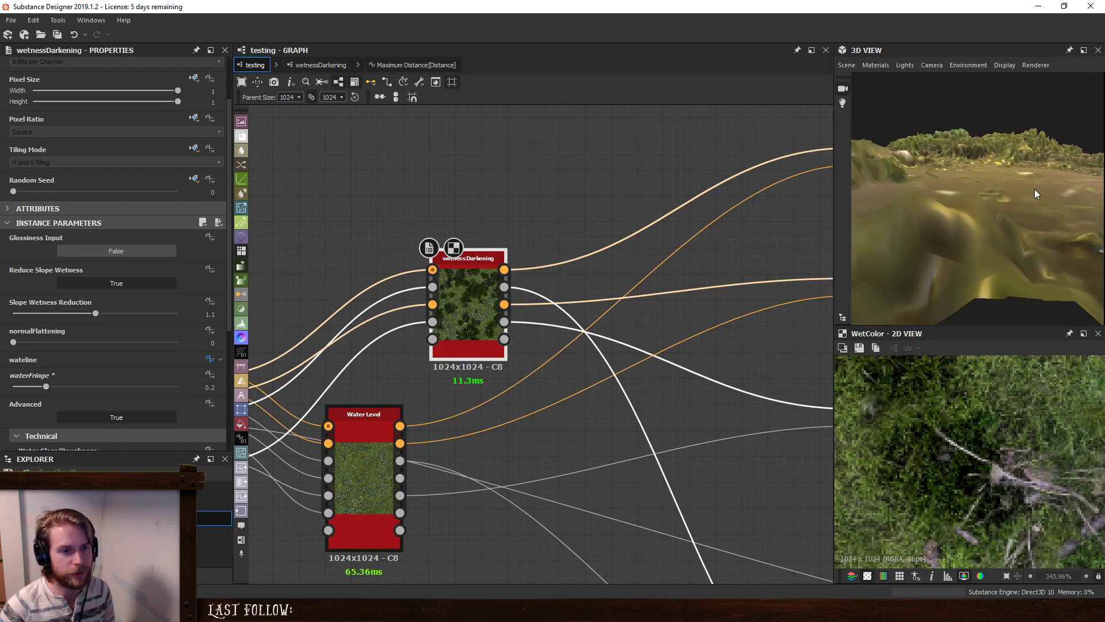
drag(870, 185, 1035, 246)
drag(995, 200, 1022, 230)
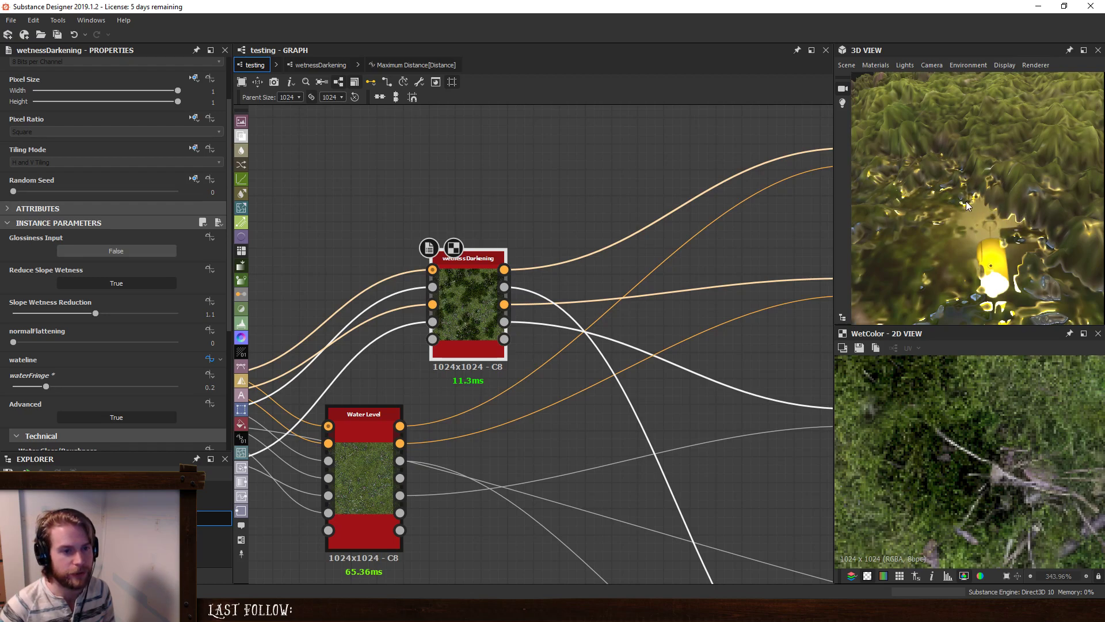
drag(976, 230, 993, 295)
right_drag(993, 292, 1059, 319)
drag(1059, 319, 1022, 274)
middle_drag(1021, 274, 972, 182)
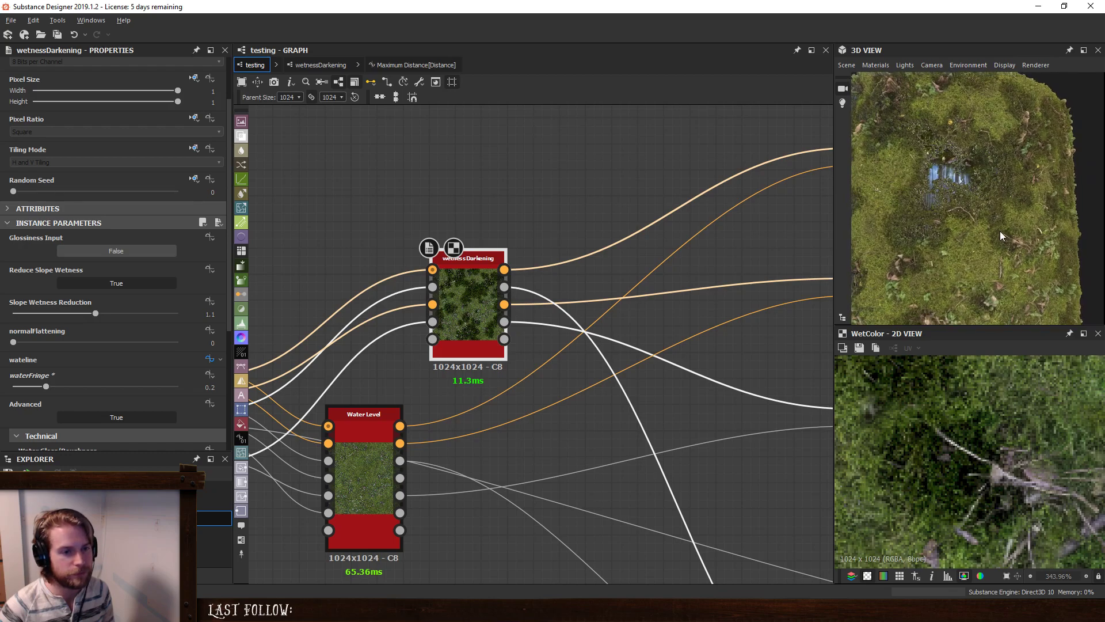
right_drag(1000, 231, 951, 180)
drag(951, 181, 948, 172)
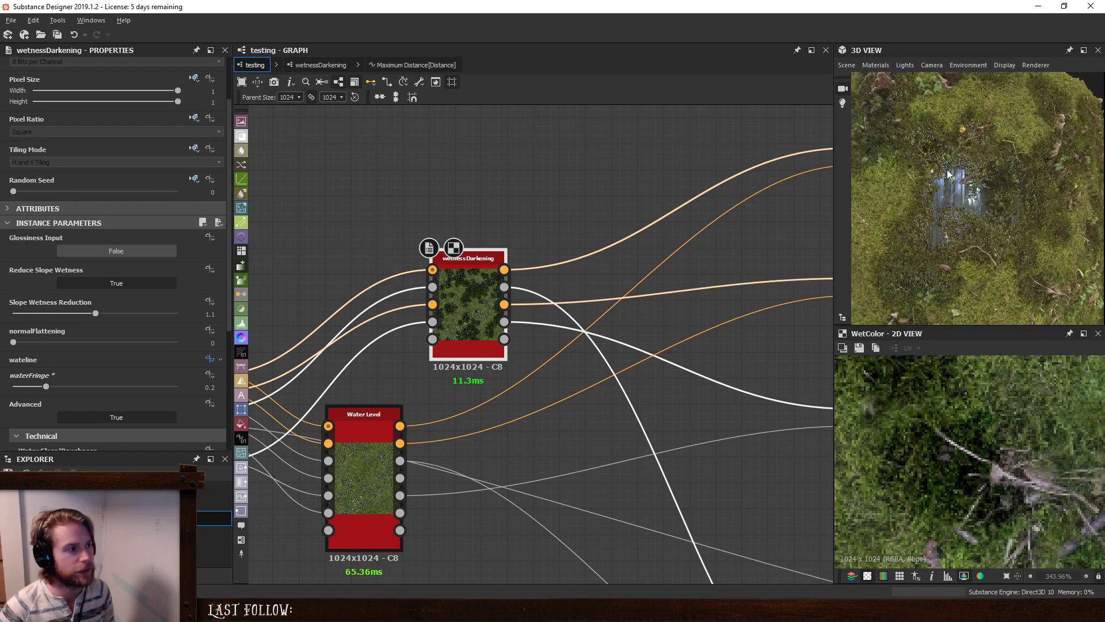
Display the Histogram Scan water mask of the wetnessDarkening graph in 2D and examine its shape.
click(306, 68)
middle_drag(597, 407, 634, 224)
middle_drag(395, 354, 479, 424)
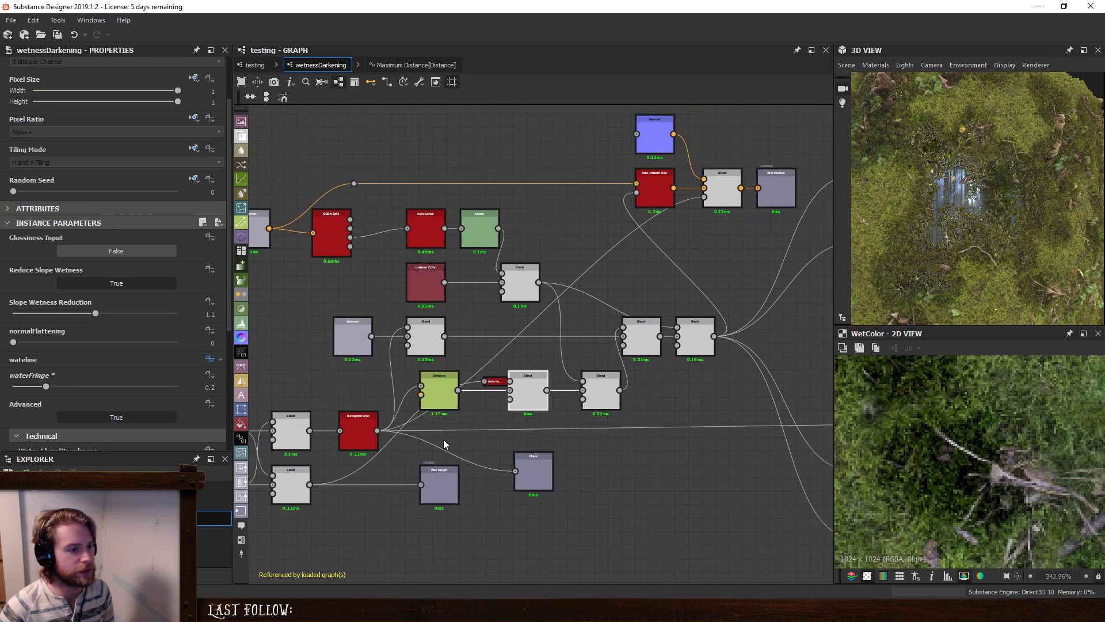
double_click(361, 429)
scroll(1006, 472, down, 5)
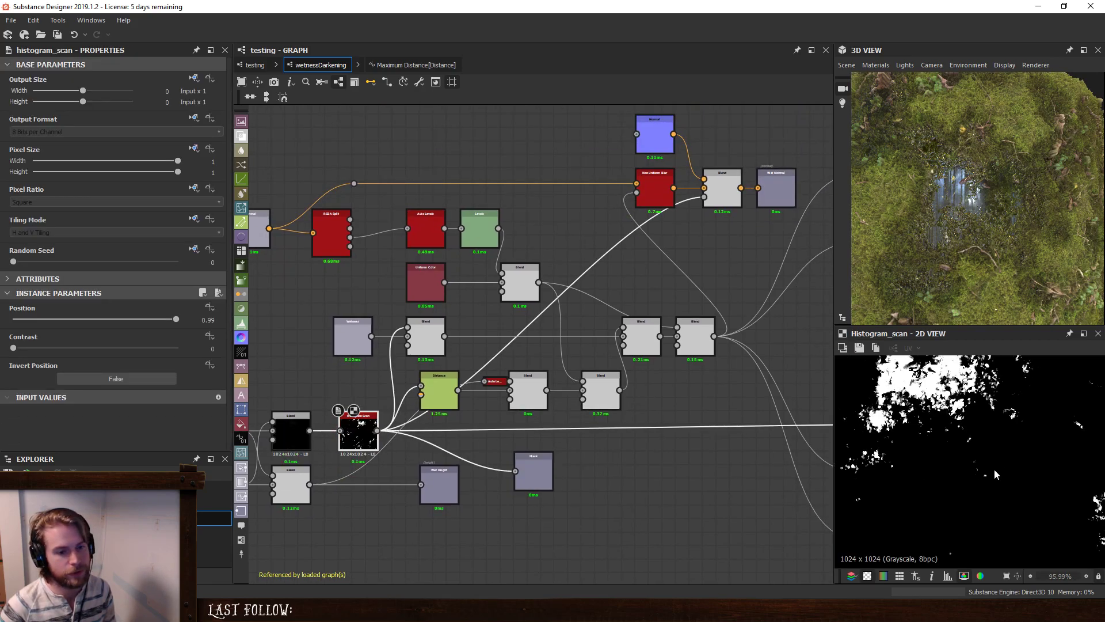
Add an Edge Detect node fed by the Histogram Scan water mask and place it below the normal's blur node.
middle_drag(975, 421, 921, 501)
key(space)
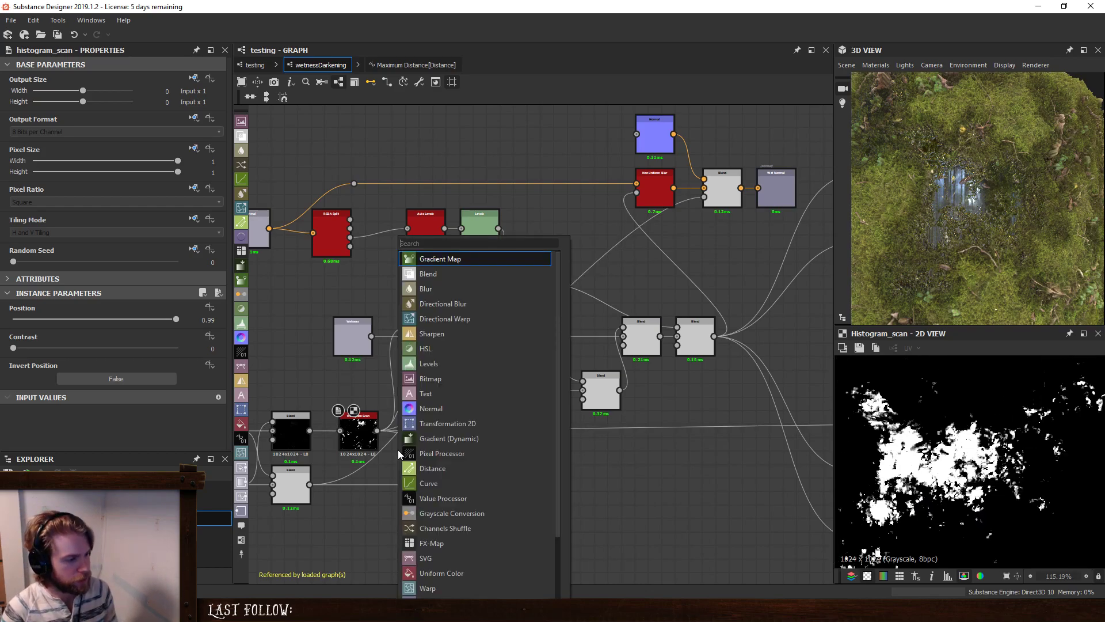
text(e)
click(433, 302)
scroll(384, 460, up, 2)
scroll(384, 460, up, 1)
drag(384, 460, 456, 482)
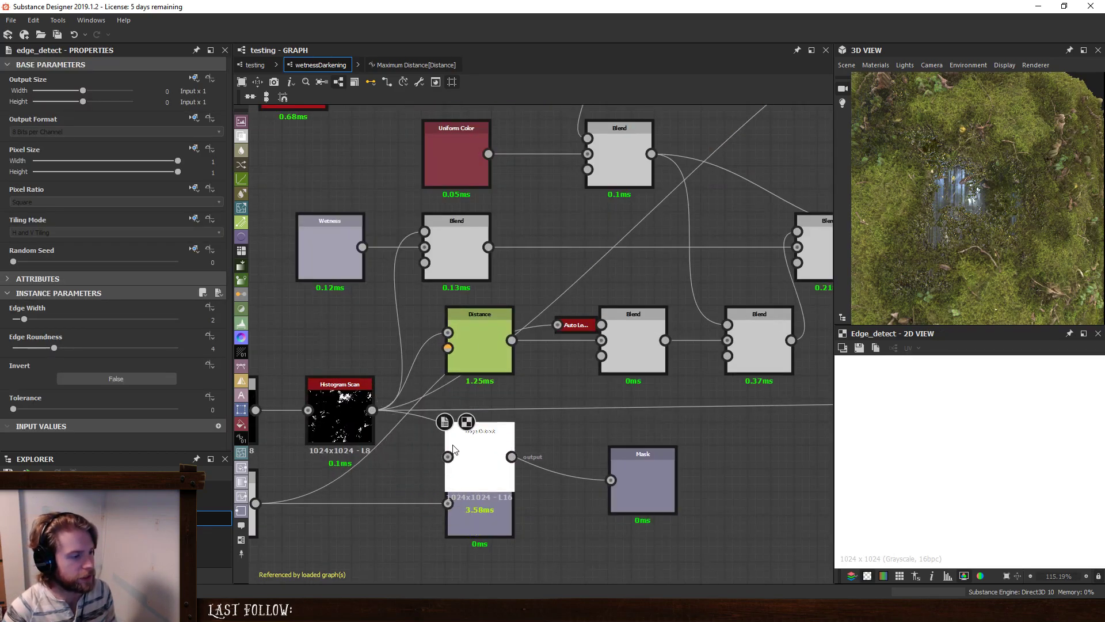
drag(372, 409, 449, 456)
drag(457, 464, 688, 209)
scroll(707, 216, down, 3)
middle_drag(707, 216, 559, 397)
drag(559, 390, 625, 350)
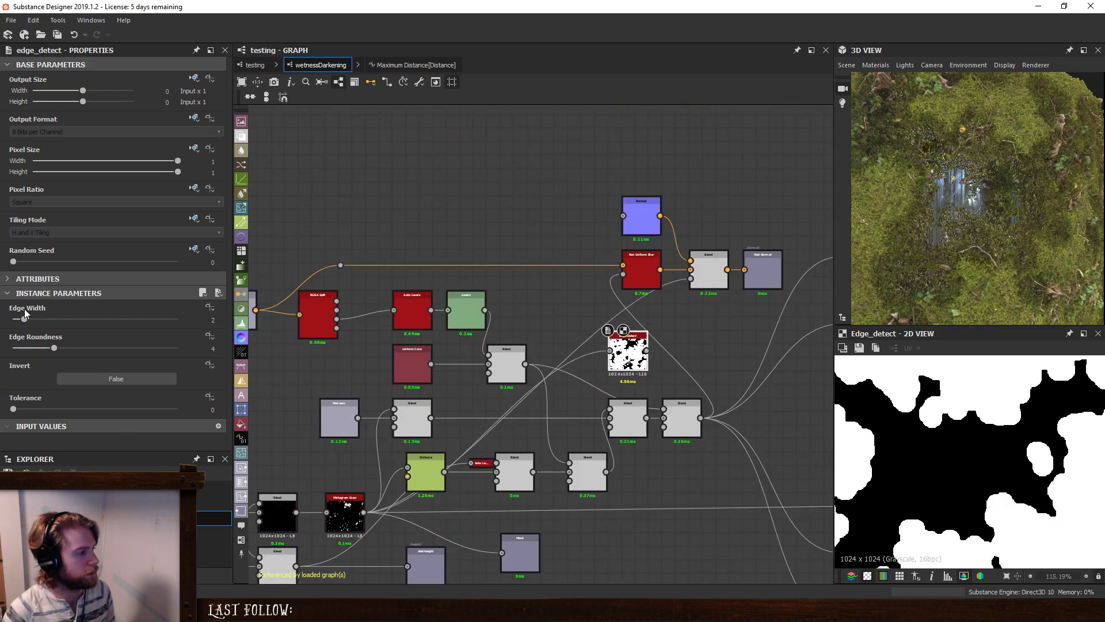
Set the Edge Detect's Edge Width to 1, Edge Roundness to 0 and Invert to True, and inspect the outline in 2D.
drag(24, 320, 2, 320)
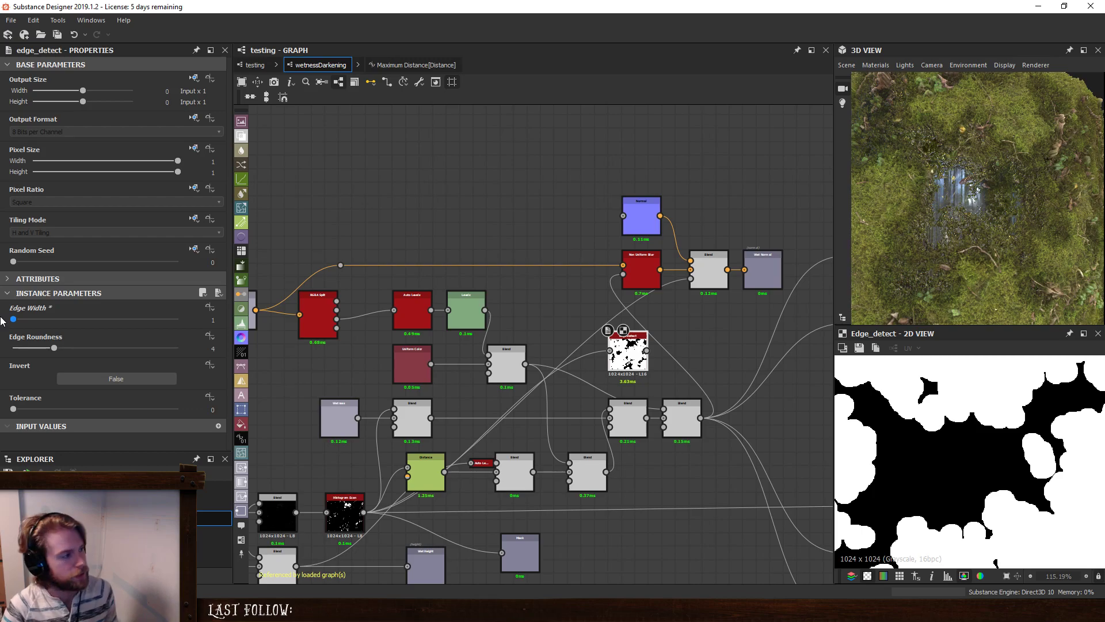
drag(51, 350, 12, 350)
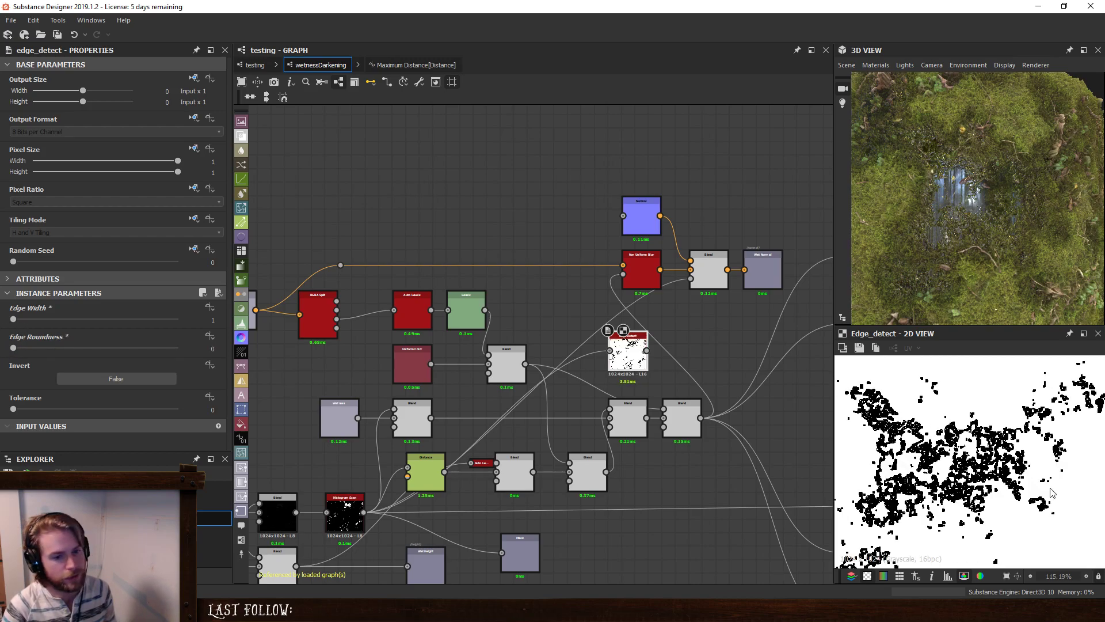
click(115, 378)
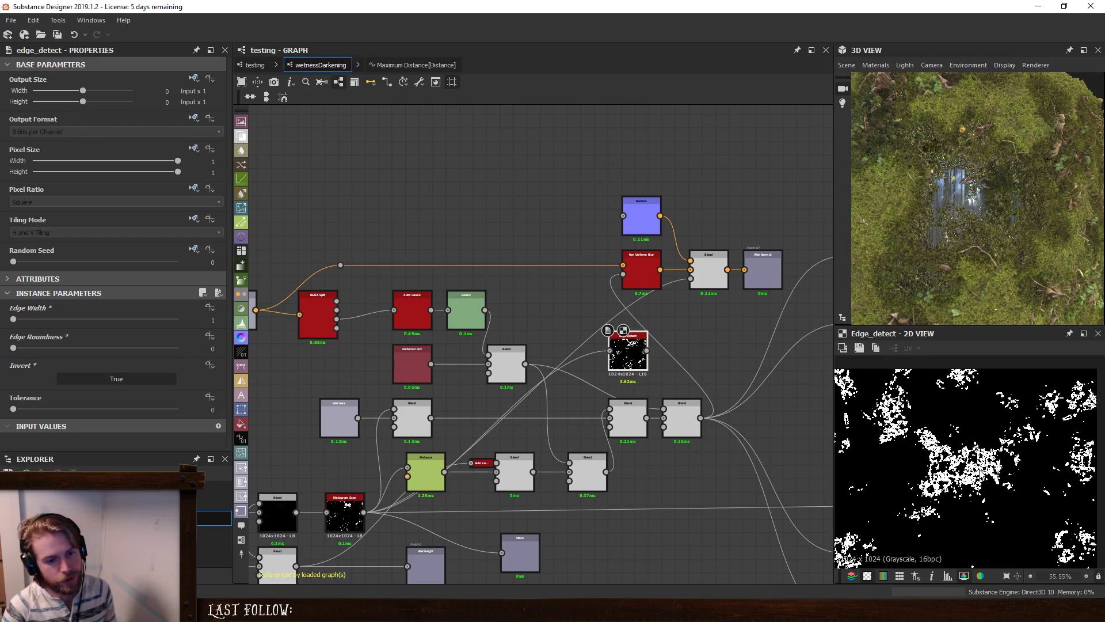
scroll(1018, 454, up, 9)
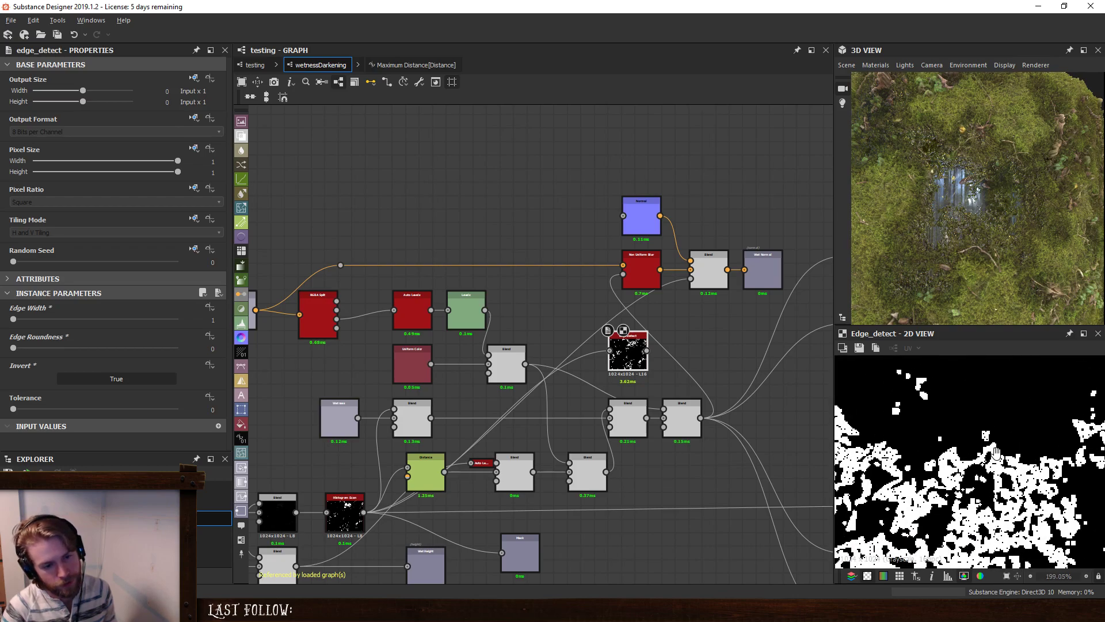
scroll(1018, 454, down, 5)
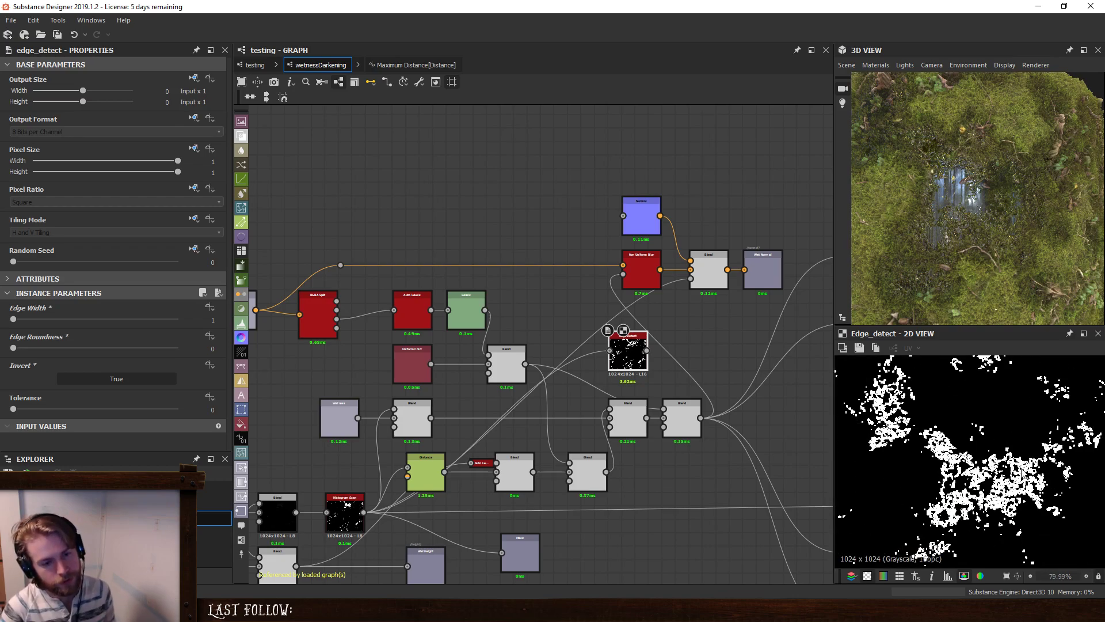
scroll(1024, 474, up, 5)
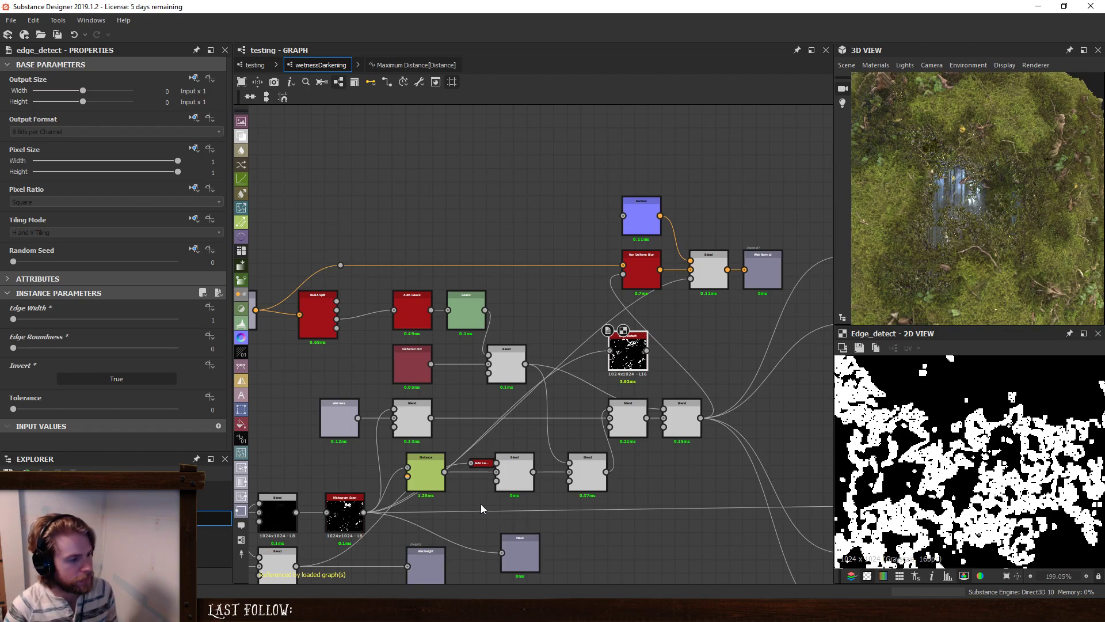
Add a second Distance node fed by the Histogram Scan mask near the Edge Detect and set its Maximum Distance to 2.68.
click(363, 502)
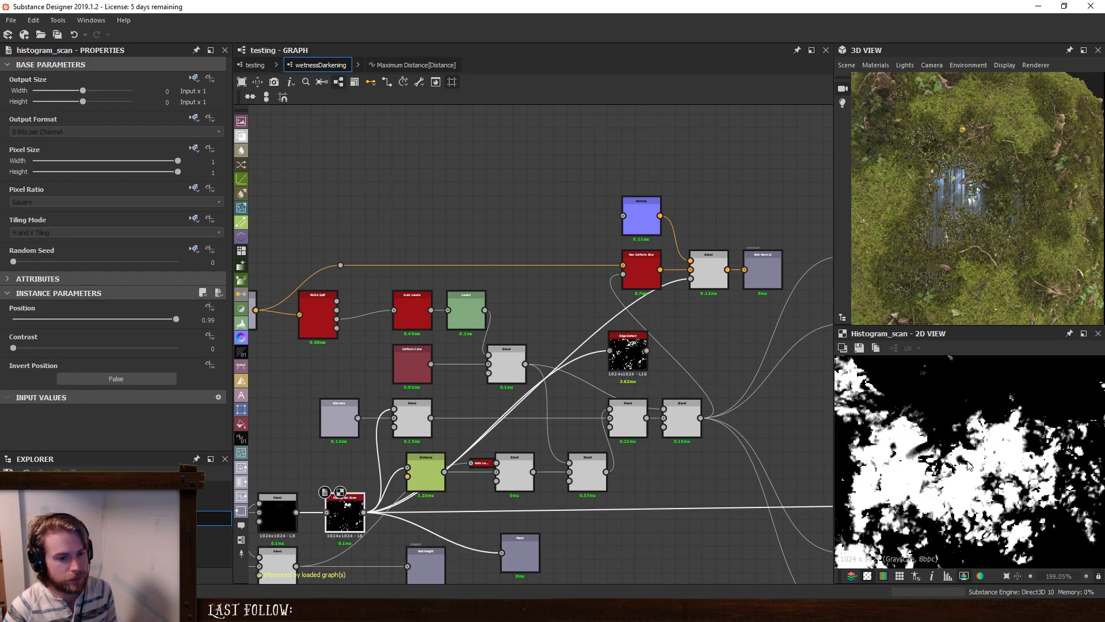
middle_drag(701, 494, 732, 432)
middle_drag(438, 485, 545, 405)
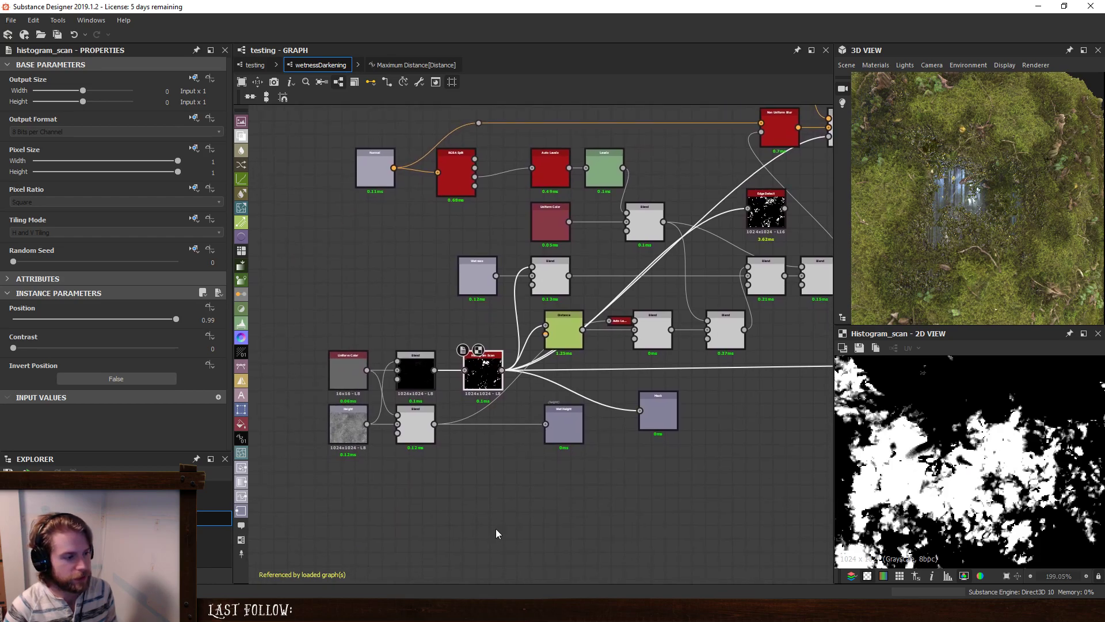
click(496, 530)
click(569, 318)
key(space)
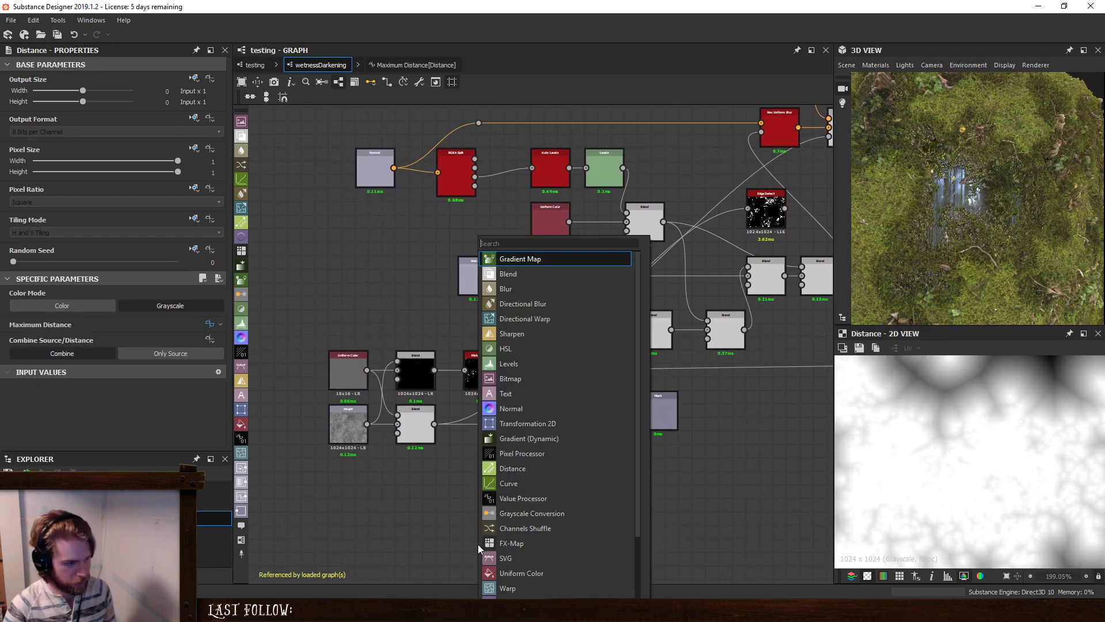
text(dist)
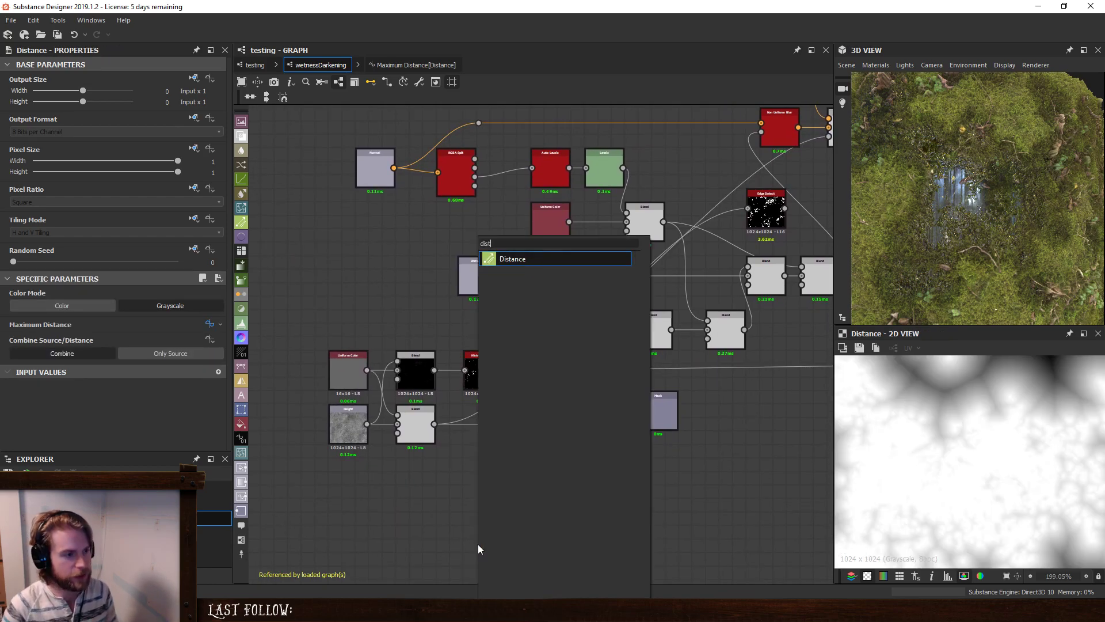
click(528, 262)
drag(766, 212, 430, 488)
drag(491, 509, 561, 455)
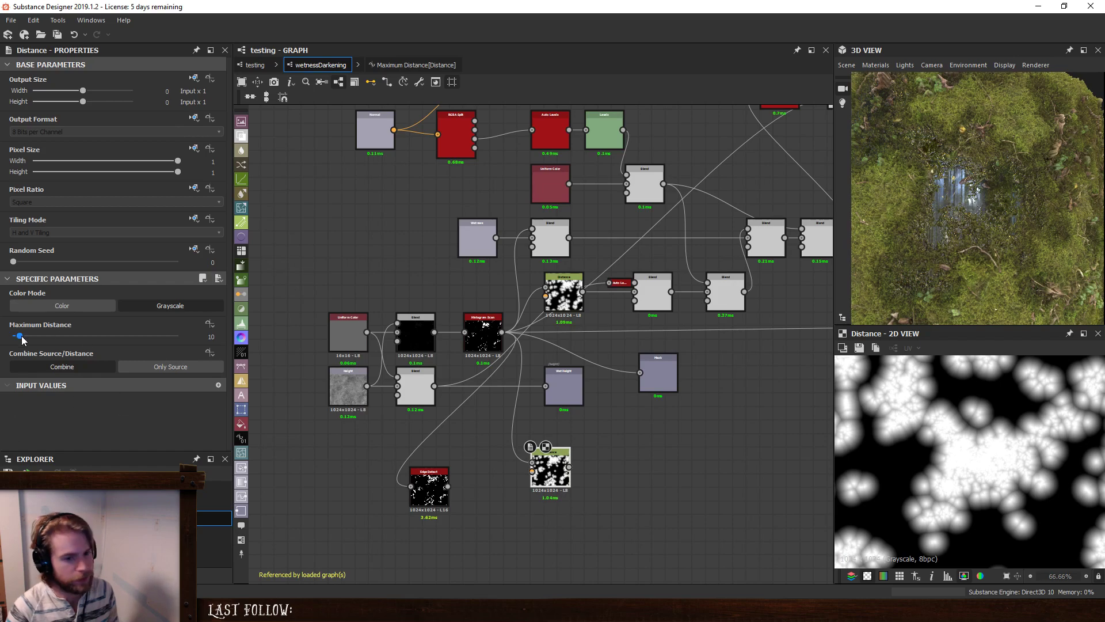
drag(21, 337, 16, 338)
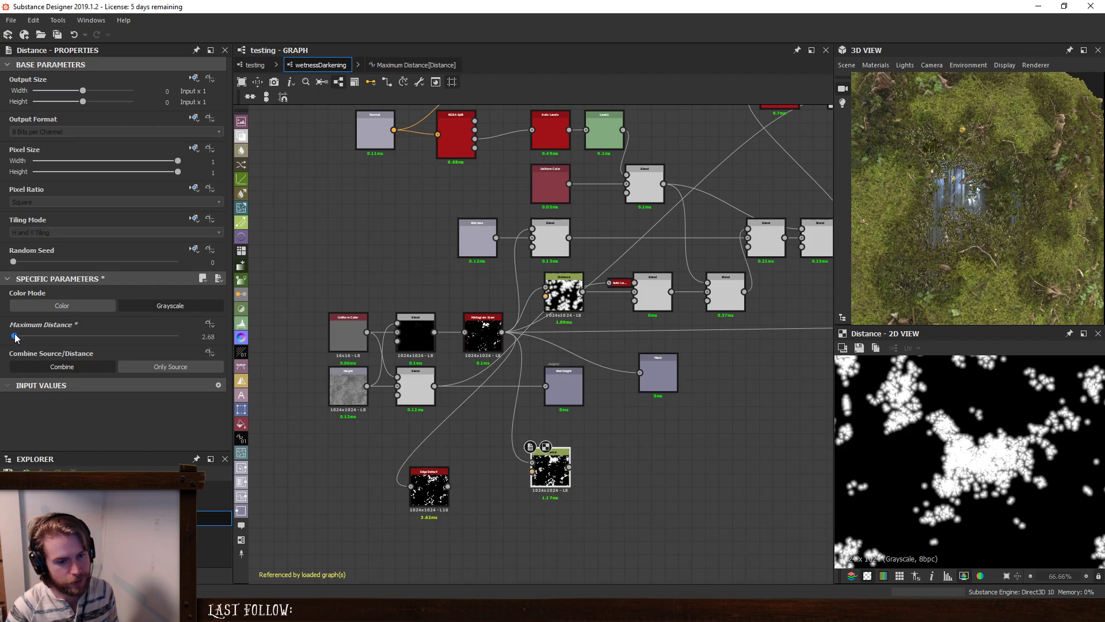
Add a Blend after the new Distance node with the Histogram Scan mask as foreground, in Subtract mode.
scroll(585, 464, up, 4)
key(space)
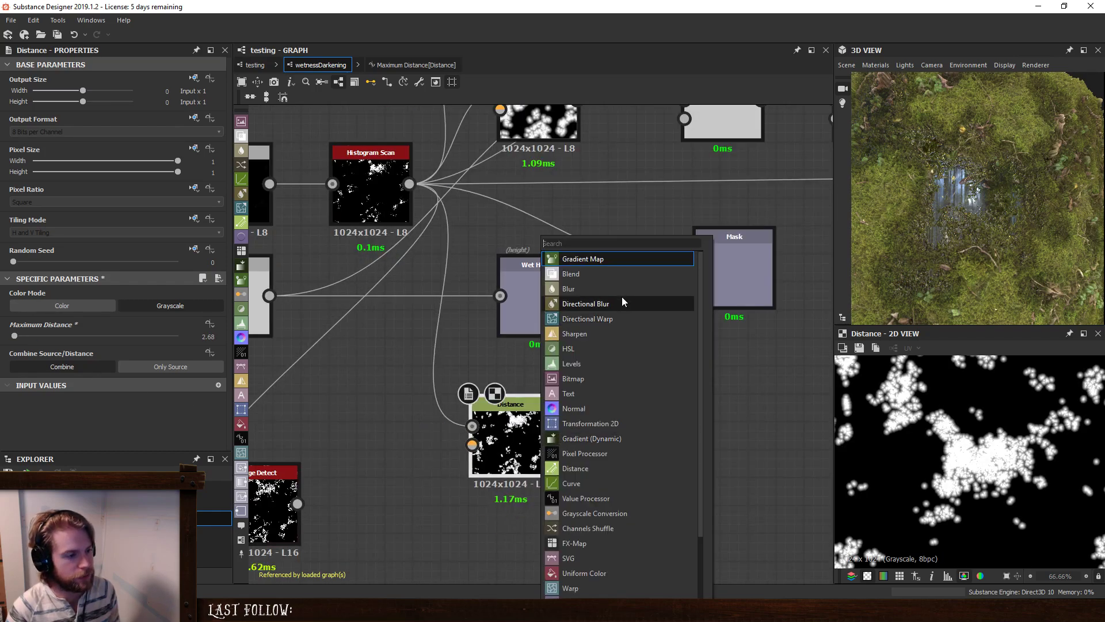
click(616, 274)
drag(612, 417, 409, 184)
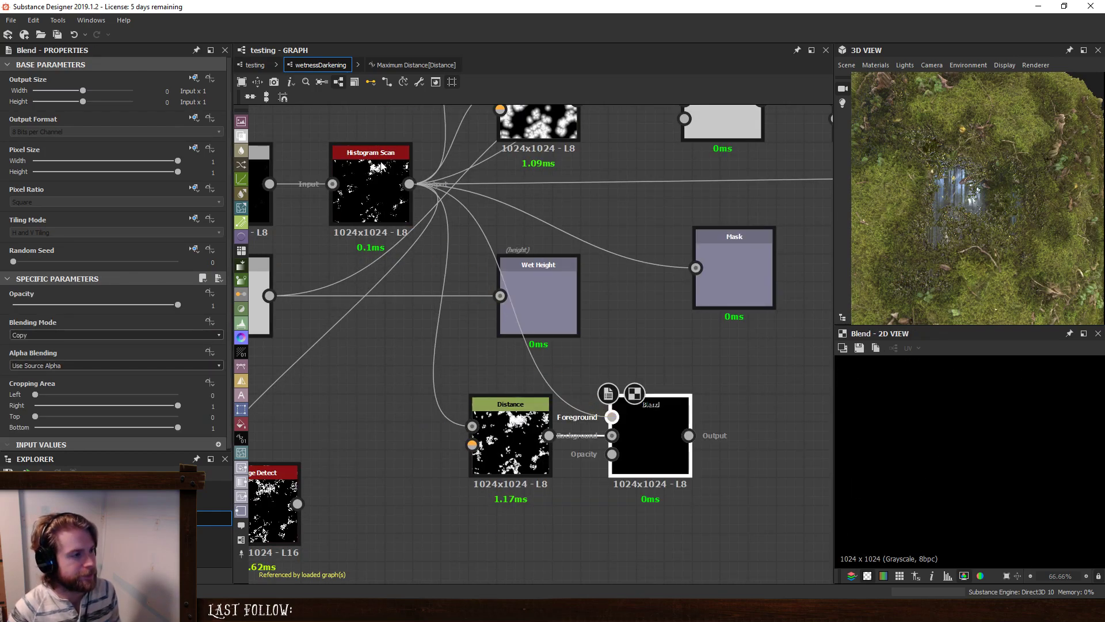
click(80, 335)
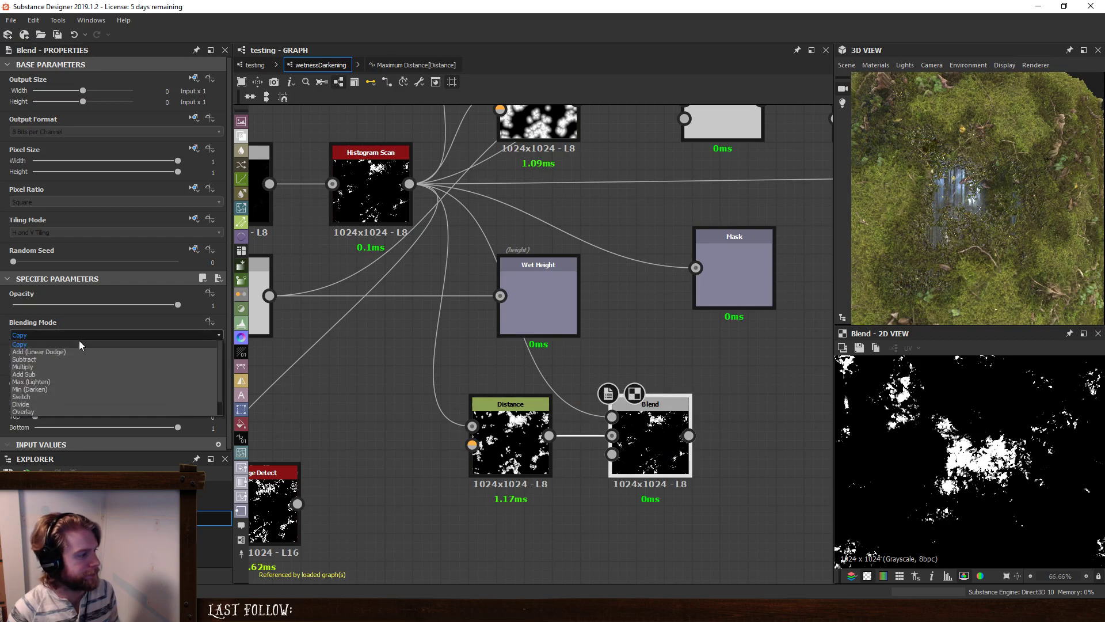
click(56, 361)
scroll(943, 448, up, 8)
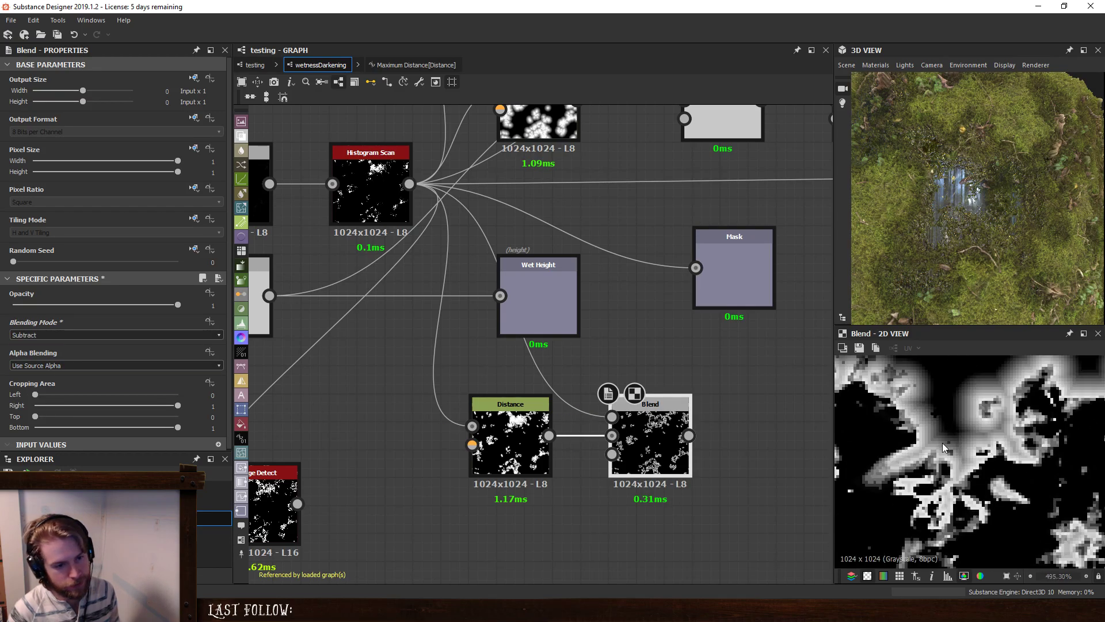
Add an Invert Grayscale node fed by the Histogram Scan mask below the new Distance node.
click(508, 448)
scroll(529, 507, down, 2)
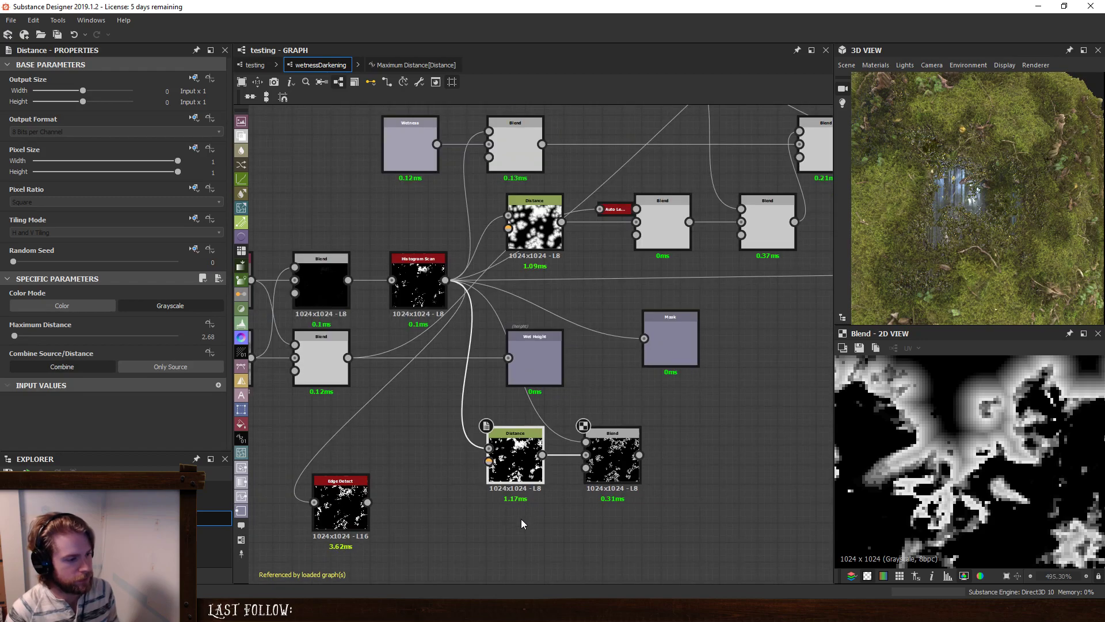
middle_drag(521, 519, 501, 494)
key(space)
text(inv)
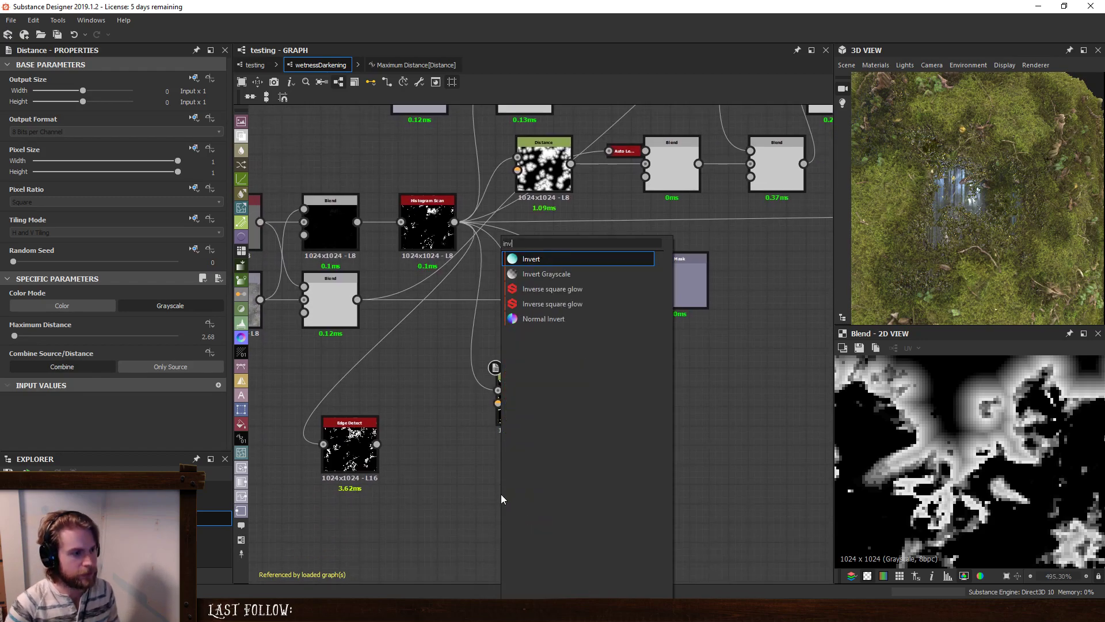
key(Down)
key(Return)
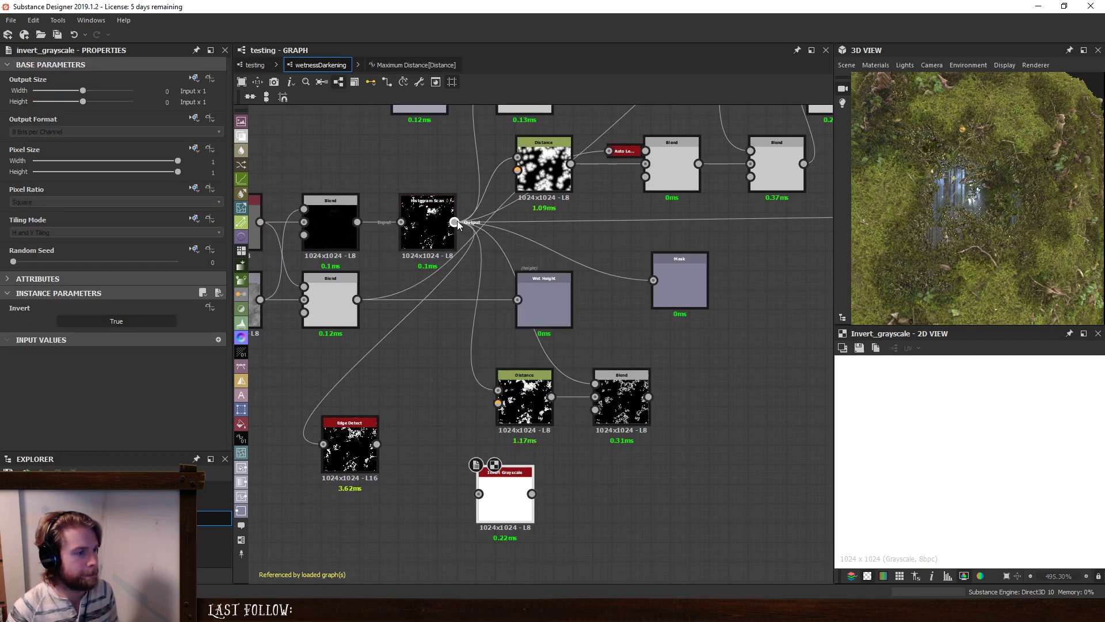
drag(454, 222, 454, 476)
Duplicate the 2.68 Distance node and feed the copy from the Invert Grayscale output.
click(517, 415)
key(ctrl+d)
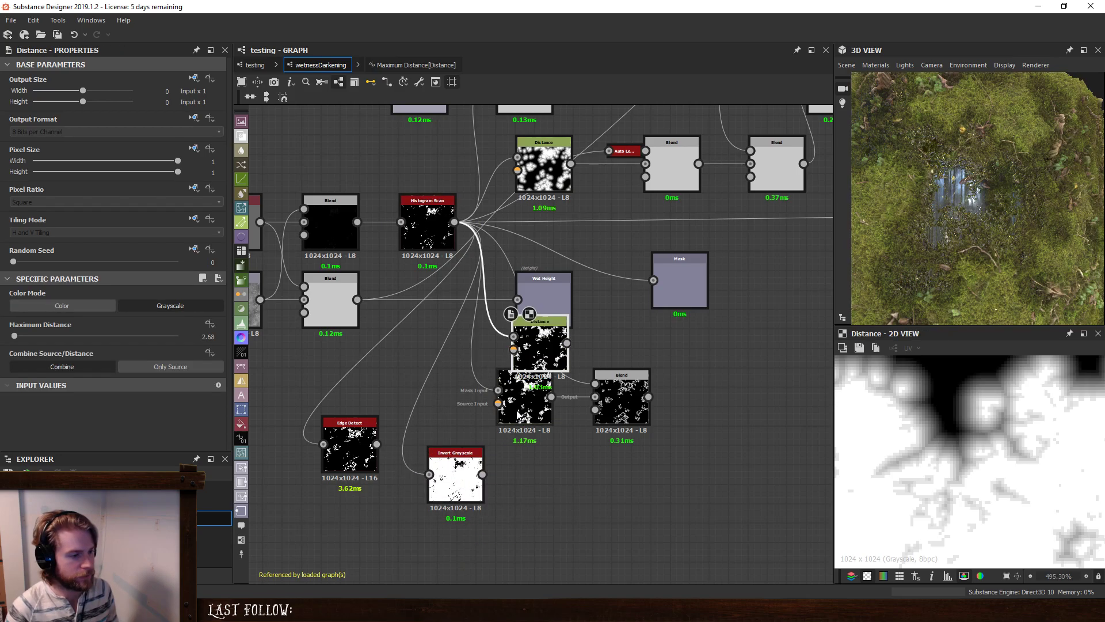
drag(533, 338, 435, 468)
drag(537, 467, 588, 475)
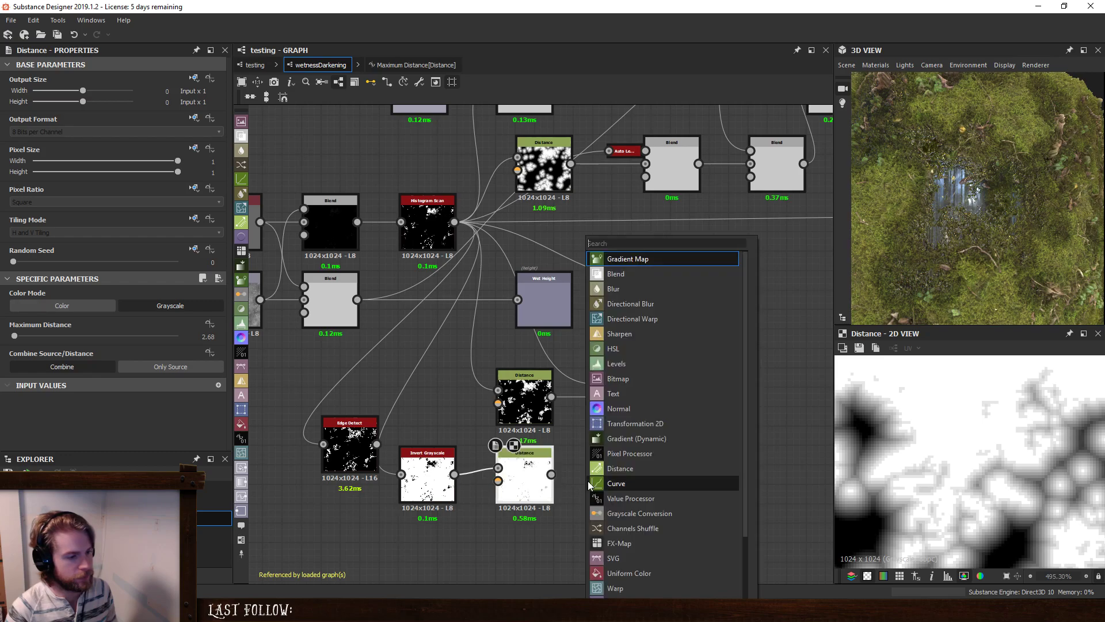
Add a Subtract Blend after the duplicated Distance node, with the inverted mask as its foreground.
click(642, 271)
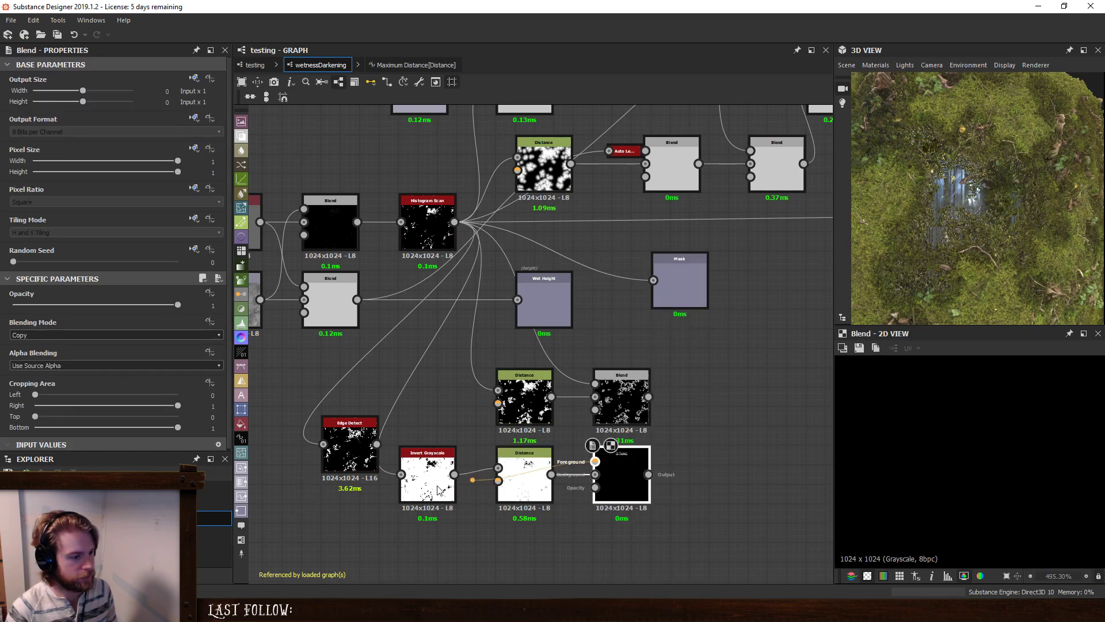
click(91, 335)
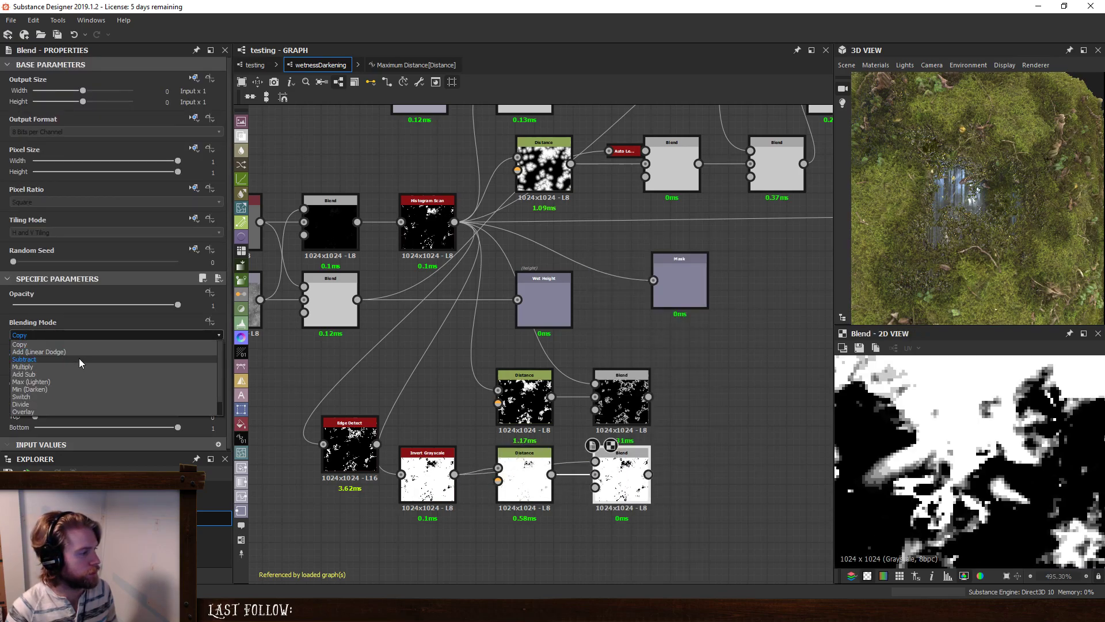
click(79, 359)
scroll(990, 467, down, 4)
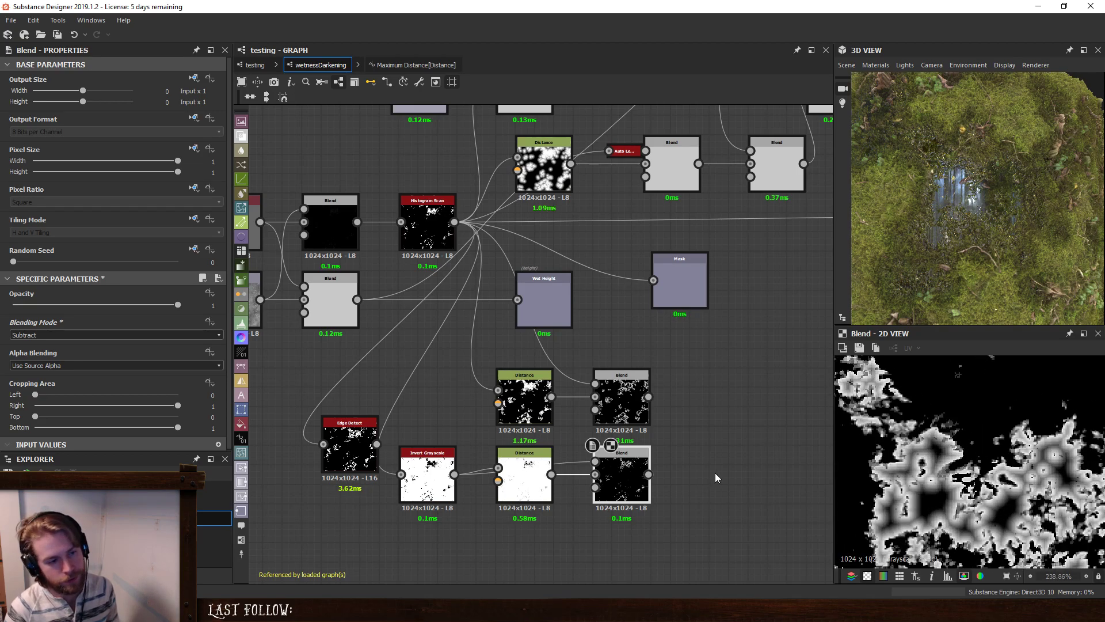
Combine the two Subtract Blends in a new Blend set to Max (Lighten) and inspect the merged edge in 2D.
key(space)
click(733, 275)
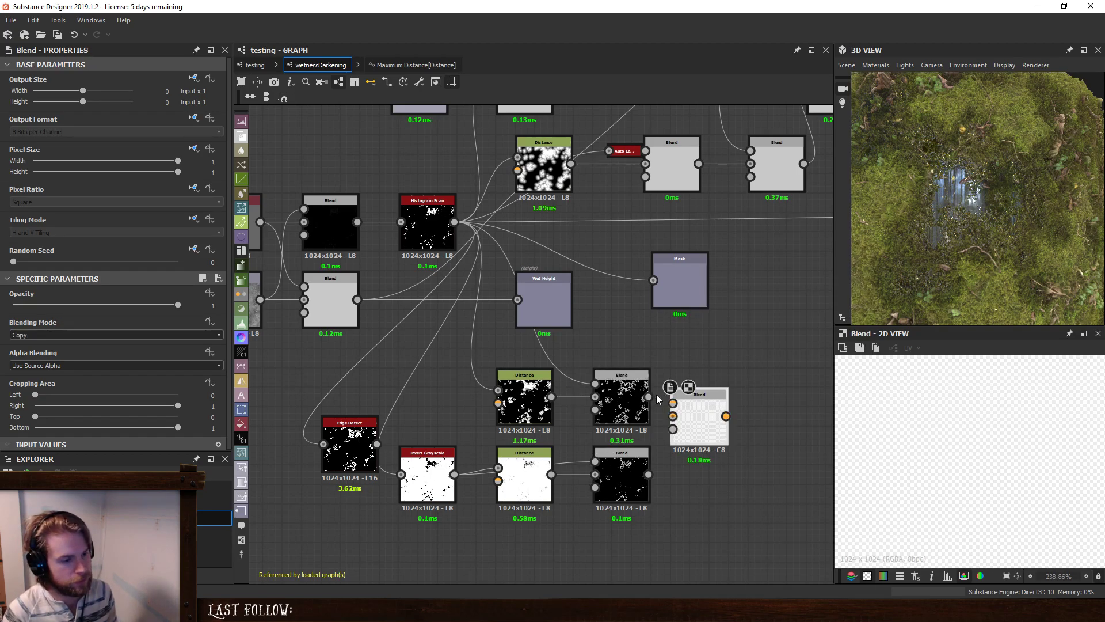
drag(648, 396, 675, 404)
drag(649, 474, 673, 416)
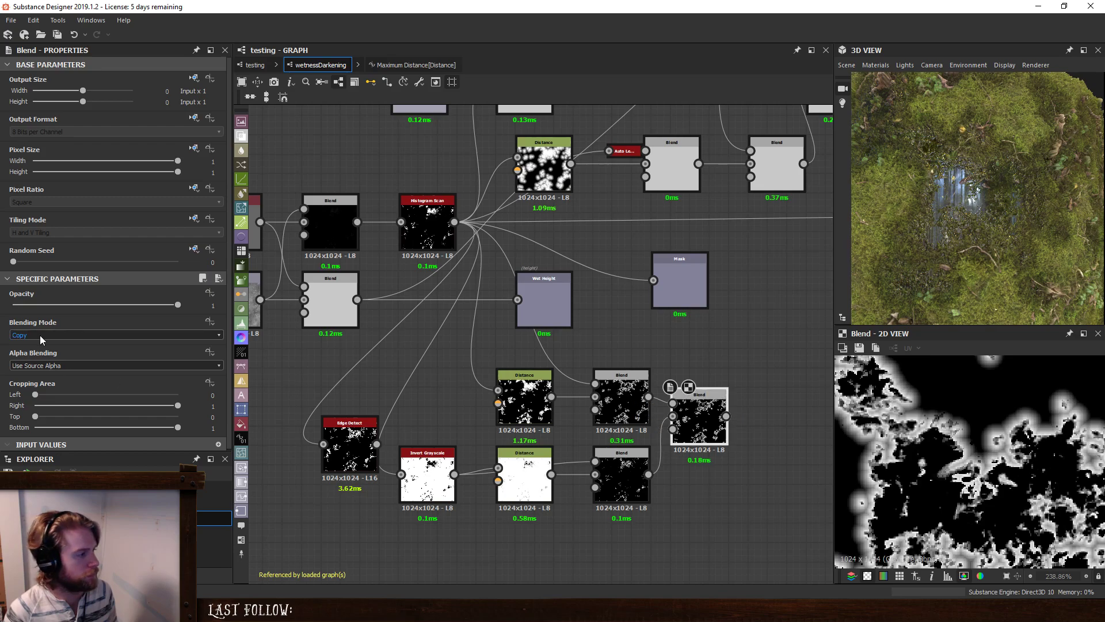
click(58, 335)
click(57, 382)
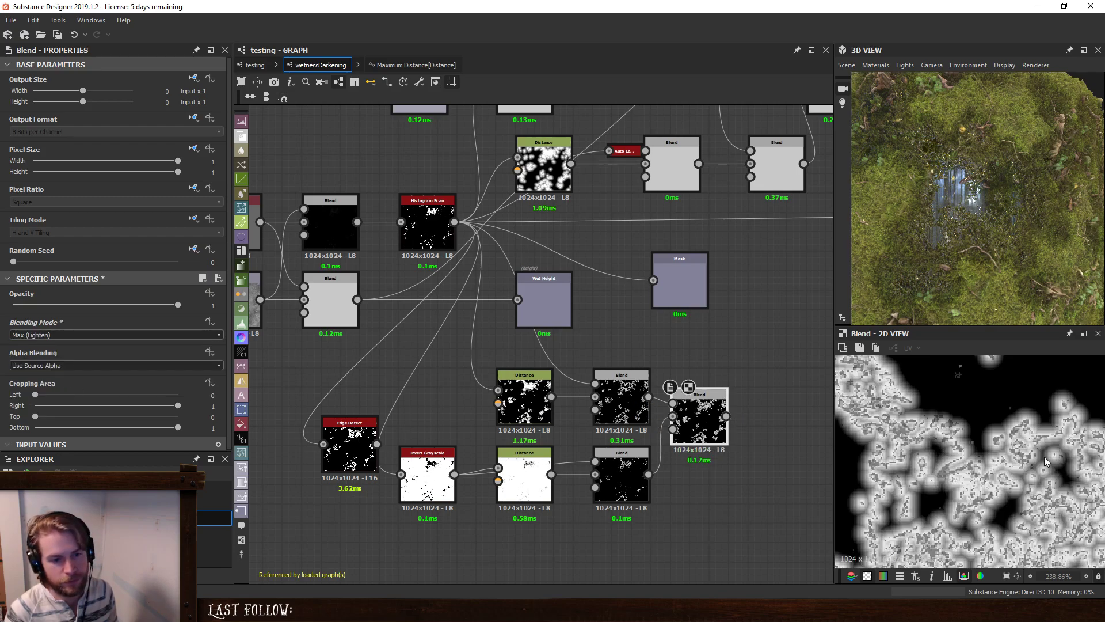
scroll(1019, 460, up, 4)
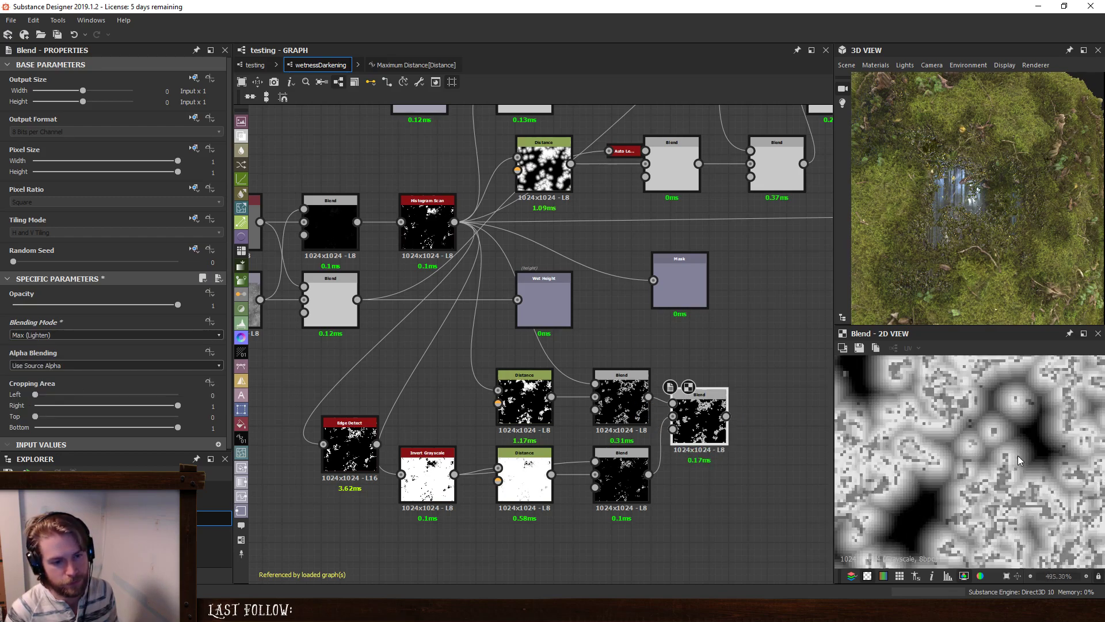
scroll(1019, 461, down, 3)
Rearrange the duplicated Distance and Invert Grayscale nodes to clear the wiring, and compare the Subtract Blends with the combined one.
drag(530, 460, 530, 518)
click(422, 463)
drag(422, 462, 441, 444)
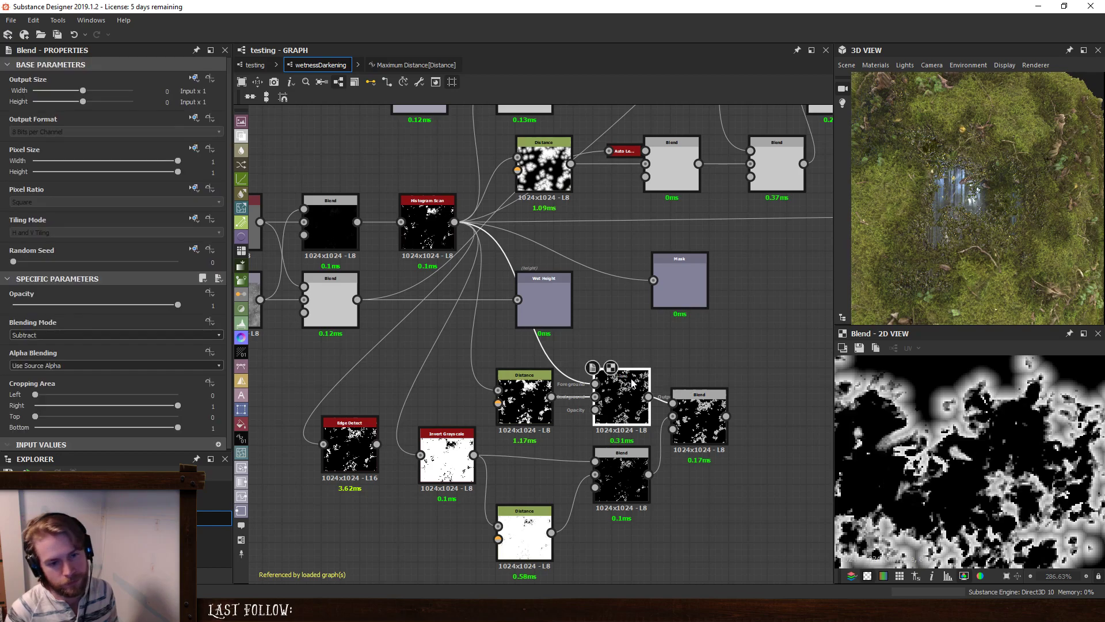
click(633, 486)
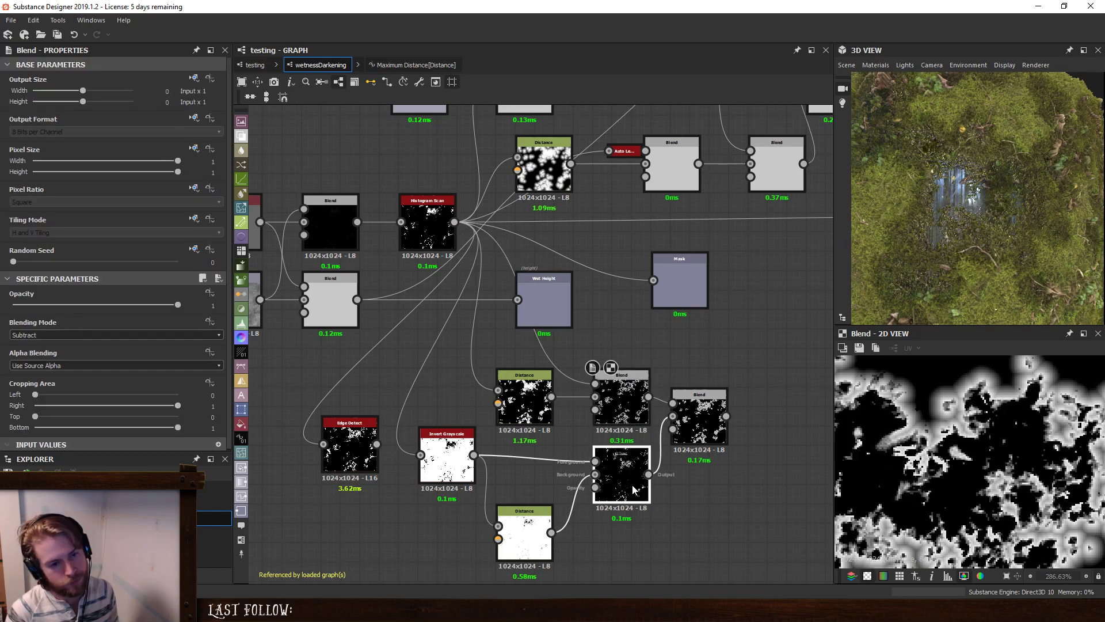
click(704, 430)
Set the water mask Histogram Scan's Position to 1.
click(525, 402)
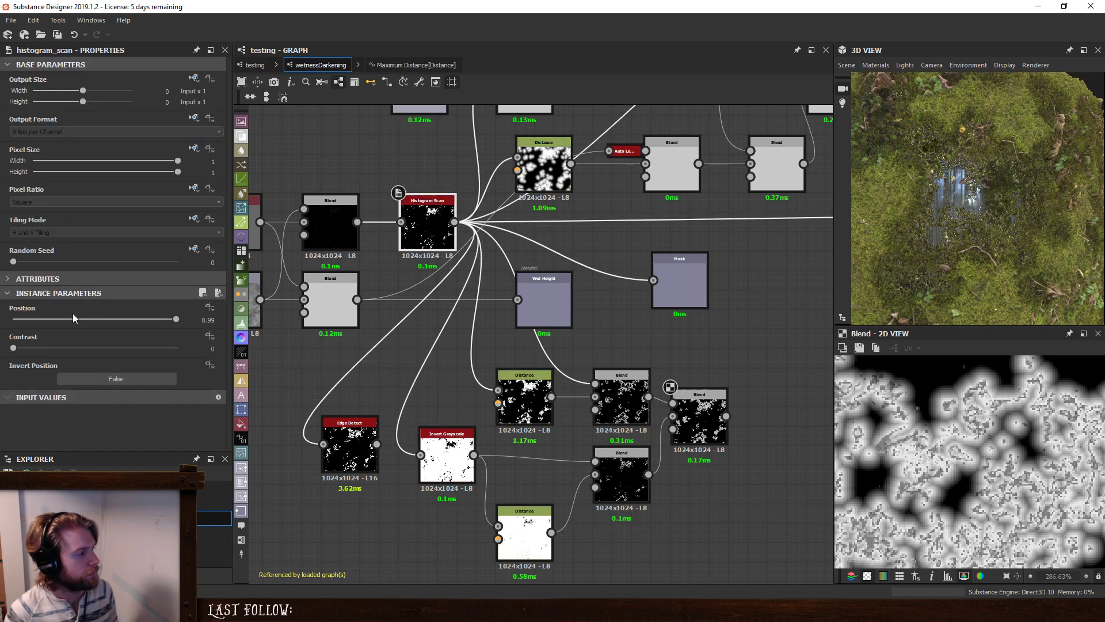
drag(177, 321, 182, 323)
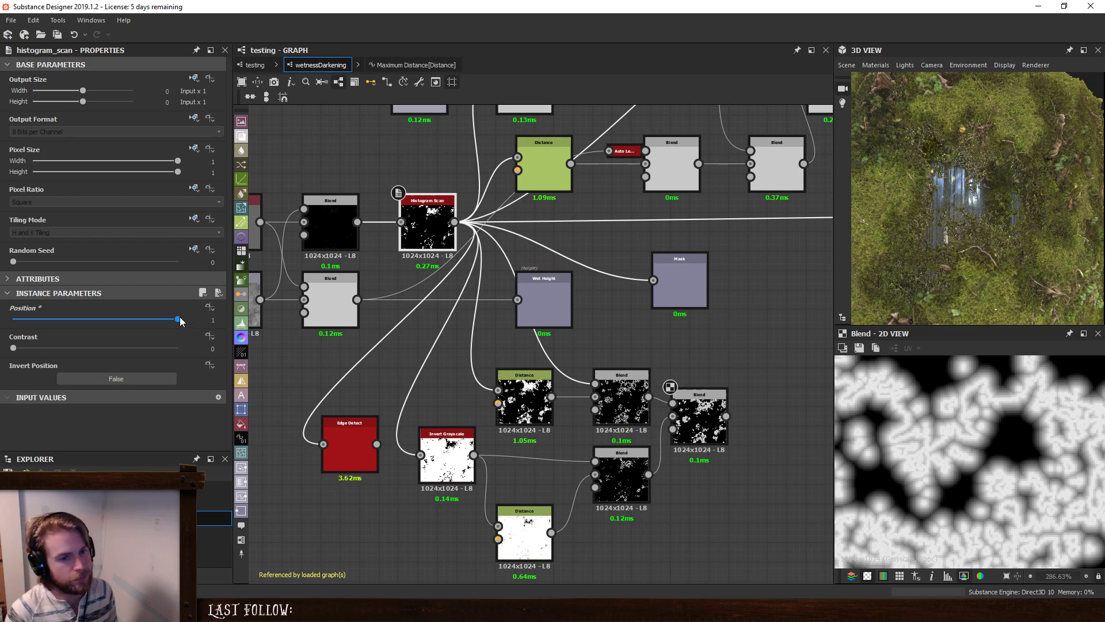
Try a Position of 0.99 on the water mask Histogram Scan, check it in 2D and 3D, and restore the Position to 1.
drag(179, 321, 185, 322)
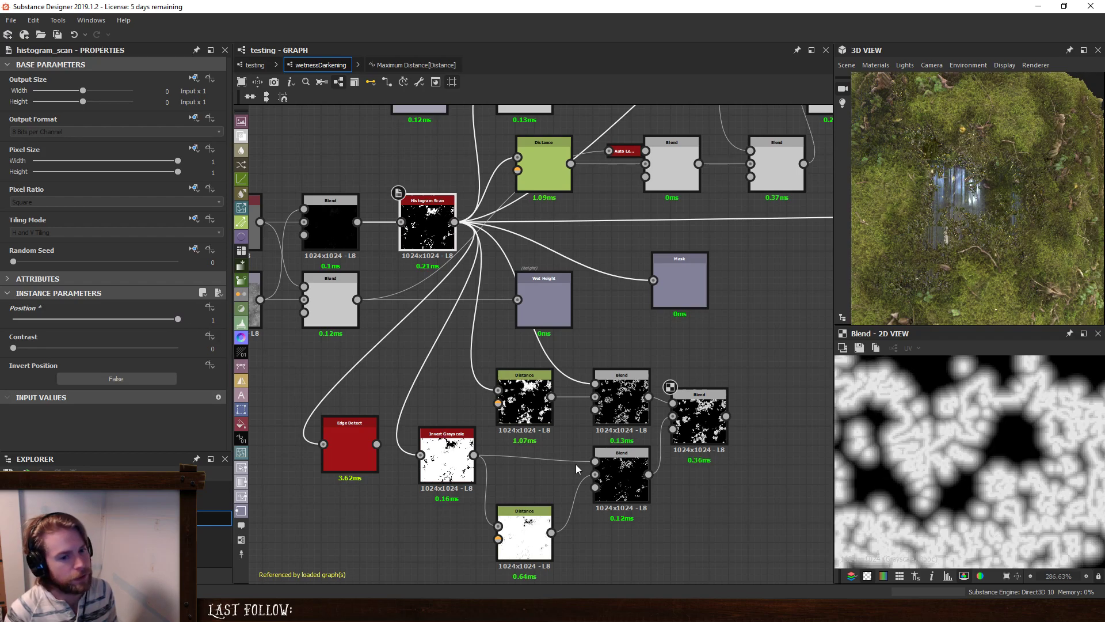
double_click(429, 225)
scroll(952, 441, down, 5)
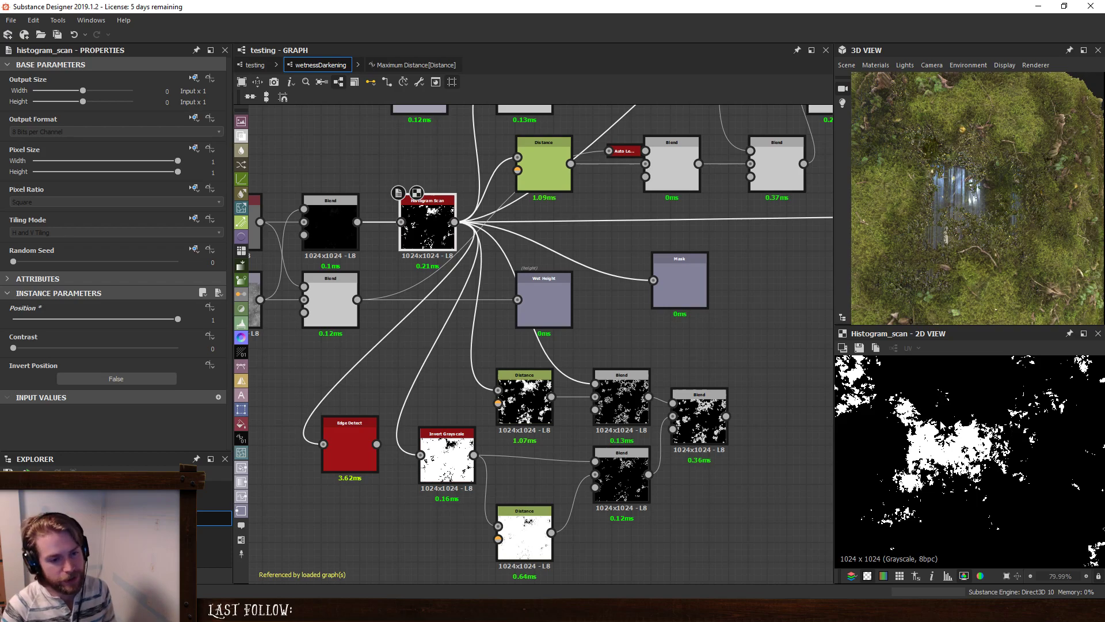
scroll(995, 435, up, 4)
click(213, 320)
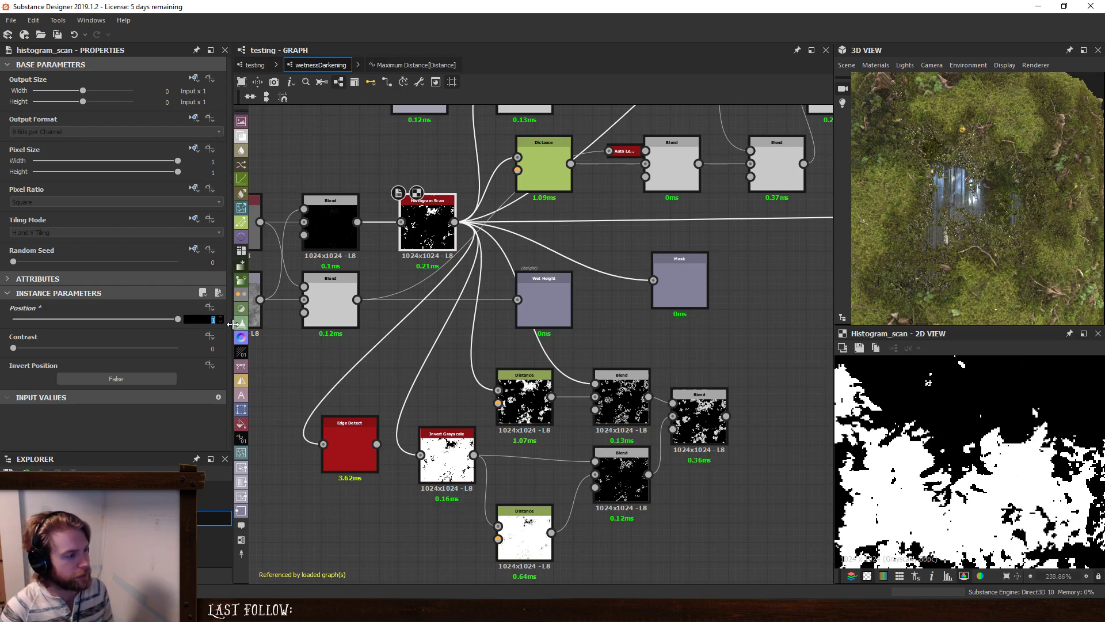
text(.99)
key(Return)
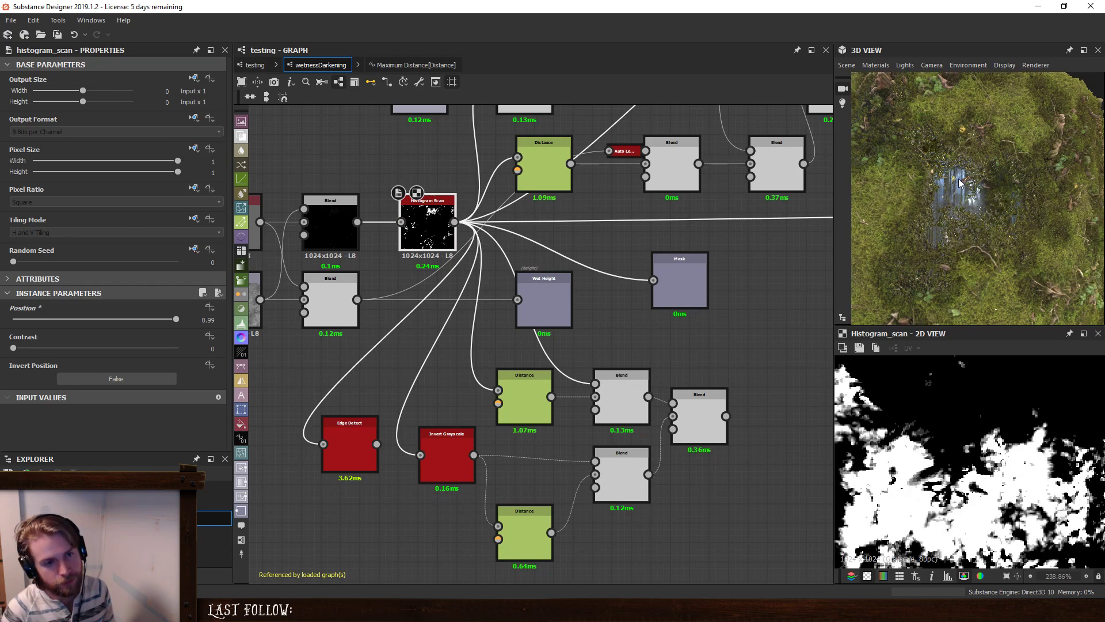
scroll(959, 183, up, 5)
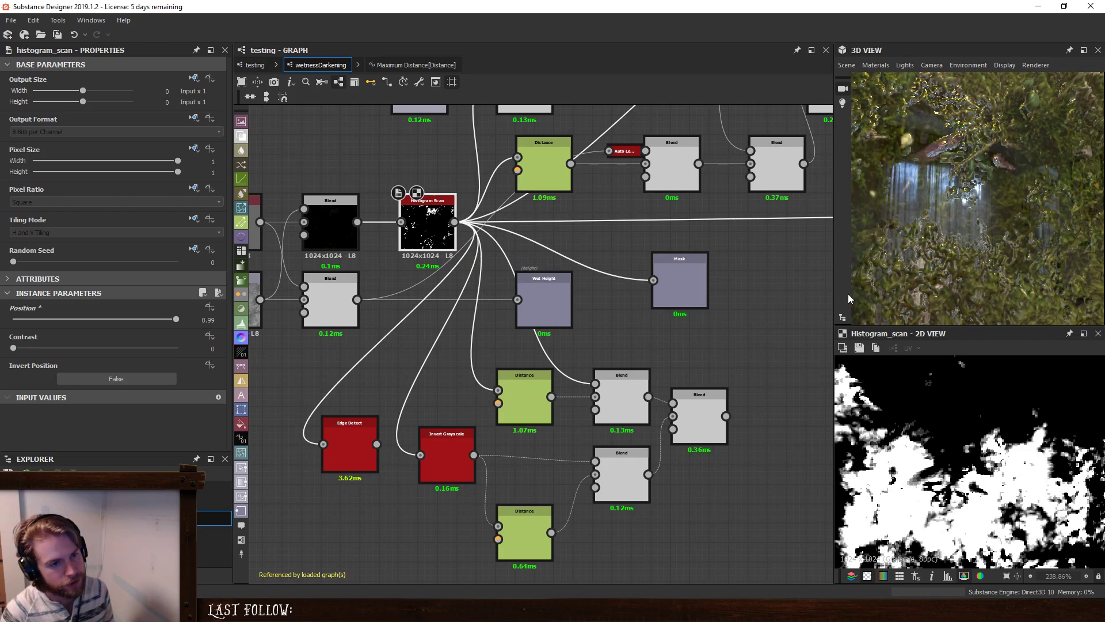
drag(177, 320, 181, 321)
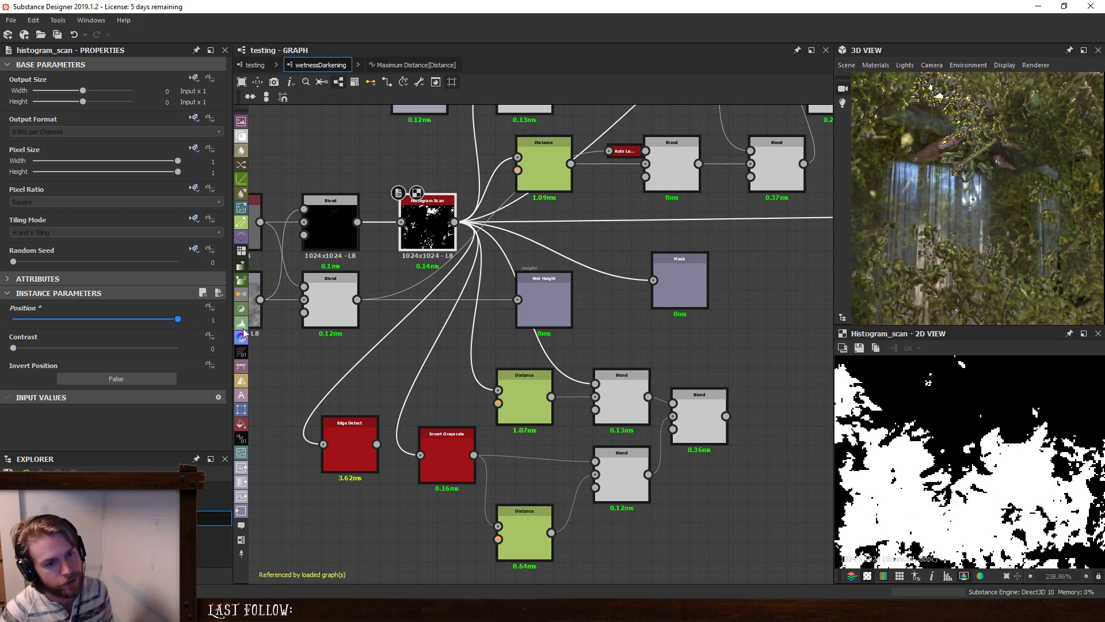
Examine the water and its shoreline in the 3D preview, both close up and from a distance.
scroll(973, 231, down, 6)
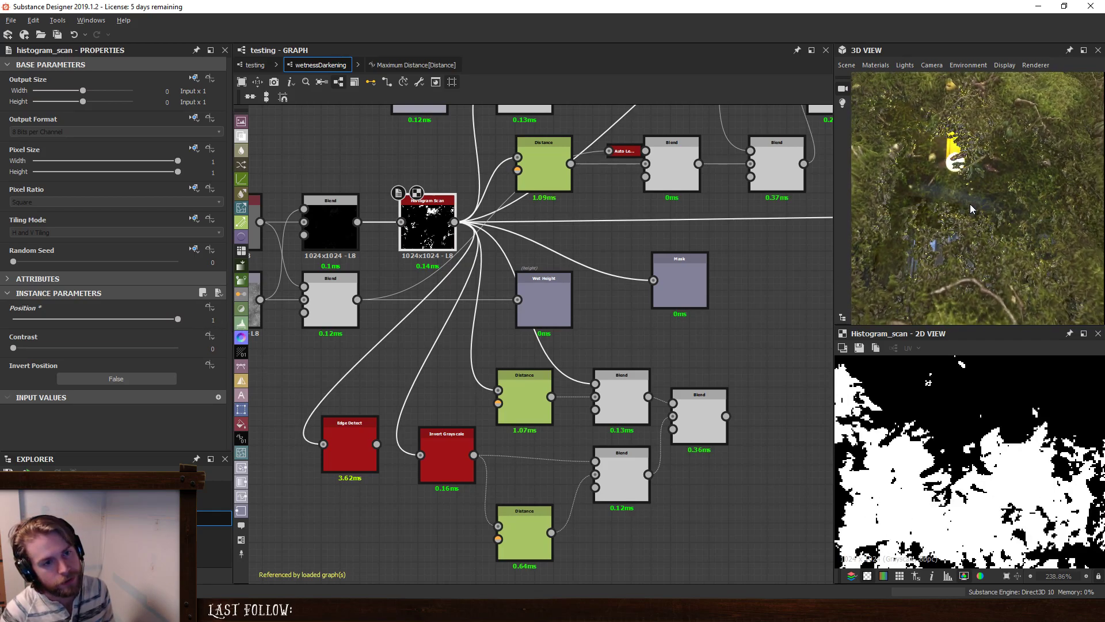
scroll(970, 185, up, 4)
mouse_move(974, 209)
mouse_down()
mouse_move(918, 106)
mouse_move(972, 216)
mouse_up()
scroll(917, 101, down, 5)
scroll(917, 102, up, 5)
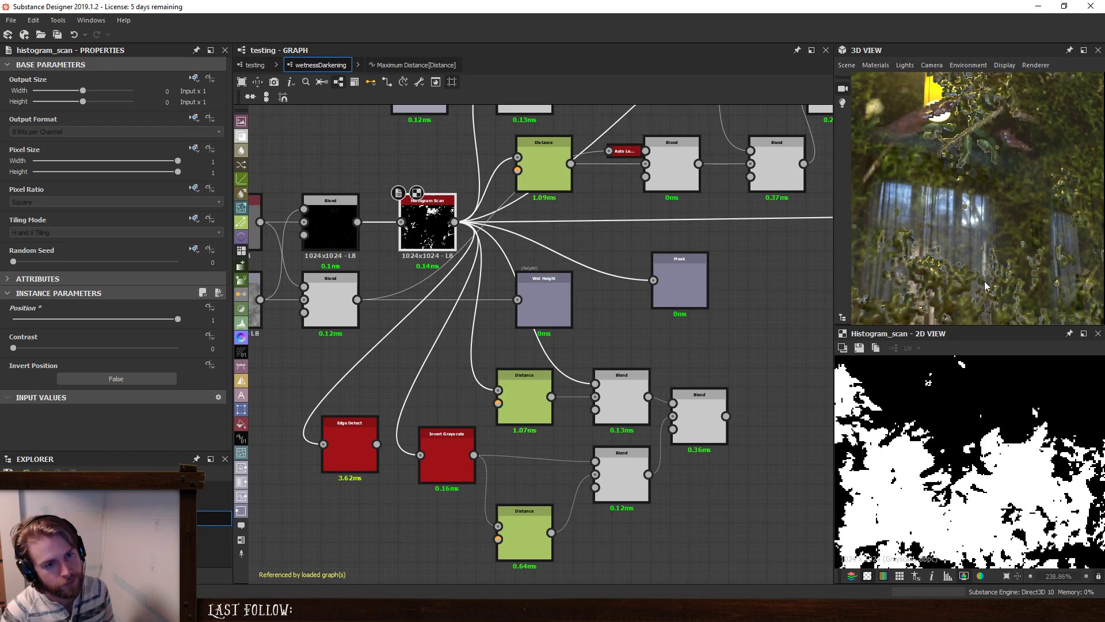
scroll(1007, 259, down, 5)
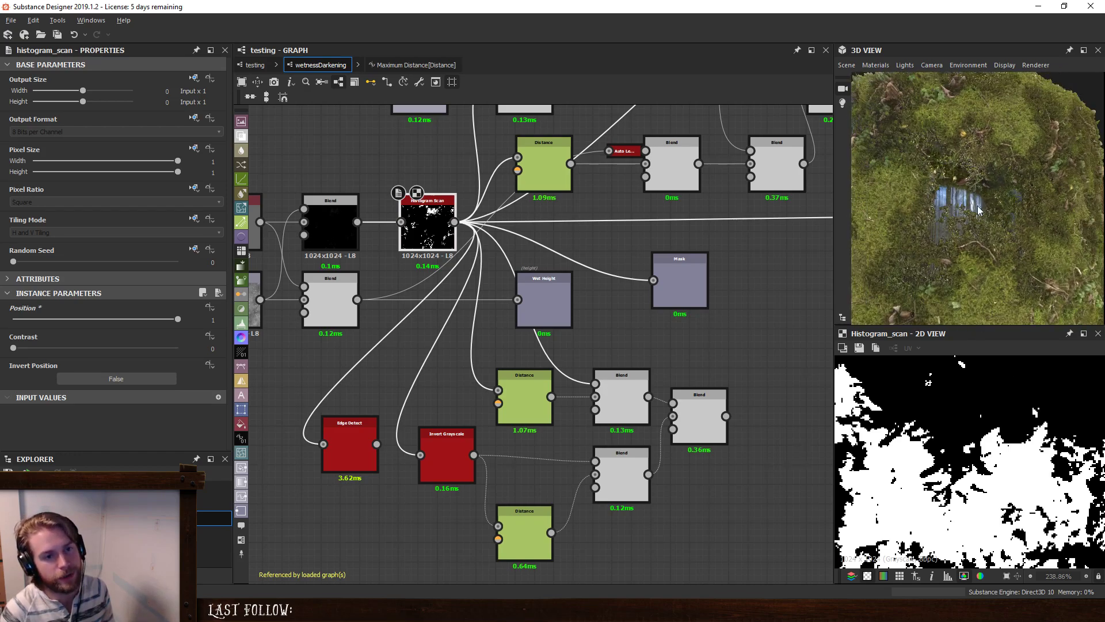
mouse_move(980, 210)
mouse_down()
mouse_move(990, 251)
mouse_move(976, 224)
mouse_up()
Preview the merged edge Blend in 2D while trying the Histogram Scan's Position at 0.99, and return the Position to 1.
double_click(699, 414)
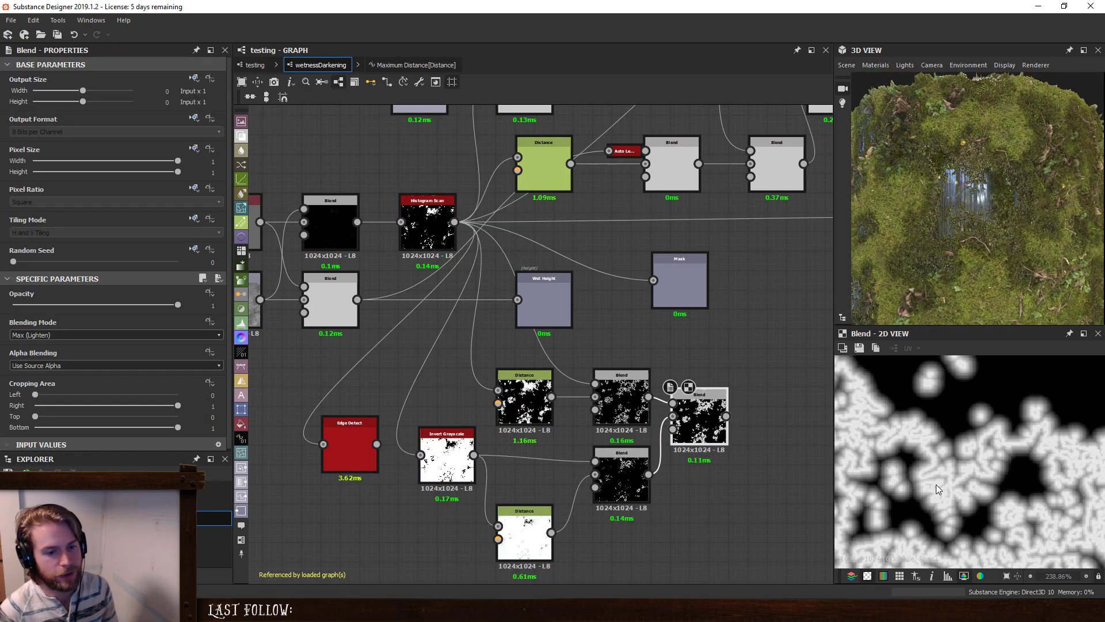
click(426, 224)
click(213, 319)
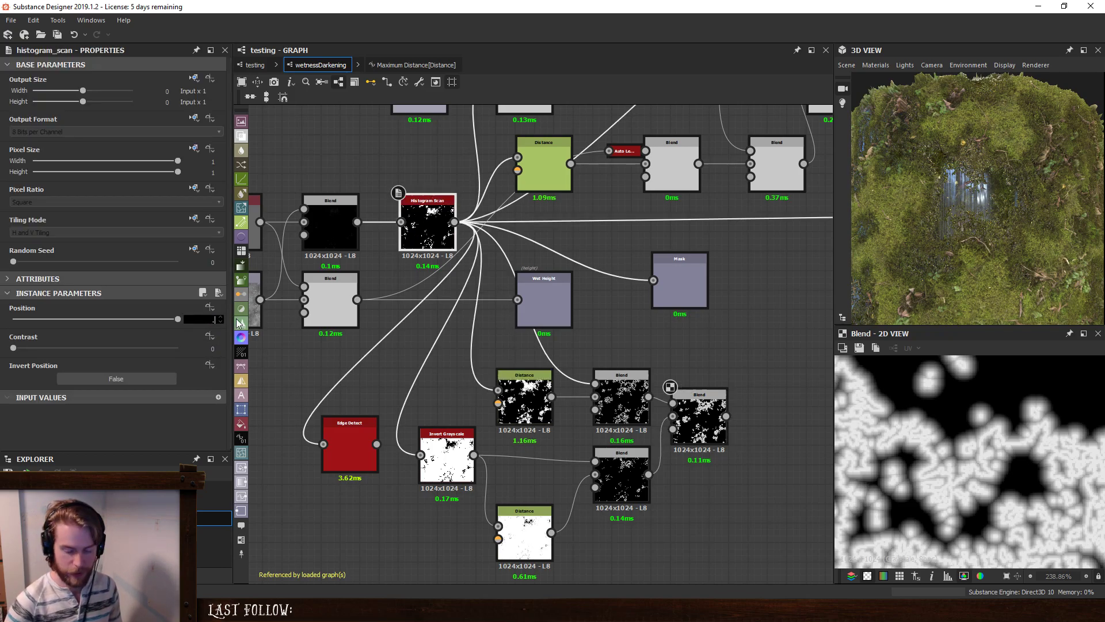
text(.99)
key(Return)
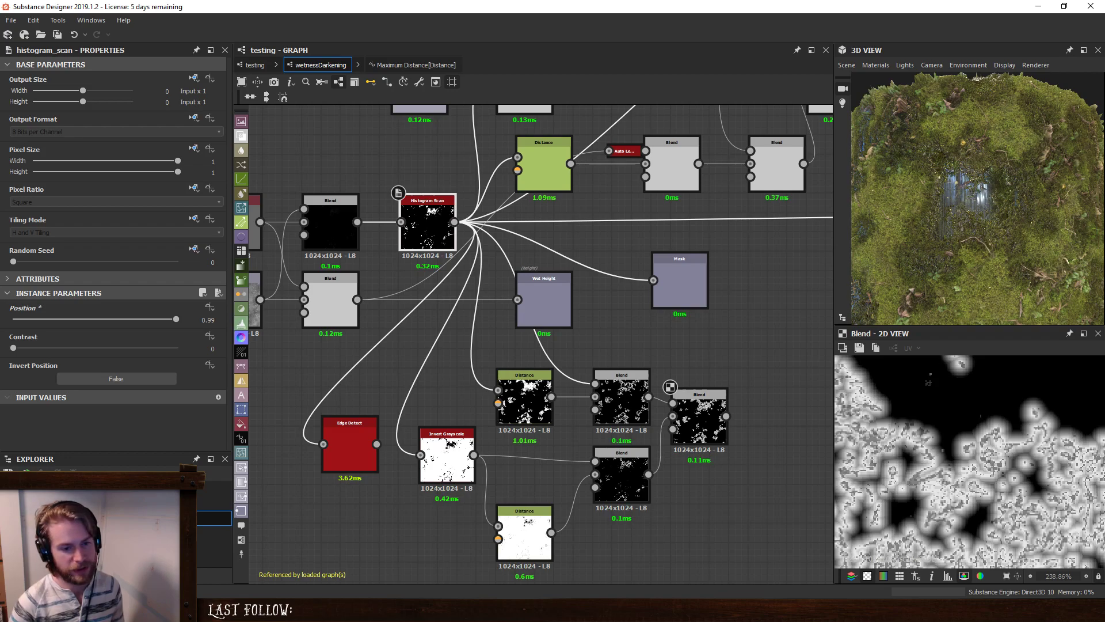
drag(176, 319, 247, 321)
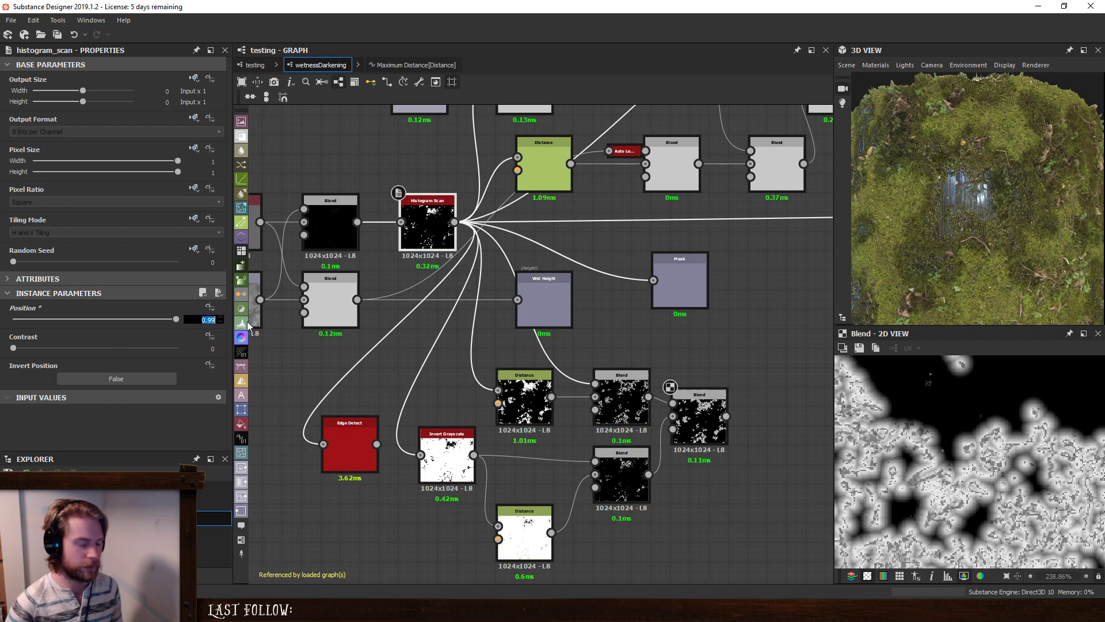
scroll(989, 453, down, 5)
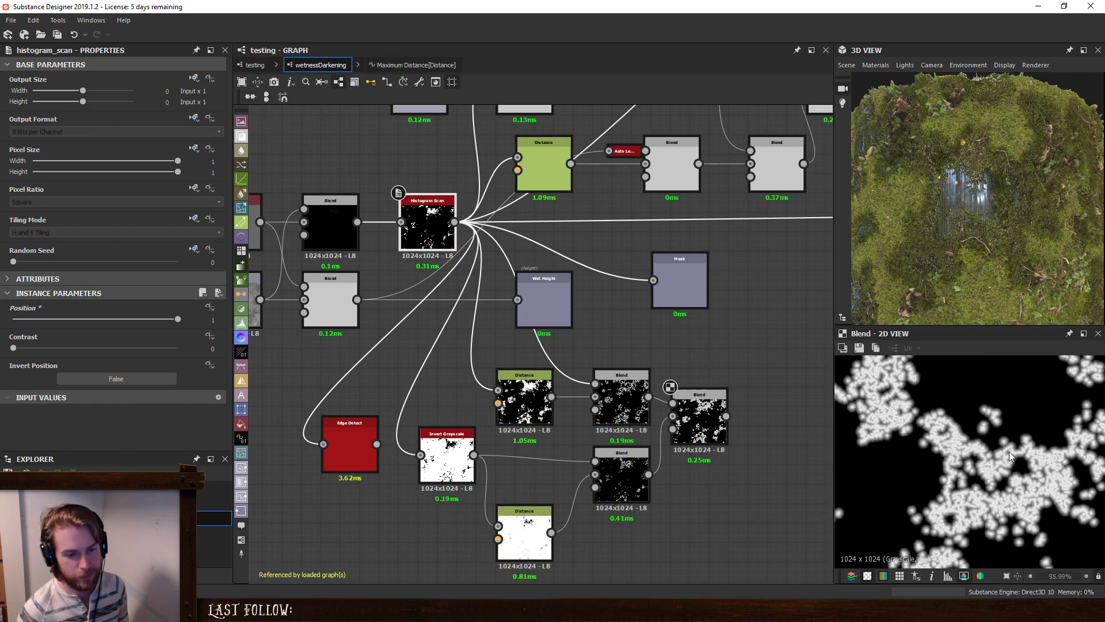
middle_drag(989, 453, 958, 474)
Move the Mask and Wet Height outputs farther right in the graph and inspect Wet Height in 2D.
middle_drag(740, 335, 599, 428)
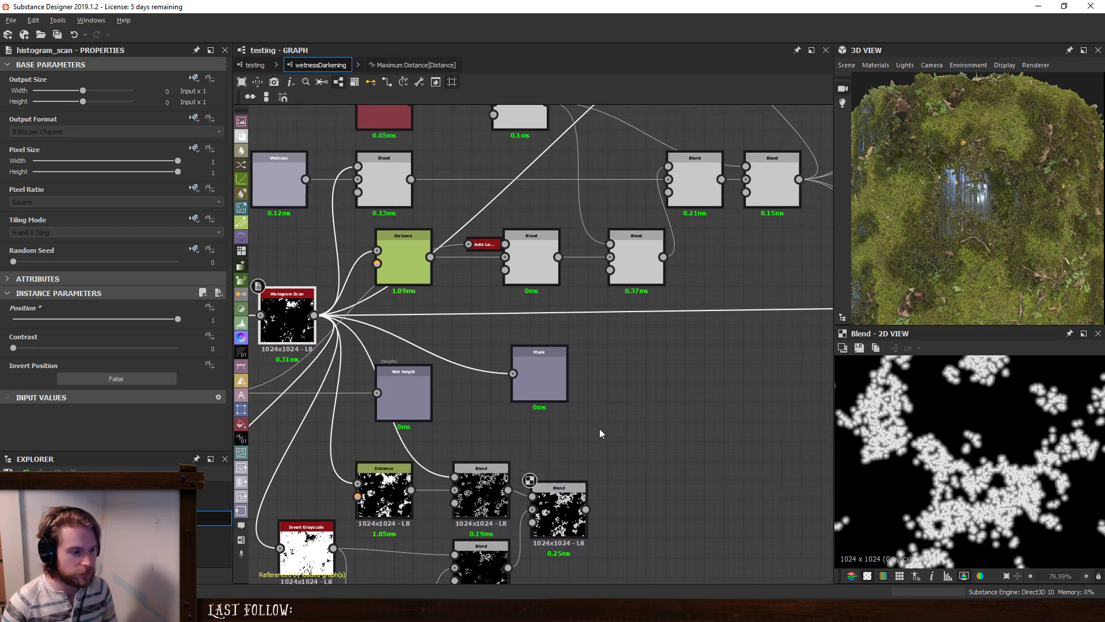
click(573, 489)
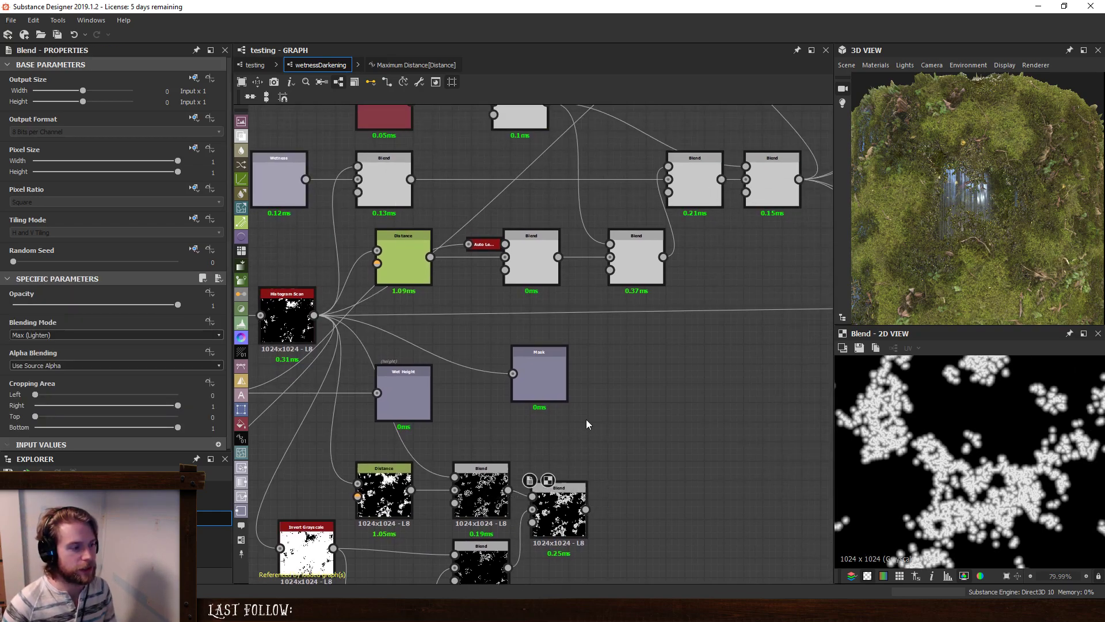
scroll(586, 419, down, 2)
drag(653, 364, 736, 365)
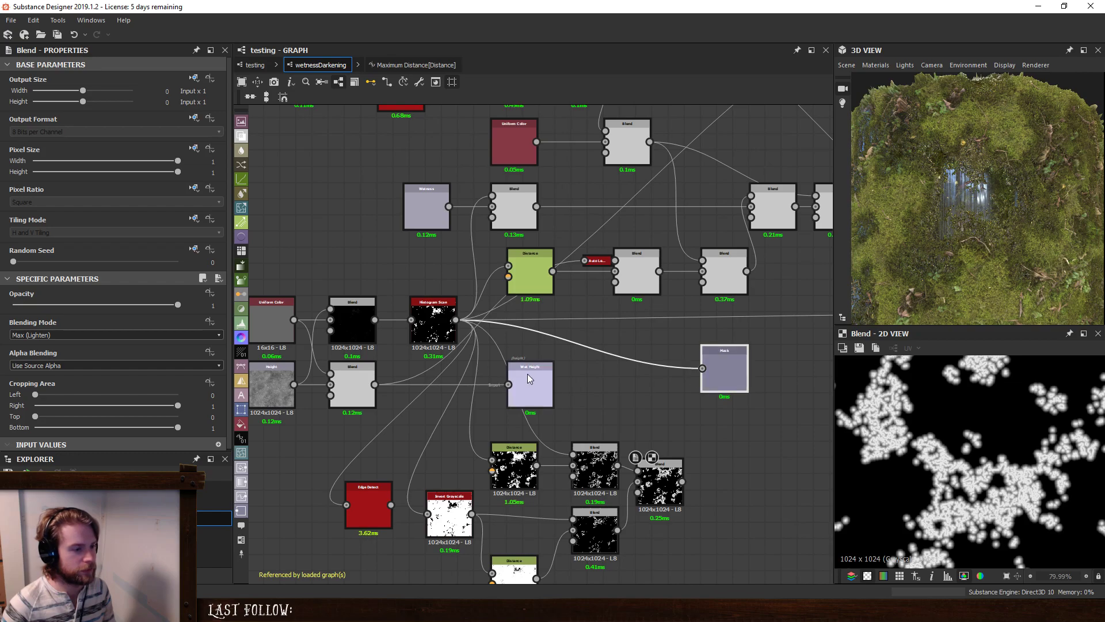
drag(528, 374, 628, 379)
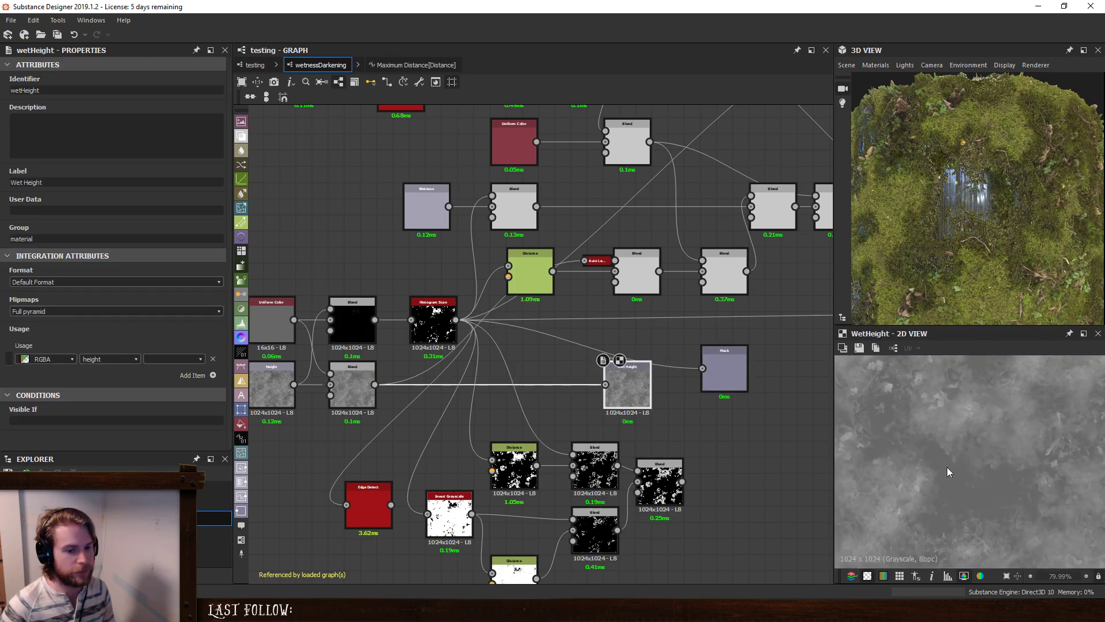
scroll(948, 472, up, 5)
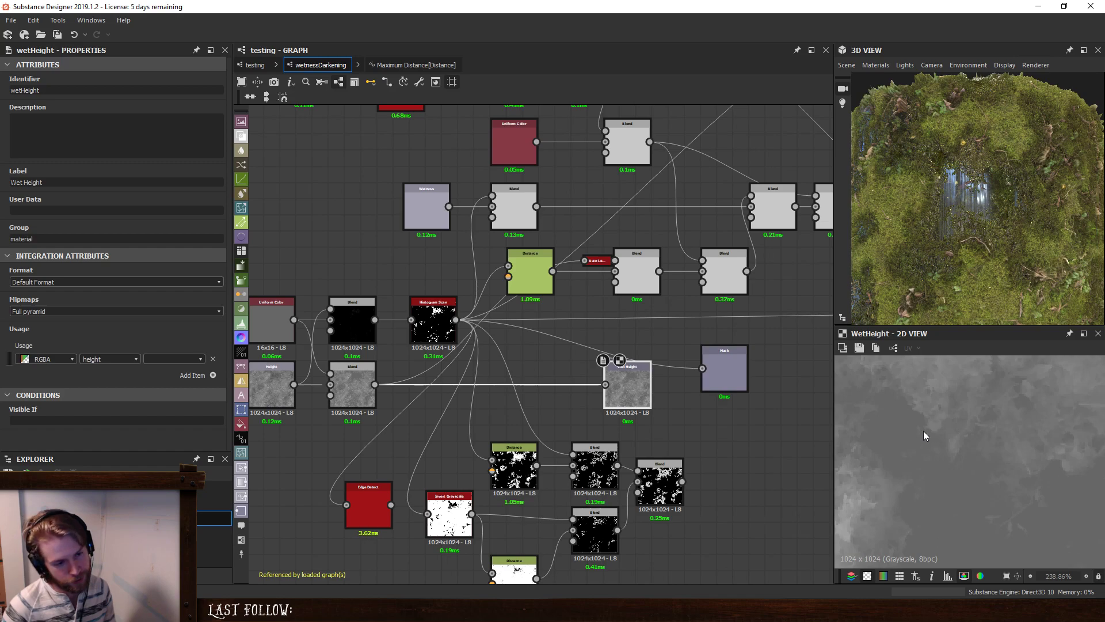
Compare the Edge Detect result with the merged edge Blend in 2D and delete the Edge Detect node.
middle_drag(716, 479, 780, 405)
click(427, 433)
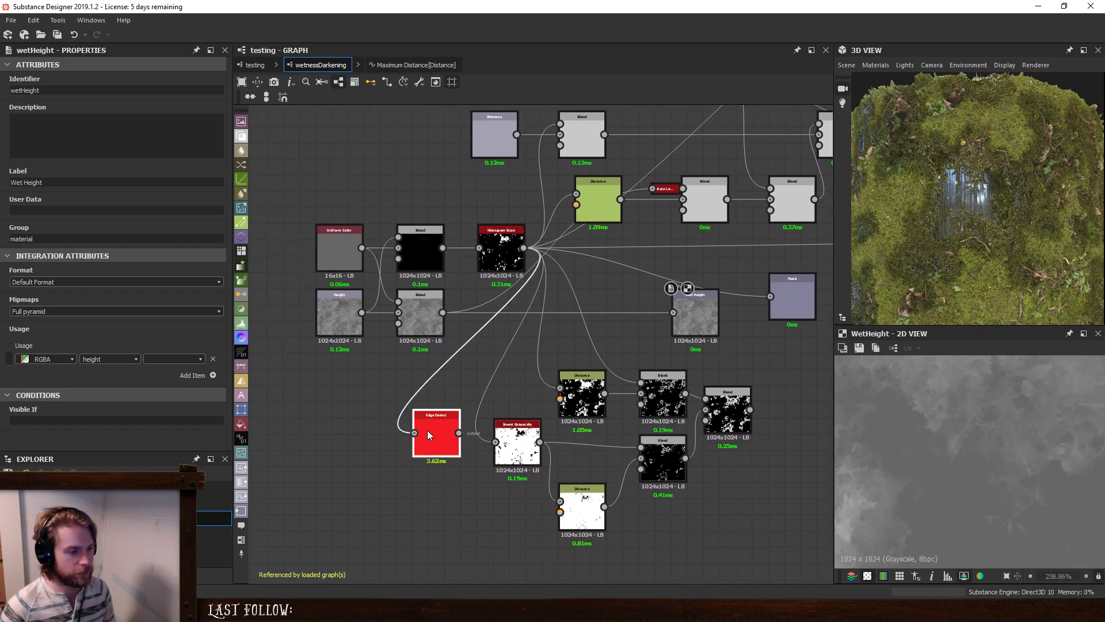
double_click(444, 438)
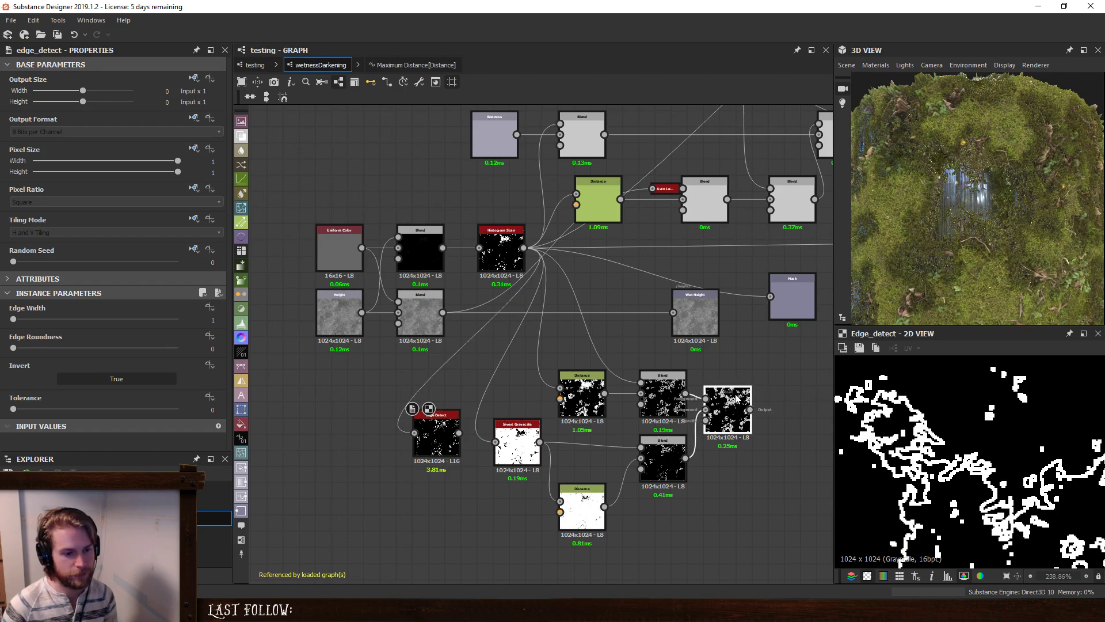
double_click(735, 398)
click(436, 426)
key(Delete)
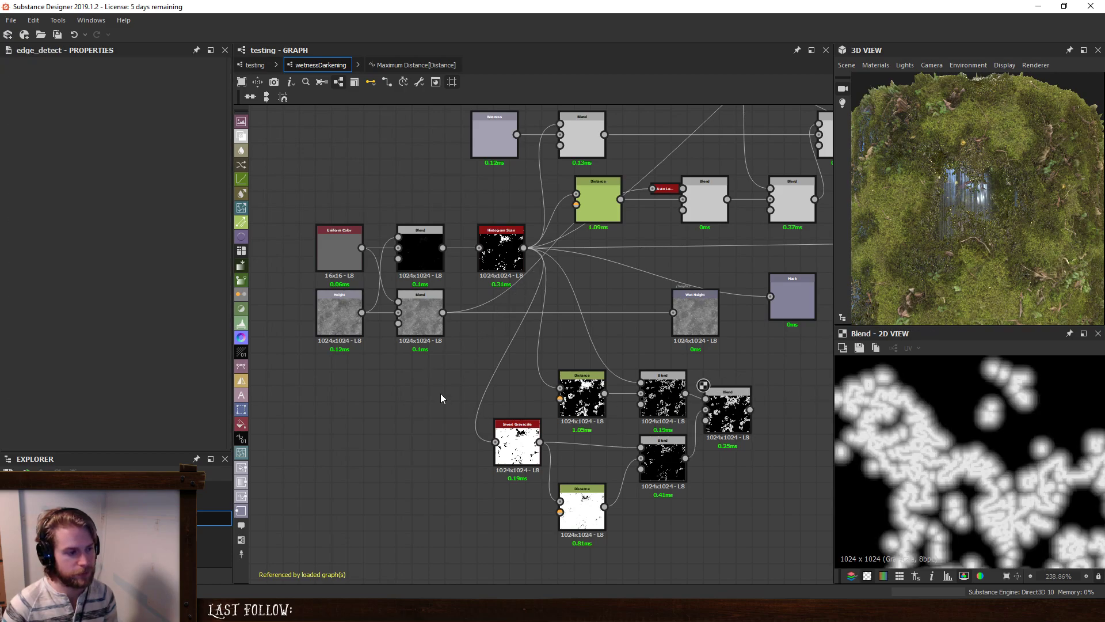
Move the edge mask nodes as a group down and left beneath the height nodes, and tuck the lower Distance node closer to them.
drag(443, 395, 791, 520)
drag(647, 446, 476, 495)
click(580, 395)
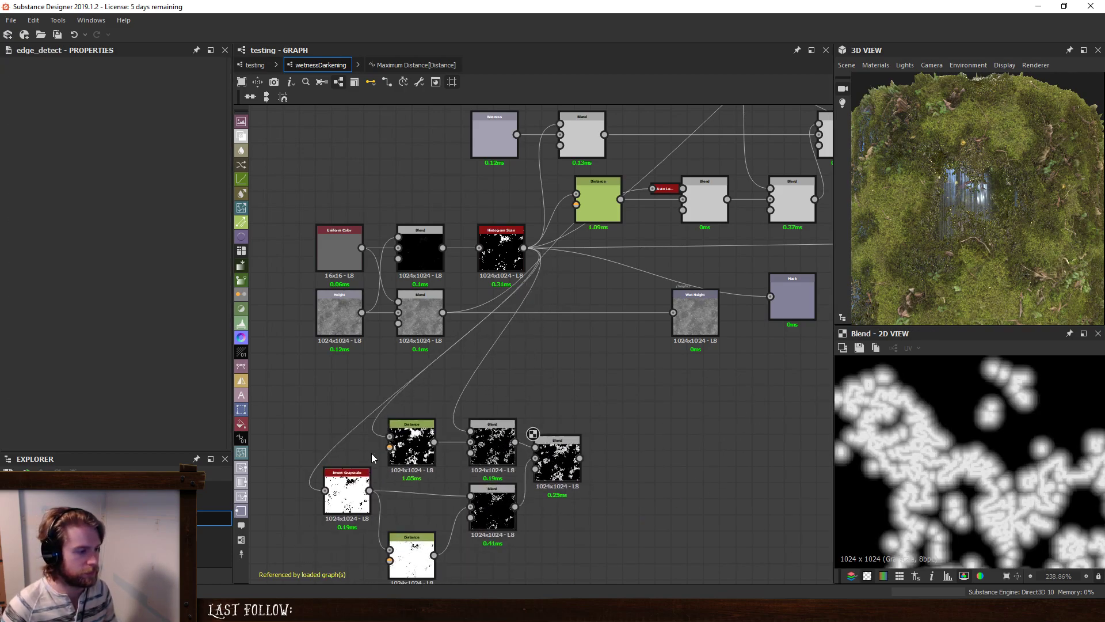
scroll(525, 436, down, 2)
middle_drag(526, 436, 533, 407)
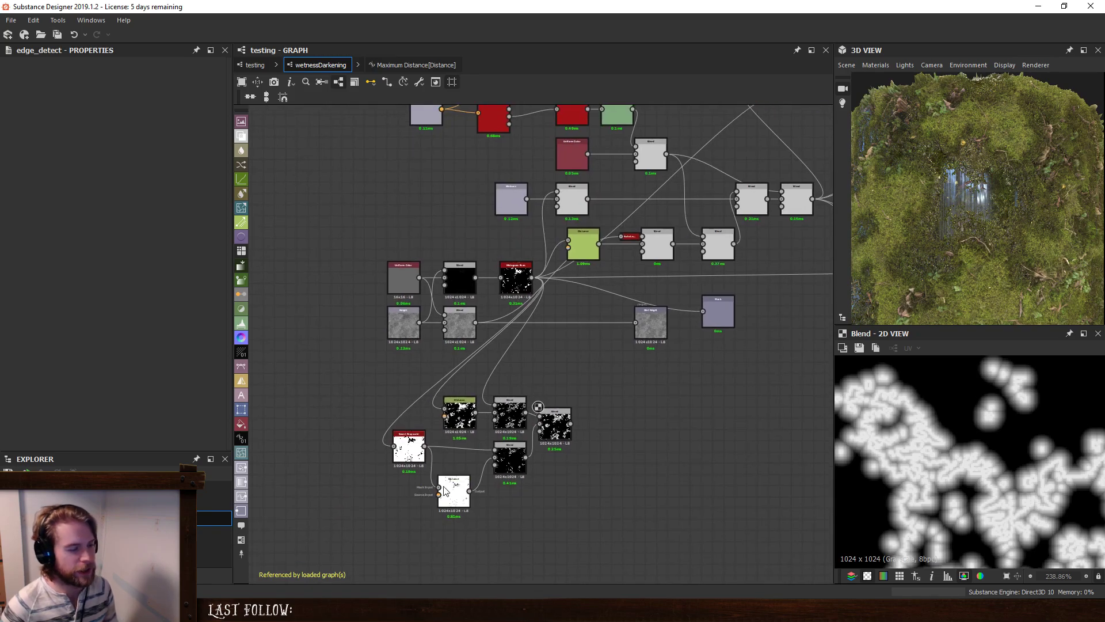
drag(455, 499, 460, 475)
scroll(533, 459, up, 2)
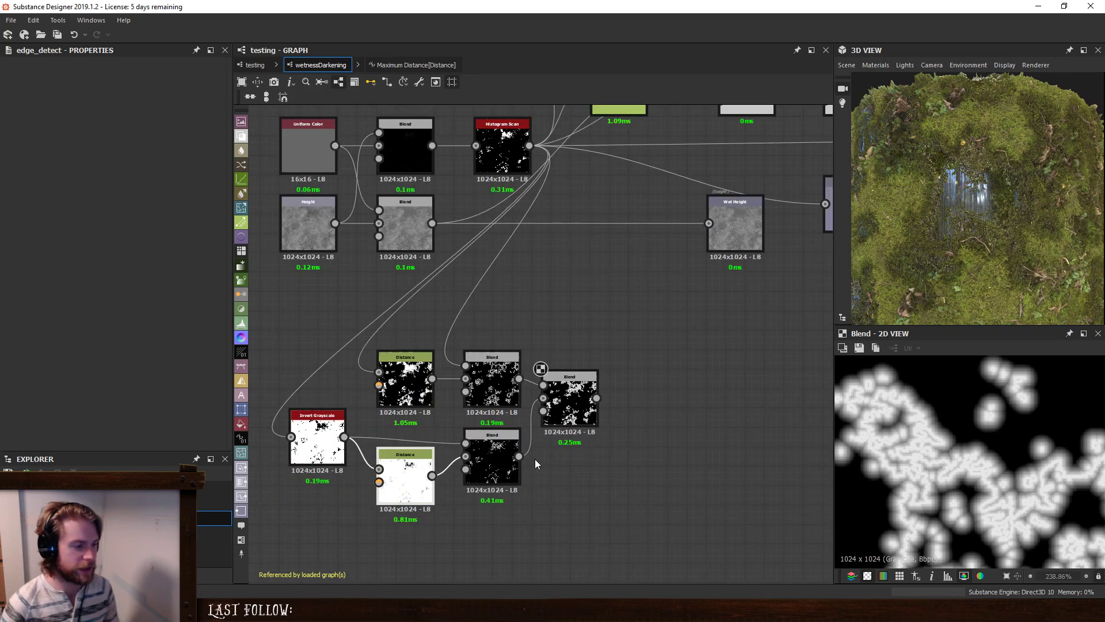
Insert a Non Uniform Blur Grayscale node before the Wet Height output and connect the final edge-mask Blend to its second input.
middle_drag(469, 410, 449, 451)
scroll(449, 450, down, 2)
middle_drag(572, 418, 566, 436)
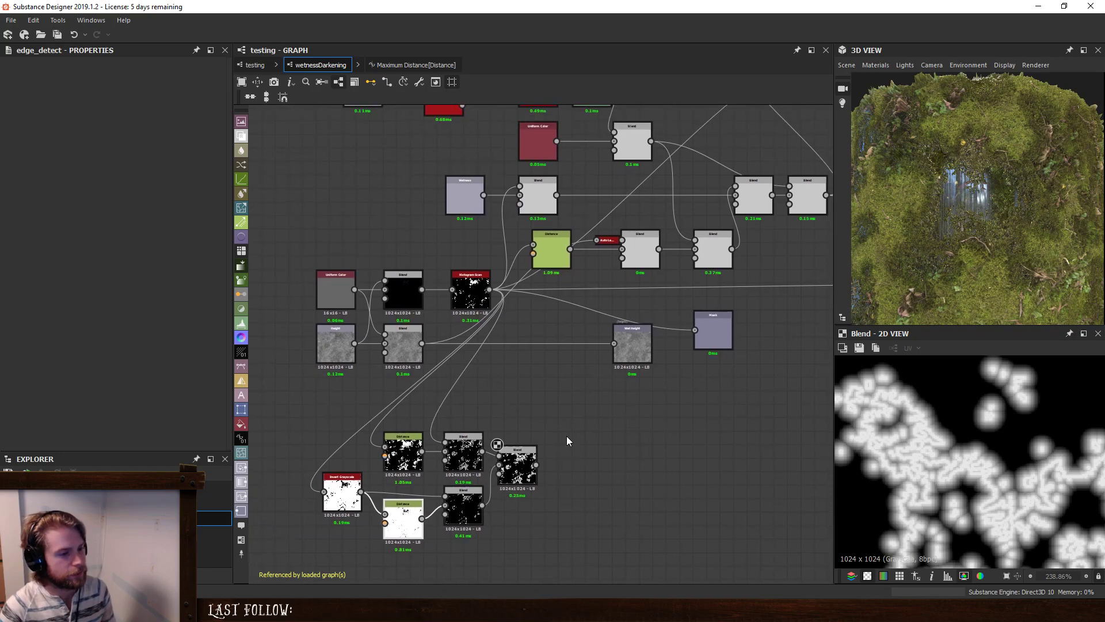
click(542, 343)
key(space)
text(non)
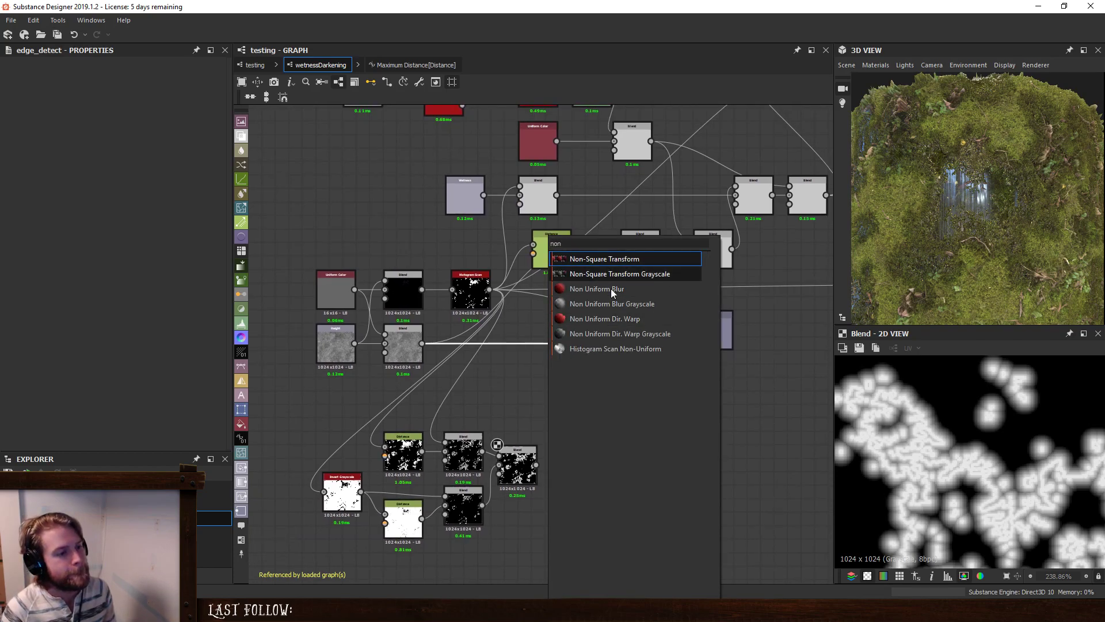
click(680, 304)
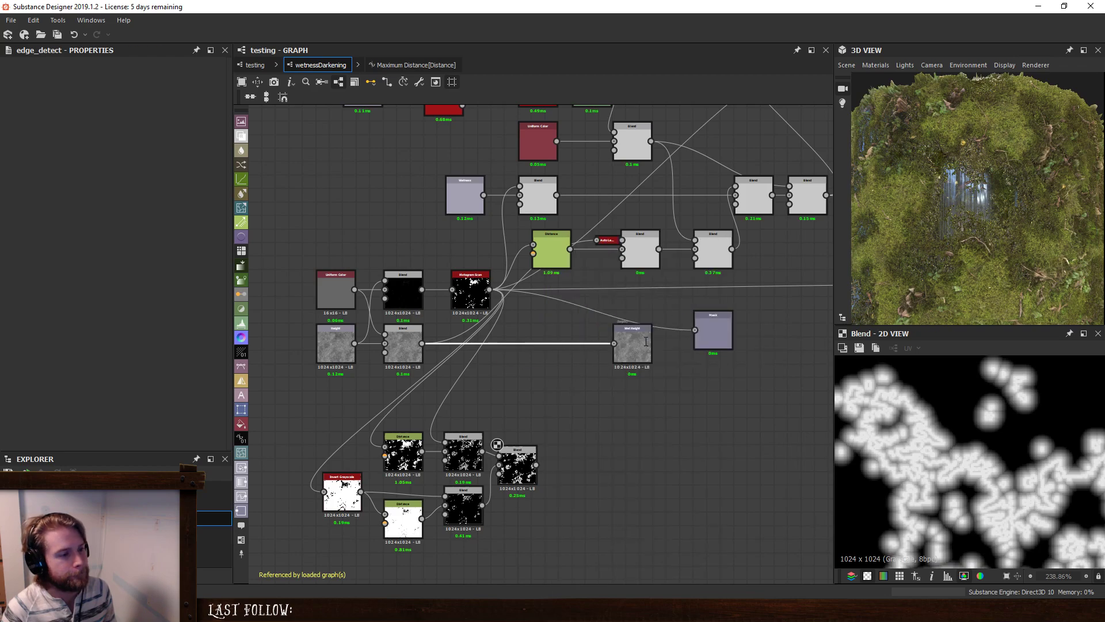
drag(554, 335, 567, 336)
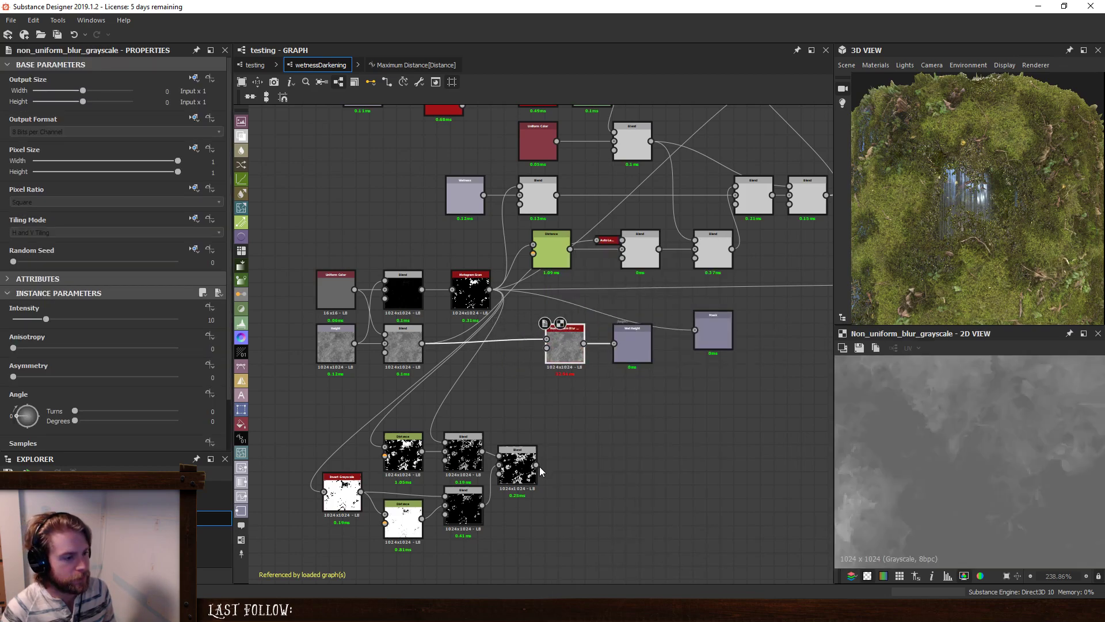
drag(536, 465, 547, 349)
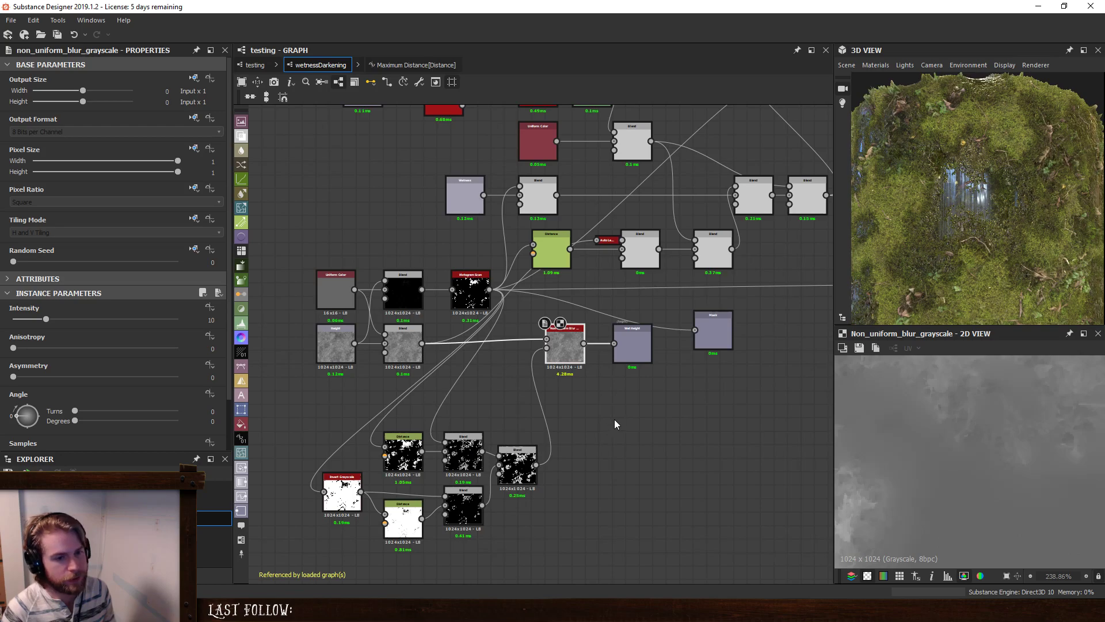
Lower the Non Uniform Blur's Intensity to 0.87 and inspect the puddle surface in the 3D view under different lighting.
drag(965, 226, 954, 180)
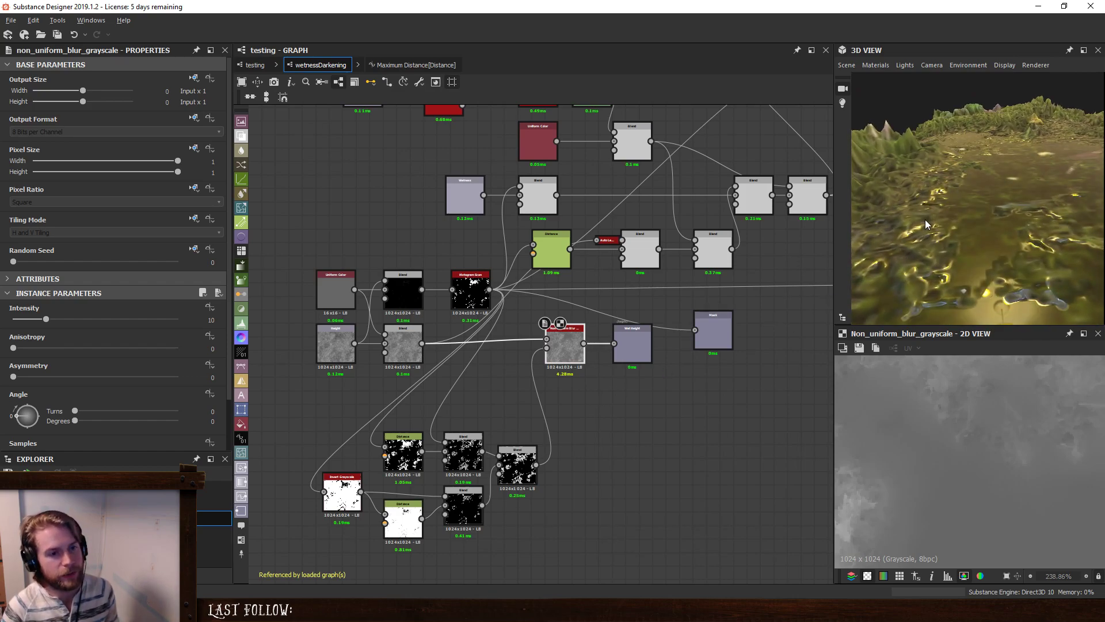
drag(925, 225, 934, 232)
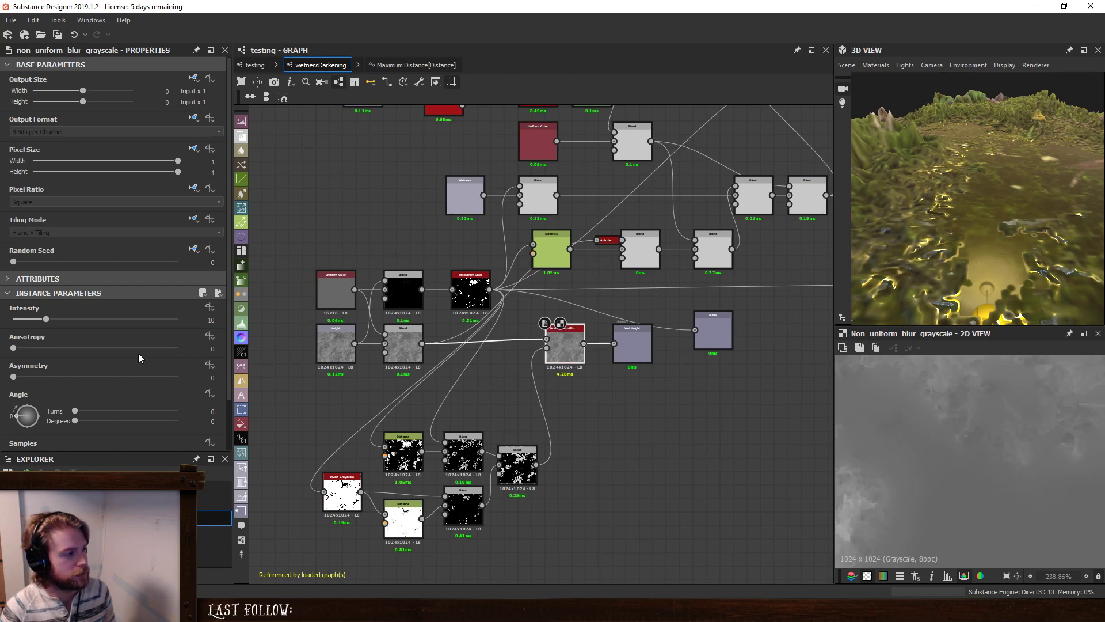
drag(45, 320, 17, 322)
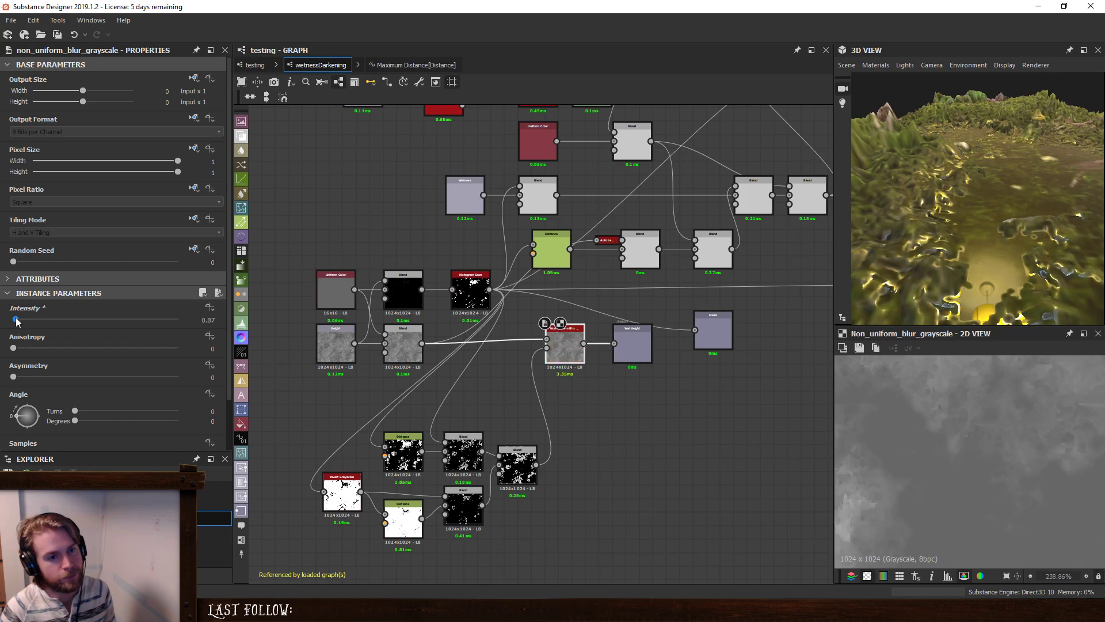
drag(987, 230, 961, 230)
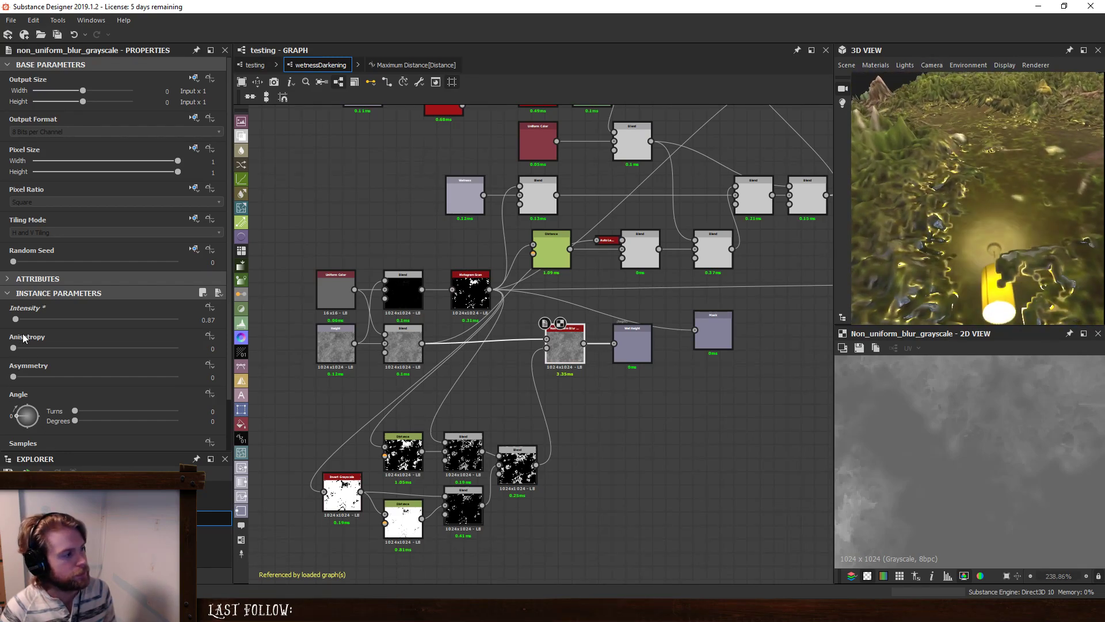
Set the Non Uniform Blur's Intensity to 0, then try 10.28 for comparison and undo that change.
mouse_move(19, 322)
mouse_down()
mouse_move(3, 317)
mouse_move(17, 319)
mouse_up()
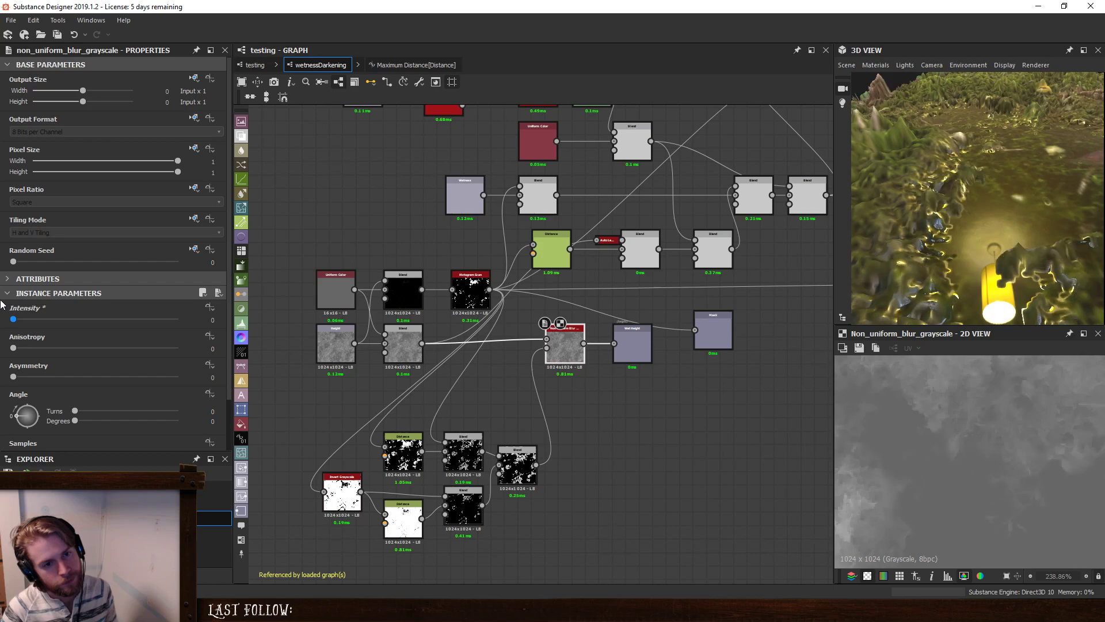
scroll(996, 174, down, 5)
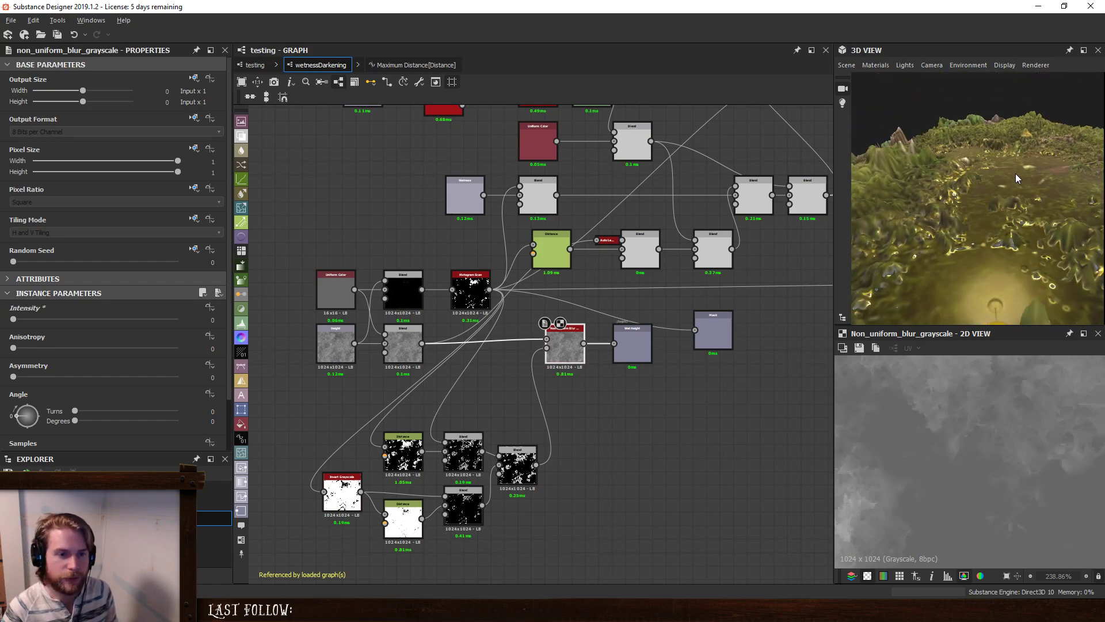
mouse_move(993, 196)
mouse_down()
mouse_move(981, 110)
mouse_move(973, 200)
mouse_move(991, 214)
mouse_up()
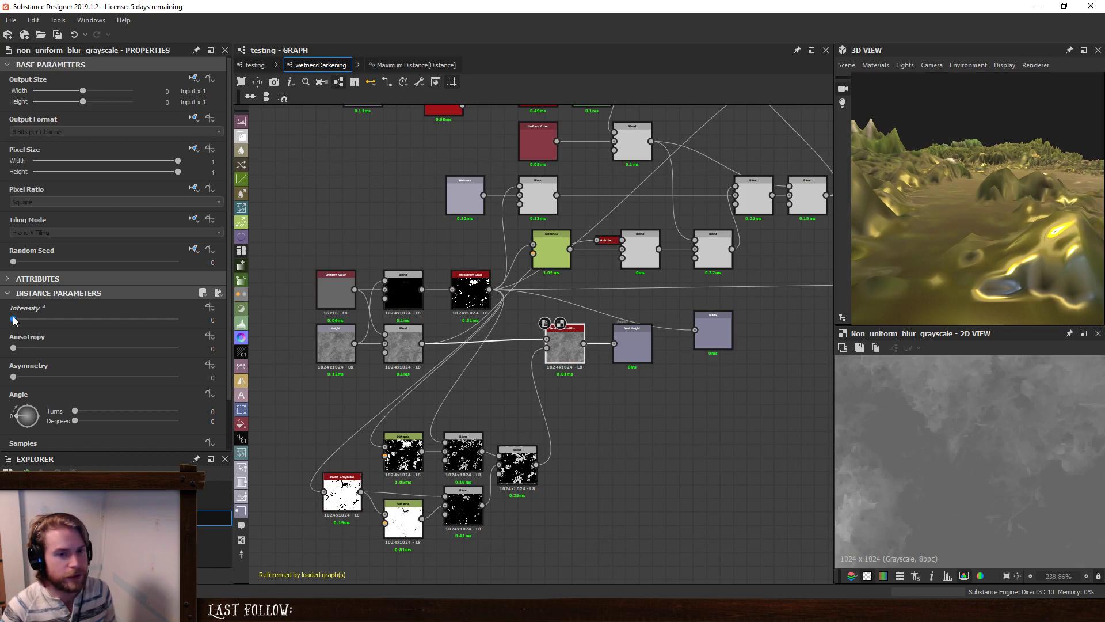
drag(14, 321, 47, 320)
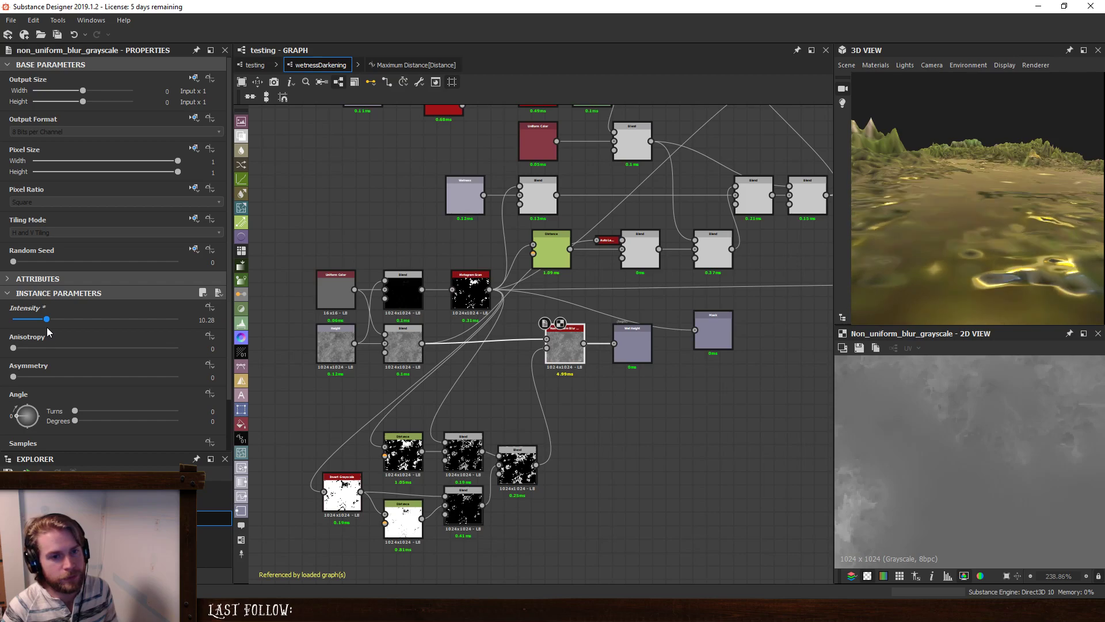
key(ctrl+z)
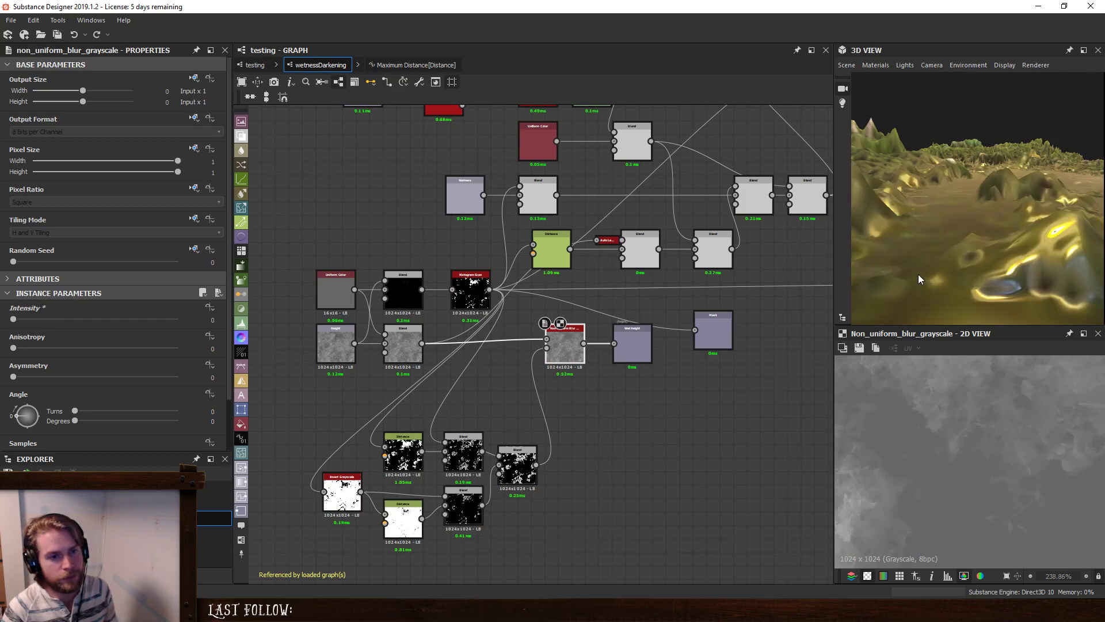
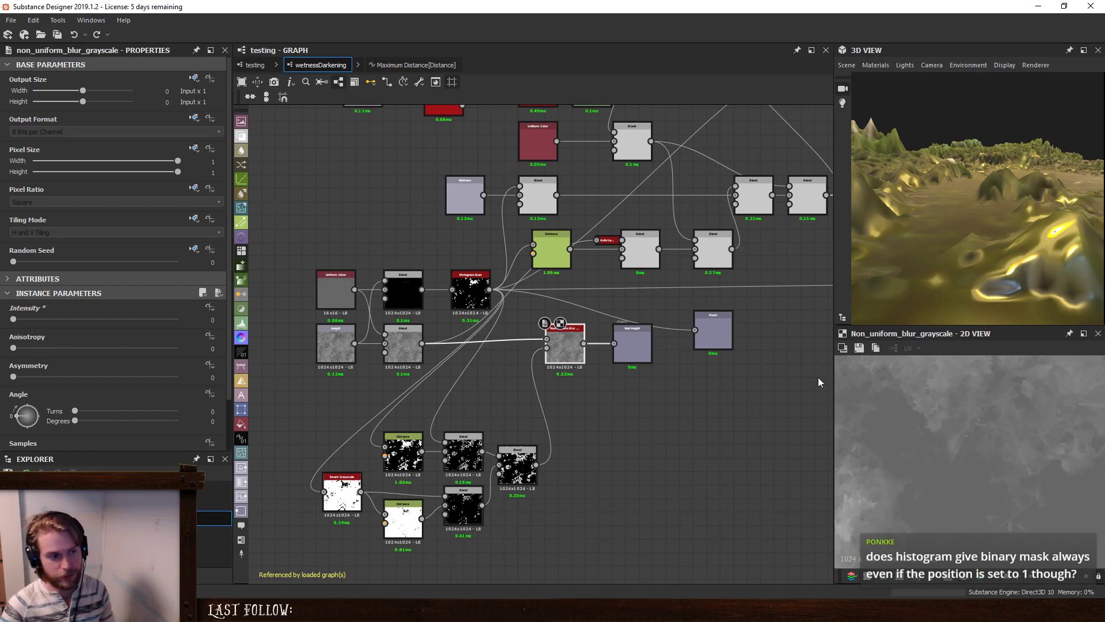
Add a Levels node fed by the Histogram Scan mask and slightly raise its input white point.
key(space)
click(660, 356)
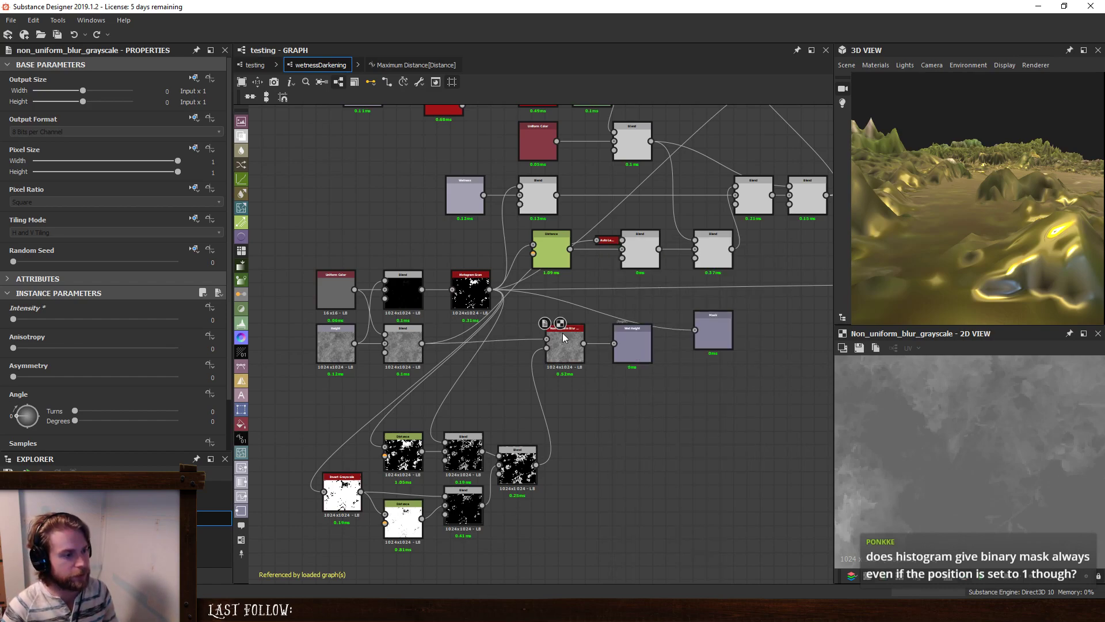
drag(489, 290, 605, 432)
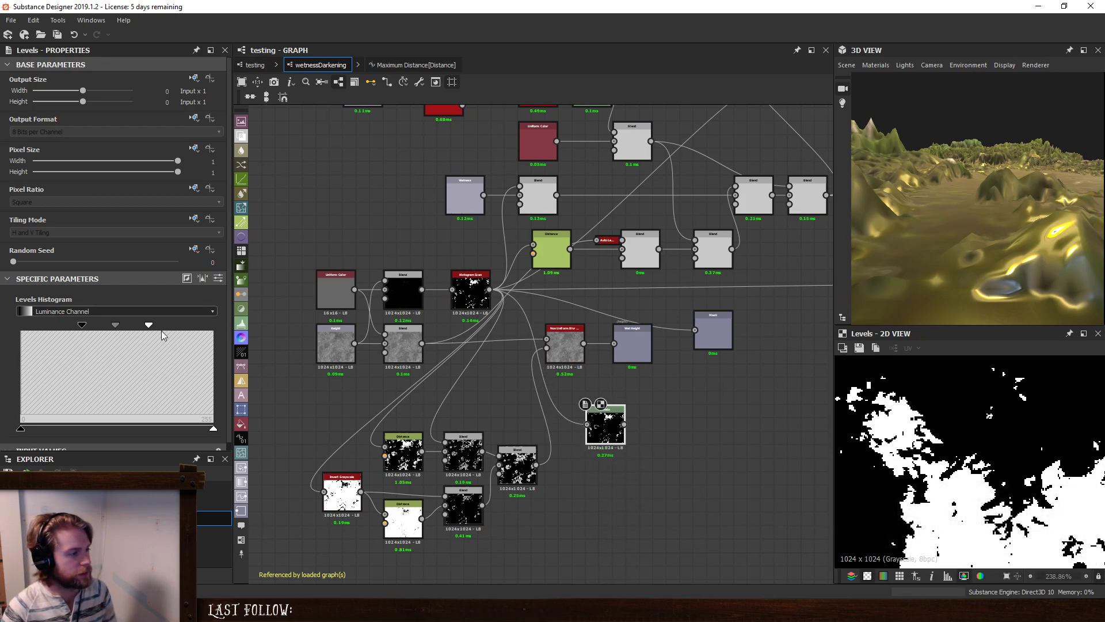
drag(150, 338, 154, 333)
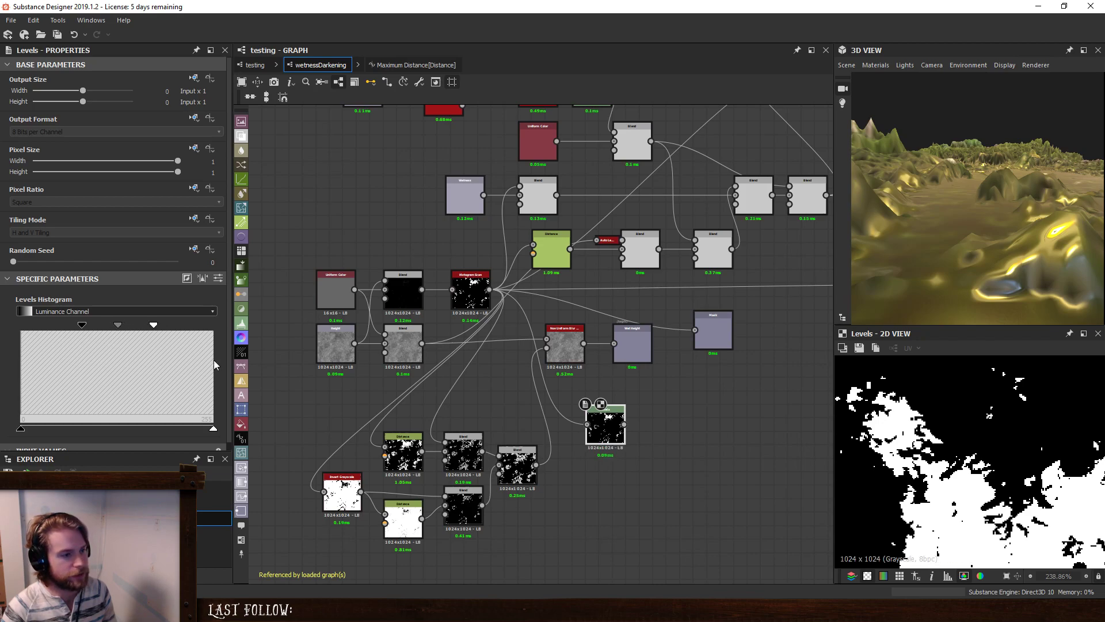
Feed the Levels node from the Blend before the Histogram Scan and lower its input black and white points to the histogram's minimum.
drag(422, 291, 588, 424)
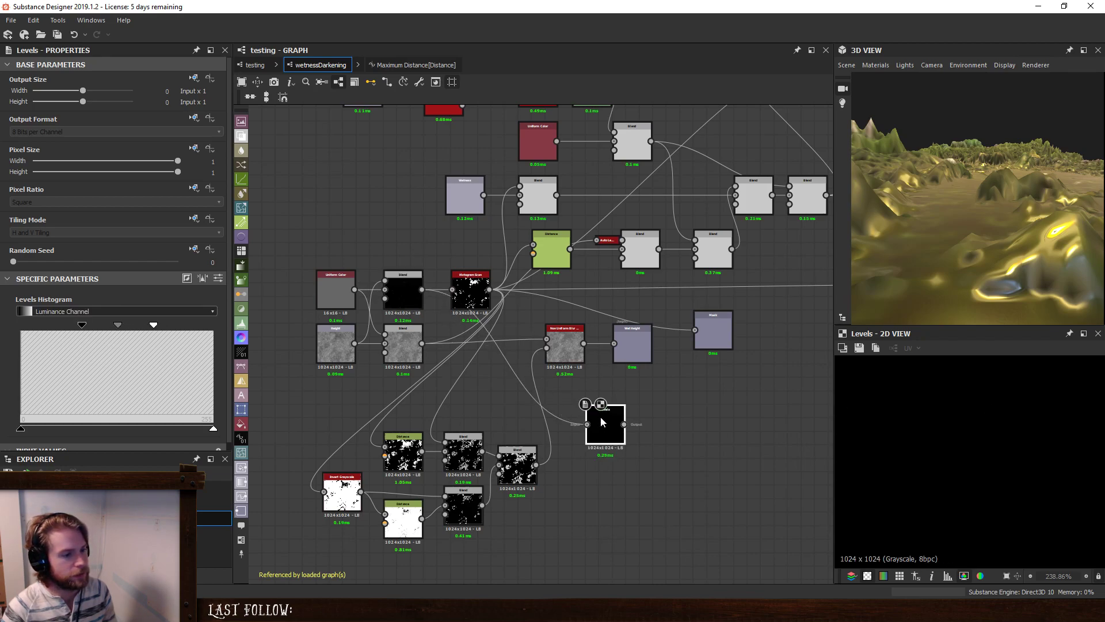
drag(82, 327, 21, 326)
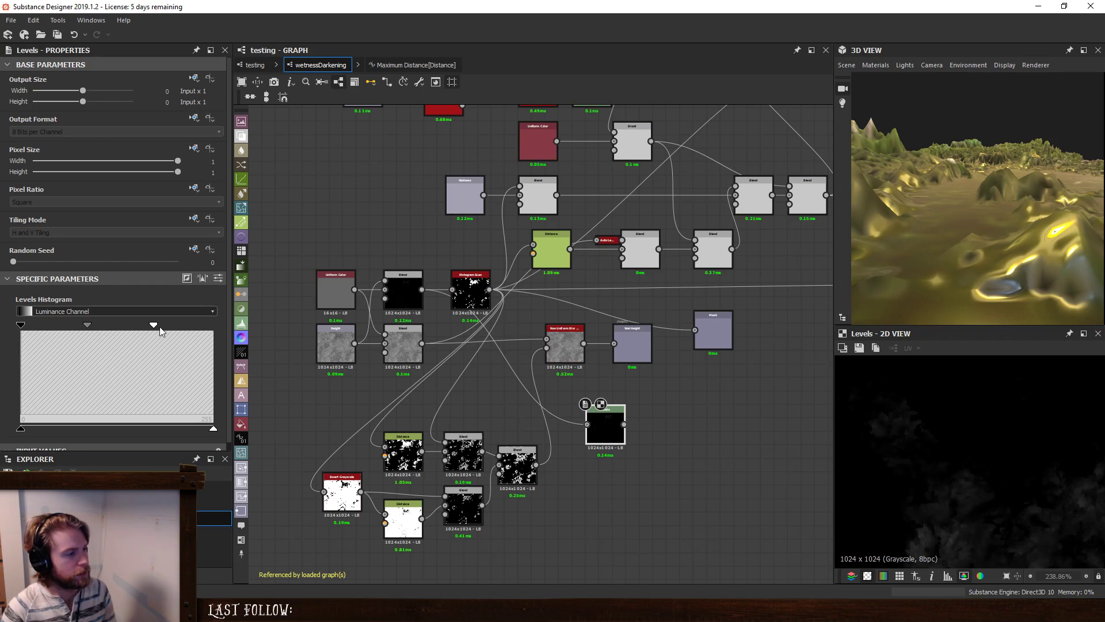
drag(151, 328, 2, 326)
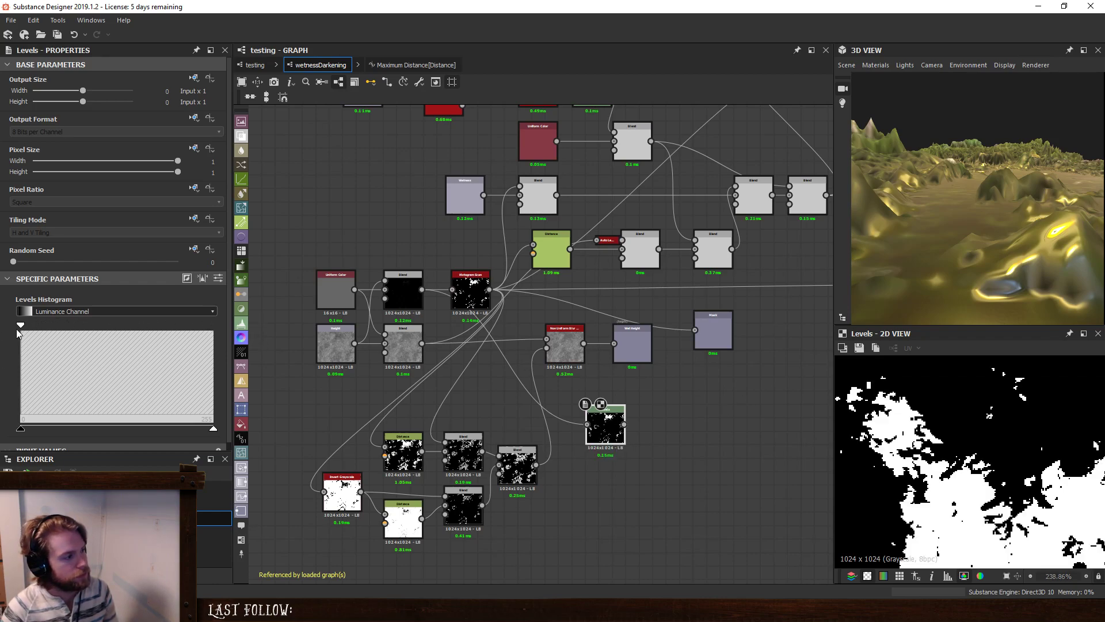
scroll(991, 475, down, 5)
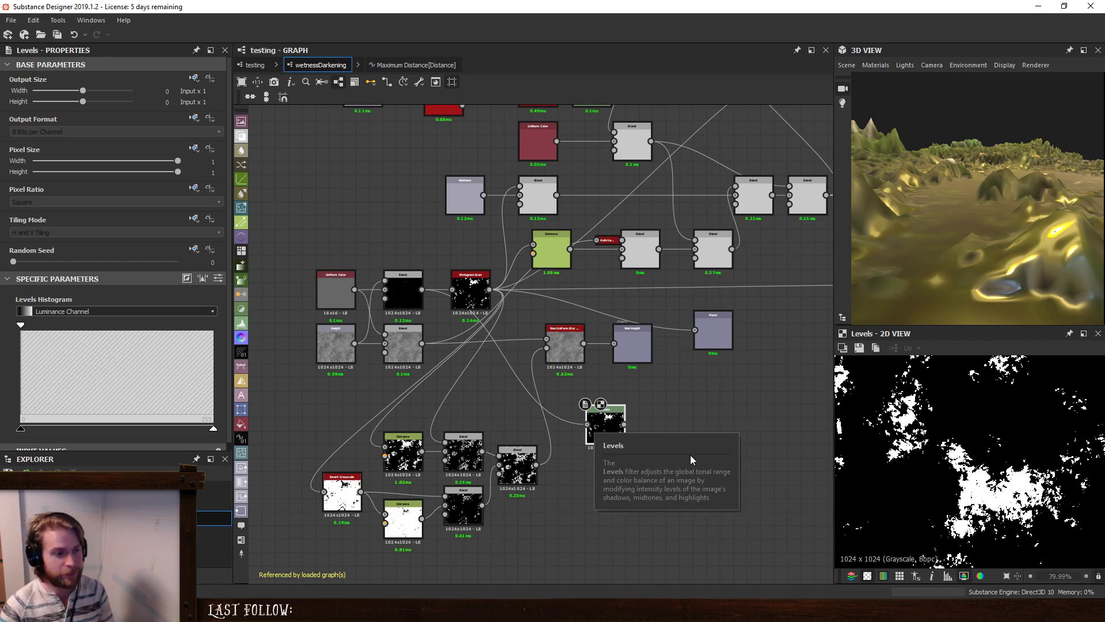
Add a Clouds noise node and connect it to the Levels node in place of the Blend.
scroll(967, 459, up, 1)
drag(600, 433, 641, 420)
key(space)
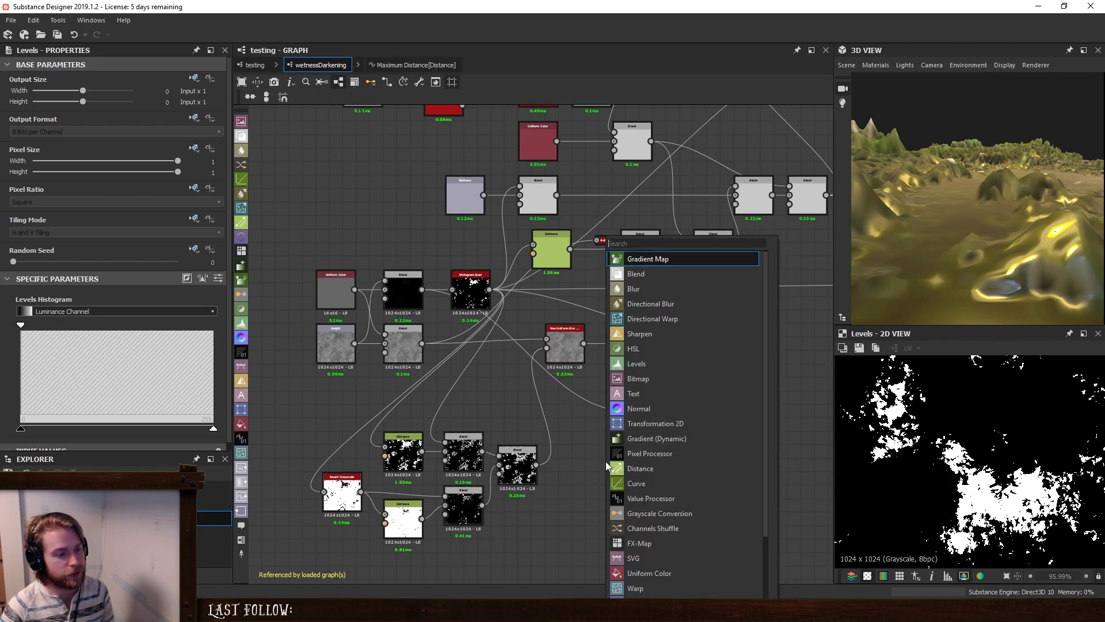
text(clouds)
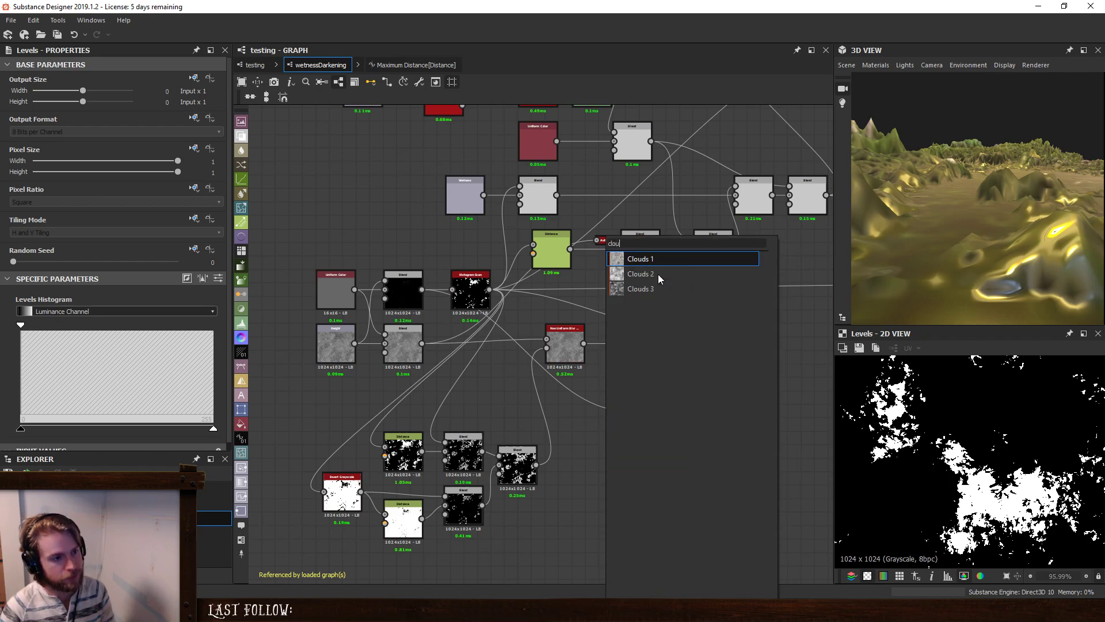
key(Return)
drag(625, 464, 641, 411)
click(662, 410)
double_click(662, 407)
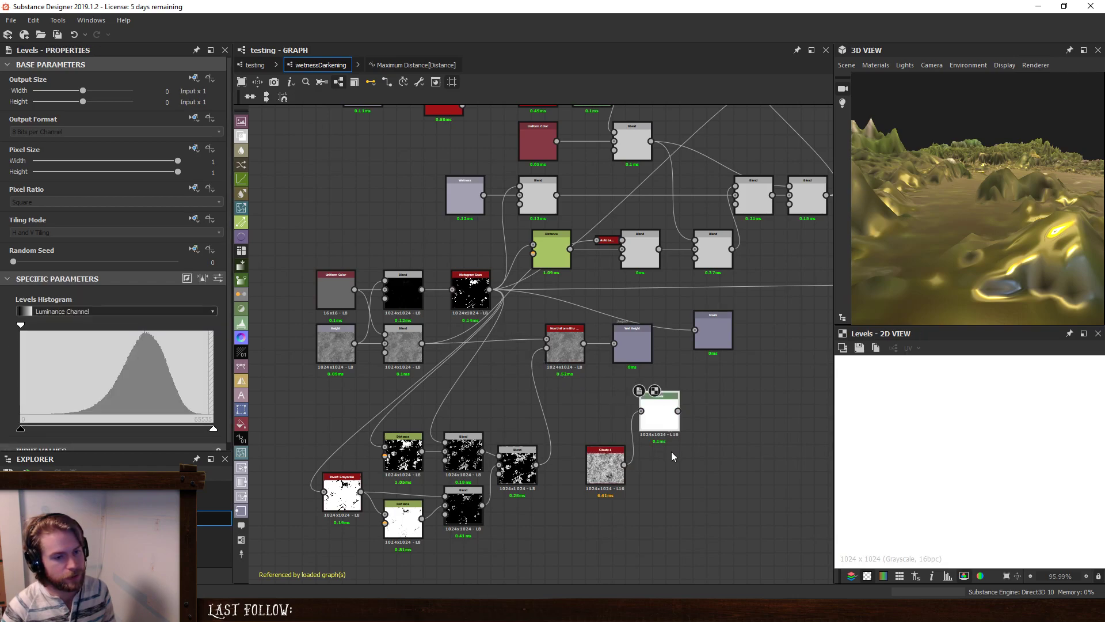
Insert a second Levels node on the link between the Clouds noise and the first Levels node.
scroll(950, 460, down, 3)
drag(606, 464, 552, 520)
key(space)
click(651, 363)
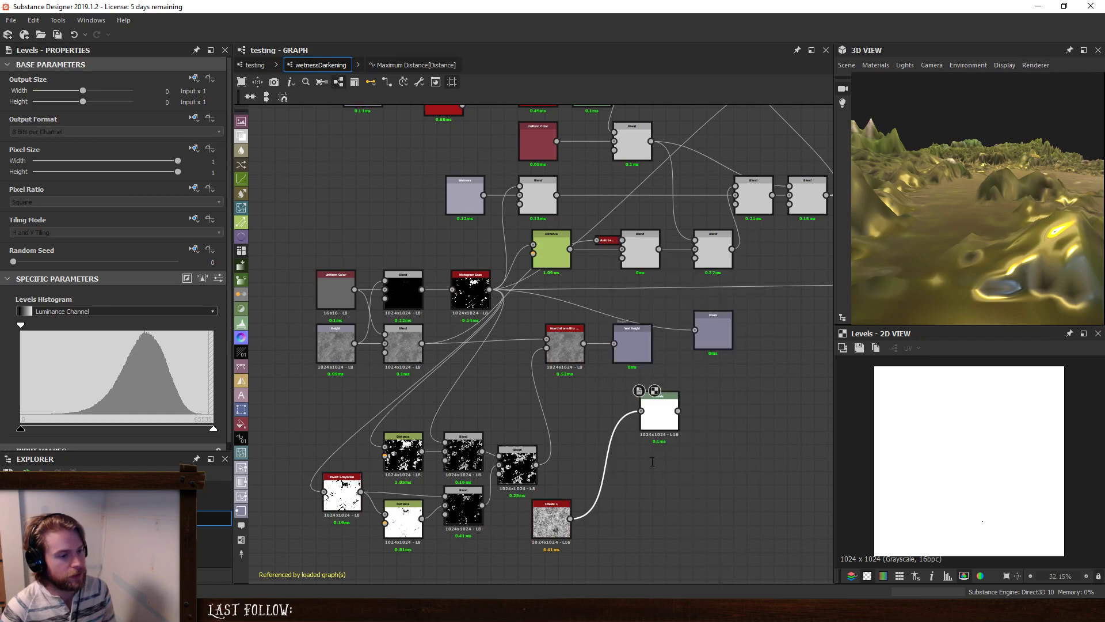
click(608, 461)
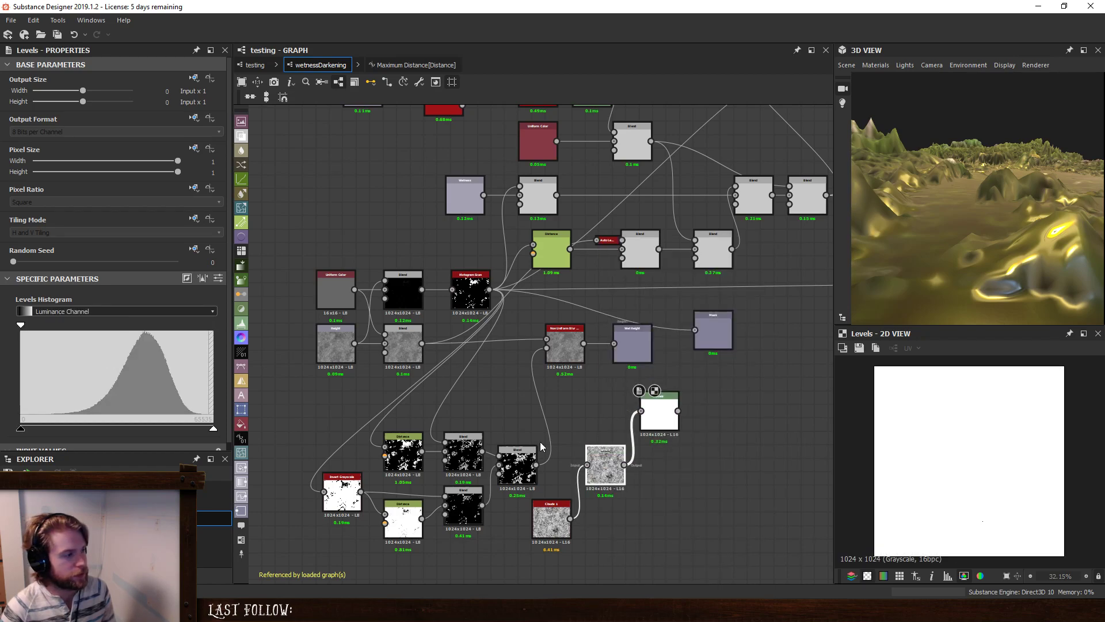
Darken the second Levels node by pushing its midtones toward the white point and raising its black point past the histogram's peak.
drag(116, 325, 219, 332)
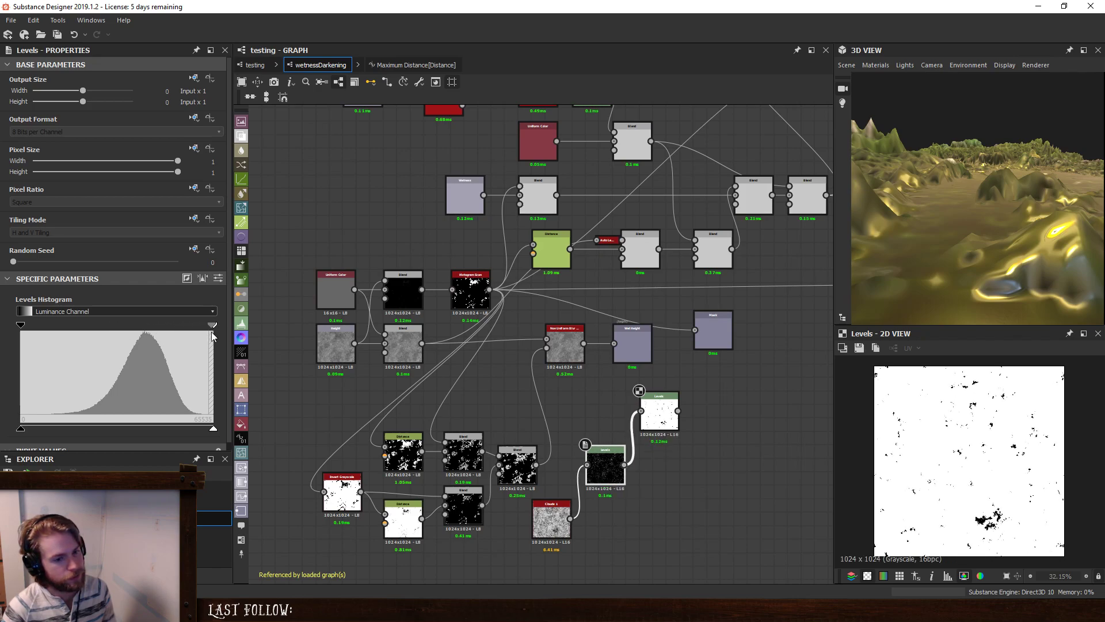
drag(21, 325, 157, 329)
scroll(973, 455, up, 10)
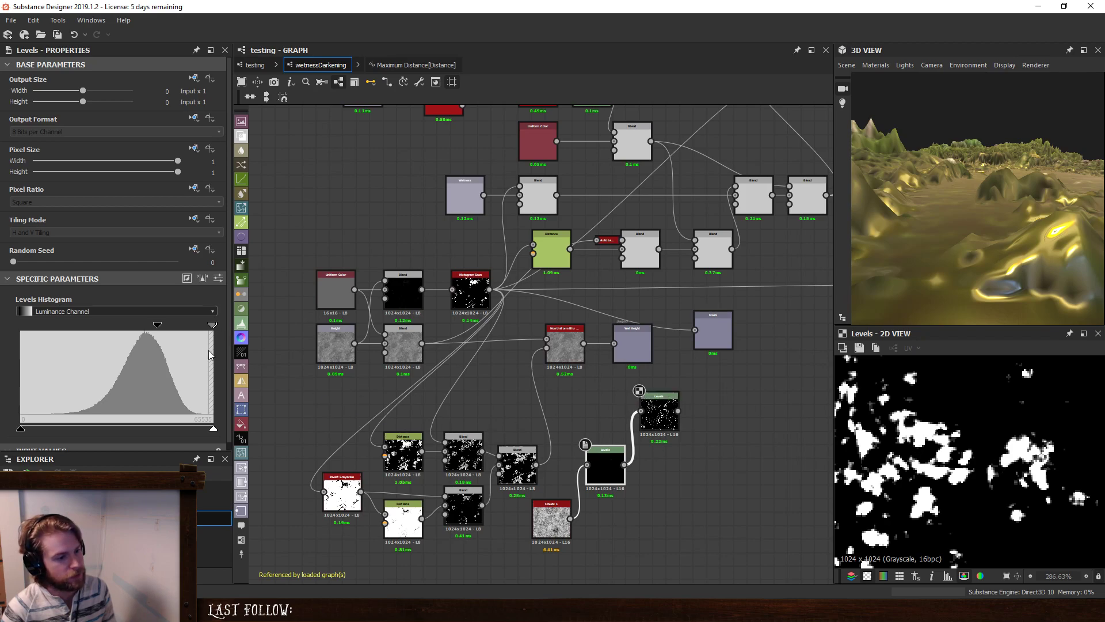
drag(209, 326, 171, 337)
drag(137, 349, 250, 342)
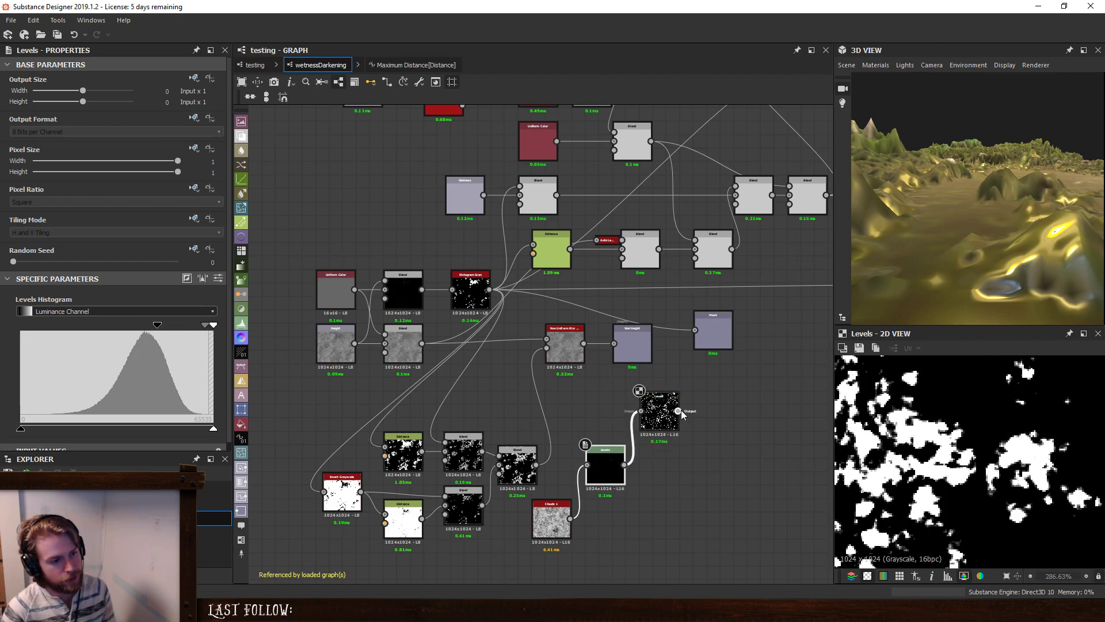
Show the first Levels node's parameters as sliders and examine its mask edges up close in the 2D view.
click(218, 279)
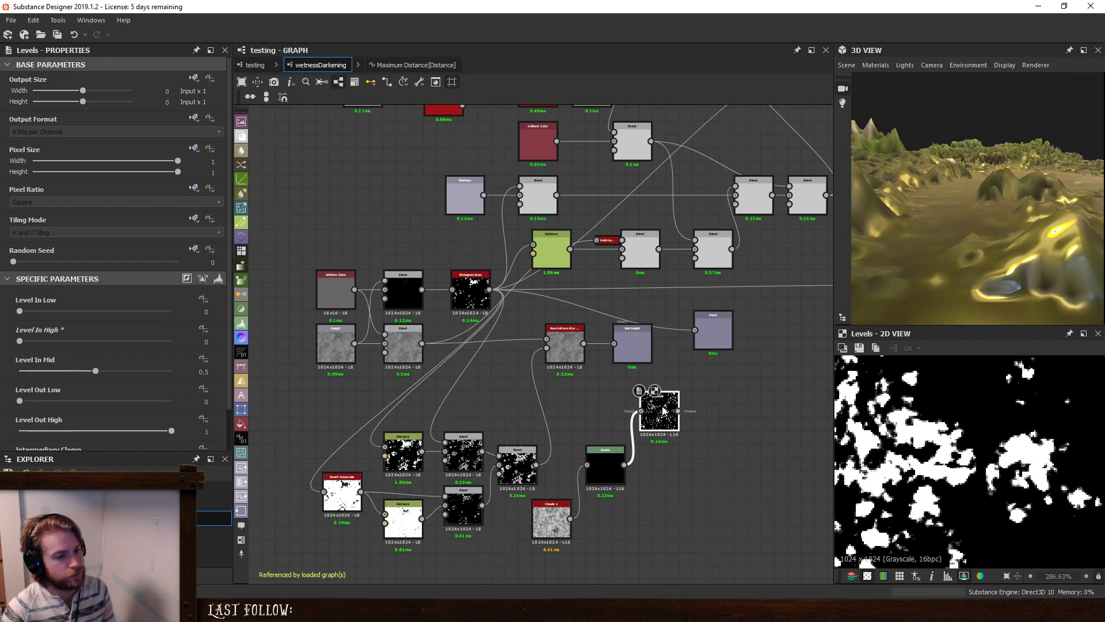
scroll(995, 437, up, 5)
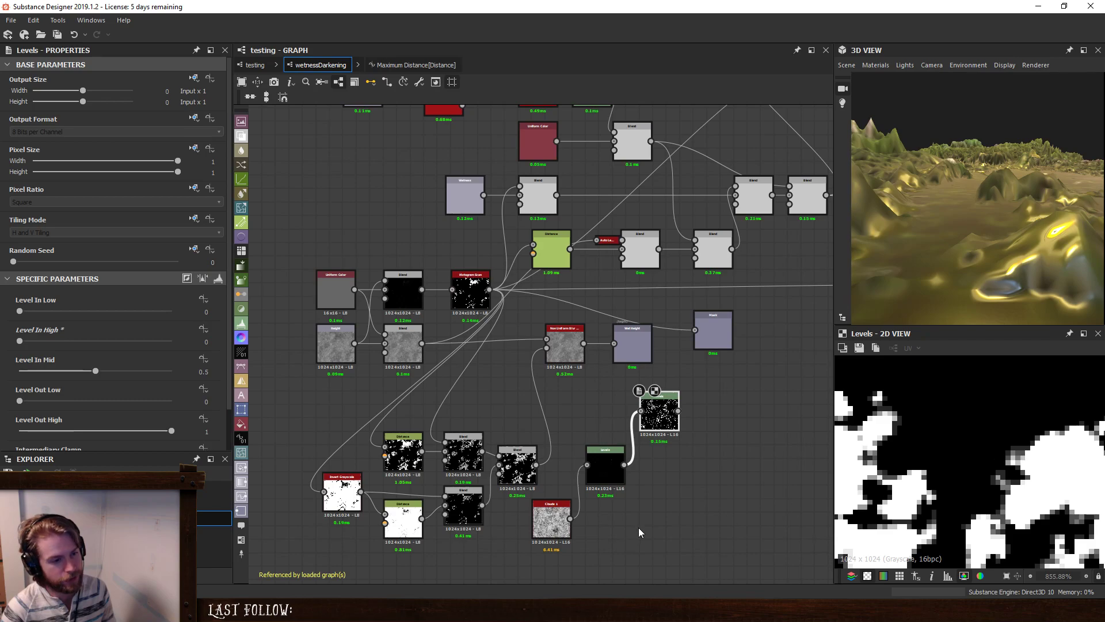
Add a Histogram Scan node and connect the darkened Levels node's output to its input.
key(space)
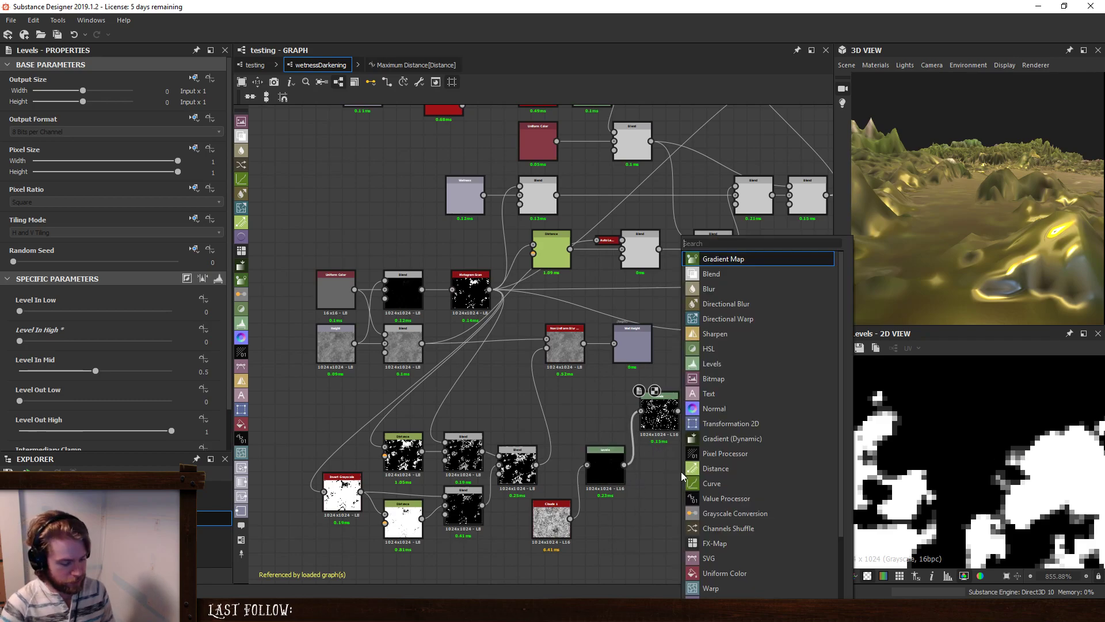
text(hit)
key(BackSpace)
text(st)
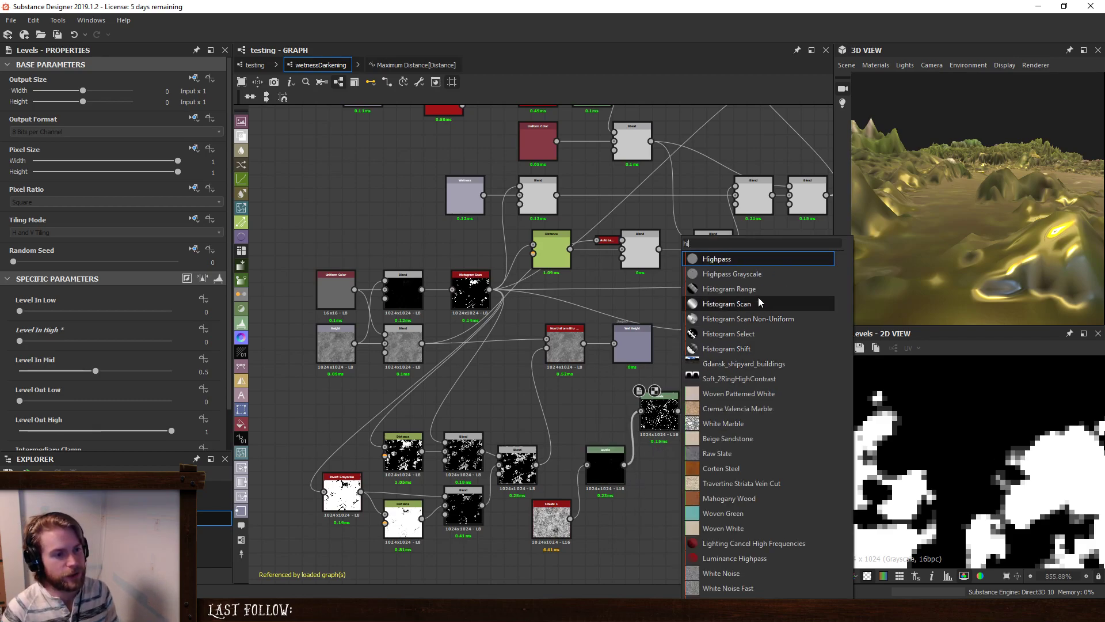
click(758, 297)
drag(624, 465, 685, 464)
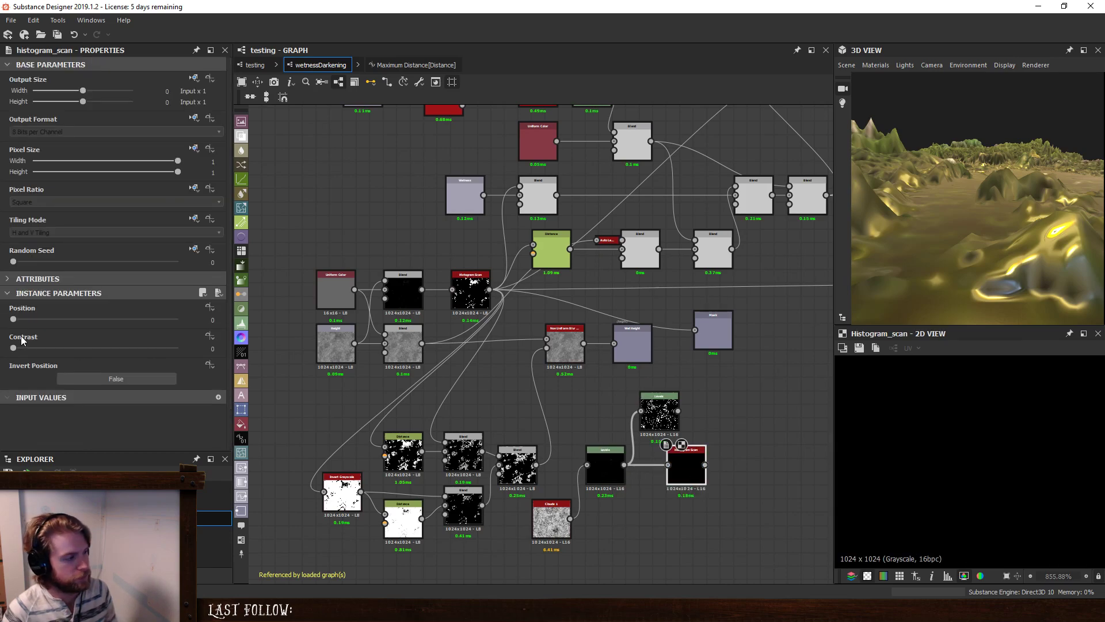
Set the Histogram Scan's Position to 1 and compare its mask with the Levels node's mask.
drag(13, 319, 178, 319)
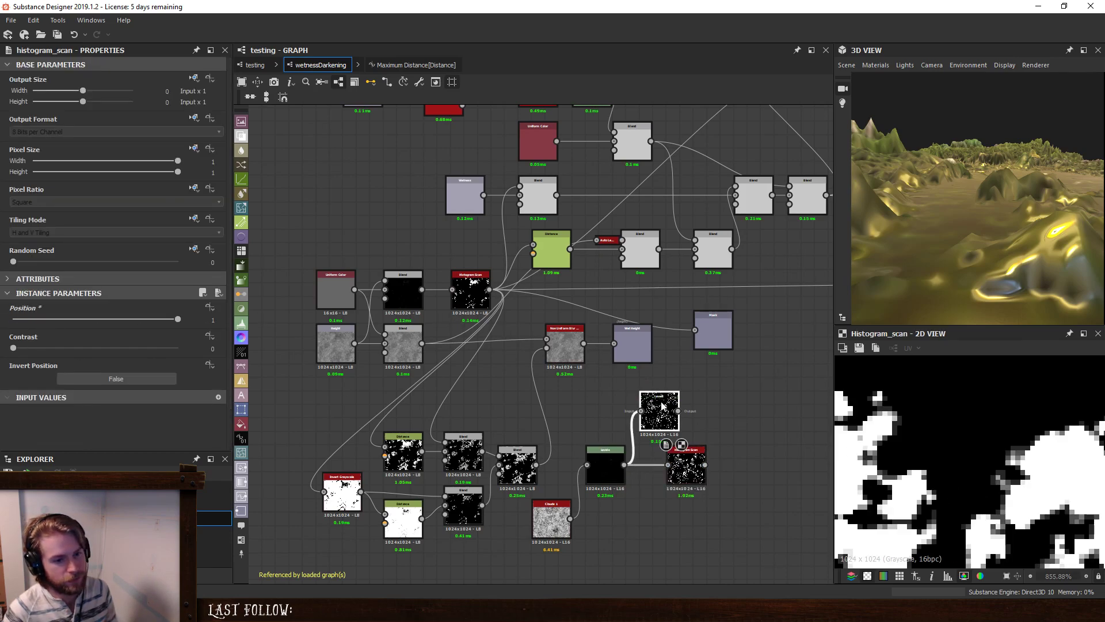
click(660, 406)
click(686, 468)
click(668, 413)
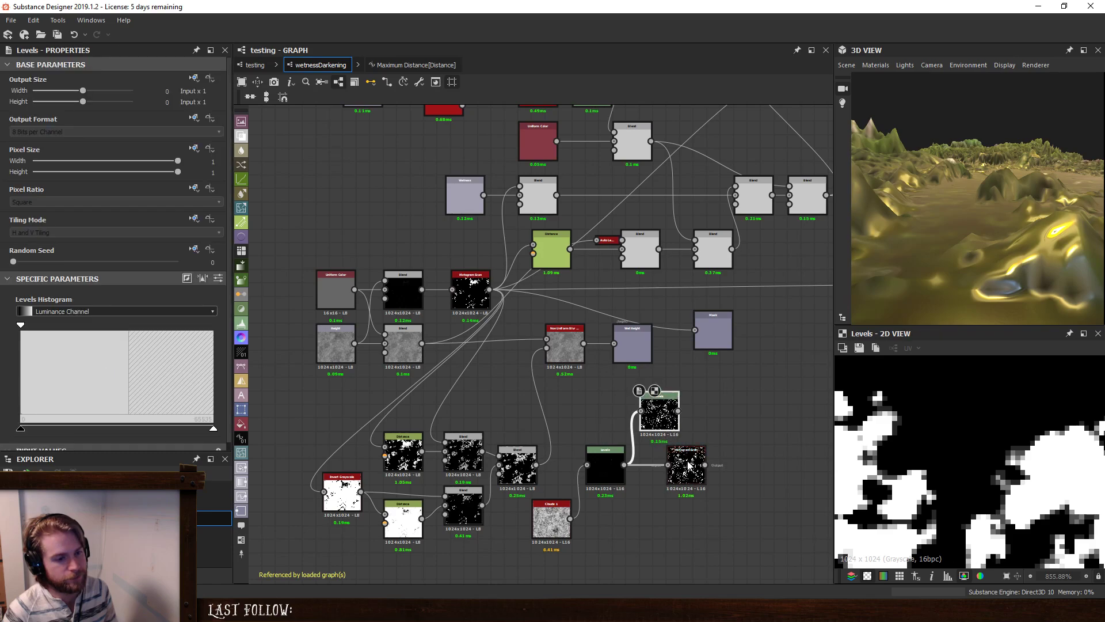
click(685, 461)
click(663, 415)
Delete the Histogram Scan node and place the mask-making Levels node in line with the darkened Levels node.
click(682, 448)
key(Delete)
click(660, 410)
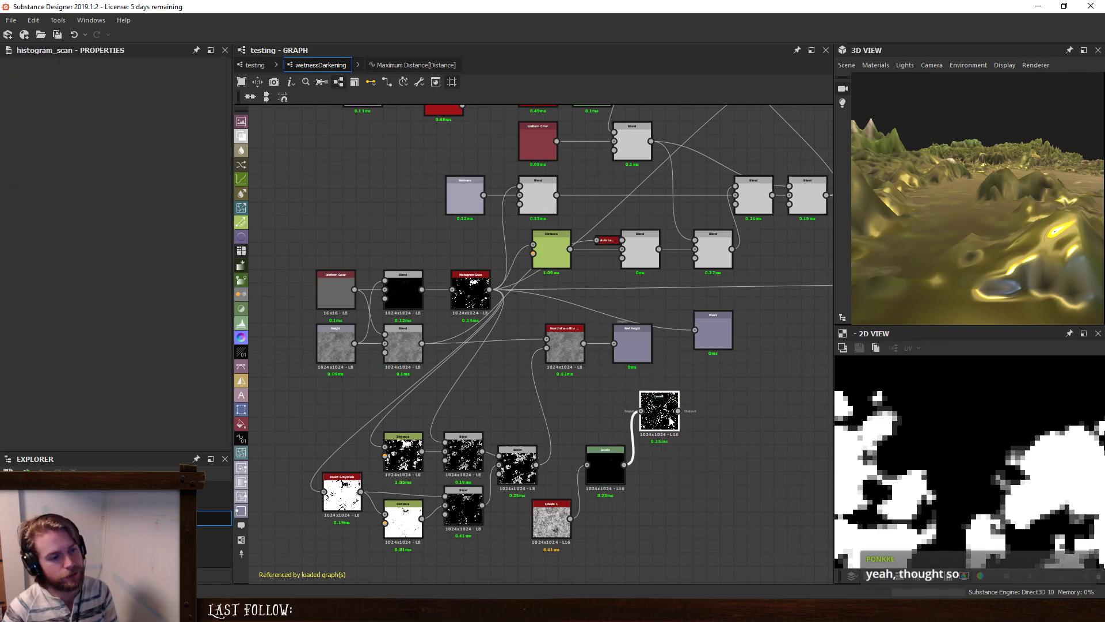
scroll(879, 429, up, 3)
scroll(879, 429, up, 3)
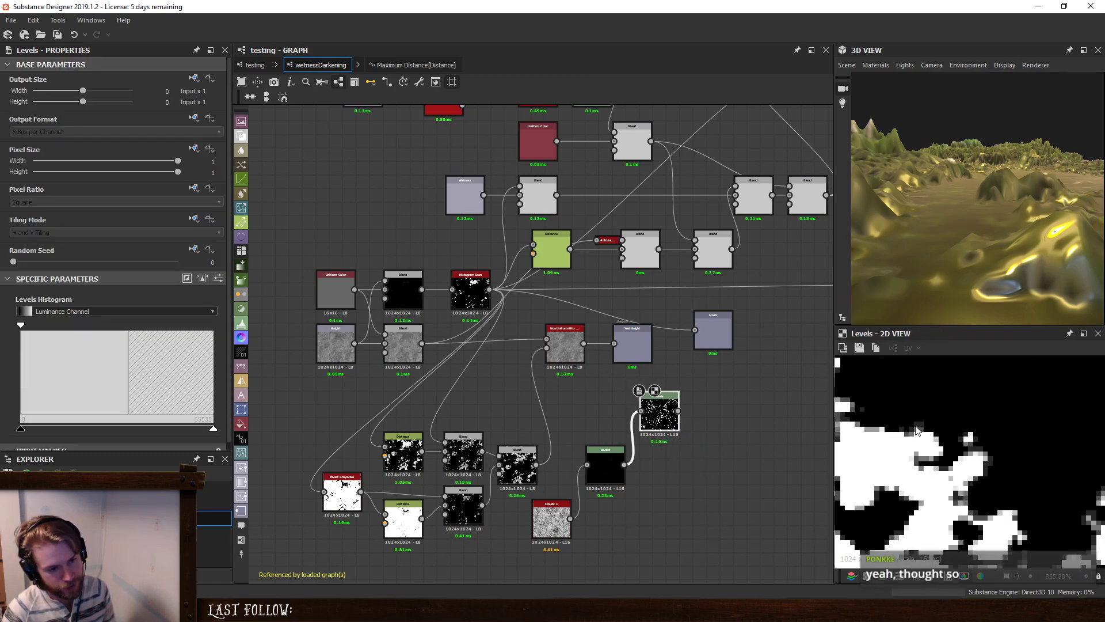
scroll(918, 429, down, 8)
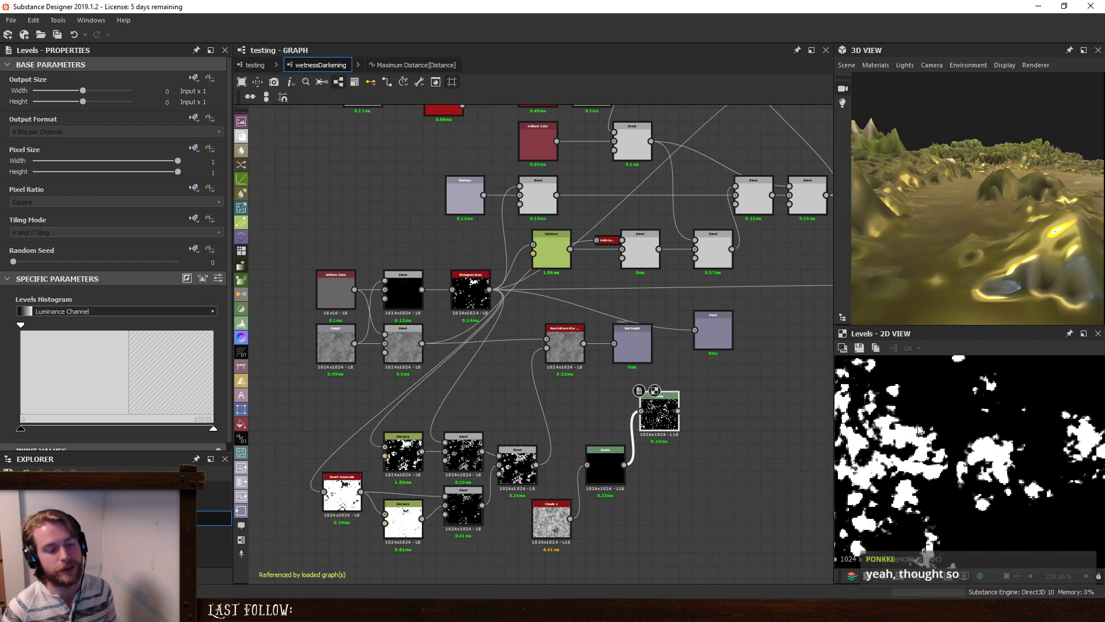
scroll(959, 444, up, 2)
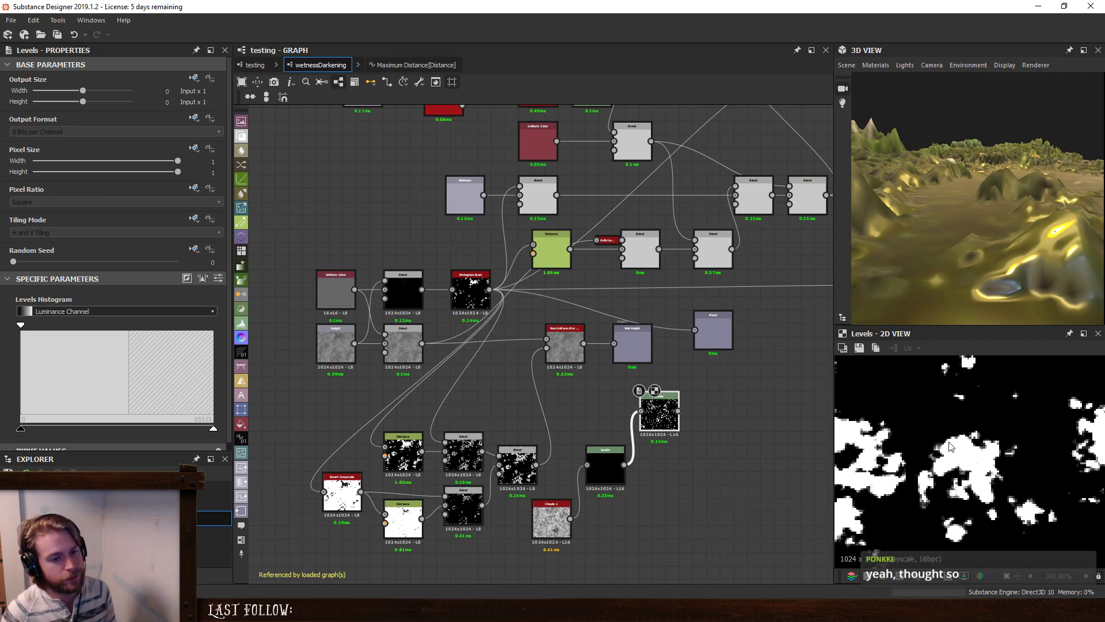
scroll(925, 458, down, 5)
scroll(949, 443, down, 2)
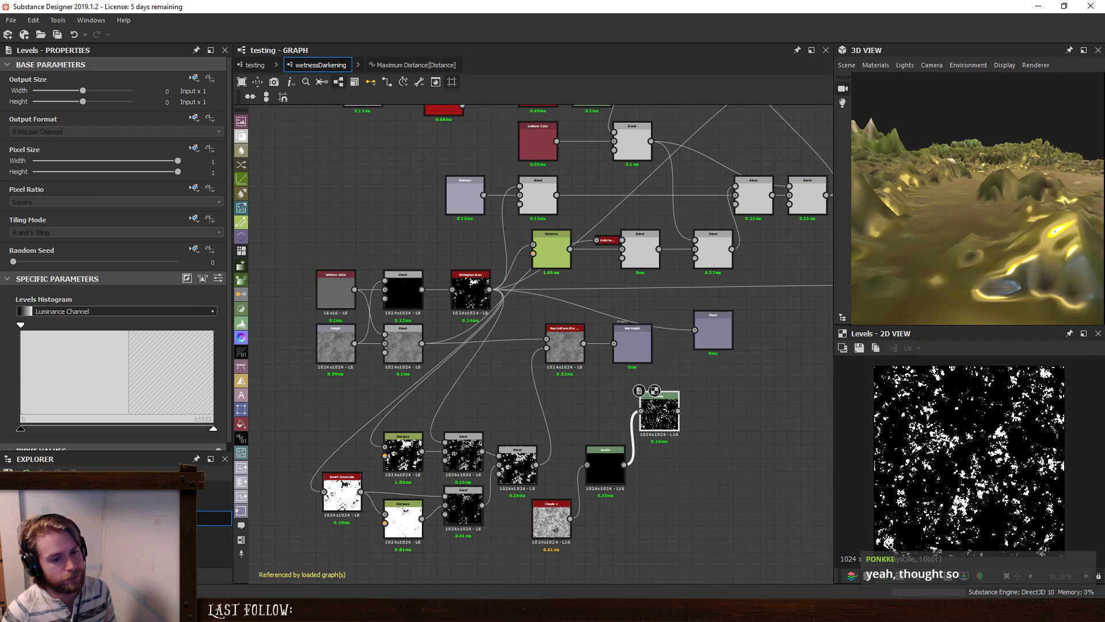
drag(662, 403, 656, 458)
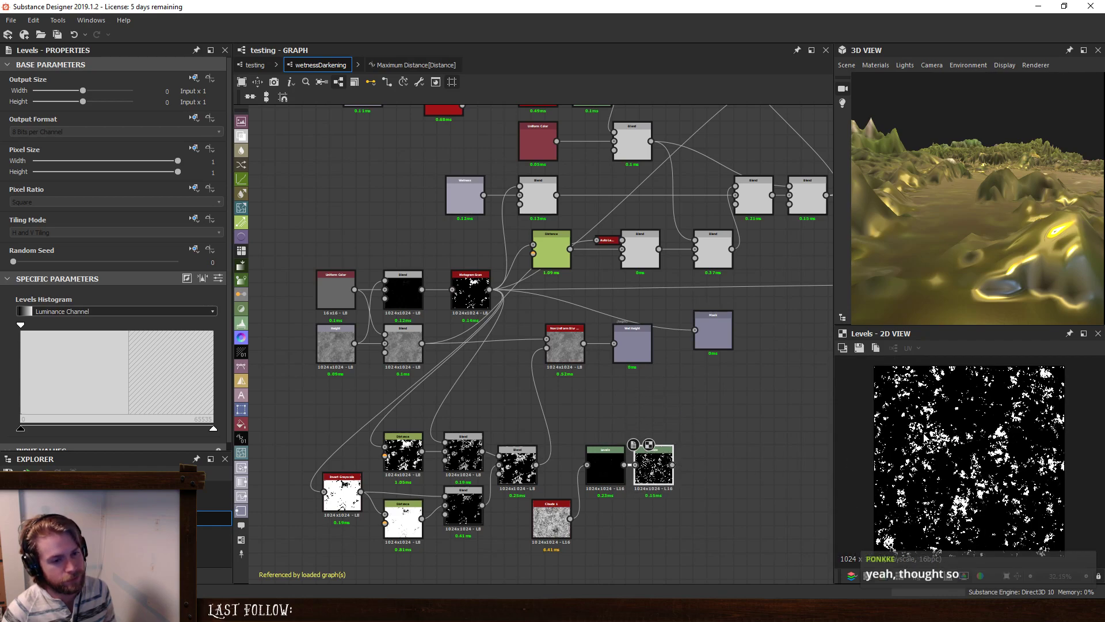
scroll(983, 455, up, 4)
scroll(983, 455, up, 3)
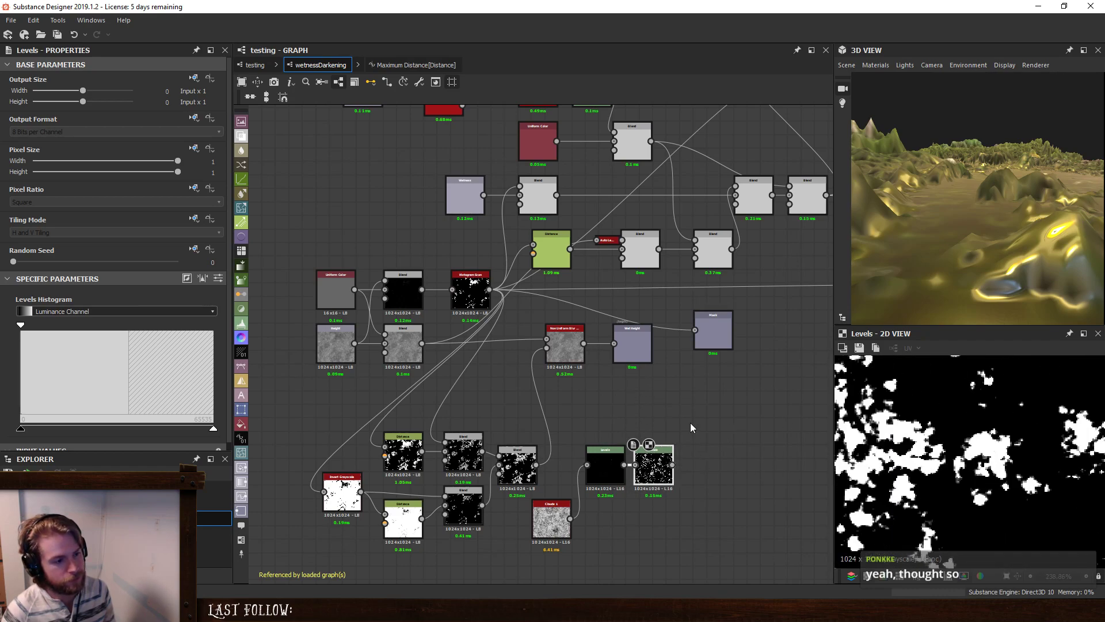
Add a Pixel Processor node and feed its first input from the Blend that drives the puddle mask's Histogram Scan.
key(space)
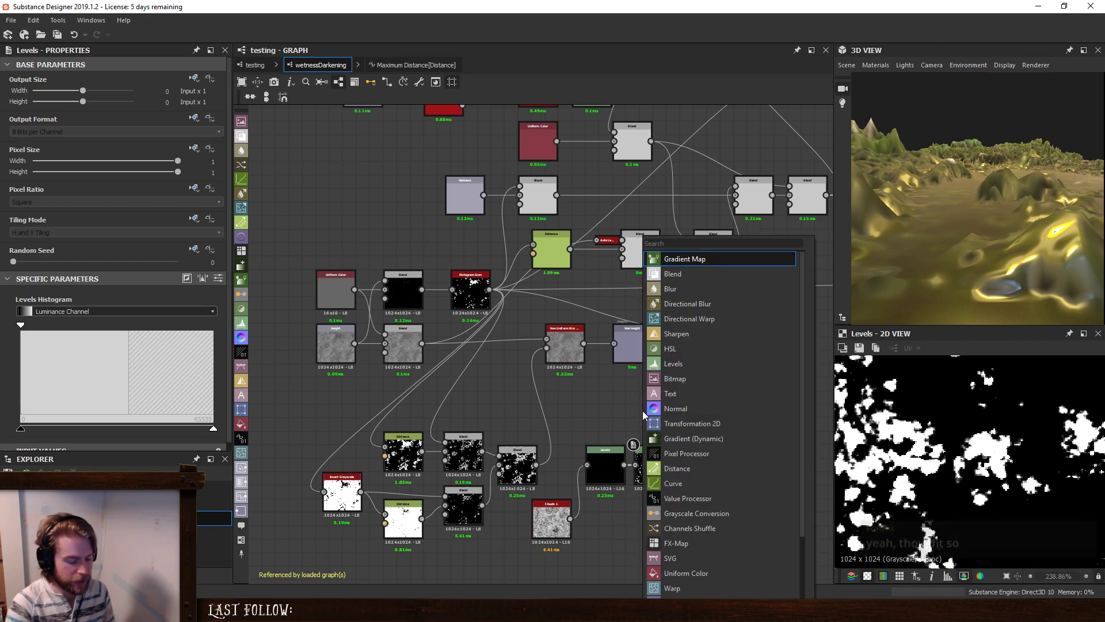
text(pixel)
key(Return)
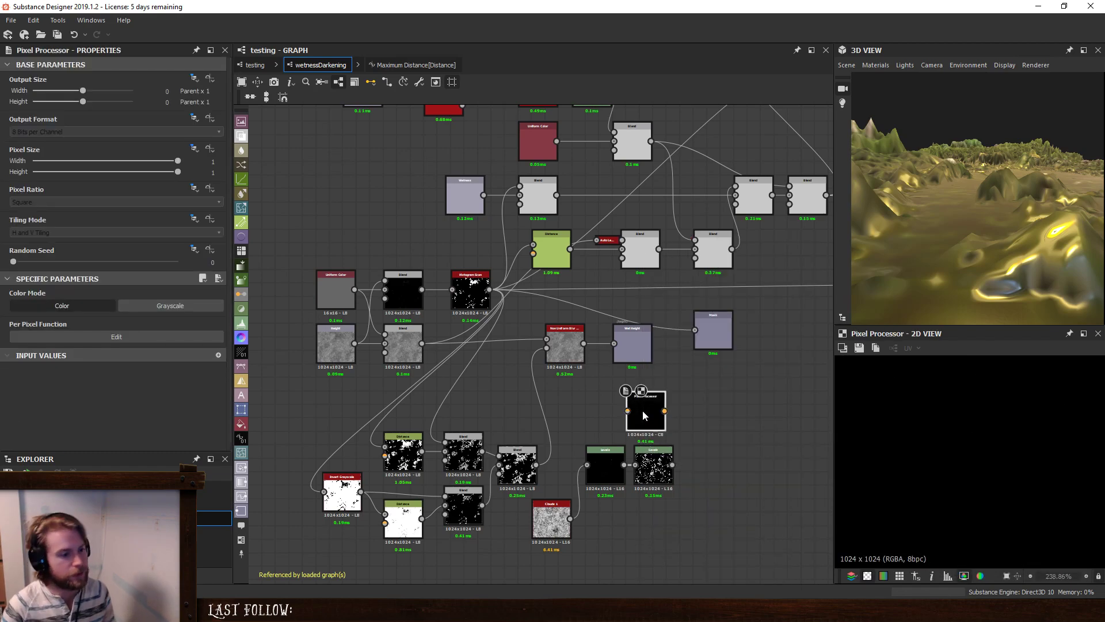
drag(423, 289, 627, 407)
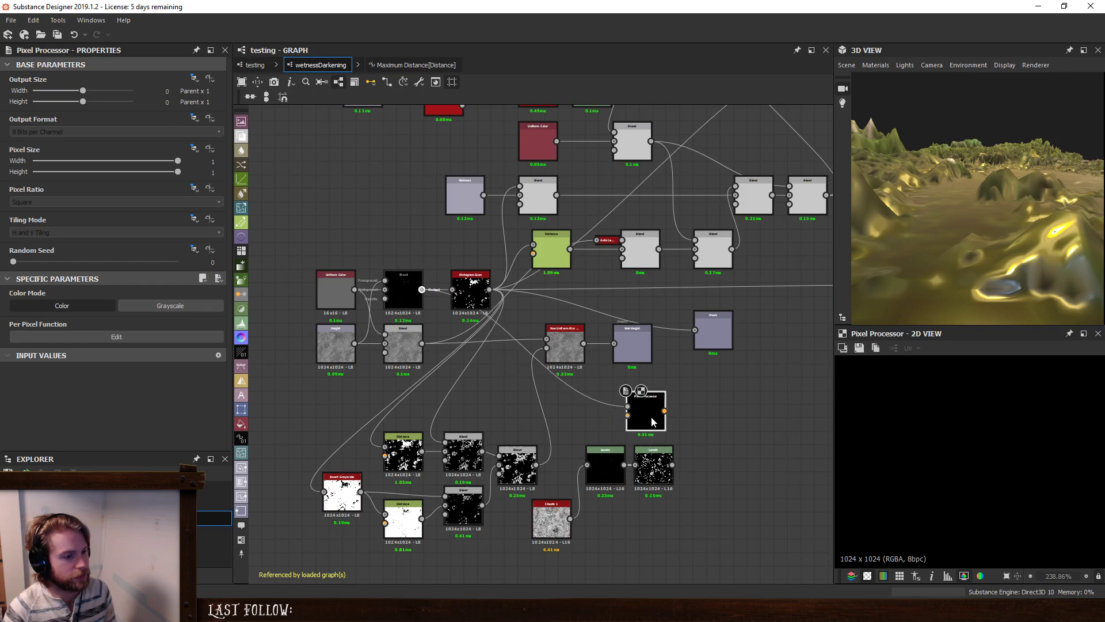
Open the Pixel Processor's per-pixel function for editing and delete its default Float4 node.
click(147, 333)
click(531, 363)
key(Delete)
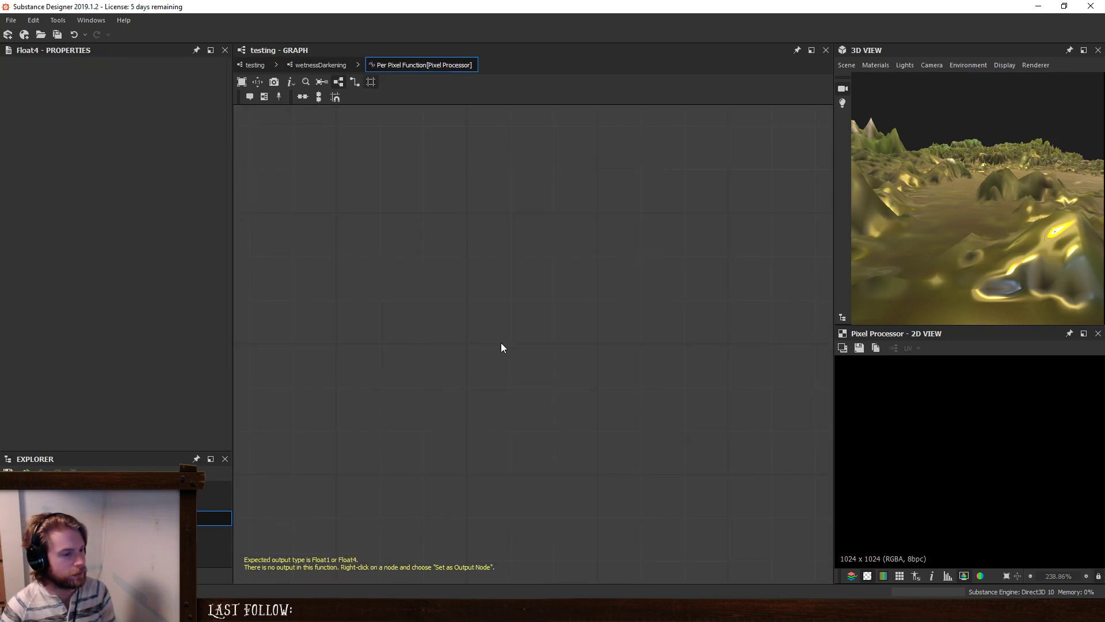
Add a Get Float2 node to the per-pixel function and set its variable to $pos.
key(space)
text(get)
click(502, 272)
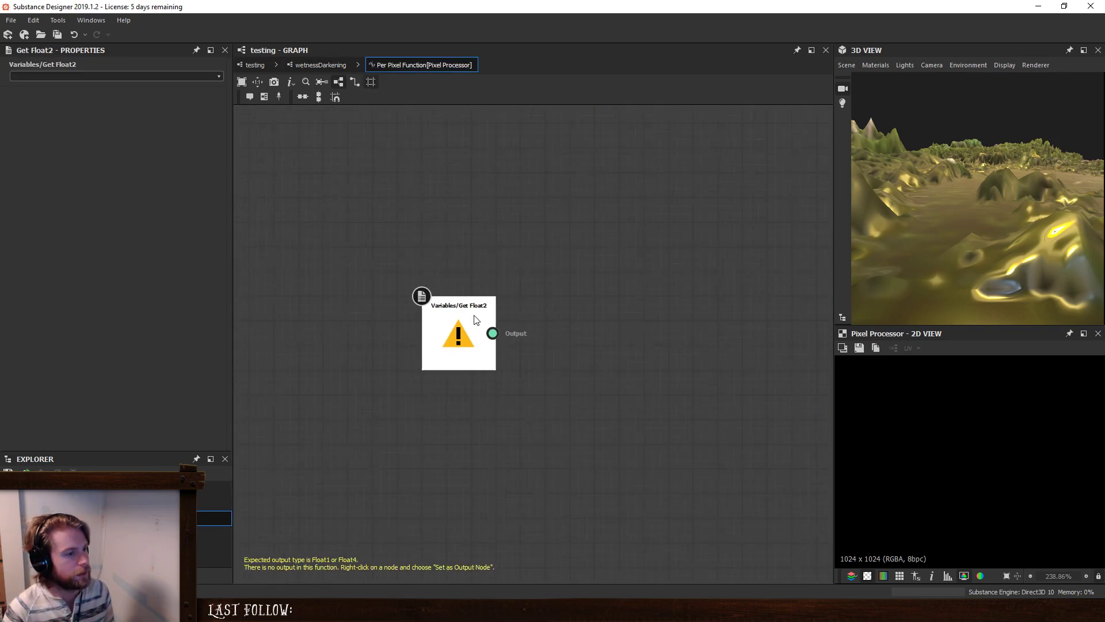
drag(470, 321, 443, 282)
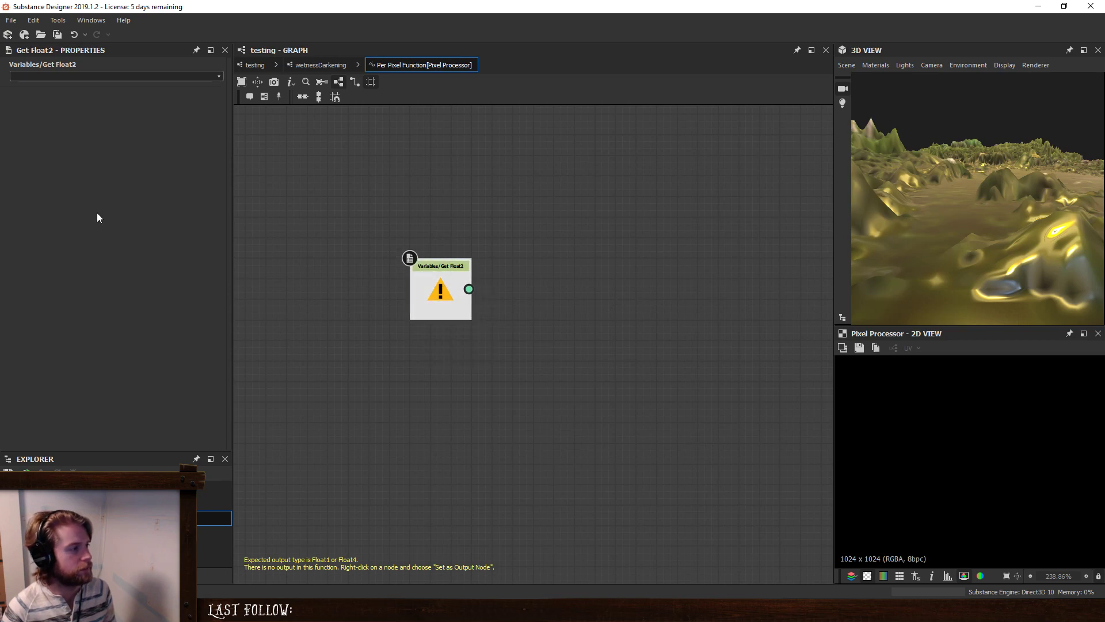
click(213, 76)
click(126, 101)
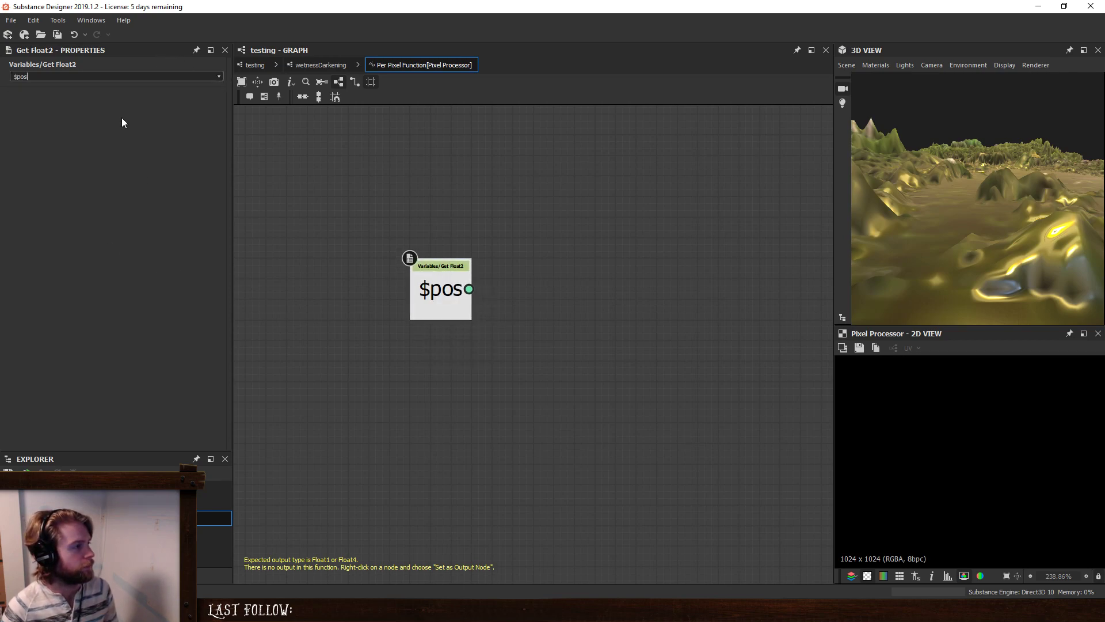
Add a Sample Gray node that reads input image 0 at the $pos coordinates.
key(space)
text(sa)
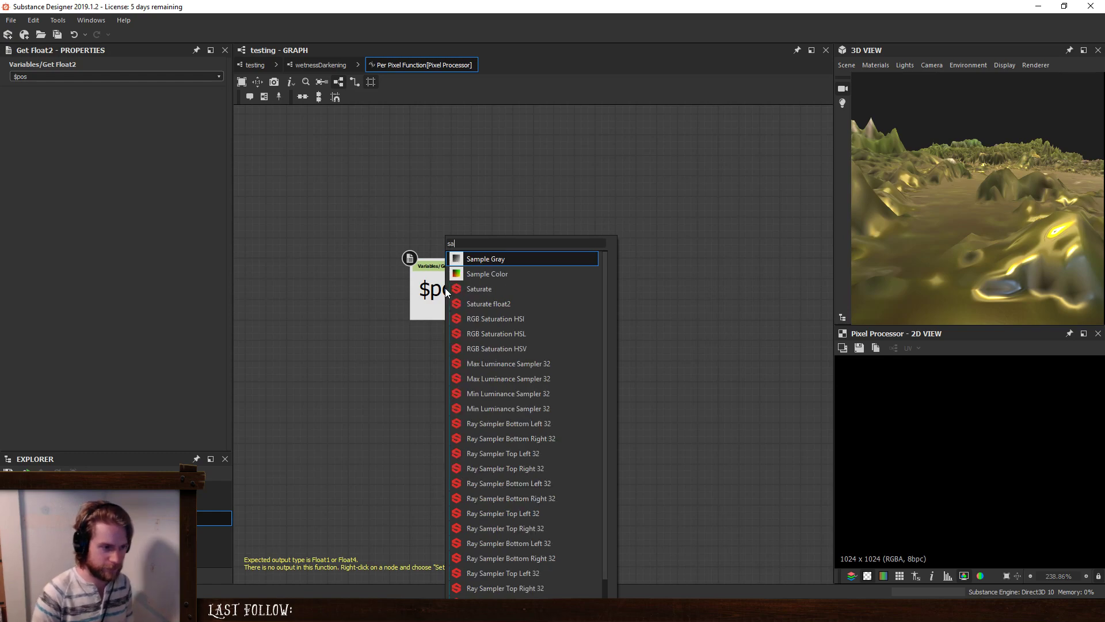
key(Return)
Add an If...Else node after the Sample Gray node.
key(space)
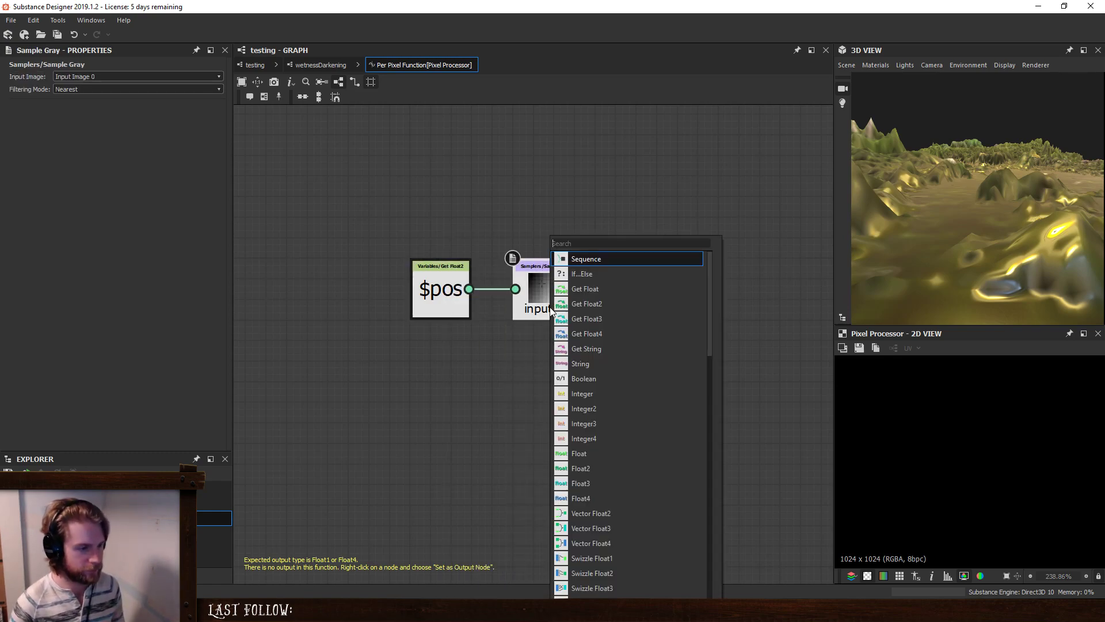
text(if)
key(Return)
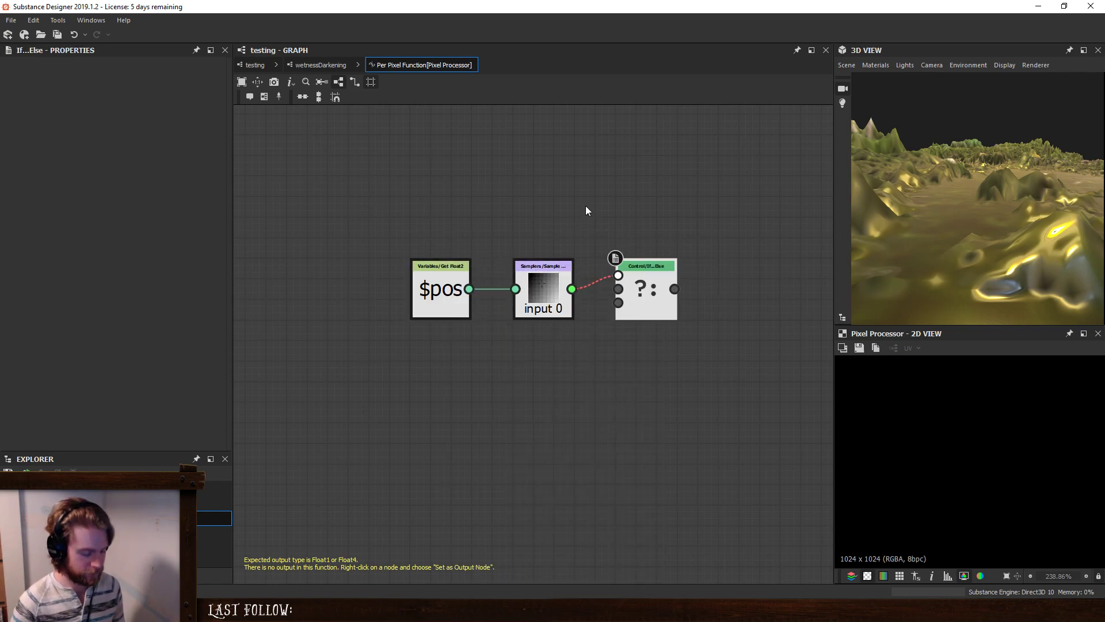
Add an Equal node that compares the sampled gray value with a new Float constant of 0.
key(space)
text(rq)
drag(609, 215, 508, 205)
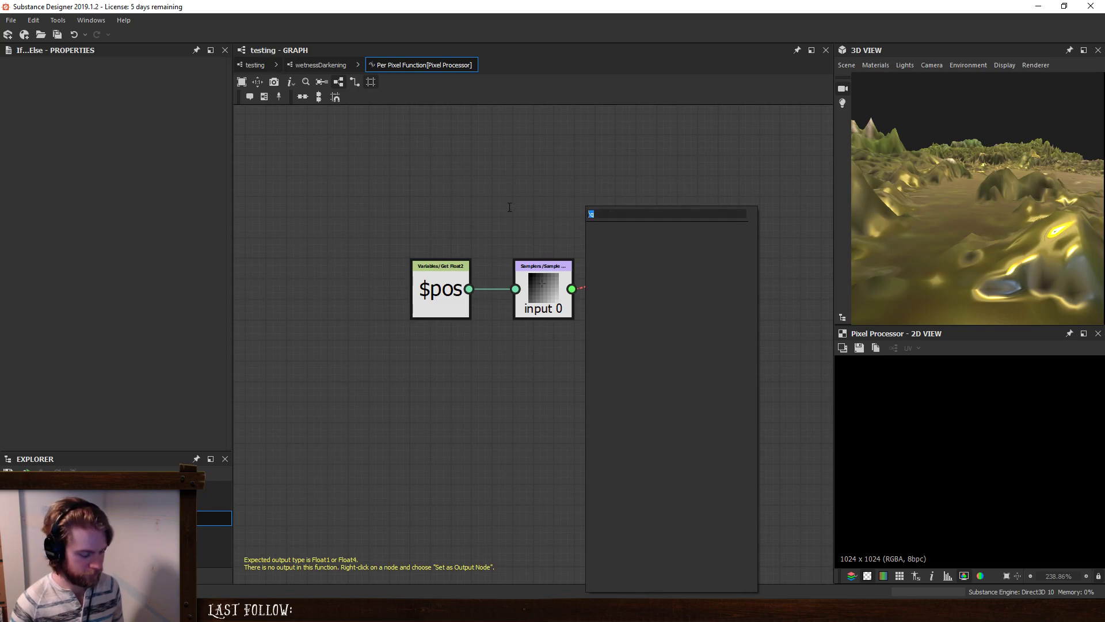
text(eq)
key(Return)
drag(755, 265, 547, 178)
text(float)
key(Return)
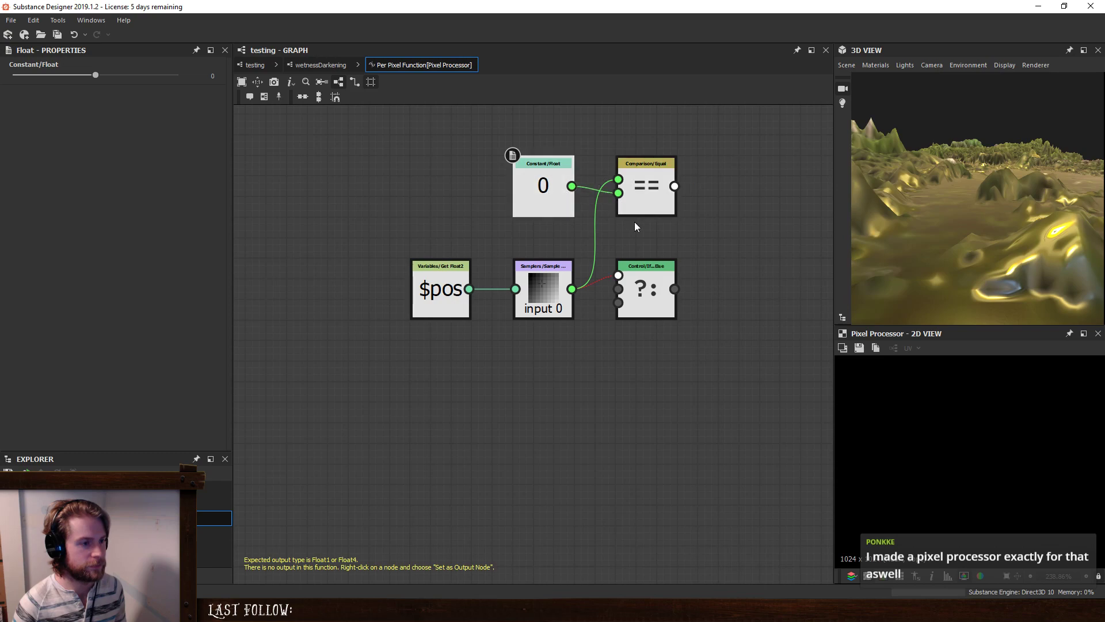
Try the Equal output as the If...Else node's condition and delete the If...Else node.
middle_drag(568, 286, 540, 277)
drag(625, 280, 686, 280)
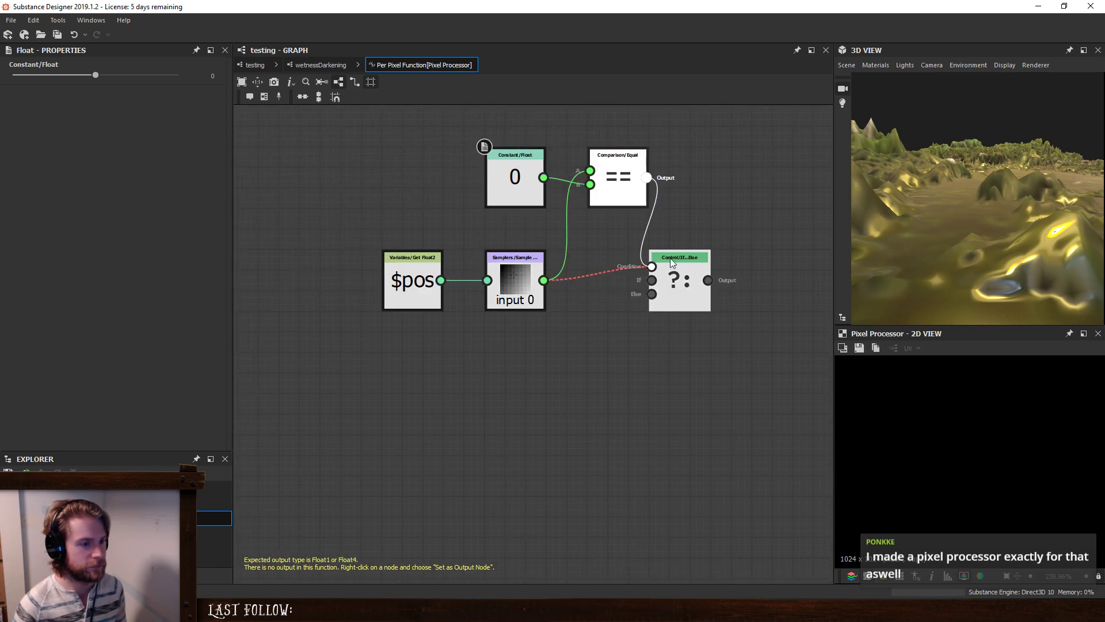
click(684, 273)
key(Delete)
right_click(632, 184)
click(617, 142)
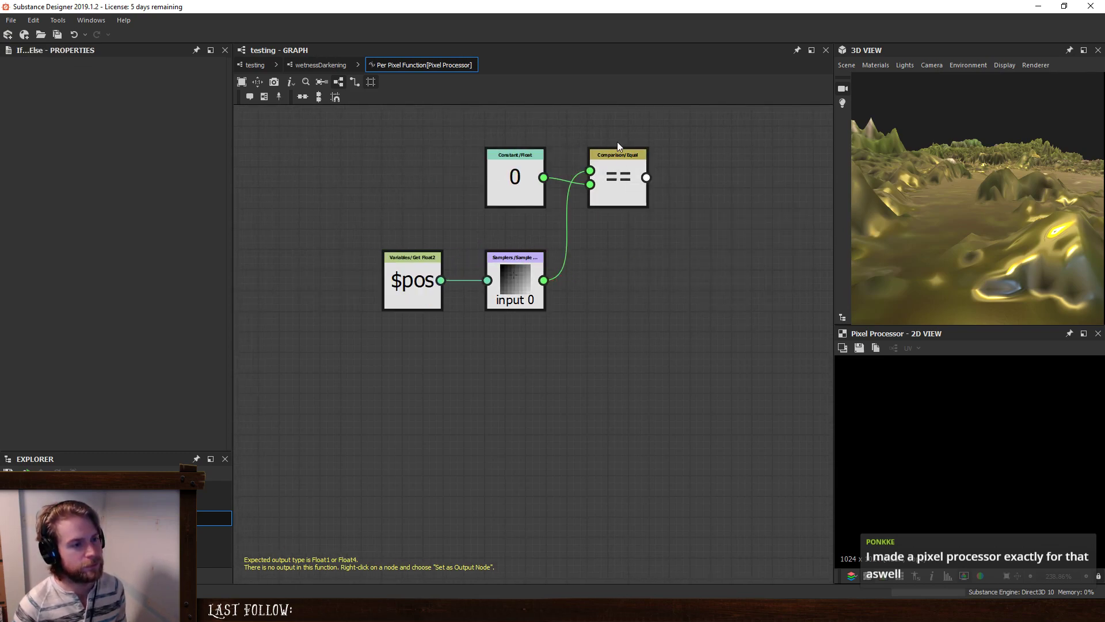
Add a Boolean to Float1 node after the Equal node and set it as the function's output.
click(613, 172)
key(space)
text(b)
click(669, 208)
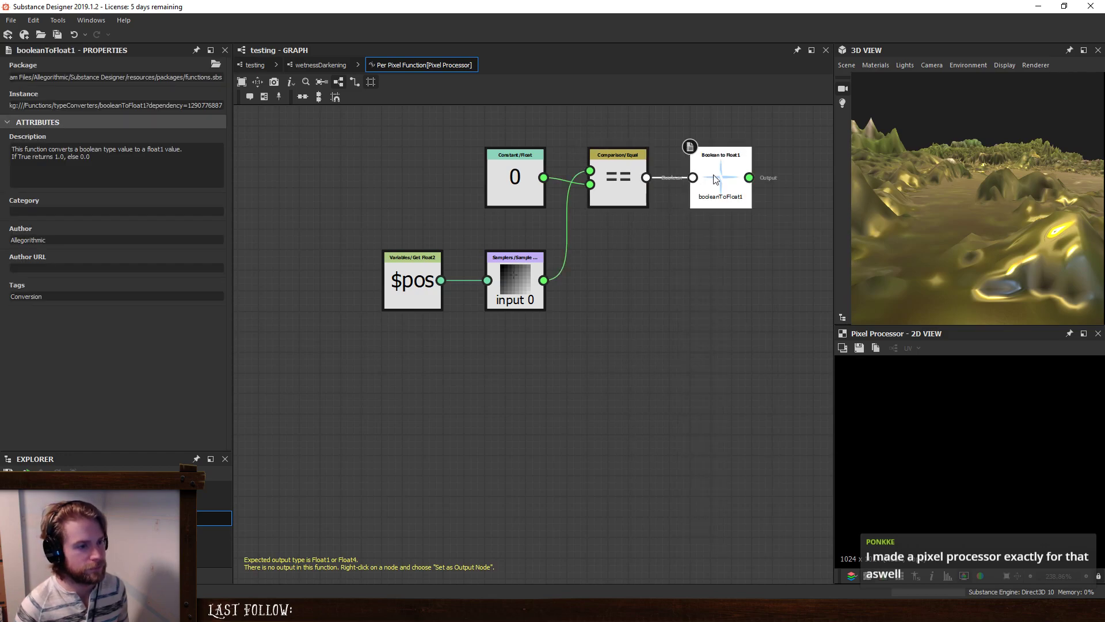
right_click(714, 179)
click(751, 224)
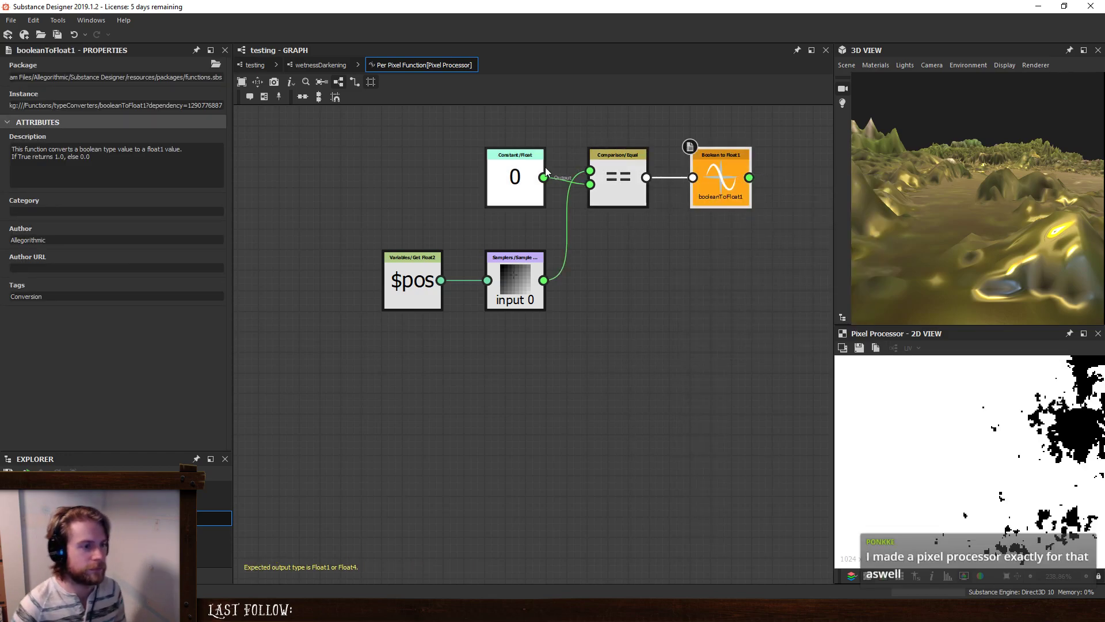
Swap the Equal node's inputs so the 0 constant feeds the first and the sampled gray value the second.
drag(567, 161, 577, 202)
drag(493, 125, 733, 193)
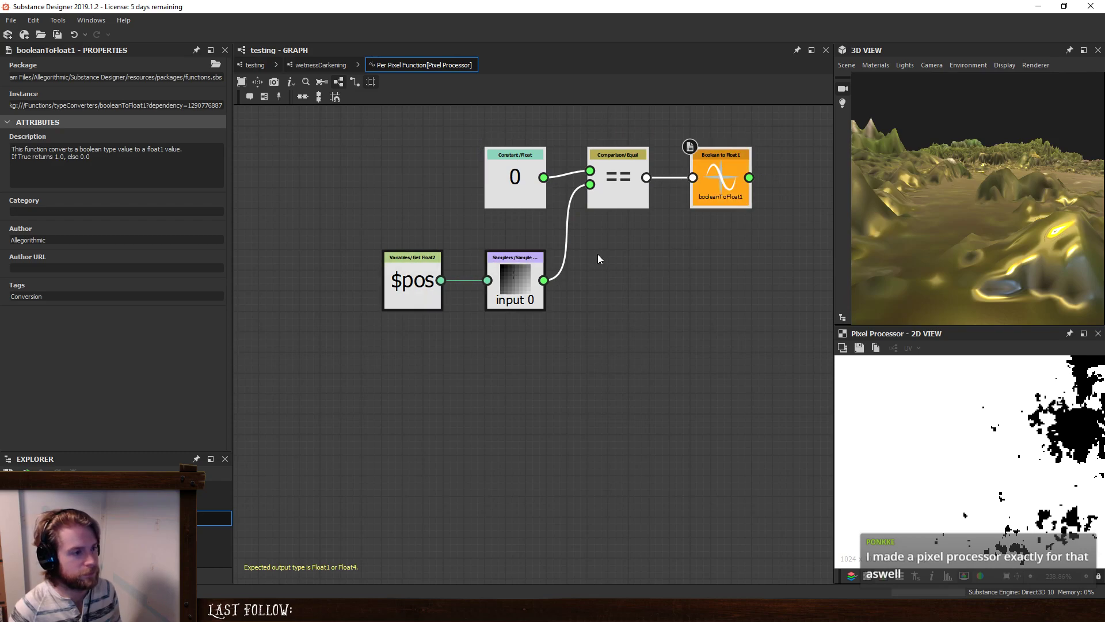
scroll(1000, 440, down, 5)
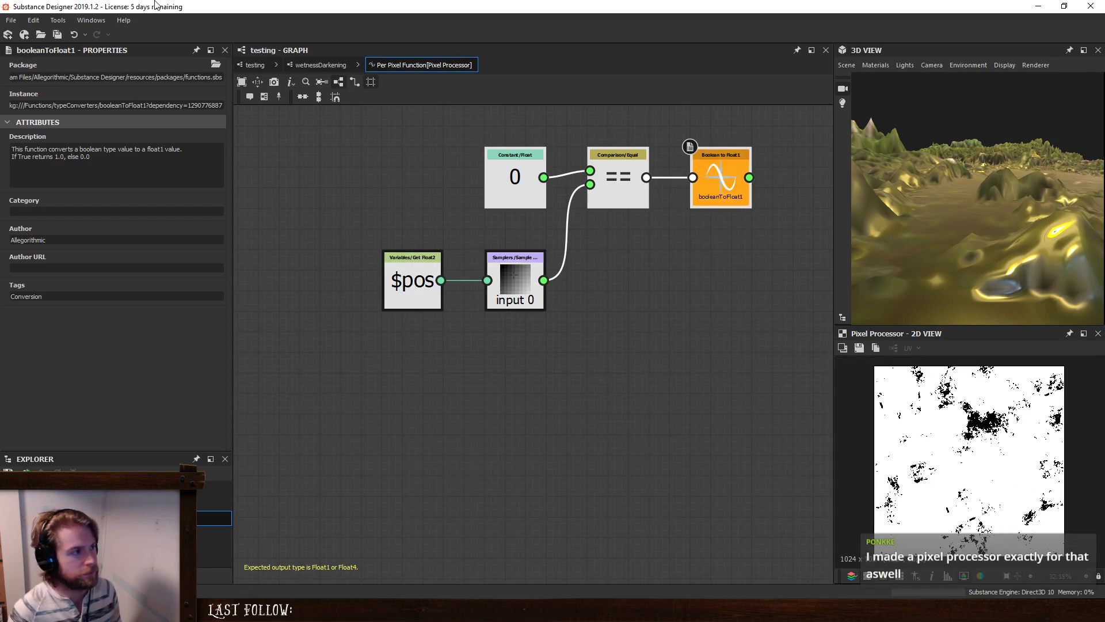
Return to the wetnessDarkening graph and compare the Levels mask with the Pixel Processor mask in the 2D view.
click(299, 65)
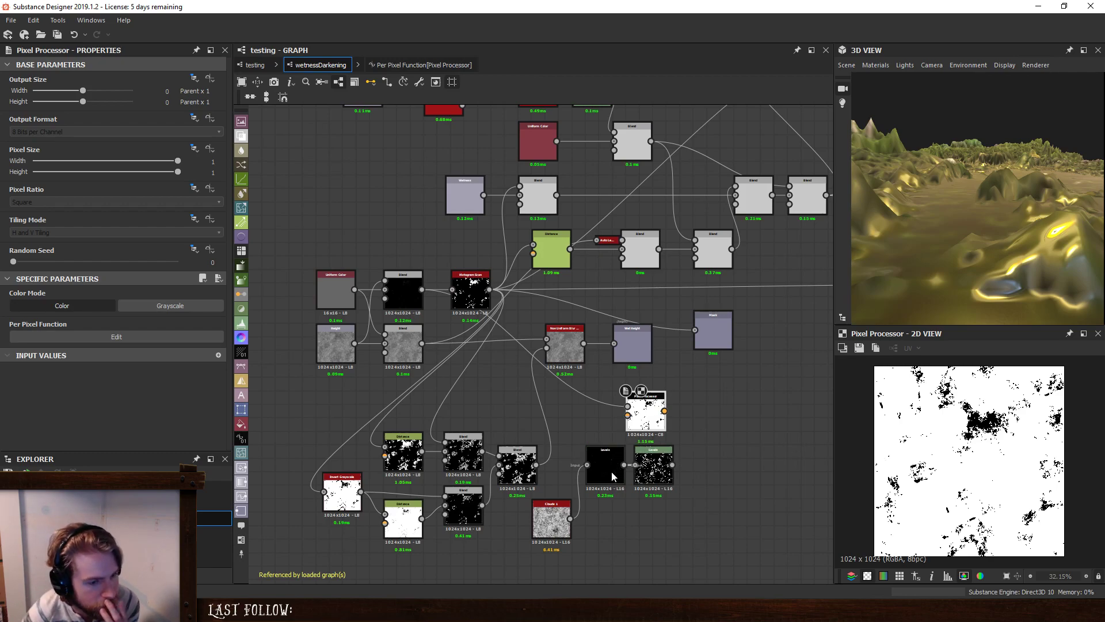
click(612, 471)
click(662, 474)
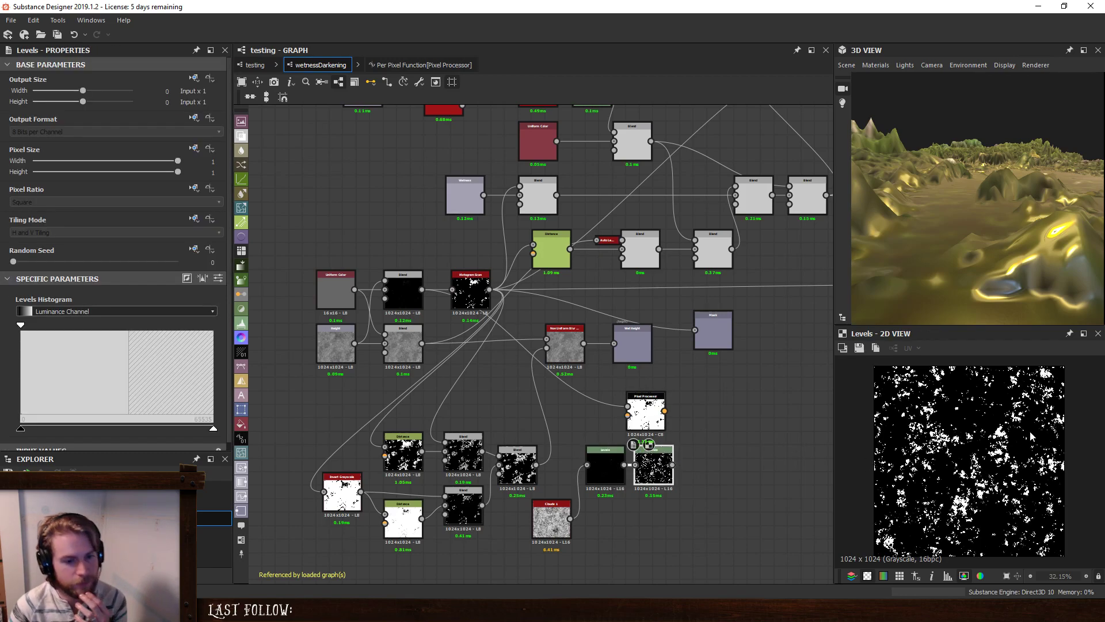
click(644, 419)
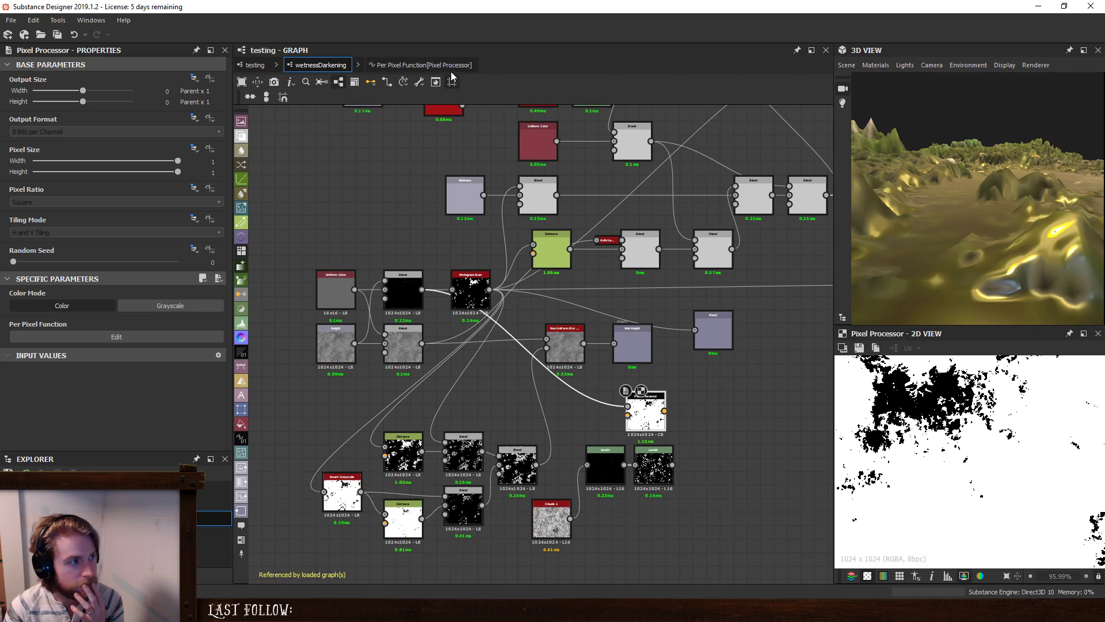
Insert a Not node between the Equal and Boolean to Float1 nodes of the per-pixel function and line them up.
click(642, 391)
click(630, 191)
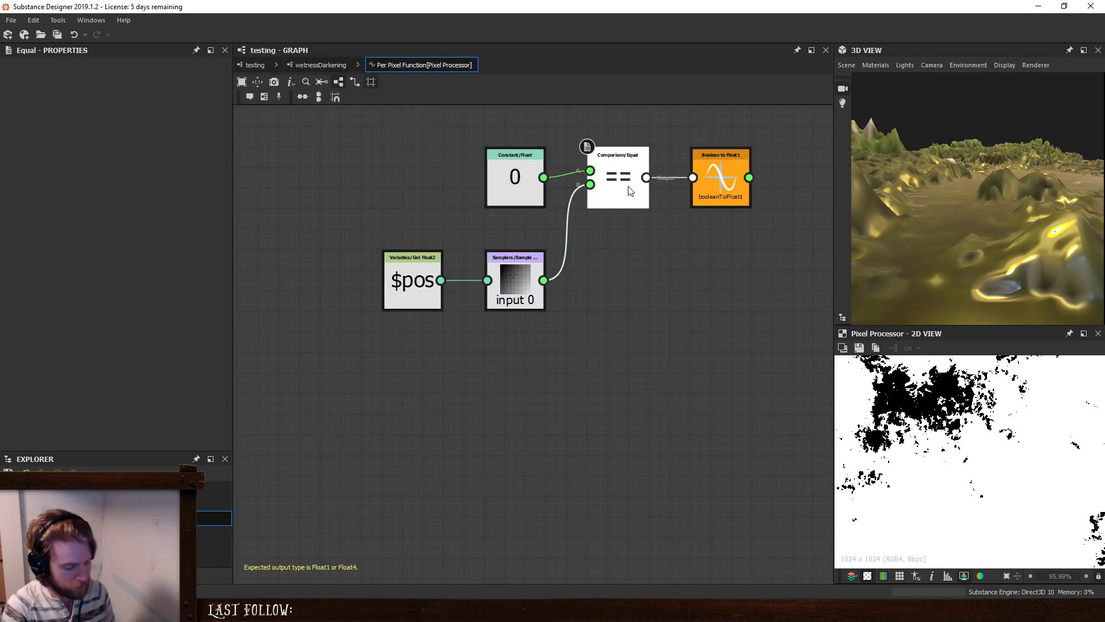
key(space)
text(not)
key(Return)
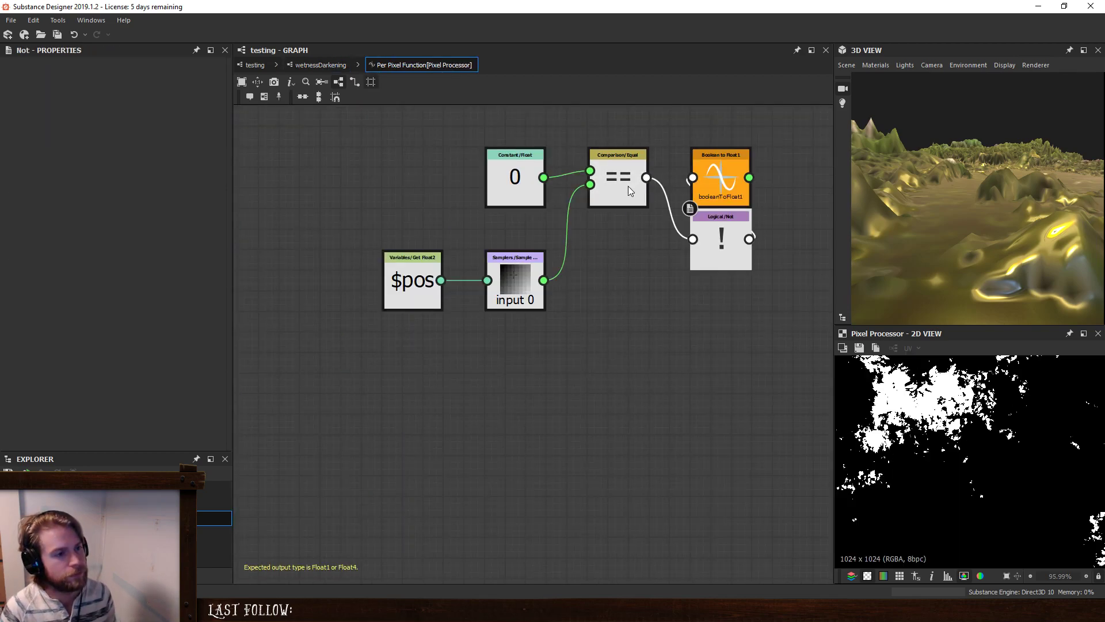
drag(716, 177, 778, 177)
drag(719, 253, 699, 191)
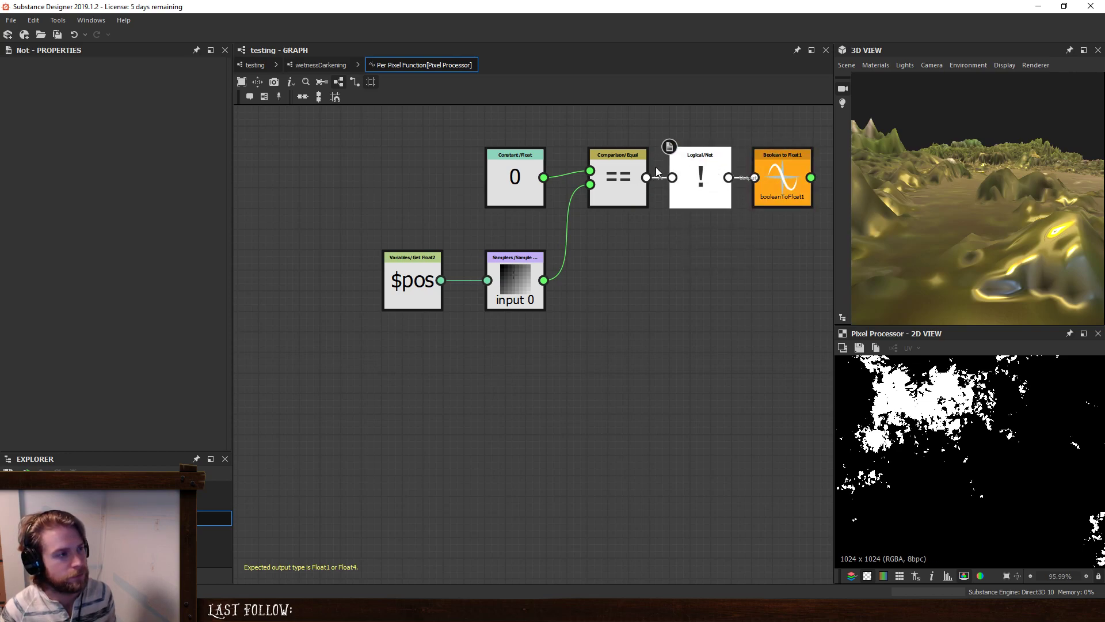
Return to the wetnessDarkening graph and set the Pixel Processor's color mode to Grayscale.
click(314, 66)
click(660, 409)
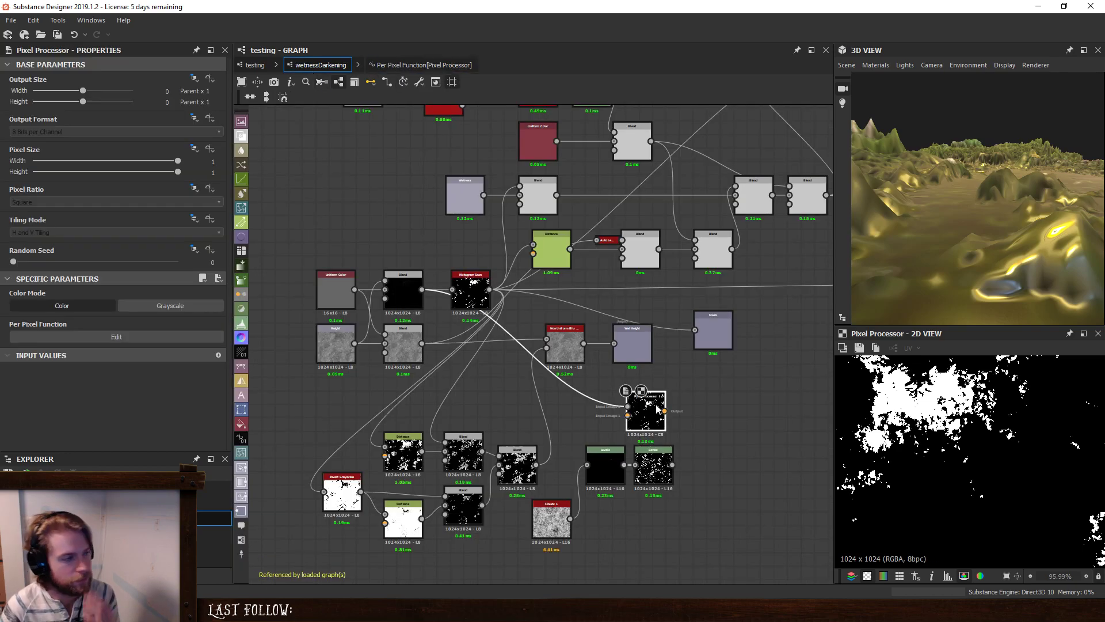
click(171, 306)
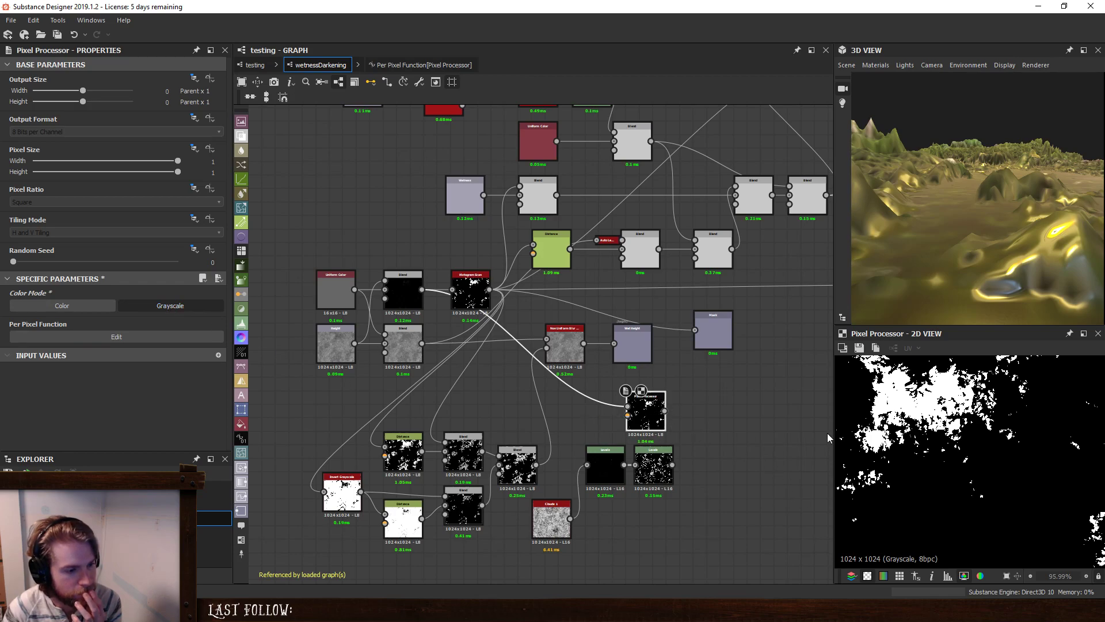
Compare the Pixel Processor mask with the second Levels node's mask in the 2D view.
scroll(936, 415, up, 4)
click(655, 463)
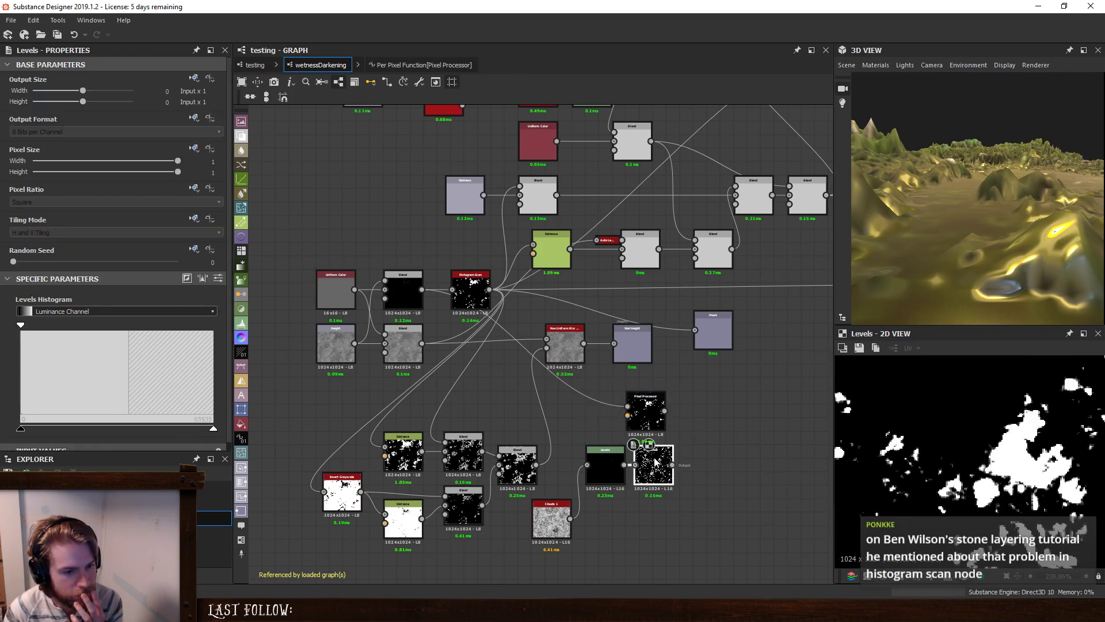
click(646, 412)
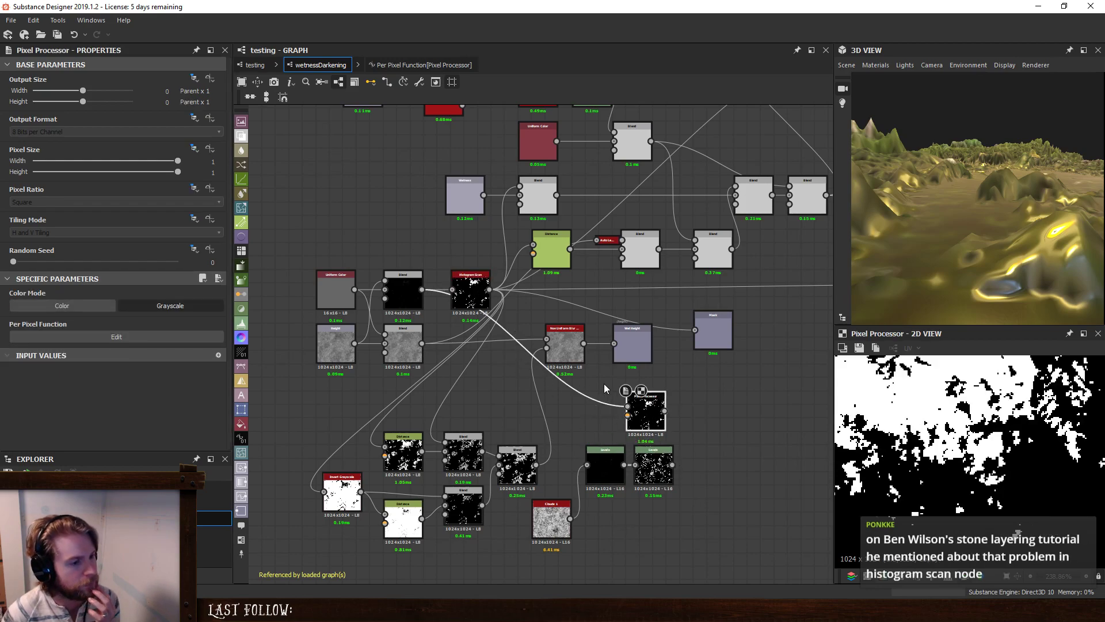
click(479, 294)
click(649, 410)
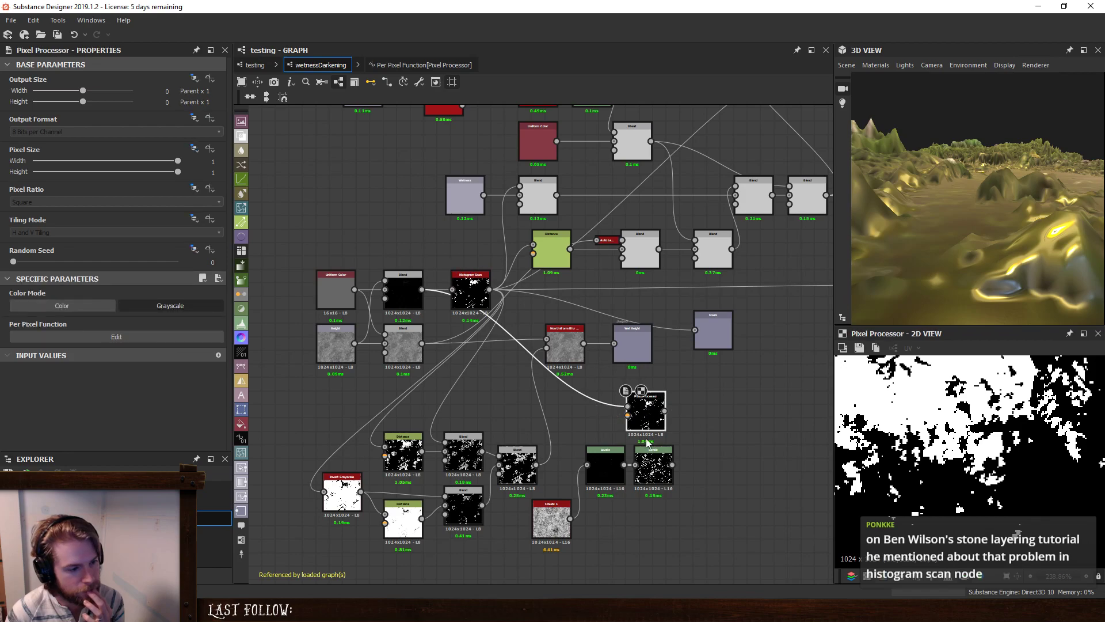
Feed the first Levels node into the Pixel Processor and compare its mask with the second Levels node's mask in the 2D view.
drag(570, 519, 630, 402)
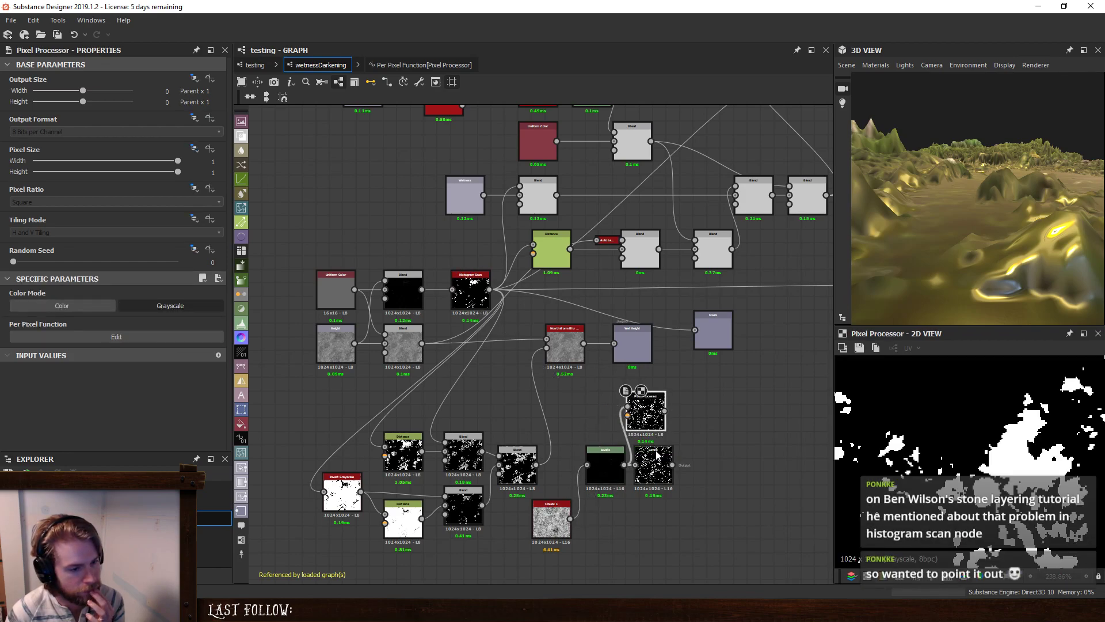
double_click(655, 458)
double_click(656, 425)
double_click(654, 462)
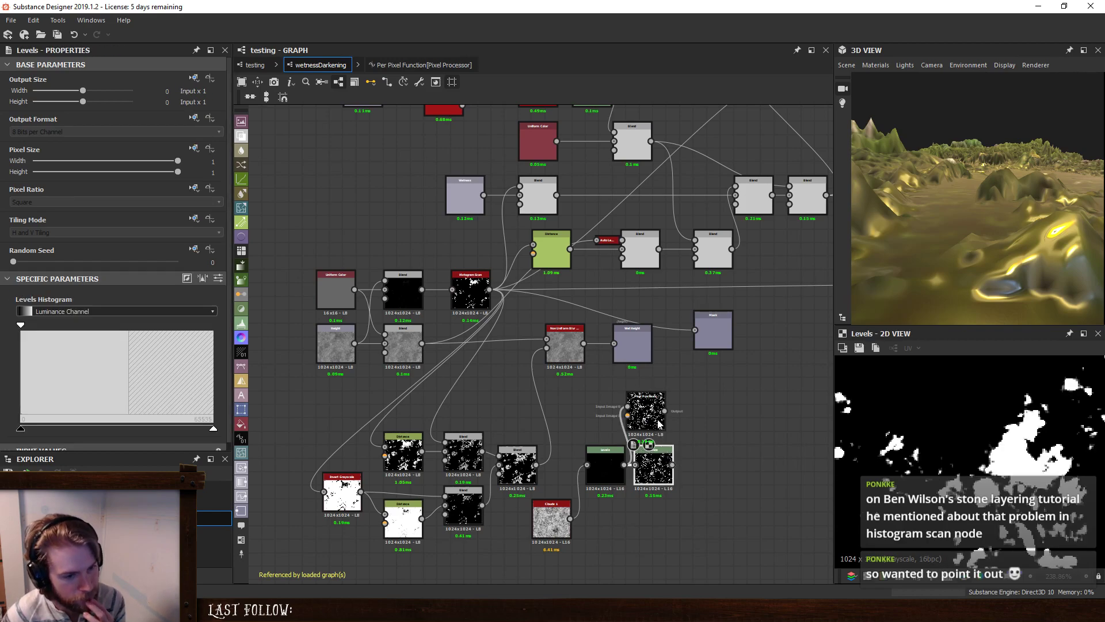
double_click(658, 422)
click(654, 464)
double_click(655, 464)
double_click(651, 418)
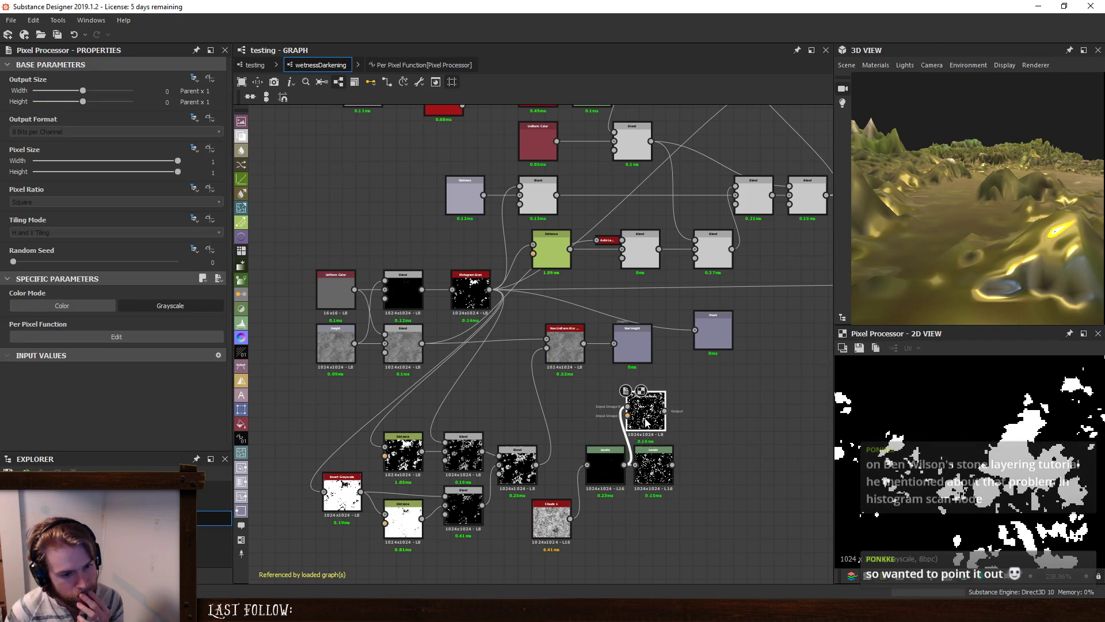
double_click(654, 462)
double_click(648, 417)
double_click(654, 463)
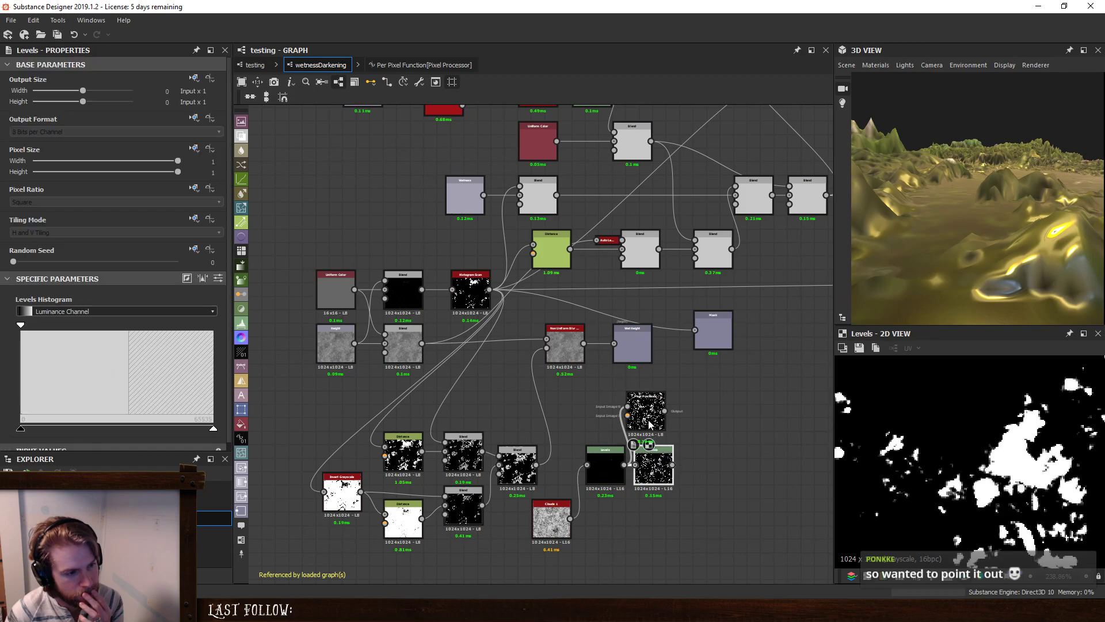
double_click(647, 419)
double_click(653, 463)
double_click(643, 420)
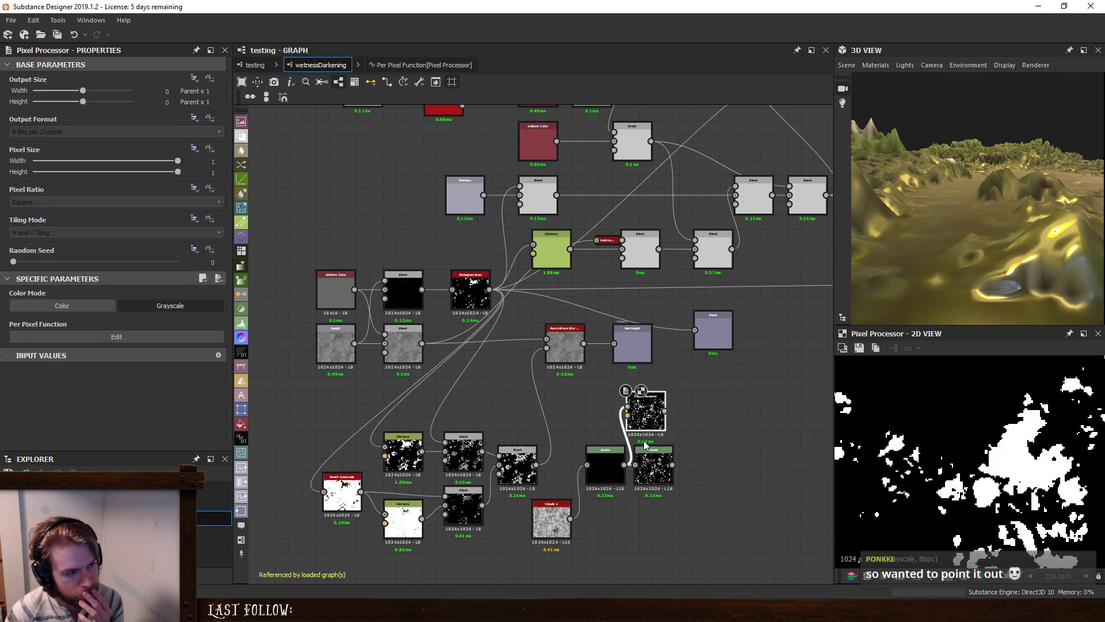
Examine the Subtract Blend's output, then compare the Levels and Pixel Processor masks again at wider and closer view.
double_click(403, 290)
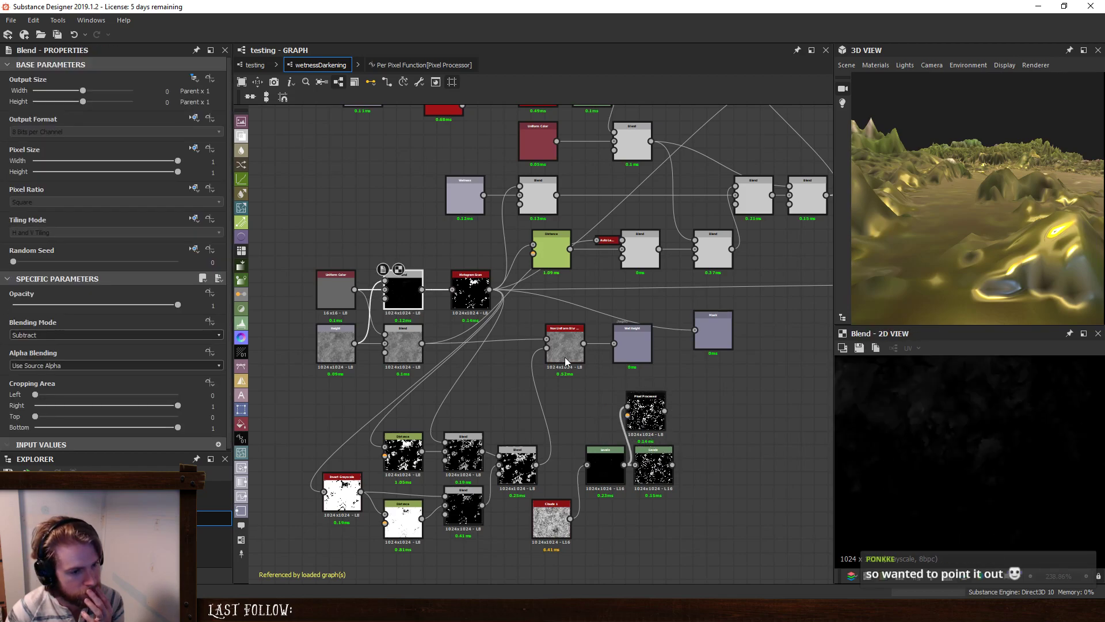
scroll(914, 433, down, 3)
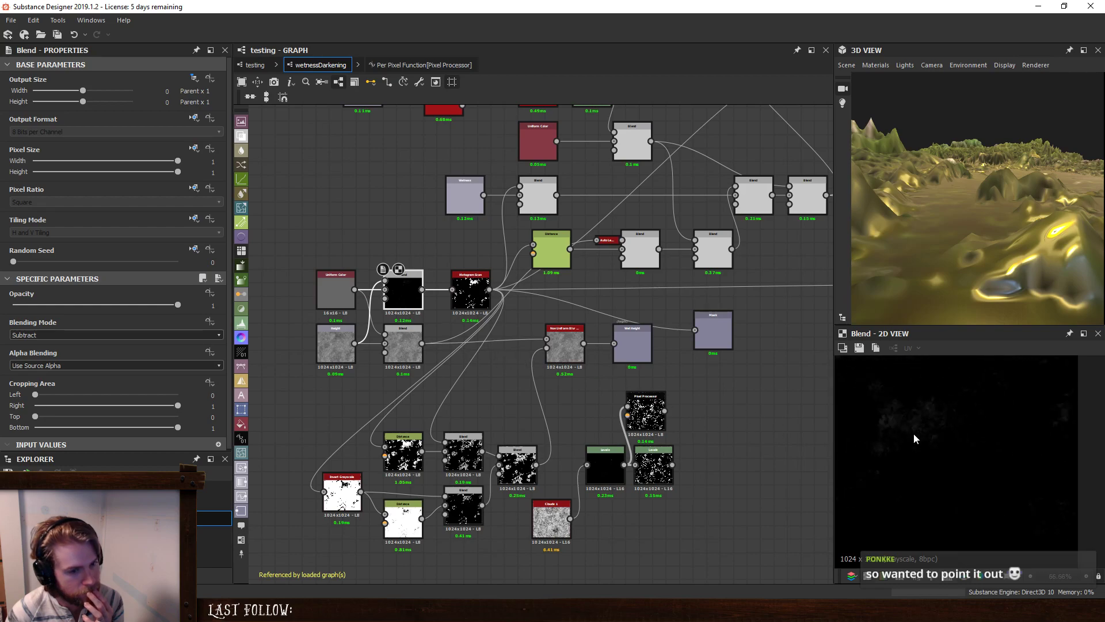
double_click(654, 460)
double_click(645, 414)
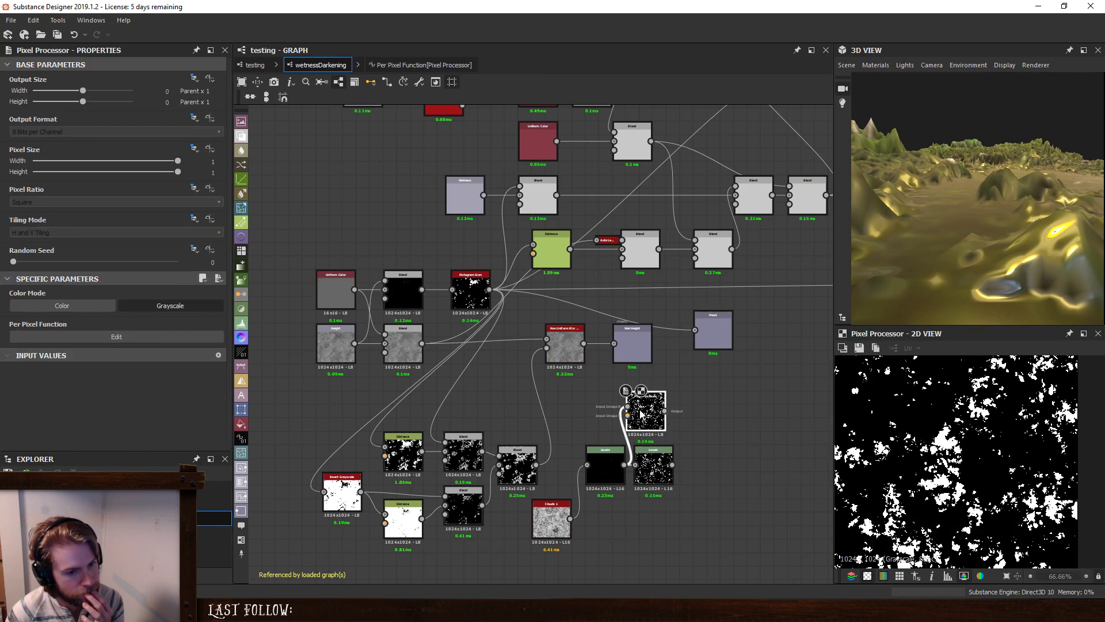
double_click(654, 463)
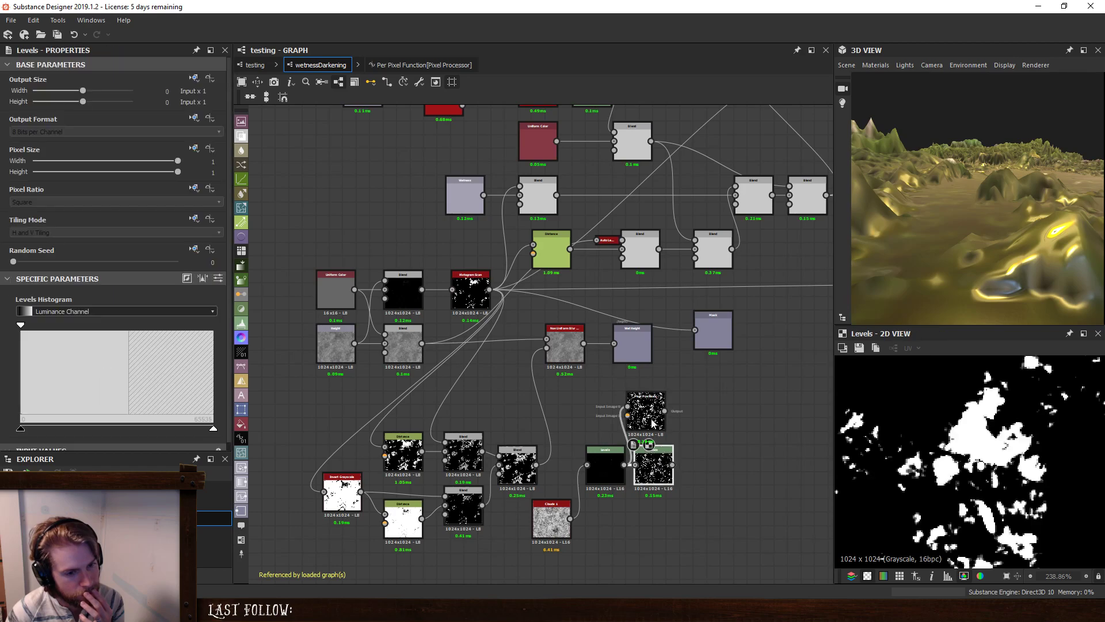
double_click(645, 413)
Try Bilinear filtering on the per-pixel function's Sample Gray node, restore Nearest, and return to the wetnessDarkening graph.
click(430, 64)
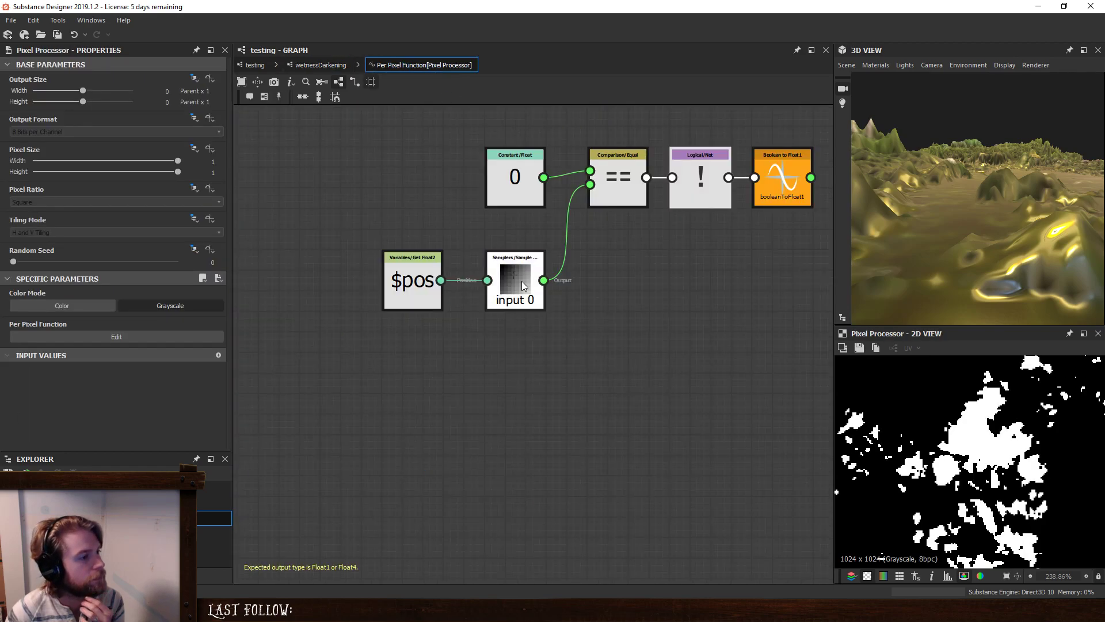
click(529, 294)
click(111, 91)
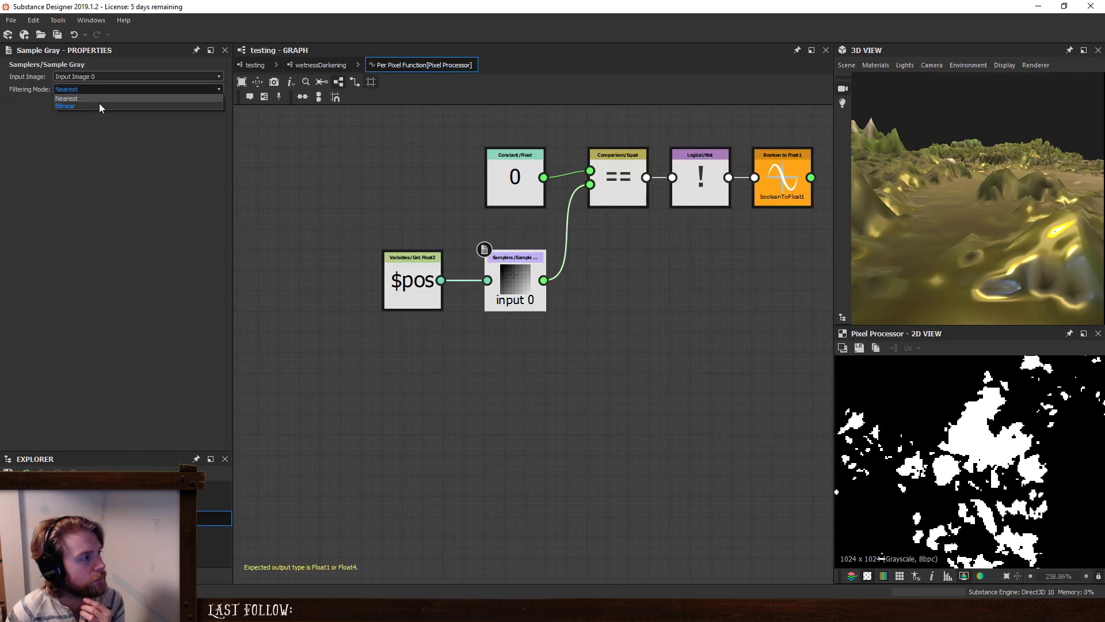
click(96, 105)
click(97, 92)
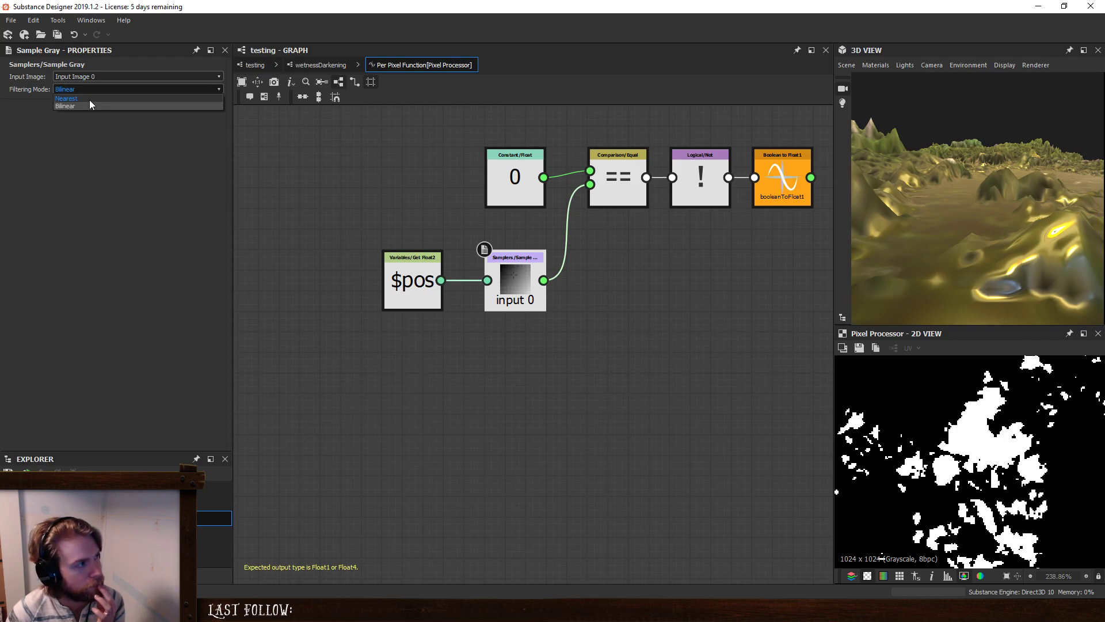
click(89, 99)
click(323, 63)
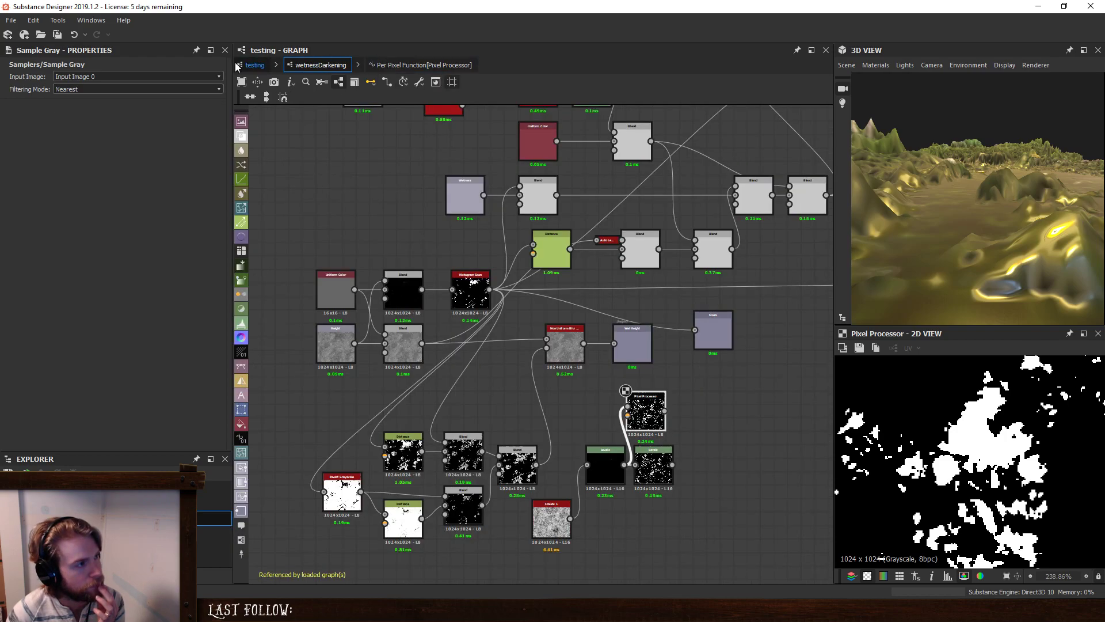
Replace the Histogram Scan with the Pixel Processor, fed by the Subtract Blend and taking over all of its outgoing links.
click(658, 419)
mouse_move(14, 261)
mouse_down()
mouse_move(195, 270)
mouse_move(1, 264)
mouse_up()
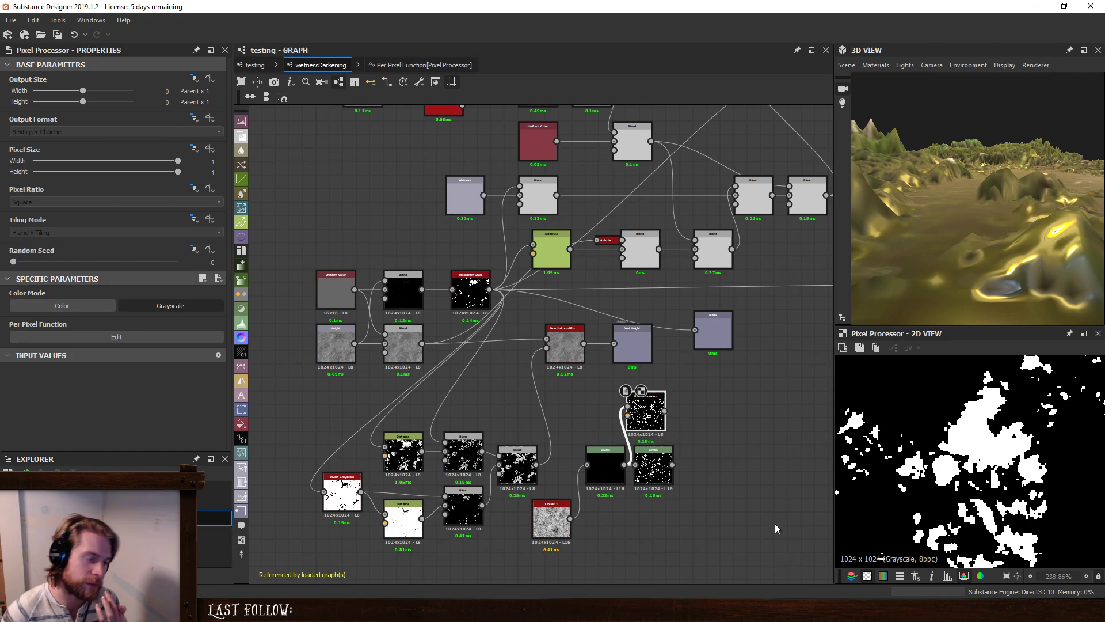
drag(646, 412, 458, 249)
drag(422, 289, 439, 244)
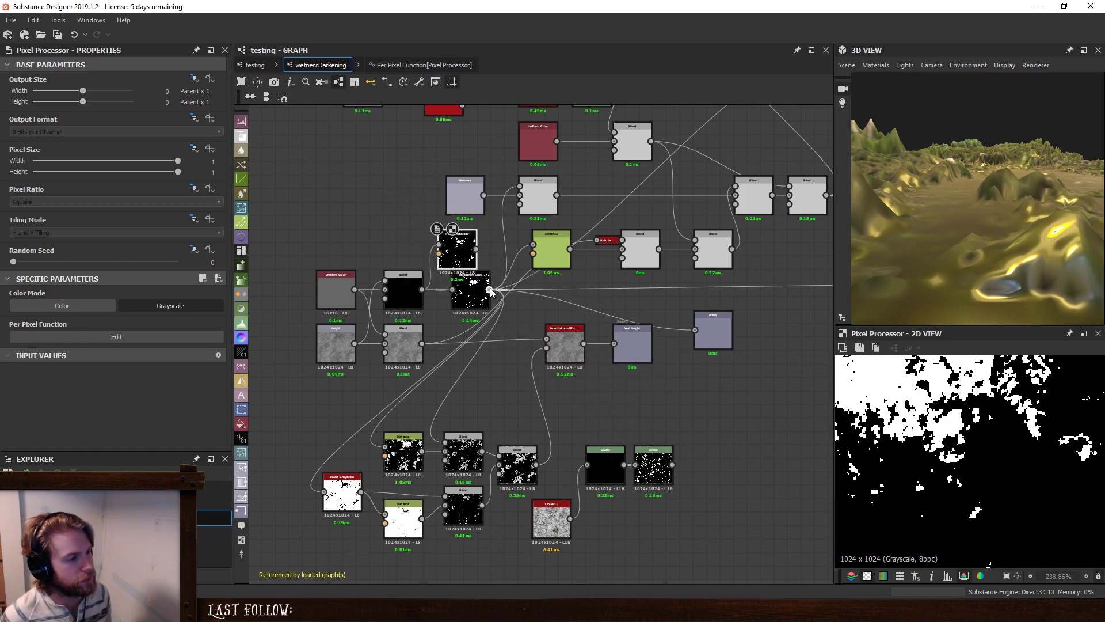
mouse_move(490, 289)
shift+mouse_down()
mouse_move(476, 249)
mouse_move(476, 292)
shift+mouse_up()
click(473, 281)
key(Delete)
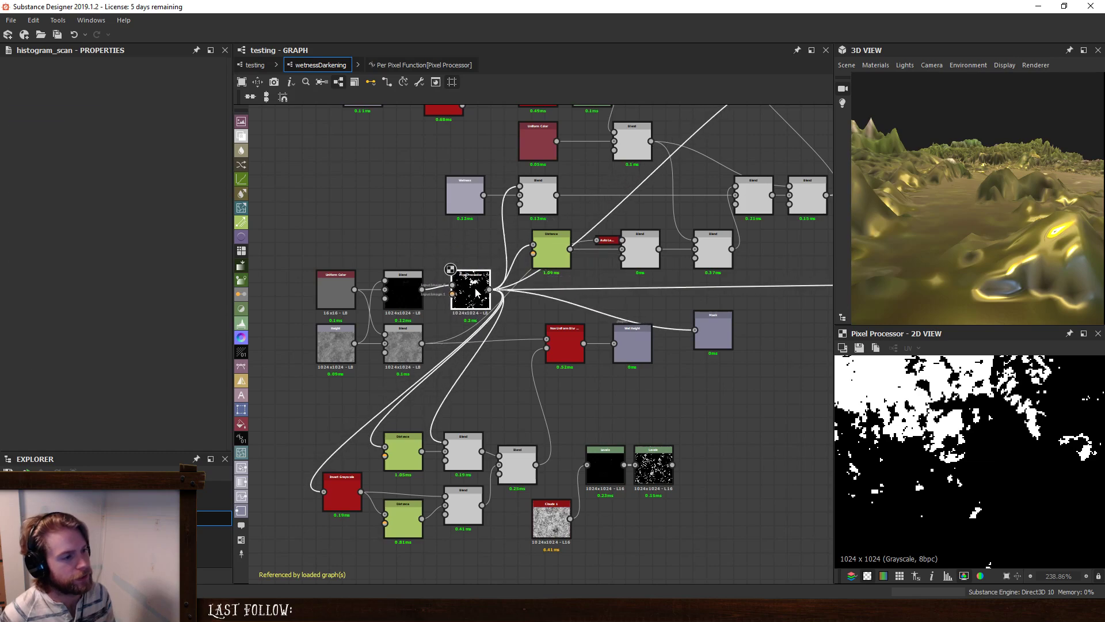
Delete the two leftover Levels nodes and the Clouds test node, and preview the Non Uniform Blur Grayscale node.
drag(719, 457, 614, 525)
key(Delete)
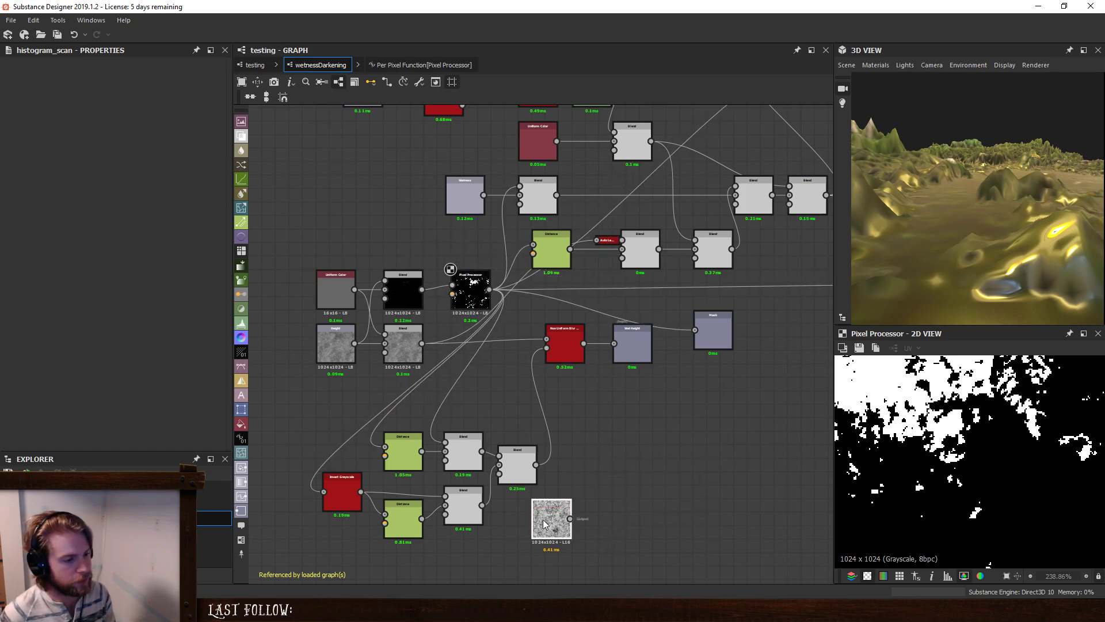
click(543, 520)
key(Delete)
click(475, 285)
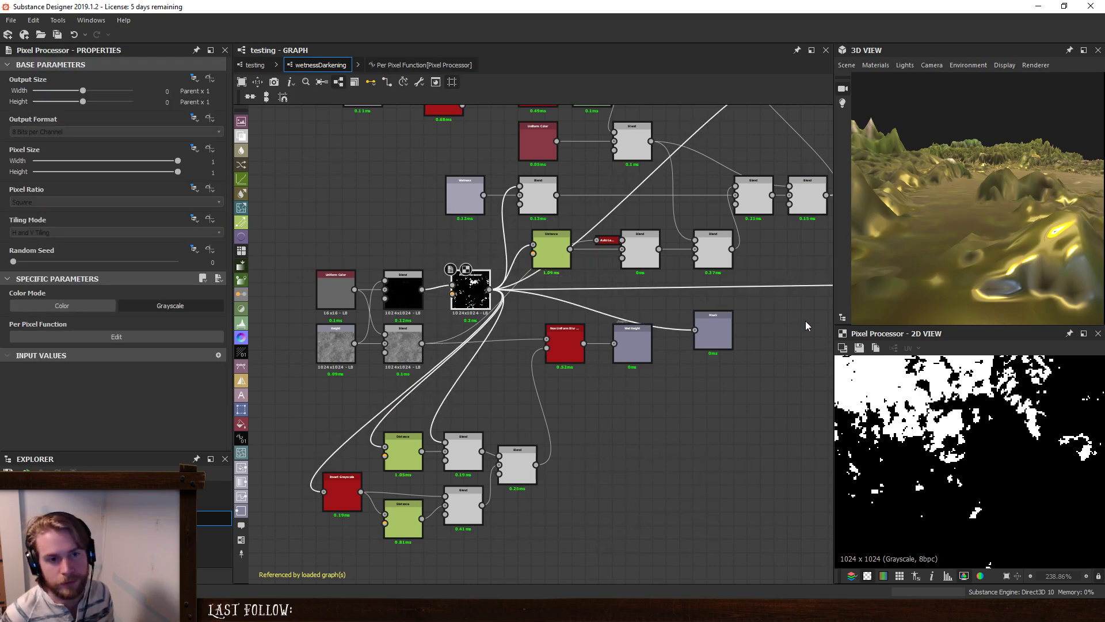
click(568, 336)
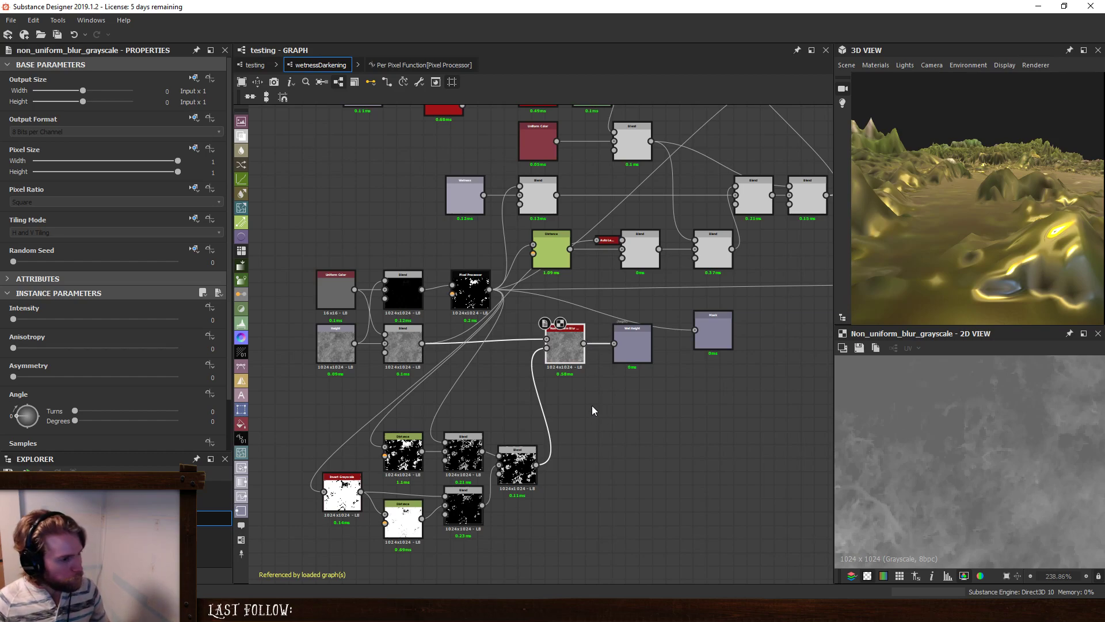
Add a Height Blend node with the Uniform Color as its top height and the Height input as its bottom height.
key(space)
text(hi)
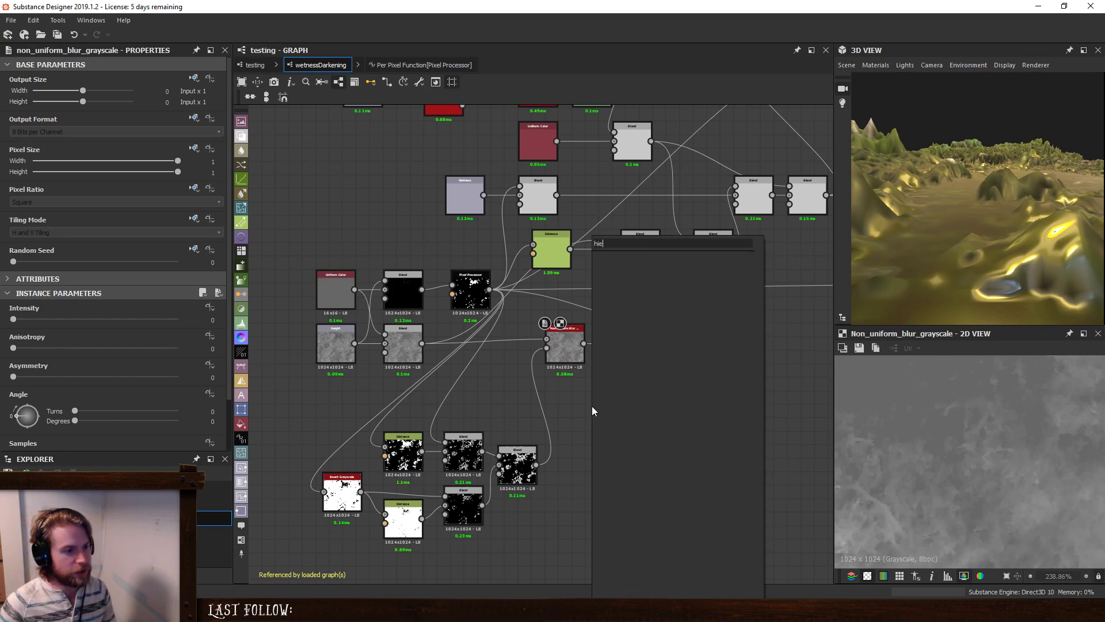
key(BackSpace)
text(eigh)
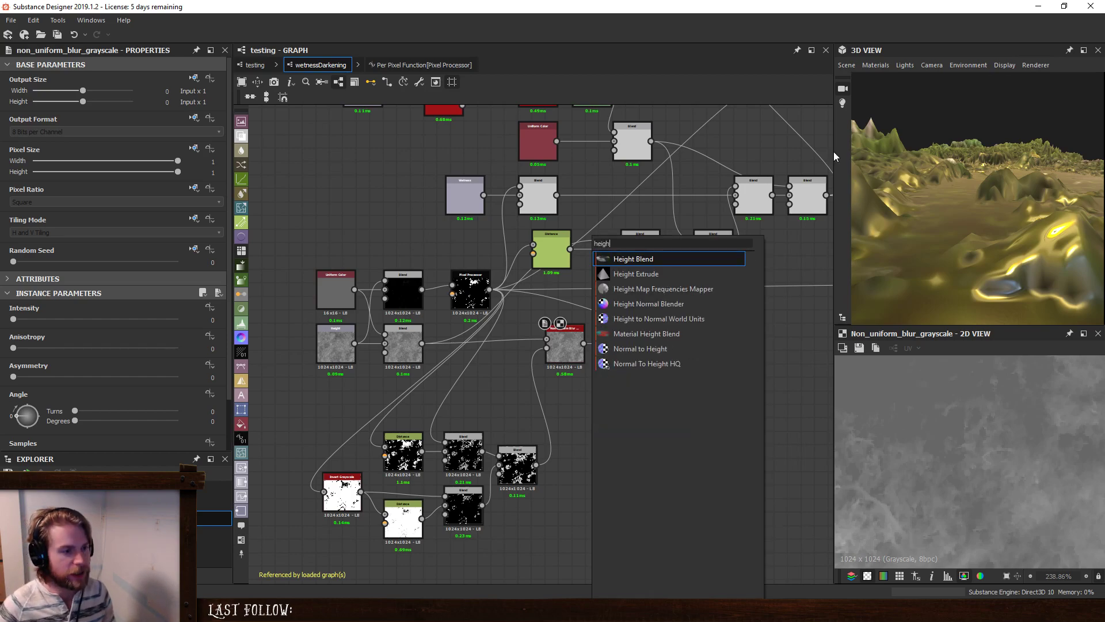
click(656, 260)
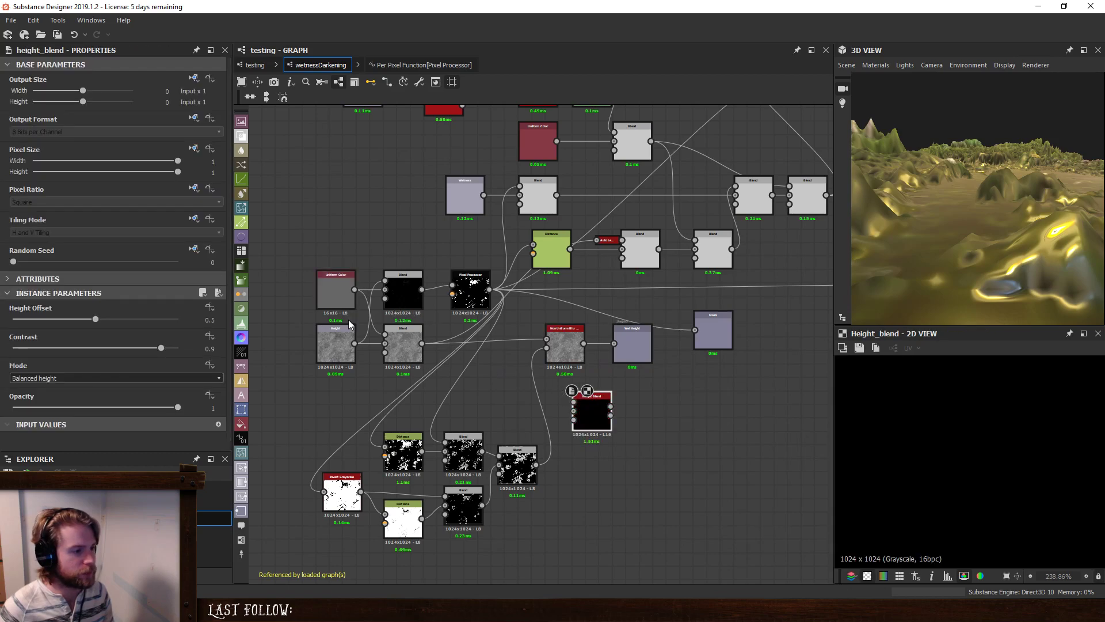
drag(582, 410, 502, 402)
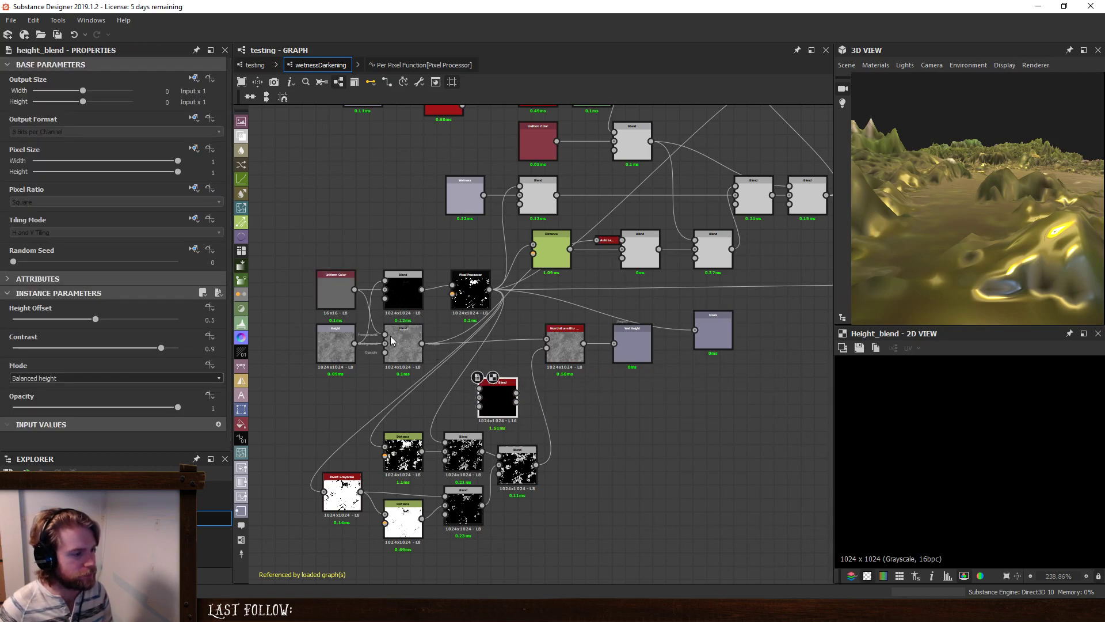
drag(355, 290, 479, 388)
drag(479, 397, 355, 343)
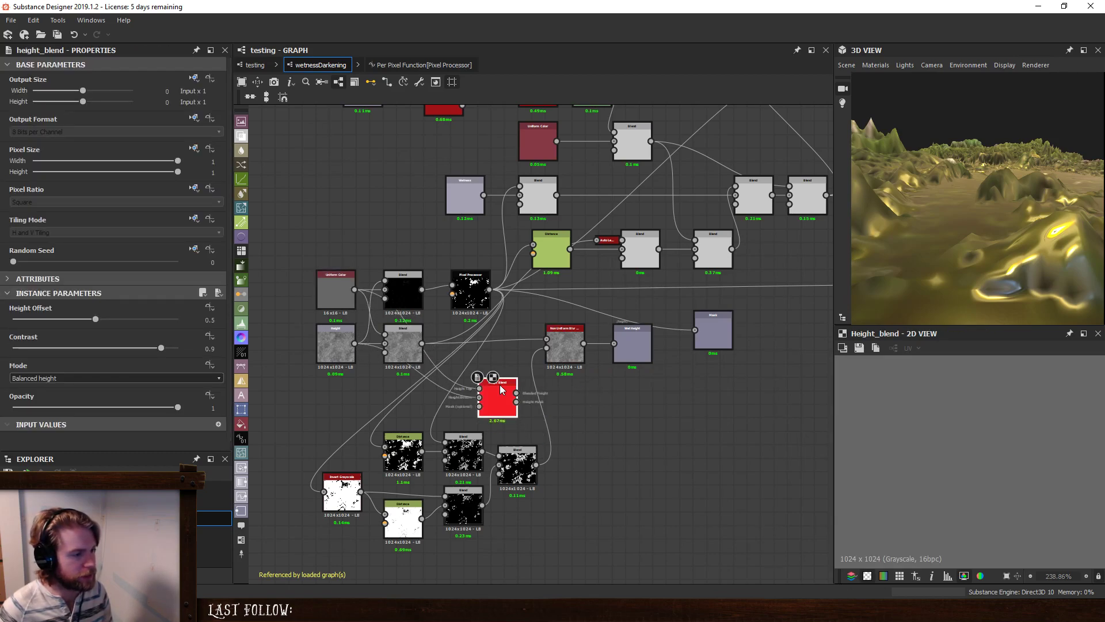
drag(508, 405, 646, 448)
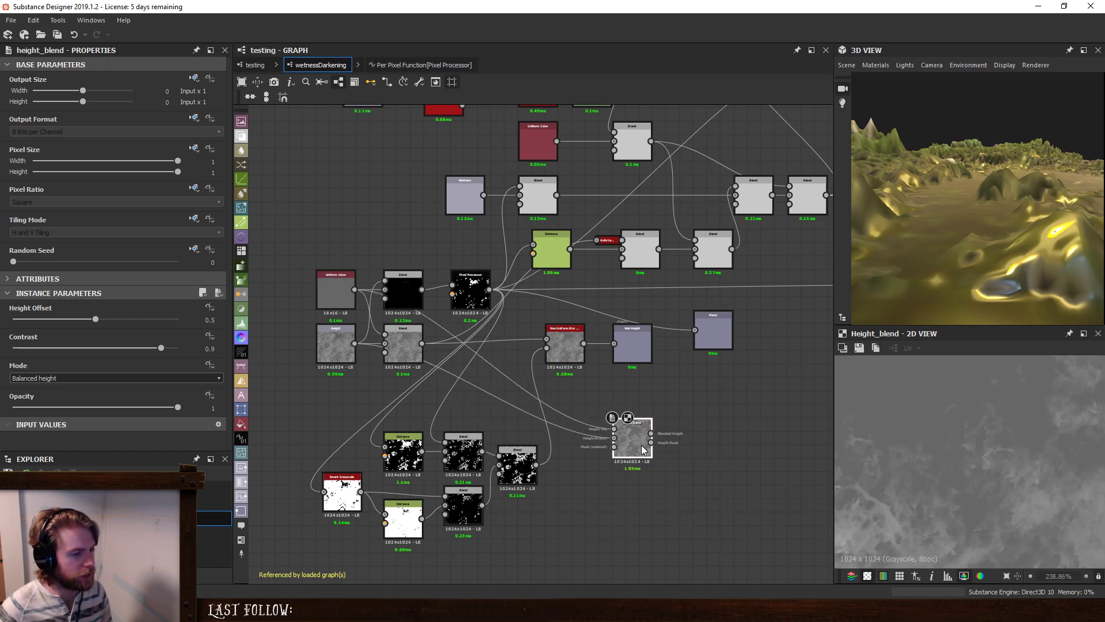
Set the Height Blend's contrast to 1 and compare its height mask with the Pixel Processor's mask.
click(651, 442)
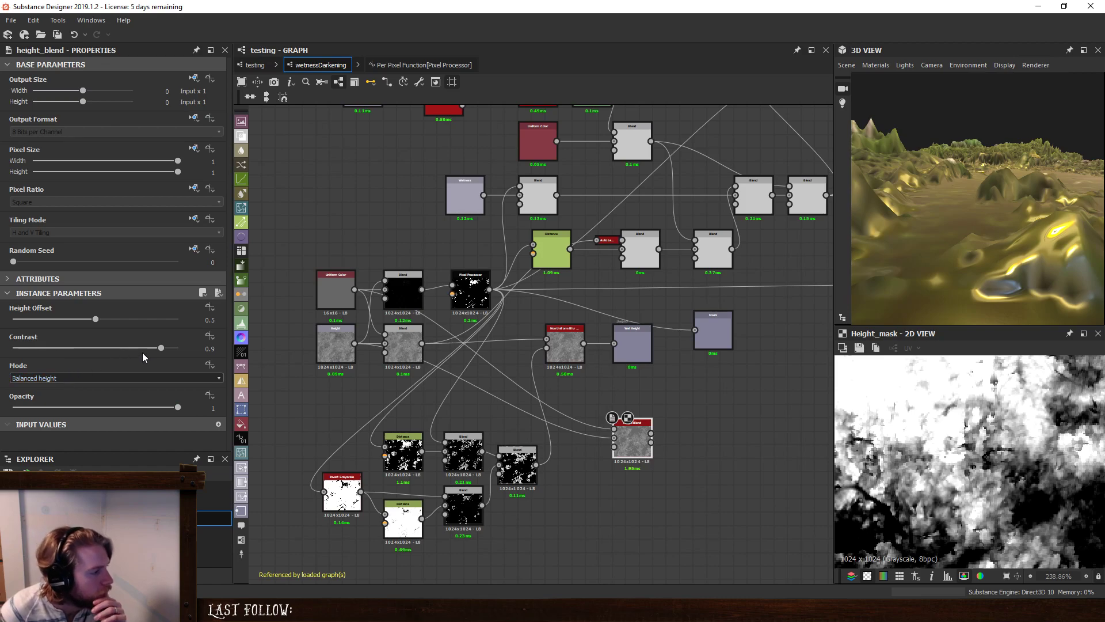
drag(168, 353, 204, 361)
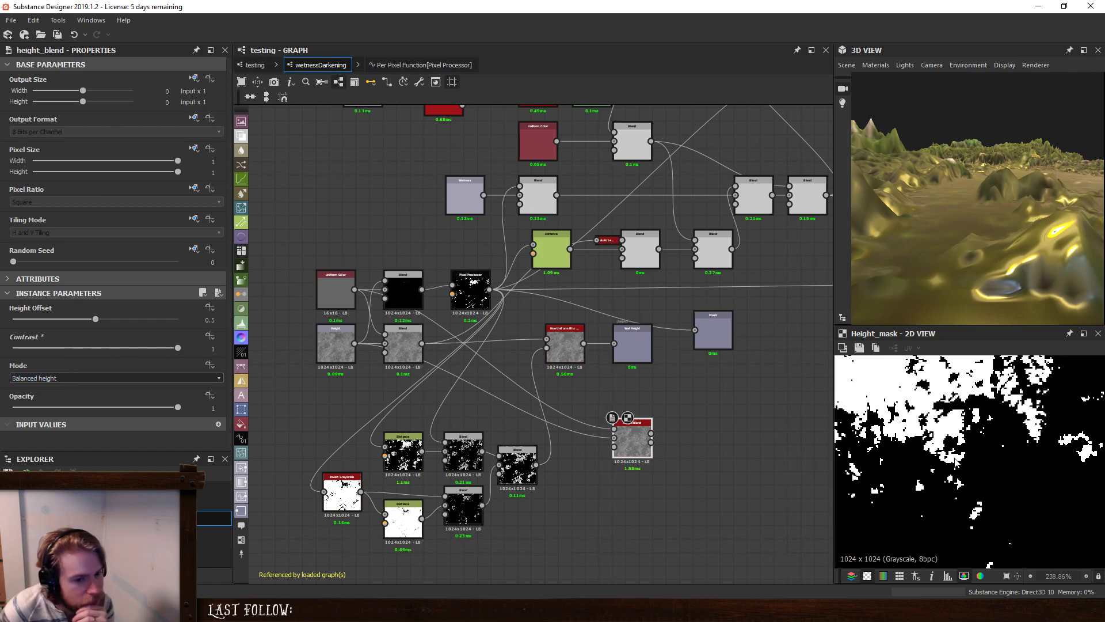
scroll(955, 461, down, 5)
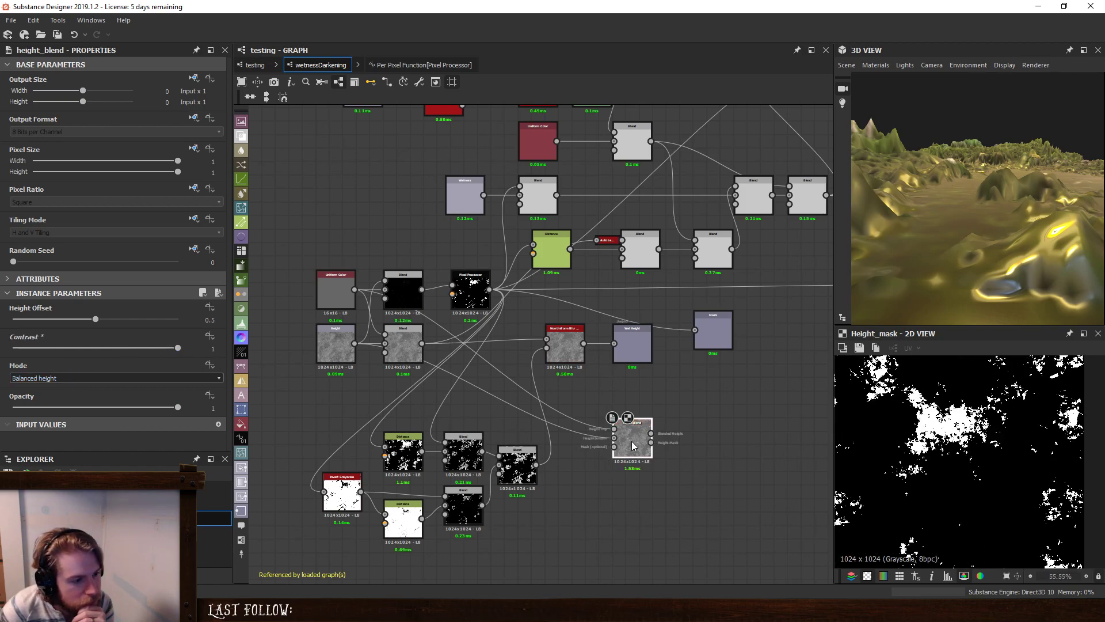
drag(632, 445, 632, 473)
scroll(1082, 411, up, 7)
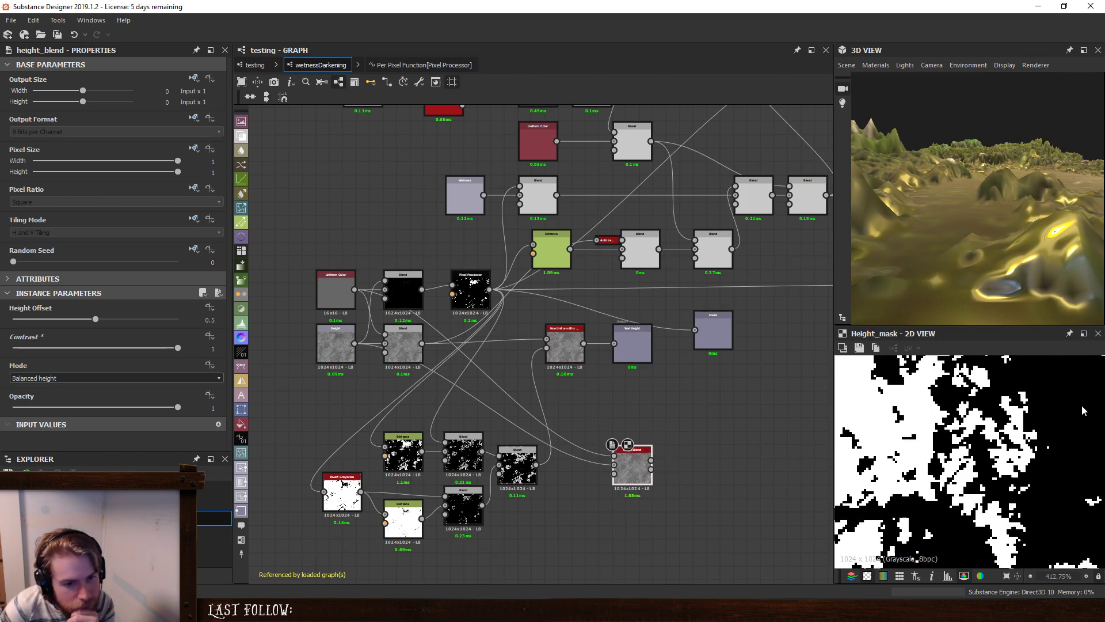
double_click(469, 298)
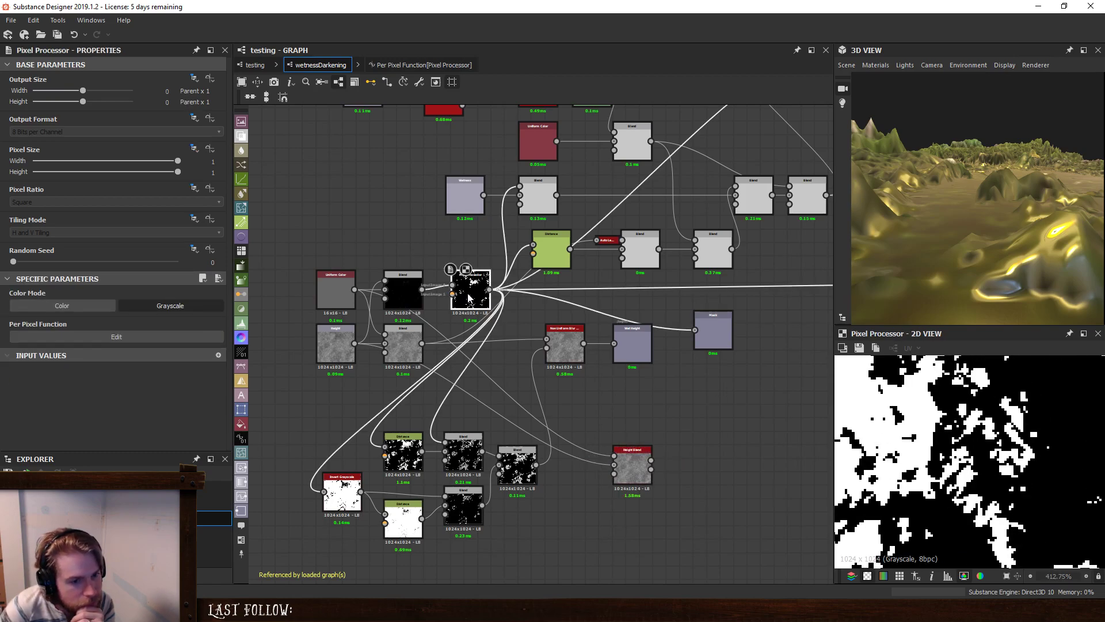
Delete the Height Blend node and show the Pixel Processor mask in the 2D view.
double_click(622, 461)
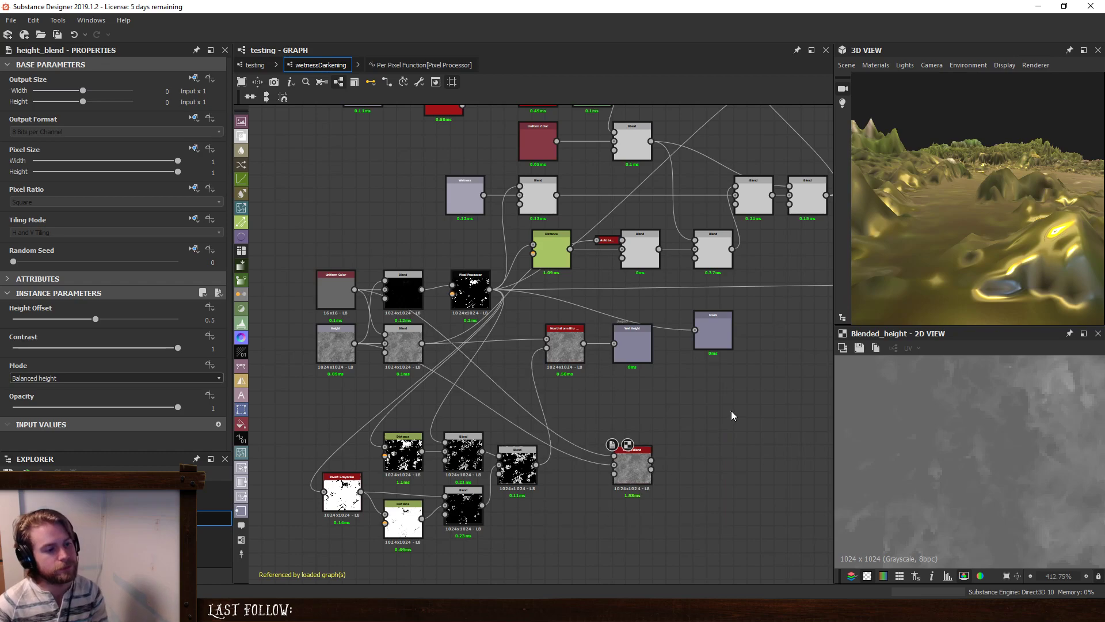
key(Delete)
double_click(469, 296)
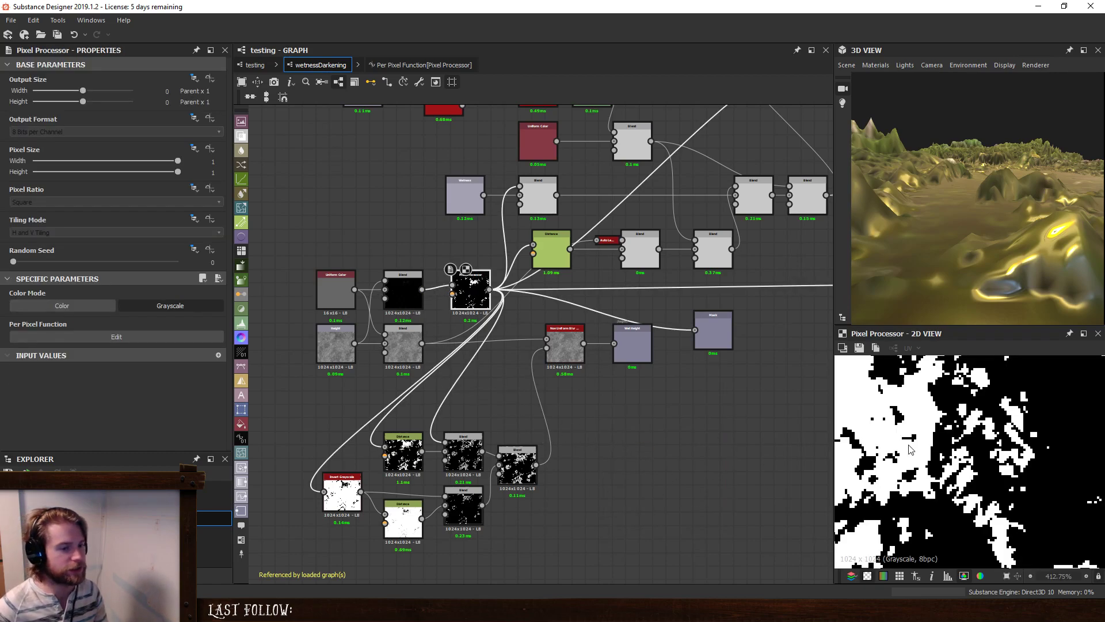
Preview the Wet Height output and examine the puddle surface up close in the 3D view.
scroll(956, 453, down, 4)
key(f)
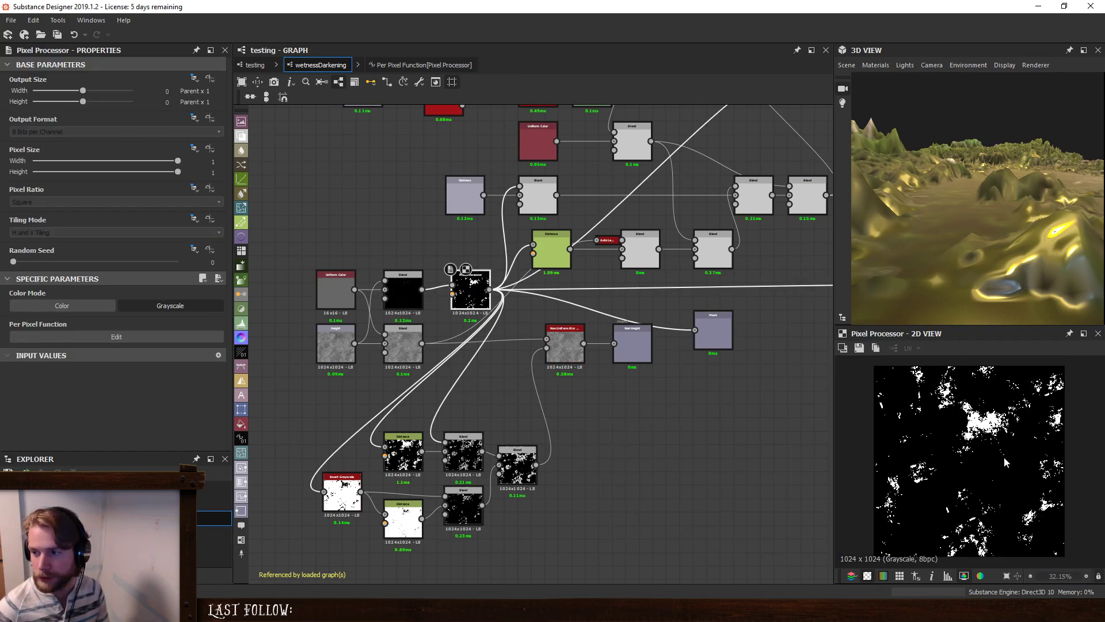
middle_drag(634, 441, 581, 433)
double_click(608, 353)
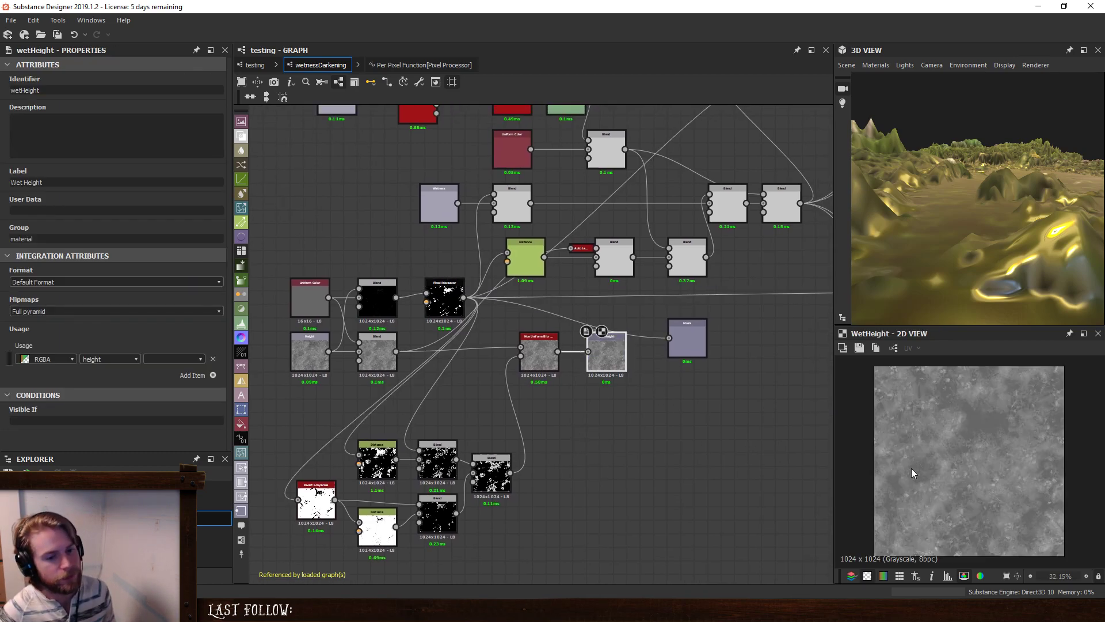
drag(1005, 312, 976, 270)
drag(943, 167, 976, 238)
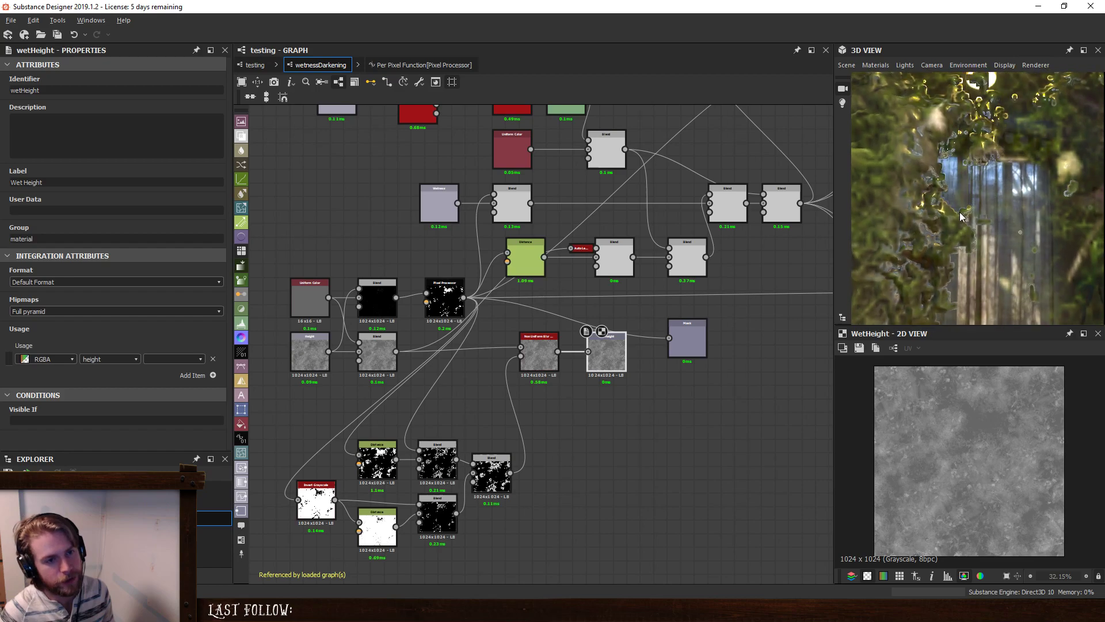
Preview the Wet Normal output and the Blend feeding it, and compare them with a close-up of the Wet Height output.
middle_drag(691, 144, 614, 317)
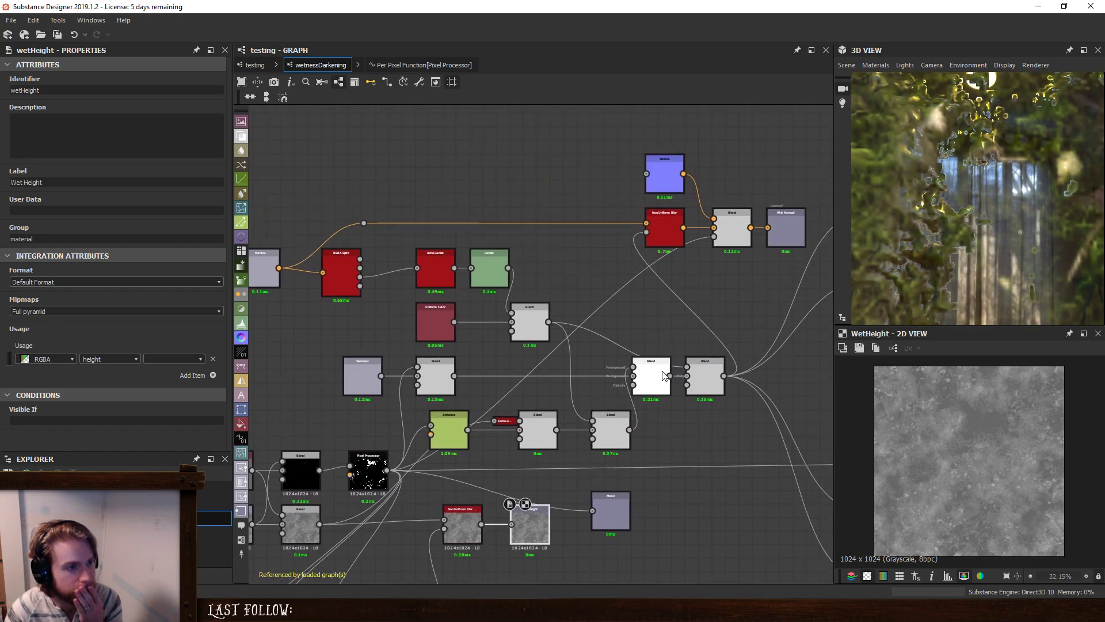
double_click(737, 236)
double_click(787, 230)
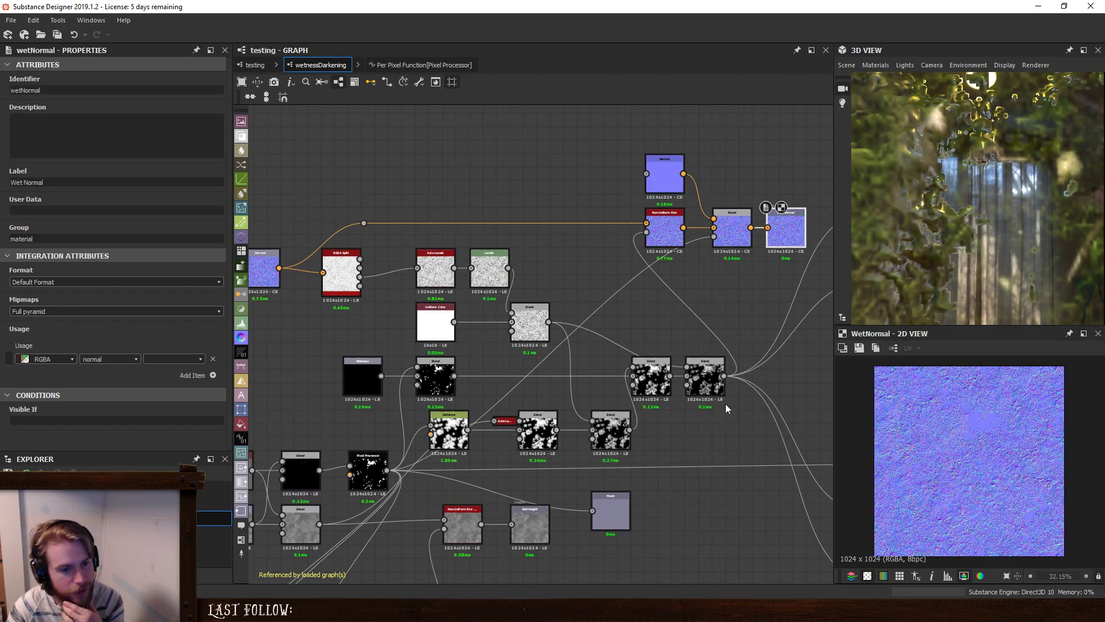
middle_drag(658, 469, 644, 340)
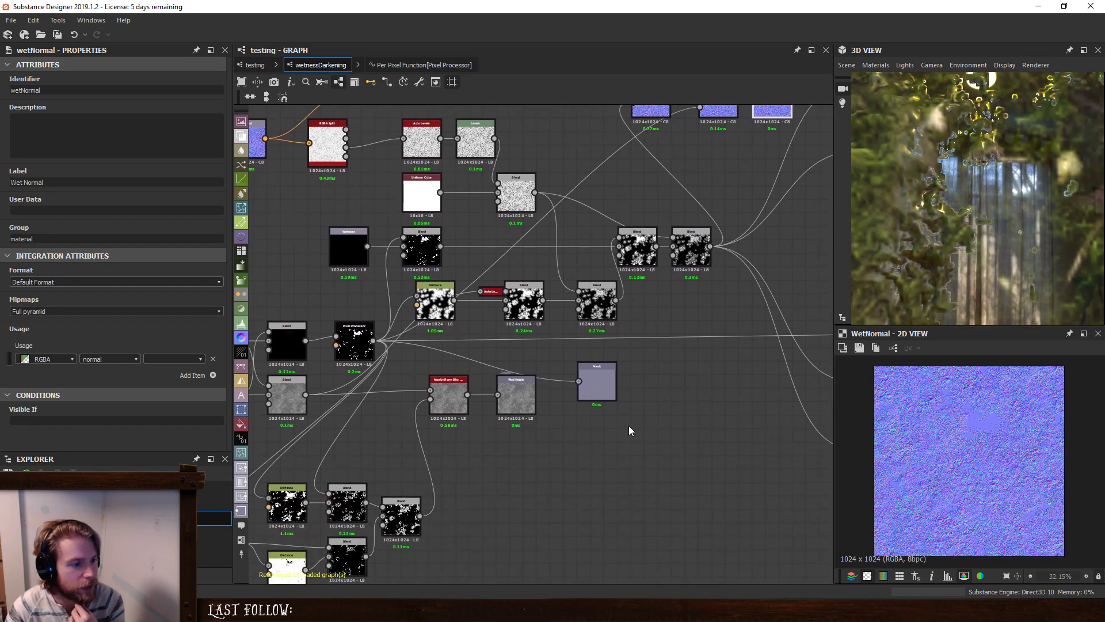
double_click(517, 391)
scroll(911, 462, up, 5)
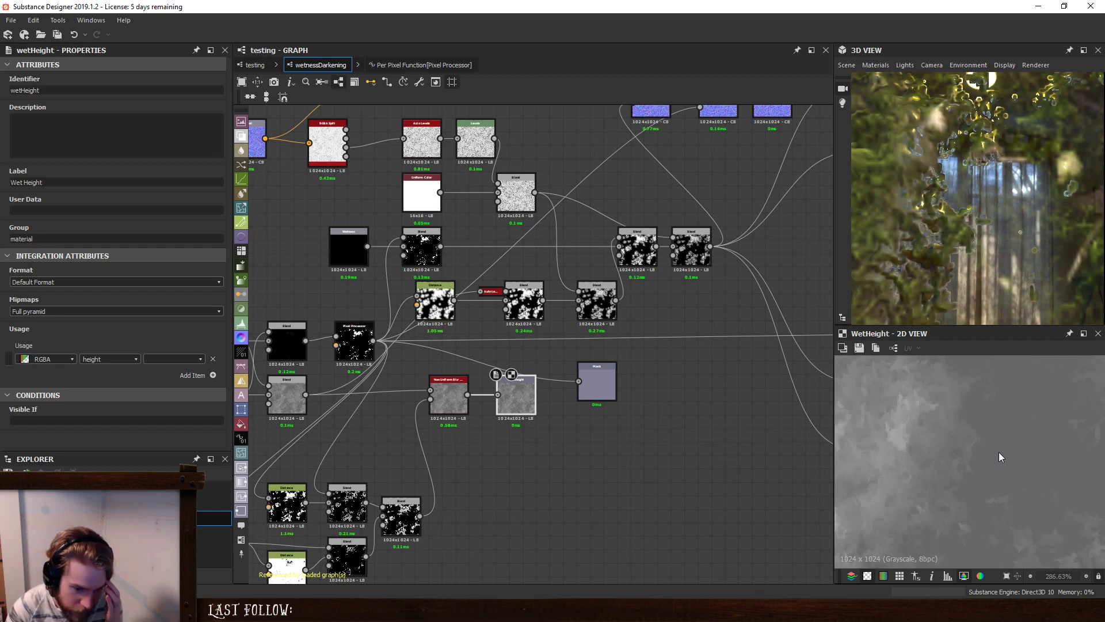
Compare the two Subtract Blend edge masks built from the Distance nodes in the 2D view.
middle_drag(541, 513, 702, 460)
double_click(510, 453)
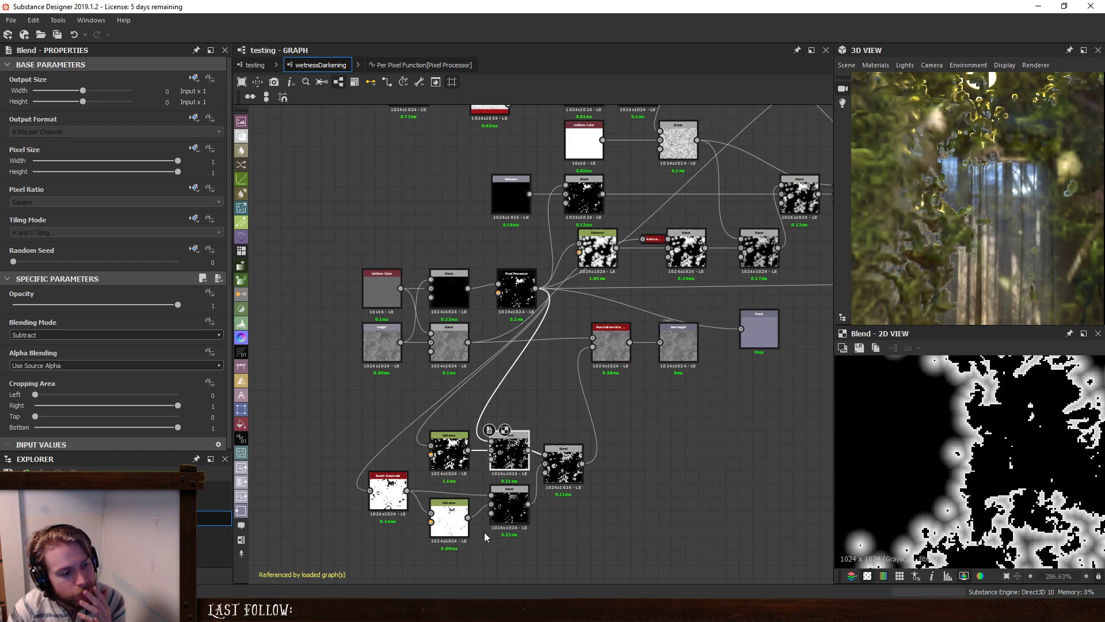
double_click(507, 504)
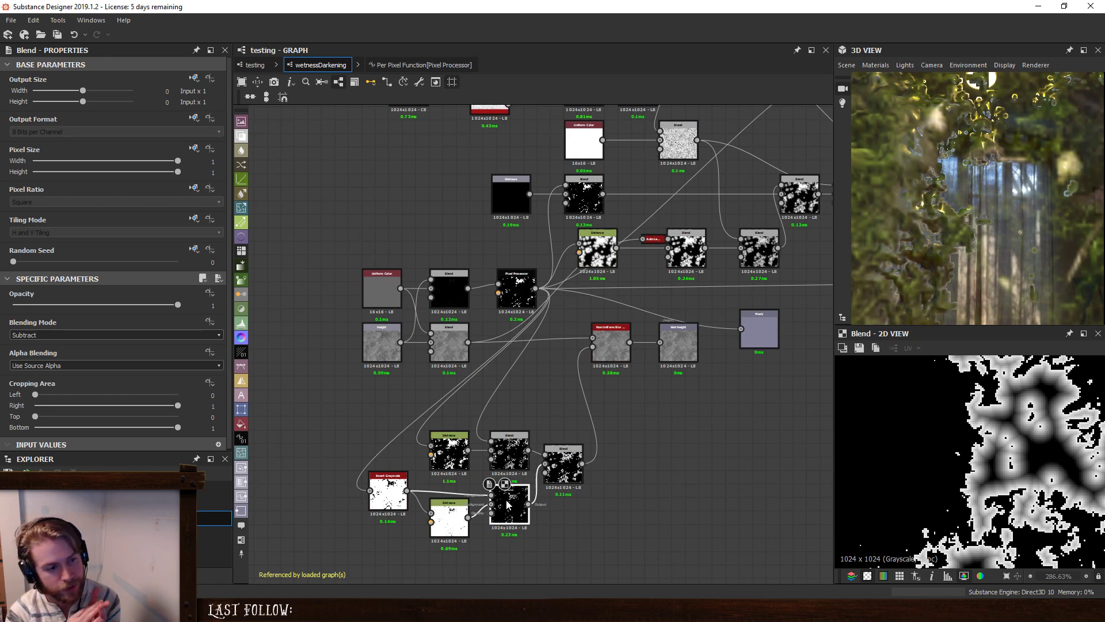
click(516, 448)
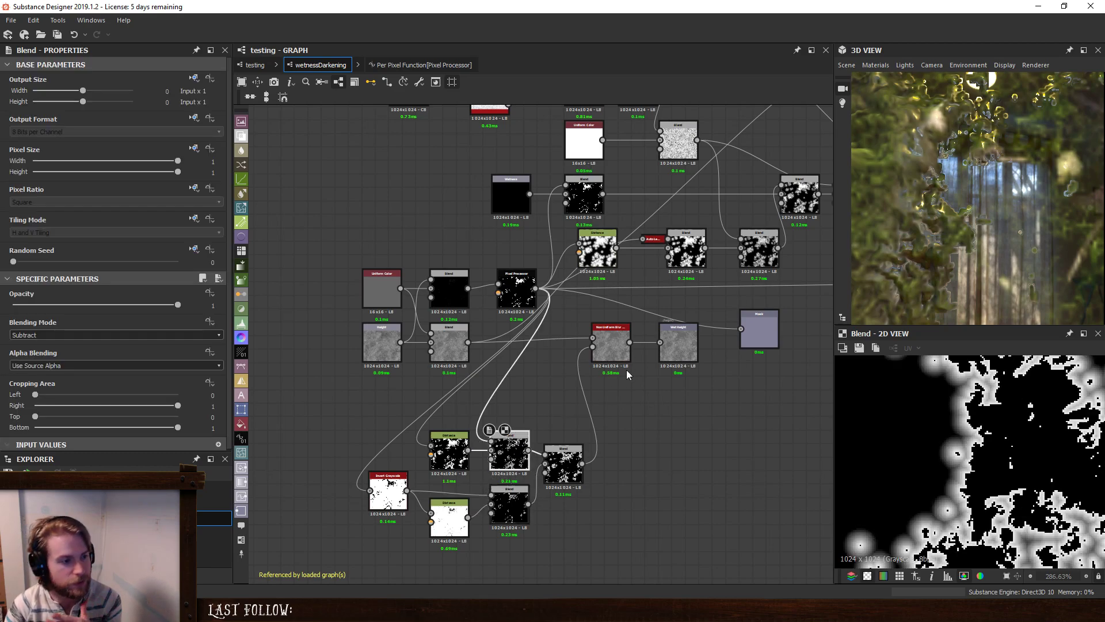
Move the Non Uniform Blur Grayscale node away from the Wet Height output and preview the lower Subtract Blend.
click(618, 341)
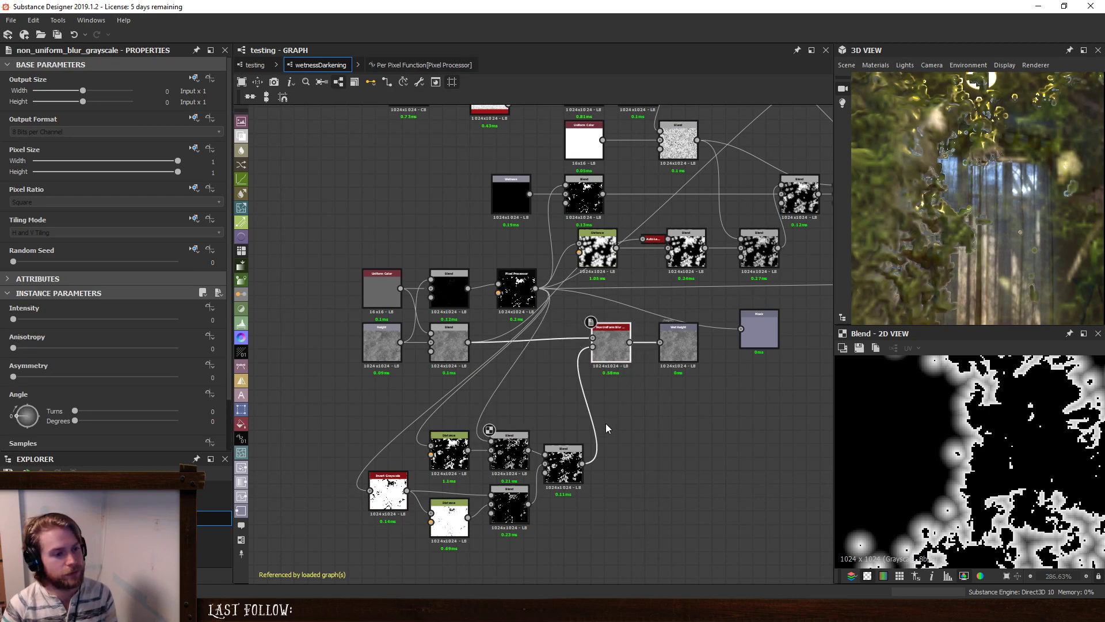
drag(612, 341, 570, 340)
middle_drag(610, 332, 600, 342)
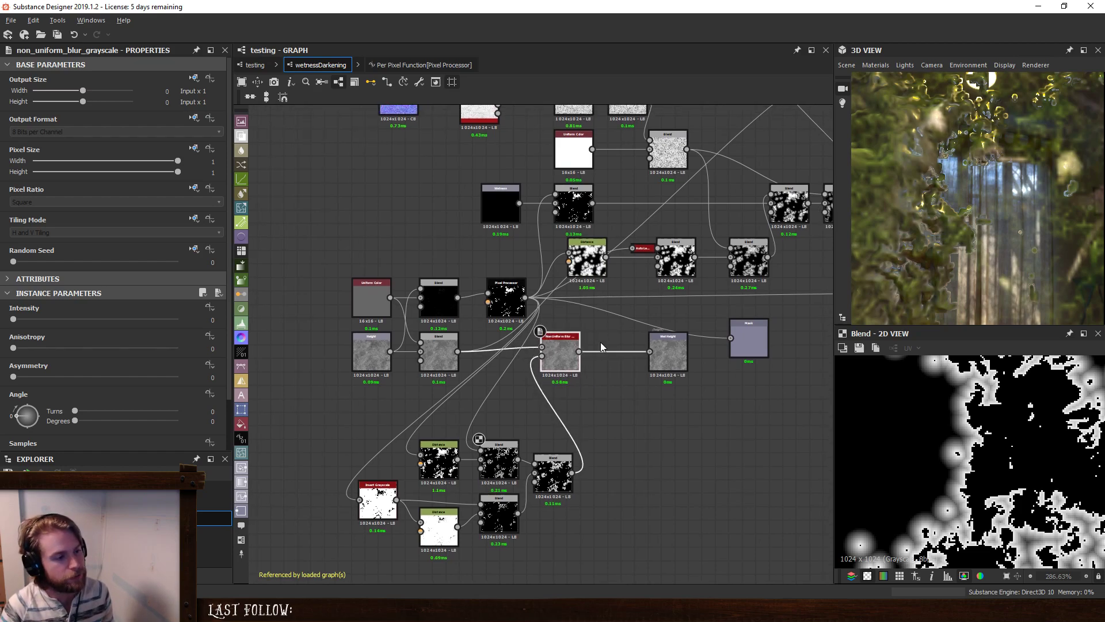
mouse_move(562, 347)
mouse_down()
mouse_move(561, 320)
mouse_move(562, 333)
mouse_up()
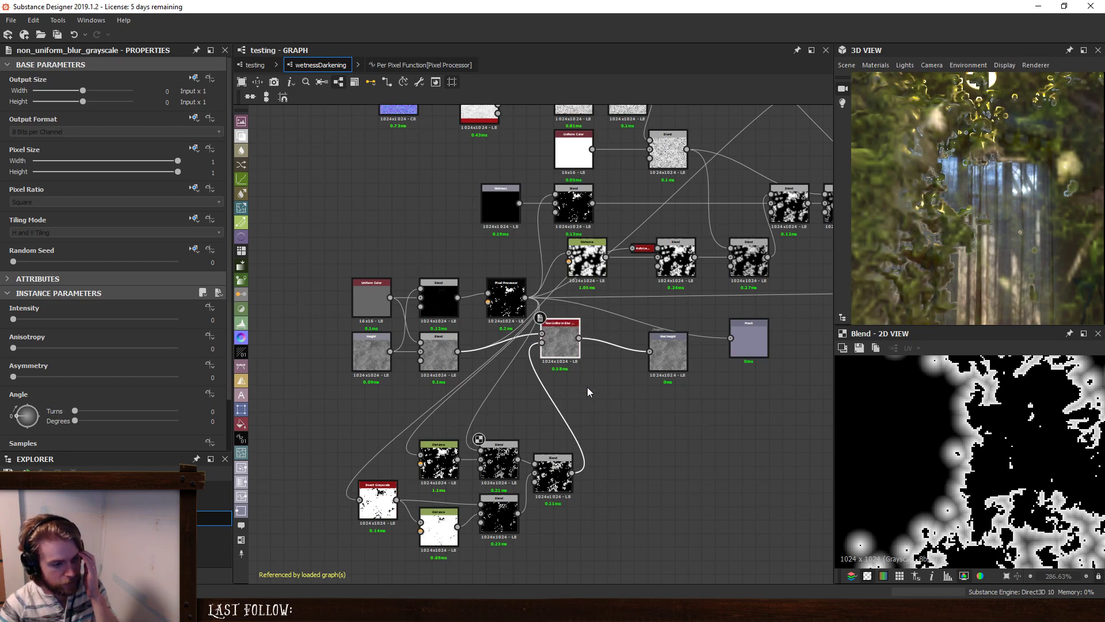
click(509, 503)
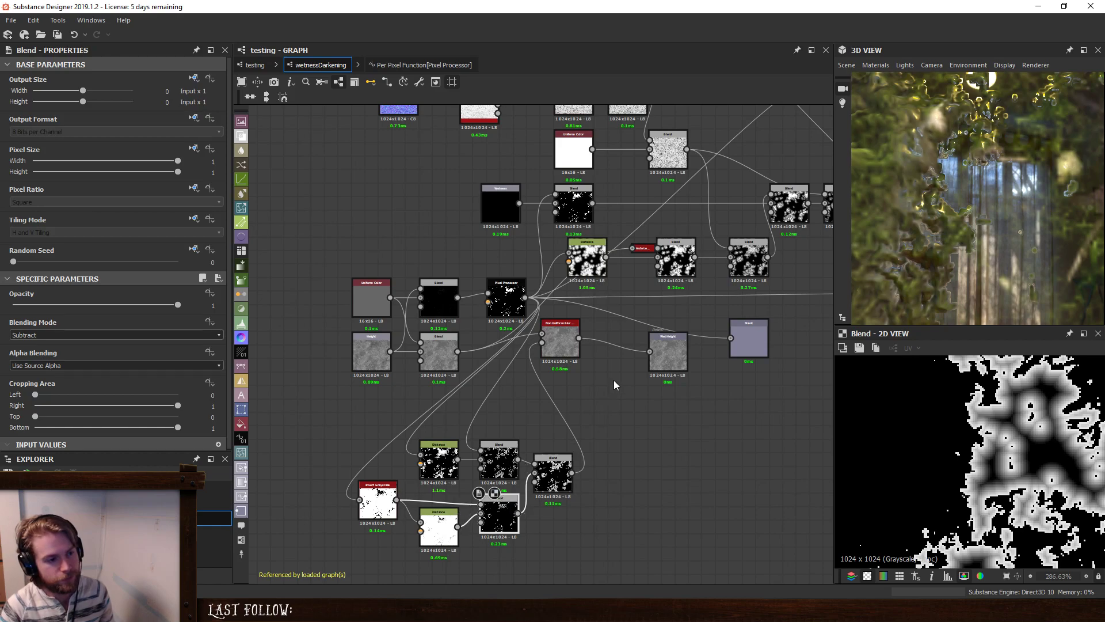
Replace the Non Uniform Blur Grayscale node with a Blend node in front of the Wet Height output.
click(549, 331)
key(Delete)
key(space)
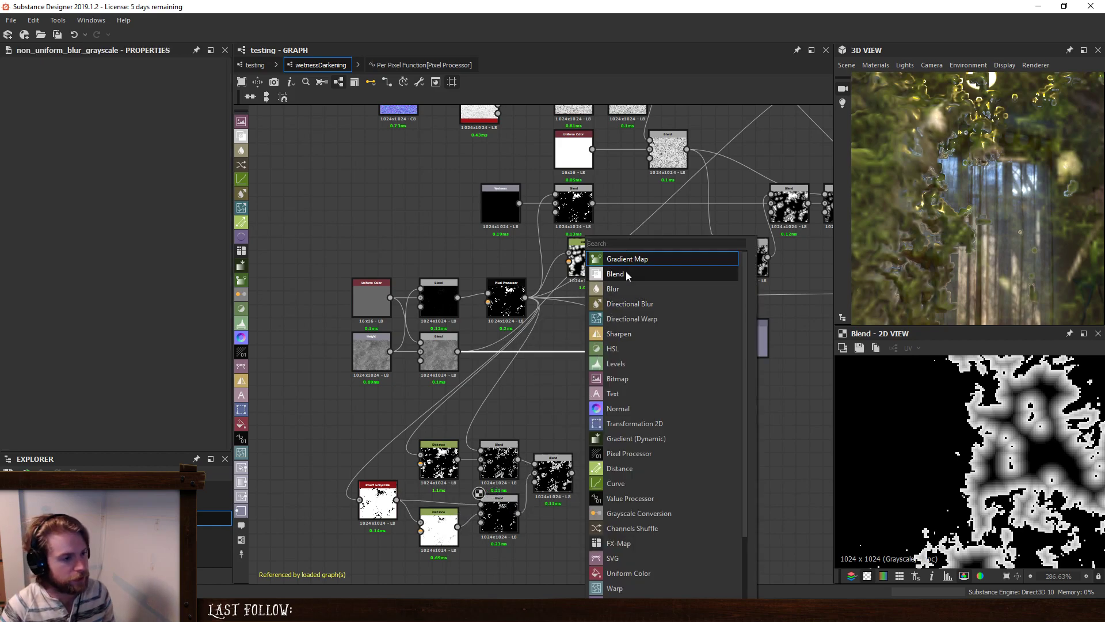
click(627, 274)
drag(564, 341, 599, 349)
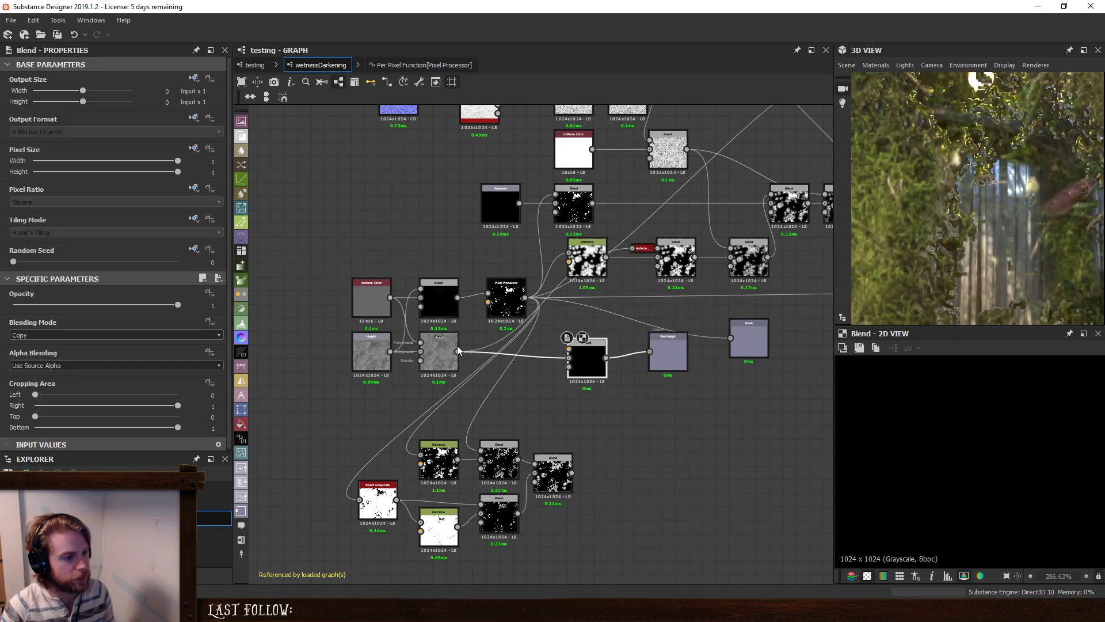
Feed the original Height input and the existing height Blend into the new Blend node.
drag(458, 351, 591, 361)
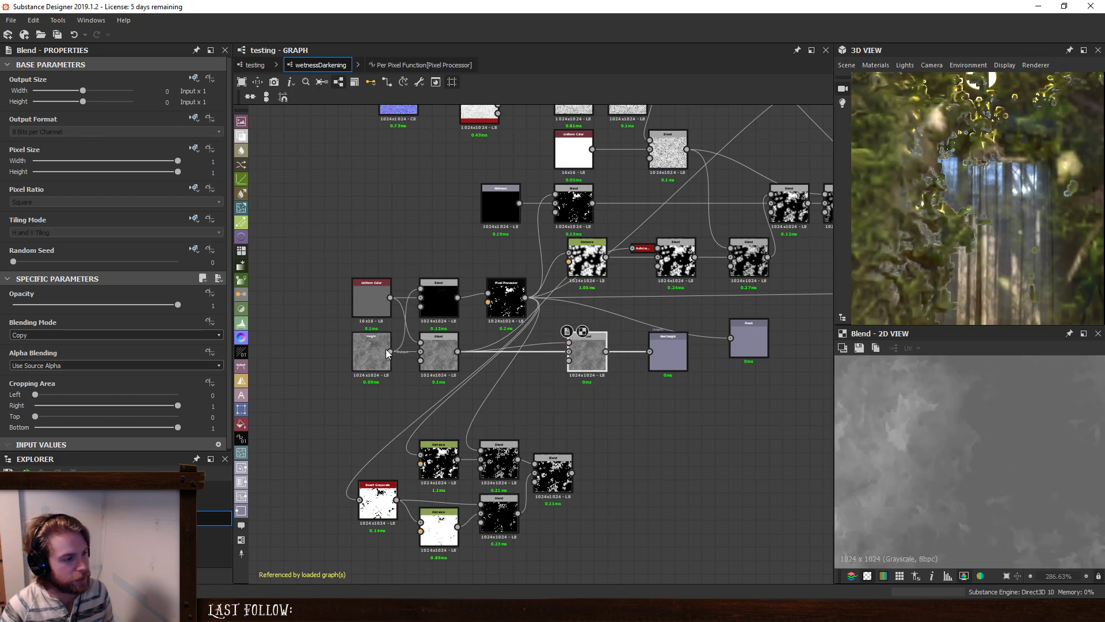
drag(391, 351, 569, 342)
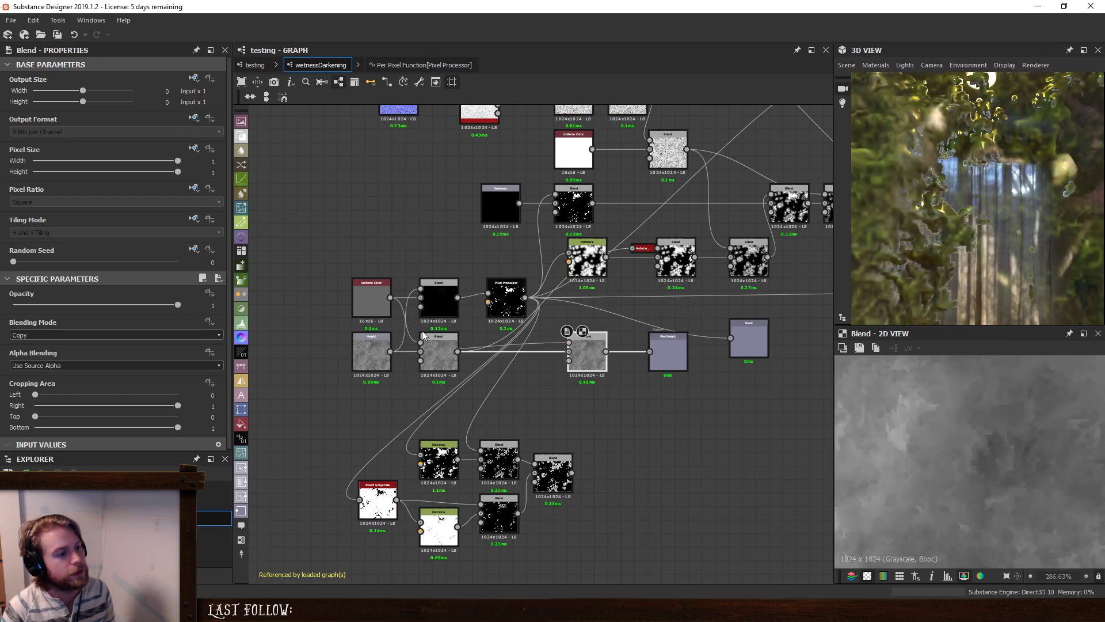
drag(458, 351, 591, 360)
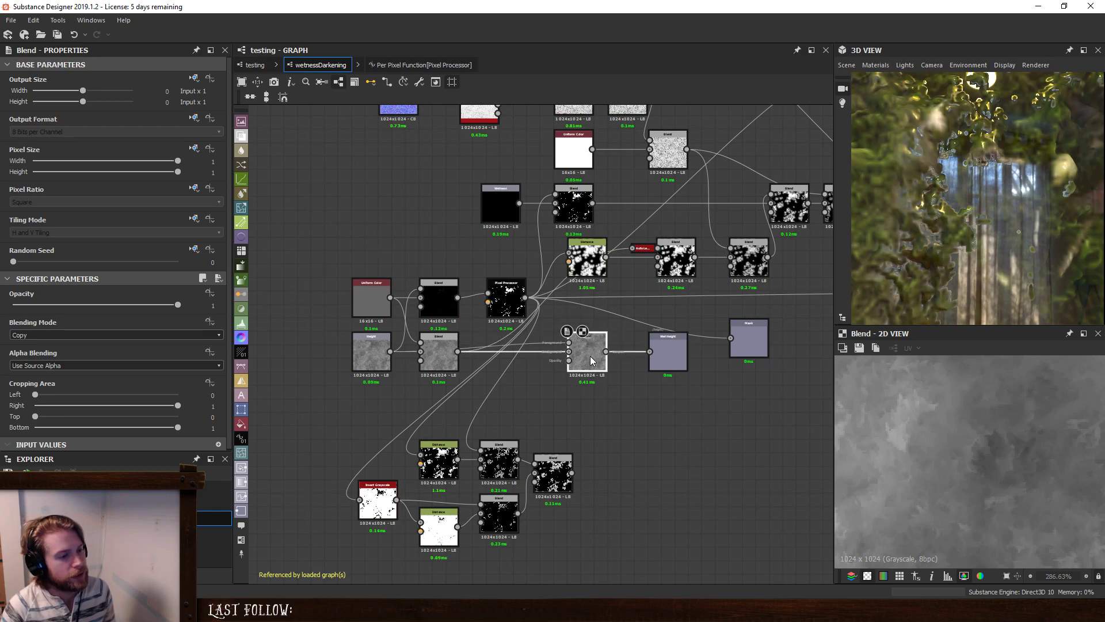
Connect the lower Subtract Blend as the new Blend's opacity mask and preview the blended height.
click(501, 460)
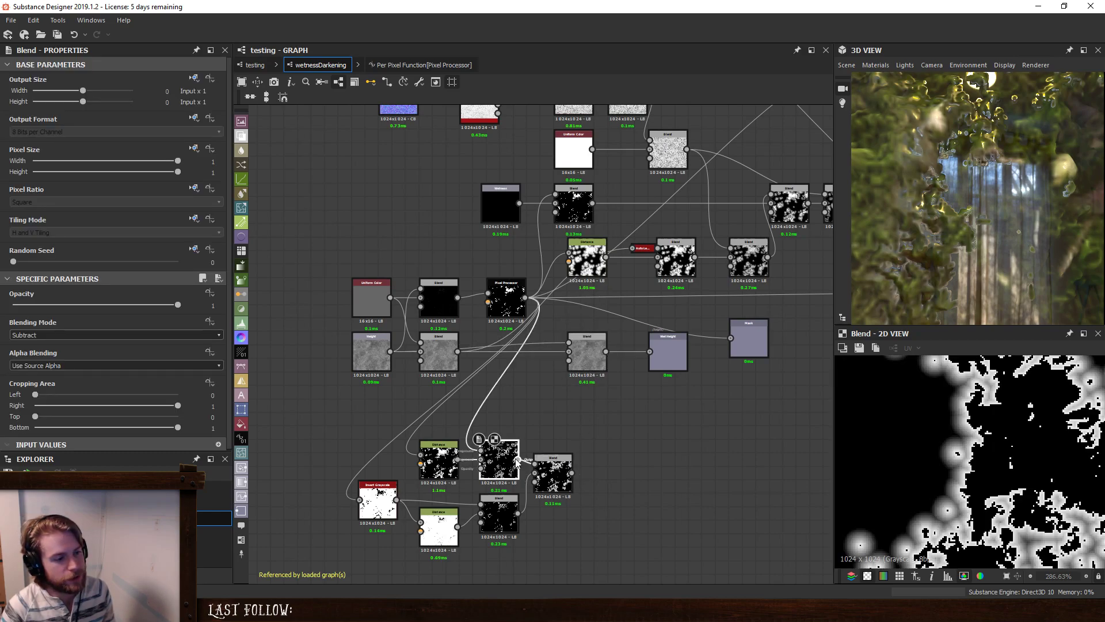
drag(518, 458, 529, 430)
drag(518, 513, 569, 359)
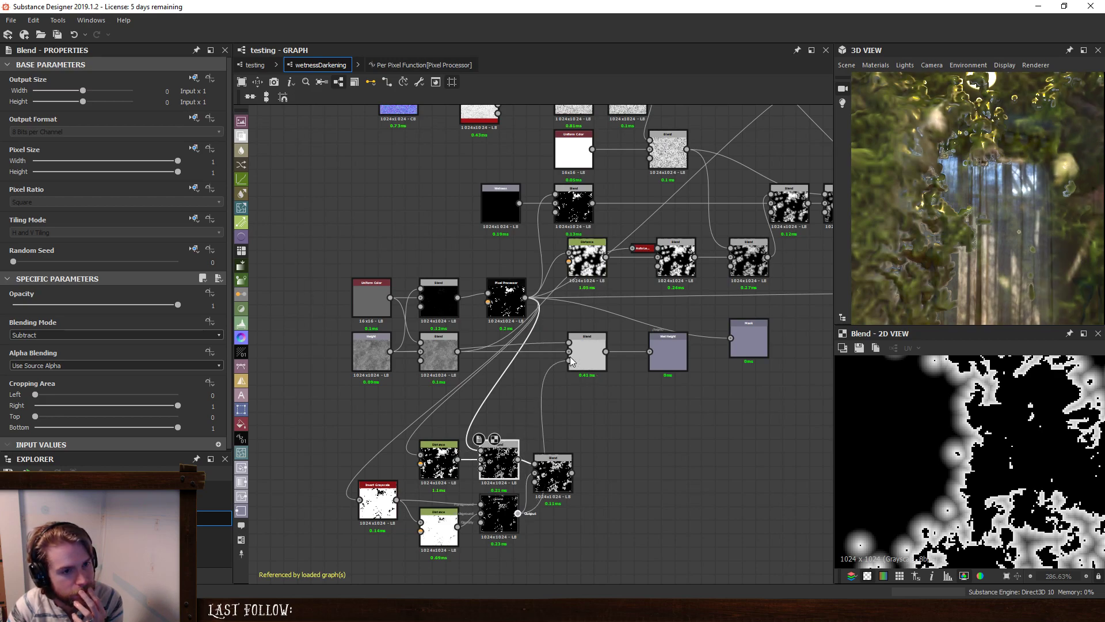
drag(1010, 229, 969, 202)
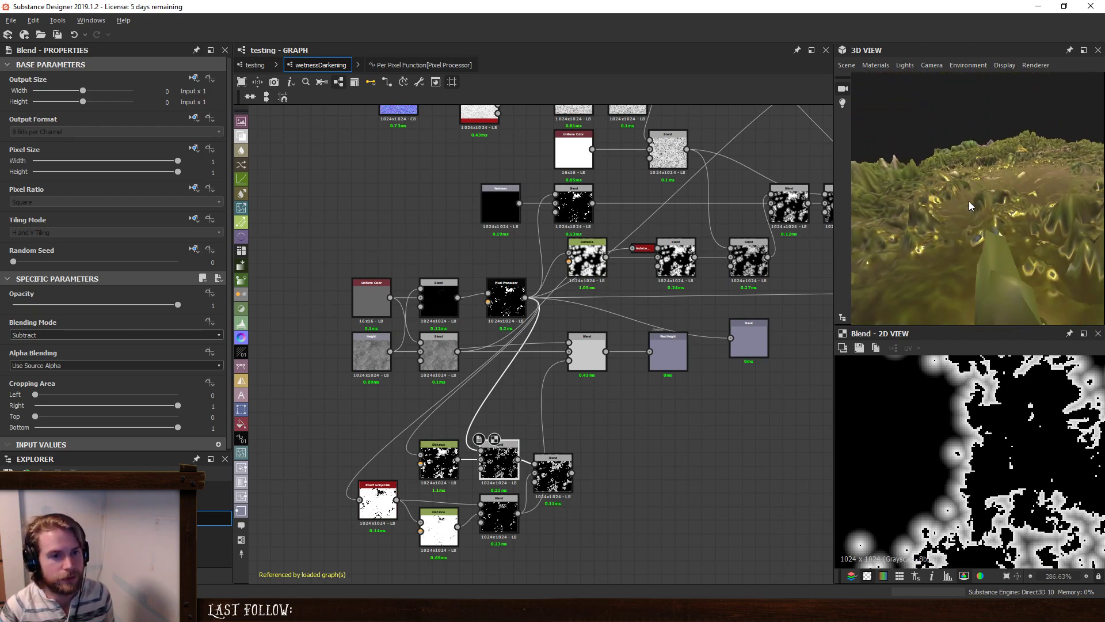
click(587, 352)
scroll(939, 434, down, 5)
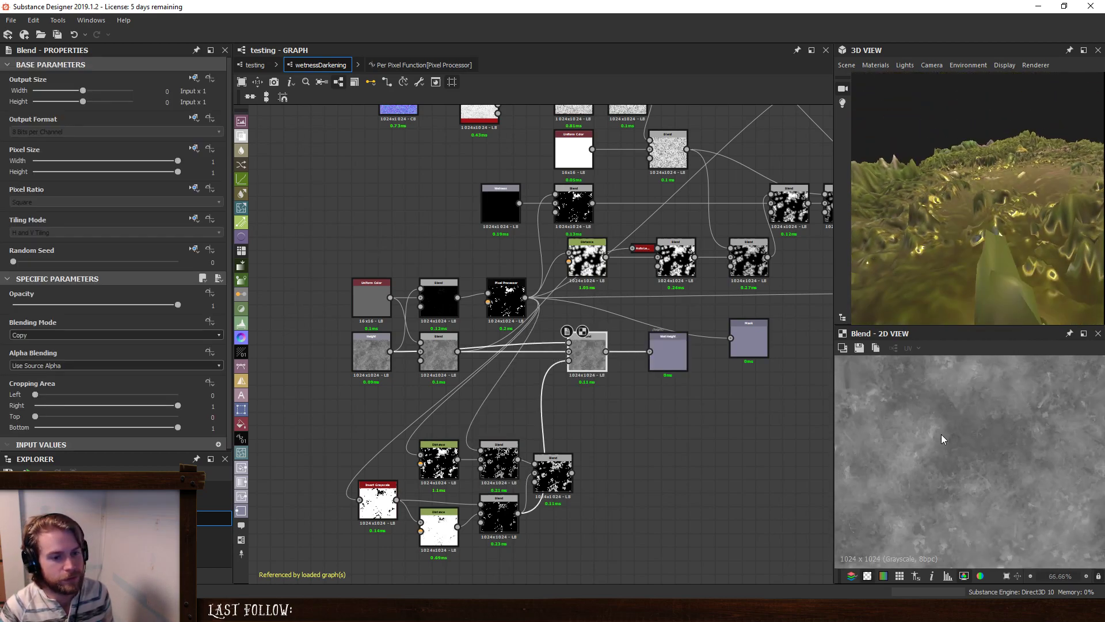
scroll(942, 439, up, 1)
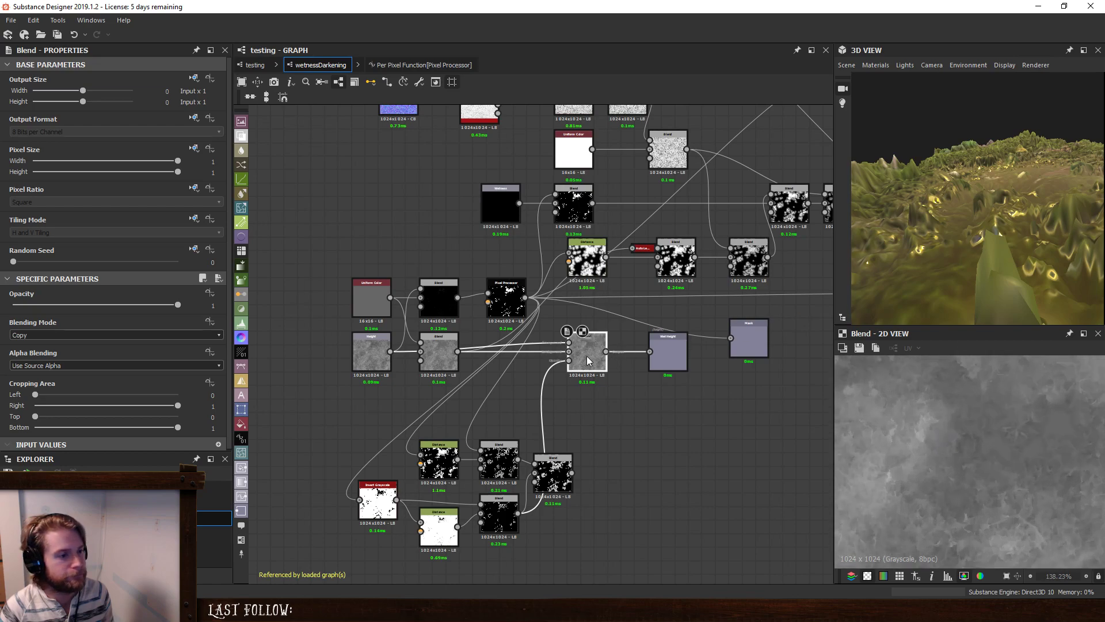
Try varying the new Blend's opacity to compare its effect on the puddle edges, and restore it to 1.
mouse_move(175, 305)
mouse_down()
mouse_move(1, 311)
mouse_move(190, 322)
mouse_up()
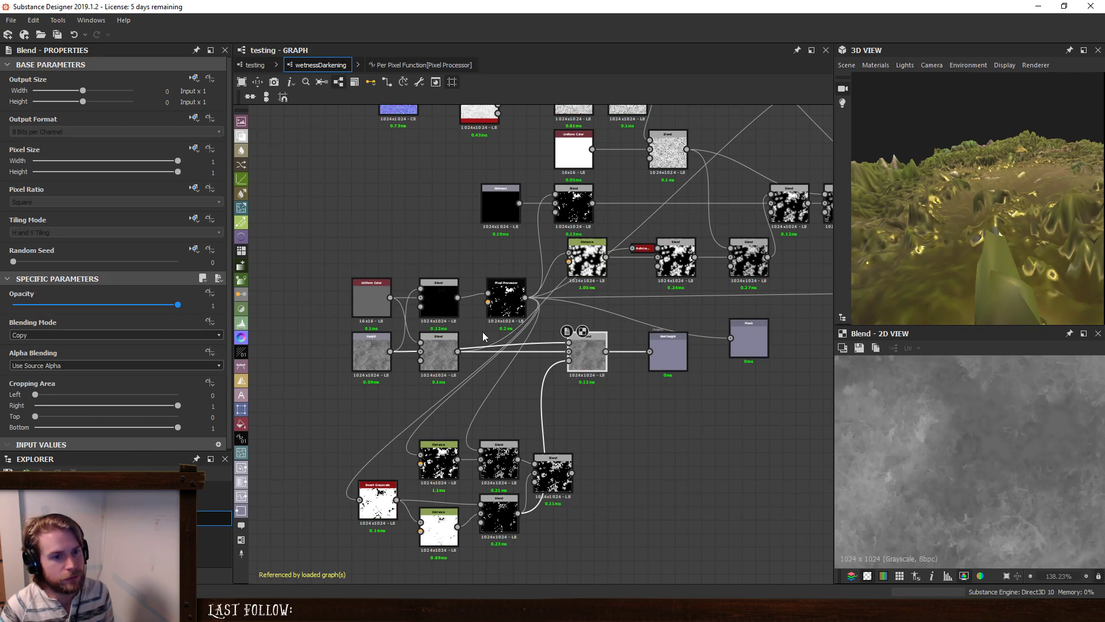
drag(178, 305, 1, 318)
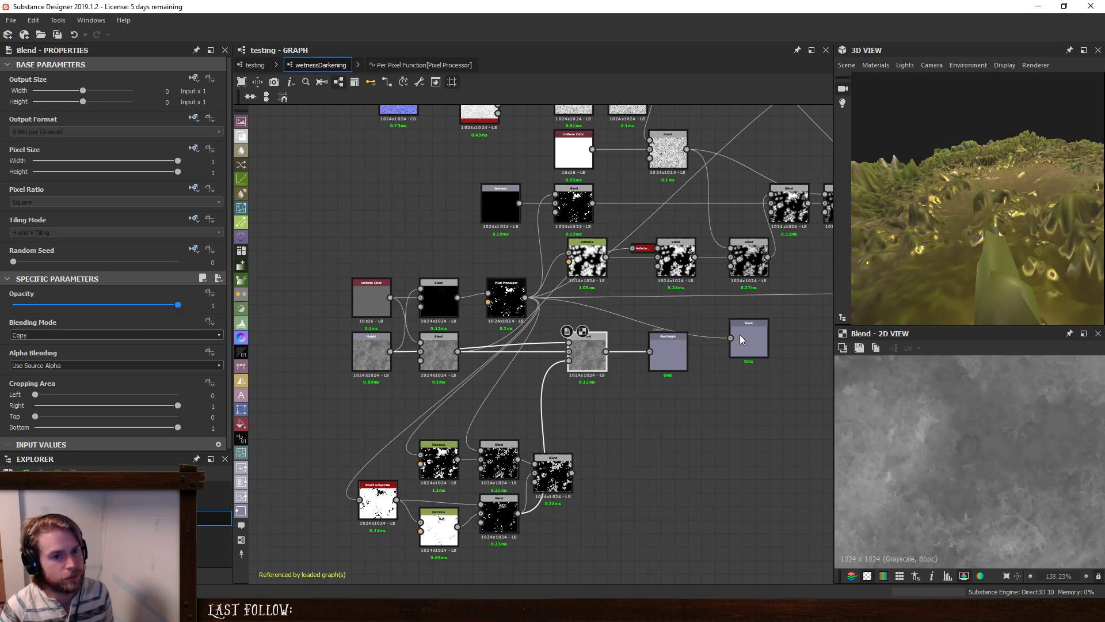
key(ctrl+z)
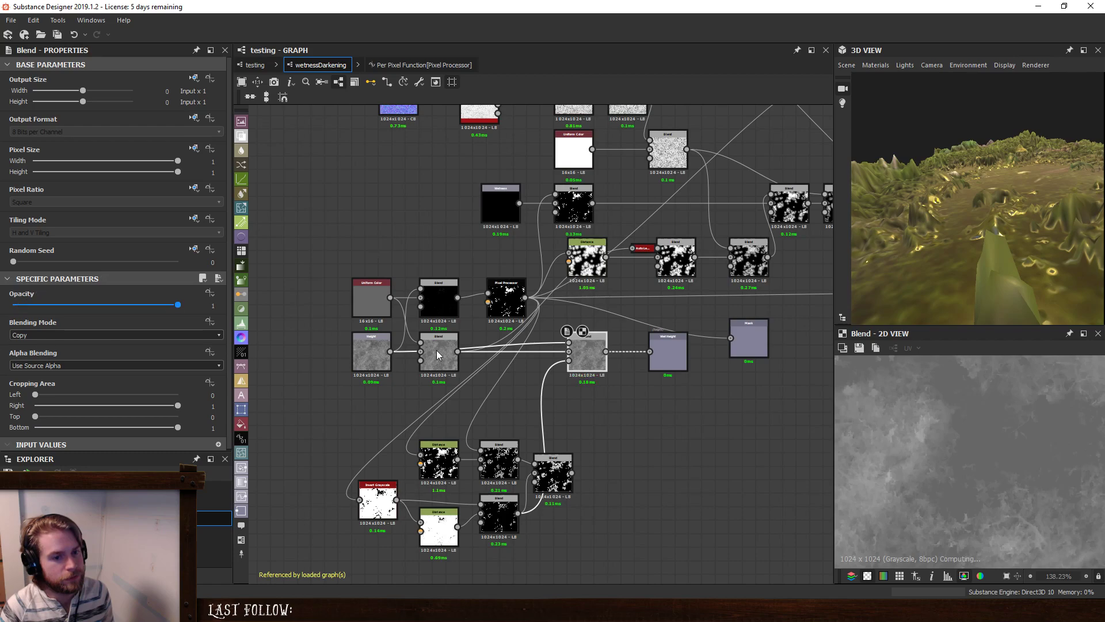
drag(880, 347, 200, 377)
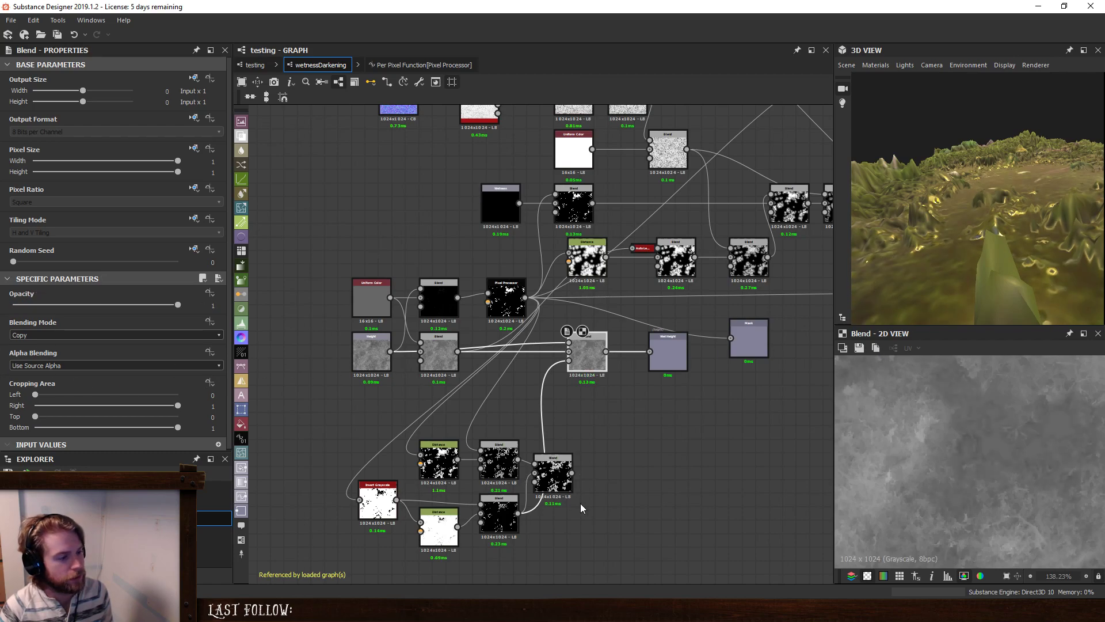
Set the maximum distance of the Distance node fed by Invert Grayscale to 1 and check the 3D view.
click(441, 529)
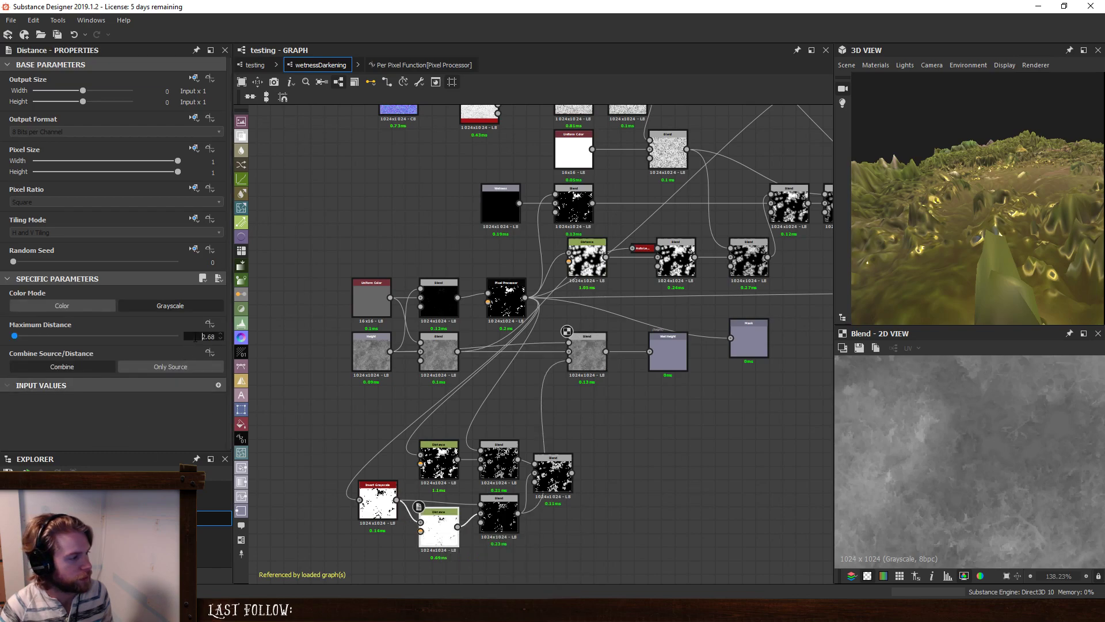
drag(199, 337, 223, 335)
text(1)
key(Return)
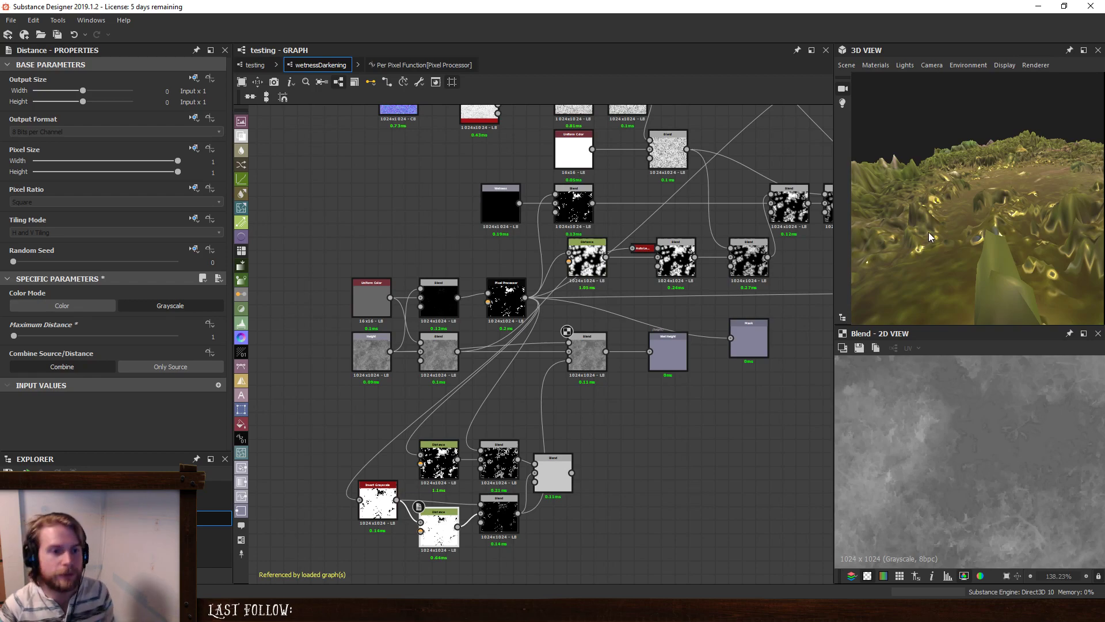
drag(928, 232, 963, 243)
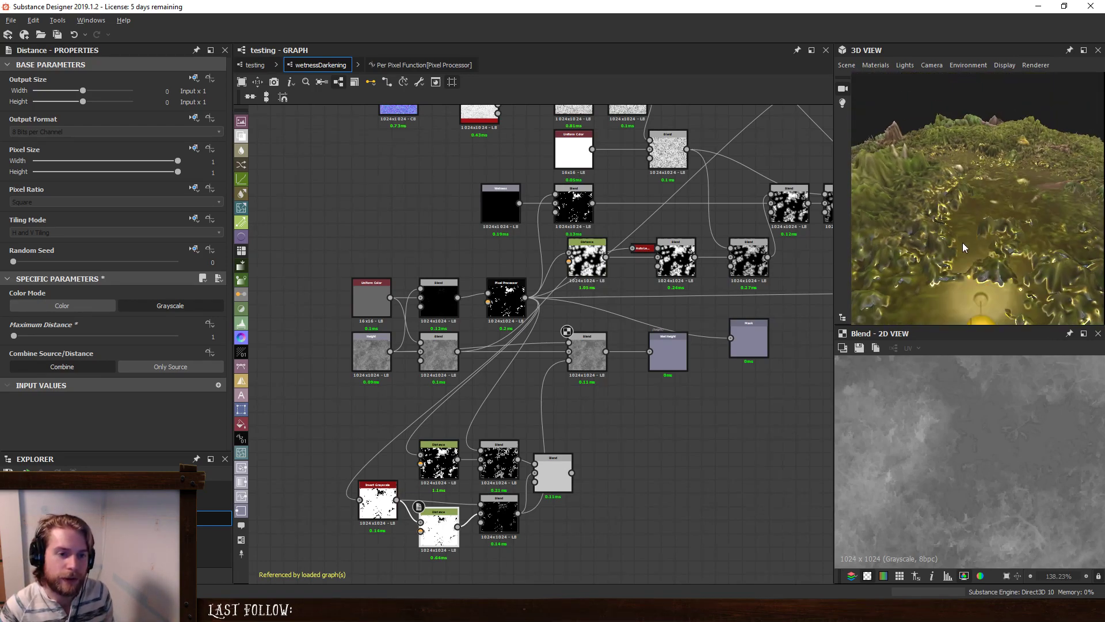
Preview both Distance nodes and set the upper one's maximum distance to 1.
double_click(434, 525)
double_click(439, 462)
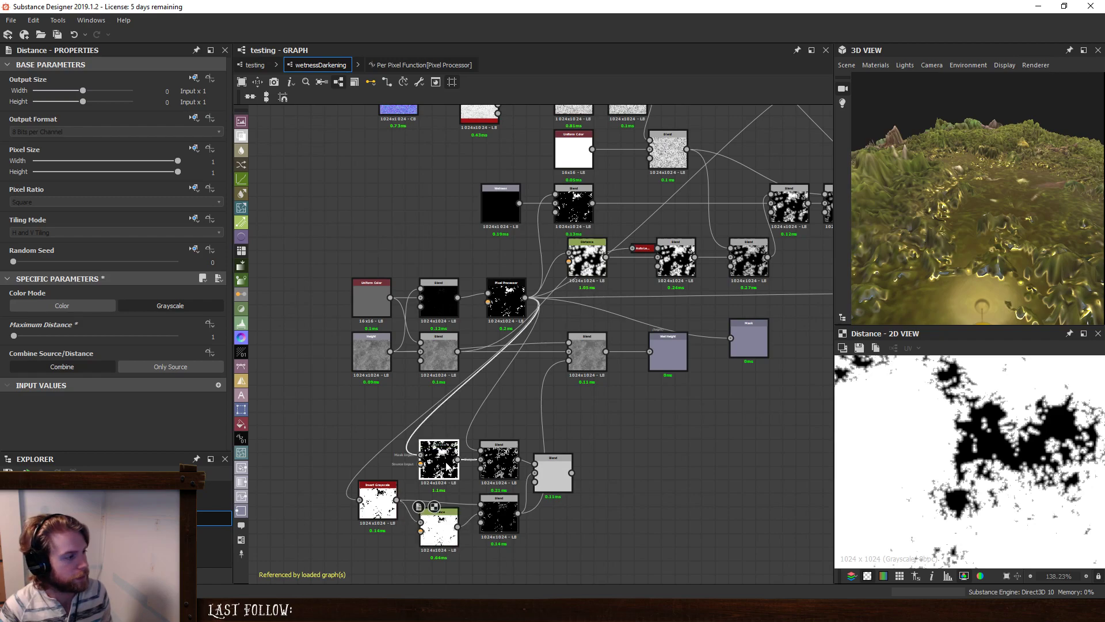
click(197, 338)
text(1)
click(616, 499)
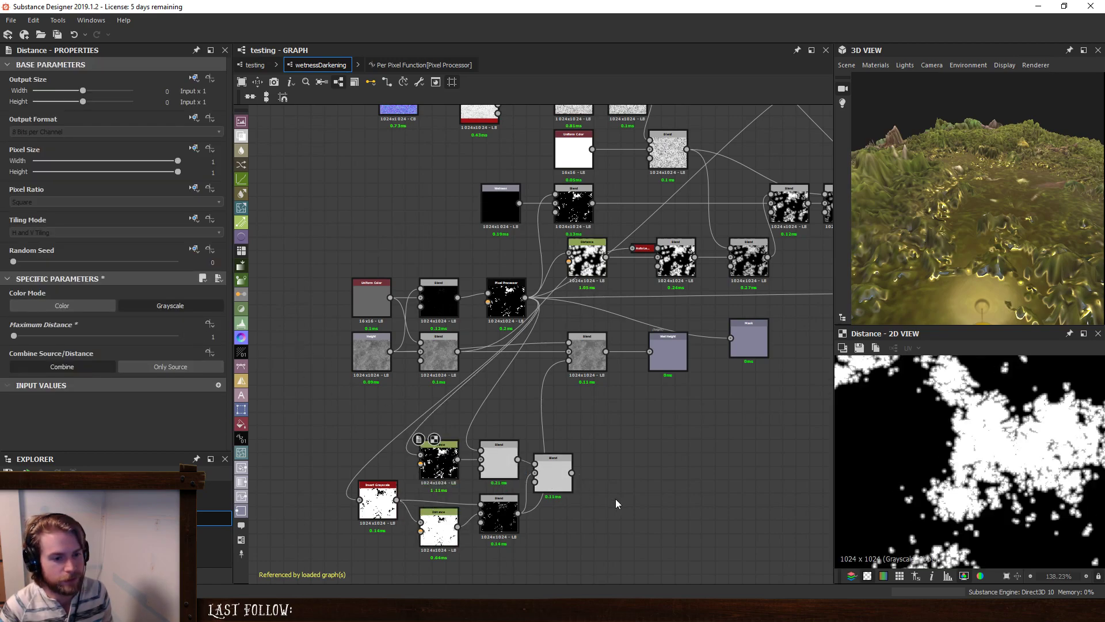
Preview the Max (Lighten) Blend and examine the combined edge mask at different magnifications.
double_click(557, 481)
scroll(953, 461, up, 5)
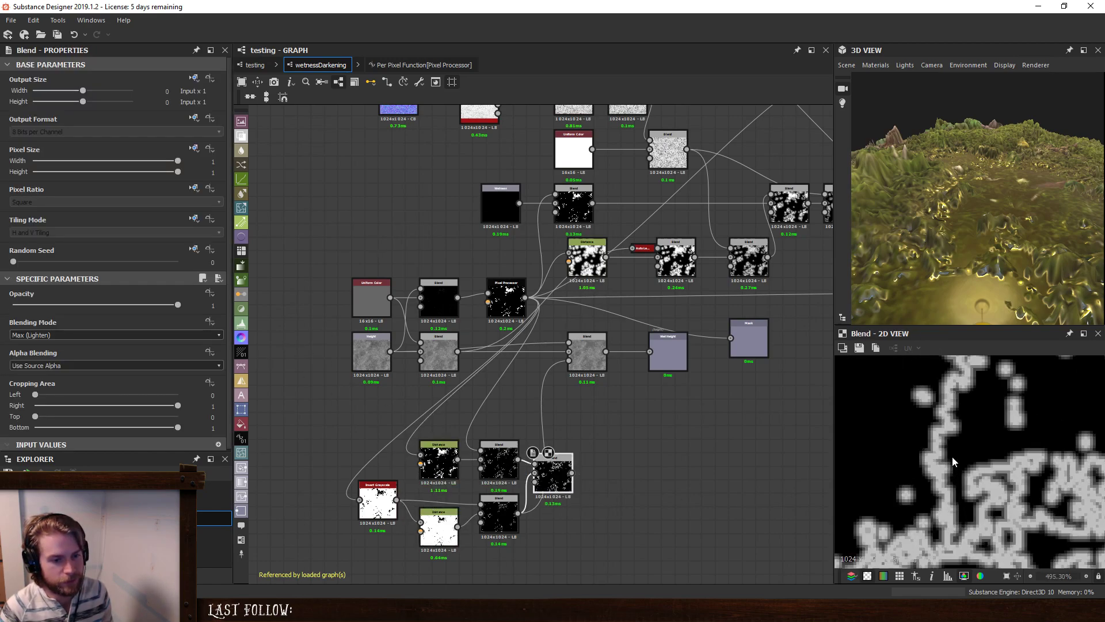
scroll(965, 423, down, 3)
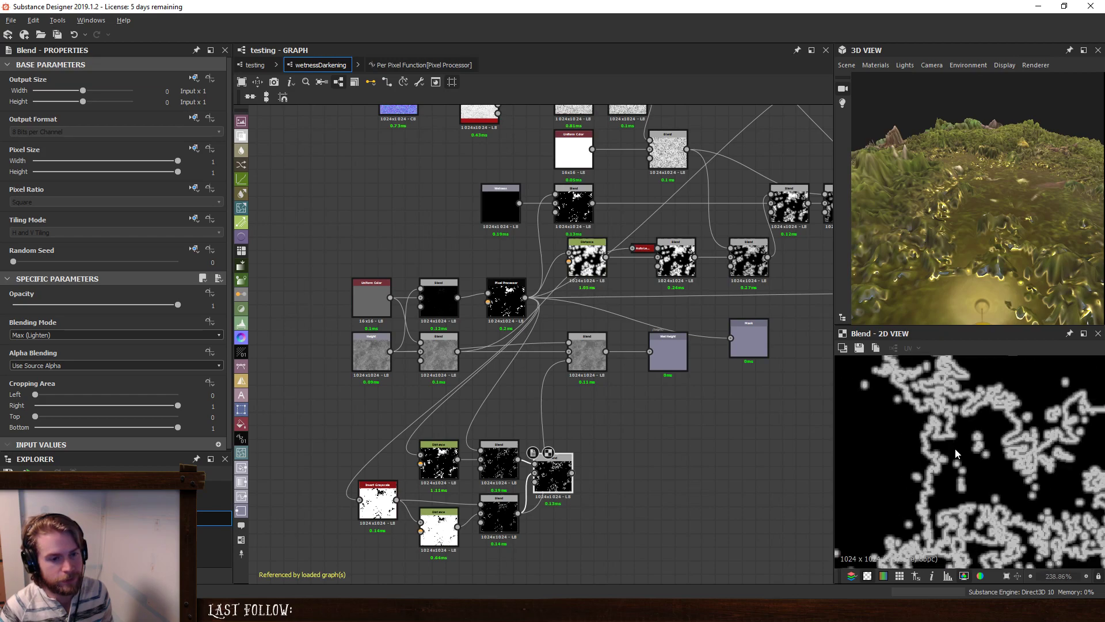
Connect the upper Subtract Blend to the height Blend's opacity input and the Uniform Color to its foreground.
middle_drag(956, 453, 954, 478)
click(497, 461)
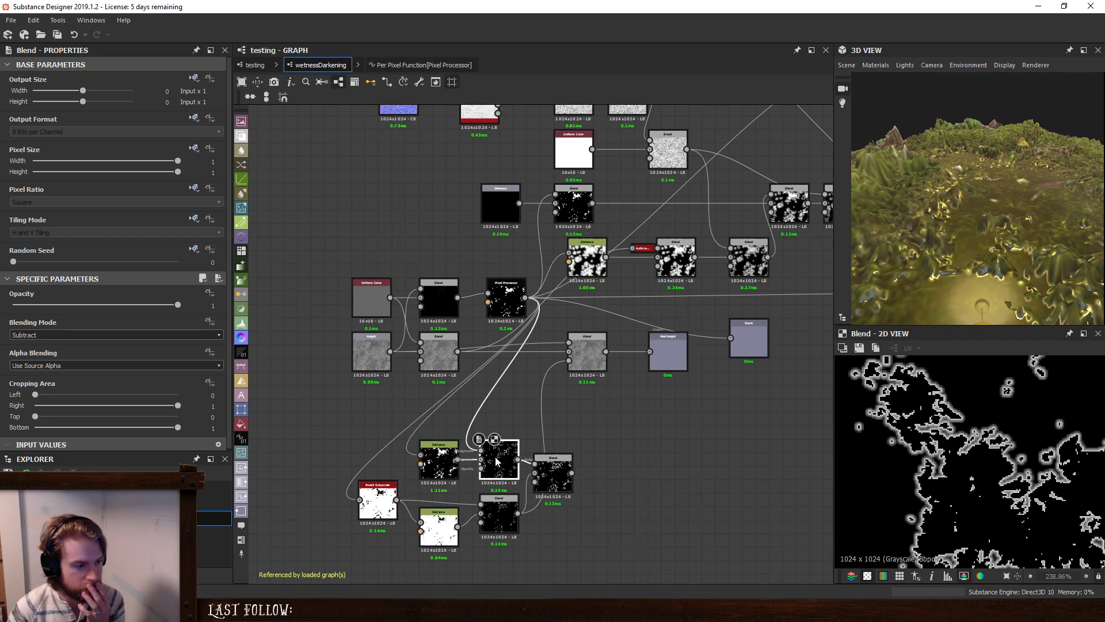
drag(518, 460, 569, 361)
drag(391, 297, 576, 343)
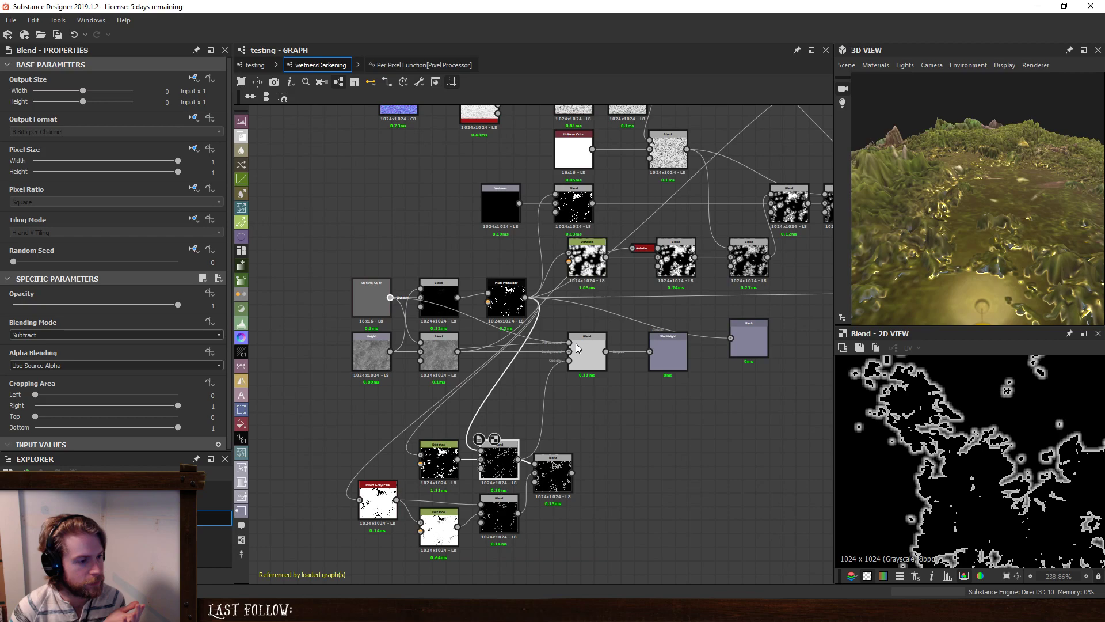
click(601, 371)
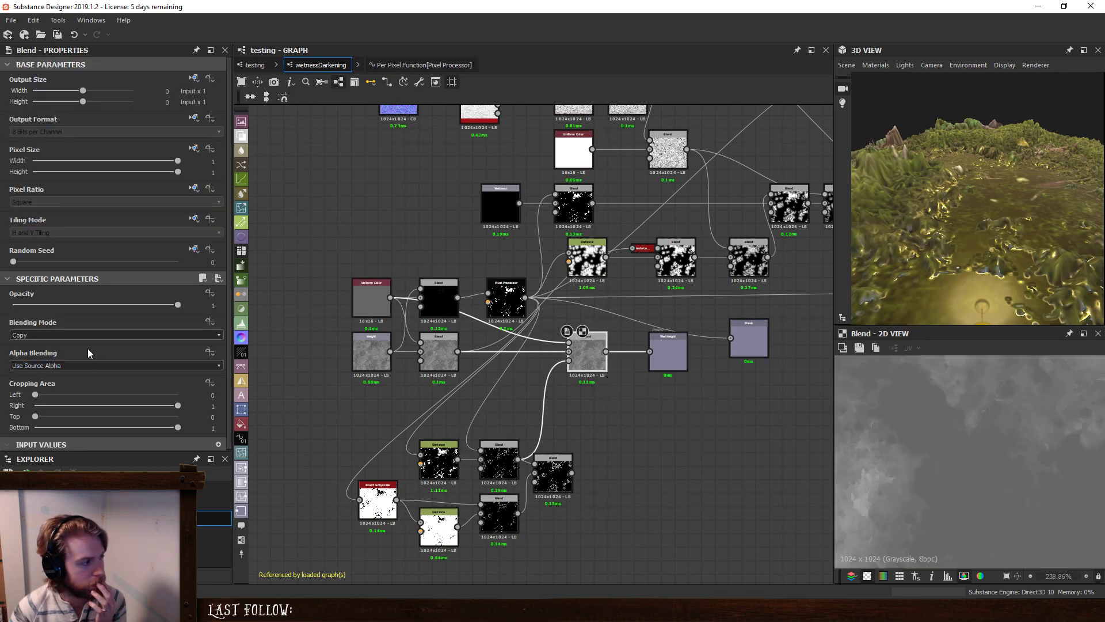
Try the height Blend's opacity at 0 against 1 to compare the puddle edges in the 3D view, and restore it to 1.
click(492, 455)
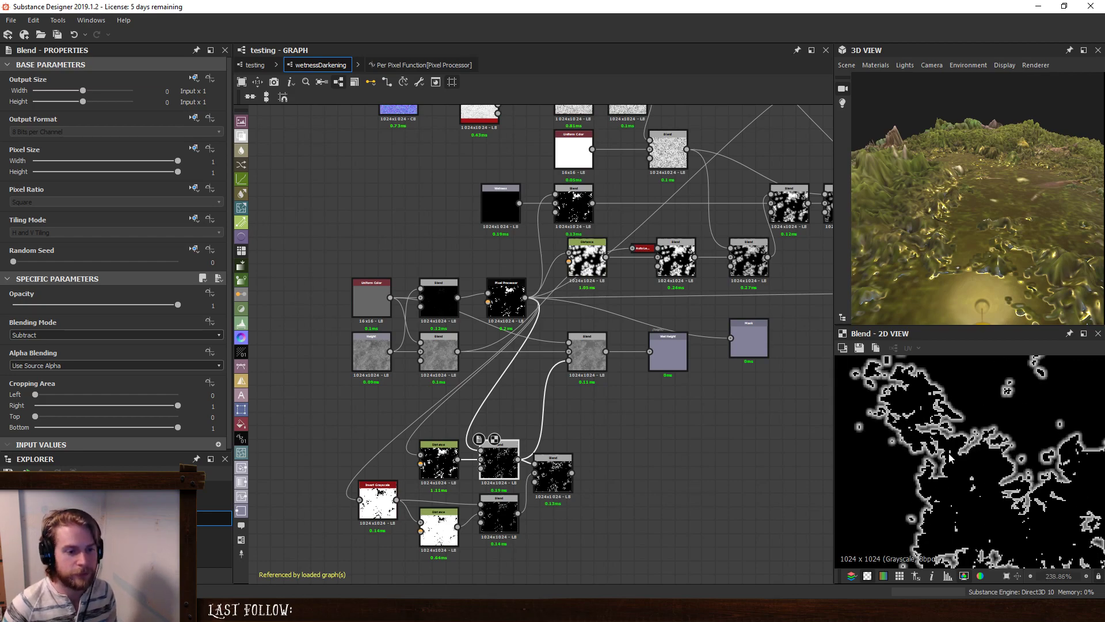
click(586, 350)
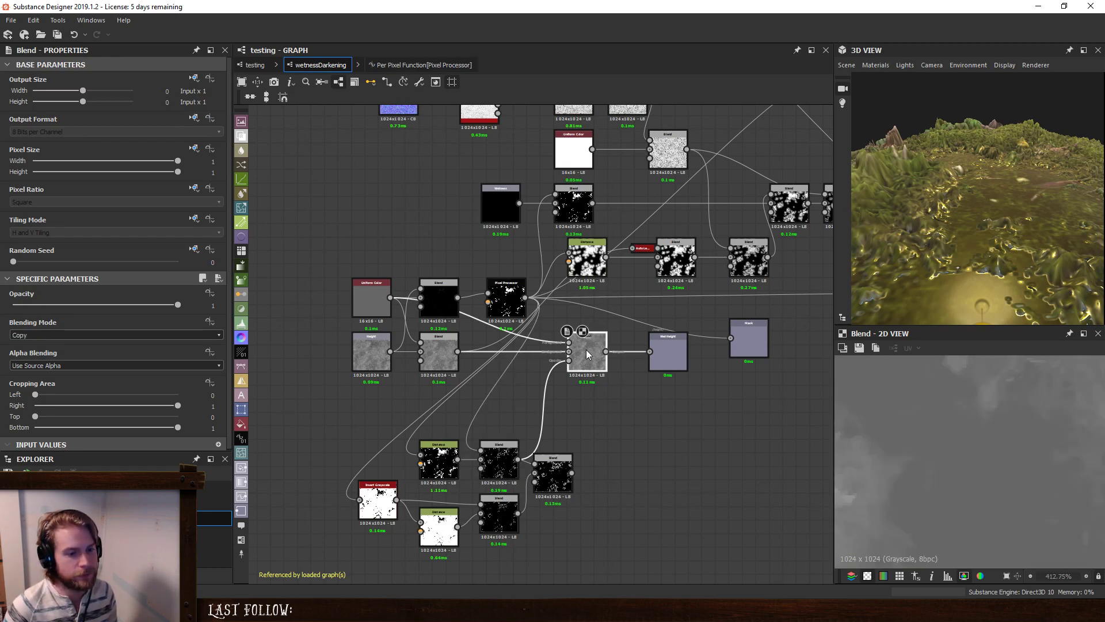
drag(178, 304, 3, 329)
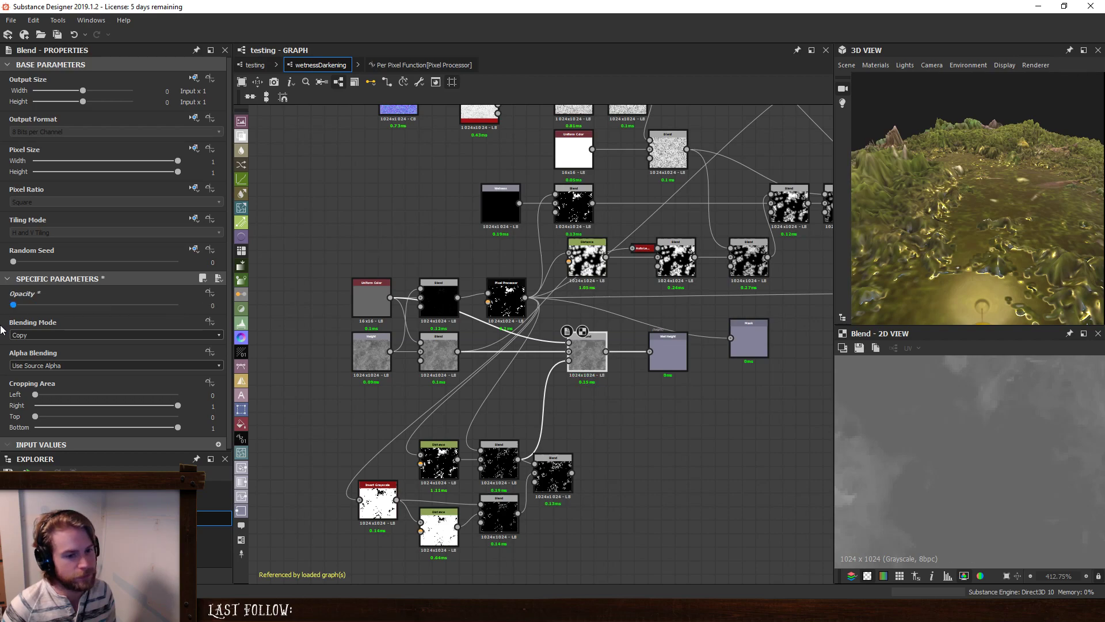
key(ctrl+z)
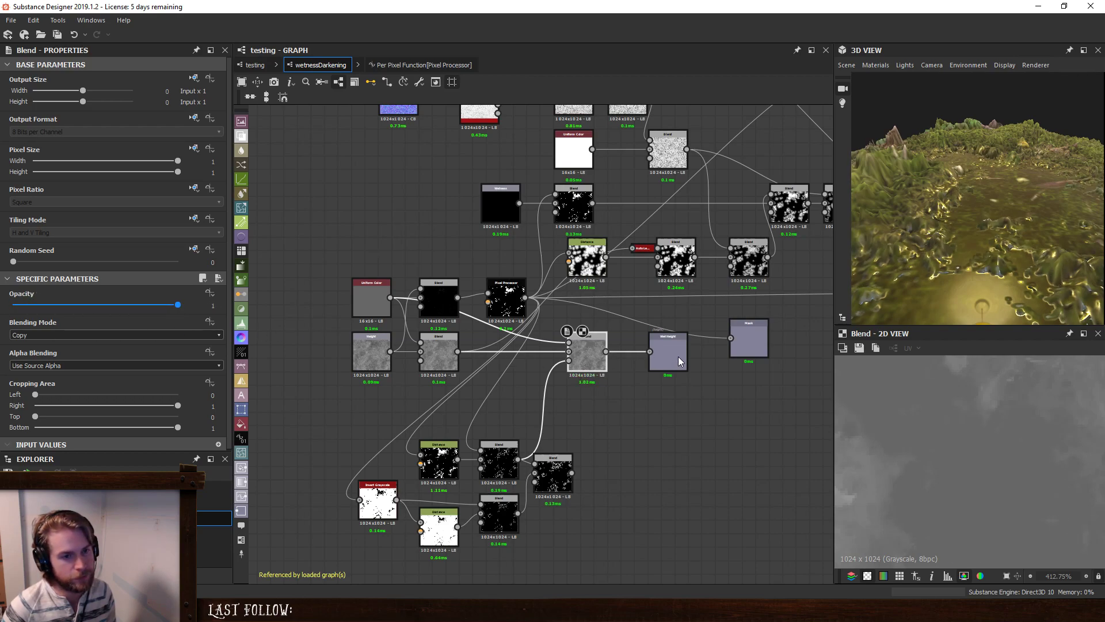
key(ctrl+y)
key(ctrl+z)
drag(950, 236, 1017, 222)
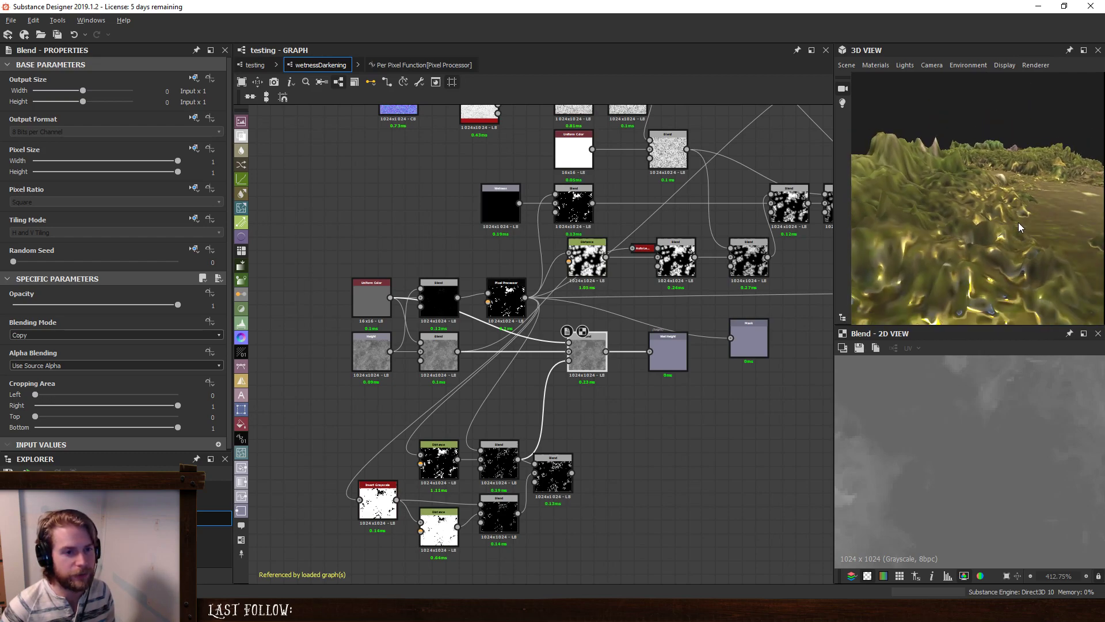
drag(178, 304, 423, 365)
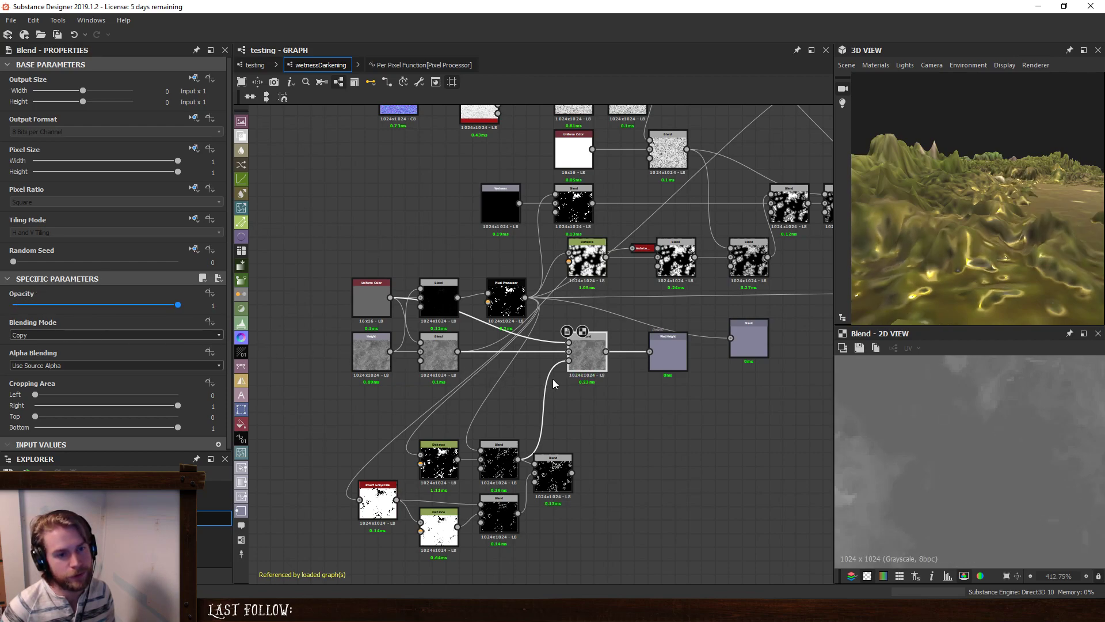
Insert a Levels node between the upper Subtract Blend and the height Blend's opacity input, moving the Max (Lighten) Blend aside.
click(506, 453)
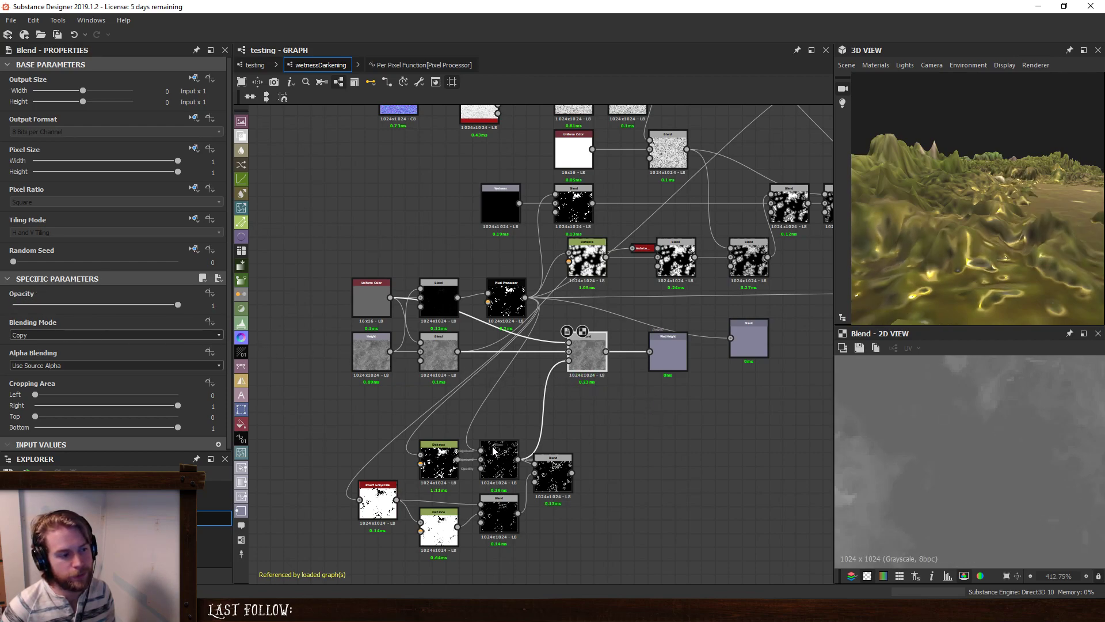
double_click(506, 454)
click(543, 420)
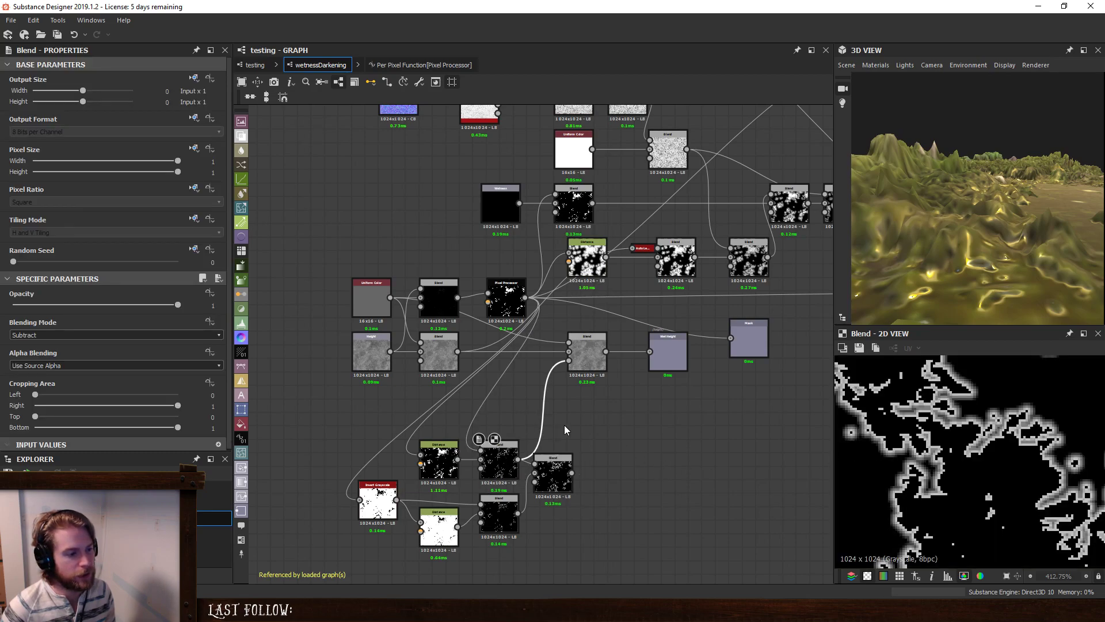
key(space)
click(516, 408)
drag(551, 468, 572, 495)
click(543, 415)
key(space)
click(608, 363)
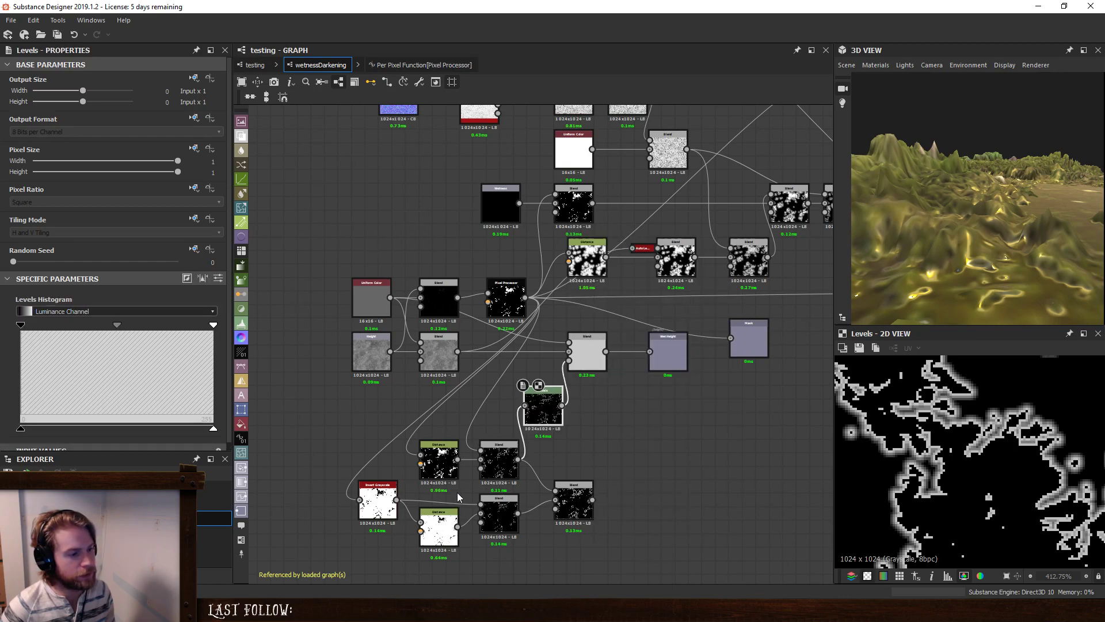
Set the upper Distance node's maximum distance to 2 and shift the Levels midtone toward white to thin the edge mask.
click(441, 463)
click(202, 336)
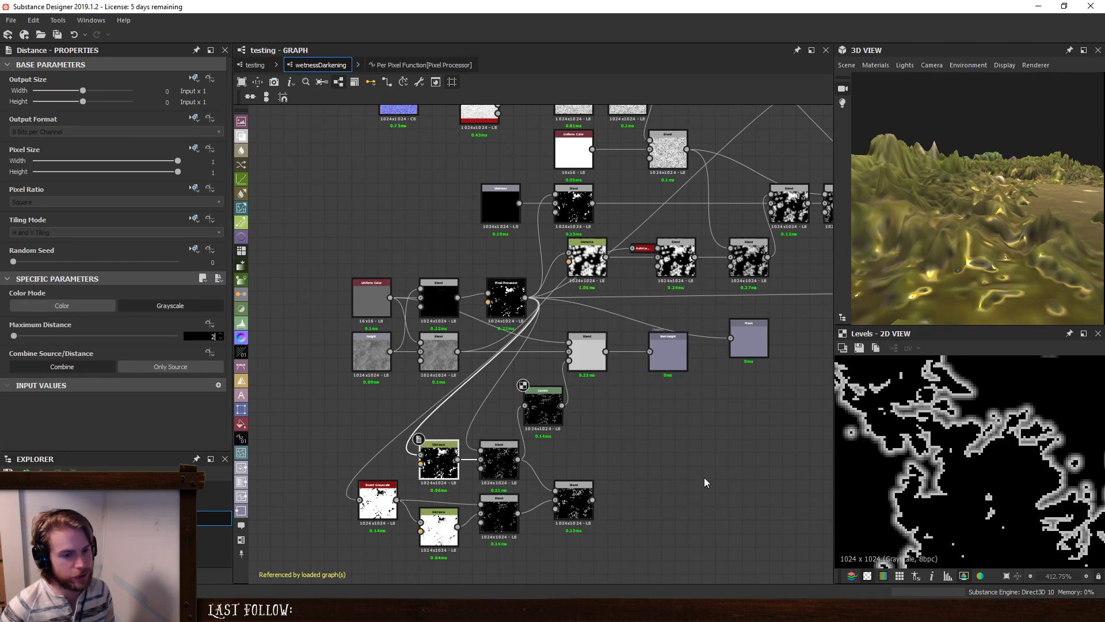
click(544, 408)
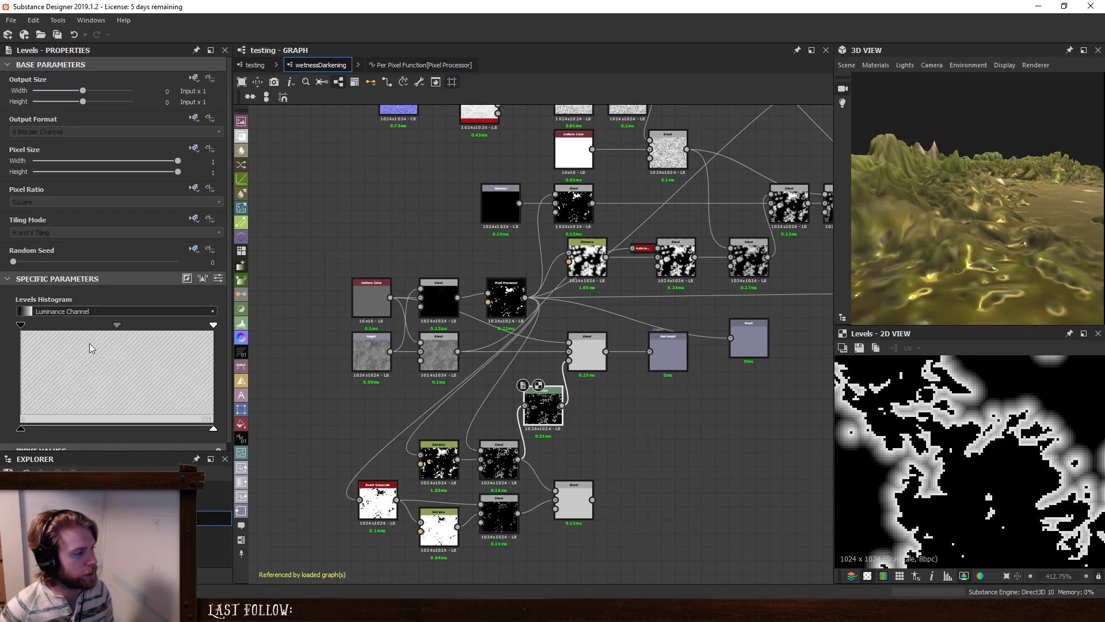
drag(115, 325, 162, 326)
scroll(1017, 432, down, 5)
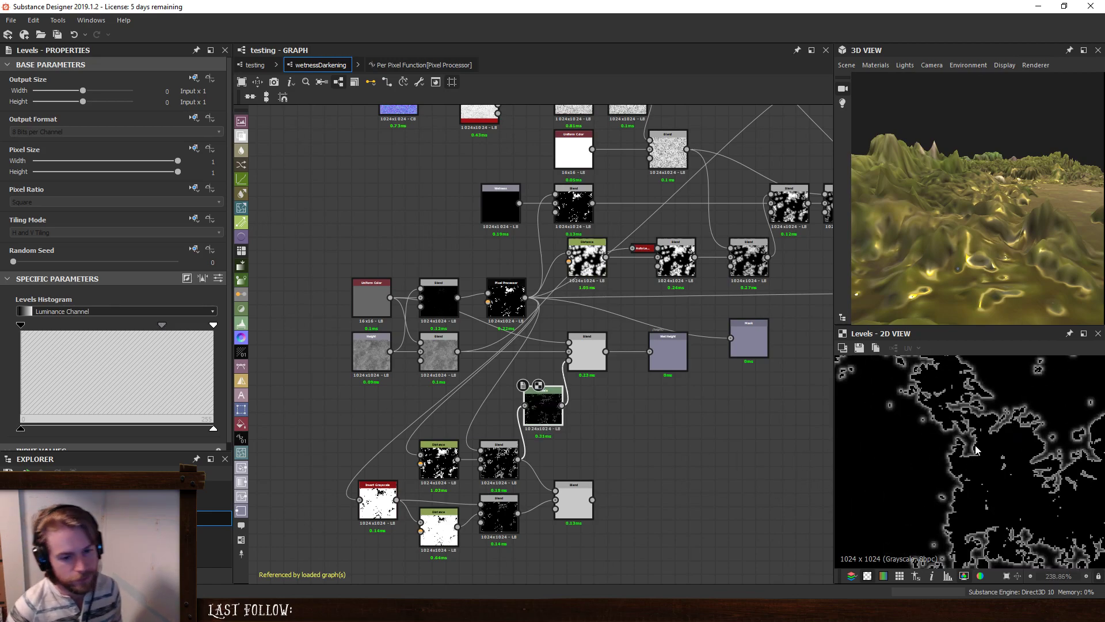
scroll(978, 448, up, 8)
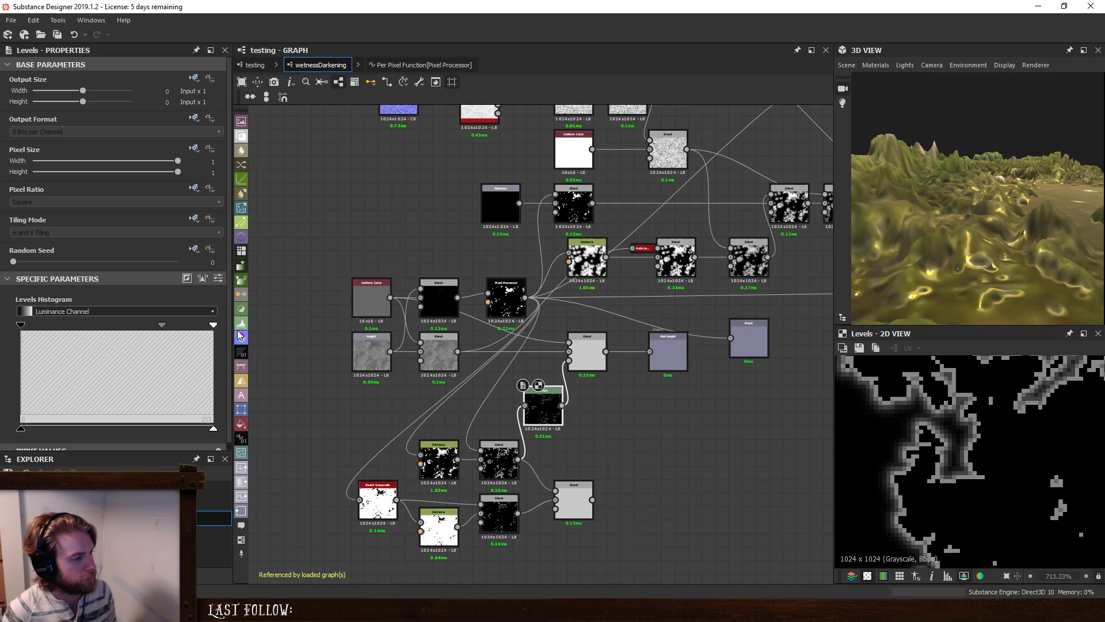
Try lowering the Levels white point to brighten the edge mask.
drag(213, 326, 187, 326)
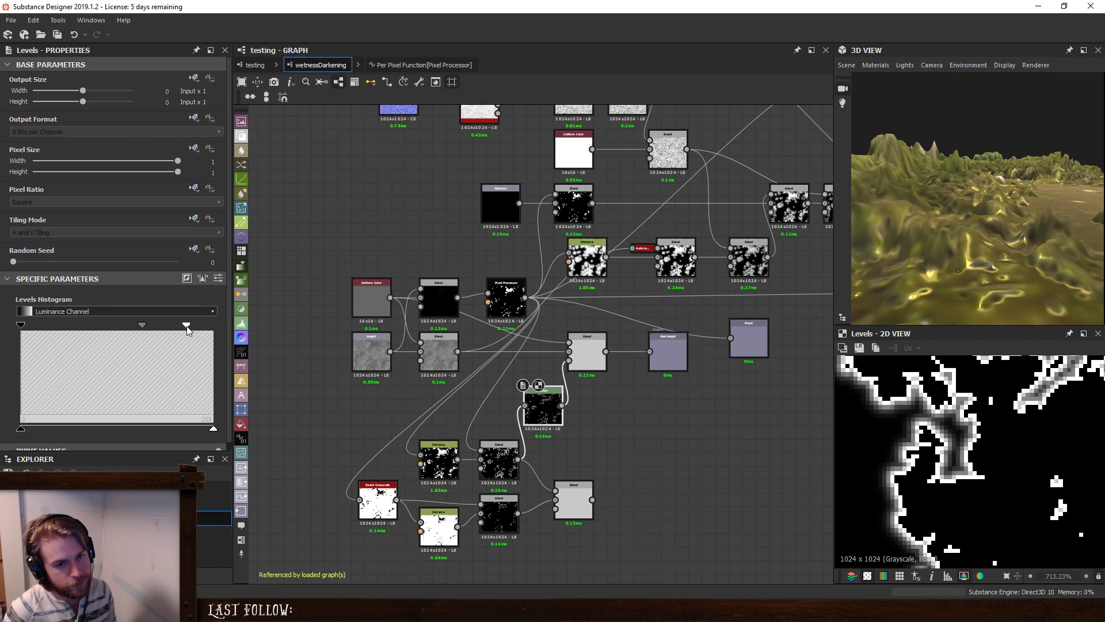
scroll(530, 383, down, 3)
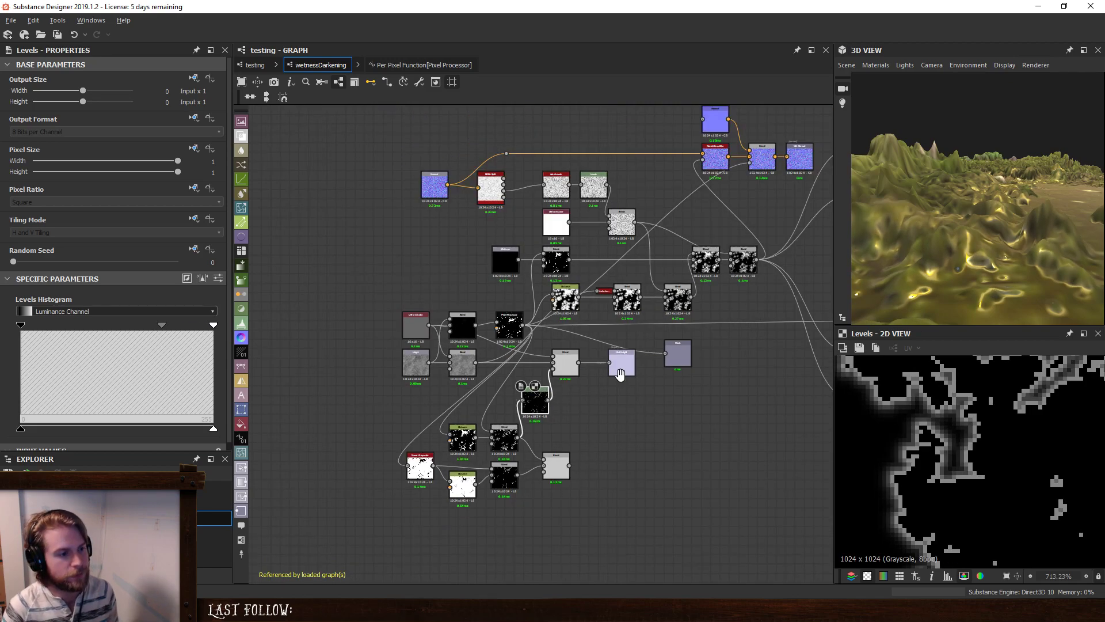
scroll(544, 384, up, 3)
scroll(544, 385, up, 2)
Preview the height Blend and the Wet Height output, and examine the puddle edges in the 3D view.
click(489, 377)
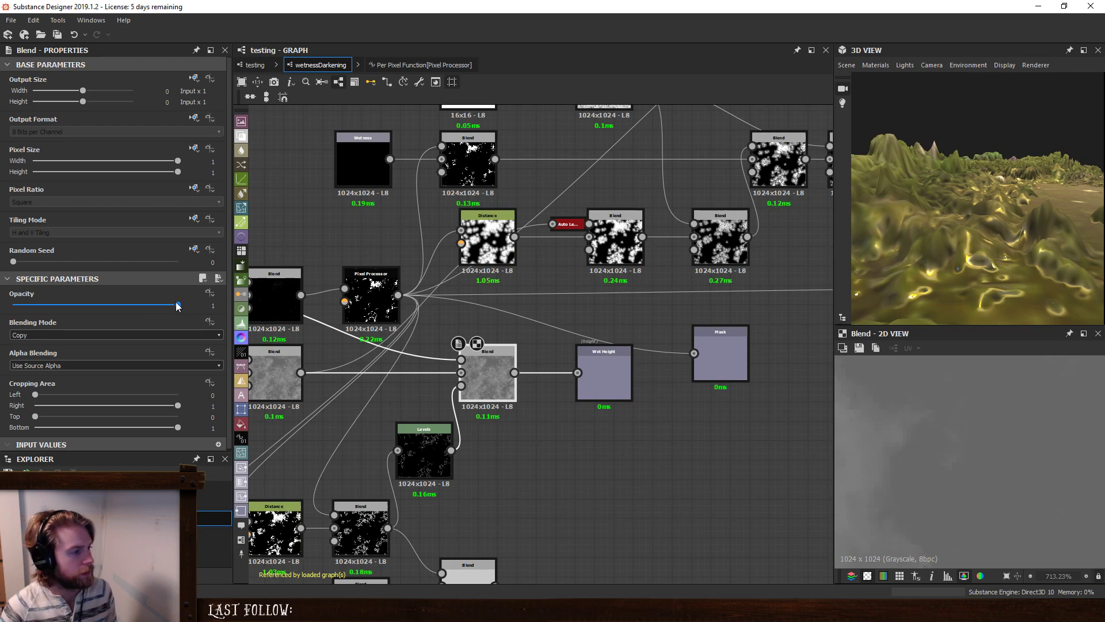
scroll(464, 406, down, 1)
click(580, 380)
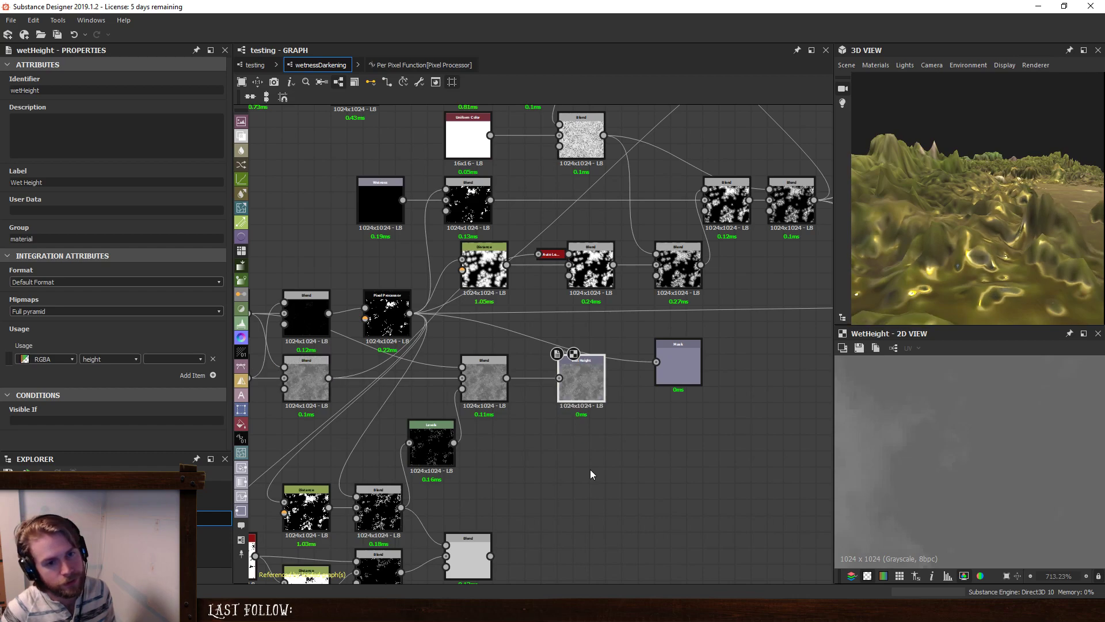
key(ctrl+z)
drag(976, 193, 959, 241)
Insert a Blend node into the mask link between the Pixel Processor and the normal Blend that feeds Wet Normal.
scroll(657, 320, down, 2)
middle_drag(657, 320, 614, 466)
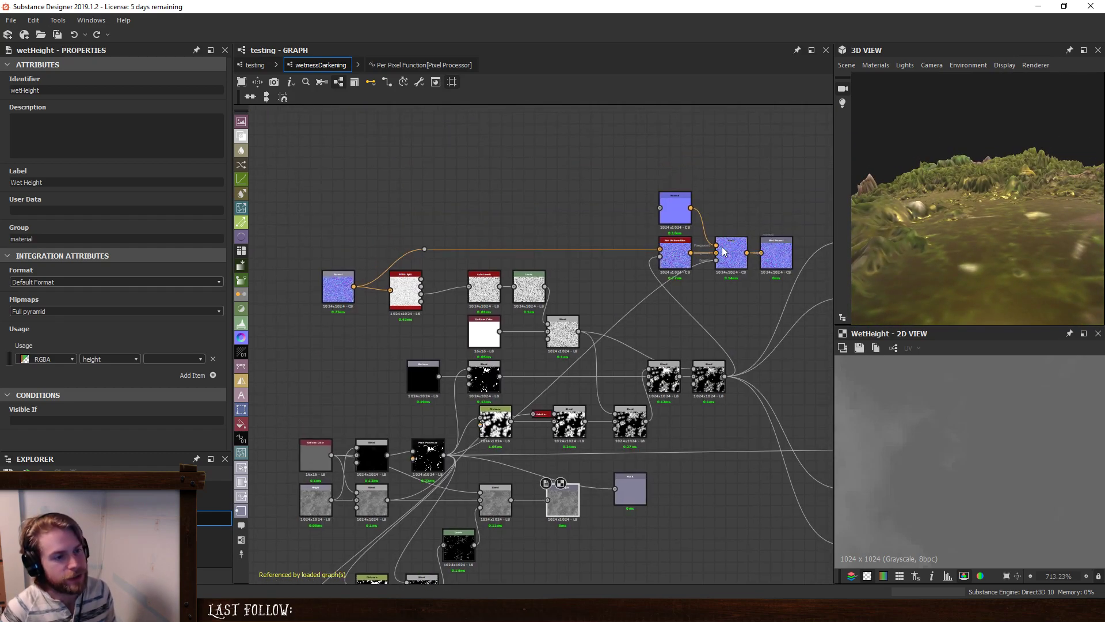
click(627, 315)
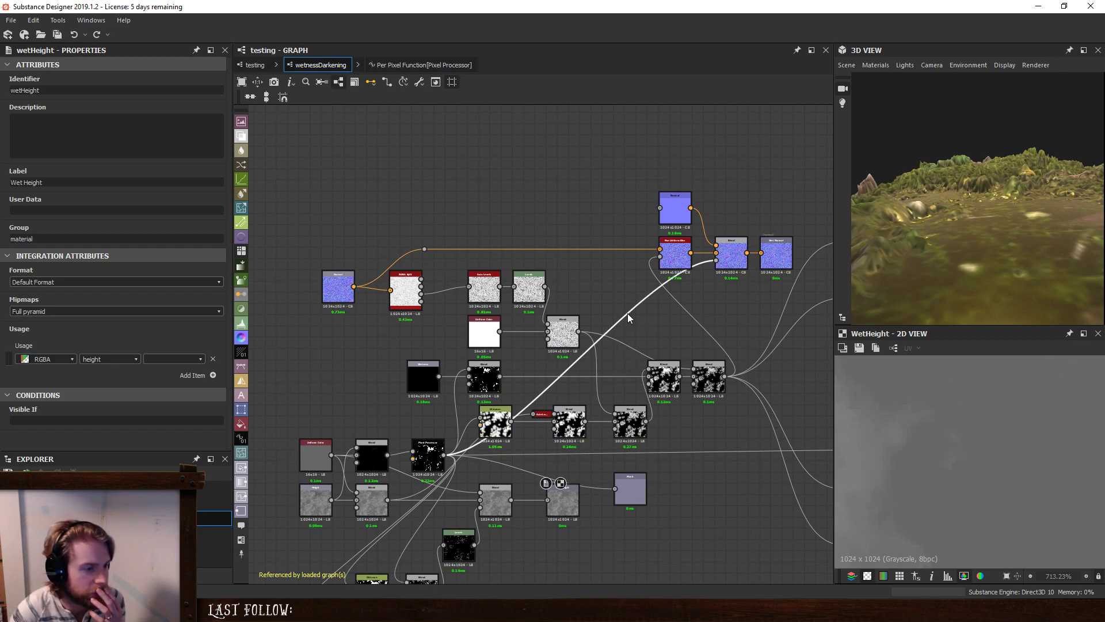
double_click(731, 256)
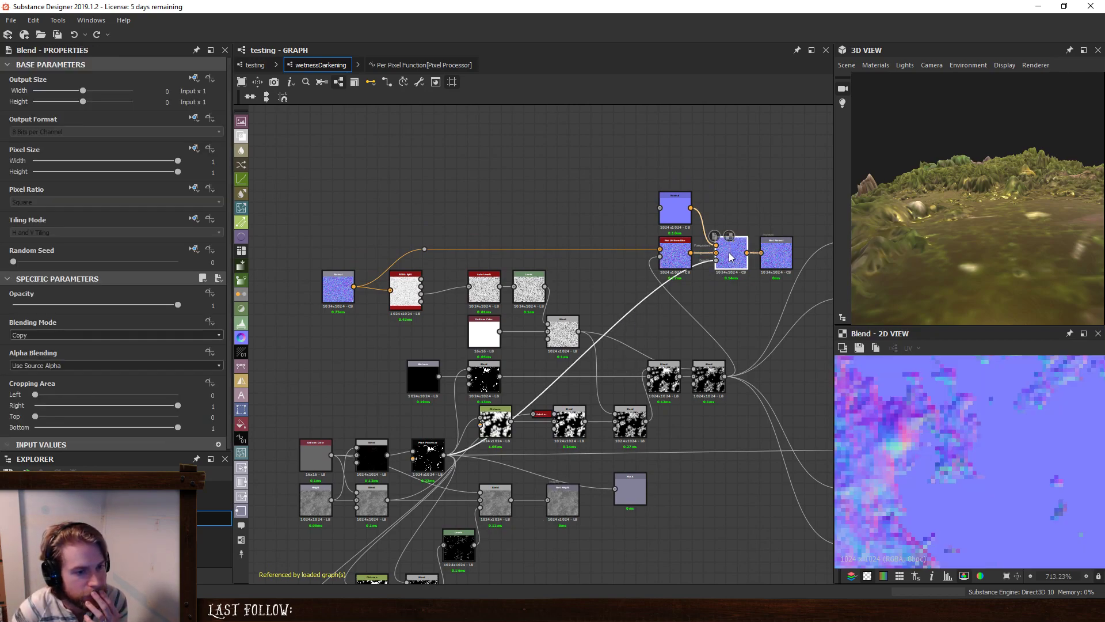
key(space)
click(667, 289)
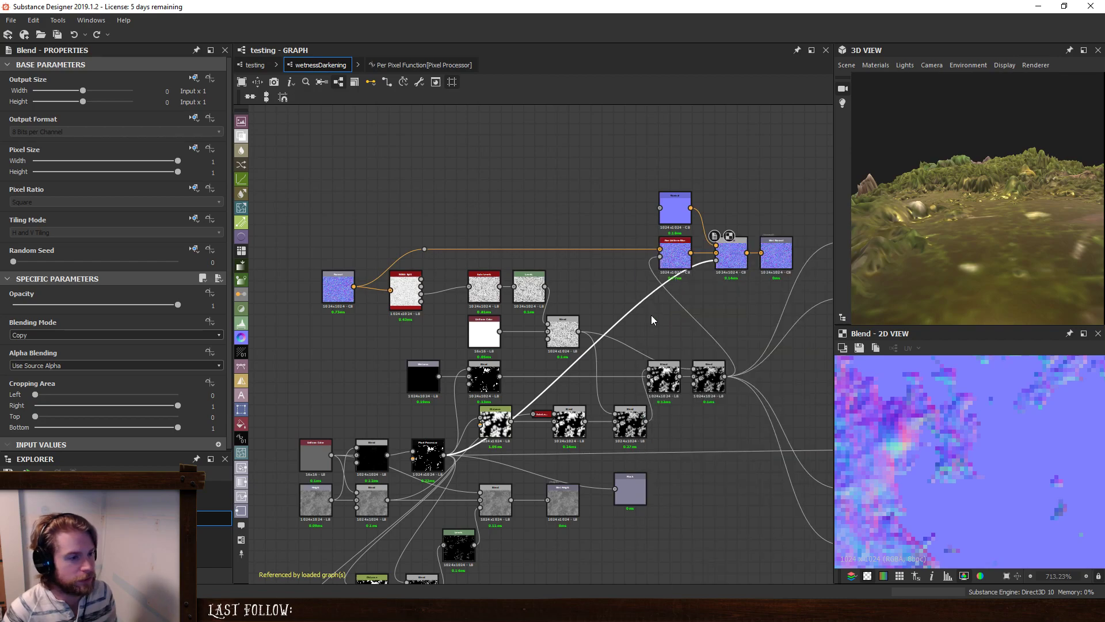
drag(593, 354, 659, 320)
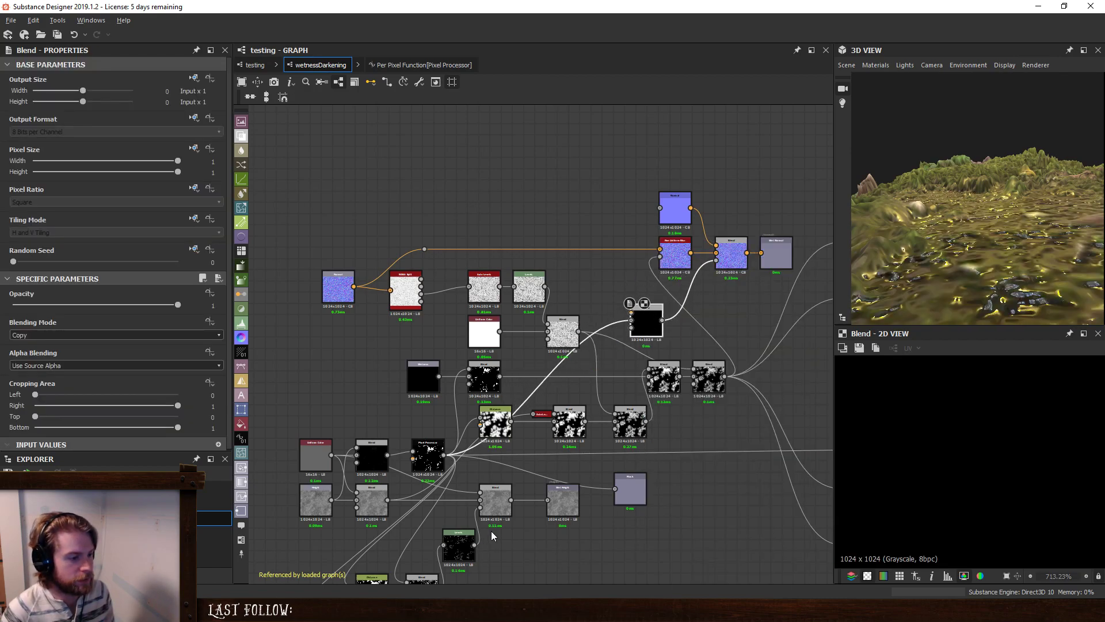
Combine the Levels edge mask with the Pixel Processor mask in the new Blend using Max (Lighten), and preview Wet Normal.
middle_drag(492, 531, 500, 502)
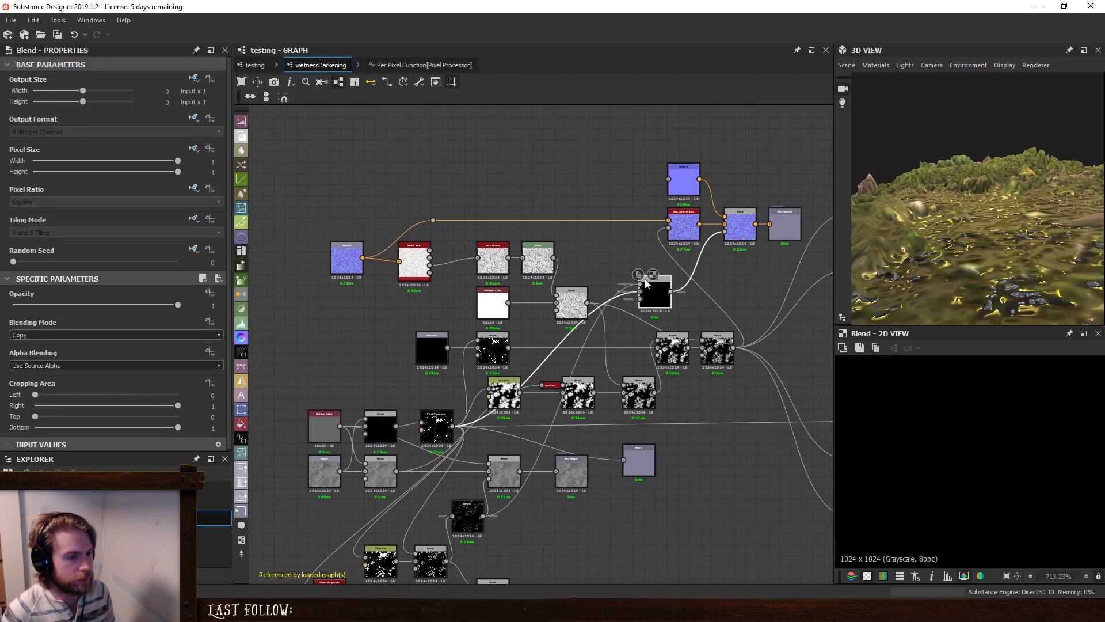
click(98, 335)
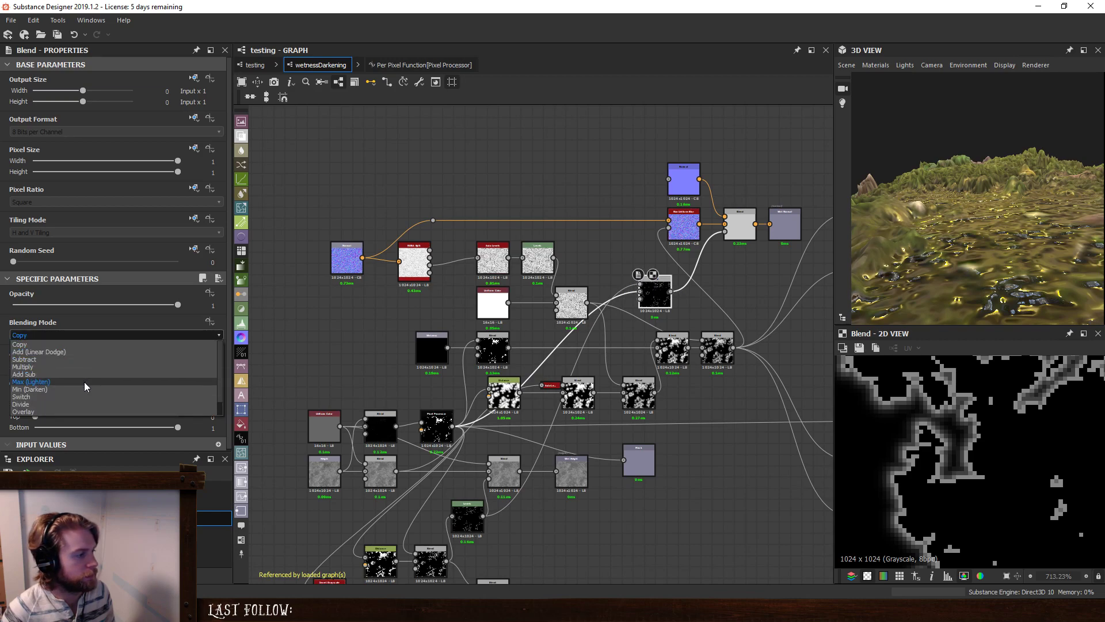
click(84, 382)
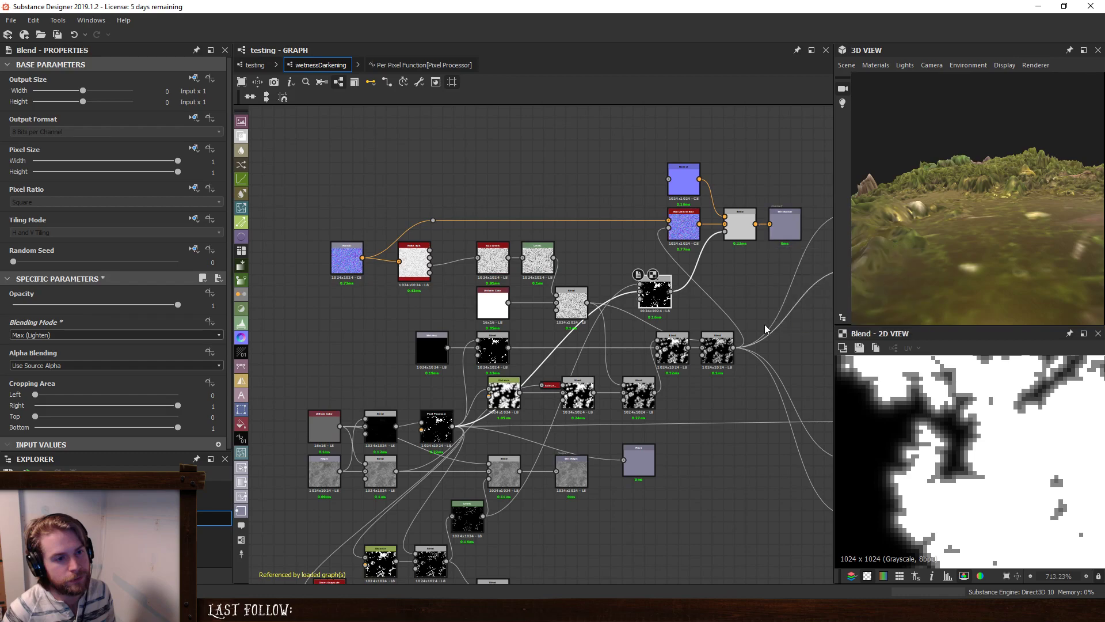
double_click(785, 224)
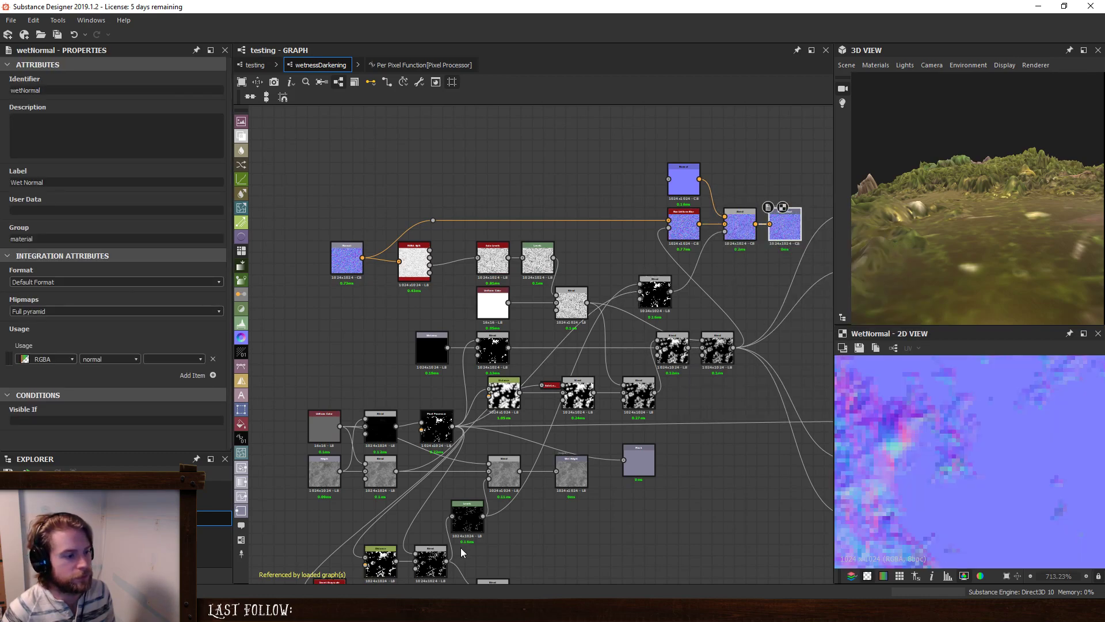
Try the new mask Blend's opacity at 0 against 1 to compare the wet normals in the 3D view, and restore it to 1.
click(655, 294)
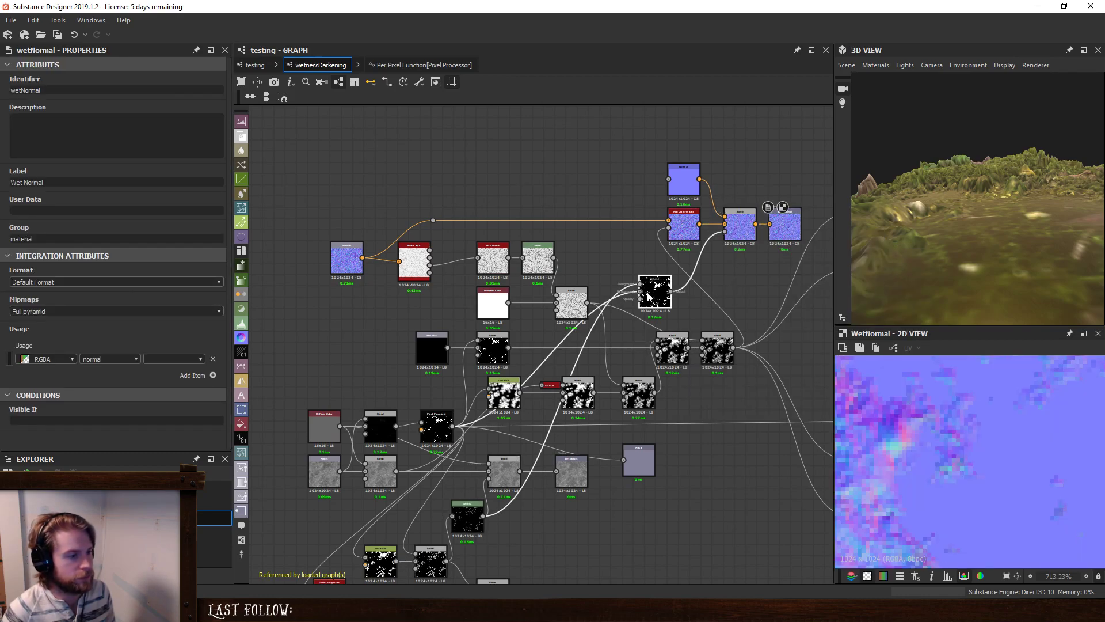
drag(178, 305, 2, 324)
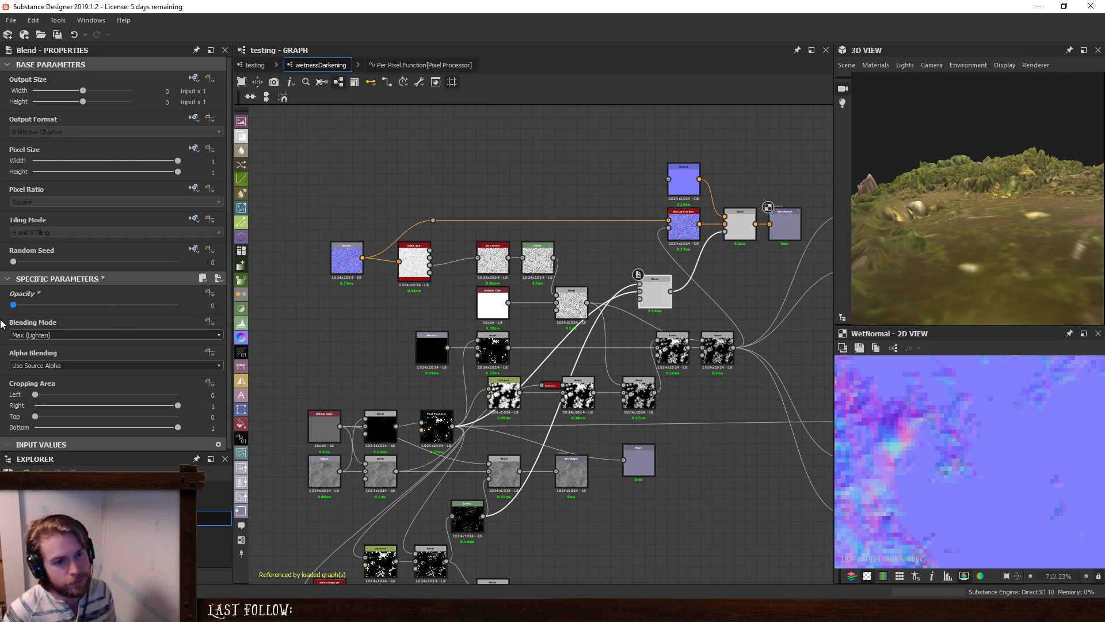
key(ctrl+z)
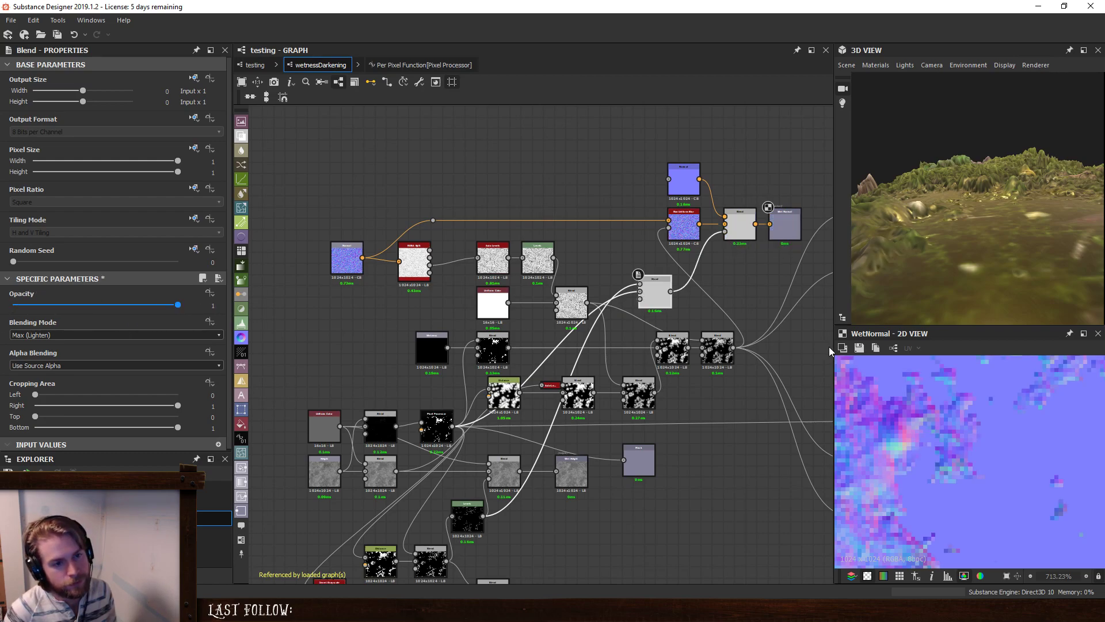
drag(1014, 261, 987, 318)
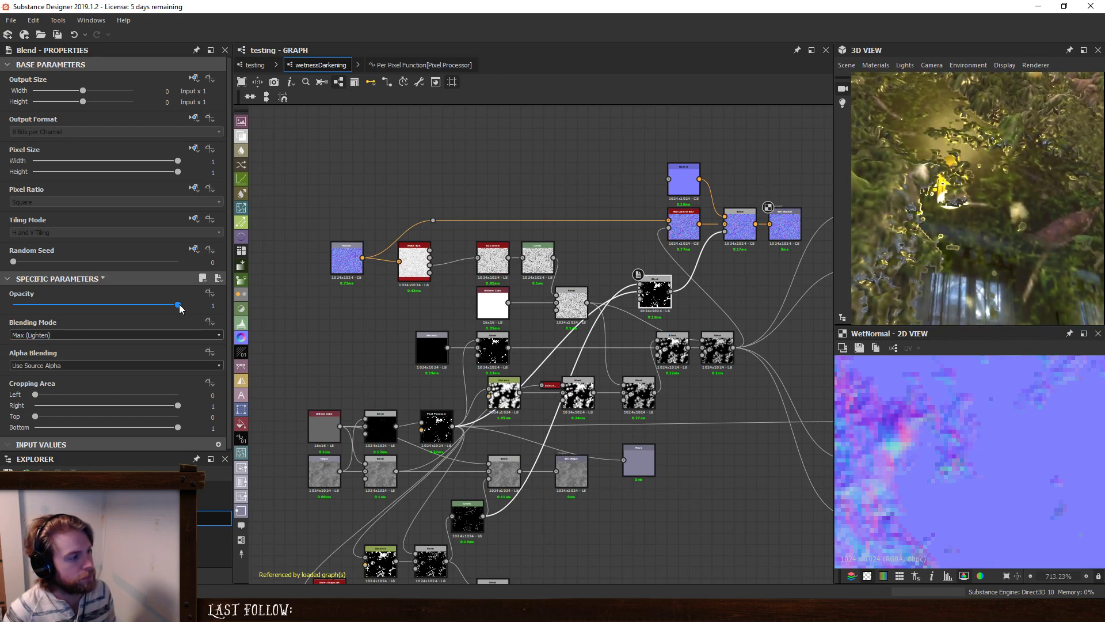
drag(180, 308, 930, 382)
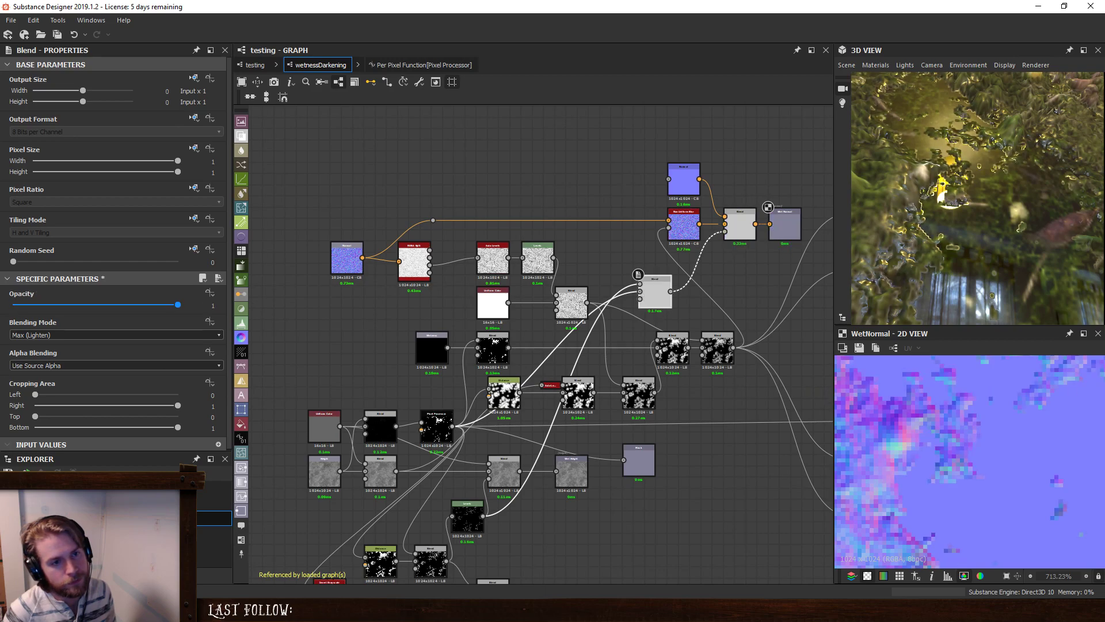
scroll(1015, 207, down, 5)
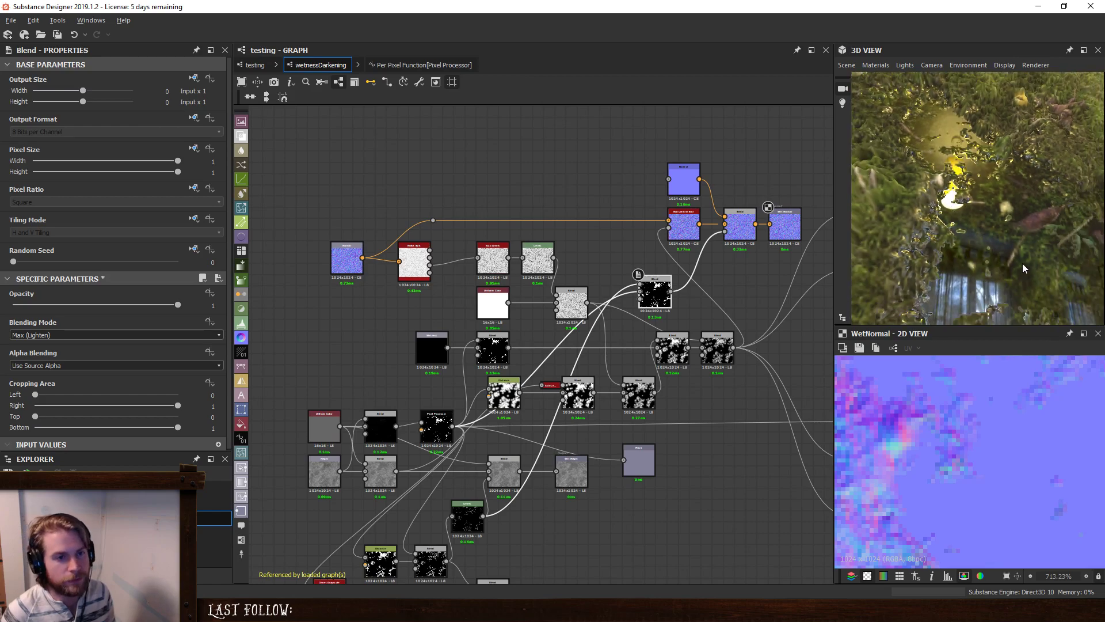
Remove the unused nodes below the edge mask chain from the wetnessDarkening graph.
drag(1014, 207, 1021, 301)
scroll(1021, 301, down, 5)
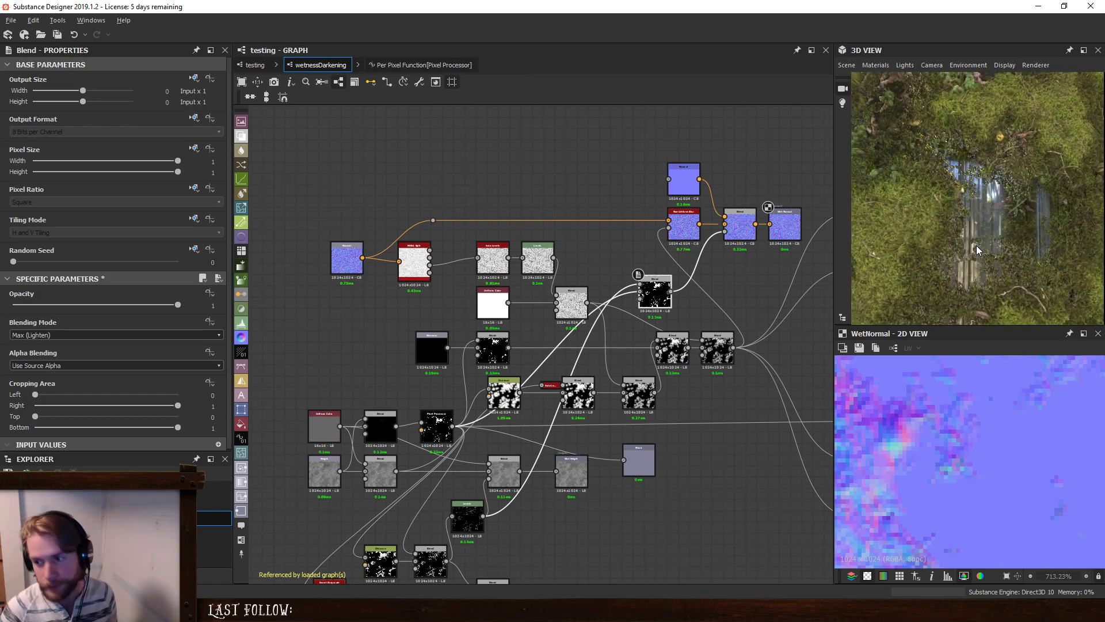
drag(984, 247, 997, 266)
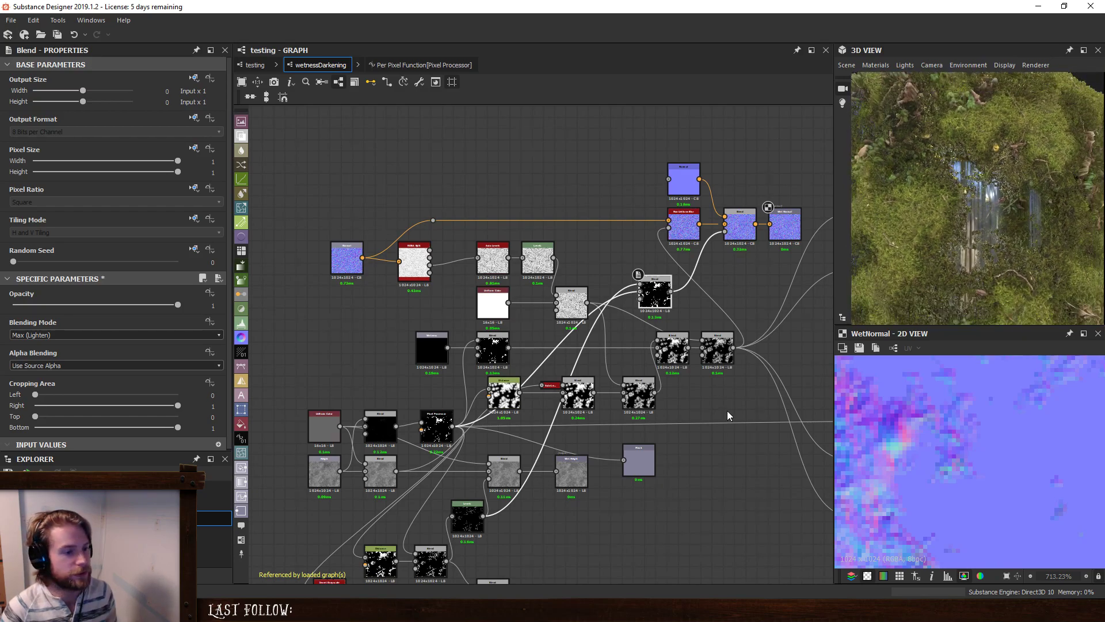
click(727, 378)
middle_drag(703, 435, 684, 408)
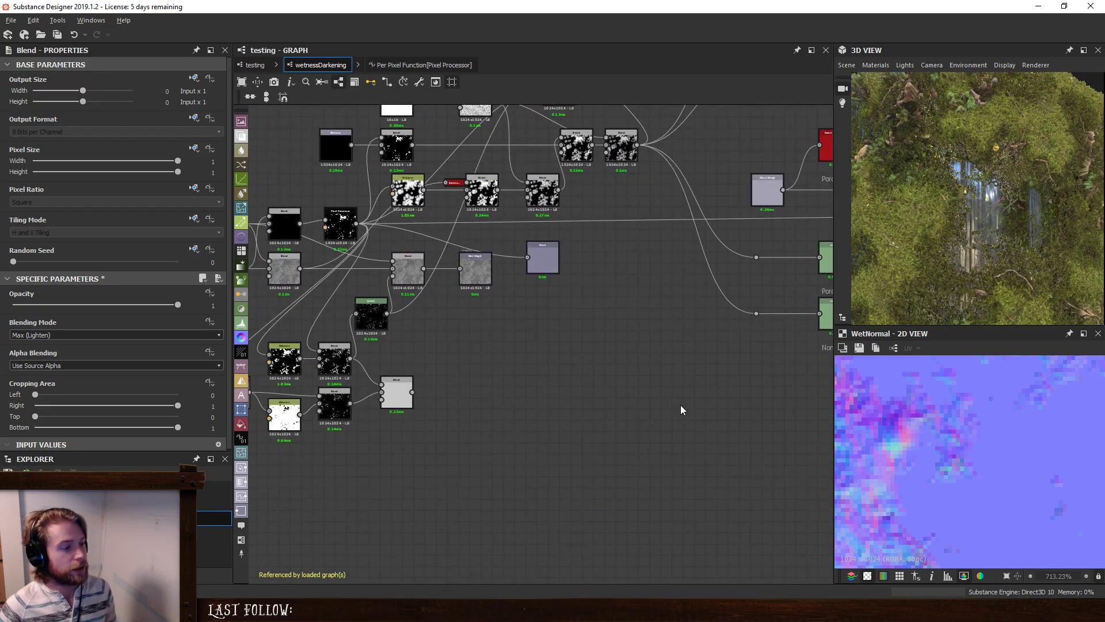
click(422, 81)
click(430, 96)
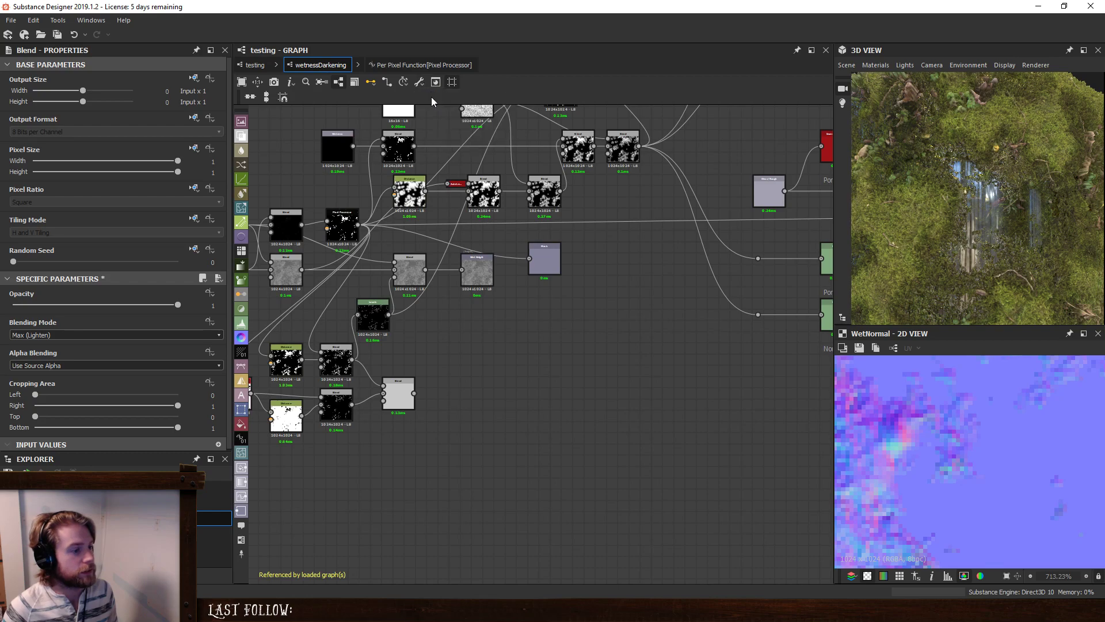
Shift the height and Pixel Processor nodes away from the others, and line up the edge mask's Distance, Blend and Levels nodes in a row.
middle_drag(496, 334, 667, 479)
drag(304, 312, 506, 430)
drag(385, 358, 288, 354)
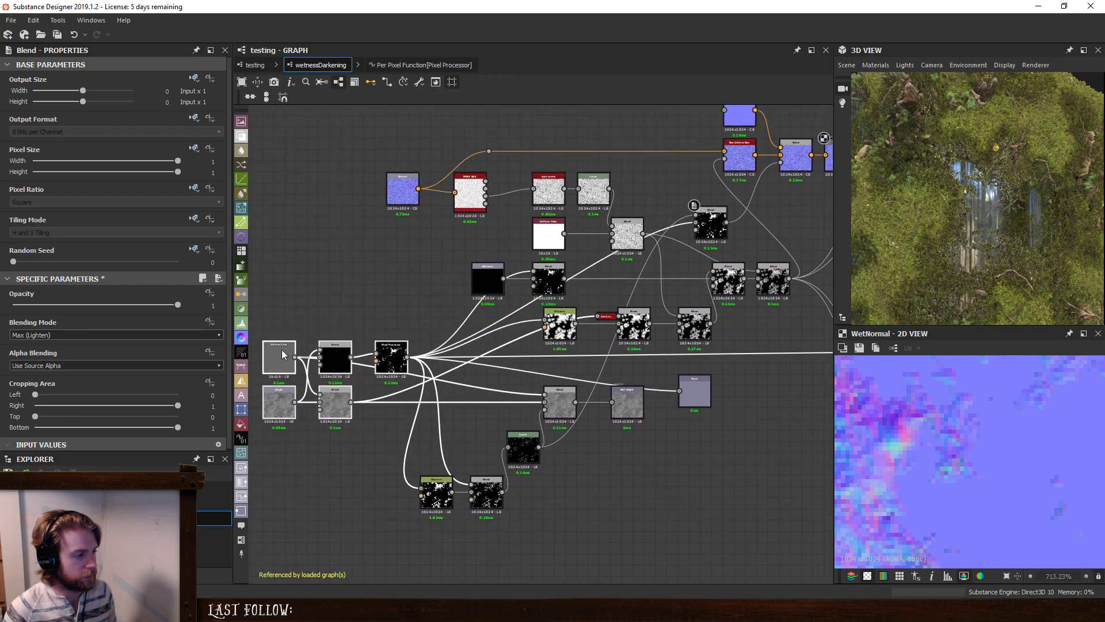
click(333, 313)
mouse_move(397, 357)
mouse_down()
mouse_move(437, 357)
mouse_move(410, 357)
mouse_up()
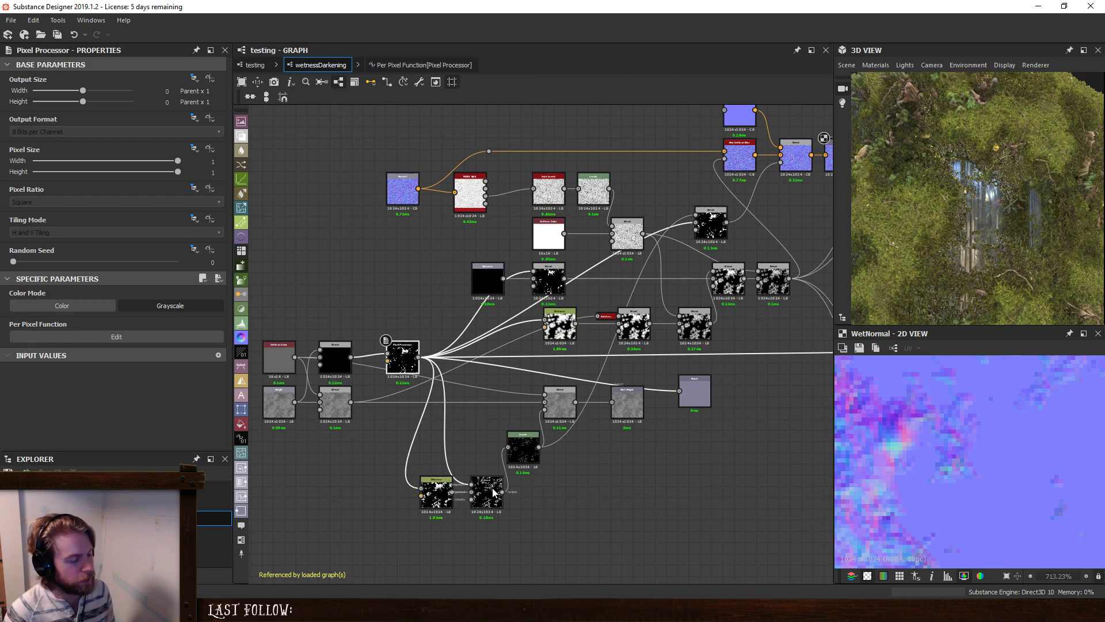
drag(527, 449, 471, 456)
drag(442, 497, 419, 464)
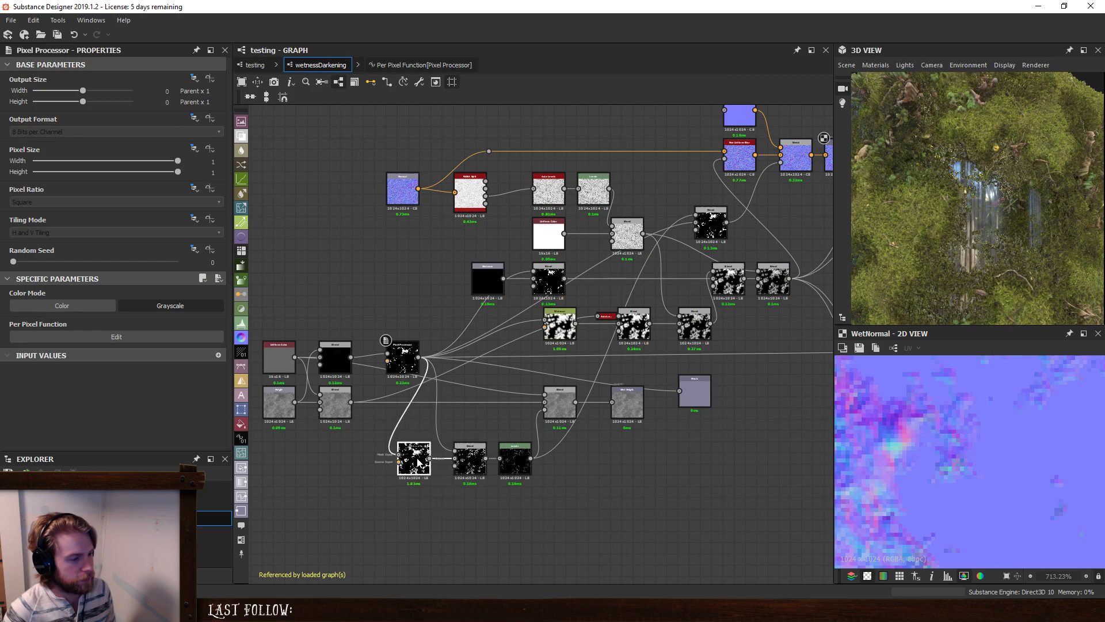
click(491, 419)
Nudge the Mask output up, preview the new mask Blend, and shift the normal input's slope node chain away from it.
middle_drag(617, 411, 531, 441)
double_click(547, 436)
drag(609, 419, 609, 408)
click(643, 360)
double_click(624, 254)
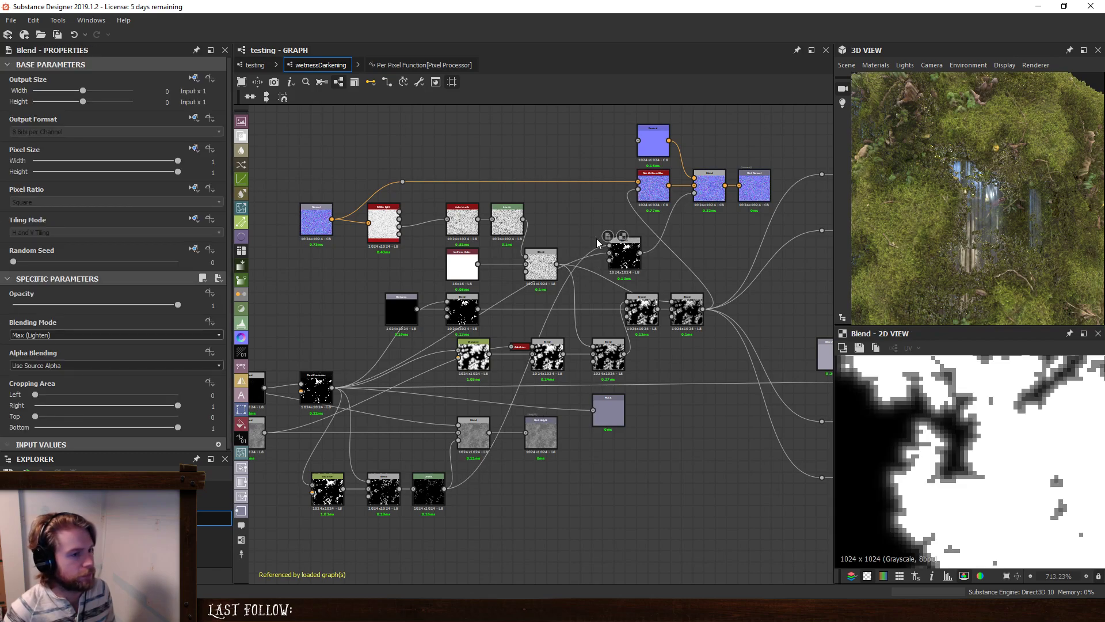
click(542, 263)
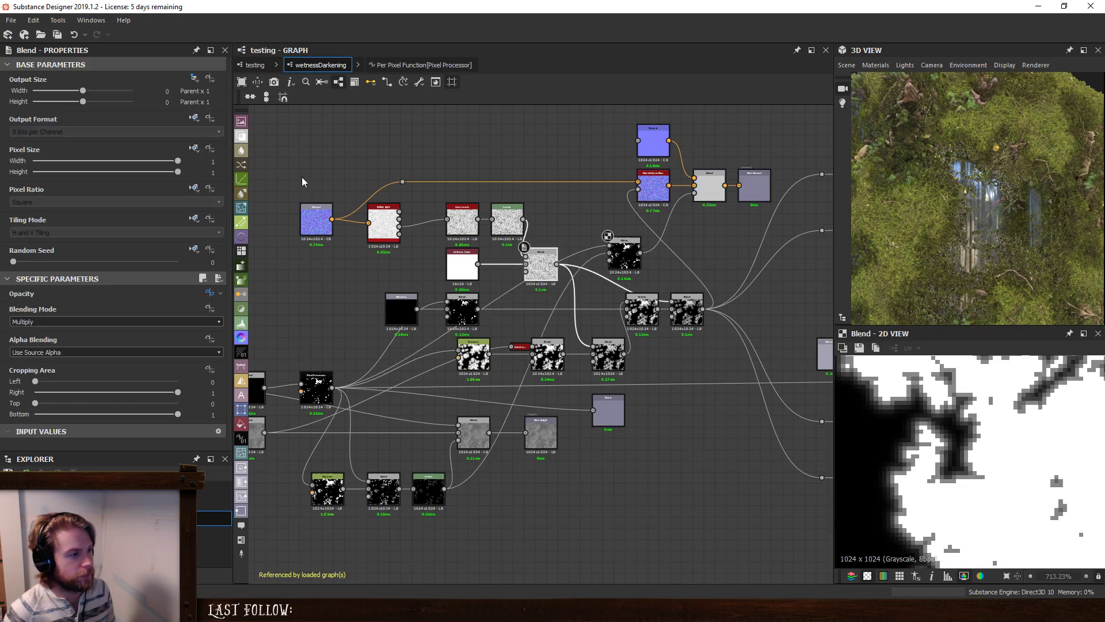
drag(301, 178, 459, 268)
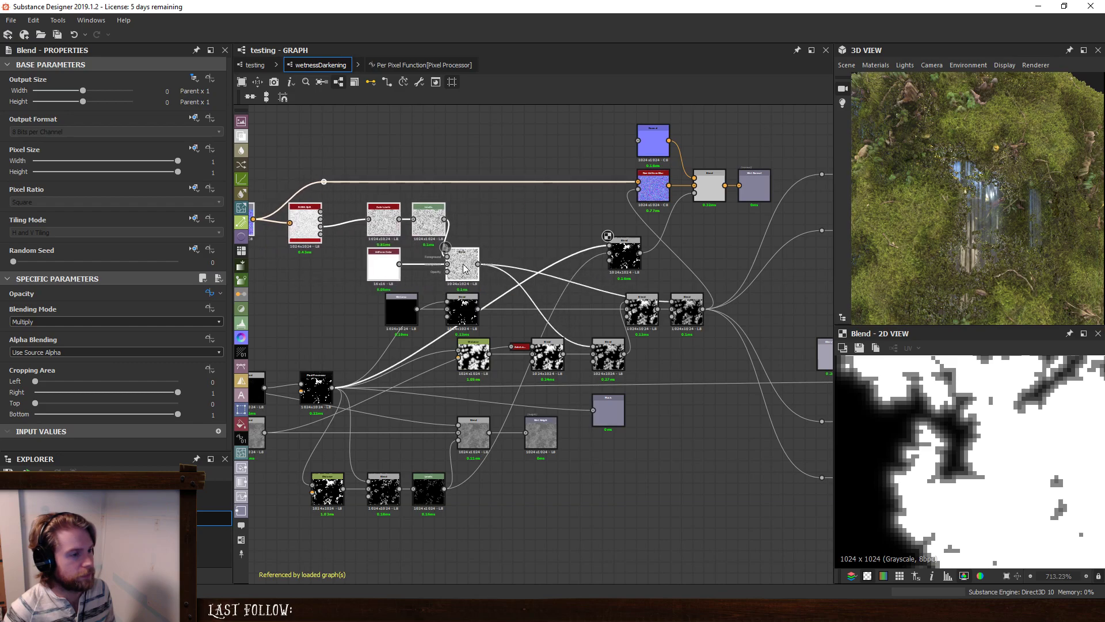
click(491, 231)
Preview the final wetness mask Blends, route the slope mask link through a dot node, and place the normal mask Blend beneath the normal nodes.
double_click(642, 311)
double_click(687, 312)
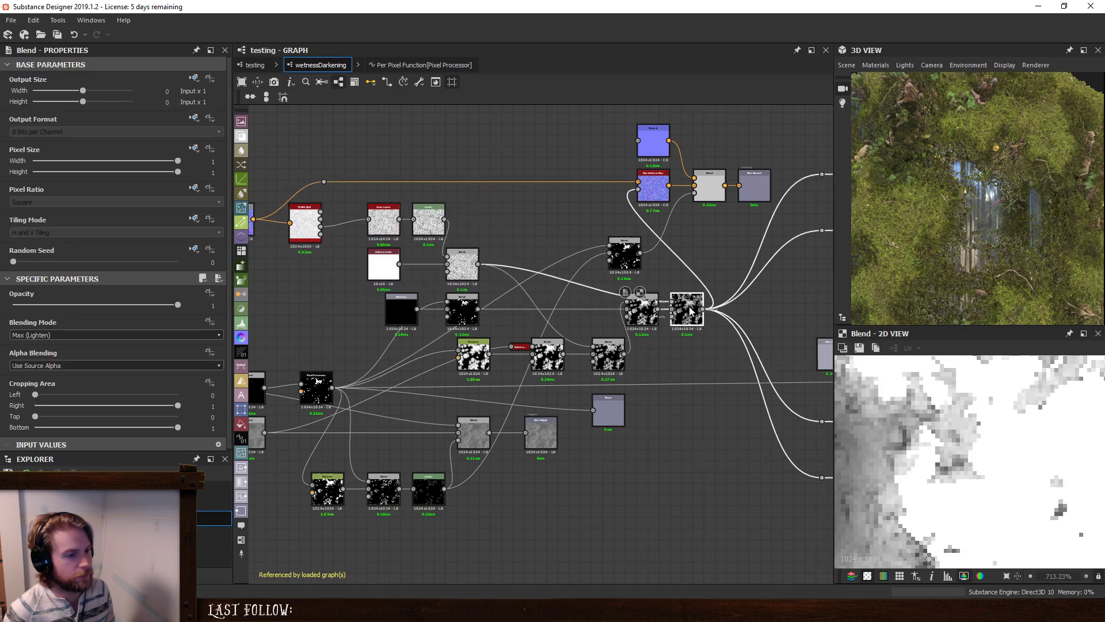
alt+drag(574, 282, 654, 236)
click(627, 254)
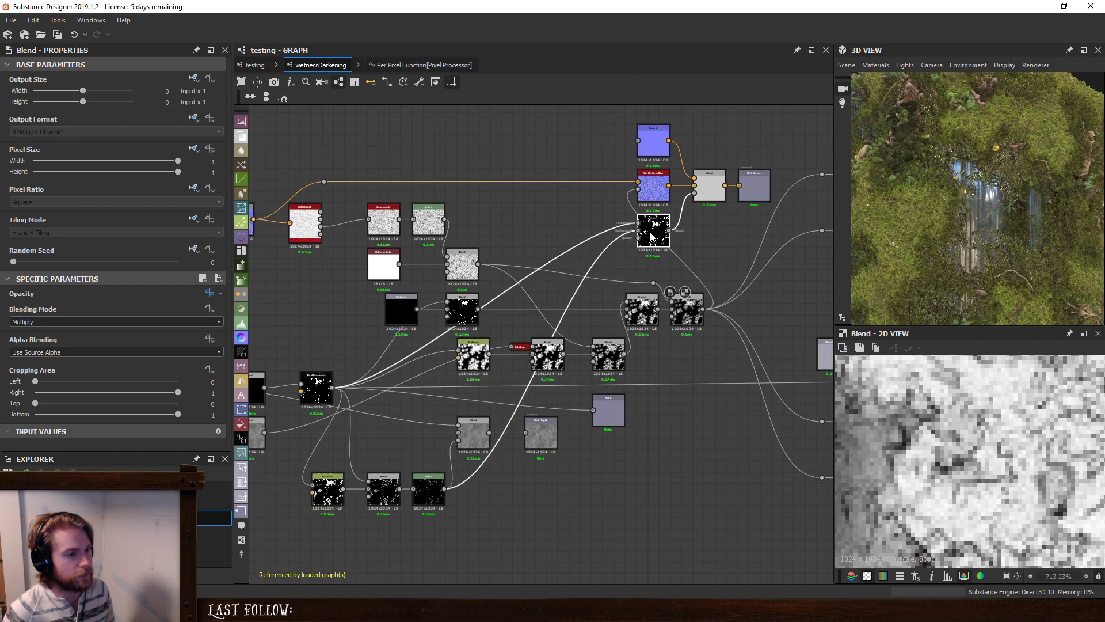
click(575, 230)
Return to the testing graph and set the wetnessDarkening node's waterFringe to 0.24 while checking the whole 3D model.
scroll(611, 464, down, 3)
middle_drag(627, 473, 392, 444)
drag(1036, 195, 1062, 344)
right_drag(1062, 345, 1011, 240)
drag(1010, 239, 1006, 231)
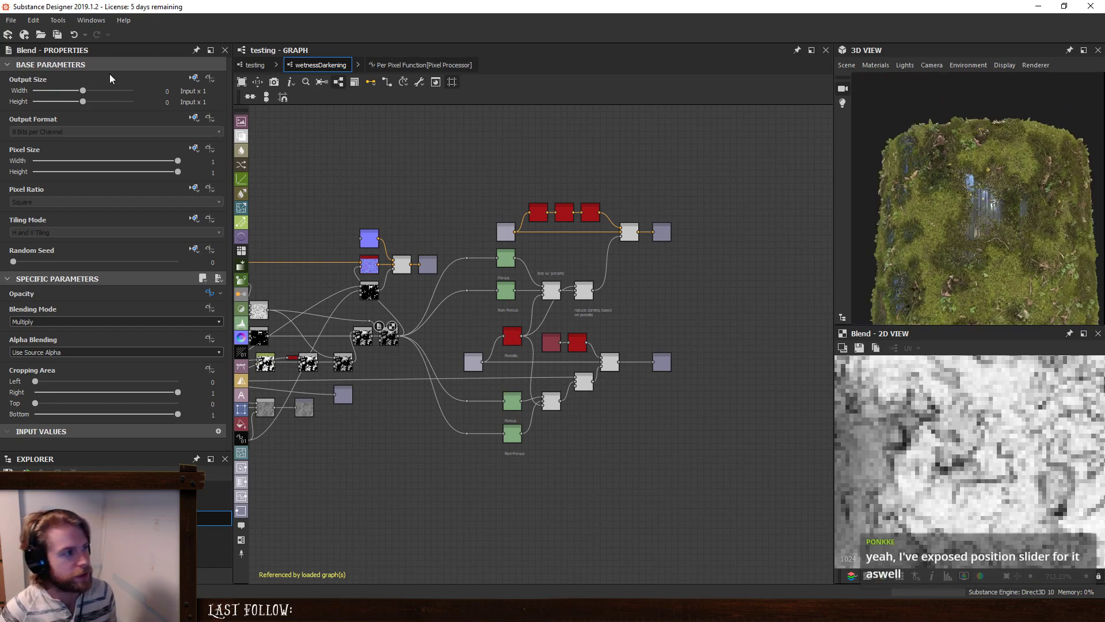
click(255, 65)
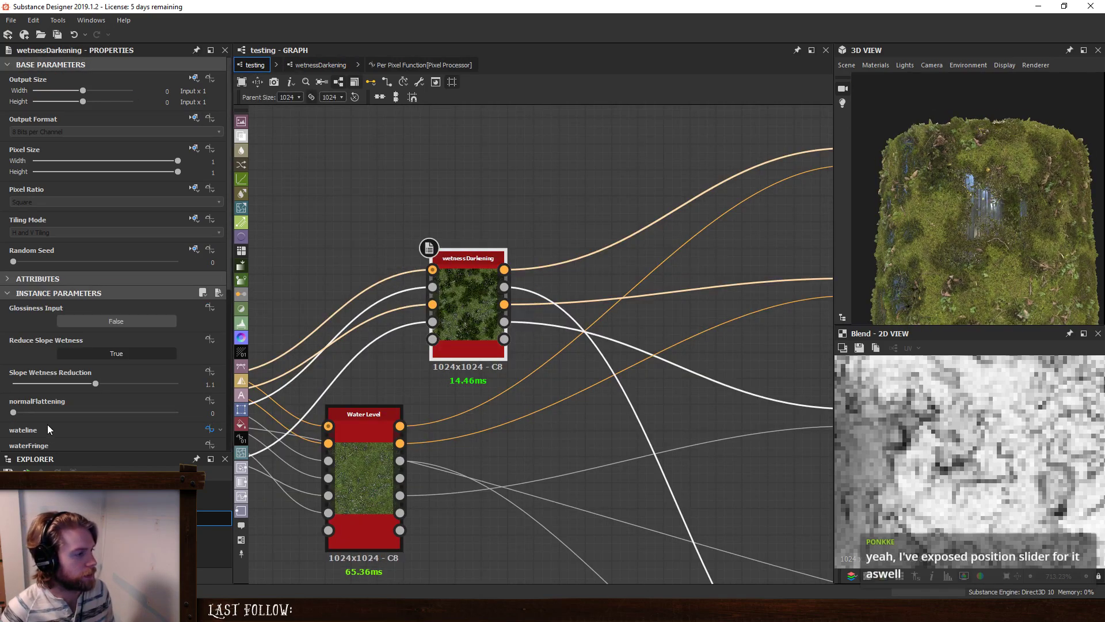
scroll(65, 398, down, 3)
mouse_move(46, 353)
mouse_down()
mouse_move(97, 364)
mouse_move(27, 360)
mouse_move(53, 360)
mouse_up()
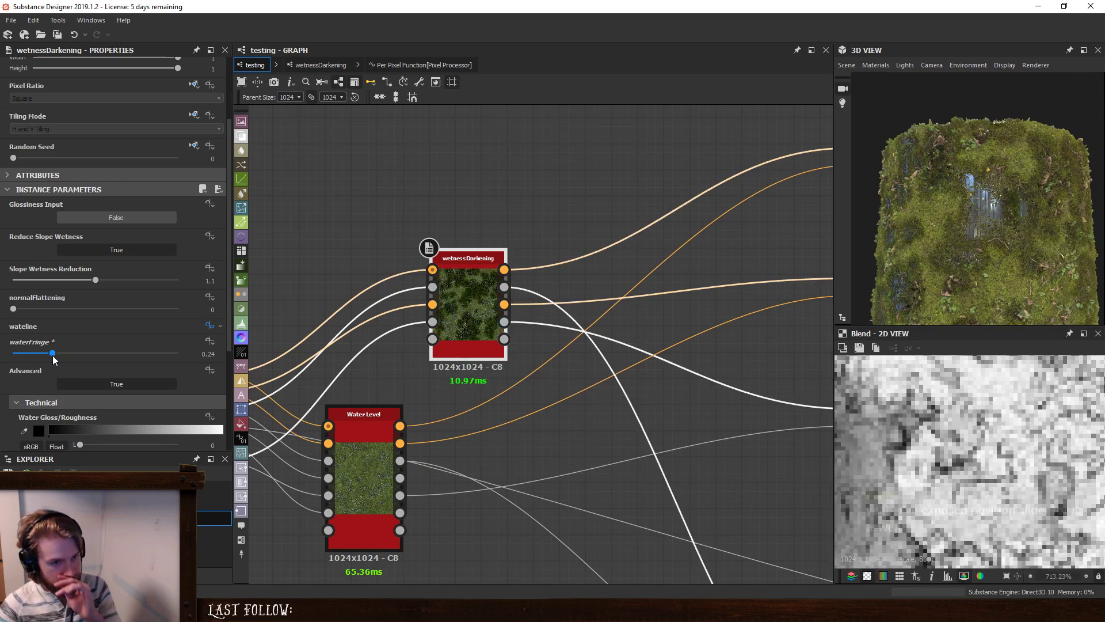
Set the Water Level node's Edges Wetness Distance to 0.12 and review its remaining instance parameters.
click(378, 446)
scroll(106, 333, down, 1)
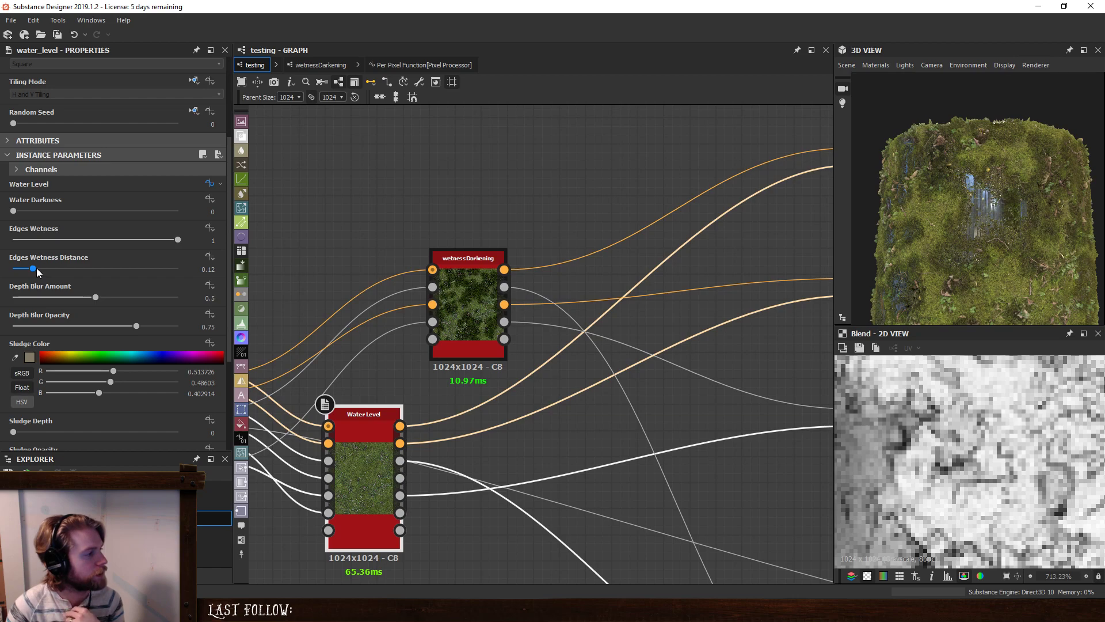
mouse_move(36, 268)
mouse_down()
mouse_move(100, 270)
mouse_move(33, 268)
mouse_up()
scroll(154, 281, down, 3)
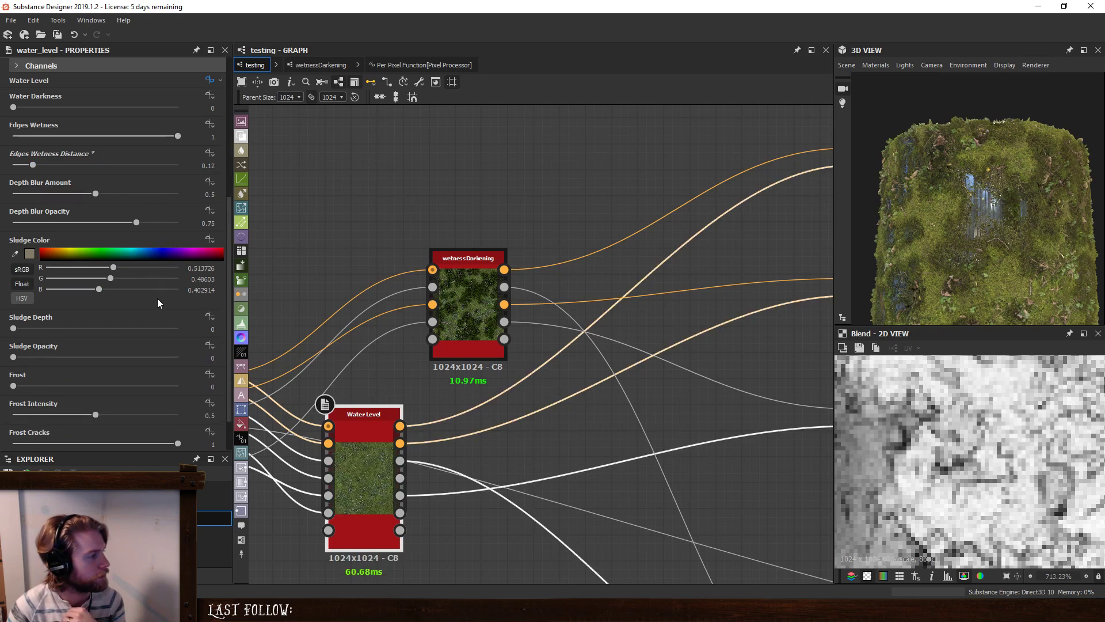
scroll(159, 303, up, 3)
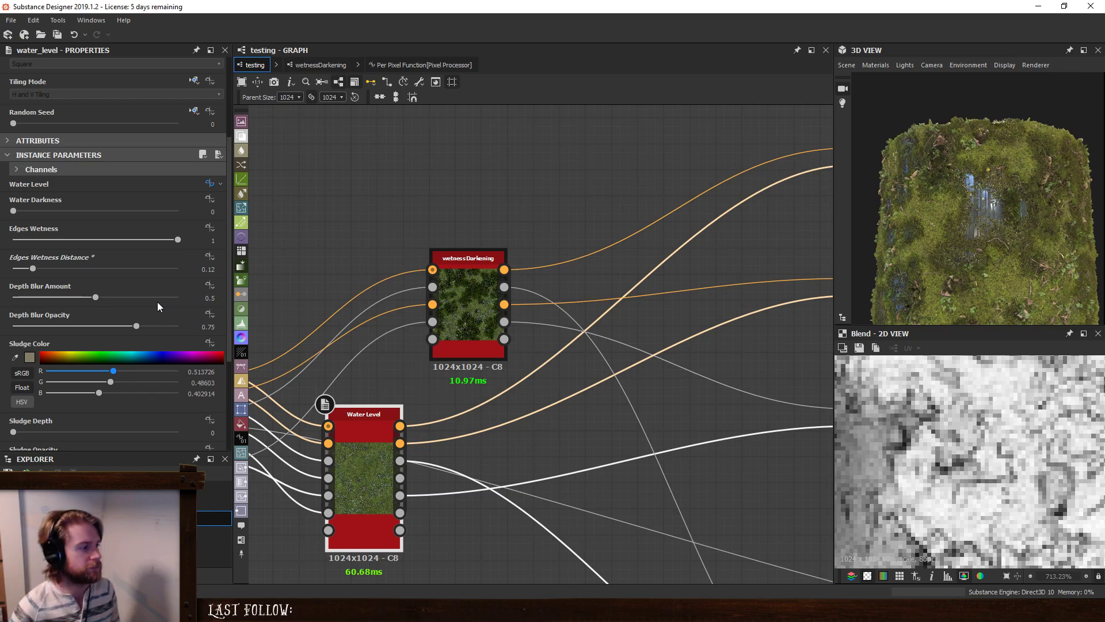
scroll(419, 393, down, 2)
middle_drag(411, 376, 563, 363)
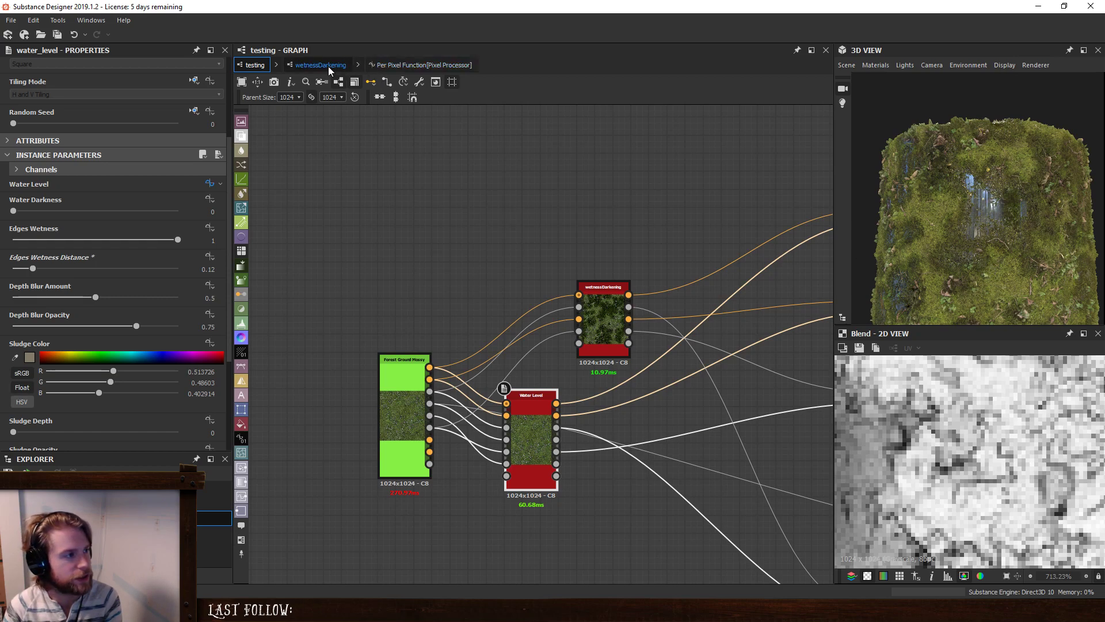
Try the wetnessDarkening node's waterFringe at 0.08, and restore it to 0.24.
click(611, 322)
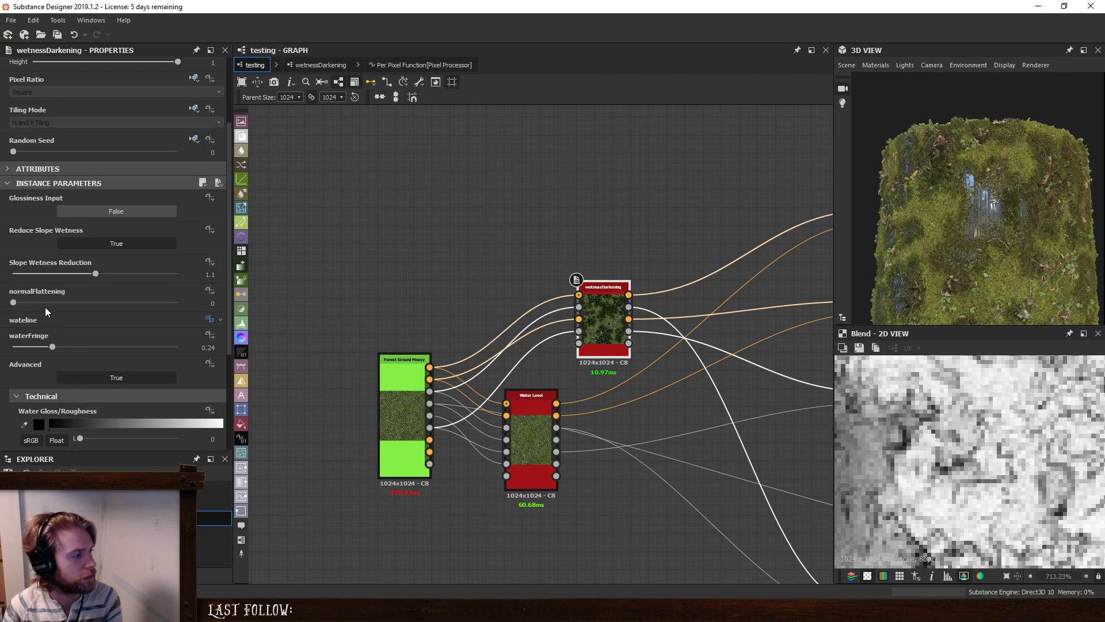
drag(47, 347, 26, 347)
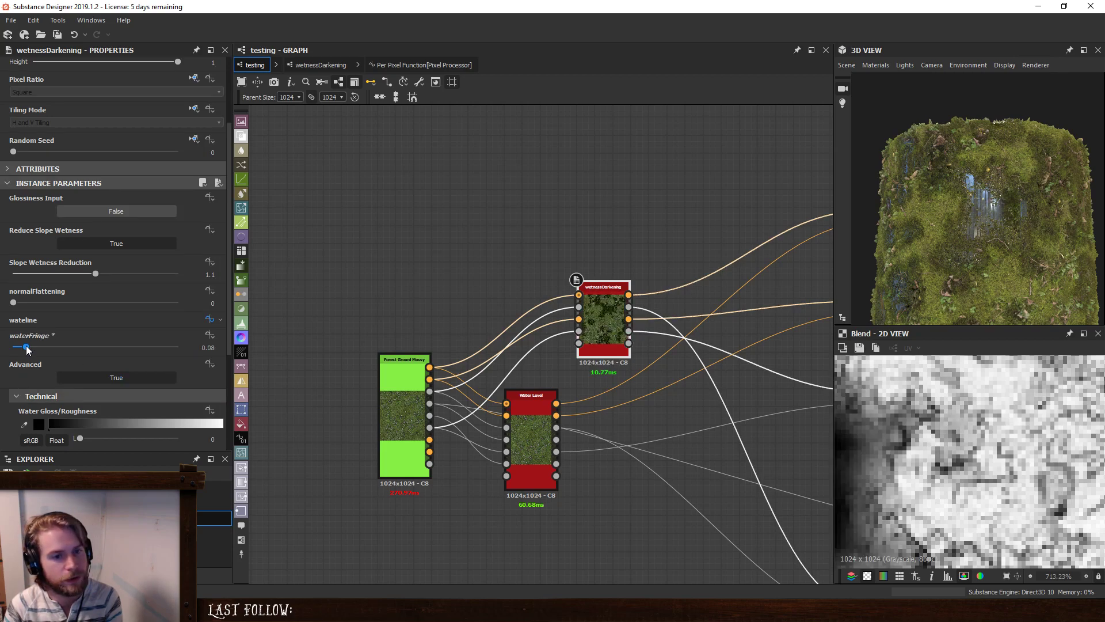
drag(25, 348, 53, 354)
In the wetnessDarkening graph, make room beside the wetness fringe's Distance node and insert a Histogram Scan after it.
click(343, 68)
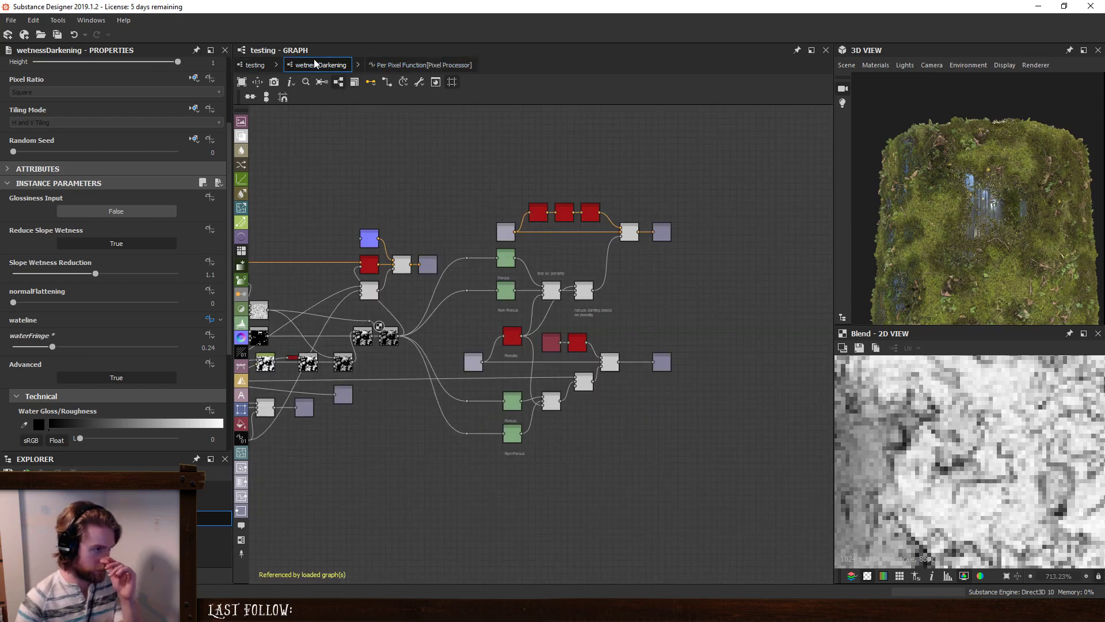
scroll(366, 432, up, 5)
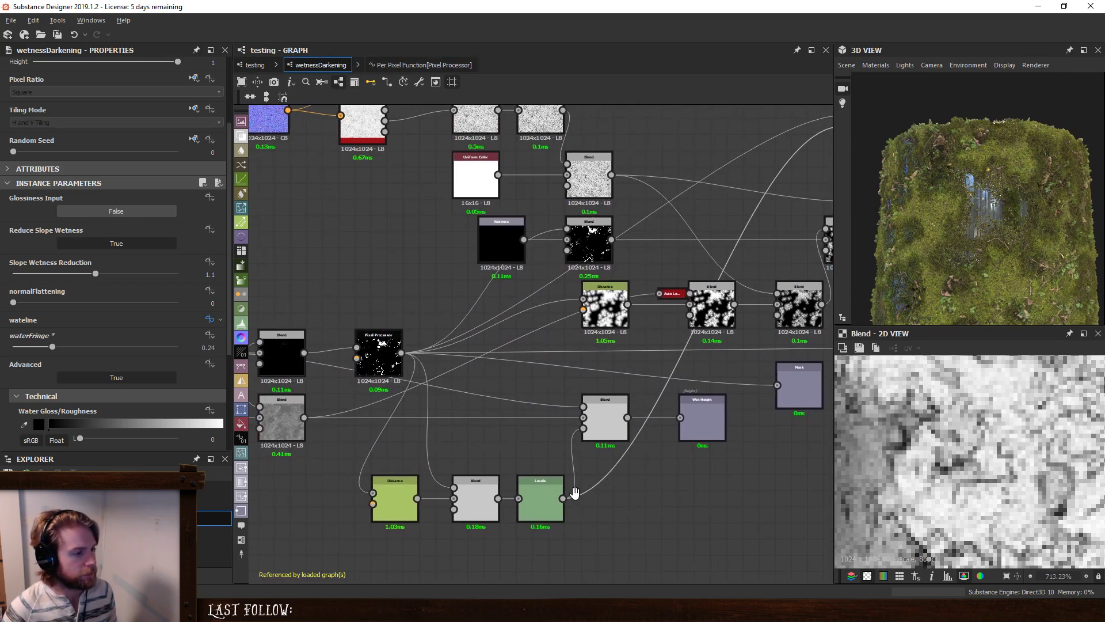
double_click(550, 311)
mouse_move(550, 311)
mouse_down()
mouse_move(511, 331)
mouse_move(529, 318)
mouse_up()
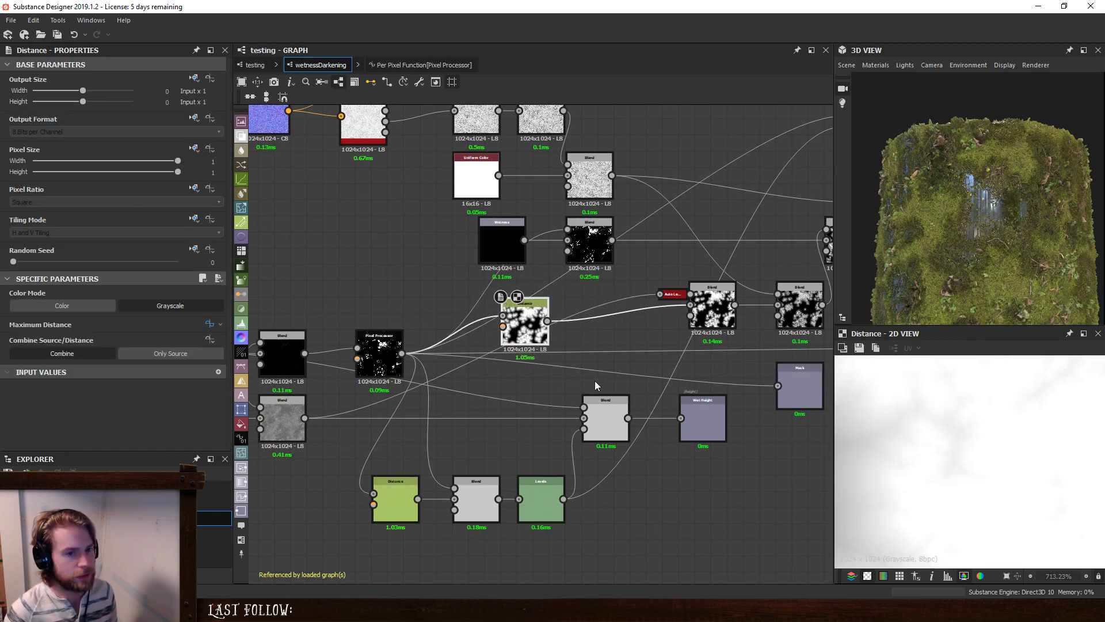
key(space)
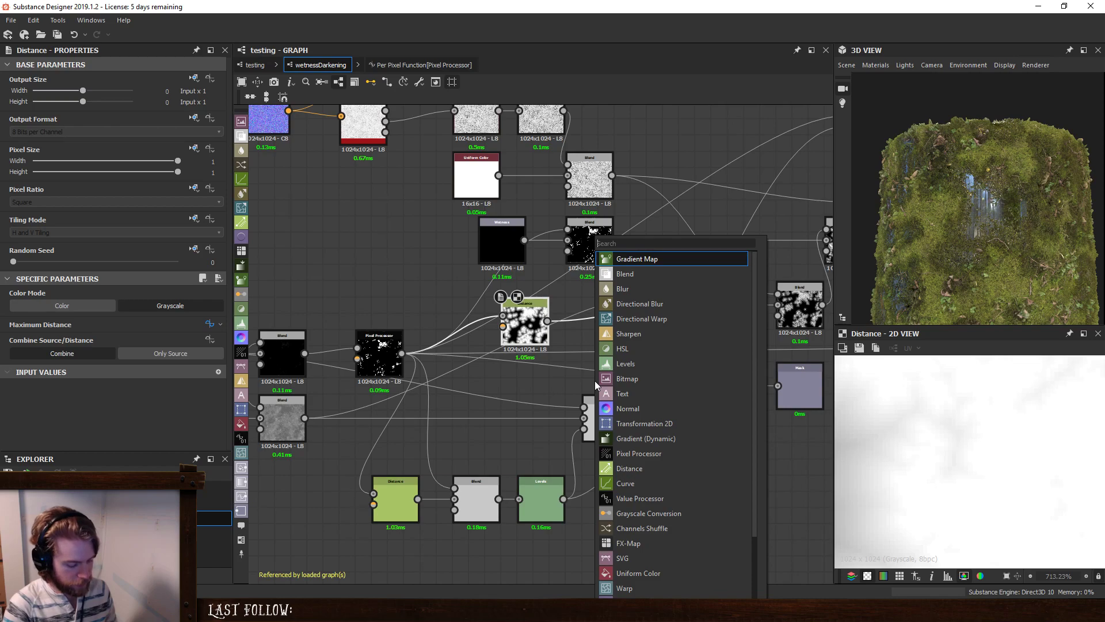
text(hist)
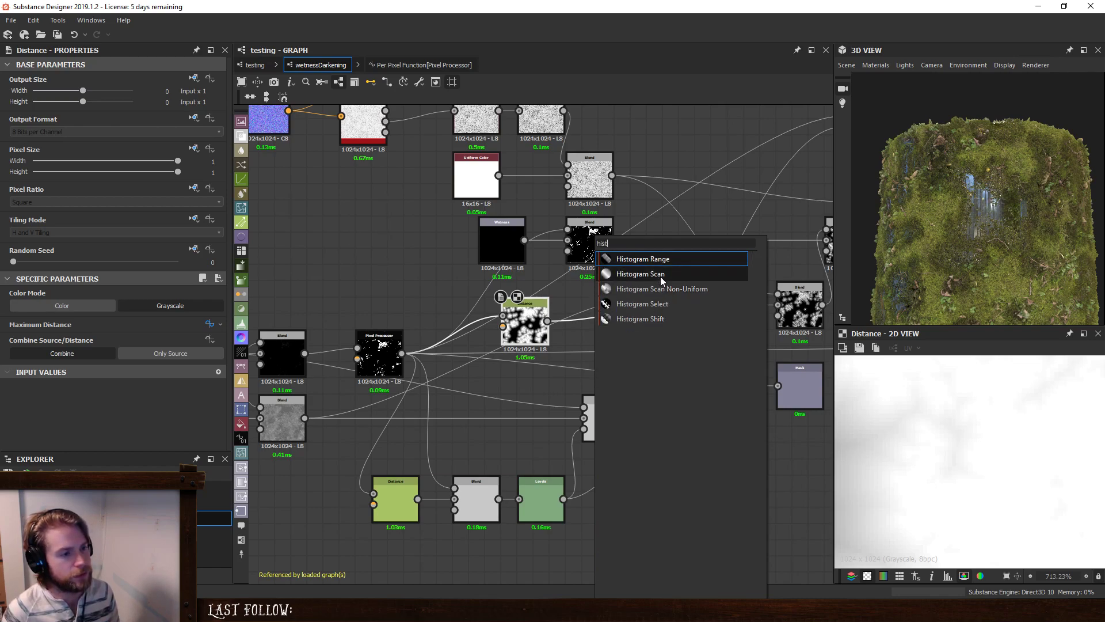
click(668, 268)
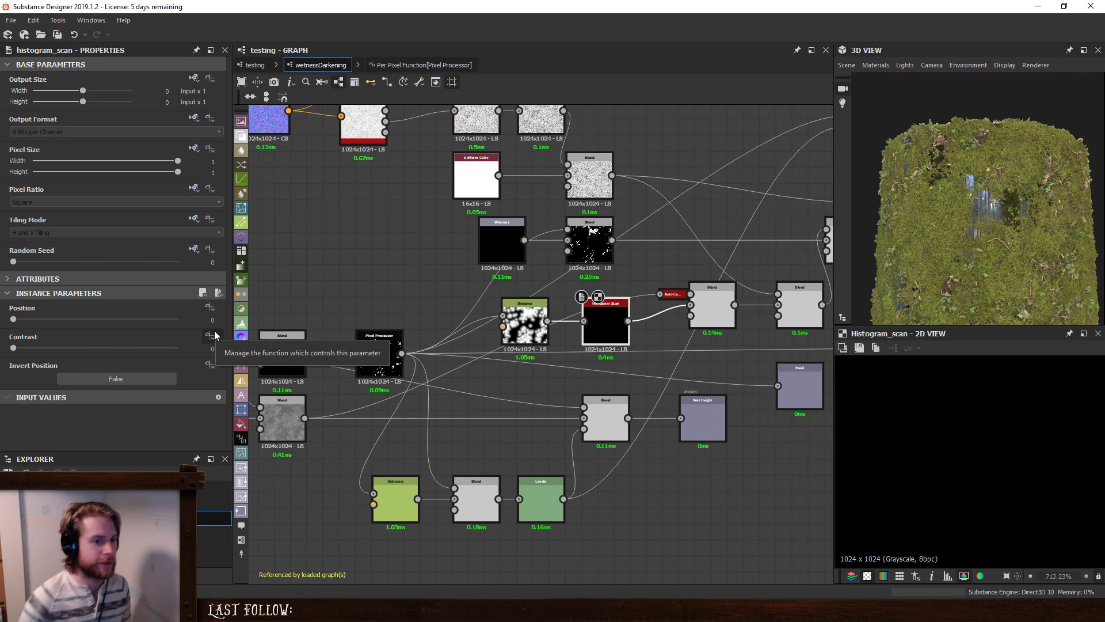
Set the Histogram Scan's Position to 0.5 and its Contrast to 0.
drag(13, 320, 56, 320)
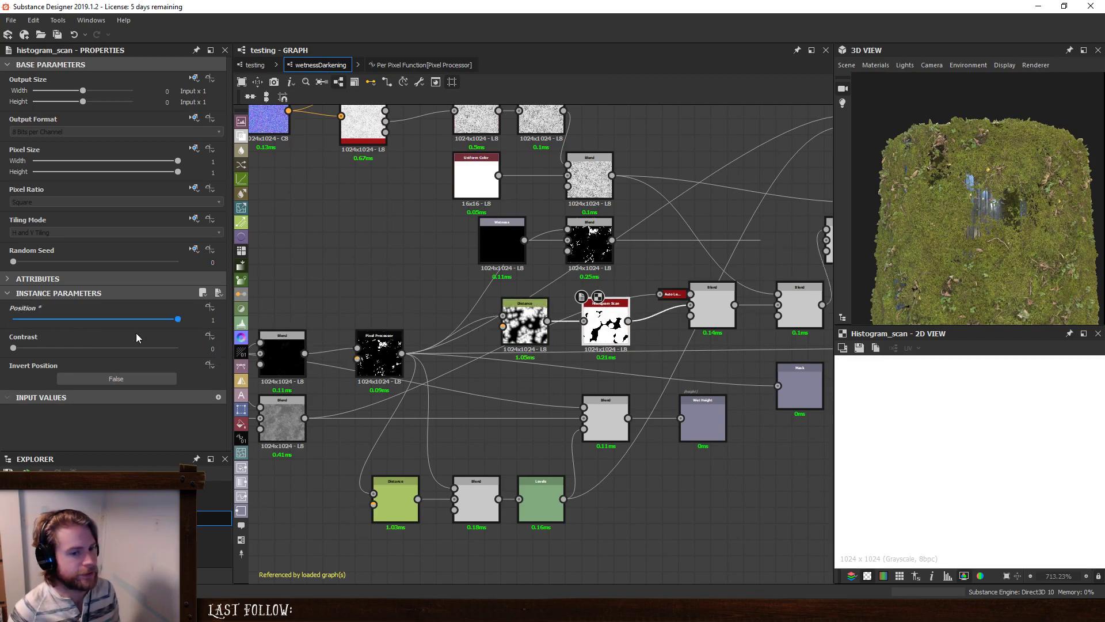
click(101, 320)
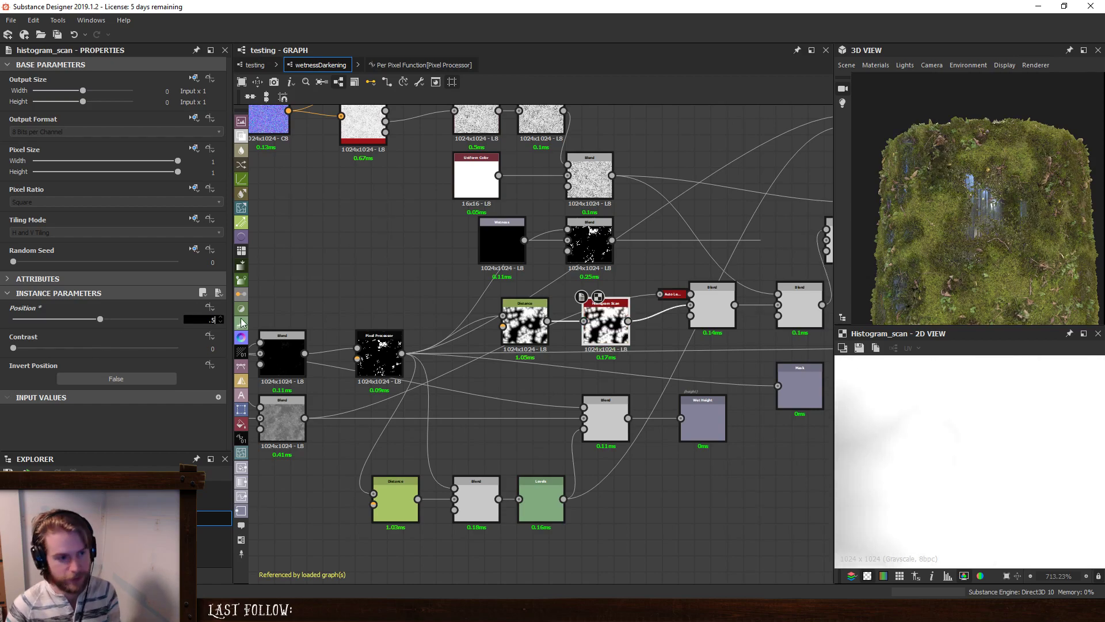
text(0.5)
key(Return)
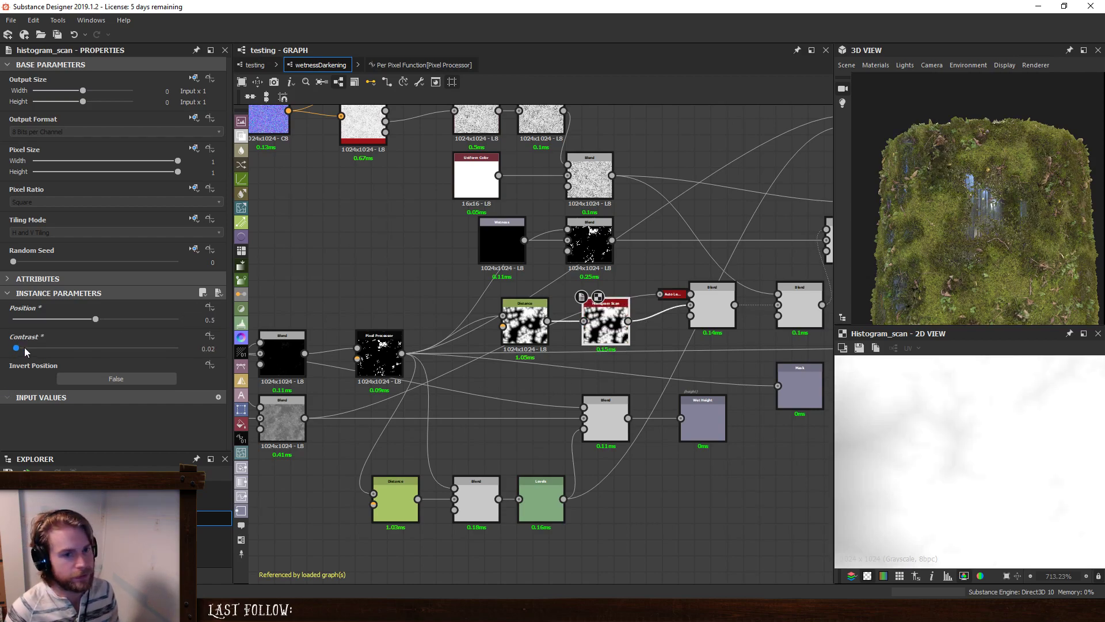
mouse_move(16, 351)
mouse_down()
mouse_move(70, 353)
mouse_move(13, 349)
mouse_up()
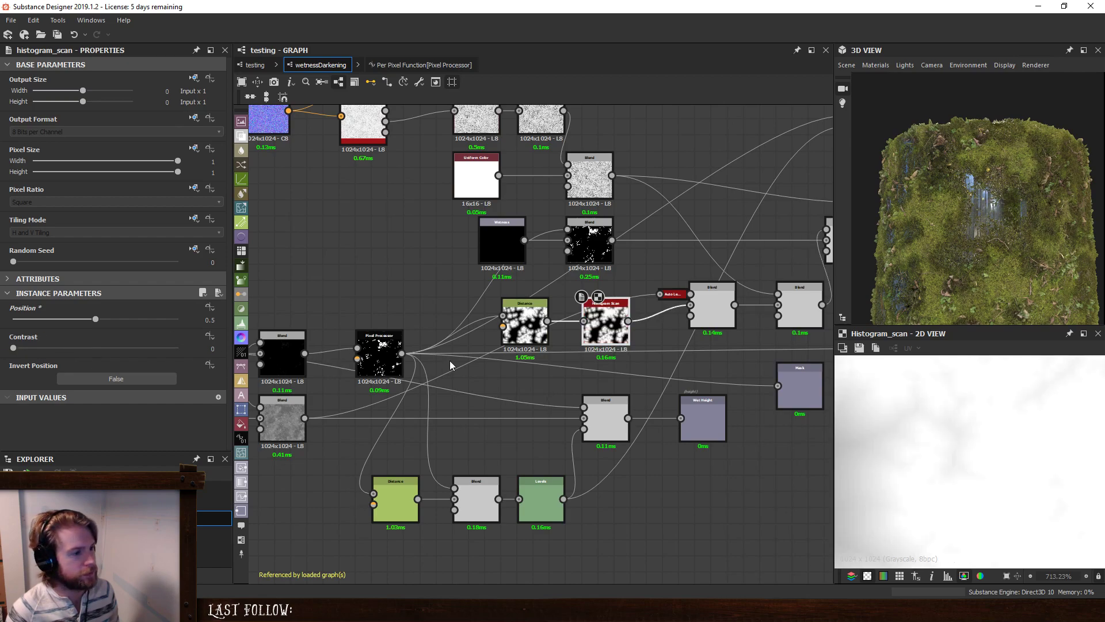
Compare the Distance and Histogram Scan outputs in the 2D view, trying the scan's Contrast at 1 against 0.
click(525, 326)
click(618, 330)
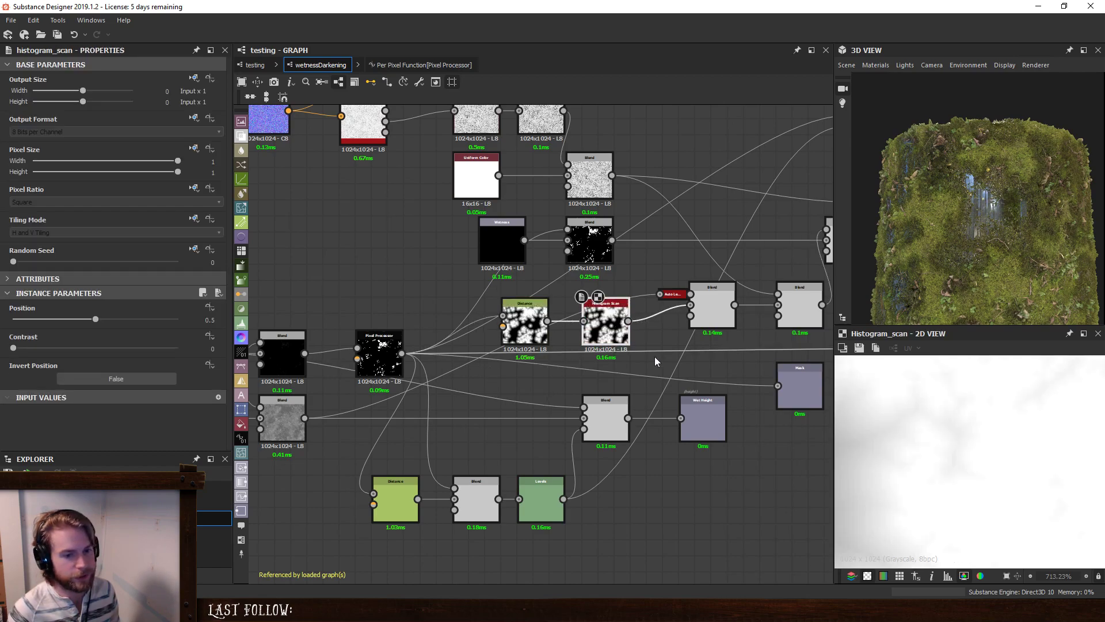
click(526, 316)
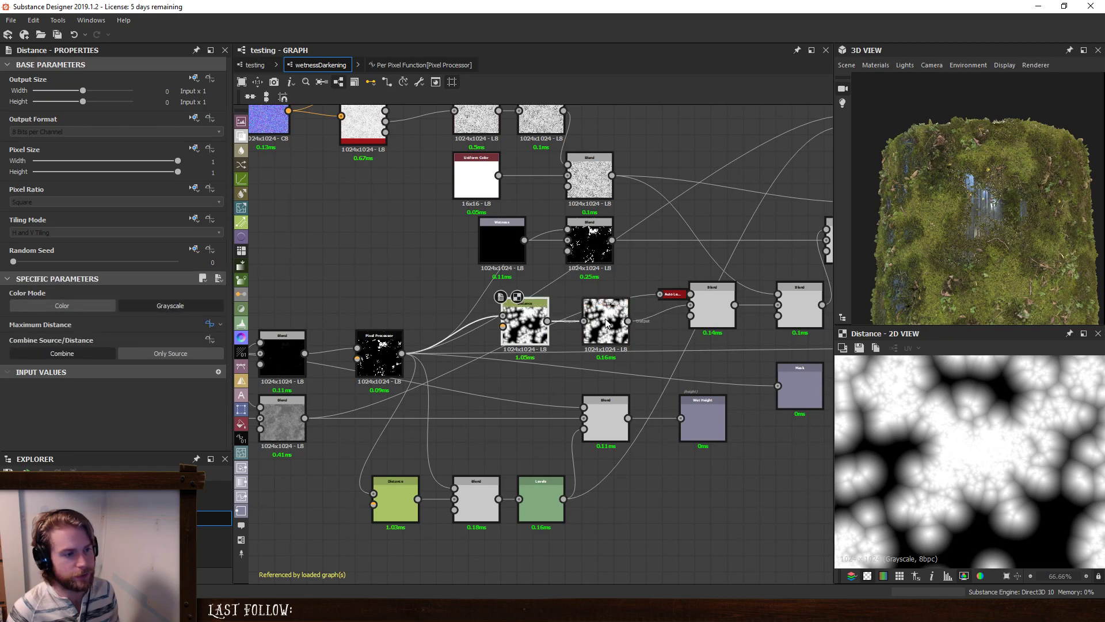
click(606, 321)
drag(21, 349, 219, 363)
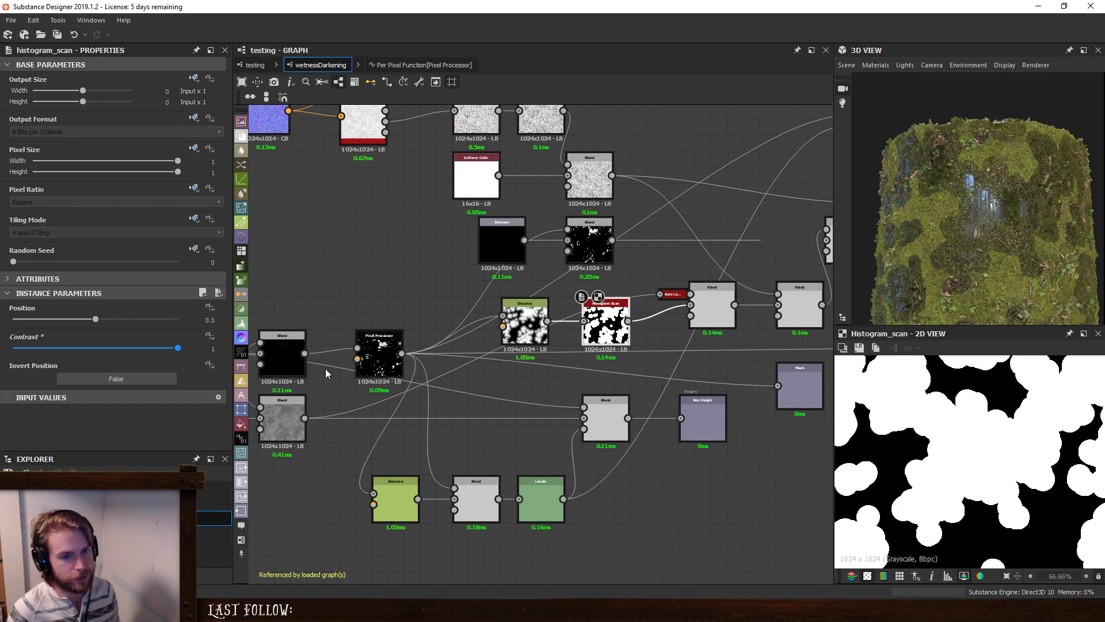
drag(326, 368, 10, 350)
Expose the Histogram Scan's Contrast as a new graph input named fringeContrast.
click(216, 336)
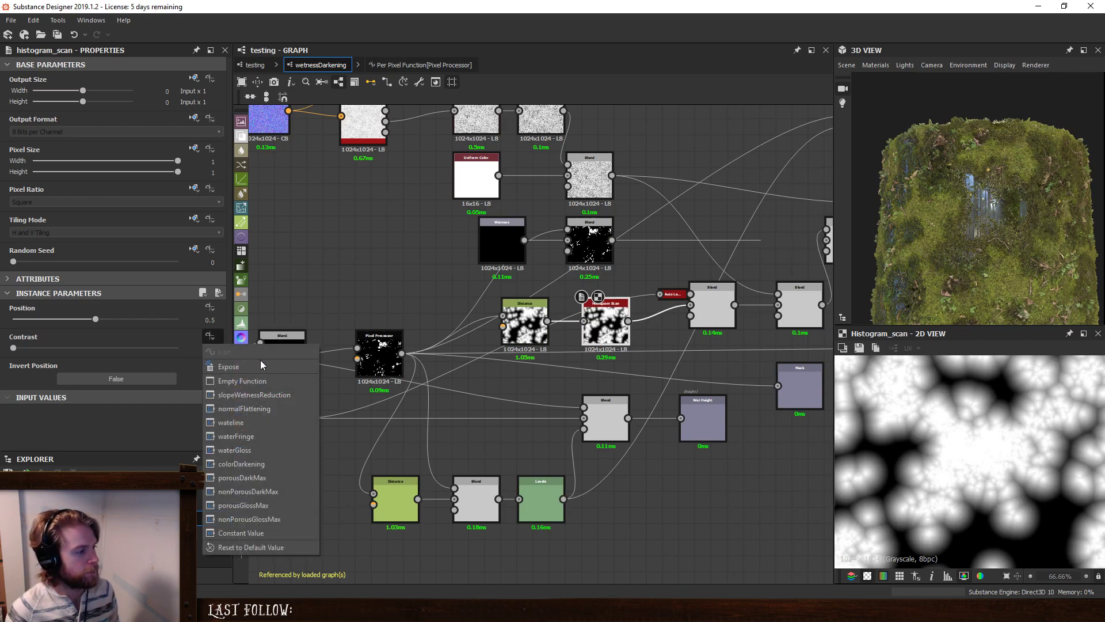
click(260, 362)
click(576, 298)
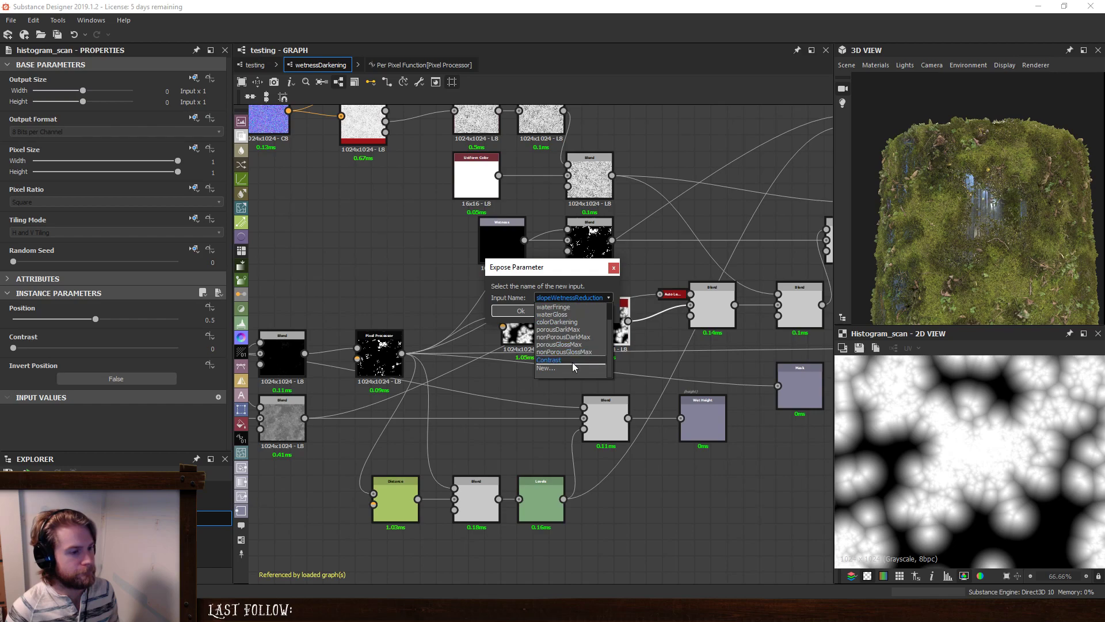
click(572, 365)
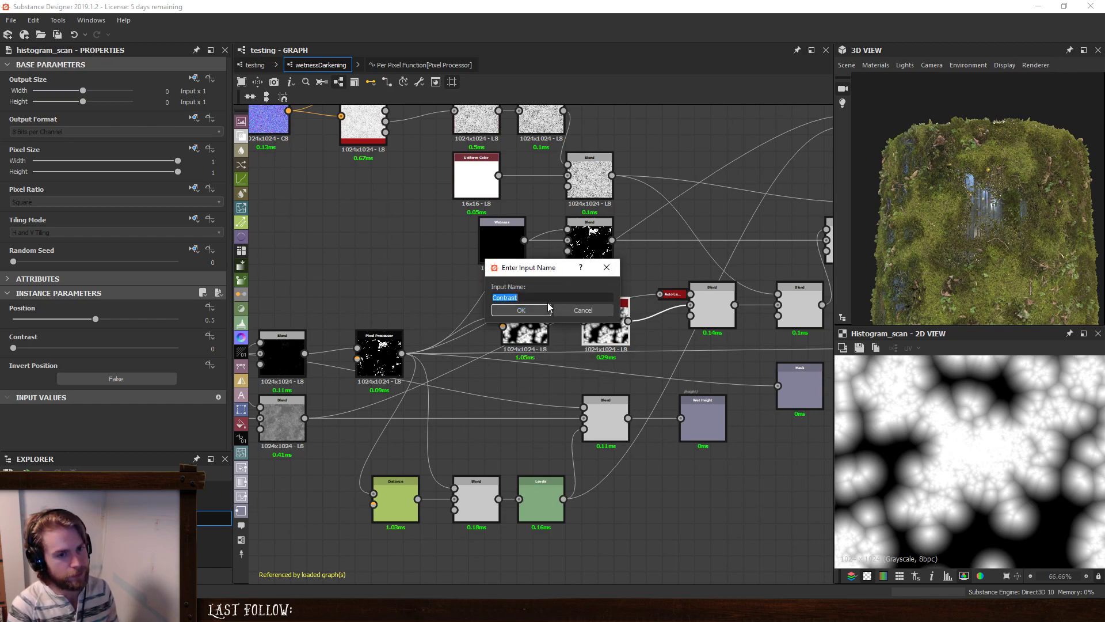
text(fringe)
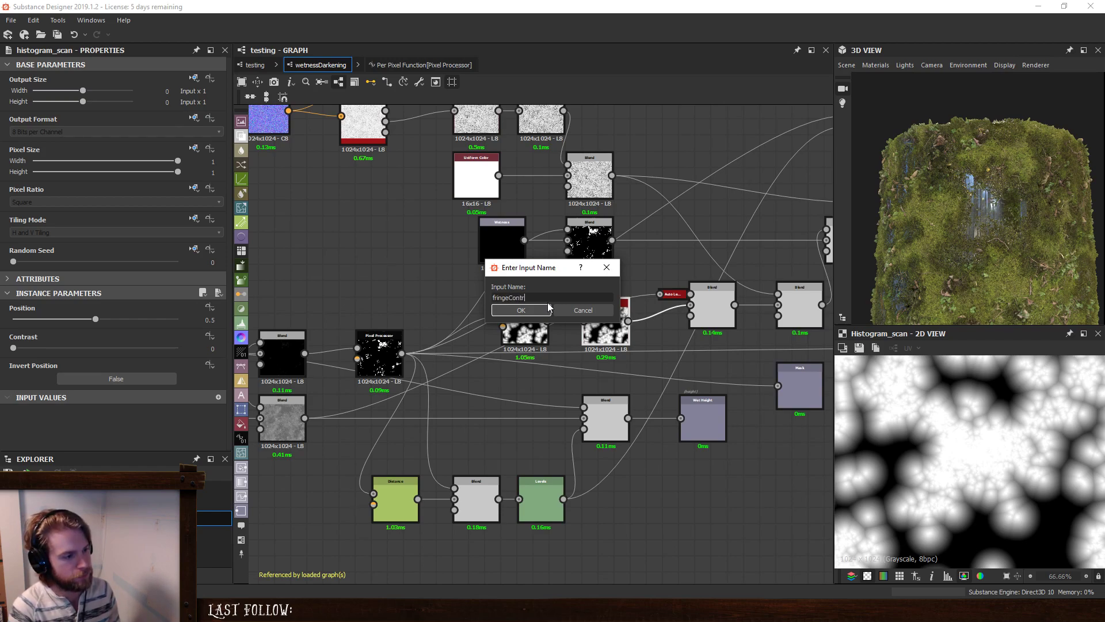
text(Contrast)
click(546, 308)
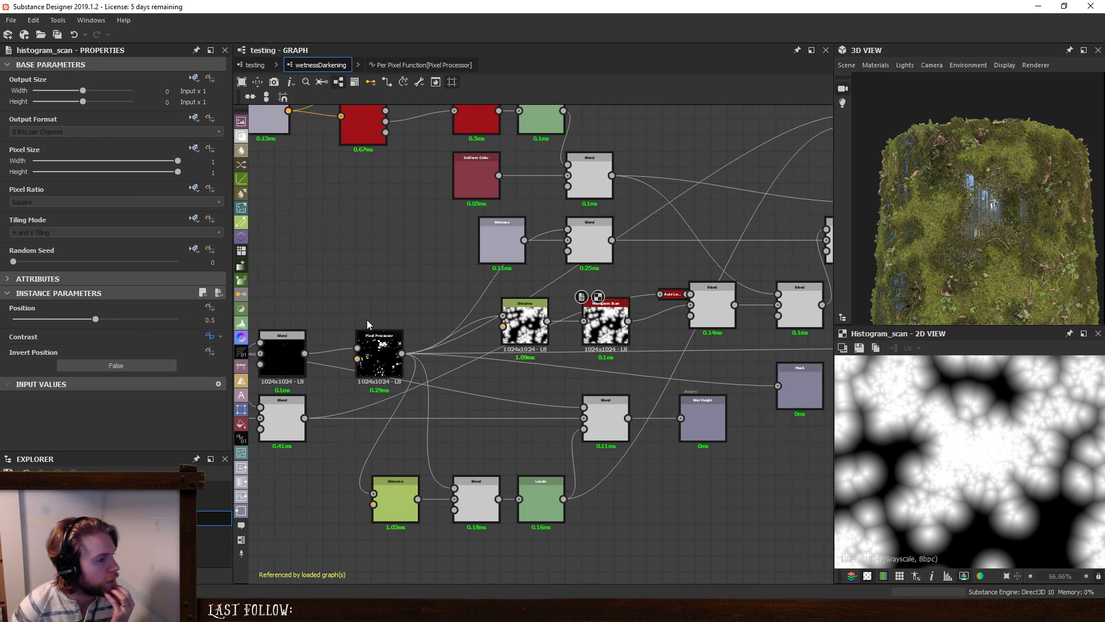
click(255, 65)
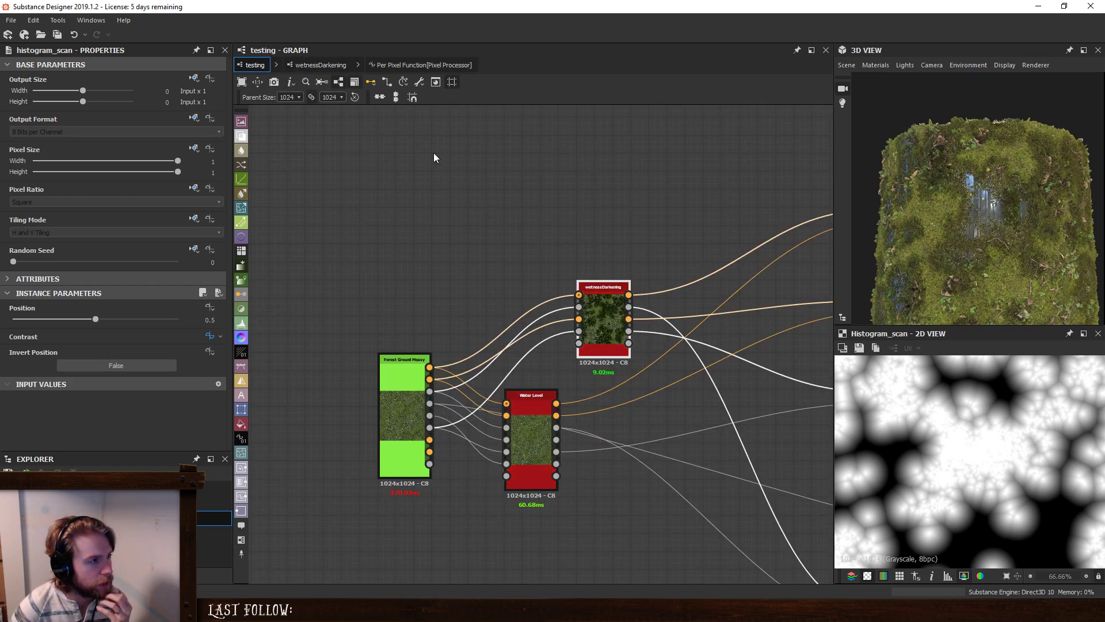
click(321, 64)
click(374, 354)
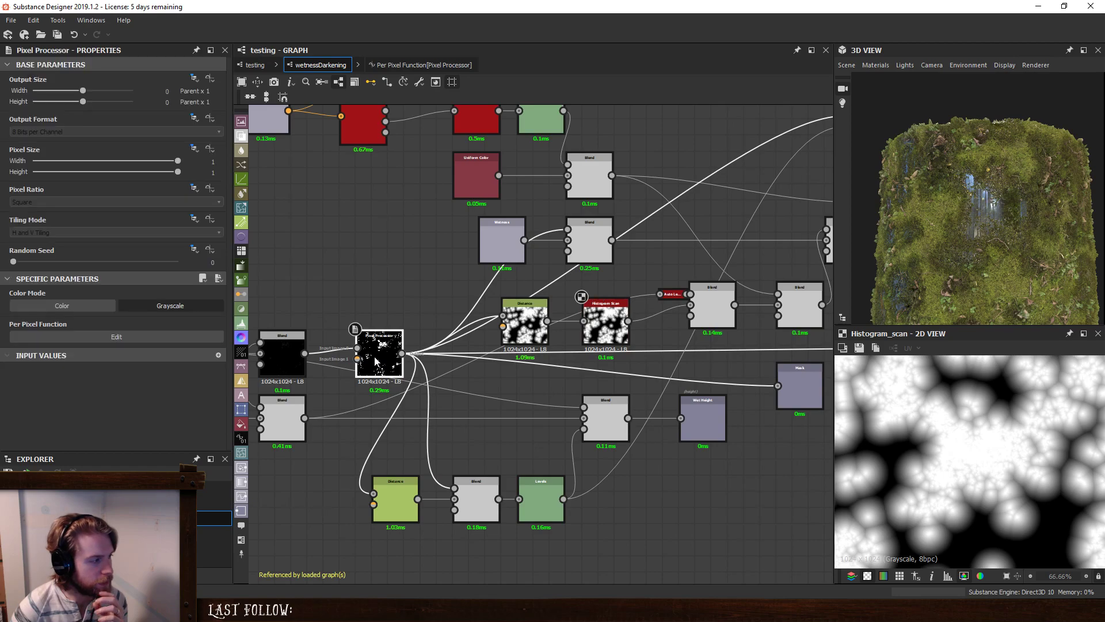
right_click(375, 360)
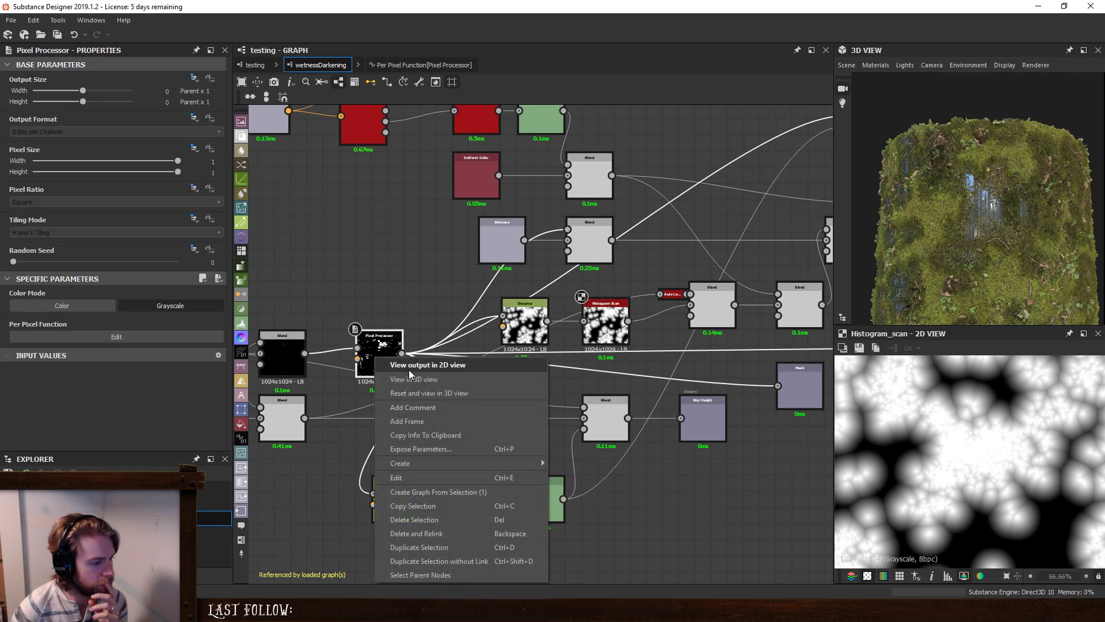
click(451, 490)
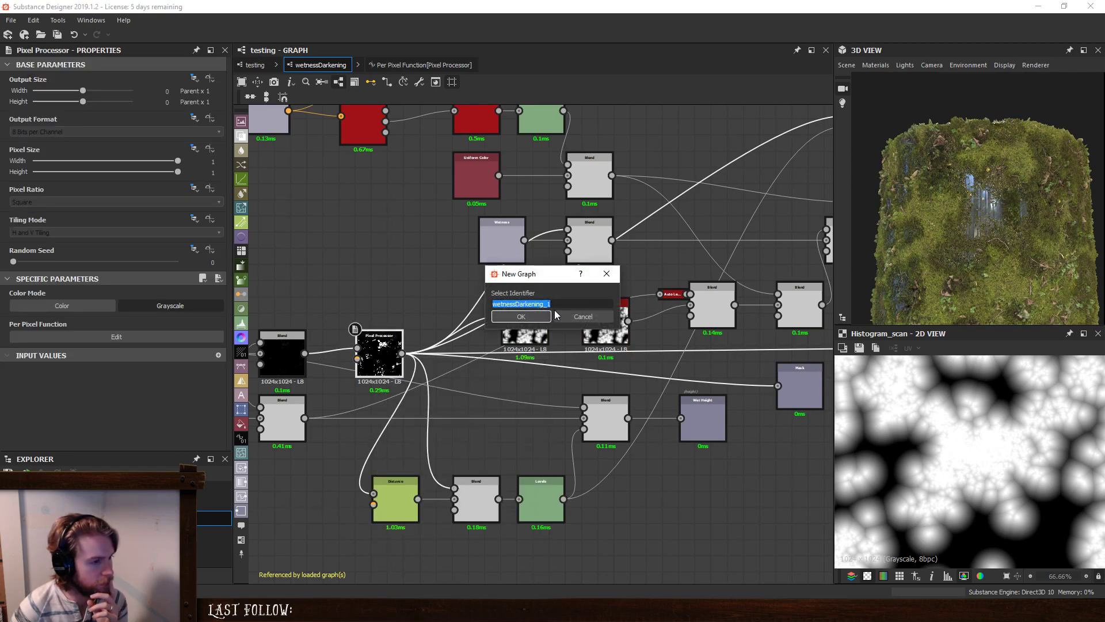
click(580, 317)
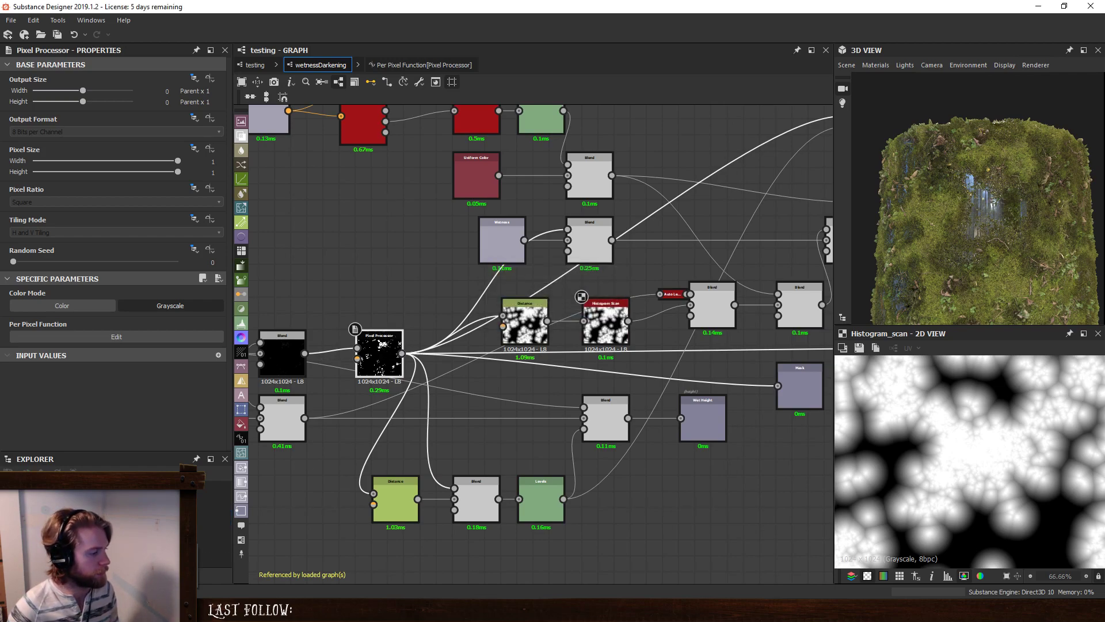
Create a new Substance graph from the Empty template and name it histogramBinary.
click(17, 22)
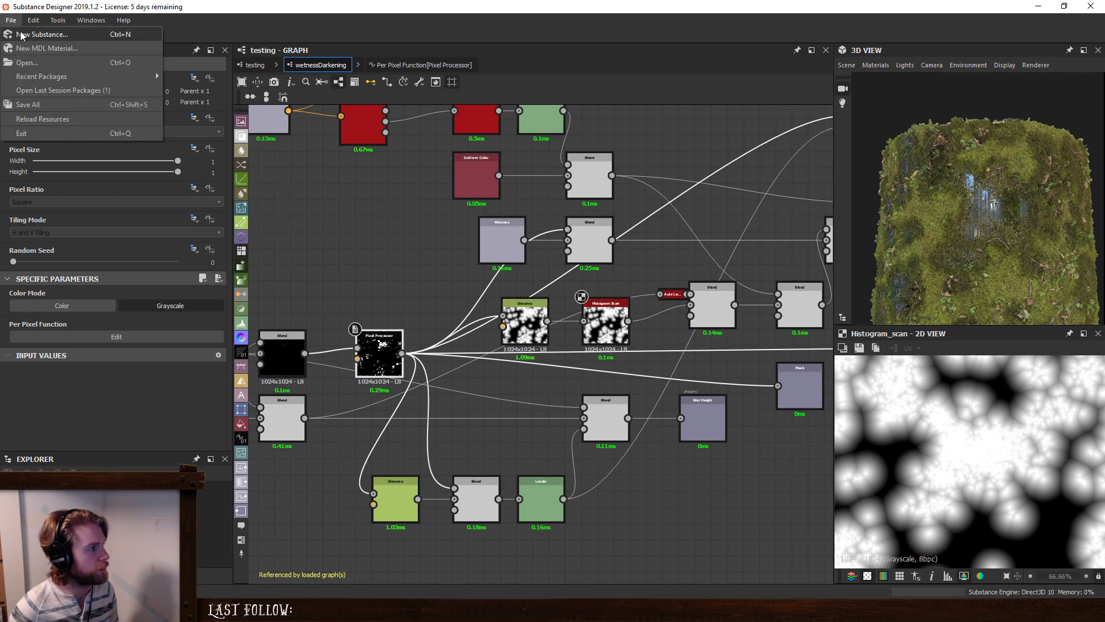
click(41, 33)
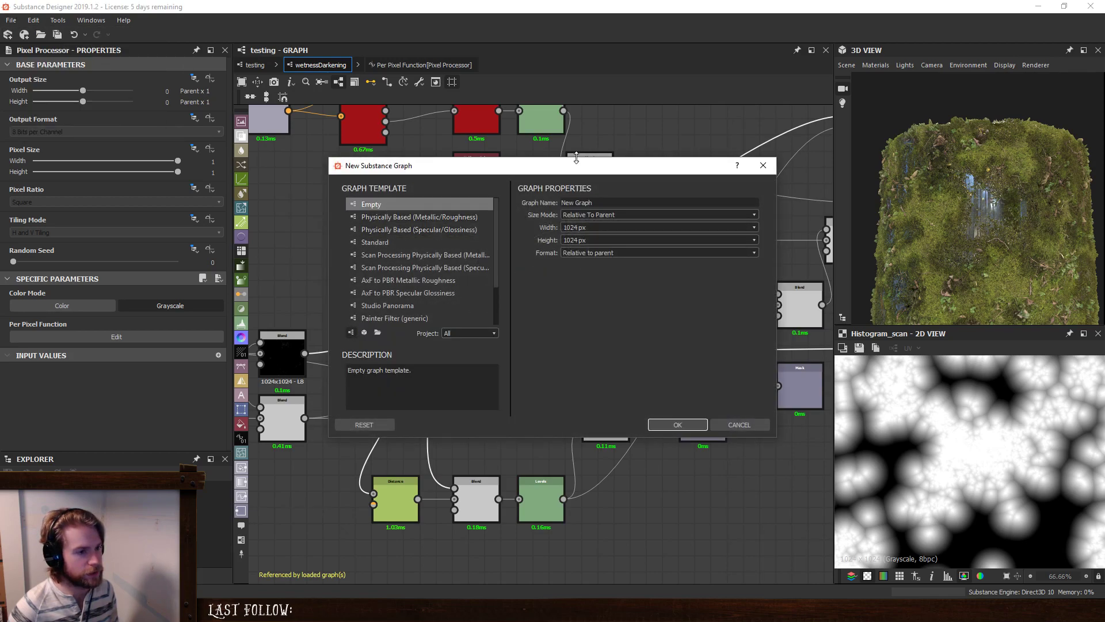
drag(603, 201, 523, 202)
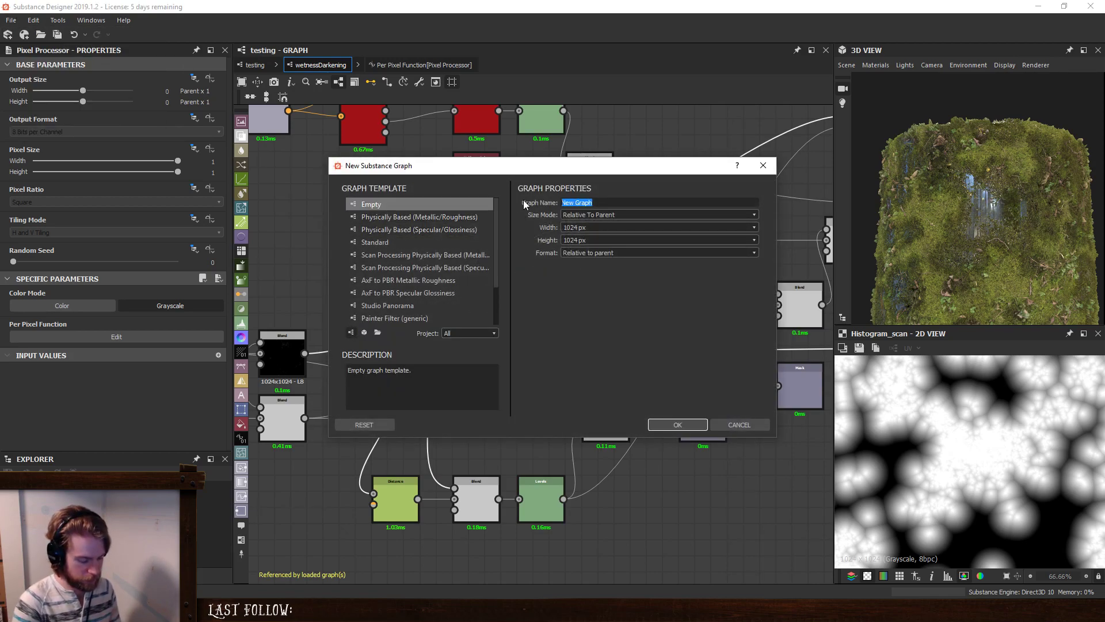
text(histogramBinary)
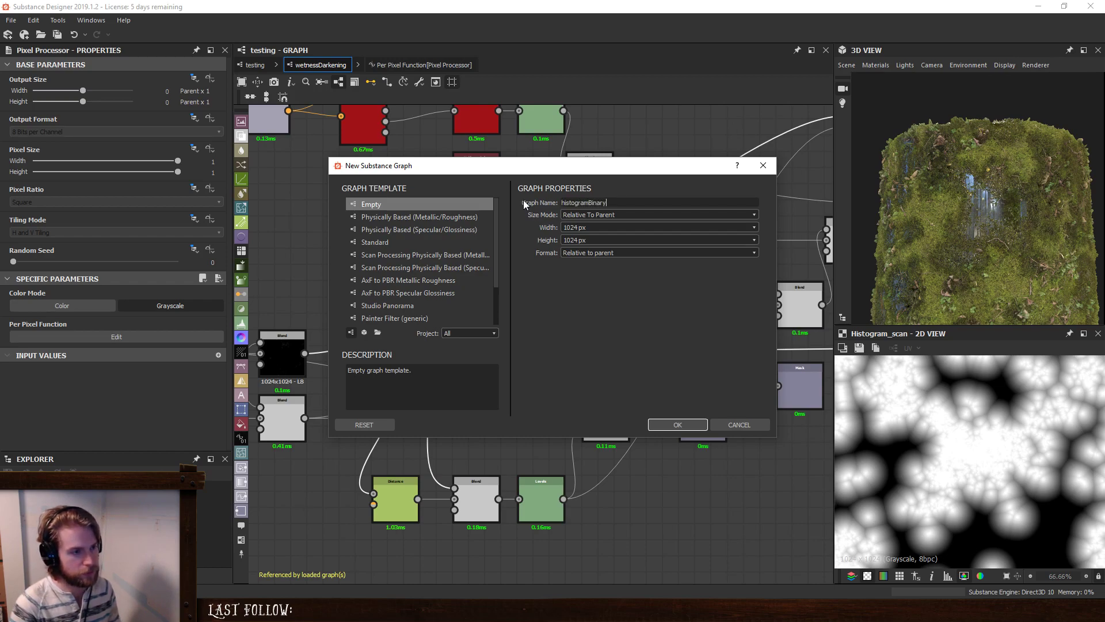
key(Return)
Build a chain of a grayscale input node feeding a Pixel Processor that connects to an output node.
key(space)
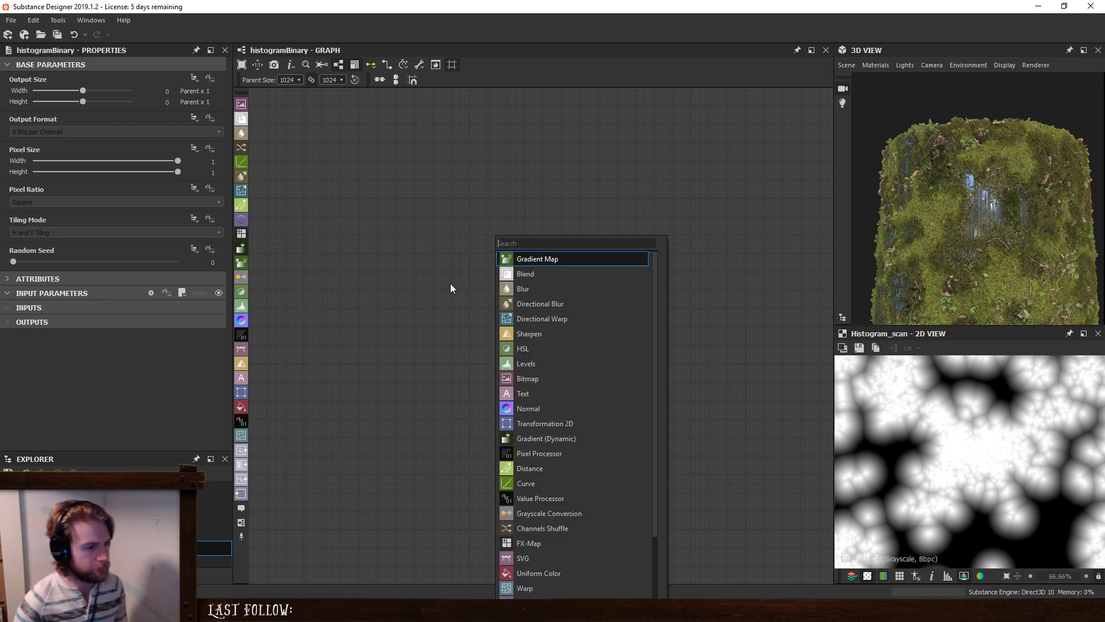
text(pix)
key(Return)
key(space)
text(inp)
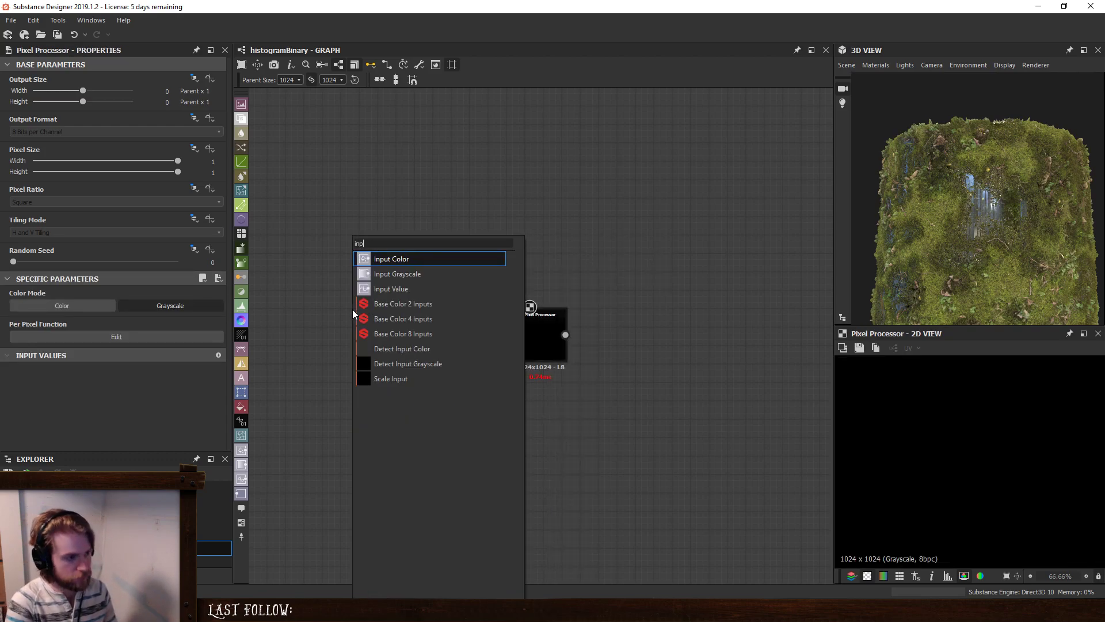
text(ut)
key(Return)
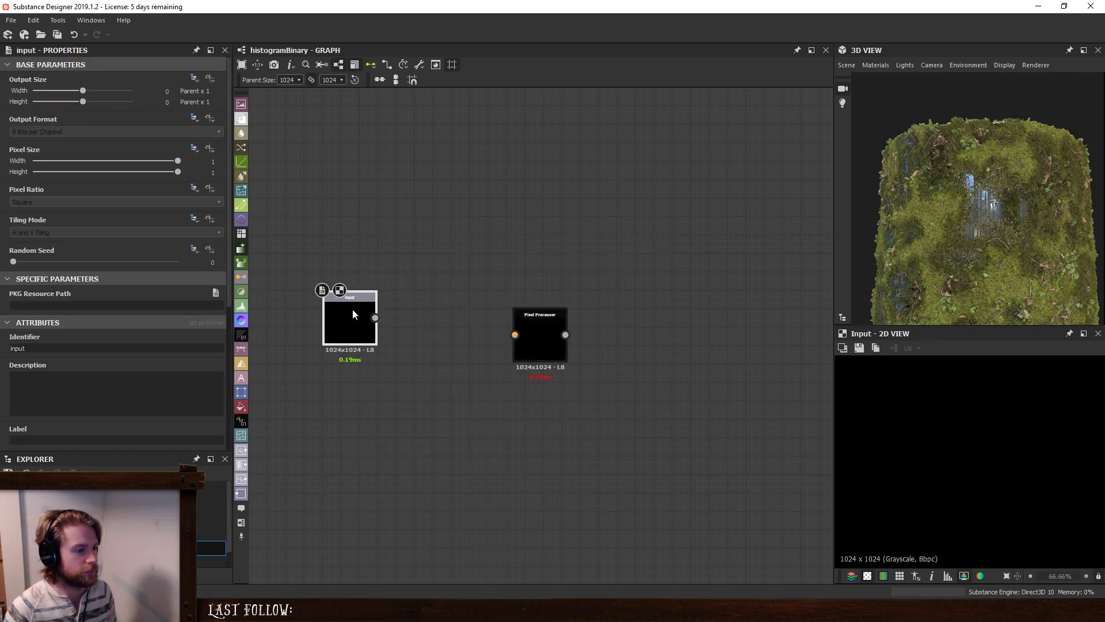
drag(352, 308, 531, 331)
click(548, 356)
key(space)
key(Return)
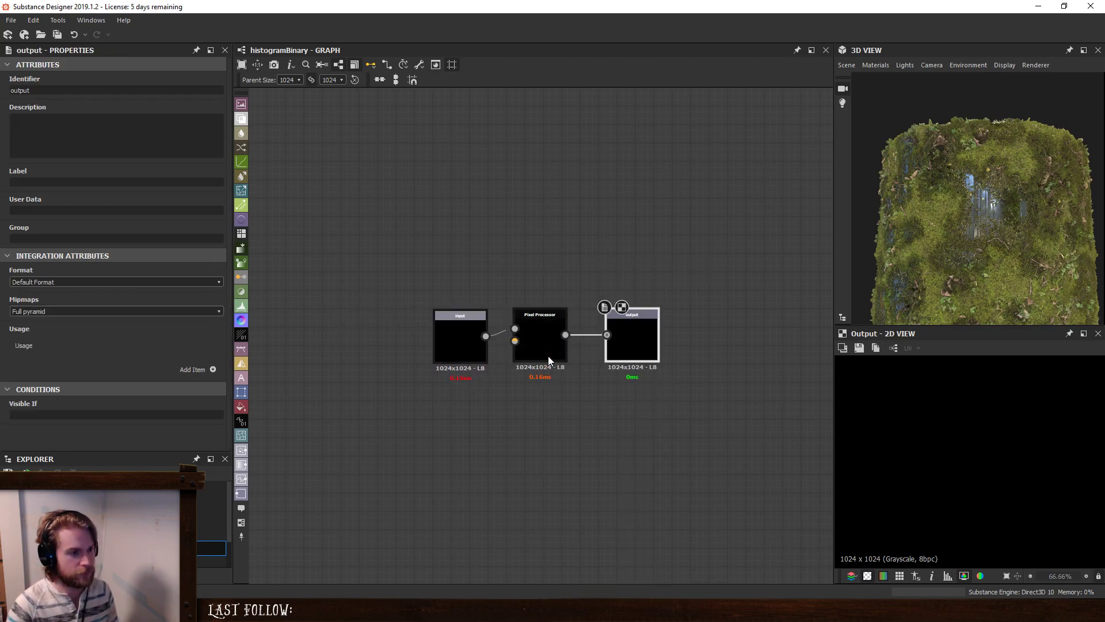
Set the input node's label to Input.
click(448, 340)
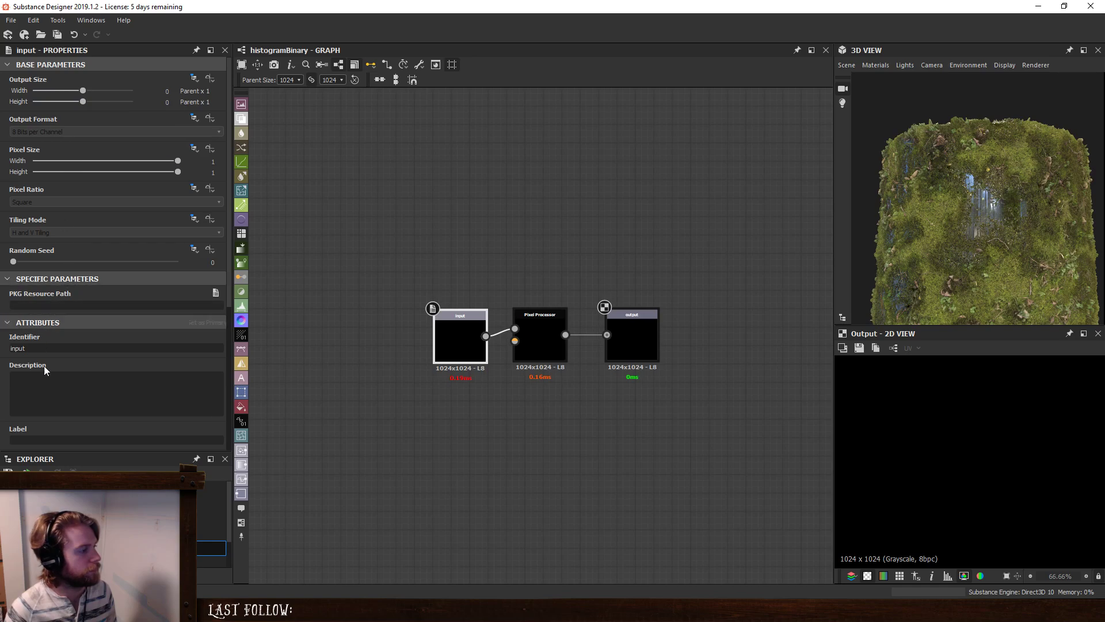
click(32, 439)
text(Input)
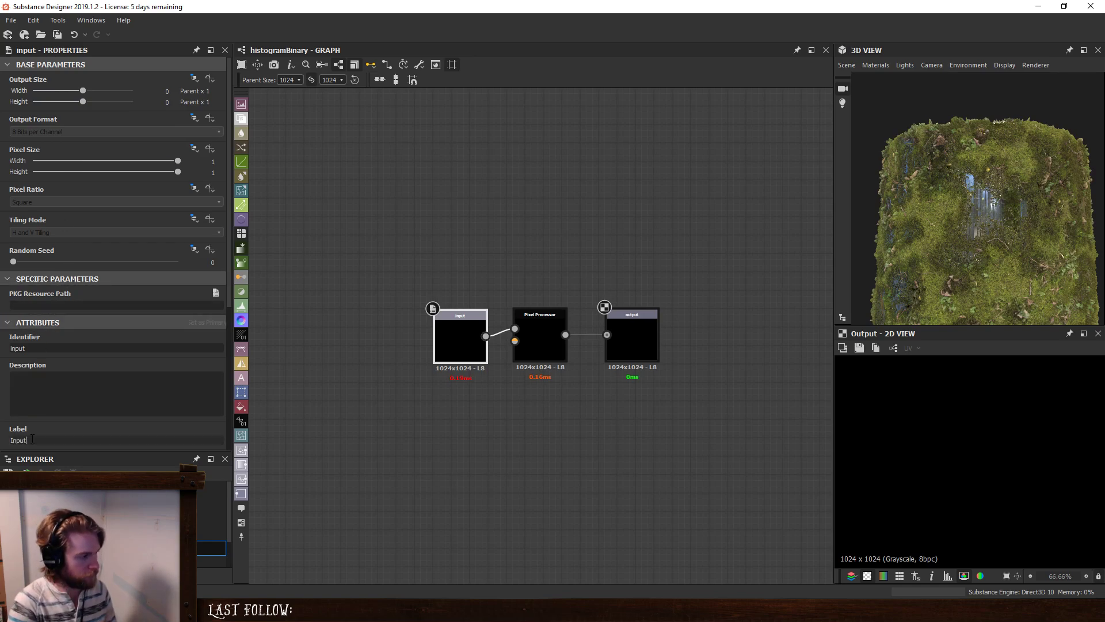
key(space)
text(hist)
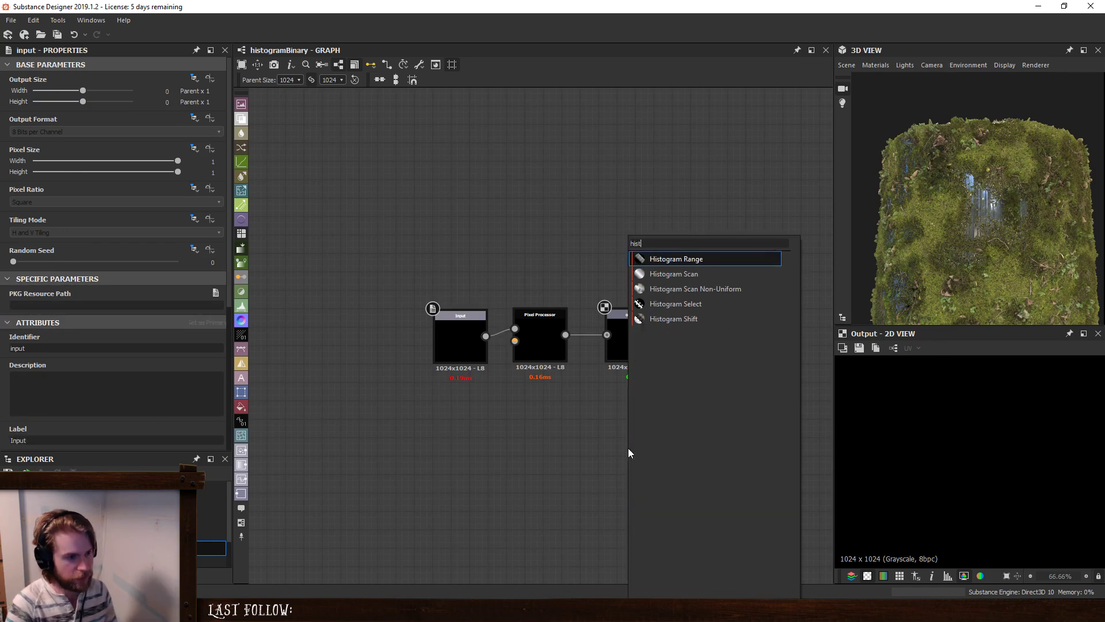
click(685, 277)
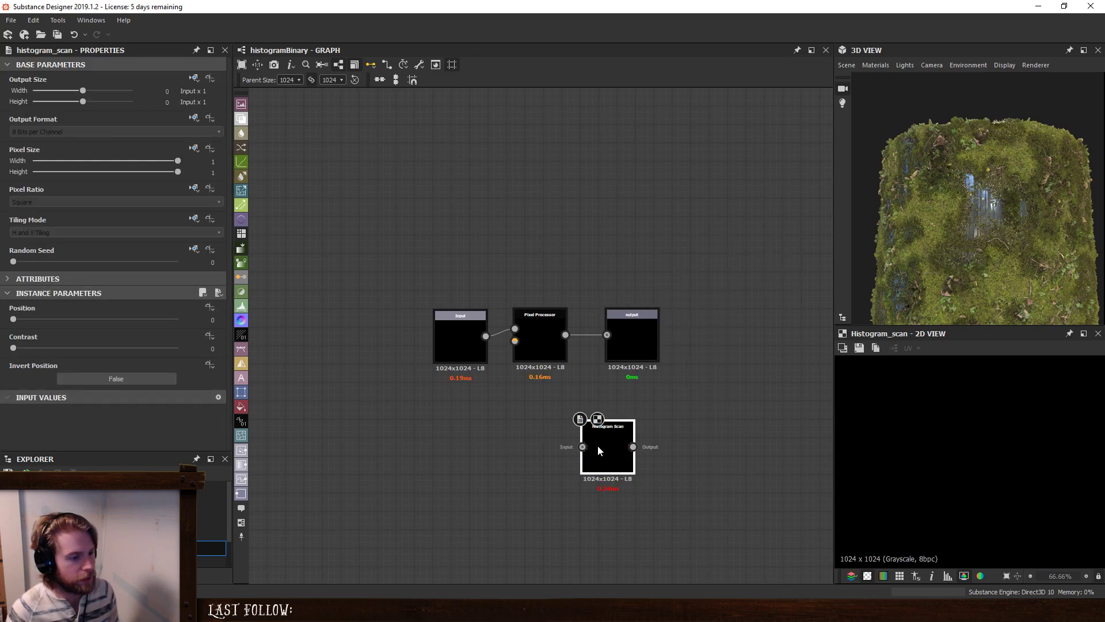
key(Delete)
Fill in the output node's label as Output.
click(639, 336)
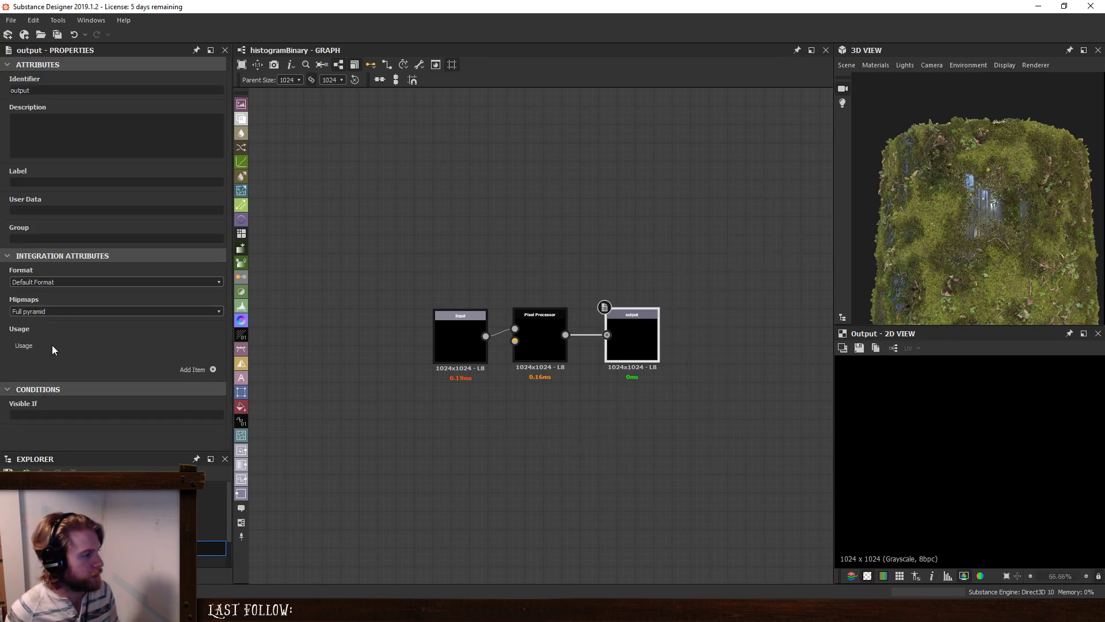
click(36, 183)
text(O)
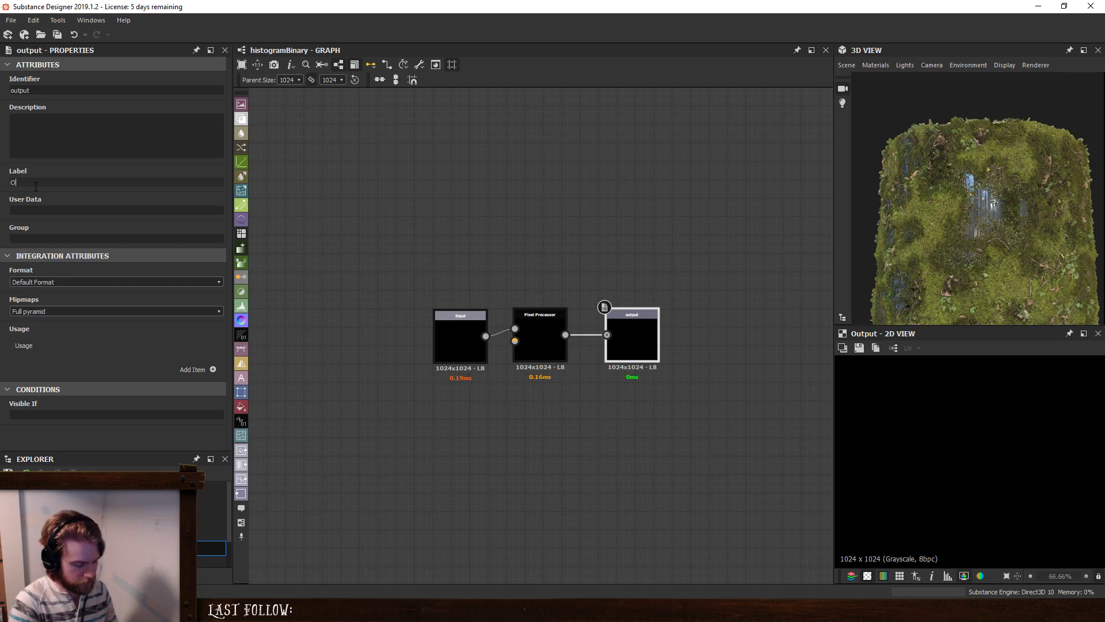
text(utpu)
key(BackSpace)
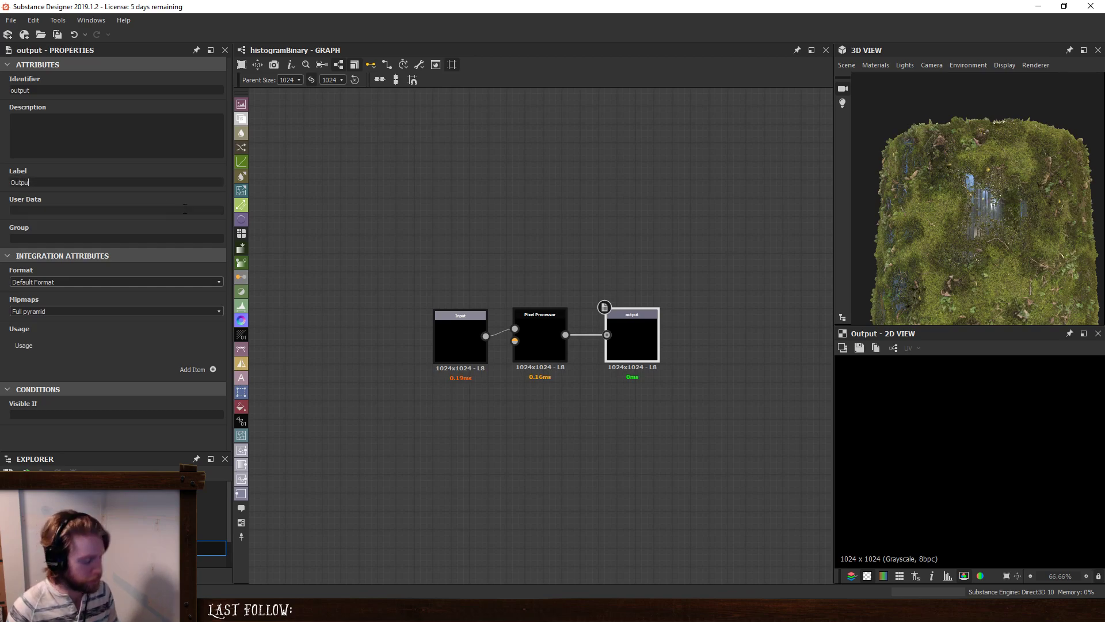
Add a Float1 slider input parameter to the histogramBinary graph with the identifier position.
click(533, 344)
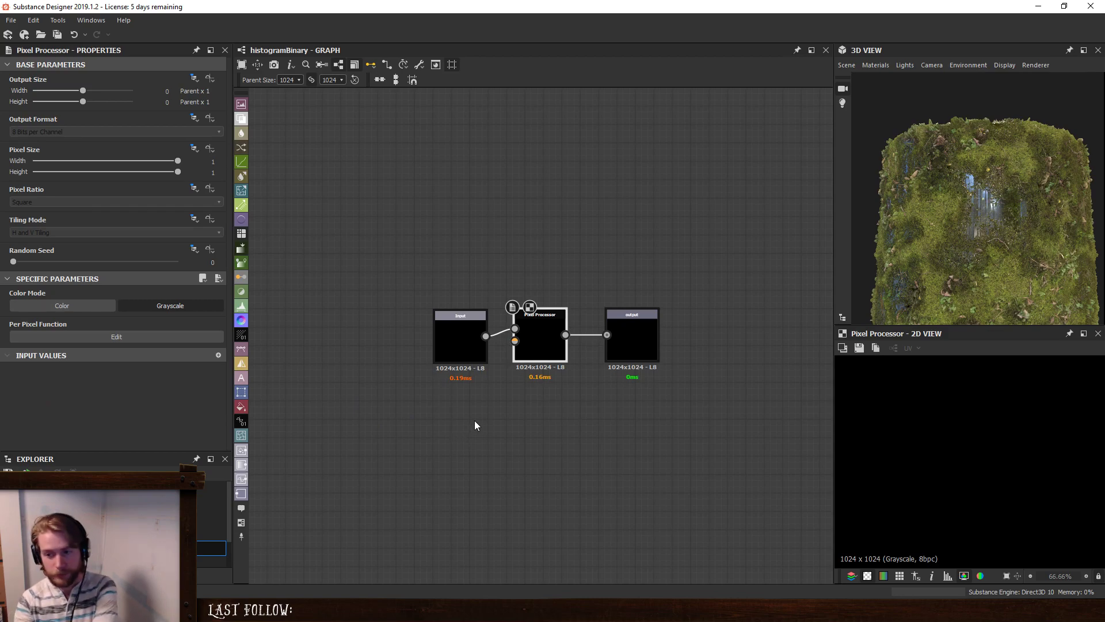
click(432, 433)
click(151, 293)
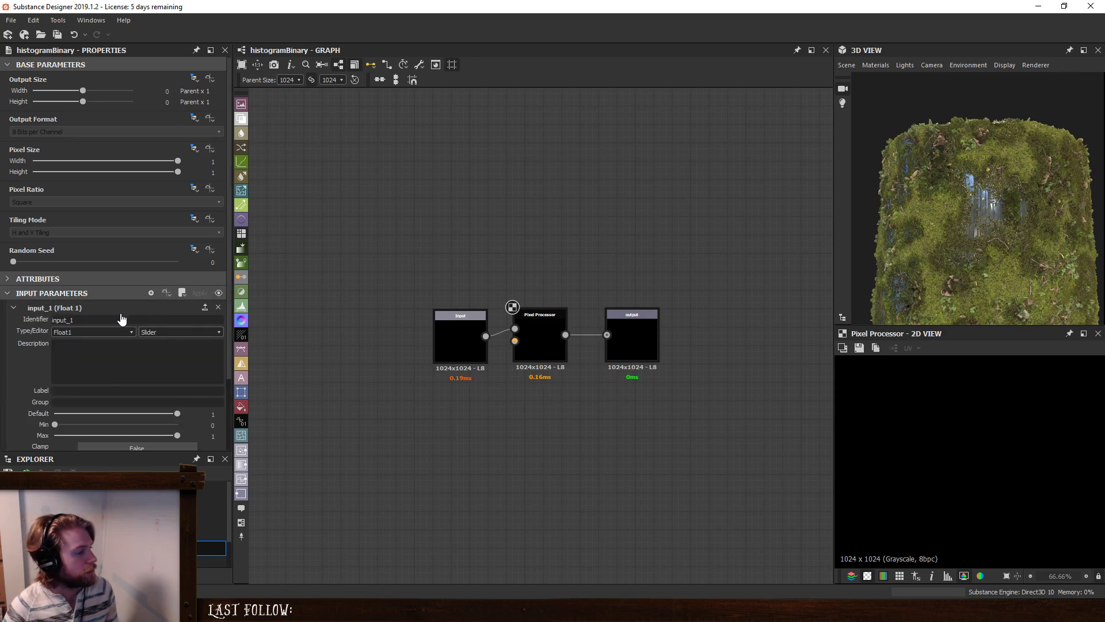
double_click(121, 318)
text(positio)
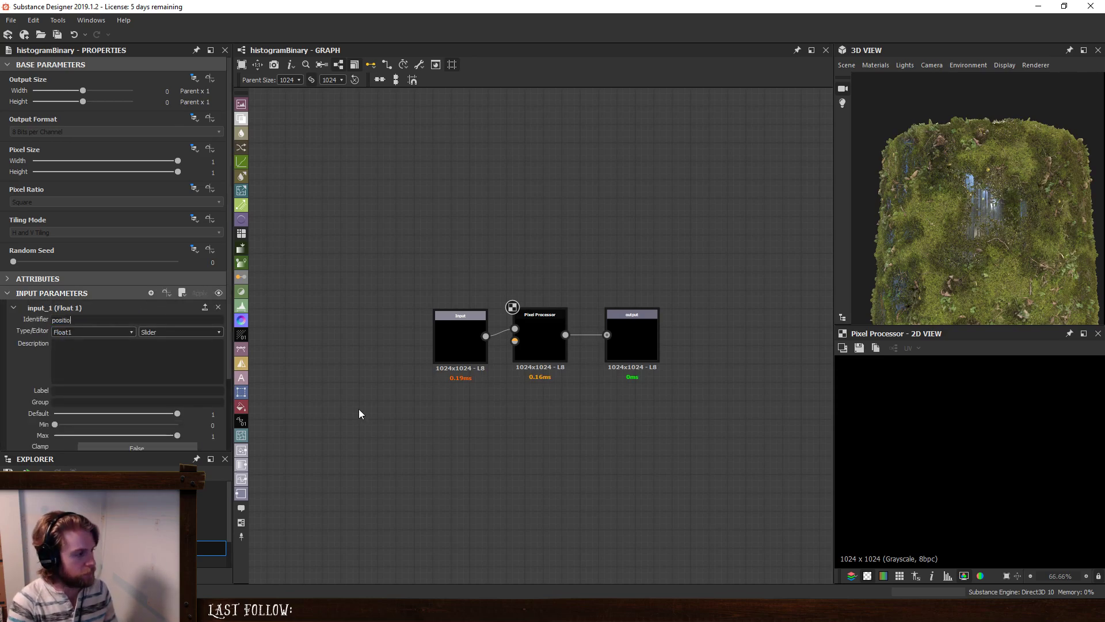
text(n)
key(Return)
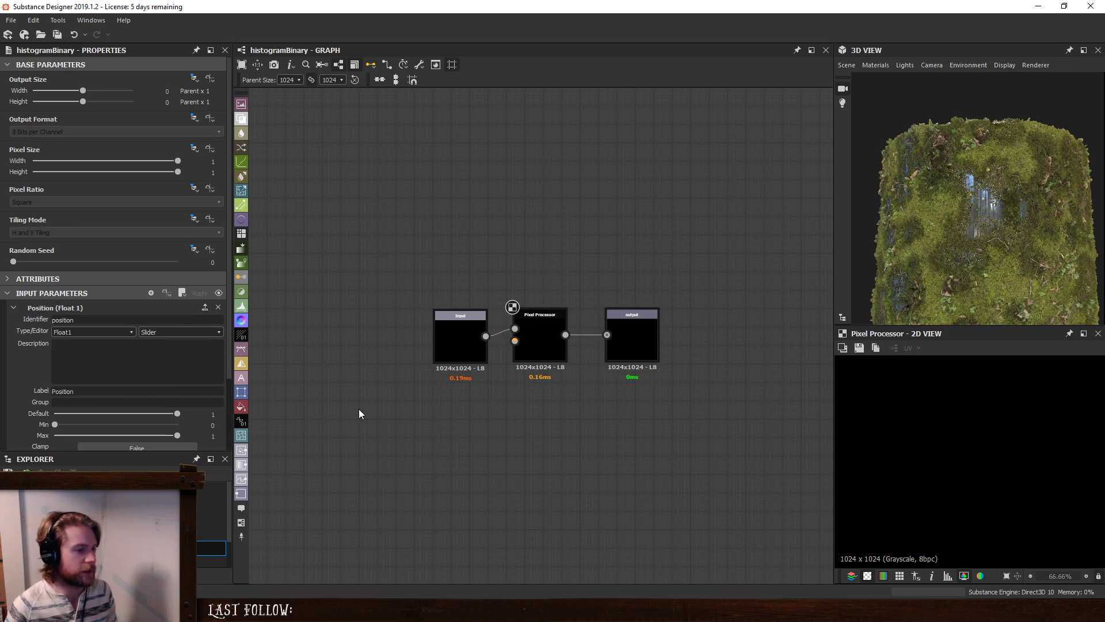
Add a Histogram Scan below the Pixel Processor, feed it with a Clouds 1 noise, and show the scan's output in the 2D view.
middle_drag(516, 427, 507, 411)
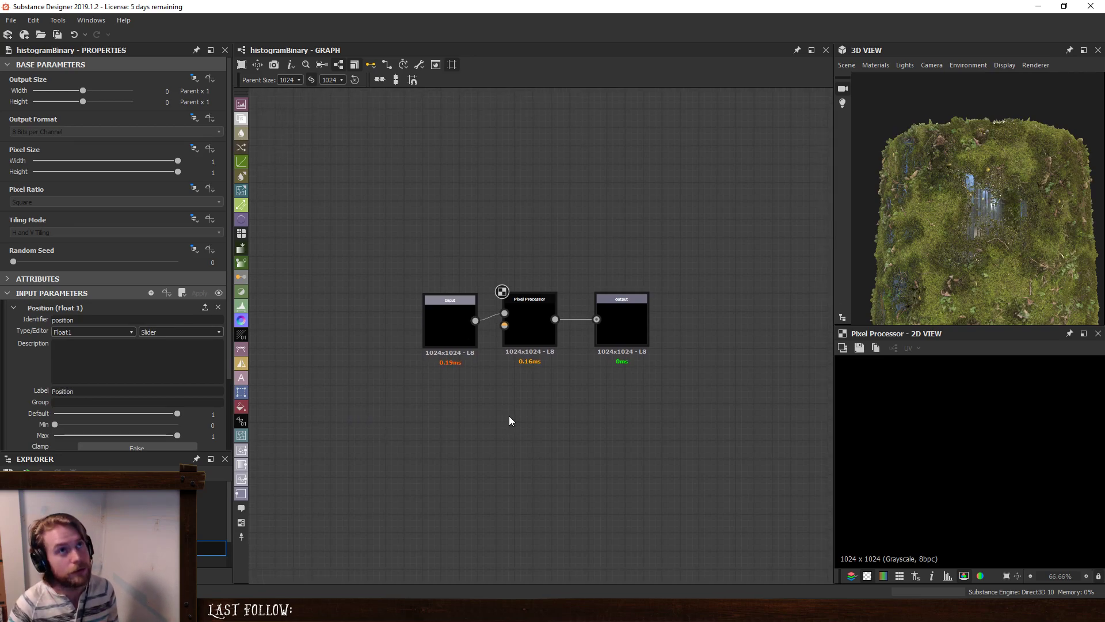
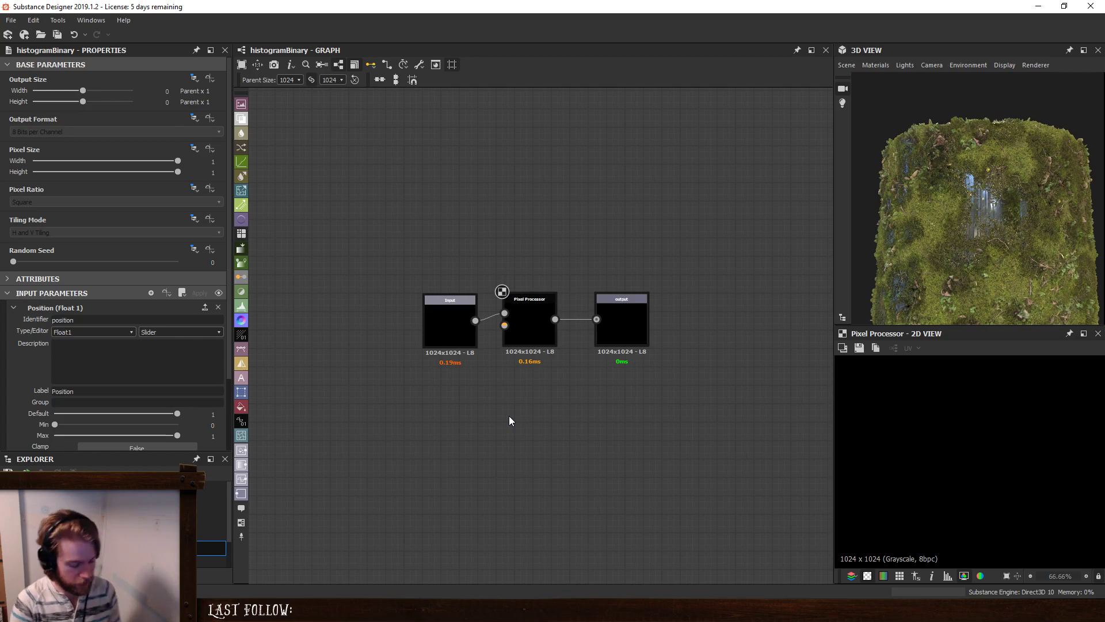
key(space)
text(hist)
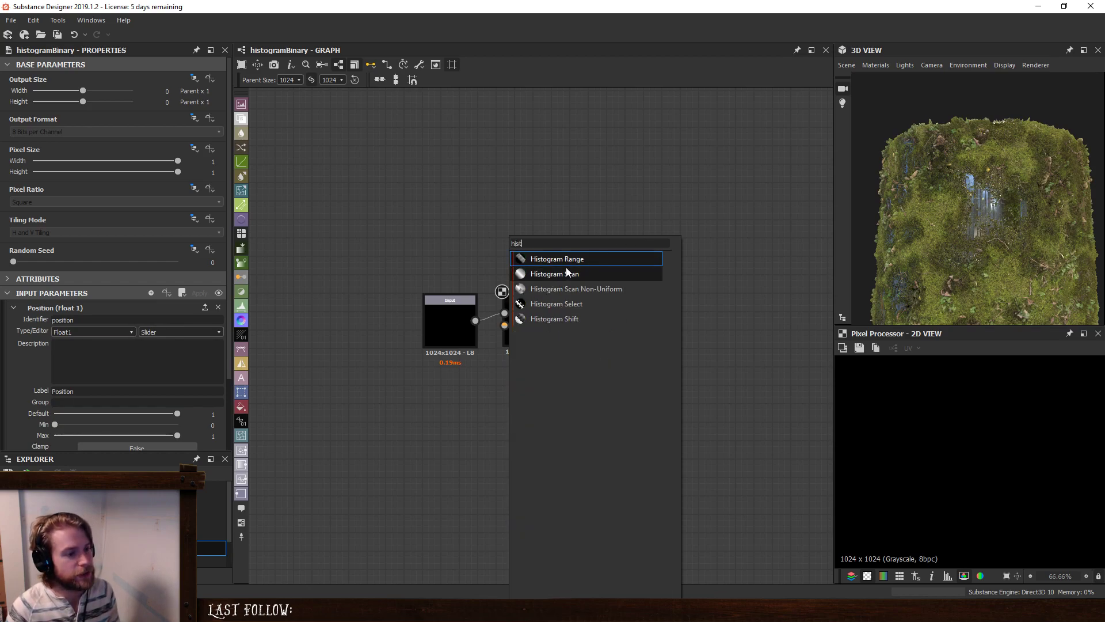
click(582, 273)
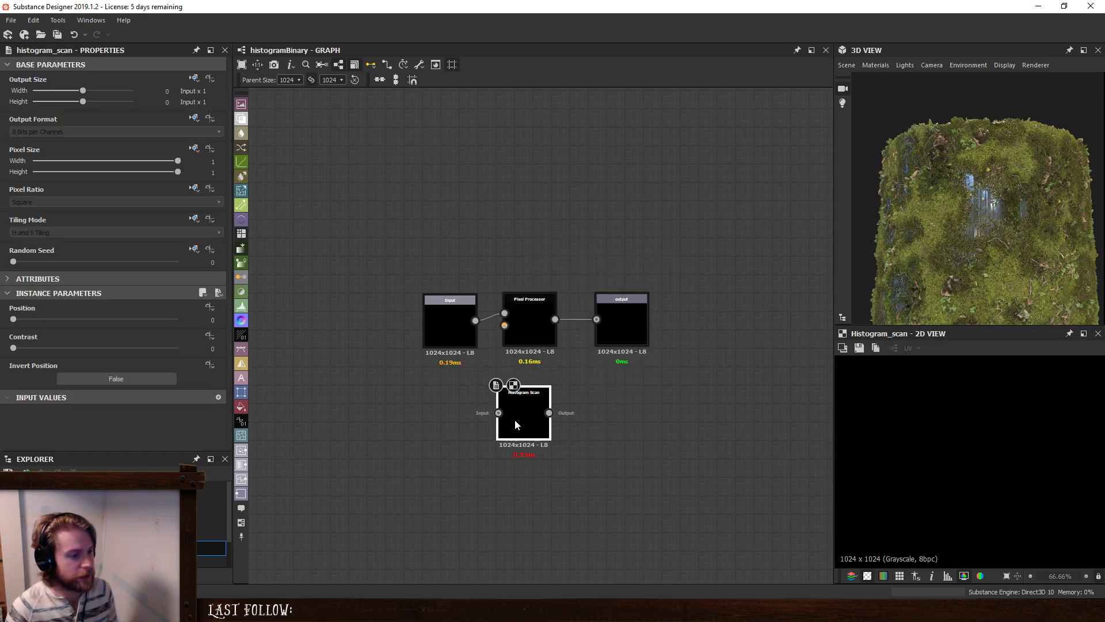
key(space)
text(cloud)
key(Return)
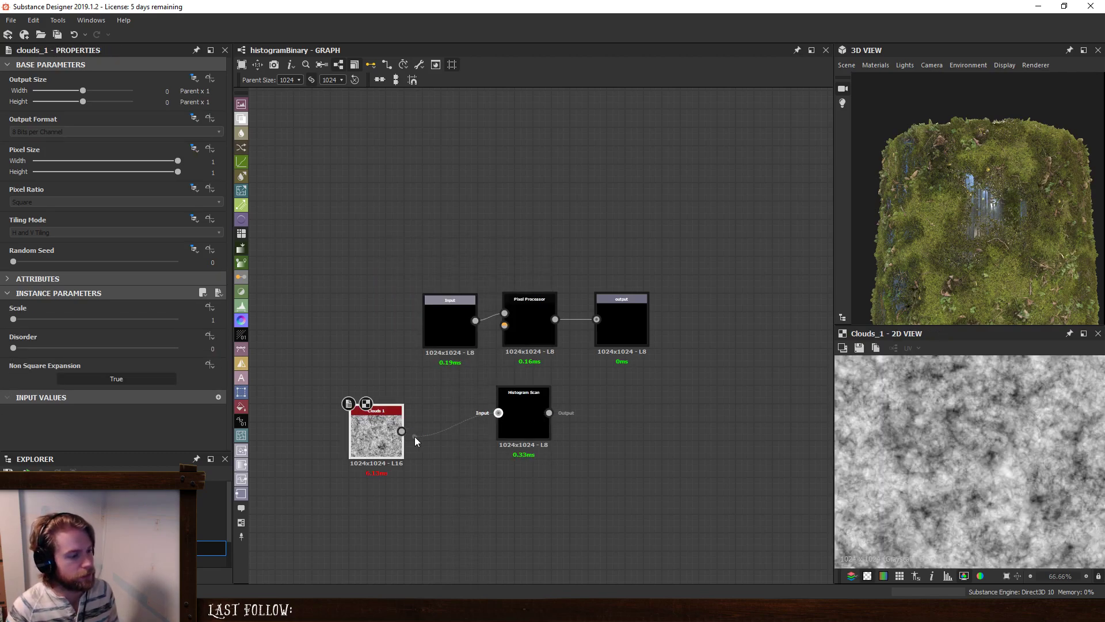
drag(415, 441, 401, 432)
drag(368, 433, 405, 414)
click(536, 413)
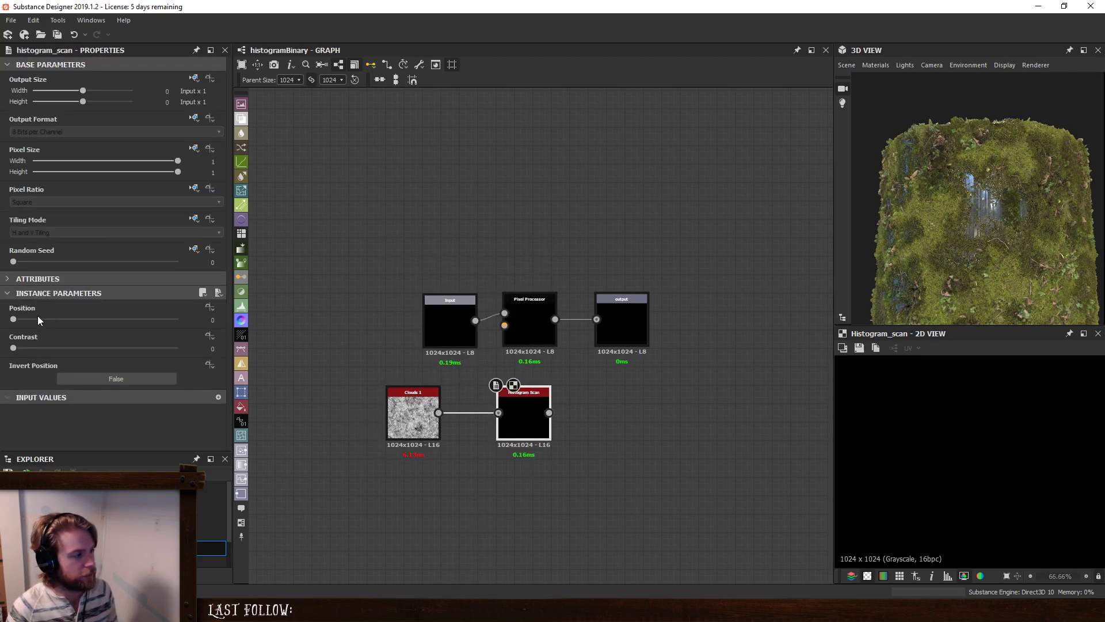
Set the Histogram Scan's position to 0.22 and contrast to 1, comparing its result with the Clouds 1 noise.
drag(16, 324, 43, 326)
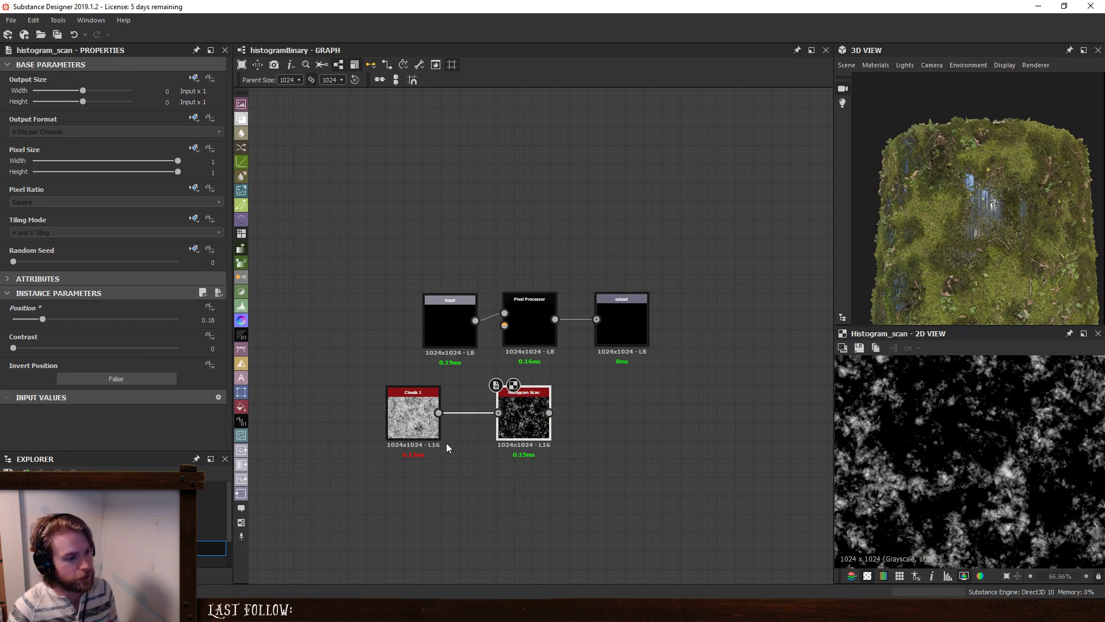
click(409, 405)
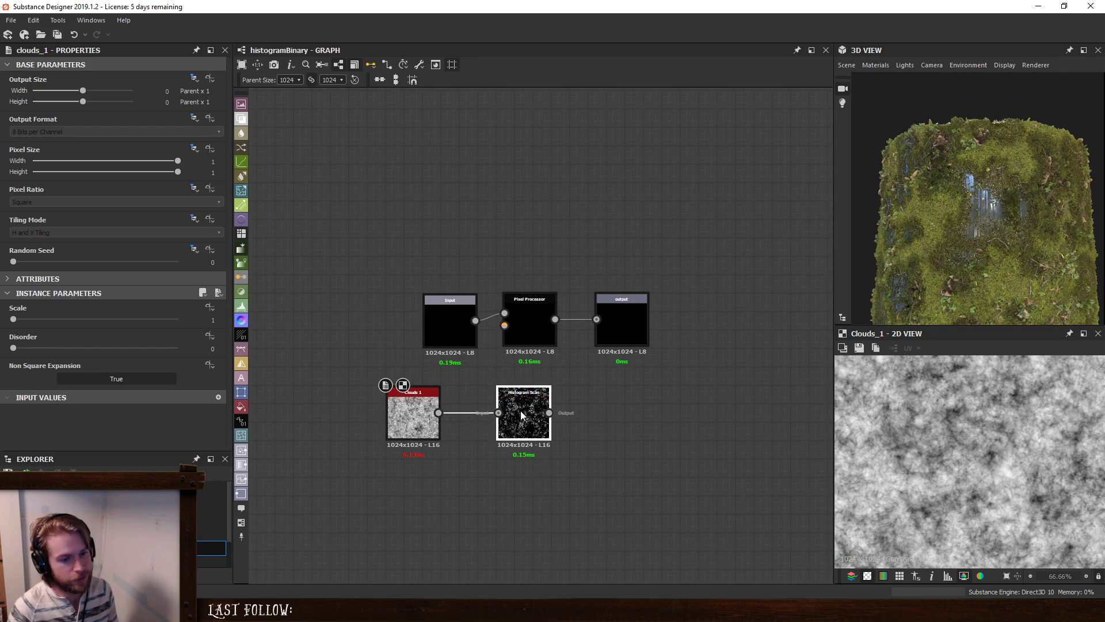
click(521, 411)
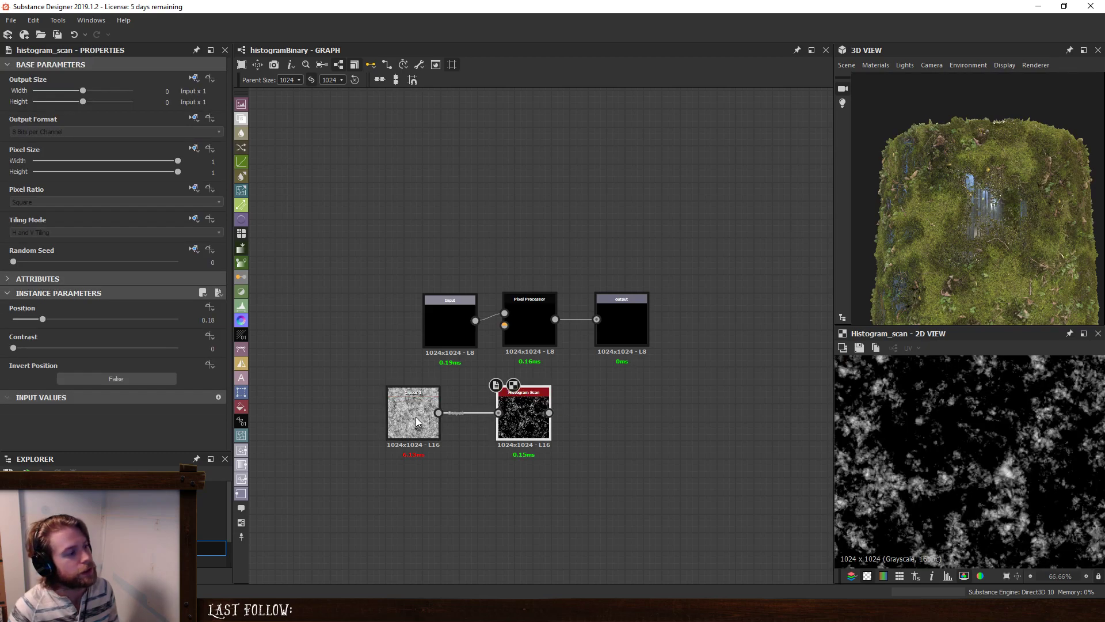
drag(45, 319, 506, 364)
mouse_move(62, 324)
mouse_down()
mouse_move(15, 328)
mouse_move(91, 332)
mouse_move(49, 332)
mouse_up()
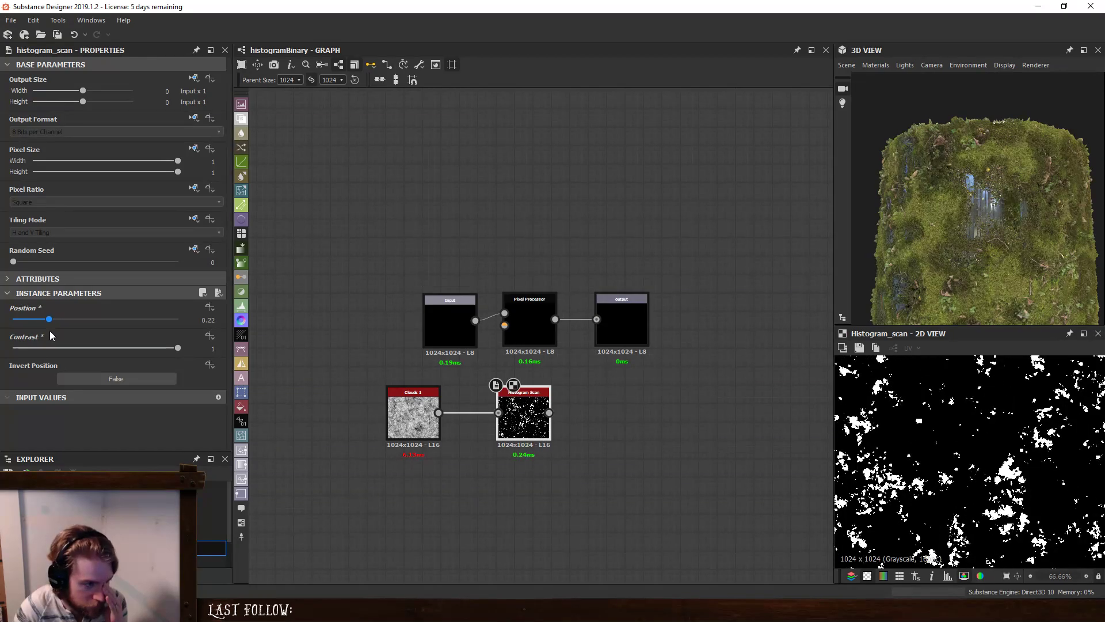
Open the Pixel Processor's per pixel function and add a One minus node above the Equal comparison.
click(510, 299)
click(128, 341)
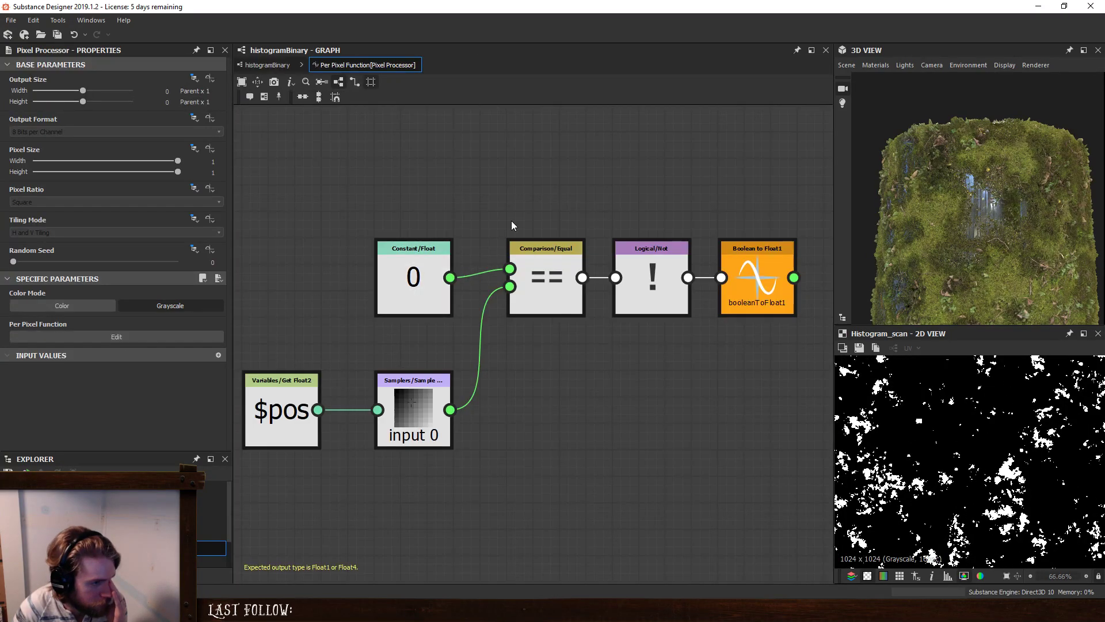
key(space)
text(one)
key(Return)
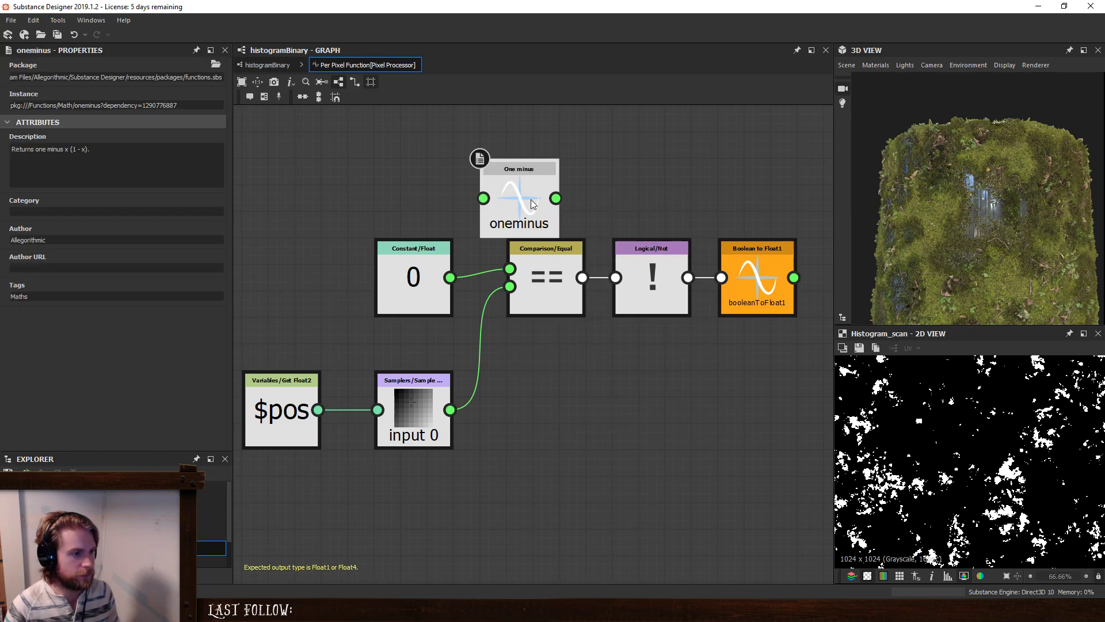
Add a Get Float node that reads the position variable and connect it to the One minus node.
key(space)
click(458, 195)
middle_drag(413, 169, 440, 218)
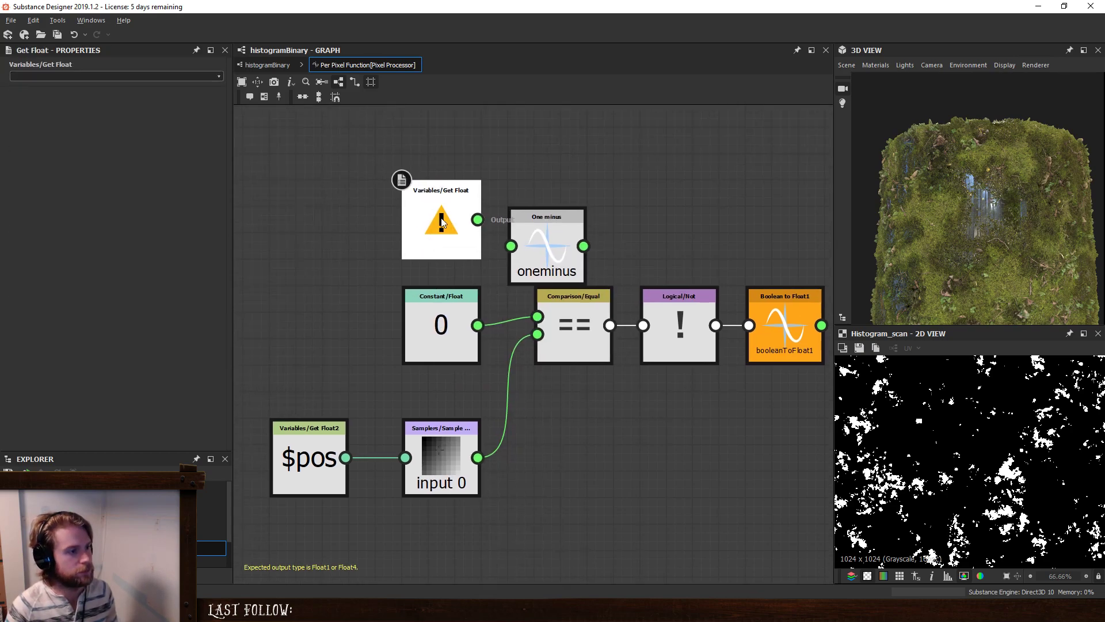
click(219, 76)
click(153, 97)
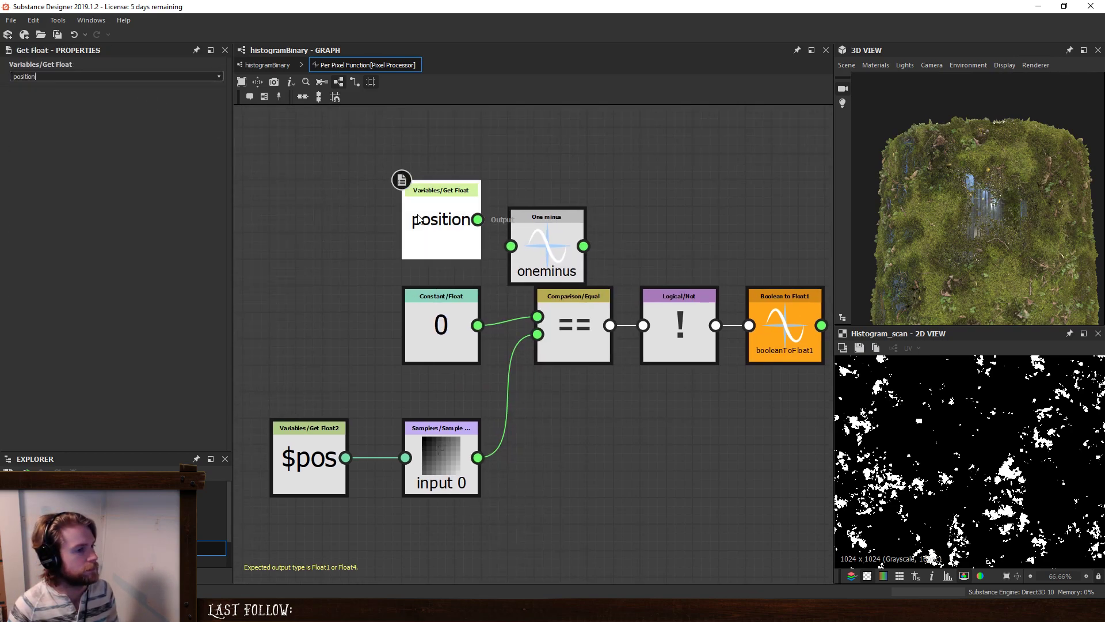
drag(478, 219, 569, 228)
Add a Lower or Equal node comparing the sampled gray with the One minus result, and connect it to Boolean to Float1.
key(space)
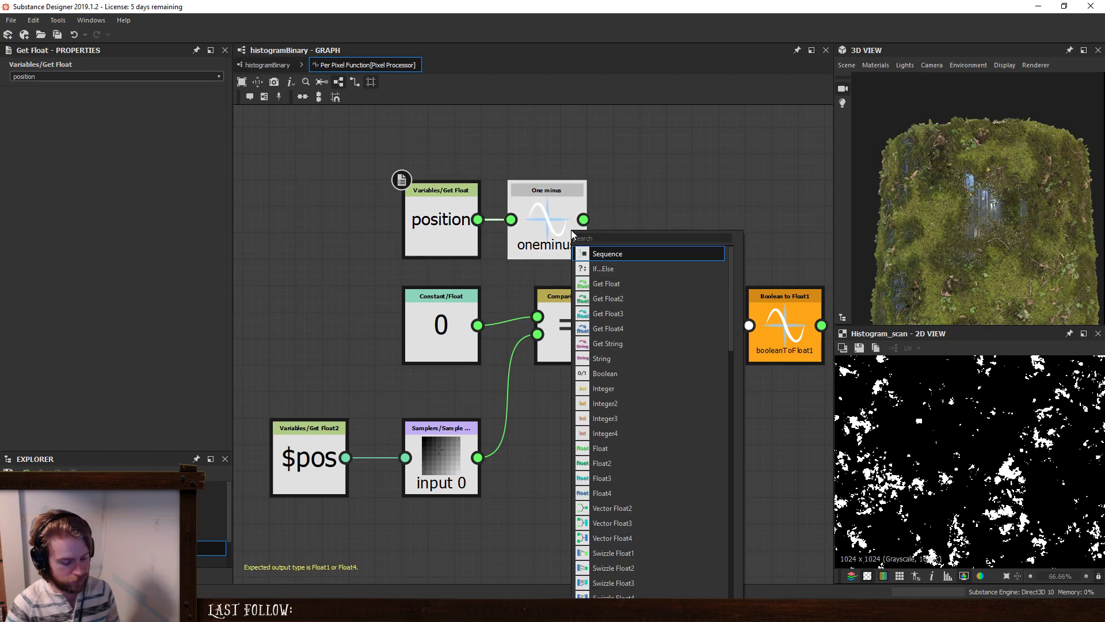
text(low)
click(613, 269)
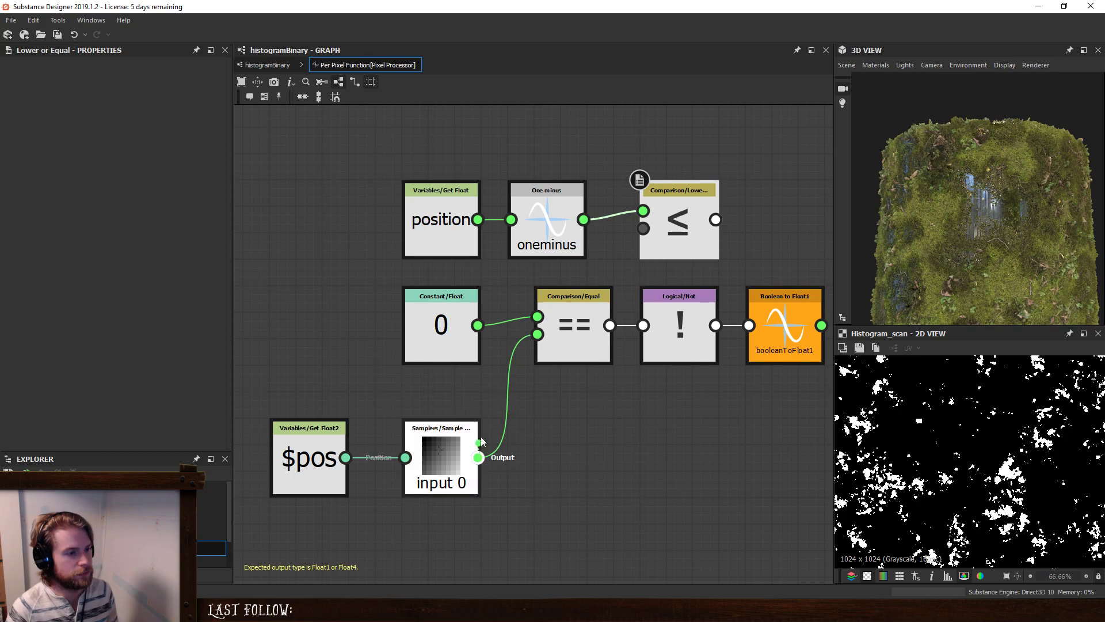
drag(478, 458, 643, 229)
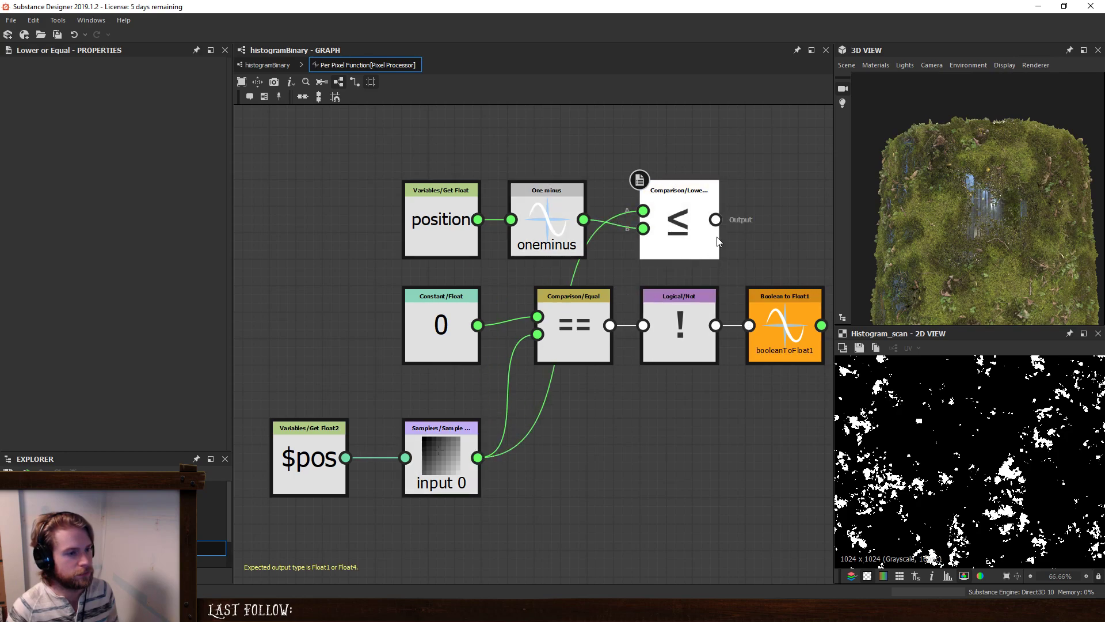
drag(715, 219, 761, 335)
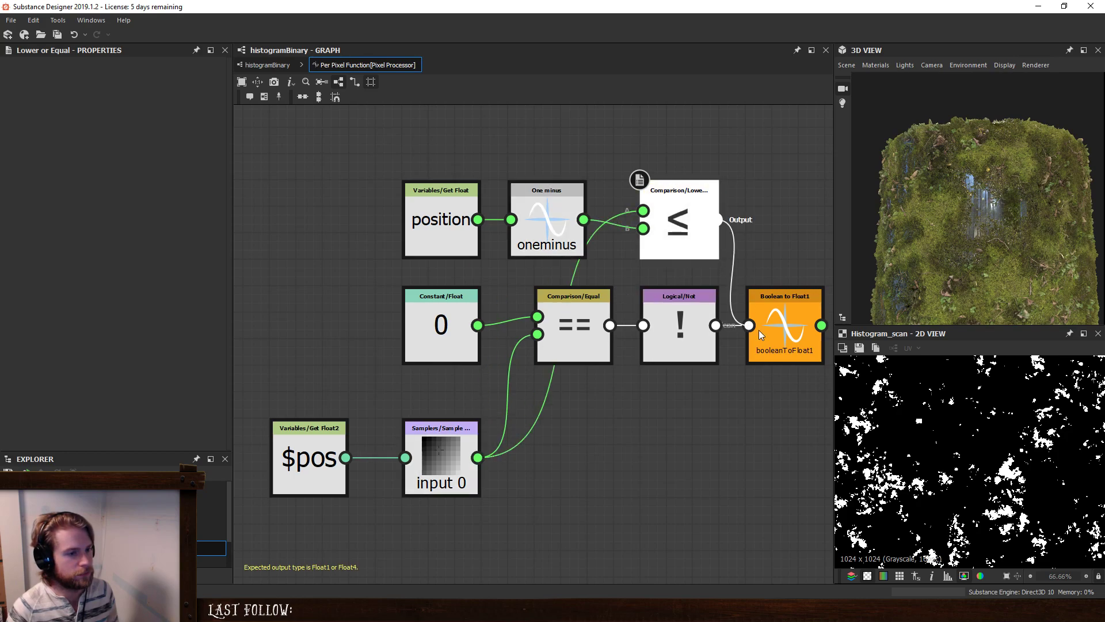
Delete the unused constant Float 0, Equal and Not nodes from the per pixel function.
click(416, 327)
key(Delete)
click(558, 330)
key(Delete)
click(669, 330)
key(Delete)
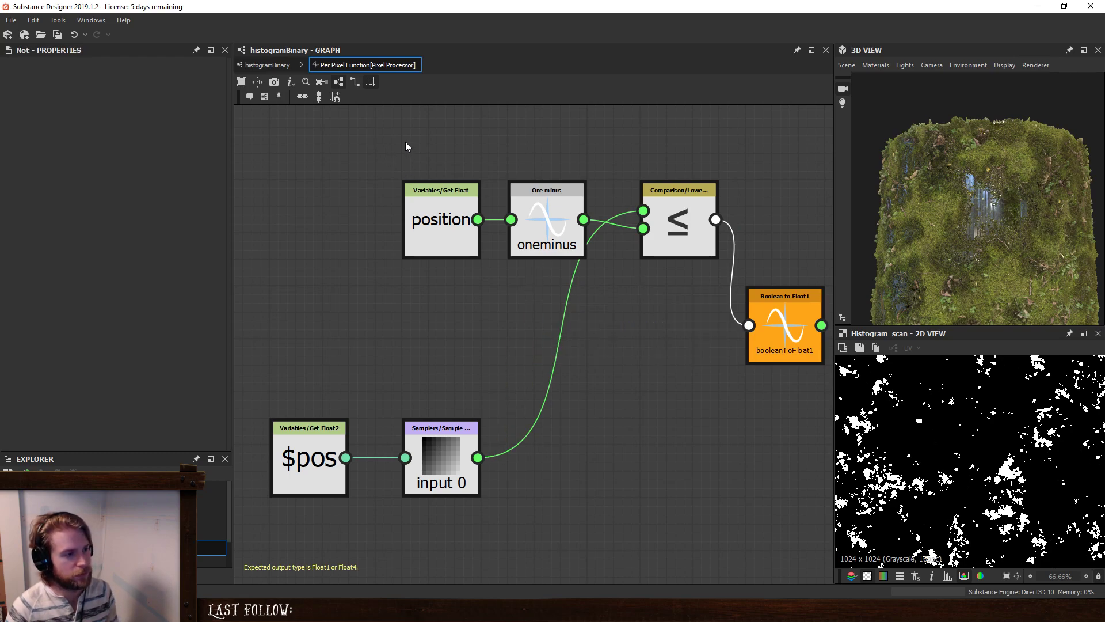
Arrange the function nodes with position and One minus below the sampler, and Lower or Equal in line with Boolean to Float1.
drag(373, 138, 592, 264)
drag(553, 221, 552, 445)
click(641, 173)
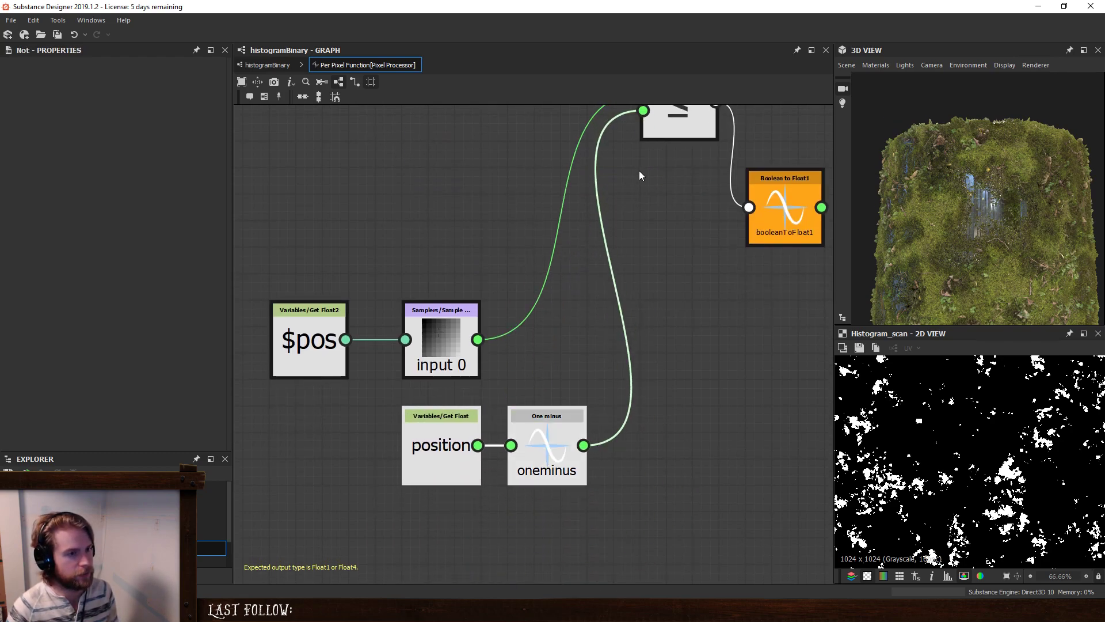
drag(688, 108, 689, 215)
drag(692, 144, 815, 252)
drag(685, 192, 680, 314)
Return to the histogramBinary graph, show the Output node in the 2D view and move the Input node farther from the Pixel Processor.
click(267, 64)
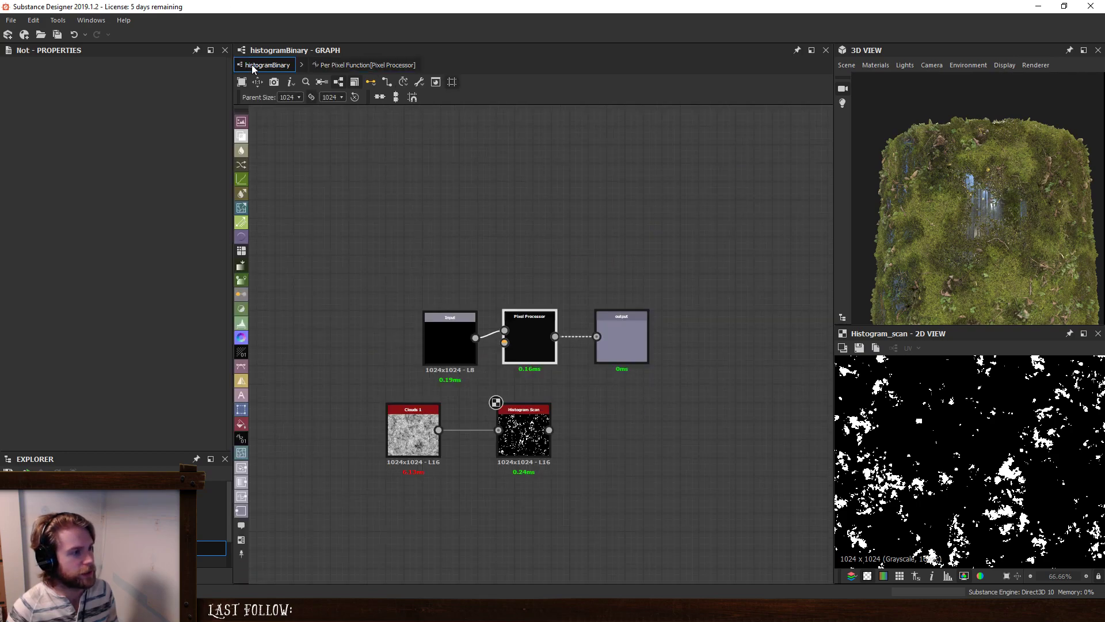
double_click(532, 349)
double_click(622, 346)
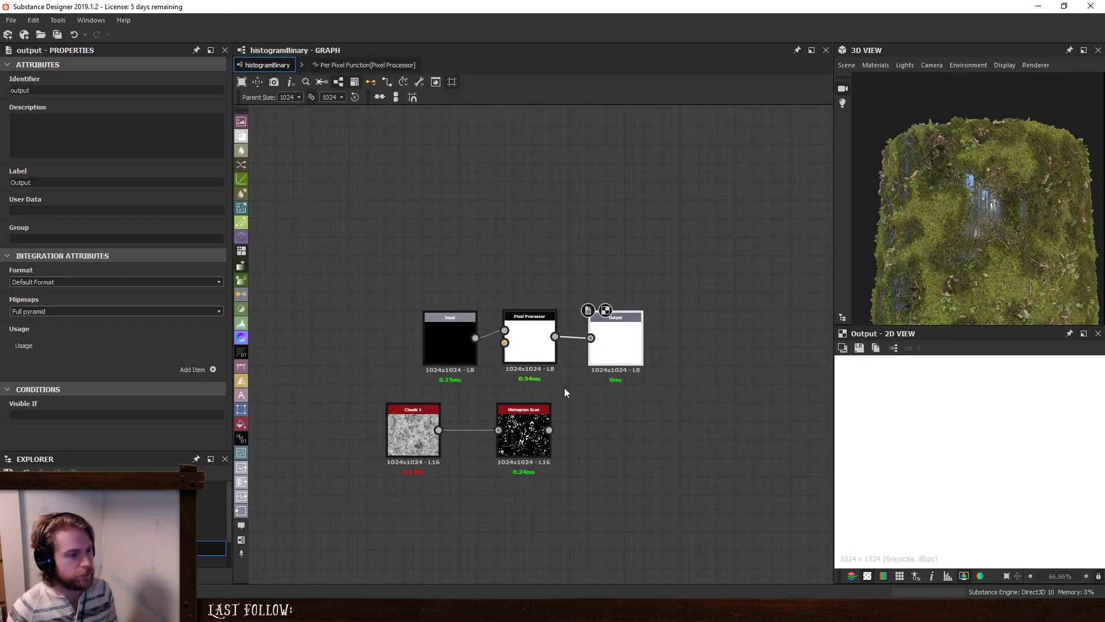
drag(461, 351, 432, 346)
click(379, 300)
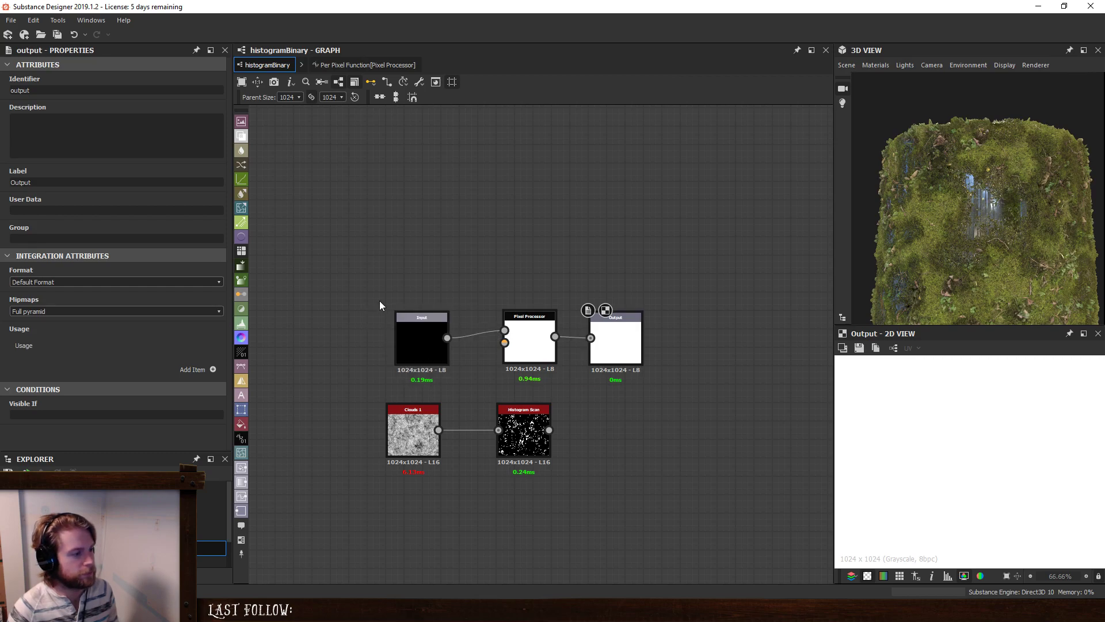
Set the Position parameter's default to 1 and check the Pixel Processor and Output nodes.
click(55, 308)
scroll(139, 326, down, 3)
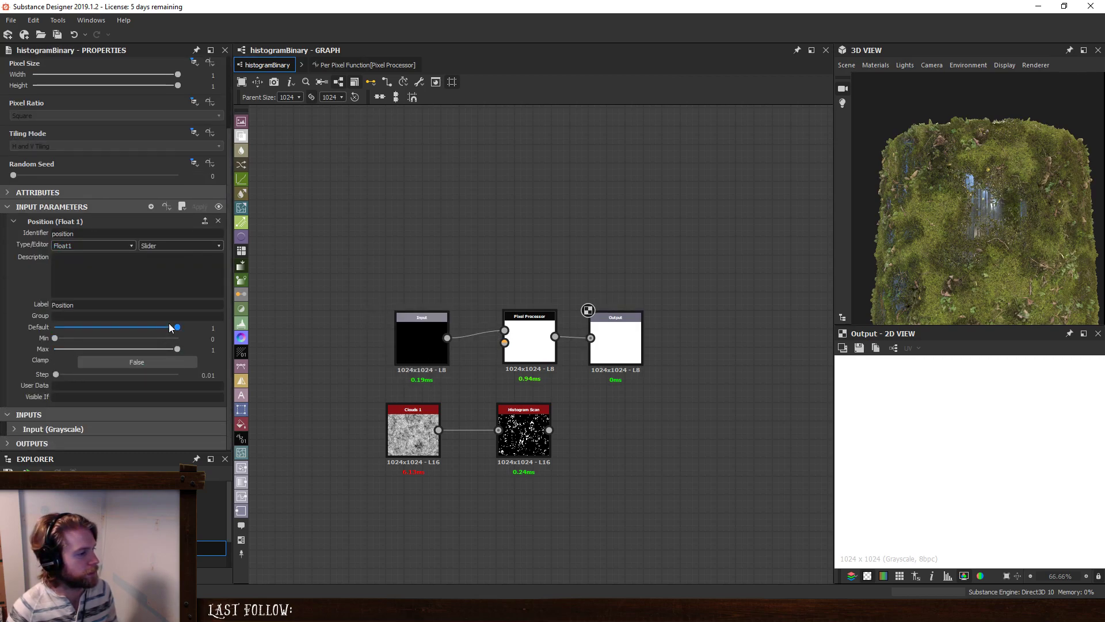
click(529, 339)
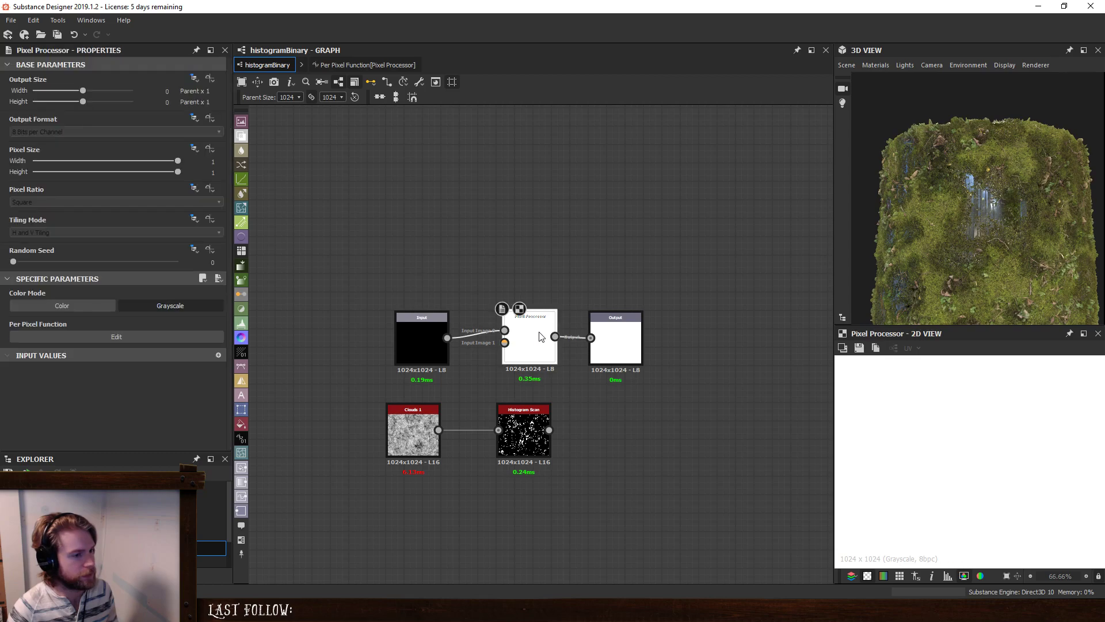
click(615, 340)
Feed the Clouds 1 noise into the Pixel Processor's first input and compare its result with the Histogram Scan.
drag(439, 430, 505, 330)
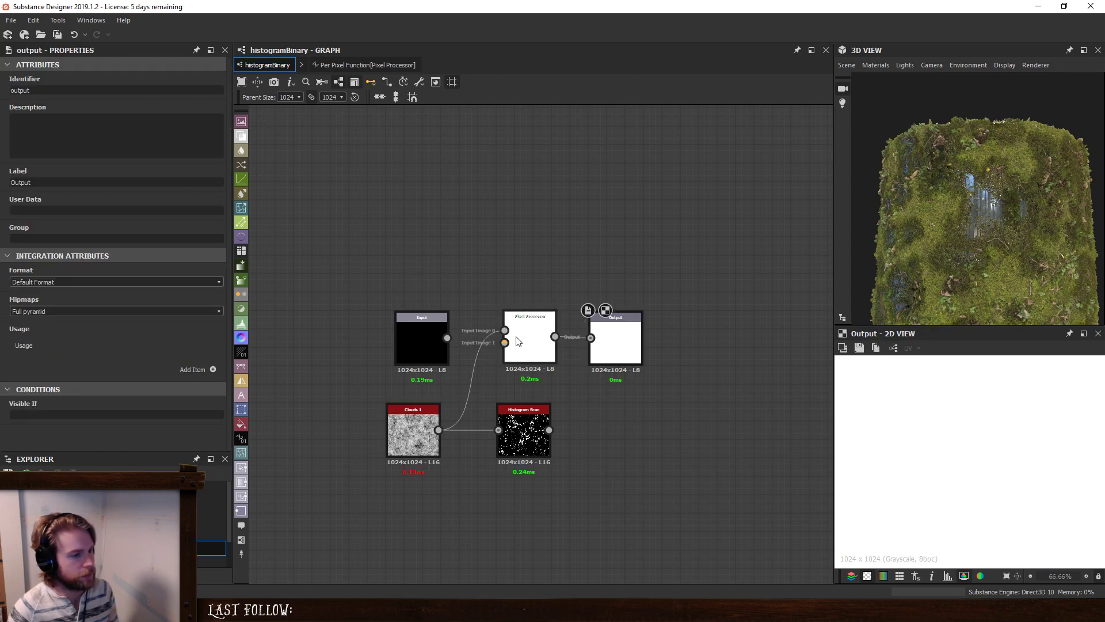
click(633, 340)
click(528, 344)
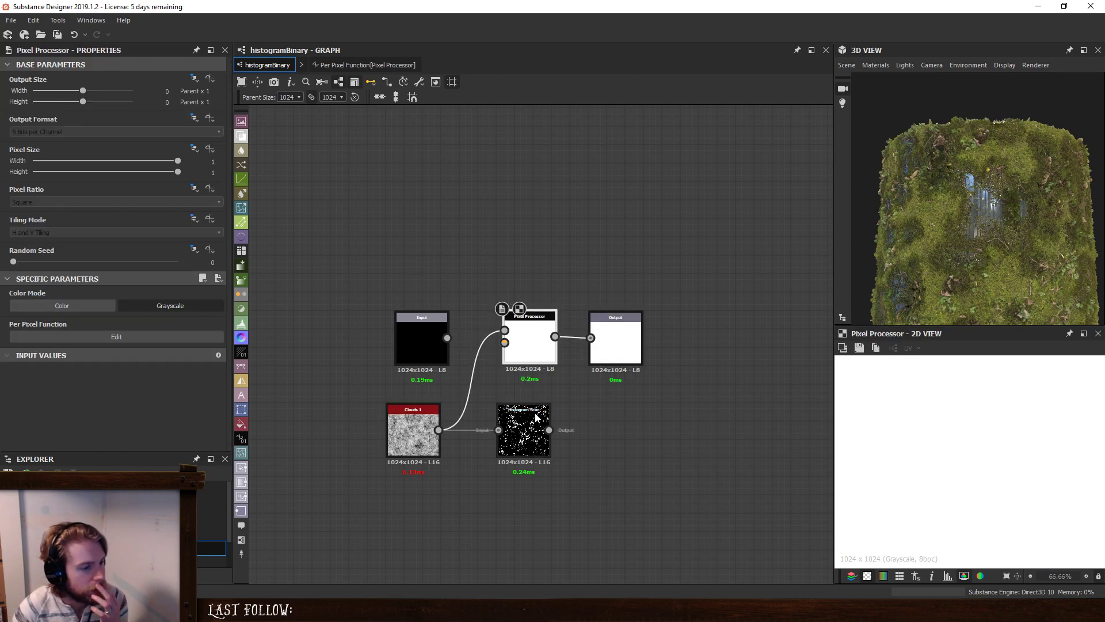
click(535, 415)
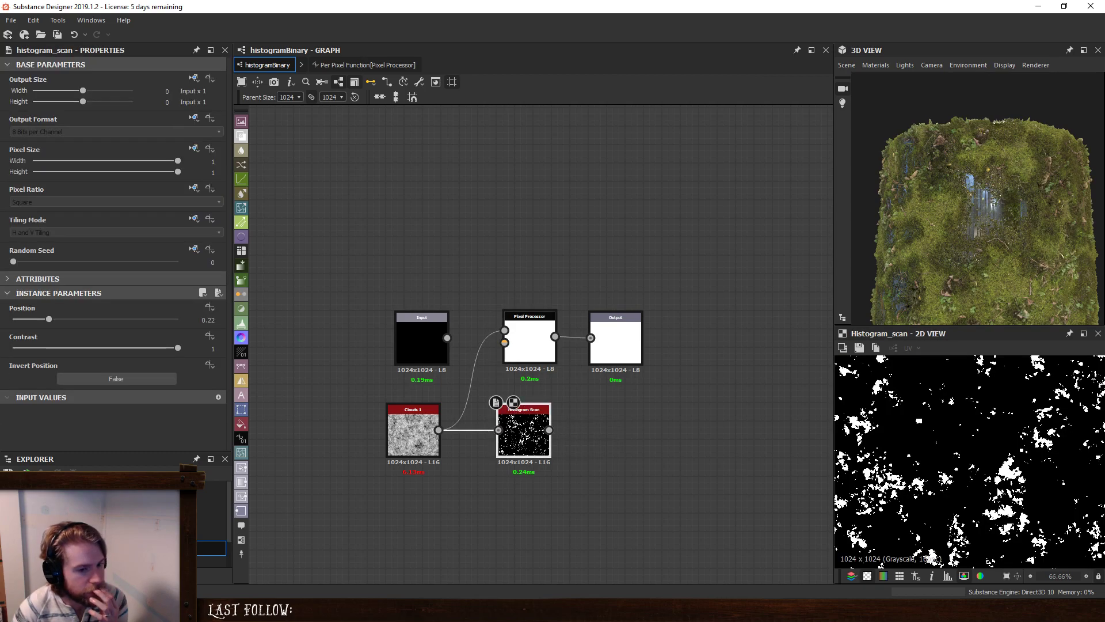
Try connecting position directly to the Lower or Equal node's second input, bypassing One minus, and preview the Pixel Processor.
click(529, 351)
click(367, 65)
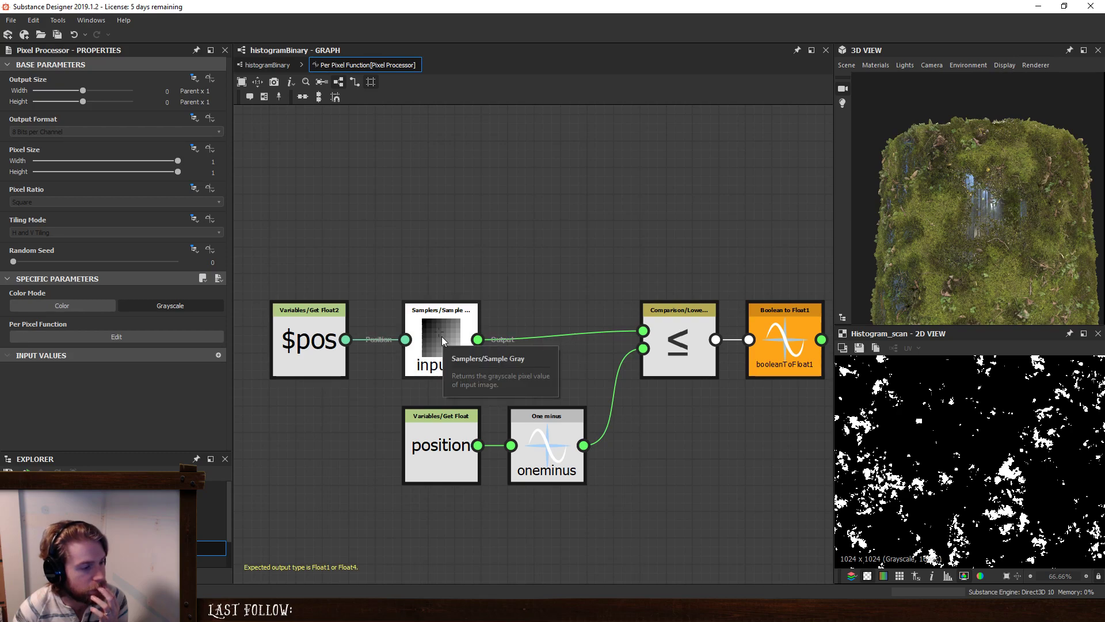
drag(478, 445, 659, 345)
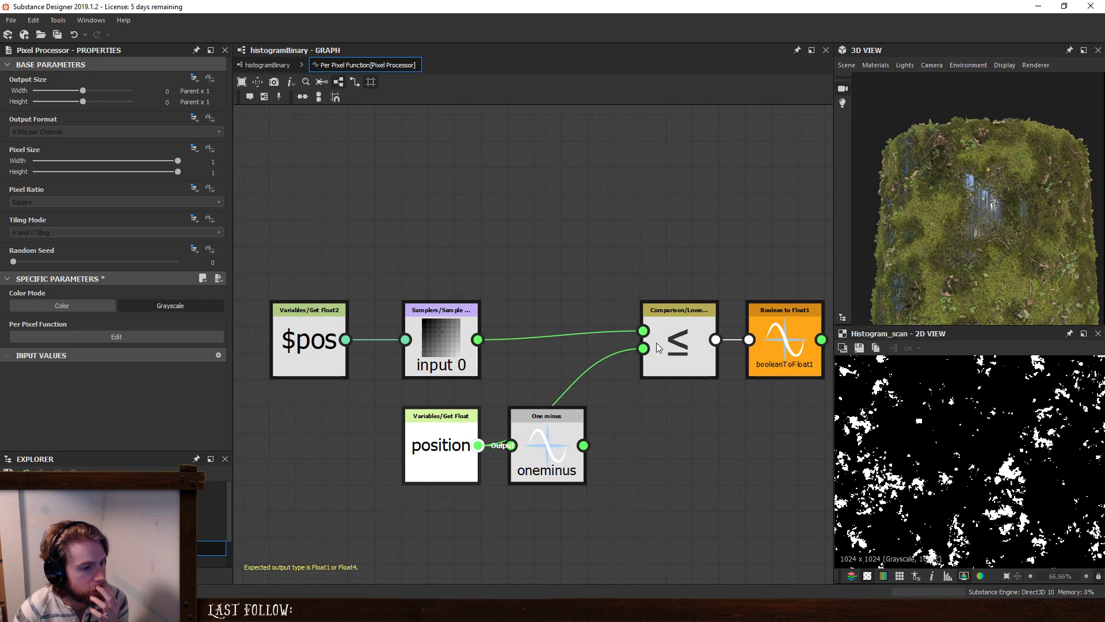
click(267, 64)
double_click(526, 327)
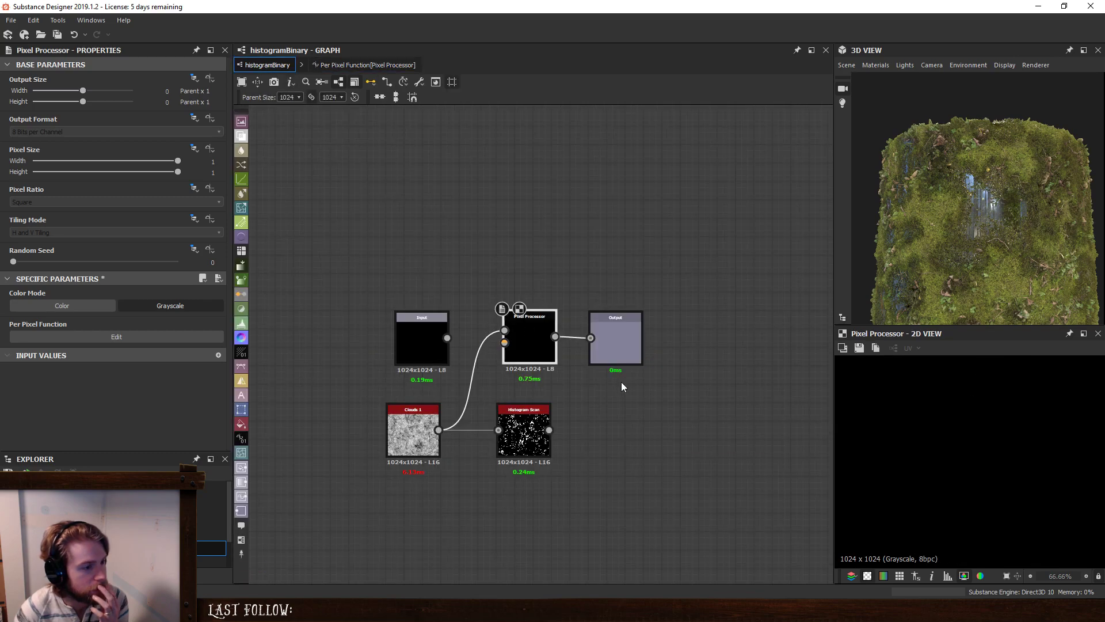
Set the Position parameter's default to 0.5 and compare the Pixel Processor's result with the Histogram Scan.
click(326, 289)
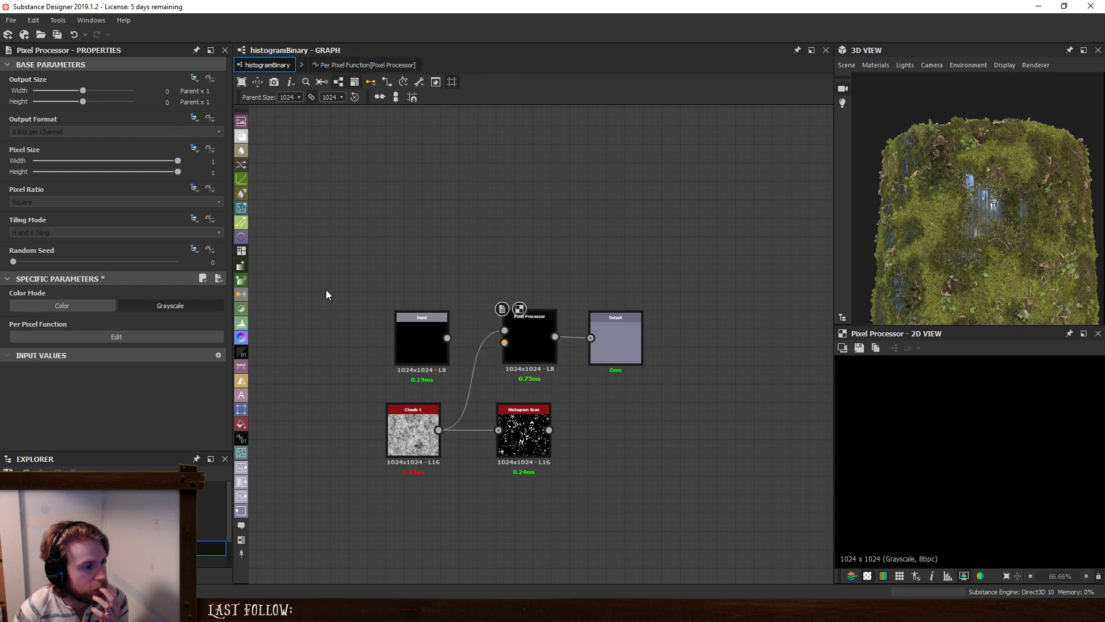
click(102, 311)
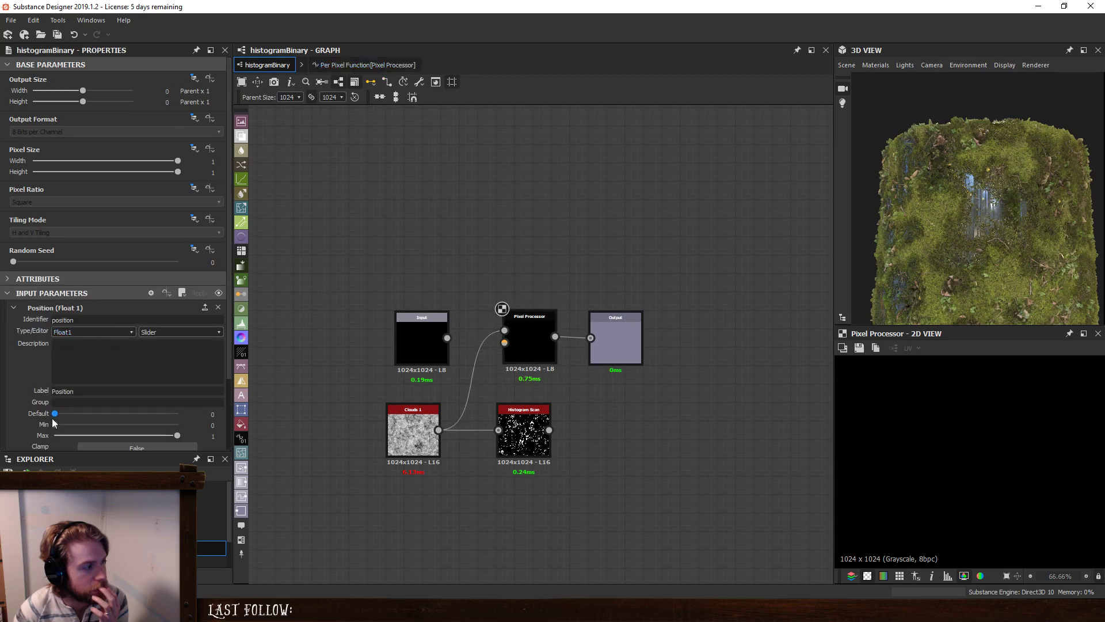
drag(56, 417, 114, 419)
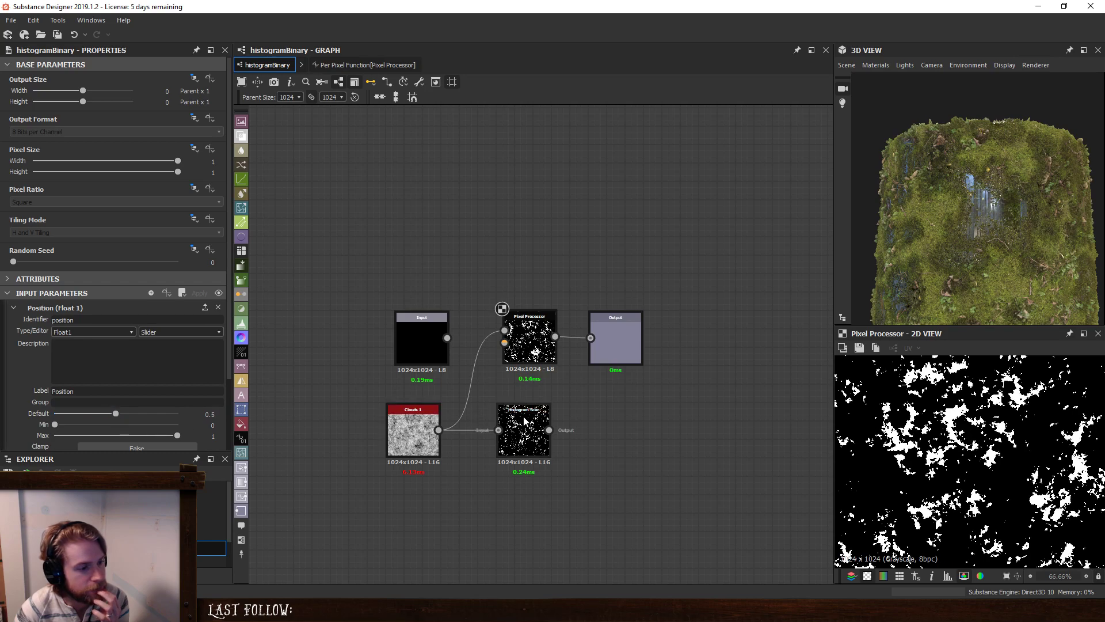
click(525, 422)
click(529, 342)
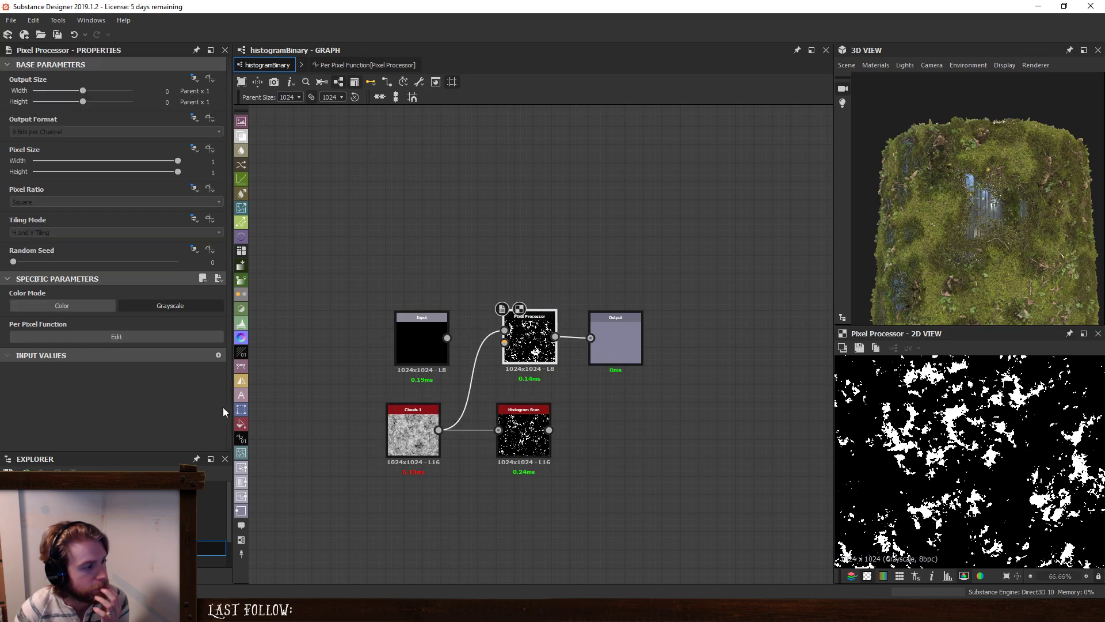
click(365, 65)
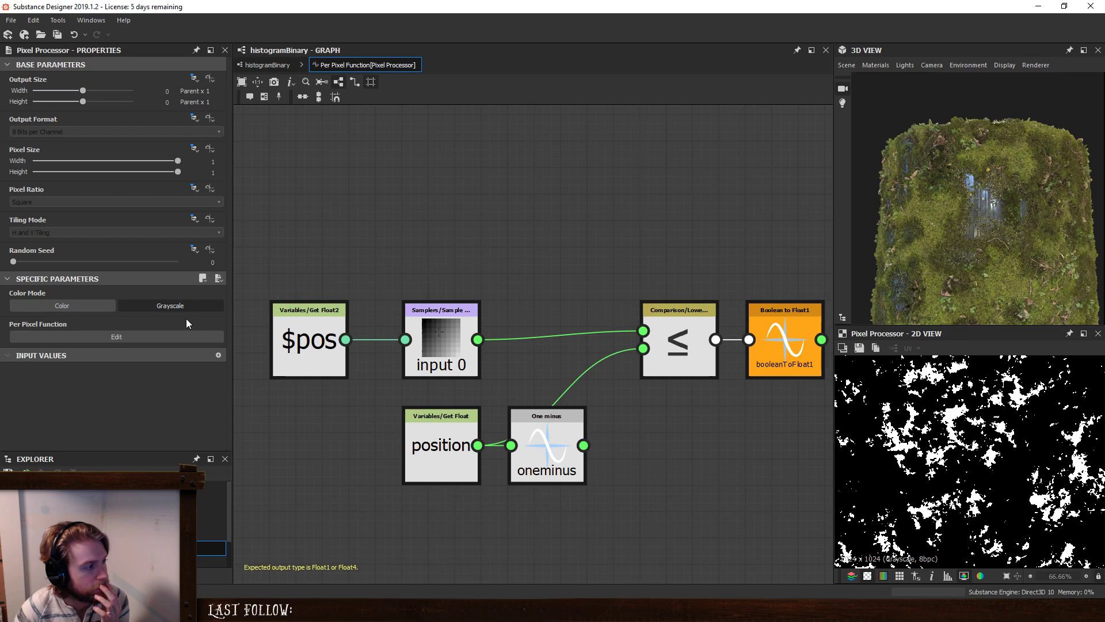
click(267, 65)
click(510, 417)
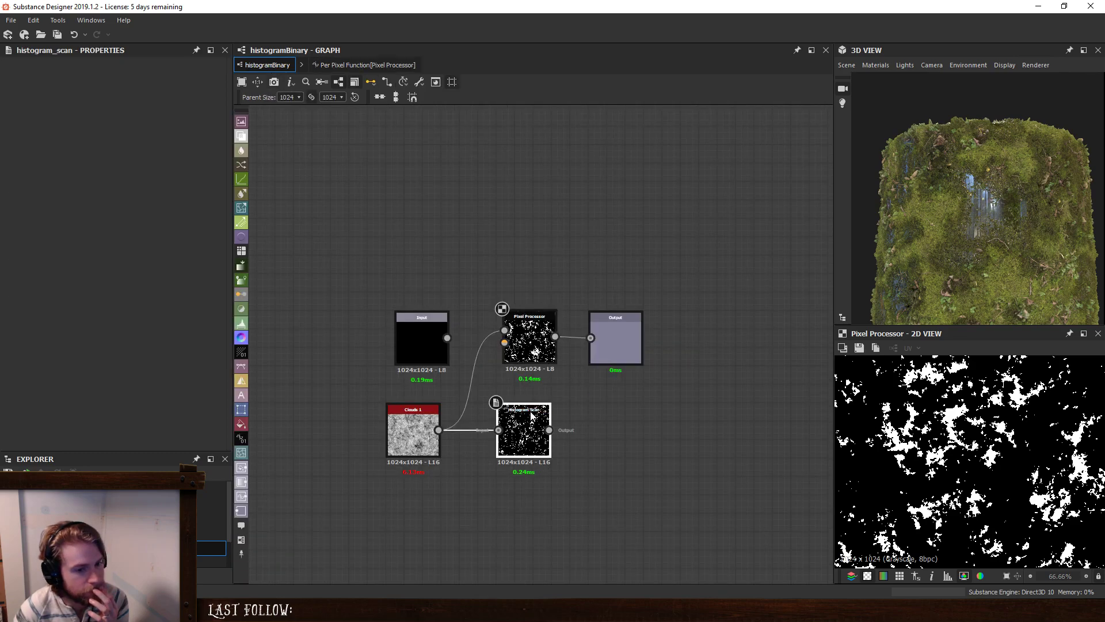
click(524, 333)
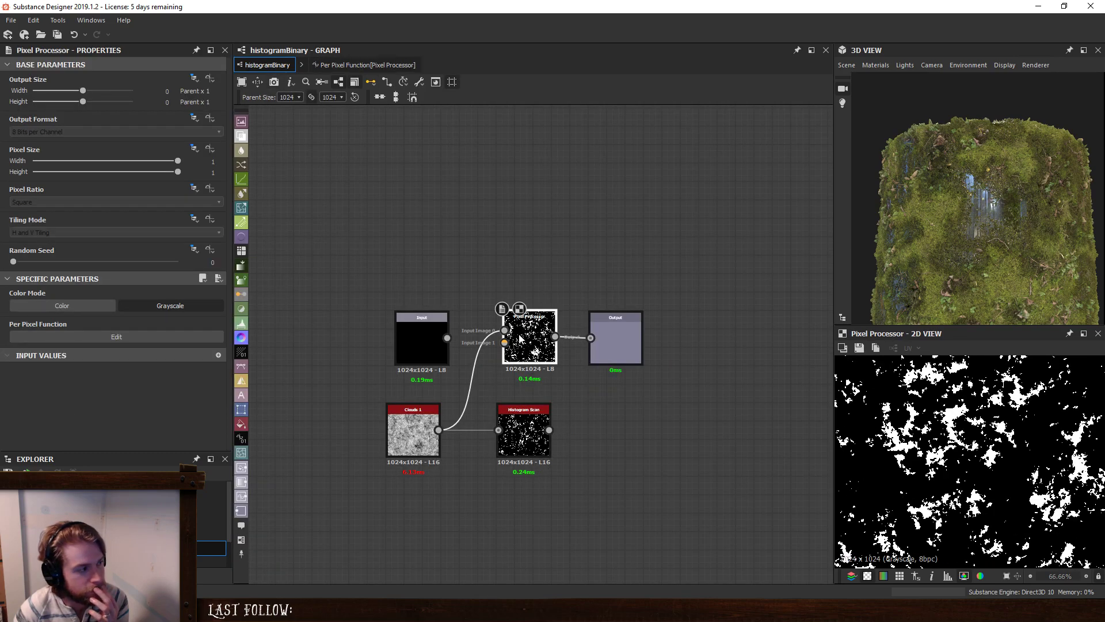
Rewire Lower or Equal with One minus as its first input and the sampled gray as its second, and preview the graph's result.
click(386, 68)
drag(598, 289, 622, 398)
drag(583, 445, 621, 374)
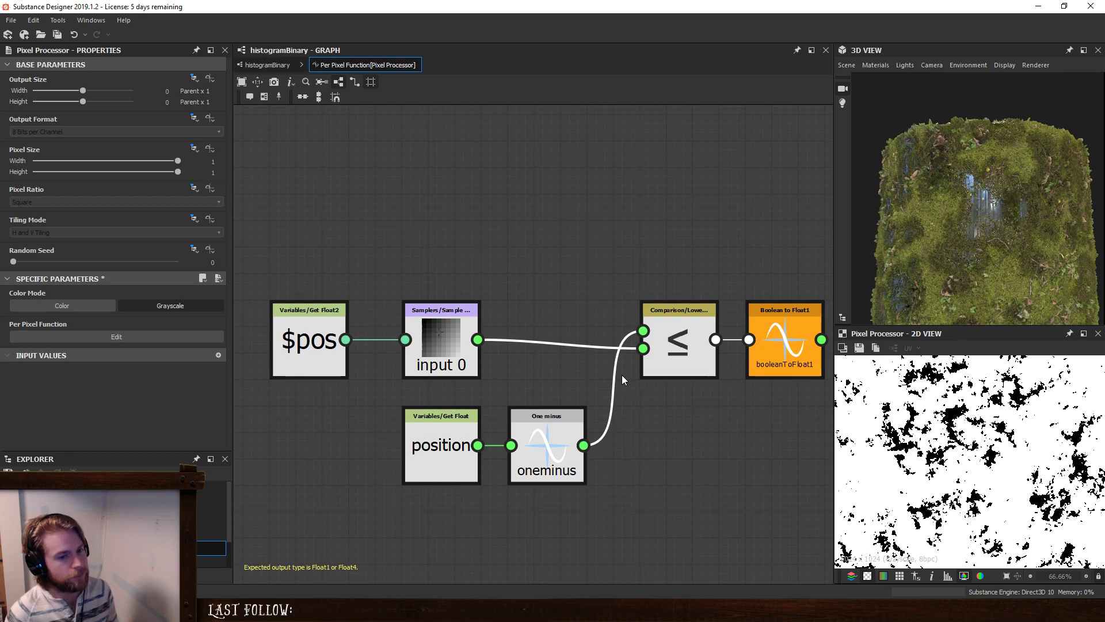
click(267, 65)
double_click(620, 334)
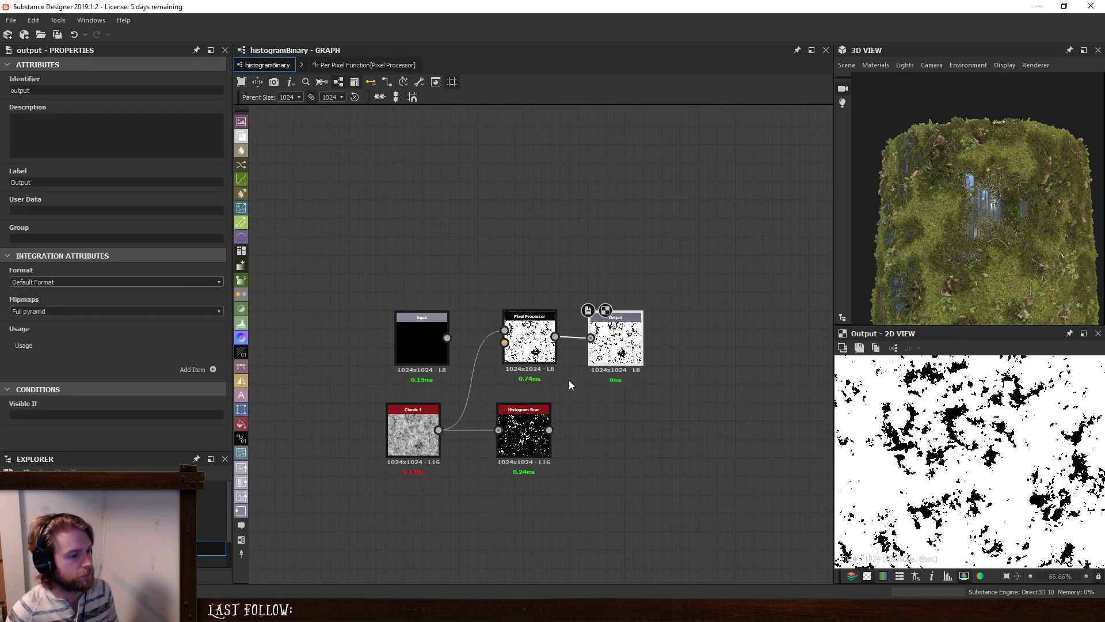
double_click(527, 431)
double_click(529, 341)
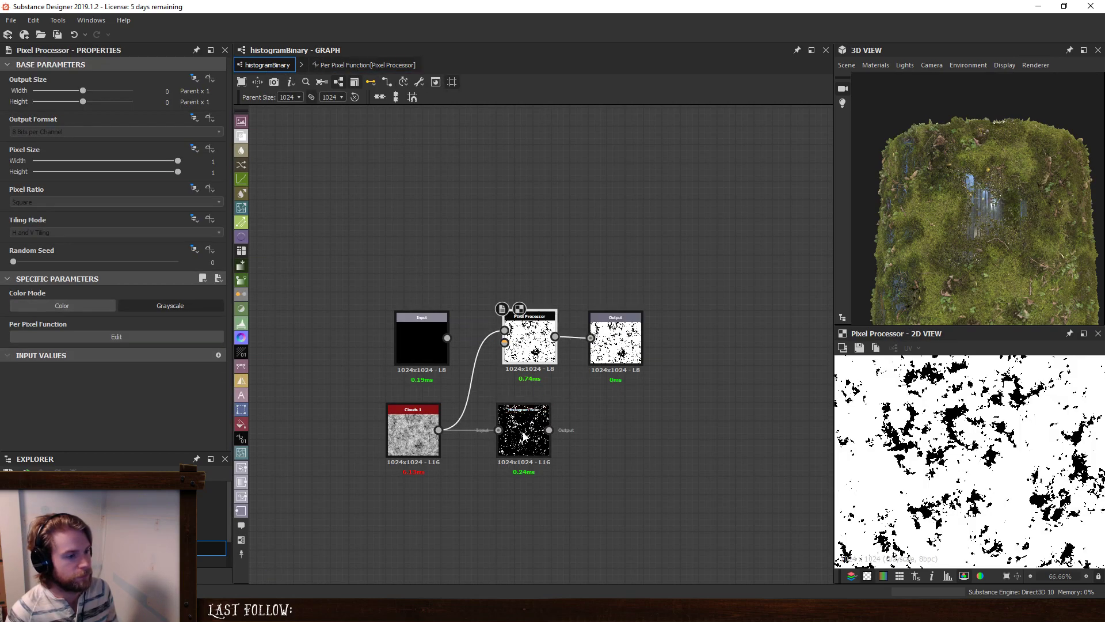
Set the Position parameter's default to 0.22 and compare the Pixel Processor's result with the Histogram Scan.
click(404, 265)
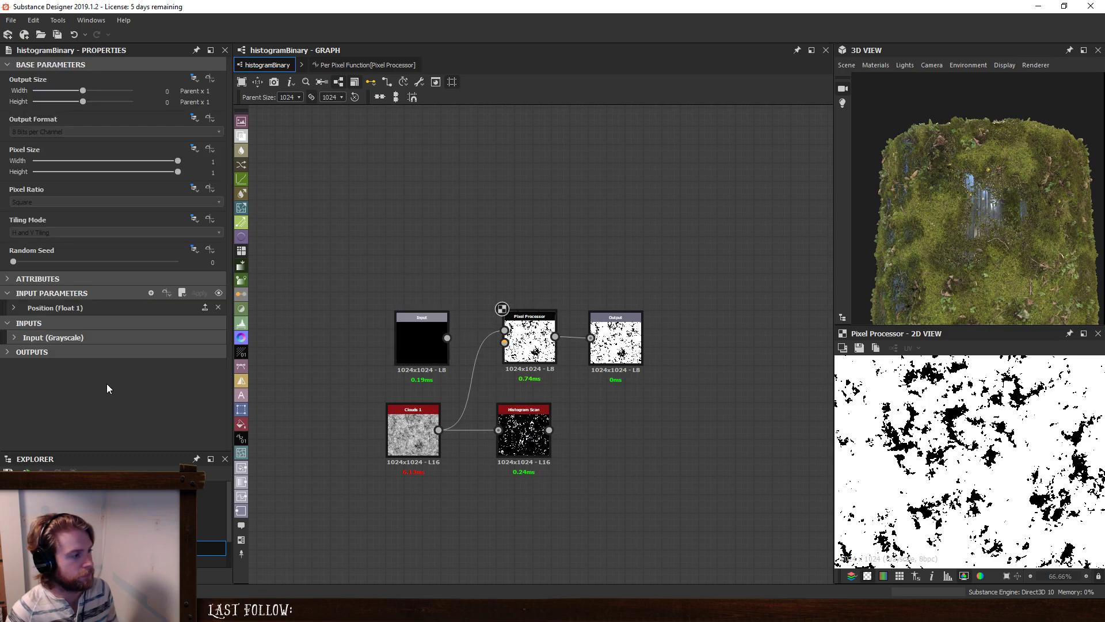
click(95, 311)
drag(116, 414, 82, 414)
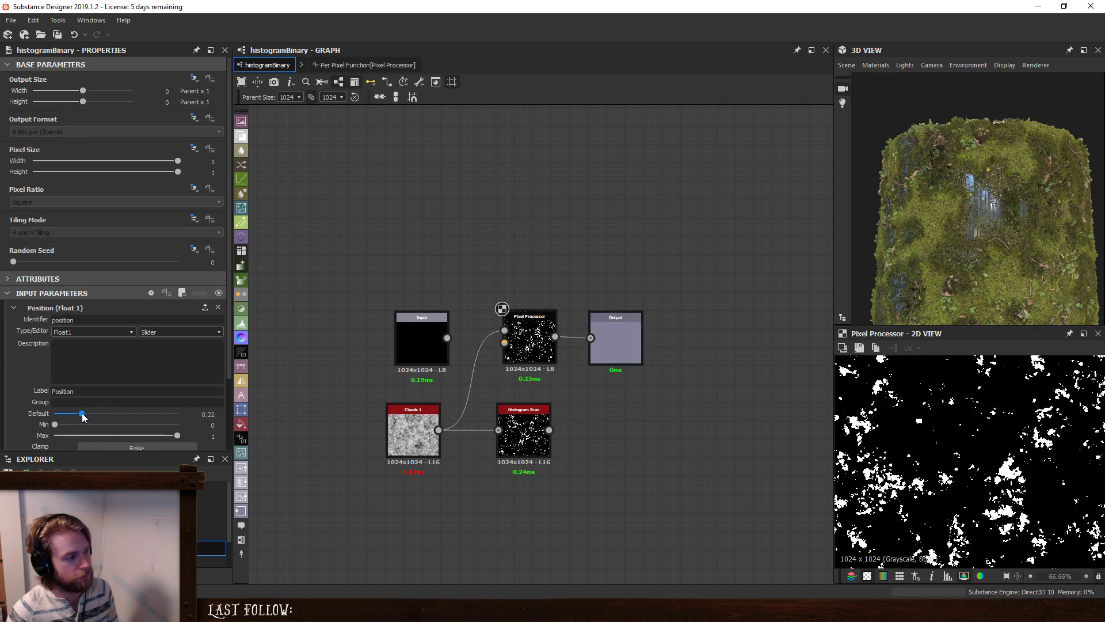
click(512, 443)
click(527, 345)
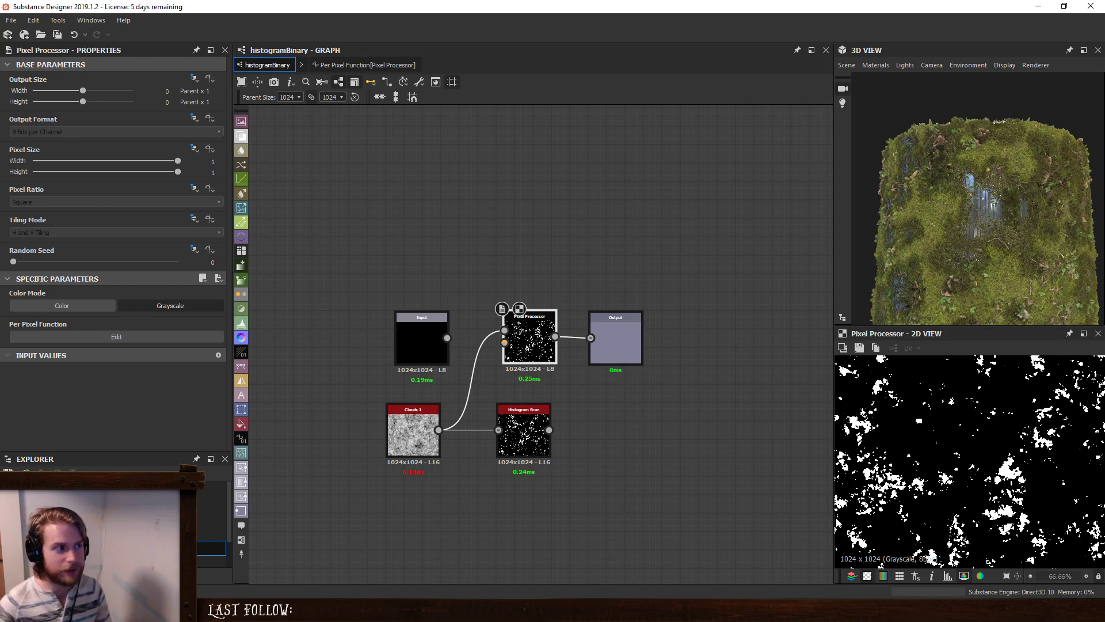
Tidy the per-pixel function by placing position and One minus above the sampling row and closing the gap to Lower or Equal and Boolean to Float1.
click(345, 65)
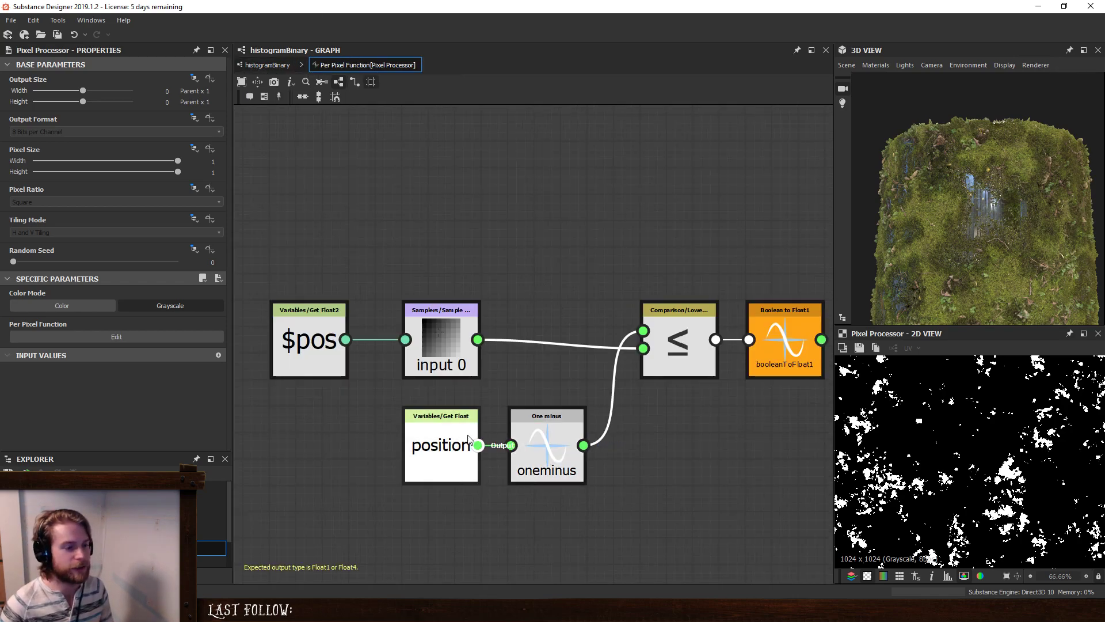
drag(550, 469, 444, 257)
drag(665, 339, 613, 341)
drag(775, 332, 761, 333)
click(747, 259)
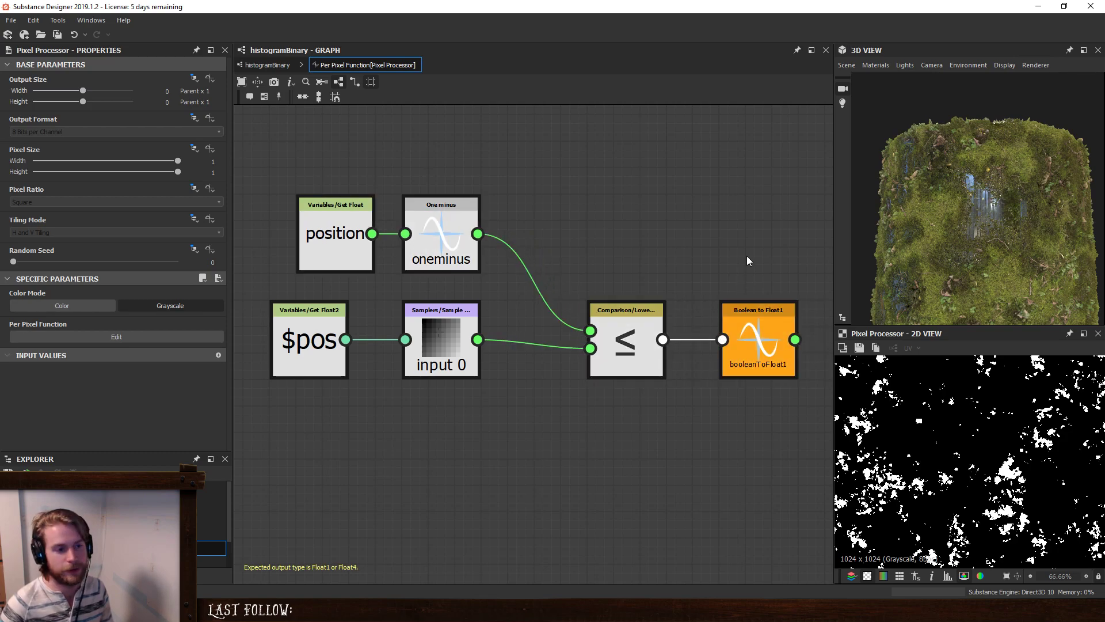
middle_drag(657, 249, 683, 290)
drag(336, 383, 362, 383)
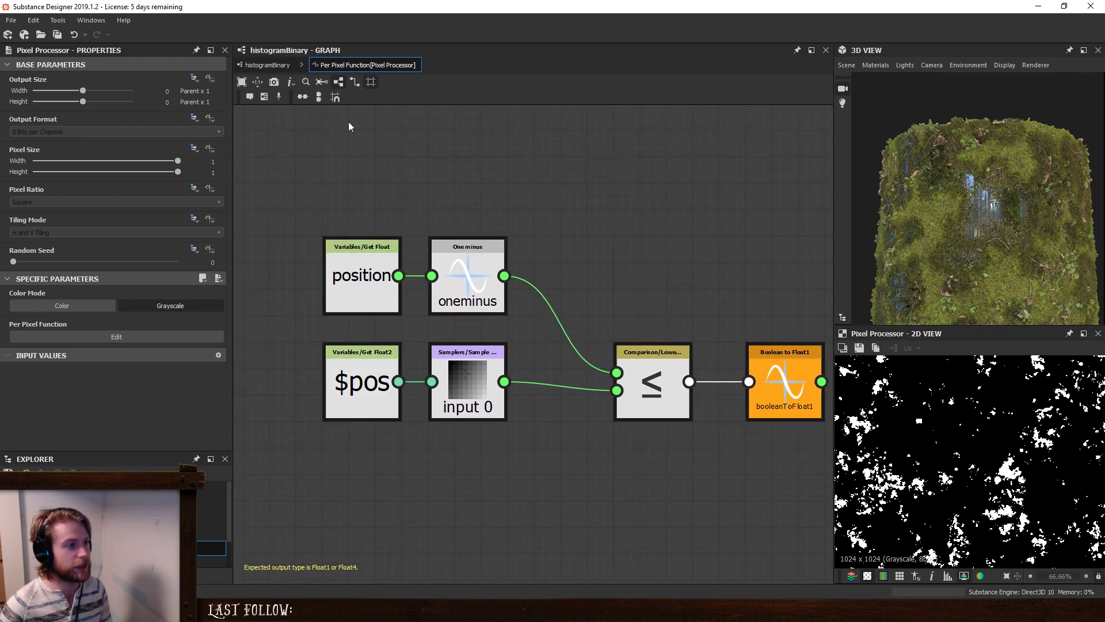
Test the Histogram Scan node's output at Position values of 0.06 and 0.67.
click(249, 64)
click(524, 434)
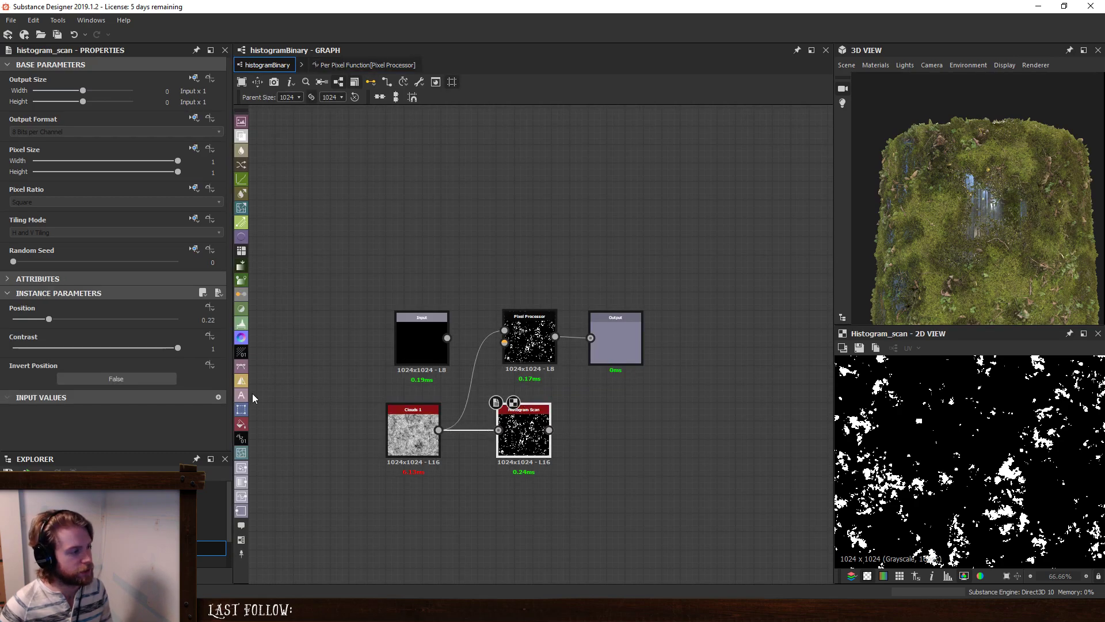
drag(49, 319, 22, 333)
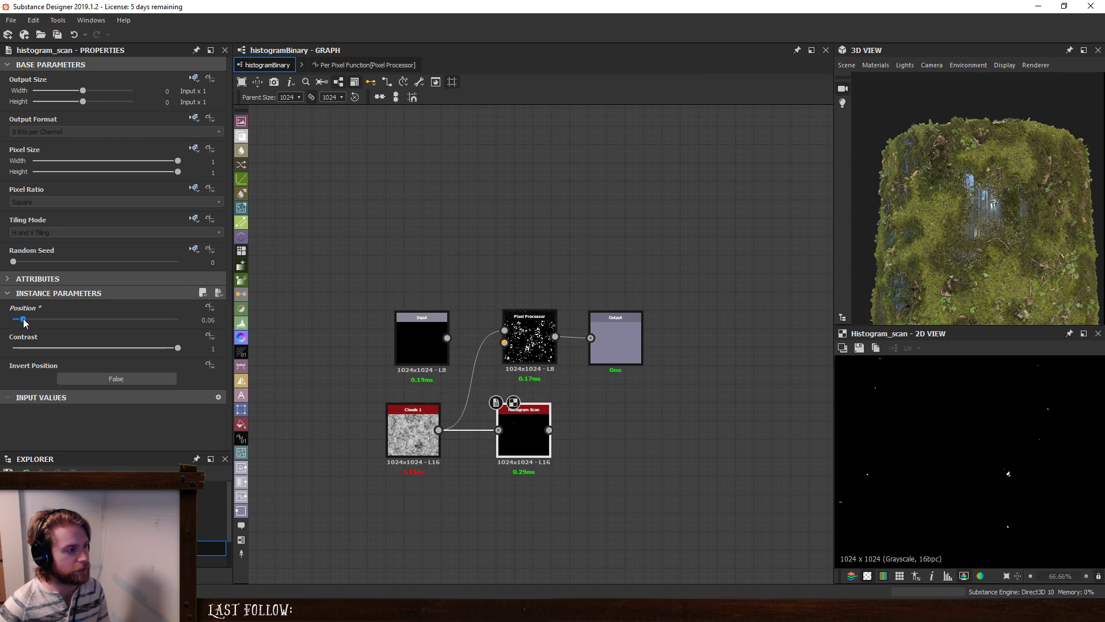
drag(23, 322, 123, 320)
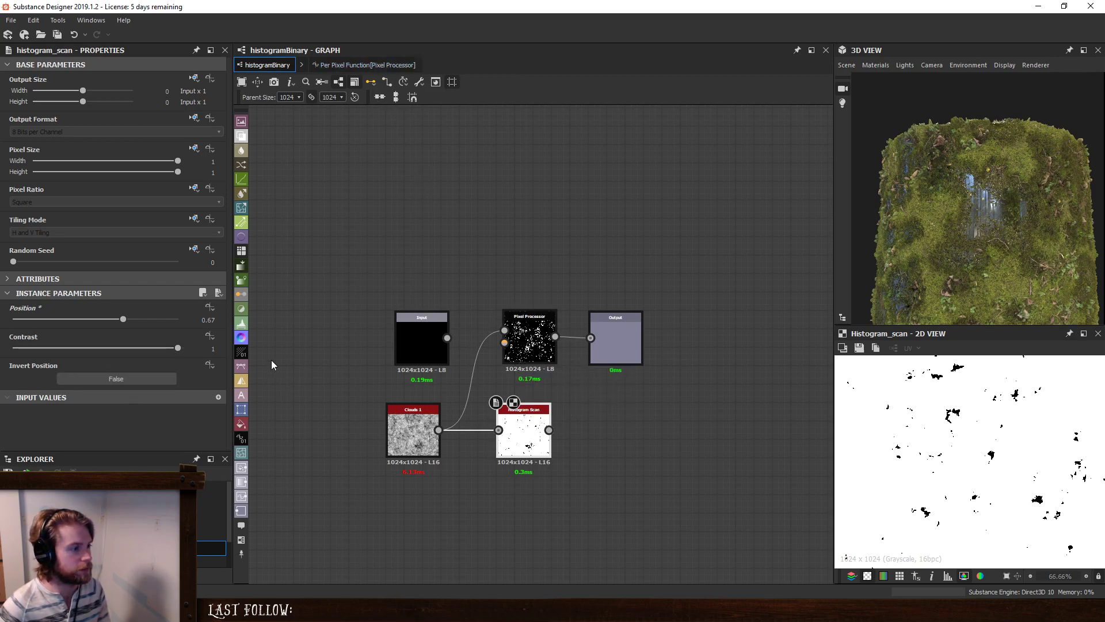
Reconnect the Input node to the Pixel Processor's first input, delete Clouds 1 and Histogram Scan, and preview the Output node.
drag(447, 338, 504, 331)
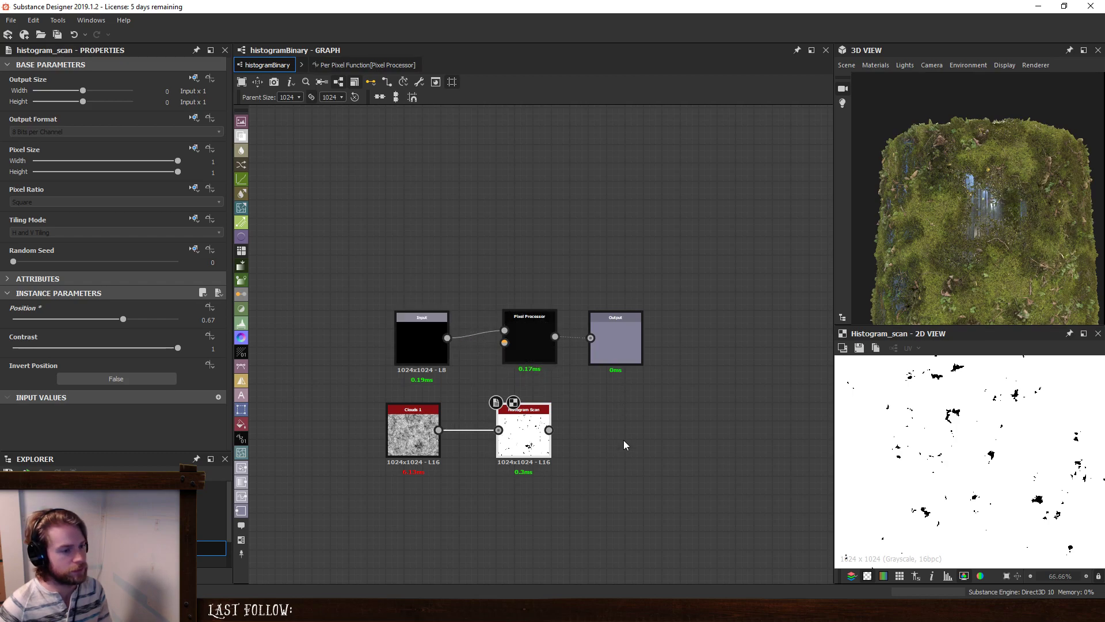
drag(623, 440, 366, 391)
key(Delete)
click(536, 319)
double_click(536, 320)
double_click(616, 319)
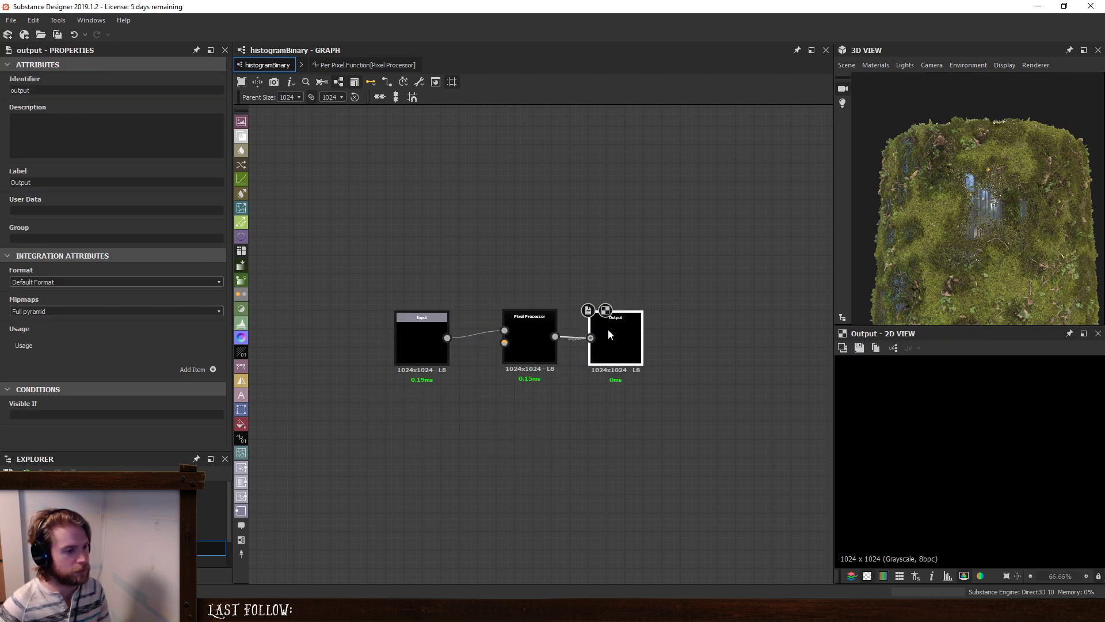
Align the Input, Pixel Processor and Output nodes in a compact, evenly spaced row.
drag(609, 332, 591, 333)
drag(432, 334, 460, 335)
drag(530, 321, 523, 319)
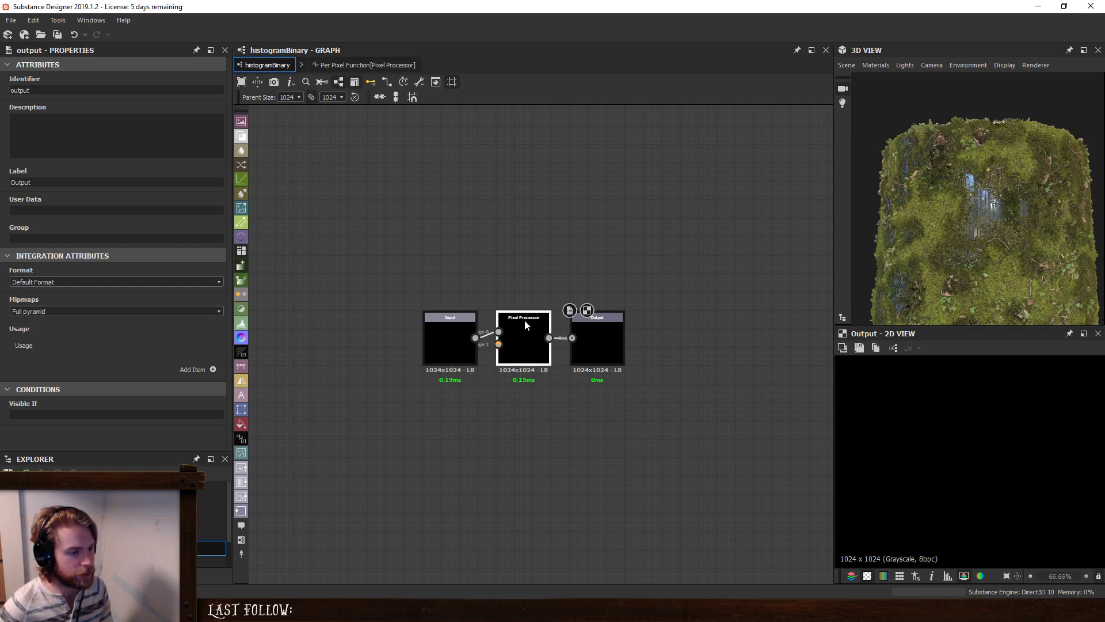
click(589, 334)
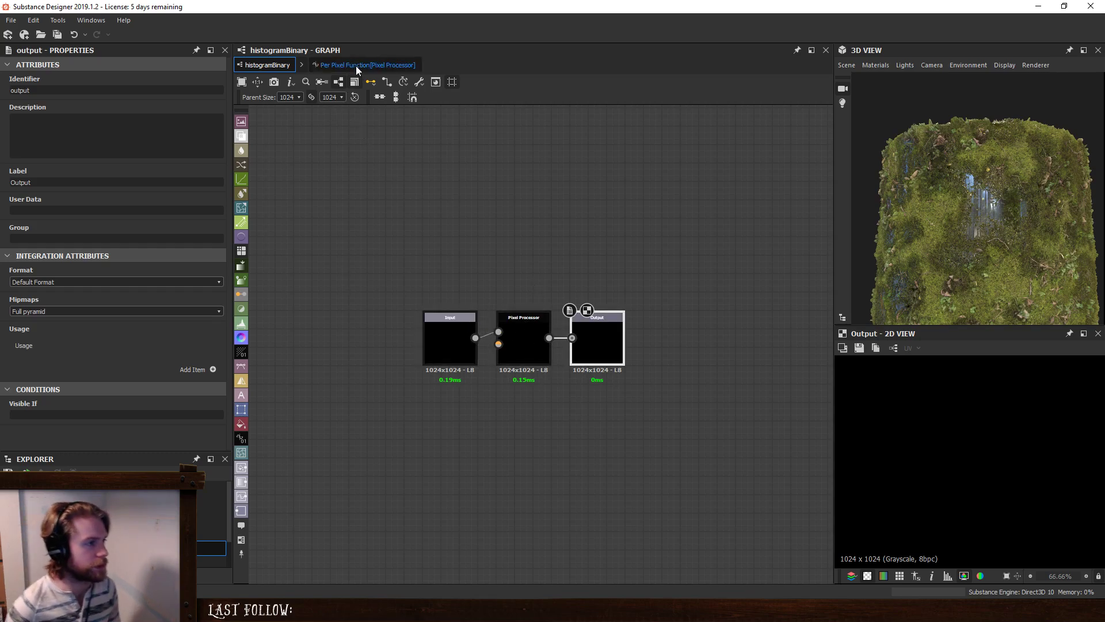
click(287, 425)
Save the package as histogramBinary.sbs in the Substance Library folder.
right_click(77, 548)
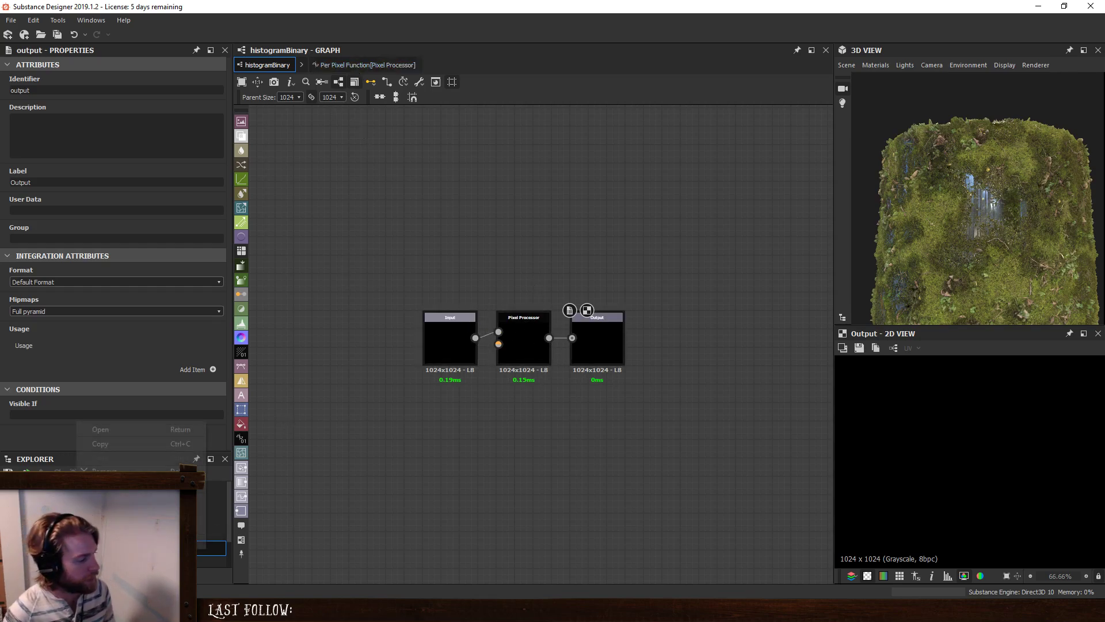
click(163, 443)
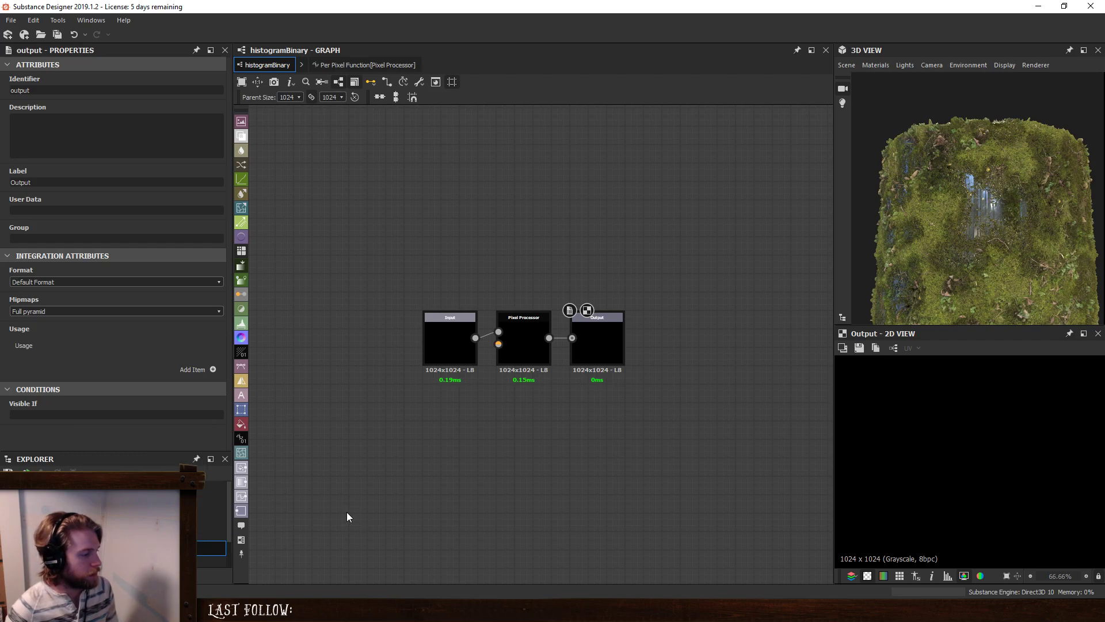
key(ctrl+s)
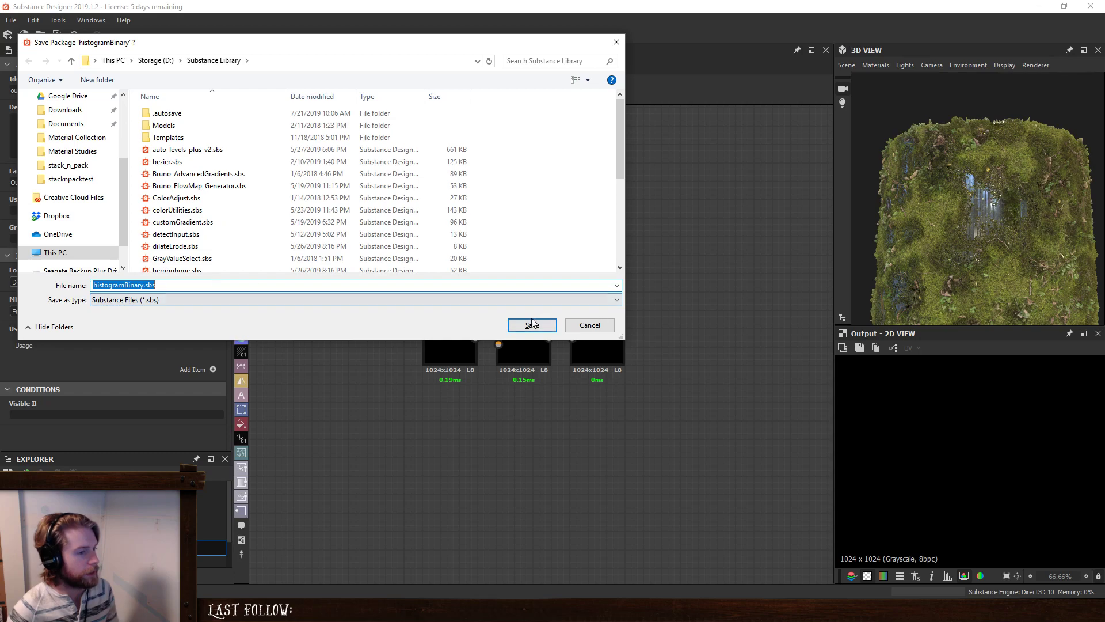
click(532, 324)
Set the histogramBinary graph's Label attribute to HistogramBinary.
click(401, 416)
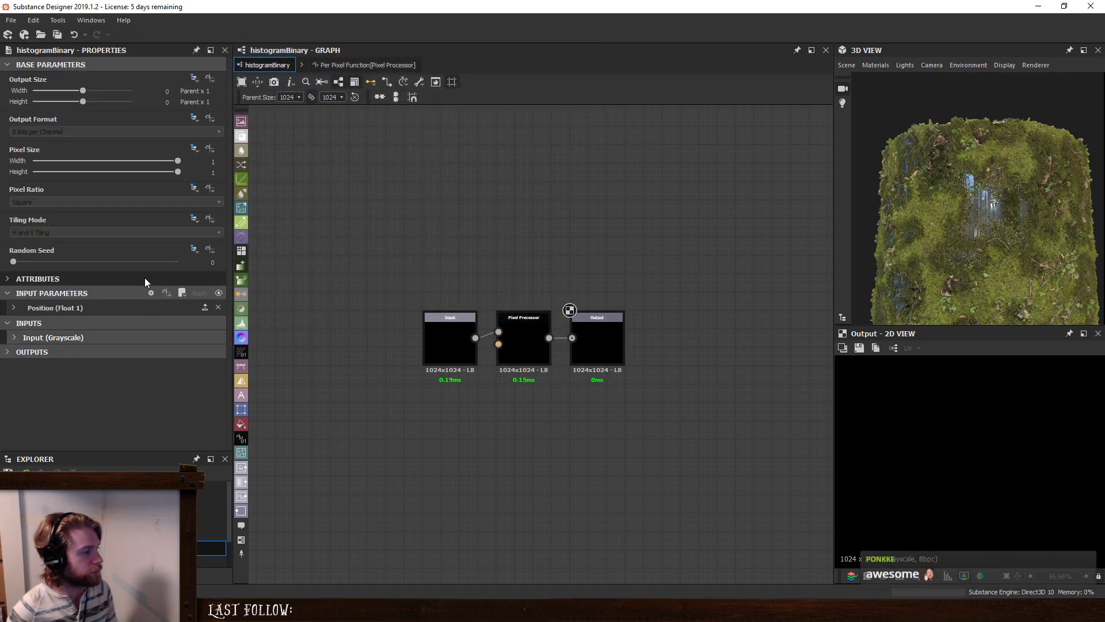
scroll(85, 287, down, 3)
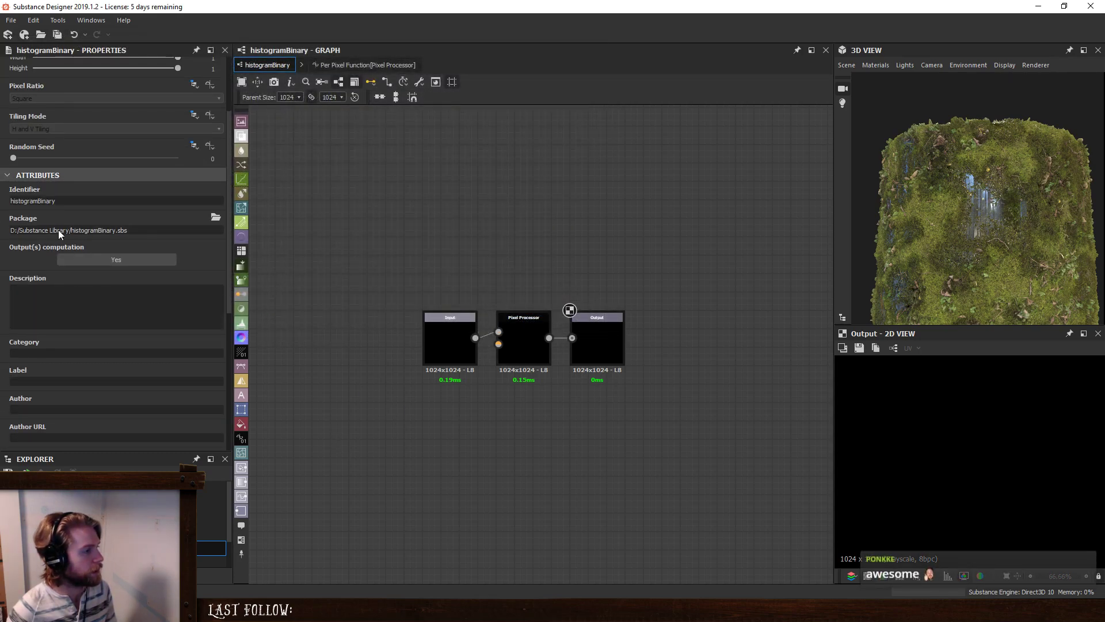
click(35, 380)
text(H)
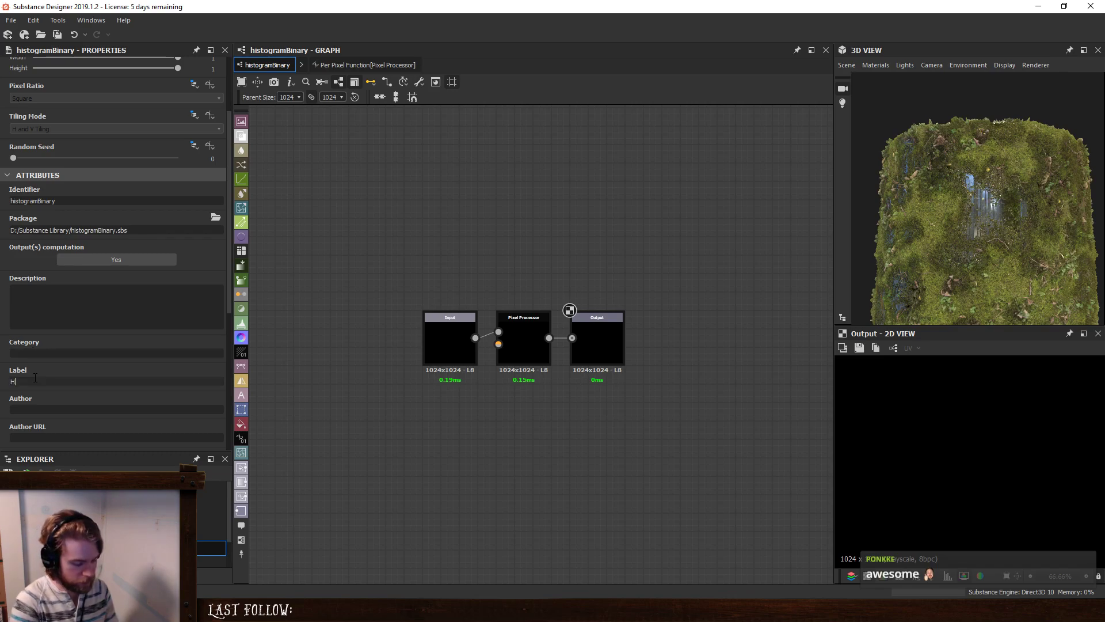
text(istogra)
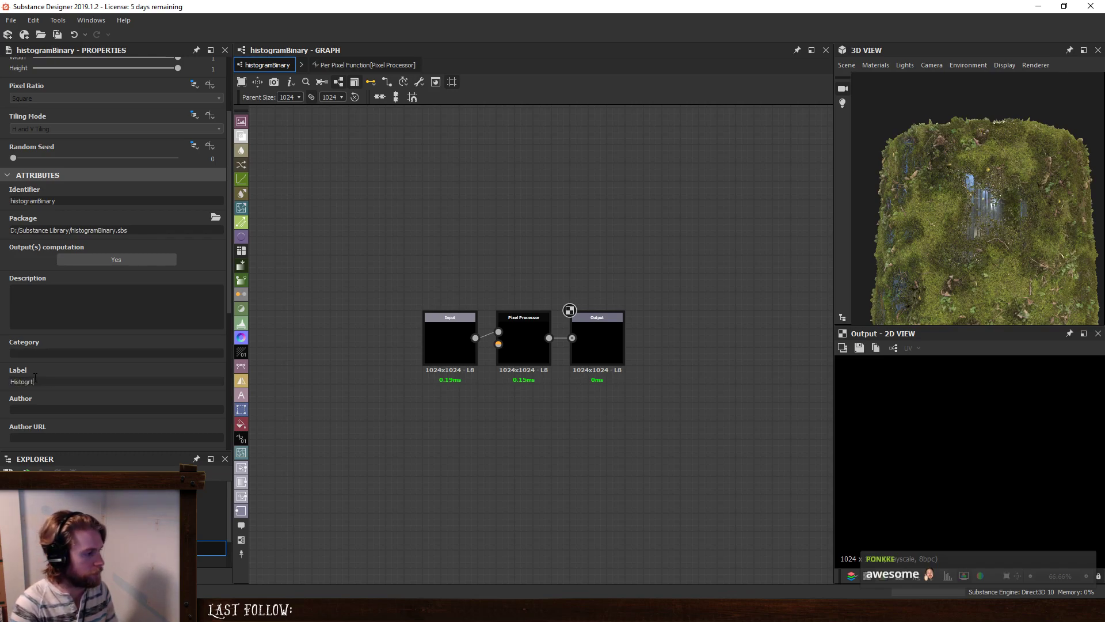
text(mBinary)
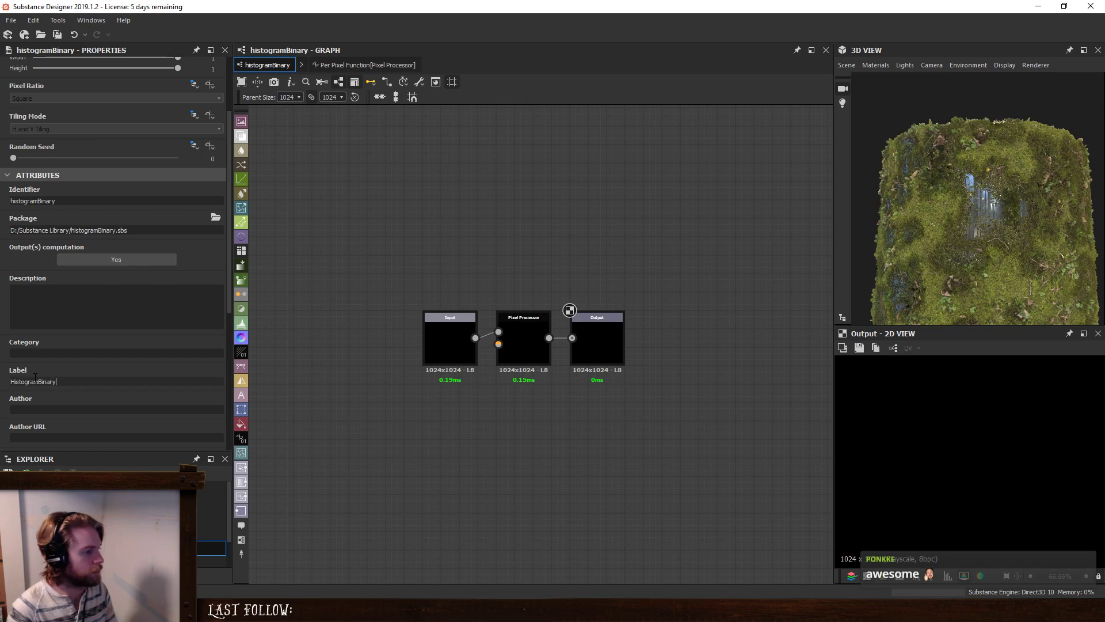
Fill in the graph's Author attribute with the author's name and Author URL with the full ArtStation profile address.
click(50, 410)
text(Phillip Jenn)
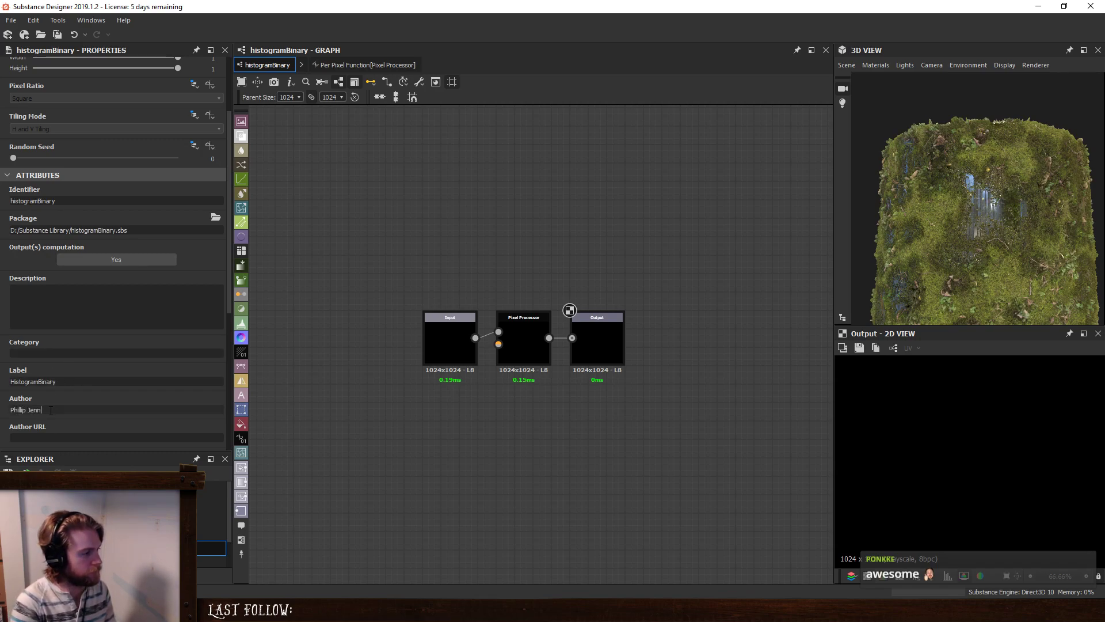
text(é)
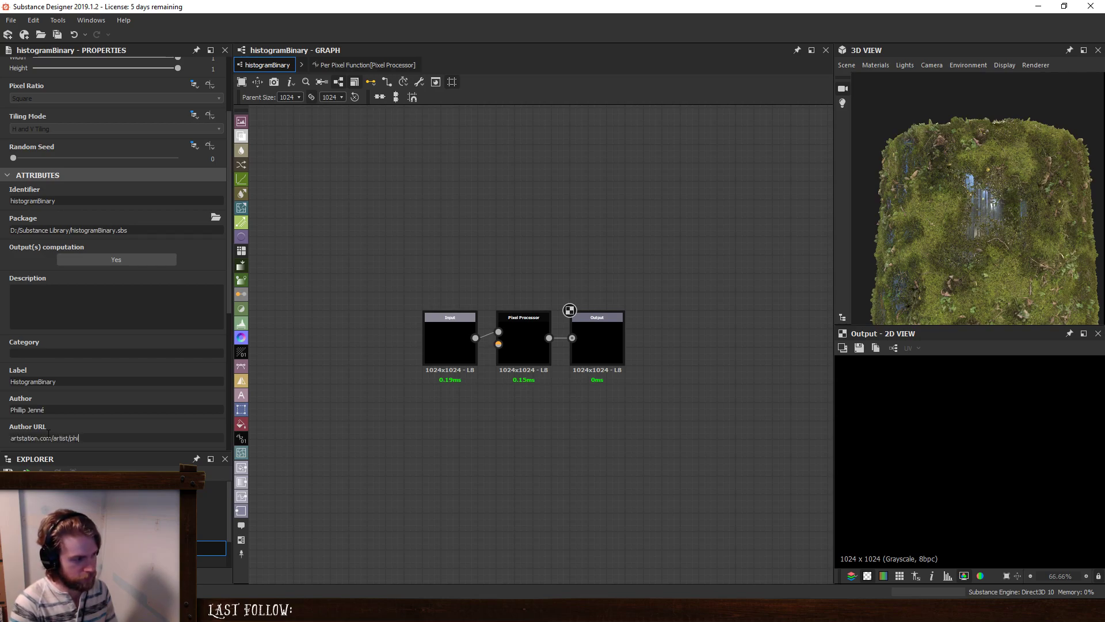
text(ipjenne)
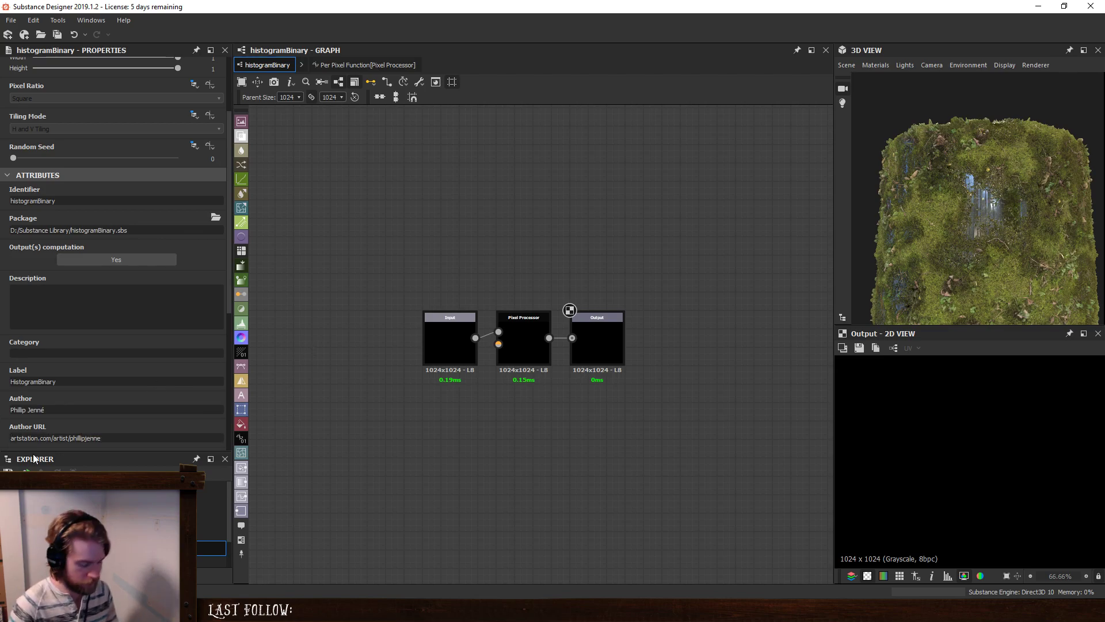
text(http://ww.)
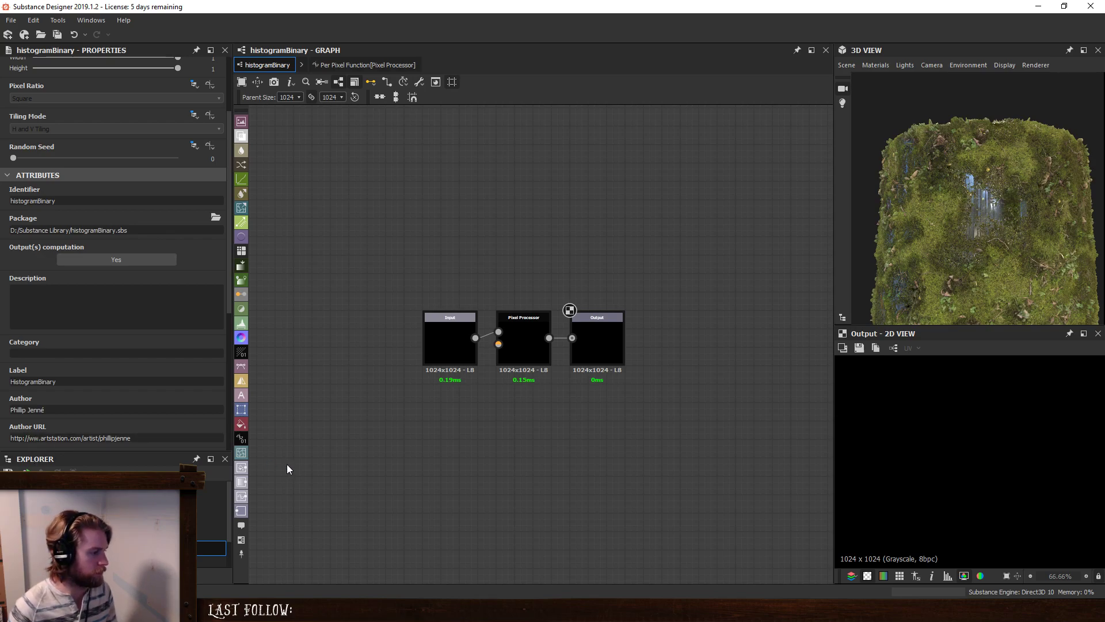
click(38, 441)
text(w)
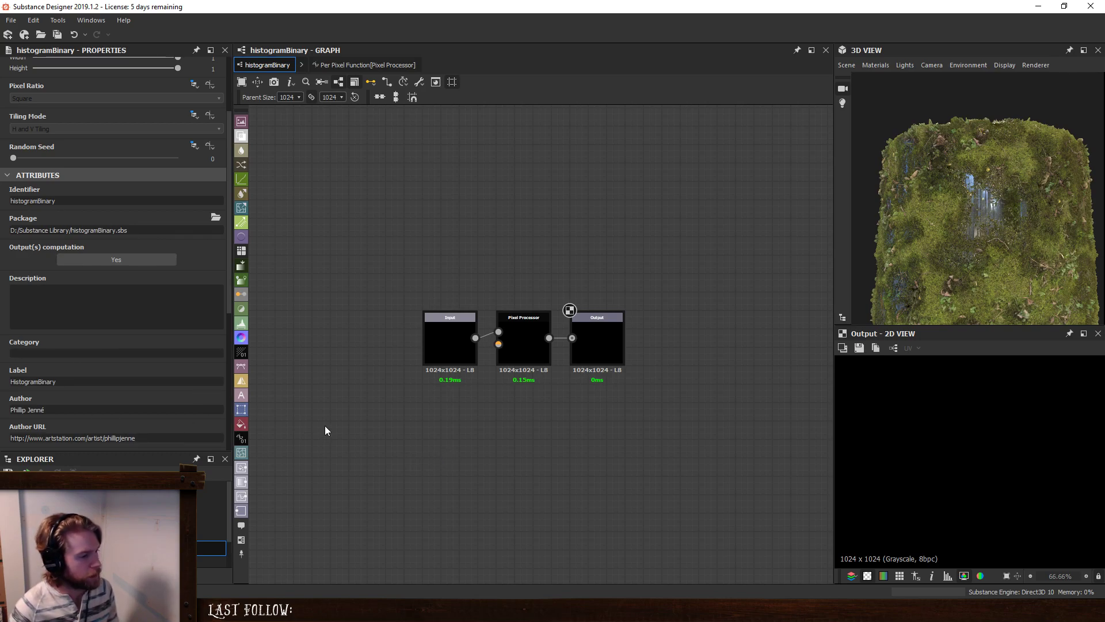
Add a temporary Histogram Scan node, examine its category and tags attributes for reference, and delete it.
key(space)
text(hist)
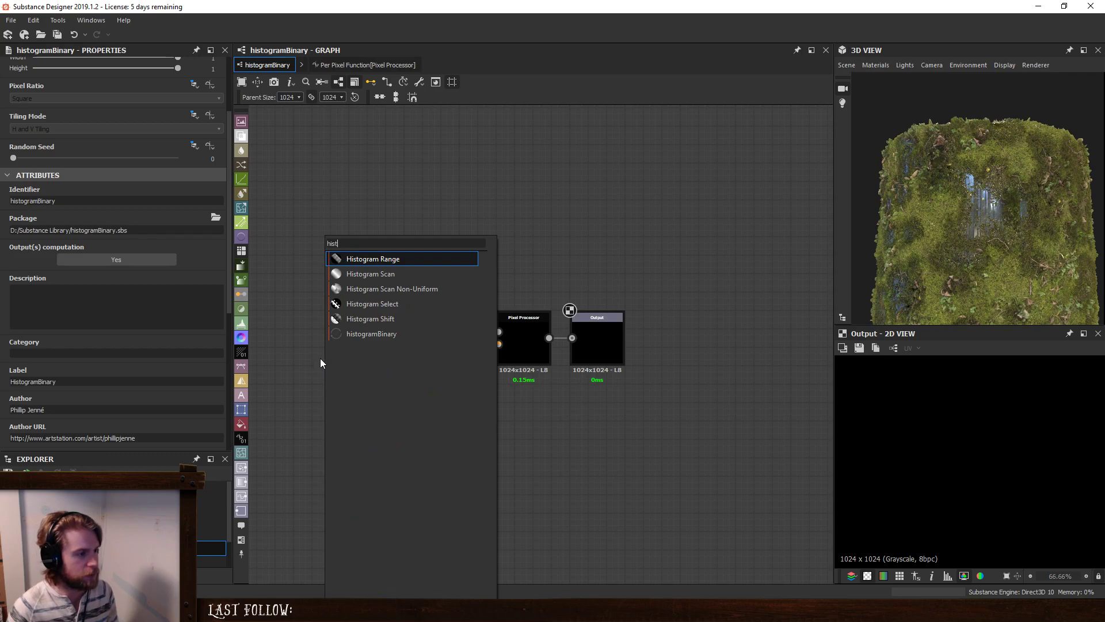
click(397, 274)
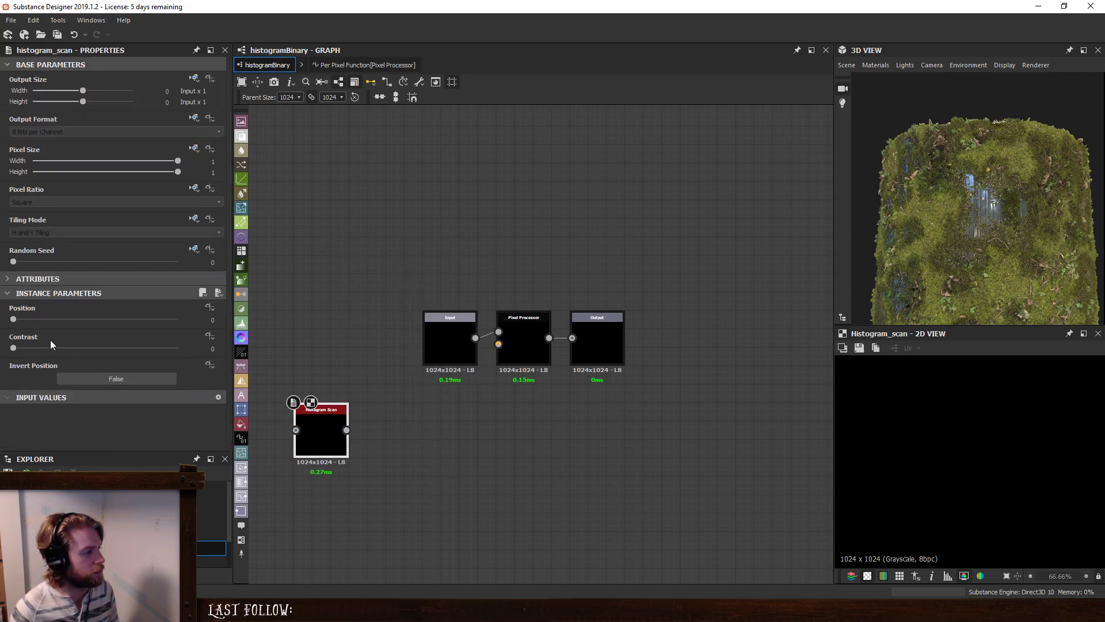
click(34, 279)
scroll(48, 395, down, 3)
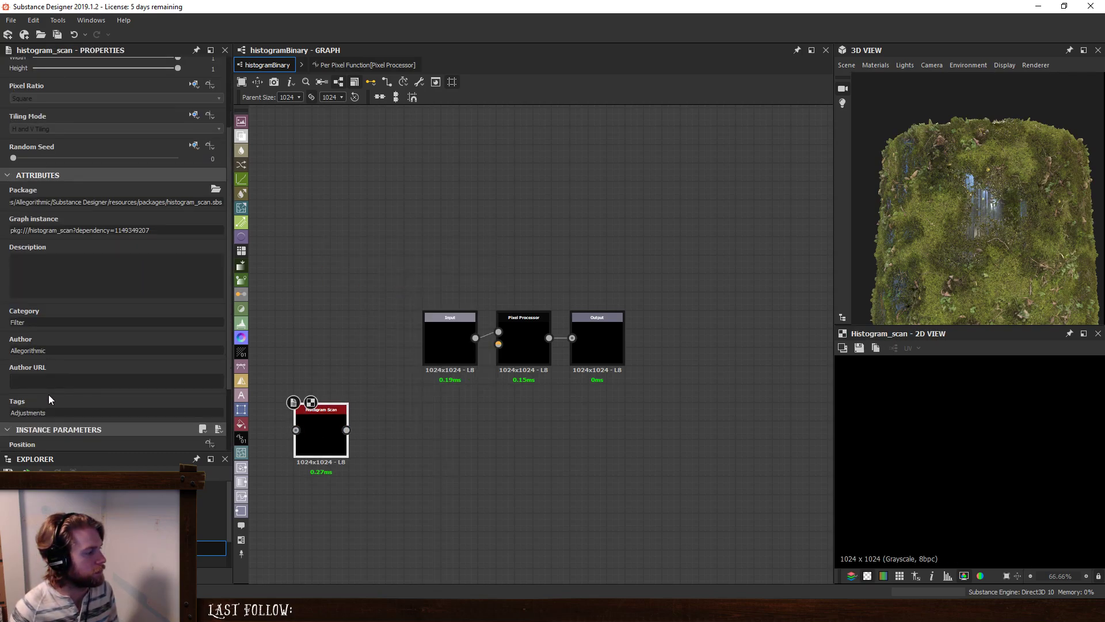
click(70, 182)
key(Delete)
Set the histogramBinary graph's Category attribute to Filter.
click(412, 448)
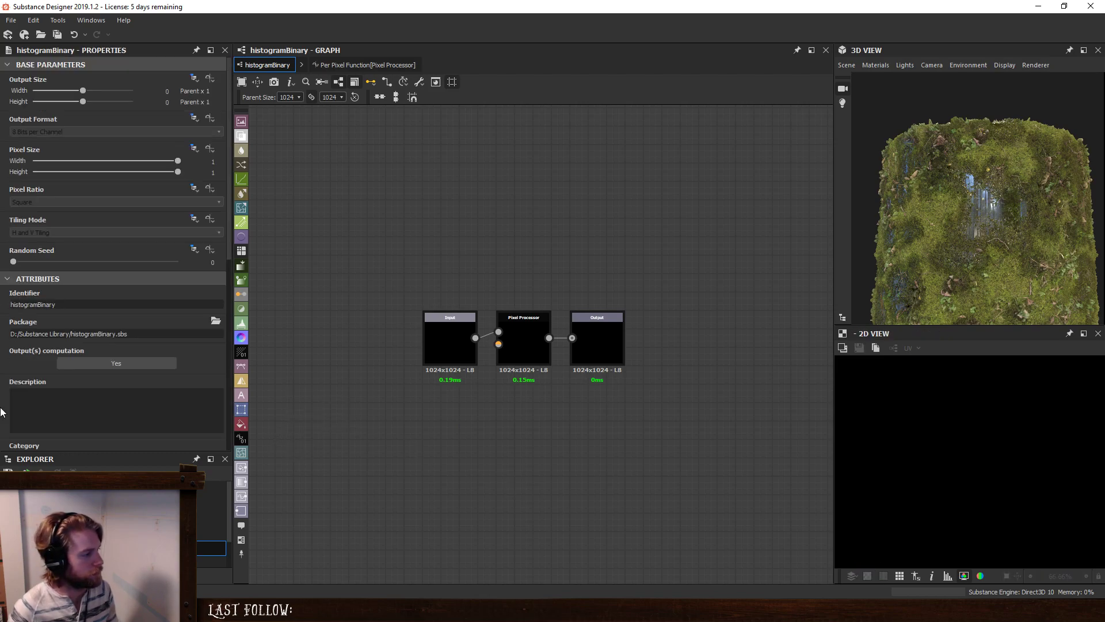
scroll(61, 361, down, 5)
click(41, 250)
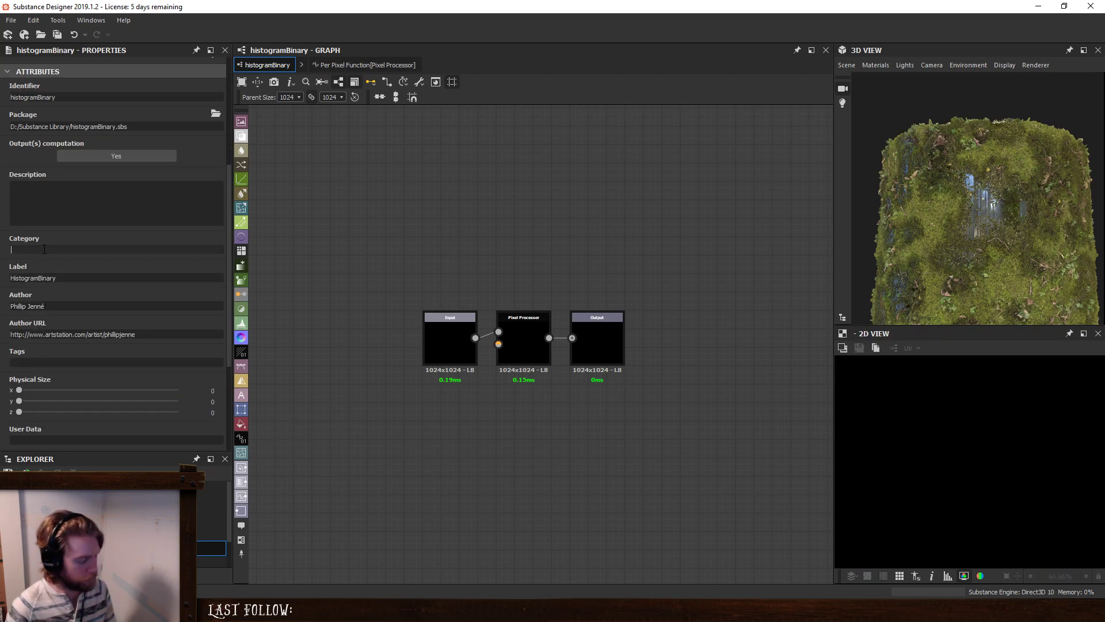
text(Filter)
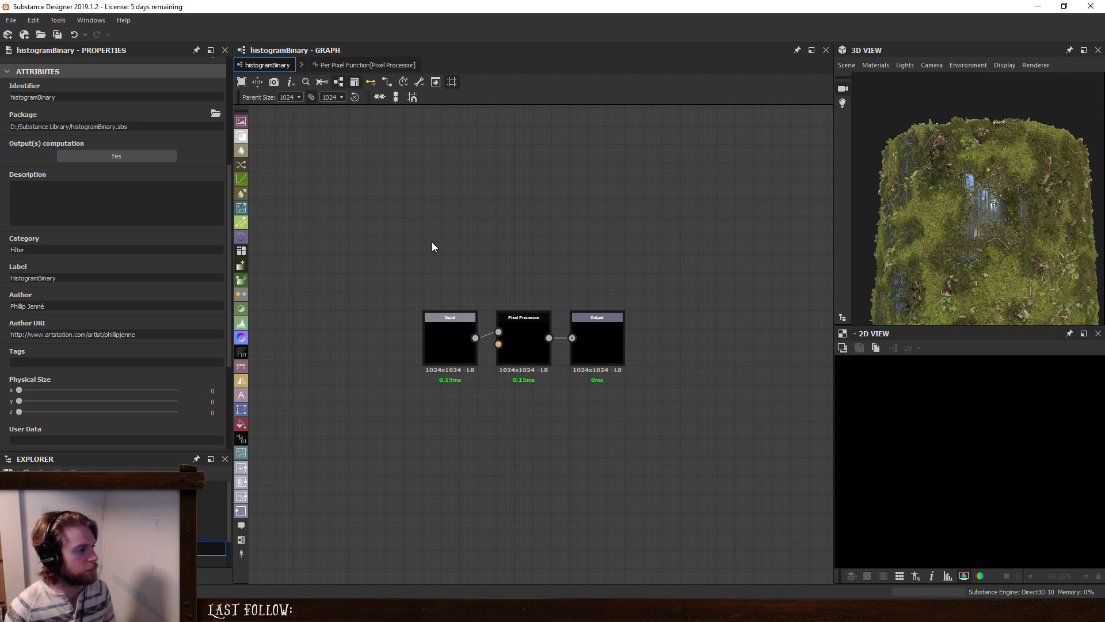
Enter the graph description "Similar to histogram scan but with true binary output as expected with contrast of 1.".
middle_drag(432, 245, 328, 282)
click(92, 187)
text(Slmilar to histogram scan but with true binary output as expected with)
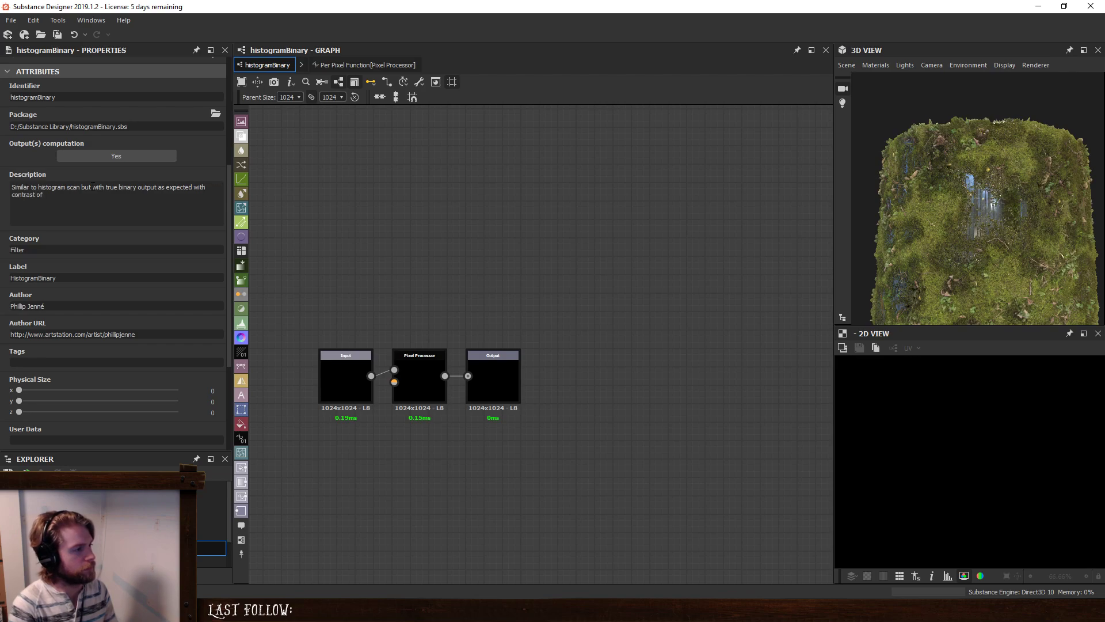
text(.)
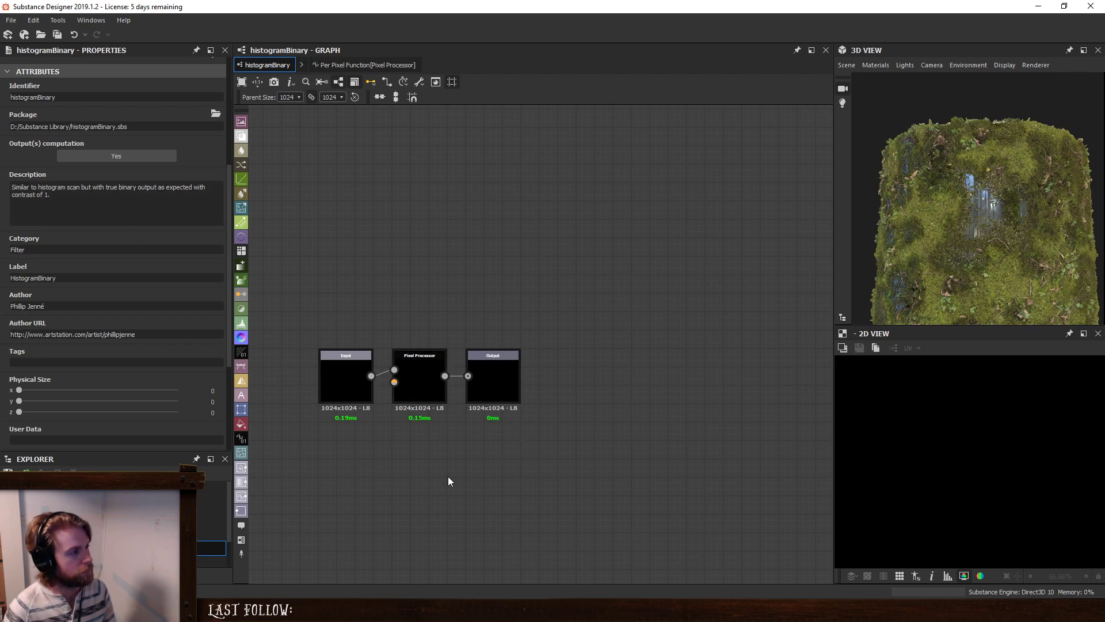
middle_drag(406, 455, 469, 463)
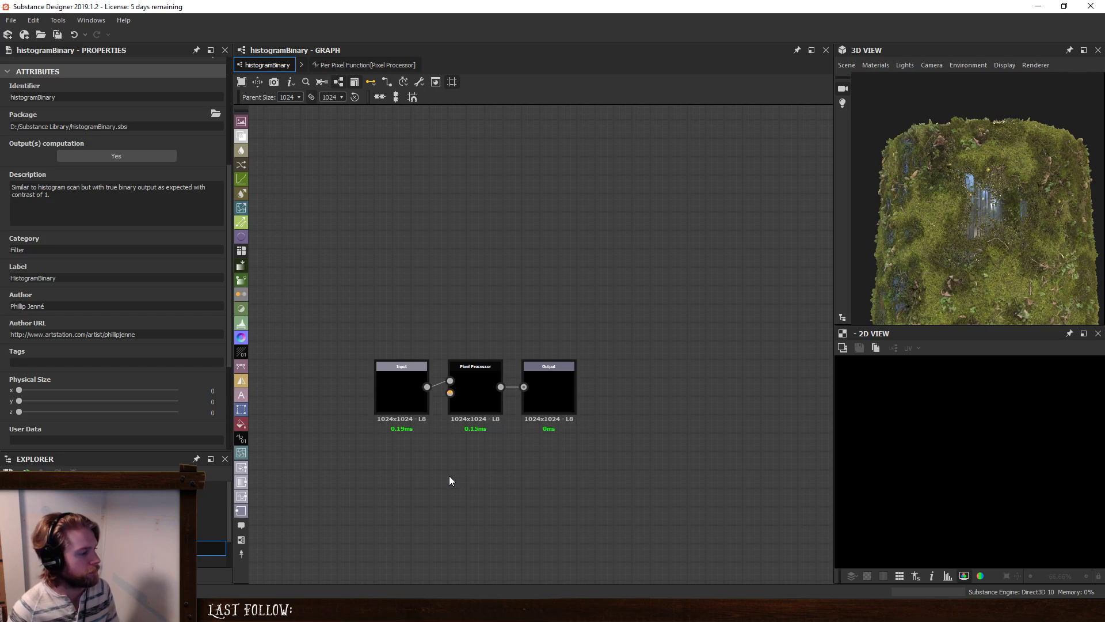
Open the wetnessDarkening graph and add a HistogramBinary node to it.
click(8, 533)
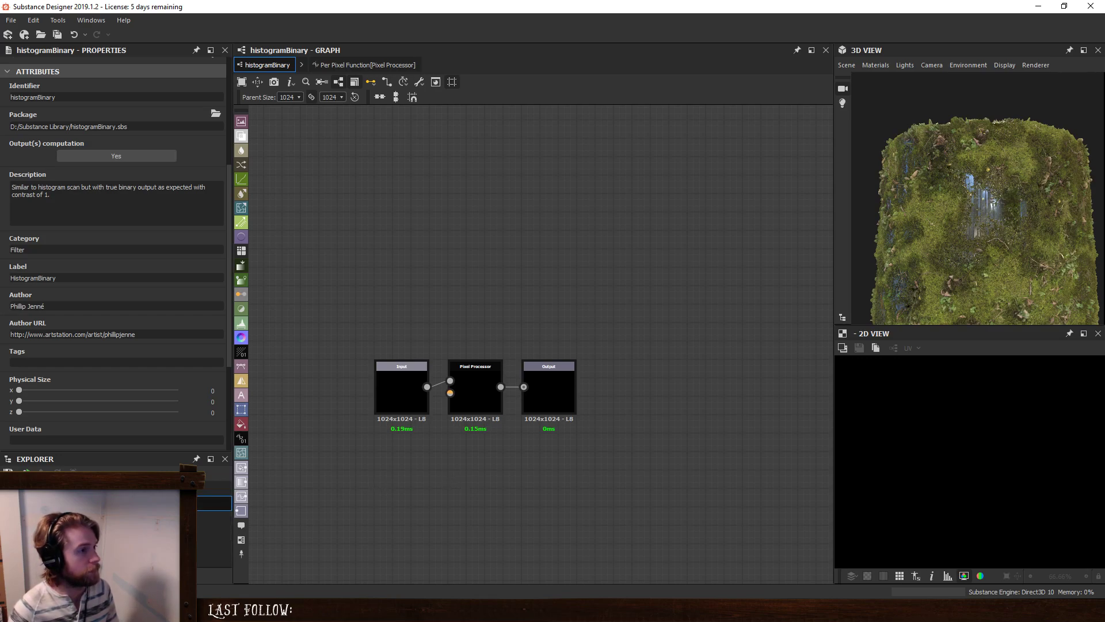
double_click(57, 548)
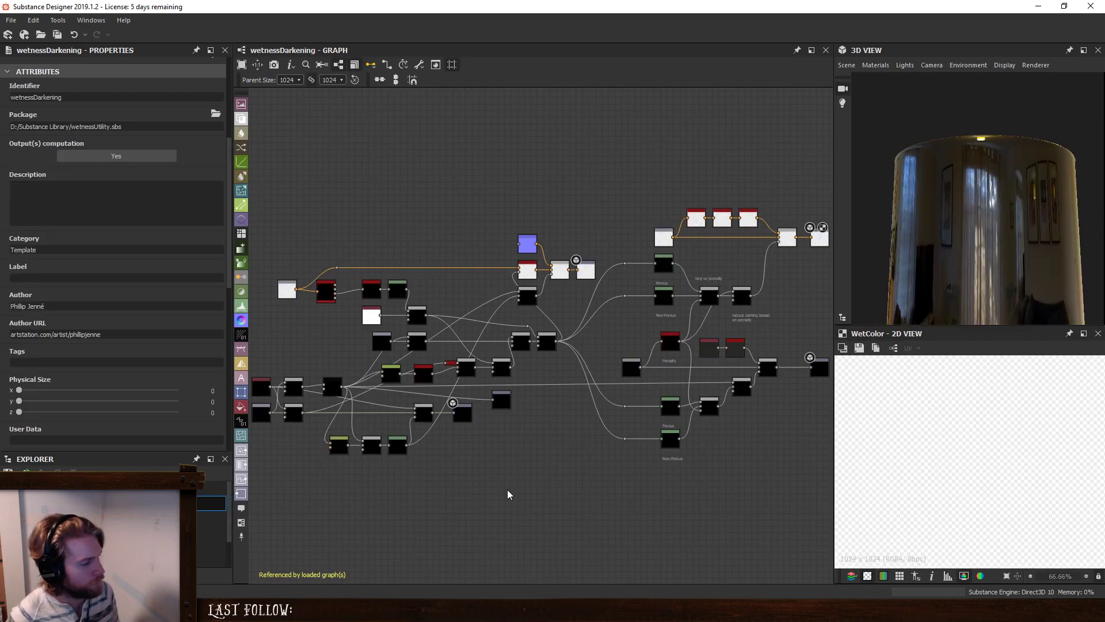
key(space)
text(hist)
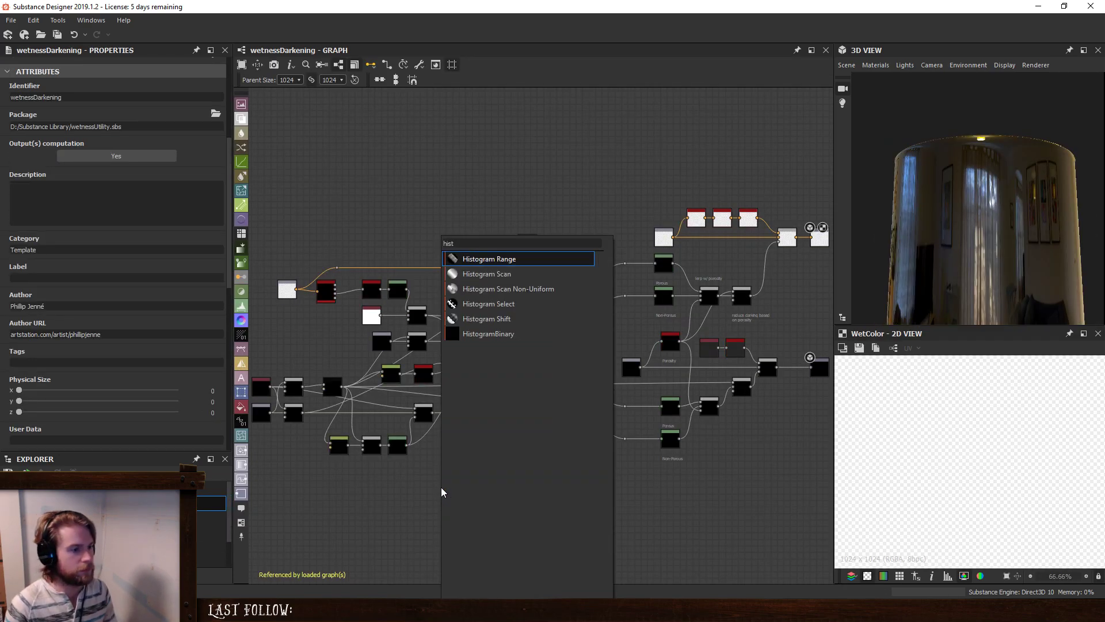
click(488, 334)
scroll(447, 483, up, 3)
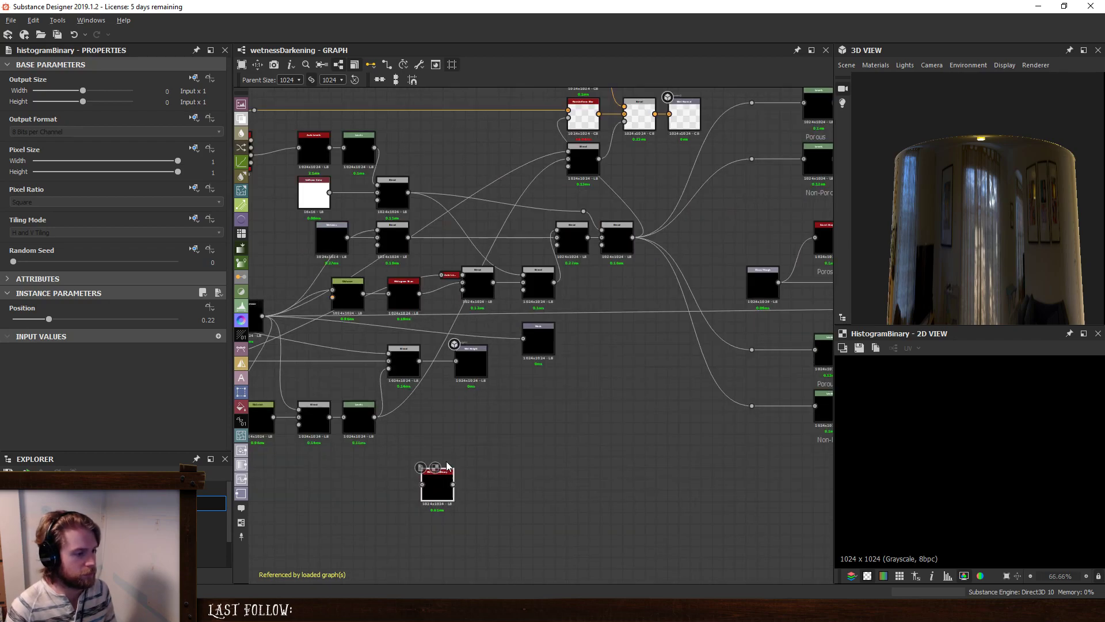
Place the HistogramBinary node directly above the Pixel Processor it is meant to replace.
middle_drag(447, 484, 658, 513)
drag(658, 513, 303, 257)
scroll(581, 345, up, 4)
middle_drag(303, 257, 394, 291)
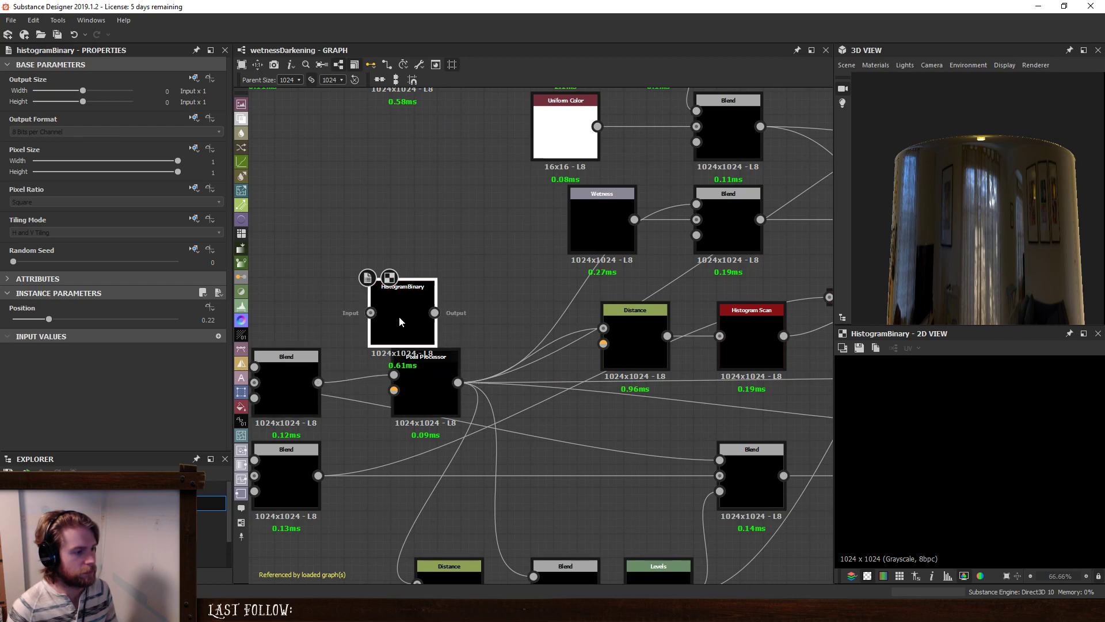
drag(399, 317, 409, 299)
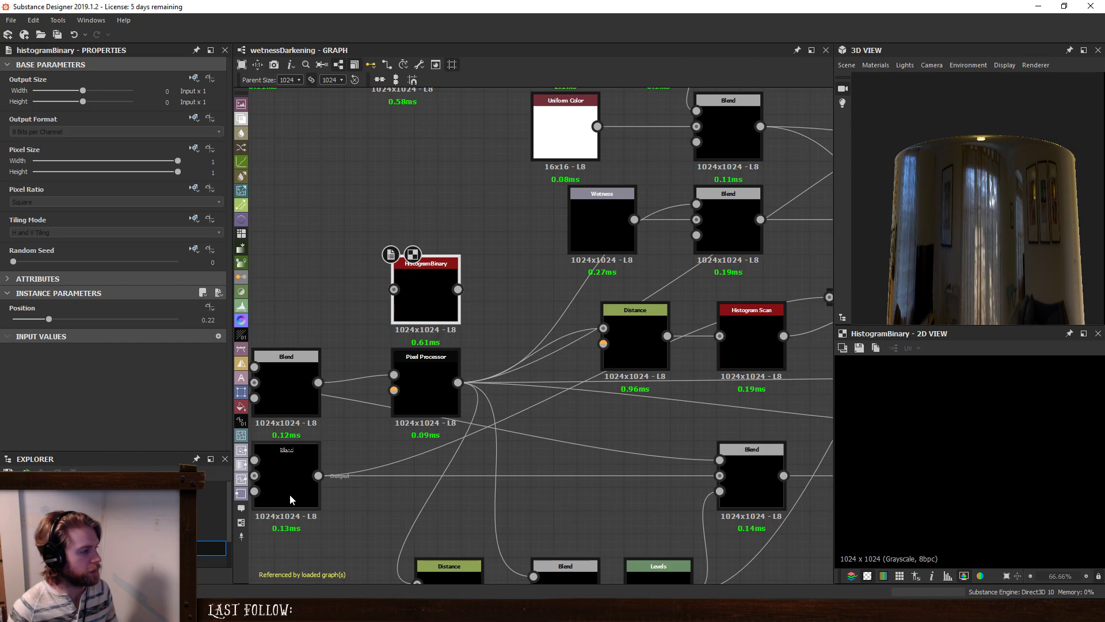
Open the histogramBinary graph and set the default of its Position input parameter to 0.
key(ctrl+e)
scroll(68, 346, down, 6)
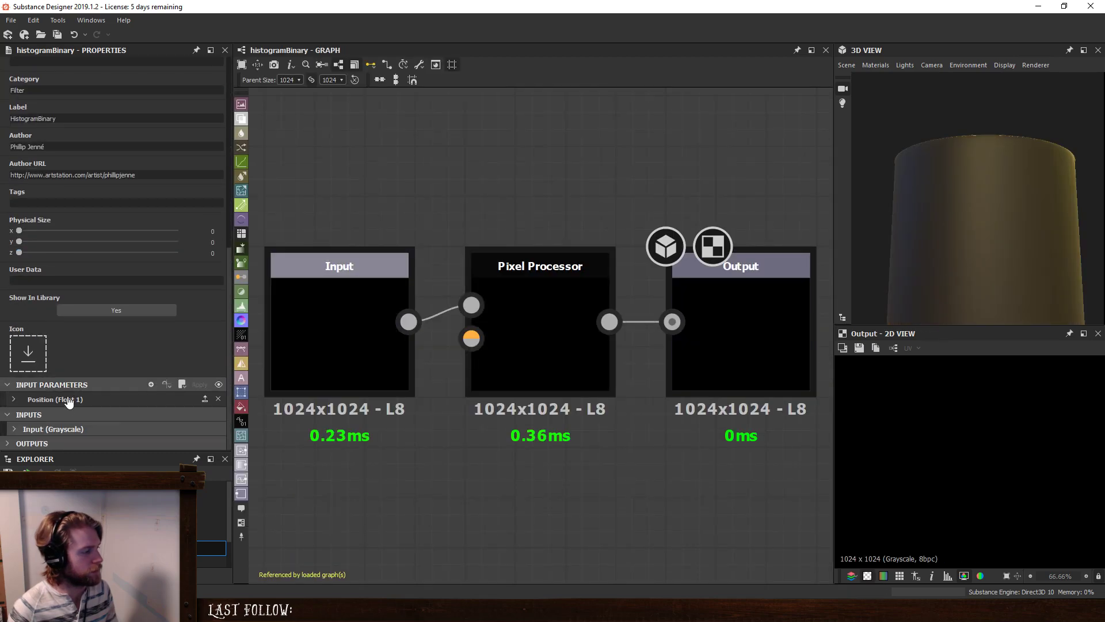
click(68, 400)
scroll(150, 391, down, 5)
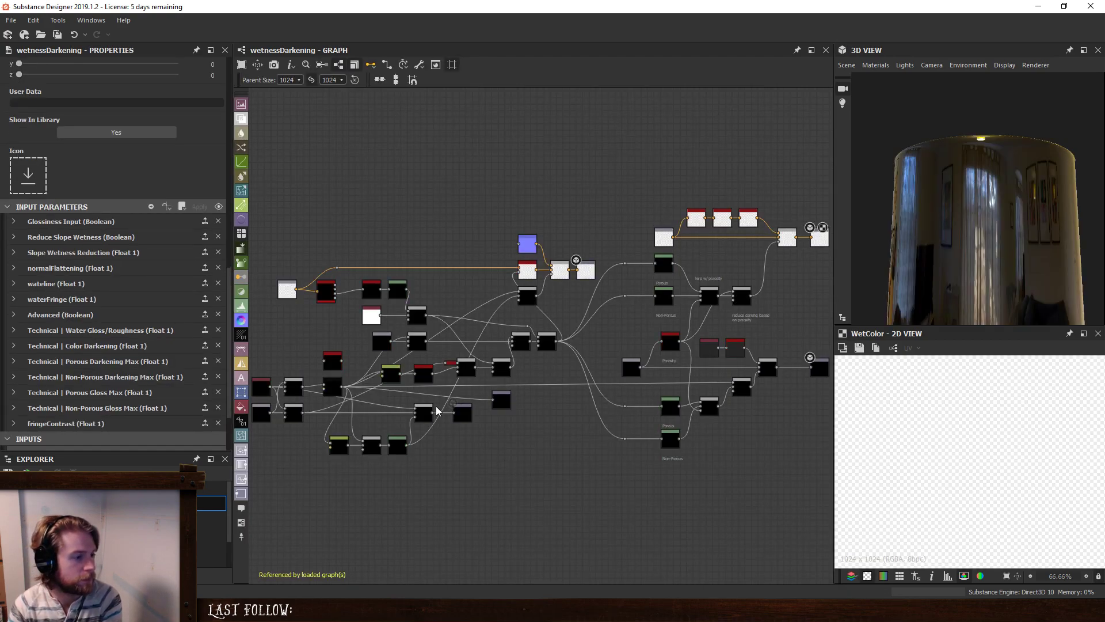
Check the HistogramBinary node in wetnessDarkening and change the histogramBinary graph's Label attribute to "Histogram Binary".
scroll(436, 410, up, 3)
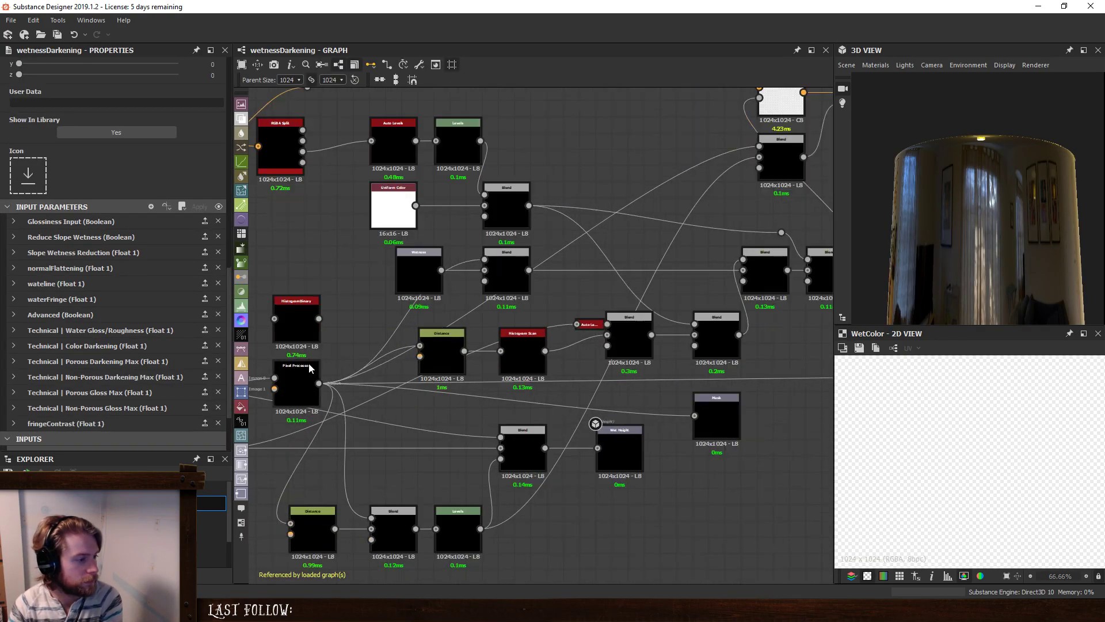
click(305, 322)
scroll(426, 356, up, 4)
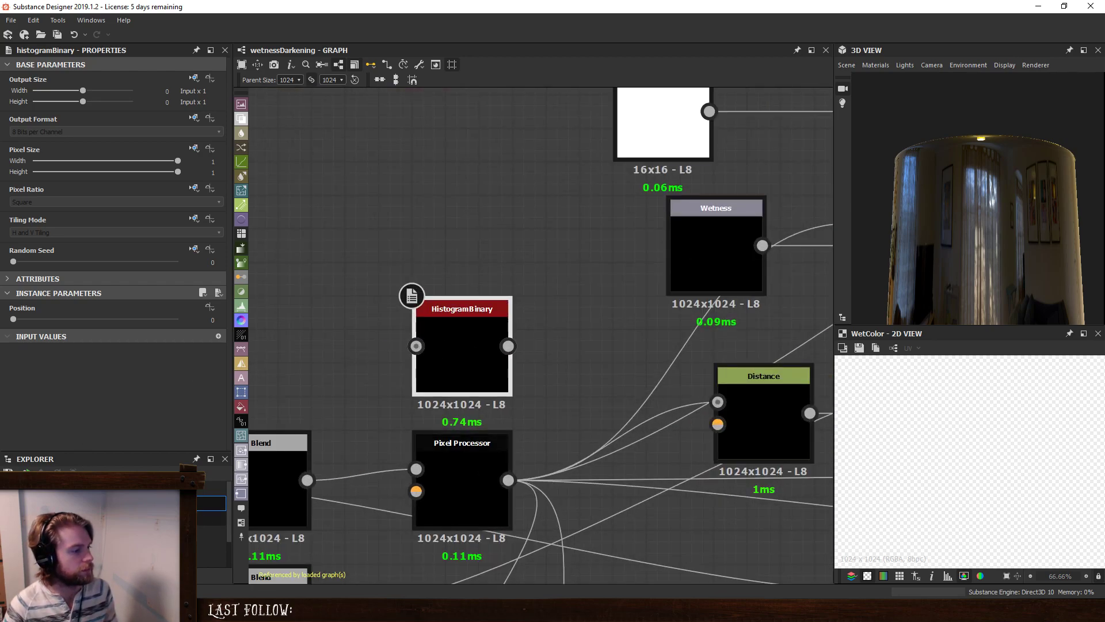
click(115, 548)
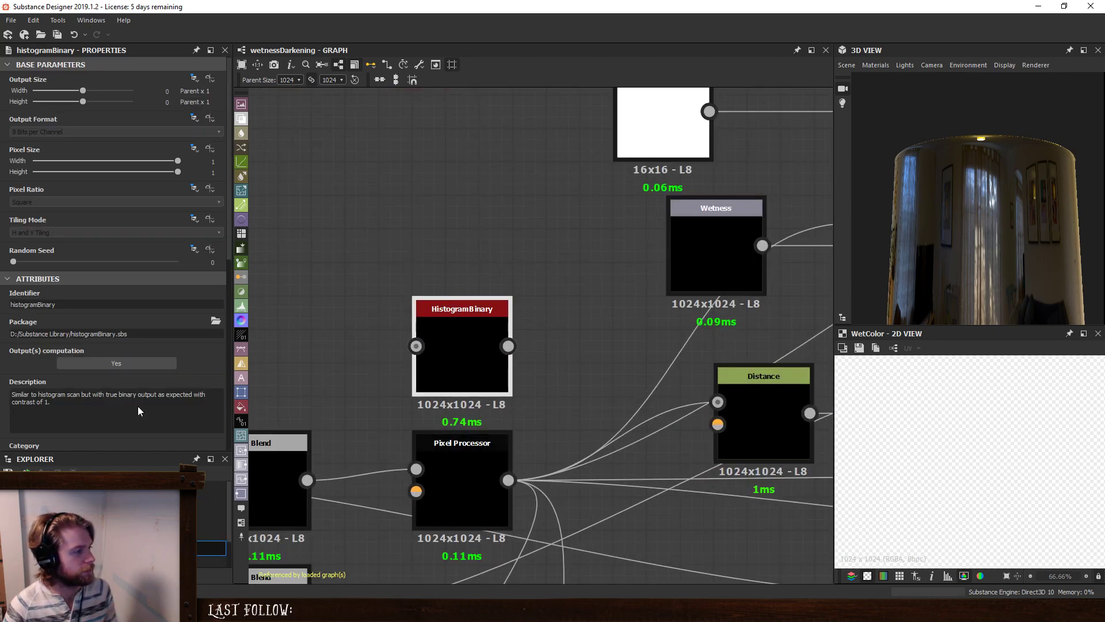
scroll(63, 383, down, 3)
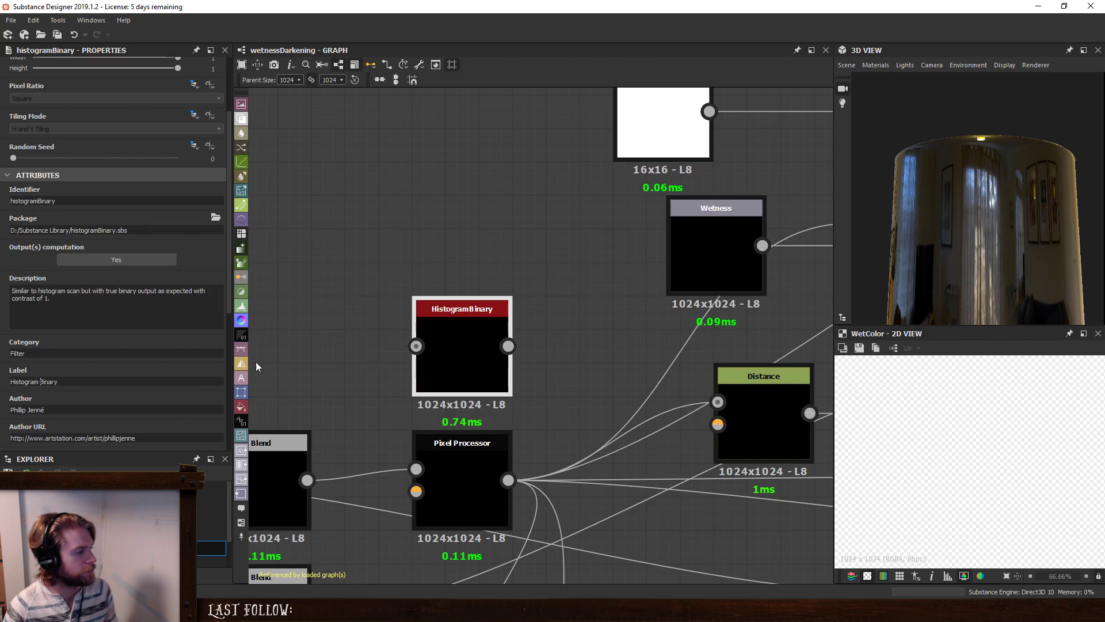
Replace the Pixel Processor with the Histogram Binary node, feeding it from the Blend node and transferring all outgoing links.
drag(308, 480, 416, 346)
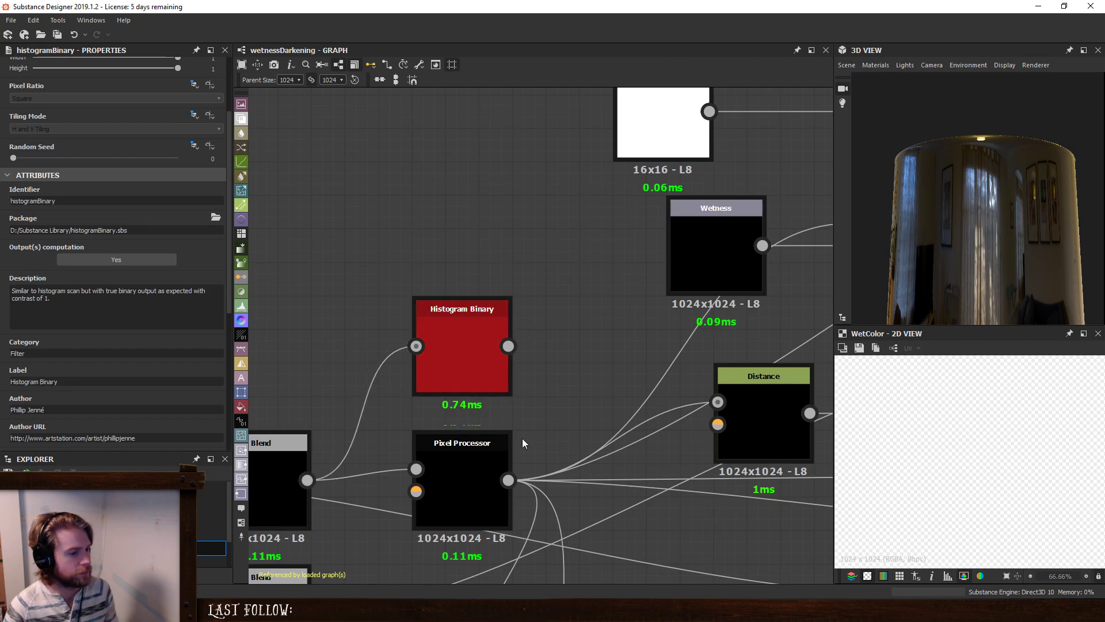
shift+drag(508, 480, 456, 482)
click(482, 466)
key(Delete)
double_click(455, 457)
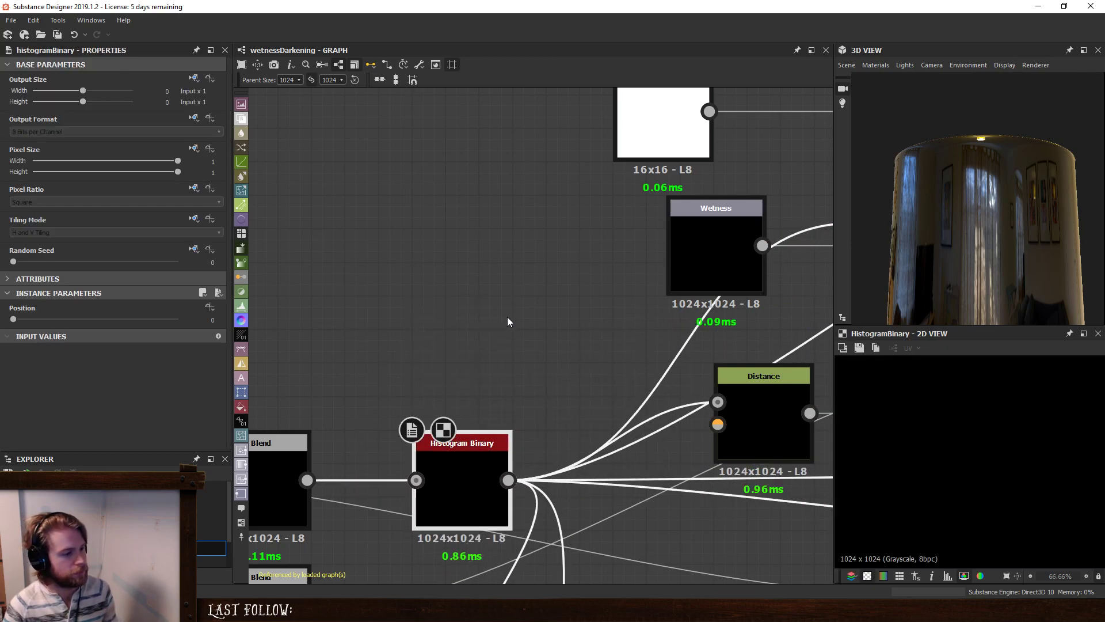
key(f)
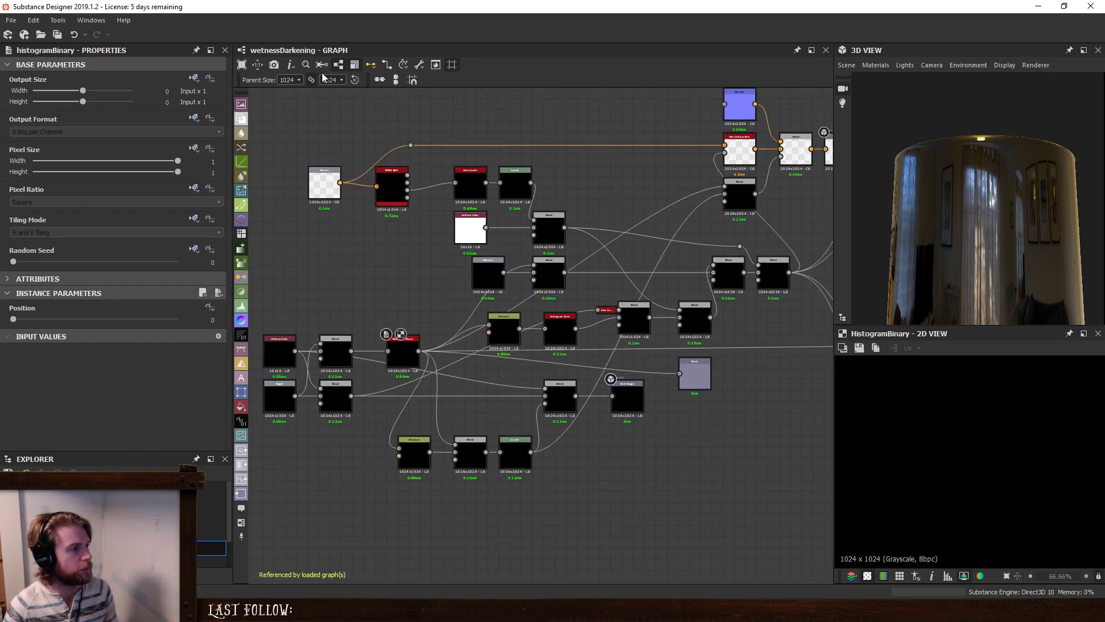
click(8, 293)
middle_drag(369, 321, 381, 330)
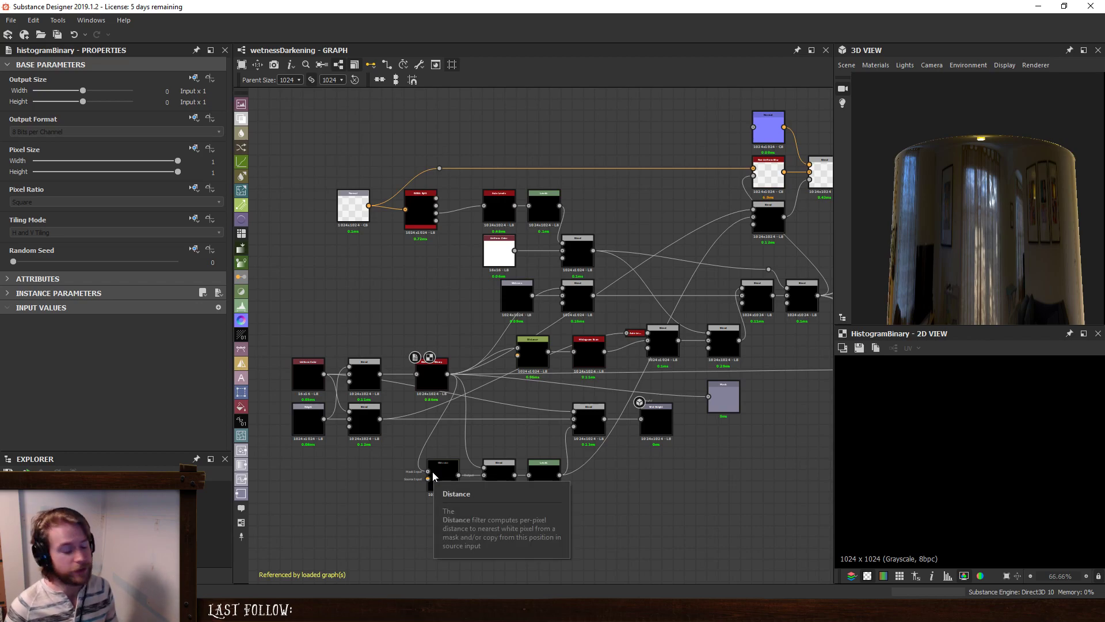
middle_drag(340, 471, 380, 471)
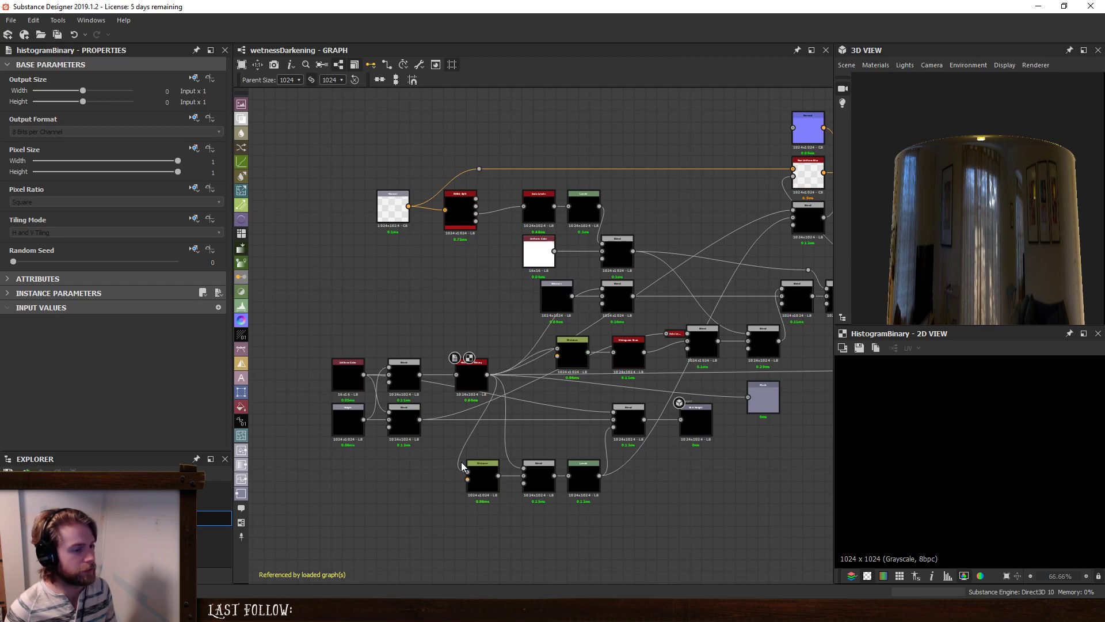
middle_drag(423, 420, 408, 465)
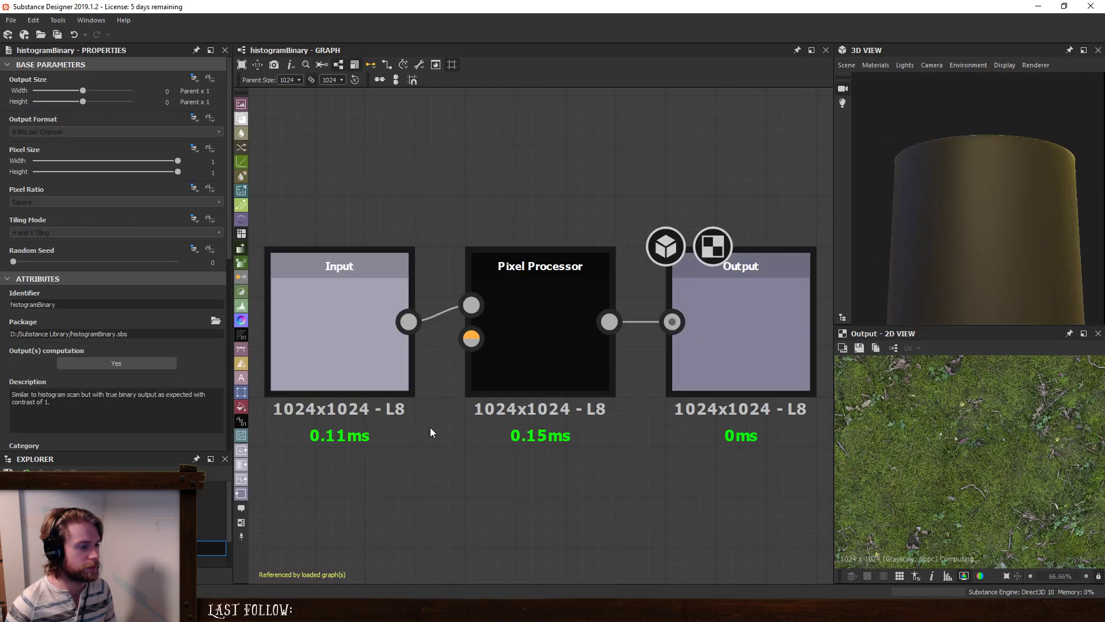
Examine the Pixel Processor's per-pixel function in histogramBinary, covering the position, sampler, One minus, comparison and Boolean to Float1 nodes.
double_click(551, 289)
click(178, 337)
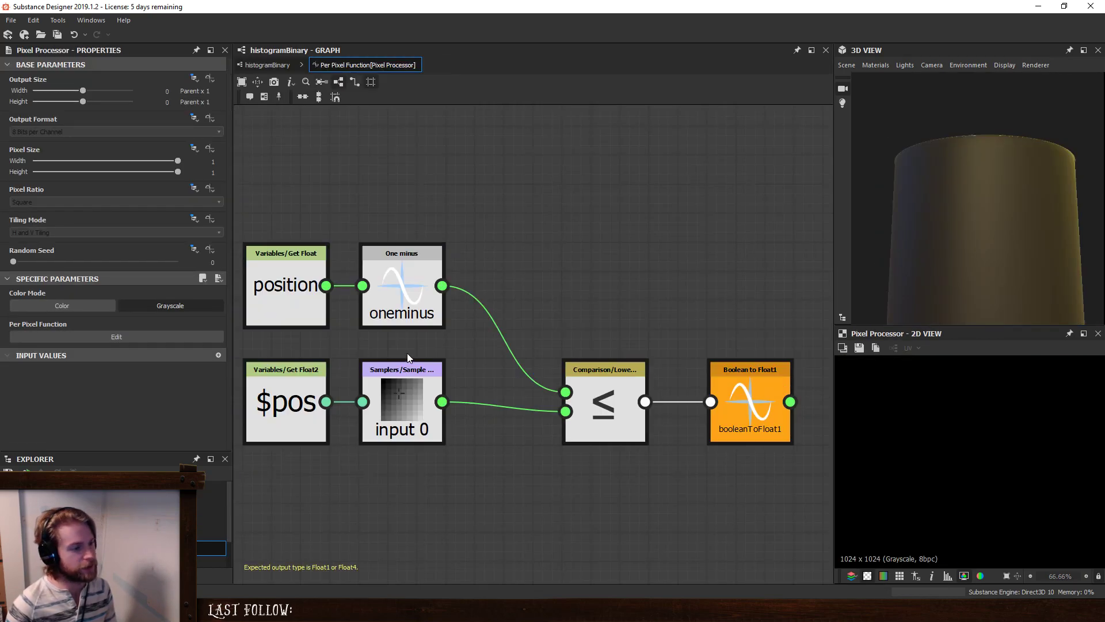
click(298, 416)
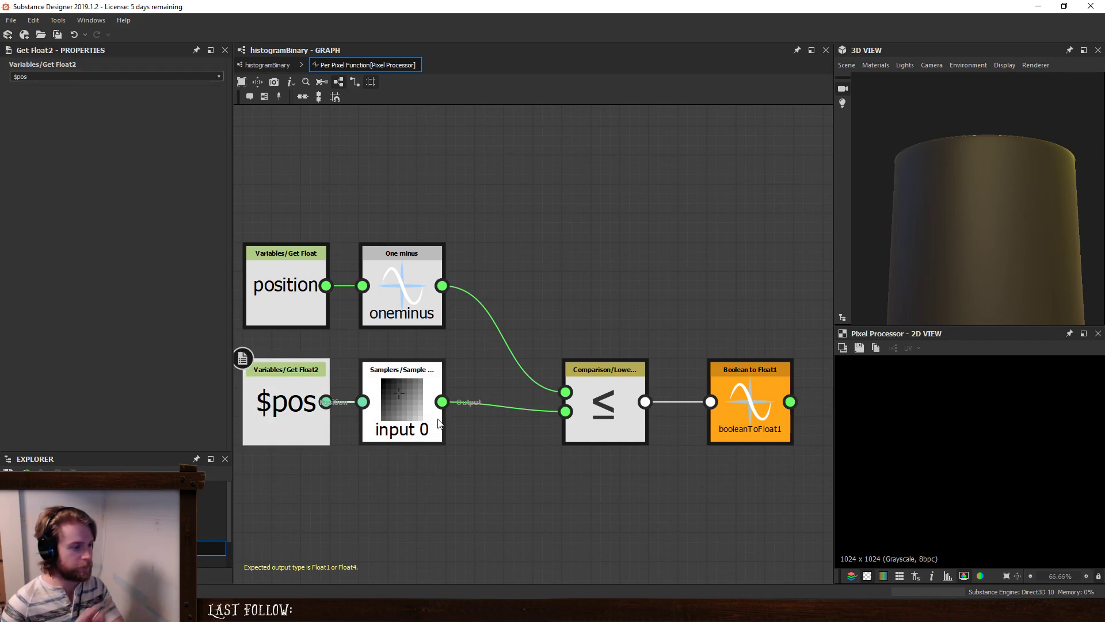
click(406, 427)
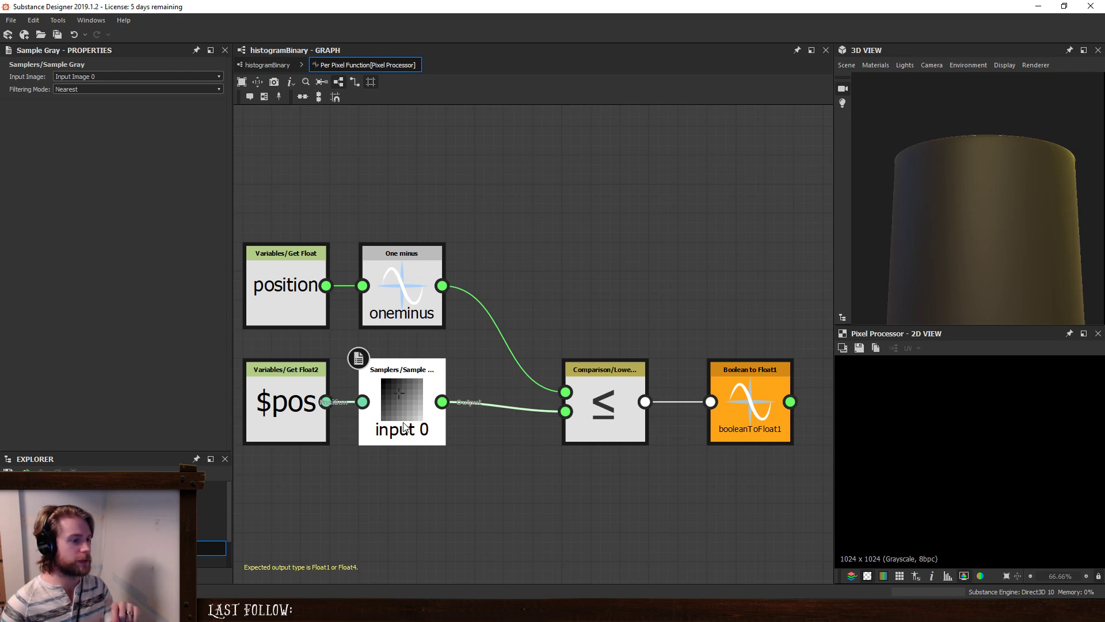
click(272, 283)
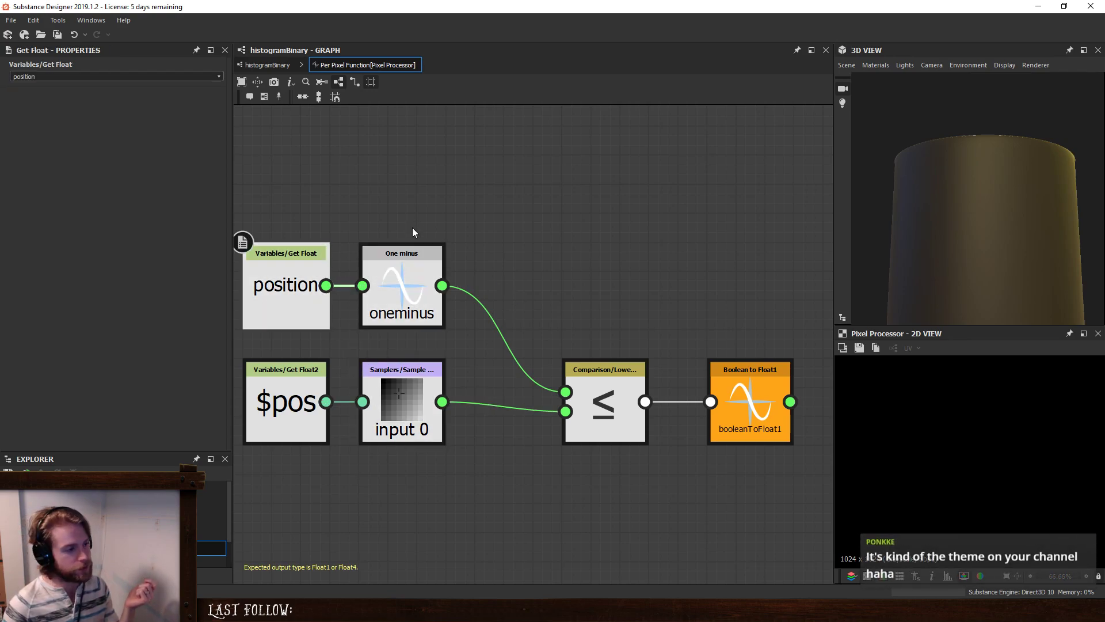
click(407, 258)
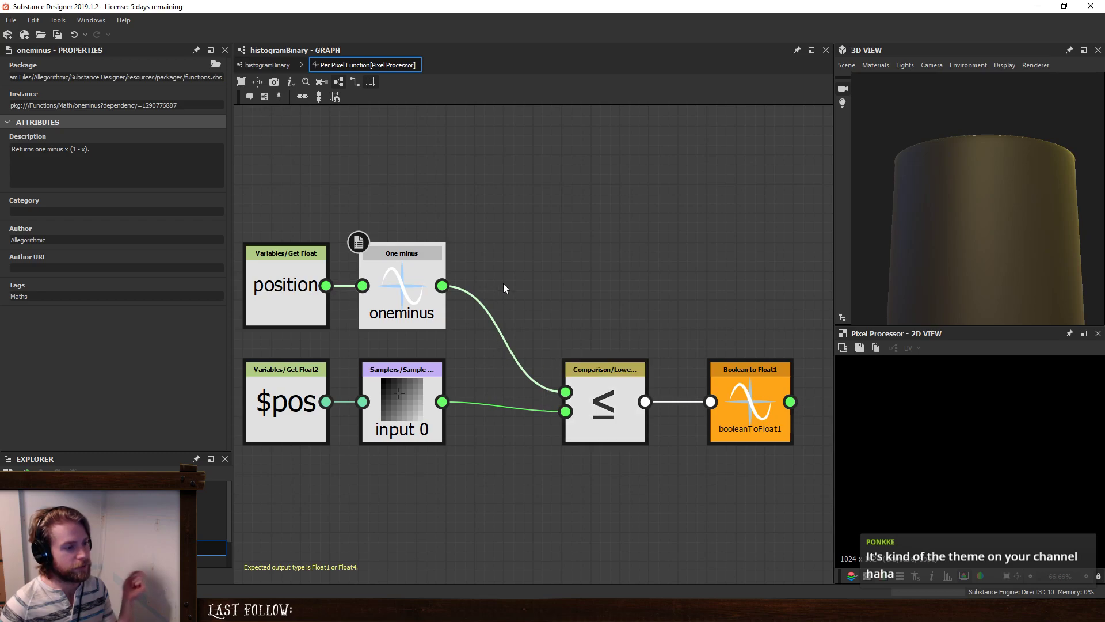
drag(501, 301, 497, 343)
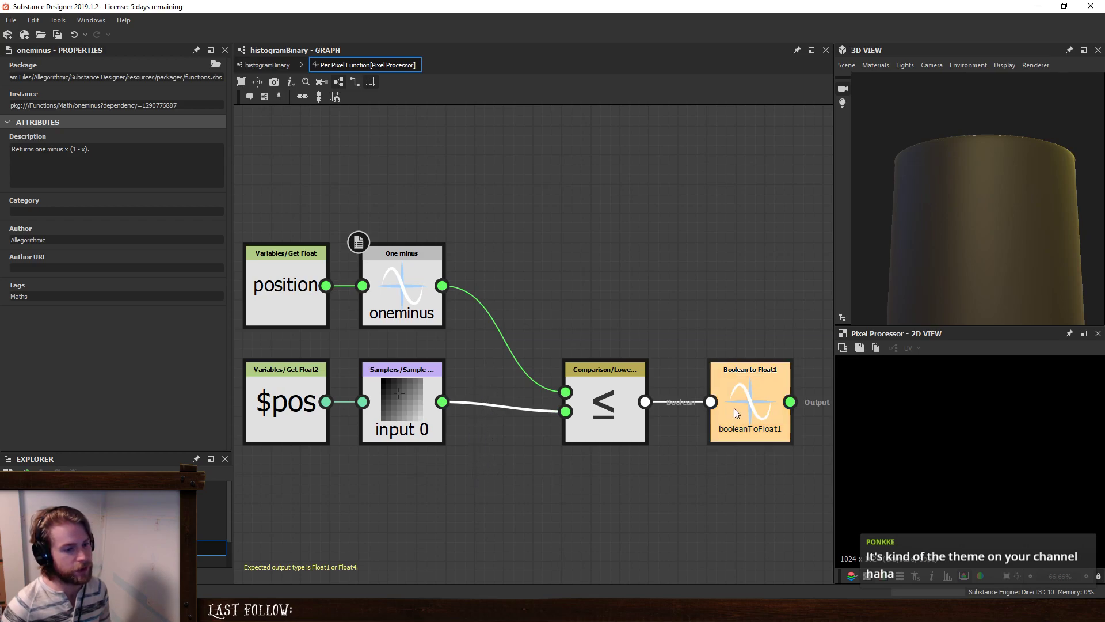
click(751, 382)
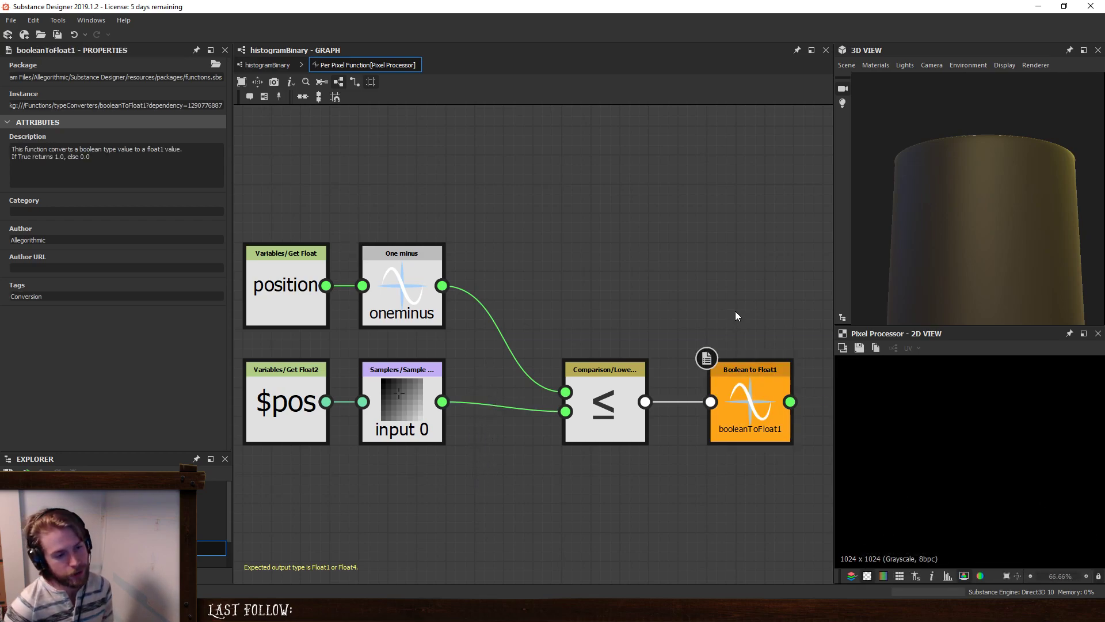
click(610, 394)
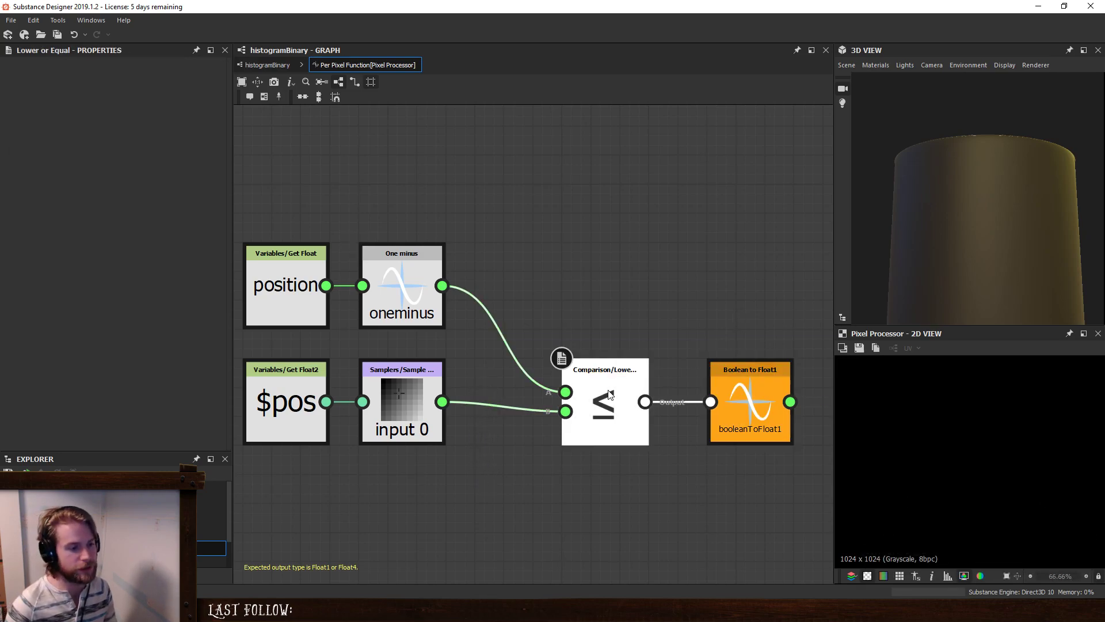
click(737, 395)
middle_drag(737, 380, 675, 385)
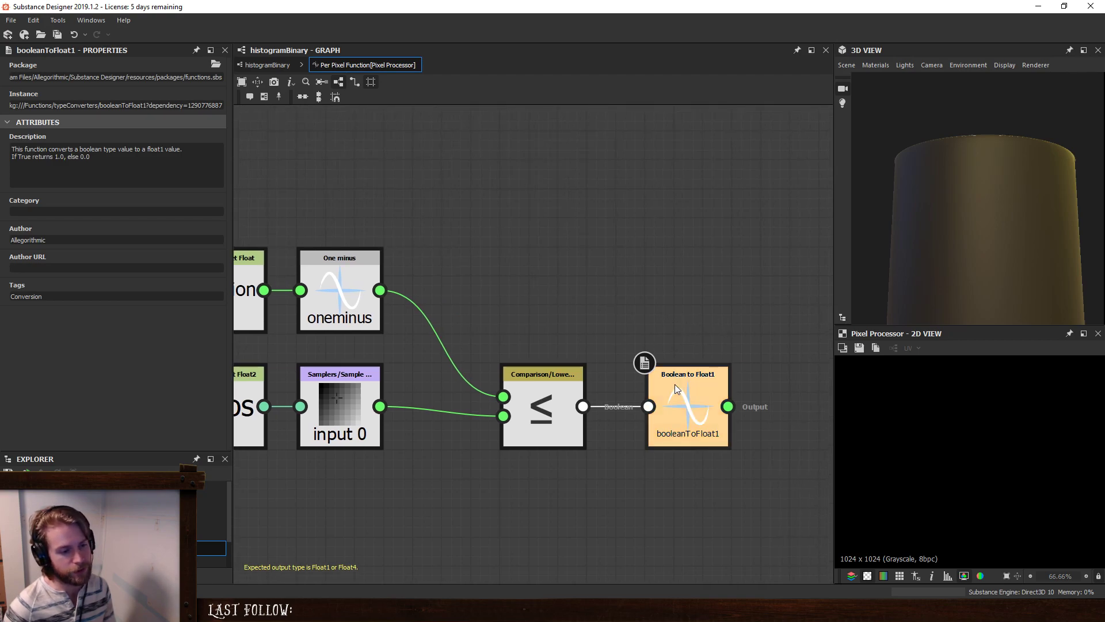
key(f)
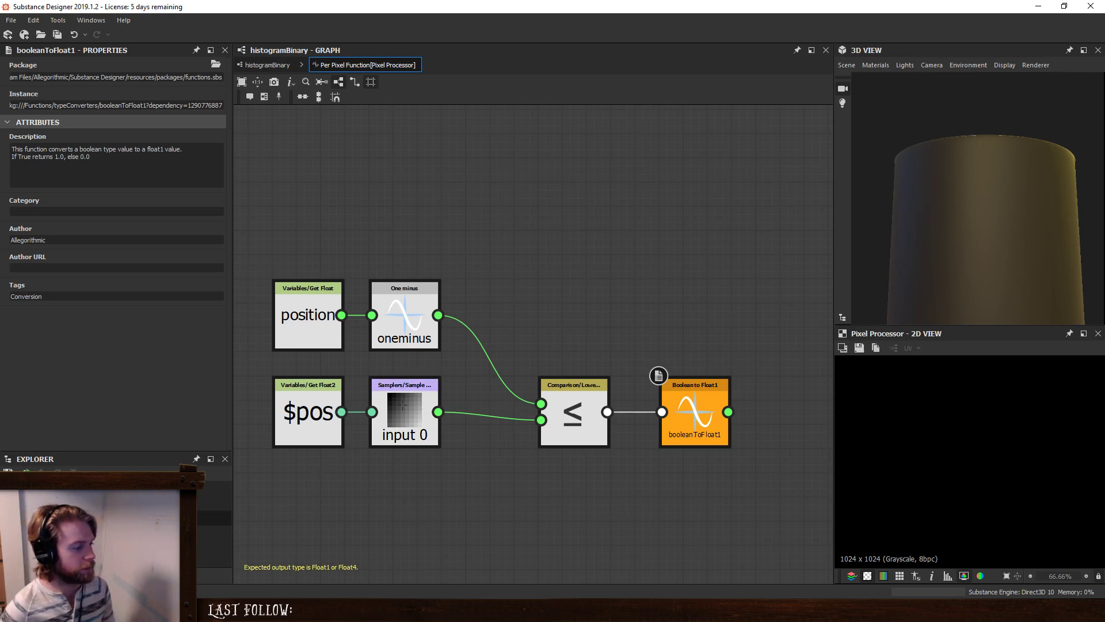
Switch to the testing graph and open its wetnessDarkening node's reference in context.
click(214, 518)
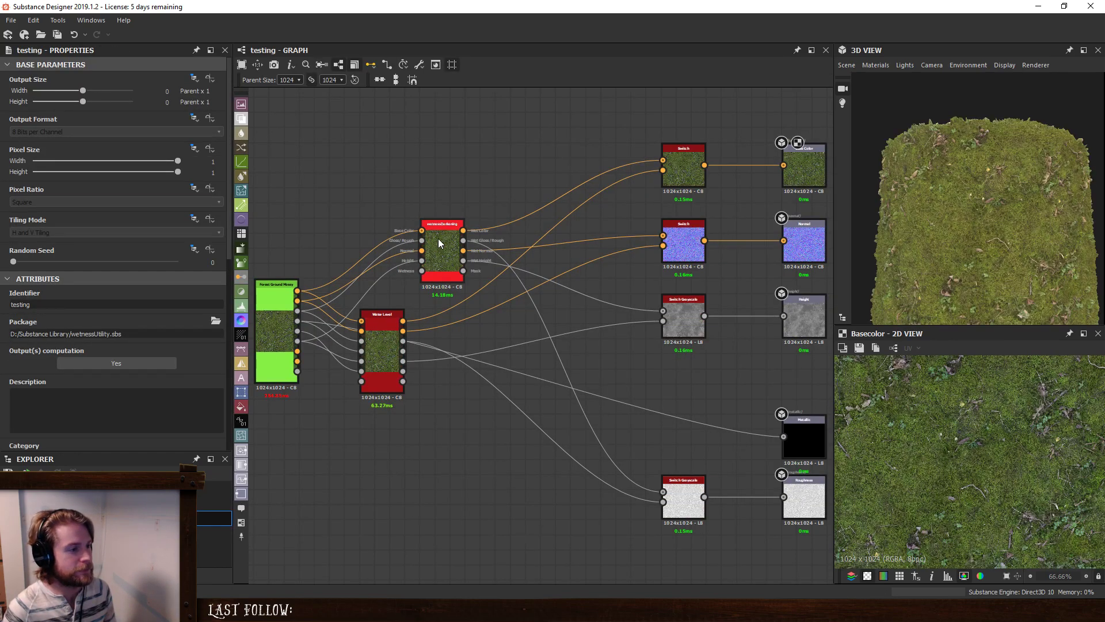
right_click(440, 236)
click(483, 190)
right_click(440, 234)
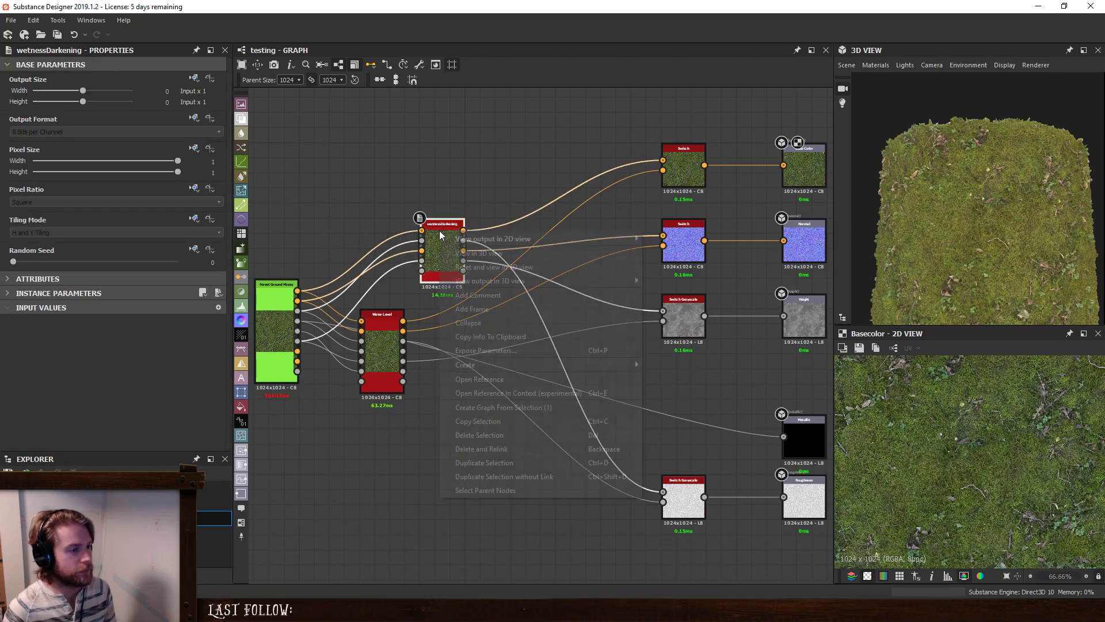
click(507, 393)
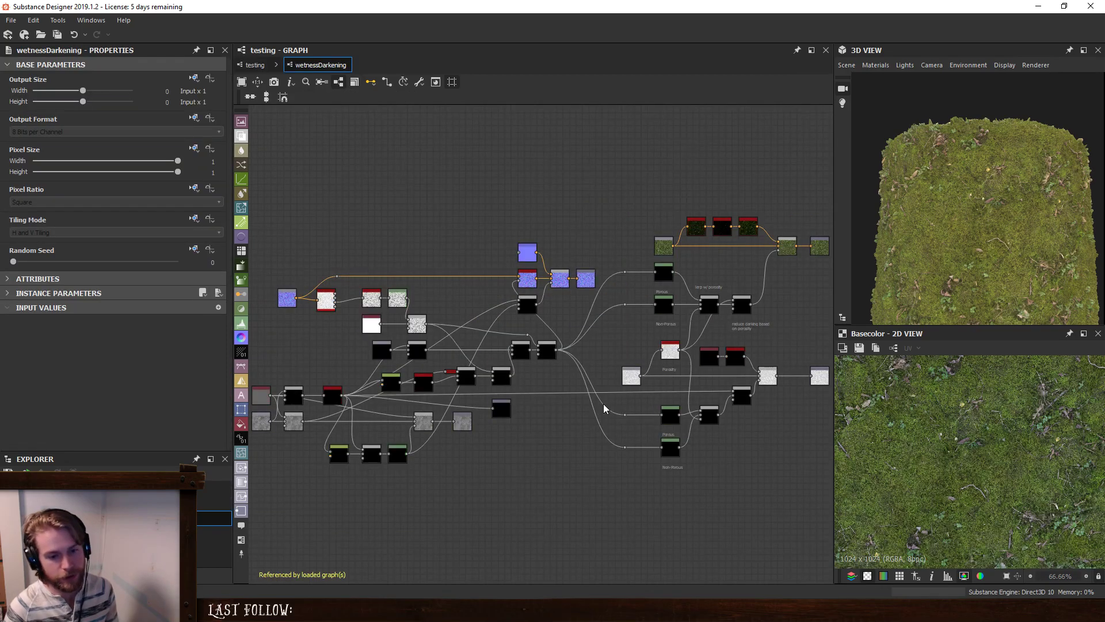
Raise the dot node on the link above the two central Blend nodes and return to the testing graph.
scroll(511, 341, up, 3)
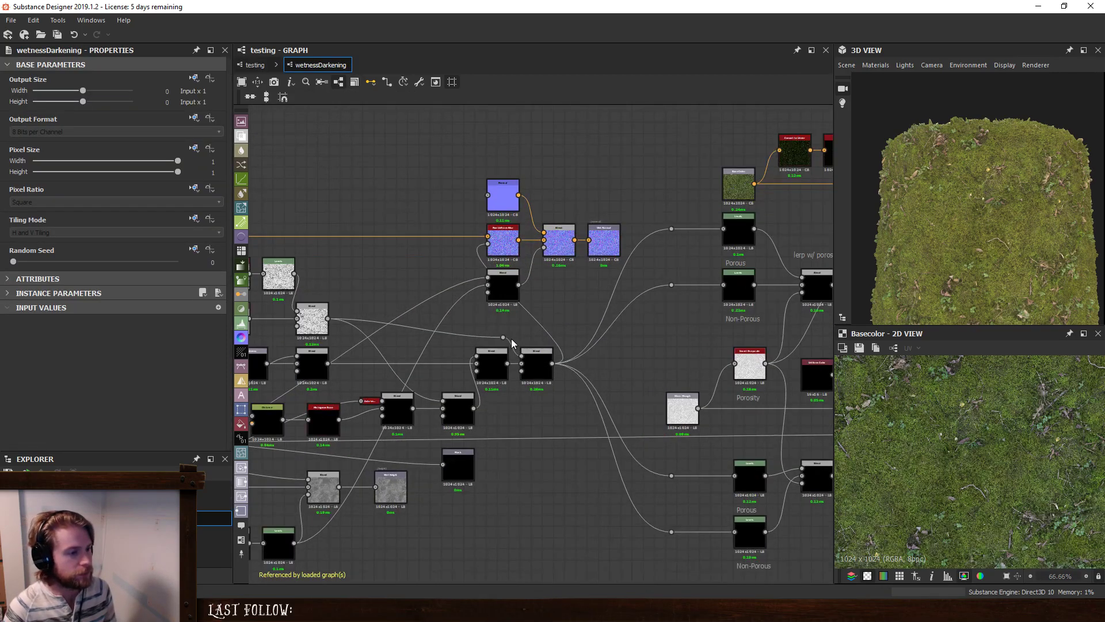
drag(503, 337, 499, 319)
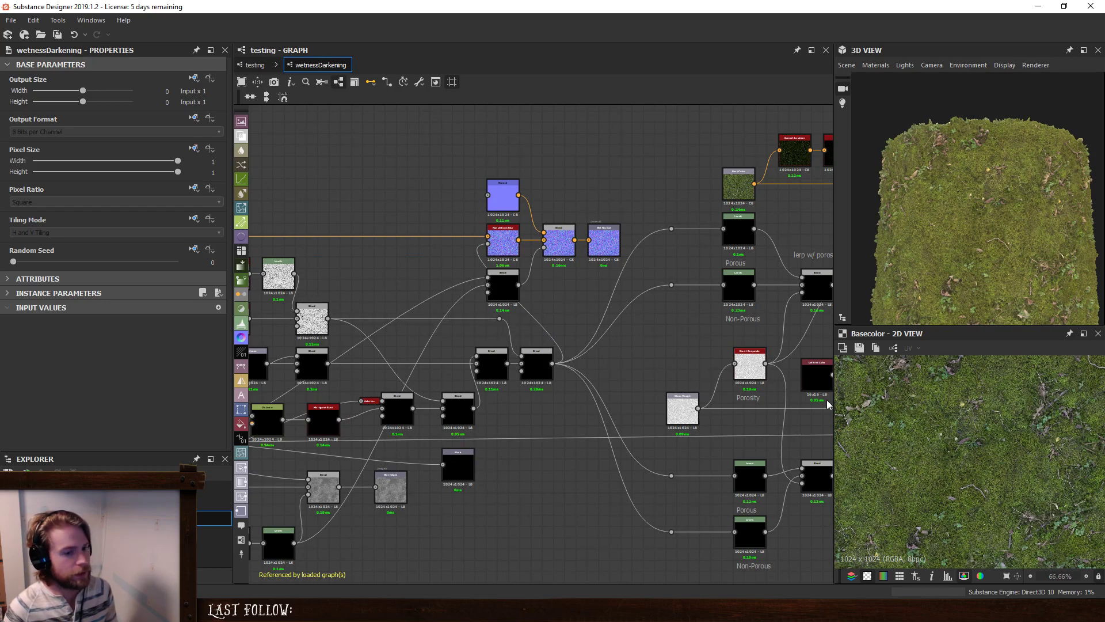
key(f)
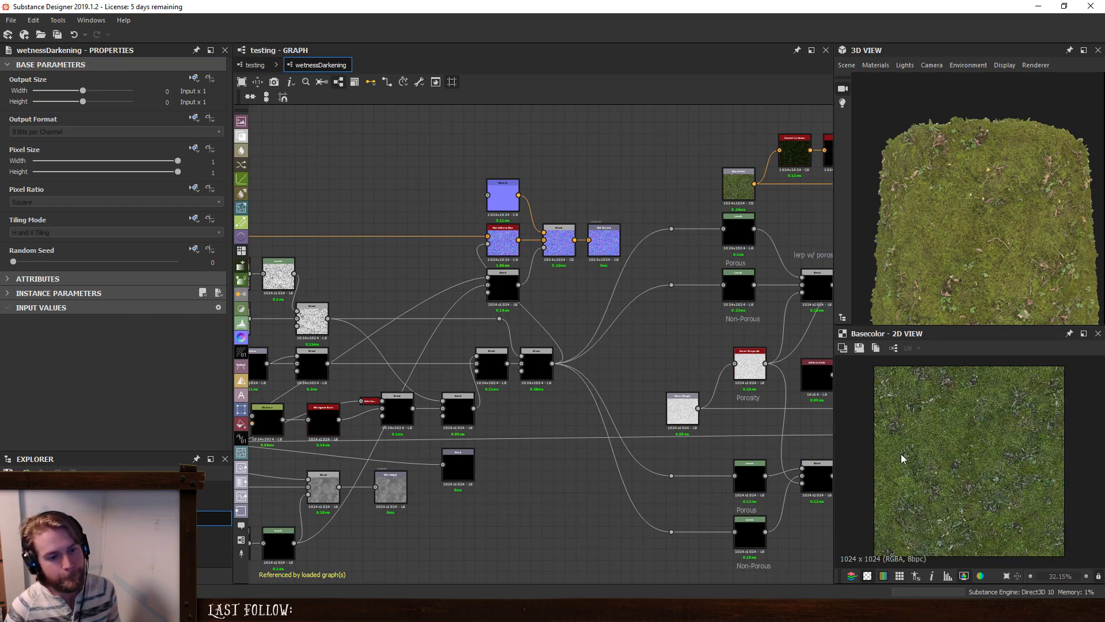
click(253, 65)
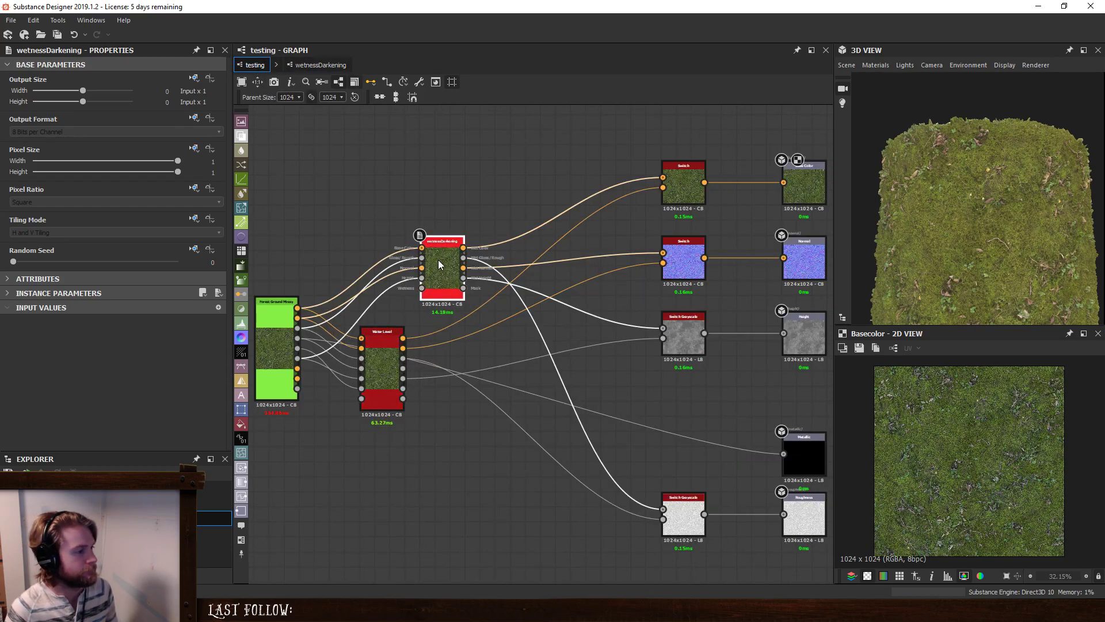
Reduce the Slope Wetness Reduction parameter of the wetnessDarkening node to 0.98.
click(6, 294)
scroll(86, 288, down, 5)
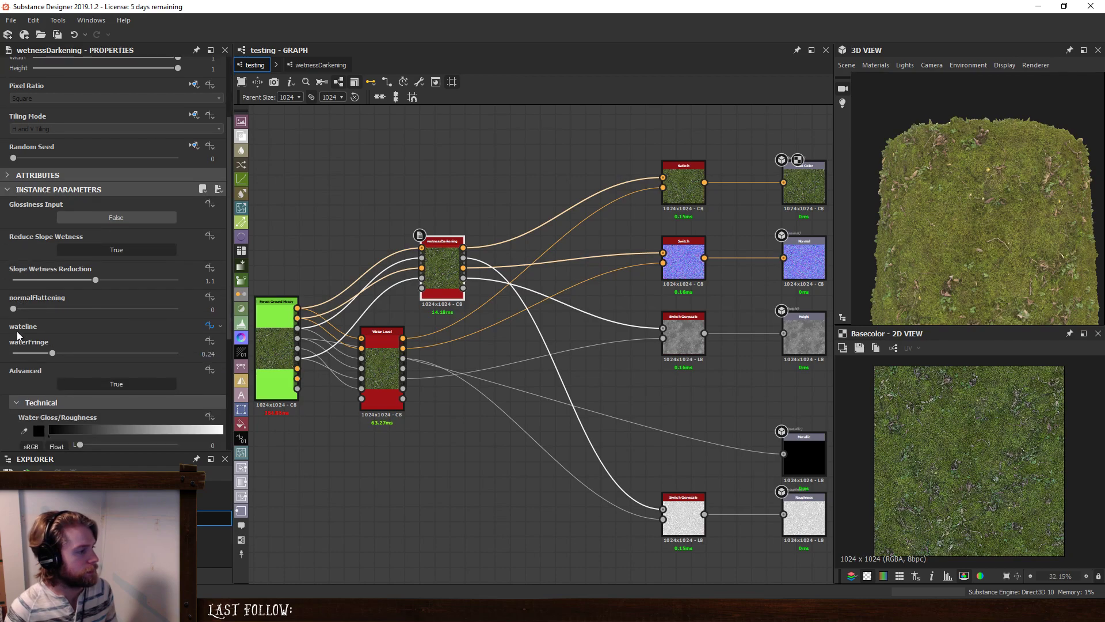
mouse_move(95, 282)
mouse_down()
mouse_move(65, 279)
mouse_move(87, 279)
mouse_up()
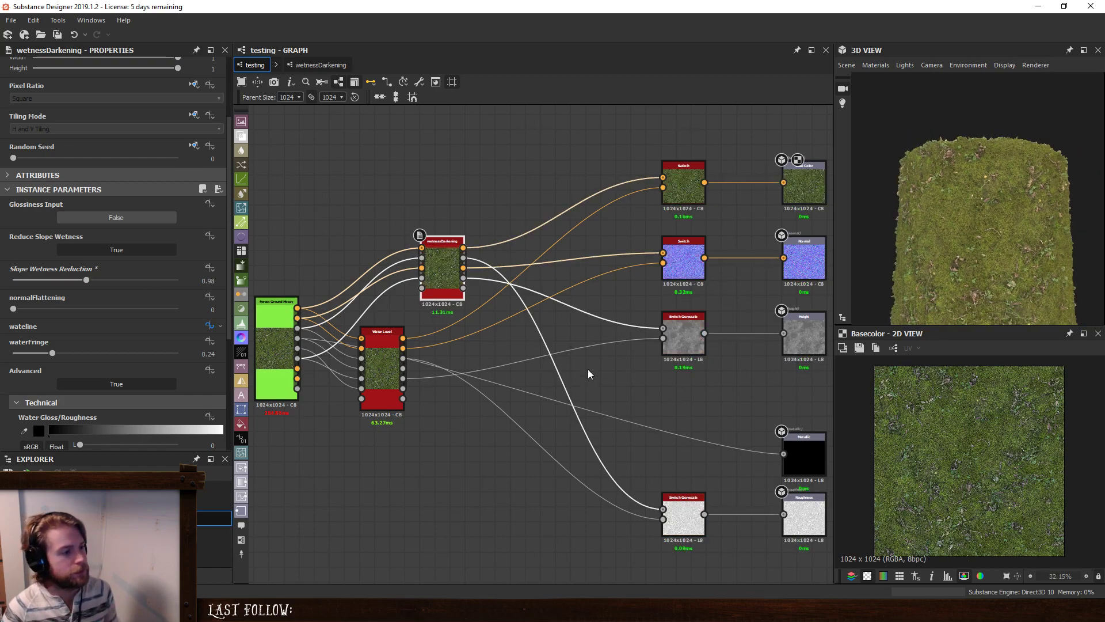
Set the default of the testing graph's Water Level input parameter to 0.68 and inspect the mesh in the 3D view.
click(651, 370)
scroll(136, 374, down, 5)
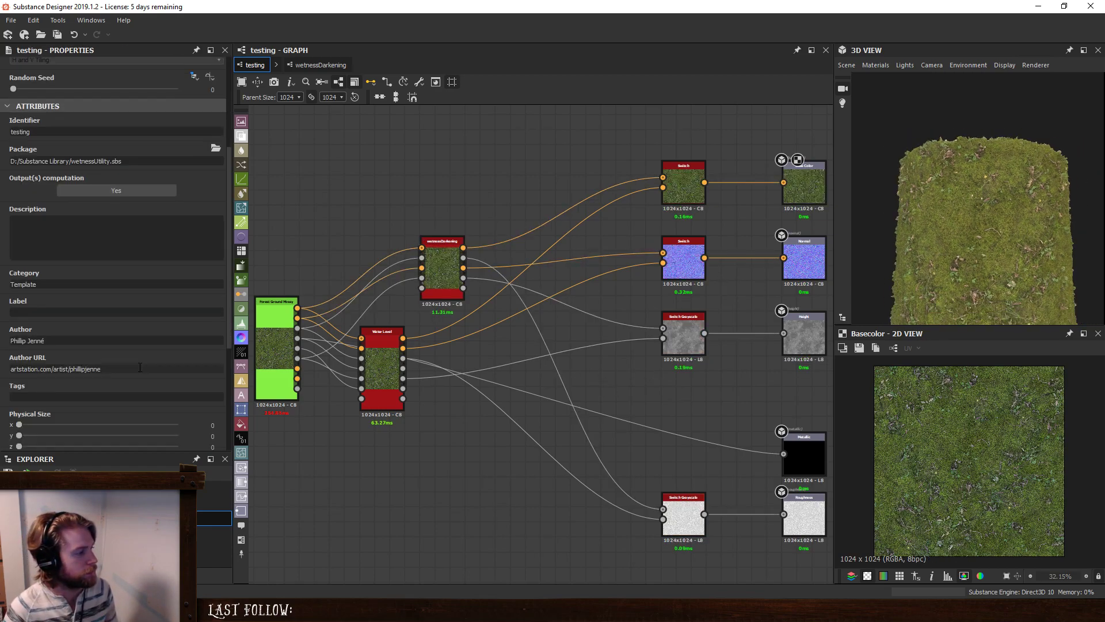
click(115, 399)
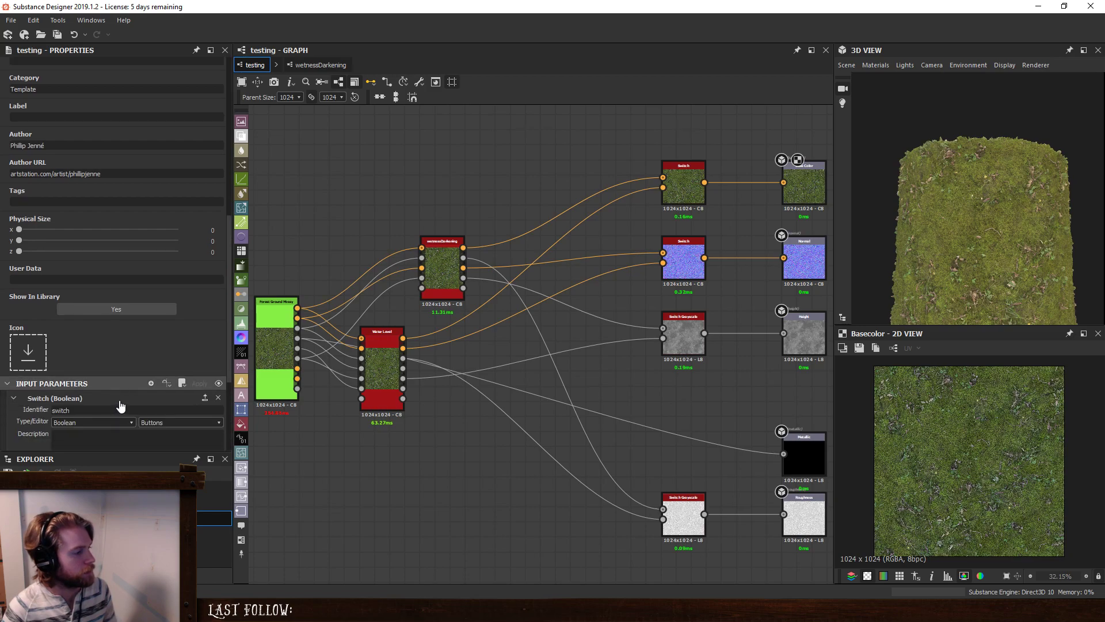
scroll(125, 399, down, 5)
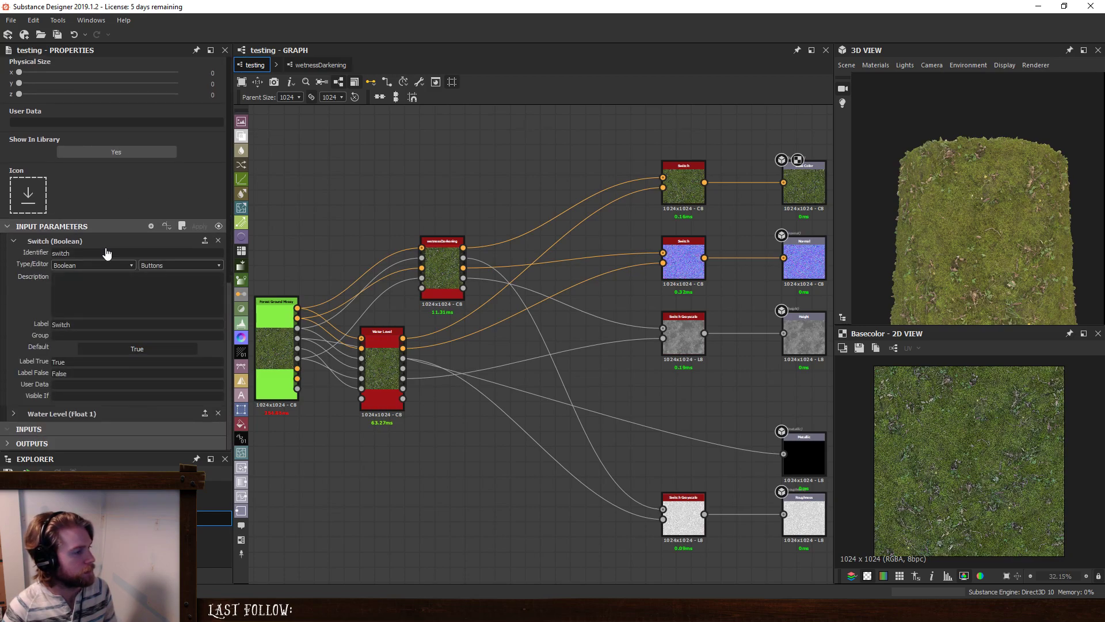
click(85, 413)
scroll(82, 400, down, 4)
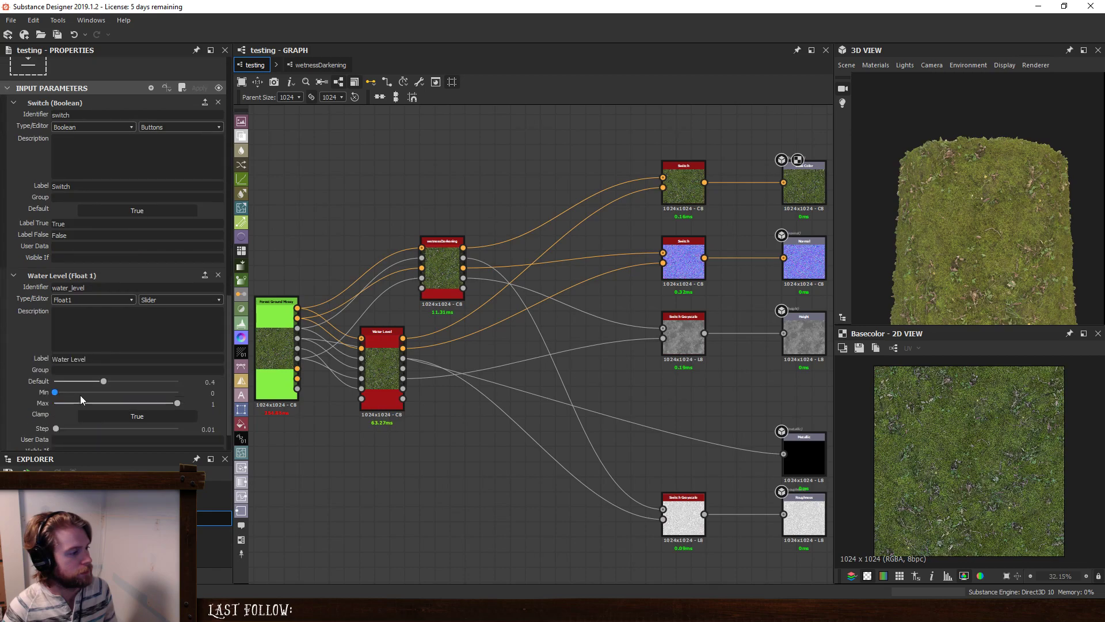
drag(114, 381, 138, 385)
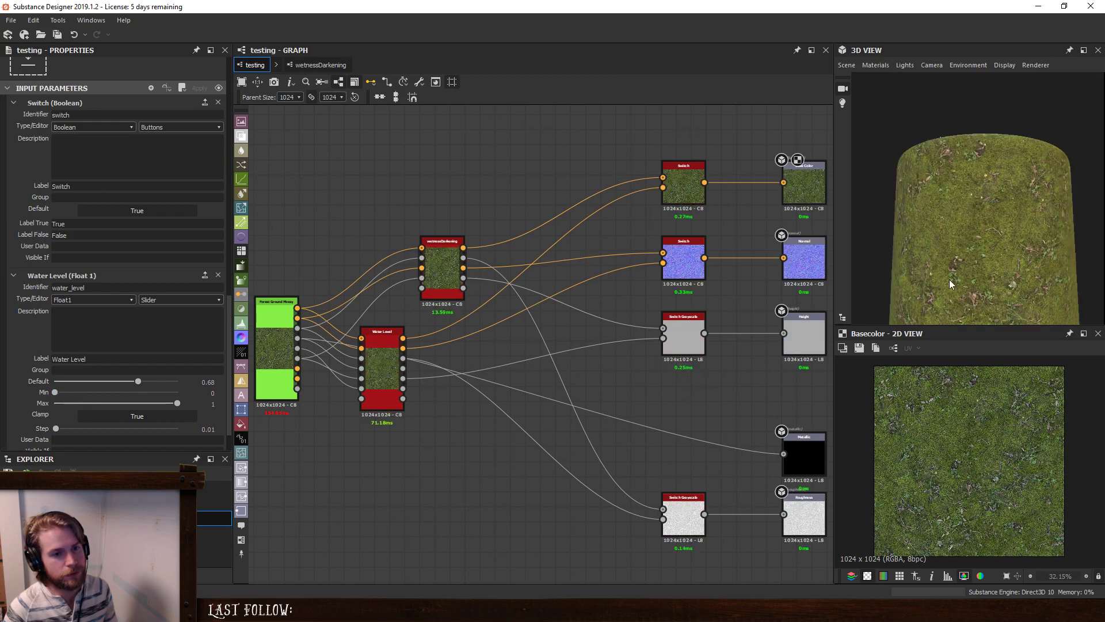
drag(949, 278, 977, 225)
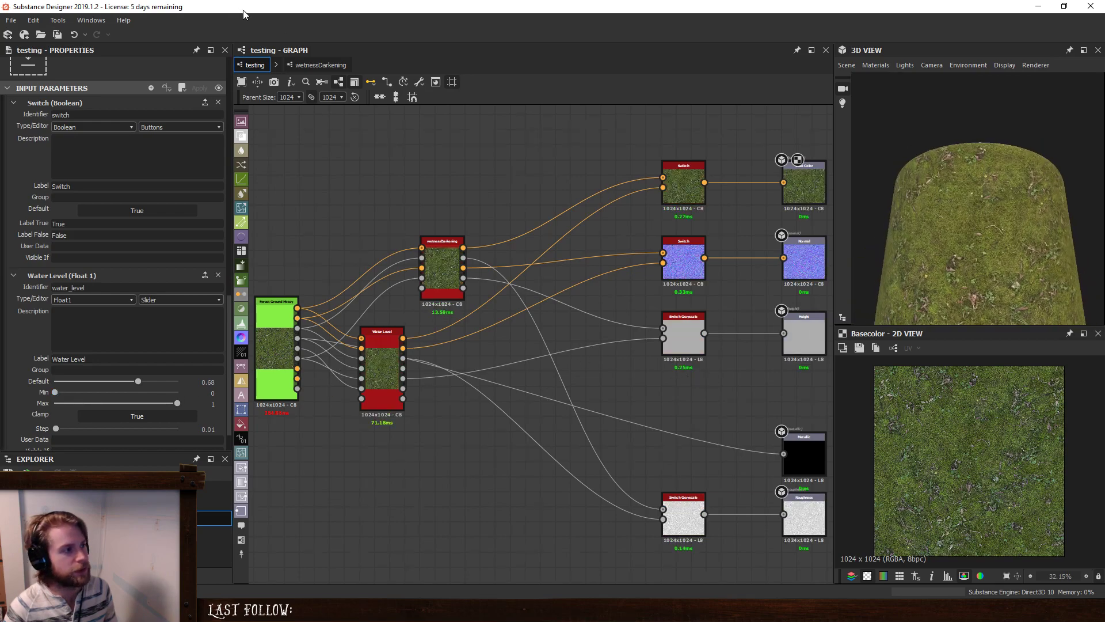
Switch to the wetnessDarkening graph and compute its node thumbnails.
click(323, 66)
middle_drag(330, 206, 496, 192)
right_click(508, 262)
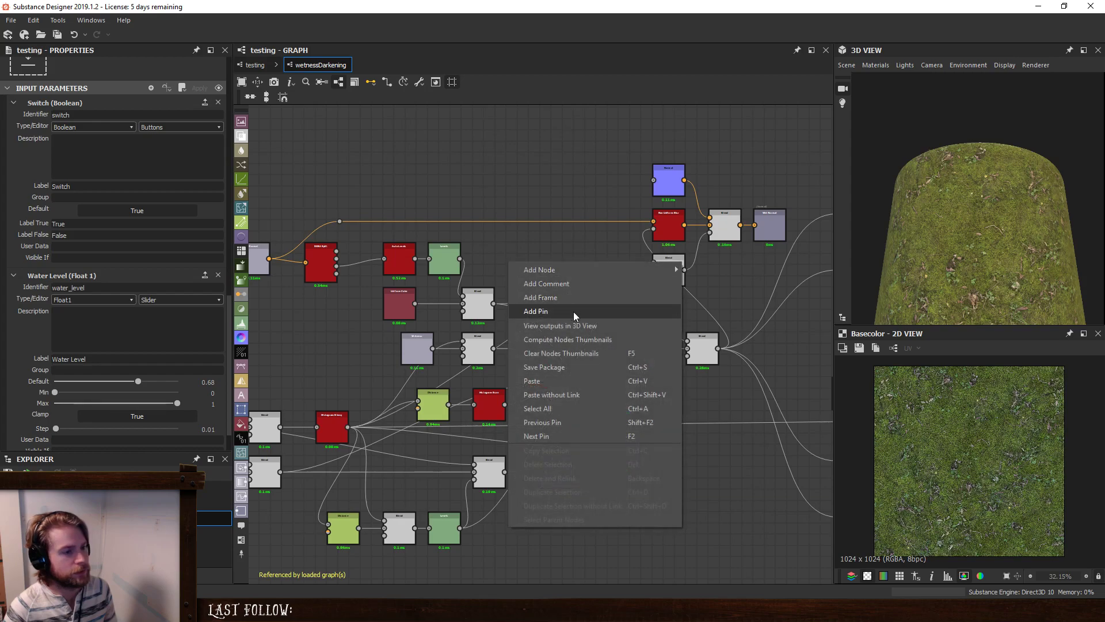
click(574, 248)
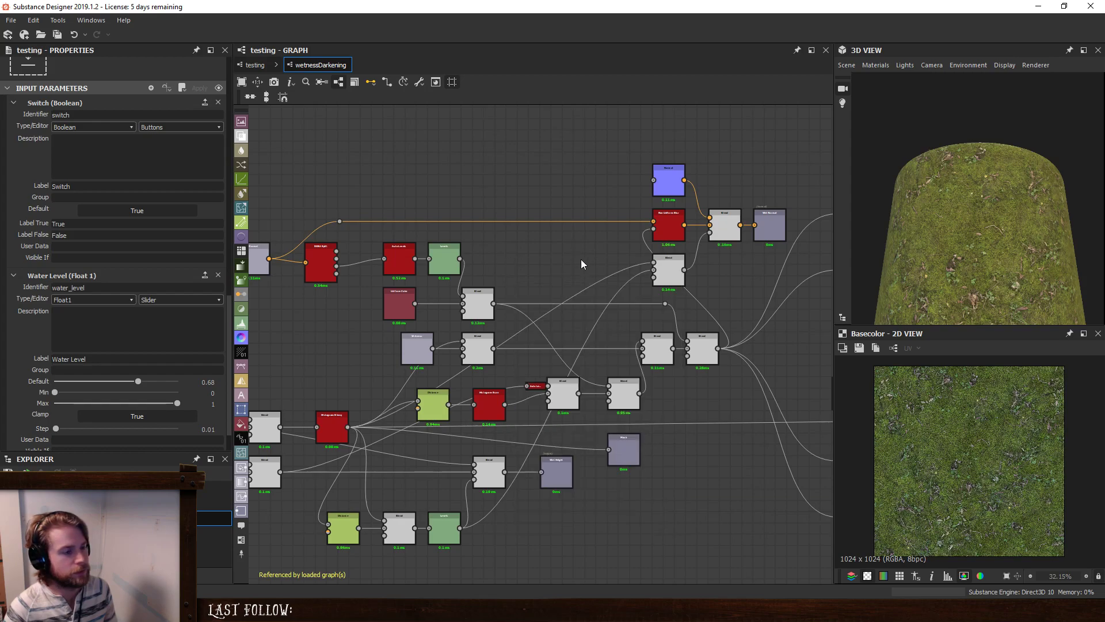
right_click(591, 271)
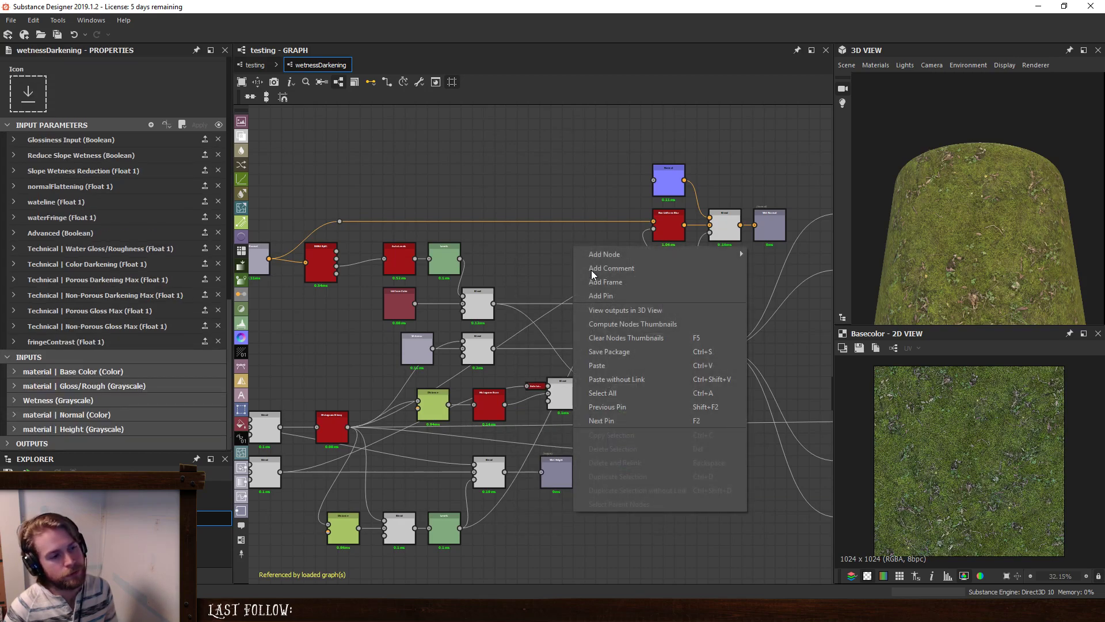
click(627, 324)
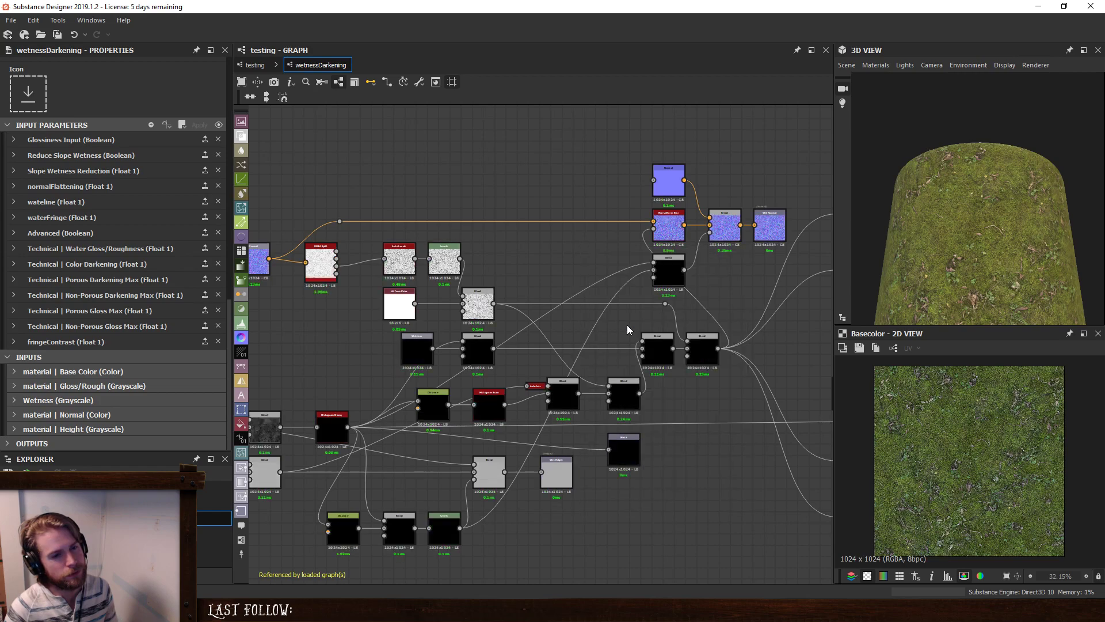
Open the properties of the Default material used in the 3D view.
click(875, 65)
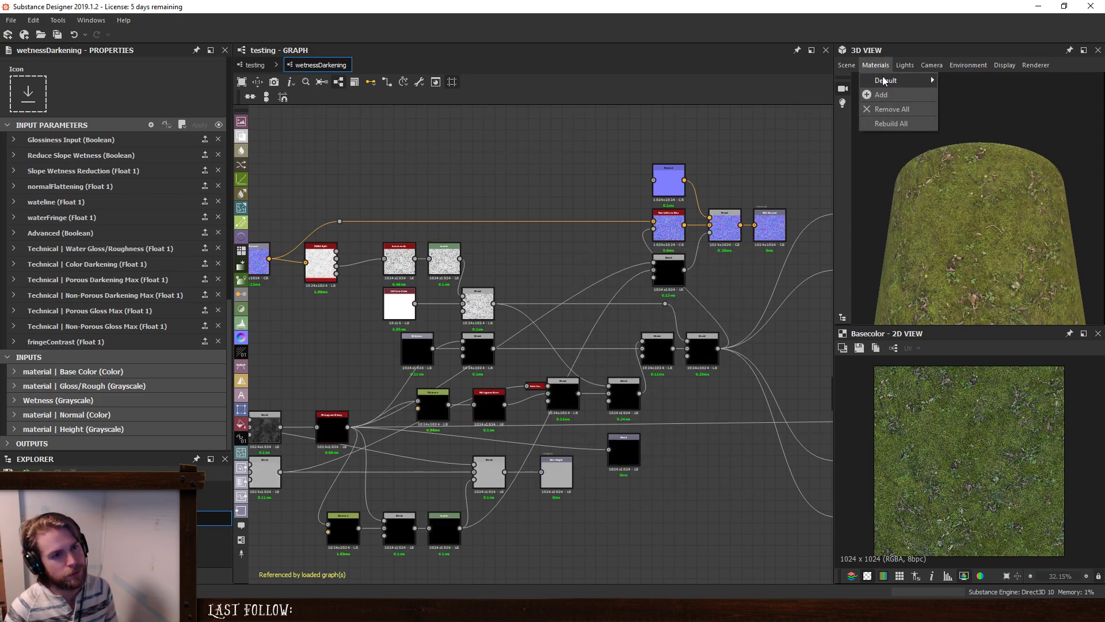
mouse_move(931, 76)
click(963, 107)
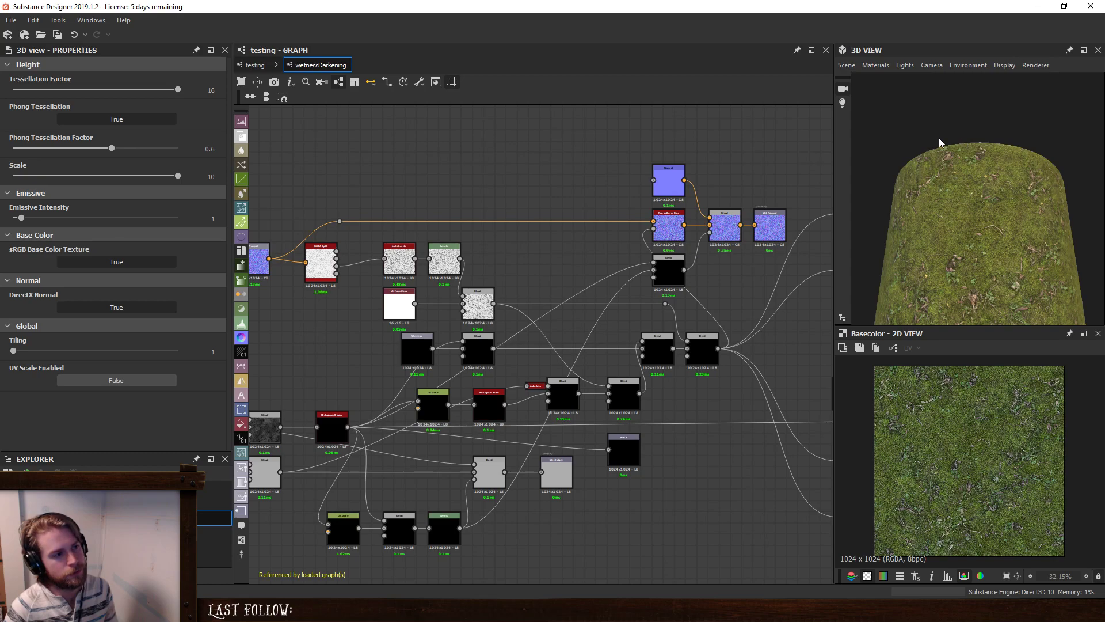
Show the testing graph's outputs in the 3D view and preview the Switch Grayscale node feeding the Height output in 2D.
click(255, 65)
right_click(734, 384)
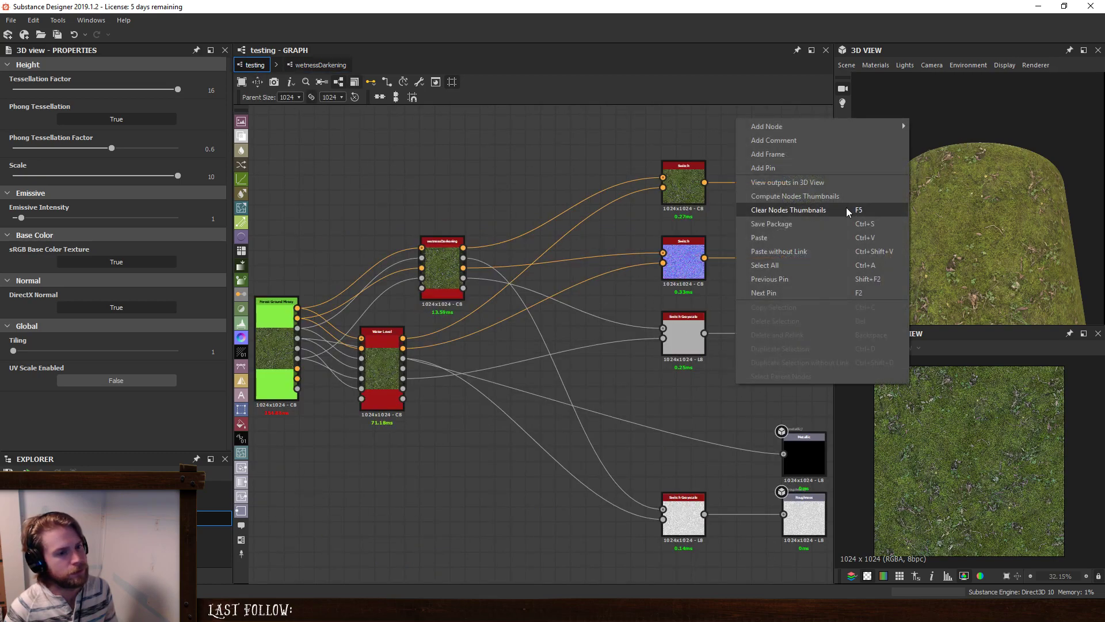
click(840, 182)
click(876, 65)
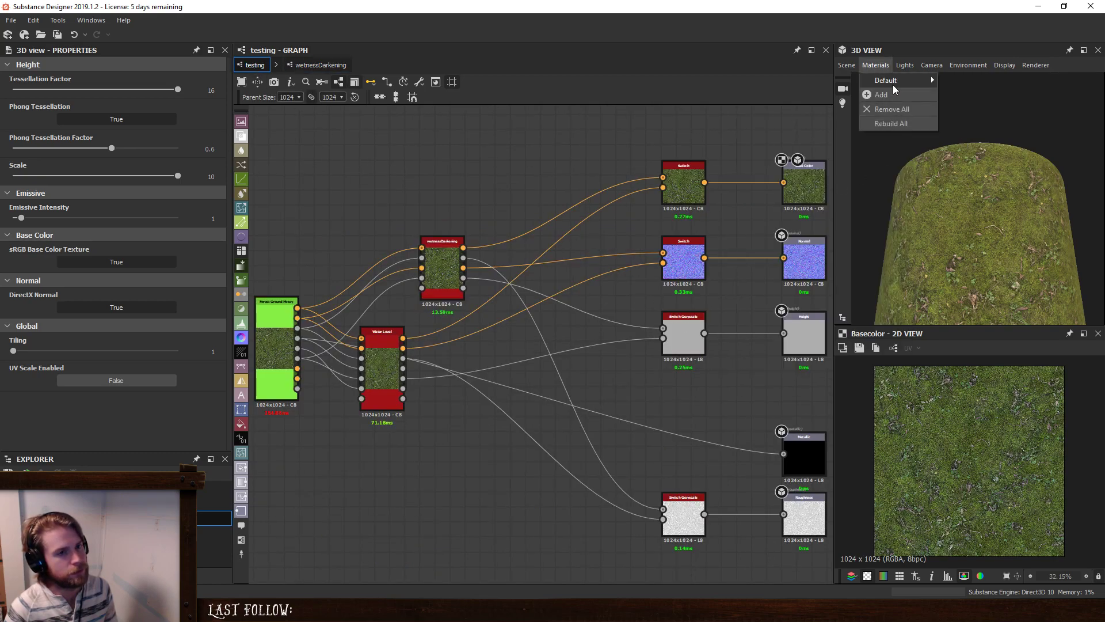
mouse_move(899, 81)
click(960, 78)
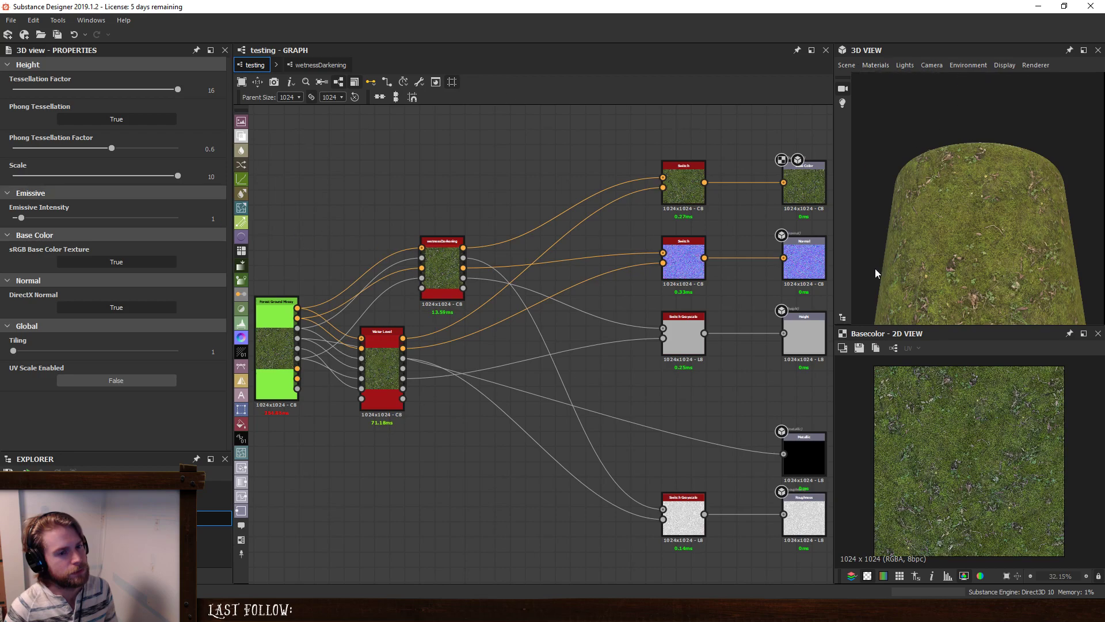
mouse_move(1055, 251)
mouse_down()
mouse_move(1043, 162)
mouse_move(1050, 244)
mouse_up()
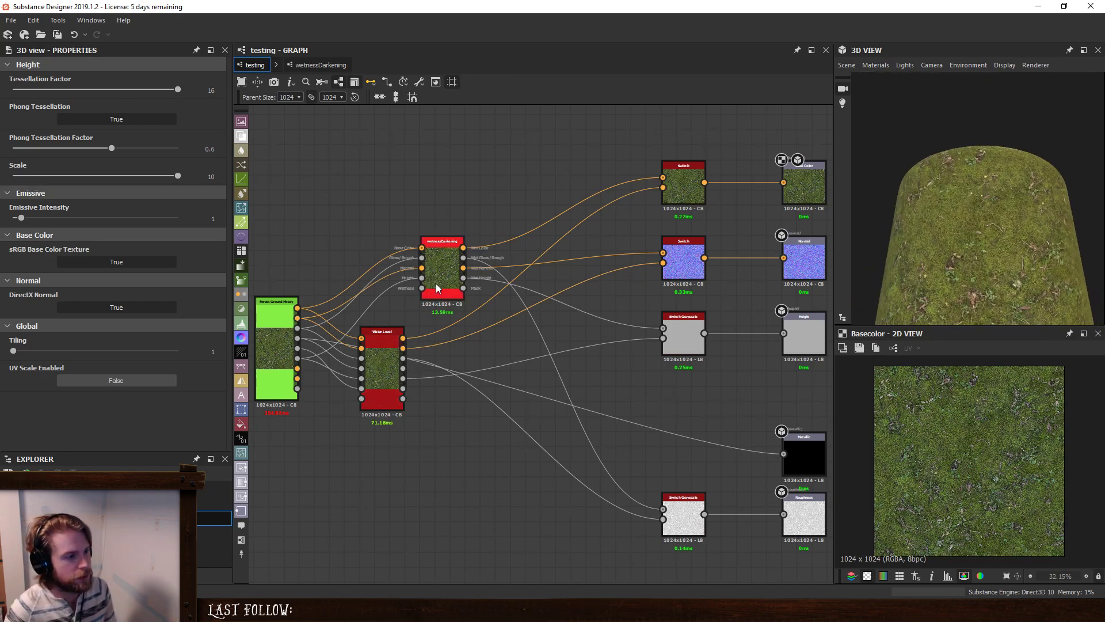
double_click(681, 331)
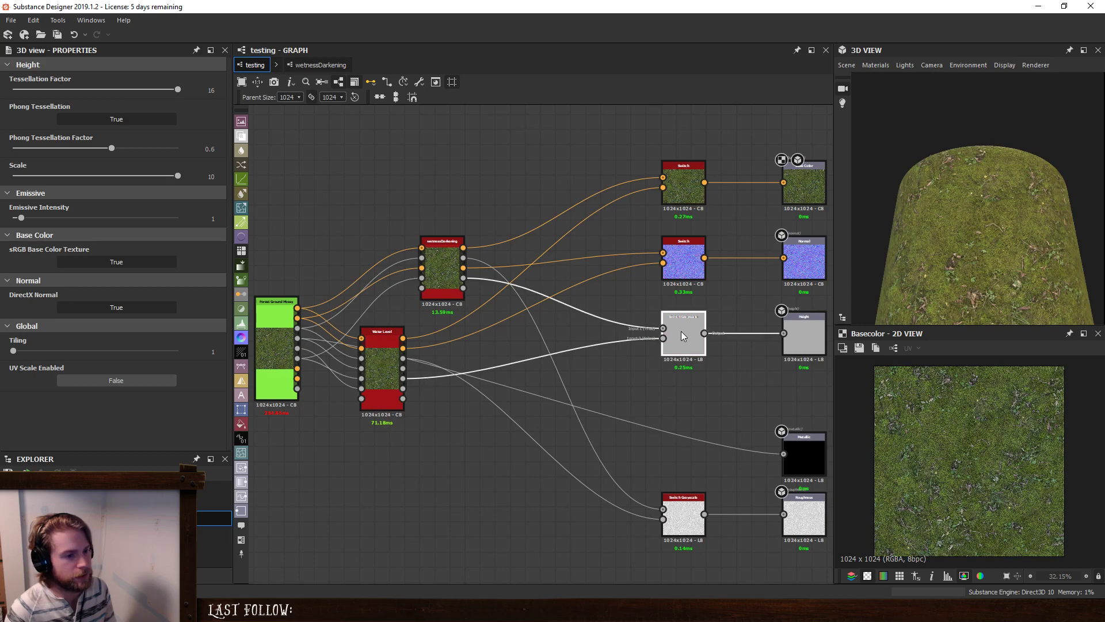
Preview the Histogram Binary node of the wetnessDarkening graph in 2D and set its Position to 0.56.
click(321, 65)
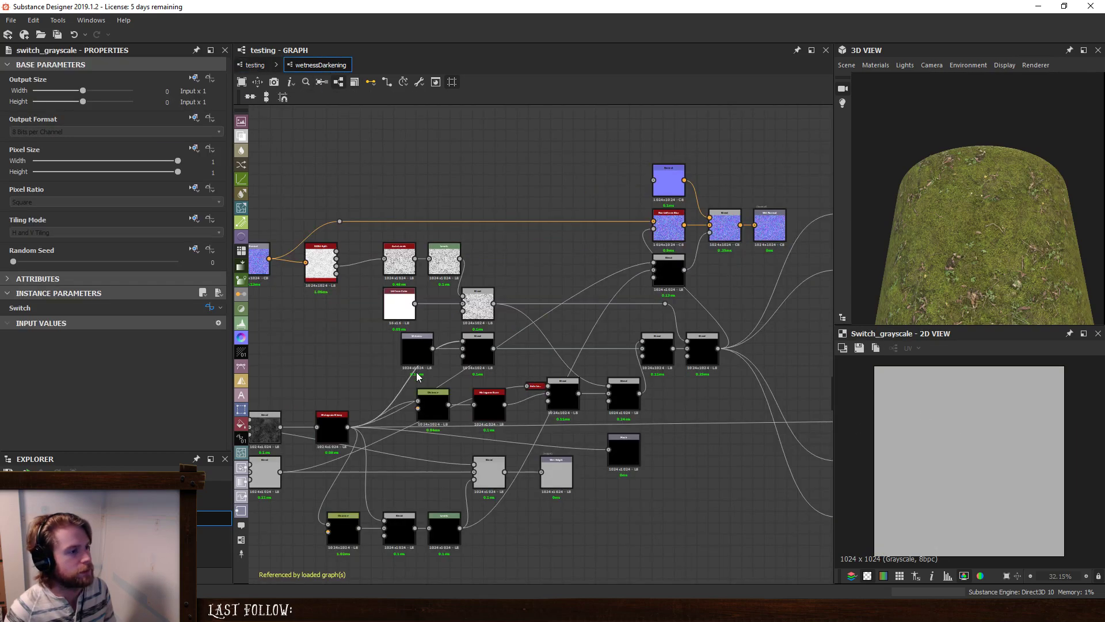
scroll(421, 384, up, 5)
double_click(506, 332)
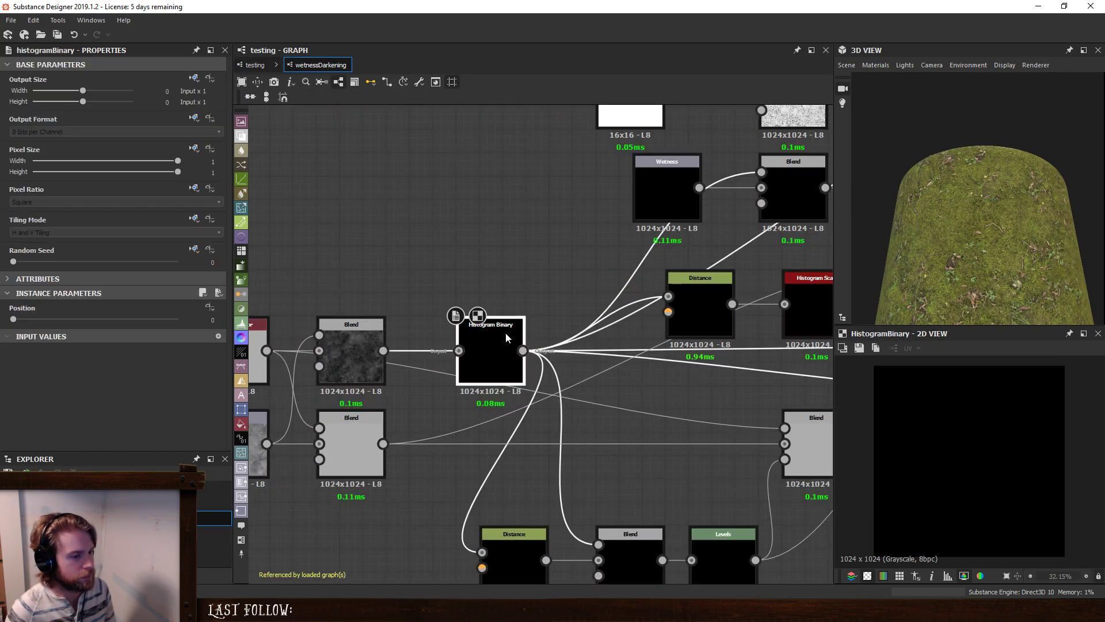
middle_drag(651, 429, 602, 385)
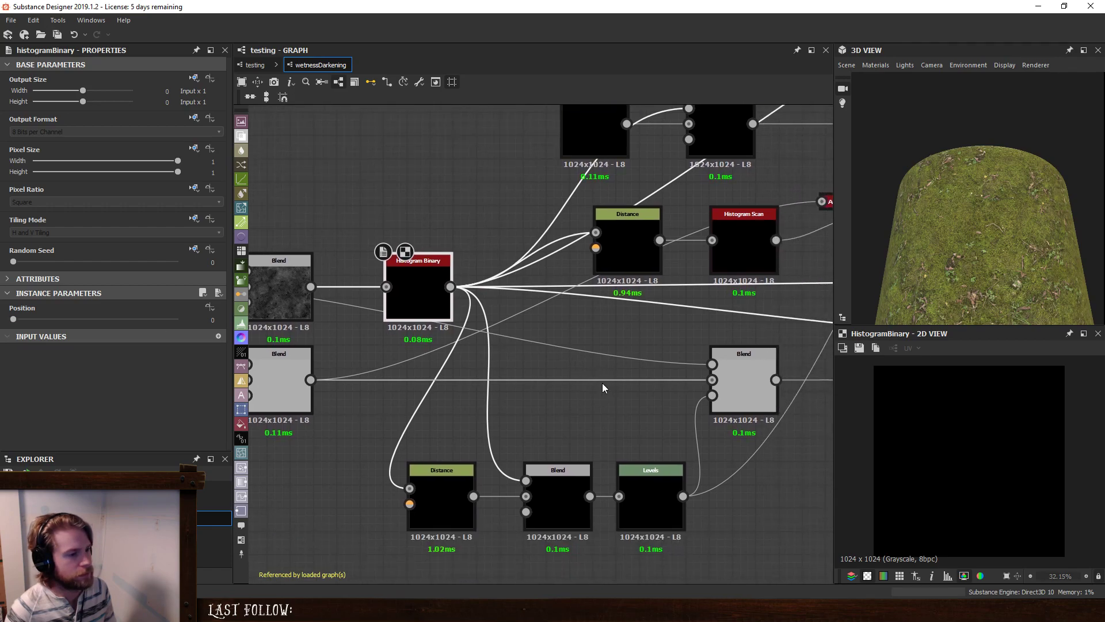
drag(14, 322, 106, 325)
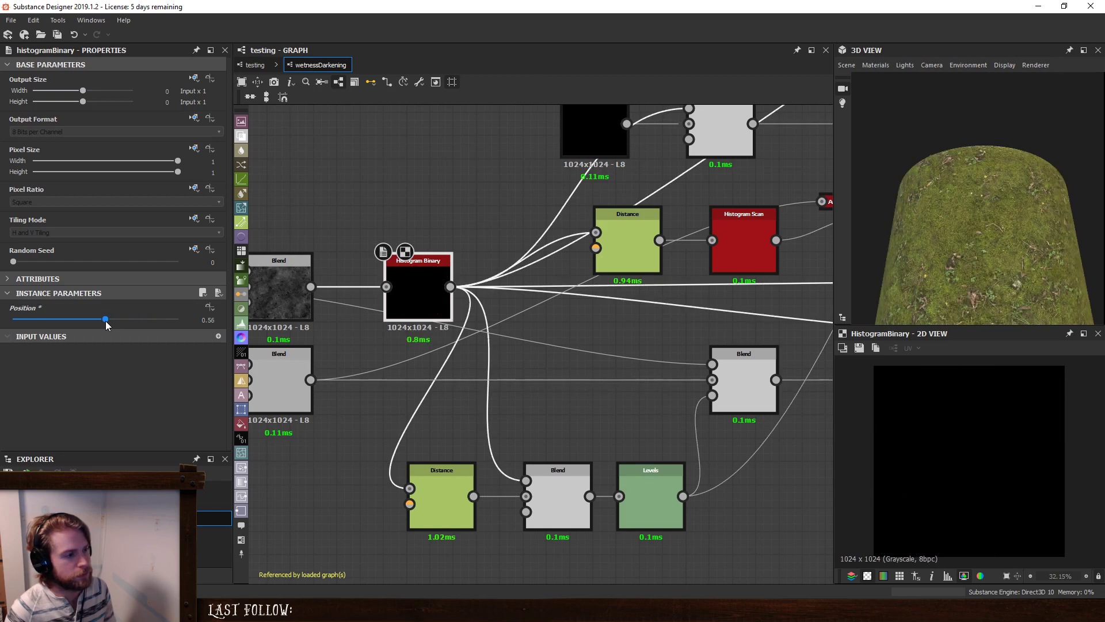
Inspect the height input and the two Blend nodes feeding the Histogram Binary node in the wetnessDarkening graph.
scroll(489, 283, down, 2)
middle_drag(493, 285, 632, 336)
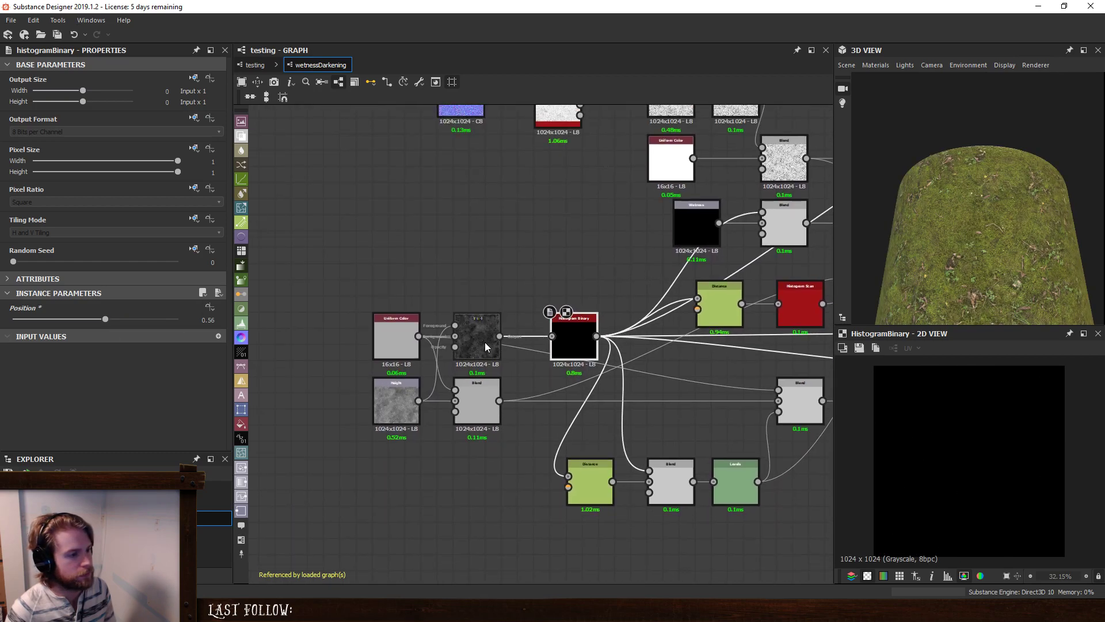
click(478, 391)
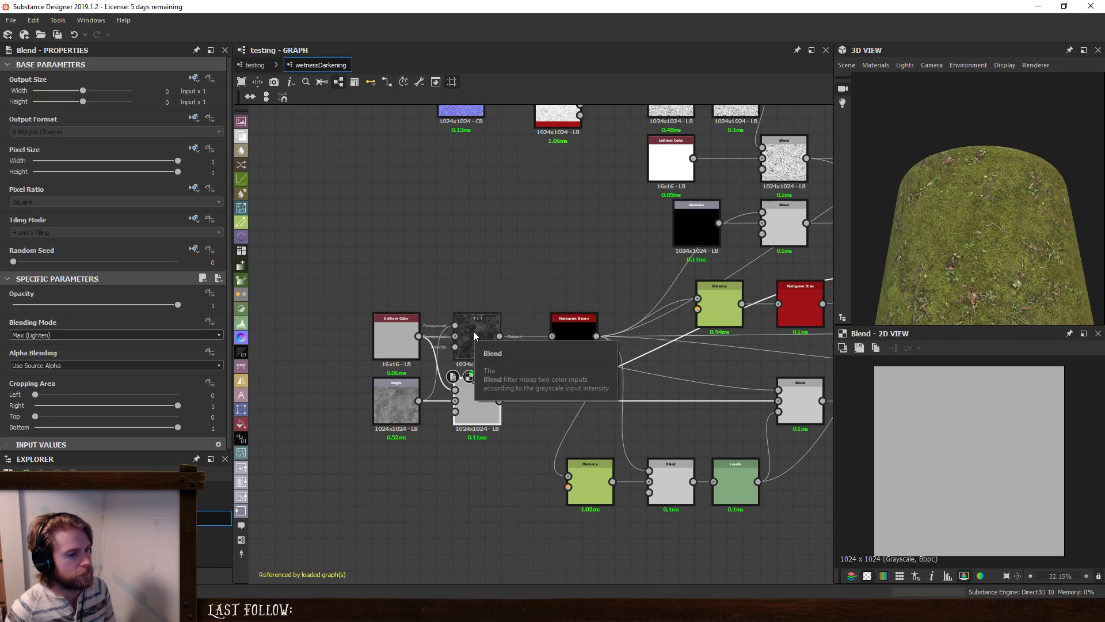
click(403, 407)
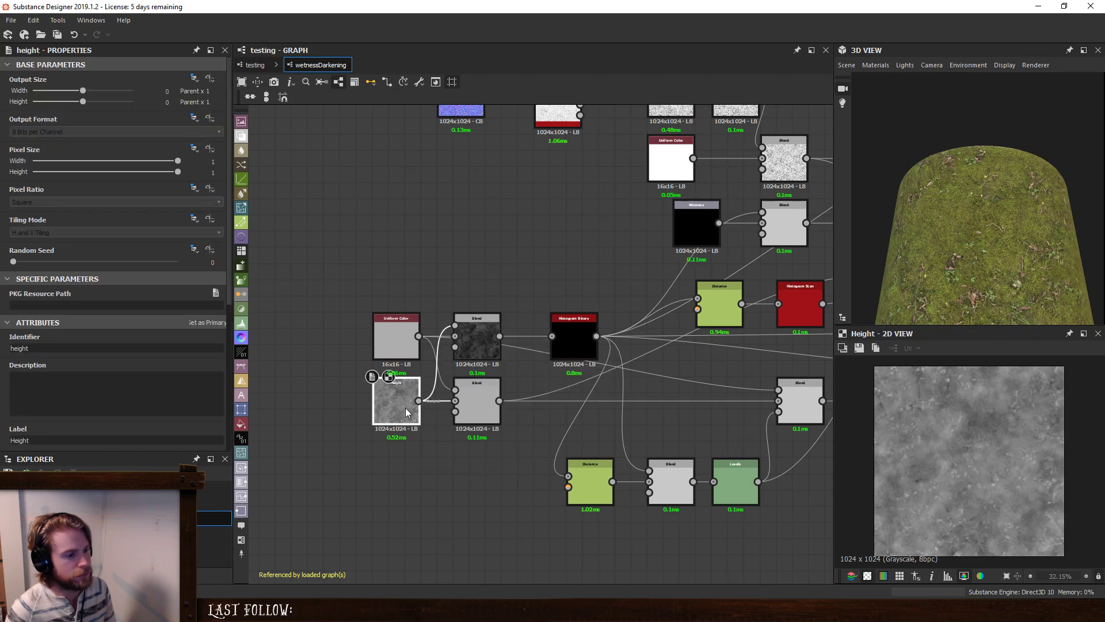
click(482, 399)
Set the default of the testing graph's Water Level input parameter to 0.5.
click(255, 65)
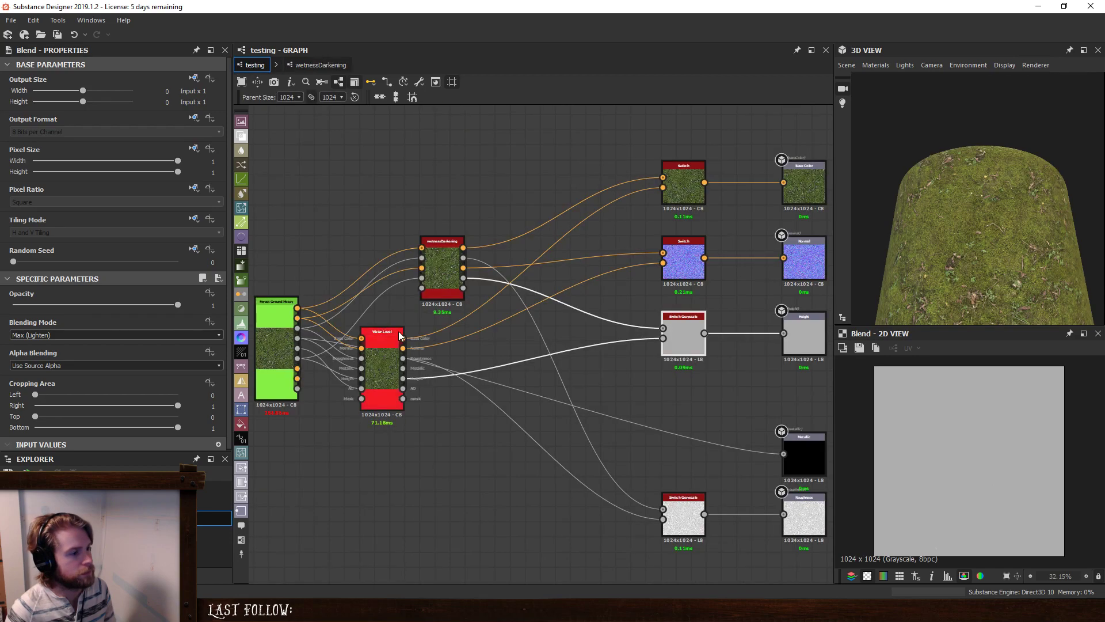
click(391, 375)
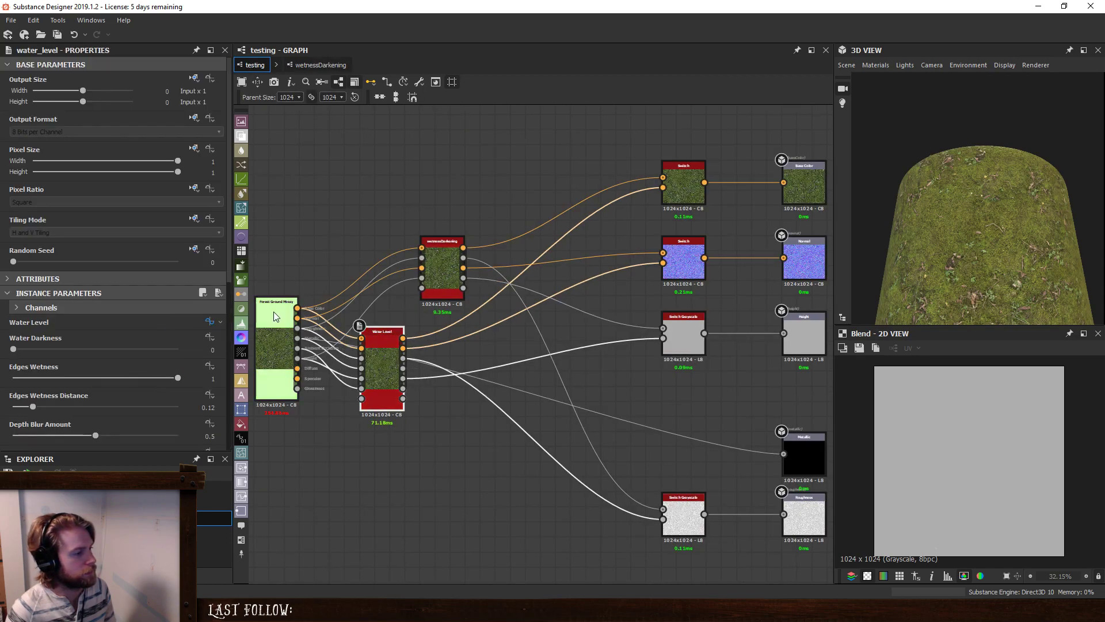
click(333, 251)
scroll(163, 364, down, 3)
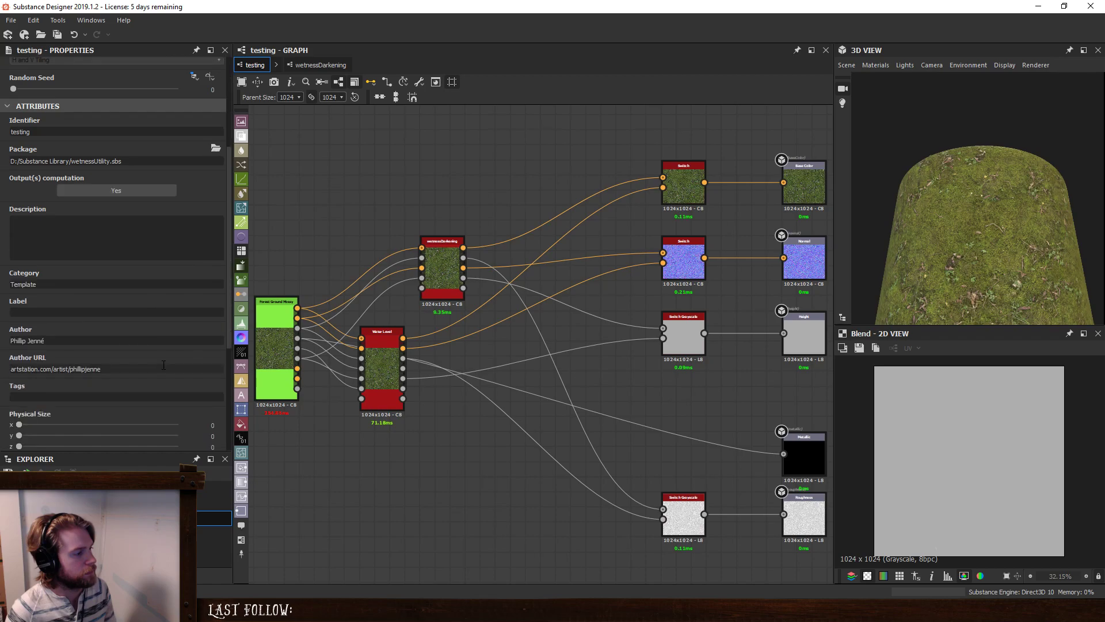
scroll(163, 364, down, 3)
click(154, 383)
click(141, 414)
scroll(159, 393, down, 3)
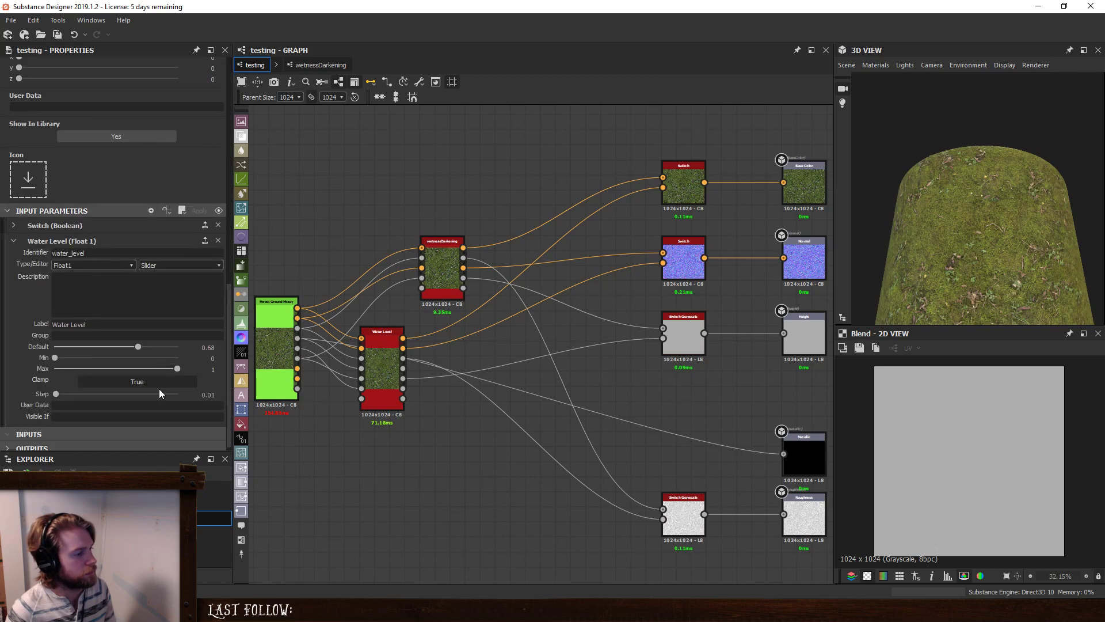
mouse_move(126, 344)
mouse_down()
mouse_move(94, 349)
mouse_move(115, 348)
mouse_up()
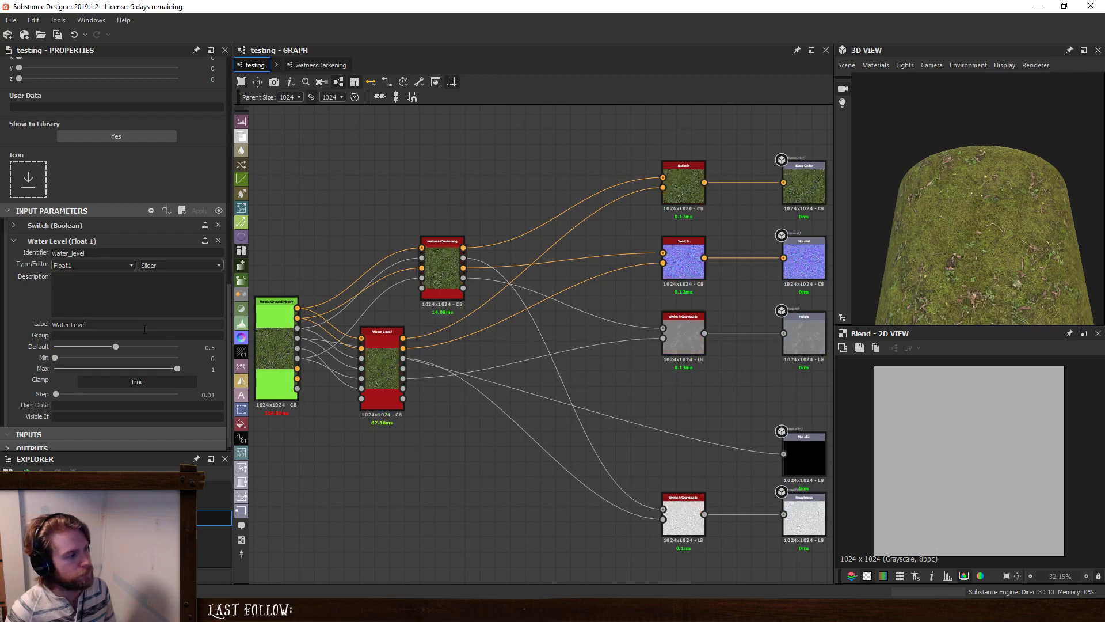
Set the testing graph's Switch parameter default to False and check the wetnessDarkening node's settings.
click(84, 228)
click(133, 333)
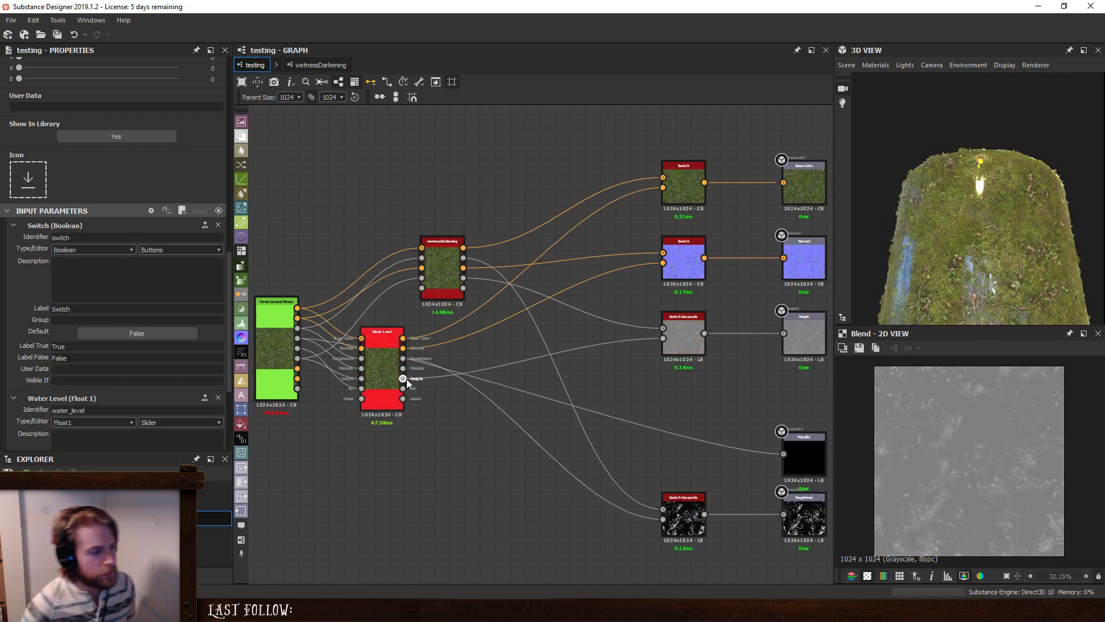
click(463, 278)
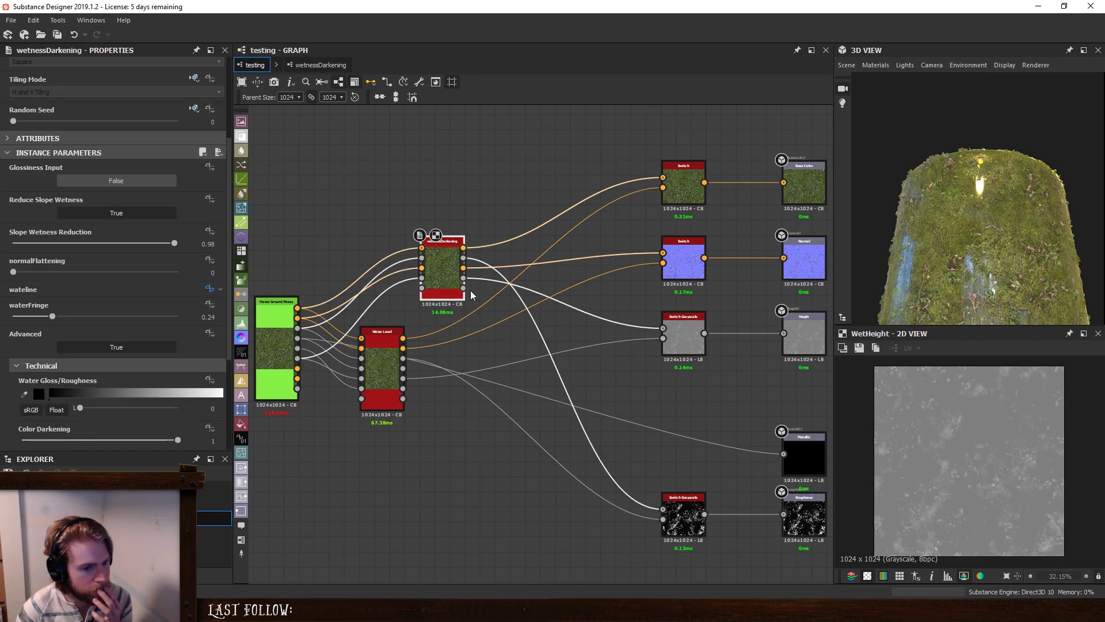
Set the testing graph's Switch parameter default back to True.
click(524, 414)
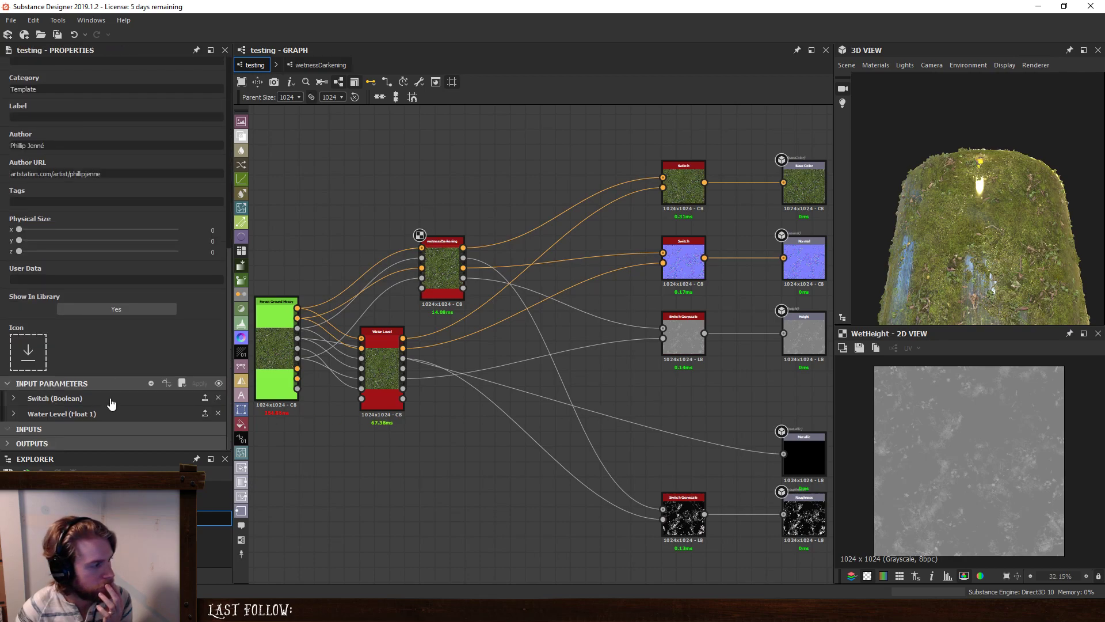
click(111, 403)
scroll(126, 357, down, 3)
click(132, 347)
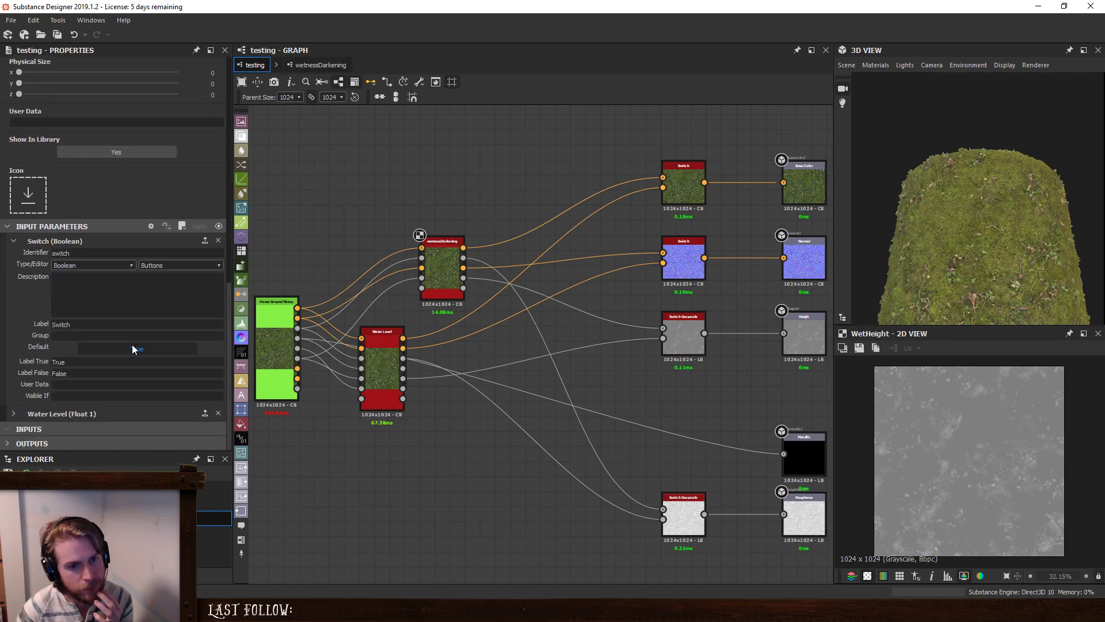
In the wetnessDarkening graph, compare the Histogram Binary node's Position at 1 and 0.99, leaving it at 0.99.
click(345, 66)
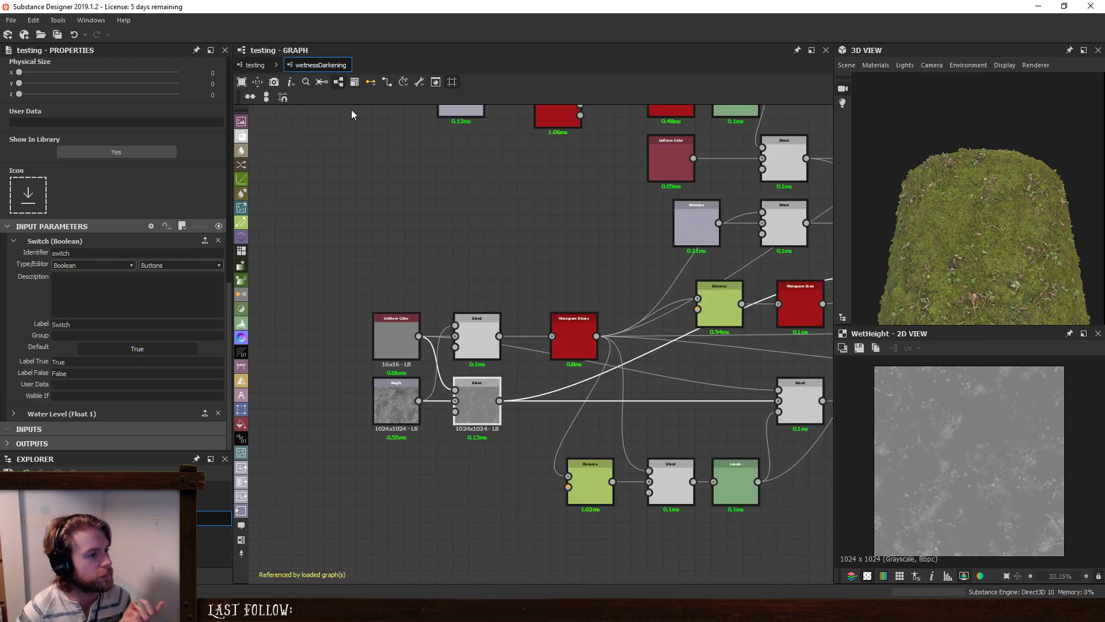
click(572, 344)
middle_drag(594, 284, 510, 280)
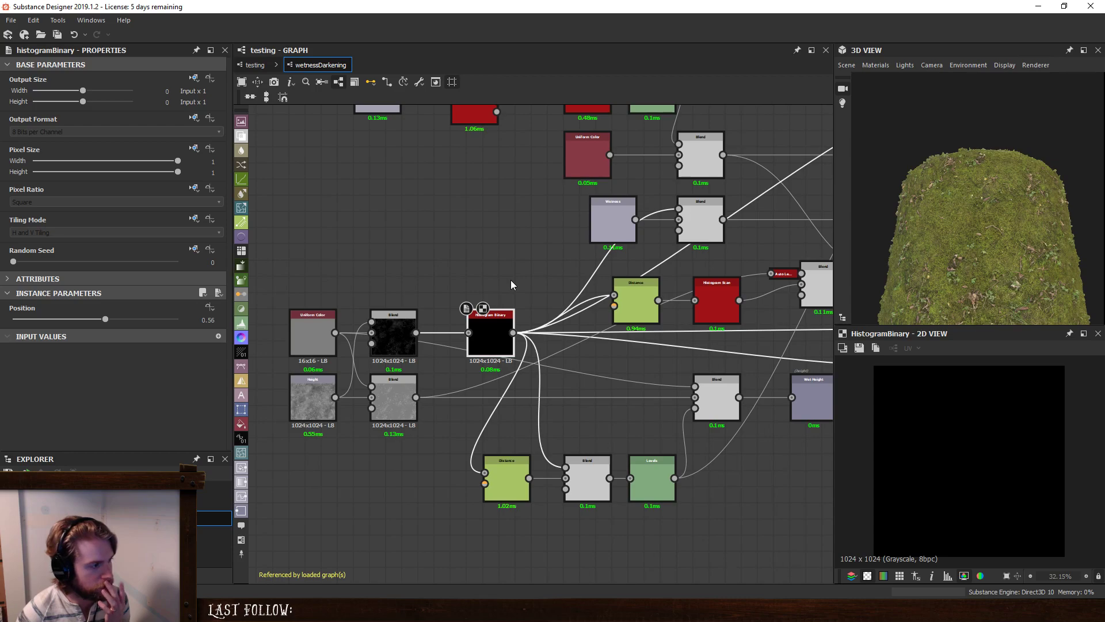
drag(104, 319, 183, 323)
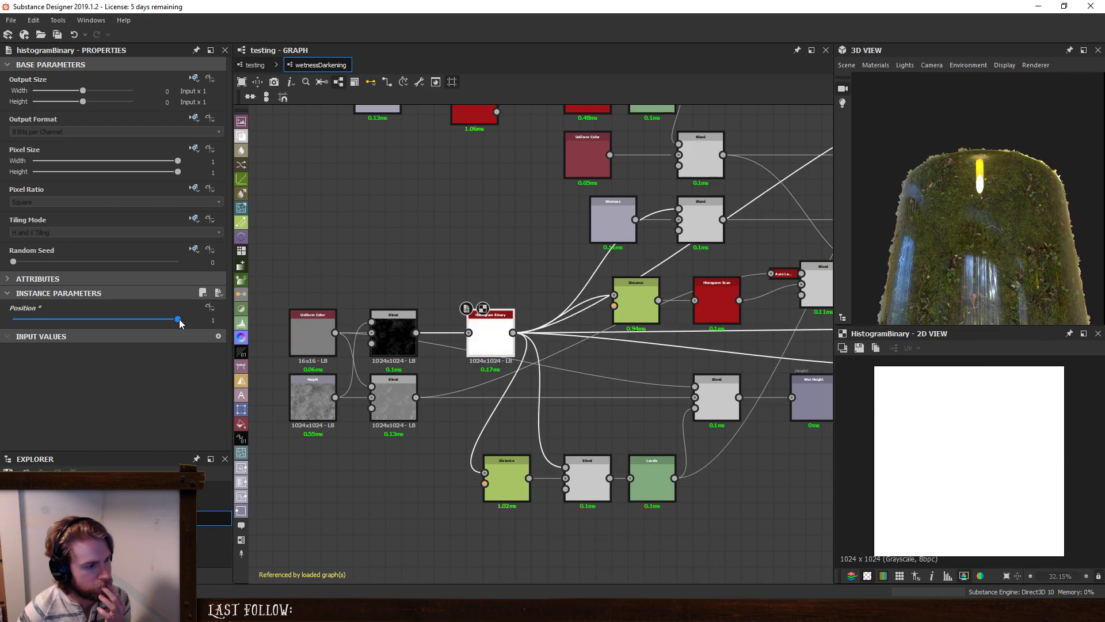
drag(179, 321, 178, 320)
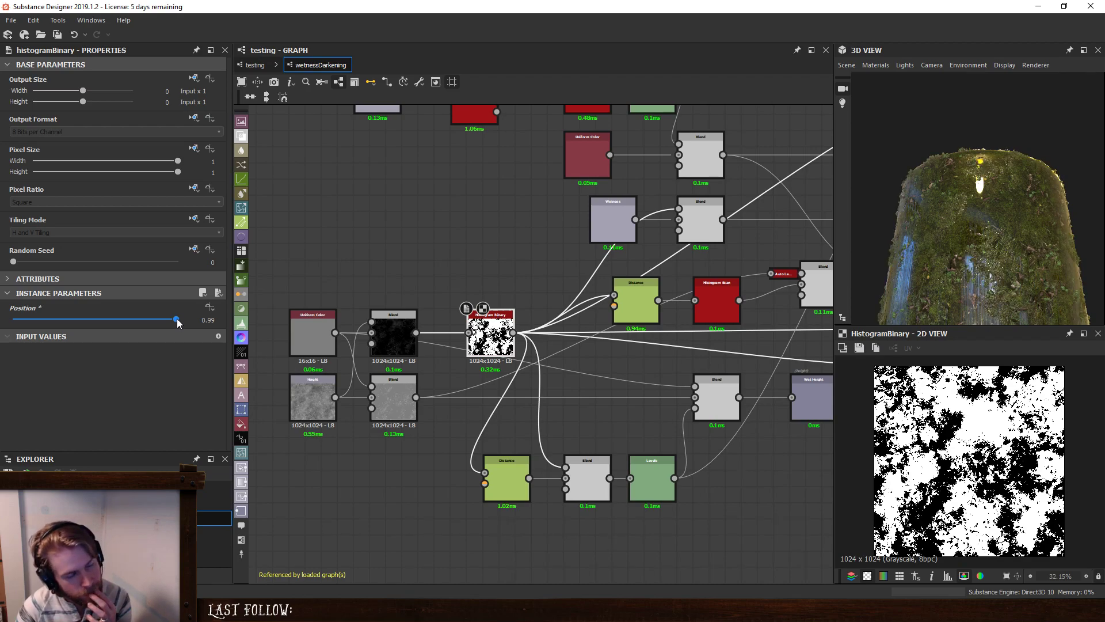
drag(178, 320, 185, 321)
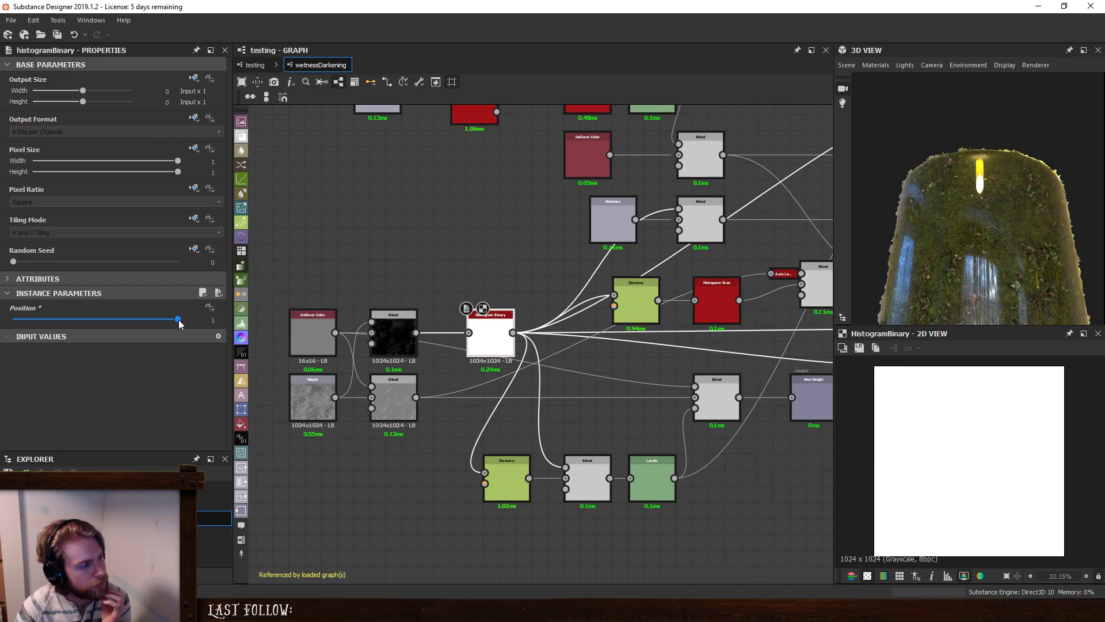
drag(178, 321, 175, 320)
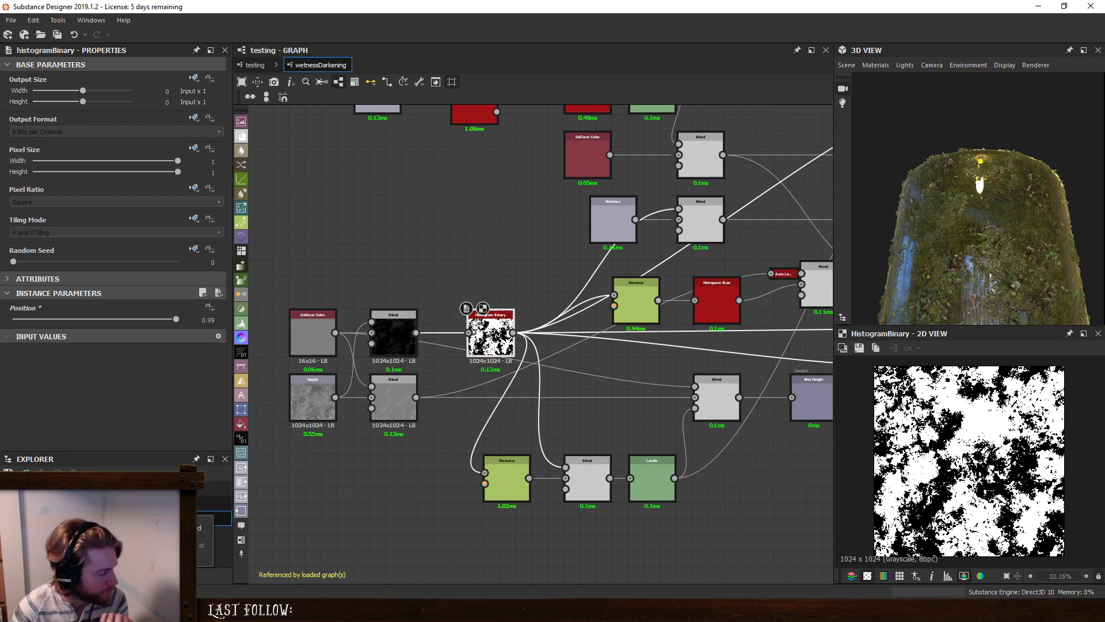
Open the Histogram Binary node's own graph and edit the Per Pixel Function of its Pixel Processor.
click(447, 445)
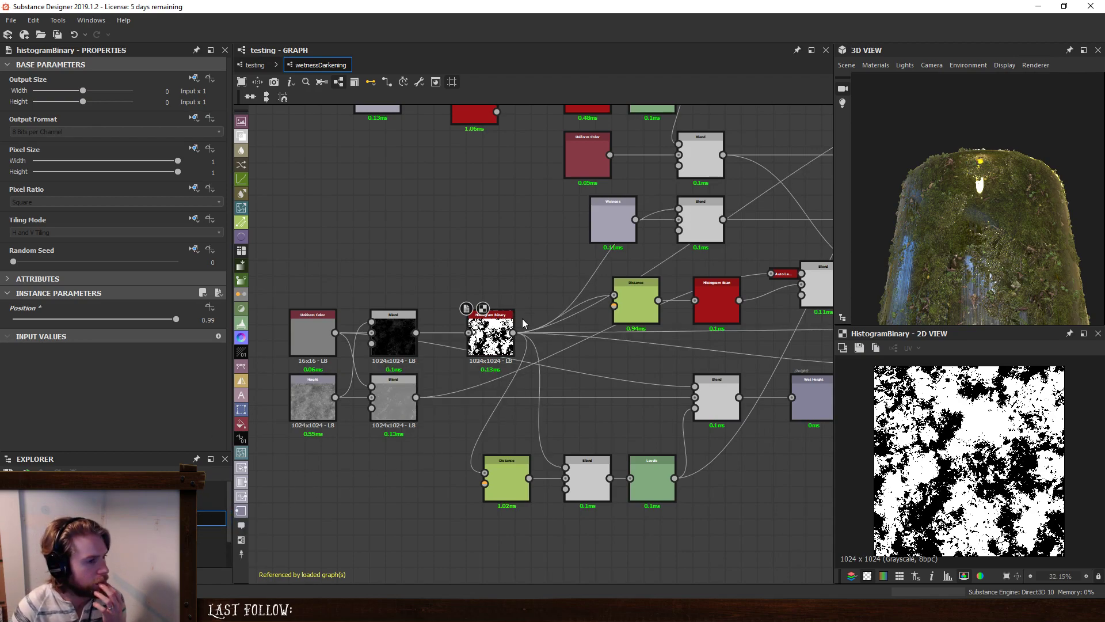
right_click(497, 326)
click(564, 472)
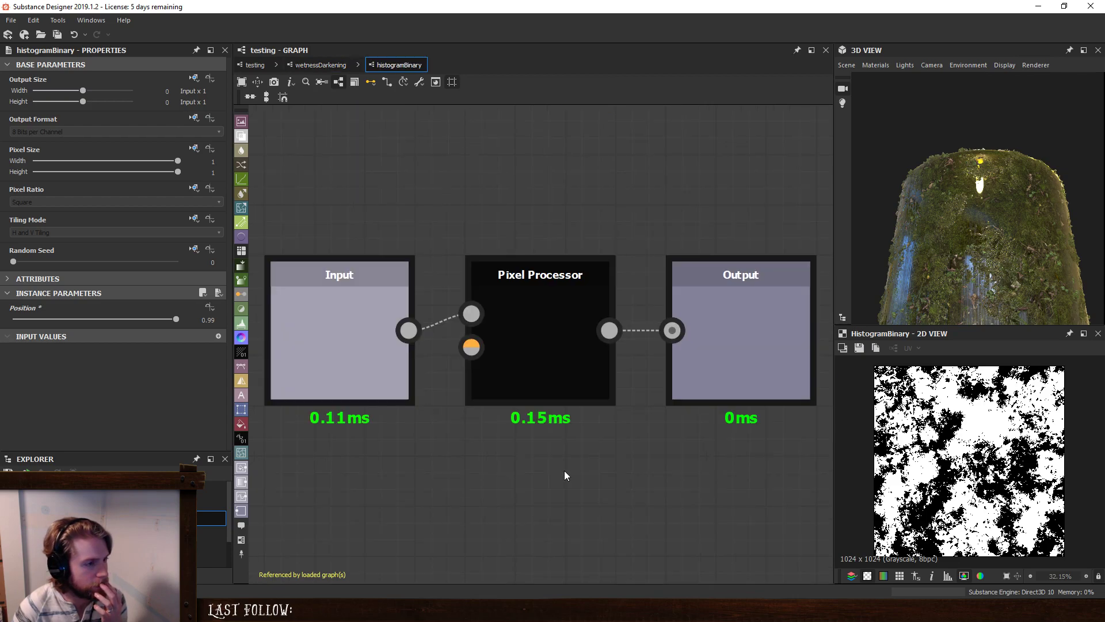
click(137, 335)
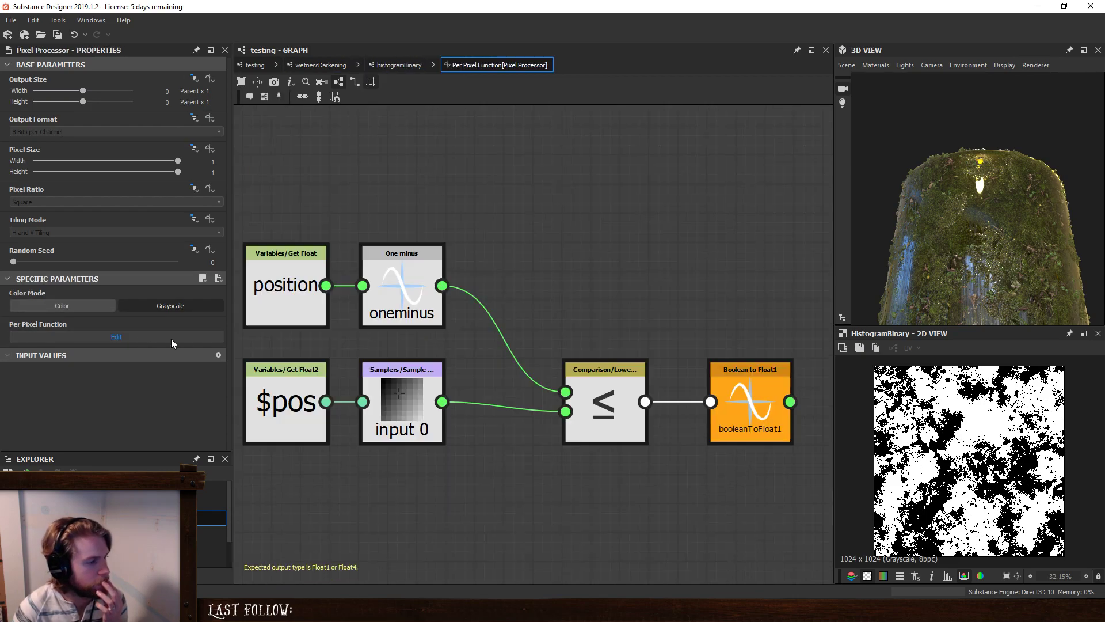
Add a Lower comparison node, wiring One minus into A, the sampled input into B, and its output into Boolean to Float1.
key(space)
text(low)
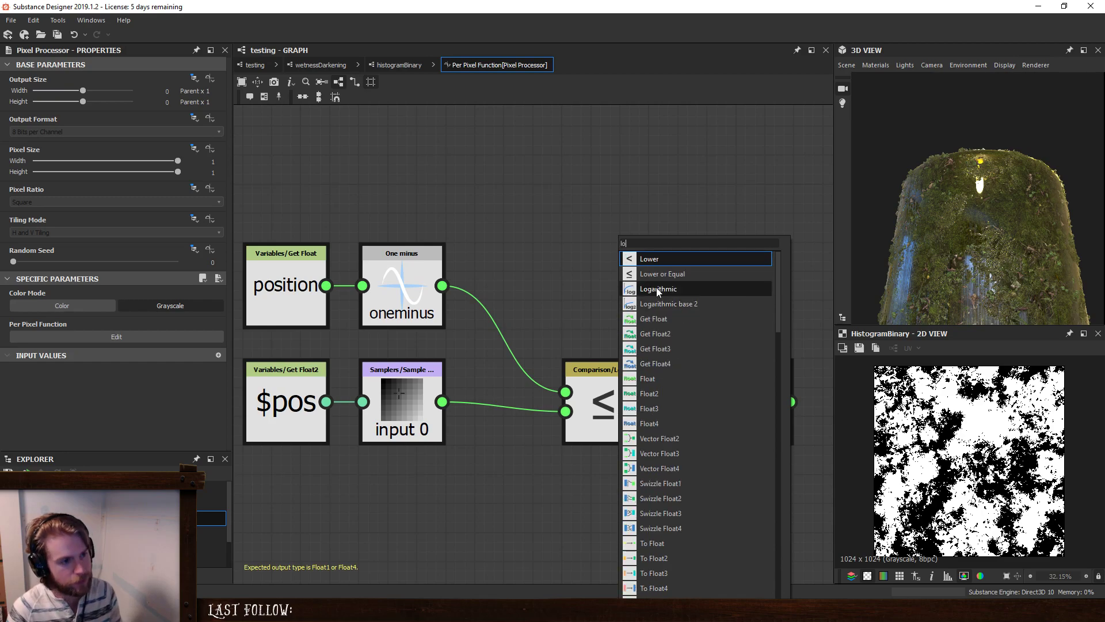
click(656, 289)
drag(442, 286, 566, 305)
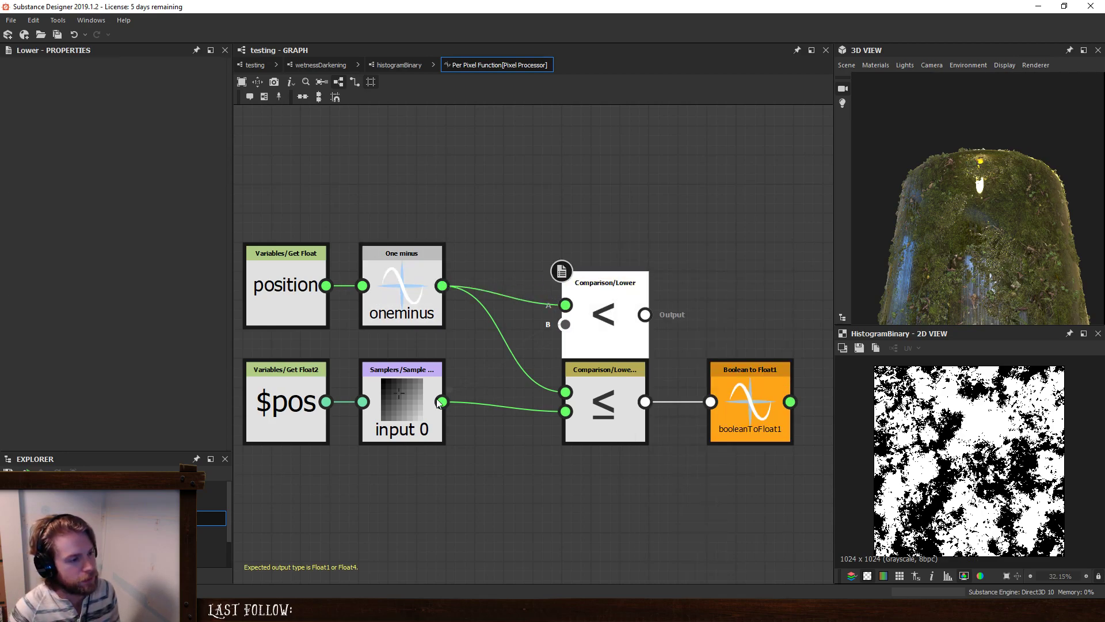
drag(442, 401, 565, 324)
drag(645, 314, 711, 401)
Delete the Lower or Equal node and move the Lower node into its place.
click(614, 413)
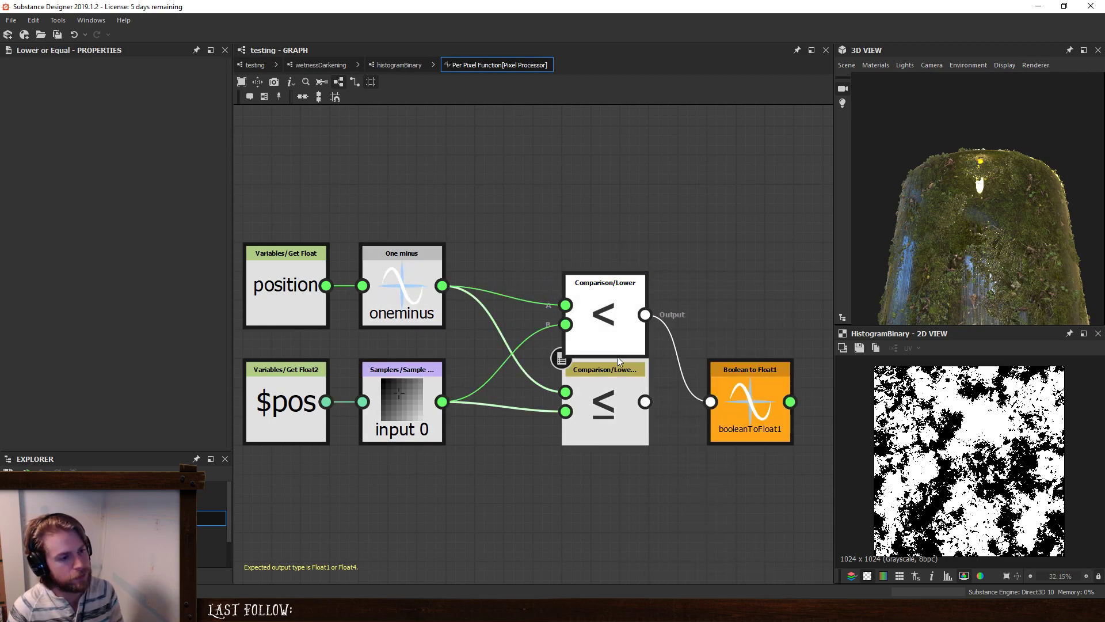
key(Delete)
drag(617, 345, 620, 419)
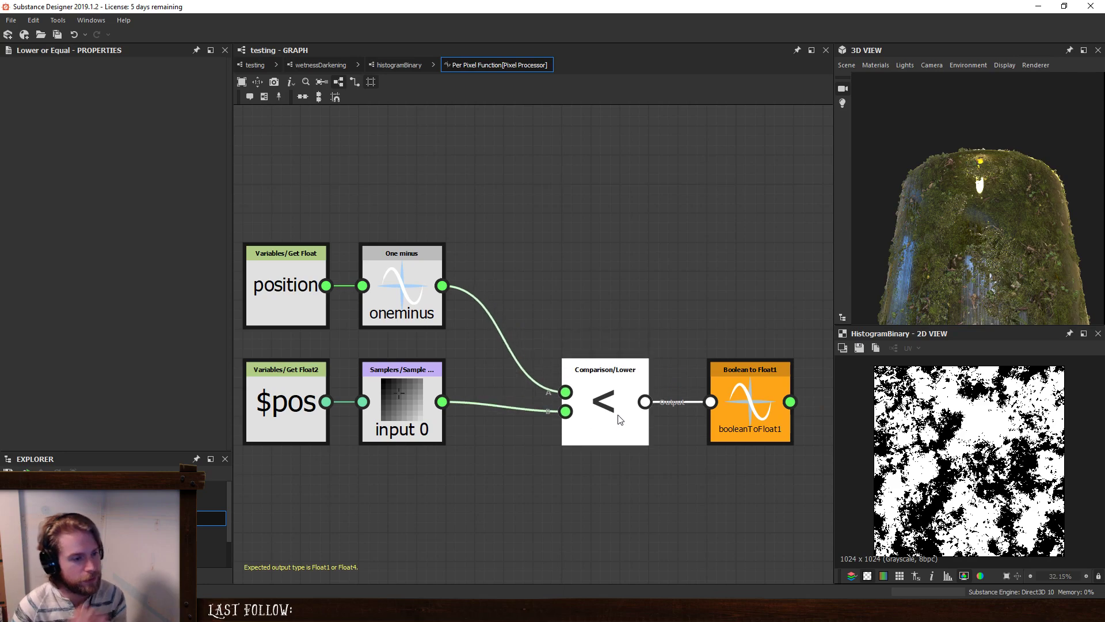
Return to the wetnessDarkening graph and set the Histogram Binary node's Position to 1.
click(391, 62)
click(320, 65)
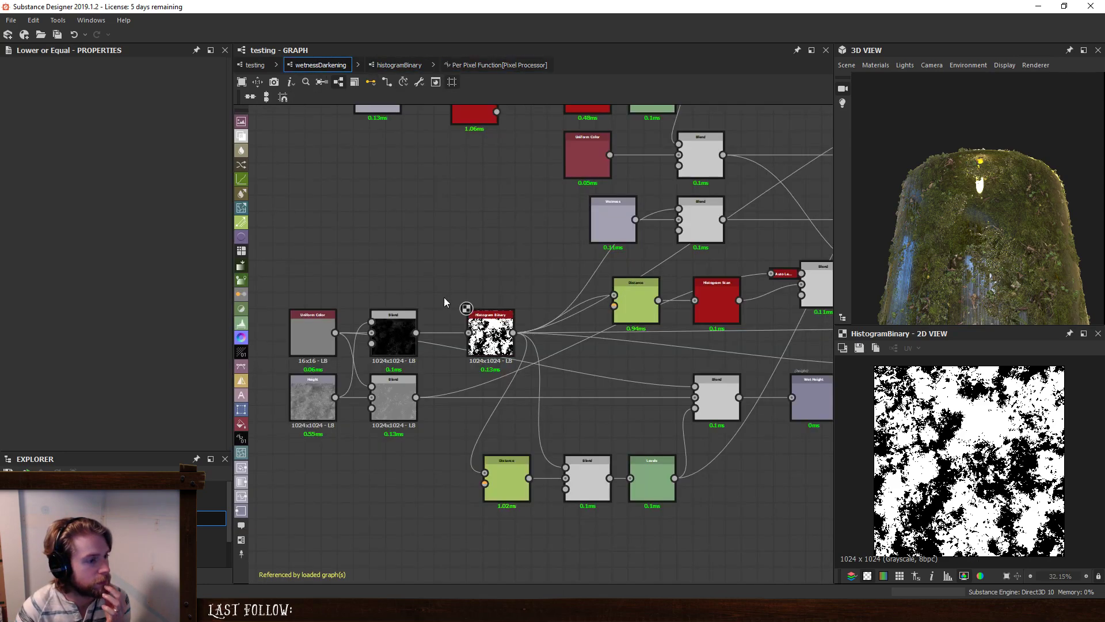
click(489, 336)
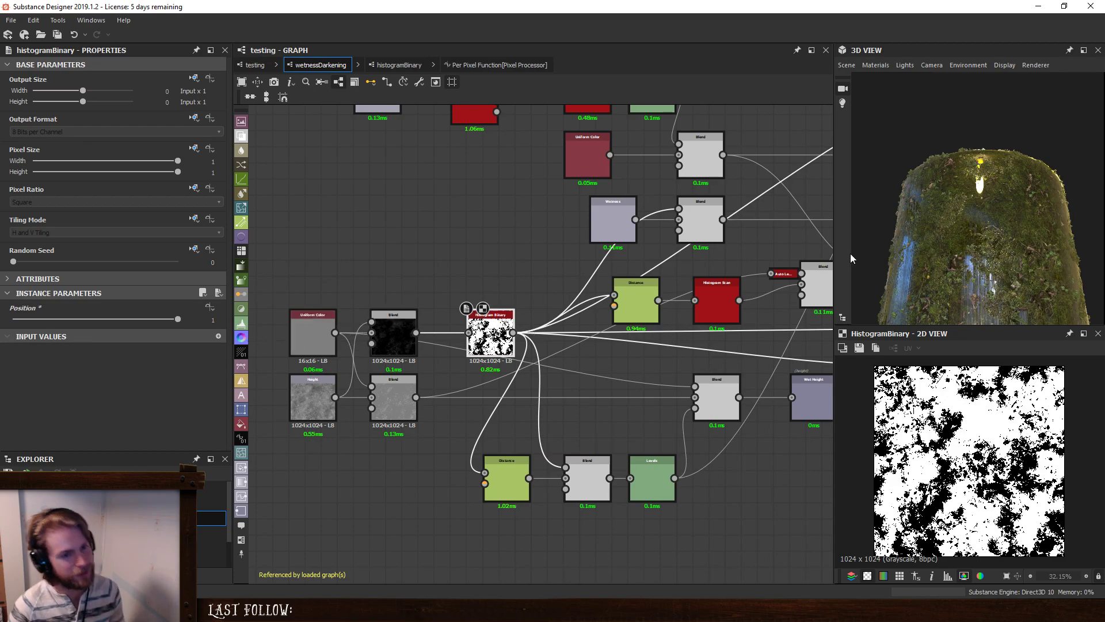
Examine the Histogram Binary mask in the 2D view and the wet ground material up close in the 3D view.
scroll(987, 200, down, 3)
drag(988, 201, 987, 269)
scroll(986, 268, up, 5)
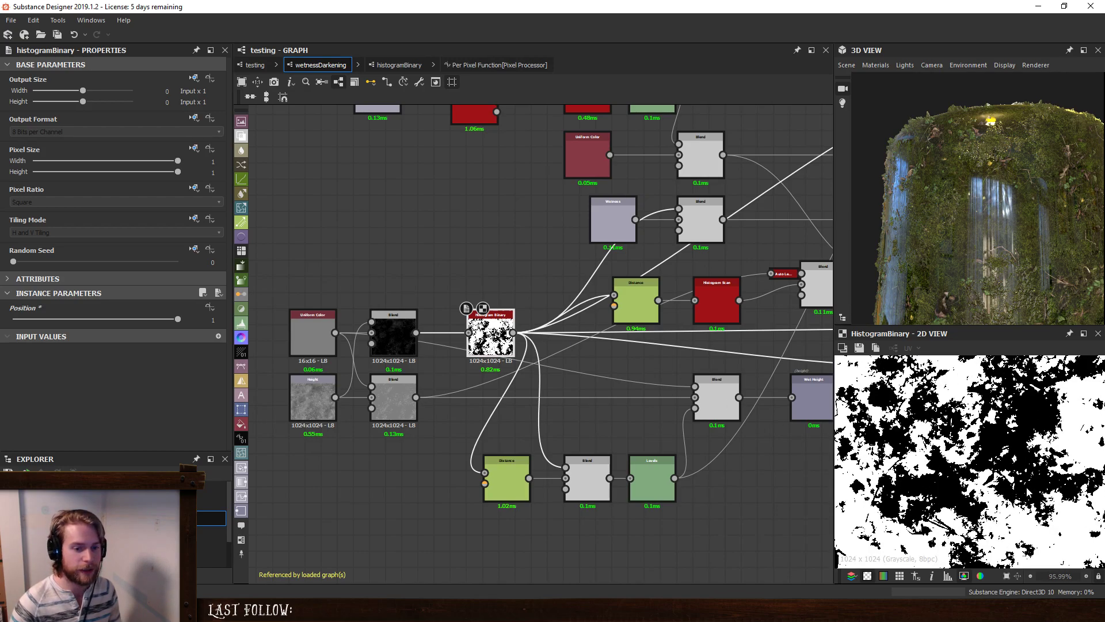
scroll(1030, 491, up, 5)
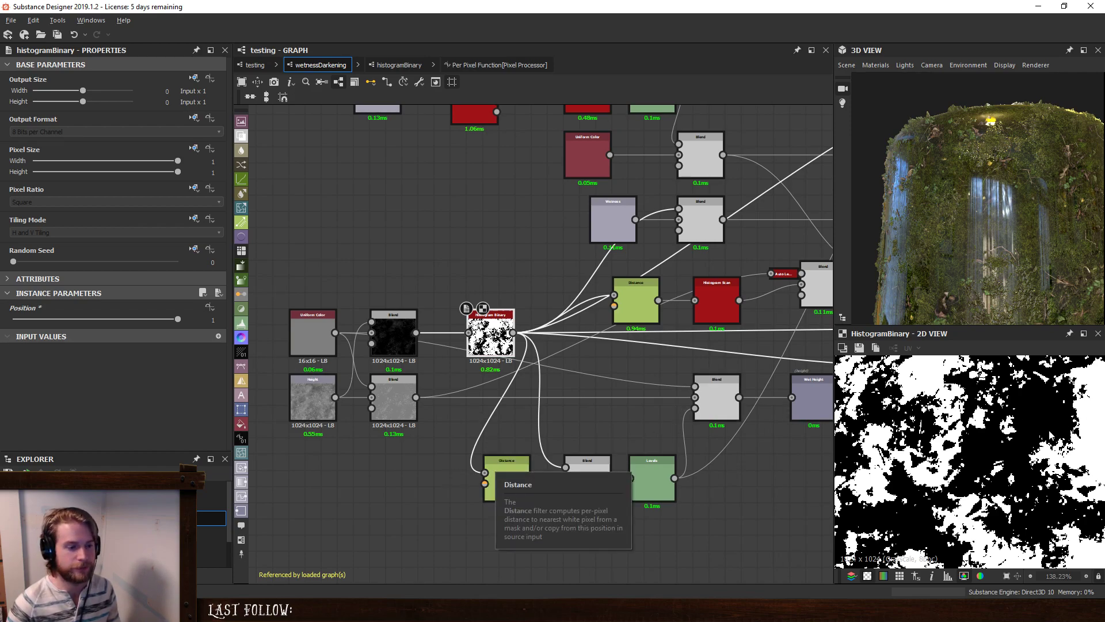
middle_drag(799, 512, 755, 518)
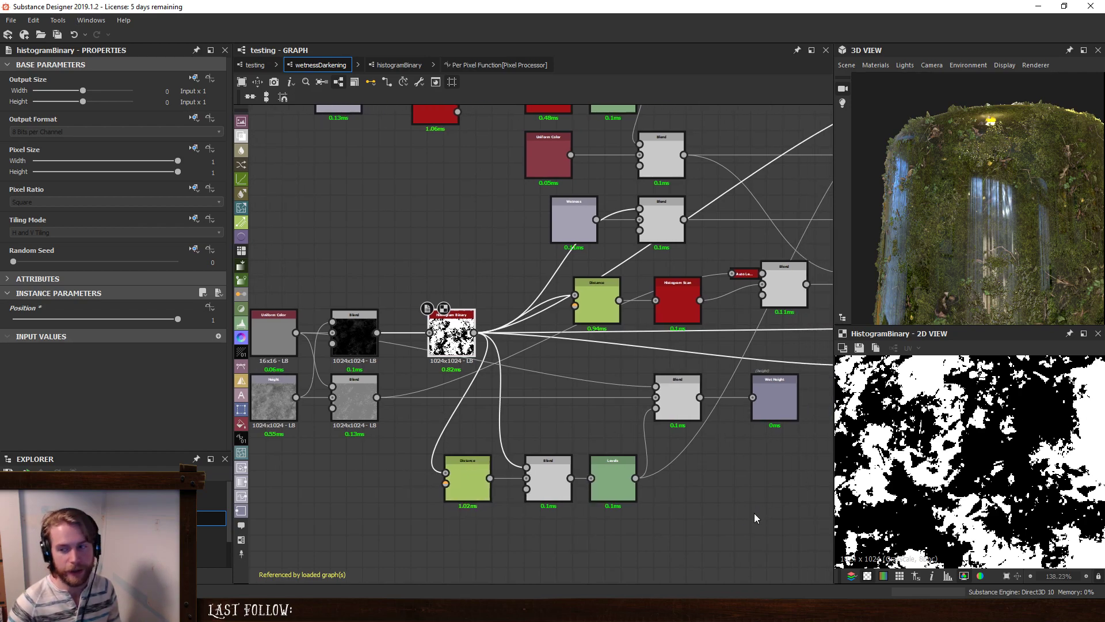
key(f)
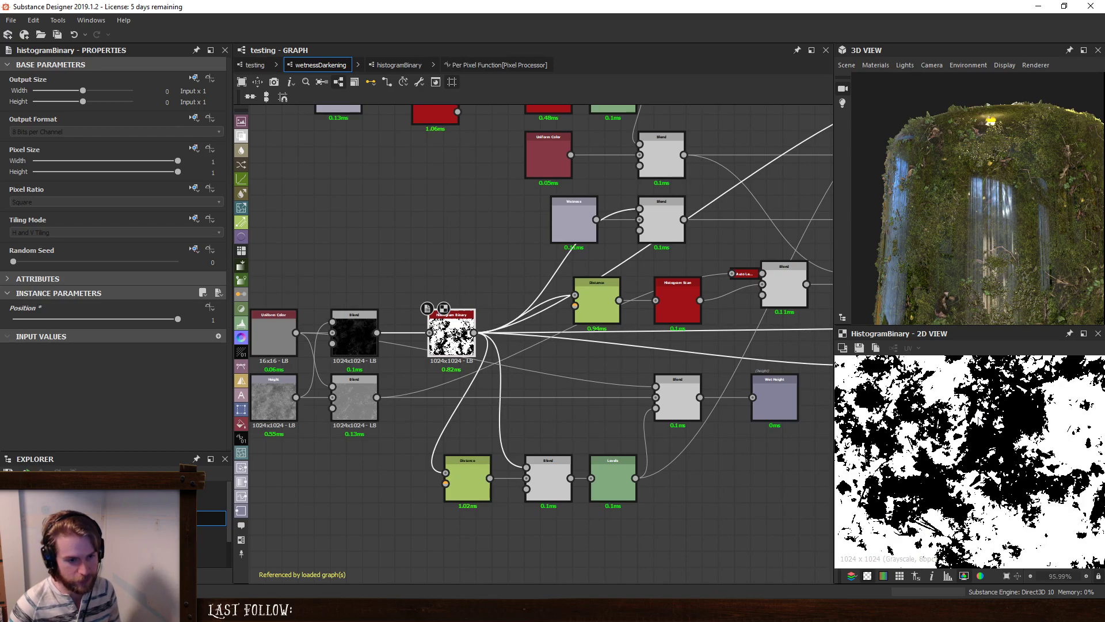
scroll(974, 432, down, 3)
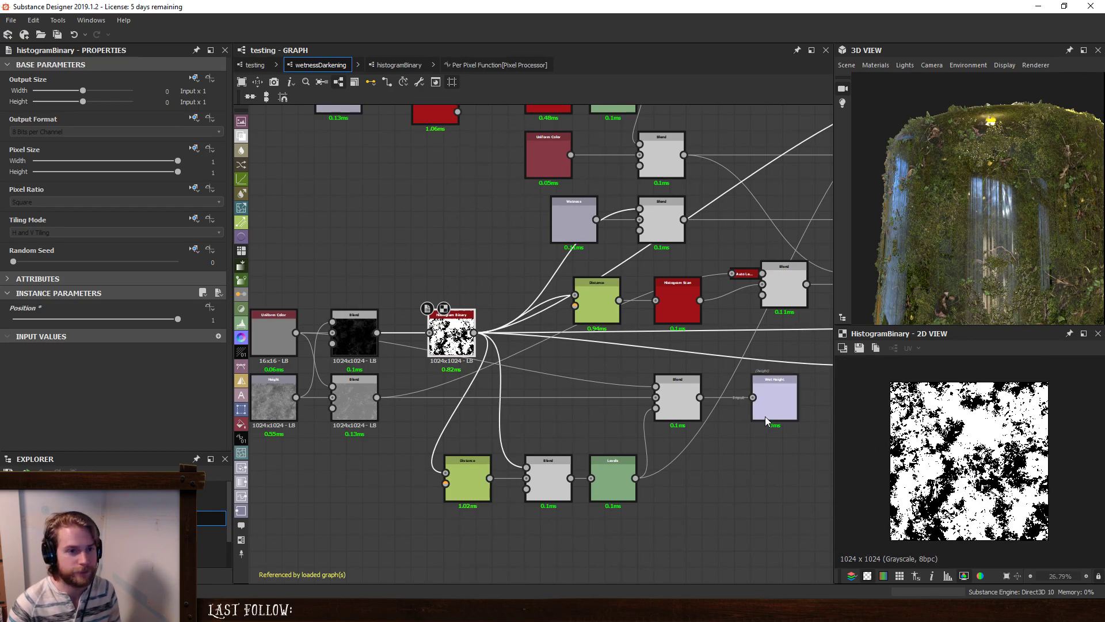
drag(1026, 182, 1008, 198)
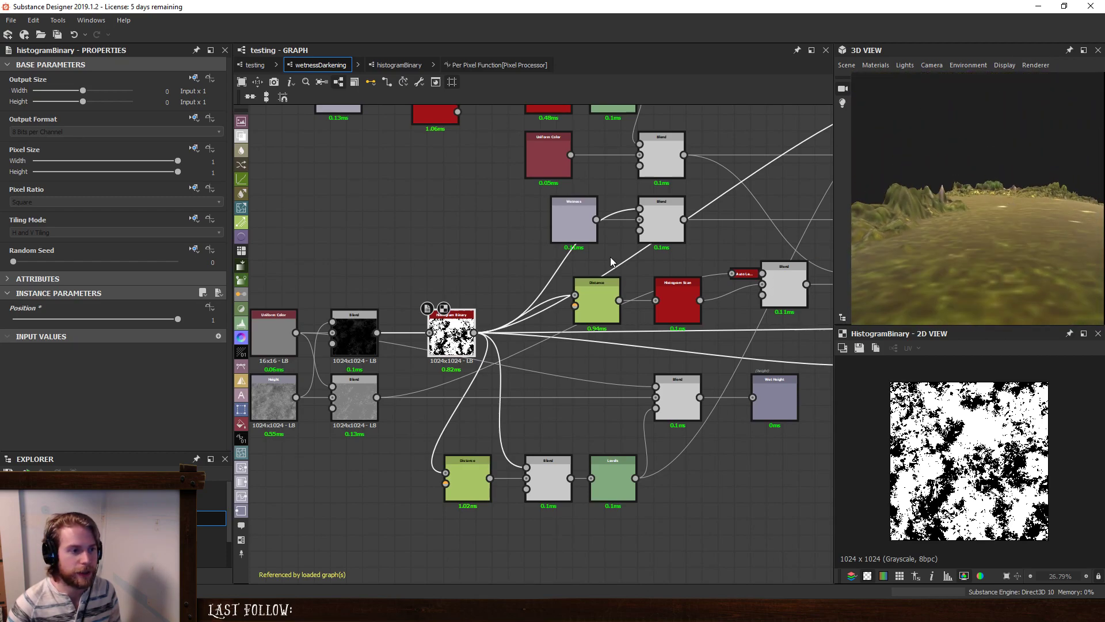
Inspect the Blend node before the wet normal output and the Blend that supplies its mask.
scroll(610, 256, down, 2)
middle_drag(673, 266, 487, 426)
double_click(706, 277)
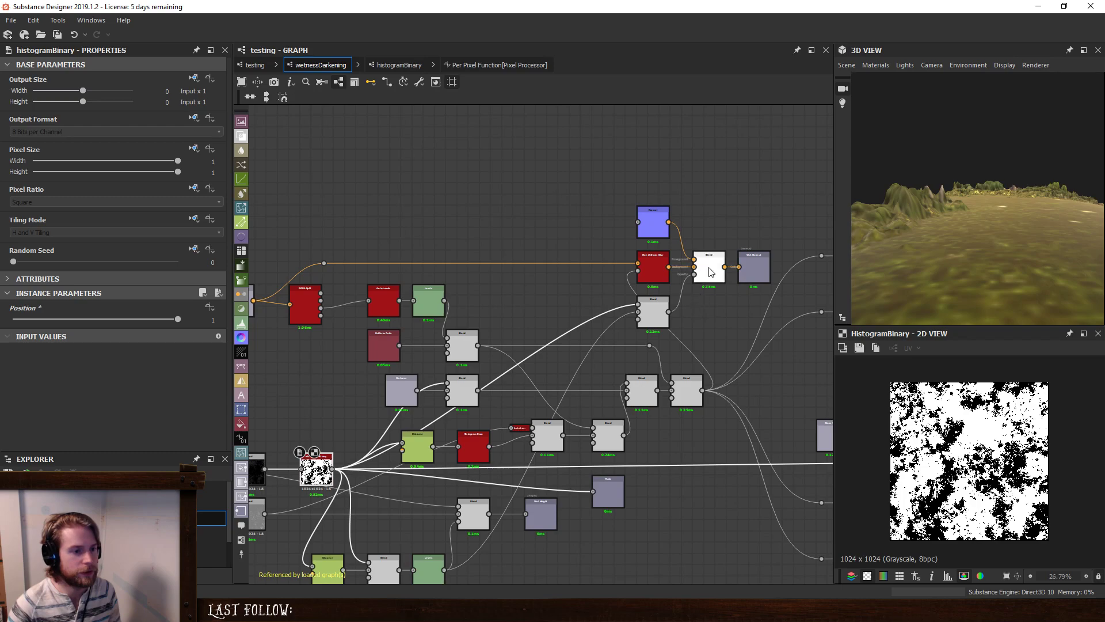
double_click(654, 311)
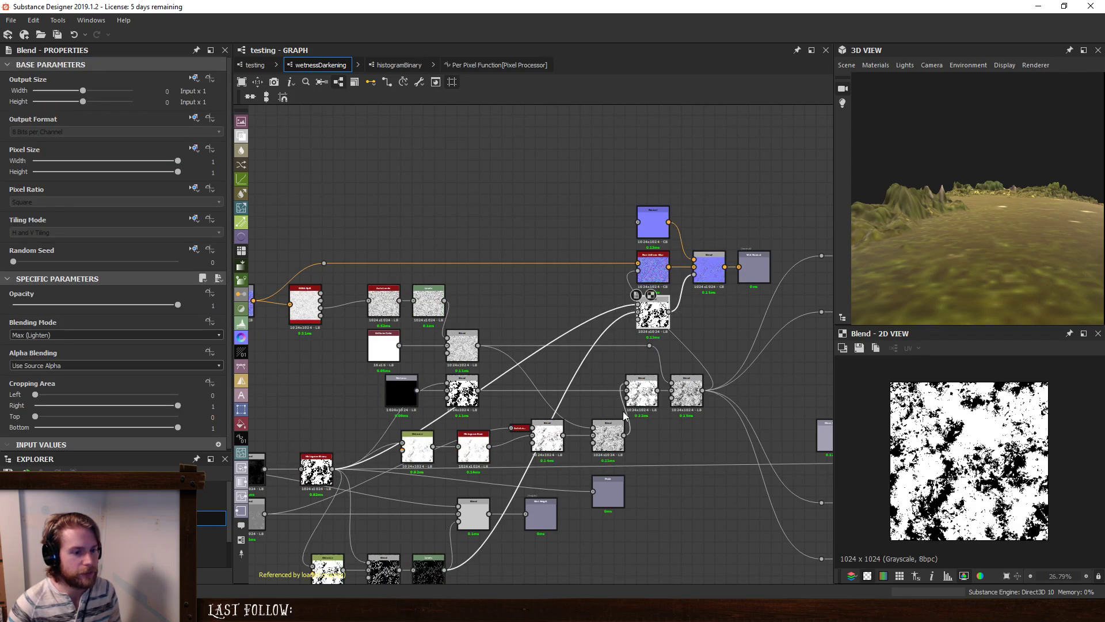
Try inserting an Invert Grayscale node between the Histogram Binary node and the Distance node that feeds the edge-mask Blend.
middle_drag(571, 477, 672, 350)
double_click(534, 435)
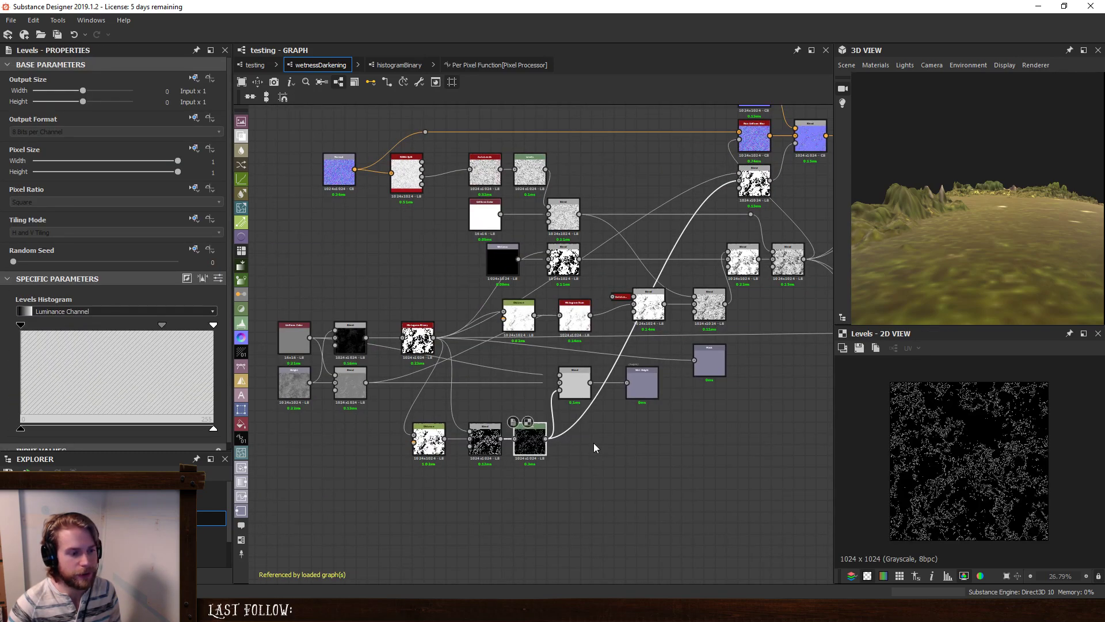
scroll(455, 466, up, 4)
click(375, 383)
key(space)
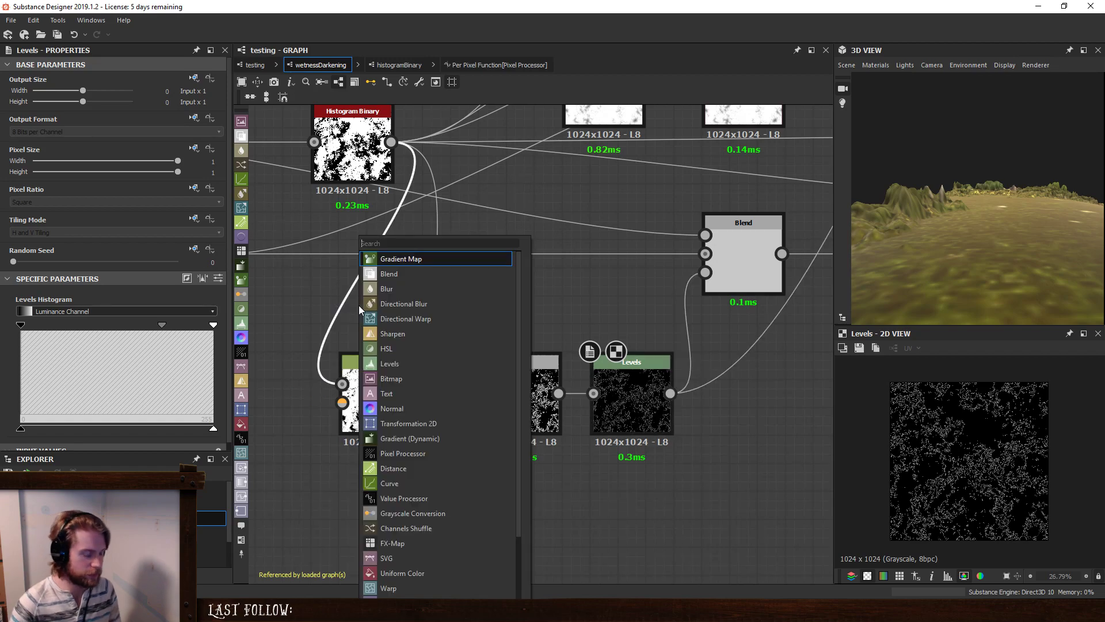
text(inv)
key(Down)
key(Return)
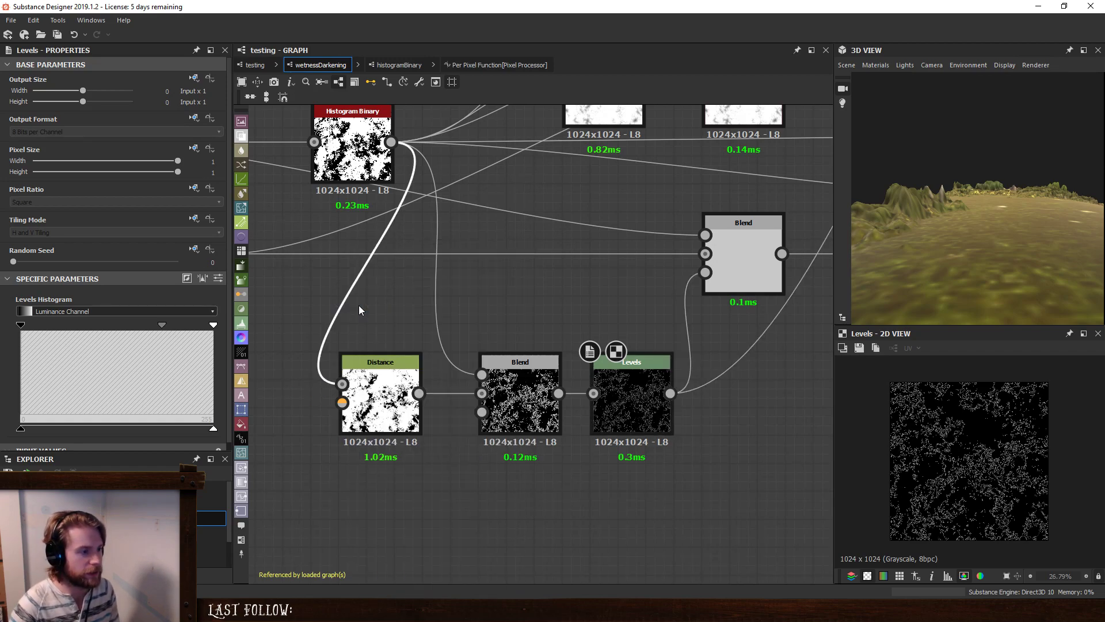
drag(352, 270, 308, 397)
Try feeding the Invert Grayscale output into the foreground of the Subtract Blend after the Distance node, and inspect the result.
click(555, 406)
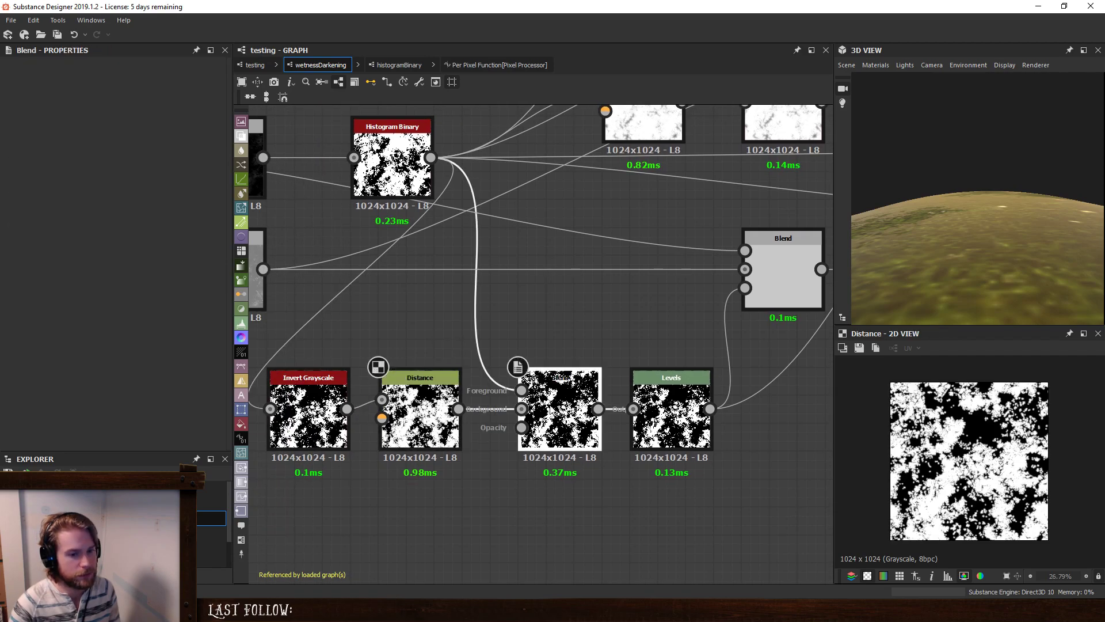
drag(347, 408, 521, 390)
scroll(977, 445, up, 5)
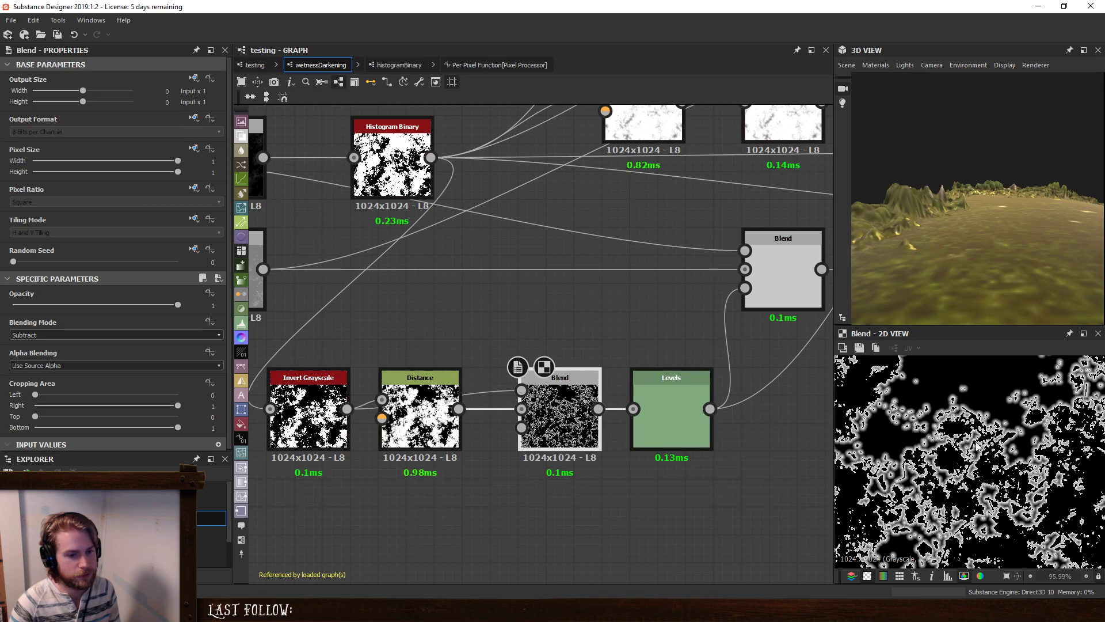
scroll(931, 433, up, 1)
double_click(691, 410)
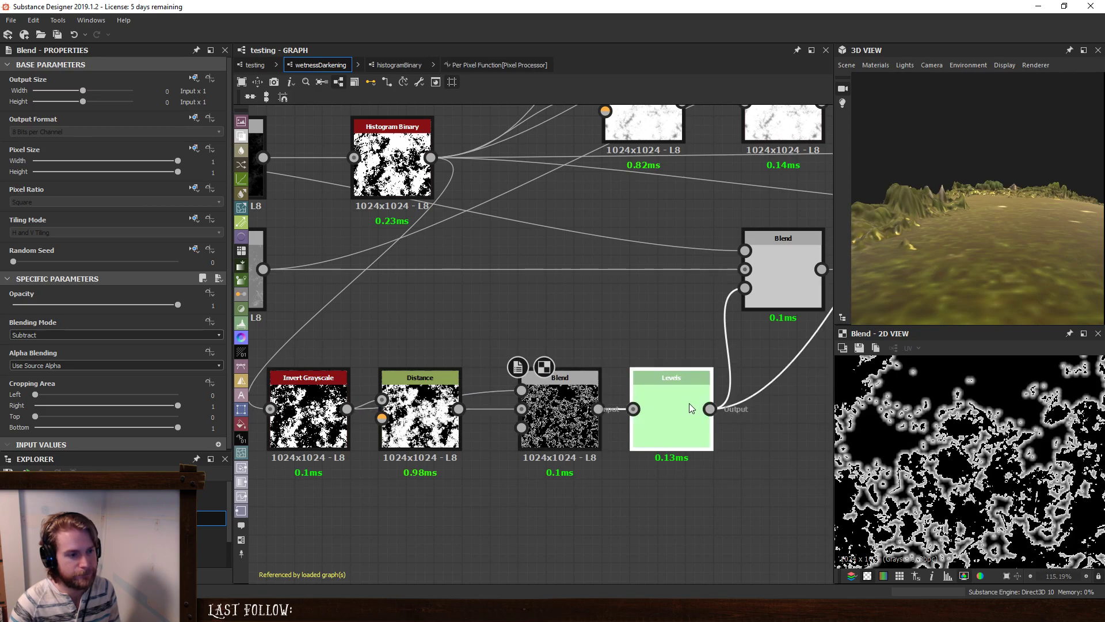
Try setting the Opacity of the Blend feeding the Wet Height output to 0.
scroll(704, 430, down, 2)
middle_drag(706, 437, 599, 501)
double_click(652, 385)
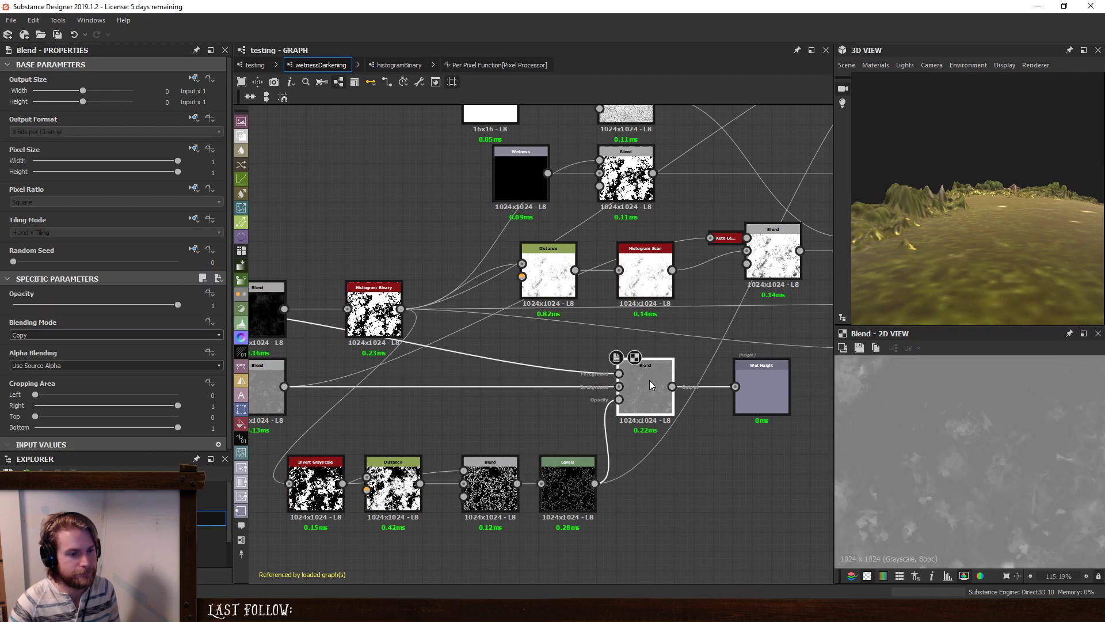
middle_drag(634, 429, 560, 434)
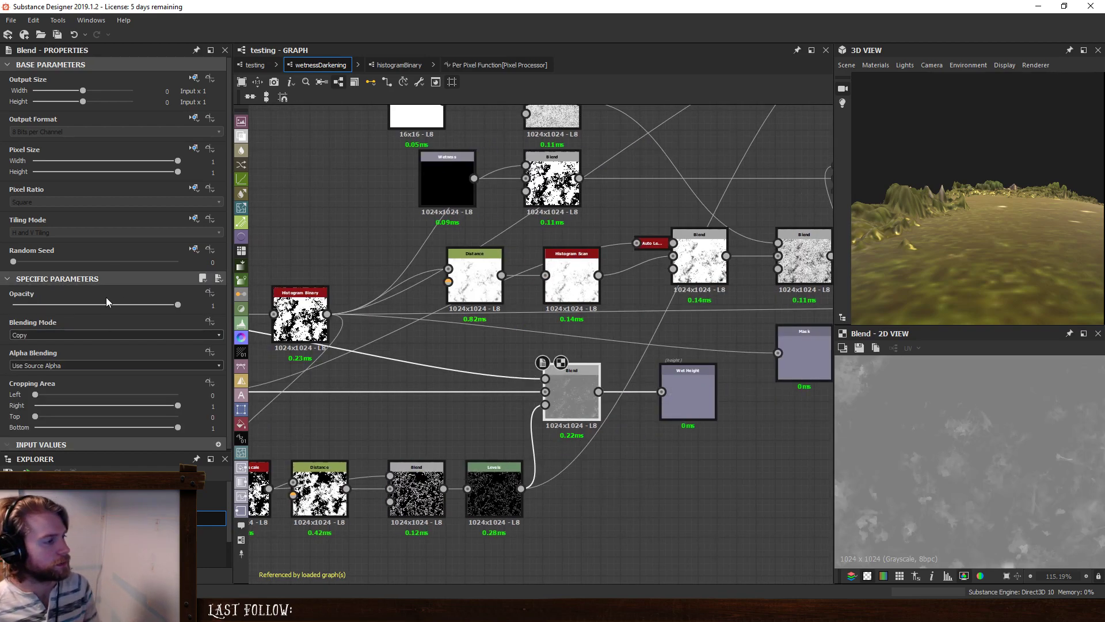
click(91, 305)
drag(91, 308, 13, 305)
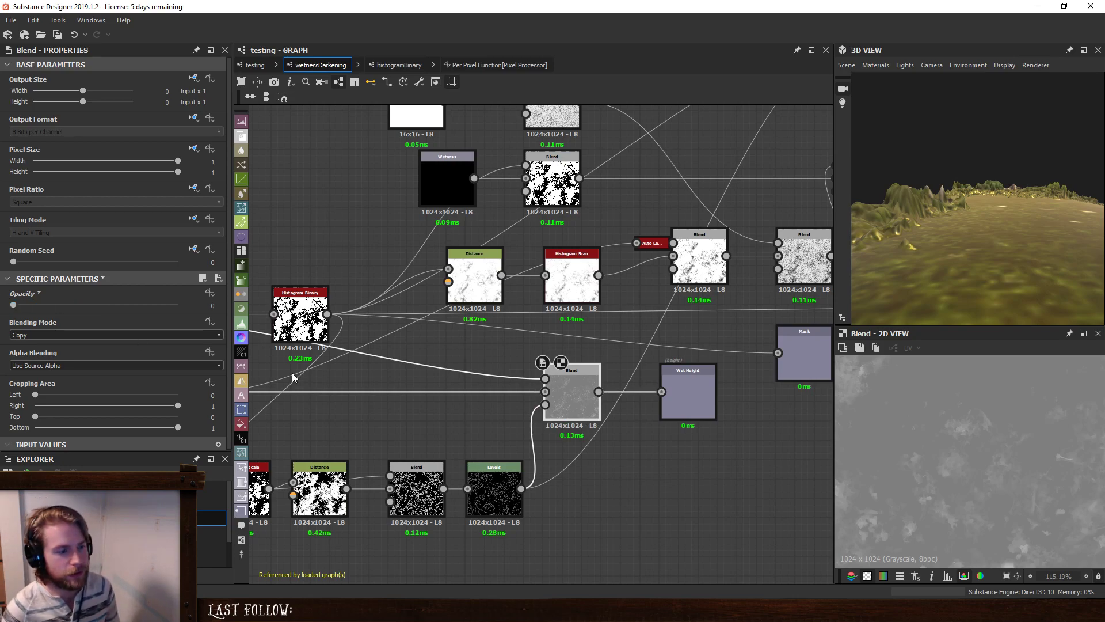
Try swapping the two inputs of the wet normal's mask Blend and setting its blending mode to Subtract.
scroll(531, 436, down, 5)
middle_drag(659, 300, 586, 378)
scroll(586, 378, up, 5)
double_click(623, 320)
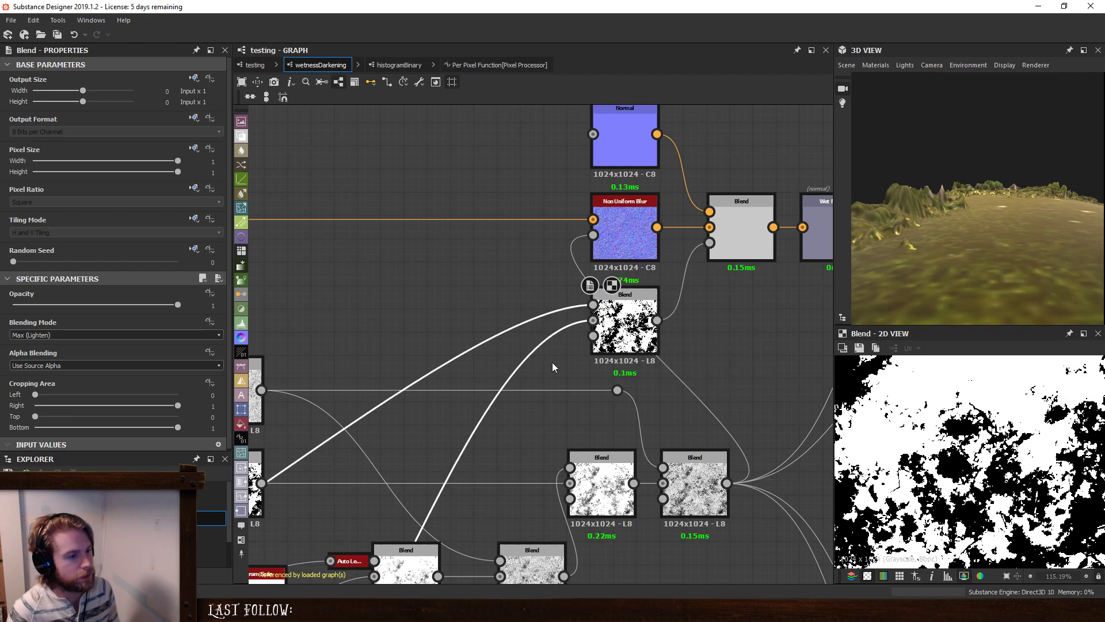
click(614, 329)
key(x)
click(64, 335)
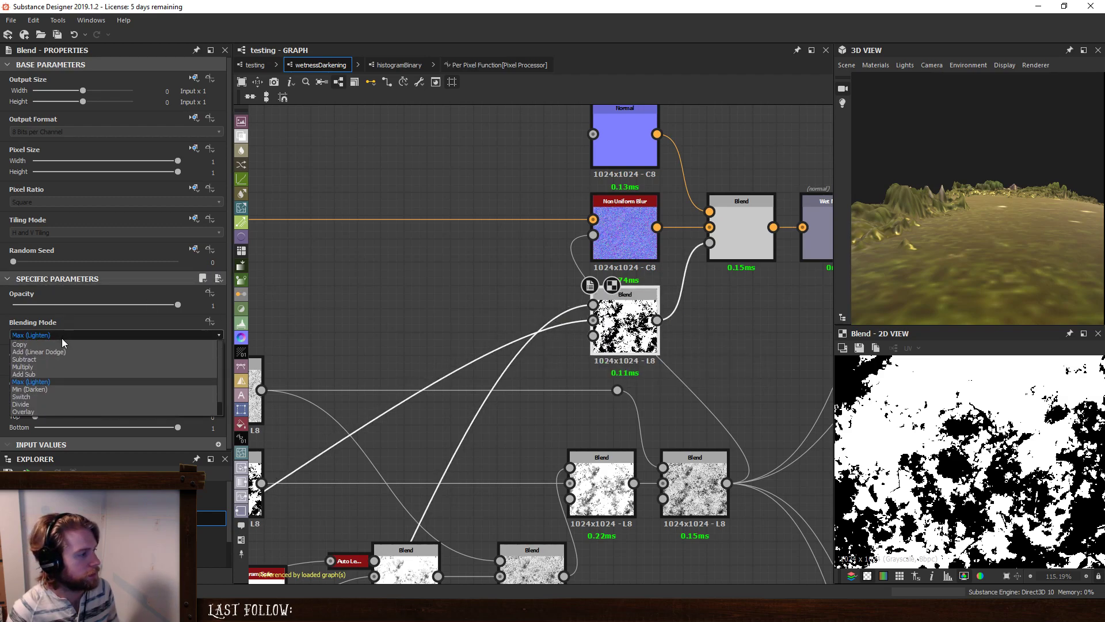
click(60, 360)
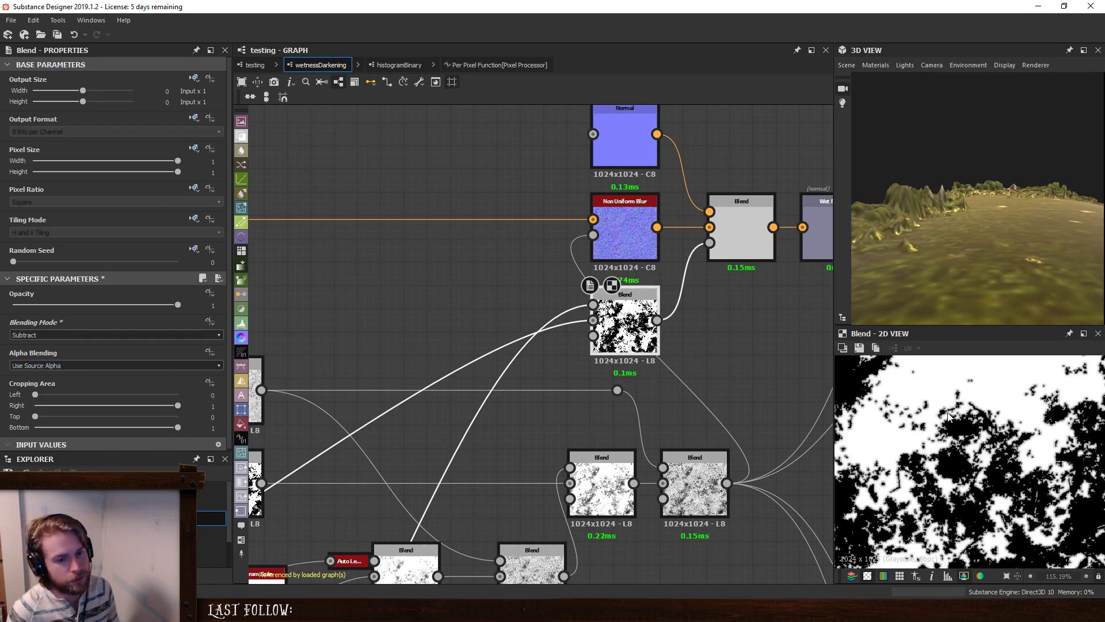
Vary the wet normal mask Blend's Opacity between 0 and 1 and compare the wet ground in the 3D view.
mouse_move(973, 242)
mouse_down()
mouse_move(980, 306)
mouse_move(971, 242)
mouse_up()
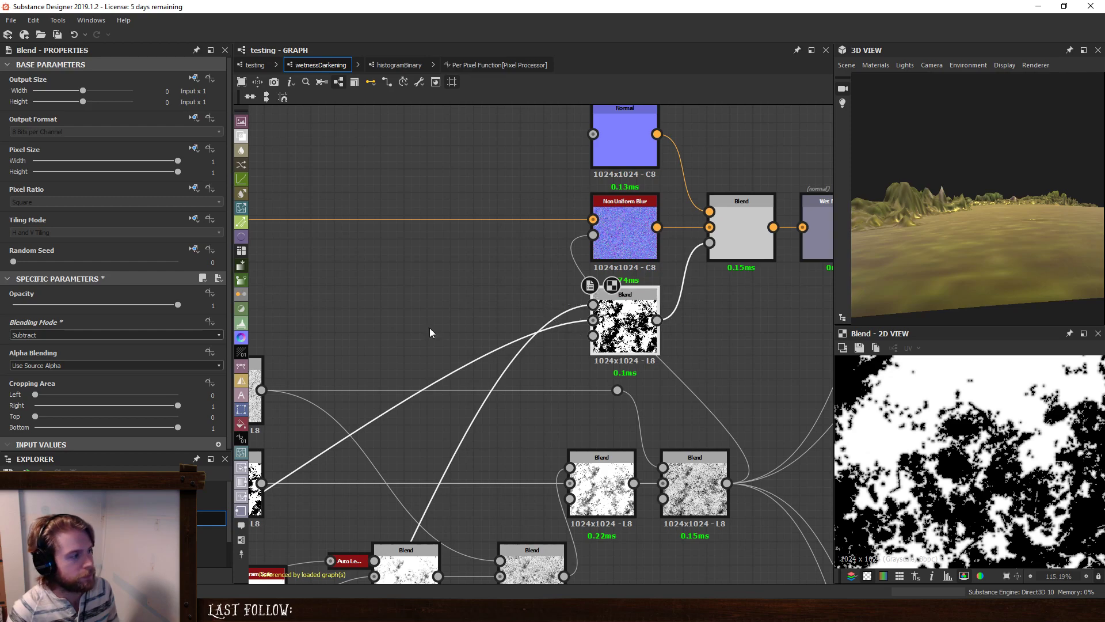
drag(86, 305, 224, 325)
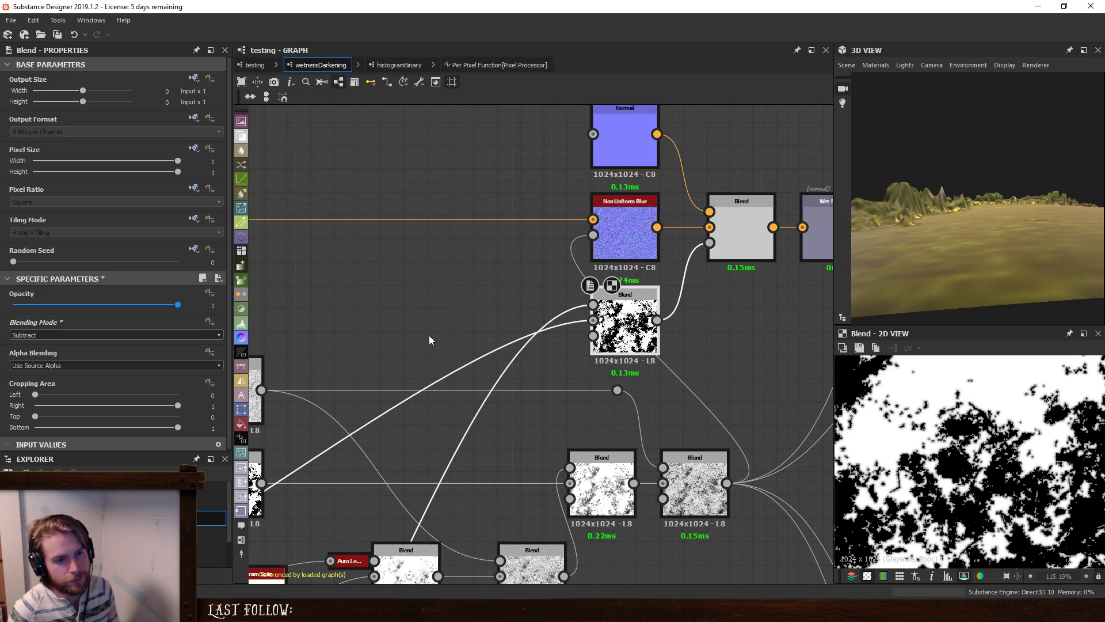
drag(916, 257, 961, 242)
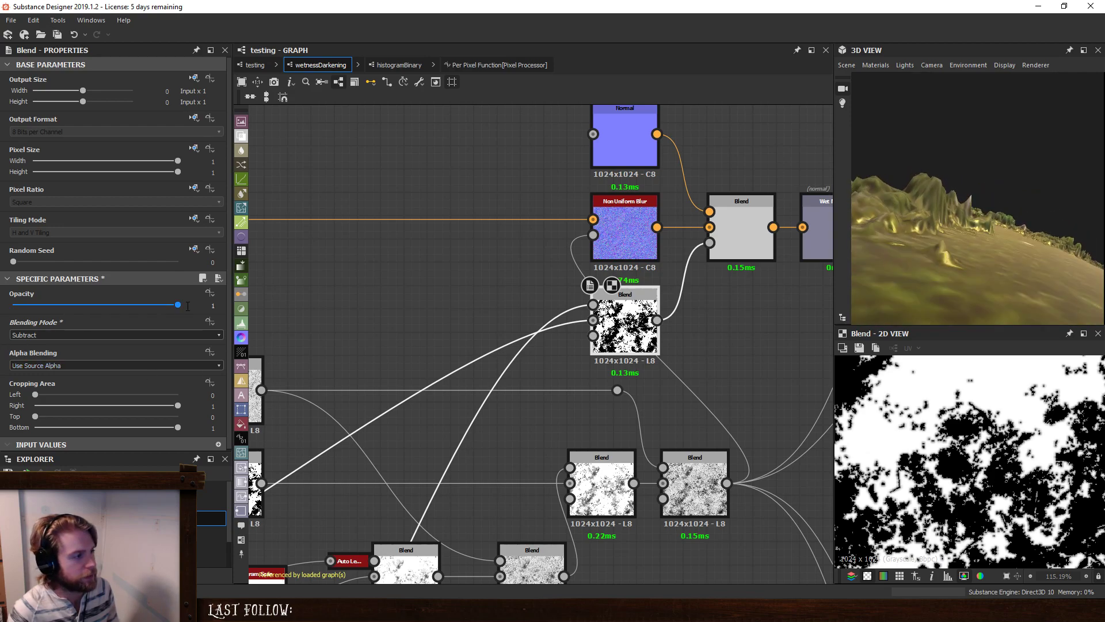
drag(178, 305, 309, 332)
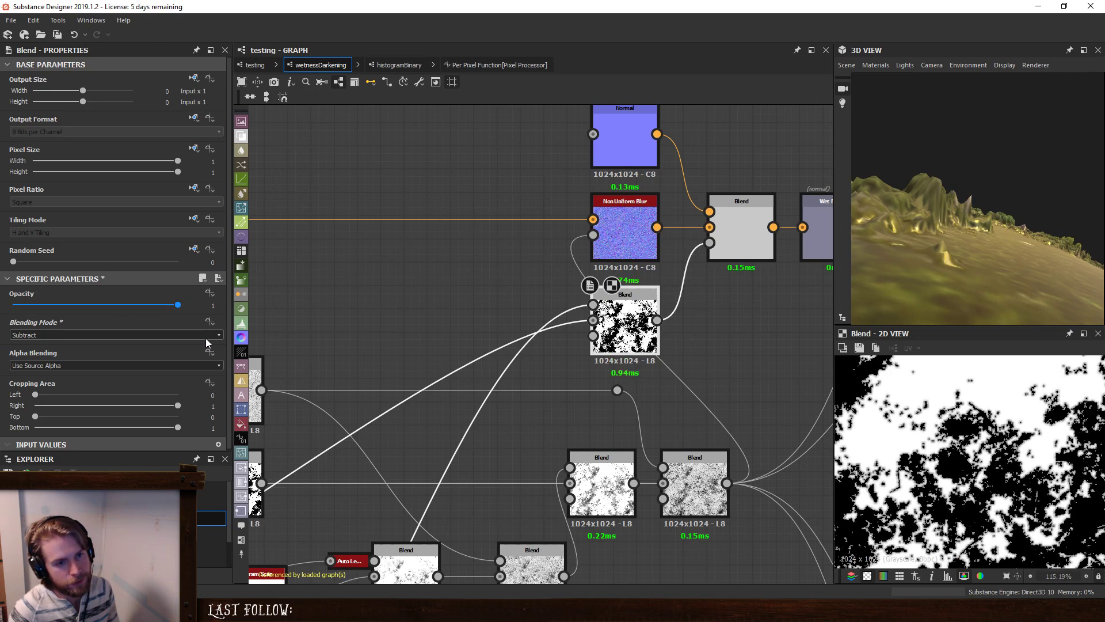
Undo the opacity changes, the Subtract blending mode and the input swap on the wet normal's mask Blend.
key(ctrl+z)
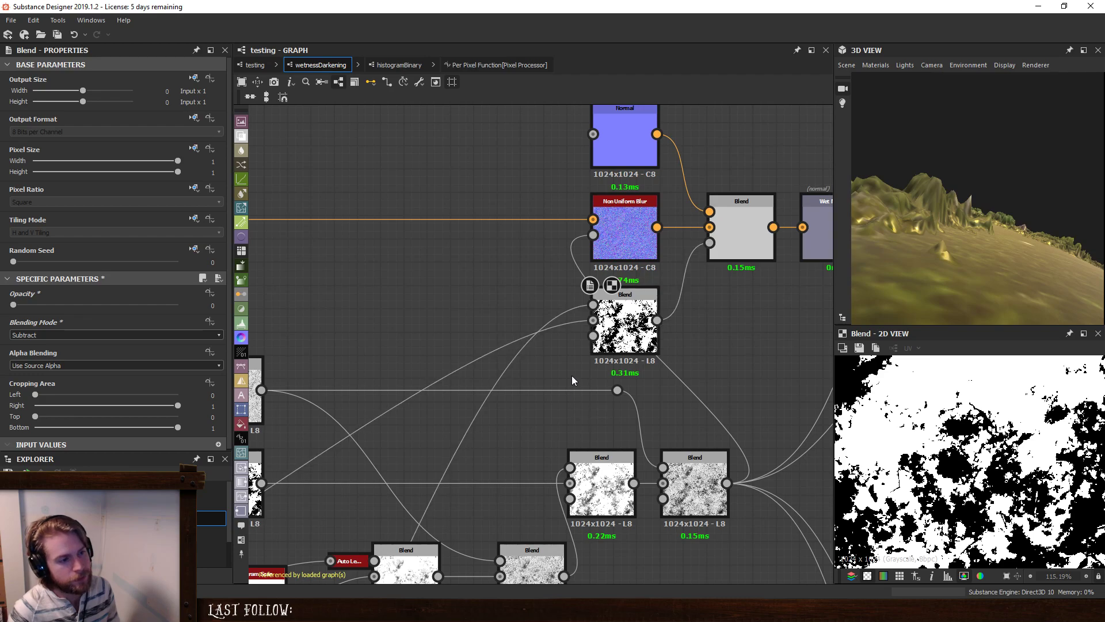
key(ctrl+z)
key(ctrl+z)
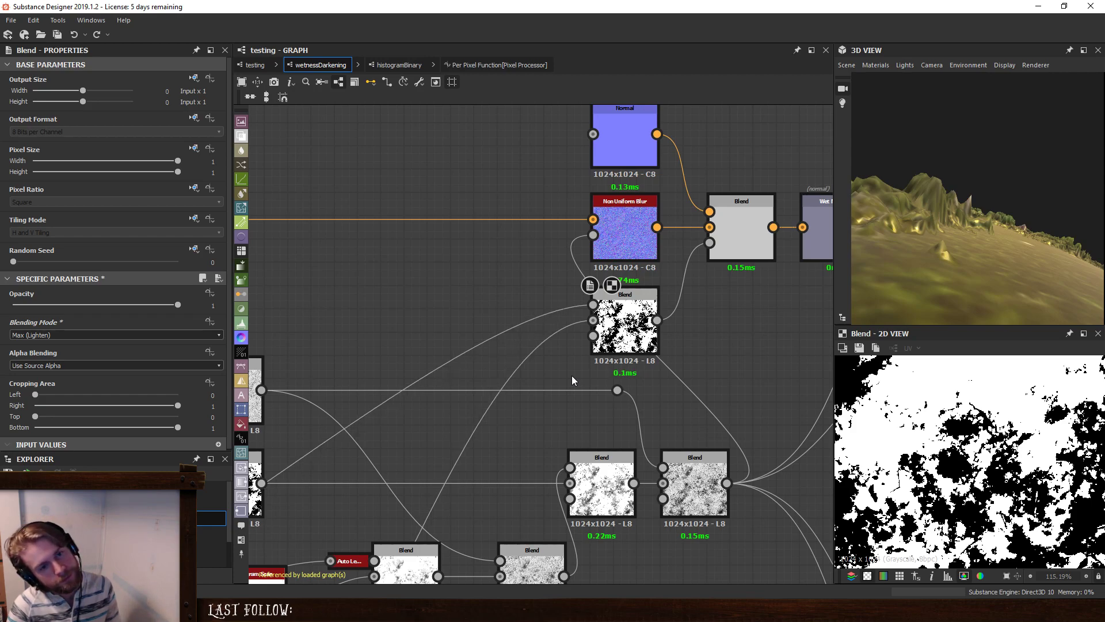
Undo the Wet Height Blend's opacity change and the Invert Grayscale insertion with its rewiring ahead of the Distance node.
scroll(567, 379, down, 1)
scroll(563, 389, down, 3)
scroll(335, 457, up, 1)
scroll(469, 454, up, 2)
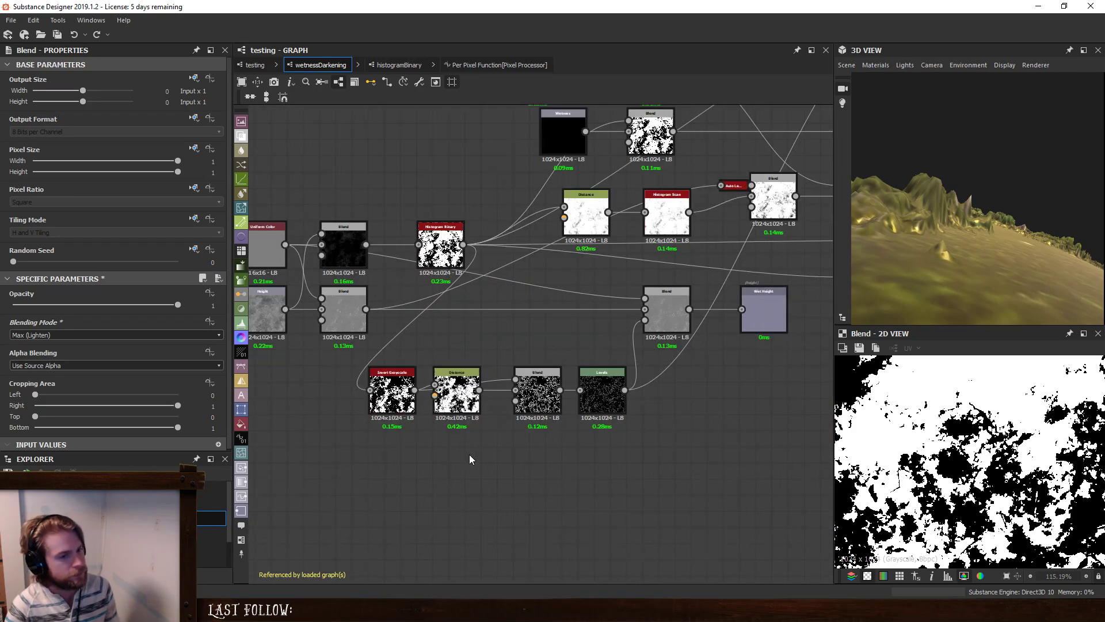
click(454, 392)
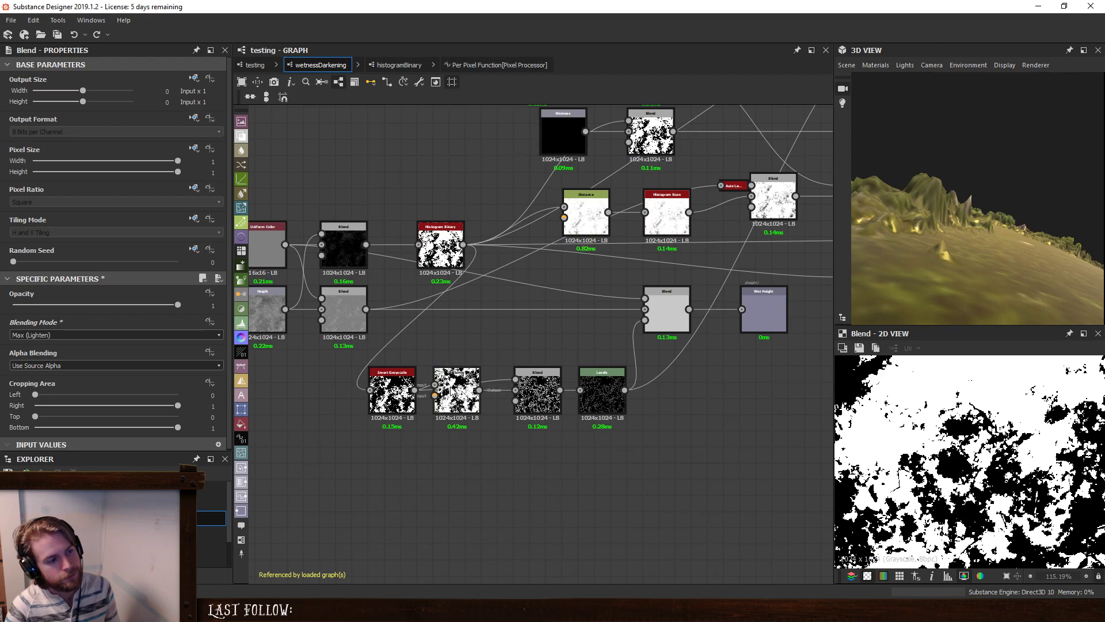
key(ctrl+z)
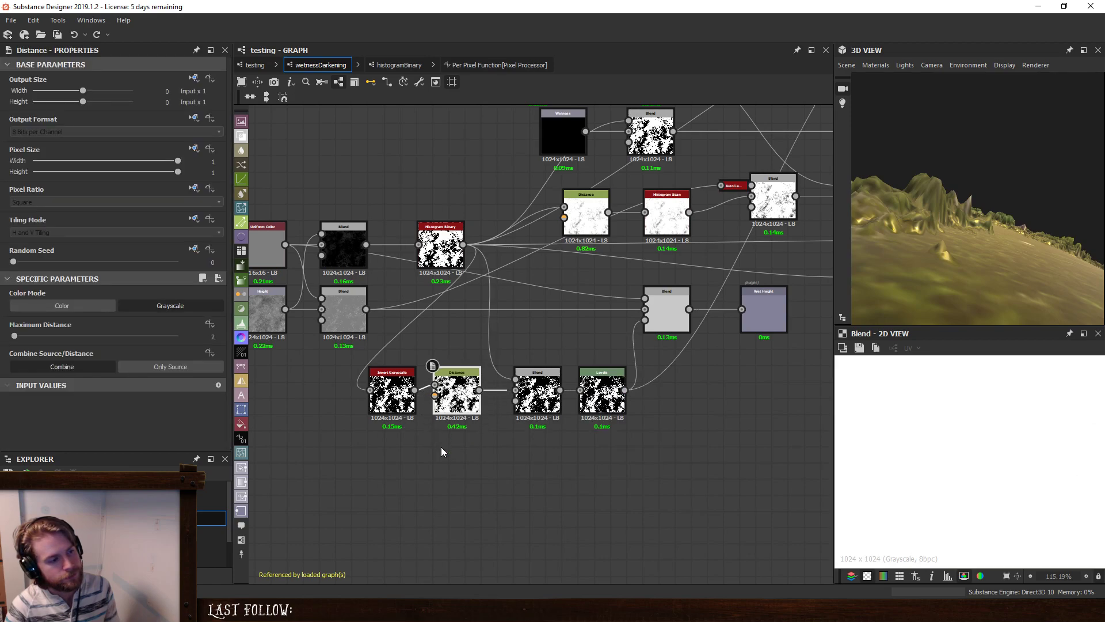
key(ctrl+z)
key(ctrl+z)
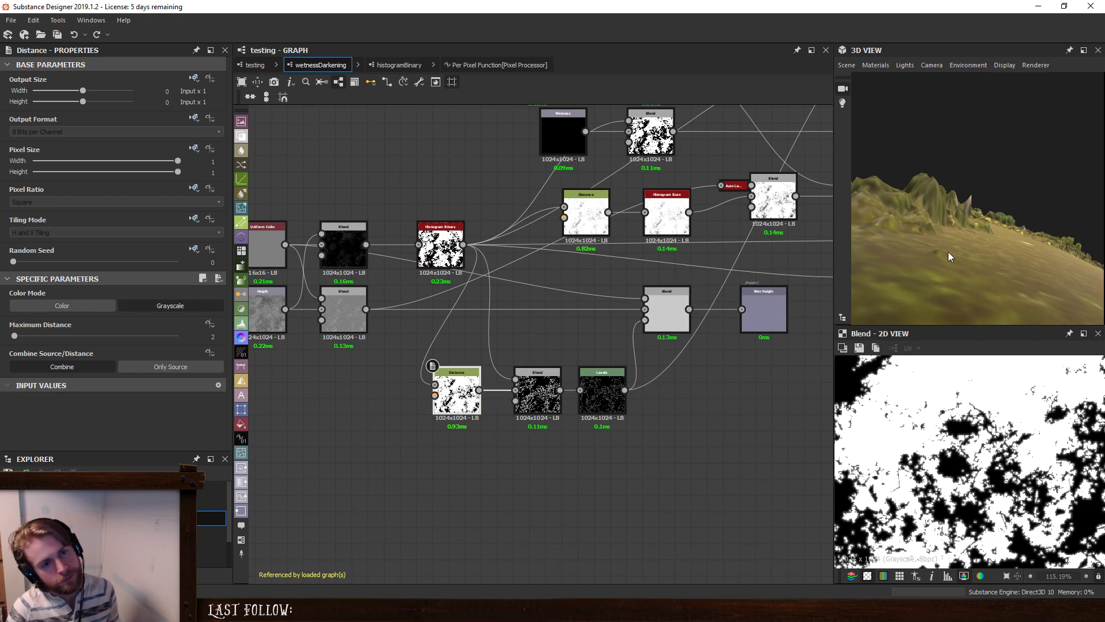
Examine the whole wet material in the 3D view and the Wet Normal output in the 2D view.
drag(965, 257, 1001, 167)
drag(995, 230, 943, 287)
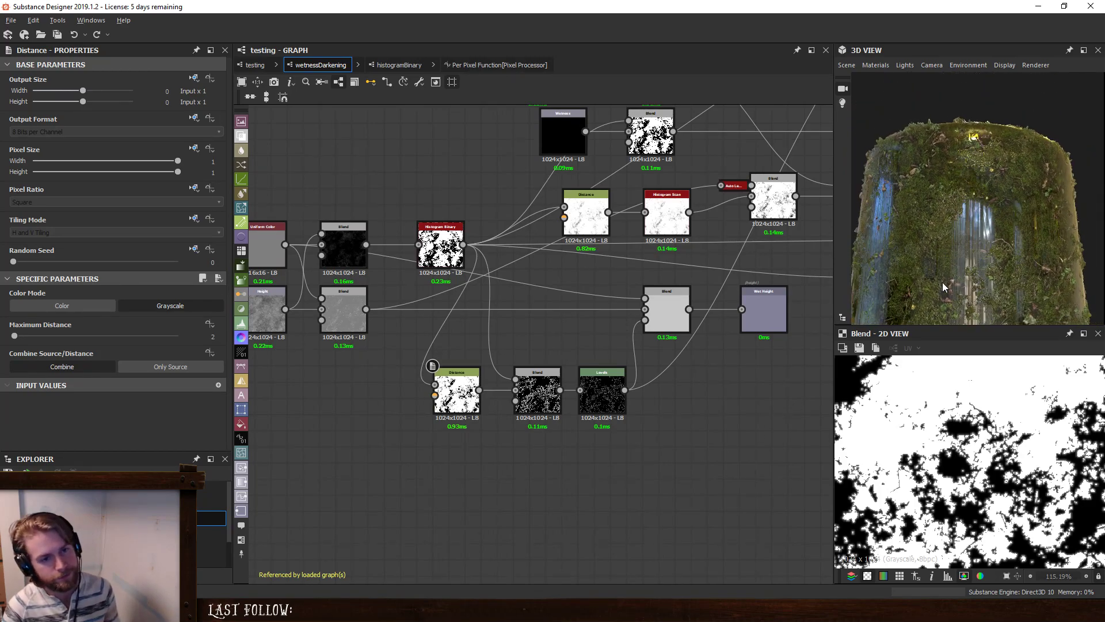
middle_drag(697, 334, 403, 437)
middle_drag(676, 314, 495, 488)
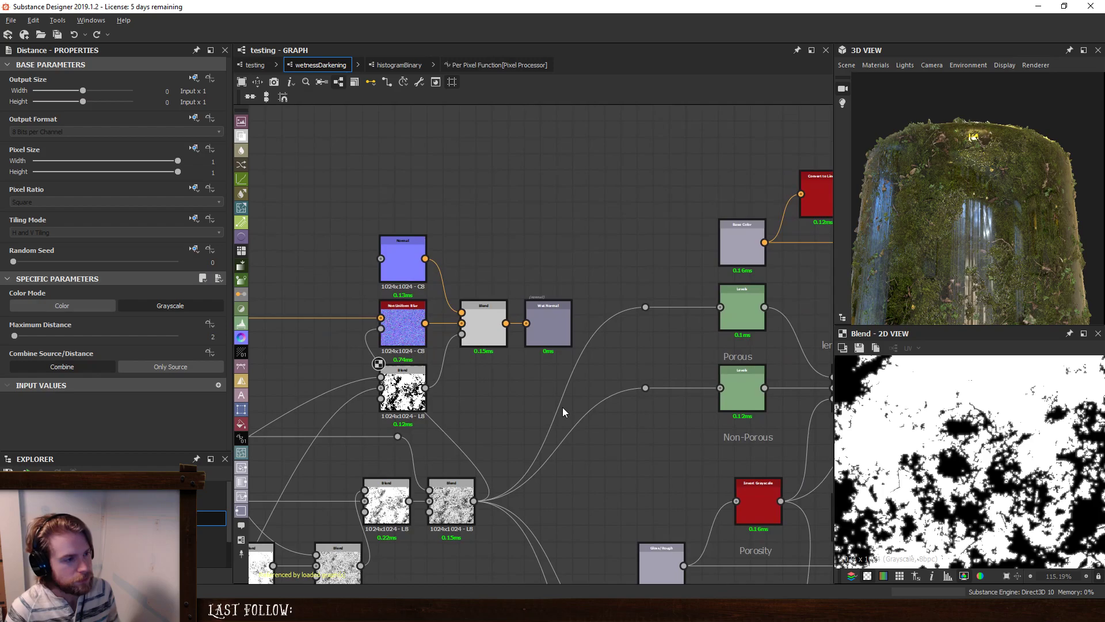
click(557, 303)
scroll(605, 259, down, 3)
middle_drag(829, 257, 482, 351)
scroll(482, 351, up, 3)
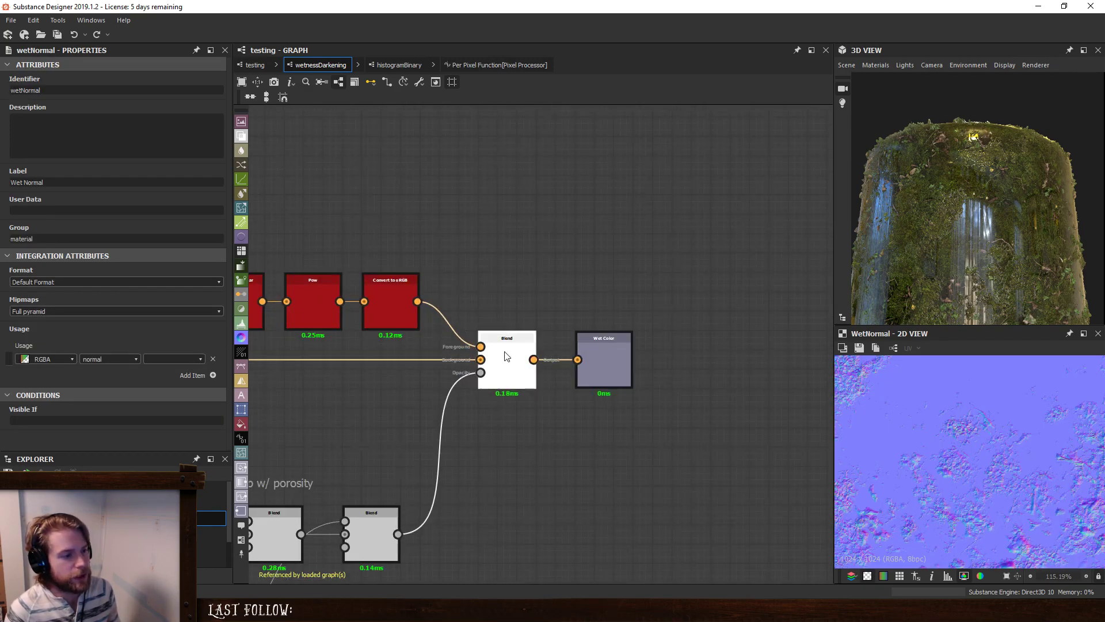
Preview the Wet Color output in the 2D view and move its node farther away from the final color Blend.
click(506, 354)
click(606, 348)
drag(609, 351, 724, 351)
click(564, 437)
scroll(564, 438, down, 3)
middle_drag(565, 437, 609, 281)
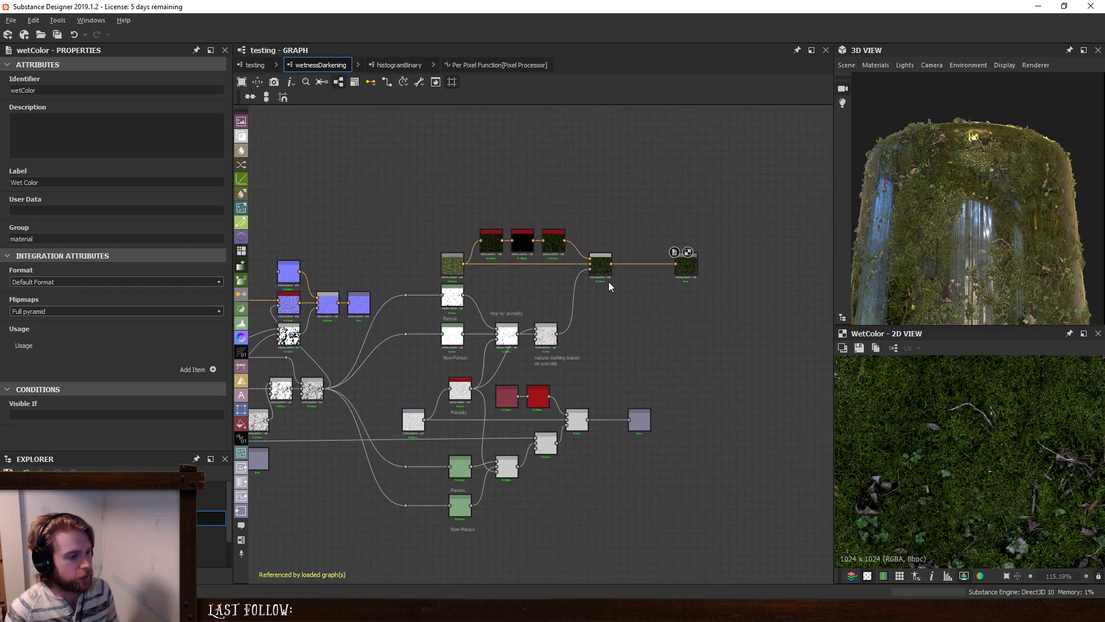
Return to the testing graph and set the Water Level node's Sludge Depth to 0.22.
click(246, 62)
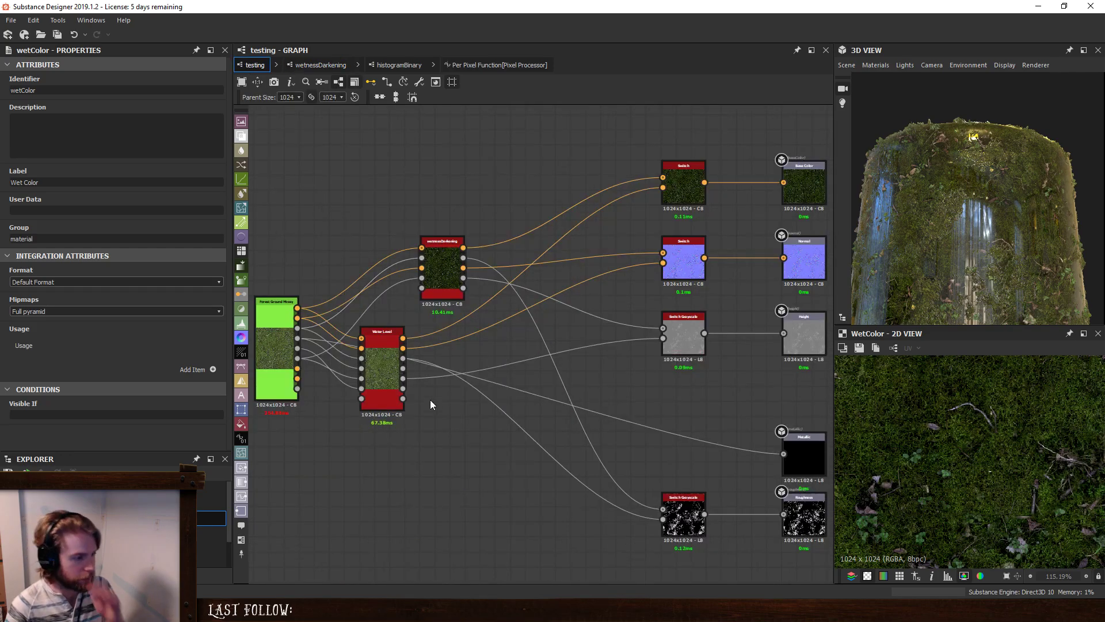
click(374, 344)
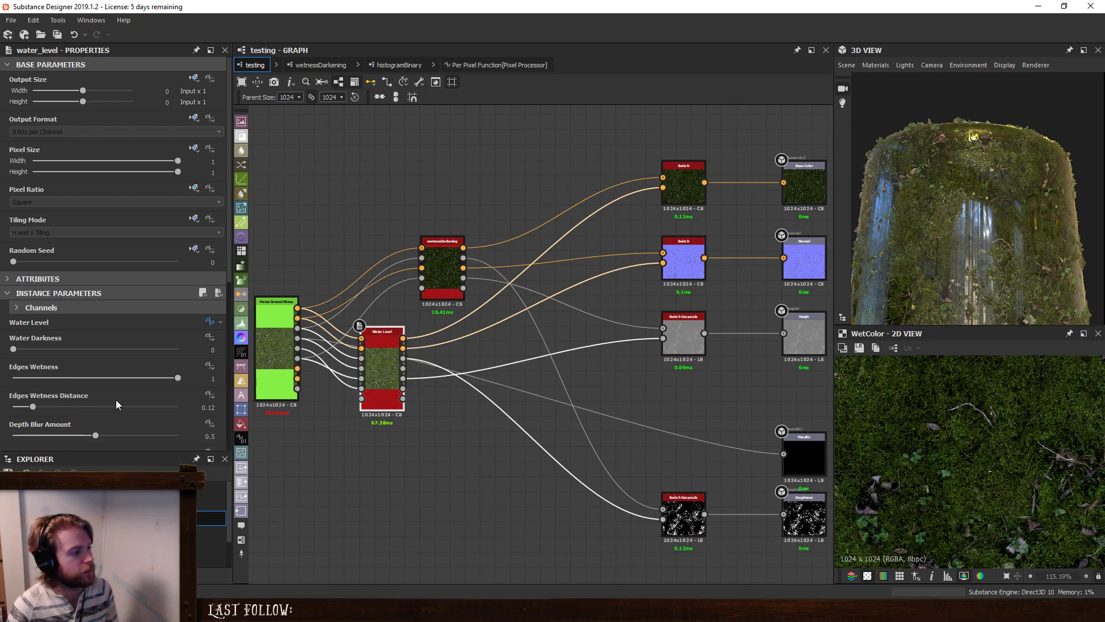
scroll(92, 395, down, 5)
drag(12, 367, 31, 370)
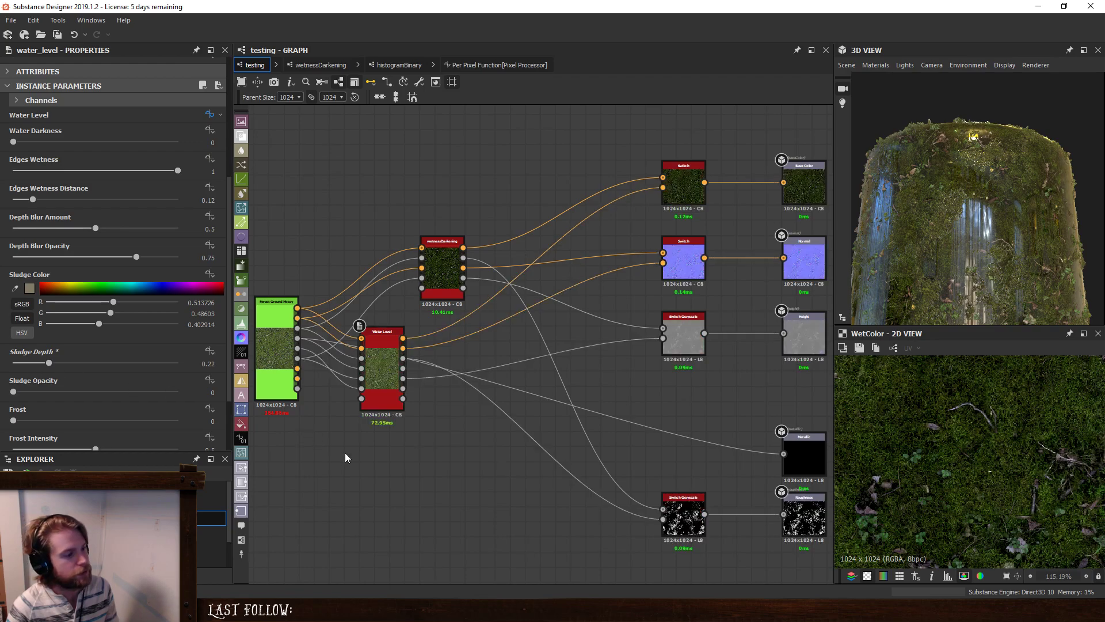
Set the default of the testing graph's Switch input parameter to False.
scroll(89, 318, down, 5)
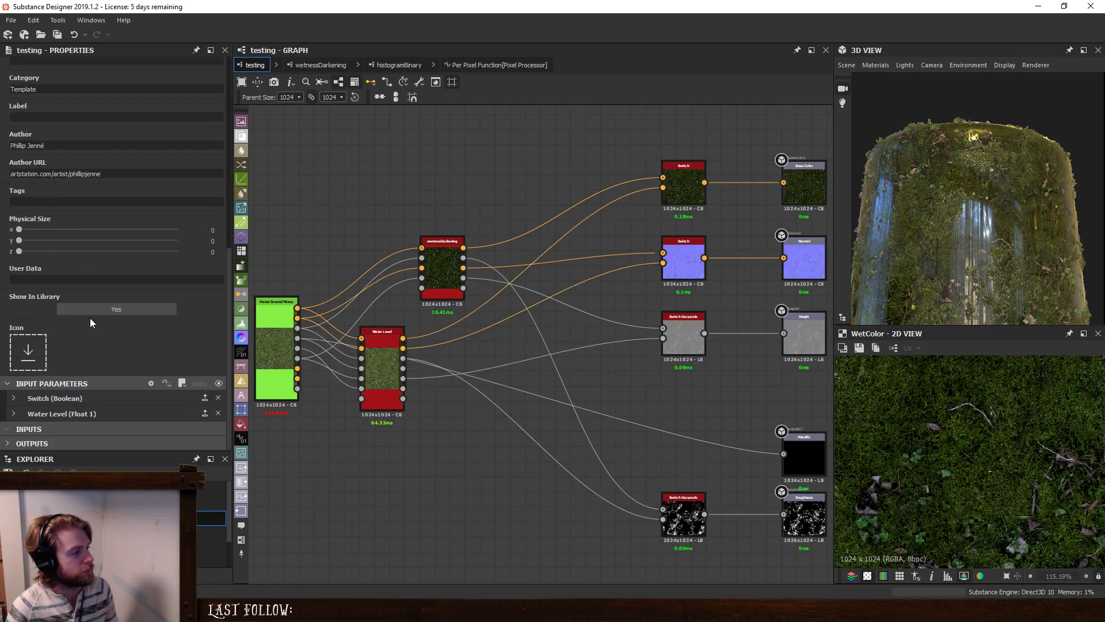
click(95, 399)
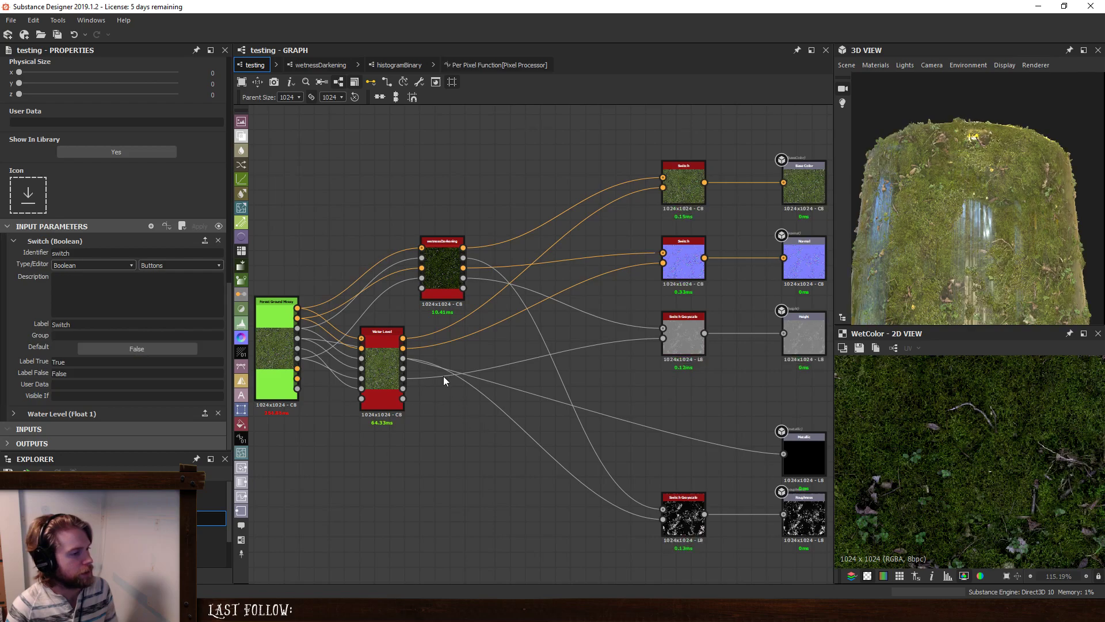
Set the Water Level node's Sludge Opacity to 1 and its Sludge Depth to about 0.81, checking the ground in the 3D view.
click(382, 358)
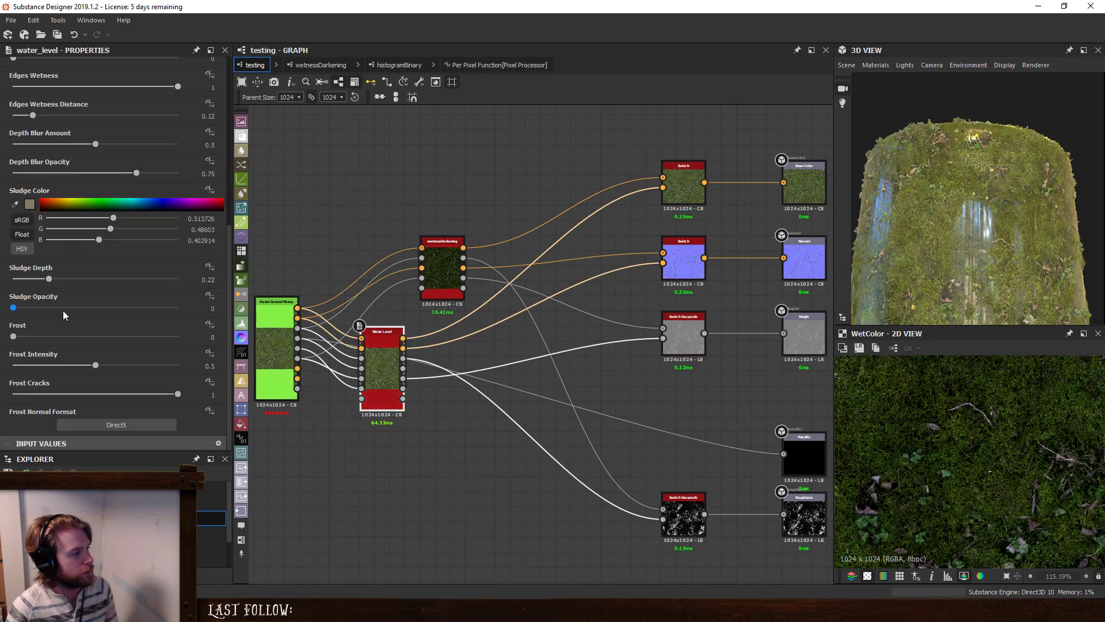
drag(20, 309, 384, 344)
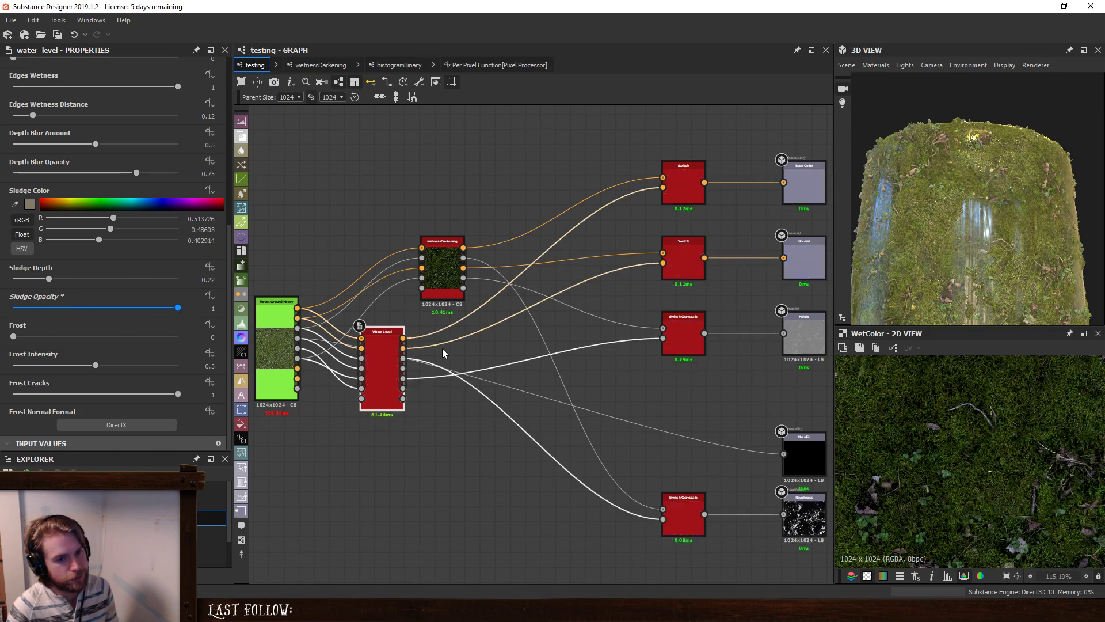
drag(1007, 221, 983, 303)
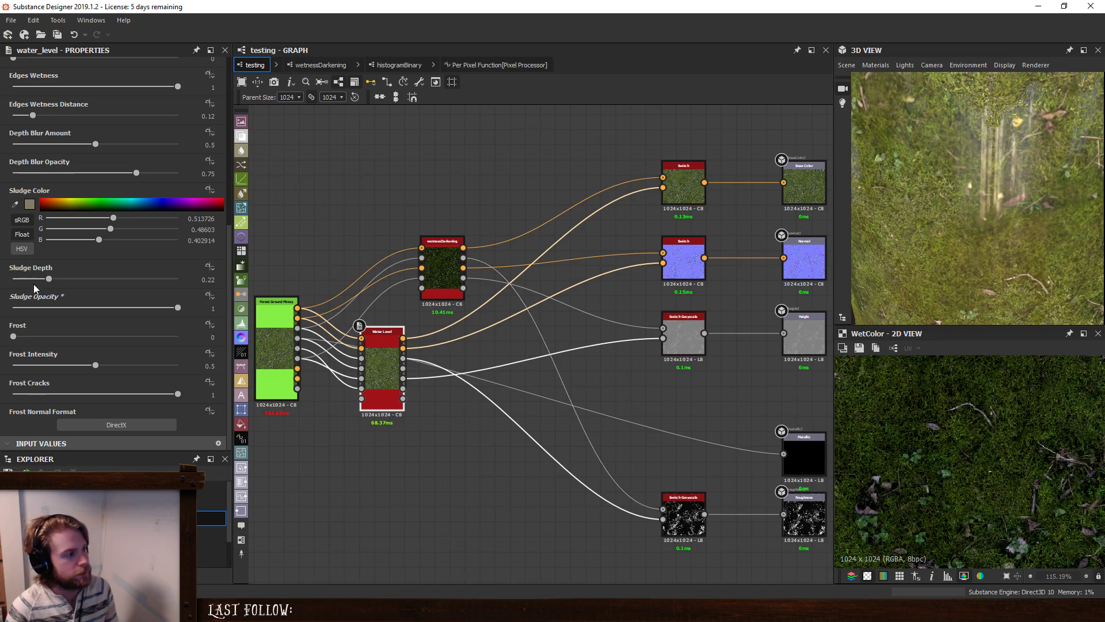
drag(49, 279, 151, 290)
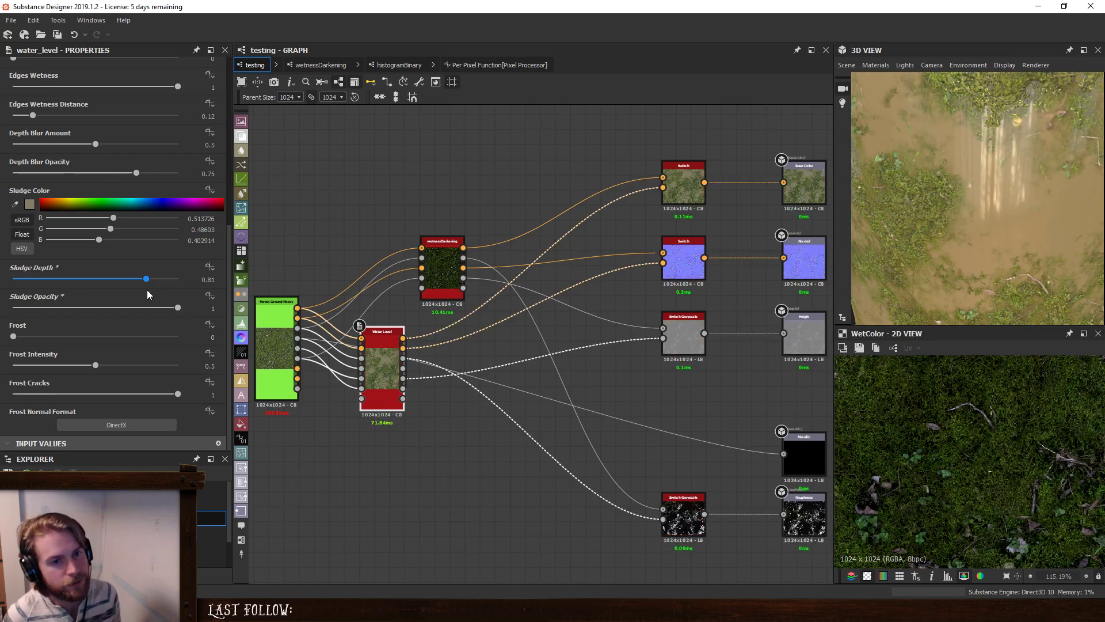
Try Sludge Depth values of 0.3, 0.54 and 0.09 on the Water Level node, checking the ground in the 3D view.
drag(147, 290, 131, 284)
drag(967, 236, 973, 190)
drag(129, 279, 63, 283)
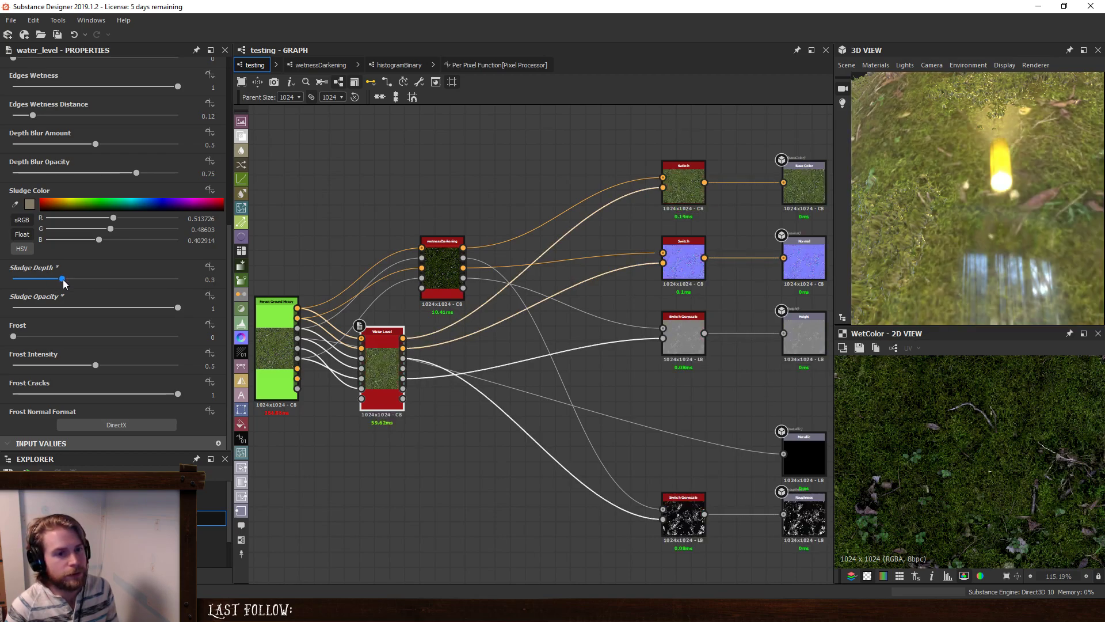
drag(910, 193, 969, 205)
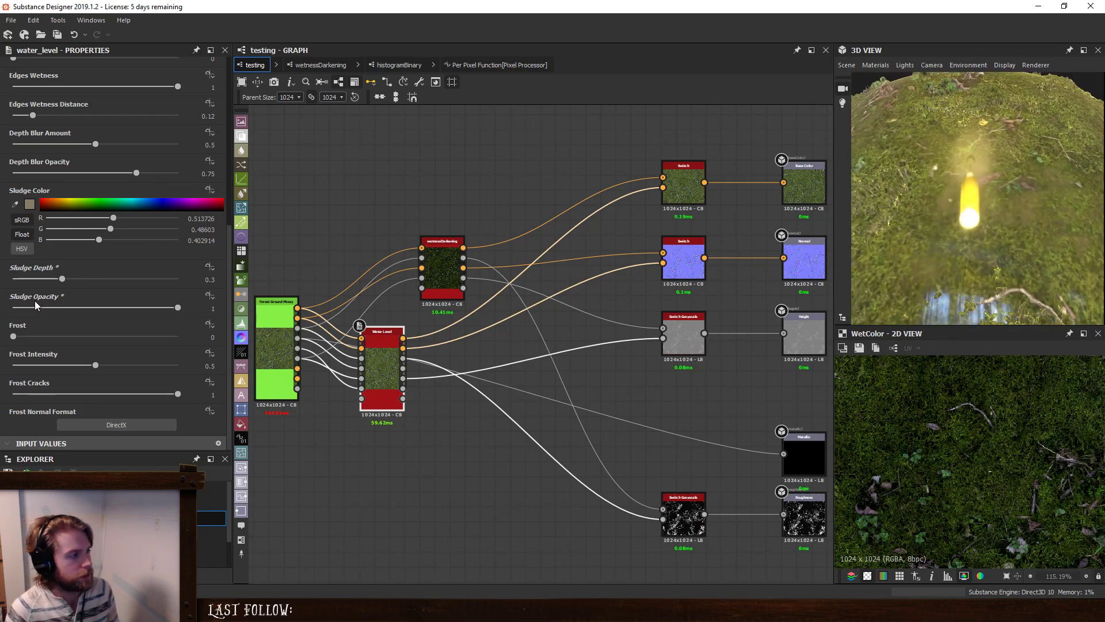
drag(63, 280, 88, 284)
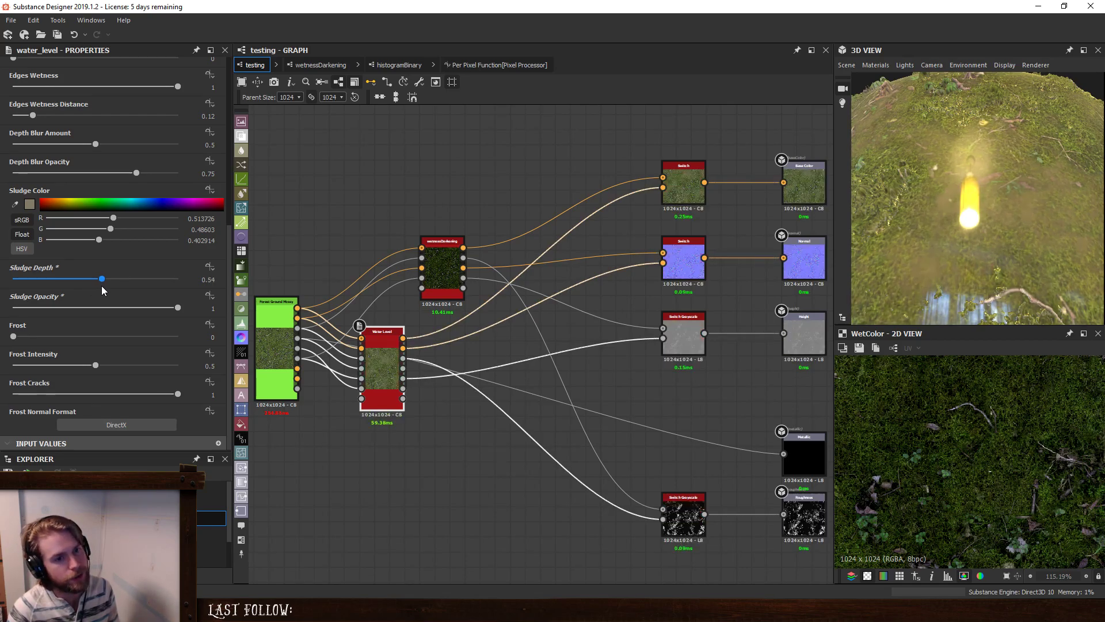
drag(99, 286, 28, 282)
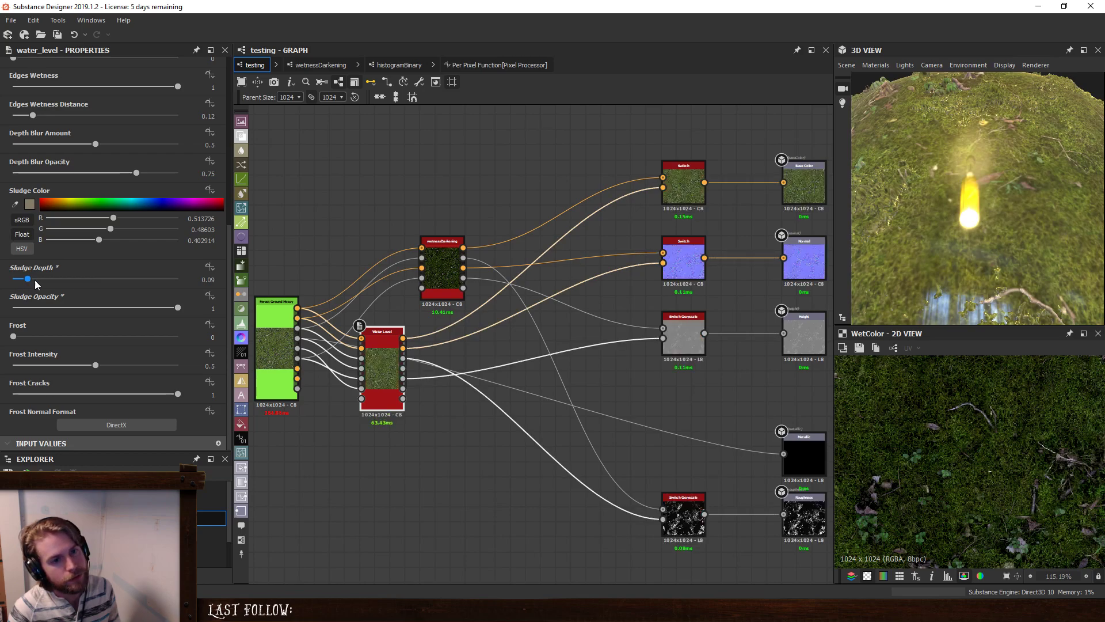
mouse_move(966, 196)
alt+mouse_down()
mouse_move(870, 65)
mouse_move(979, 235)
mouse_move(986, 151)
mouse_move(972, 200)
alt+mouse_up()
scroll(973, 199, up, 3)
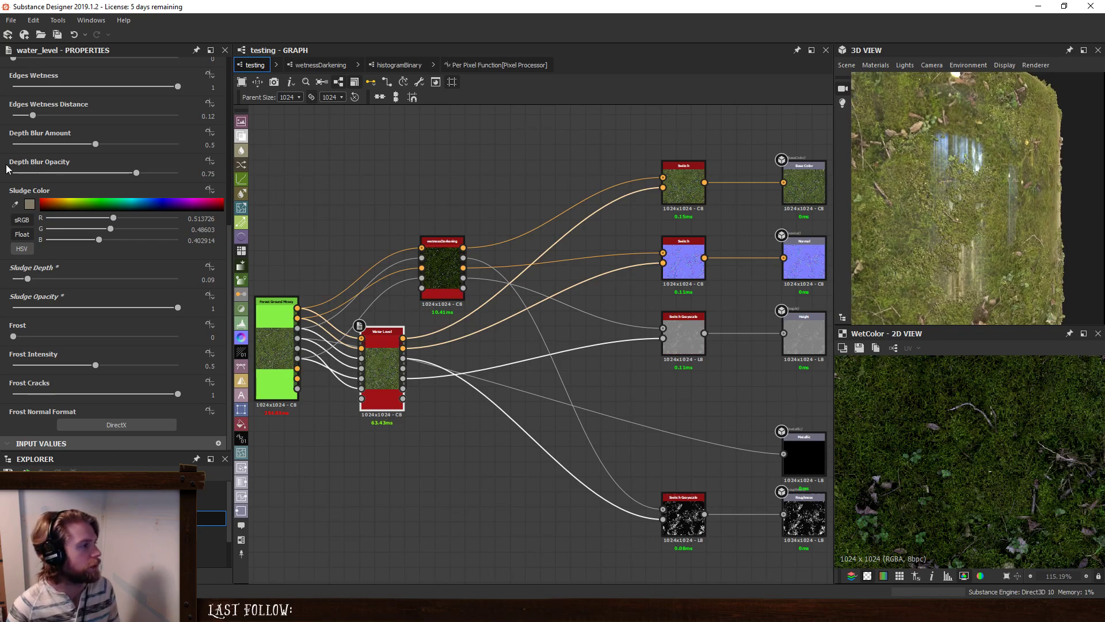
Inspect the settings of the testing graph's Water Level input parameter.
scroll(119, 364, down, 8)
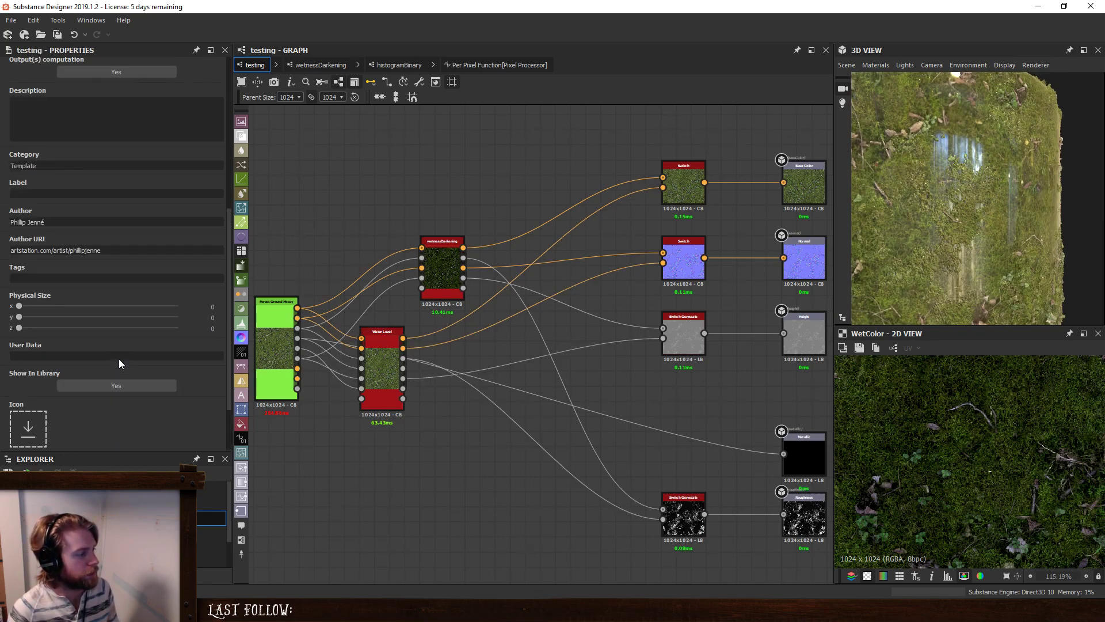
click(100, 412)
scroll(210, 400, down, 4)
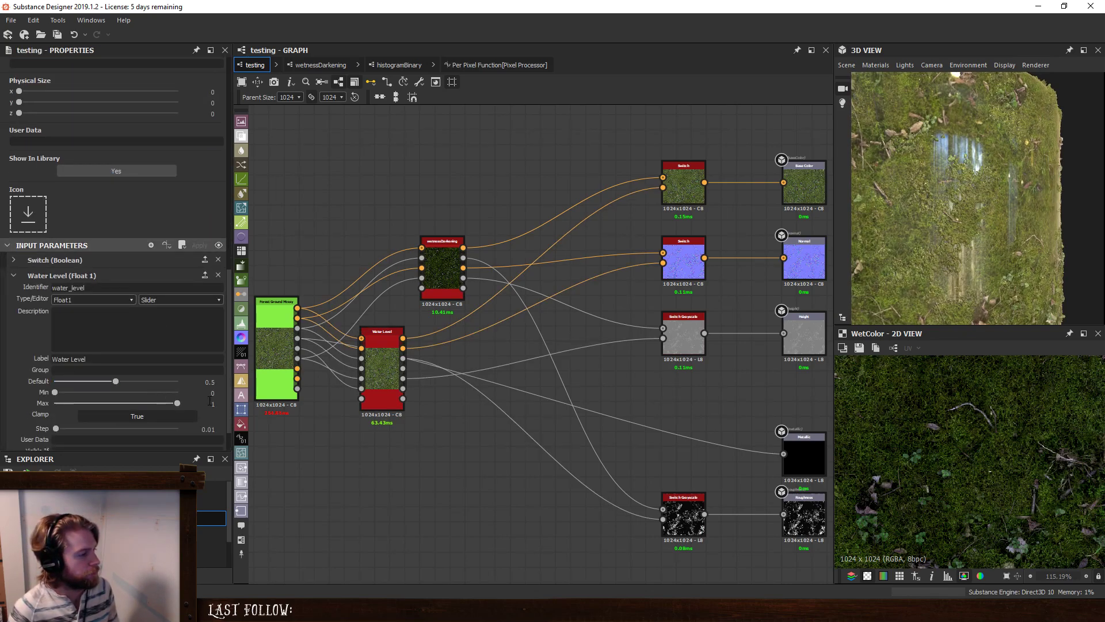
Raise the Water Level node's Sludge Depth to 0.2, 0.37 and 0.77, comparing the sludge coverage in the 3D view.
click(372, 360)
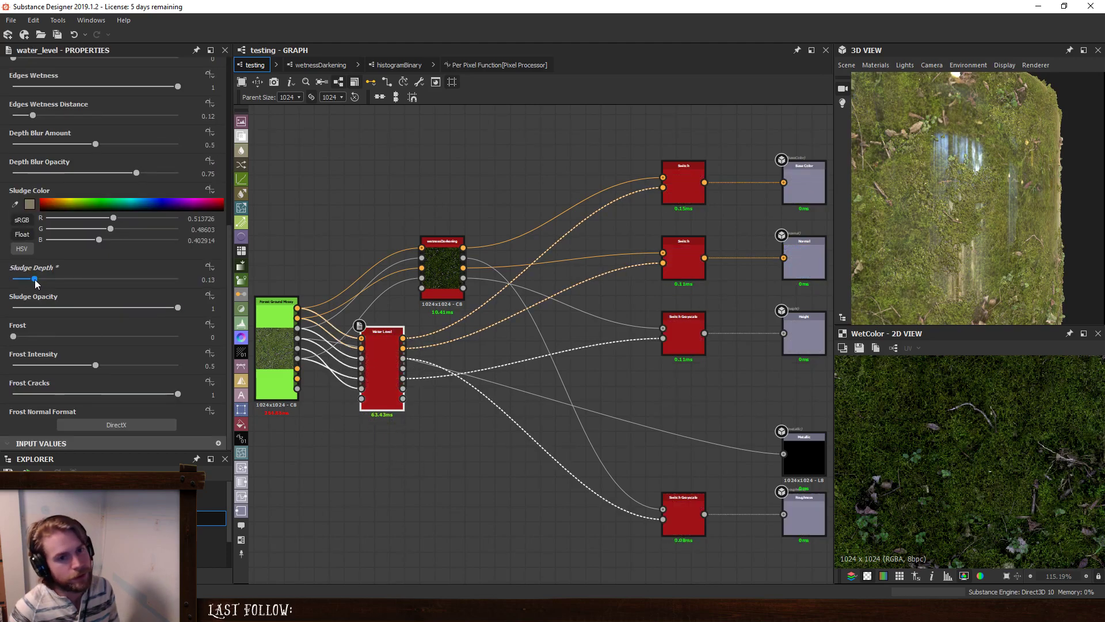
drag(27, 279, 46, 280)
drag(1007, 280, 1036, 253)
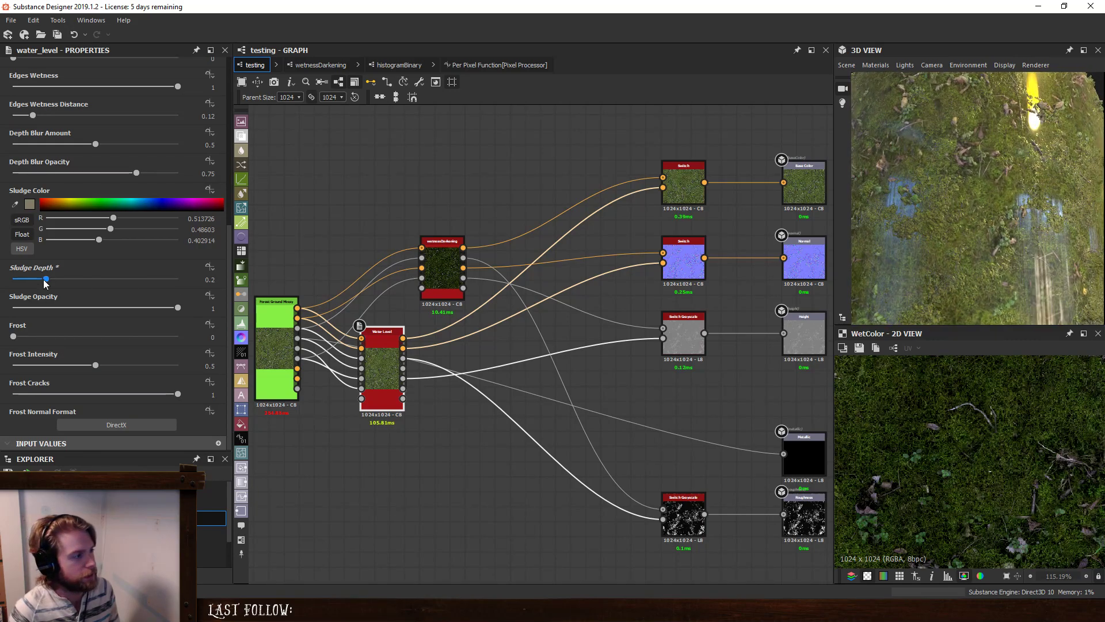
drag(46, 279, 74, 284)
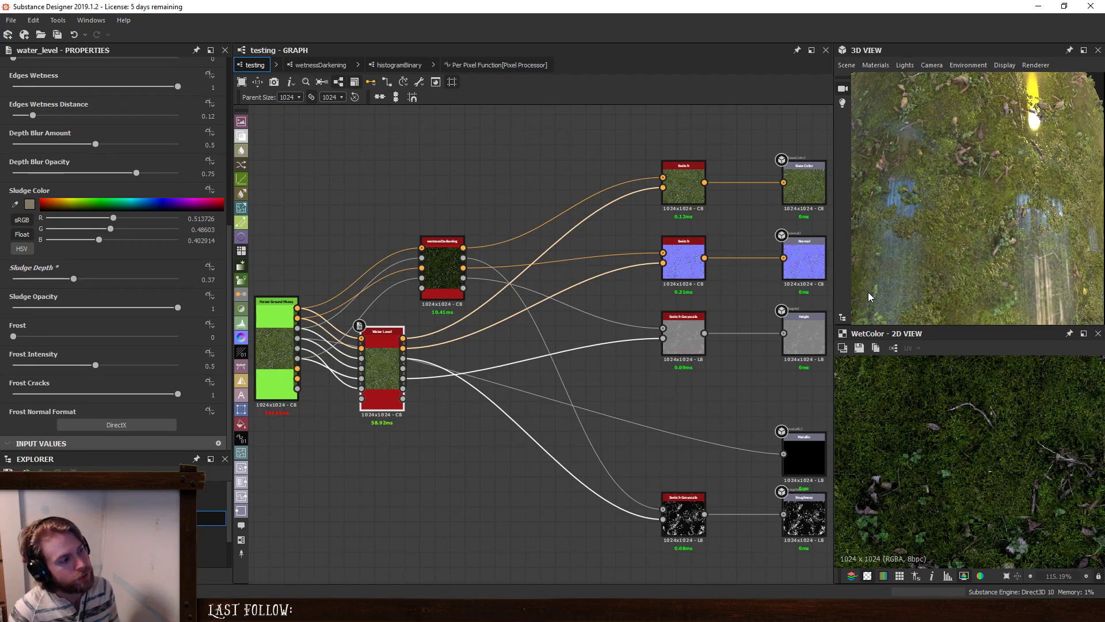
drag(933, 237, 1007, 207)
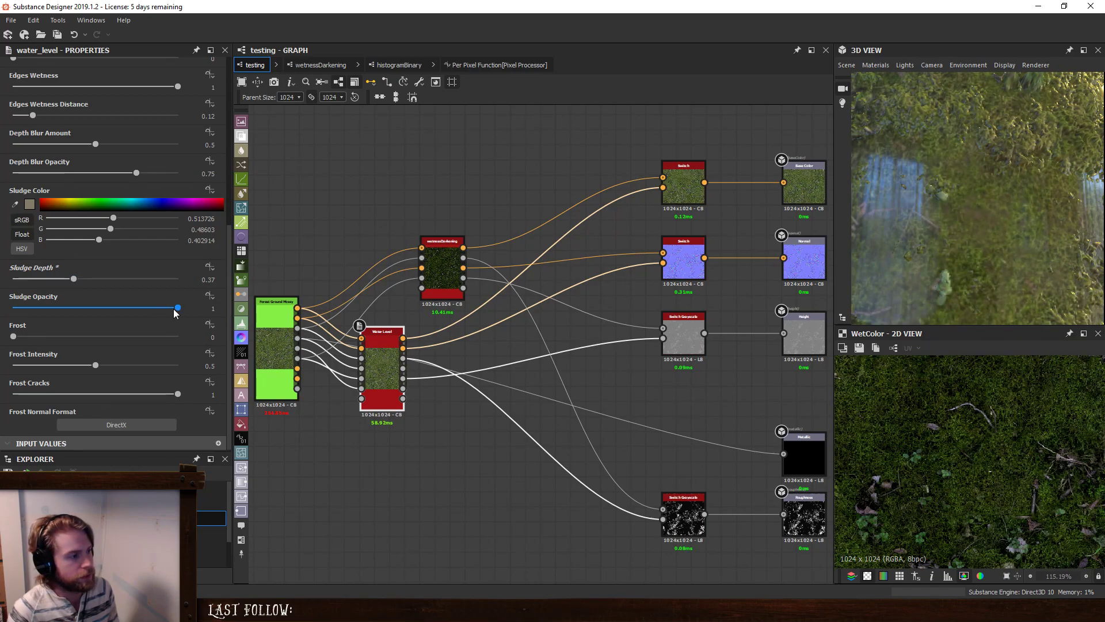
drag(174, 310, 809, 380)
drag(1019, 226, 1000, 213)
drag(71, 281, 140, 300)
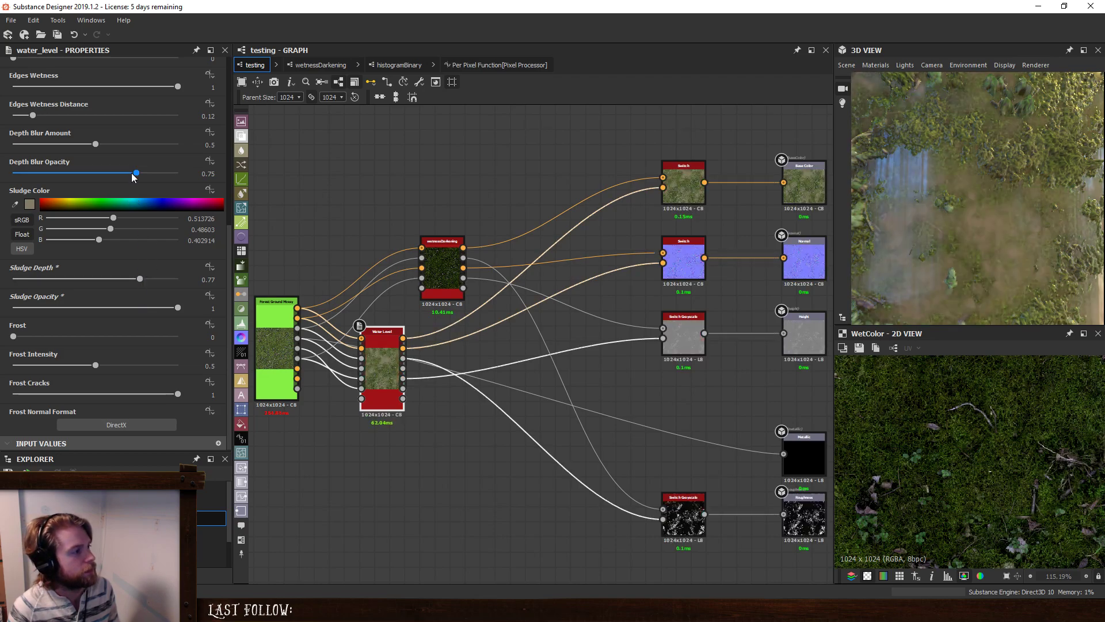
Set the Water Level node's Depth Blur Amount to 0 and check the puddles in the 3D view.
drag(95, 144, 54, 143)
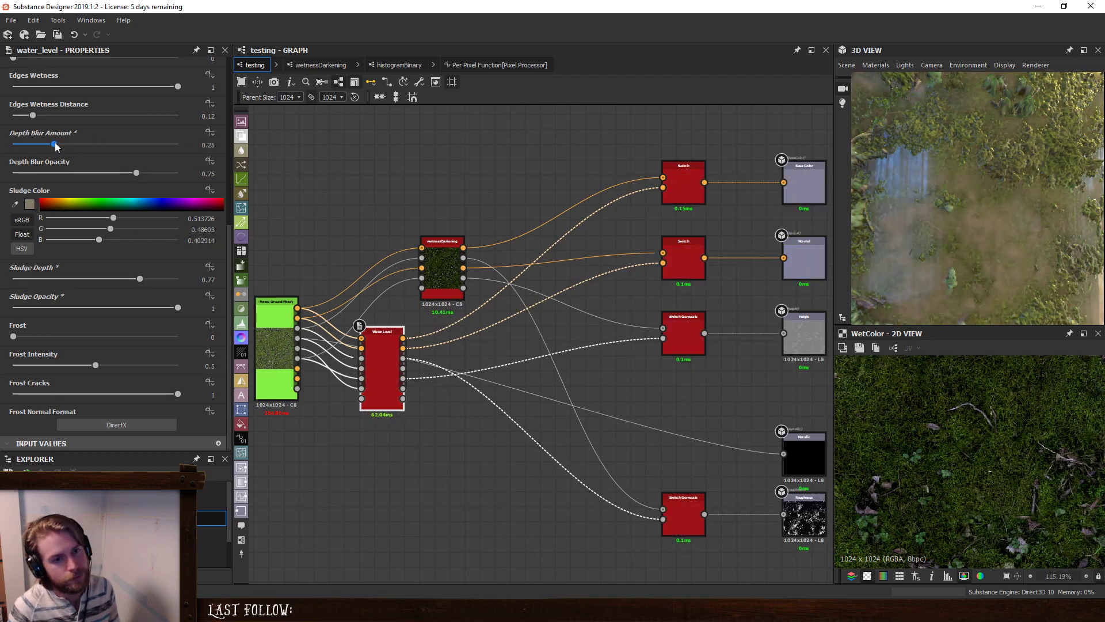
drag(54, 143, 2, 151)
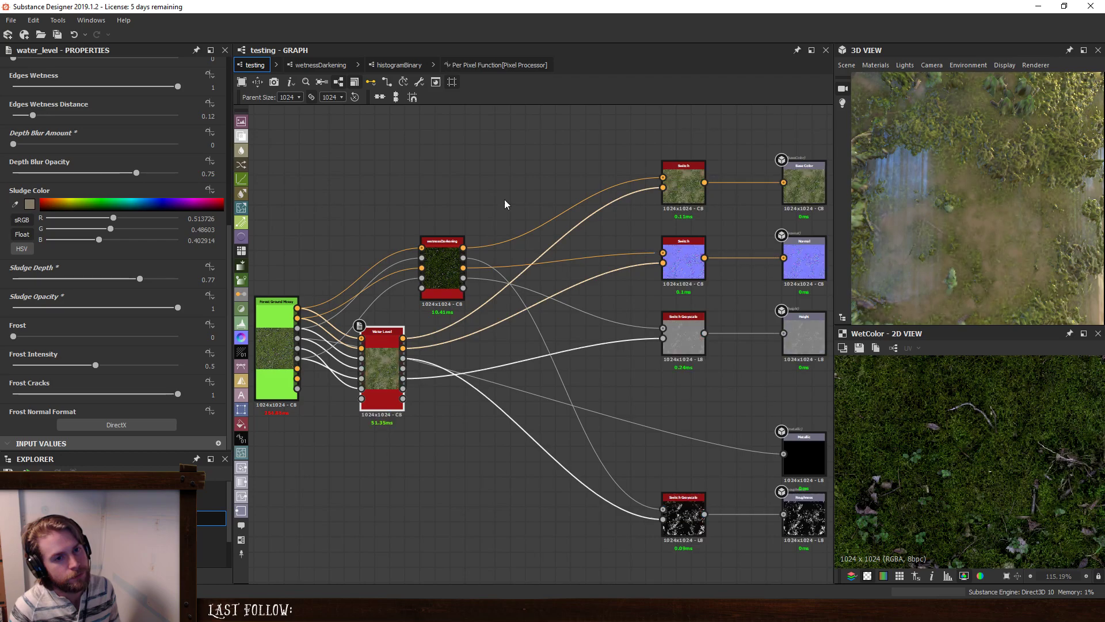
drag(999, 216, 957, 239)
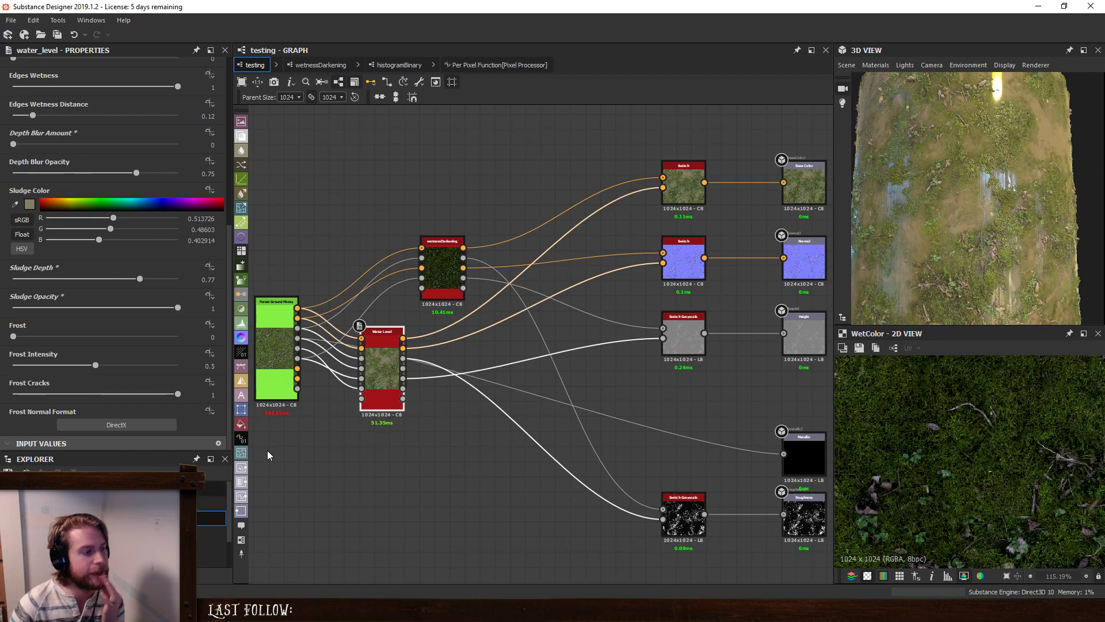
Insert a Blend node between the final color Blend and the Wet Color output in the wetnessDarkening graph.
click(316, 65)
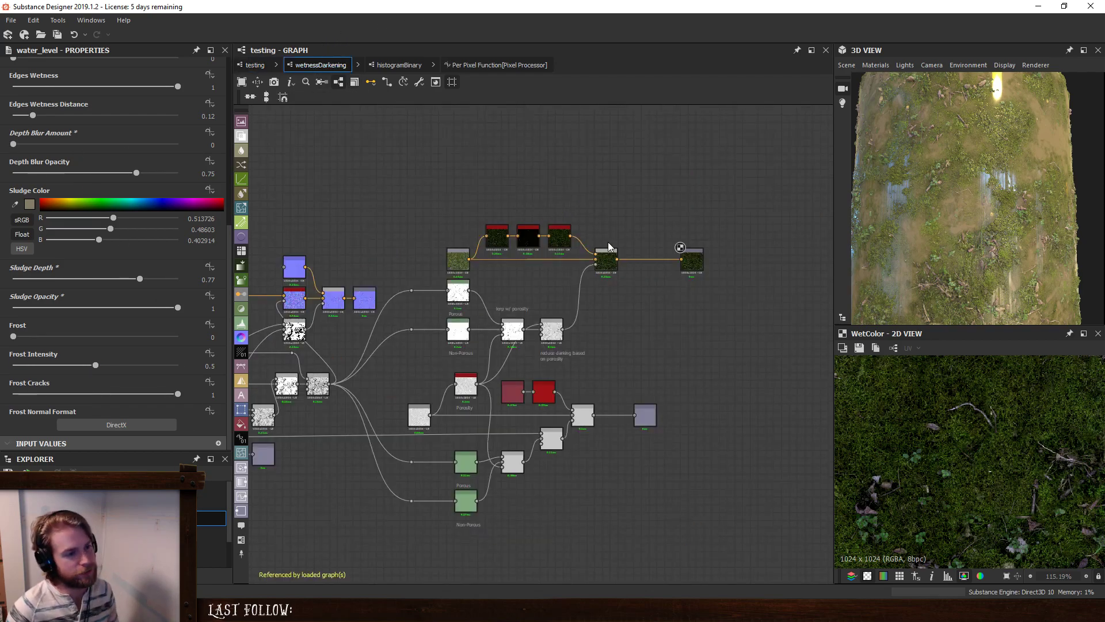
right_click(600, 262)
click(637, 273)
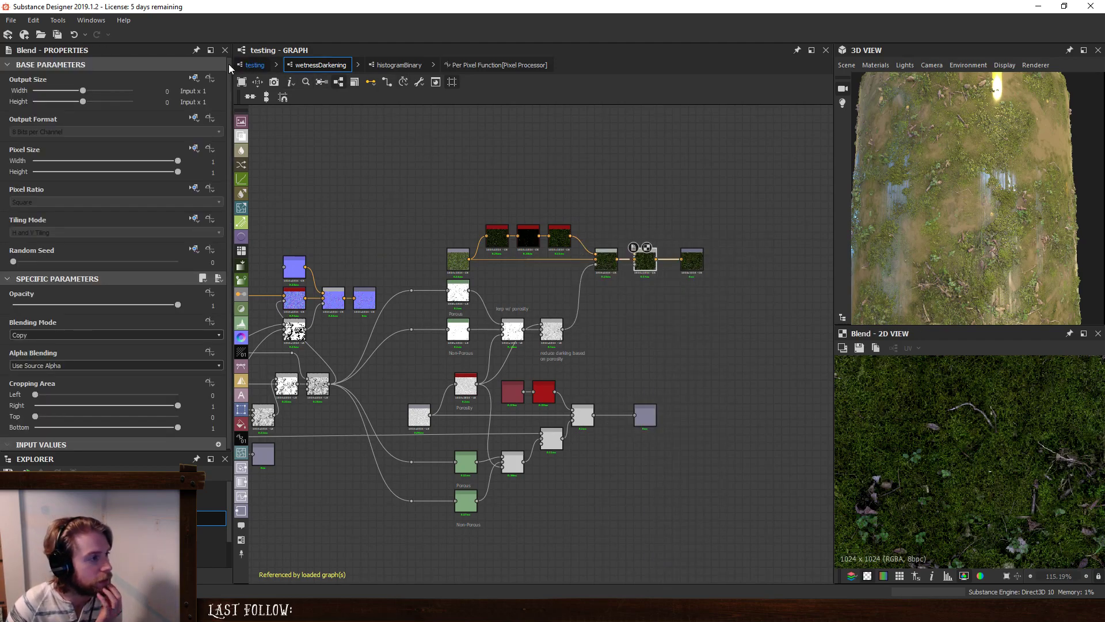
Return to the testing graph and set the Water Level node's Sludge Depth to 1.
click(245, 64)
click(381, 371)
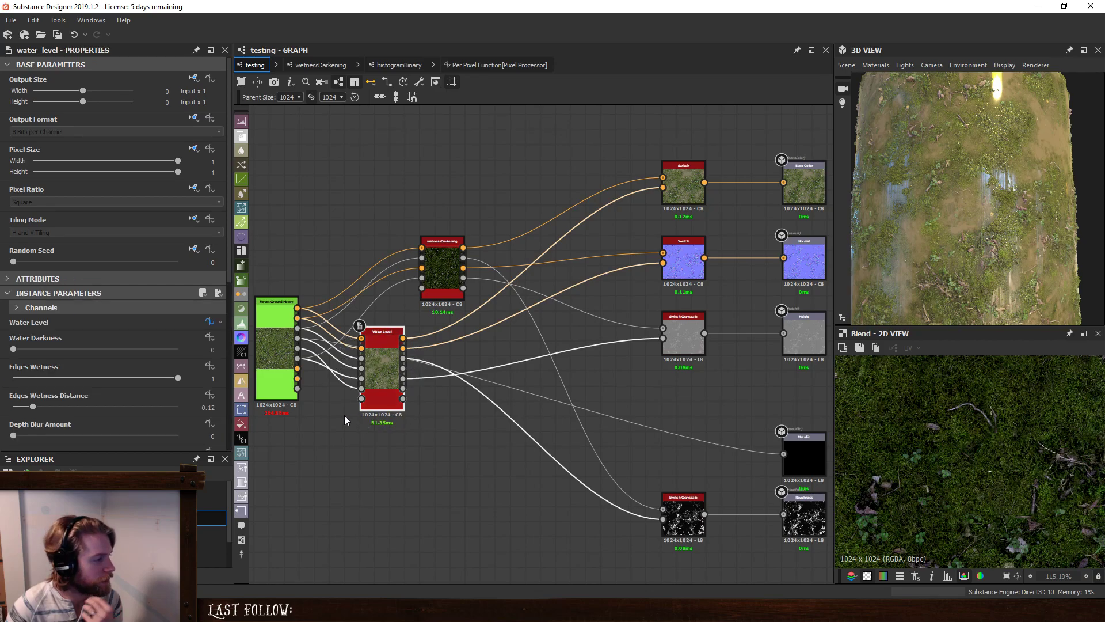
scroll(165, 399, down, 3)
scroll(78, 361, down, 3)
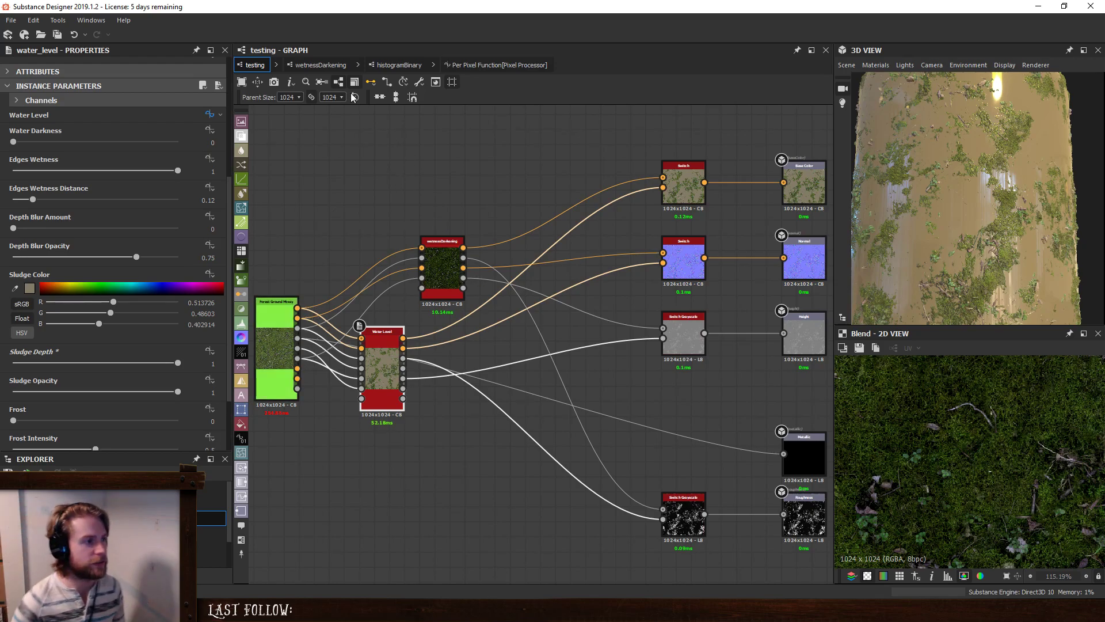
Set the default of the testing graph's Switch input parameter to True.
click(686, 381)
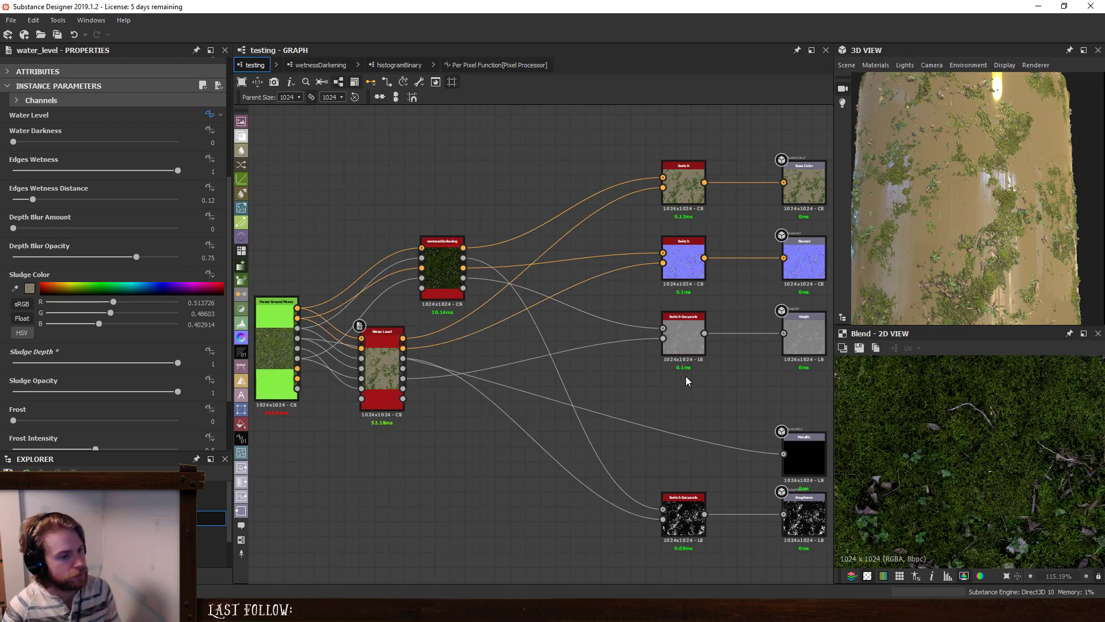
scroll(72, 347, down, 5)
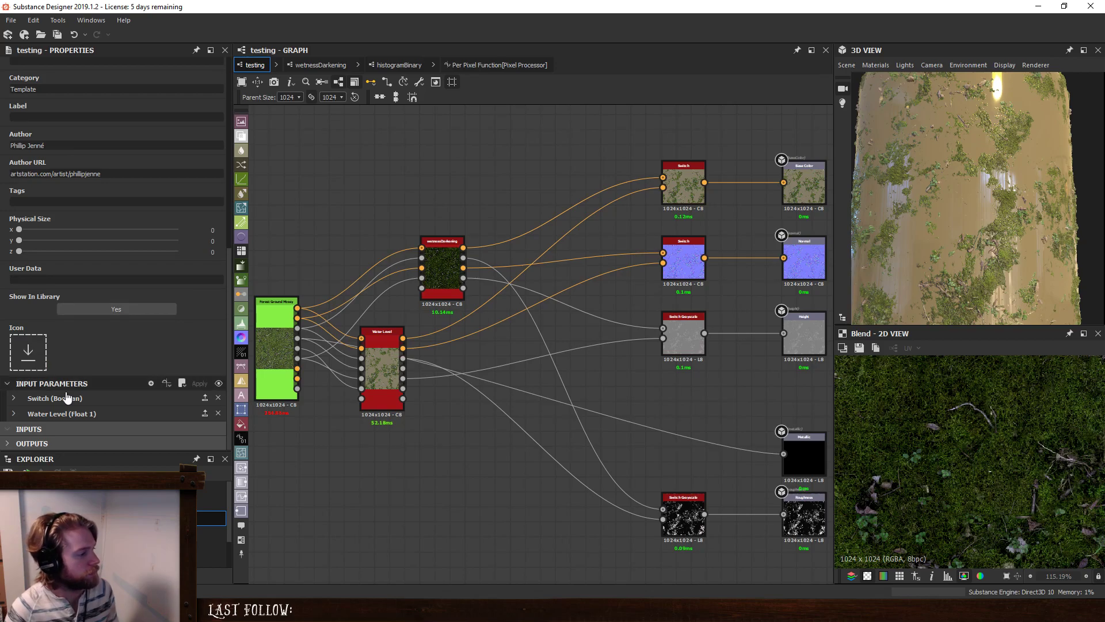
click(107, 397)
click(128, 397)
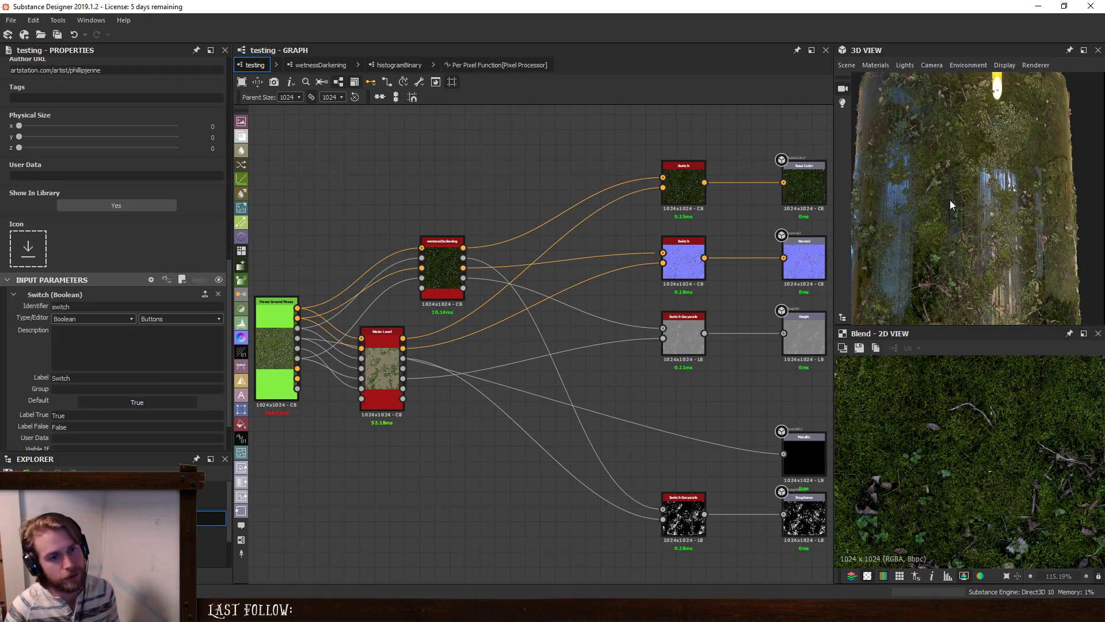
Add a Uniform Color node above the final color Blend nodes in the wetnessDarkening graph.
click(321, 65)
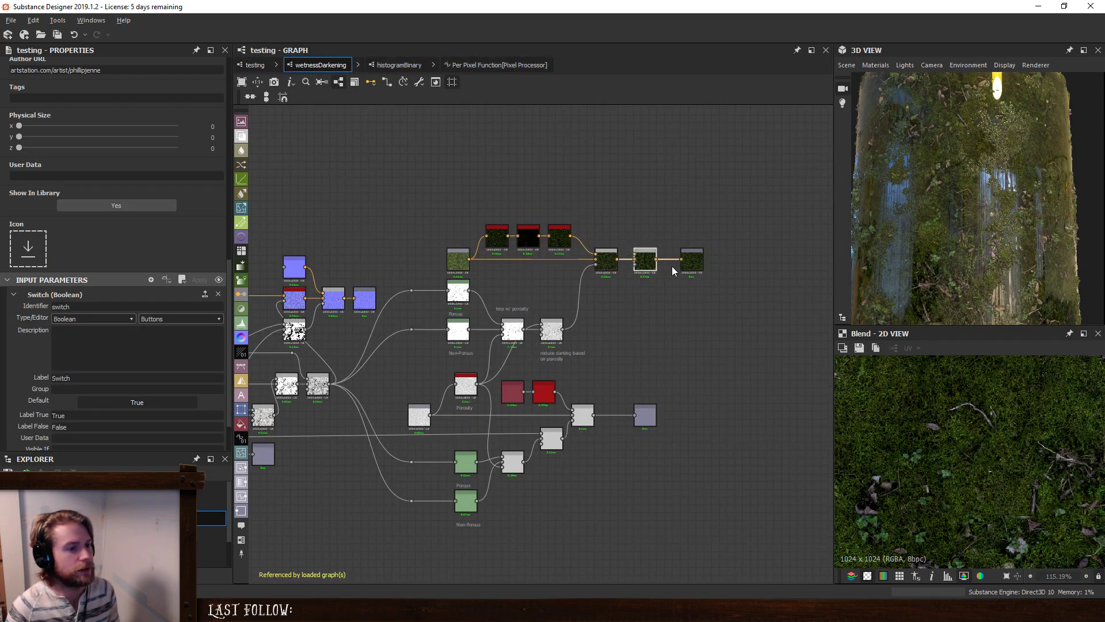
scroll(599, 277, up, 3)
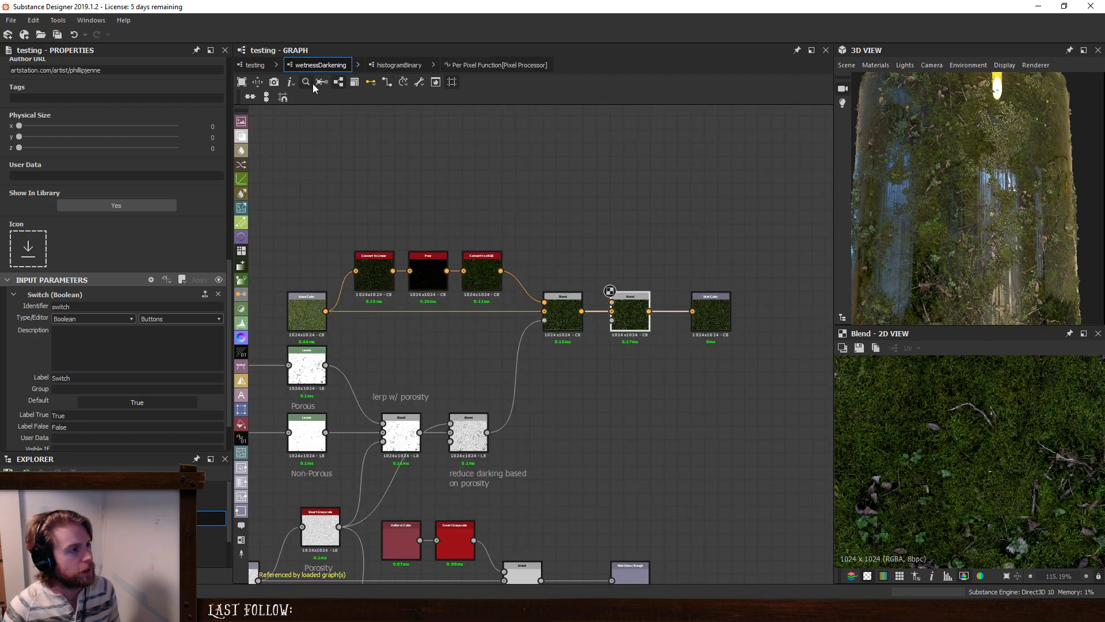
key(space)
text(c)
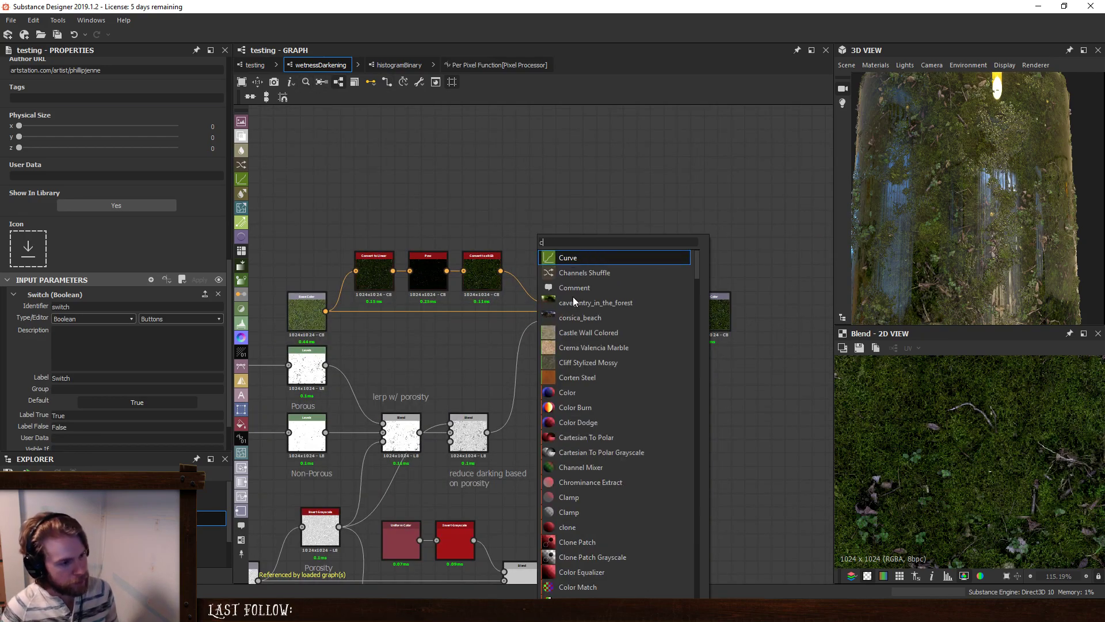
click(241, 424)
drag(545, 335, 572, 254)
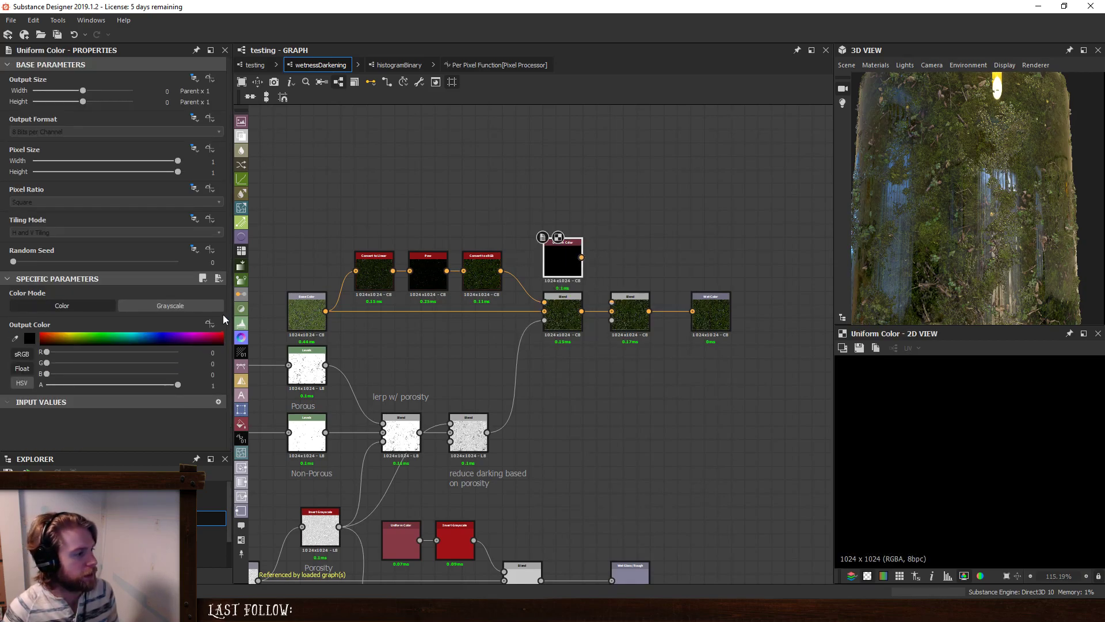
Expose the Uniform Color node's Output Color as a new graph input named siltColor.
click(211, 323)
click(234, 350)
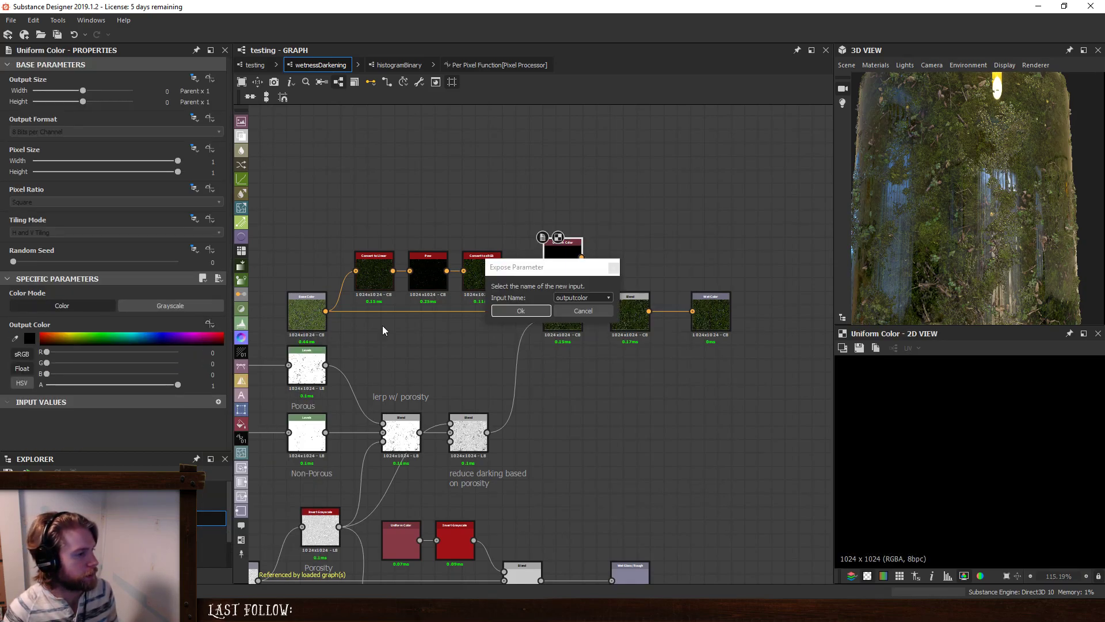
click(575, 297)
click(568, 307)
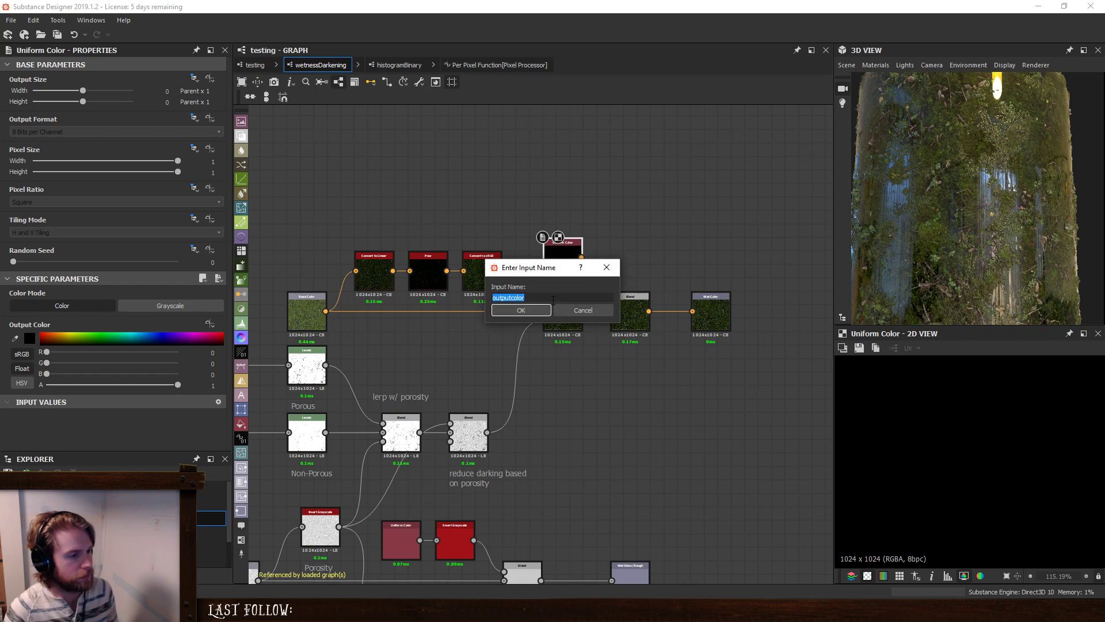
text(slud)
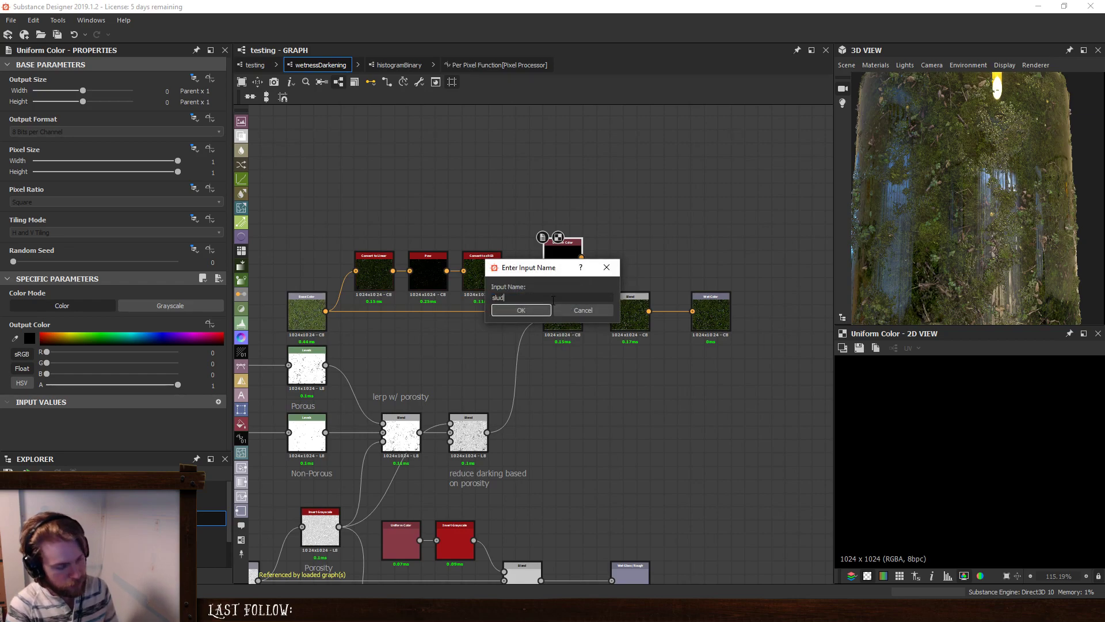
text(geC)
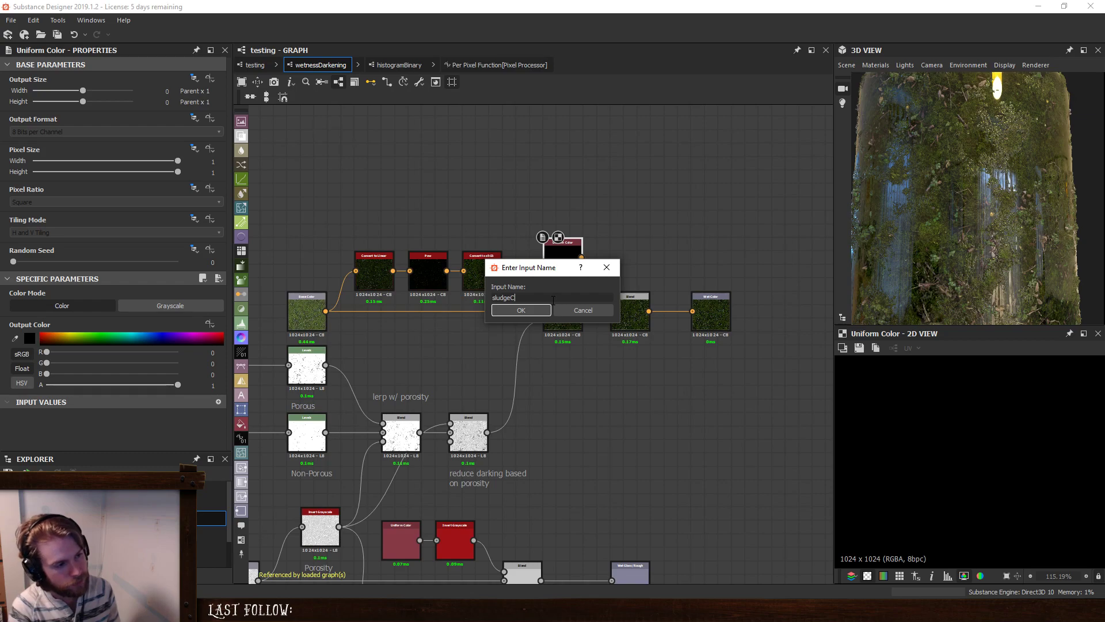
key(ctrl+a)
text(siltColor)
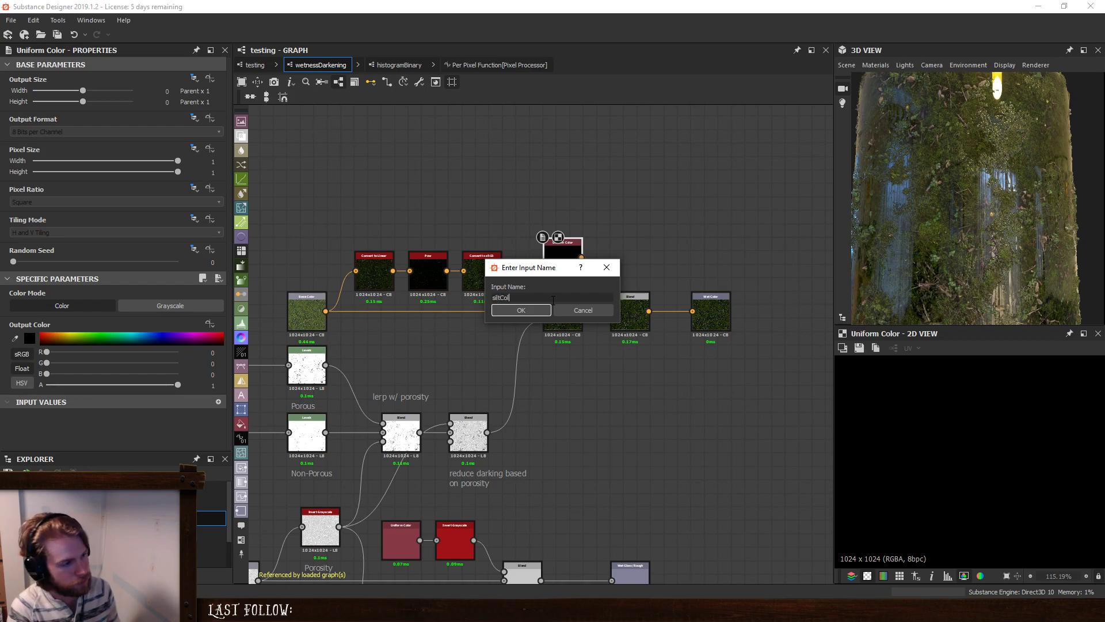
key(Return)
click(521, 311)
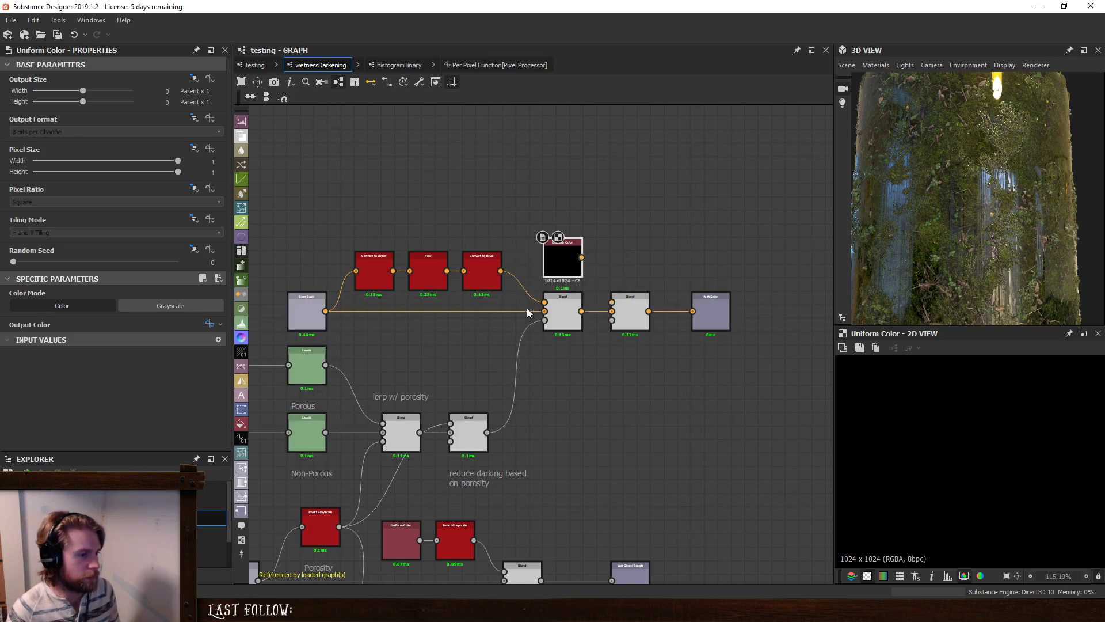
Make the Uniform Color node's output size absolute at 16 × 16 px and connect it to the new Blend's foreground.
click(195, 79)
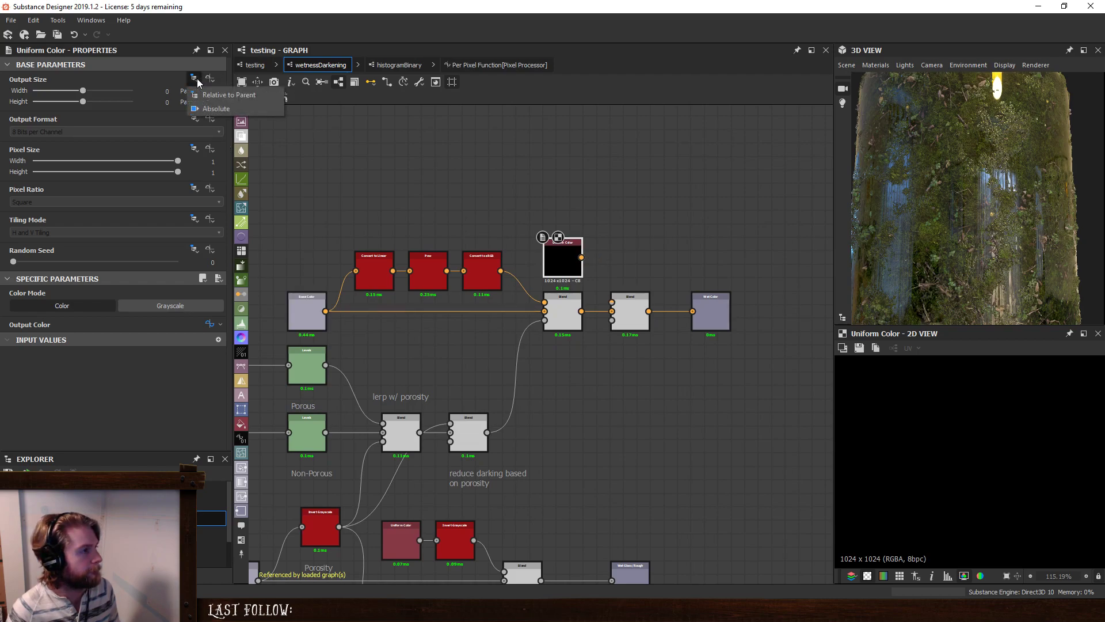
click(207, 108)
drag(117, 102, 99, 102)
drag(581, 258, 612, 302)
Connect the Histogram Binary water mask to the new color Blend's opacity input and preview the Wet Color output.
click(629, 314)
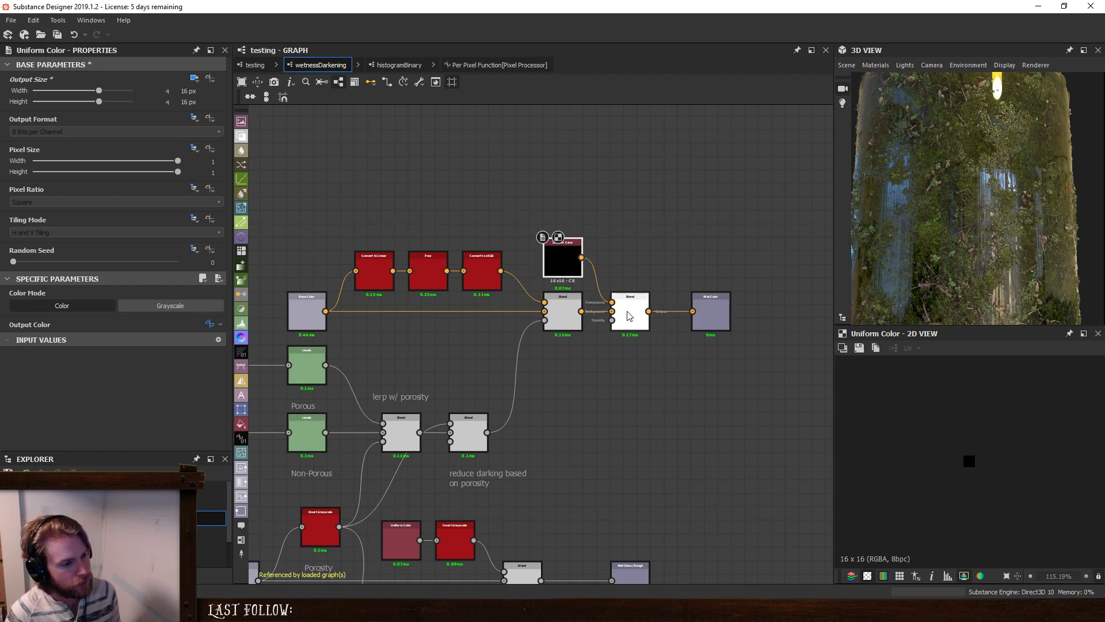
middle_drag(593, 440, 772, 193)
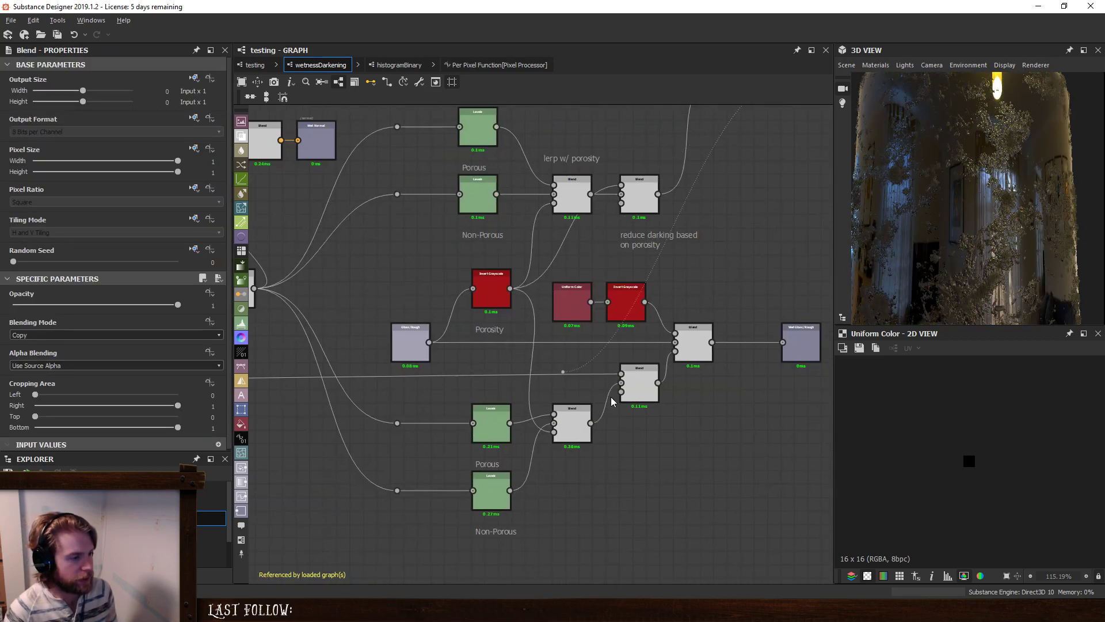
middle_drag(612, 398, 806, 423)
scroll(655, 451, down, 2)
scroll(518, 426, down, 2)
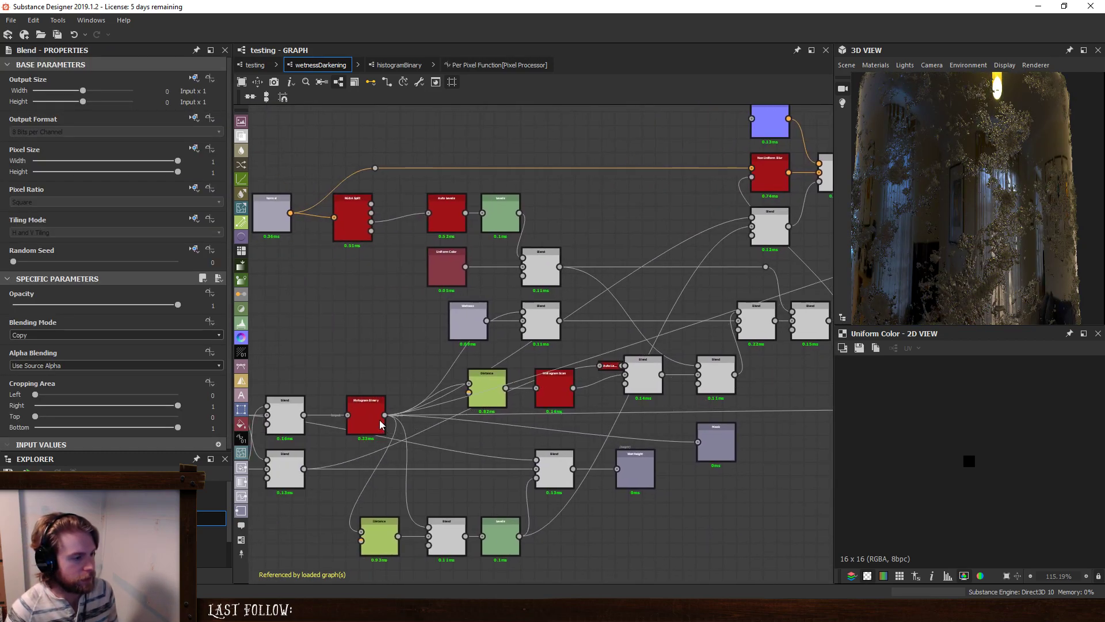
scroll(554, 407, down, 1)
middle_drag(824, 278, 247, 444)
scroll(358, 454, up, 1)
middle_drag(254, 481, 579, 406)
scroll(579, 405, up, 5)
double_click(693, 323)
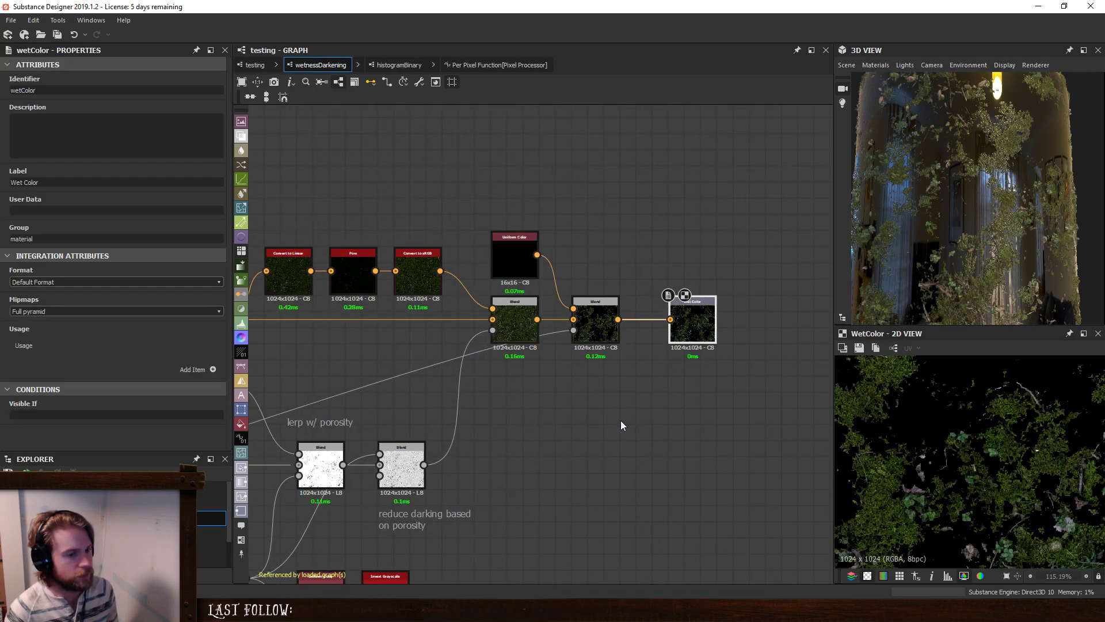
Expand siltColor in the wetnessDarkening graph's input parameters and pick an orange-brown default color.
click(609, 330)
click(519, 254)
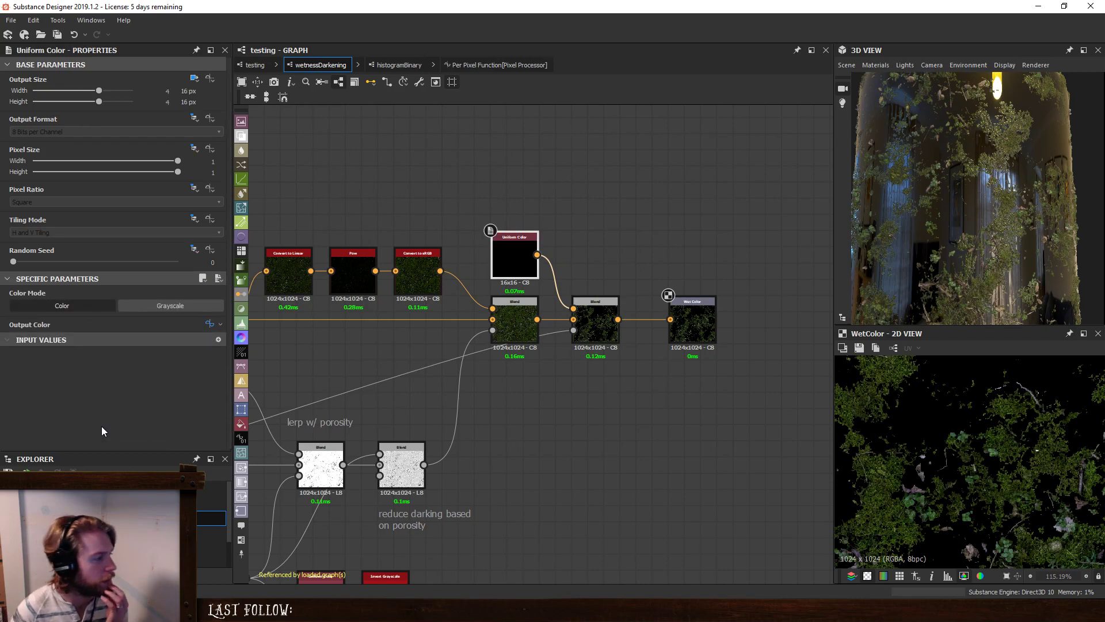
click(420, 174)
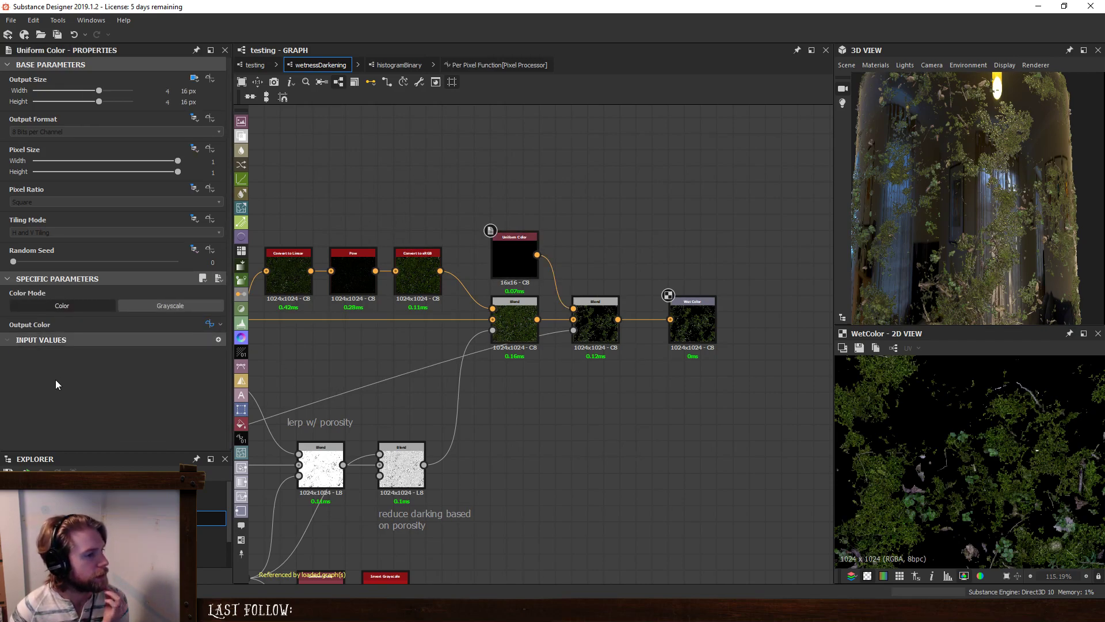
scroll(106, 374, down, 5)
scroll(20, 92, down, 10)
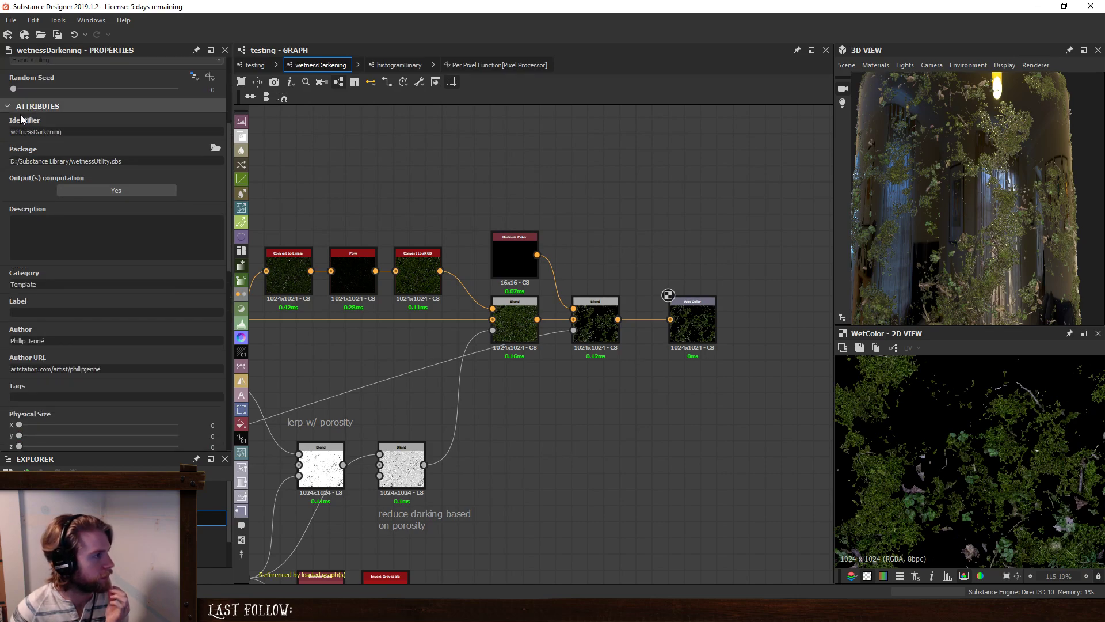
drag(4, 353, 9, 229)
click(13, 228)
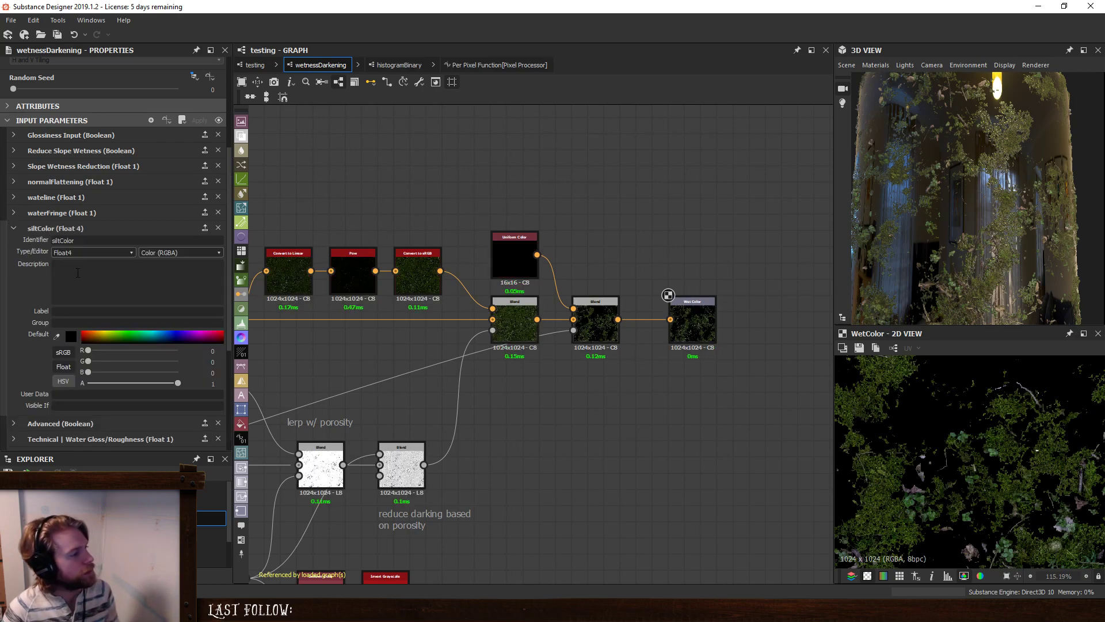
click(94, 334)
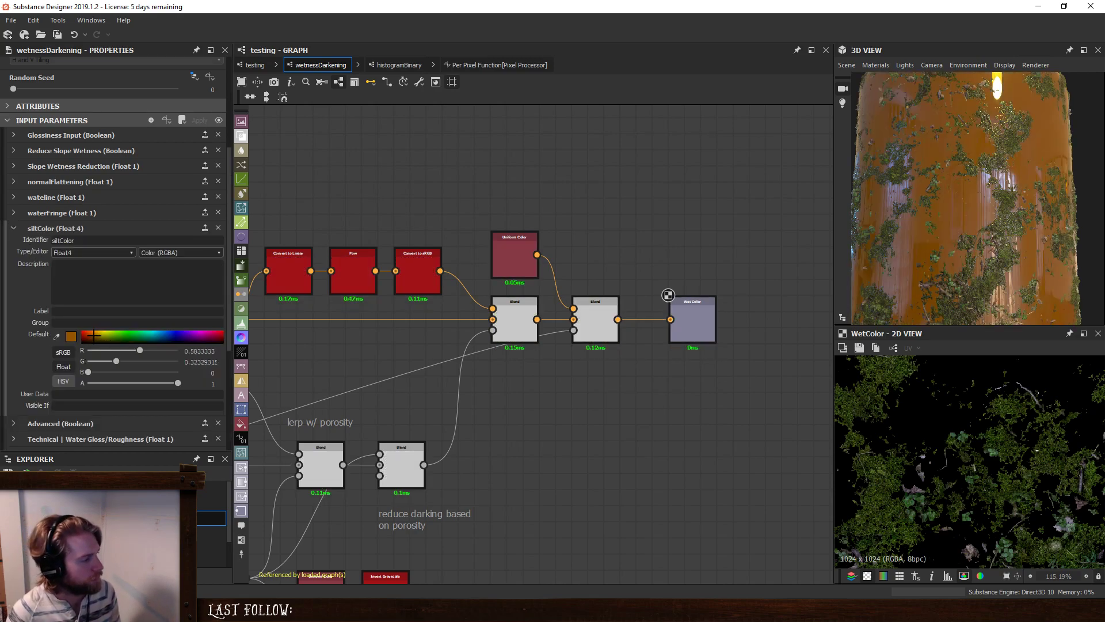
drag(94, 334, 94, 336)
Switch siltColor's default to HSV and set hue to 0.11, saturation to 0.22 and value to 0.55.
click(68, 353)
click(68, 353)
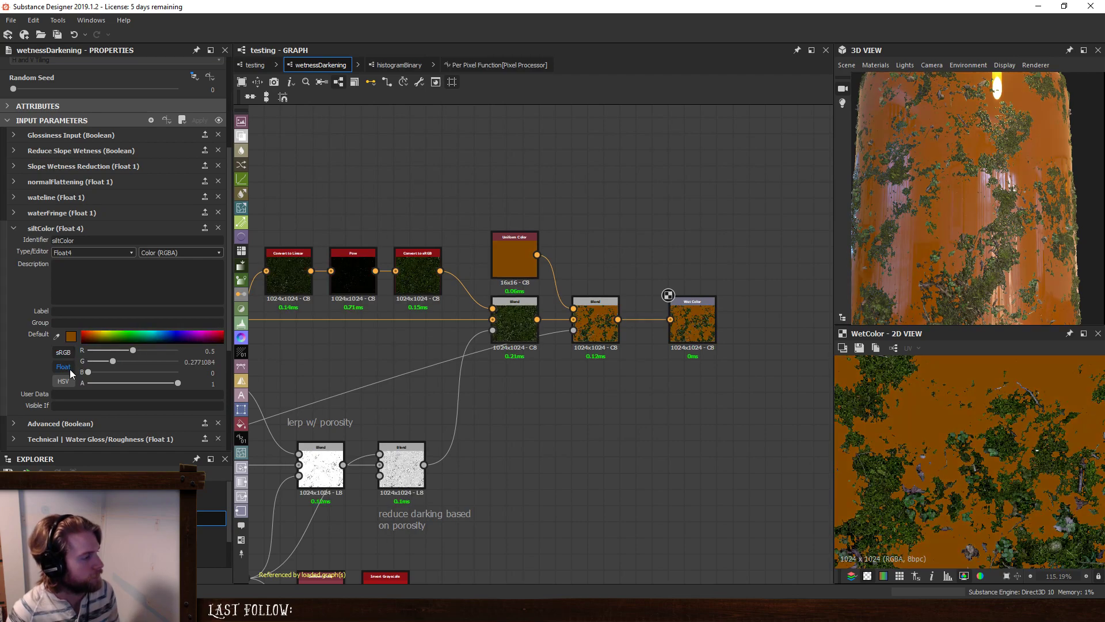
click(66, 382)
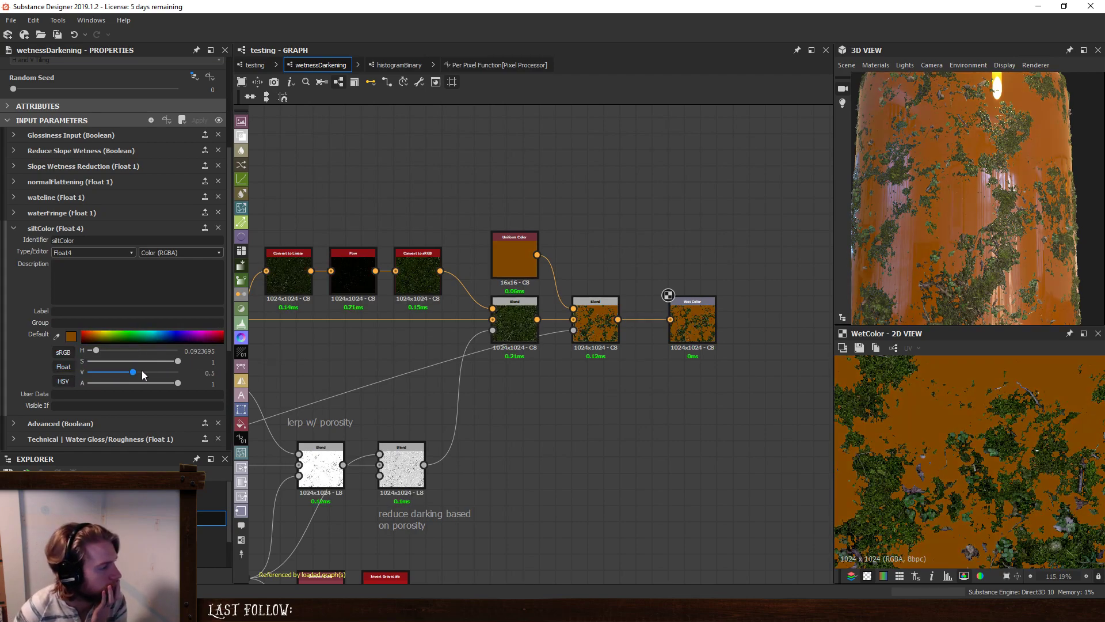
drag(151, 363, 126, 359)
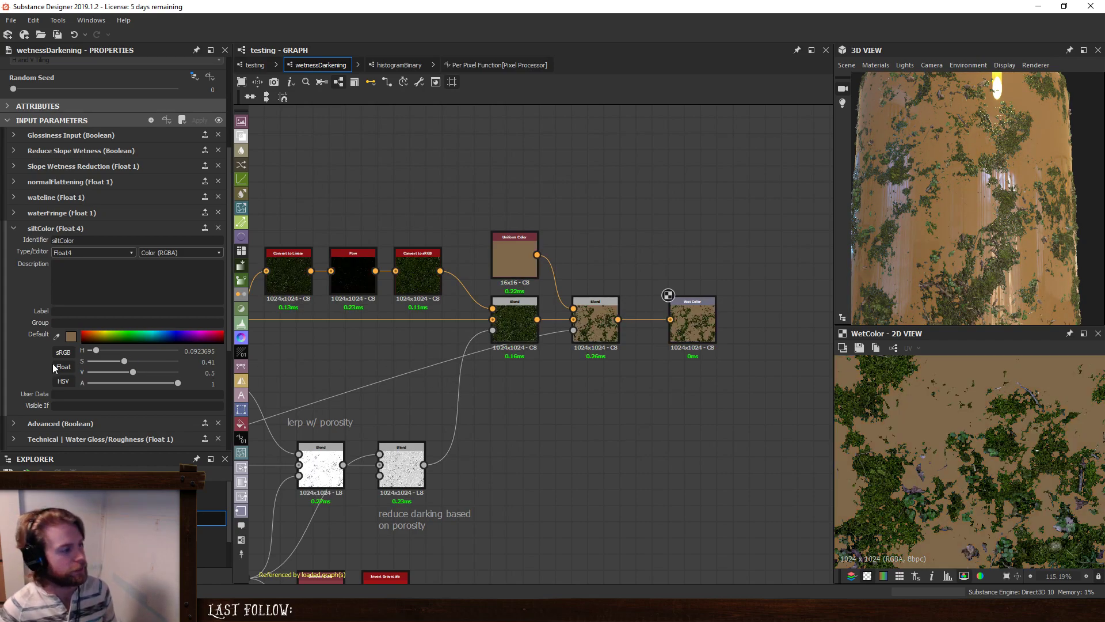
mouse_move(96, 352)
mouse_down()
mouse_move(119, 361)
mouse_move(100, 366)
mouse_move(137, 373)
mouse_move(98, 350)
mouse_up()
click(132, 373)
click(98, 350)
drag(684, 418, 645, 426)
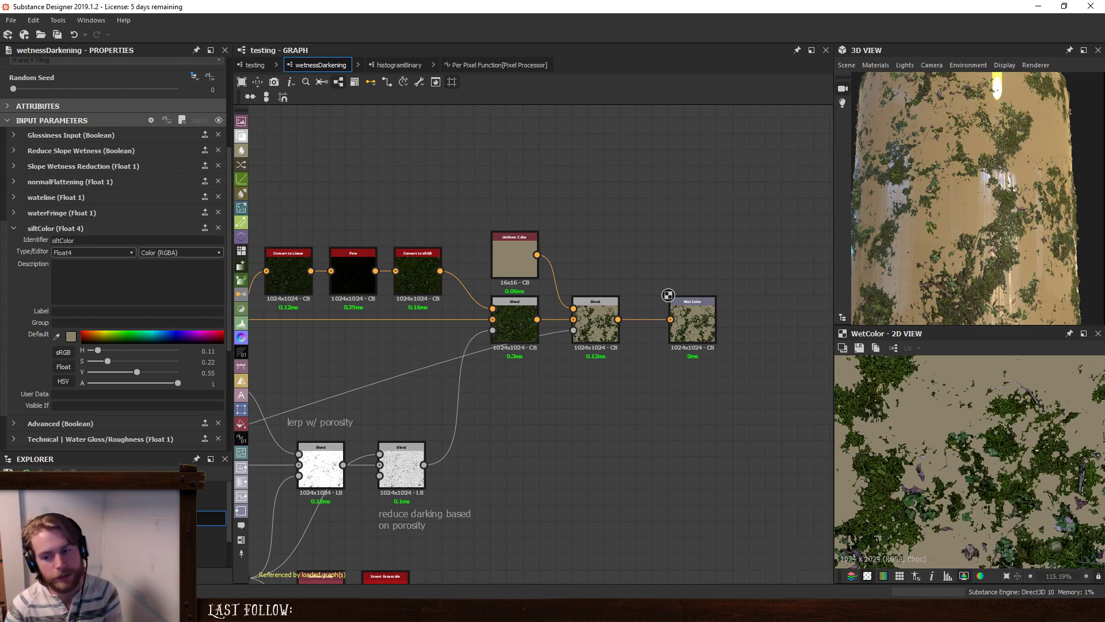
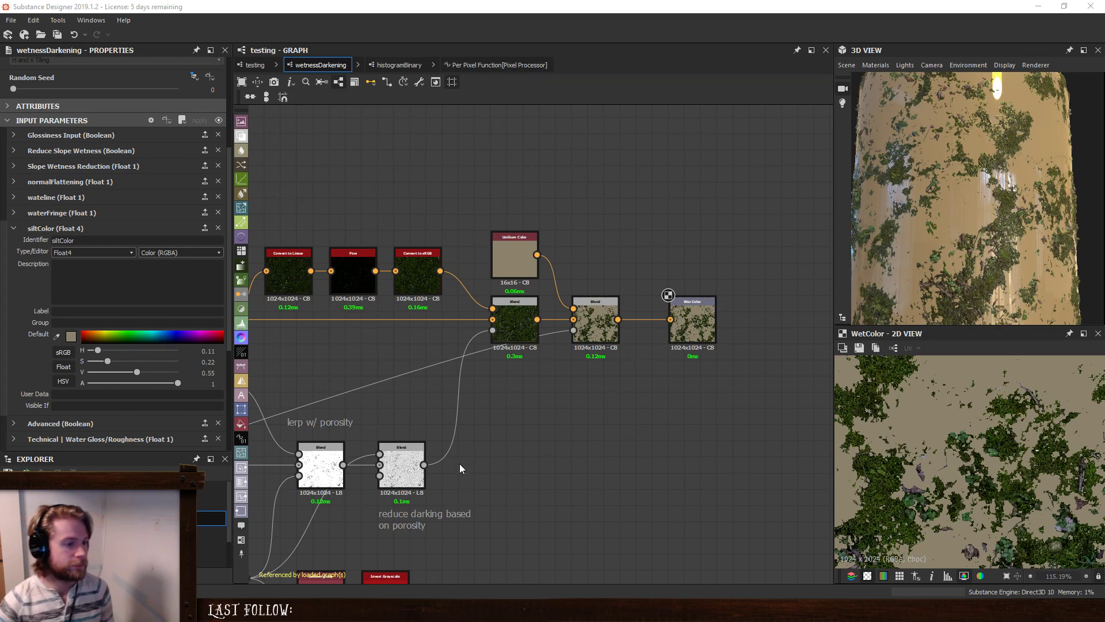
Insert a Blend node on the water mask's link to the final color Blend's opacity and place it below the color Blends.
middle_drag(599, 404, 598, 432)
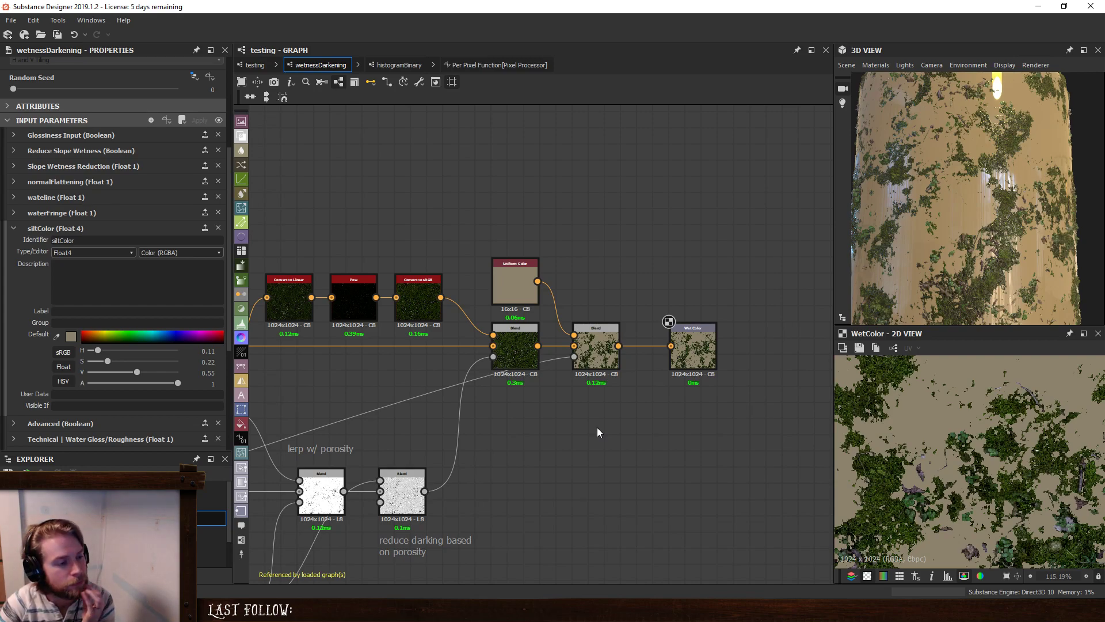
scroll(398, 445, down, 5)
middle_drag(387, 465, 651, 415)
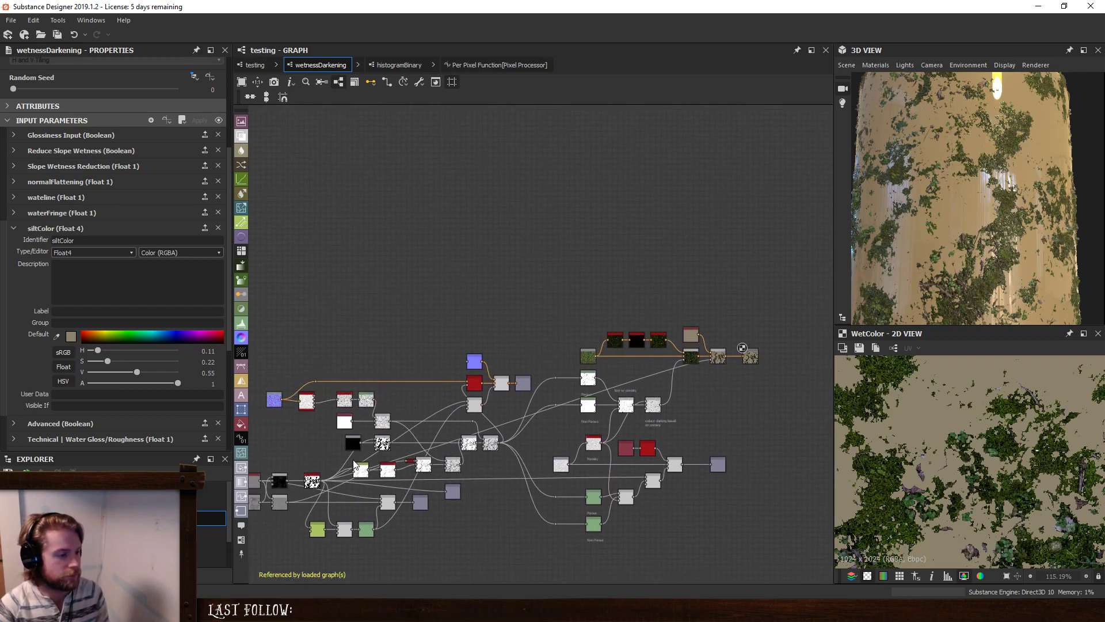
scroll(417, 458, up, 8)
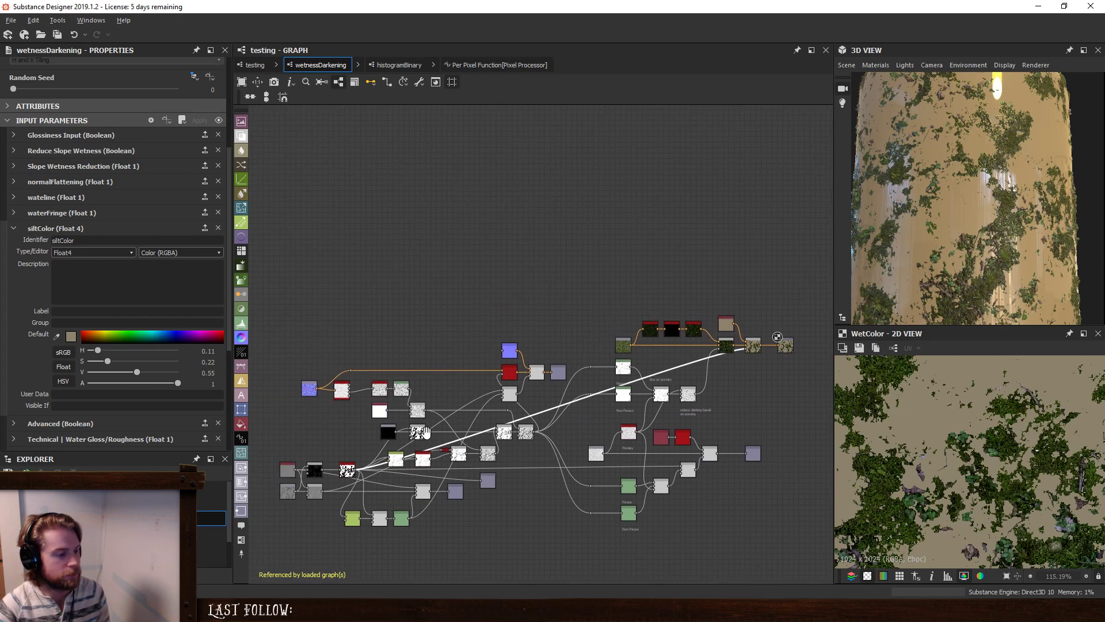
middle_drag(498, 465, 554, 462)
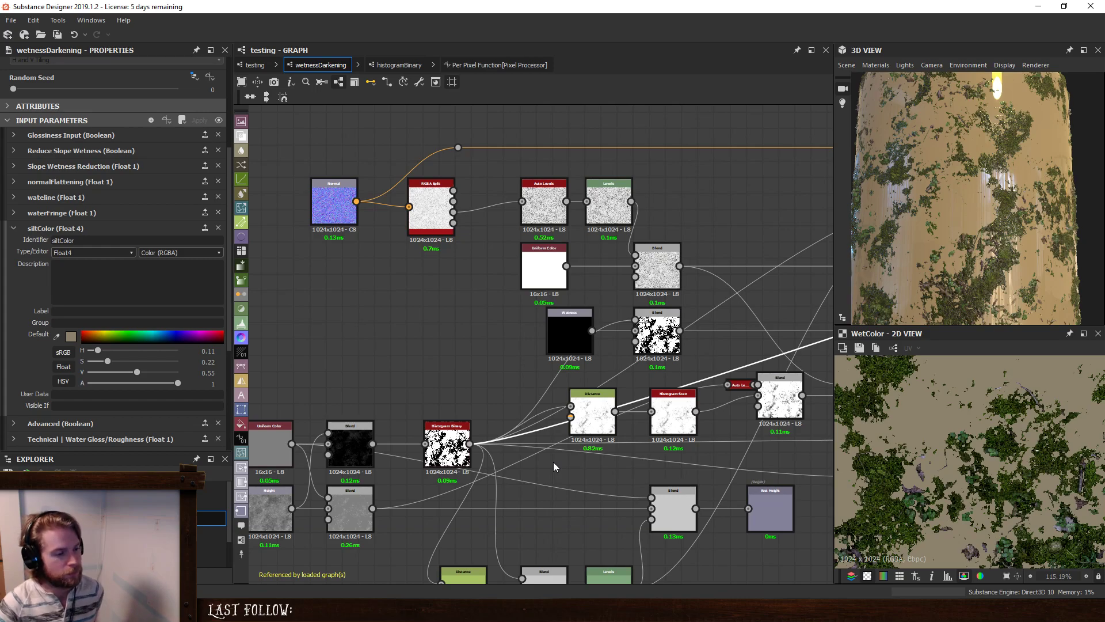
scroll(554, 462, down, 3)
scroll(631, 448, down, 1)
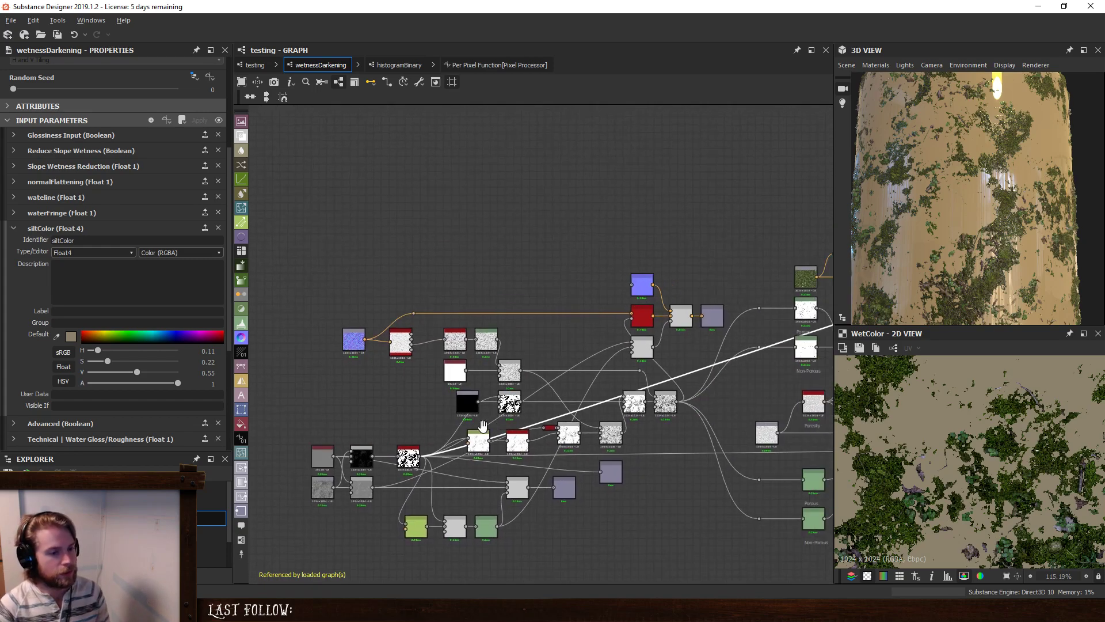
middle_drag(598, 334, 665, 352)
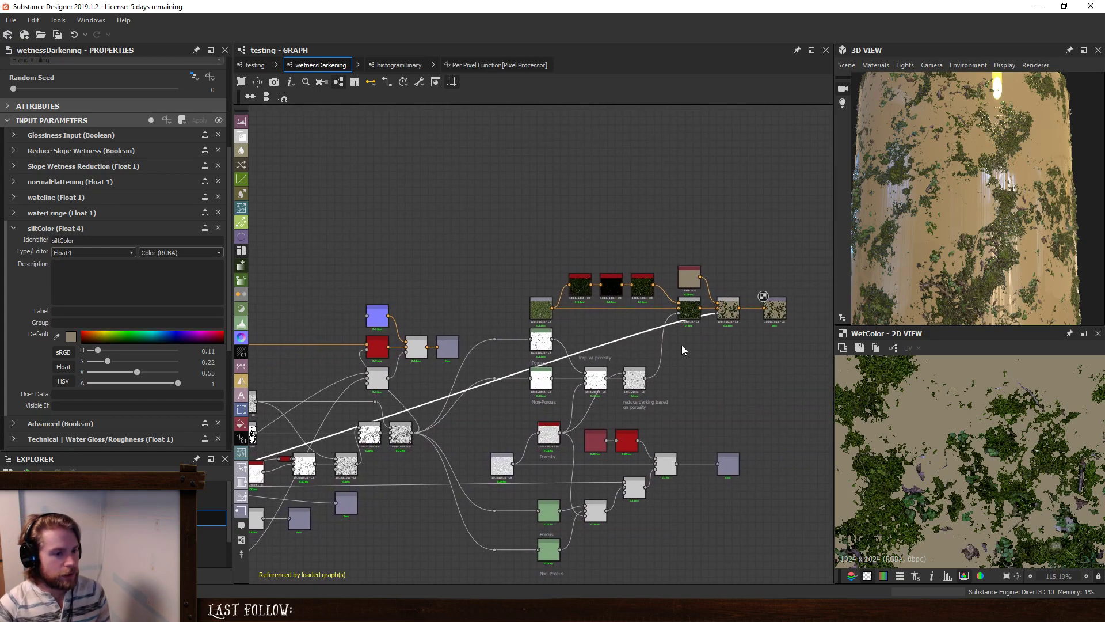
right_click(644, 333)
key(Escape)
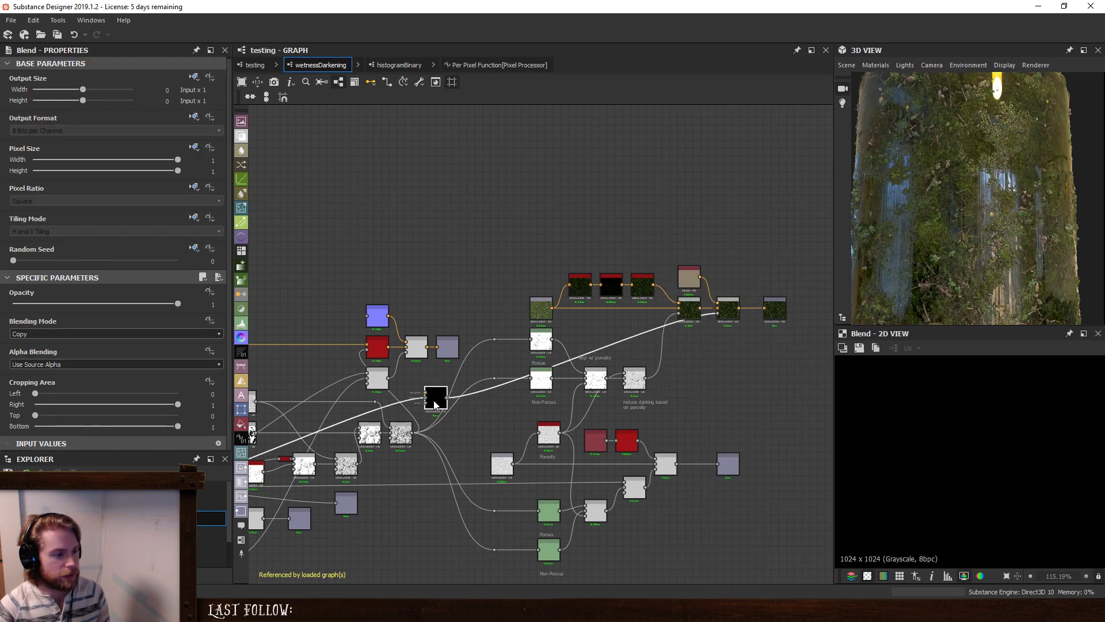
drag(434, 395, 688, 350)
Connect the height input to the new mask Blend's foreground and set its blending mode to Multiply.
middle_drag(304, 478, 576, 453)
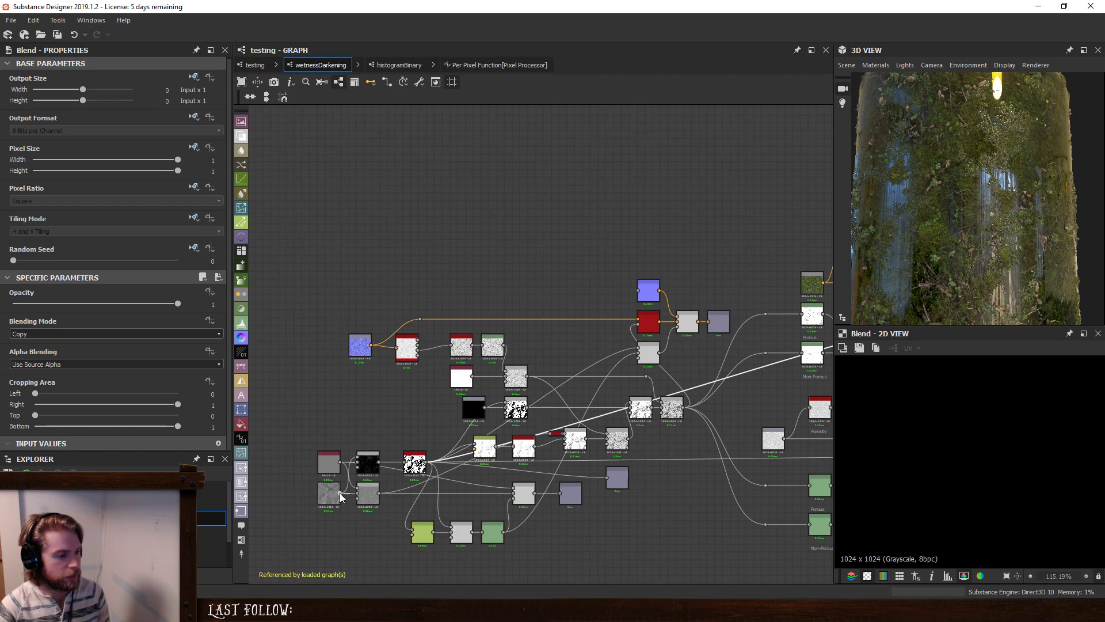
middle_drag(817, 492, 397, 403)
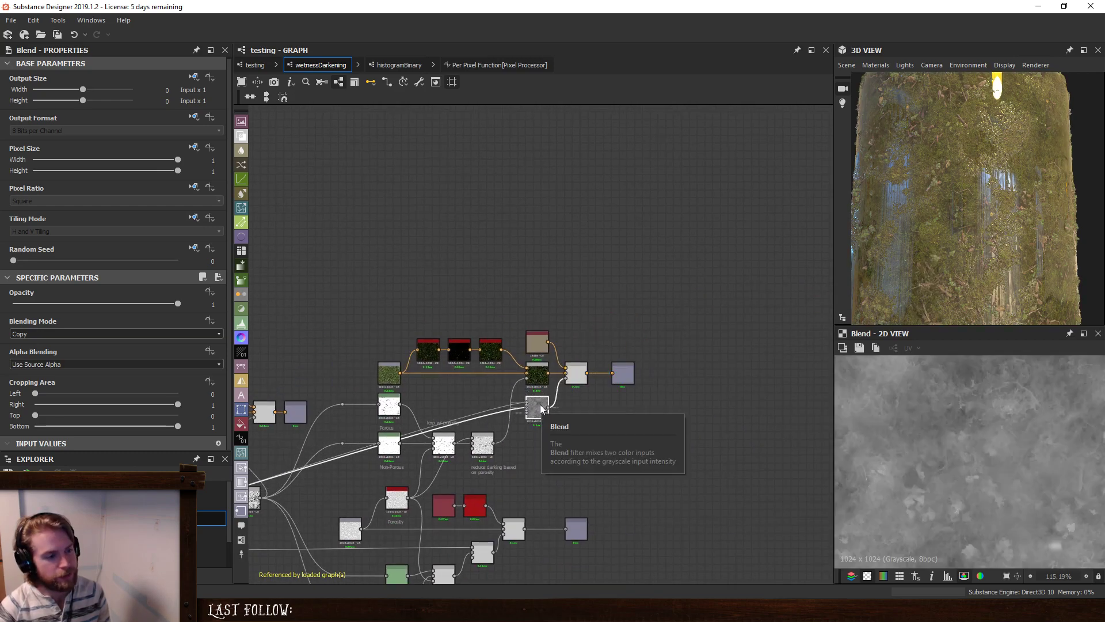
scroll(540, 404, up, 4)
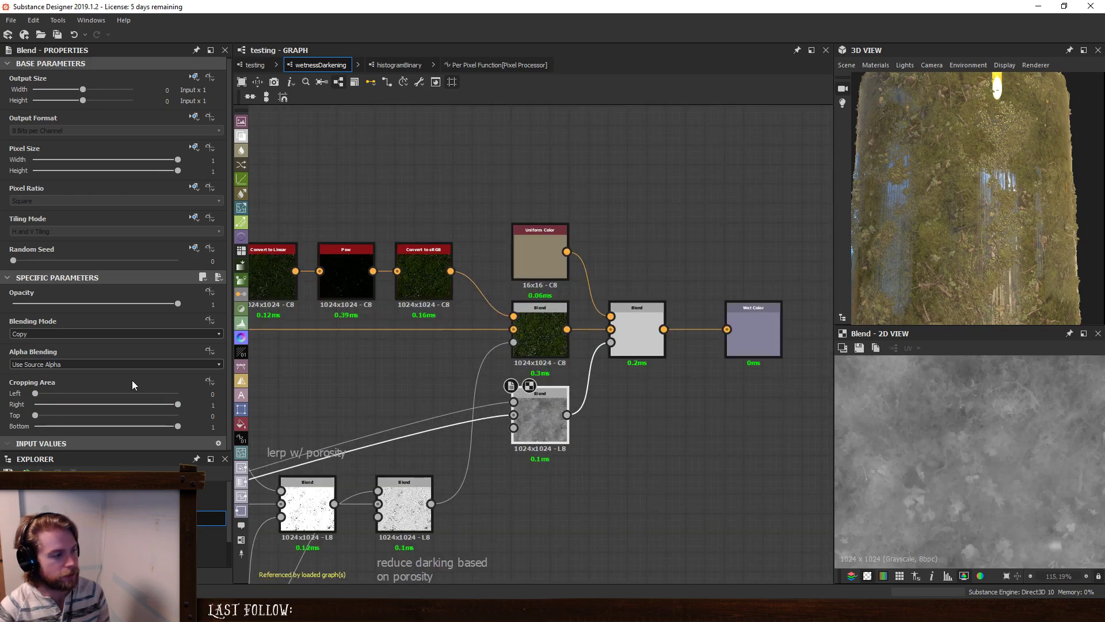
click(66, 336)
click(53, 365)
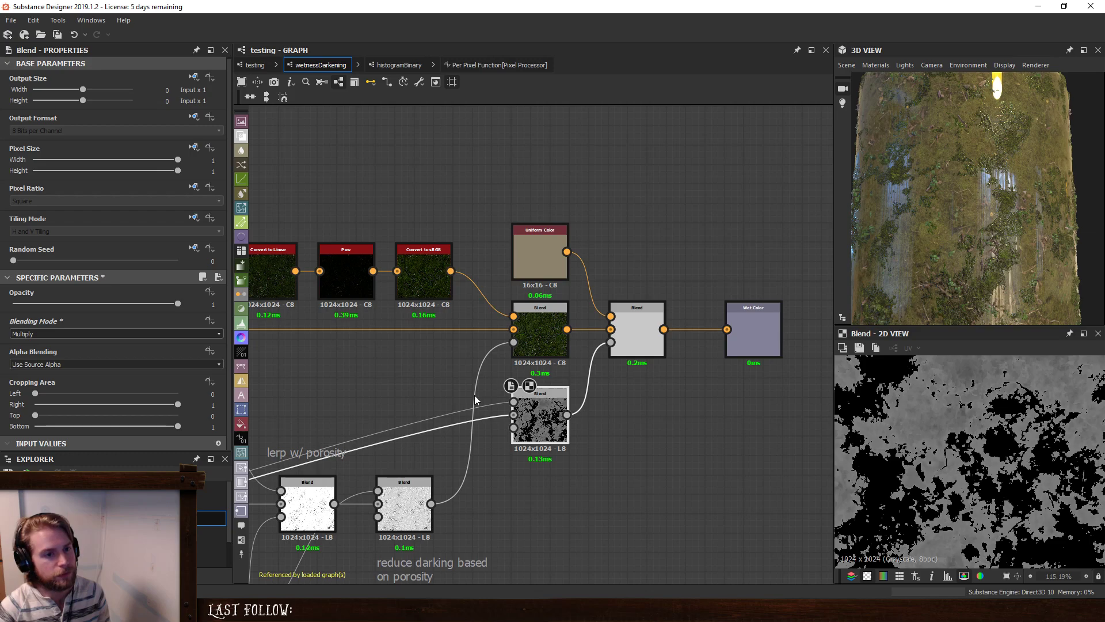
Insert a Histogram Scan node on the height link and place it before the Multiply Blend.
drag(514, 415, 458, 412)
text(hi)
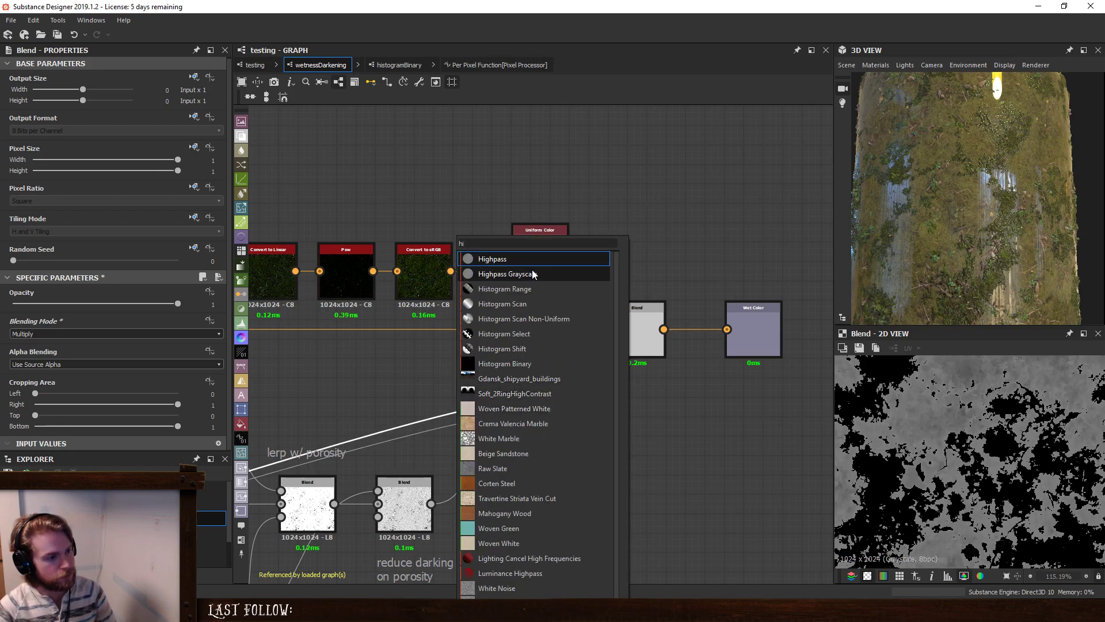
click(521, 302)
scroll(414, 415, down, 5)
middle_drag(368, 435, 635, 365)
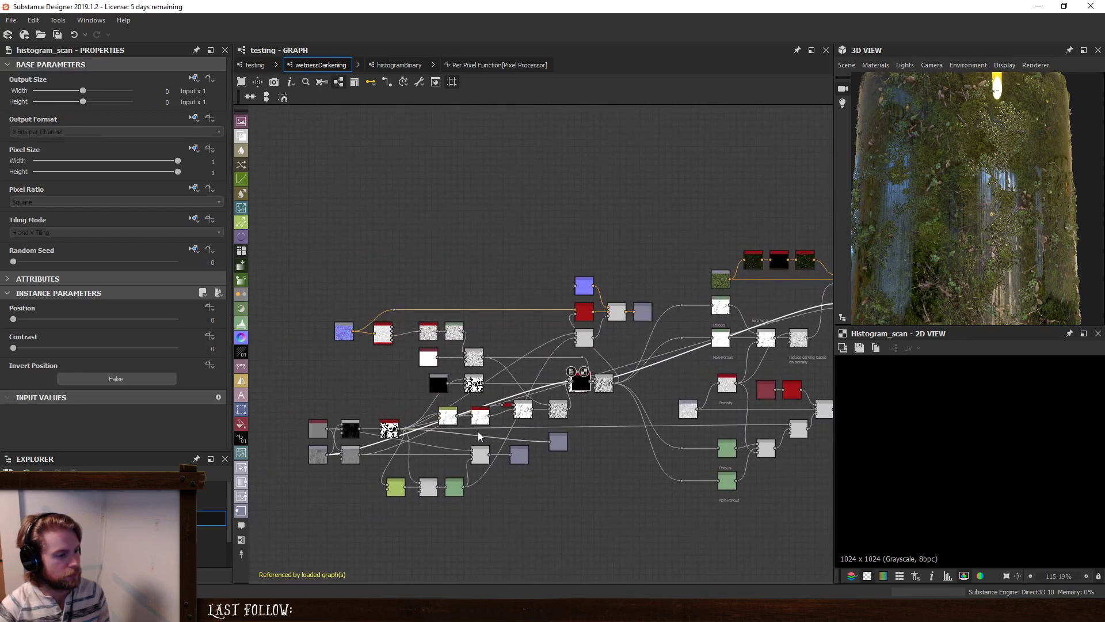
drag(578, 383, 782, 301)
scroll(783, 301, up, 3)
middle_drag(798, 308, 458, 339)
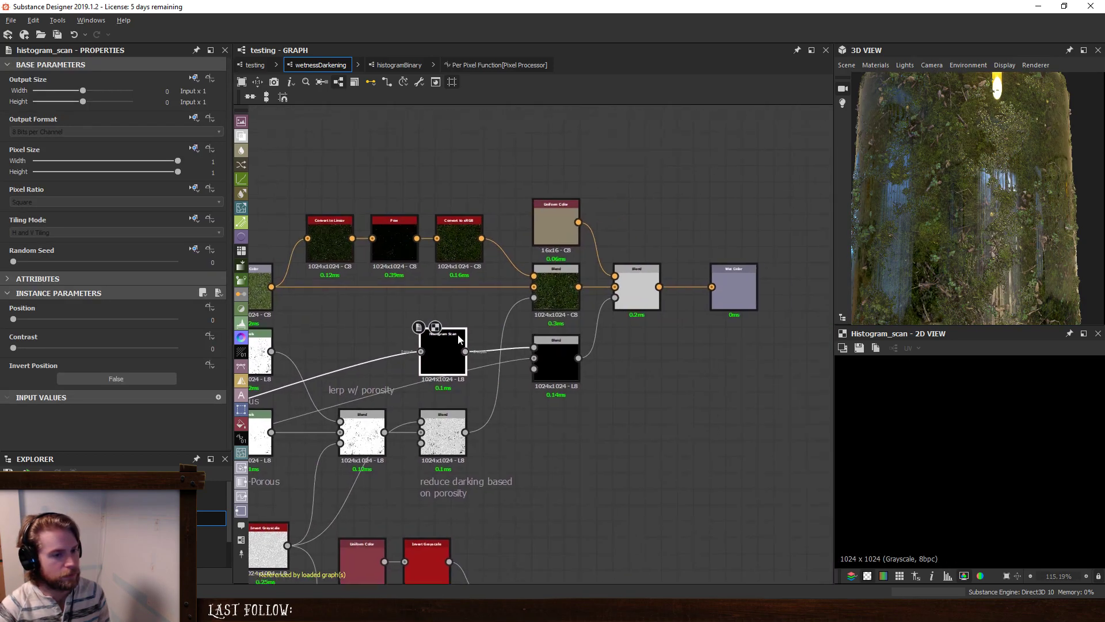
Insert an Invert Grayscale node on the height link feeding the Histogram Scan.
click(409, 354)
right_click(409, 357)
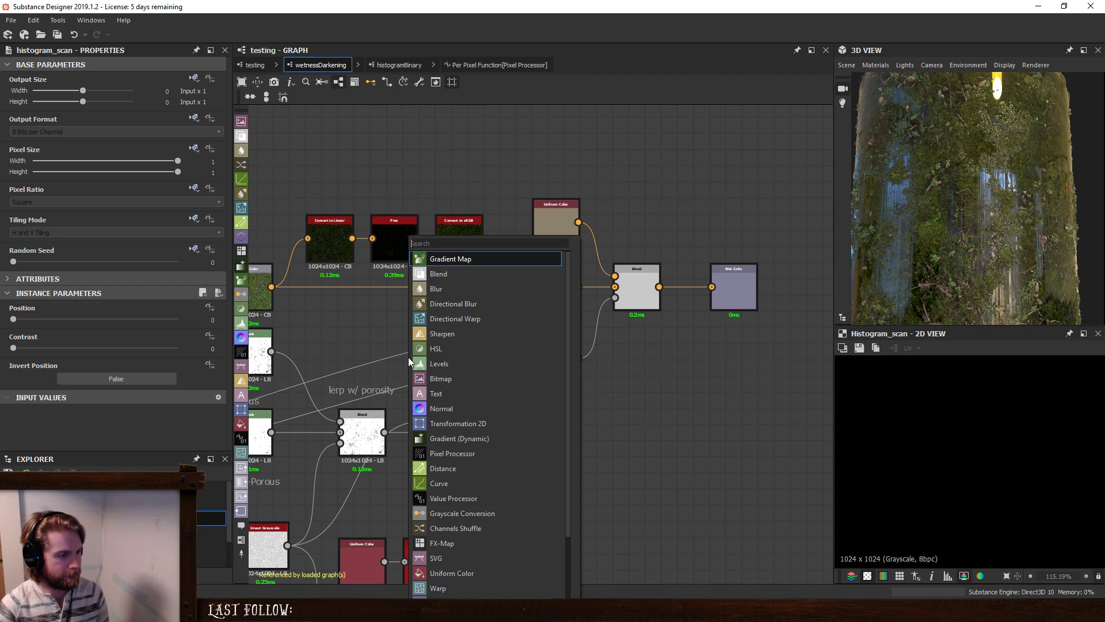
click(380, 351)
key(space)
text(inv)
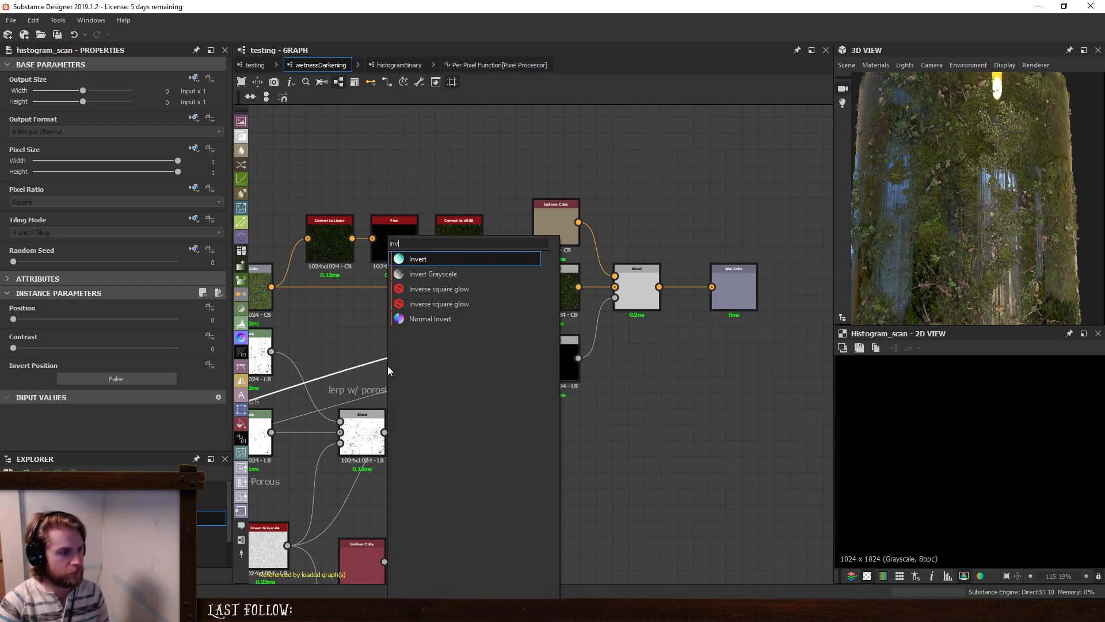
key(Down)
key(Return)
Line up the Invert Grayscale and Histogram Scan nodes in front of the Multiply Blend beneath the color conversion nodes.
scroll(388, 365, down, 4)
scroll(647, 405, up, 4)
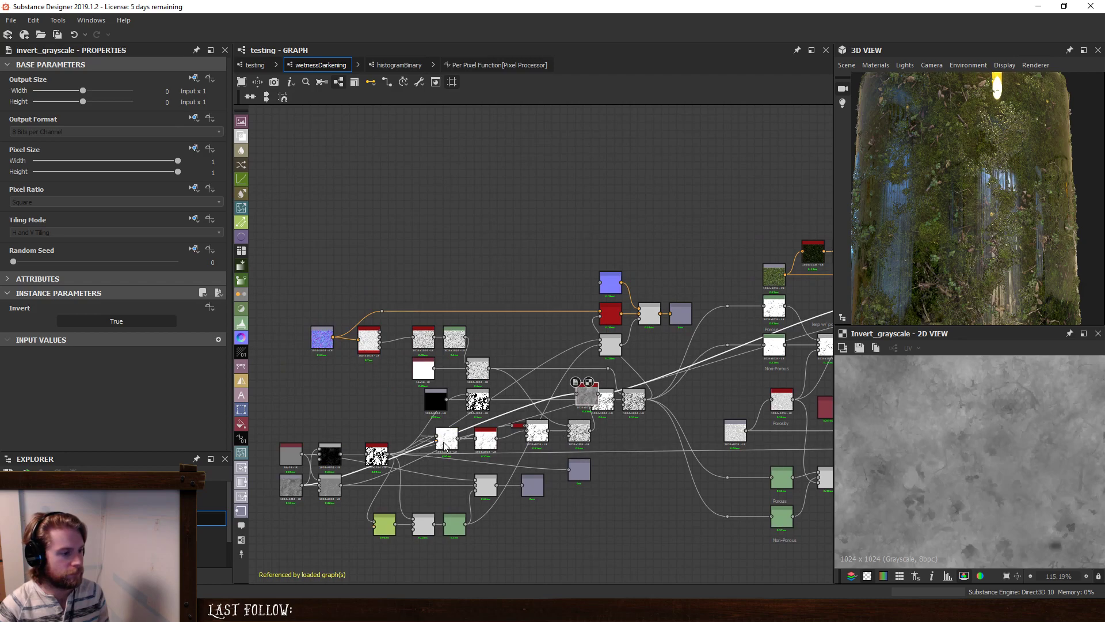
scroll(599, 394, up, 5)
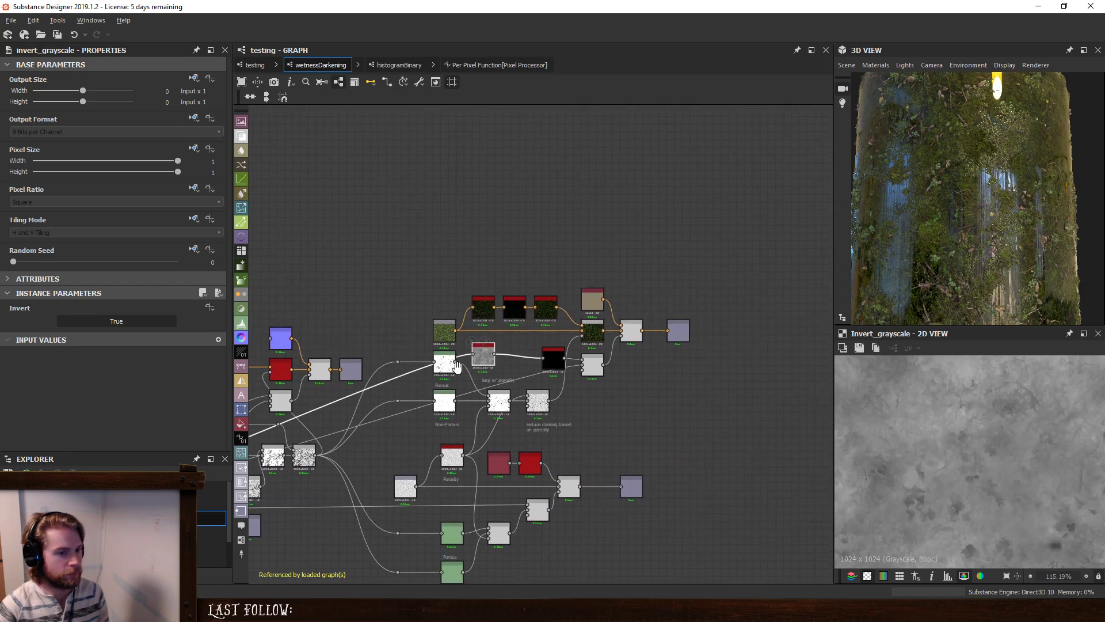
drag(359, 367, 520, 361)
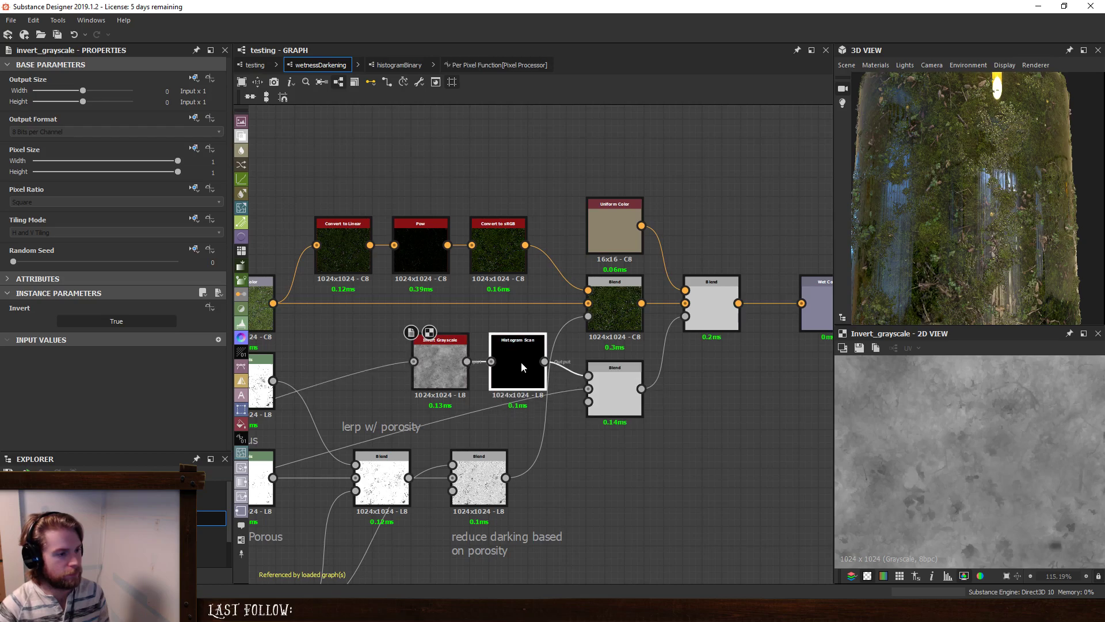
drag(603, 393, 604, 385)
Preview the silt color Blend and set the Histogram Scan's position to 0.43 and contrast to 0.8.
click(723, 312)
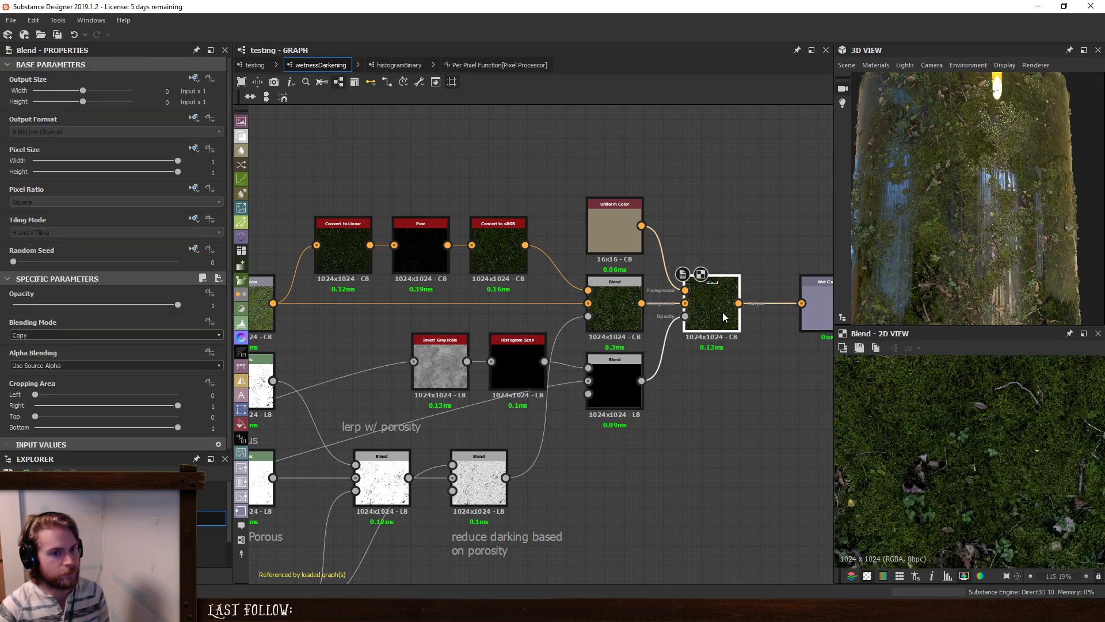
middle_drag(544, 363, 445, 391)
click(420, 378)
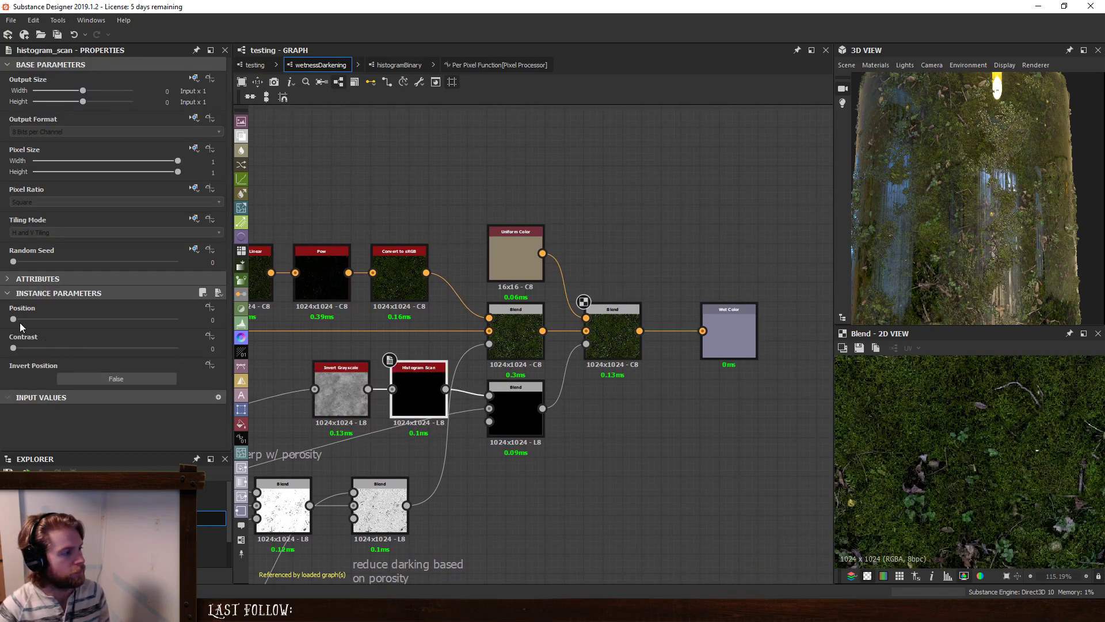
drag(13, 319, 92, 327)
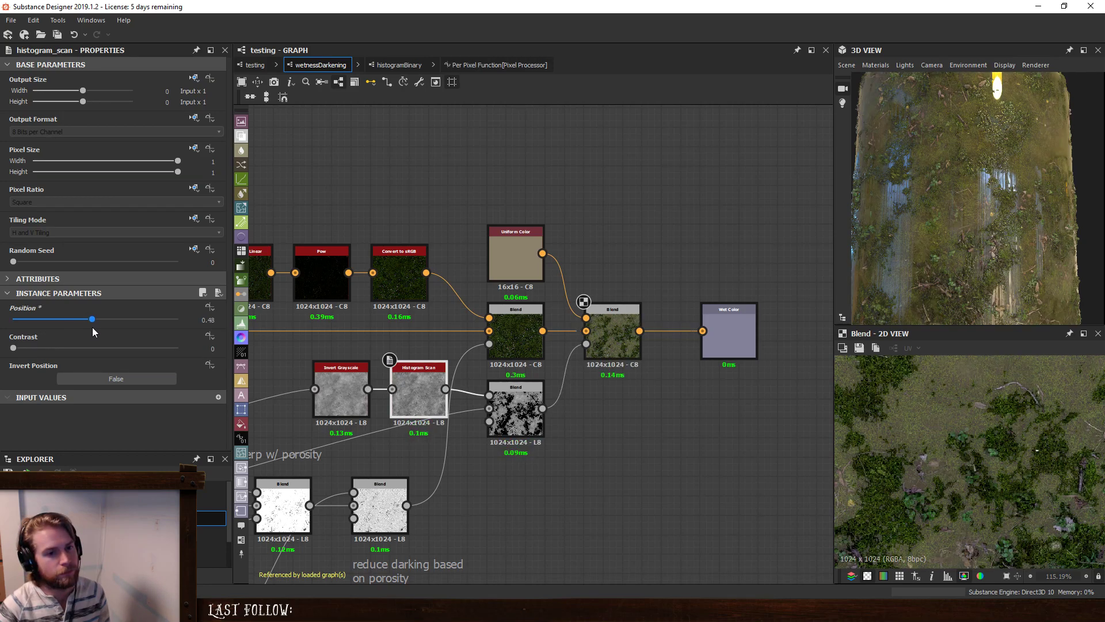
drag(13, 348, 137, 340)
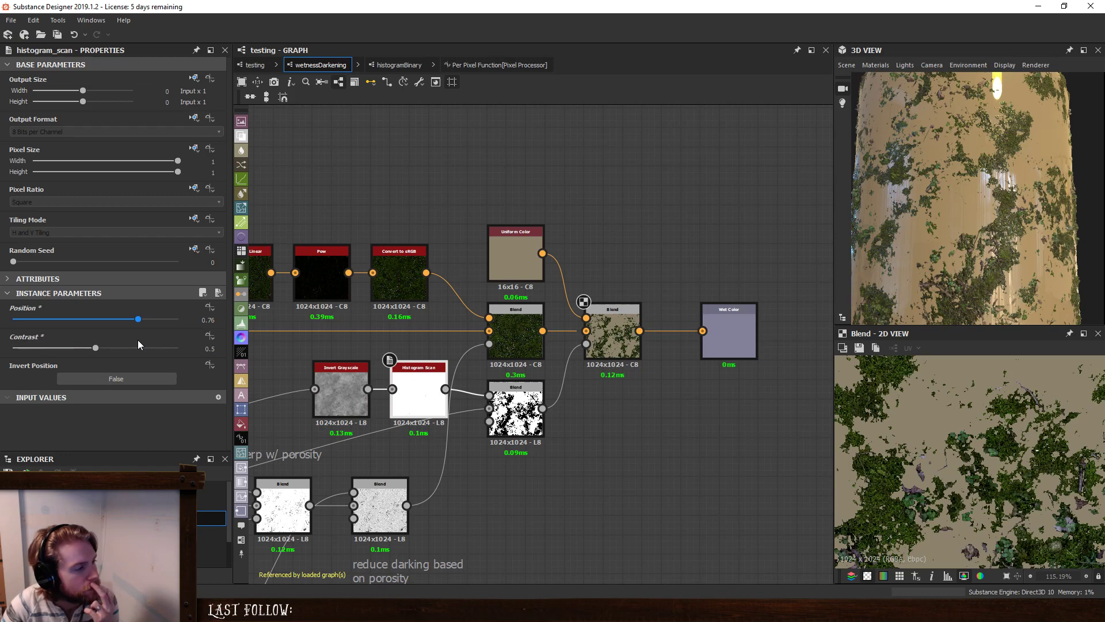
drag(137, 340, 71, 333)
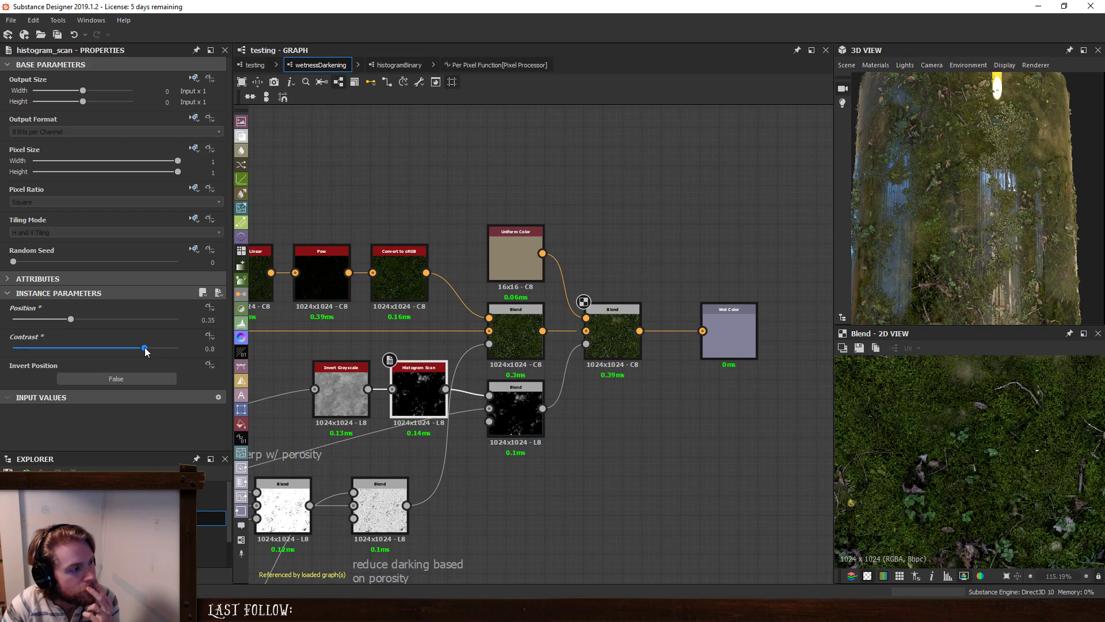
mouse_move(71, 319)
mouse_down()
mouse_move(113, 325)
mouse_move(70, 325)
mouse_move(81, 326)
mouse_up()
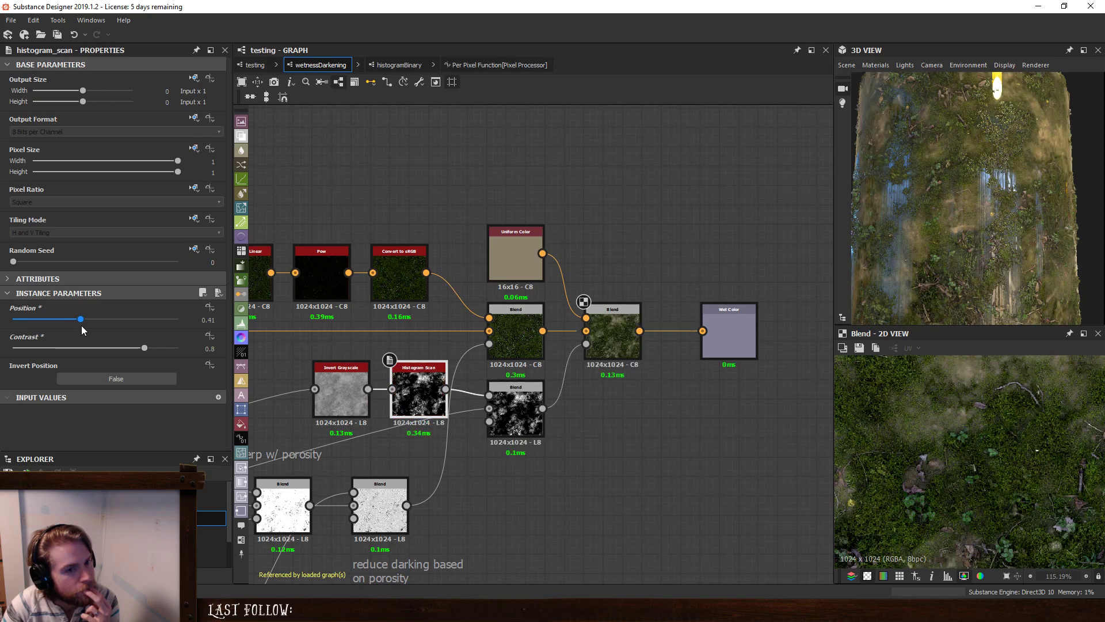
drag(82, 326, 84, 326)
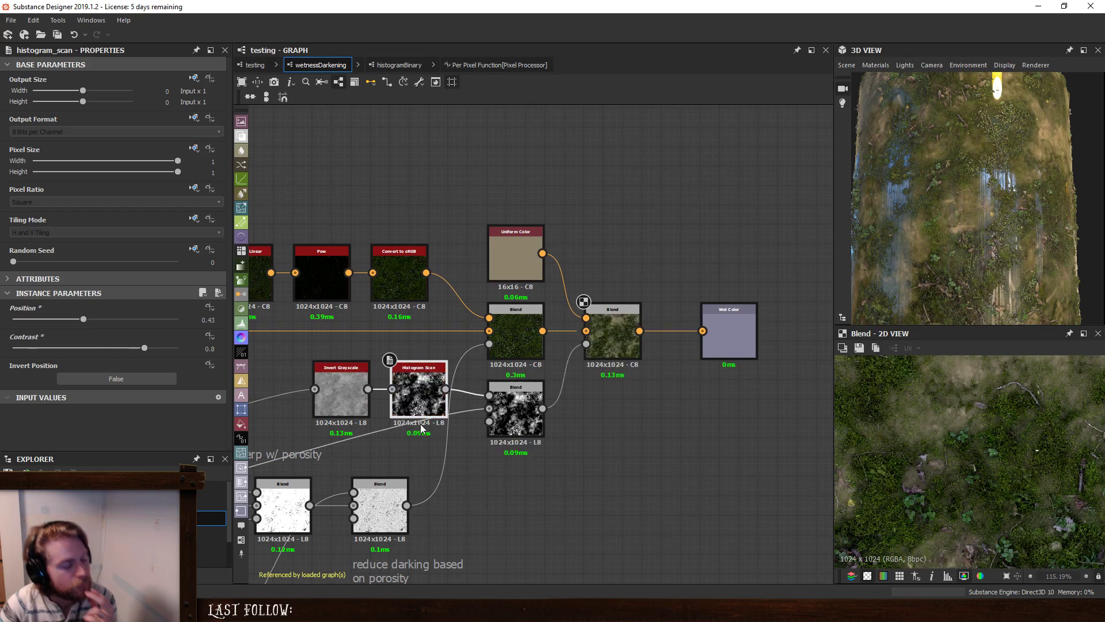
Insert a Non Uniform Blur Grayscale node on the height link and place it in front of the Invert Grayscale node.
middle_drag(463, 406, 588, 391)
click(376, 390)
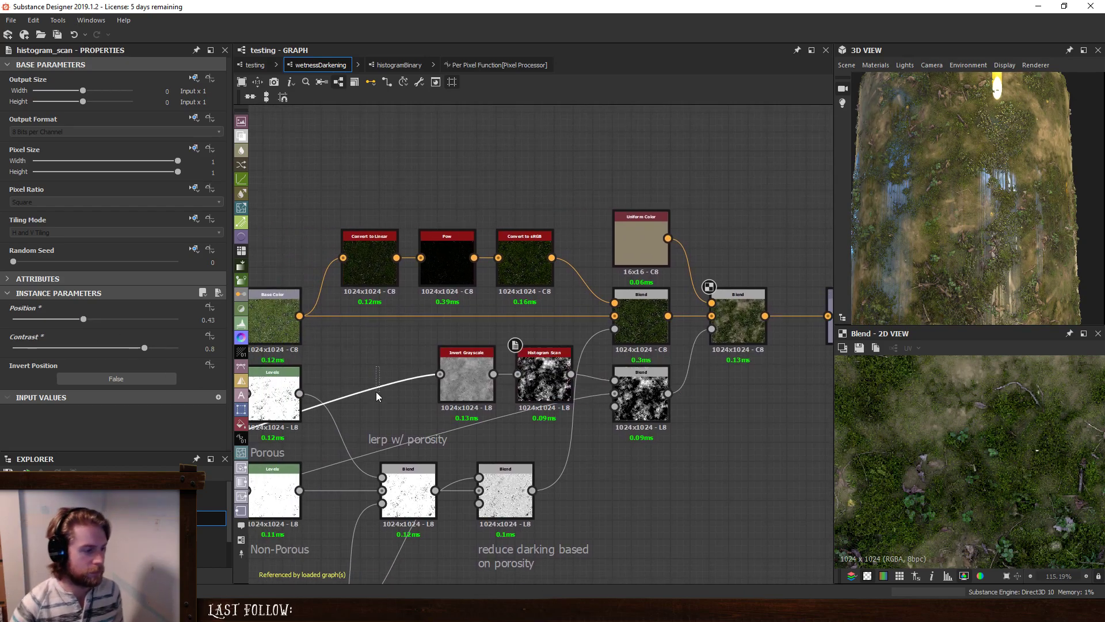
key(space)
text(non)
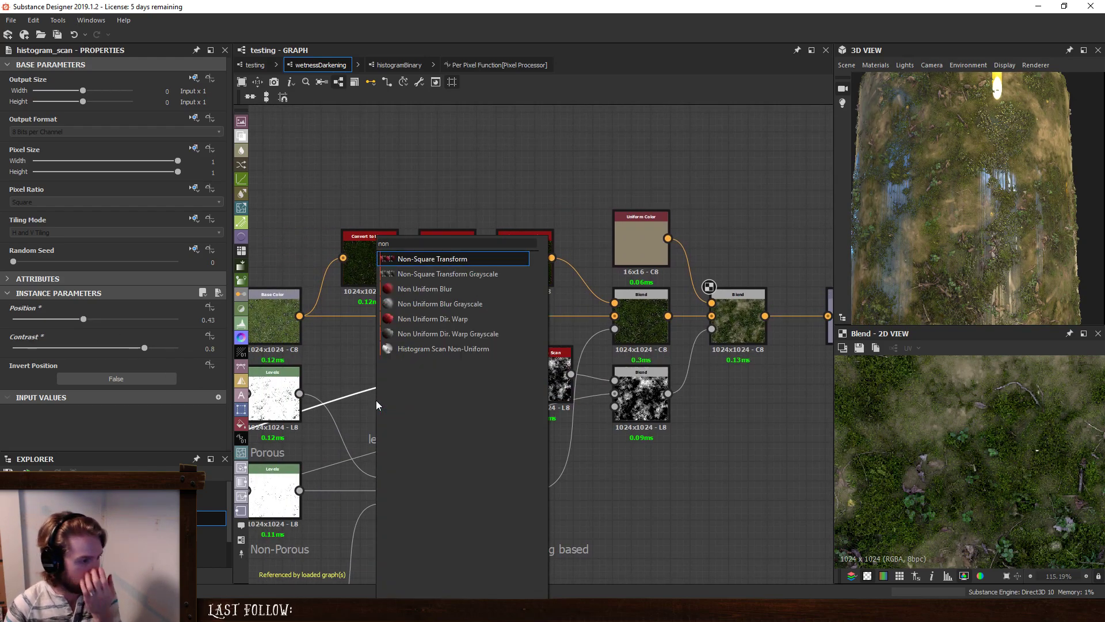
click(472, 305)
scroll(432, 379, down, 5)
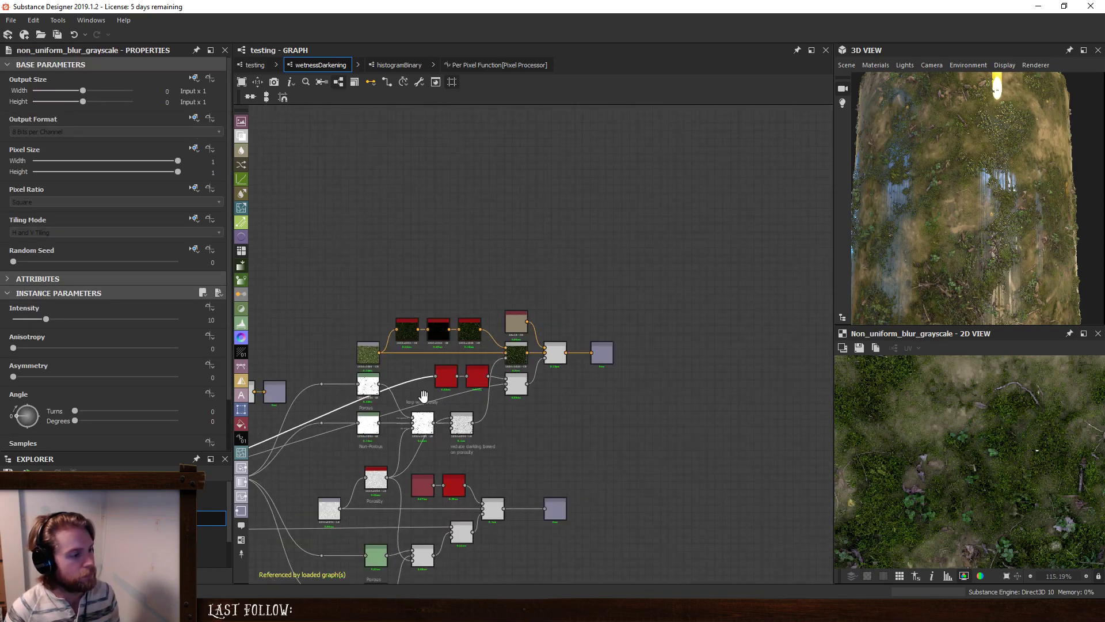
scroll(433, 412, down, 3)
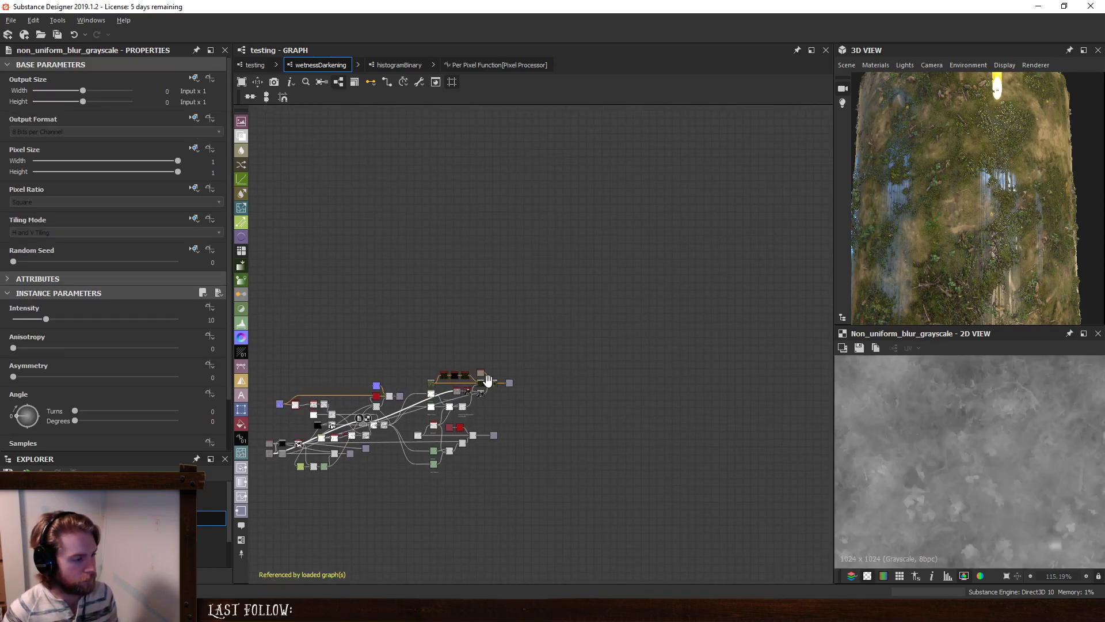
scroll(432, 411, up, 3)
drag(518, 332, 771, 242)
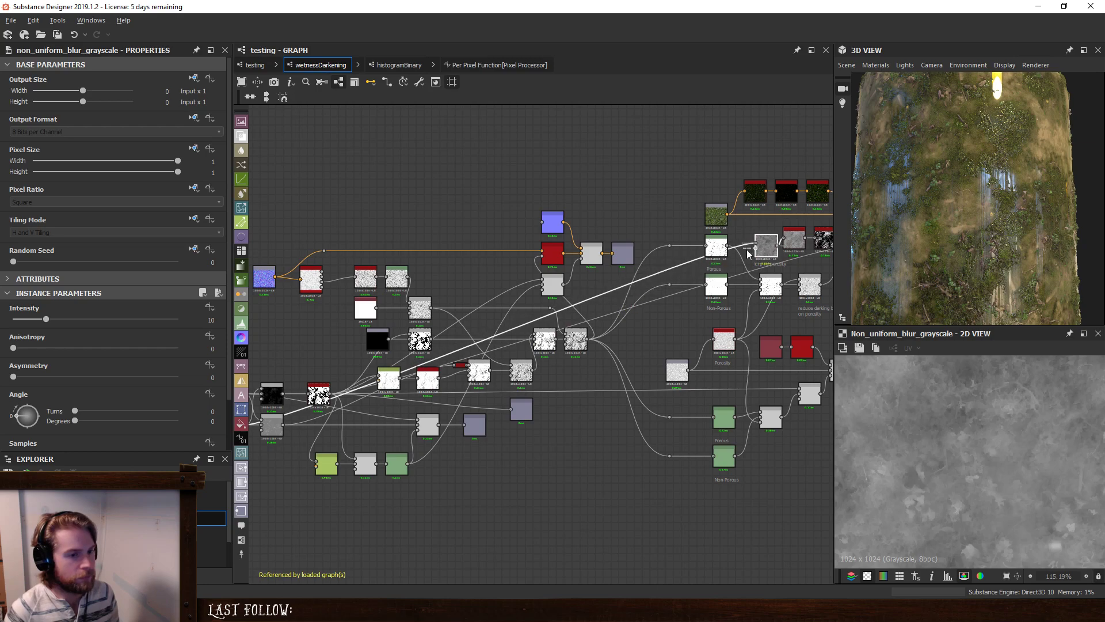
middle_drag(771, 242, 650, 277)
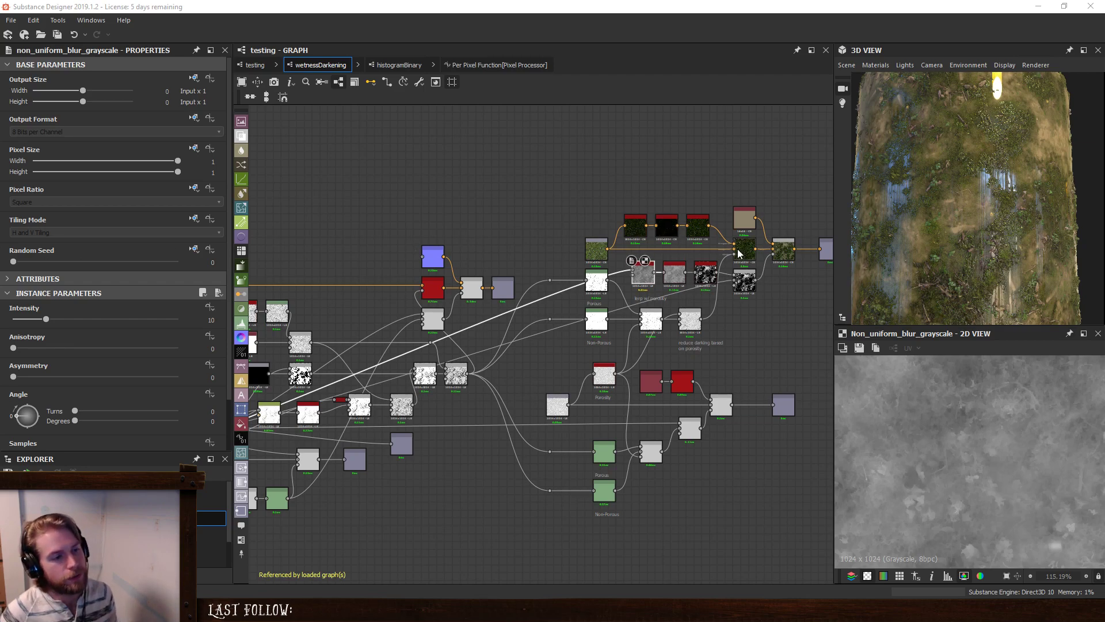
Undo the direct mask link into the silt color Blend's opacity and examine the silt on the 3D preview.
middle_drag(739, 254, 527, 287)
scroll(521, 311, up, 2)
scroll(514, 353, up, 3)
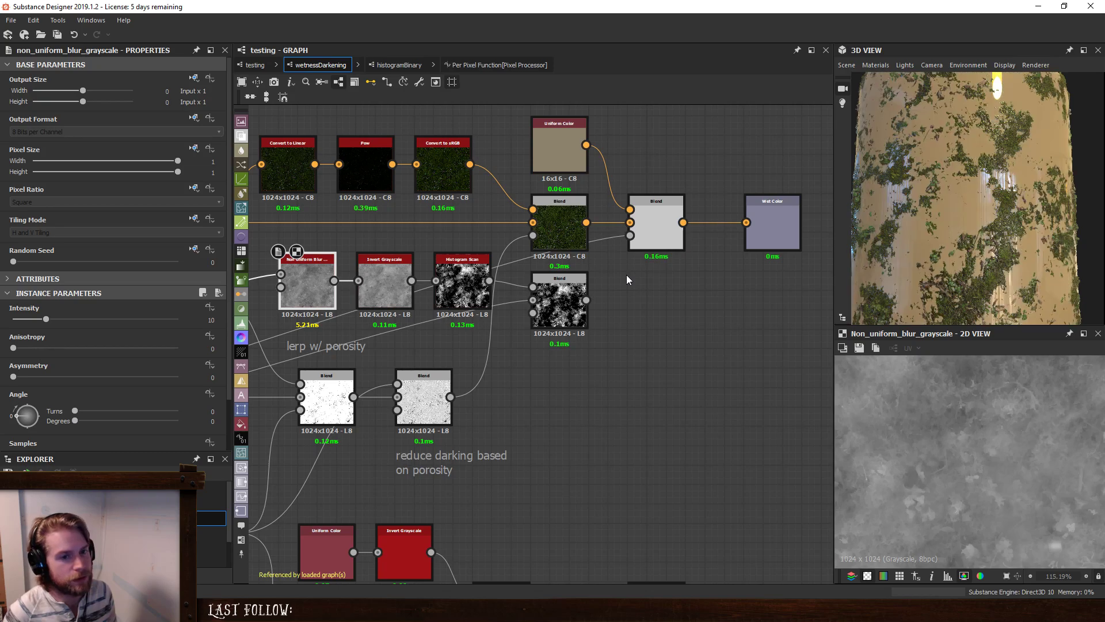
key(ctrl+z)
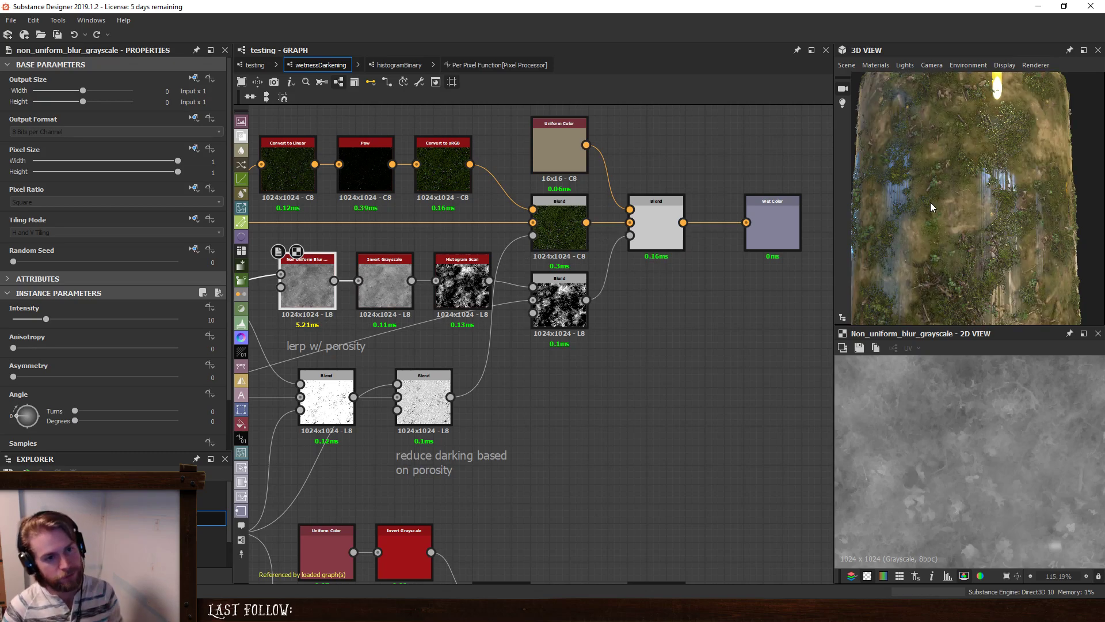
drag(933, 207, 992, 250)
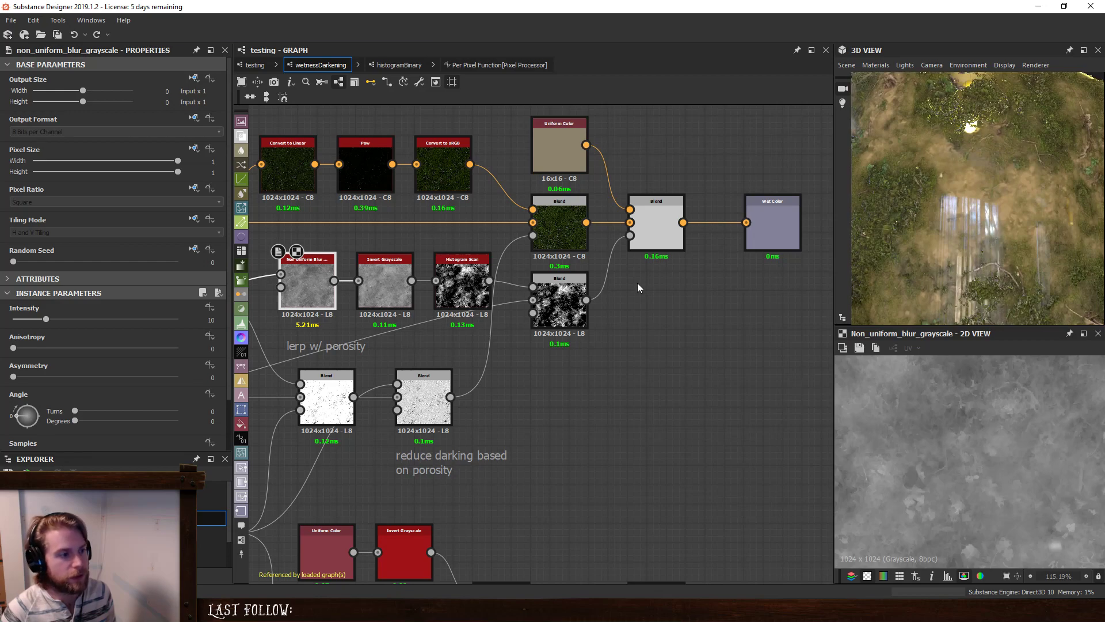
Preview the Multiply Blend and Histogram Scan outputs and set the scan's position to 0.34.
middle_drag(532, 335, 622, 348)
drag(580, 293, 624, 298)
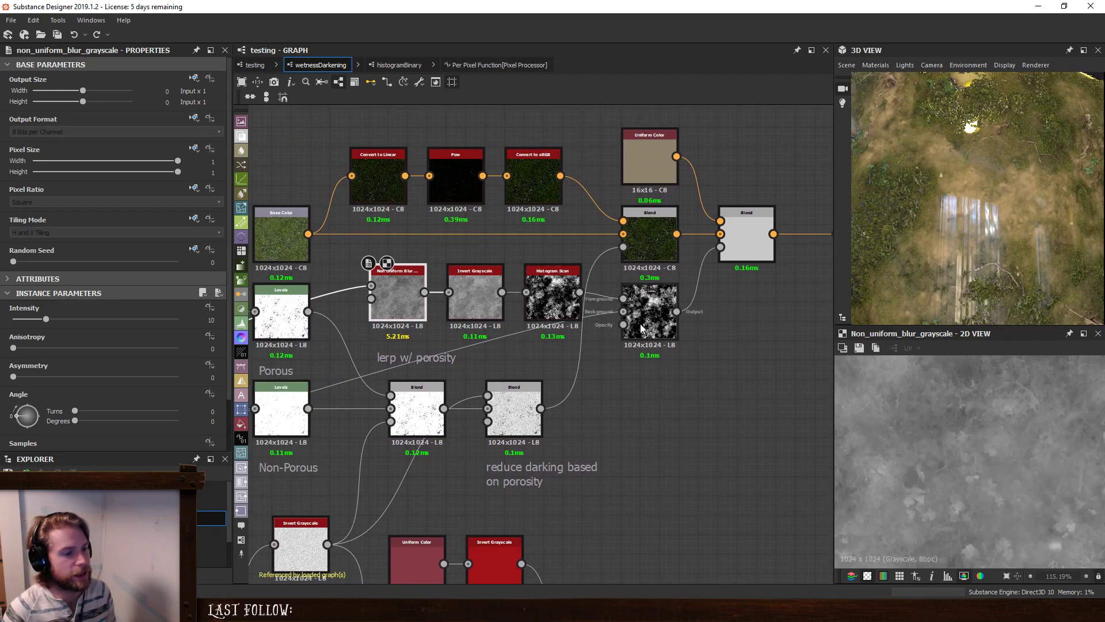
click(650, 319)
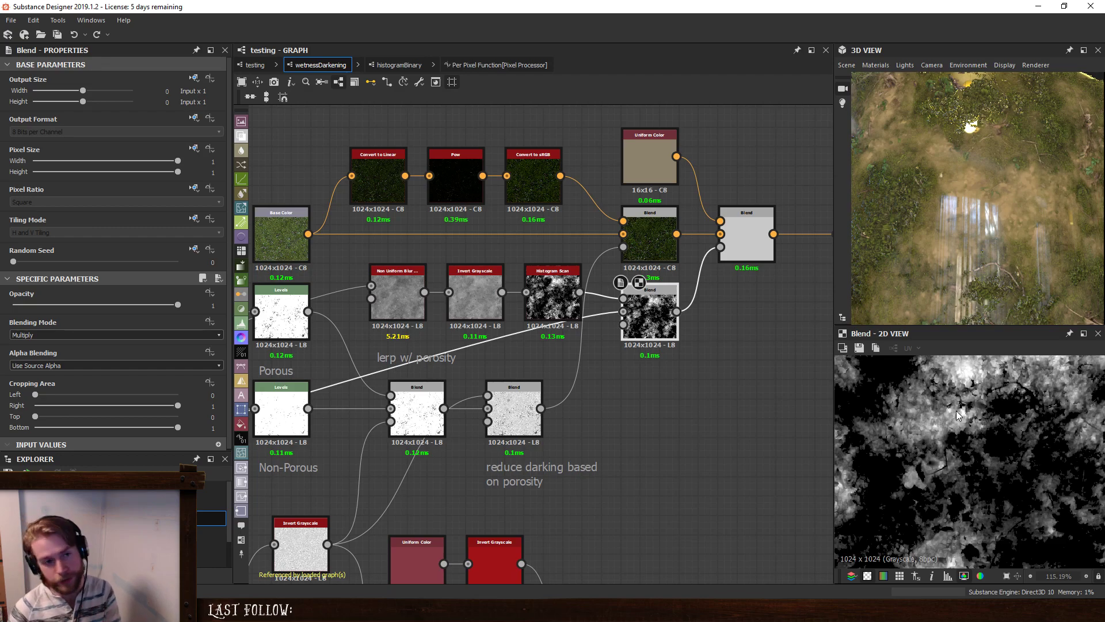
click(552, 295)
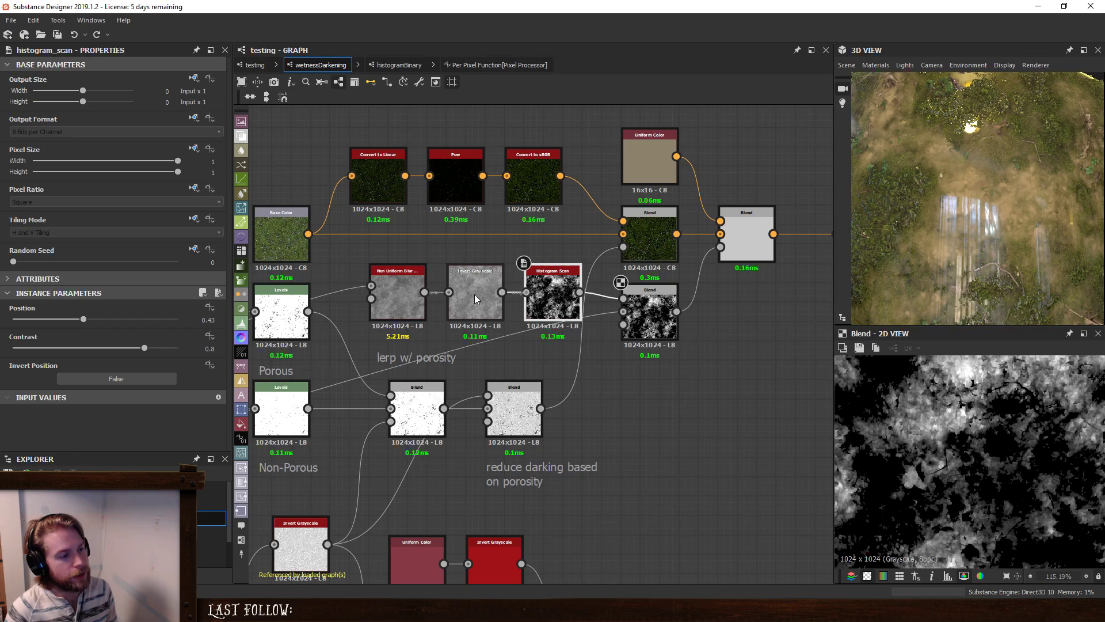
double_click(551, 296)
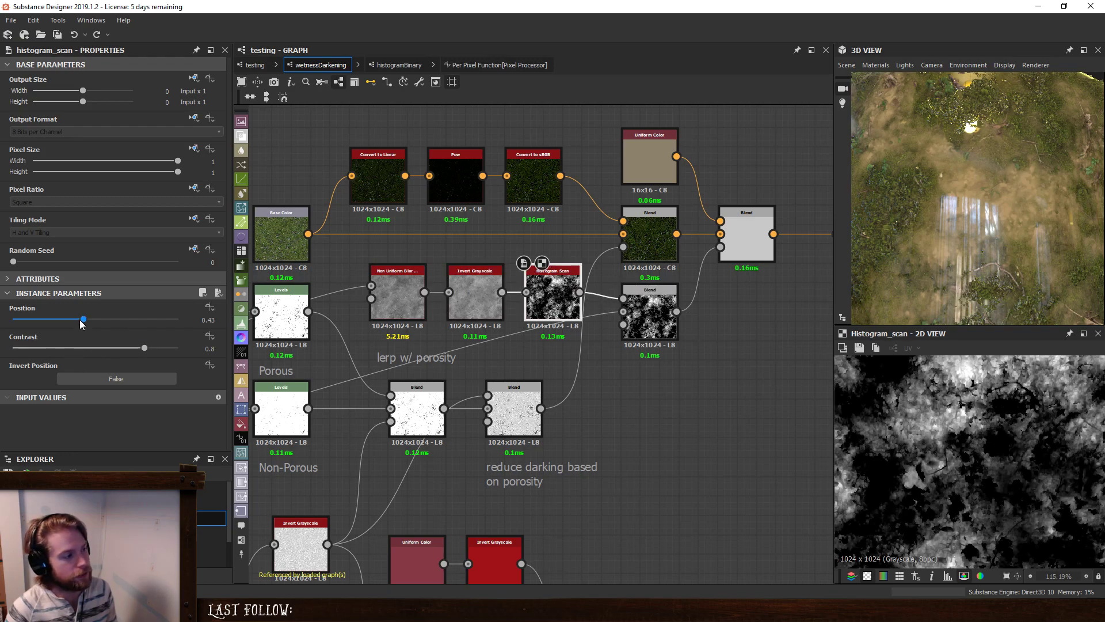
mouse_move(81, 324)
mouse_down()
mouse_move(123, 331)
mouse_move(70, 330)
mouse_up()
Connect the Invert Grayscale output straight to the Multiply Blend's foreground and shift the Histogram Scan past that Blend.
drag(656, 318, 640, 353)
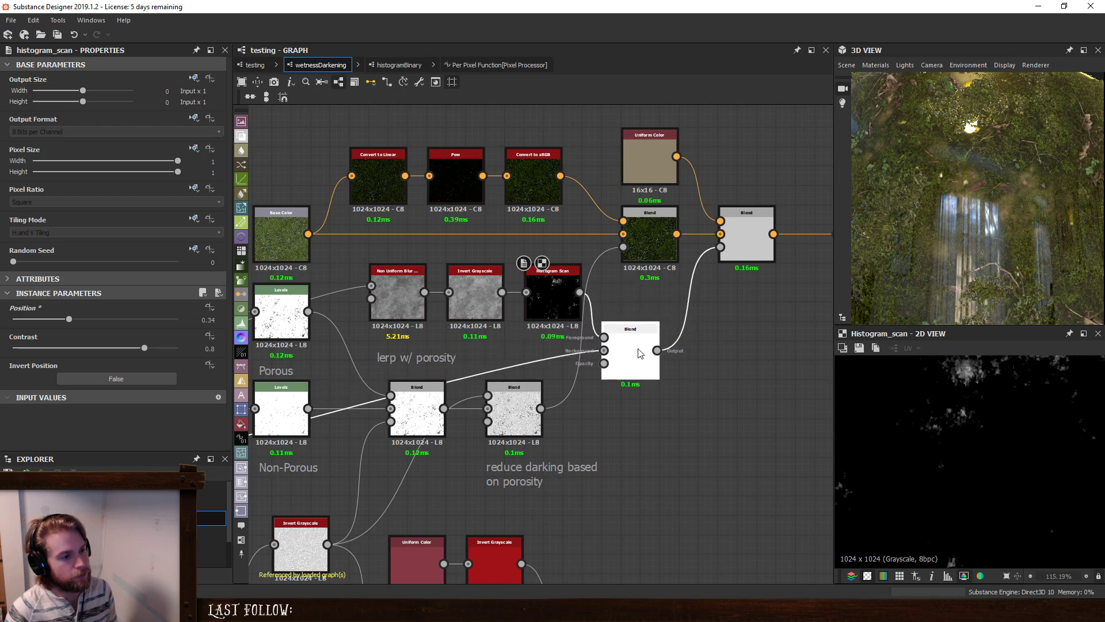
drag(564, 298, 568, 271)
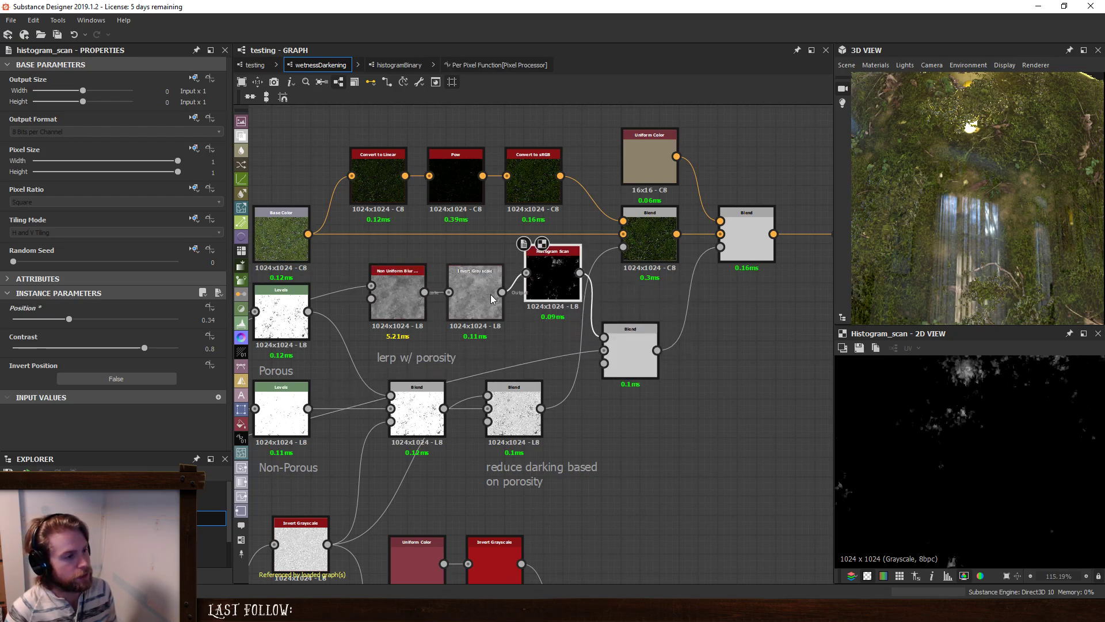
drag(575, 321, 622, 340)
drag(614, 353, 556, 373)
drag(565, 277, 624, 316)
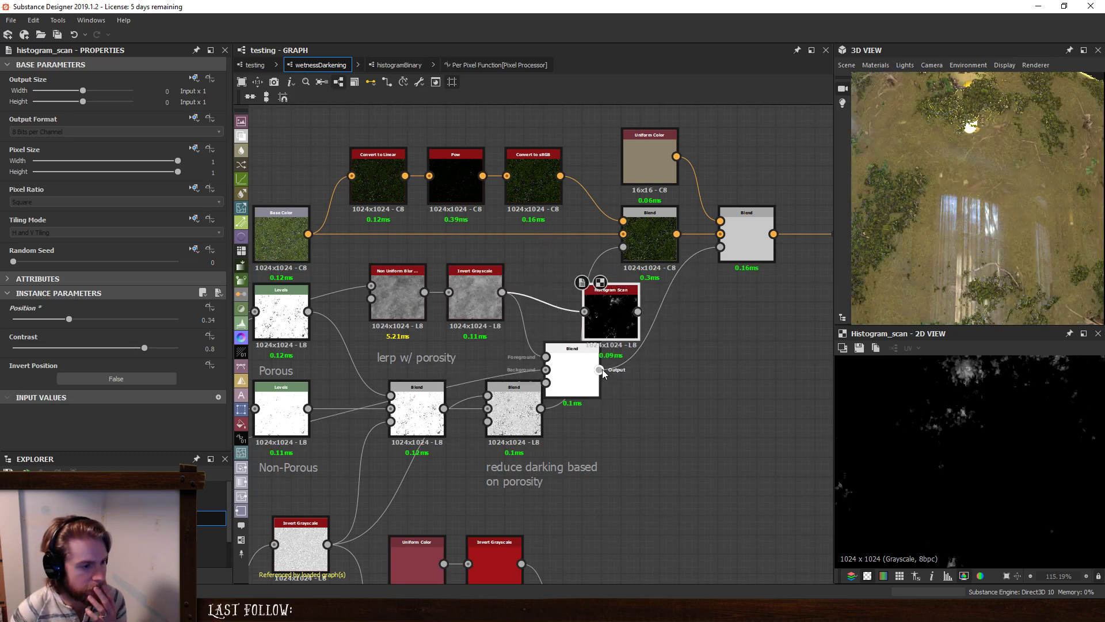
Route the Multiply Blend through the Histogram Scan into the silt color Blend's opacity and line up the nodes.
drag(599, 369, 668, 276)
drag(610, 323, 668, 323)
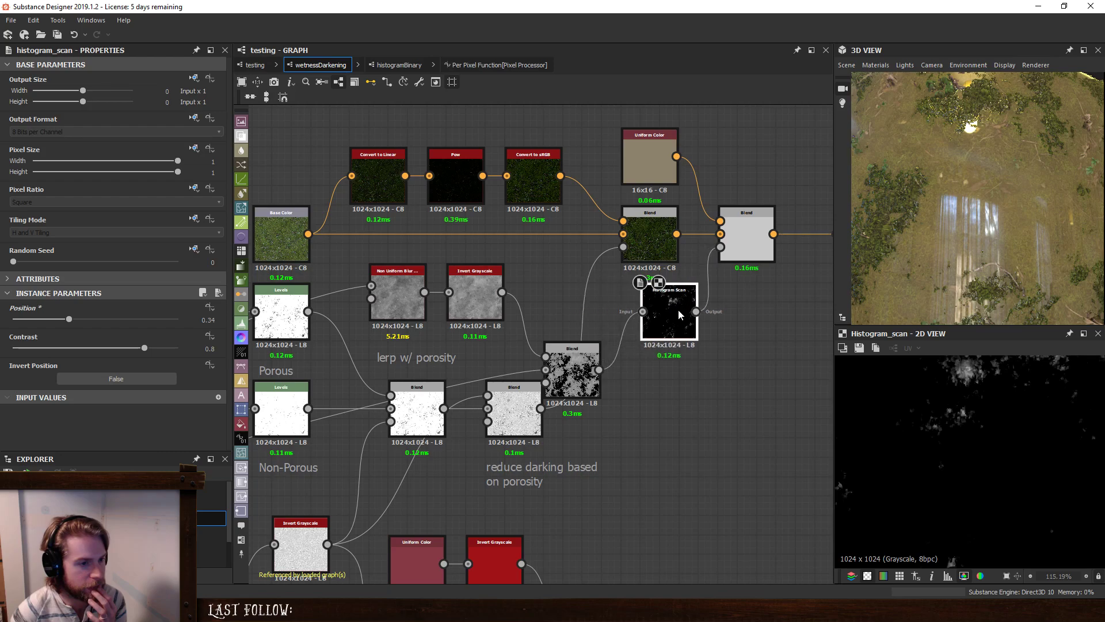
drag(579, 373, 580, 322)
drag(475, 295, 495, 294)
Set the Histogram Scan's position to 0.49 and check the silt coverage on the 3D preview.
click(743, 249)
click(669, 320)
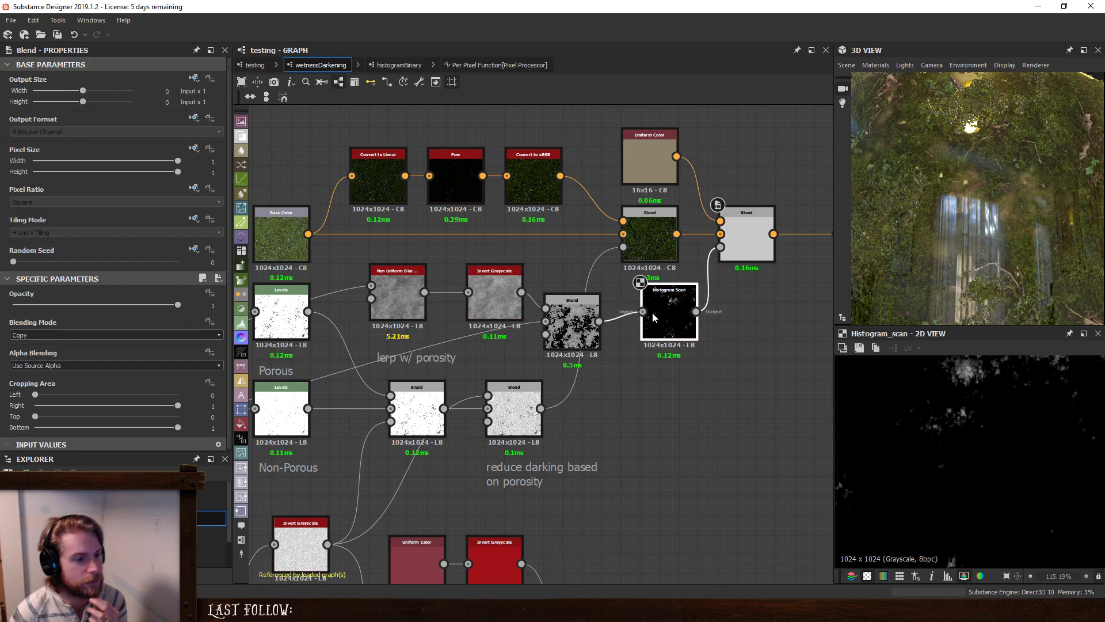
mouse_move(76, 324)
mouse_down()
mouse_move(108, 325)
mouse_move(95, 325)
mouse_up()
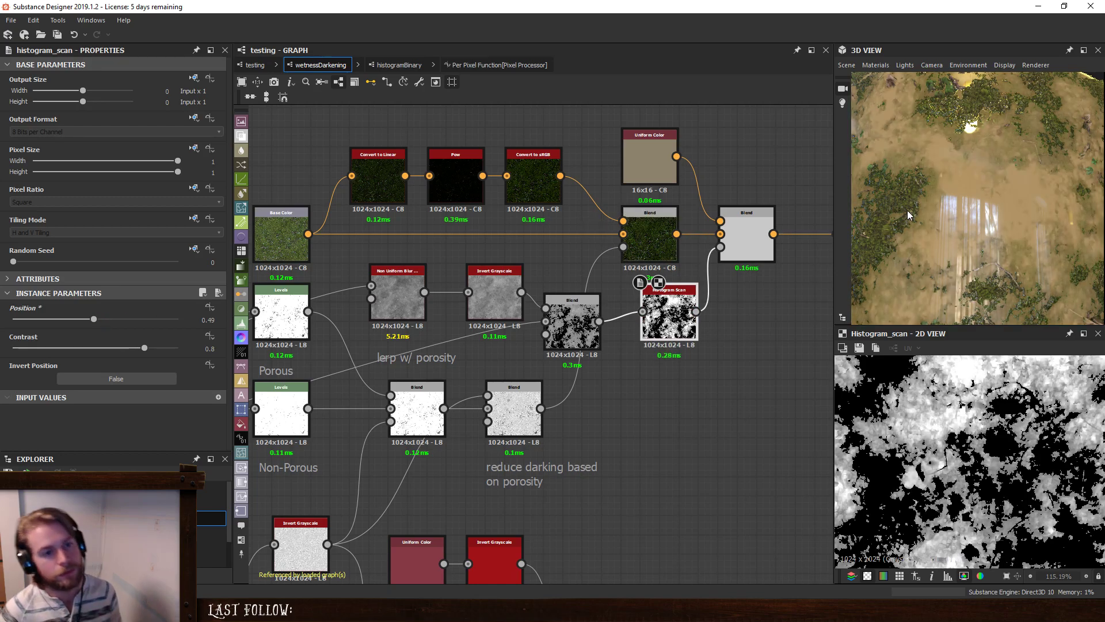
scroll(915, 224, down, 5)
drag(938, 220, 967, 230)
Preview the Distance node and the Subtract Blend that follow the Histogram Binary water mask.
click(401, 283)
scroll(429, 343, down, 7)
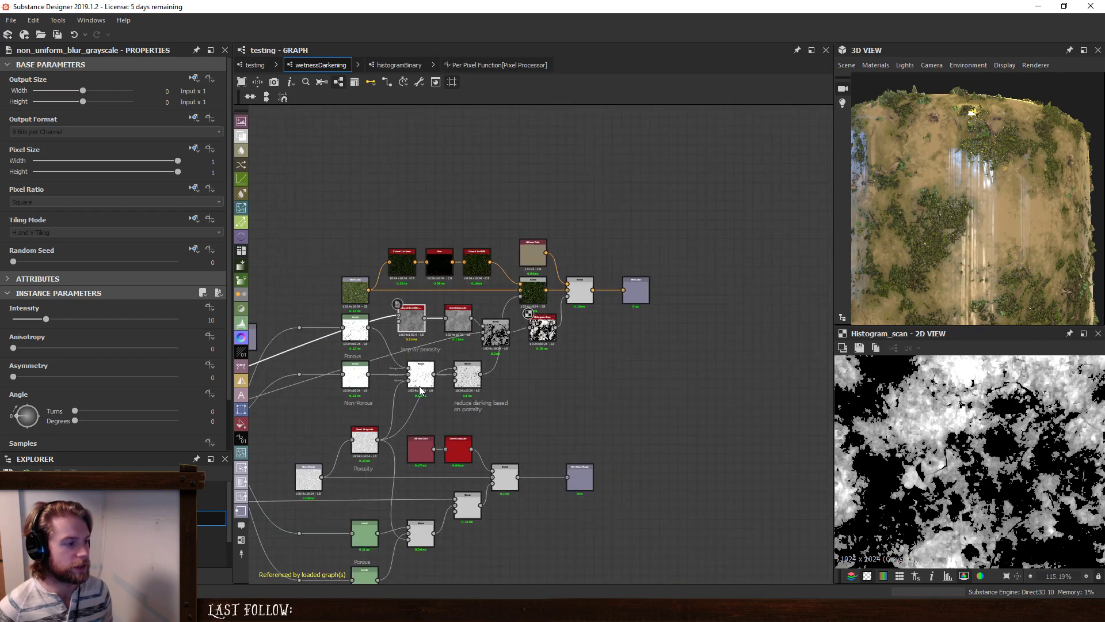
middle_drag(408, 441, 832, 292)
scroll(576, 321, up, 6)
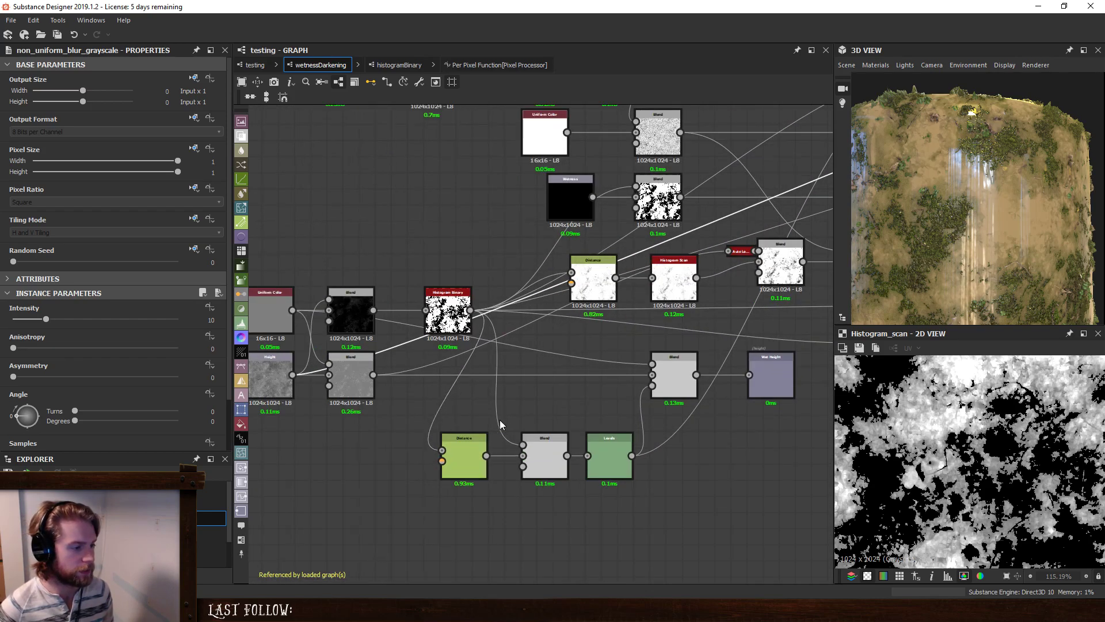
double_click(472, 456)
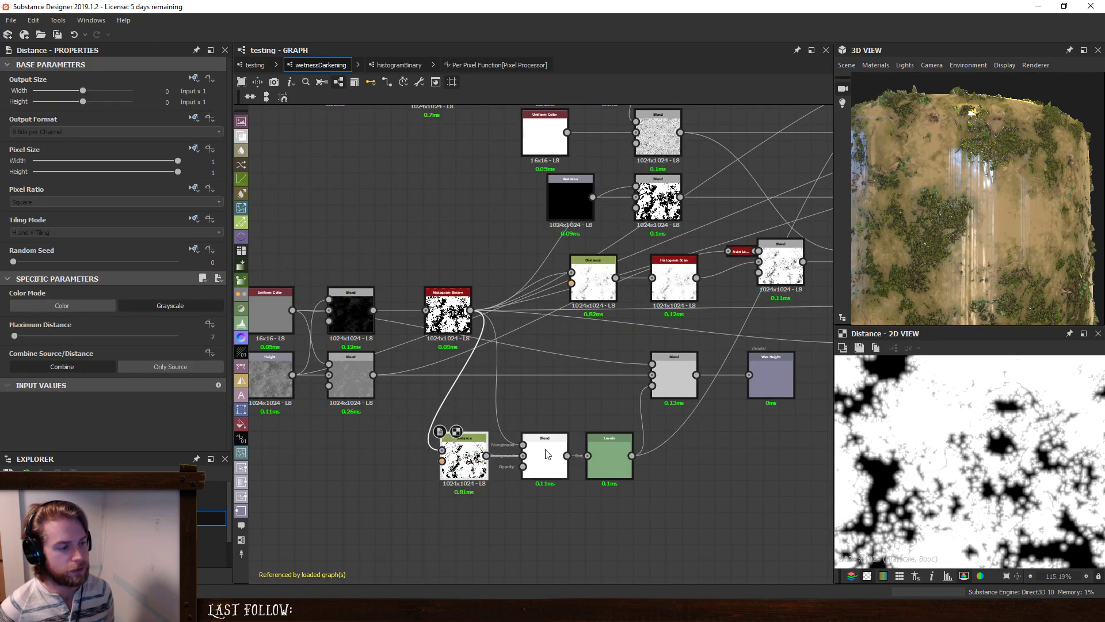
double_click(547, 455)
Add an Invert Grayscale node fed by the Histogram Binary water mask and place it below the wet height nodes.
key(space)
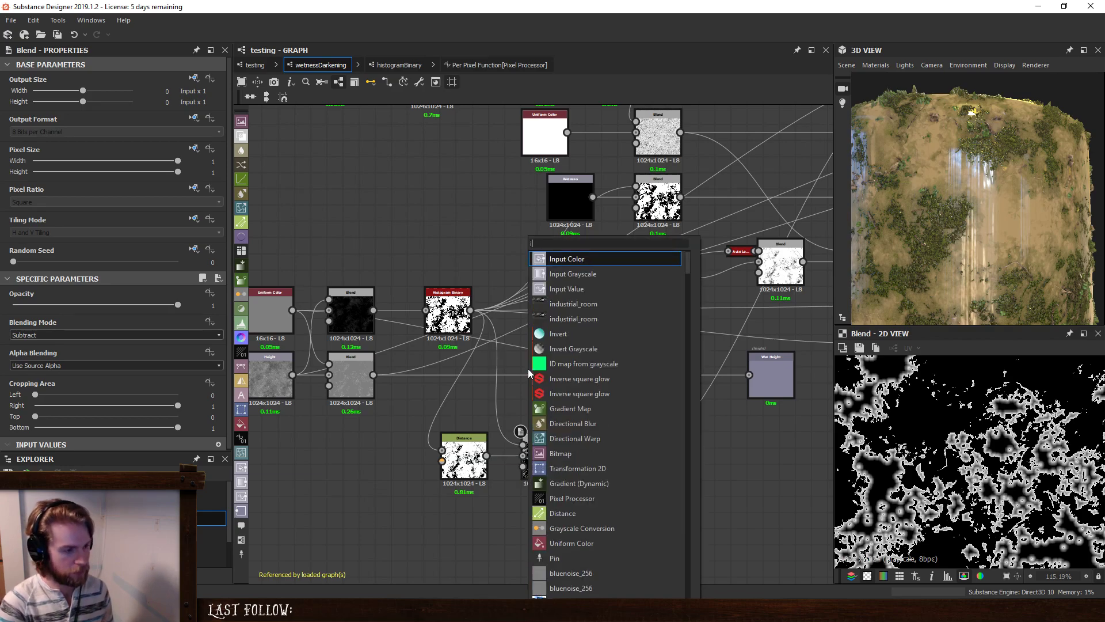
text(inv)
key(Down)
key(Return)
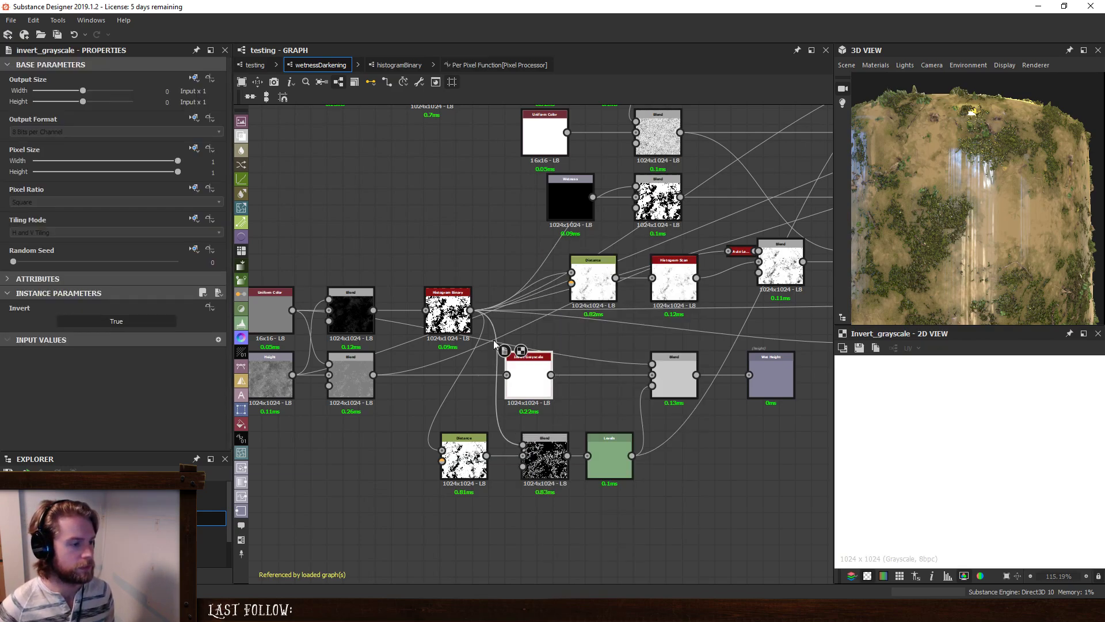
drag(492, 334, 376, 527)
middle_drag(376, 527, 414, 480)
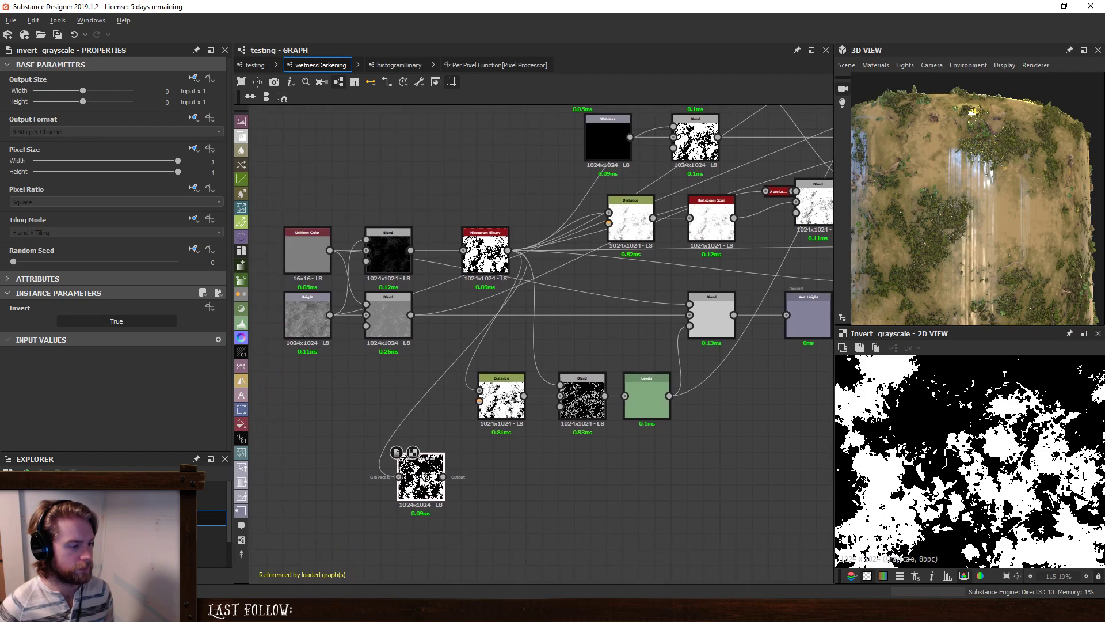
Add a Distance node after the new Invert Grayscale node and view its whole output in the 2D preview.
key(space)
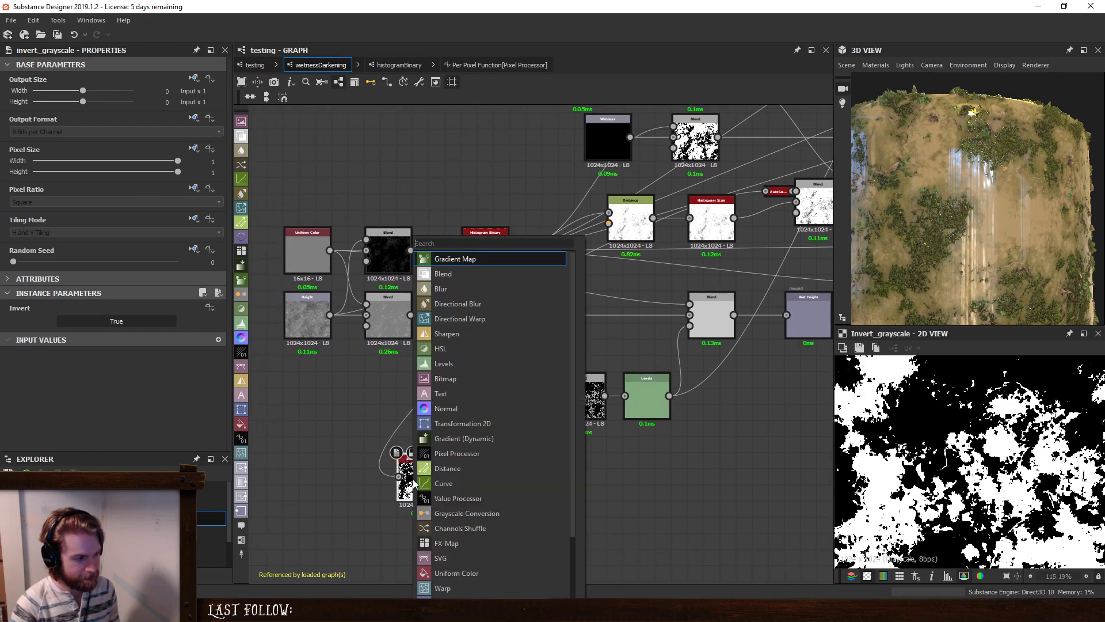
text(di)
key(Down)
key(Down)
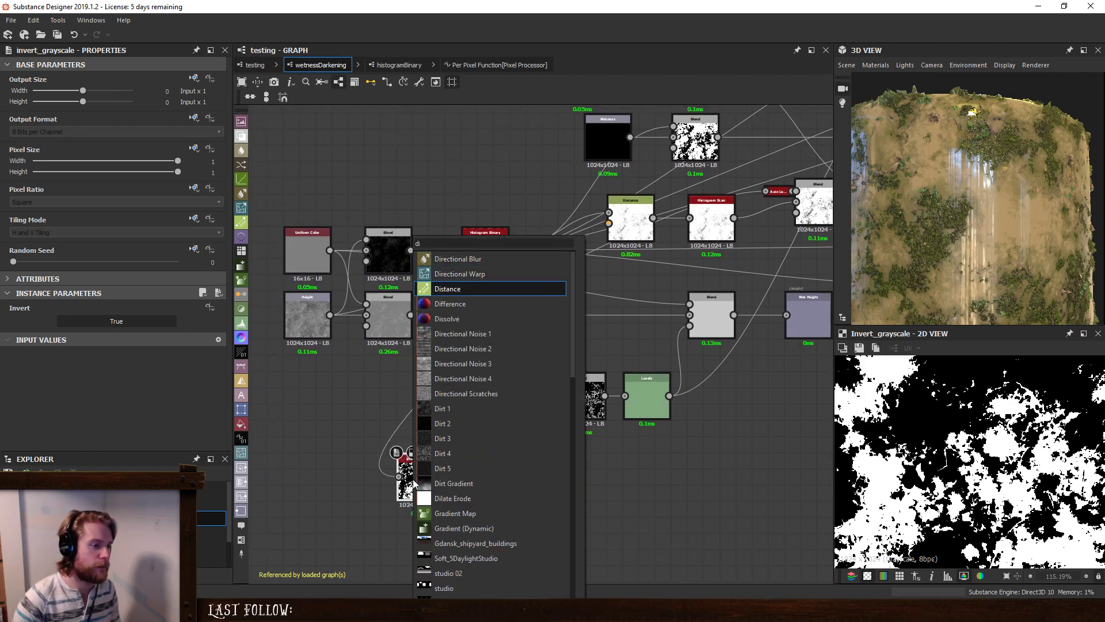
key(Return)
scroll(1029, 409, down, 5)
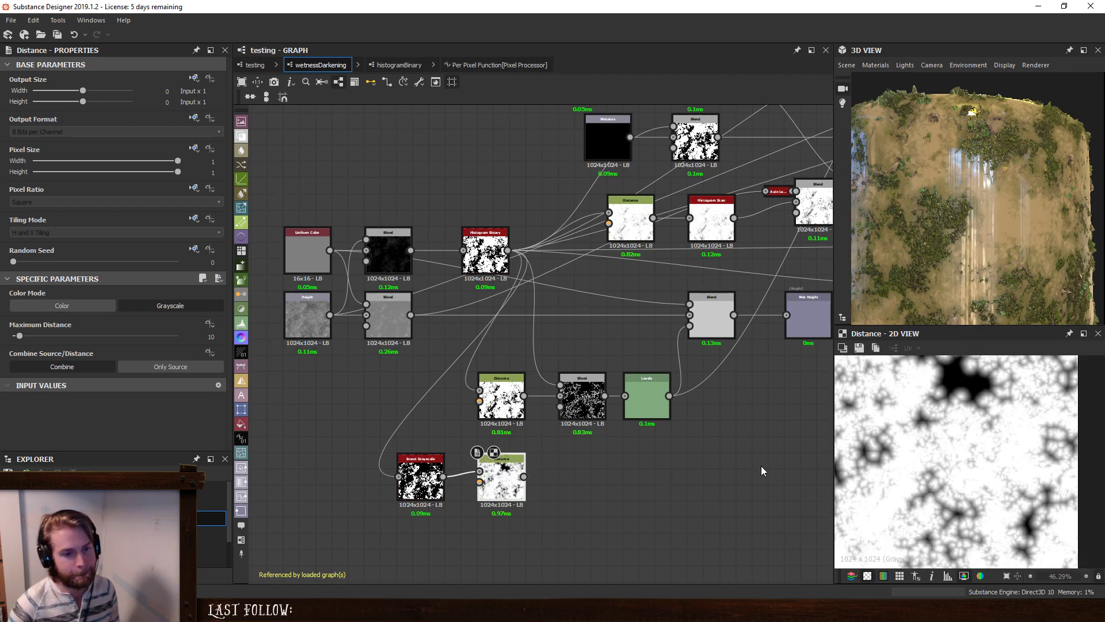
Preview the lower Invert Grayscale and Distance nodes, and set the Distance node's maximum distance to 256.
double_click(410, 470)
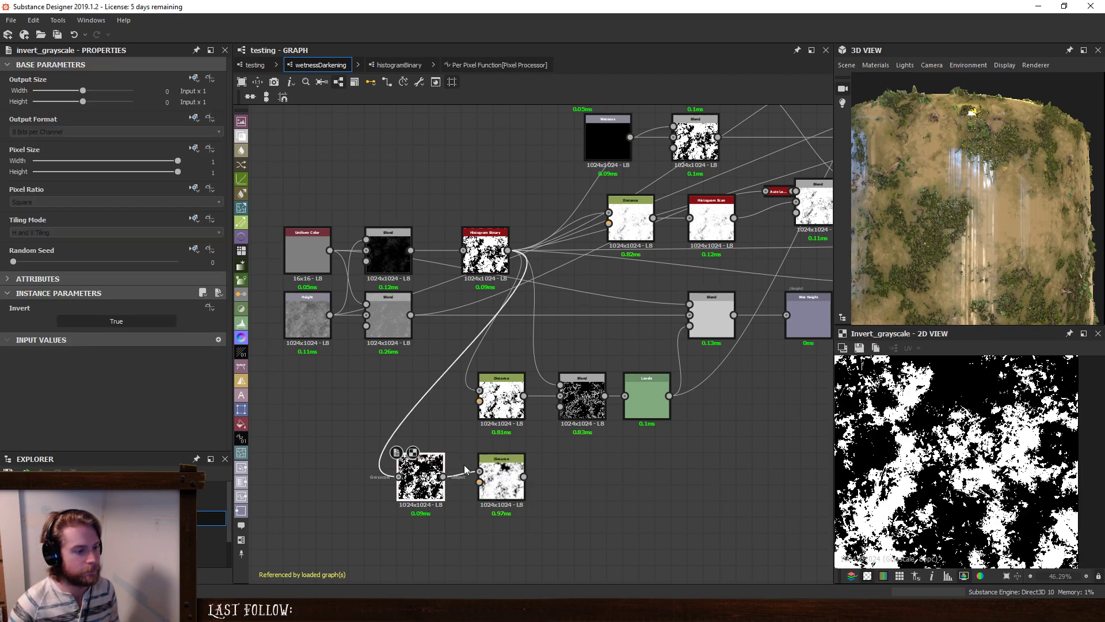
double_click(508, 470)
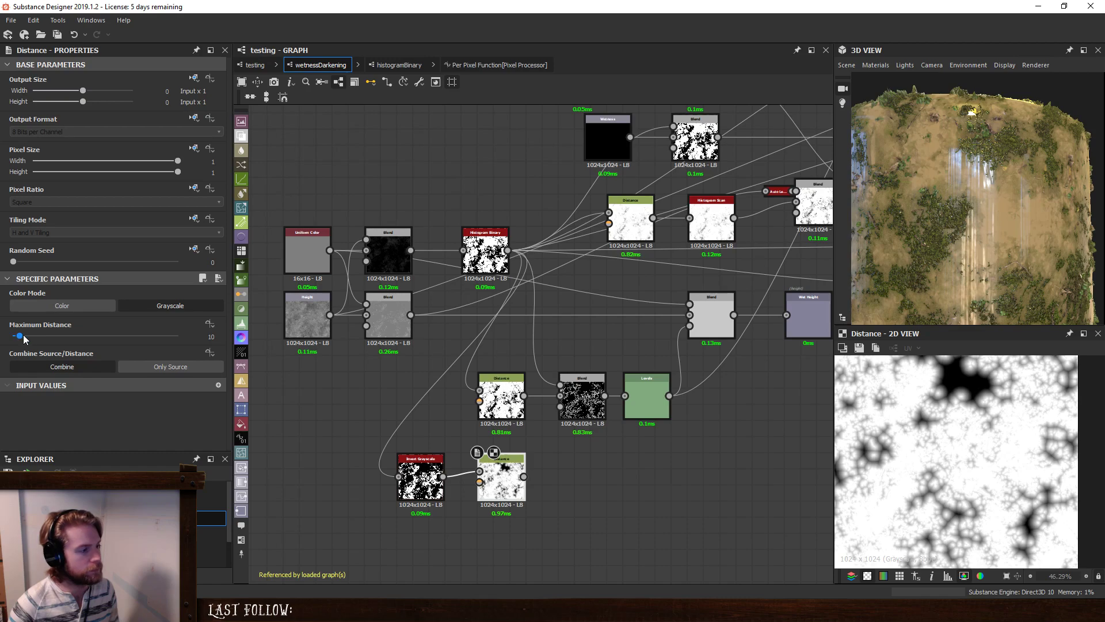
drag(24, 339, 179, 338)
Add an Auto Levels node after the lower Distance node and compare its output with the Histogram Binary mask.
key(space)
text(a)
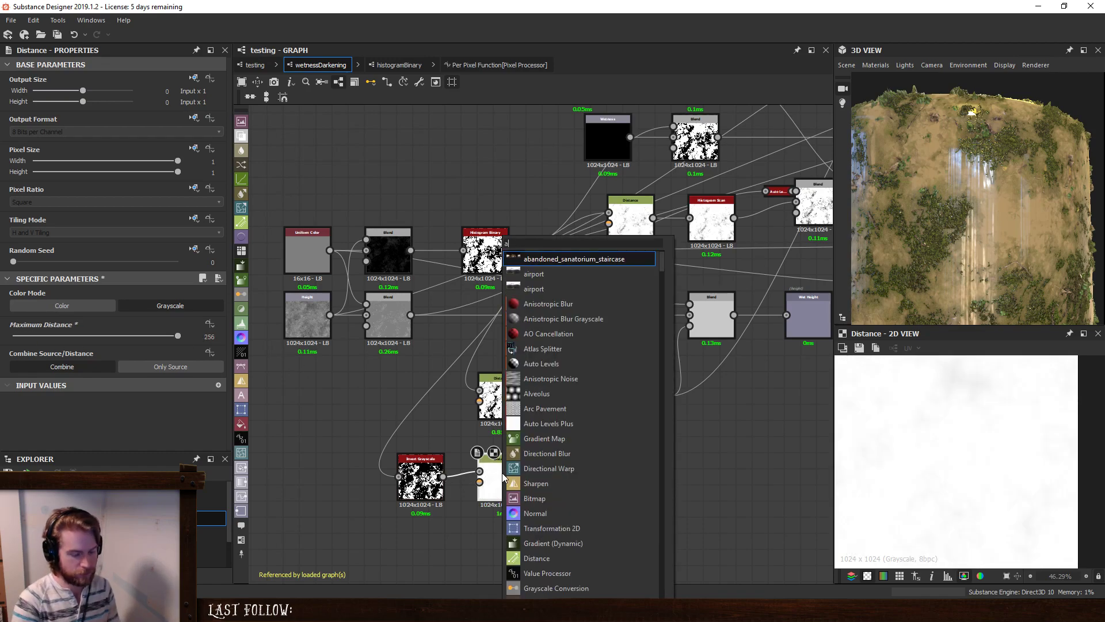
text(uto)
key(Return)
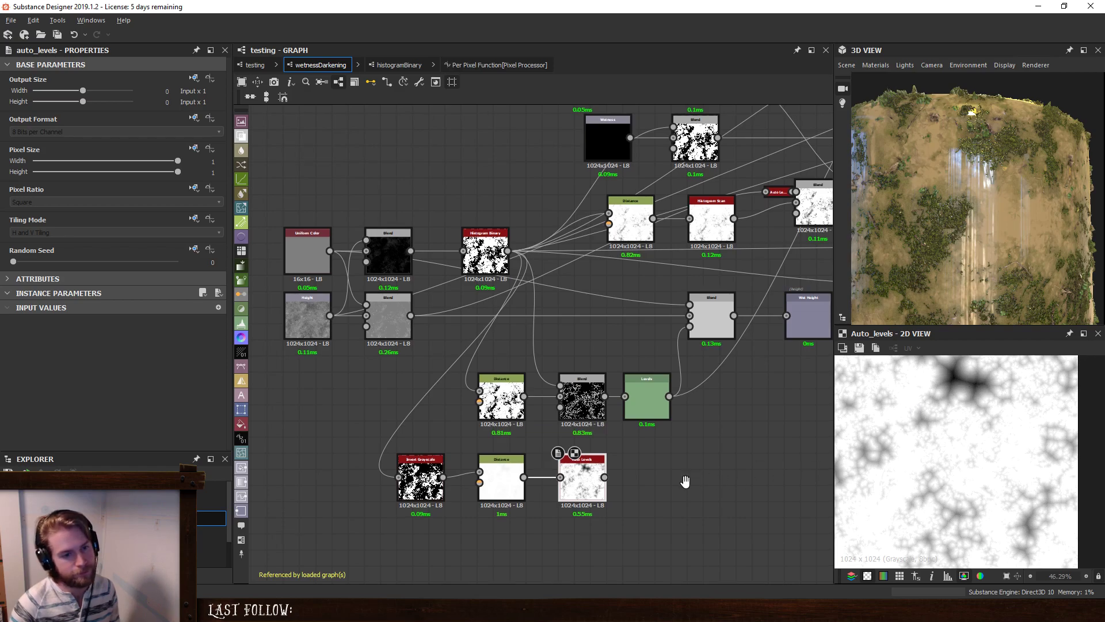
middle_drag(686, 479, 614, 504)
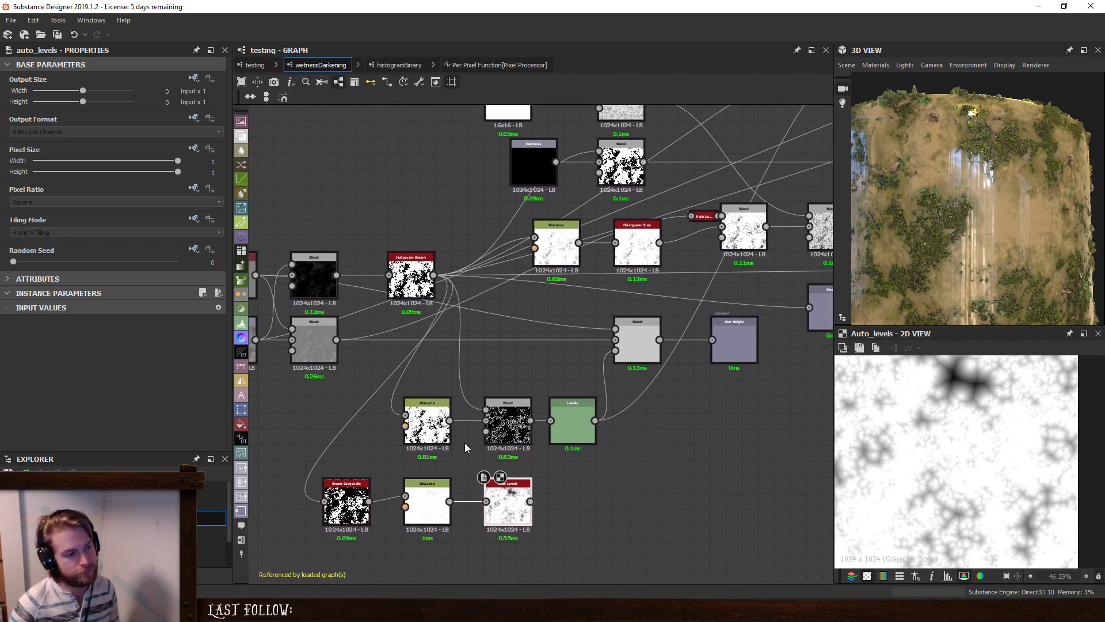
click(411, 276)
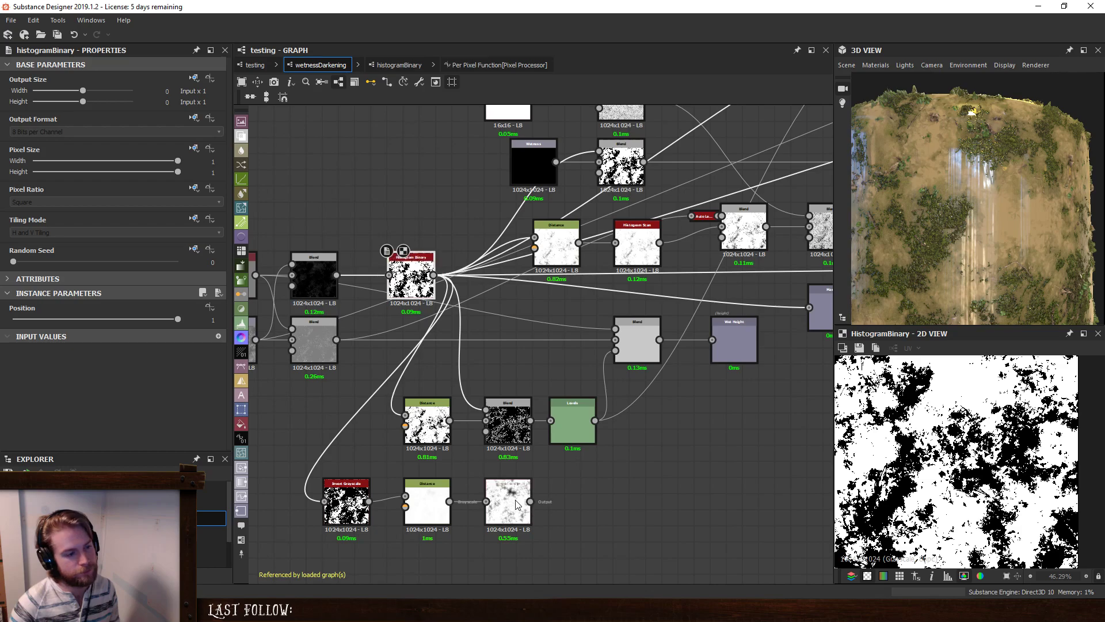
click(516, 503)
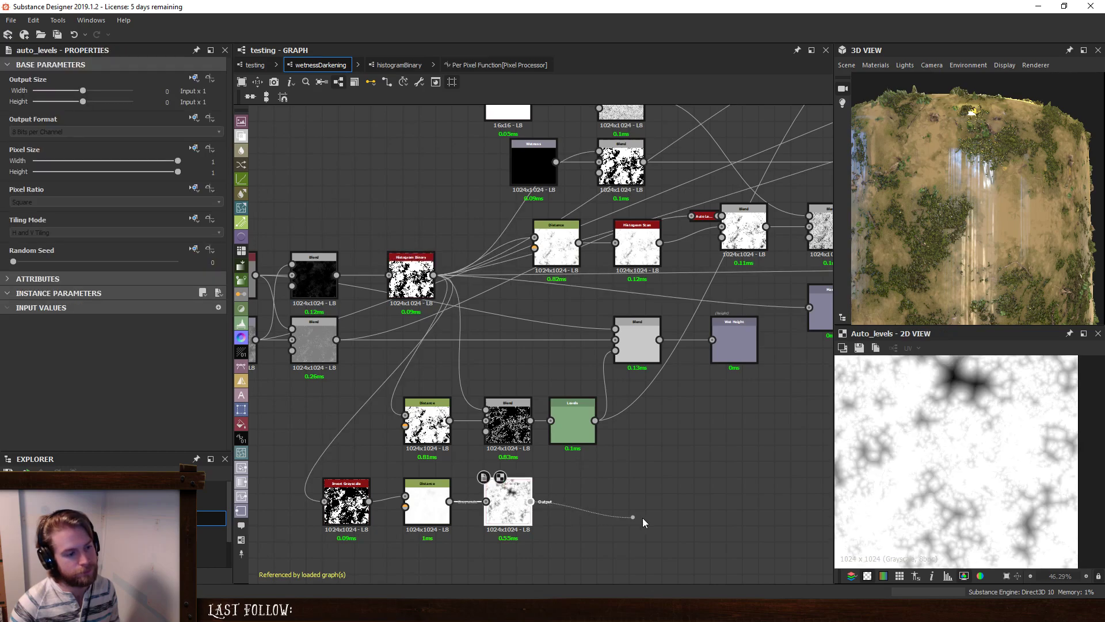
Add an Invert Grayscale node after the new Auto Levels node.
middle_drag(725, 485, 274, 535)
middle_drag(631, 441, 913, 324)
middle_drag(523, 436, 632, 432)
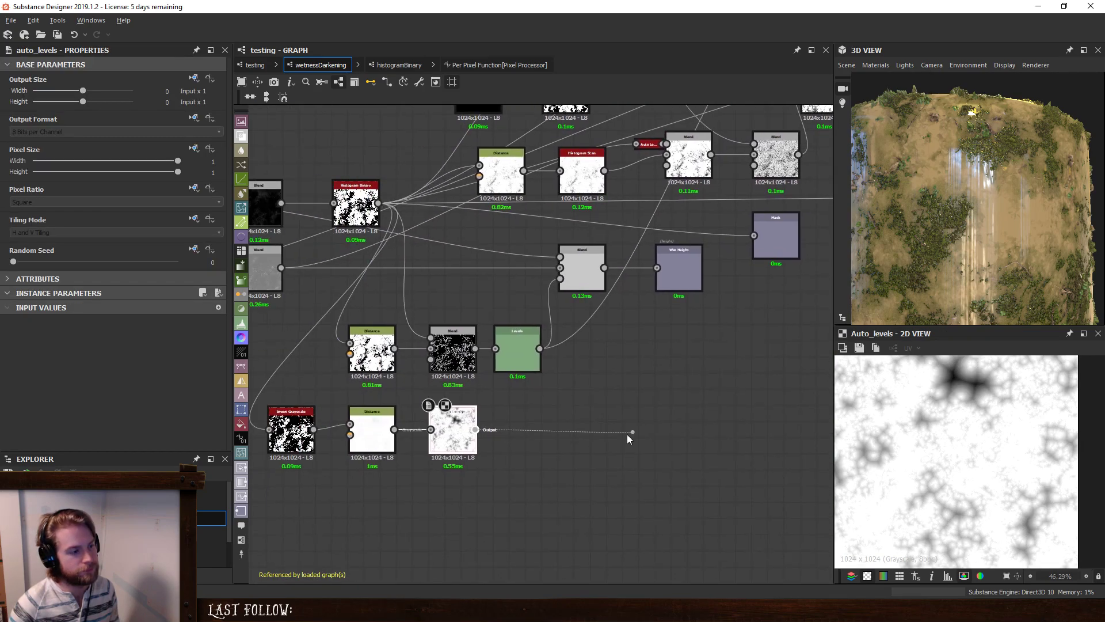
key(space)
text(inv)
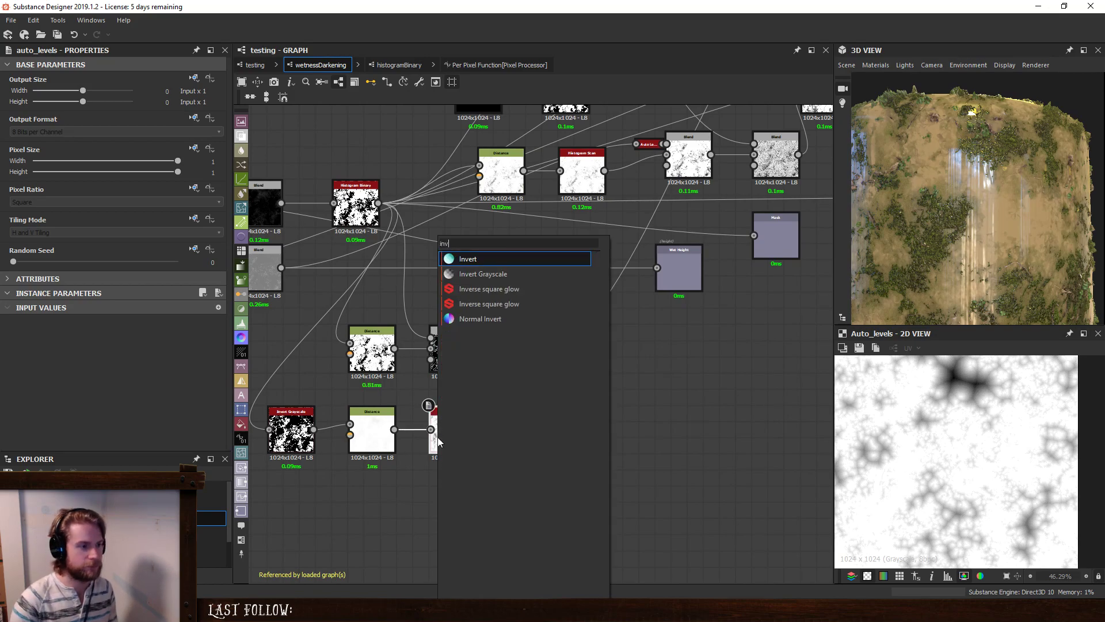
key(Down)
key(Return)
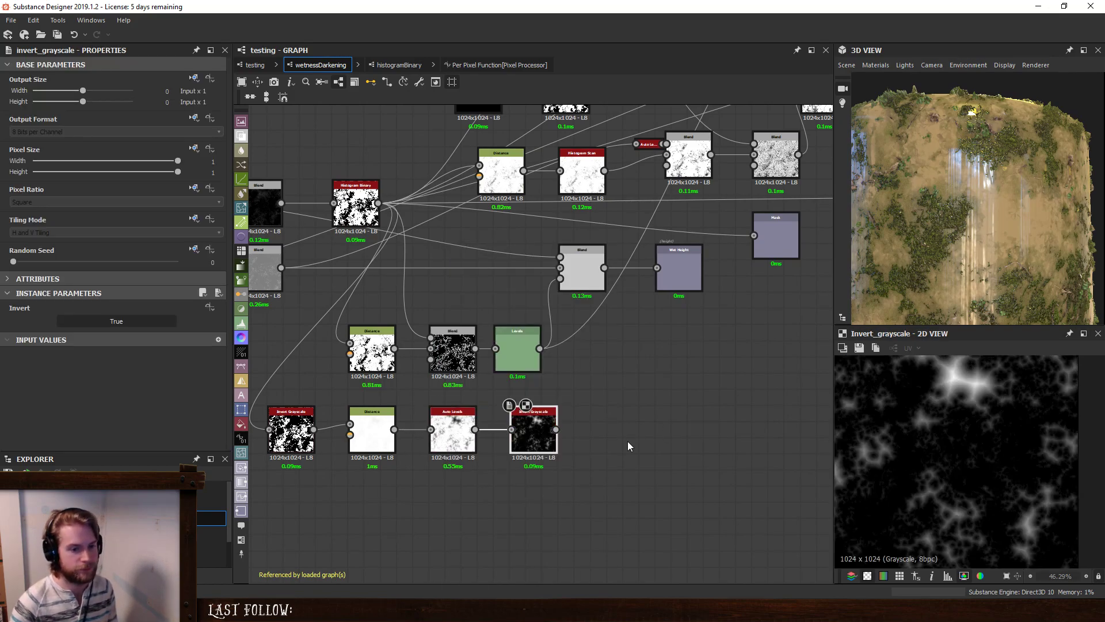
Preview the silt mask chain: Non Uniform Blur, Invert Grayscale, Multiply Blend, Histogram Scan and the silt color Blend.
scroll(738, 417, down, 4)
middle_drag(674, 390, 281, 548)
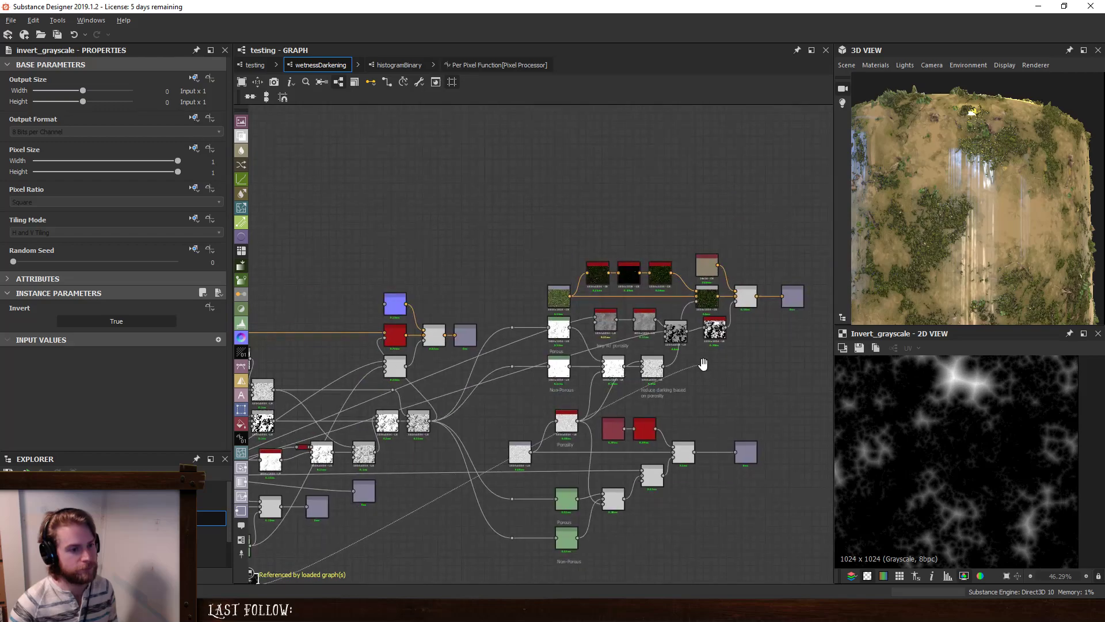
middle_drag(703, 364, 632, 448)
scroll(632, 448, up, 4)
scroll(468, 380, up, 1)
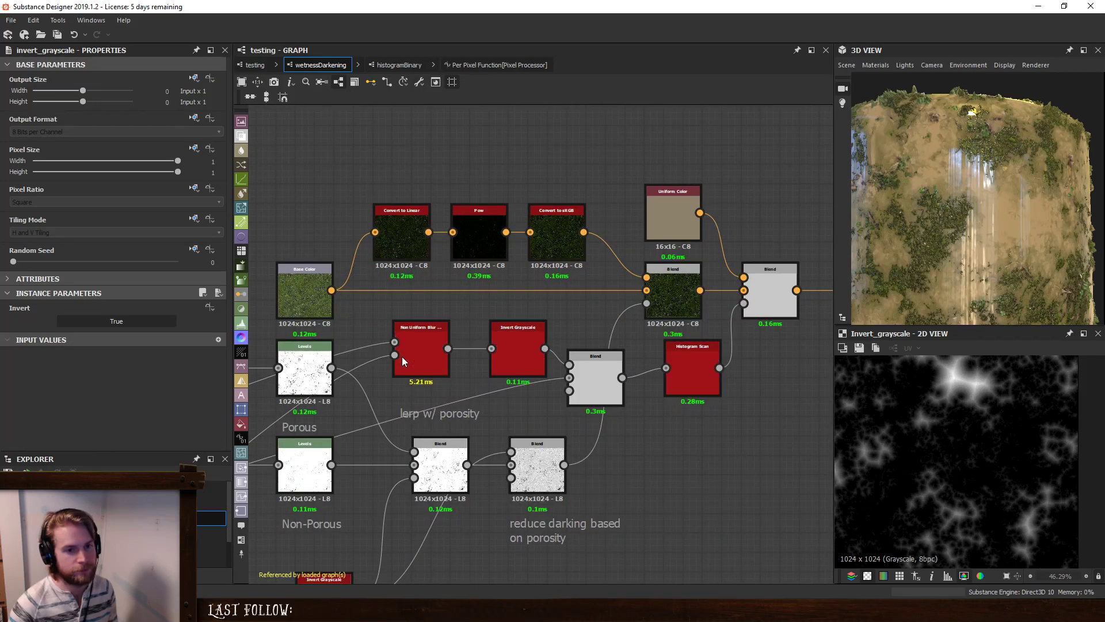
click(427, 344)
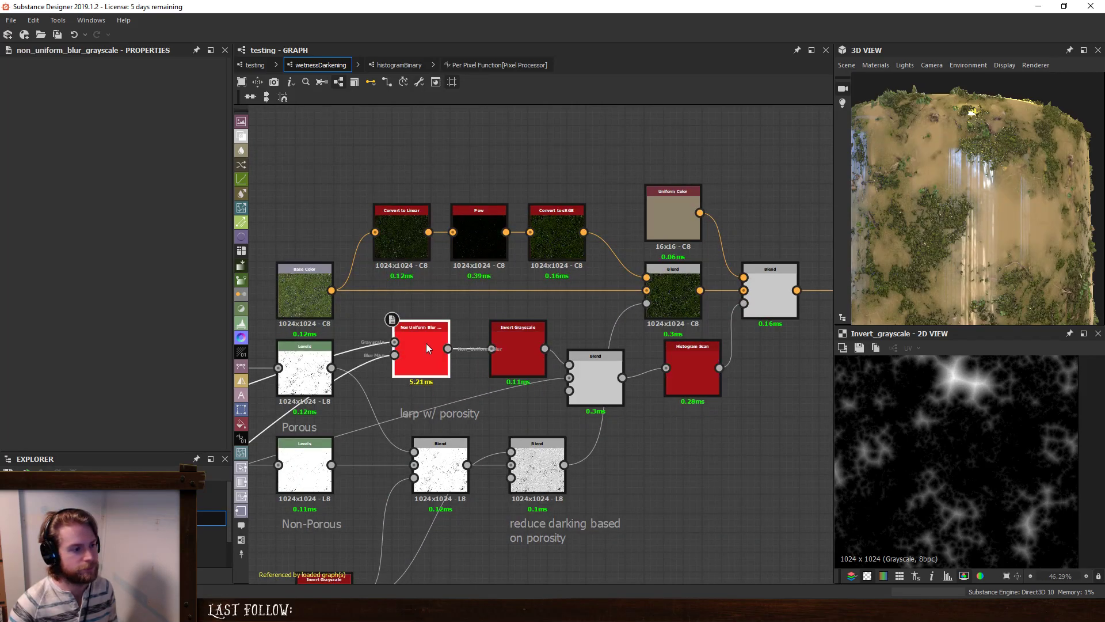
click(516, 337)
click(598, 369)
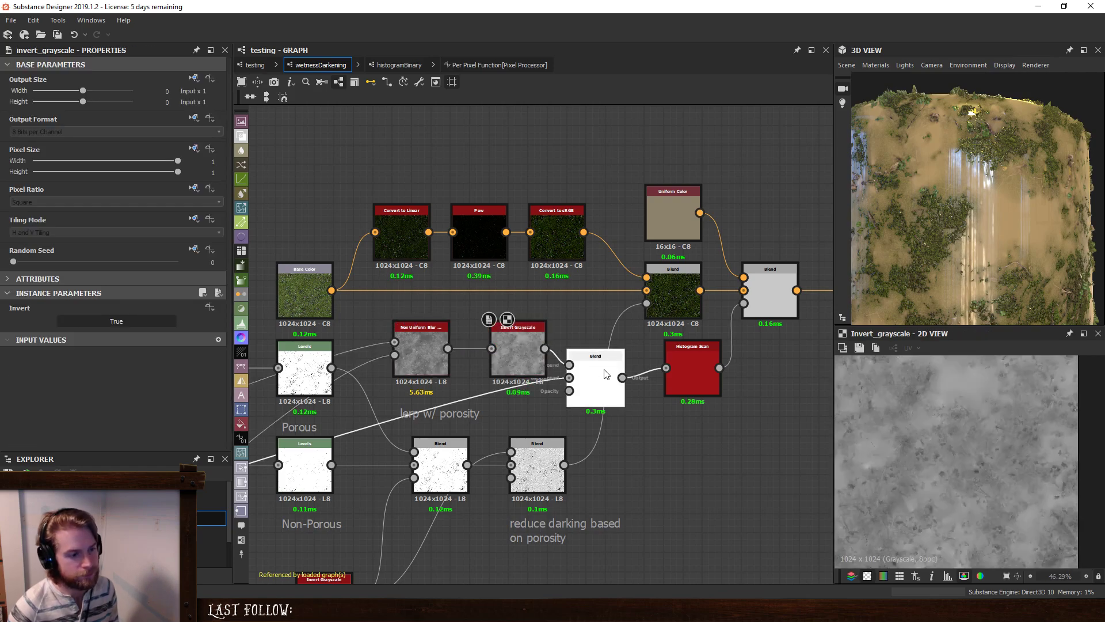
click(768, 300)
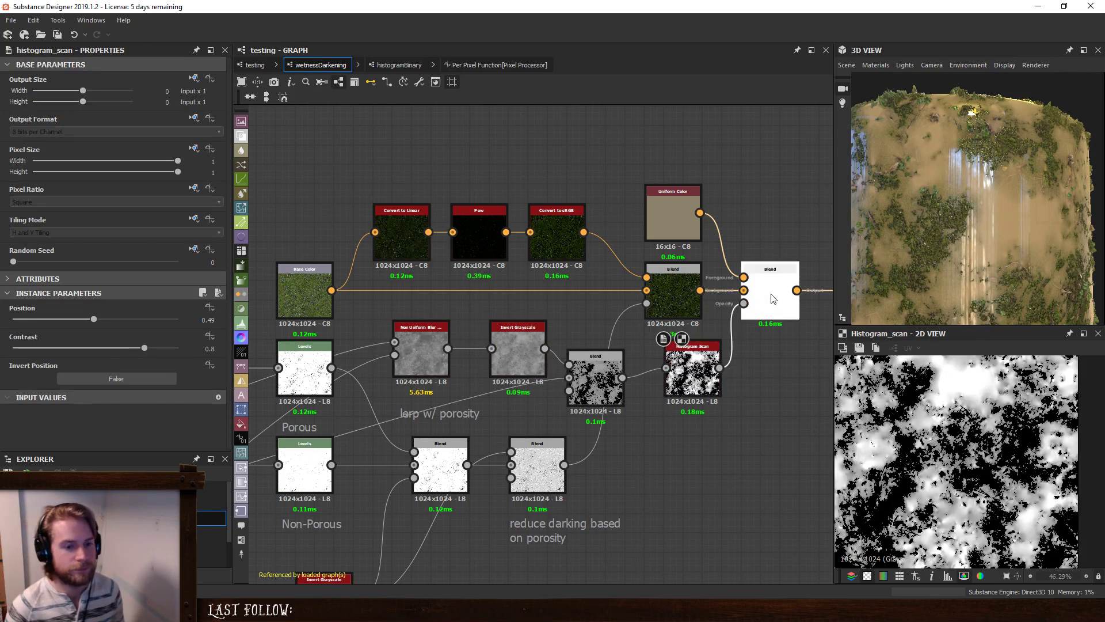
Try the Non Uniform Blur at zero intensity, inspect the silt on the 3D preview, and set the intensity to 9.93.
click(406, 344)
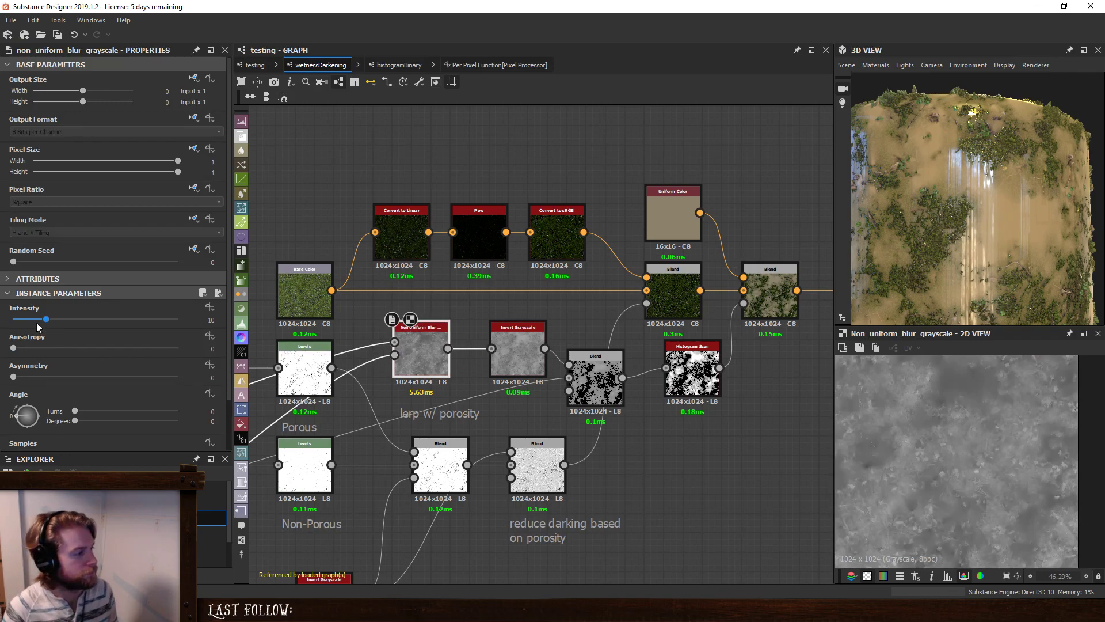
drag(46, 322, 8, 327)
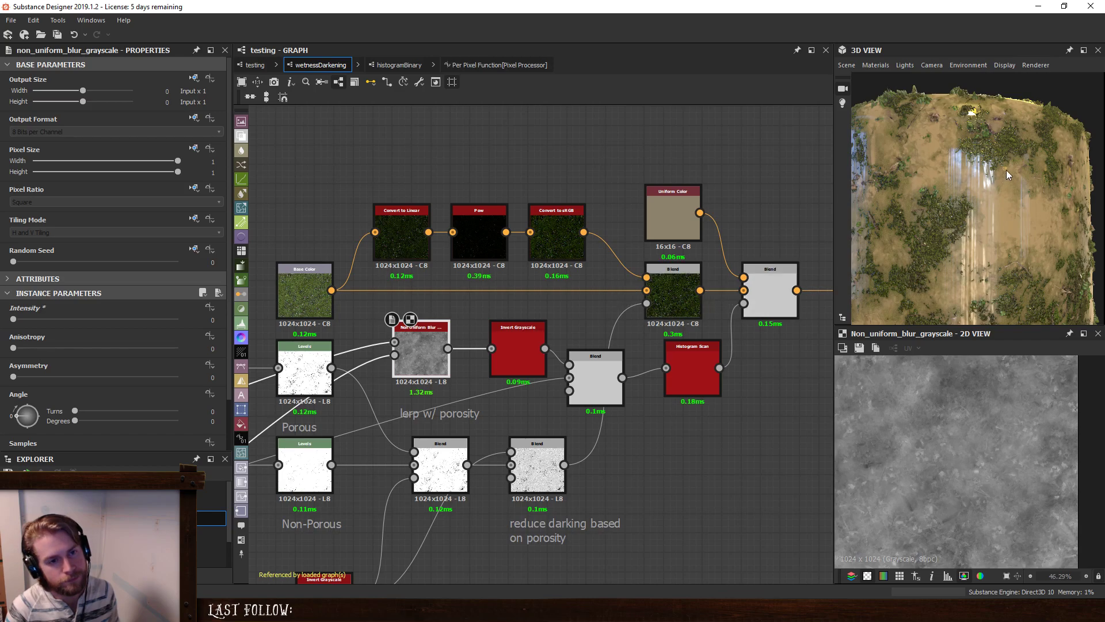
drag(1006, 170, 940, 206)
drag(13, 321, 40, 320)
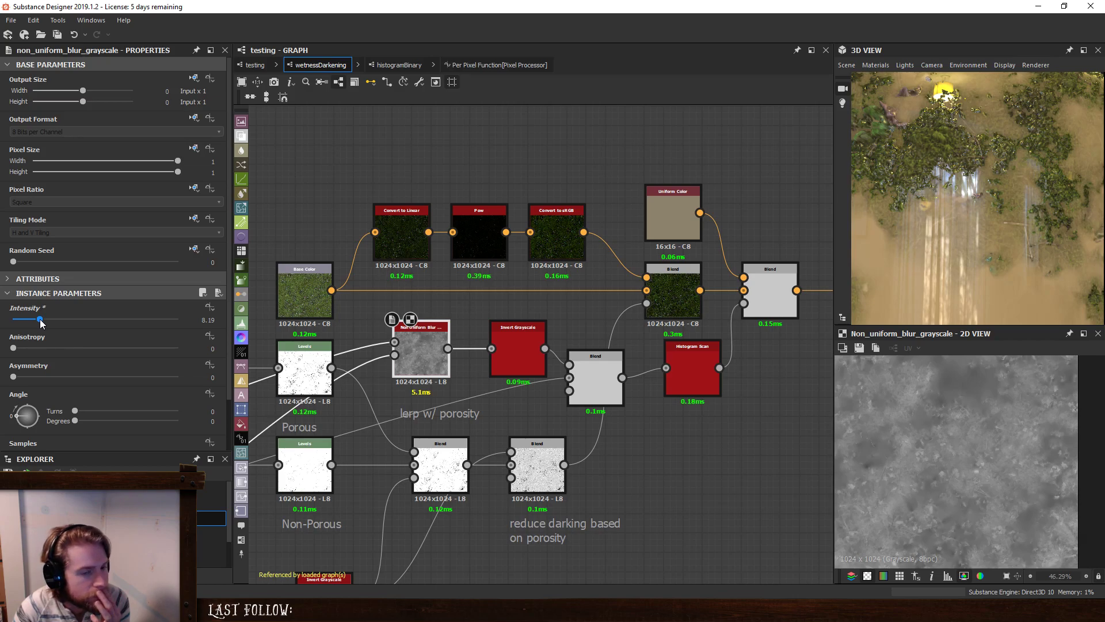
mouse_move(40, 320)
mouse_down()
mouse_move(55, 323)
mouse_move(1, 324)
mouse_move(47, 323)
mouse_up()
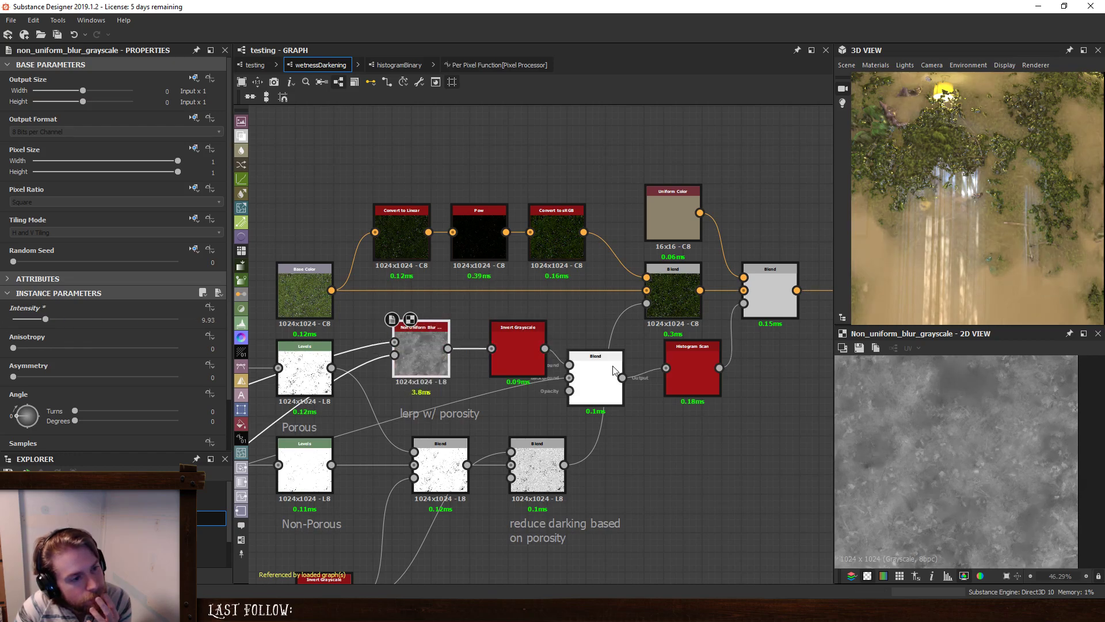
Set the silt Histogram Scan's position to 0.29 and preview it along with the Multiply Blend feeding it.
click(709, 364)
drag(92, 324, 46, 325)
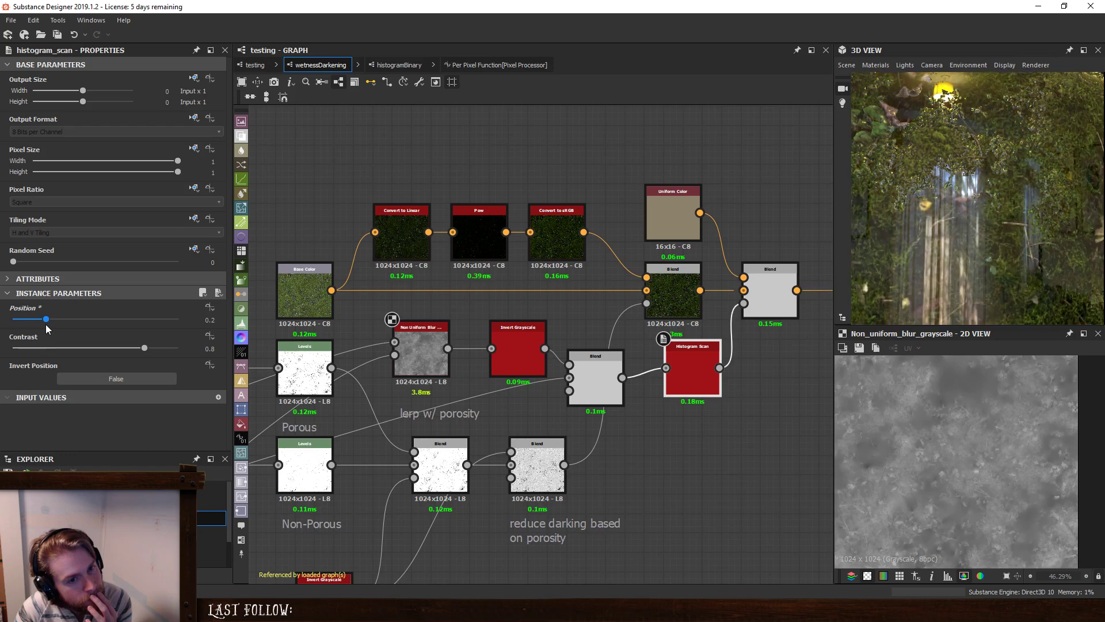
scroll(869, 216, down, 5)
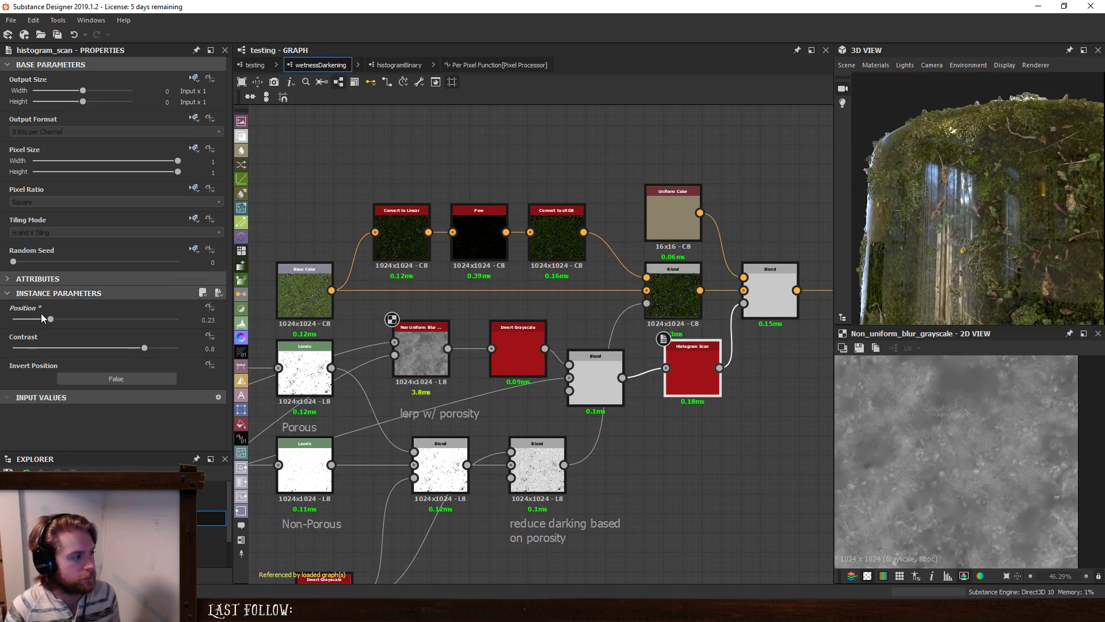
double_click(584, 395)
double_click(692, 374)
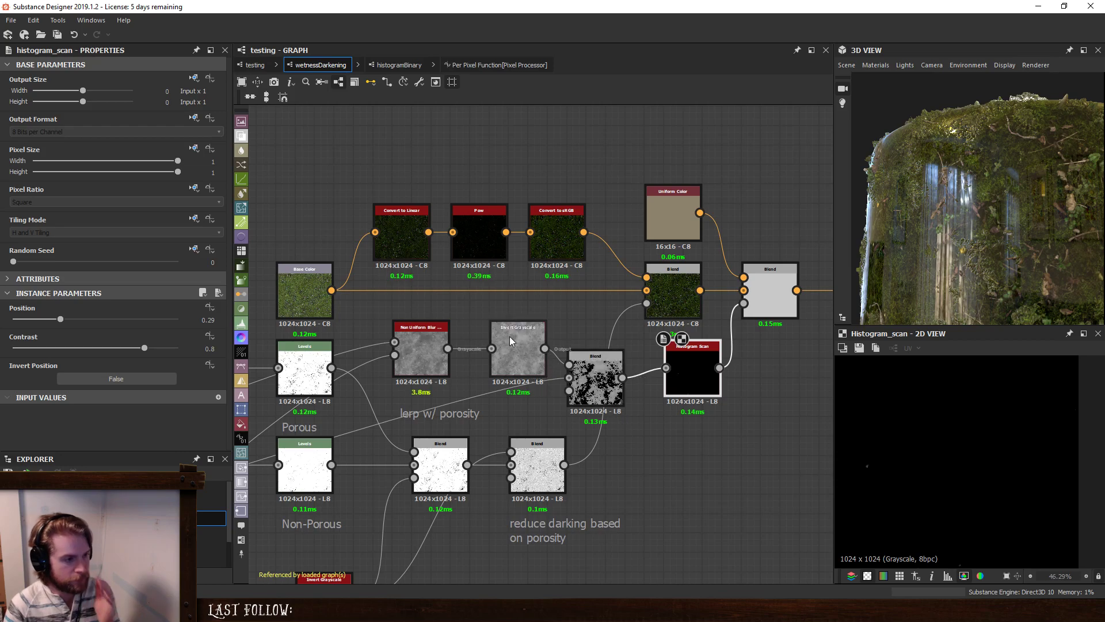
Move the Non Uniform Blur and Invert Grayscale nodes away from the Multiply Blend to make room.
drag(511, 336, 544, 355)
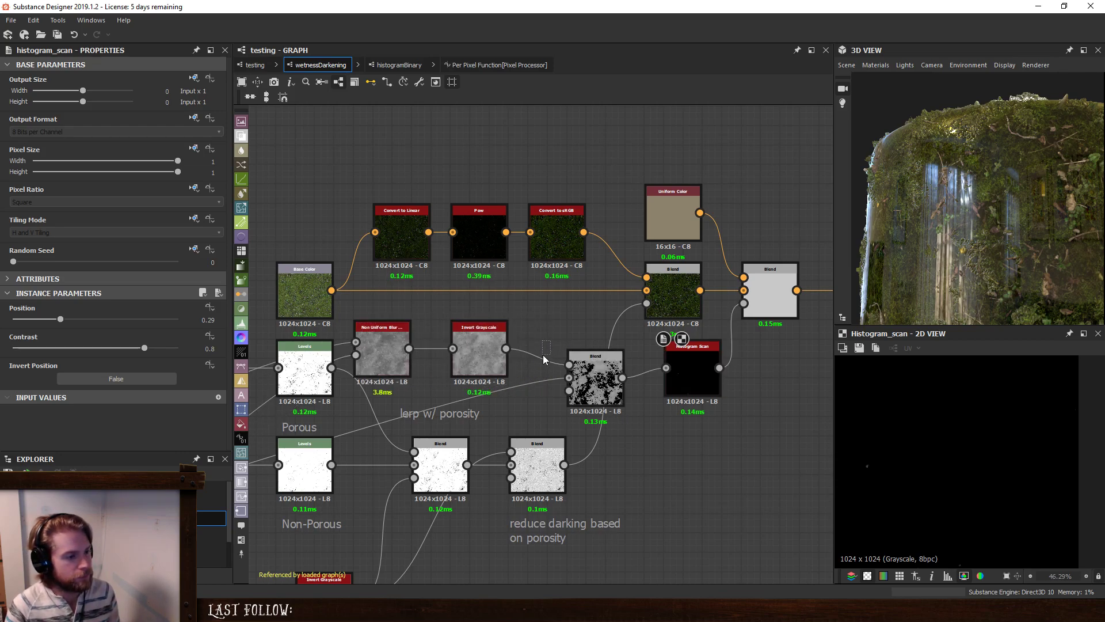
key(space)
text(aut)
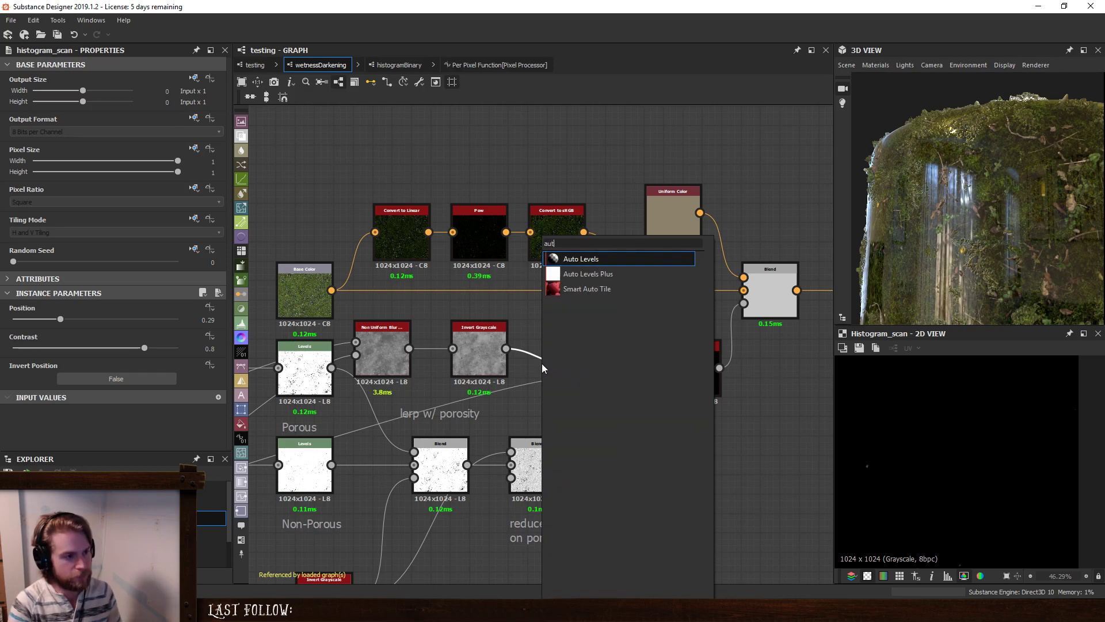
key(BackSpace)
key(Escape)
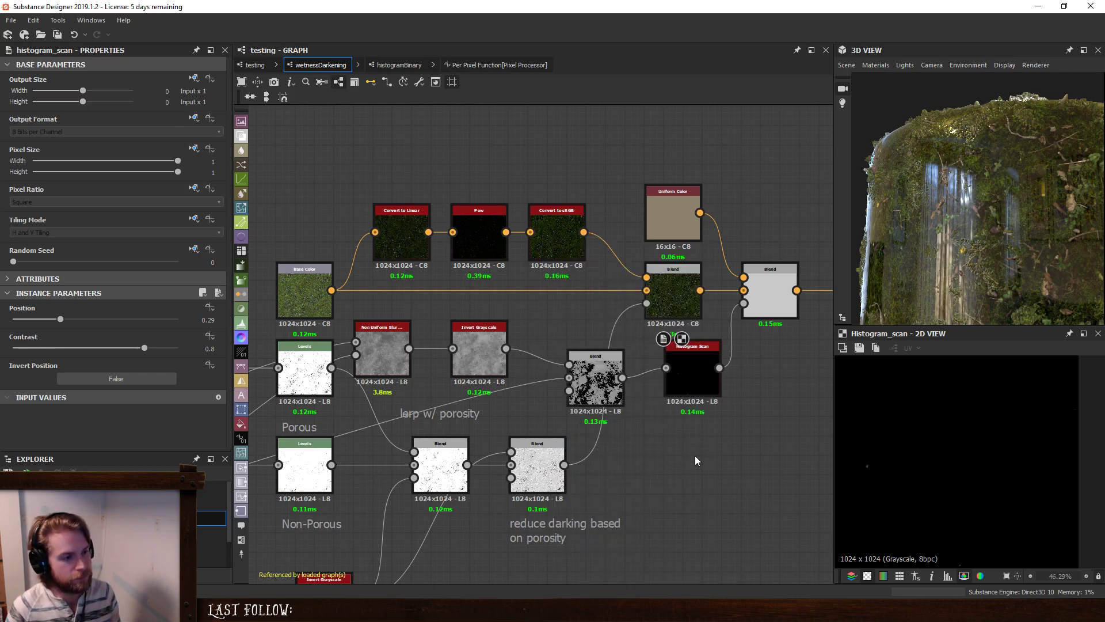
Insert an Auto Levels node between the Multiply Blend and the Histogram Scan, and arrange the three nodes in a row.
drag(590, 382, 555, 382)
key(space)
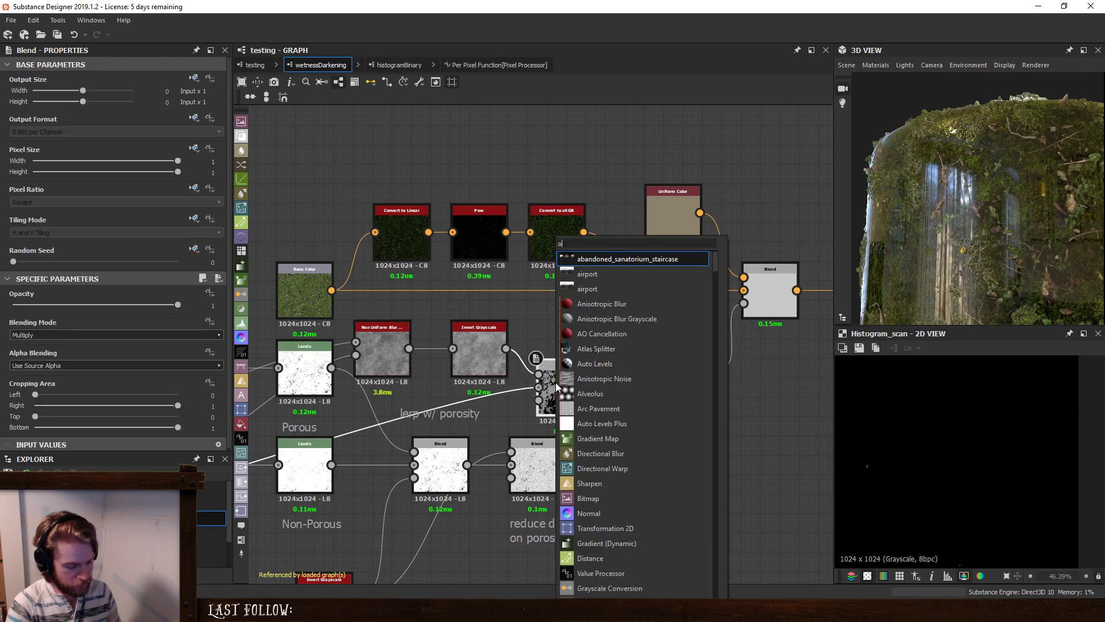
text(aut)
key(Return)
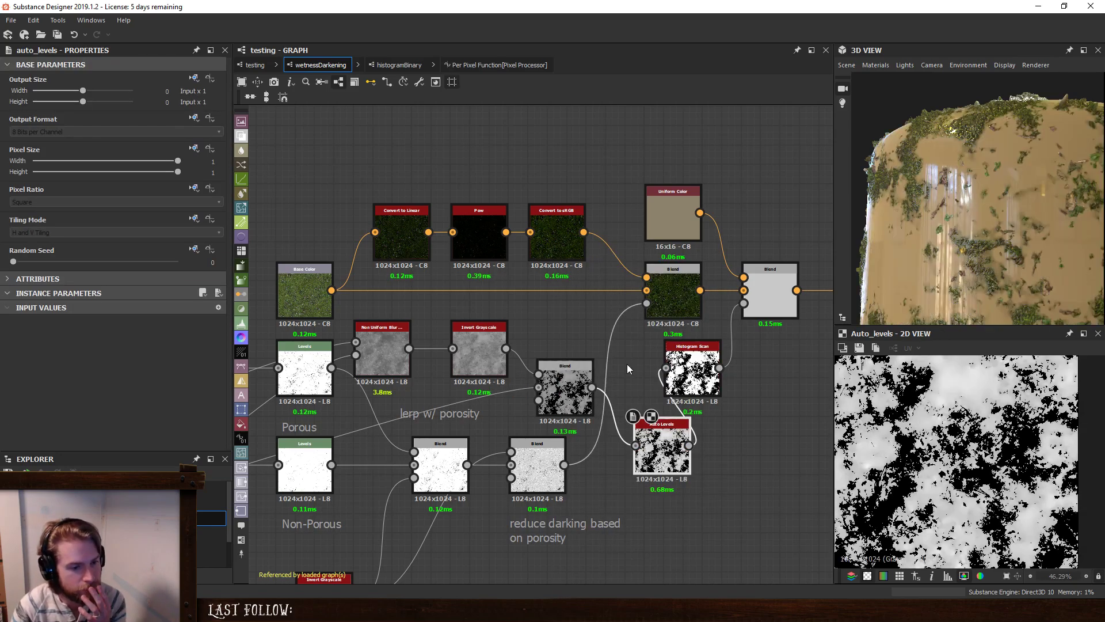
drag(680, 346, 710, 356)
drag(655, 453, 626, 395)
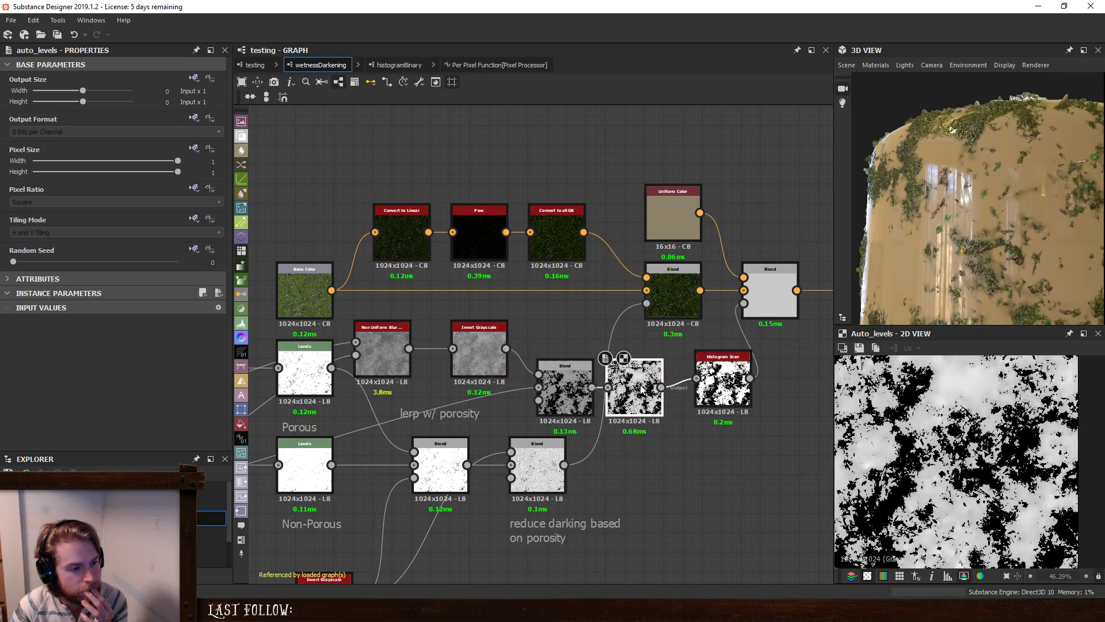
Set the silt Histogram Scan's position to 0.21 while checking the coverage on the 3D preview.
click(723, 380)
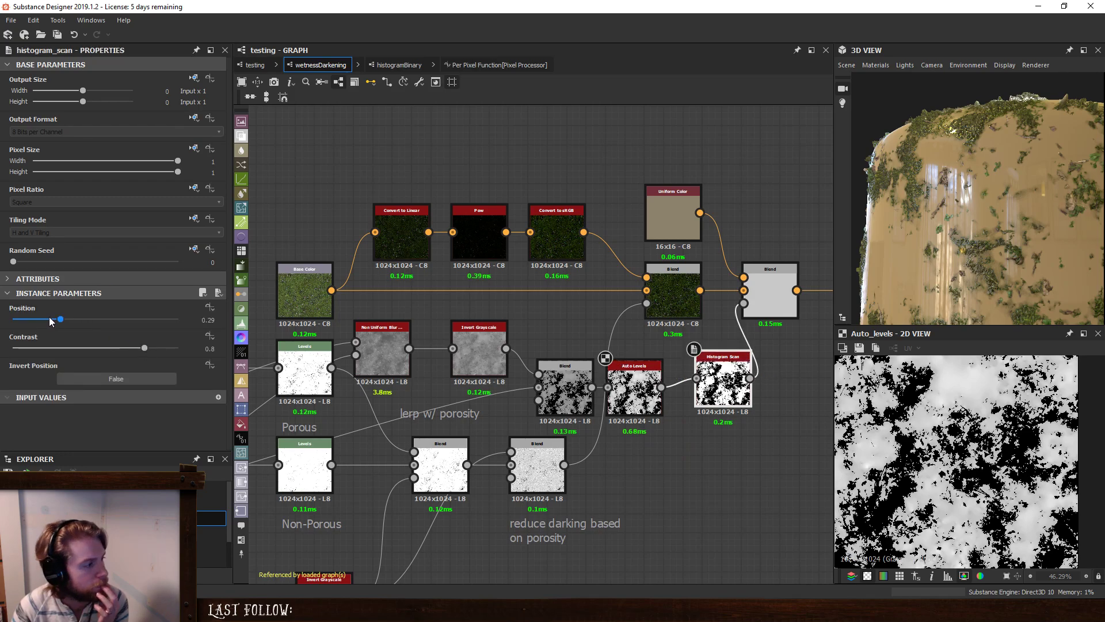
drag(58, 322, 30, 322)
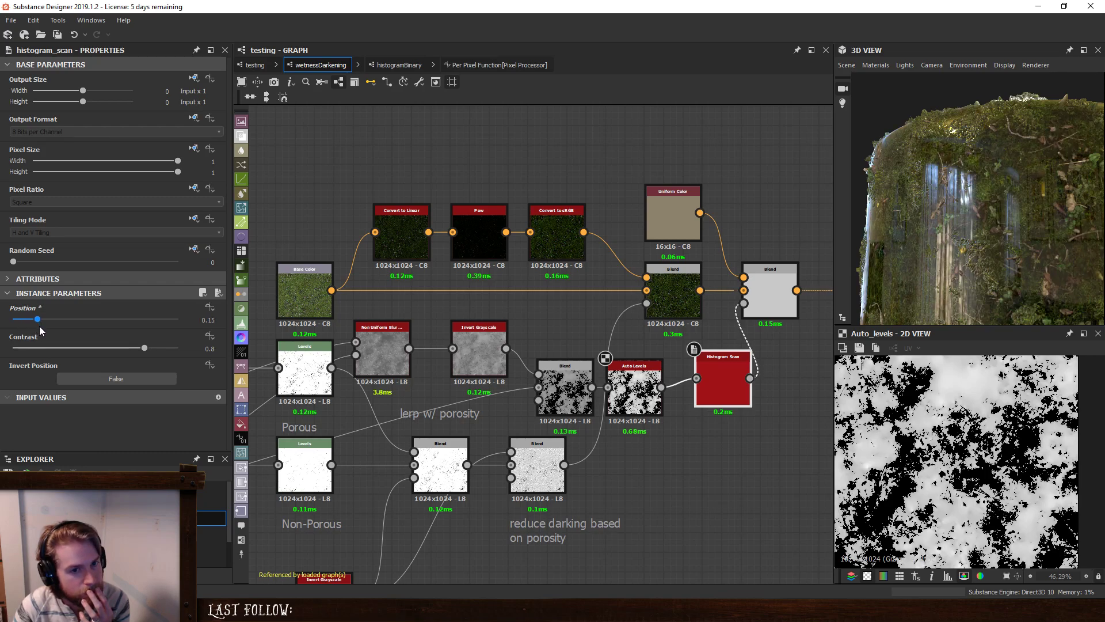
drag(47, 329, 48, 329)
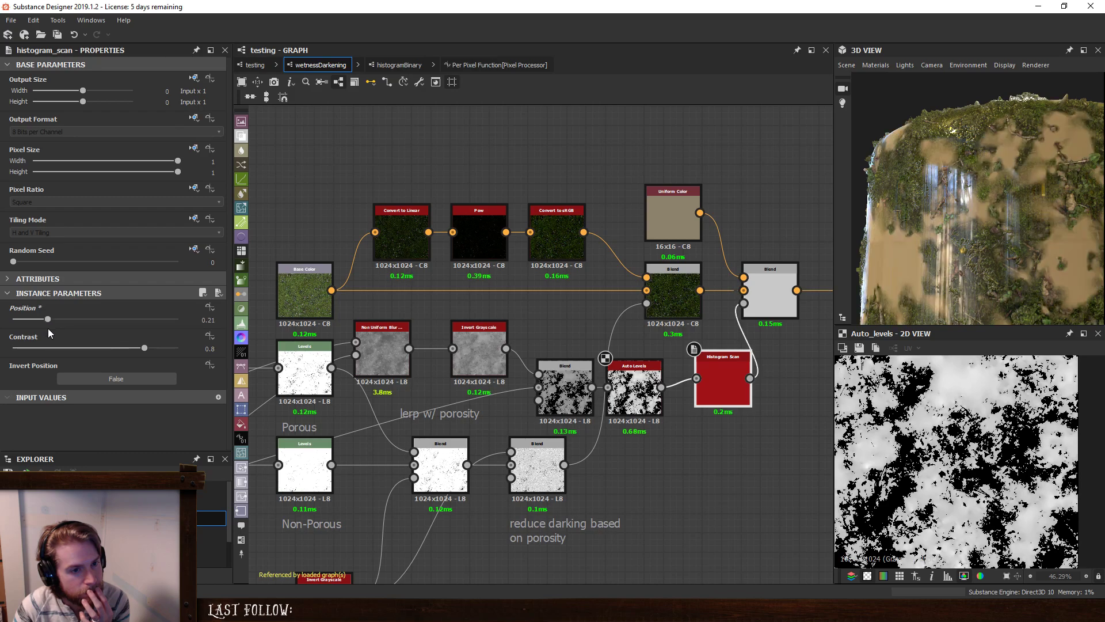
Delete the Auto Levels node before the silt Histogram Scan and move the Histogram Scan closer to the Multiply Blend.
click(645, 393)
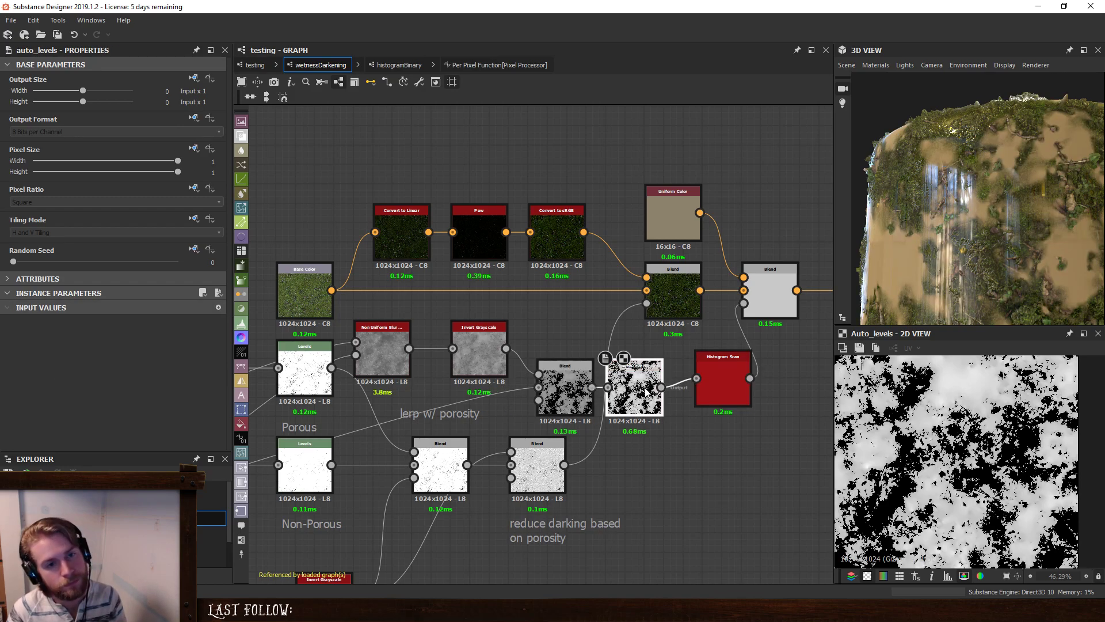
key(Delete)
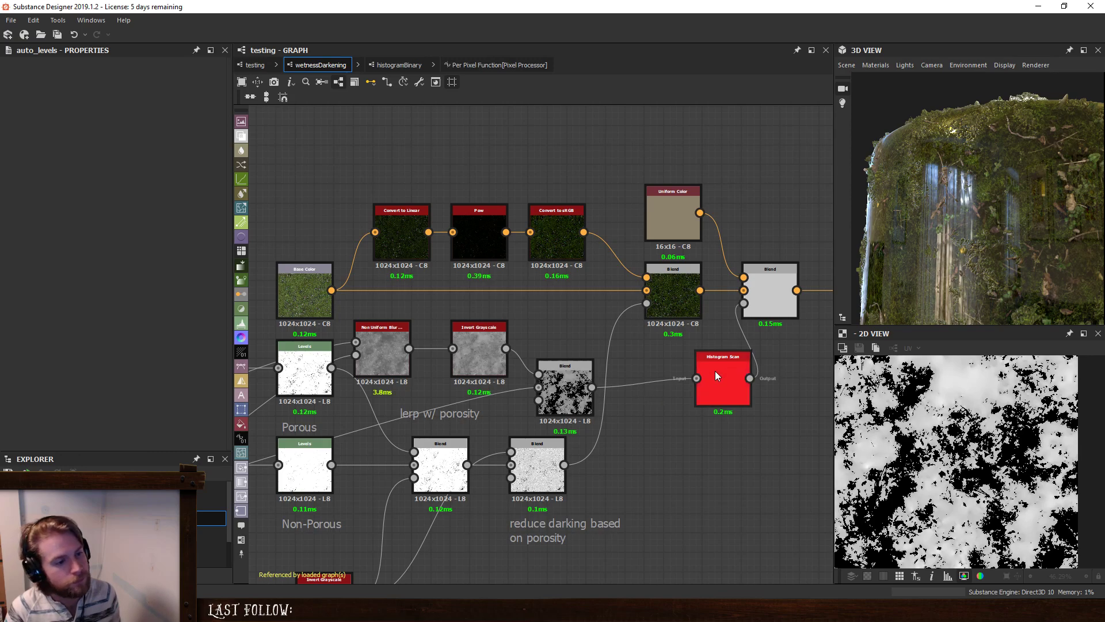
drag(715, 375, 685, 384)
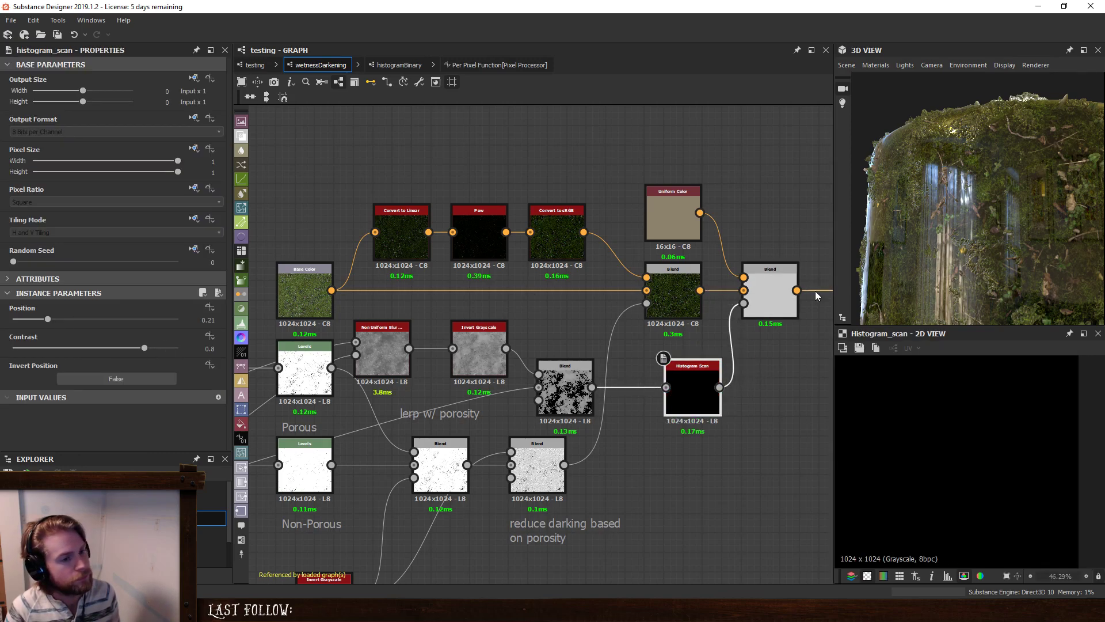
Preview the silt color Blend that feeds the Wet Color output.
click(771, 293)
middle_drag(772, 307, 693, 301)
double_click(692, 301)
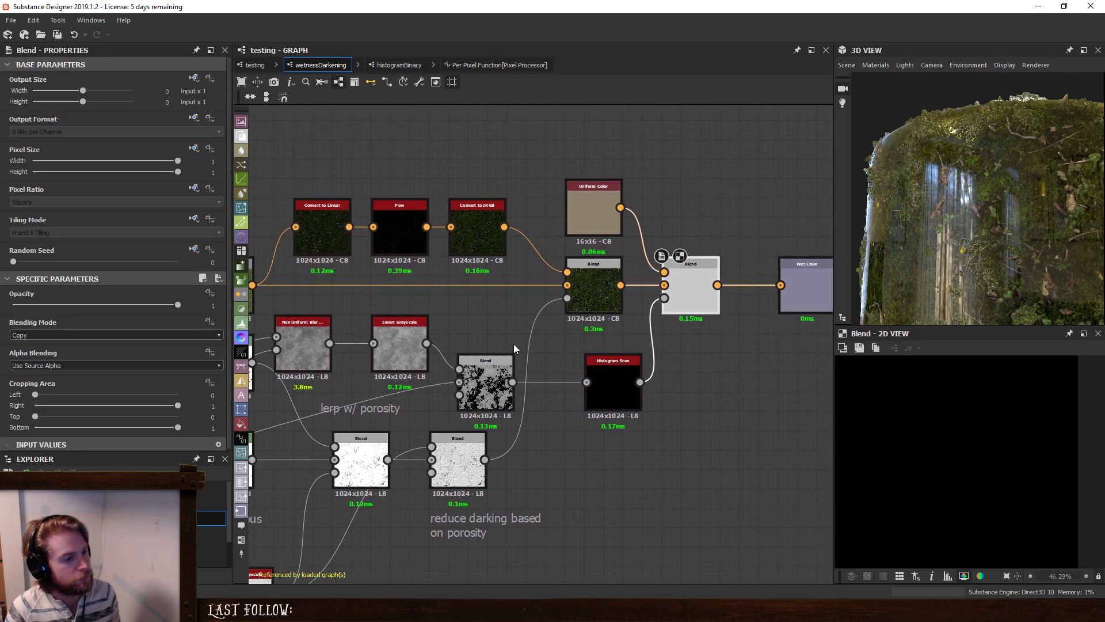
Set the silt Histogram Scan's position to 0.39 and the Non Uniform Blur's intensity to 2.79.
double_click(600, 388)
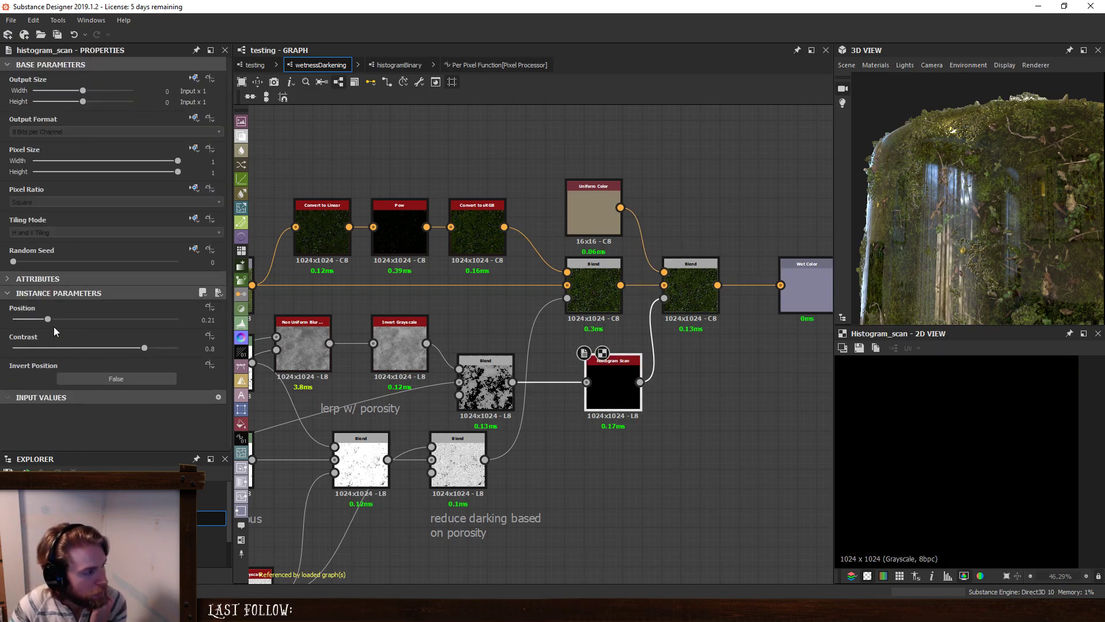
drag(48, 322, 77, 326)
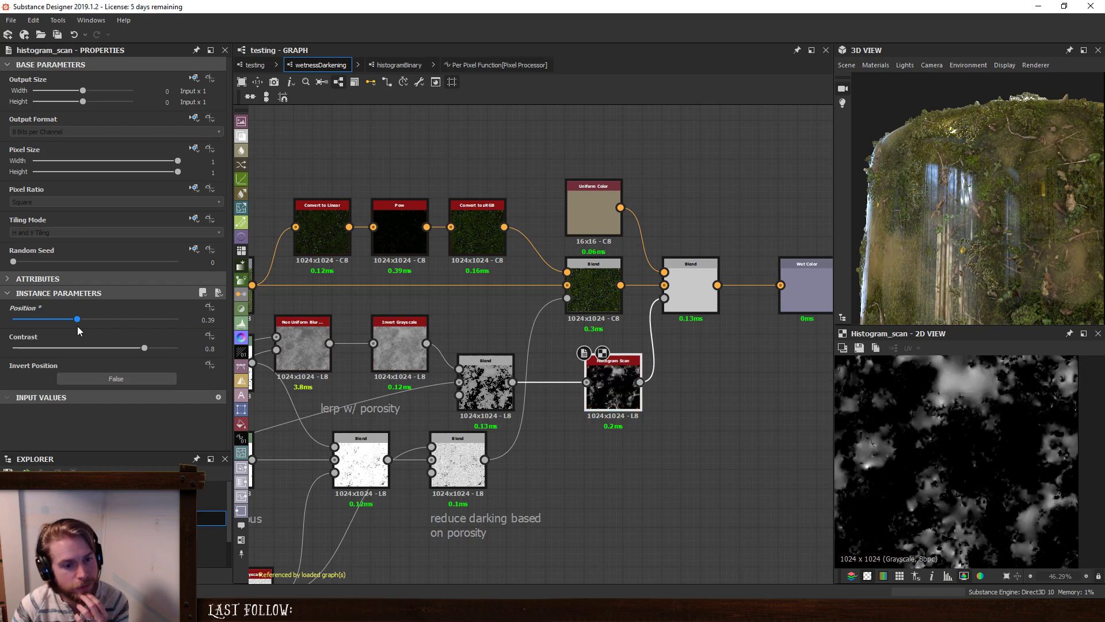
click(304, 339)
drag(46, 323, 22, 320)
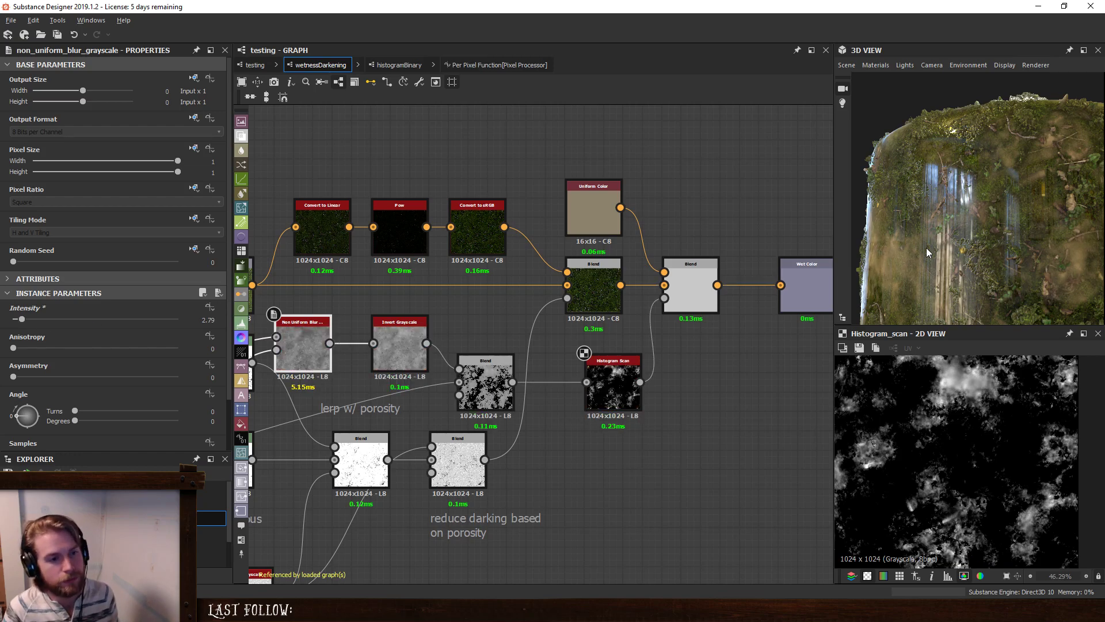
Lower the Non Uniform Blur's intensity to 0 and inspect the silt coverage on the 3D preview from several angles.
drag(927, 247, 973, 245)
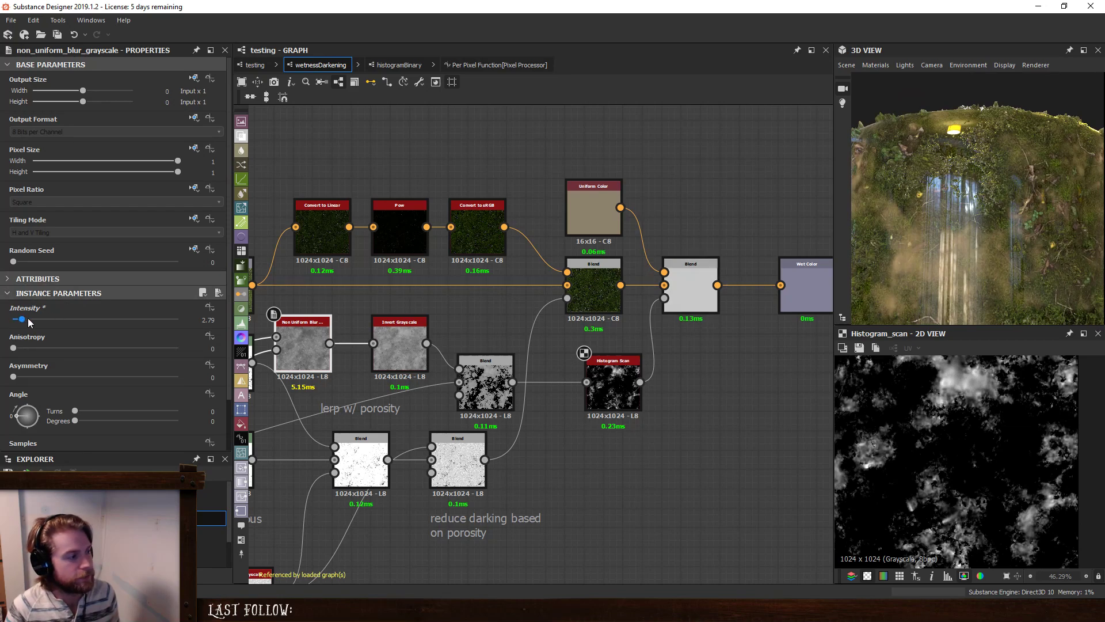
drag(28, 320, 2, 331)
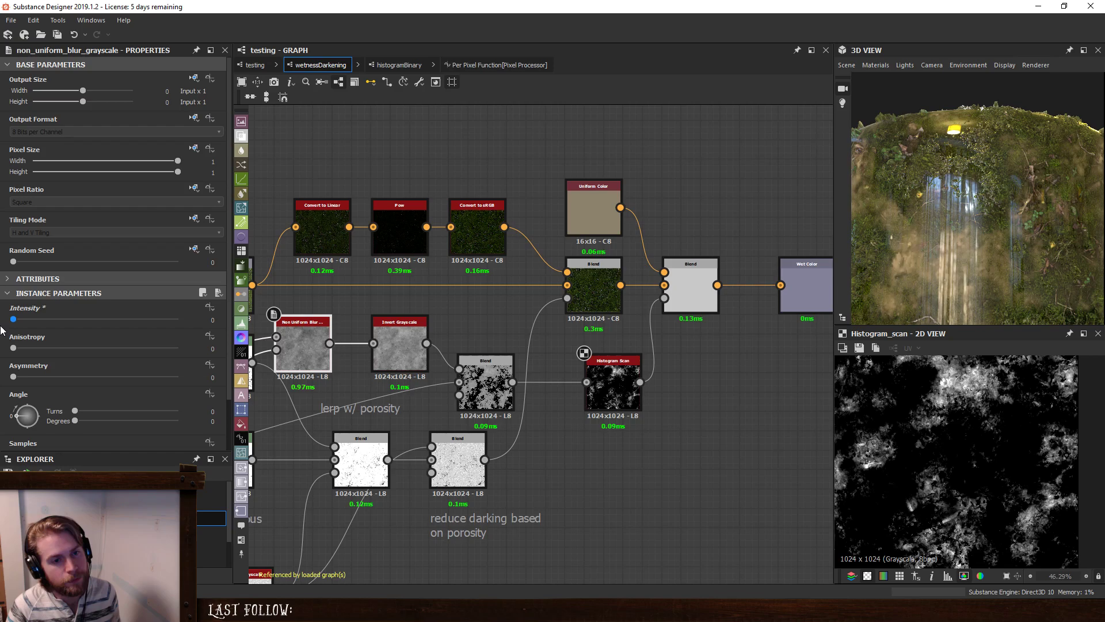
drag(943, 240, 918, 293)
scroll(1000, 252, up, 3)
scroll(995, 232, down, 3)
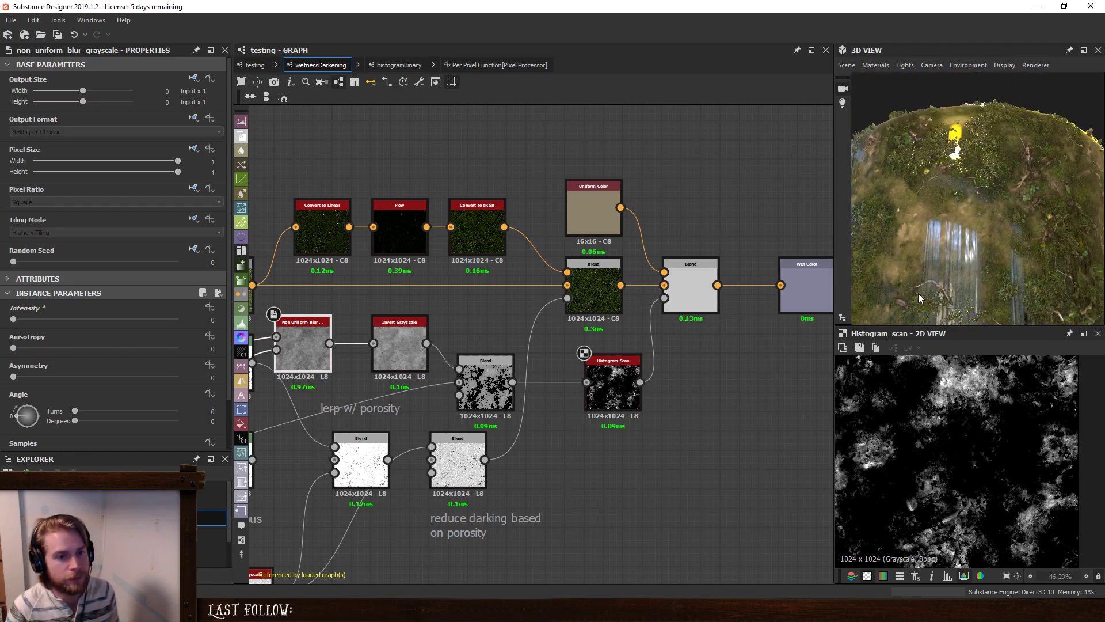
middle_drag(357, 320, 516, 320)
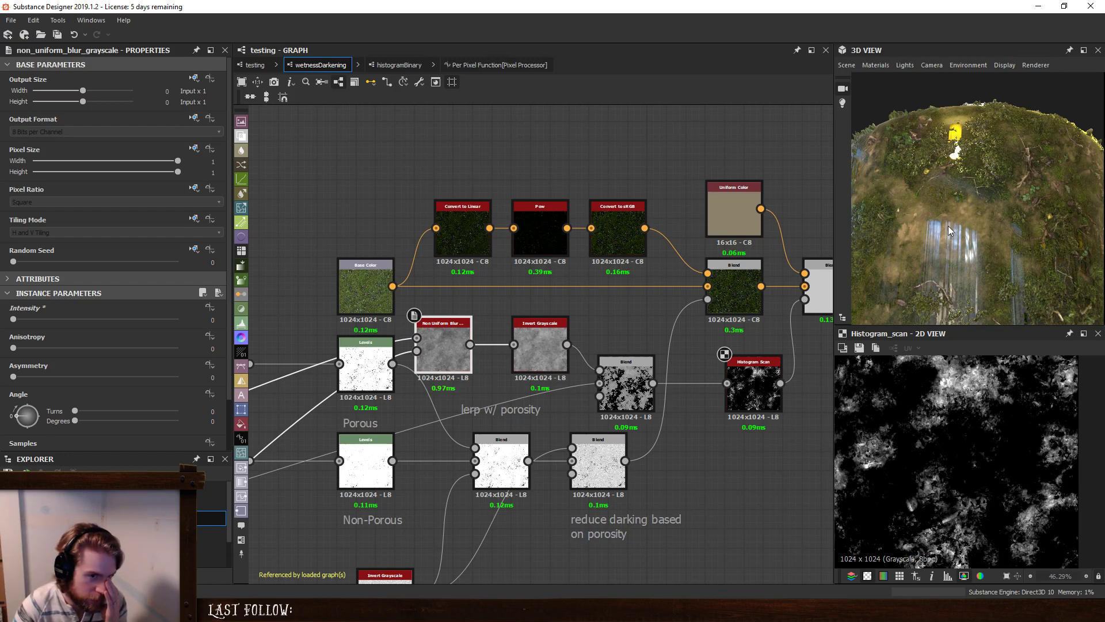
scroll(928, 241, up, 5)
scroll(979, 253, down, 3)
mouse_move(986, 258)
mouse_down()
mouse_move(1014, 251)
mouse_move(1003, 238)
mouse_move(981, 250)
mouse_move(976, 277)
mouse_move(997, 292)
mouse_move(1006, 268)
mouse_move(969, 278)
mouse_move(1014, 264)
mouse_move(1006, 253)
mouse_move(979, 257)
mouse_up()
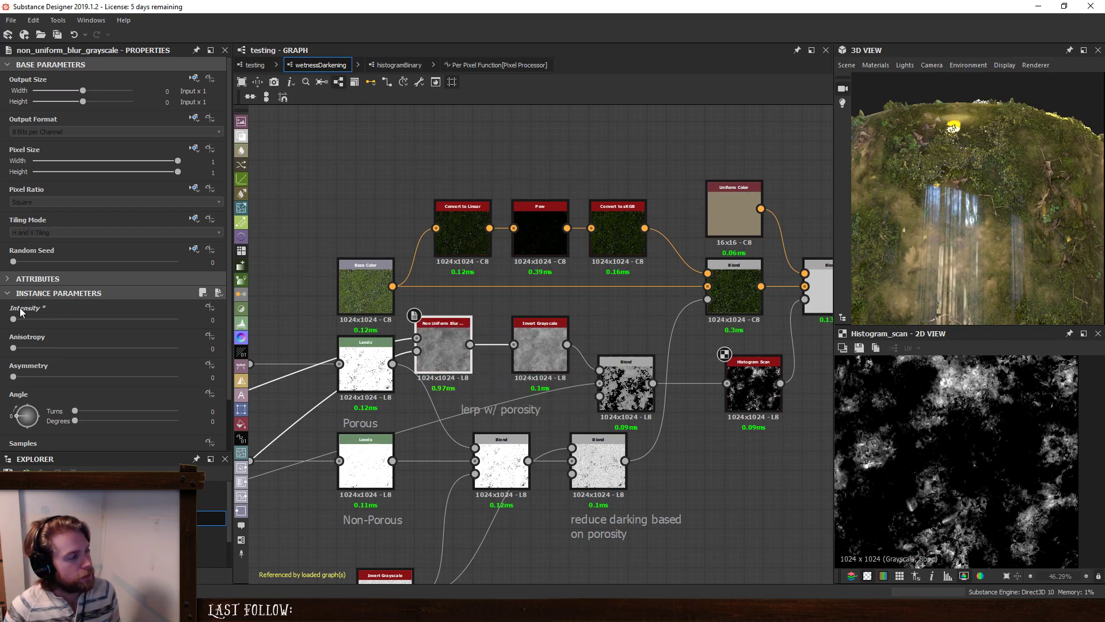
Try the Non Uniform Blur at intensities of 8.71 and 4.36, and delete the node, keeping its input connected to Invert Grayscale.
drag(13, 320, 42, 324)
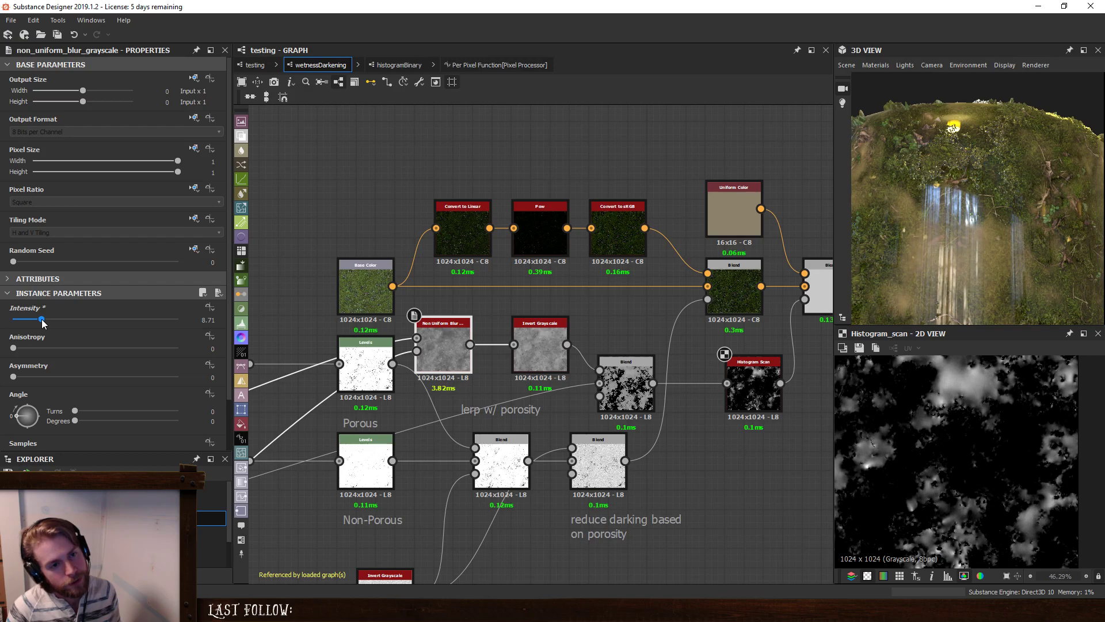
drag(42, 324, 27, 322)
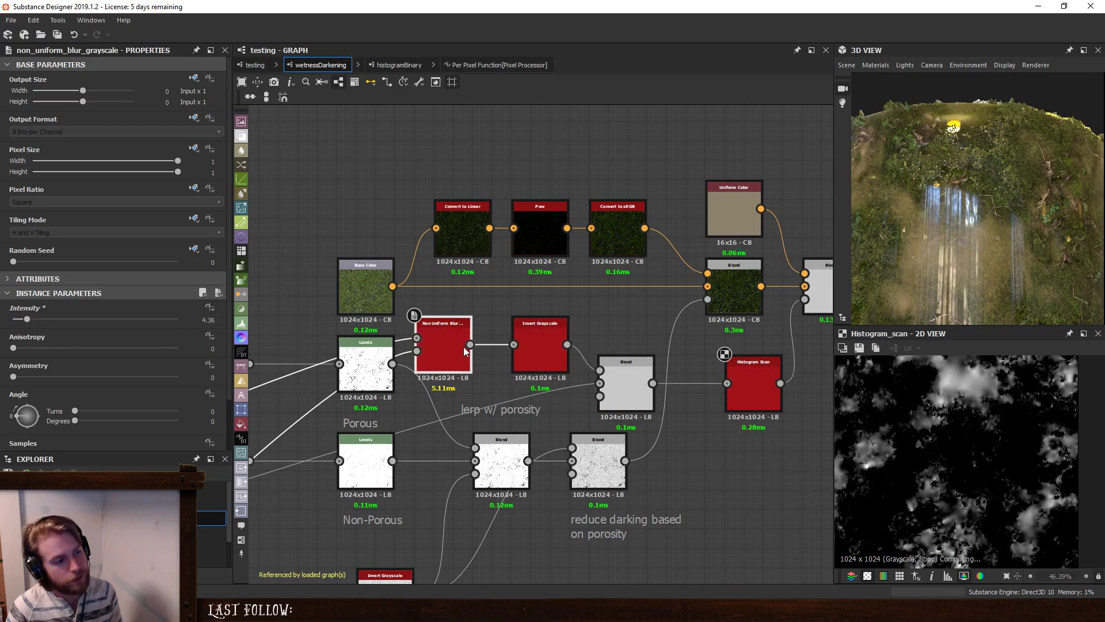
key(Delete)
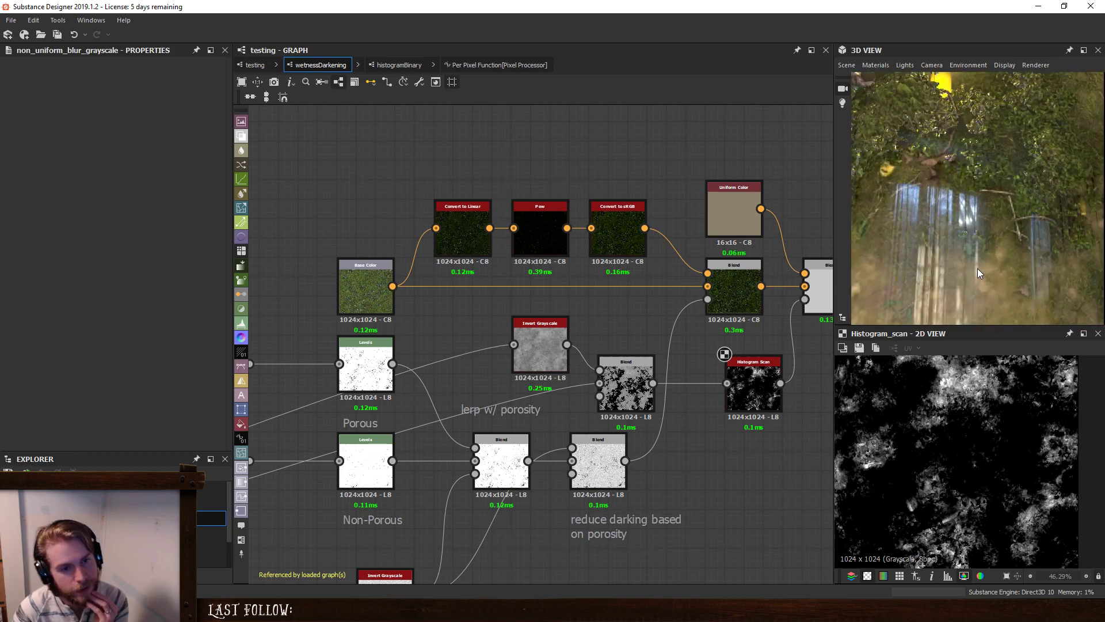
drag(978, 268, 995, 238)
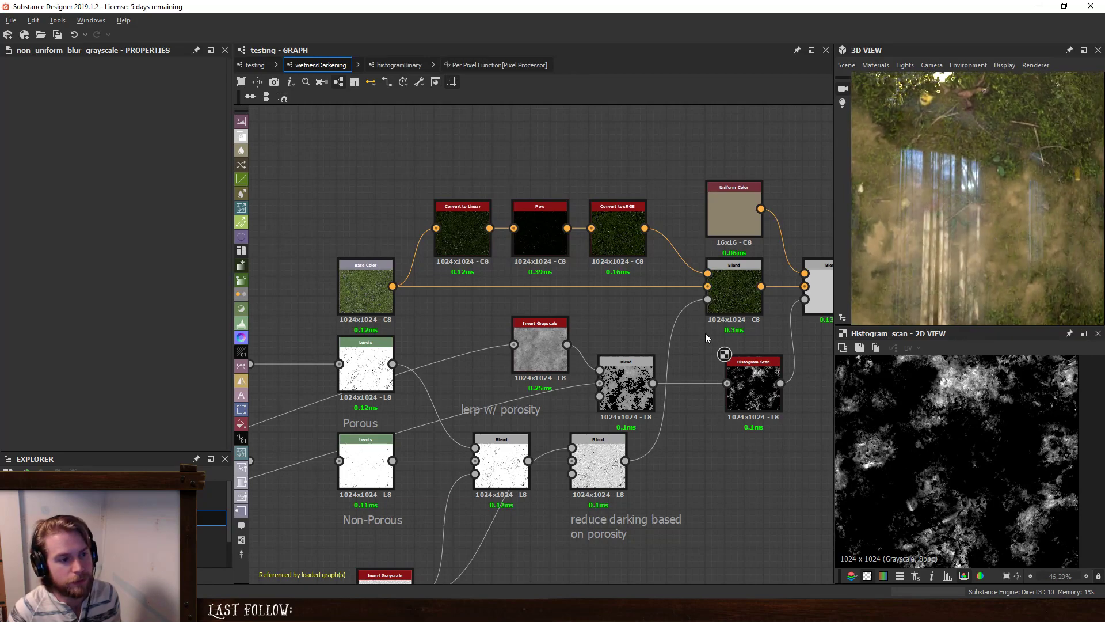
Raise the silt Histogram Scan's position to 0.44.
middle_drag(679, 322, 603, 316)
click(678, 380)
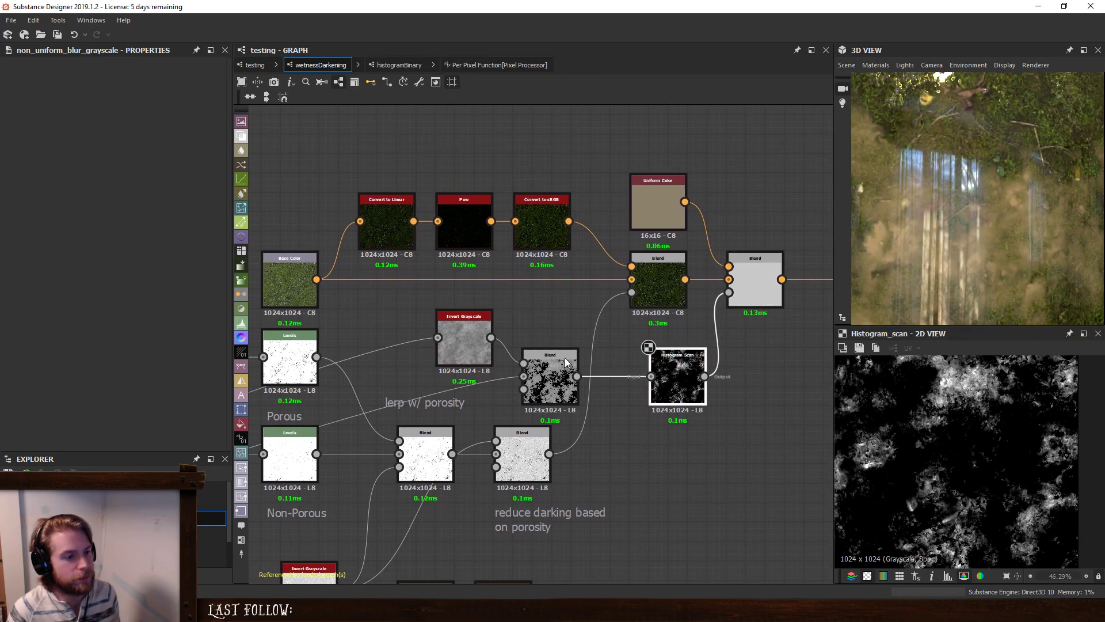
mouse_move(77, 319)
mouse_down()
mouse_move(117, 322)
mouse_move(97, 327)
mouse_up()
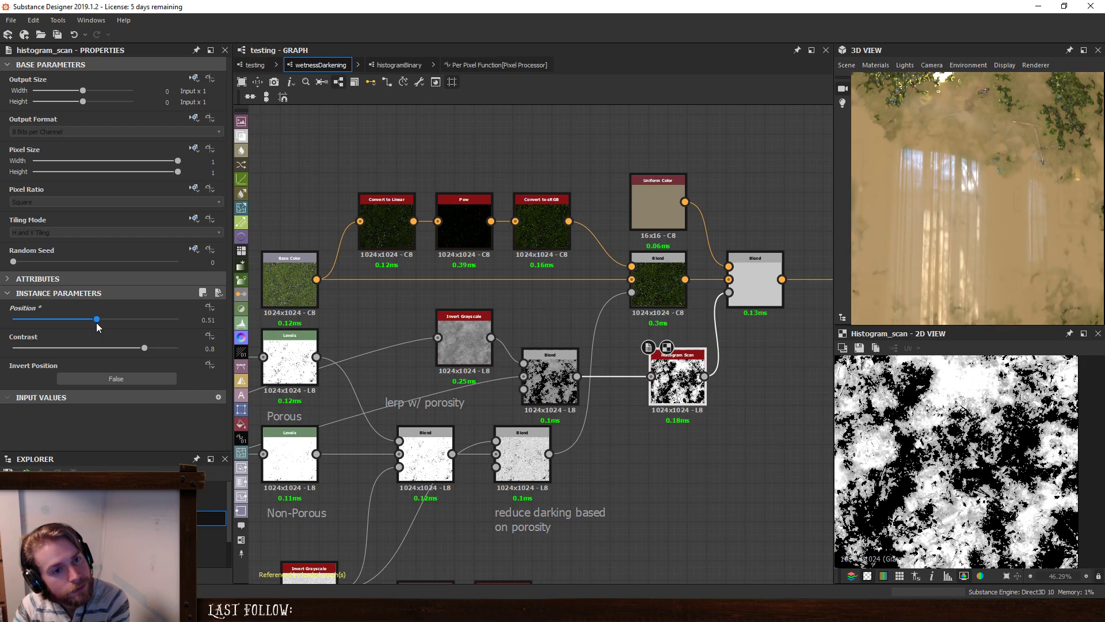
drag(96, 326, 89, 327)
drag(88, 327, 86, 327)
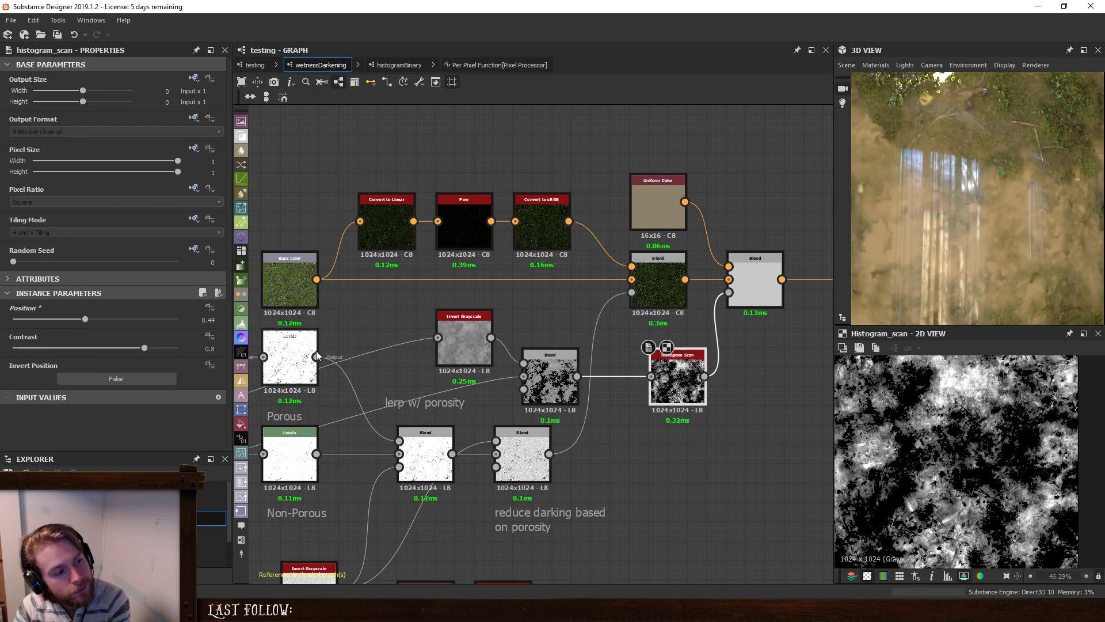
Turn off inversion in the Invert Grayscale node, set the silt Histogram Scan's position to 0.54, and check the 3D preview.
click(464, 343)
click(126, 320)
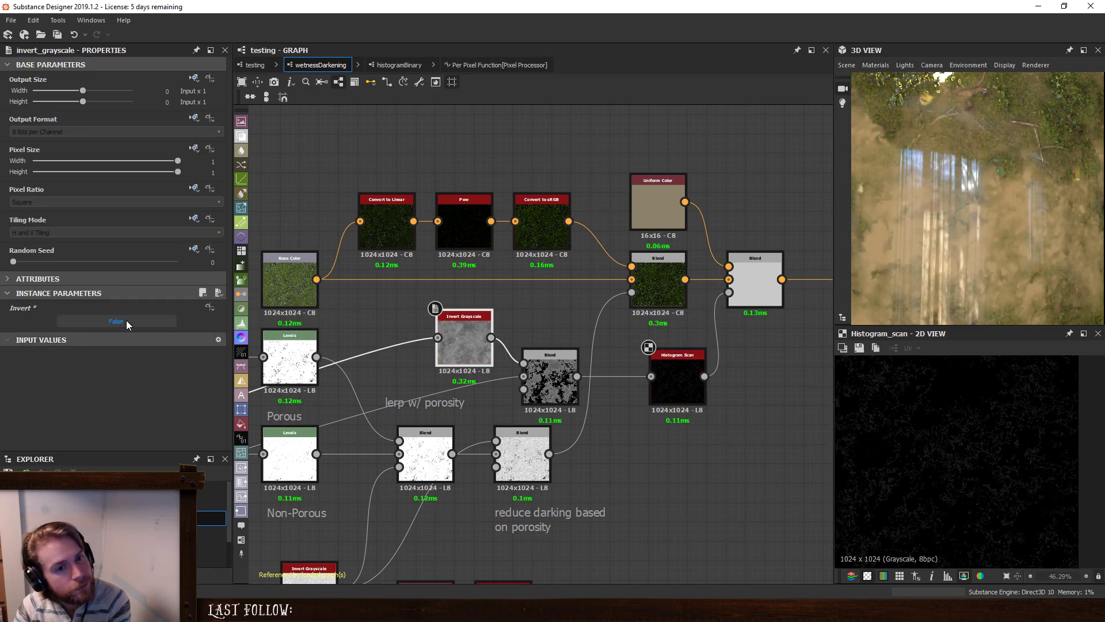
click(664, 365)
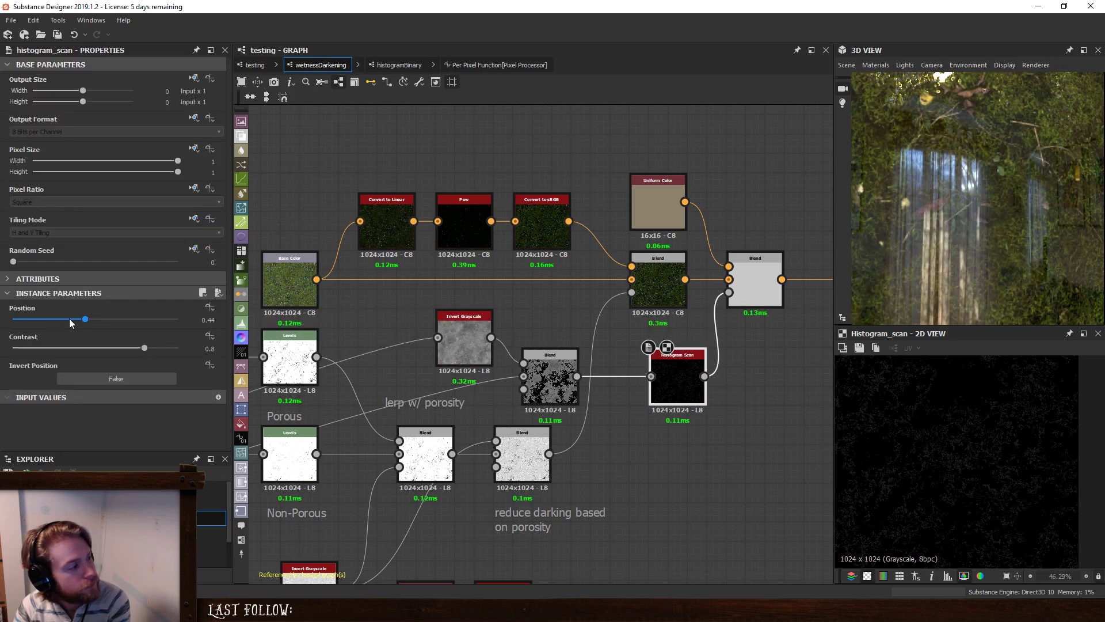
drag(86, 319, 102, 318)
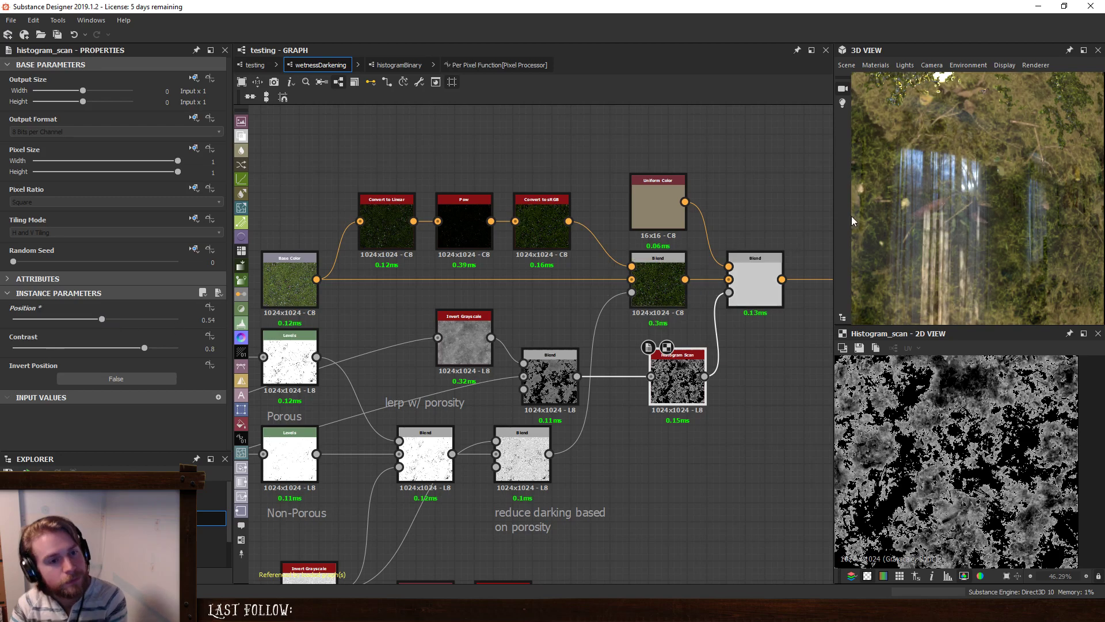
scroll(921, 208, down, 5)
drag(921, 209, 987, 207)
scroll(986, 207, up, 5)
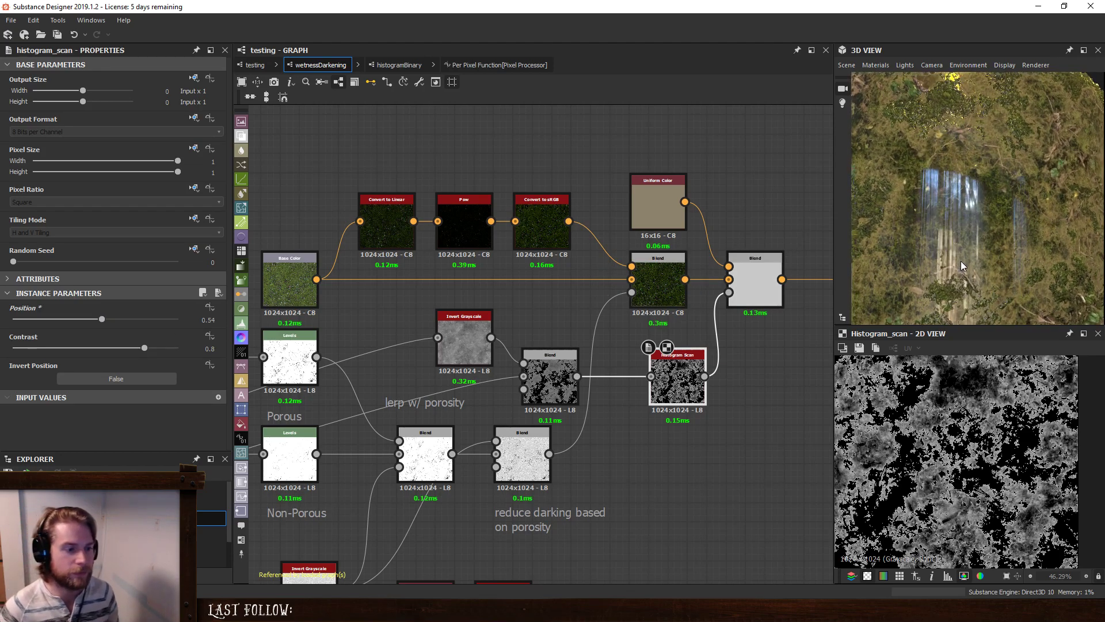
Compare several positions for the silt Histogram Scan and set it to 0.59.
click(111, 322)
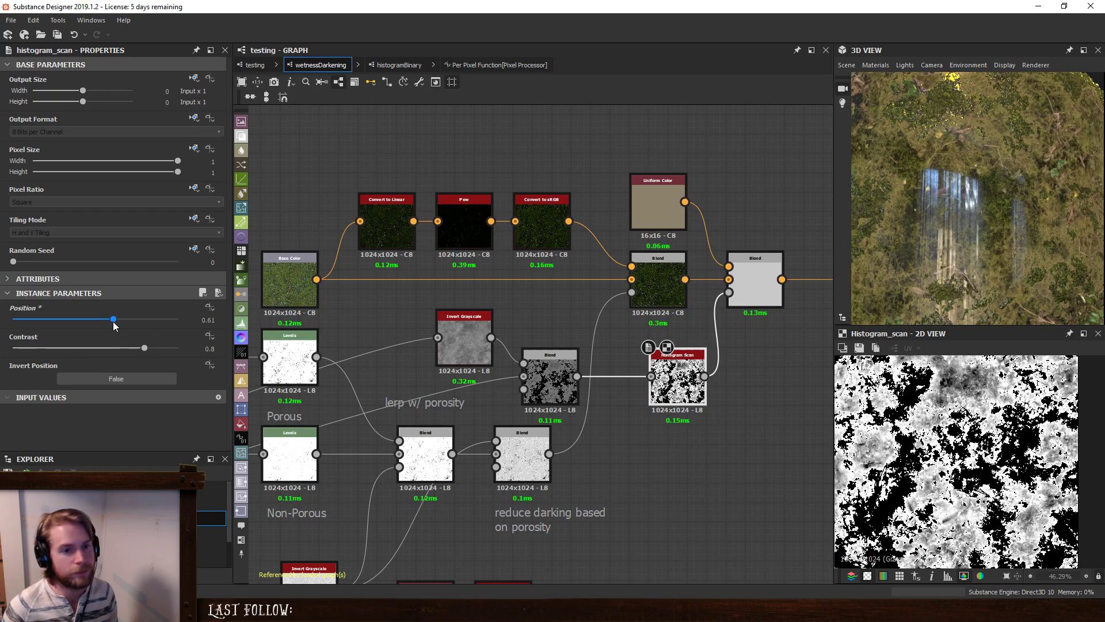
click(103, 320)
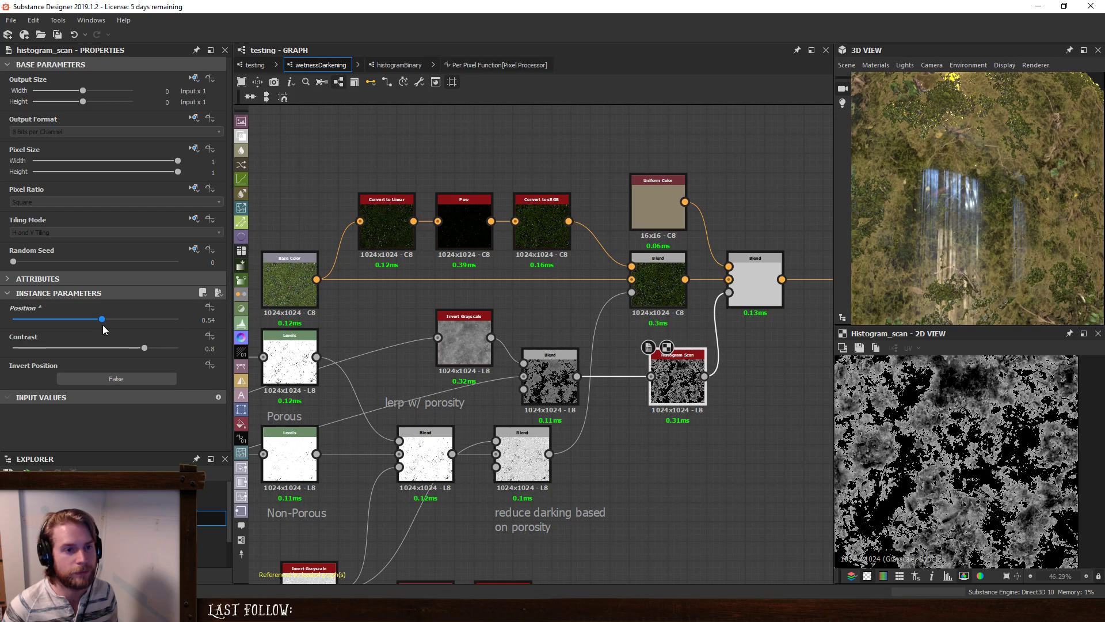
click(111, 332)
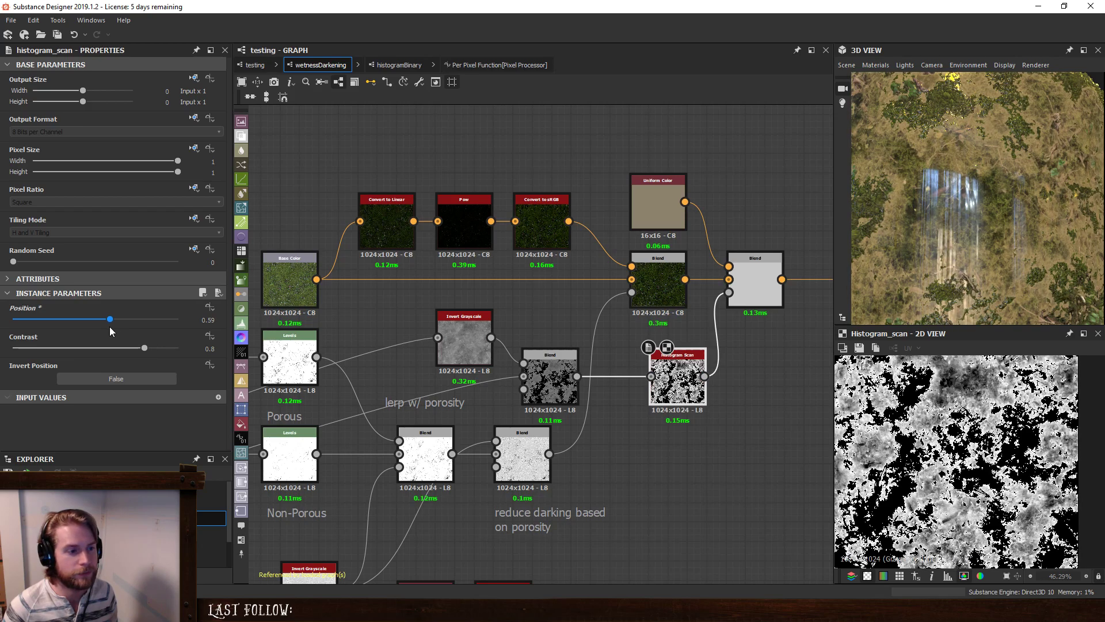
Turn inversion back on in the Invert Grayscale node and lower the silt Histogram Scan's contrast to 0.
click(464, 337)
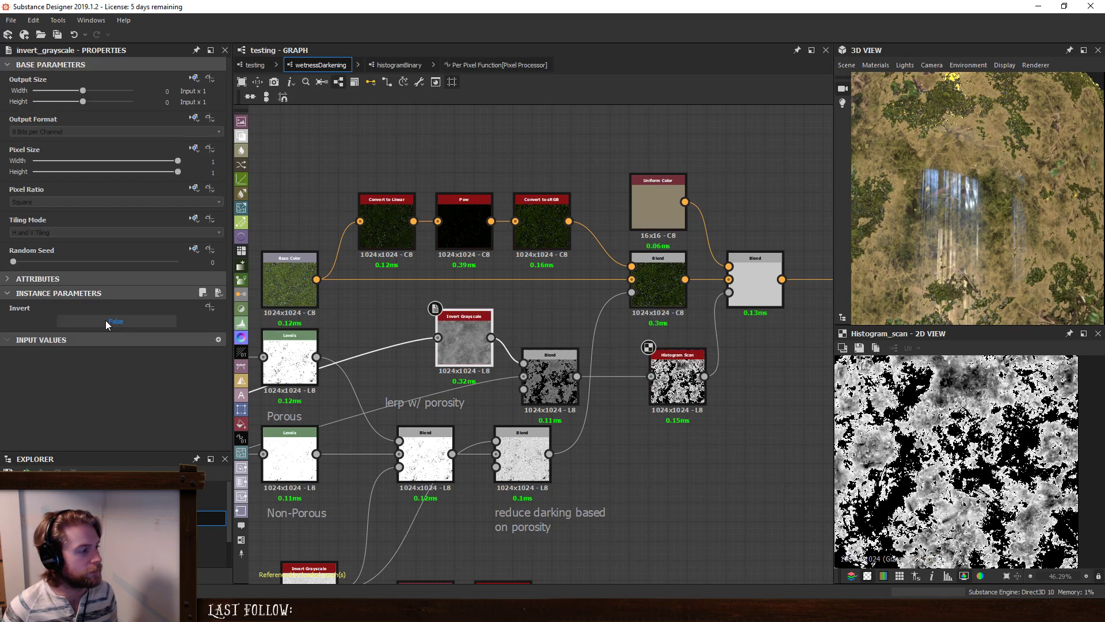
click(115, 321)
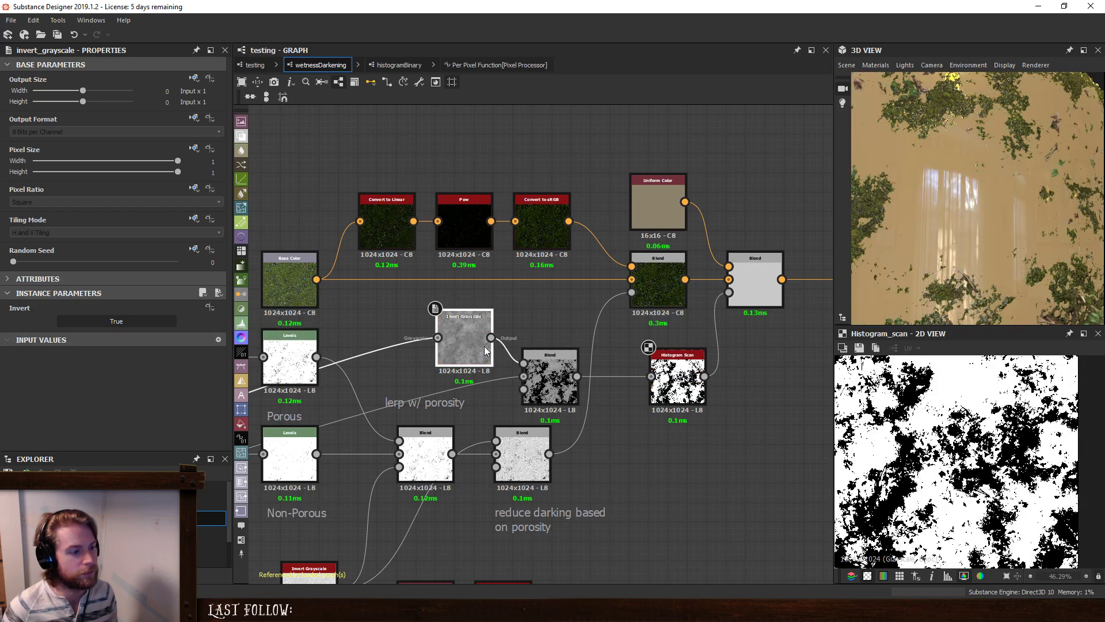
click(673, 368)
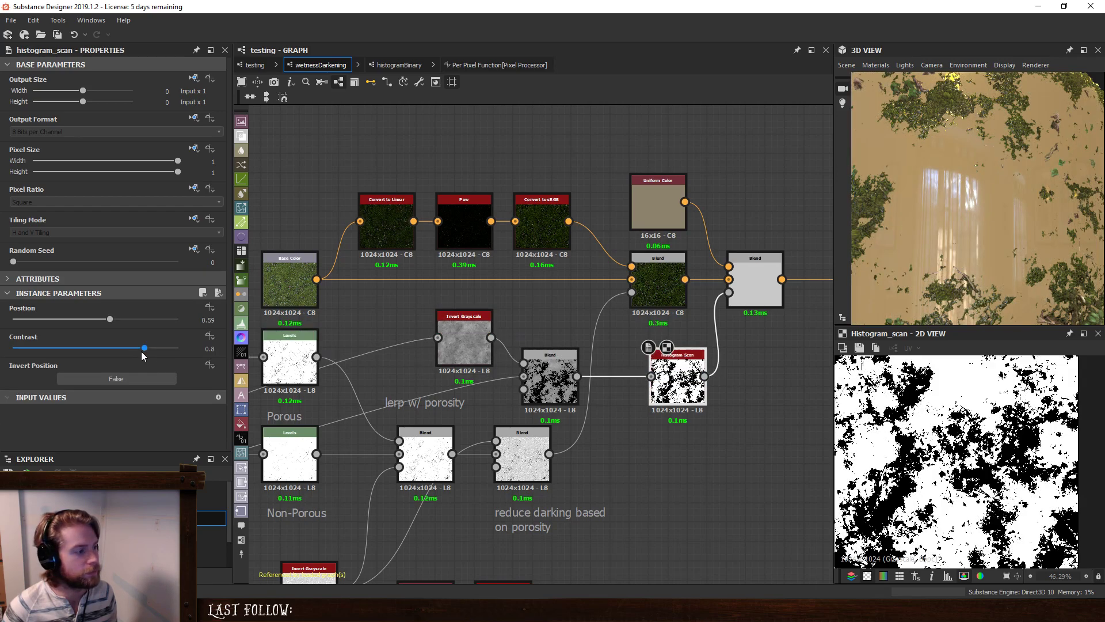
drag(142, 356, 99, 353)
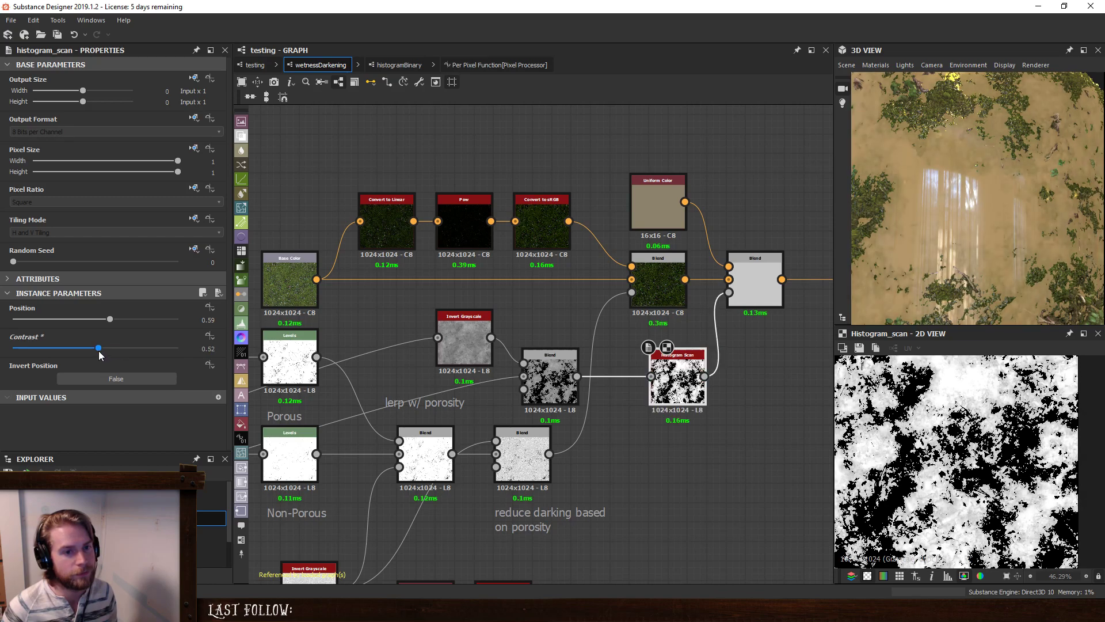
drag(82, 353, 3, 368)
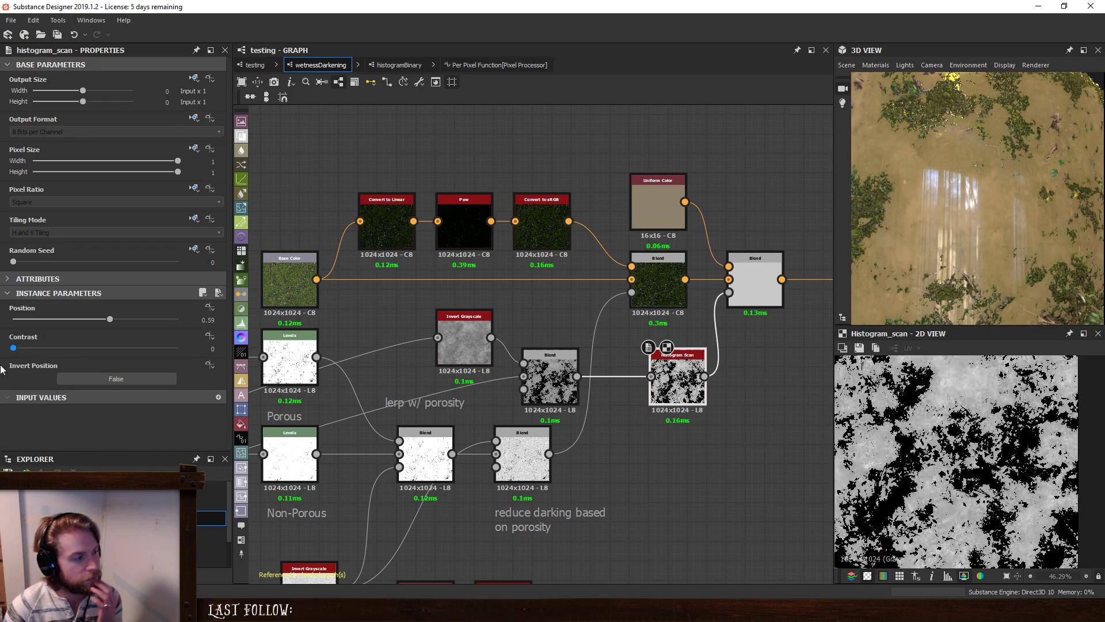
Try the silt Histogram Scan at position 0.29, and set its contrast to 1 and its position to 0.47.
drag(99, 321, 61, 321)
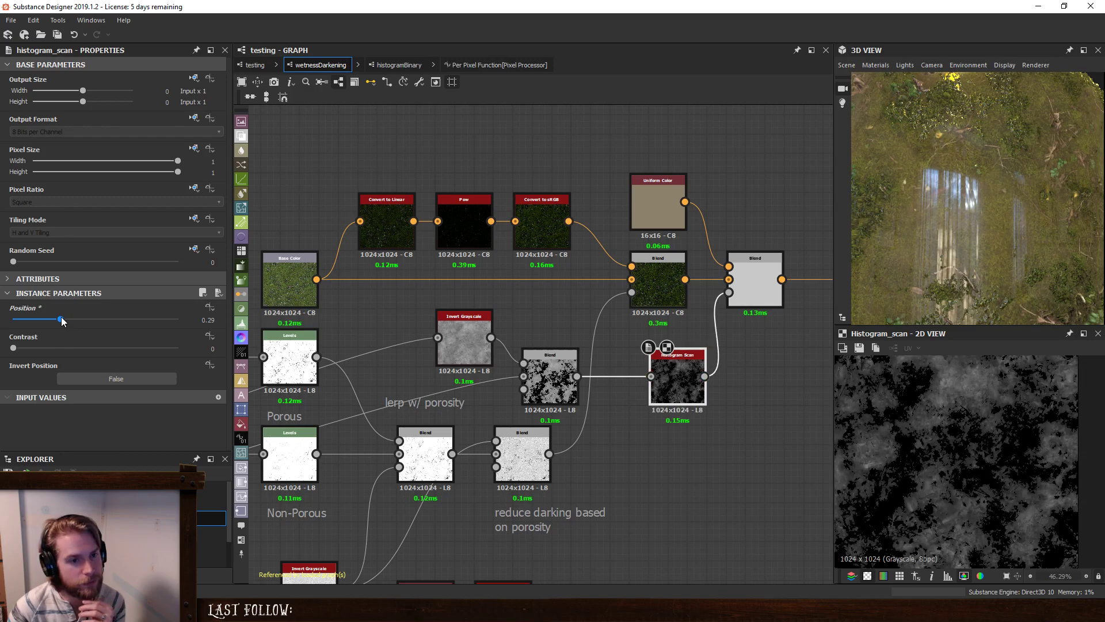
click(48, 347)
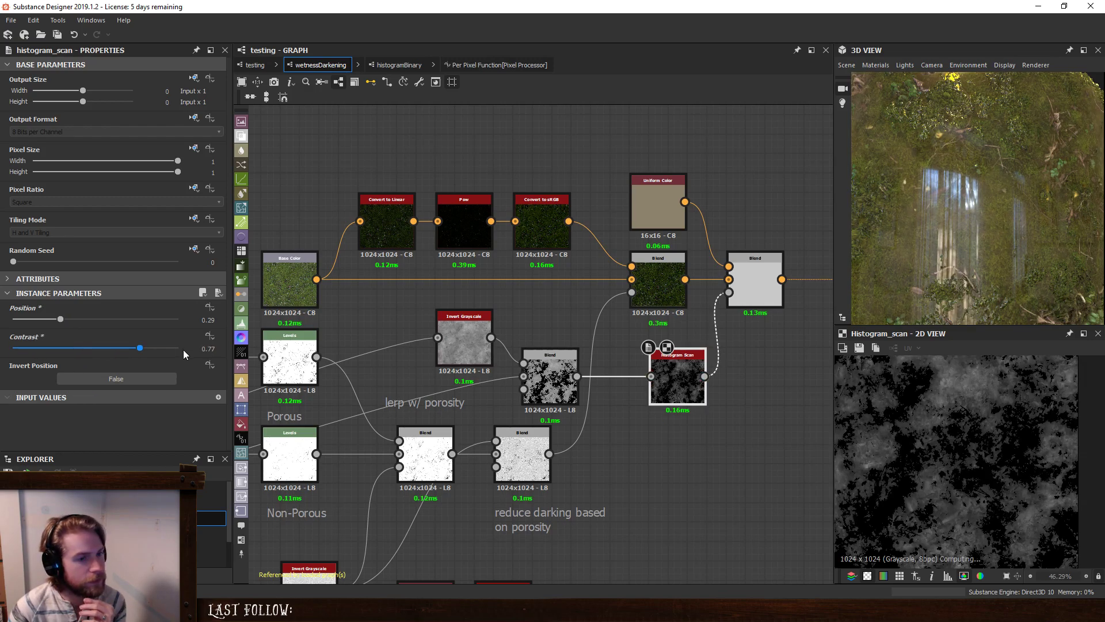
drag(183, 350, 216, 350)
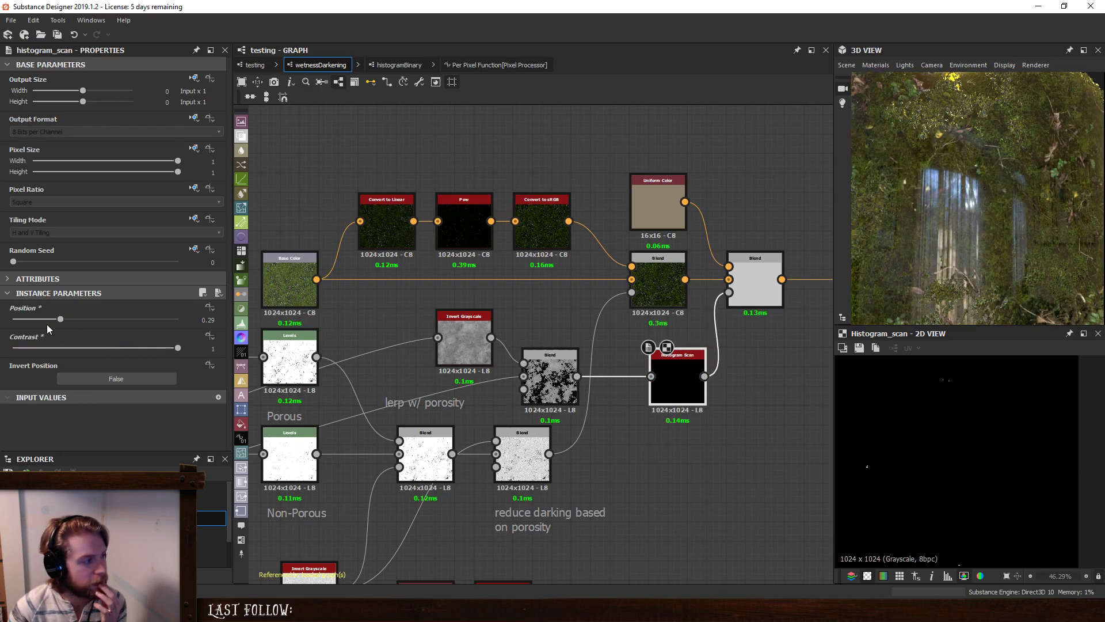
drag(60, 320, 91, 322)
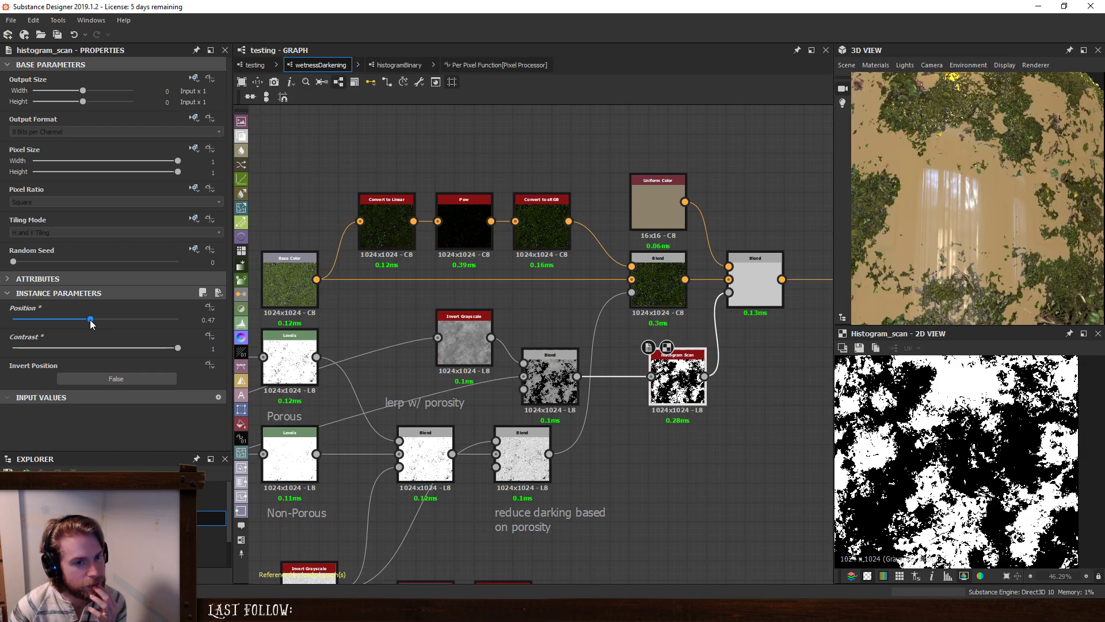
Set the silt Histogram Scan's position to 0.66 and its contrast to 0.01, checking the coverage on the whole 3D model.
drag(178, 348, 122, 318)
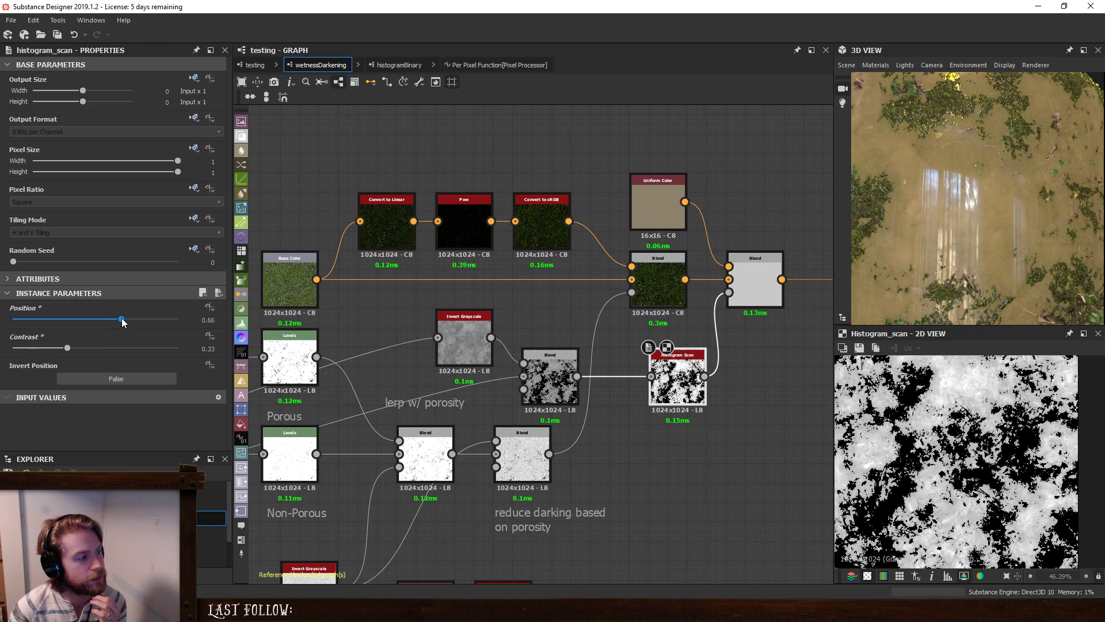
drag(68, 349, 15, 350)
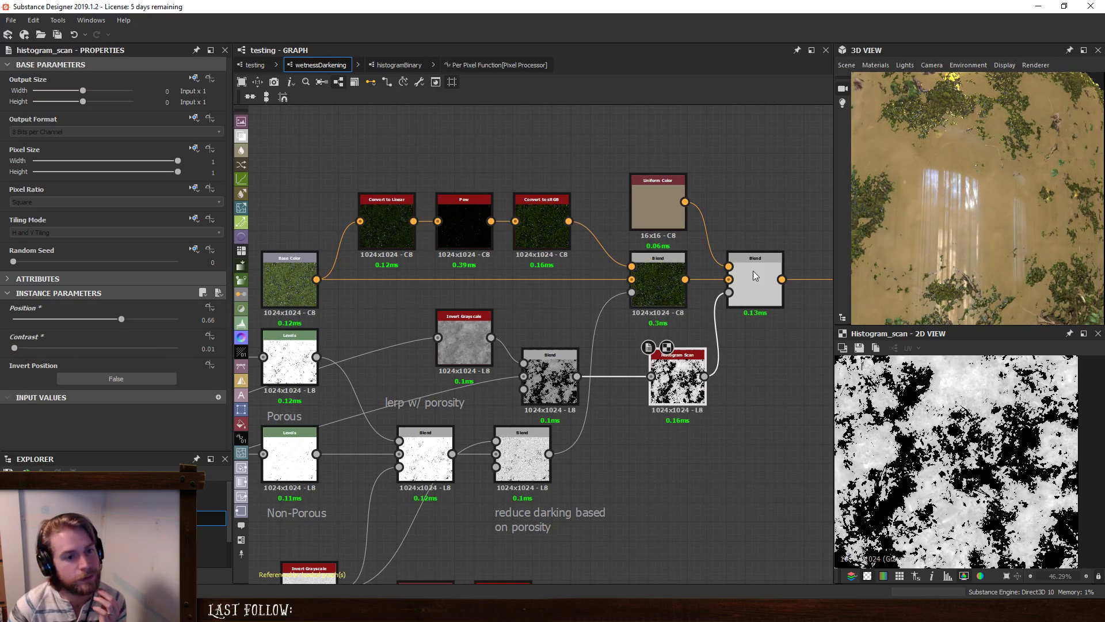
scroll(940, 277, down, 5)
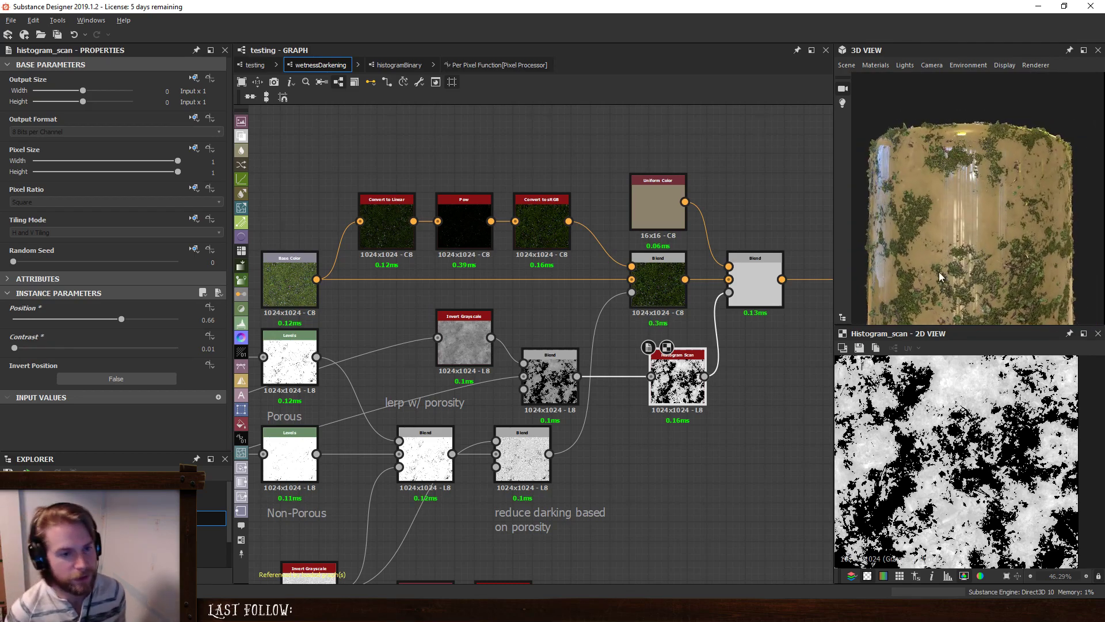
middle_drag(556, 349, 550, 333)
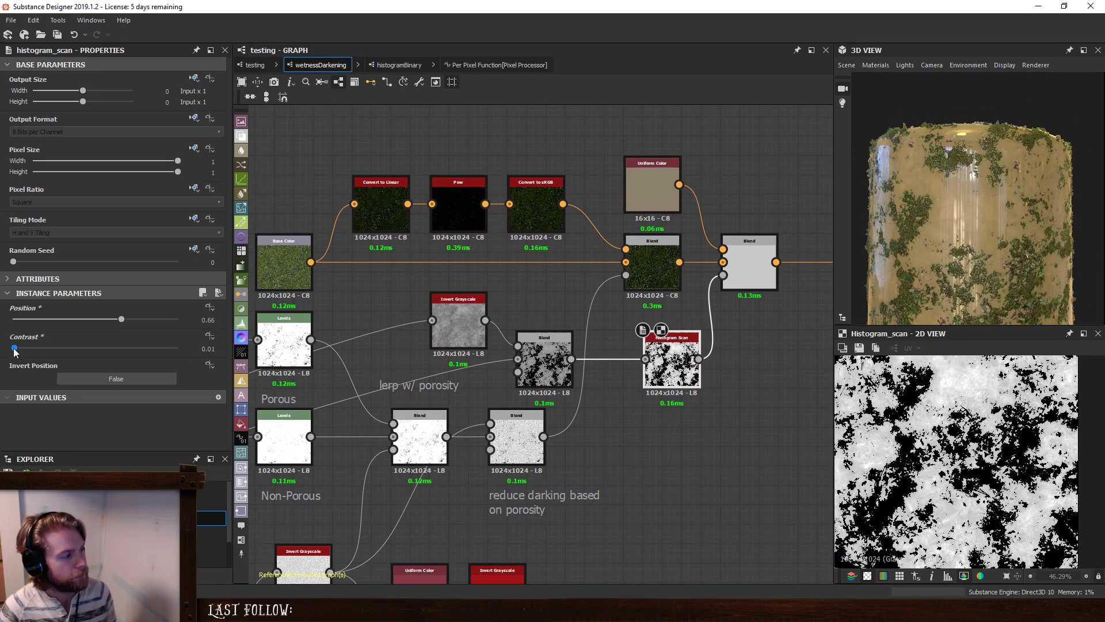
Add a Float1 input parameter siltDepth labelled "Silt Depth" to wetnessDarkening and place it directly below siltColor.
click(695, 435)
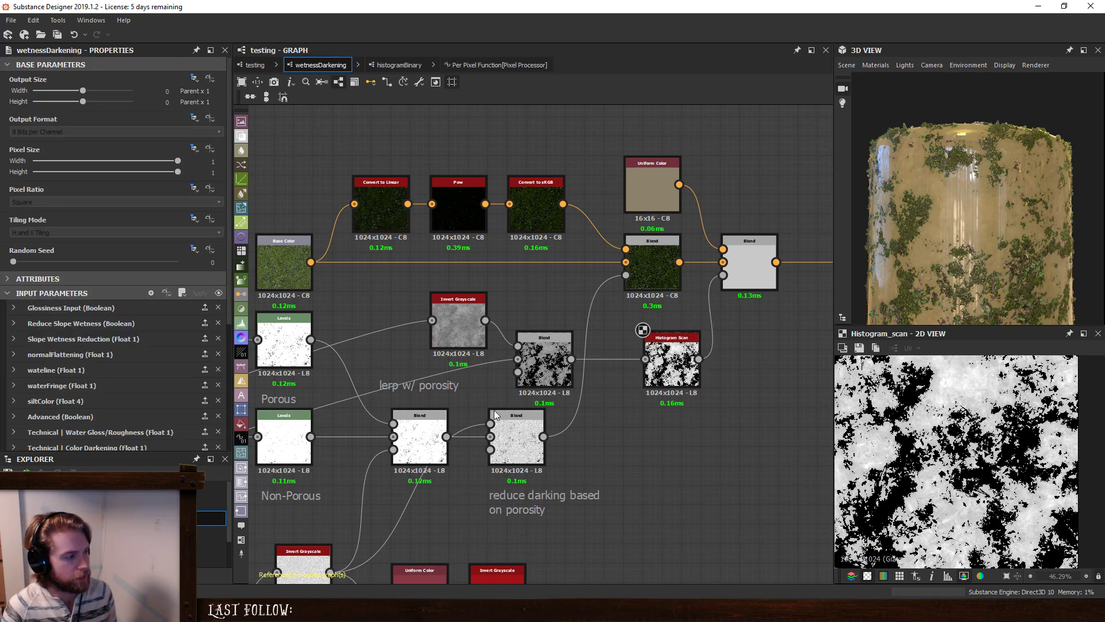
scroll(138, 322, down, 3)
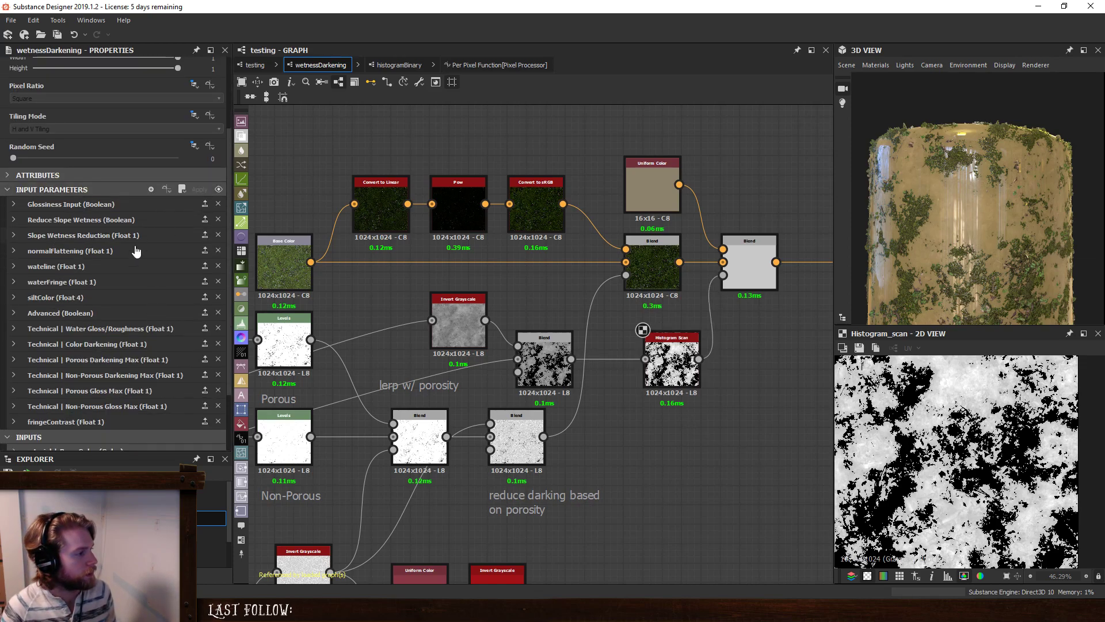
scroll(48, 280, down, 1)
click(151, 155)
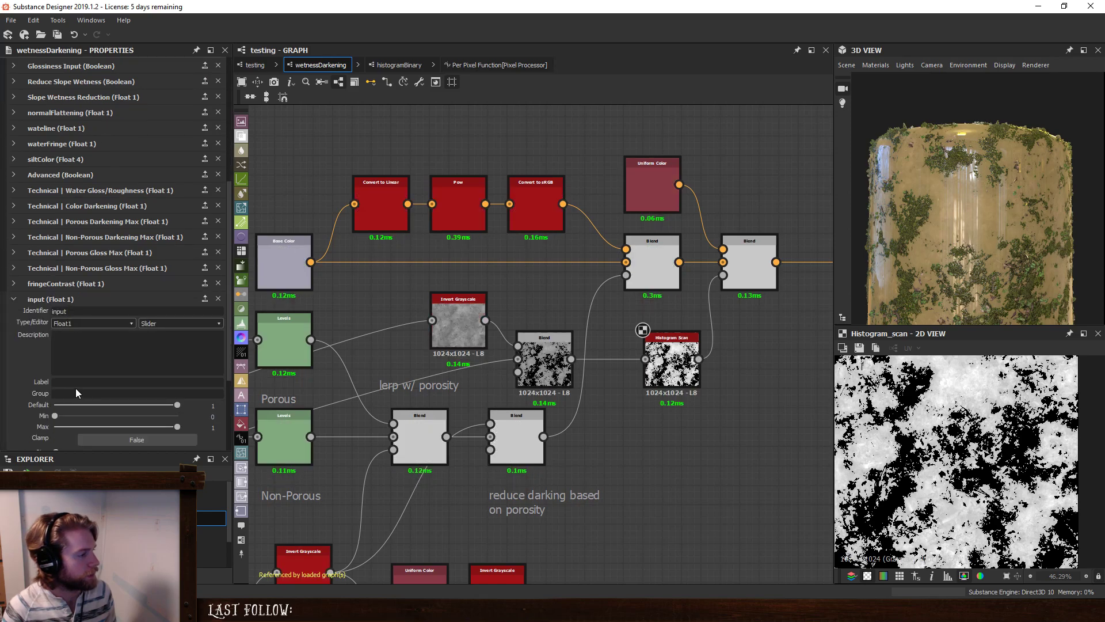
text(siltDepth)
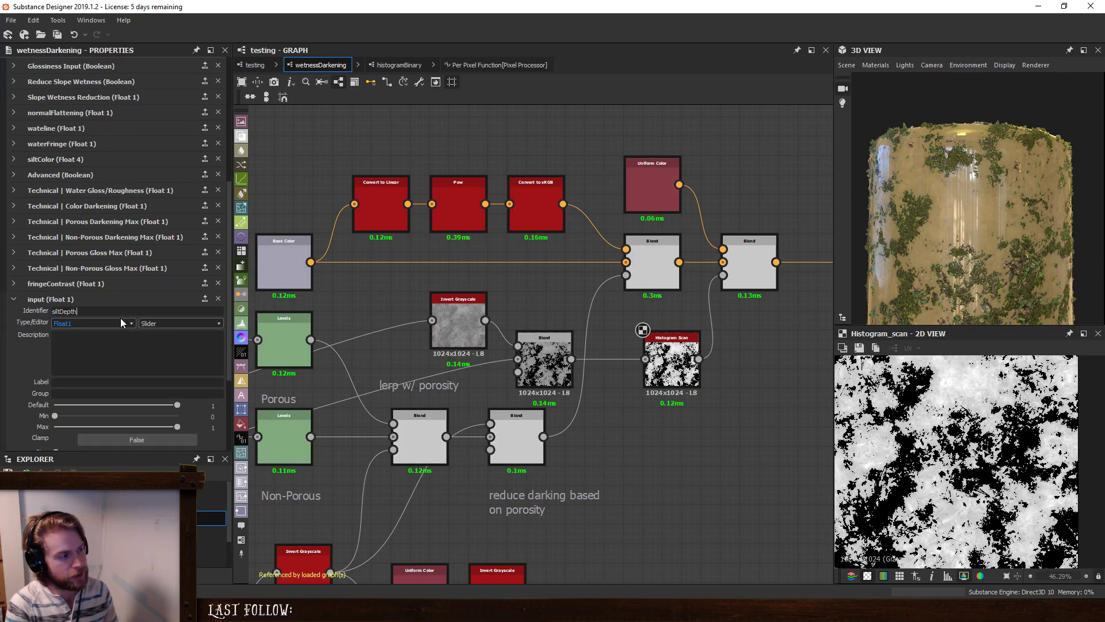
key(Return)
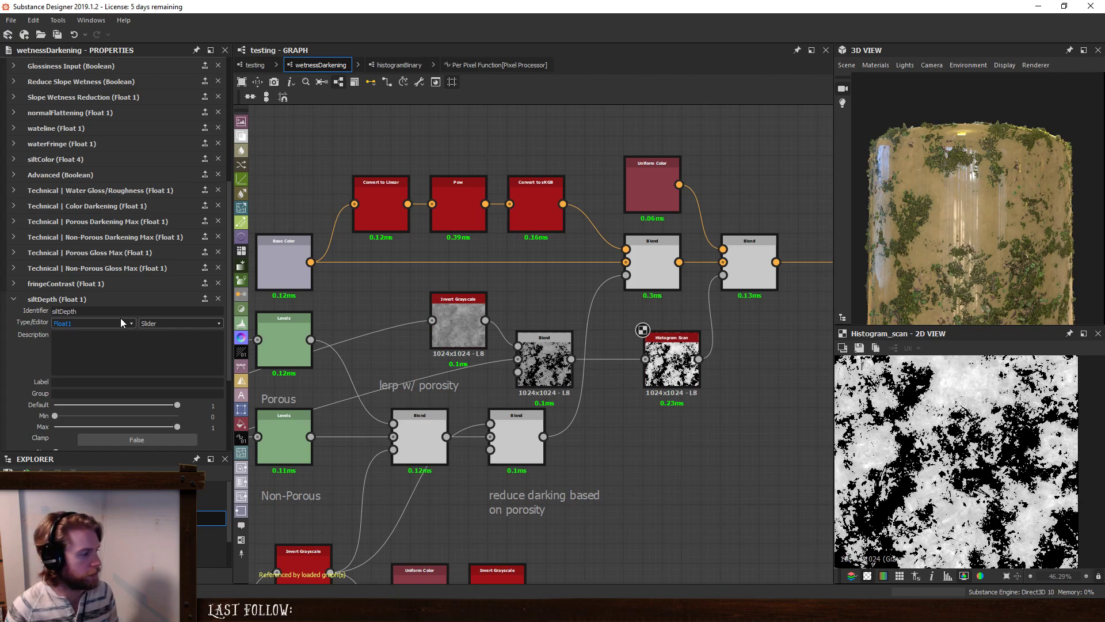
text(S)
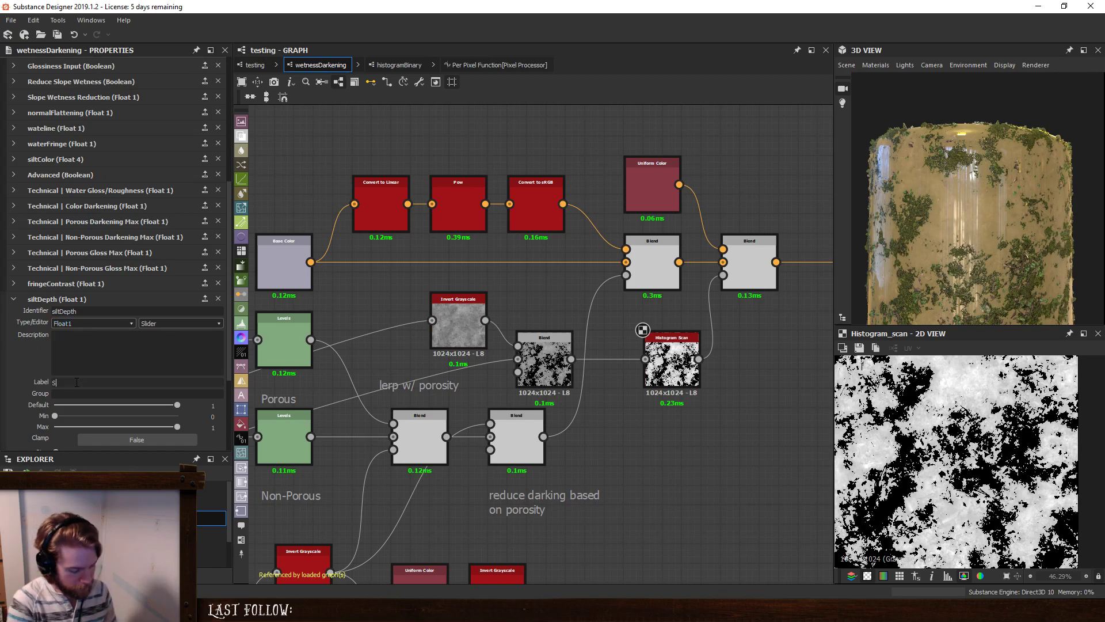
text(ilt Depth)
key(Return)
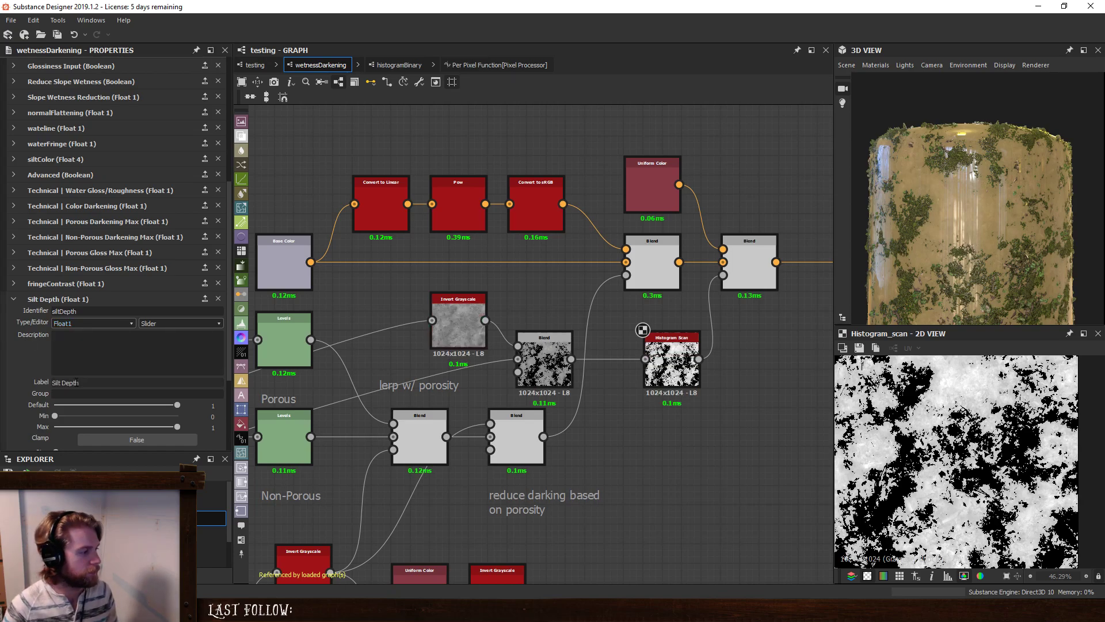
click(11, 300)
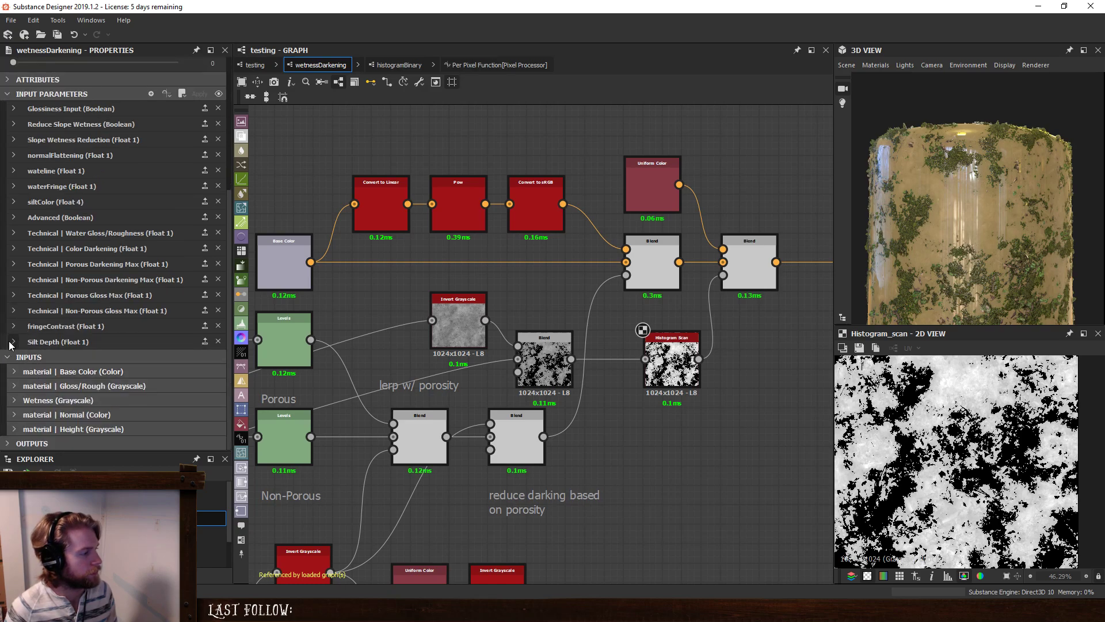
drag(5, 342, 17, 217)
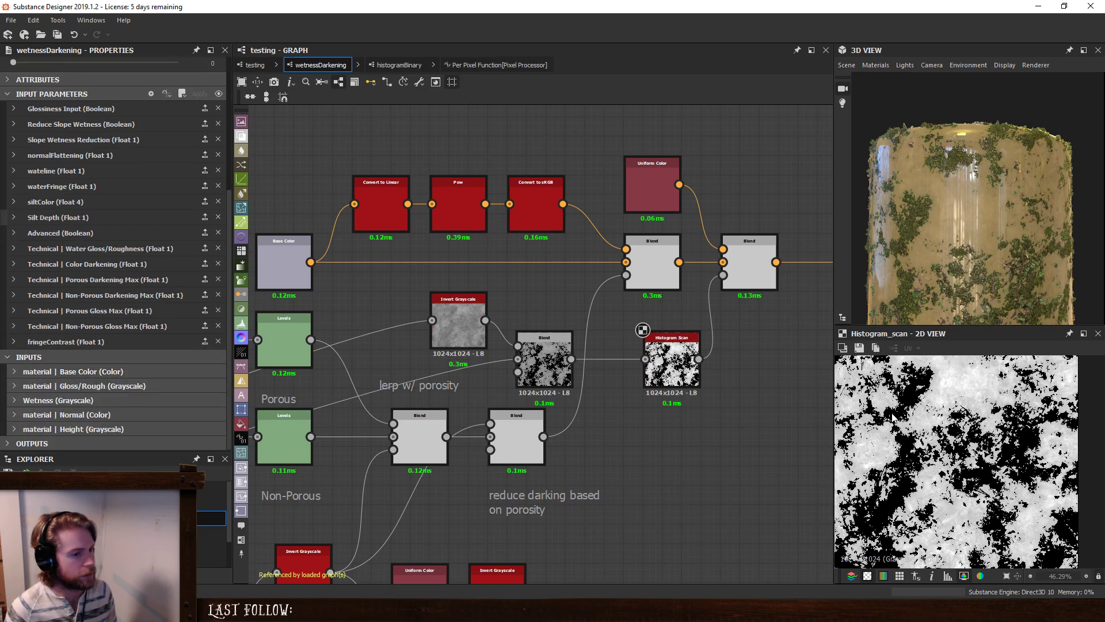
Try the silt Histogram Scan at position 0.25 with contrast 0.65 and inspect the 3D model up close.
click(683, 356)
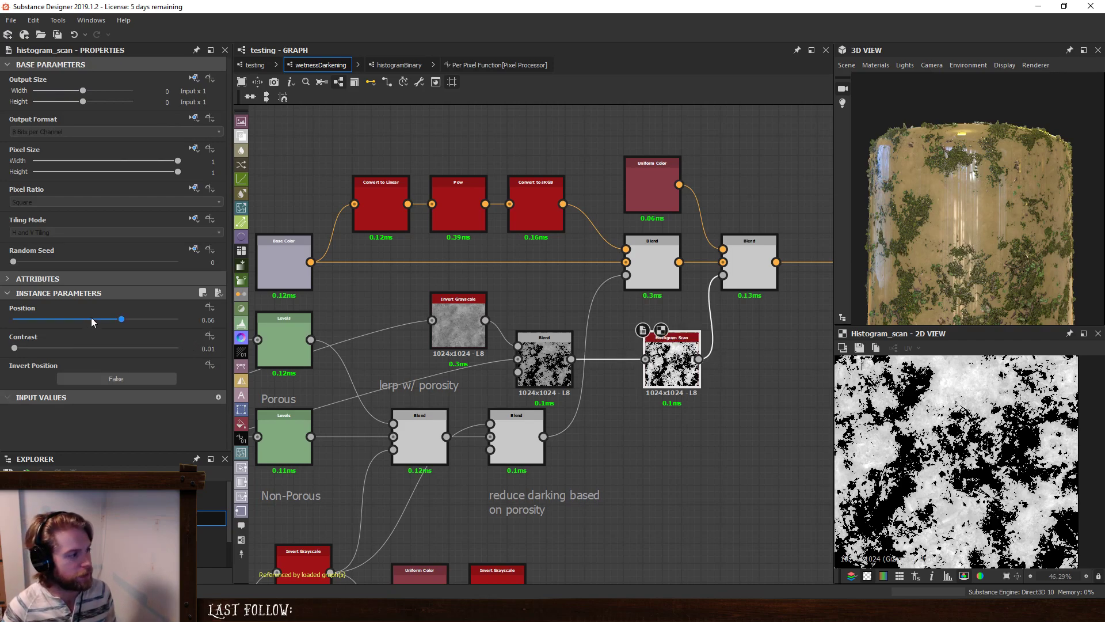
drag(91, 319, 54, 316)
drag(14, 349, 120, 351)
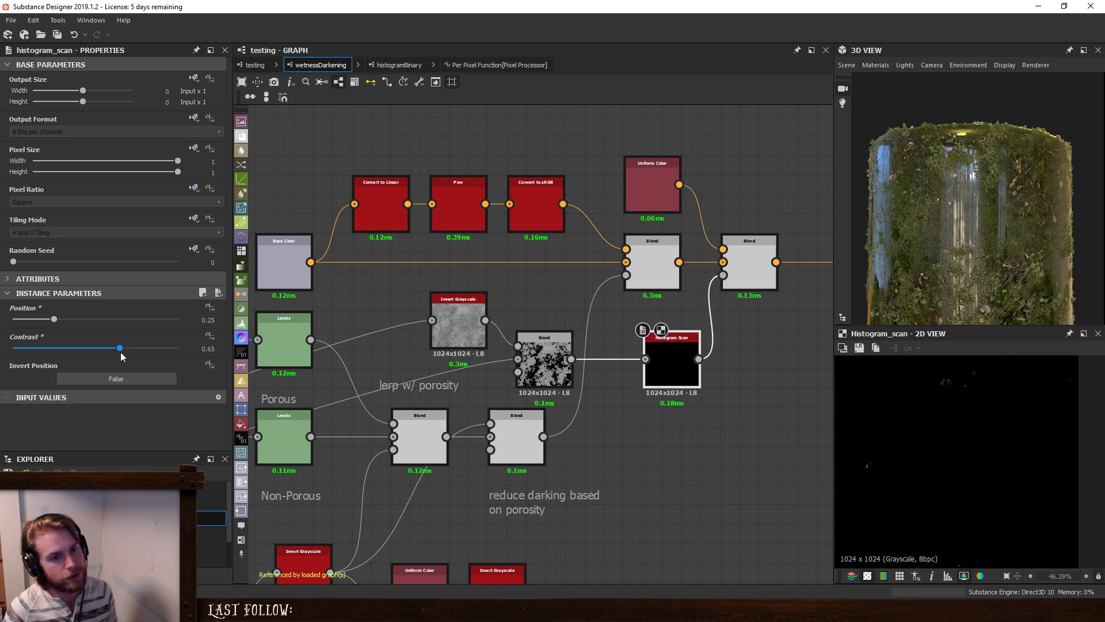
right_drag(987, 215, 844, 254)
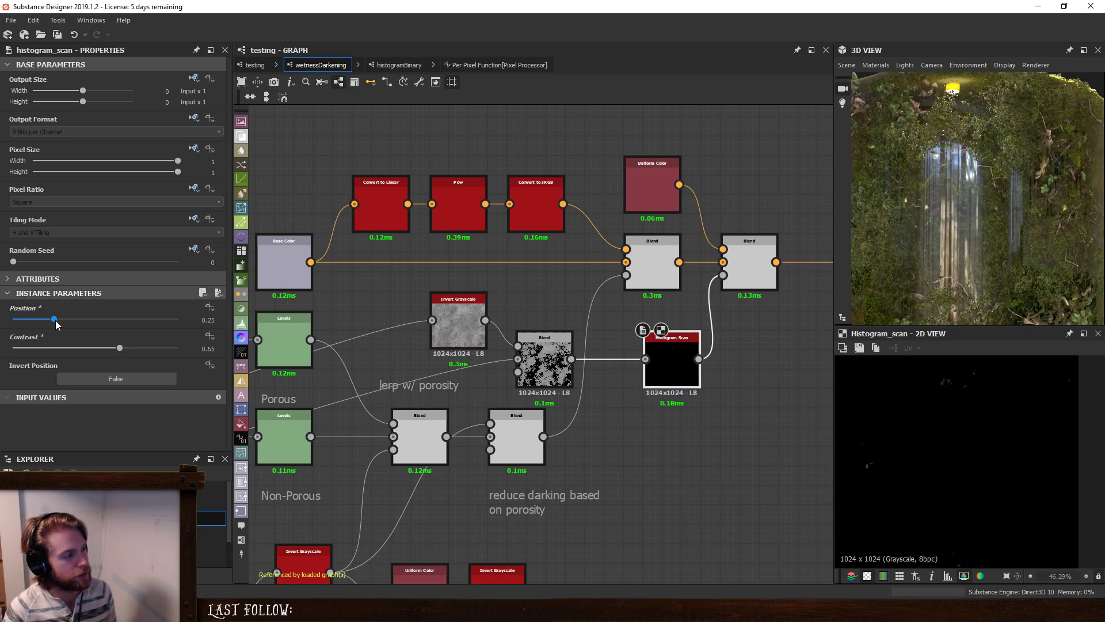
Try the silt Histogram Scan at position 0.38, and at position 0.61 with contrast 0.17, comparing the silt coverage on the model.
mouse_move(55, 320)
mouse_down()
mouse_move(87, 320)
mouse_move(75, 320)
mouse_up()
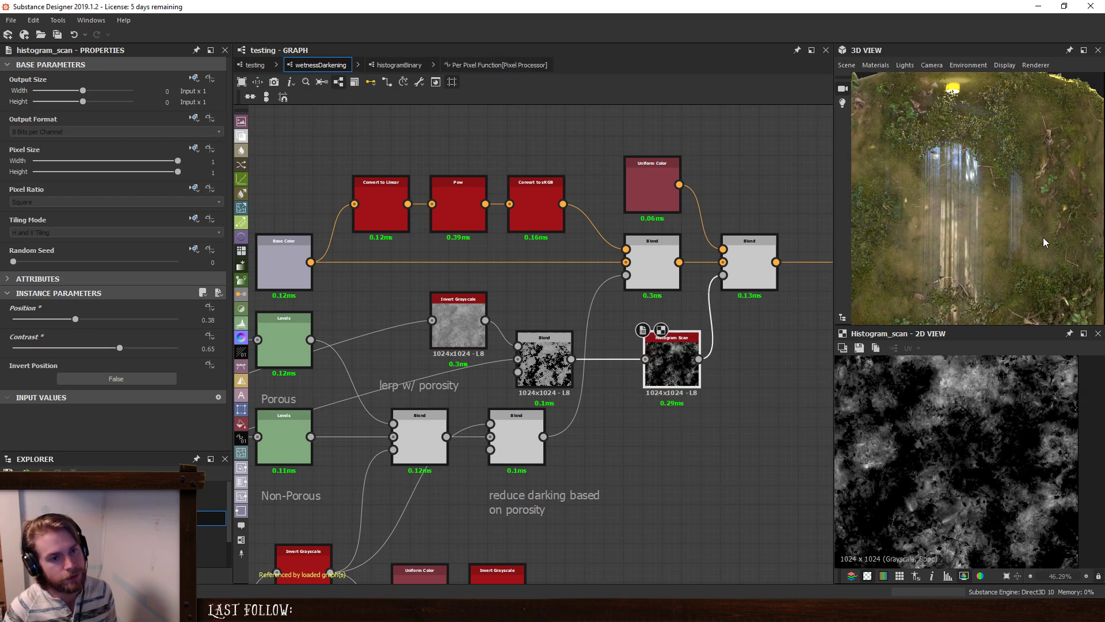
drag(1043, 238, 971, 227)
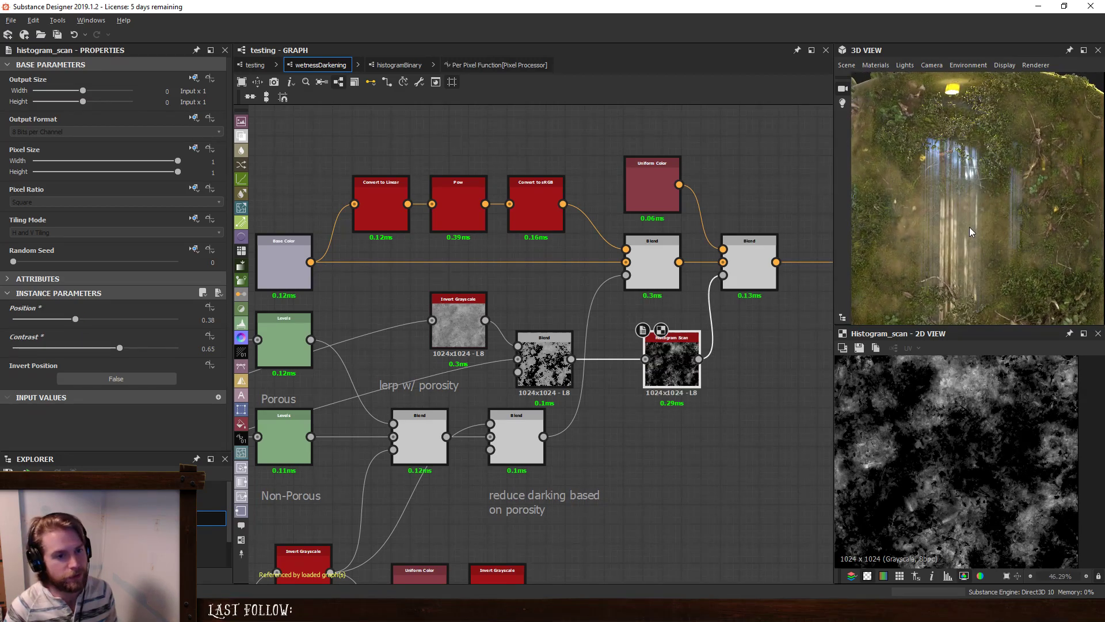
drag(95, 320, 41, 348)
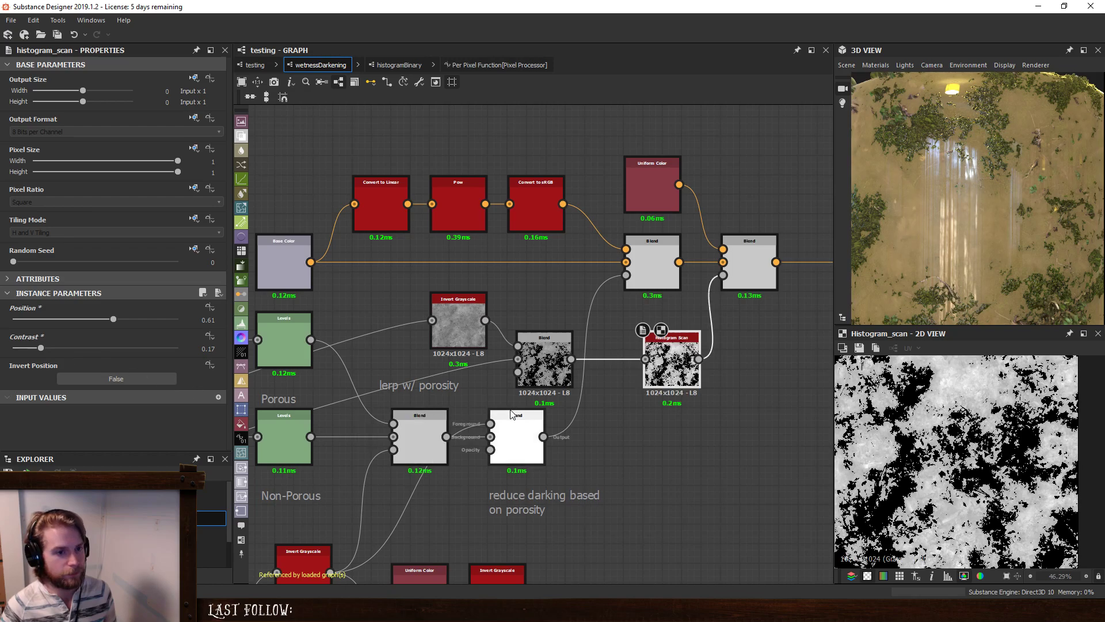
mouse_move(973, 219)
mouse_down()
mouse_move(1009, 231)
mouse_move(982, 239)
mouse_up()
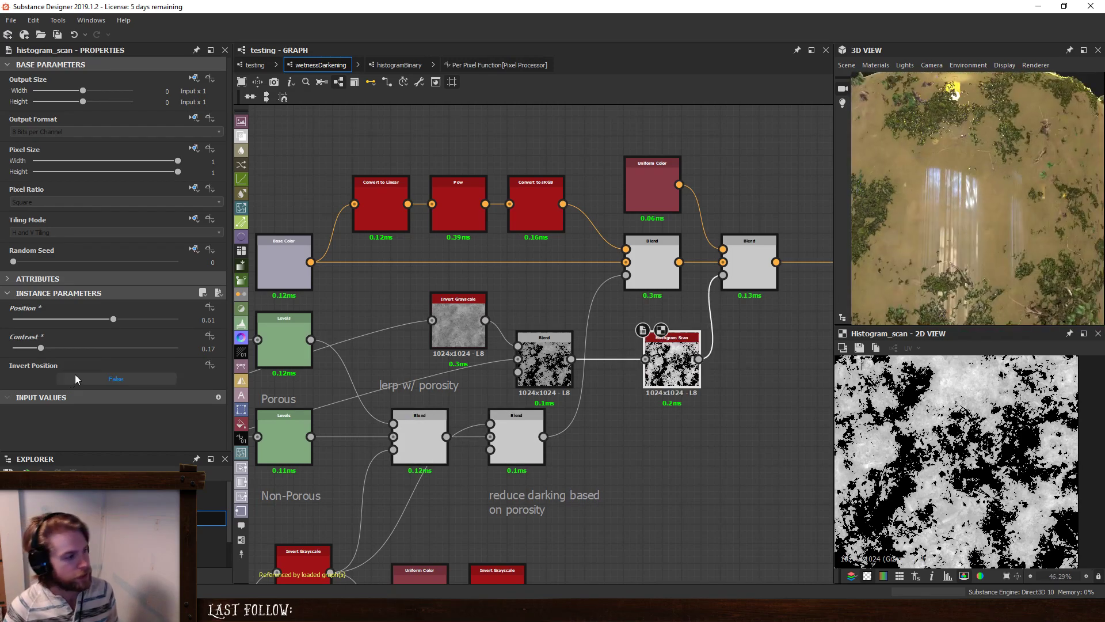
click(209, 336)
click(210, 307)
click(210, 308)
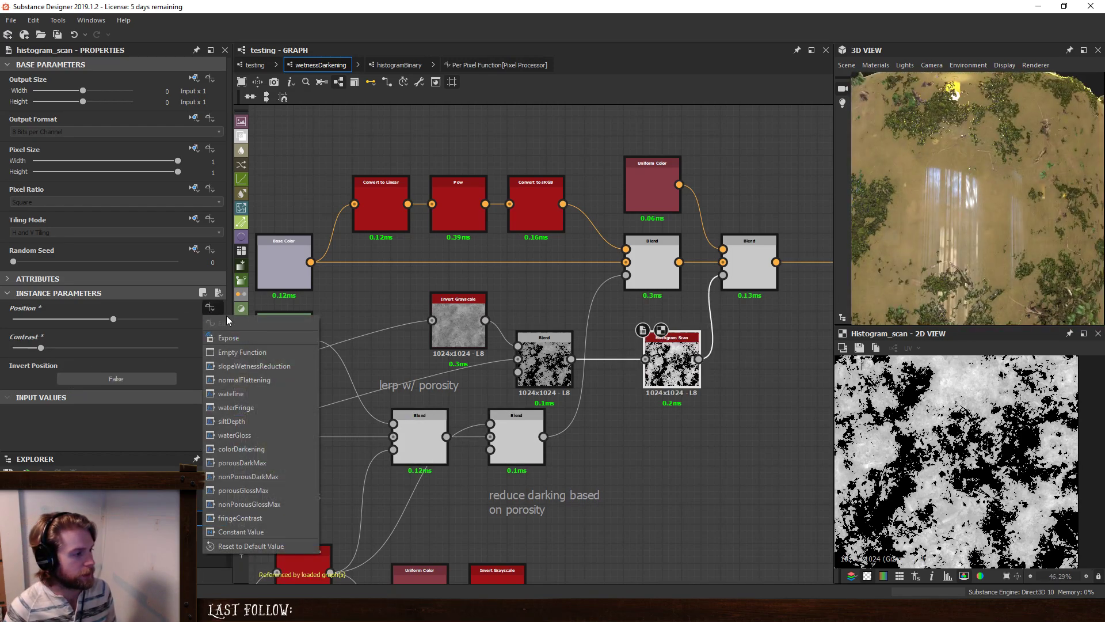
click(230, 337)
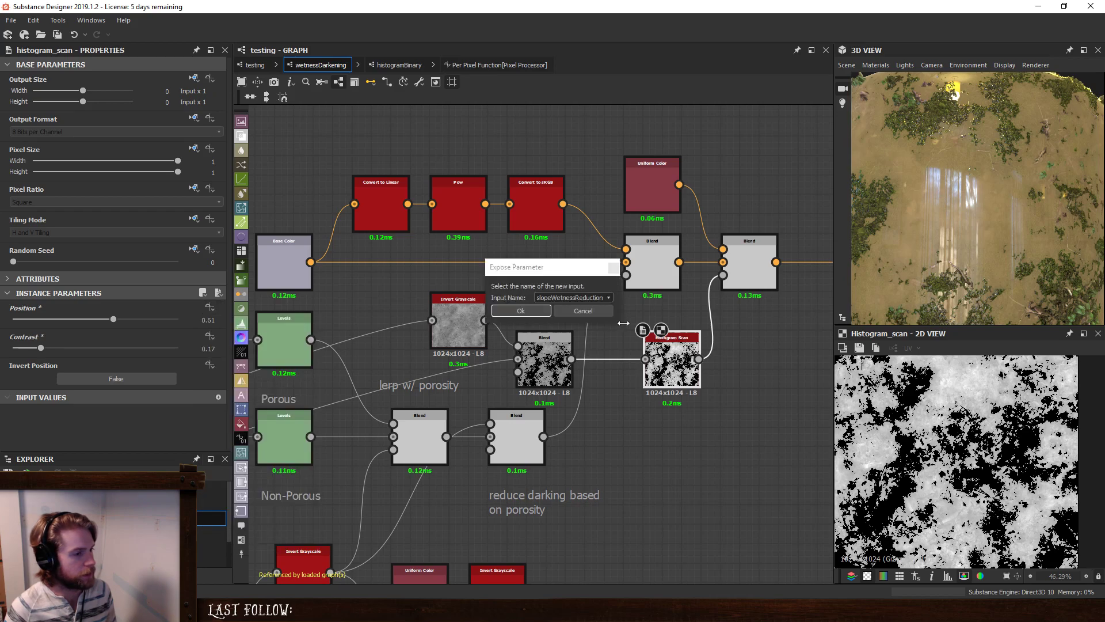
click(585, 311)
Assign empty functions to the silt Histogram Scan's Position and Contrast parameters.
click(209, 307)
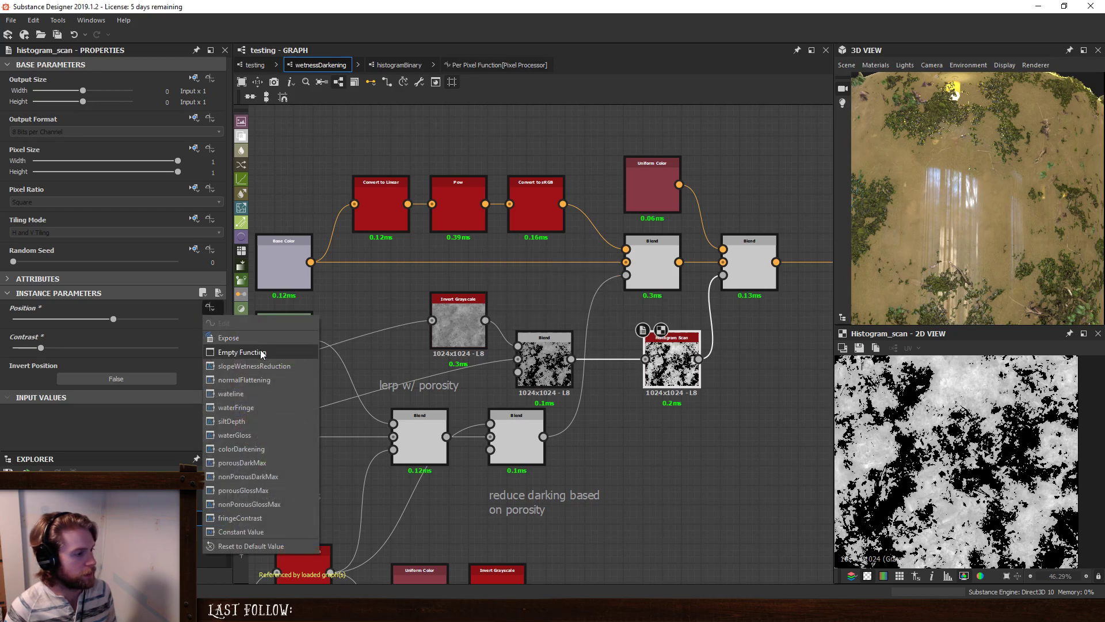
click(262, 352)
click(209, 310)
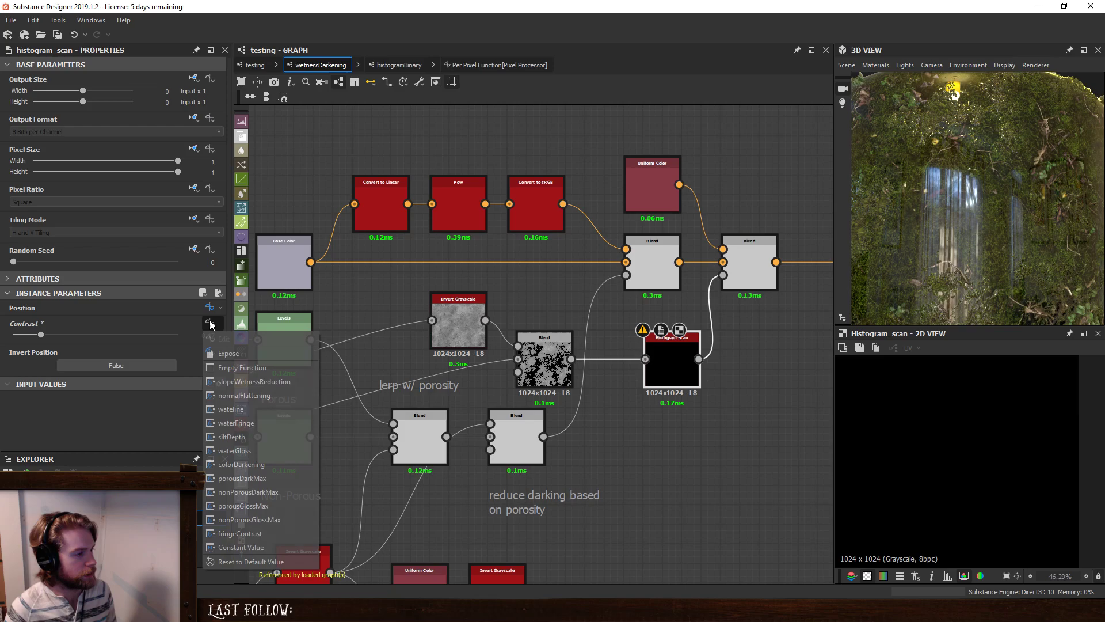
click(223, 365)
Add a Get Float node that reads siltDepth in the Histogram Scan's Position function.
key(space)
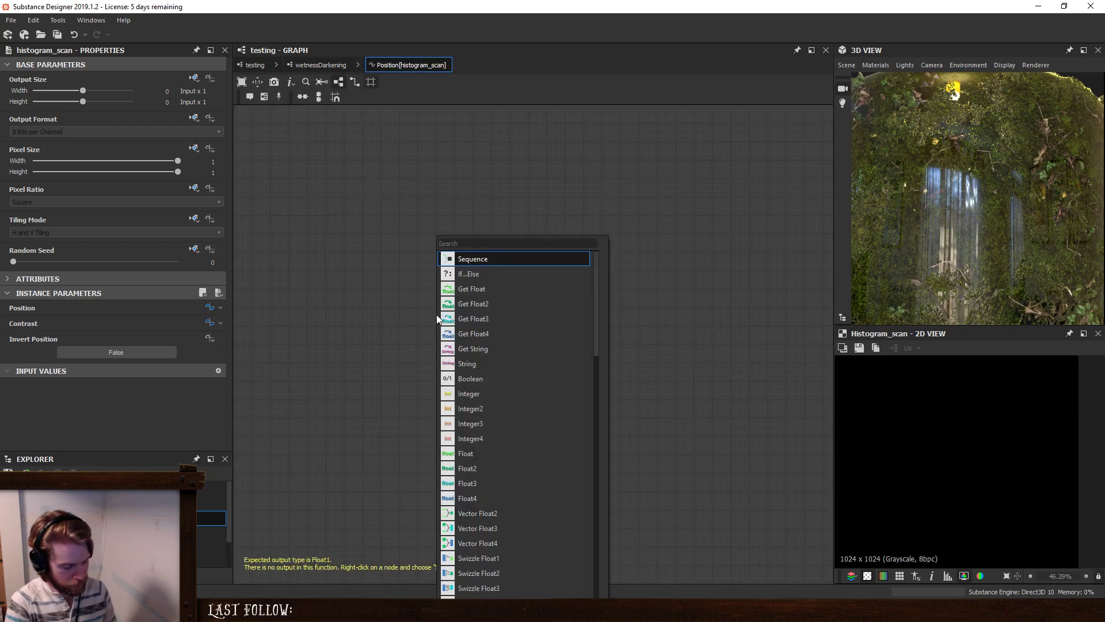
text(get)
click(447, 262)
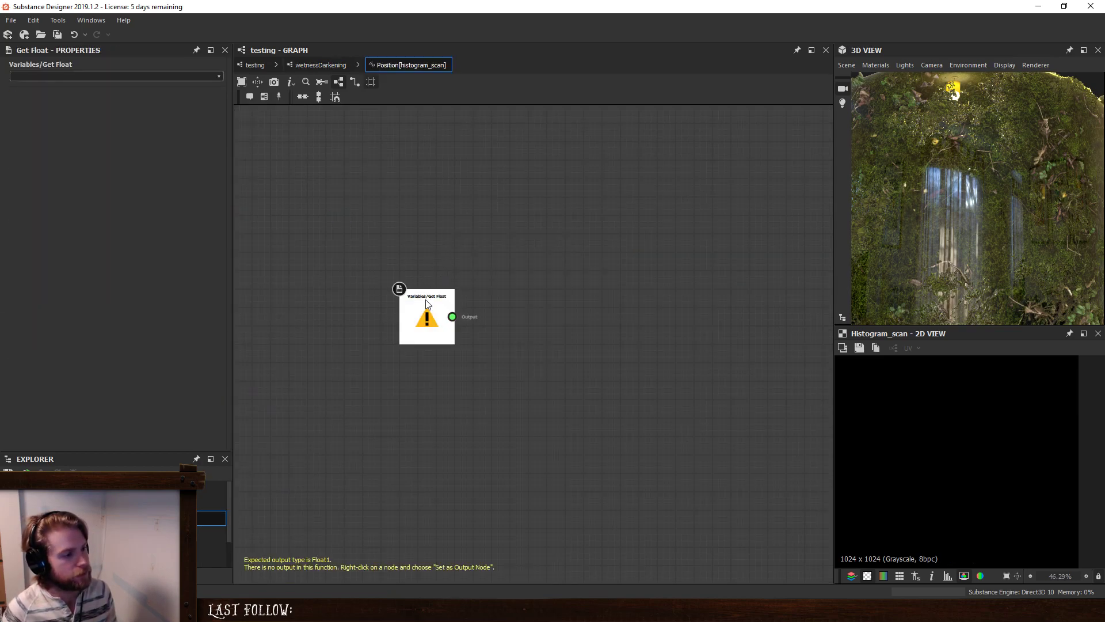
key(space)
click(217, 77)
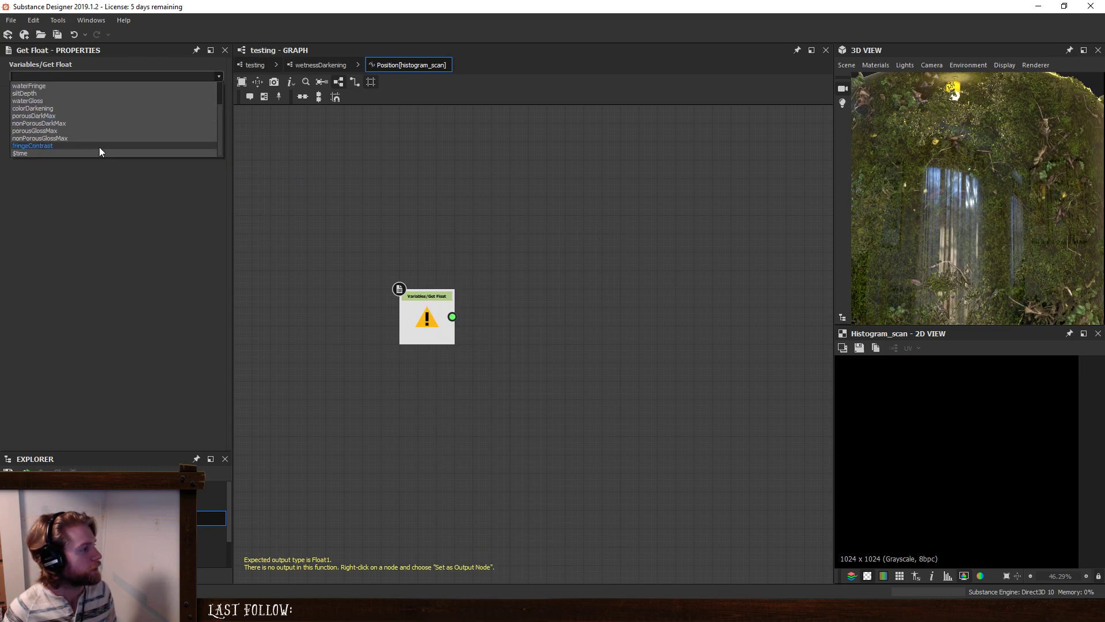
scroll(99, 138, up, 2)
click(92, 124)
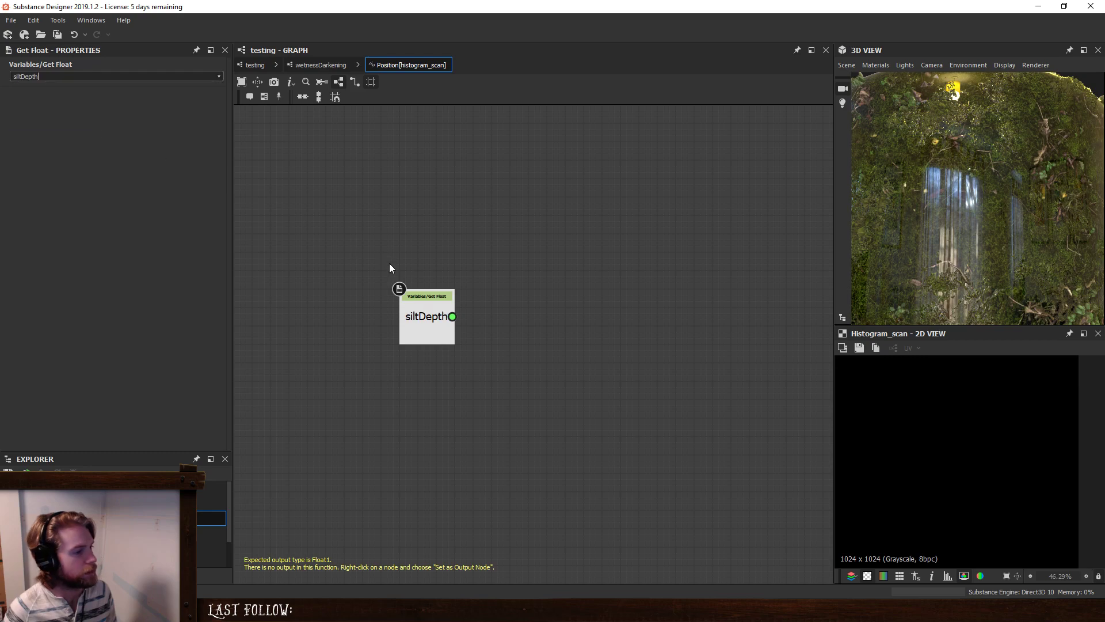
Feed siltDepth through a One minus node into a new Set node.
key(space)
text(one)
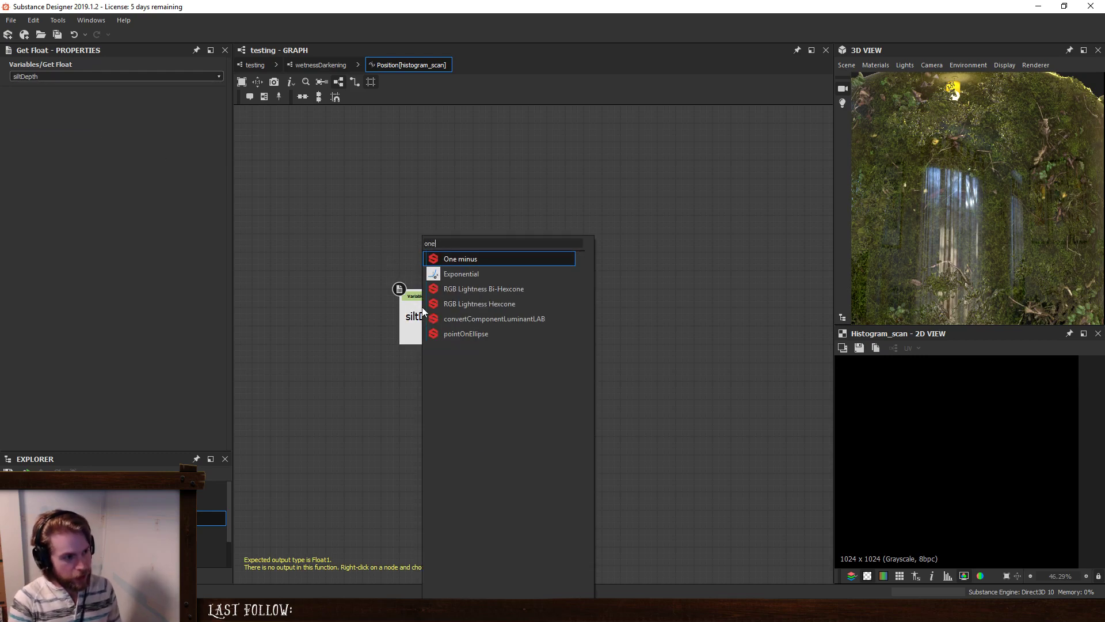
key(Return)
drag(493, 291, 547, 289)
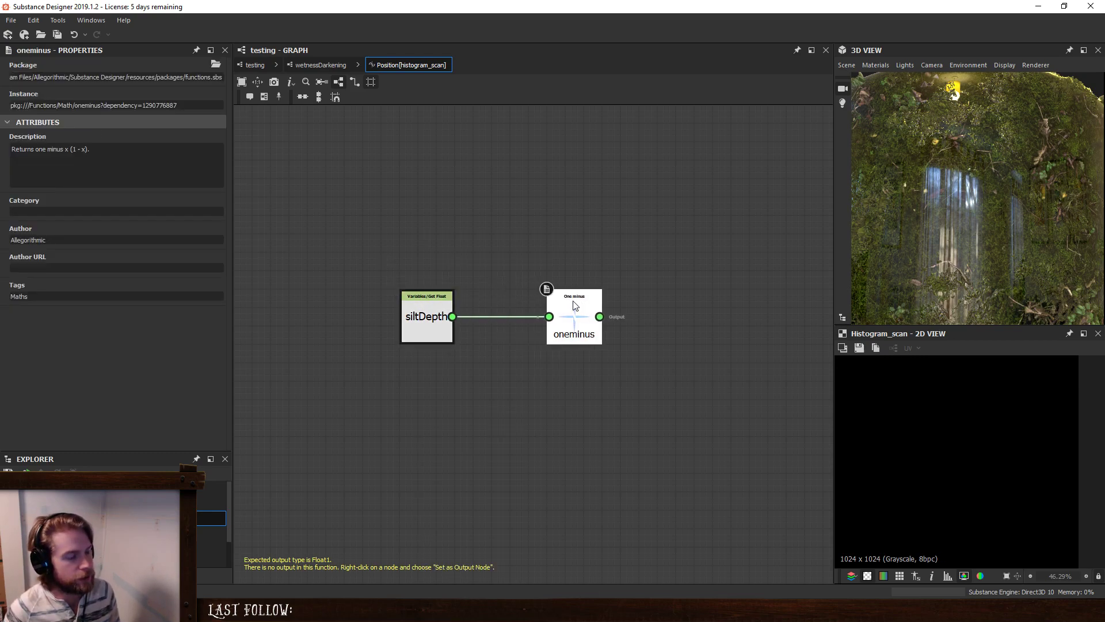
key(space)
text(set)
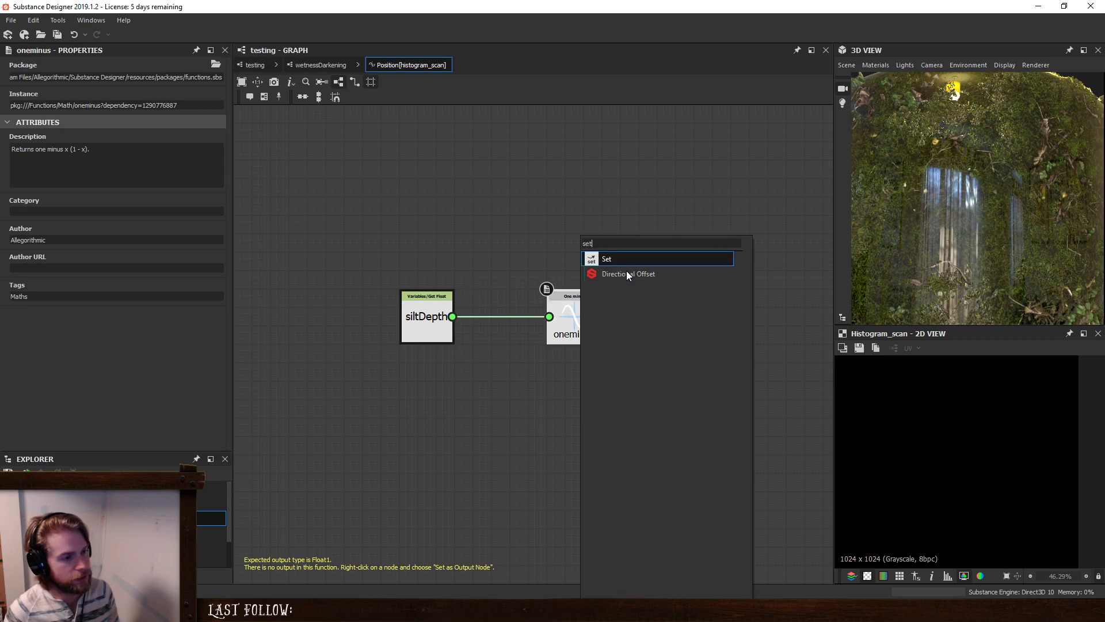
click(623, 260)
drag(572, 322, 517, 368)
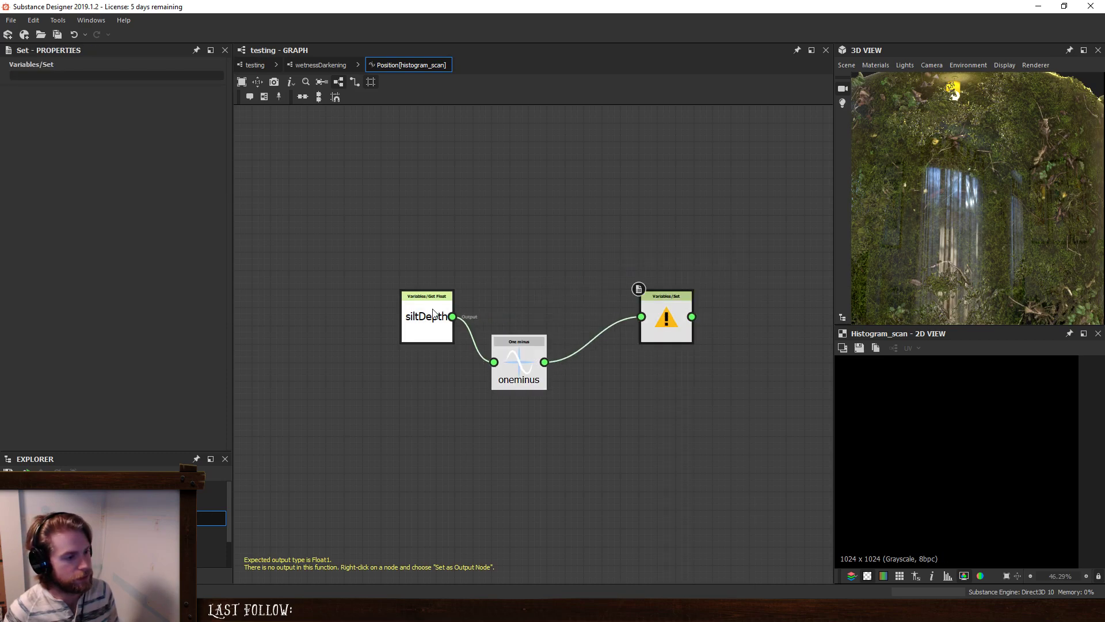
Add a Sequence node with siltDepth as its In and the Set node as its Last, and arrange the nodes in rows.
key(space)
text(s)
click(613, 264)
drag(681, 305, 636, 324)
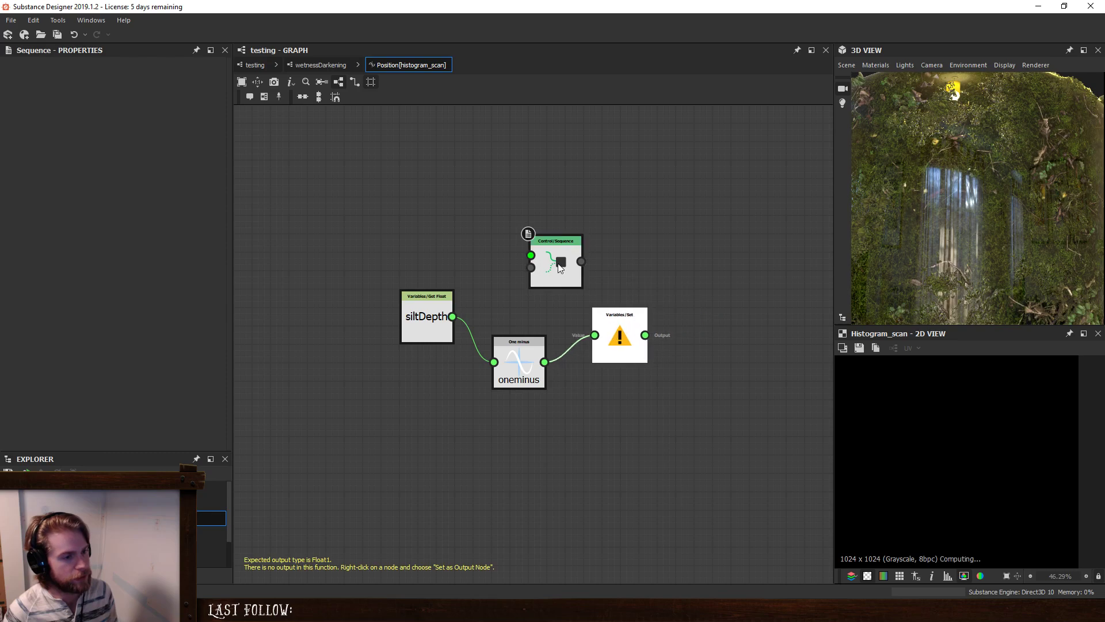
drag(559, 261, 687, 262)
drag(454, 318, 659, 255)
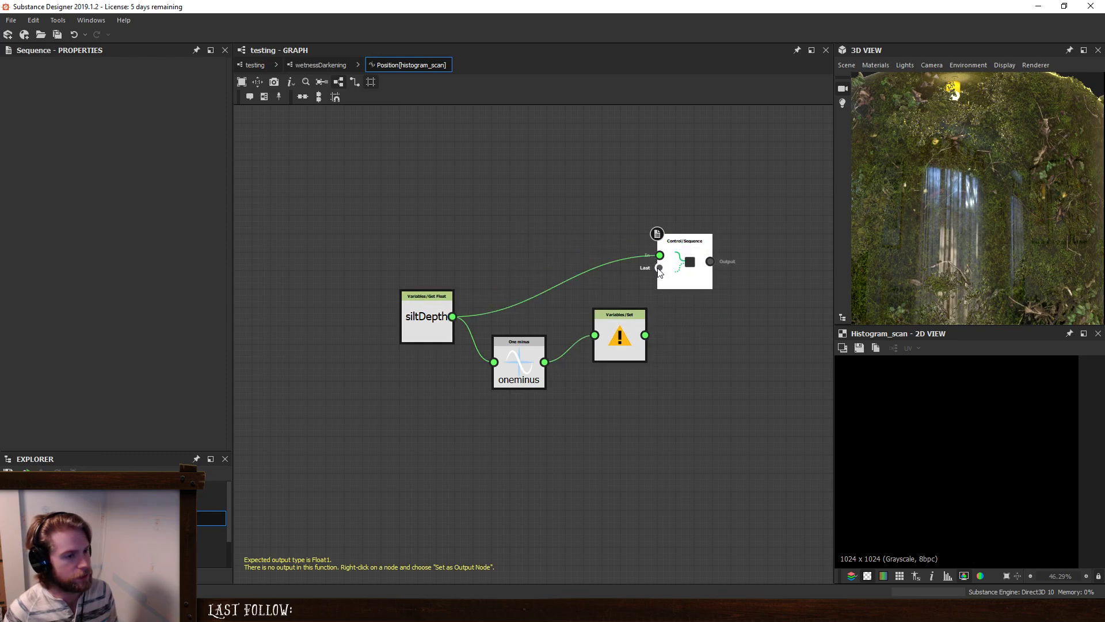
drag(426, 302, 426, 247)
drag(685, 276, 722, 276)
drag(519, 348, 519, 303)
drag(620, 342, 620, 324)
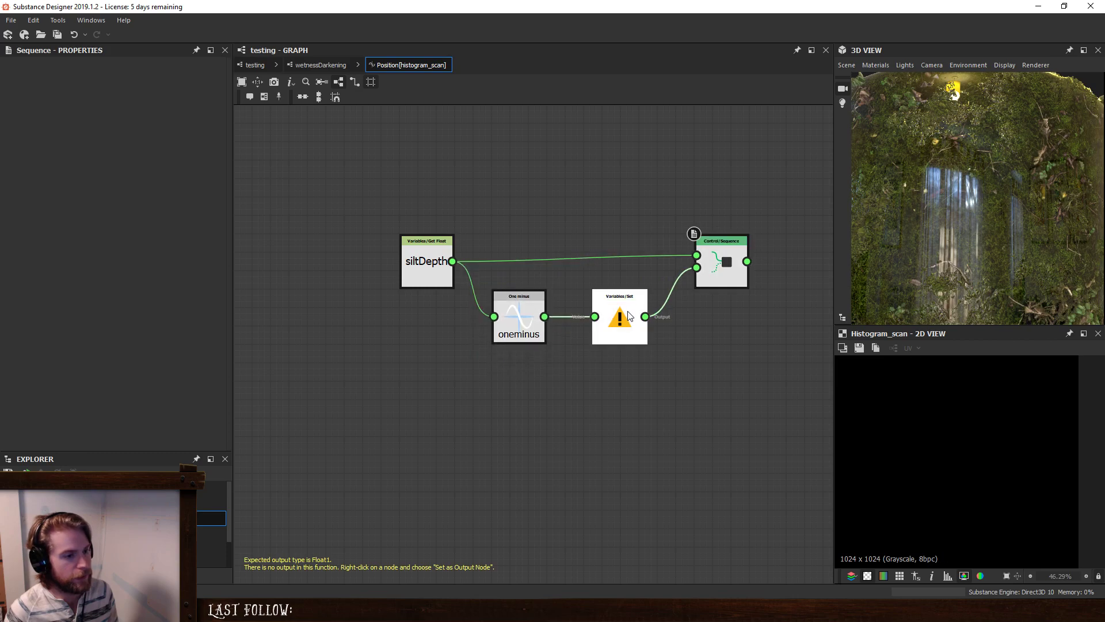
Make the Sequence node the output node of the Position function.
click(722, 271)
drag(723, 270, 722, 279)
right_click(724, 260)
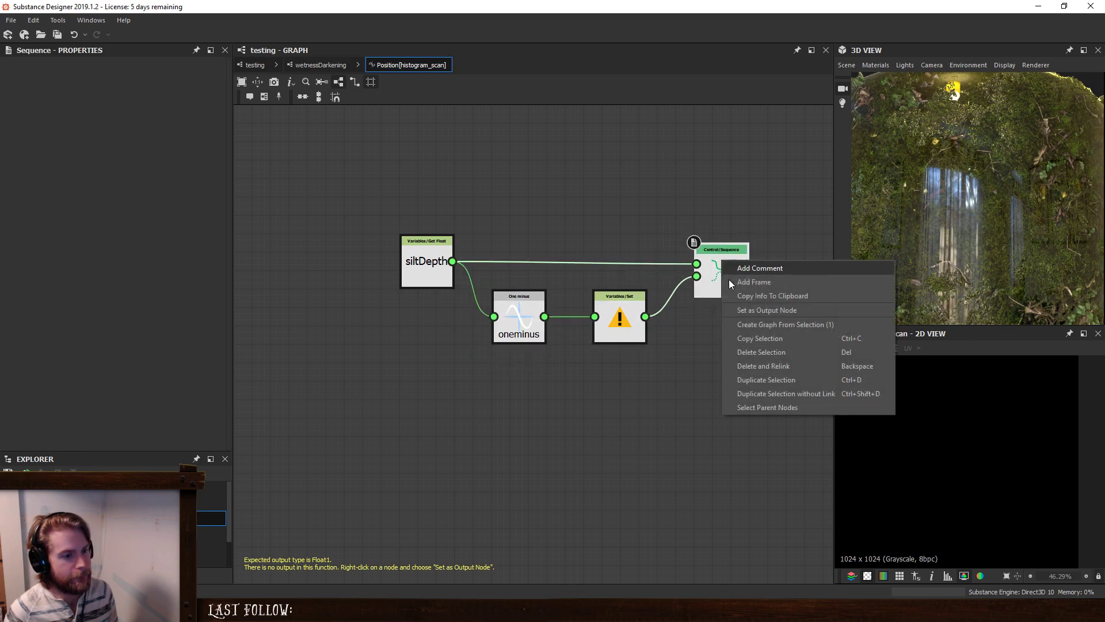
click(742, 310)
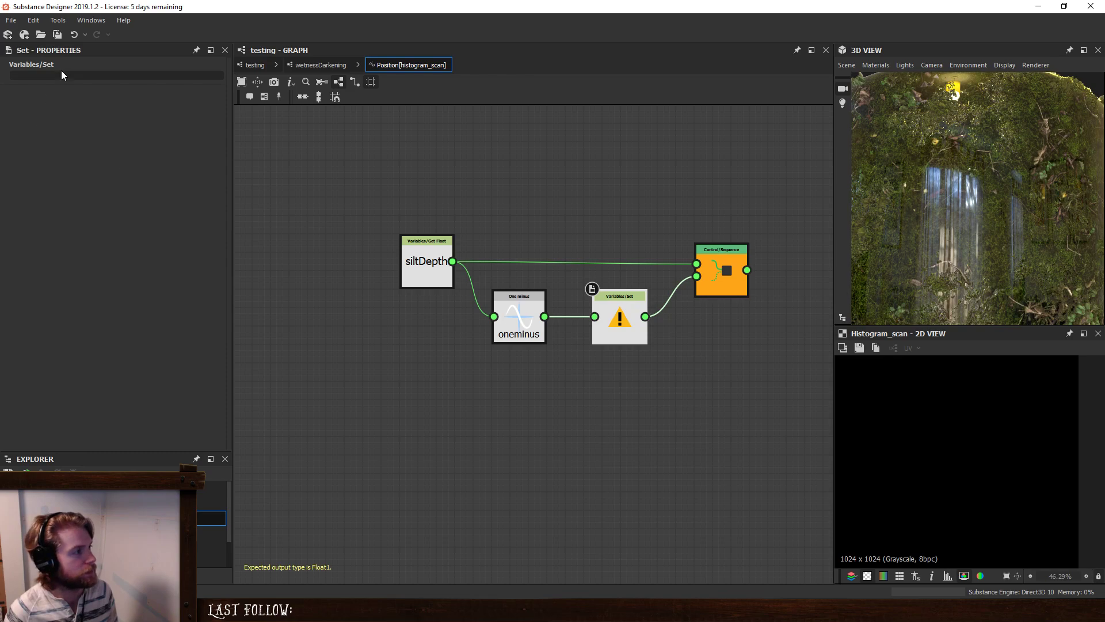
Name the Set node's variable siltContrast.
click(77, 79)
text(c)
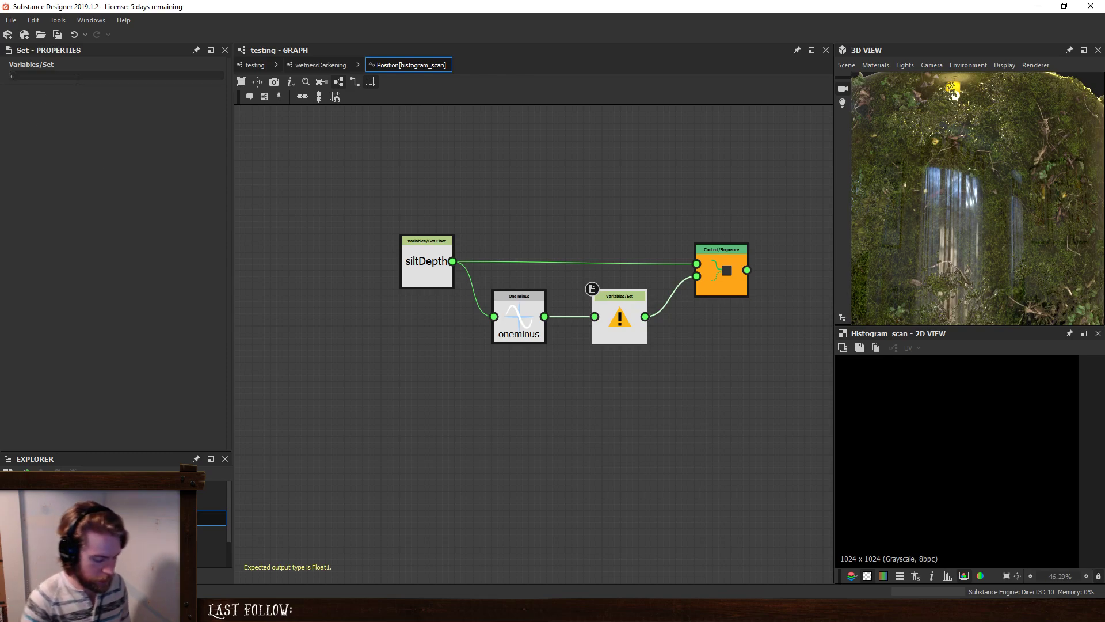
text(ontrast)
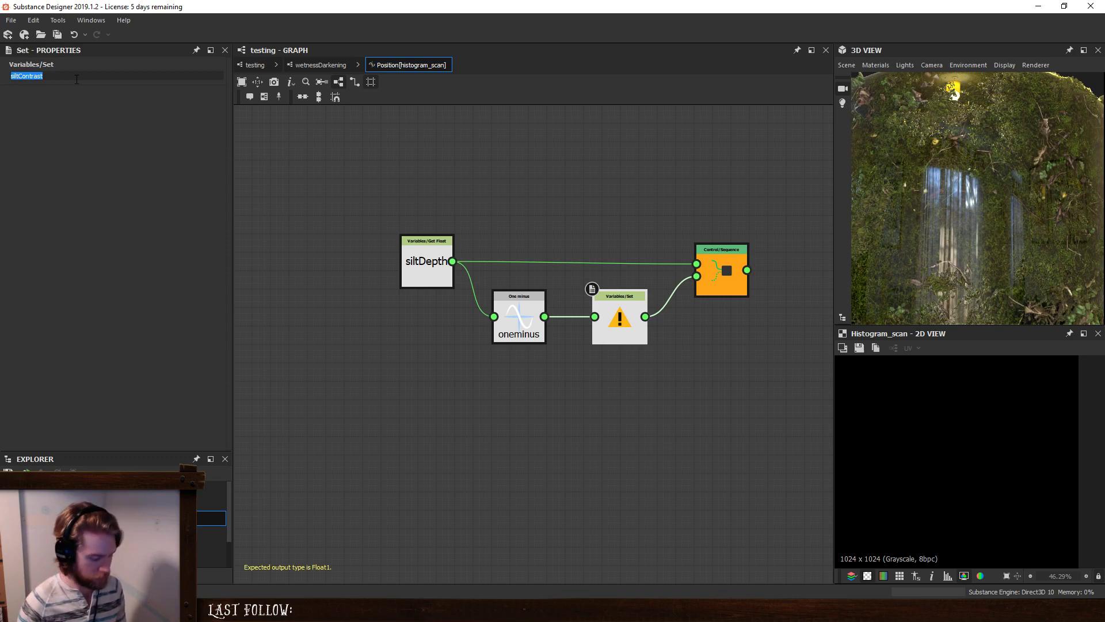
In the silt Histogram Scan's Contrast function, add a Get Float node reading siltContrast and make it the output node.
click(428, 208)
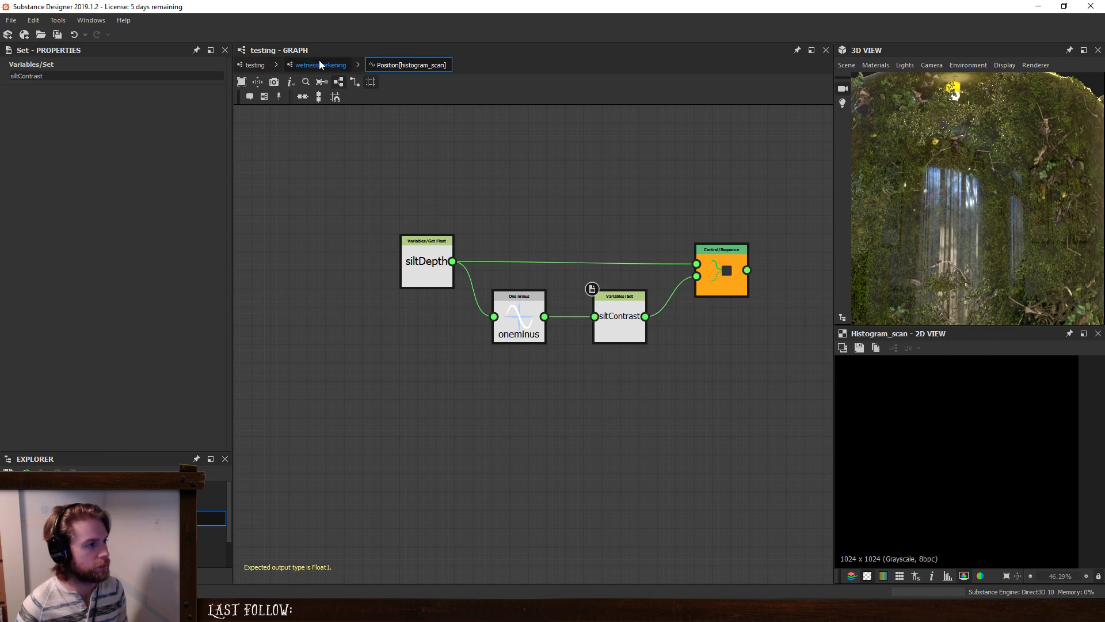
click(321, 65)
click(673, 352)
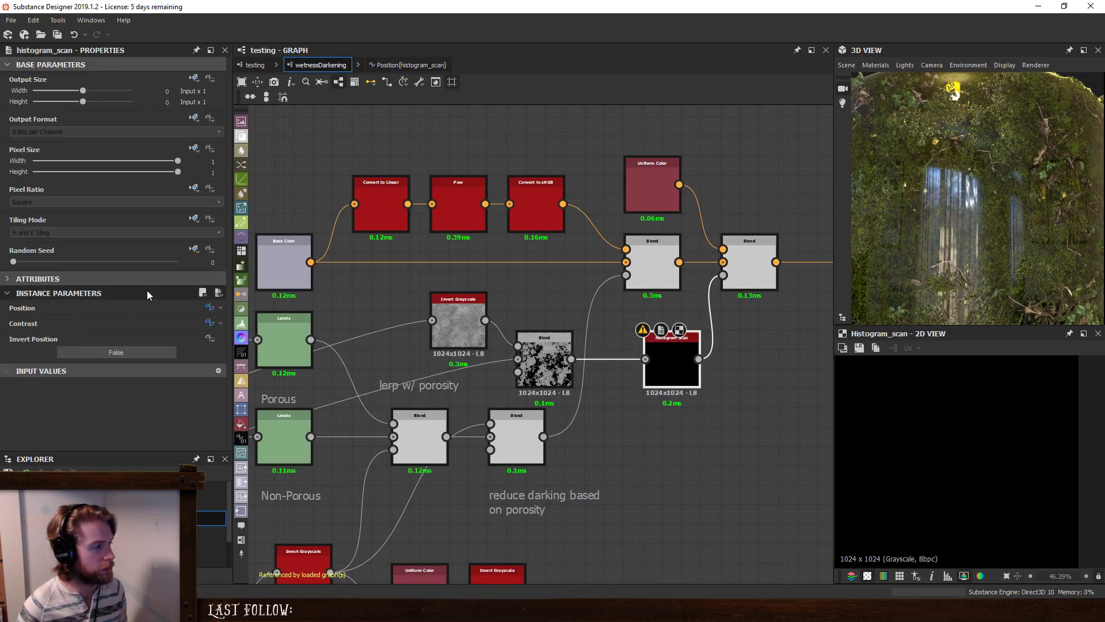
click(212, 325)
right_click(441, 316)
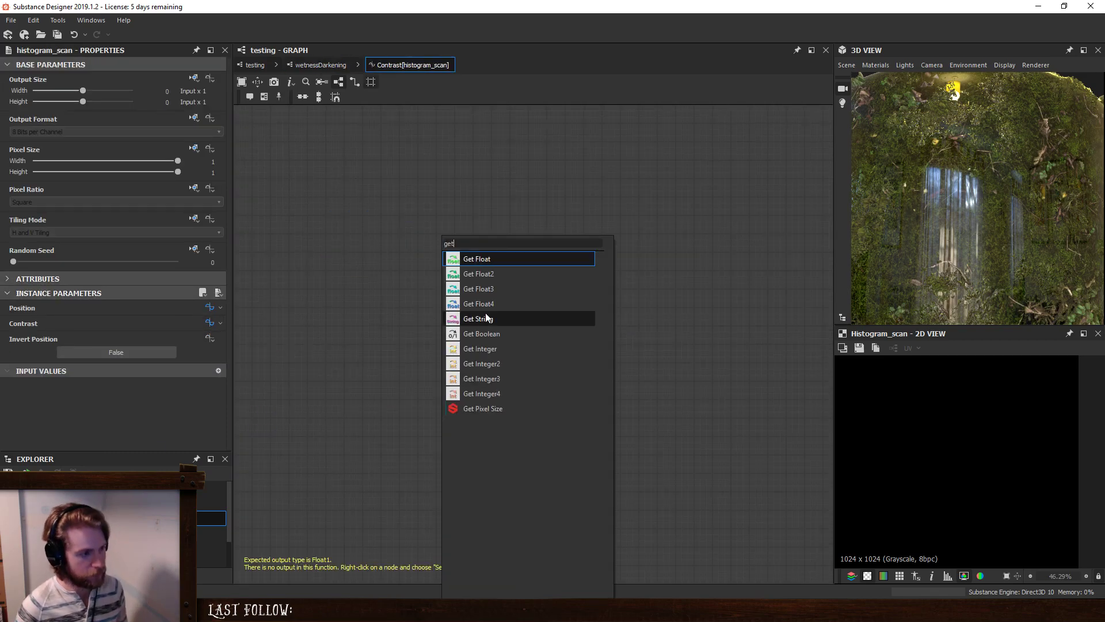
click(498, 255)
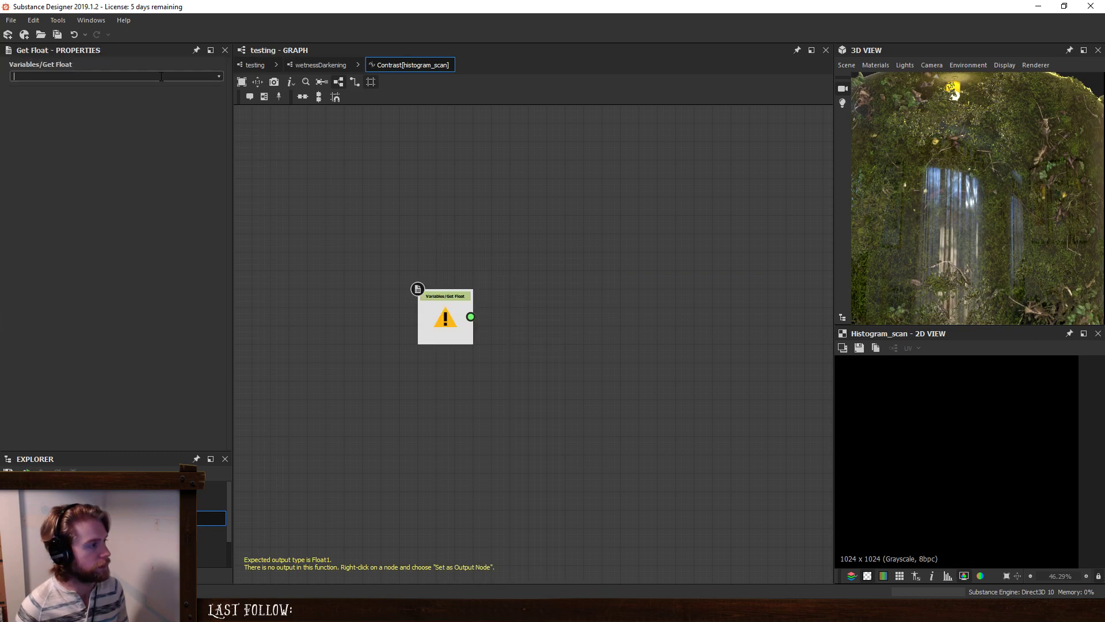
key(Return)
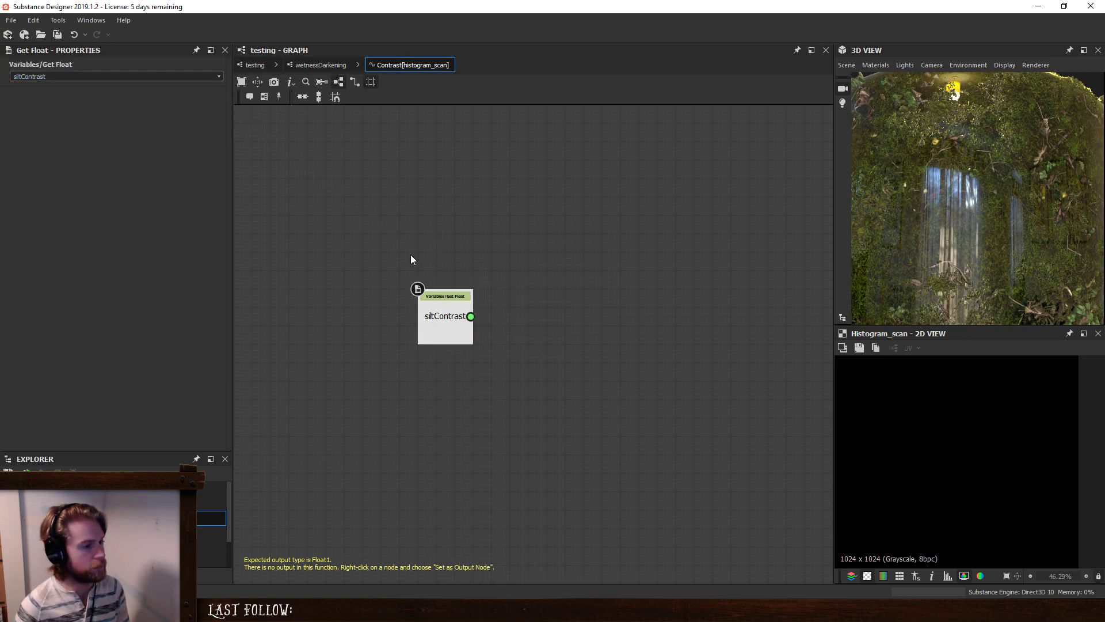
right_click(449, 315)
click(492, 353)
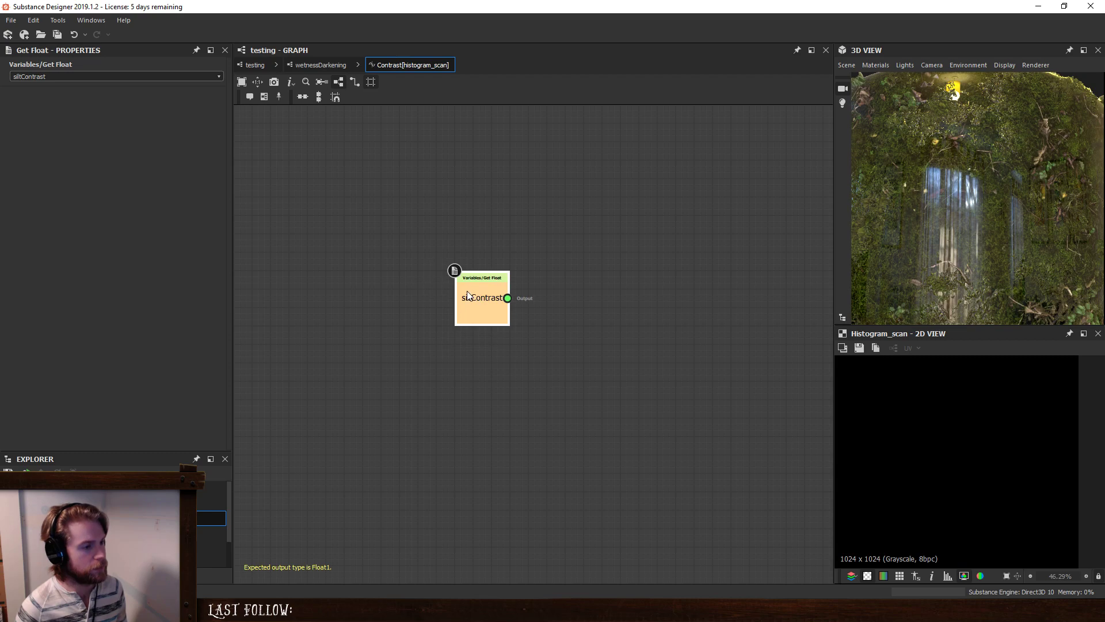
Lower the wetnessDarkening node's Silt Depth to 0.13 in the testing graph to try out the silt functions.
click(311, 65)
click(674, 357)
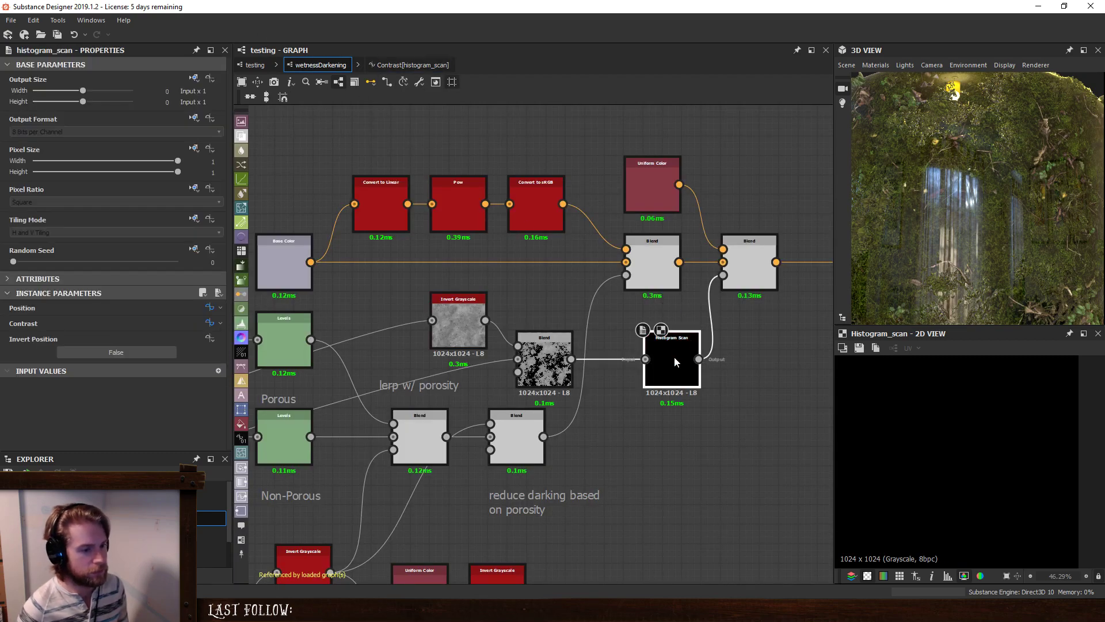
middle_drag(674, 357, 734, 449)
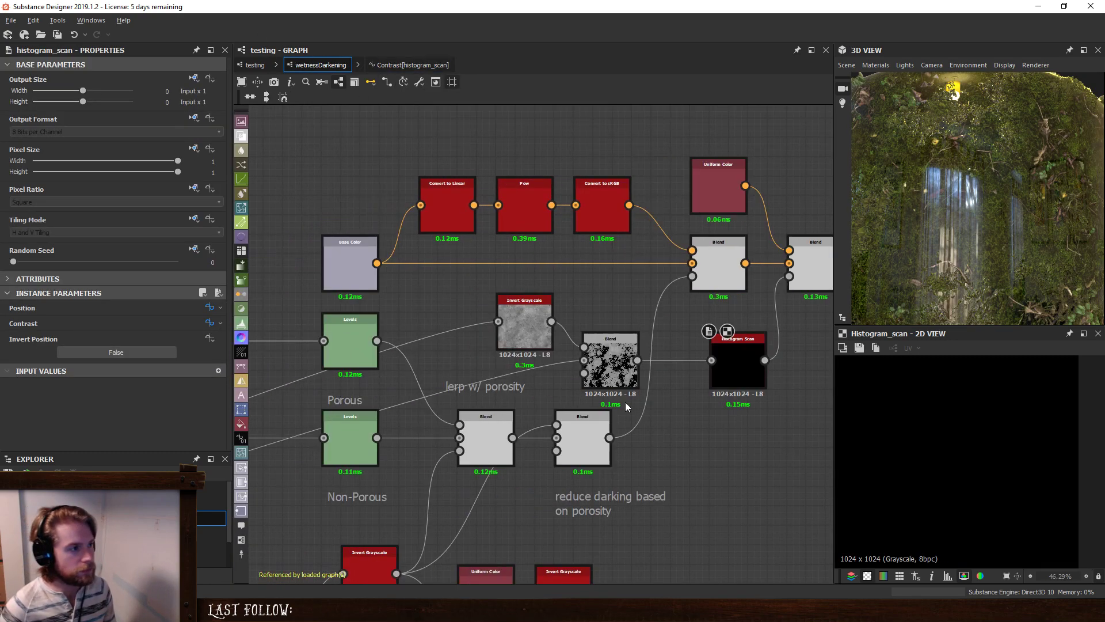
click(255, 64)
click(445, 262)
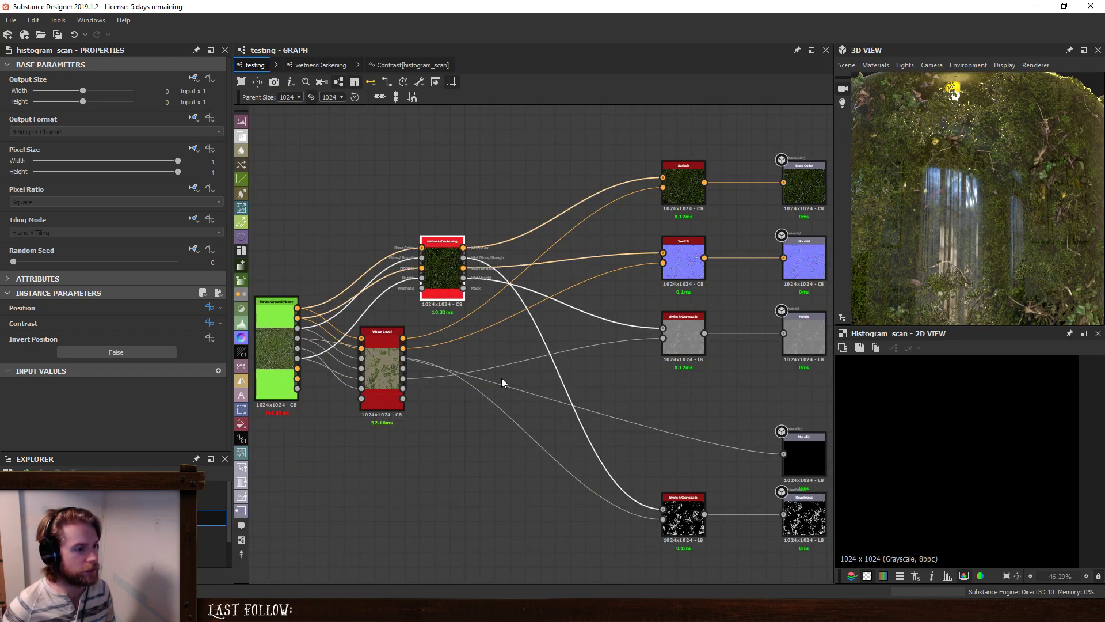
scroll(95, 392, down, 5)
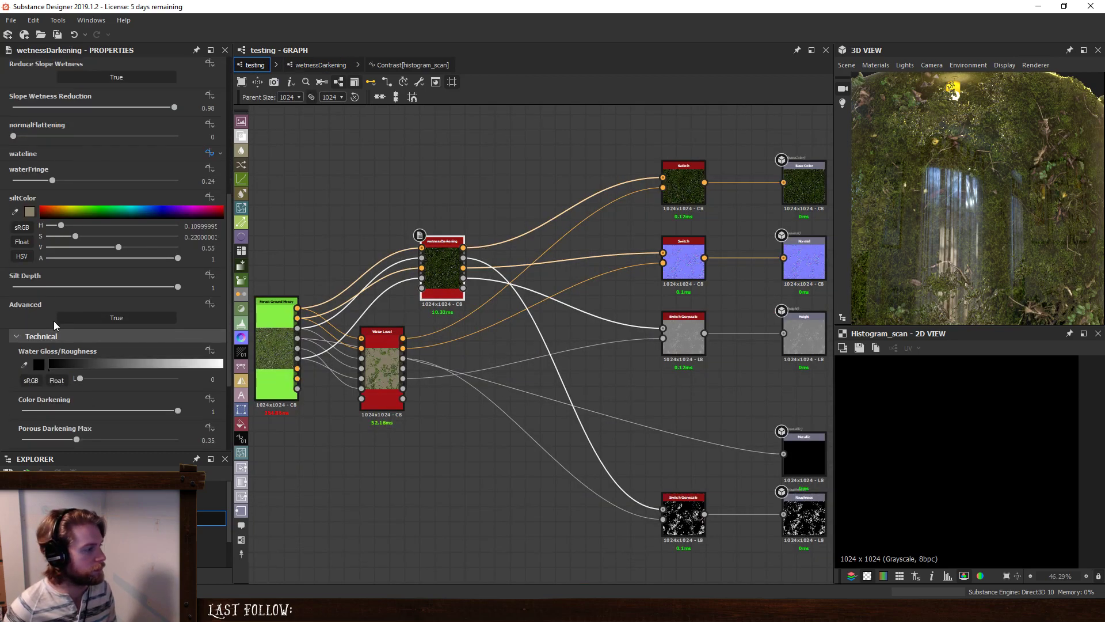
scroll(57, 326, up, 3)
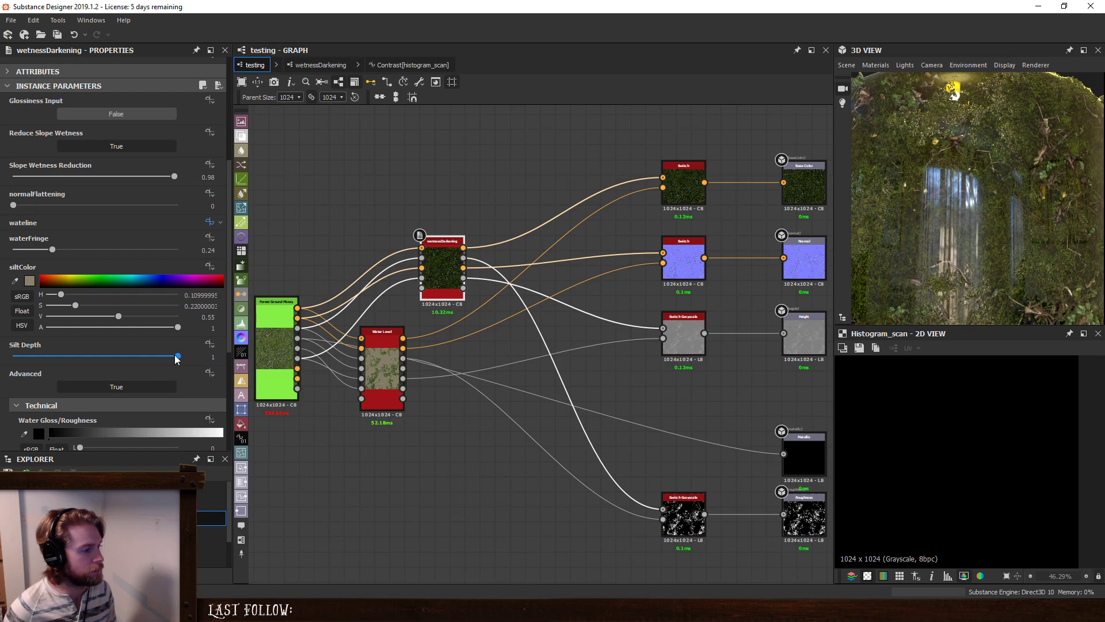
drag(175, 356, 35, 358)
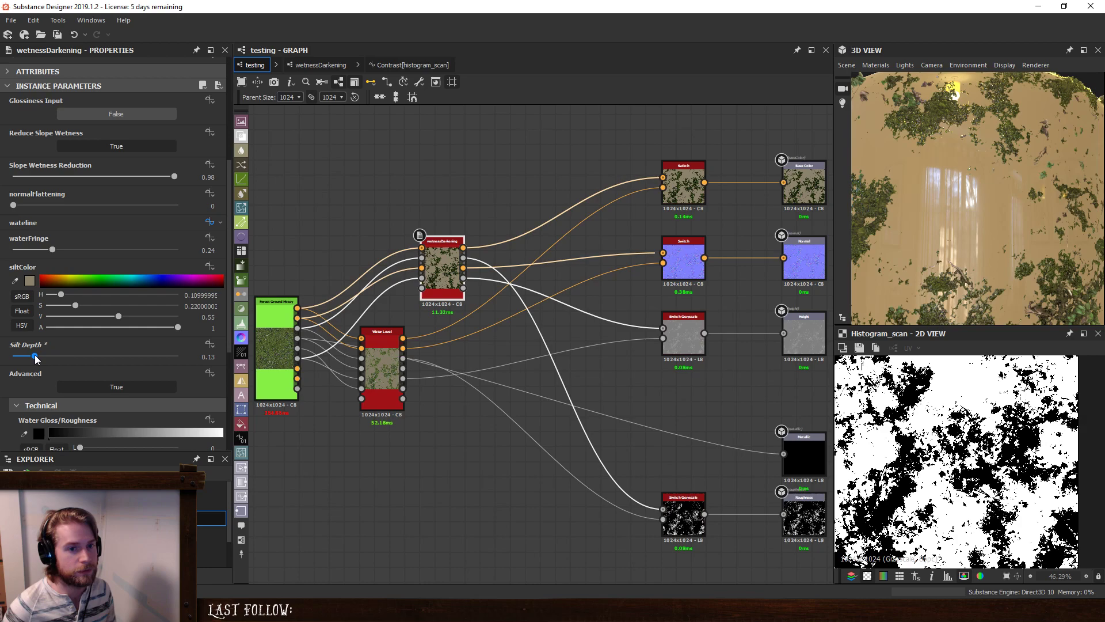
Rewire the Histogram Scan's Position function so siltDepth feeds the siltContrast Set node directly and reaches the Sequence's first input through One minus.
click(409, 65)
click(322, 66)
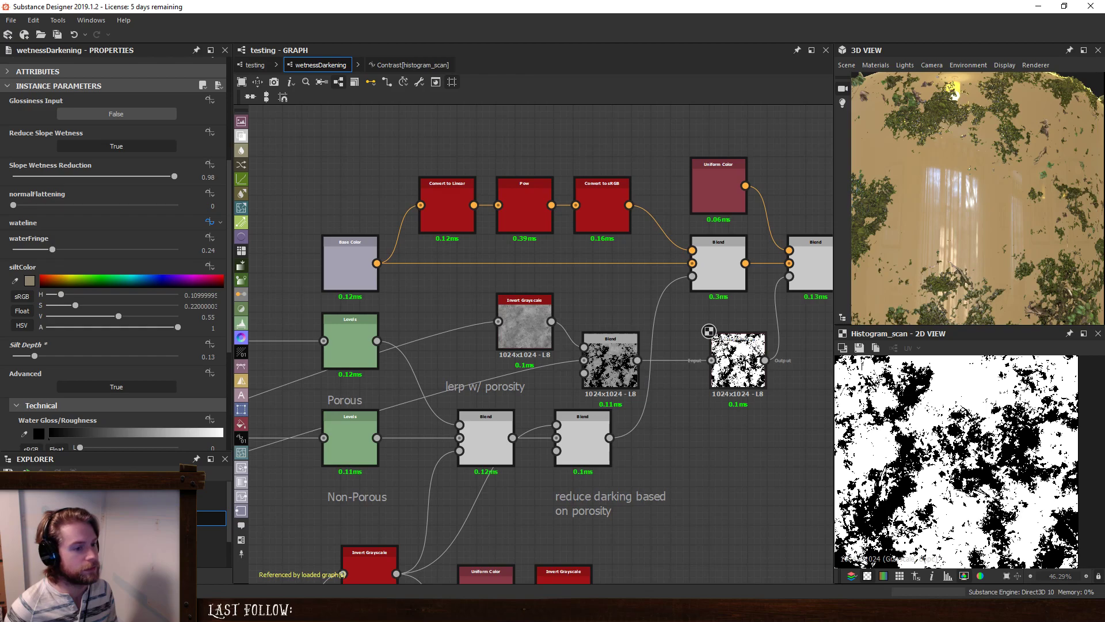
click(743, 362)
right_click(747, 363)
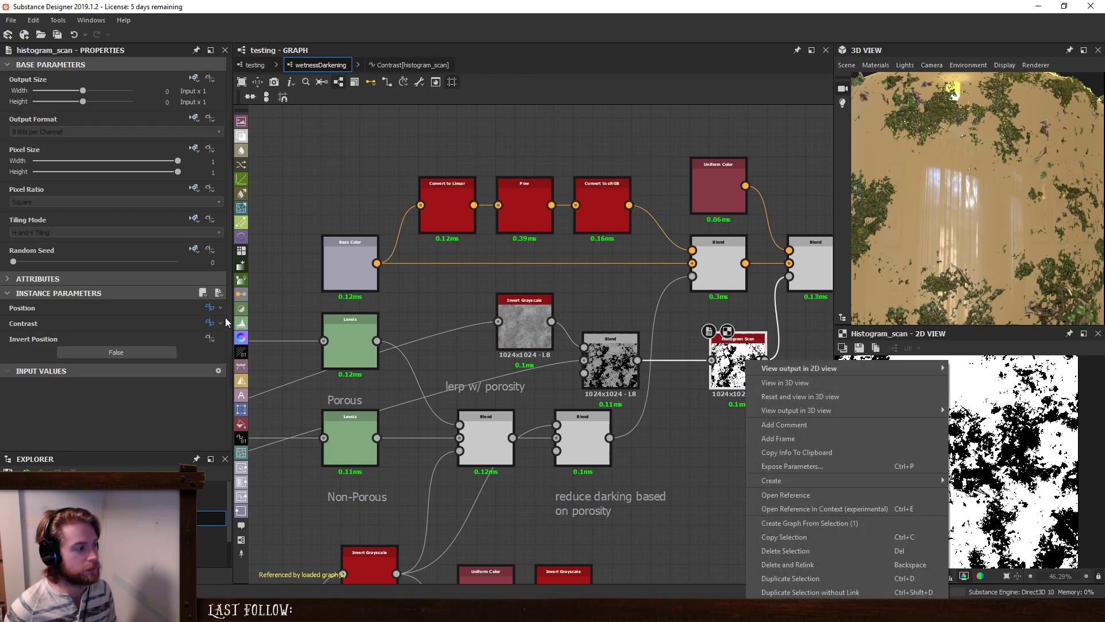
click(209, 307)
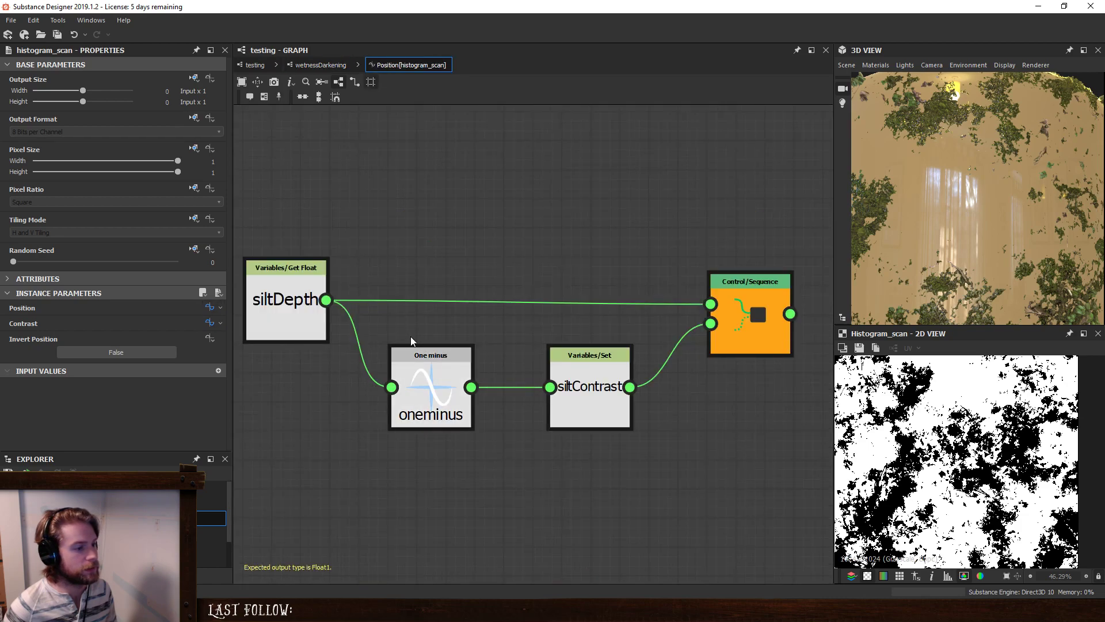
drag(441, 389, 440, 259)
drag(326, 300, 593, 394)
drag(471, 258, 668, 302)
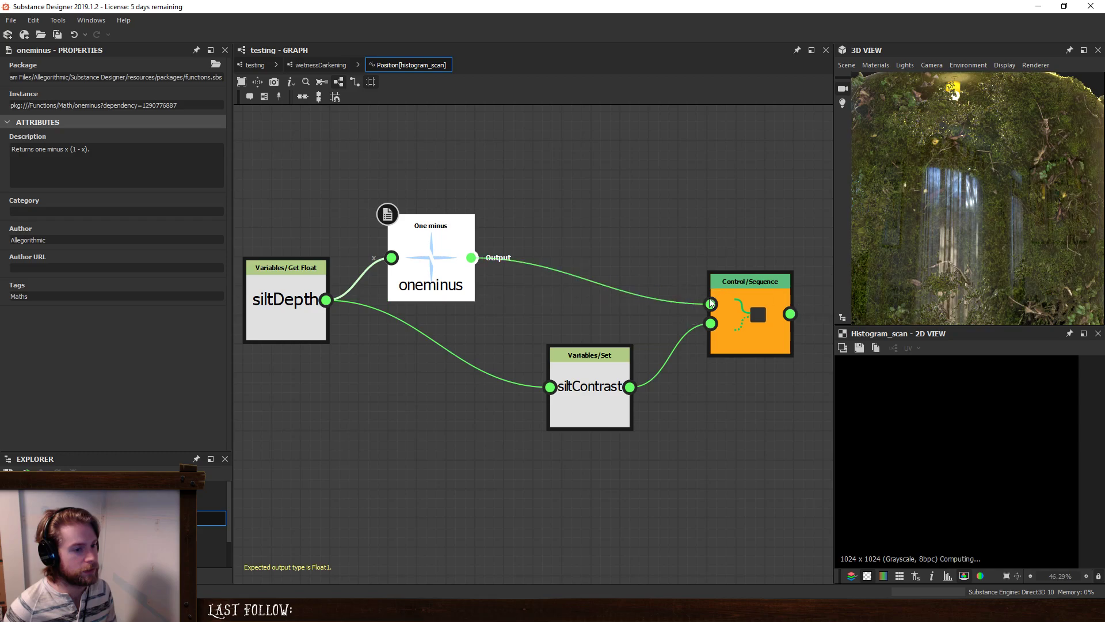
drag(431, 271, 575, 284)
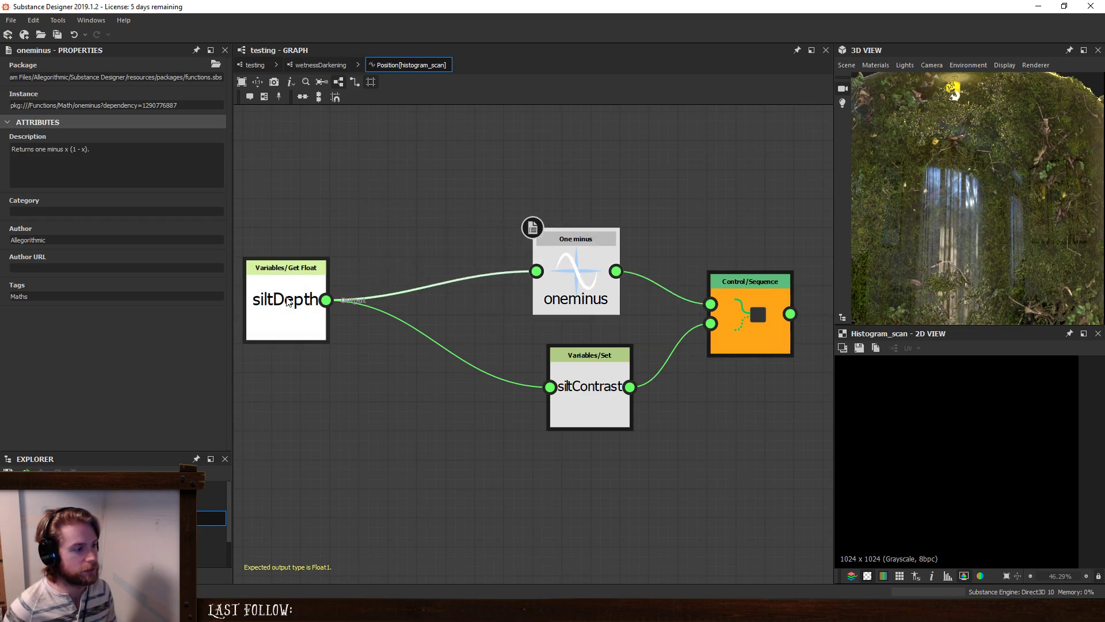
Set the wetnessDarkening node's Silt Depth to 1 in the testing graph to check the inverted silt position.
click(306, 66)
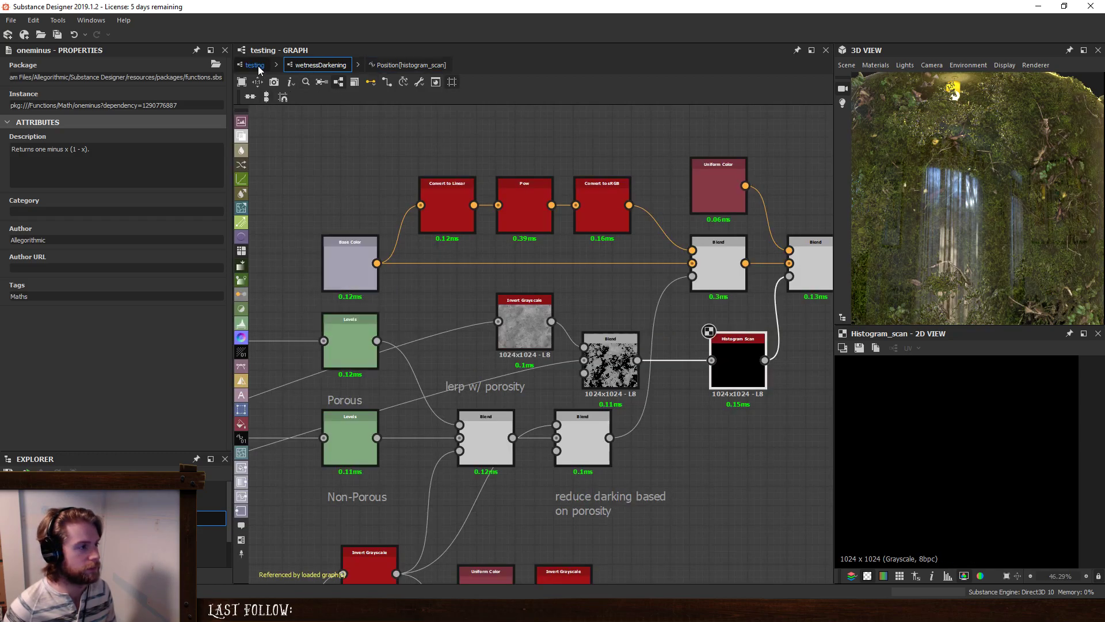
click(256, 67)
click(450, 266)
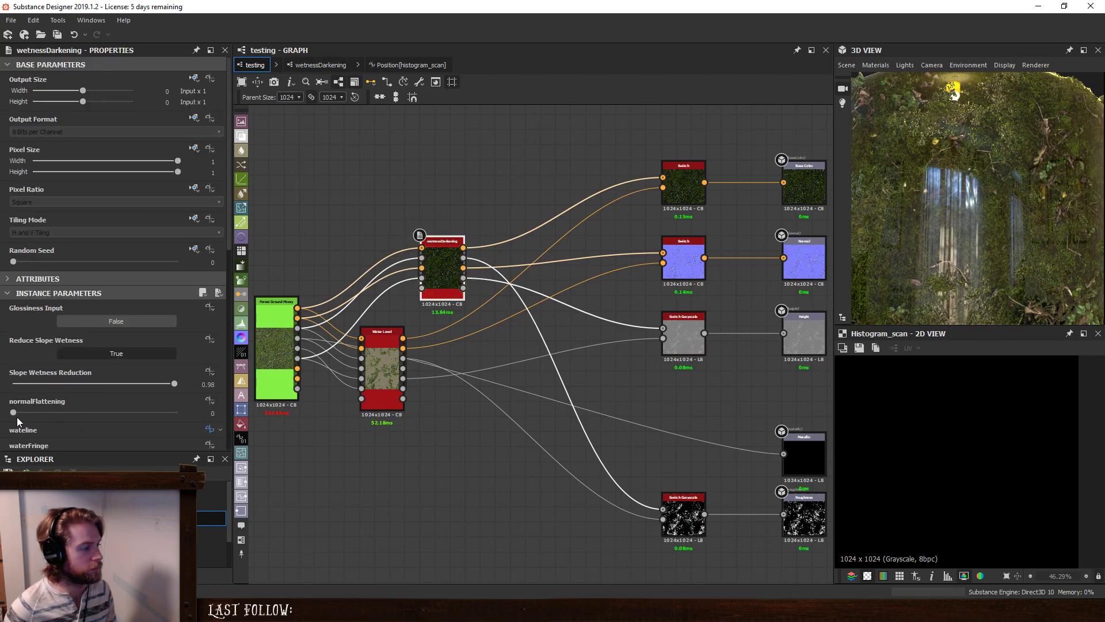
scroll(16, 417, down, 3)
scroll(47, 352, down, 2)
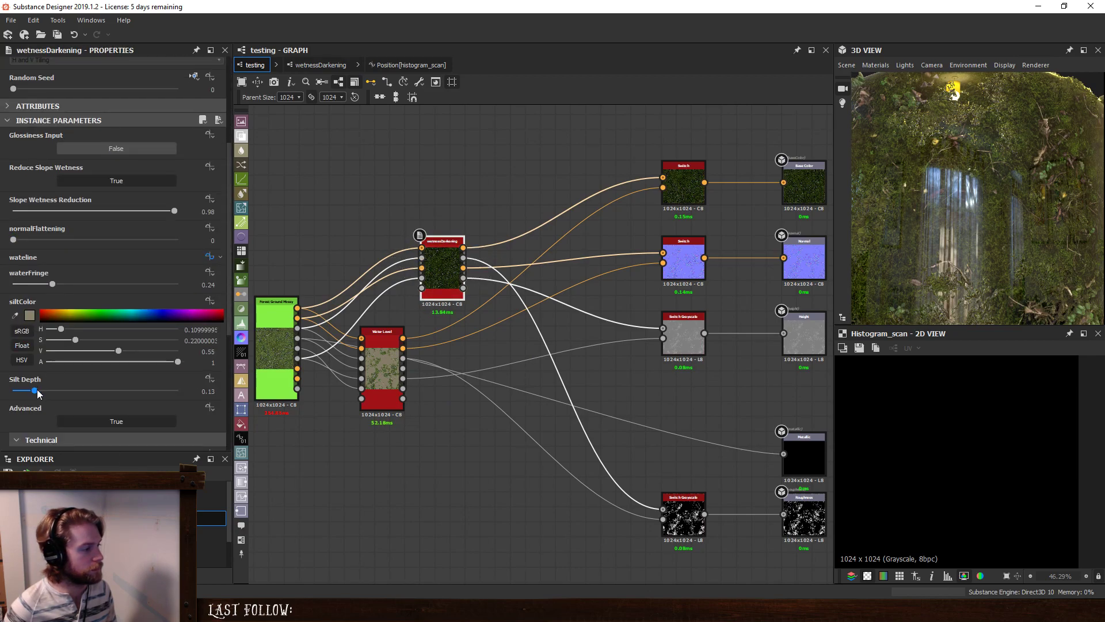
drag(38, 391, 189, 402)
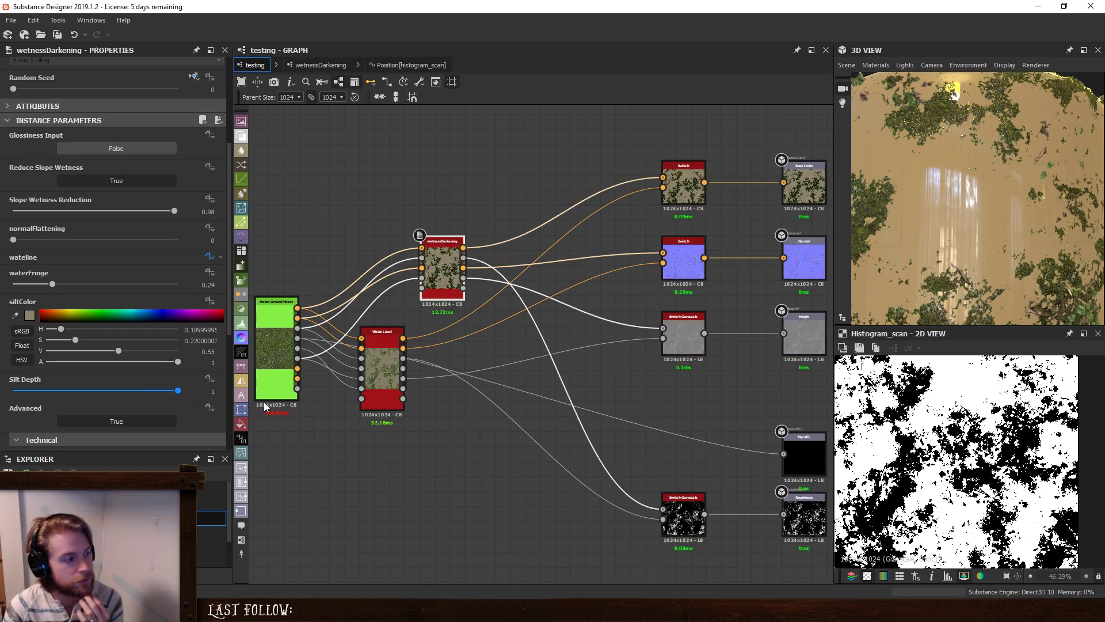
drag(269, 406, 317, 393)
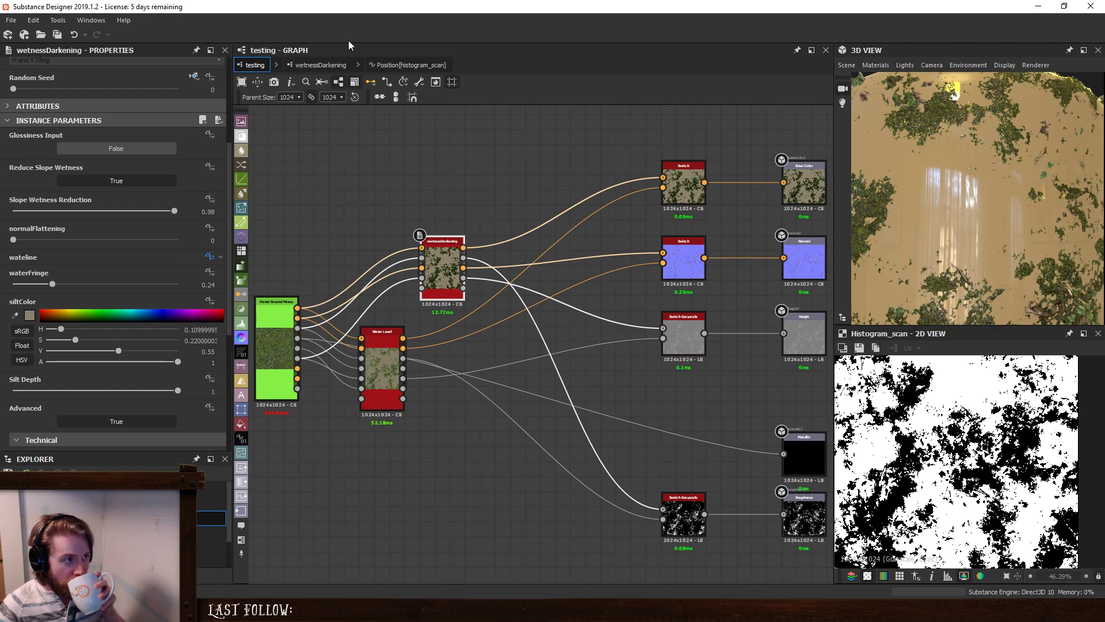
Insert a Linear Interpolation node between siltDepth and the siltContrast Set node in the Position function, with siltDepth also driving its X input.
click(421, 66)
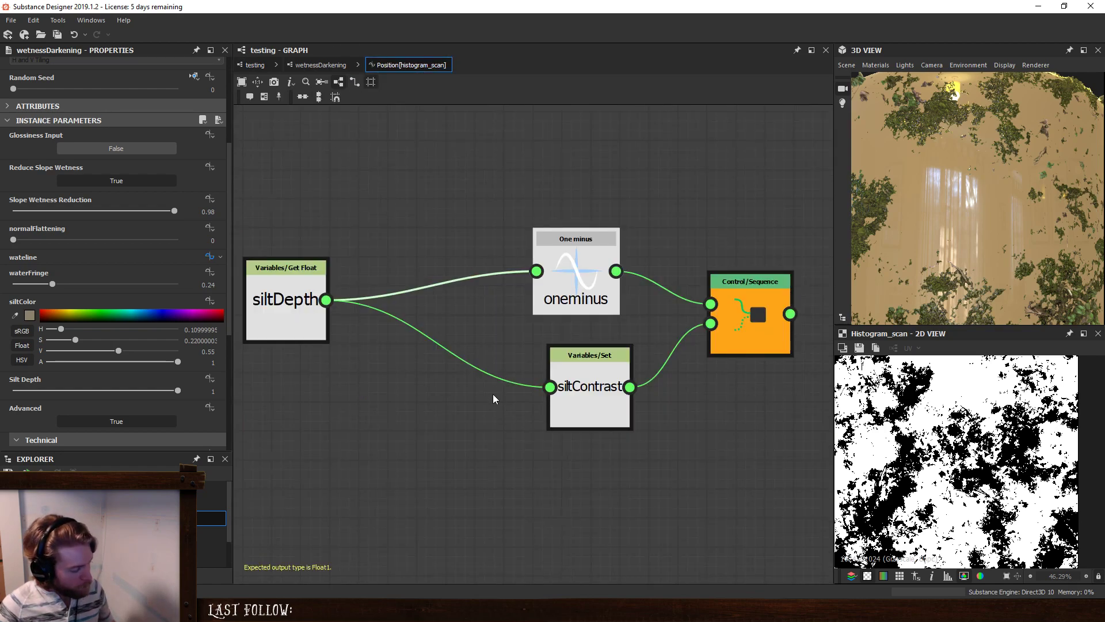
click(451, 417)
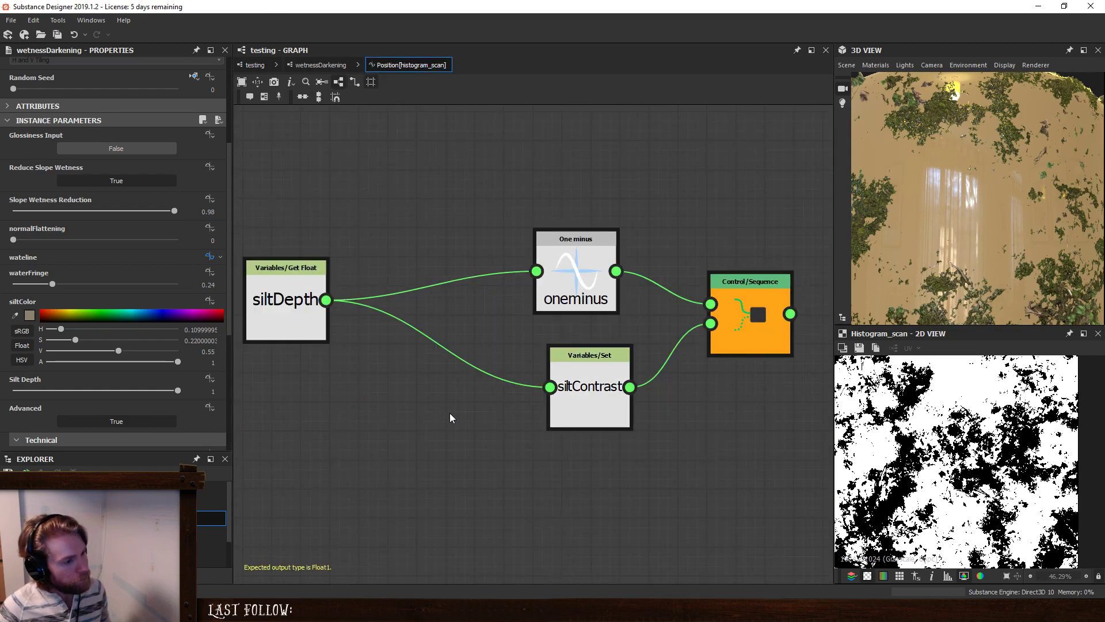
click(461, 362)
key(space)
text(ler)
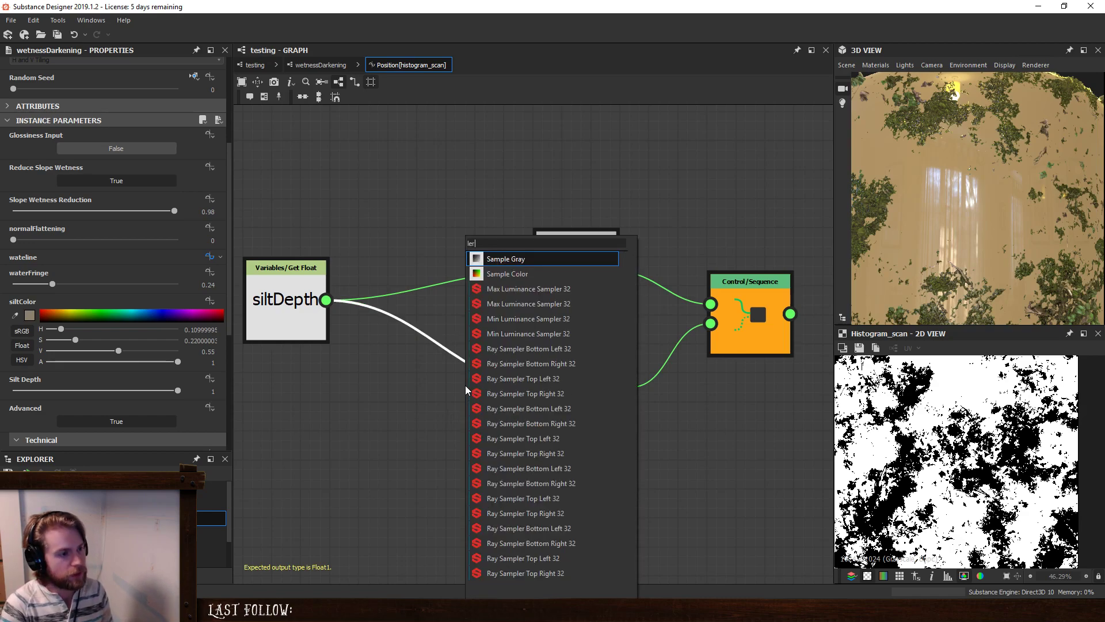
text(p)
key(Return)
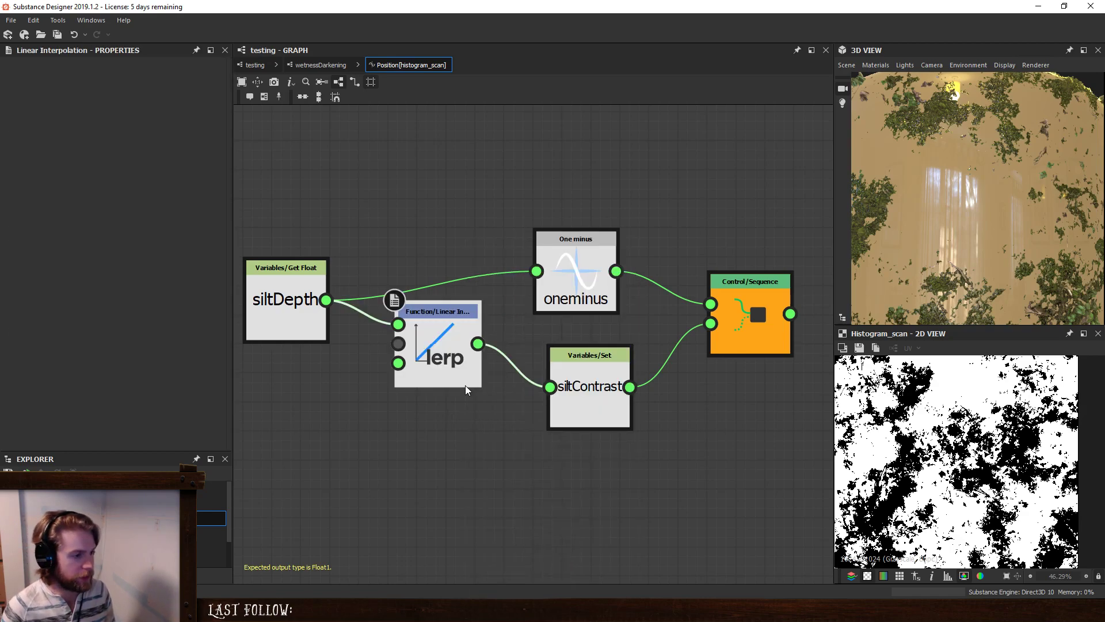
drag(465, 385, 476, 429)
drag(388, 389, 409, 407)
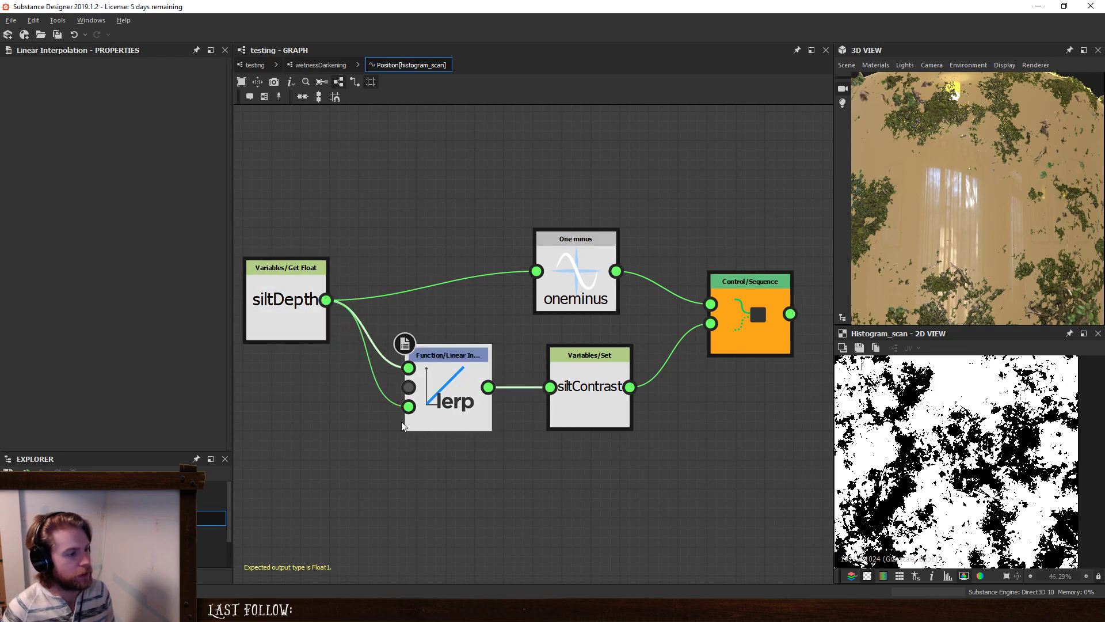
Feed a new Float constant into the lerp node's B input, and shift siltDepth and One minus upward to make room.
middle_drag(344, 340, 449, 338)
middle_drag(444, 462, 387, 441)
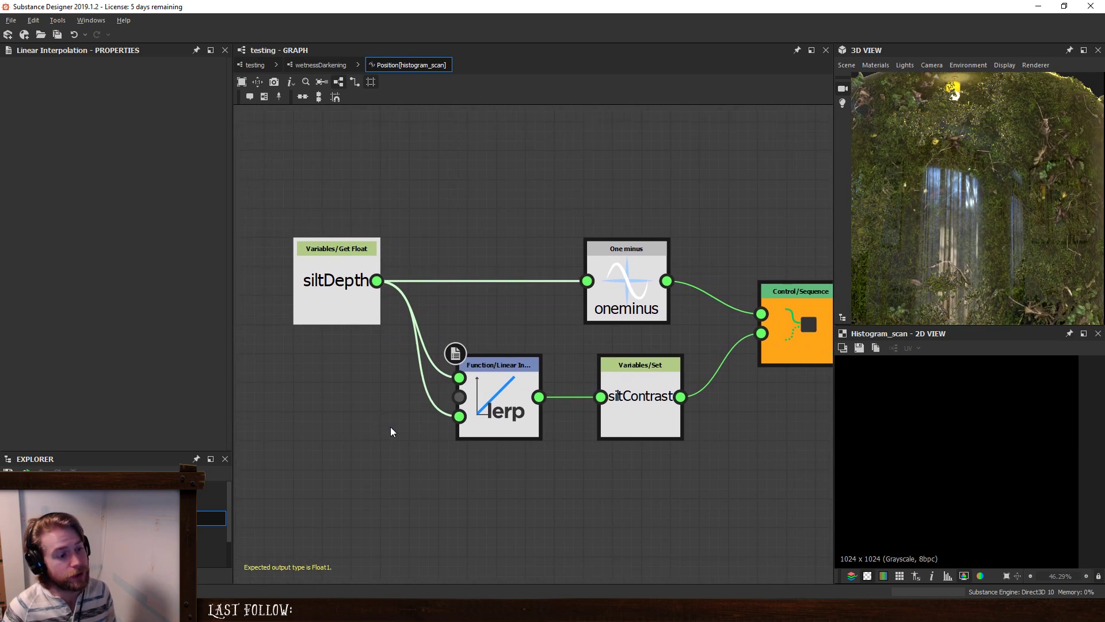
key(space)
text(float)
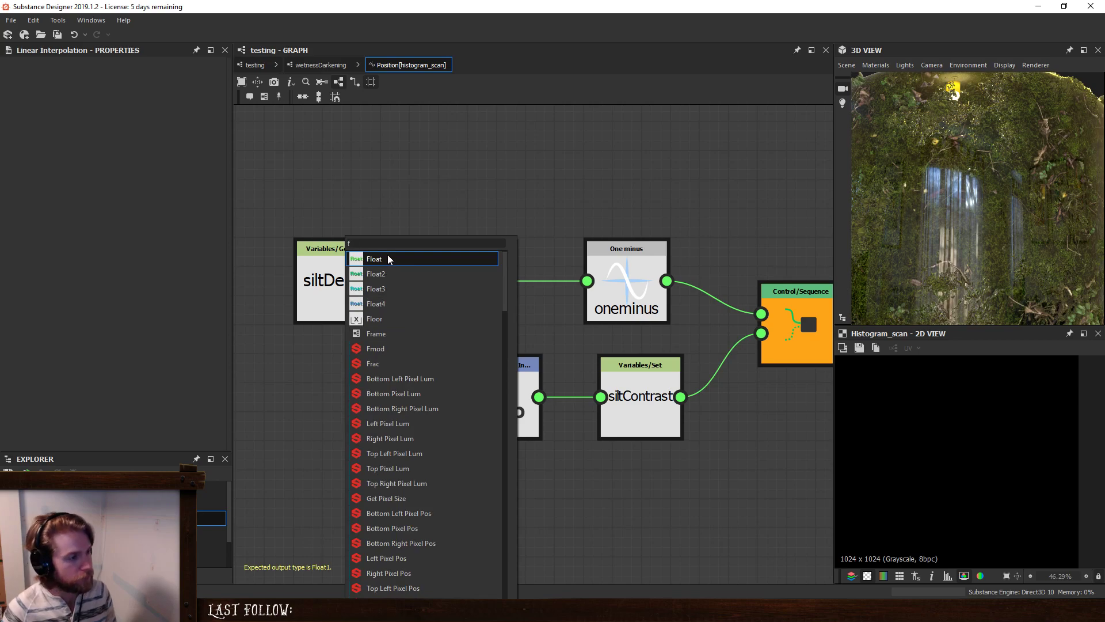
click(388, 257)
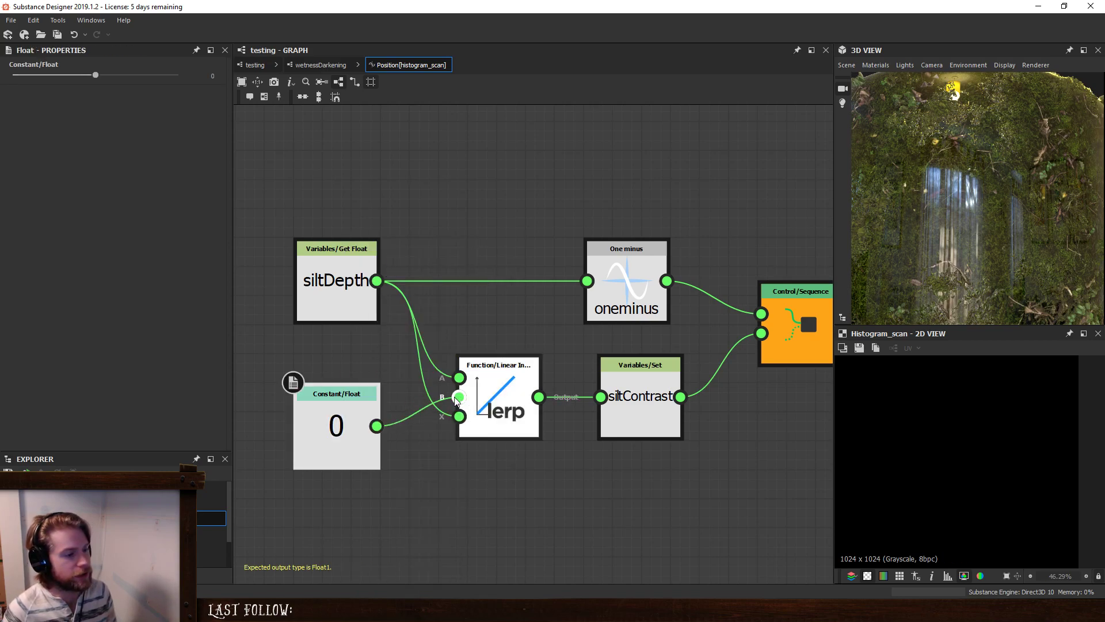
drag(334, 275, 334, 217)
drag(605, 273, 604, 214)
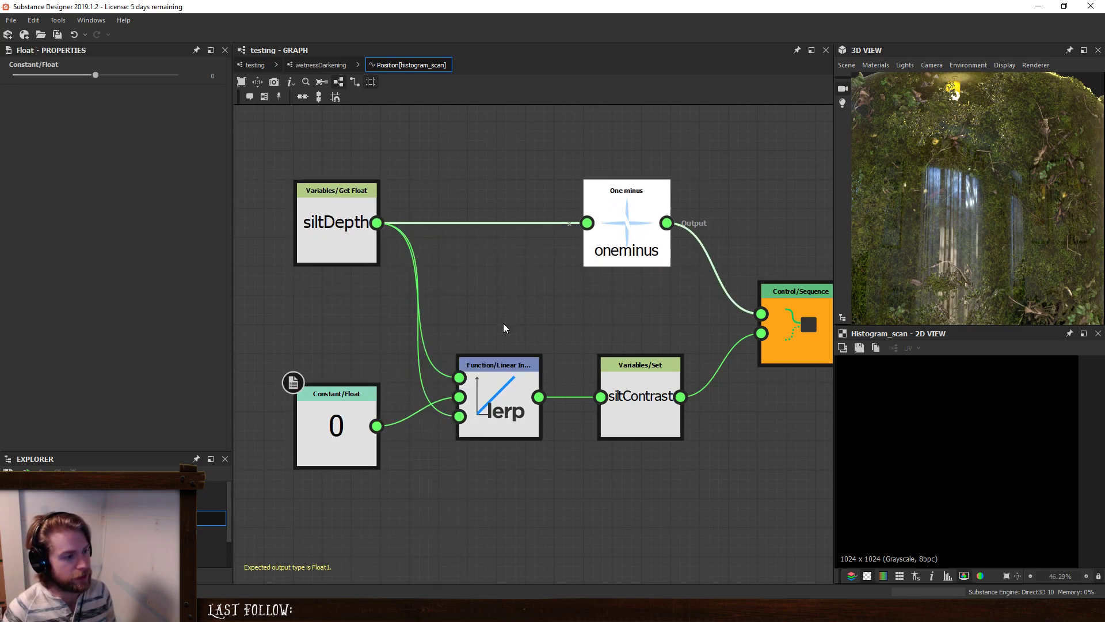
Add a second Float constant above the first, set it to 0.8 and connect it to the lerp node's A input.
key(space)
text(float)
click(376, 263)
drag(297, 436, 296, 480)
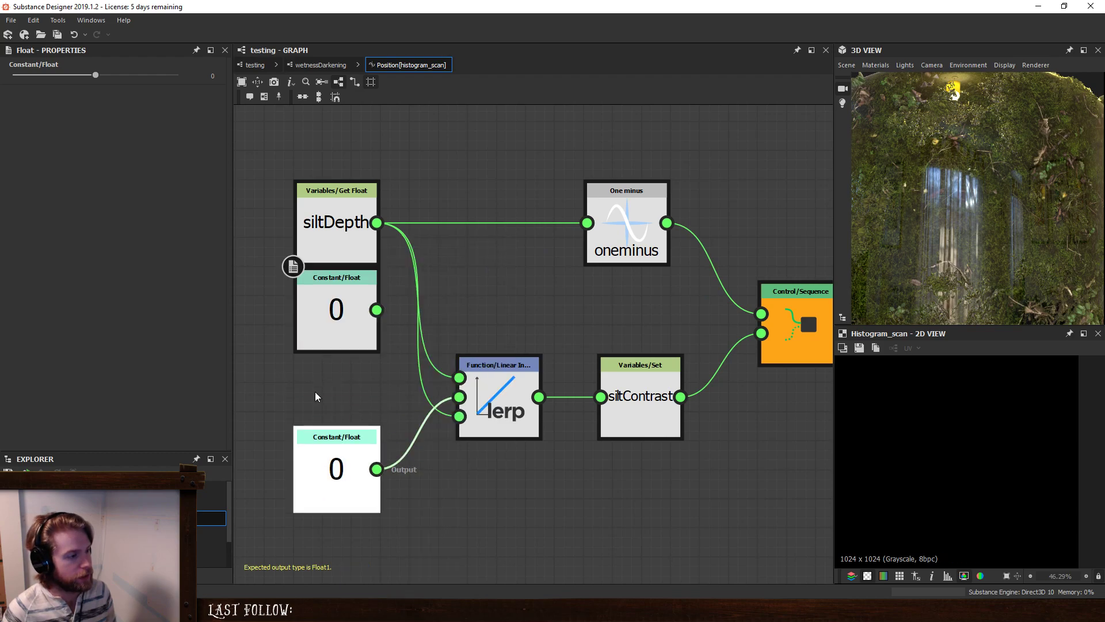
drag(333, 316, 333, 345)
double_click(212, 76)
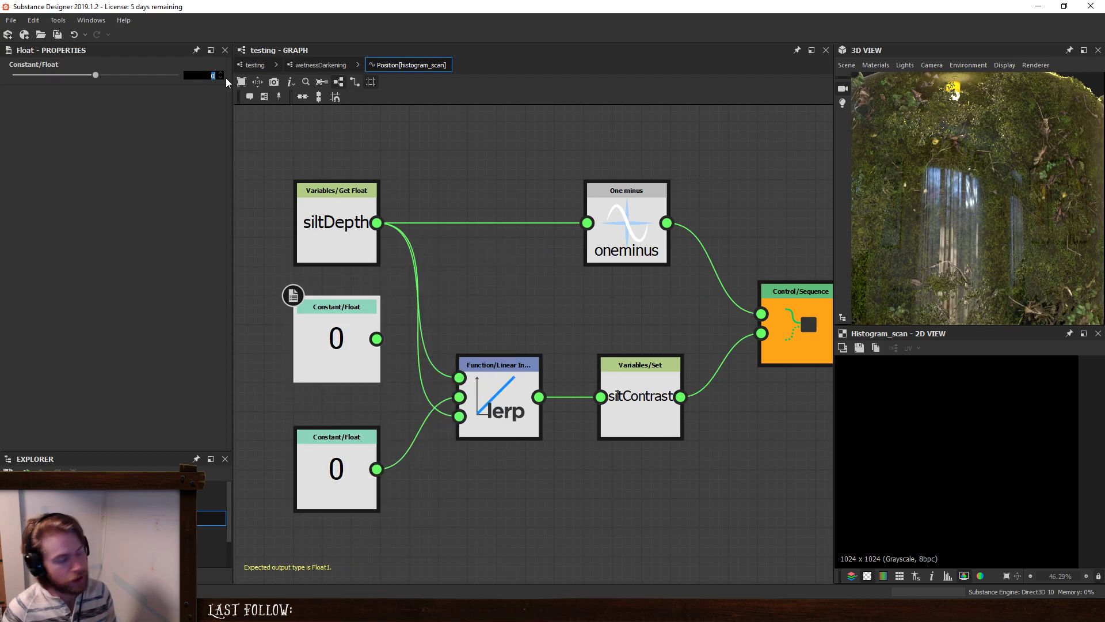
text(.8)
key(Return)
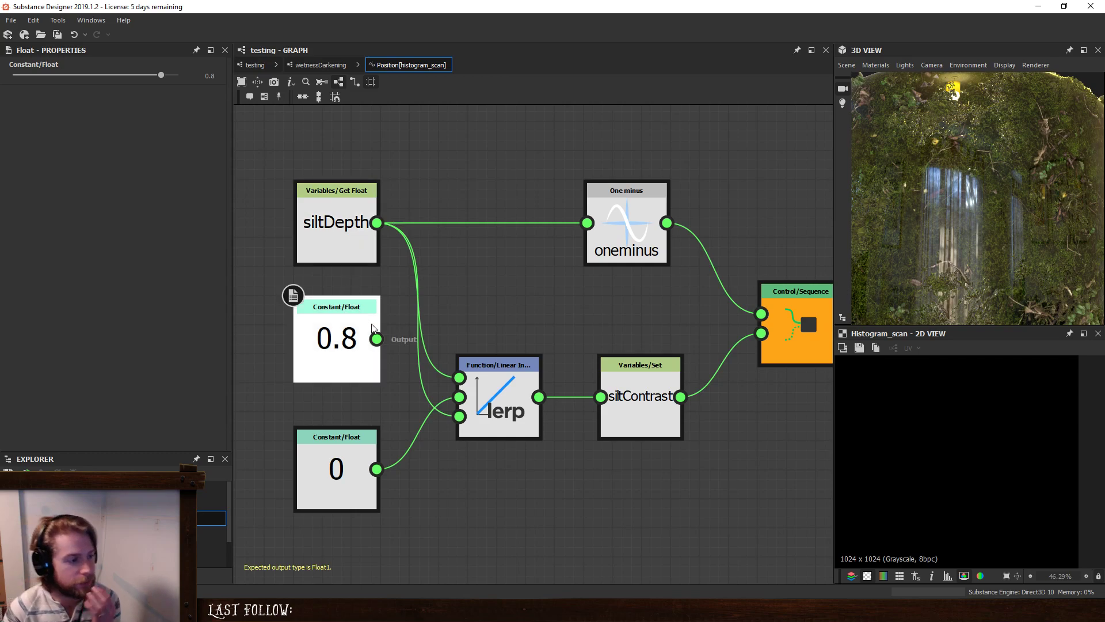
drag(376, 339, 459, 378)
middle_drag(554, 300, 468, 315)
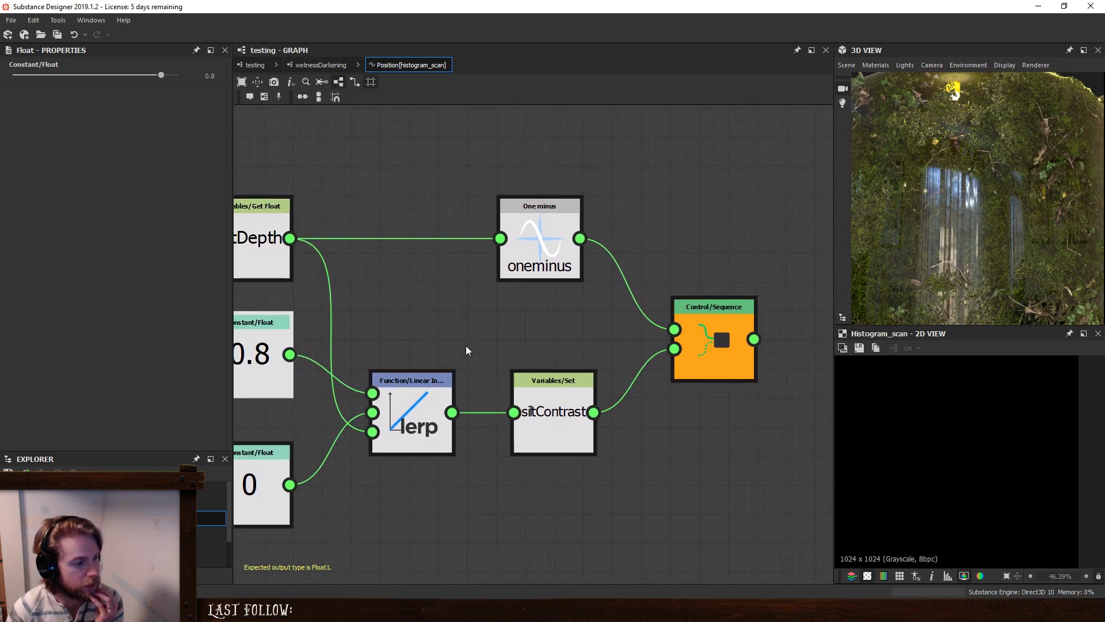
Set the wetnessDarkening node's Silt Depth to 0.37 in the testing graph to check the lerped silt contrast.
click(538, 365)
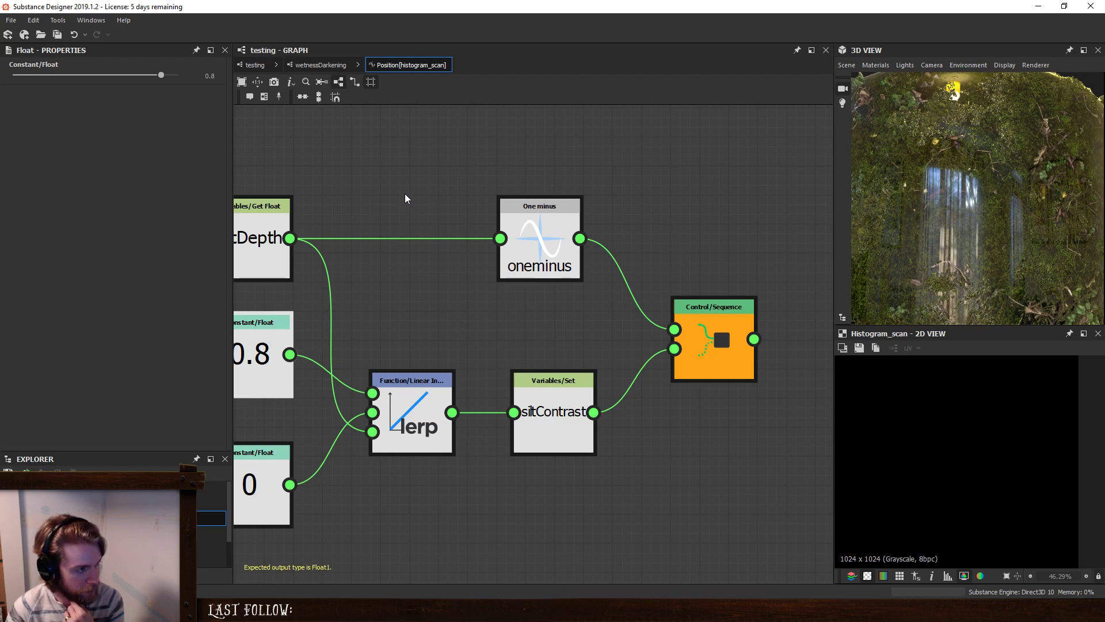
middle_drag(405, 199, 484, 236)
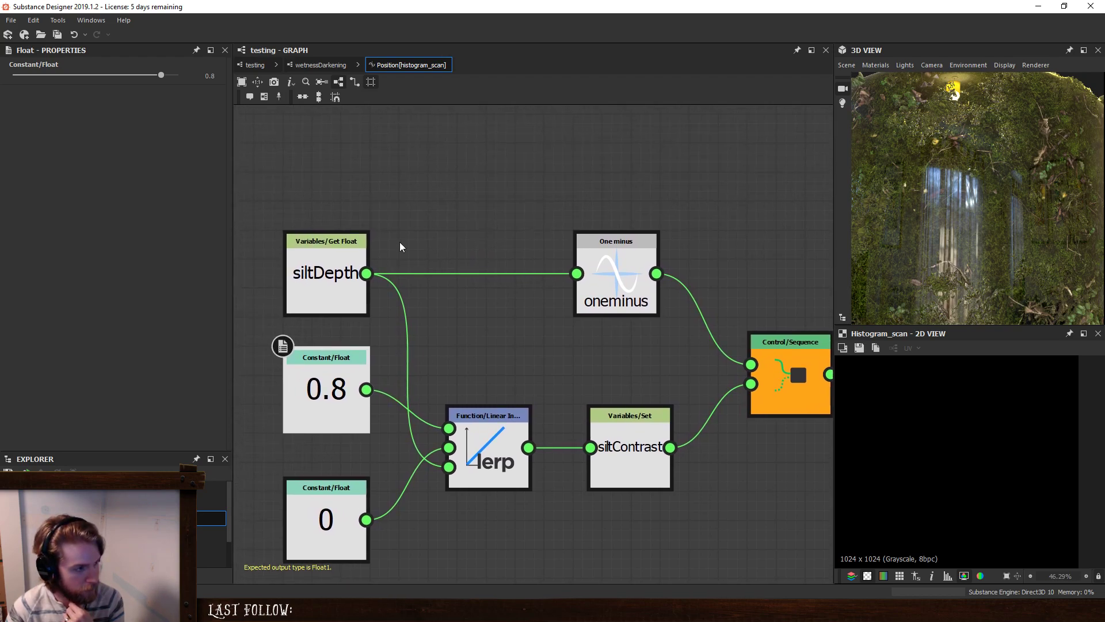
click(256, 65)
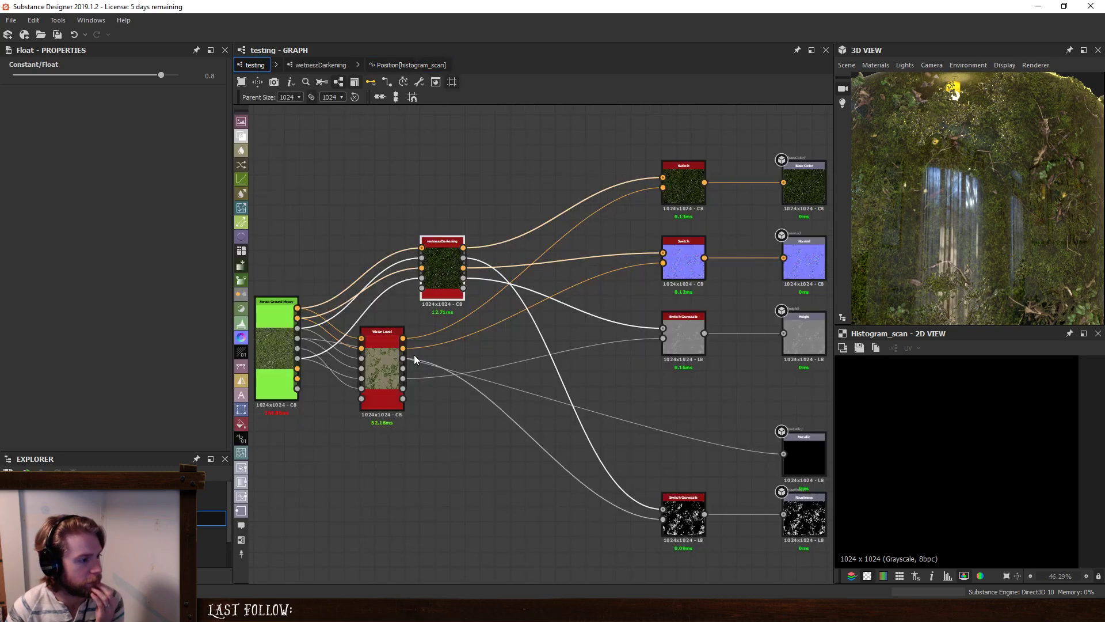
click(438, 274)
scroll(92, 375, down, 3)
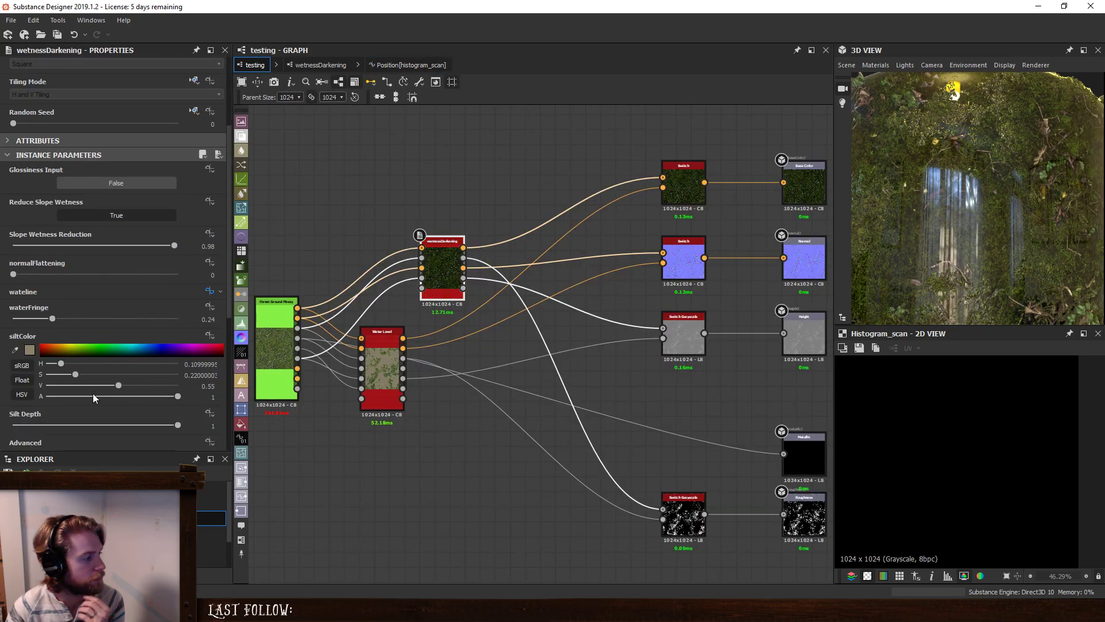
drag(178, 426, 74, 426)
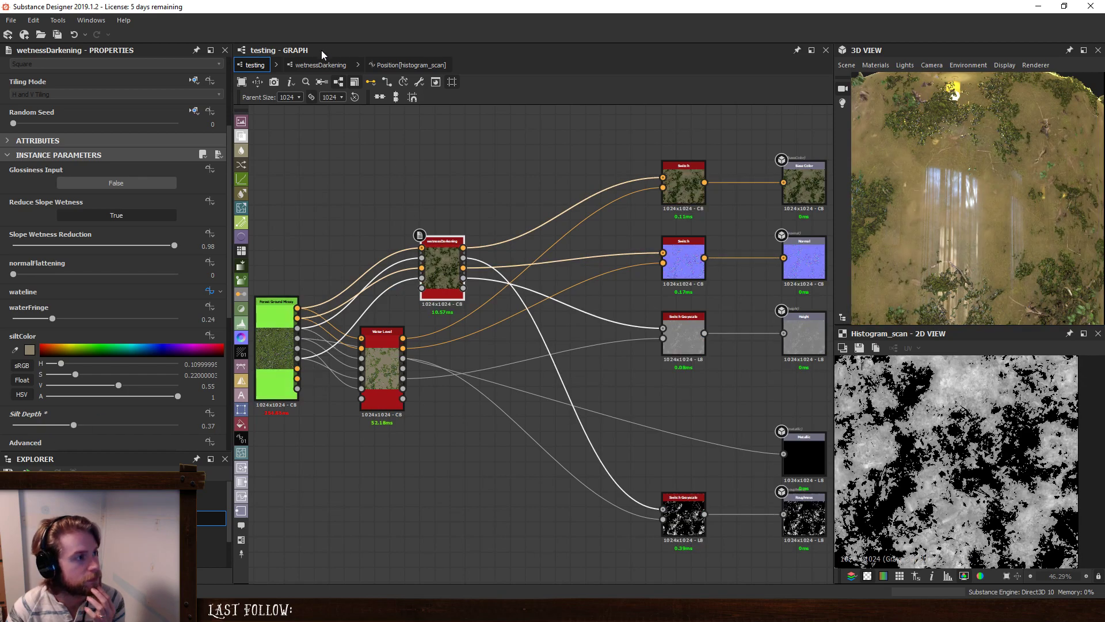
In the Position function, connect siltDepth directly to the Sequence node's first input in place of One minus.
click(313, 64)
click(411, 65)
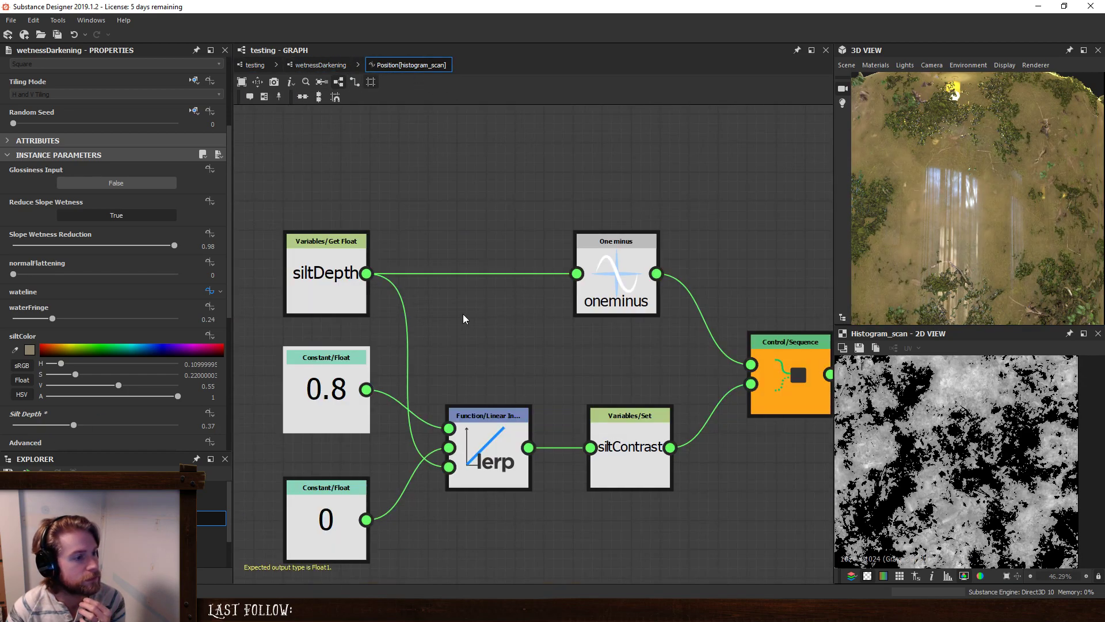
drag(367, 274, 761, 368)
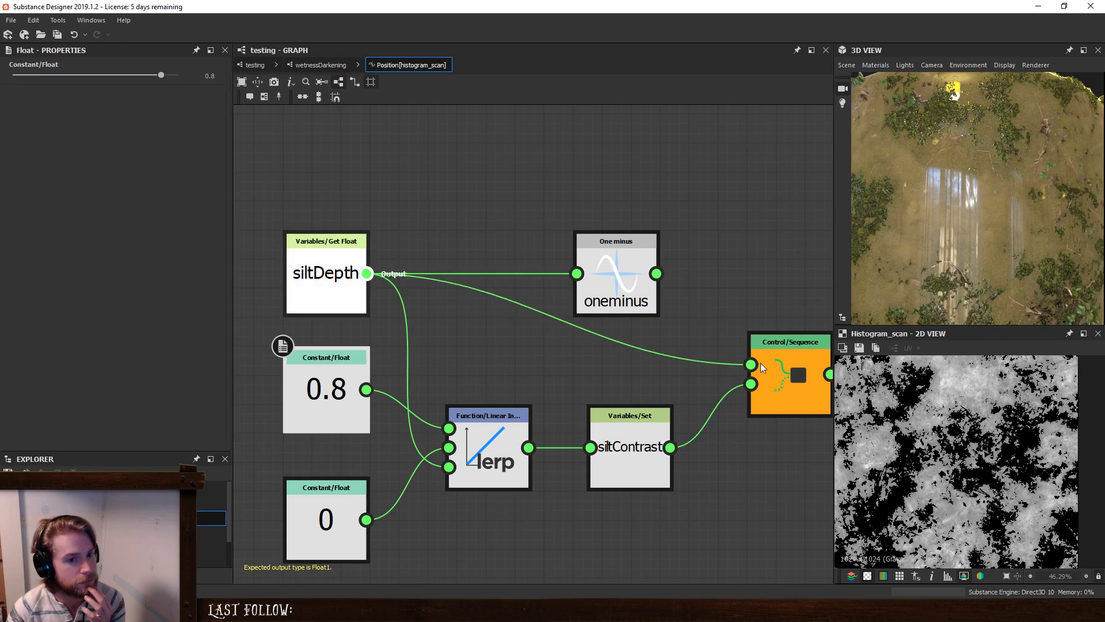
middle_drag(721, 290, 675, 314)
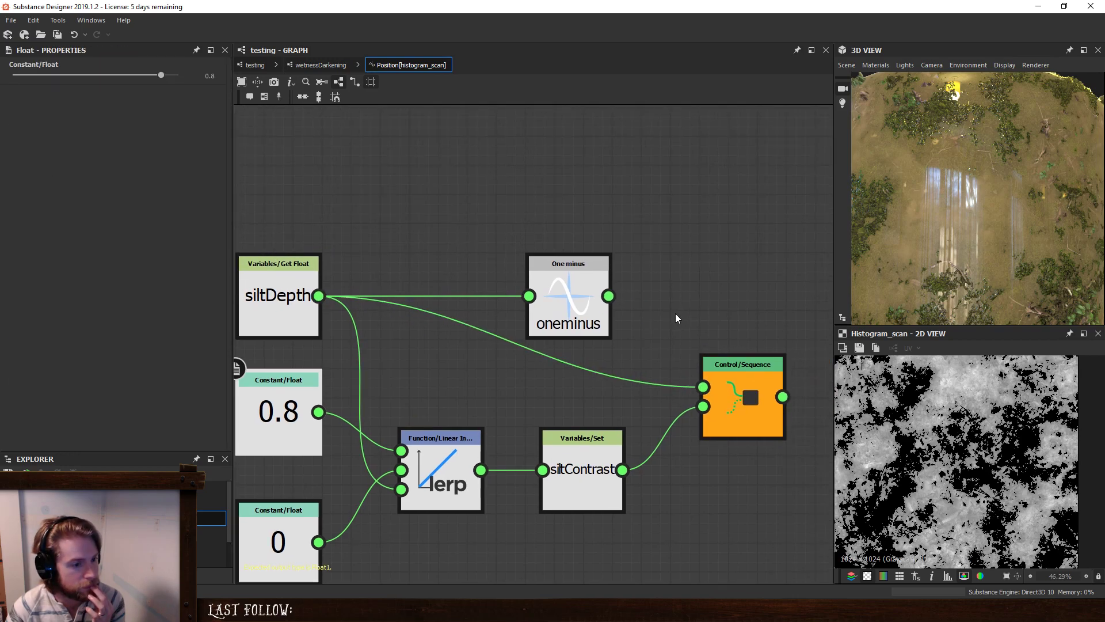
scroll(675, 313, down, 3)
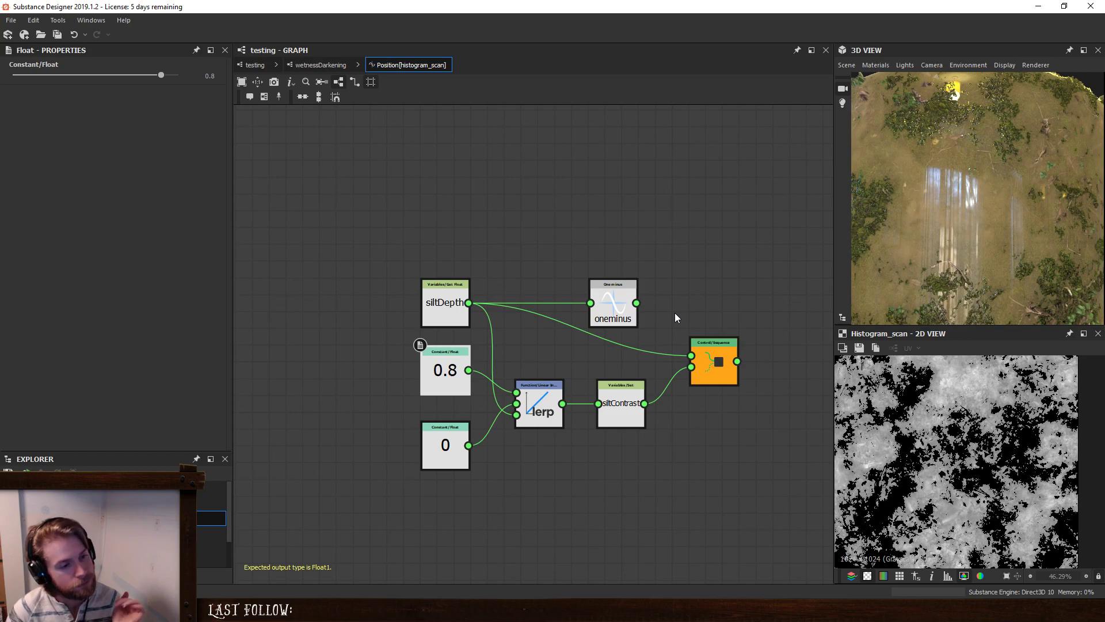
Set wetnessDarkening's Silt Depth to 0.16 in the testing graph to check the non-inverted silt position.
click(256, 65)
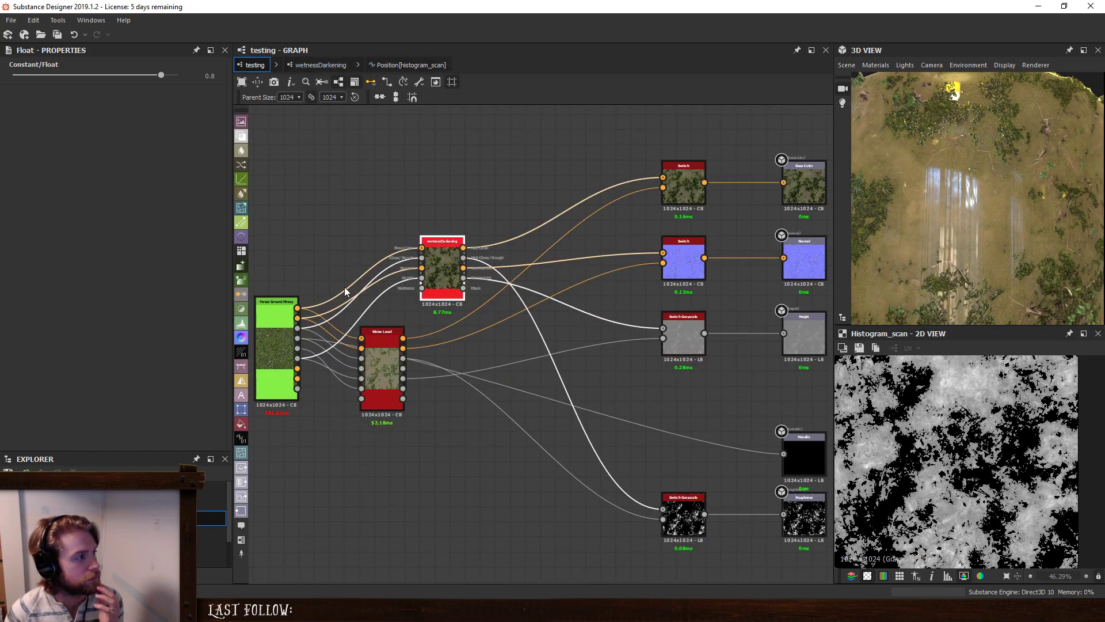
scroll(158, 406, down, 3)
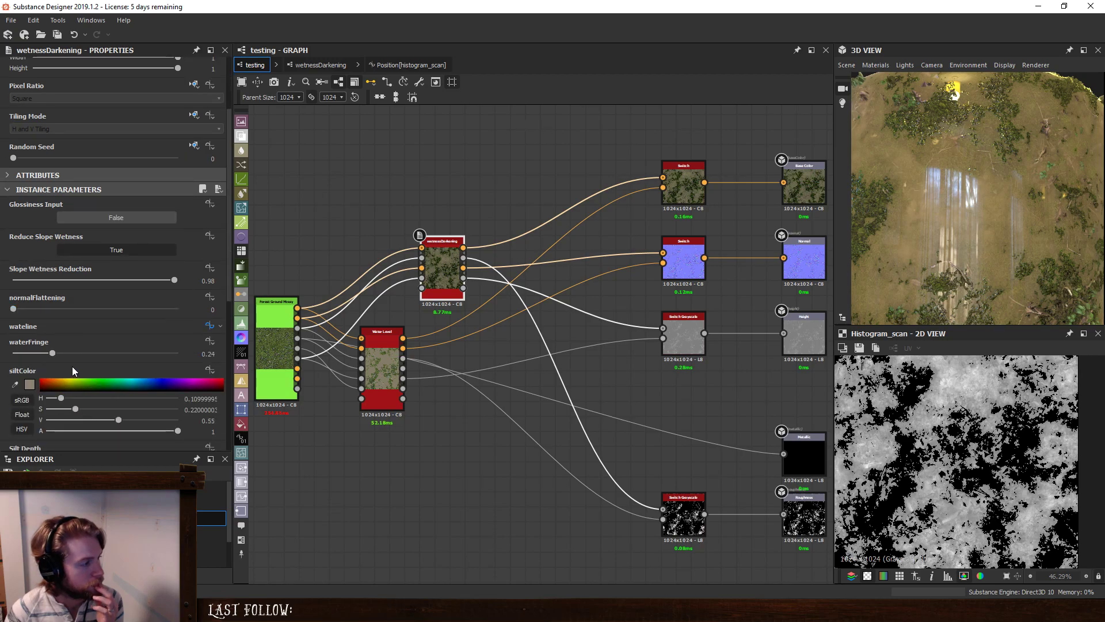
scroll(72, 371, down, 1)
drag(75, 391, 39, 401)
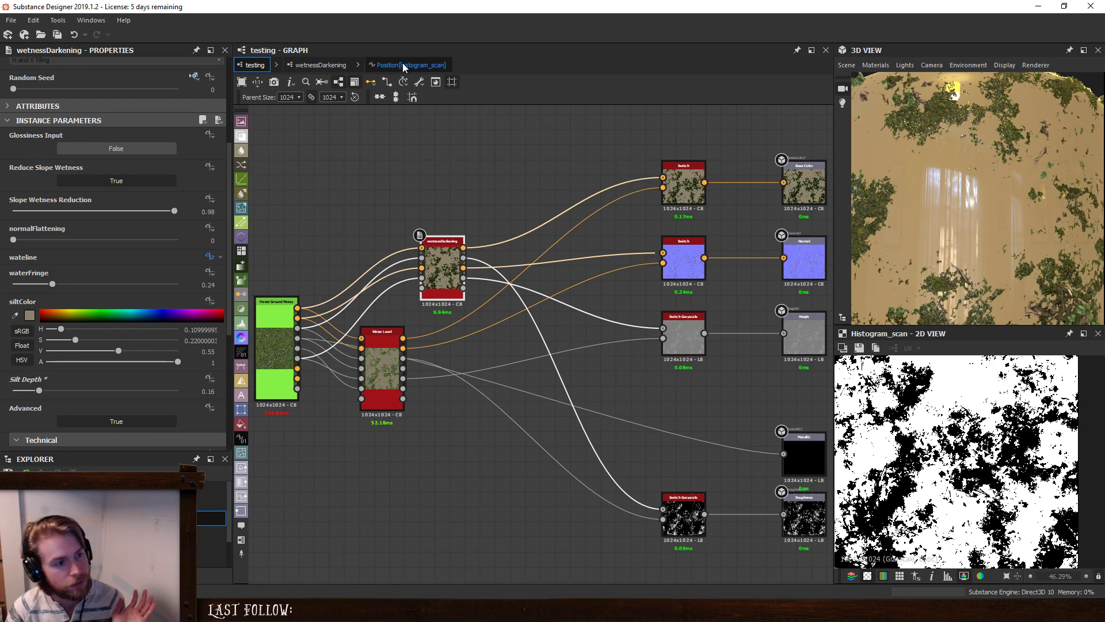
Swap the Sequence node's inputs in the Position function so siltDepth feeds the last one, and delete the One minus node.
click(403, 64)
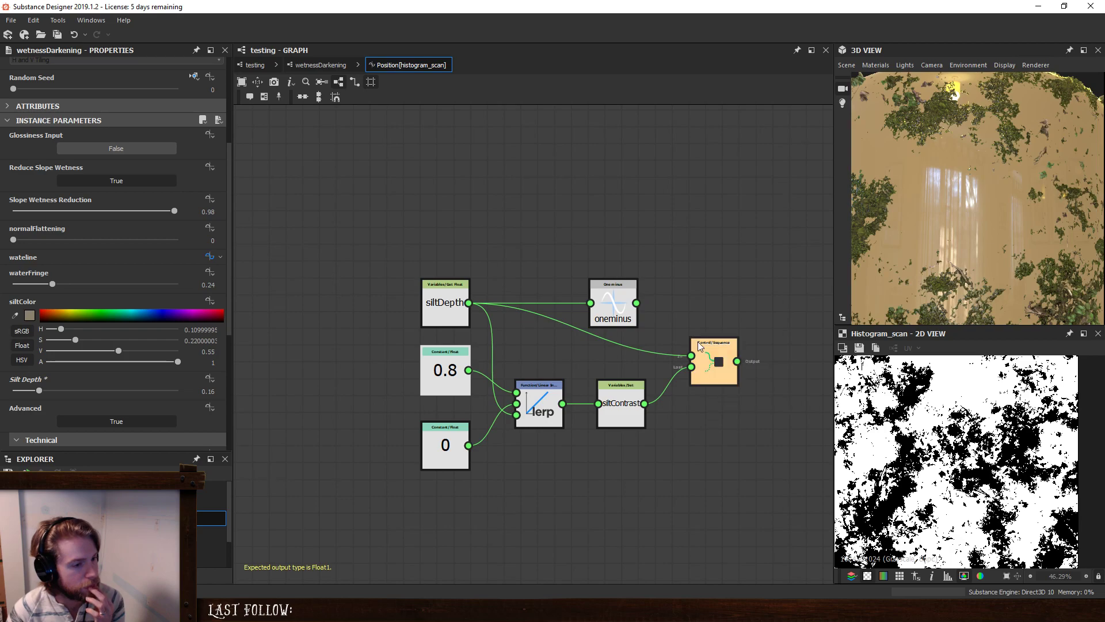
click(697, 366)
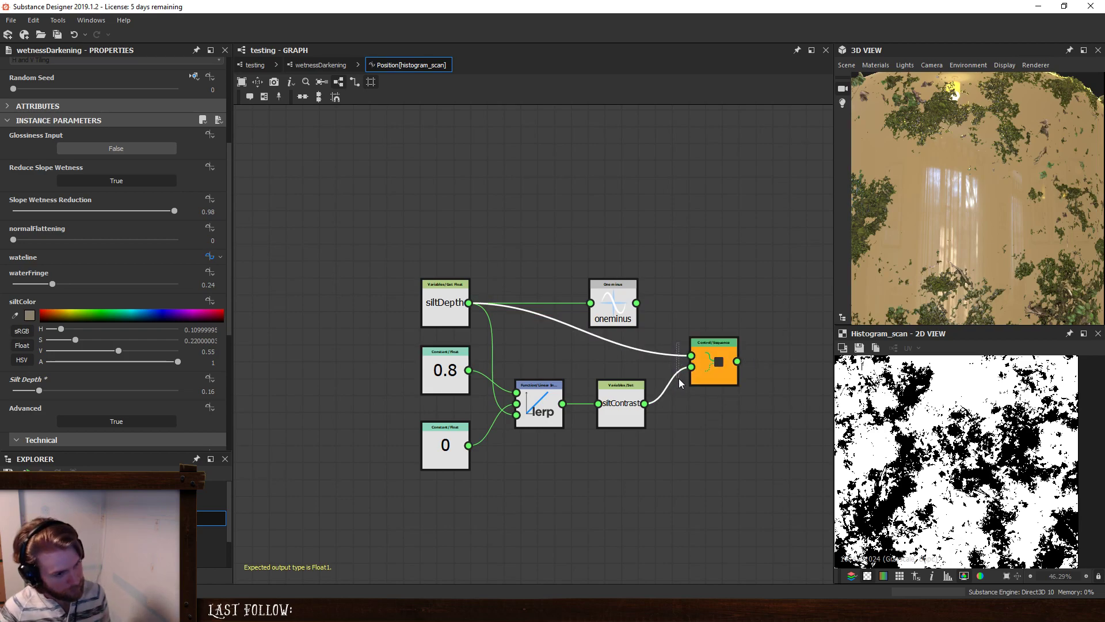
drag(631, 303, 531, 572)
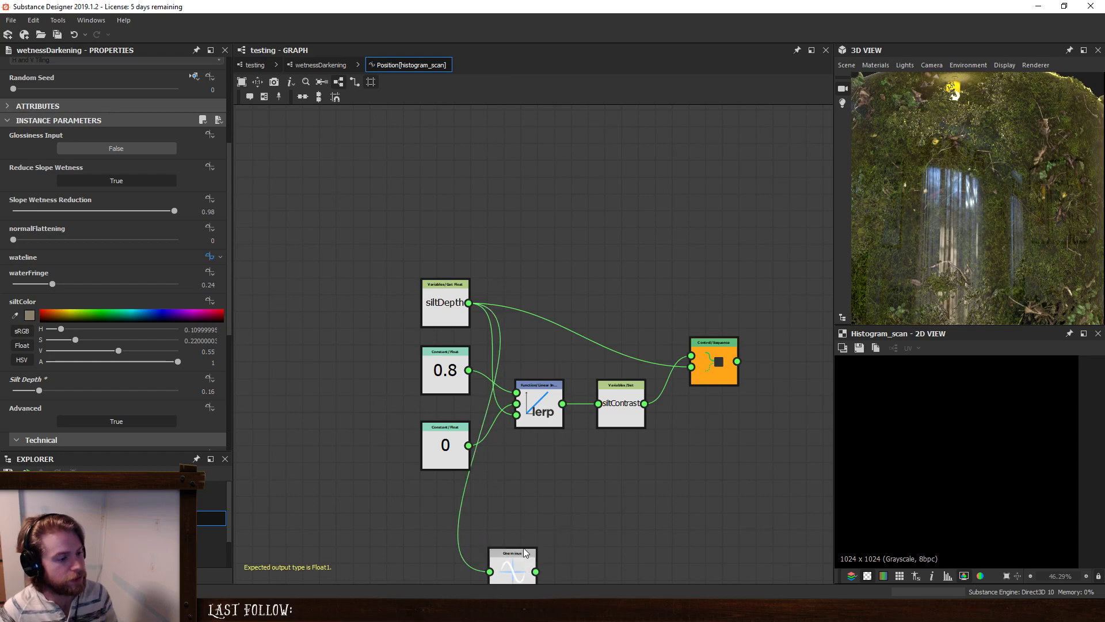
key(Delete)
Rearrange the Position function, stacking the 0.8 and 0 constants above siltDepth and raising the lerp and siltContrast Set nodes.
drag(442, 305, 416, 537)
drag(352, 214, 610, 411)
drag(617, 404, 625, 335)
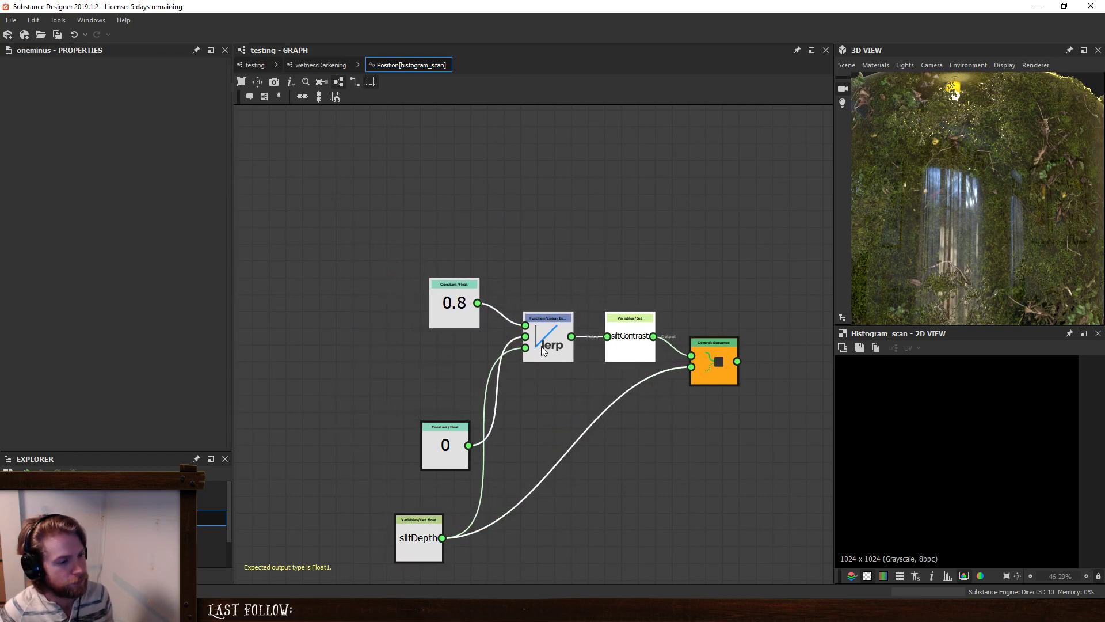
click(447, 411)
drag(449, 433, 449, 358)
drag(457, 301, 447, 301)
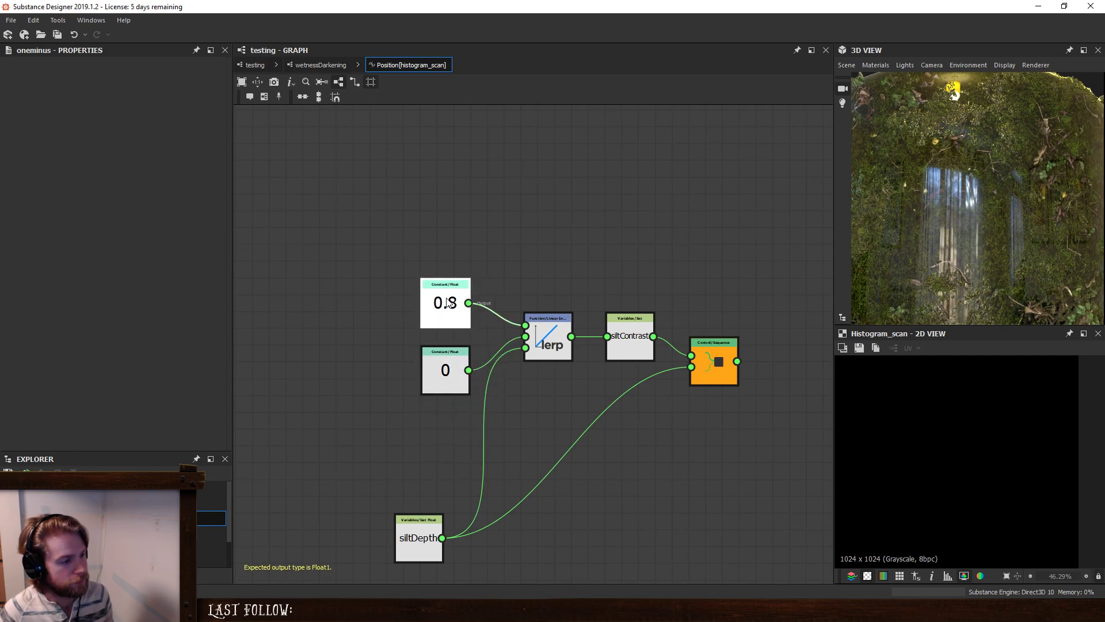
click(415, 552)
drag(415, 552, 442, 449)
click(658, 402)
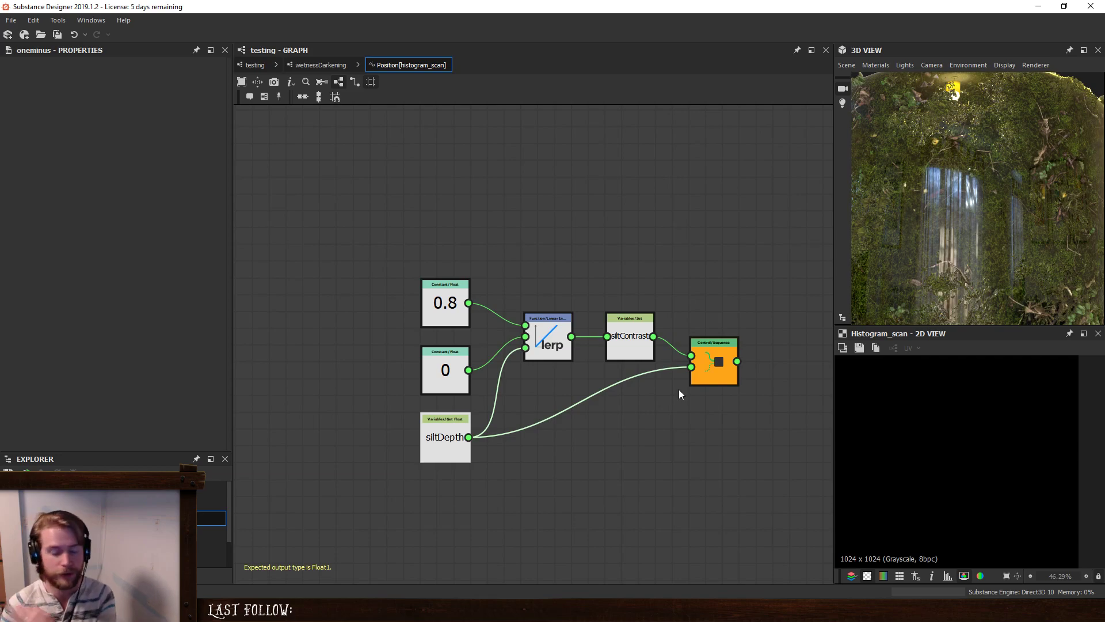
Raise wetnessDarkening's Silt Depth to about 0.56 in the testing graph to check the reordered Sequence.
click(255, 65)
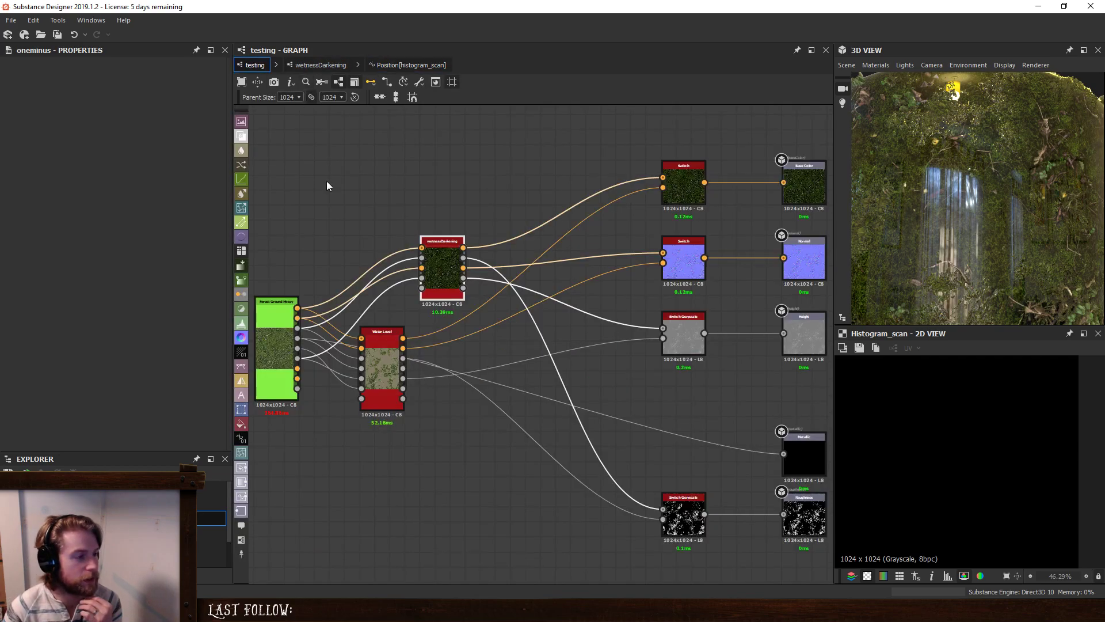
scroll(54, 395, down, 3)
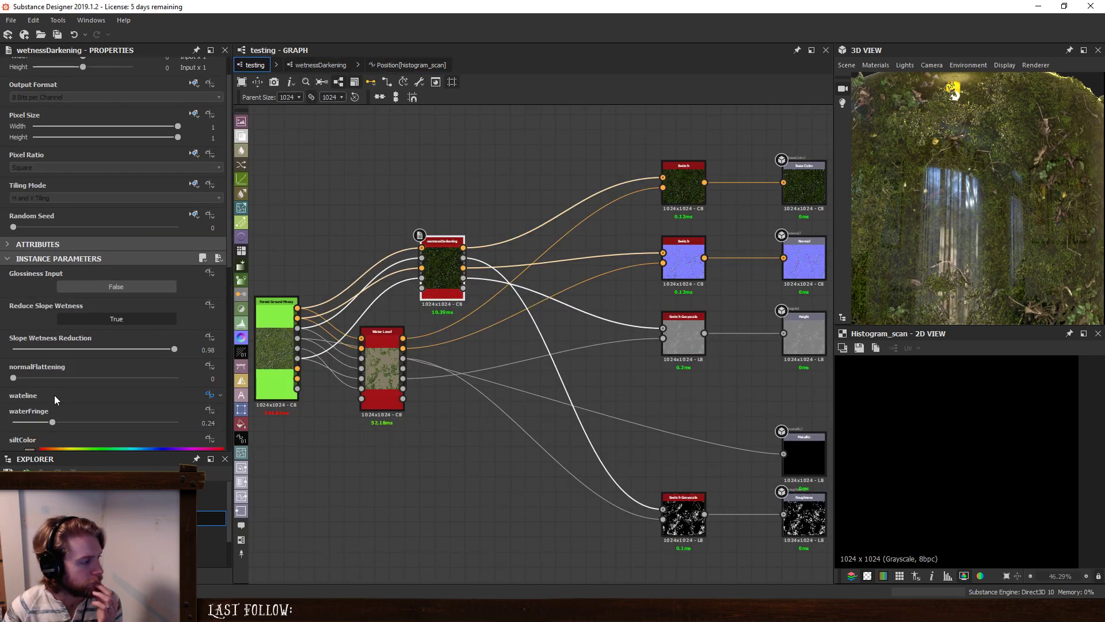
scroll(50, 390, down, 3)
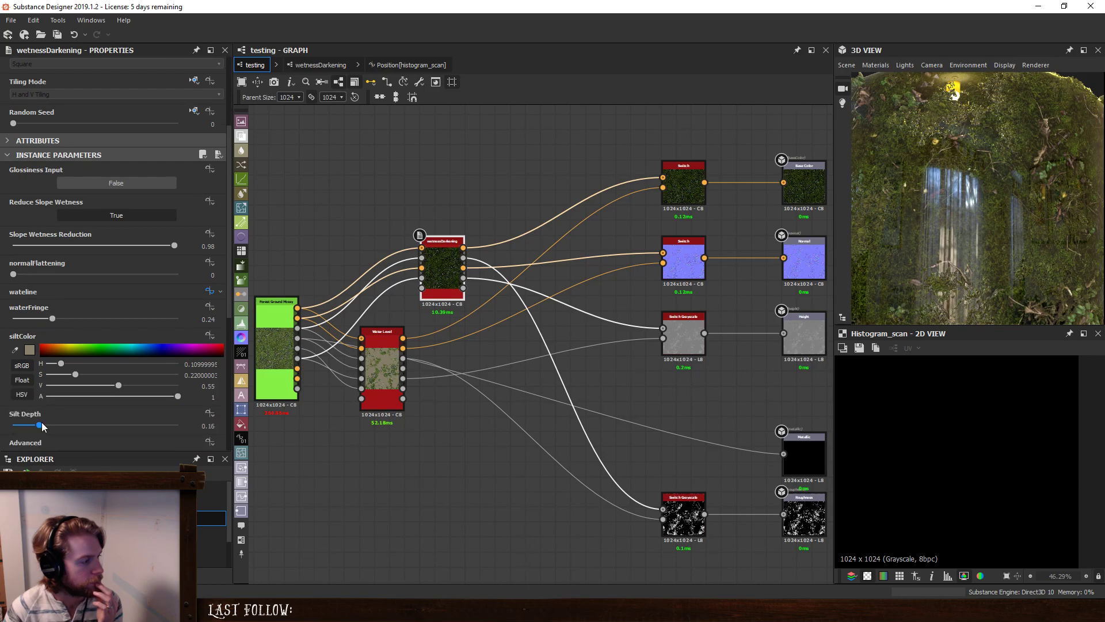
mouse_move(40, 425)
mouse_down()
mouse_move(189, 430)
mouse_move(105, 436)
mouse_up()
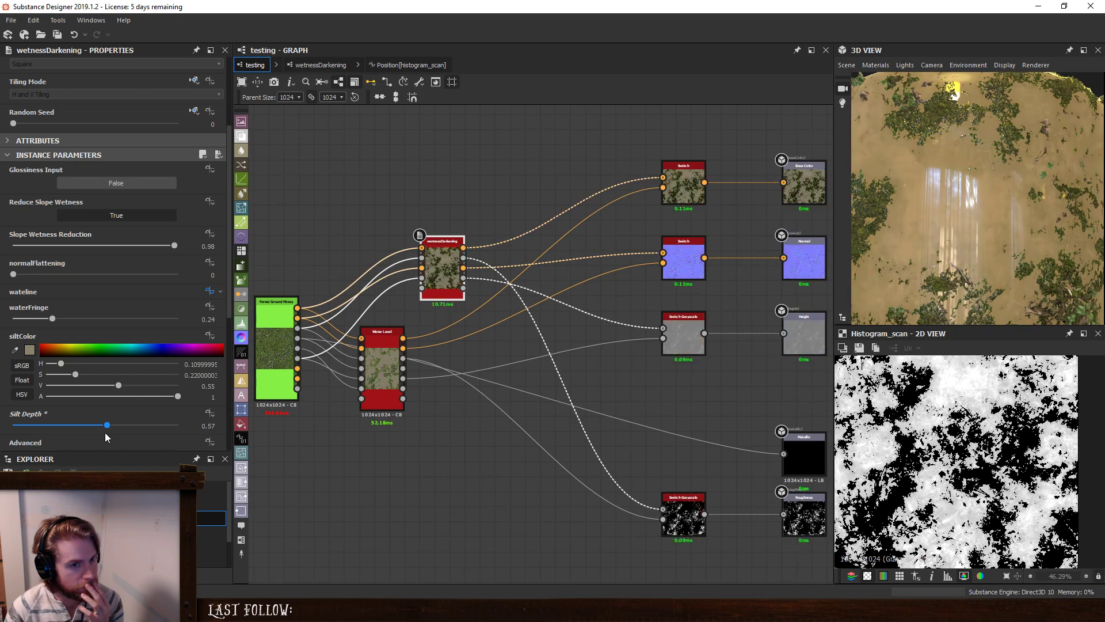
Insert a Smoothstep node between siltDepth and the lerp node in the Position function, and move both Float constants upward.
click(406, 65)
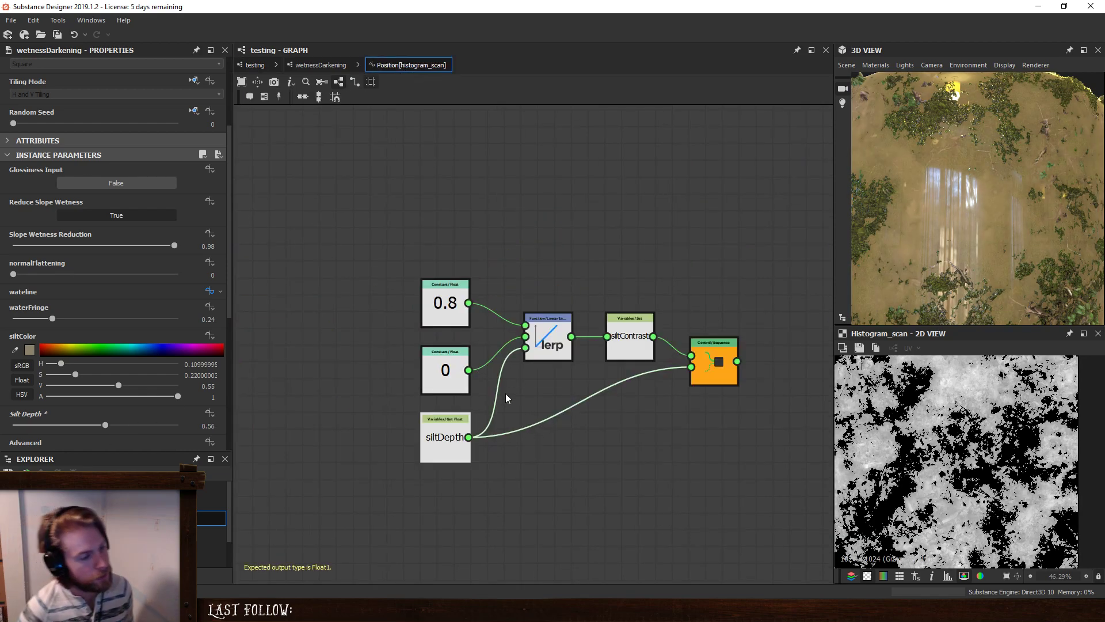
key(space)
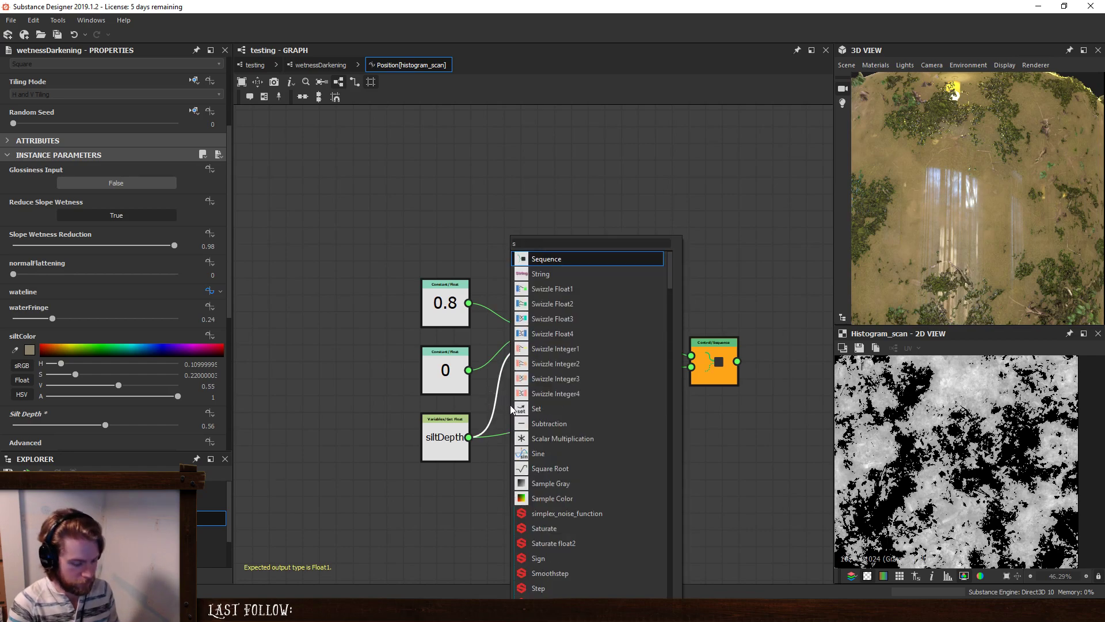
text(smooth)
key(Return)
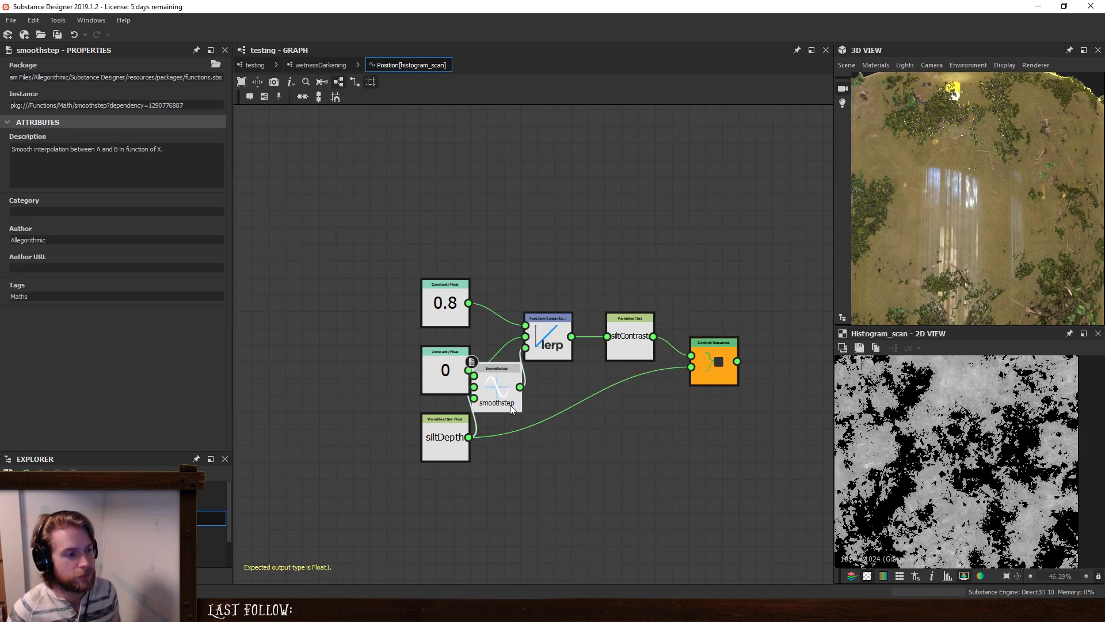
drag(429, 259, 415, 278)
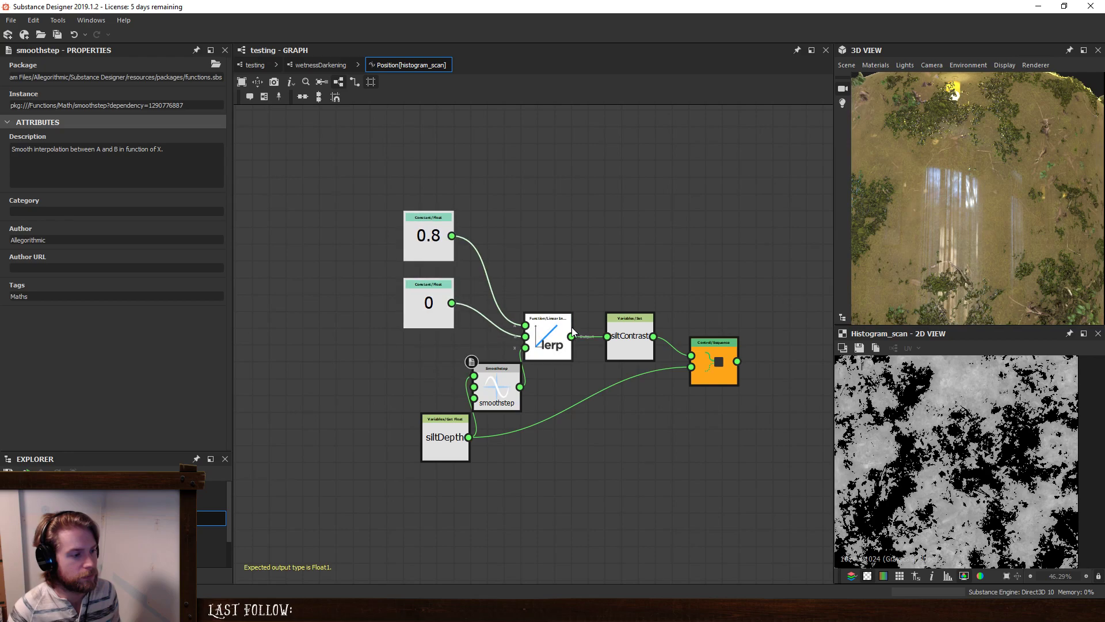
Replace the lerp with Smoothstep as the siltContrast Set node's source, feeding its inputs from 0.8, 0 and siltDepth in order.
drag(520, 387, 528, 353)
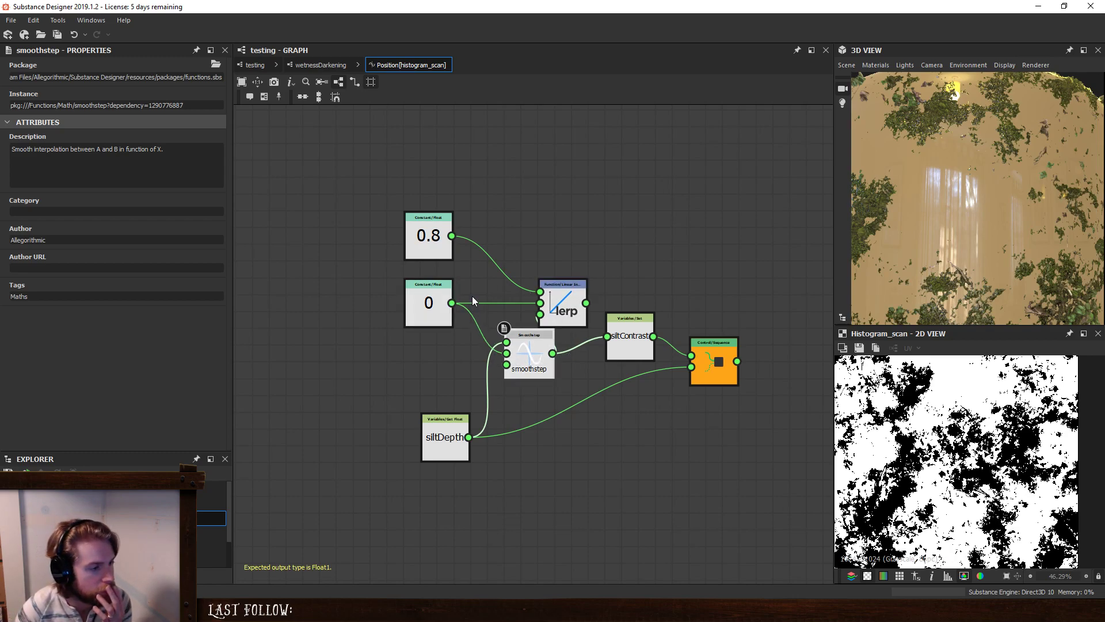
drag(464, 457, 464, 456)
drag(506, 342, 488, 282)
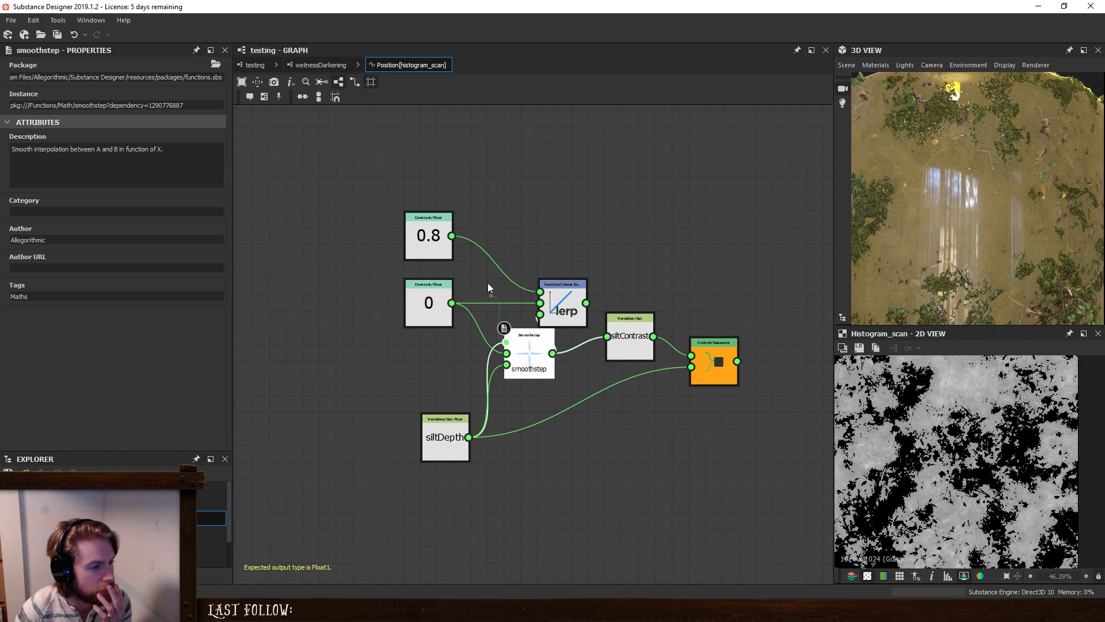
drag(450, 236, 450, 236)
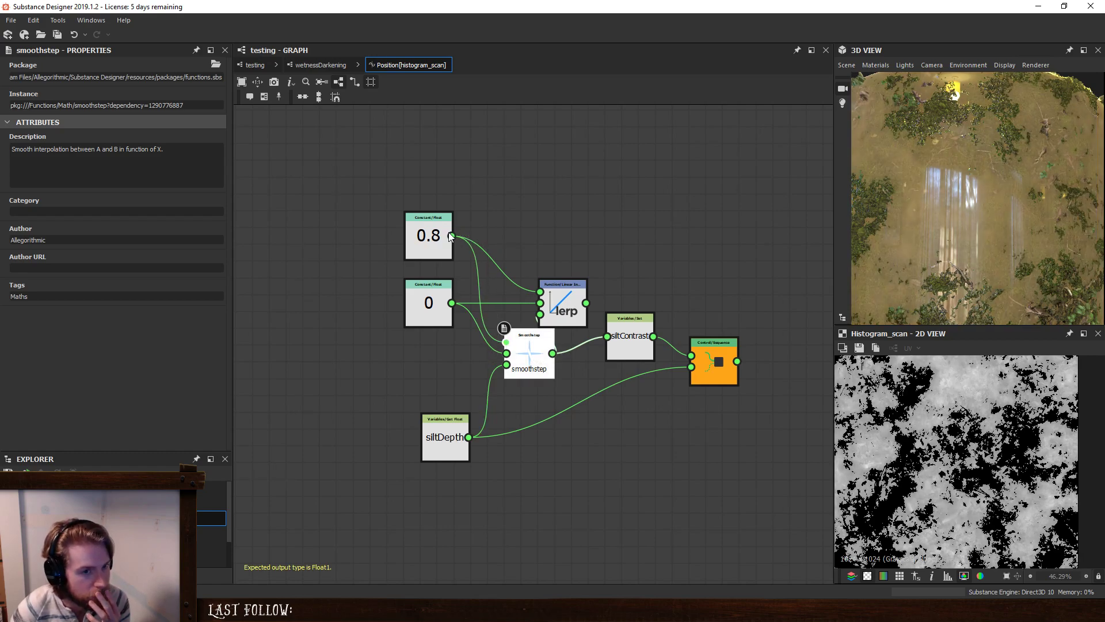
Try Silt Depth values of 0.75, 0.5 and 0.26 on wetnessDarkening in the testing graph, and return to the Position function.
click(256, 66)
click(438, 265)
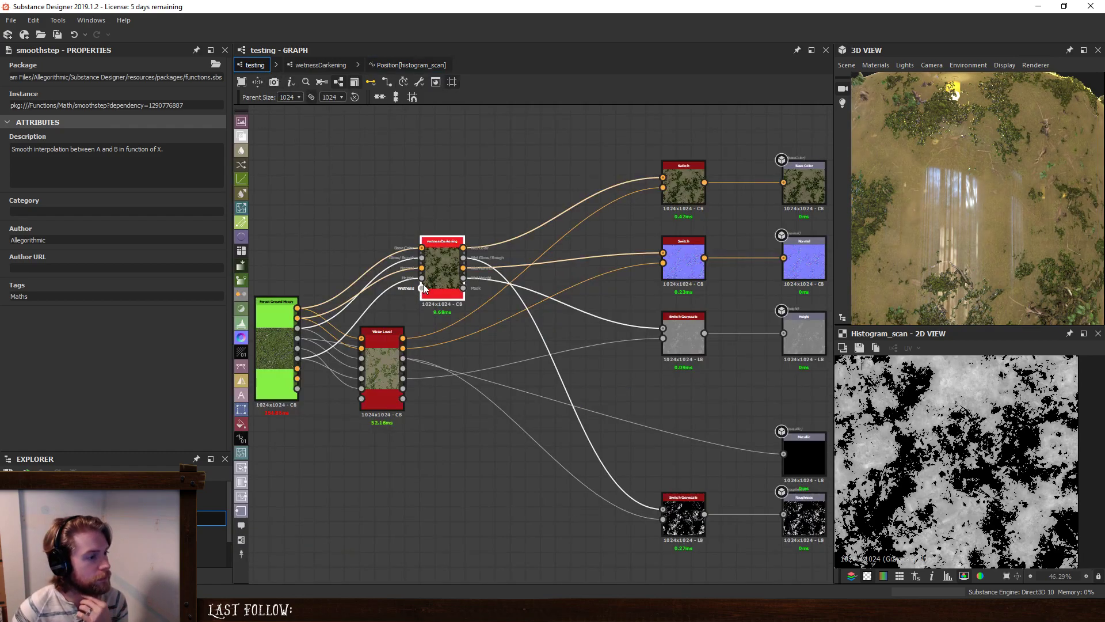
scroll(75, 392, down, 4)
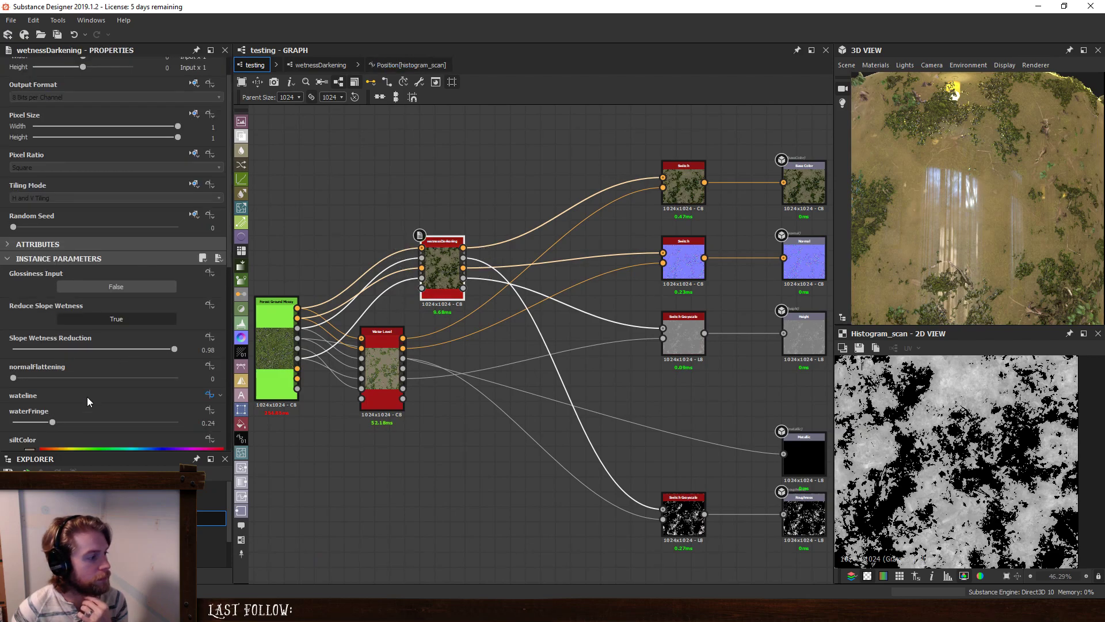
drag(104, 424, 137, 426)
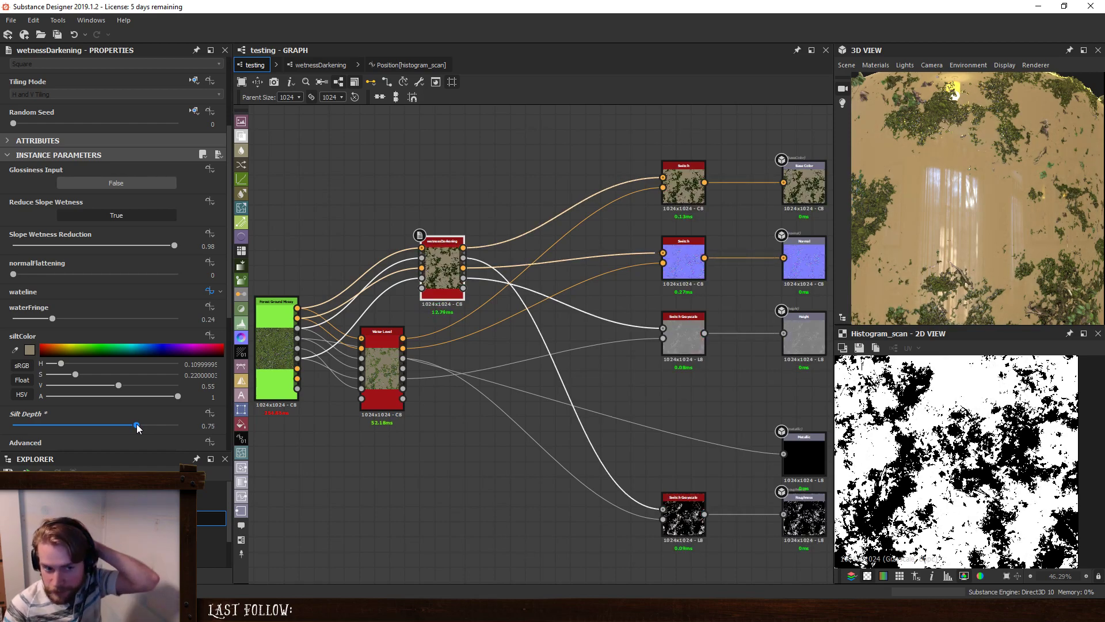
drag(137, 426, 95, 427)
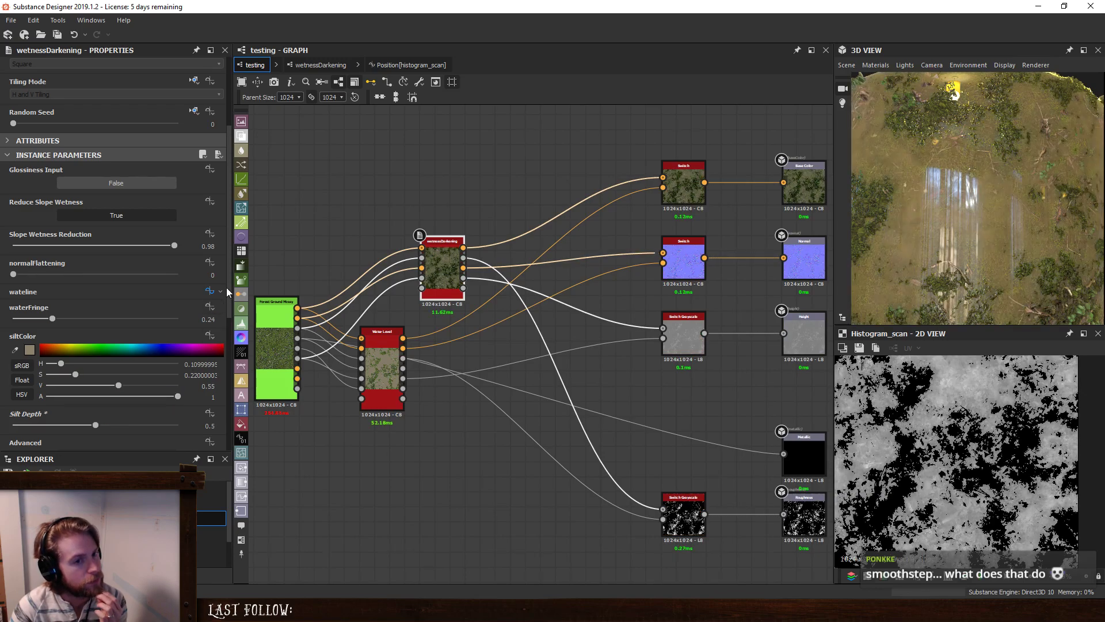
click(56, 429)
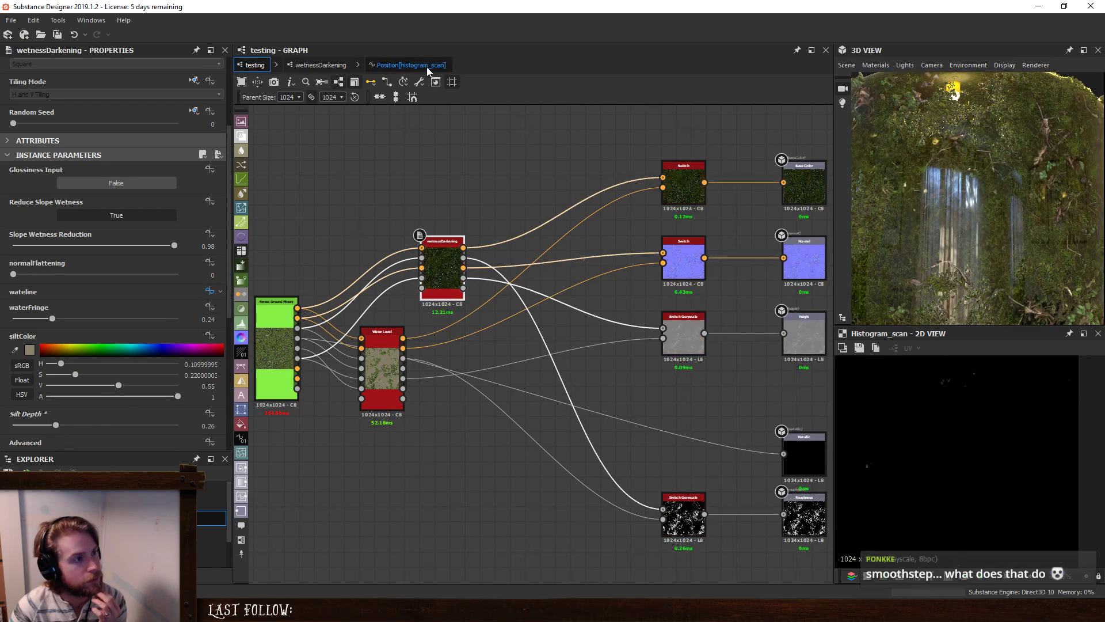
click(411, 65)
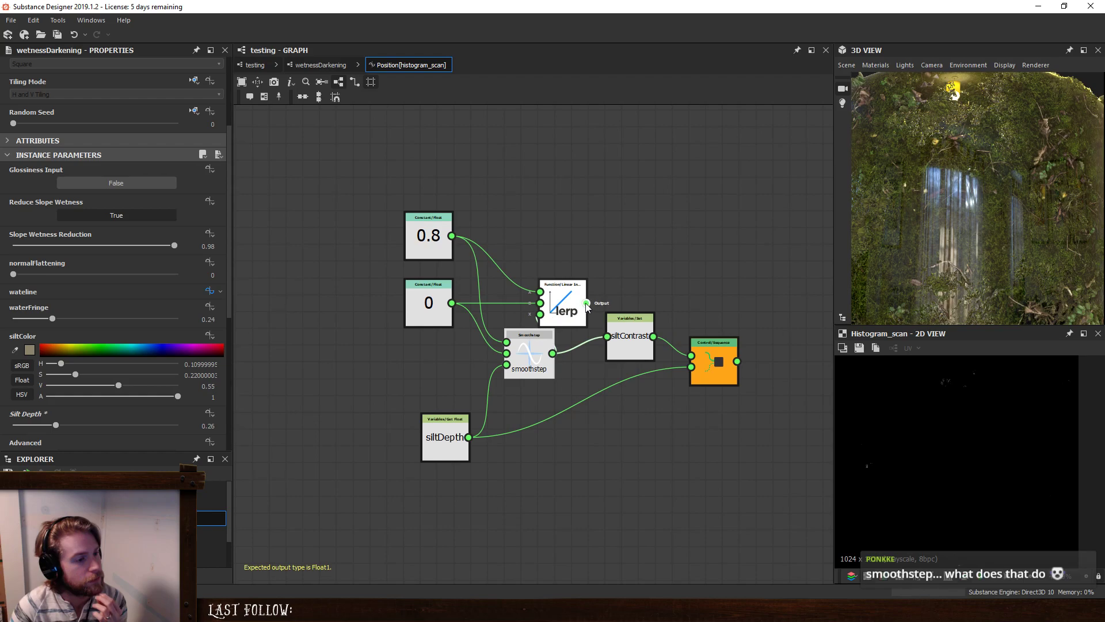
Reconnect lerp as the siltContrast Set node's source, delete the Smoothstep node, and feed siltDepth into the lerp's third input.
drag(586, 302, 608, 337)
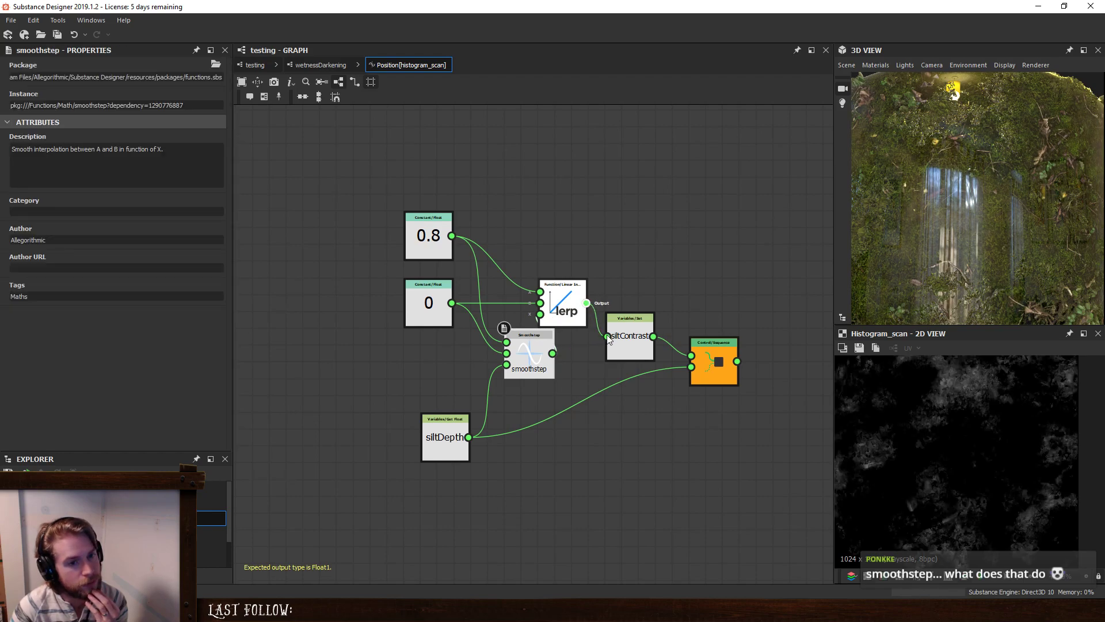
click(526, 348)
key(Delete)
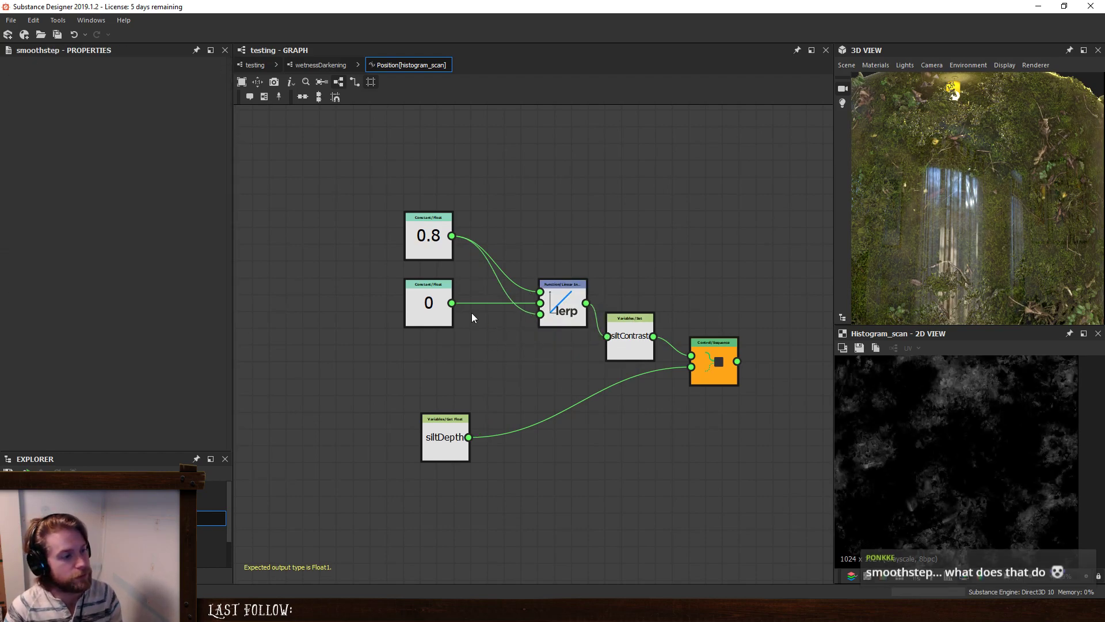
drag(540, 313, 468, 437)
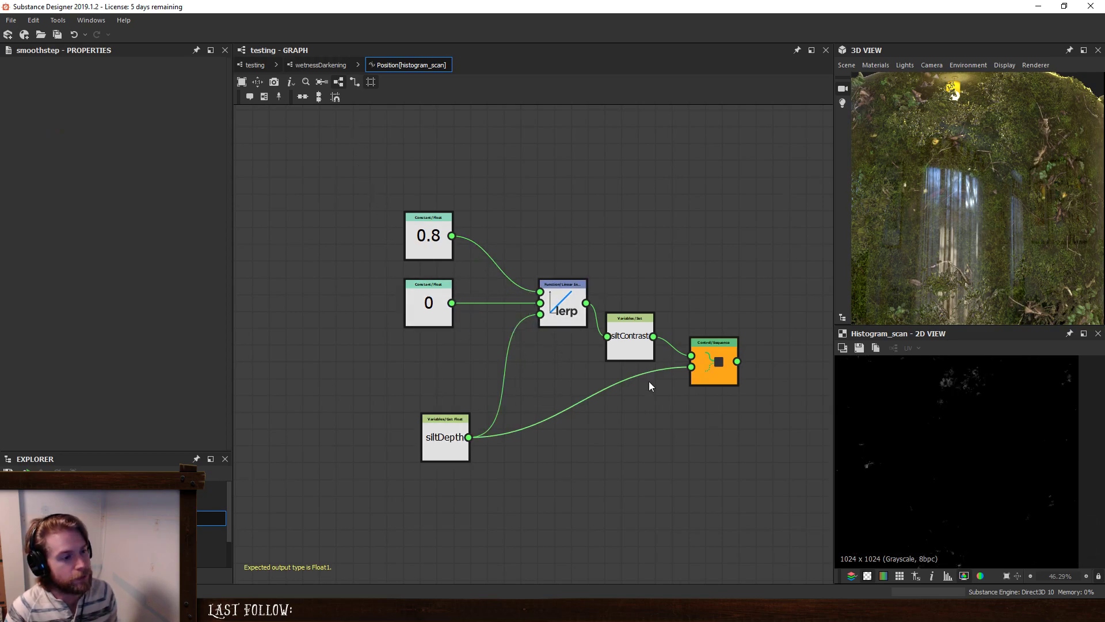
Move siltDepth upward in the Position function and insert a Pow node between it and the lerp and Sequence inputs.
drag(442, 446, 433, 412)
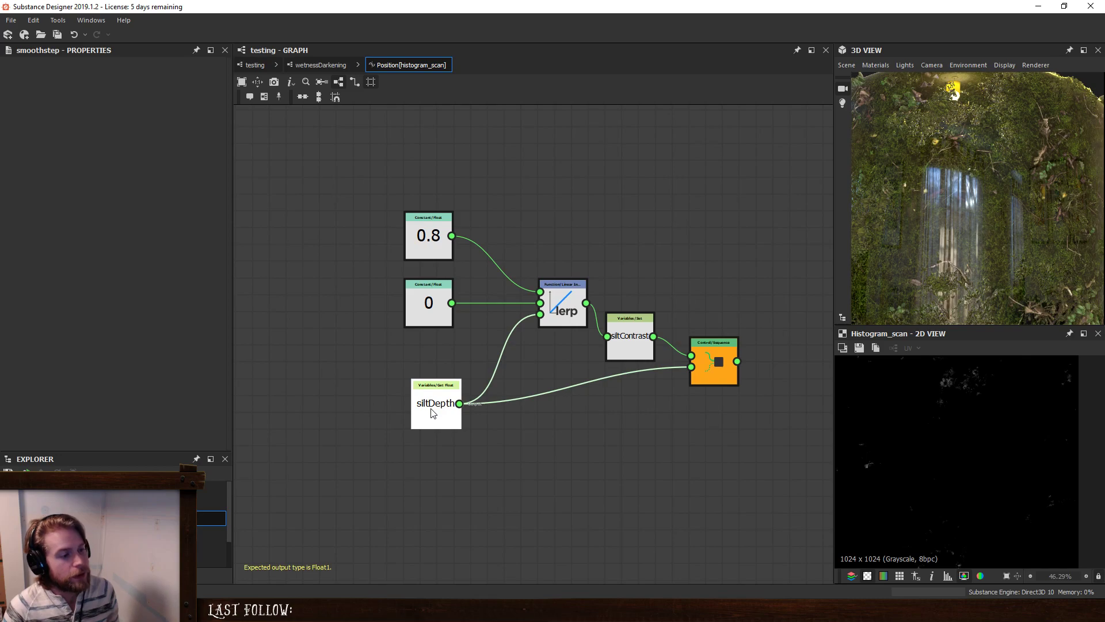
key(space)
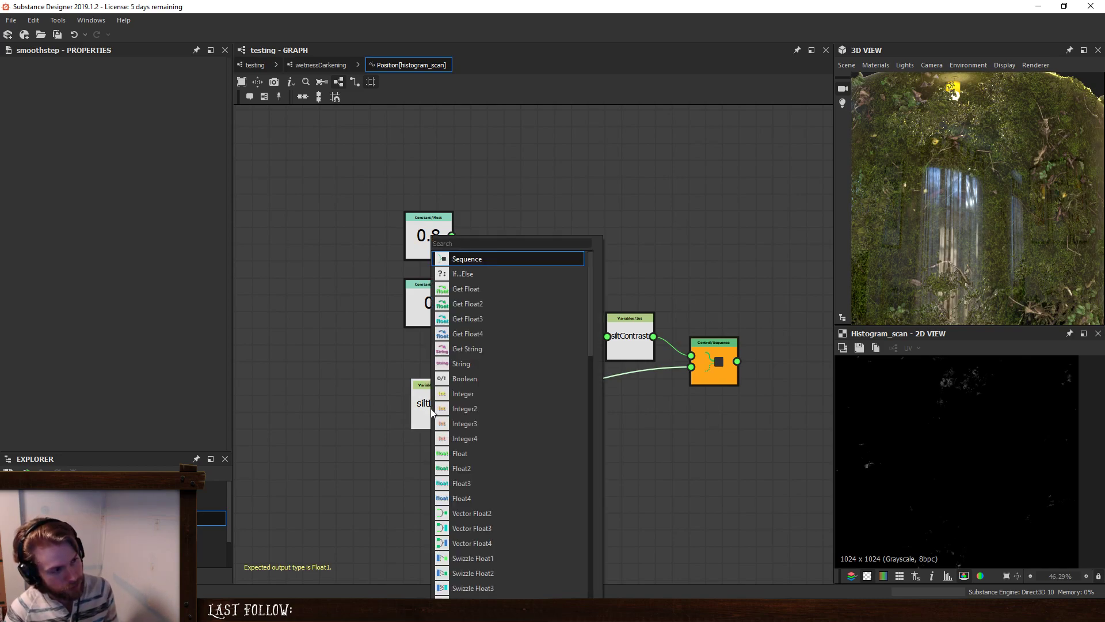
text(sq)
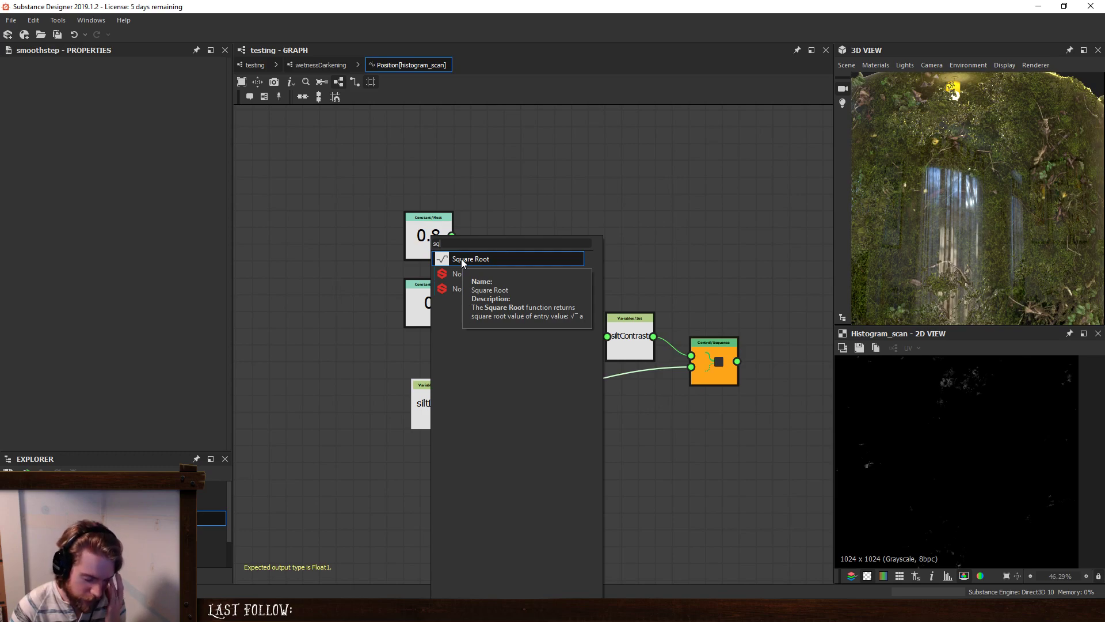
key(ctrl+a)
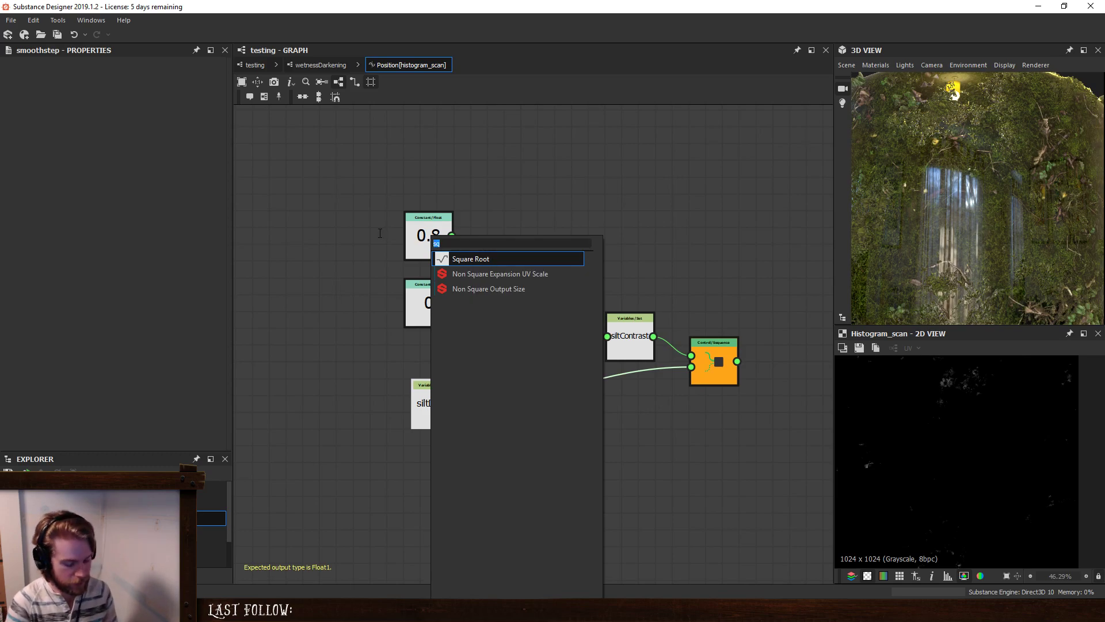
text(pow)
key(Return)
Add a Float constant of 2 below siltDepth and connect it to Pow's second input.
key(space)
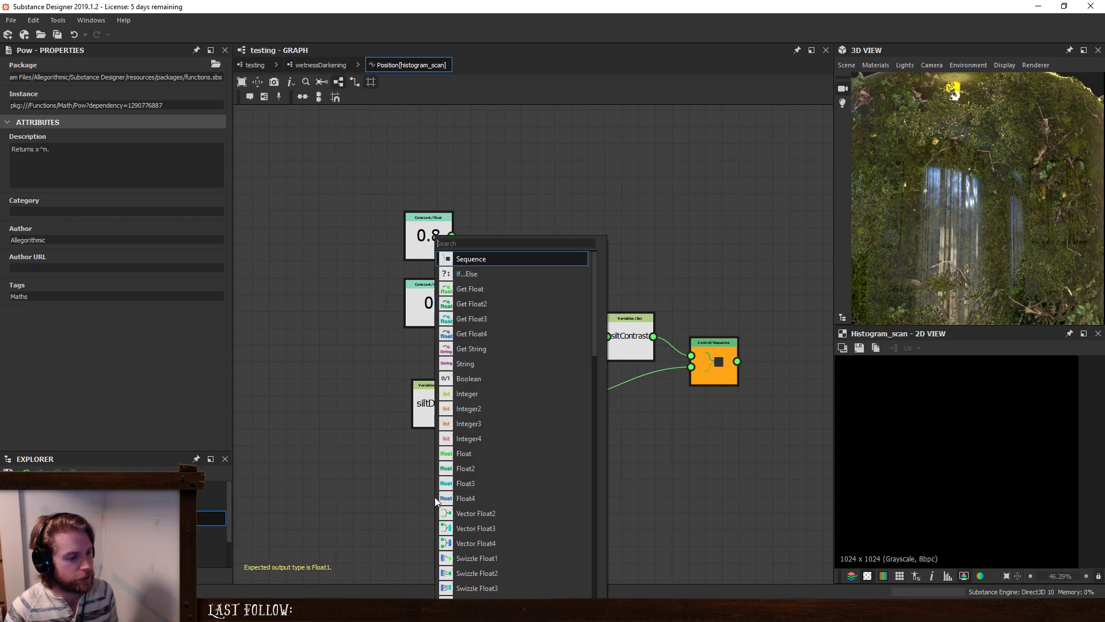
text(float)
key(Return)
drag(497, 409, 452, 505)
drag(432, 515, 432, 482)
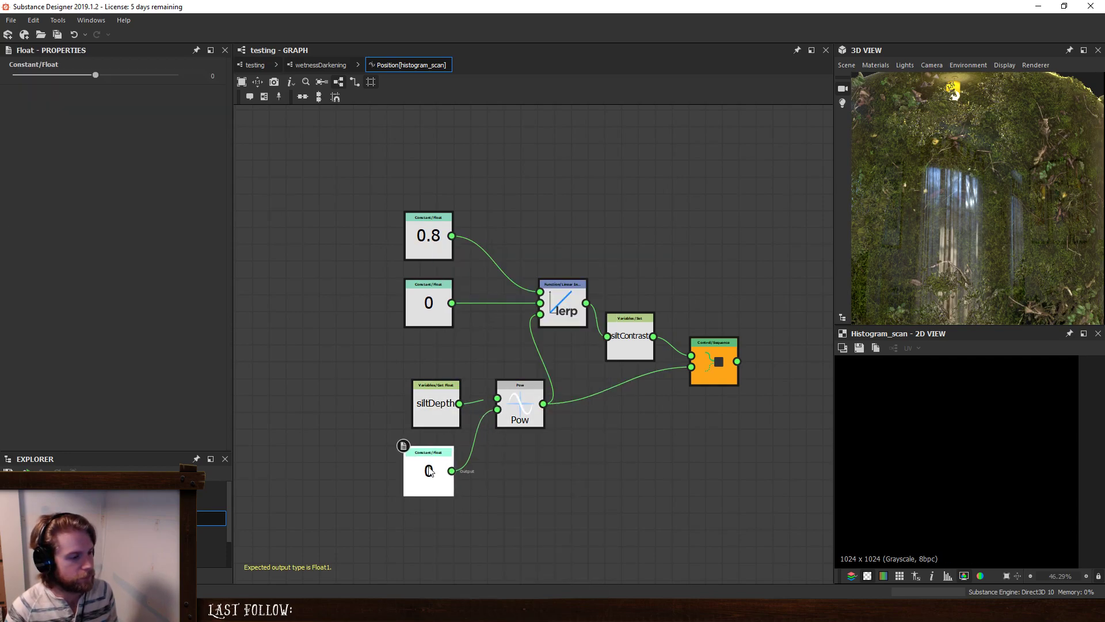
double_click(210, 76)
text(2)
key(Return)
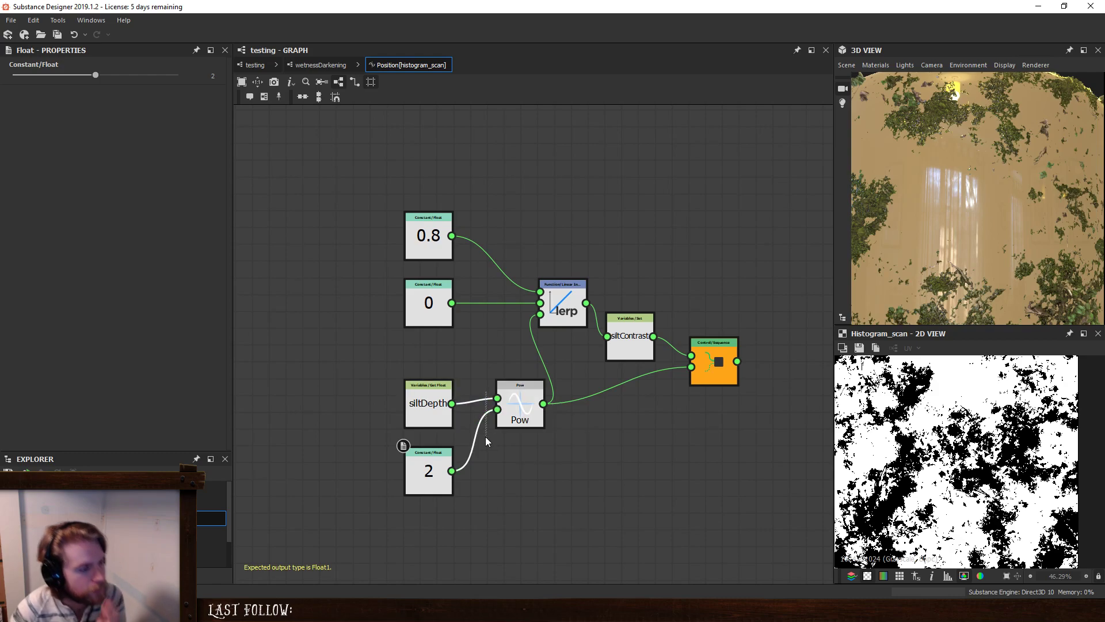
Swap Pow's two input connections so 2 feeds the first input, and place the constant 2 above siltDepth.
key(f)
drag(416, 379, 430, 426)
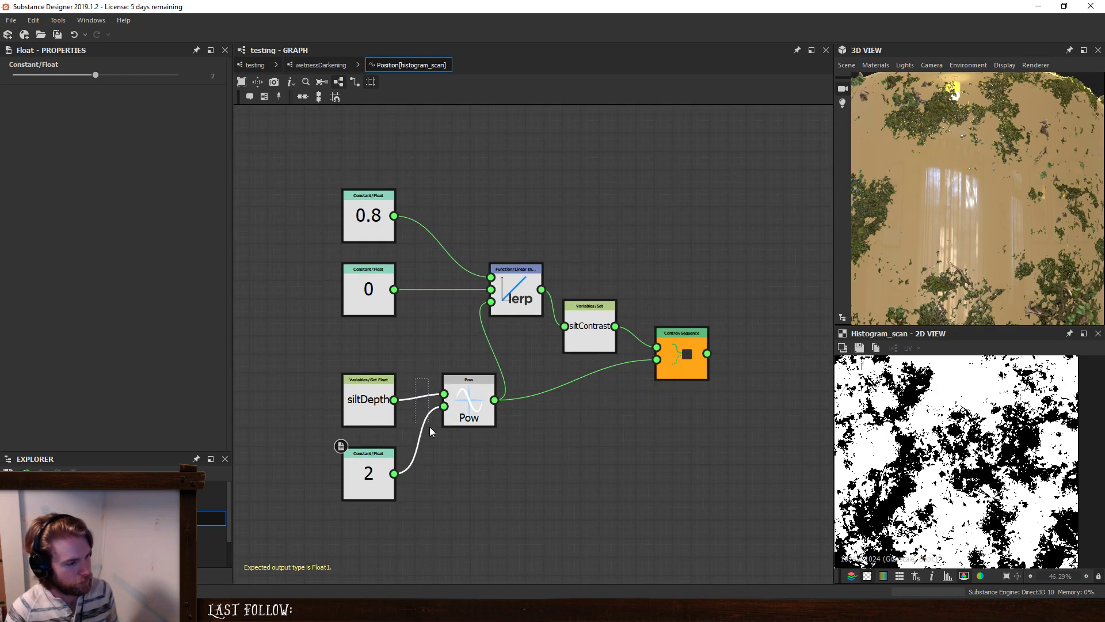
key(x)
click(511, 443)
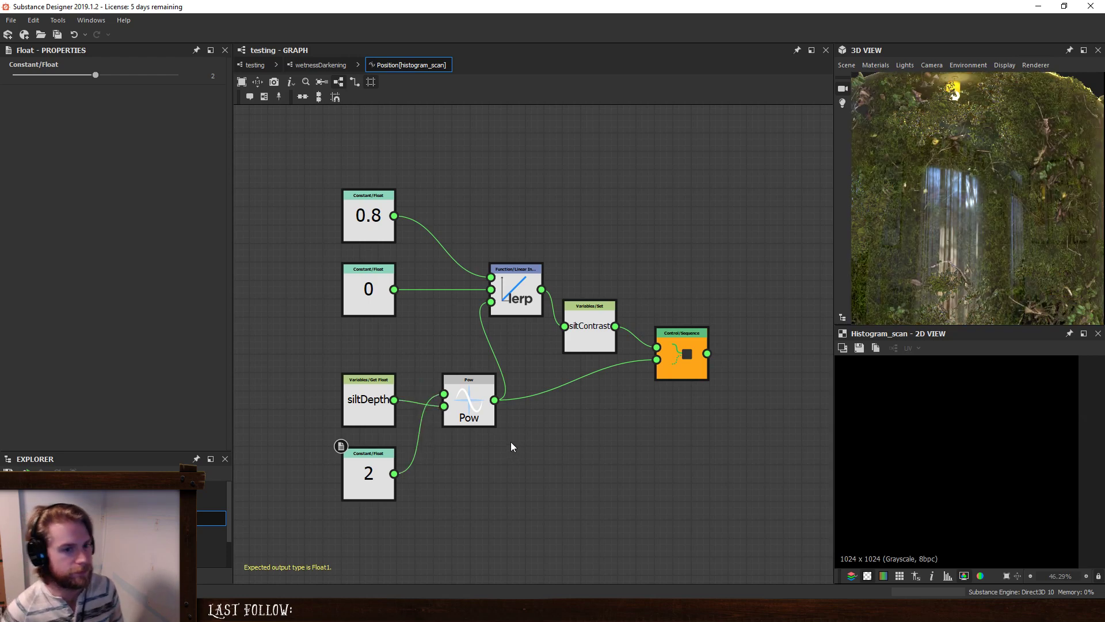
drag(371, 477, 364, 349)
drag(370, 407, 369, 444)
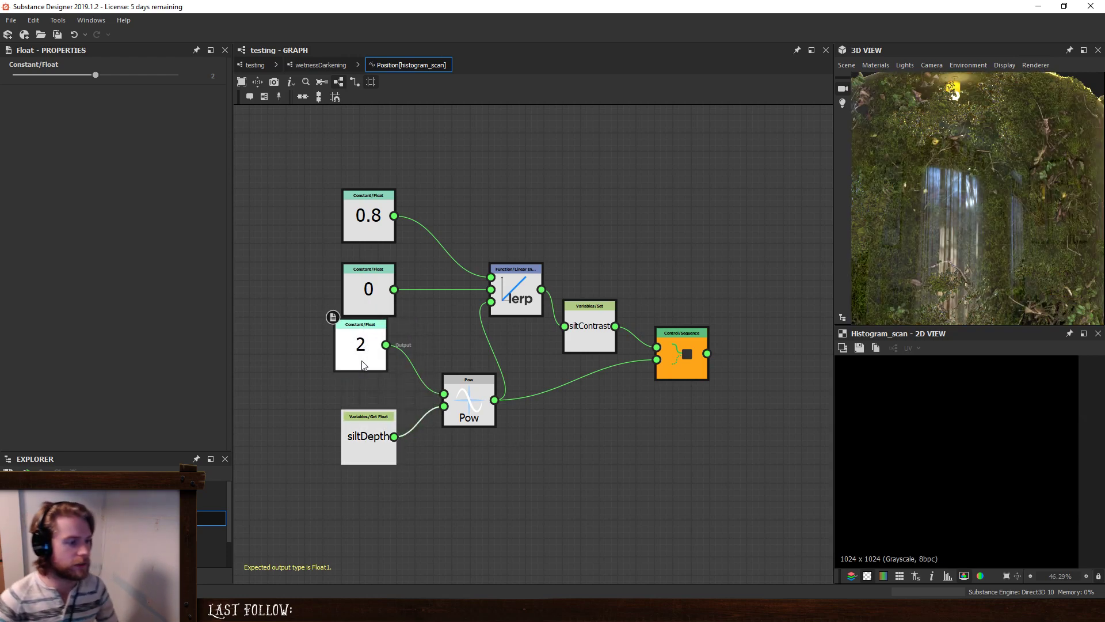
drag(361, 357, 370, 374)
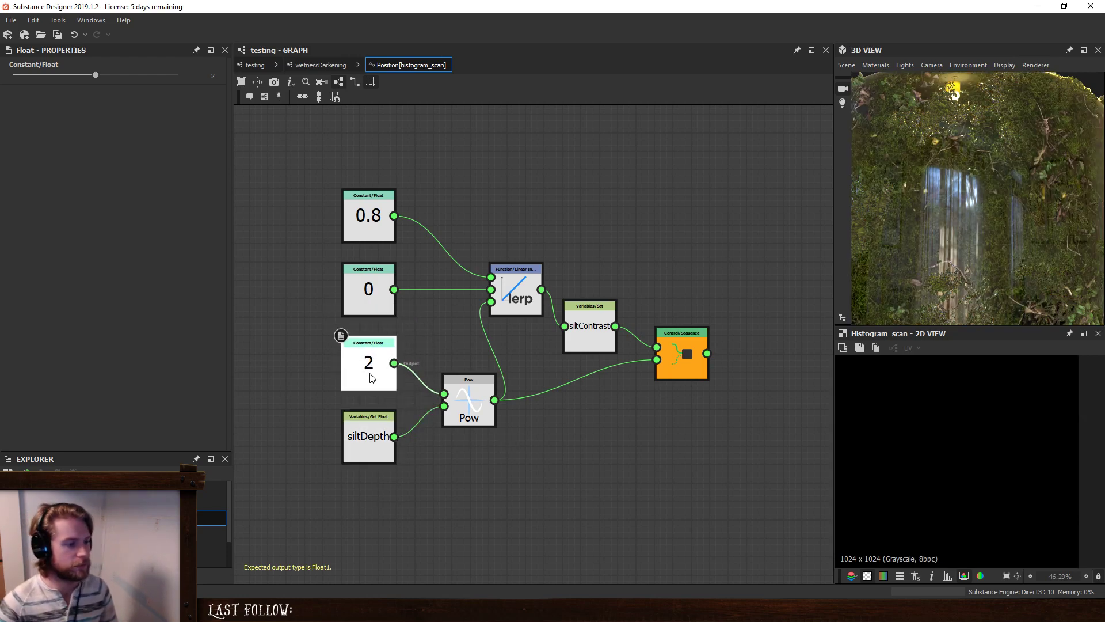
Examine the Smoothstep function's internal graph through a temporary Smoothstep node, and delete that node from the Position function.
click(682, 374)
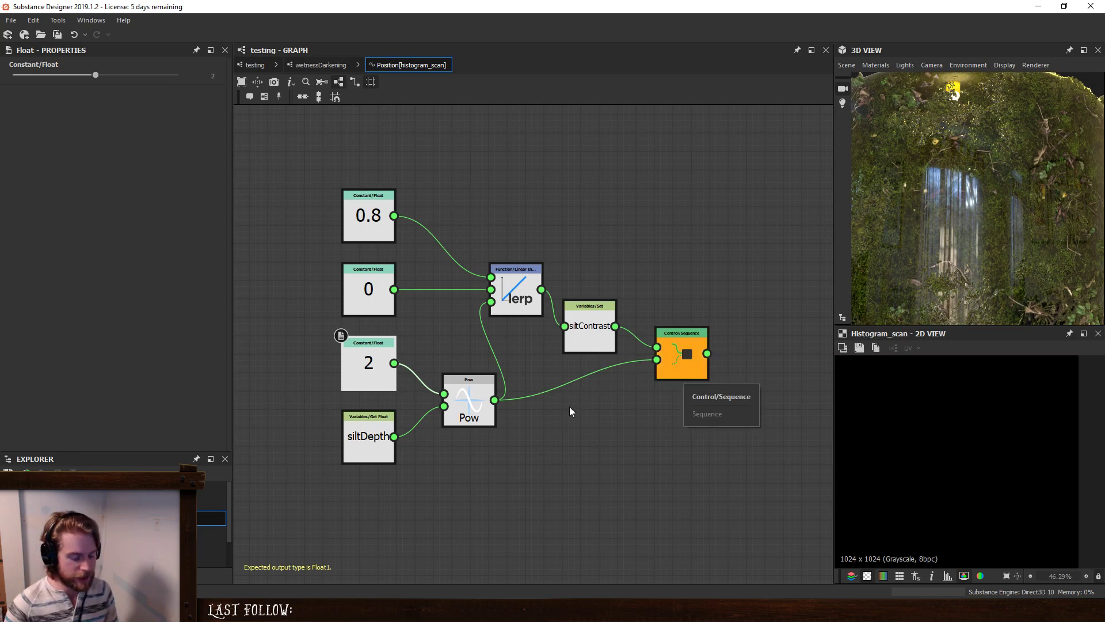
key(space)
text(smooth)
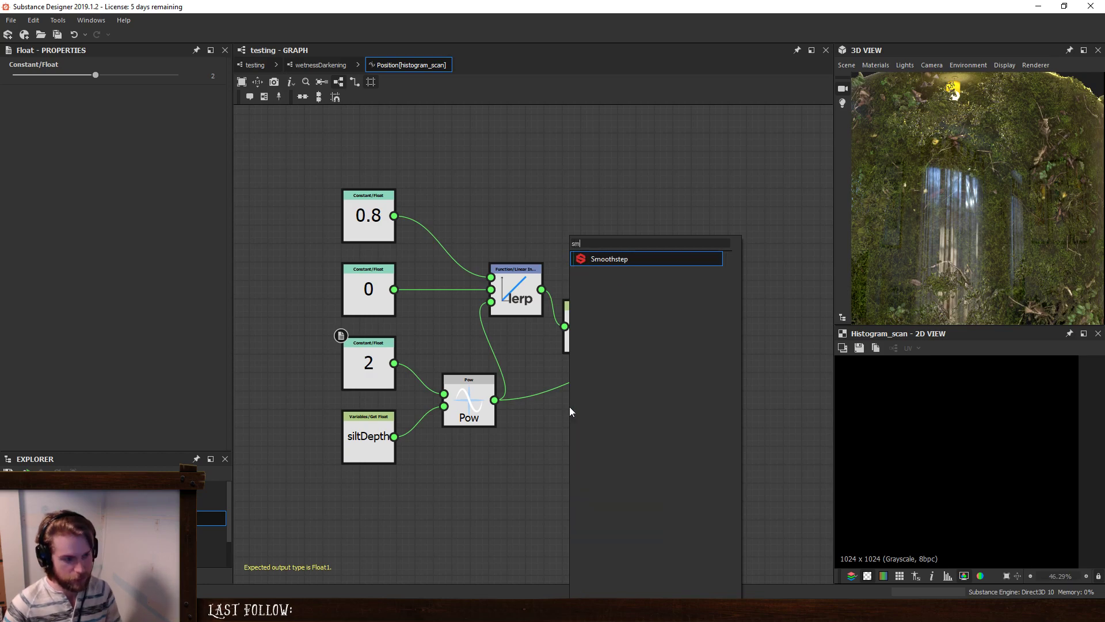
key(Return)
right_click(578, 387)
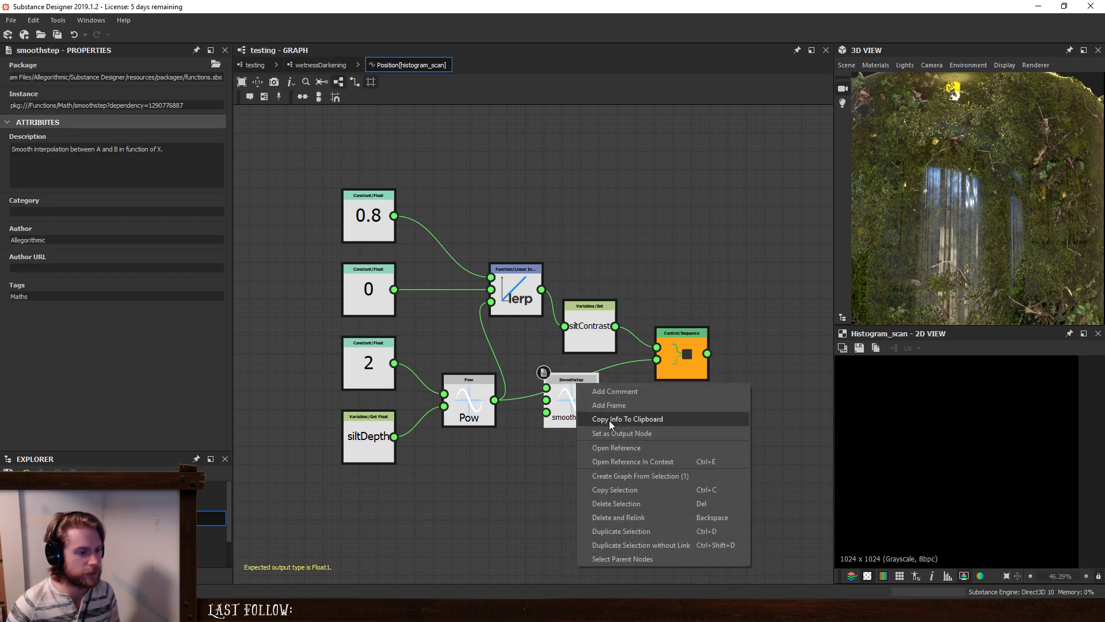
click(590, 447)
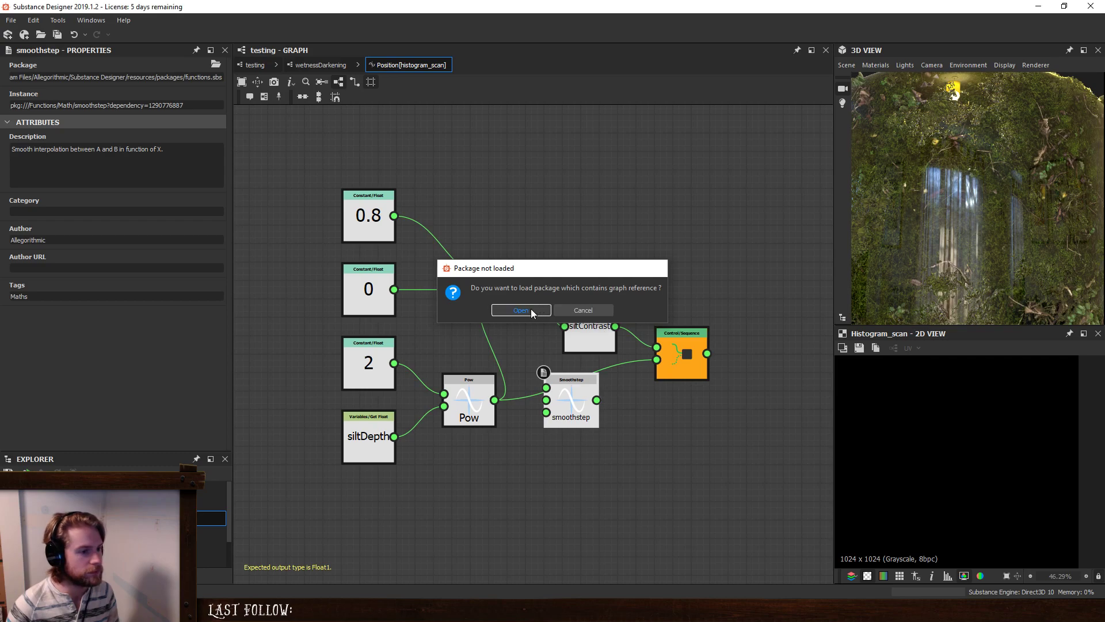
click(527, 311)
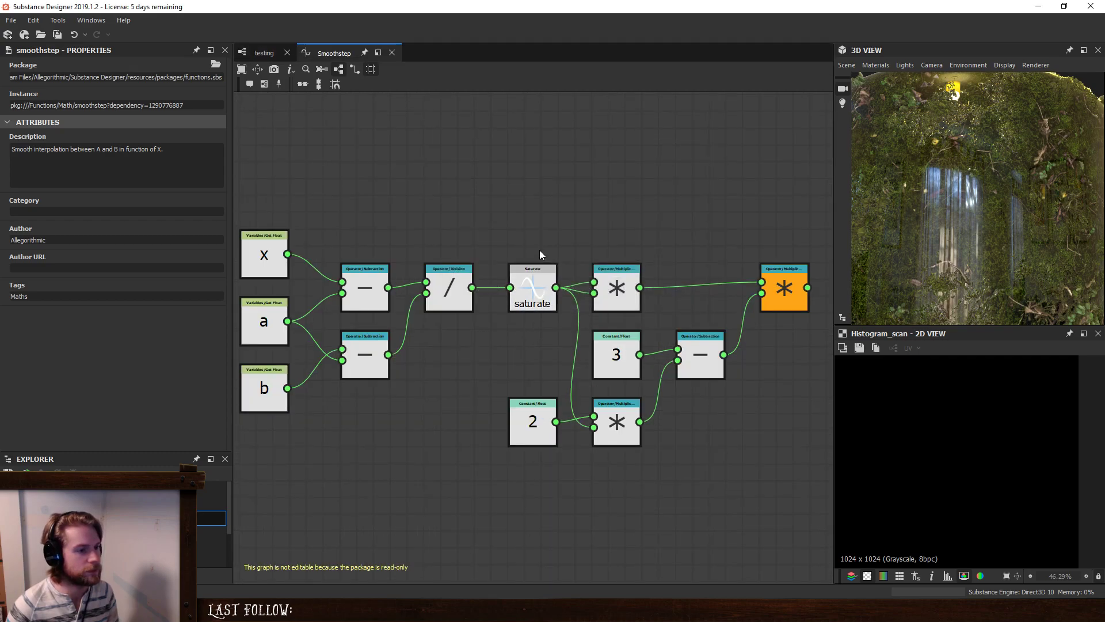
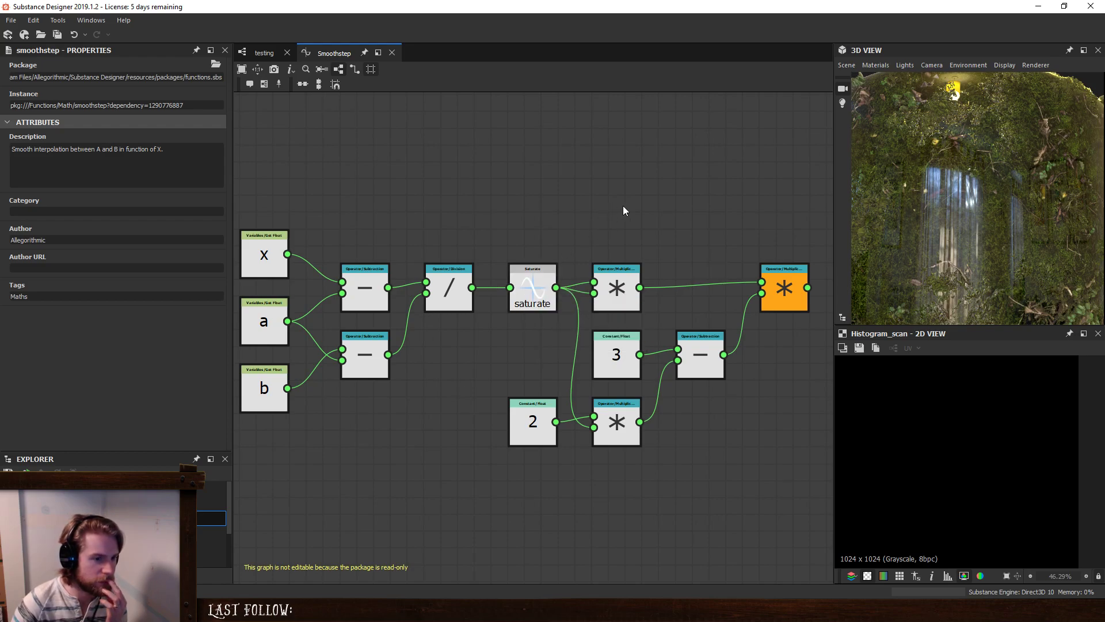
click(264, 53)
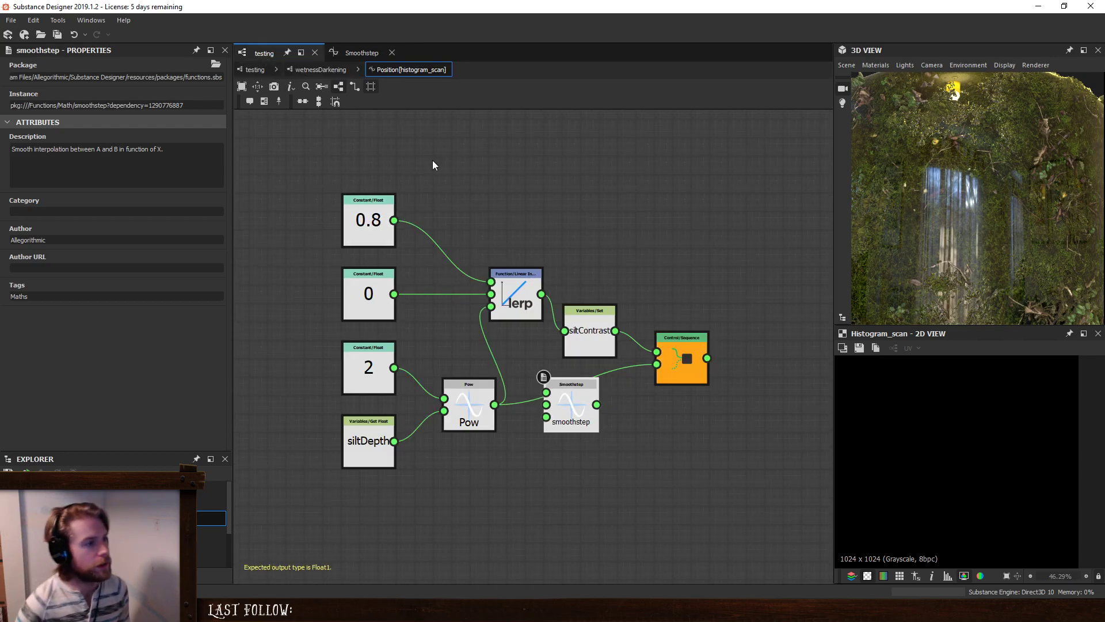
key(Delete)
Add a Pixel Processor above wetnessDarkening in the testing graph and set its Color Mode to Grayscale.
click(239, 69)
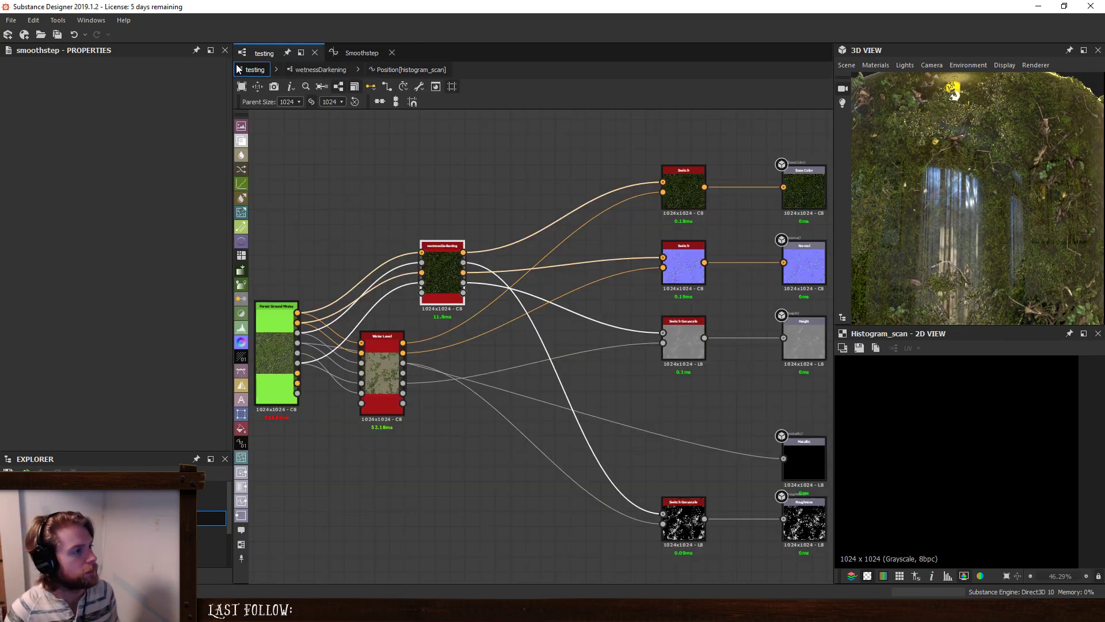
key(space)
text(pixel)
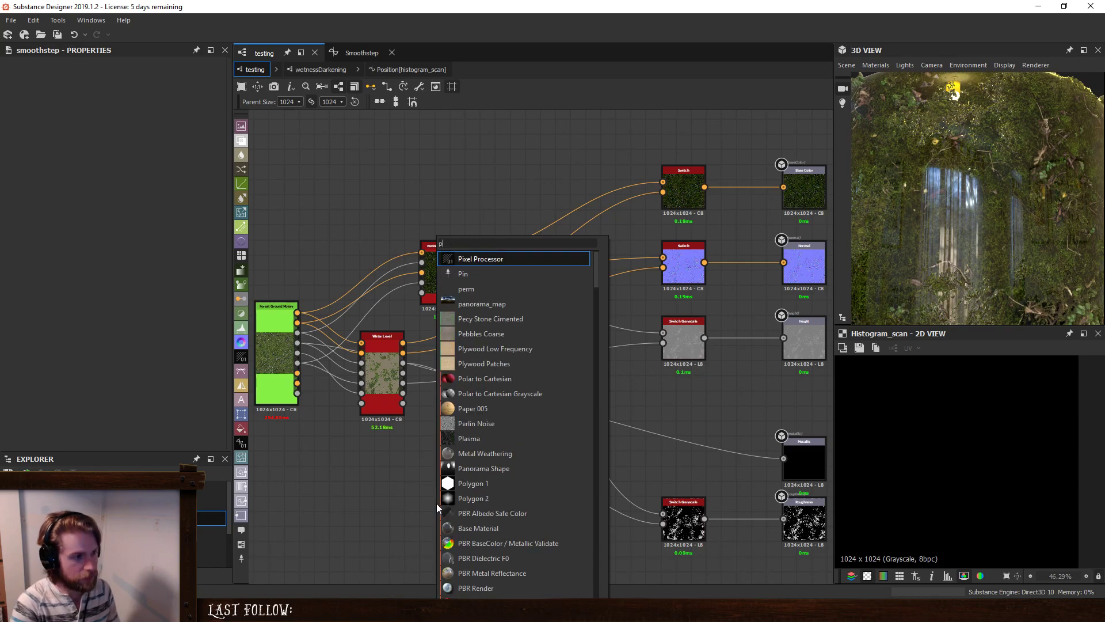
key(Return)
drag(436, 503, 435, 192)
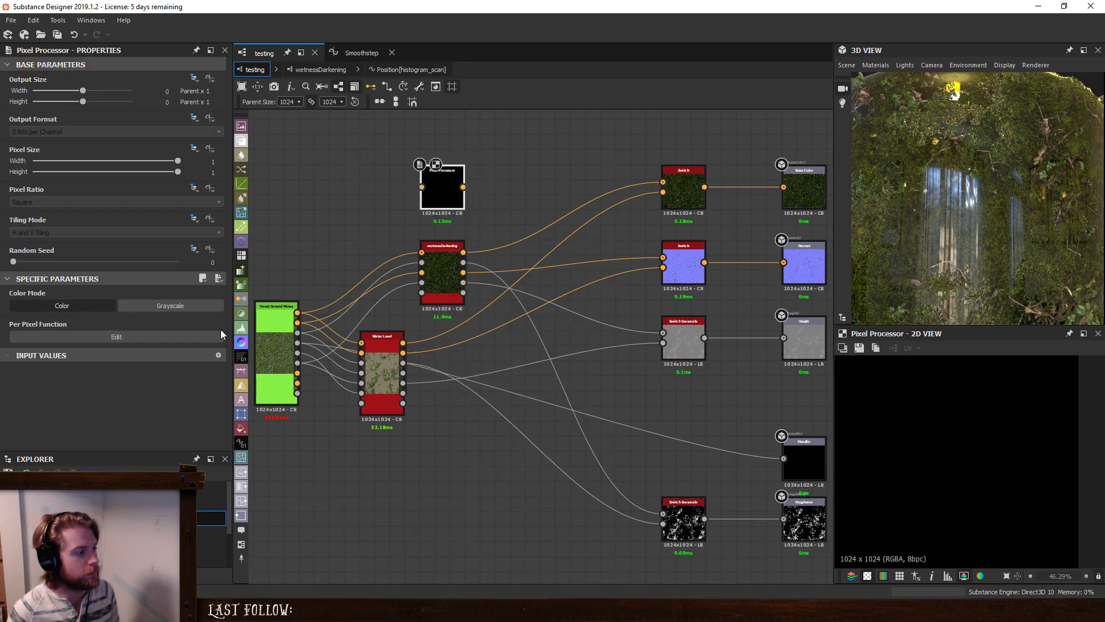
click(206, 303)
Open the Pixel Processor's Per Pixel Function for editing and delete its default Float4 node.
right_click(454, 183)
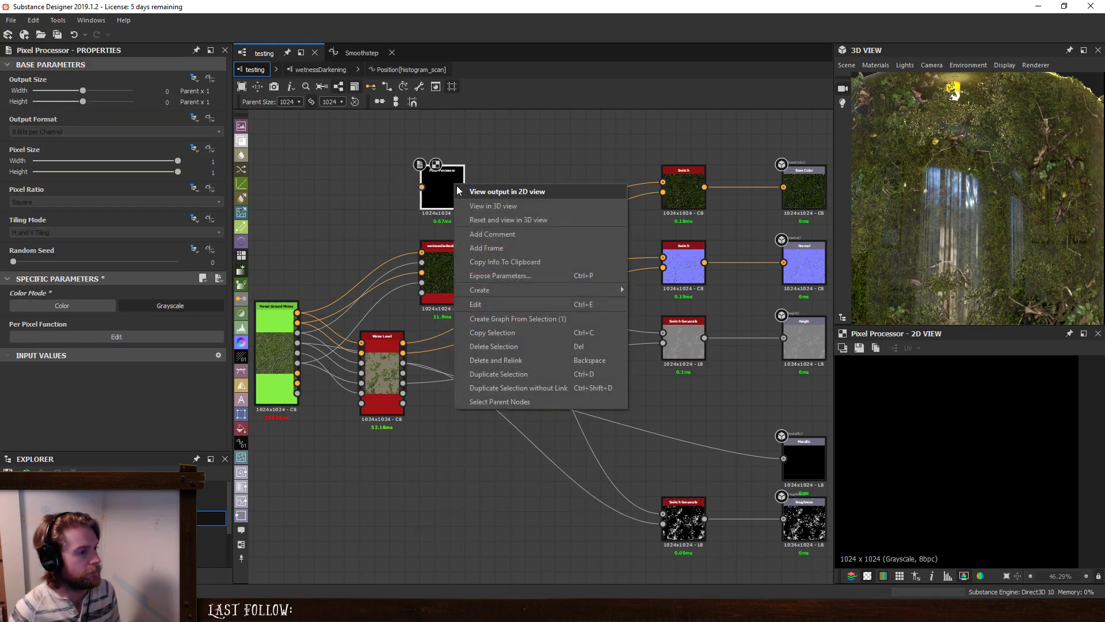
click(494, 304)
click(466, 278)
key(Delete)
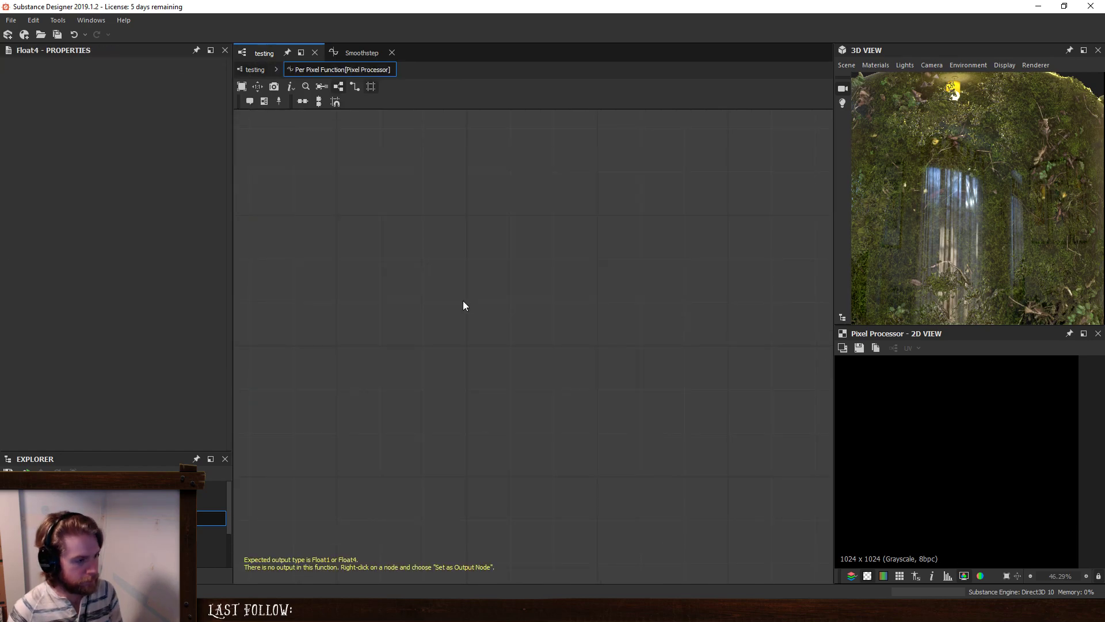
key(space)
text(get)
click(517, 262)
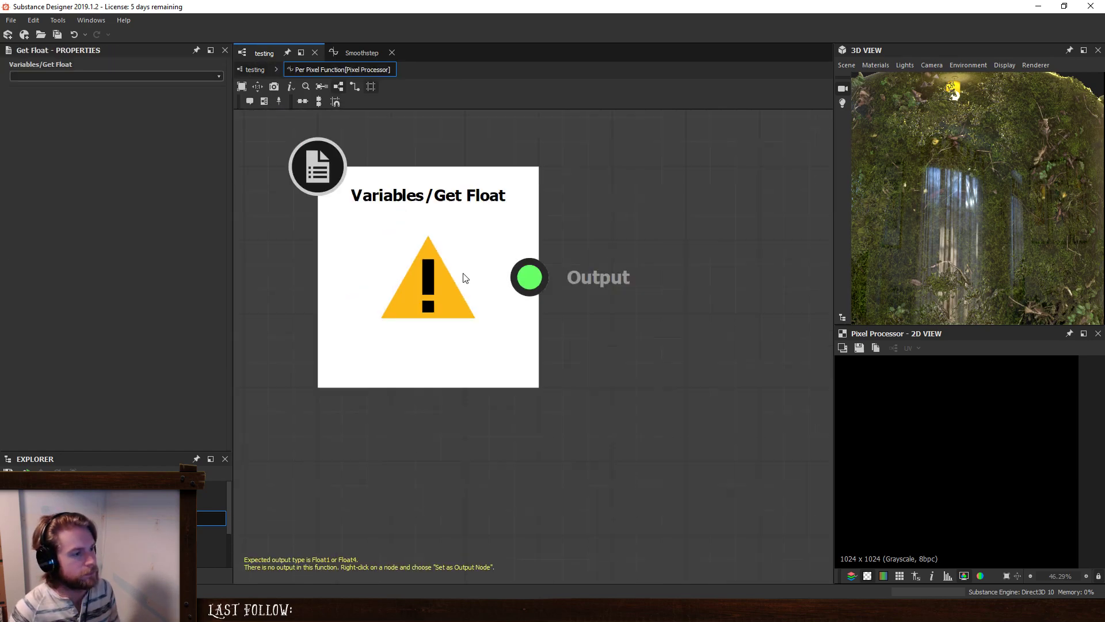
key(Delete)
Add a Get Float2 node to the pixel processor function and set its variable to $pos.
key(space)
text(get)
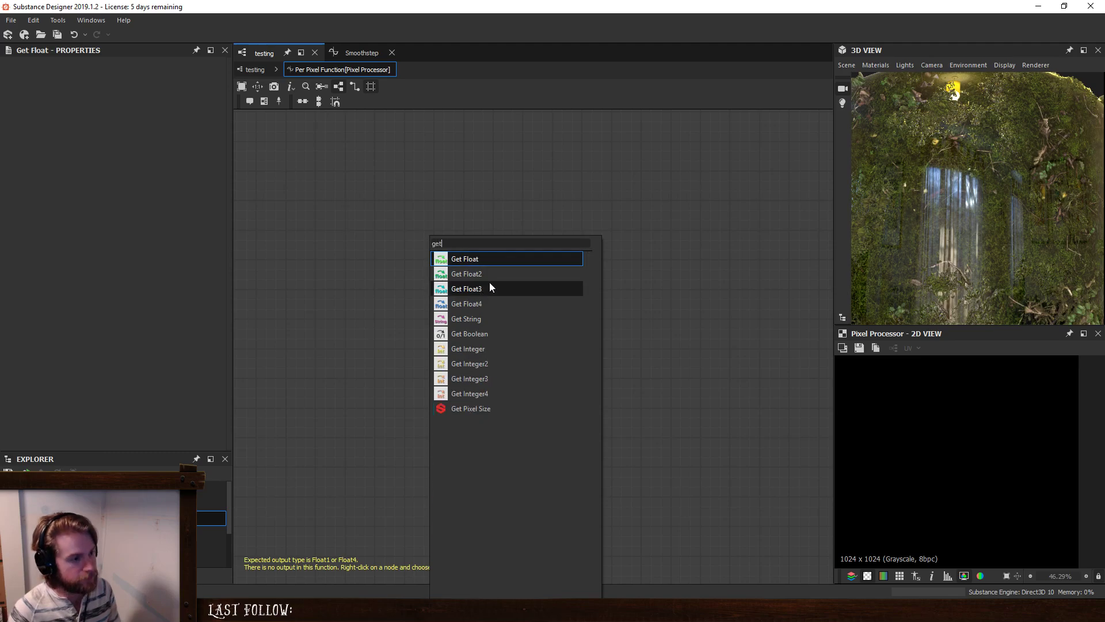
click(490, 284)
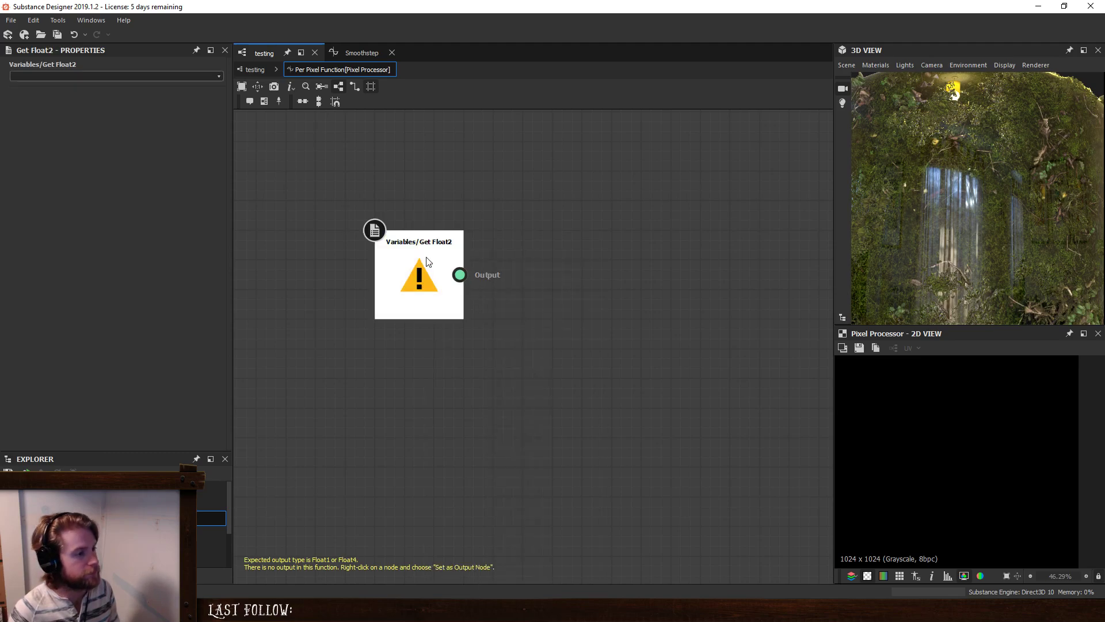
click(219, 76)
click(158, 108)
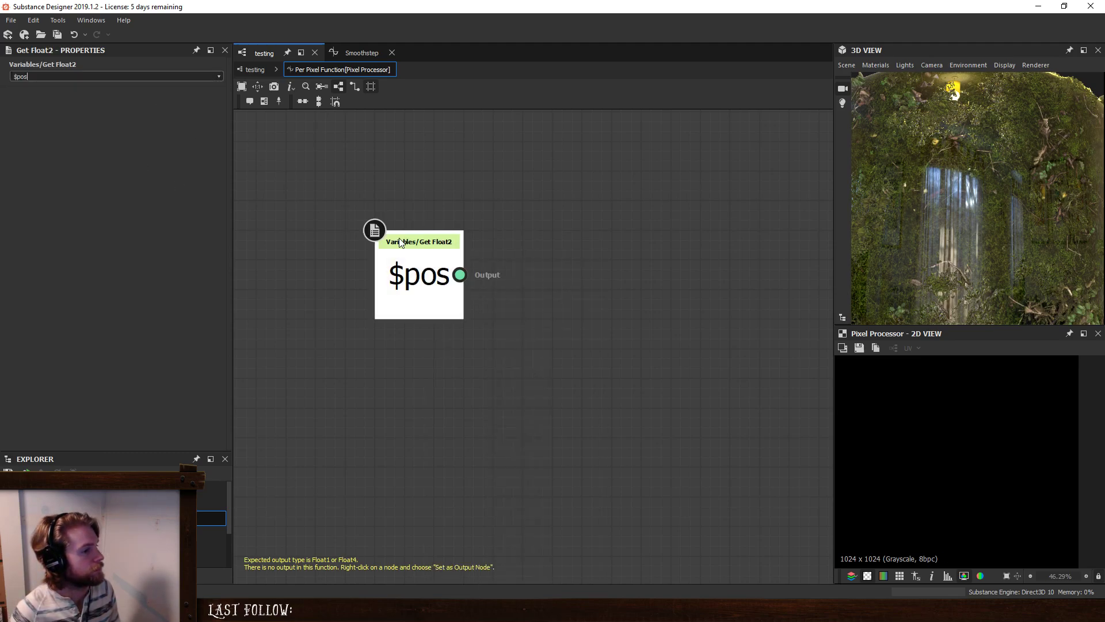
Add a Swizzle Float1 node fed by the $pos node to extract its X component.
key(space)
text(sw)
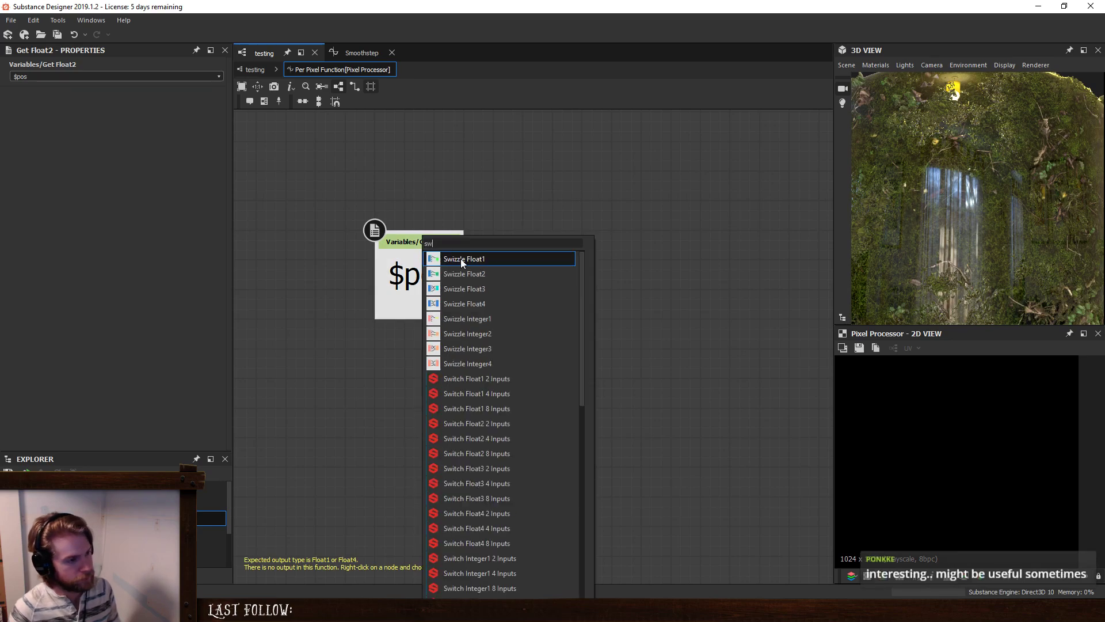
click(465, 258)
Add a Smoothstep node and connect the X swizzle's output to its third input.
scroll(705, 268, down, 2)
middle_drag(650, 171, 468, 233)
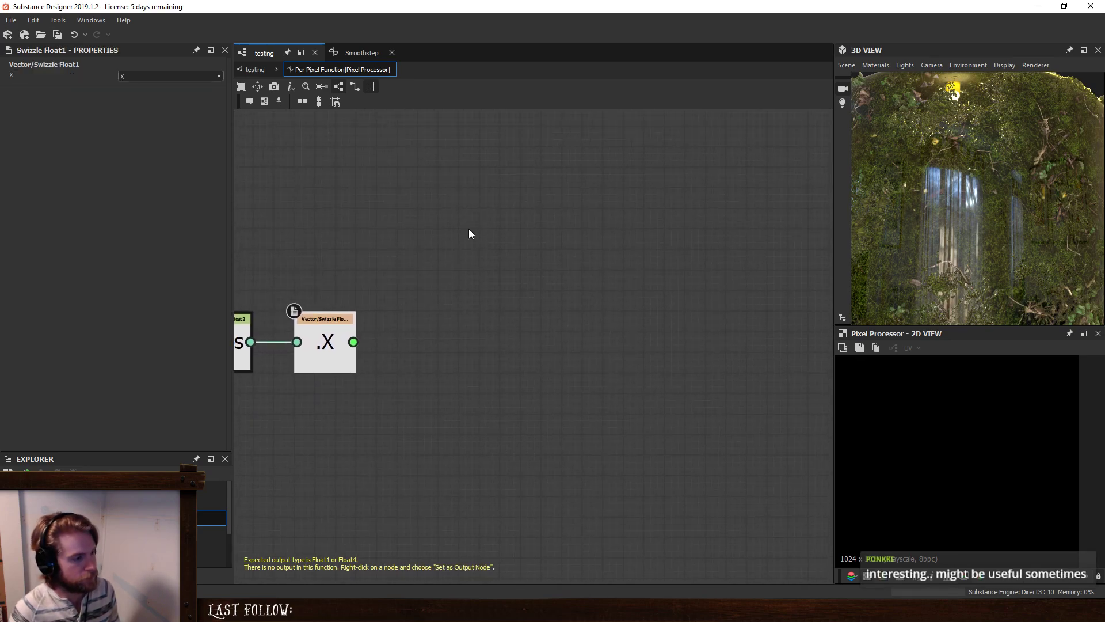
key(space)
text(smooth)
key(Return)
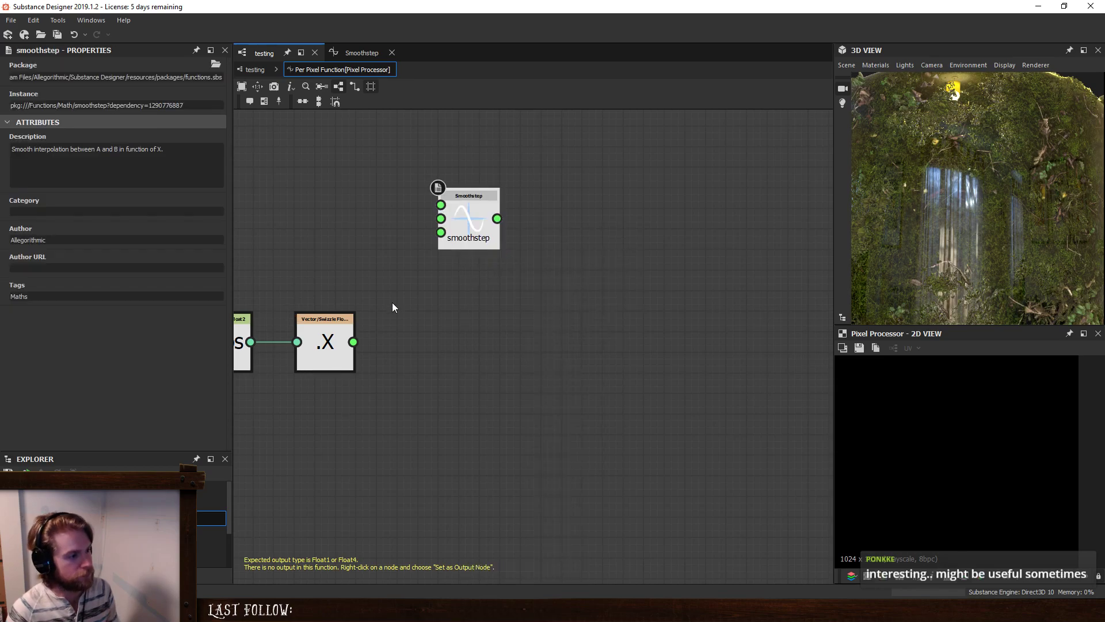
drag(352, 342, 469, 264)
Add a Float constant node and connect it to the Smoothstep node's first input.
key(space)
text(f)
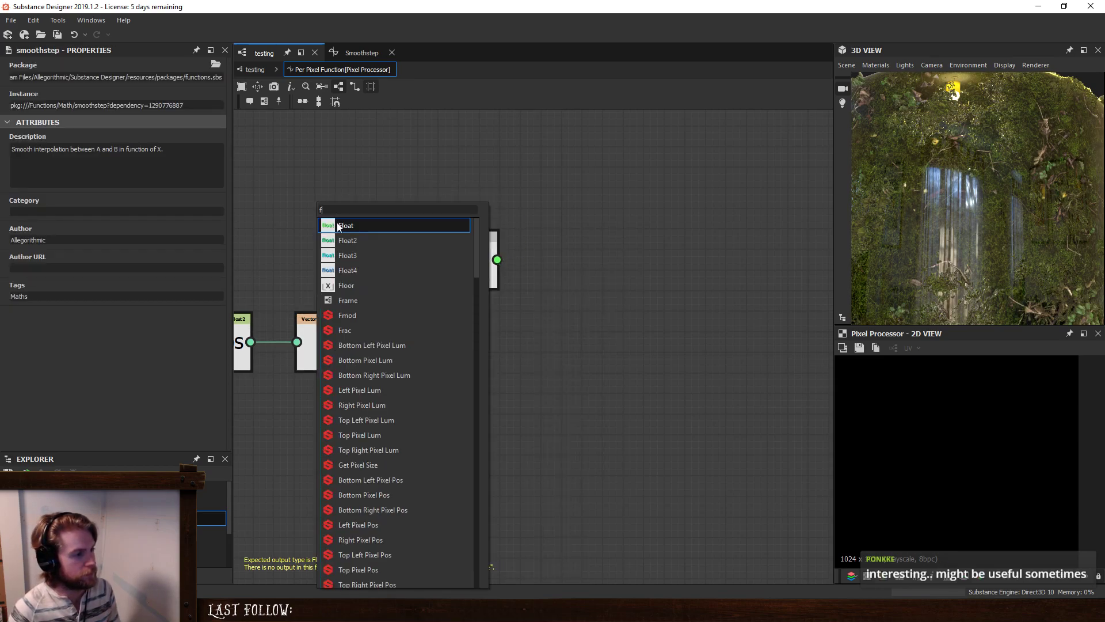
click(337, 226)
drag(354, 198, 441, 246)
click(477, 252)
Copy the Float constant, connect the copy to the Smoothstep node's second input, and set Smoothstep as the output node.
click(334, 202)
key(ctrl+c)
key(ctrl+v)
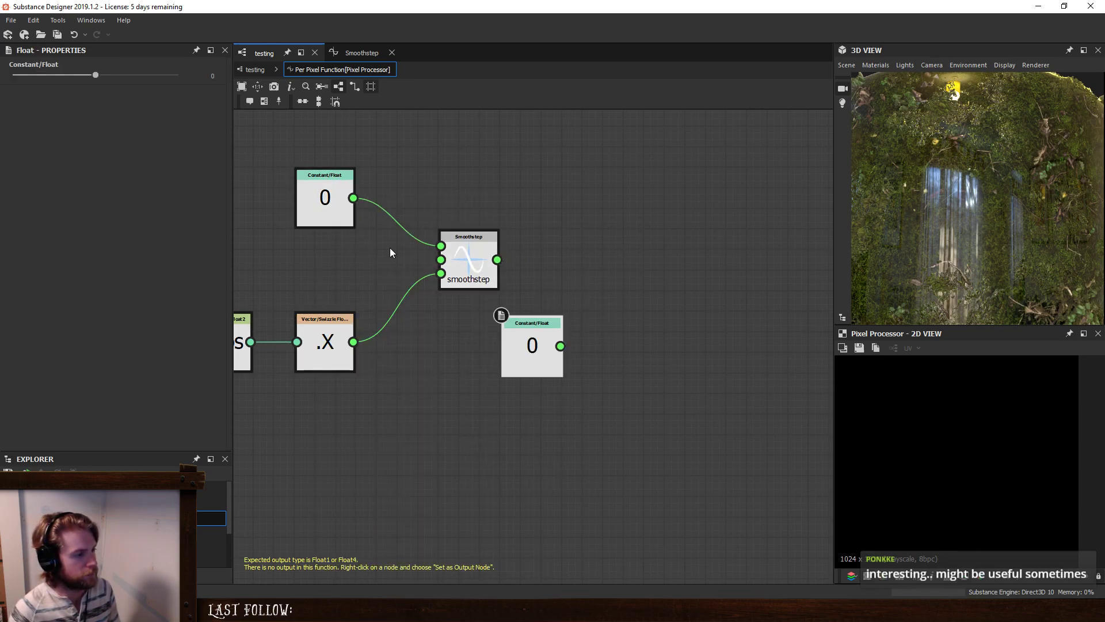
drag(517, 341, 469, 345)
right_click(468, 253)
click(512, 299)
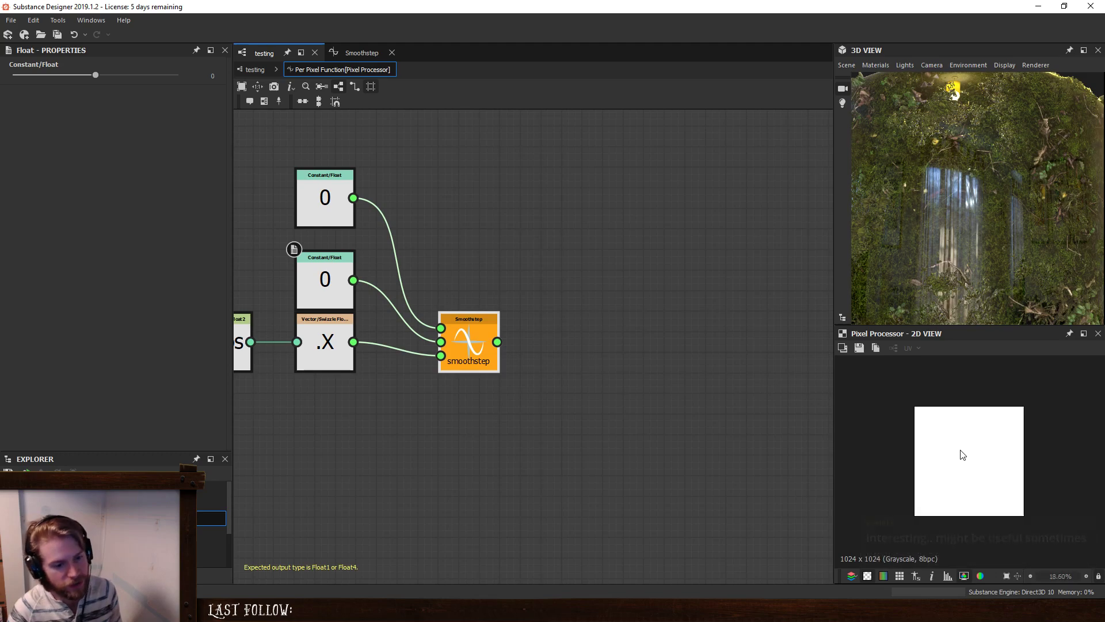
Set the Float constant feeding the Smoothstep node's second input to 1.
middle_drag(457, 288, 552, 324)
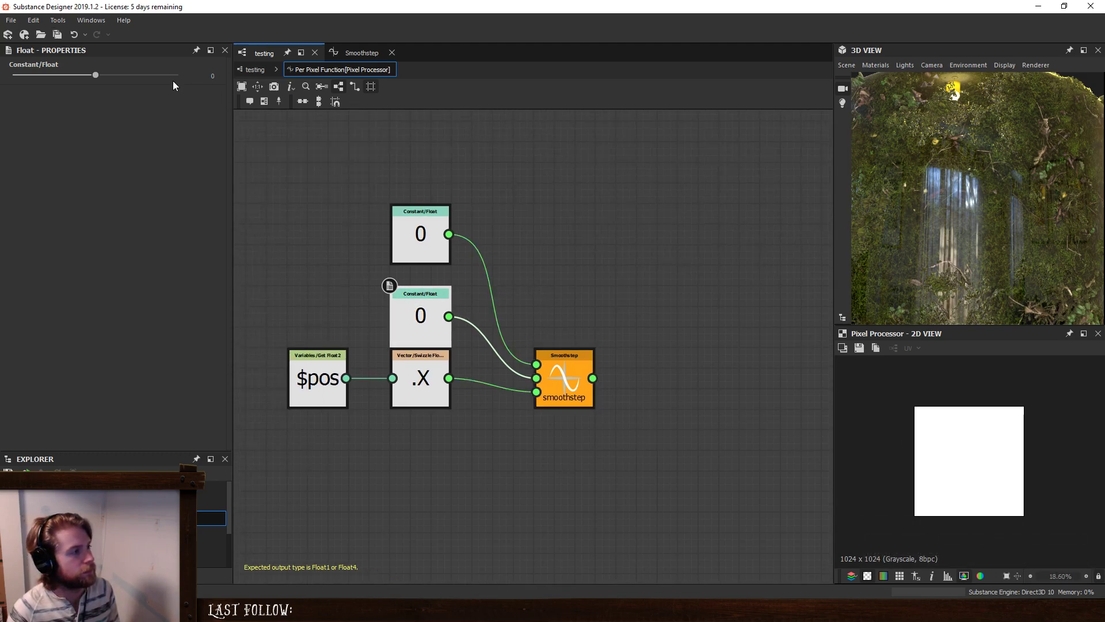
drag(174, 76, 313, 87)
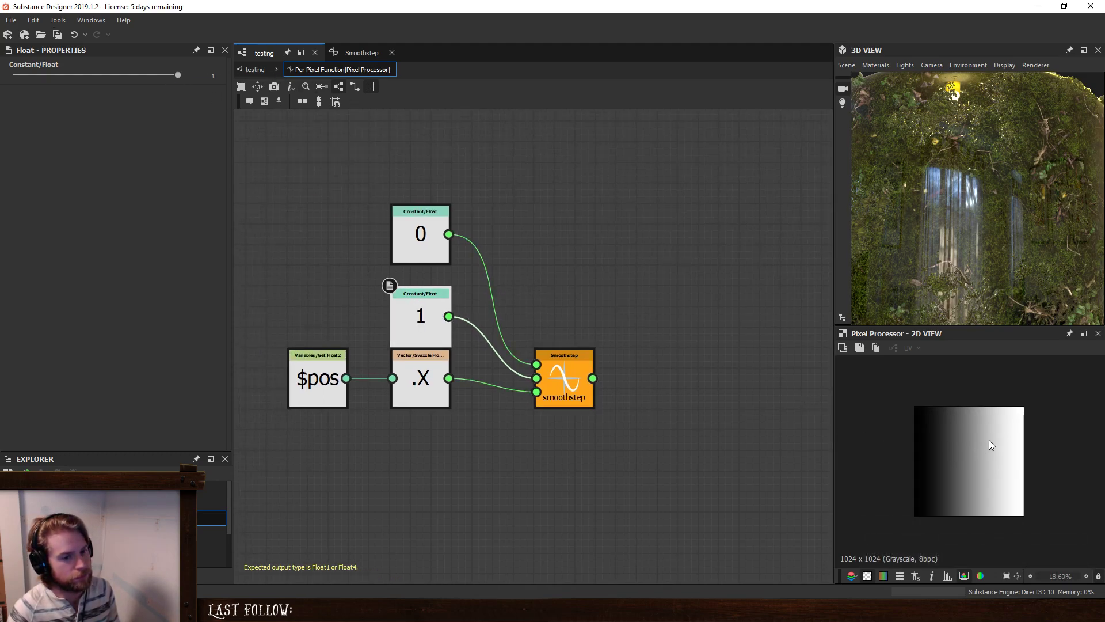
click(568, 432)
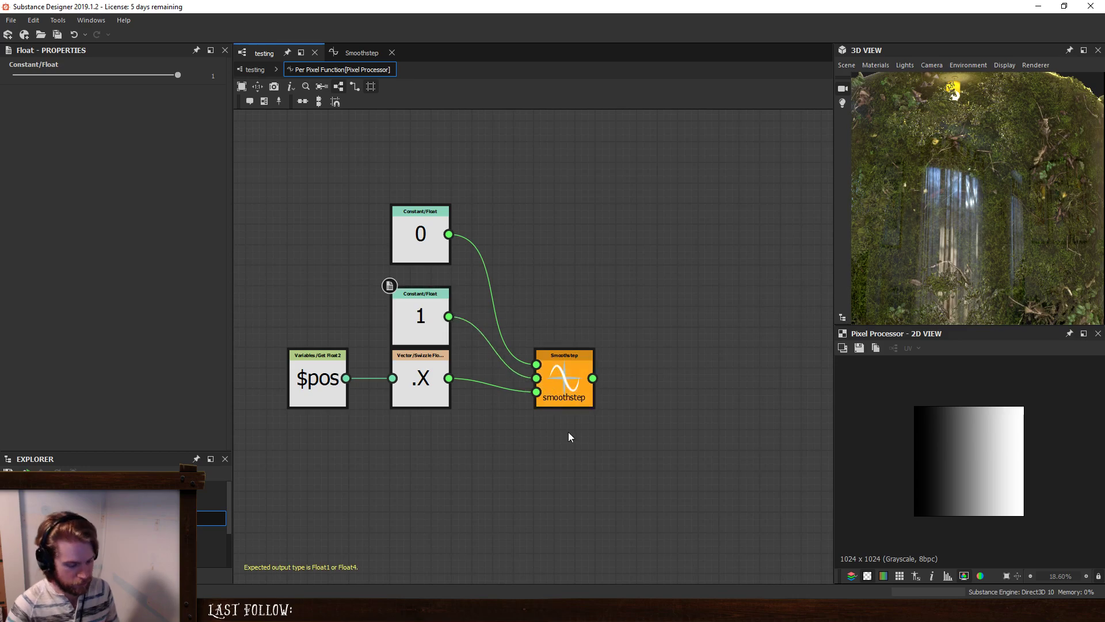
Add a Linear Interpolation node and wire both Float constants and the X swizzle into its inputs.
key(space)
text(linear)
key(Return)
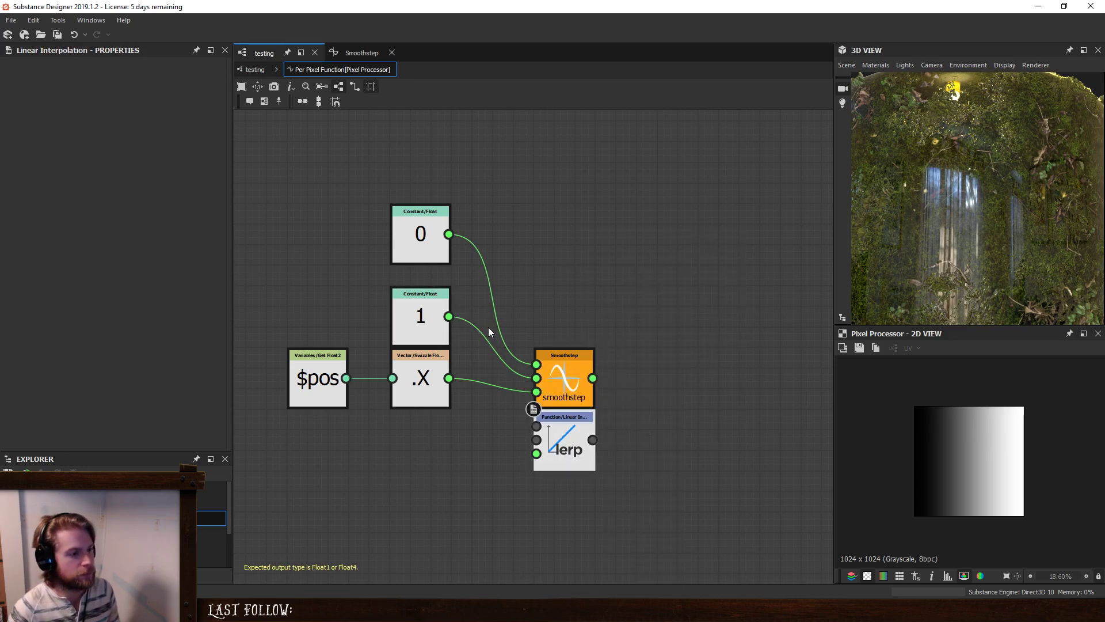
drag(449, 234, 449, 317)
drag(449, 378, 537, 453)
Switch the function's output between the Linear Interpolation and Smoothstep nodes to compare their gradients.
right_click(565, 439)
click(605, 483)
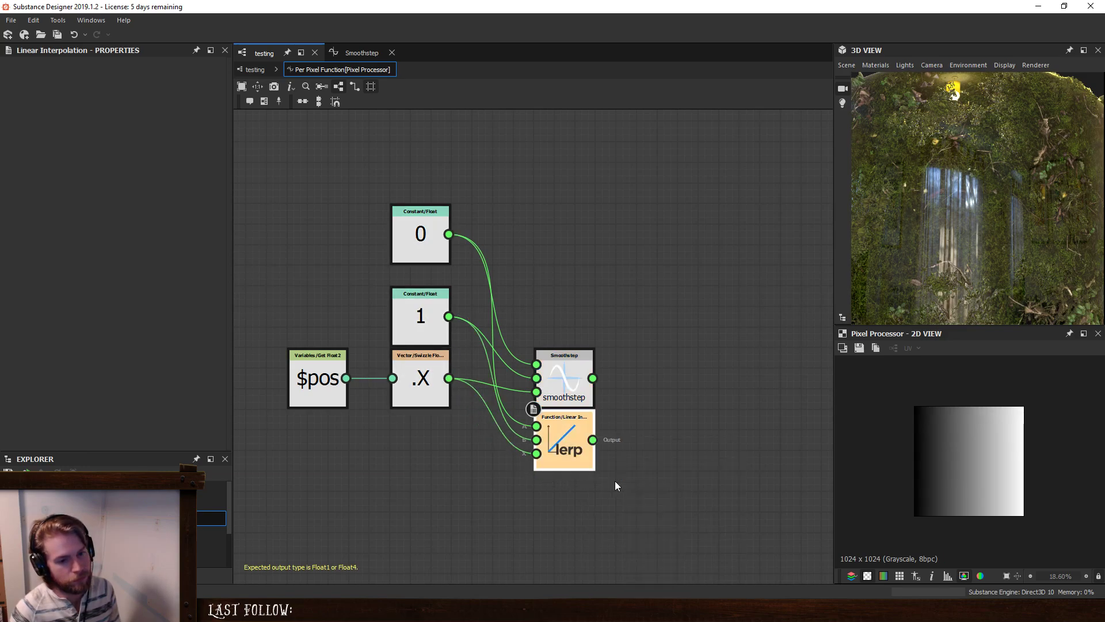
right_click(567, 429)
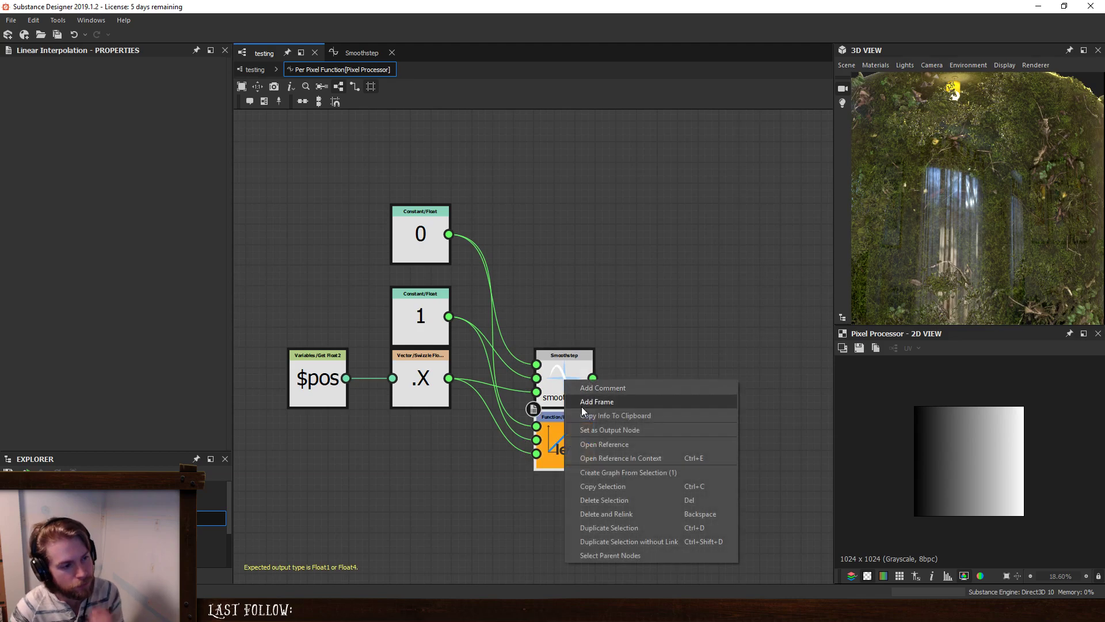
click(598, 431)
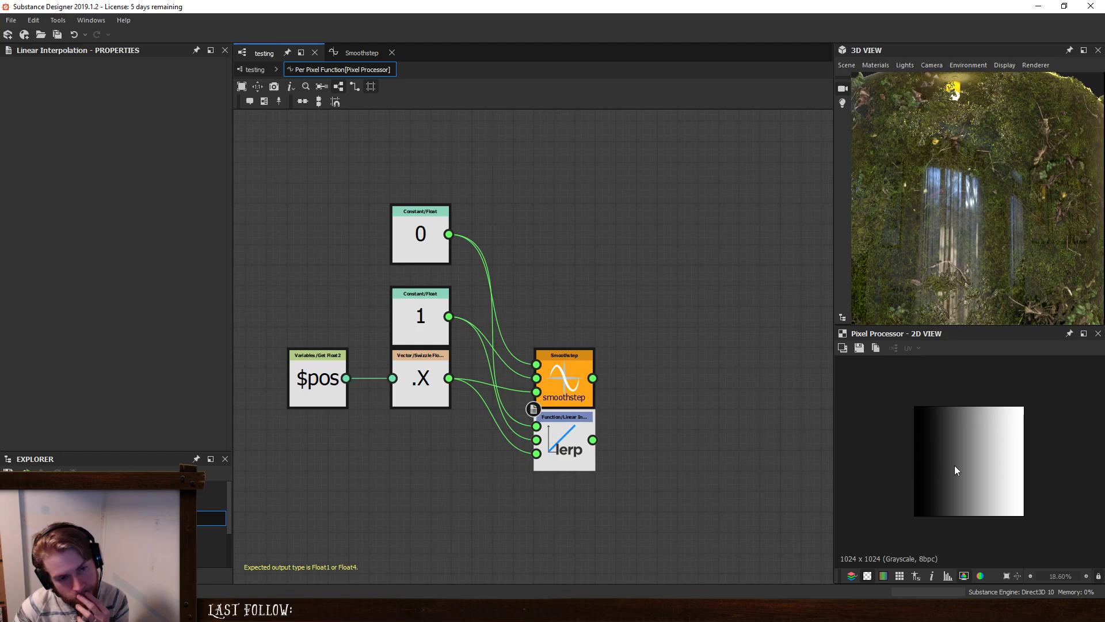
Return to the testing graph and open the wetnessDarkening node's reference in context.
click(255, 69)
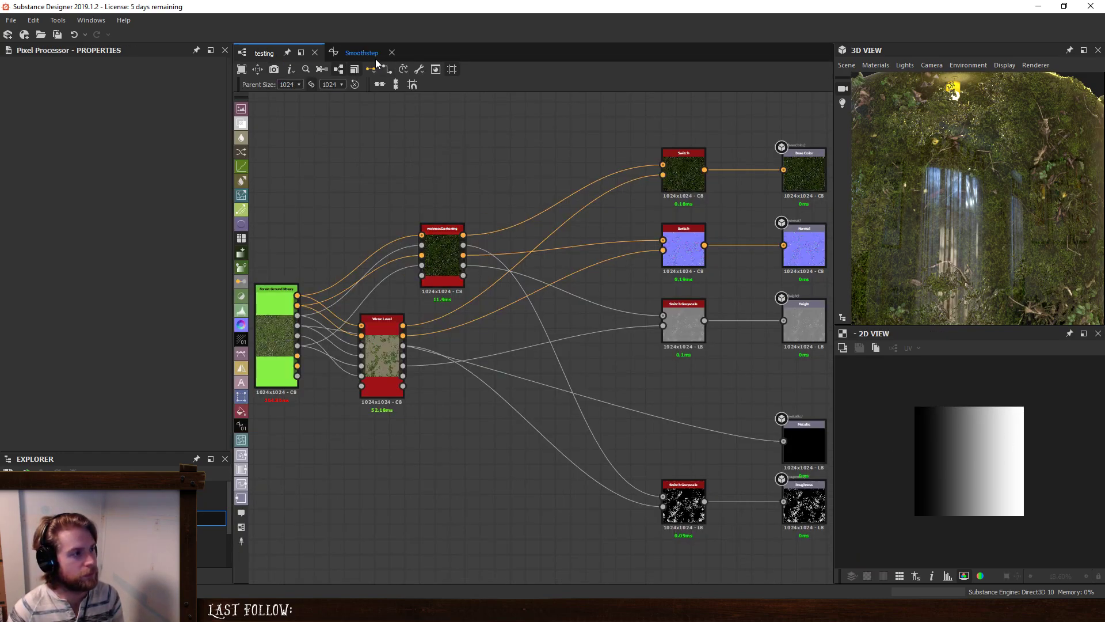
click(441, 247)
click(417, 229)
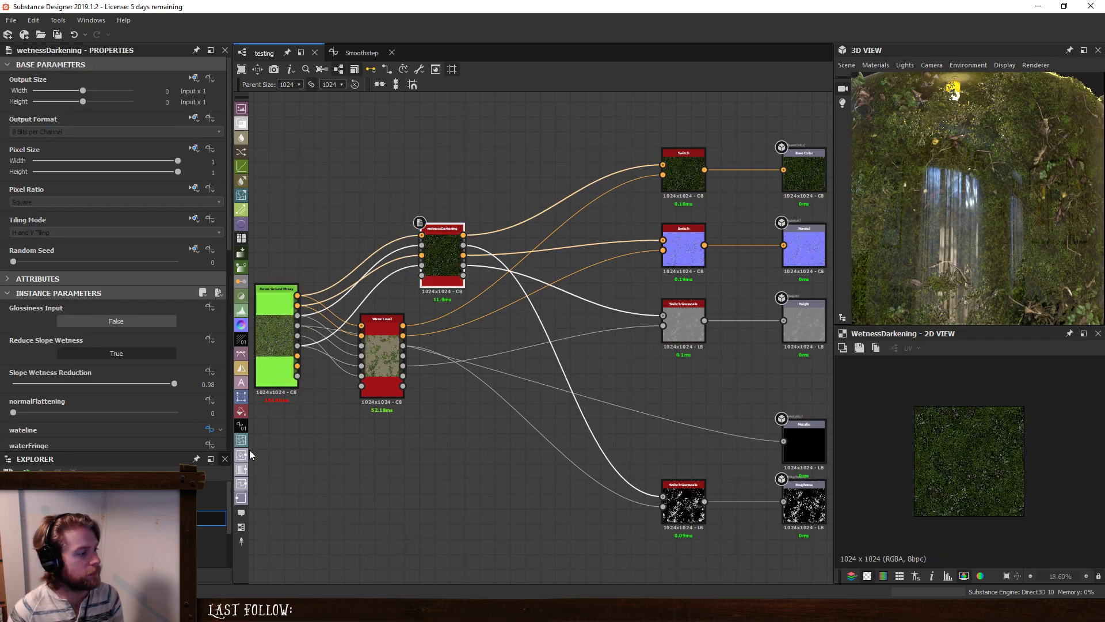
right_click(436, 254)
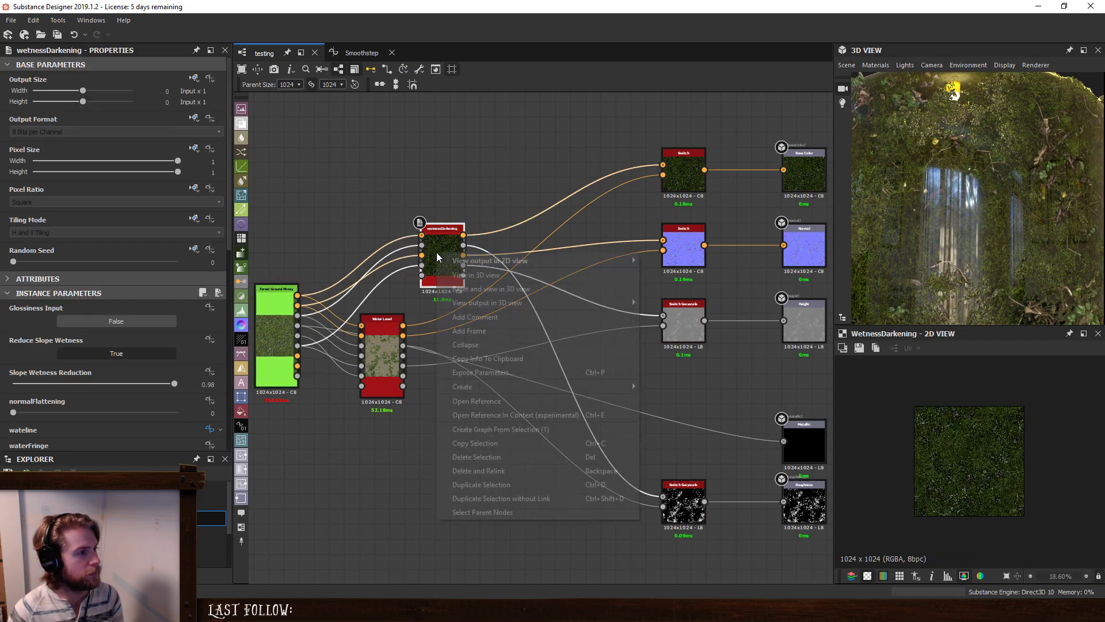
click(495, 415)
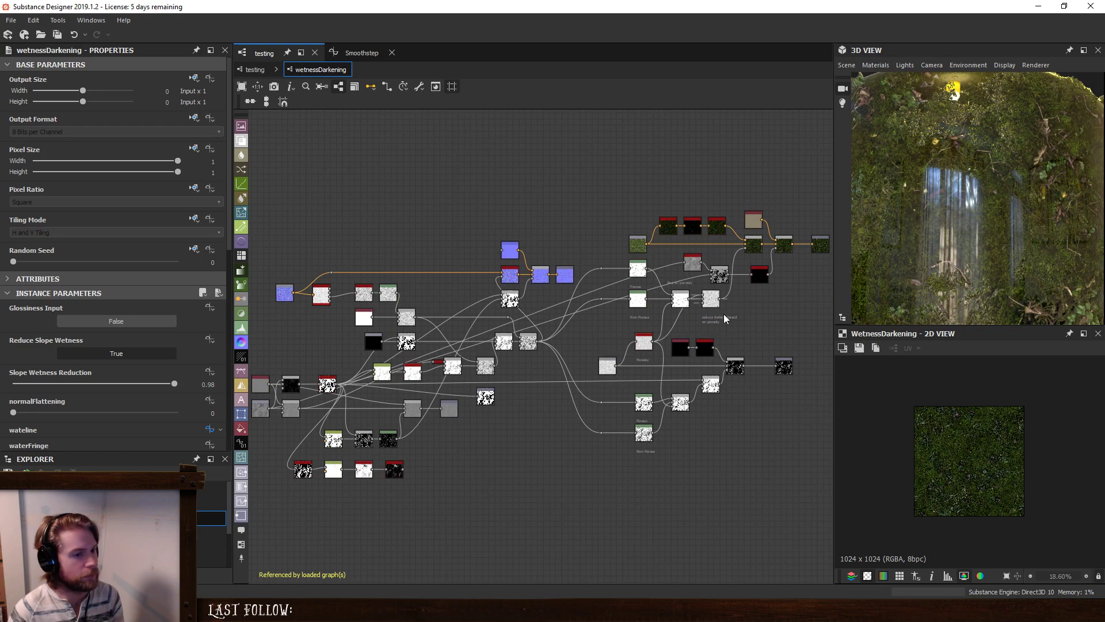
Open the Position parameter function of the histogram scan node inside the wetnessDarkening graph.
scroll(765, 278, up, 3)
click(754, 270)
click(210, 307)
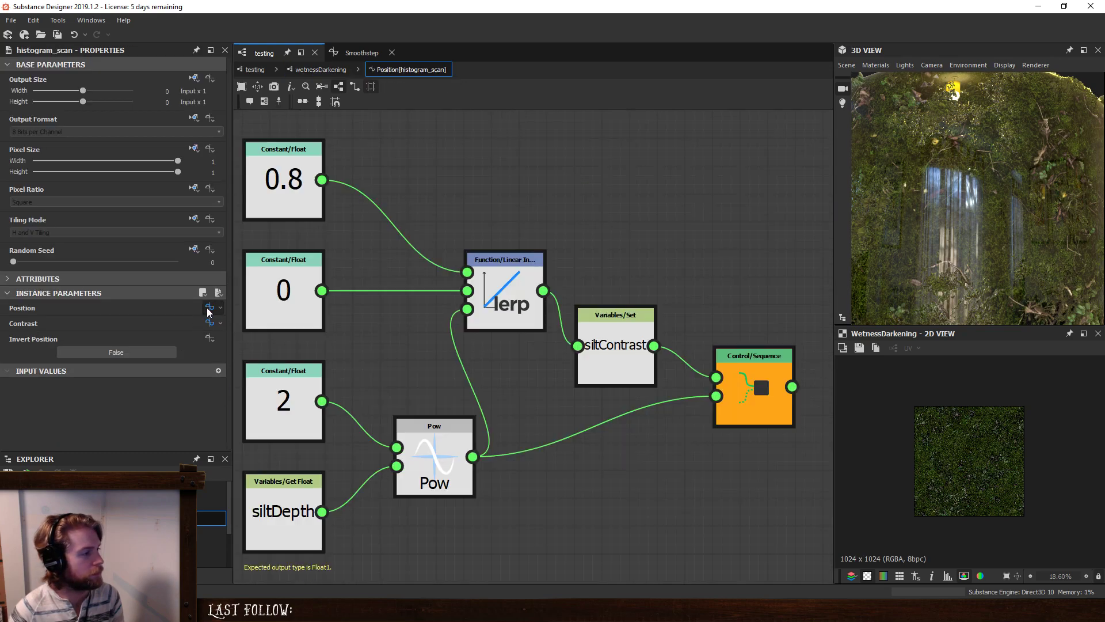
scroll(559, 422, down, 1)
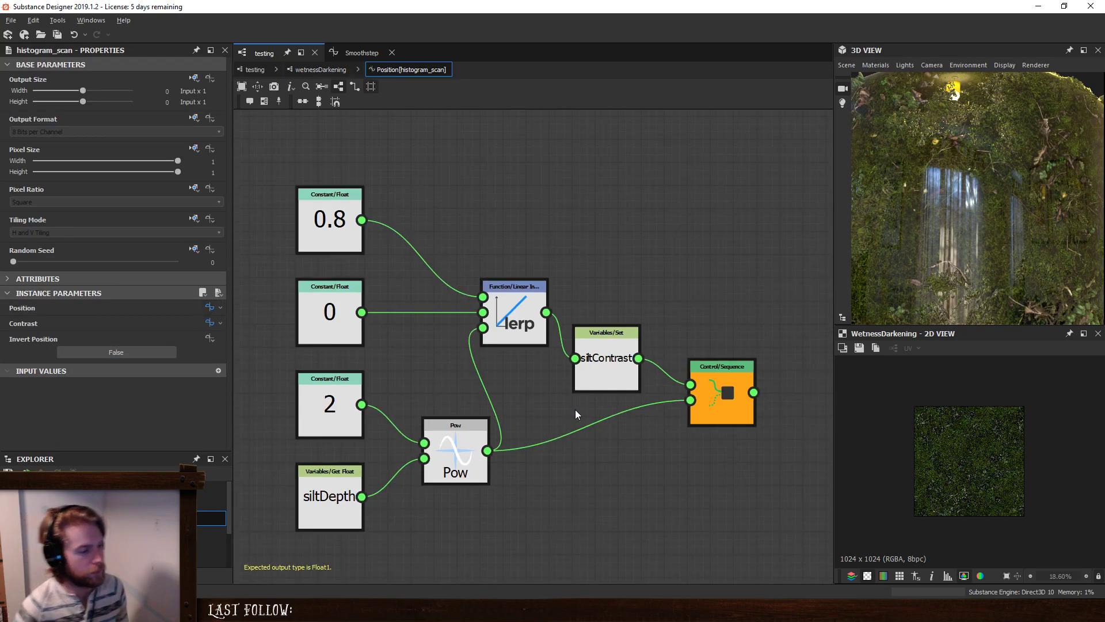
middle_drag(568, 396, 531, 385)
Go back to the testing graph and raise wetnessDarkening's Silt Depth to 0.63, checking the result on the 3D model.
click(256, 69)
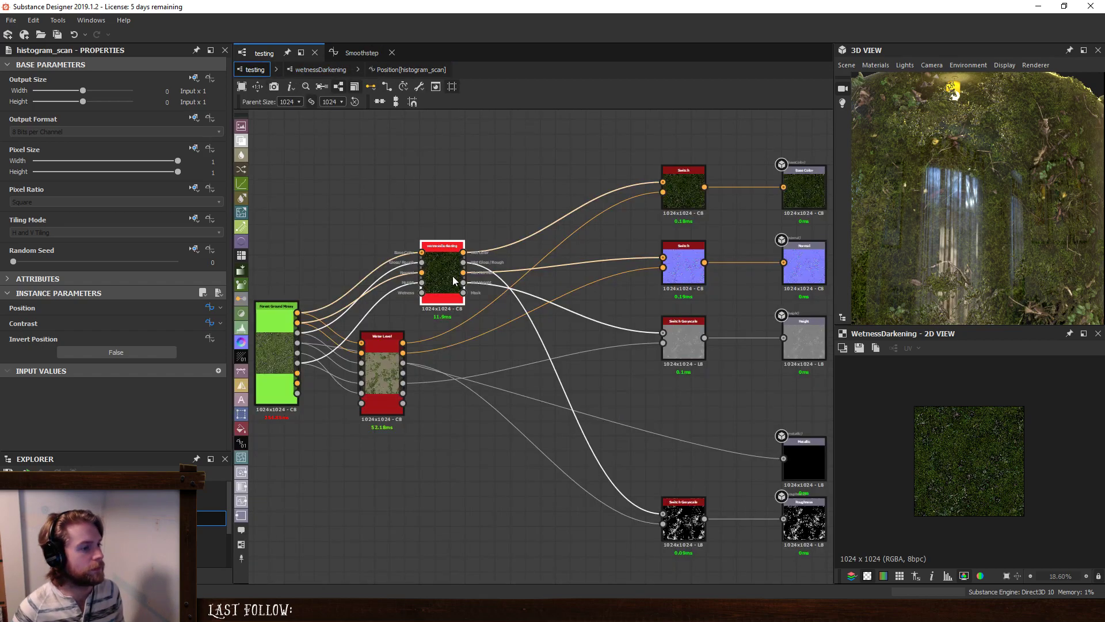
scroll(101, 405, down, 3)
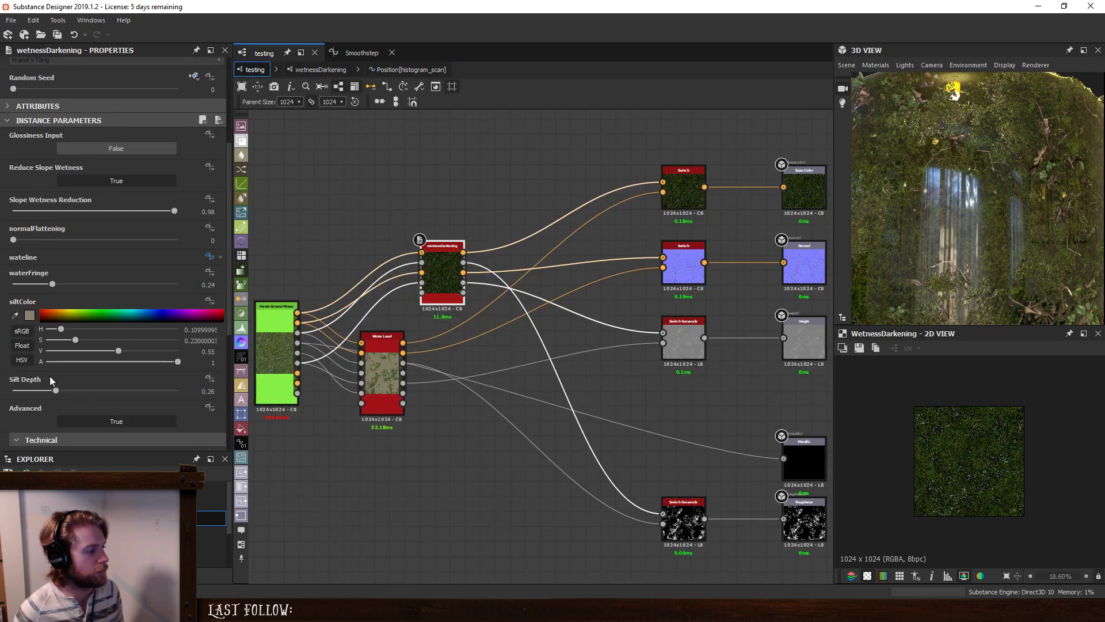
drag(17, 391, 117, 406)
drag(916, 164, 975, 213)
Reopen the histogram scan's Position function and set the lerp's second Float constant to 0.742.
click(416, 69)
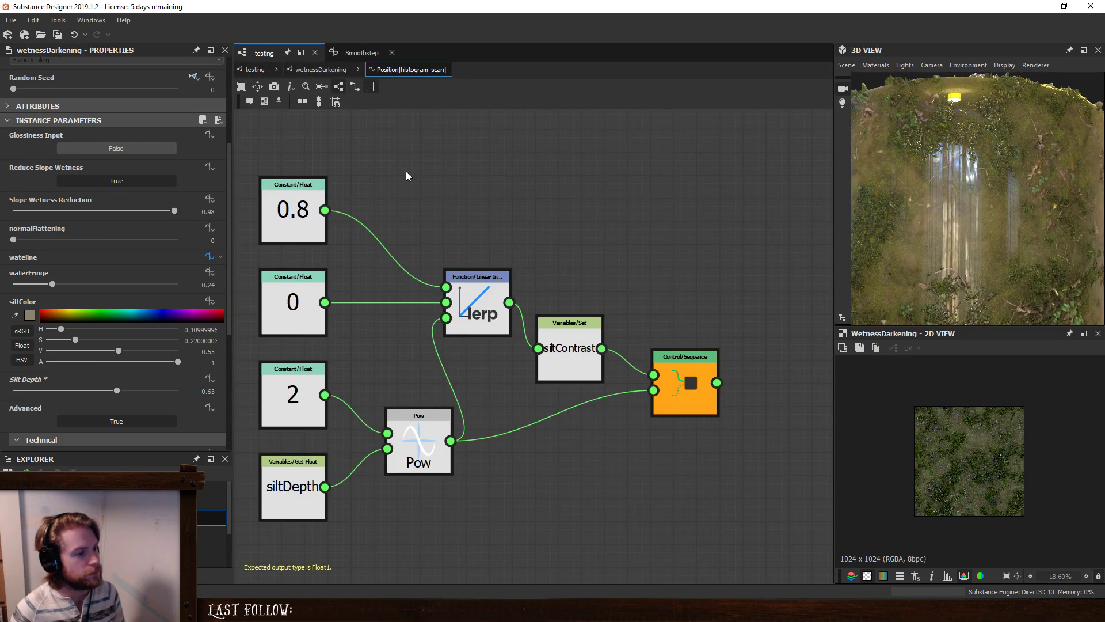
click(305, 304)
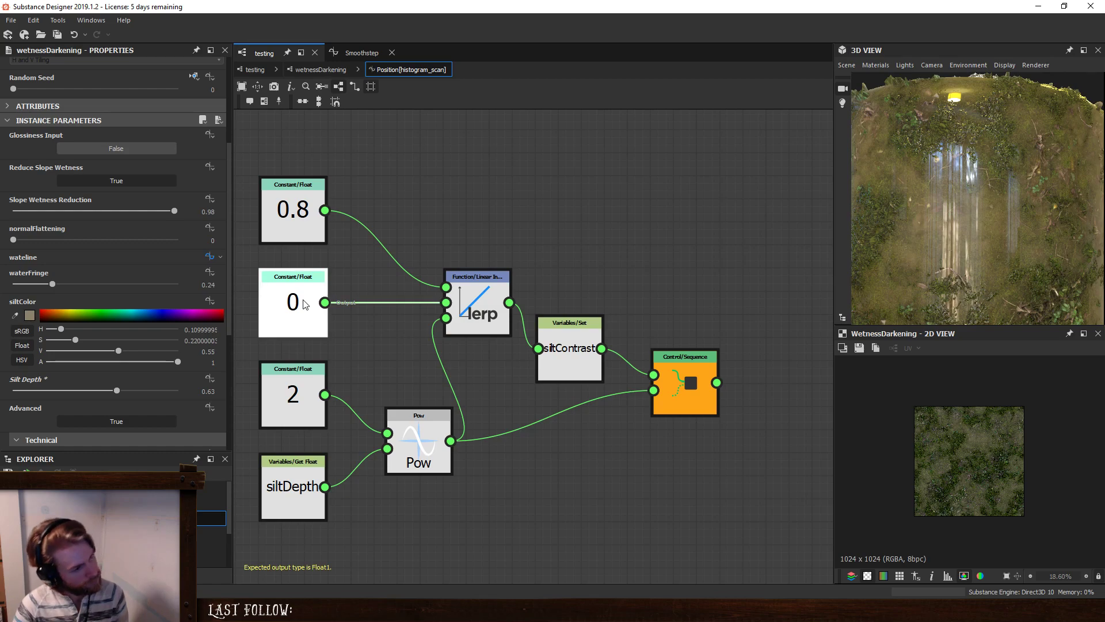
drag(94, 79, 157, 78)
Set the lerp's first Float constant to 0 and its second Float constant to 0.8.
click(302, 212)
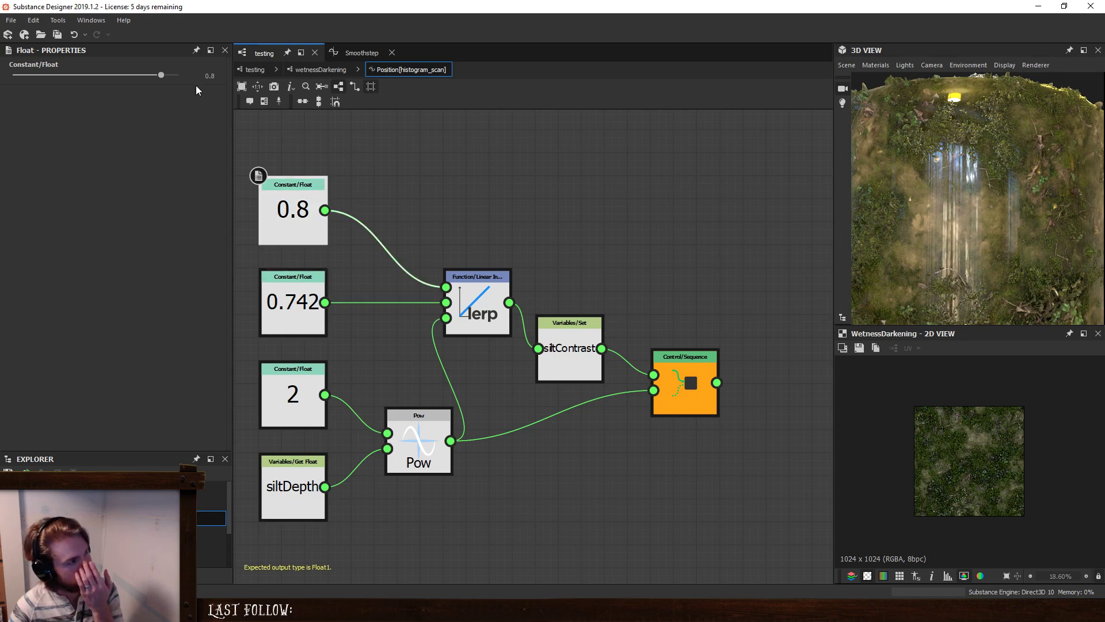
text(0)
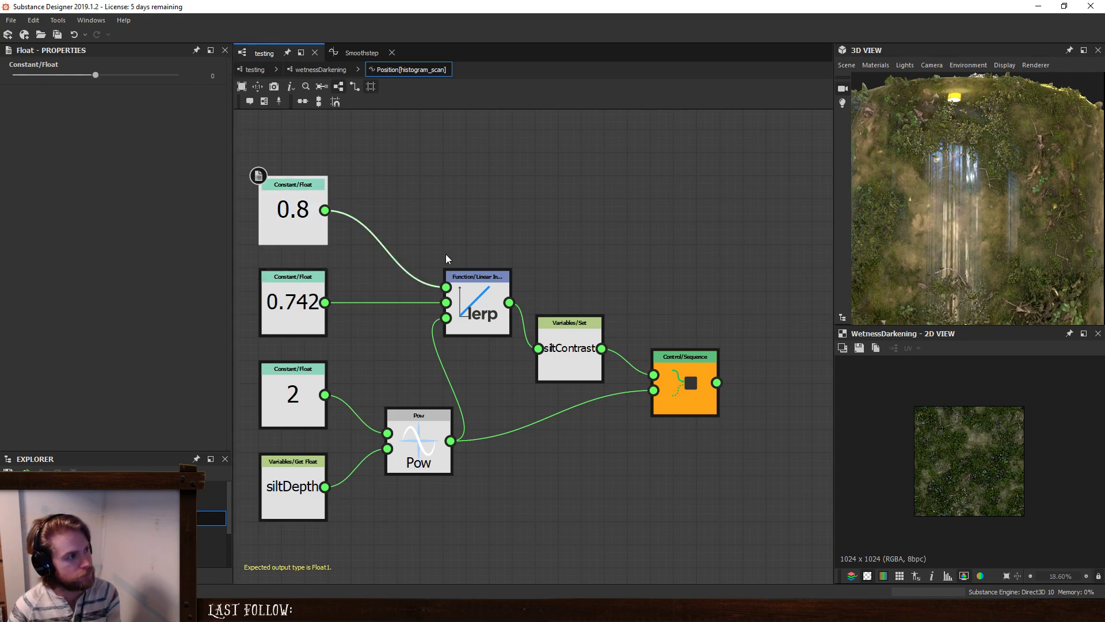
click(294, 311)
double_click(198, 75)
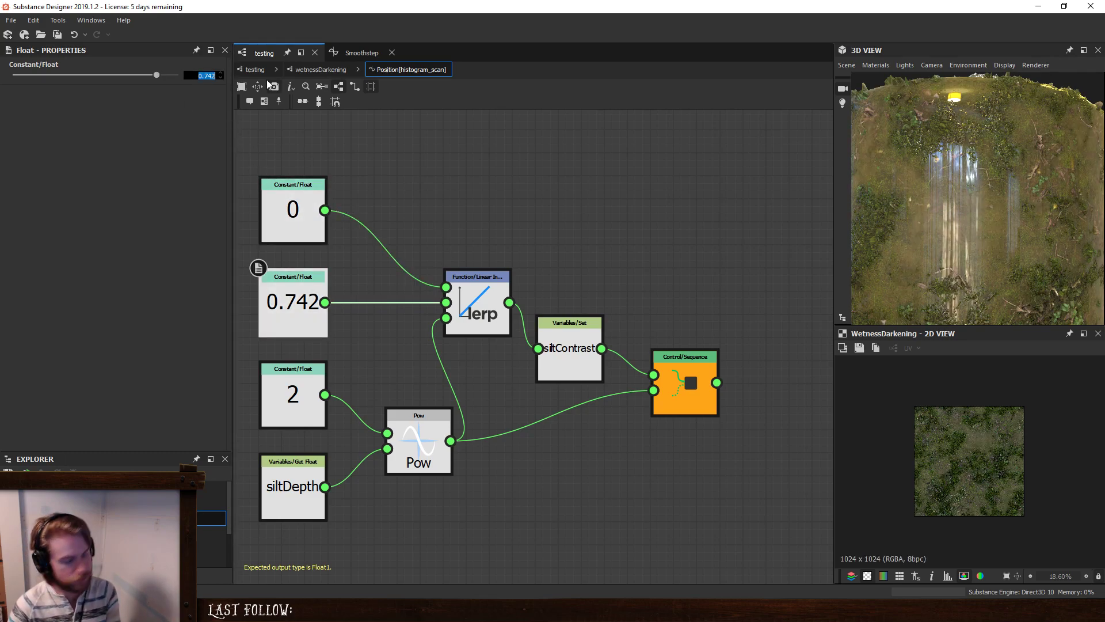
key(BackSpace)
text(.8)
key(Return)
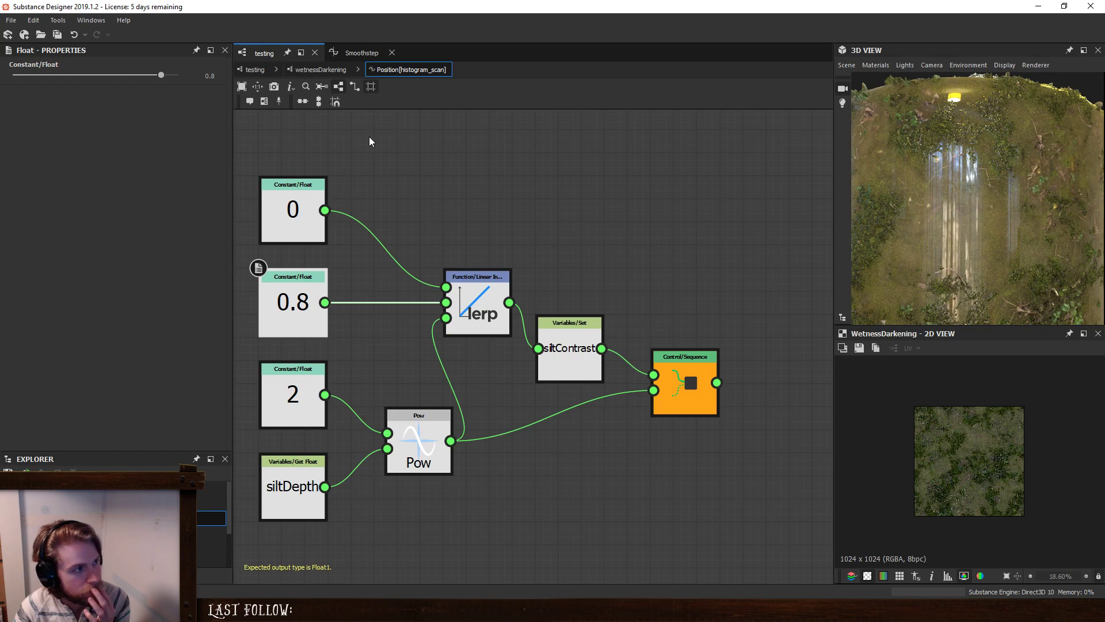
Return to the testing graph and lower wetnessDarkening's Silt Depth to 0.24, inspecting the material on the 3D model.
click(259, 69)
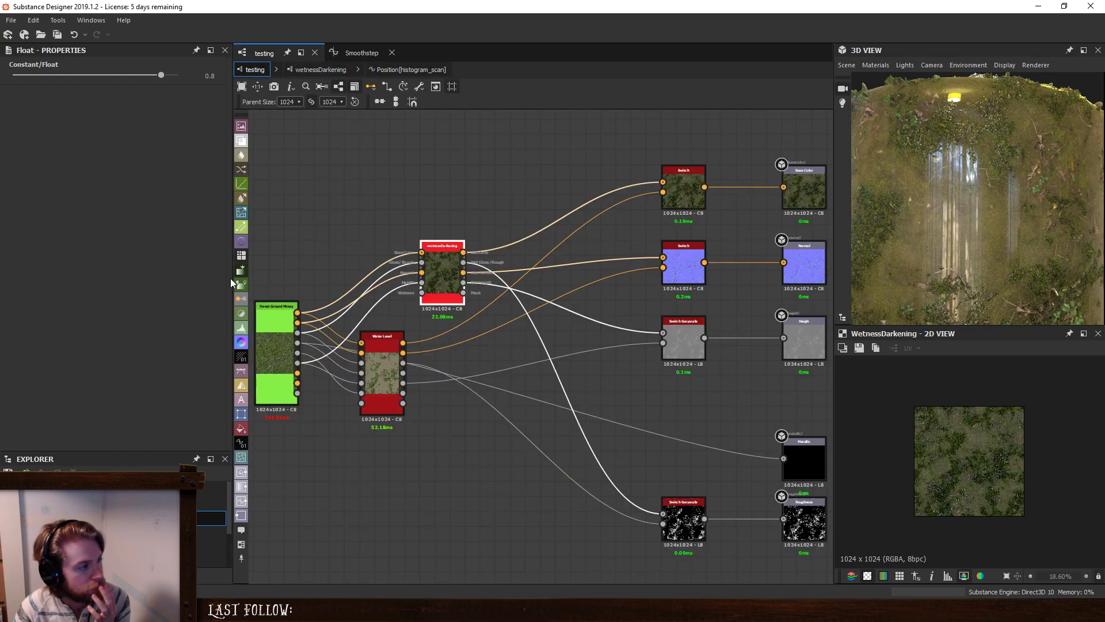
scroll(98, 361, down, 5)
scroll(75, 346, down, 1)
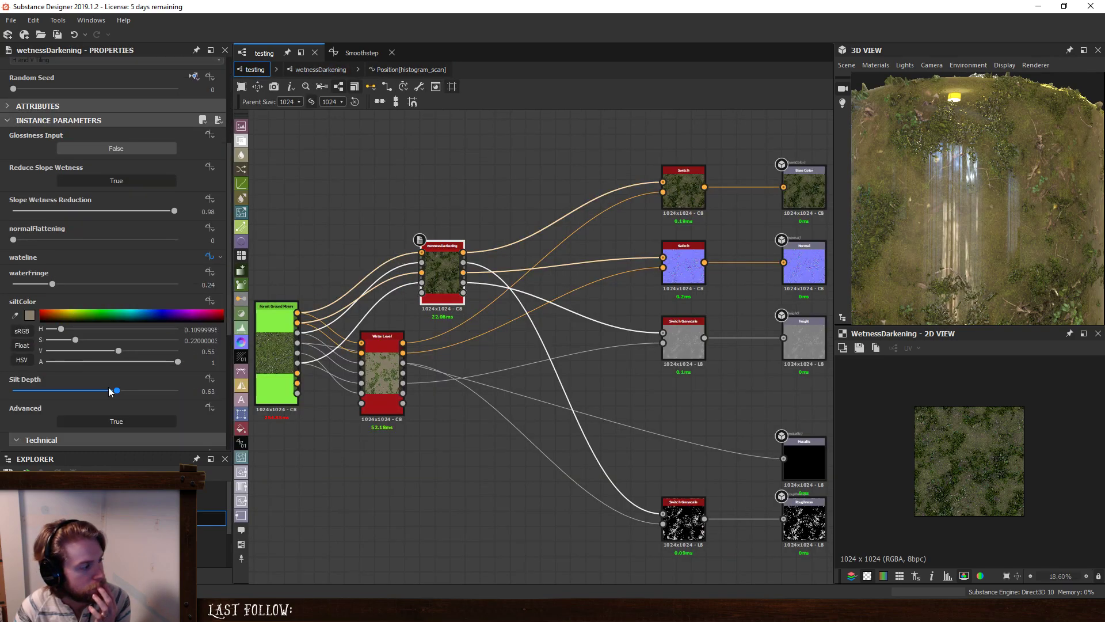
drag(117, 391, 52, 394)
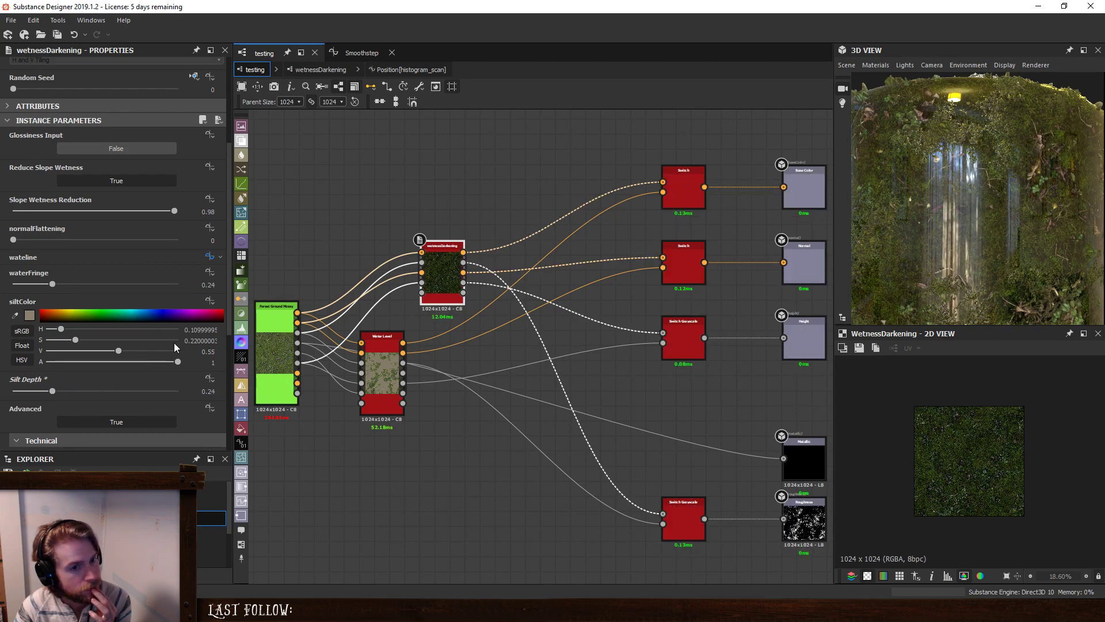
scroll(995, 213, down, 3)
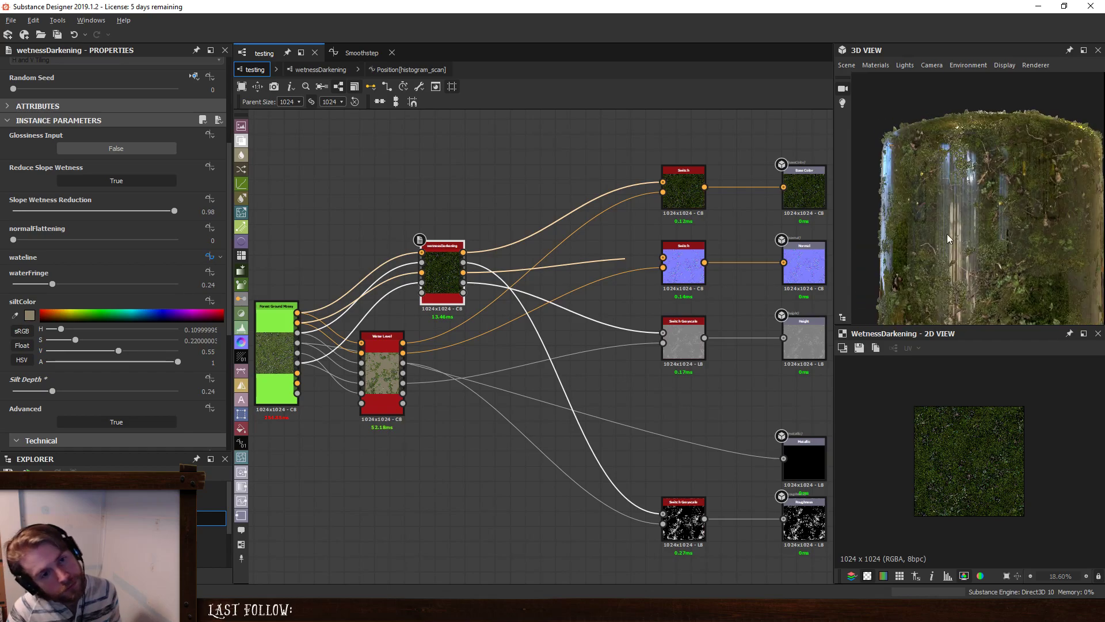
Reopen the histogram scan's Position function and try connecting siltDepth directly to the lerp's third input.
drag(948, 234, 1016, 198)
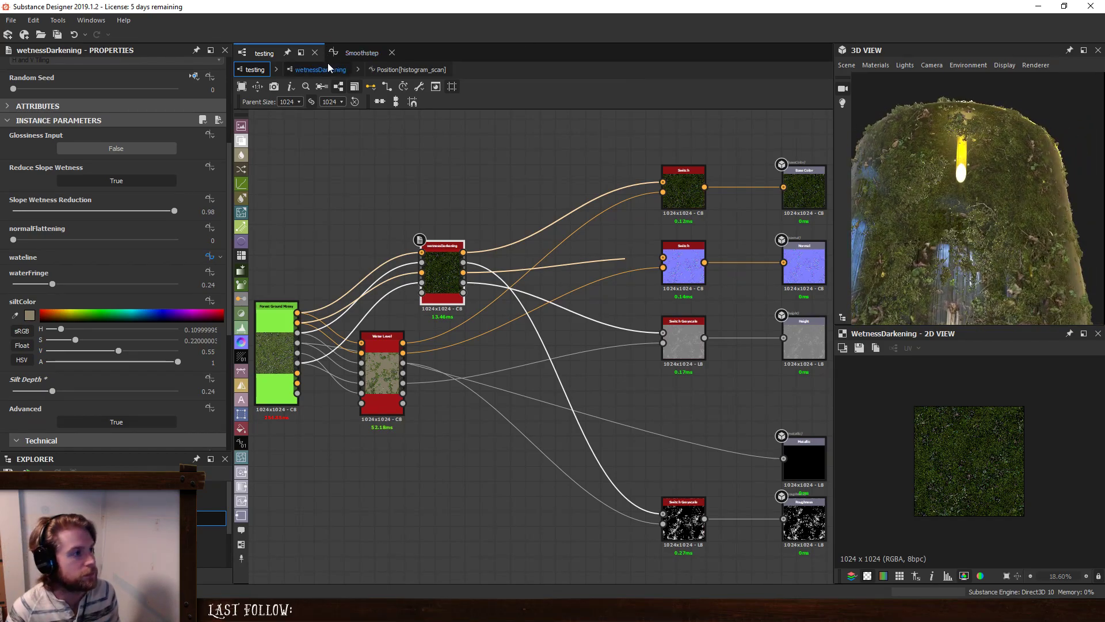
click(413, 69)
drag(325, 486, 446, 317)
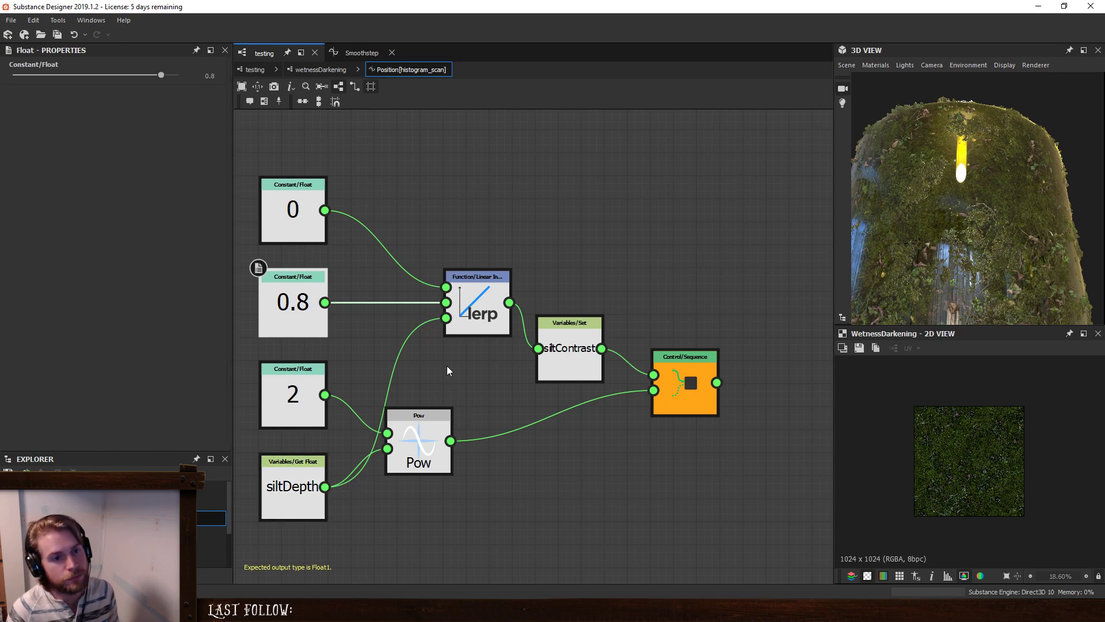
Add a Square Root node to the Position function beside the Pow node.
click(407, 384)
key(space)
text(sr)
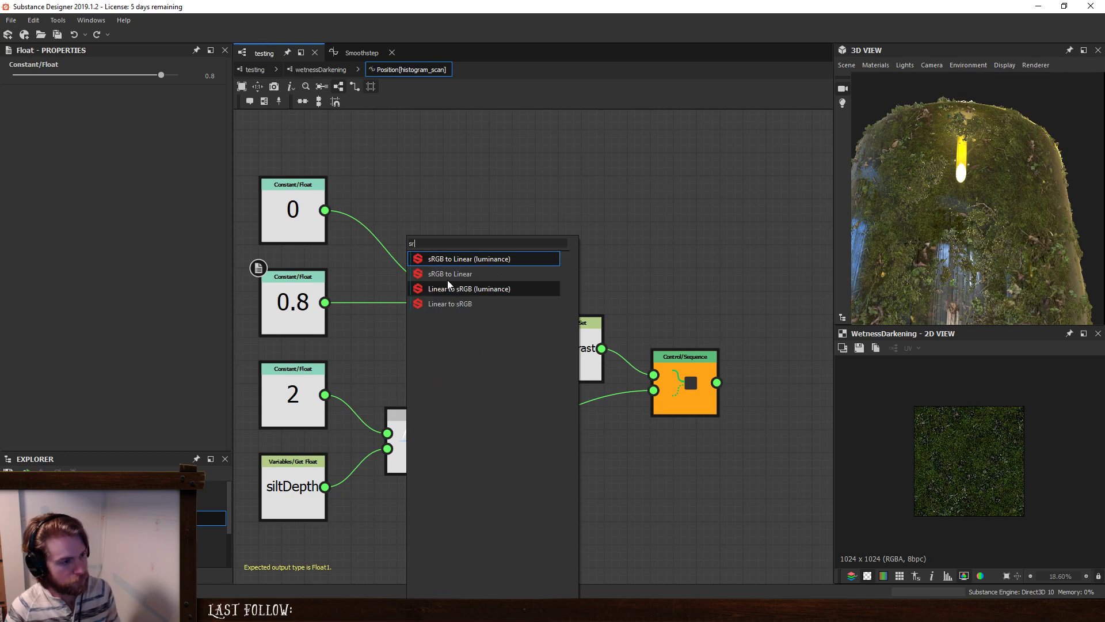
key(BackSpace)
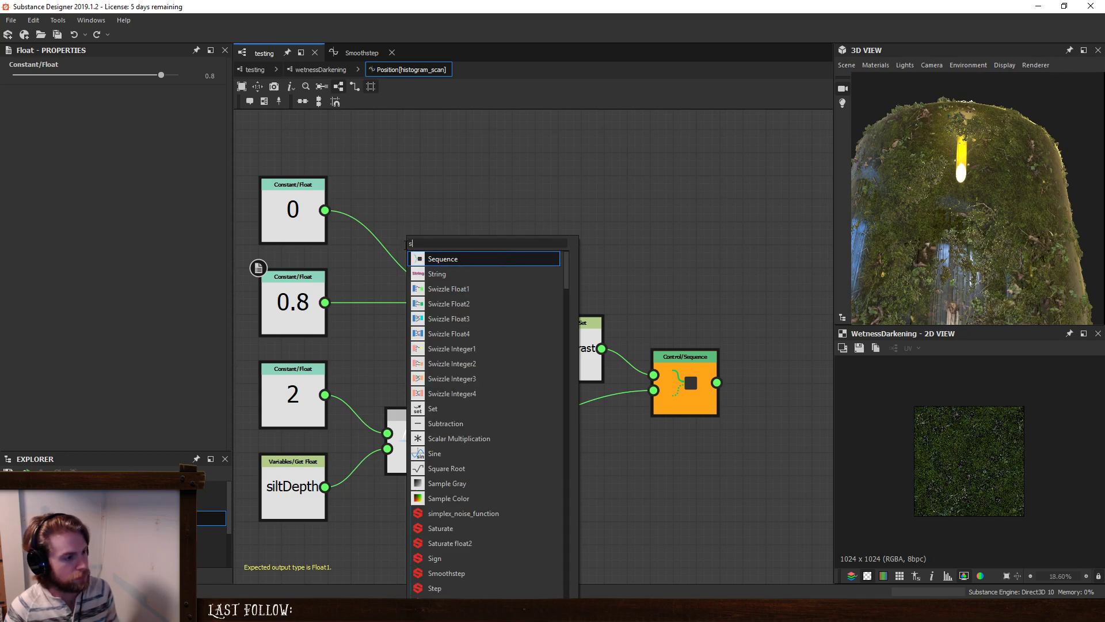
text(q)
key(Return)
Wire siltDepth through the Square Root into the lerp's third input, and move the Square Root and Pow nodes apart.
drag(377, 395, 322, 488)
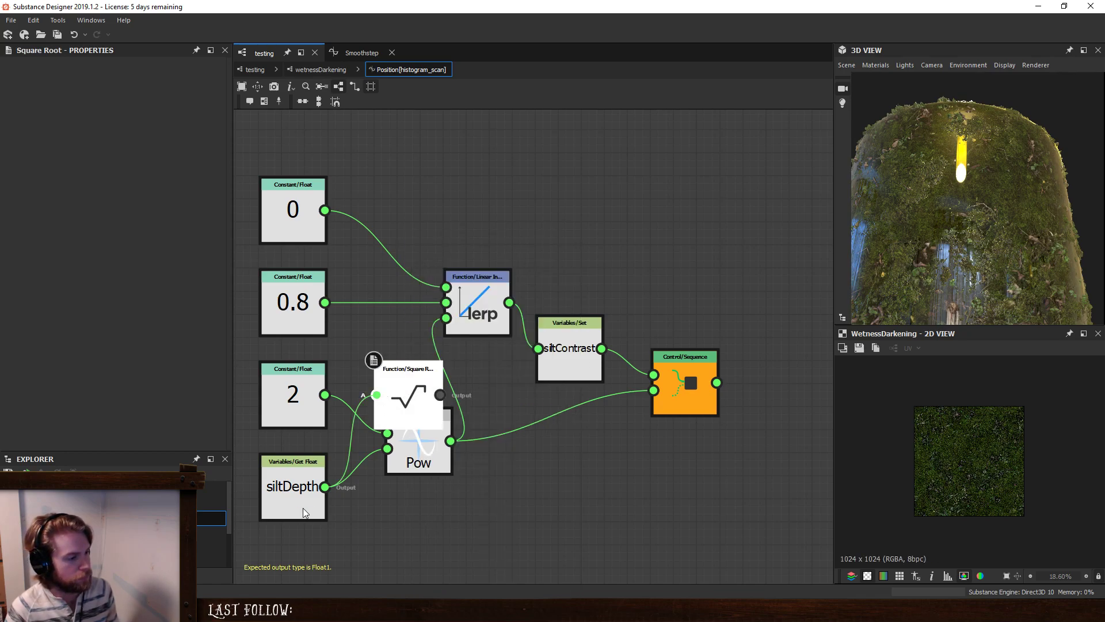
drag(447, 330, 447, 317)
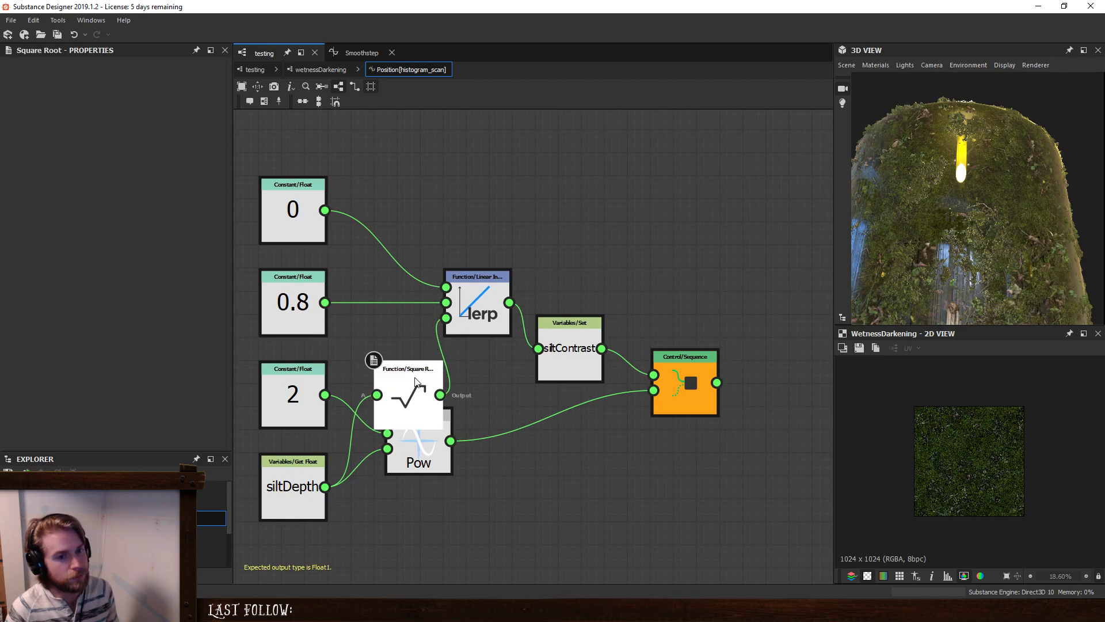
drag(407, 381, 384, 358)
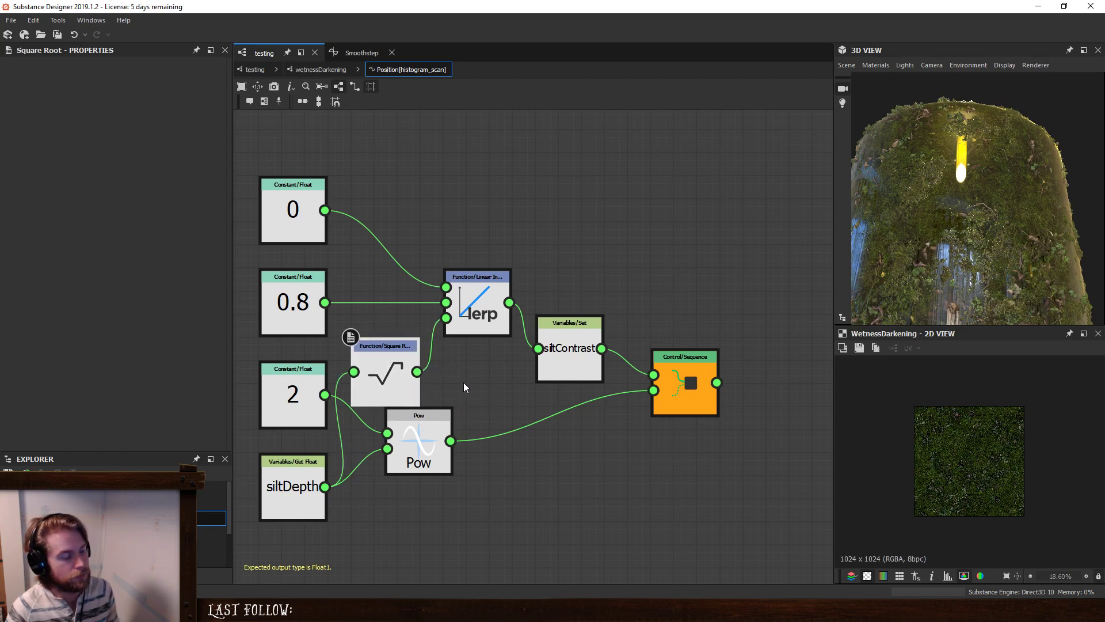
drag(419, 437, 418, 484)
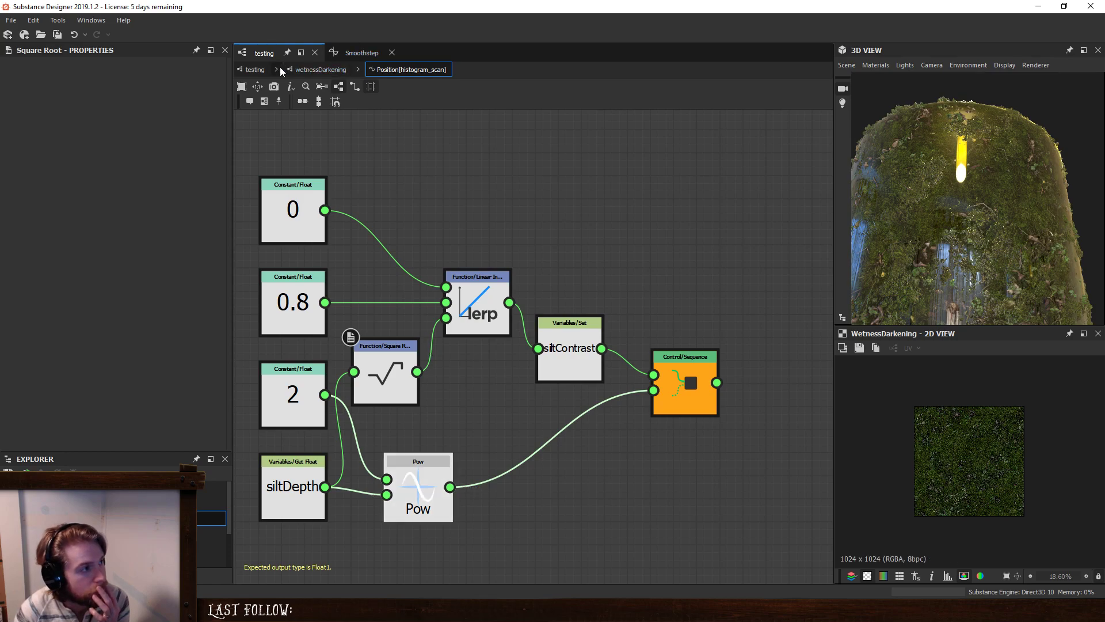
Return to the testing graph and raise wetnessDarkening's Silt Depth to 0.29, checking the material on the 3D model.
click(256, 70)
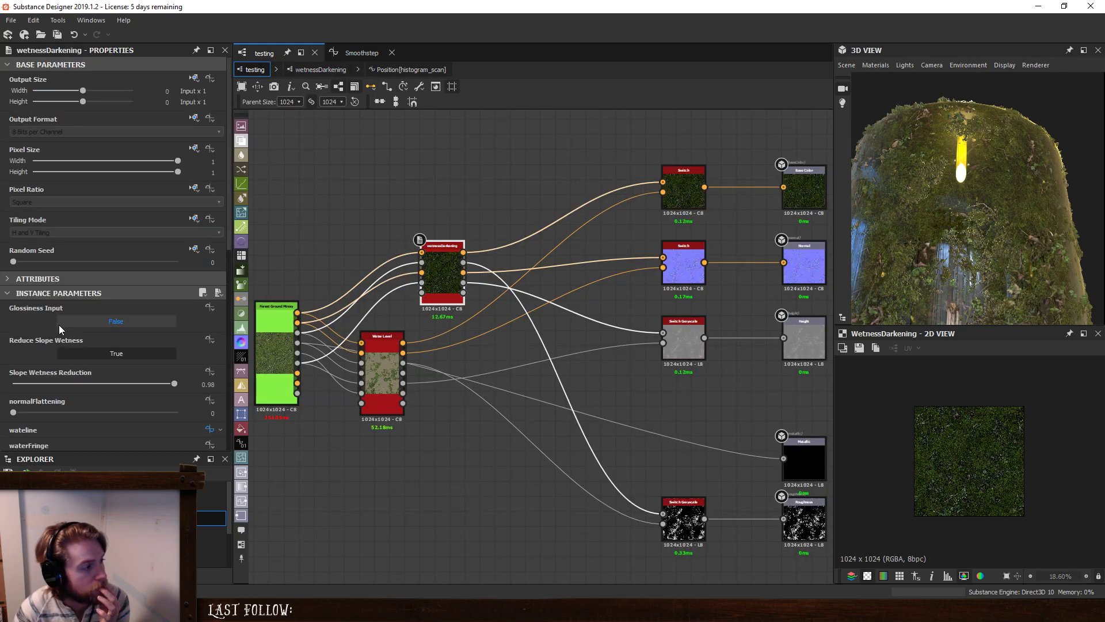
scroll(87, 372, down, 5)
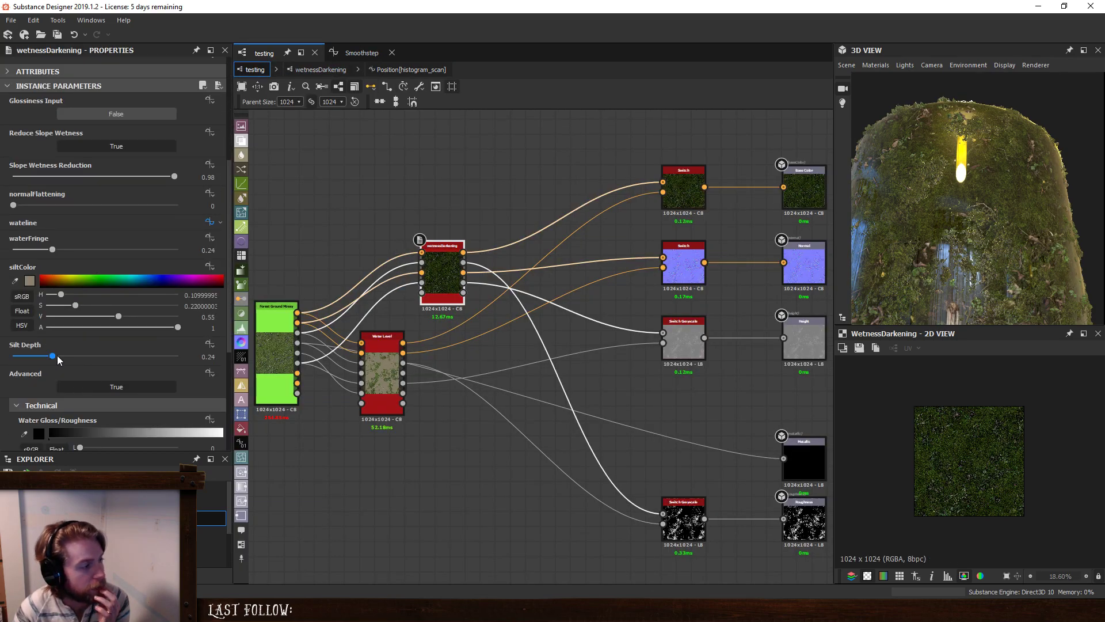
mouse_move(53, 357)
mouse_down()
mouse_move(131, 356)
mouse_move(50, 358)
mouse_move(61, 356)
mouse_up()
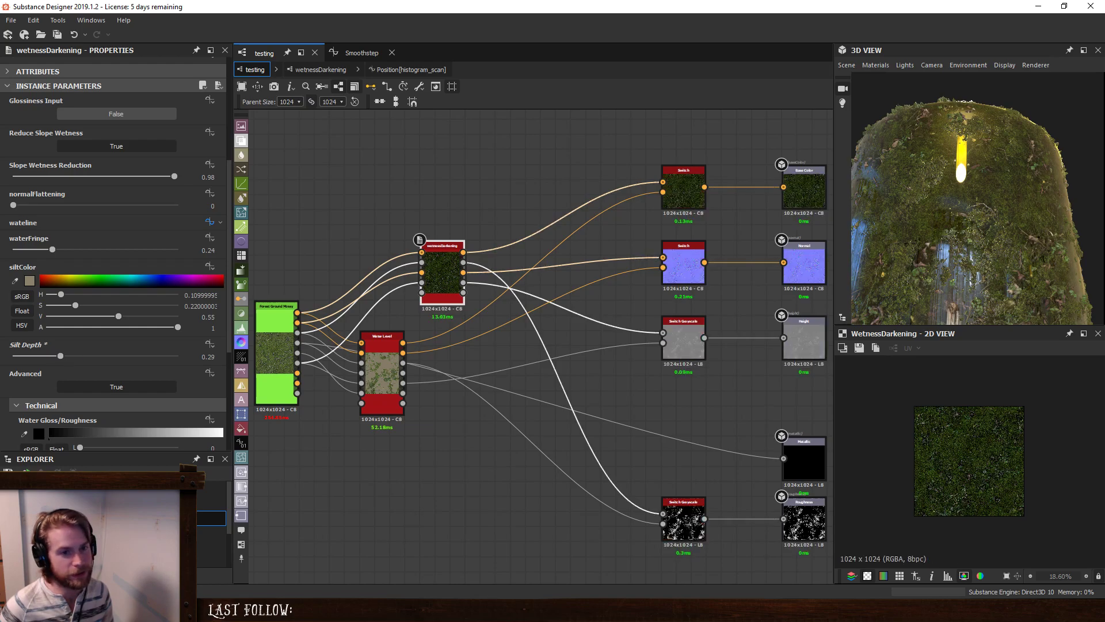
drag(1023, 219, 1012, 242)
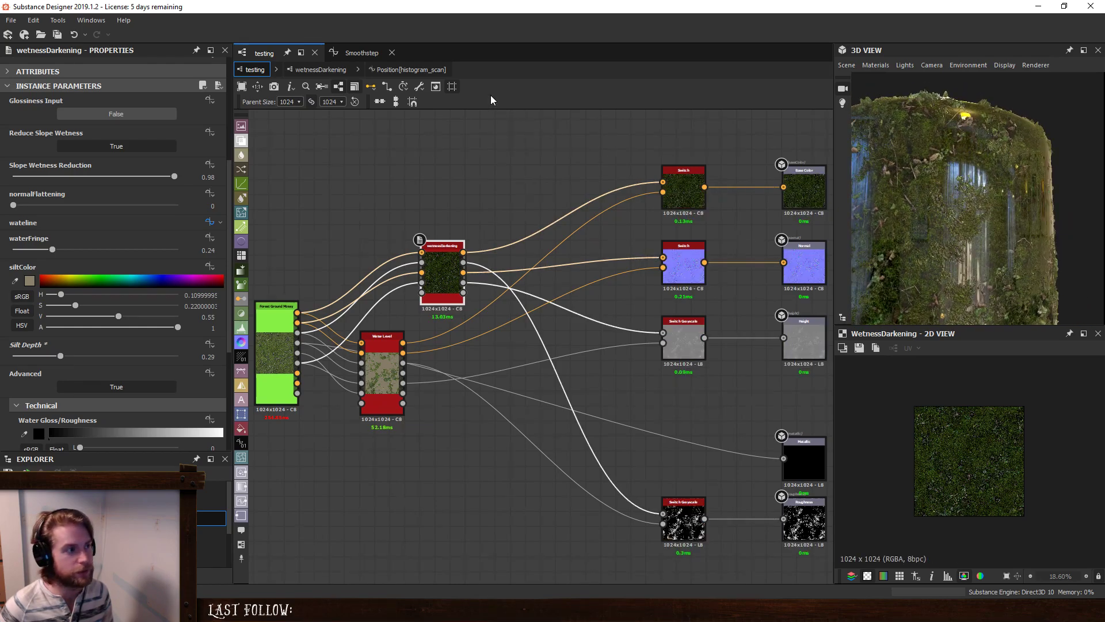
Reopen the Position function and connect siltDepth directly to the Sequence's second input, keeping the Square Root wired to the lerp's third input.
click(414, 70)
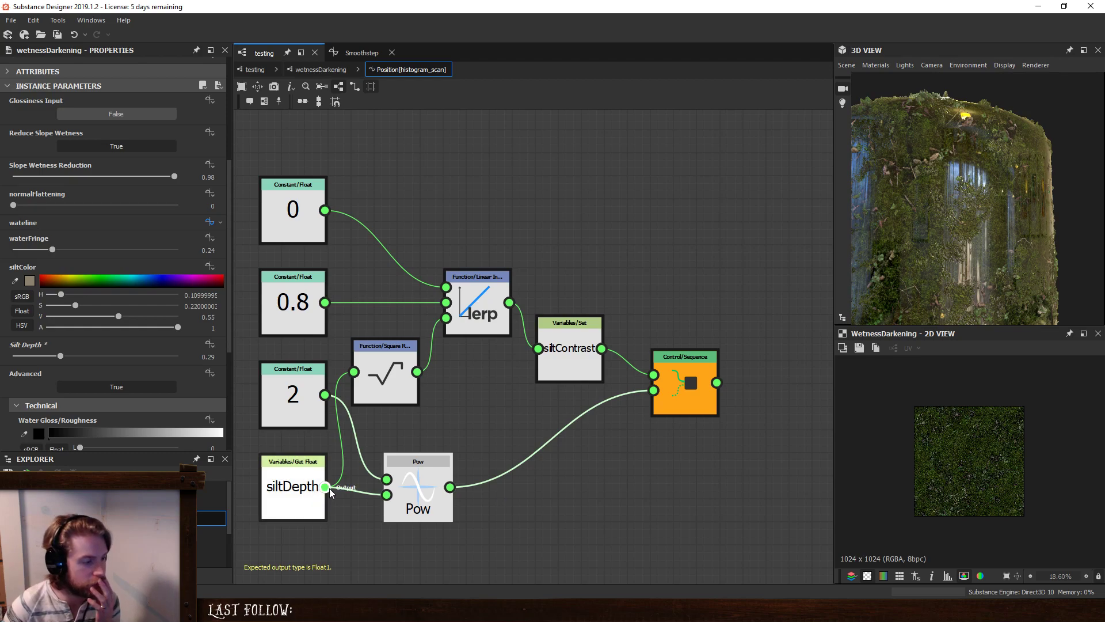
drag(326, 487, 654, 391)
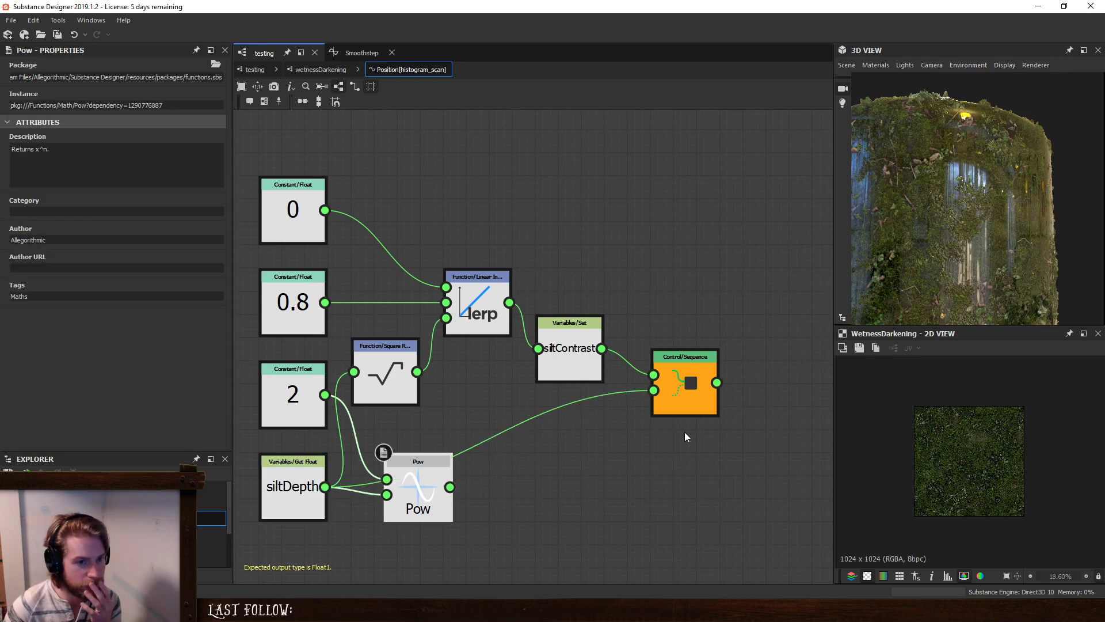
drag(418, 489, 386, 442)
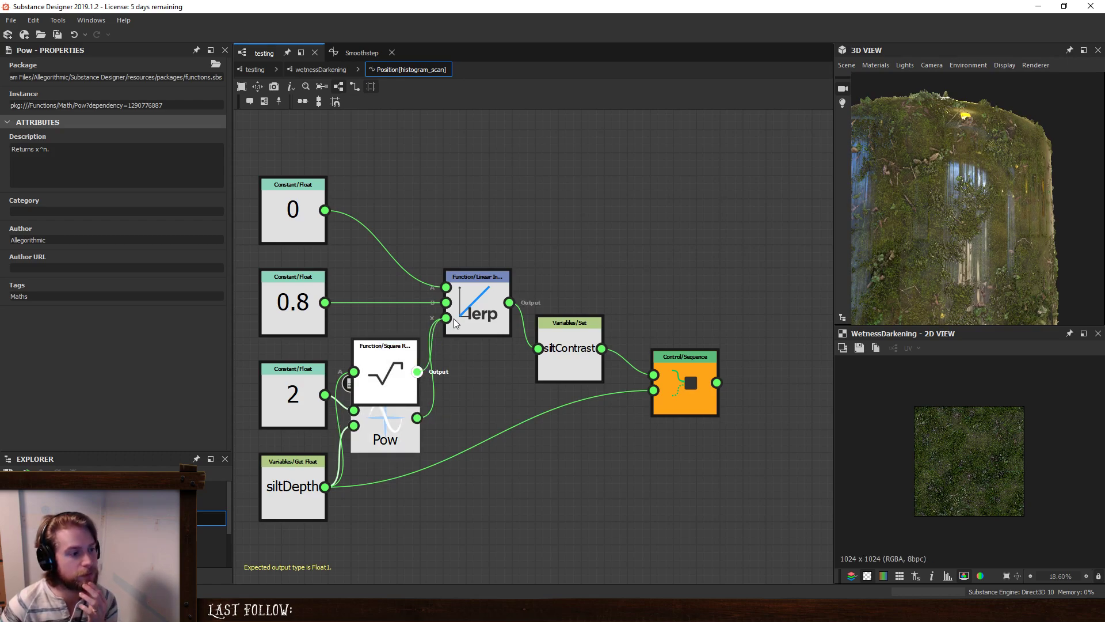
drag(453, 319, 447, 318)
Go back to the testing graph and raise wetnessDarkening's Silt Depth to 0.63.
click(255, 69)
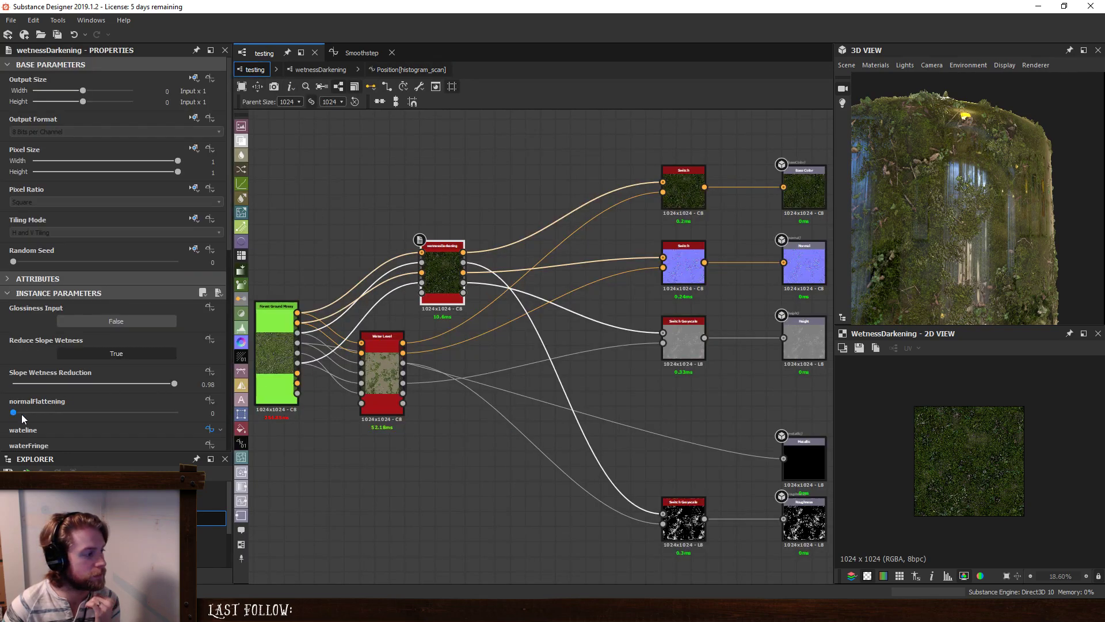
scroll(21, 414, down, 5)
drag(57, 423, 115, 429)
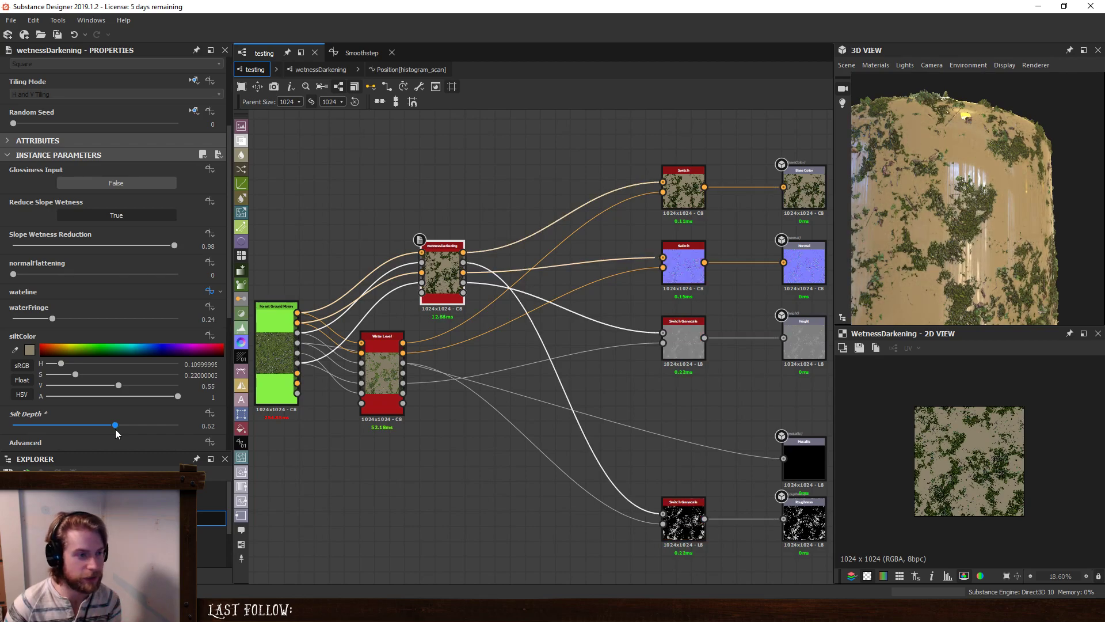
drag(116, 430, 116, 429)
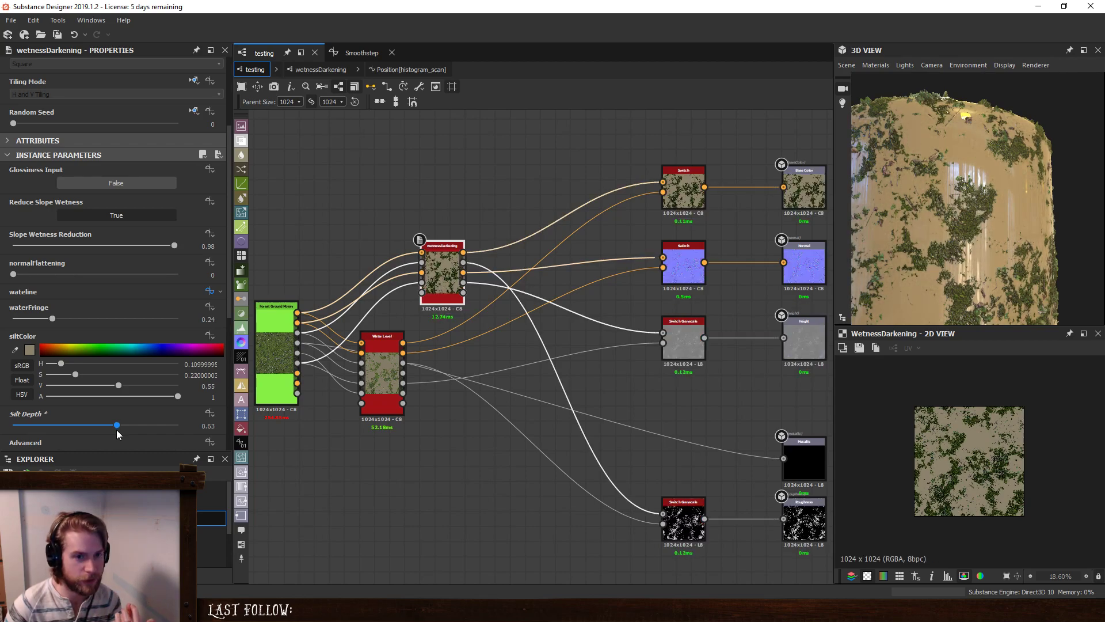
Reopen the Position function, connect Pow's output to the Sequence's second input and place Pow below the siltContrast Set node.
click(405, 69)
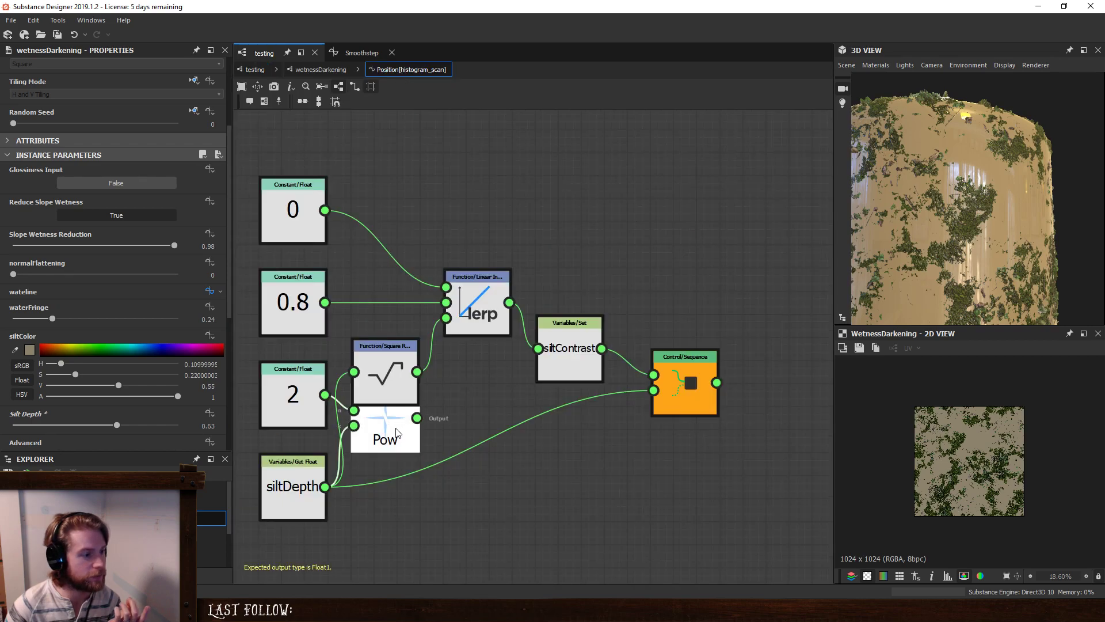
drag(462, 490, 656, 392)
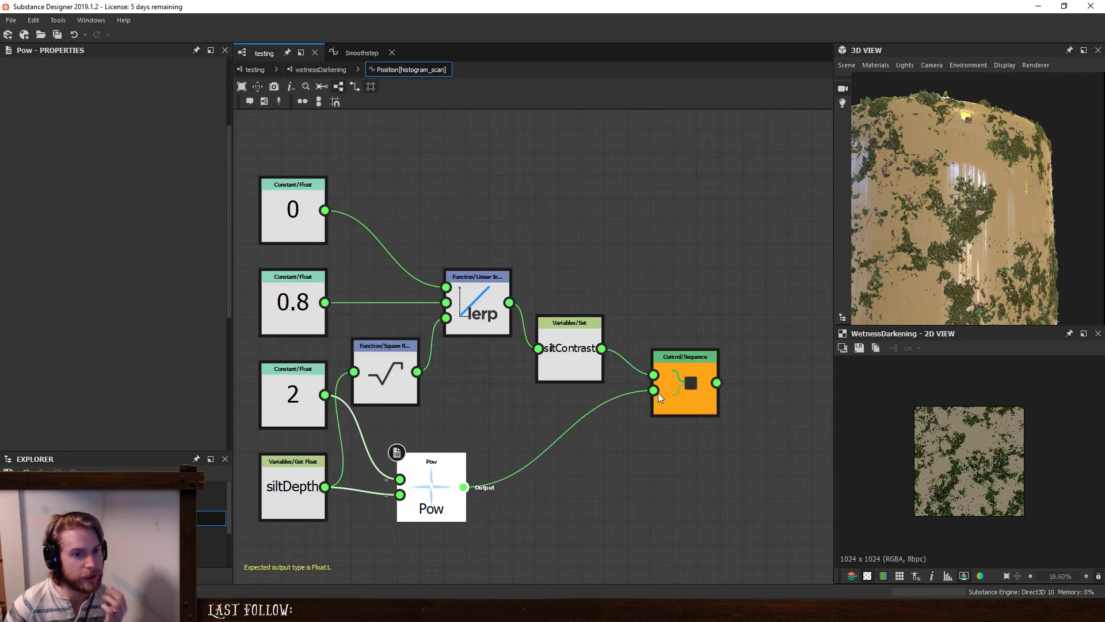
drag(436, 464, 575, 463)
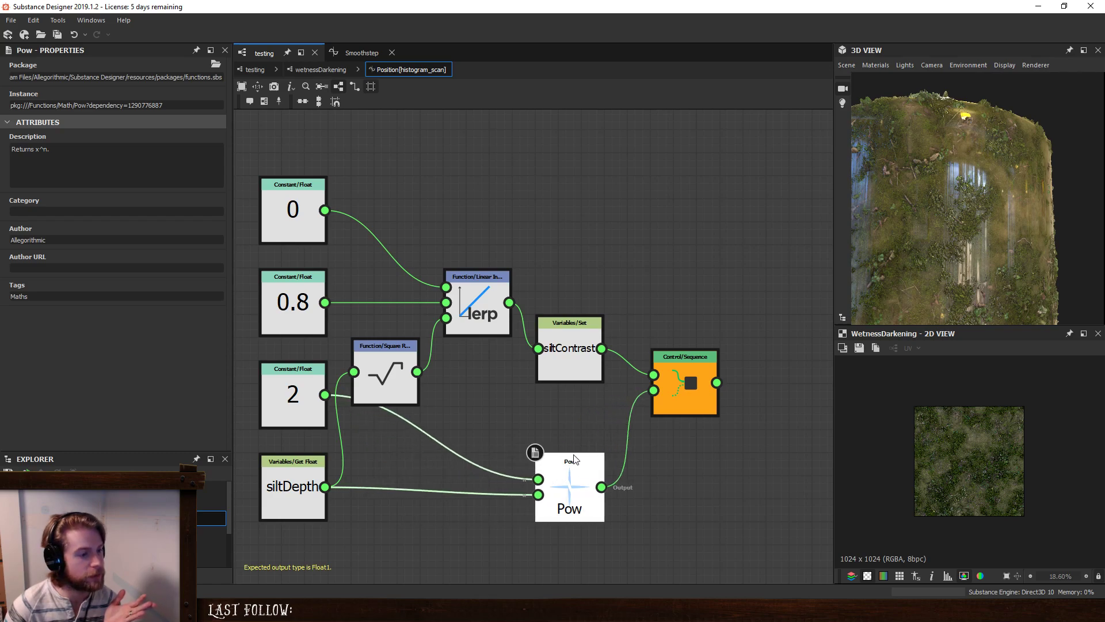
In the testing graph, test wetnessDarkening's Silt Depth at its maximum of 1 and settle it at 0.92.
click(254, 70)
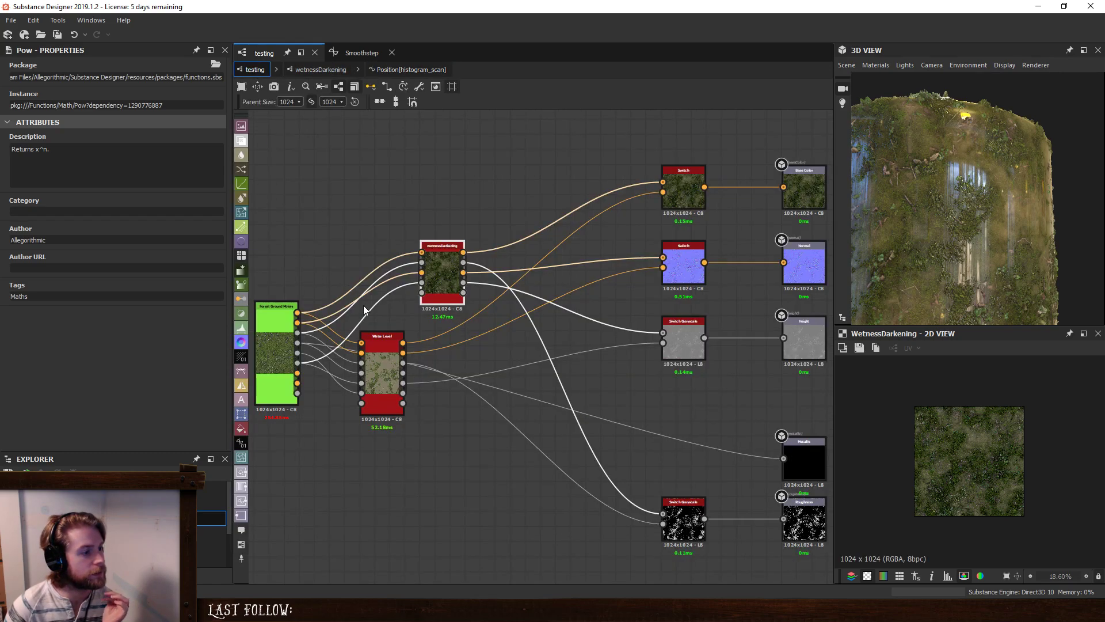
click(439, 274)
scroll(64, 355, down, 8)
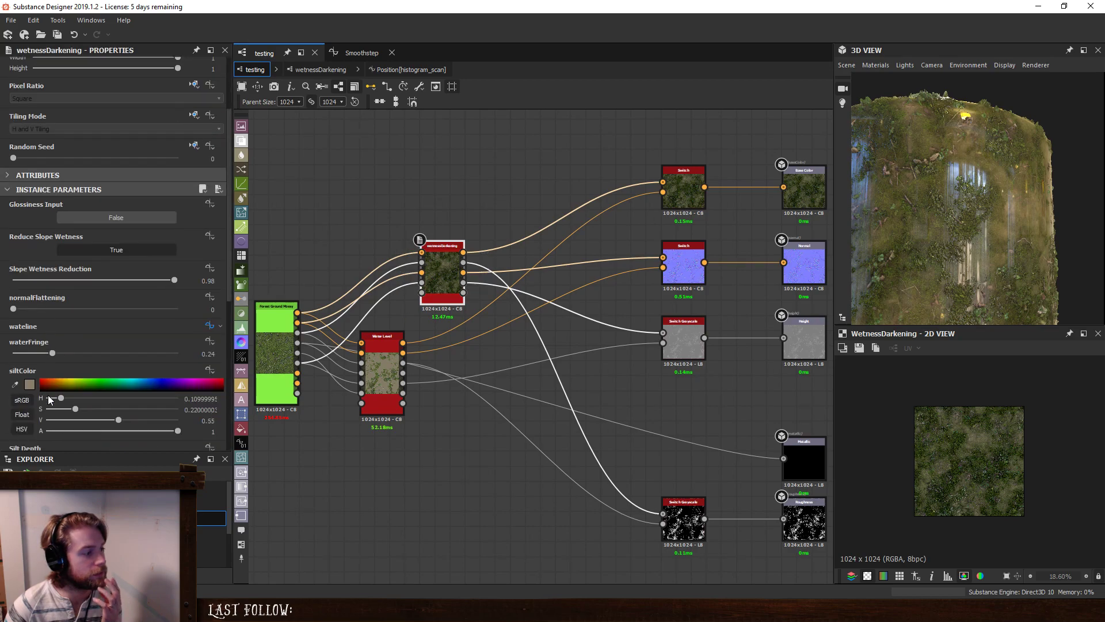
drag(118, 391, 178, 393)
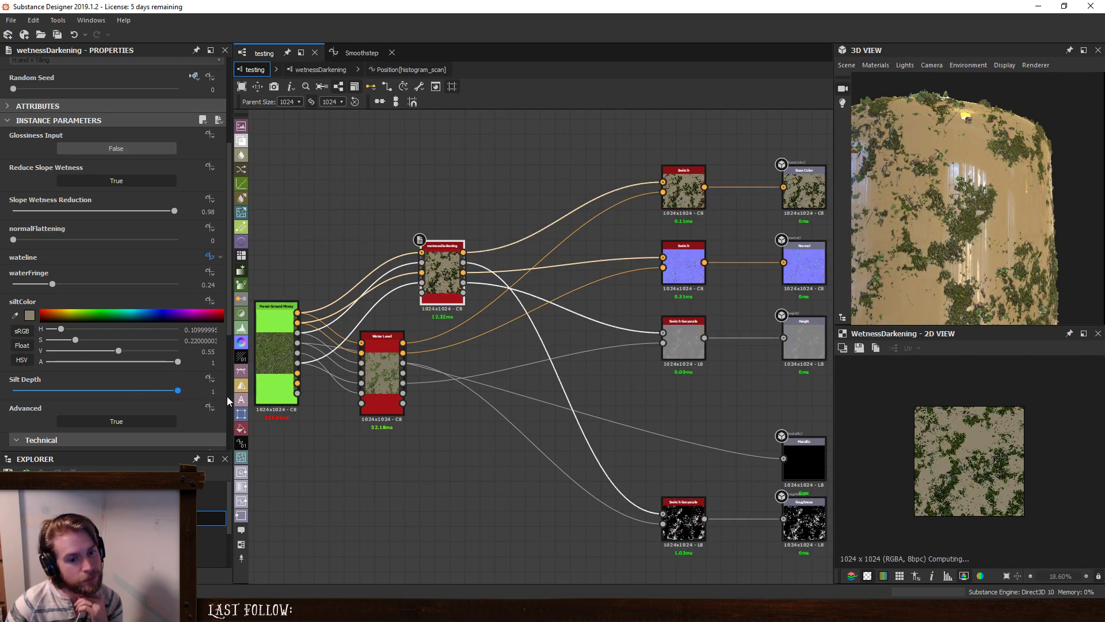
click(165, 390)
Reopen the Position function and try 3 and 4 as the Float constant feeding Pow.
click(426, 70)
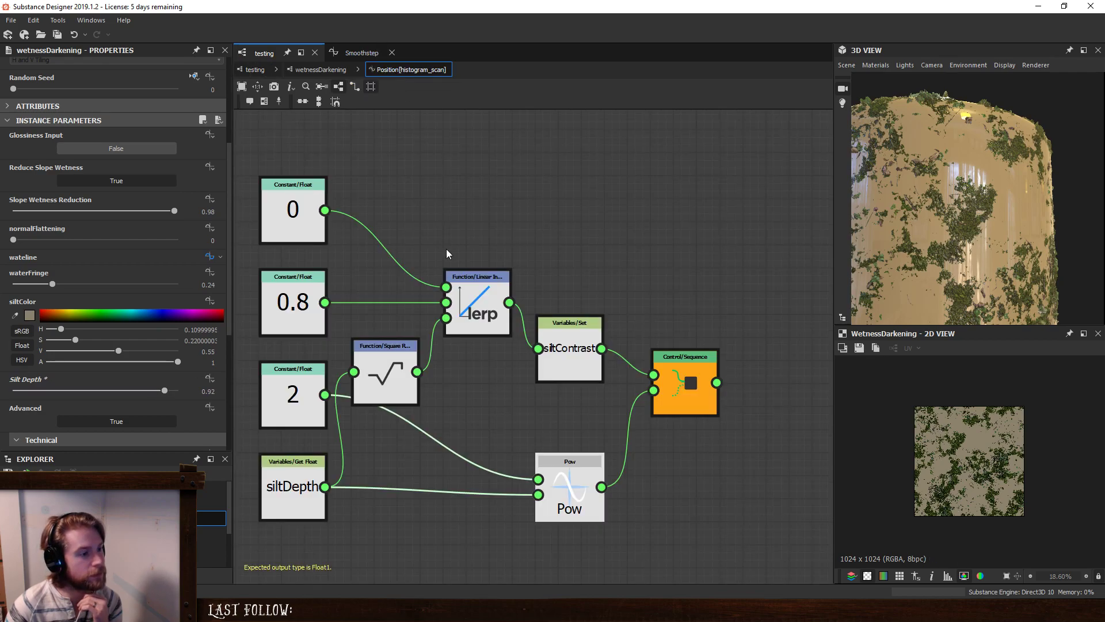
click(320, 411)
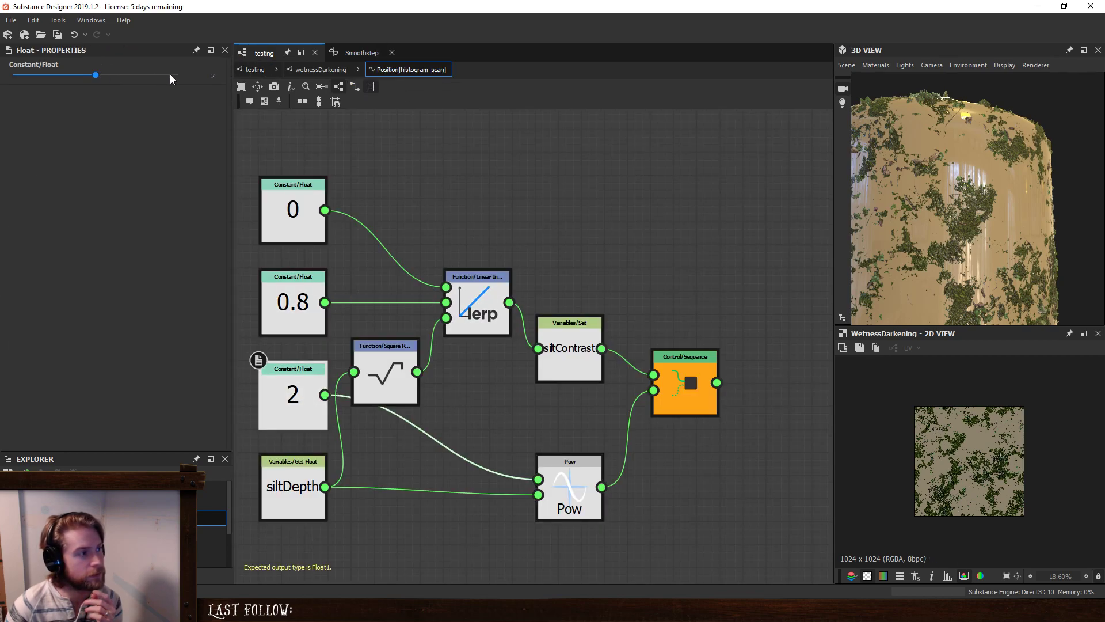
double_click(213, 76)
text(3)
key(Return)
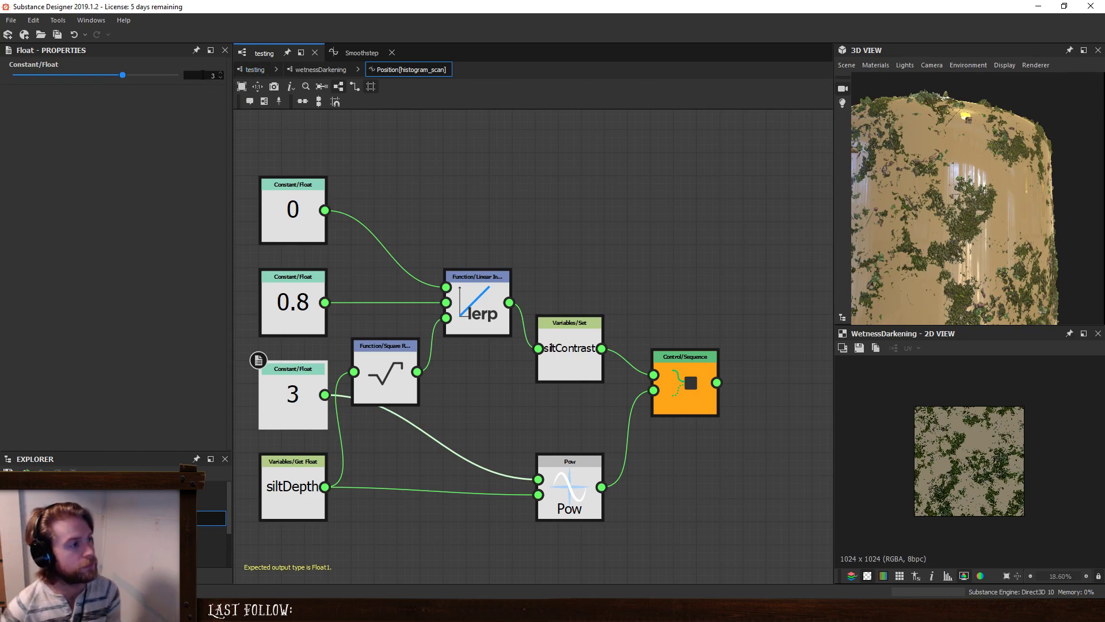
double_click(212, 76)
text(4)
key(Return)
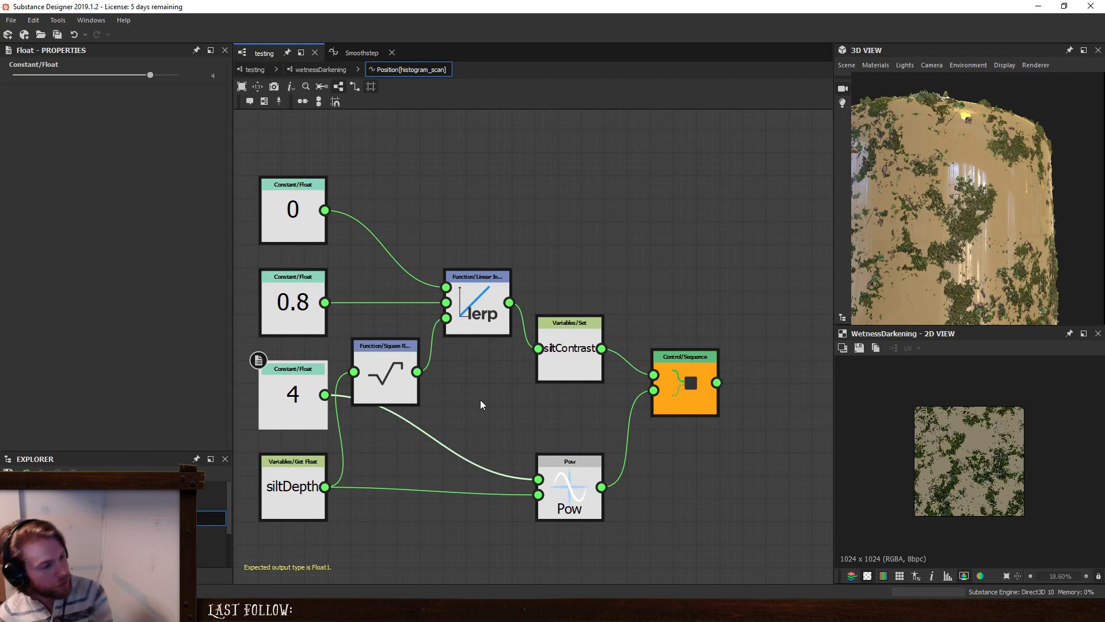
Insert a oneminus node between siltDepth and the Square Root, and dock it to the Square Root.
click(340, 437)
key(space)
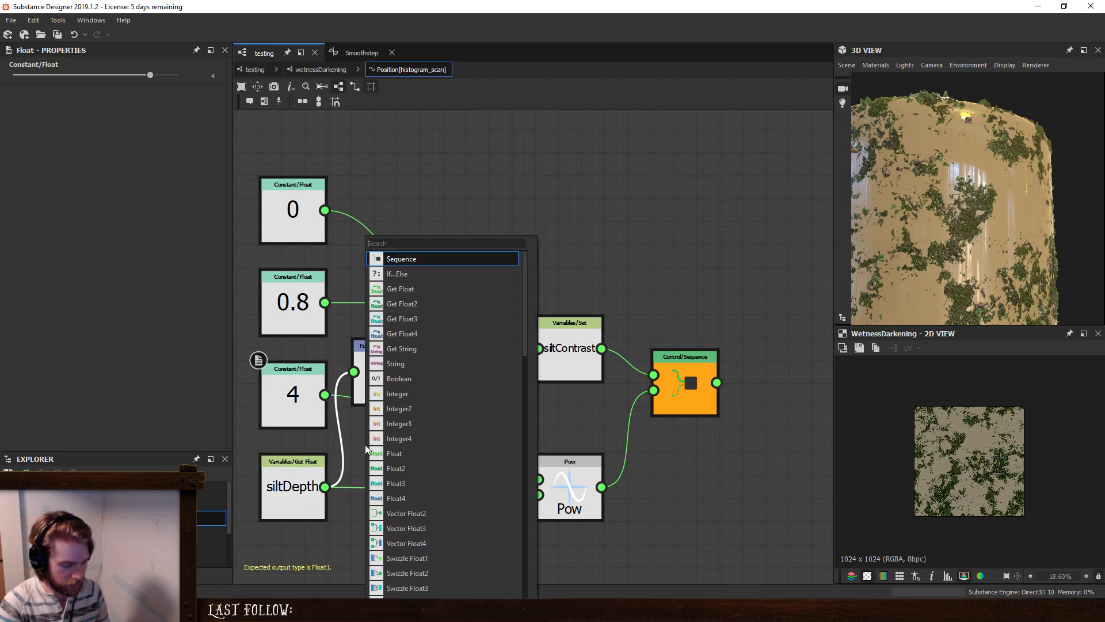
text(one)
key(Return)
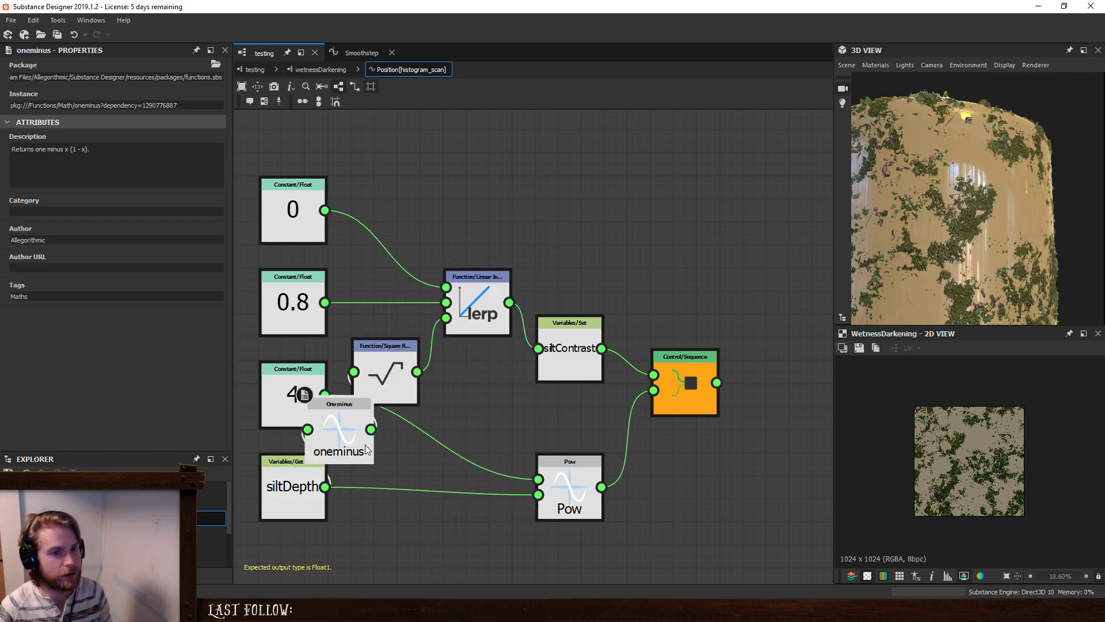
key(d)
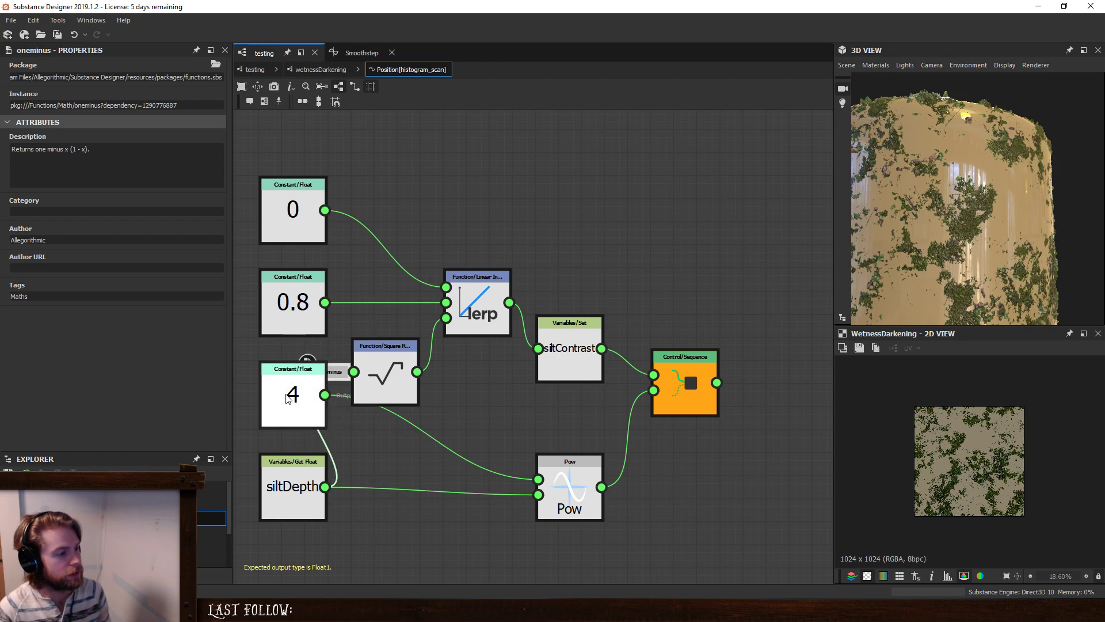
Set the Float constant feeding Pow to 2.
click(286, 395)
text(2)
key(Return)
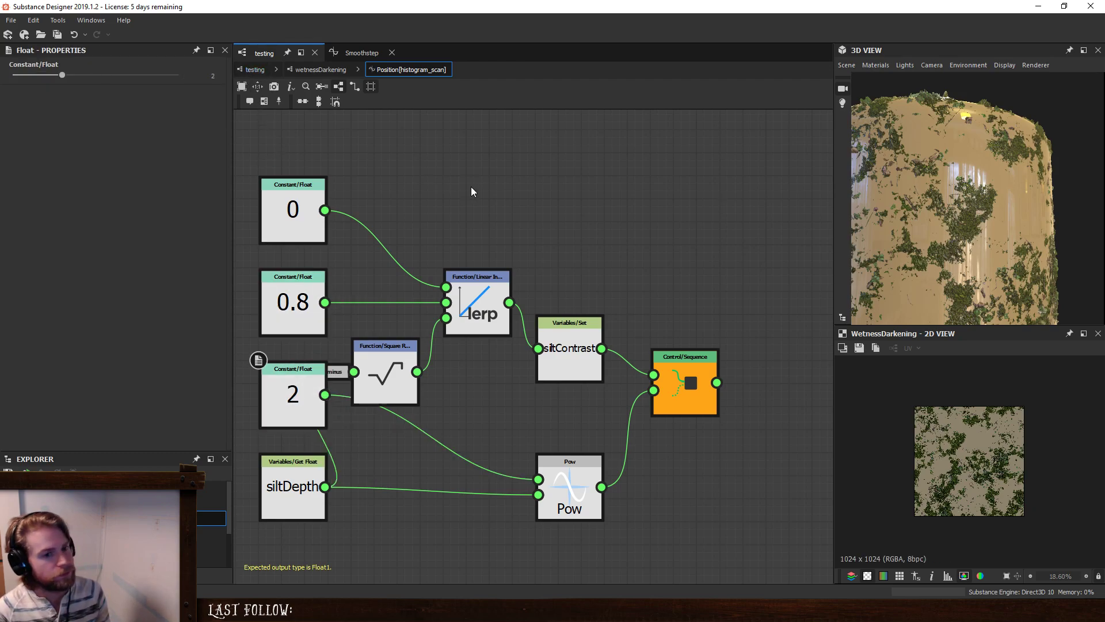
Return to the testing graph and lower wetnessDarkening's Silt Depth to 0.14.
click(255, 69)
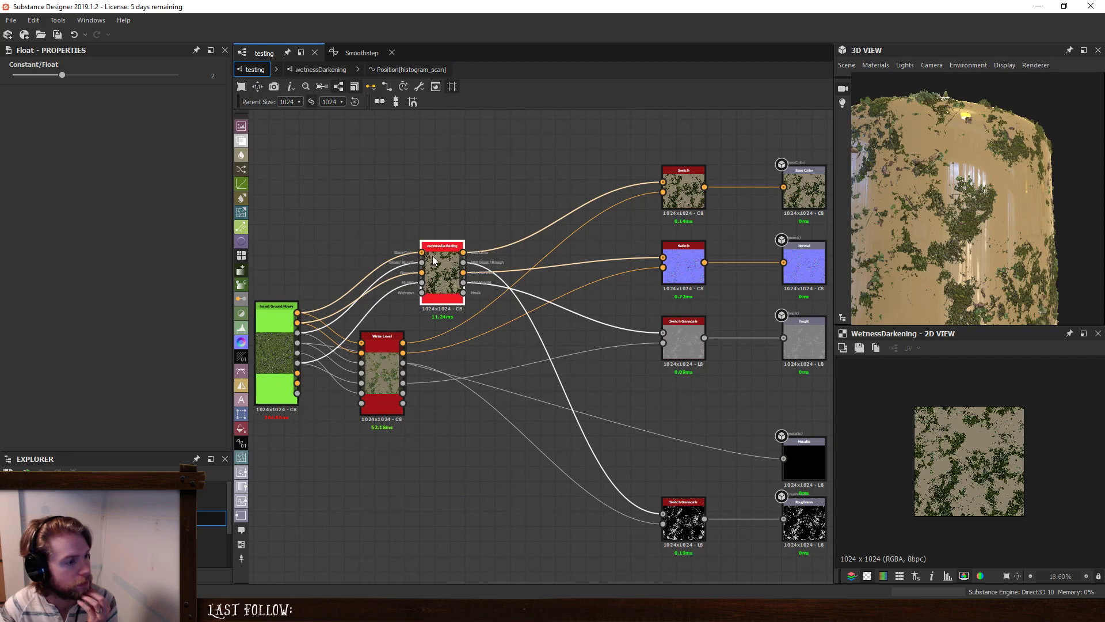
drag(144, 321, 36, 324)
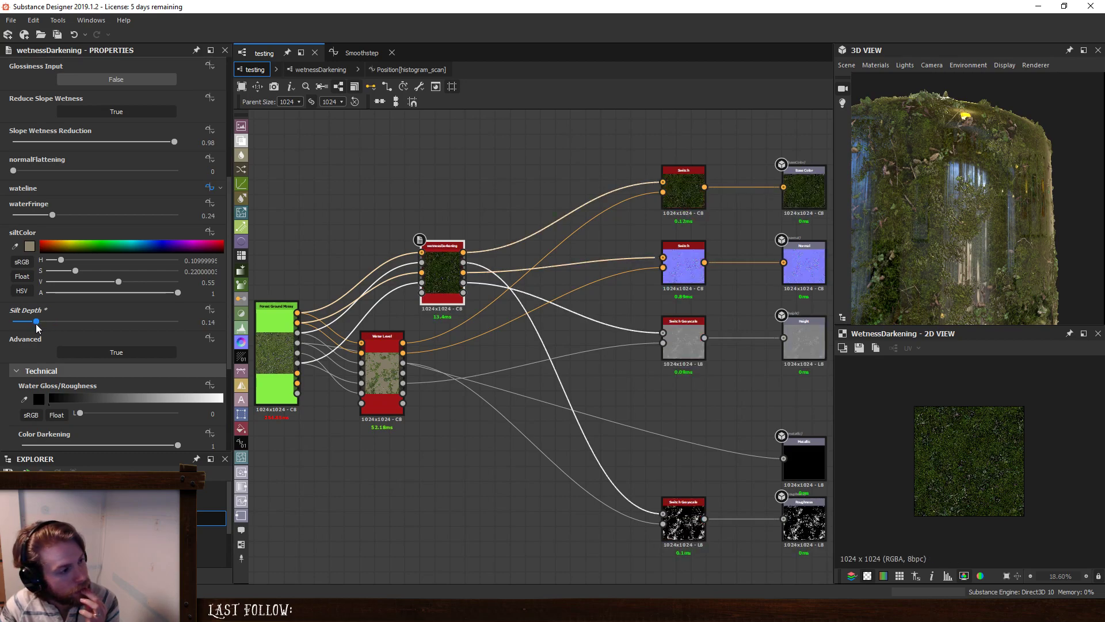
Reopen the Position function and bypass Pow by connecting siltDepth directly to the Sequence's second input.
click(400, 70)
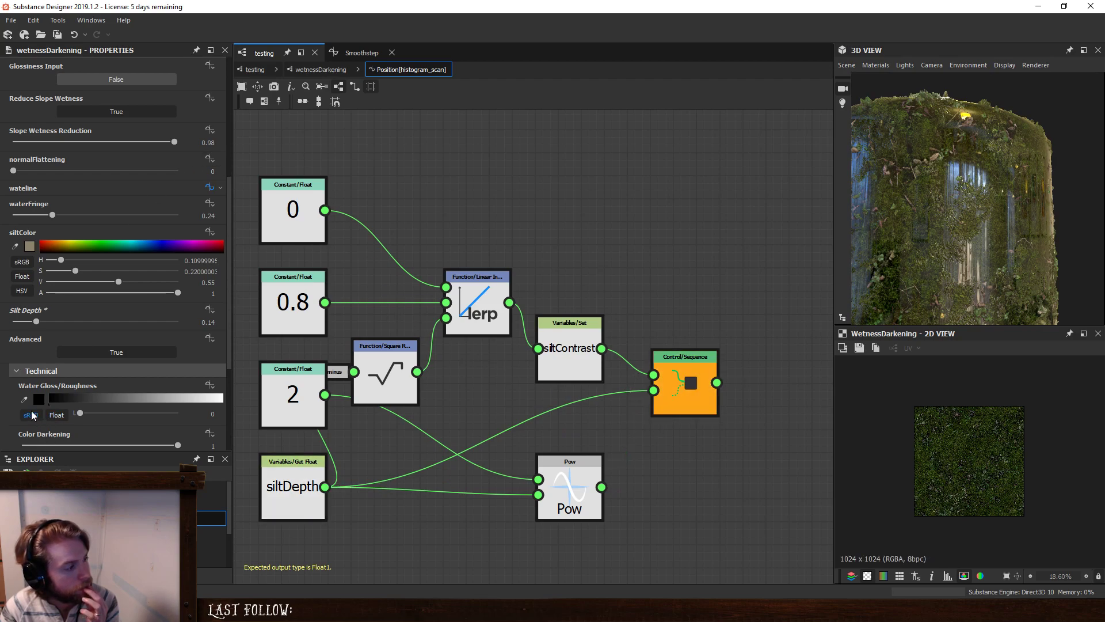
Shift the Float constant 2 and the siltDepth node further left to open space before the Square Root in the Position function.
scroll(31, 410, down, 1)
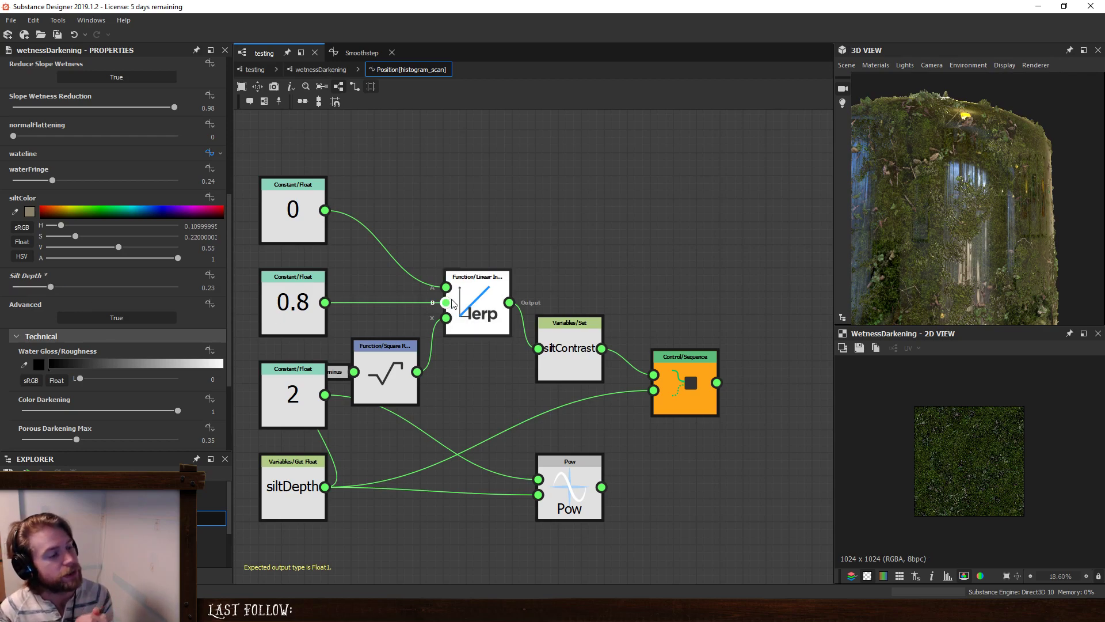
drag(297, 400, 251, 399)
middle_drag(285, 389, 378, 380)
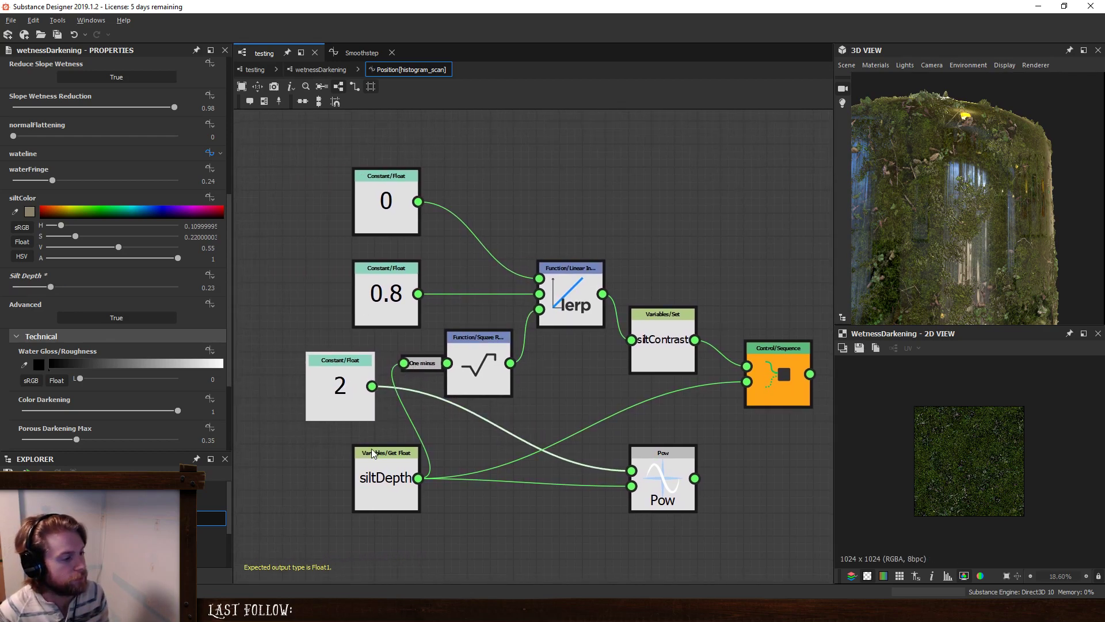
drag(361, 485, 339, 486)
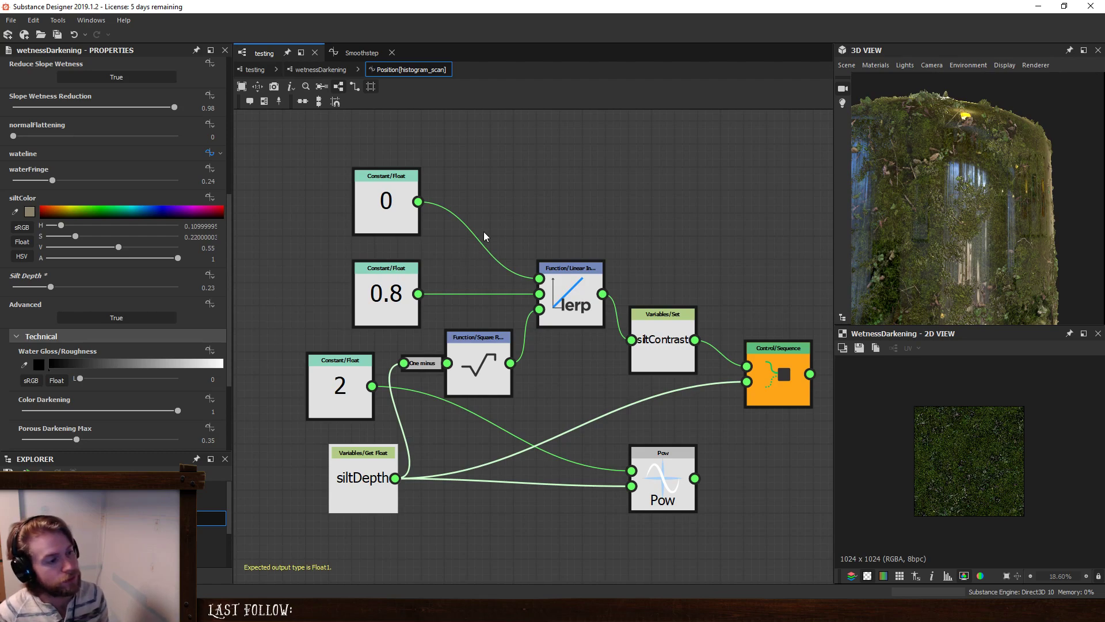
Swap the Linear Interpolation's first two inputs so 0.8 feeds A and 0 feeds B, and reorder the constants to match.
click(485, 333)
drag(493, 233, 505, 299)
key(x)
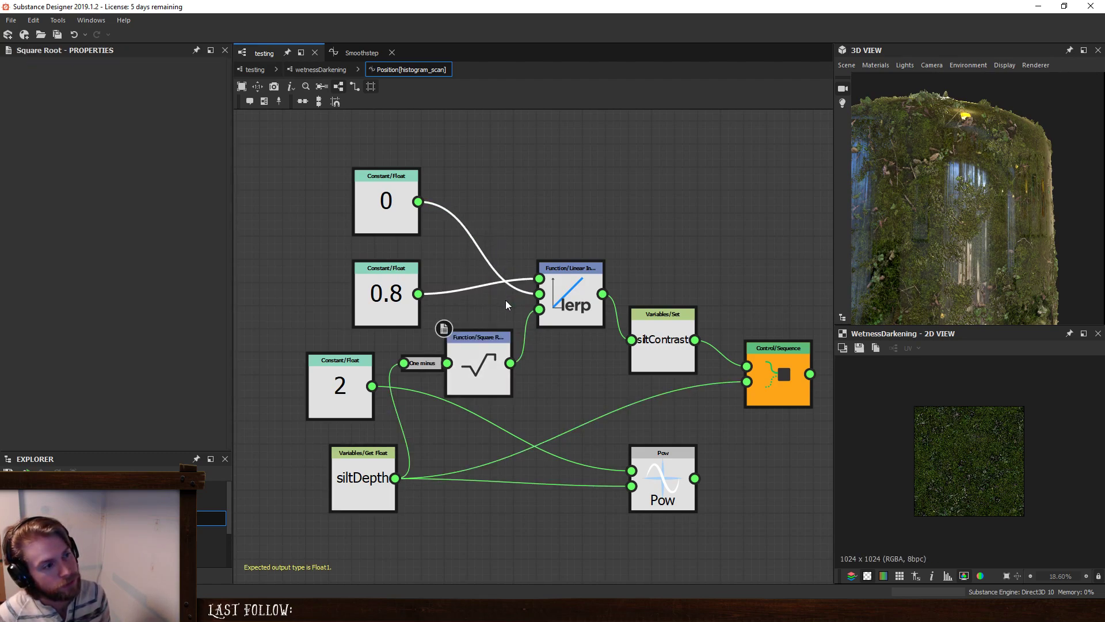
drag(392, 271, 363, 266)
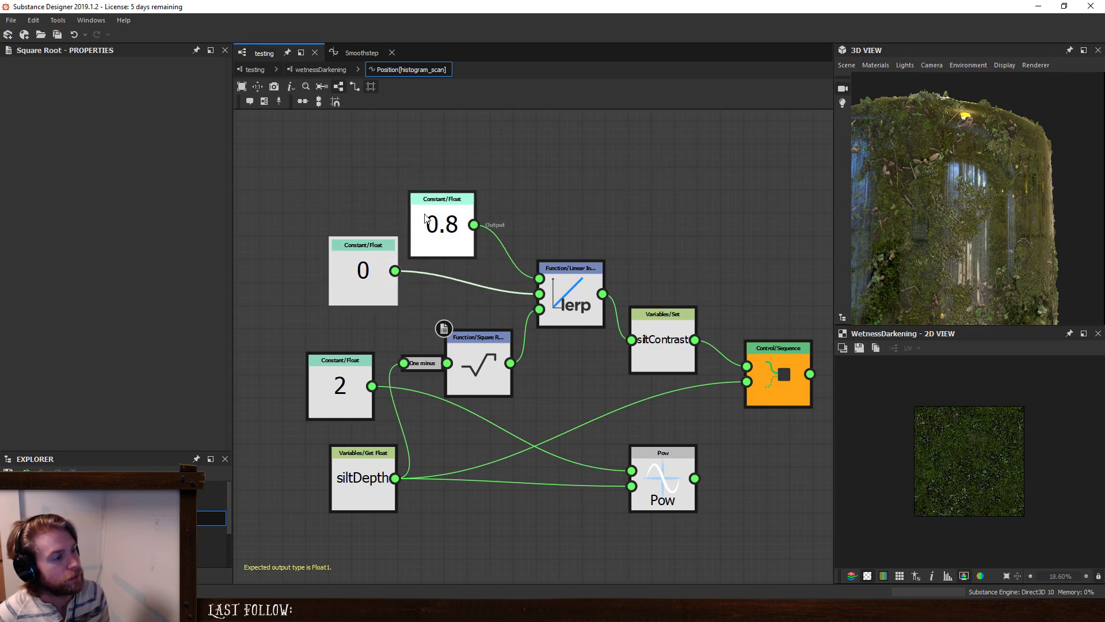
drag(425, 219, 346, 196)
drag(384, 271, 384, 291)
click(377, 202)
click(384, 291)
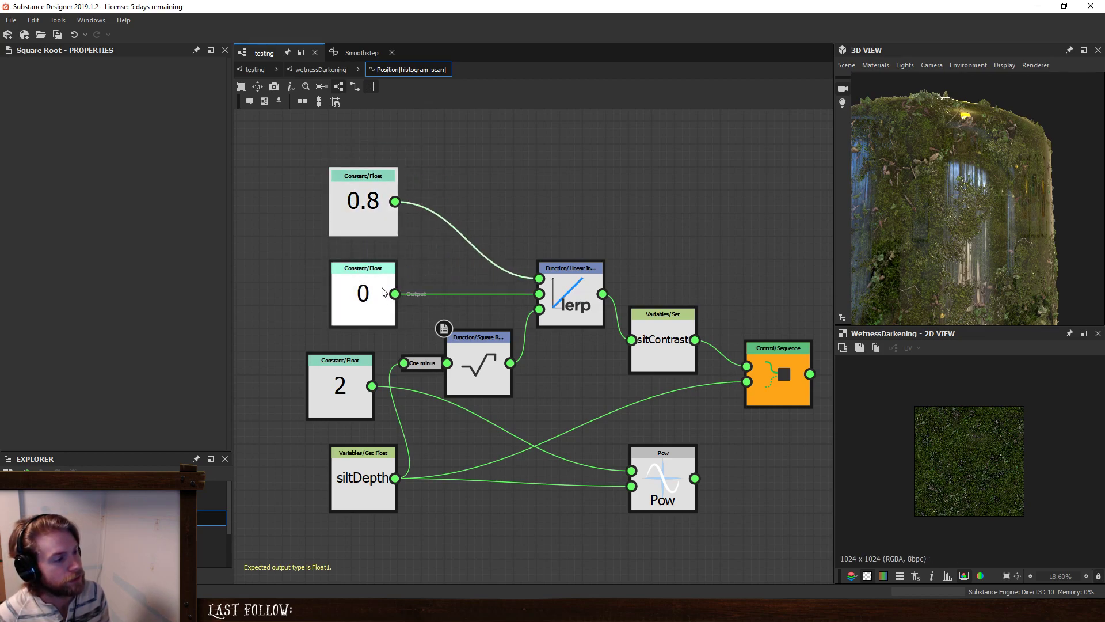
Remove the Square Root node, keeping the One minus connected directly to the Linear Interpolation's third input.
click(414, 411)
click(432, 369)
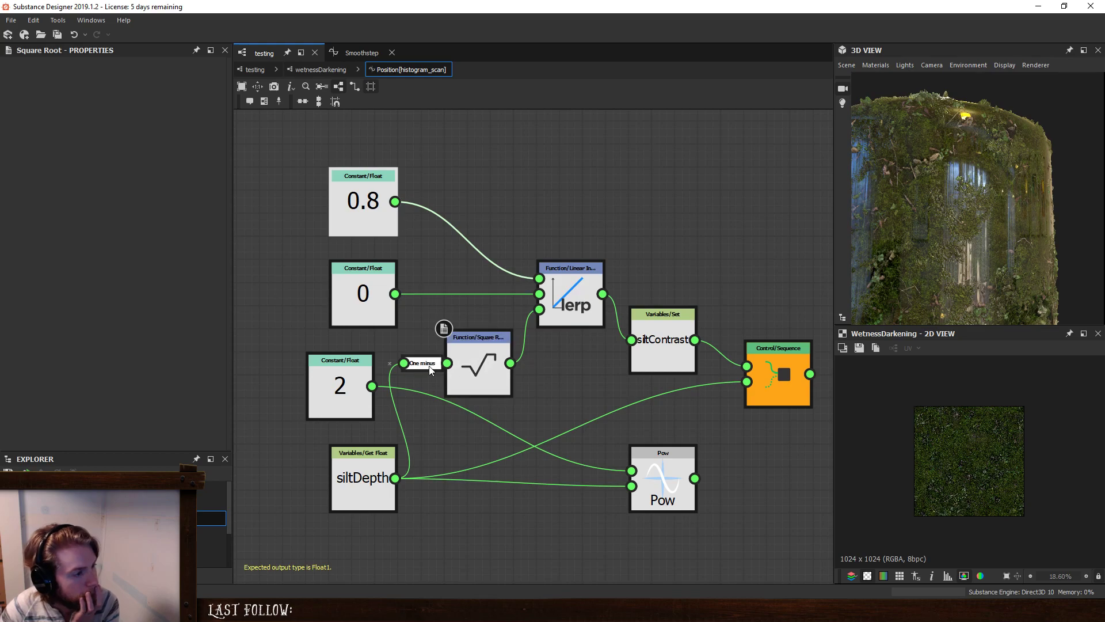
click(474, 380)
key(BackSpace)
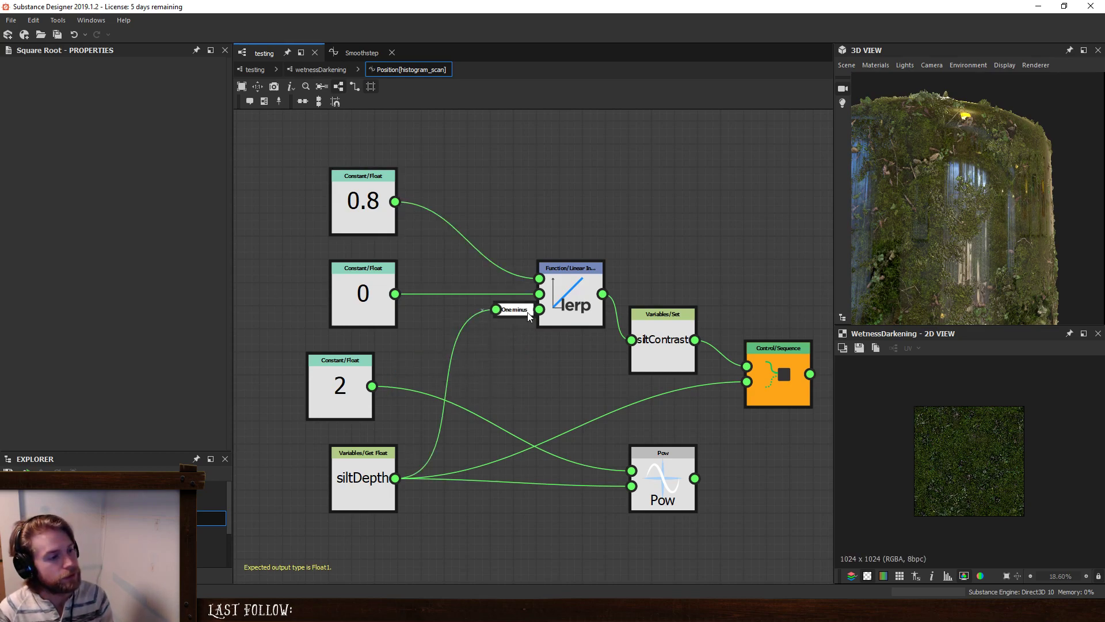
Return to the testing graph and try wetnessDarkening's Silt Depth at 1, lowering it to 0.58.
click(255, 69)
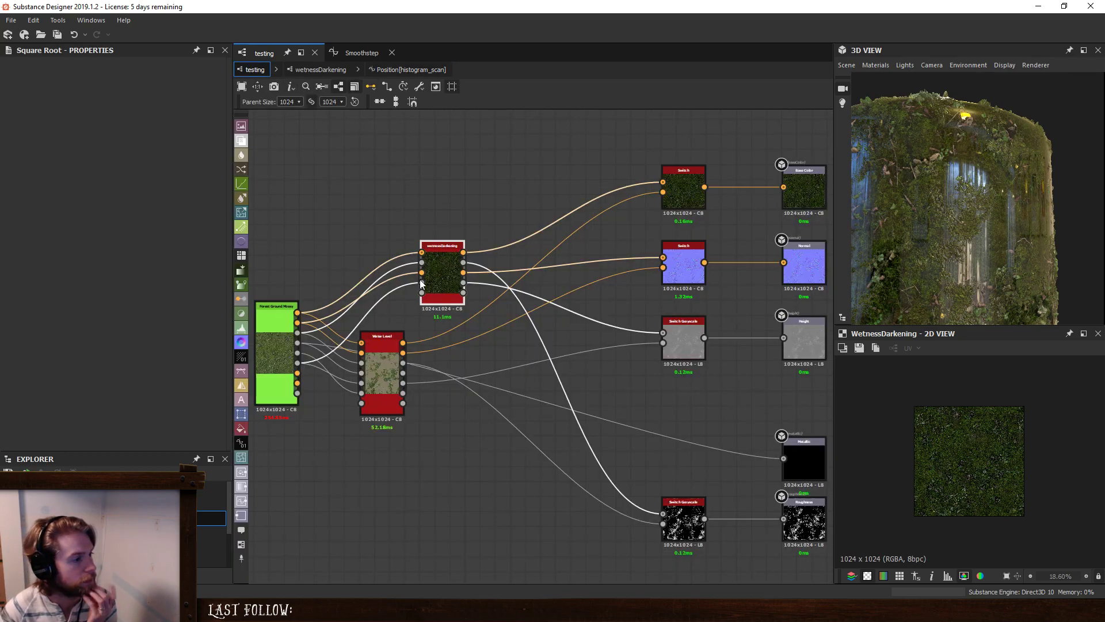
click(441, 264)
scroll(88, 403, down, 5)
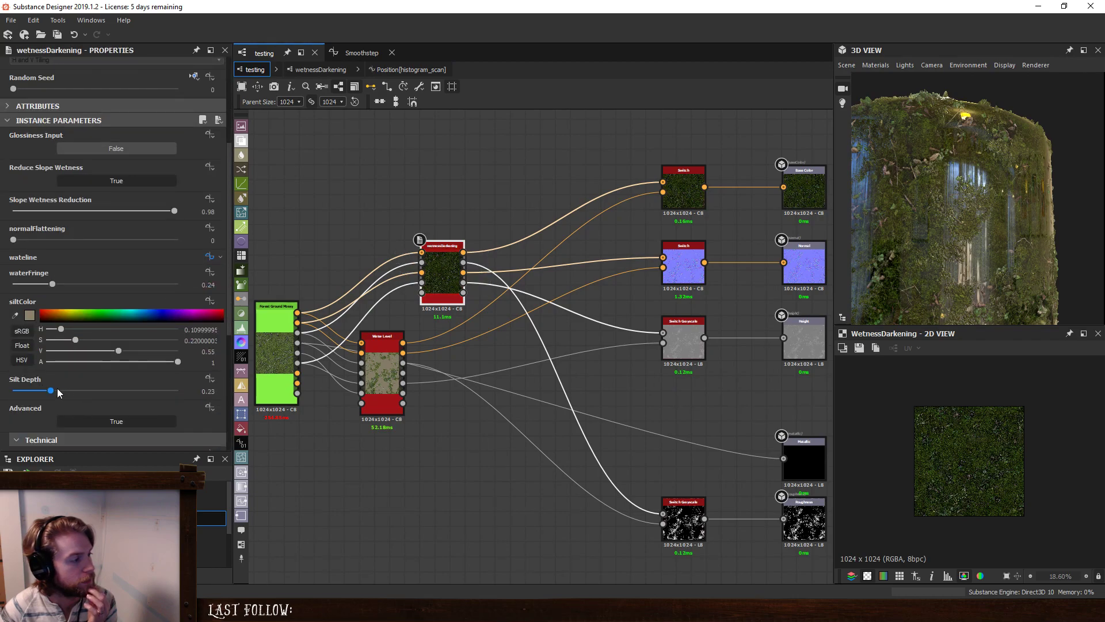
drag(57, 390, 220, 406)
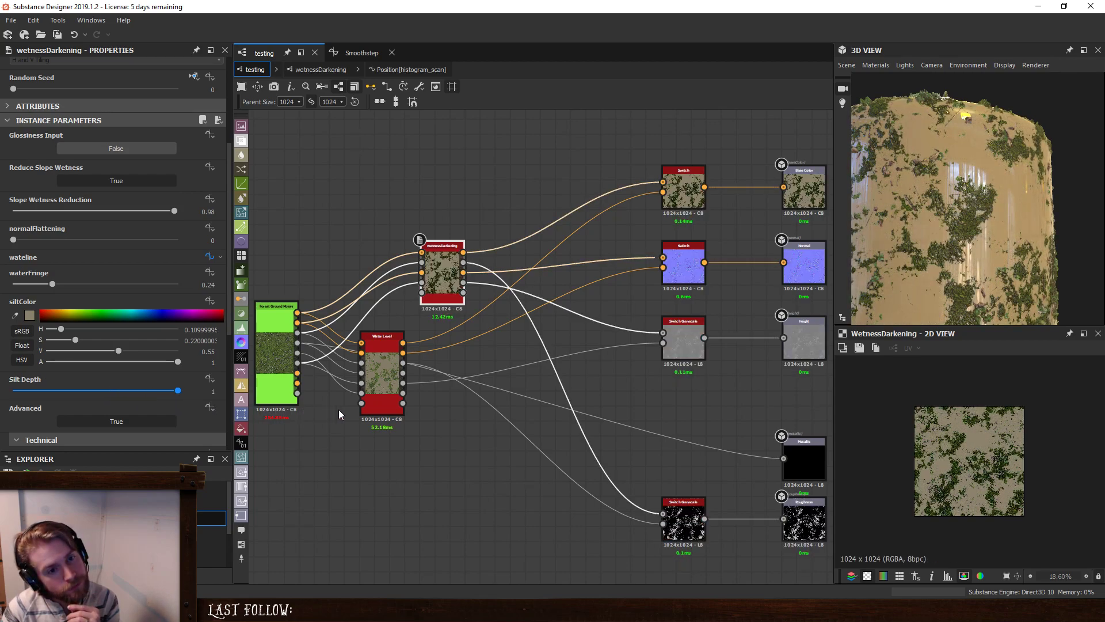
drag(377, 411, 109, 409)
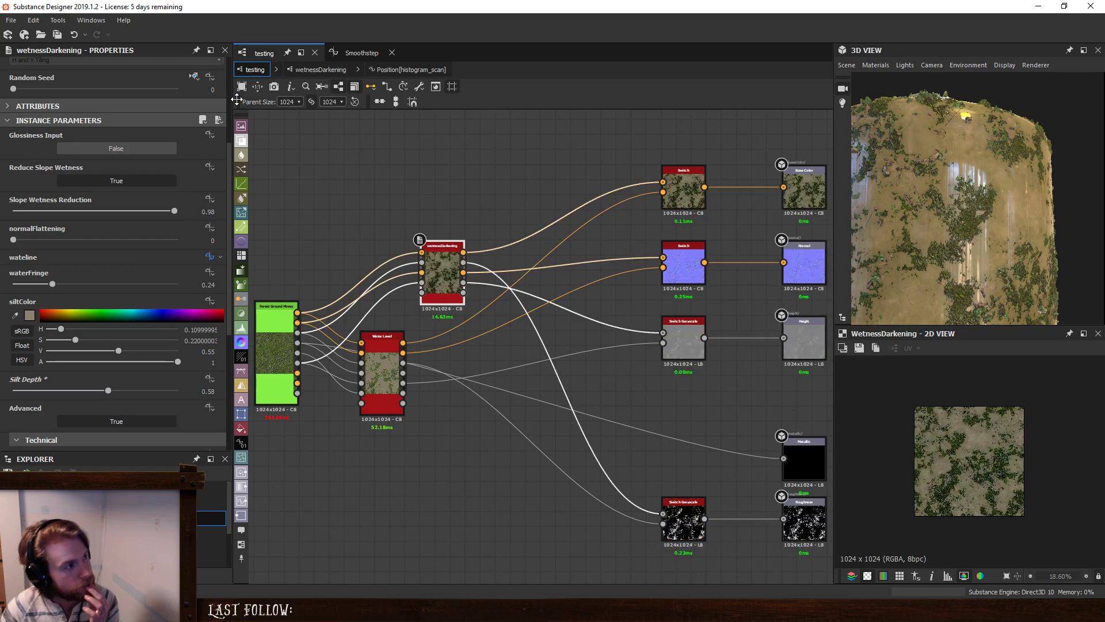
In the wetnessDarkening graph, insert an Auto Levels node between the Histogram Scan and the final color Blend.
click(321, 69)
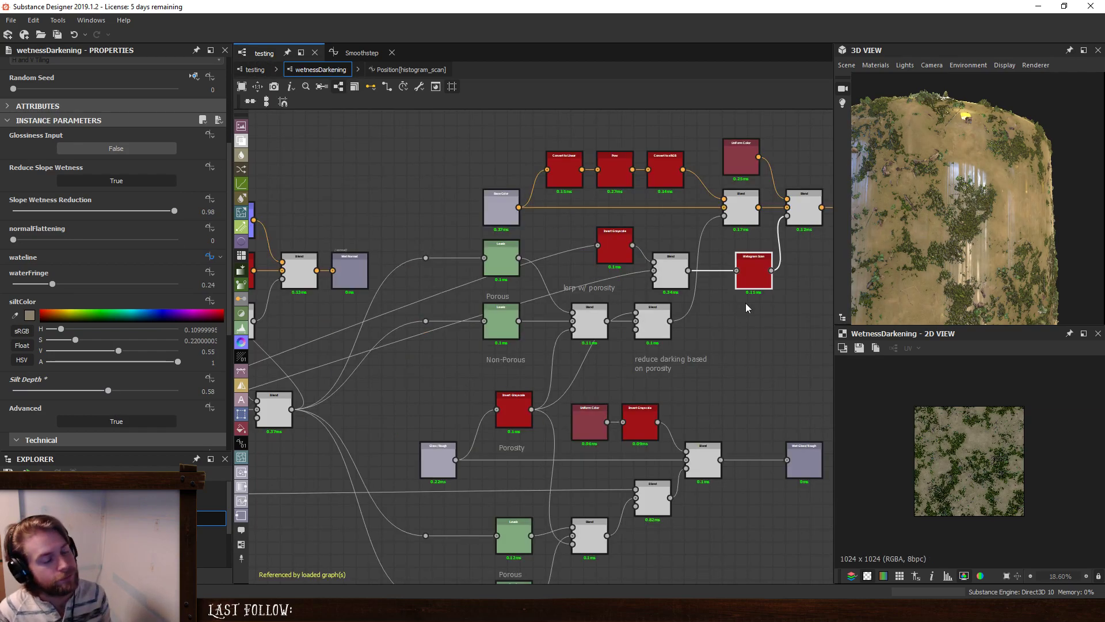
middle_drag(745, 303, 571, 357)
scroll(581, 322, up, 3)
click(557, 317)
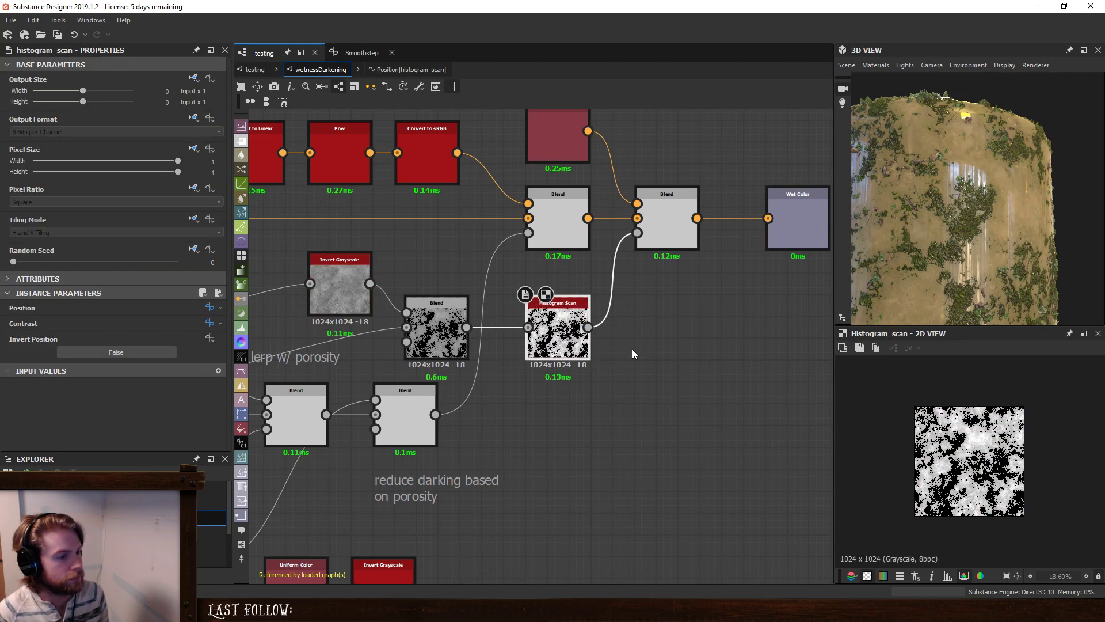
key(space)
text(auto)
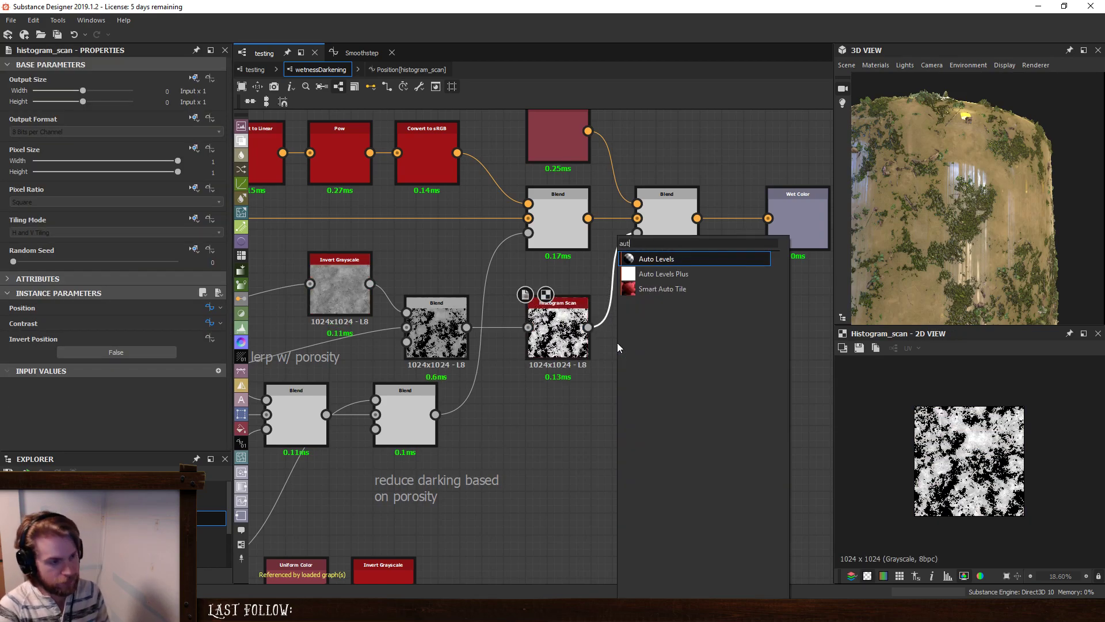
key(Return)
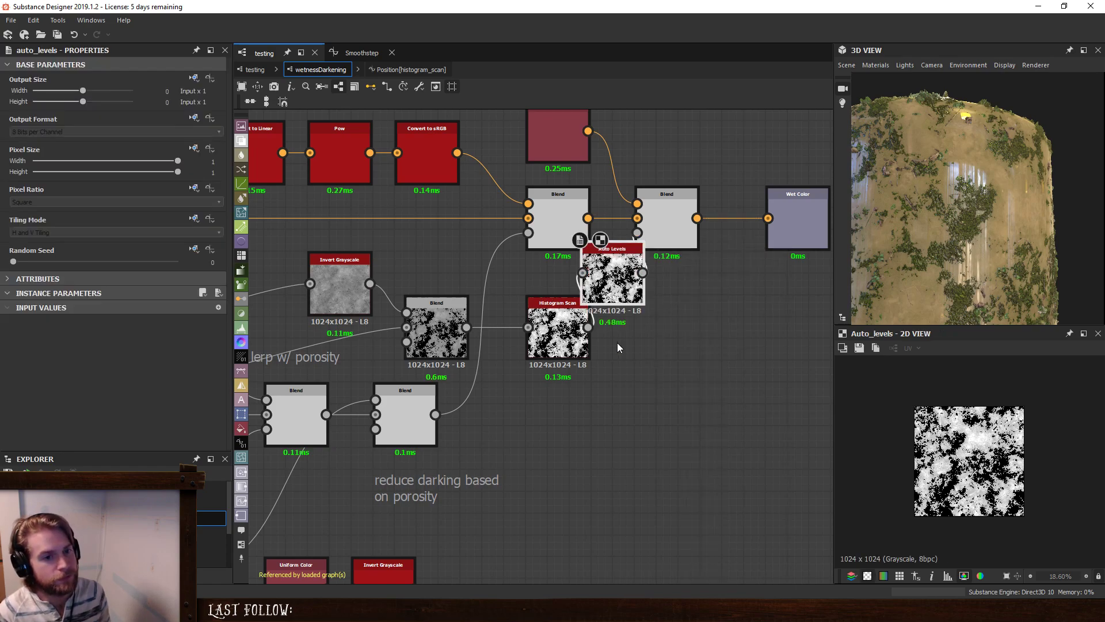
Return to the testing graph and set wetnessDarkening's Silt Depth to 0.39.
click(255, 70)
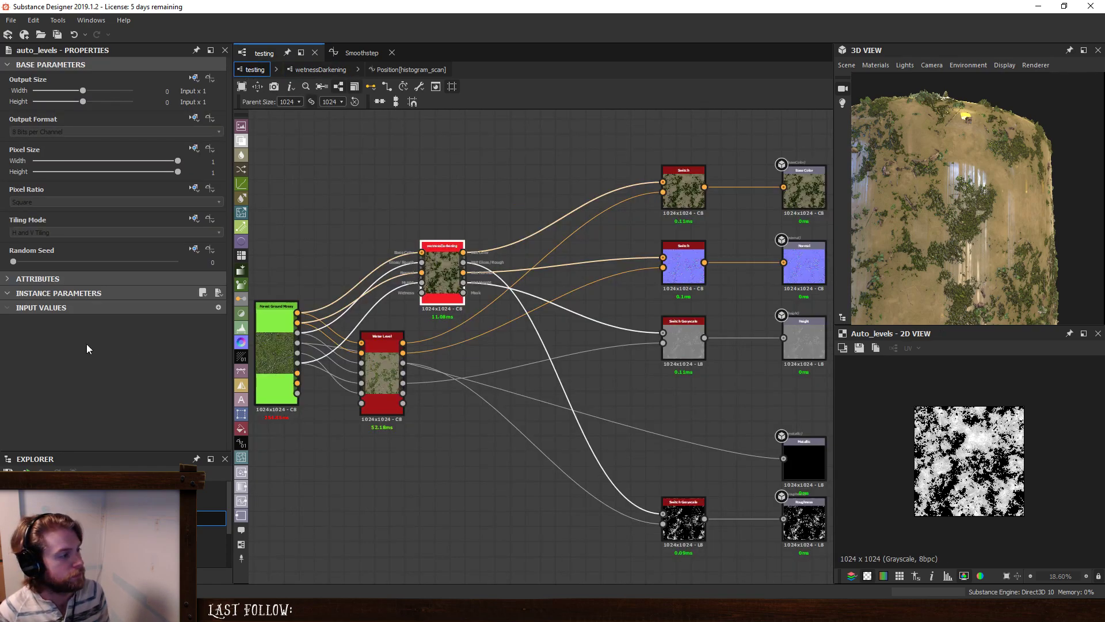
scroll(63, 403, down, 5)
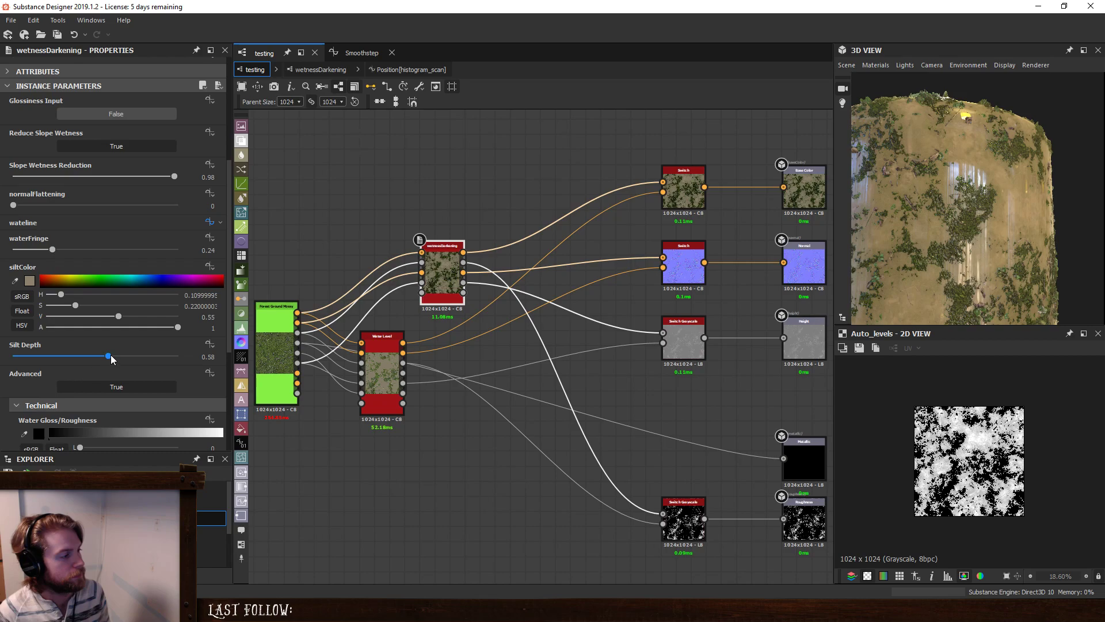
drag(108, 357, 79, 368)
Delete the Auto Levels node from the wetnessDarkening graph so the Histogram Scan feeds the Blend directly.
click(390, 71)
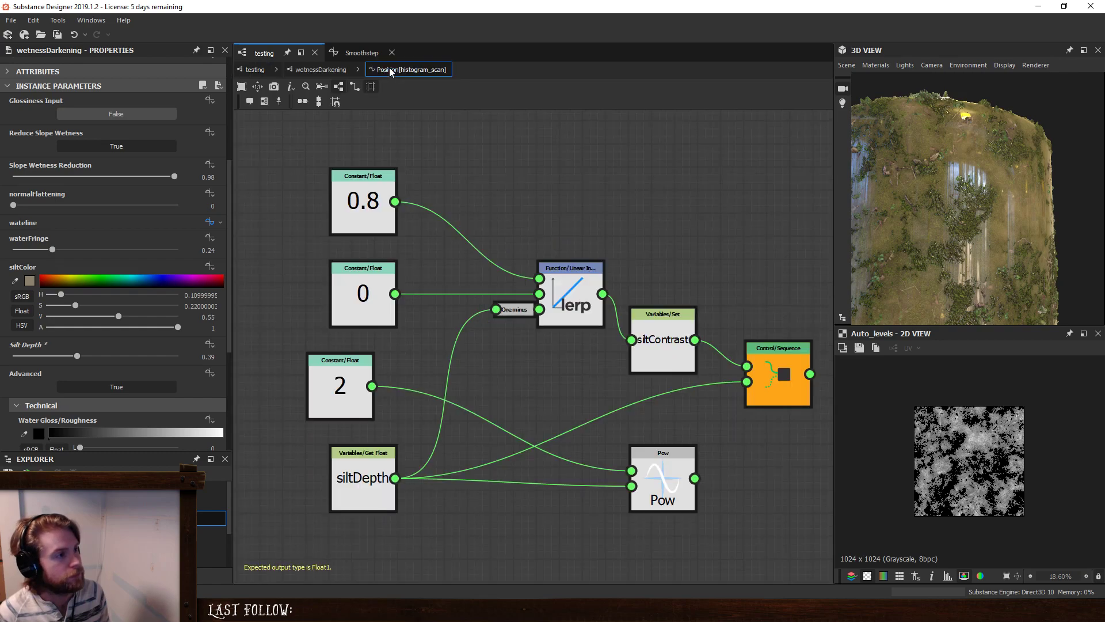
click(321, 70)
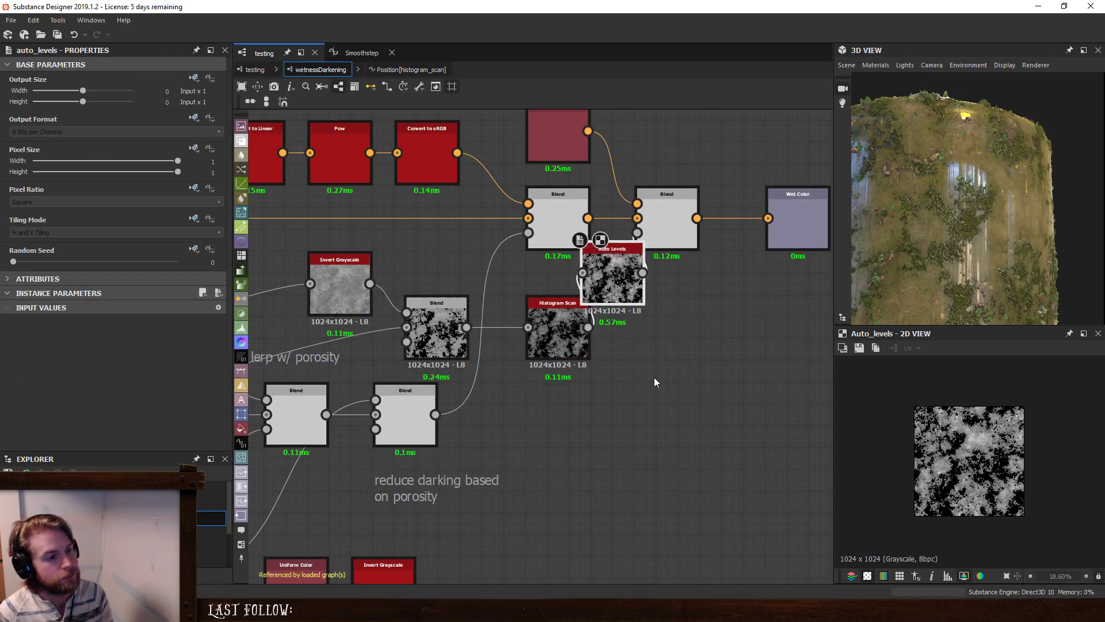
key(Delete)
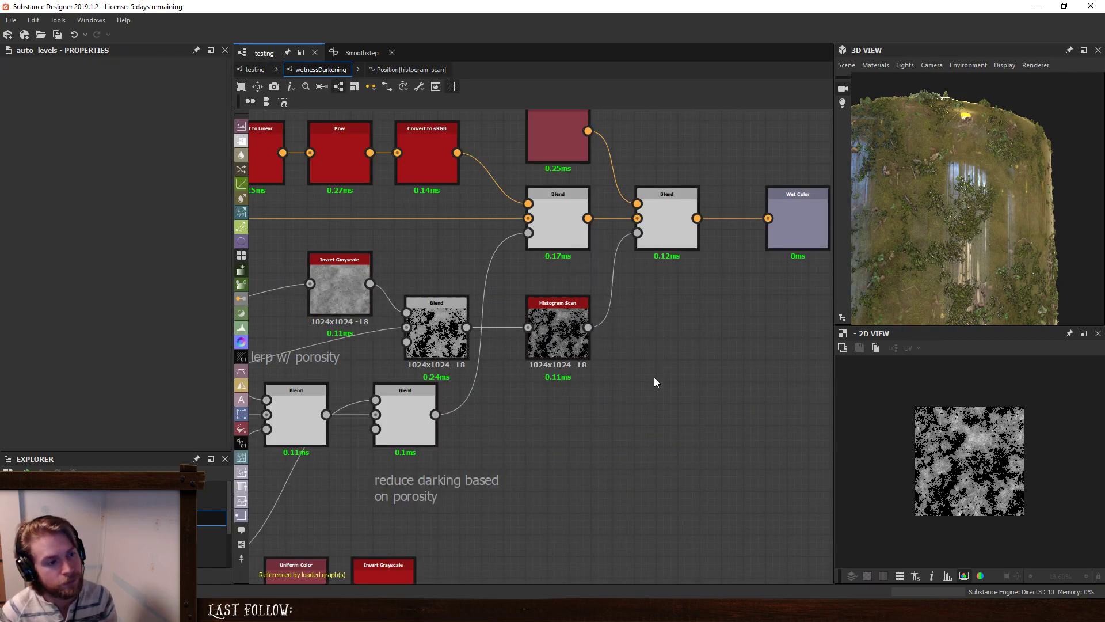
Try the Histogram Scan with Invert Position set to True, and set it back to False.
click(549, 352)
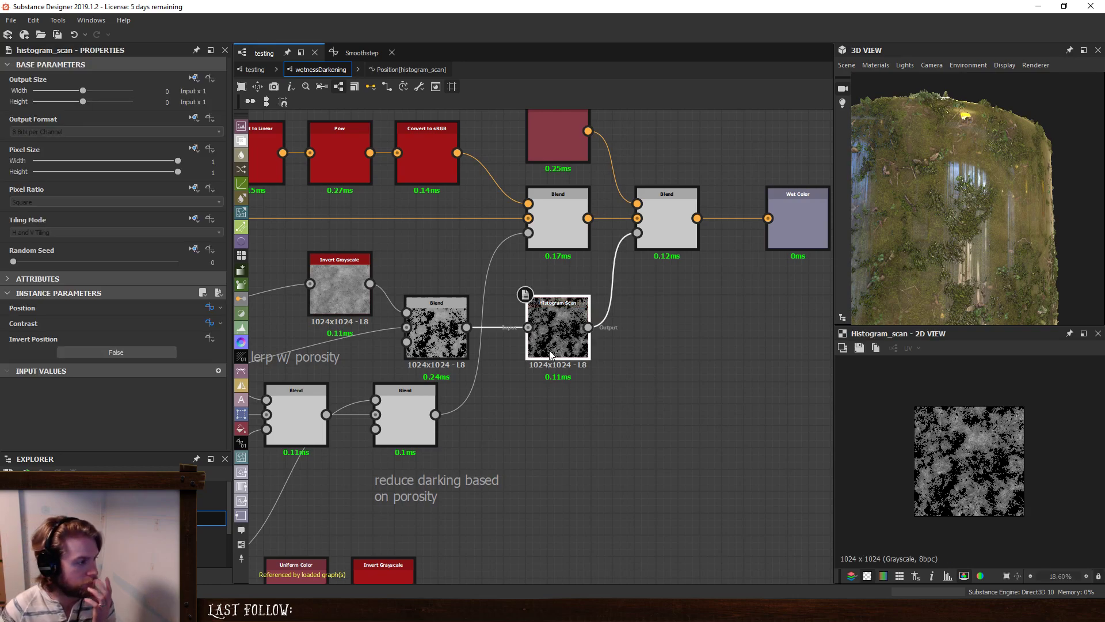
click(122, 353)
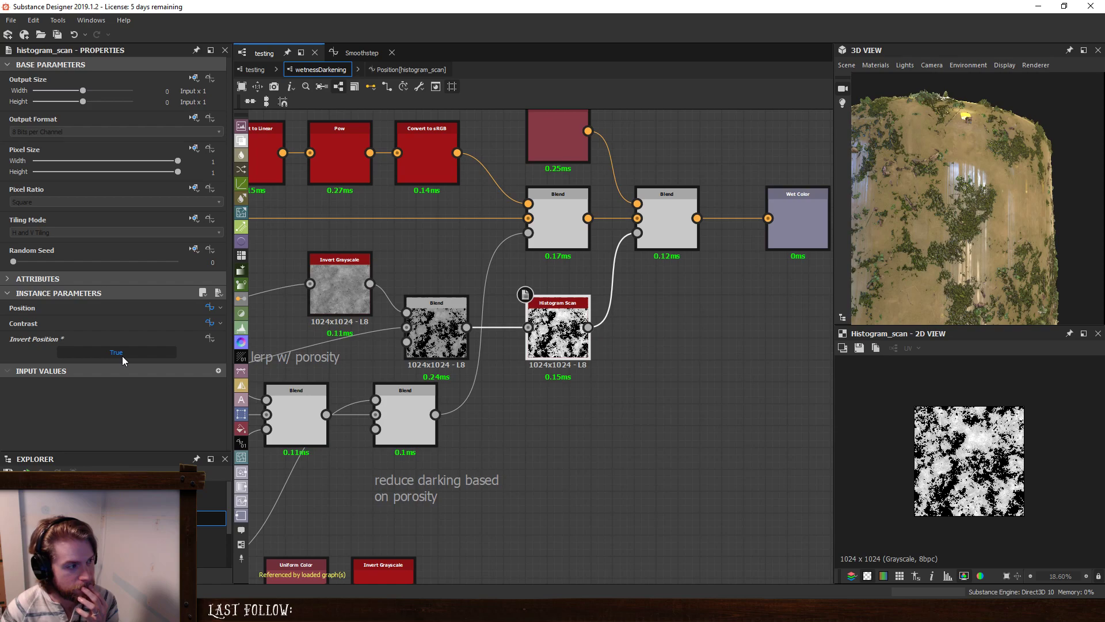
click(122, 354)
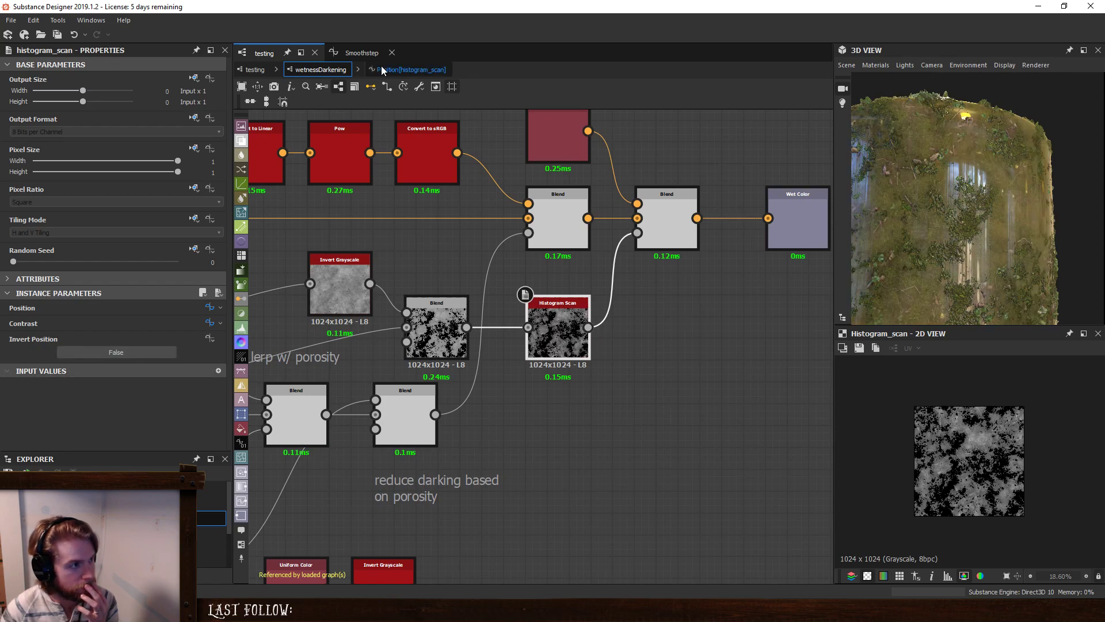
Reopen the Position function, delete the One minus node before the Linear Interpolation, and align the 2 constant with the other constants.
click(384, 70)
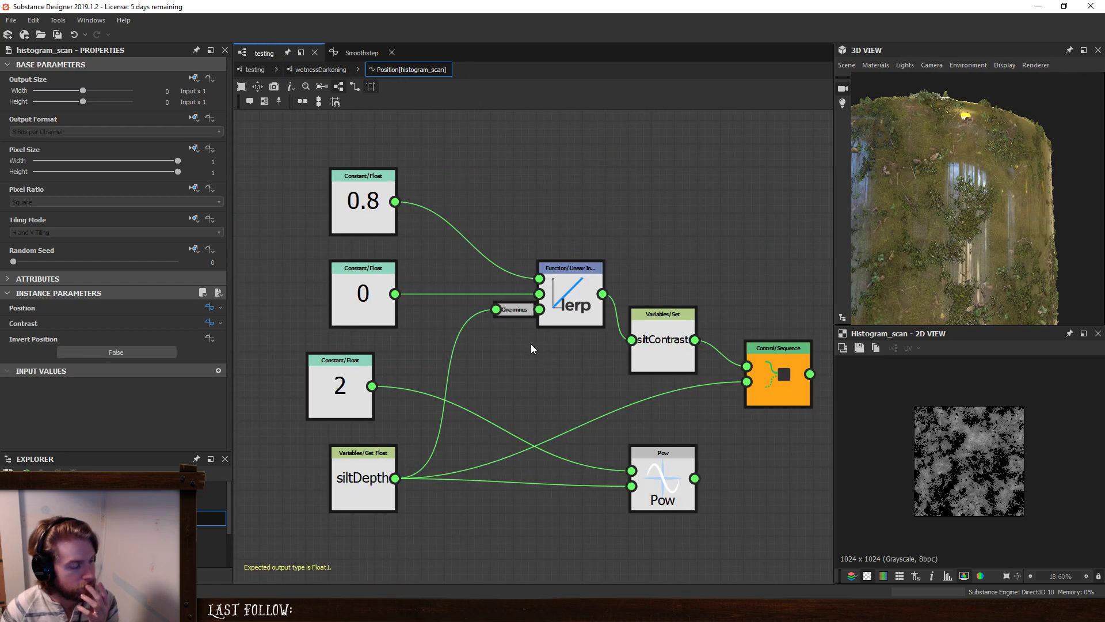
click(514, 310)
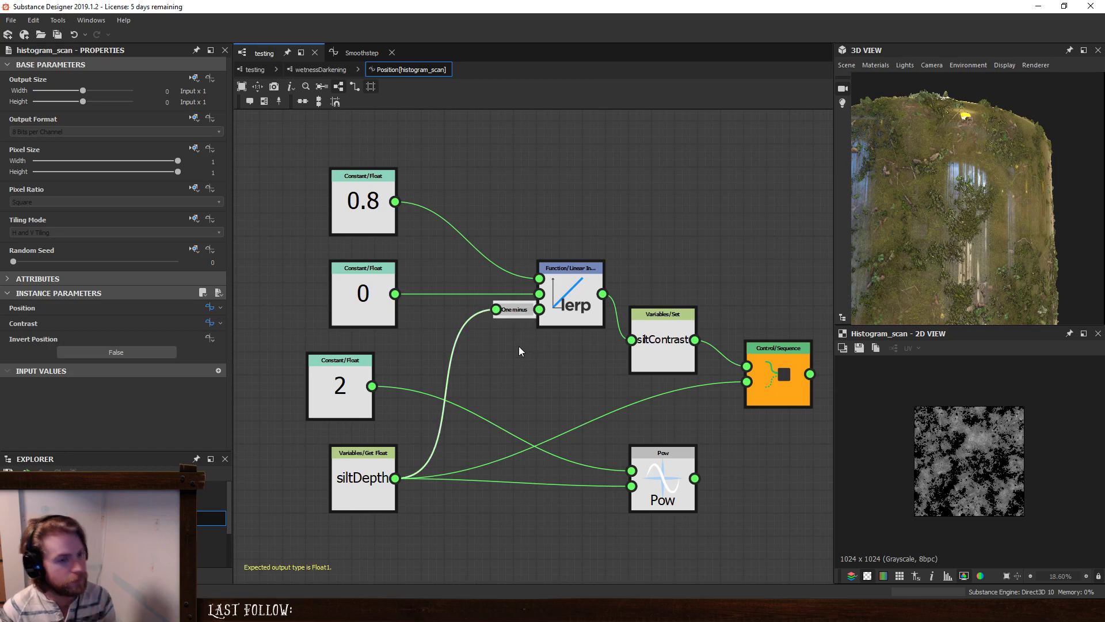
key(Delete)
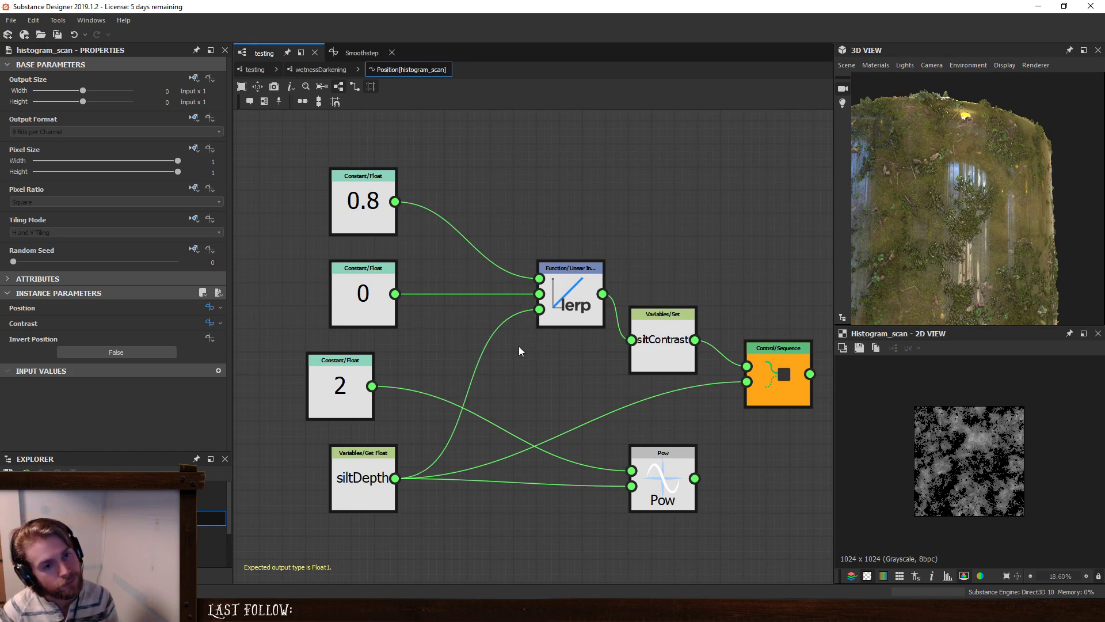
drag(340, 387, 364, 387)
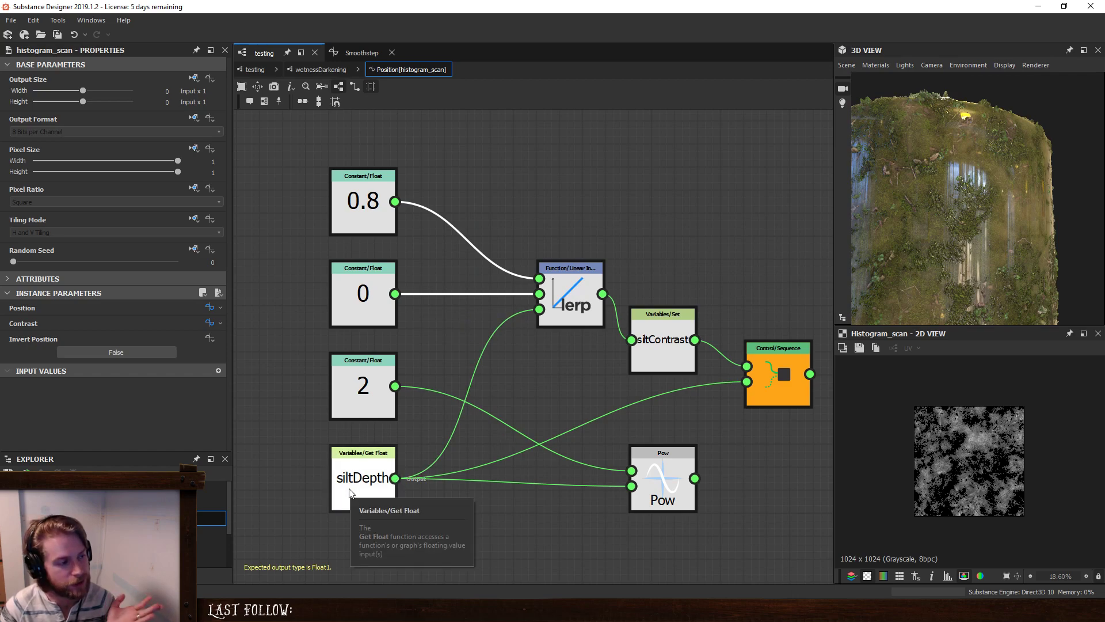
Set the Float constant feeding the Linear Interpolation's first input to 1.
click(357, 205)
click(208, 75)
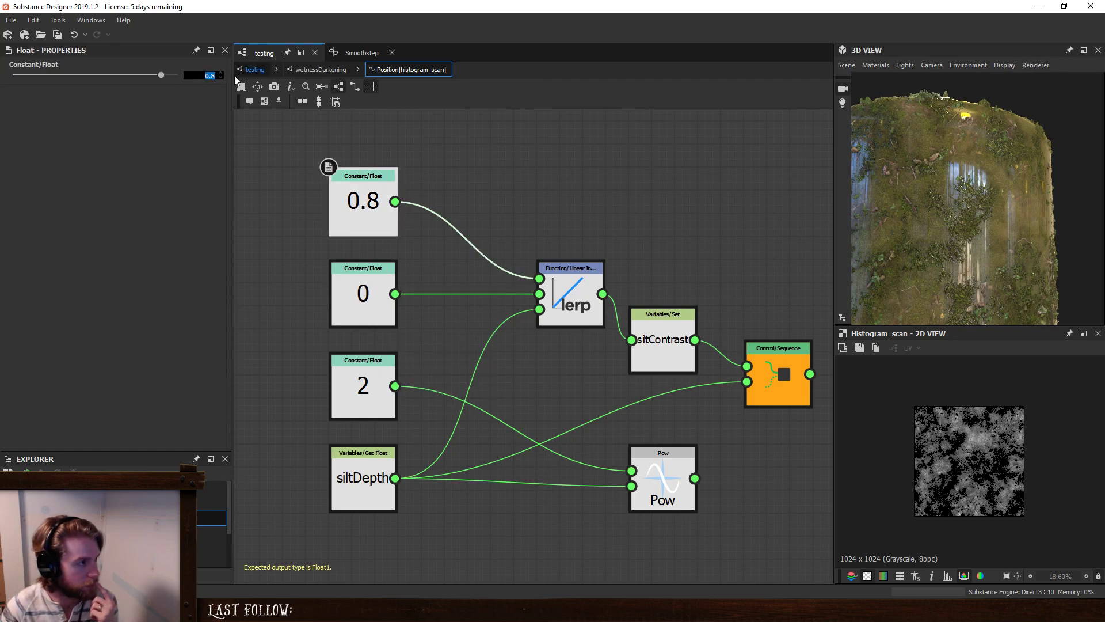
text(1)
key(Return)
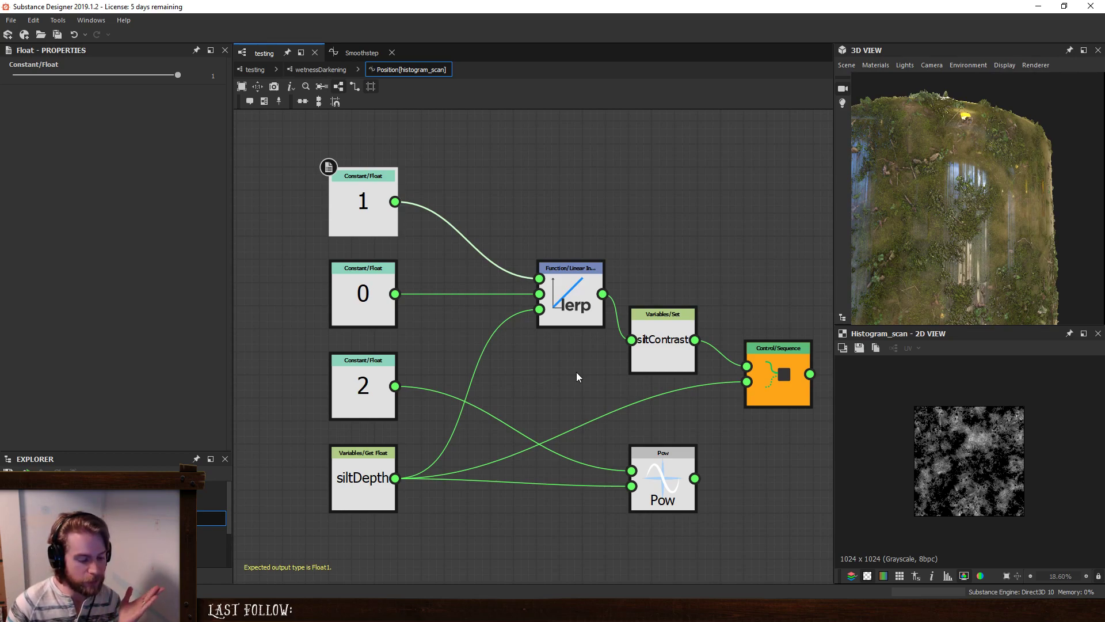
Delete the Pow node and insert a second Linear Interpolation between siltDepth and the Sequence's second input.
click(668, 480)
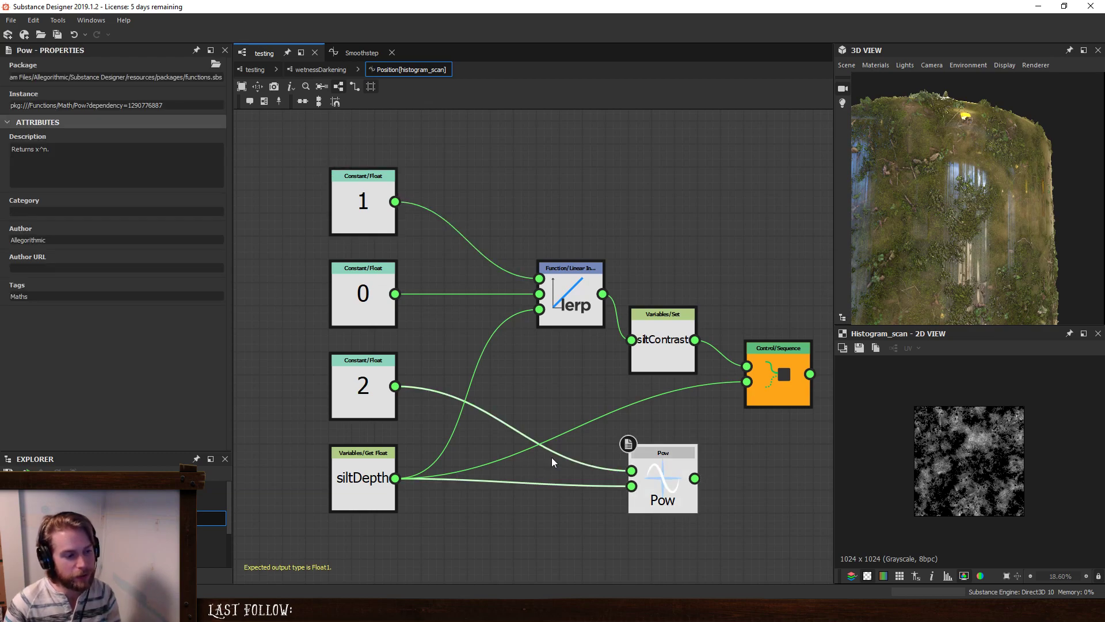
key(Delete)
key(space)
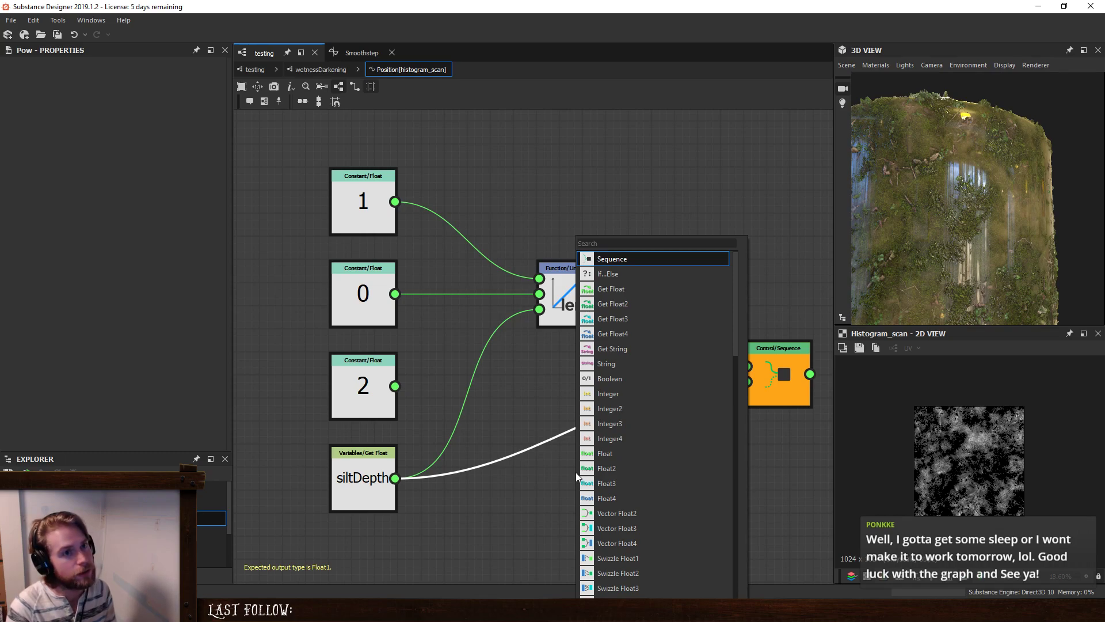
text(lin)
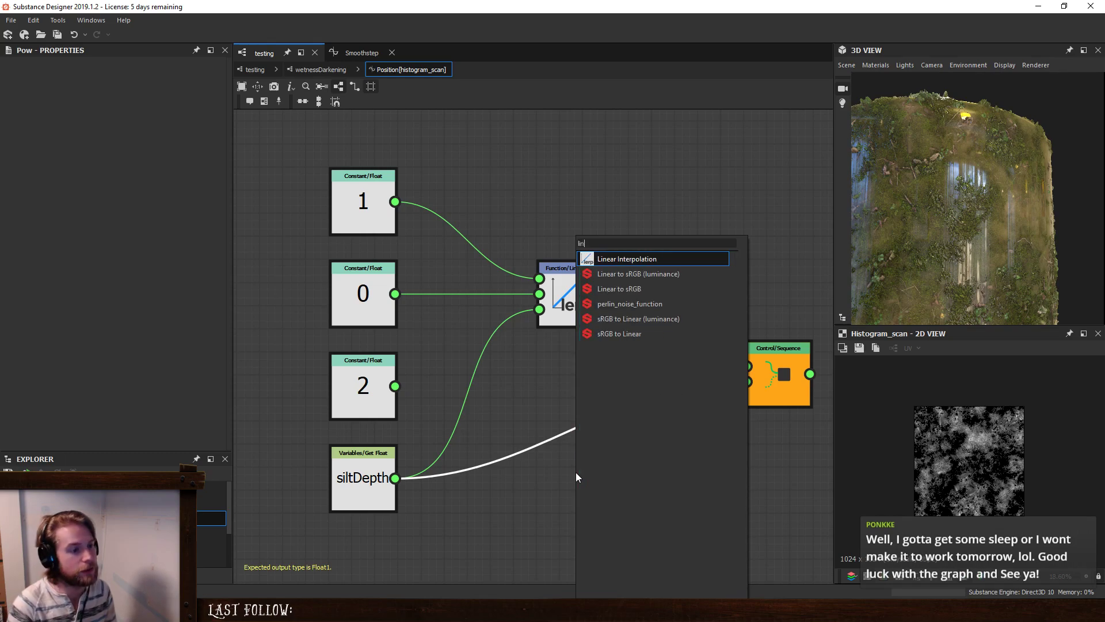
key(Return)
Connect siltDepth to the new Linear Interpolation's X input and move that node slightly closer to the Sequence.
drag(573, 446, 397, 479)
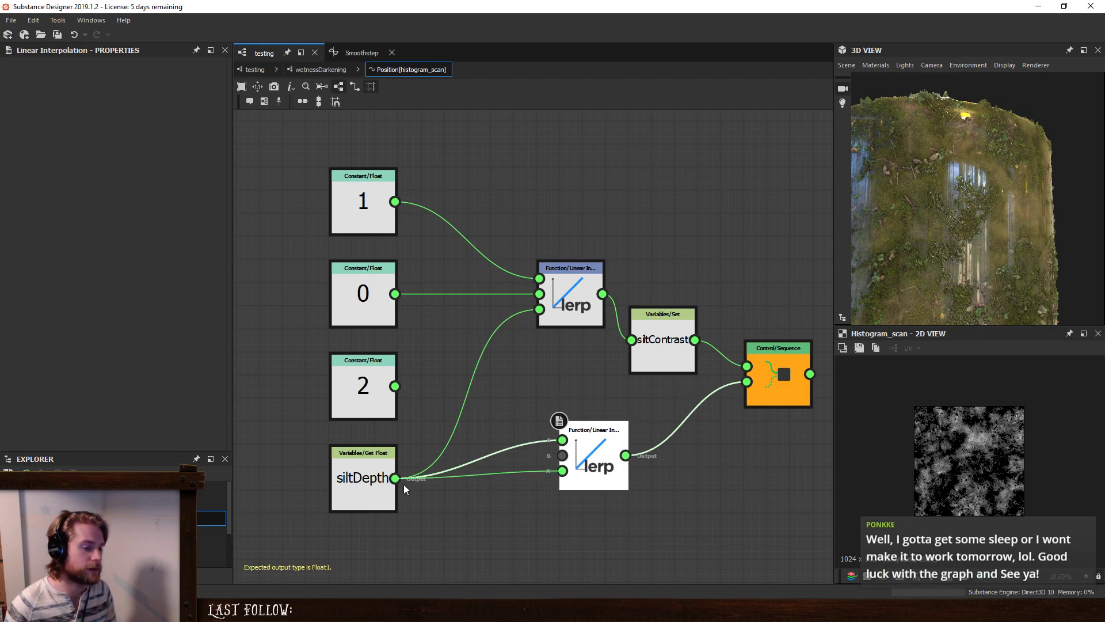
drag(627, 460, 649, 459)
click(542, 454)
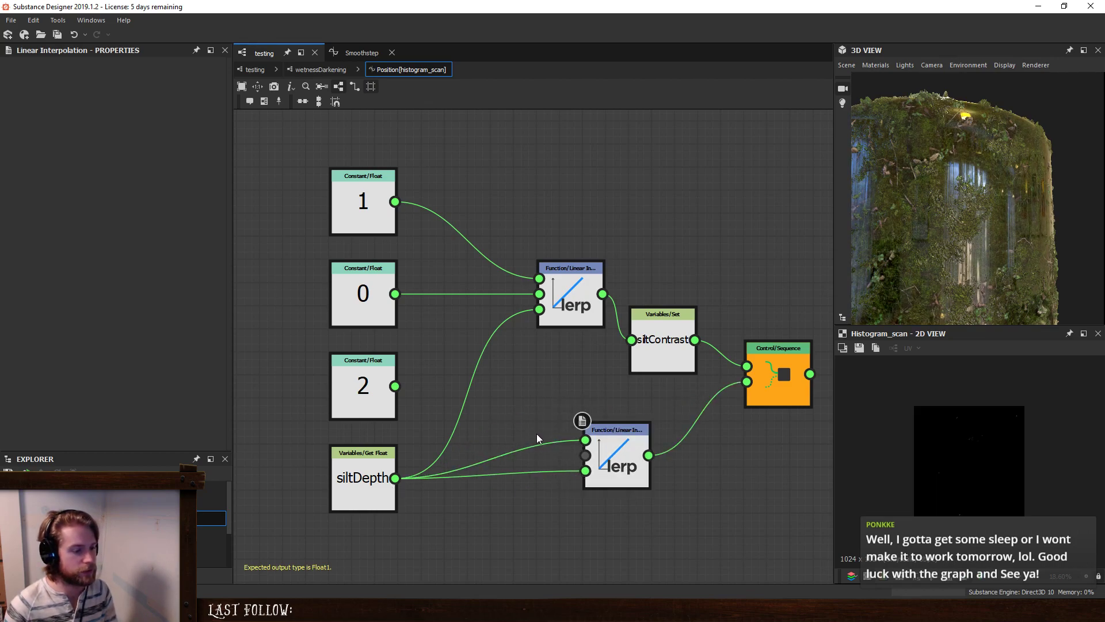
Remove siltDepth's link to the second Linear Interpolation's first input, duplicate the 2 constant, connect the copy to its second input, and place both constants nearby.
click(538, 444)
key(Delete)
click(374, 403)
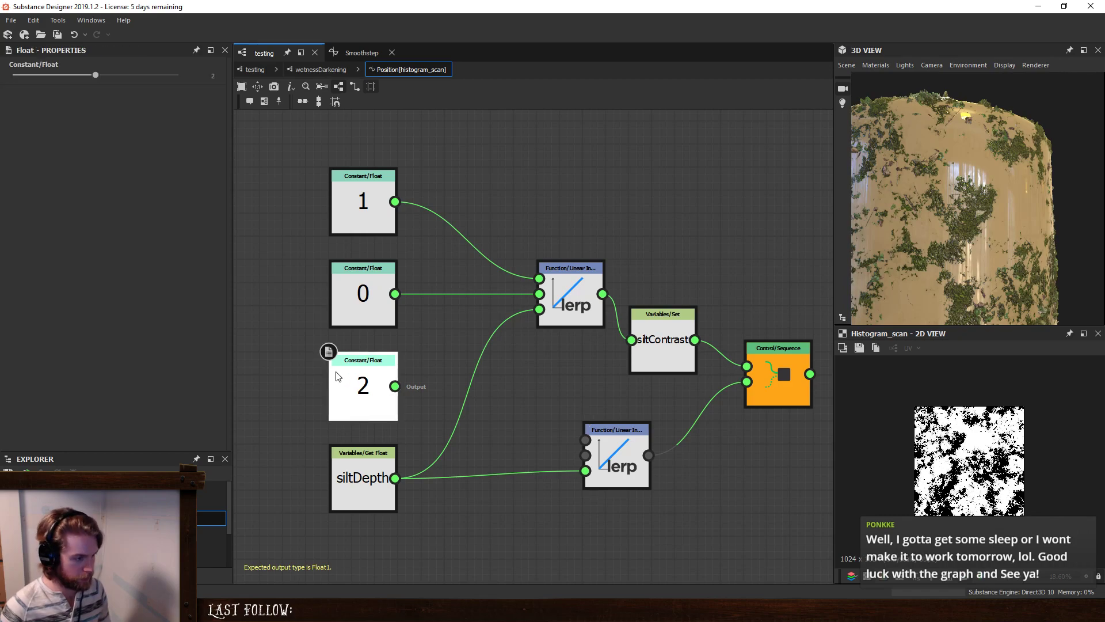
key(ctrl+v)
drag(542, 348, 585, 455)
drag(535, 404, 511, 427)
drag(374, 389, 513, 343)
drag(510, 418, 510, 441)
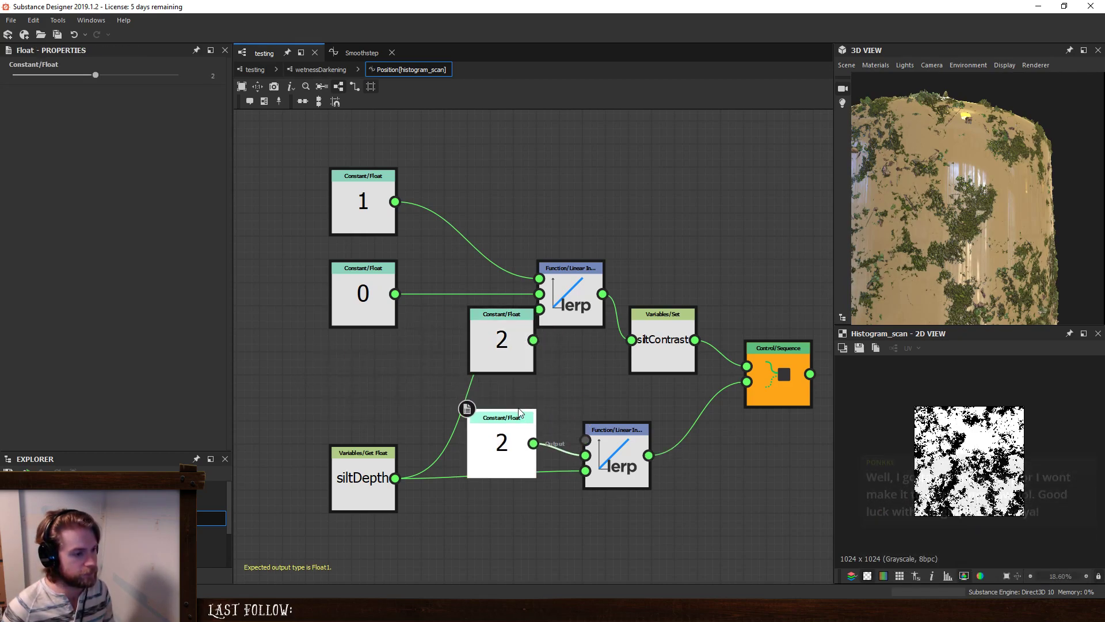
Set the second Linear Interpolation's two constants to 0 and 1, and connect the 0 constant to its first input.
click(502, 348)
drag(172, 75, 280, 72)
text(0)
key(Return)
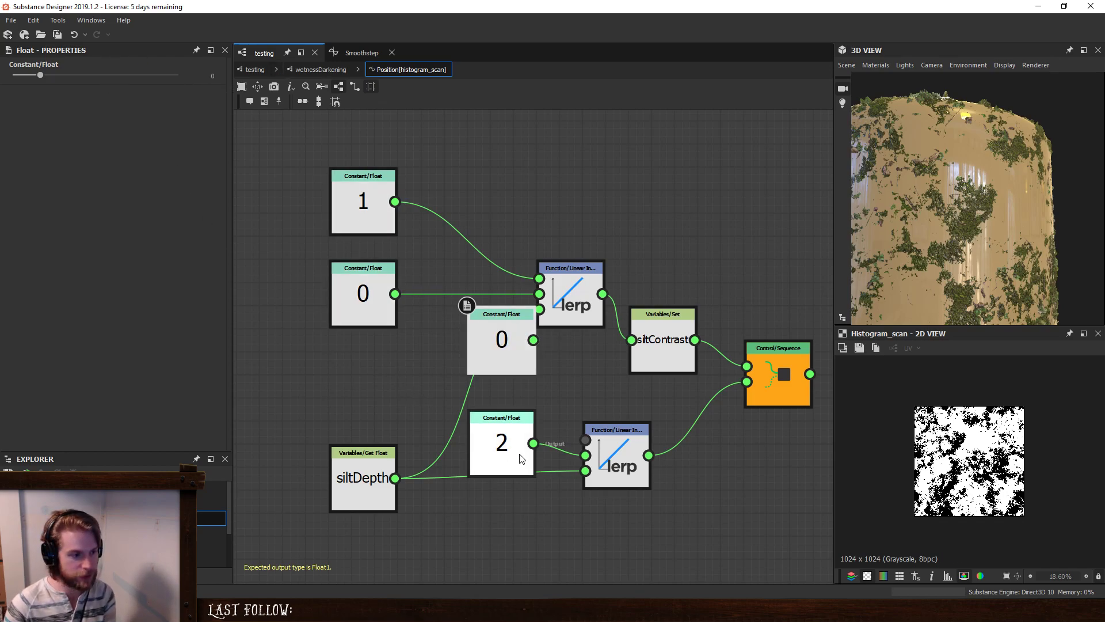
click(519, 457)
key(Return)
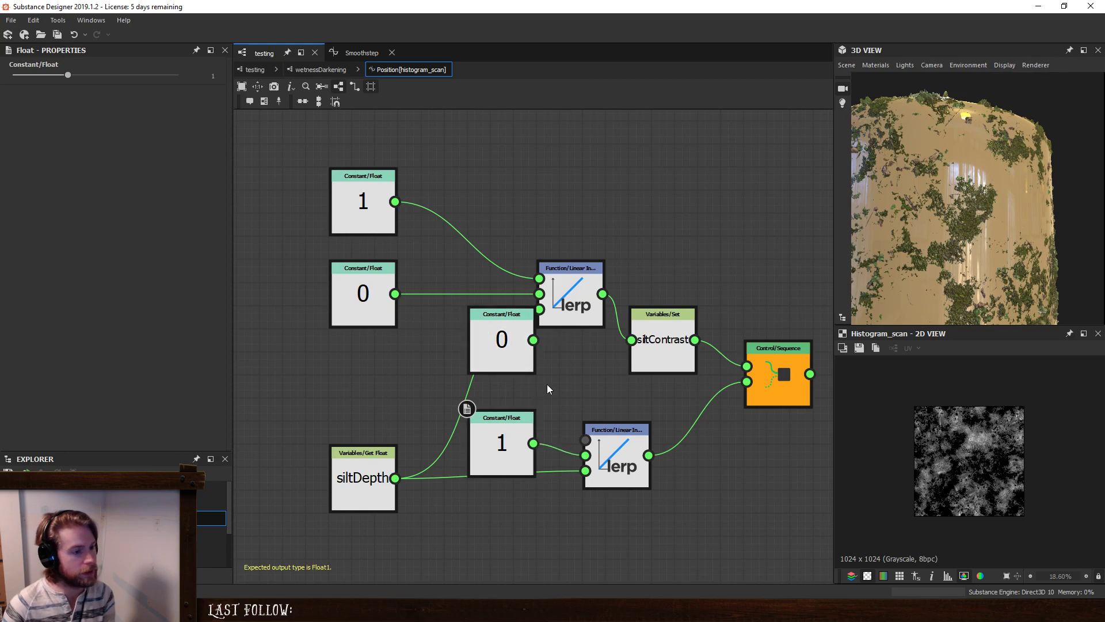
drag(533, 340, 585, 440)
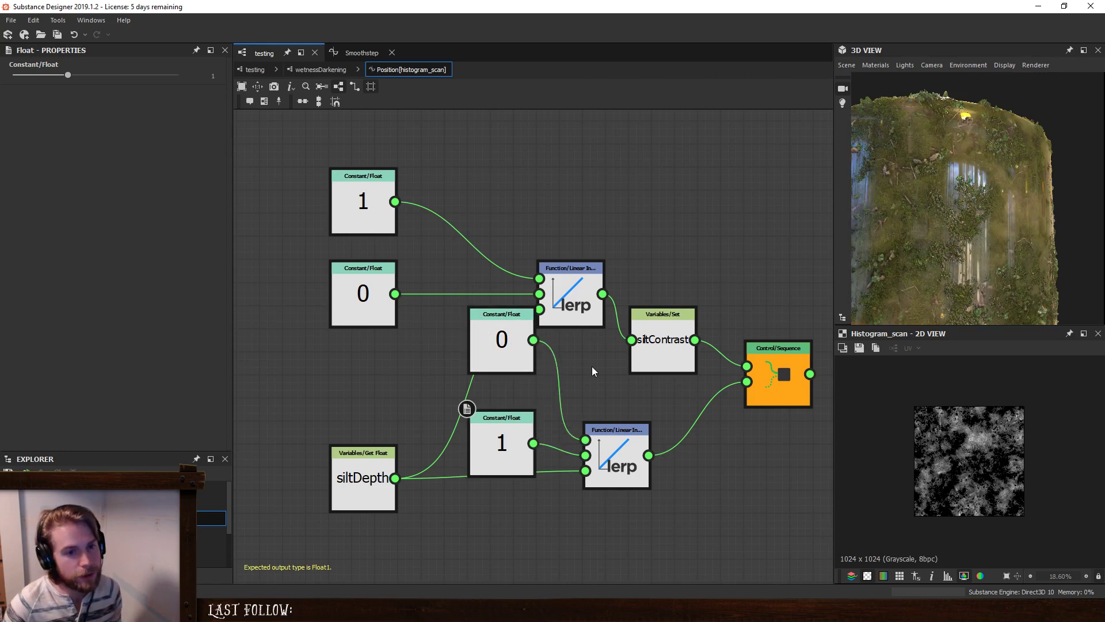
Return to the testing graph and set wetnessDarkening's Silt Depth to 0.3 to test the function.
click(251, 68)
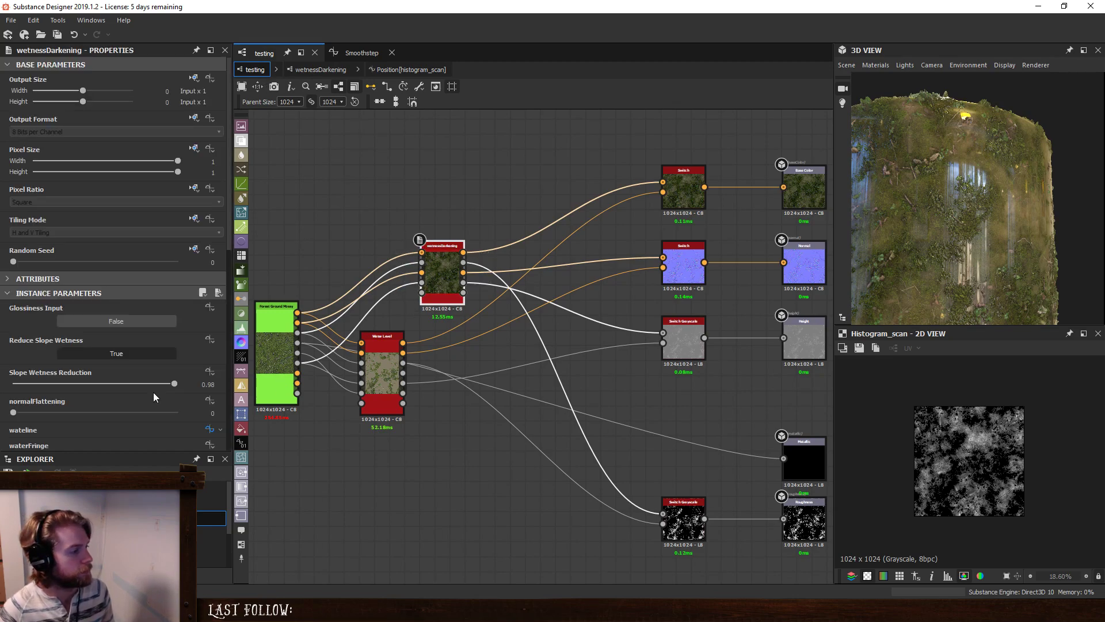
scroll(153, 392, down, 5)
mouse_move(68, 392)
mouse_down()
mouse_move(13, 393)
mouse_move(63, 399)
mouse_up()
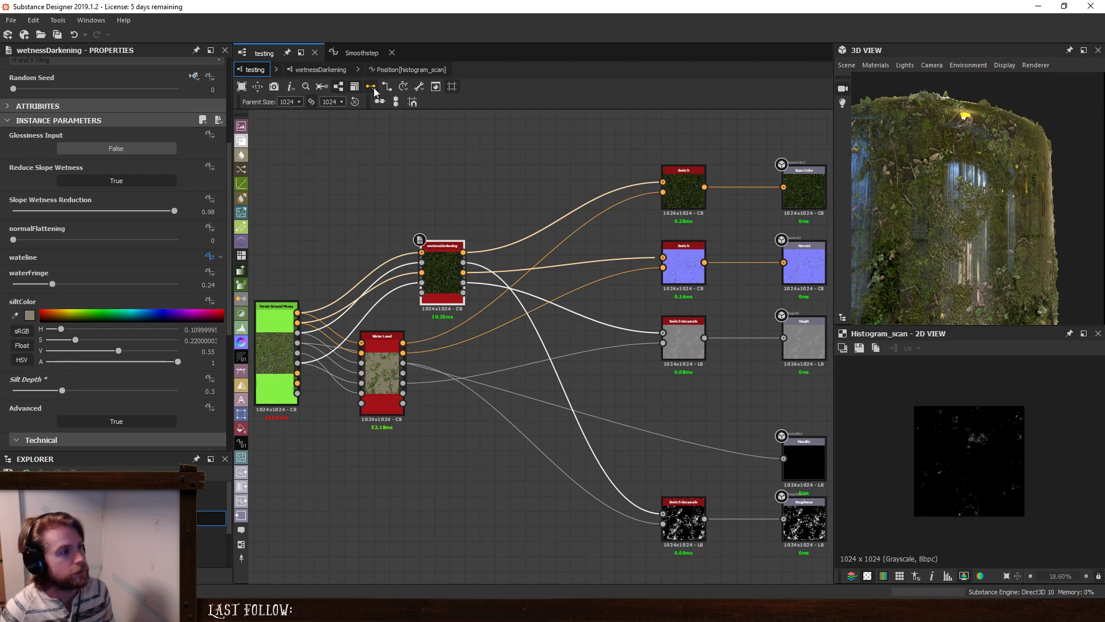
Reopen the Position function and set the constant feeding the second Linear Interpolation's first input to 0.2.
click(411, 69)
click(501, 346)
click(195, 76)
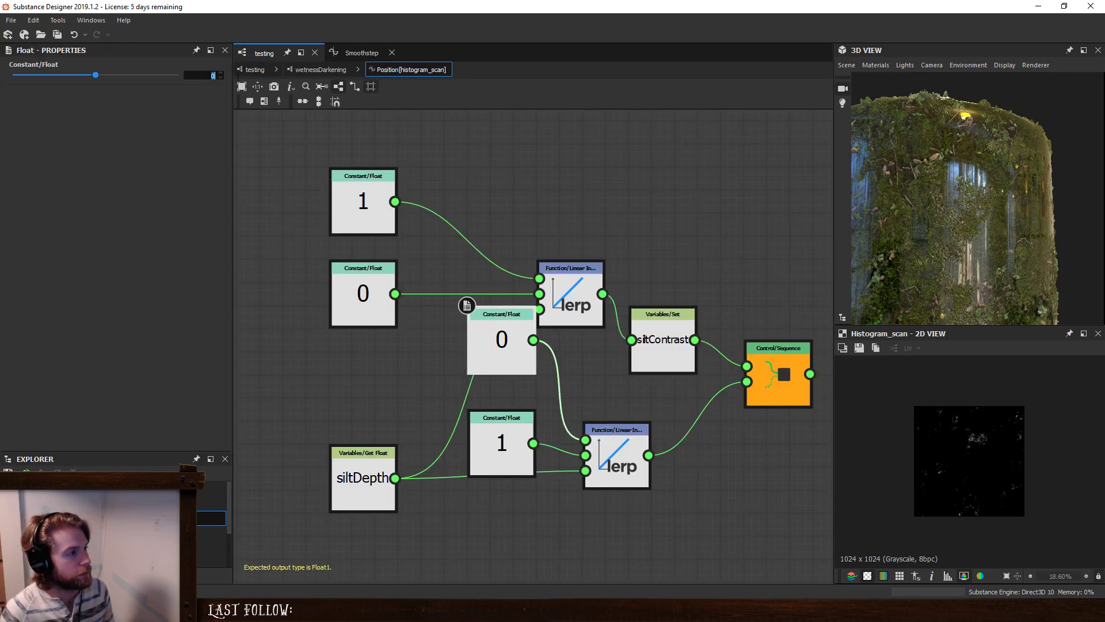
text(.2)
key(Return)
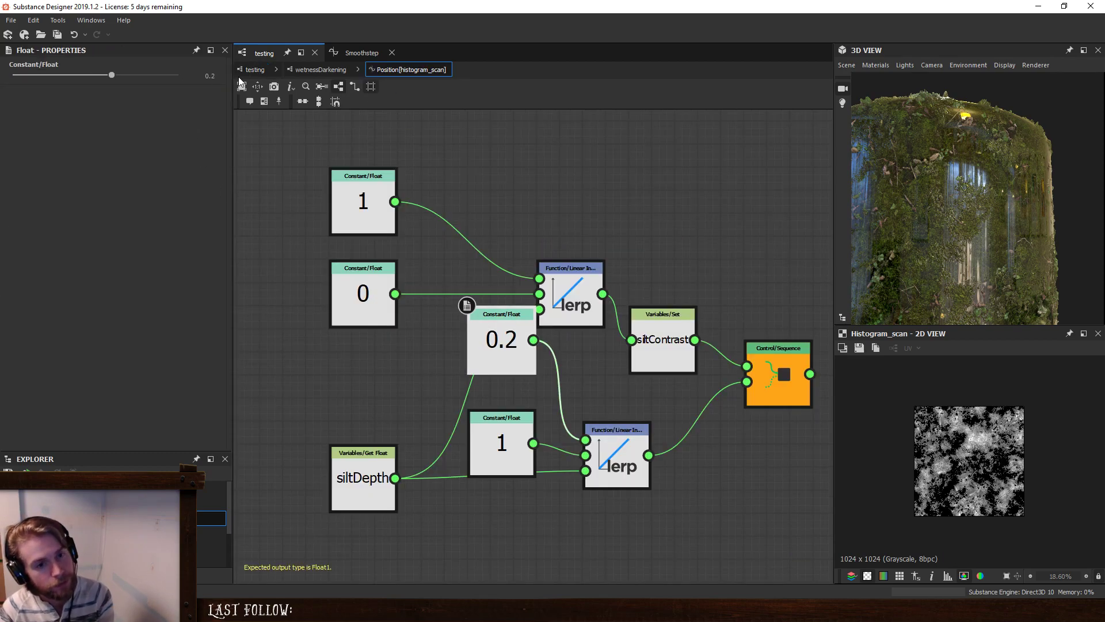
Test wetnessDarkening in the testing graph by lowering Silt Depth to 0 and raising it to 0.7.
click(316, 71)
click(256, 69)
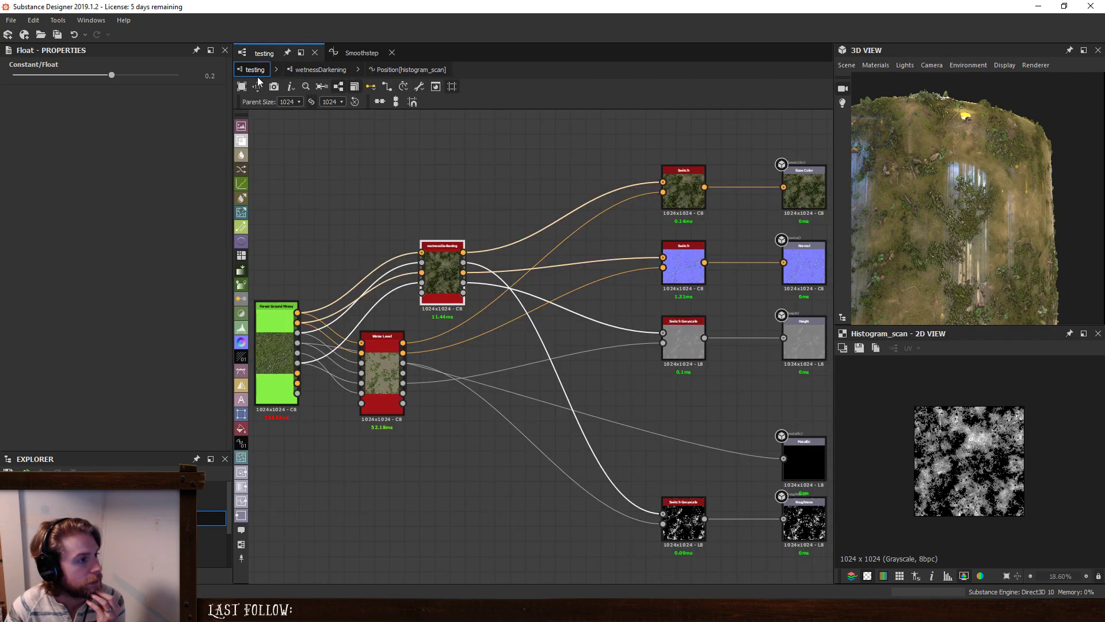
click(441, 257)
scroll(61, 393, down, 5)
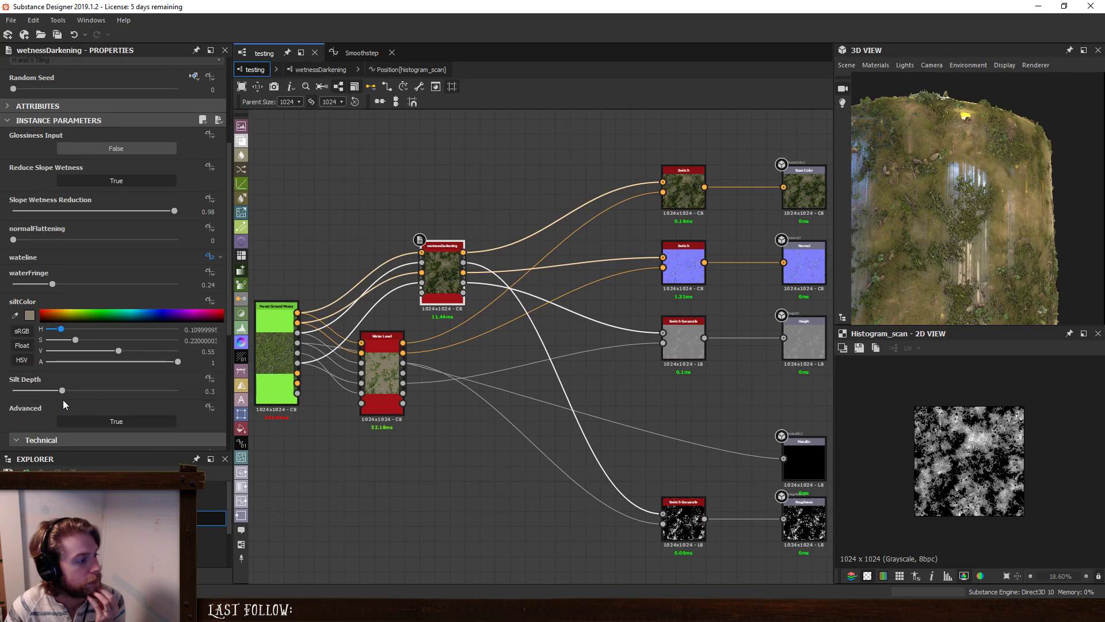
click(15, 392)
drag(15, 392, 10, 394)
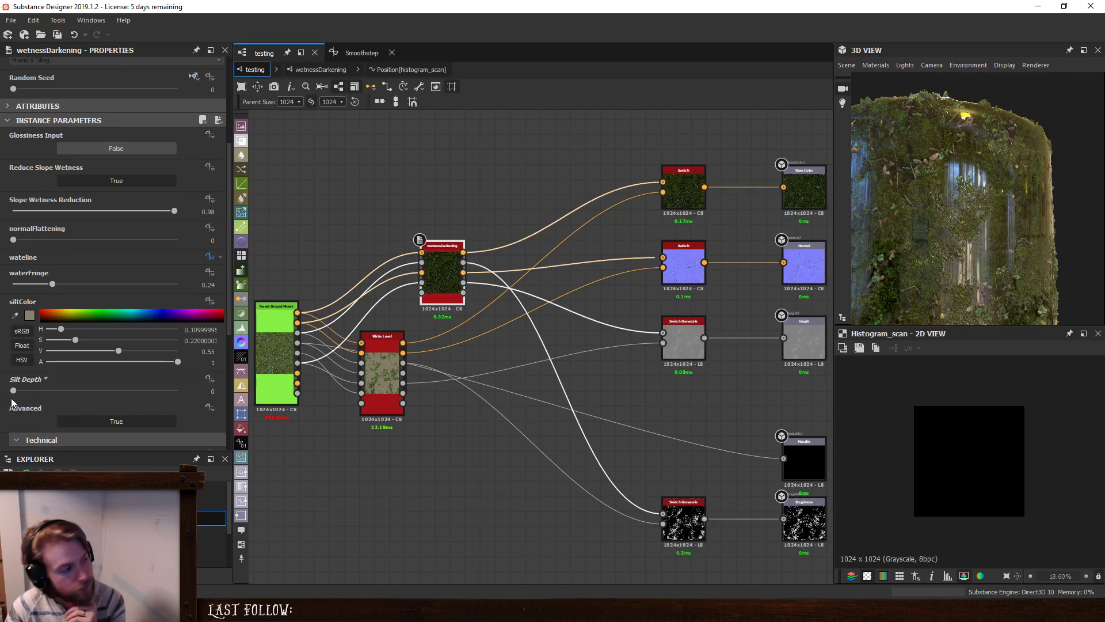
drag(13, 392, 129, 395)
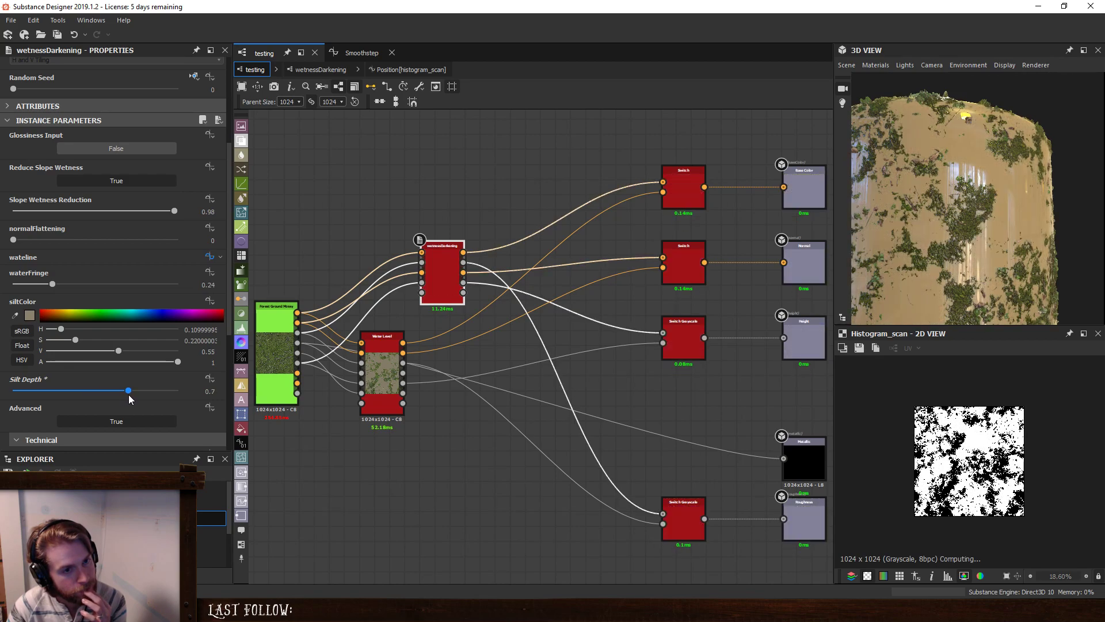
Set the constant feeding the second Linear Interpolation's second input in the Position function to 0.7.
click(397, 69)
click(512, 432)
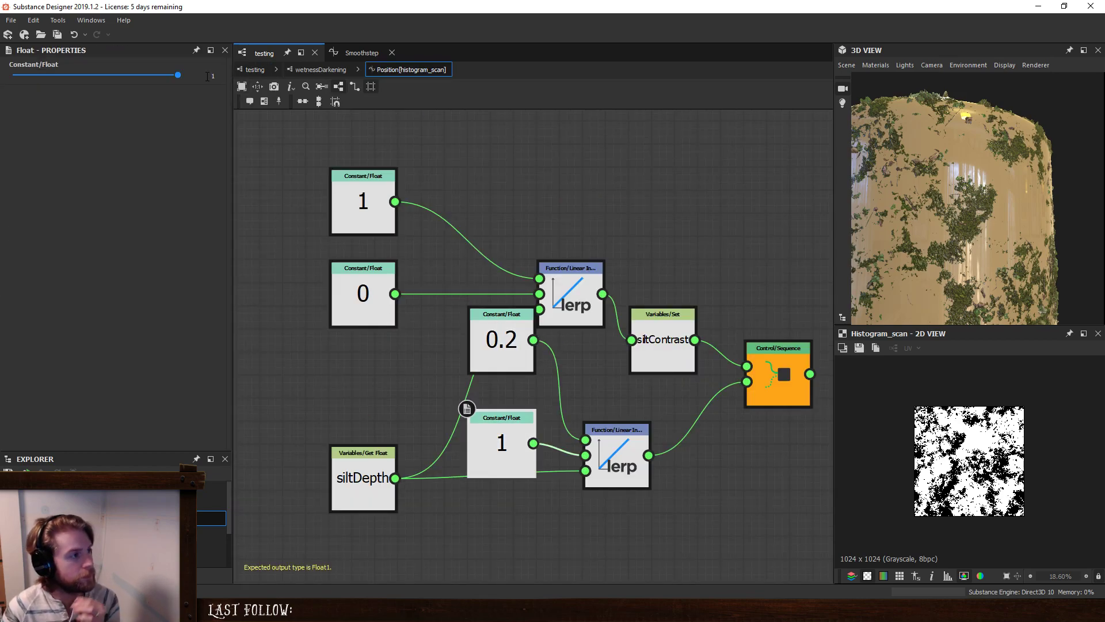
text(0.7)
key(Return)
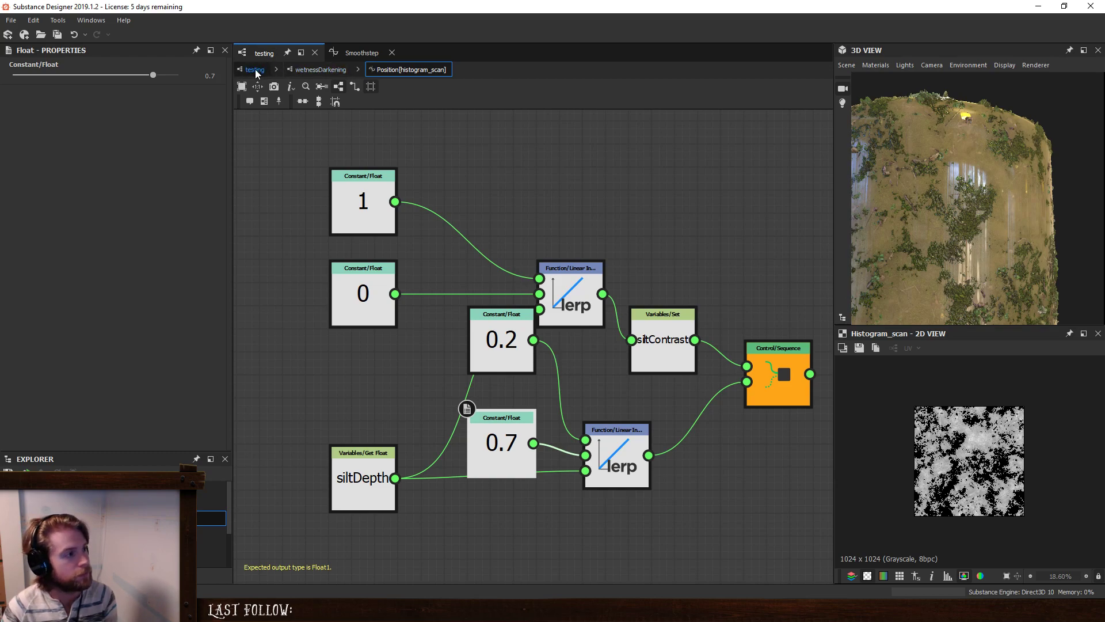
Set wetnessDarkening's Silt Depth to 1 in the testing graph to check the maximum effect.
click(255, 70)
click(433, 260)
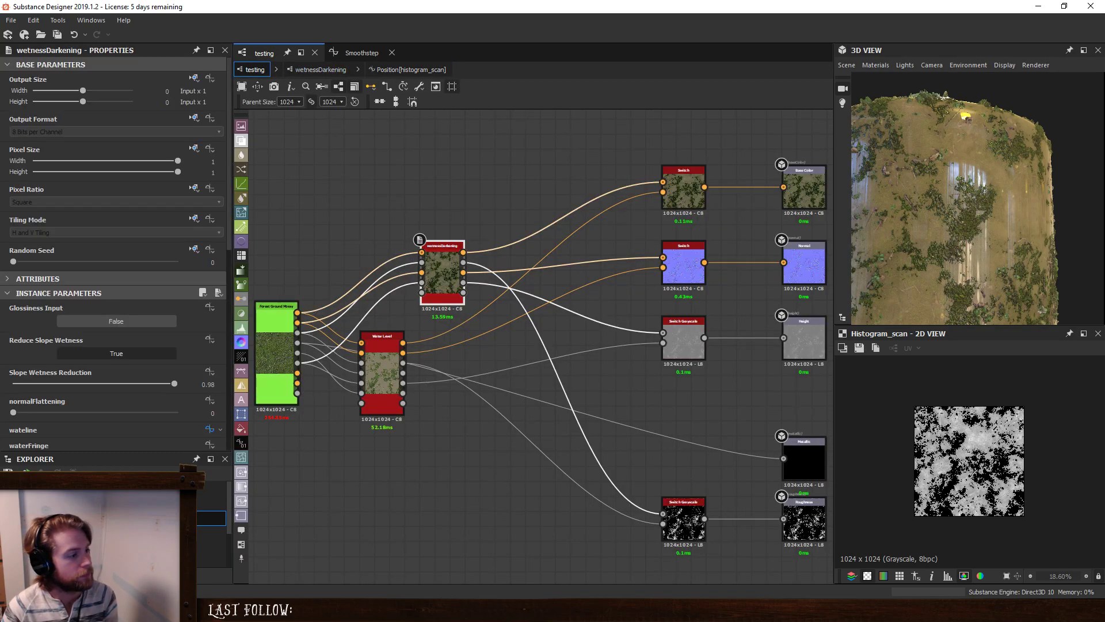
scroll(86, 411, down, 2)
drag(128, 425, 188, 426)
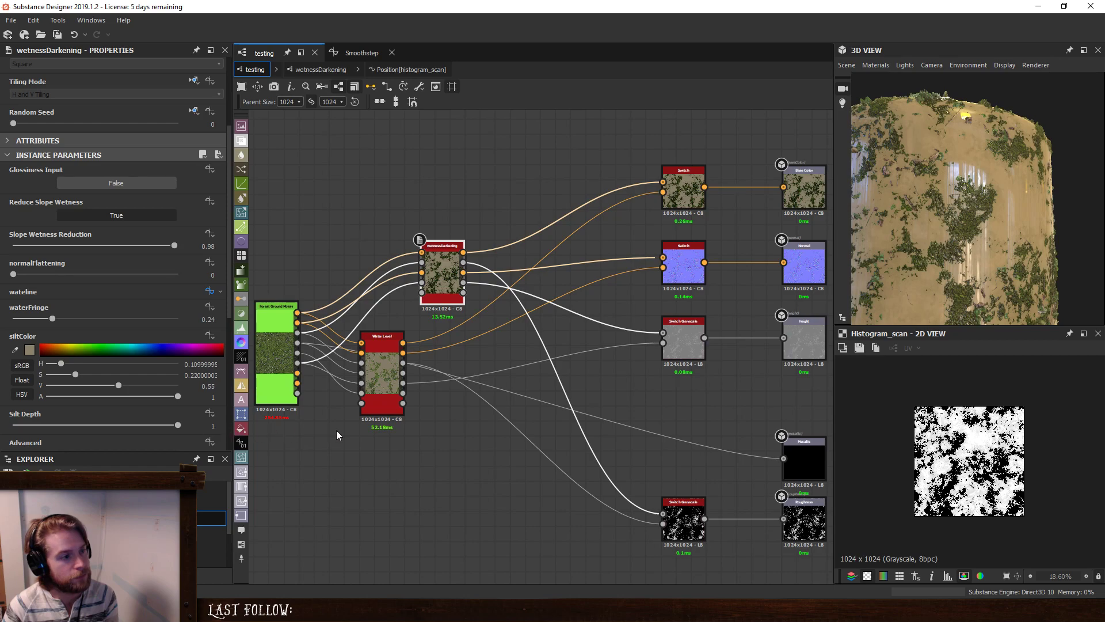
In the Position function, set the constant feeding the silt contrast Linear Interpolation's second input to 0.2.
click(412, 70)
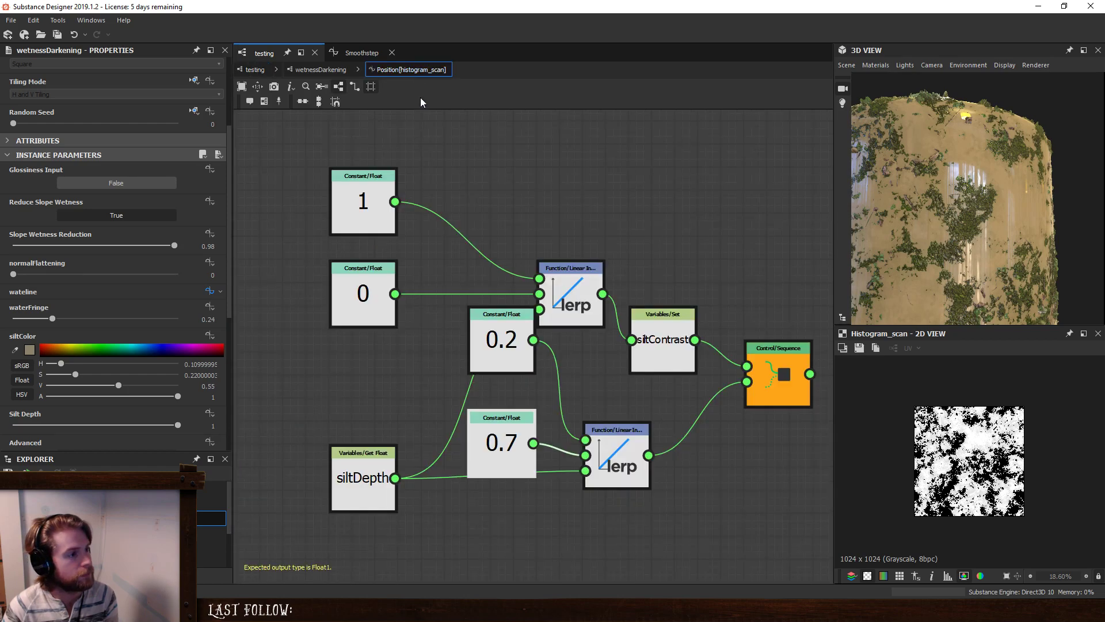
click(518, 429)
click(358, 294)
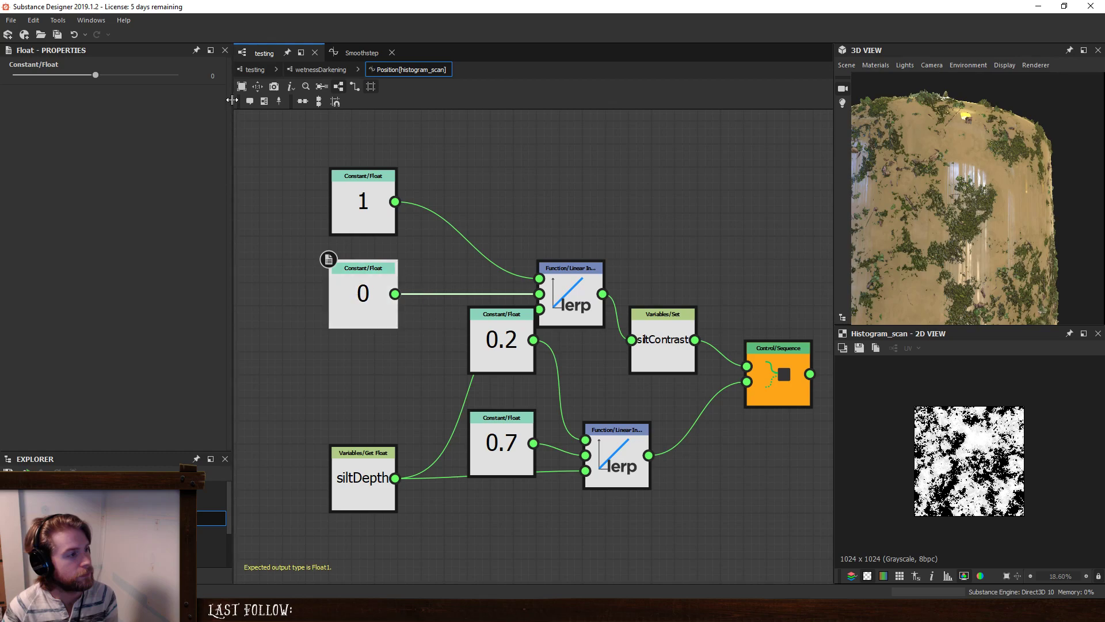
click(214, 75)
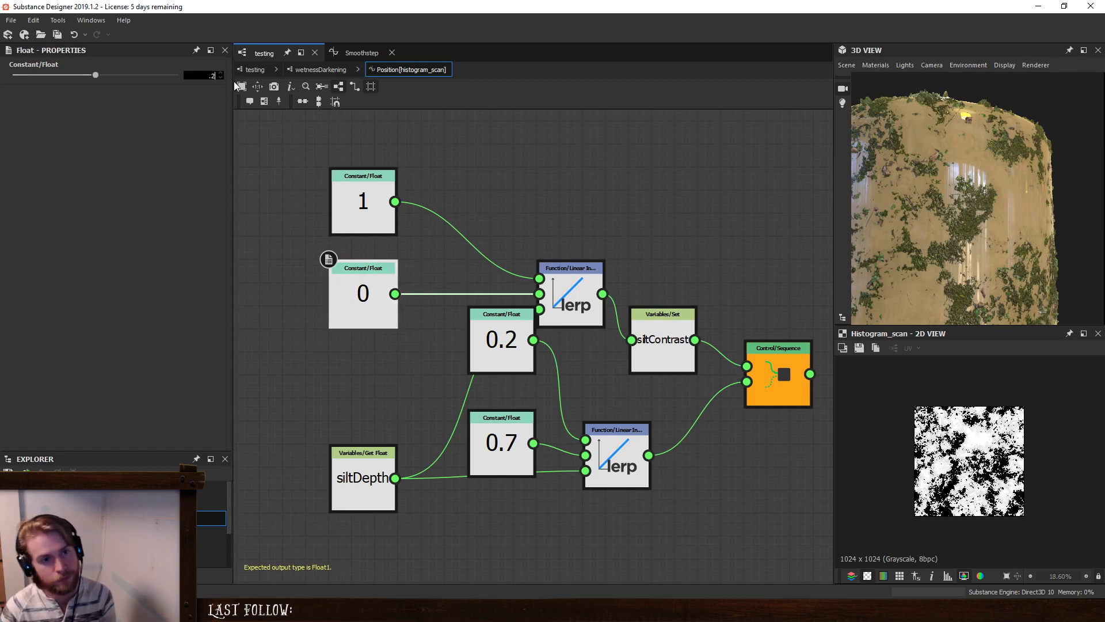
text(0.2)
key(Return)
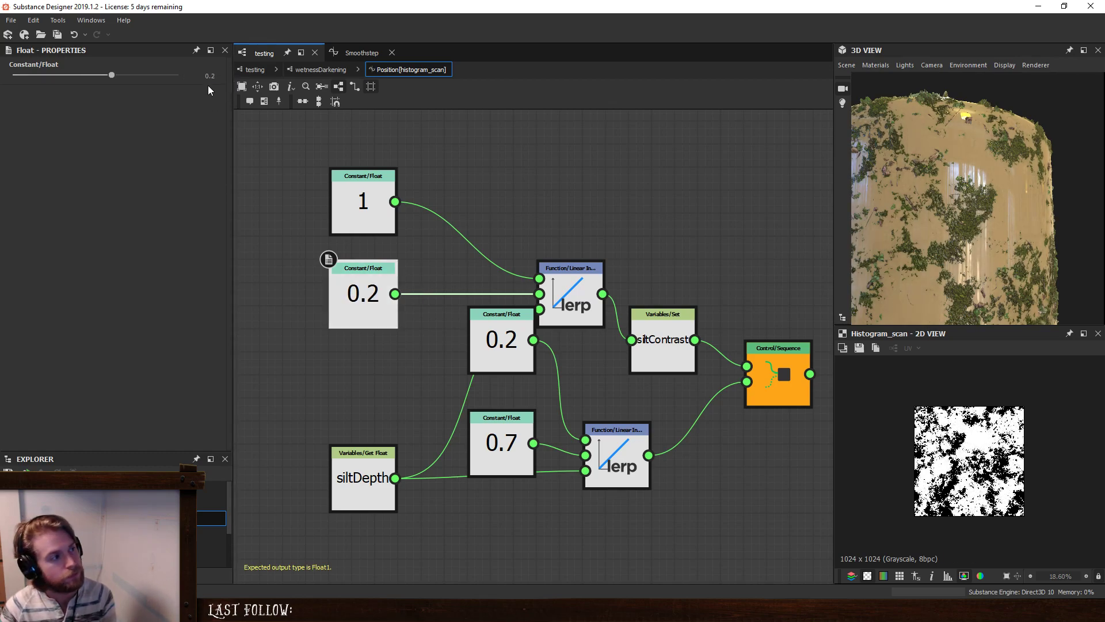
Connect the contrast branch's 0.2 constant to the second Linear Interpolation's first input as well, and delete the duplicate 0.2 constant.
click(213, 76)
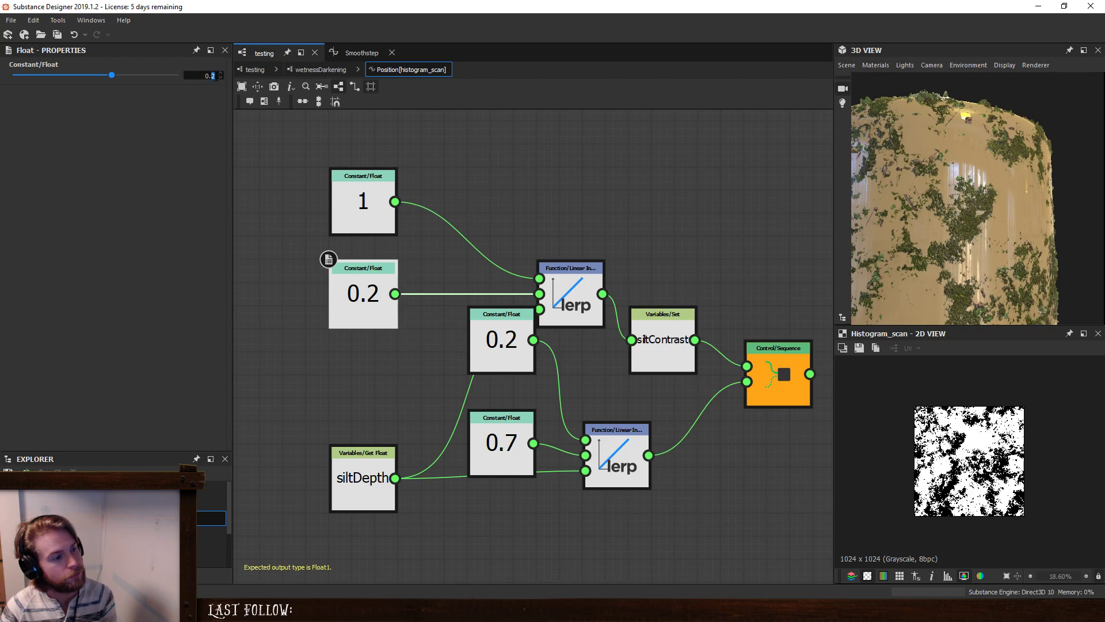
click(385, 355)
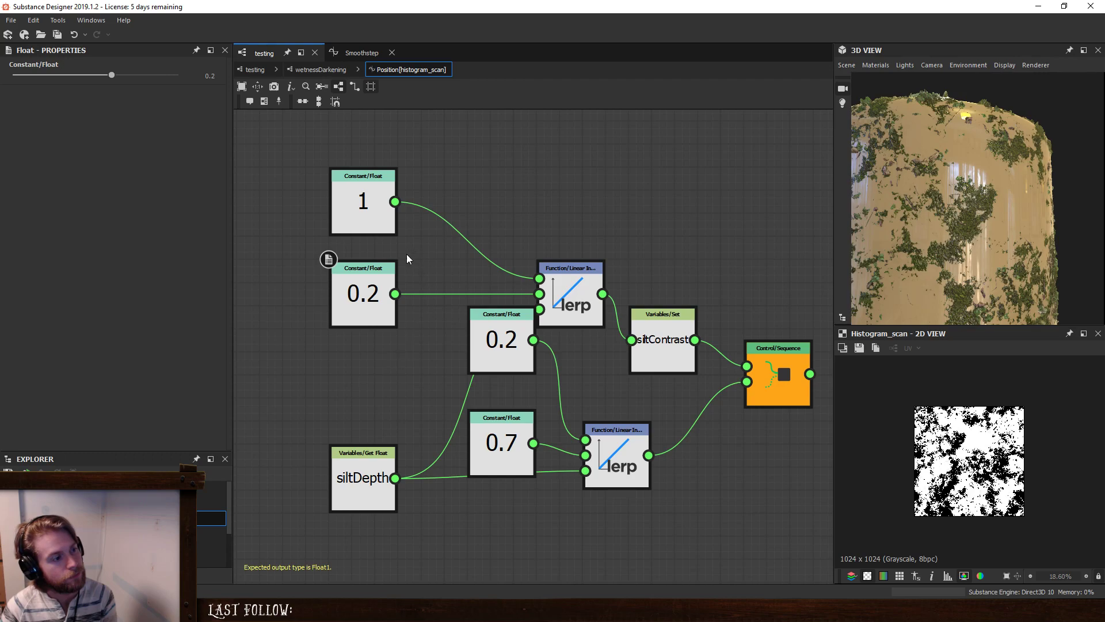
drag(395, 294, 586, 439)
key(Delete)
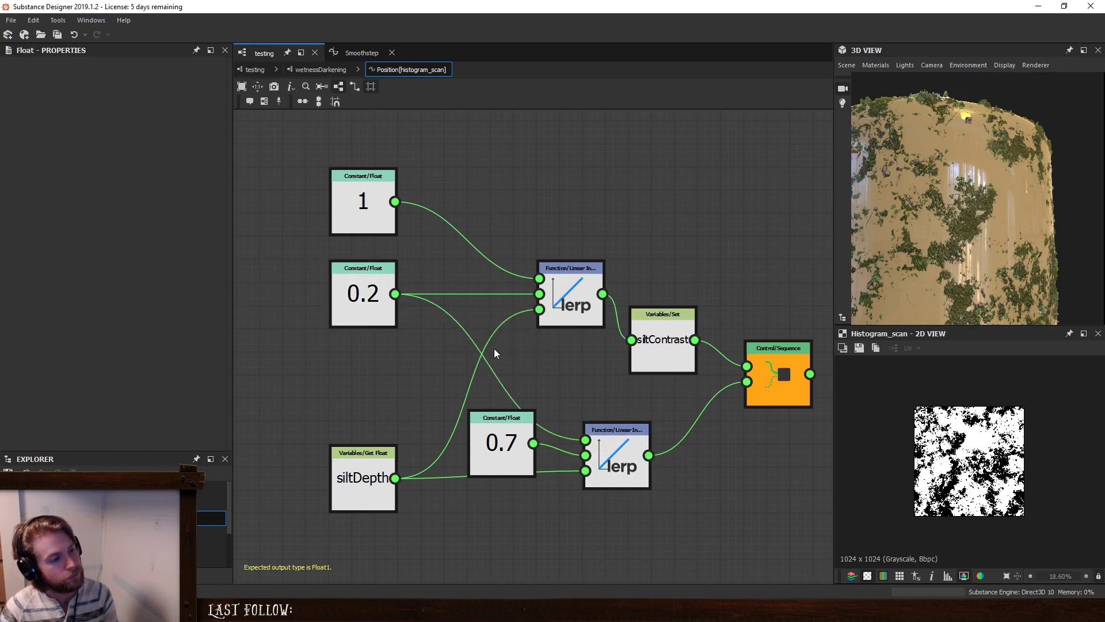
Test wetnessDarkening on the 3D model with Silt Depth at 0, and set it to 0.39.
click(255, 69)
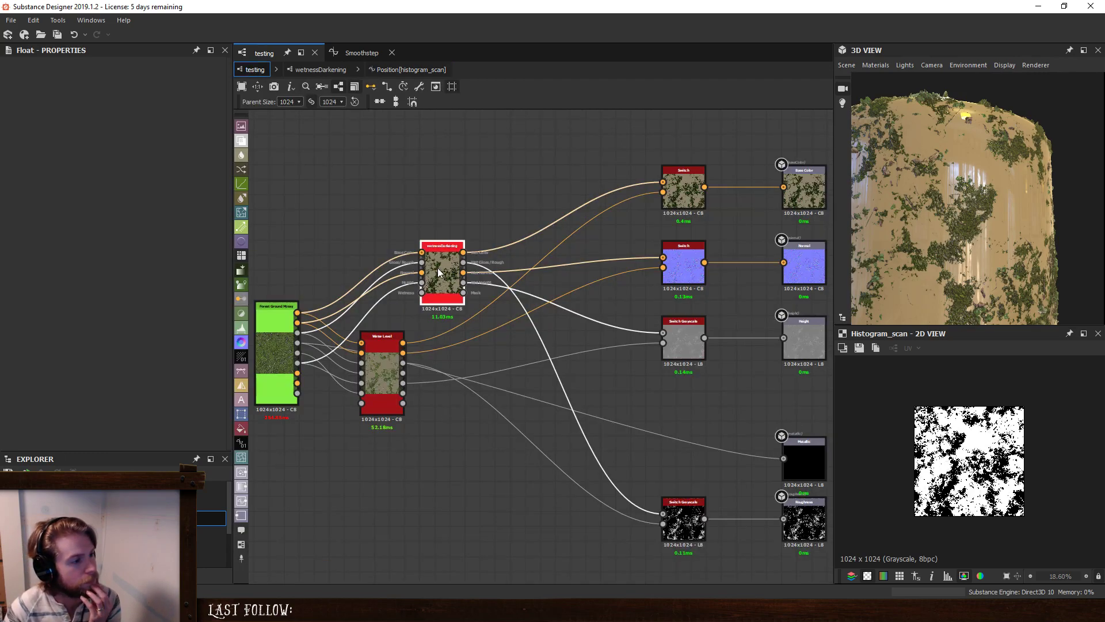
scroll(152, 409, down, 3)
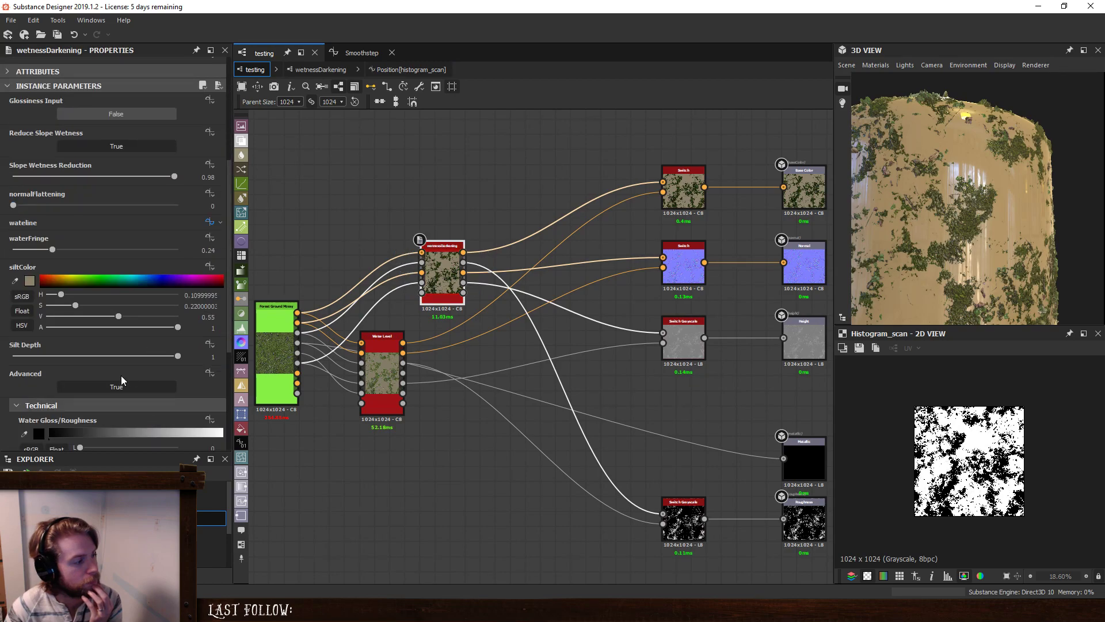
drag(120, 356, 2, 373)
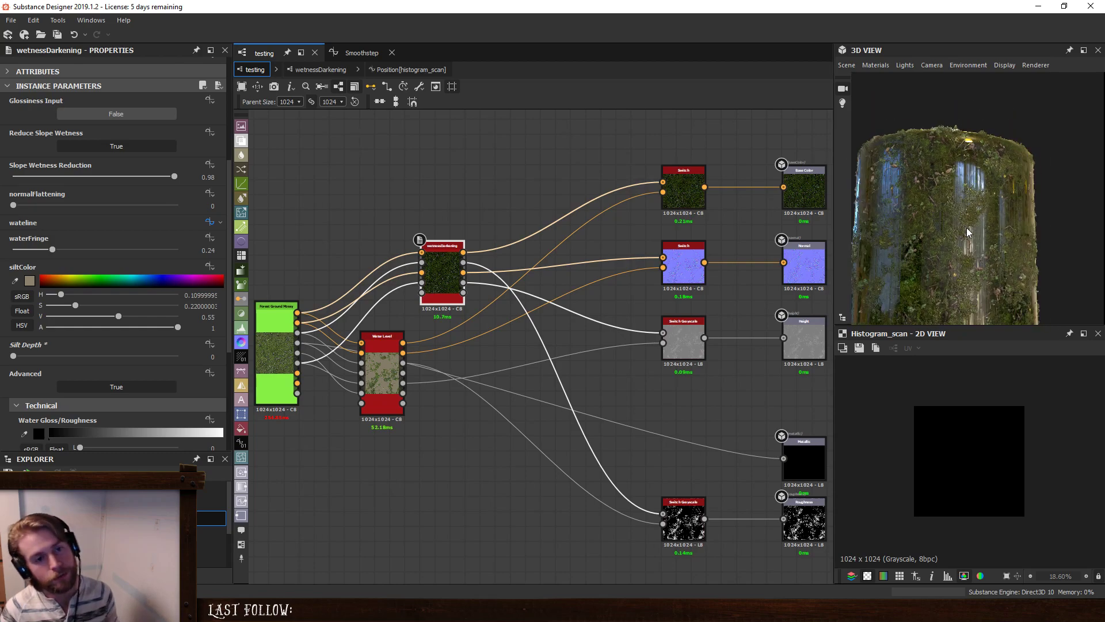
drag(20, 358, 77, 367)
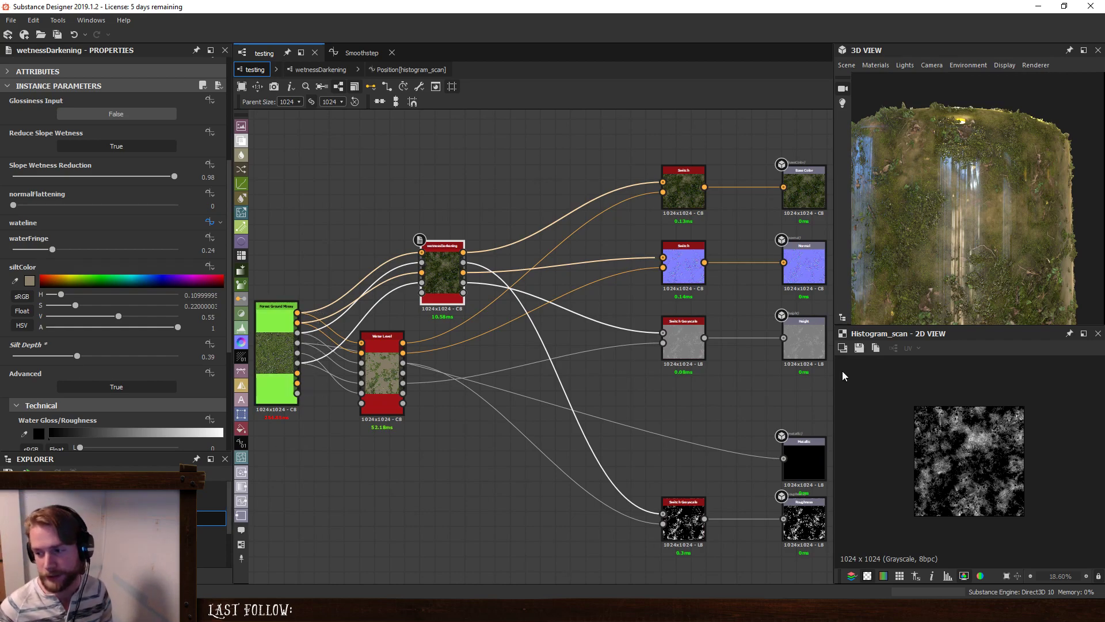
Reduce the Water Level node's Sludge Opacity to about half.
click(691, 410)
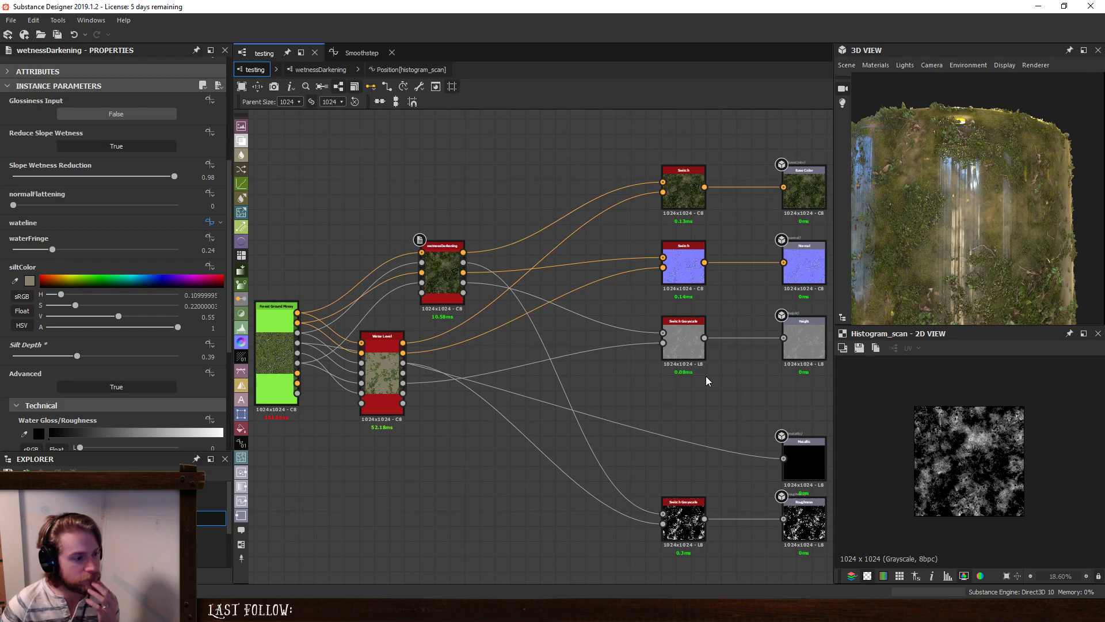
middle_drag(468, 441, 494, 457)
scroll(491, 452, down, 2)
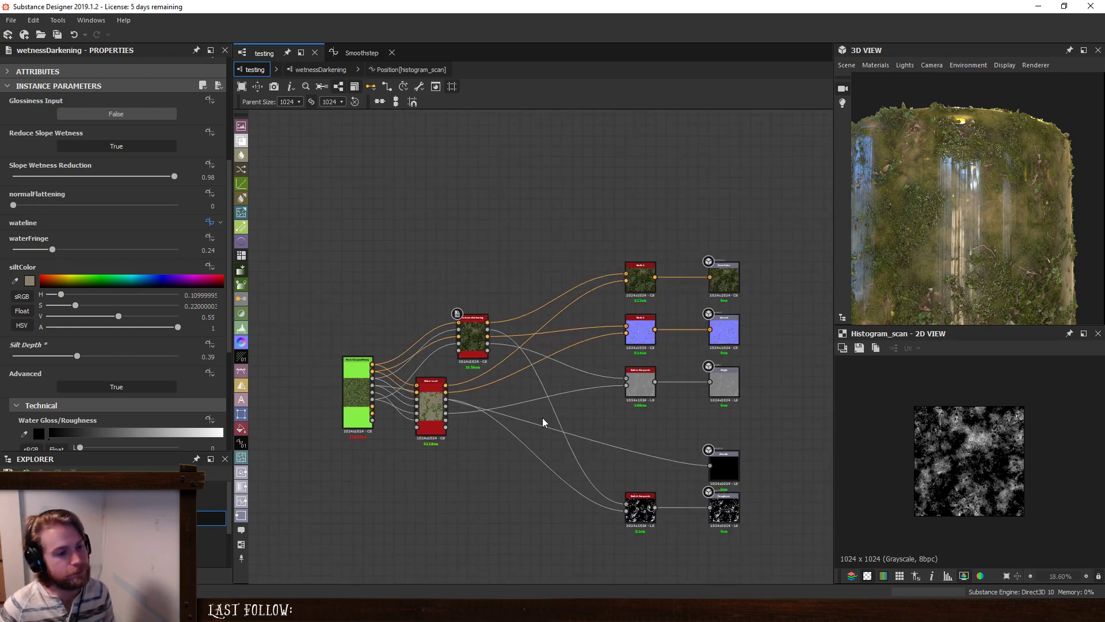
middle_drag(679, 376, 644, 377)
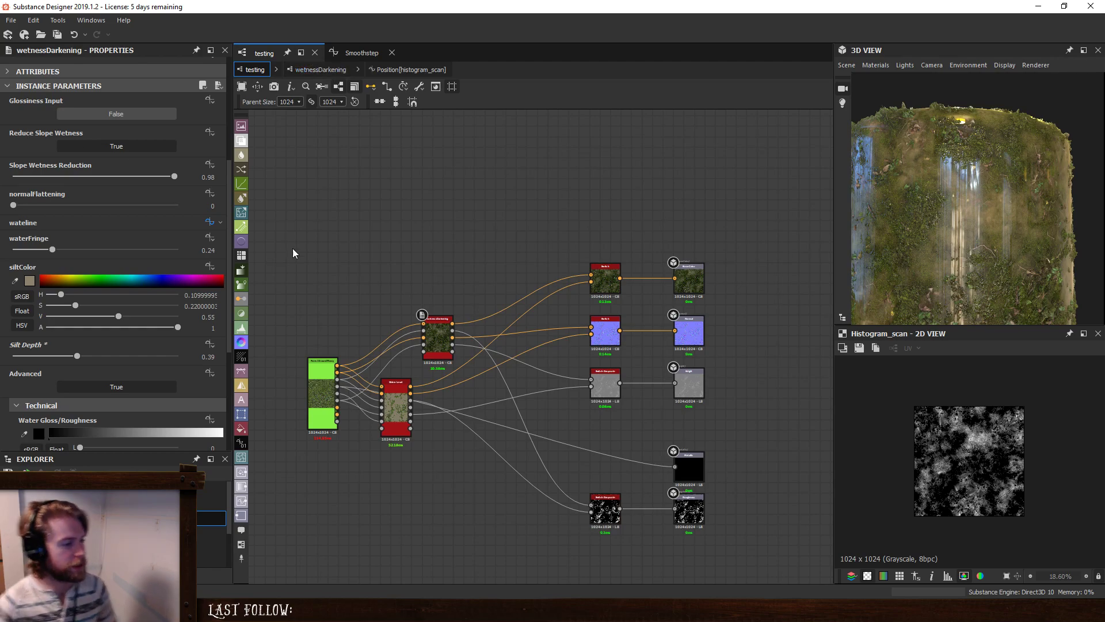
click(390, 399)
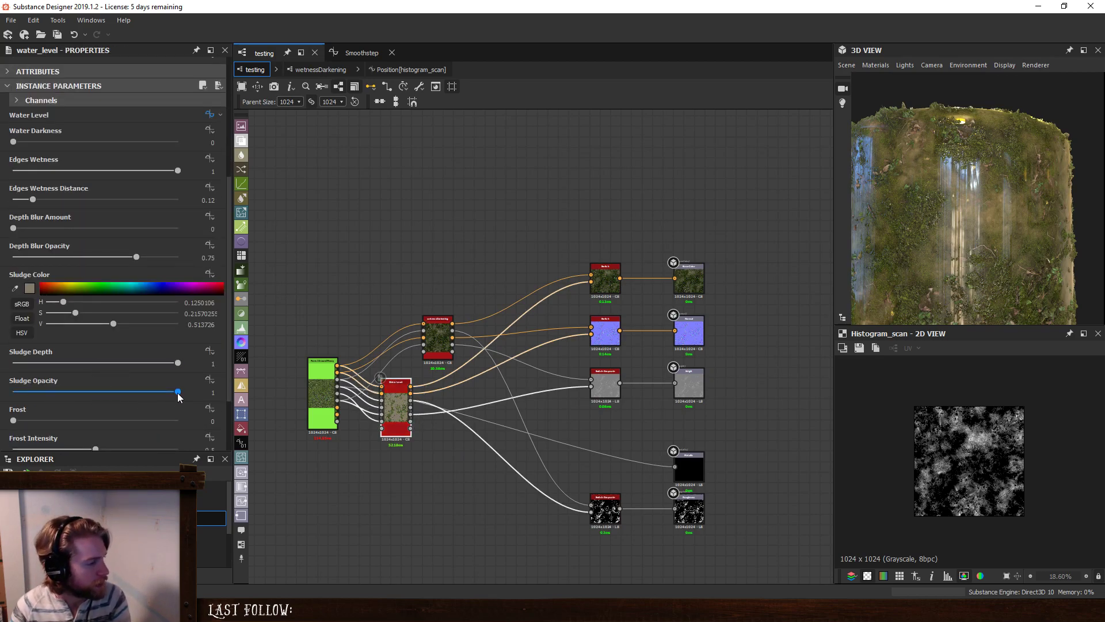
drag(178, 393, 98, 394)
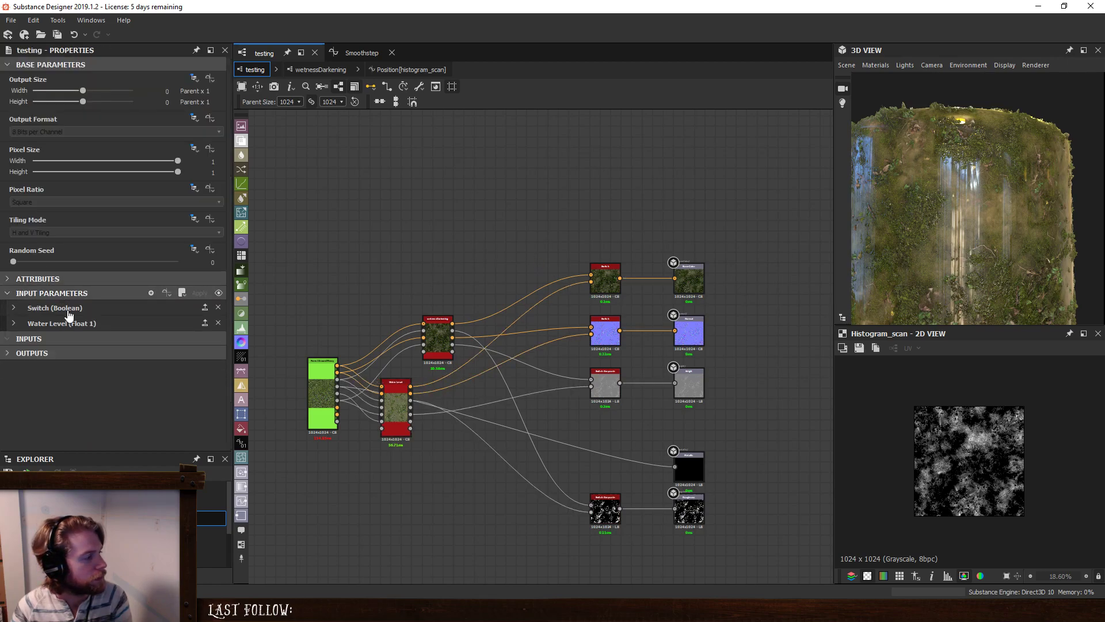
Set the testing graph's Switch input parameter default to False and show the Water Level node's base color in the 2D view.
click(68, 311)
scroll(118, 319, down, 1)
scroll(117, 319, down, 1)
click(128, 349)
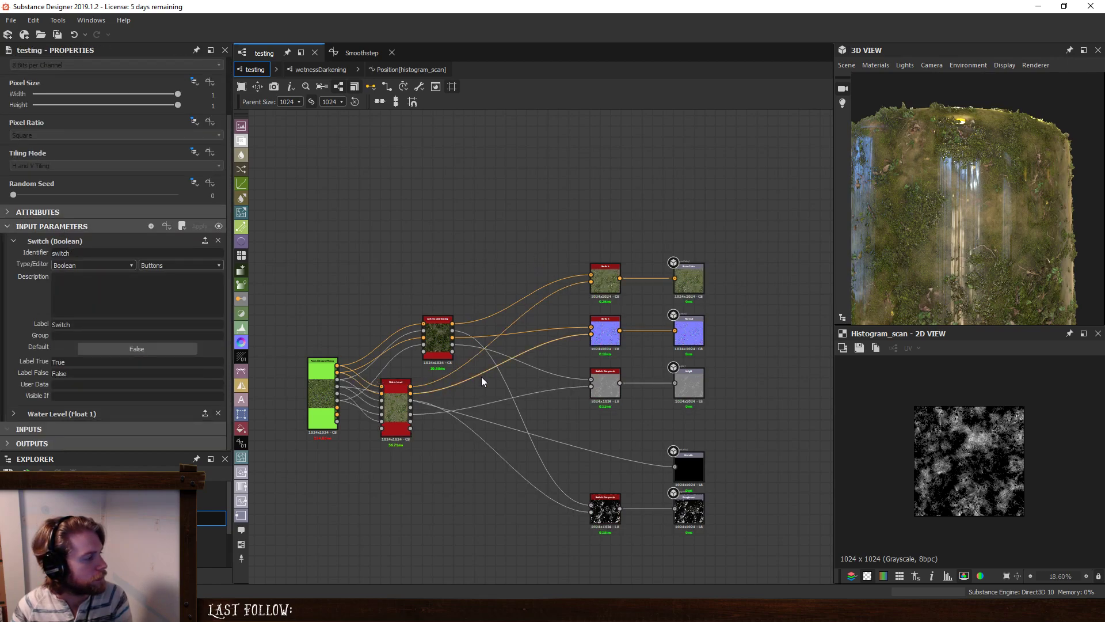
double_click(397, 406)
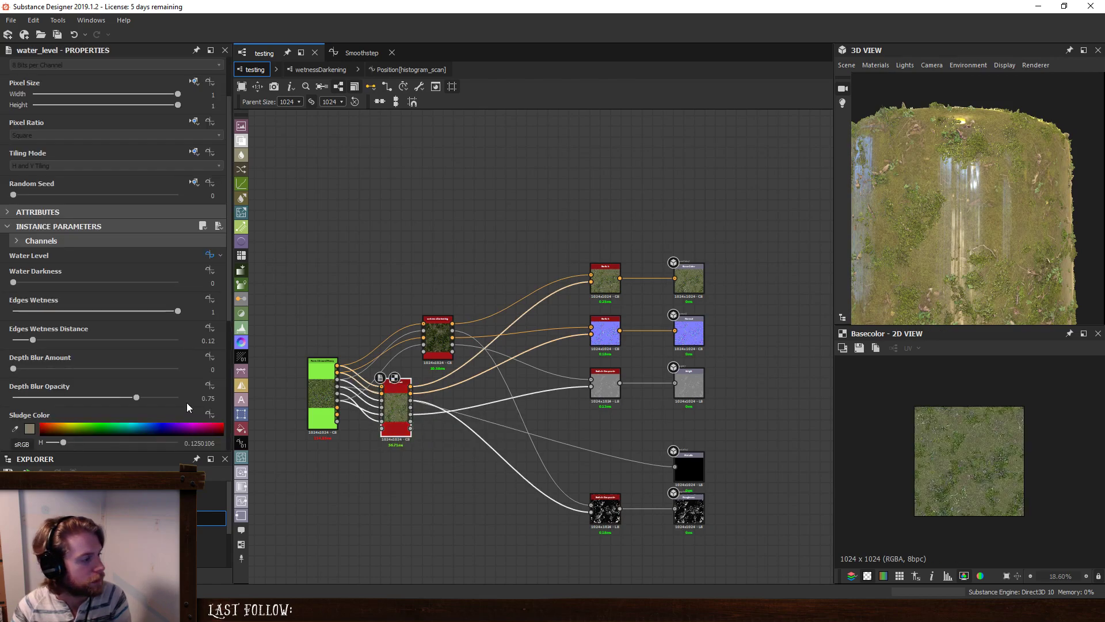
Test the Water Level node's Sludge Opacity at 0 and 1 on the model, and set it to 0.66.
scroll(68, 375, down, 2)
drag(109, 393, 42, 393)
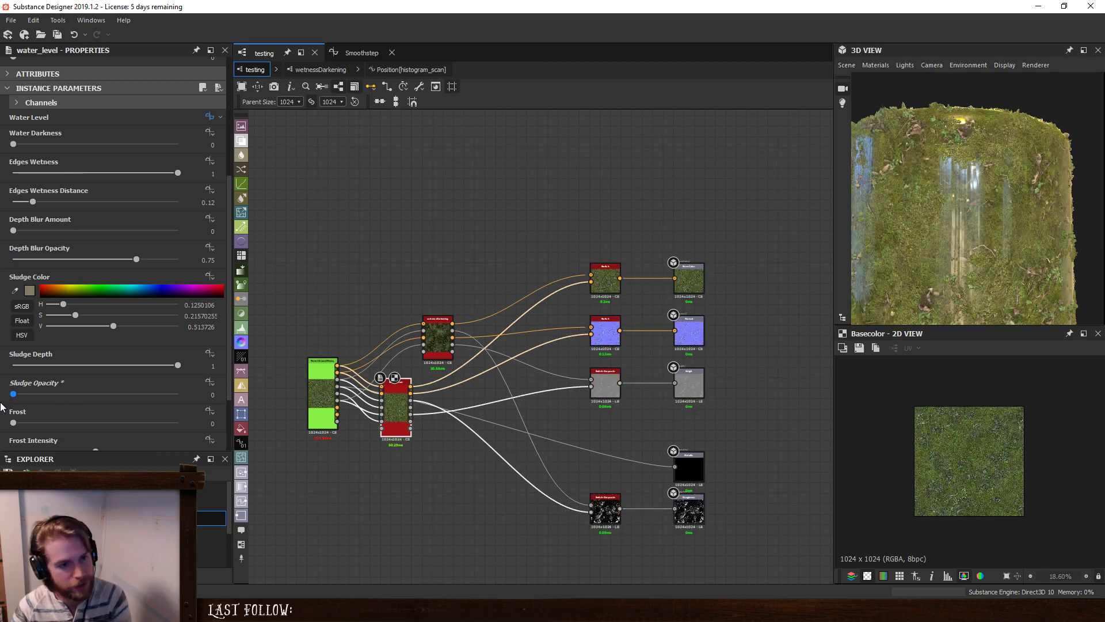
drag(1, 407, 278, 413)
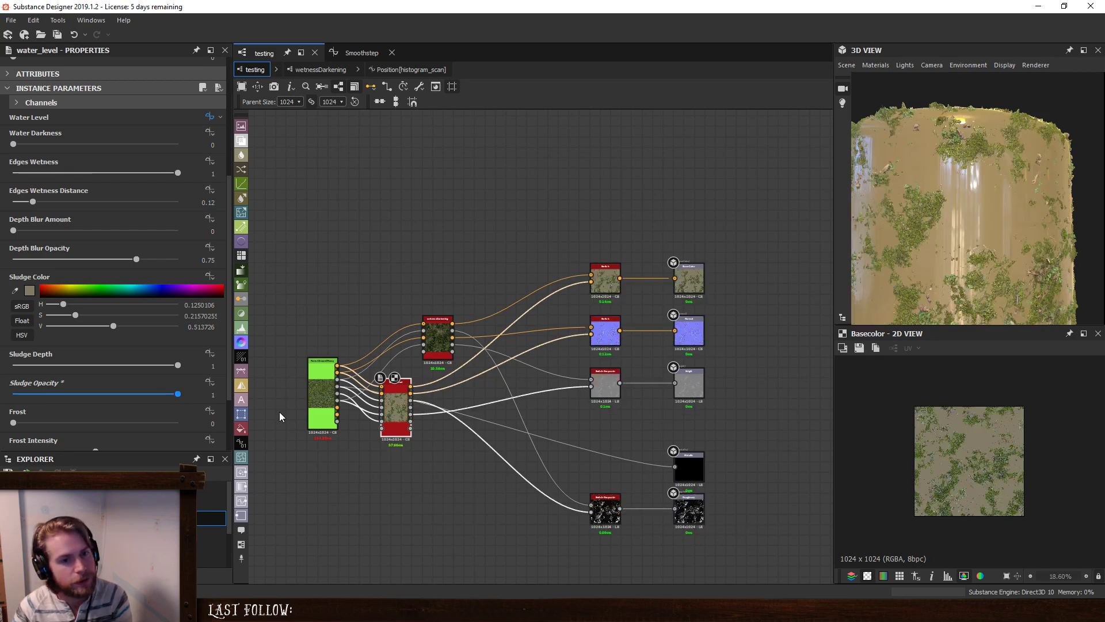
drag(280, 413, 156, 406)
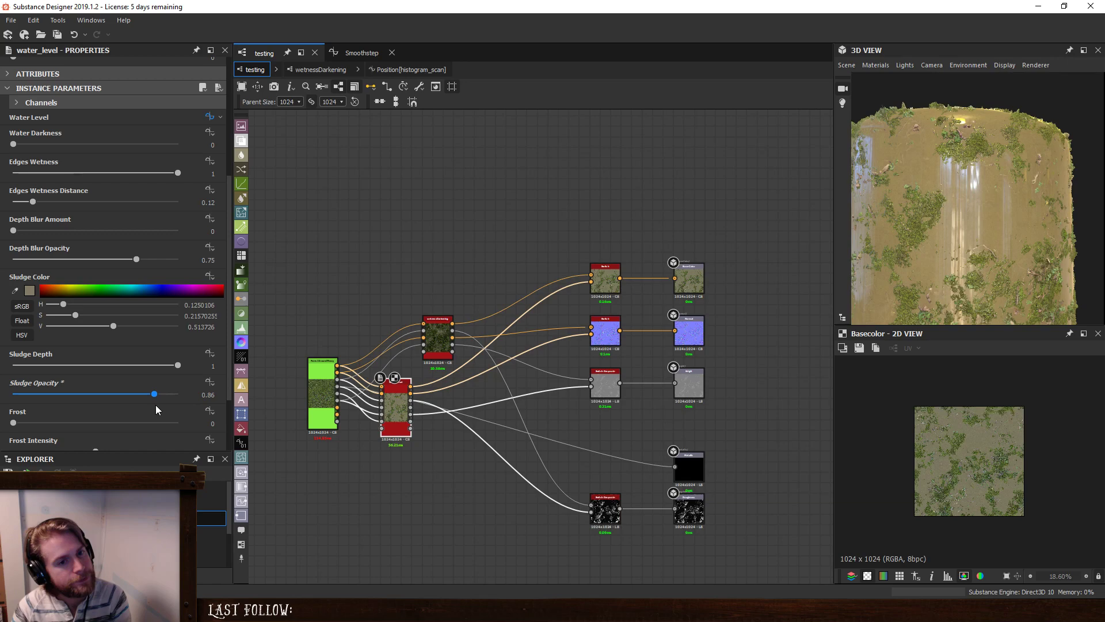
drag(149, 405, 122, 402)
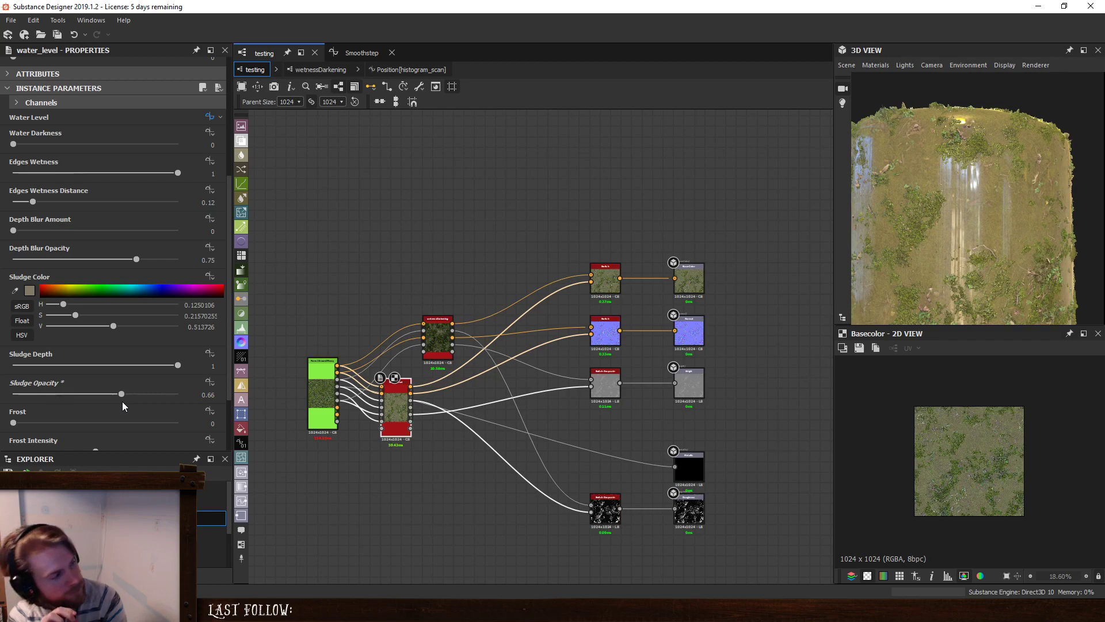
In wetnessDarkening, insert a Blend node between the silt Histogram Scan and the final color Blend's opacity input, and space out the surrounding nodes.
click(321, 69)
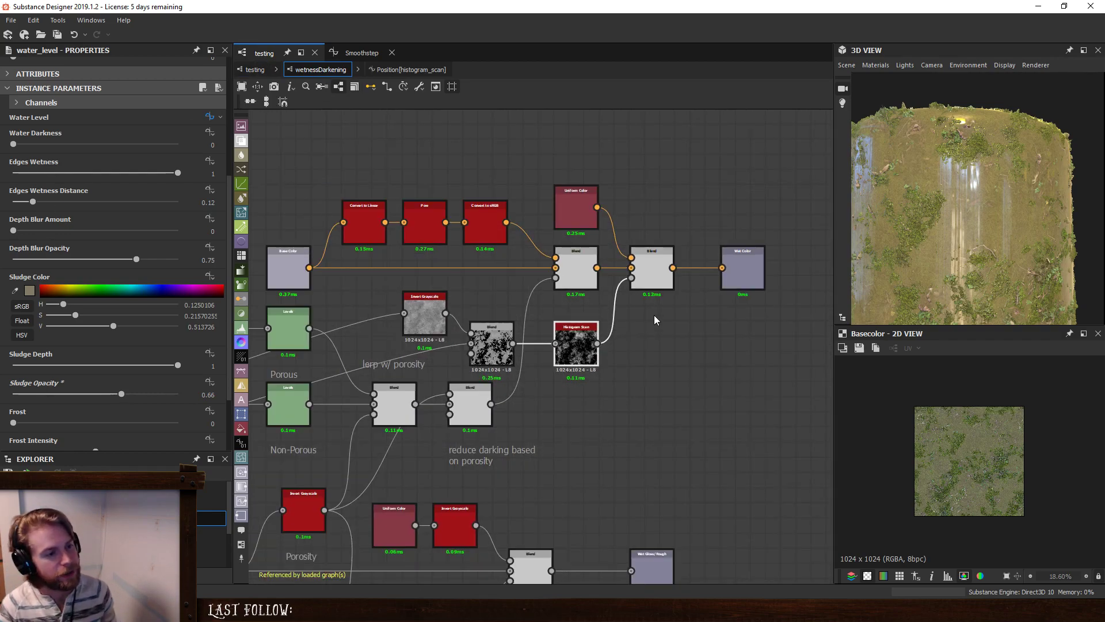
click(651, 276)
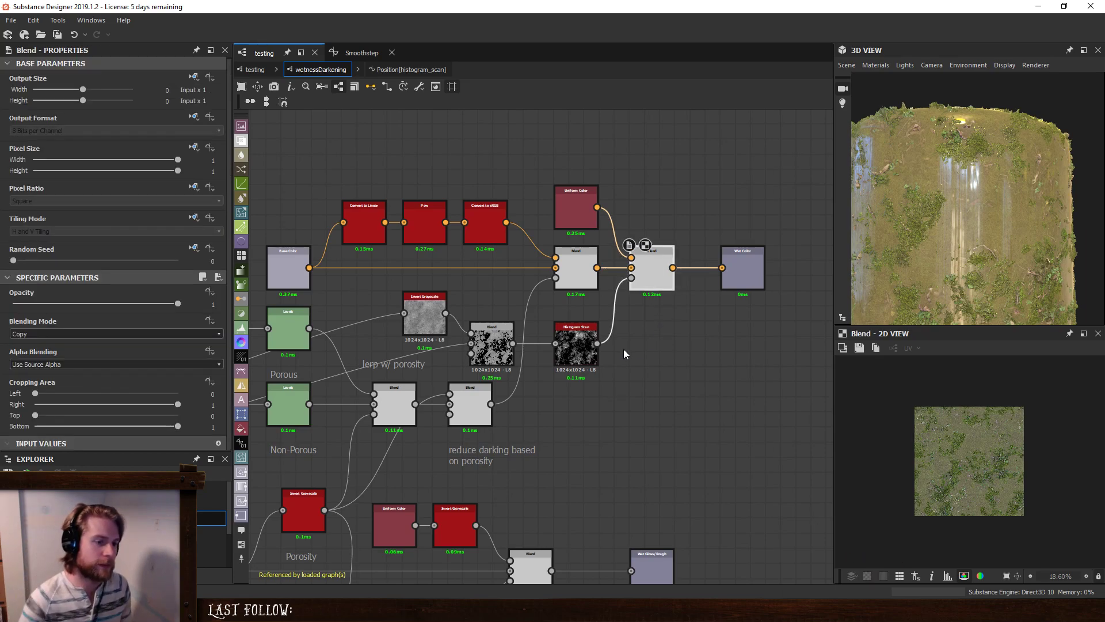
click(571, 340)
key(space)
click(636, 273)
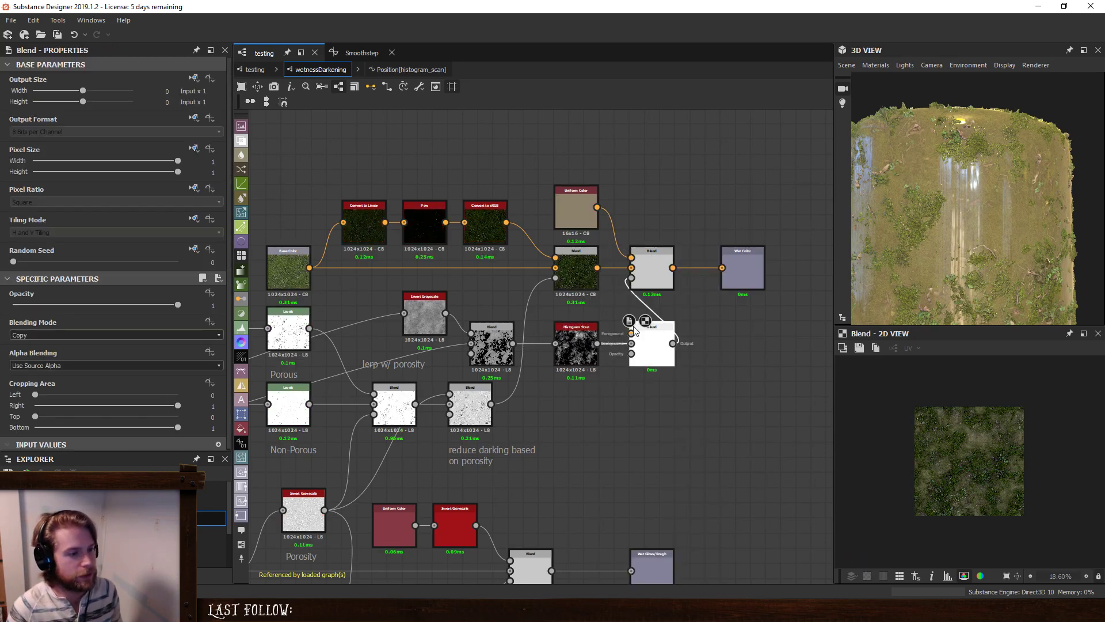
drag(571, 340, 556, 340)
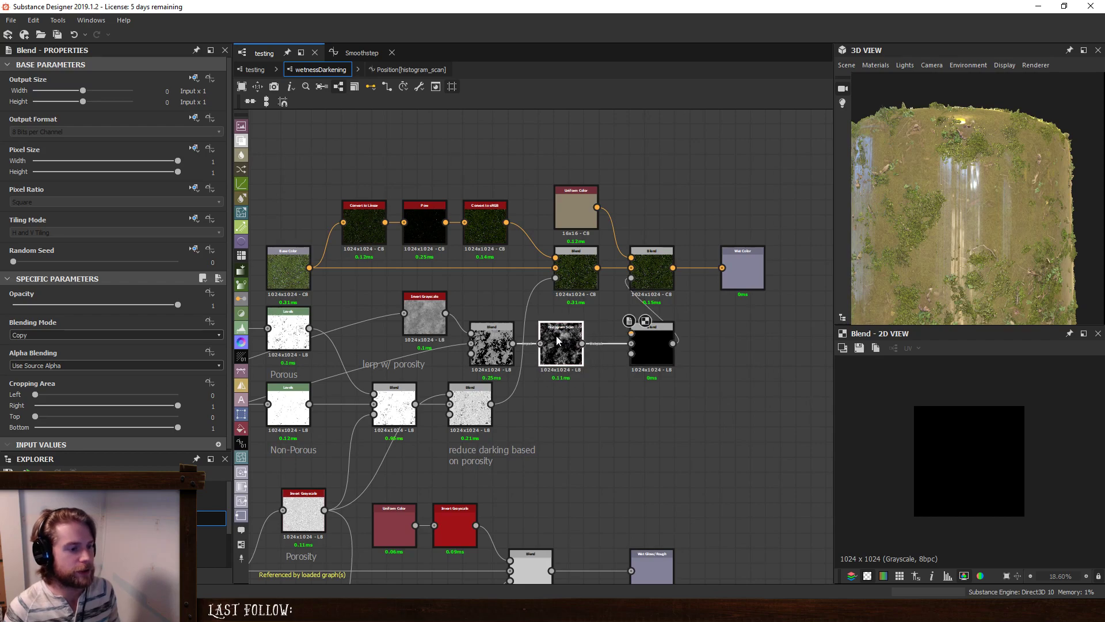
drag(649, 331, 619, 330)
drag(655, 203, 761, 295)
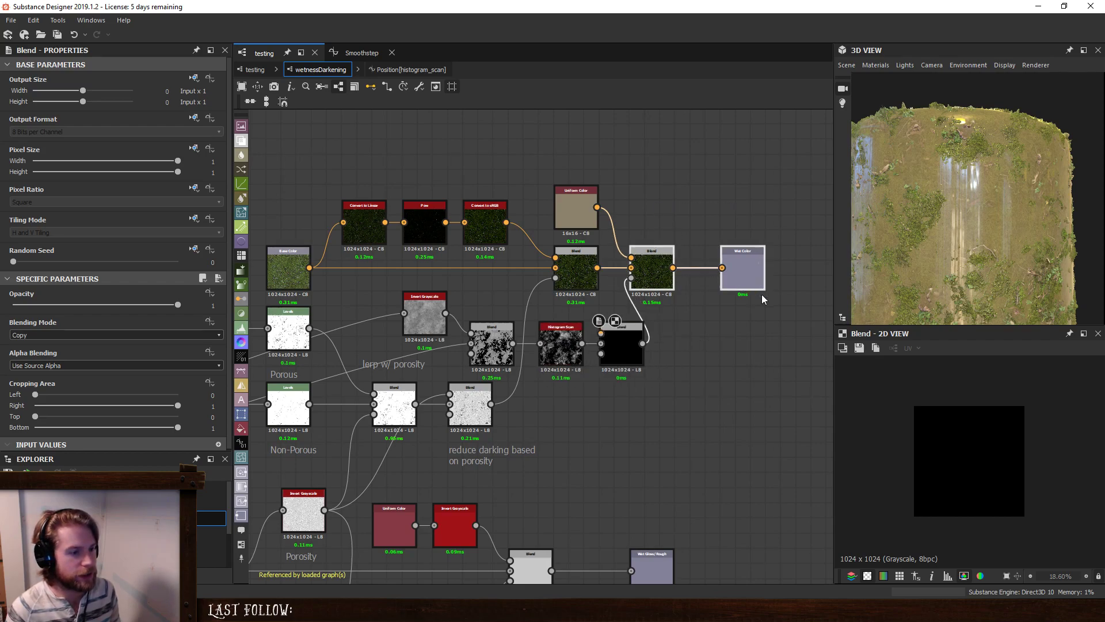
drag(659, 257, 689, 257)
click(694, 222)
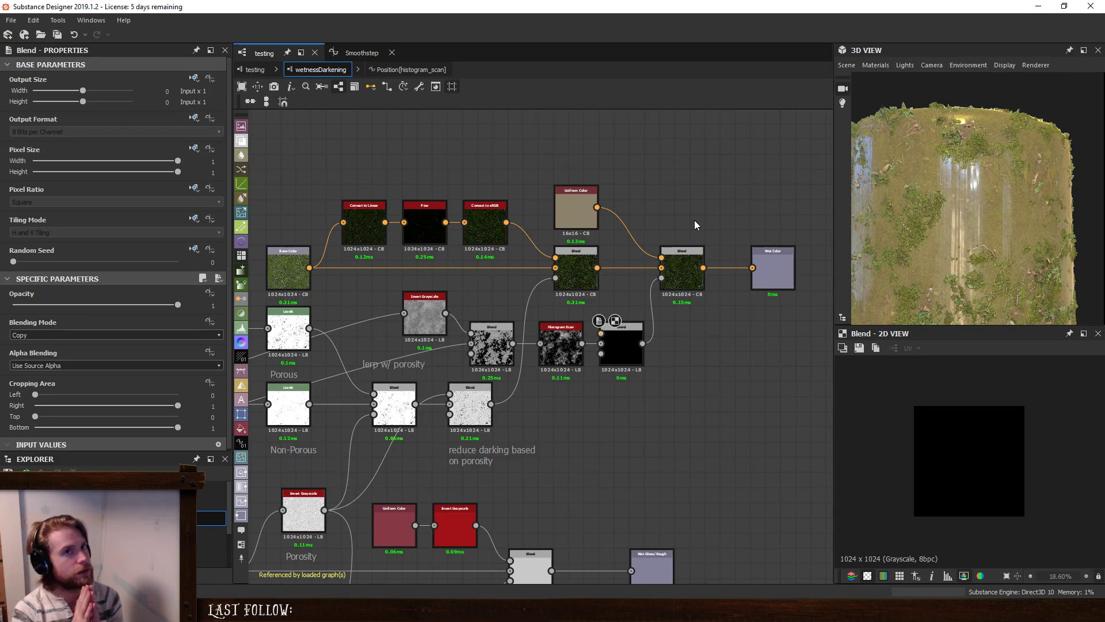
Connect the Porosity Invert Grayscale output to the new Blend's foreground and set its blending mode to Subtract.
scroll(621, 227, down, 3)
scroll(482, 369, up, 3)
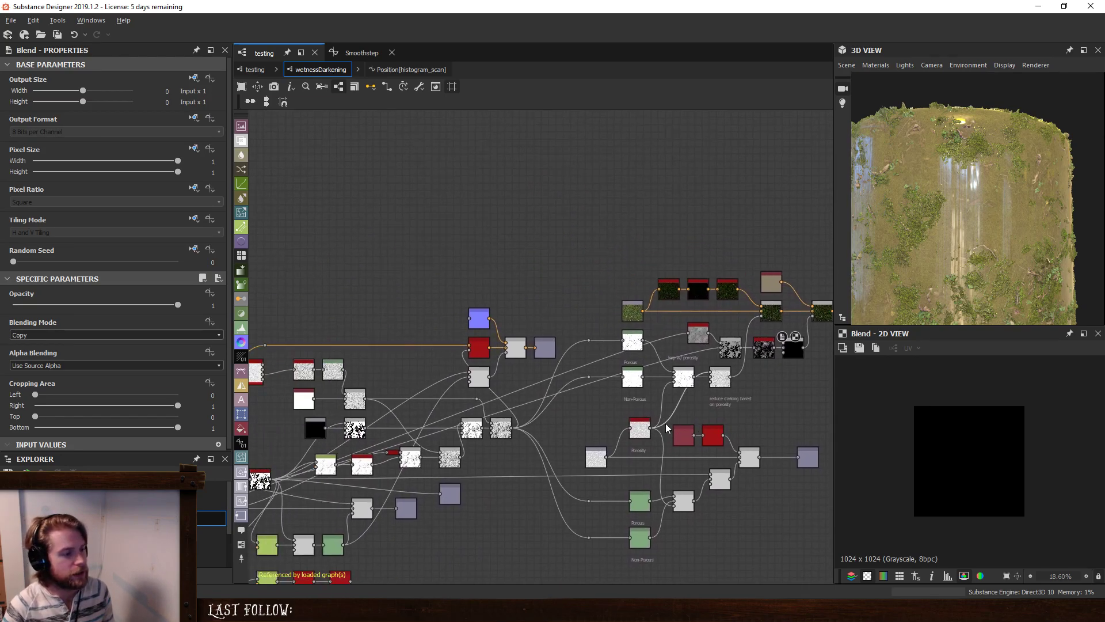
middle_drag(455, 486, 504, 388)
scroll(628, 374, down, 3)
scroll(637, 313, up, 3)
scroll(637, 313, up, 2)
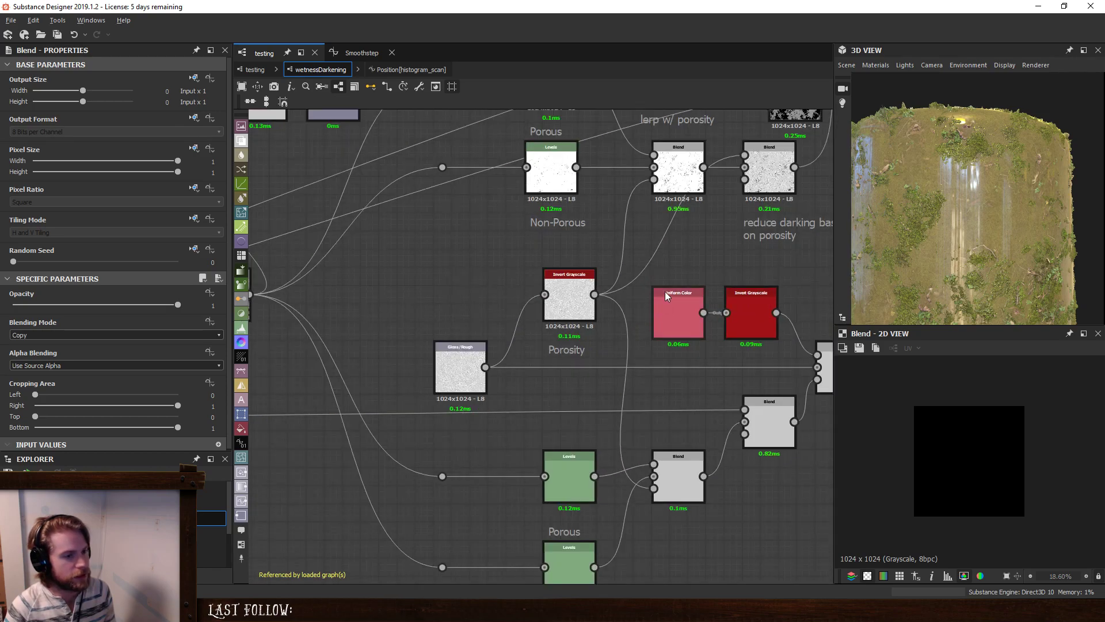
middle_drag(665, 291, 458, 438)
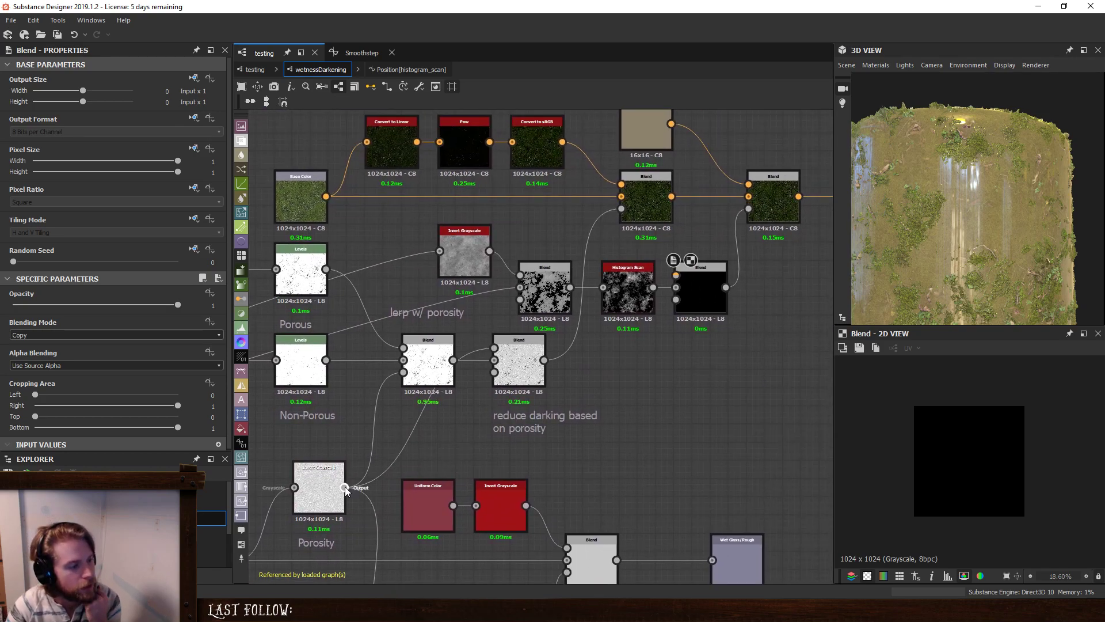
drag(345, 488, 693, 276)
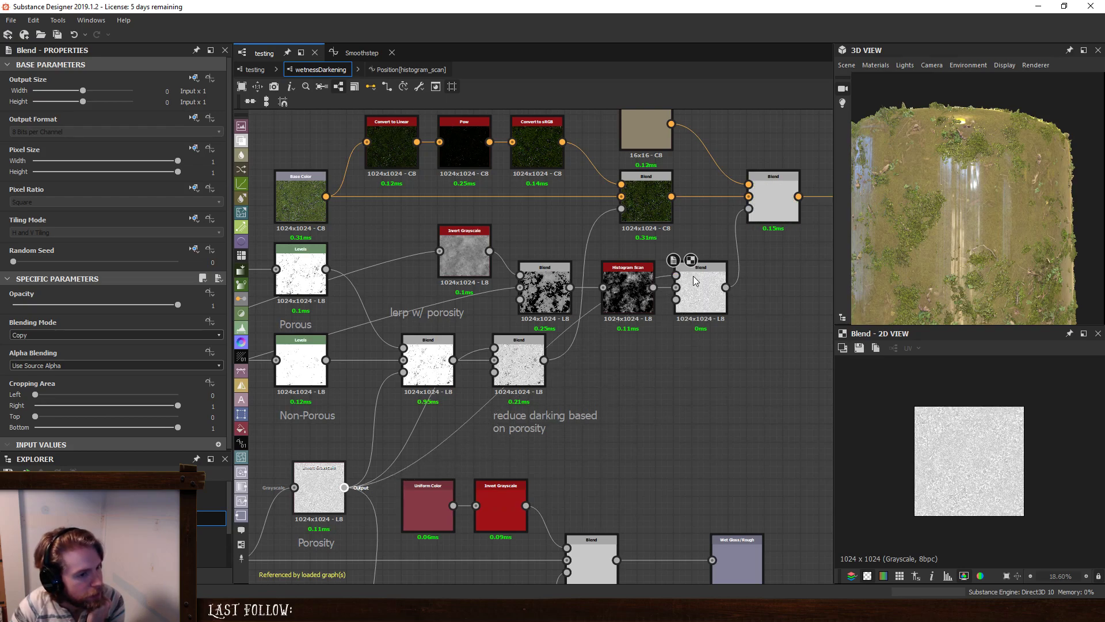
click(693, 275)
click(54, 334)
click(41, 359)
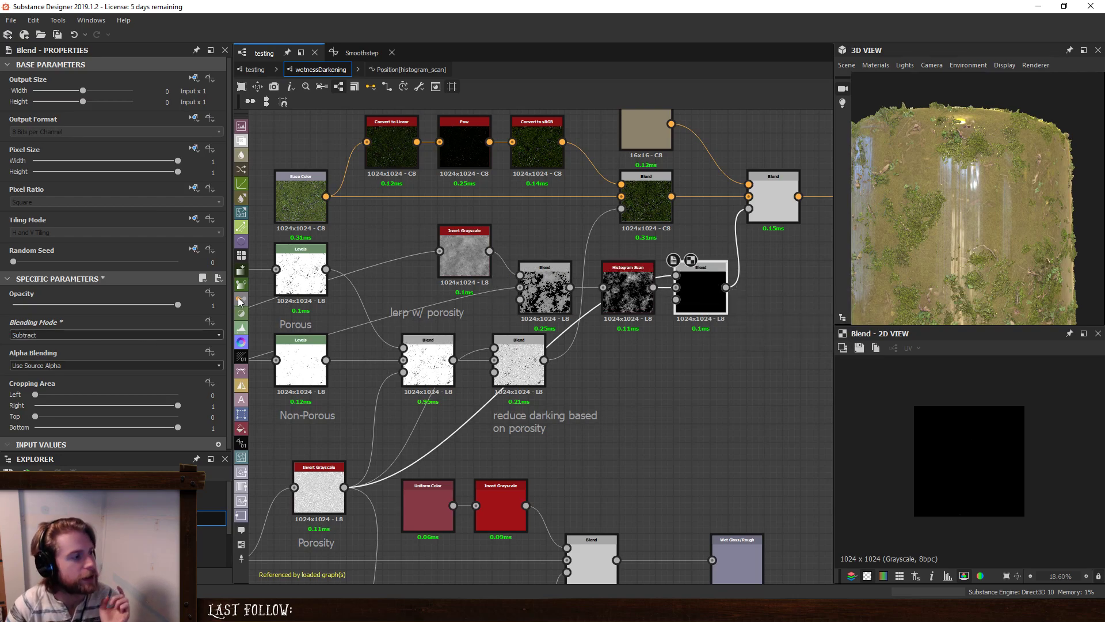
Expose the Subtract Blend's opacity as a new graph input named siltPorosityEffect.
click(209, 293)
click(234, 303)
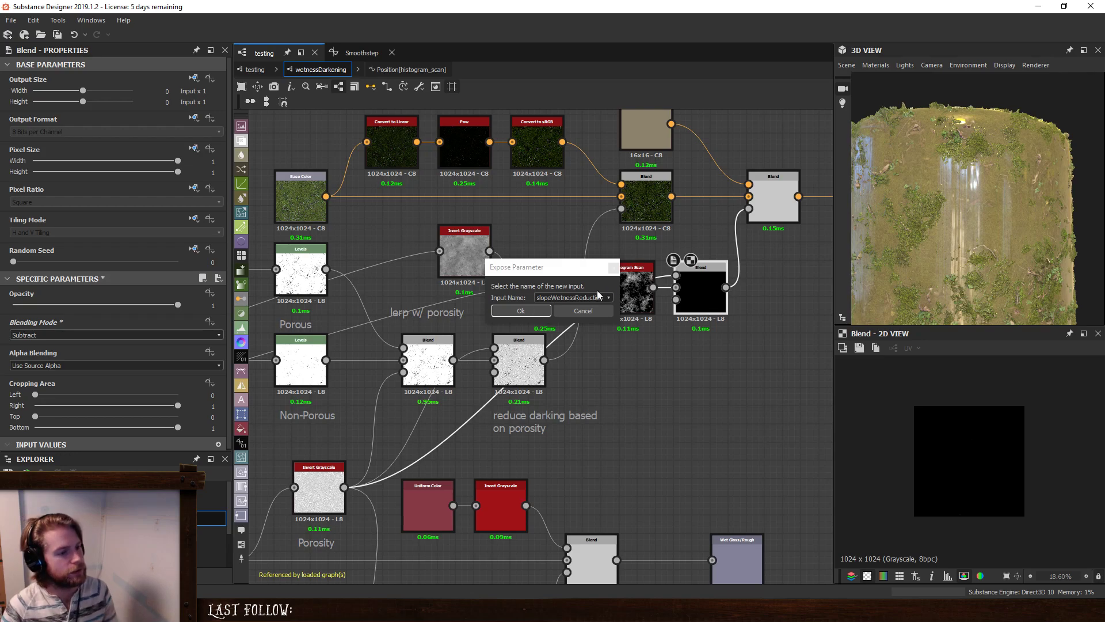
click(572, 298)
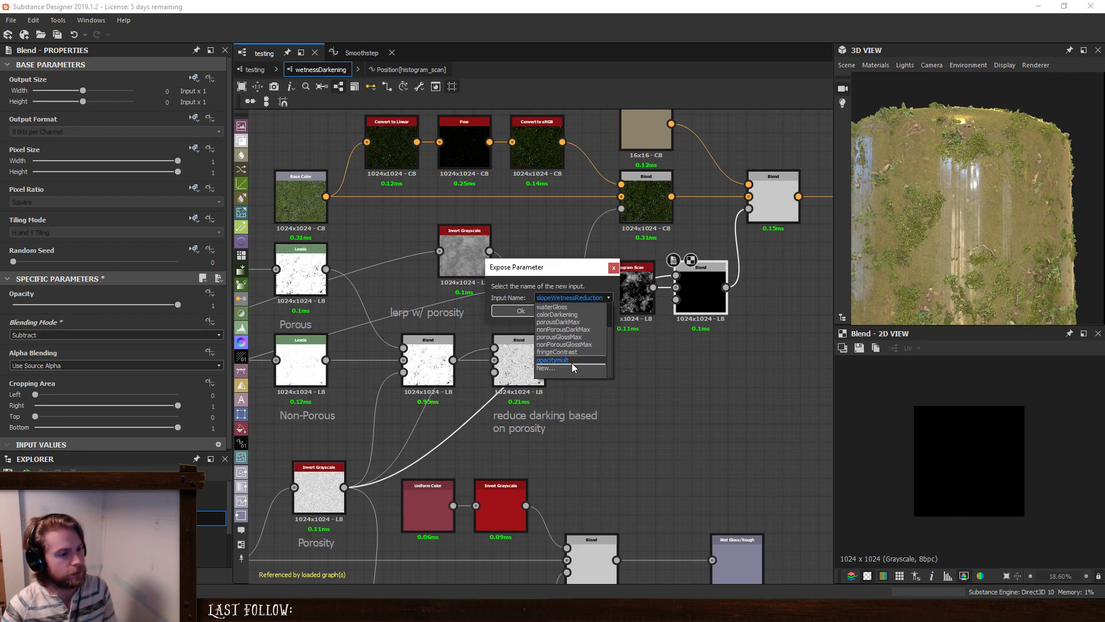
click(569, 367)
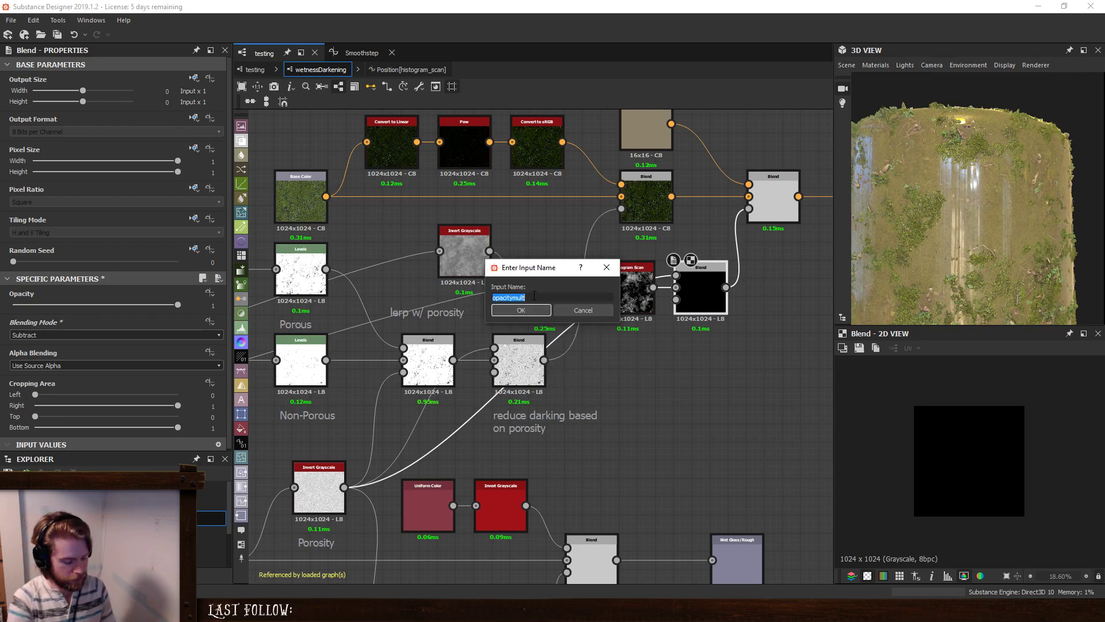
text(por)
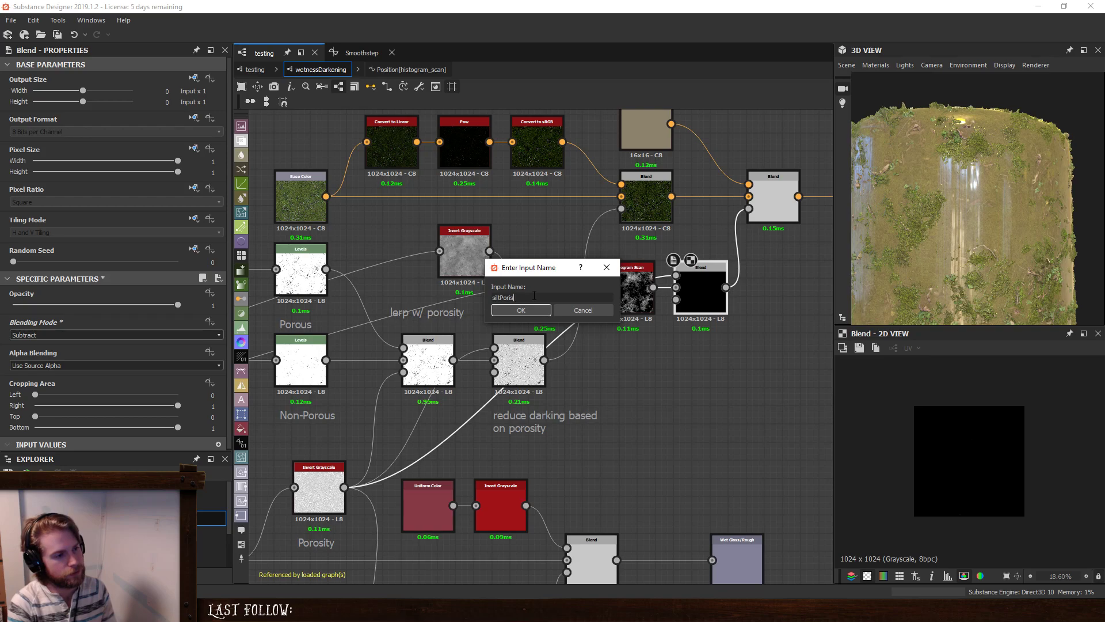
text(o)
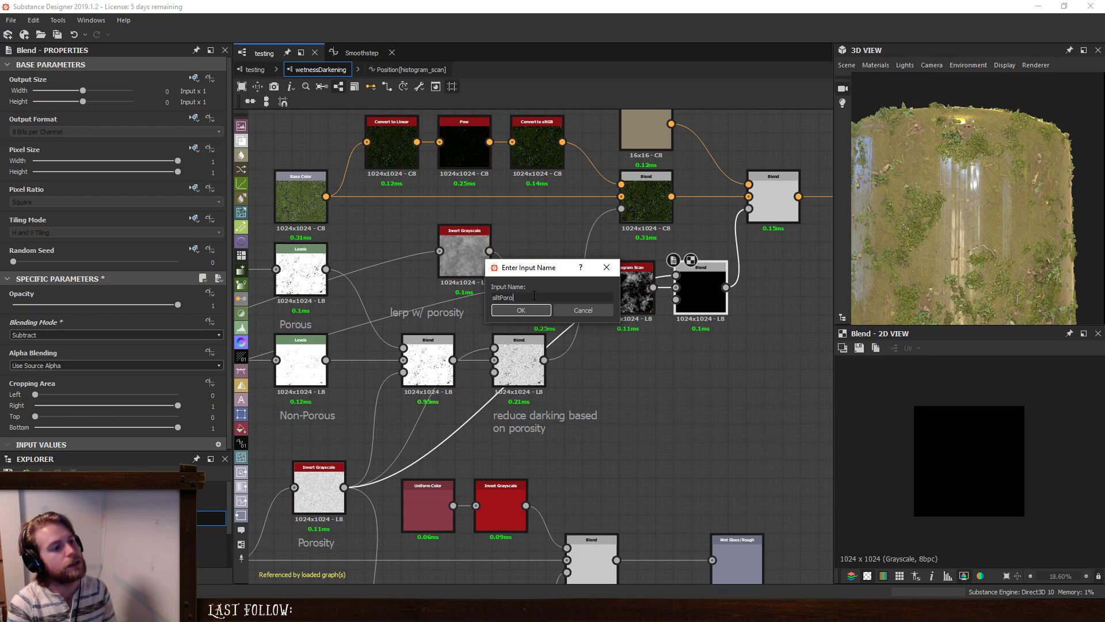
text(sity)
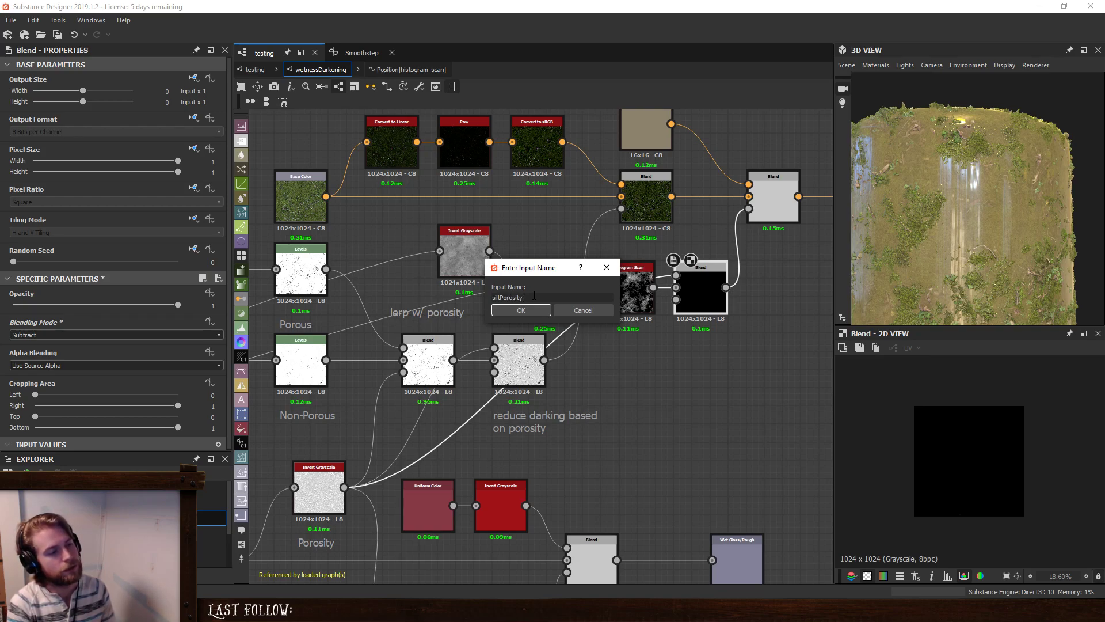
text(Opa)
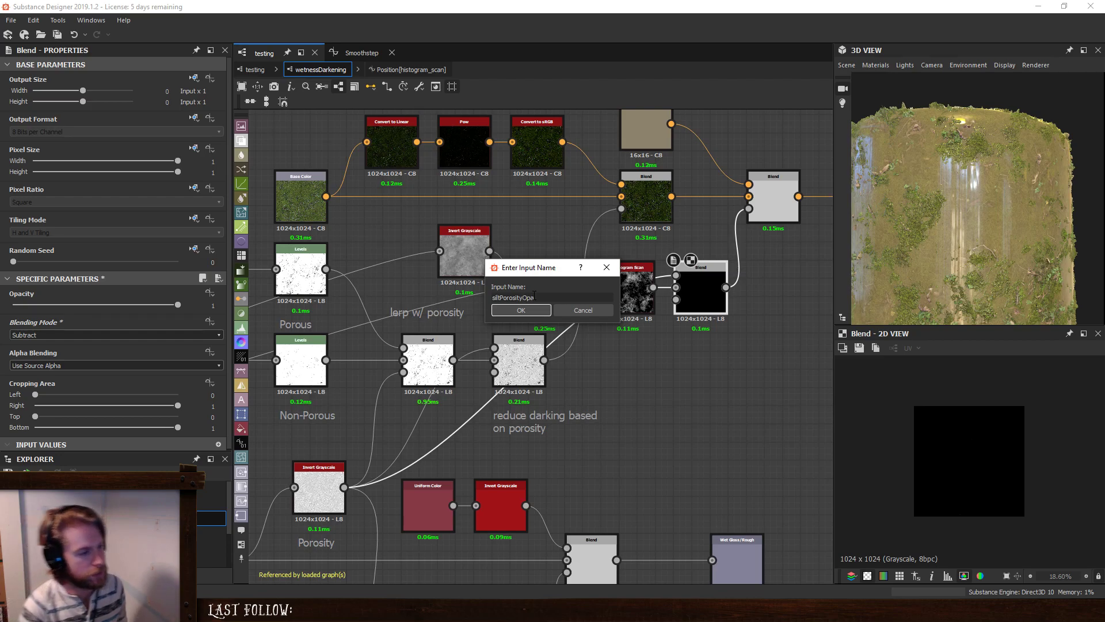
key(BackSpace)
key(BackSpace)
key(BackSpace)
text(Ef)
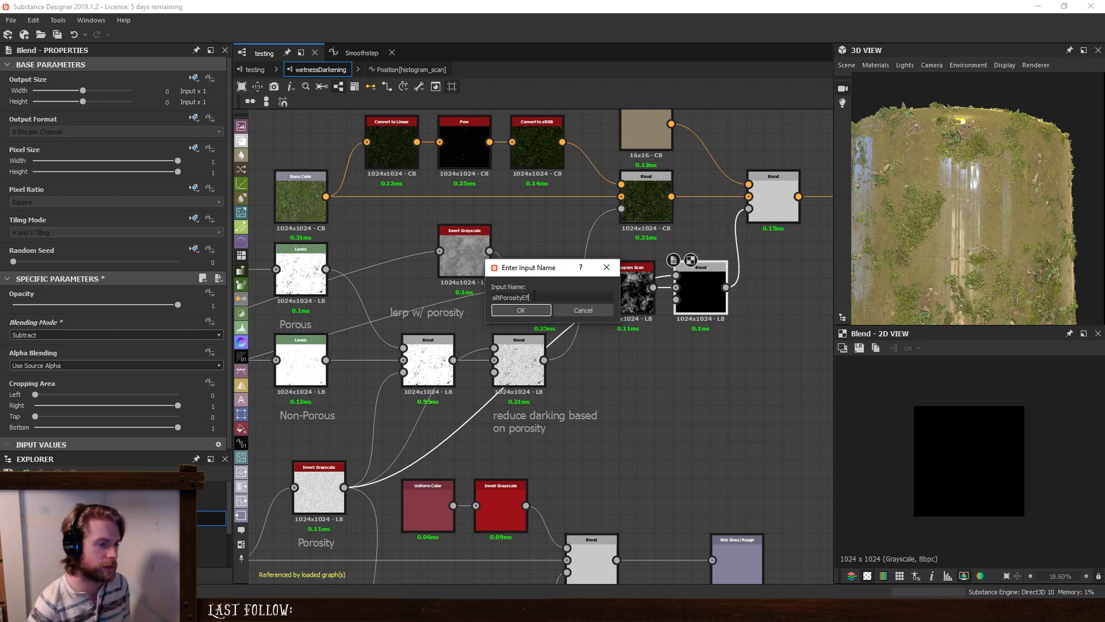
text(fect)
key(Return)
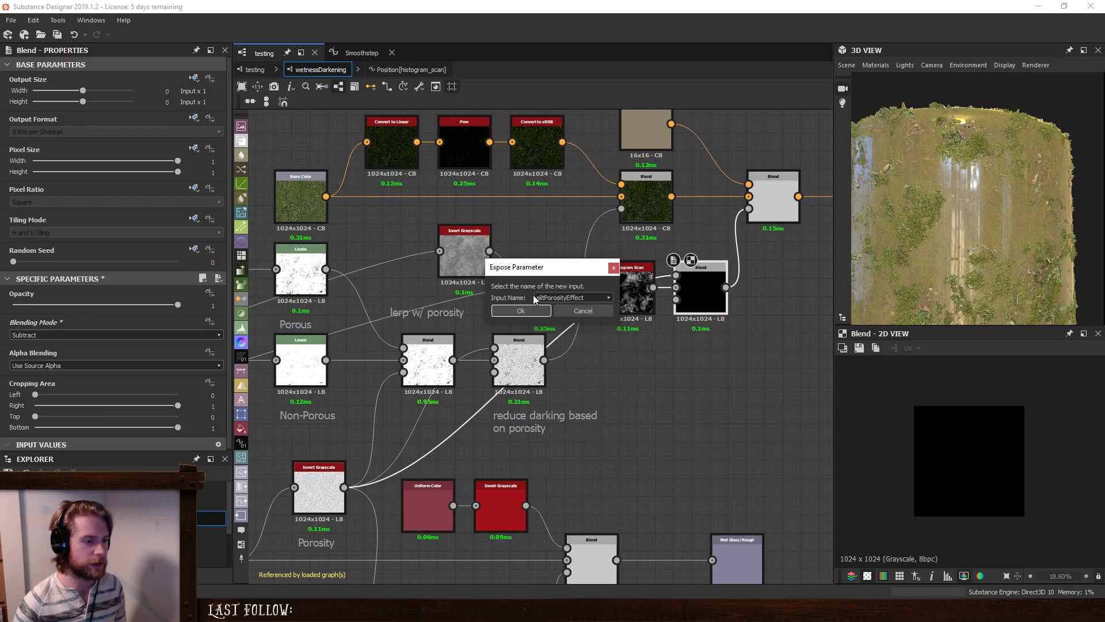
click(515, 311)
middle_drag(680, 311, 654, 335)
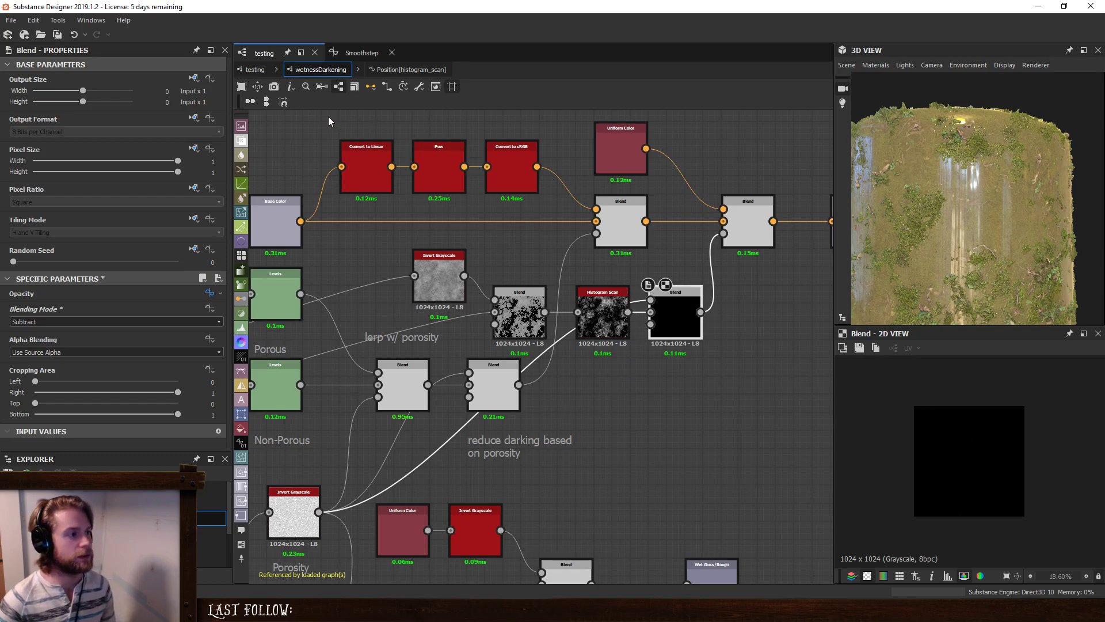
Return to the testing graph and set its Switch input parameter's default to True.
click(255, 69)
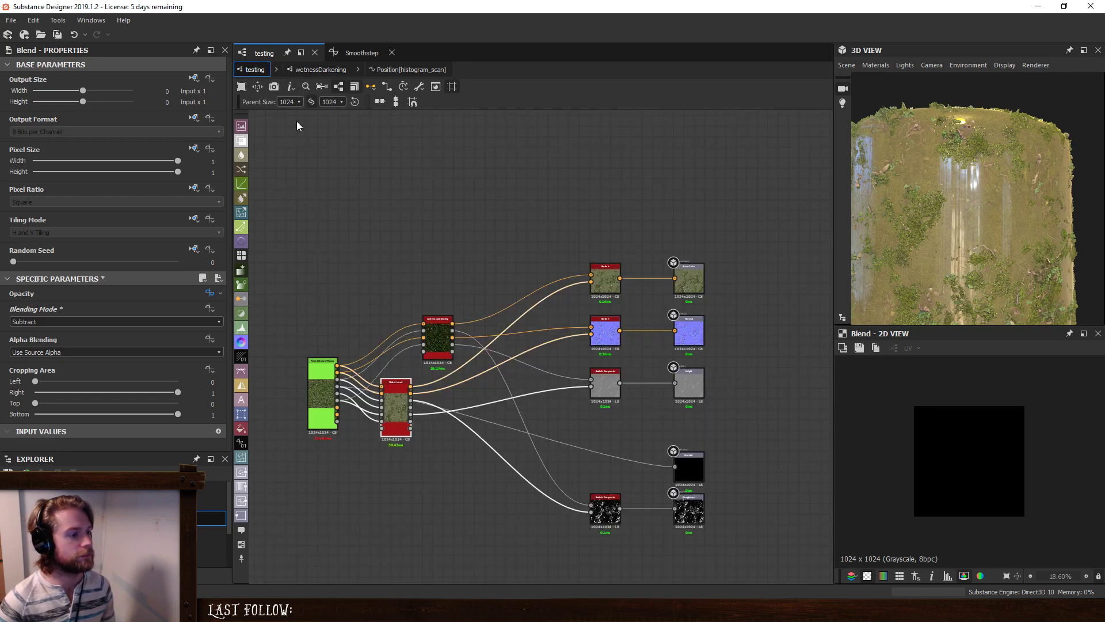
click(434, 326)
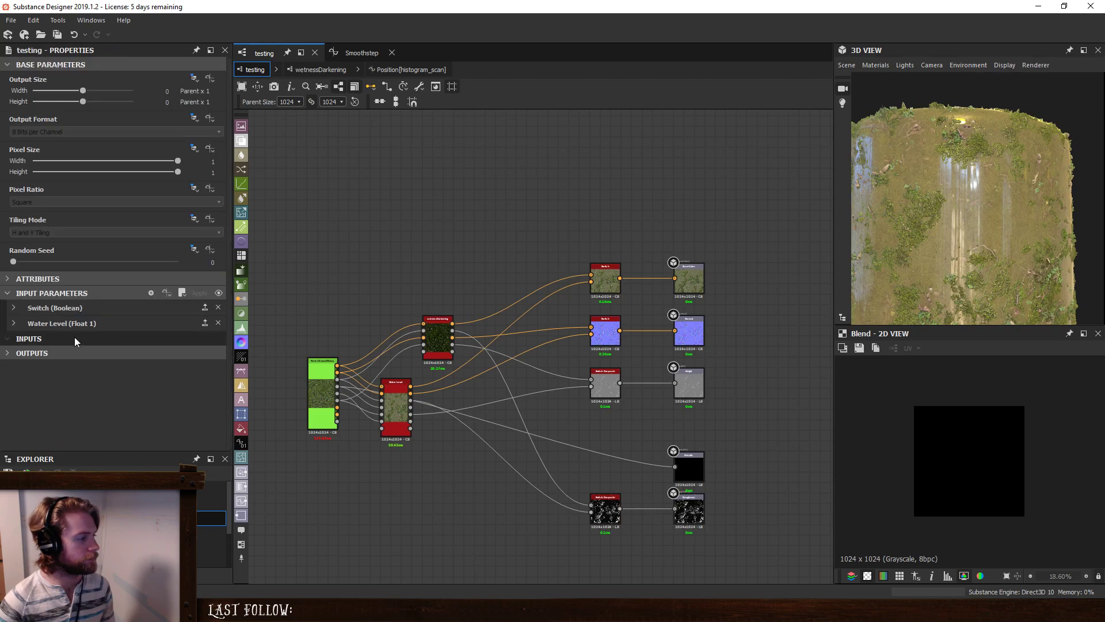
click(76, 311)
click(111, 414)
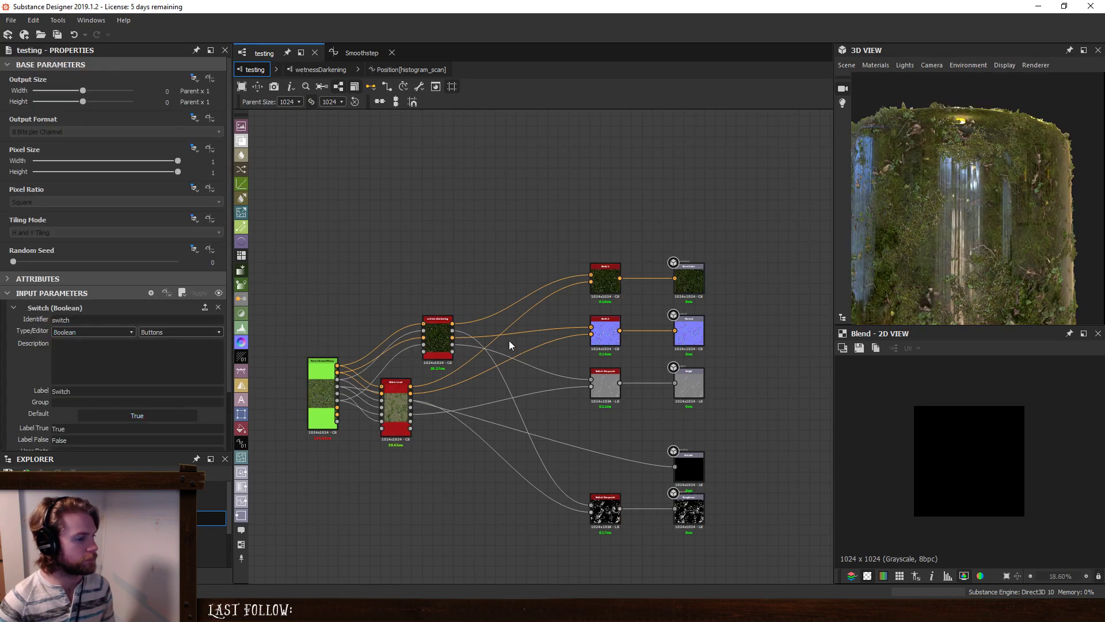
Set the wetnessDarkening node's Silt Depth to 0.65.
scroll(218, 372, down, 2)
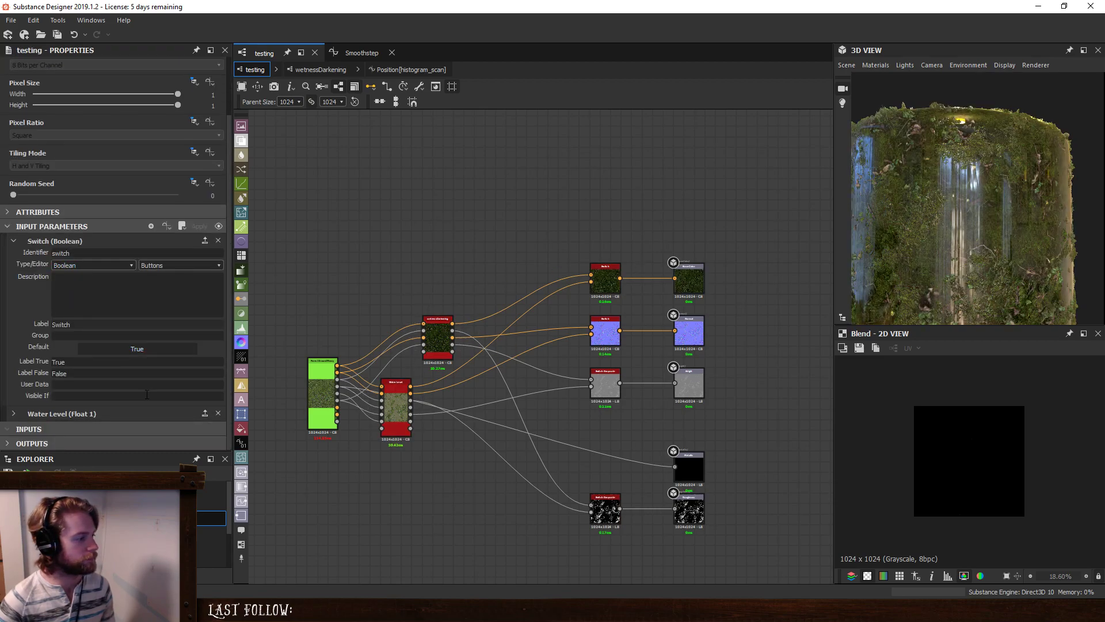
click(435, 341)
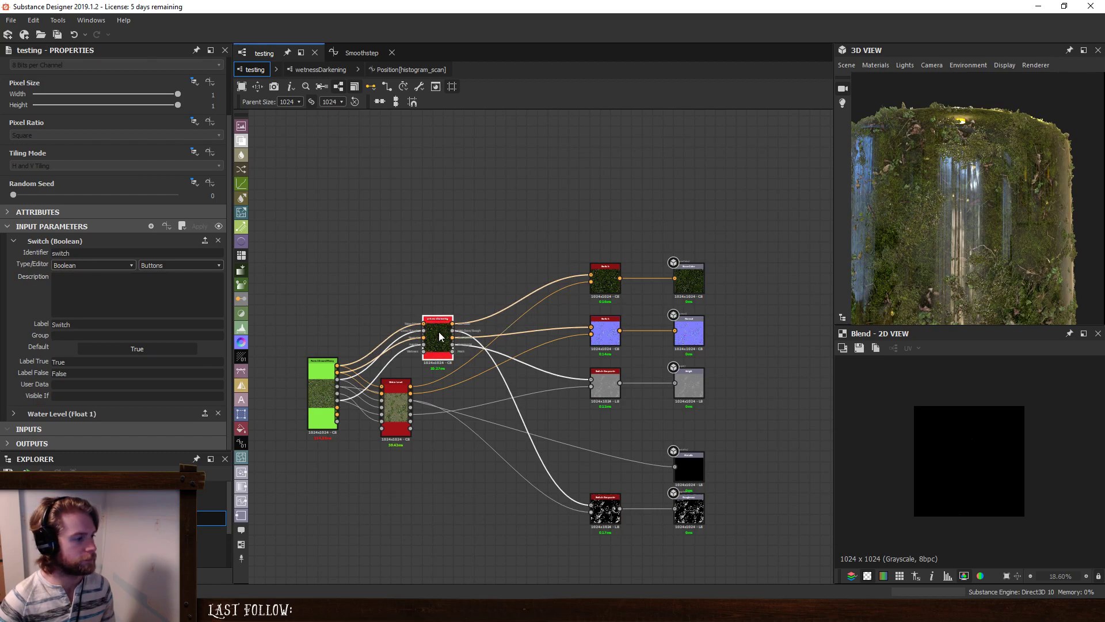
scroll(78, 364, down, 6)
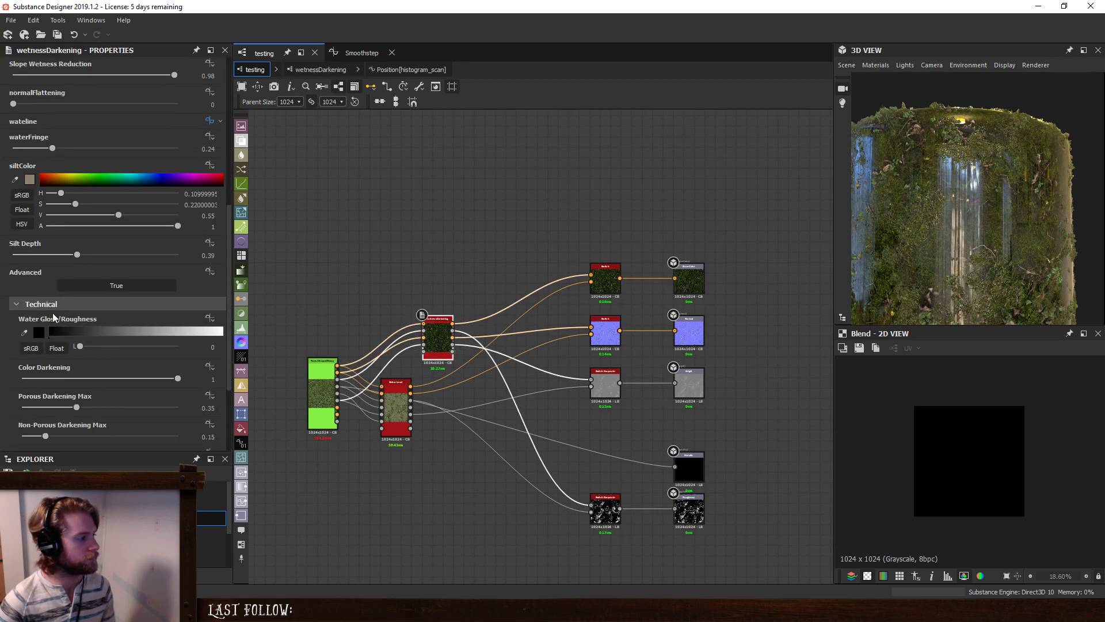
click(109, 255)
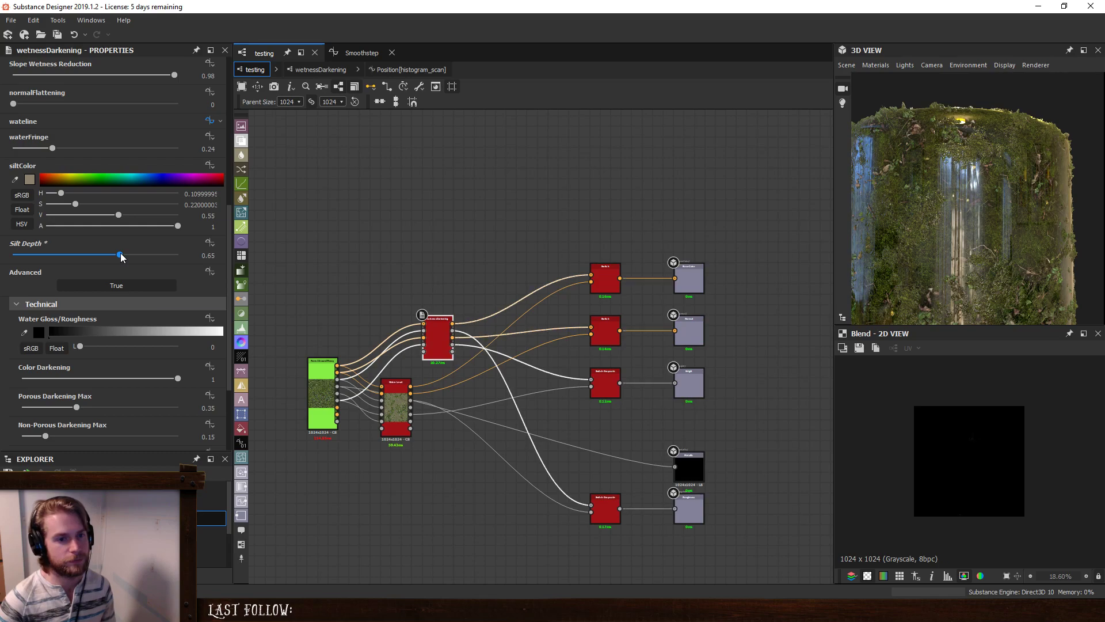
drag(109, 254, 128, 254)
Set wetnessDarkening's Advanced option to False and lower siltPorosityEffect to 0.45.
scroll(46, 279, down, 3)
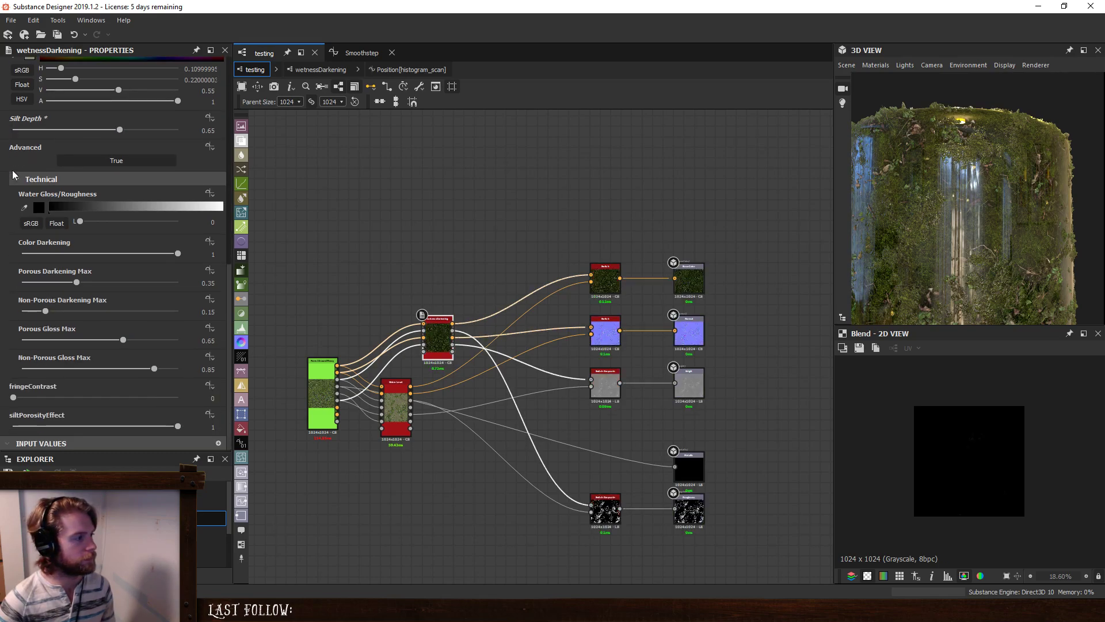
click(15, 177)
click(108, 351)
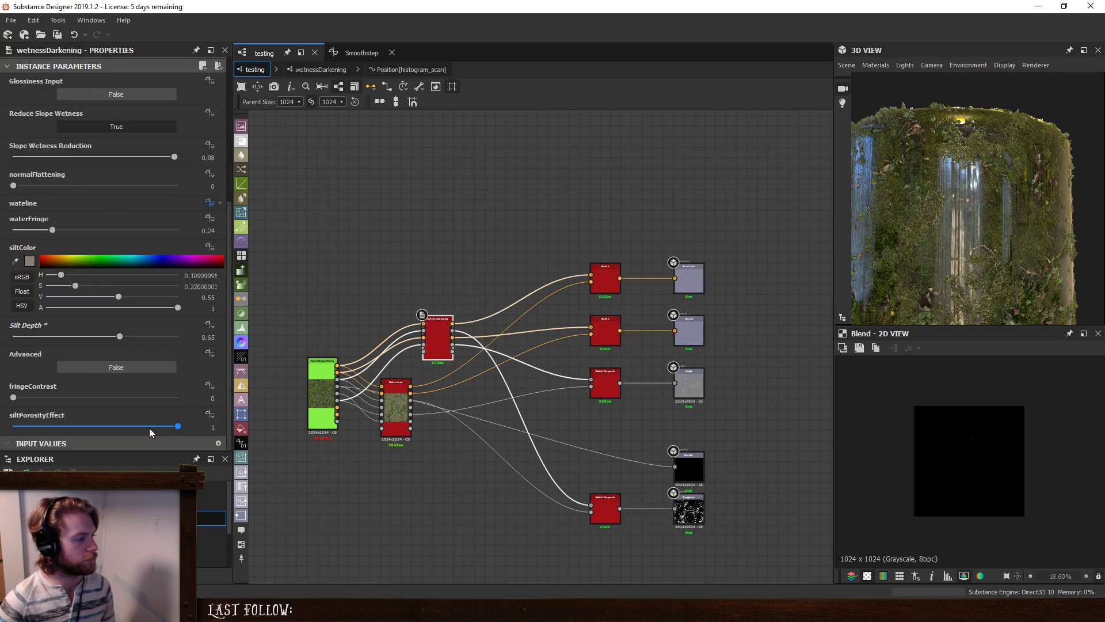
drag(176, 430, 87, 428)
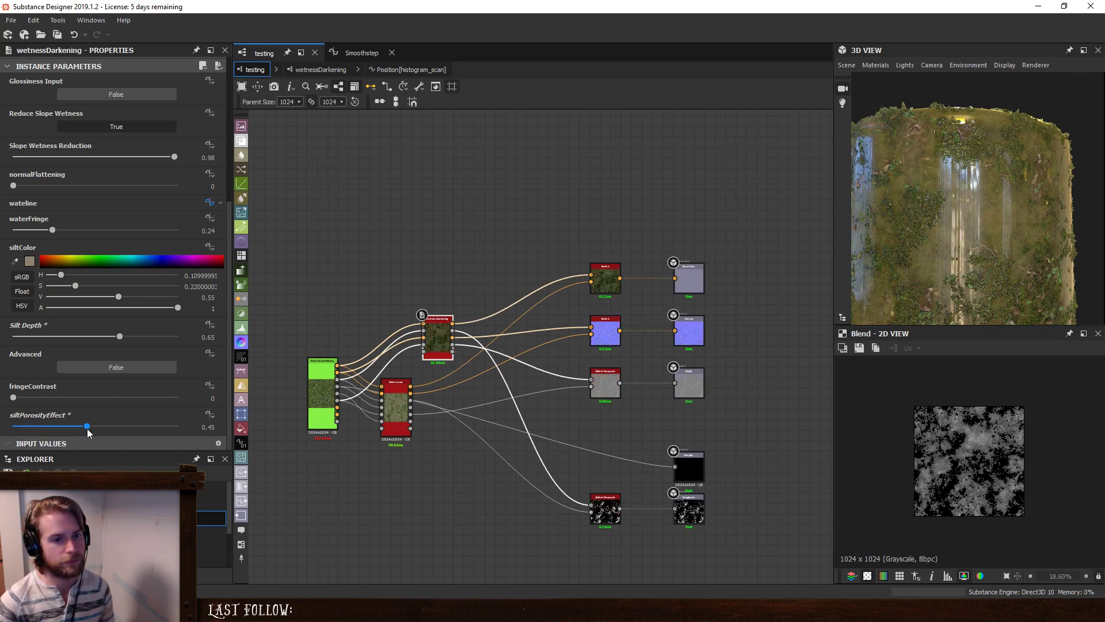
Try siltPorosityEffect on the wetnessDarkening node at 0.75 and at 0, comparing the silt coverage on the model.
mouse_move(955, 220)
mouse_down()
mouse_move(993, 214)
mouse_move(922, 226)
mouse_move(942, 226)
mouse_up()
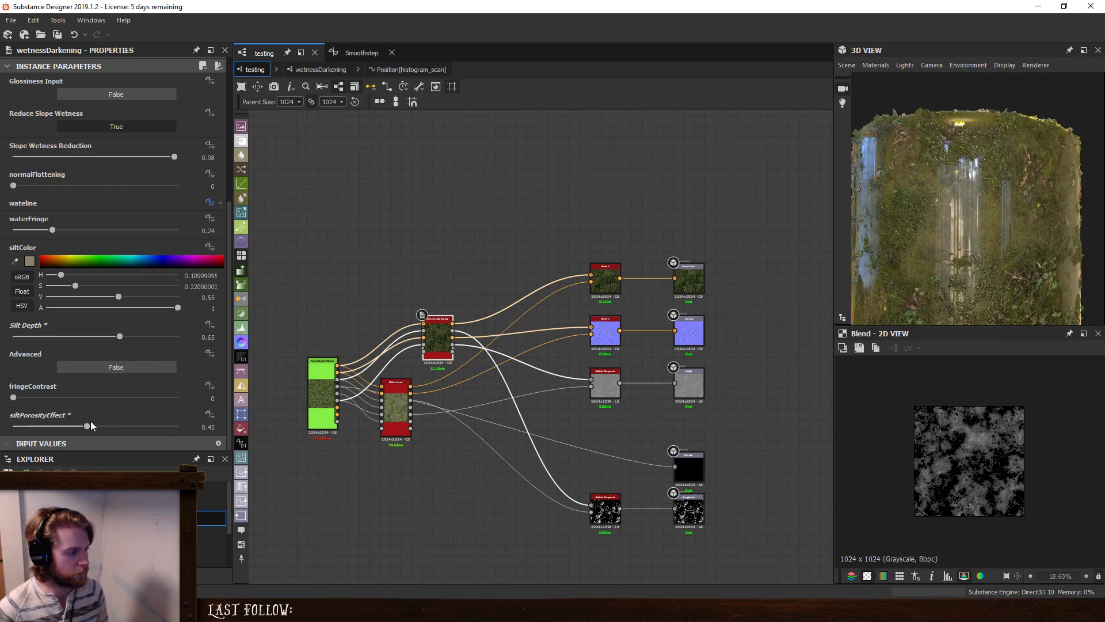
drag(87, 426, 137, 429)
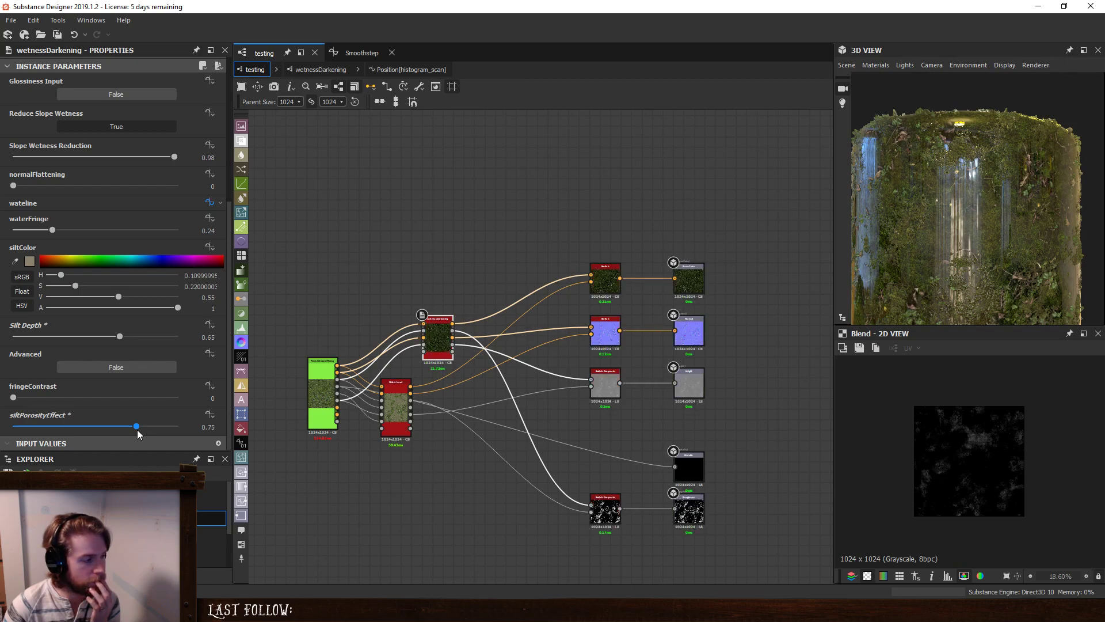
drag(137, 429, 13, 429)
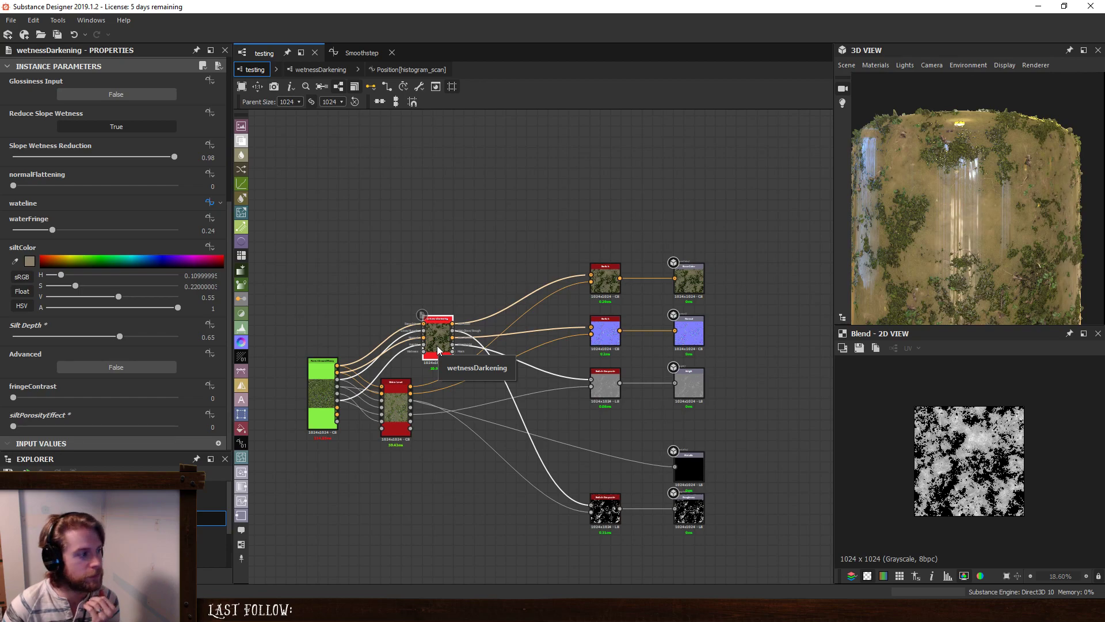
In the wetnessDarkening graph, change the blending mode of the Blend after the Histogram Scan to Multiply.
click(411, 70)
click(304, 70)
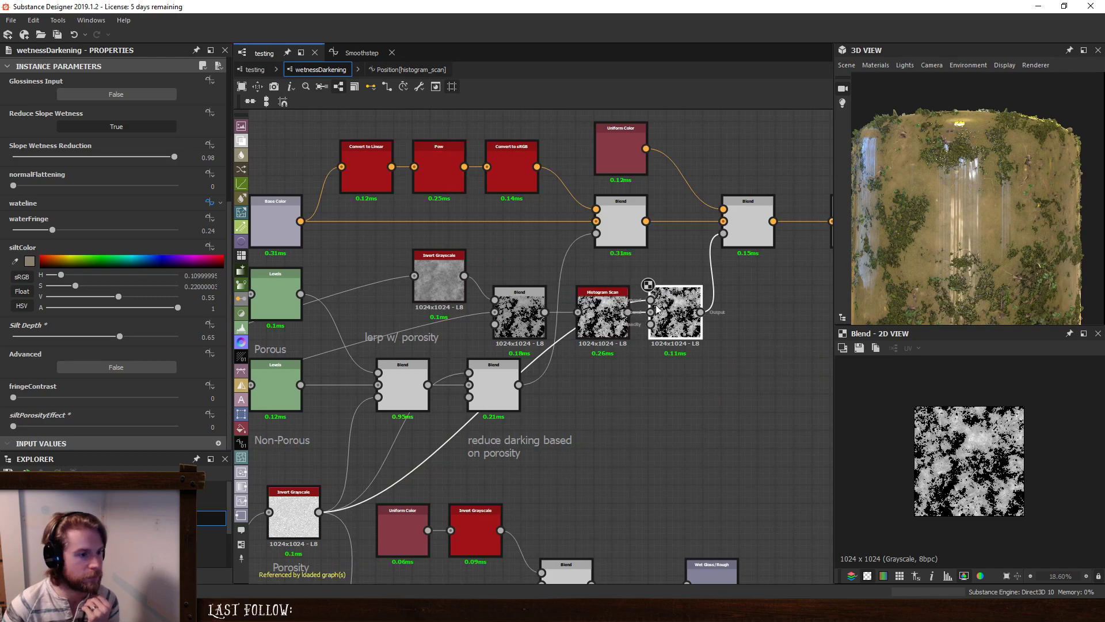
click(675, 311)
click(181, 322)
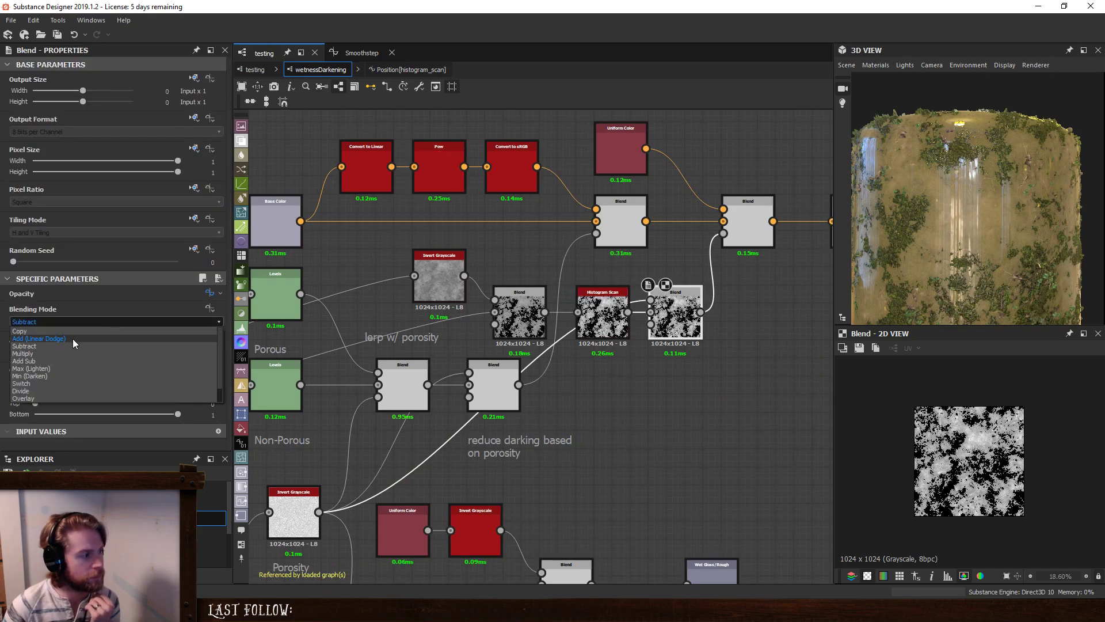
click(63, 353)
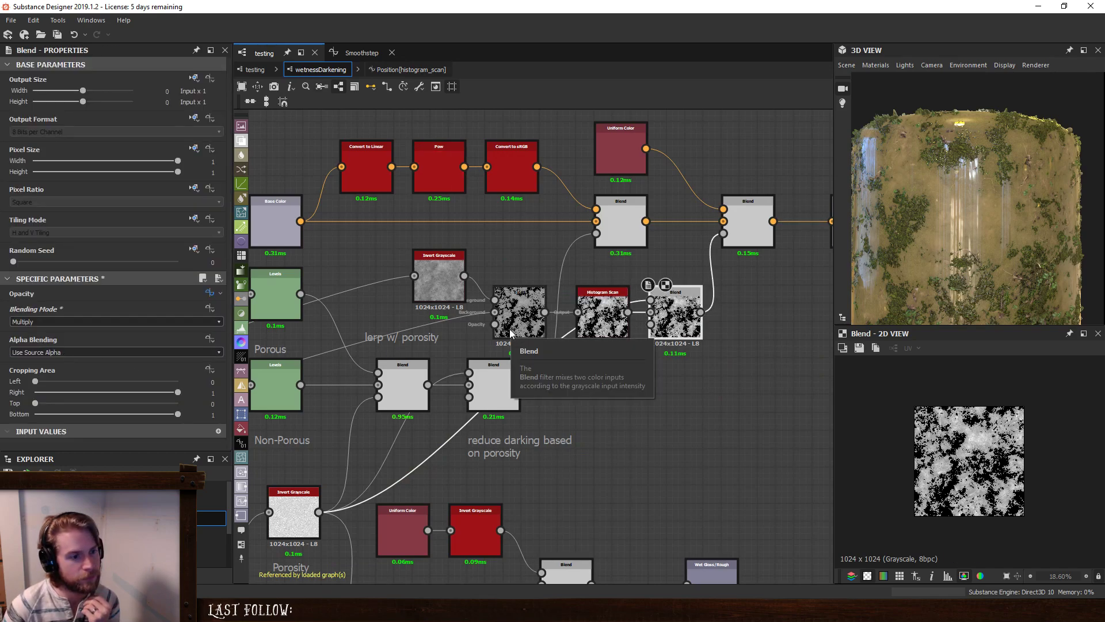
Return to the testing graph and set the wetnessDarkening node's siltPorosityEffect to 1.
click(386, 69)
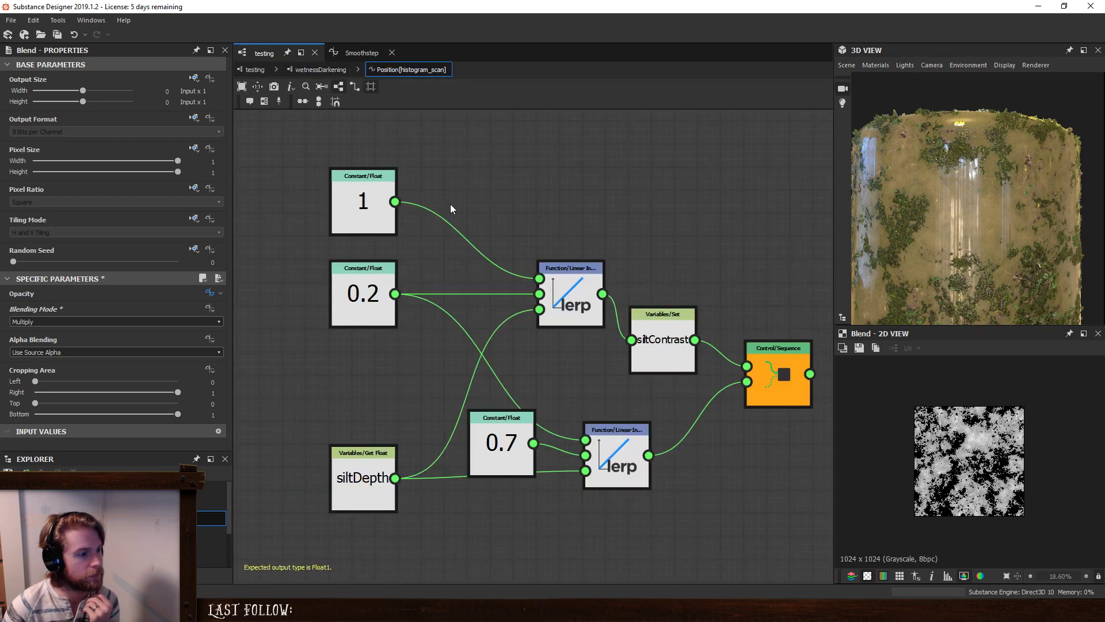
click(253, 70)
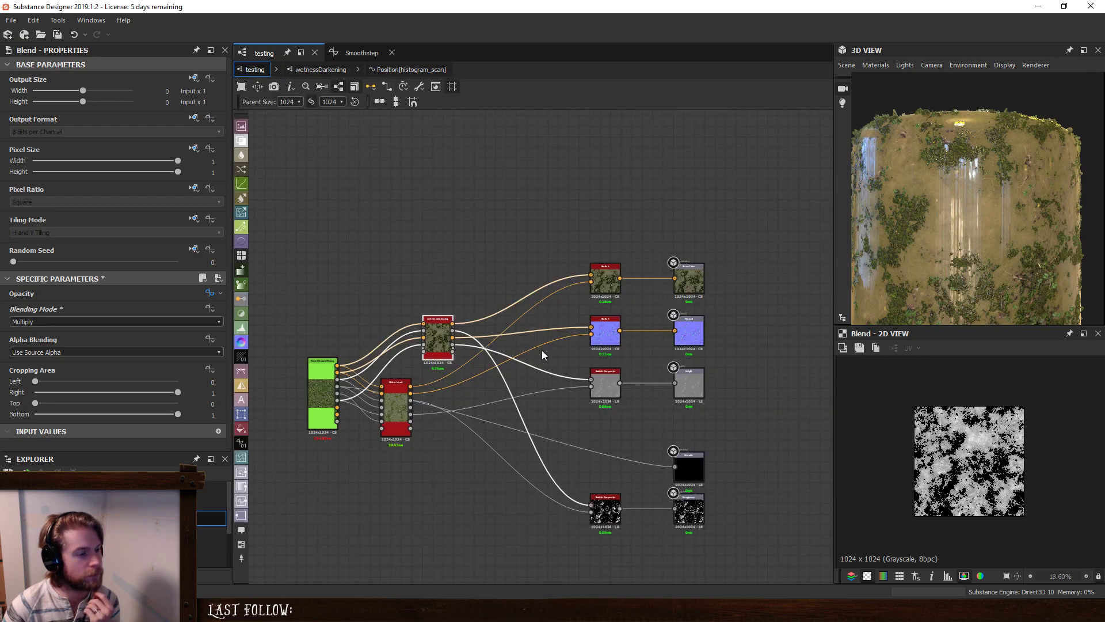
click(443, 325)
scroll(130, 398, down, 5)
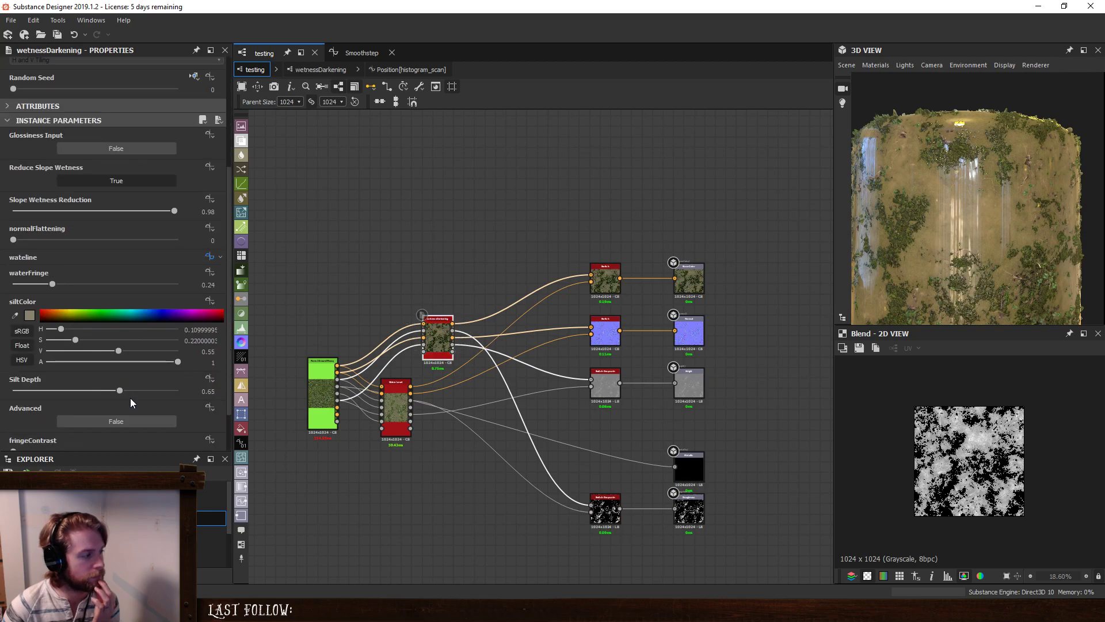
scroll(130, 399, down, 3)
drag(16, 425, 274, 433)
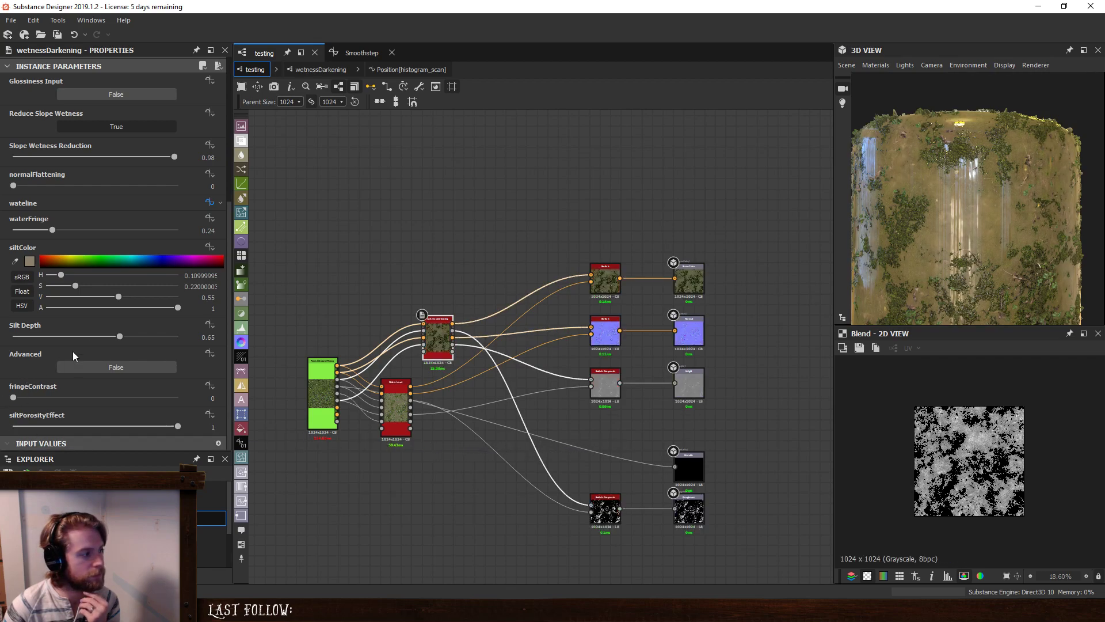
Set wetnessDarkening's Silt Depth to 1 and inspect the silt up close on the model with siltPorosityEffect at 1.
drag(119, 336, 189, 337)
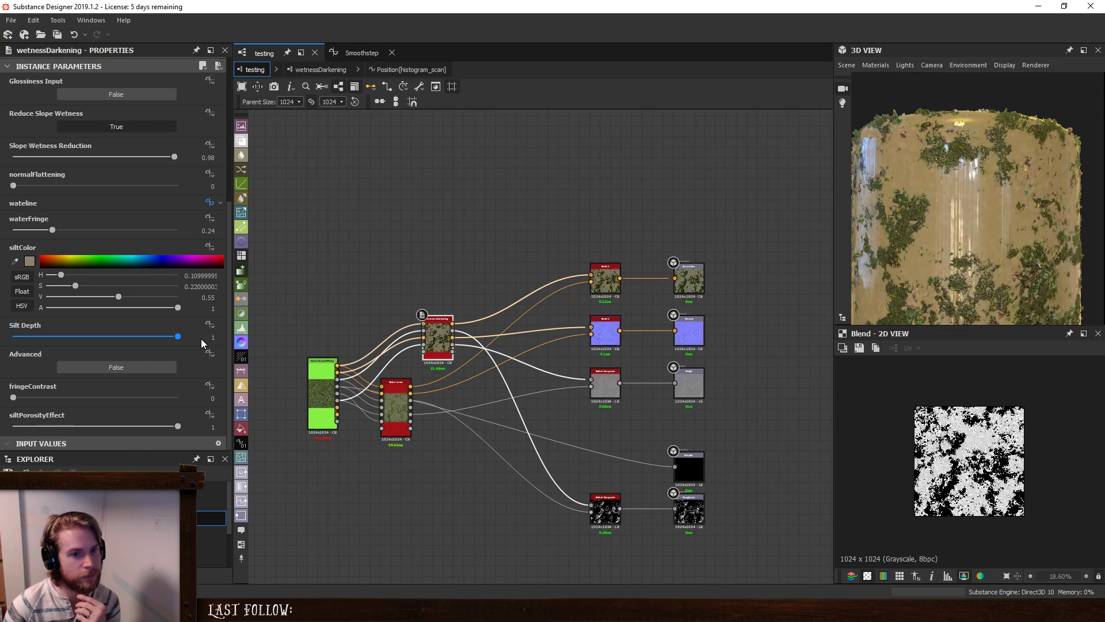
alt+right_drag(1014, 179, 966, 212)
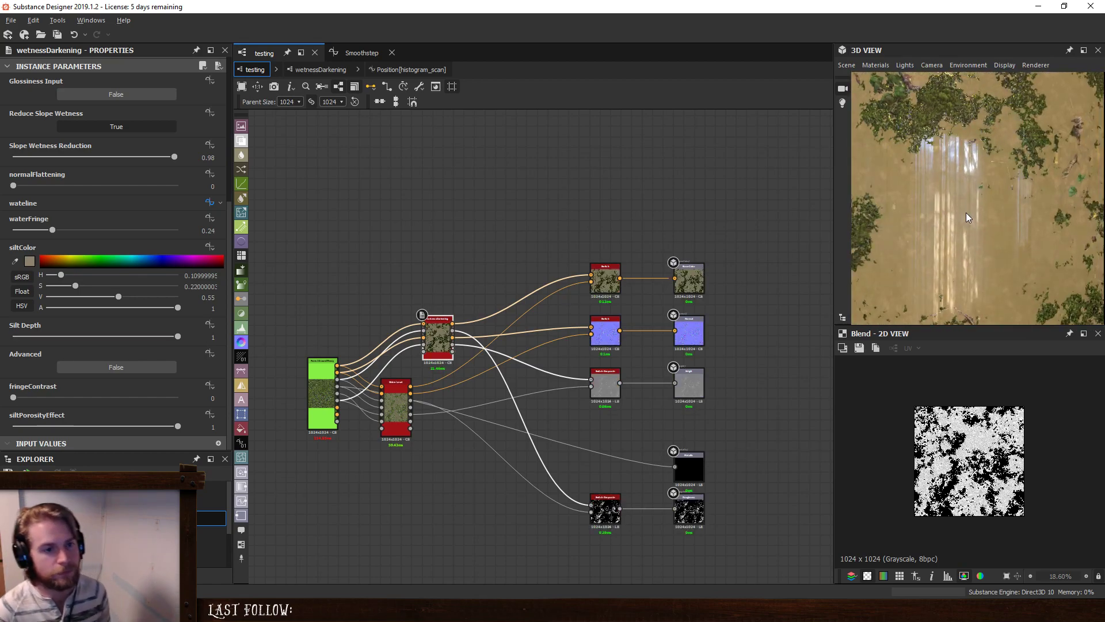
drag(177, 426, 788, 454)
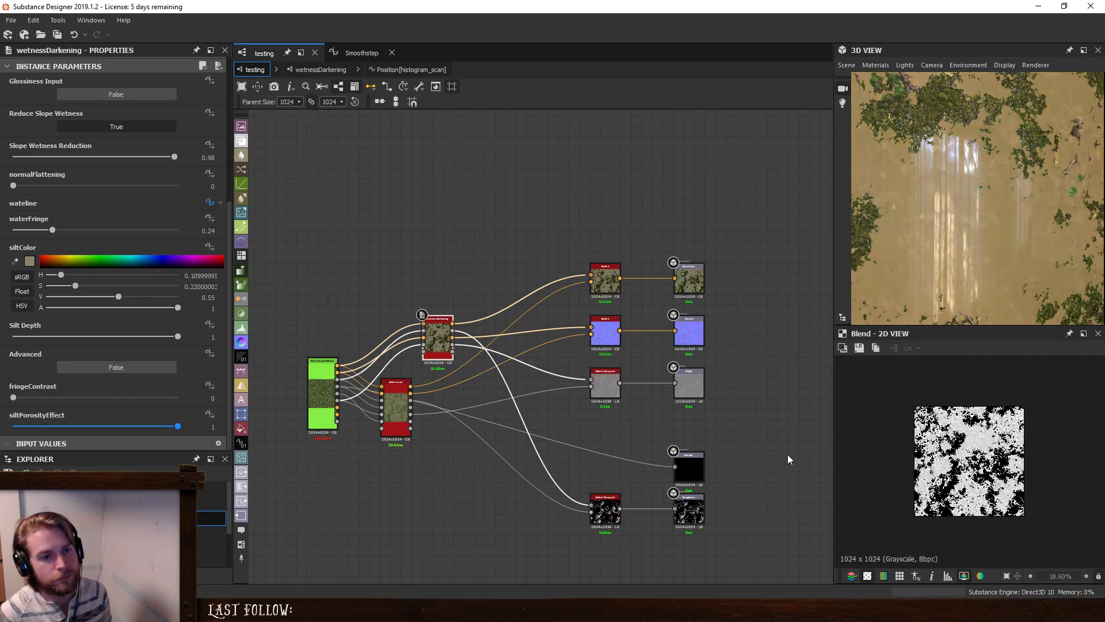
drag(1028, 183, 969, 230)
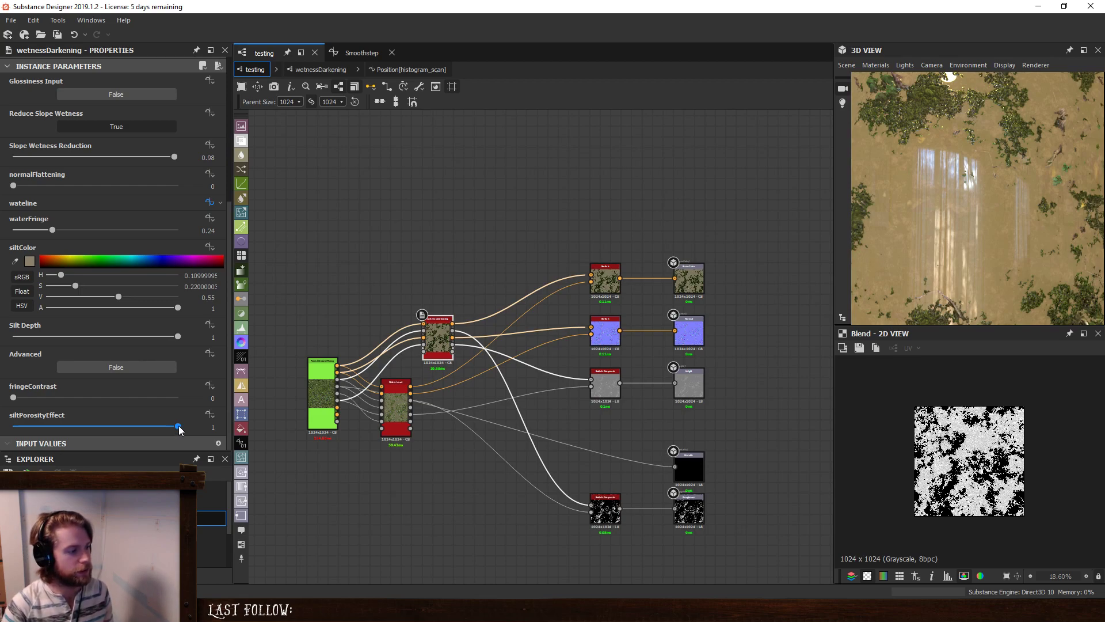
Compare the silt with siltPorosityEffect at 0, and reset the parameter to its default.
drag(178, 427, 10, 426)
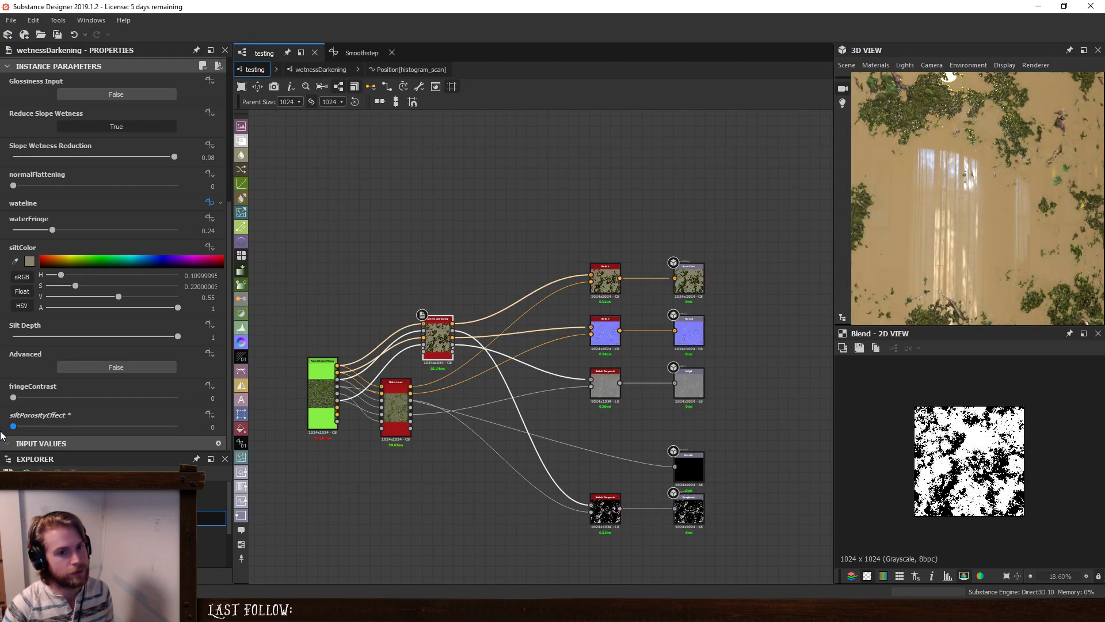
click(209, 415)
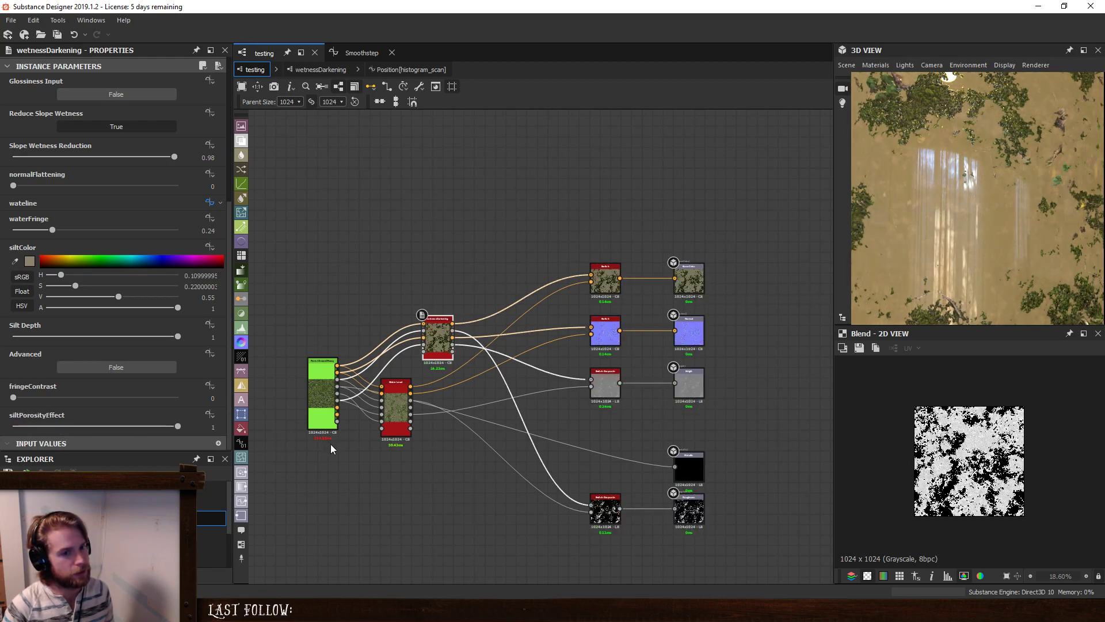
mouse_move(982, 200)
mouse_down()
mouse_move(965, 216)
mouse_move(978, 209)
mouse_up()
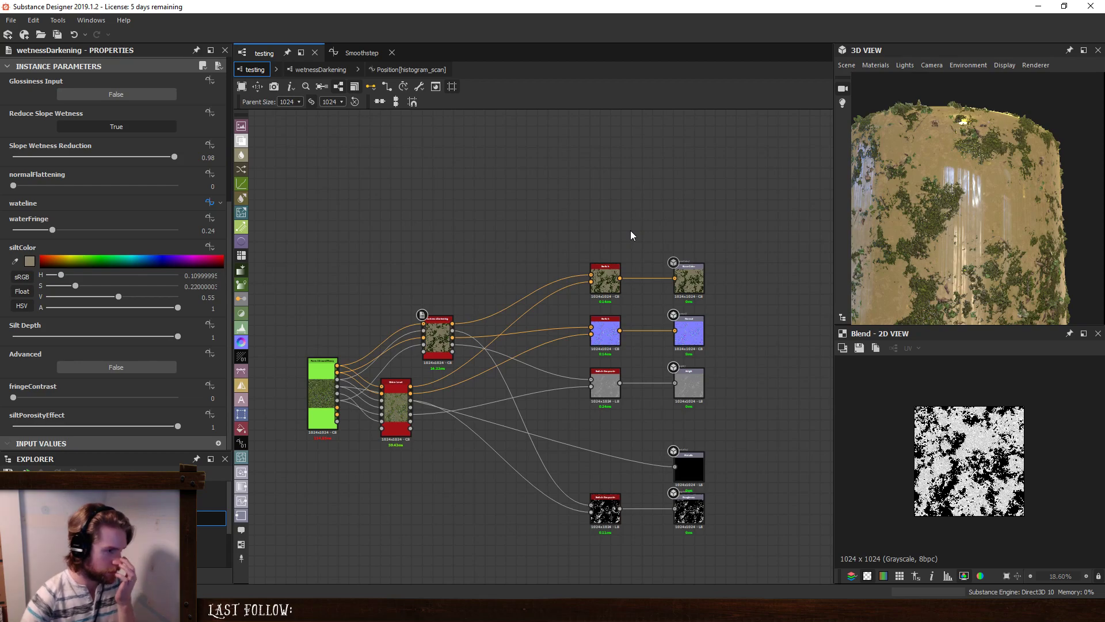
Review the Water Level node's parameters and set the testing graph's Switch default to False.
click(396, 408)
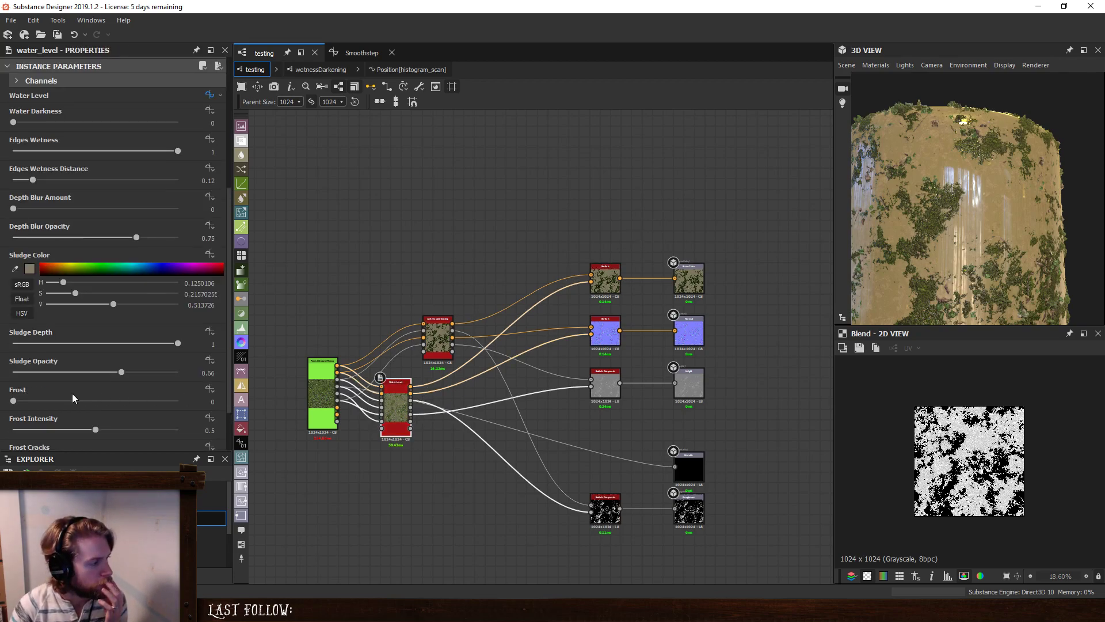
scroll(72, 392, down, 1)
scroll(72, 392, down, 1)
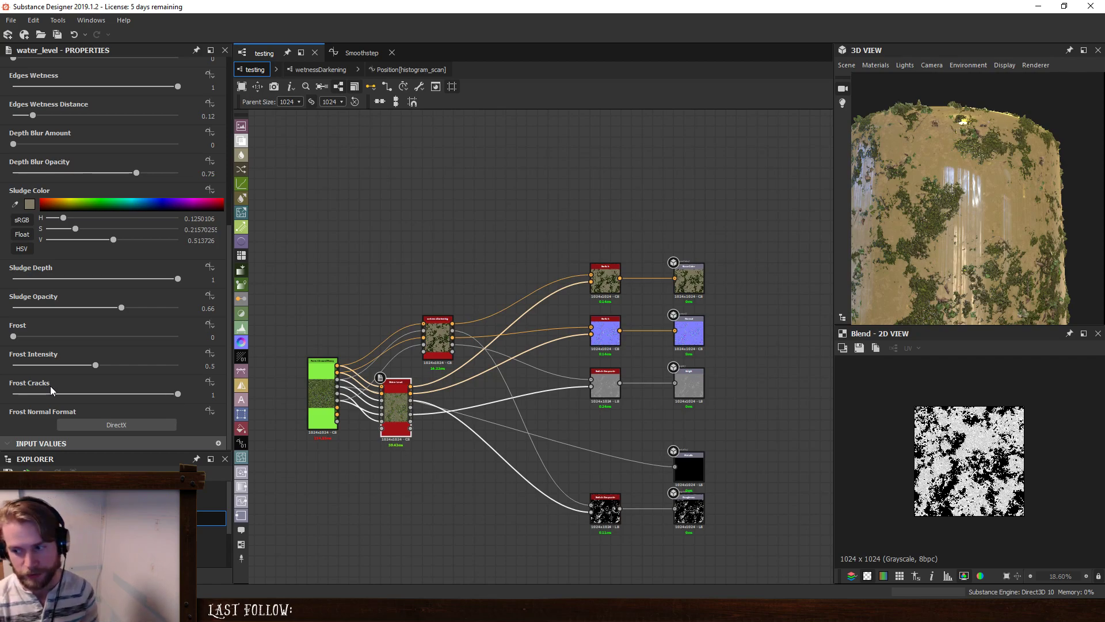
scroll(184, 322, up, 3)
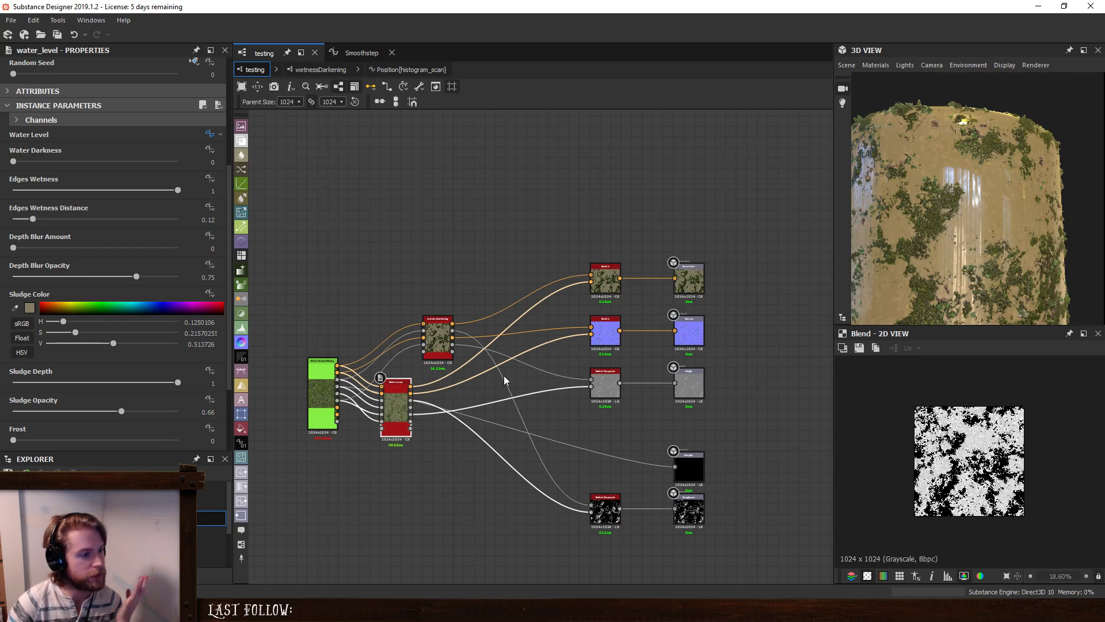
click(549, 253)
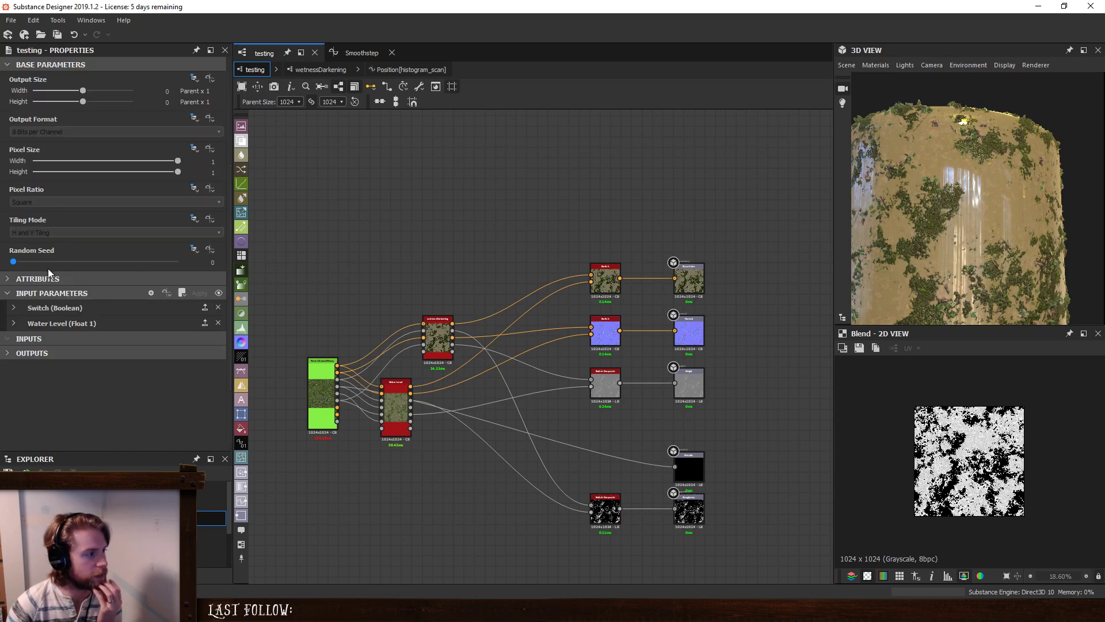
click(58, 309)
click(141, 418)
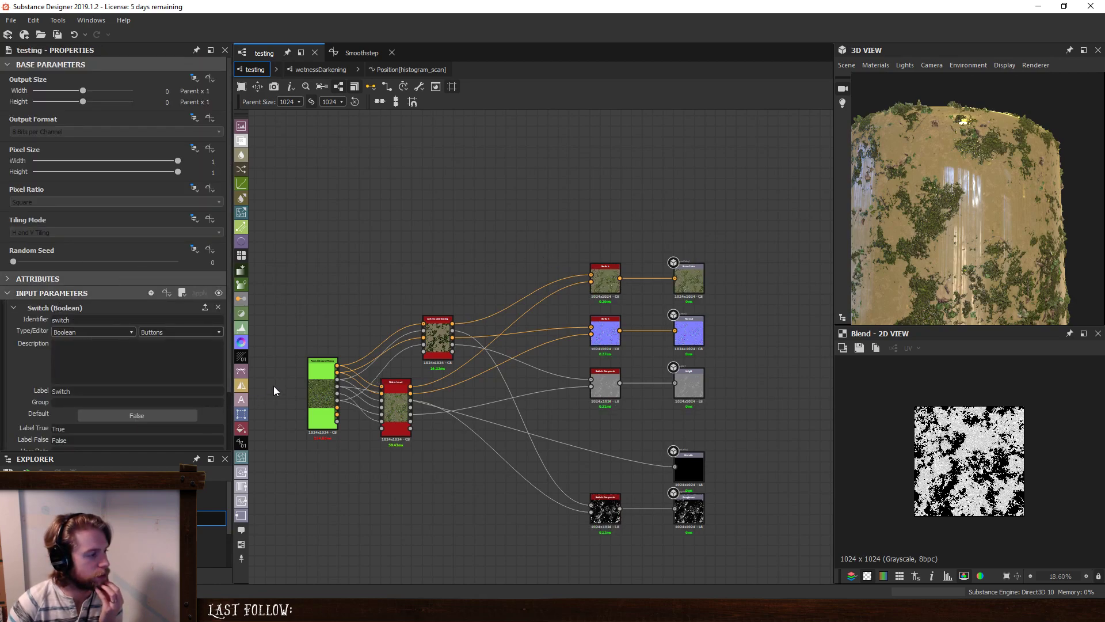
Try stronger sludge on the Water Level node, and lower both Sludge Depth and Sludge Opacity to 0.
click(391, 403)
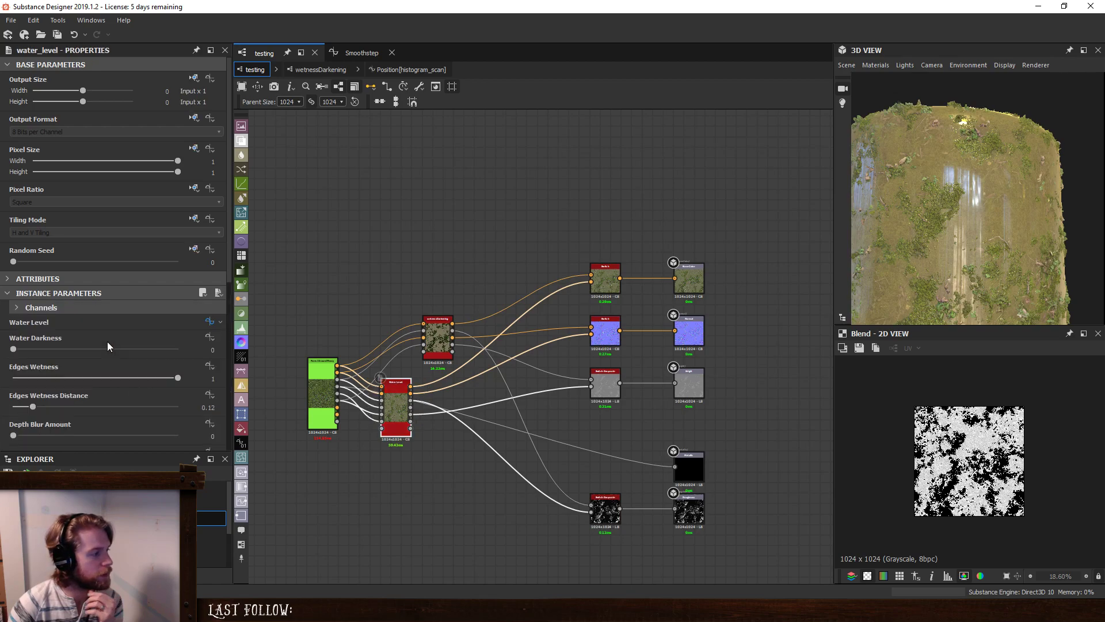
scroll(107, 341, down, 5)
drag(121, 392, 147, 363)
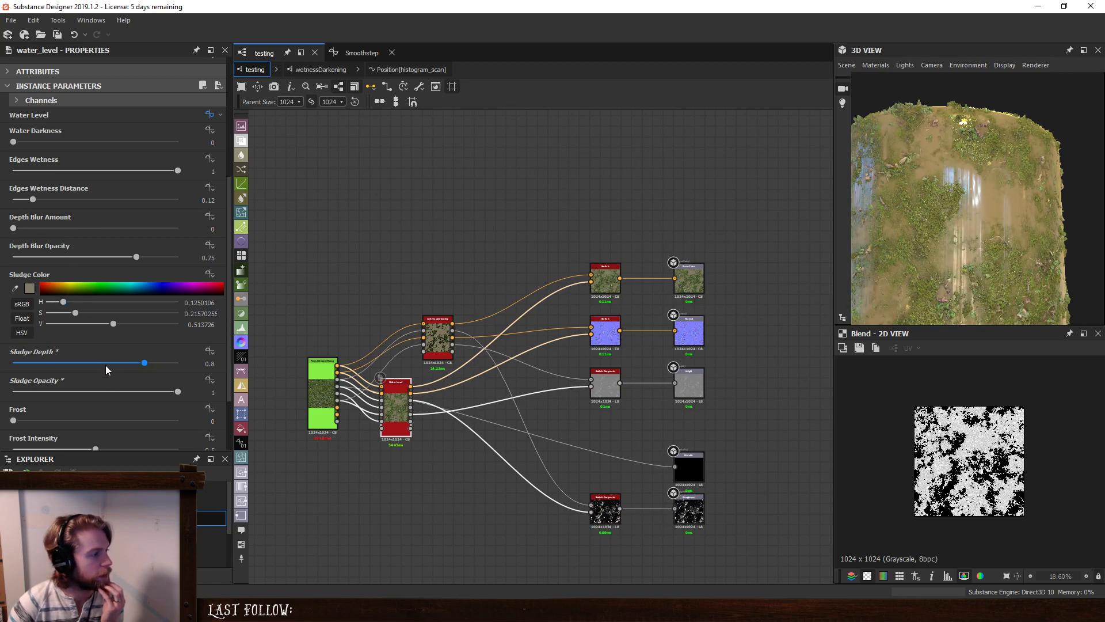
drag(106, 363, 7, 363)
drag(176, 391, 7, 391)
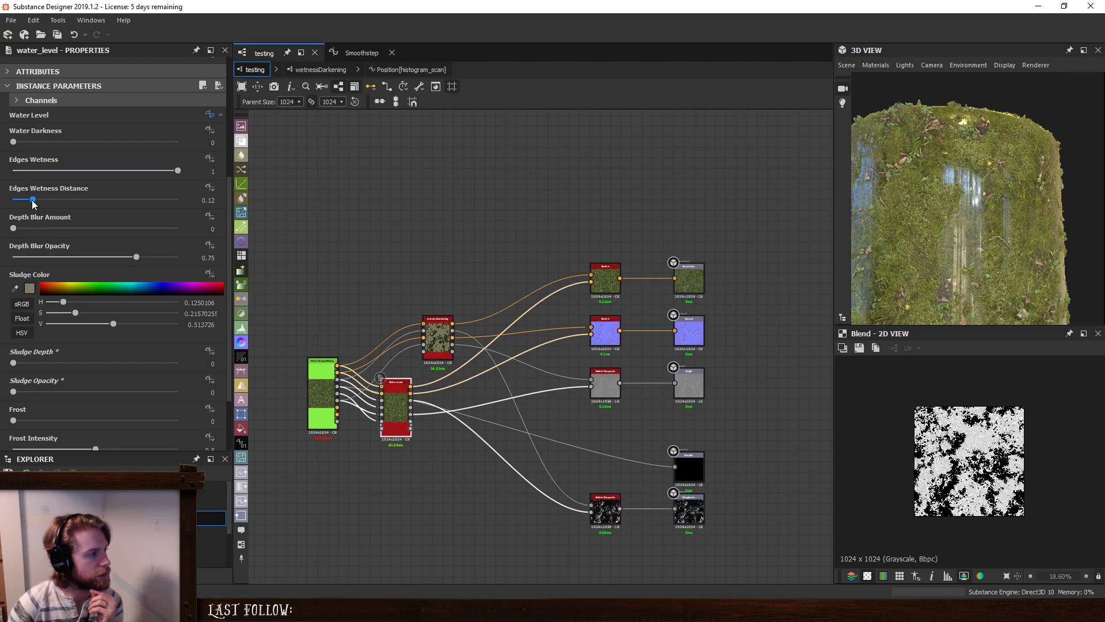
Raise the Water Level node's Depth Blur Amount to 1 and inspect the submerged areas up close on the model.
click(21, 228)
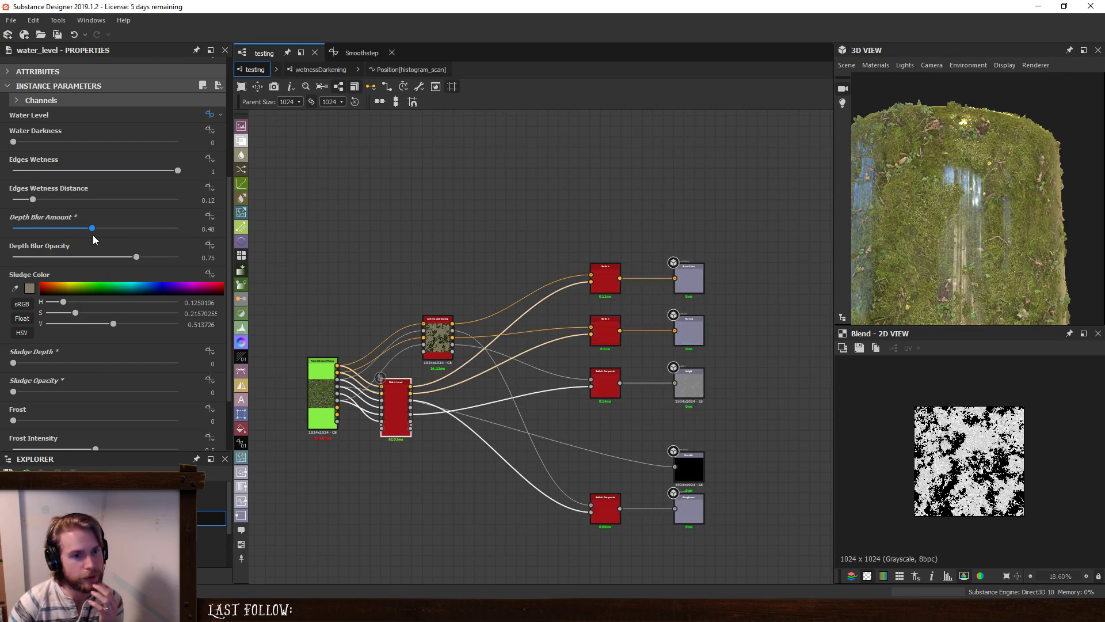
drag(93, 235, 320, 236)
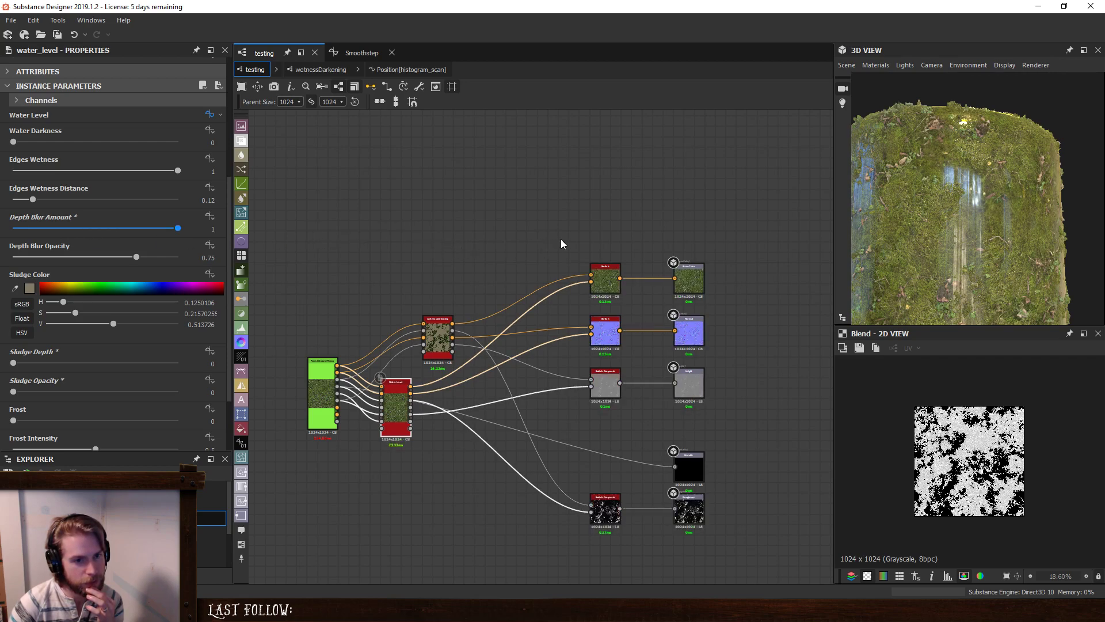
scroll(987, 208, up, 5)
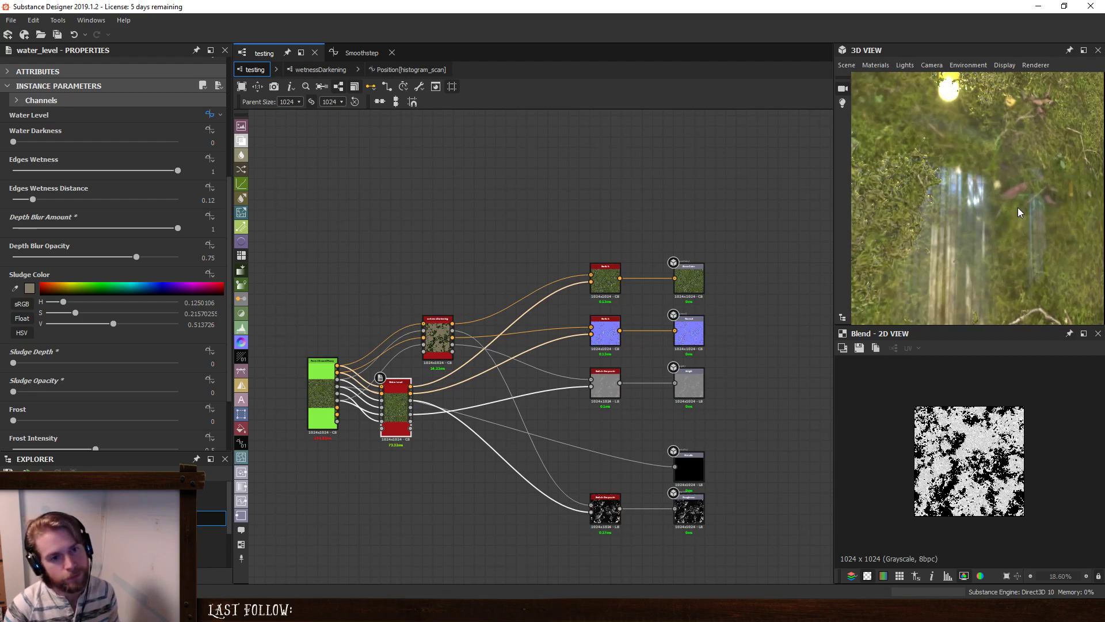
mouse_move(1018, 208)
mouse_down()
mouse_move(993, 213)
mouse_move(1000, 168)
mouse_move(993, 220)
mouse_move(1012, 223)
mouse_up()
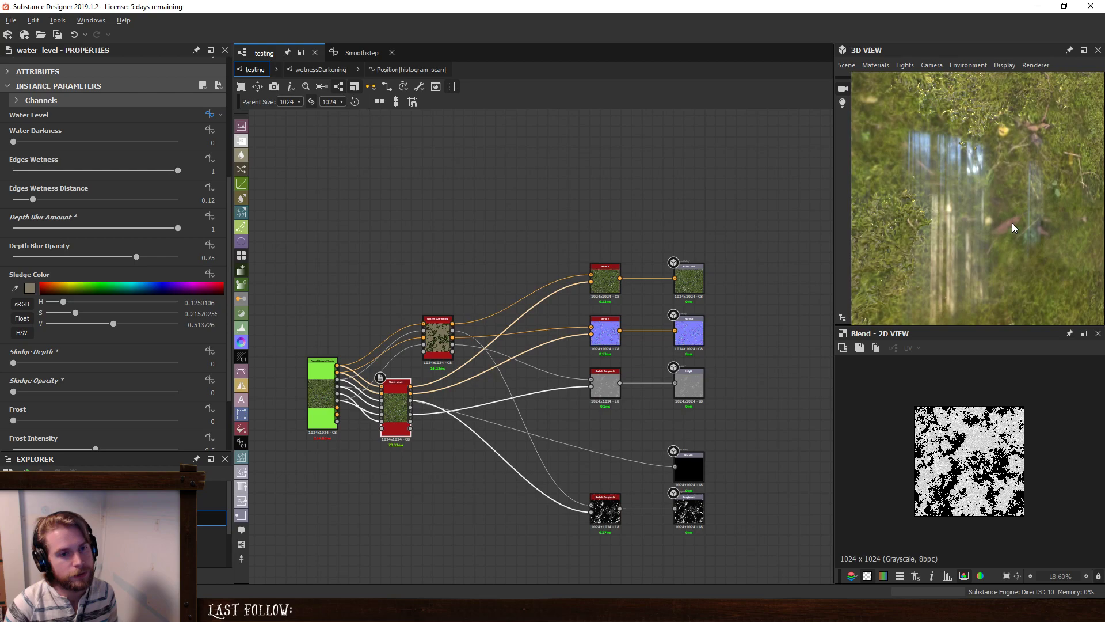
Set the Water Level node's Depth Blur Amount to 2 and examine the blur on the model from near and far.
click(204, 227)
text(2)
key(Return)
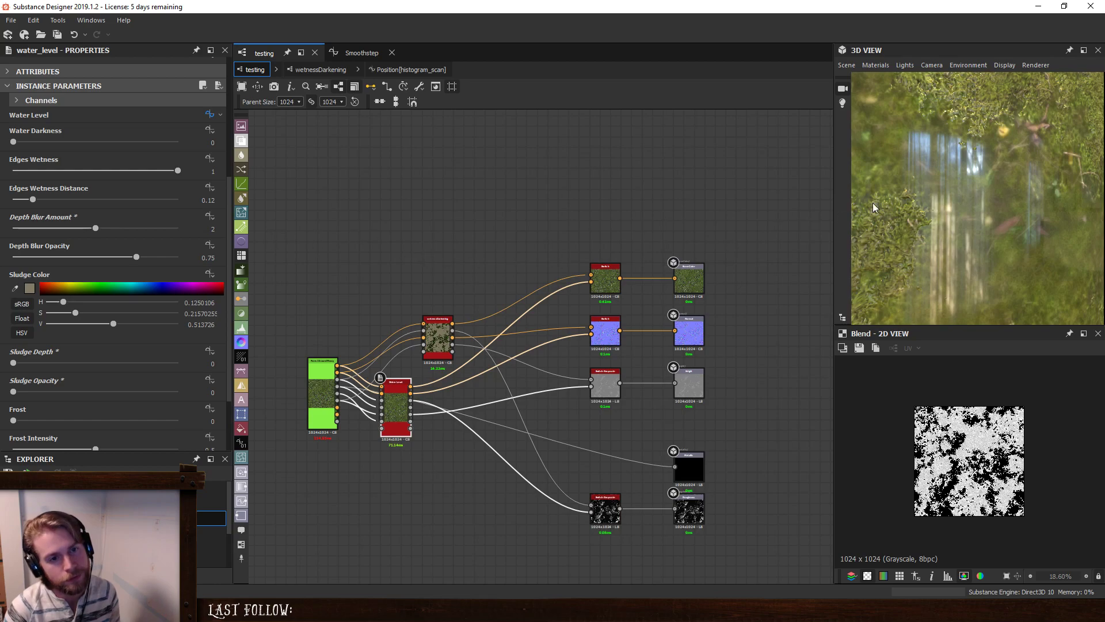
scroll(986, 199, down, 5)
drag(987, 202, 1003, 223)
scroll(967, 187, up, 5)
scroll(996, 224, down, 5)
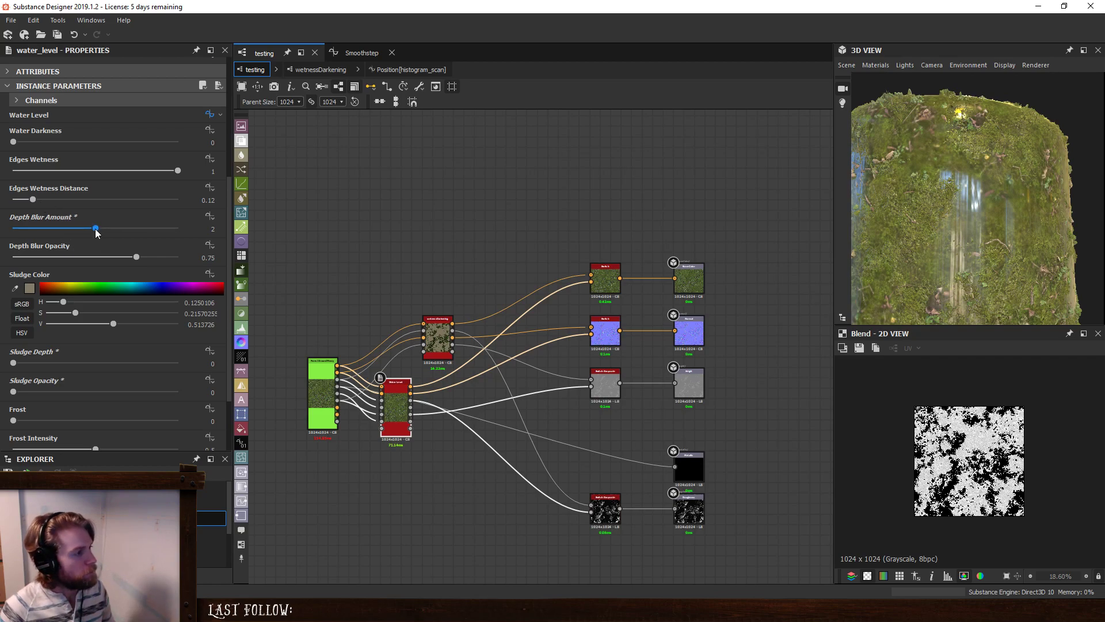
Try Depth Blur Opacity at 1 on the Water Level node, and set it to 0.56 with Depth Blur Amount at 0.74.
drag(139, 257, 175, 260)
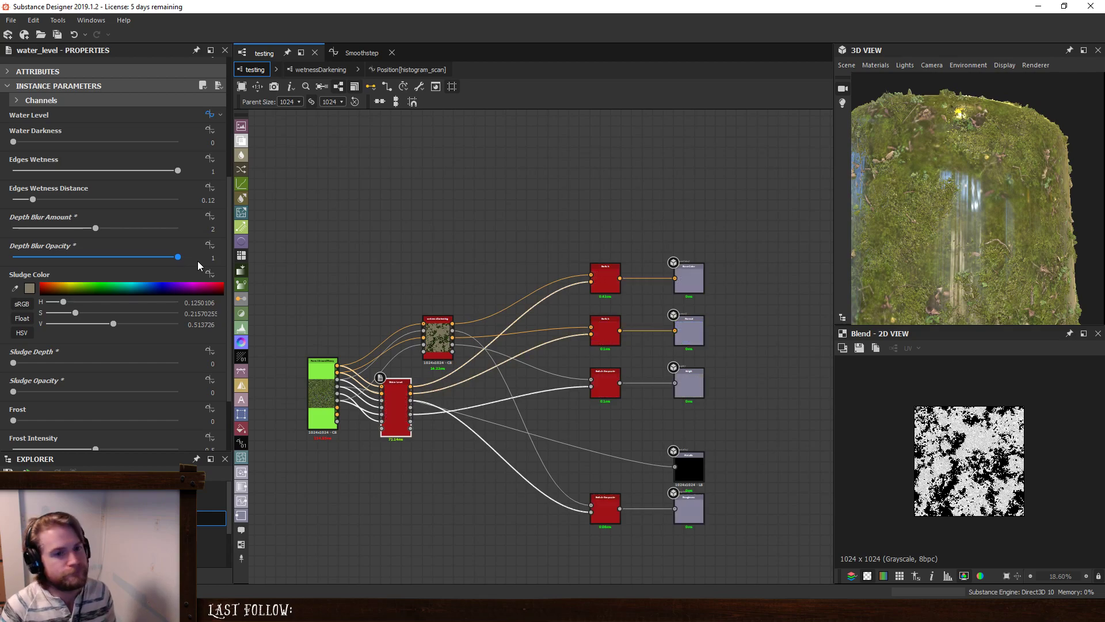
scroll(1038, 219, up, 3)
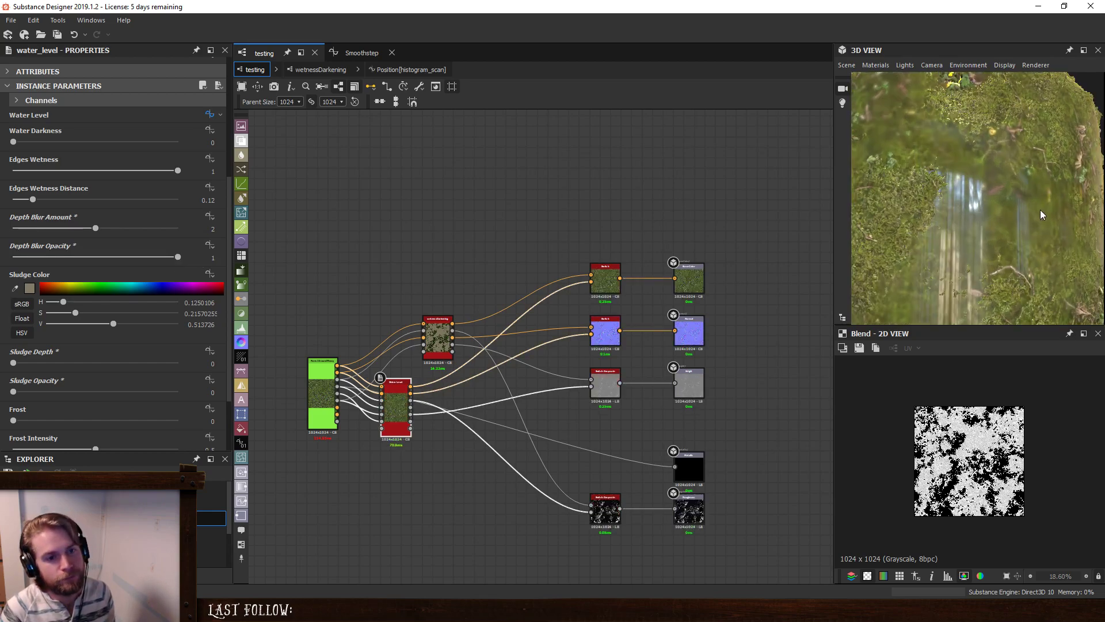
drag(1038, 216, 1025, 225)
drag(133, 256, 106, 266)
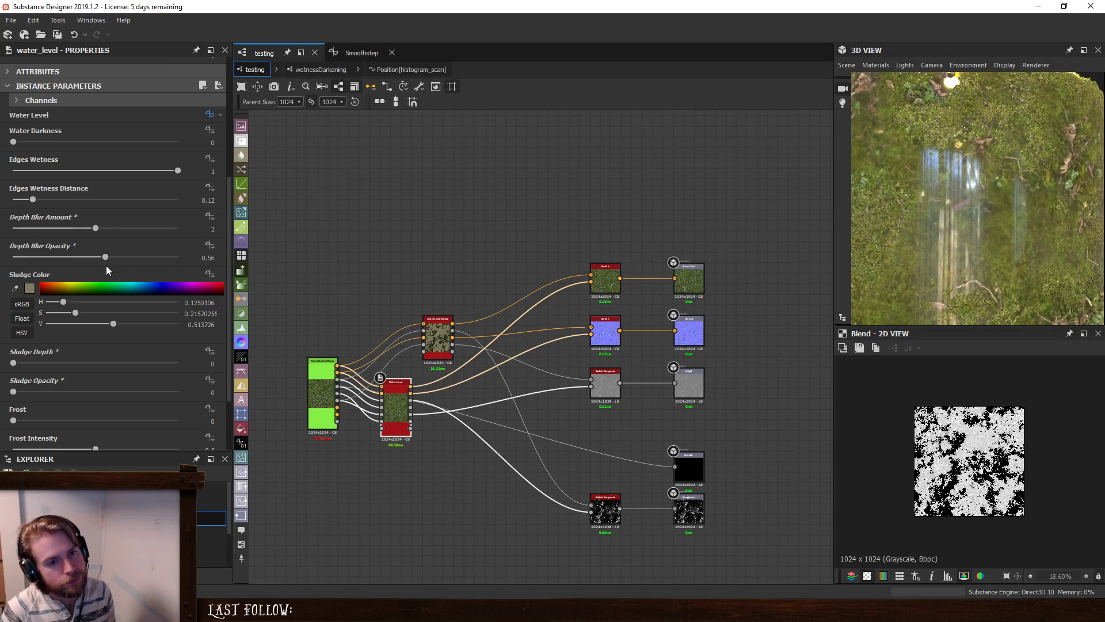
drag(95, 228, 44, 229)
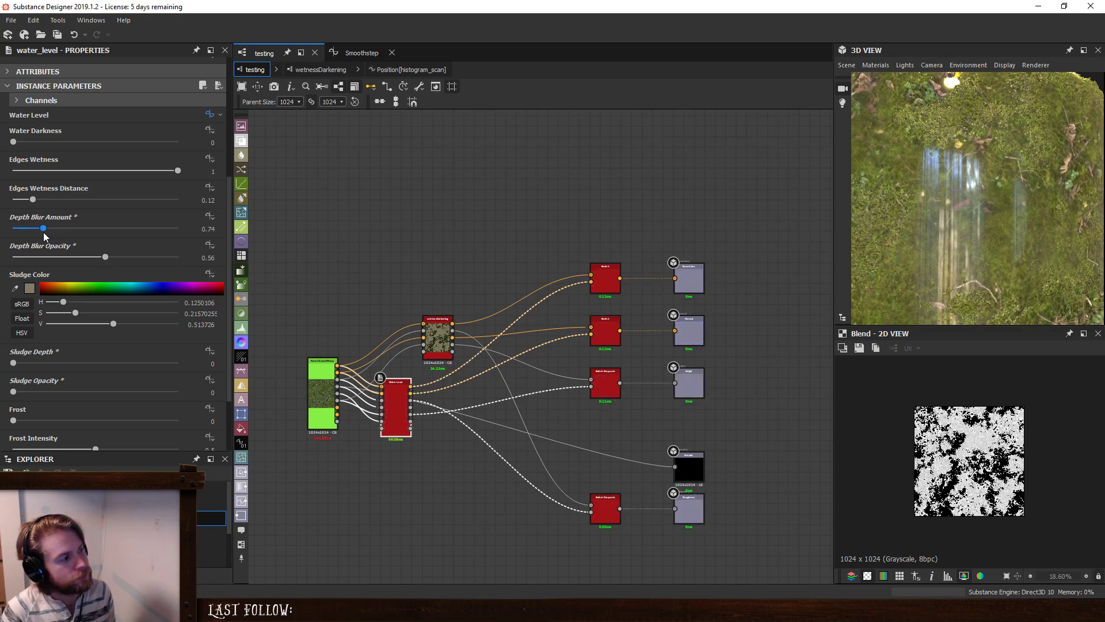
Set the Water Level node's Depth Blur Amount and Depth Blur Opacity both to 1 and inspect the blur up close on the model.
click(212, 229)
text(1)
key(Return)
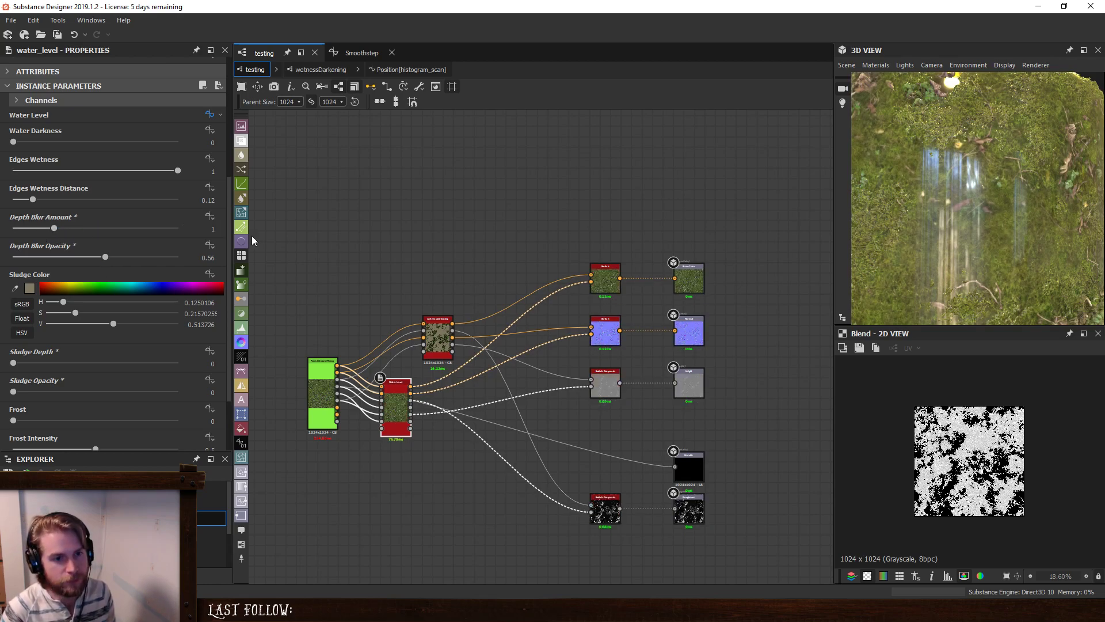
drag(107, 257, 205, 260)
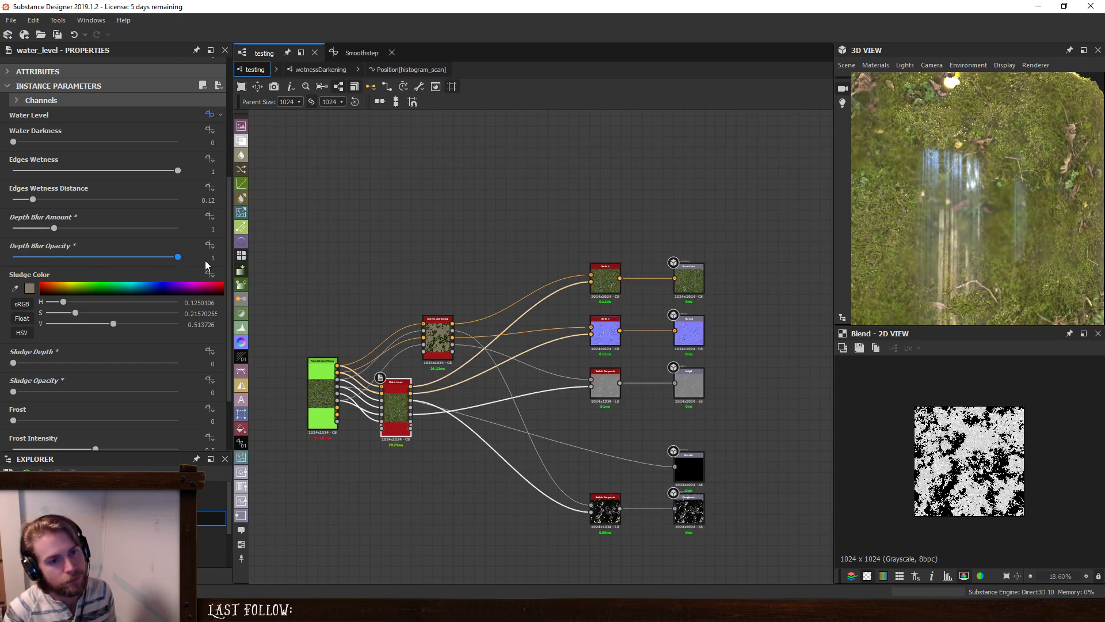
drag(965, 217, 1036, 259)
scroll(1035, 259, up, 4)
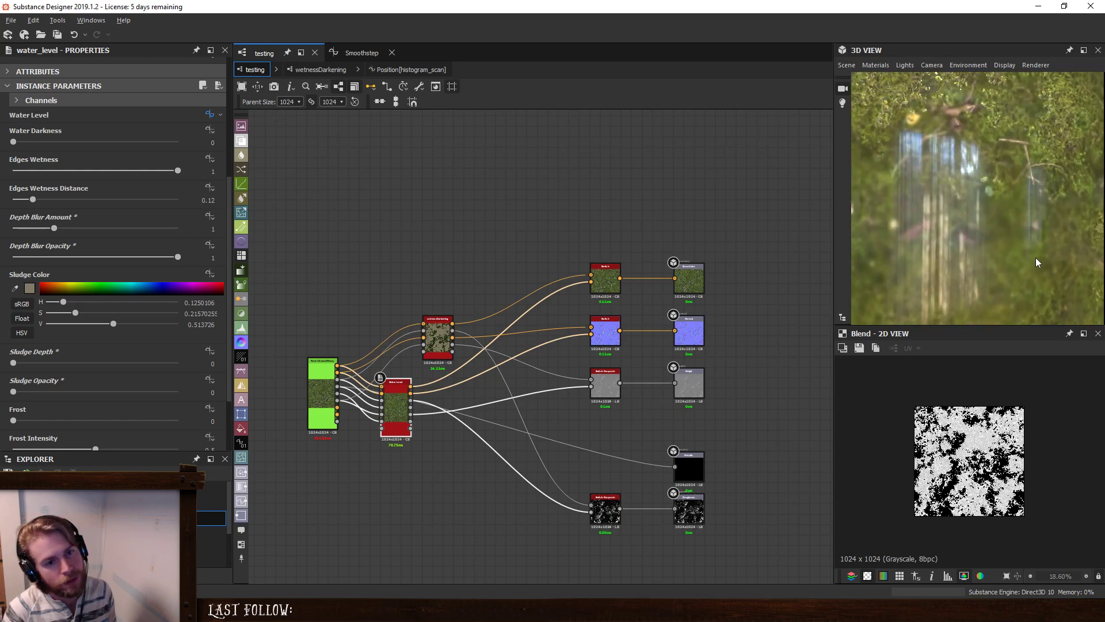
Try Depth Blur Amount 4 with Depth Blur Opacity 0.21, raise the opacity to 1, and examine the model from far and near.
drag(177, 257, 129, 228)
drag(276, 235, 261, 236)
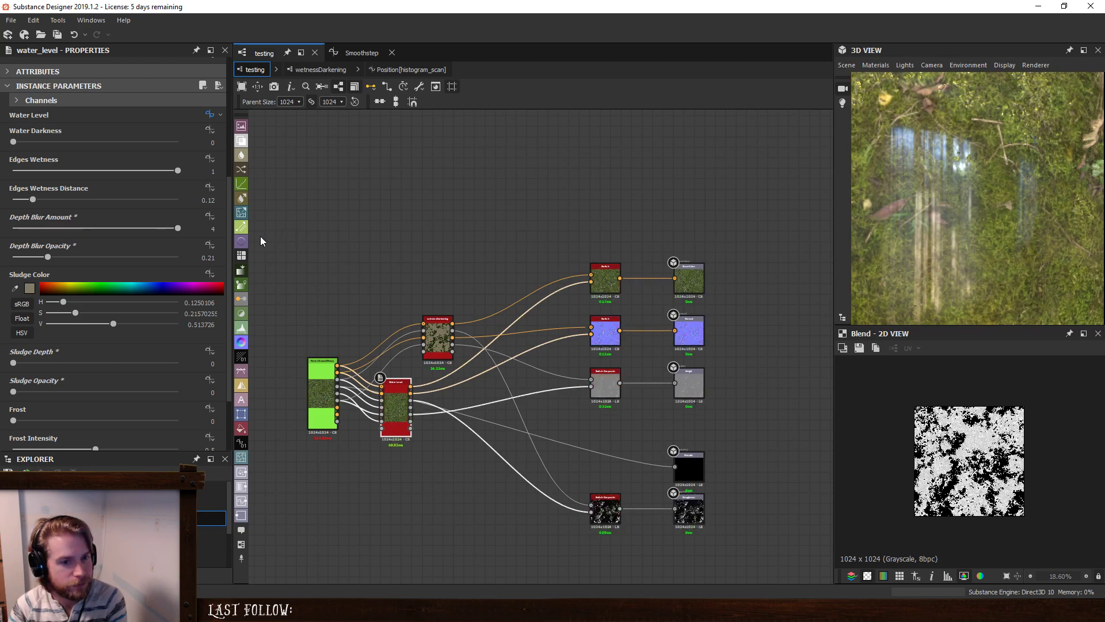
drag(49, 257, 213, 264)
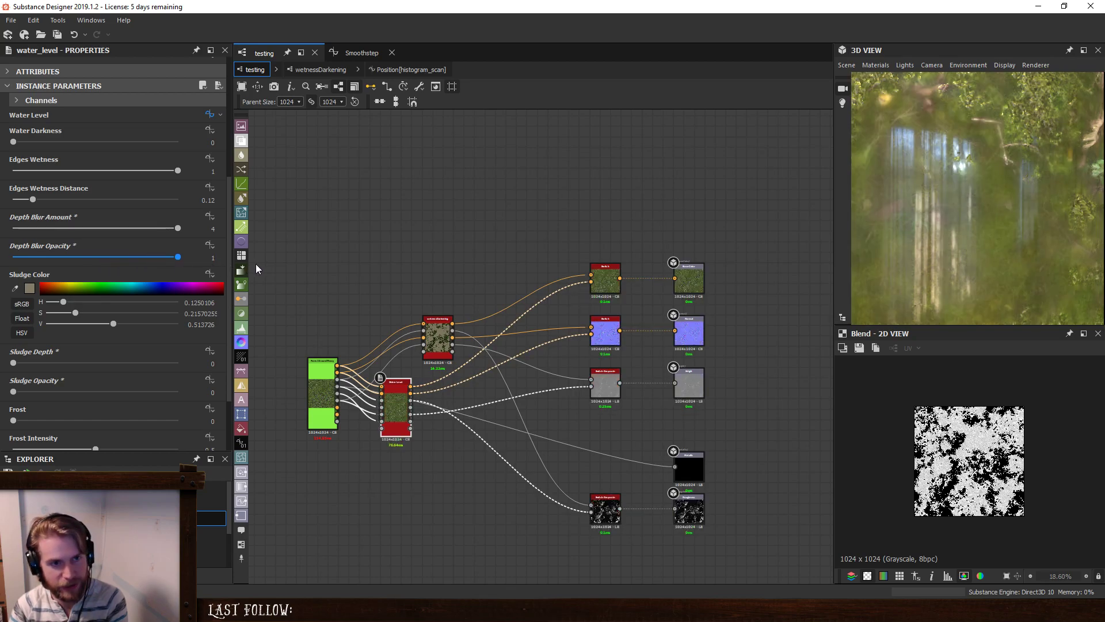
scroll(975, 243, down, 10)
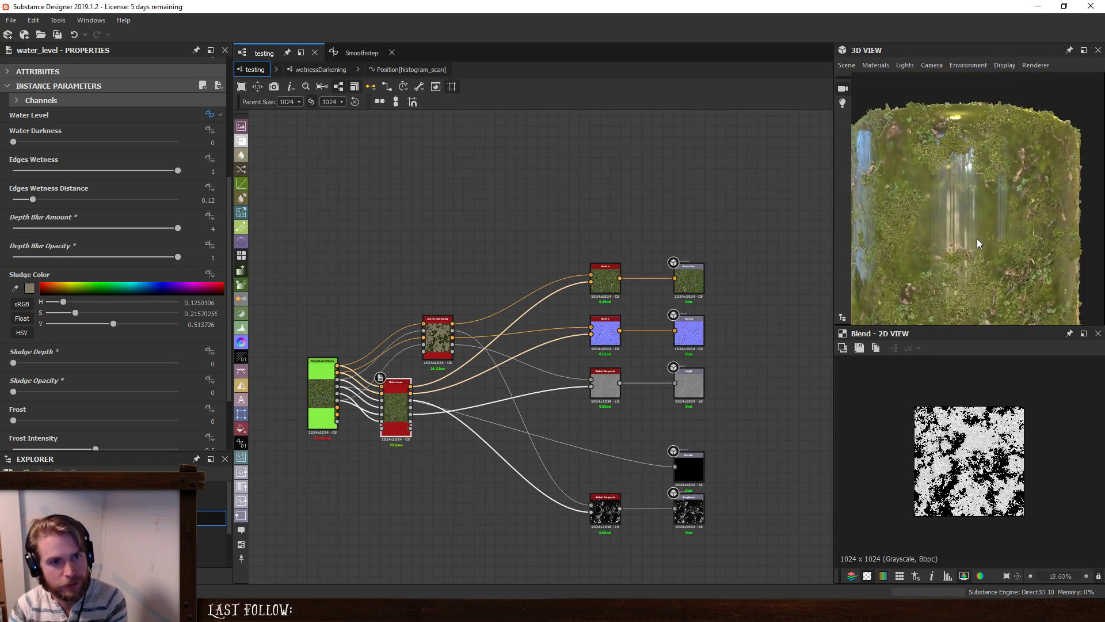
scroll(967, 239, up, 10)
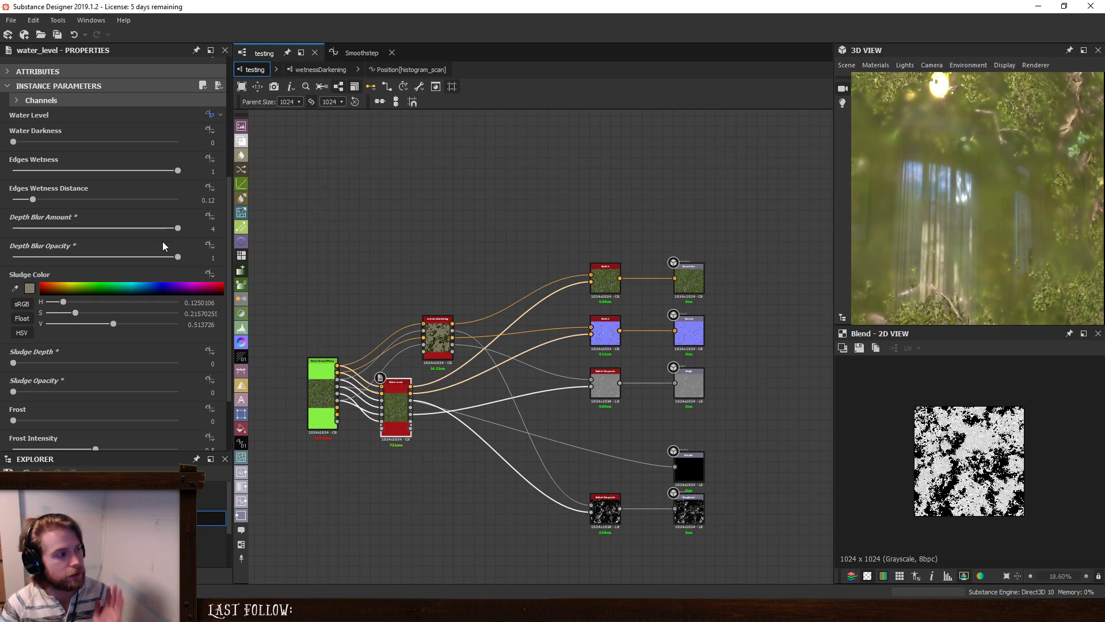
Lower the Water Level node's Depth Blur Amount to 0.78 and compare the blur on the model from a distance.
drag(177, 229, 77, 233)
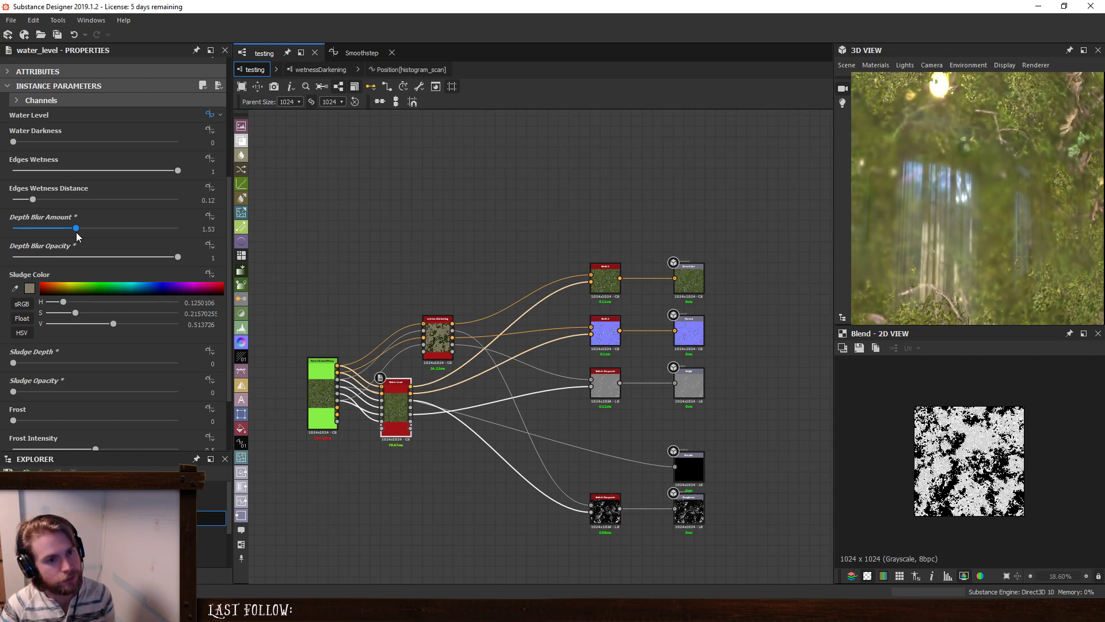
drag(76, 233, 46, 233)
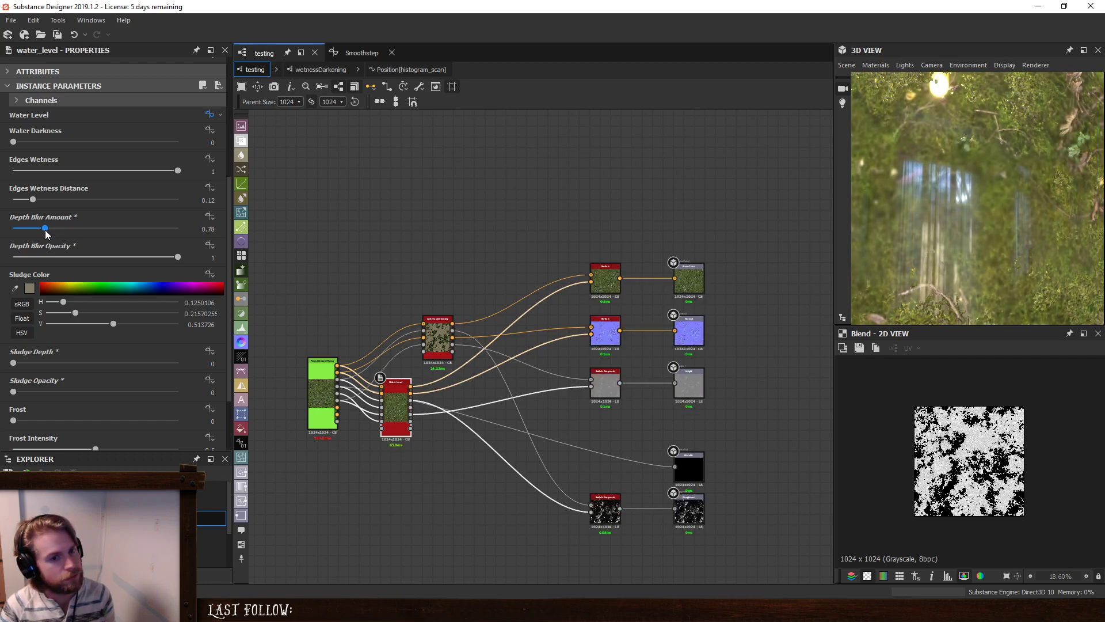
scroll(960, 233, down, 5)
drag(969, 250, 997, 243)
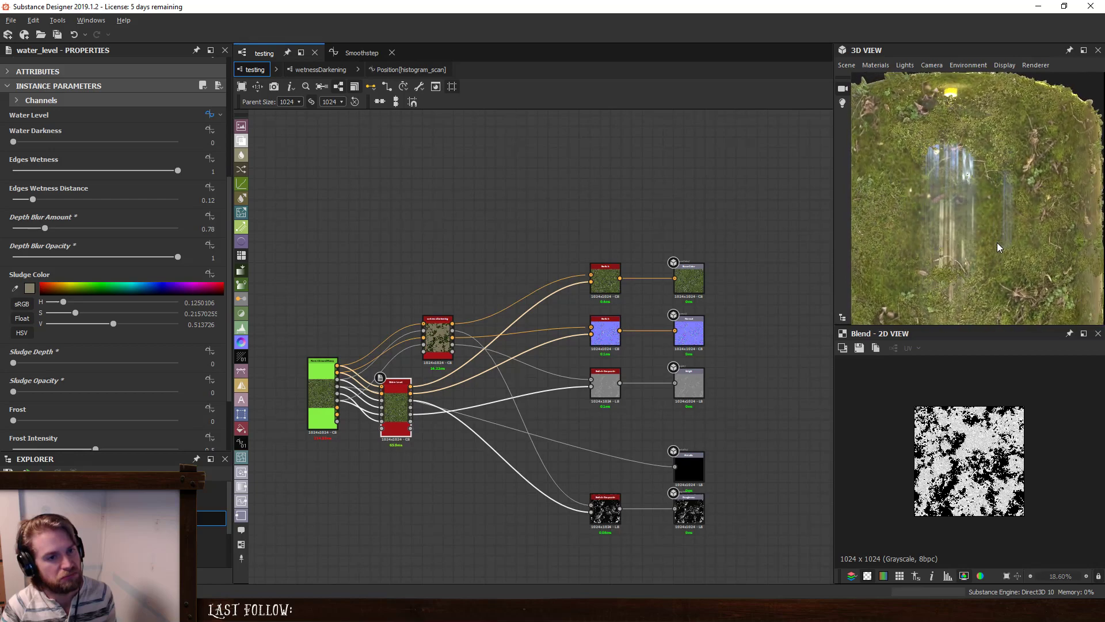
Review the final colour Blend, the Wet Color output and the Histogram Scan's position function in wetnessDarkening, and return to the testing graph.
click(322, 69)
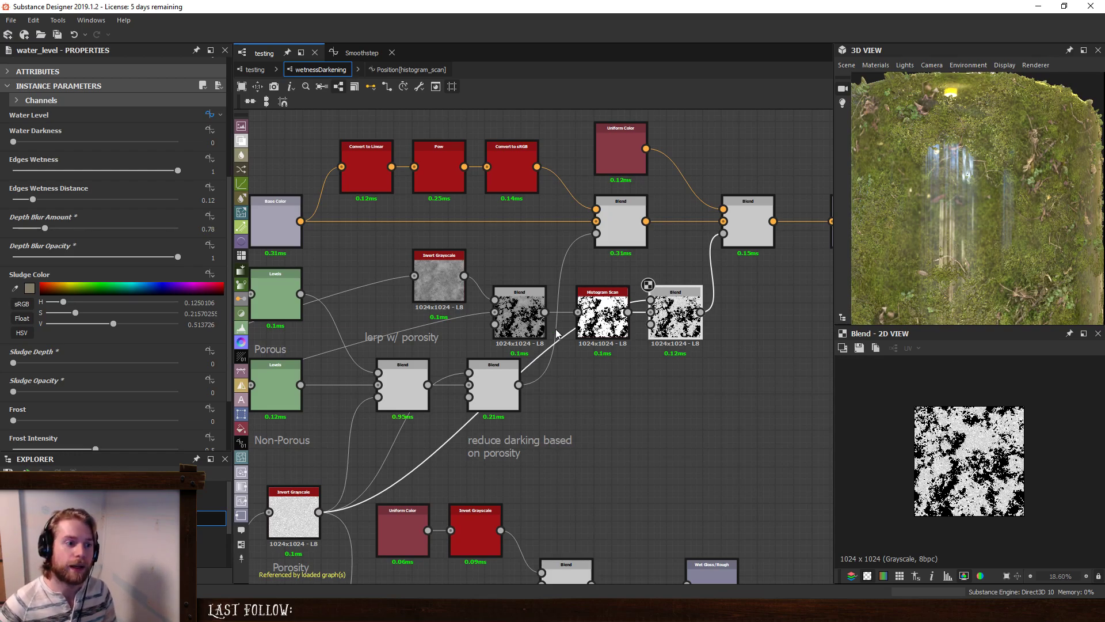
double_click(759, 229)
middle_drag(707, 323, 610, 363)
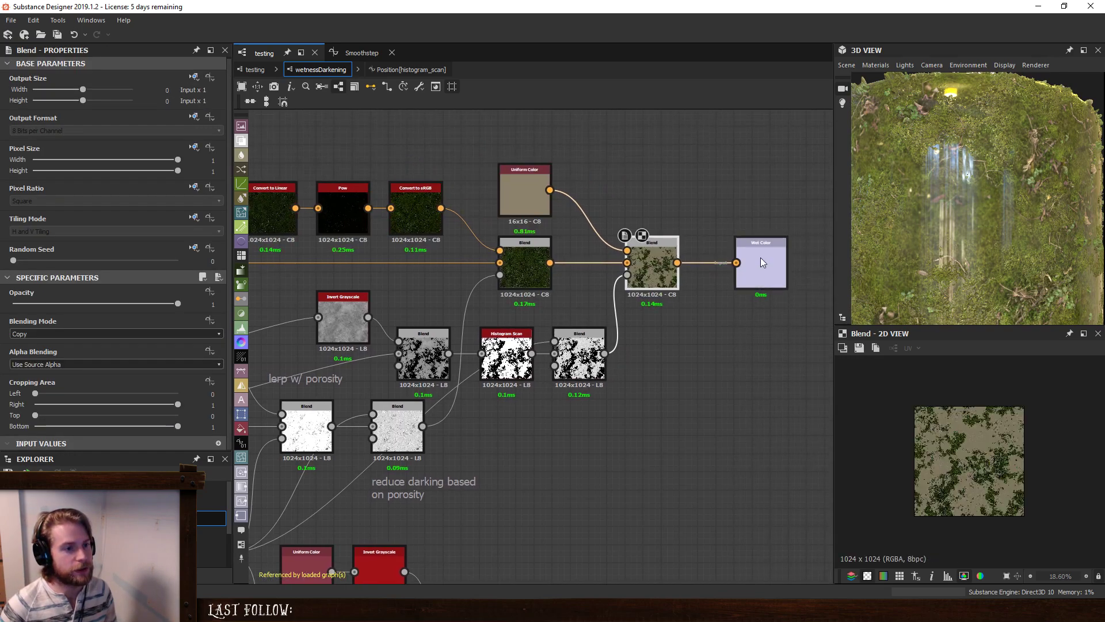
double_click(765, 268)
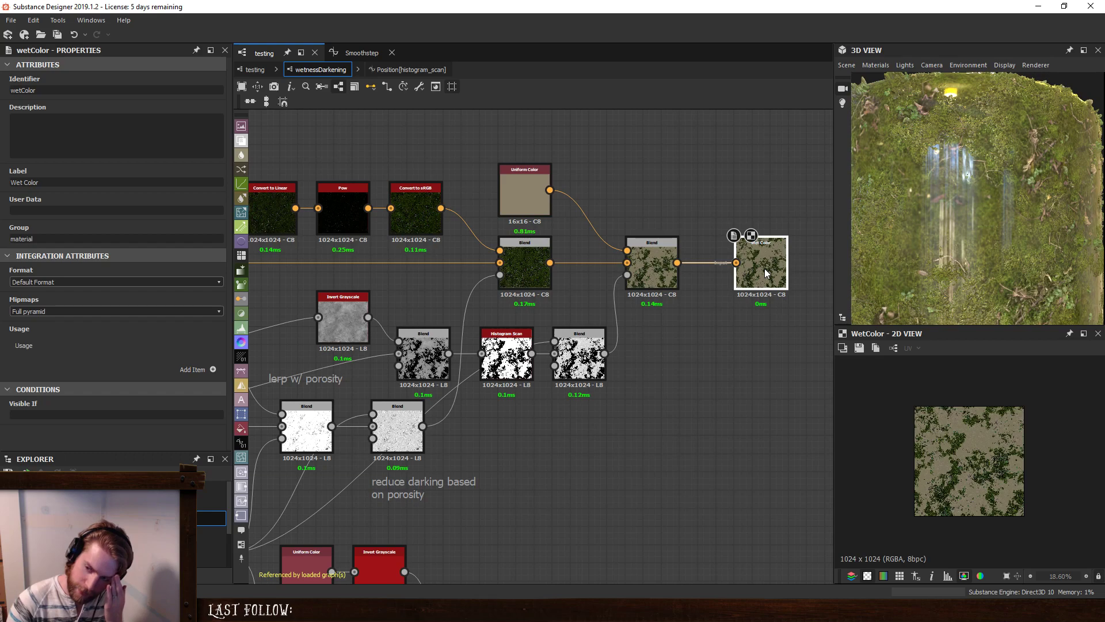
click(409, 70)
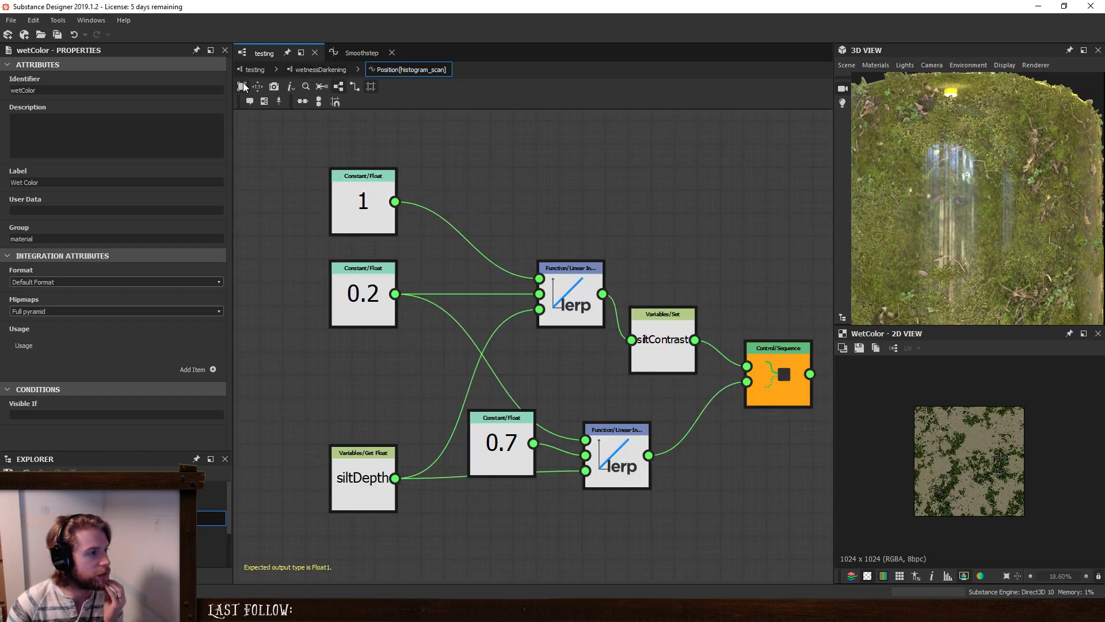
click(254, 70)
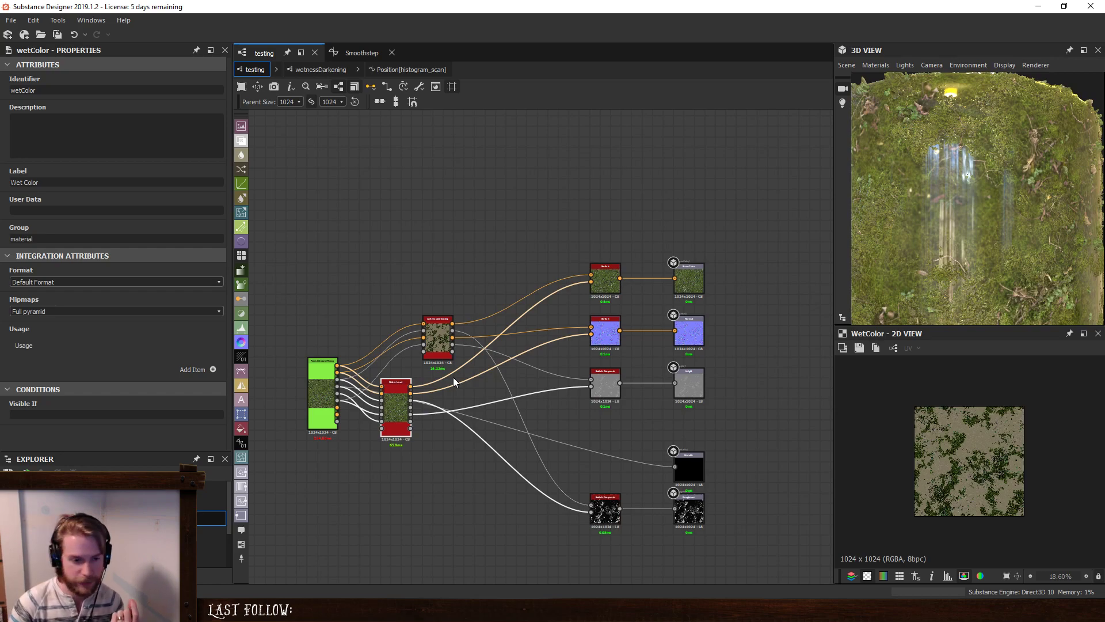
Set the Water Level node's Depth Blur Amount to 4 and examine the blurred areas closely on the model.
click(406, 384)
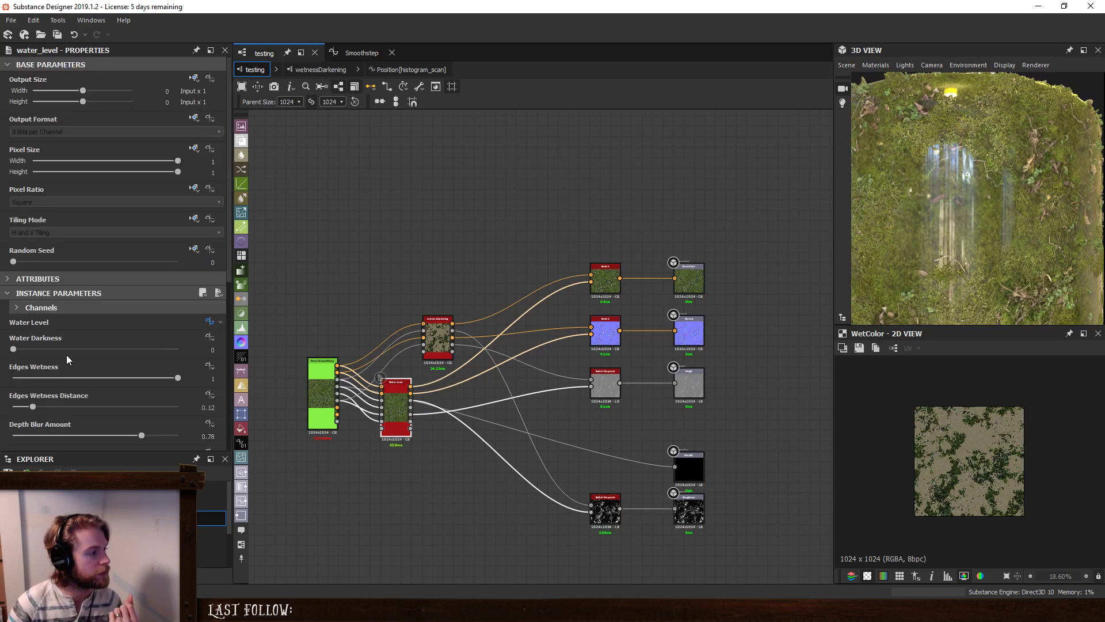
scroll(36, 360, down, 3)
drag(141, 262, 315, 288)
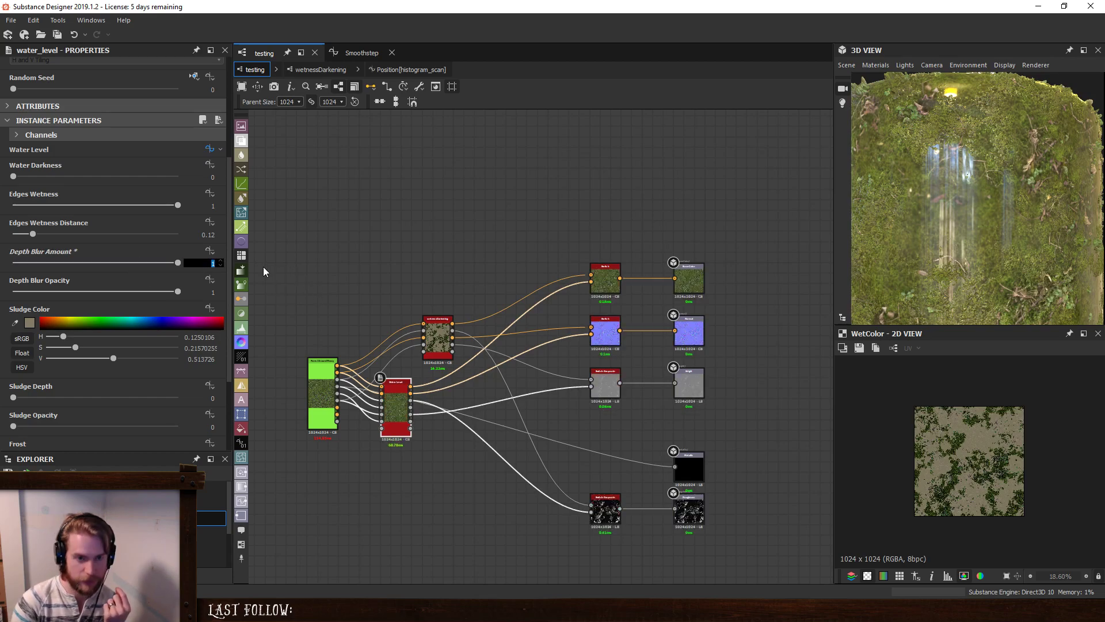
text(4)
key(Return)
scroll(1001, 173, up, 8)
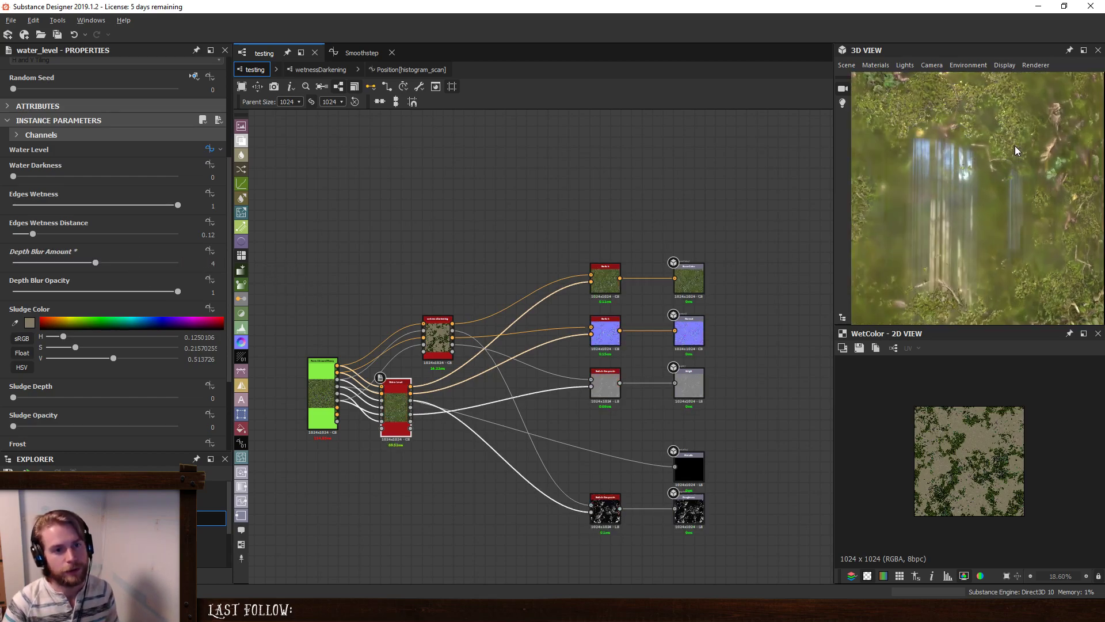
drag(1002, 178, 933, 188)
scroll(1013, 208, up, 3)
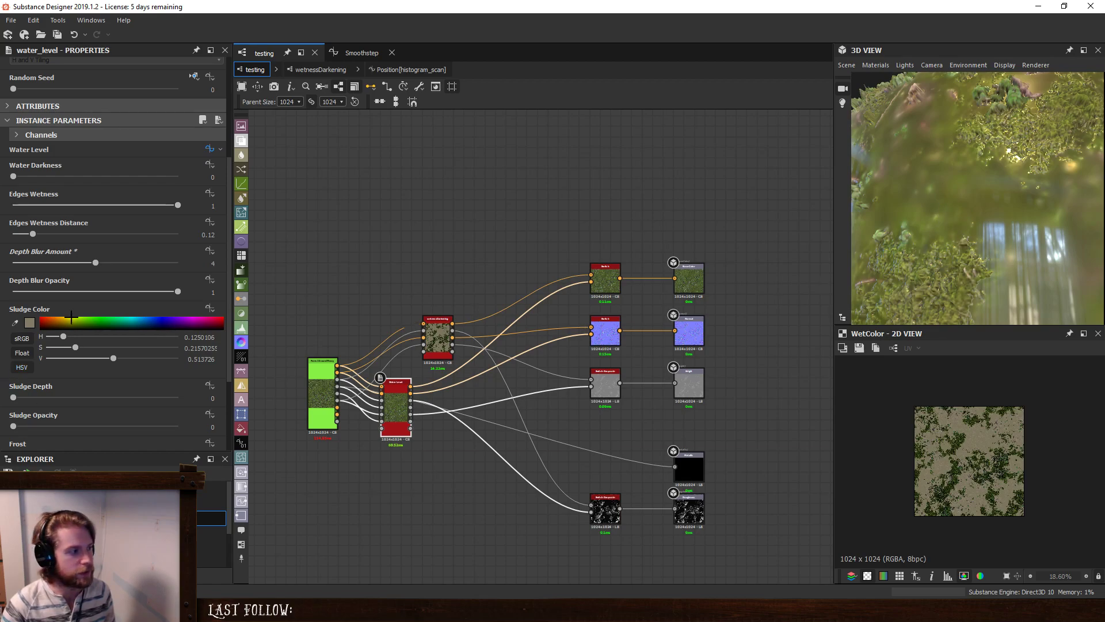
Test Depth Blur Opacity at 1 on the model and set the Water Level node's Depth Blur Amount to 1.
mouse_move(164, 288)
mouse_down()
mouse_move(30, 292)
mouse_move(178, 291)
mouse_up()
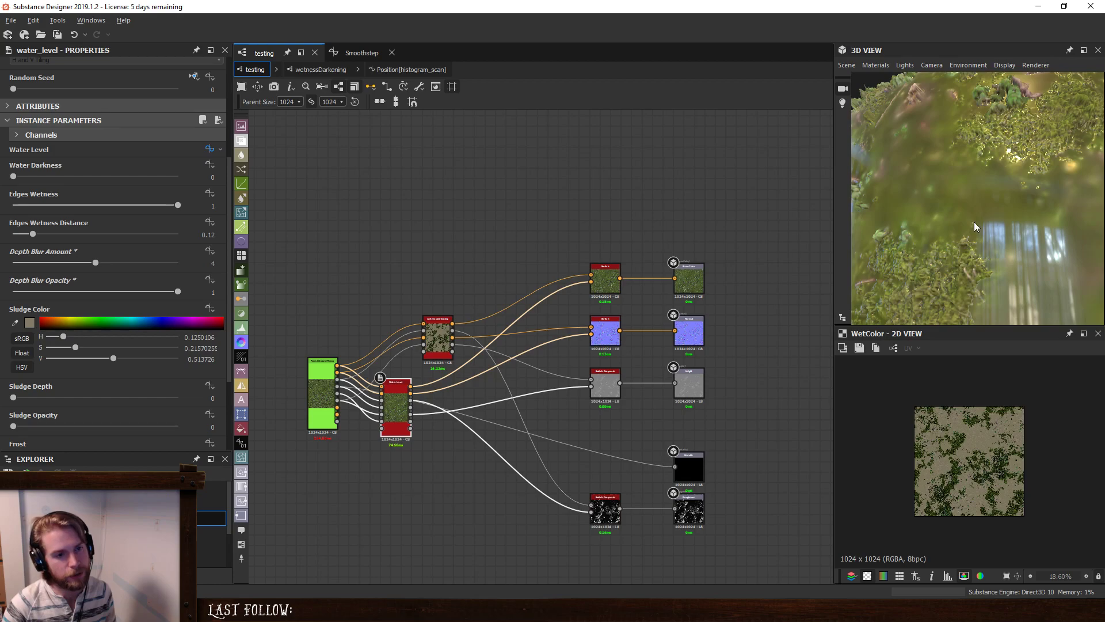
mouse_move(974, 223)
mouse_down()
mouse_move(1006, 240)
mouse_move(1006, 254)
mouse_move(979, 240)
mouse_up()
scroll(979, 240, up, 5)
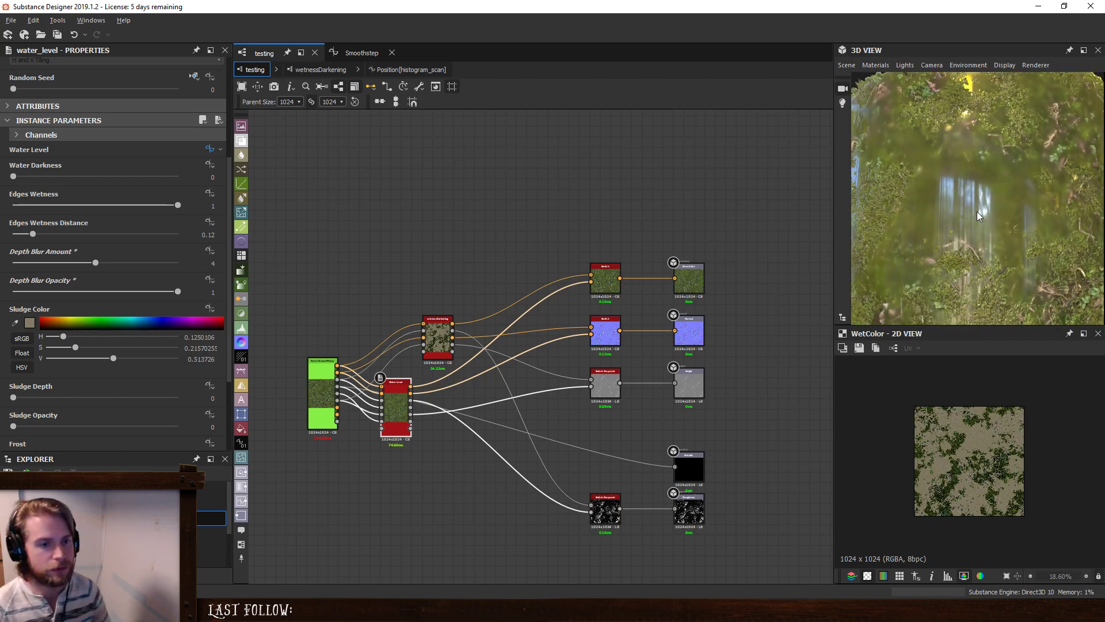
double_click(212, 263)
text(1)
key(Return)
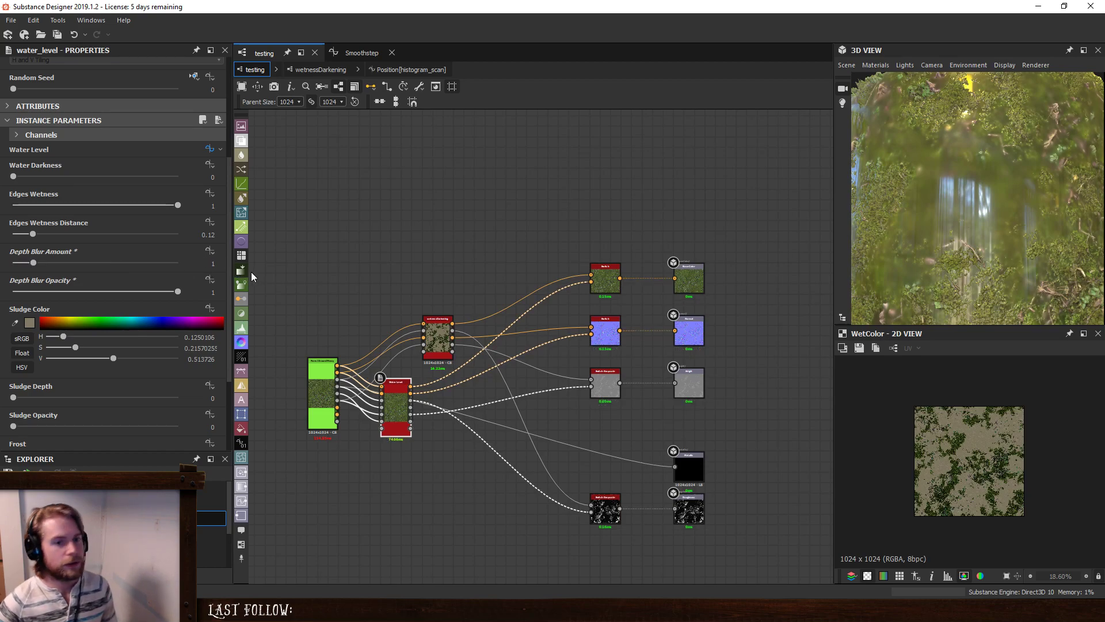
In wetnessDarkening, move the silt Uniform Color, the final colour Blend and the Wet Color output away to make room after the darkening Blend.
click(412, 70)
click(321, 69)
middle_drag(568, 343, 587, 415)
drag(549, 260, 586, 225)
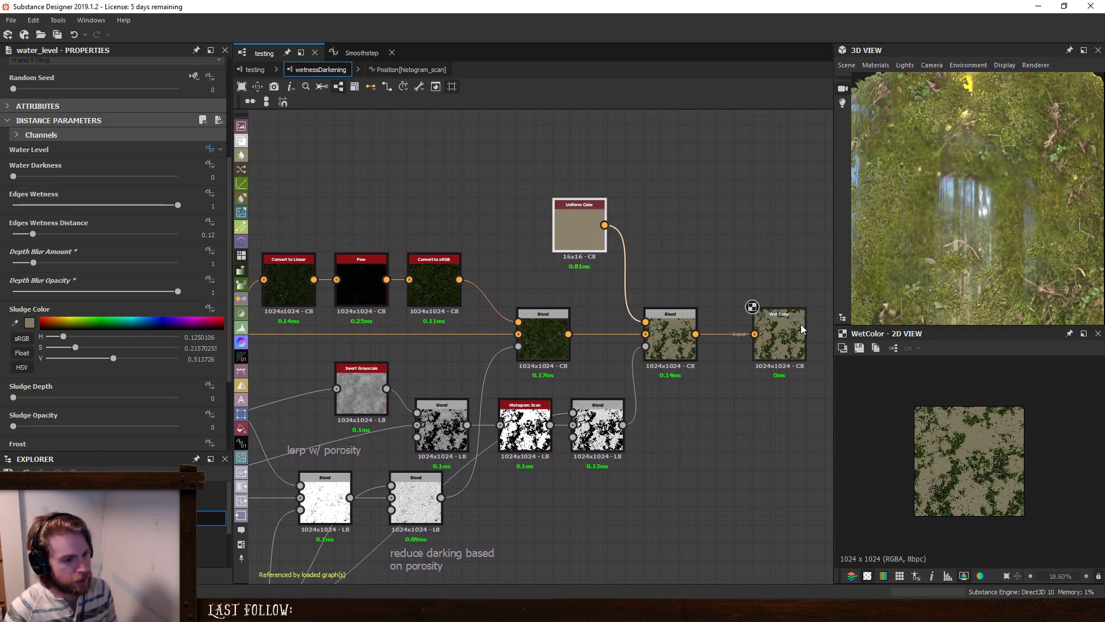
drag(776, 321, 808, 321)
middle_drag(808, 322, 718, 317)
drag(737, 328, 755, 328)
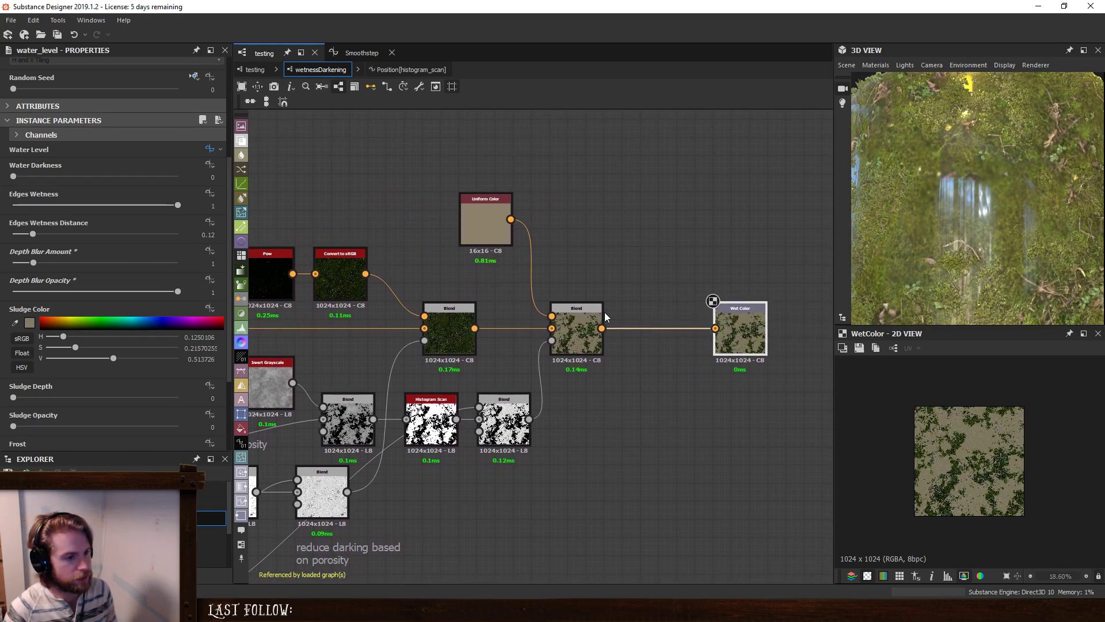
drag(576, 334, 668, 334)
drag(484, 219, 603, 235)
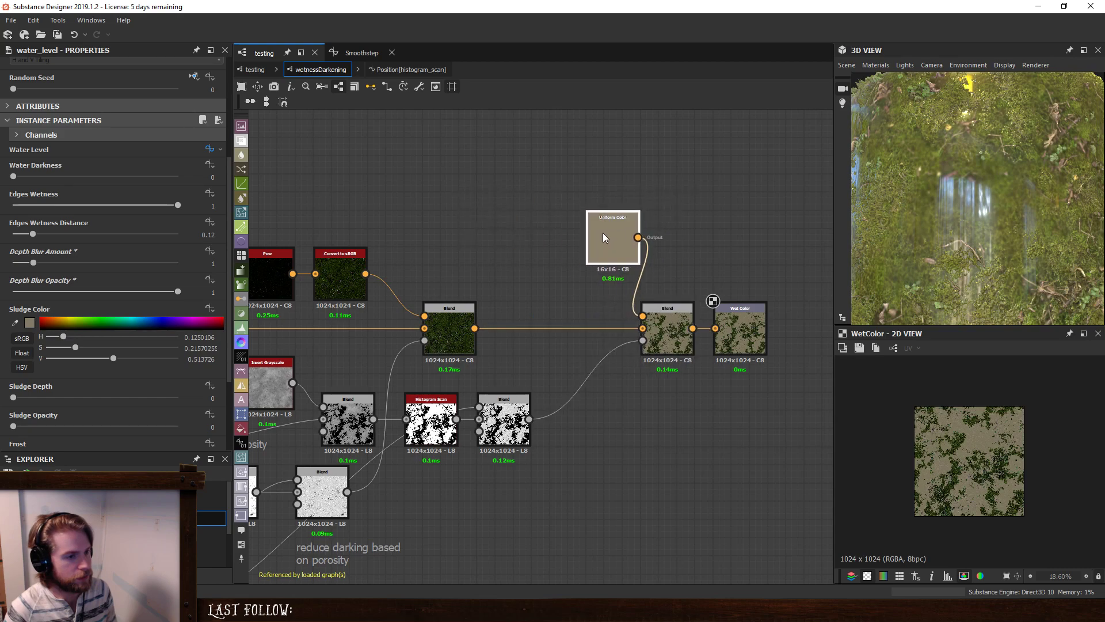
Insert a Non Uniform Blur node between the darkening Blend and the final silt colour Blend.
click(460, 315)
key(space)
text(non)
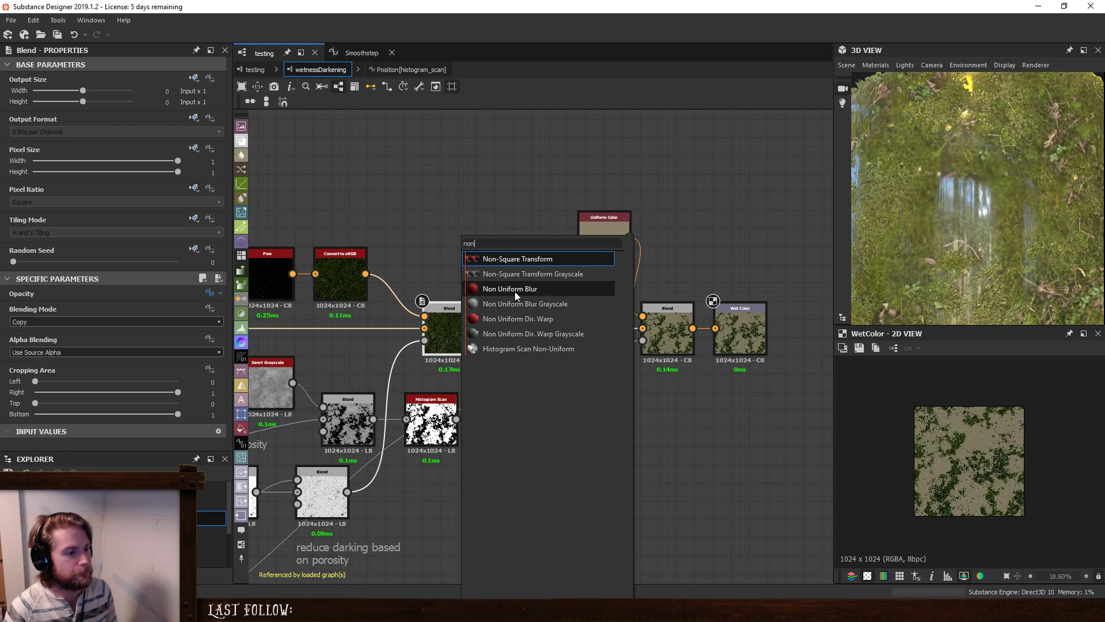
click(515, 292)
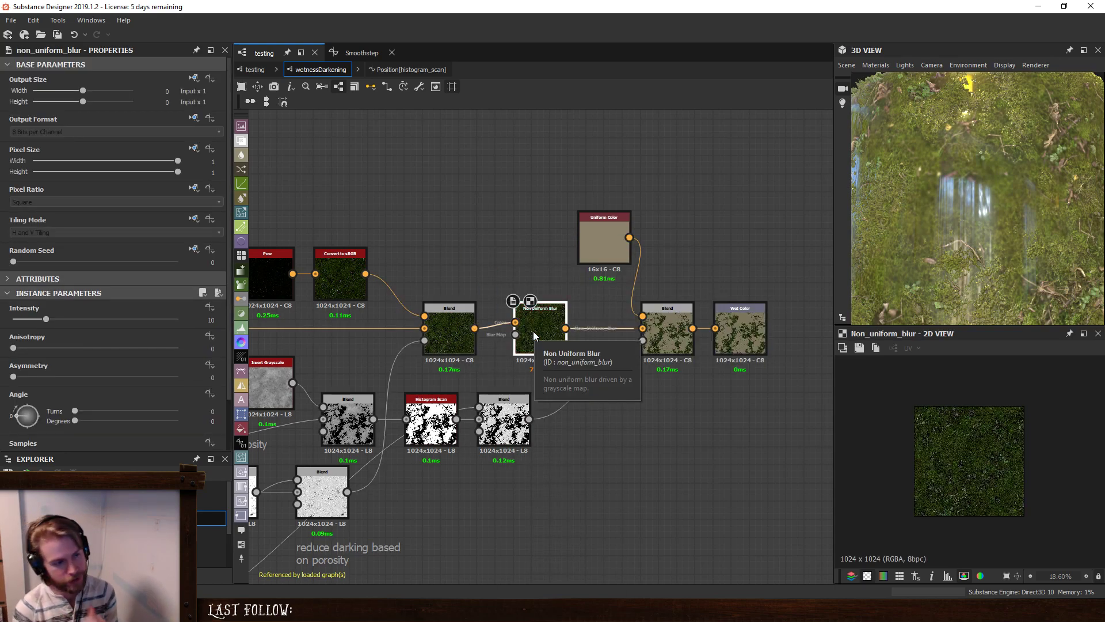
Check the silt mask chain and preview the Histogram Scan's output as a candidate blur map.
scroll(512, 464, down, 1)
middle_drag(511, 468, 662, 364)
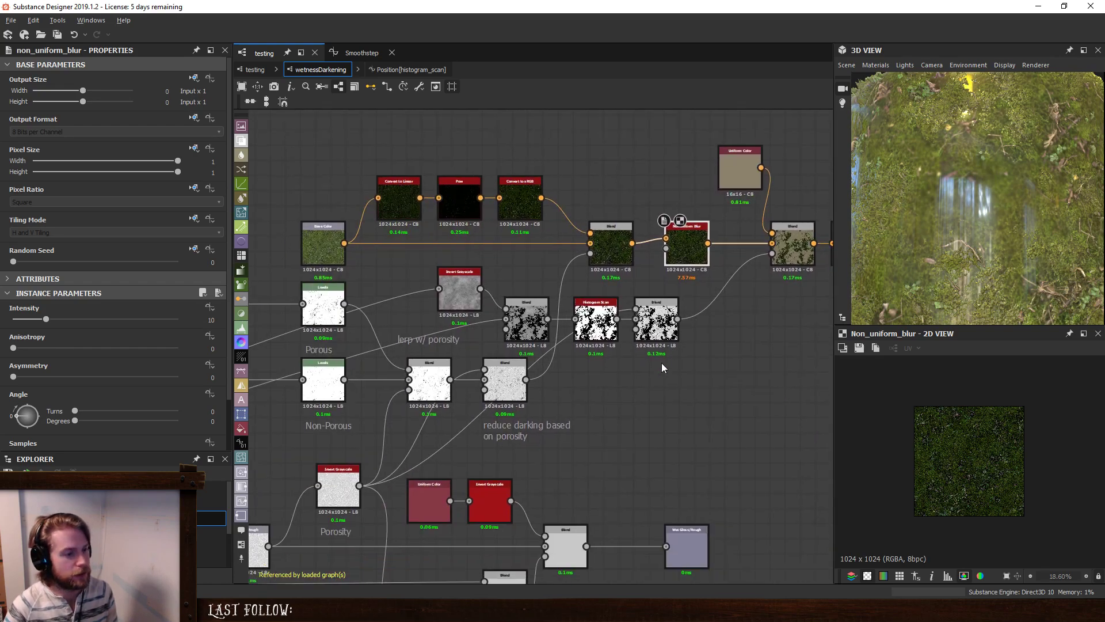
click(467, 292)
click(596, 322)
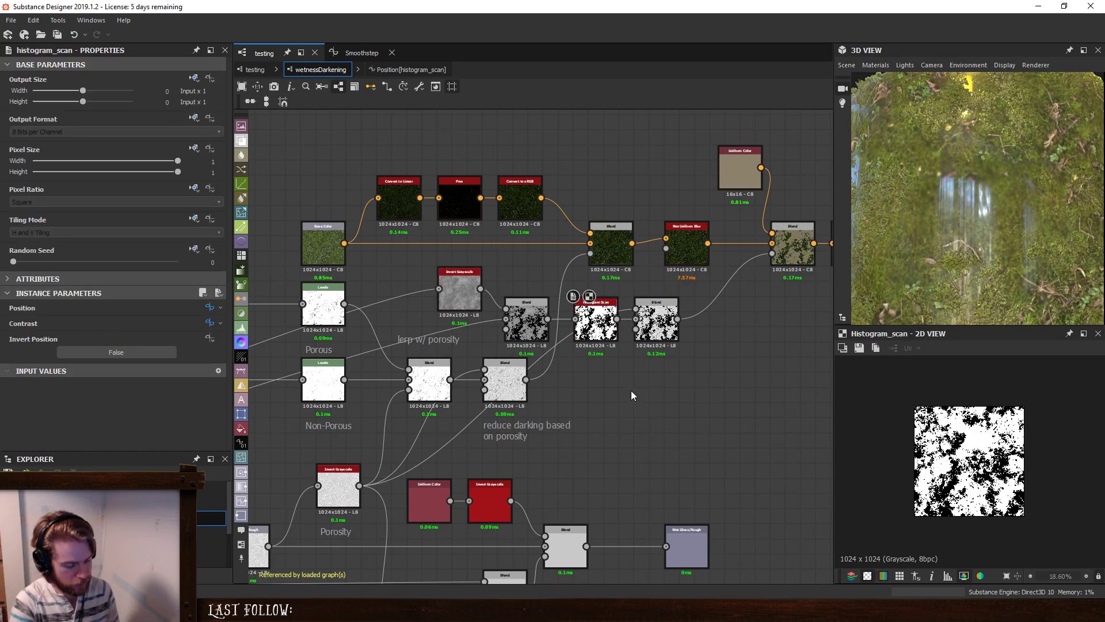
key(space)
text(hi)
key(BackSpace)
key(BackSpace)
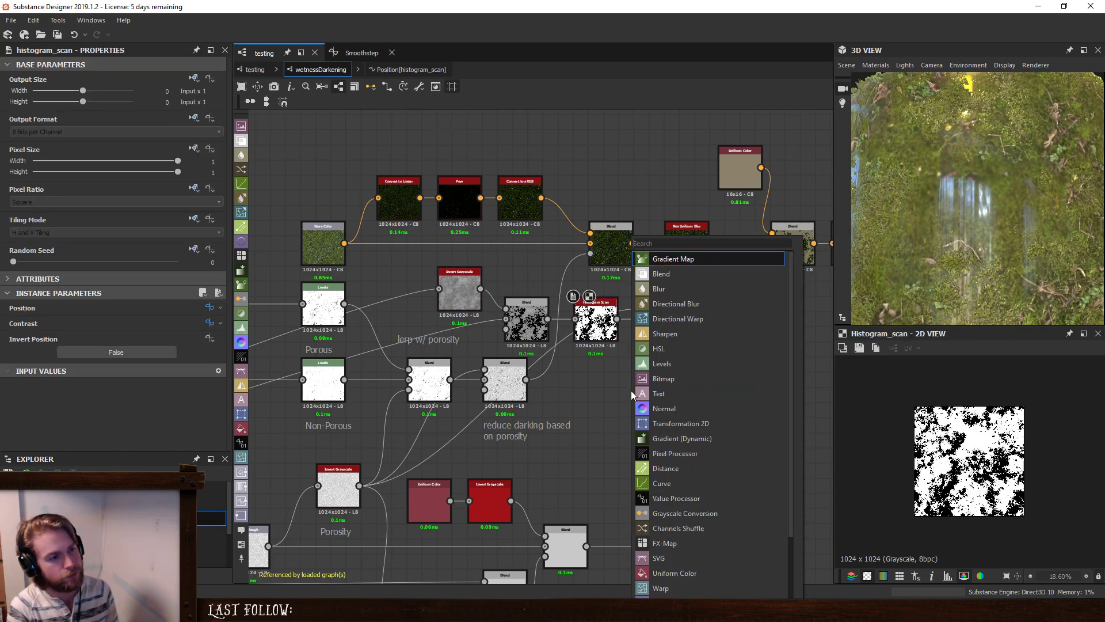
click(584, 366)
Preview the Multiply Blend feeding the Histogram Scan up close and connect its output to the Non Uniform Blur's Blur Map input.
double_click(527, 307)
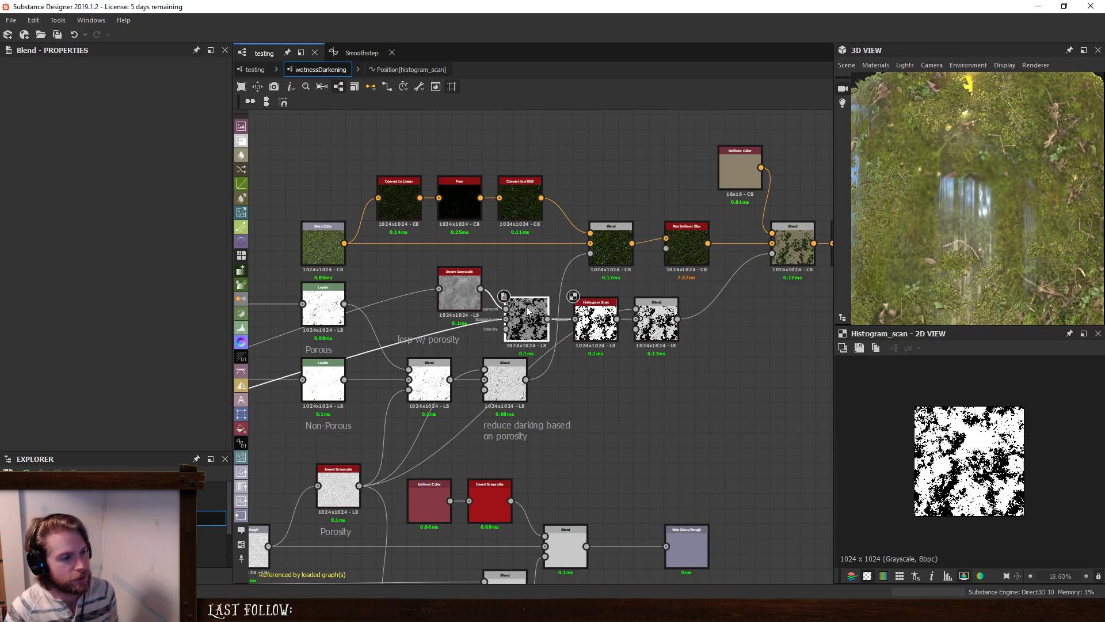
scroll(960, 433, up, 5)
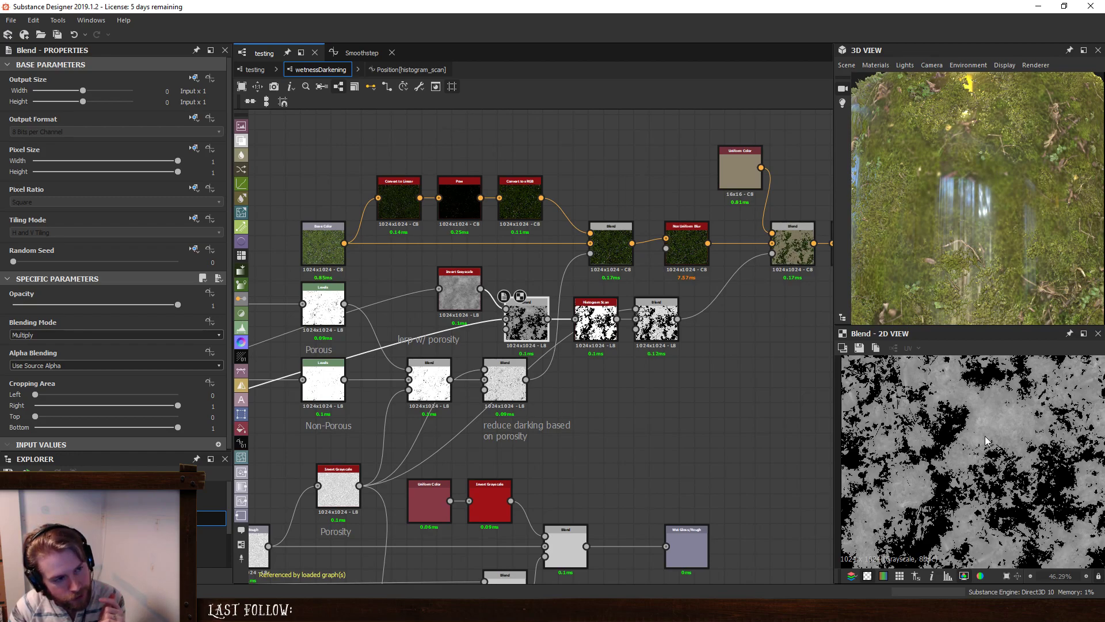
middle_drag(727, 411, 639, 431)
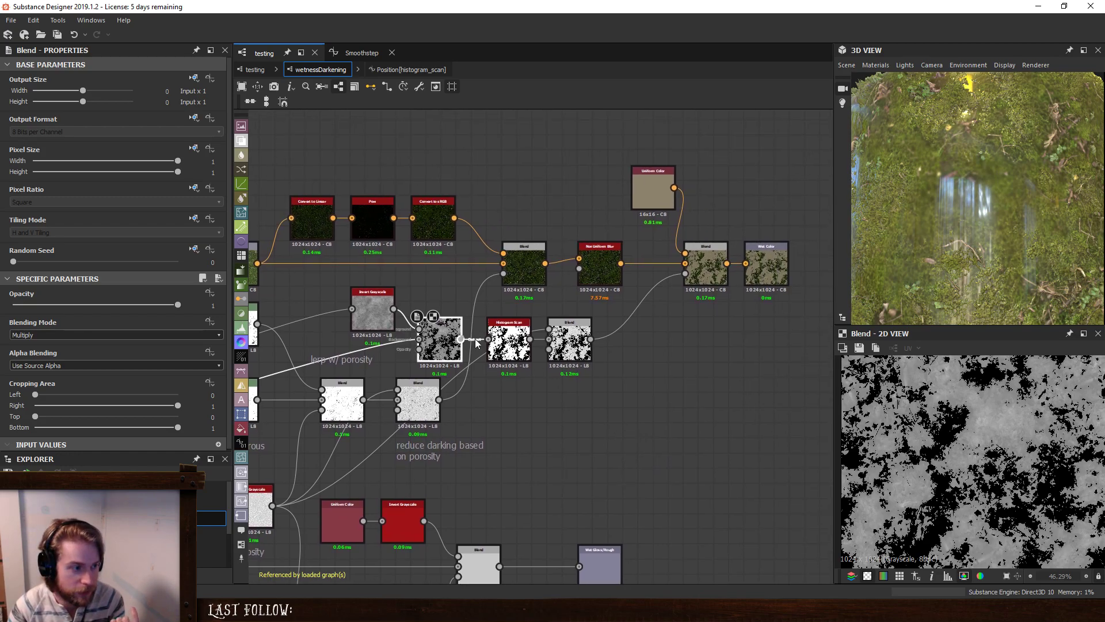
drag(475, 339, 599, 277)
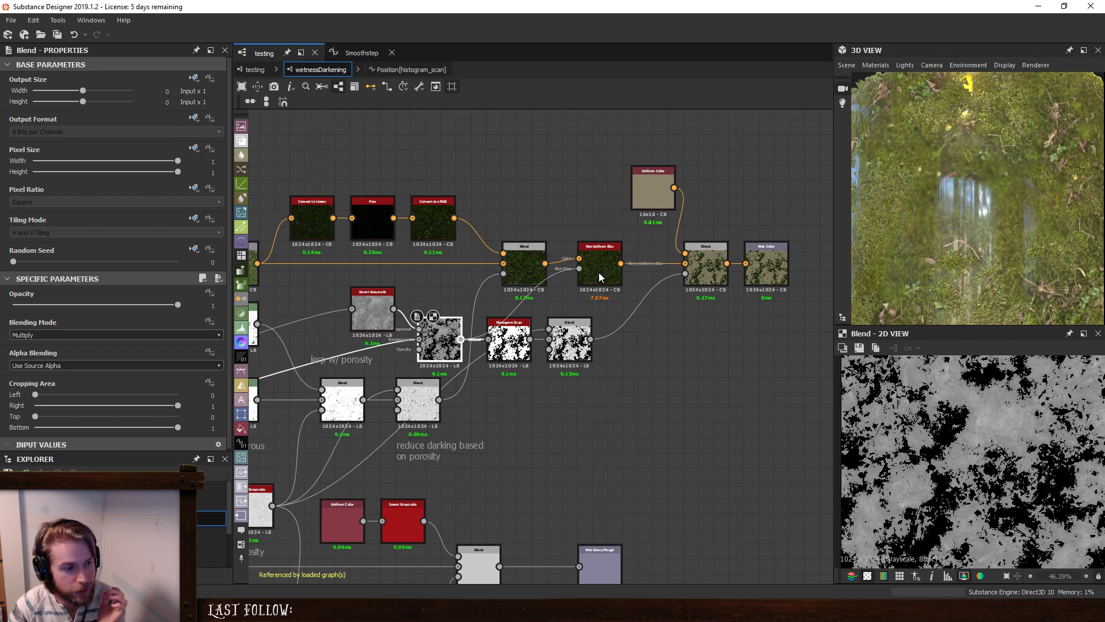
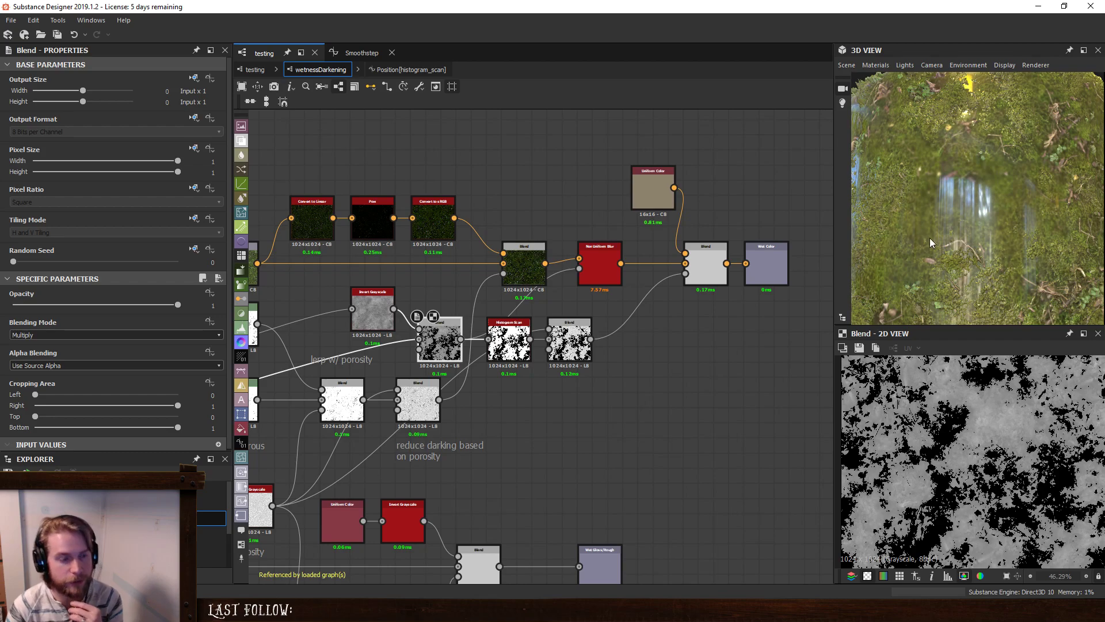
In the testing graph, set the Switch parameter's default to True and collapse its settings.
click(247, 69)
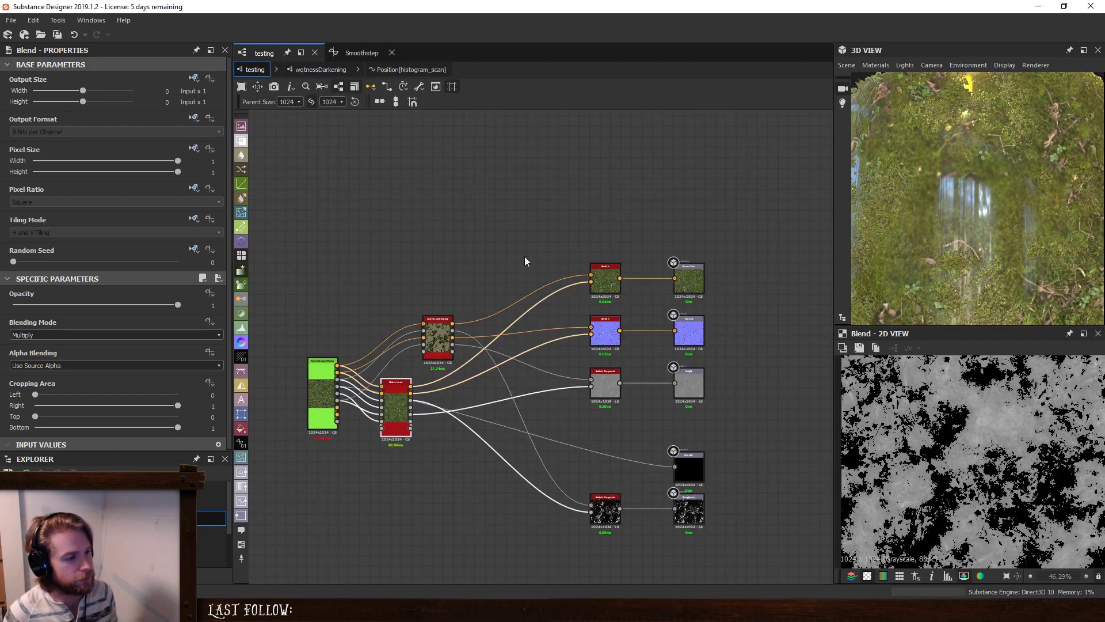
click(84, 309)
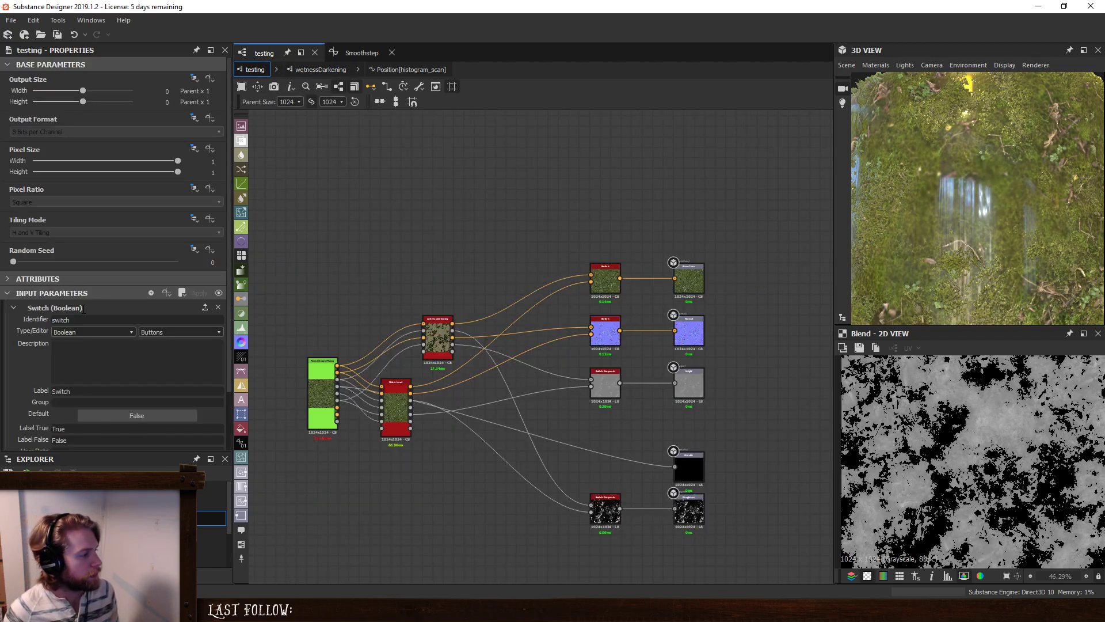
click(170, 415)
click(86, 308)
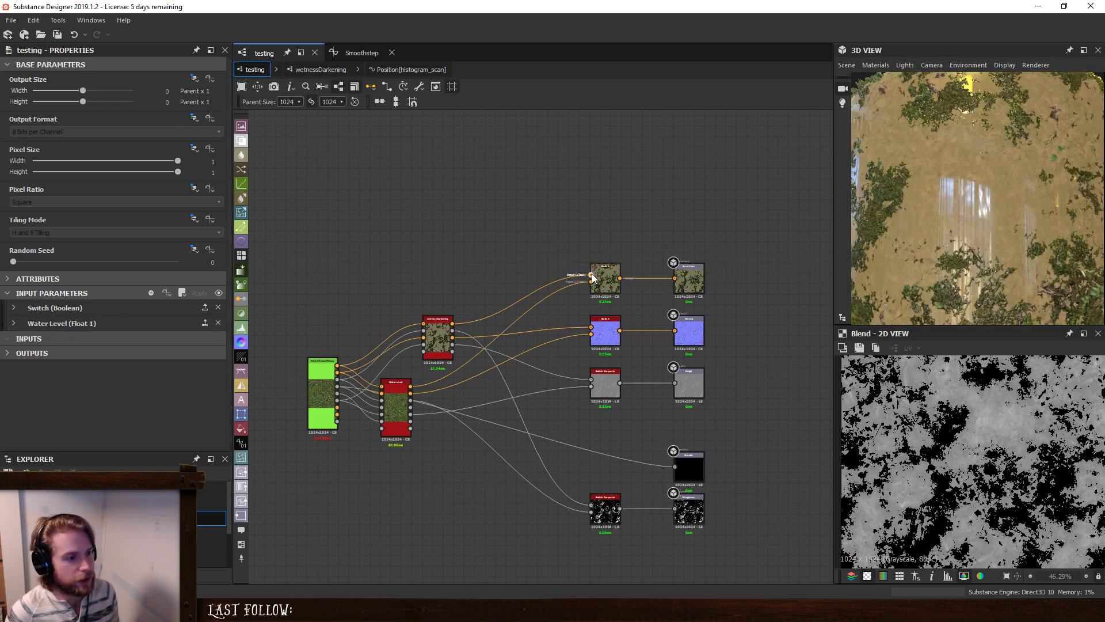
Set the wetnessDarkening node's Silt Depth to 0.
click(437, 340)
scroll(118, 397, down, 10)
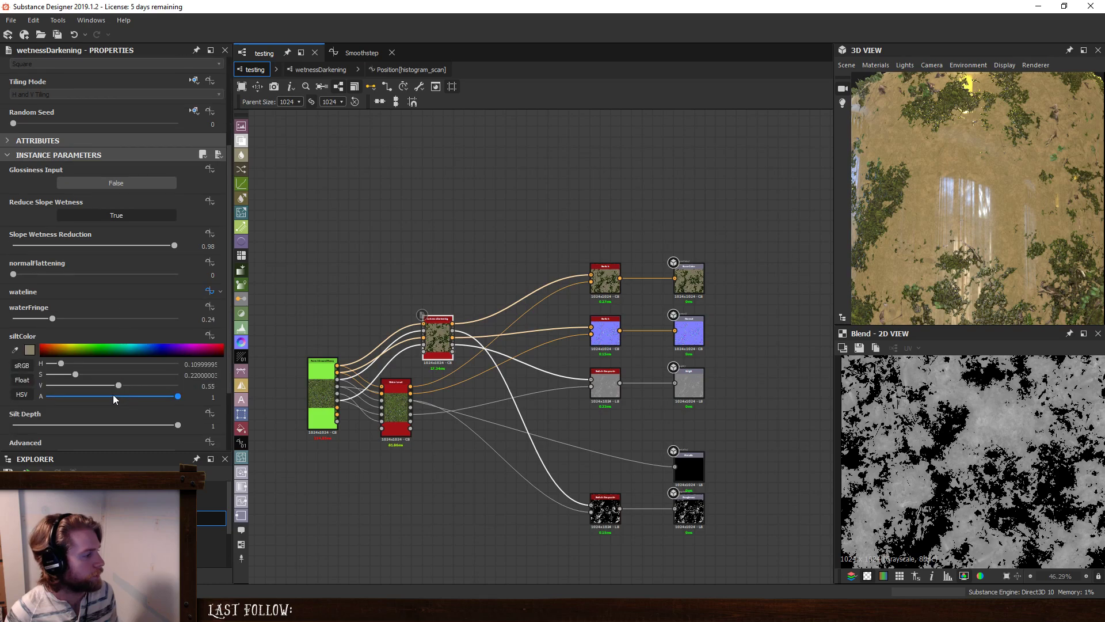
drag(178, 336, 13, 337)
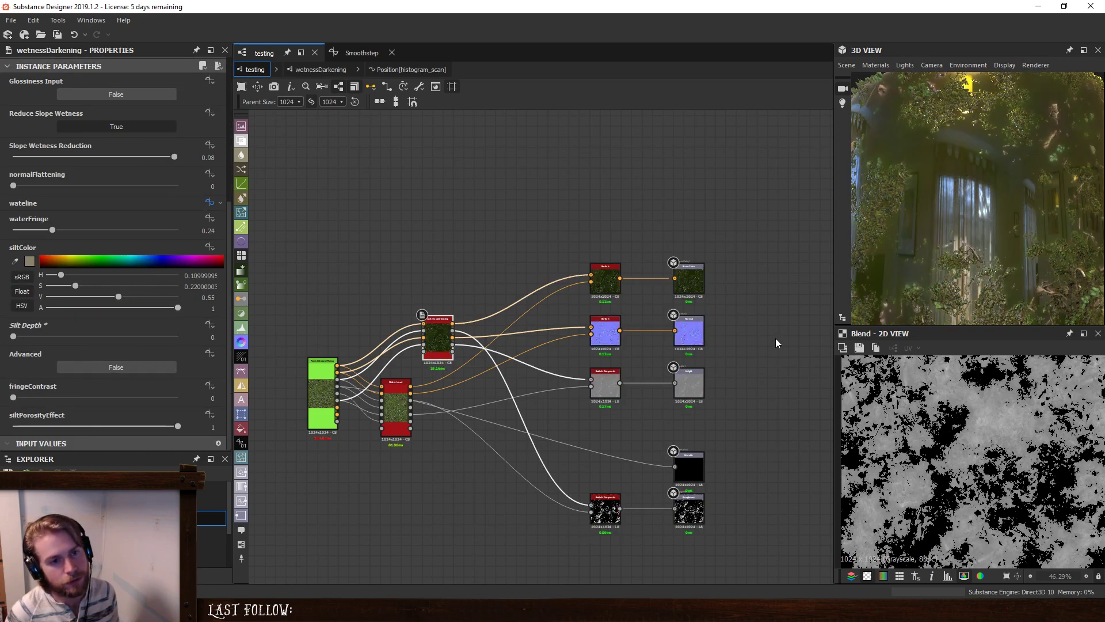
Return to the wetnessDarkening graph and set the Non Uniform Blur's Samples to 16.
click(321, 69)
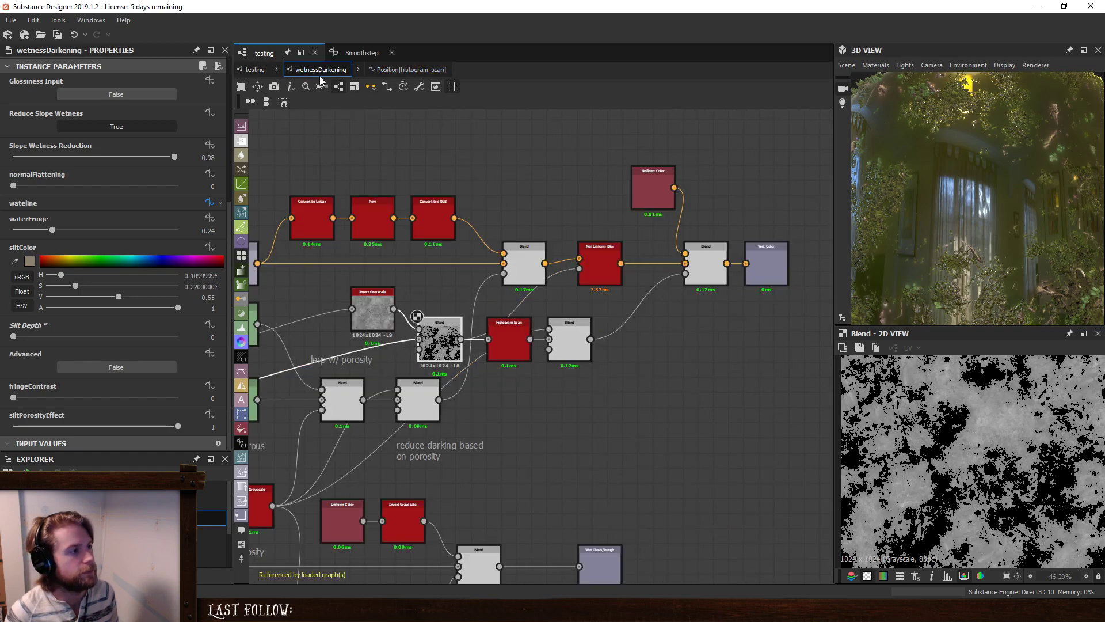
click(600, 257)
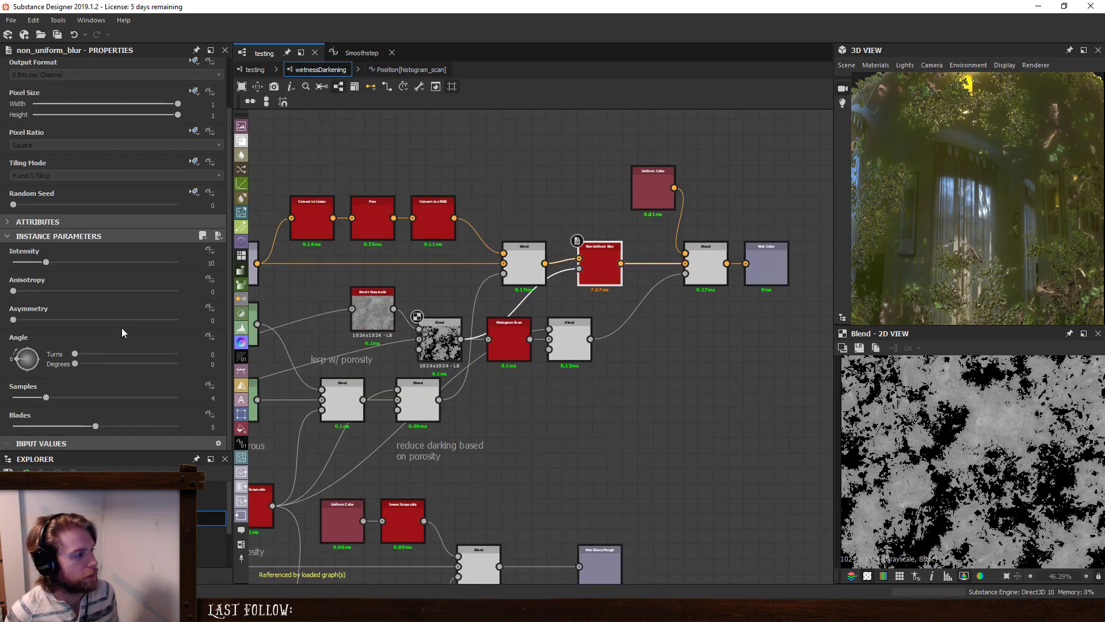
drag(46, 397, 185, 401)
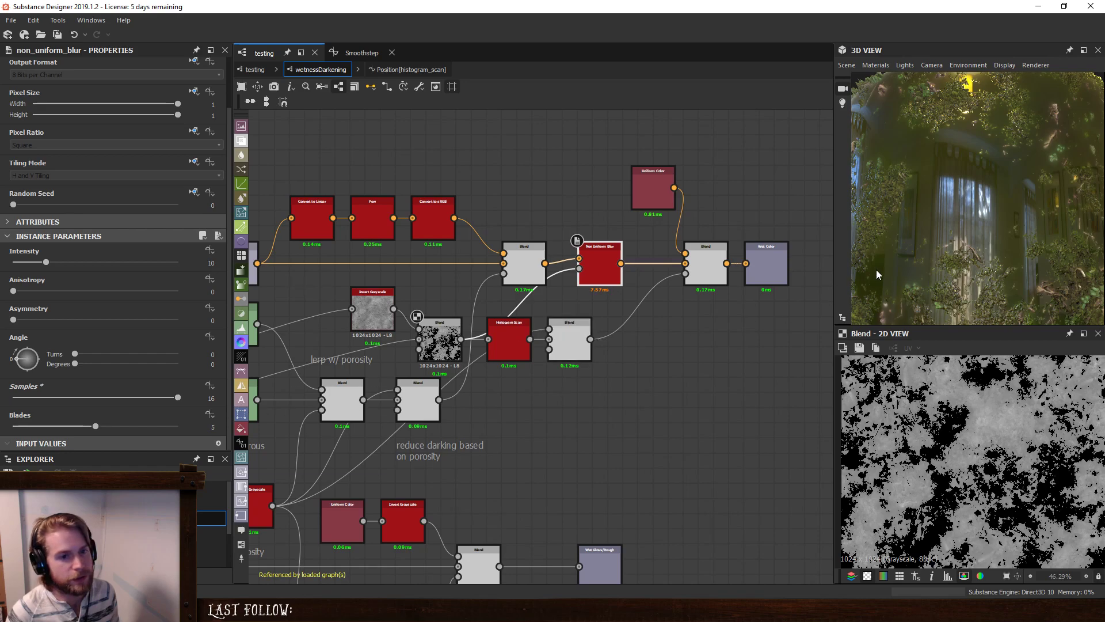
Try Non Uniform Blur intensities of 0, about 0.52 and 1, comparing each on the 3D model.
drag(46, 263, 29, 269)
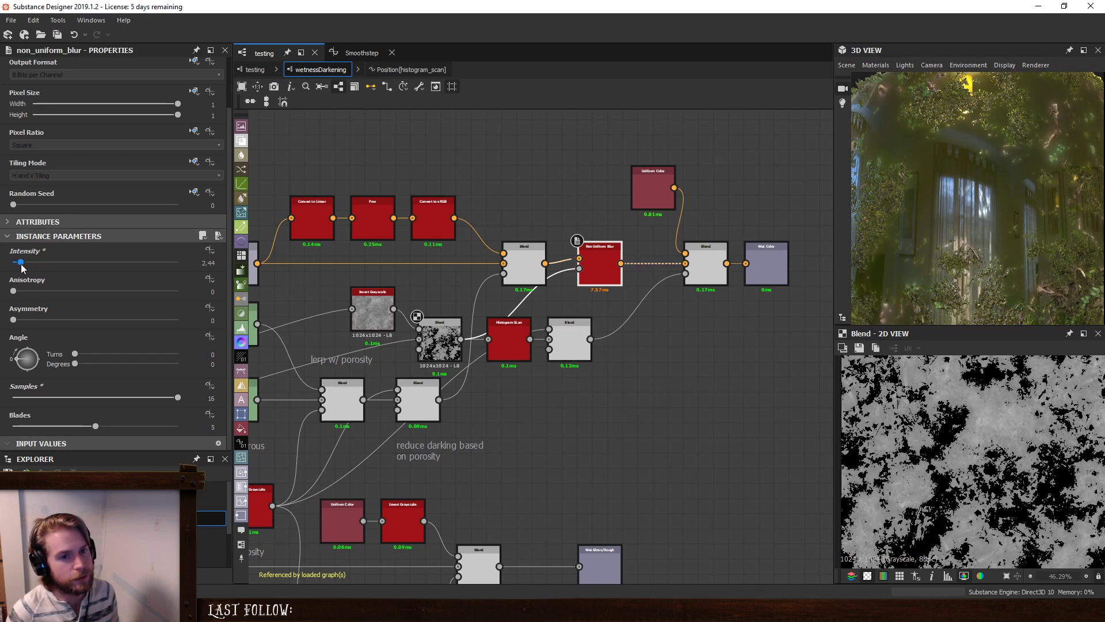
drag(21, 268, 14, 269)
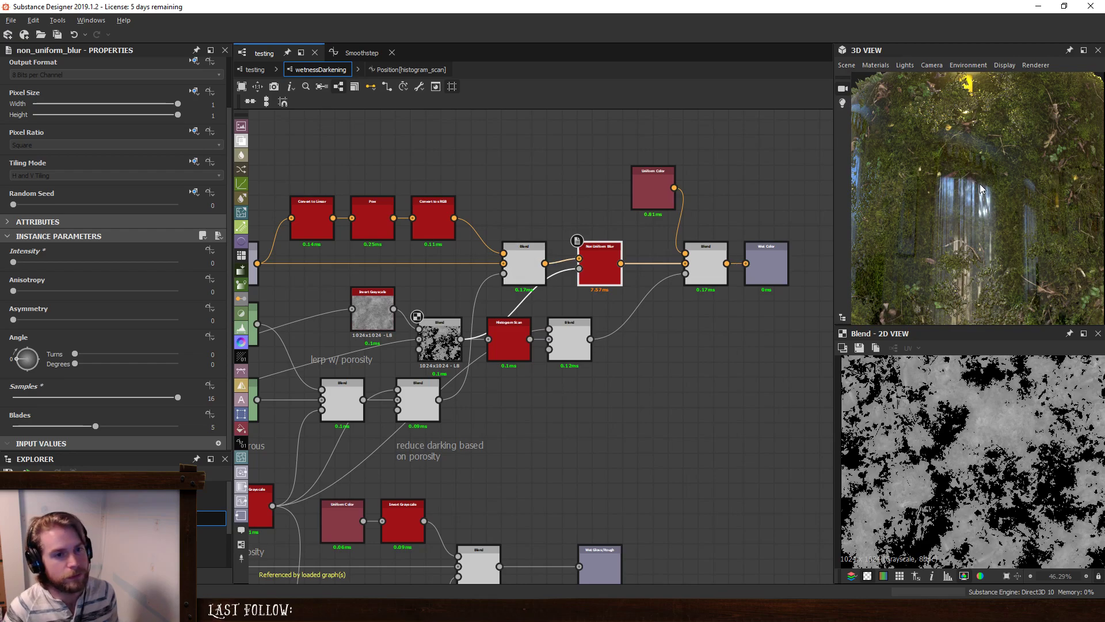
drag(979, 192, 923, 249)
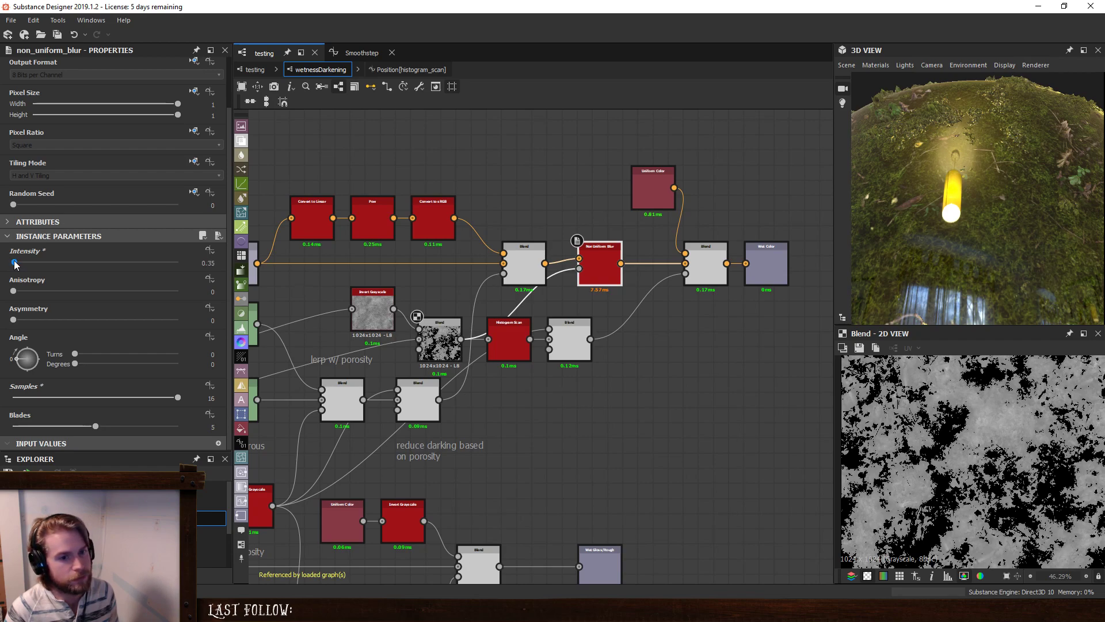
drag(15, 263, 16, 264)
drag(962, 271, 983, 219)
double_click(209, 263)
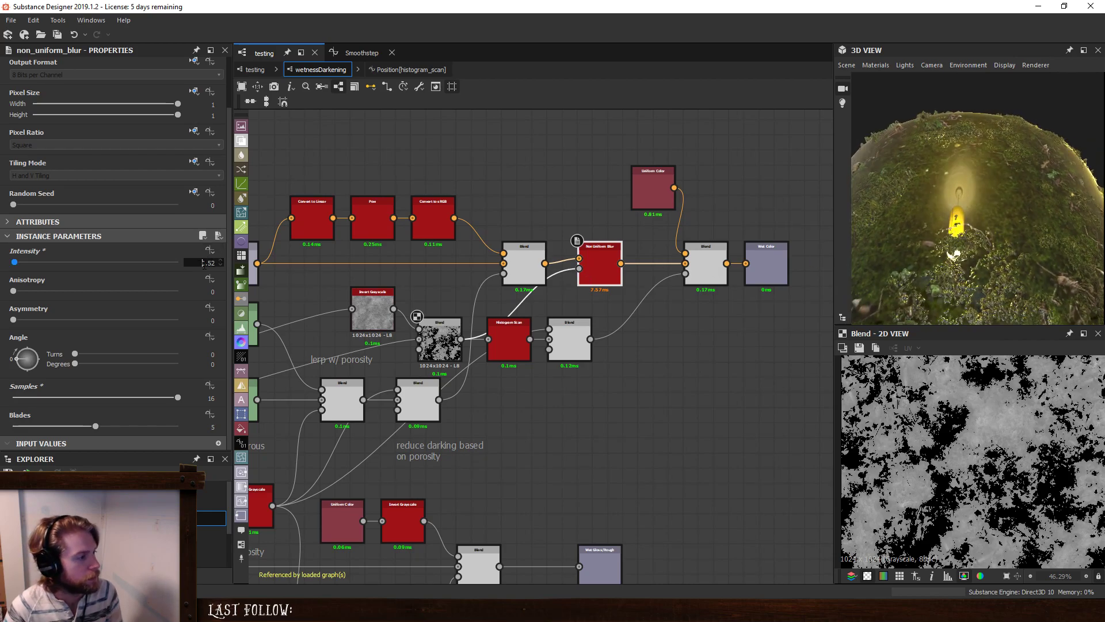
text(1)
key(Return)
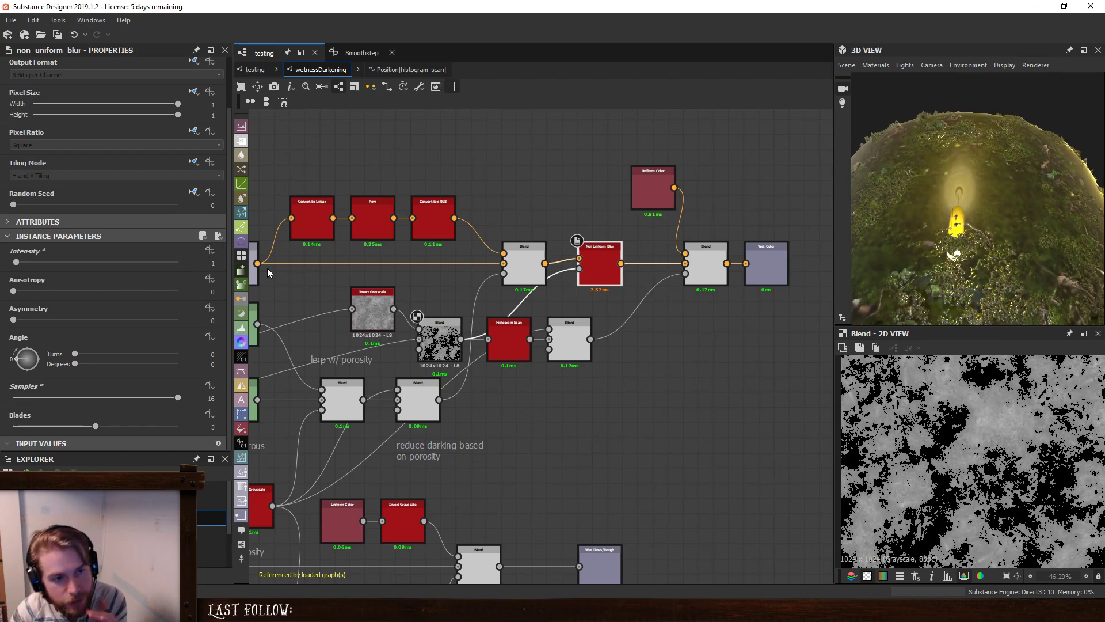
Inspect the blurred surface up close on the 3D model and set the Non Uniform Blur's Intensity to 2.
mouse_move(983, 199)
mouse_down()
mouse_move(983, 244)
mouse_move(982, 182)
mouse_move(1023, 209)
mouse_move(972, 164)
mouse_move(979, 179)
mouse_up()
click(214, 263)
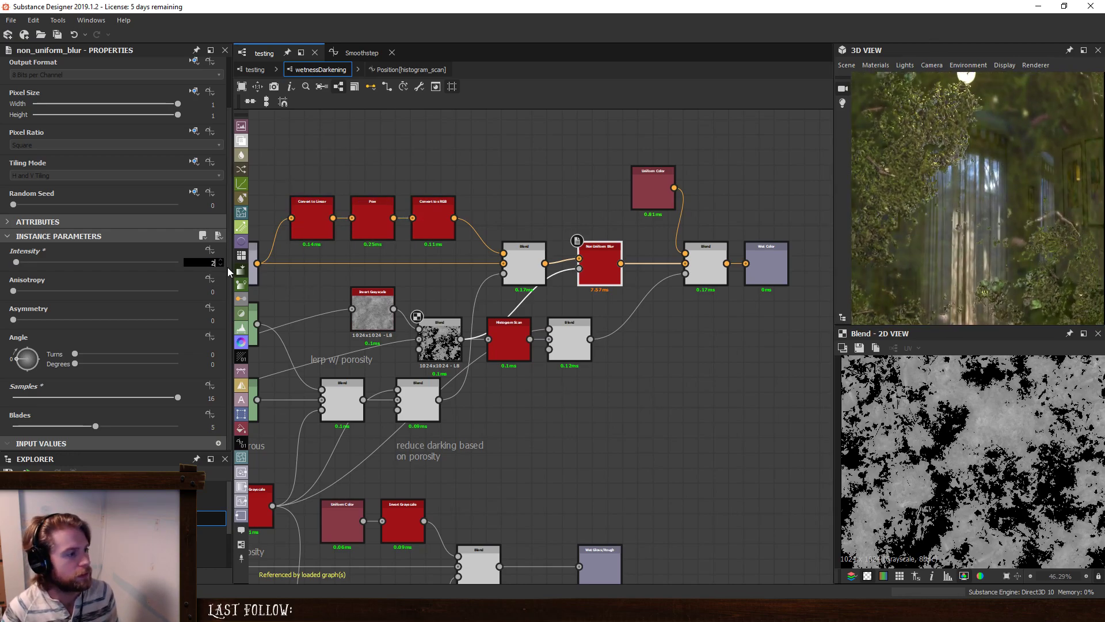
text(2)
key(Return)
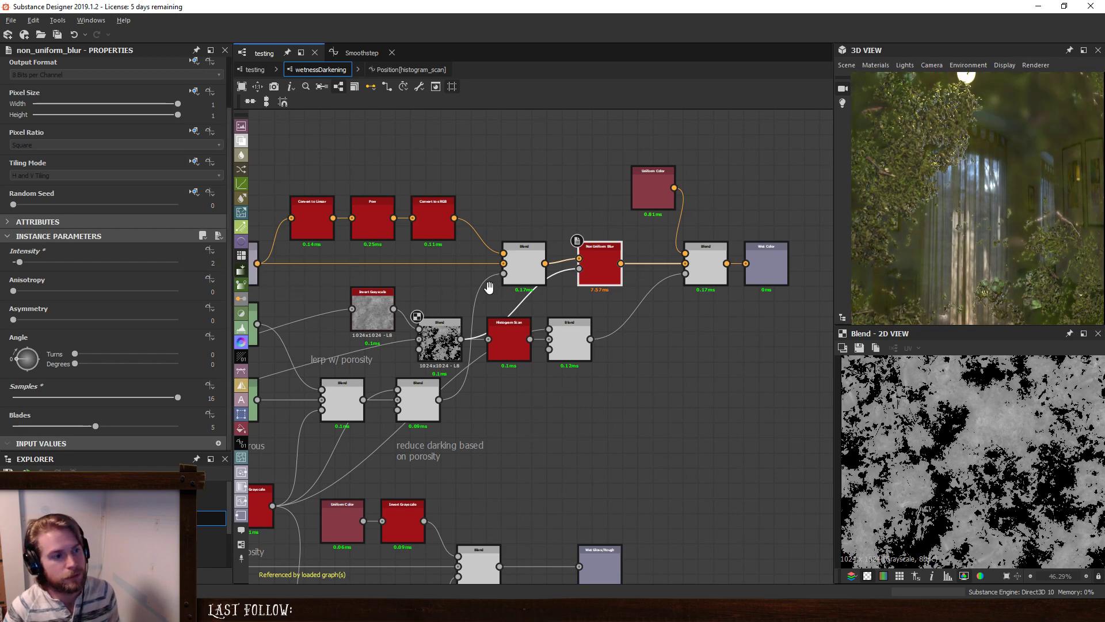
Insert an Auto Levels node between the Multiply Blend and the Non Uniform Blur's Blur Map input.
middle_drag(511, 307, 454, 344)
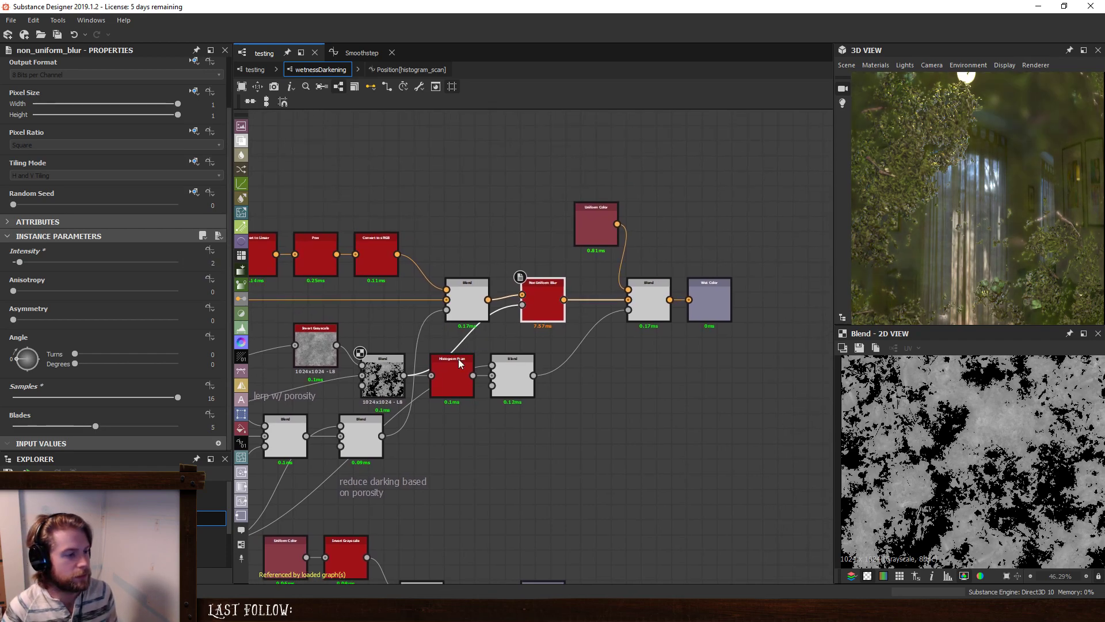
double_click(526, 309)
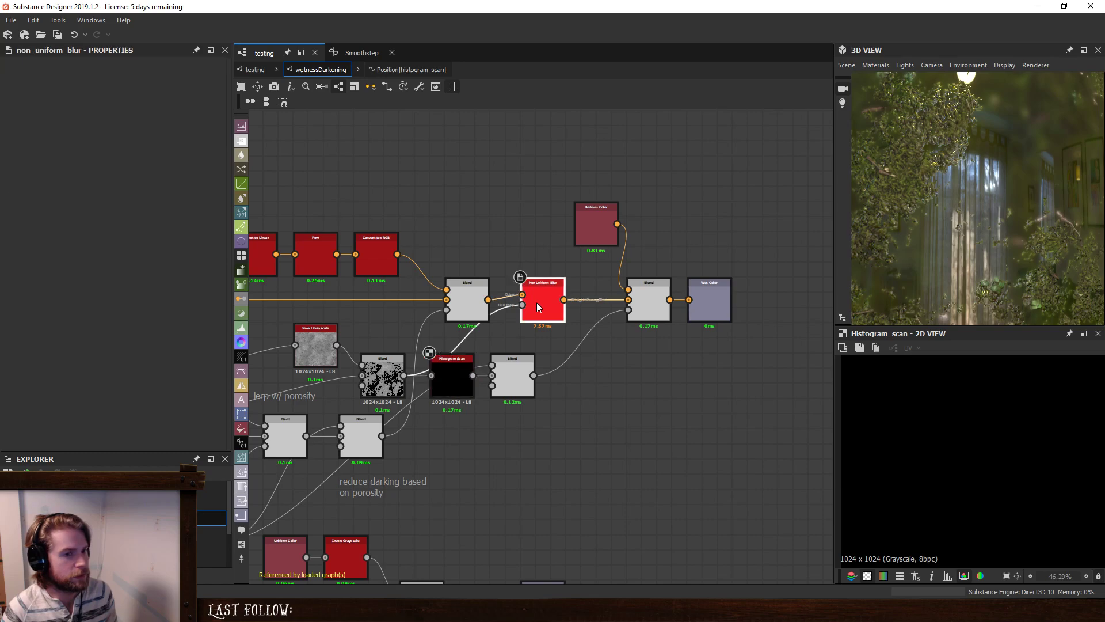
key(space)
text(au)
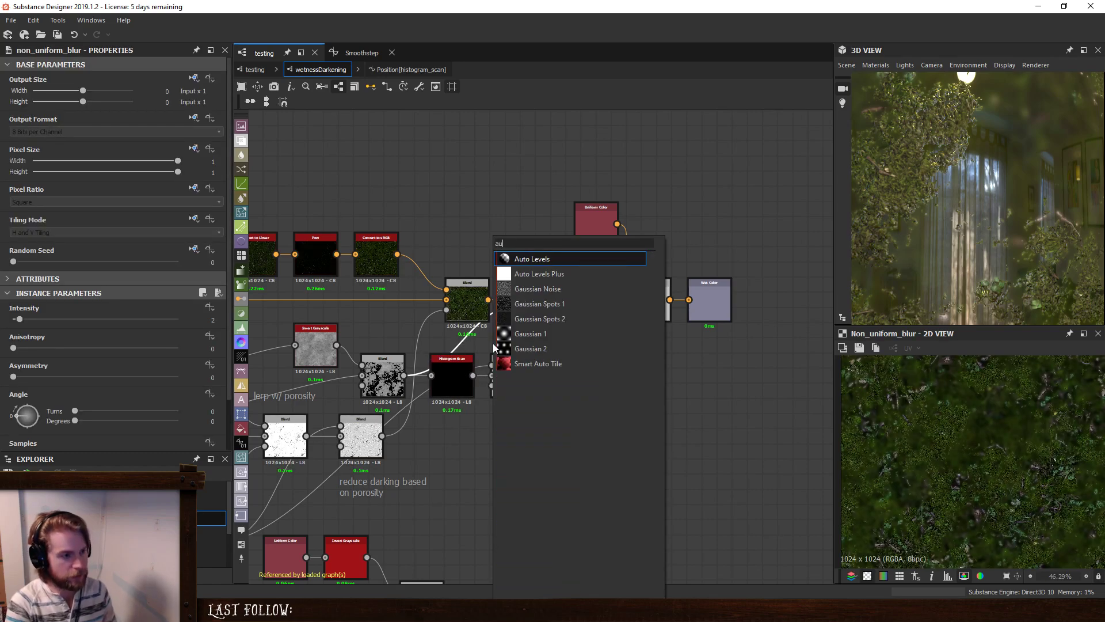
key(Return)
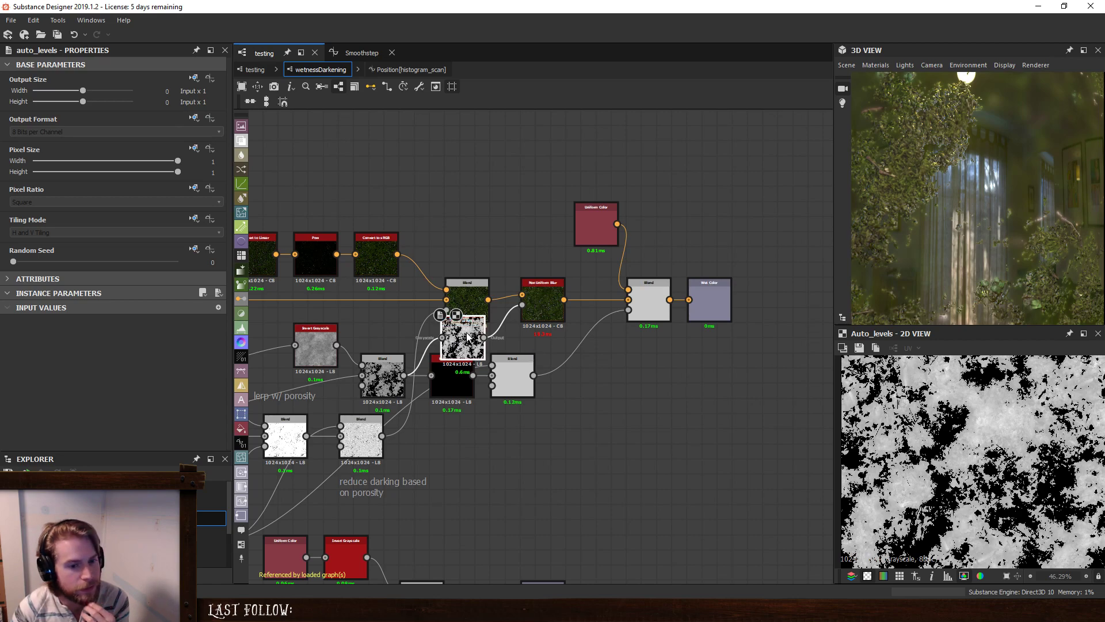
Feed the Auto Levels node from Invert Grayscale instead of the Multiply Blend and view its whole output.
click(383, 377)
click(459, 337)
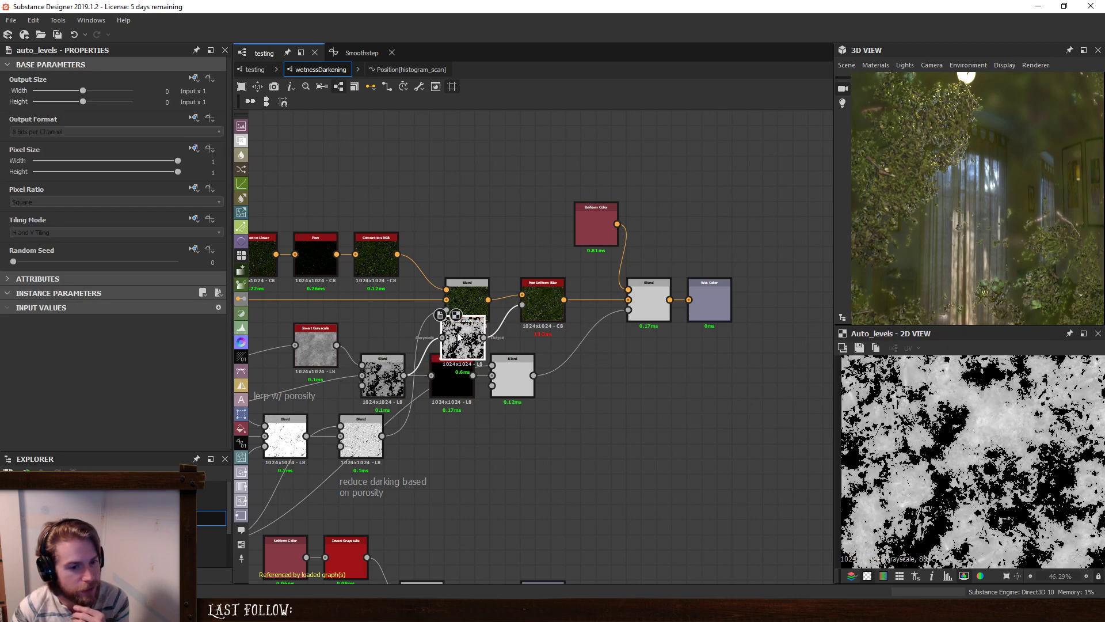
drag(442, 337, 336, 345)
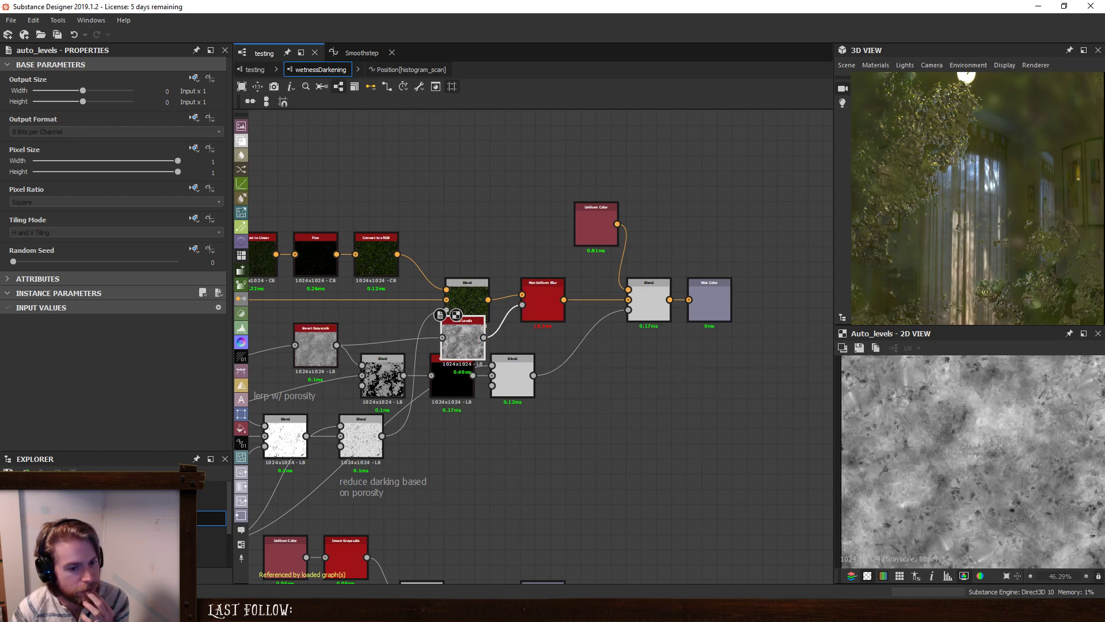
scroll(1024, 481, down, 1)
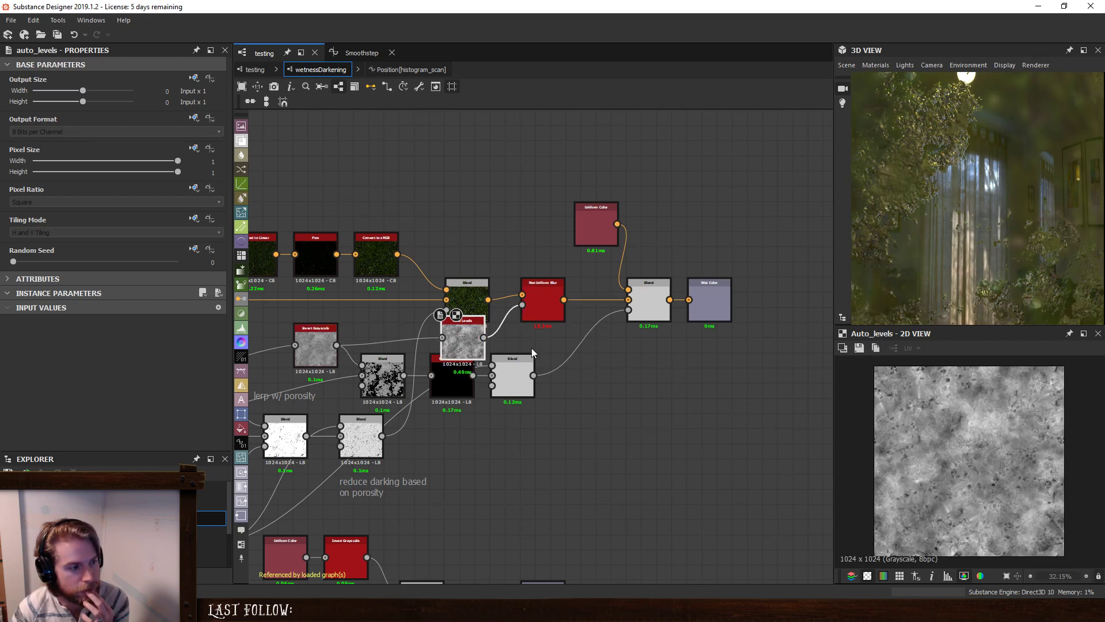
Move Auto Levels and the darkening Blend apart and add a new Blend node after Auto Levels.
drag(466, 337, 395, 322)
drag(462, 301, 462, 265)
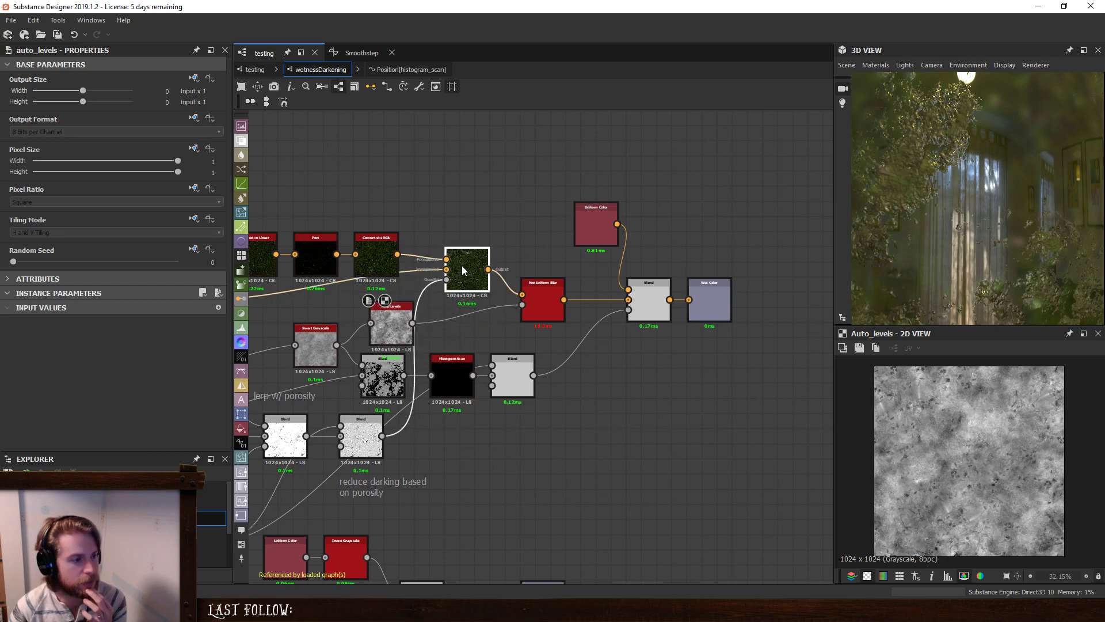
right_click(458, 334)
click(489, 275)
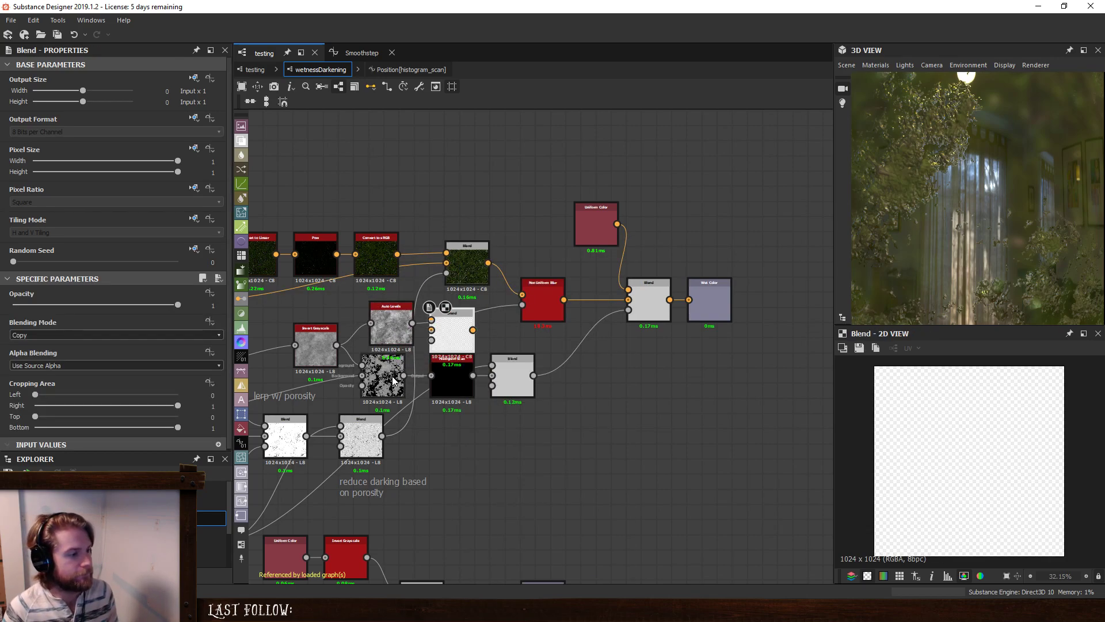
Multiply the Auto Levels output by the silt chain's background mask in the new Blend and feed the Non Uniform Blur's Blur Map.
ctrl+drag(363, 375, 432, 320)
click(57, 334)
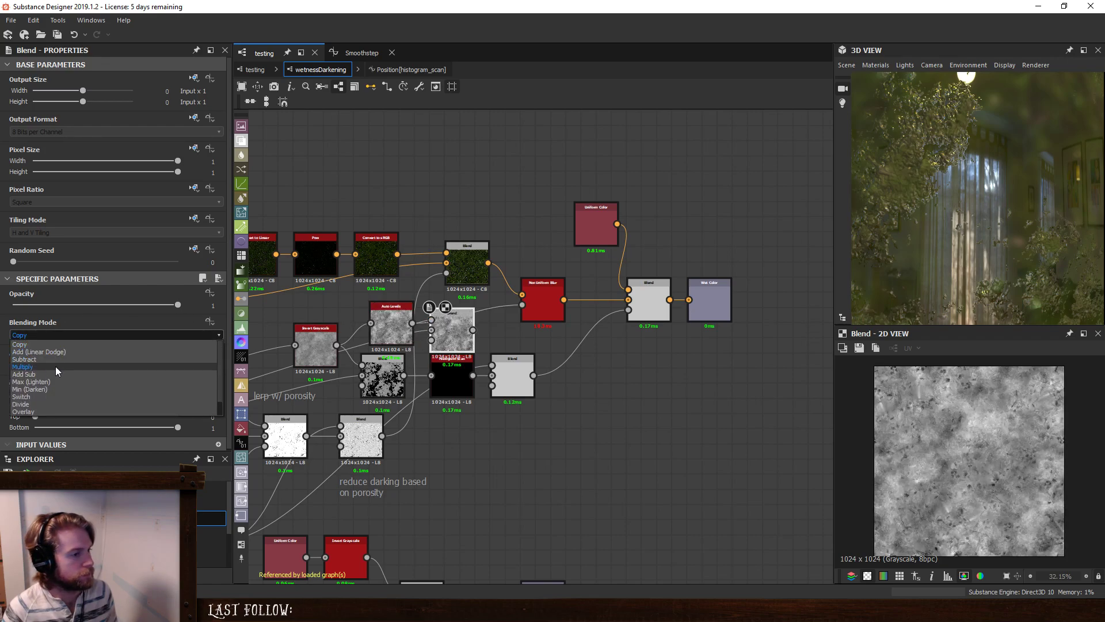
click(56, 366)
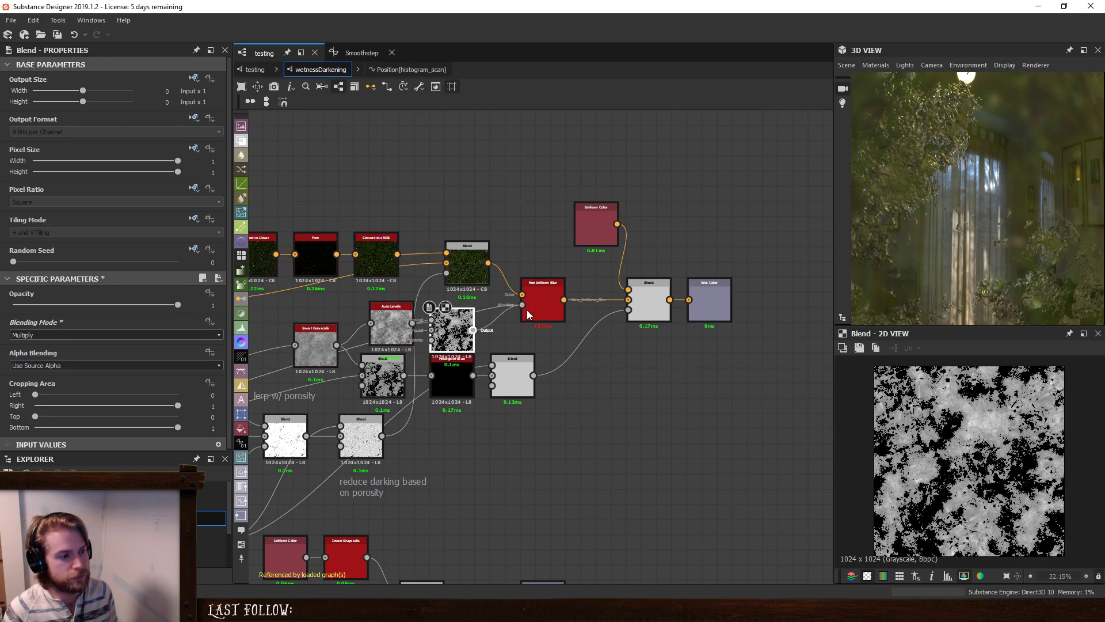
drag(526, 309, 526, 310)
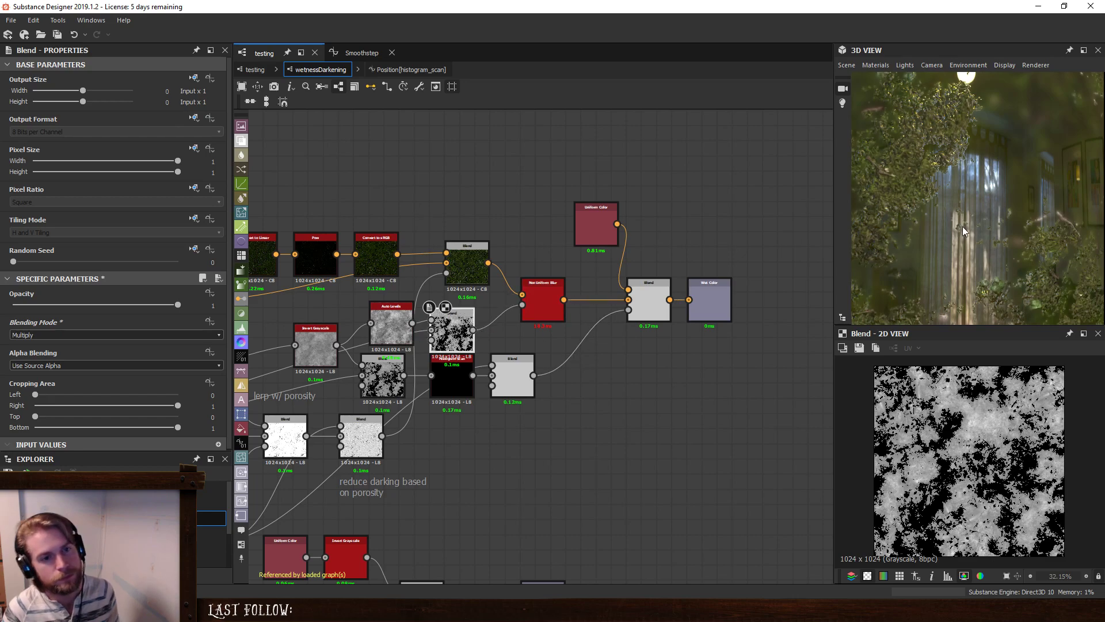
scroll(962, 226, down, 5)
drag(962, 226, 975, 202)
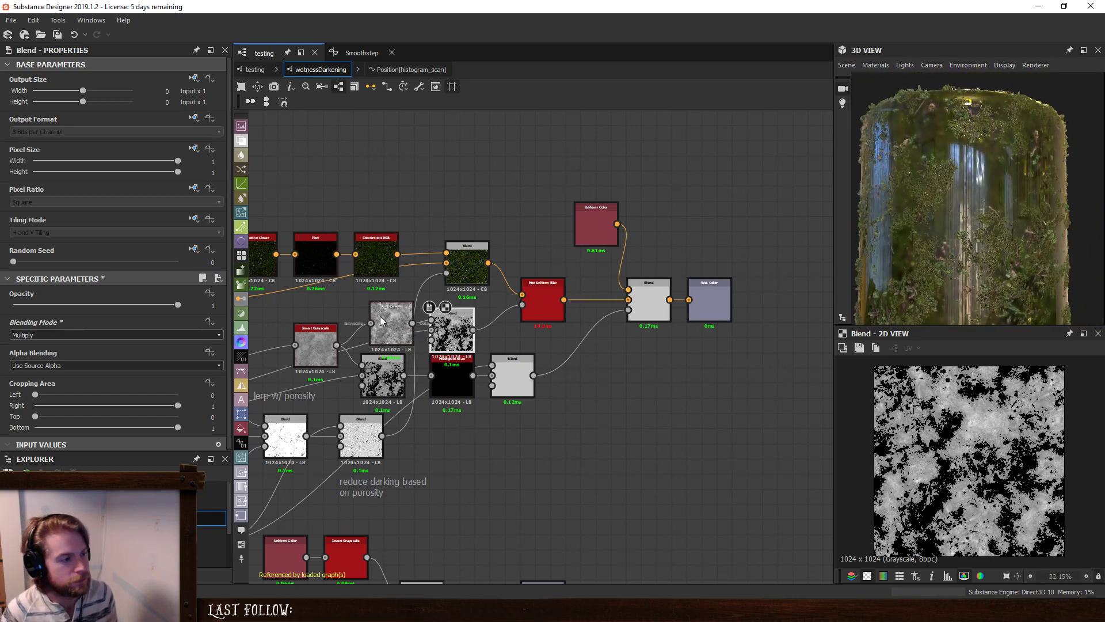
Undo the last Auto Levels link change and delete the Auto Levels node and its Multiply Blend.
drag(380, 321, 363, 304)
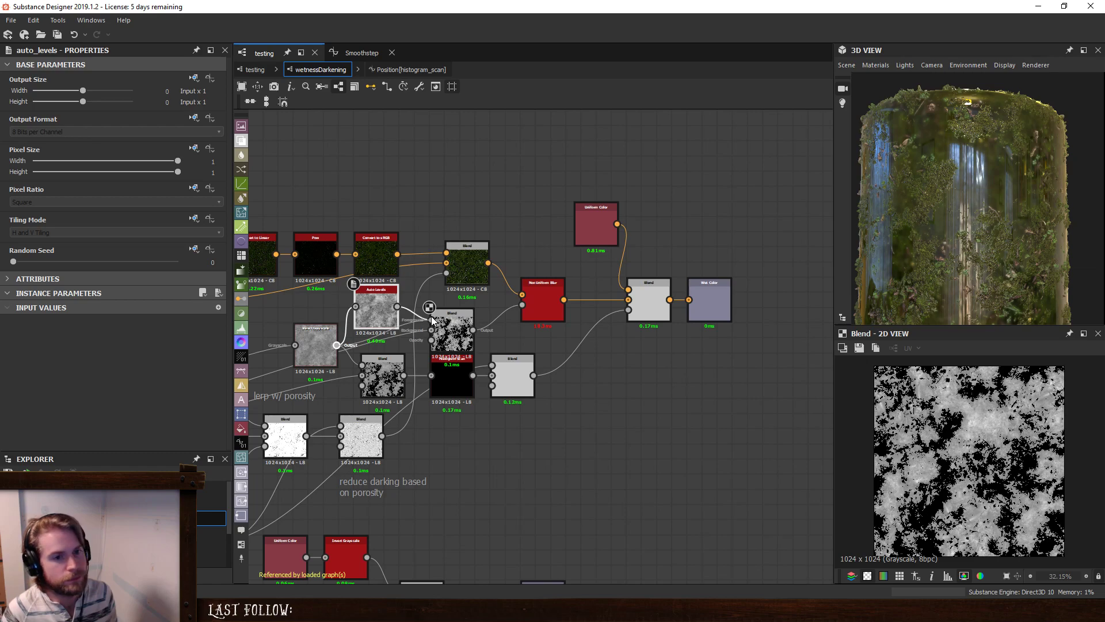
drag(431, 321, 432, 321)
key(ctrl+z)
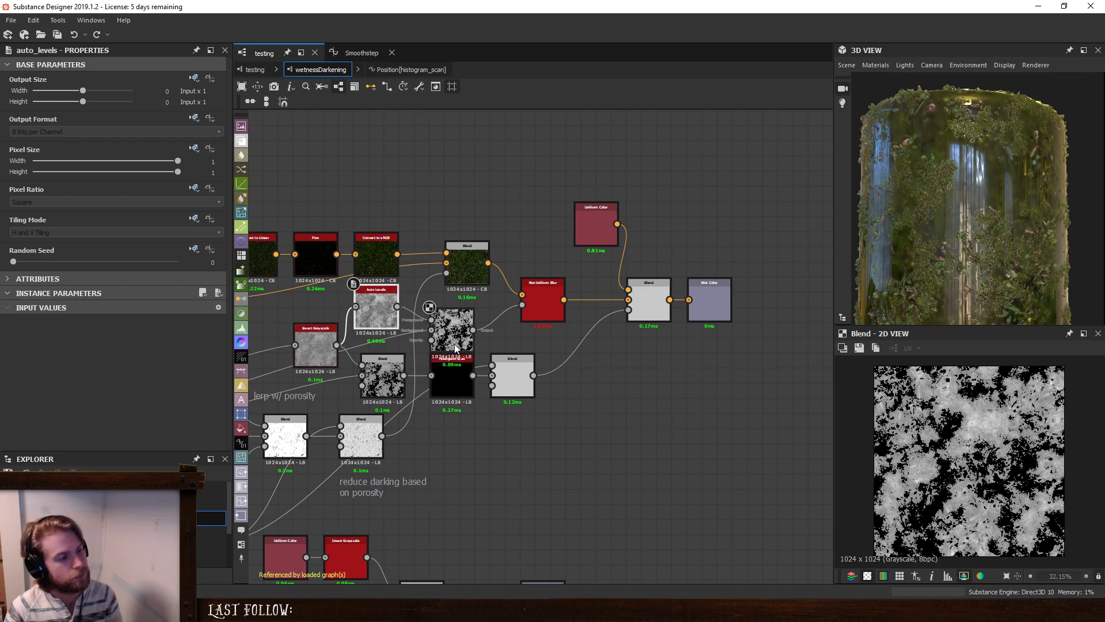
key(Delete)
click(447, 329)
key(Delete)
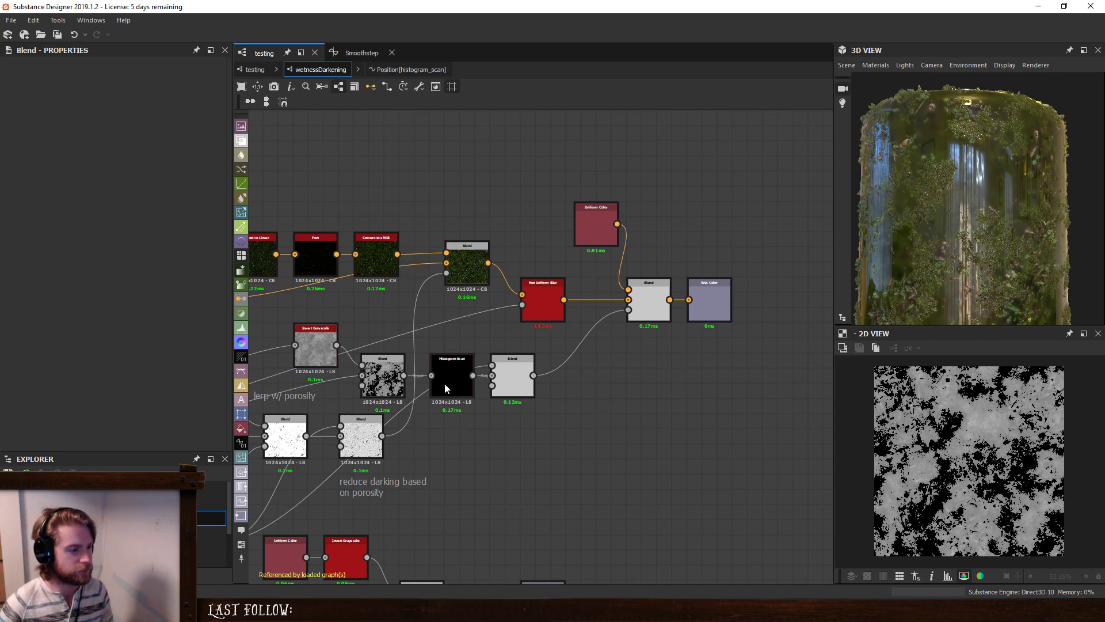
Add a Blend node above the silt mask chain and feed it the same background mask as the silt's Multiply Blend.
key(space)
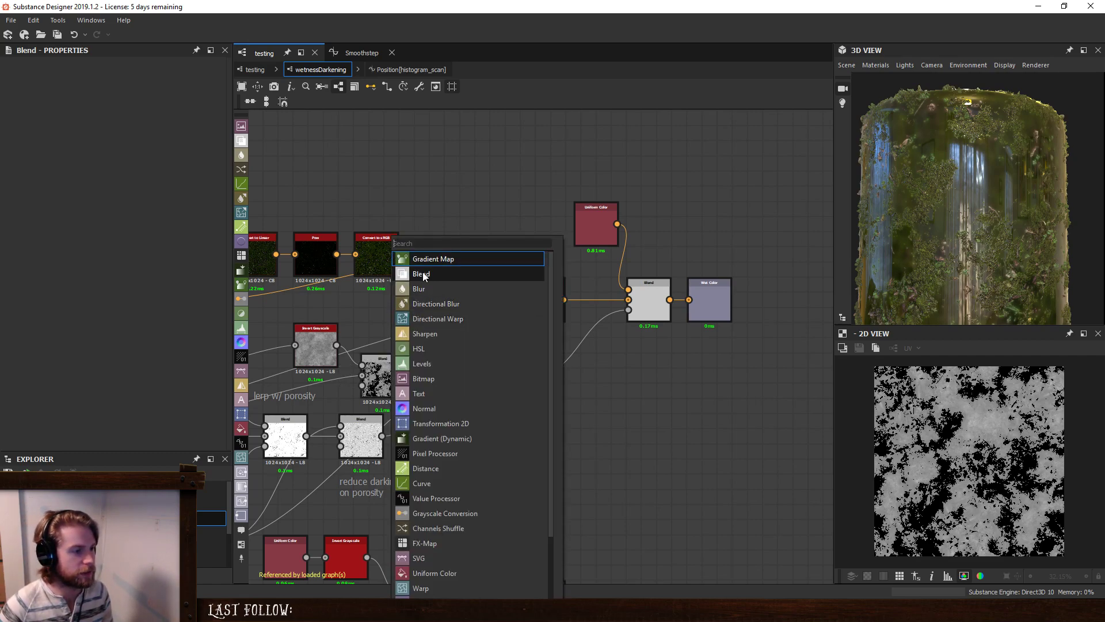
click(422, 271)
scroll(403, 327, up, 1)
middle_drag(403, 328, 505, 358)
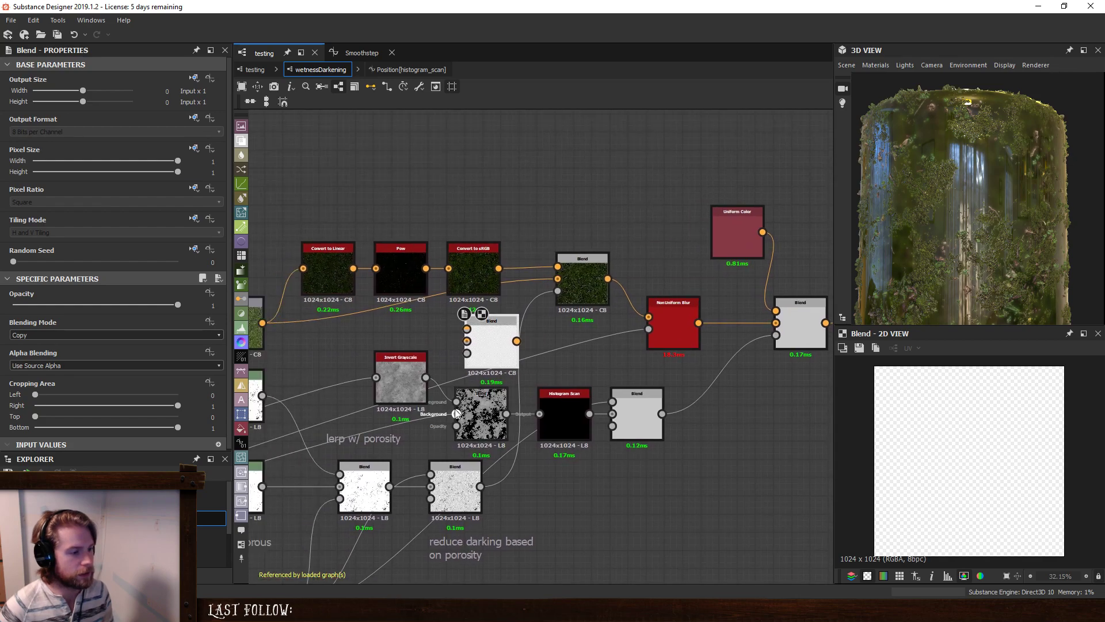
ctrl+drag(457, 414, 522, 351)
Connect the Uniform Color node above the Height input to the new Blend's foreground and reposition the Blend.
scroll(522, 352, down, 5)
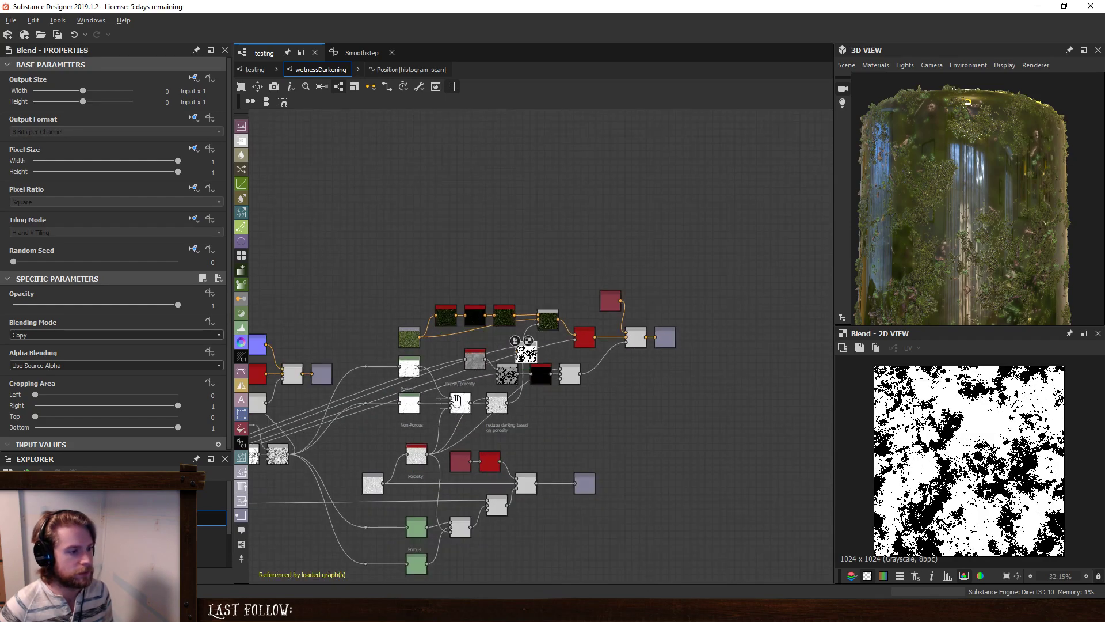
middle_drag(452, 395, 720, 303)
middle_drag(319, 416, 609, 369)
scroll(506, 395, up, 4)
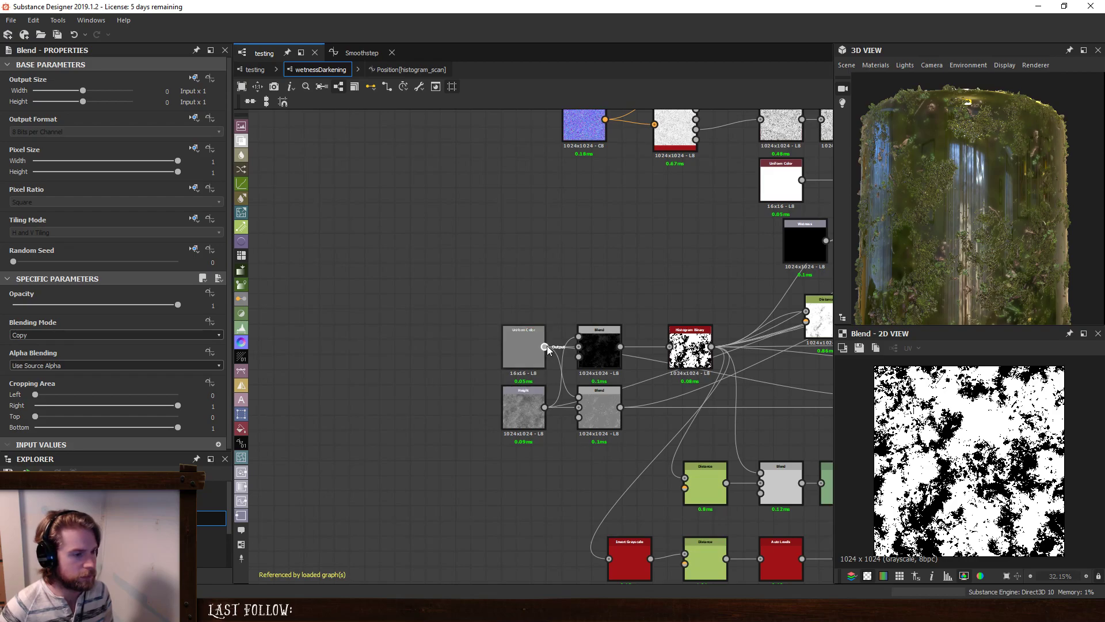
click(543, 347)
middle_drag(730, 266, 255, 328)
middle_drag(789, 247, 368, 324)
middle_drag(640, 183, 448, 340)
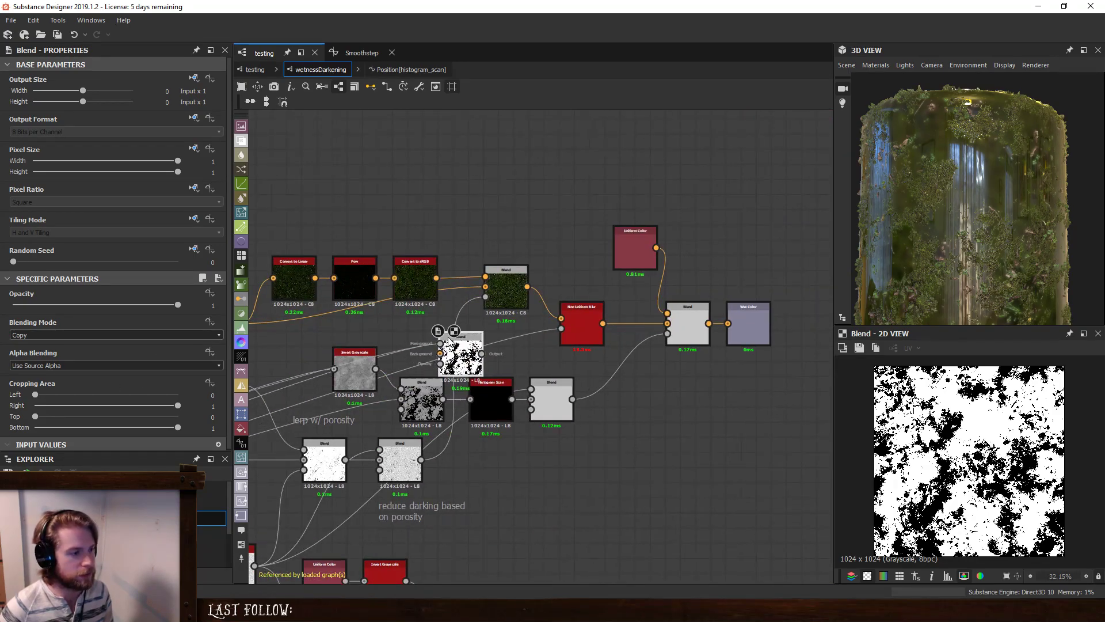
click(448, 342)
drag(458, 348, 473, 342)
scroll(453, 361, up, 2)
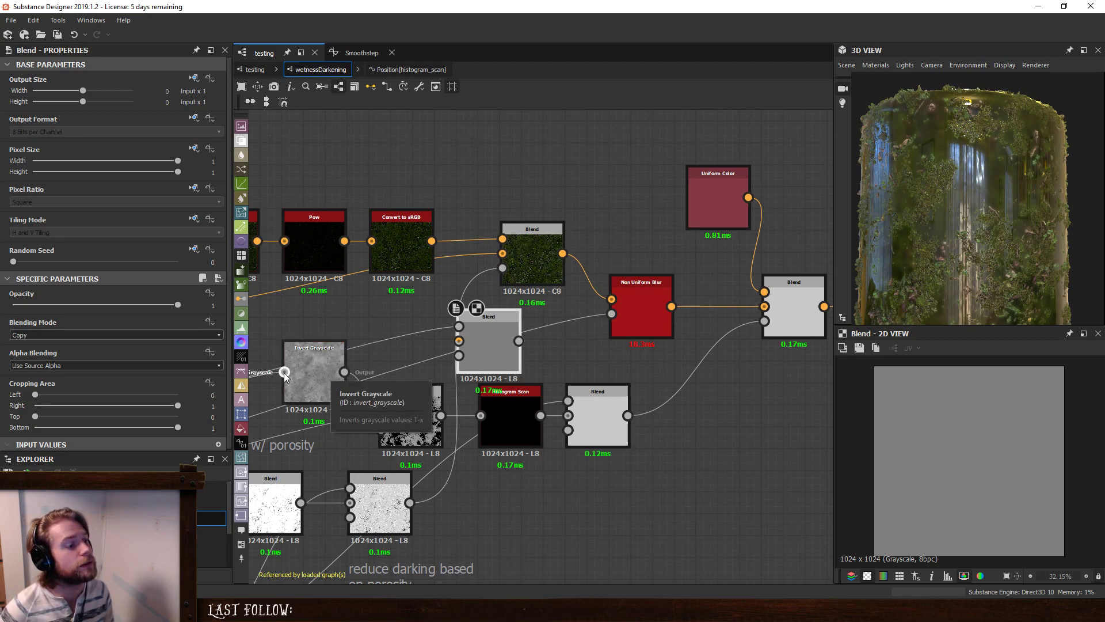
Feed the height source of the Invert Grayscale node into the new Blend's background and set its blending mode to Subtract.
ctrl+drag(284, 372, 459, 340)
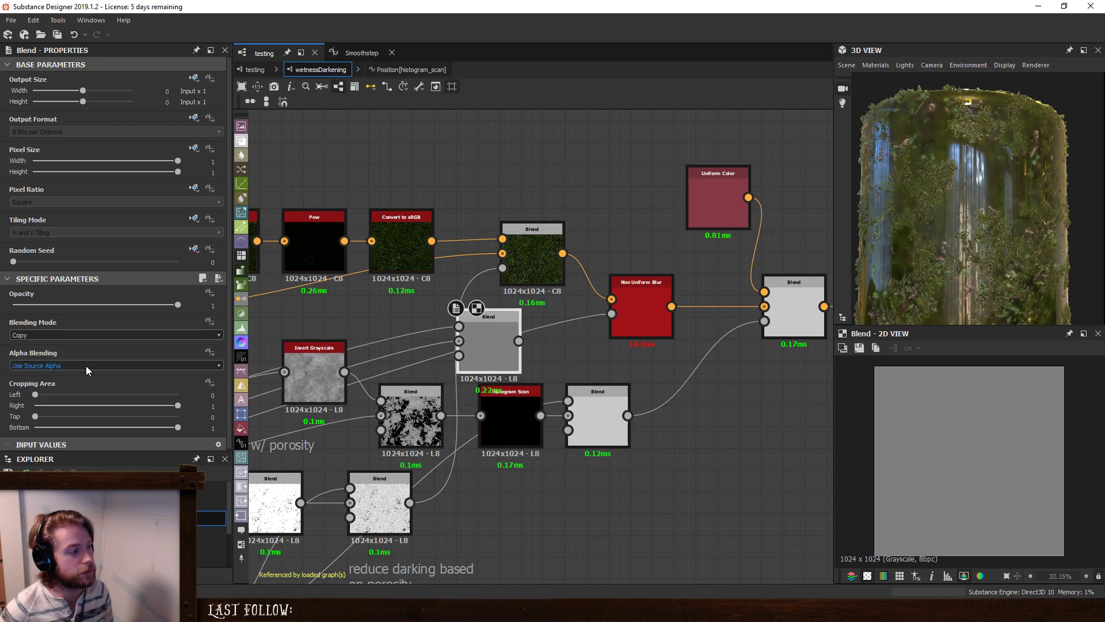
click(69, 335)
scroll(67, 393, down, 1)
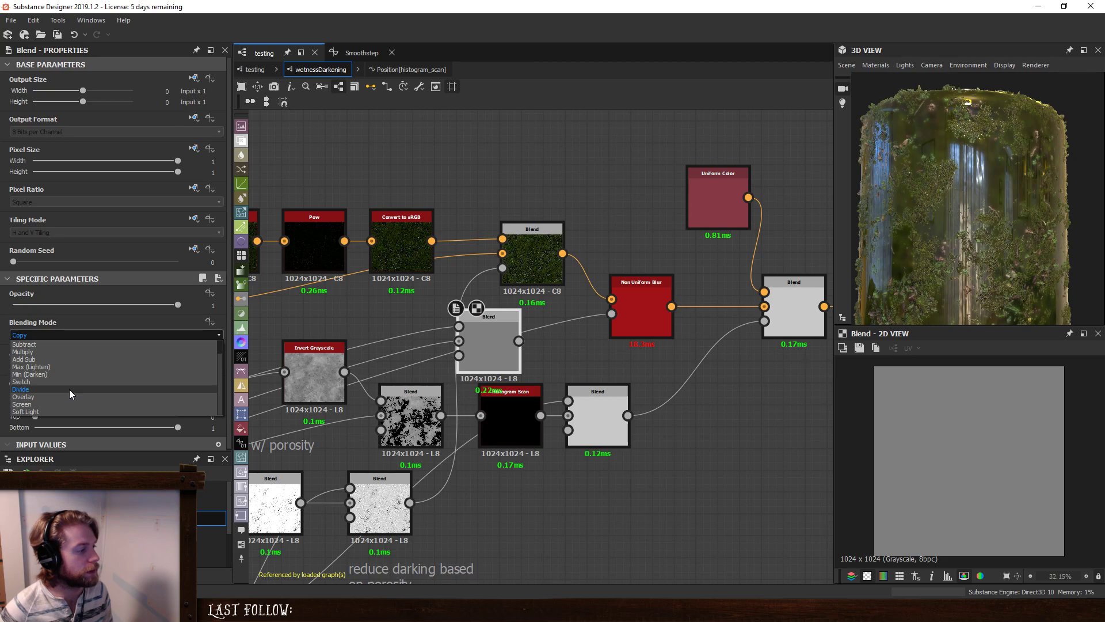
scroll(69, 389, up, 1)
click(65, 358)
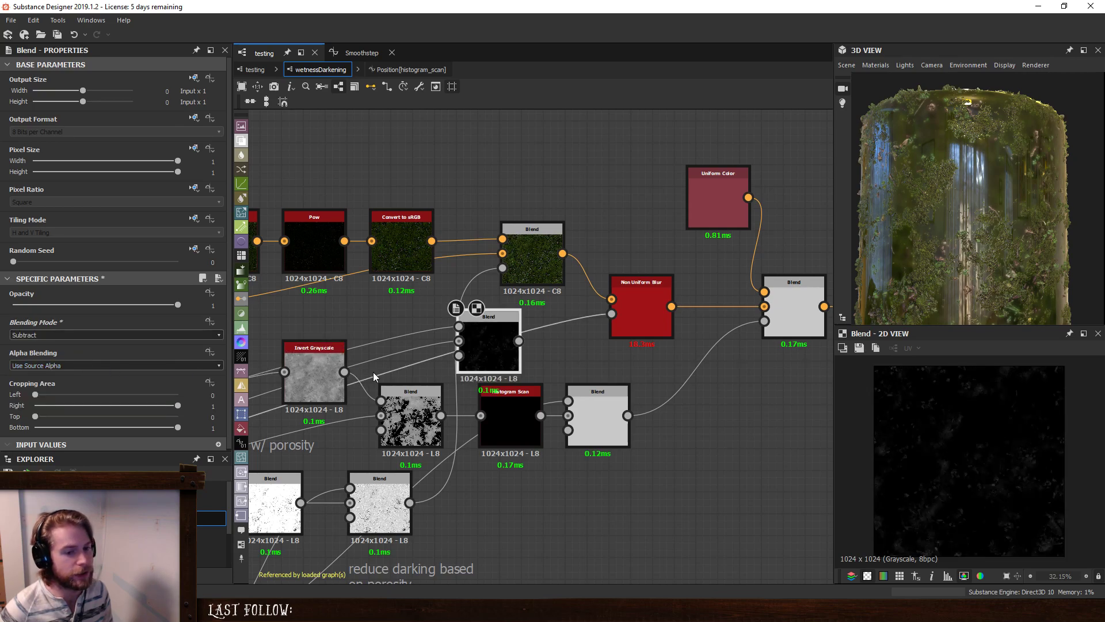
drag(485, 340, 446, 328)
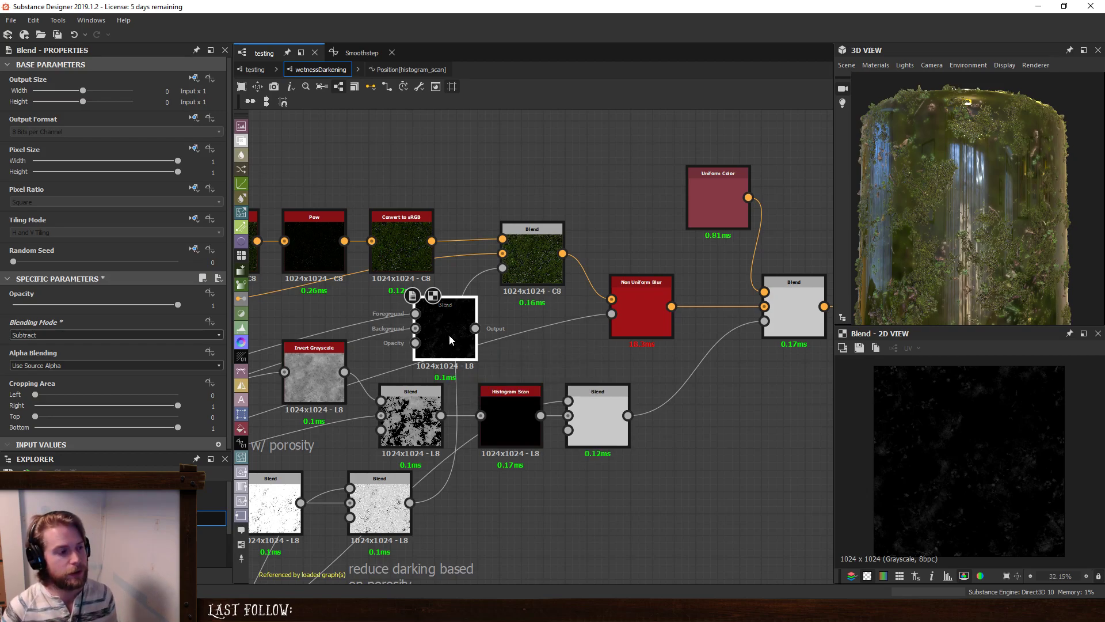
Swap the Subtract Blend's foreground and background inputs and set its output size relative to parent.
scroll(369, 300, down, 4)
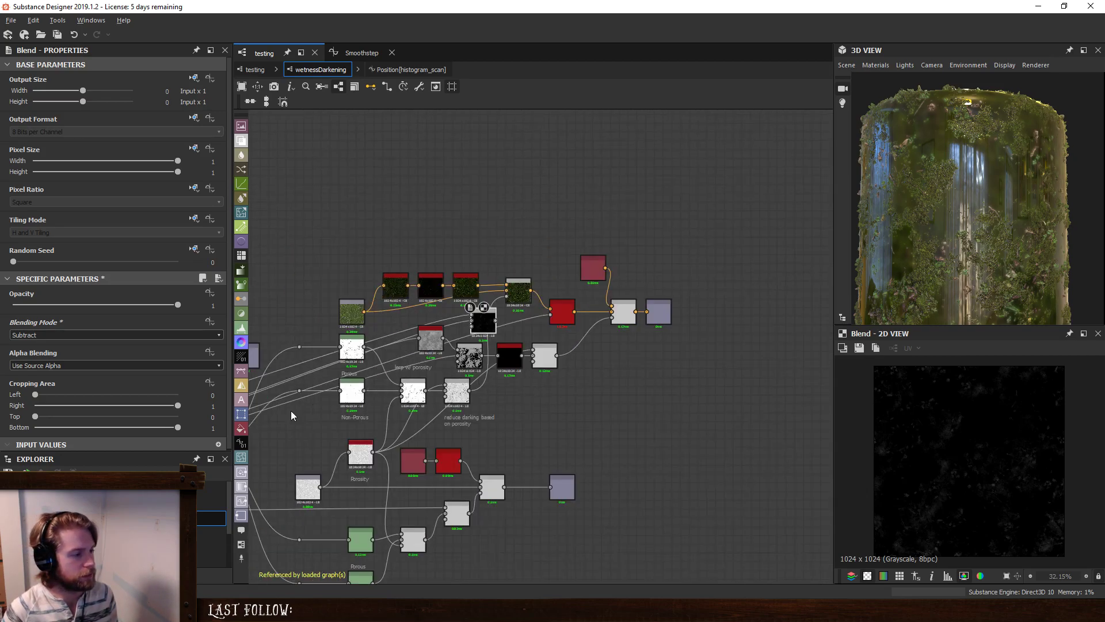
middle_drag(292, 410, 403, 454)
middle_drag(333, 513, 531, 415)
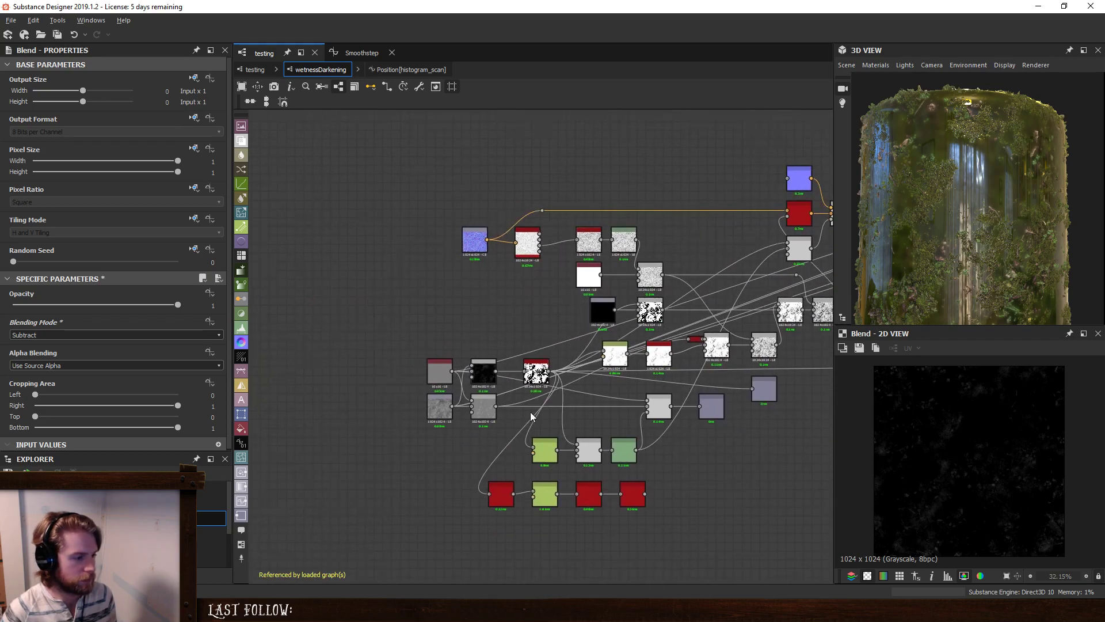
click(436, 375)
middle_drag(599, 392, 213, 544)
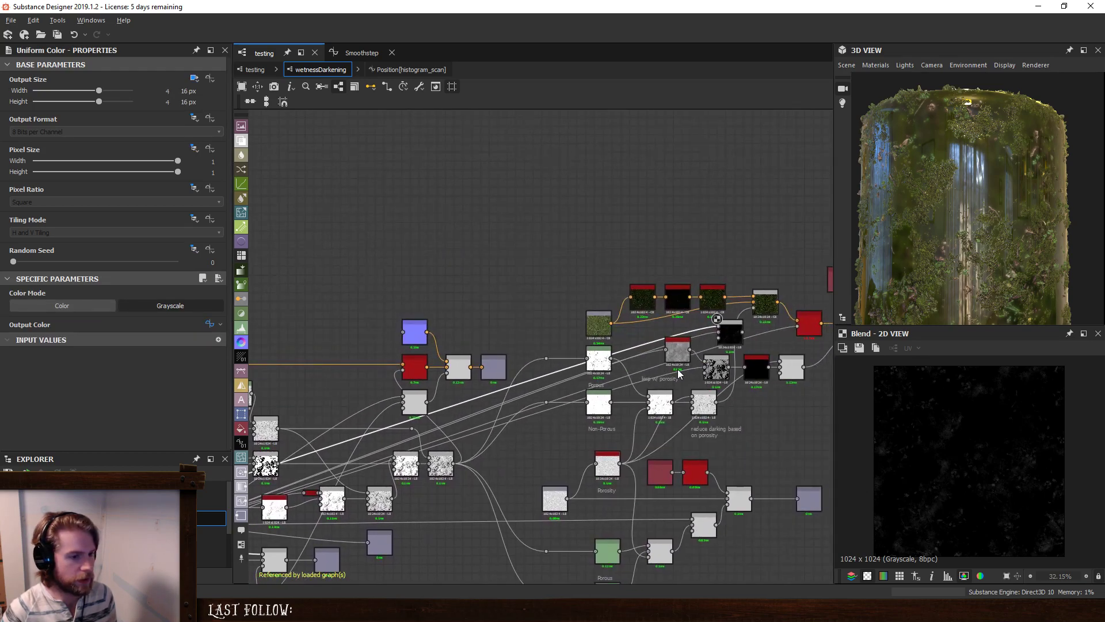
middle_drag(680, 371, 487, 454)
scroll(532, 413, up, 3)
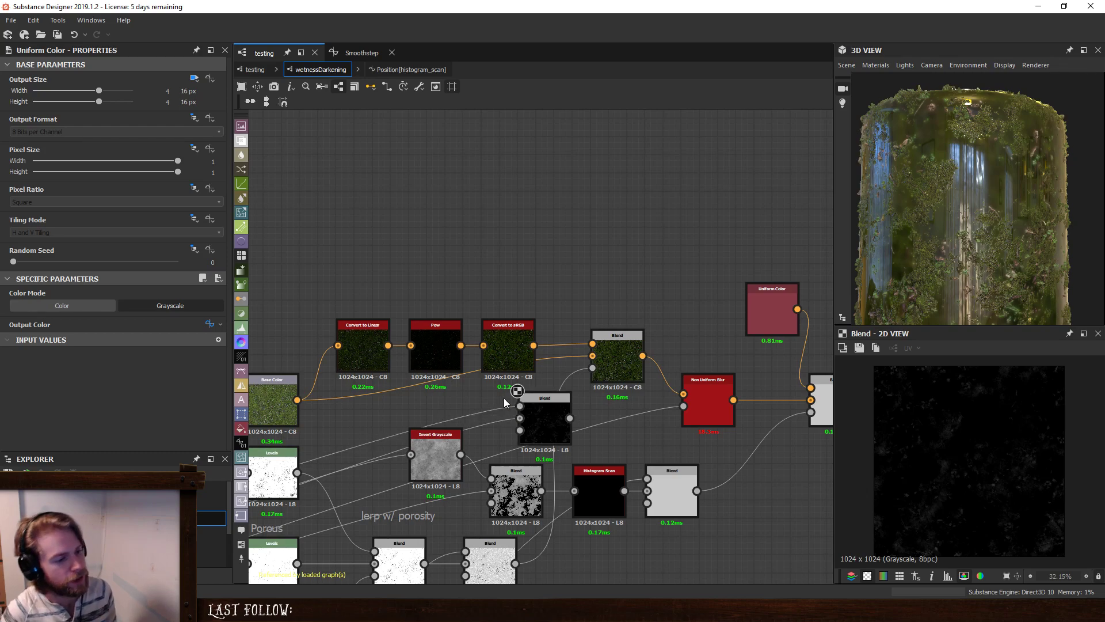
drag(502, 427, 502, 429)
key(x)
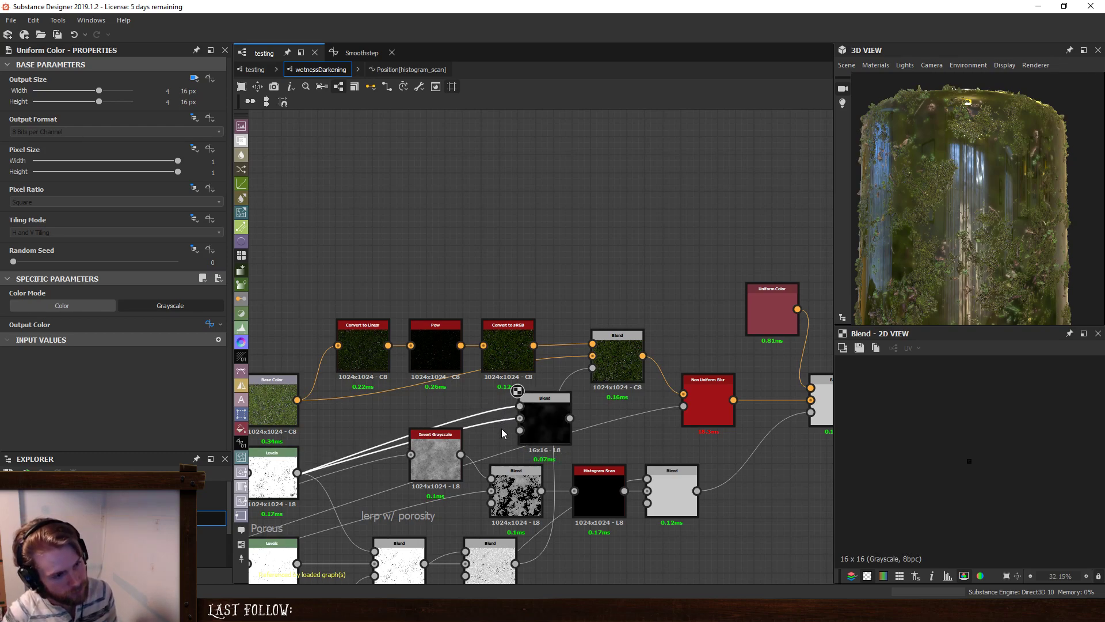
click(194, 78)
click(207, 107)
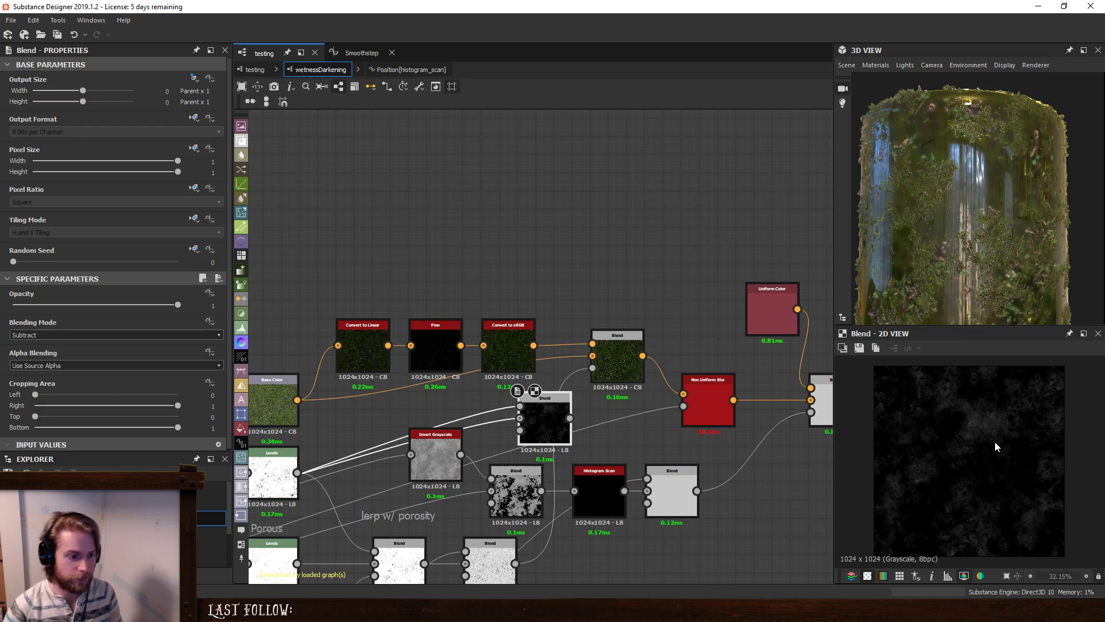
Try multiplying the Subtract Blend's output by the silt chain's black-and-white background mask in an additional Blend node.
scroll(535, 423, up, 2)
key(space)
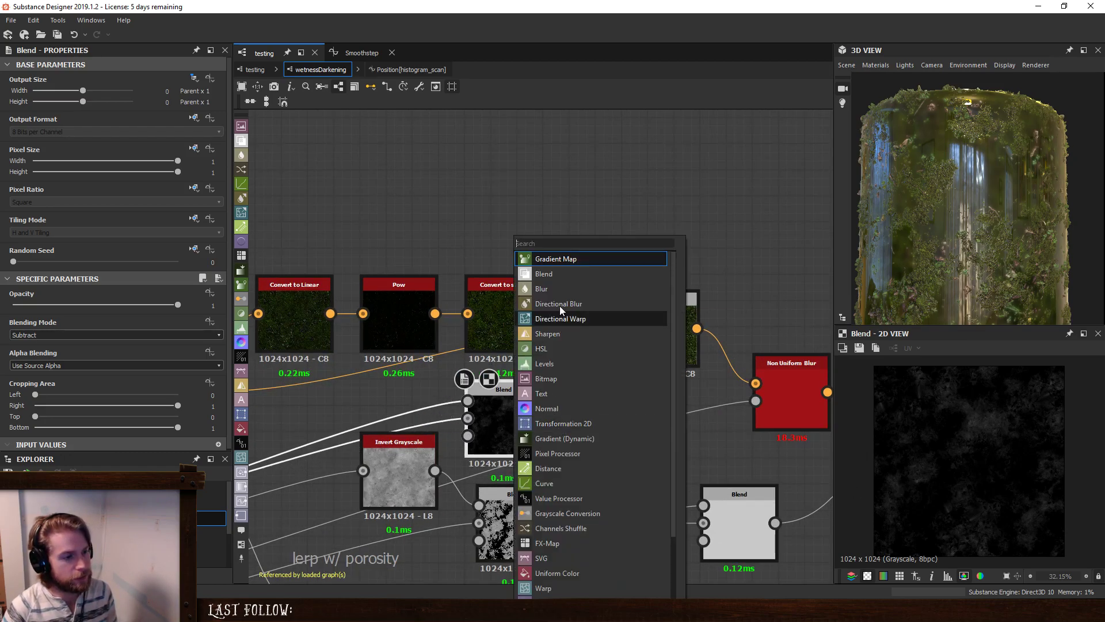
click(565, 275)
drag(629, 557, 617, 405)
drag(551, 523, 588, 400)
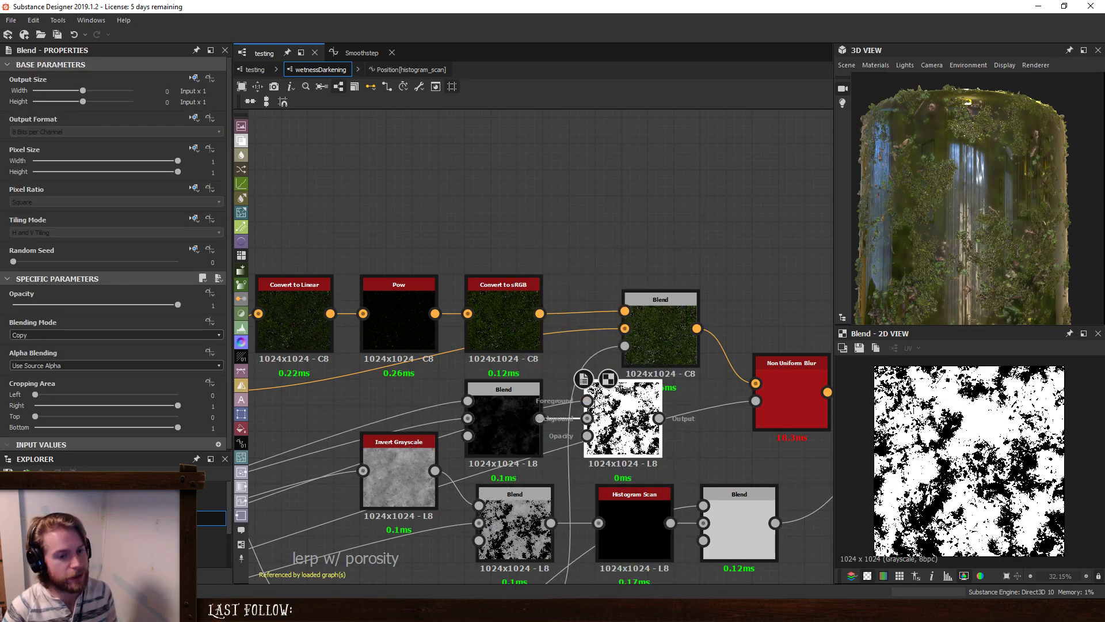
click(57, 335)
click(54, 367)
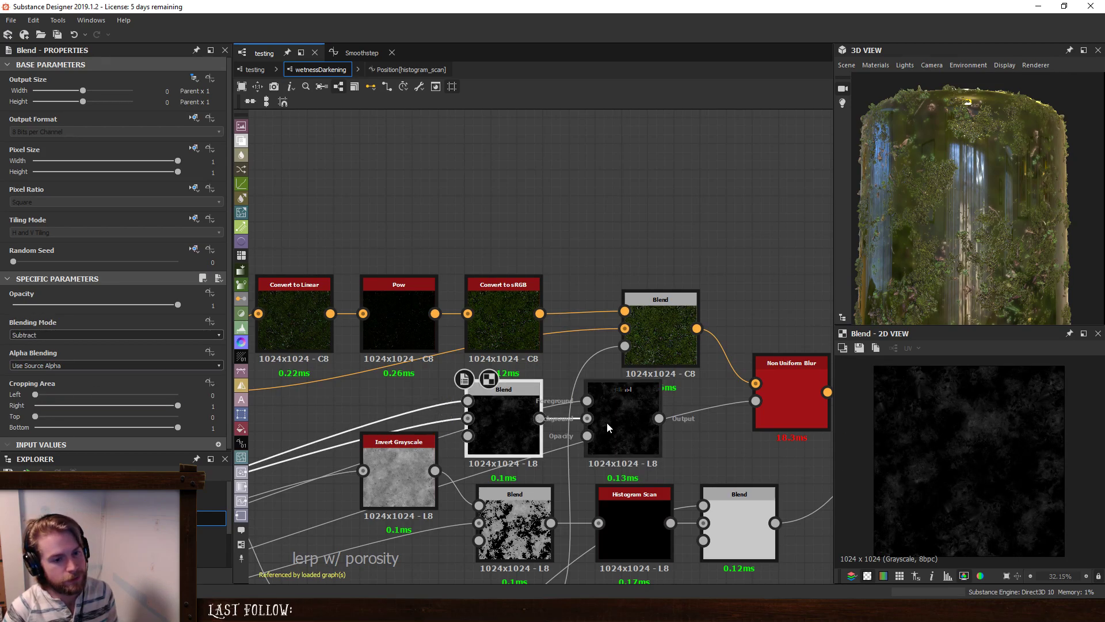
Compare the outputs of the Subtract and Multiply Blends and delete the added Multiply Blend.
click(623, 412)
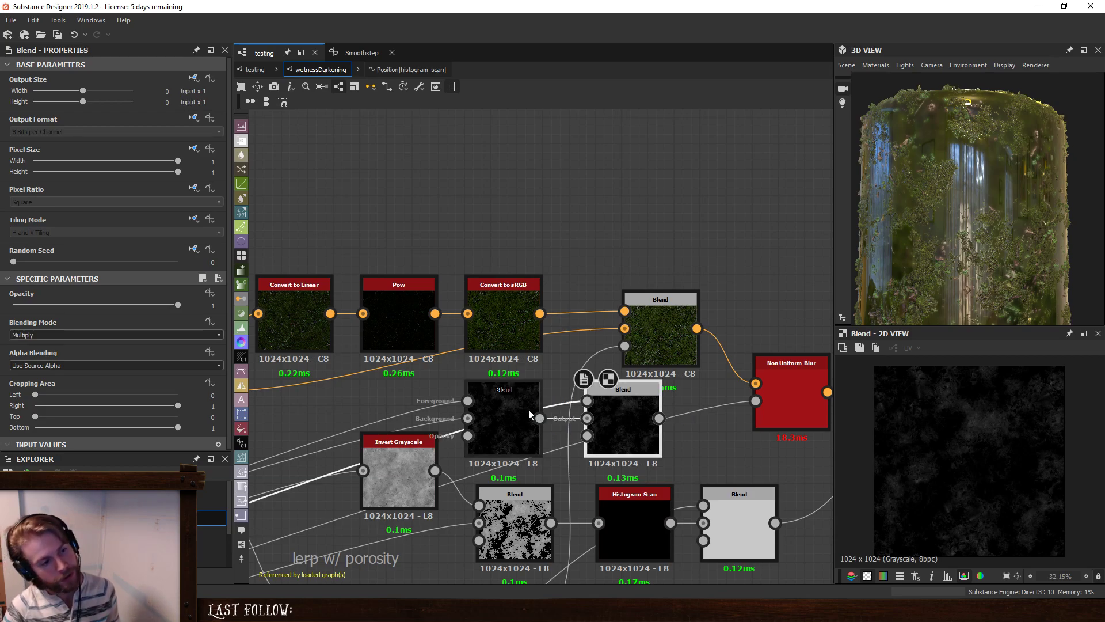
click(523, 410)
click(616, 418)
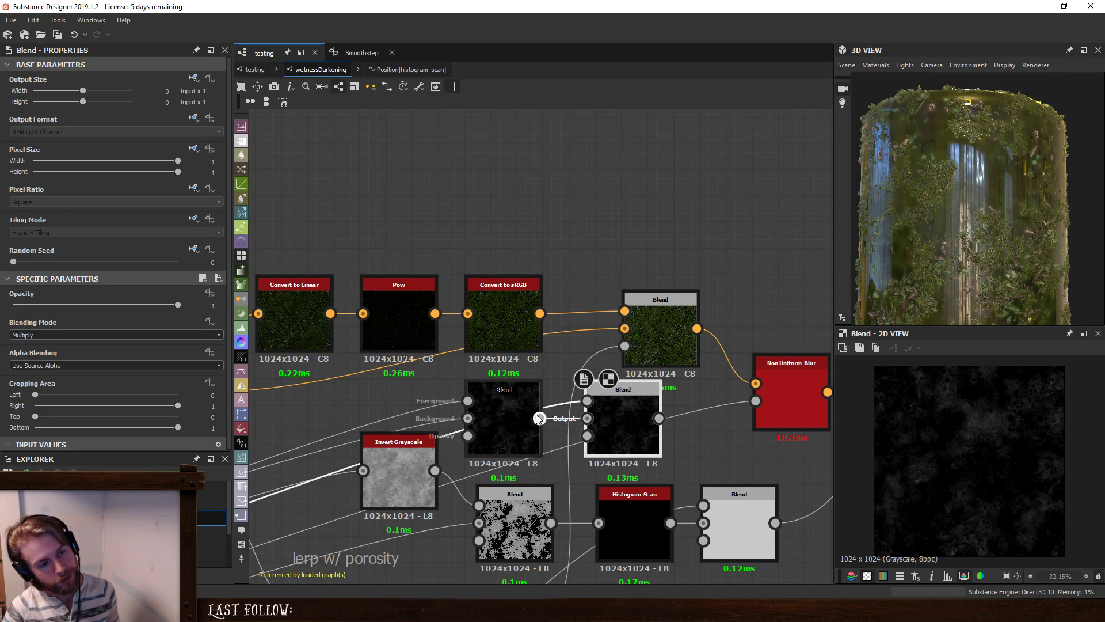
click(520, 411)
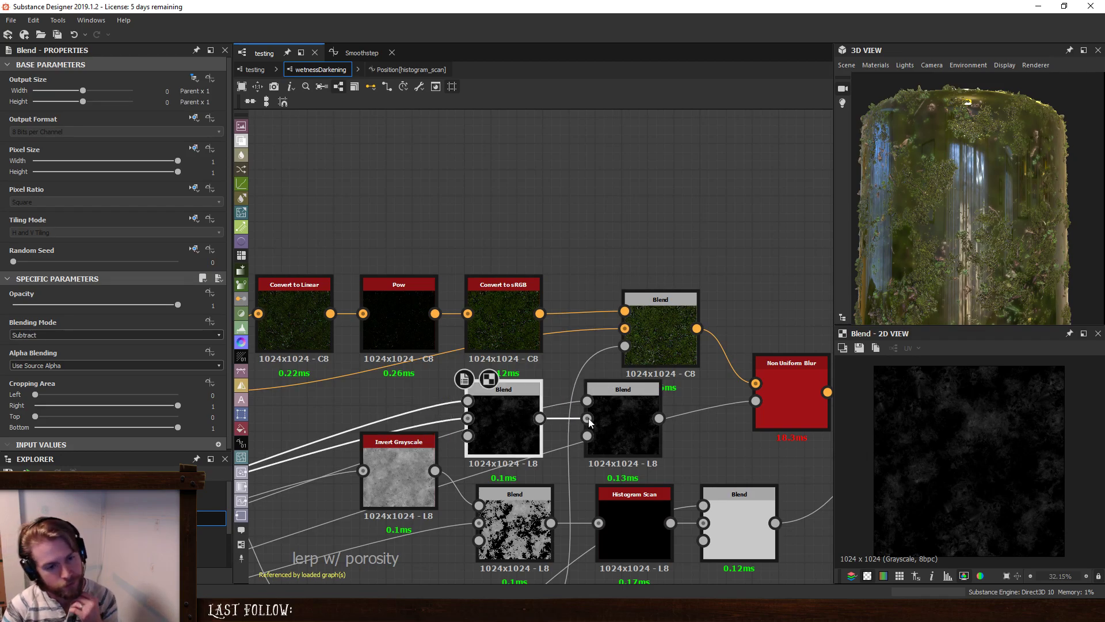
scroll(965, 419, up, 4)
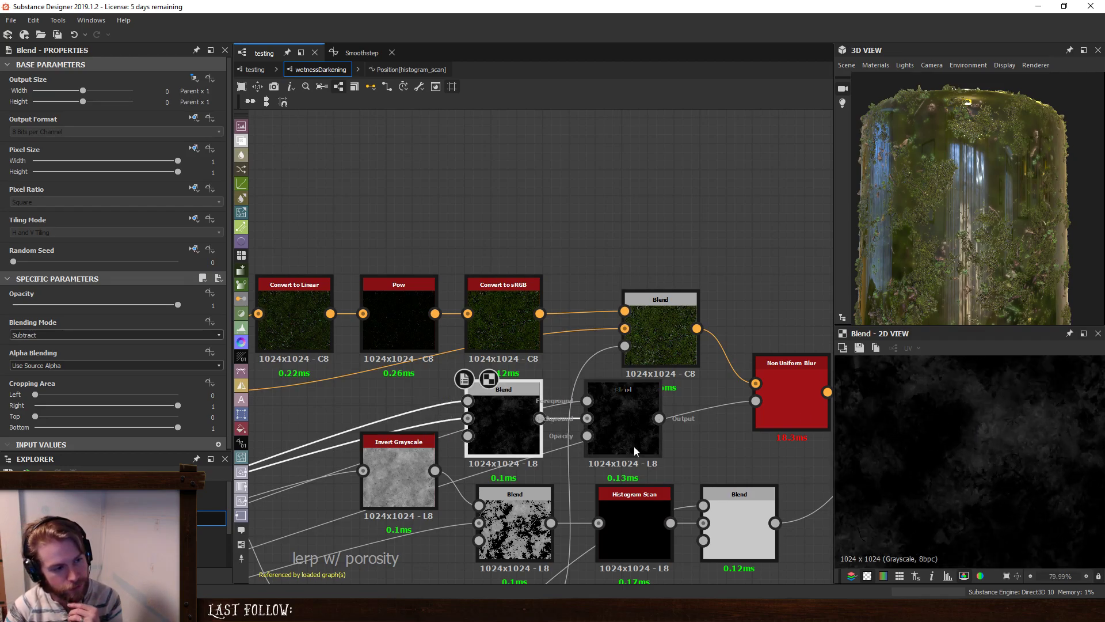
click(639, 418)
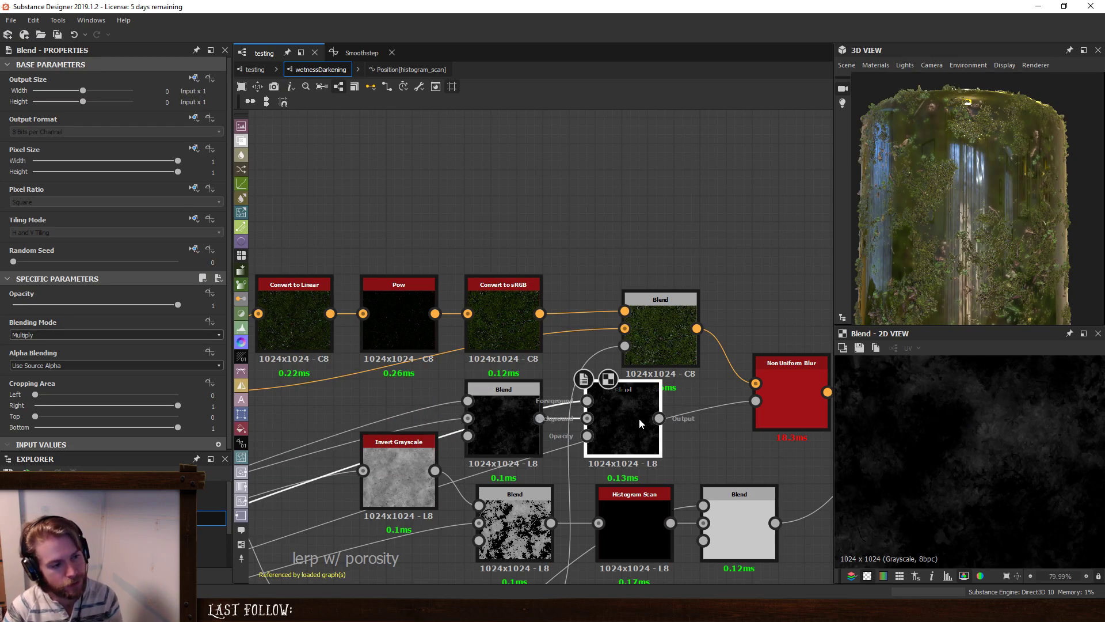
key(Delete)
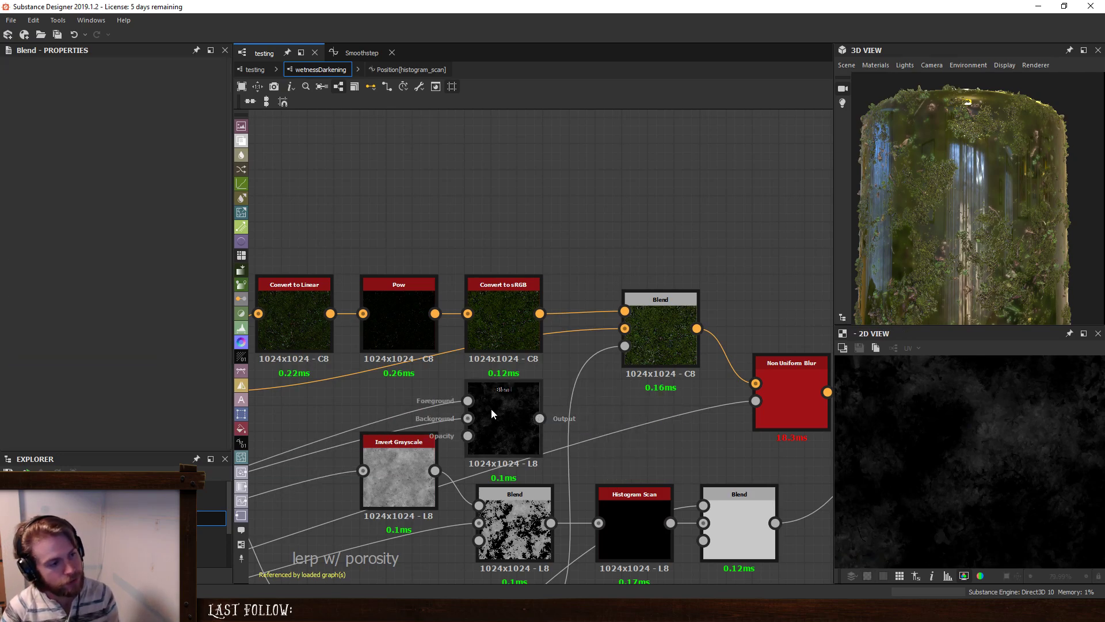
Feed the Subtract Blend's output into the Non Uniform Blur's Blur Map and preview the blurred colour.
click(506, 413)
drag(538, 419, 765, 400)
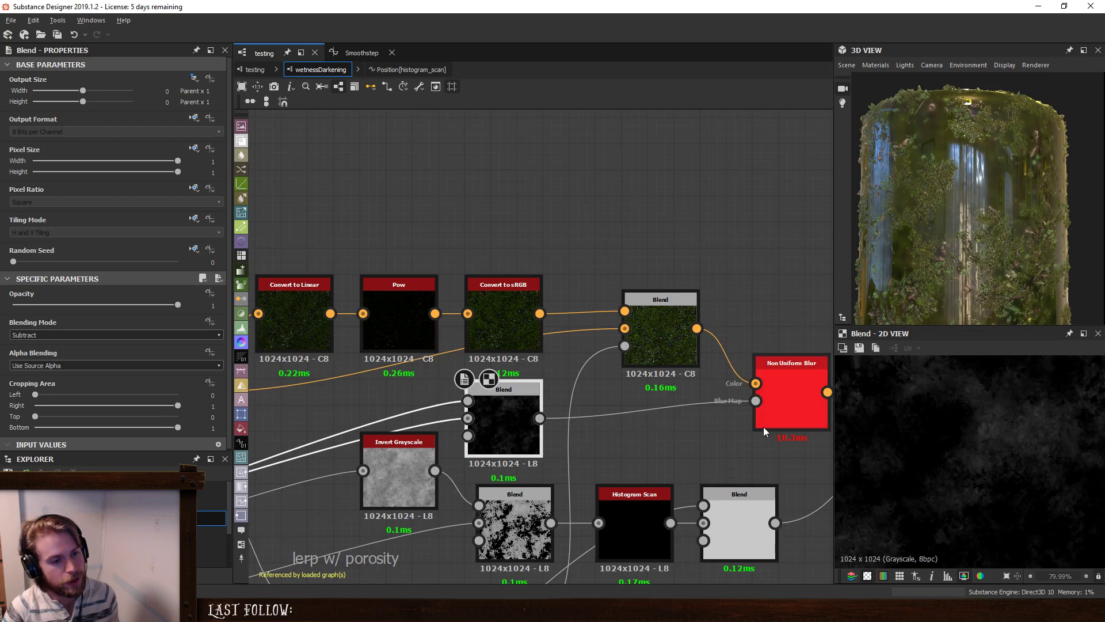
middle_drag(805, 384, 556, 376)
double_click(552, 375)
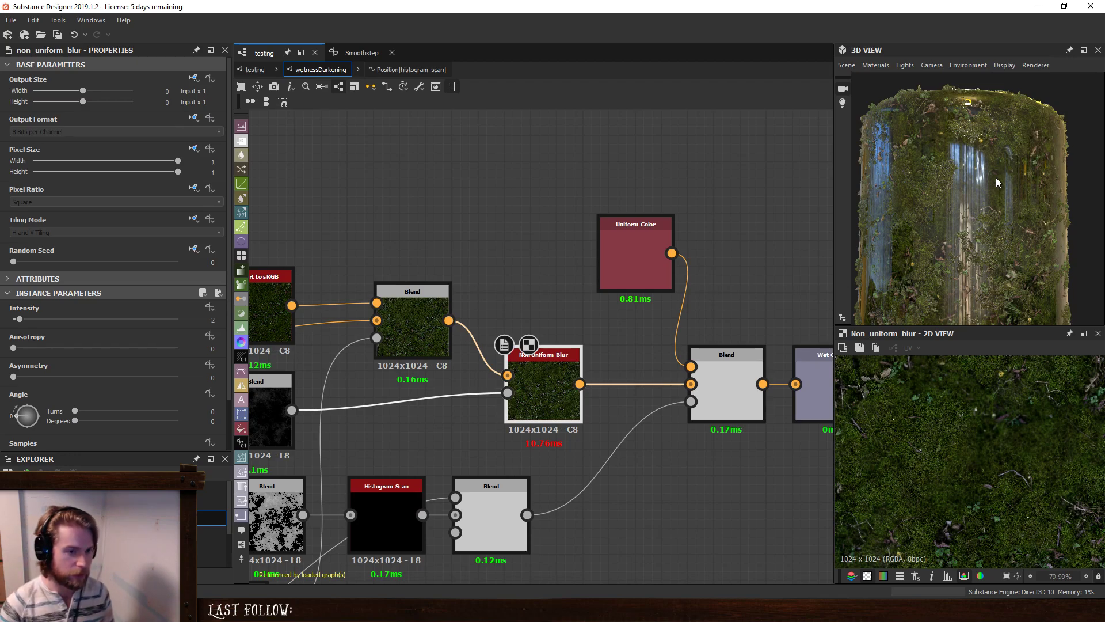
Set the Non Uniform Blur's Intensity to 7.67 and inspect the blur on the 3D model and in the 2D preview.
scroll(983, 202, up, 5)
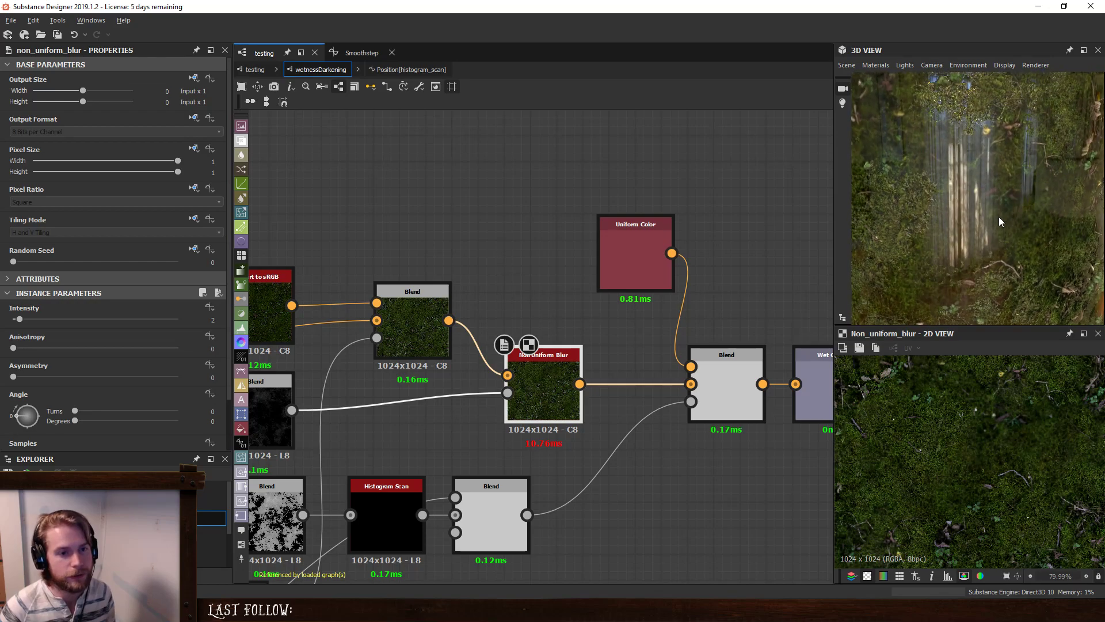
drag(999, 217, 909, 239)
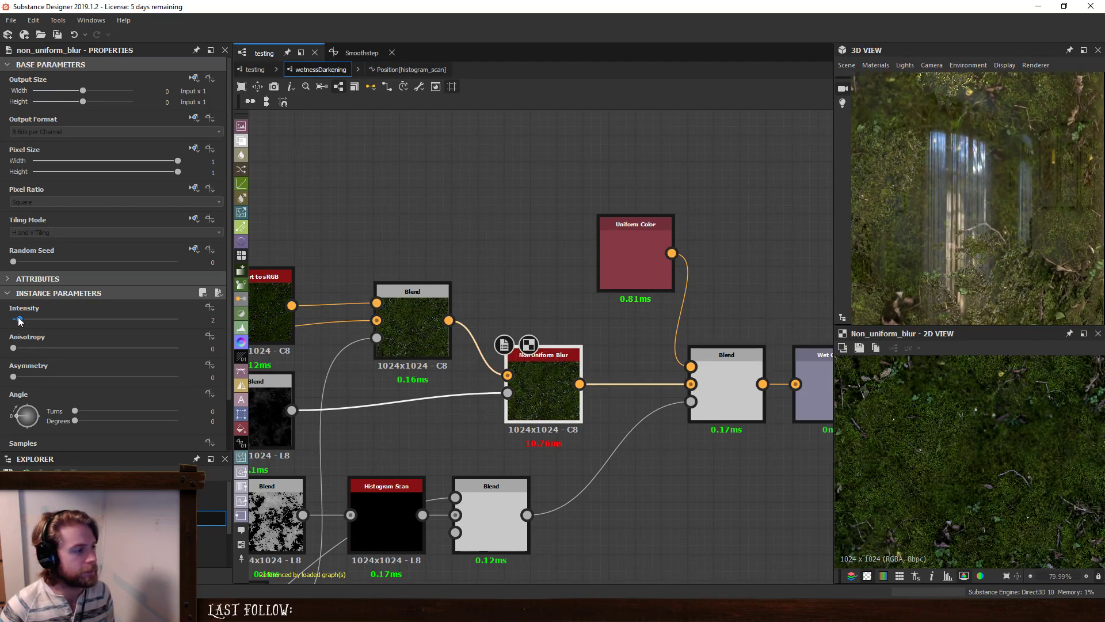
drag(19, 320, 38, 324)
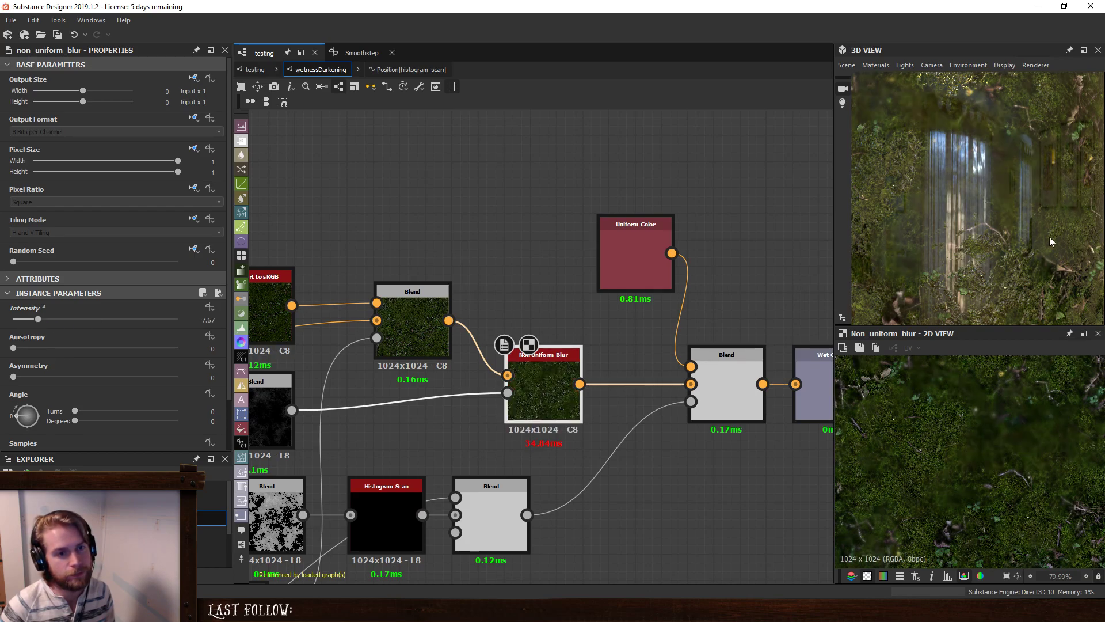
drag(959, 216, 953, 191)
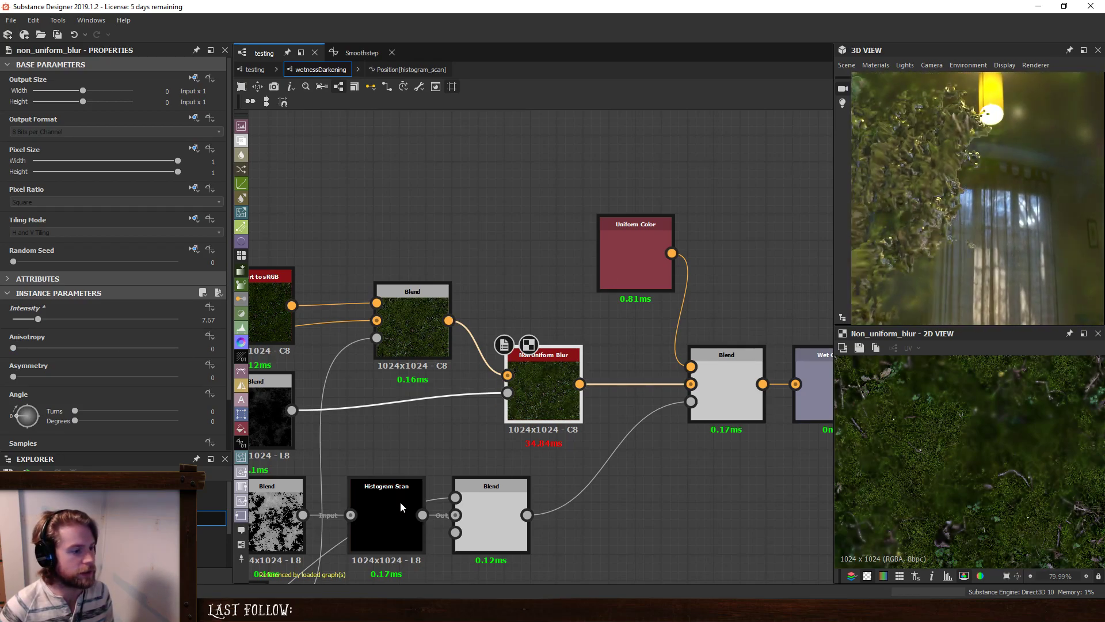
click(284, 415)
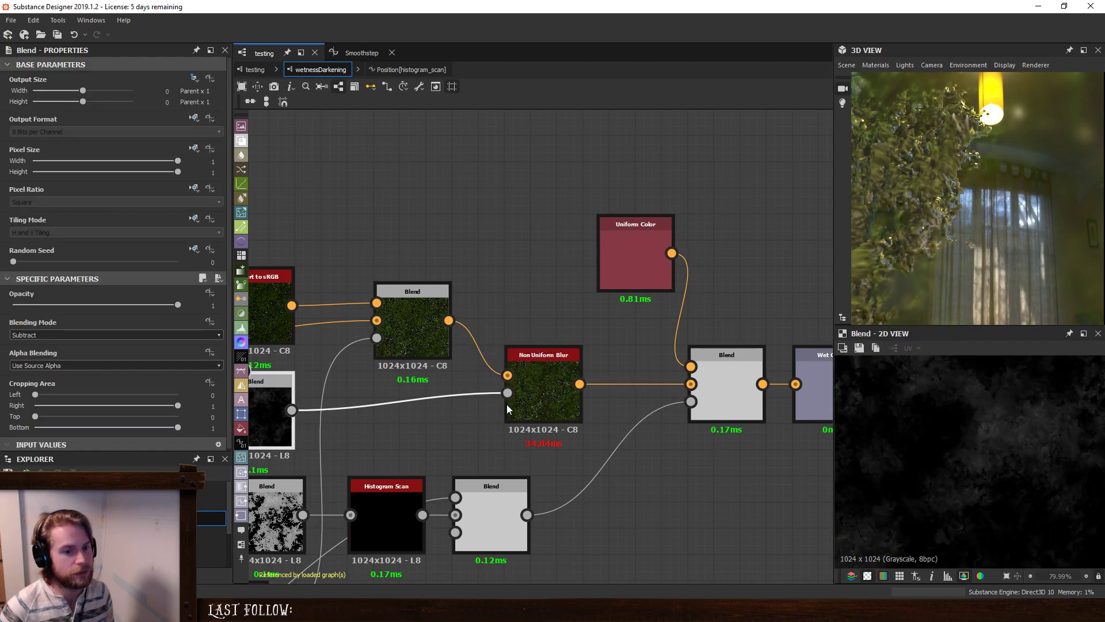
click(545, 385)
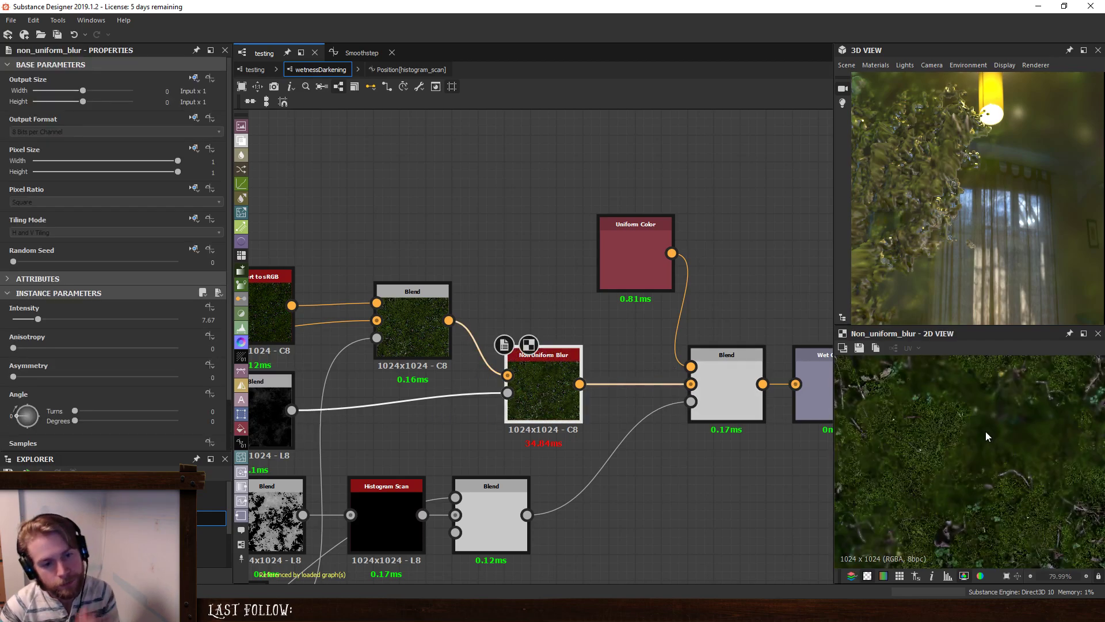
scroll(982, 433, up, 5)
Try inserting a Blend node between the Subtract Blend and the Non Uniform Blur's Blur Map.
middle_drag(357, 370, 595, 308)
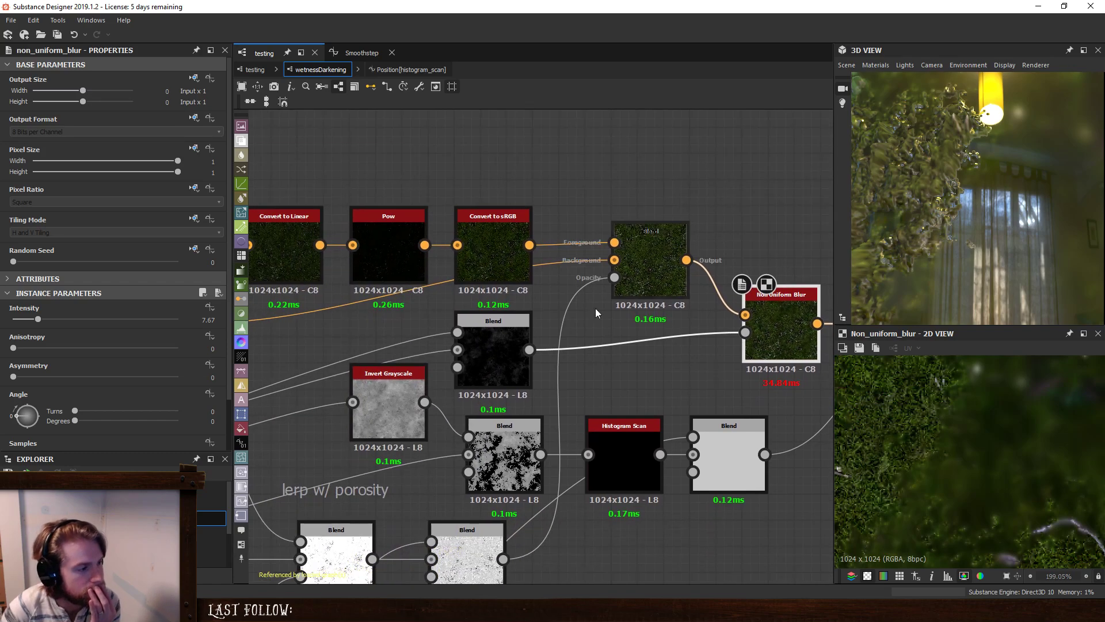
click(487, 344)
key(space)
click(521, 275)
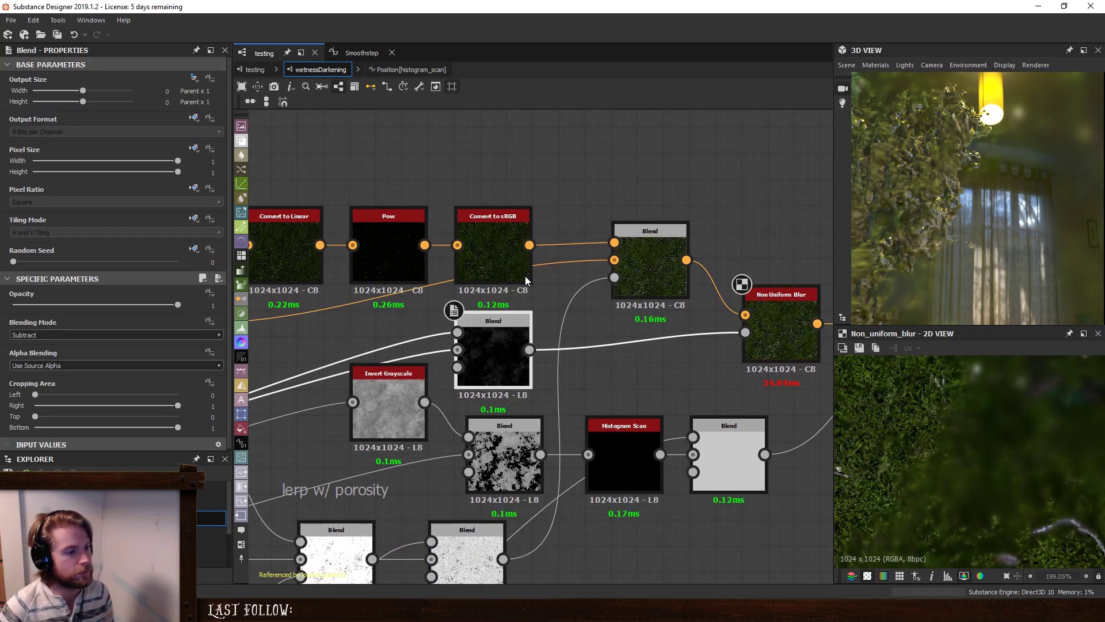
Preview the two Distance nodes, the Auto Levels, the inverted binary mask and the Wet Height Blend in the lower mask chains.
scroll(602, 363, down, 5)
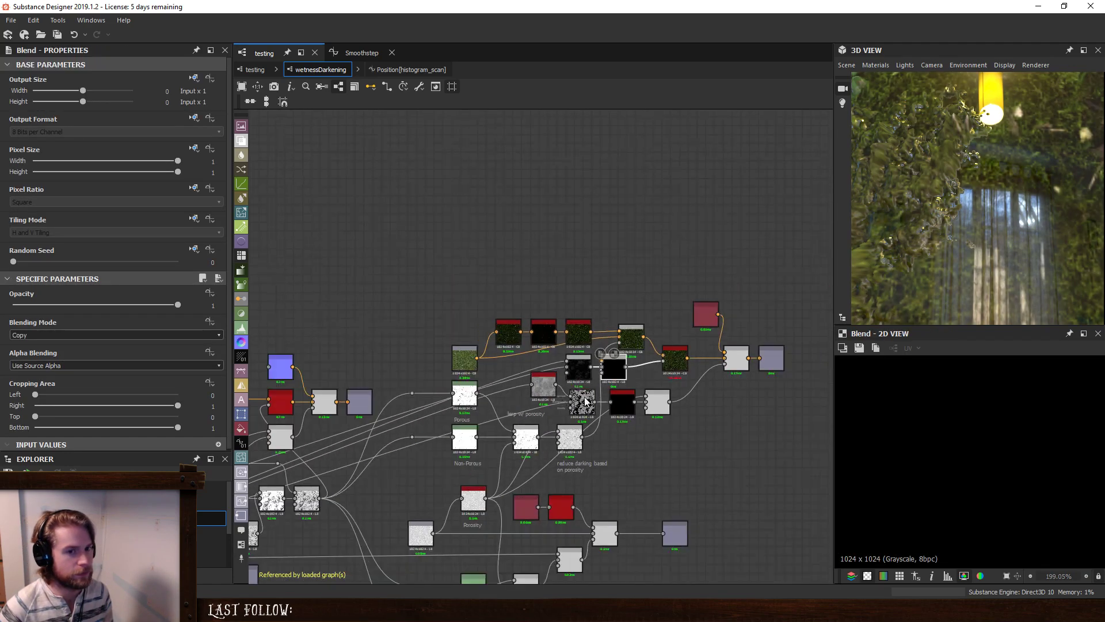
scroll(403, 449, up, 3)
scroll(427, 531, up, 1)
middle_drag(426, 531, 605, 357)
scroll(702, 426, down, 6)
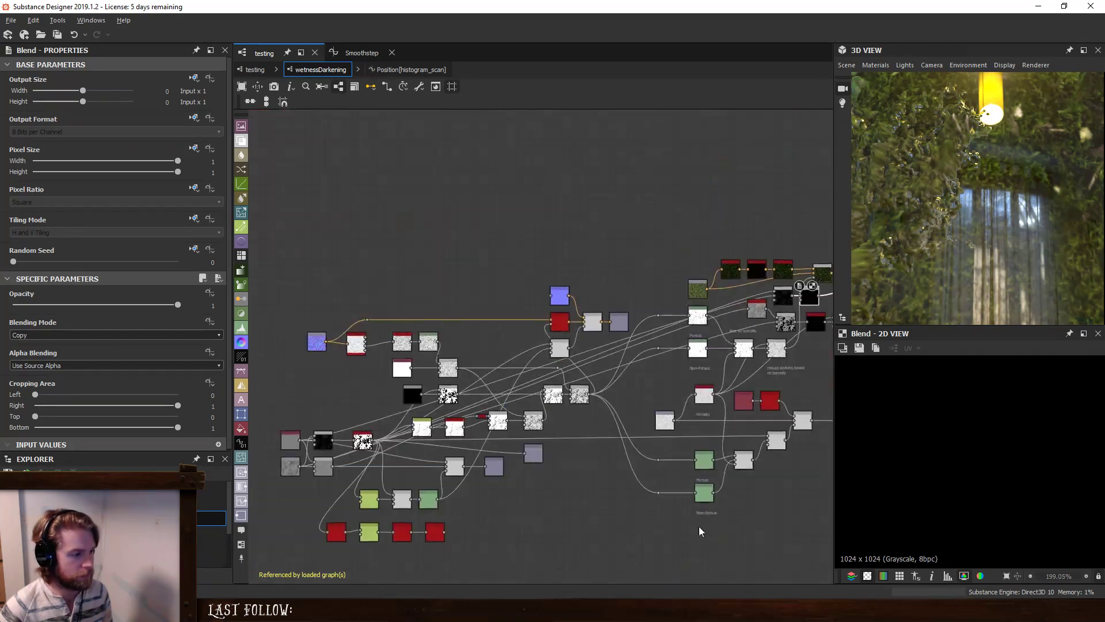
middle_drag(479, 377, 444, 340)
scroll(394, 449, up, 3)
middle_drag(395, 448, 565, 398)
click(458, 421)
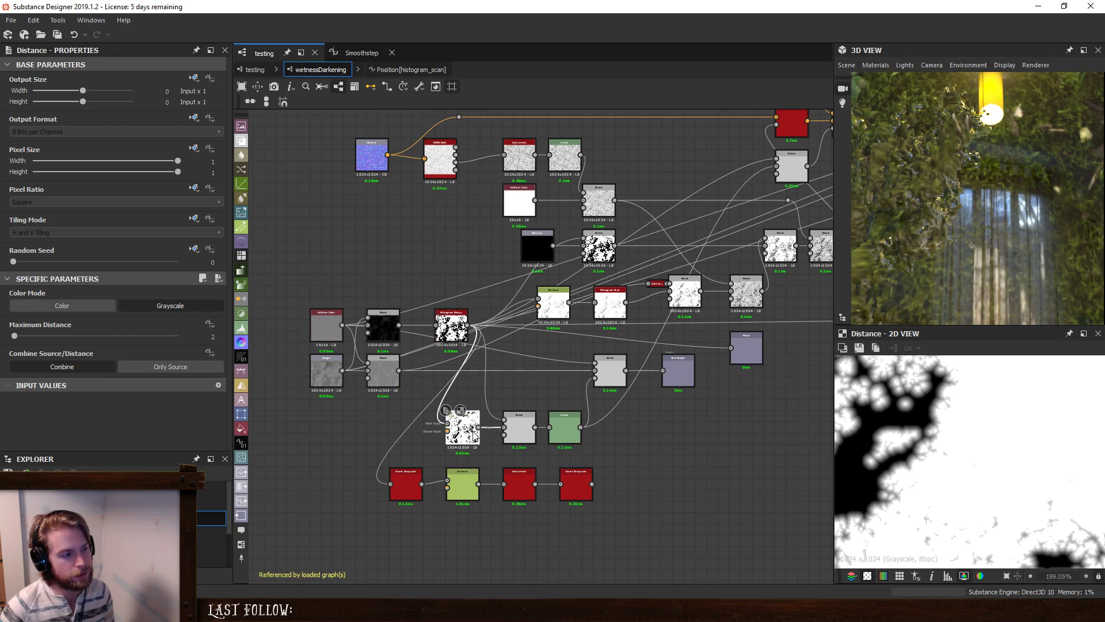
click(466, 483)
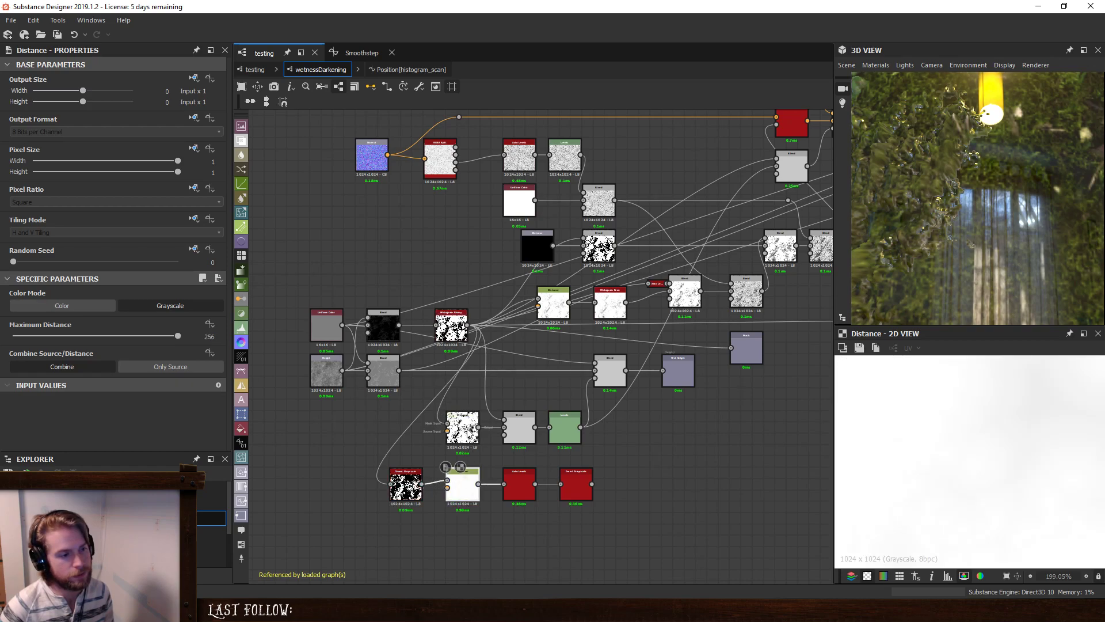
click(519, 486)
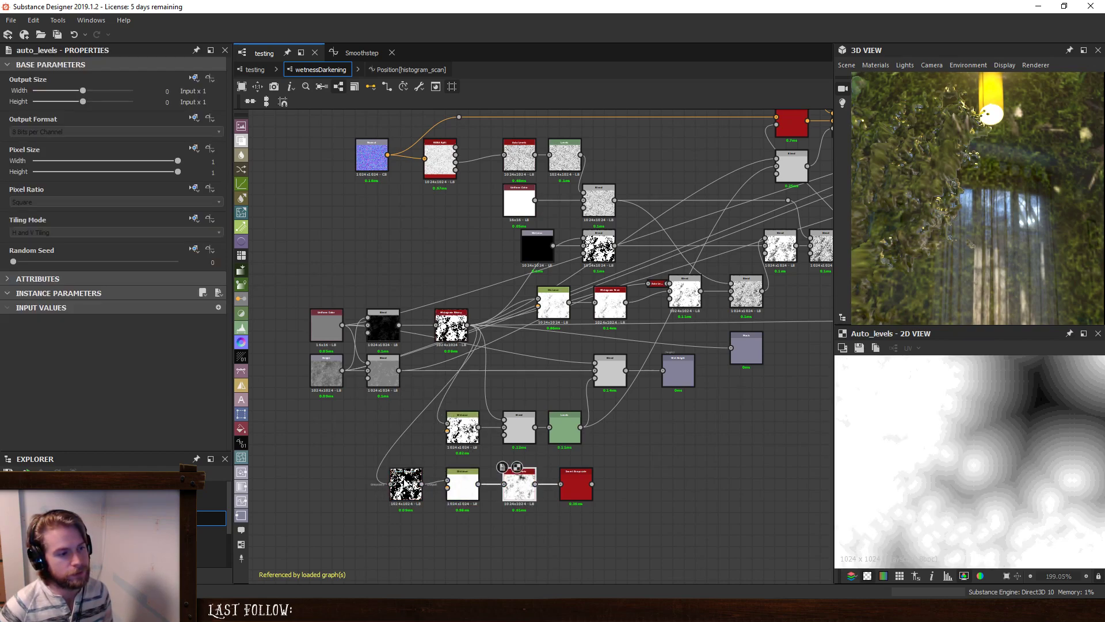
click(406, 485)
click(609, 371)
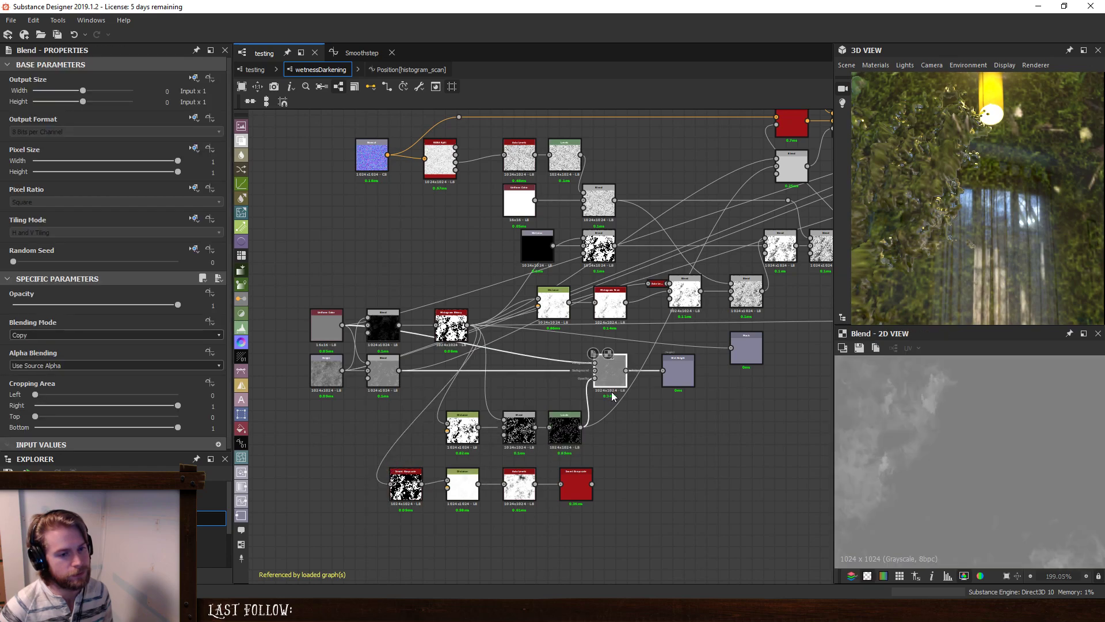
Trace the Levels edge mask to the Blend feeding the Wet Height output and inspect both results.
scroll(633, 414, down, 3)
scroll(1022, 447, down, 4)
middle_drag(691, 426, 463, 447)
scroll(384, 436, up, 1)
middle_drag(312, 435, 472, 438)
scroll(514, 423, up, 4)
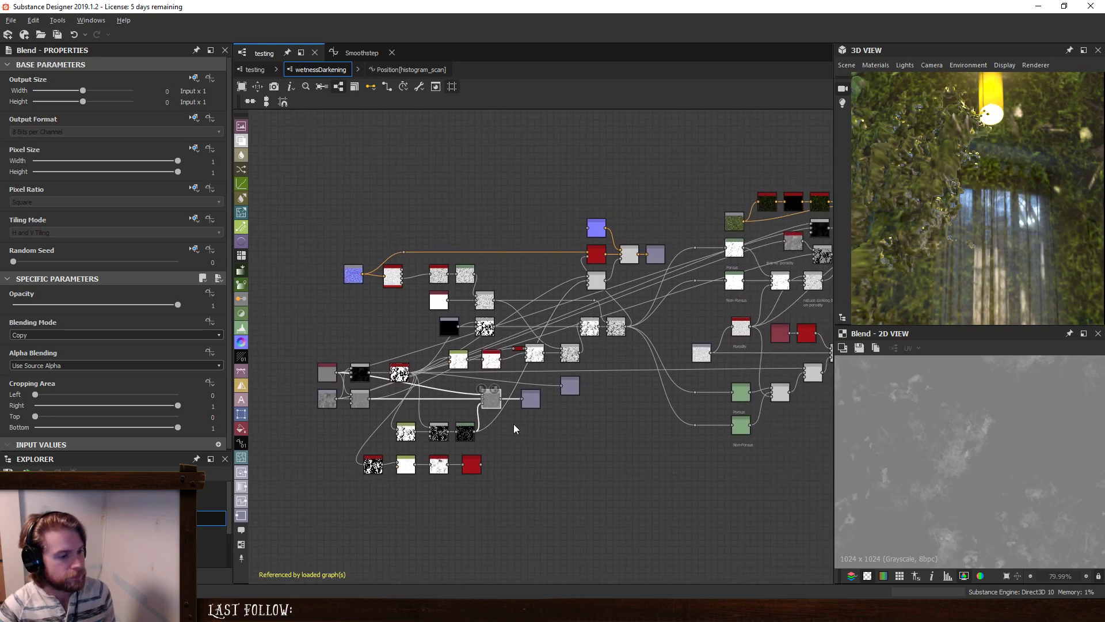
click(423, 430)
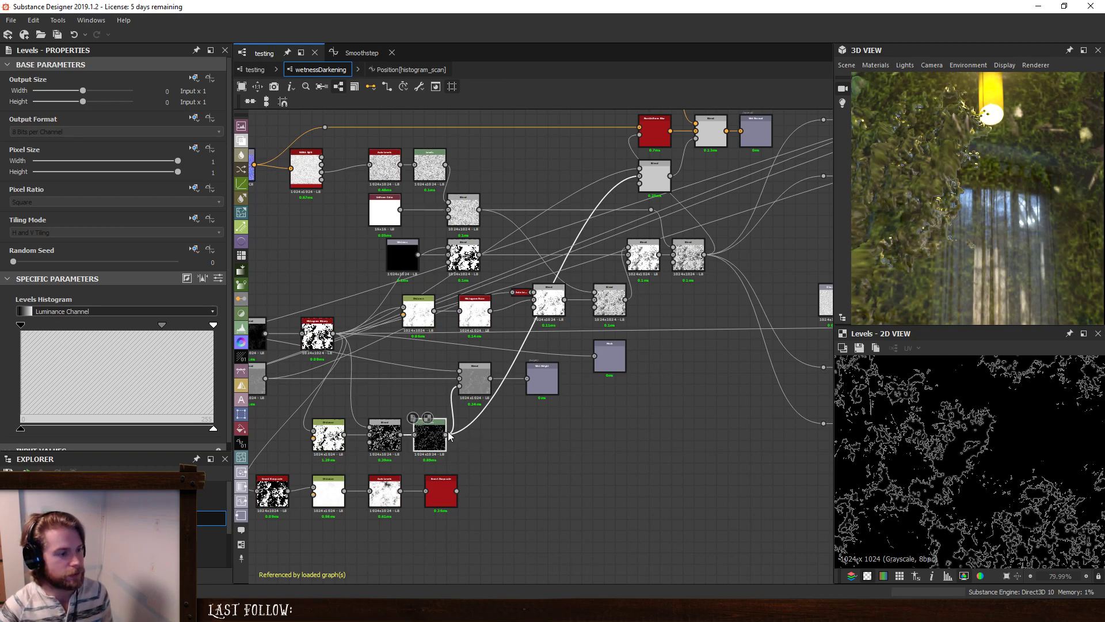
drag(683, 449, 647, 430)
scroll(351, 444, up, 4)
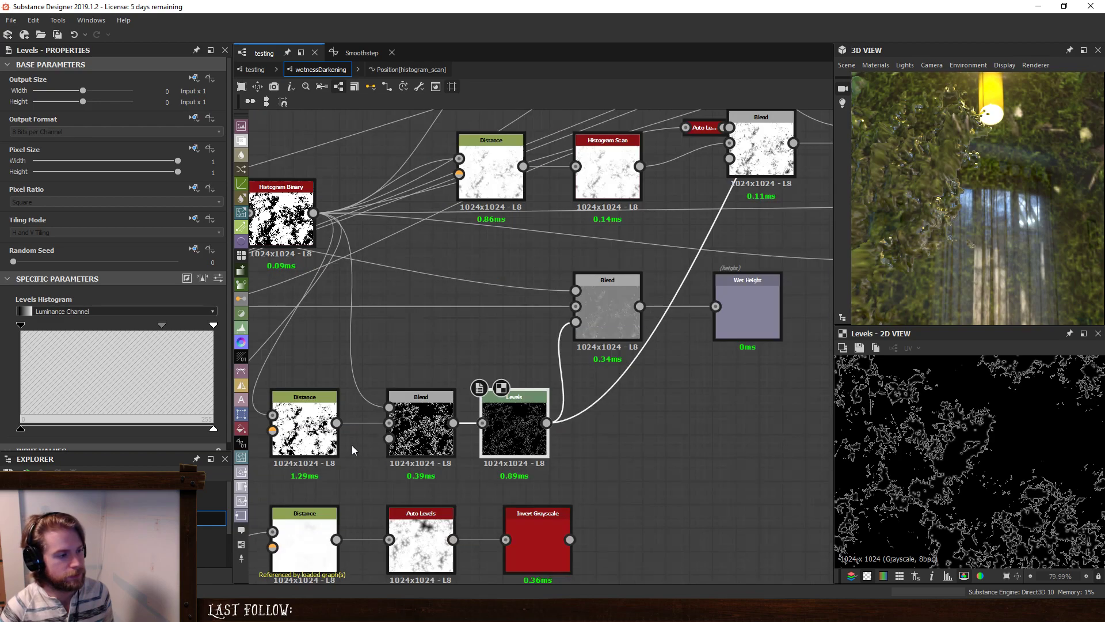
click(406, 418)
click(518, 420)
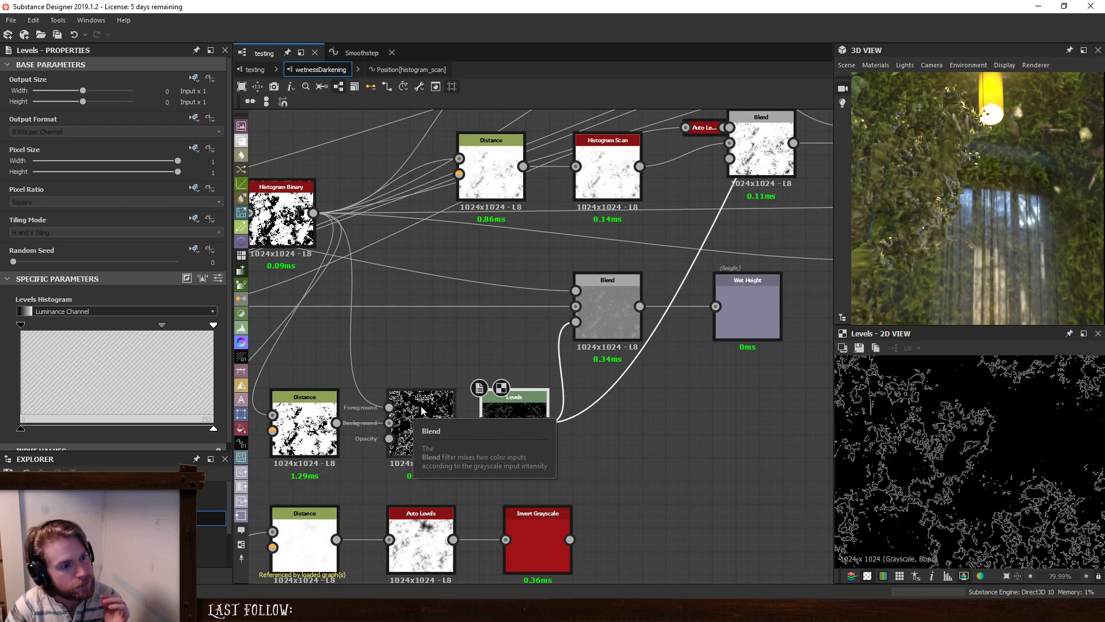
click(603, 308)
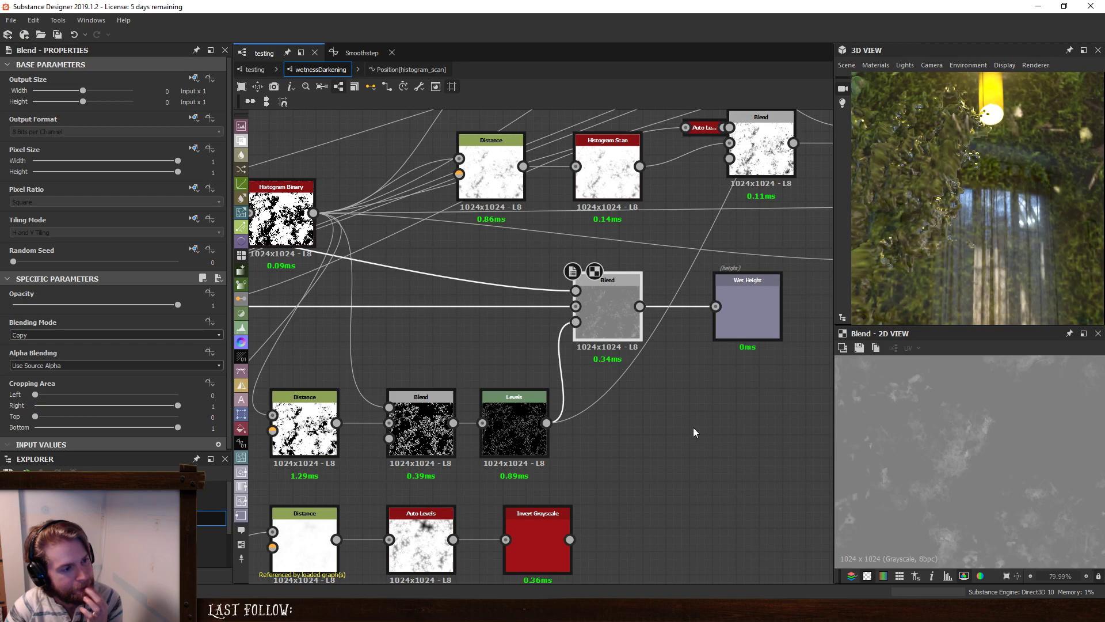
Check the Non Uniform Blur's result and delete the empty Blend feeding its Blur Map.
scroll(693, 427, down, 5)
middle_drag(693, 415, 516, 446)
middle_drag(615, 384, 582, 446)
scroll(392, 457, up, 2)
scroll(438, 402, up, 3)
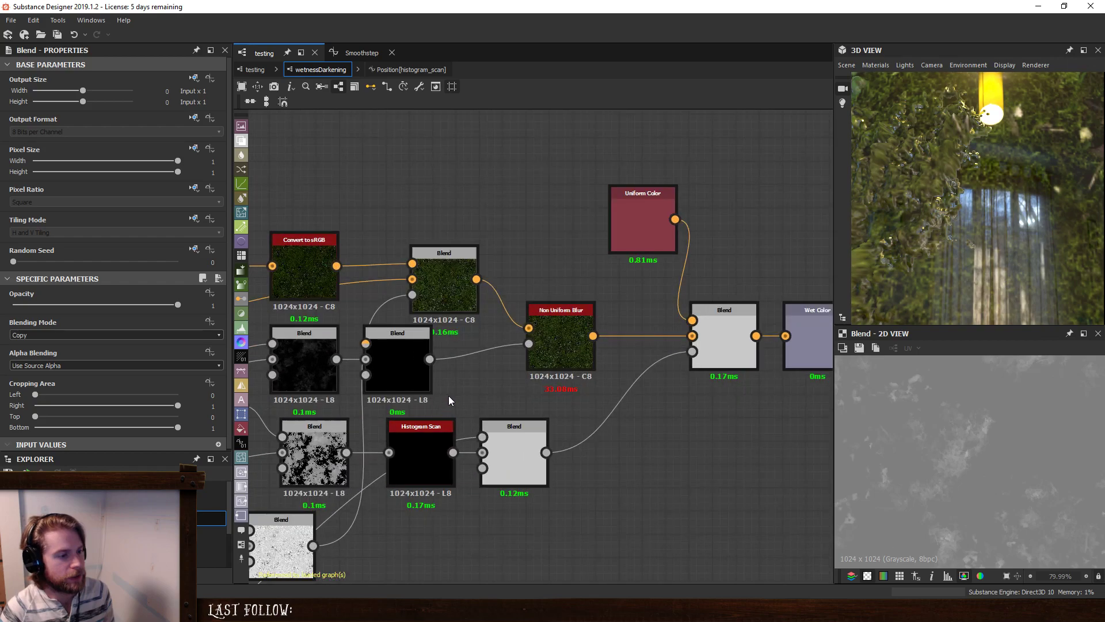
click(569, 319)
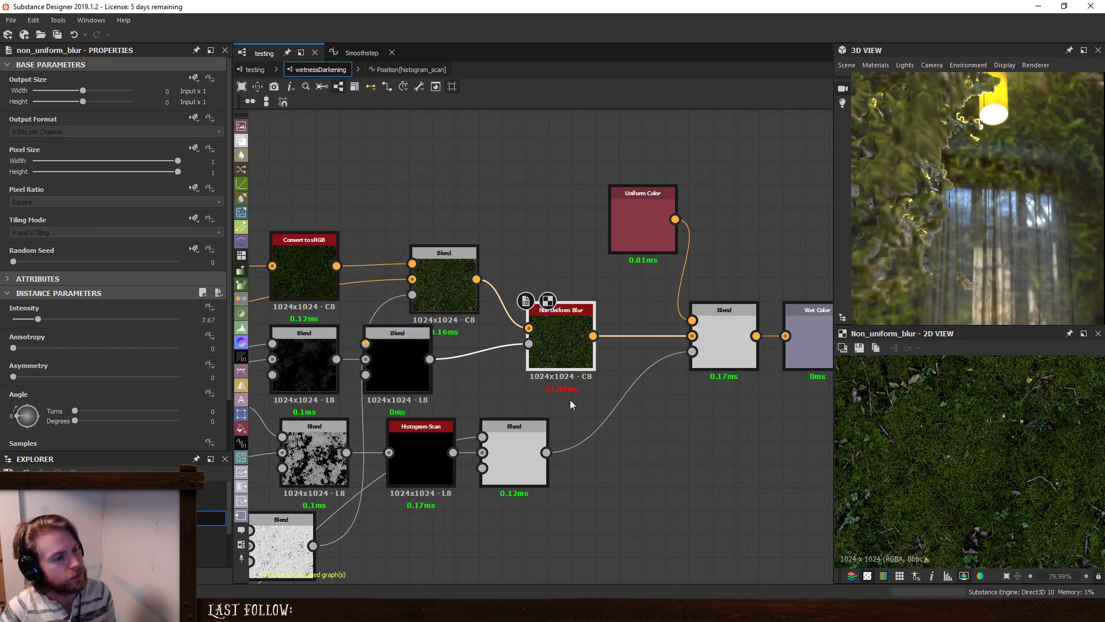
click(399, 364)
drag(399, 355, 424, 350)
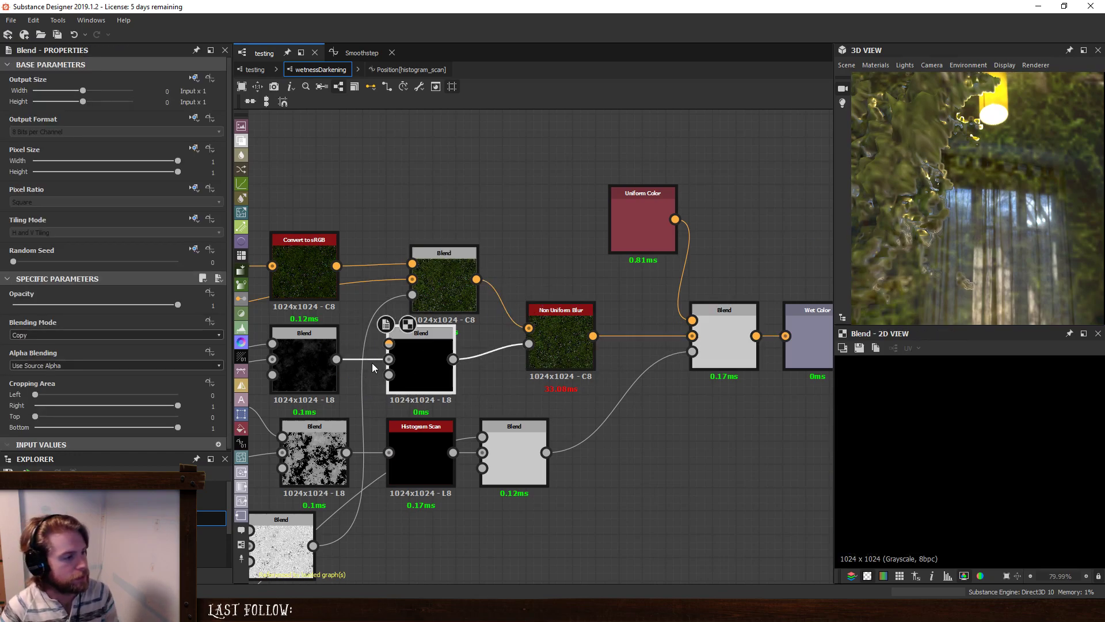
key(Delete)
Insert a new Blend after the Subtract Blend, ahead of the Non Uniform Blur's Blur Map.
click(307, 364)
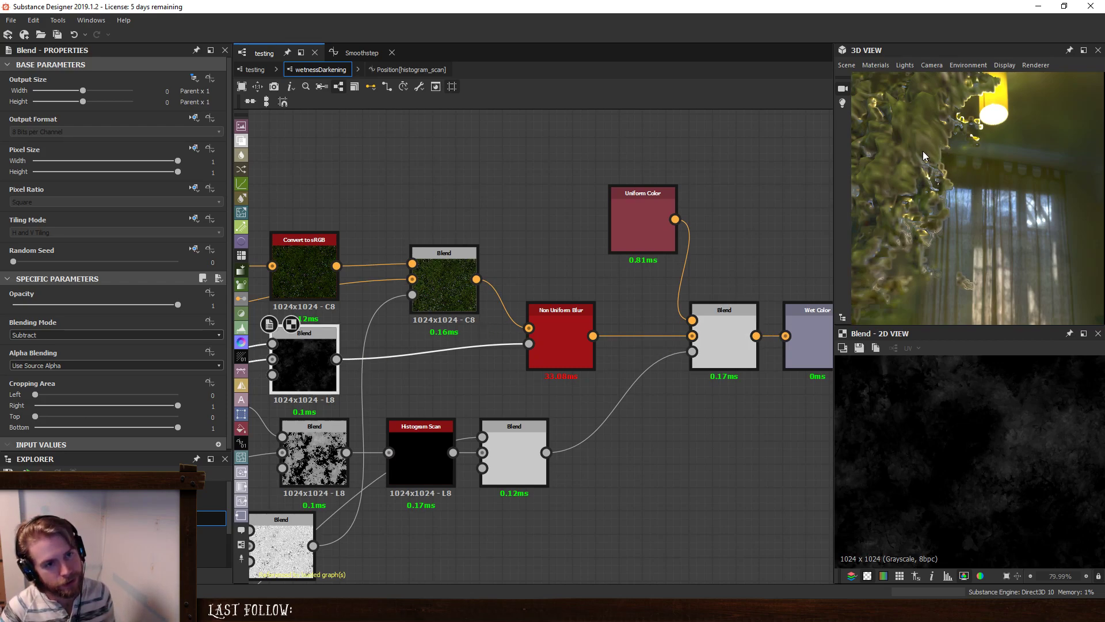
drag(964, 179, 922, 269)
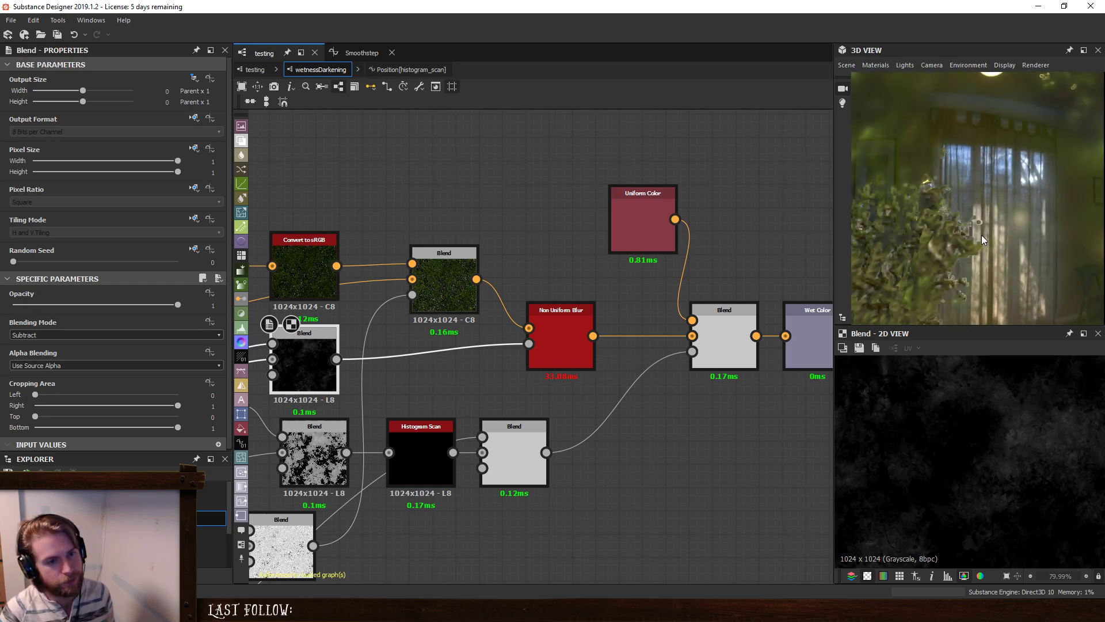
key(space)
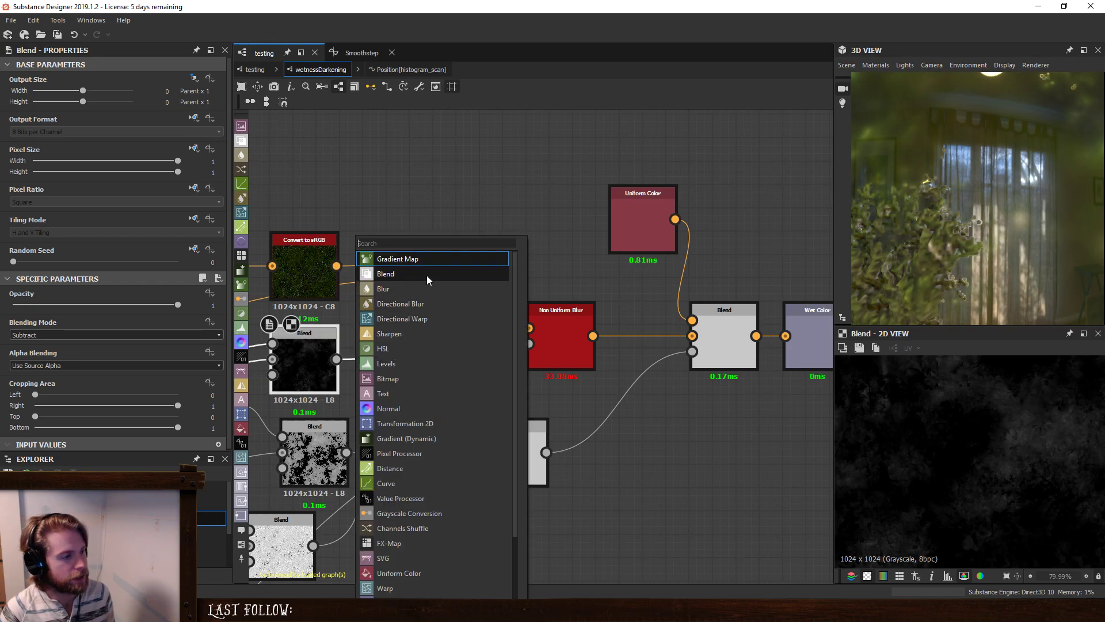
click(427, 275)
drag(421, 501, 421, 361)
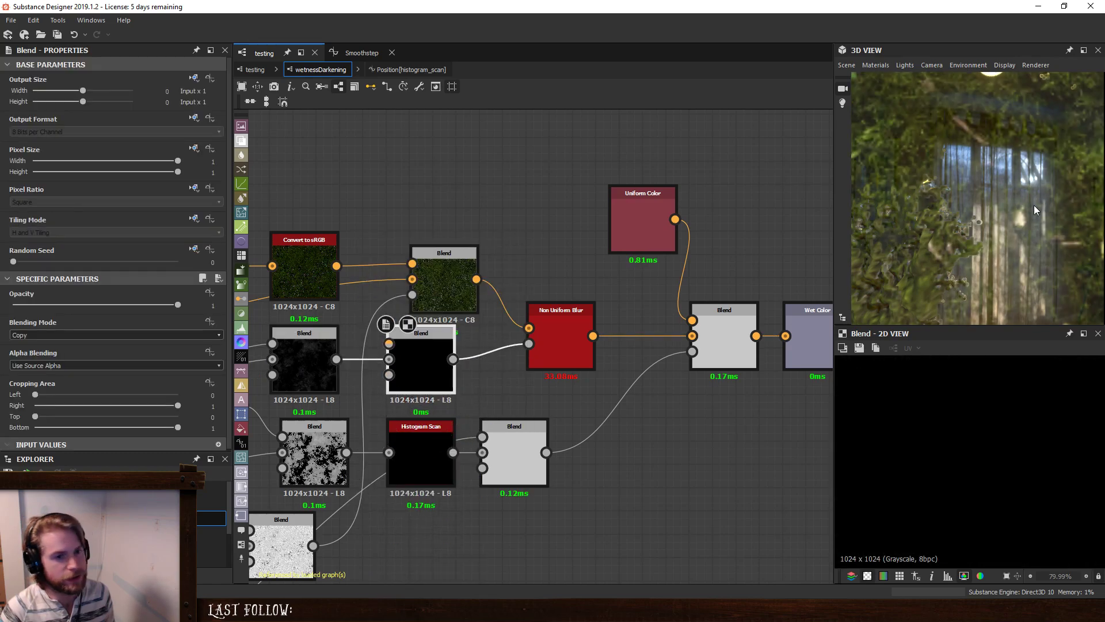
Preview each node of the lowest mask chain, from the inverted binary mask through Distance and Auto Levels to the final Invert Grayscale.
scroll(474, 406, down, 5)
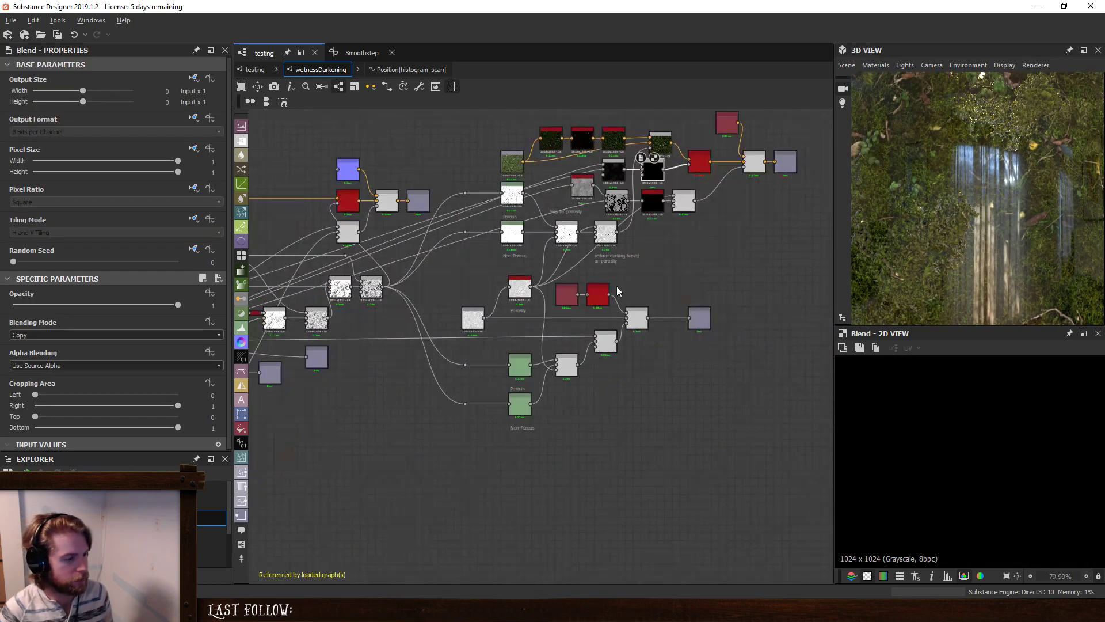
scroll(353, 415, up, 3)
click(308, 427)
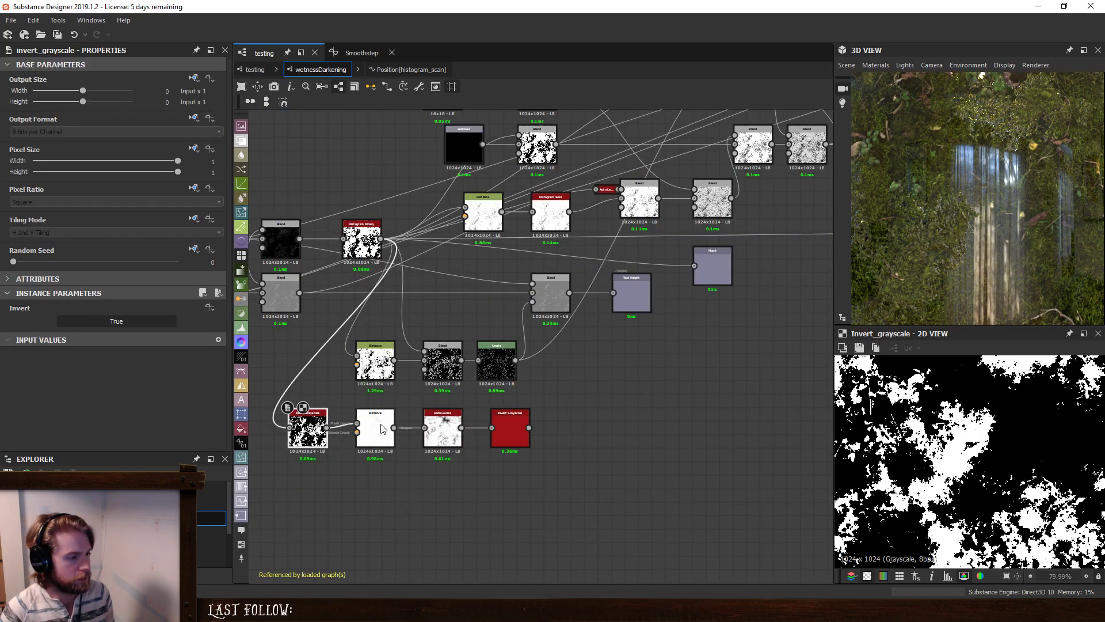
click(375, 431)
click(435, 427)
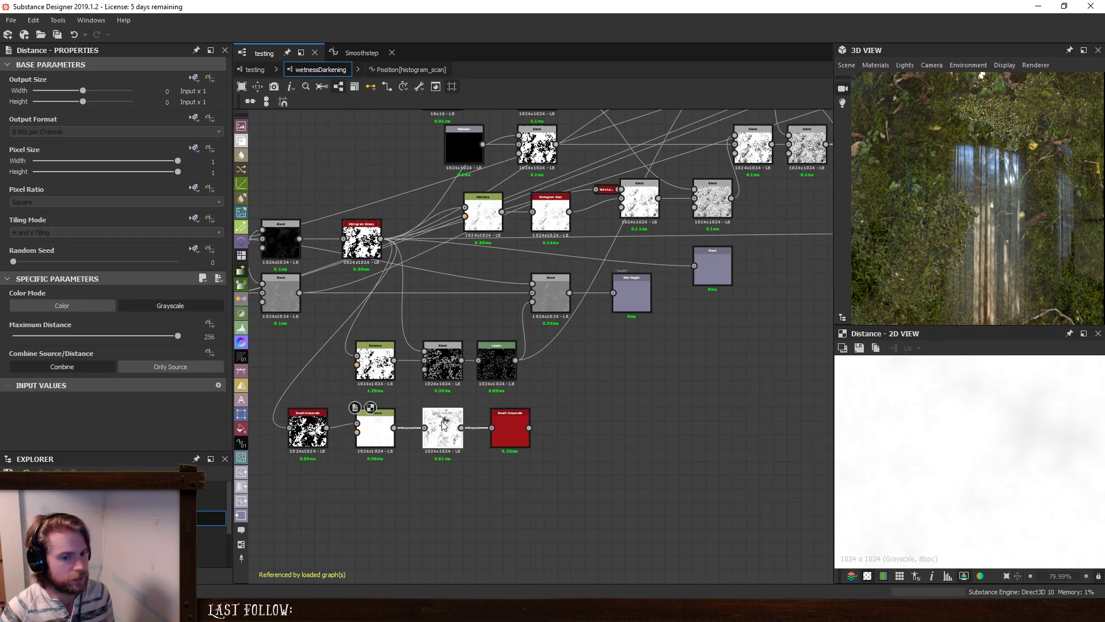
click(515, 425)
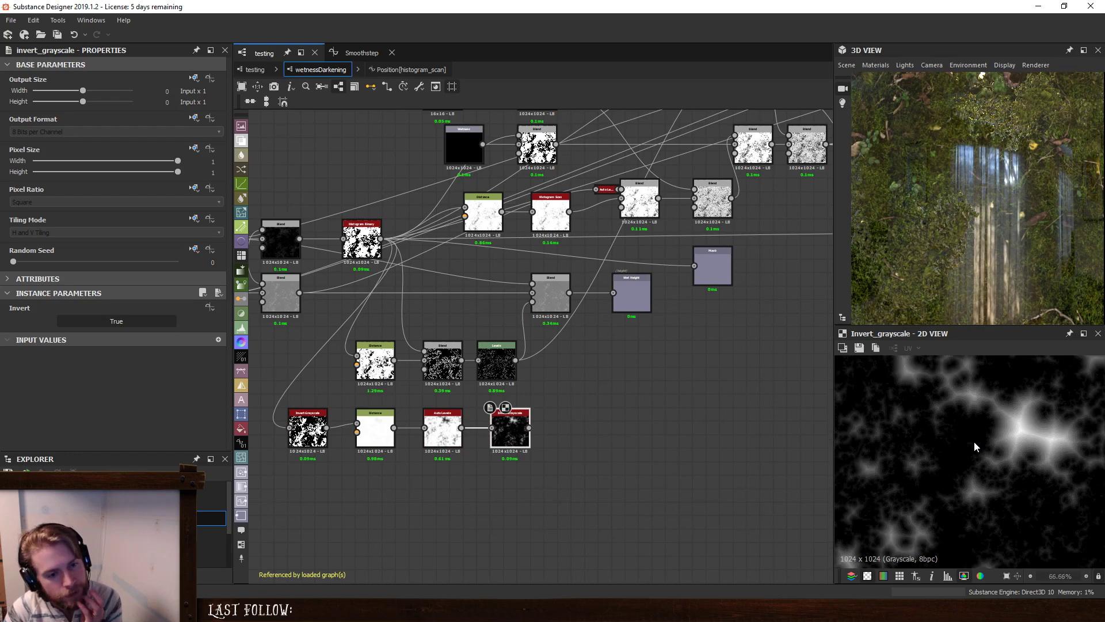
scroll(975, 441, down, 3)
click(308, 429)
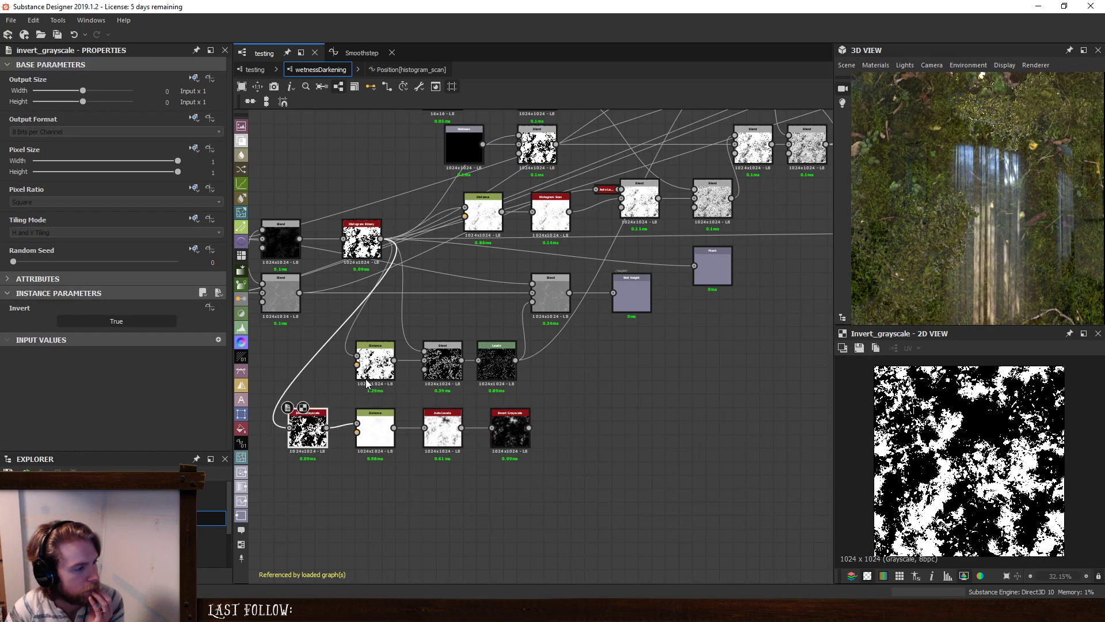
Duplicate the Distance node with maximum distance 2 below the lowest chain and feed its mask input from the inverted binary mask.
click(371, 369)
key(ctrl+d)
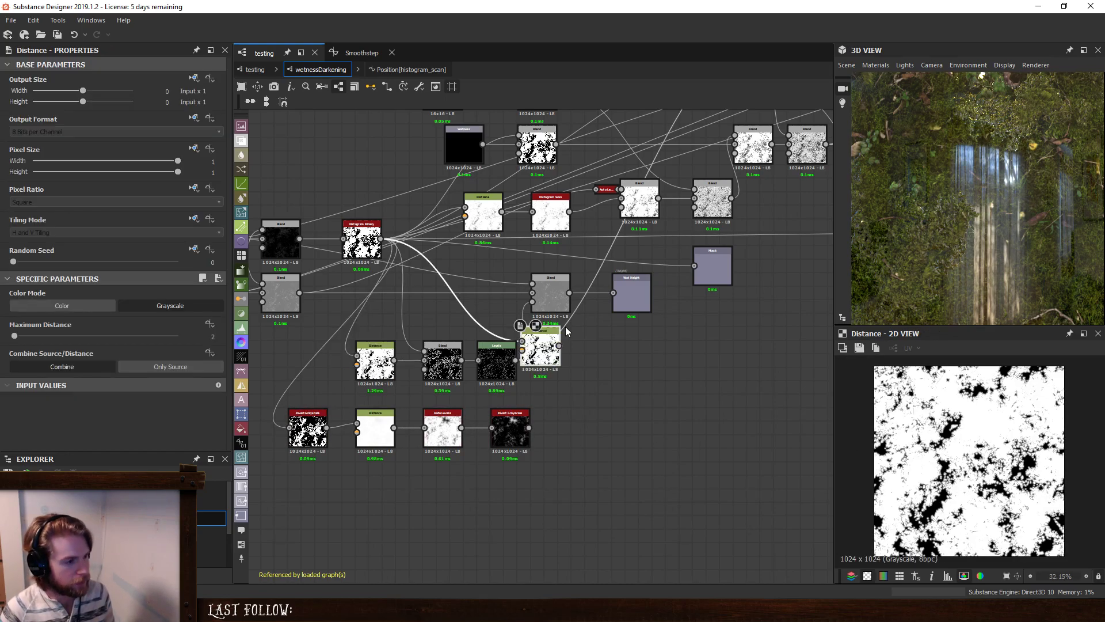
click(401, 465)
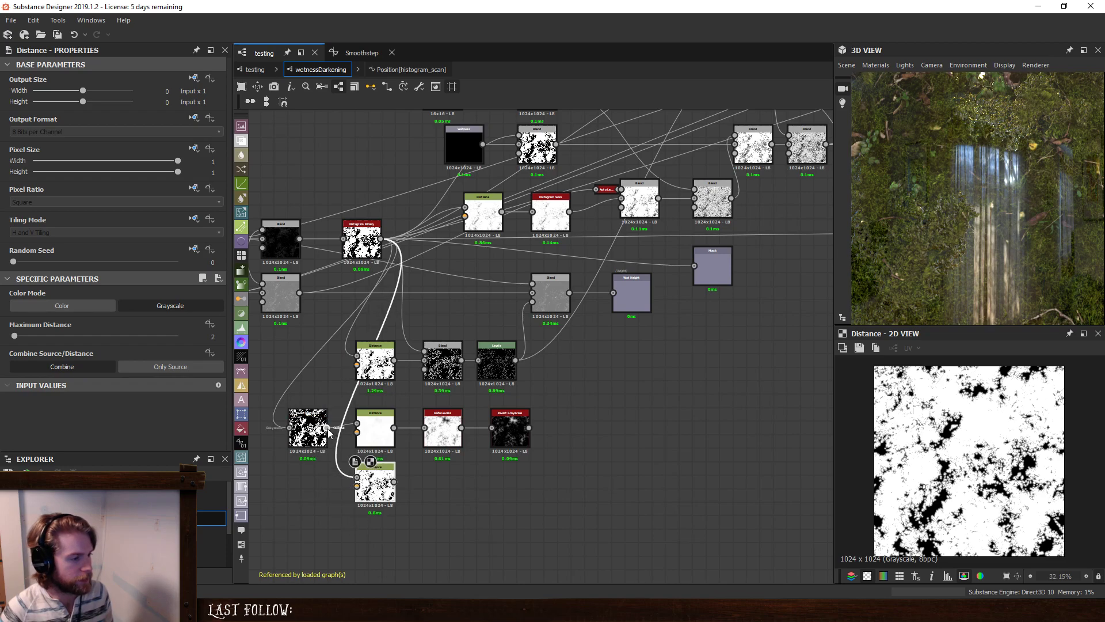
drag(327, 428, 358, 477)
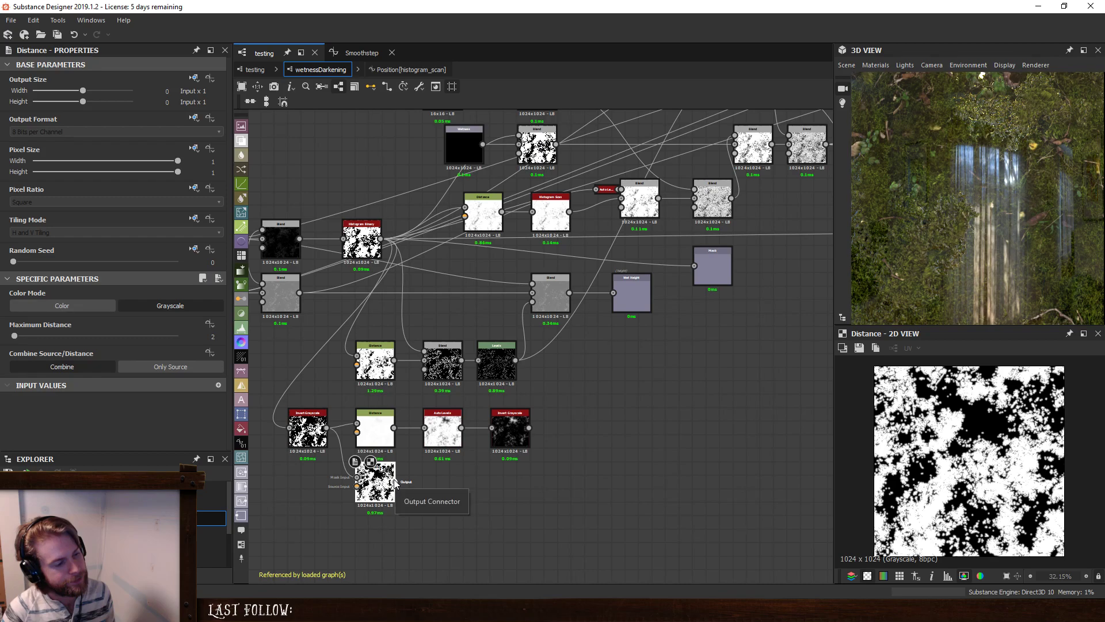
Connect the duplicated Distance's output to the new Blend's foreground and set that Blend's mode to Subtract.
drag(393, 481, 648, 457)
mouse_move(829, 210)
middle_down()
mouse_move(573, 432)
mouse_move(554, 431)
middle_up()
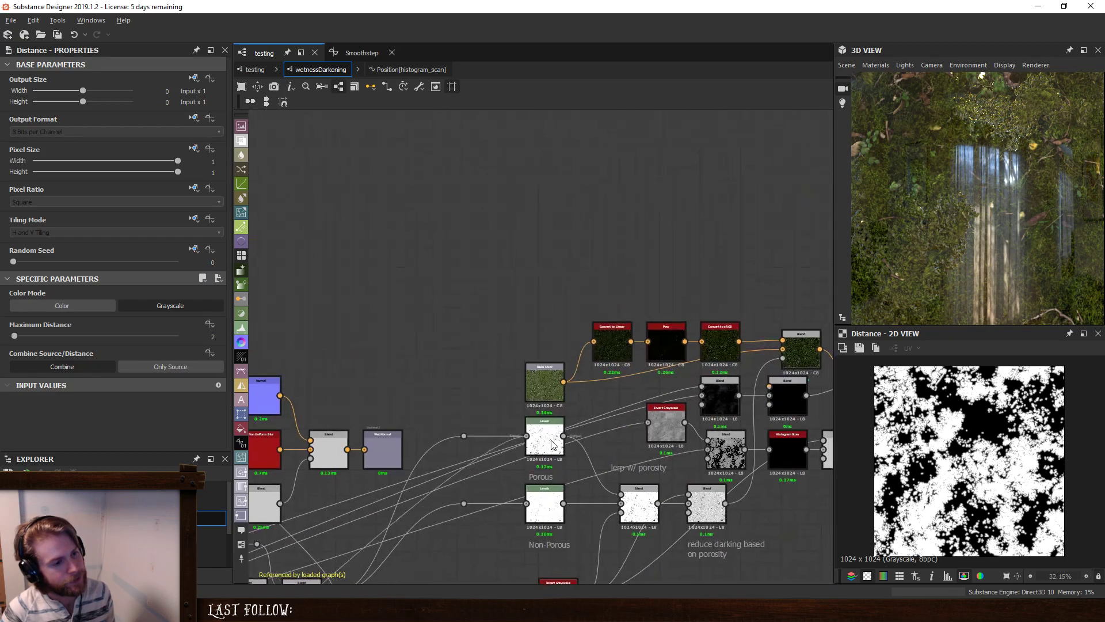
middle_drag(752, 420, 180, 388)
middle_drag(465, 355, 751, 340)
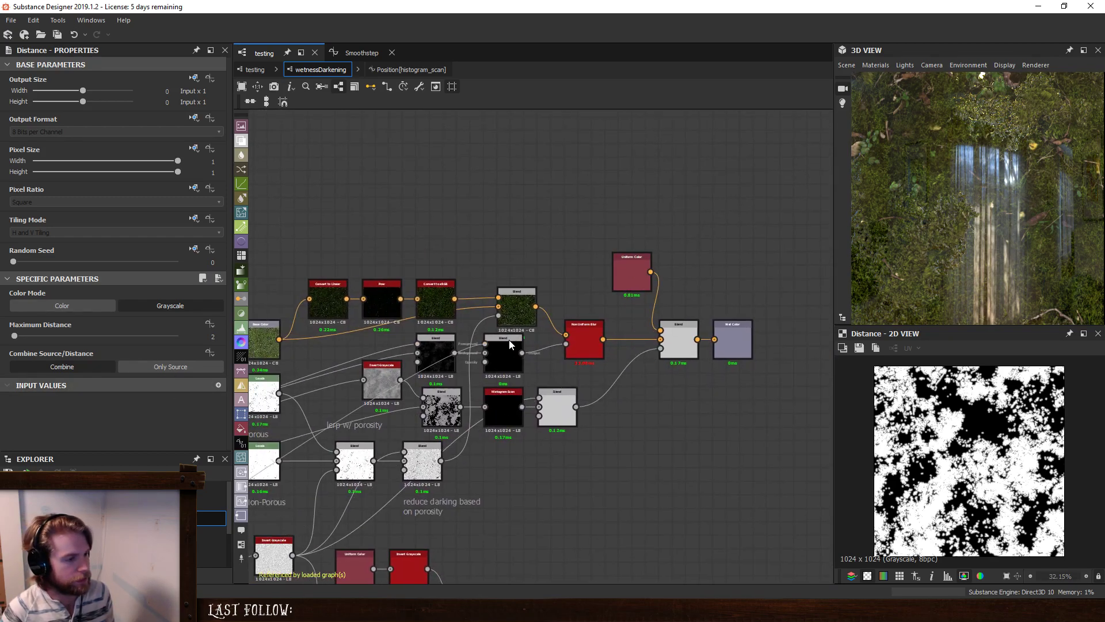
click(503, 352)
click(93, 335)
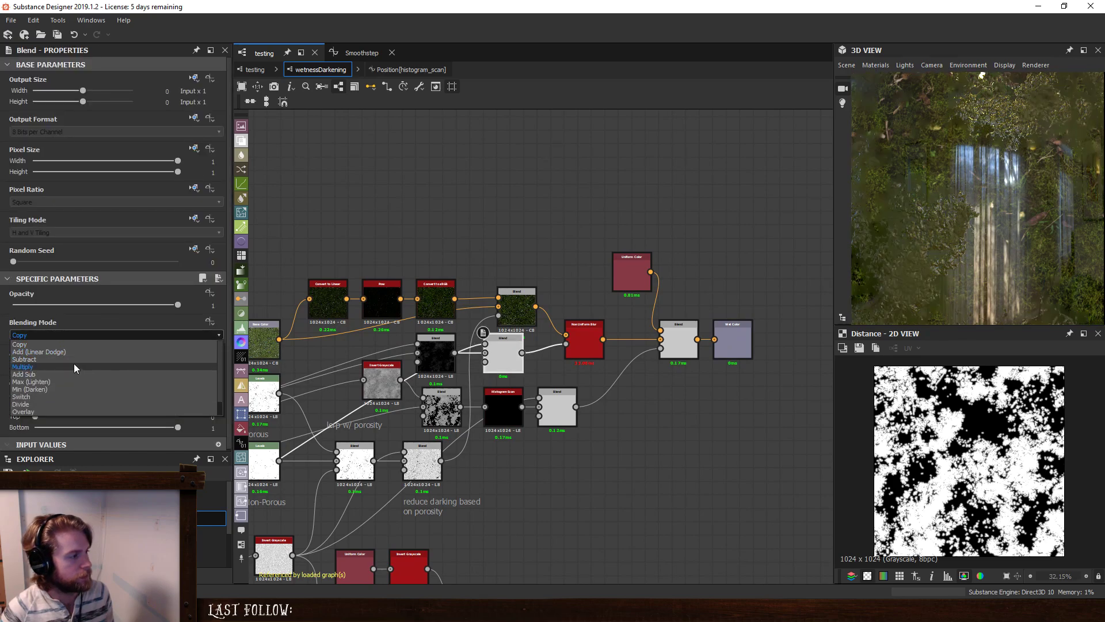
click(75, 359)
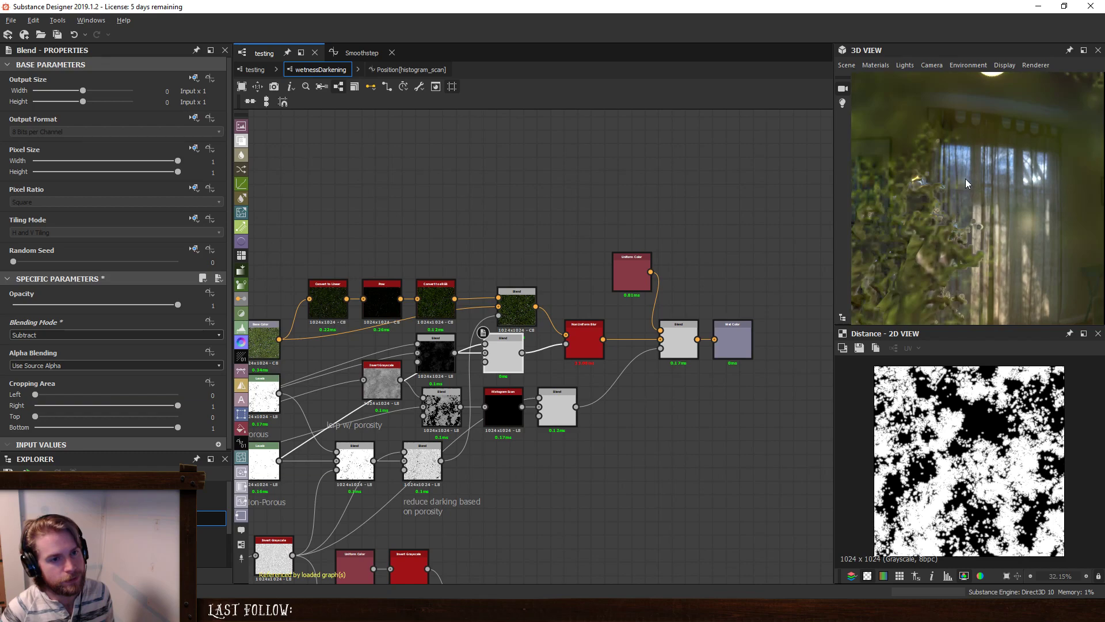
Inspect the new Subtract Blend's effect on the 3D model and its mask in the 2D preview.
drag(966, 178, 947, 237)
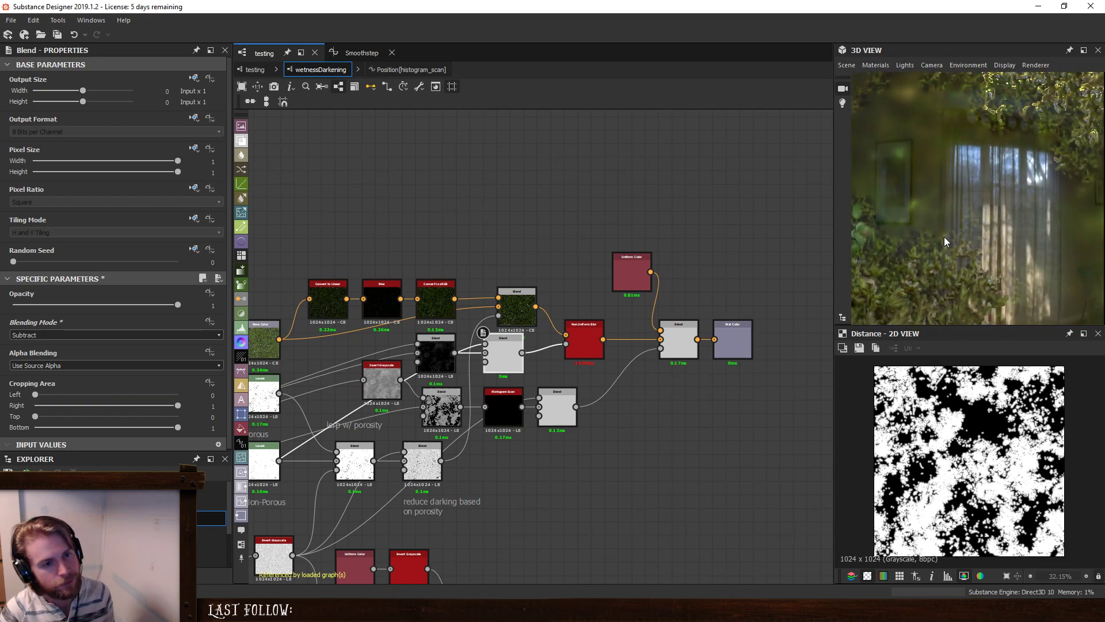
double_click(509, 352)
scroll(972, 422, up, 8)
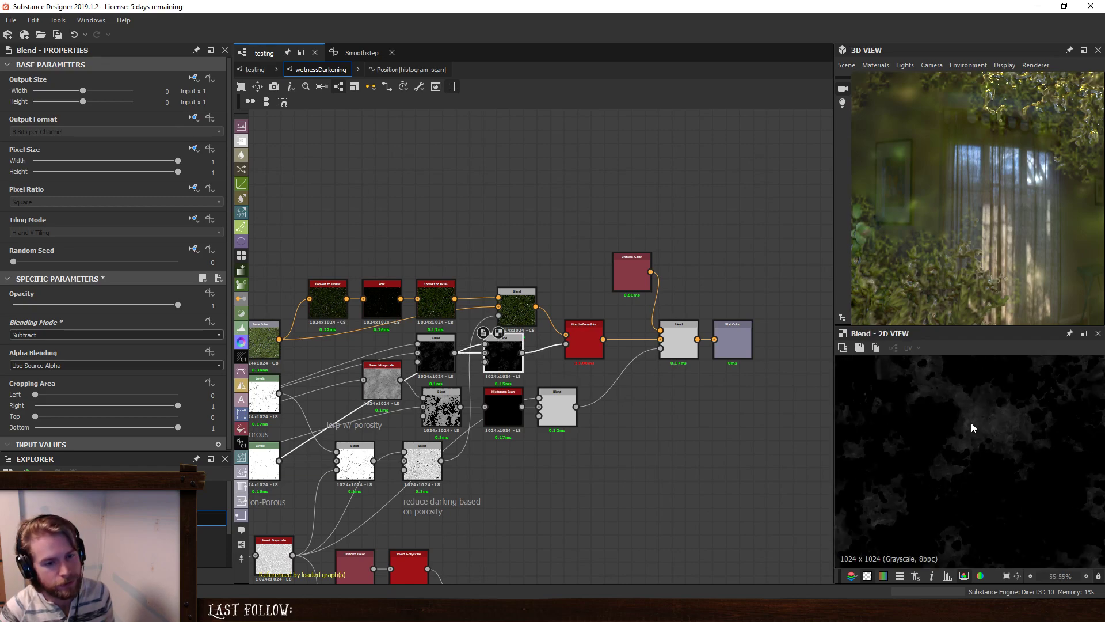
scroll(331, 460, down, 4)
scroll(485, 370, up, 7)
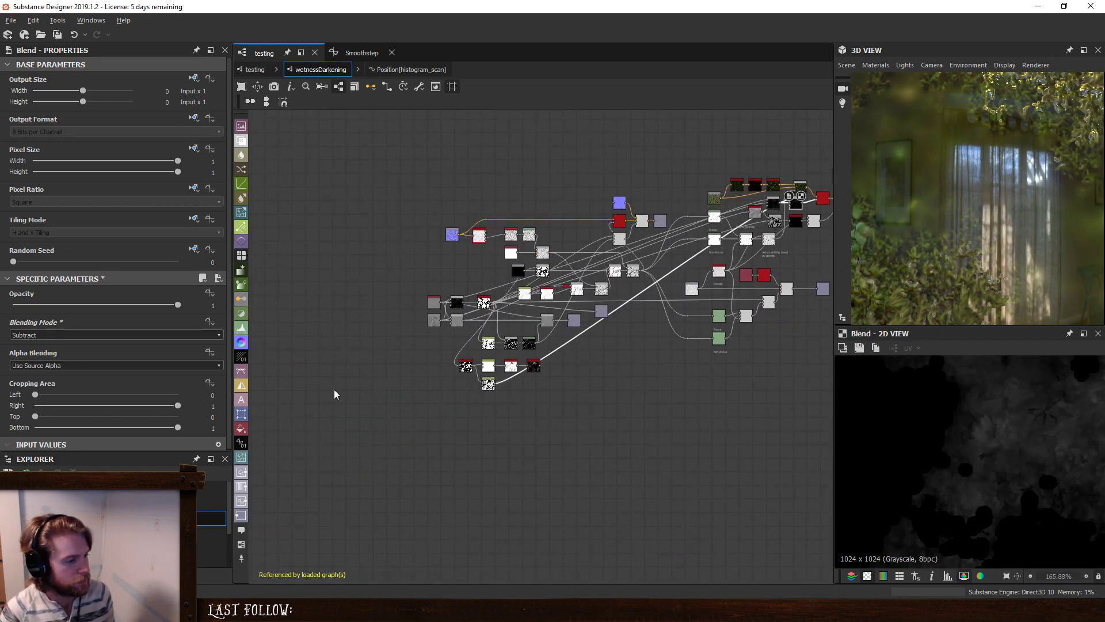
Try a maximum distance of 4 on the duplicated Distance node, check it on the 3D model, and undo the change.
click(536, 408)
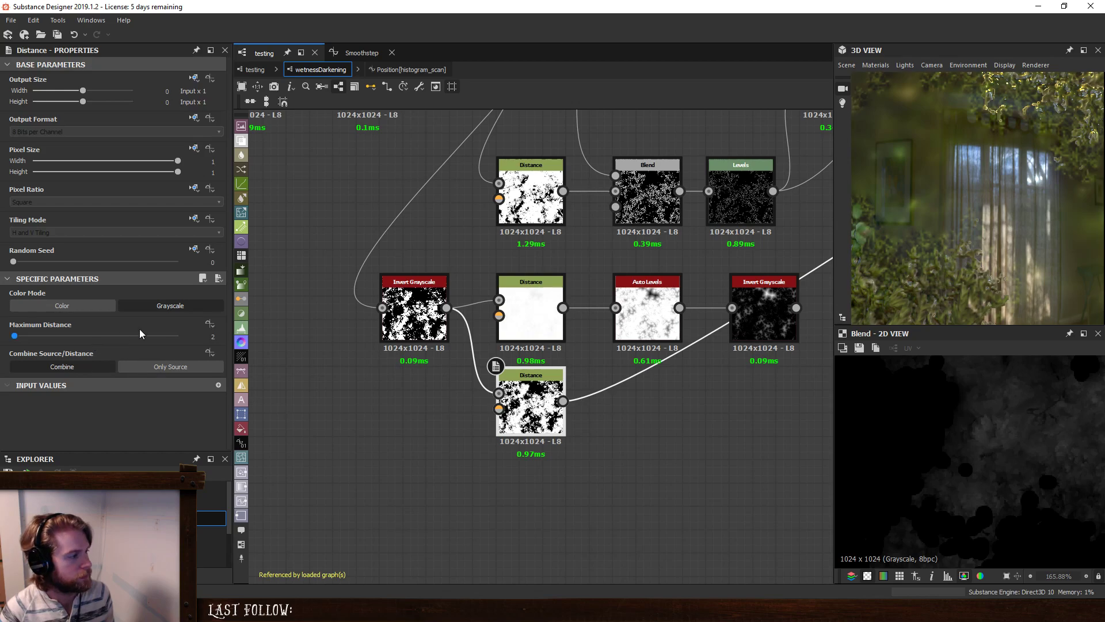
click(213, 337)
text(4)
key(Return)
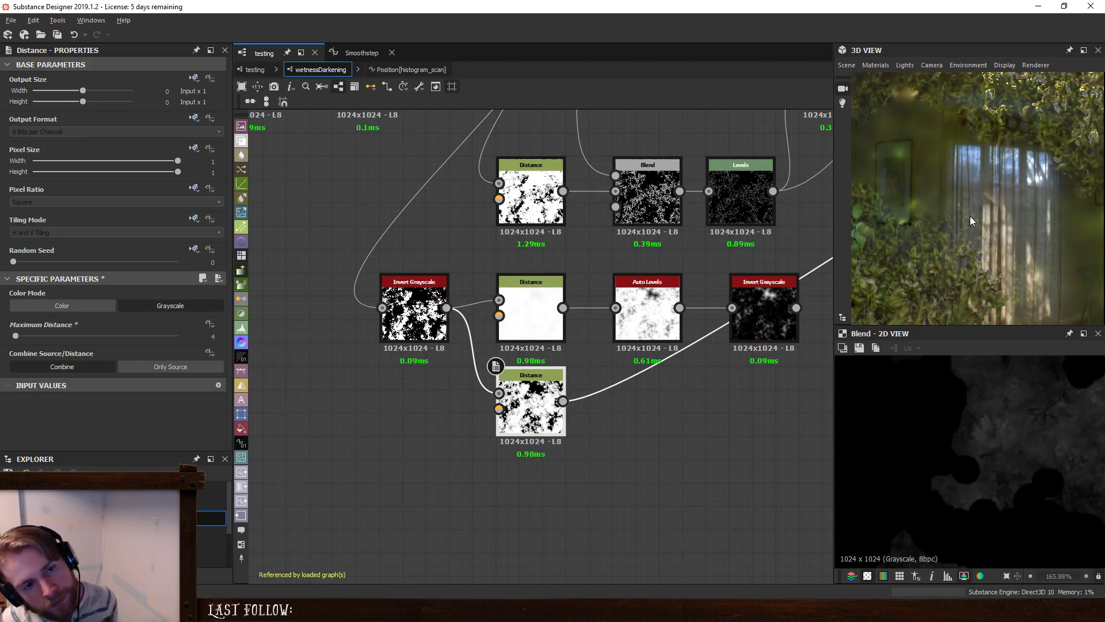
drag(970, 216, 930, 264)
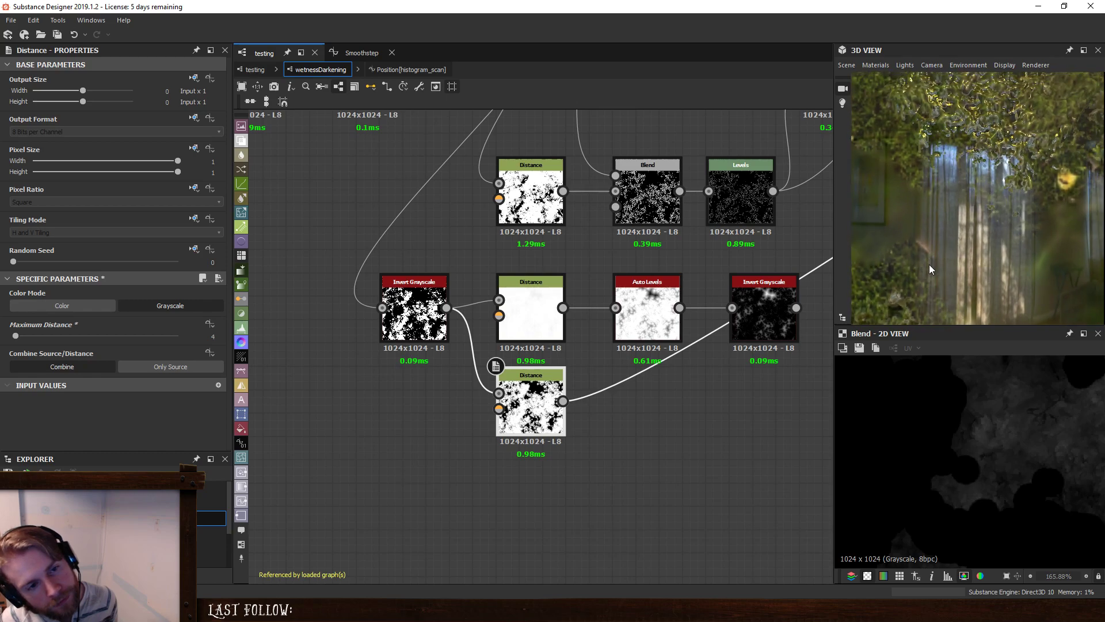
key(ctrl+z)
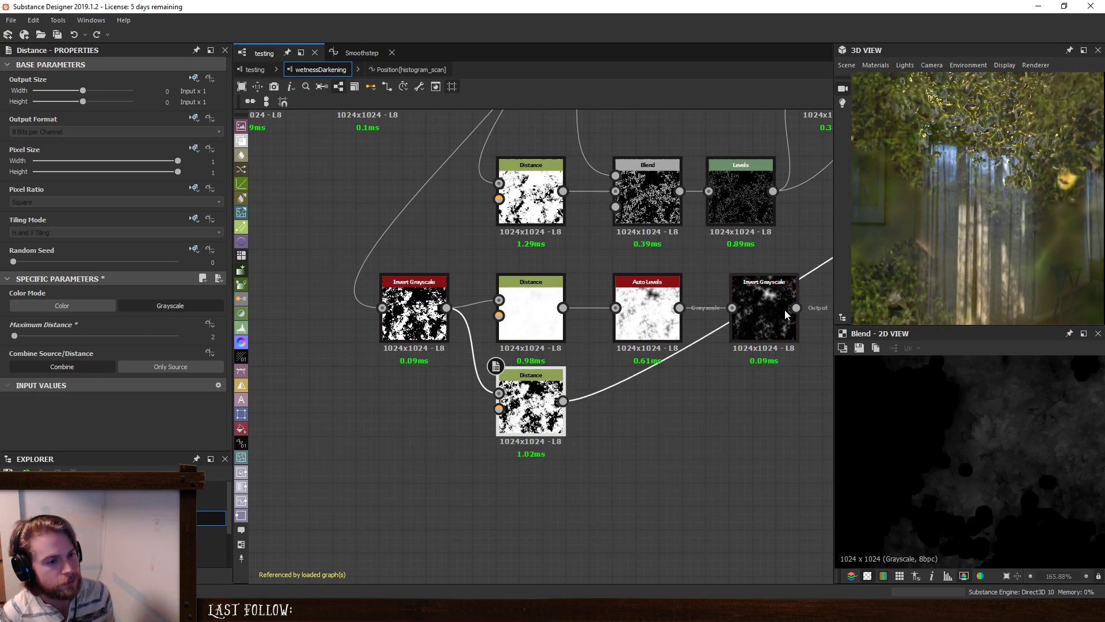
Set the blending mode of the Blend feeding the Non Uniform Blur to Multiply and inspect the result on the 3D model.
scroll(691, 440, down, 5)
middle_drag(691, 440, 254, 621)
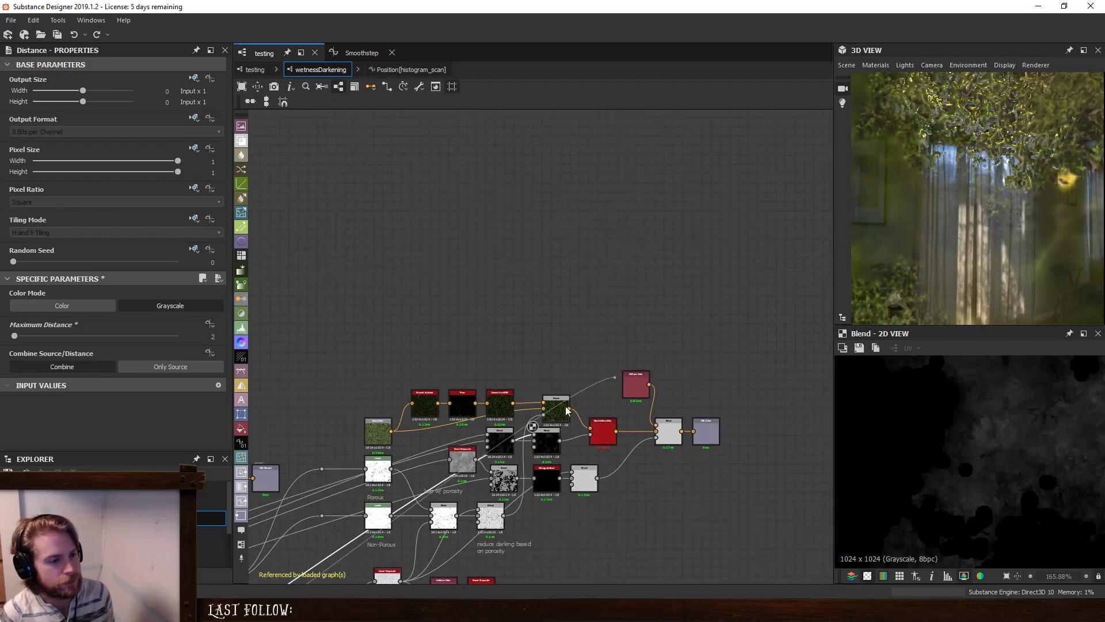
click(545, 438)
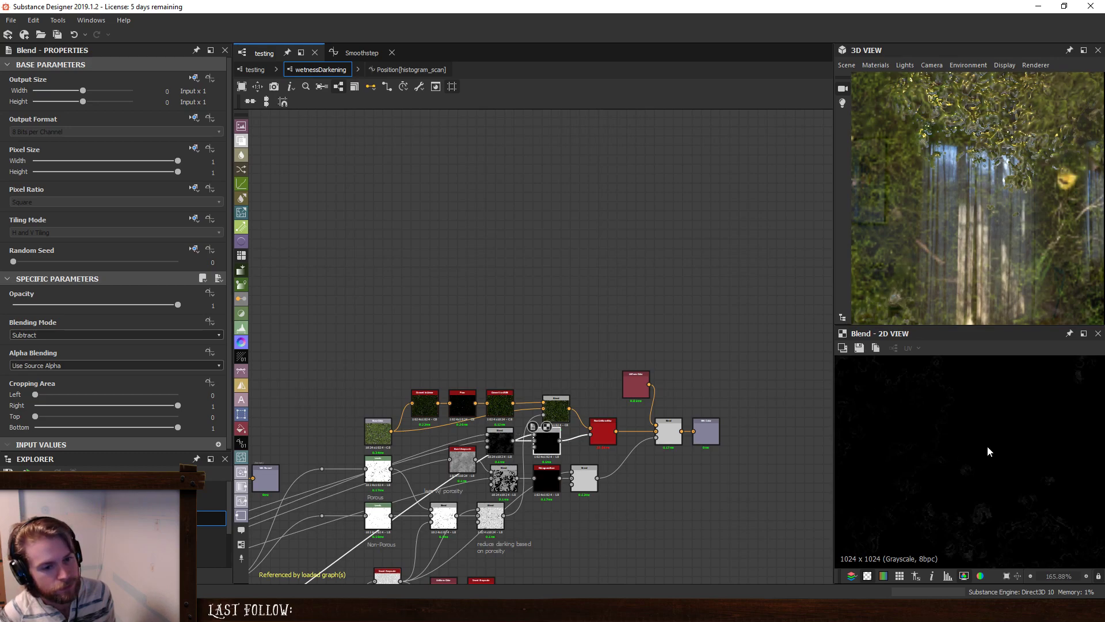
click(82, 334)
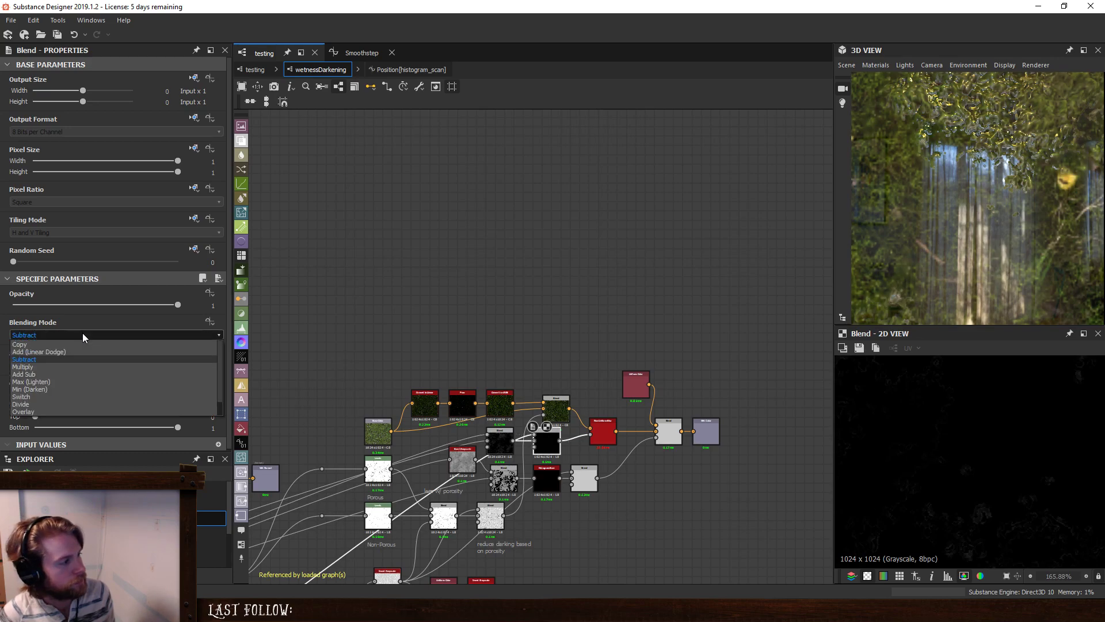
click(58, 365)
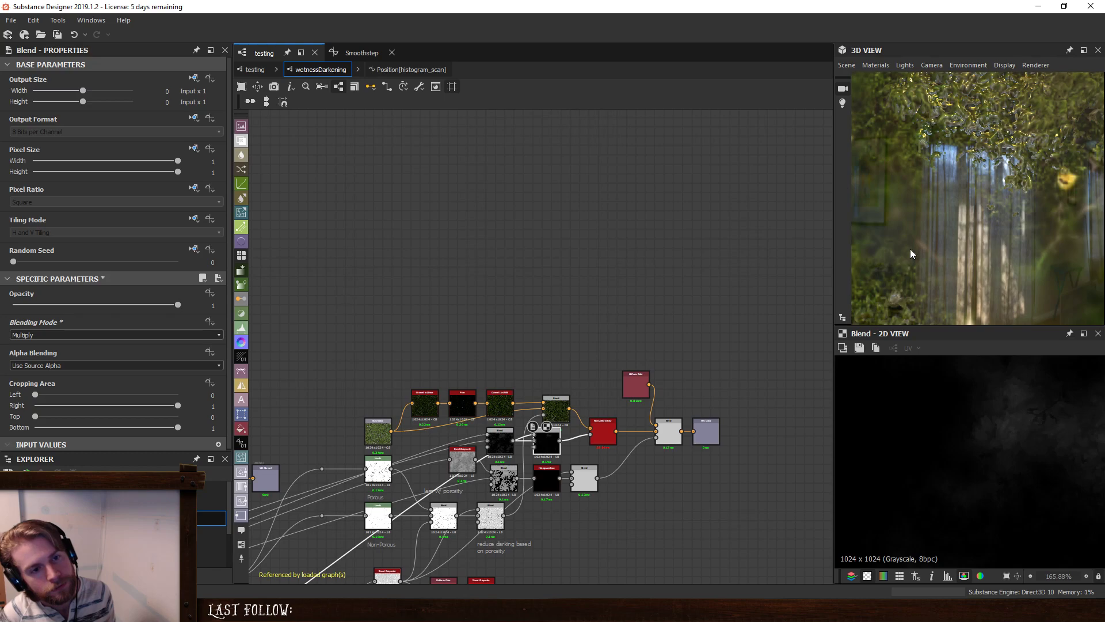
scroll(964, 227, down, 5)
drag(964, 227, 976, 206)
scroll(977, 206, up, 6)
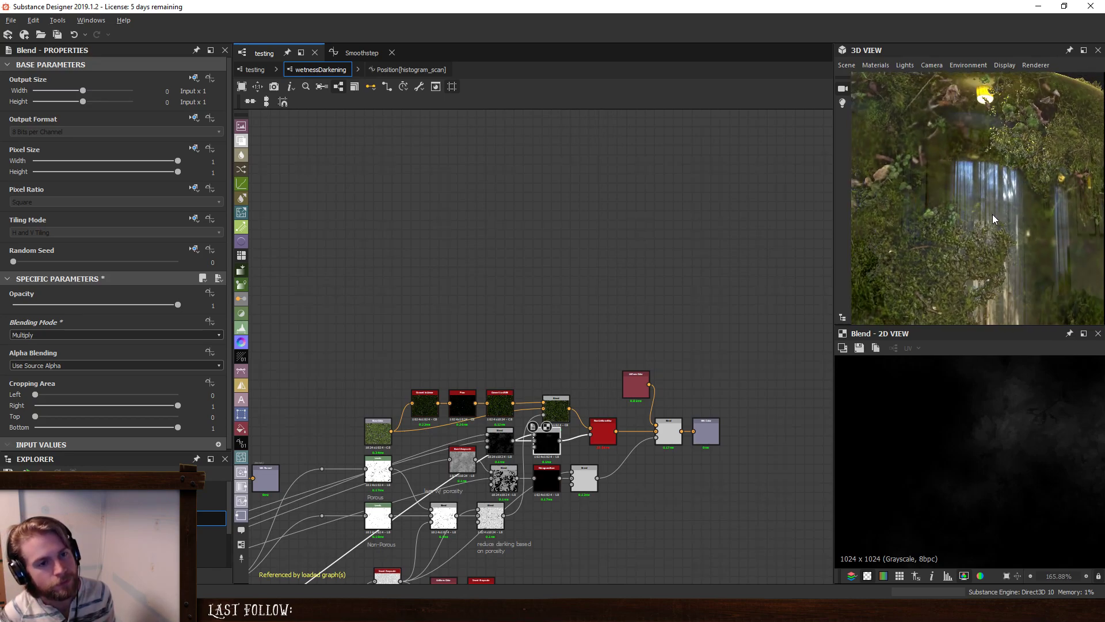
Move the lowest chain's Invert Grayscale node down to clear the space beside Auto Levels.
scroll(989, 209, down, 2)
middle_drag(357, 506, 518, 354)
middle_drag(484, 573, 477, 403)
scroll(530, 362, up, 4)
right_click(548, 433)
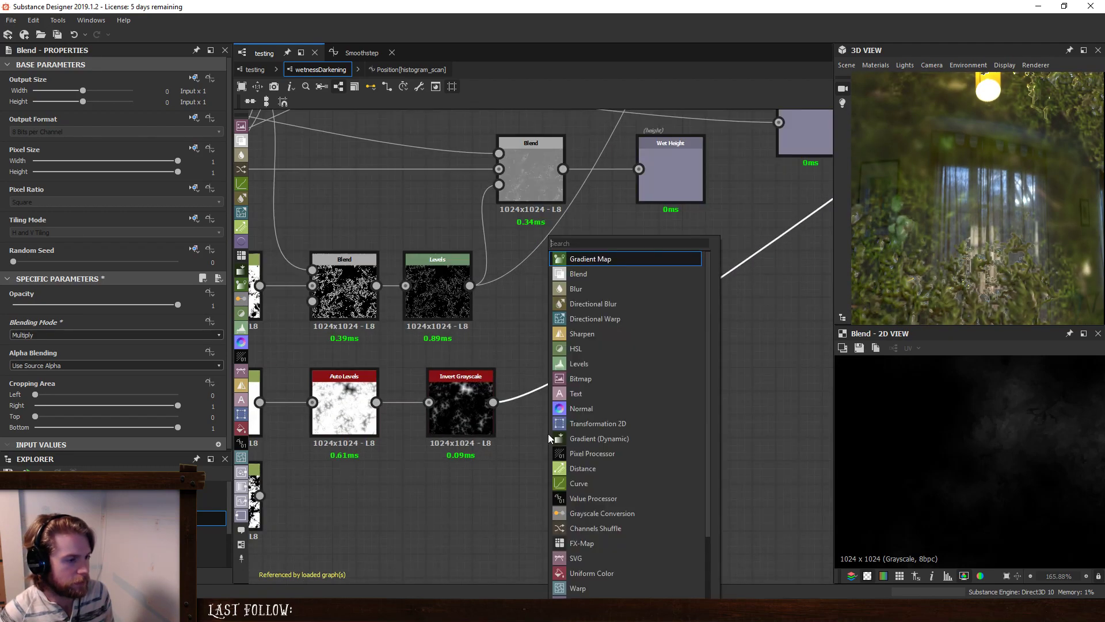
key(Escape)
drag(466, 404, 452, 474)
Place the Levels node directly after Auto Levels, bypassing Invert Grayscale, and reverse its output range so black and white swap.
scroll(568, 359, down, 7)
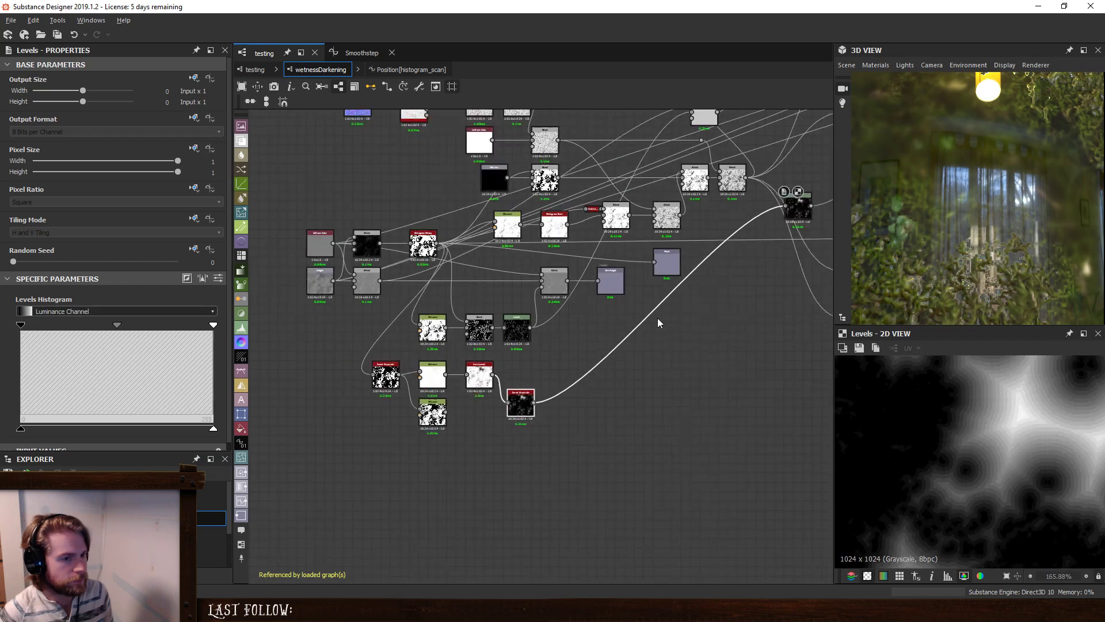
scroll(765, 283, up, 1)
drag(791, 199, 670, 326)
drag(744, 264, 473, 383)
scroll(486, 385, up, 3)
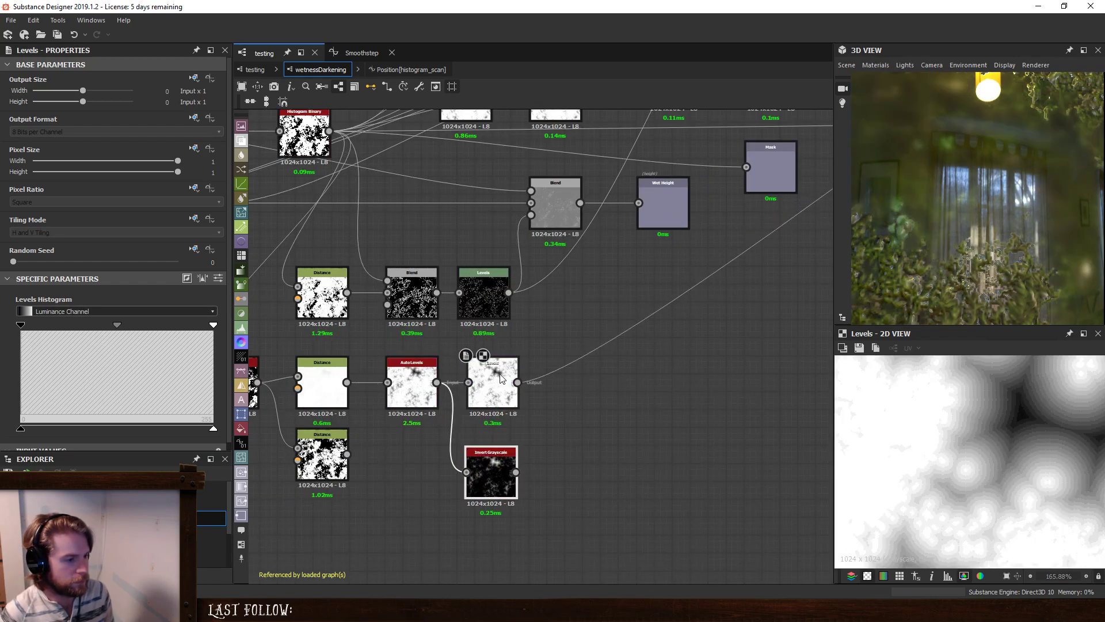
drag(22, 429, 353, 434)
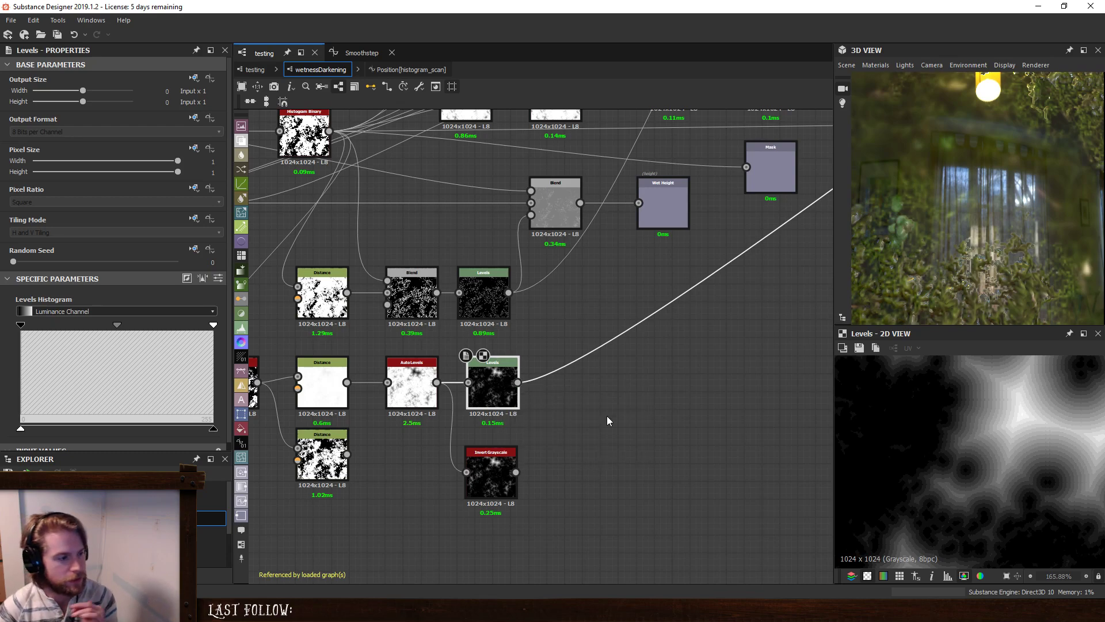
Set the output size and output format of the Subtract Blend before Histogram Binary to Relative to Parent.
middle_drag(602, 417, 675, 407)
middle_drag(337, 311, 395, 389)
scroll(493, 412, down, 1)
middle_drag(403, 351, 452, 380)
click(413, 247)
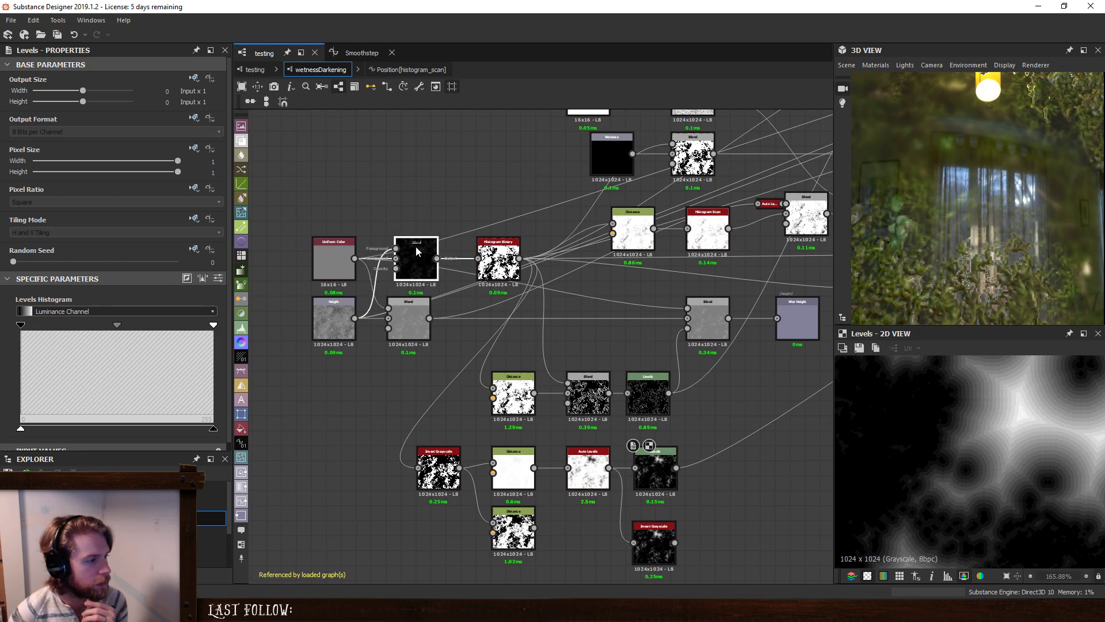
click(194, 78)
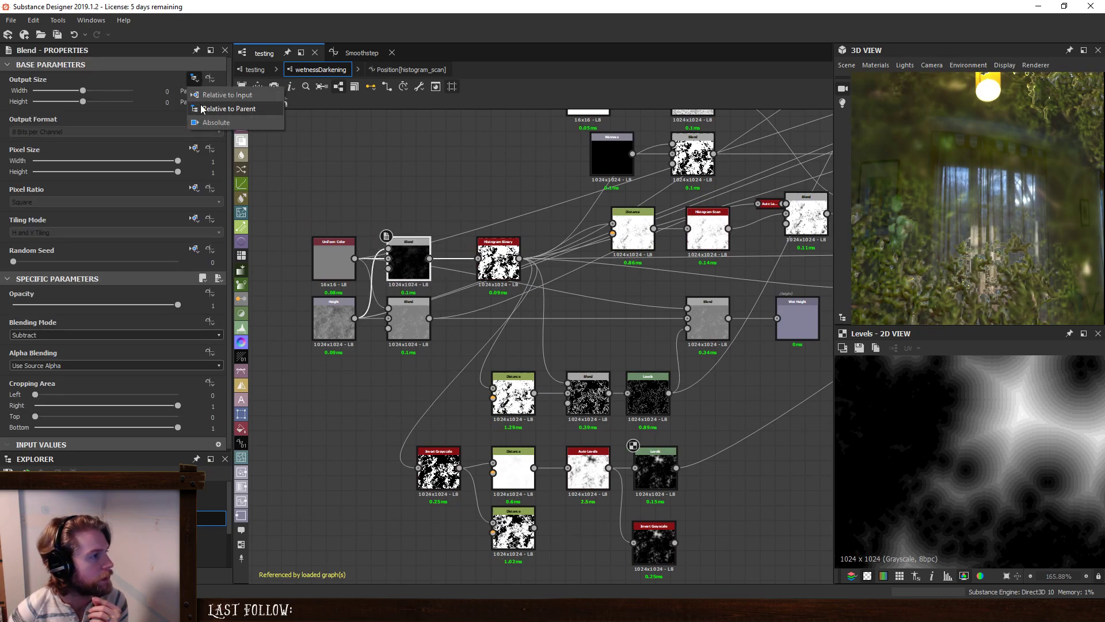
click(151, 118)
click(194, 118)
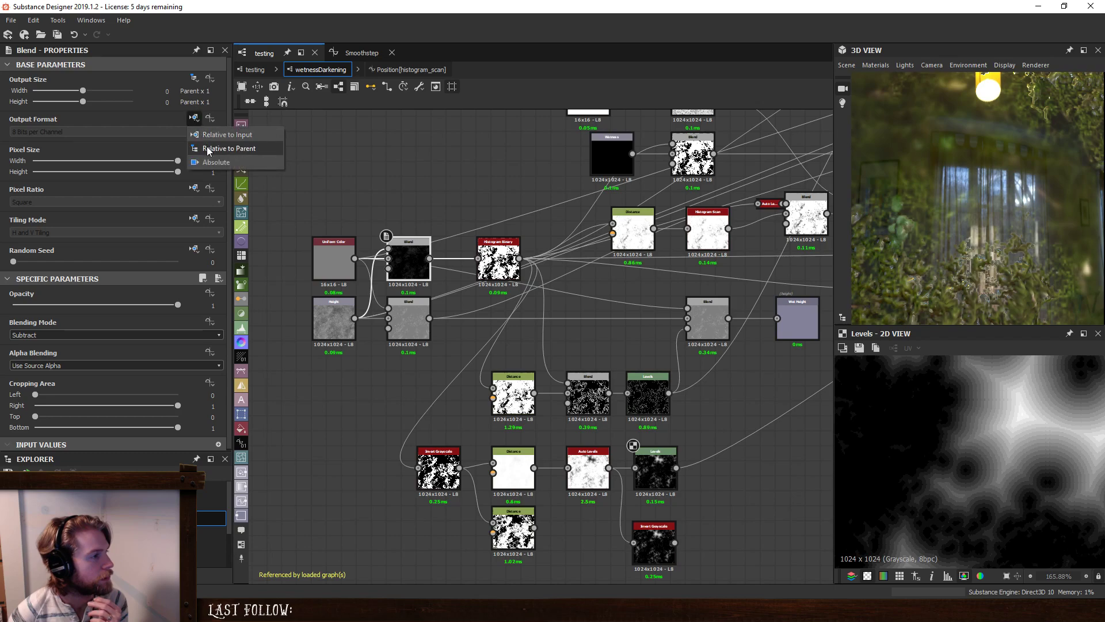
click(208, 148)
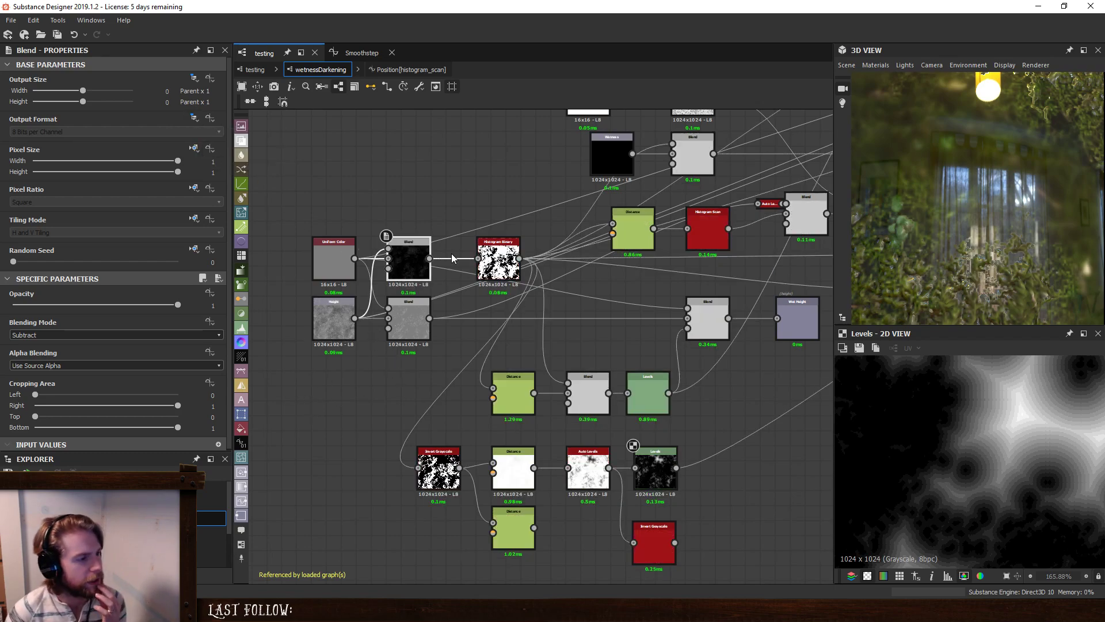
Shift the Subtract Blend up and Histogram Binary aside, and check the settings of the Max (Lighten) Blend fed by Height.
middle_drag(445, 258, 444, 284)
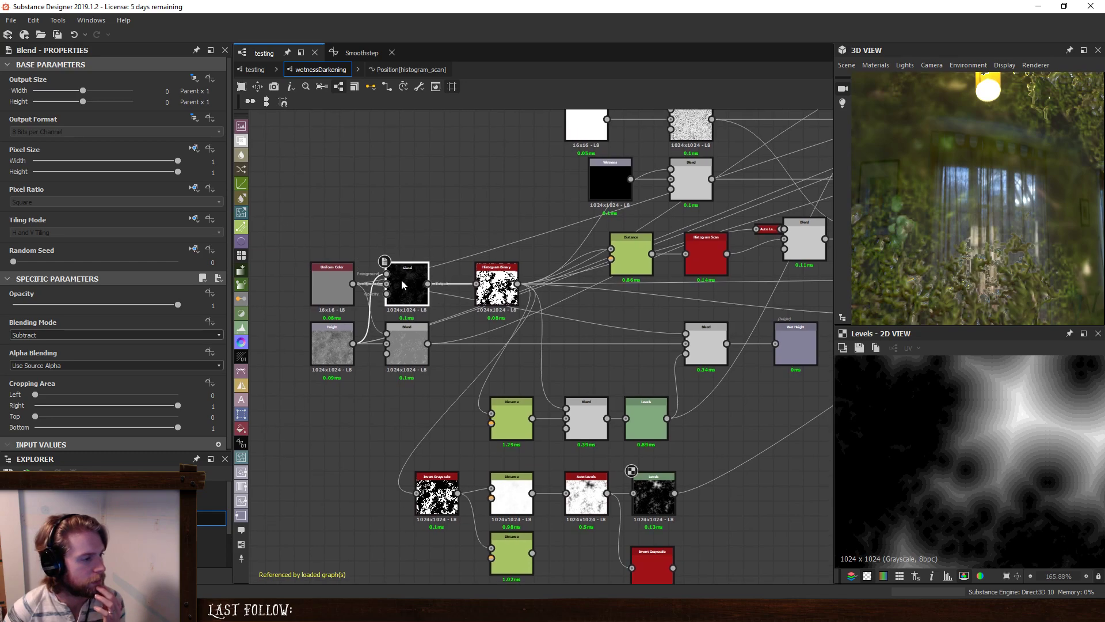
scroll(402, 279, up, 2)
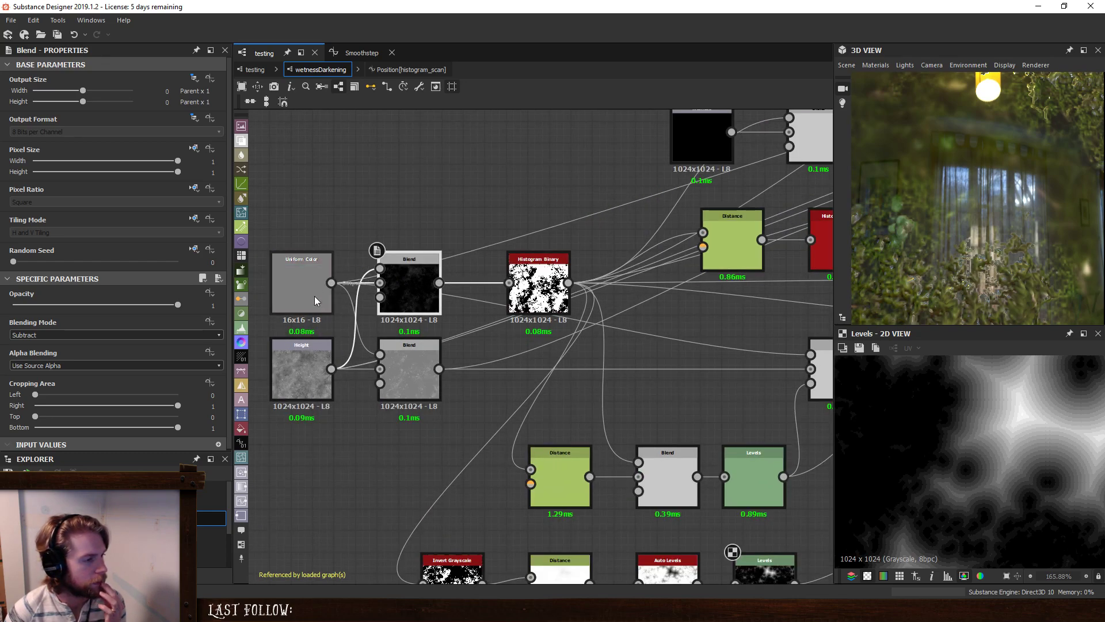
middle_drag(320, 324, 385, 357)
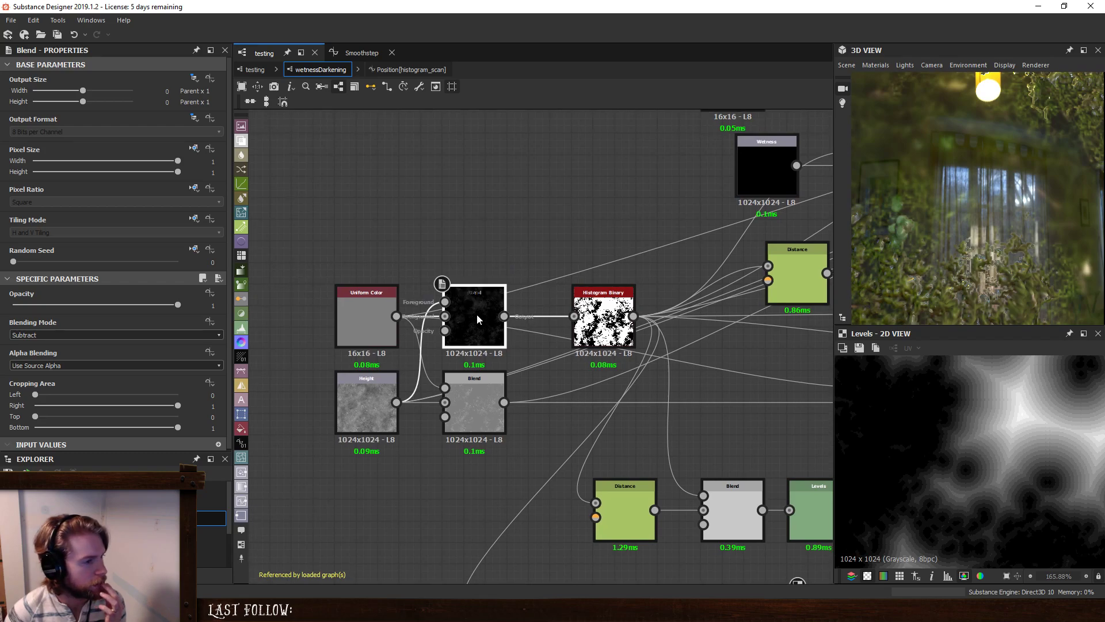
drag(477, 315, 487, 296)
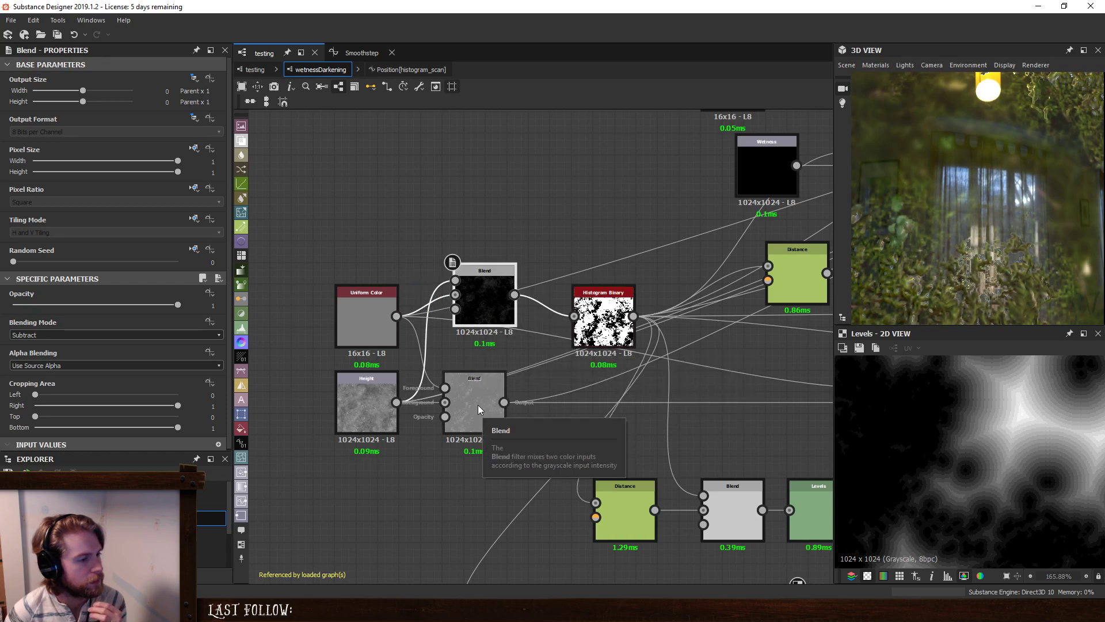
drag(437, 270, 438, 304)
click(485, 384)
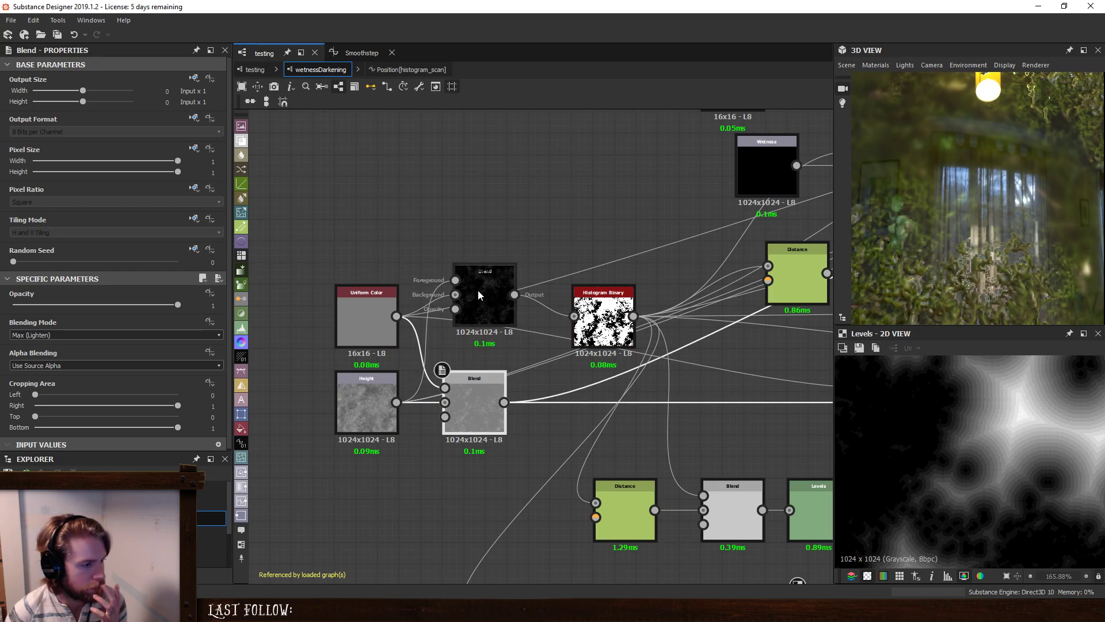
drag(599, 306, 620, 306)
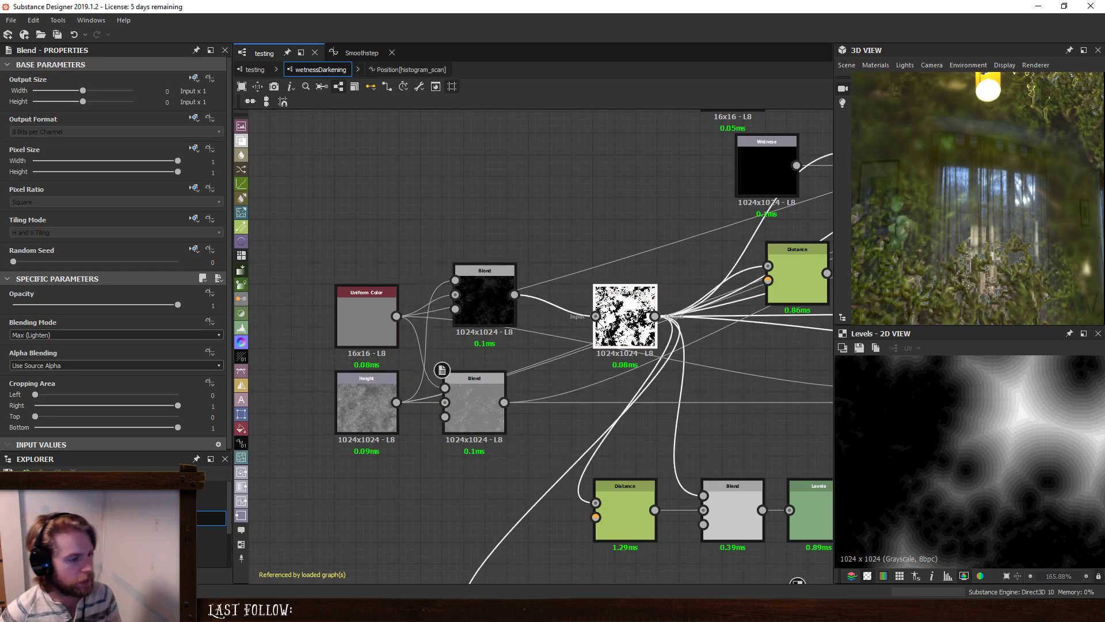
drag(493, 302, 503, 291)
click(472, 401)
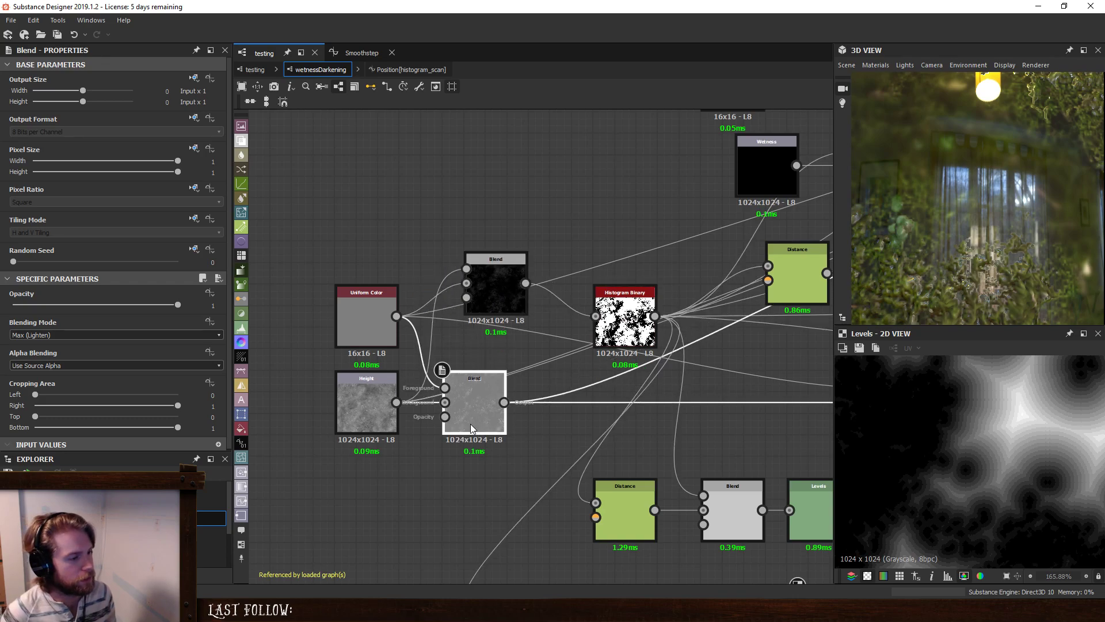
Return to the testing graph, preview Forest Ground Mossy's Height and Base Color outputs, and show the wetnessDarkening node's parameters.
click(242, 69)
scroll(478, 406, up, 6)
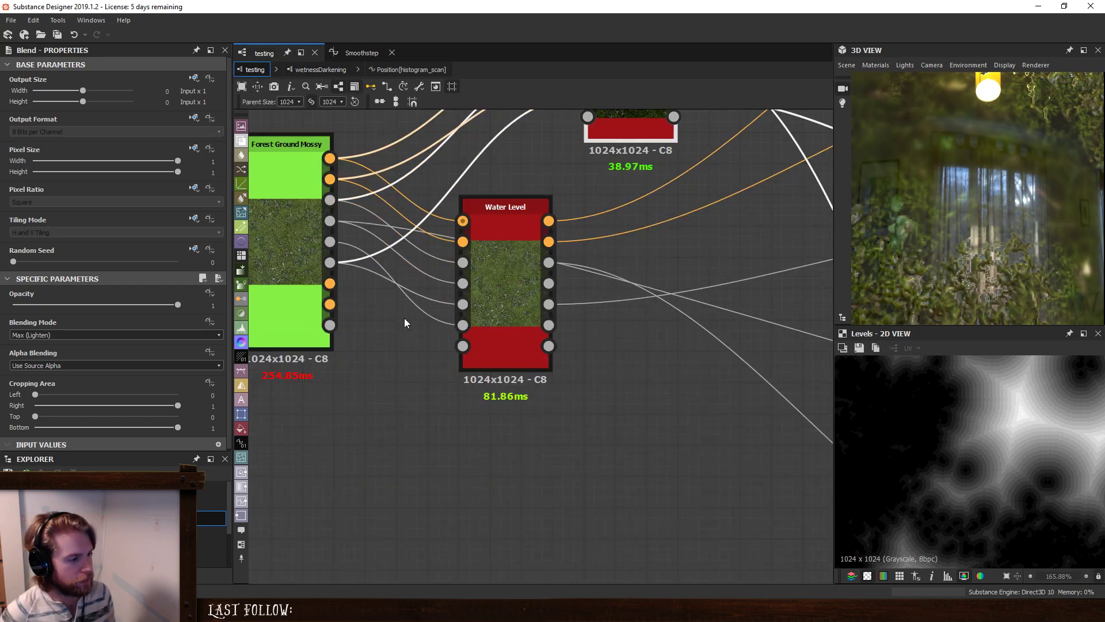
double_click(329, 264)
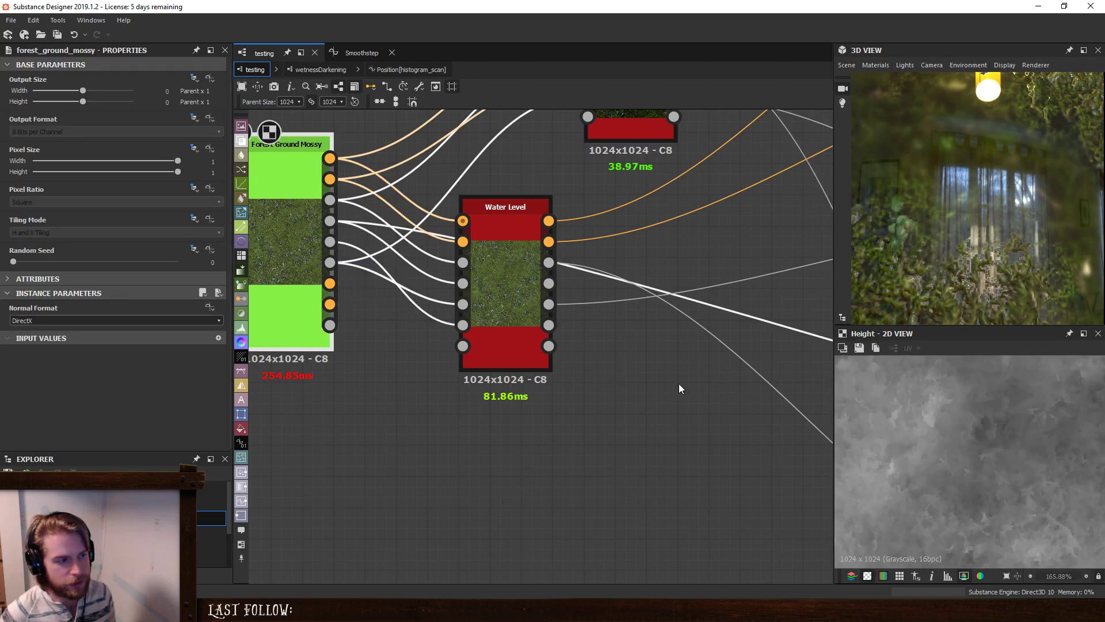
middle_drag(652, 142, 644, 300)
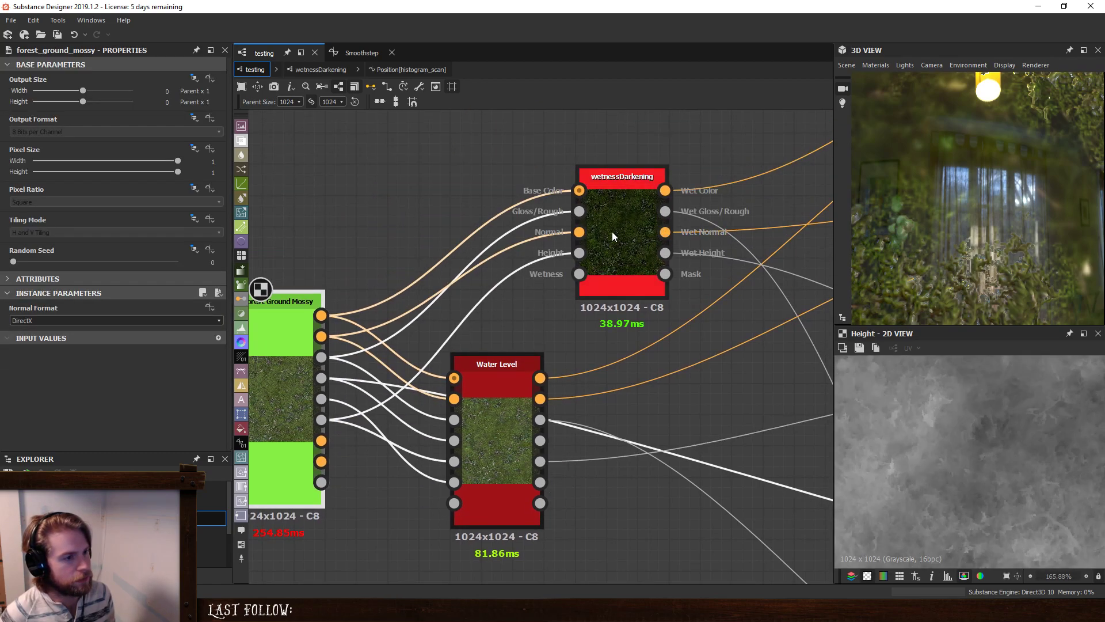
double_click(613, 194)
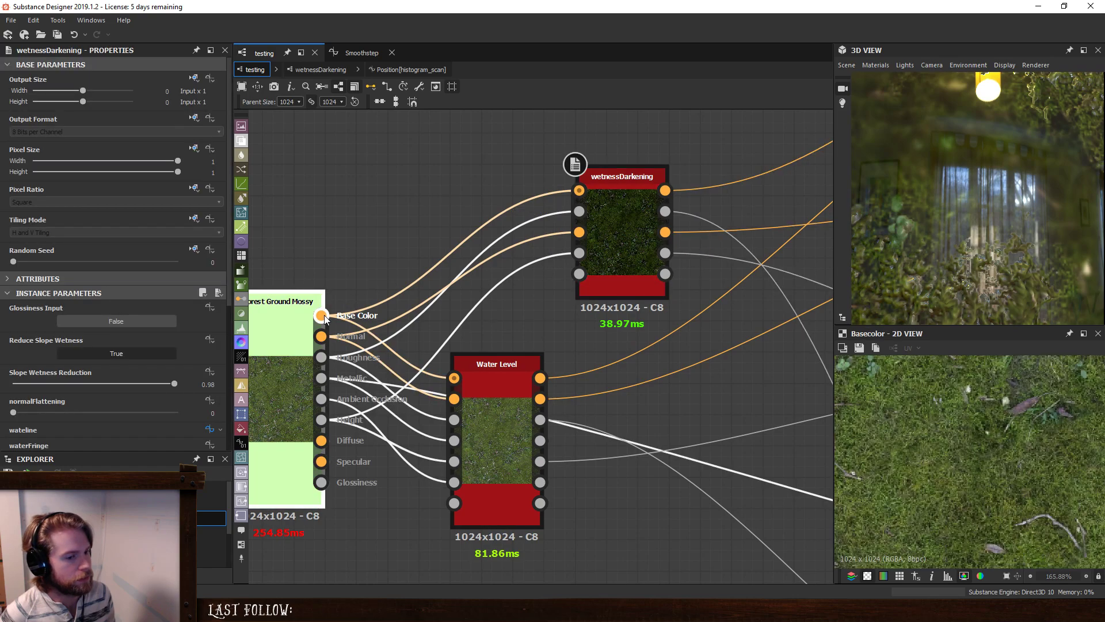
Preview the wetnessDarkening node's output, go into its graph and show that graph's properties.
click(323, 315)
double_click(619, 209)
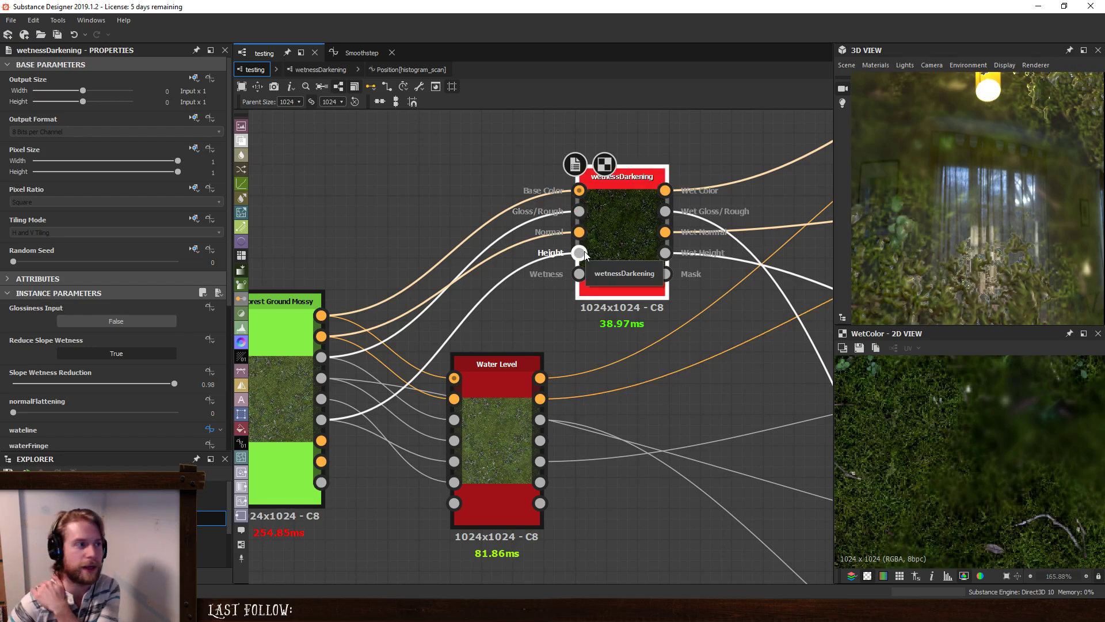
click(305, 68)
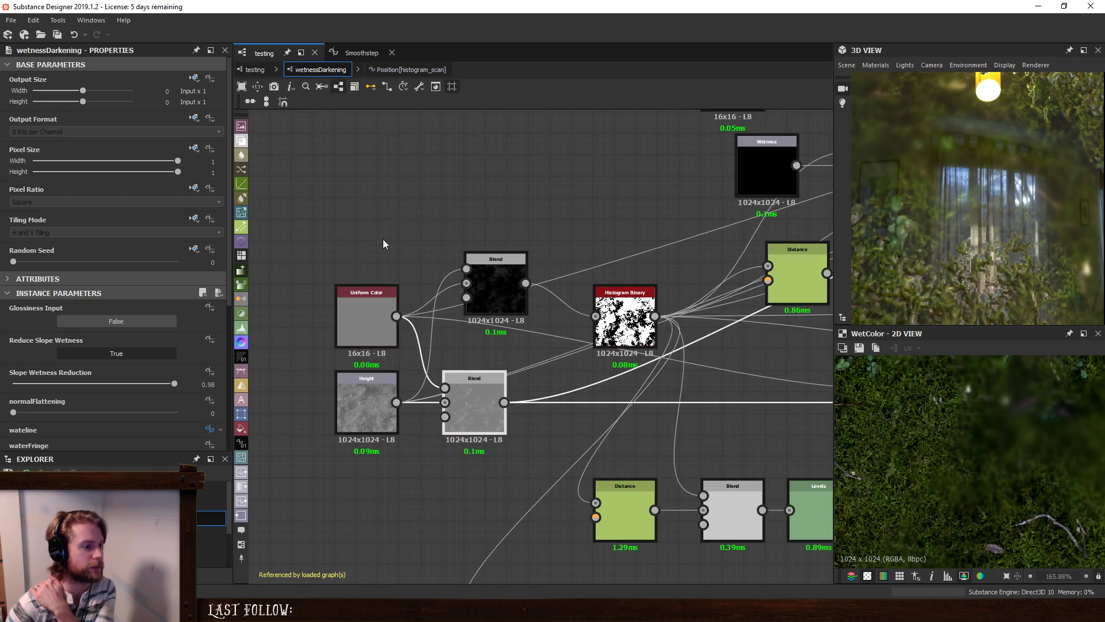
click(268, 424)
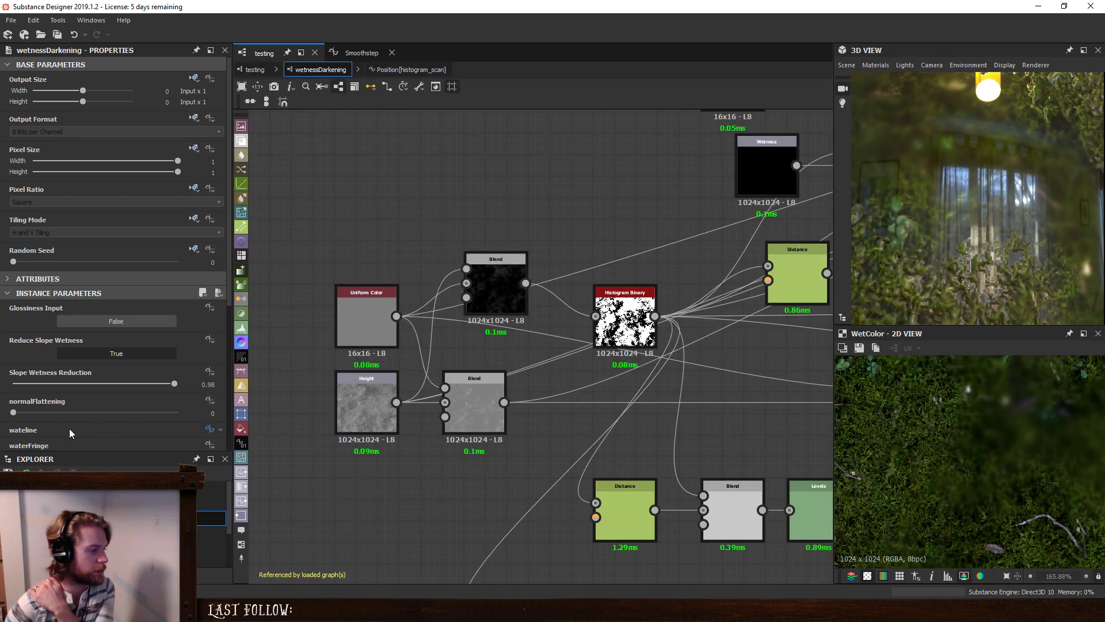
double_click(273, 236)
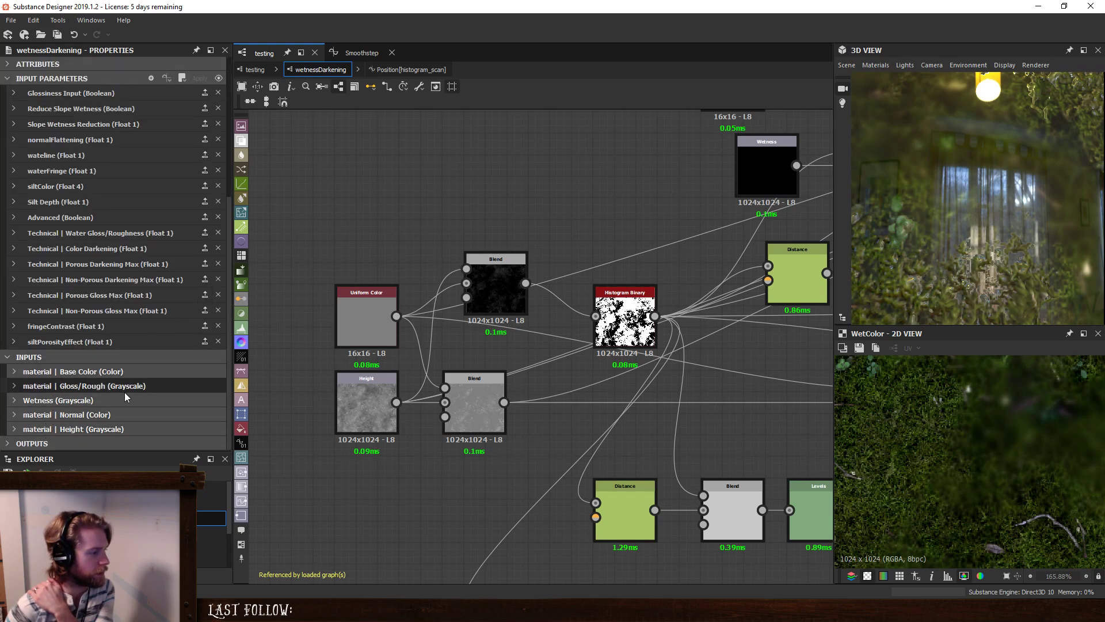
Examine the attributes and usage of the wetnessDarkening graph's Height input, and look at its Base Color input.
click(129, 429)
scroll(87, 409, down, 3)
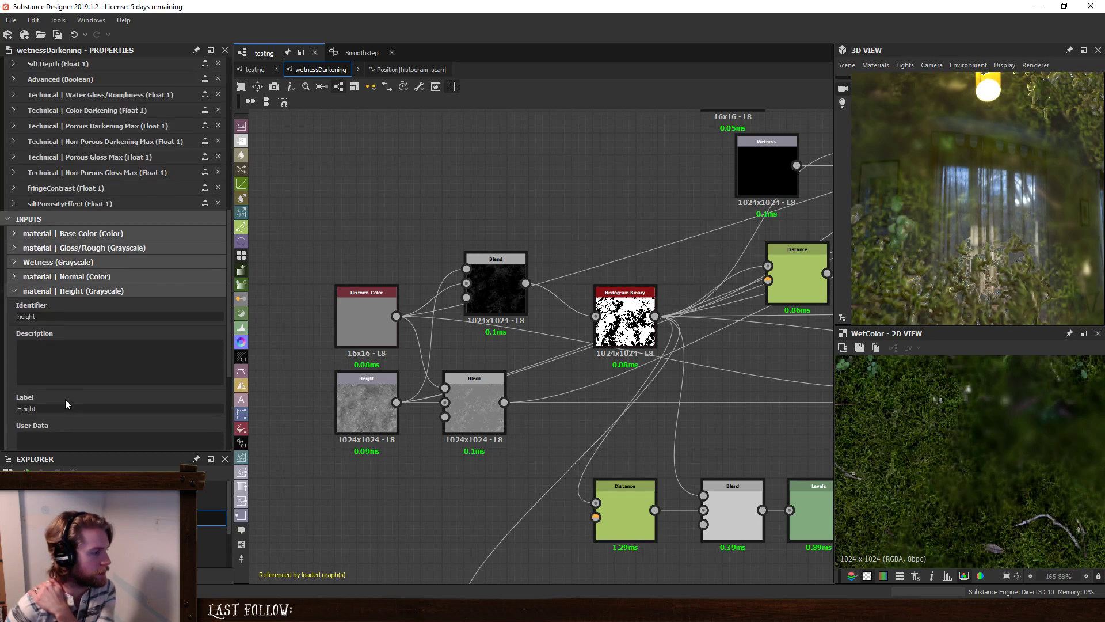
scroll(70, 354, down, 1)
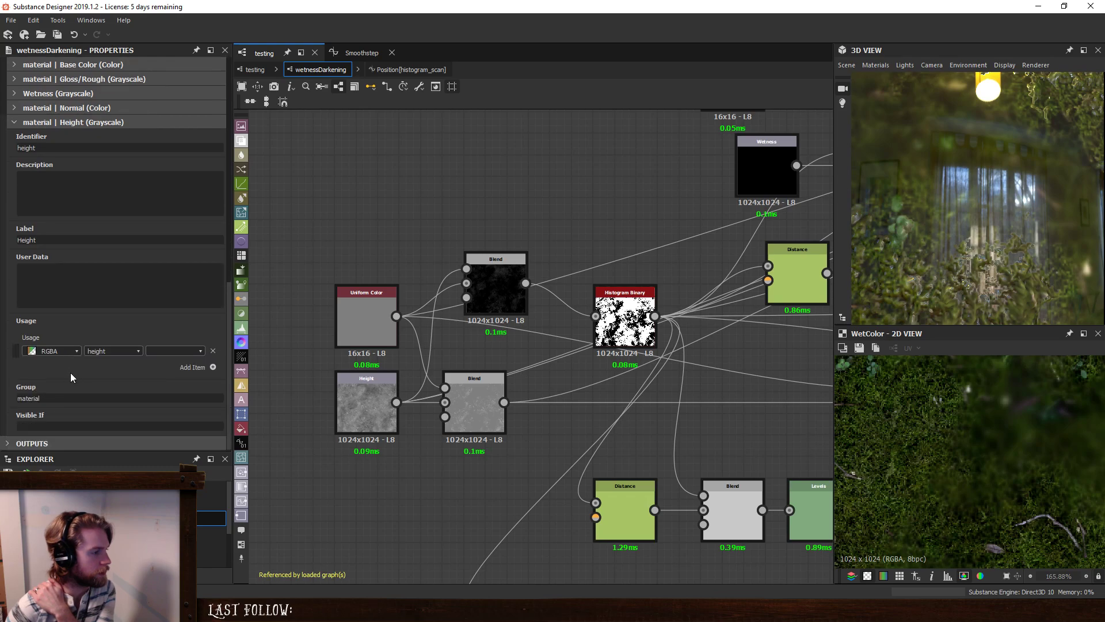
scroll(72, 374, up, 2)
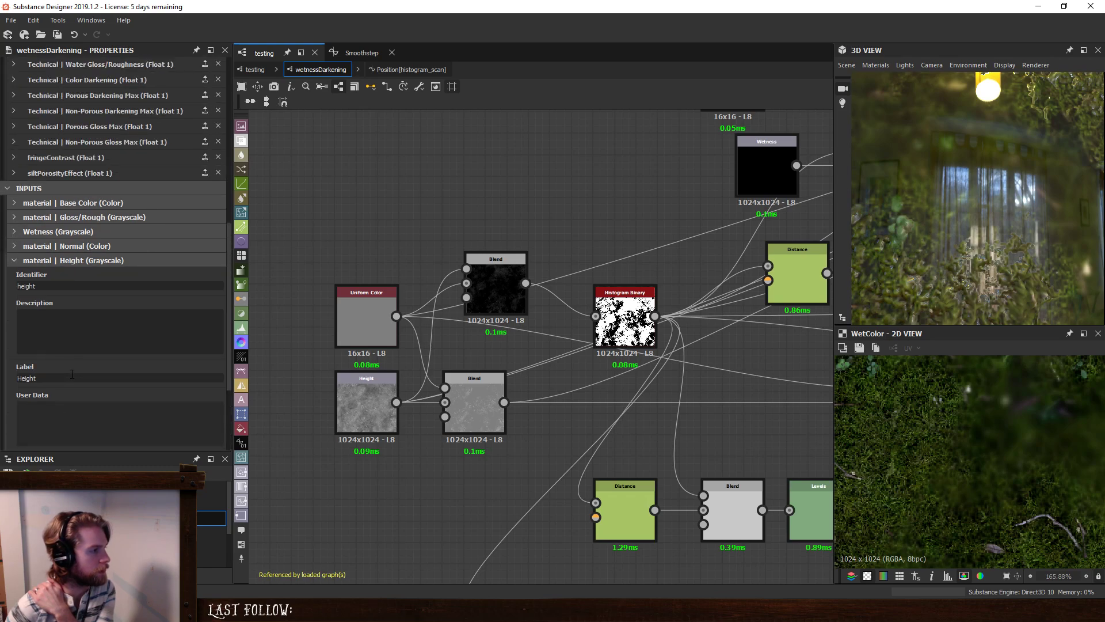
click(15, 263)
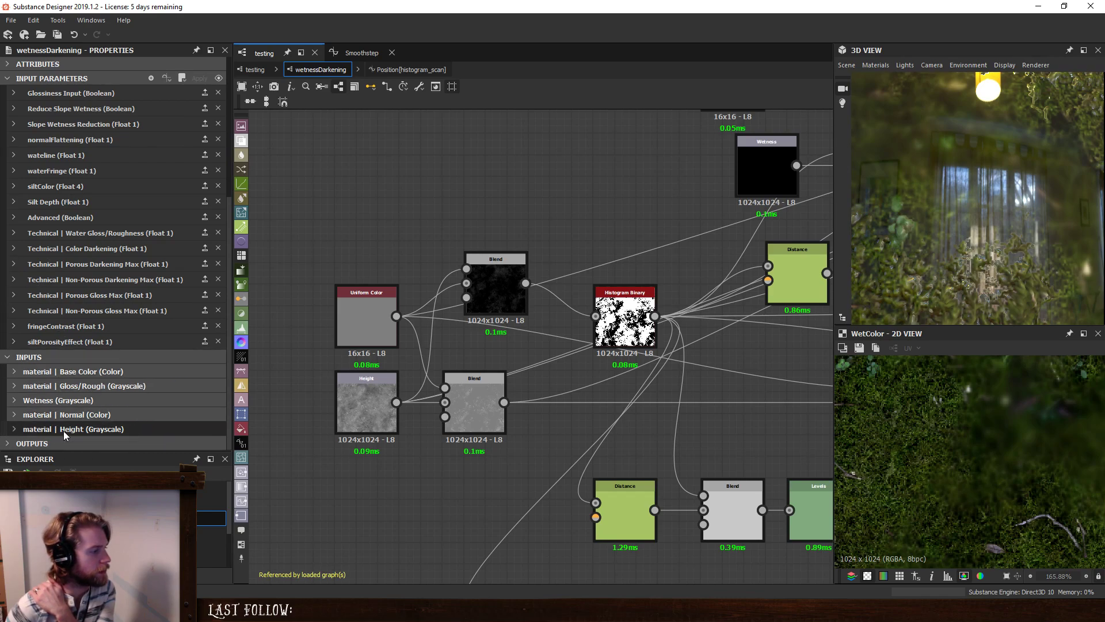
click(64, 430)
scroll(58, 326, down, 6)
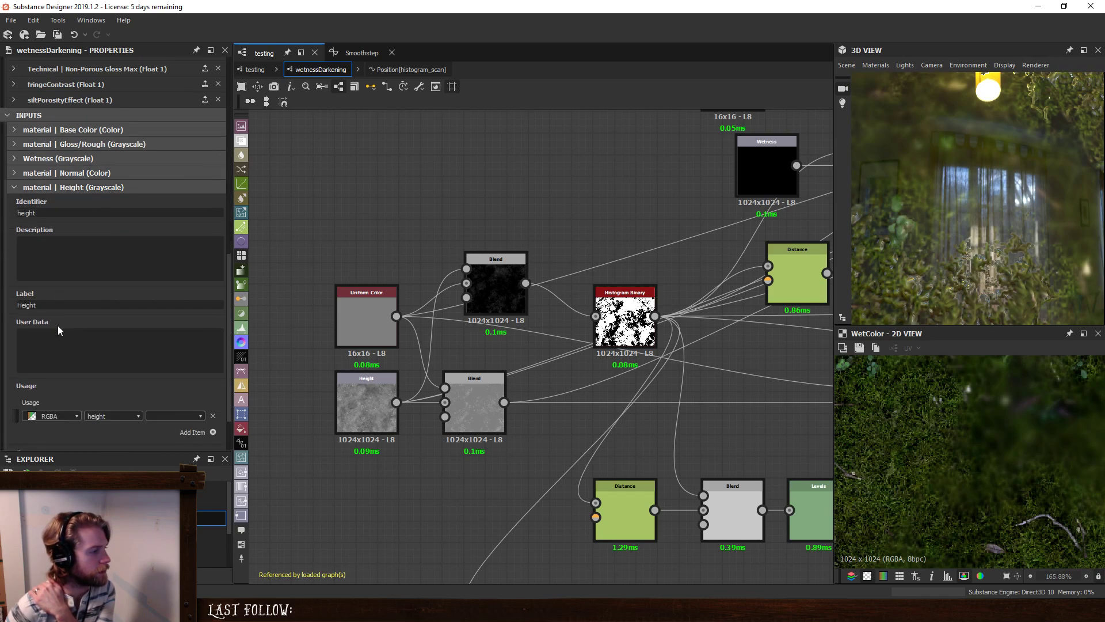
scroll(57, 330, up, 4)
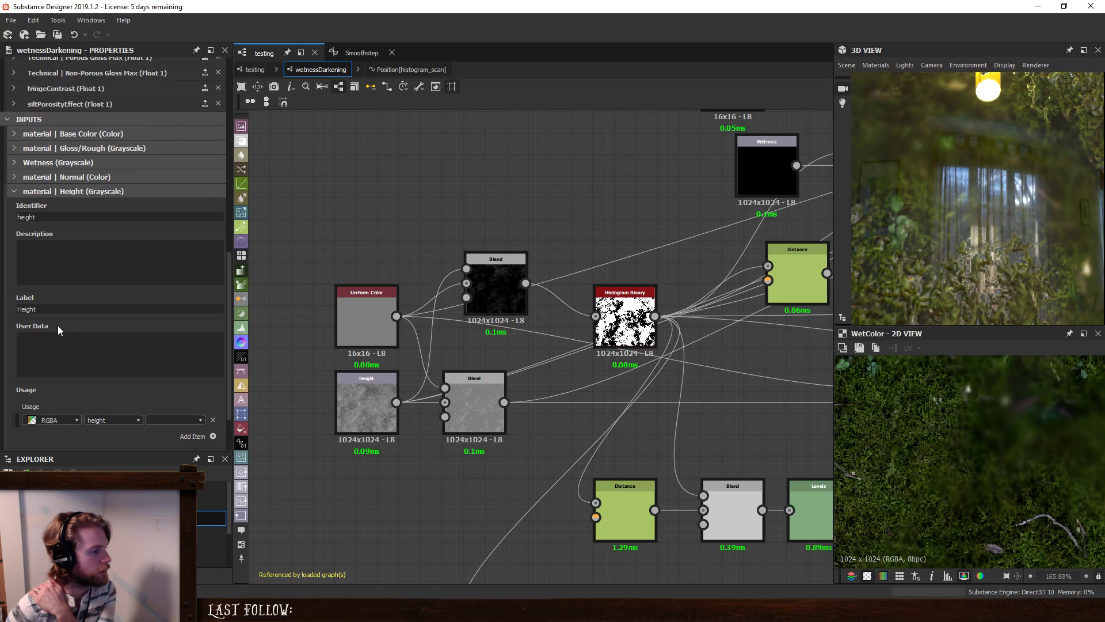
click(14, 243)
click(14, 372)
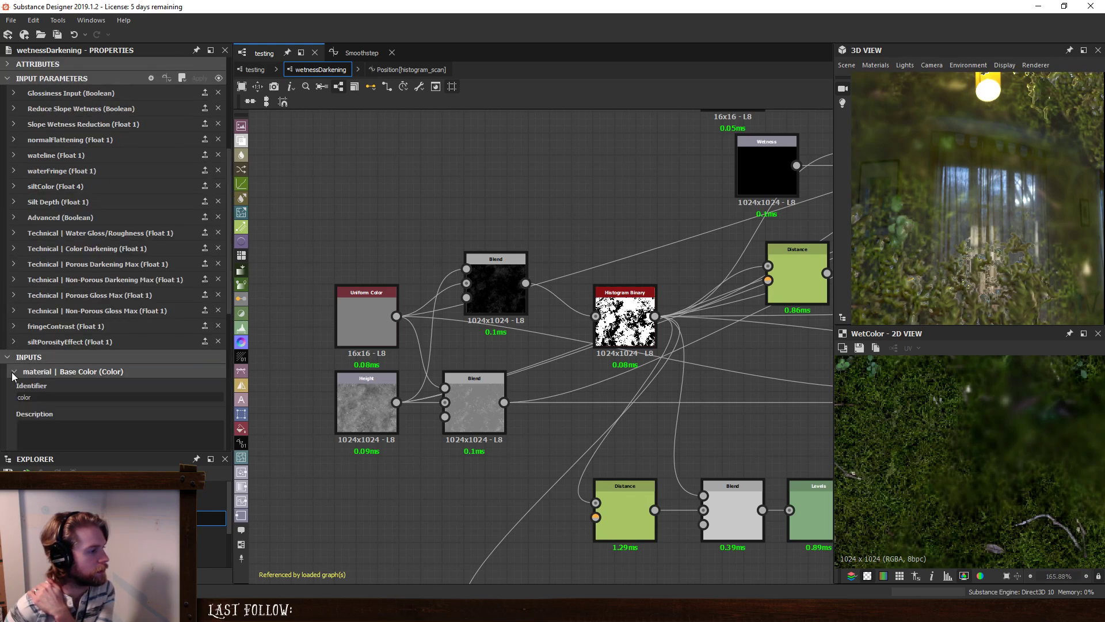
click(14, 372)
Return to the testing graph, open the wetnessDarkening reference on its own and inspect its Normal input node.
click(255, 70)
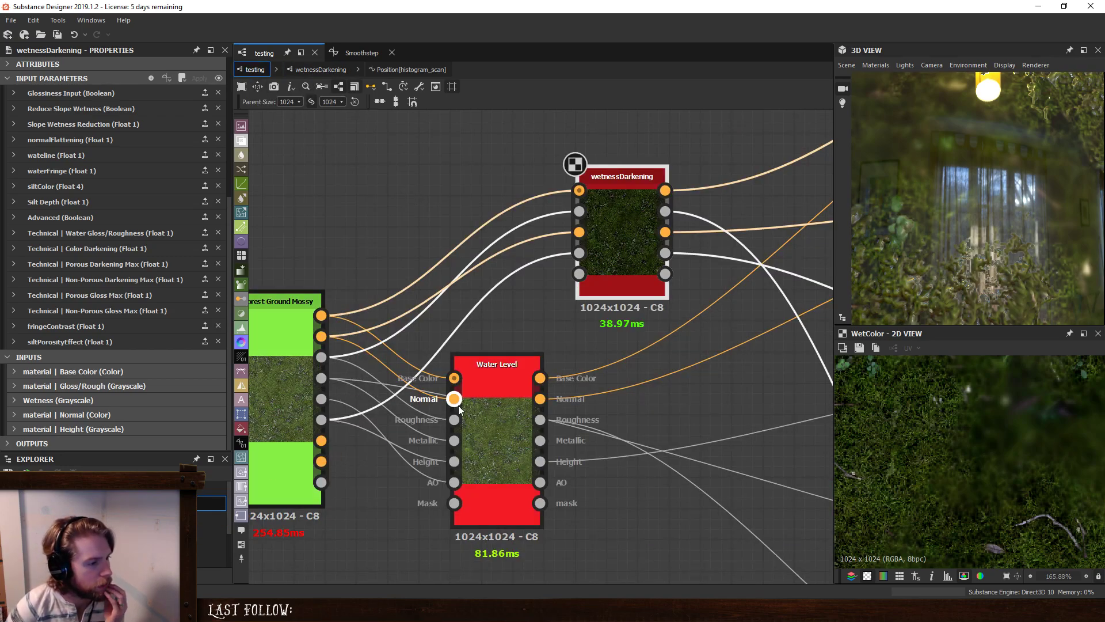
key(ctrl+e)
middle_drag(389, 331, 367, 340)
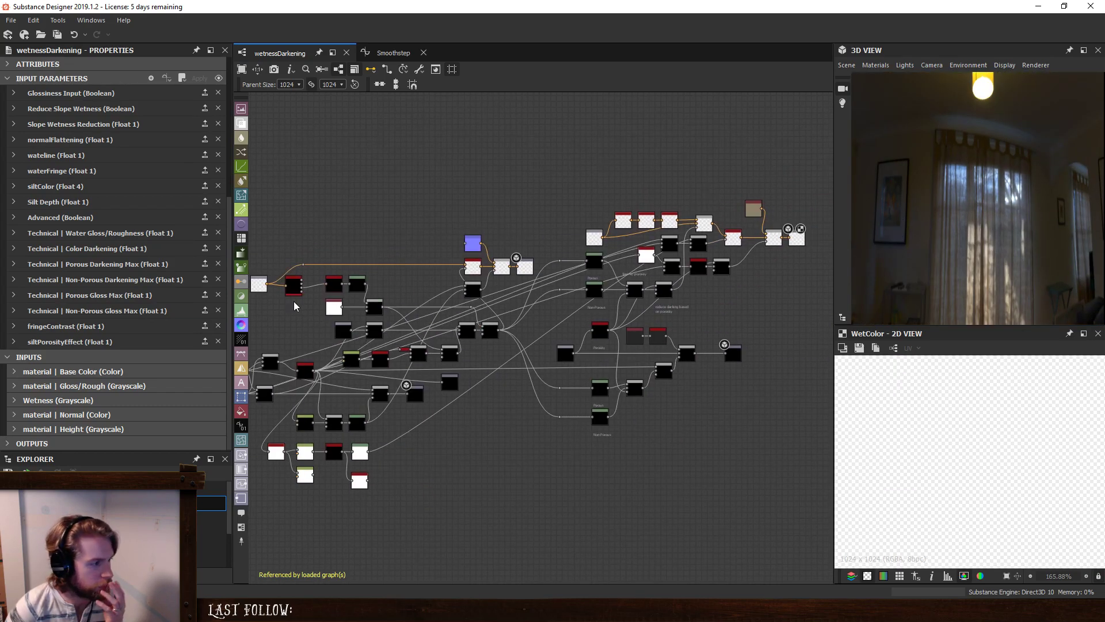
middle_drag(295, 305, 310, 328)
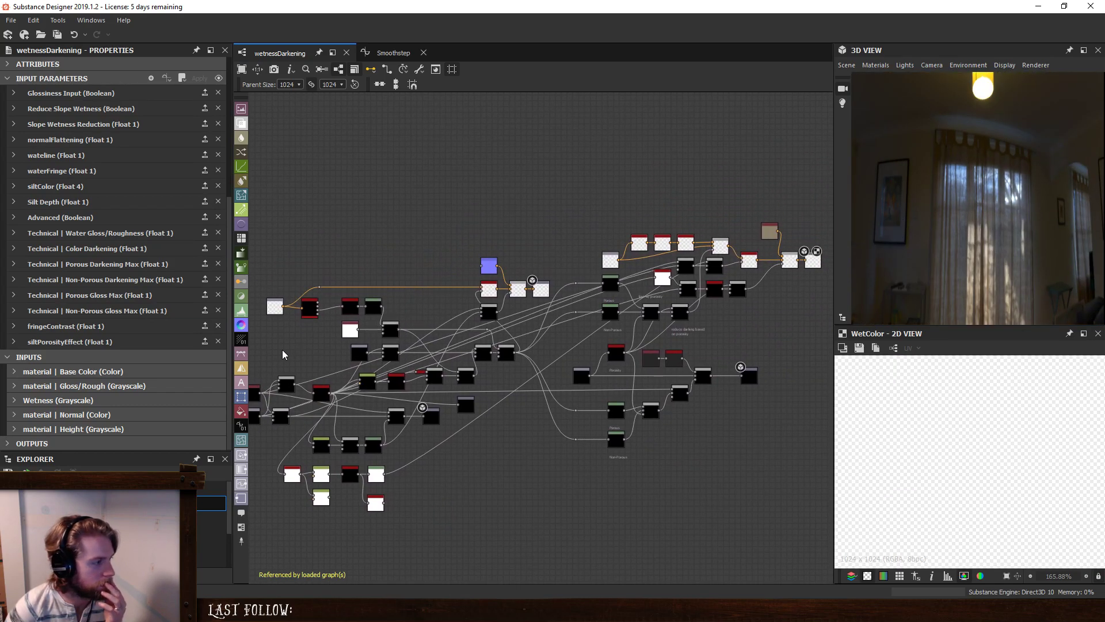
click(275, 307)
middle_drag(265, 364, 489, 319)
scroll(492, 389, up, 3)
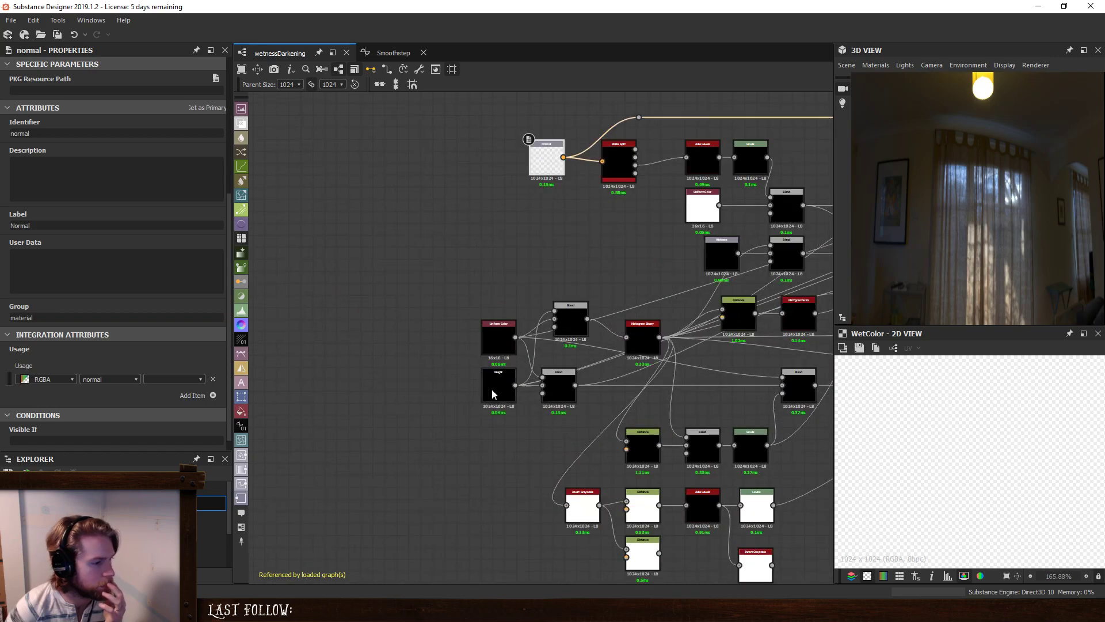
Set the Height input node as the primary input of the wetnessDarkening graph.
click(509, 390)
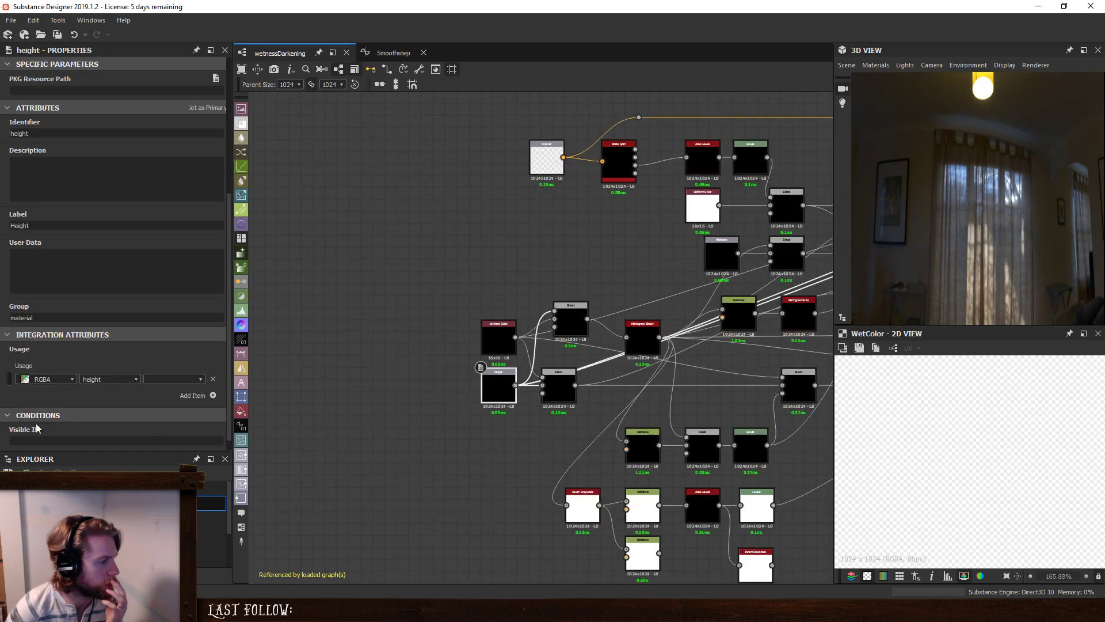
click(213, 108)
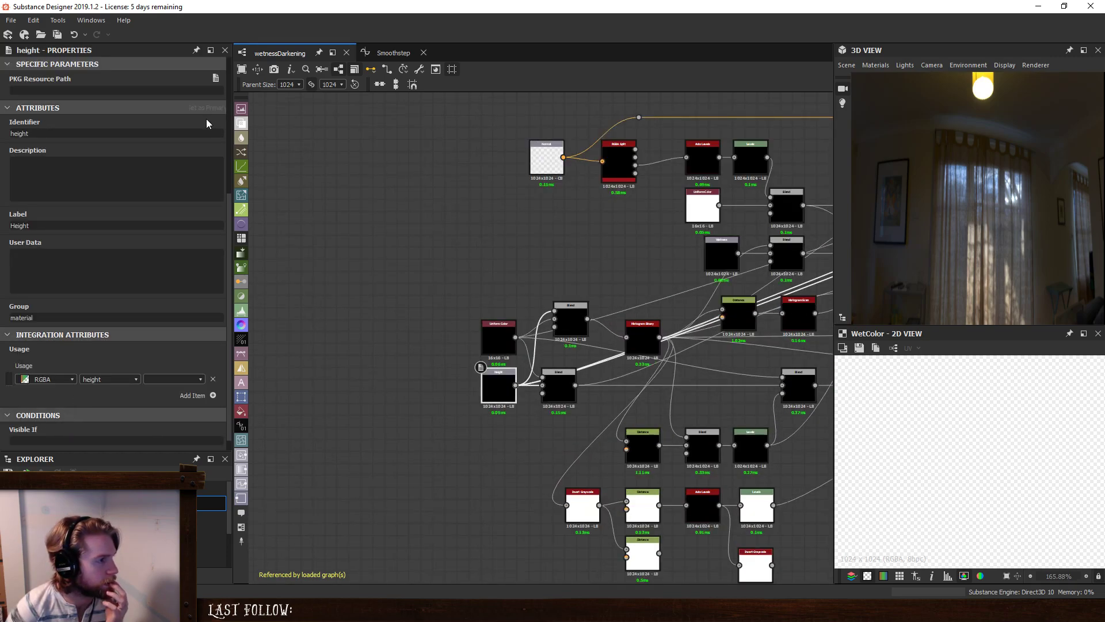
mouse_move(232, 127)
mouse_down()
mouse_move(243, 127)
mouse_move(227, 128)
mouse_up()
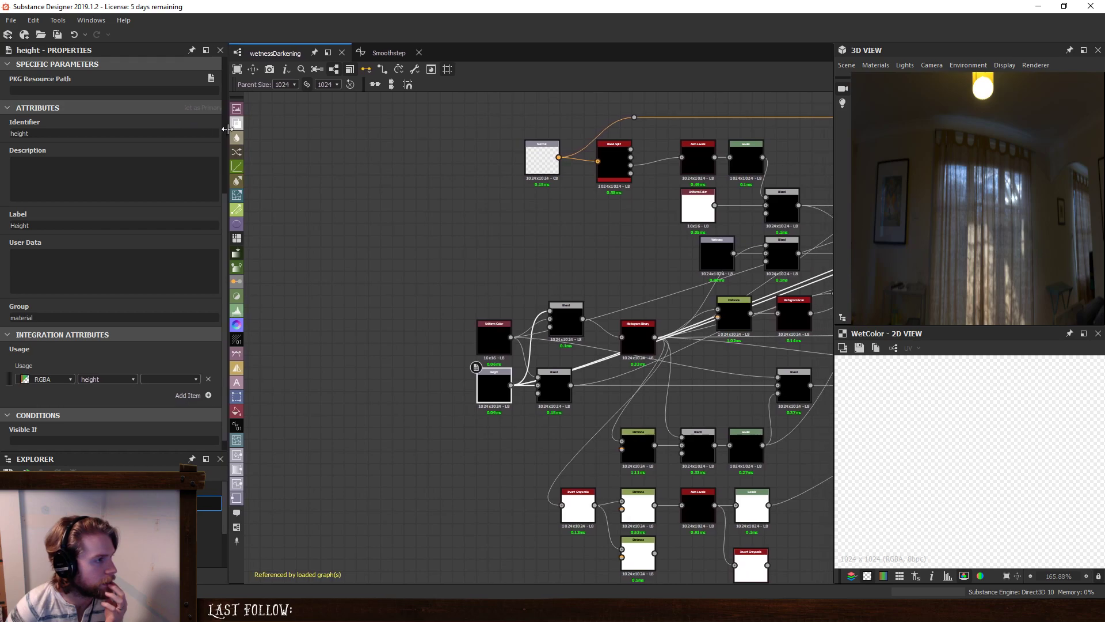
Close the Smoothstep graph alongside wetnessDarkening.
click(381, 55)
click(271, 54)
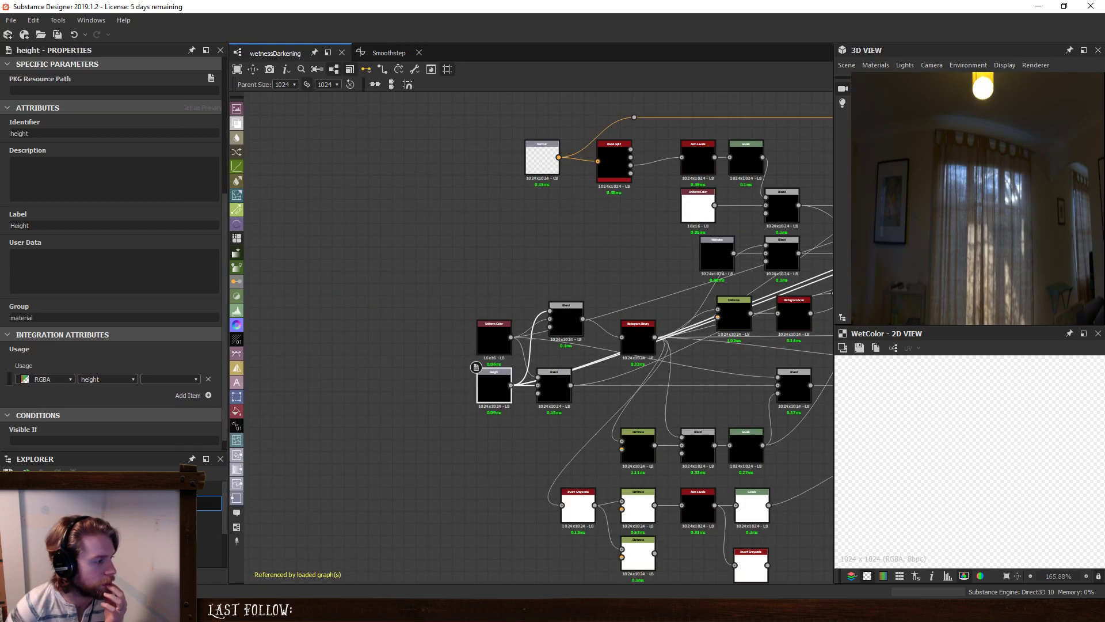
click(419, 53)
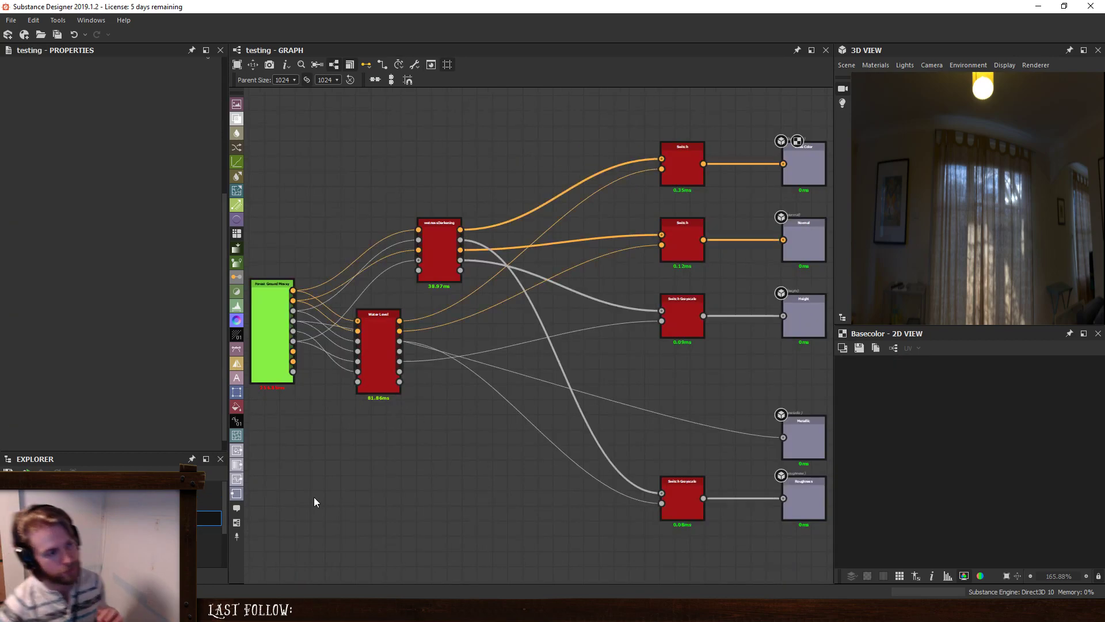
Preview the wetnessDarkening node in the testing graph and open its reference in context.
click(426, 263)
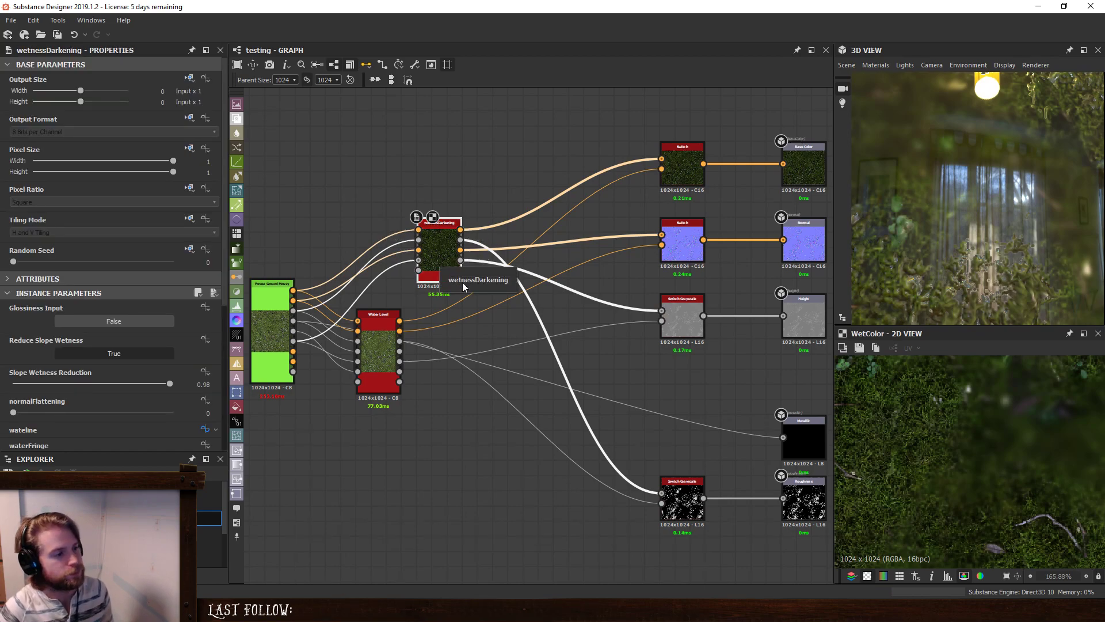
scroll(593, 259, up, 4)
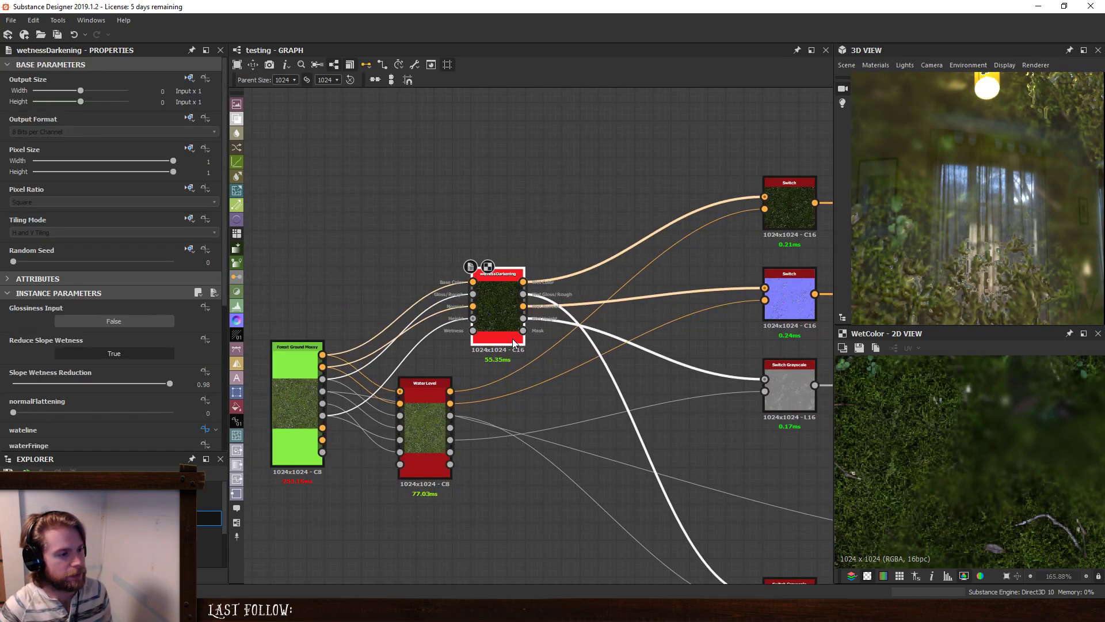
right_click(472, 281)
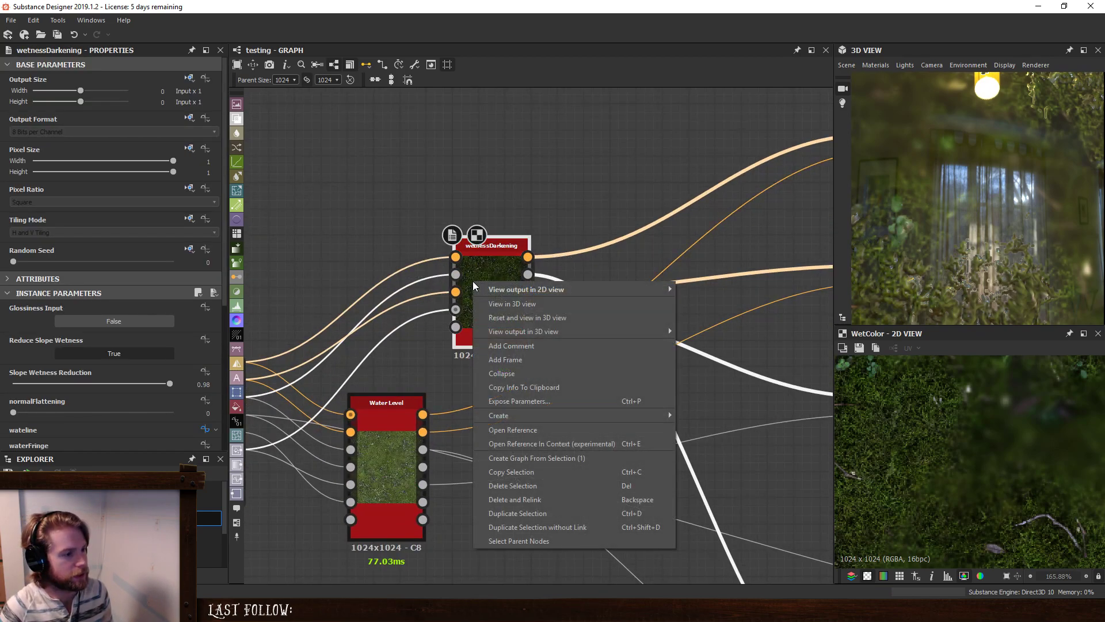
click(554, 443)
scroll(544, 432, up, 5)
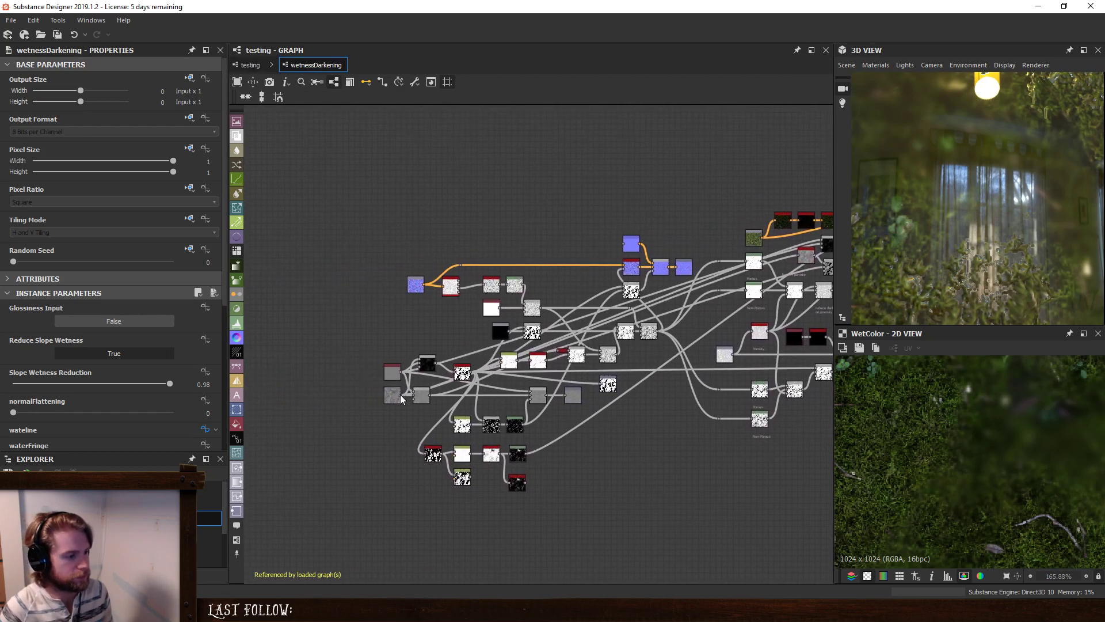
scroll(489, 340, up, 2)
Preview the output of the subtracting Blend node before Histogram Binary and of the lowest Distance node.
click(477, 285)
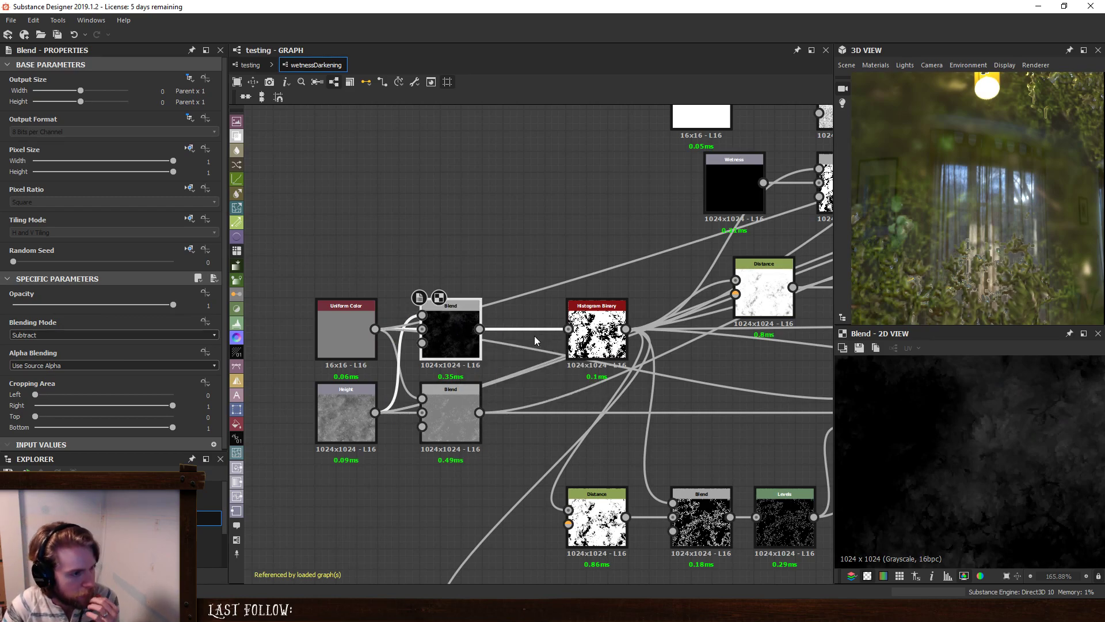
mouse_move(448, 331)
mouse_down()
mouse_move(448, 288)
mouse_move(448, 330)
mouse_up()
scroll(645, 443, down, 2)
middle_drag(700, 420, 553, 306)
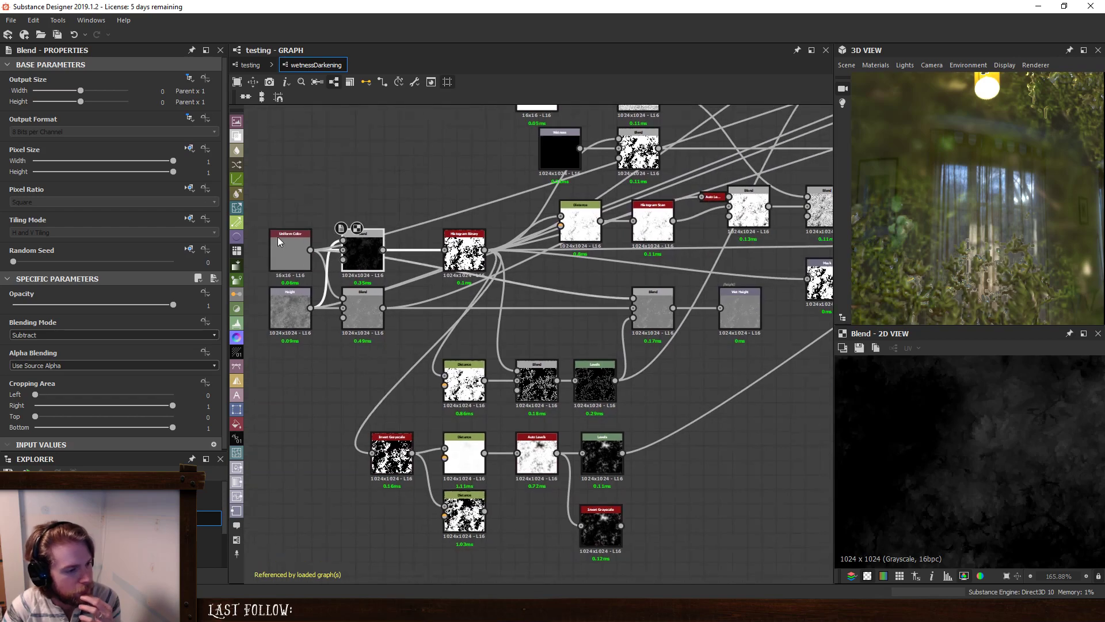
middle_drag(752, 442, 692, 450)
scroll(692, 450, down, 1)
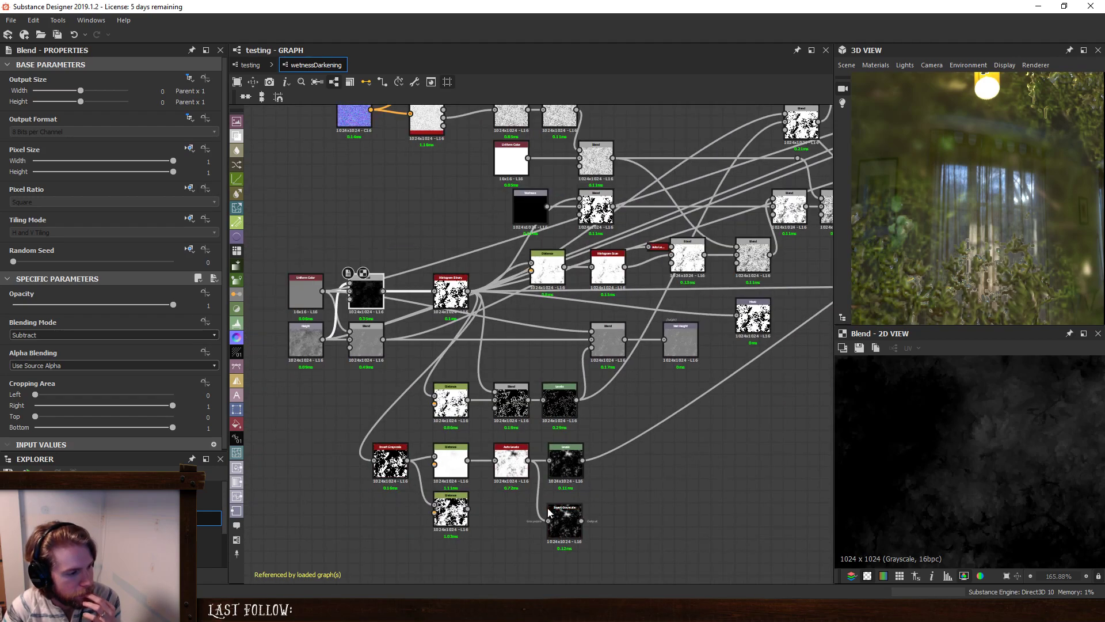
click(450, 510)
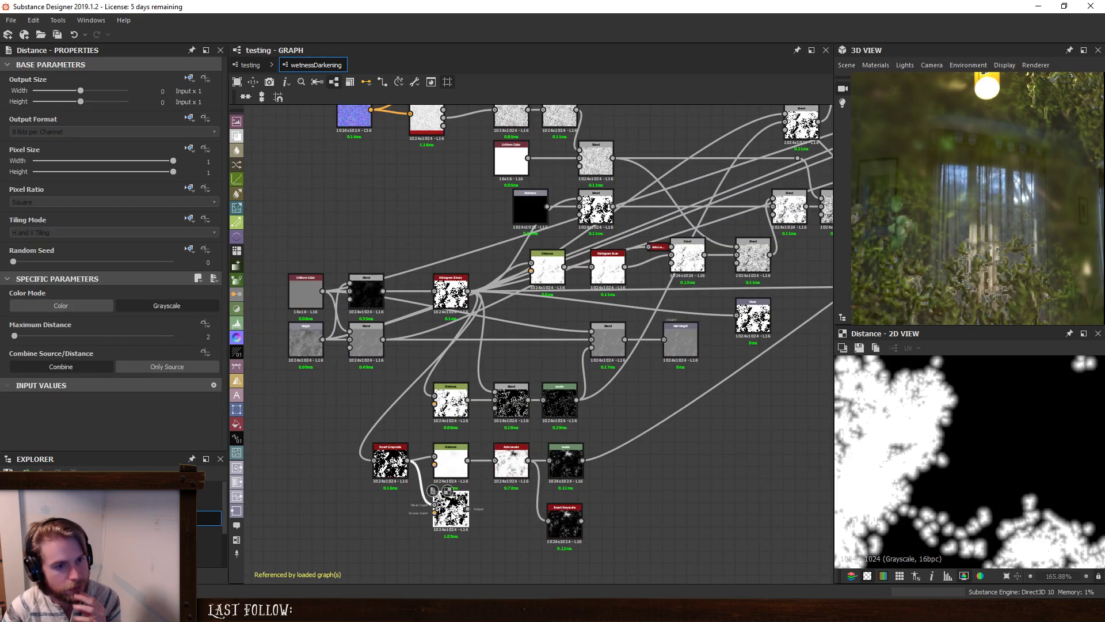
Set Level In Mid to 0.6666 on the Levels node that follows the lower Auto Levels node.
double_click(573, 460)
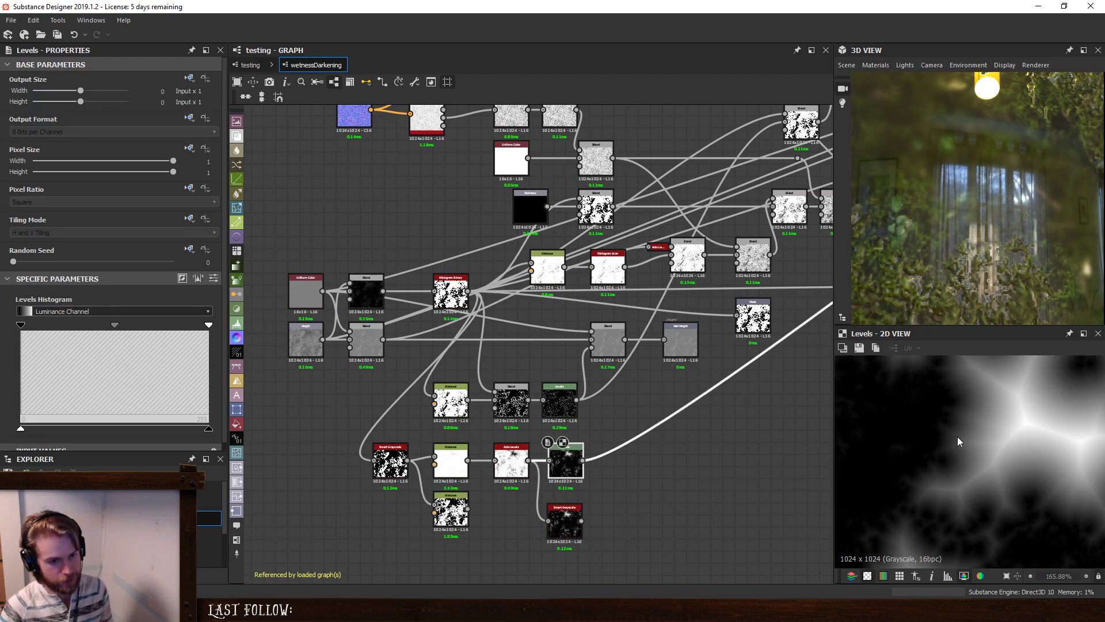
middle_drag(443, 461, 378, 459)
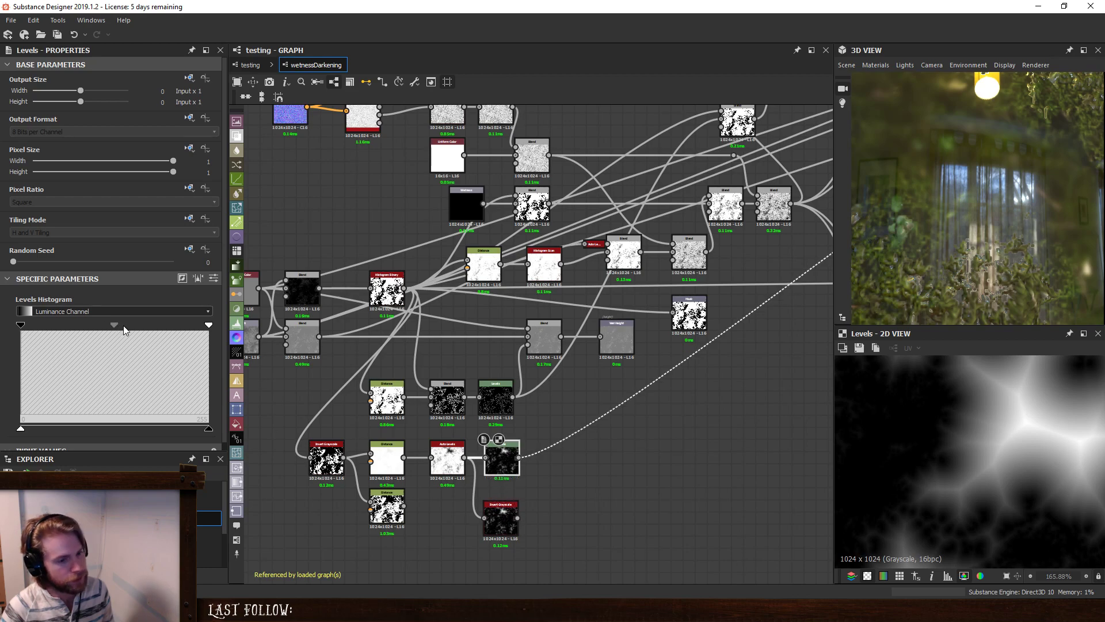
drag(115, 325, 147, 323)
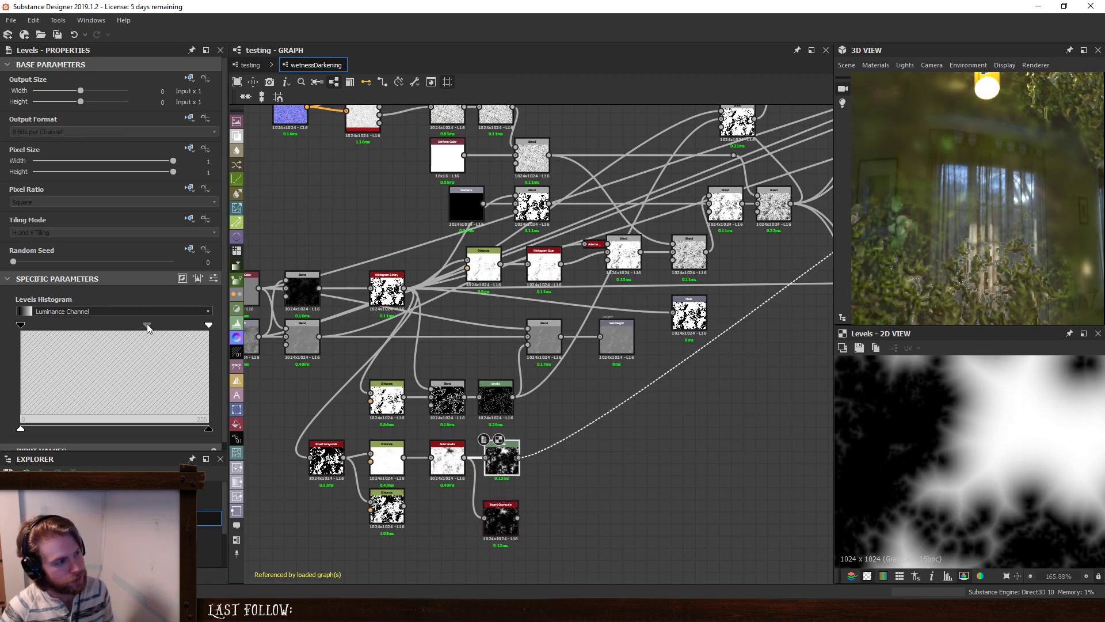
click(214, 278)
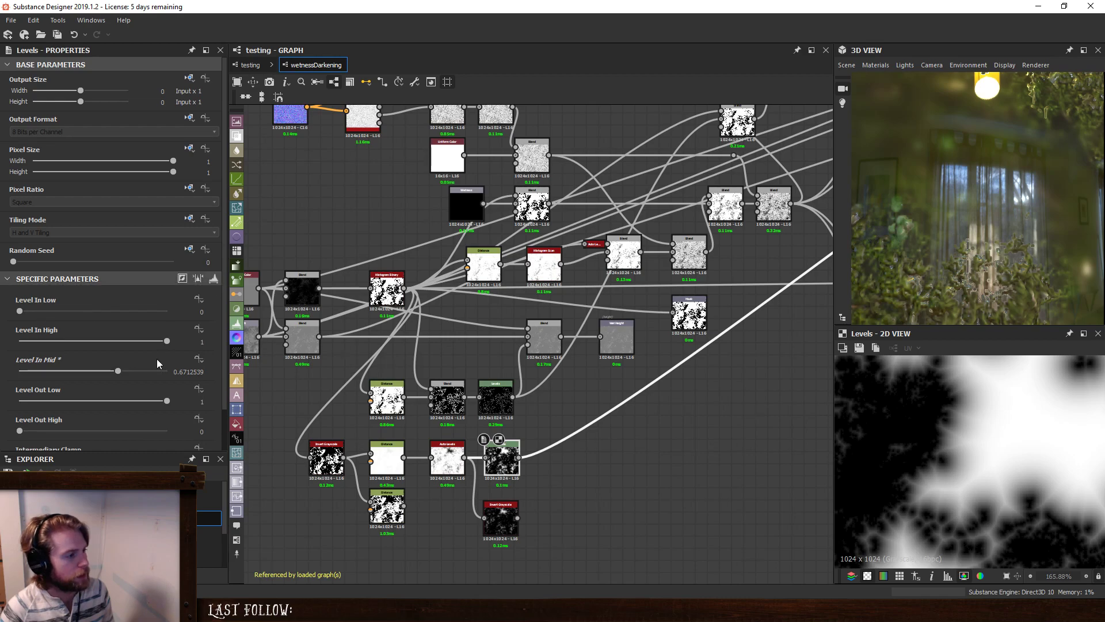
double_click(175, 371)
text(.6666)
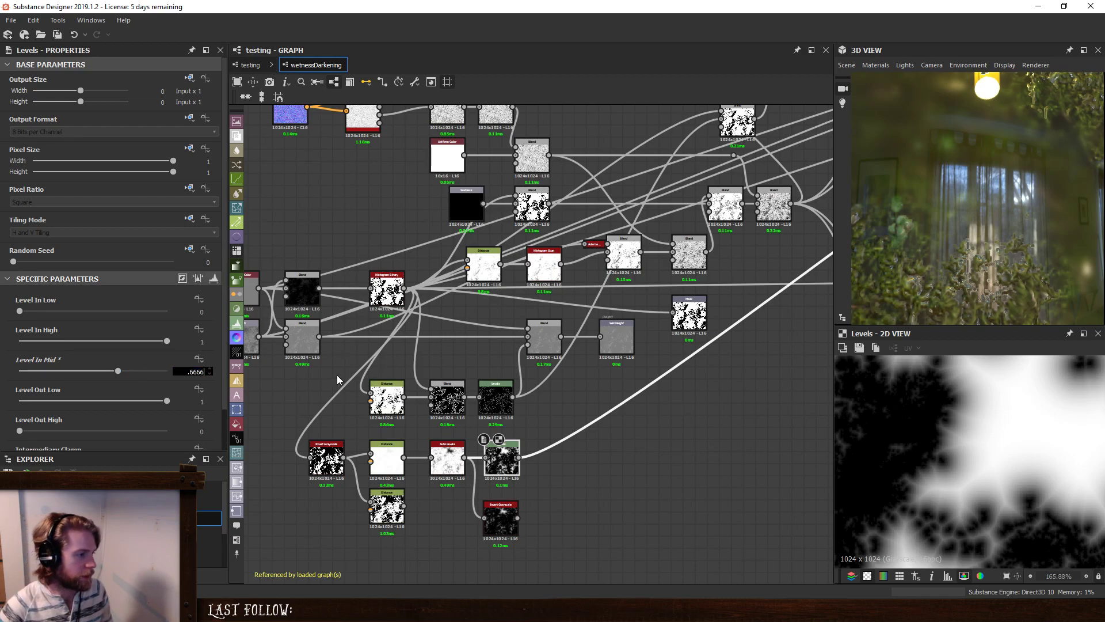
key(Return)
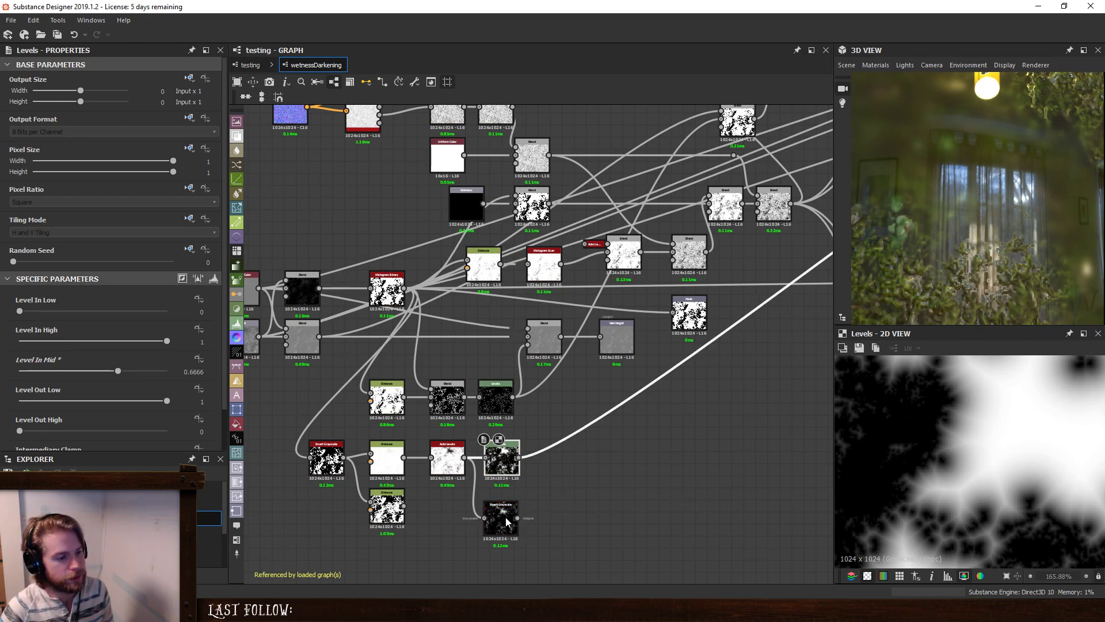
Delete the unused Invert Grayscale node branching off the lower Auto Levels node, and reselect the Levels node.
drag(506, 521, 498, 524)
key(Delete)
click(502, 458)
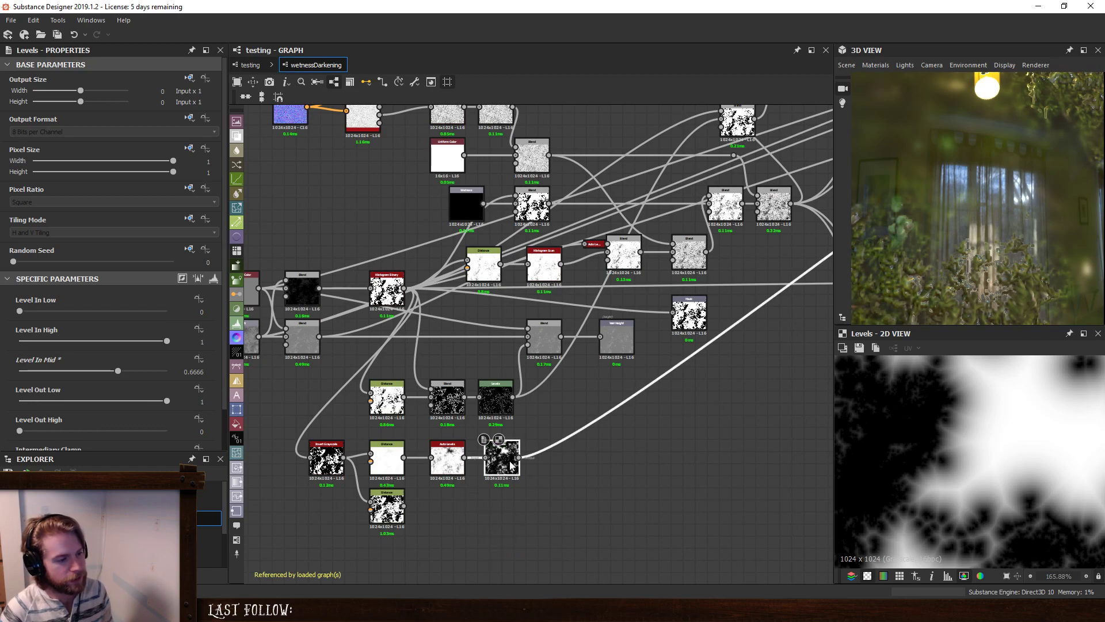
Try lowering the white input point and raising the black input point in the Levels histogram, undoing each change.
scroll(662, 468, down, 1)
drag(1001, 230, 972, 253)
scroll(975, 232, up, 3)
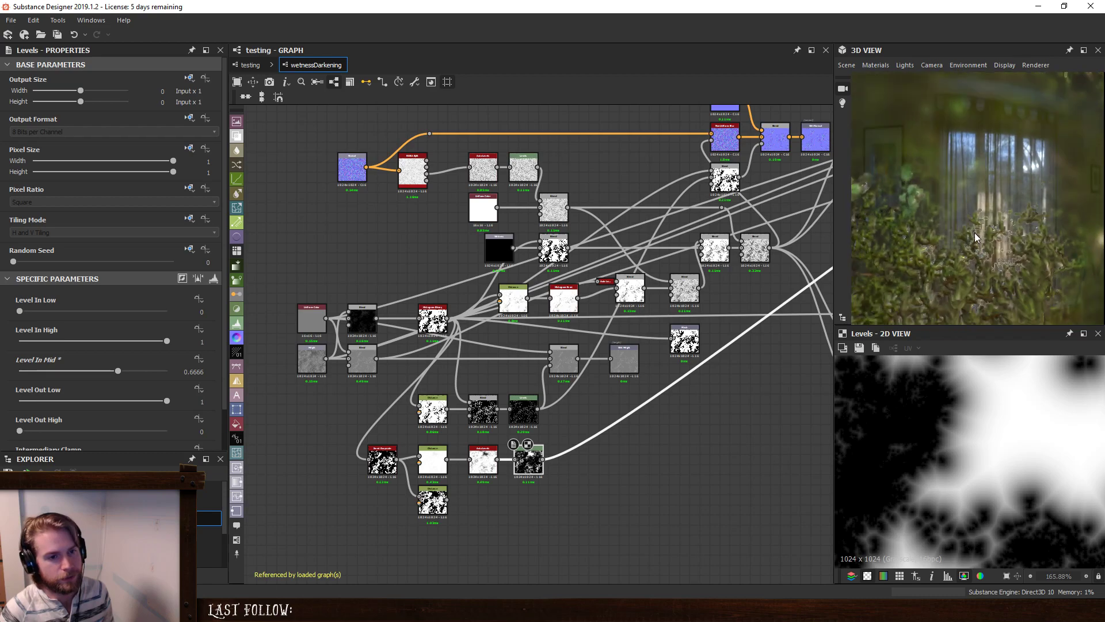
scroll(946, 238, up, 2)
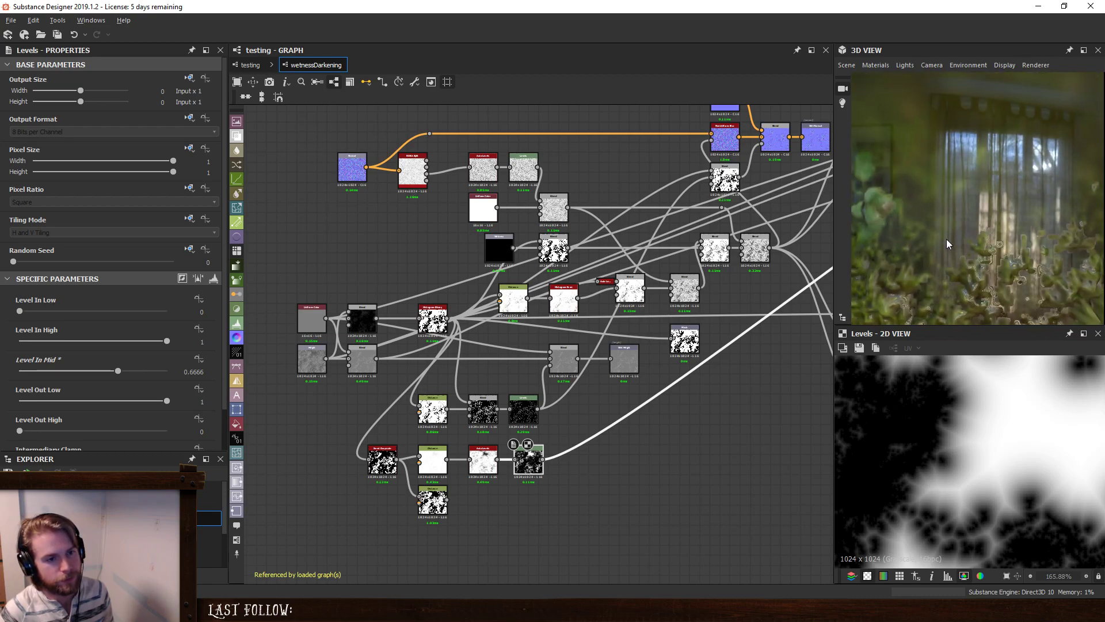
scroll(579, 454, down, 1)
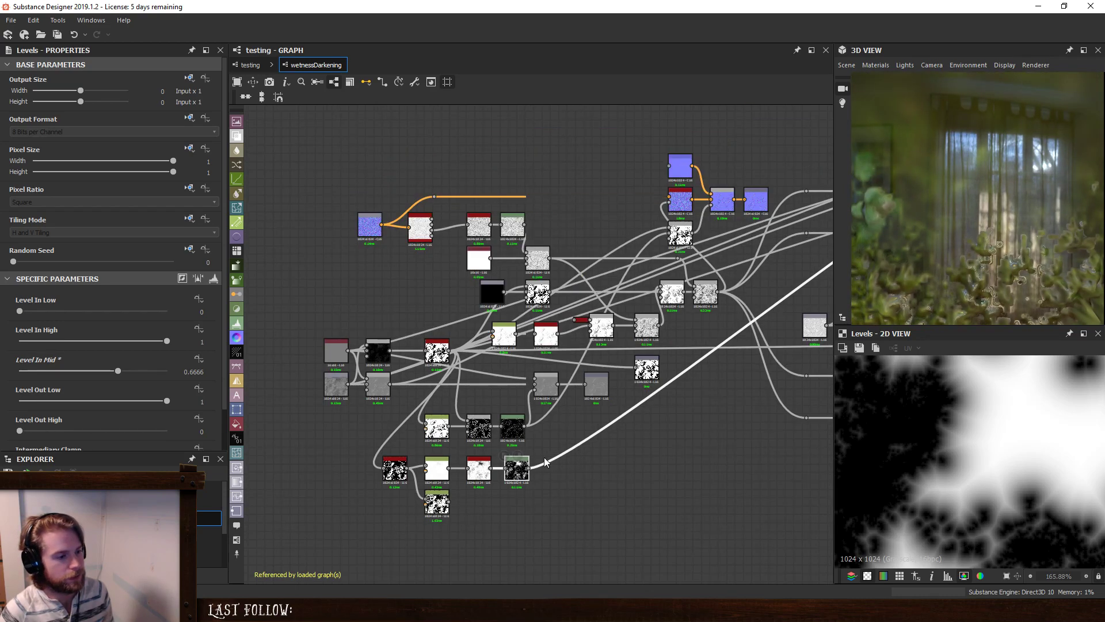
mouse_move(22, 312)
mouse_down()
mouse_move(144, 315)
mouse_move(1, 311)
mouse_up()
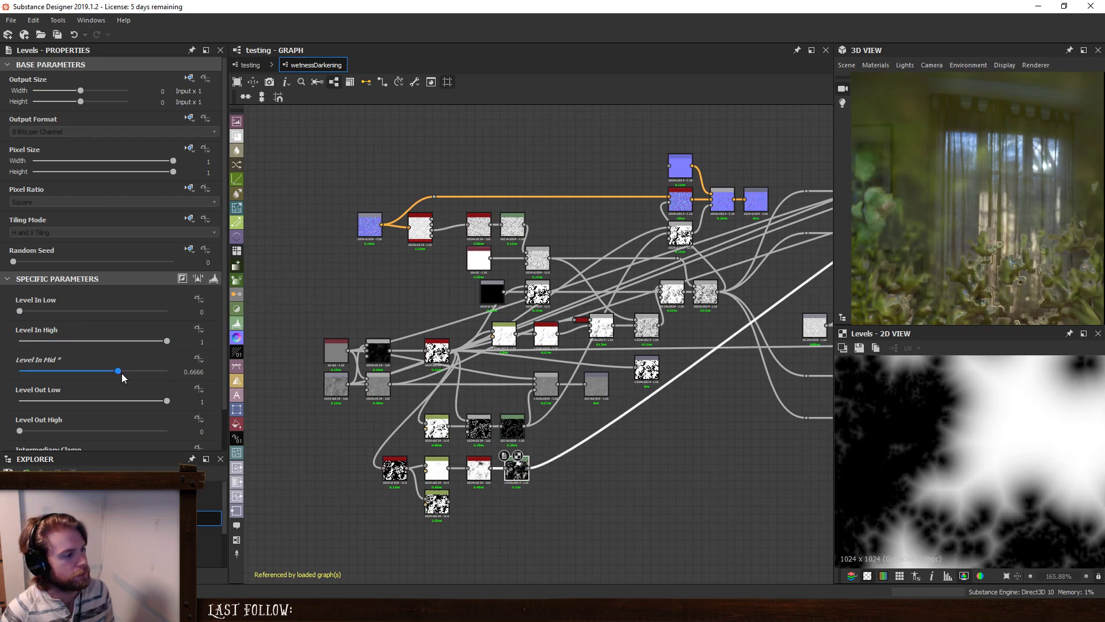
click(214, 278)
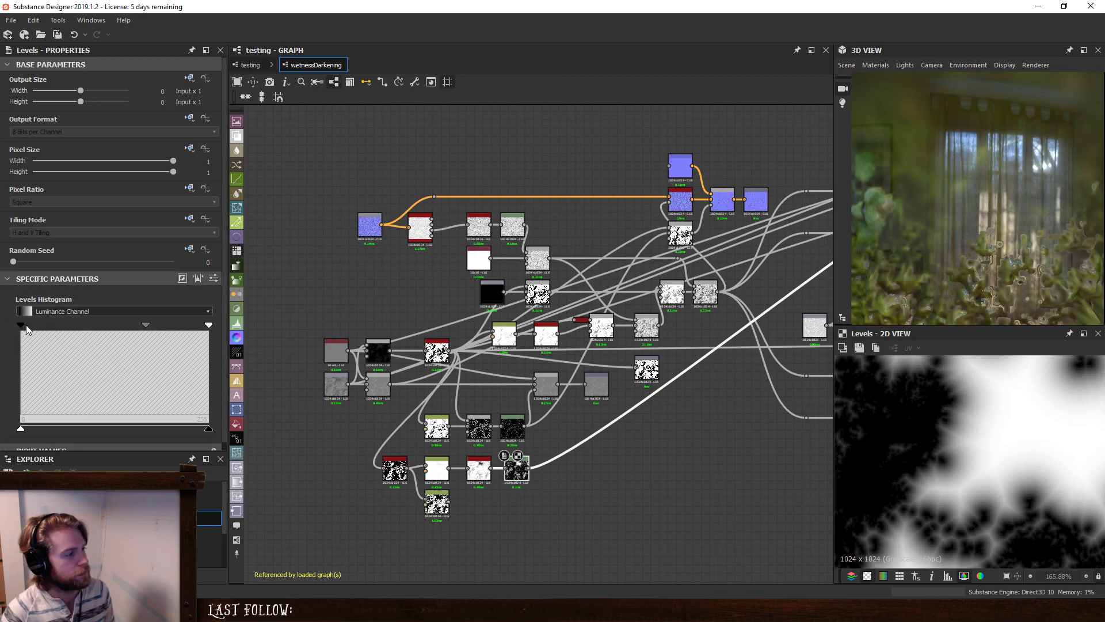
drag(207, 327, 141, 330)
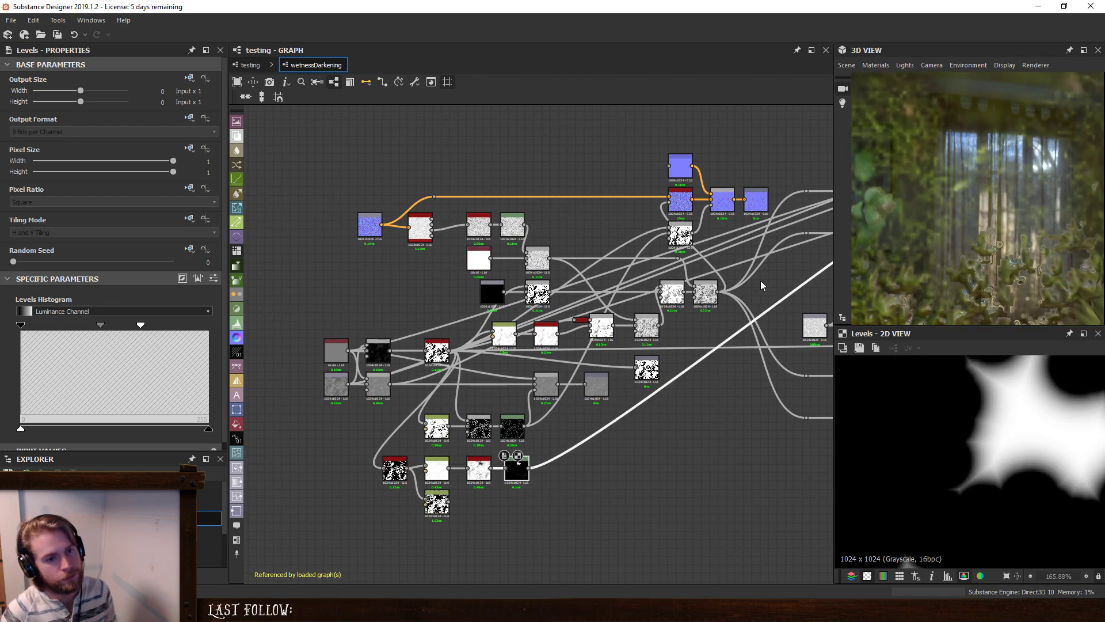
key(ctrl+z)
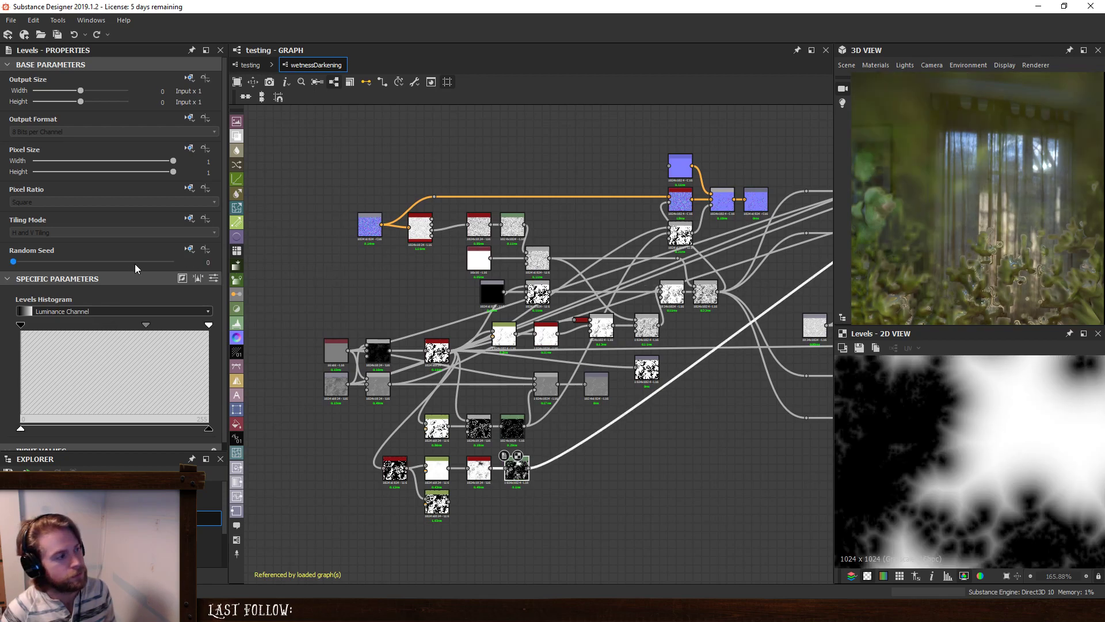
drag(19, 325, 49, 327)
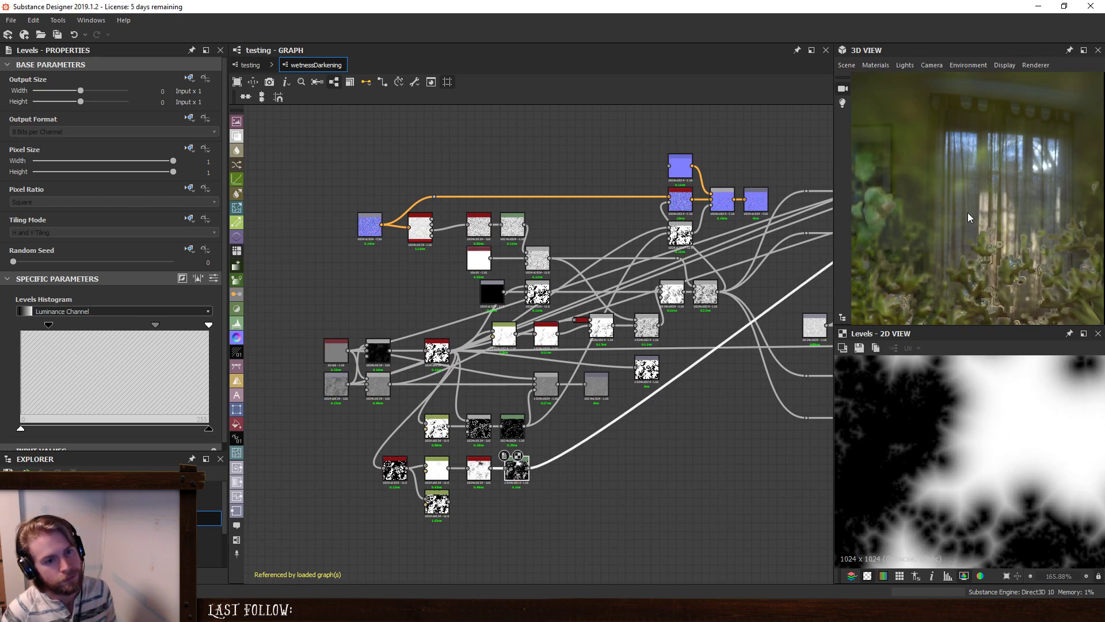
key(ctrl+z)
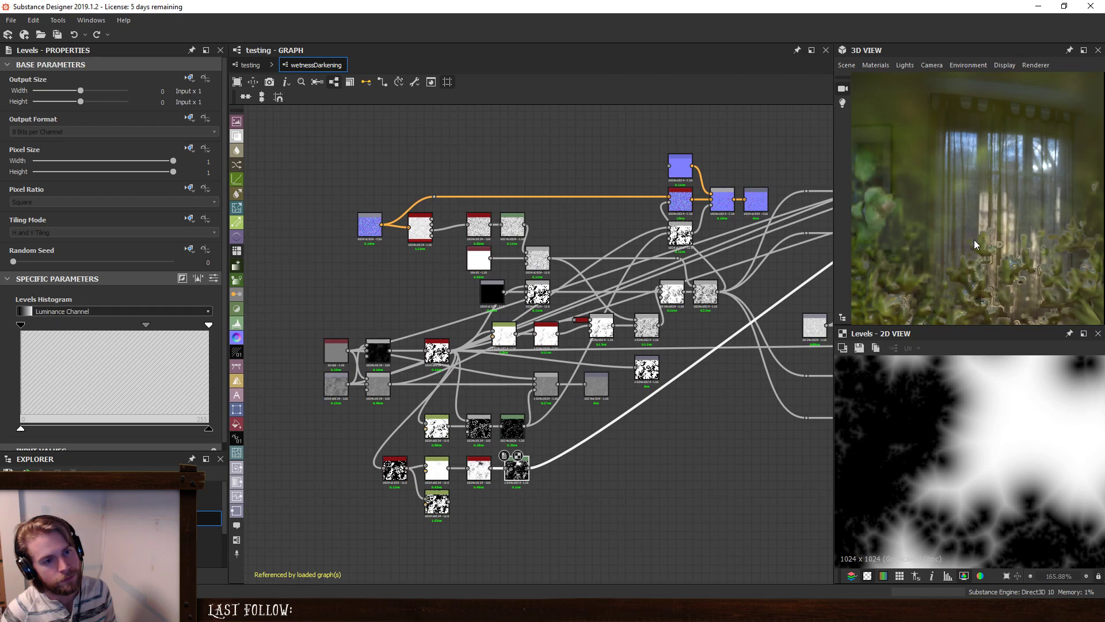
Select and preview the Non Uniform Blur node that feeds the final Blend before the Wet Color output.
mouse_move(974, 240)
mouse_down()
mouse_move(993, 230)
mouse_move(949, 230)
mouse_move(982, 182)
mouse_move(955, 227)
mouse_up()
scroll(676, 259, down, 5)
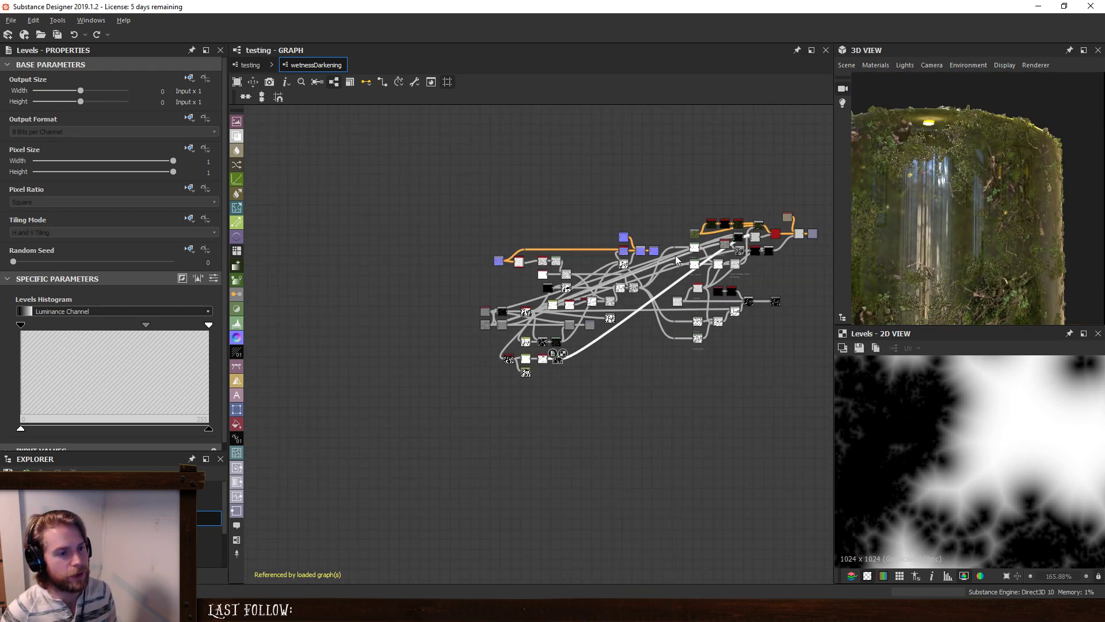
middle_drag(676, 261, 337, 363)
scroll(337, 377, up, 6)
scroll(717, 245, up, 4)
middle_drag(713, 247, 661, 389)
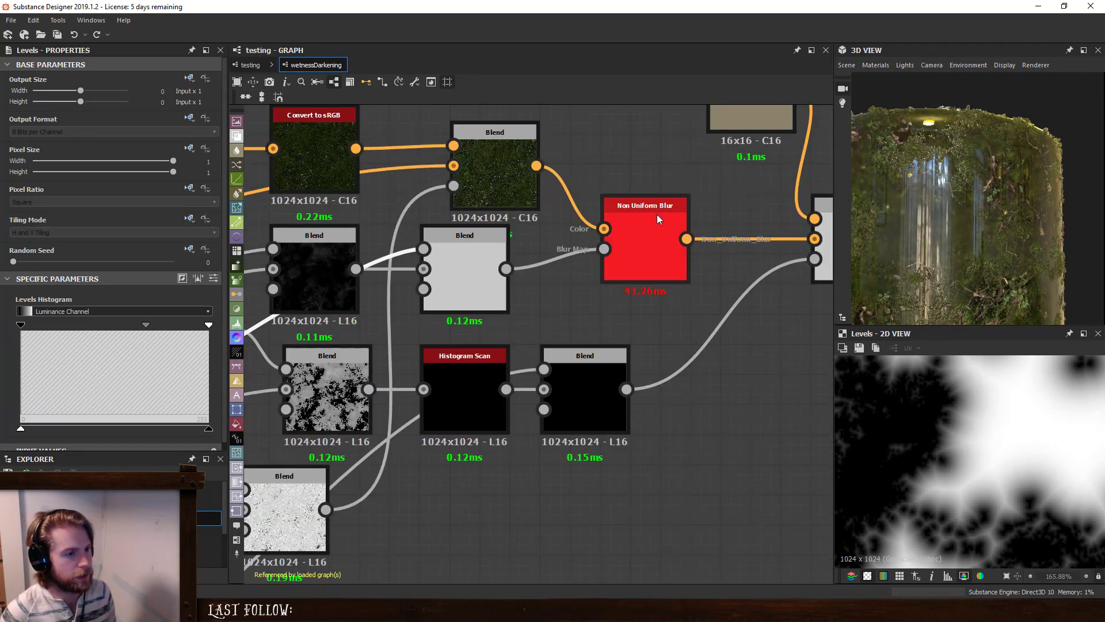
click(659, 219)
middle_drag(659, 219, 493, 313)
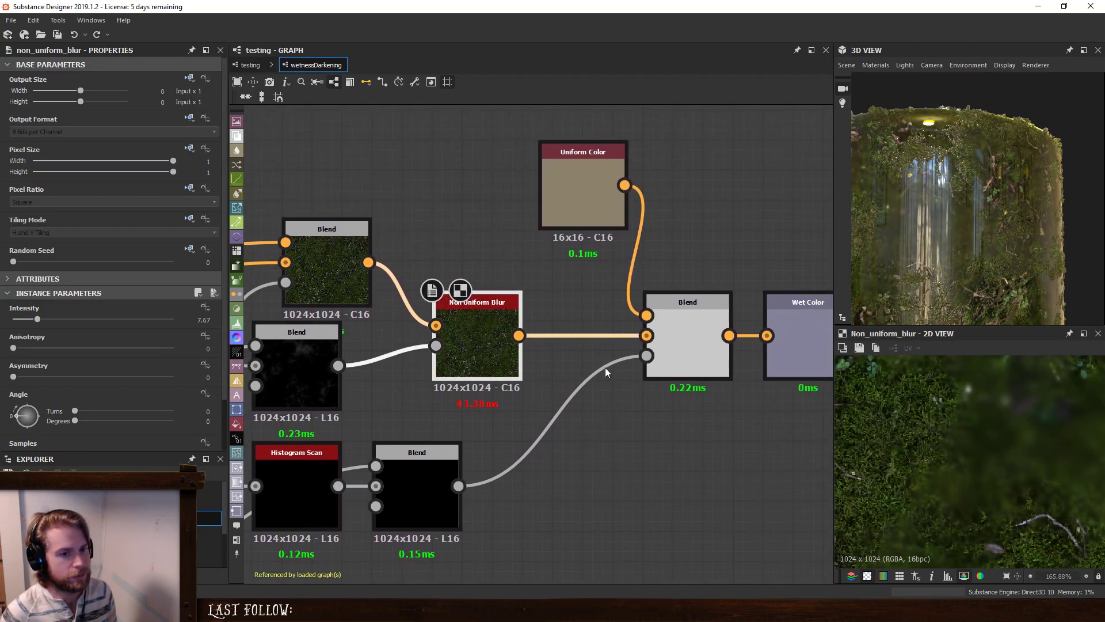
Try an Intensity of 10 on the Non Uniform Blur node, and set it to 1 instead.
double_click(193, 320)
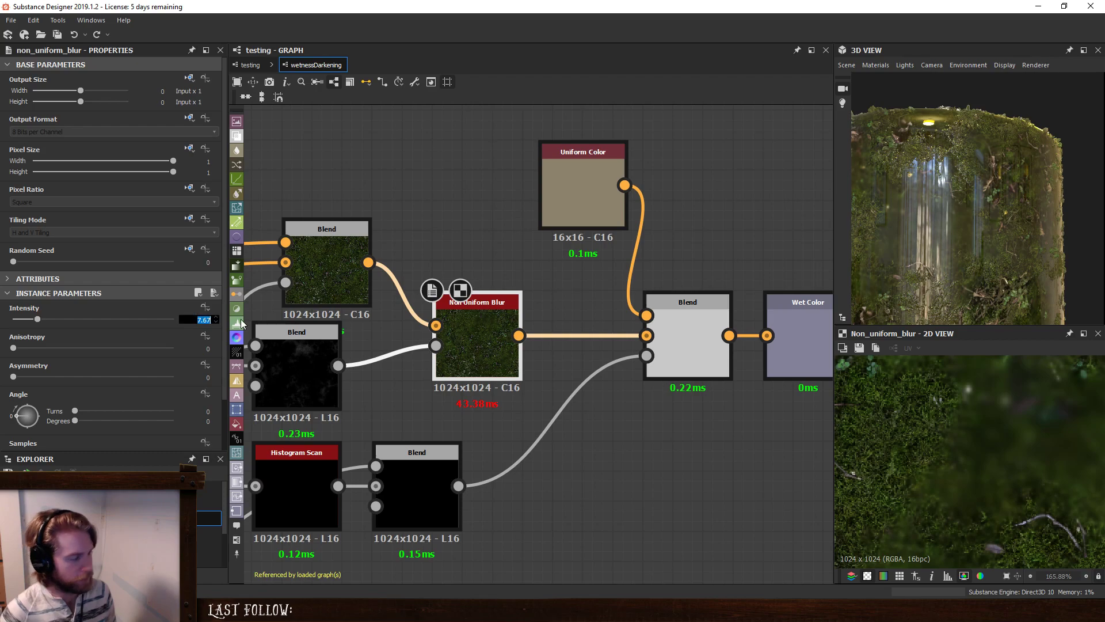
text(10)
key(Return)
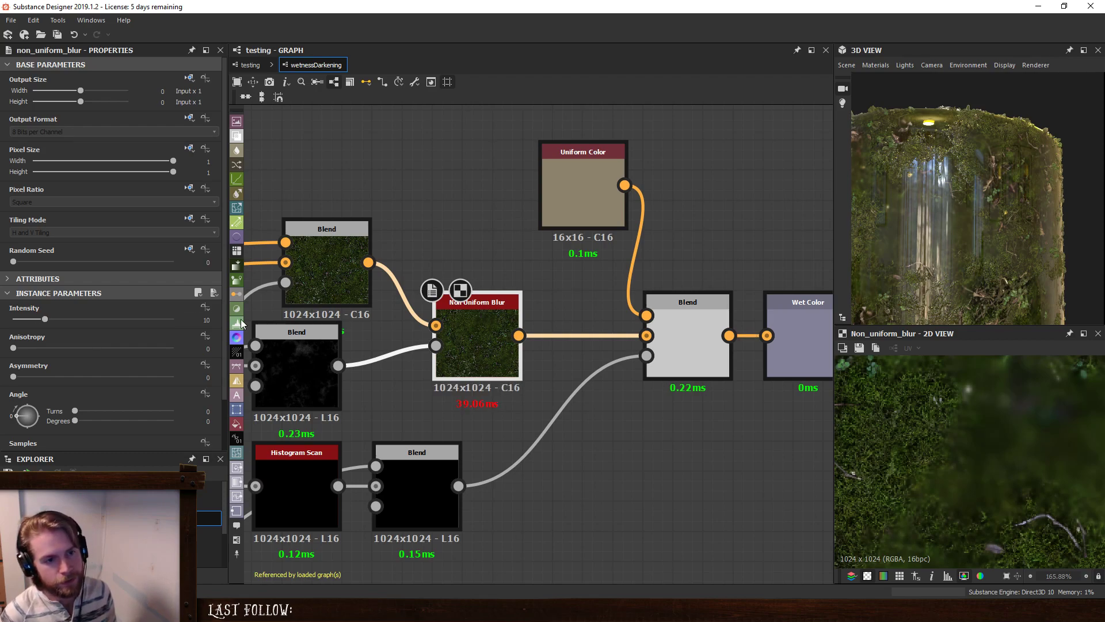
double_click(196, 319)
text(1)
key(Return)
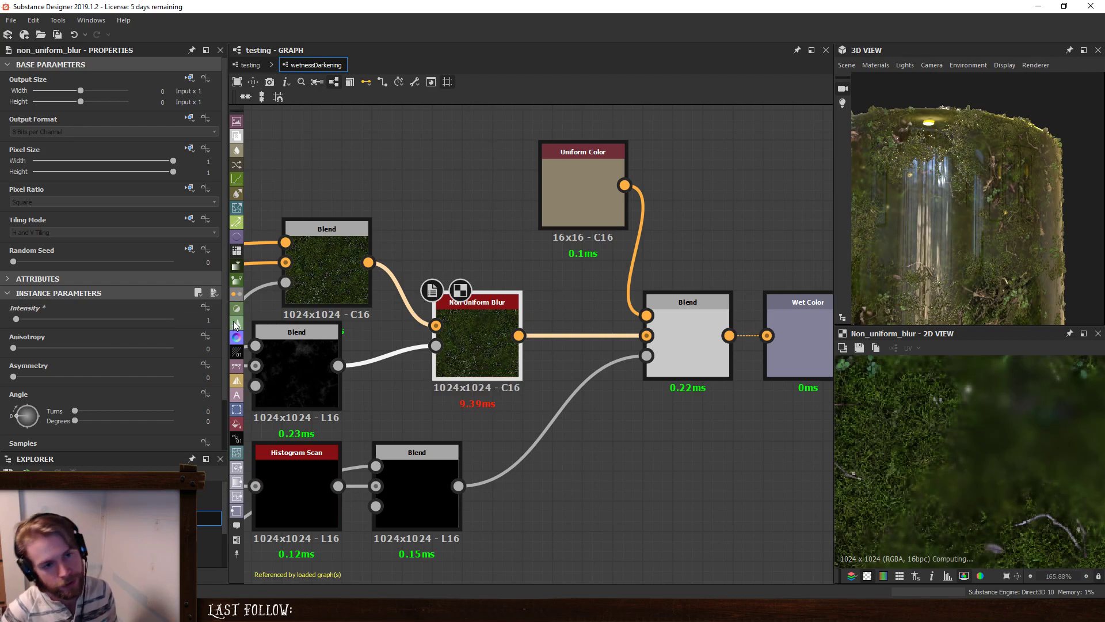
mouse_move(941, 222)
mouse_down()
mouse_move(966, 205)
mouse_move(937, 244)
mouse_move(952, 236)
mouse_up()
scroll(991, 519, down, 5)
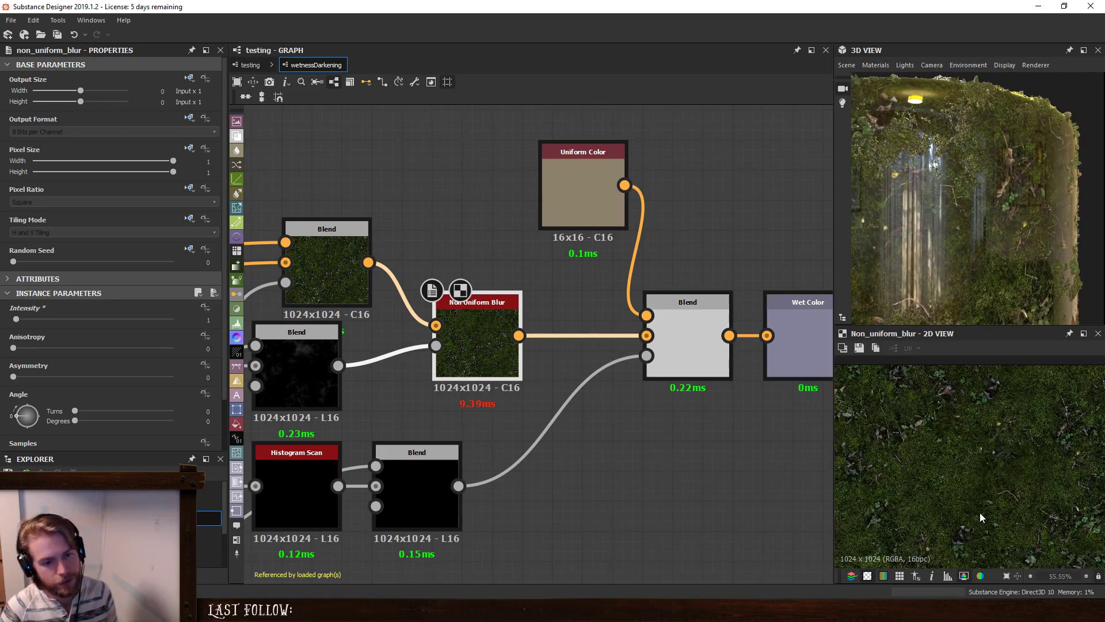
scroll(983, 490, down, 2)
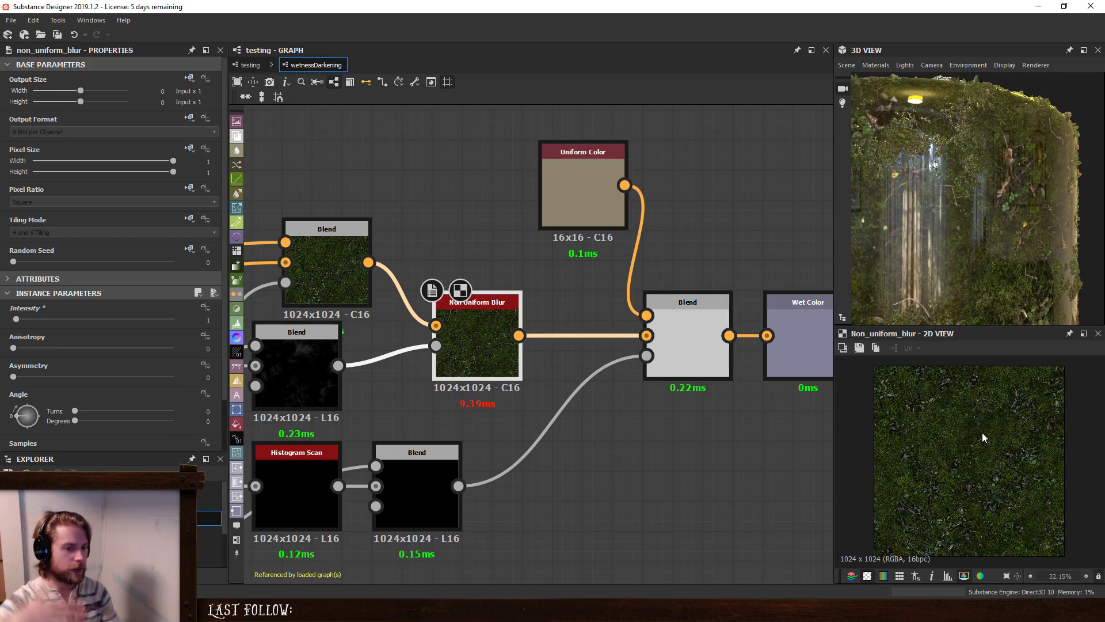
drag(985, 194, 986, 256)
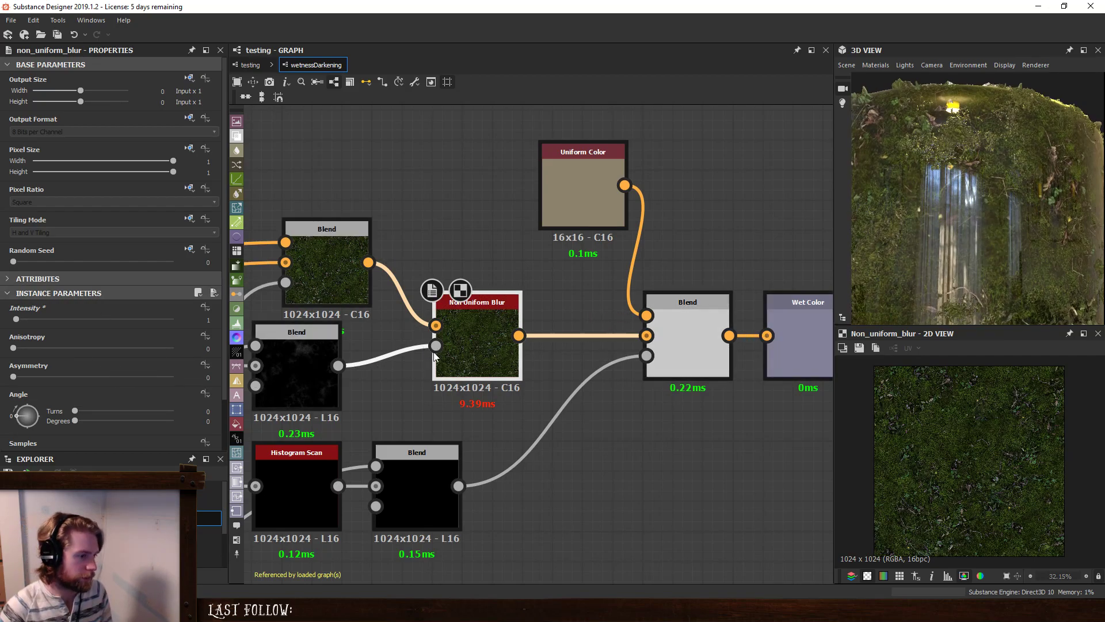
Expose the Non Uniform Blur node's Intensity as a new graph input named depthBlur.
click(209, 310)
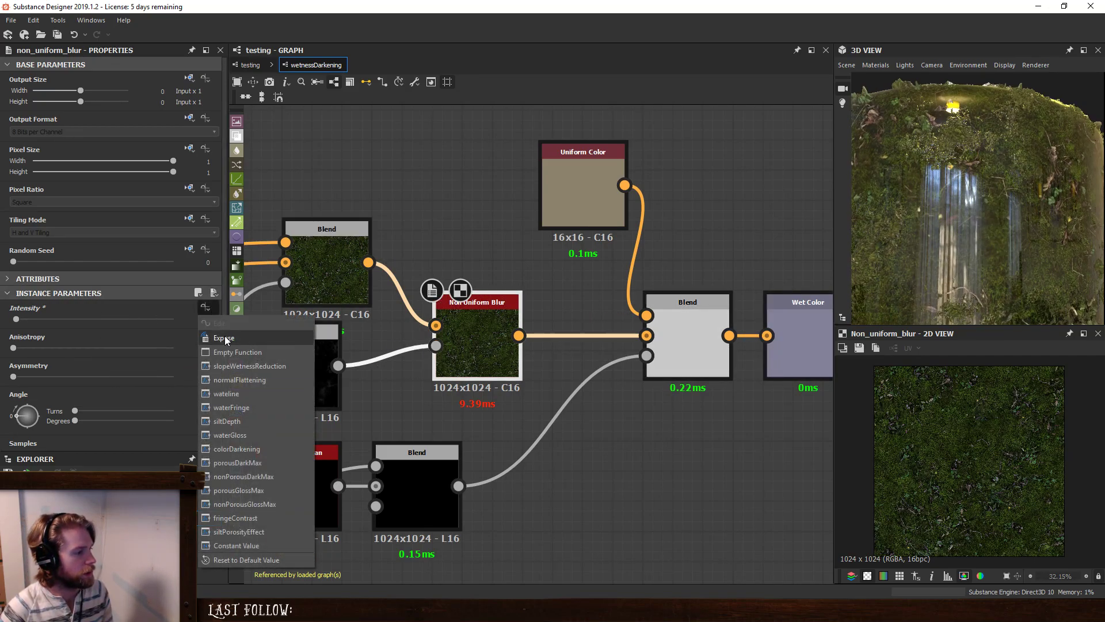
click(226, 340)
click(573, 298)
scroll(567, 361, down, 3)
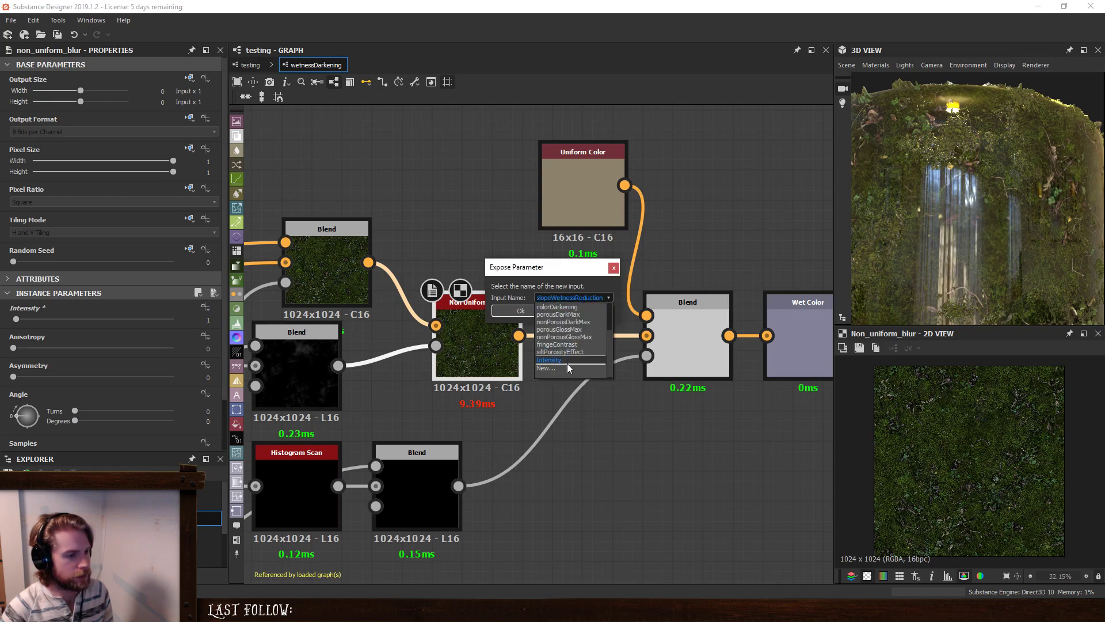
click(566, 368)
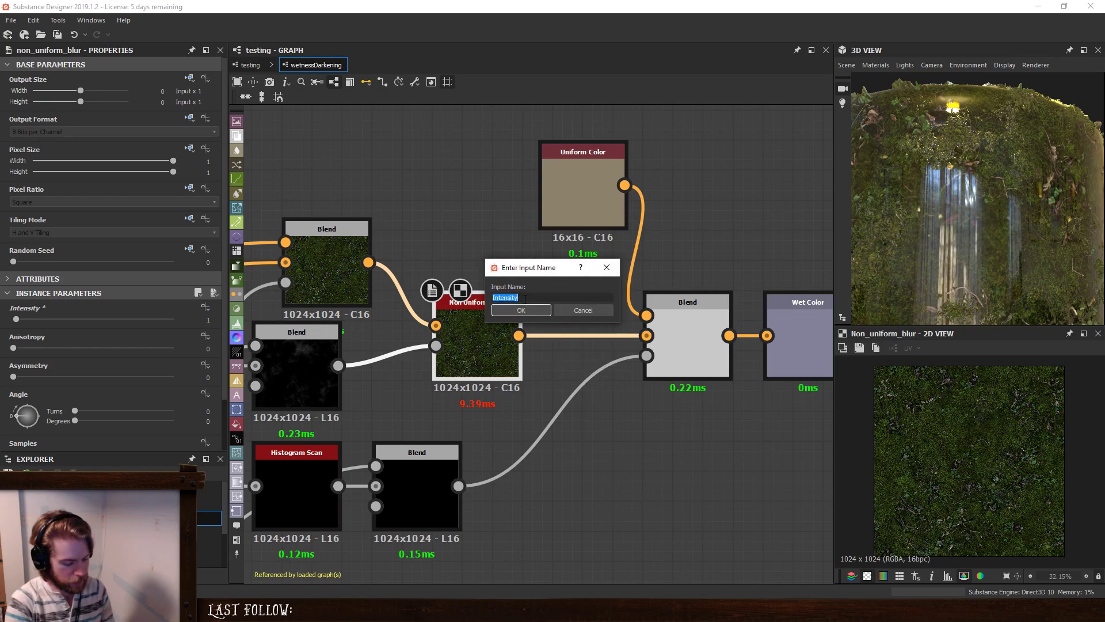
text(depthBlyue)
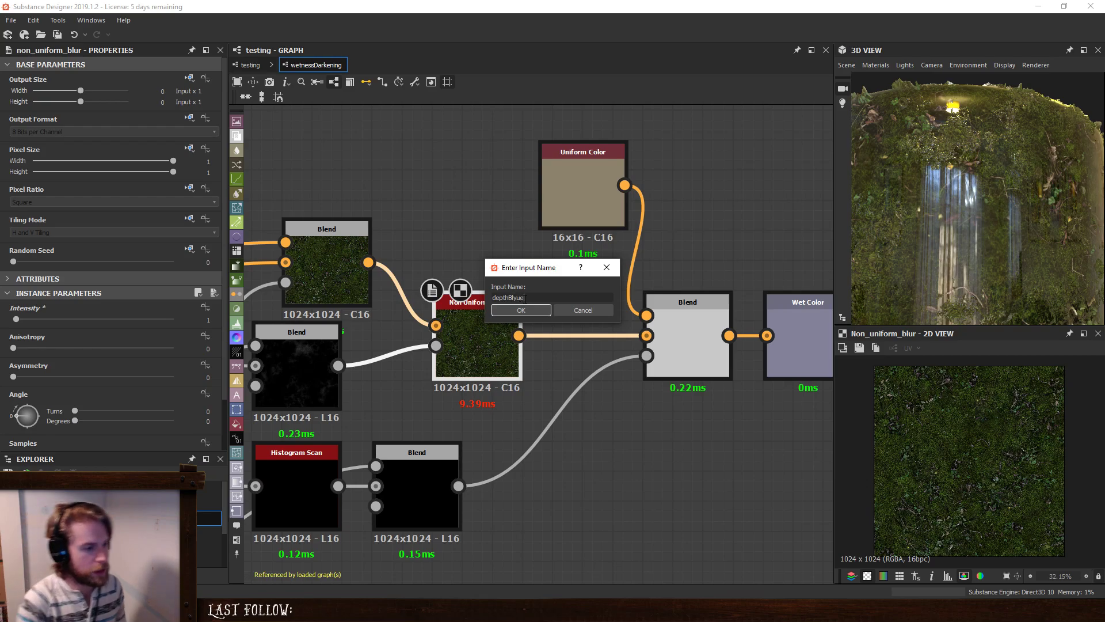
key(BackSpace)
key(BackSpace)
key(BackSpace)
text(ur)
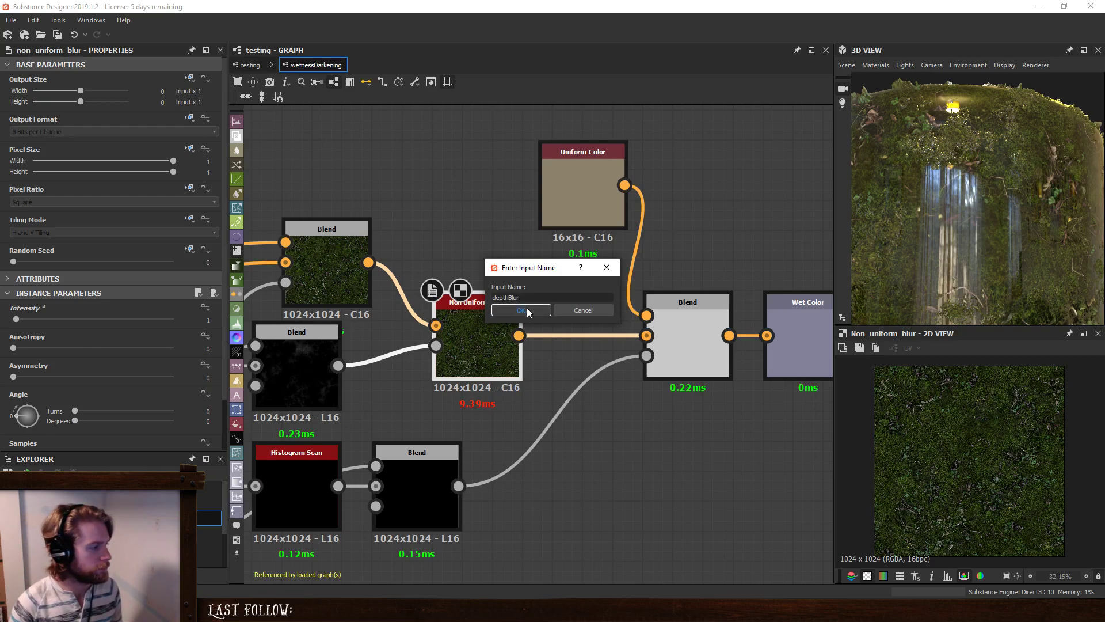
click(521, 310)
click(520, 310)
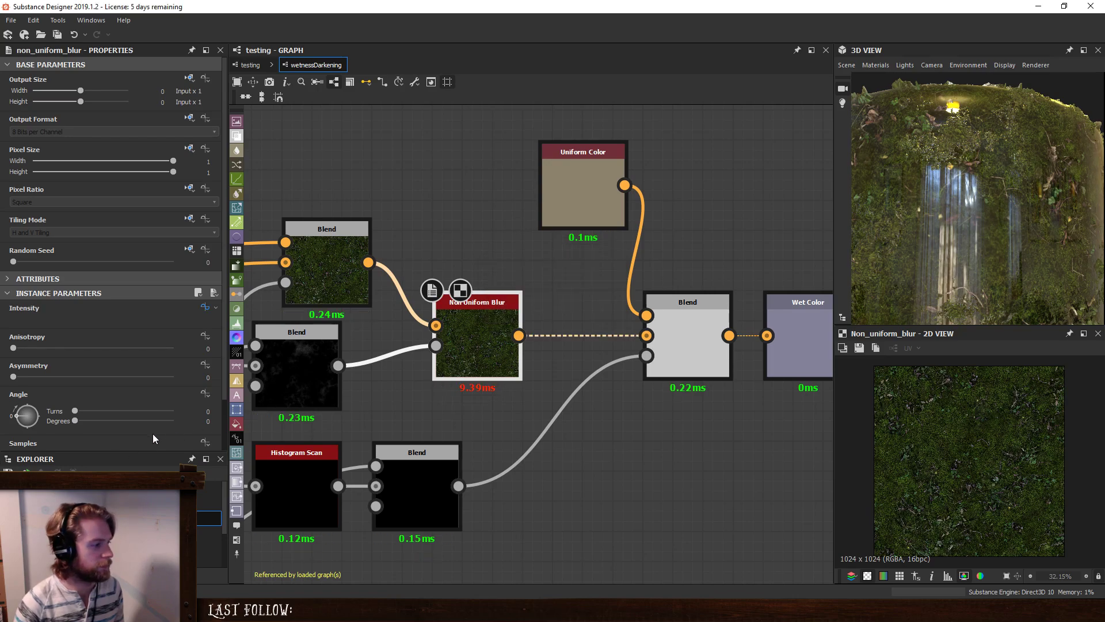
Reorder the wetnessDarkening graph's input parameters, placing siltPorosityEffect, fringeContrast and depthBlur in that order between siltColor and Silt Depth.
scroll(23, 436, down, 2)
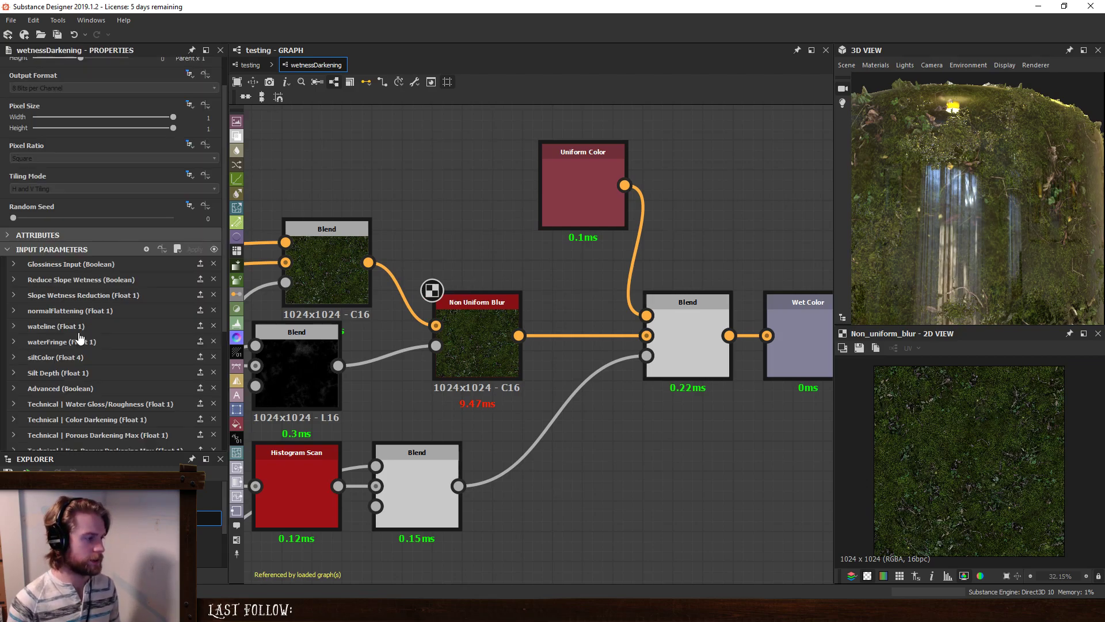
scroll(81, 337, down, 5)
scroll(28, 353, up, 2)
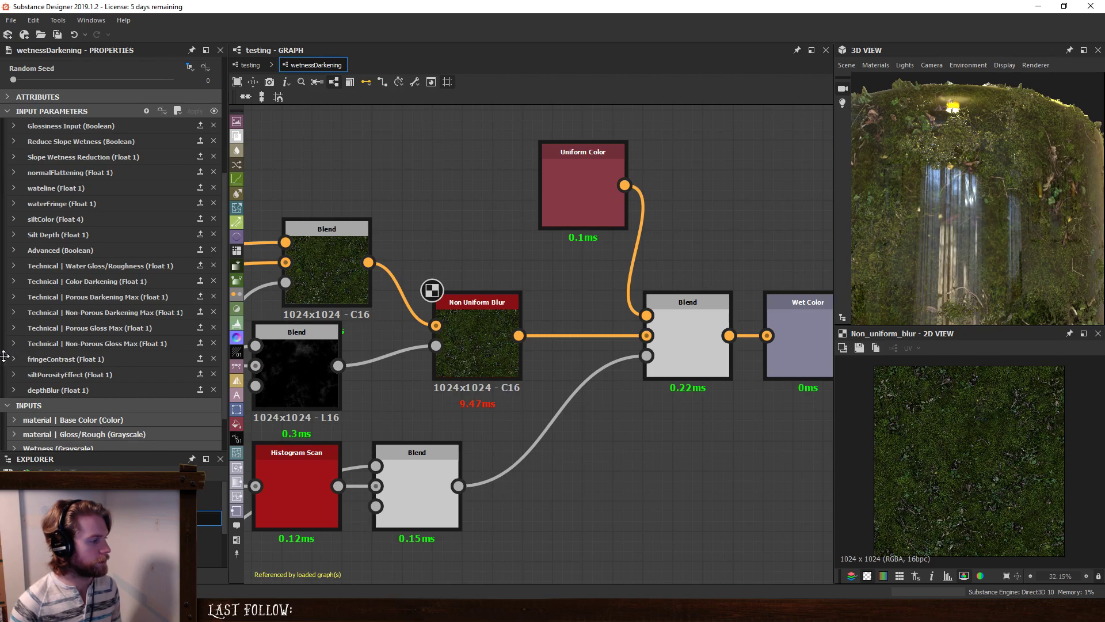
drag(5, 356, 9, 241)
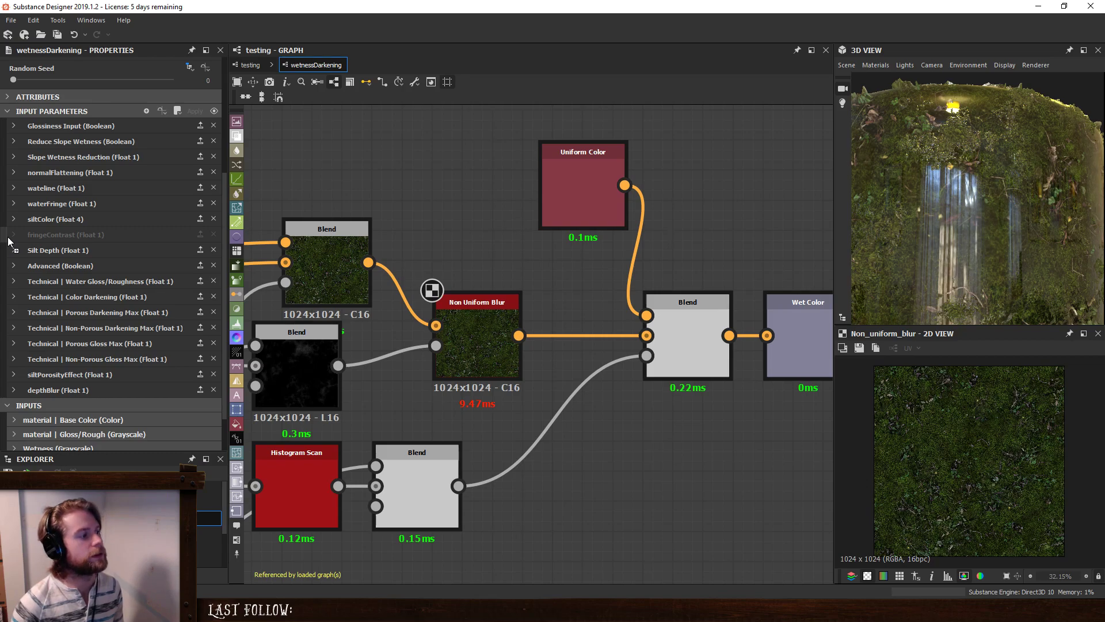
drag(8, 242, 10, 240)
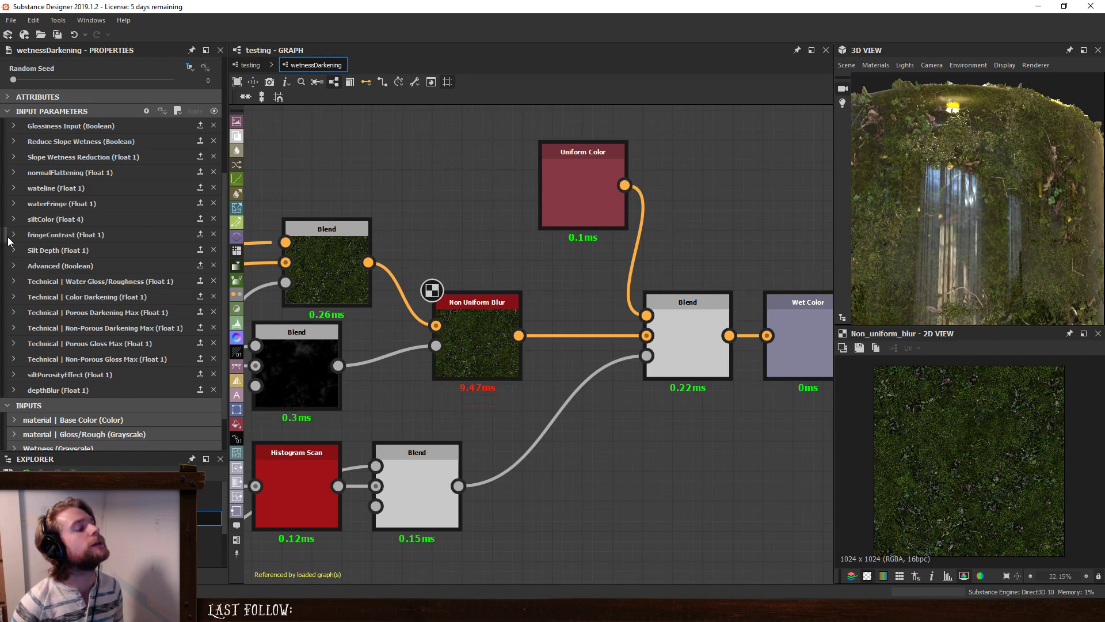
click(14, 235)
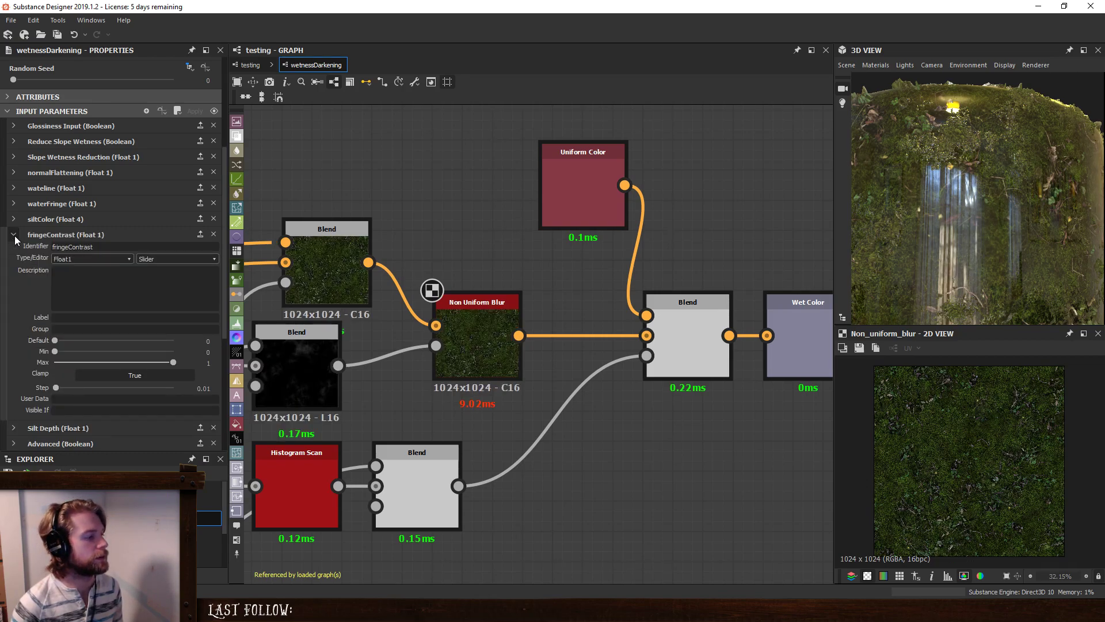
click(15, 236)
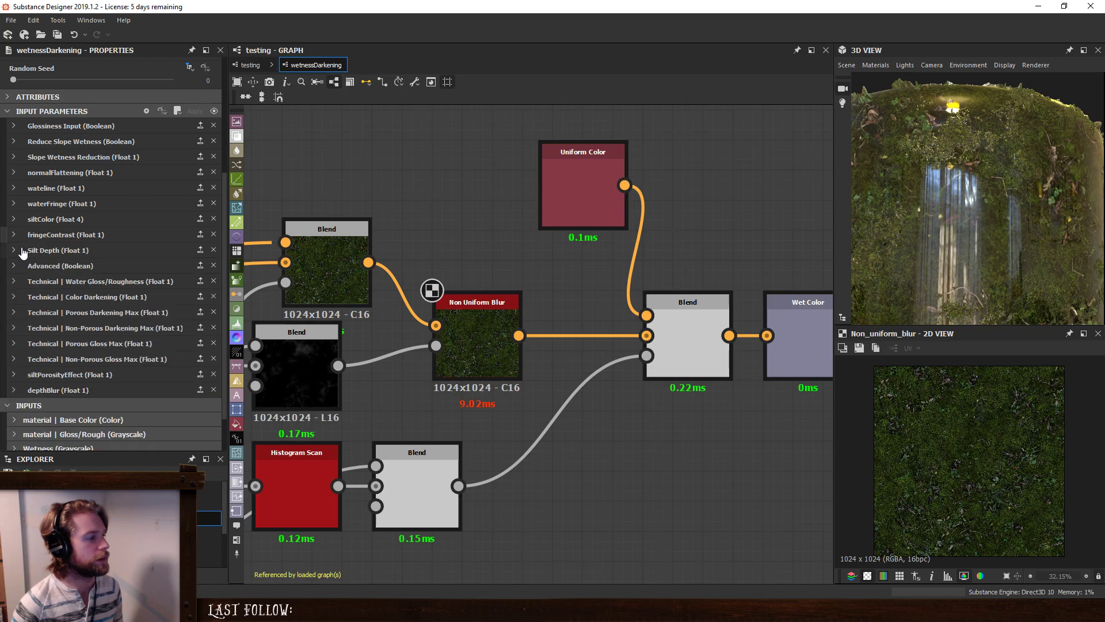
drag(4, 382, 9, 257)
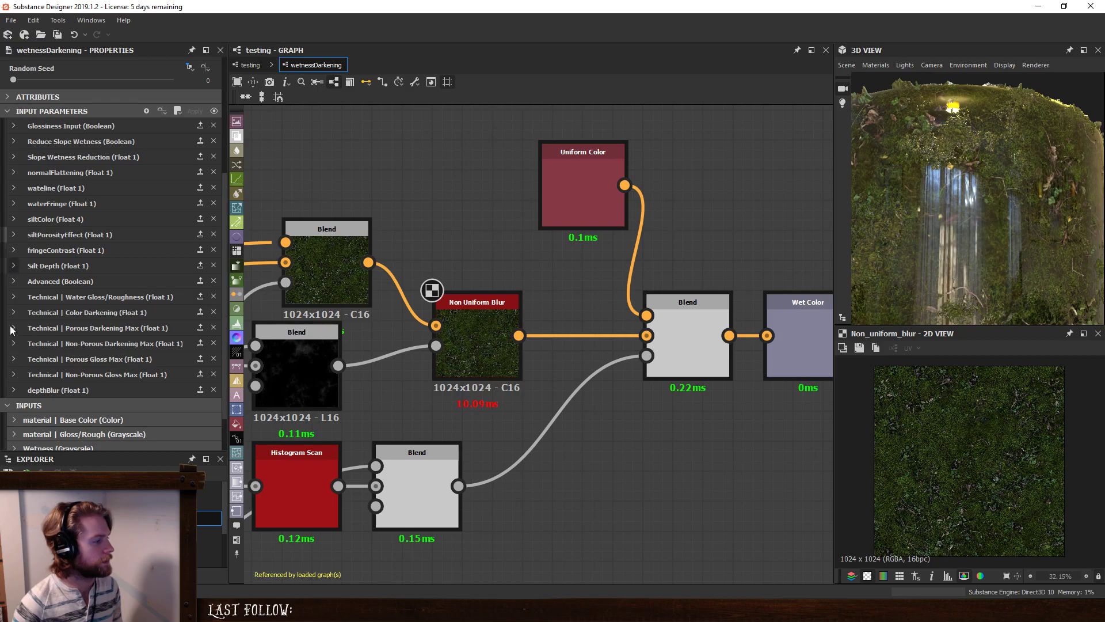
drag(5, 390, 13, 262)
Return to the testing graph, preview the wetnessDarkening node and test its fringeContrast parameter, leaving it at 0.
scroll(489, 398, down, 1)
middle_drag(596, 404, 630, 408)
scroll(755, 399, down, 1)
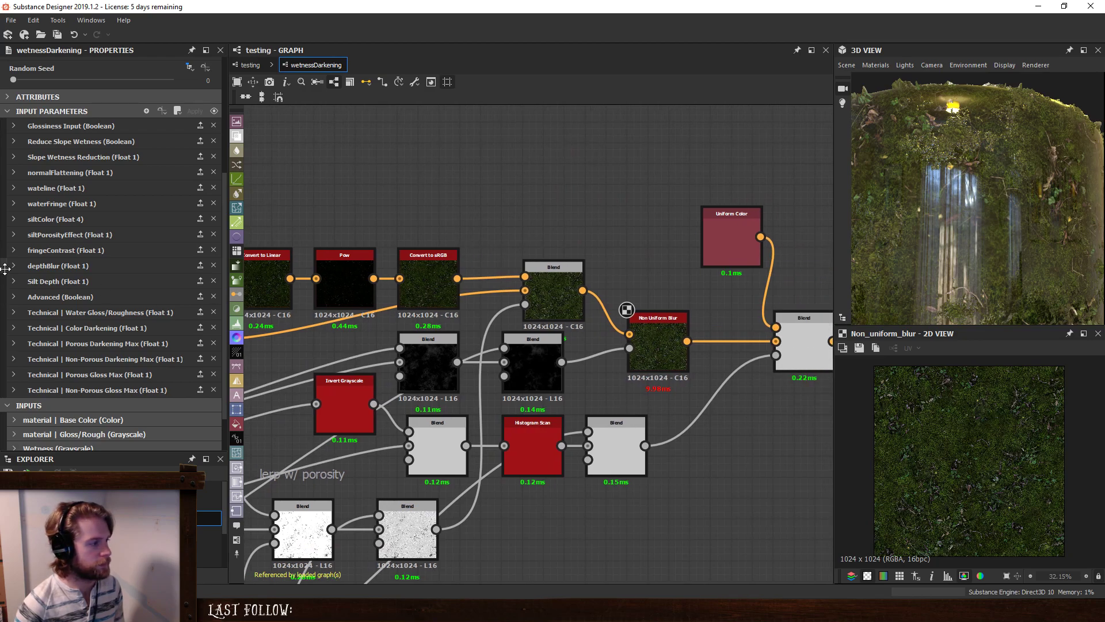
click(250, 65)
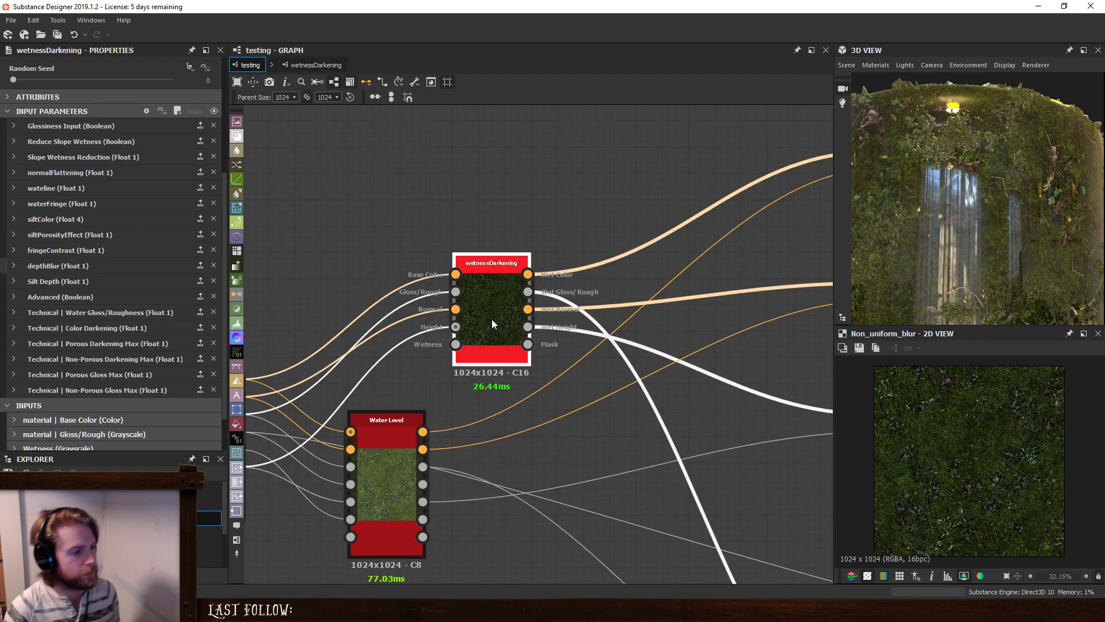
double_click(492, 319)
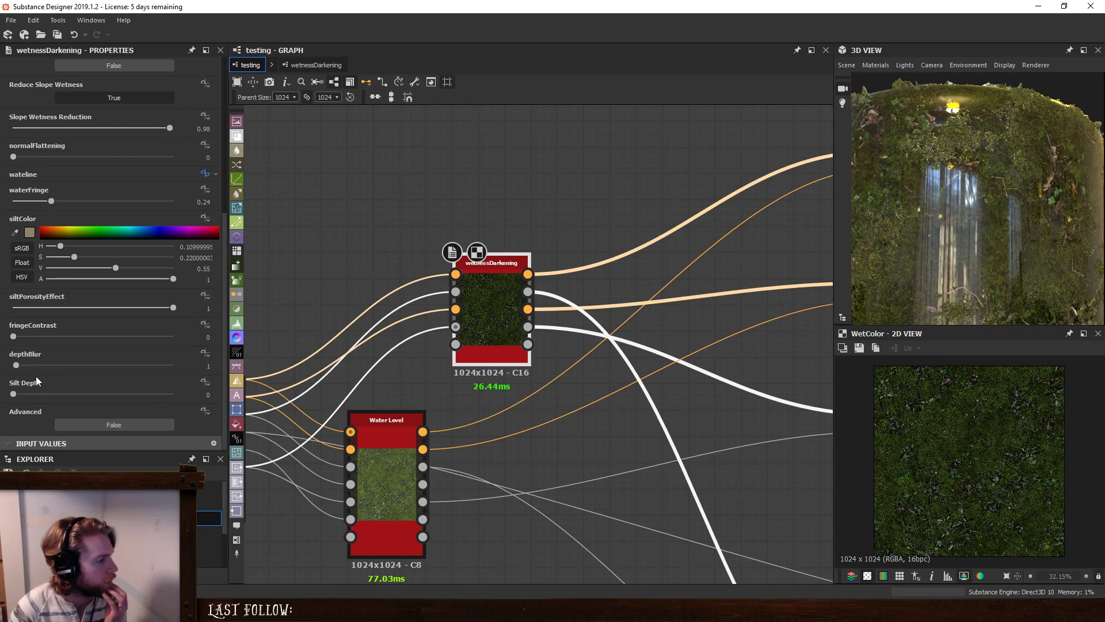
drag(17, 337, 0, 360)
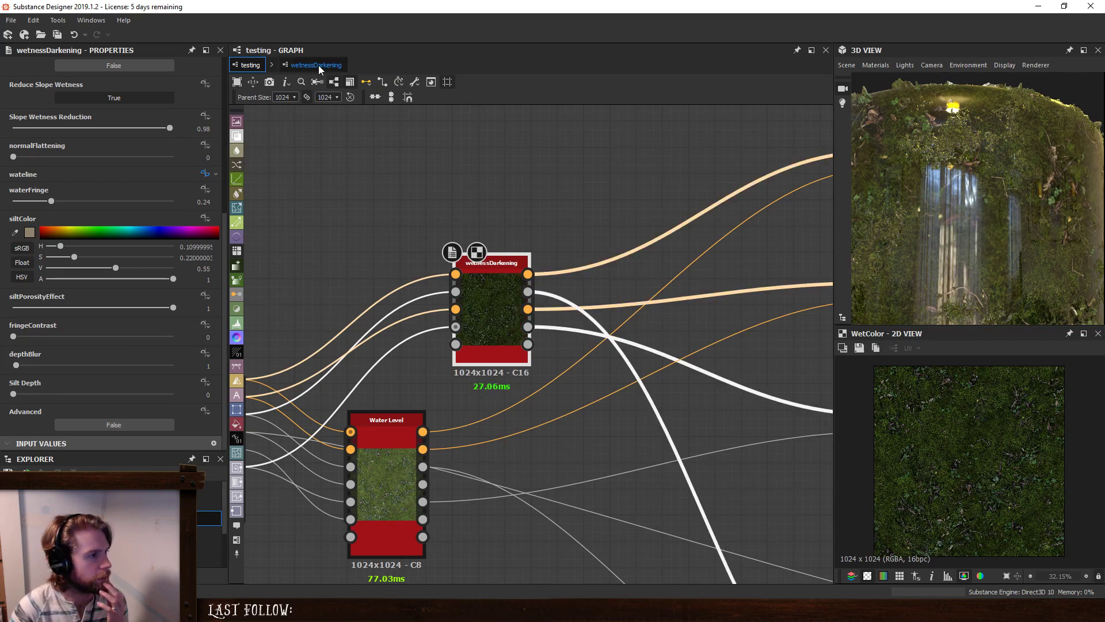
In the wetnessDarkening graph, place the fringeContrast input directly below waterFringe and label waterFringe as "Waterline Fringe".
click(319, 65)
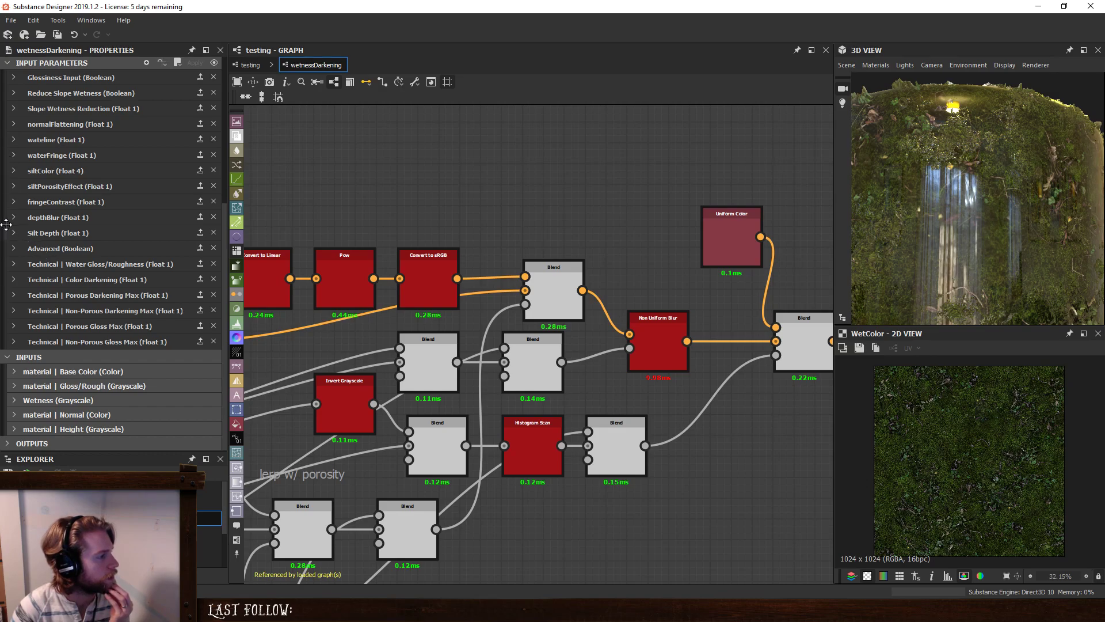
click(33, 155)
scroll(94, 224, down, 1)
scroll(453, 212, up, 2)
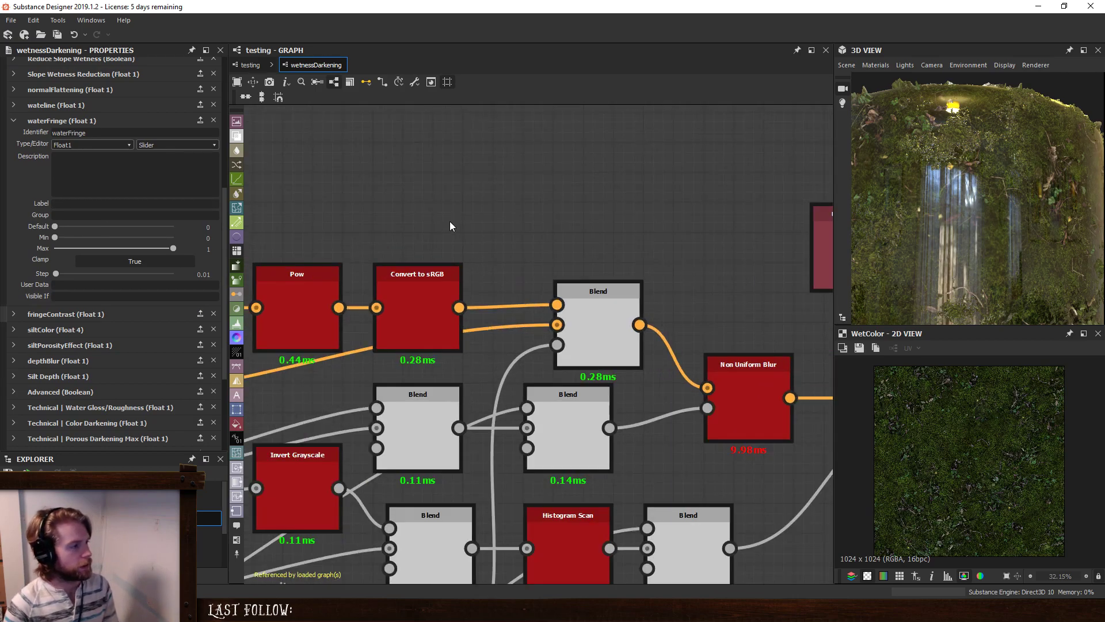
scroll(450, 221, down, 1)
text(erline Fringe)
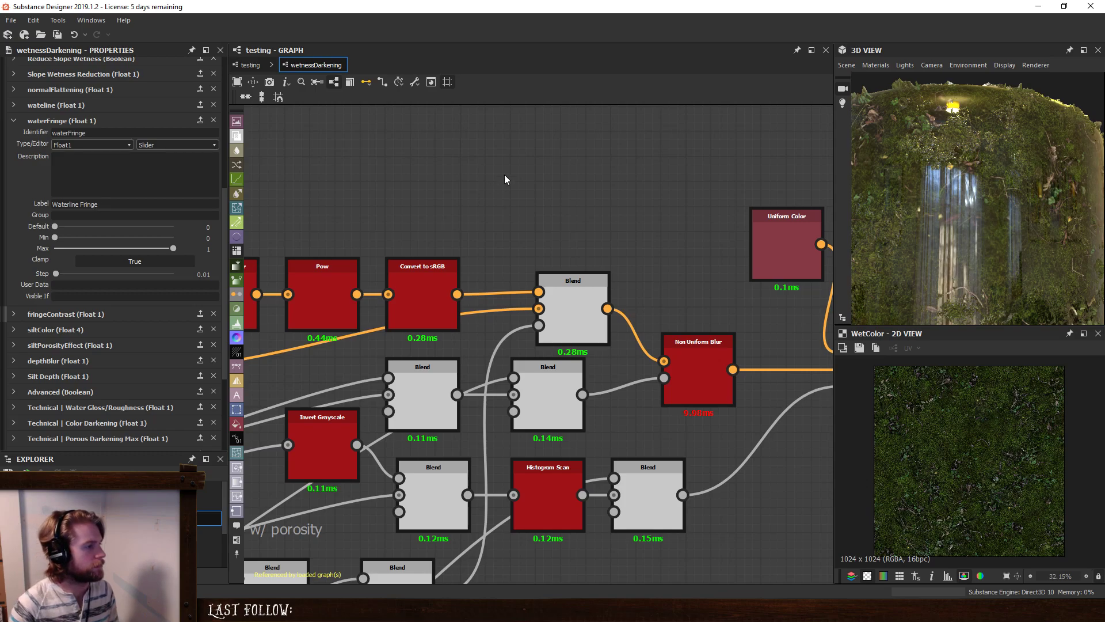
click(448, 166)
middle_drag(429, 181, 443, 212)
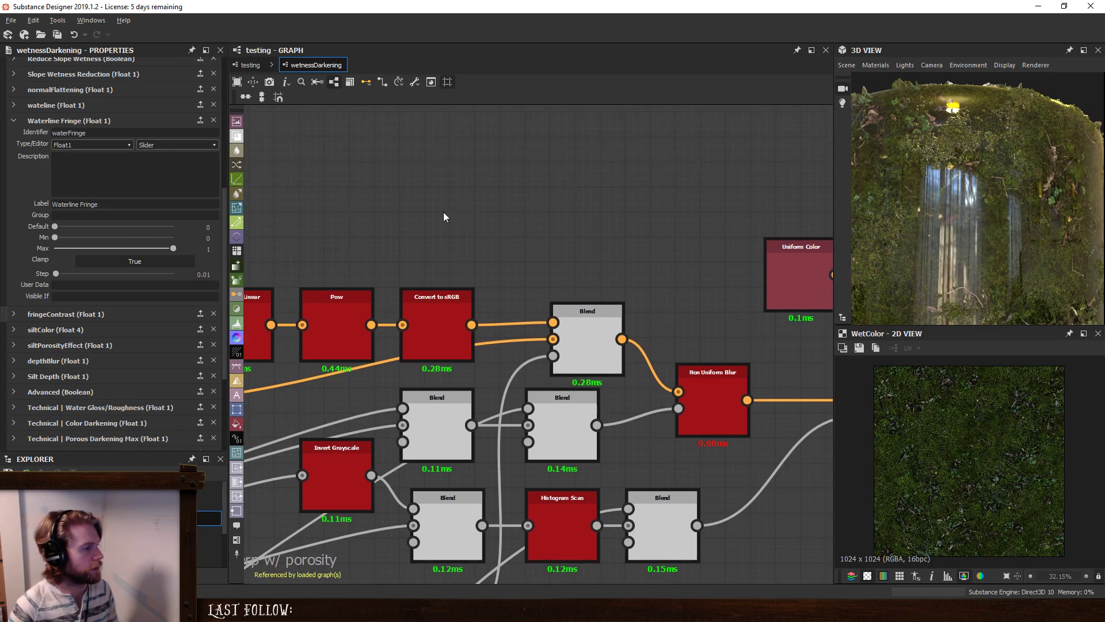
Give the fringeContrast input parameter the label "Fringe Contrast".
click(101, 314)
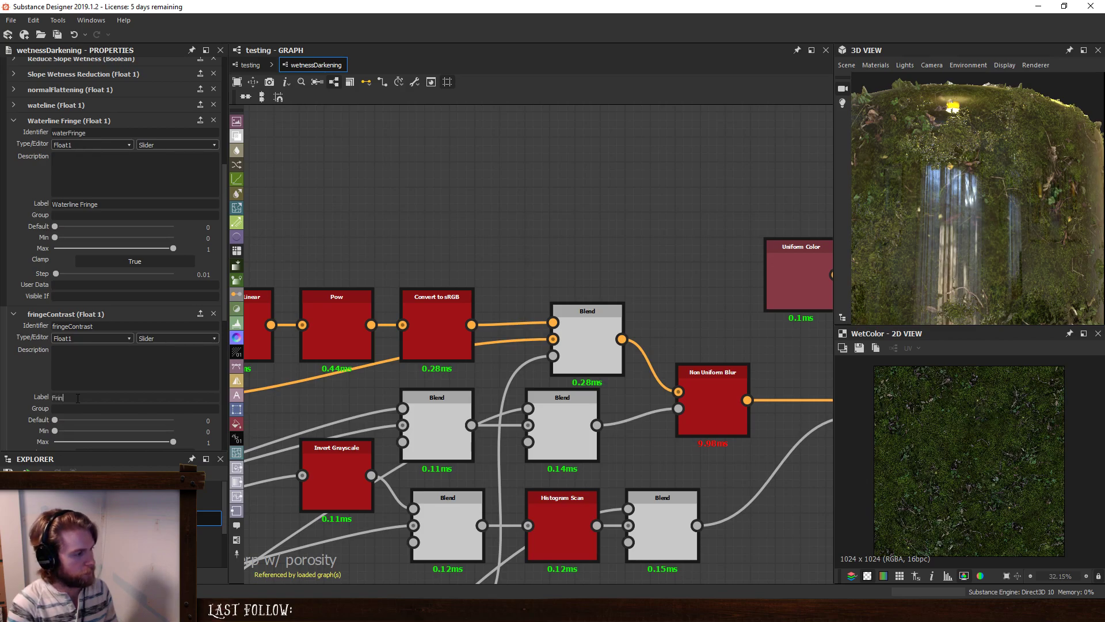
click(77, 397)
text(Fringe Contrast)
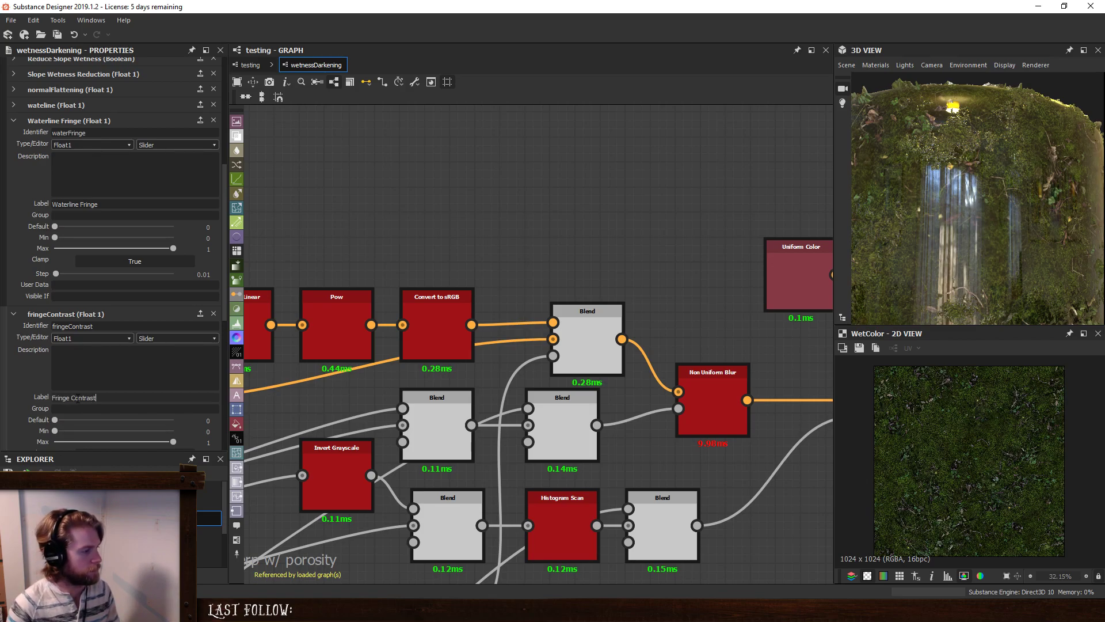
click(83, 315)
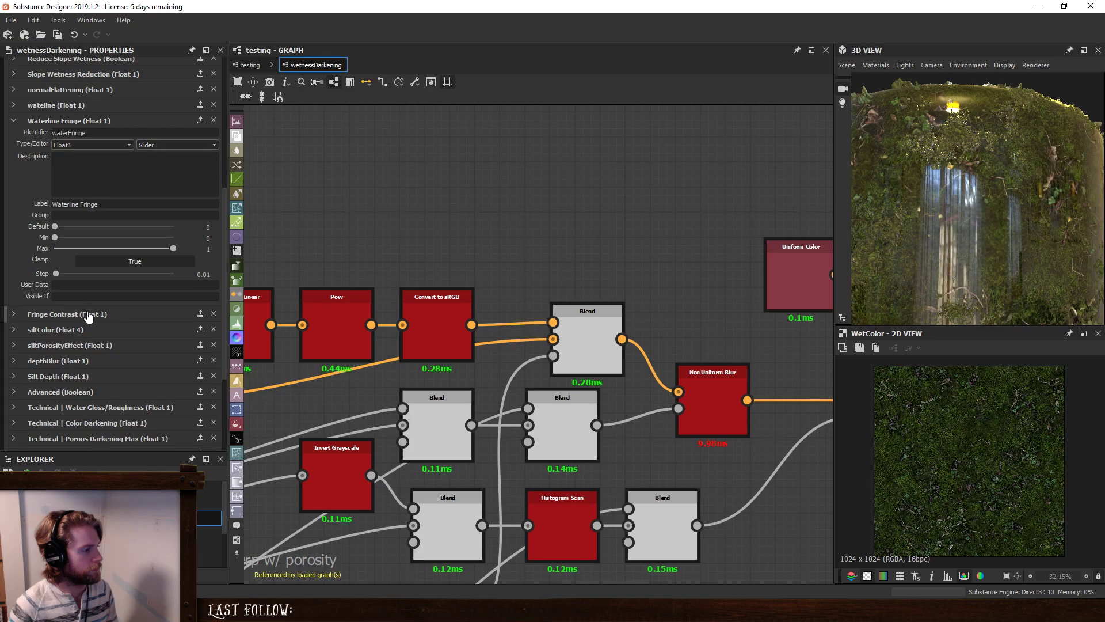
Make Fringe Contrast visible only if input["waterFringe"] > 0, and collapse both fringe parameters.
click(92, 316)
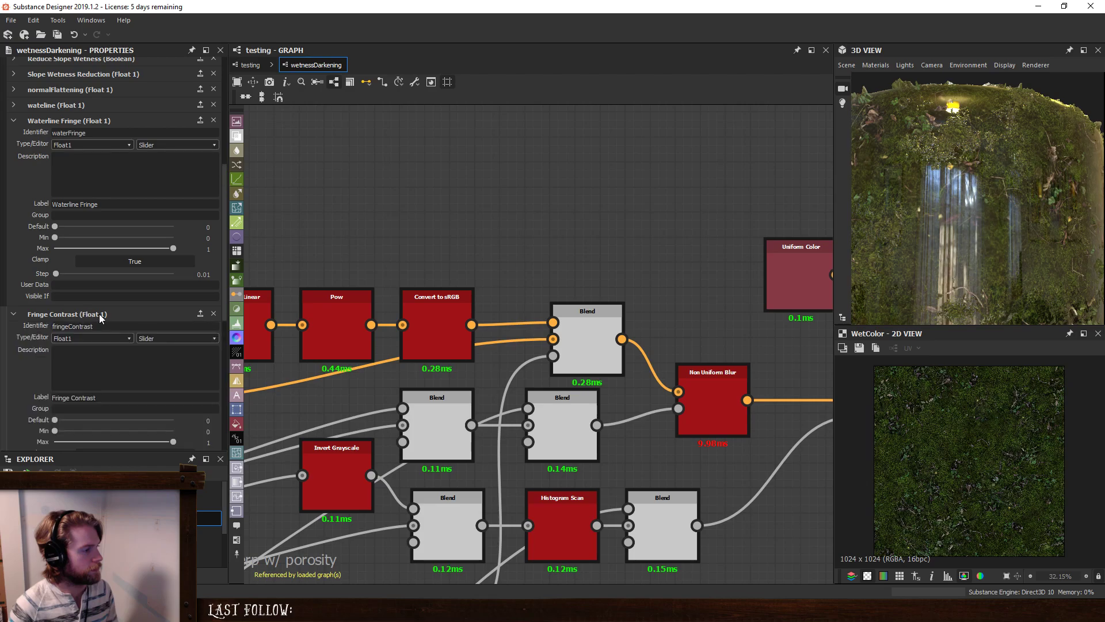
double_click(99, 133)
scroll(86, 425, down, 1)
click(69, 420)
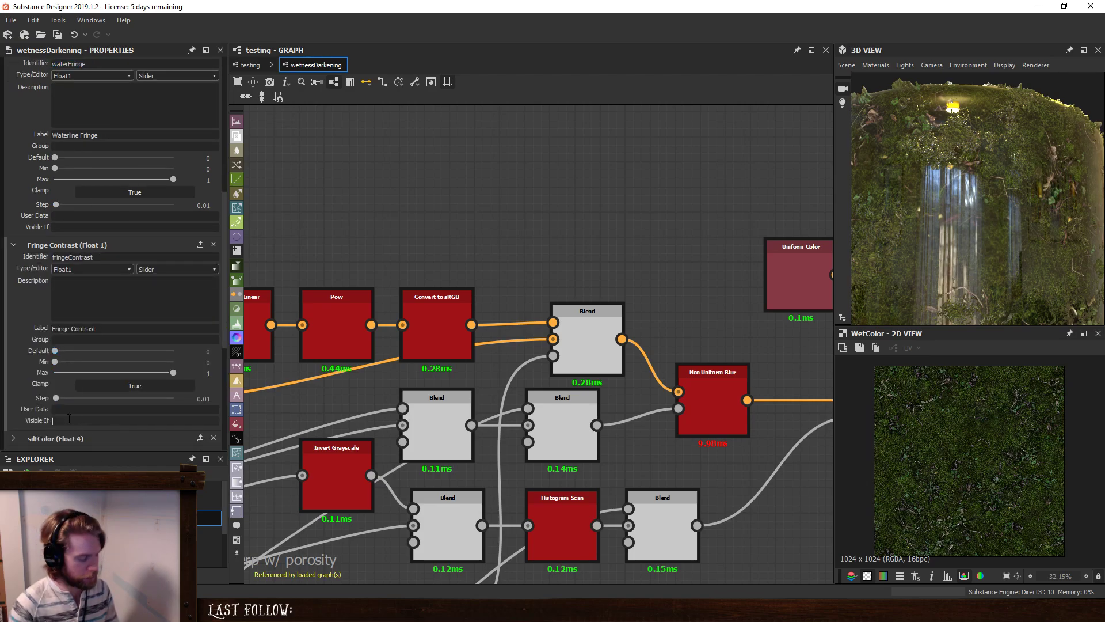
text(input["waterFringe)
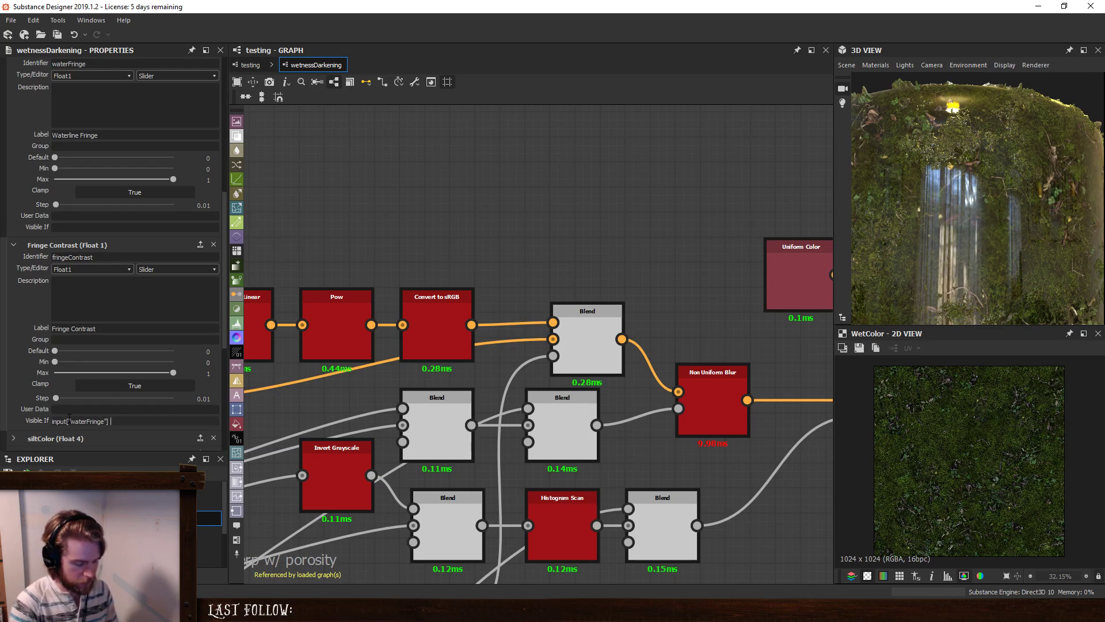
text(0)
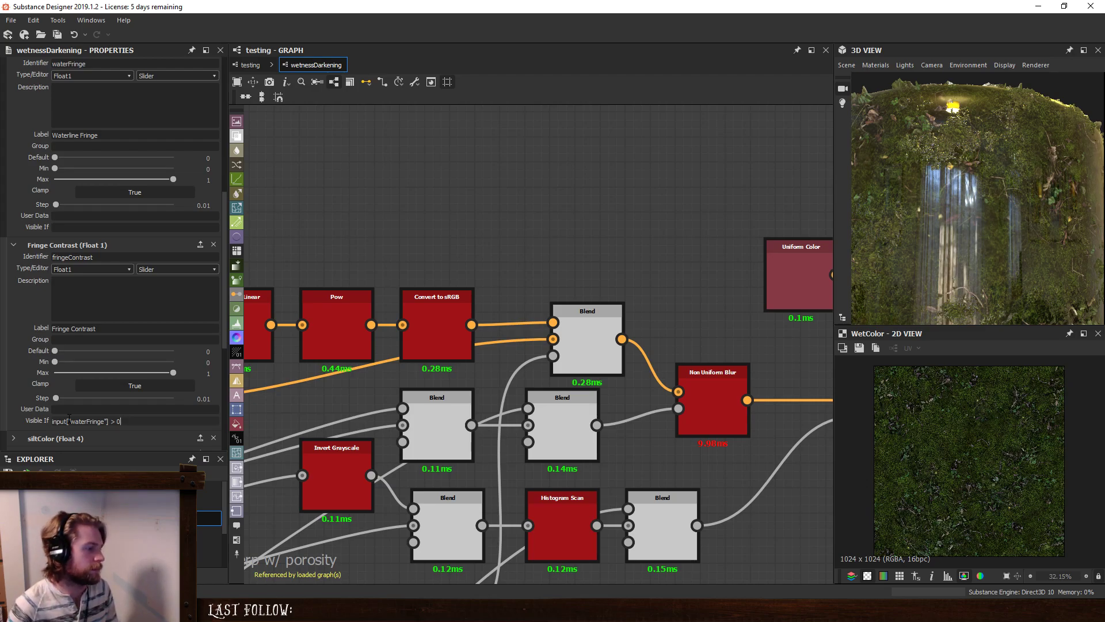
click(14, 245)
scroll(85, 286, up, 2)
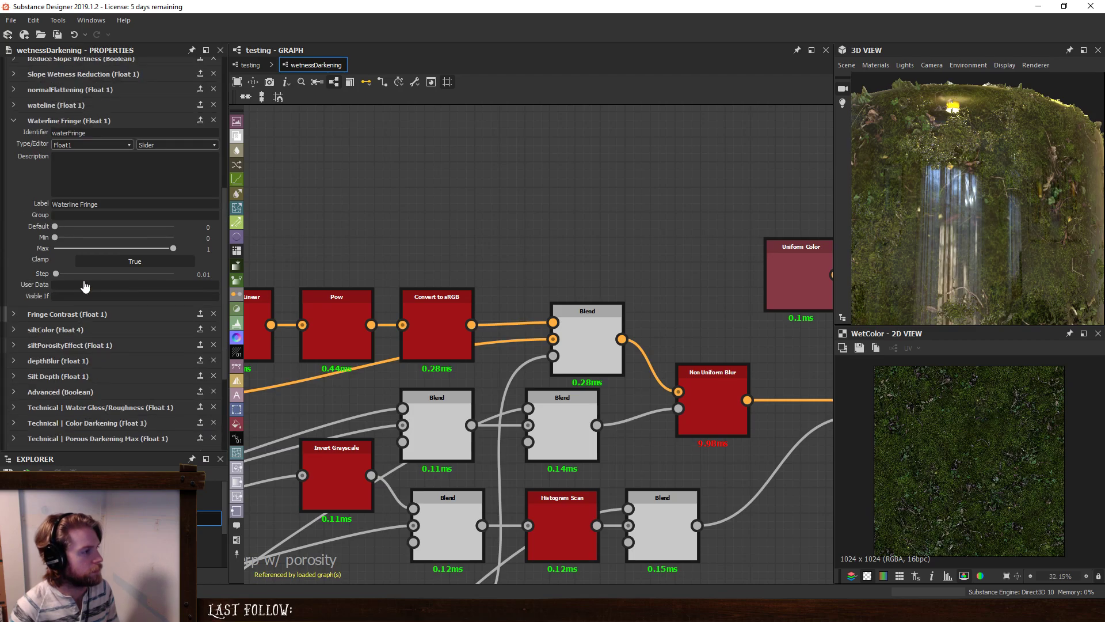
click(13, 120)
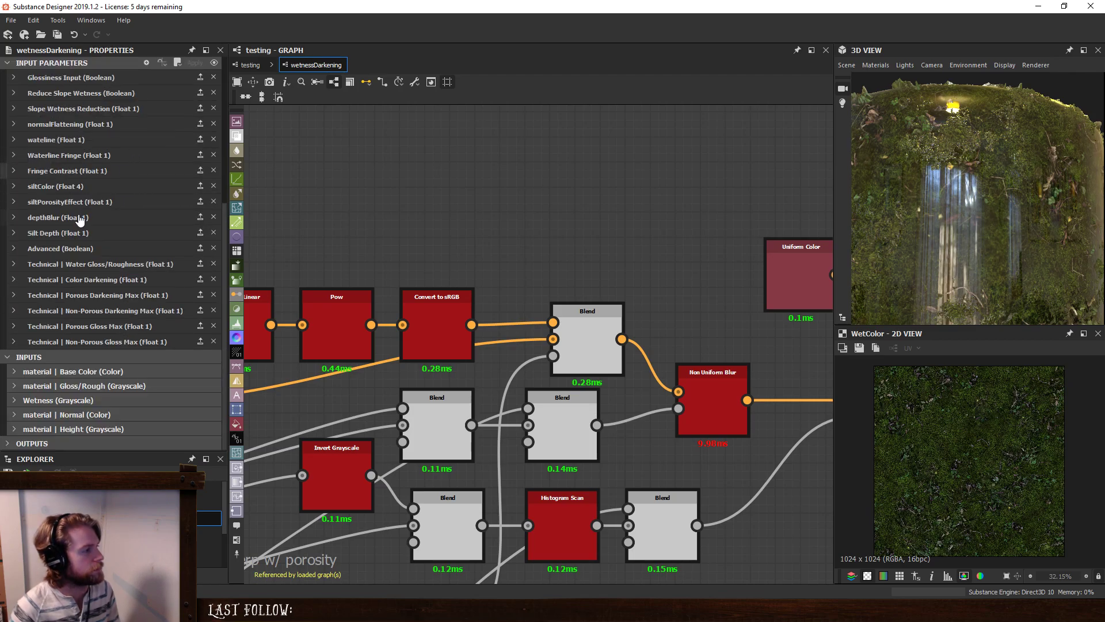
Return to the testing graph and try Waterline Fringe values of 0 and 0.04 on the wetnessDarkening node.
click(250, 65)
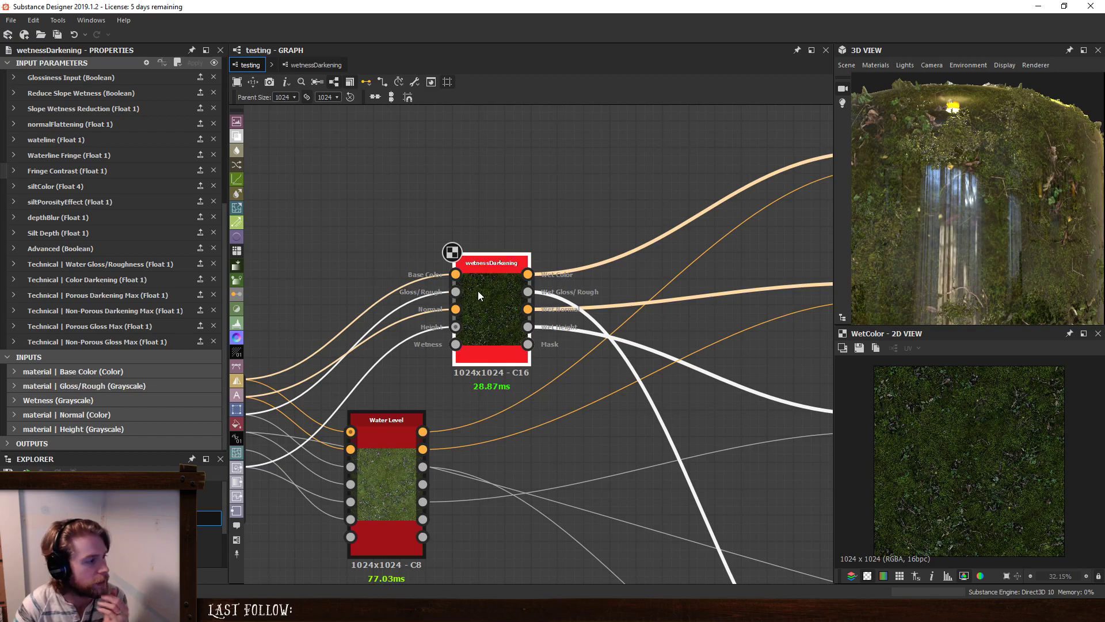
click(478, 291)
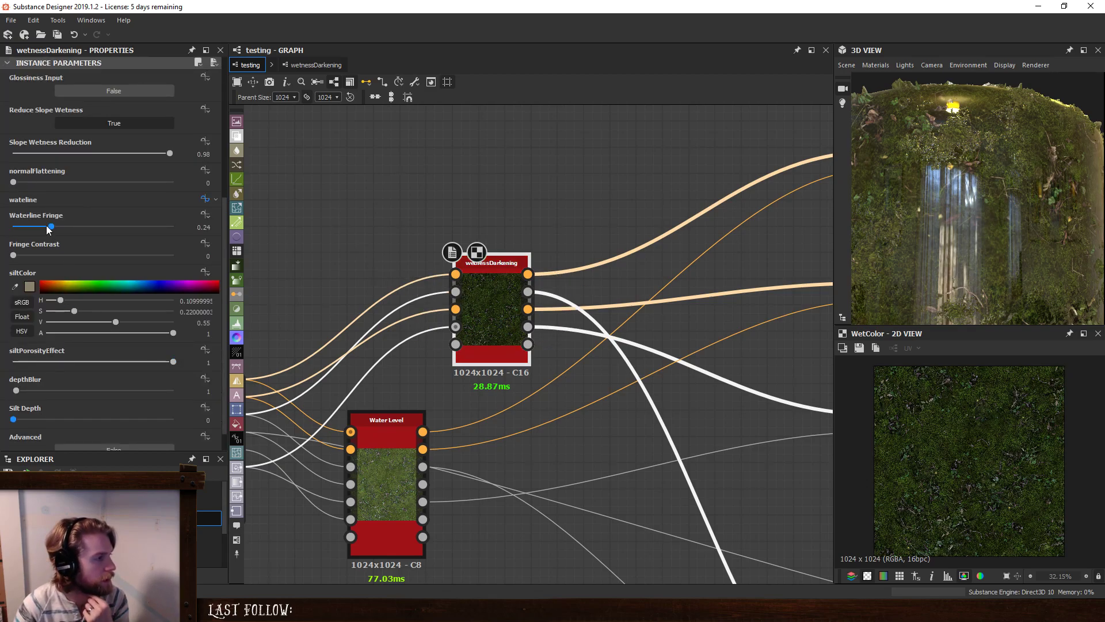
drag(50, 227, 14, 231)
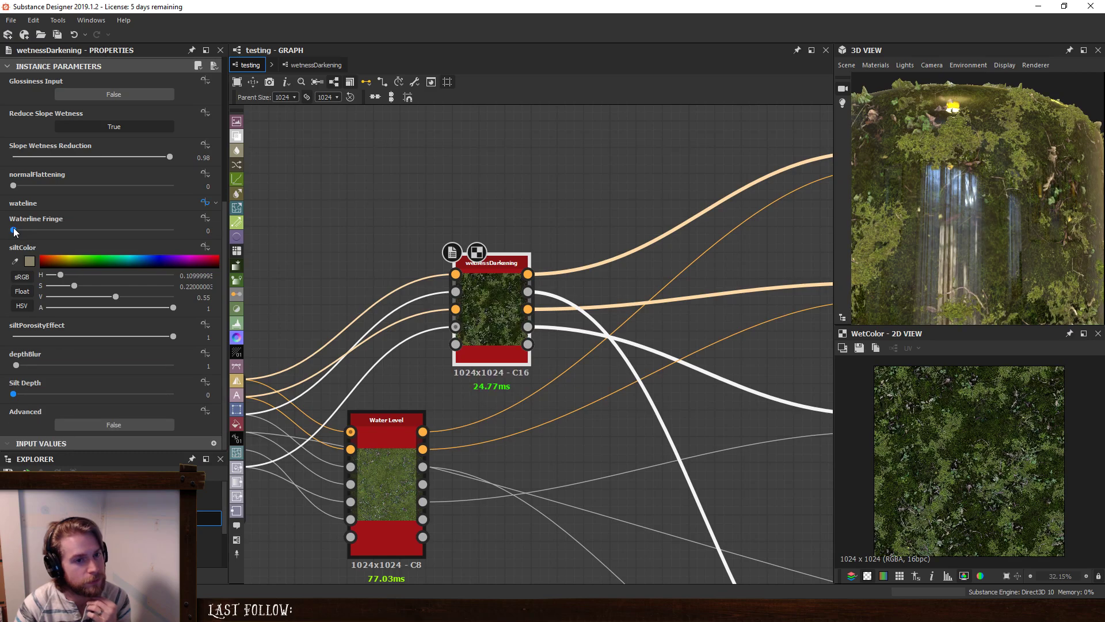
scroll(956, 225, down, 2)
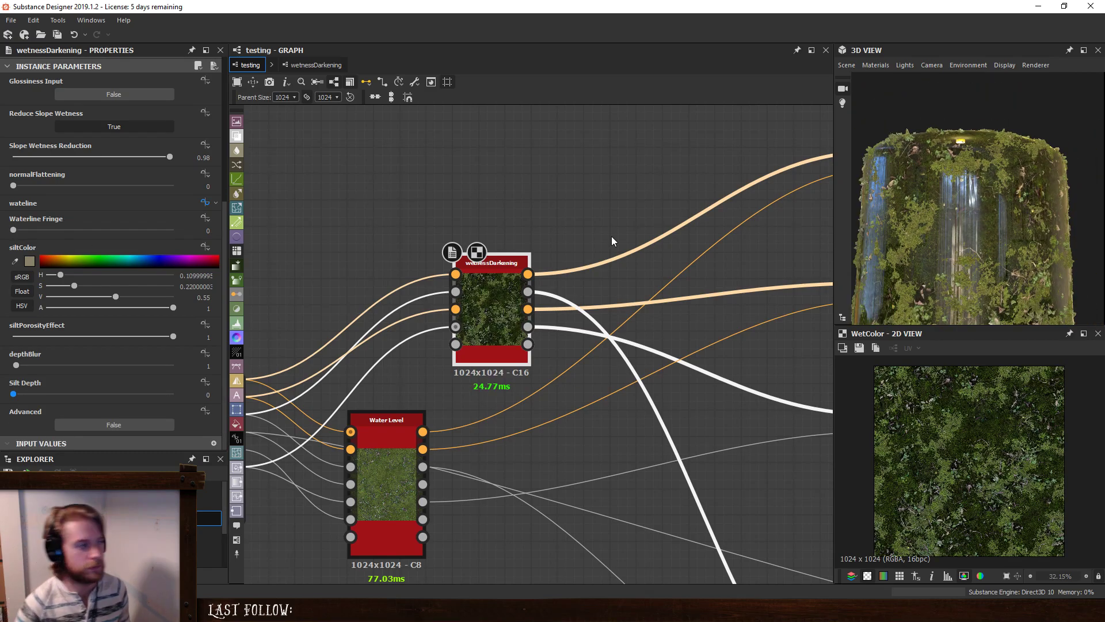
drag(13, 230, 20, 231)
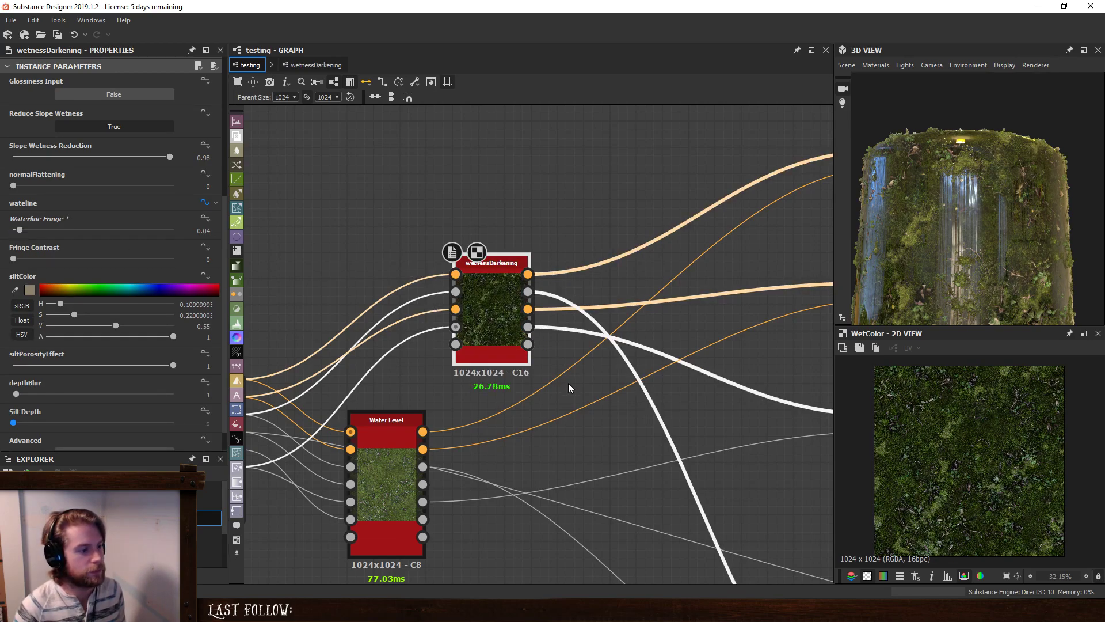
Set the default of the testing graph's Water Level input to 0.43.
click(572, 405)
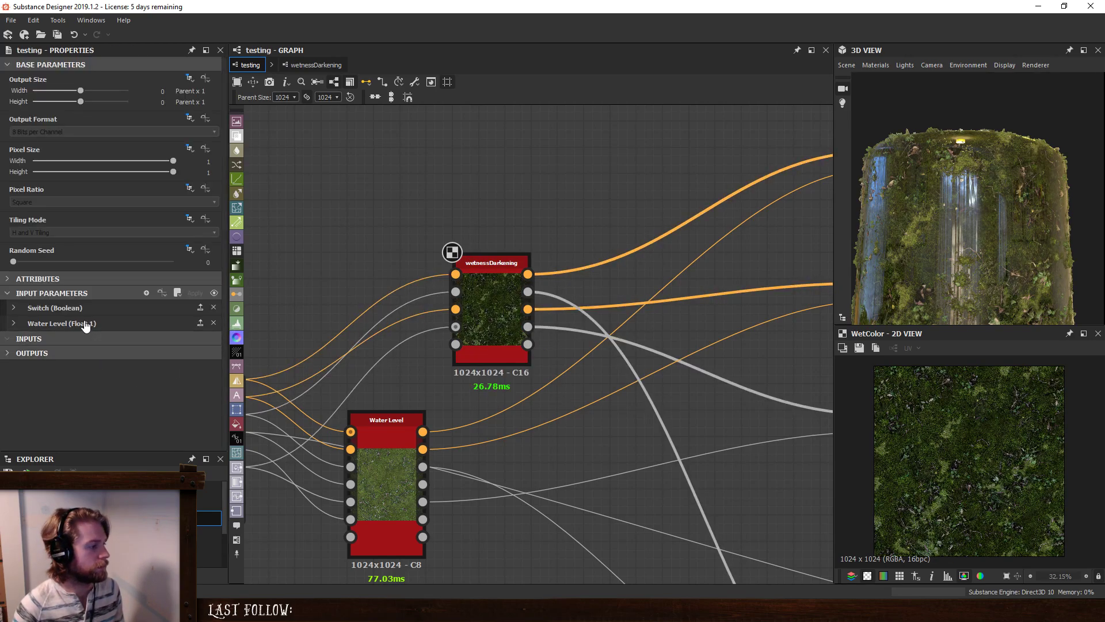
click(85, 323)
drag(113, 361, 107, 362)
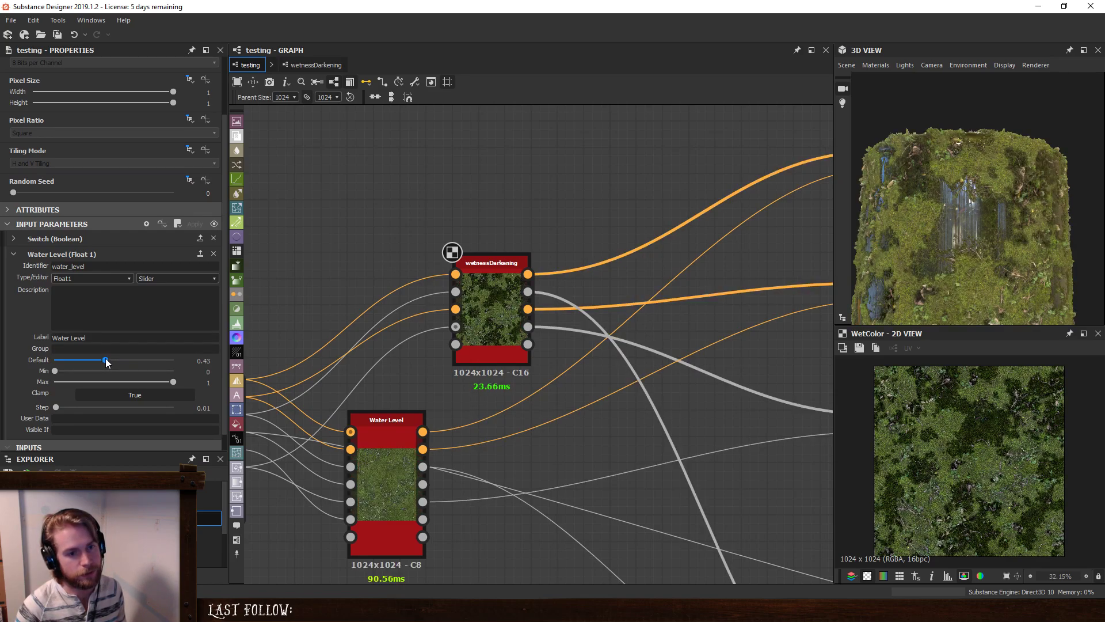
Try a Waterline Fringe of 0.48 on the wetnessDarkening node, set it to 0.38 instead, and inspect the 3D preview.
click(491, 284)
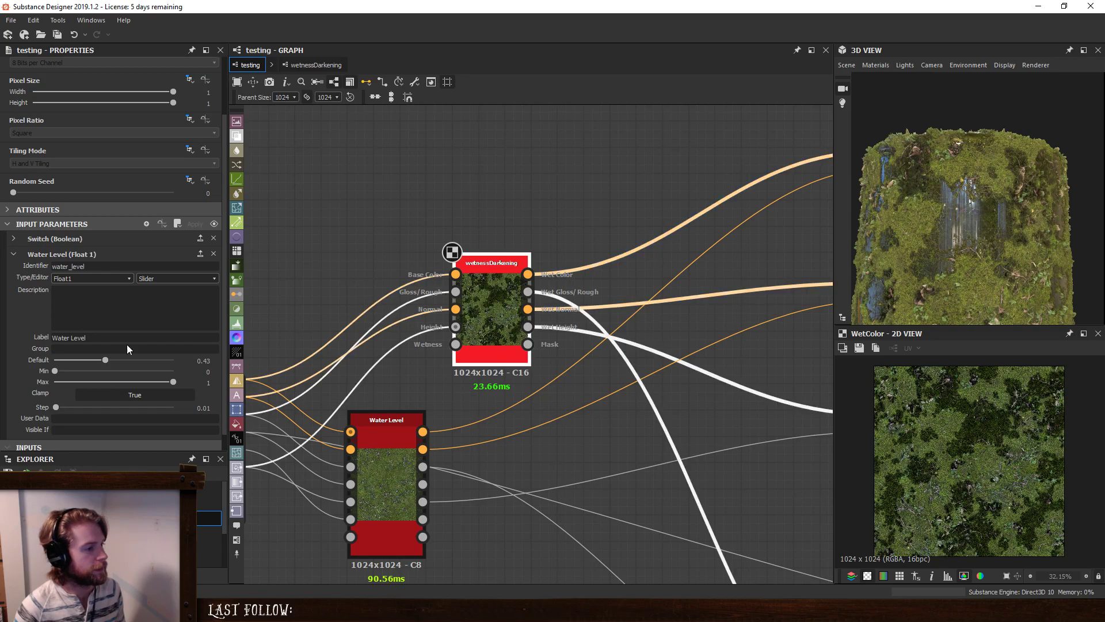
scroll(13, 348, down, 1)
drag(13, 352, 89, 357)
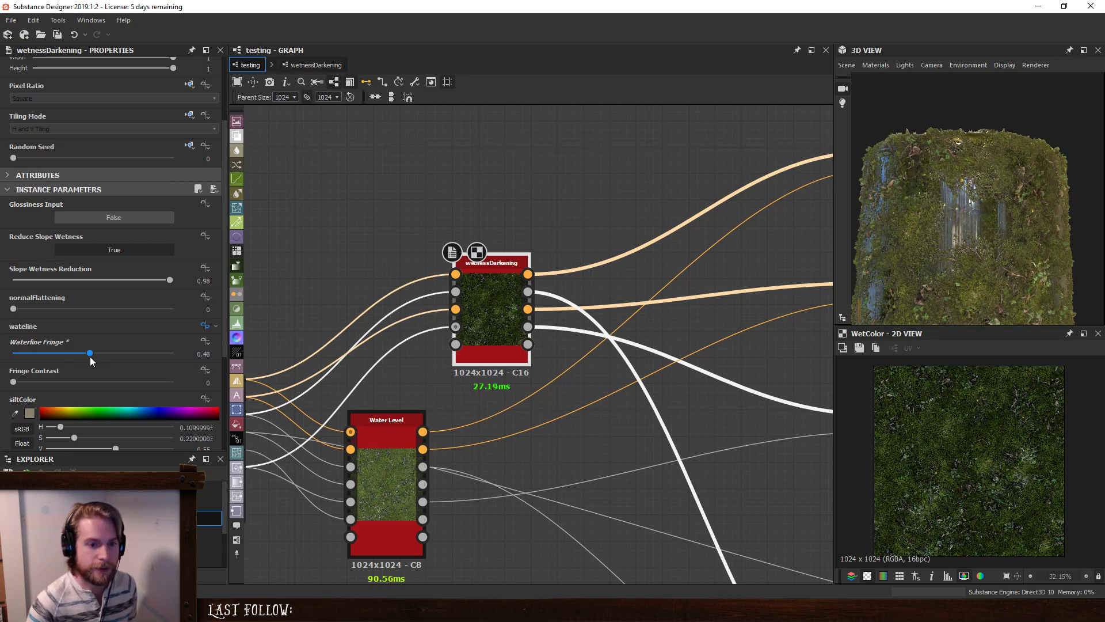
drag(974, 220, 981, 250)
drag(88, 355, 74, 353)
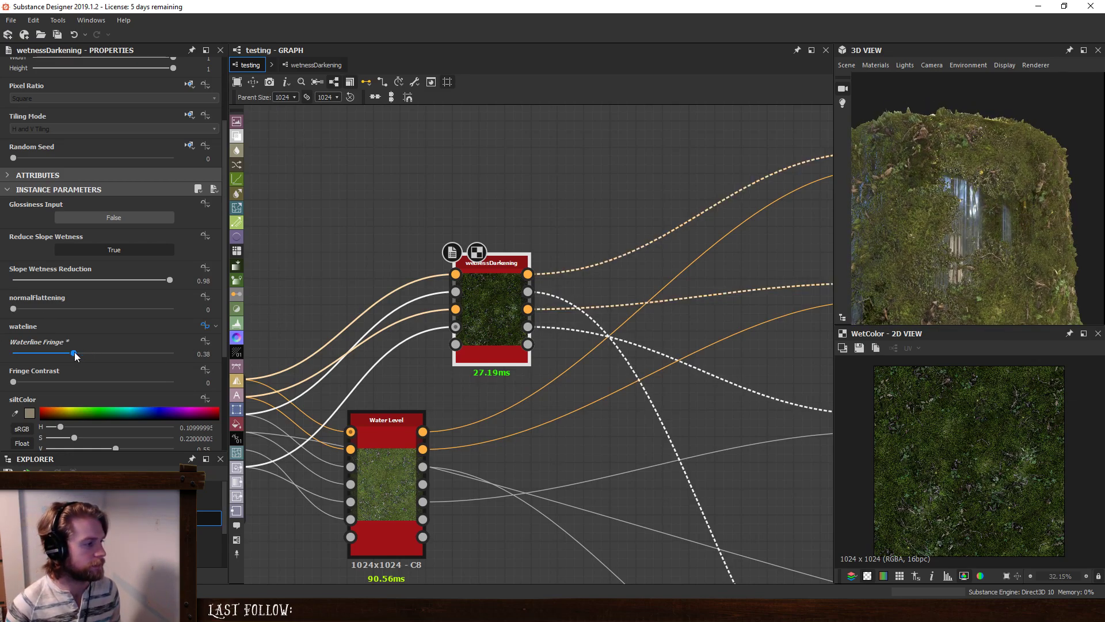
drag(927, 244, 976, 216)
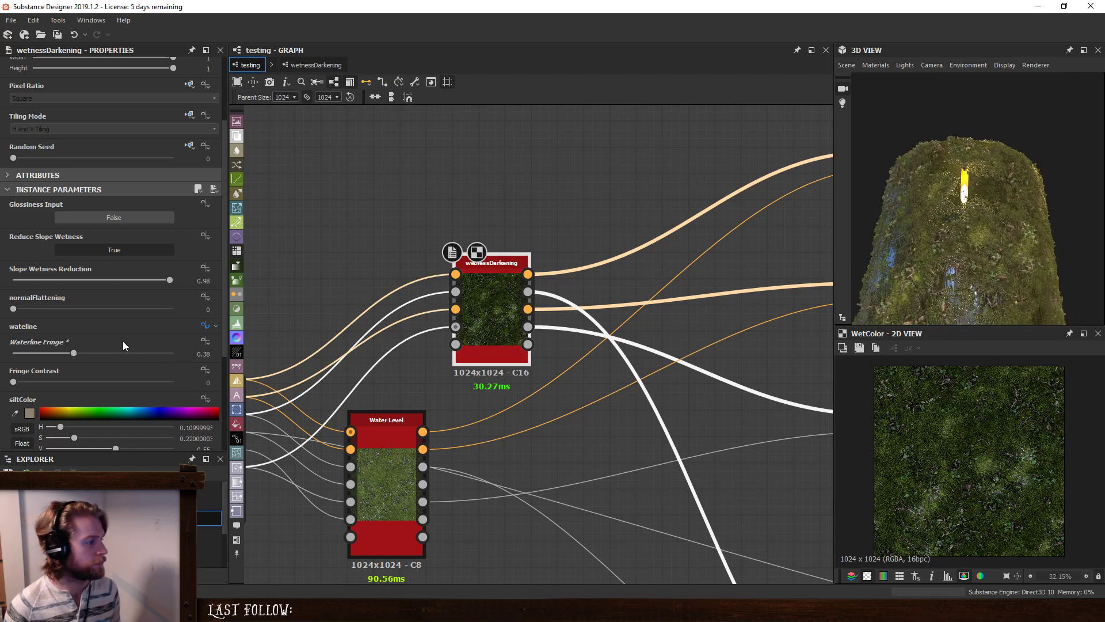
Set the wetnessDarkening node's Slope Wetness Reduction to 1 and normalFlattening to 9.86, checking the material in the 3D preview.
drag(171, 281, 754, 303)
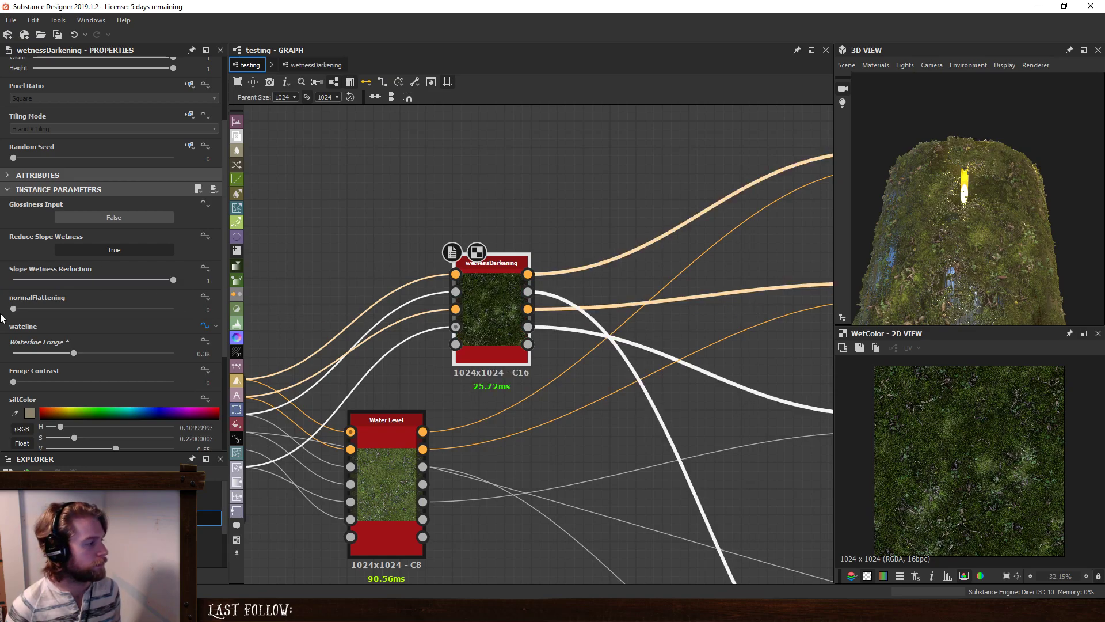
drag(12, 310, 73, 312)
drag(903, 217, 876, 226)
scroll(966, 249, up, 2)
scroll(970, 194, up, 2)
drag(72, 309, 46, 311)
drag(886, 185, 973, 288)
scroll(74, 259, down, 2)
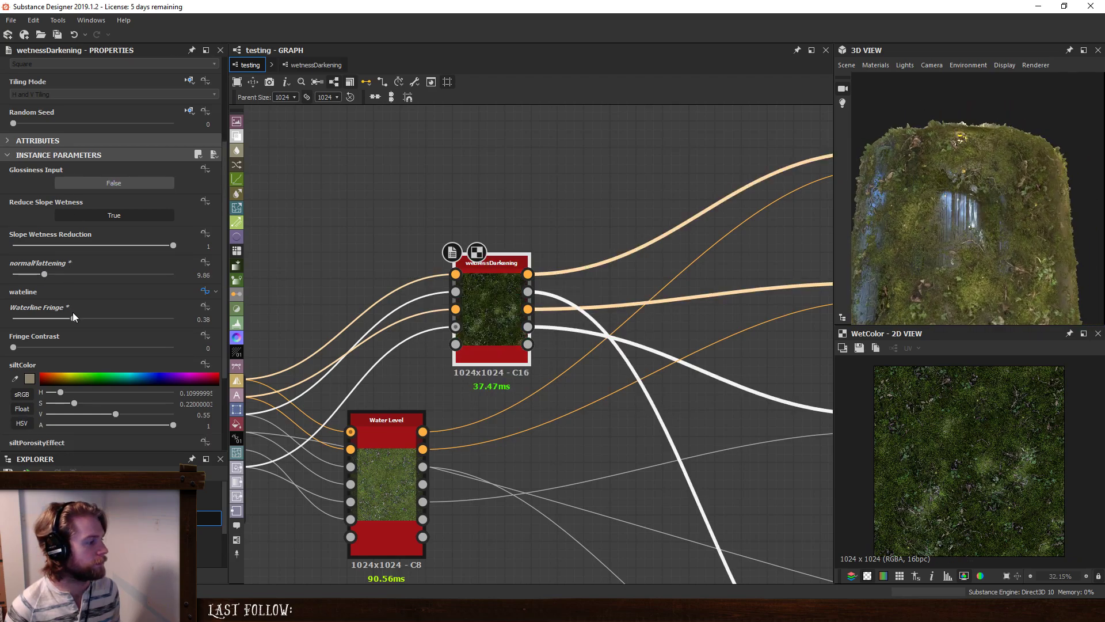
Try a depthBlur of 5.38 on the wetnessDarkening node, set it to 2 instead, and check the 3D preview.
scroll(26, 311, down, 3)
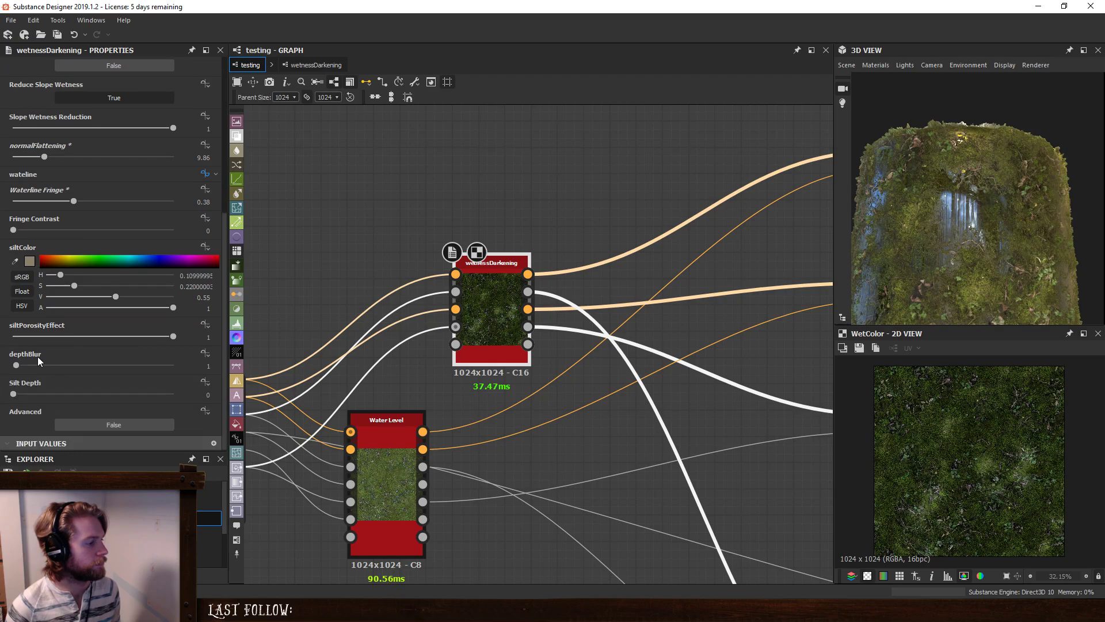
drag(22, 366, 29, 369)
drag(1038, 210, 977, 241)
scroll(979, 218, up, 3)
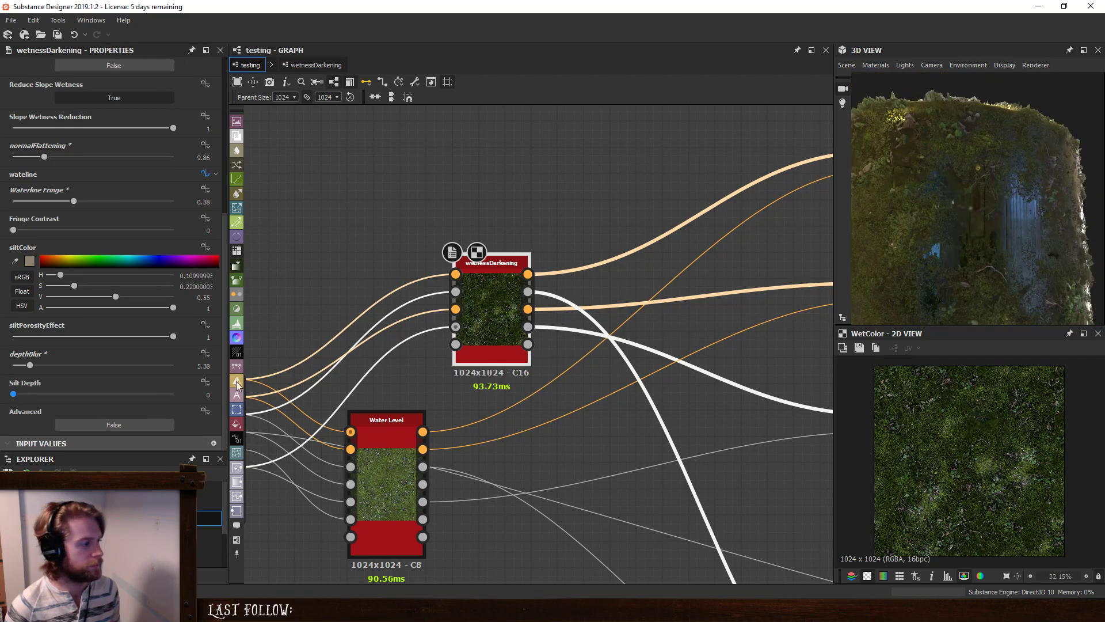
double_click(204, 366)
text(2)
key(Return)
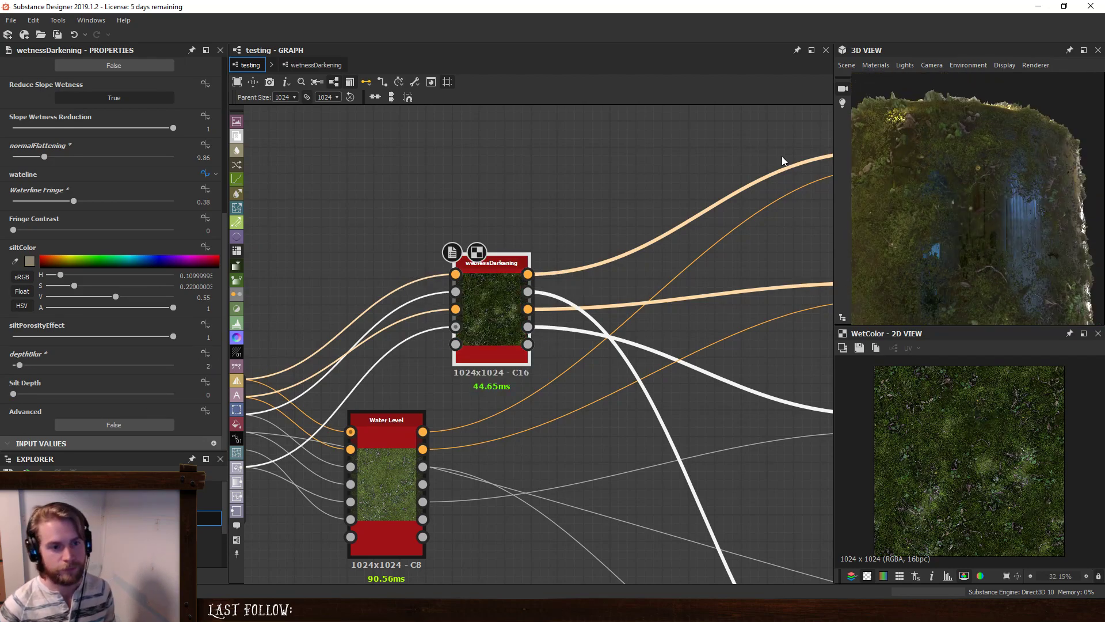
mouse_move(1019, 187)
mouse_down()
mouse_move(990, 153)
mouse_move(979, 210)
mouse_move(906, 216)
mouse_move(959, 199)
mouse_up()
click(274, 220)
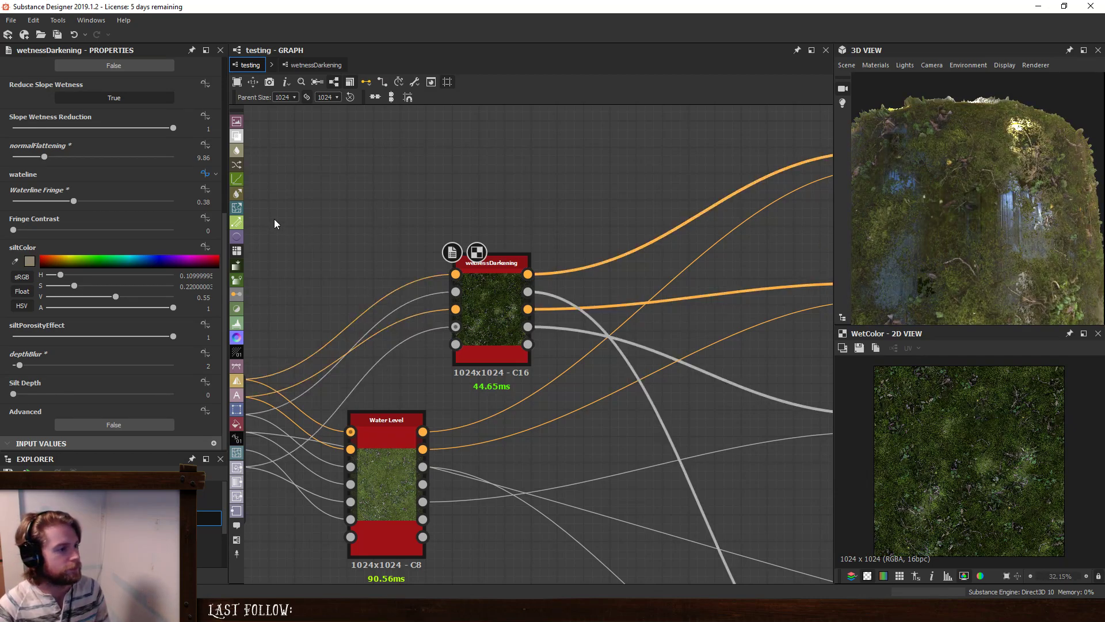
In the wetnessDarkening graph, move the depthBlur input parameter directly below Fringe Contrast.
click(316, 65)
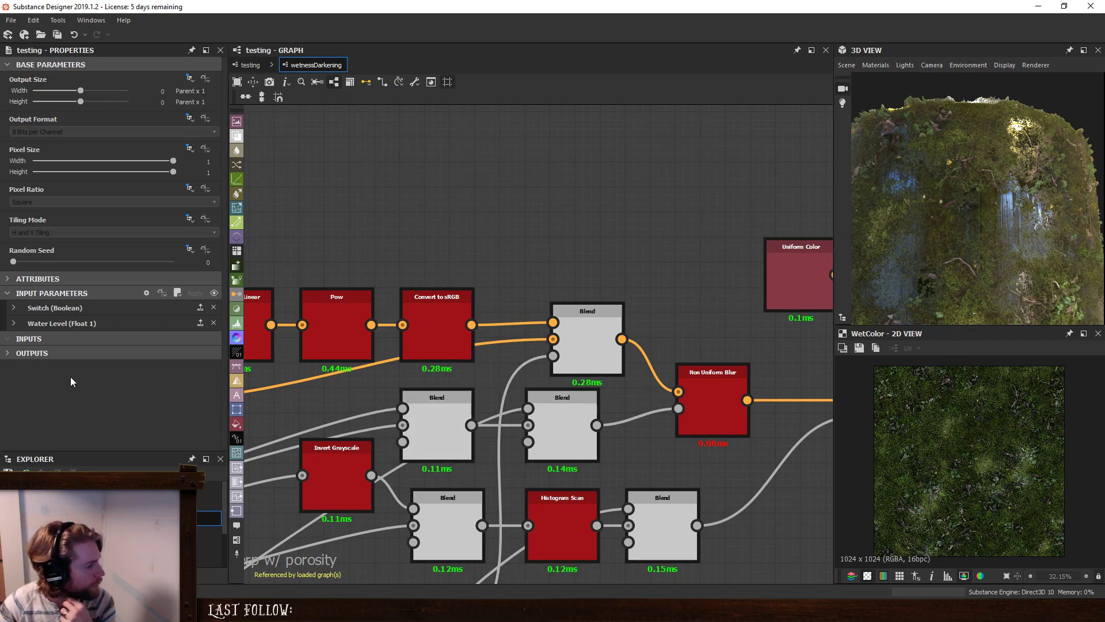
scroll(87, 345, down, 3)
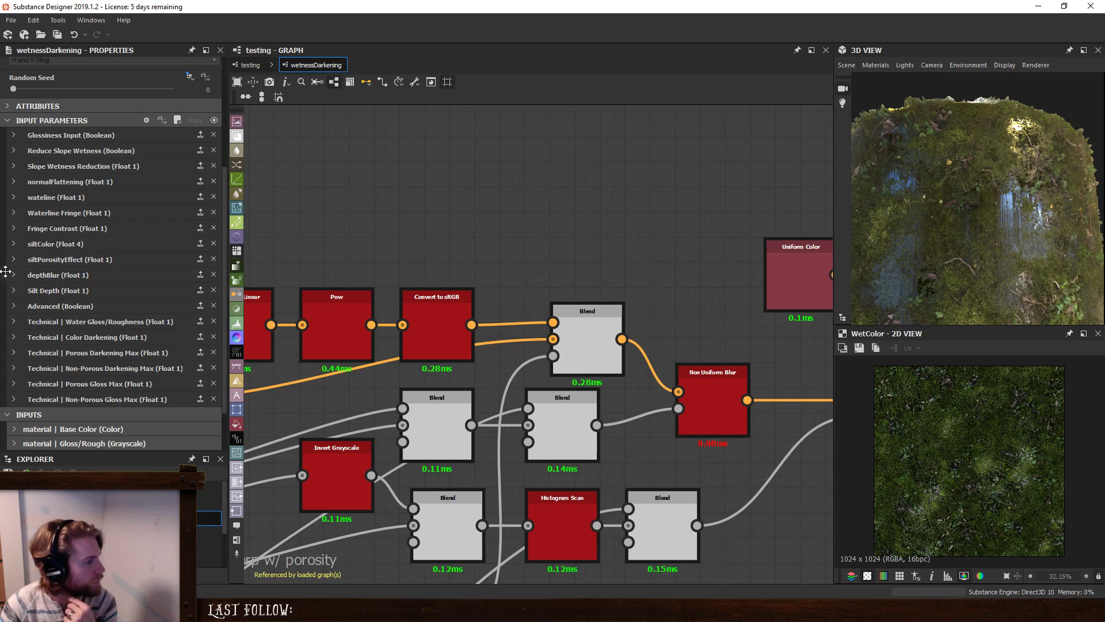
drag(6, 271, 7, 244)
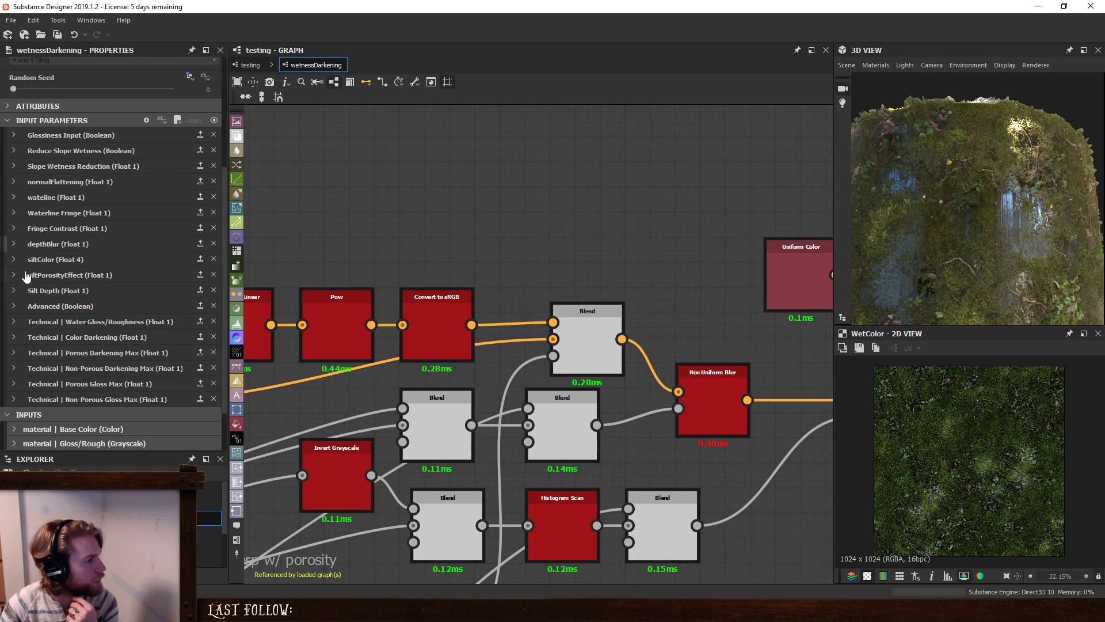
Give the siltColor input parameter the label "Silt Color".
click(62, 264)
scroll(64, 269, down, 1)
click(88, 307)
text(S)
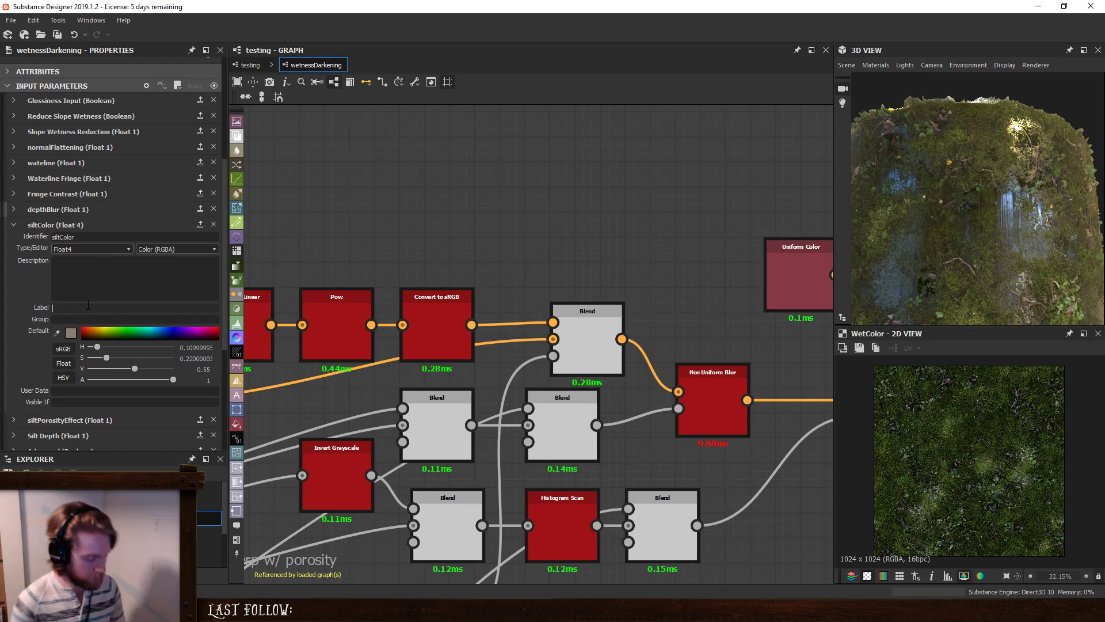
text(ilt Color)
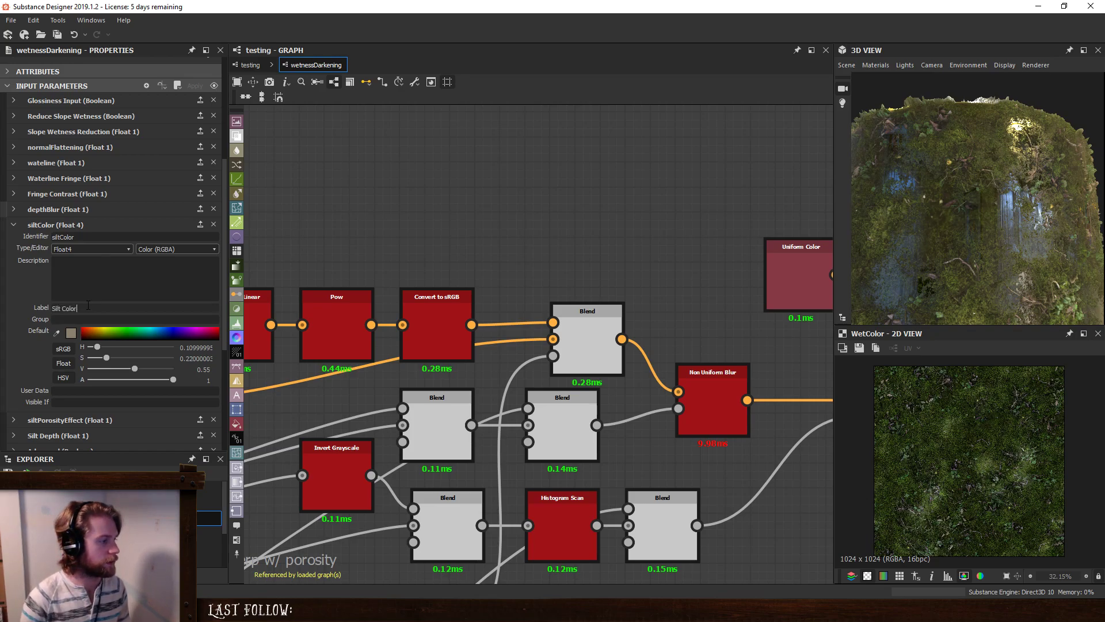
Label the siltPorosityEffect parameter "Silt Porosity Strength" and describe it as "Adjust silt persistance based on the porosity of the material.".
scroll(63, 271, down, 1)
click(69, 386)
scroll(119, 364, down, 2)
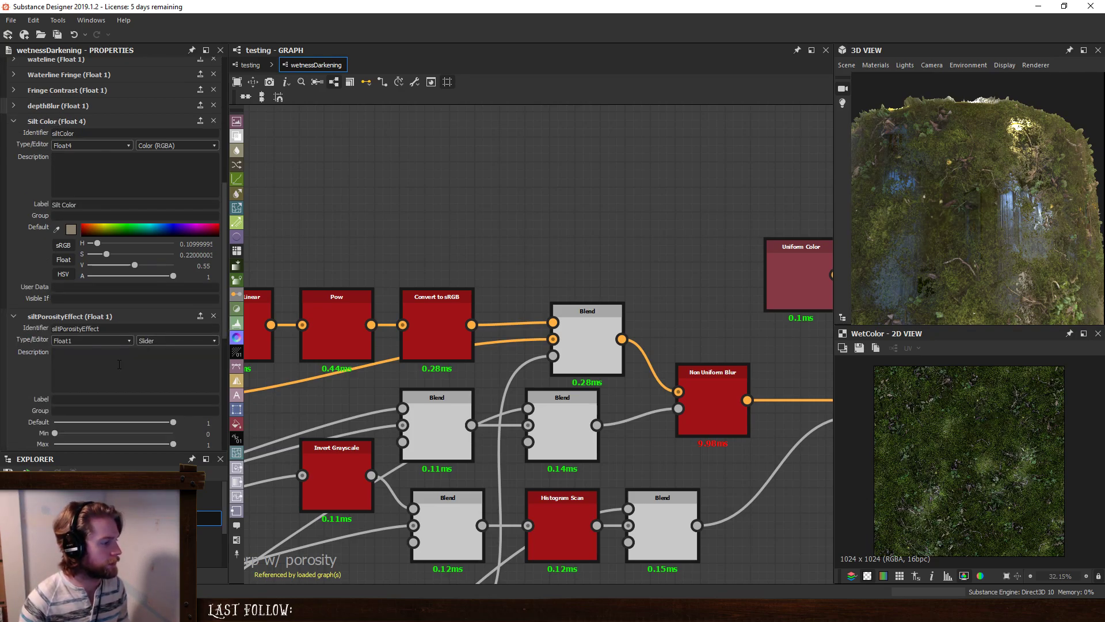
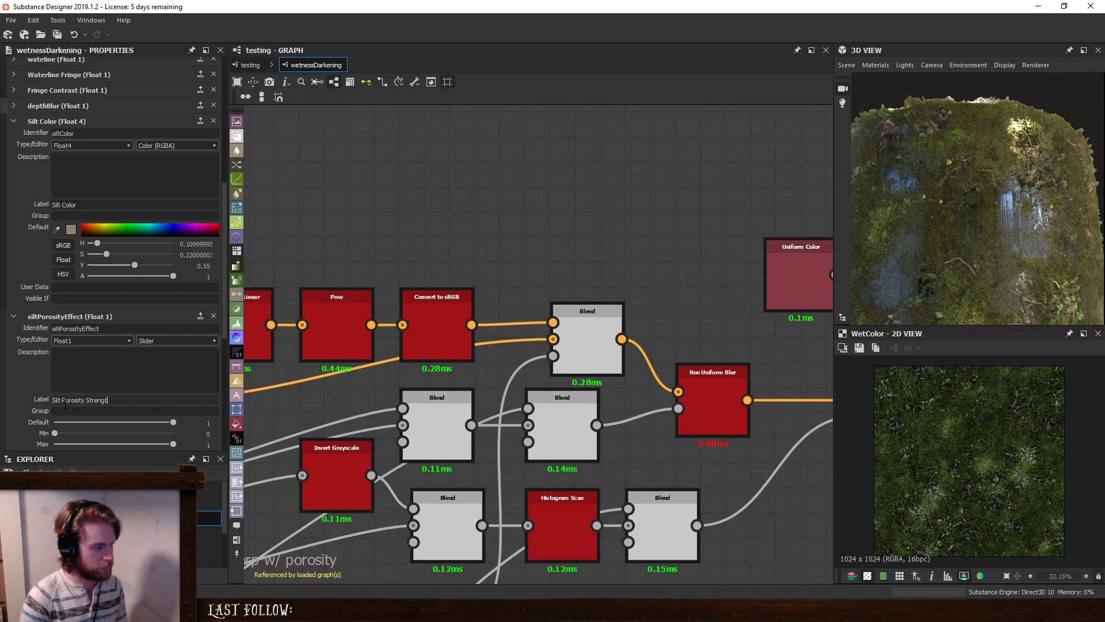
text(h)
key(Return)
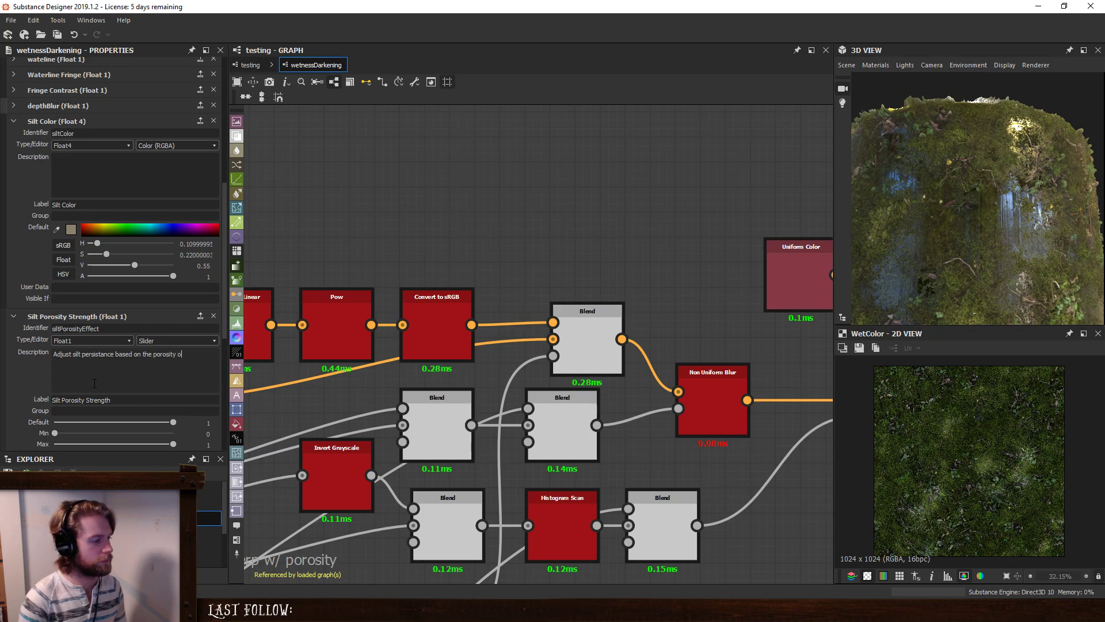
text(l.)
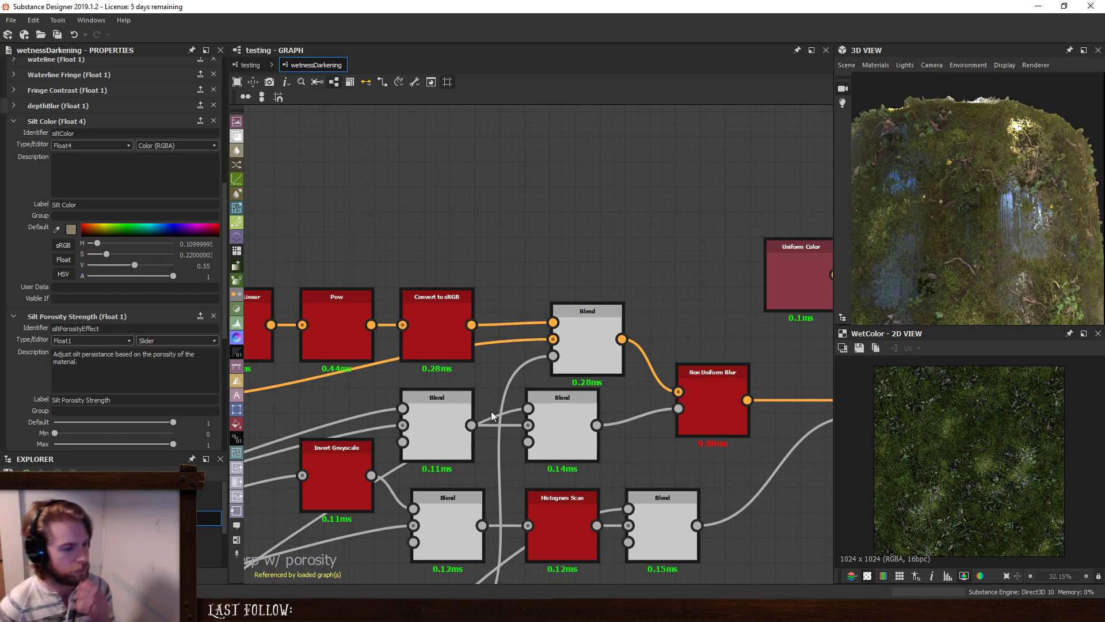
Move the Silt Depth input parameter directly above Silt Porosity Strength and collapse the expanded silt parameters.
scroll(32, 381, down, 3)
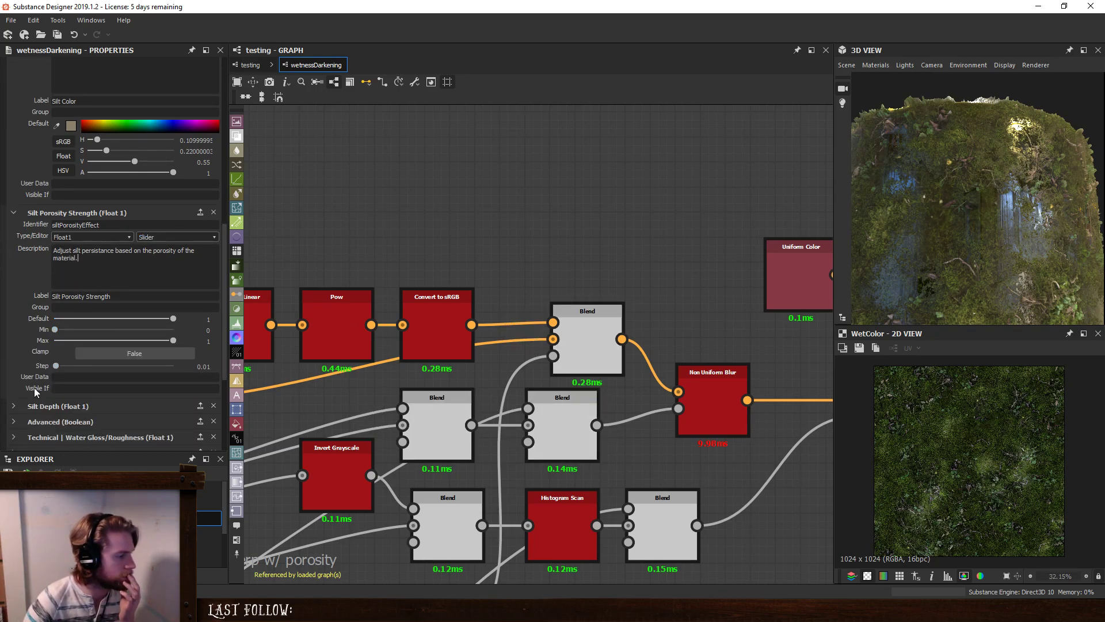
scroll(34, 386, down, 1)
click(35, 371)
scroll(95, 360, down, 1)
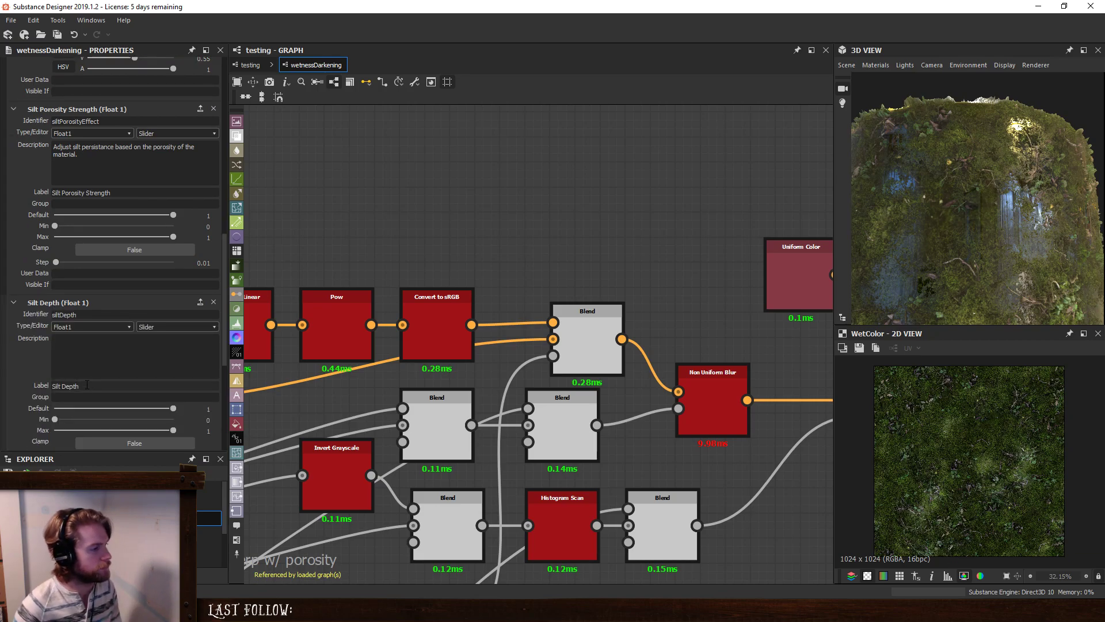
click(13, 108)
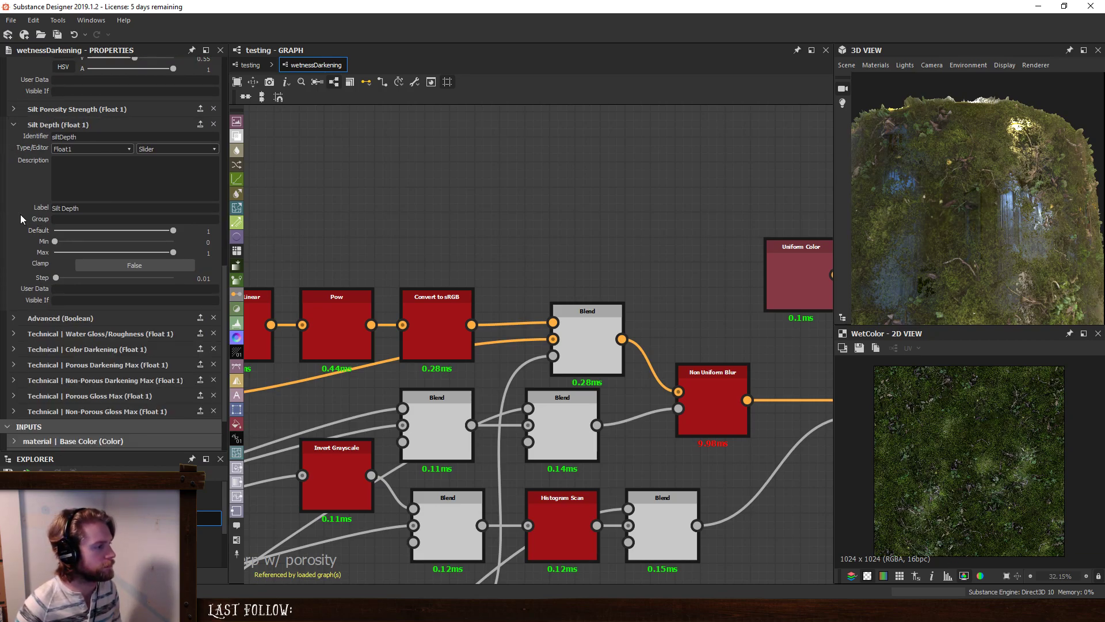
click(14, 125)
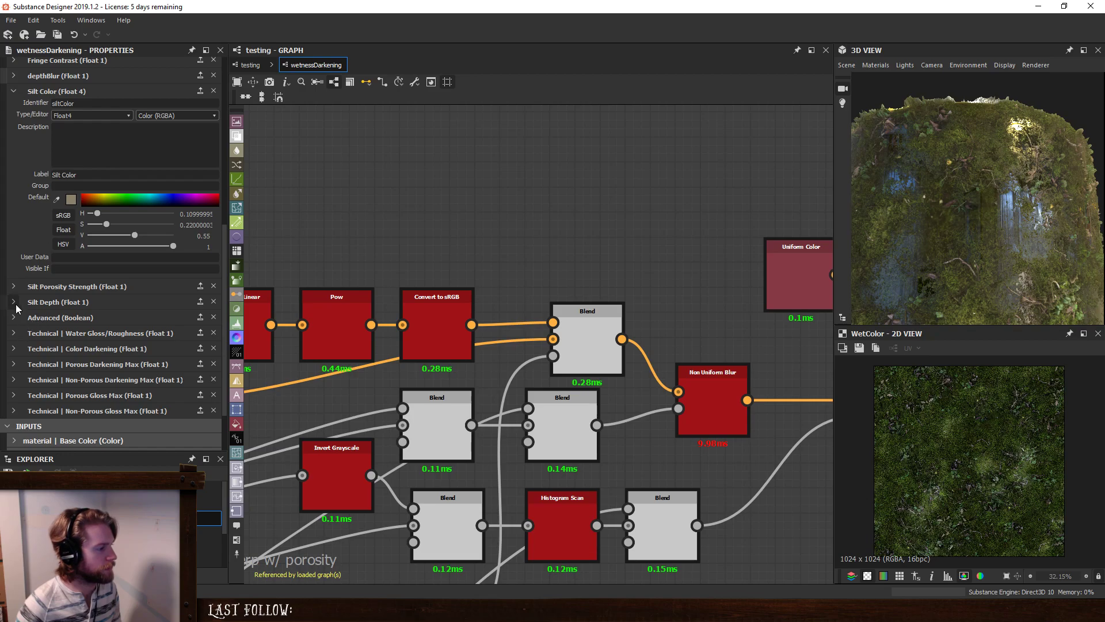
drag(5, 300, 7, 286)
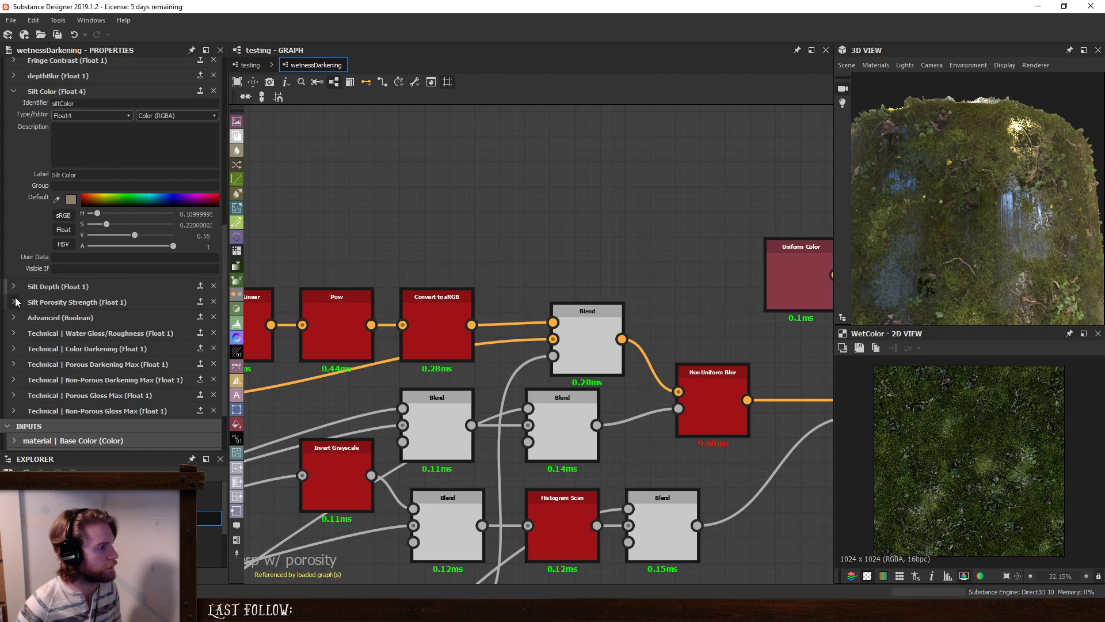
click(13, 91)
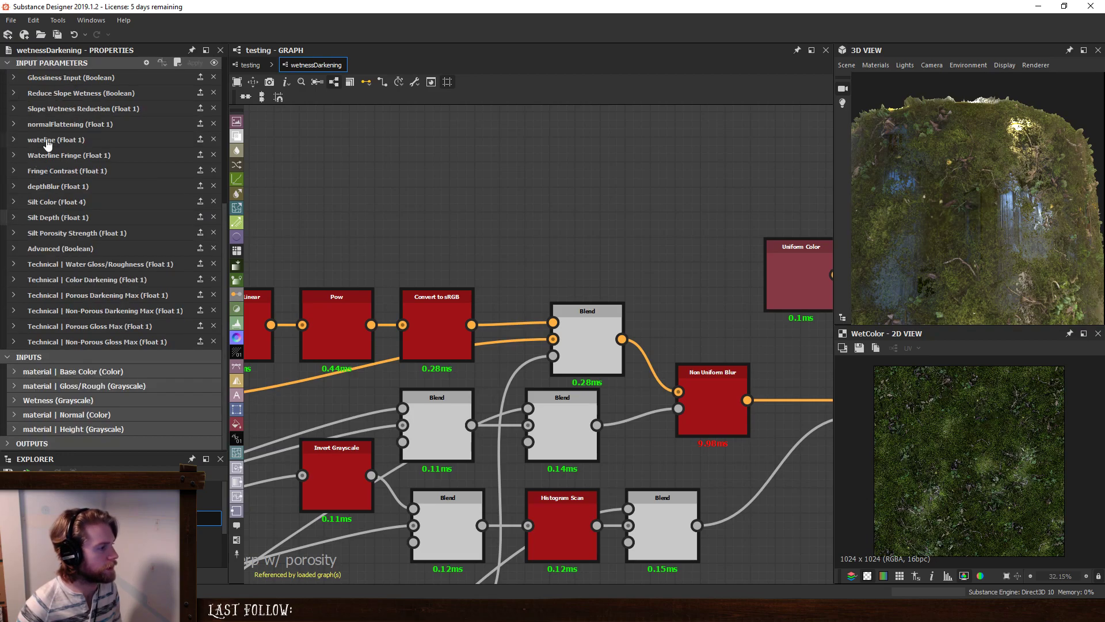
Change the label of the Advanced boolean parameter to "Show Technical Parameters".
click(14, 248)
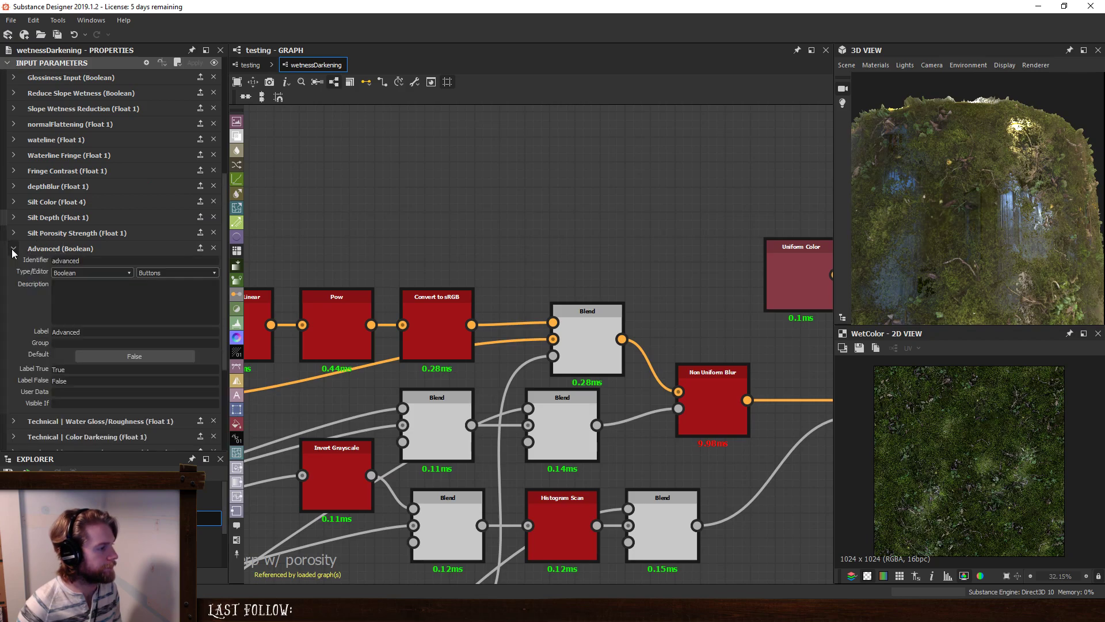
double_click(94, 332)
text(Show T)
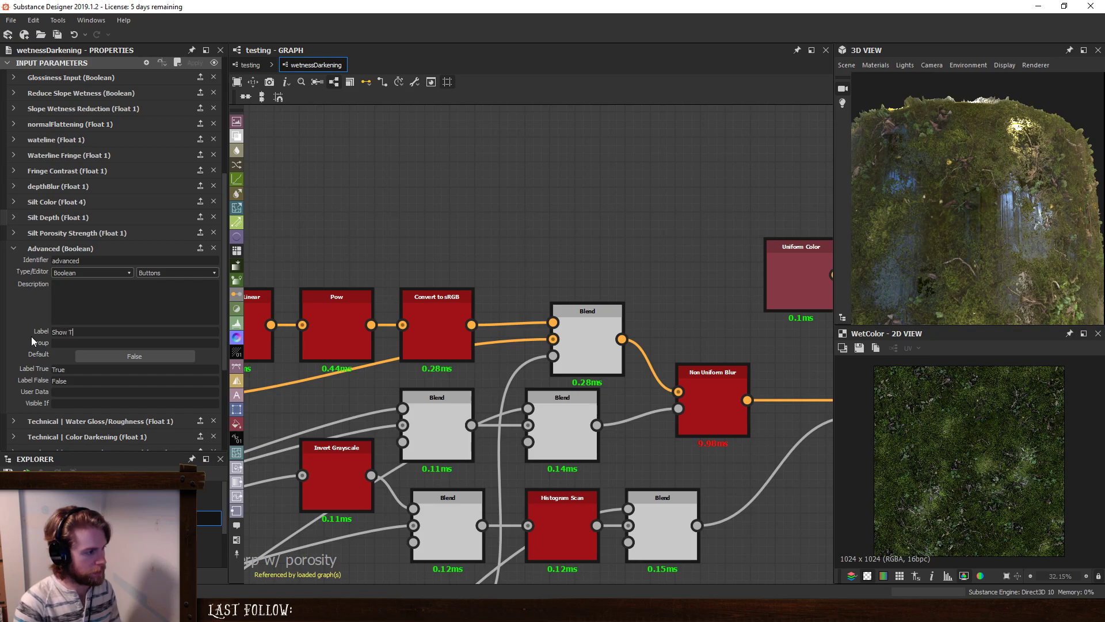
text(echnical Paramter)
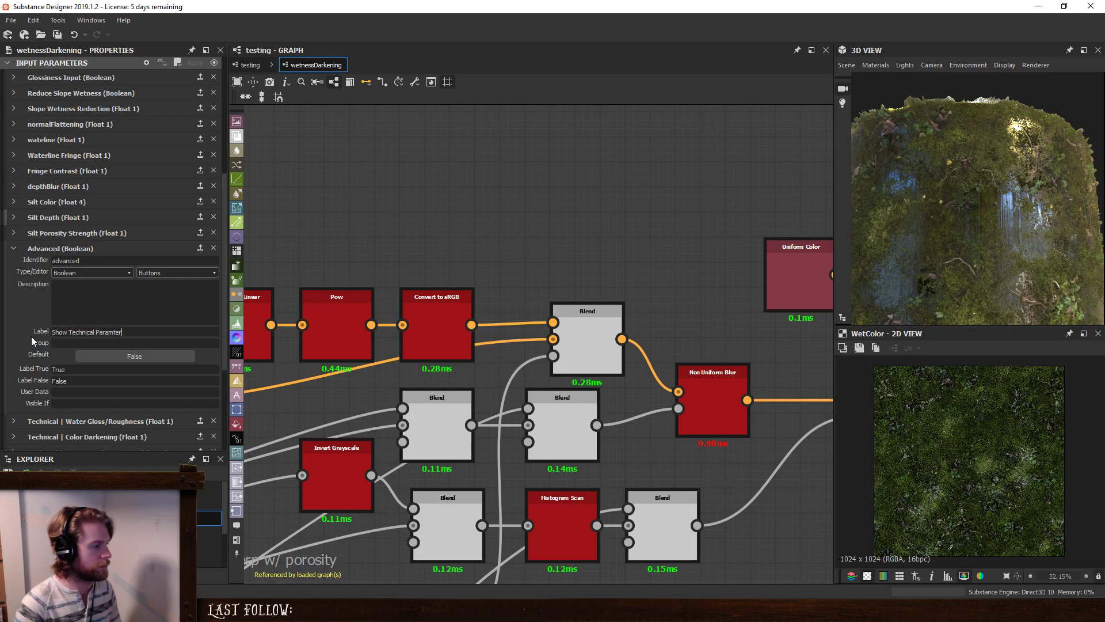
key(BackSpace)
key(BackSpace)
key(BackSpace)
text(eters)
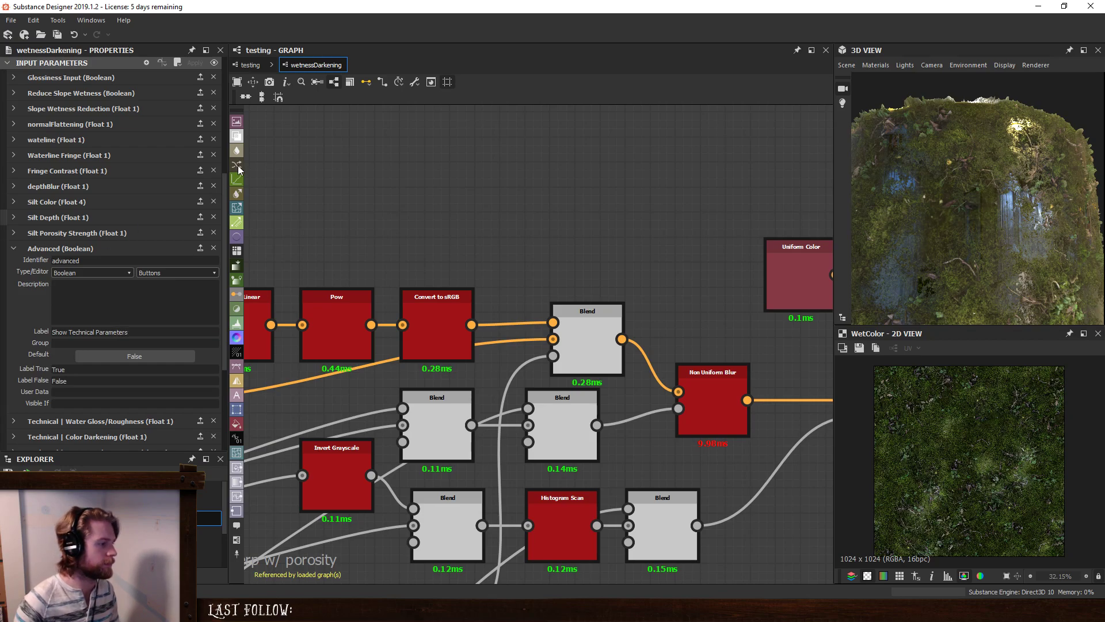
click(13, 248)
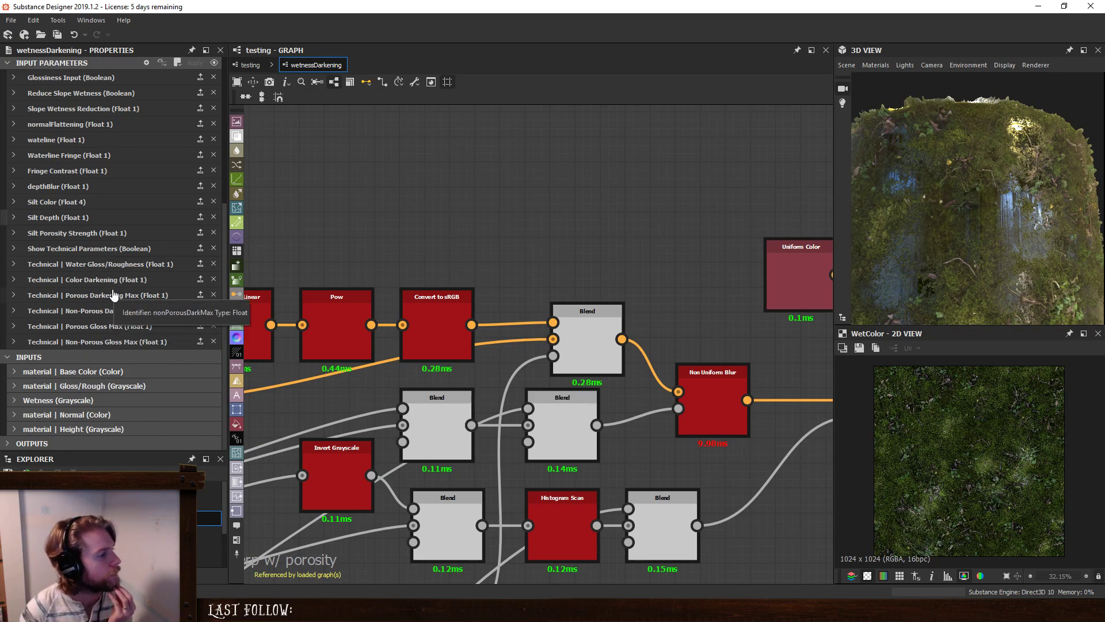
Examine the technical Color Darkening parameter's settings and the overall node layout of the wetnessDarkening graph.
click(95, 281)
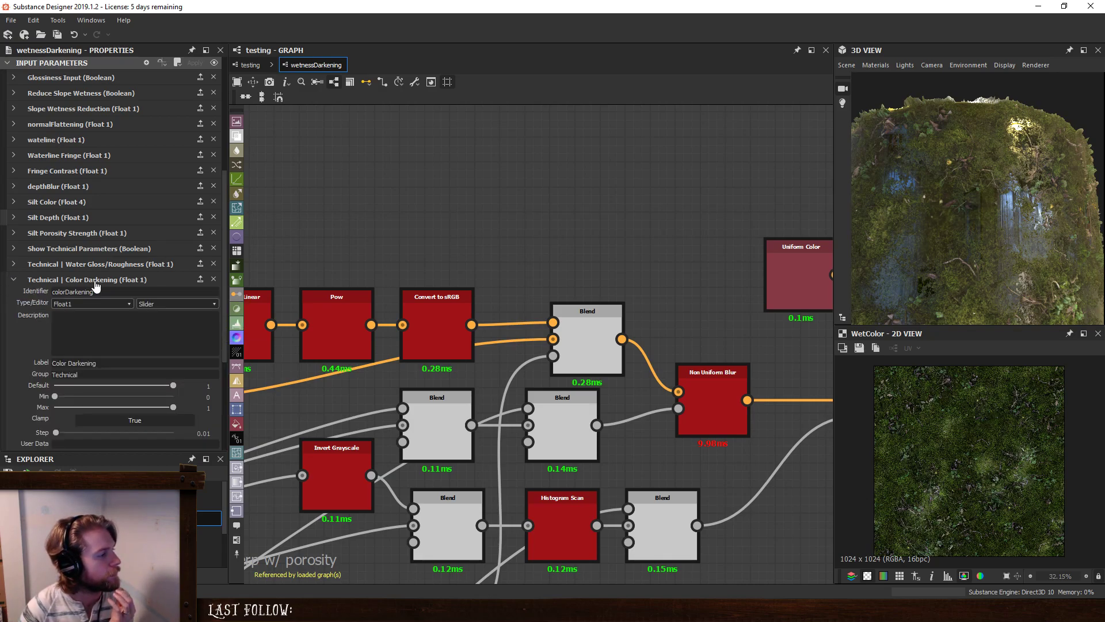
click(99, 281)
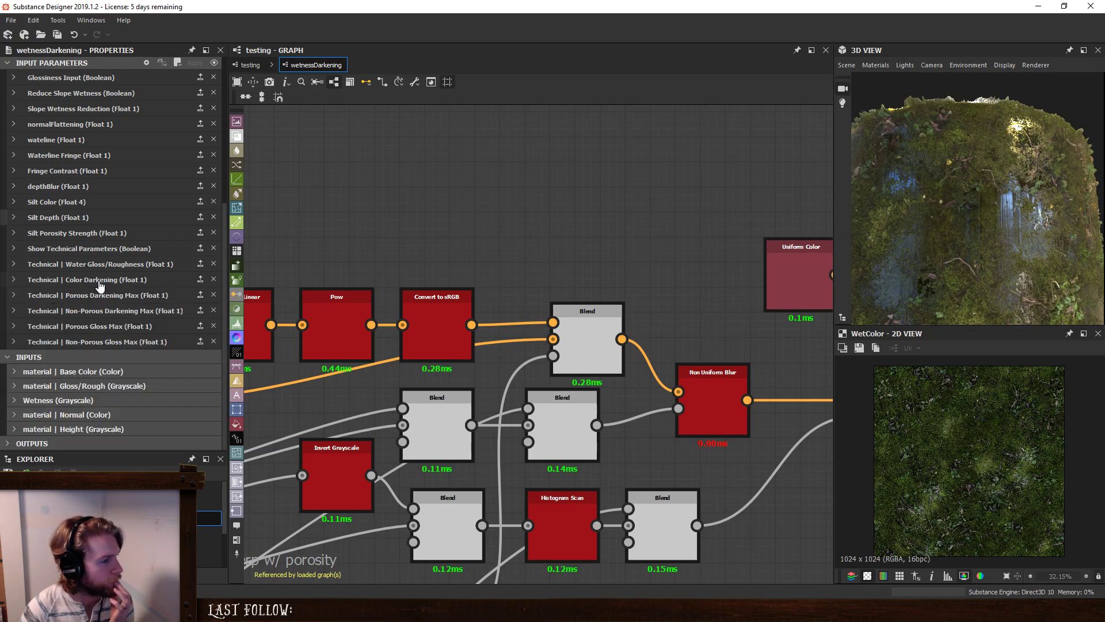
scroll(668, 305, down, 3)
click(593, 322)
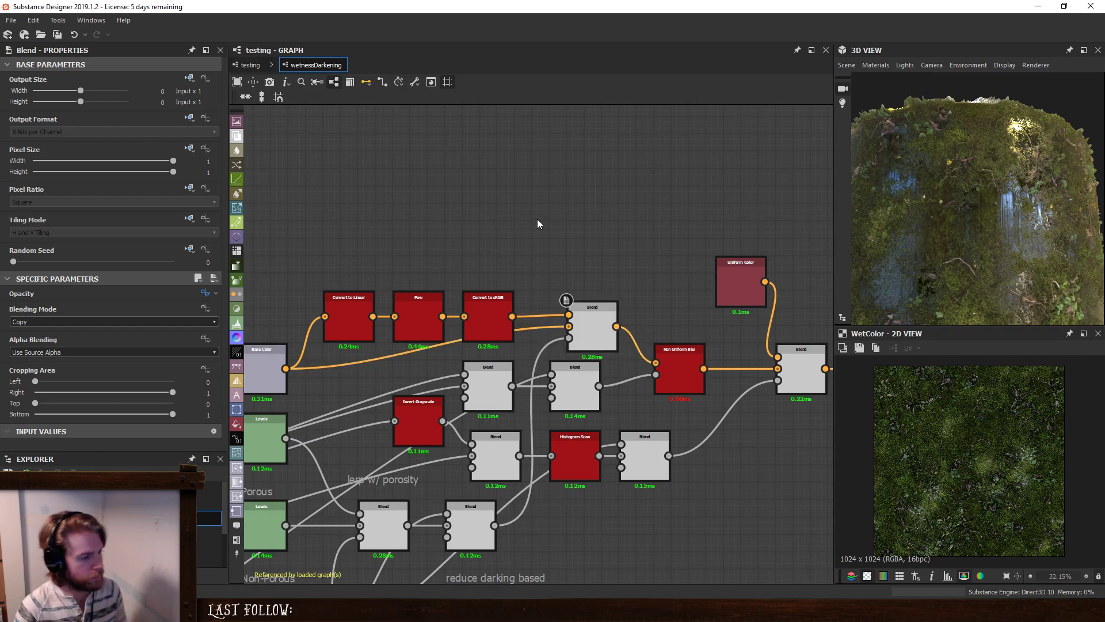
scroll(537, 220, down, 3)
scroll(461, 296, down, 2)
middle_drag(436, 323, 653, 318)
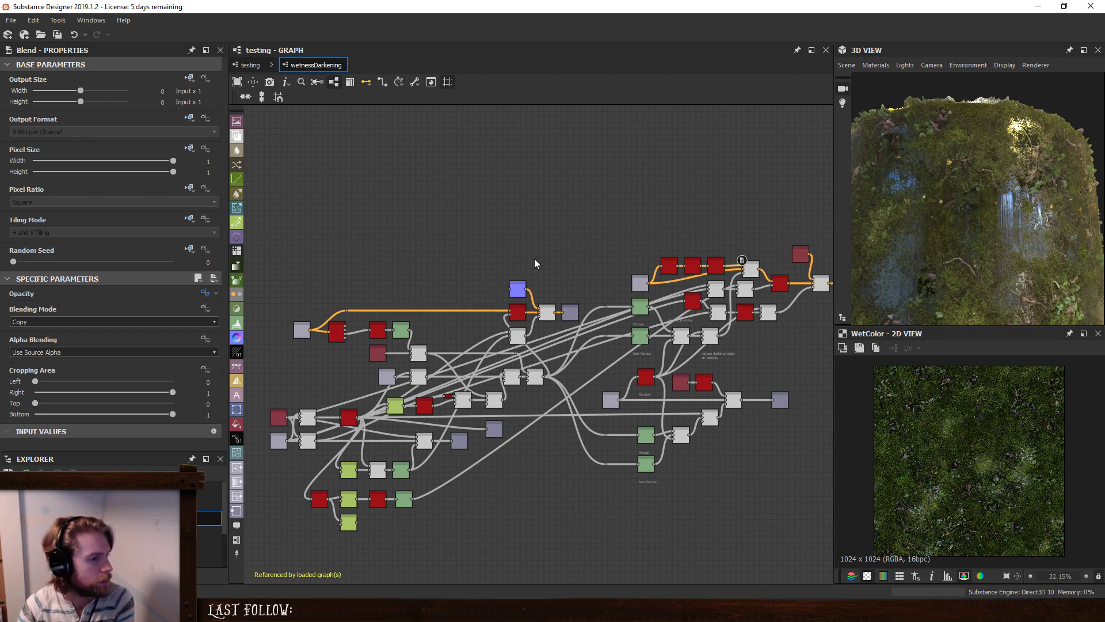
Return to the testing graph and set the default of its Switch input parameter to False.
click(251, 65)
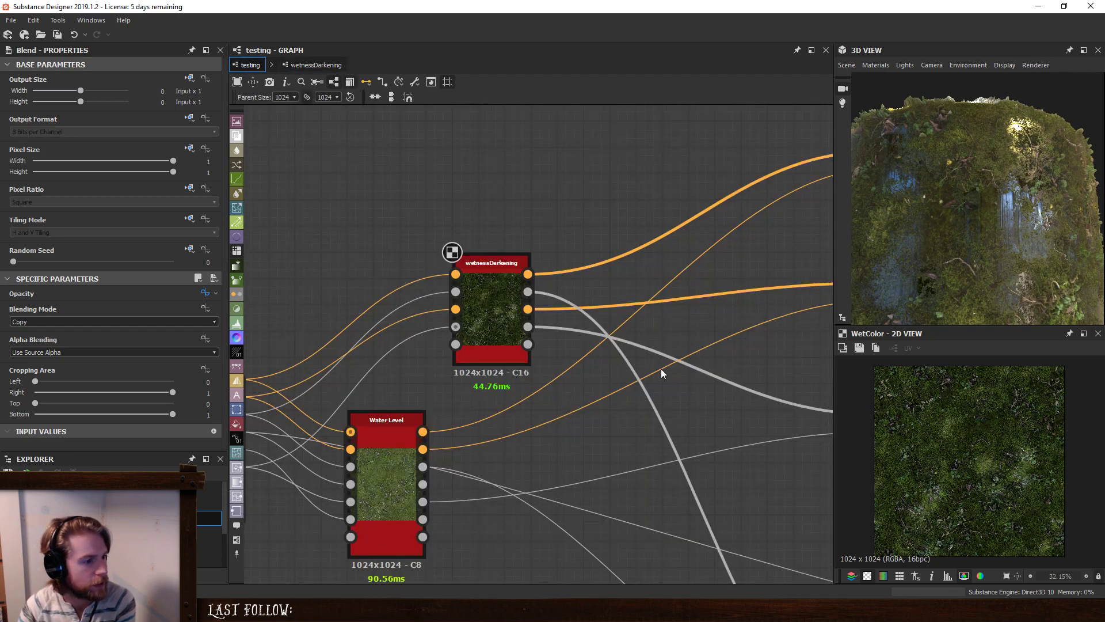
click(501, 303)
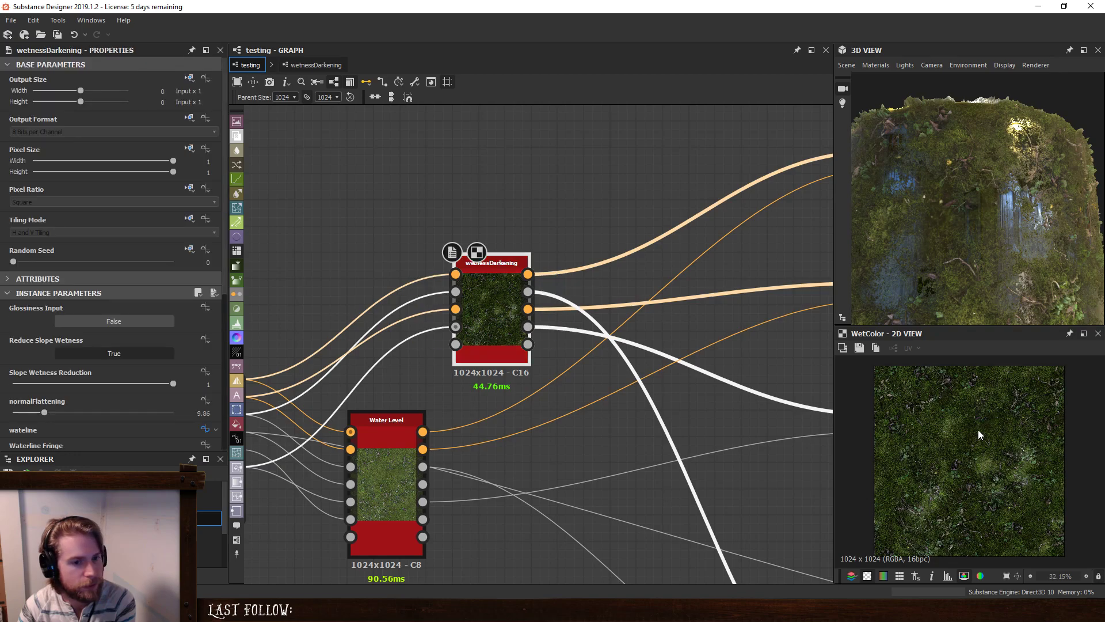
scroll(977, 240, down, 5)
middle_drag(697, 358, 632, 325)
double_click(711, 329)
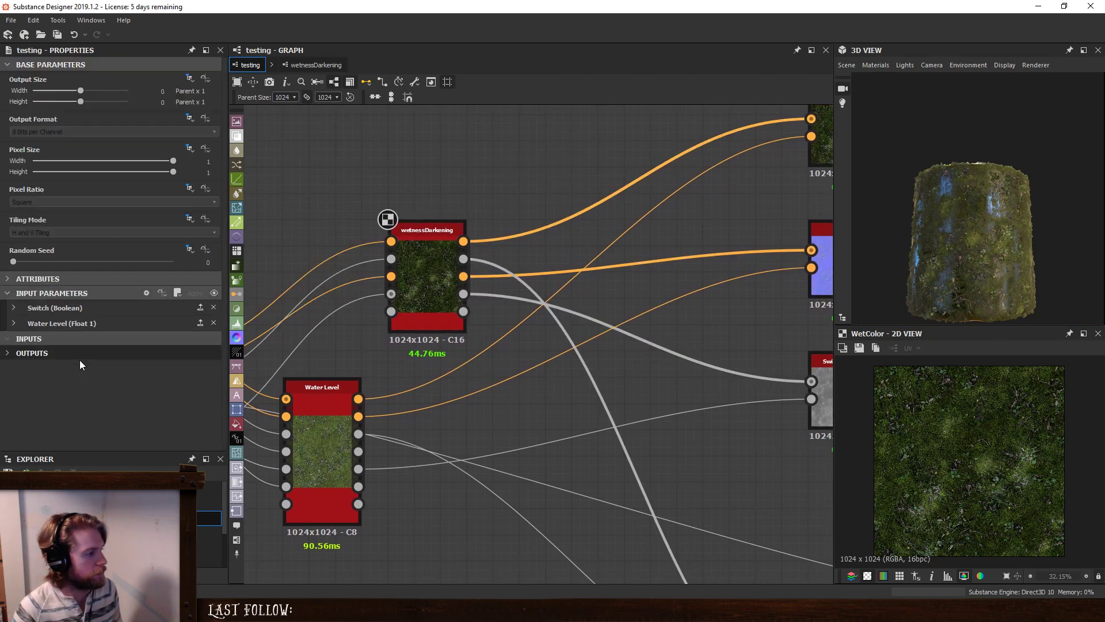
click(78, 310)
click(113, 413)
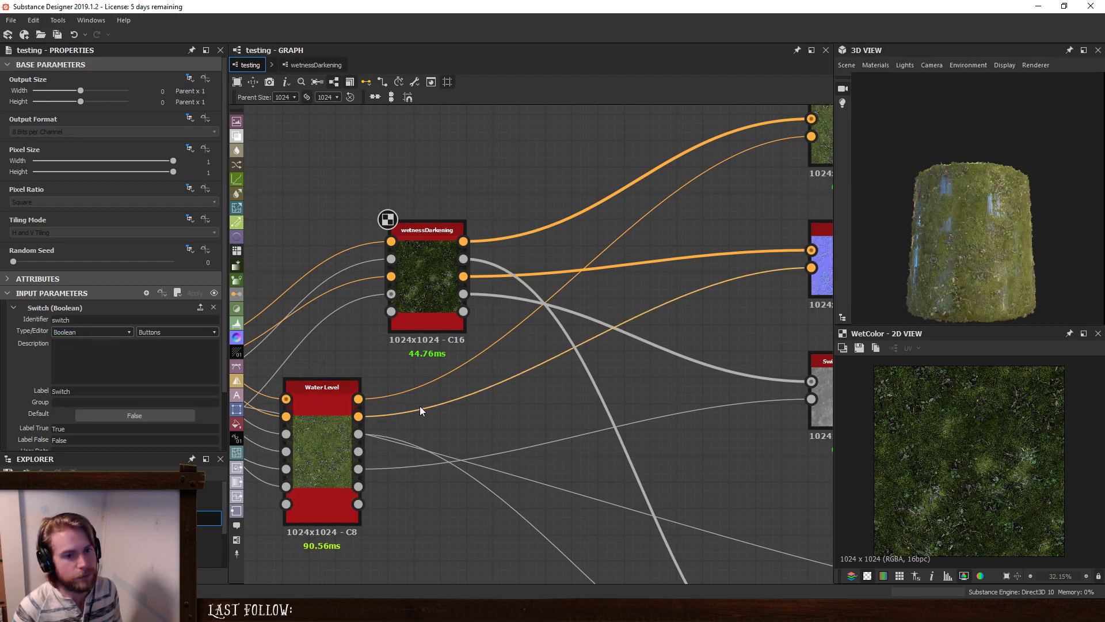
Set the Water Level node's Water Darkness to 0.4, comparing the effect in the 3D preview.
click(326, 412)
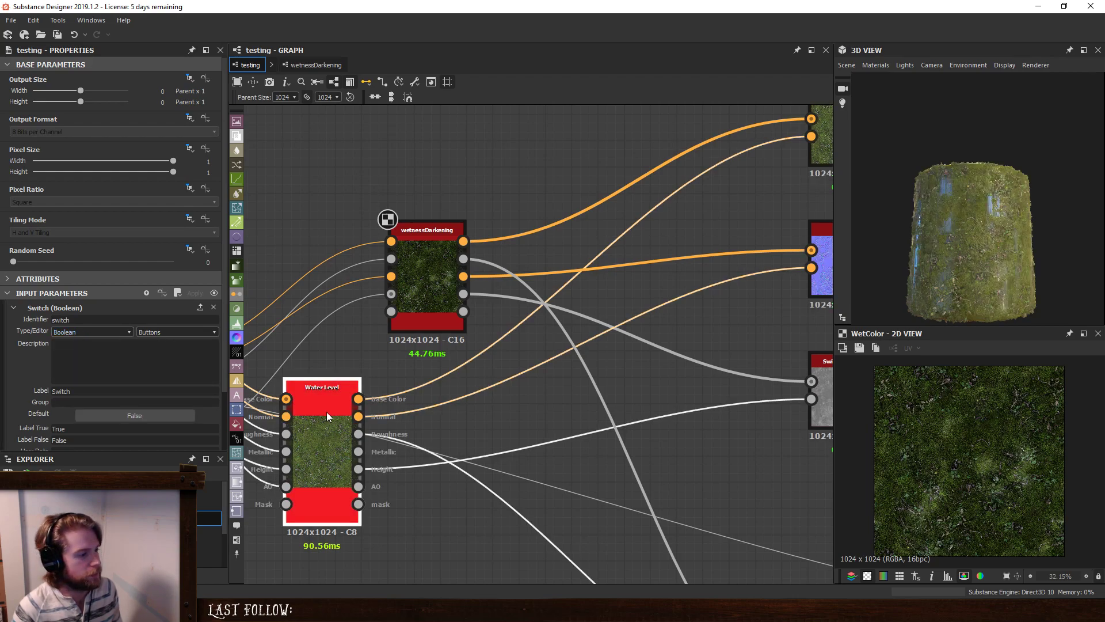
scroll(33, 364, down, 1)
drag(13, 315, 45, 320)
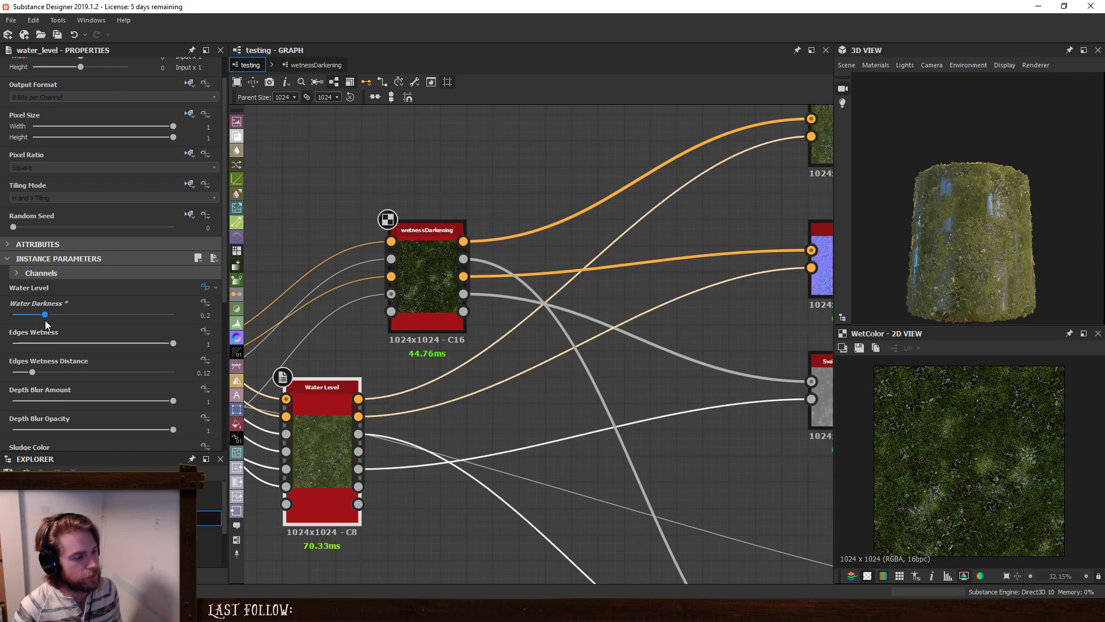
drag(46, 320, 71, 320)
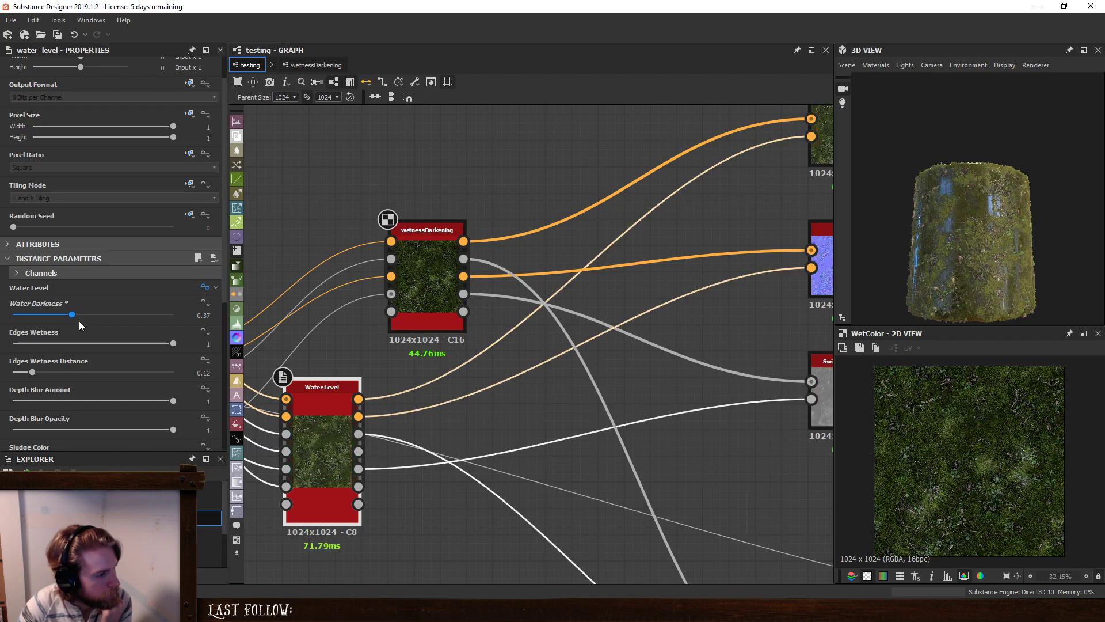
drag(78, 320, 73, 320)
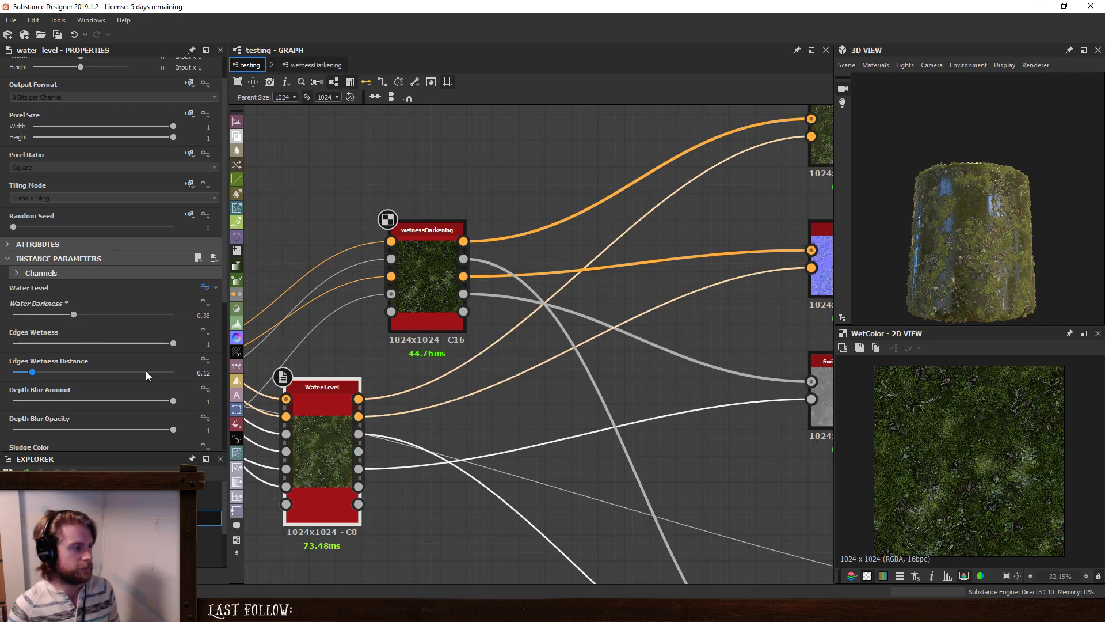
mouse_move(72, 319)
mouse_down()
mouse_move(91, 318)
mouse_move(77, 317)
mouse_up()
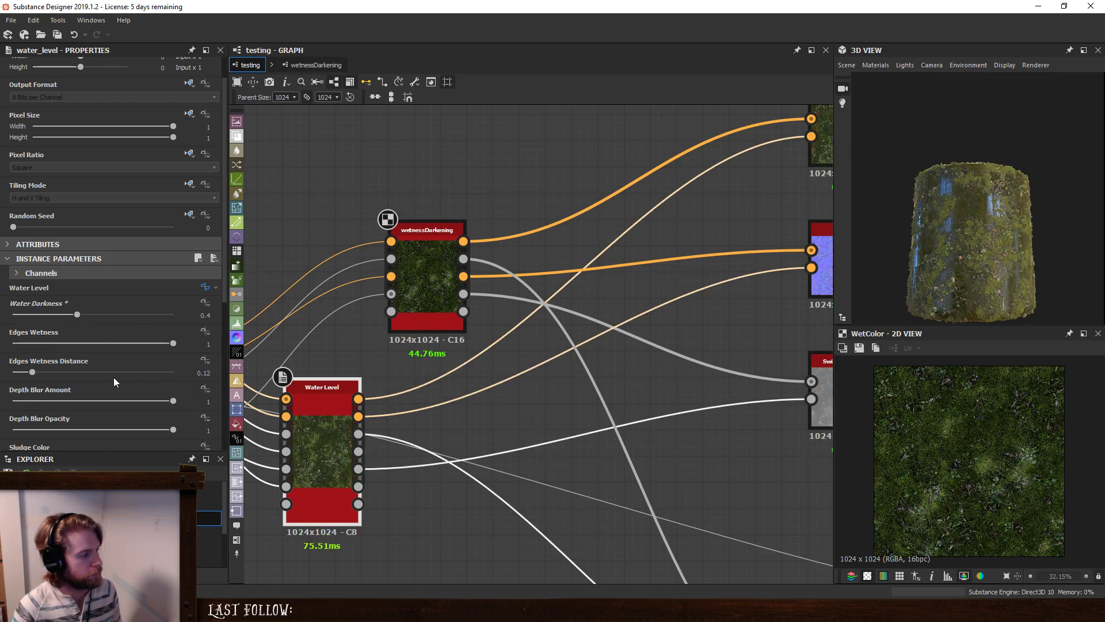
Set the wetnessDarkening node's Waterline Fringe to 0.2.
scroll(114, 376, down, 1)
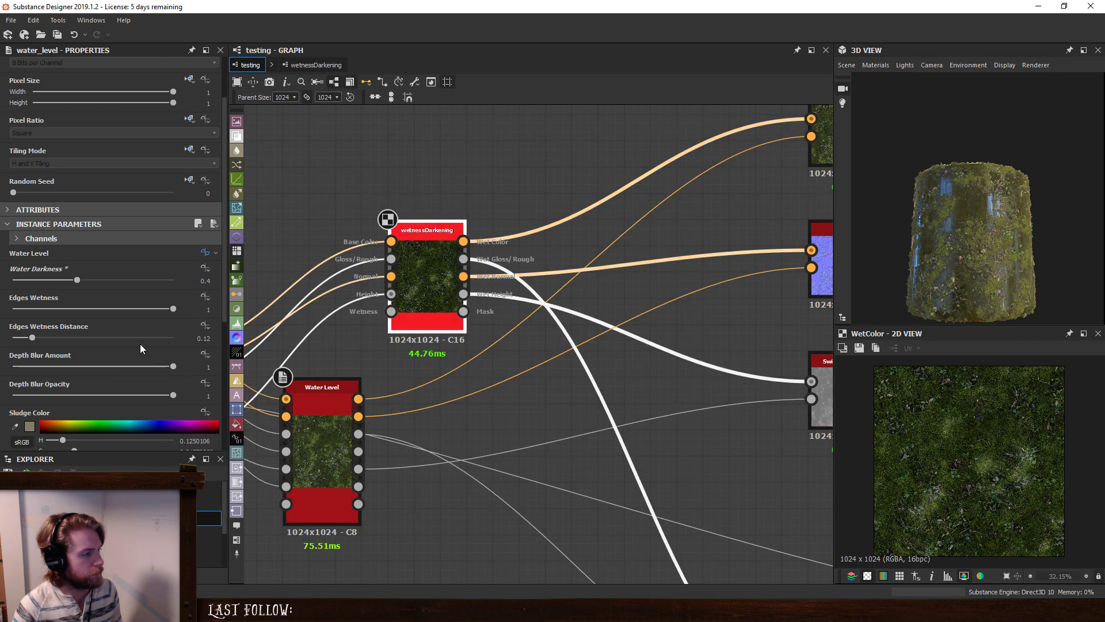
scroll(50, 369, down, 1)
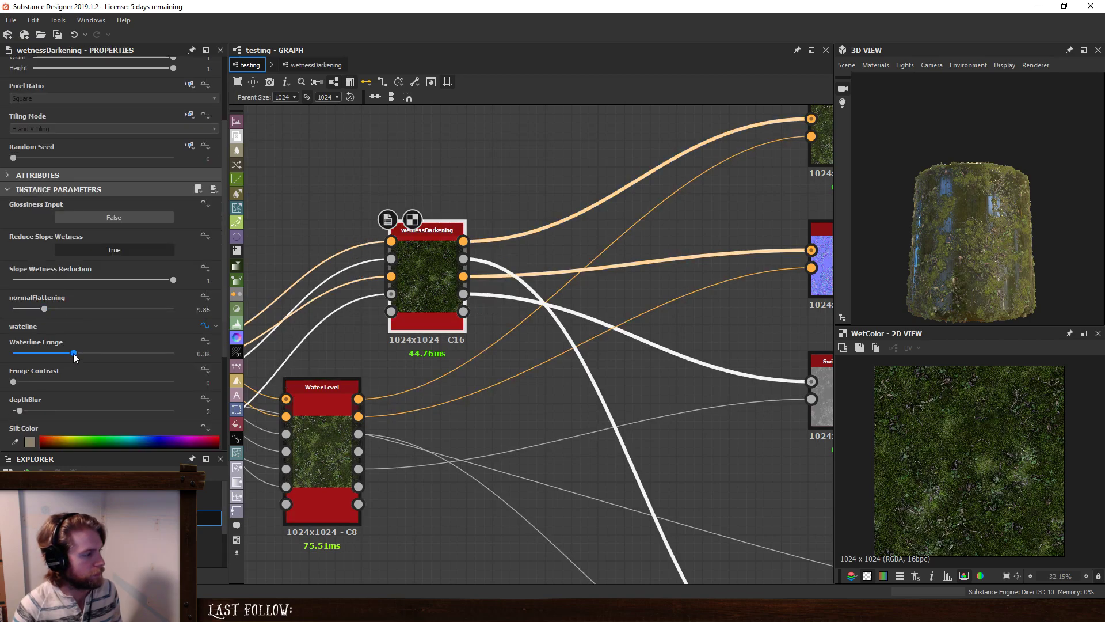
drag(73, 353, 51, 353)
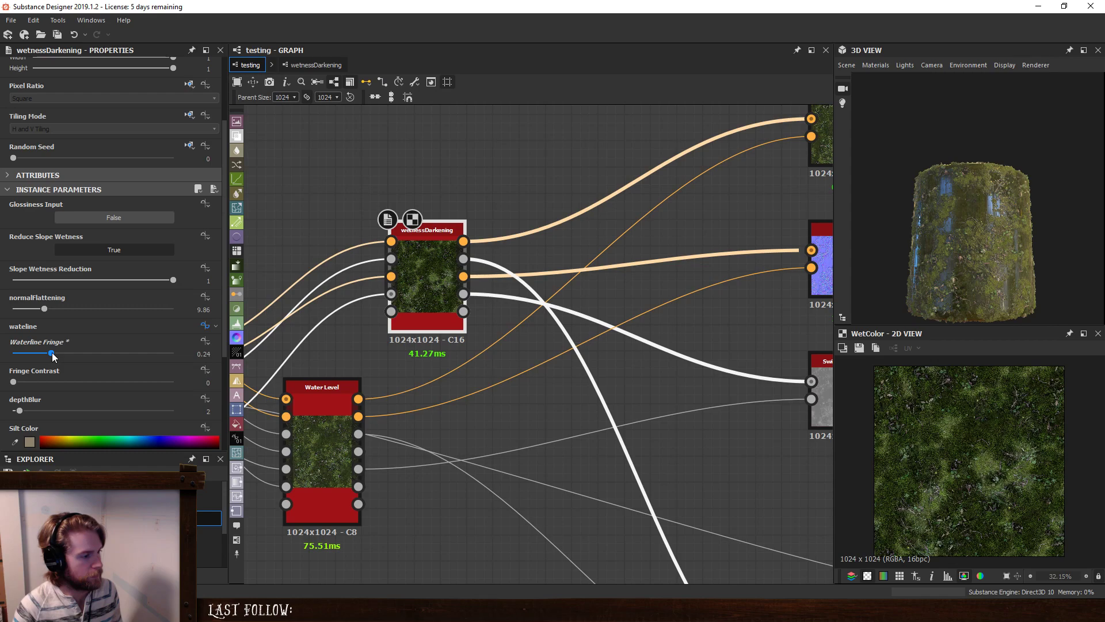
drag(50, 352, 48, 353)
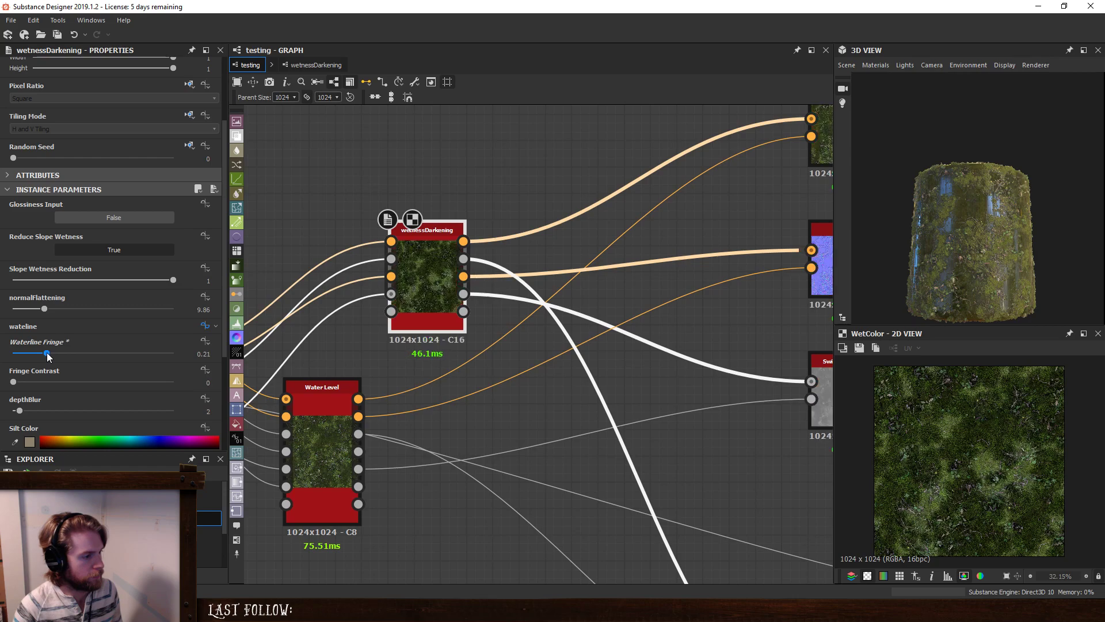
drag(47, 353, 46, 354)
Compare the Water Level node's blur and sludge parameters with those of the wetnessDarkening node.
click(310, 403)
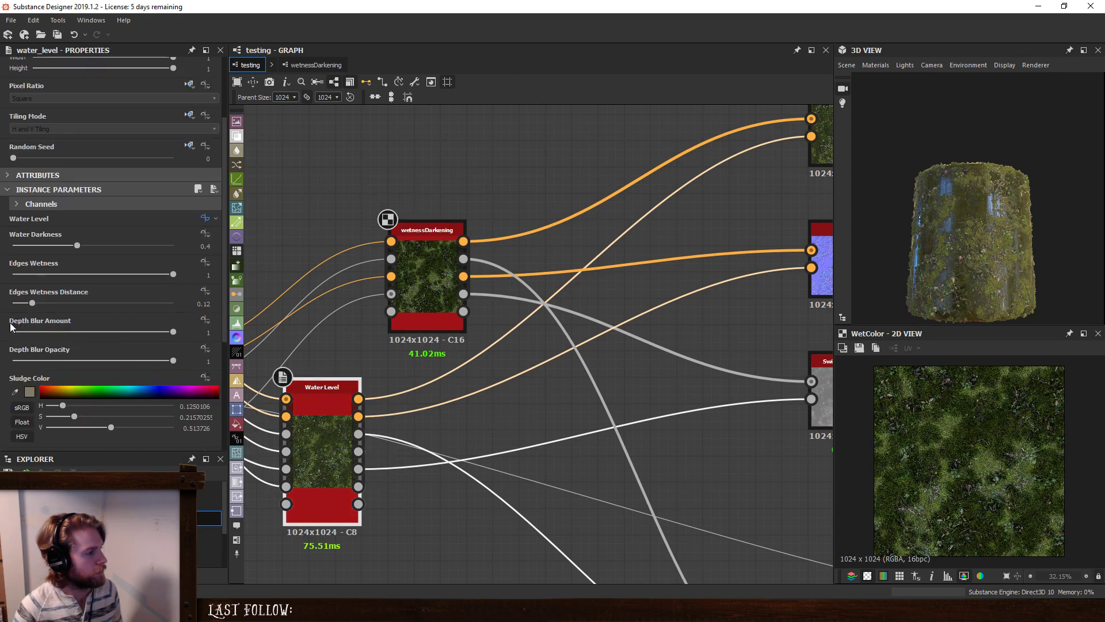
scroll(208, 344, down, 1)
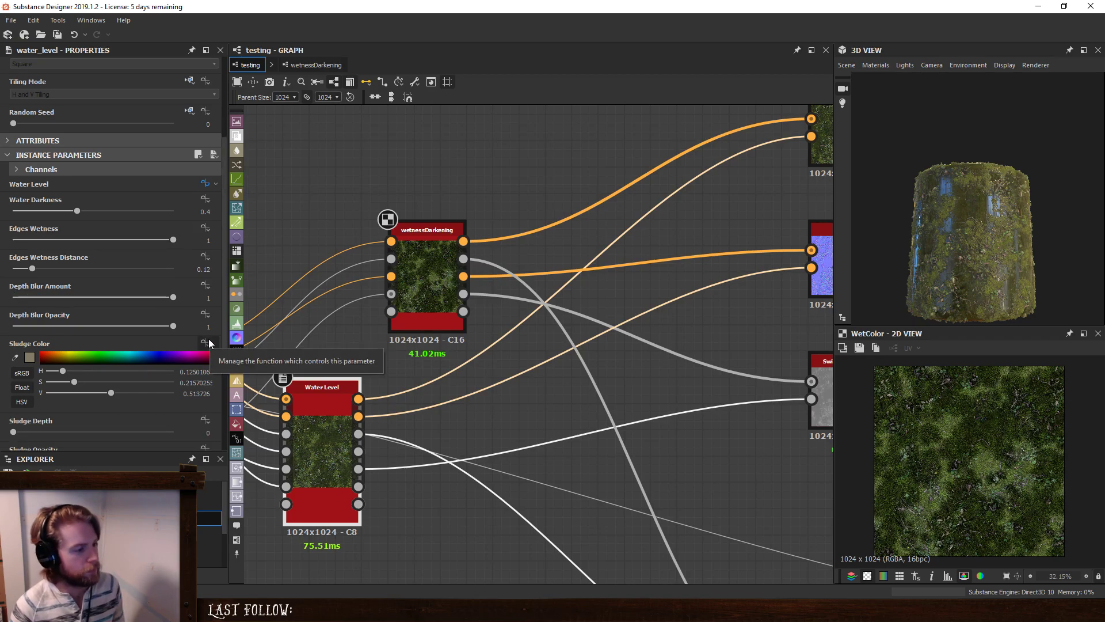
click(447, 260)
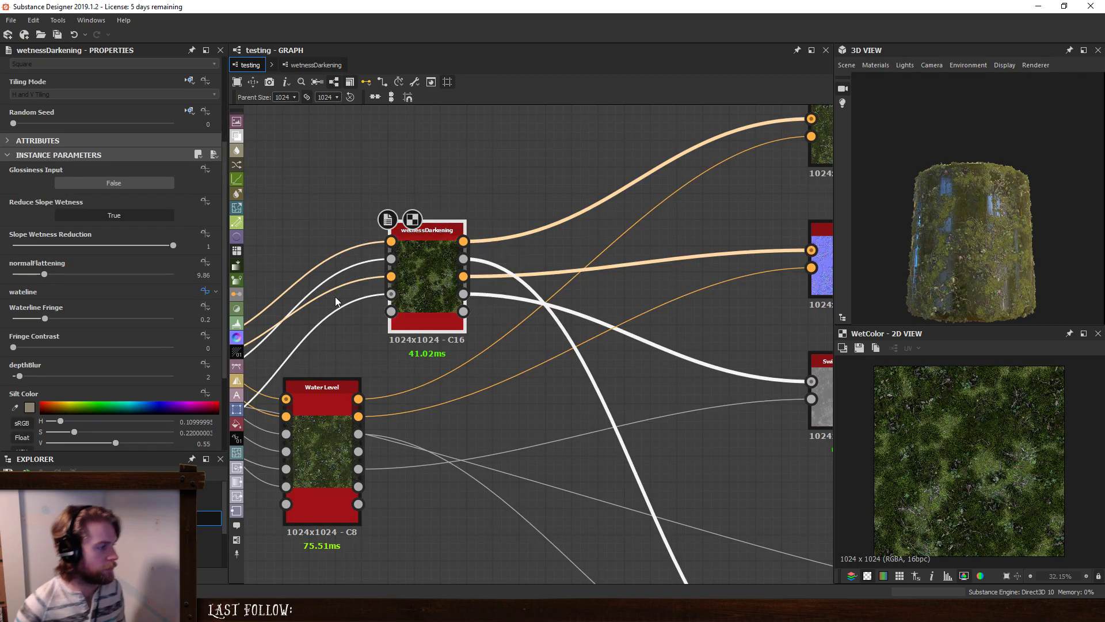
Set the wetnessDarkening node's Waterline Fringe to 0.12 and compare its color output with the Water Level node's.
click(318, 416)
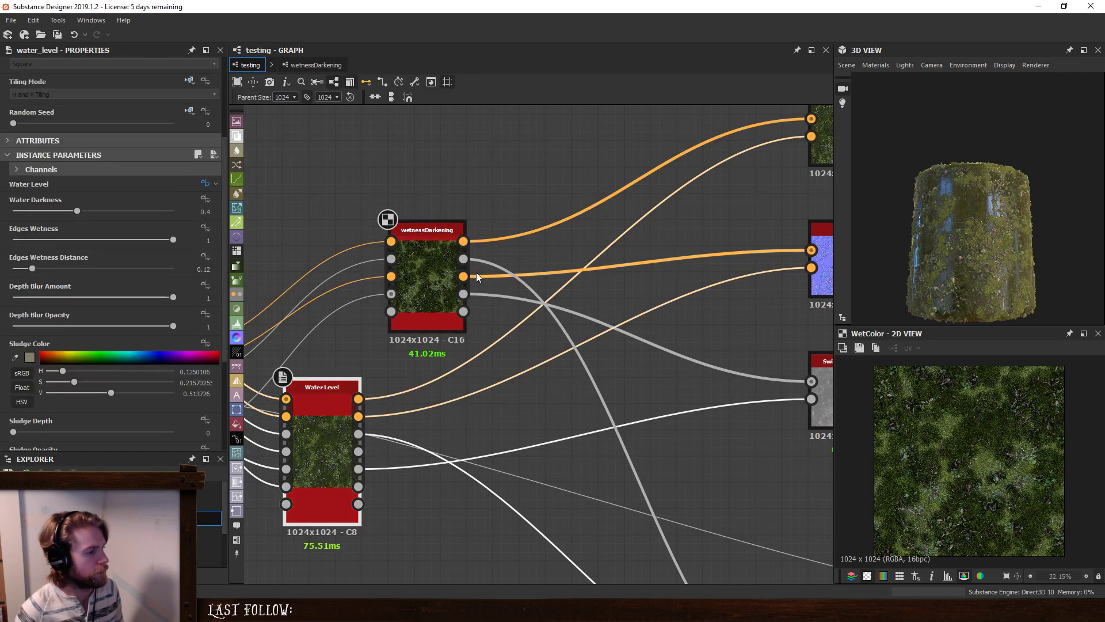
click(416, 275)
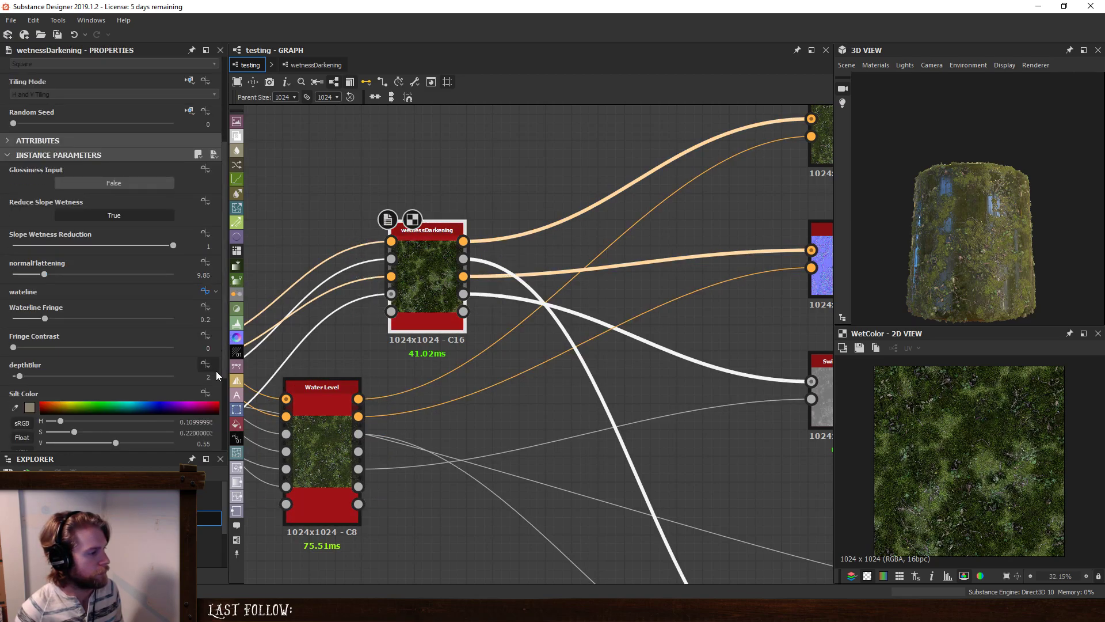
double_click(199, 320)
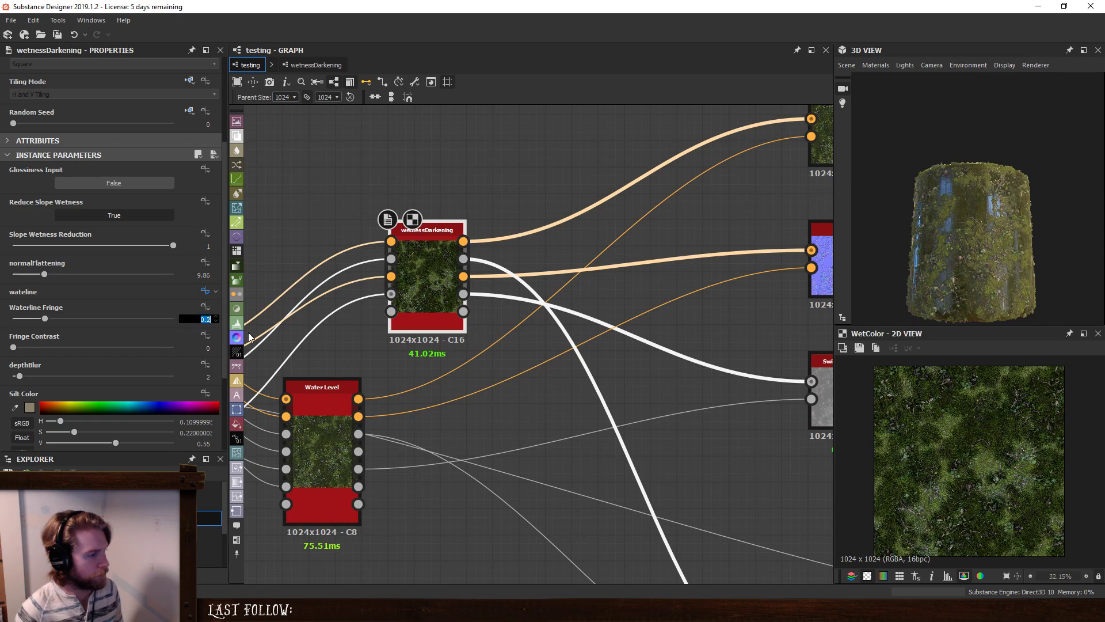
key(Return)
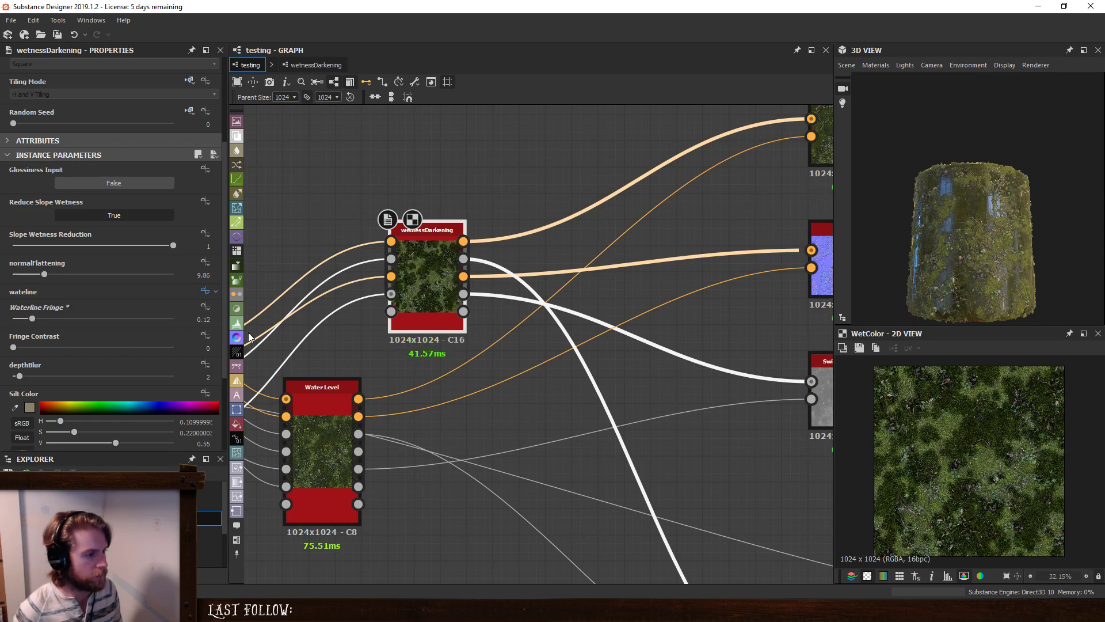
double_click(312, 439)
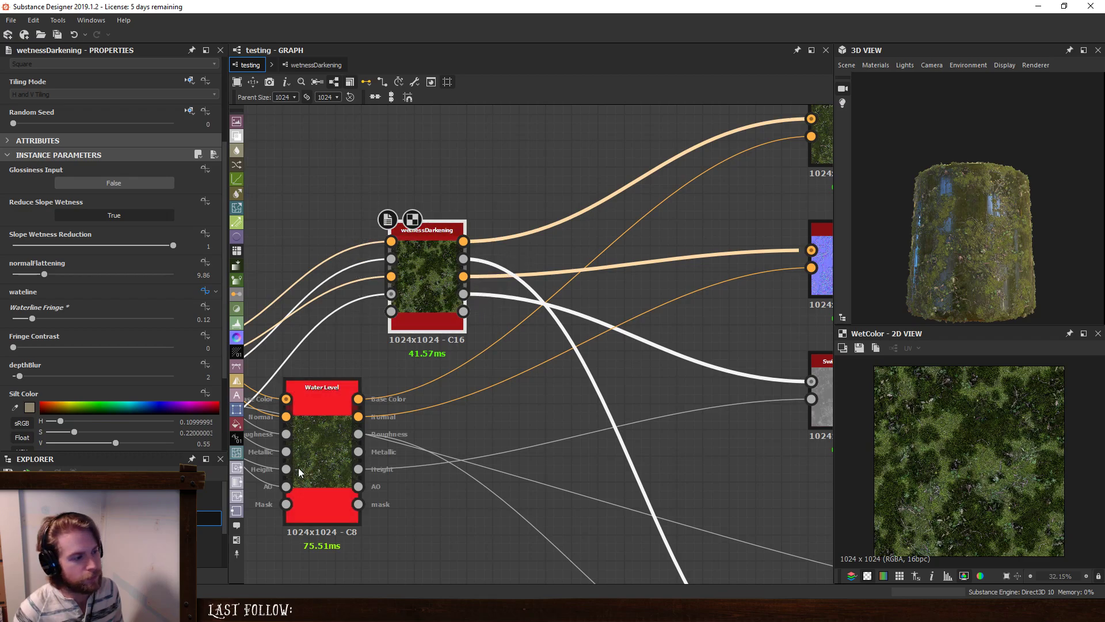
double_click(434, 288)
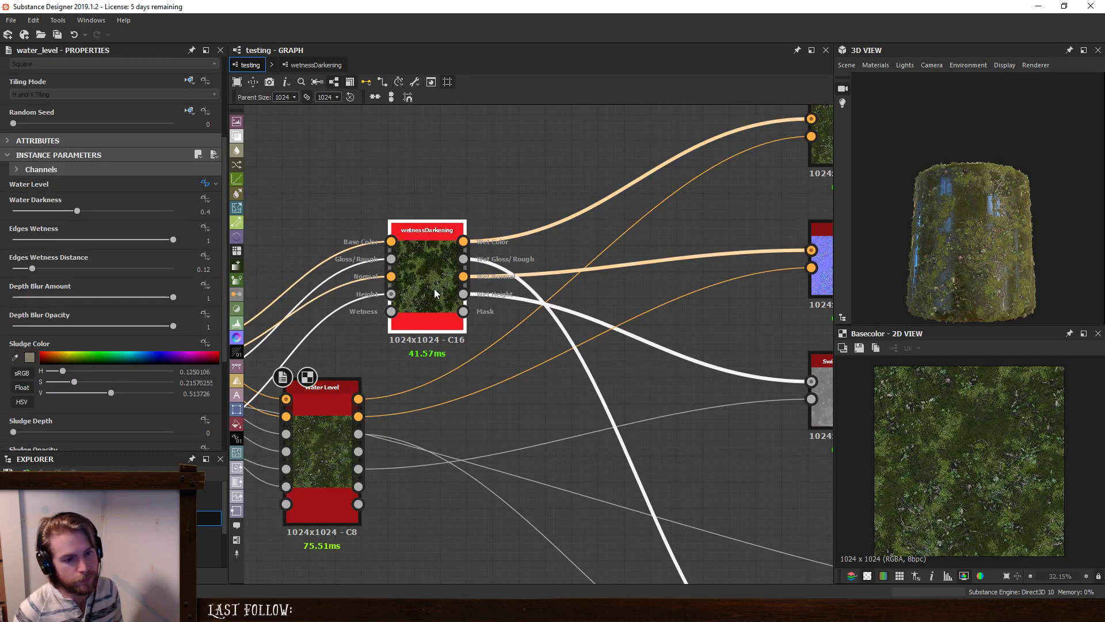
scroll(983, 451, up, 5)
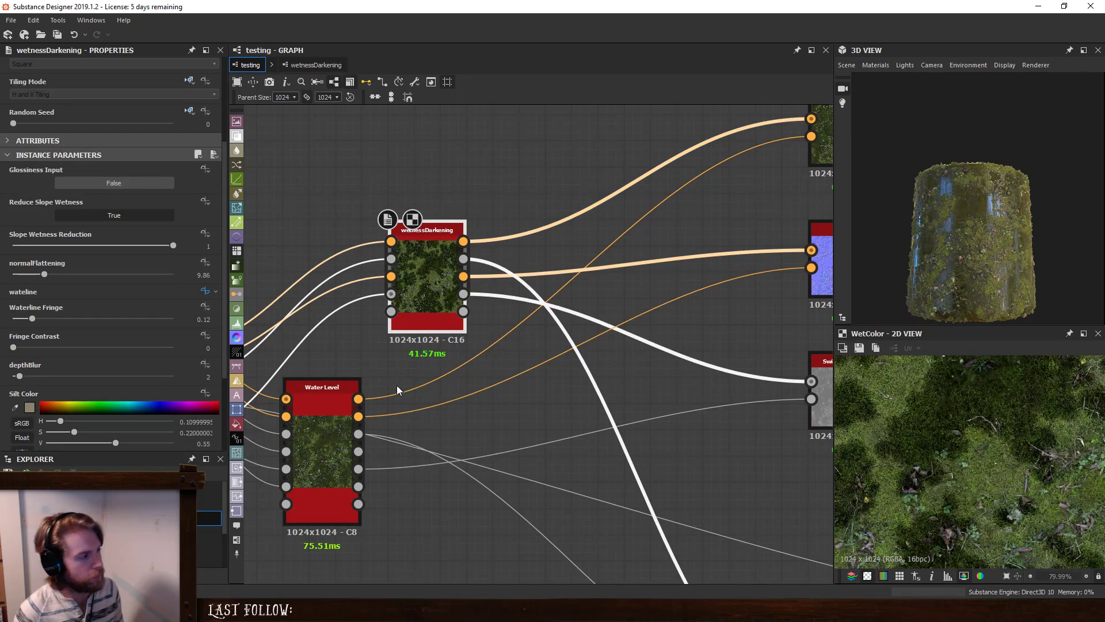
Try higher Waterline Fringe amounts on the wetnessDarkening node, settling on 0.2.
drag(39, 319, 44, 320)
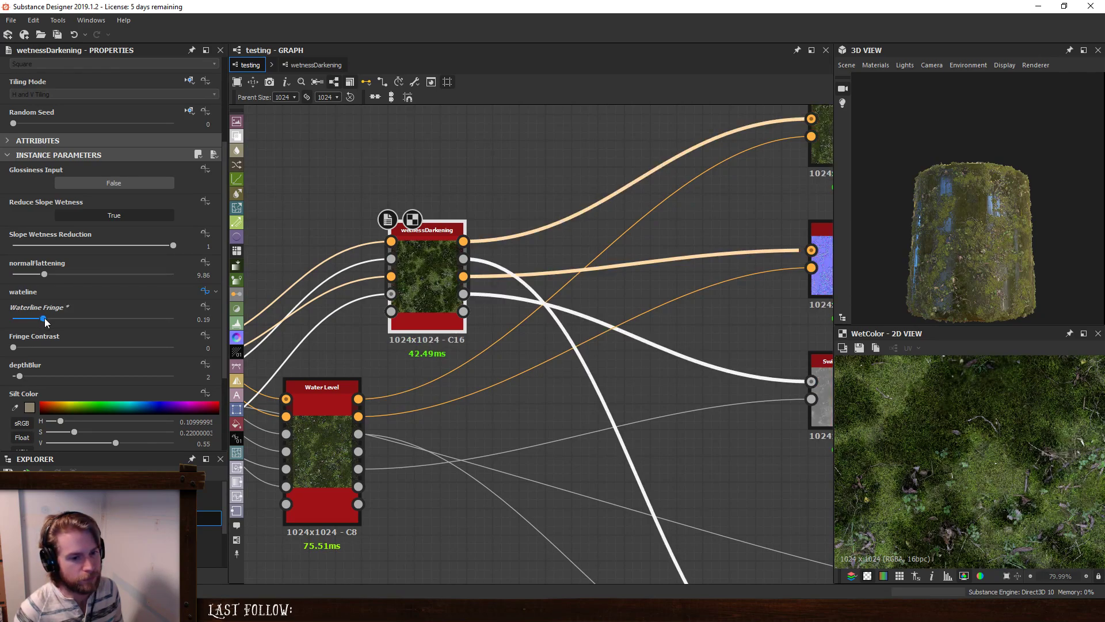
drag(45, 320, 57, 321)
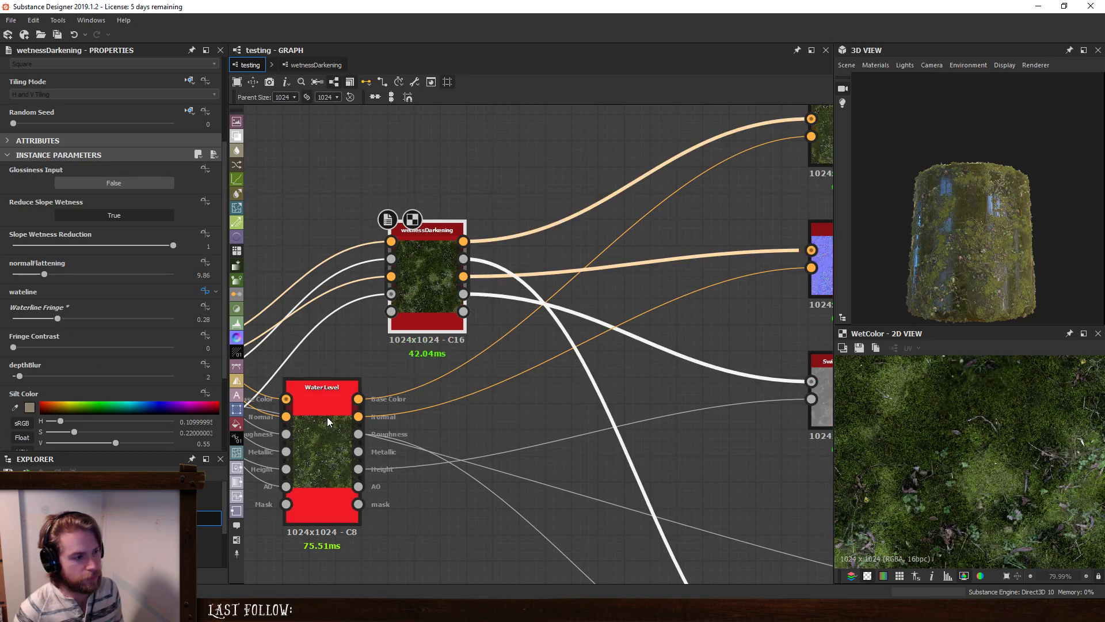
click(205, 319)
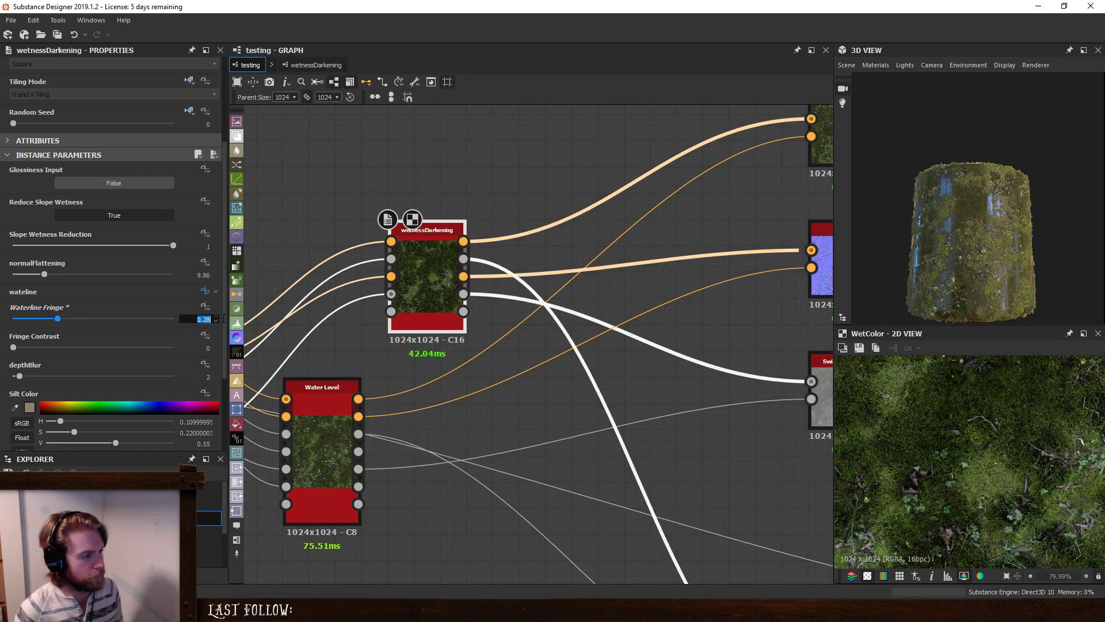
text(0.2)
key(Return)
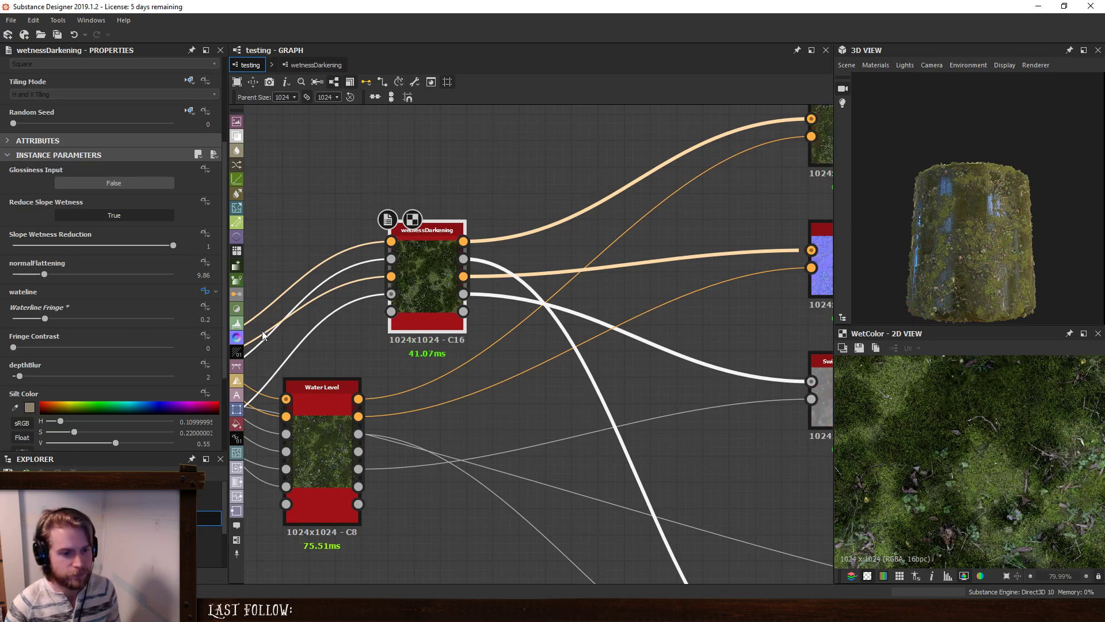
Compare both nodes' color outputs, then test the Water Level node's Edges Wetness across its range and leave it at 1.
double_click(342, 410)
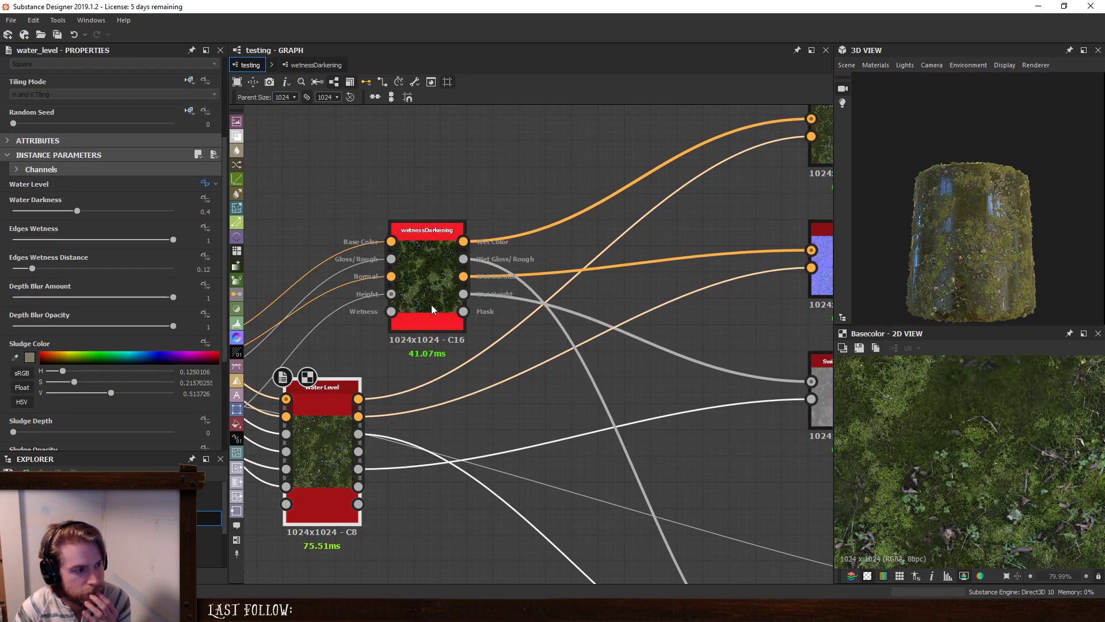
double_click(423, 291)
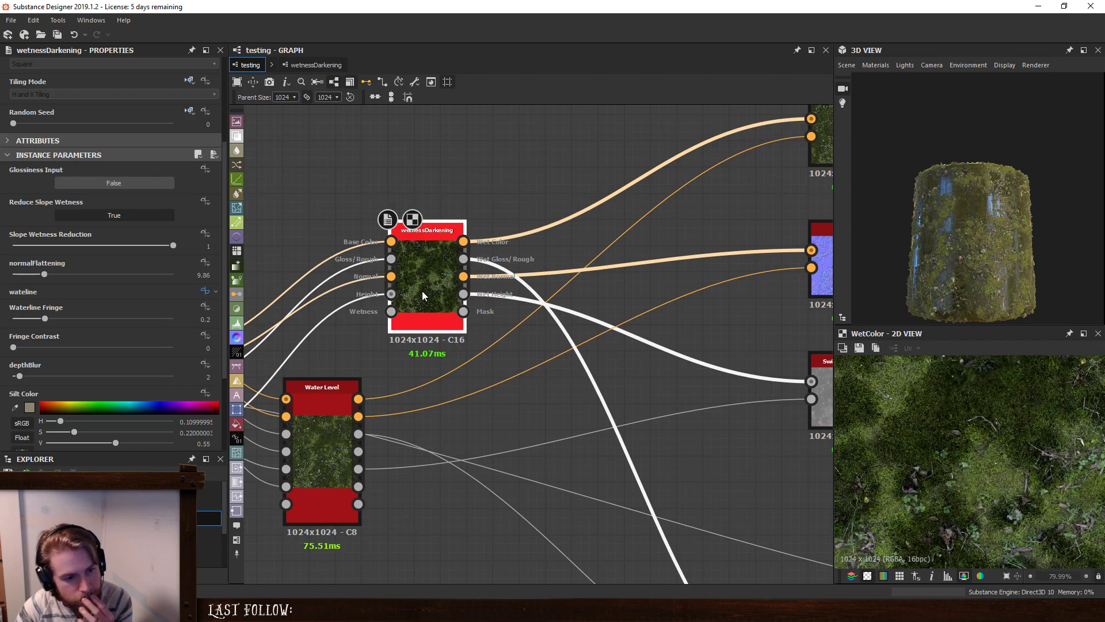
double_click(334, 396)
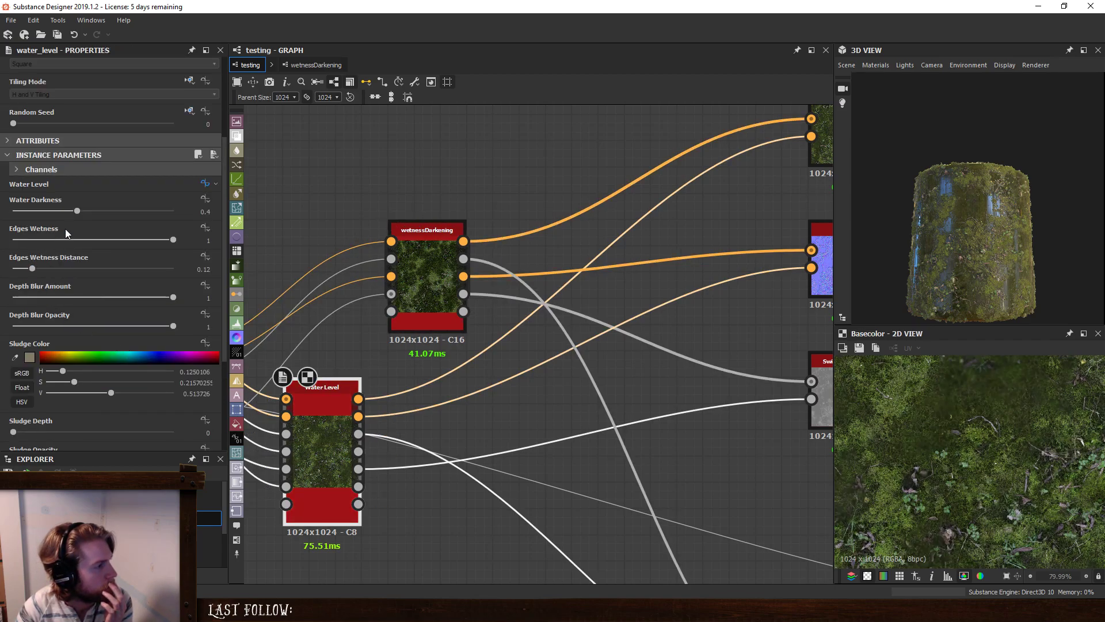
drag(22, 243, 291, 246)
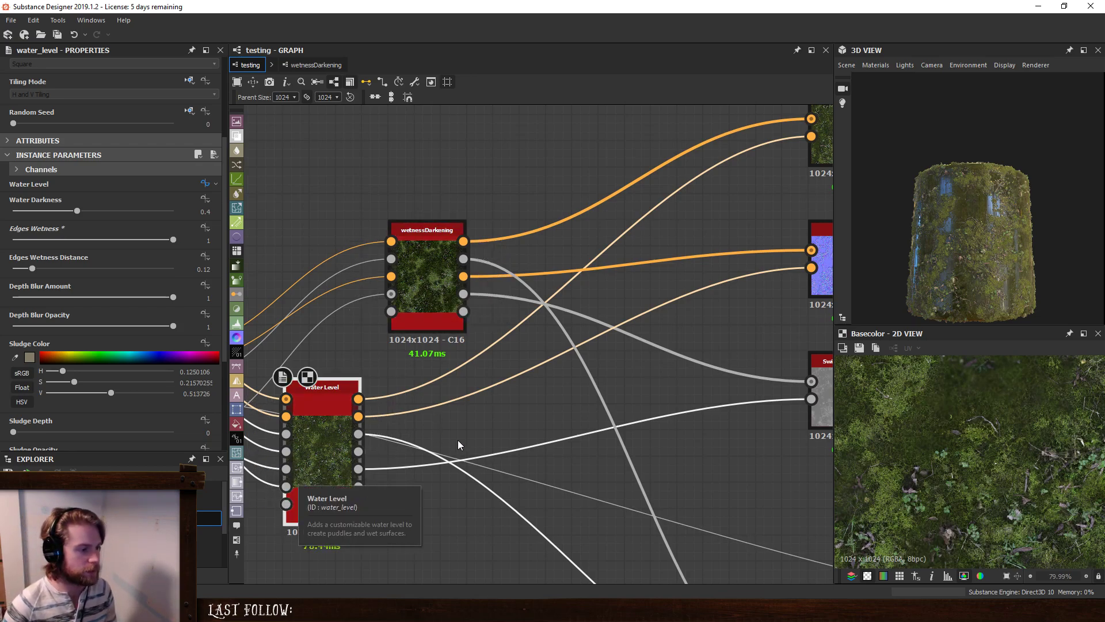
middle_drag(500, 365, 499, 361)
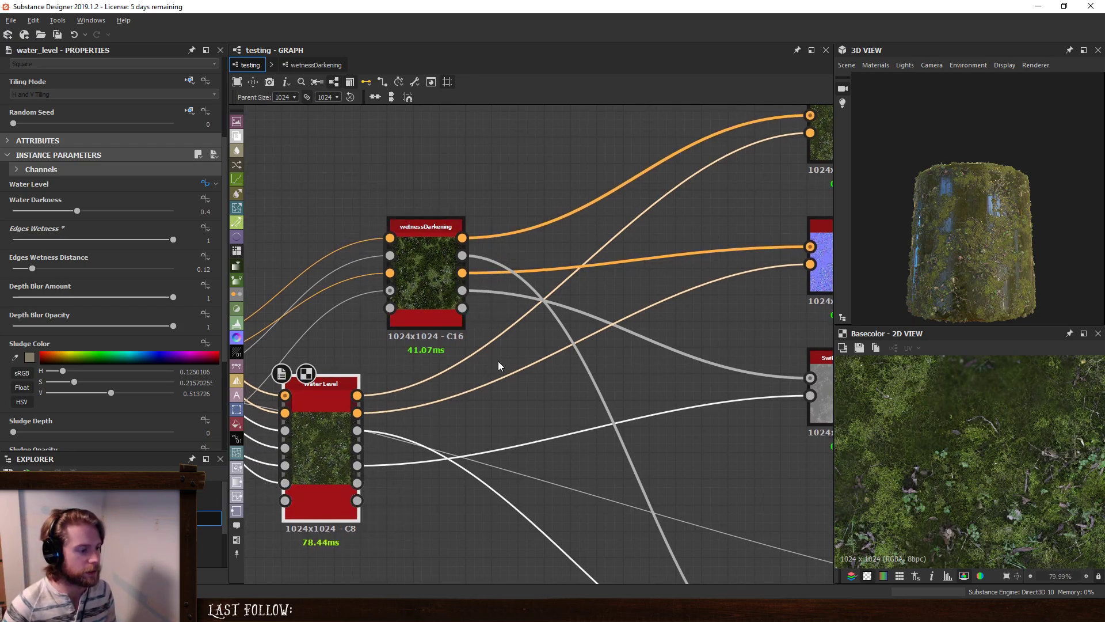
Inspect the wetnessDarkening node's Mask, Wet Height and Wet Normal outputs, comparing the normal with the Water Level node's.
double_click(461, 309)
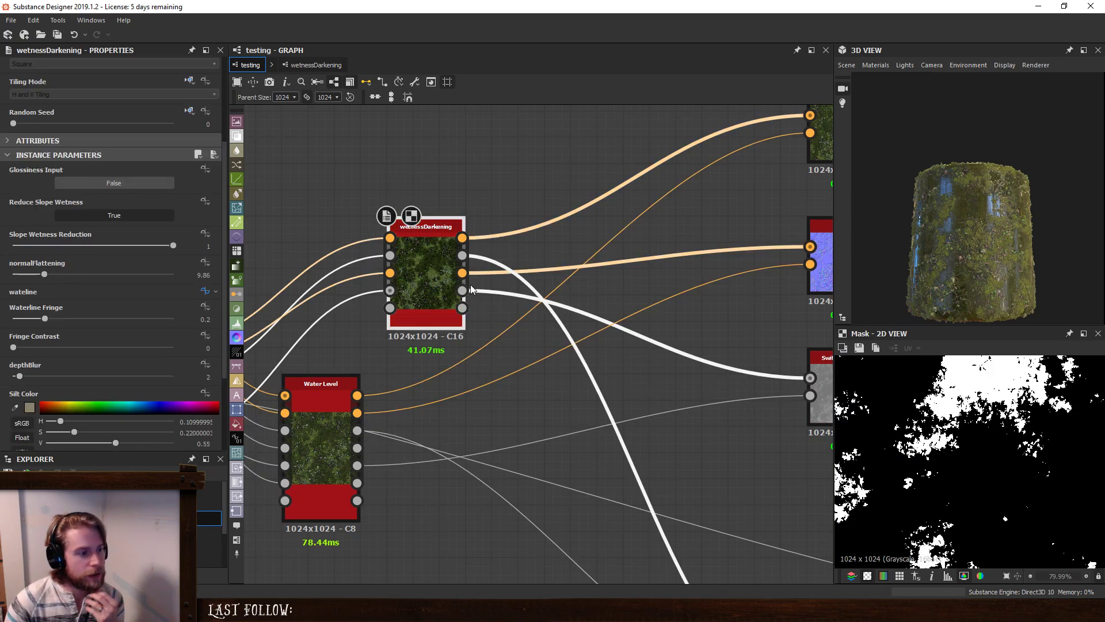
double_click(463, 290)
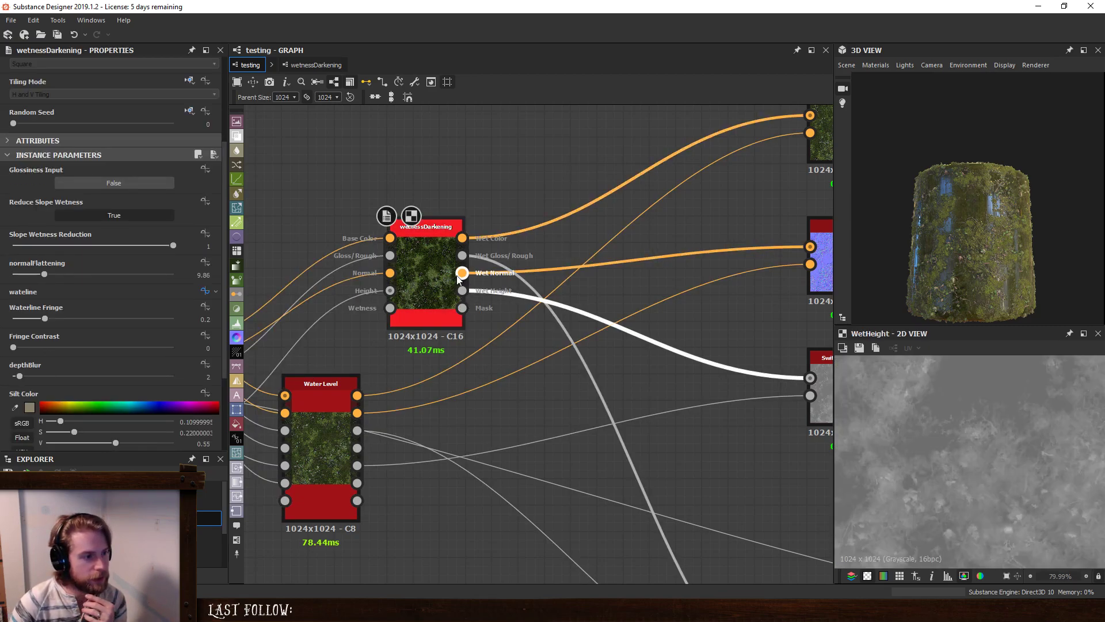
double_click(460, 274)
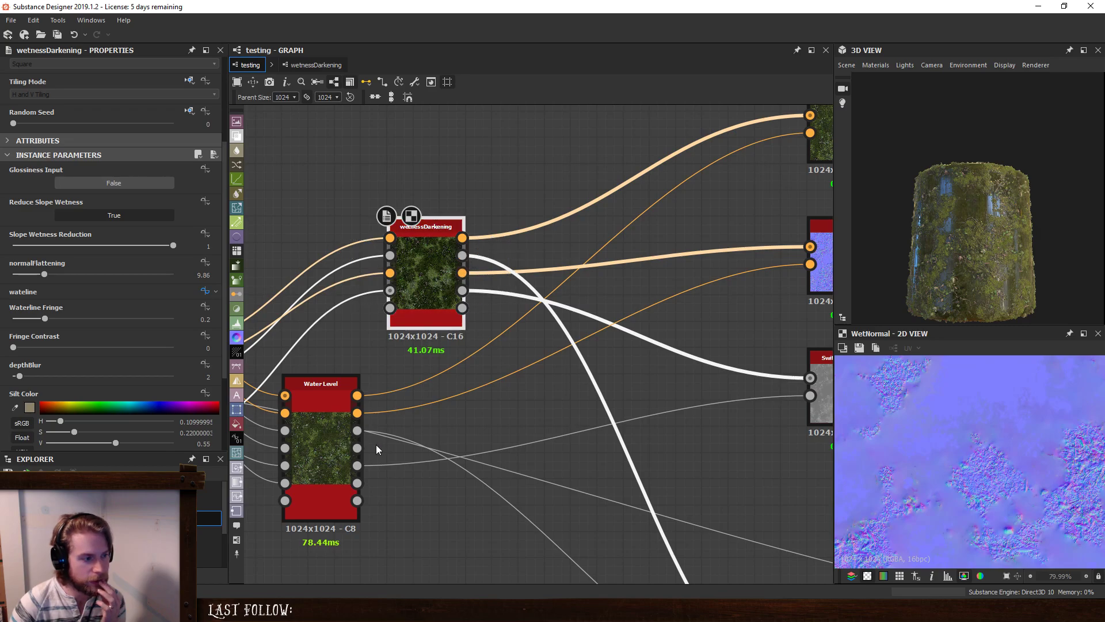
double_click(357, 413)
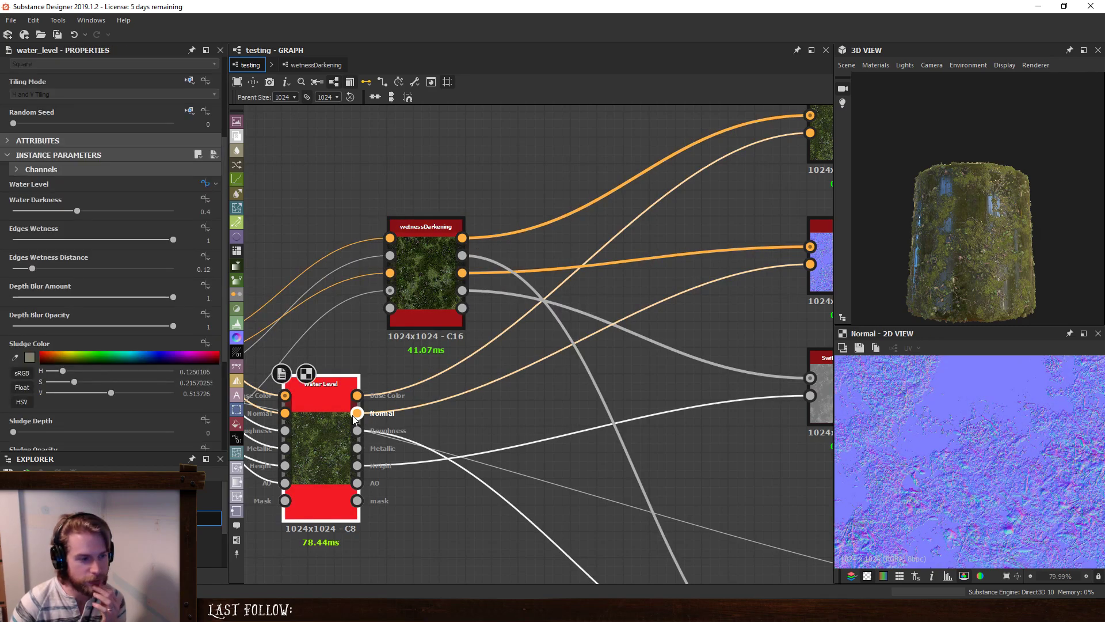
double_click(462, 273)
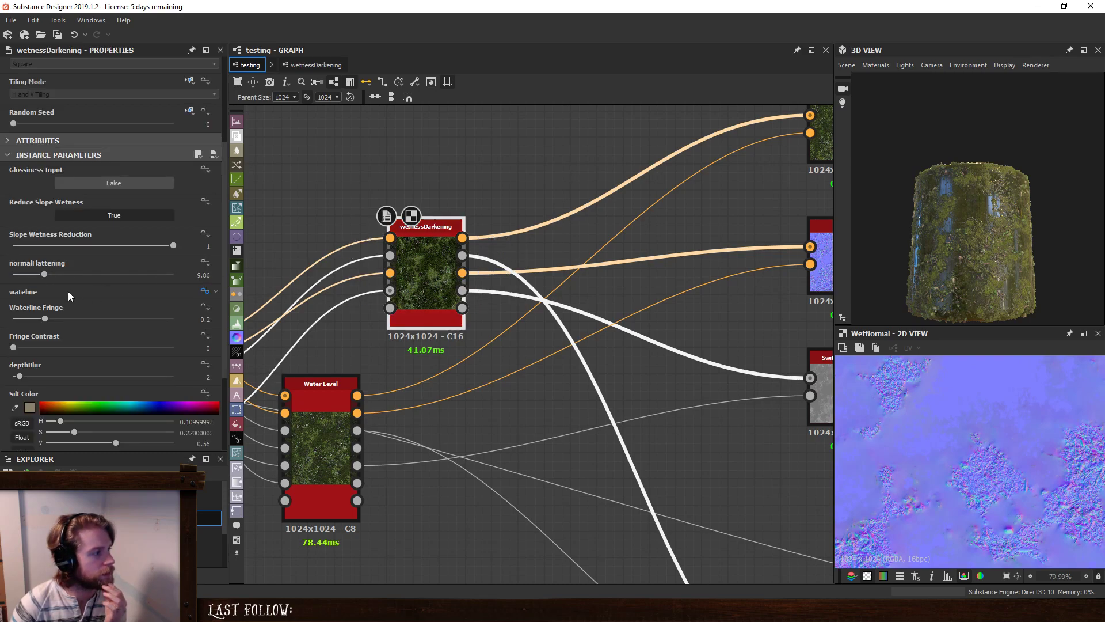
Lower the wetnessDarkening node's normalFlattening to 0.5 while previewing its Wet Normal output.
drag(44, 275, 0, 279)
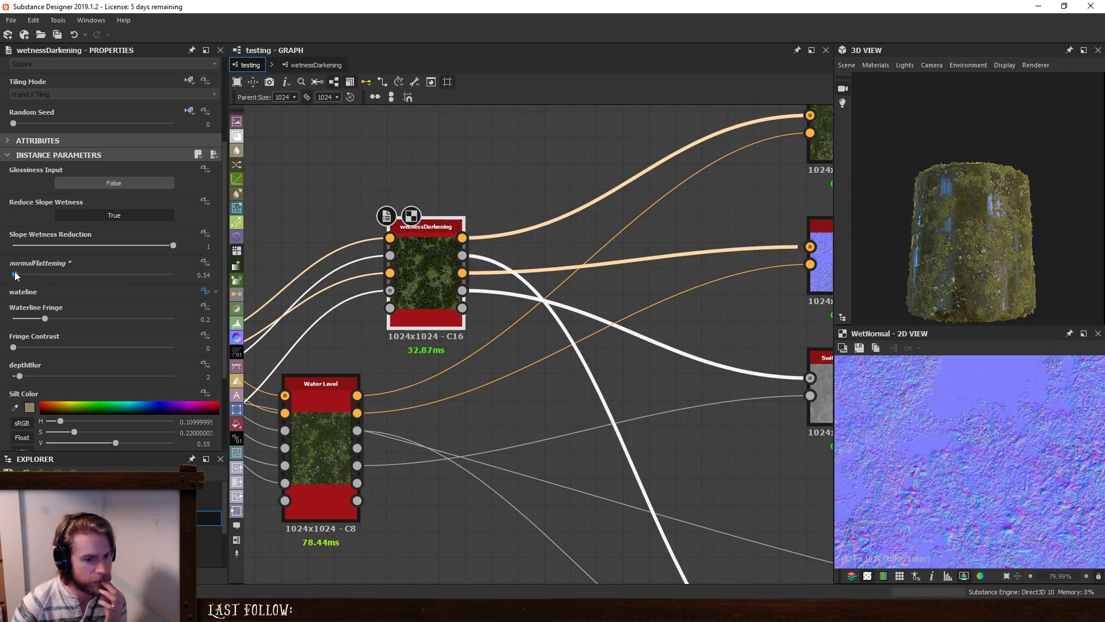
drag(16, 276, 17, 276)
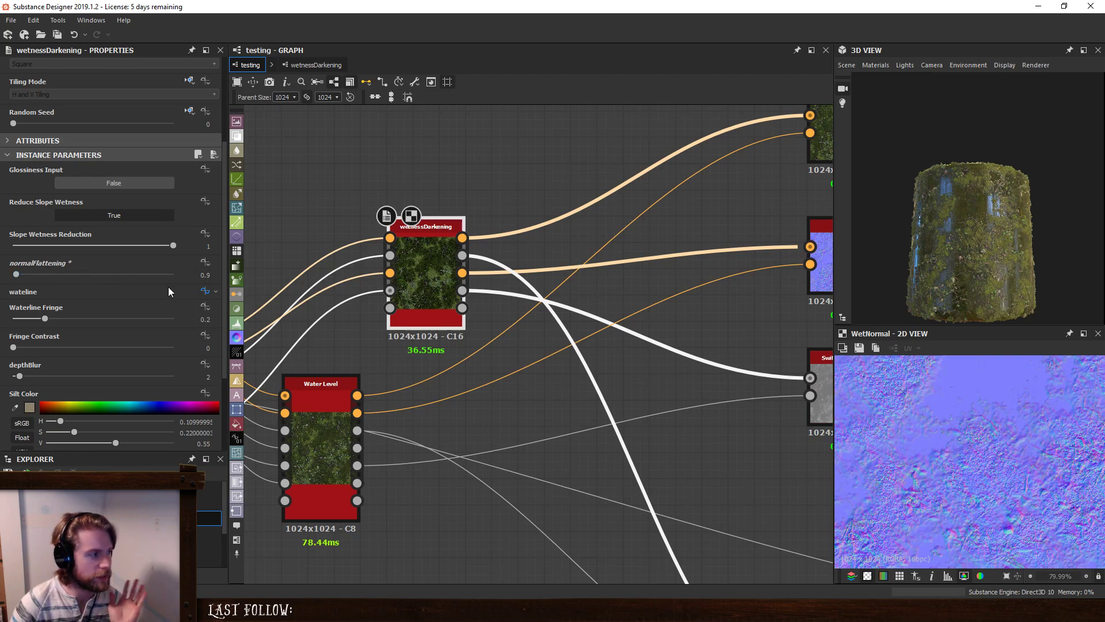
double_click(204, 275)
text(0.5)
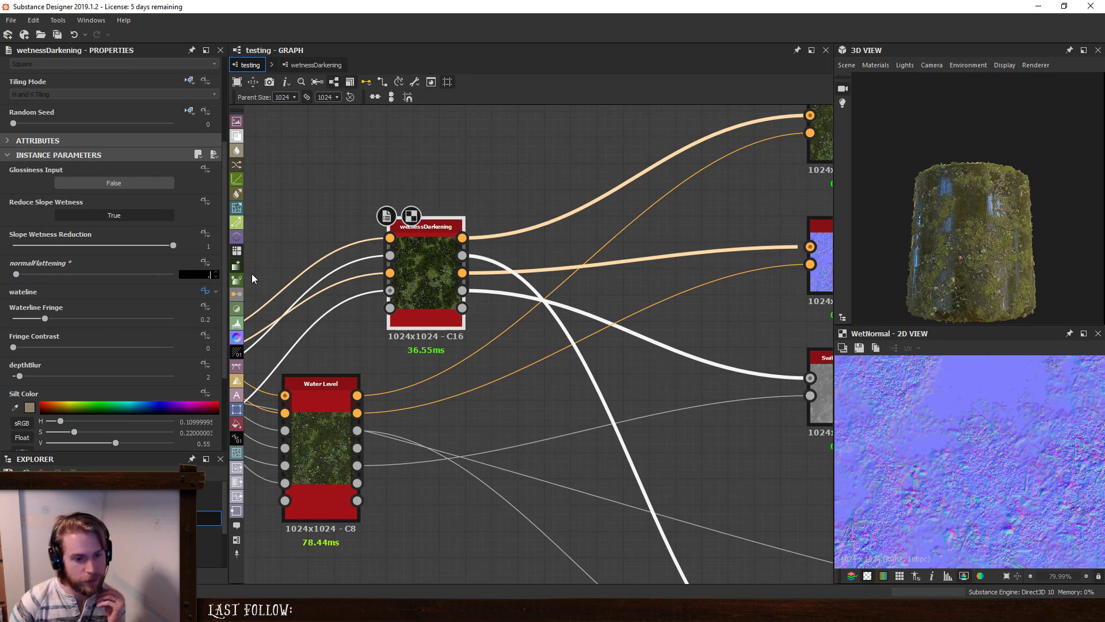
key(Return)
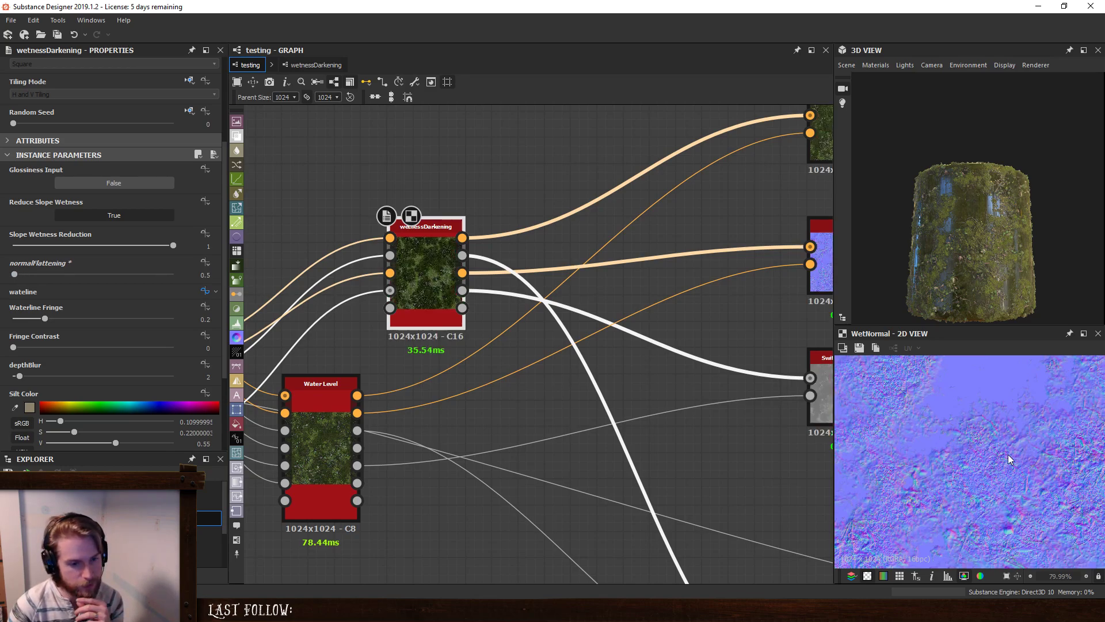
Compare the Water Level node's Normal output with the wetnessDarkening node's Wet Normal output in close-up.
click(359, 415)
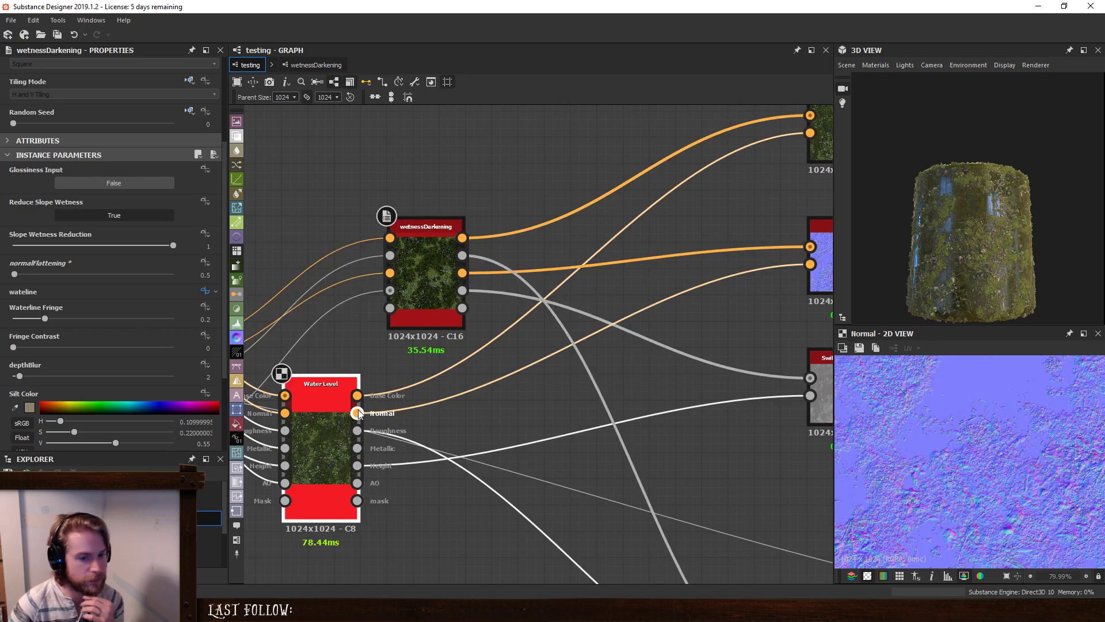
double_click(462, 274)
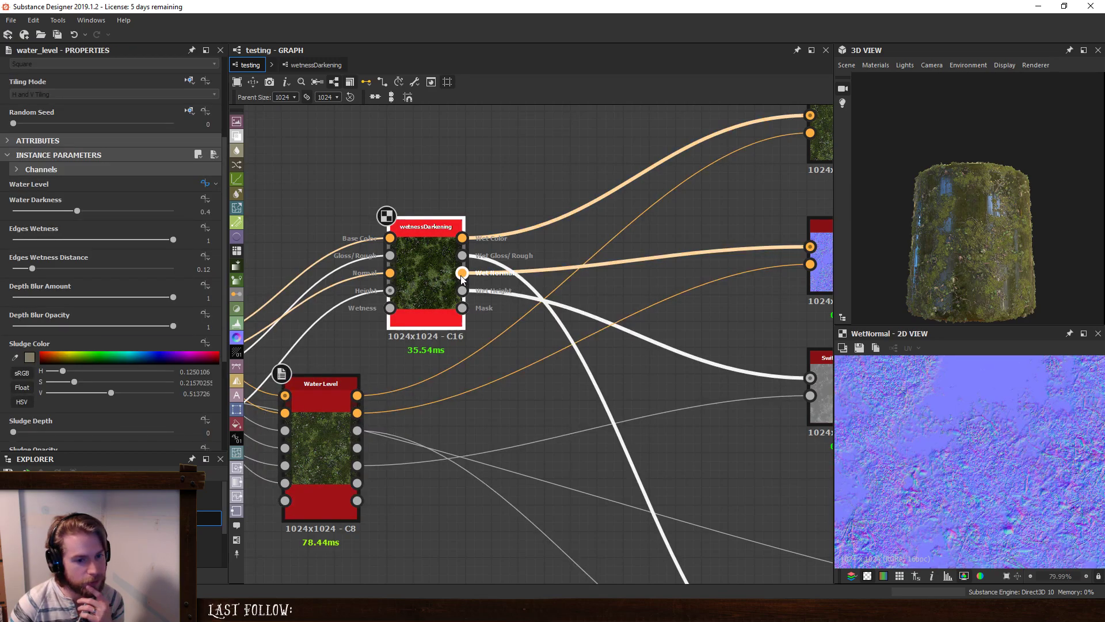
scroll(1032, 419, up, 6)
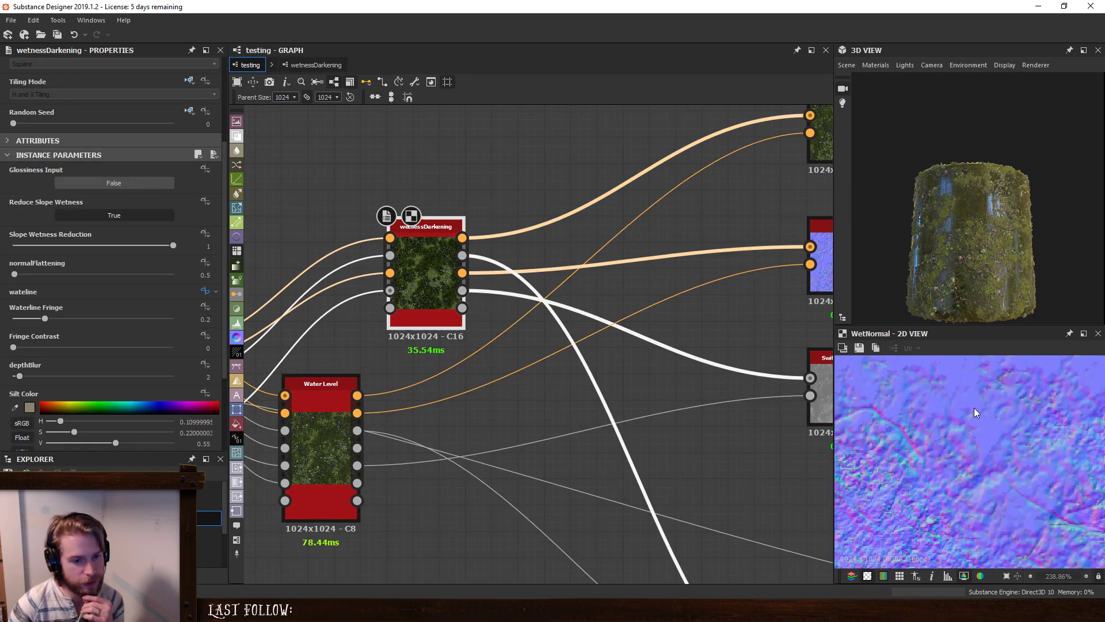
double_click(357, 413)
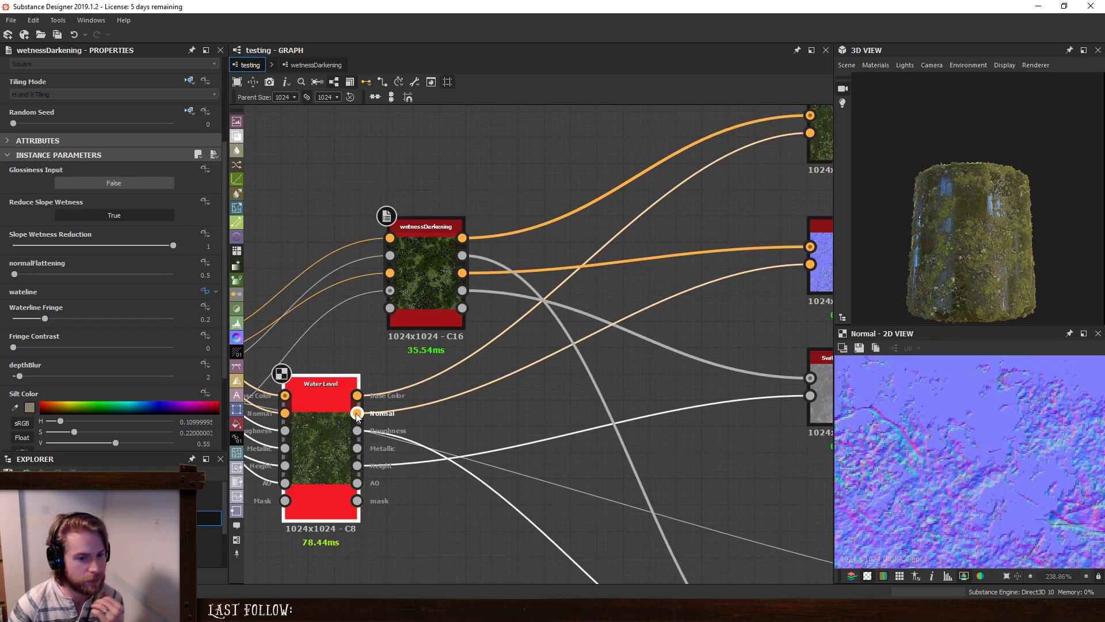
double_click(463, 273)
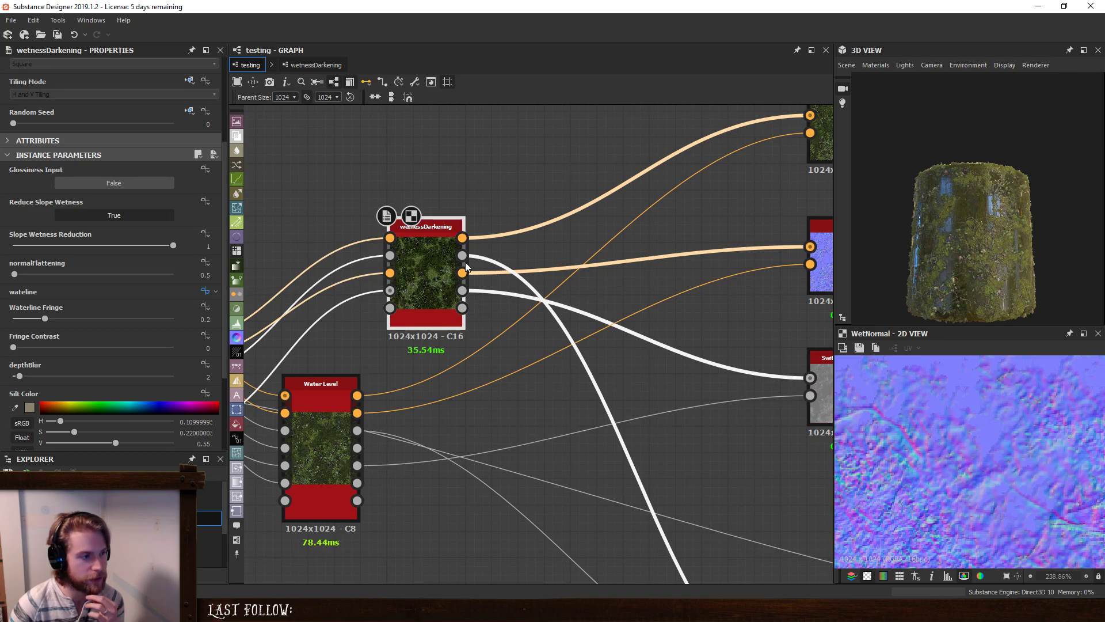
Compare the height outputs of the two nodes, and view the wetnessDarkening node's Wet Gloss/Rough output.
double_click(463, 290)
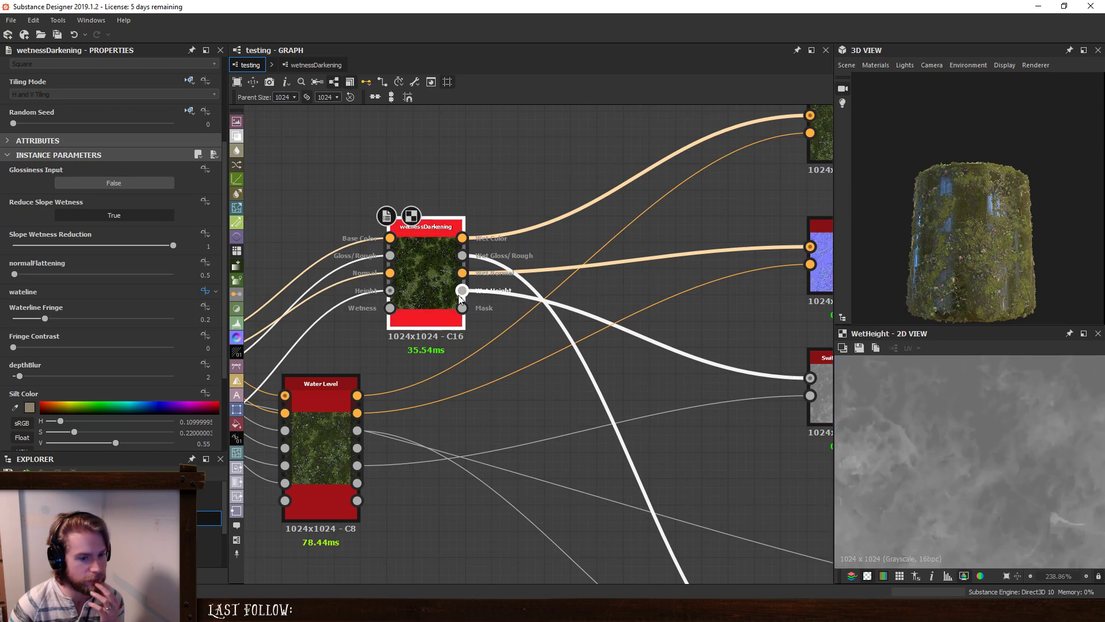
double_click(359, 465)
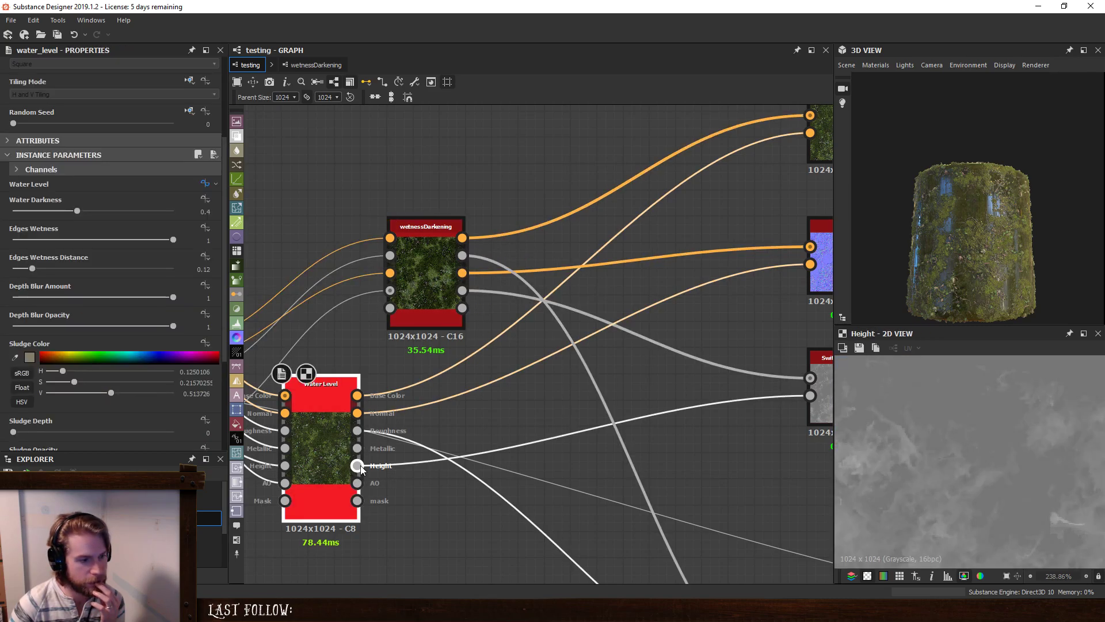
double_click(463, 288)
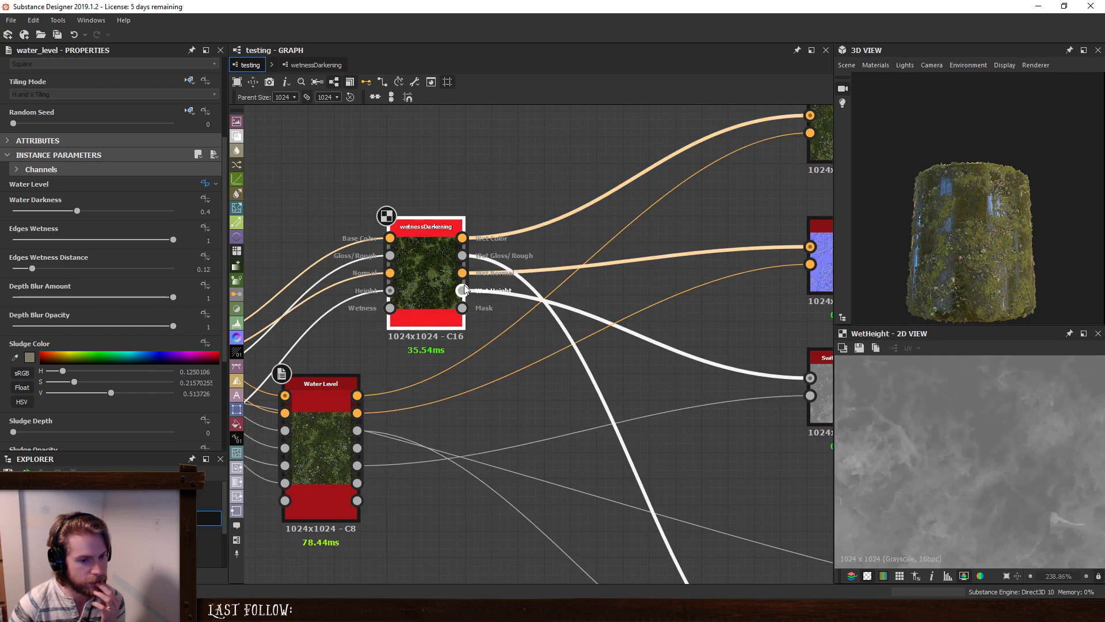
scroll(962, 433, down, 3)
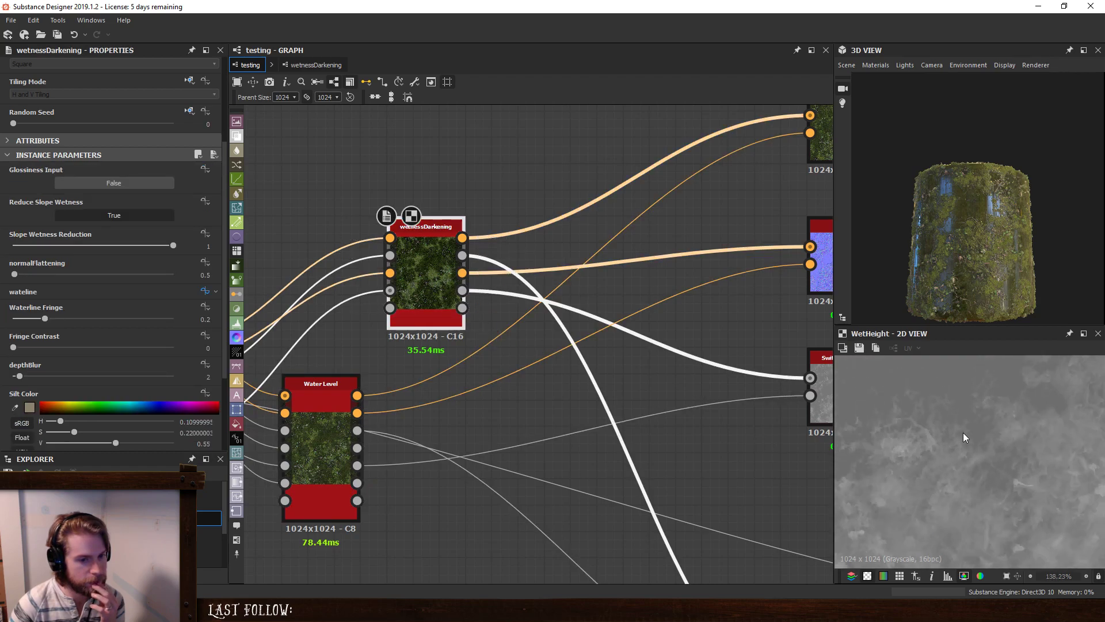
double_click(463, 256)
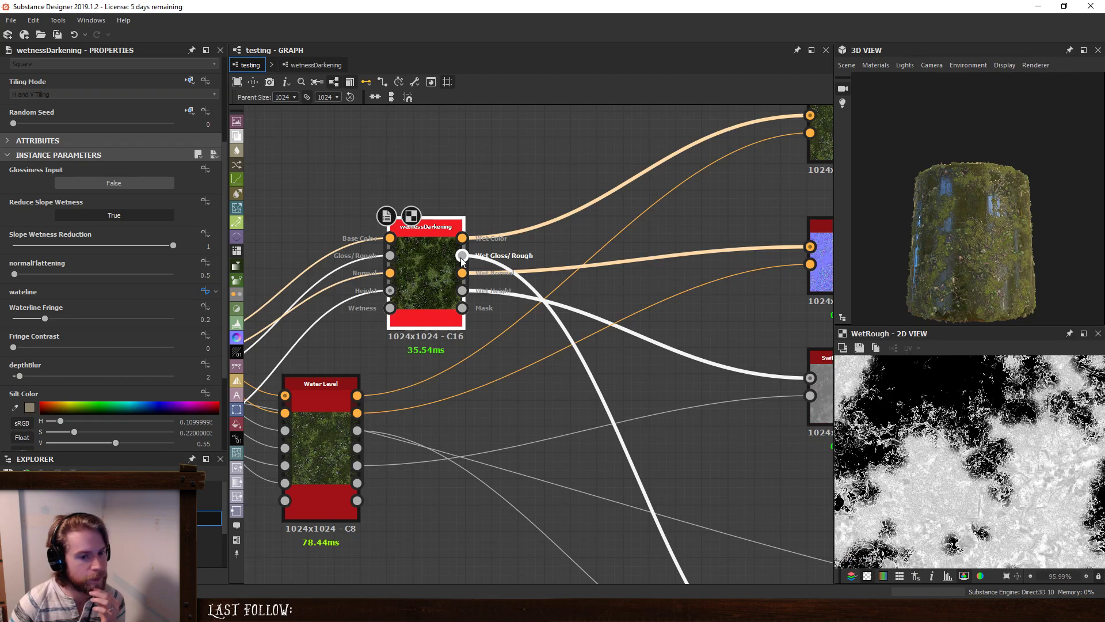
Compare the Water Level node's Roughness output with the wetnessDarkening node's Wet Gloss/Rough output.
double_click(356, 431)
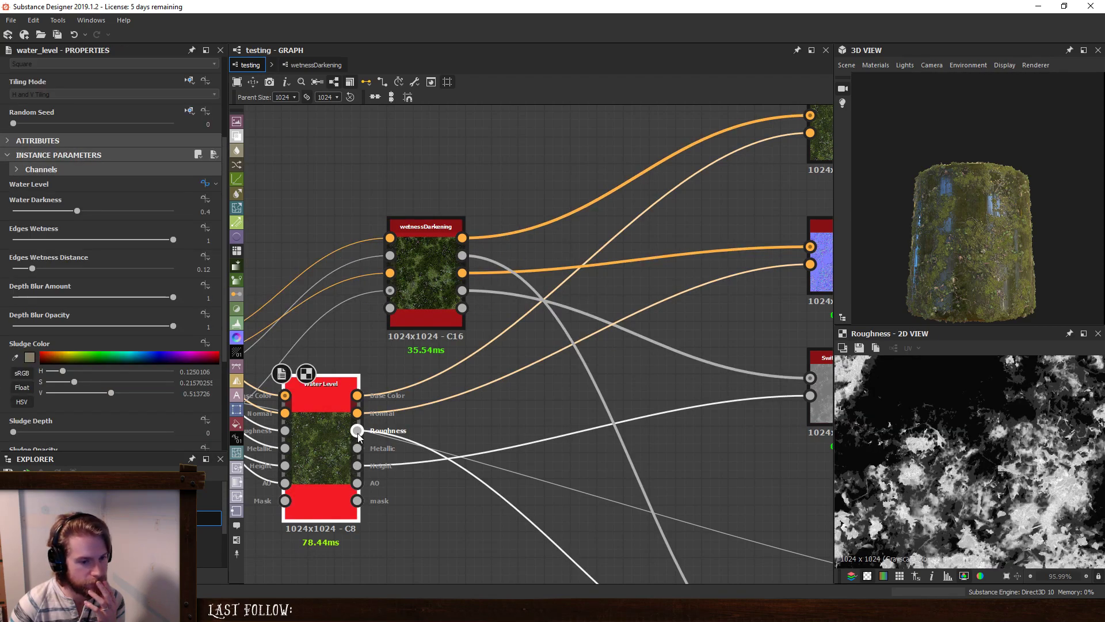
double_click(462, 255)
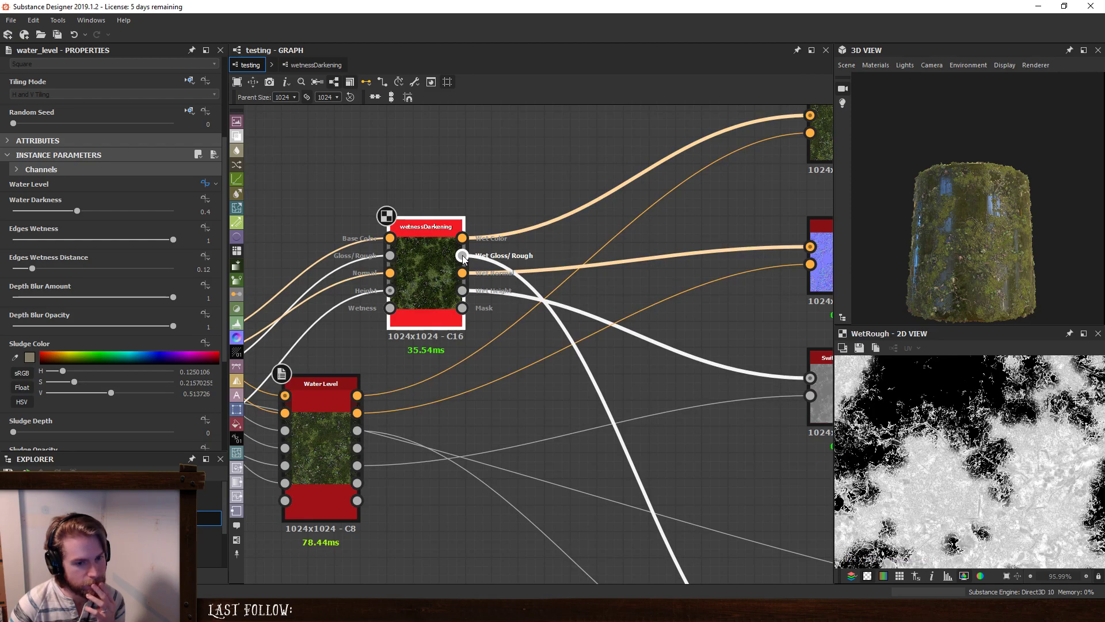
scroll(1027, 435, up, 3)
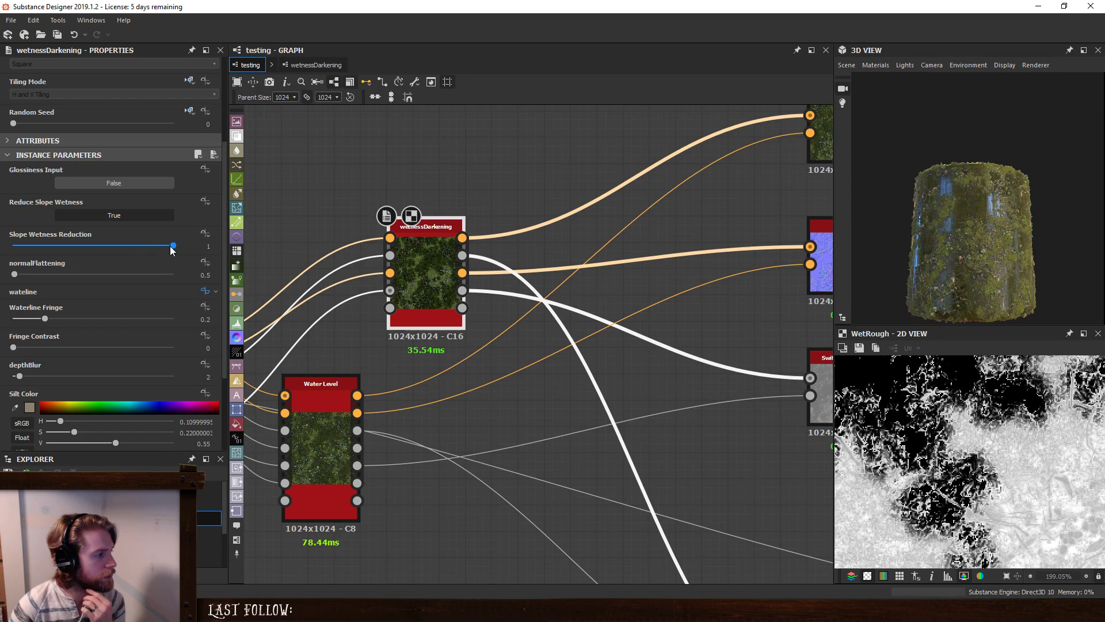
Set the wetnessDarkening node's Slope Wetness Reduction to 0 and check its Wet Gloss/Rough output against the Water Level roughness.
drag(172, 245, 1, 247)
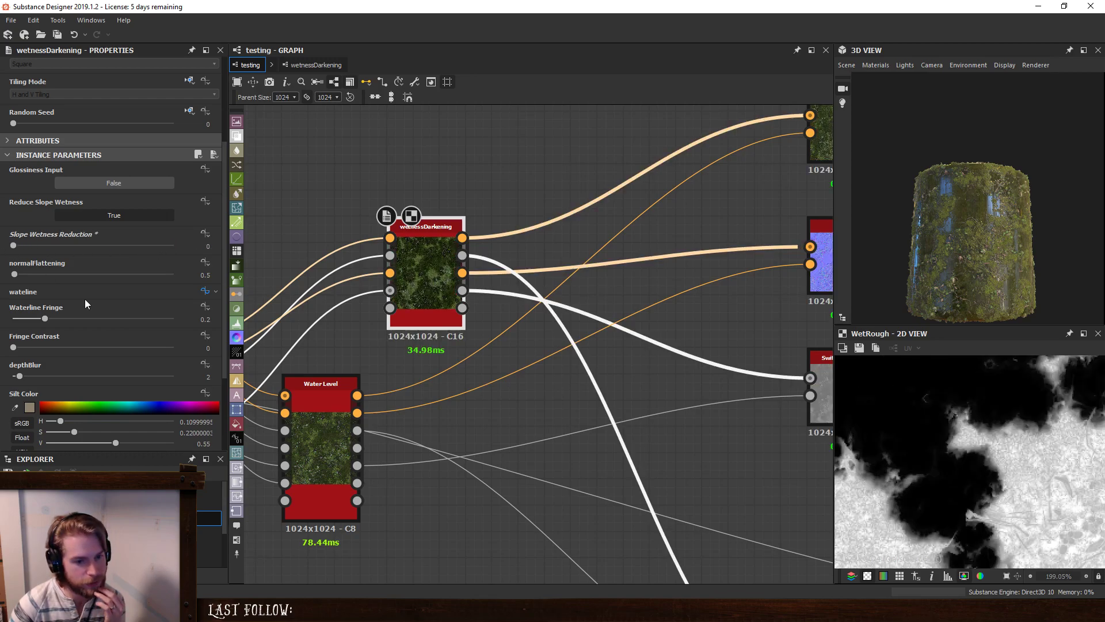
double_click(357, 430)
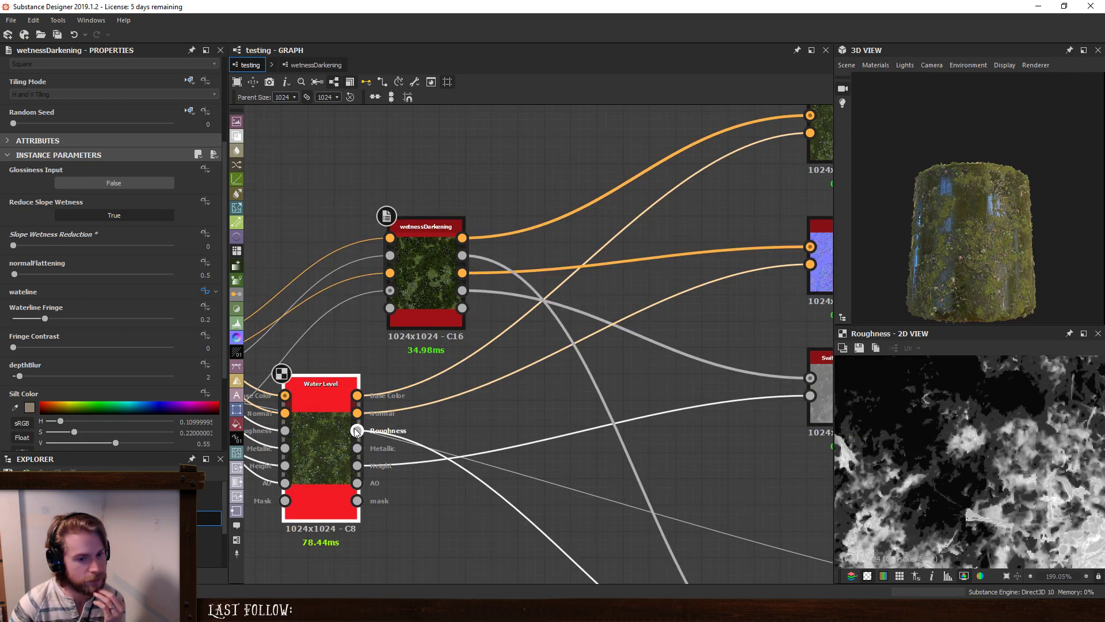
double_click(463, 255)
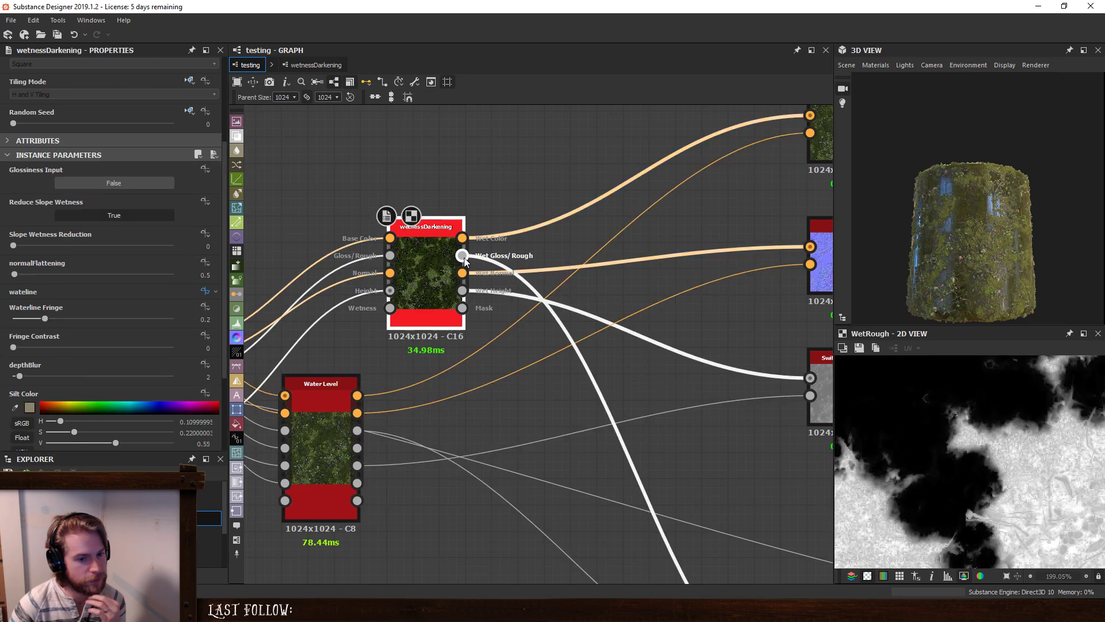
scroll(991, 434, down, 4)
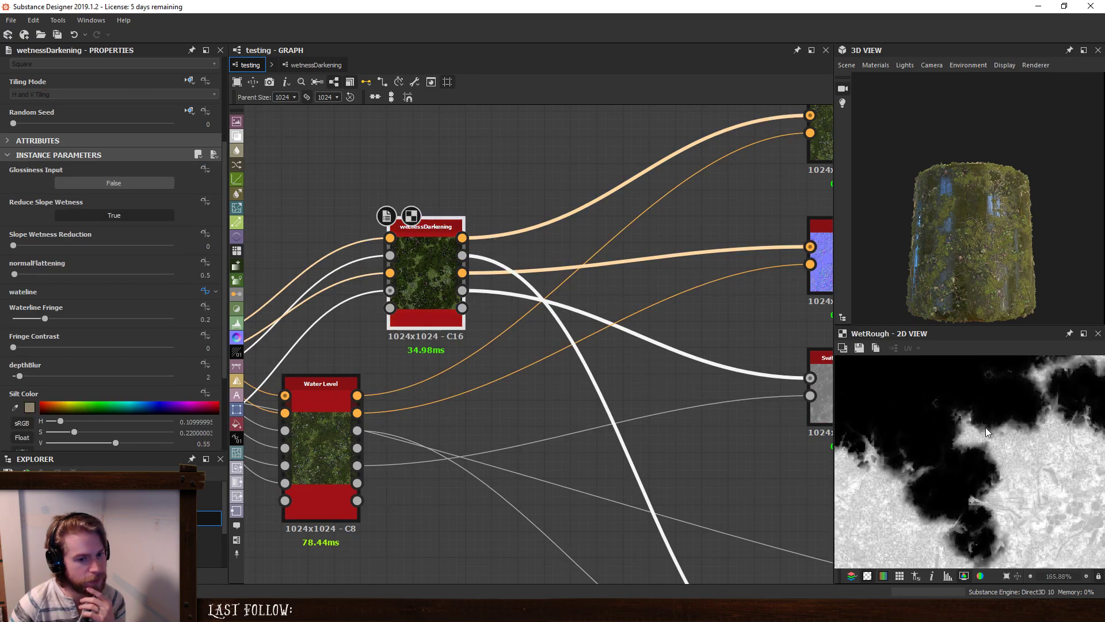
scroll(991, 435, up, 2)
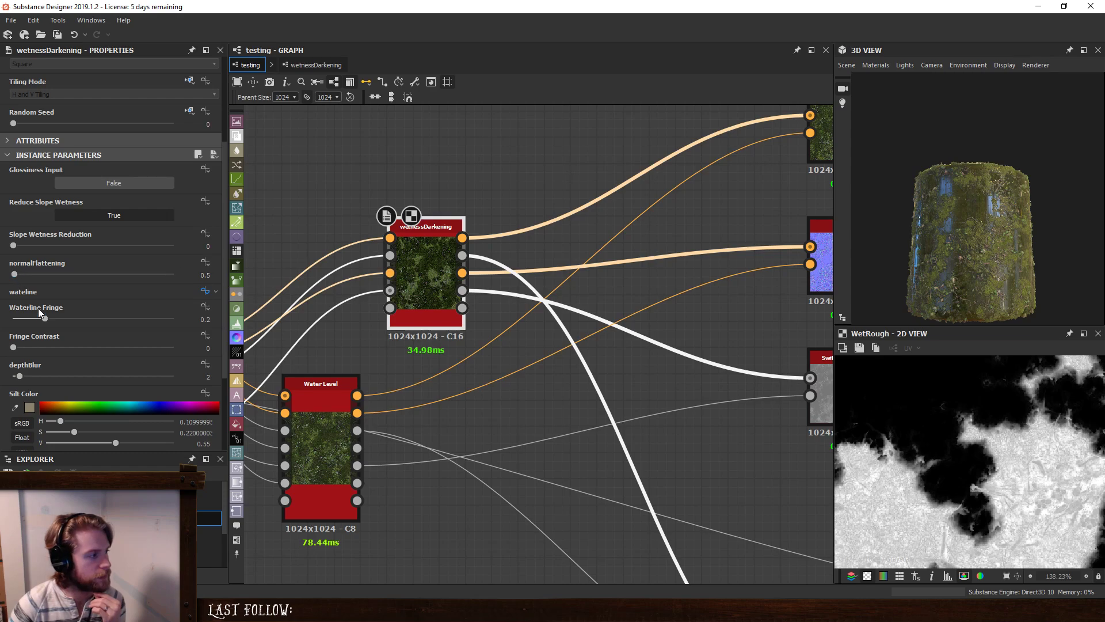
Lower the wetnessDarkening node's Waterline Fringe to 0.17 and compare both nodes' roughness outputs in close-up.
drag(47, 317, 40, 315)
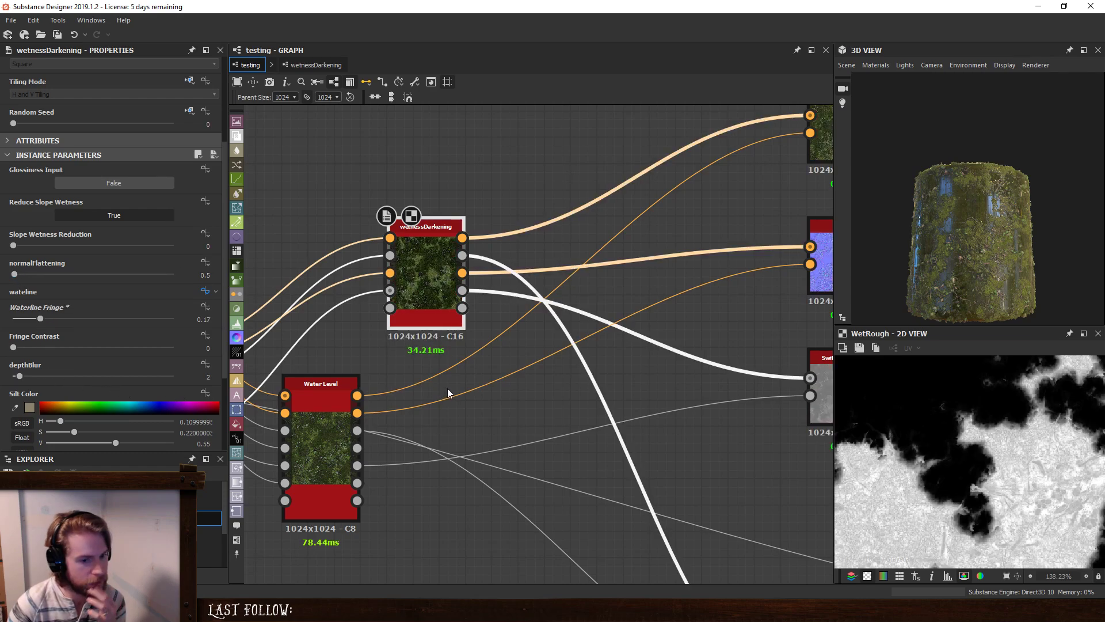
double_click(357, 433)
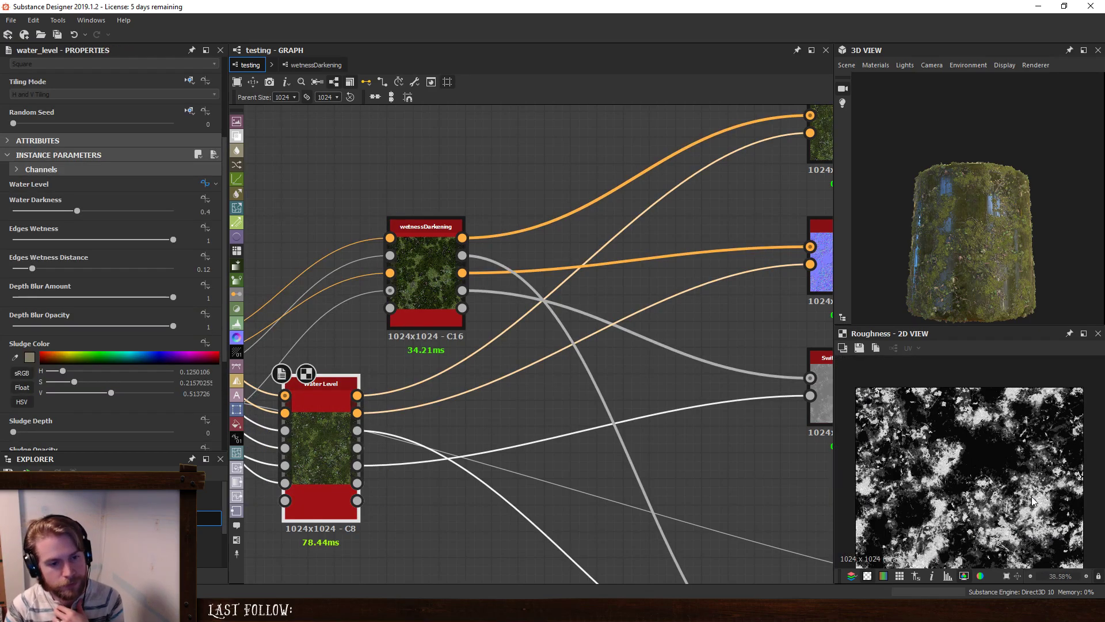
scroll(987, 415, up, 5)
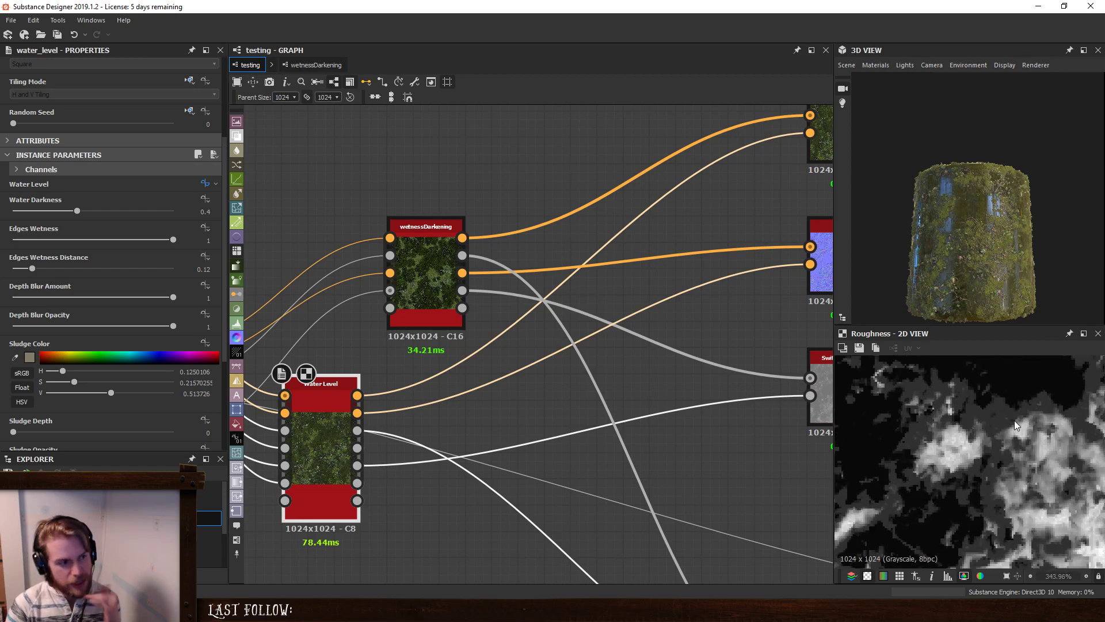
double_click(462, 256)
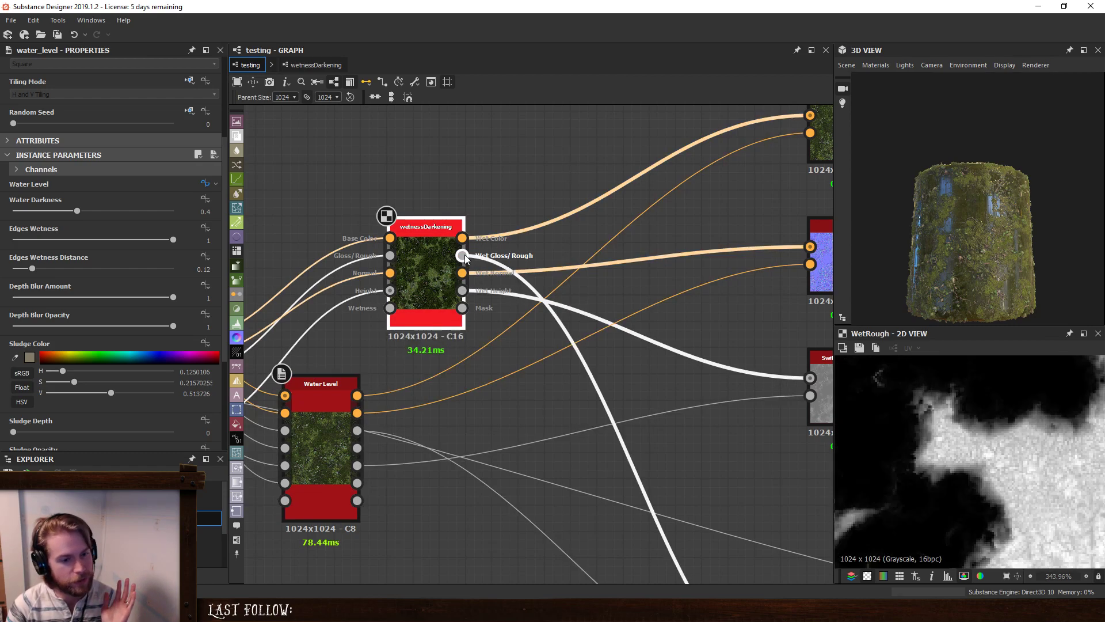
scroll(1062, 432, up, 4)
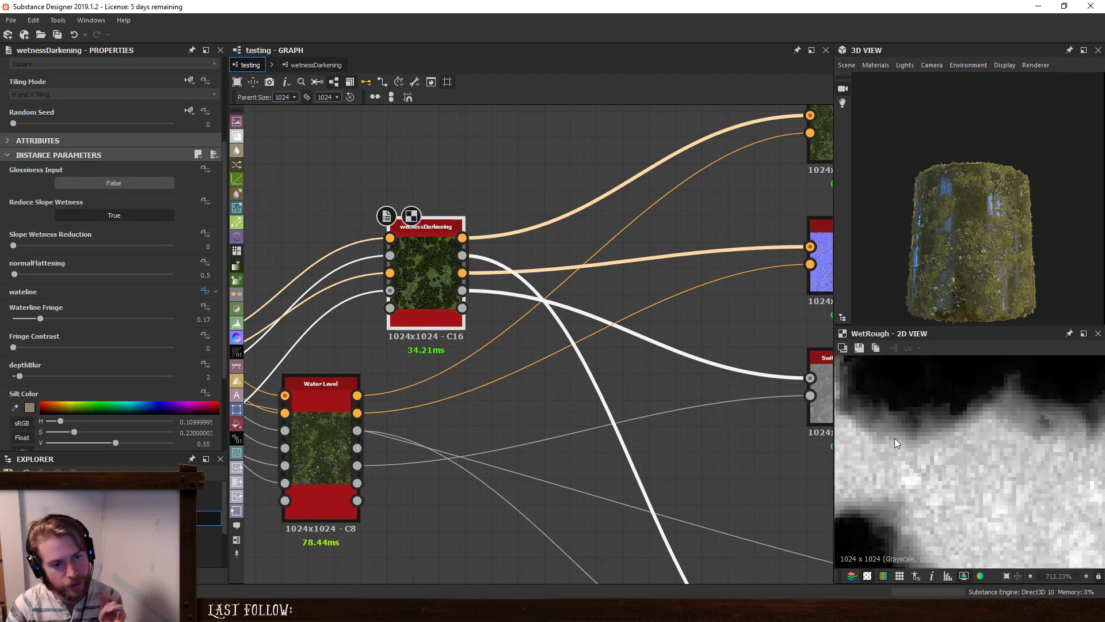
Examine the edges in the Wet Gloss/Rough output, and view the Water Level node's Roughness and Normal outputs.
scroll(1014, 399, down, 10)
scroll(941, 431, up, 4)
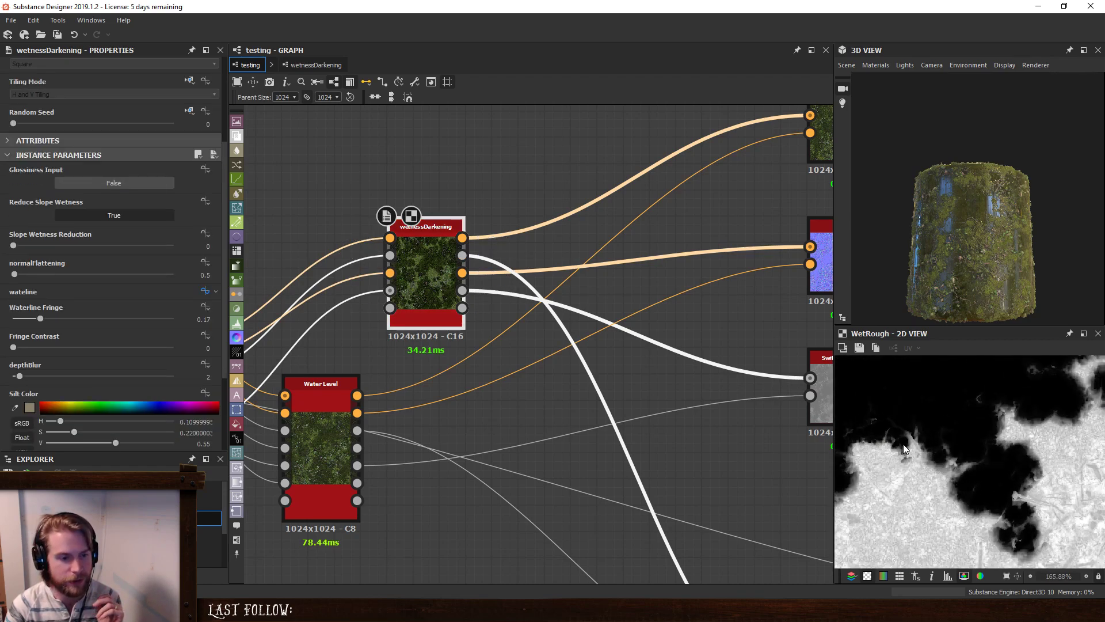
middle_drag(950, 450, 979, 492)
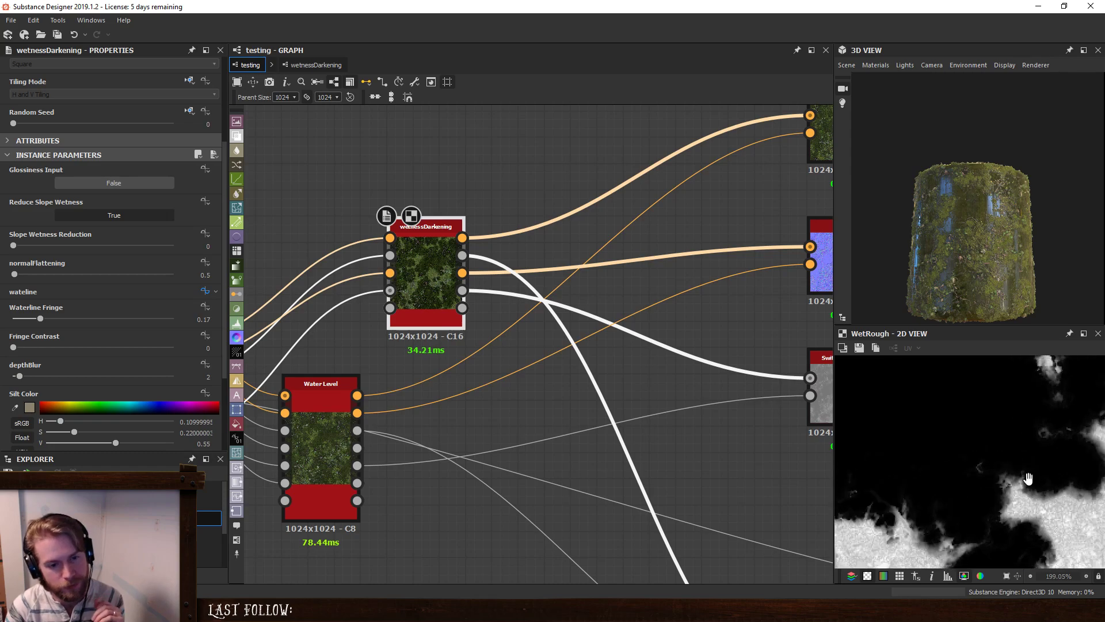
scroll(978, 492, down, 7)
scroll(979, 492, up, 7)
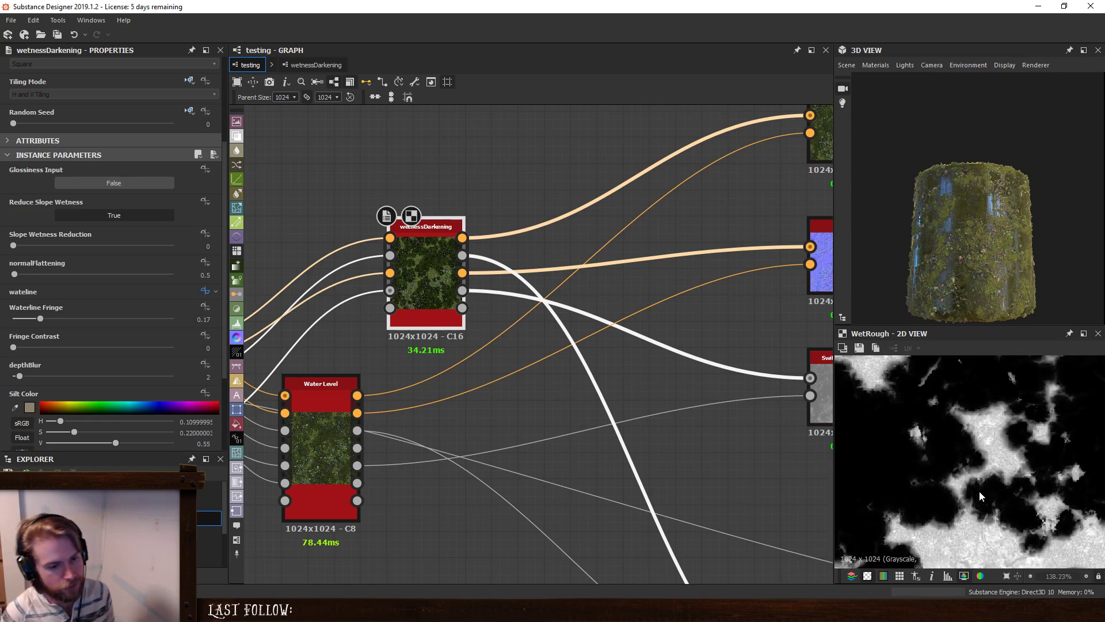
middle_drag(979, 491, 965, 498)
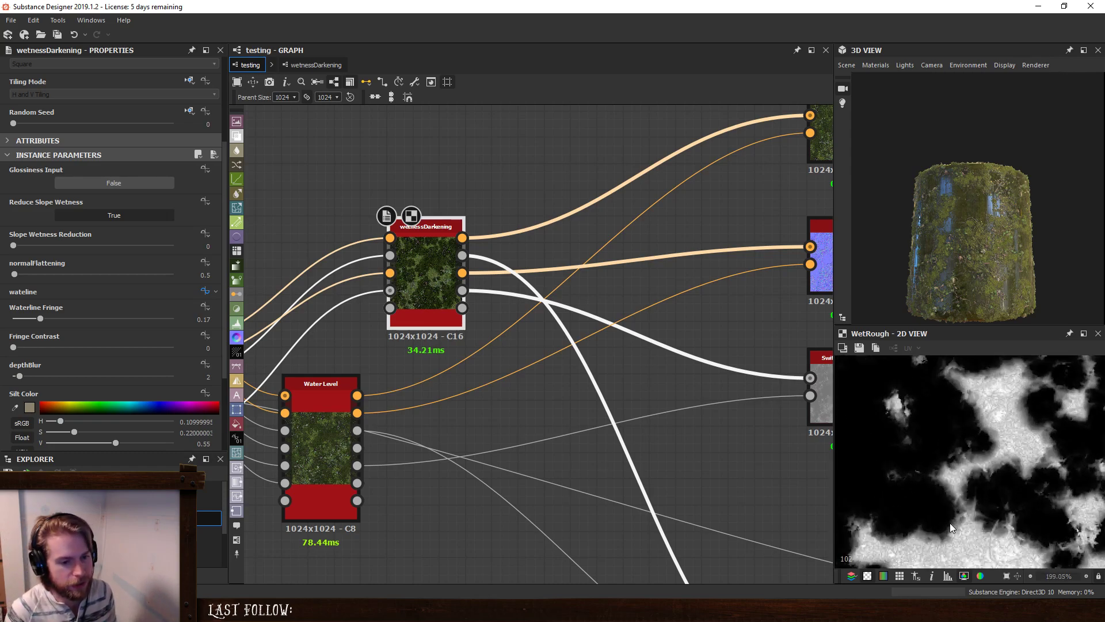
double_click(357, 431)
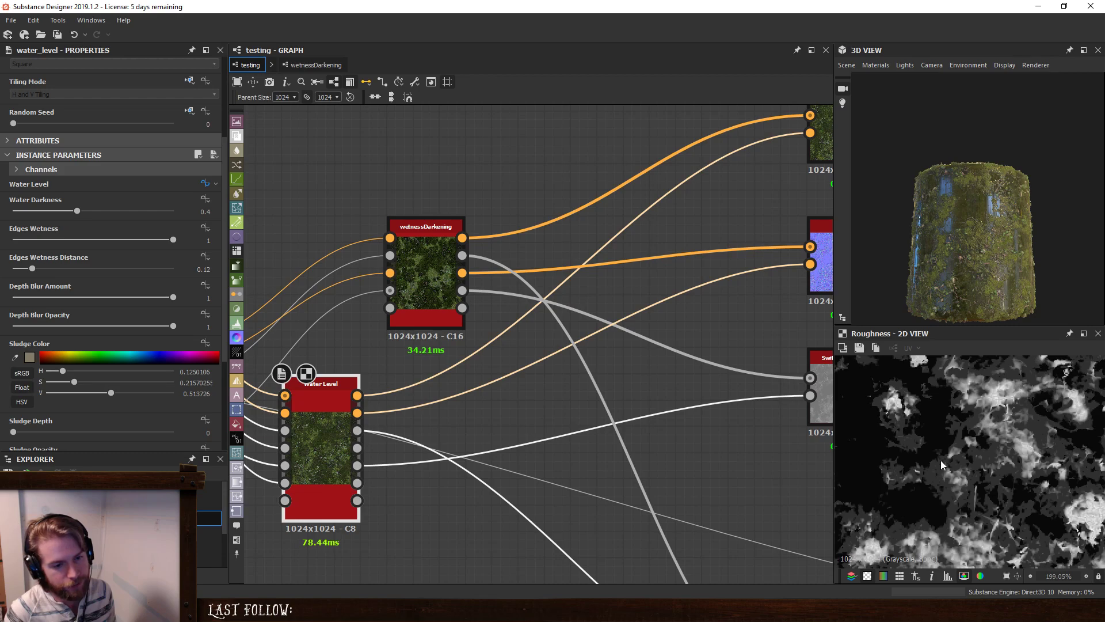
double_click(357, 413)
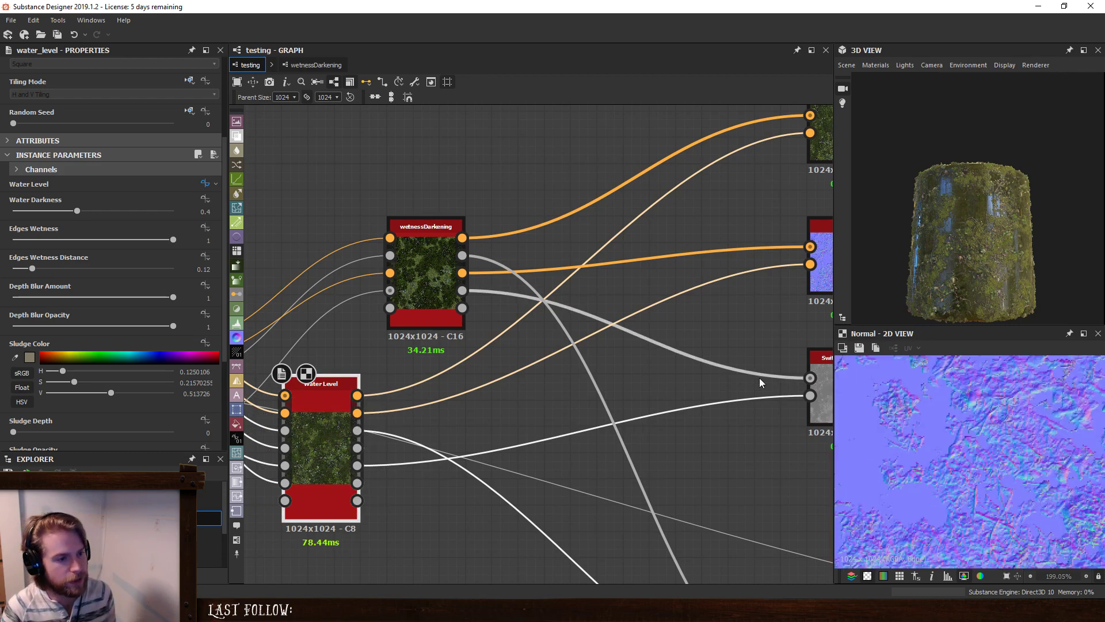
Set the testing graph's Switch parameter default to True and inspect the material on the 3D cylinder.
scroll(979, 233, up, 3)
scroll(979, 230, up, 5)
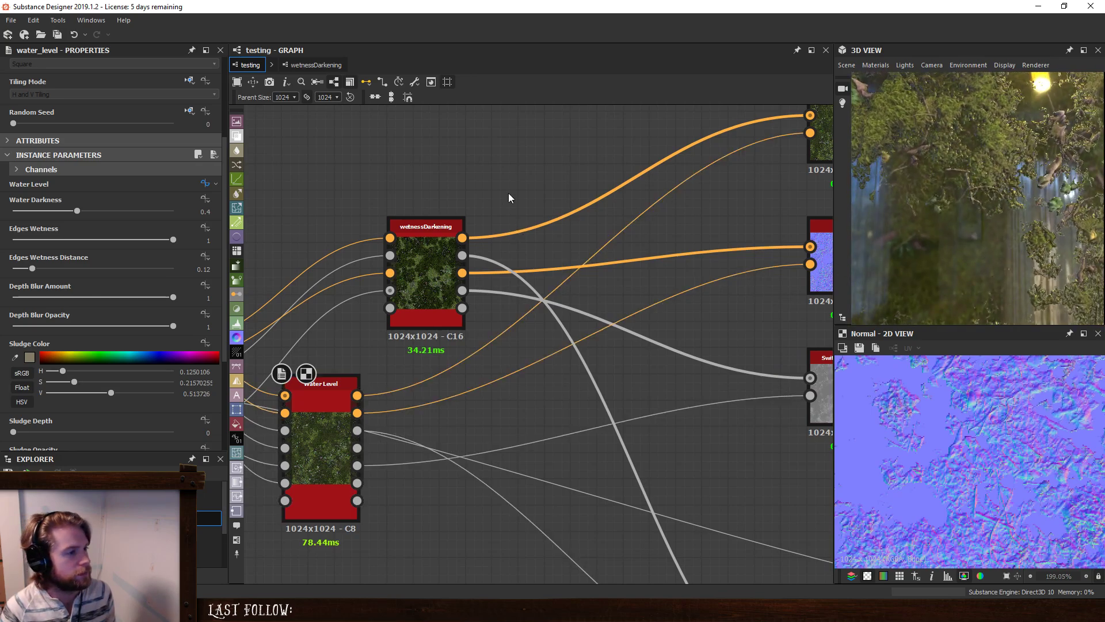
click(83, 311)
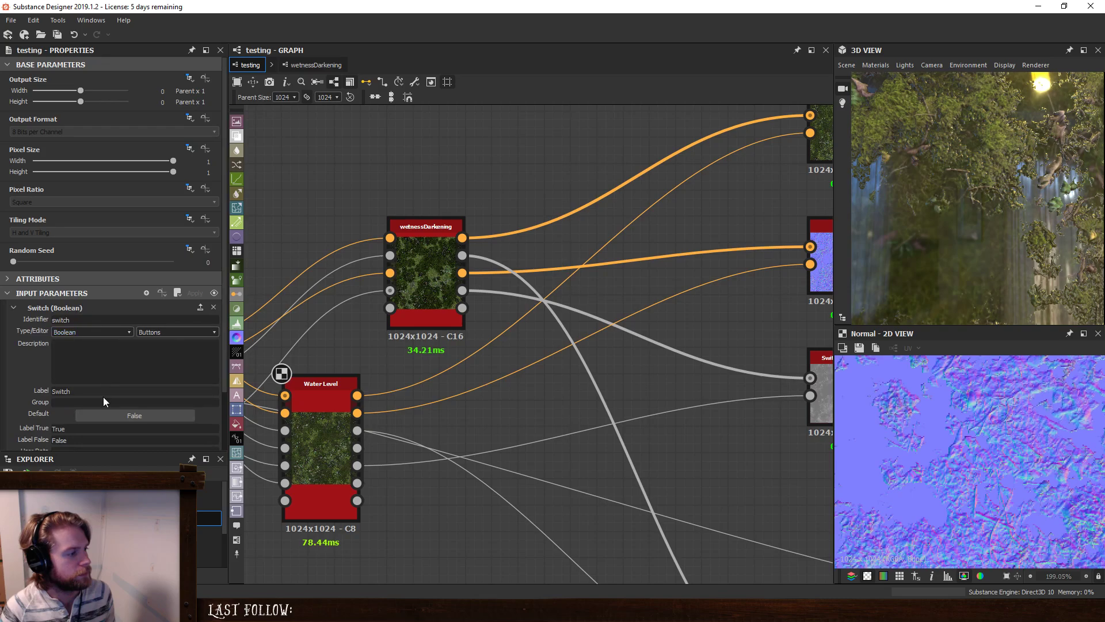
click(119, 416)
scroll(957, 202, down, 6)
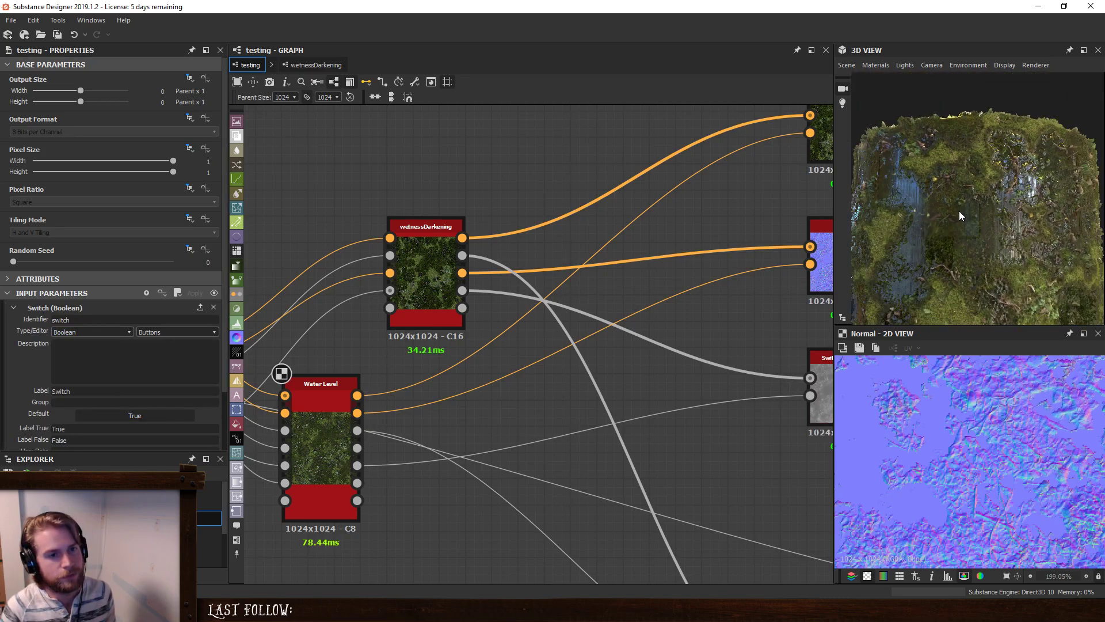
drag(959, 211, 843, 259)
Raise the wetnessDarkening node's Waterline Fringe to 0.36 and inspect the surface in the 3D preview.
click(431, 251)
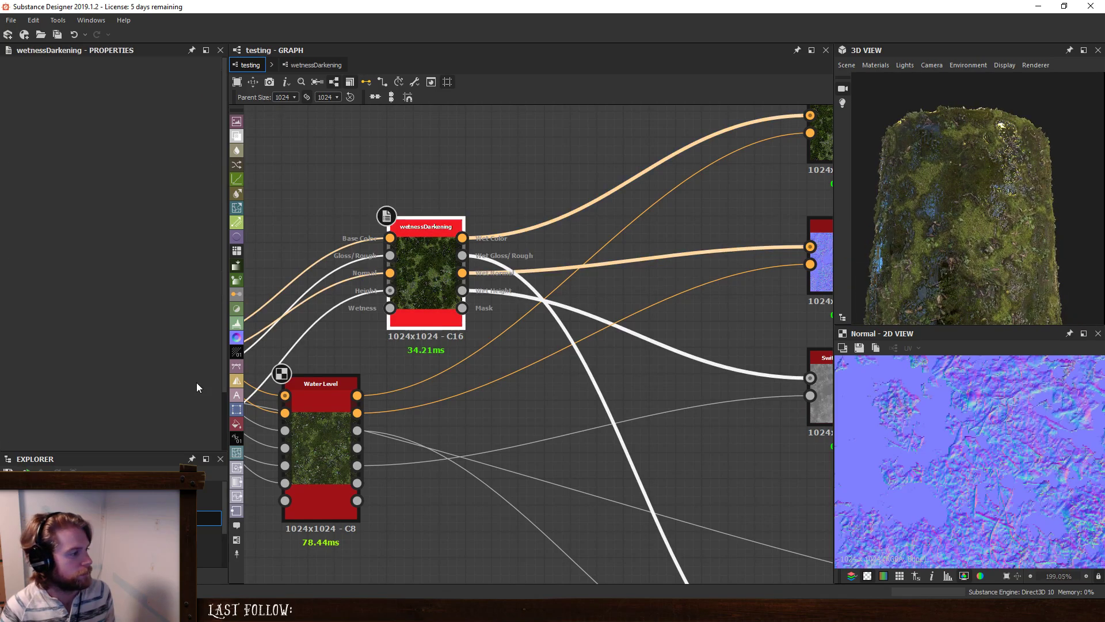
scroll(61, 420, down, 3)
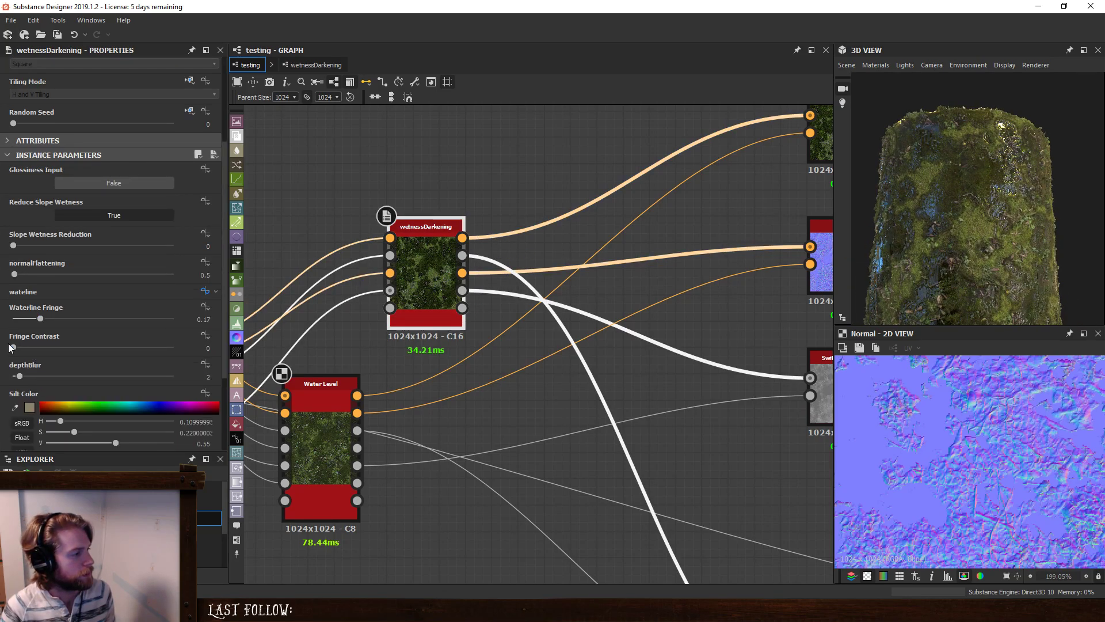
drag(39, 319, 71, 319)
drag(1065, 191, 1034, 162)
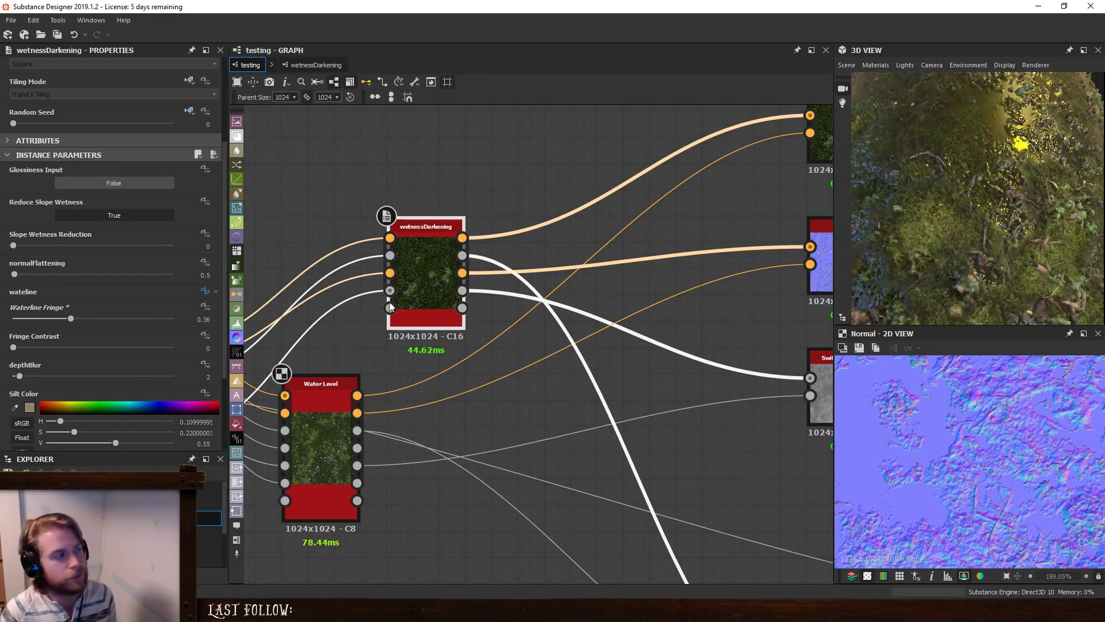
Set the wetnessDarkening node's Slope Wetness Reduction to 1 and inspect the mossy surface in 3D from close up.
drag(33, 242, 86, 245)
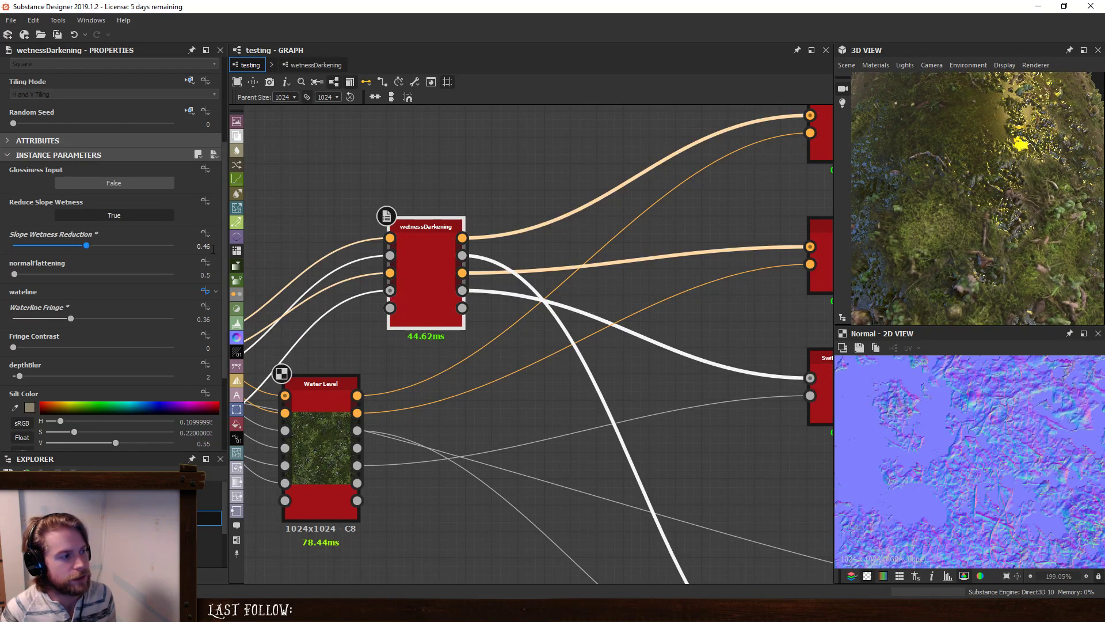
text(1)
key(Return)
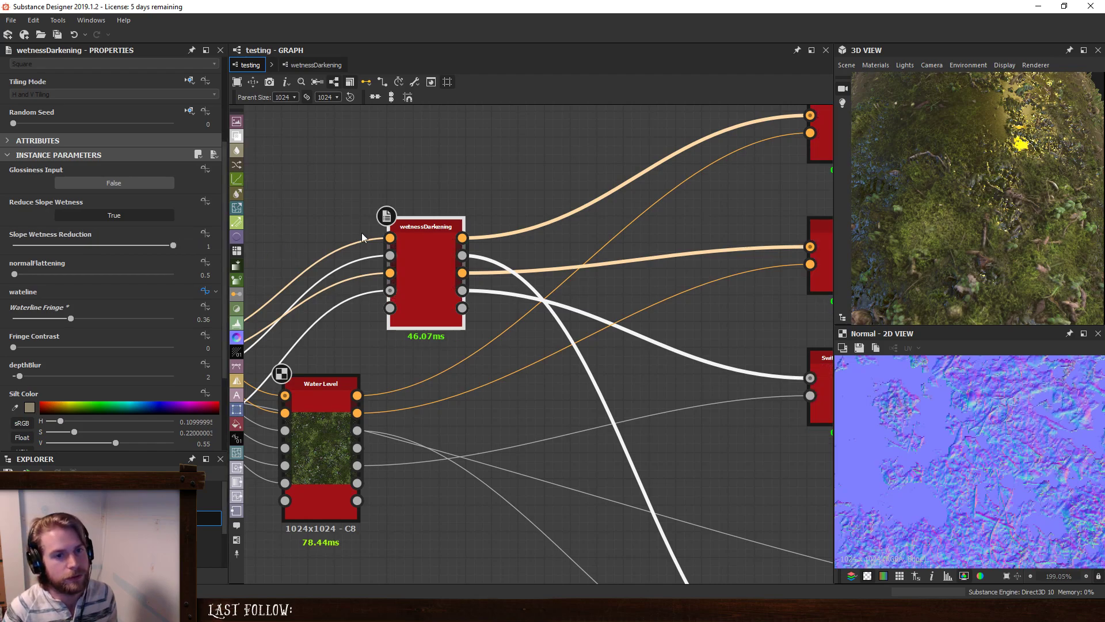
drag(1058, 278, 1025, 200)
right_drag(1026, 200, 997, 318)
scroll(998, 258, up, 10)
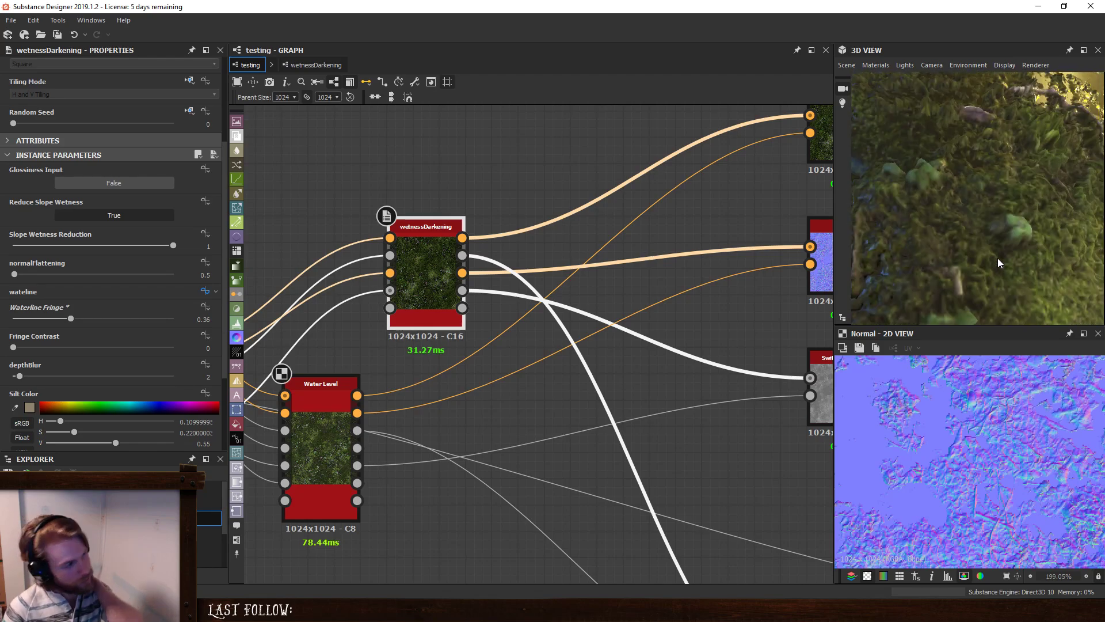
scroll(997, 258, down, 3)
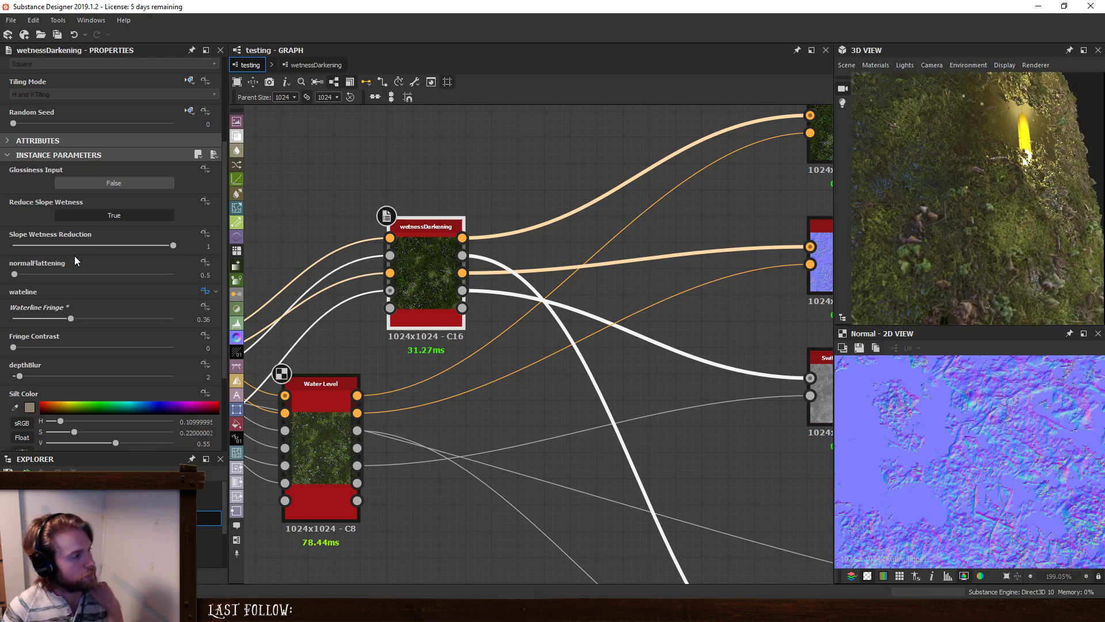
Try a Slope Wetness Reduction of 2 on the wetnessDarkening node and check the whole cylinder.
click(208, 246)
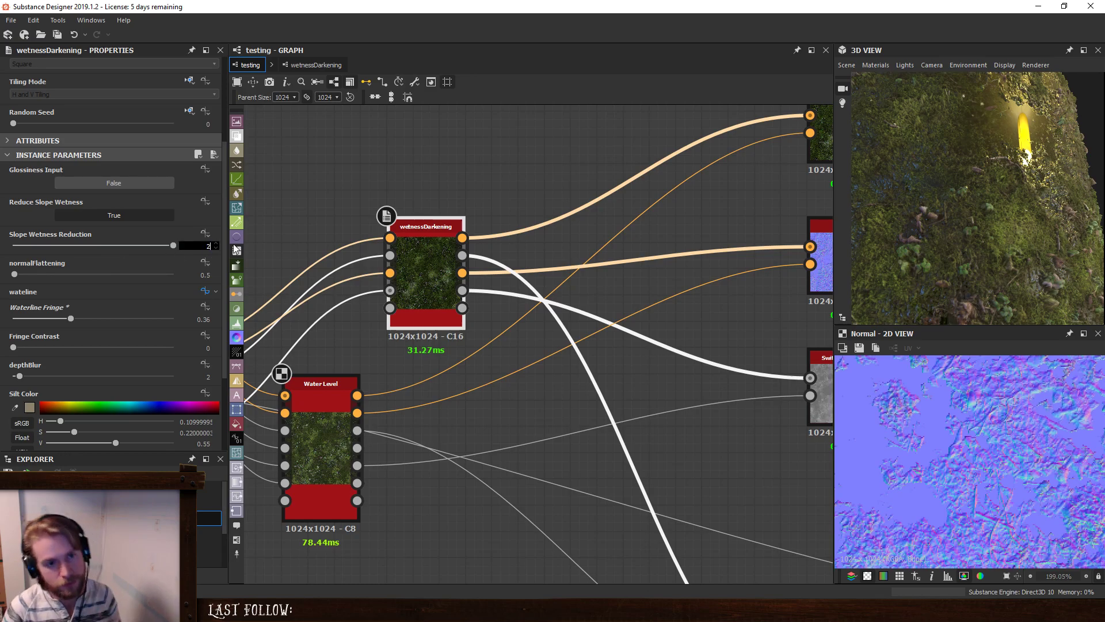
key(Return)
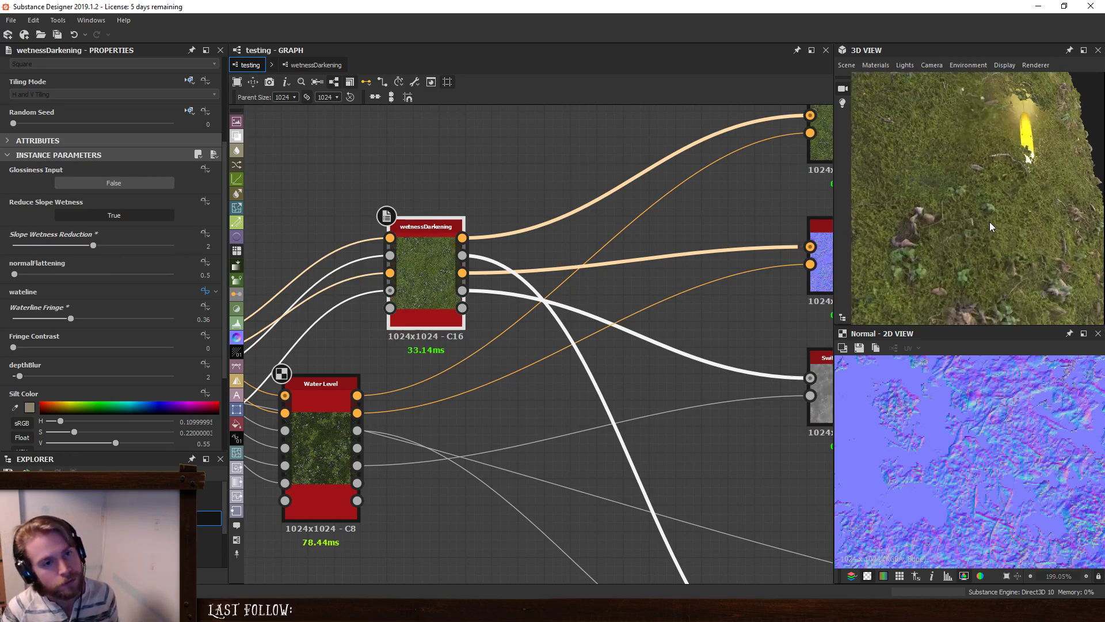
scroll(991, 226, down, 5)
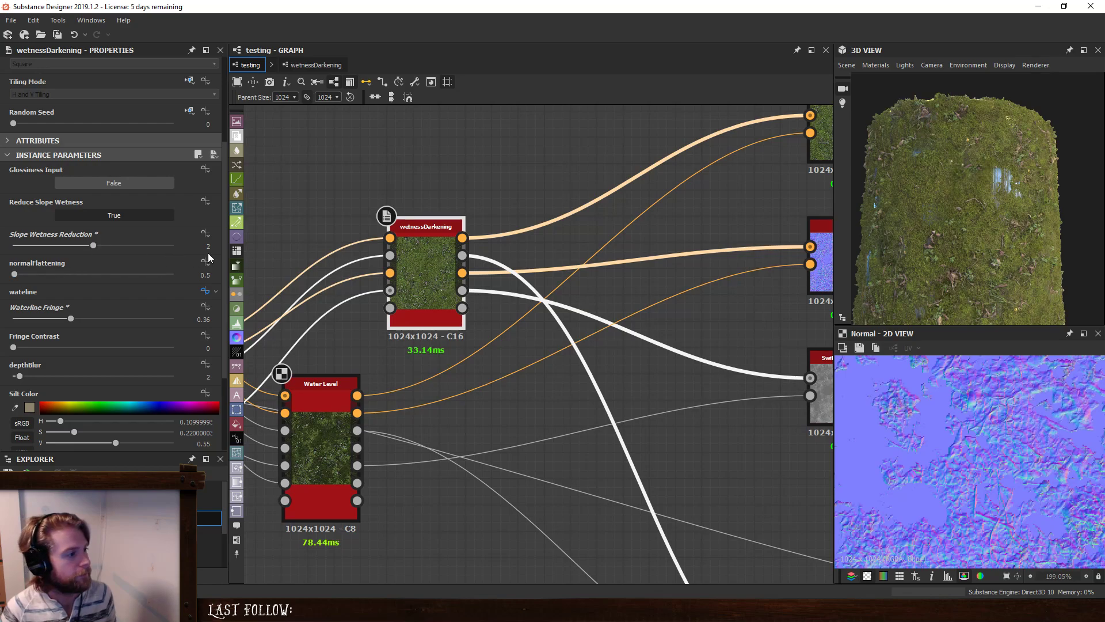
Set the wetnessDarkening node's Slope Wetness Reduction to 1.5 and inspect the wet areas in the 3D preview.
text(1.5)
key(Return)
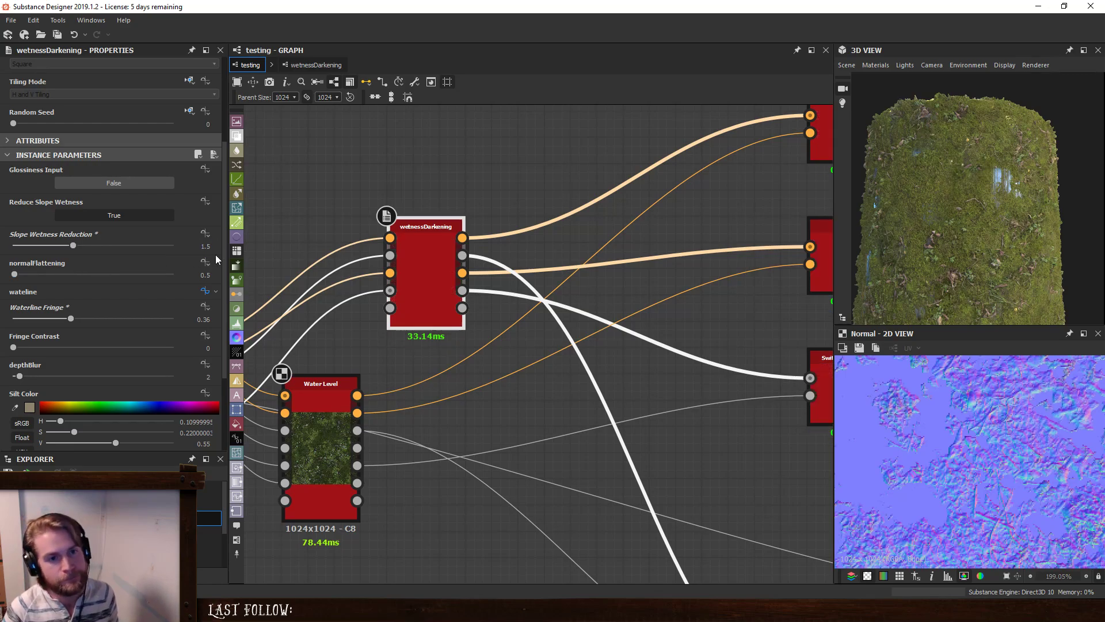
drag(989, 215, 975, 237)
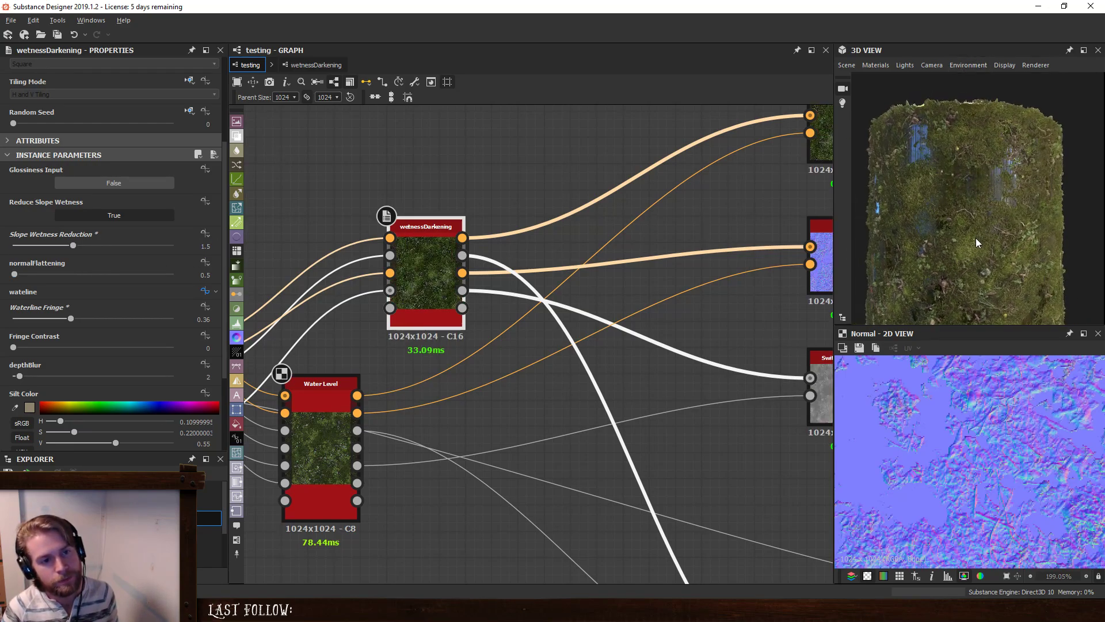
scroll(934, 122, up, 5)
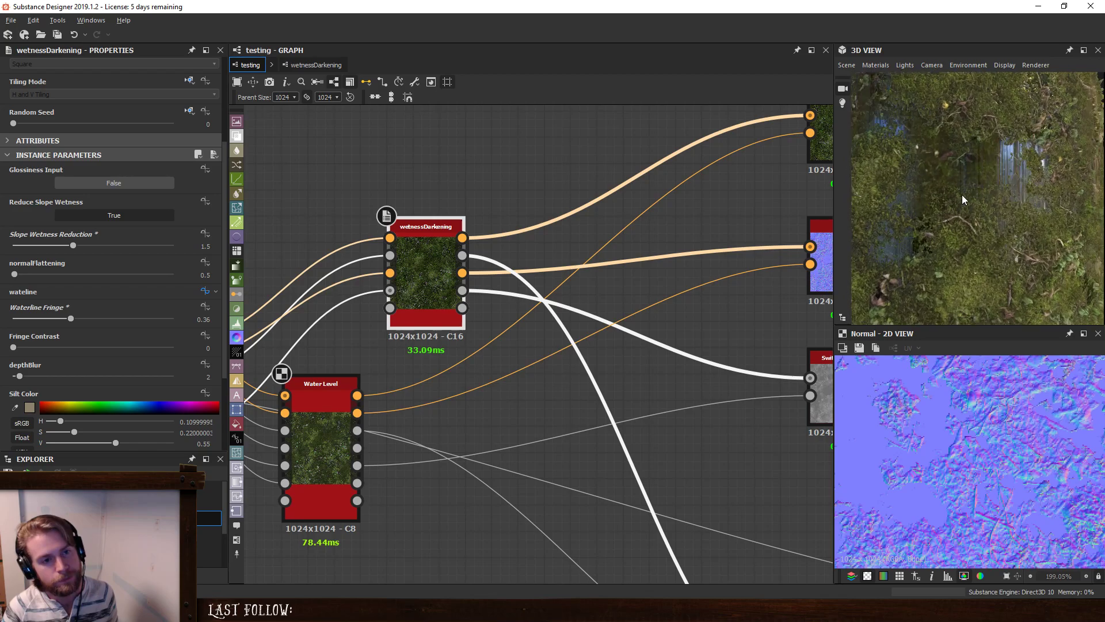
Set the wetnessDarkening node's Slope Wetness Reduction to 2 and check the mossy surface in the 3D preview.
drag(962, 196, 986, 209)
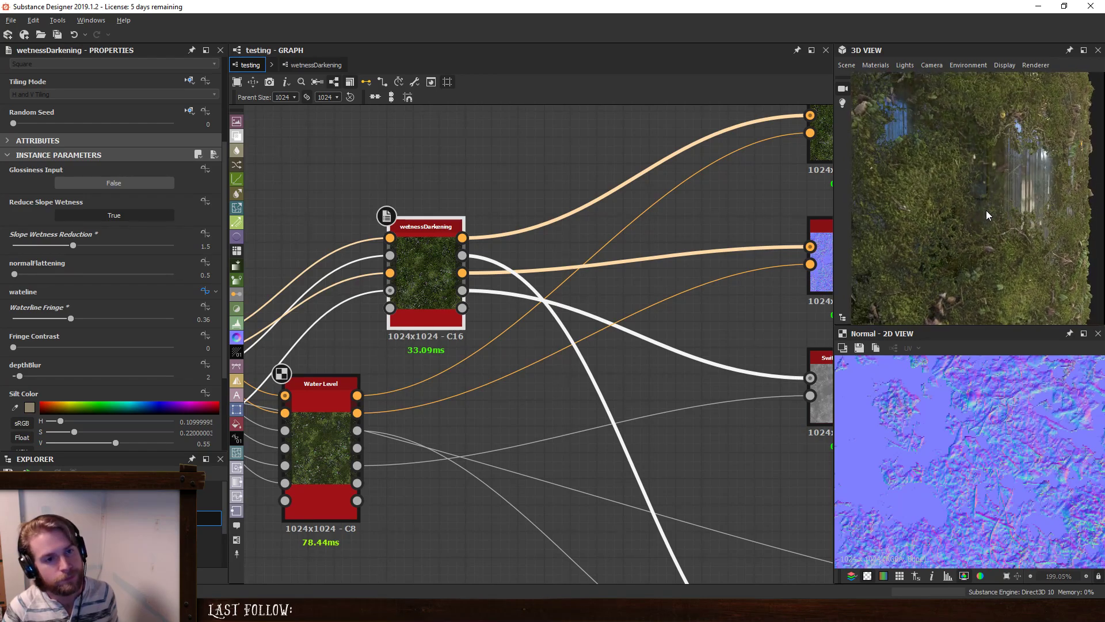
click(206, 245)
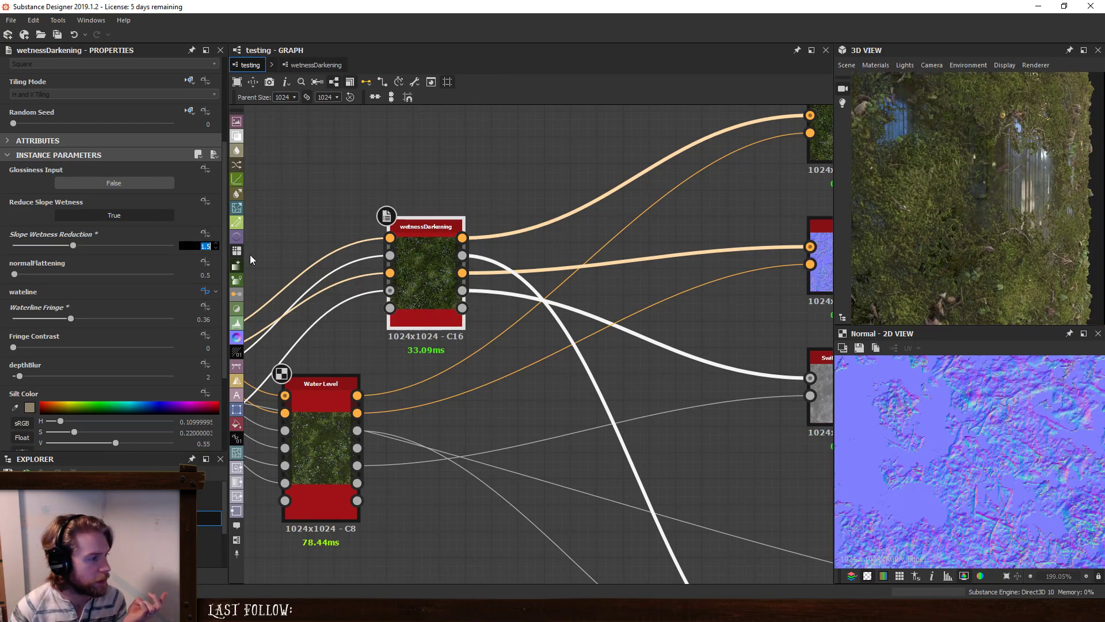
text(2)
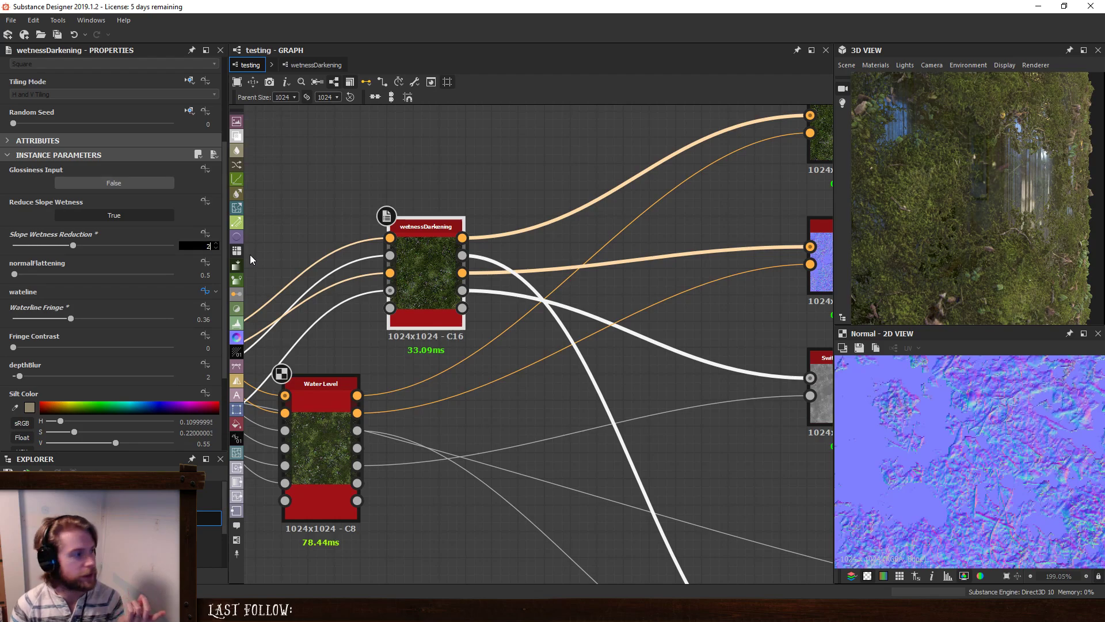
key(Return)
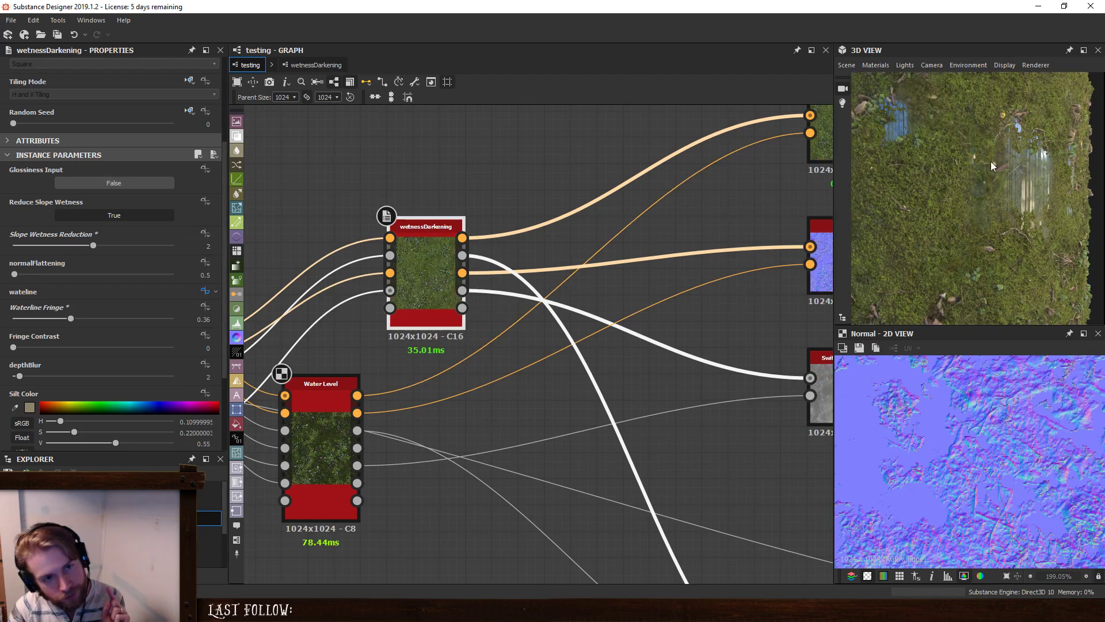
Inside the wetnessDarkening graph, preview the Multiply Blend feeding the wetness outputs and examine the Max (Lighten) Blend before it.
click(316, 65)
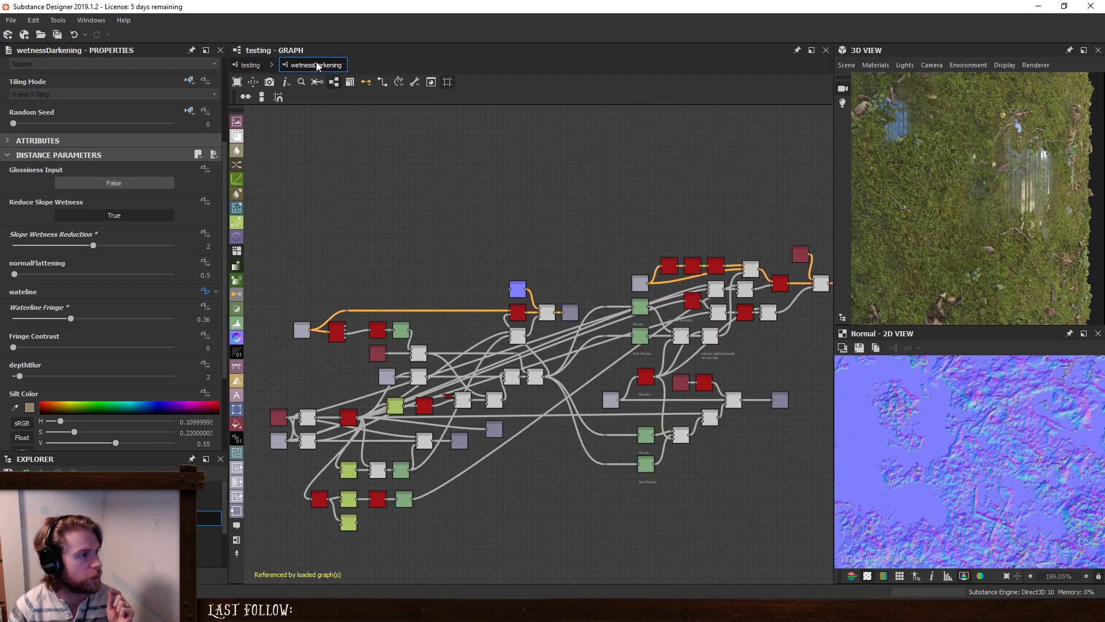
scroll(537, 310, up, 5)
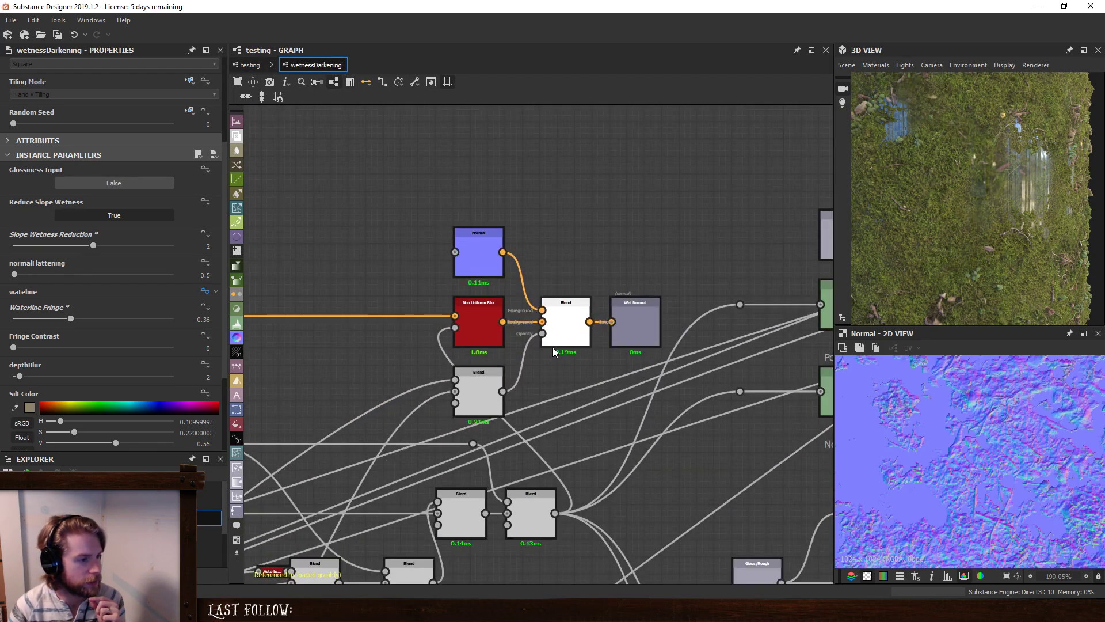
scroll(573, 362, down, 5)
scroll(590, 428, up, 6)
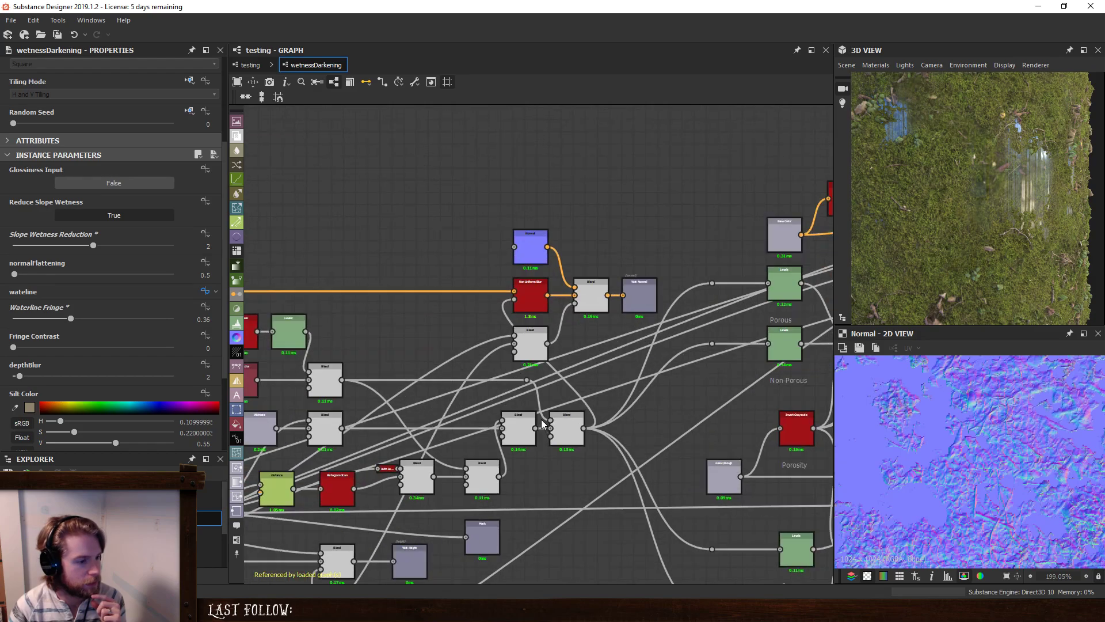
double_click(587, 432)
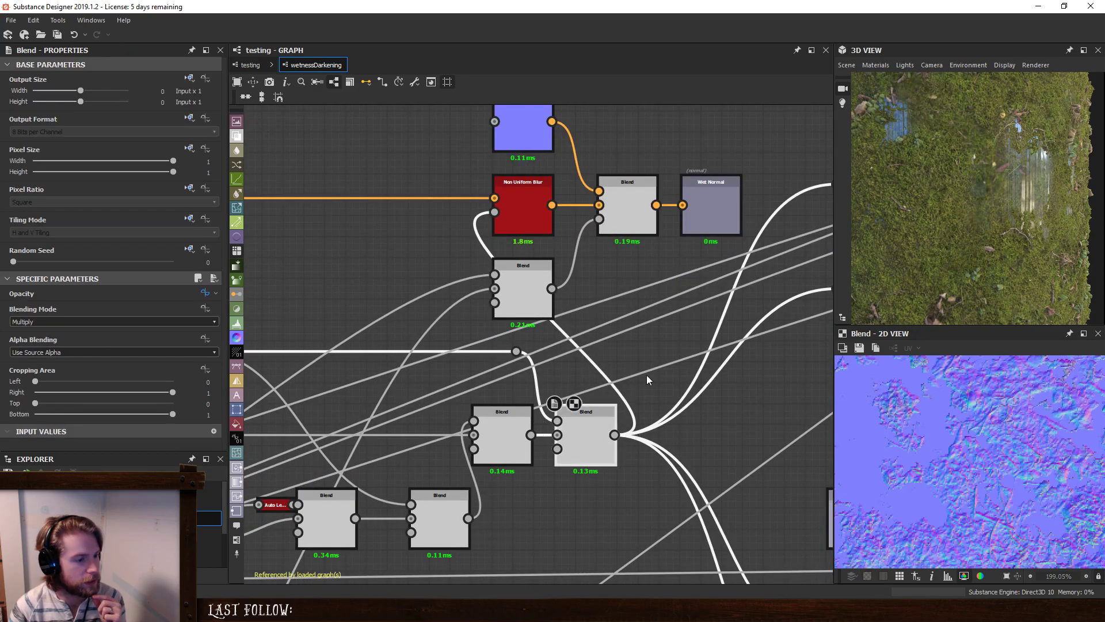
scroll(647, 375, down, 3)
middle_drag(492, 327, 517, 326)
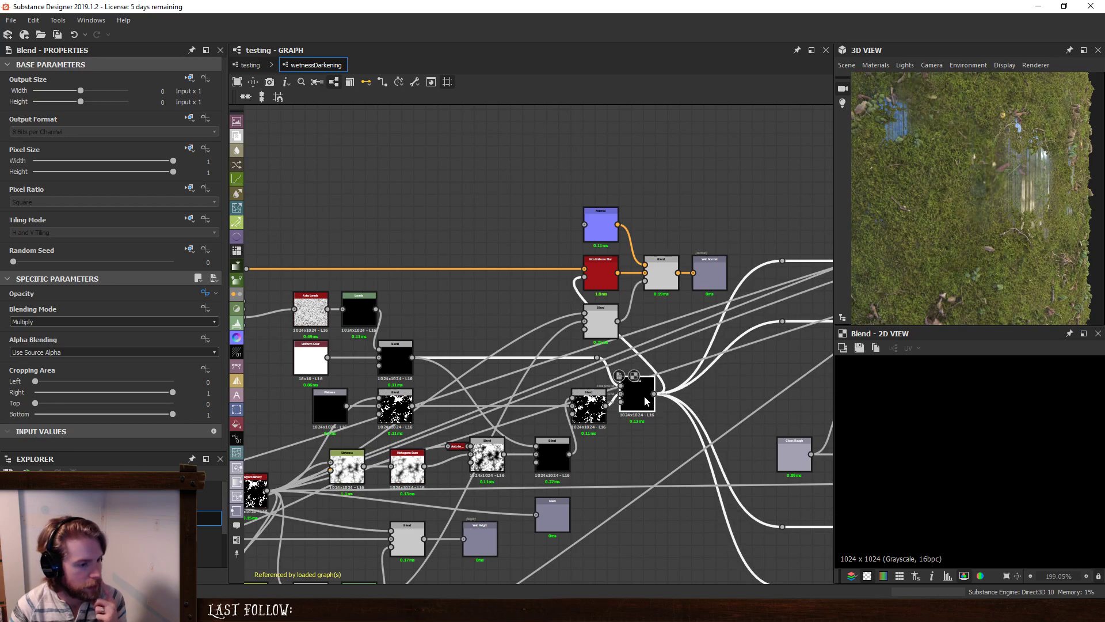
scroll(641, 407, up, 4)
click(532, 403)
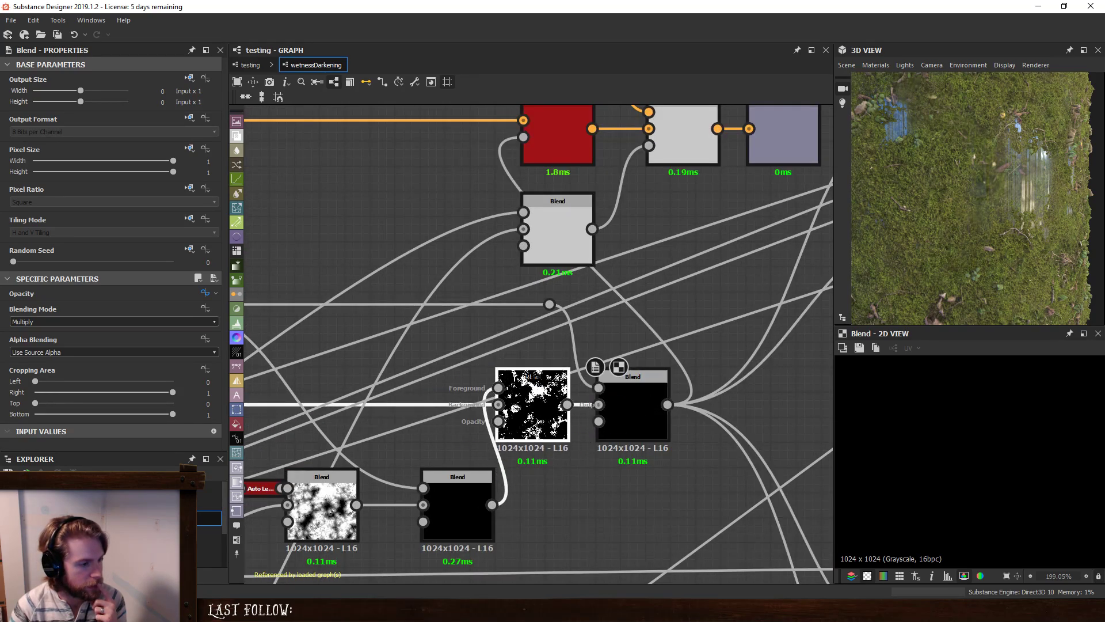
scroll(528, 394, down, 3)
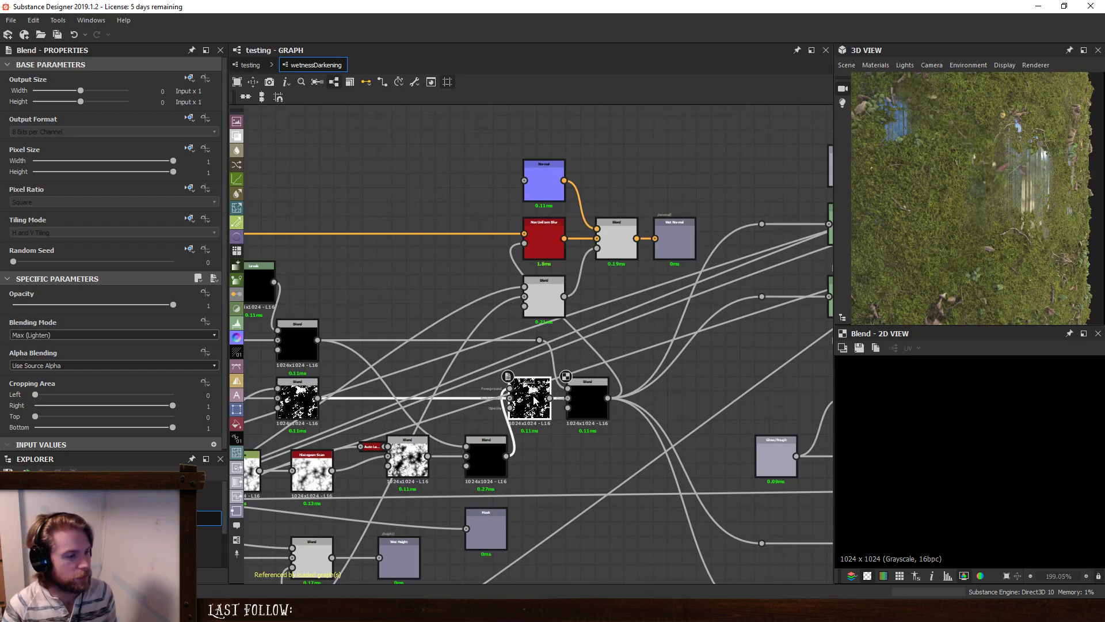
Try placing the Multiply Blend ahead of the Max (Lighten) Blend, and check the wetnessDarkening node in the testing graph.
drag(546, 376, 587, 419)
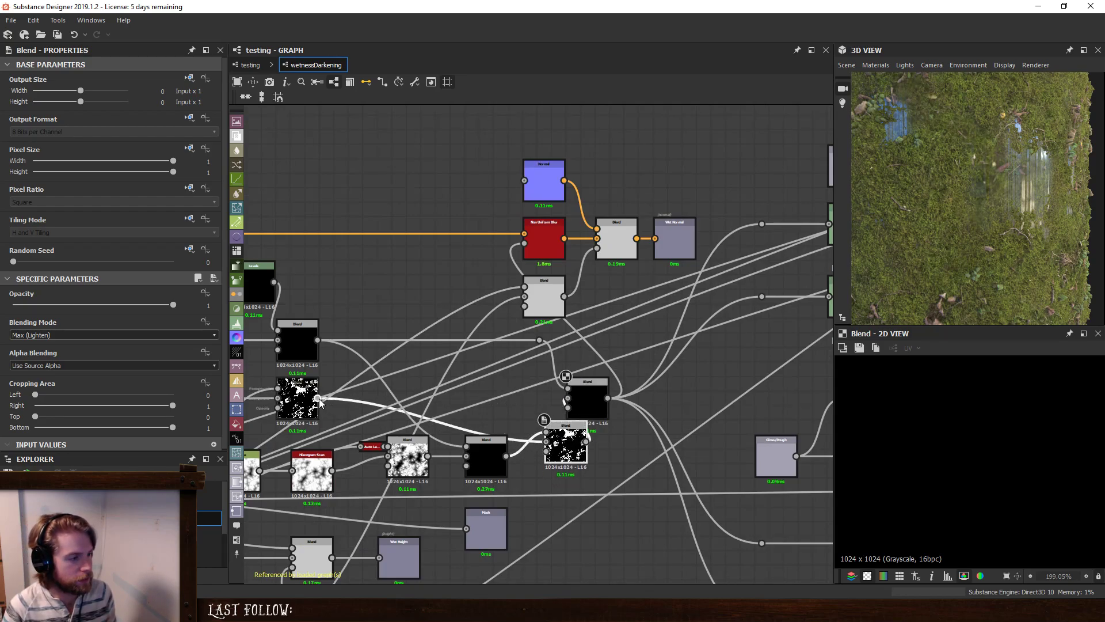
drag(318, 398, 579, 401)
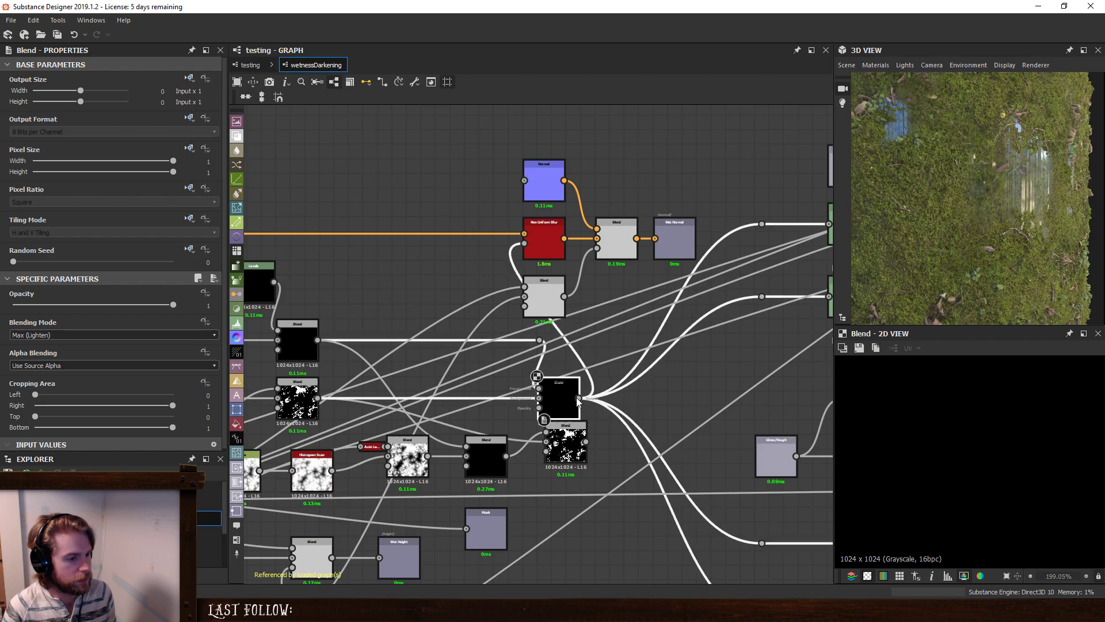
click(564, 437)
drag(572, 441, 622, 398)
click(248, 64)
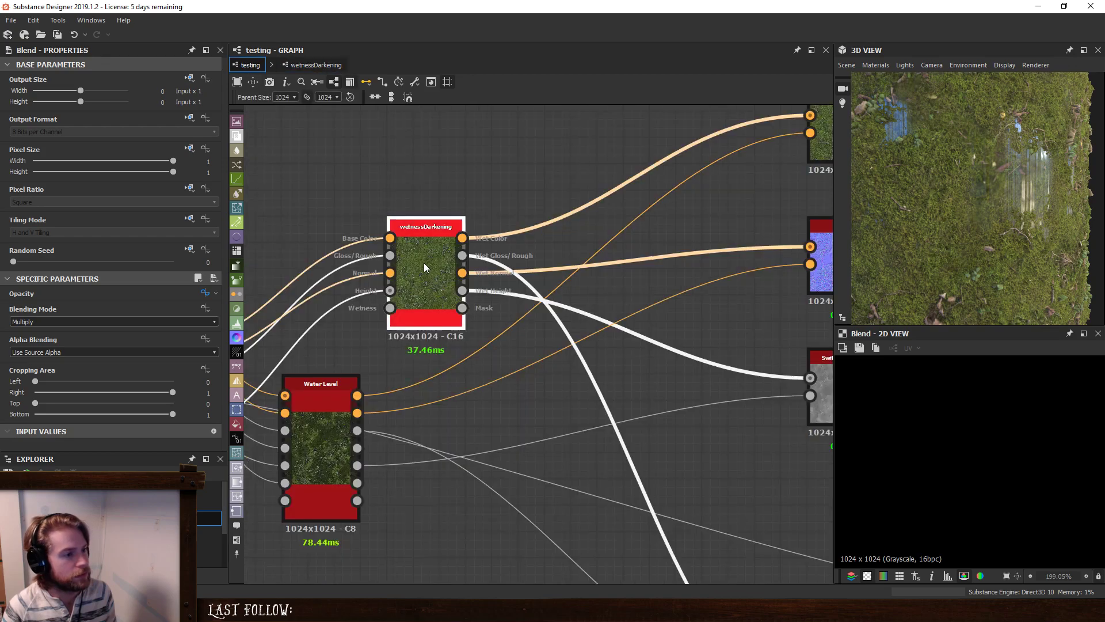
click(428, 264)
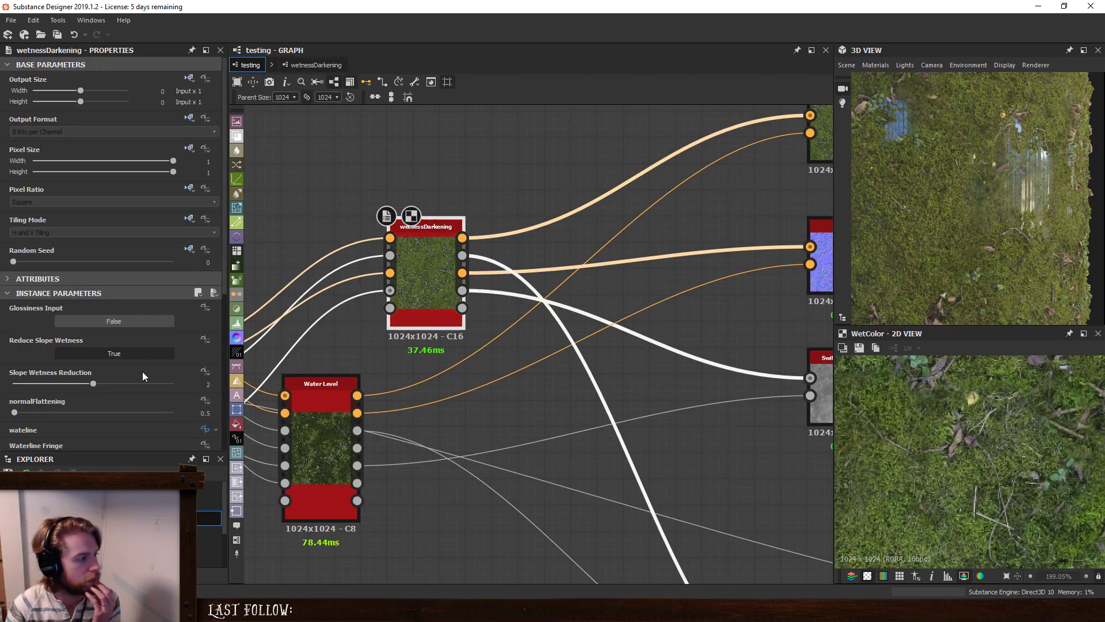
Examine the slope, wetness mask and fringe Blend nodes inside the wetnessDarkening graph, comparing their previews and blending modes.
click(316, 65)
middle_drag(536, 282, 586, 288)
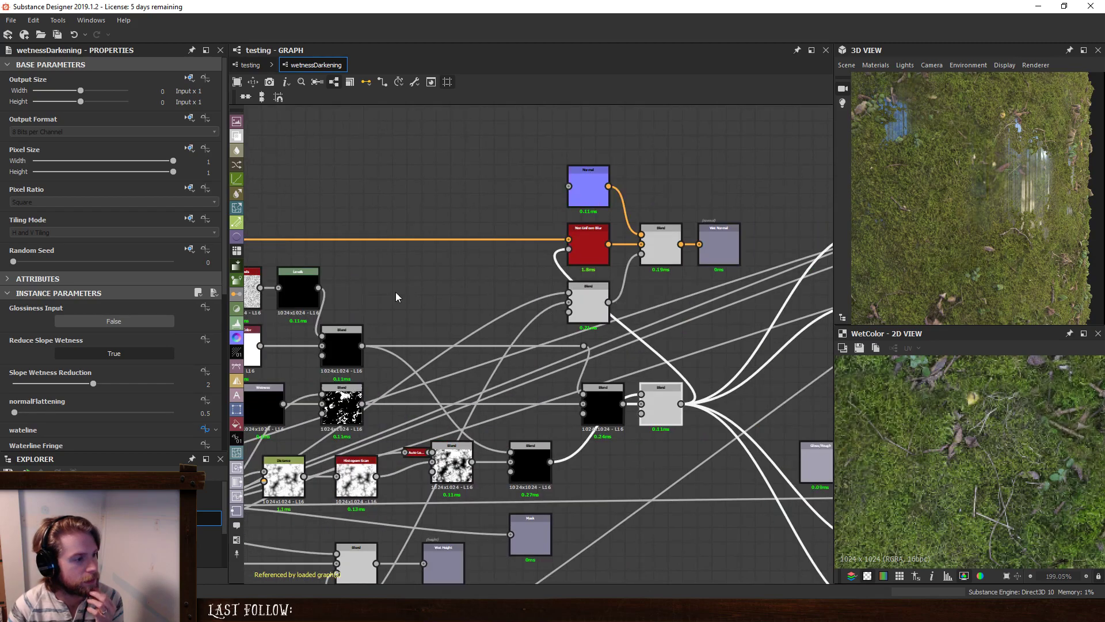
middle_drag(395, 292, 459, 290)
click(399, 341)
click(665, 393)
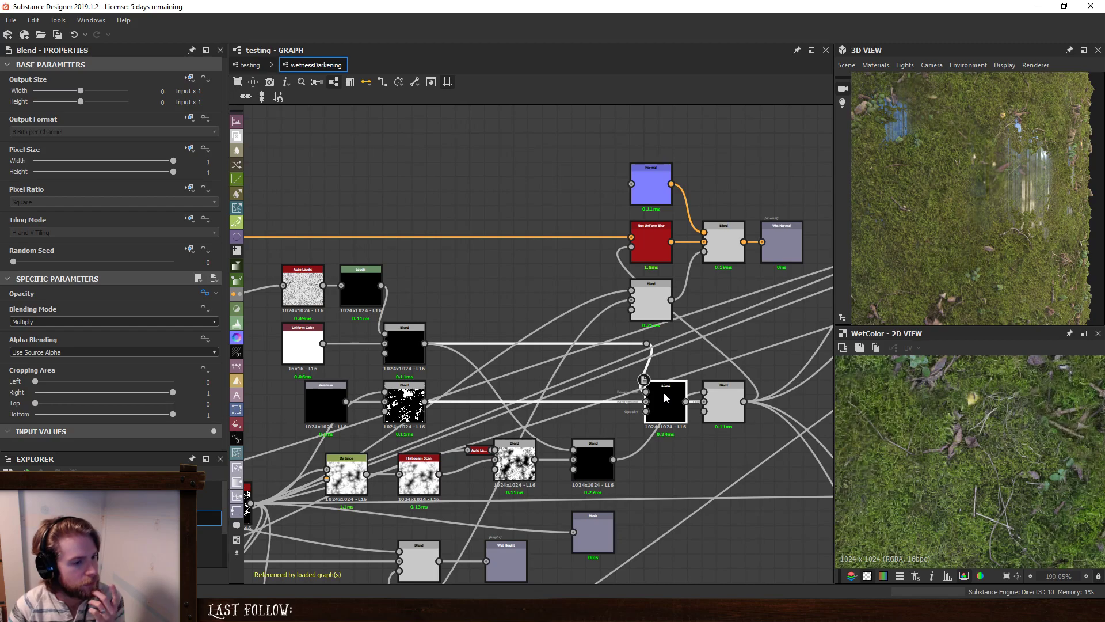
click(735, 403)
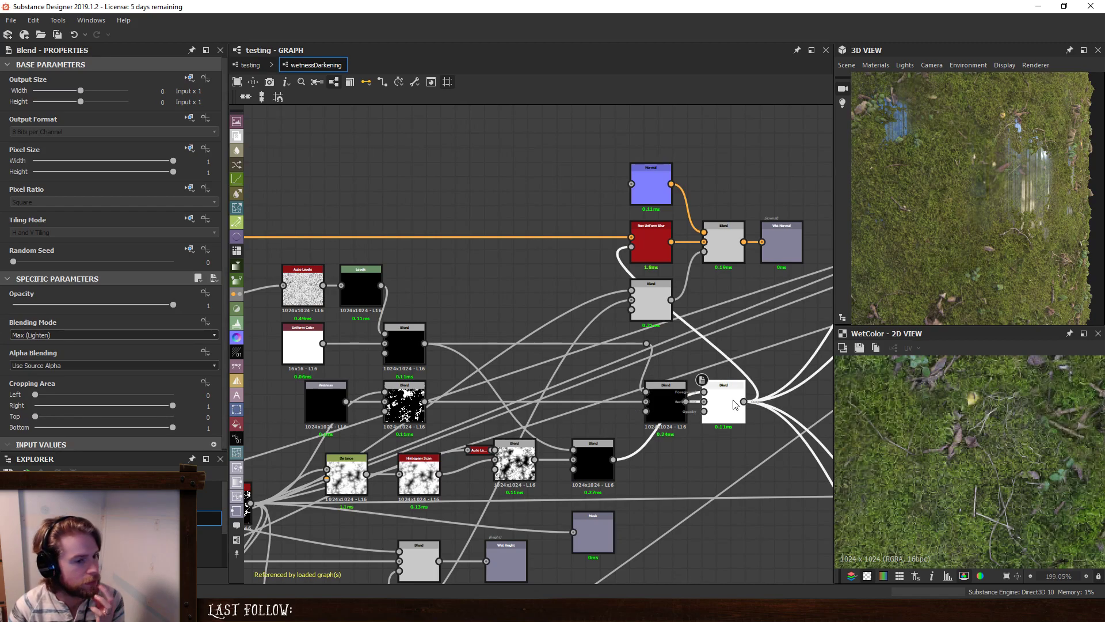
double_click(723, 402)
click(664, 397)
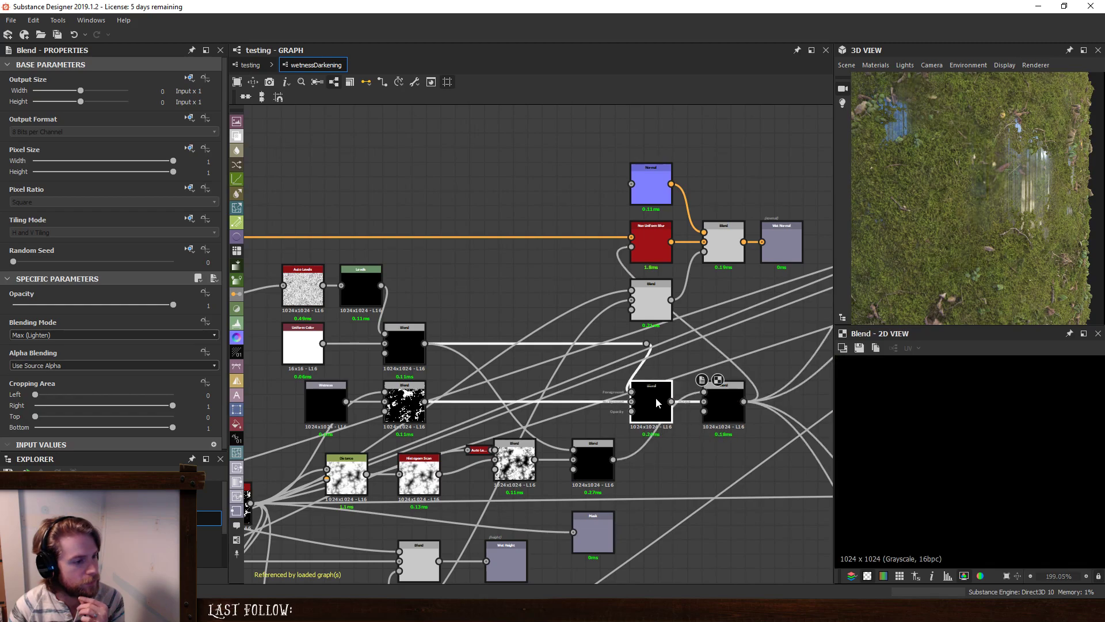
drag(668, 405, 656, 399)
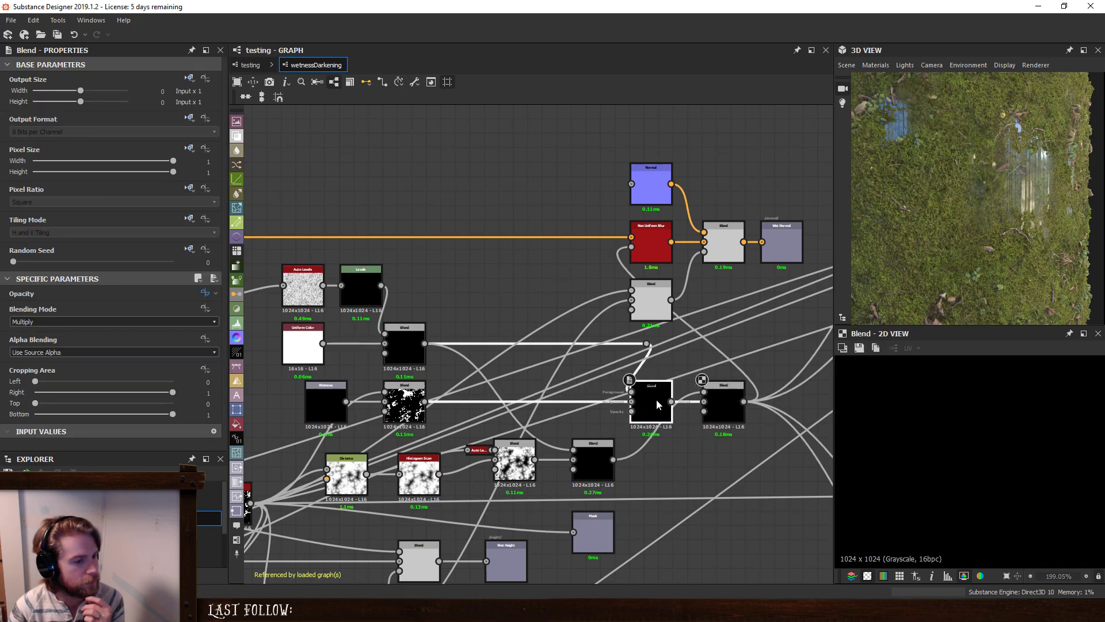
click(599, 456)
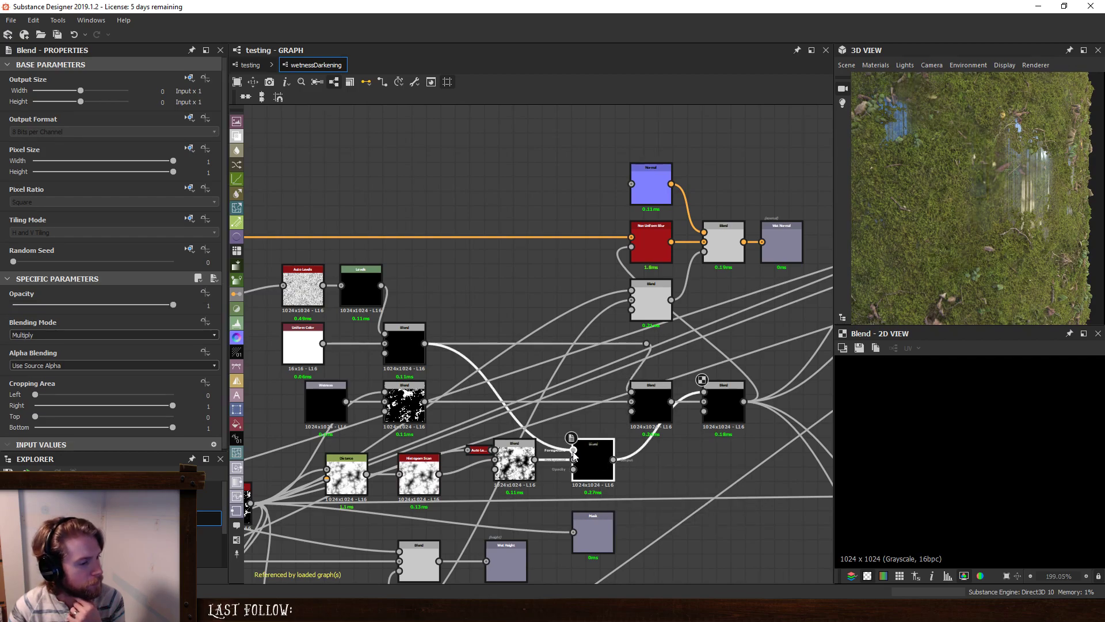
middle_drag(740, 430, 764, 331)
click(427, 305)
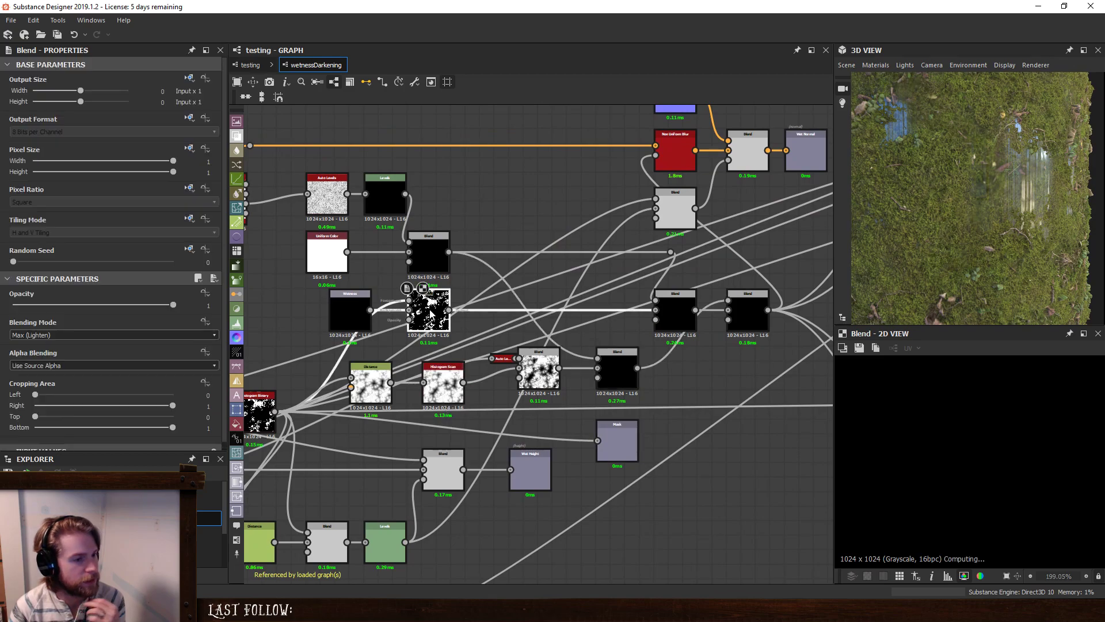
click(671, 313)
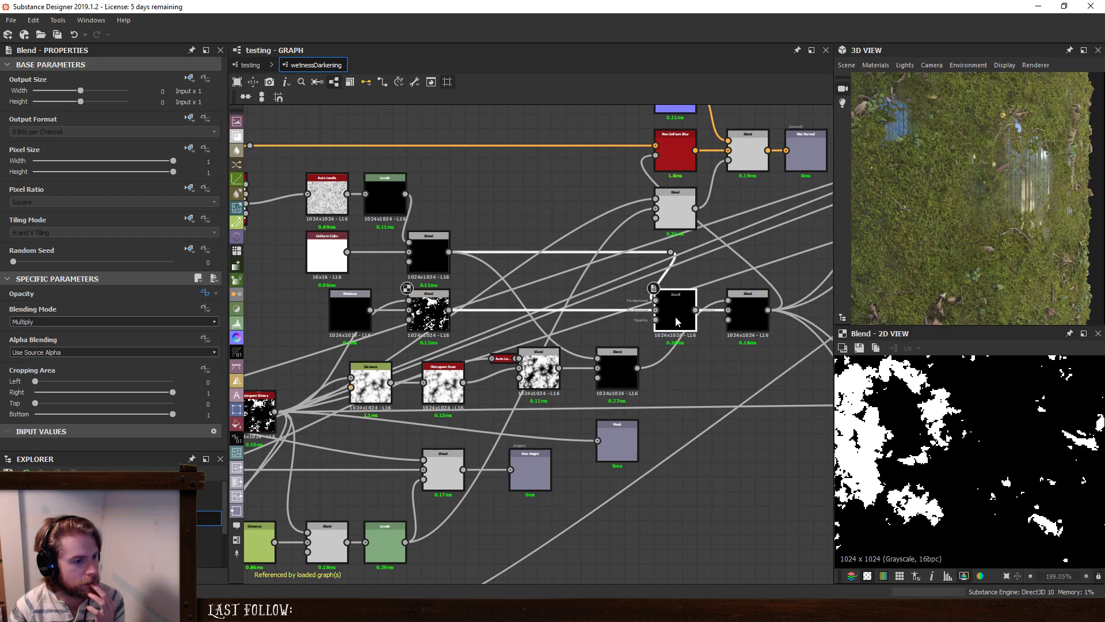
Undo the reordering of the Multiply and Max (Lighten) Blend nodes.
key(ctrl+z)
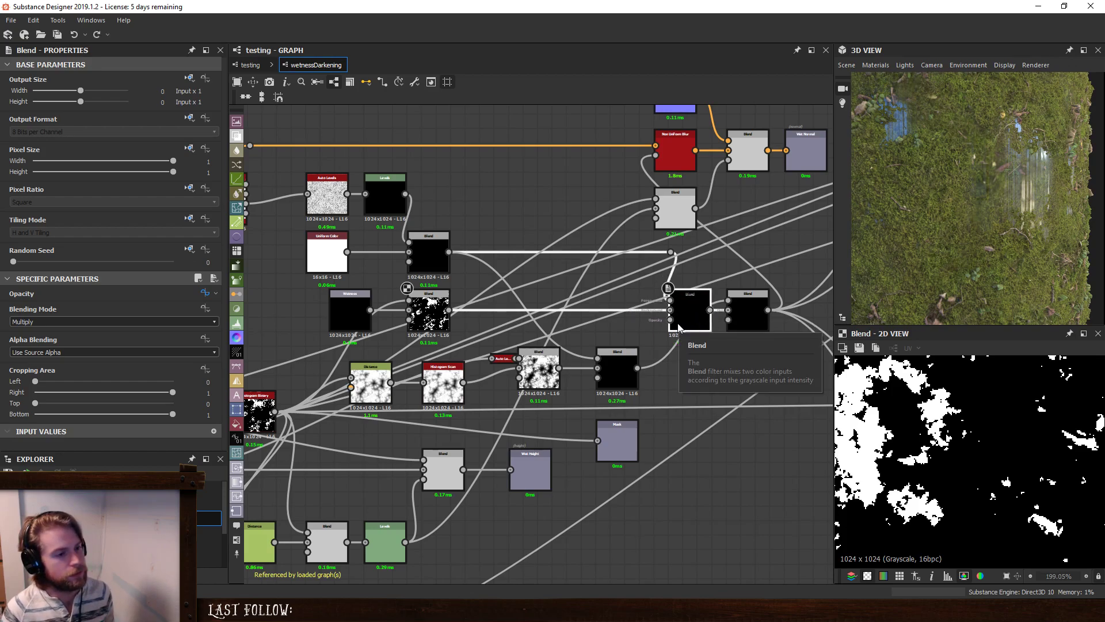
key(ctrl+y)
key(ctrl+y)
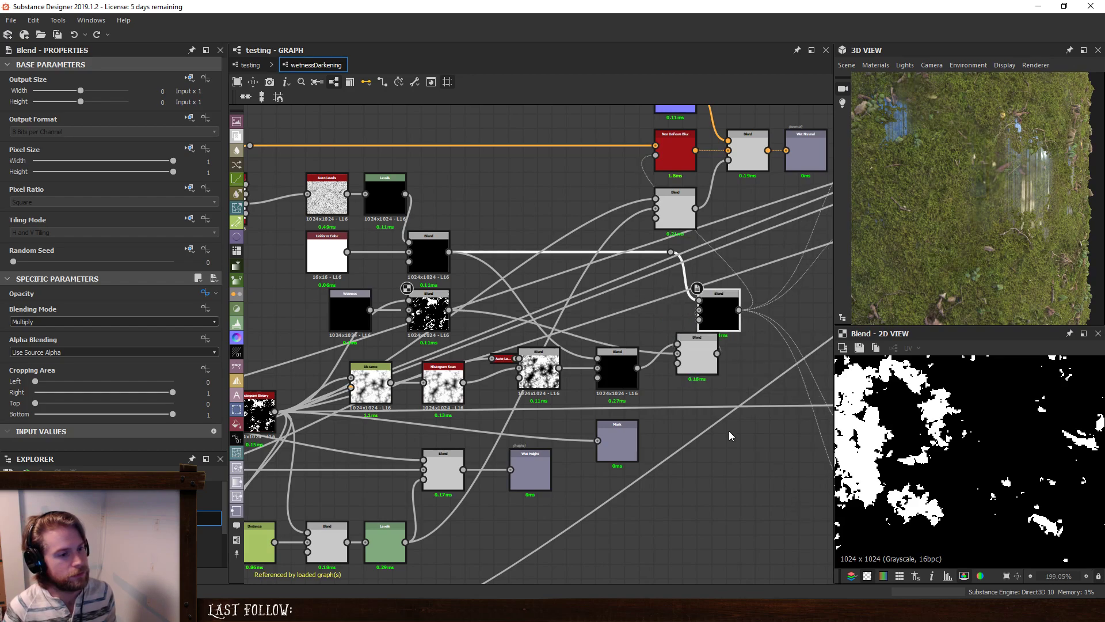
Delete the Multiply Blend from the Histogram Scan branch while keeping its link, and preview the two Blends that follow.
click(616, 373)
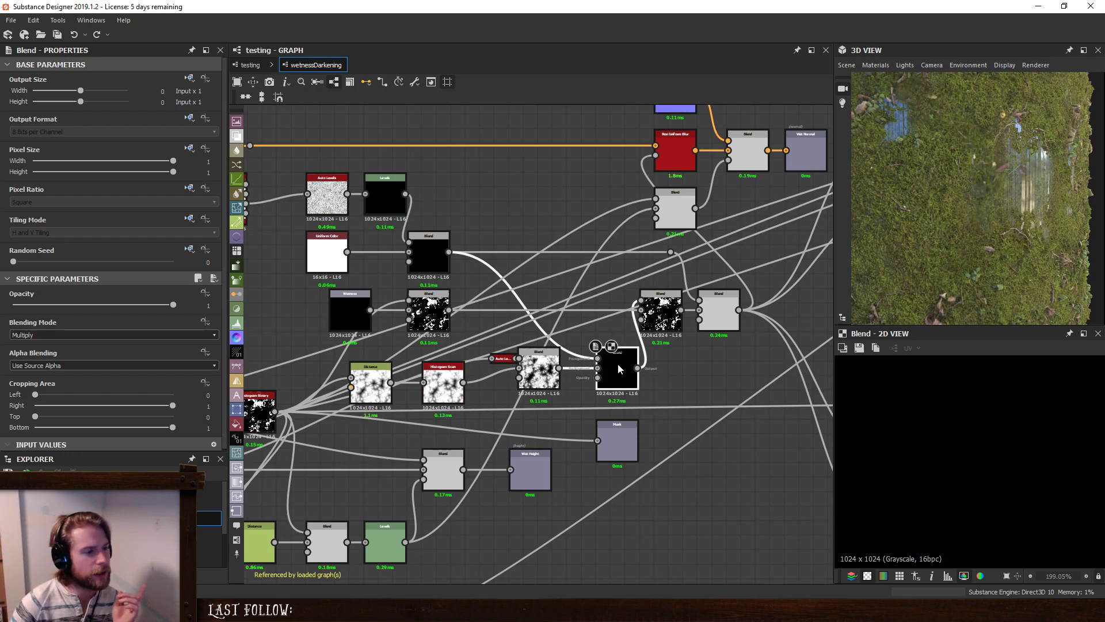
key(Delete)
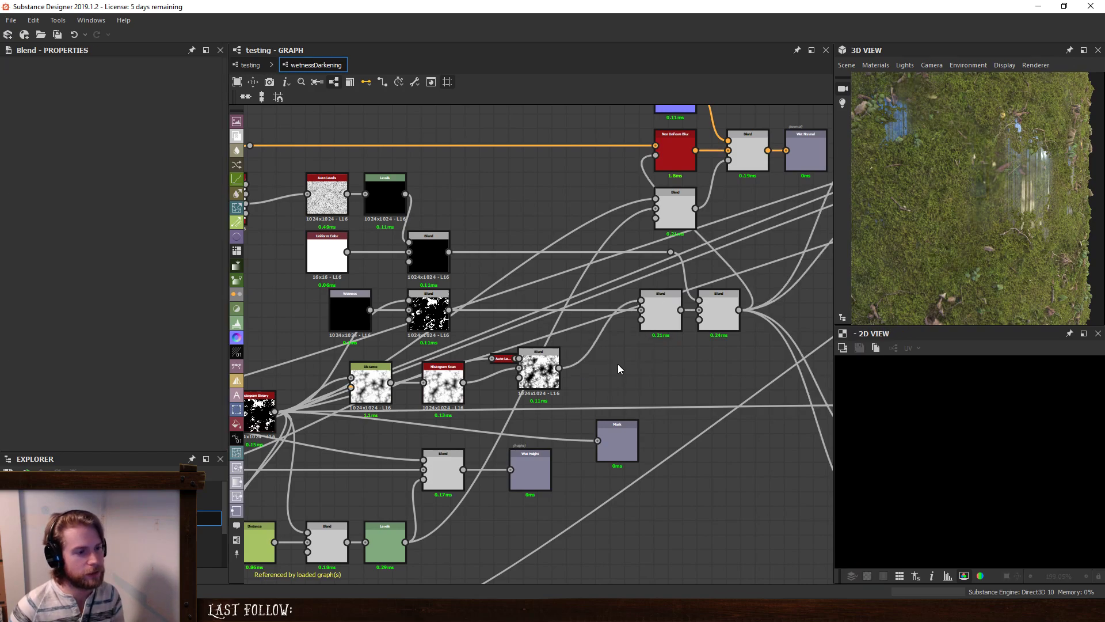
double_click(660, 309)
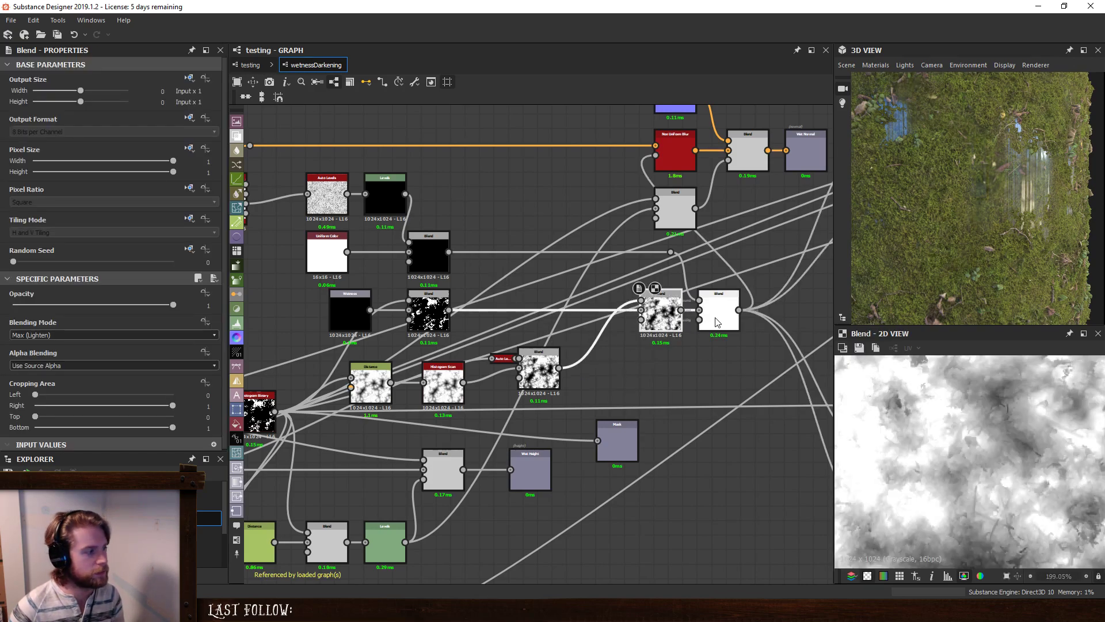
double_click(717, 322)
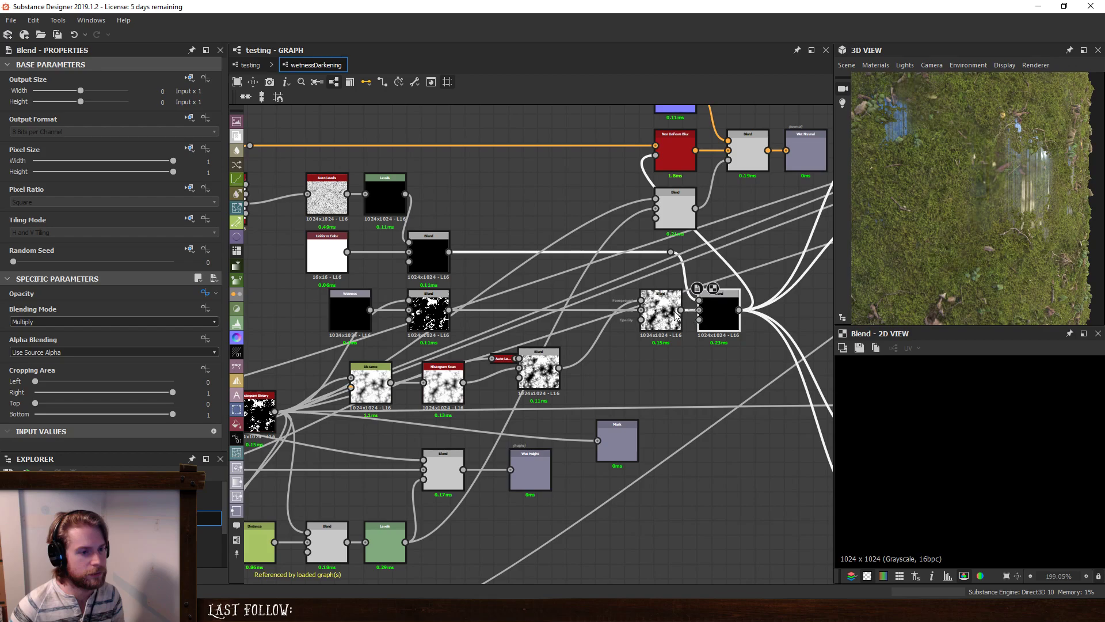
double_click(665, 321)
double_click(724, 312)
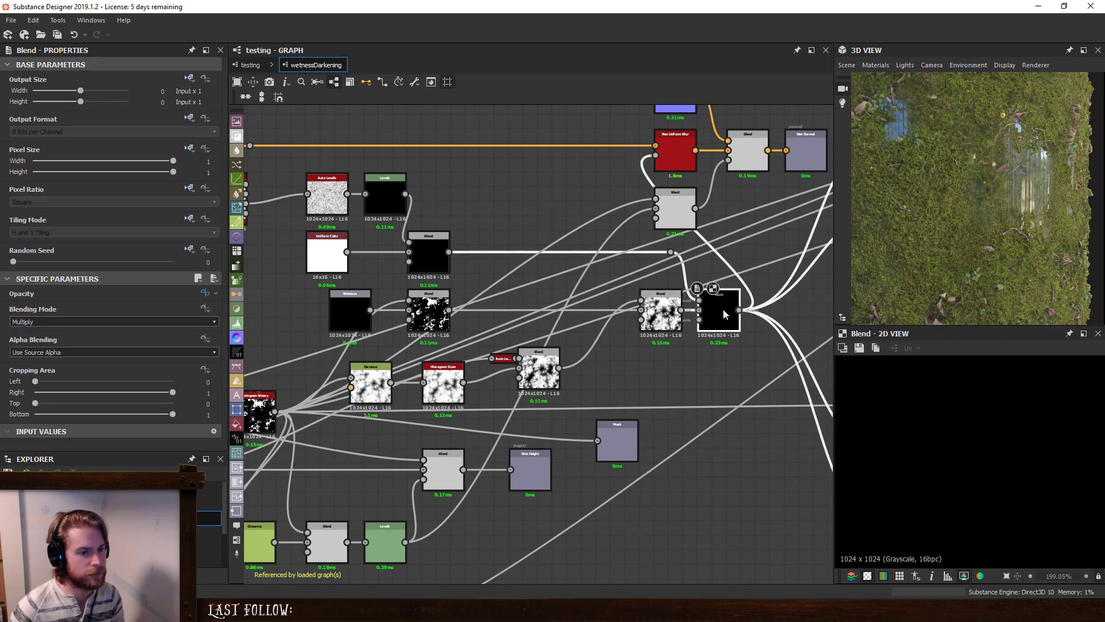
Rewire the wetness mask into the Multiply Blend first, pass its result into the Max (Lighten) Blend, and tidy the link point.
drag(663, 323, 662, 366)
drag(599, 315, 677, 316)
drag(657, 362, 656, 360)
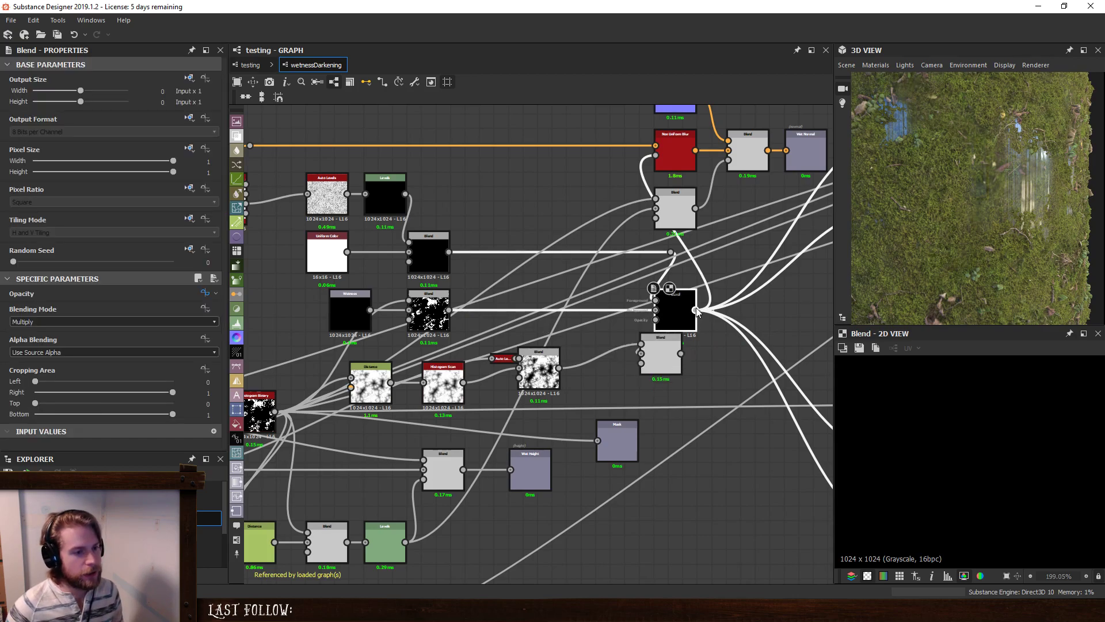
mouse_move(696, 311)
shift+mouse_down()
mouse_move(679, 356)
mouse_move(740, 321)
mouse_move(678, 311)
shift+mouse_up()
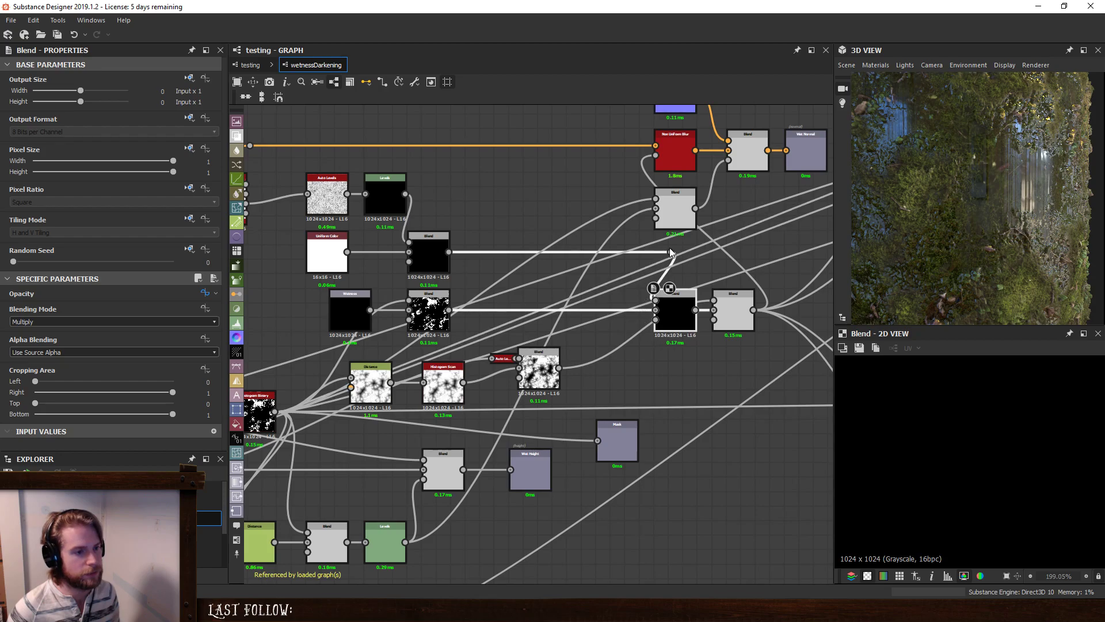
drag(671, 252, 628, 247)
drag(669, 311, 665, 311)
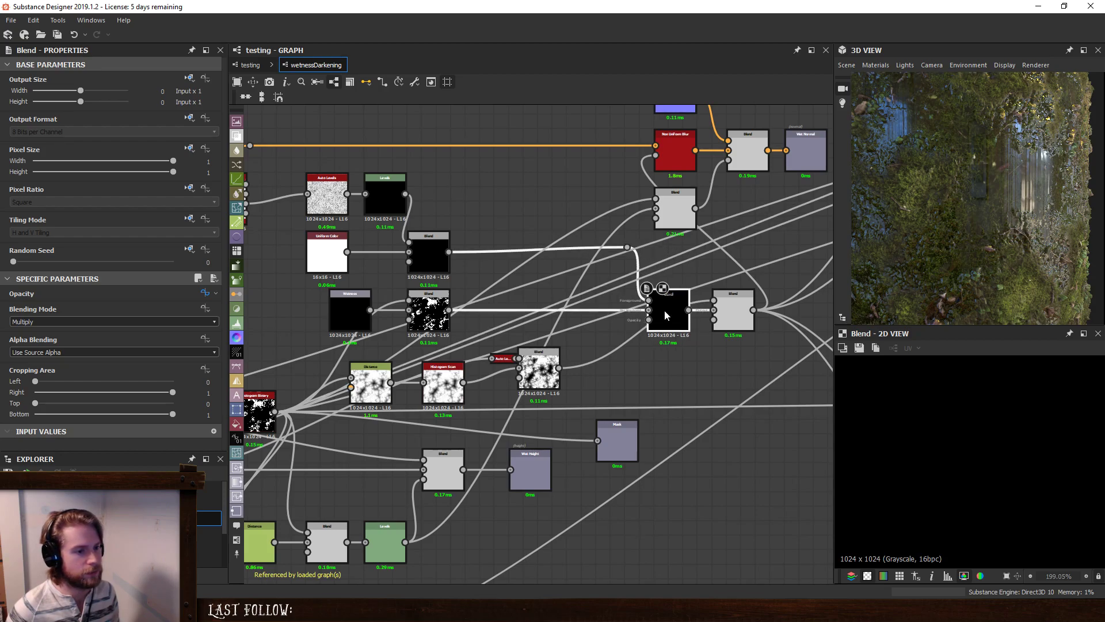
Inspect the reworked wetness on the whole cylinder in the 3D preview and return to the testing graph.
scroll(962, 237, down, 3)
drag(962, 237, 869, 209)
scroll(1003, 224, up, 3)
scroll(993, 261, up, 3)
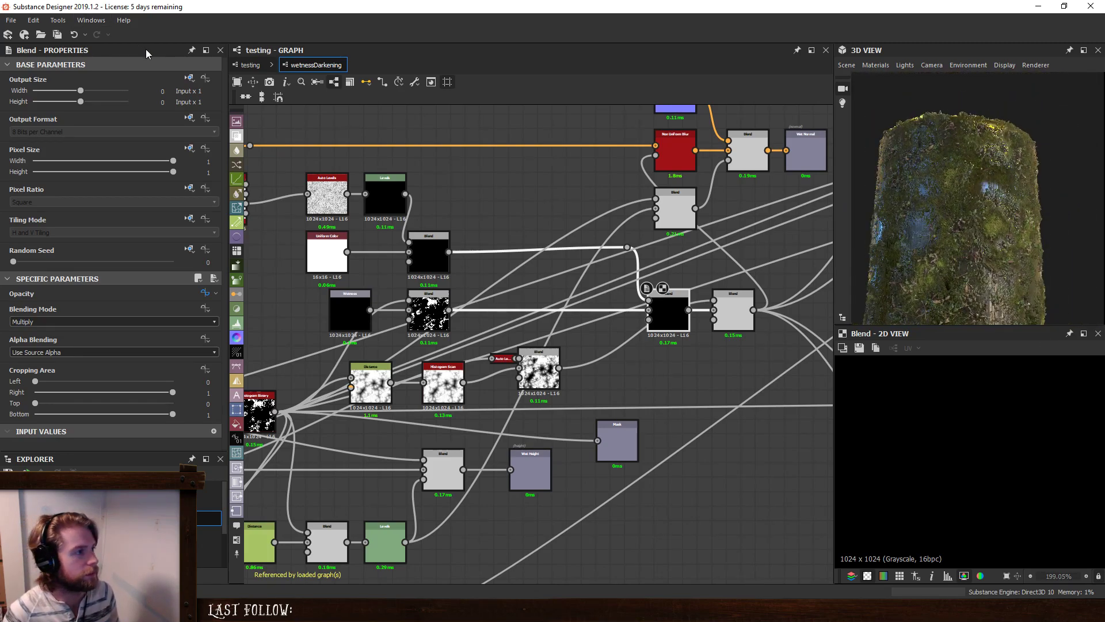
click(250, 65)
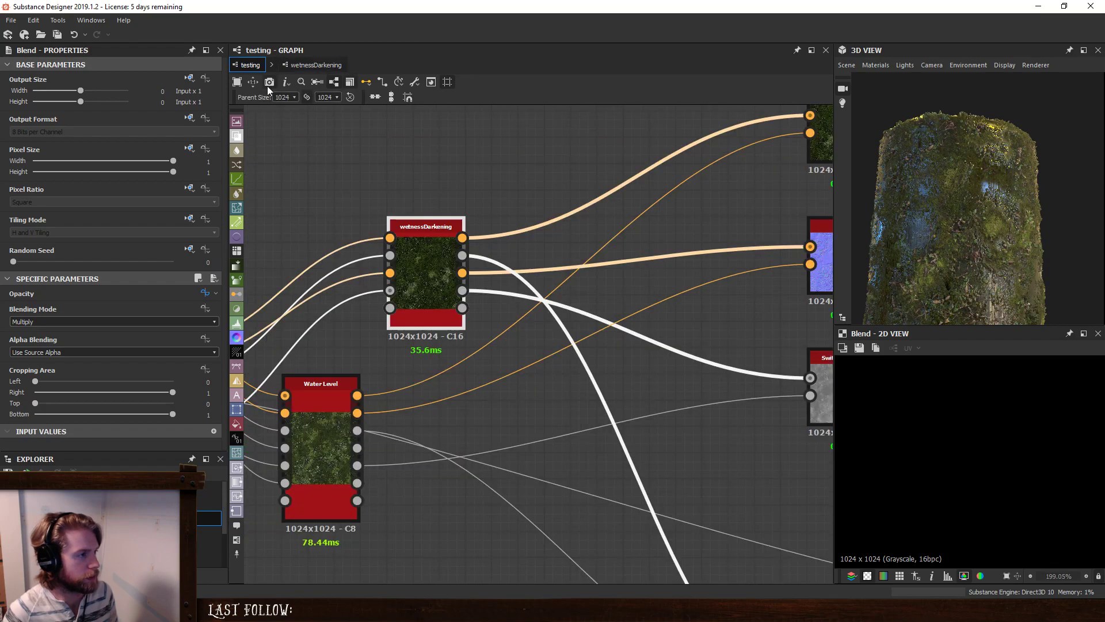
Try Slope Wetness Reduction at 0 and 2.16 on the wetnessDarkening node, with Waterline Fringe at 0.51.
click(442, 271)
scroll(144, 368, down, 1)
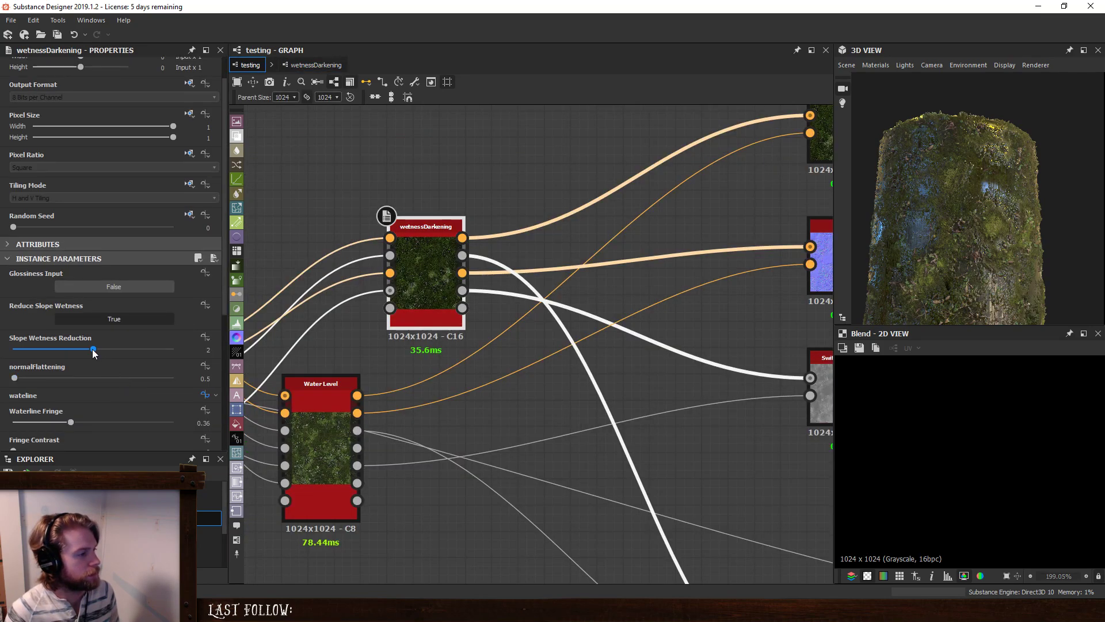
drag(93, 350, 3, 350)
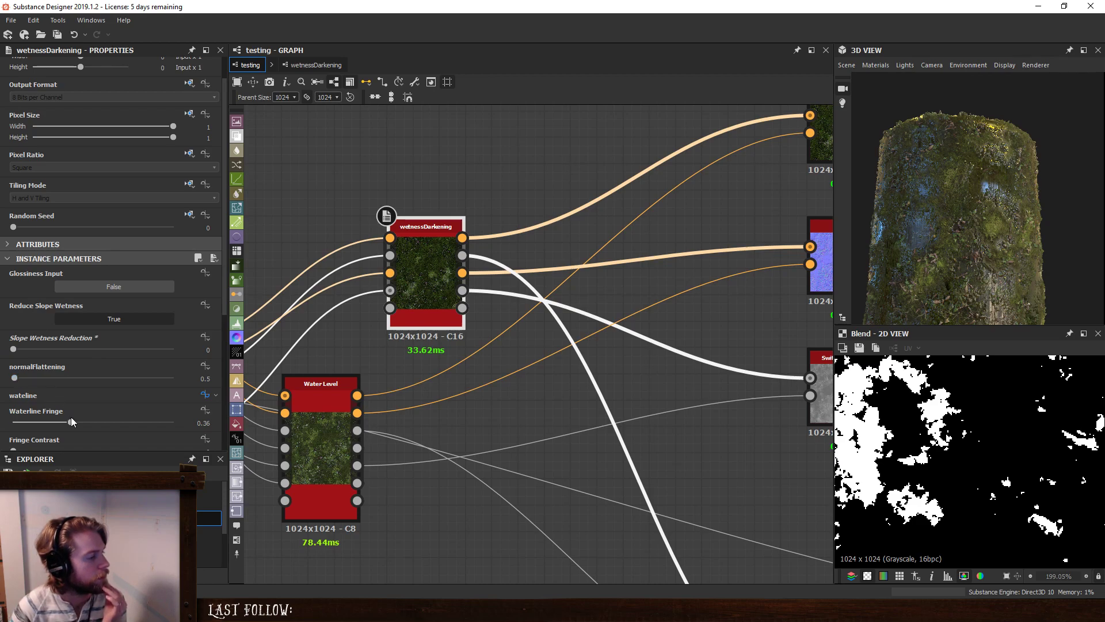
drag(72, 424, 95, 424)
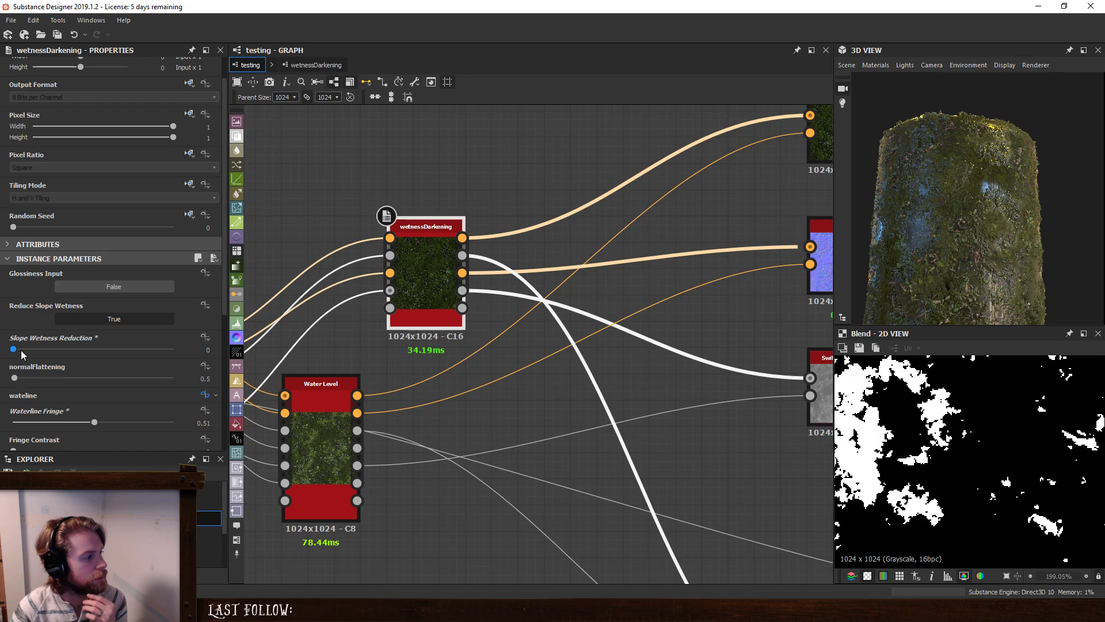
drag(26, 352, 101, 350)
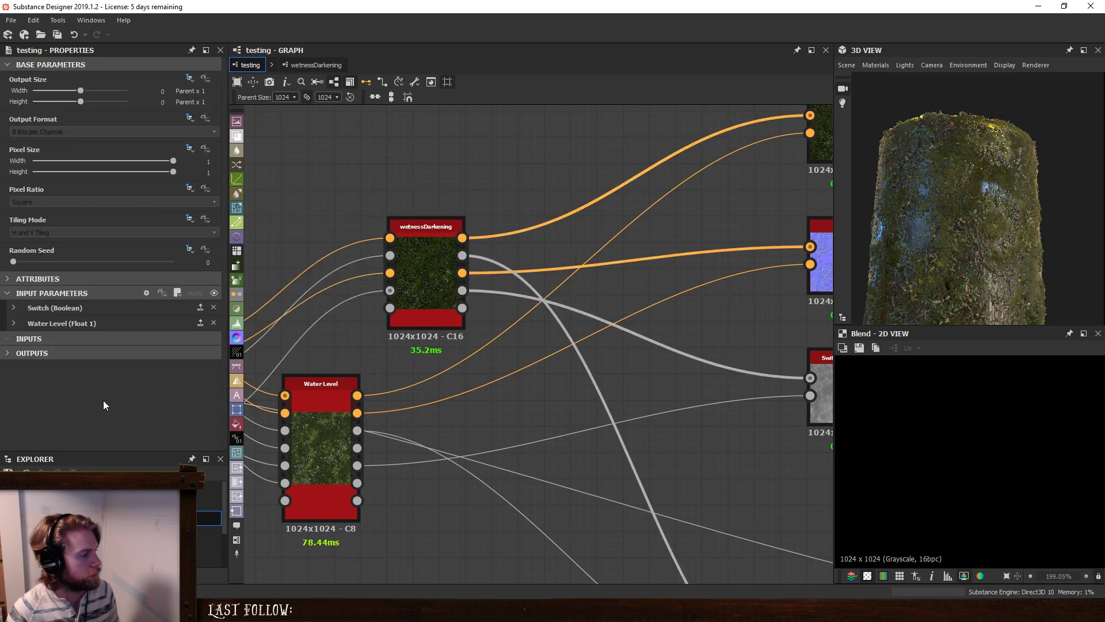
Set the default of the testing graph's Water Level input parameter to 0.
click(74, 323)
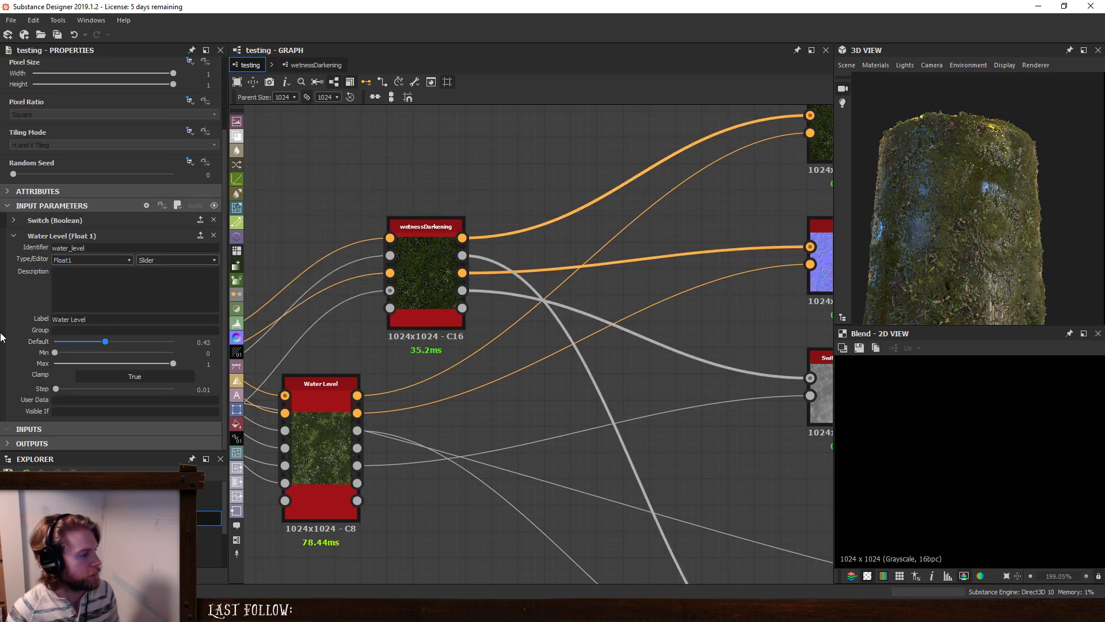
drag(106, 341, 1, 338)
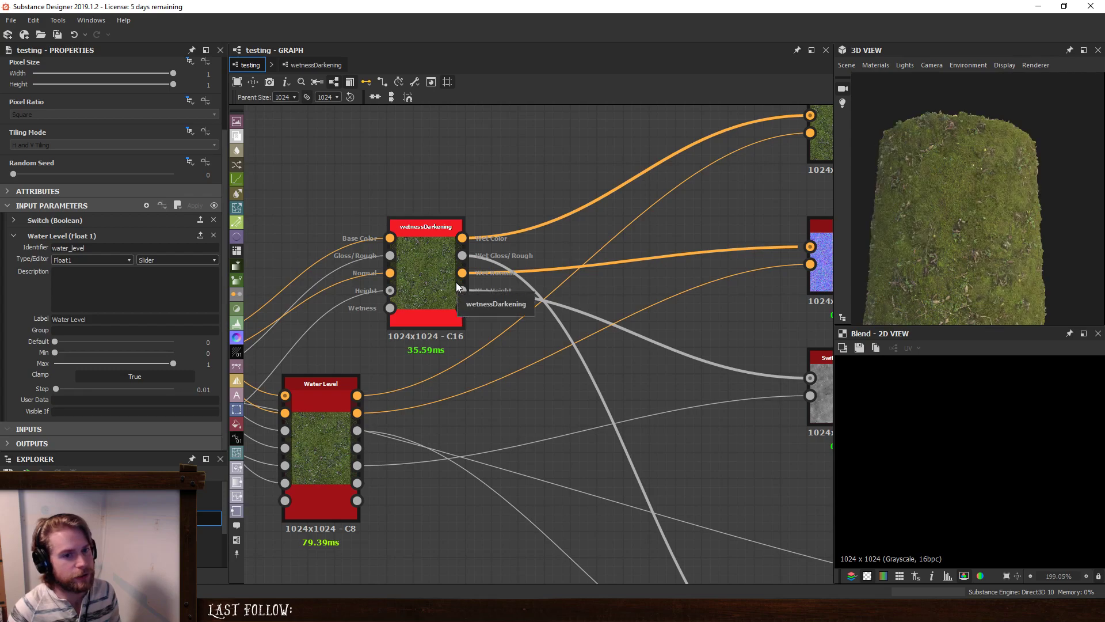
Add a Clouds 2 node, connect it to wetnessDarkening's Wetness input and place it clear of the other nodes.
middle_drag(364, 149, 358, 163)
key(space)
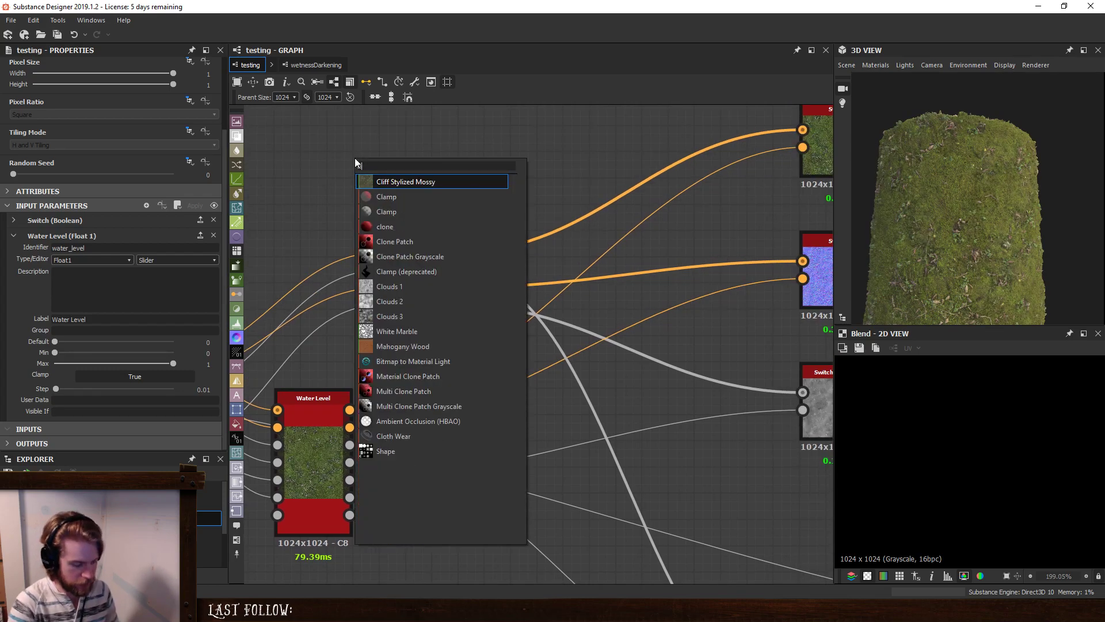
text(clouds)
click(399, 196)
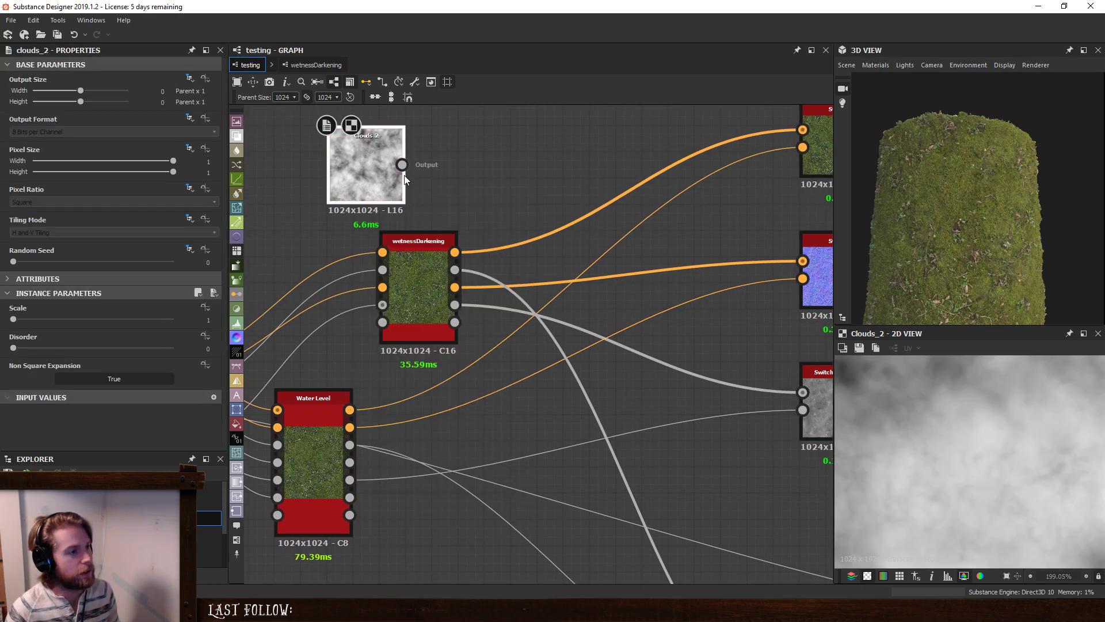
drag(401, 165, 382, 322)
drag(364, 158, 286, 178)
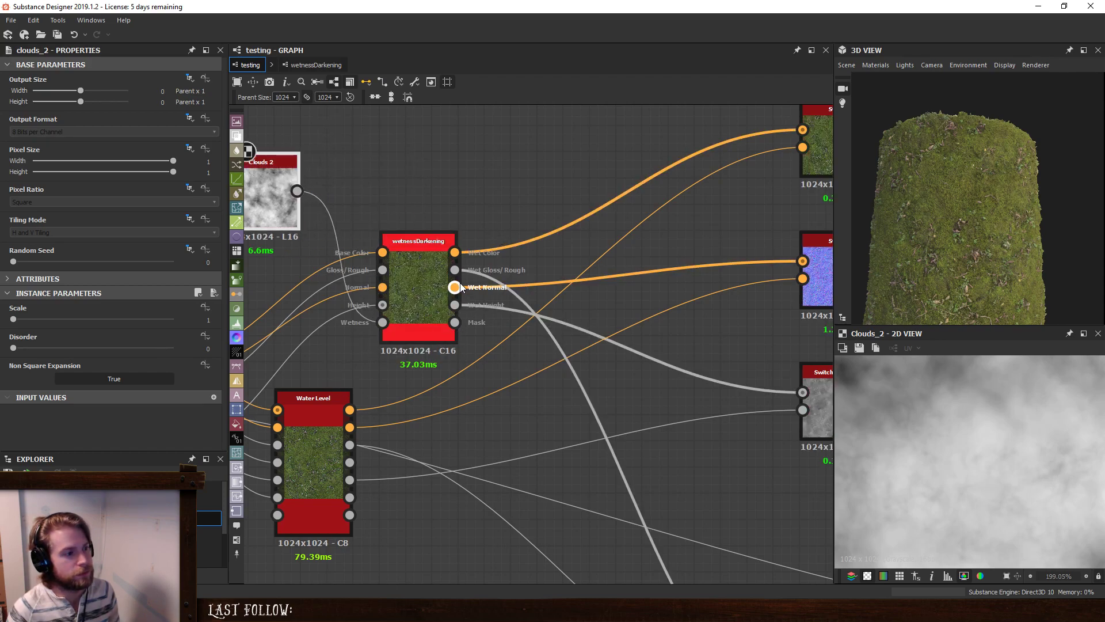
mouse_move(984, 198)
mouse_down()
mouse_move(950, 216)
mouse_move(972, 202)
mouse_up()
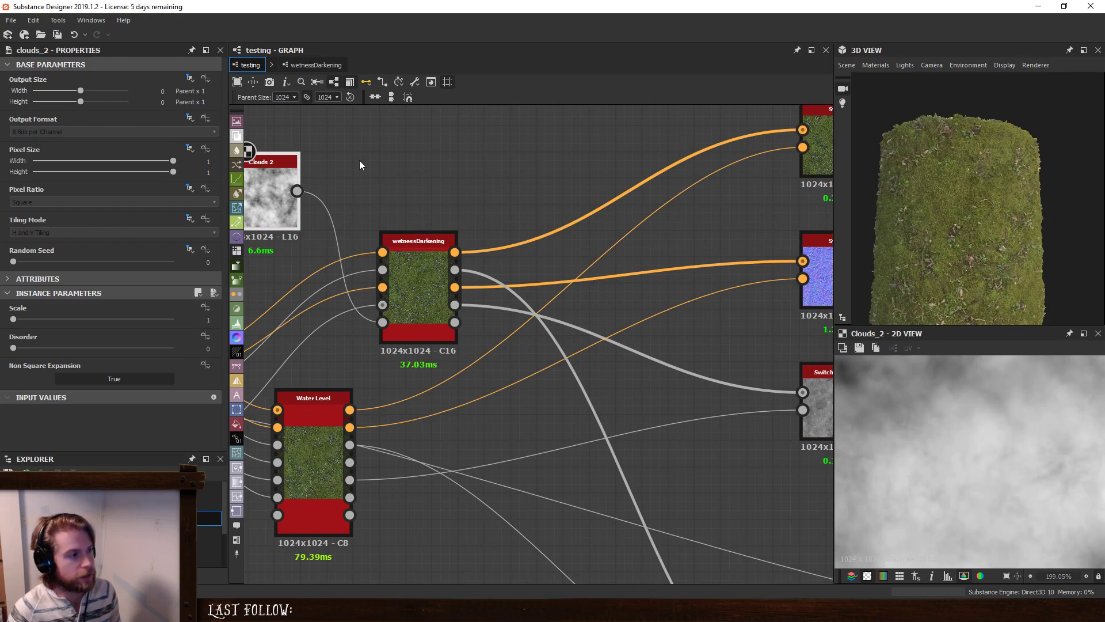
Insert a Levels node between Clouds 2 and wetnessDarkening and lower its white input point until the mask is almost fully white.
middle_drag(425, 161, 652, 217)
drag(460, 244, 355, 231)
key(space)
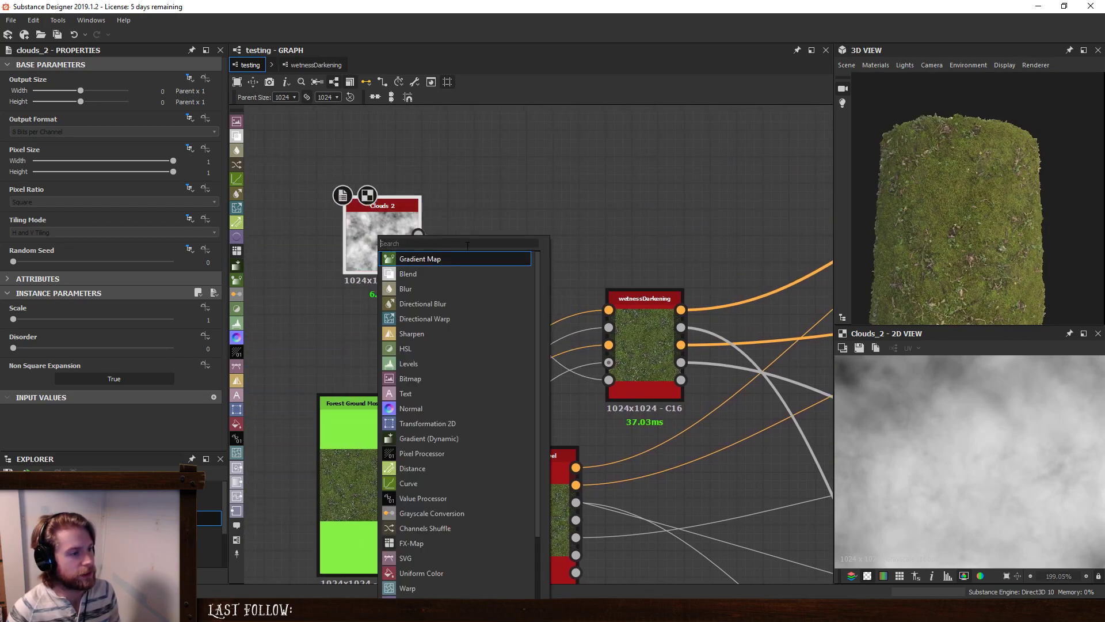
click(437, 359)
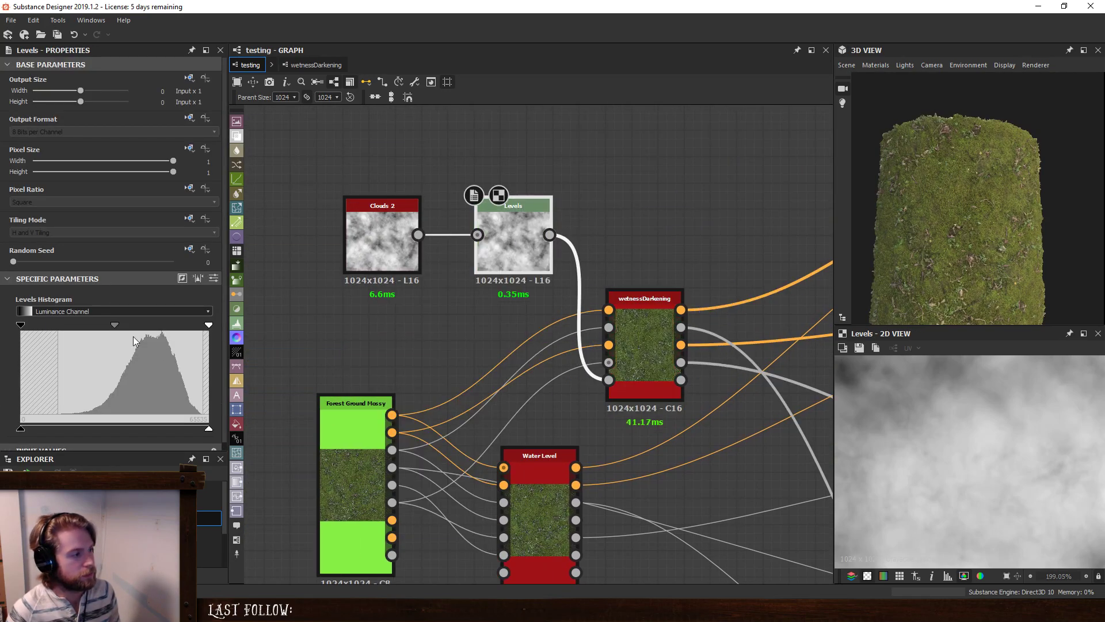
drag(210, 324, 114, 327)
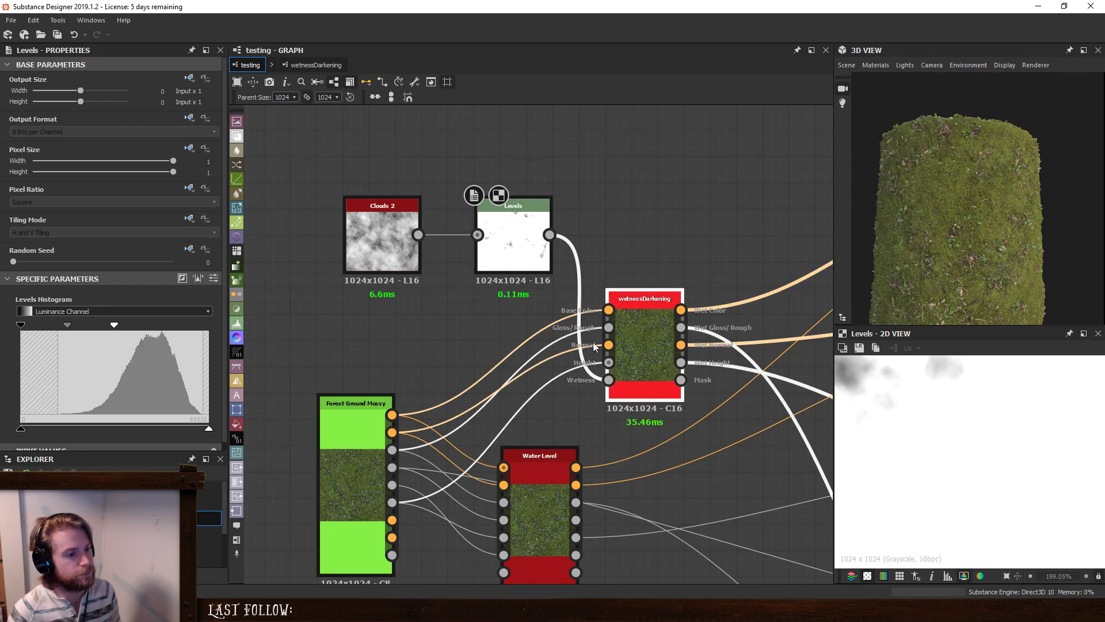
Try Slope Wetness Reduction at 1 and then 1.77 on wetnessDarkening, checking the cylinder in the 3D preview.
click(611, 337)
drag(194, 387, 262, 389)
text(16)
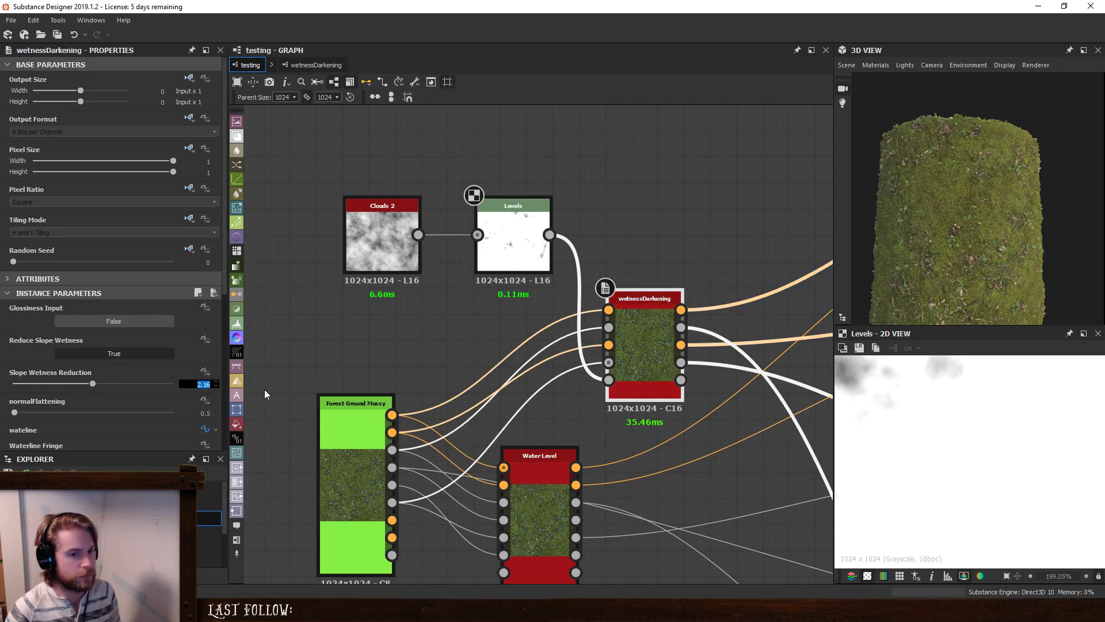
key(Return)
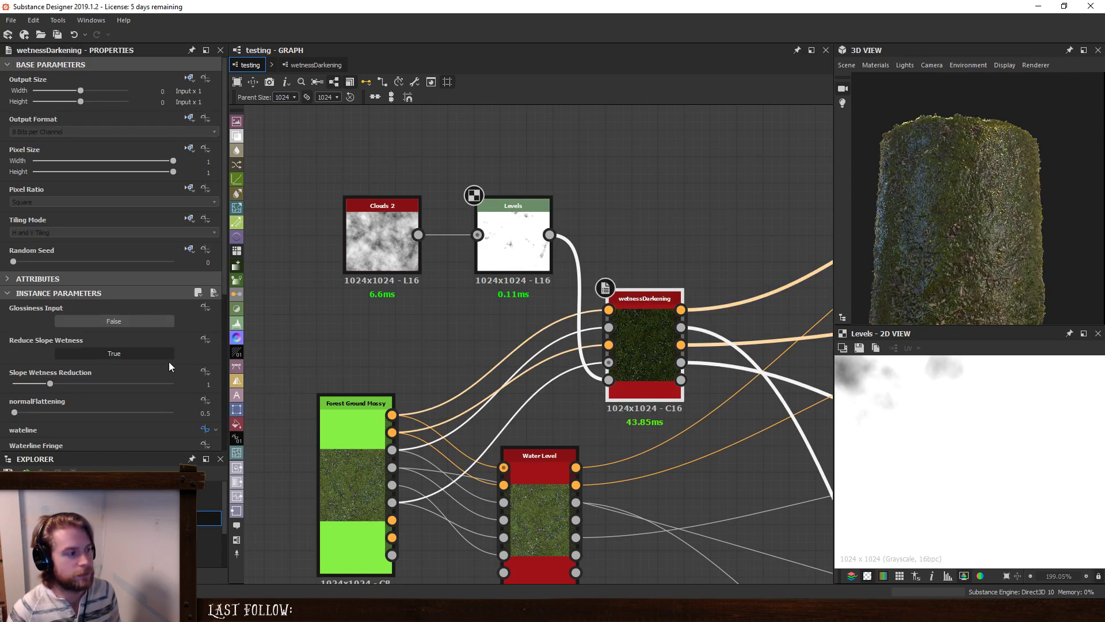
drag(51, 383, 79, 387)
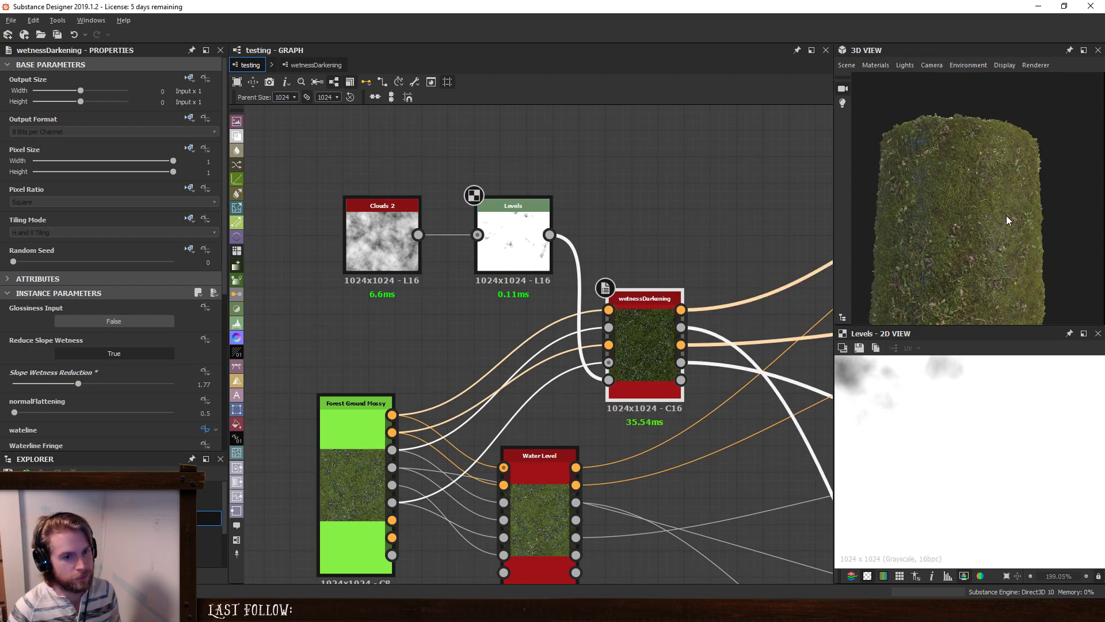
drag(1006, 221, 979, 230)
Return the white input point of the Levels node to its maximum.
middle_drag(483, 266, 435, 223)
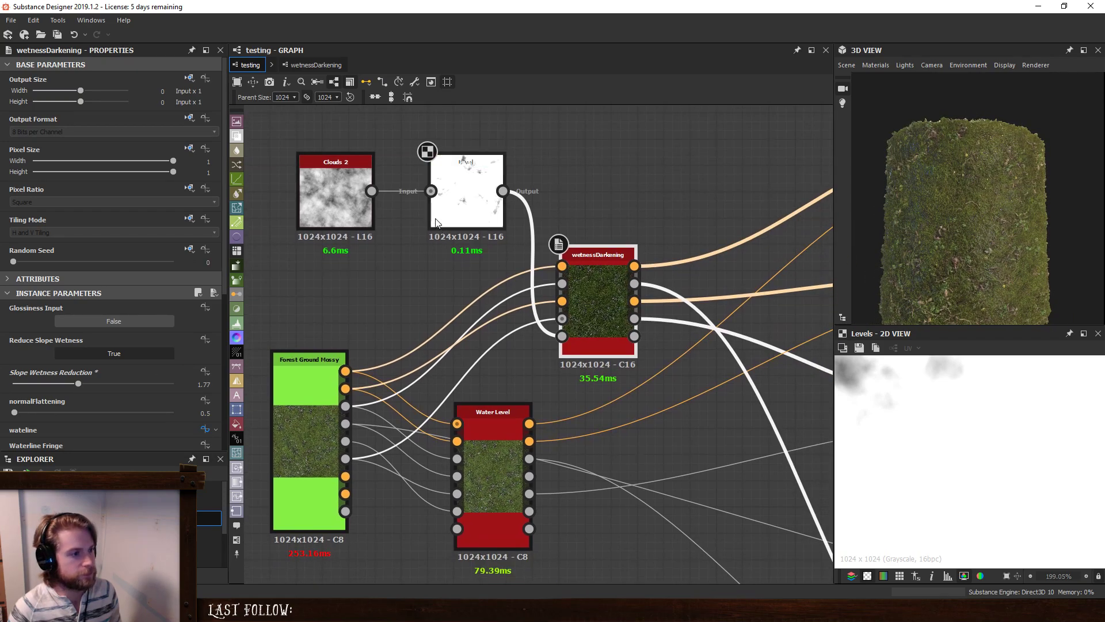
click(436, 220)
drag(114, 326, 171, 329)
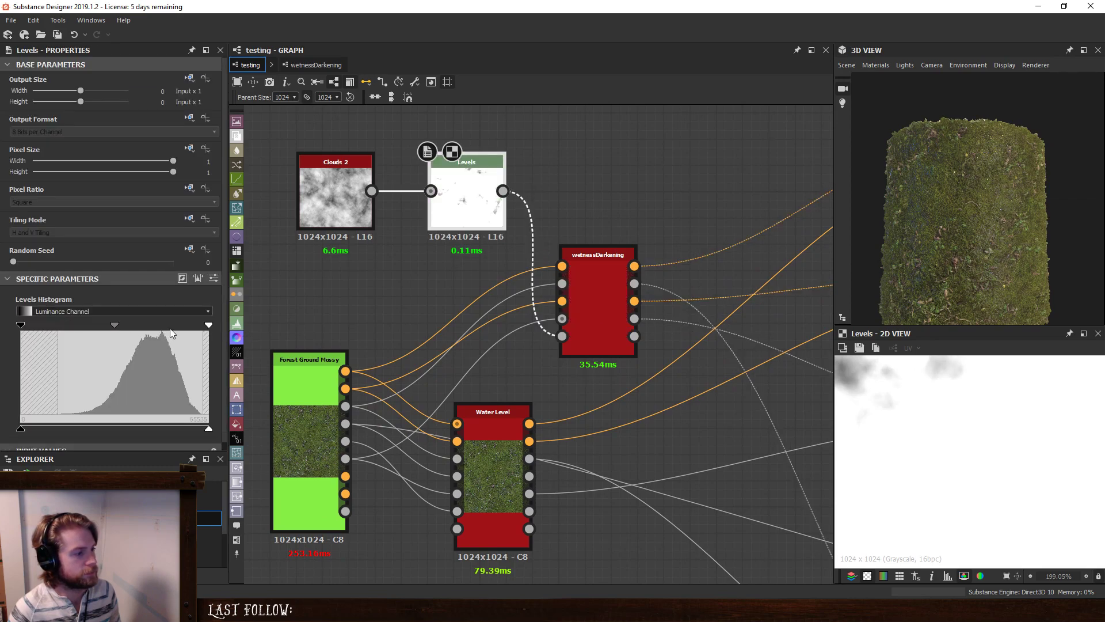
Set wetnessDarkening's Slope Wetness Reduction to 1 and inspect the wetness around the cylinder in 3D.
click(620, 274)
text(1)
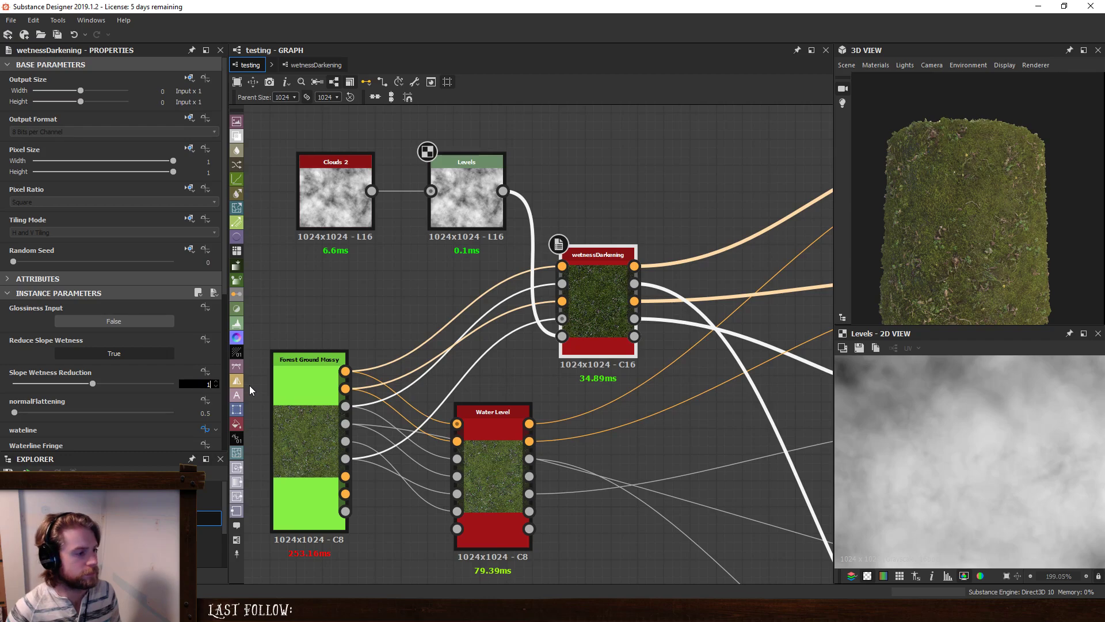
key(Return)
drag(912, 251, 1038, 247)
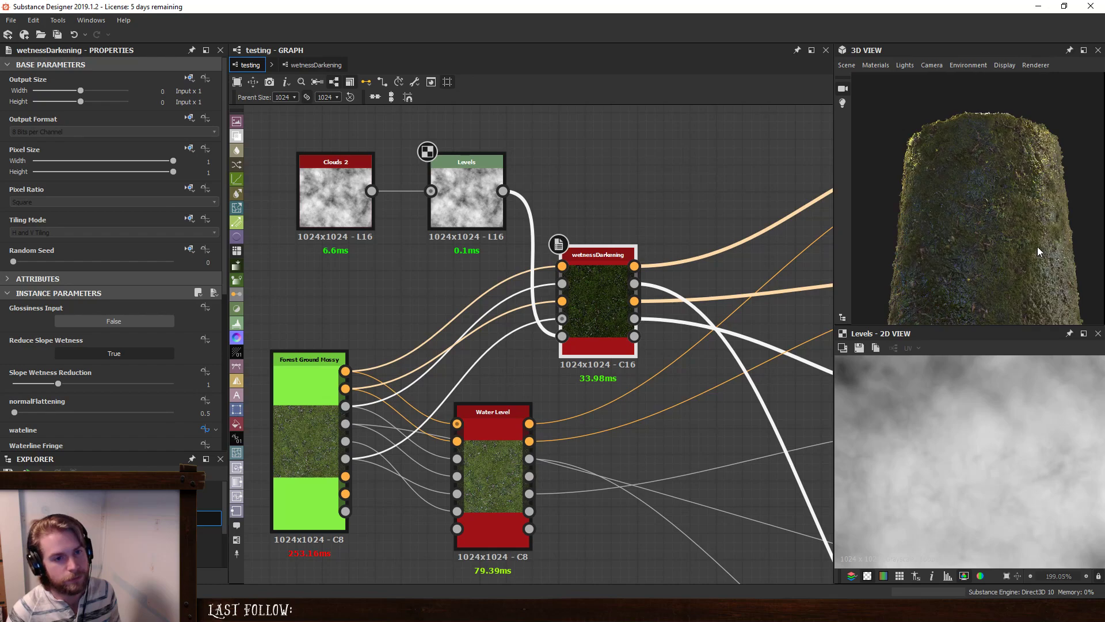
Raise the Levels node's black input point and darken its midtones to break the wetness into patches, and inspect them up close in 3D.
click(479, 181)
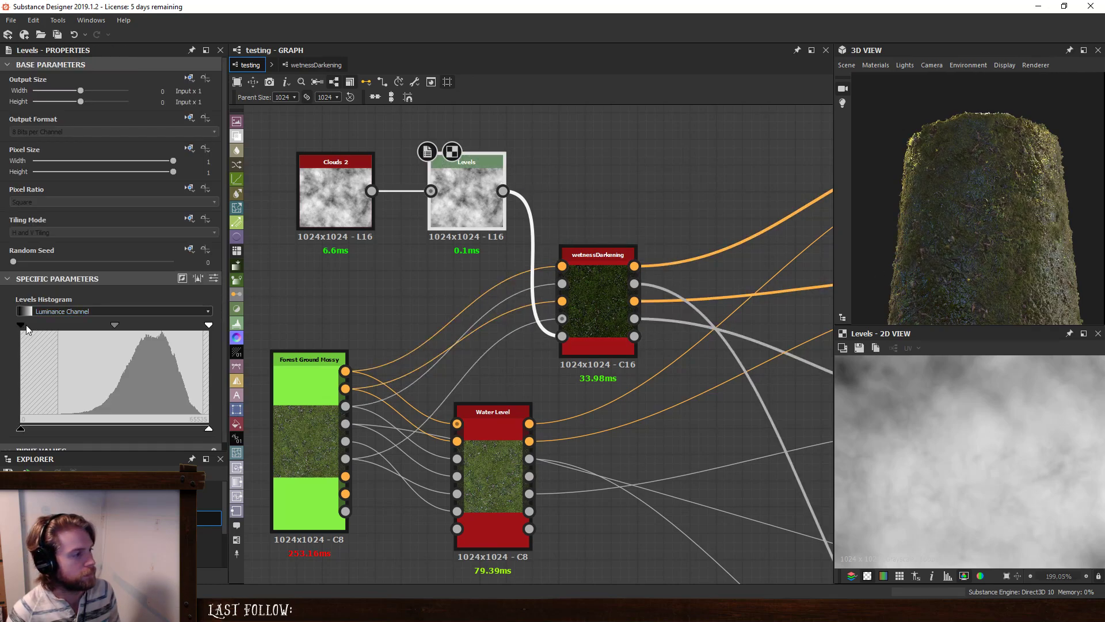
drag(26, 325, 163, 330)
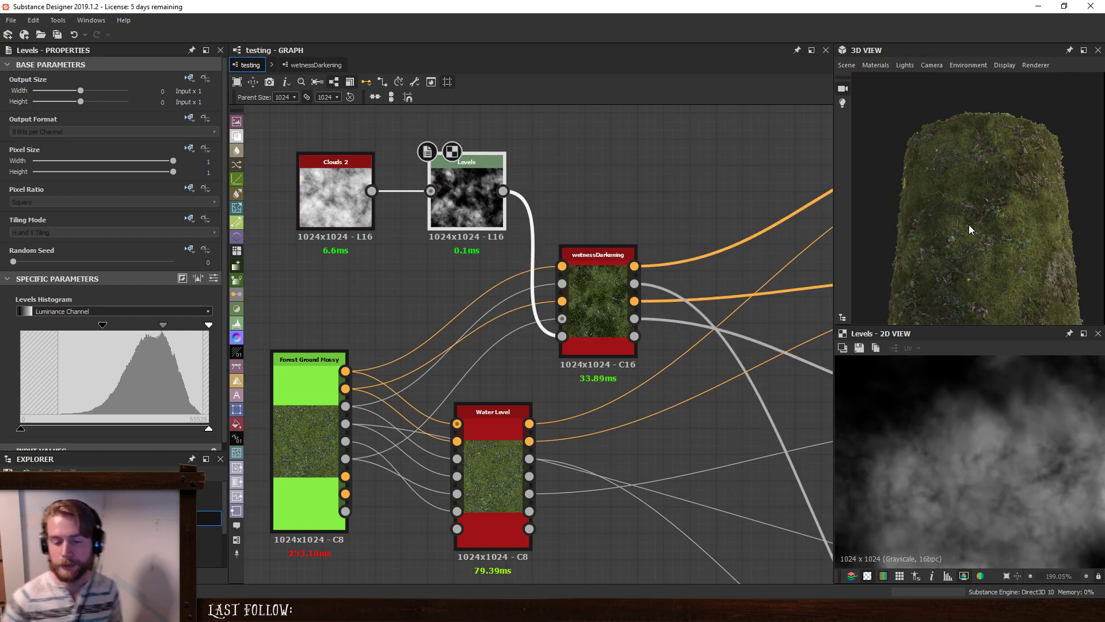
scroll(1000, 229, up, 3)
drag(974, 221, 997, 202)
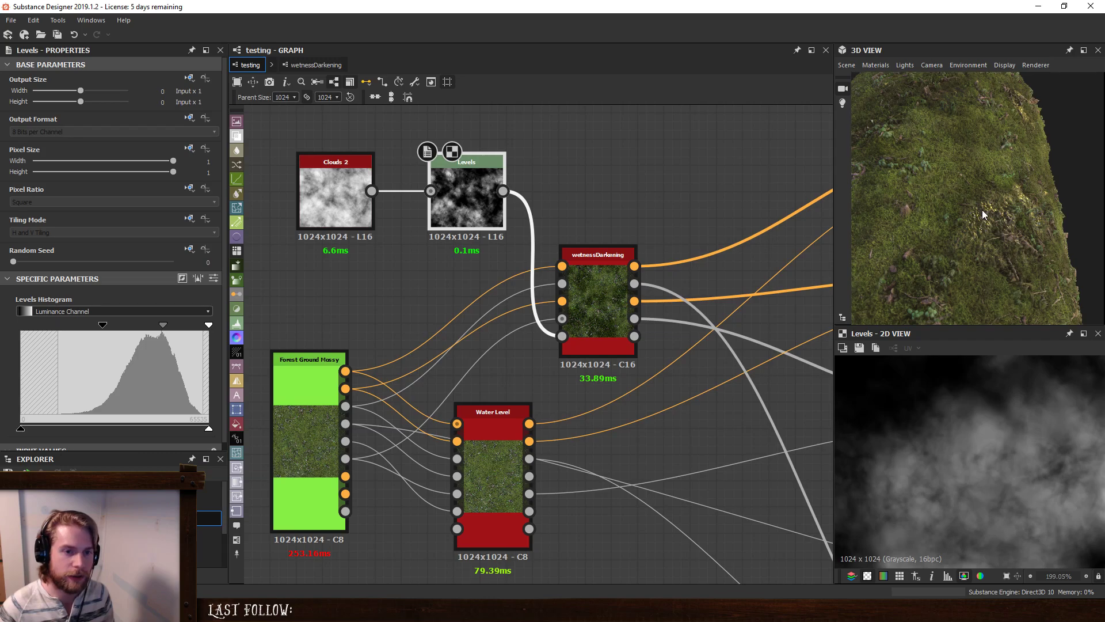
Set depthBlur and Waterline Fringe to 0 on wetnessDarkening and examine the result on the cylinder.
click(593, 265)
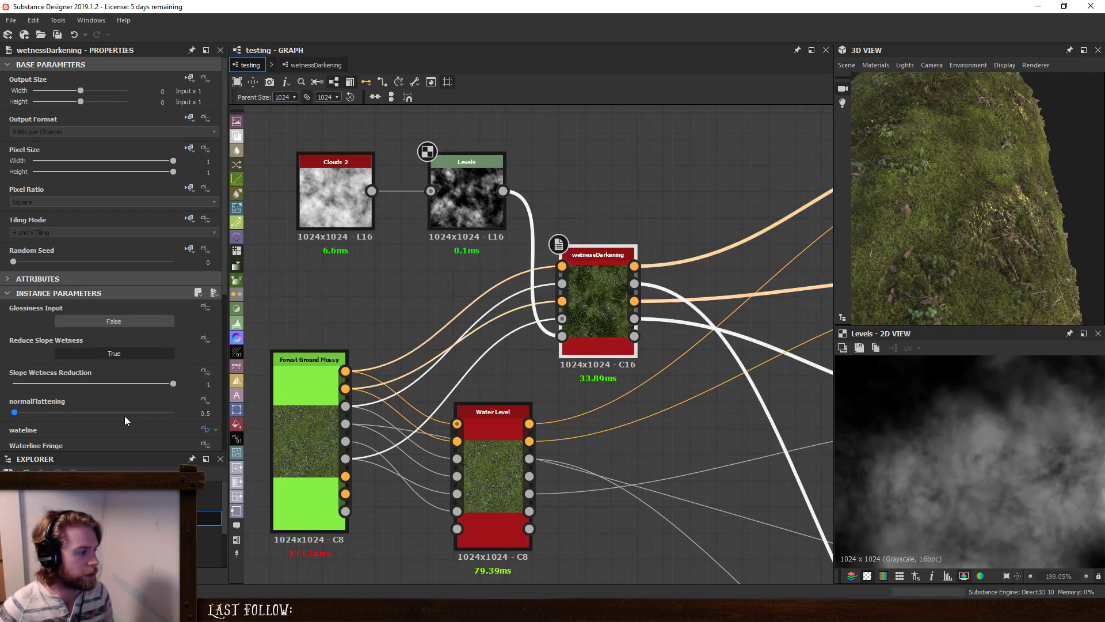
scroll(80, 396, down, 5)
drag(20, 341, 8, 341)
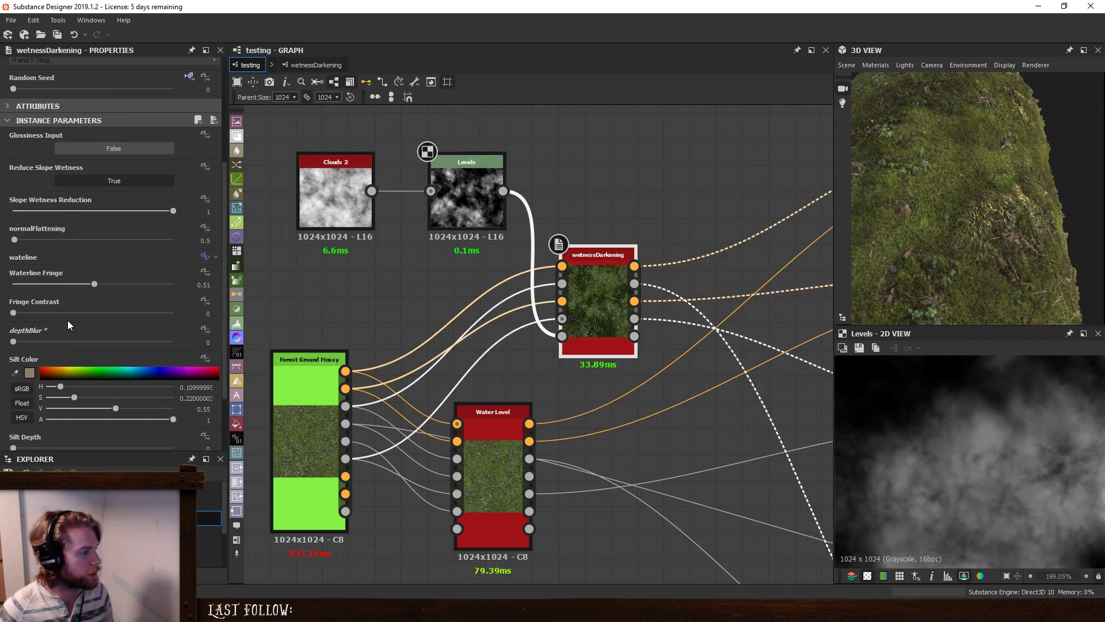
drag(94, 284, 8, 283)
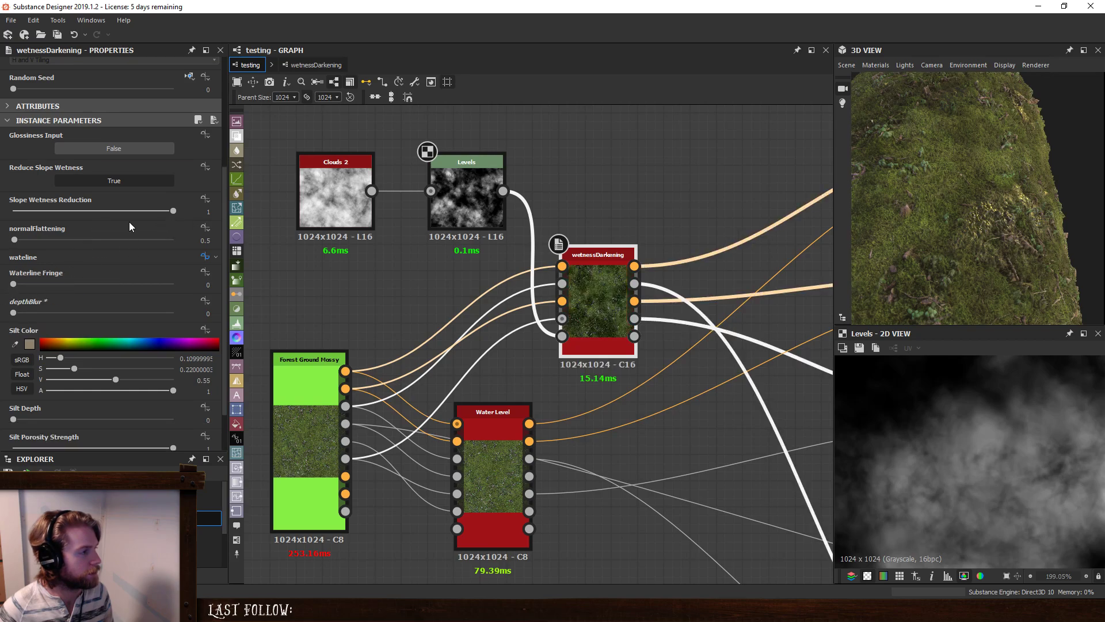
scroll(111, 304, down, 2)
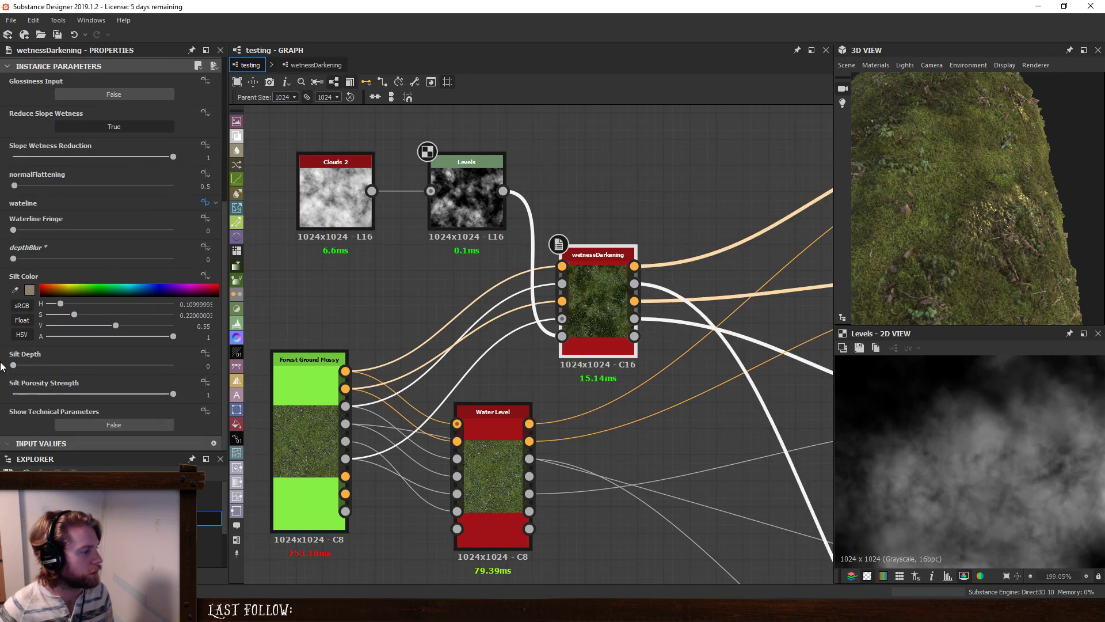
scroll(37, 374, up, 4)
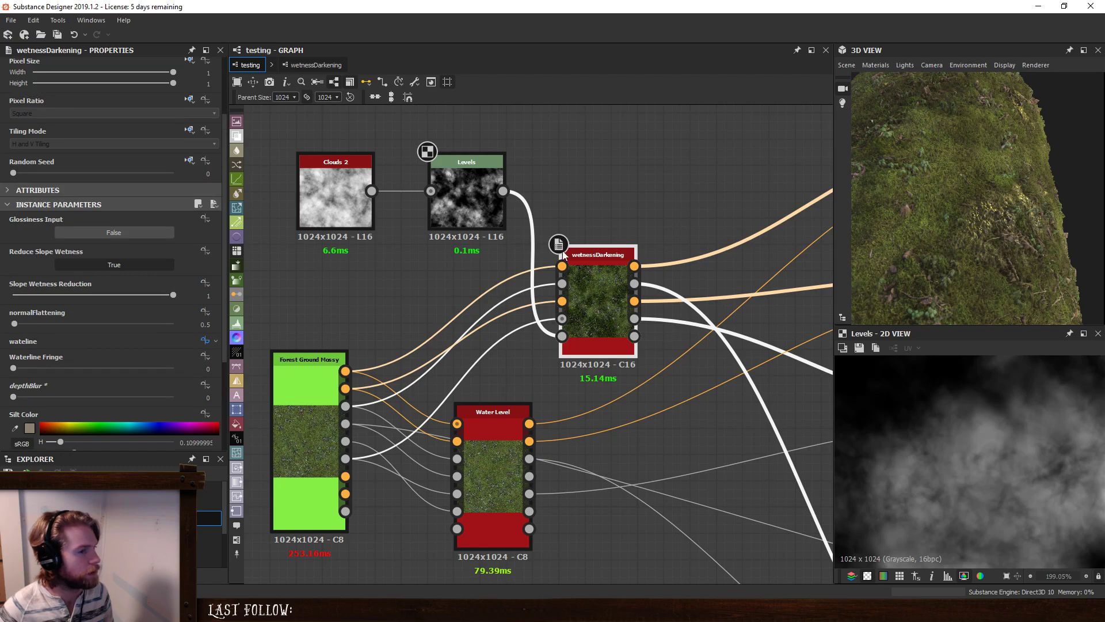
drag(963, 244, 1014, 223)
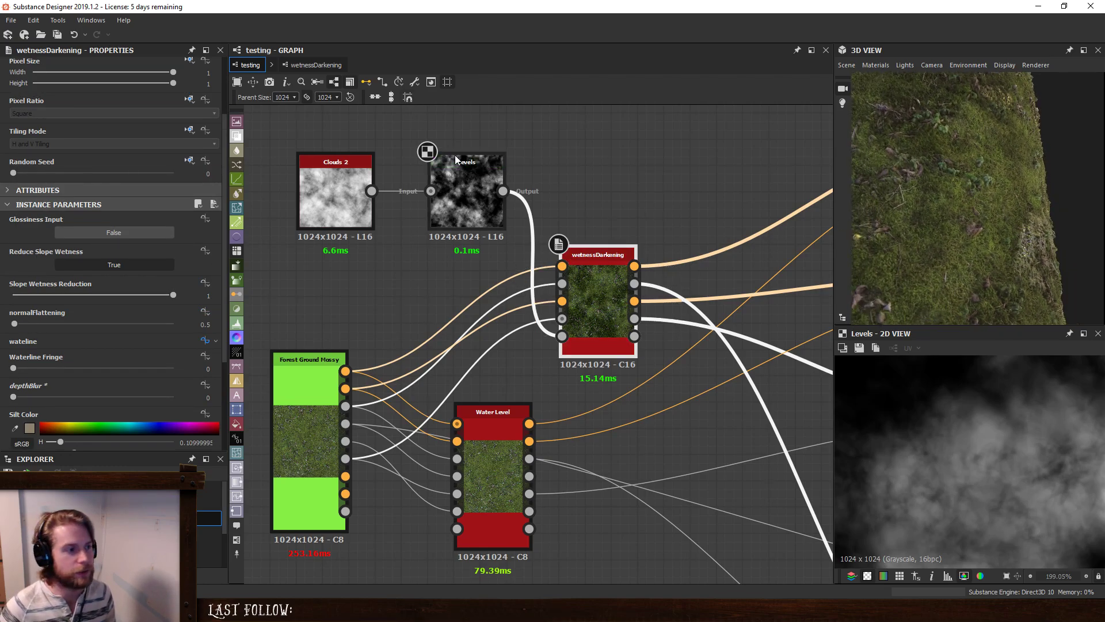
Darken the midtones of the Levels node further and examine the faint wetness on the moss under different lighting.
click(475, 172)
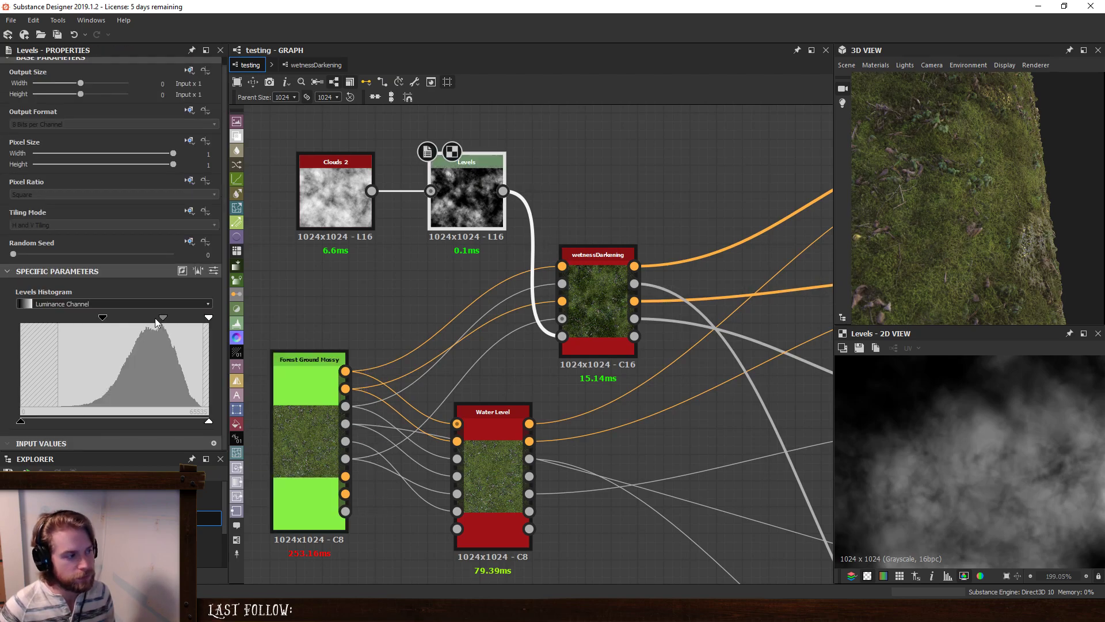
drag(163, 318, 174, 320)
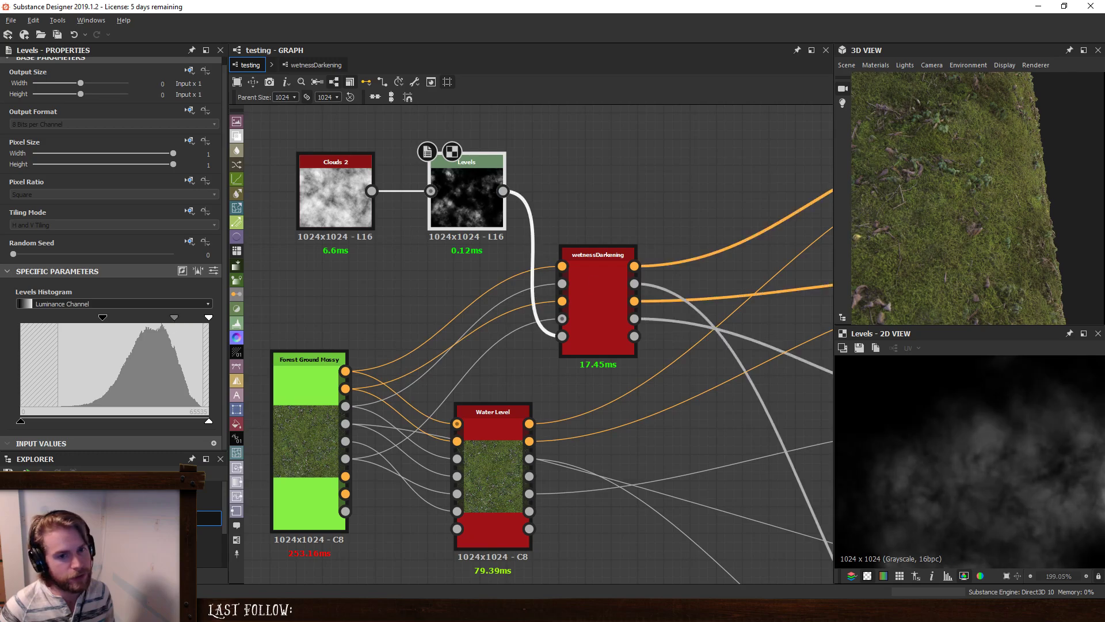
mouse_move(972, 238)
mouse_down()
mouse_move(931, 221)
mouse_move(924, 187)
mouse_move(931, 257)
mouse_move(931, 196)
mouse_move(982, 288)
mouse_move(994, 260)
mouse_move(959, 222)
mouse_move(960, 264)
mouse_move(965, 239)
mouse_up()
right_drag(950, 84, 996, 178)
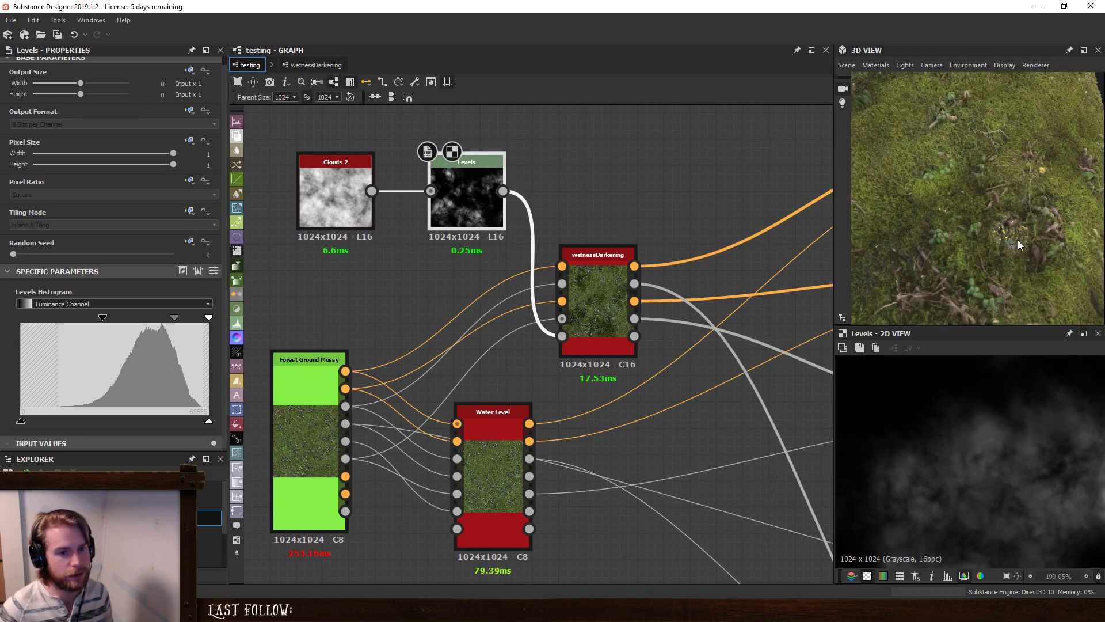
drag(1017, 240, 896, 273)
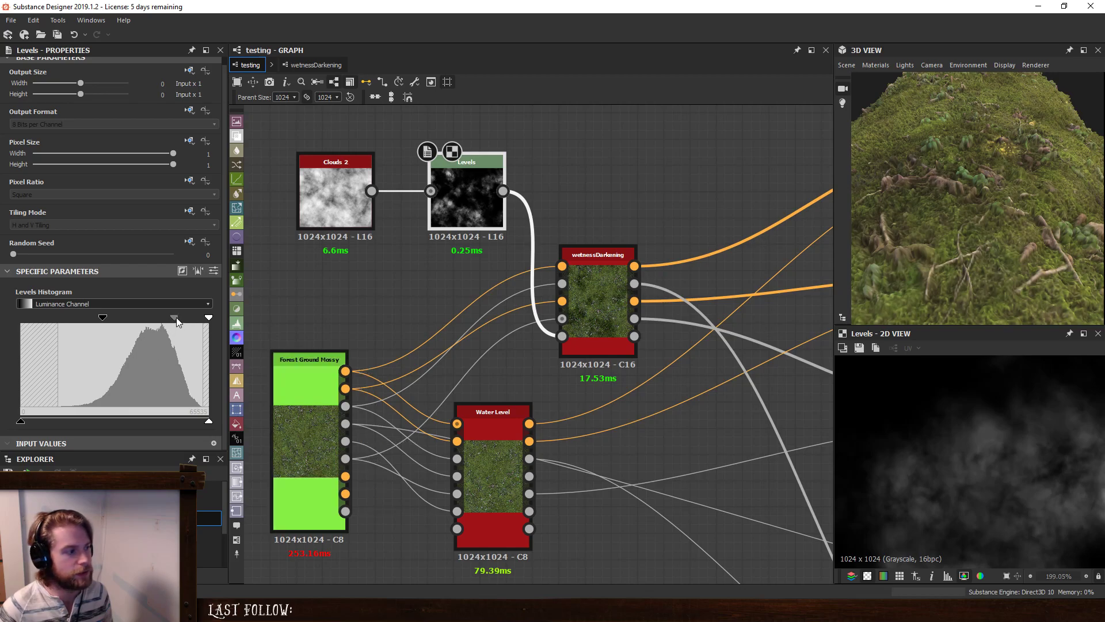
Raise the Levels node's black input point and brighten its midtones for sharply defined wet patches, and check them on the cylinder.
drag(177, 315, 148, 318)
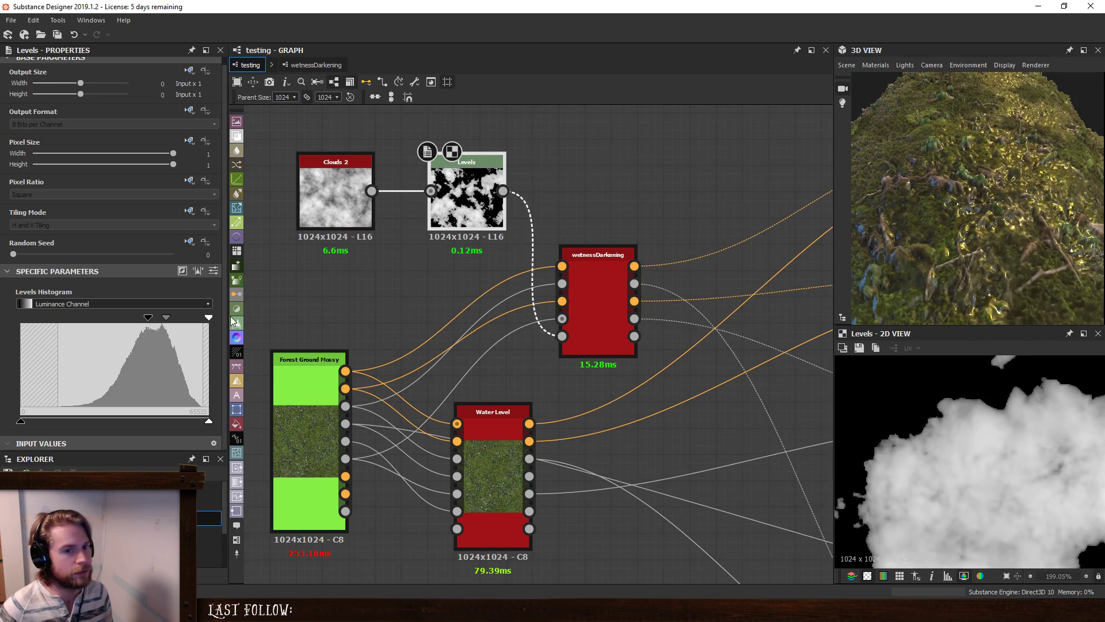
right_drag(1011, 272, 1027, 348)
drag(976, 243, 1044, 287)
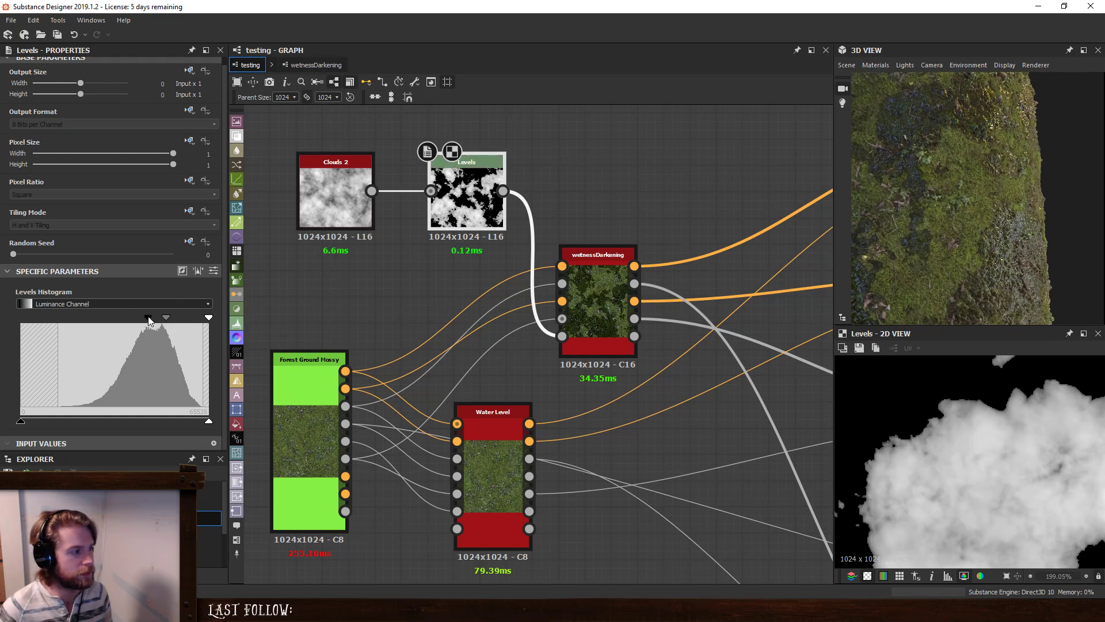
Reset the Levels node's black input point to minimum, darken its midtones for softer wetness, and check the cylinder.
drag(148, 317, 10, 321)
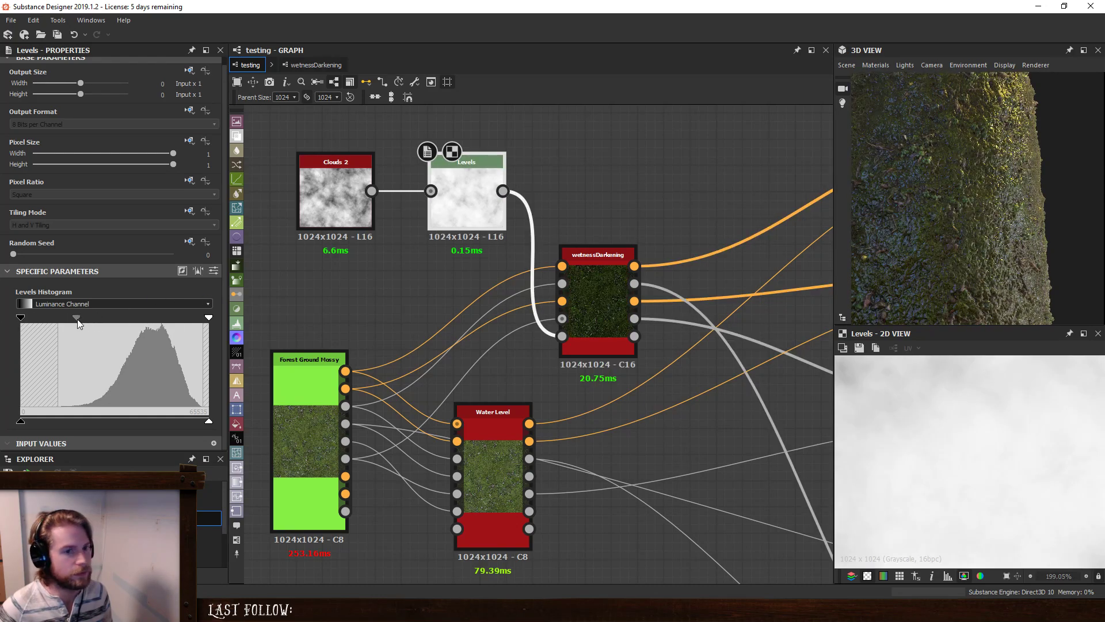
drag(77, 318, 153, 324)
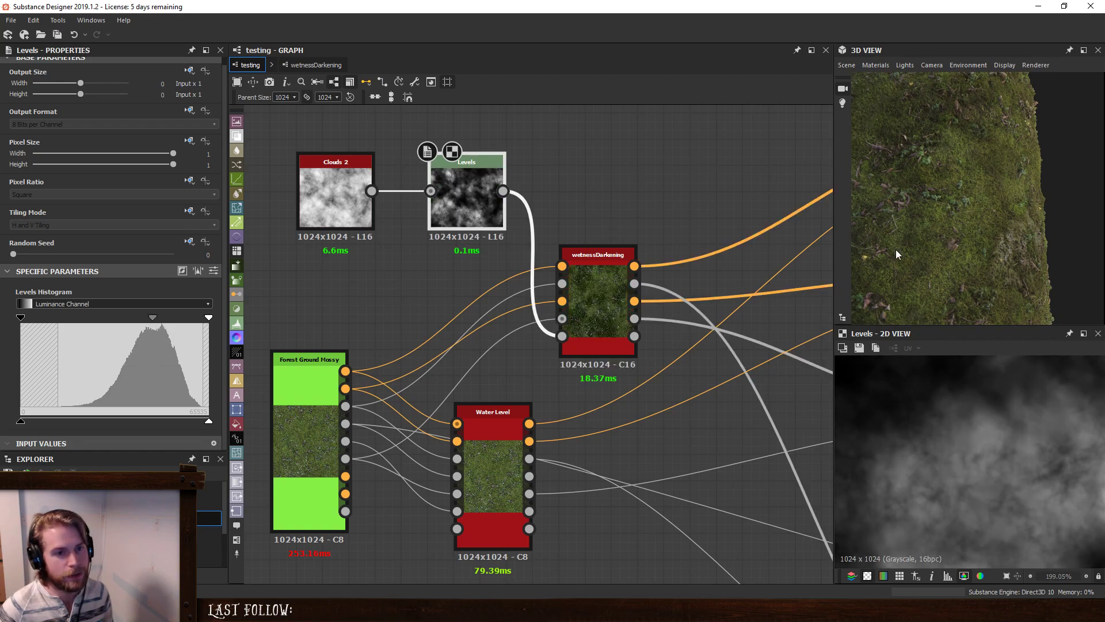
scroll(896, 254, down, 5)
drag(960, 226, 949, 181)
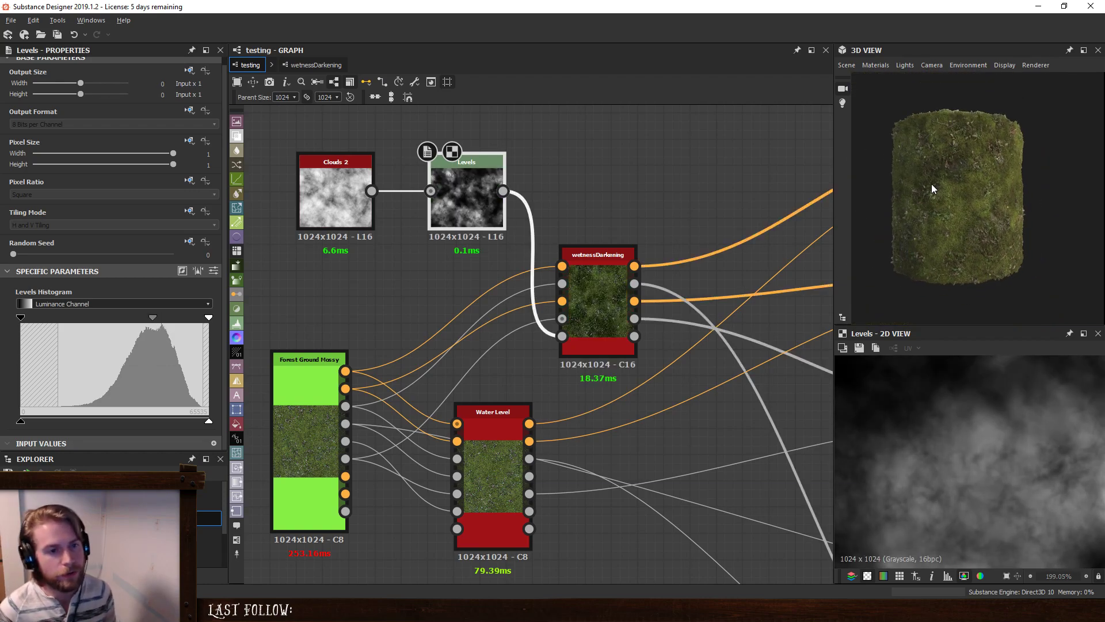
scroll(968, 159, up, 3)
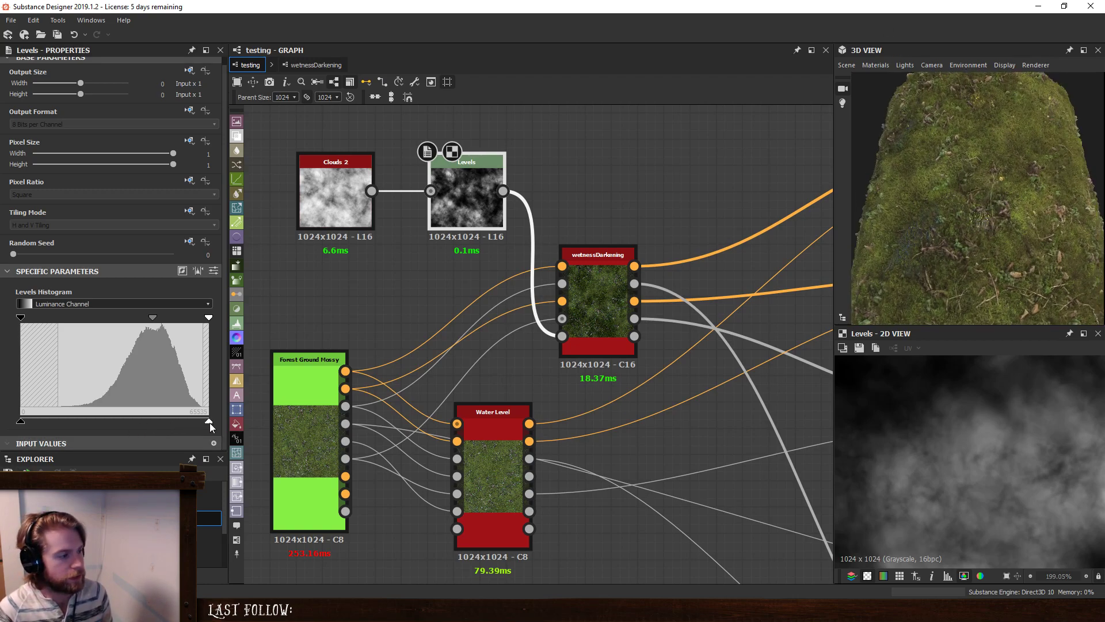
Lower the Levels node's white output point to limit the maximum wetness, and inspect the moss in 3D.
drag(210, 424, 152, 421)
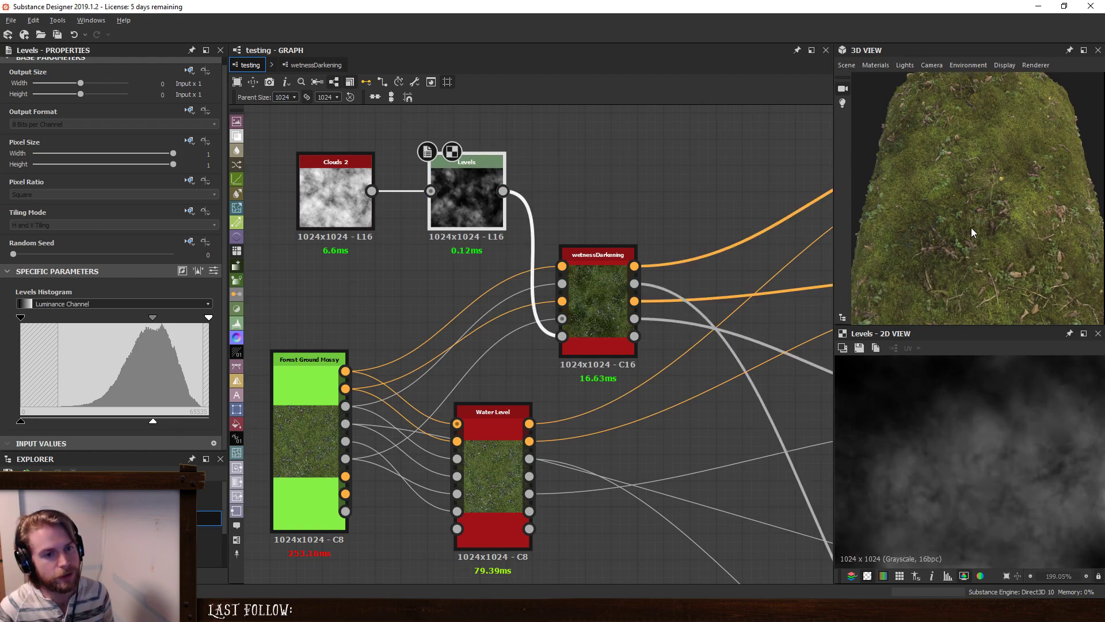
drag(972, 233, 1031, 230)
drag(154, 421, 164, 422)
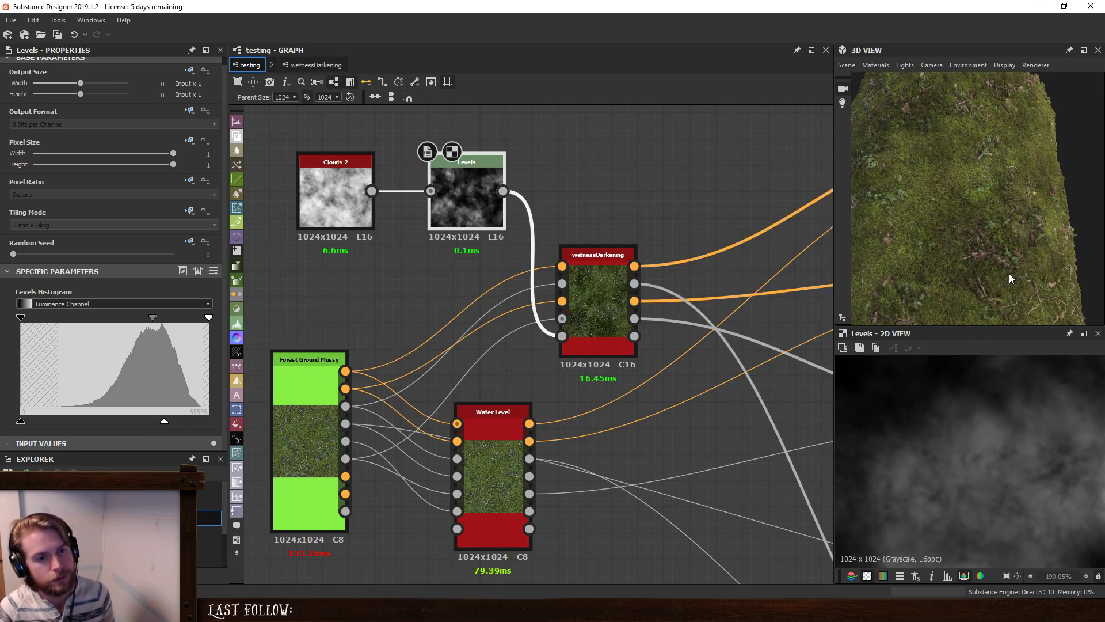
drag(1010, 275, 957, 258)
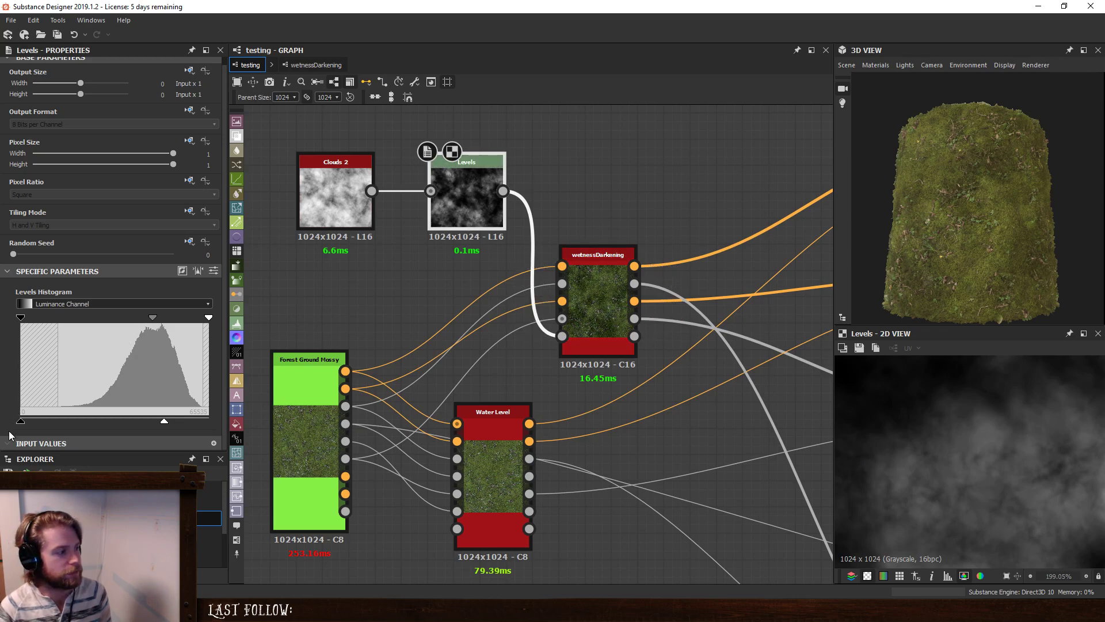
Raise the Levels node's black output point and lower its white output point for a more even overall wetness.
drag(29, 422, 66, 421)
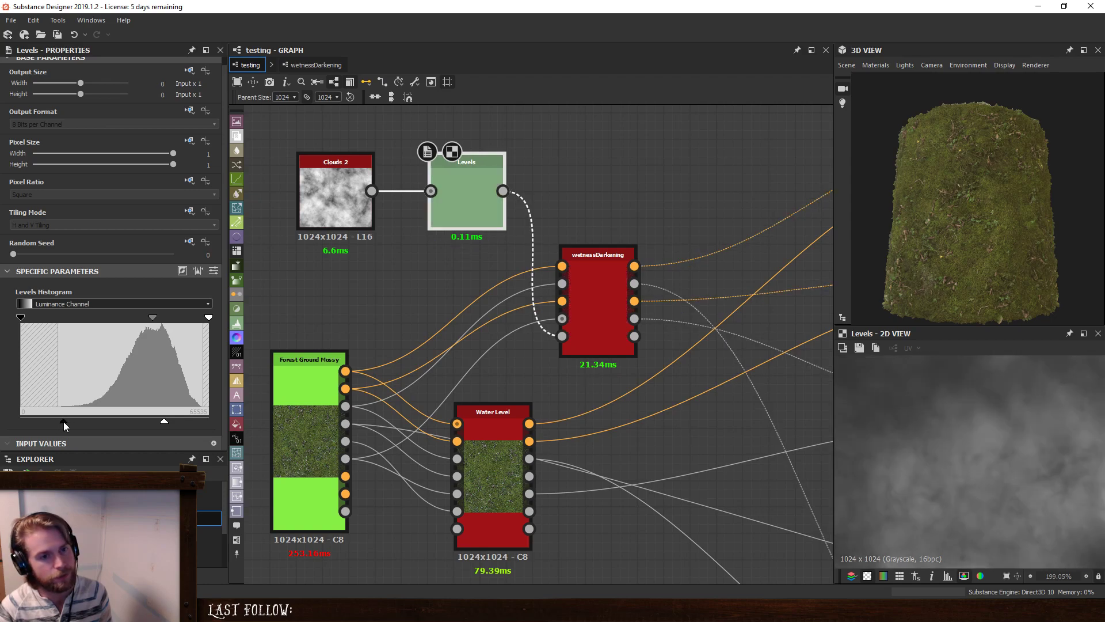
drag(954, 253, 935, 271)
mouse_move(935, 271)
ctrl+shift+right_down()
mouse_move(950, 268)
mouse_move(931, 266)
ctrl+shift+right_up()
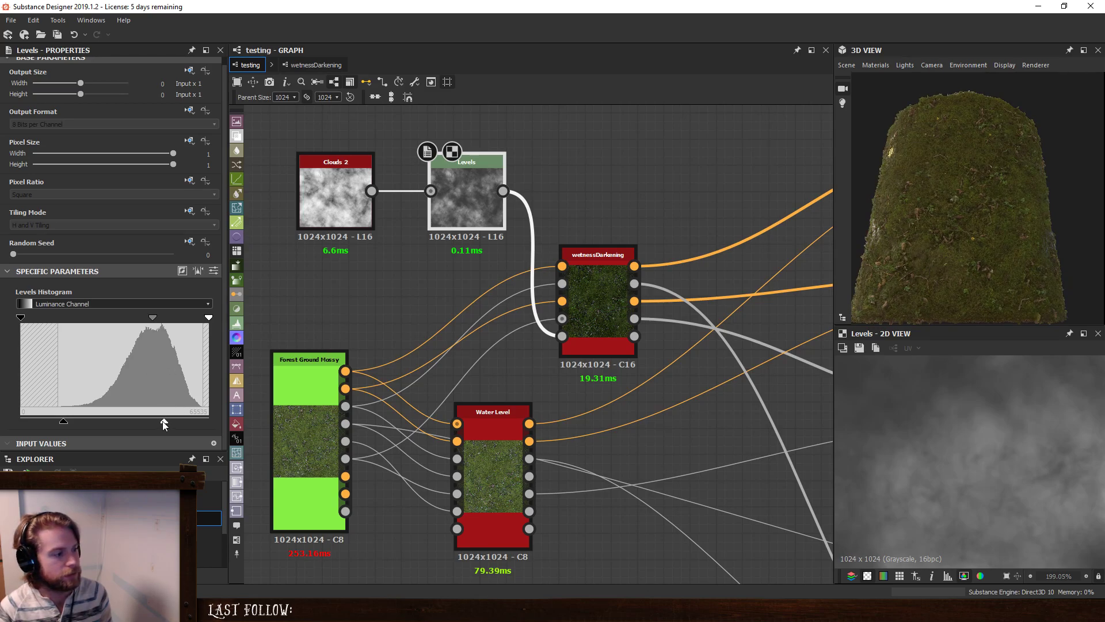
drag(164, 424, 148, 425)
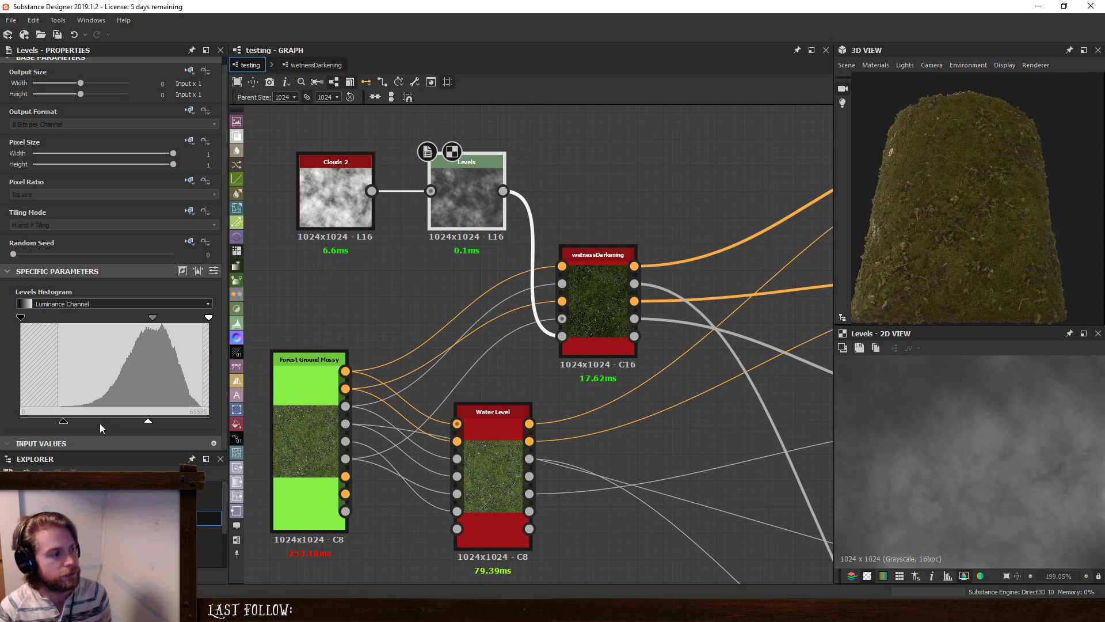
drag(63, 423, 71, 422)
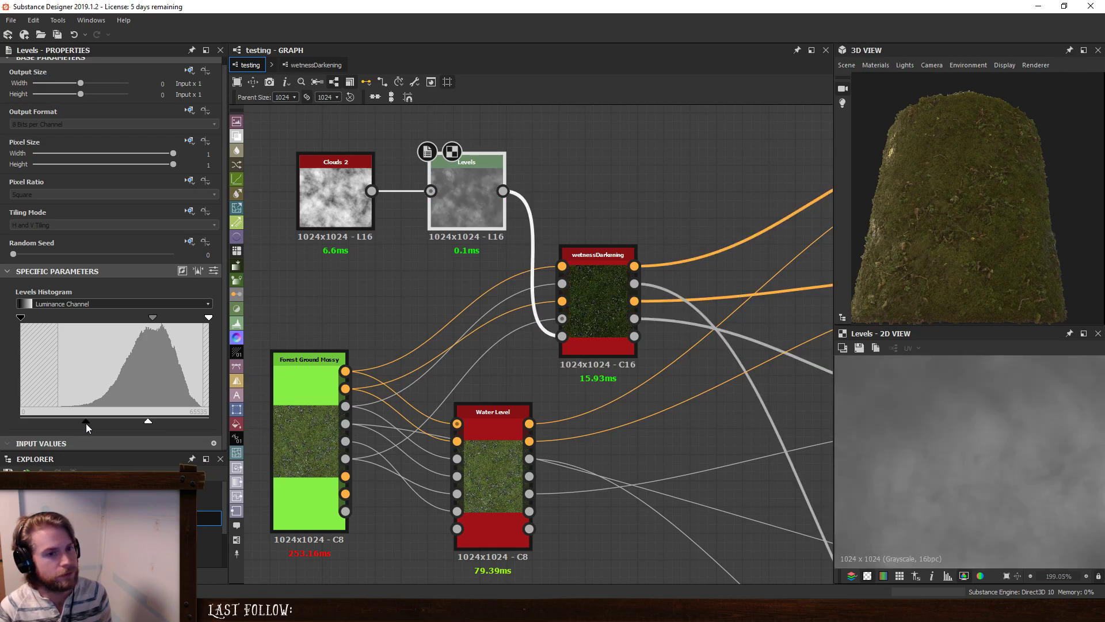
Examine the evenly wet moss on the cylinder from several angles and under different environment lighting.
drag(917, 220, 1102, 230)
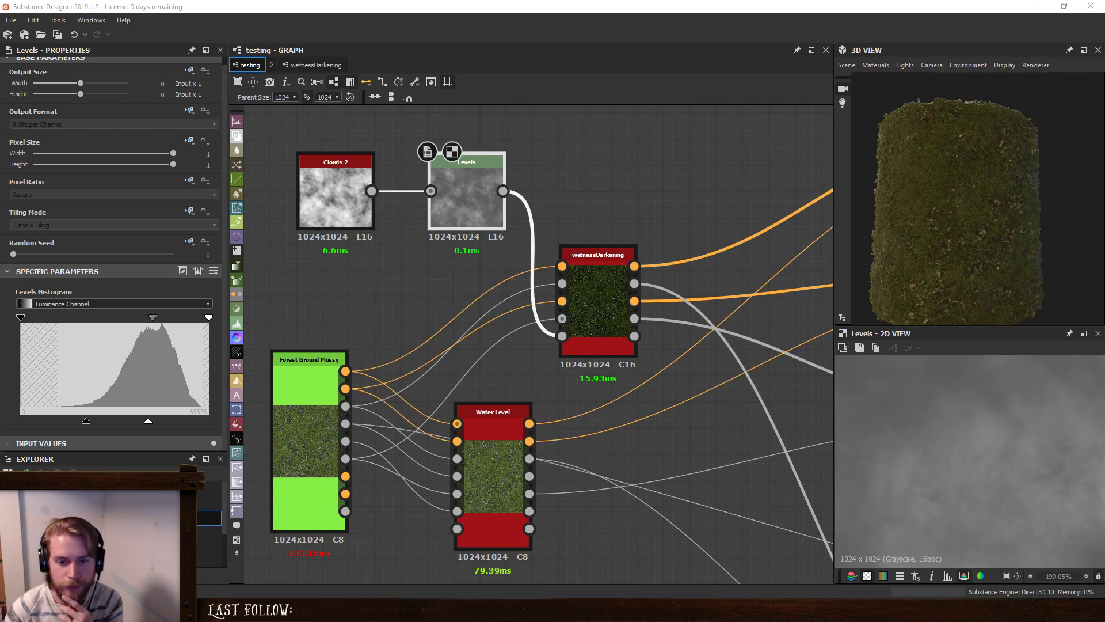
drag(920, 217, 920, 218)
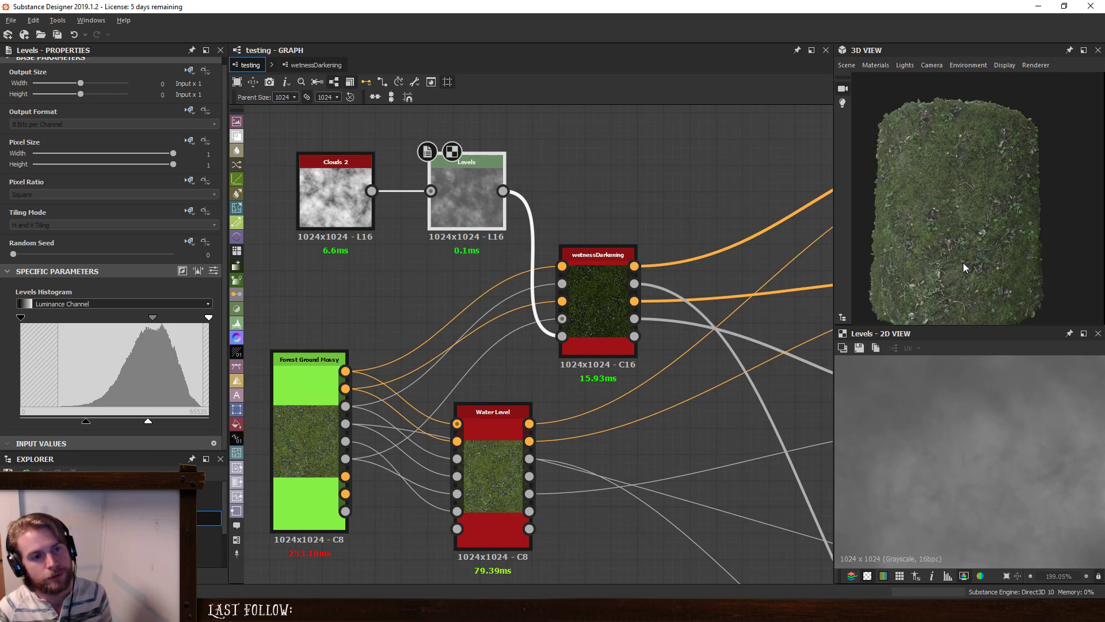
drag(963, 262, 969, 222)
ctrl+shift+right_drag(973, 233, 994, 217)
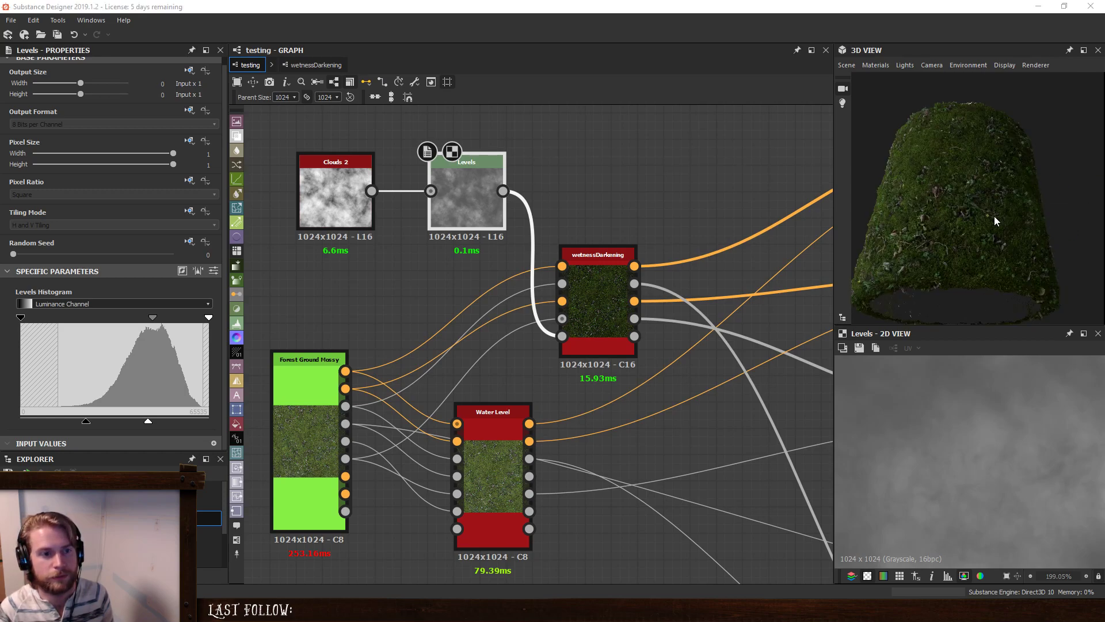
drag(994, 217, 996, 262)
ctrl+shift+right_drag(996, 262, 1077, 242)
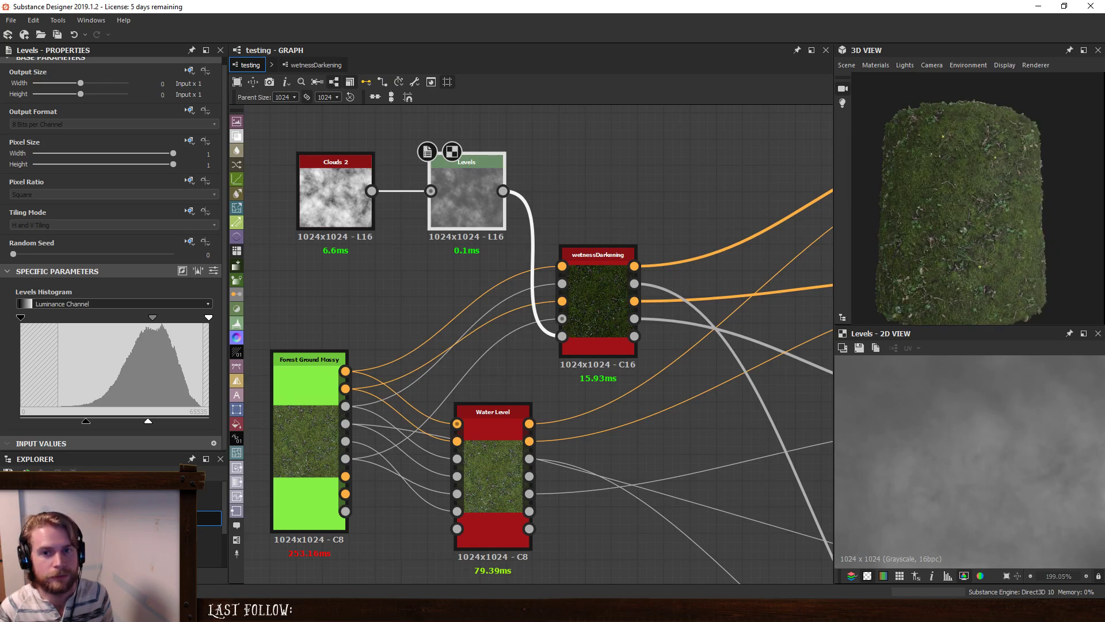
right_click(883, 188)
ctrl+shift+right_drag(954, 193, 1008, 238)
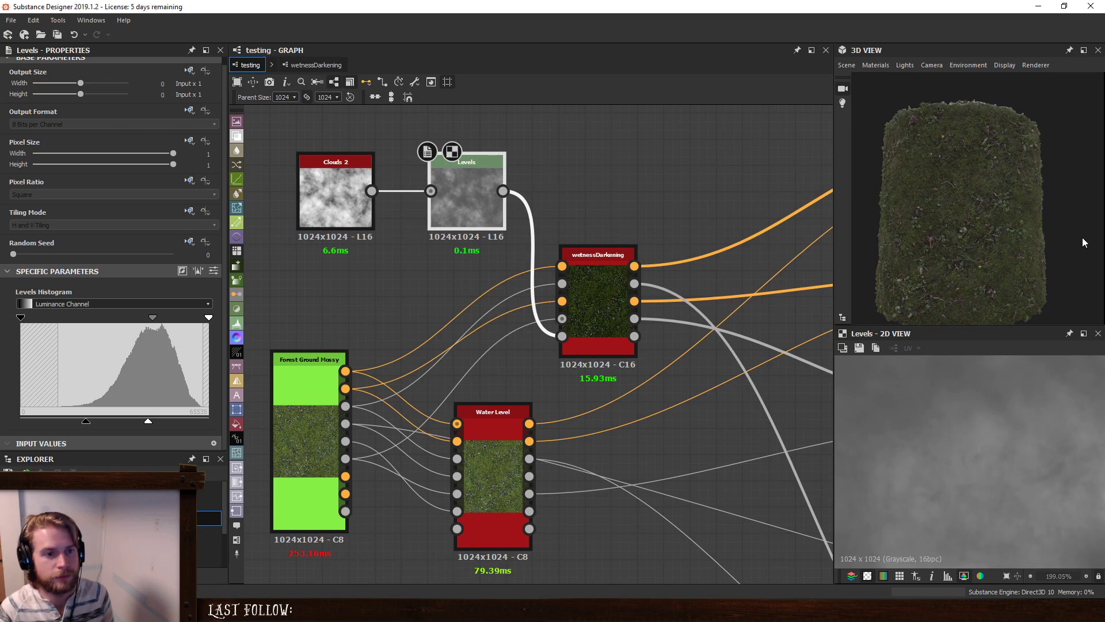
right_click(1103, 151)
ctrl+shift+right_drag(1071, 164, 864, 233)
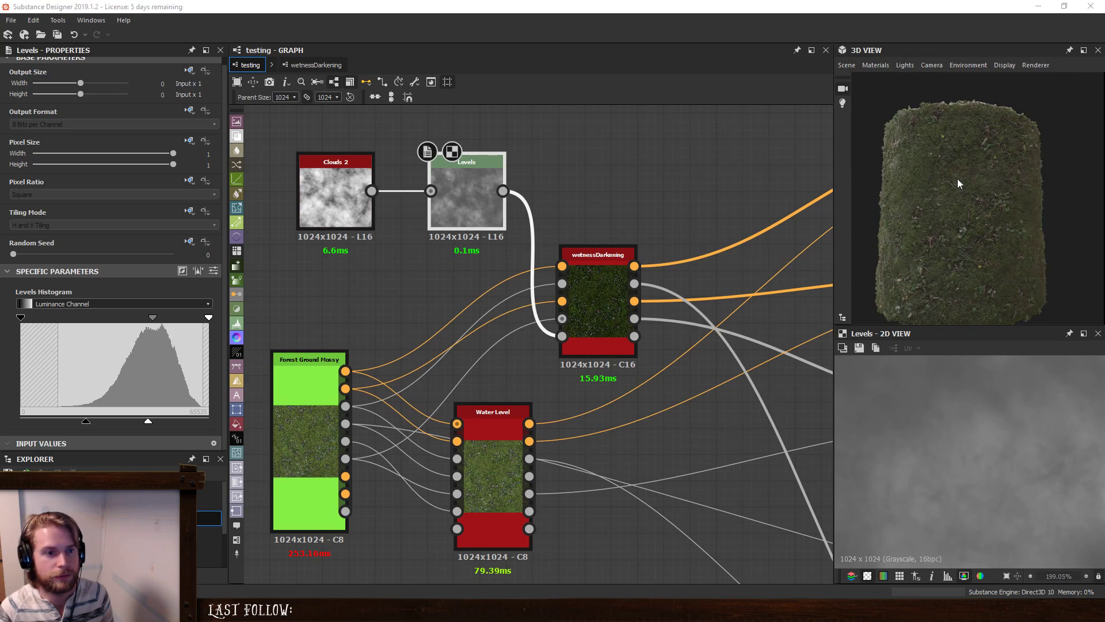
ctrl+shift+right_drag(958, 180, 1065, 222)
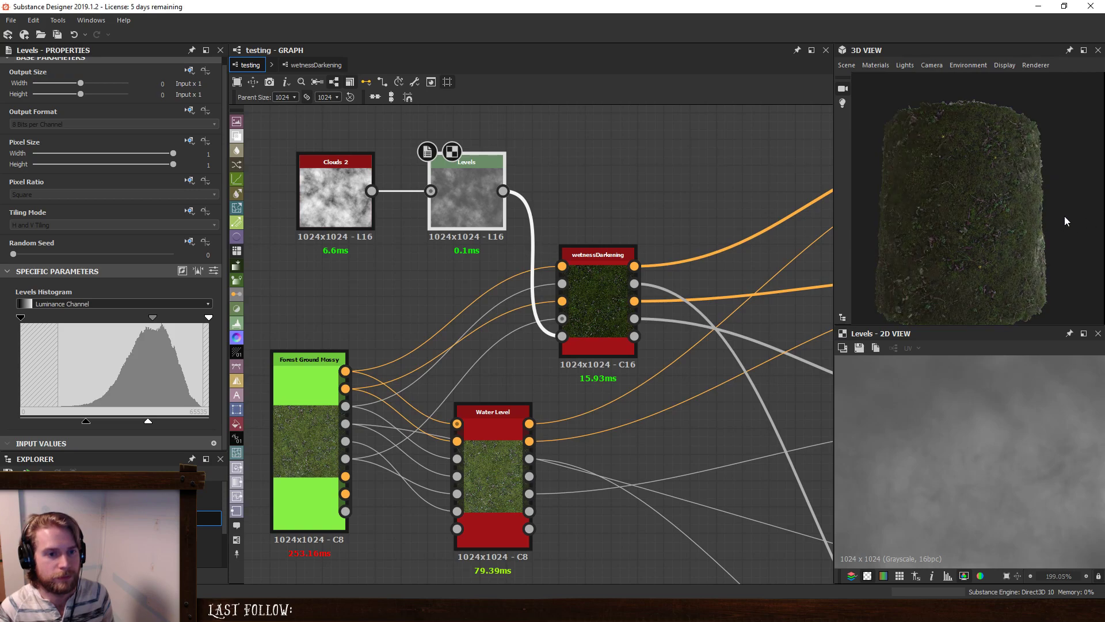
drag(1061, 217, 907, 237)
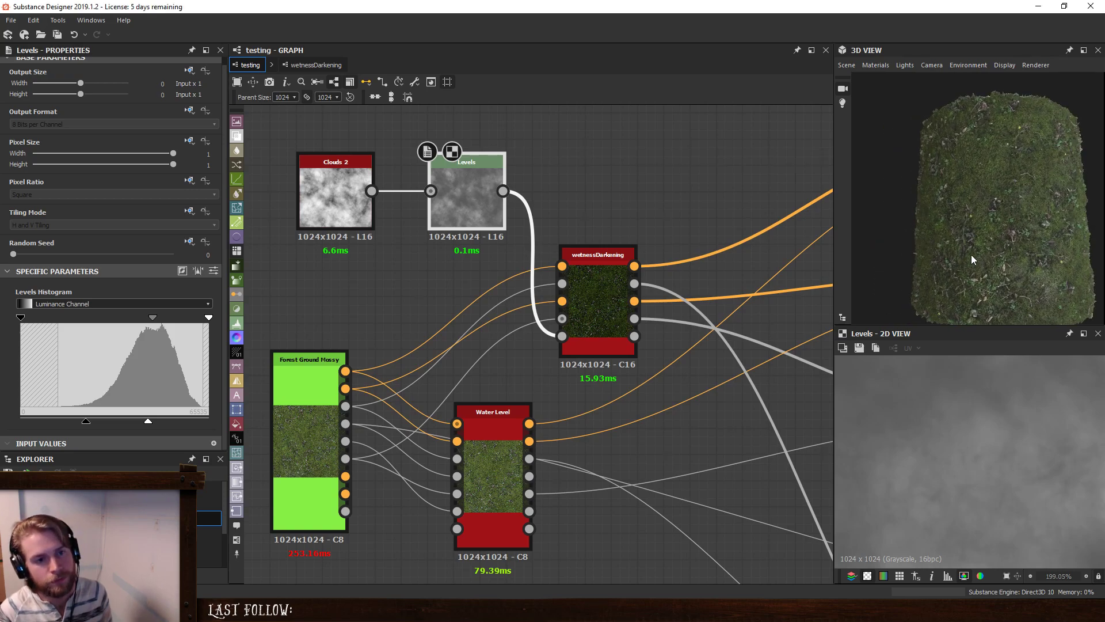
right_drag(972, 255, 1006, 265)
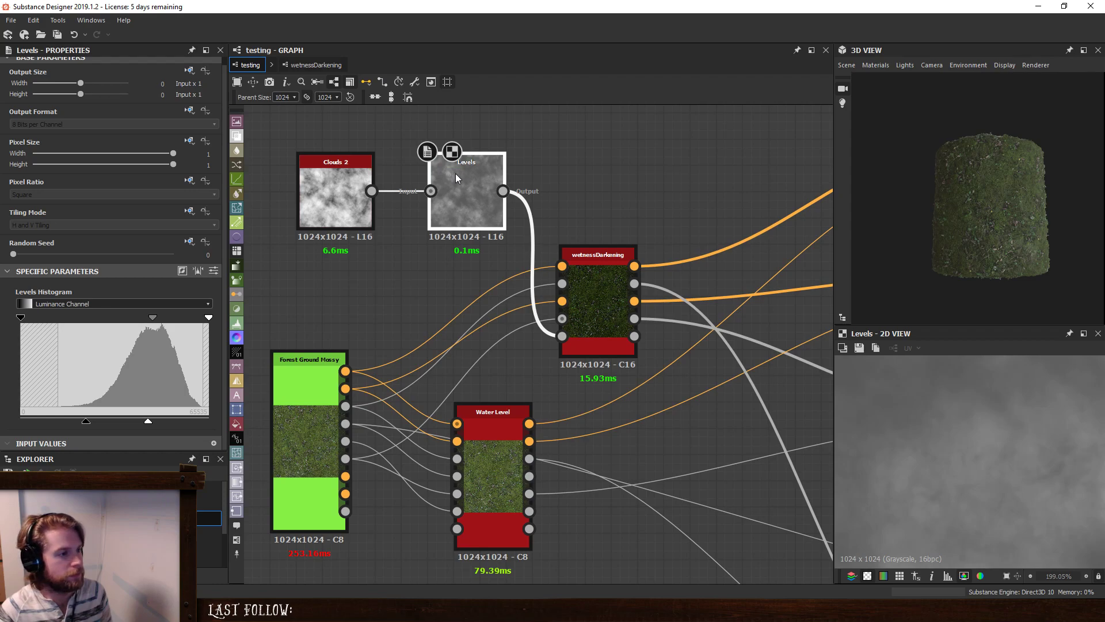
Disconnect Levels from the Wetness input of wetnessDarkening, inspect the dry moss, and reconnect it for comparison.
click(533, 244)
key(Delete)
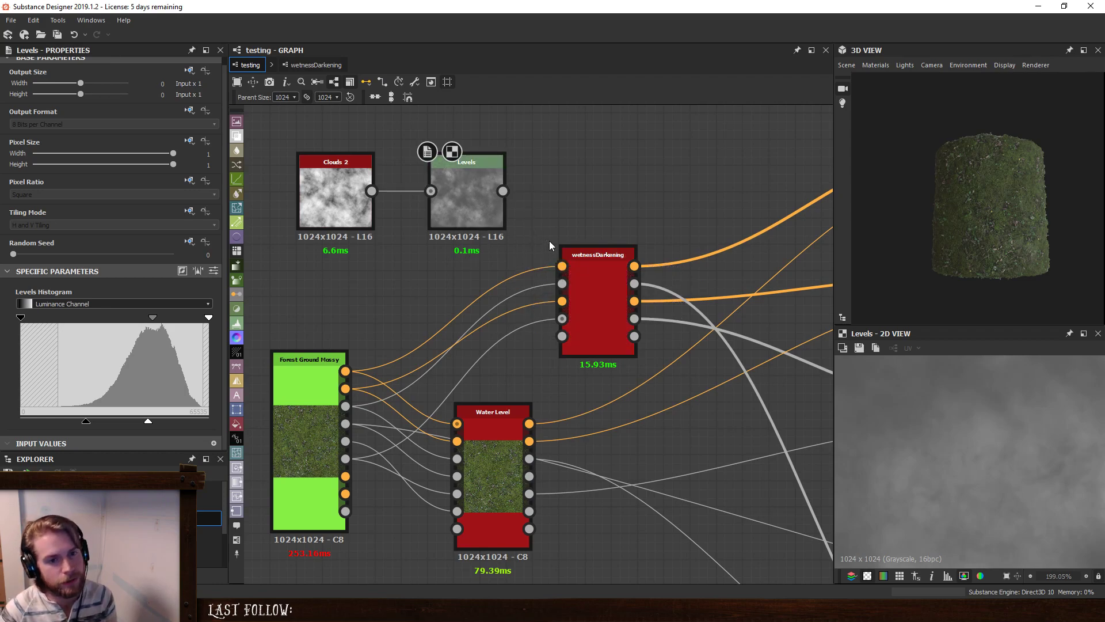
scroll(1000, 231, up, 3)
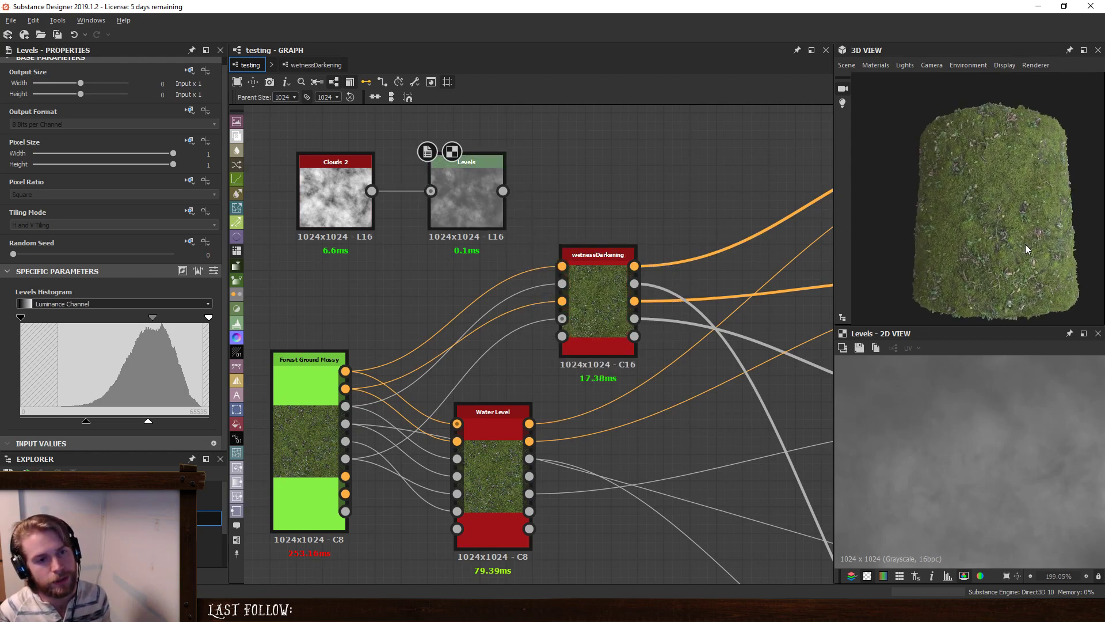
drag(1025, 244, 999, 217)
drag(530, 345, 562, 336)
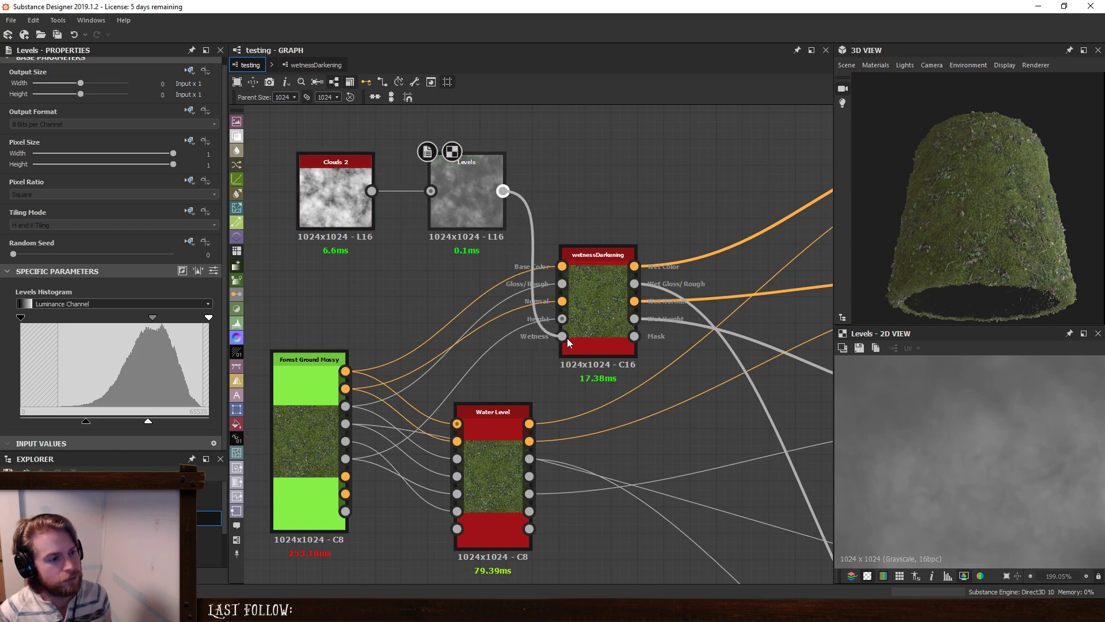
drag(961, 251, 993, 251)
Narrow the Levels node's output range by lowering its white and raising its black output point, and check the cylinder.
click(454, 189)
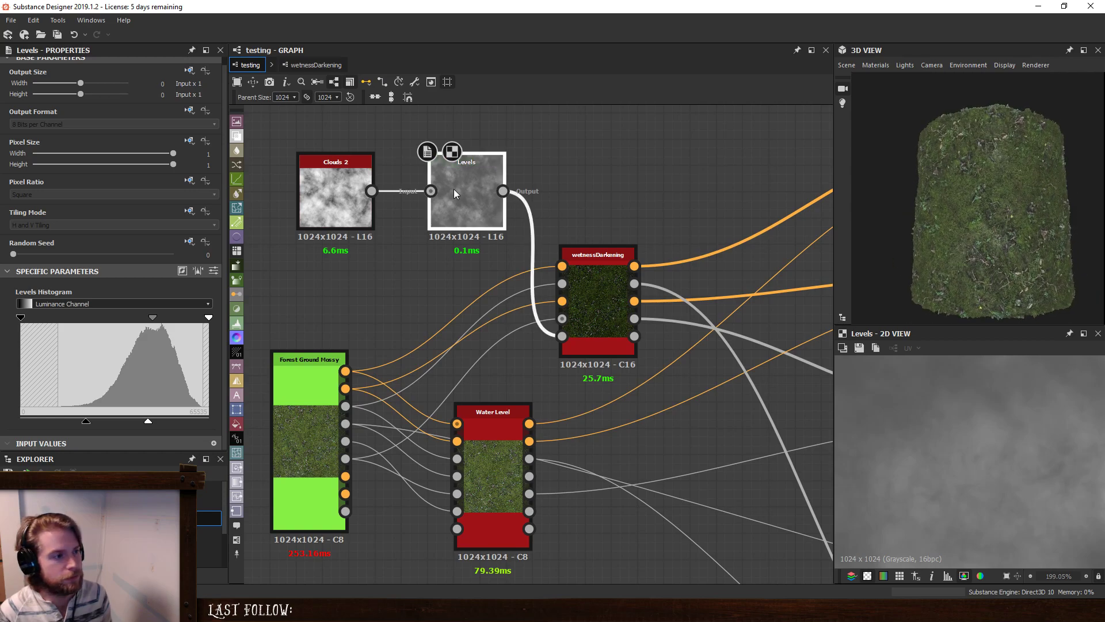
drag(145, 423, 122, 424)
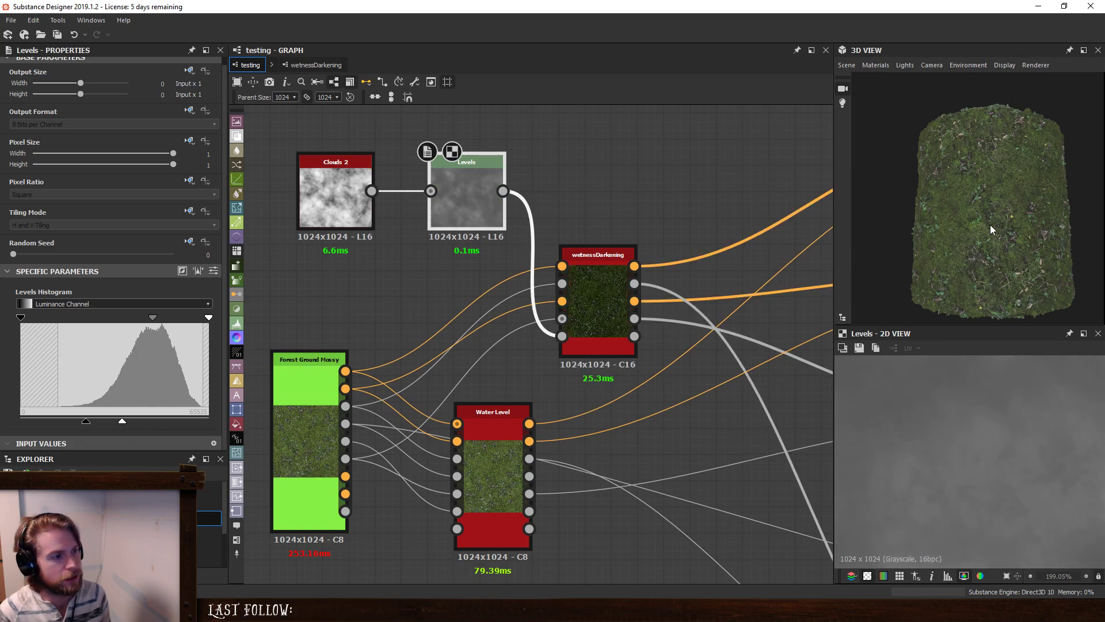
drag(1001, 232, 985, 185)
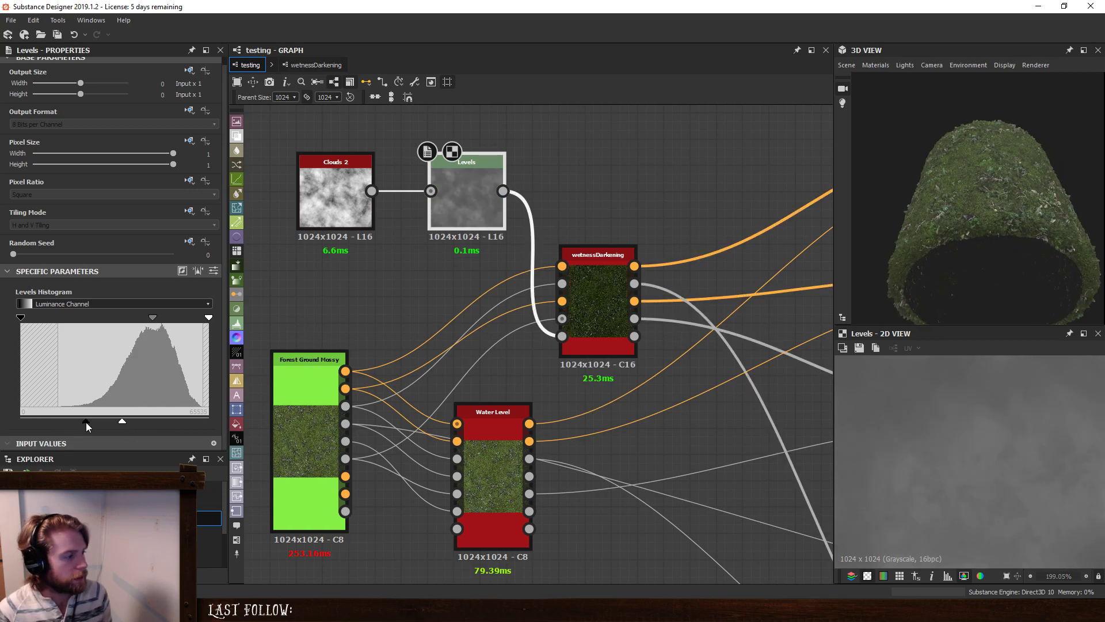
drag(87, 423, 106, 426)
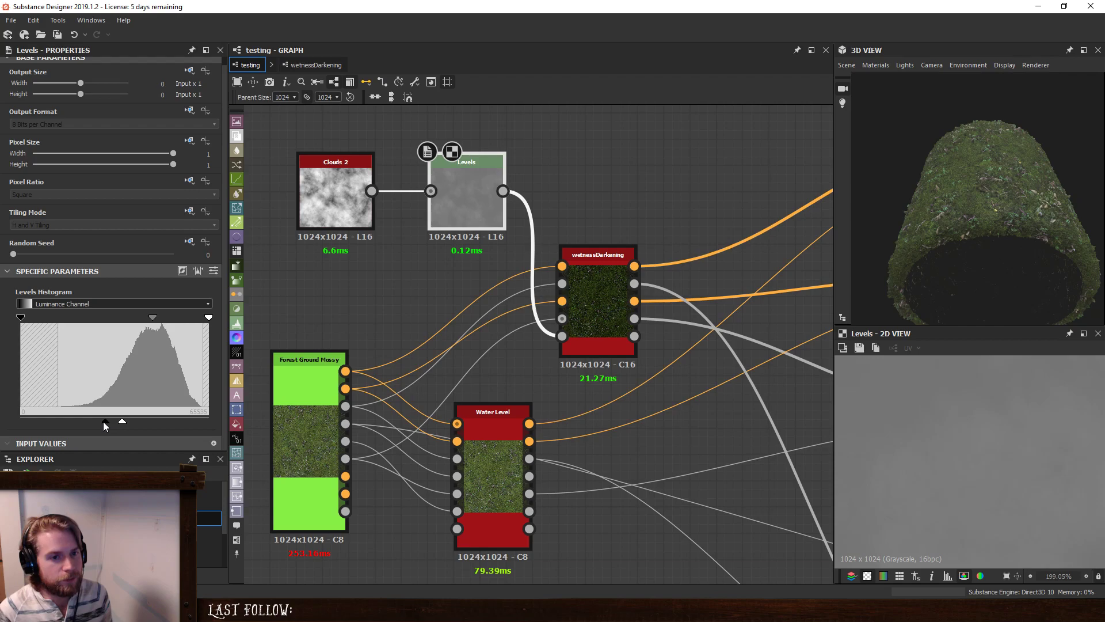
drag(104, 422, 95, 421)
drag(1040, 189, 1020, 256)
Remove the link from Levels to the Wetness input and restore it to compare dry and wet moss again.
click(531, 221)
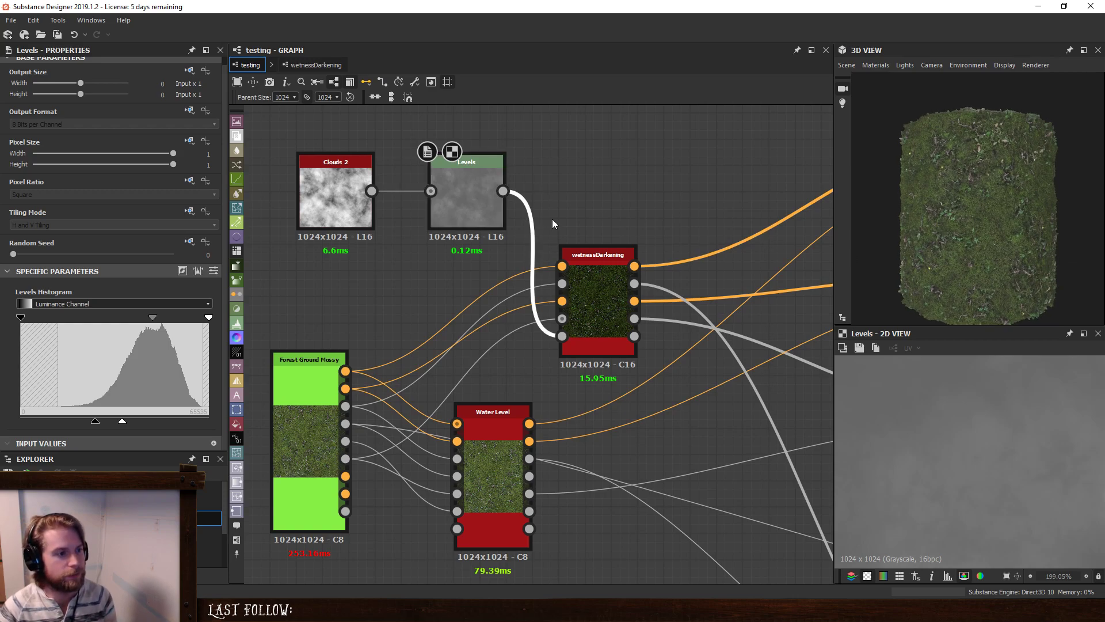
key(Delete)
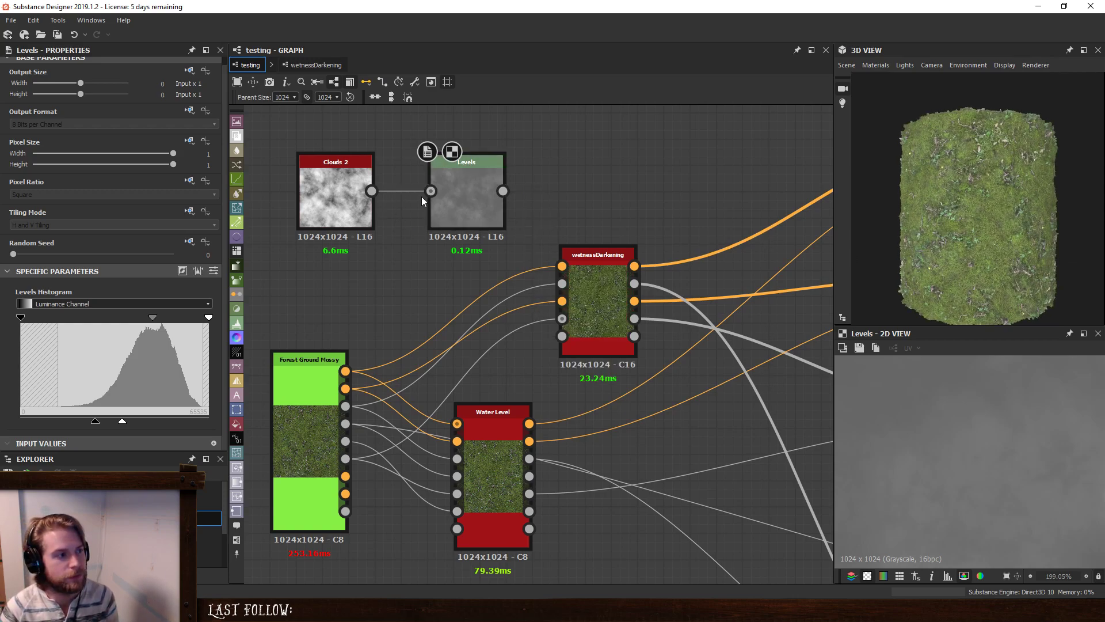
drag(503, 191, 563, 336)
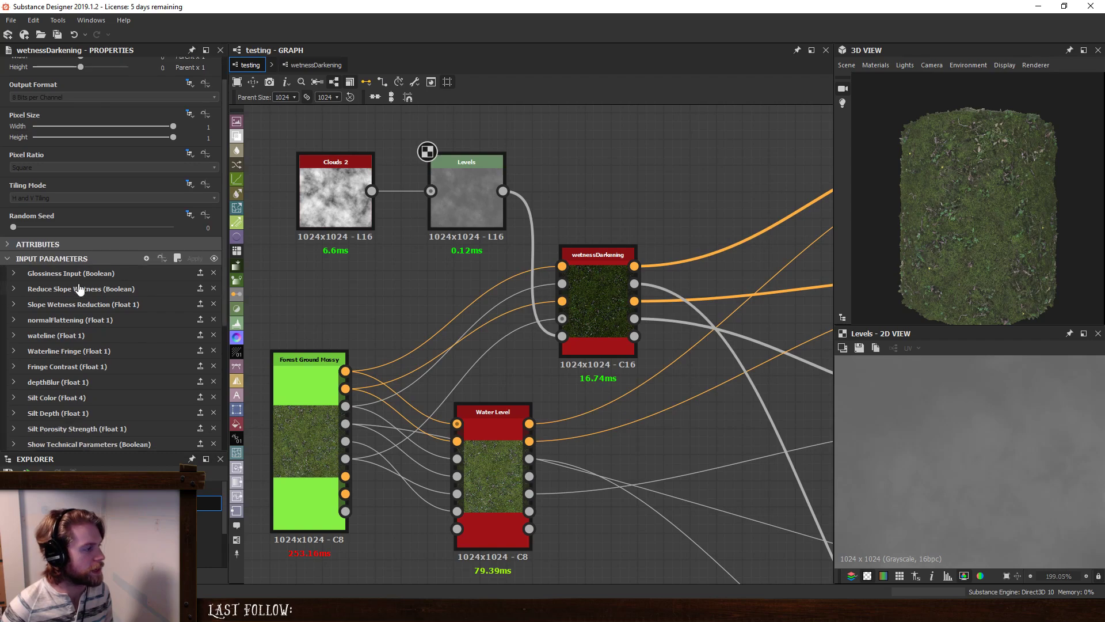
Set the wetnessDarkening graph's category to Filter and its label to Wetness Utility.
scroll(81, 288, down, 3)
scroll(85, 309, up, 5)
click(57, 278)
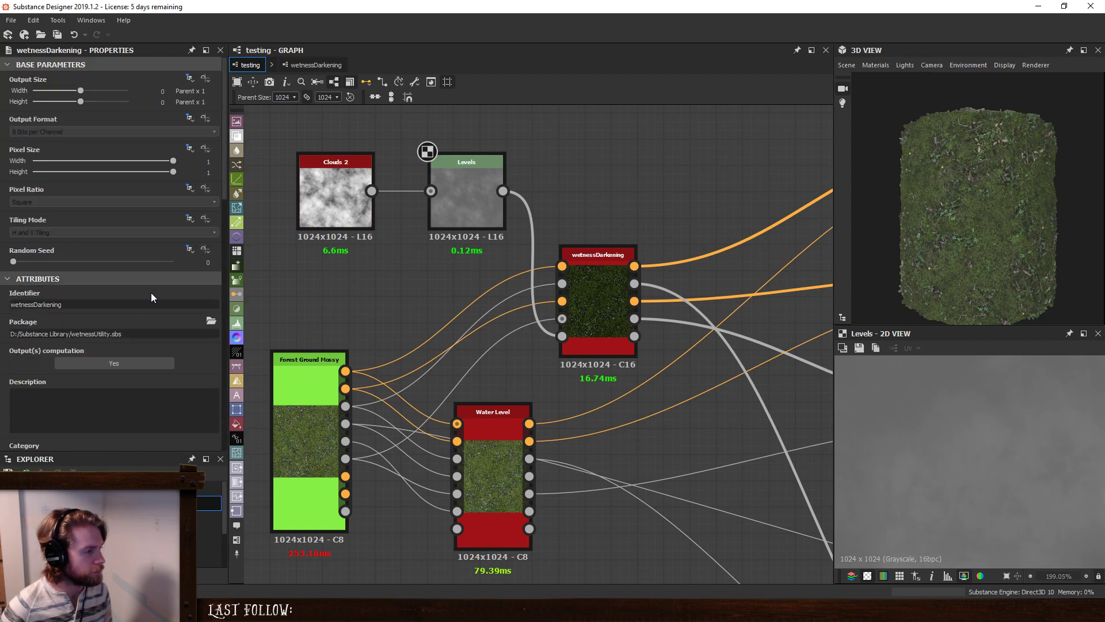
scroll(151, 293, down, 3)
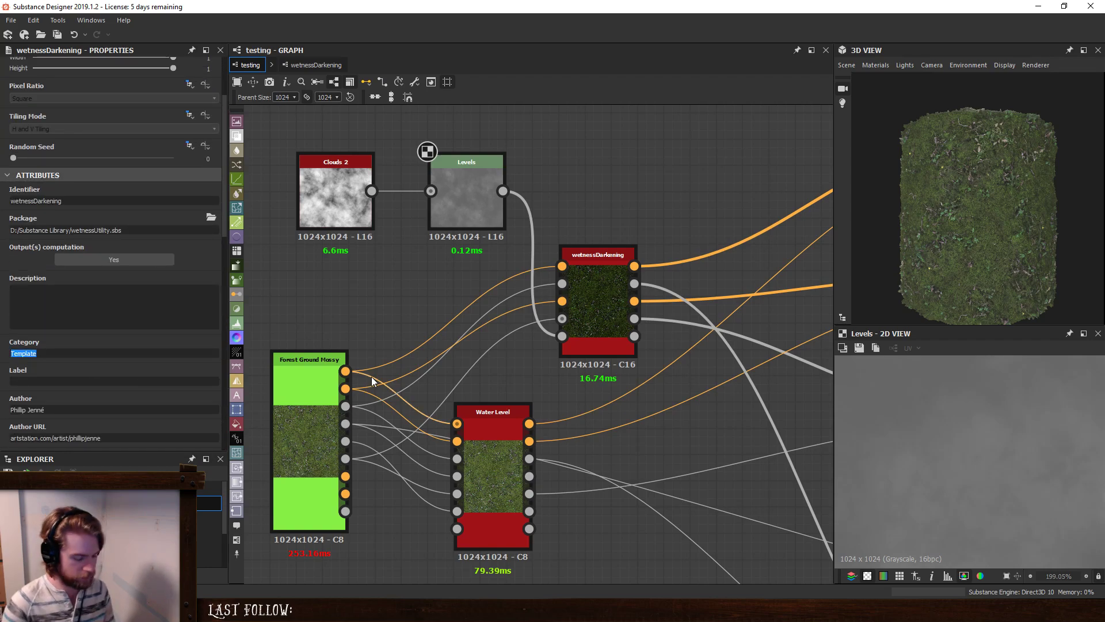
text(Filter)
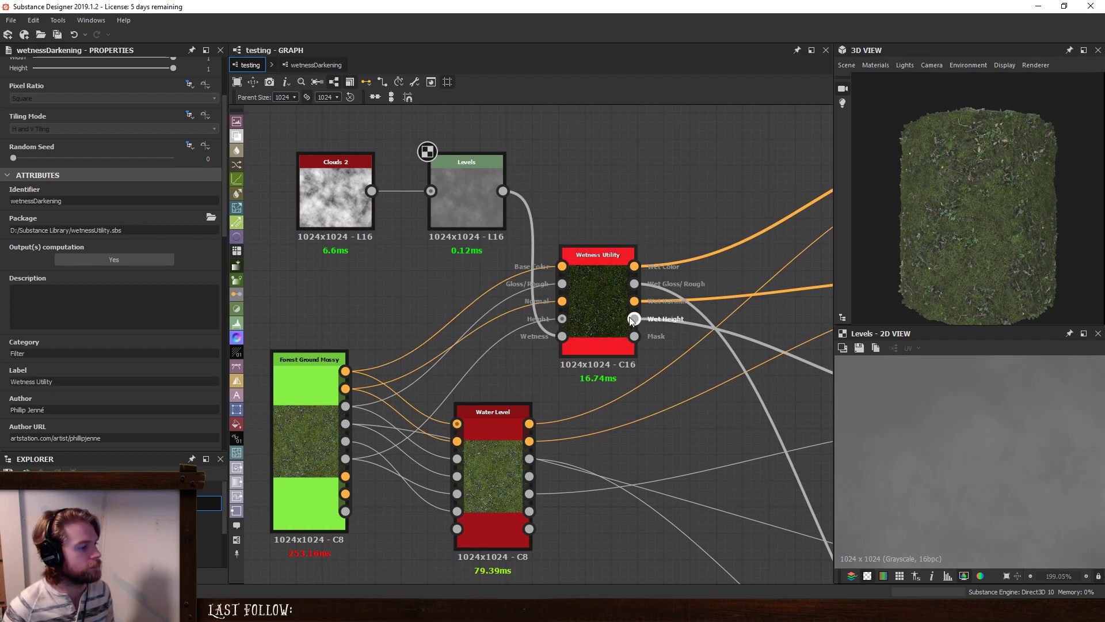
middle_drag(679, 273, 590, 272)
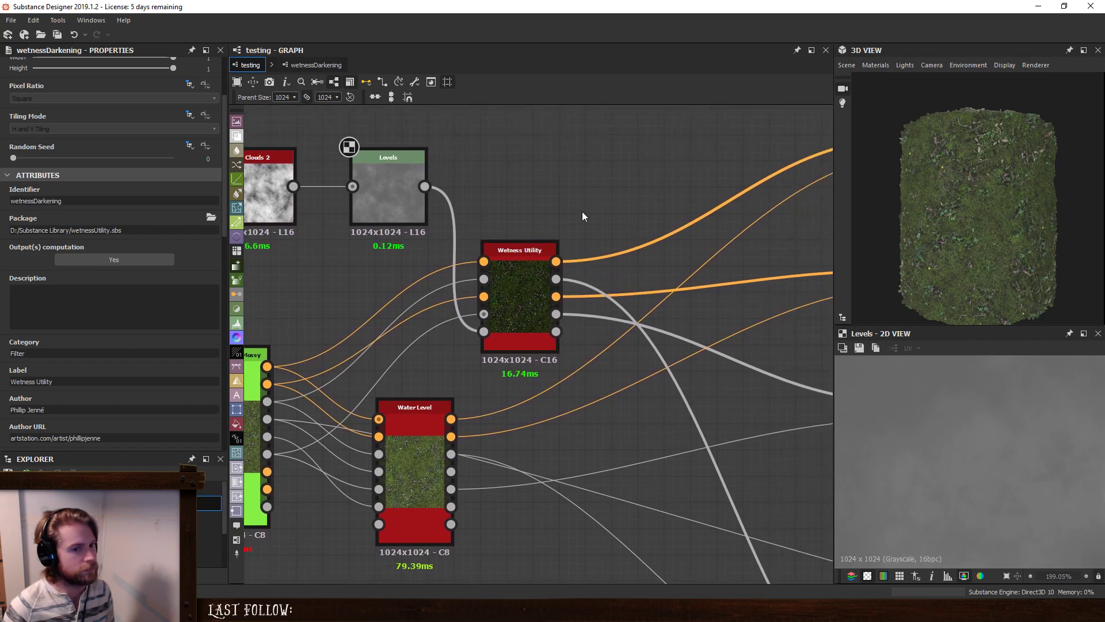
middle_drag(582, 216, 601, 191)
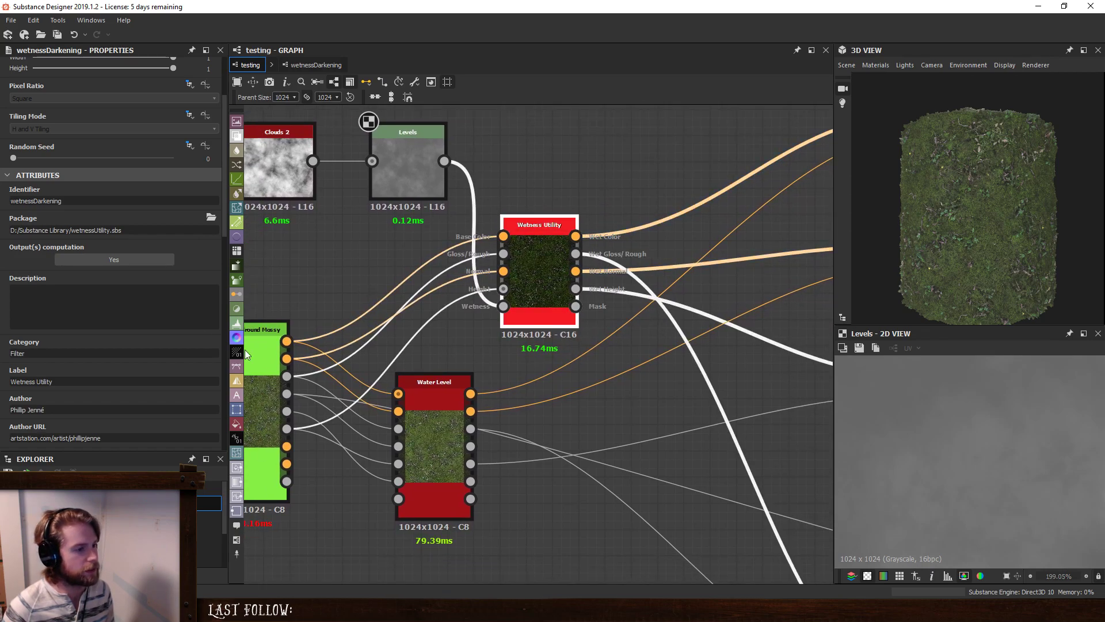
Set the Wetness Utility node's normalFlattening to 23.84, Waterline Fringe to 0.33, Fringe Contrast to 0.53, depthBlur to 40.32 and Random Seed to 3.
drag(18, 308, 89, 309)
drag(57, 353, 66, 353)
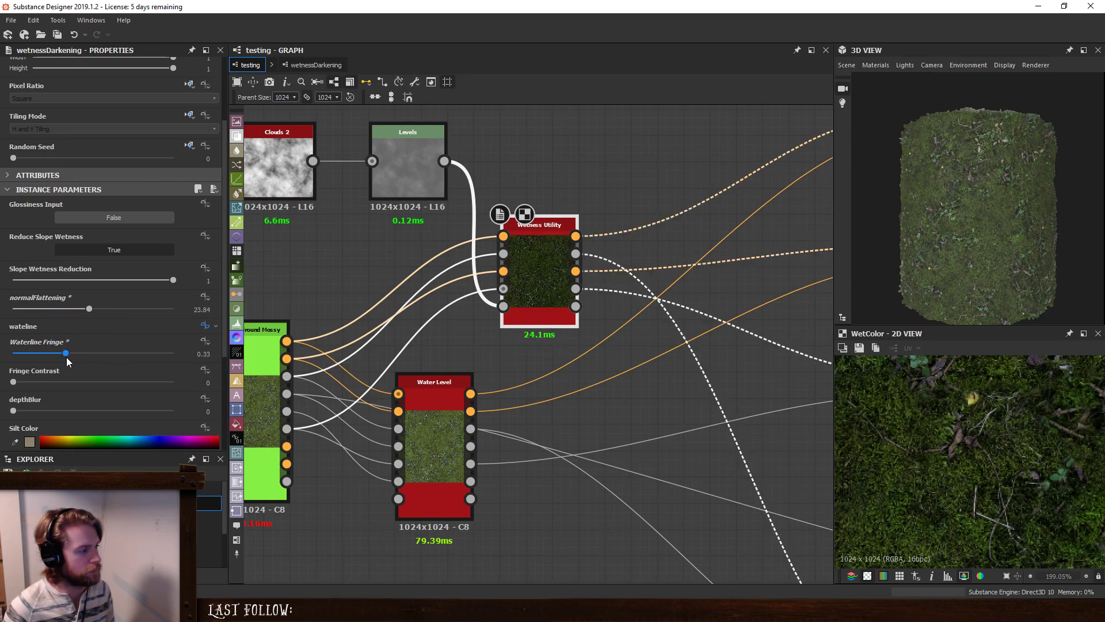
drag(17, 410, 142, 410)
drag(44, 158, 68, 167)
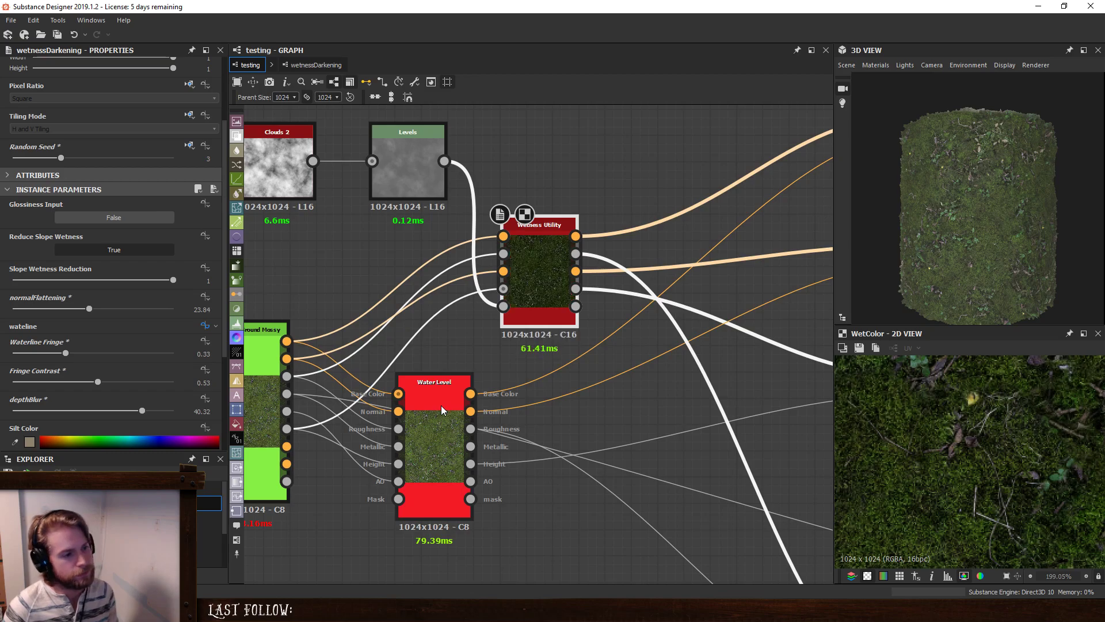
Set the Wetness Utility node's Silt Depth to 0.29.
scroll(126, 343, down, 1)
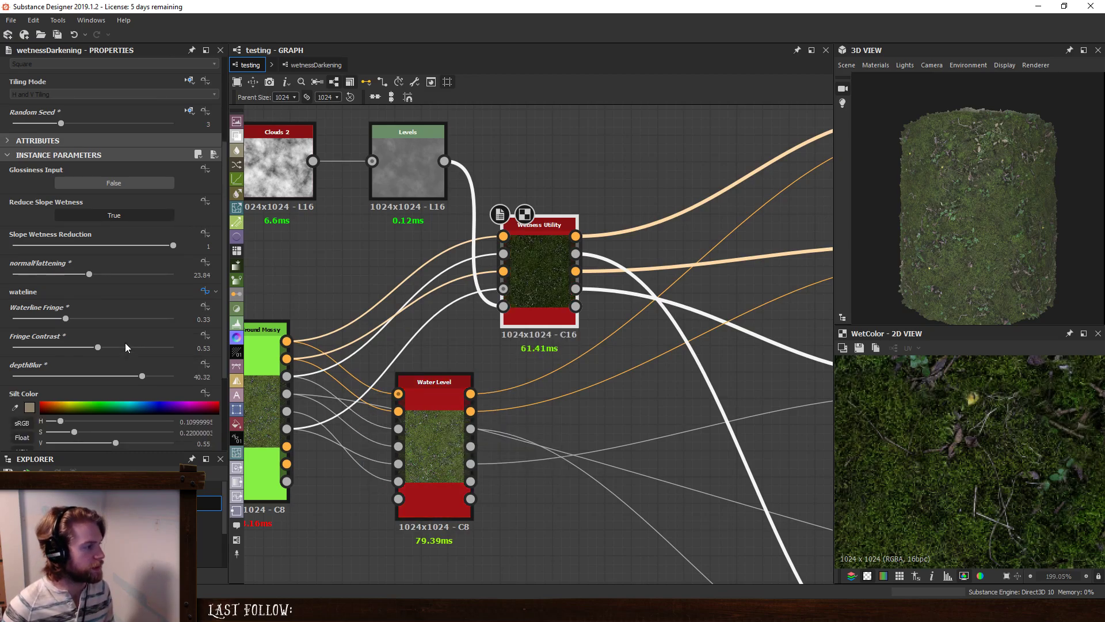
scroll(126, 343, down, 1)
scroll(104, 368, down, 2)
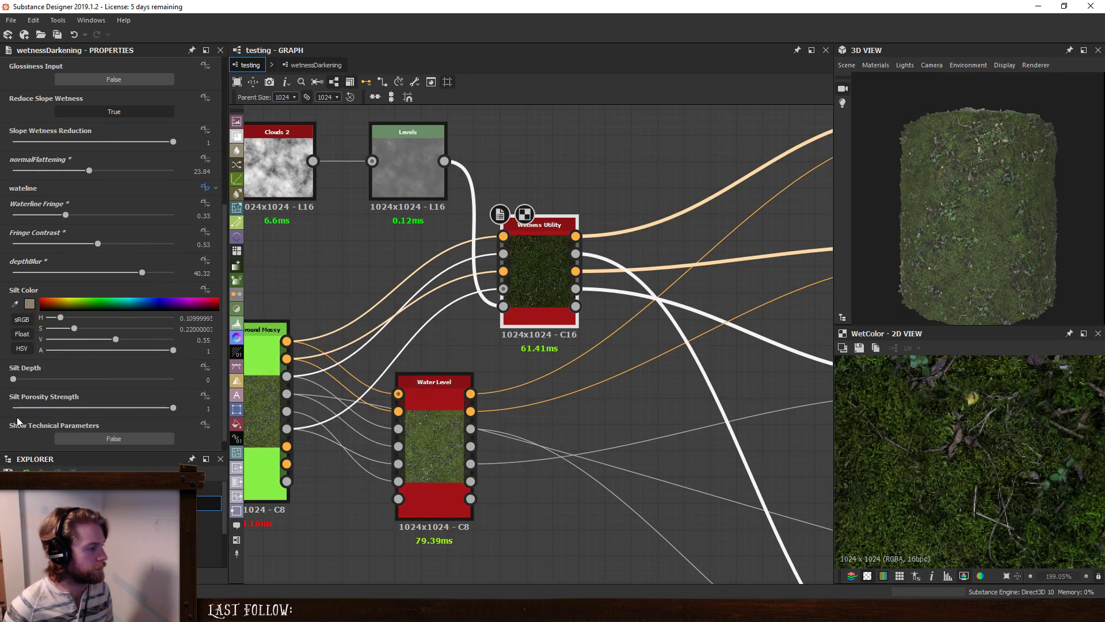
drag(12, 379, 61, 380)
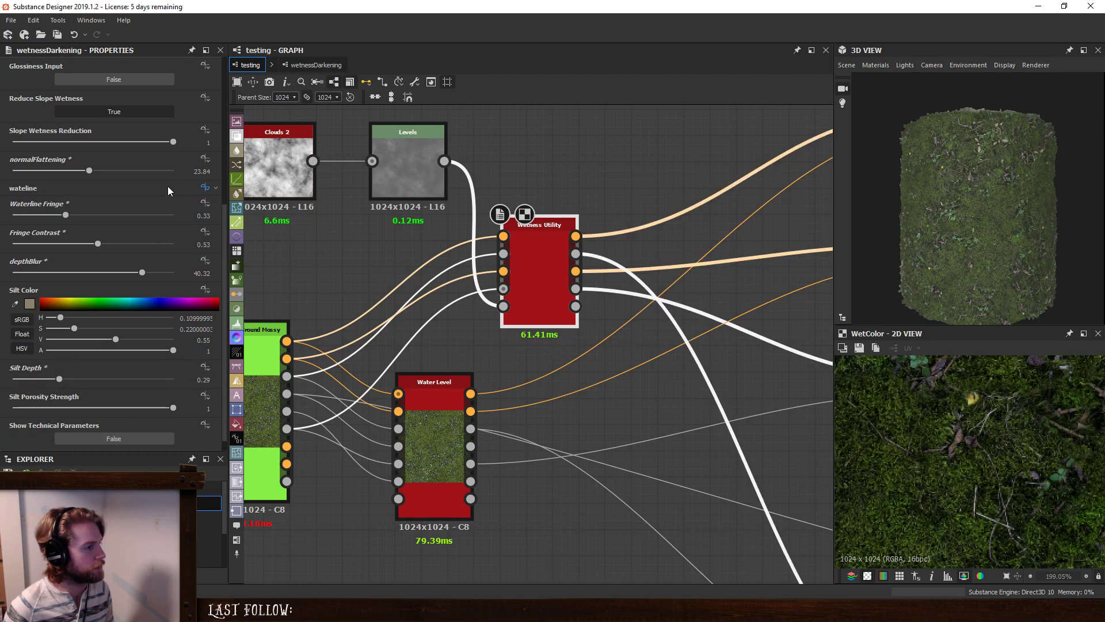
Open the testing graph's Water Level input parameter, raise its default in stages to 0.44, and inspect the cylinder from another side.
click(453, 339)
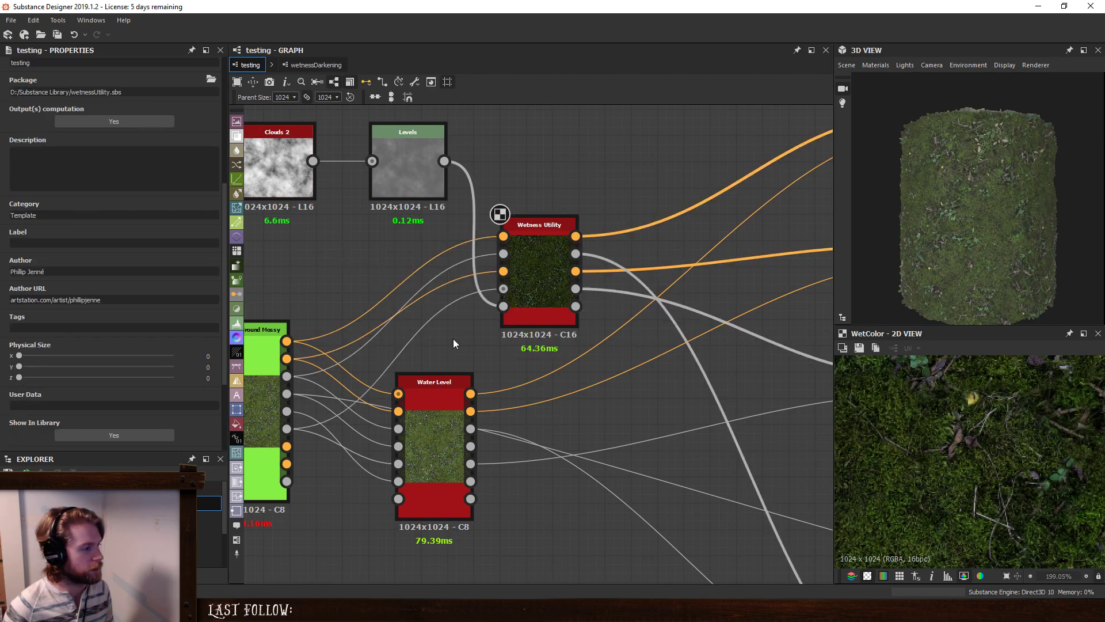
scroll(69, 368, down, 4)
click(46, 392)
scroll(48, 393, down, 2)
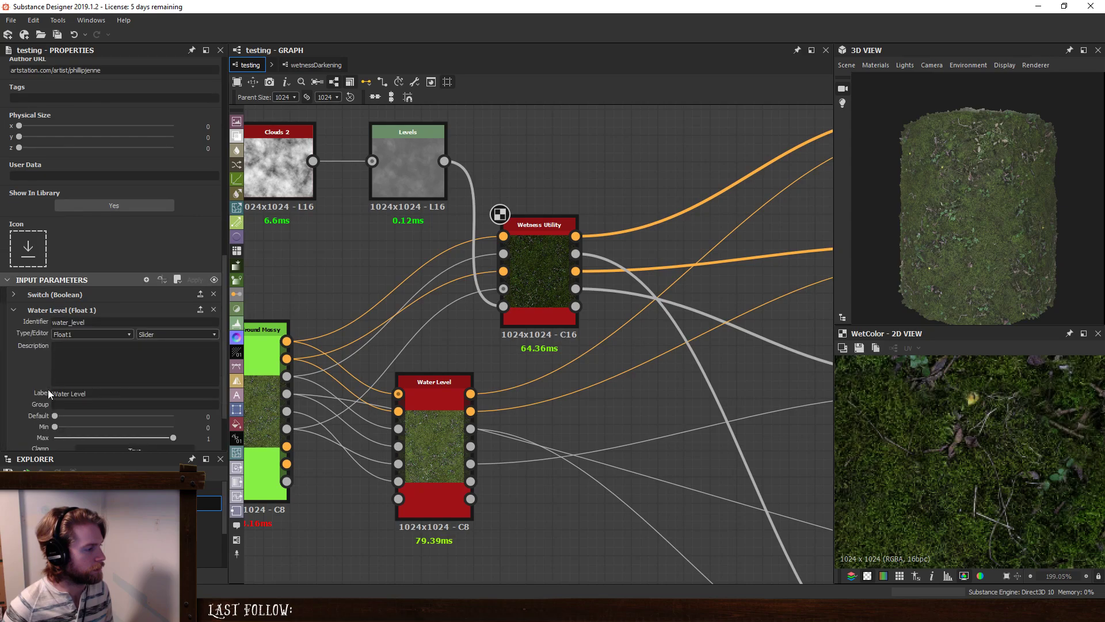
click(79, 416)
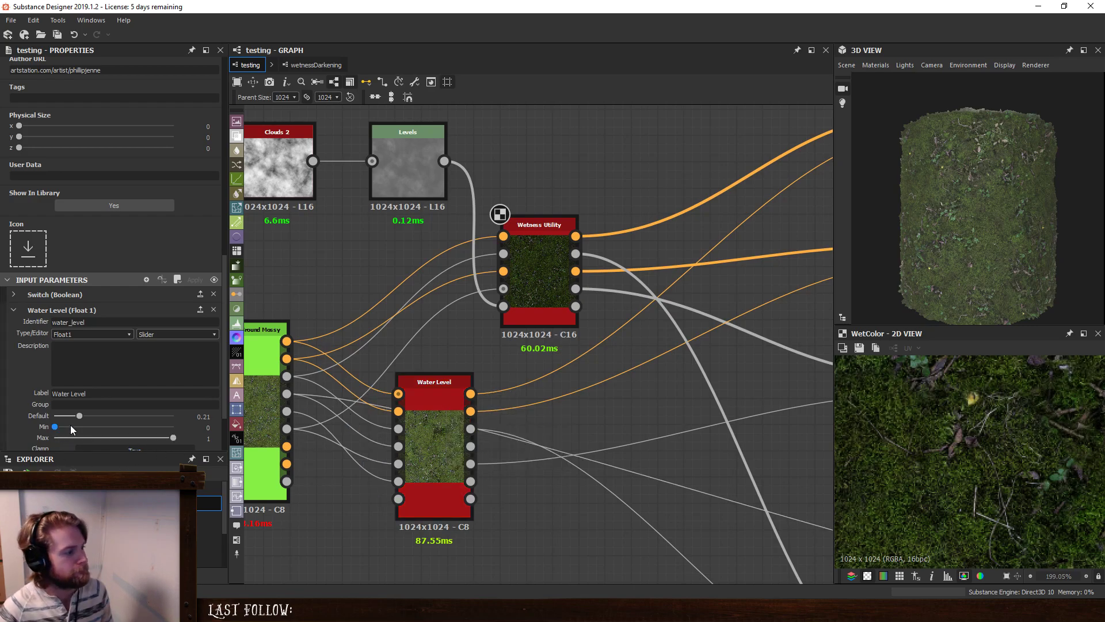
click(96, 416)
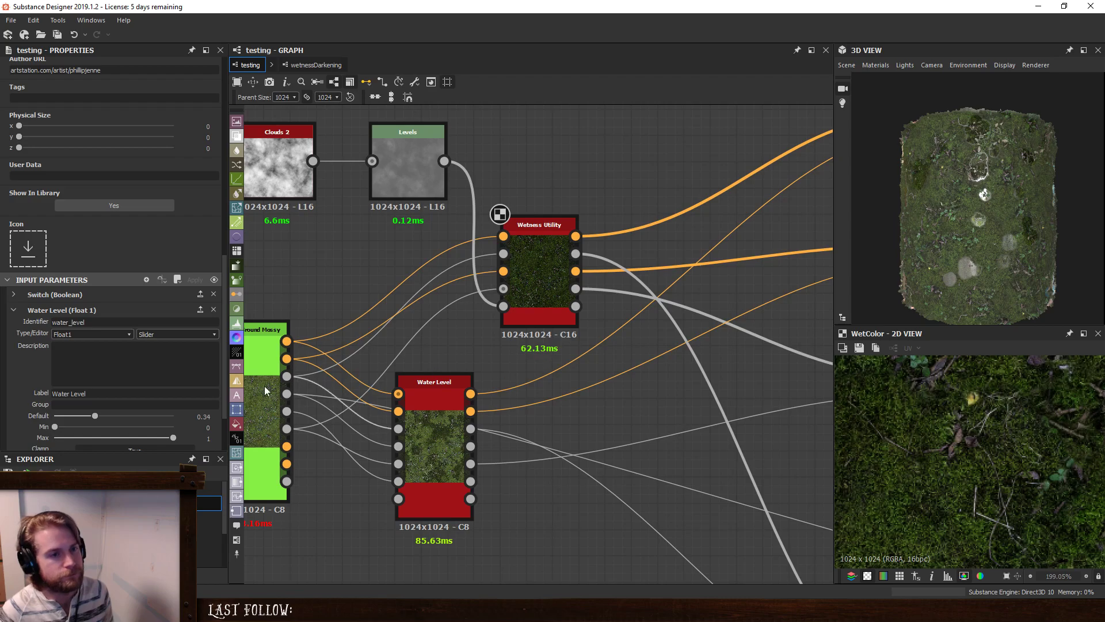
click(107, 416)
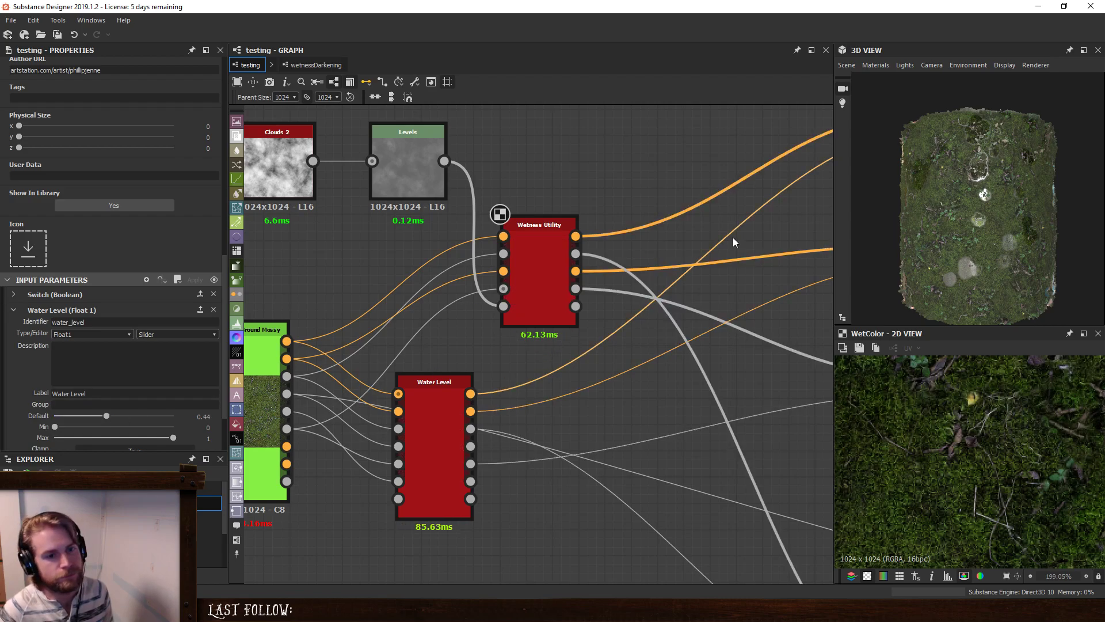
drag(966, 251, 856, 265)
Try Water Level defaults of 0.25 and 0.3, then settle on 0.37 while checking the moss cylinder from several angles.
drag(89, 414, 84, 416)
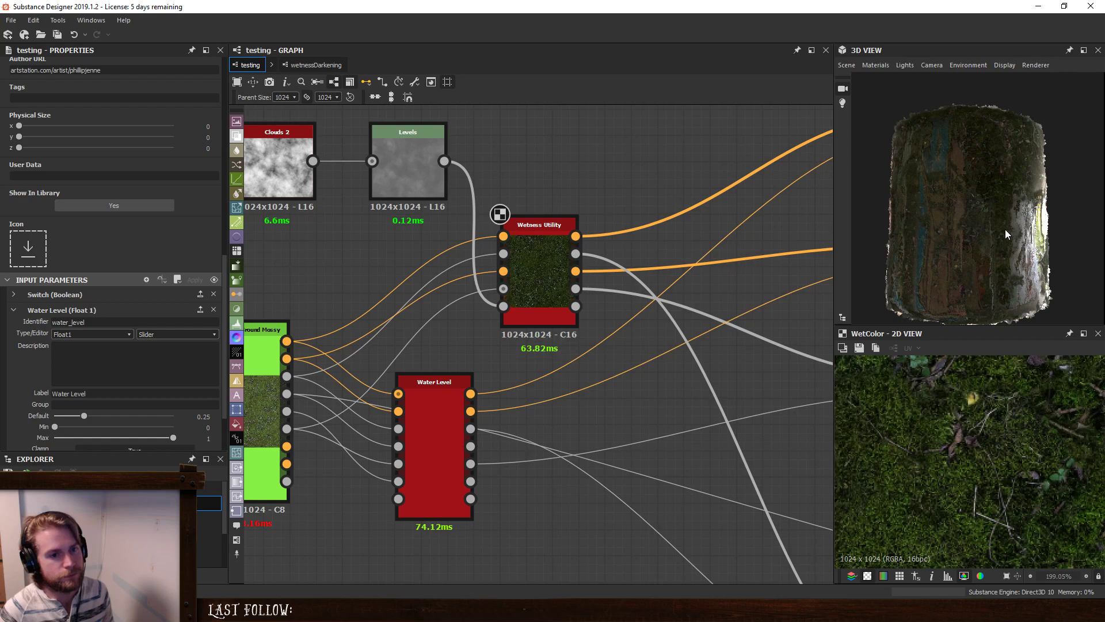
mouse_move(956, 247)
mouse_down()
mouse_move(913, 190)
mouse_move(997, 240)
mouse_move(928, 247)
mouse_move(956, 247)
mouse_up()
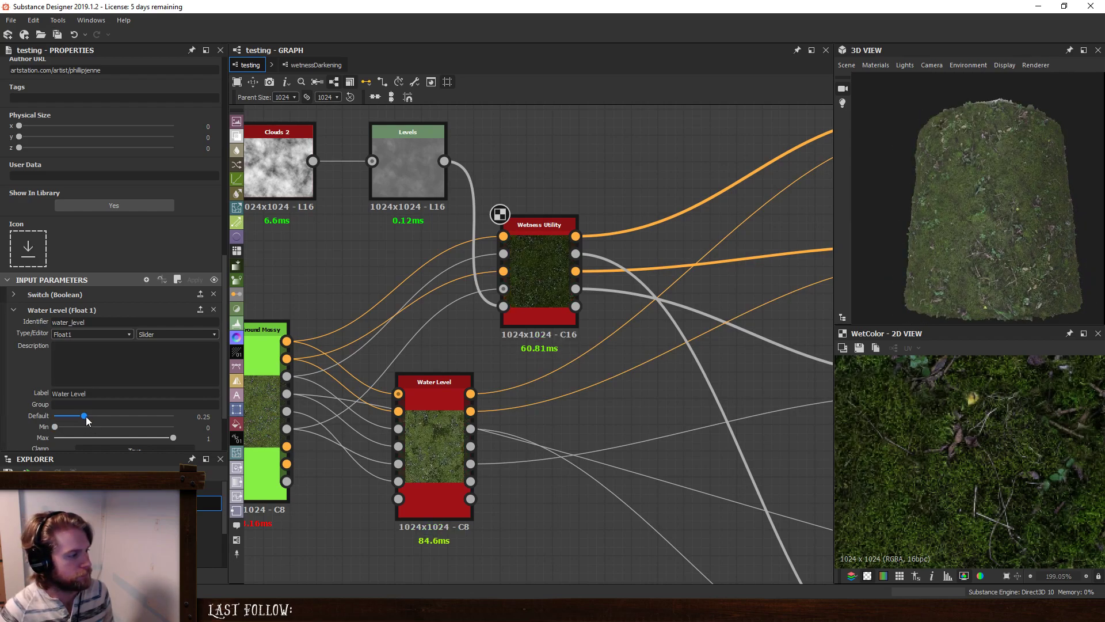
drag(85, 417, 89, 416)
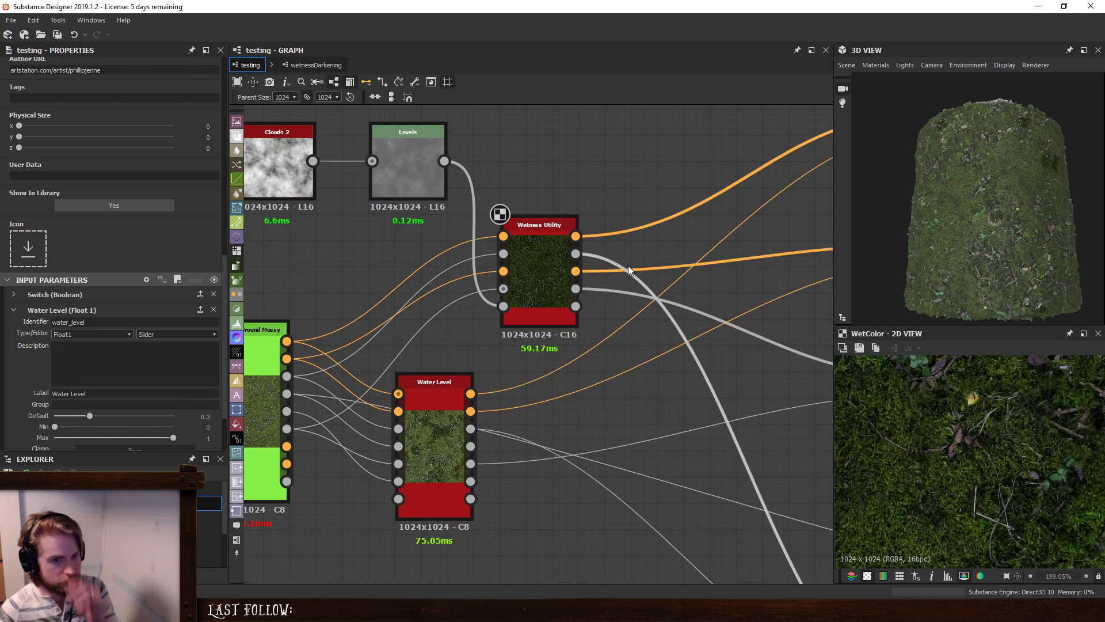
drag(1011, 168, 1055, 216)
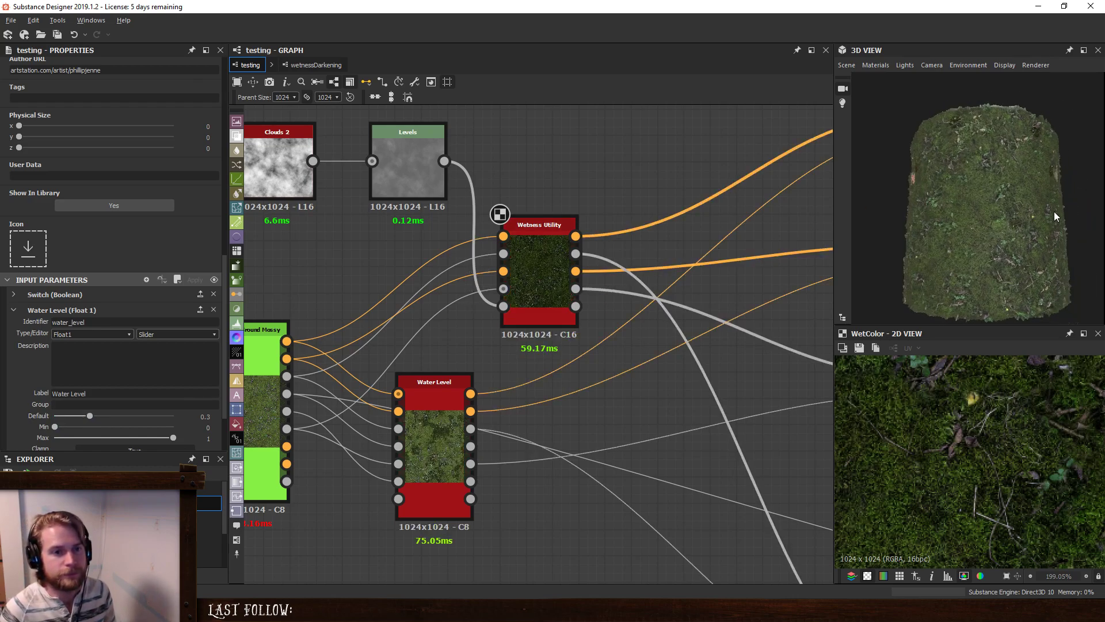
drag(90, 416, 100, 416)
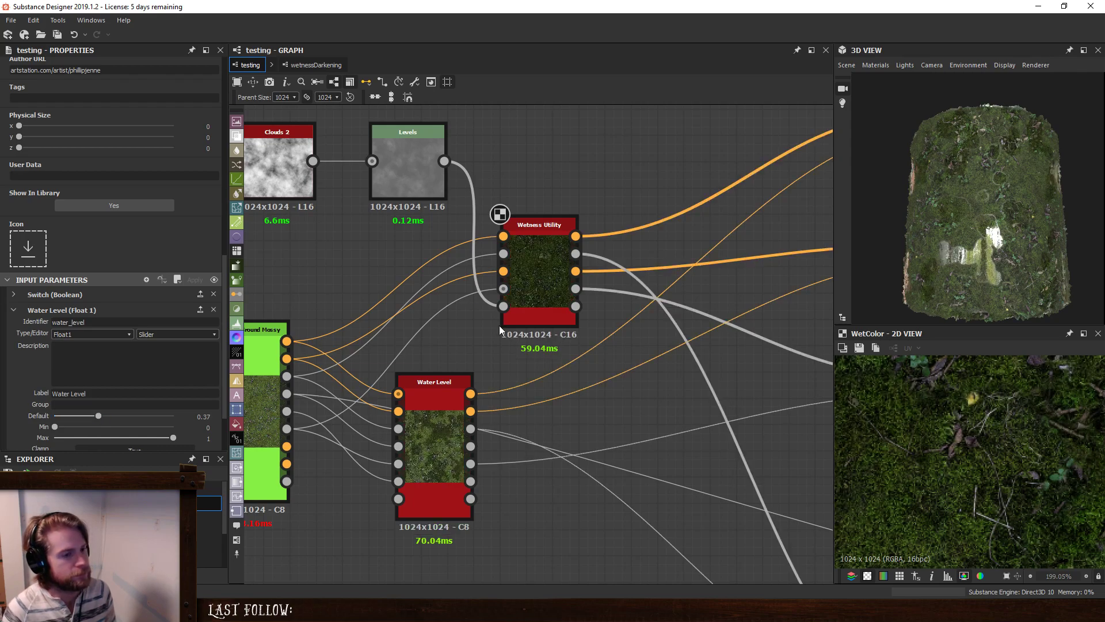
drag(934, 254, 968, 248)
Lower the Levels node's output black point to the minimum and its white point slightly, and check the wetness on the cylinder.
click(422, 161)
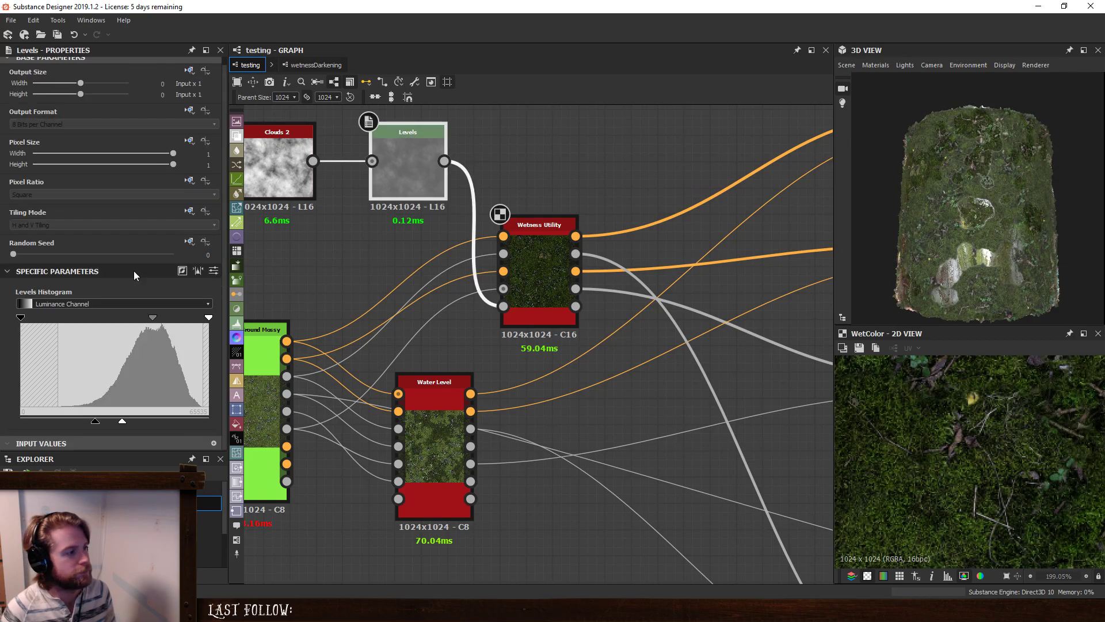
drag(120, 423, 9, 417)
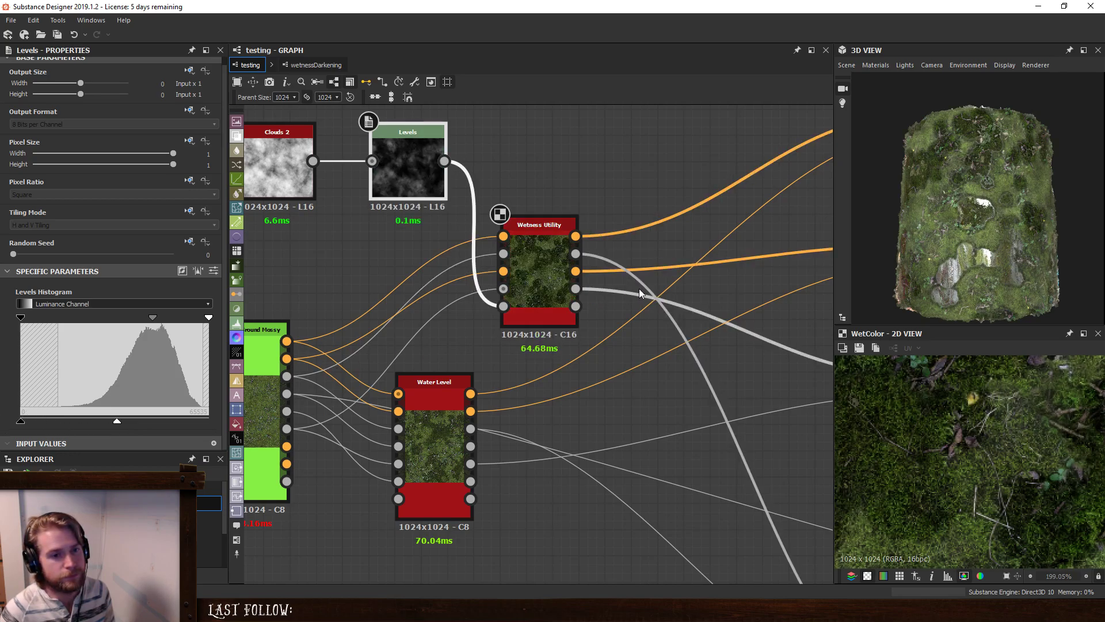
mouse_move(997, 219)
mouse_down()
mouse_move(1069, 213)
mouse_move(1028, 239)
mouse_move(934, 243)
mouse_move(996, 240)
mouse_up()
Set the Wetness Utility node's Waterline Fringe to 0.59, inspect the cylinder, and set the node's Random Seed to 9.
click(552, 262)
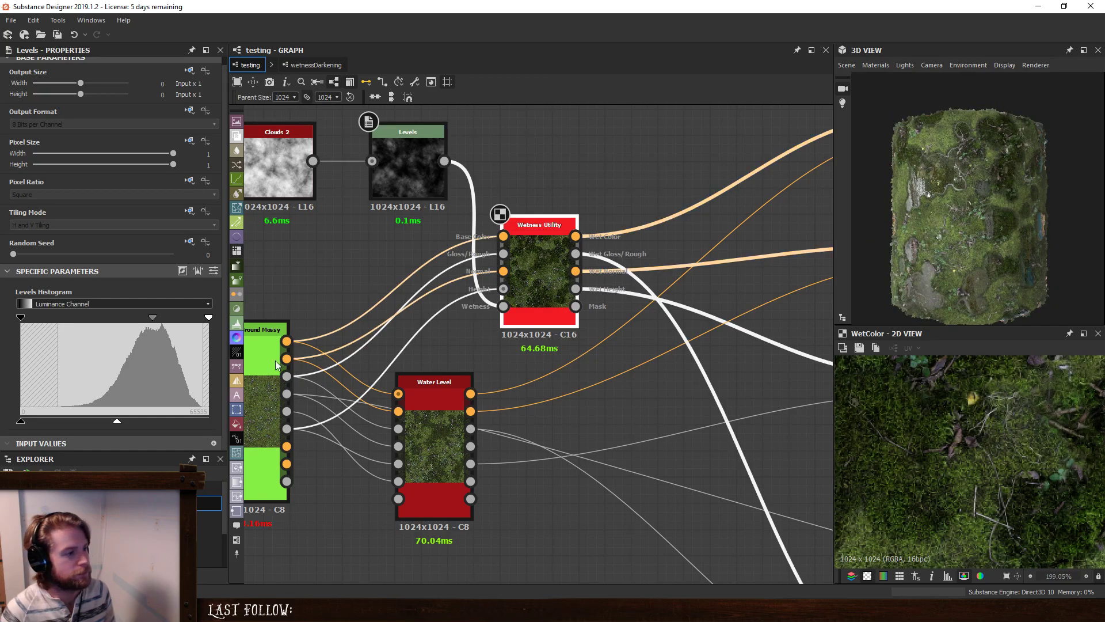
scroll(91, 393, down, 3)
drag(65, 346, 108, 349)
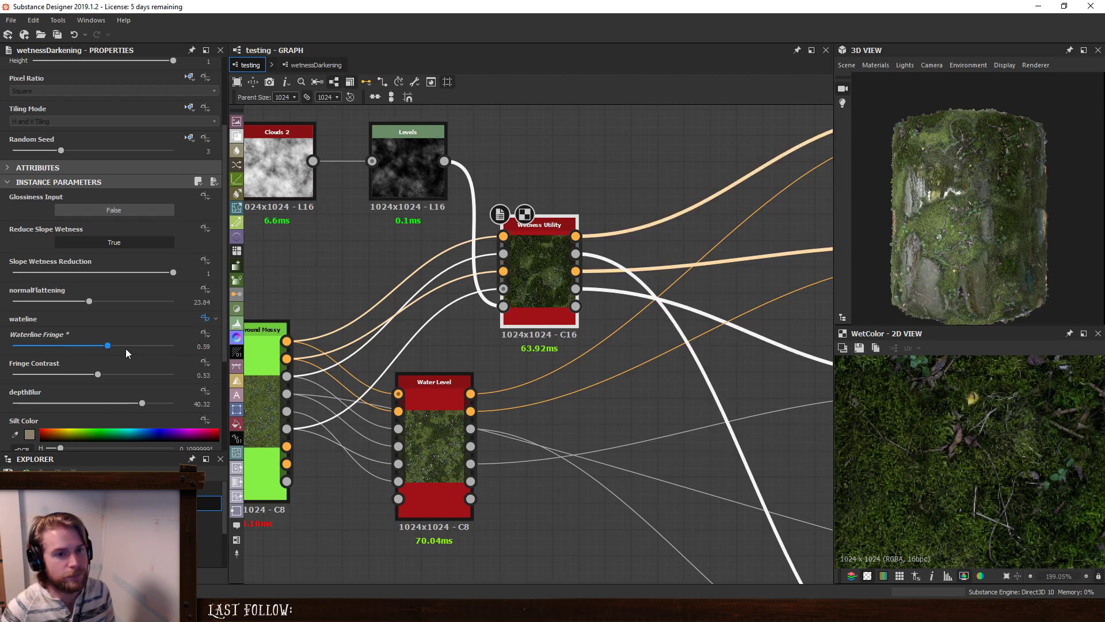
drag(917, 246, 933, 275)
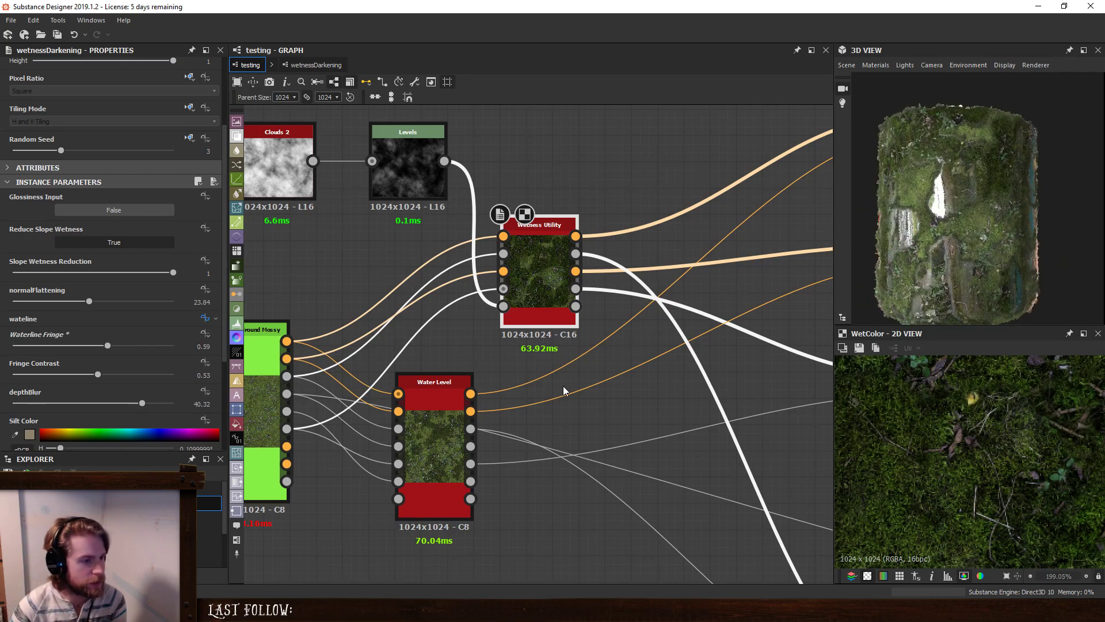
drag(47, 151, 163, 155)
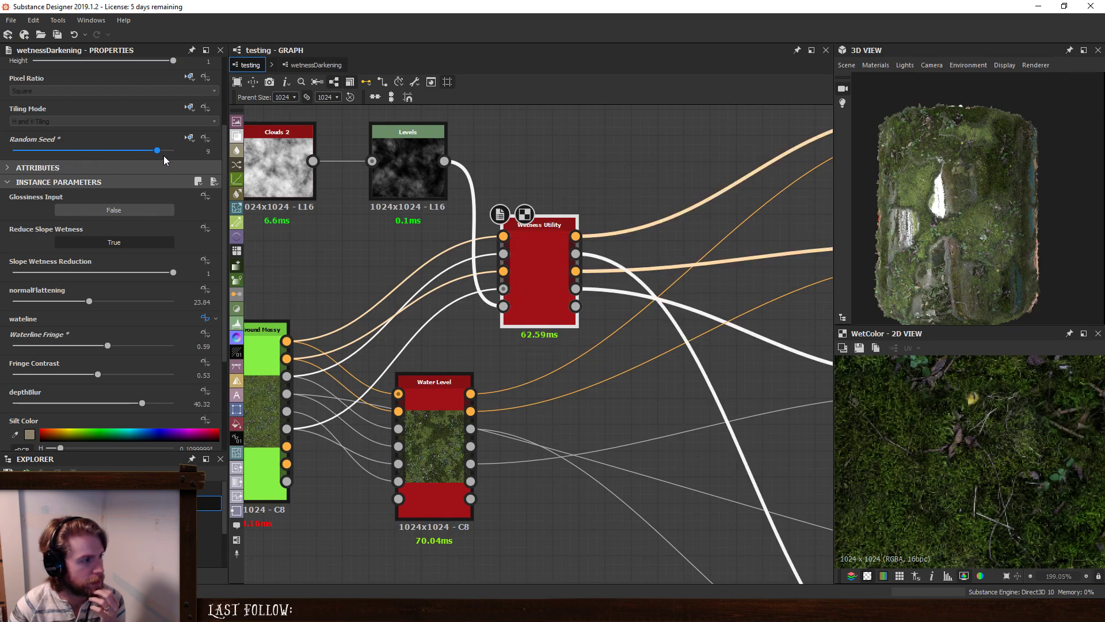
Try several Random Seed values between 0 and 9 on the Water Level node and leave it at 2.
click(402, 387)
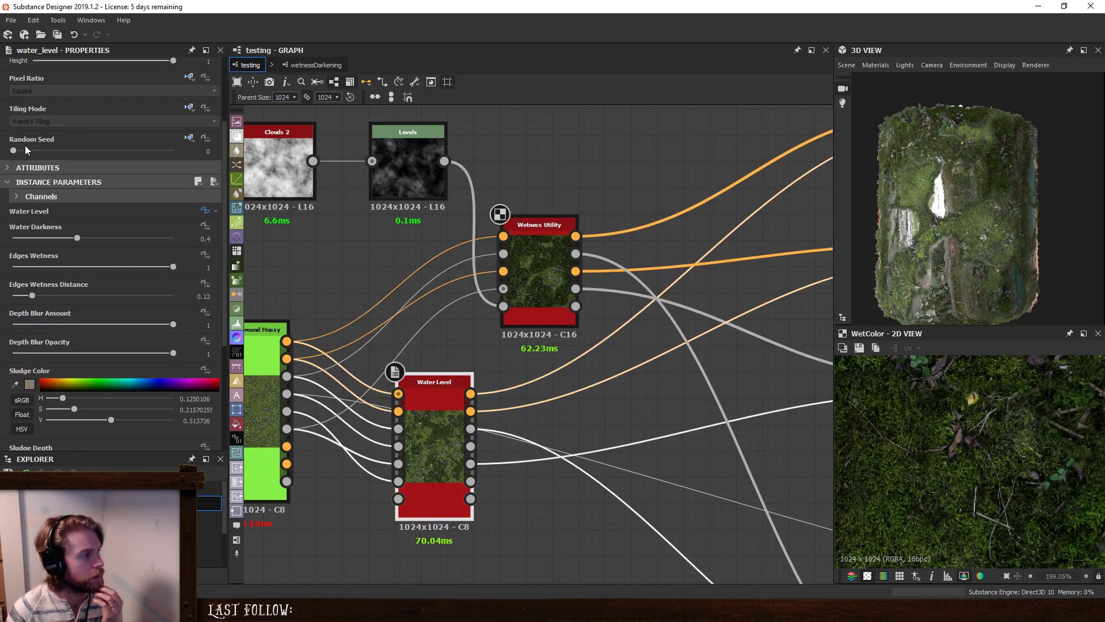
drag(25, 147, 140, 155)
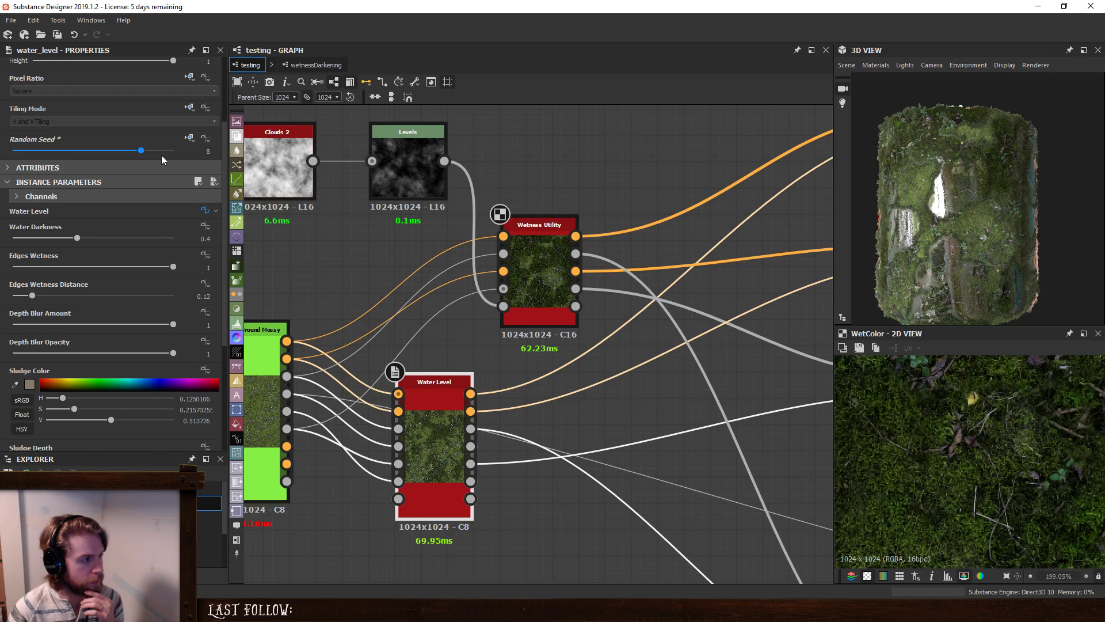
click(161, 155)
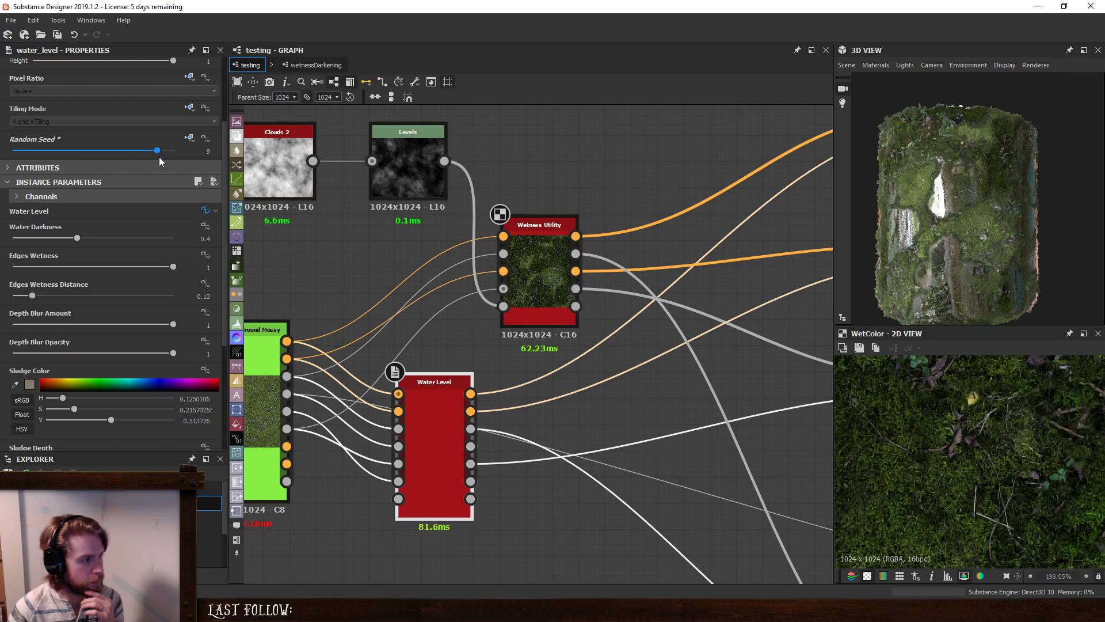
drag(158, 156, 141, 158)
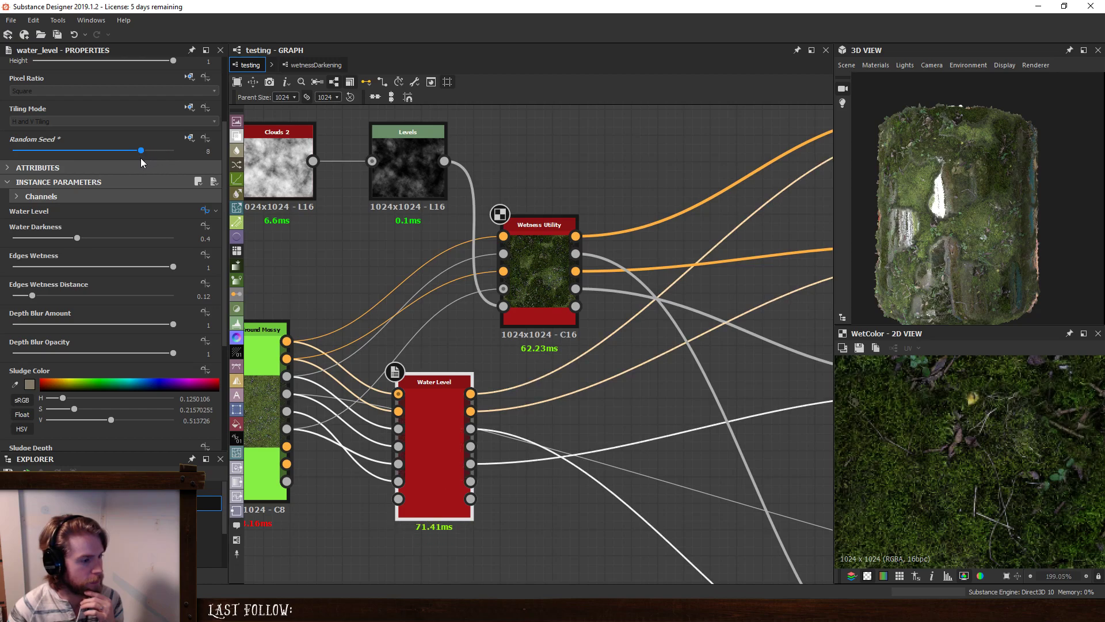
click(71, 156)
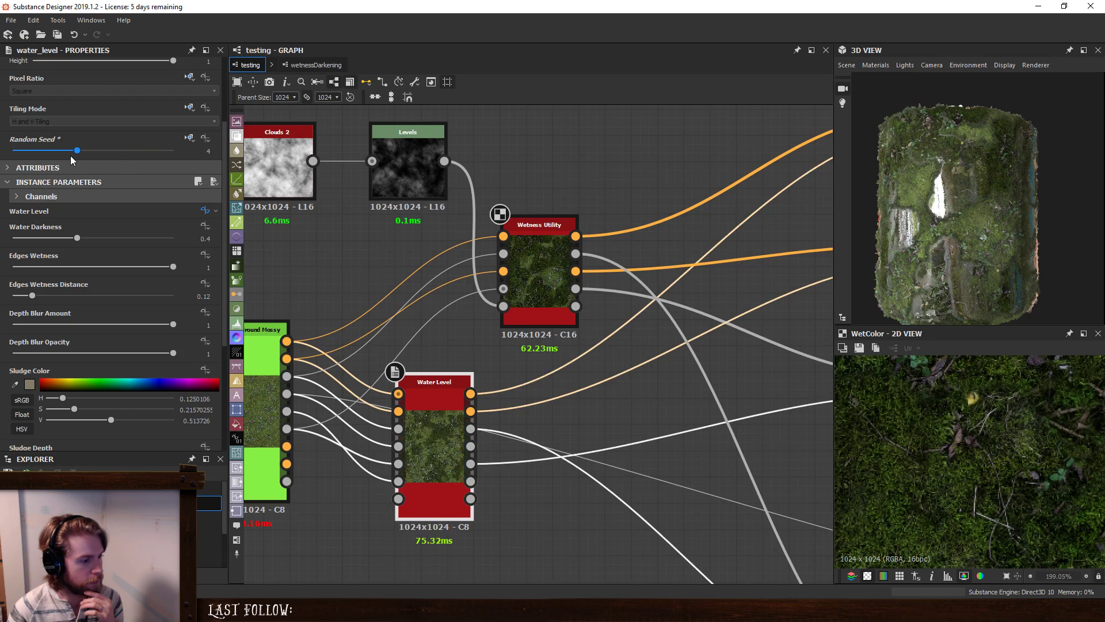
click(43, 157)
click(14, 156)
click(42, 156)
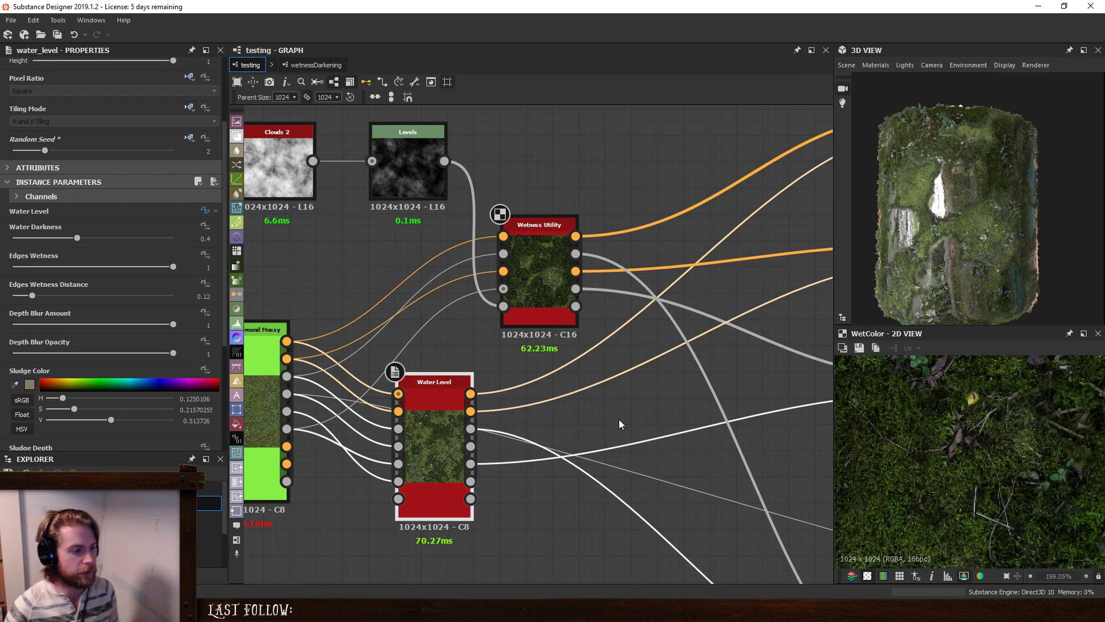
Toggle the testing graph's Switch input default to False and back to True to compare the Water Level and Wetness Utility results.
scroll(599, 406, down, 2)
middle_drag(576, 382, 516, 400)
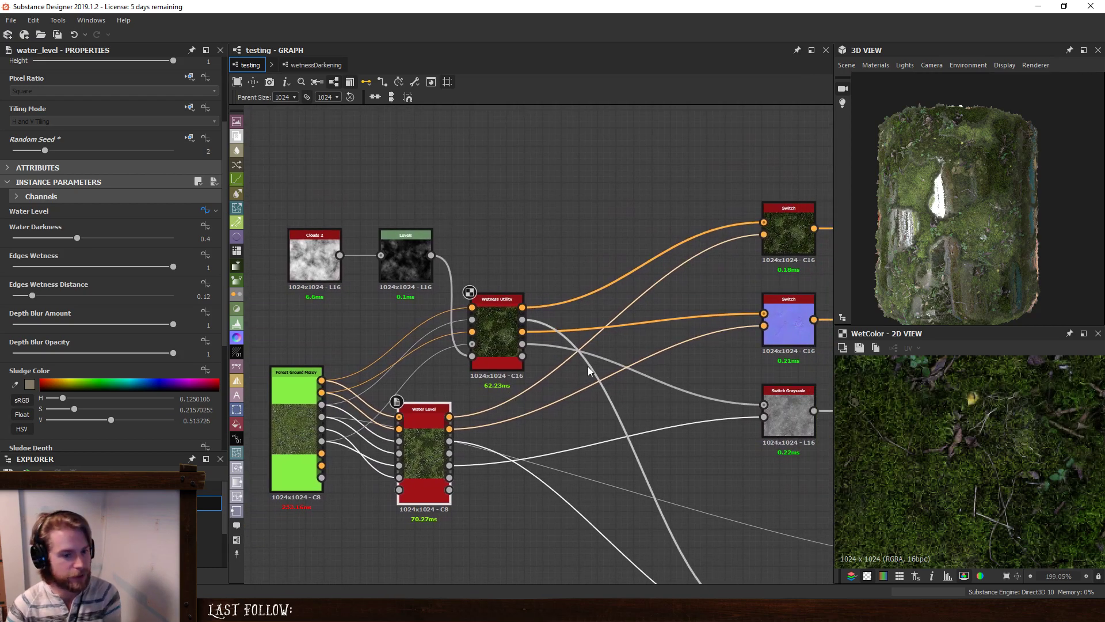
click(555, 250)
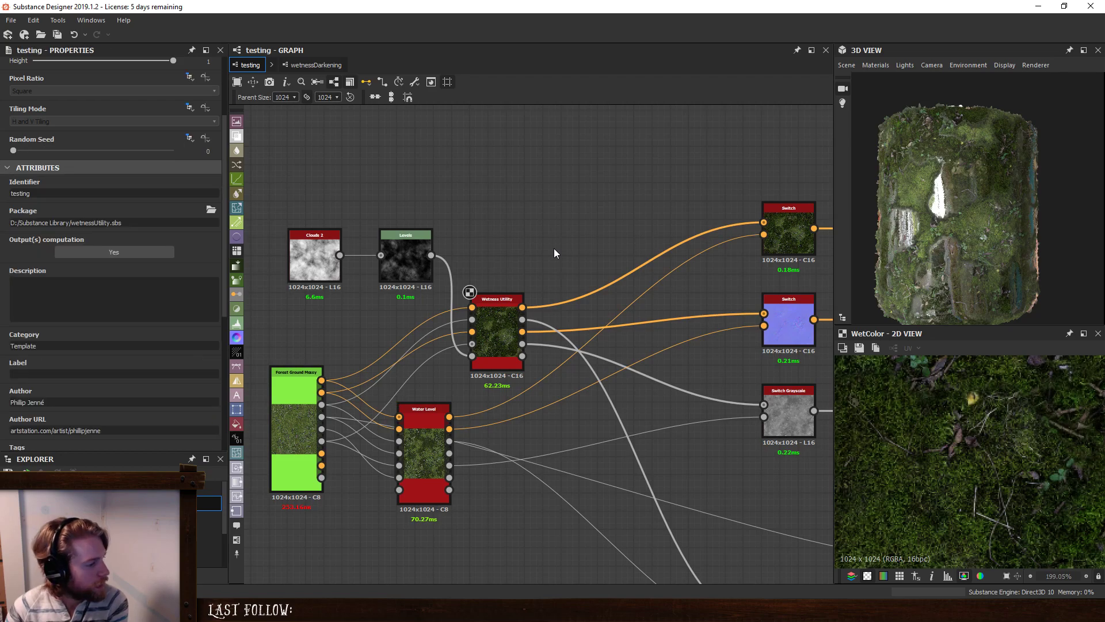
scroll(119, 356, down, 5)
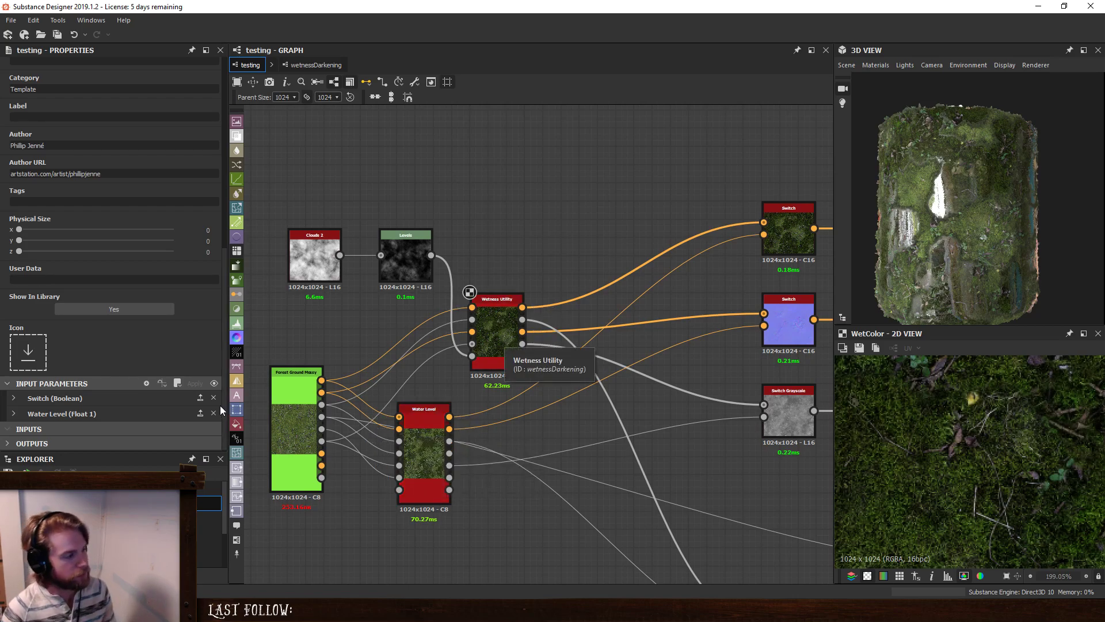
click(78, 398)
scroll(104, 403, down, 4)
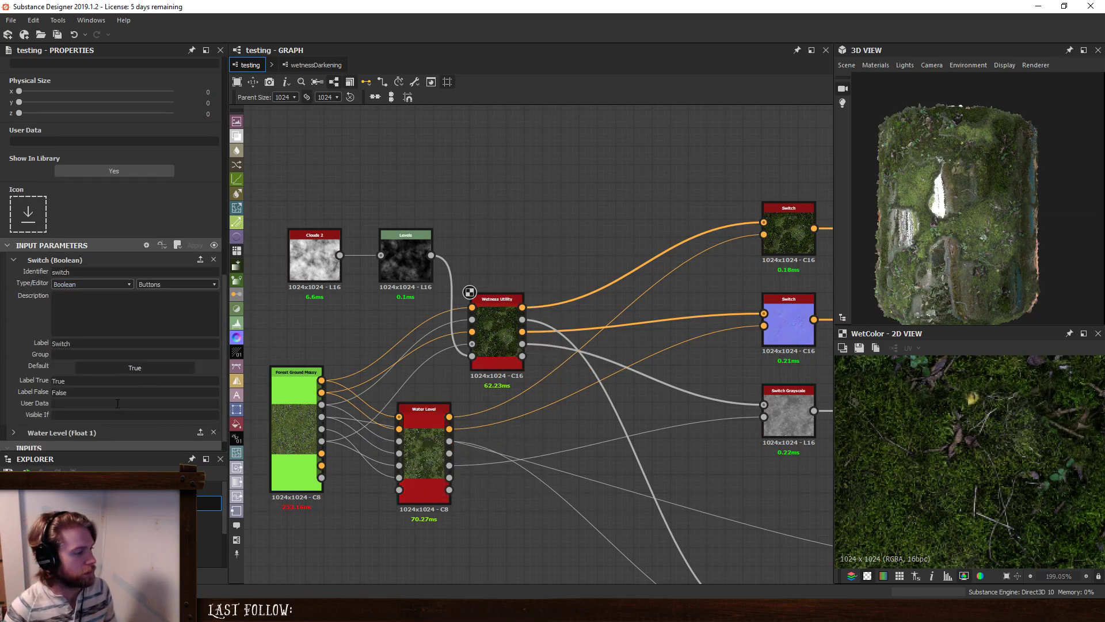
click(151, 368)
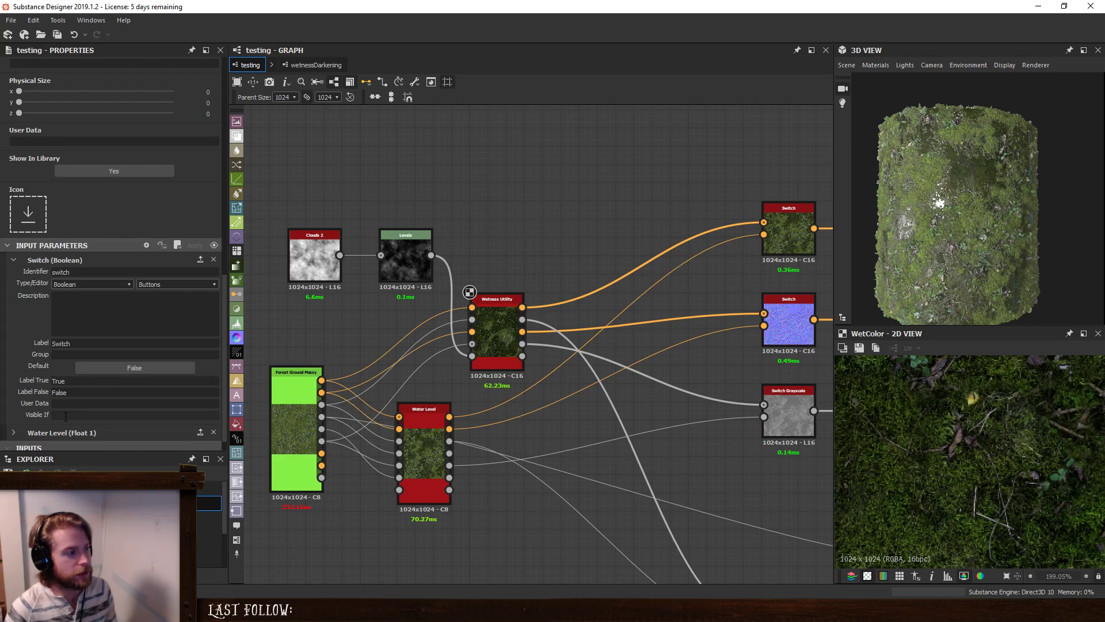
click(100, 371)
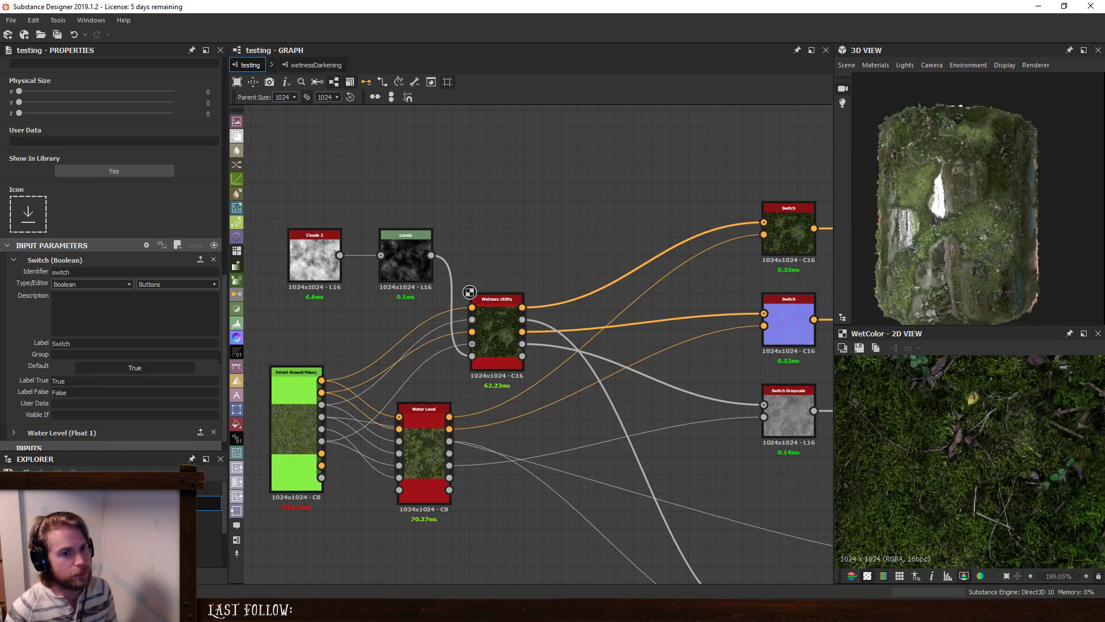
Show the Wetness Utility node's parameters and examine its wet moss result up close on the cylinder.
click(498, 330)
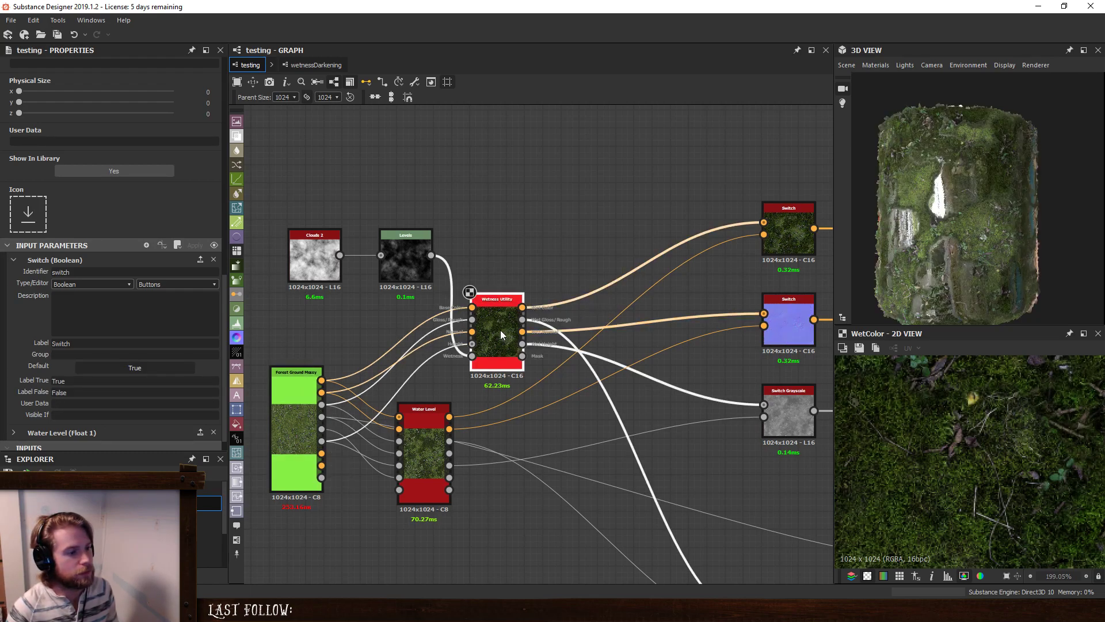
scroll(955, 208, up, 3)
drag(955, 208, 947, 172)
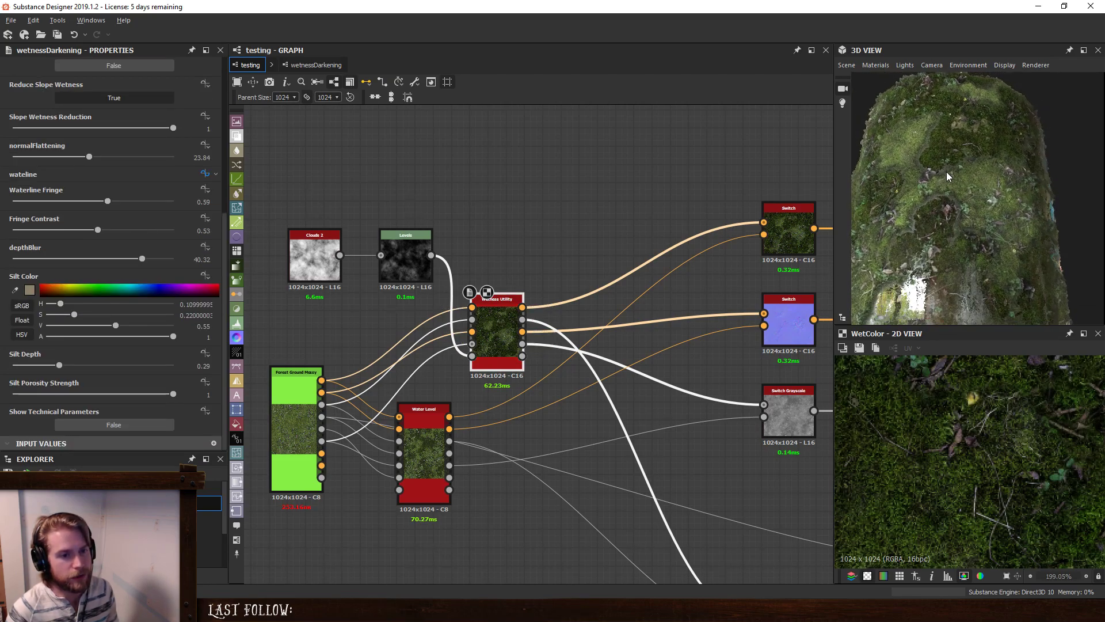
Examine the moss and waterline on the cylinder up close and set the Wetness Utility node's depthBlur to 43.37.
scroll(922, 237, up, 3)
scroll(990, 226, down, 5)
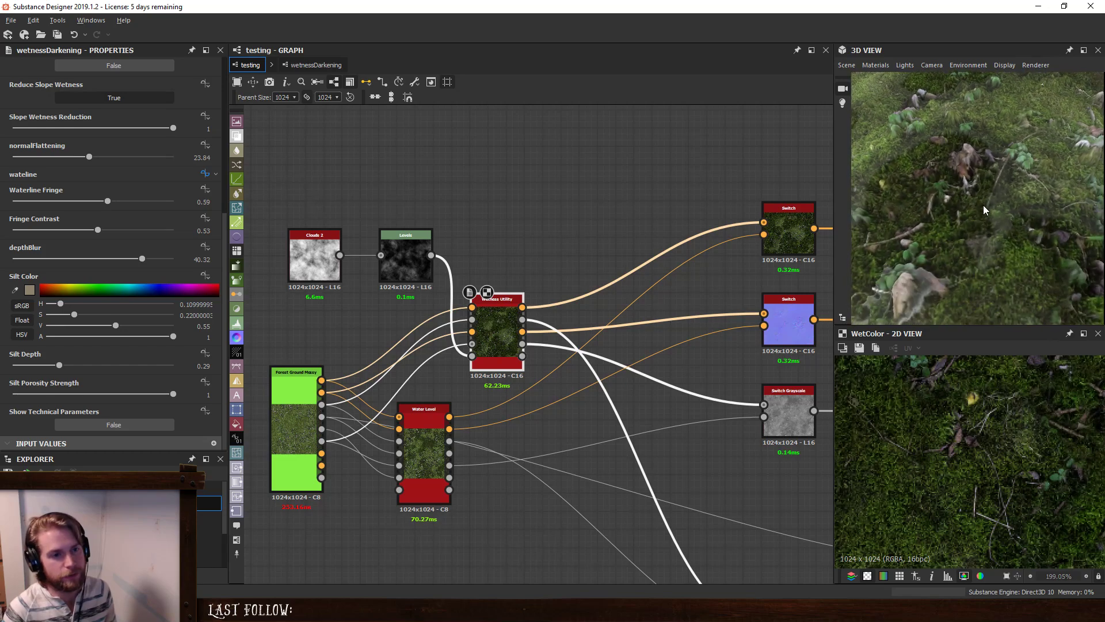
drag(975, 229, 1008, 202)
scroll(973, 173, up, 4)
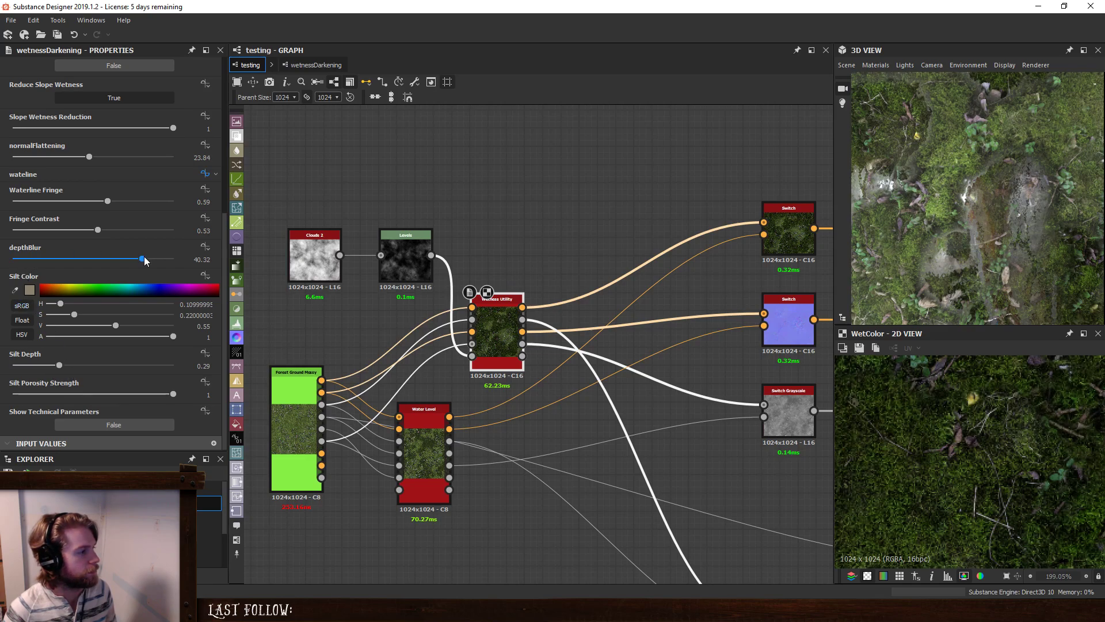
drag(143, 258, 152, 258)
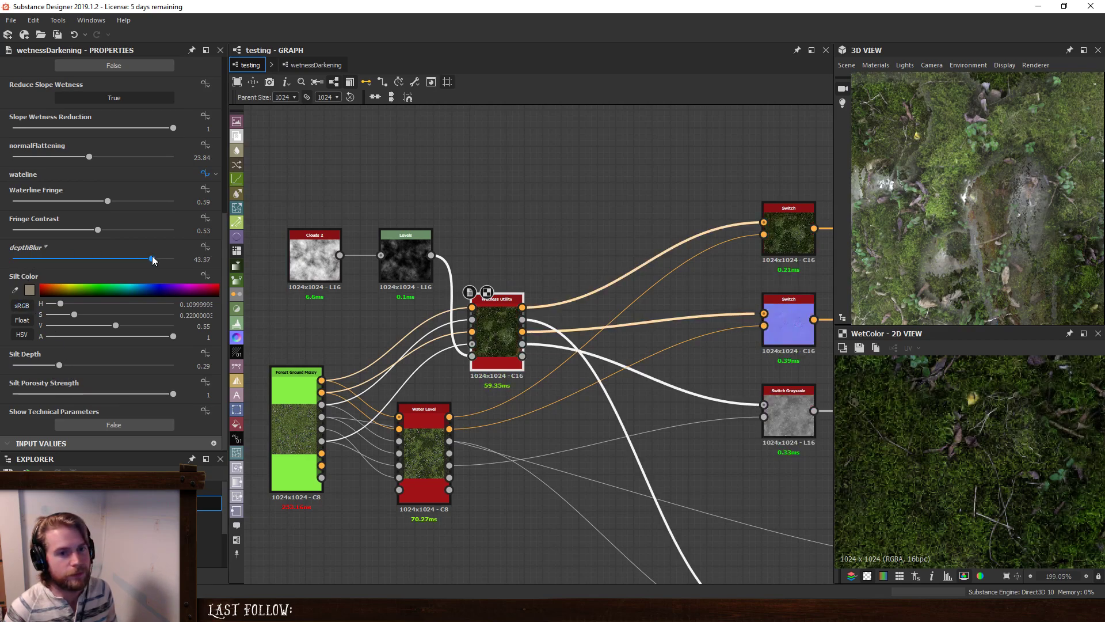
drag(951, 227, 943, 266)
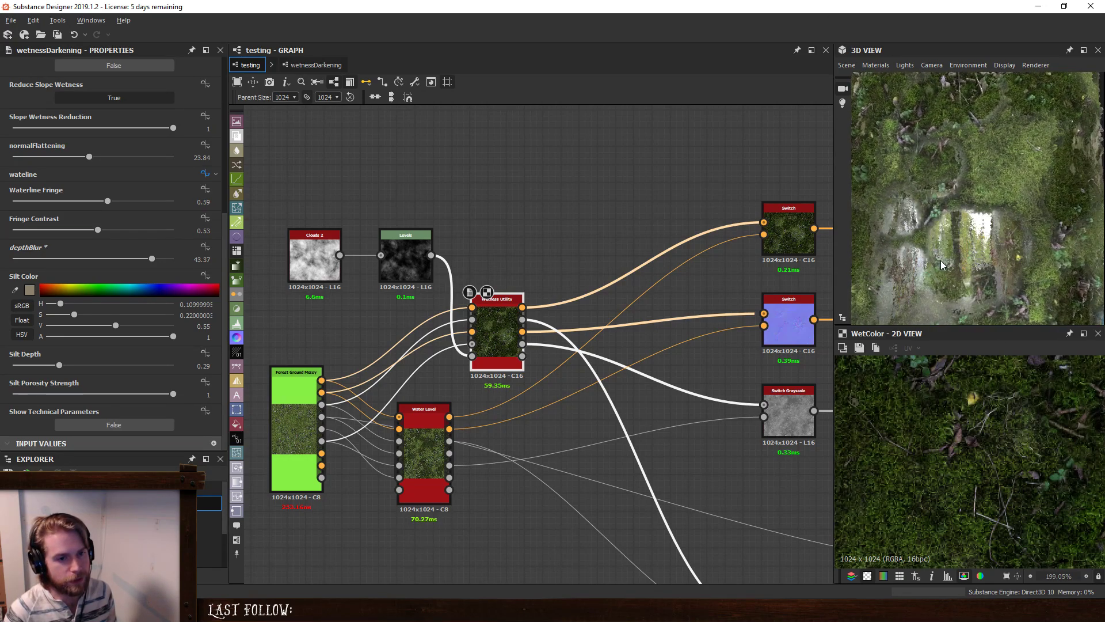
In the wetnessDarkening graph, give the depthBlur input parameter the label "Depth Blur".
click(309, 65)
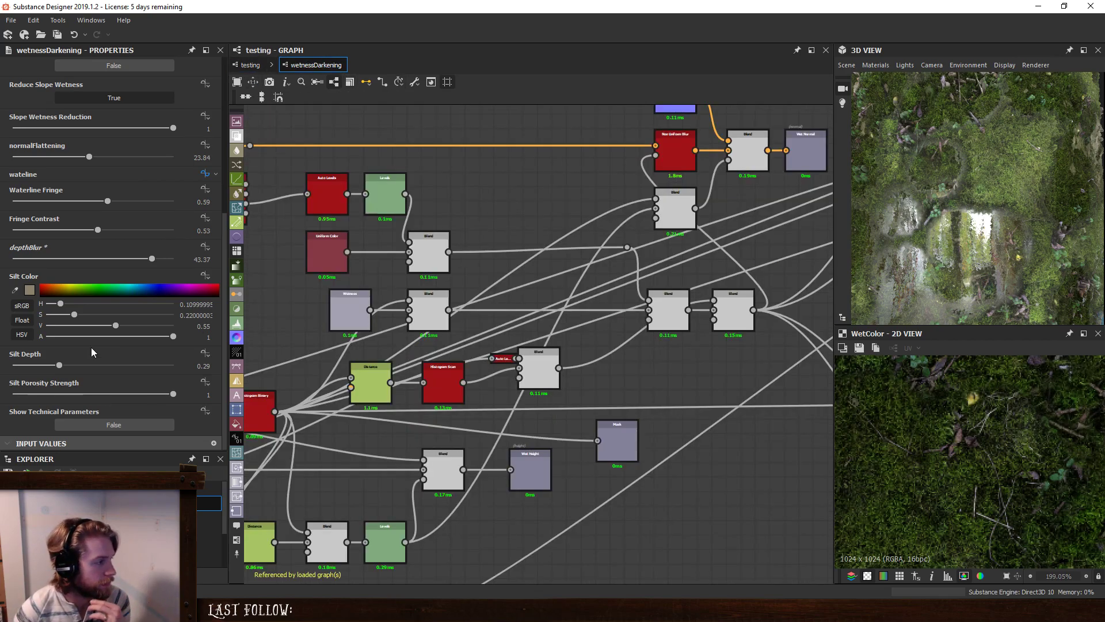
scroll(91, 348, down, 12)
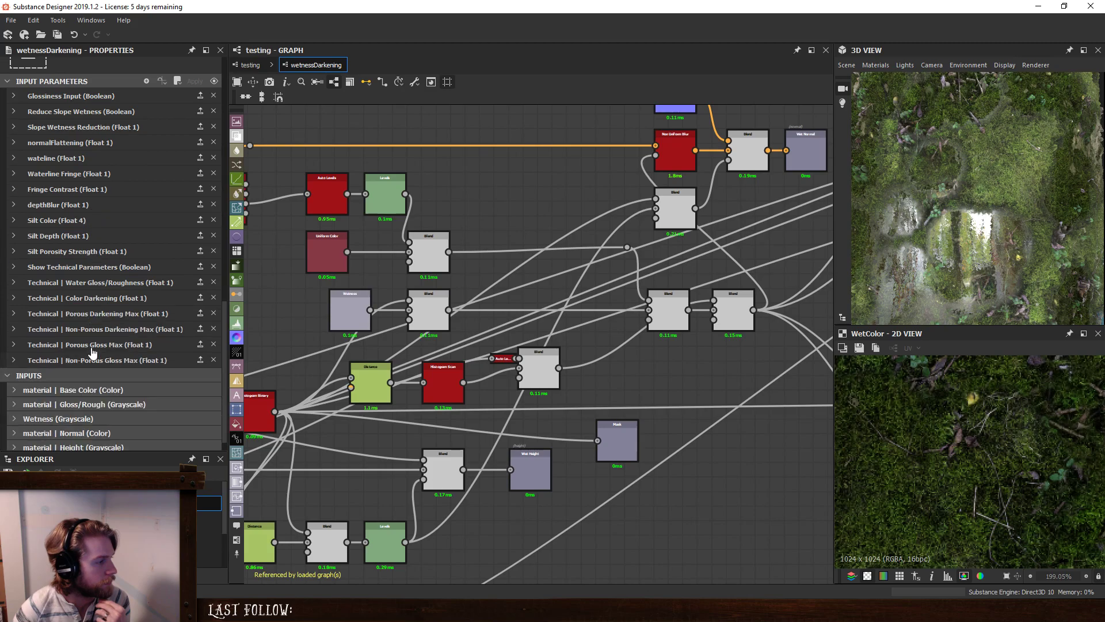
click(77, 205)
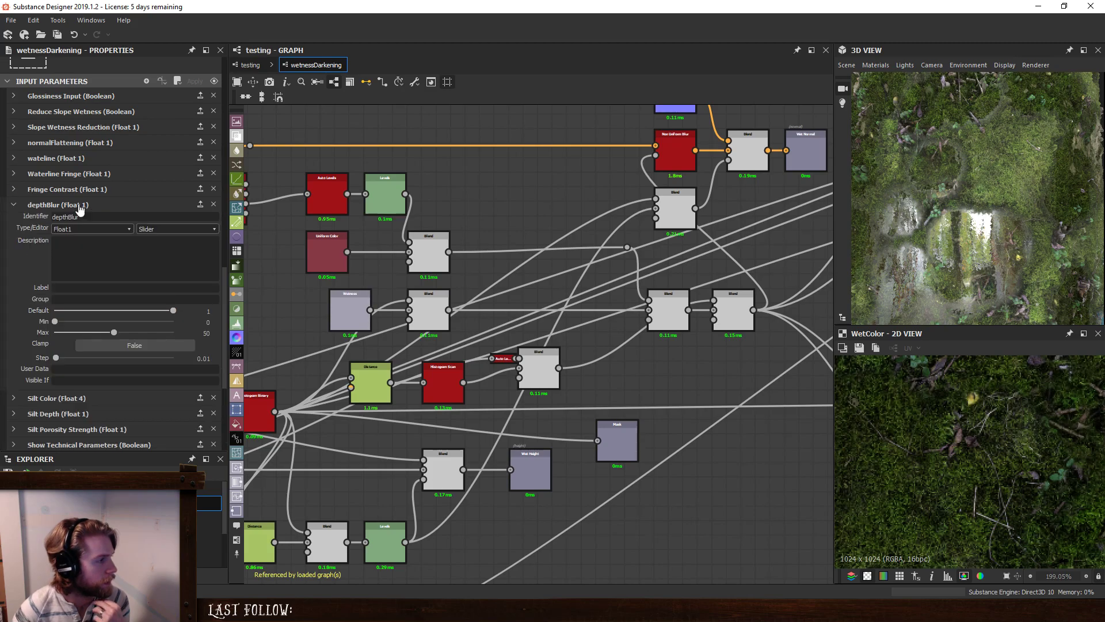
click(73, 288)
text(Depth )
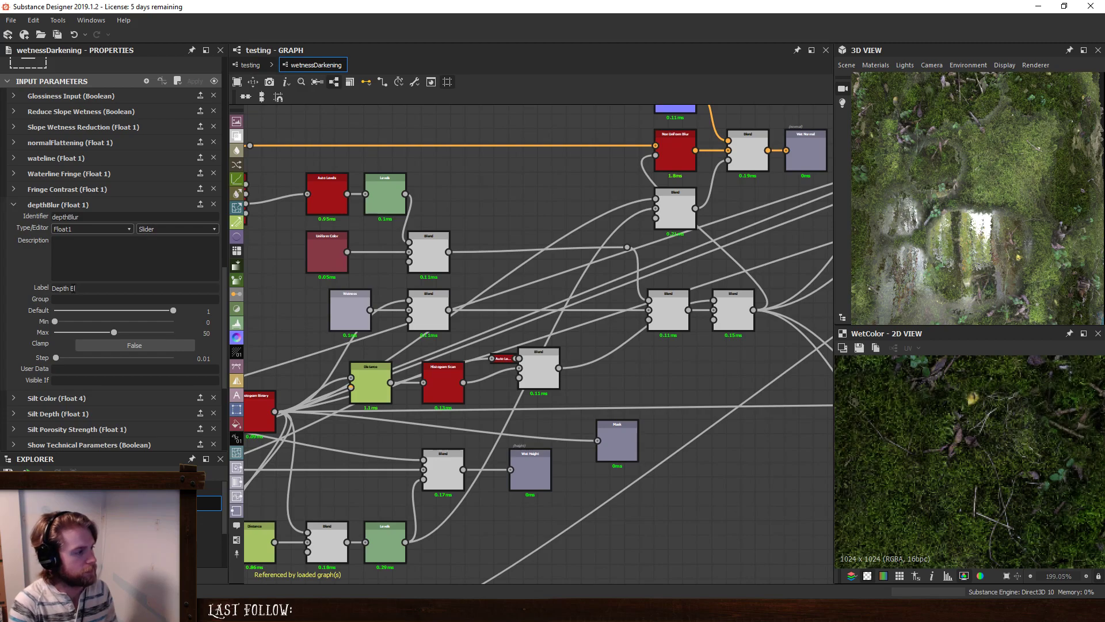
text(Blu)
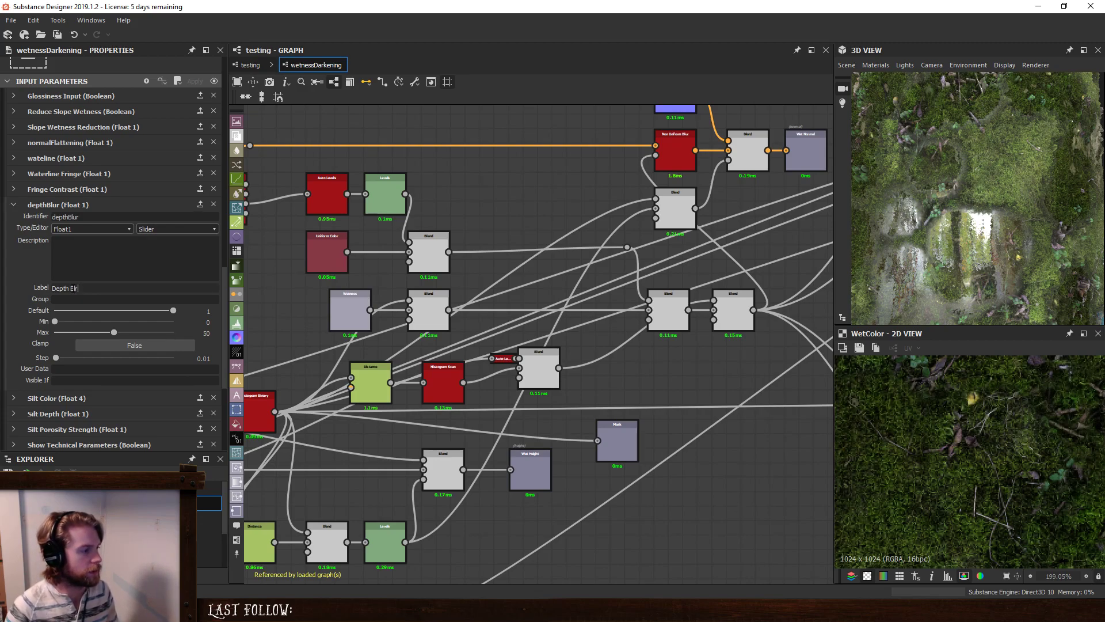
key(BackSpace)
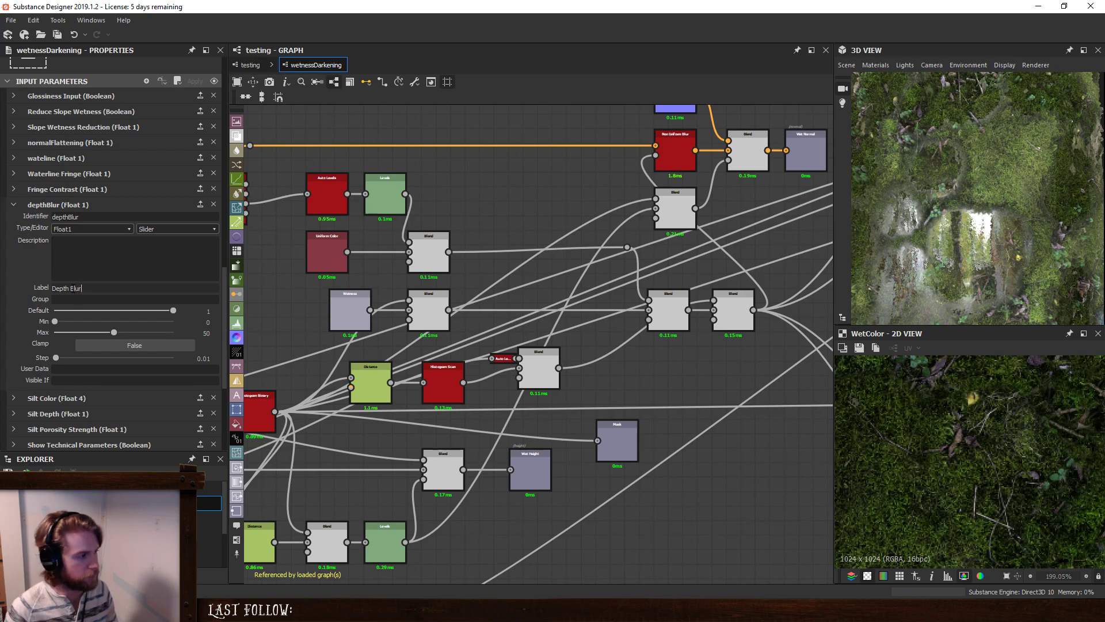
click(551, 191)
Tidy the graph by moving the red node closer to its leftmost input blends and the Uniform Color node closer to the Wet Color output's blend.
scroll(575, 262, down, 3)
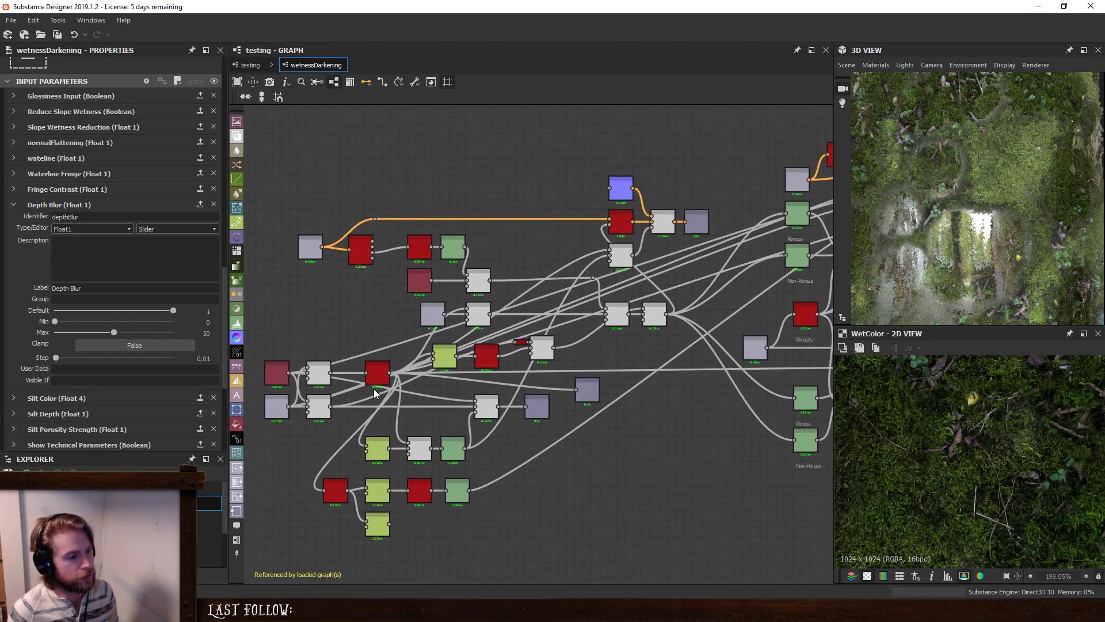
drag(378, 377, 320, 377)
click(321, 335)
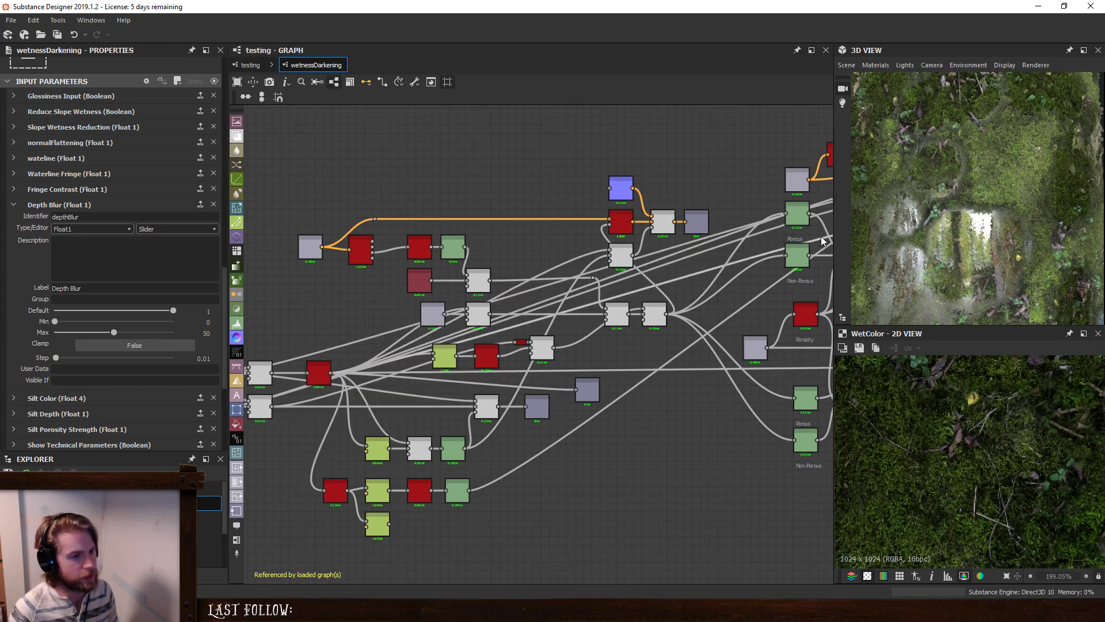
middle_drag(743, 281, 528, 265)
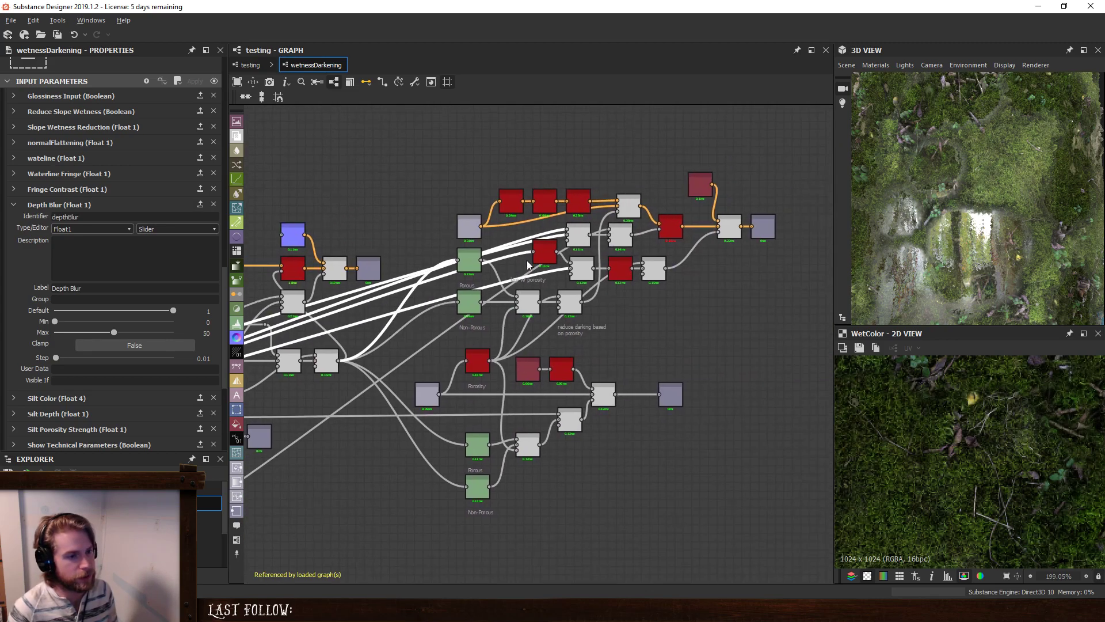
click(661, 334)
middle_drag(669, 304, 665, 336)
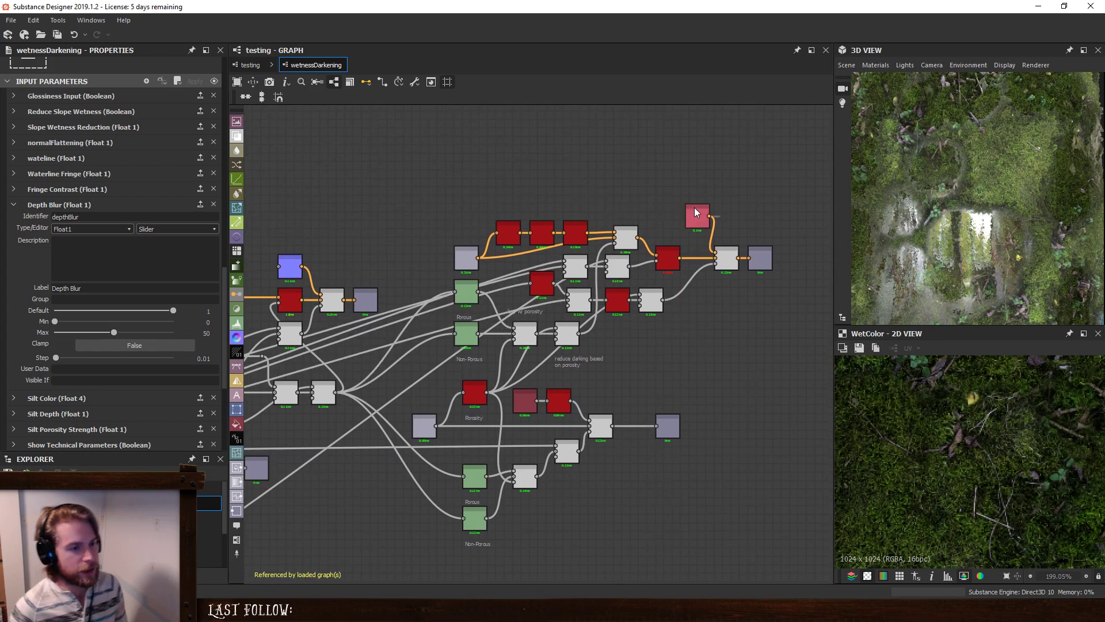
drag(698, 214, 668, 215)
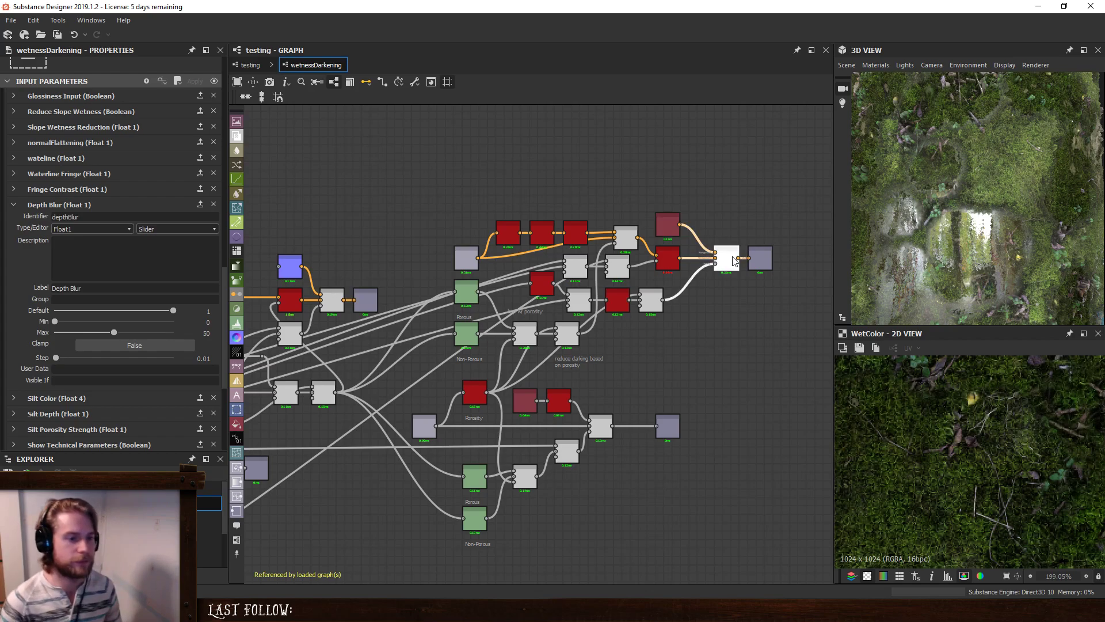
Open the Wet Color output, show the wetnessDarkening graph's outputs in the 3D view, and inspect the whole cylinder.
double_click(763, 258)
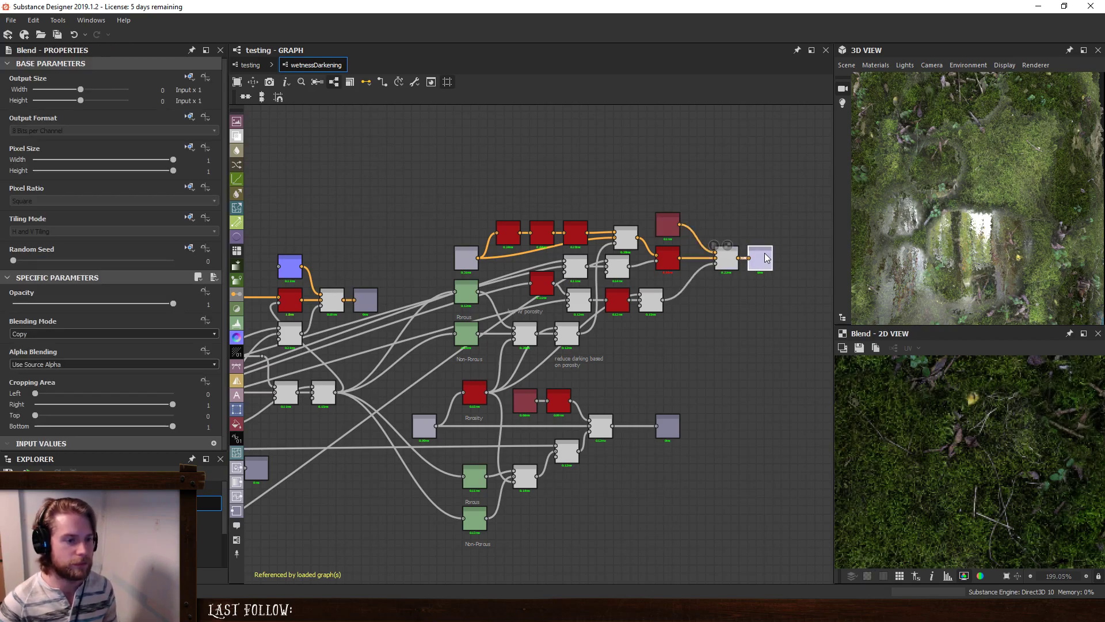
right_click(773, 285)
click(817, 350)
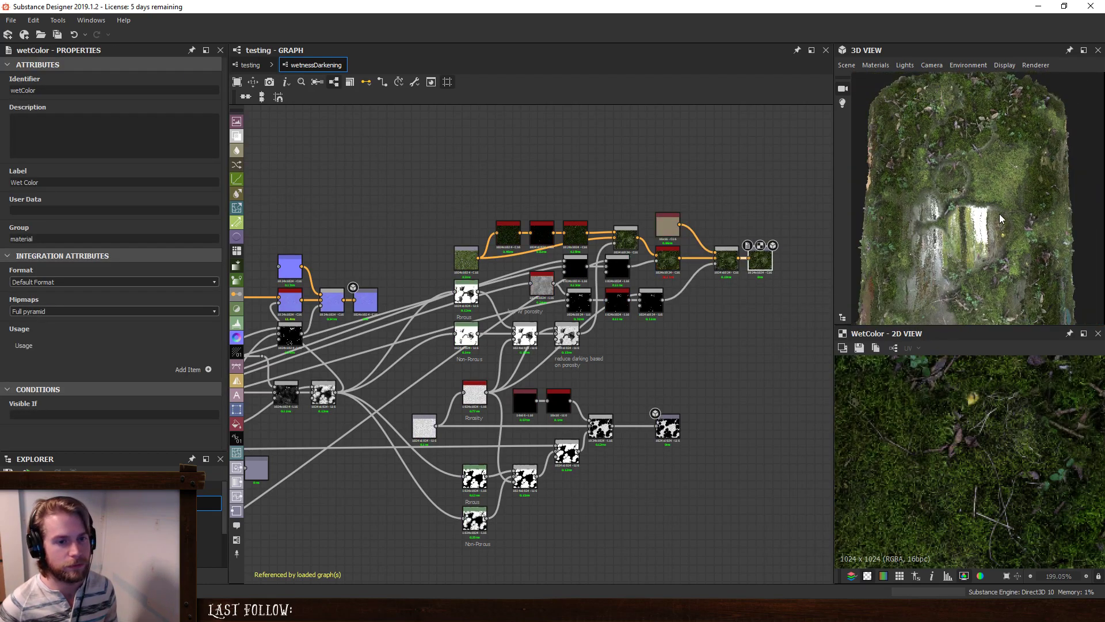
scroll(996, 265, down, 4)
drag(996, 264, 950, 259)
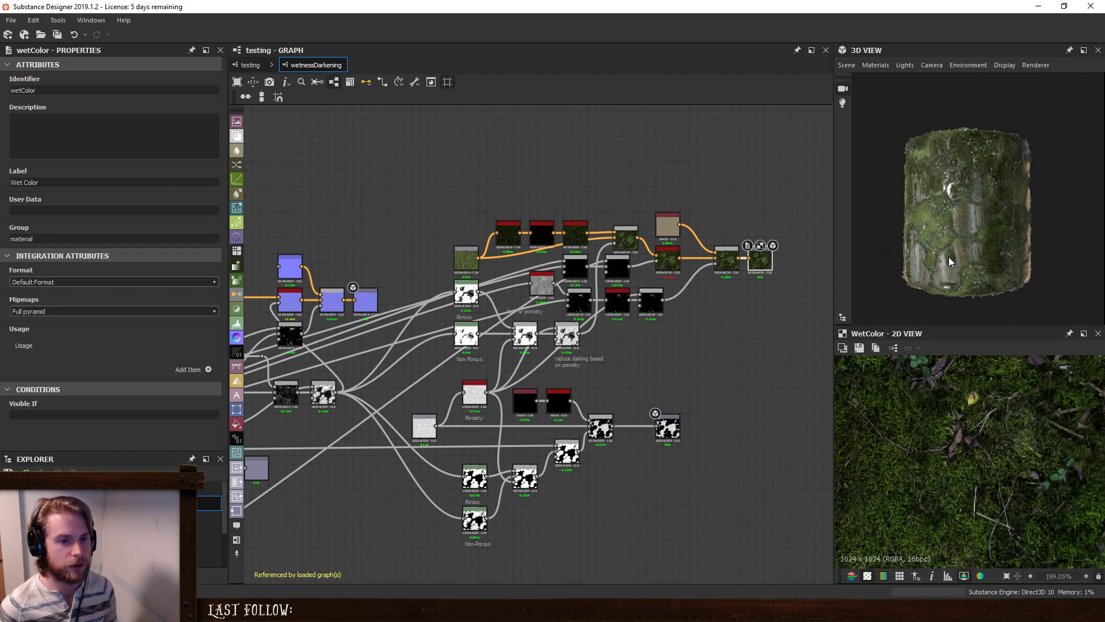
Look over the graph's earlier nodes and display the Mask output in the 2D view.
middle_drag(527, 391, 770, 358)
middle_drag(382, 385, 631, 358)
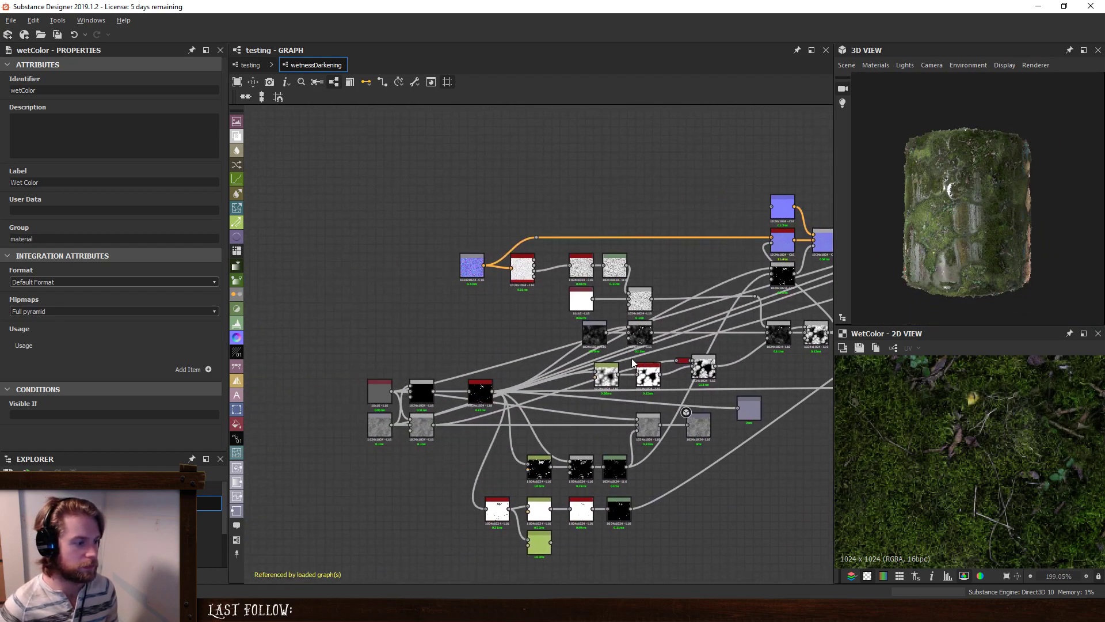
middle_drag(452, 380, 422, 369)
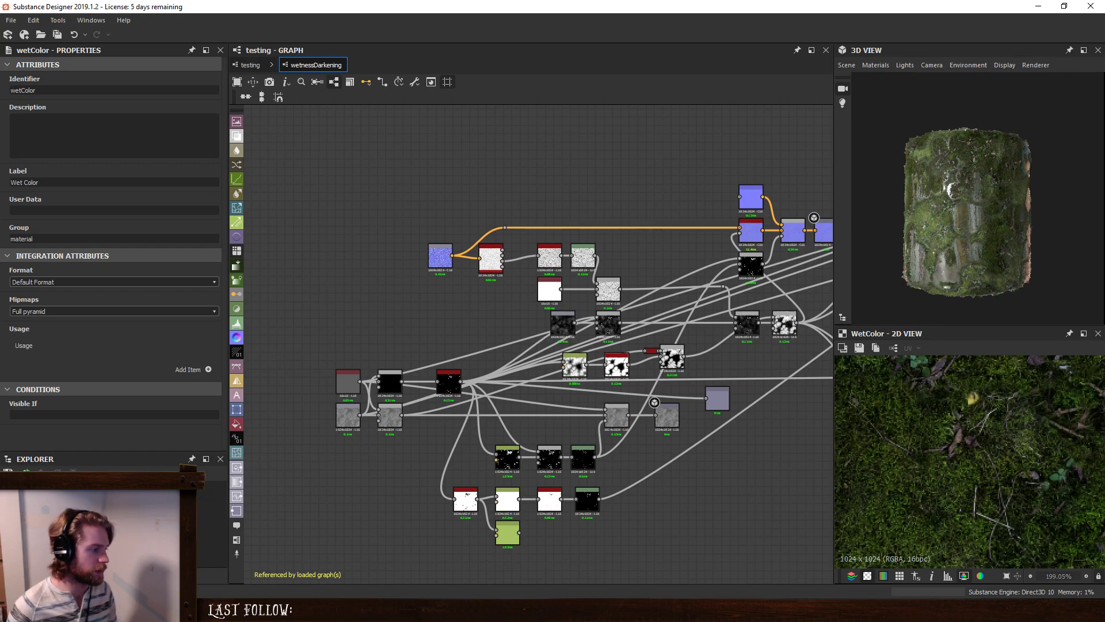
middle_drag(575, 454, 480, 460)
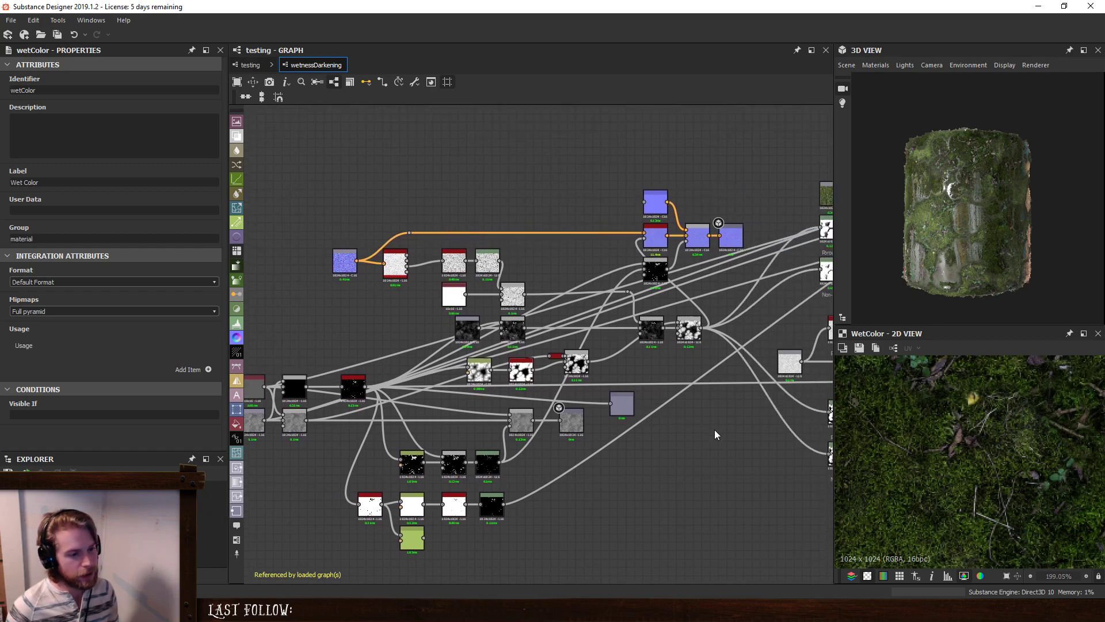
double_click(616, 399)
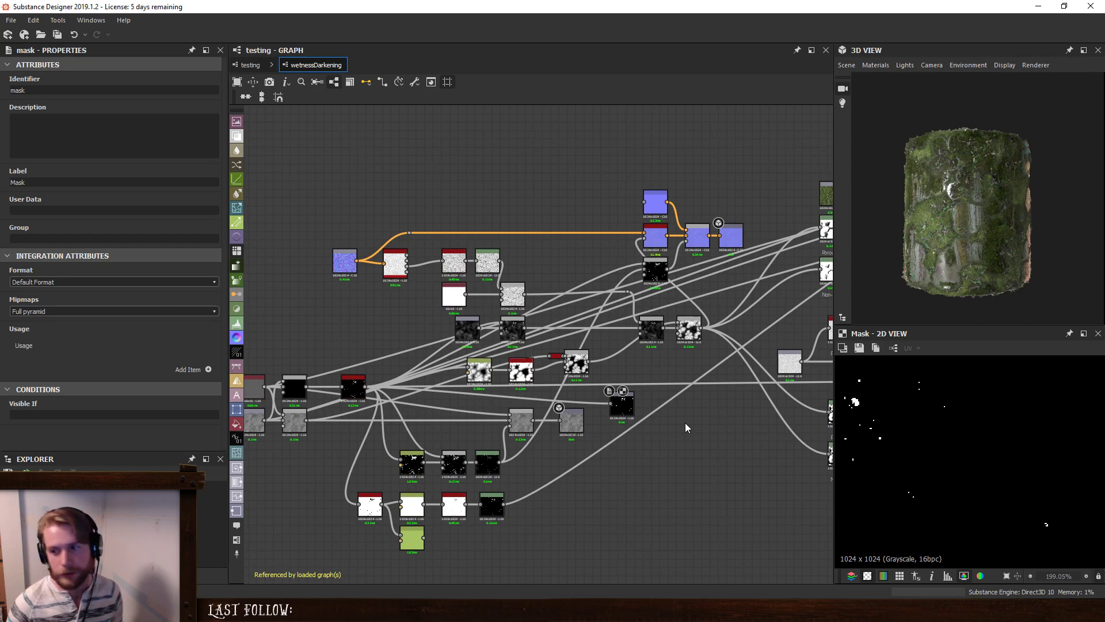